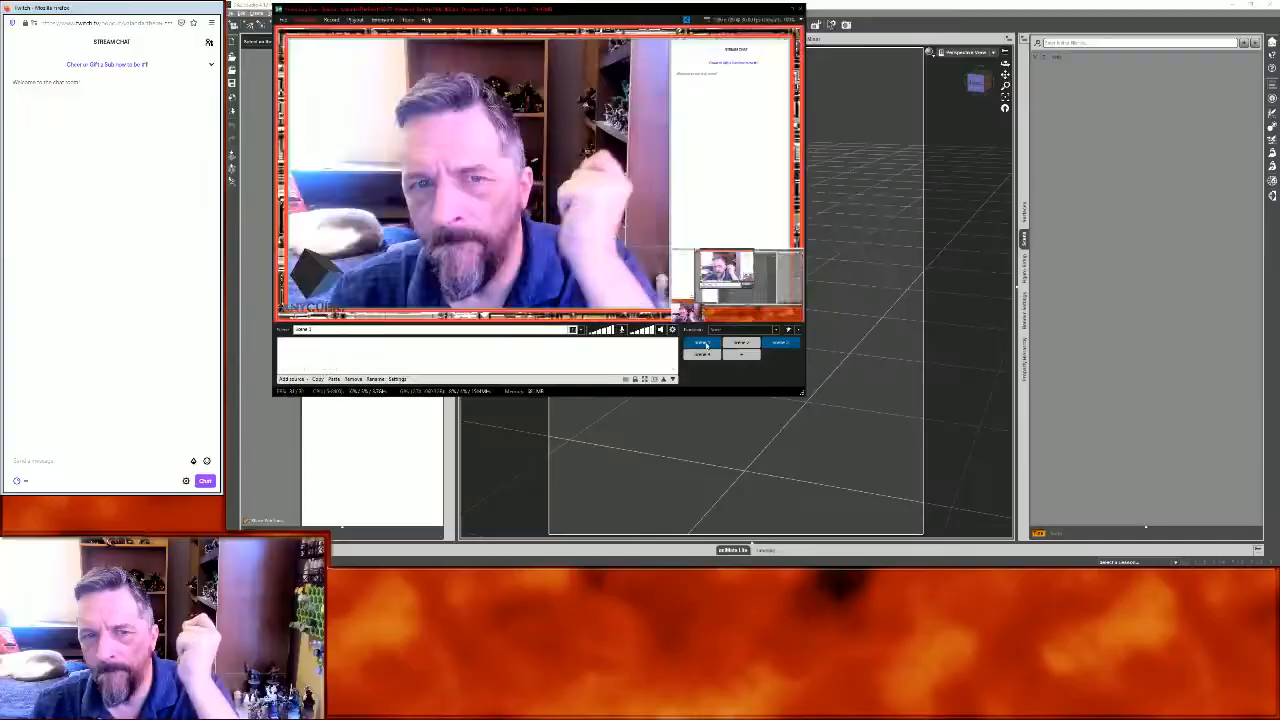
Load the base male figure from the content library into the empty scene
click(1097, 322)
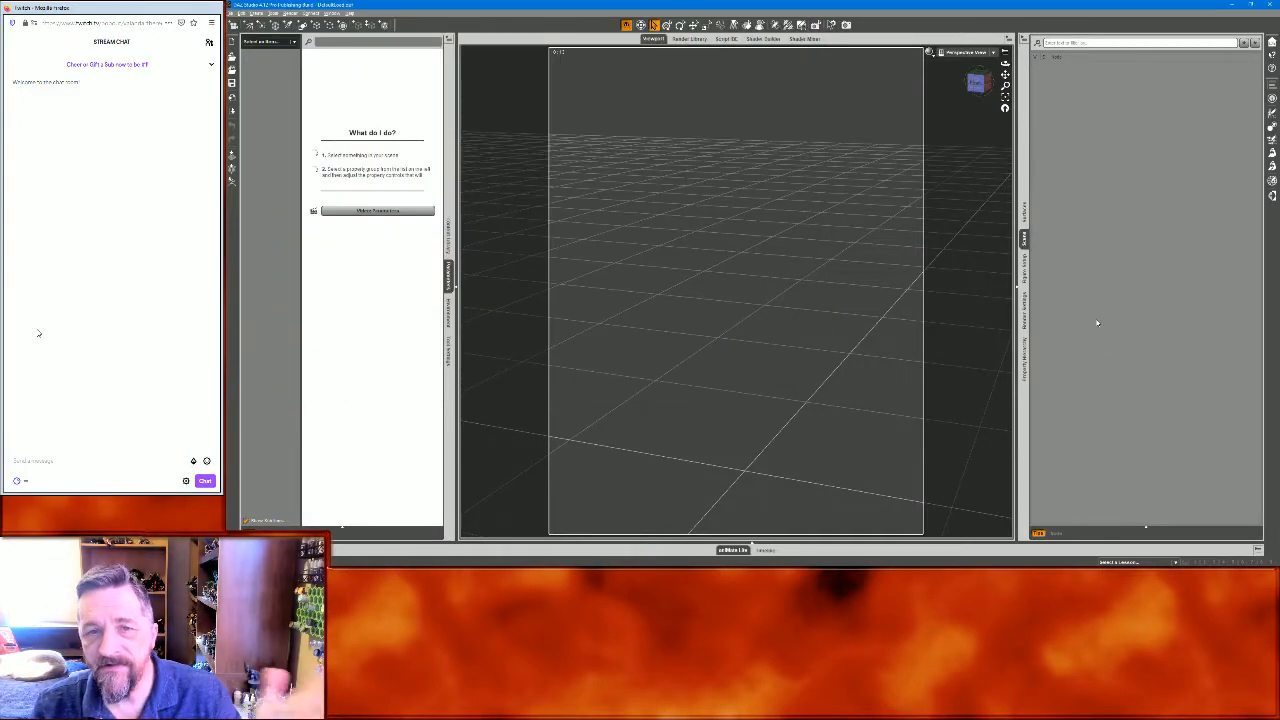
click(448, 236)
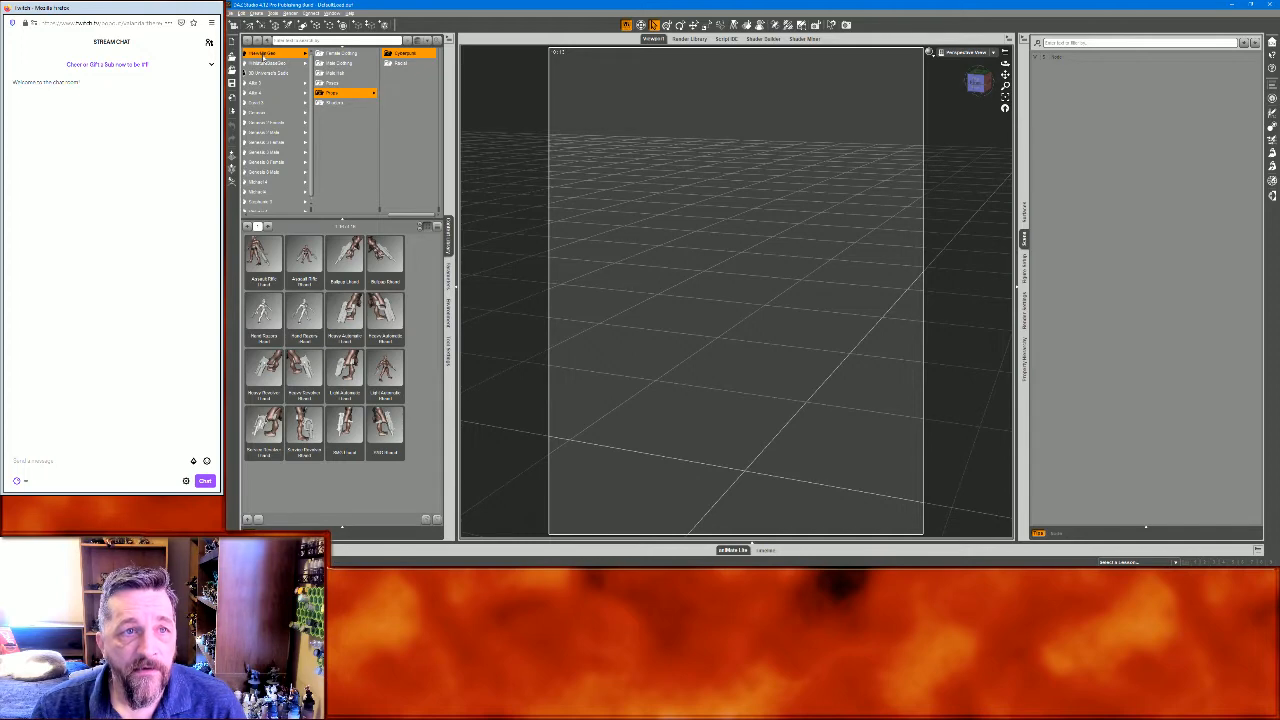
click(260, 55)
double_click(344, 258)
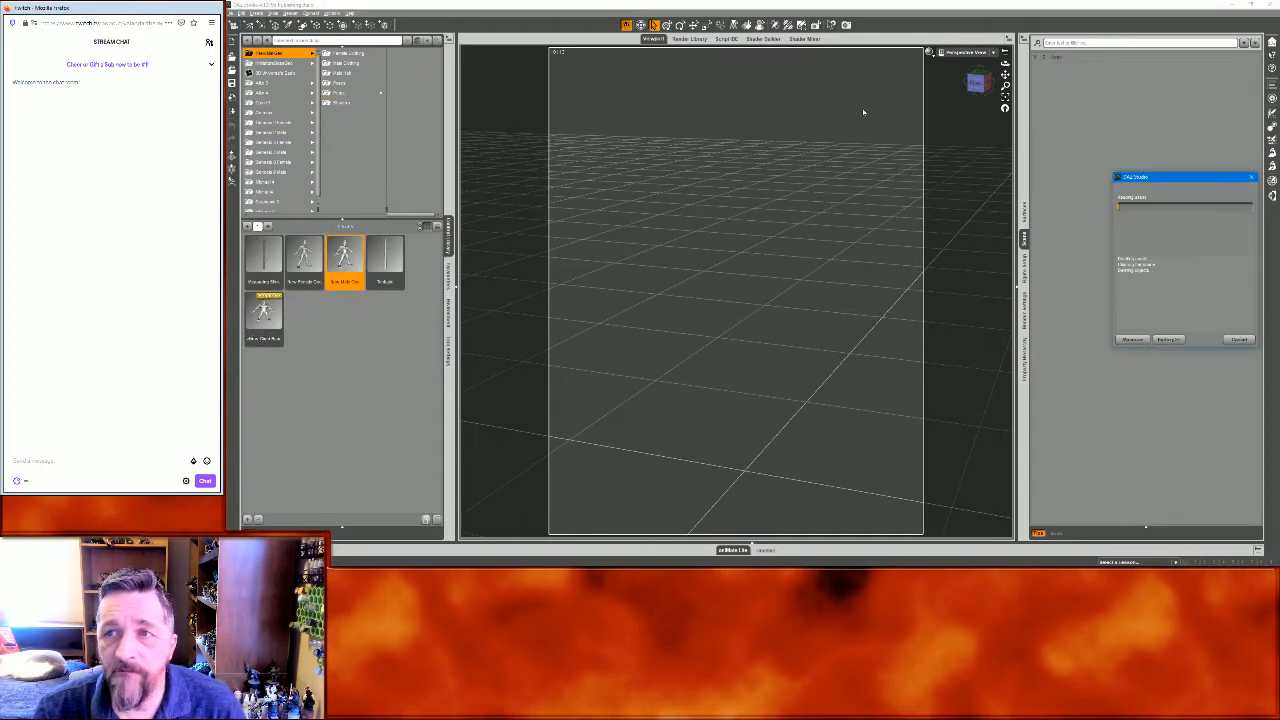
Examine the male figure's mesh in a wire shaded draw style, and return to a shaded display without wires
mouse_move(978, 82)
mouse_down()
mouse_move(1004, 82)
mouse_move(968, 83)
mouse_up()
click(929, 53)
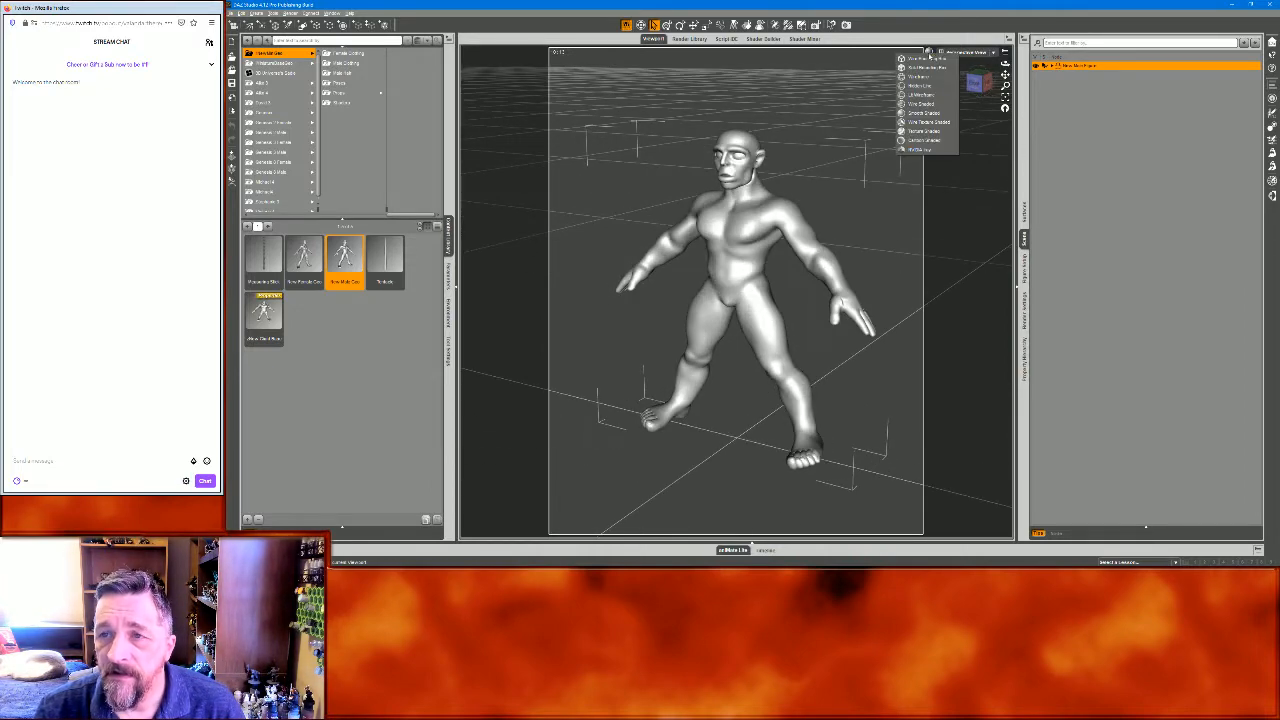
click(929, 122)
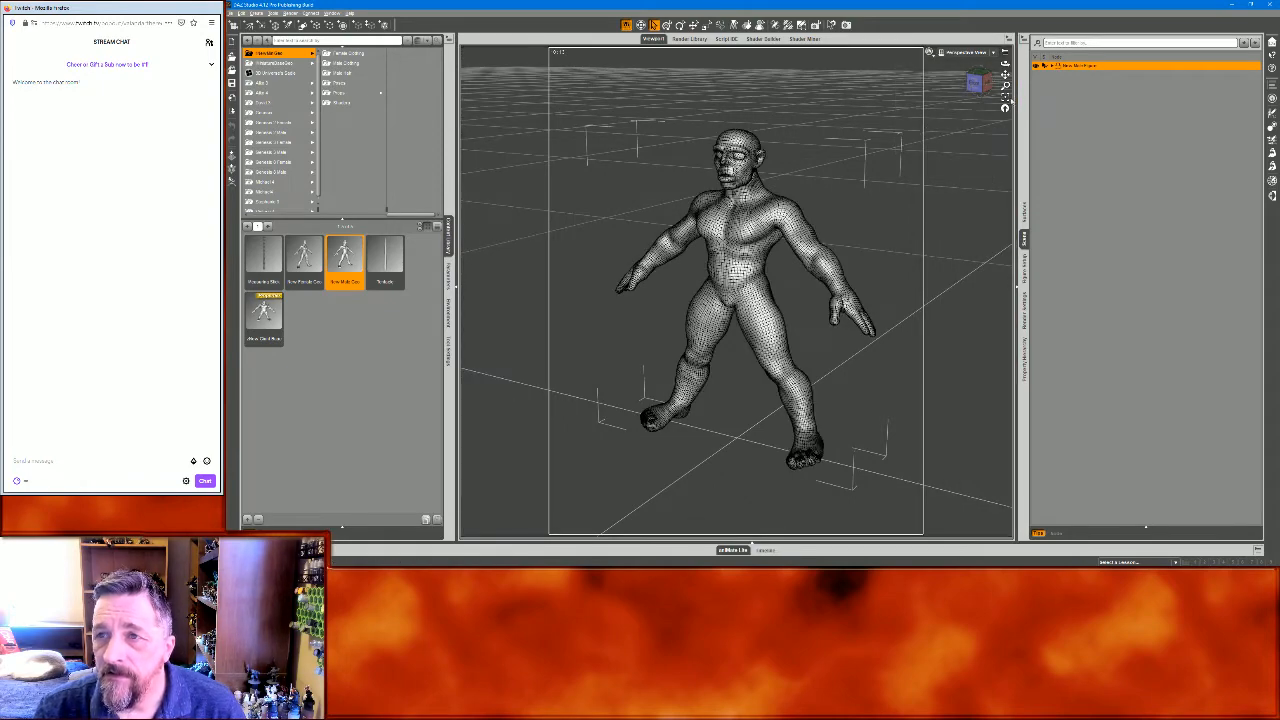
mouse_move(1005, 86)
mouse_down()
mouse_move(1005, 58)
mouse_move(1005, 84)
mouse_move(981, 83)
mouse_up()
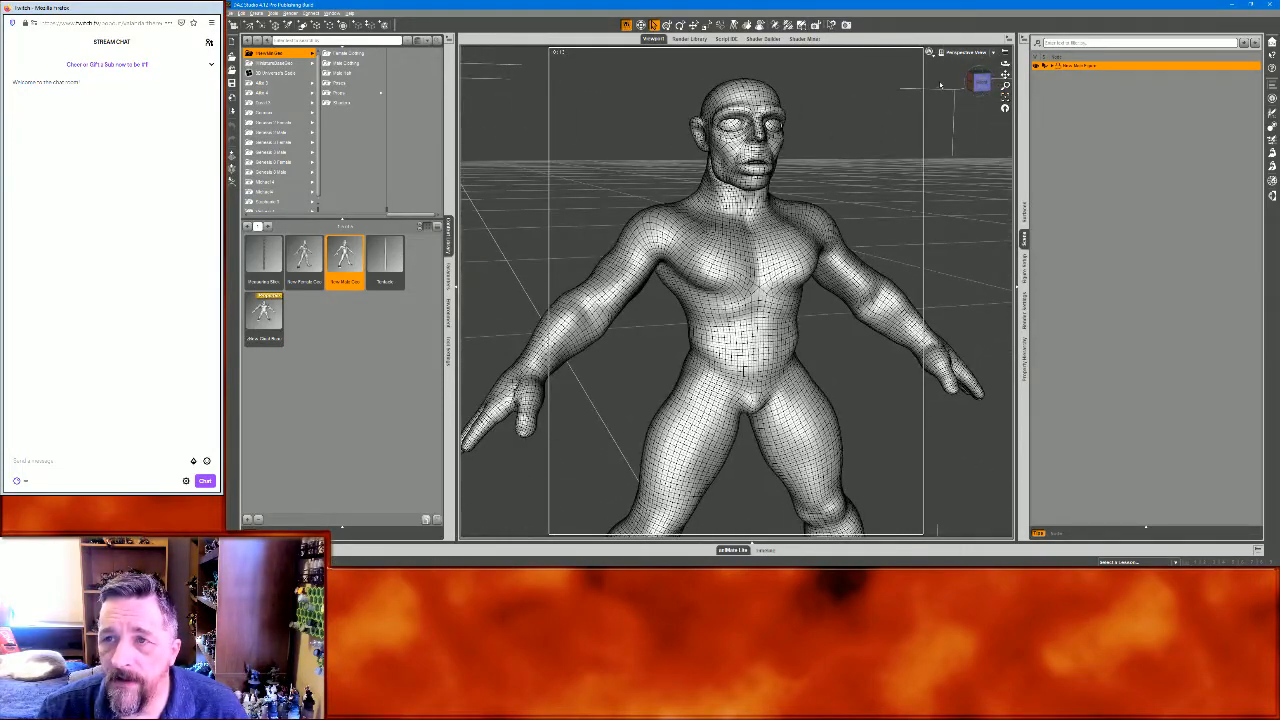
click(930, 53)
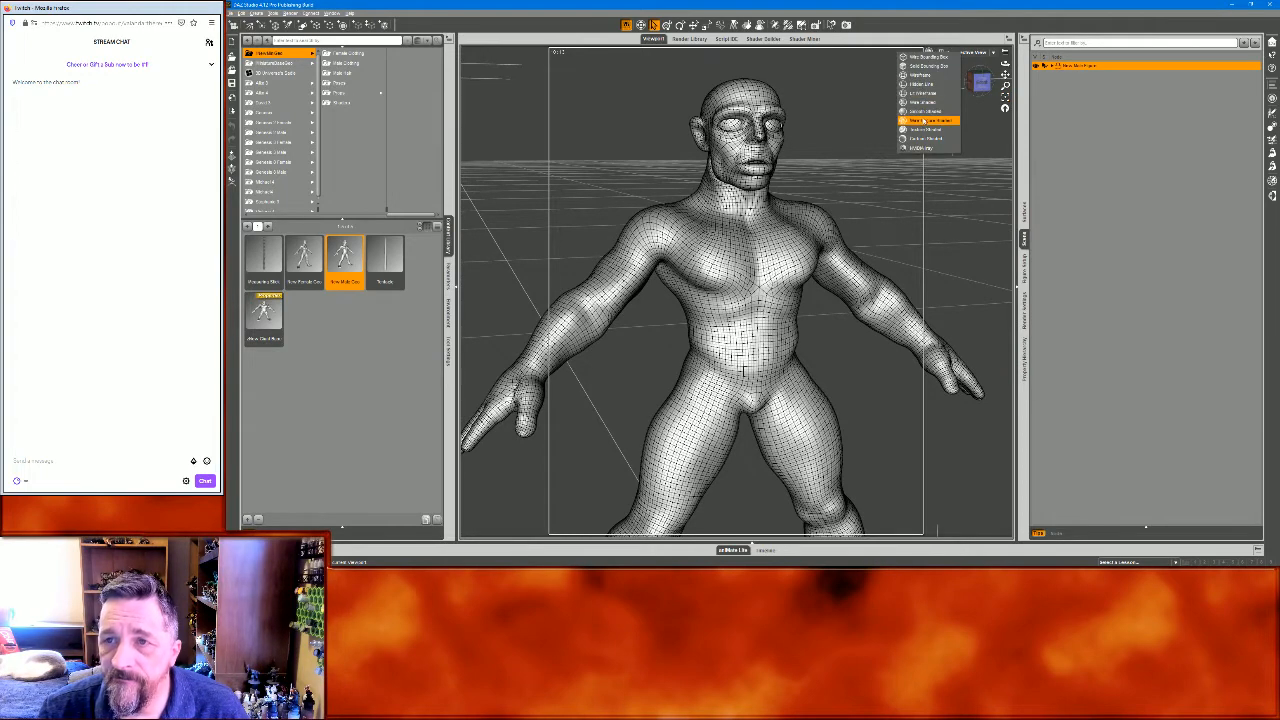
click(925, 121)
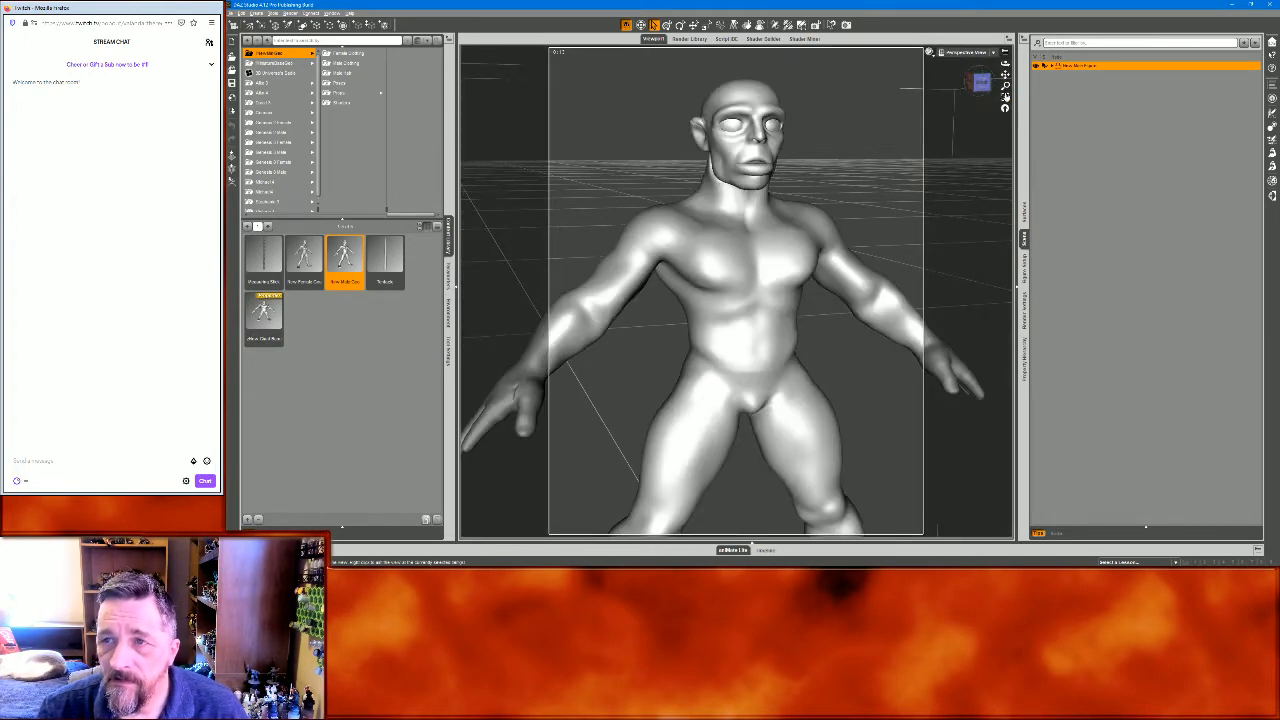
click(1005, 101)
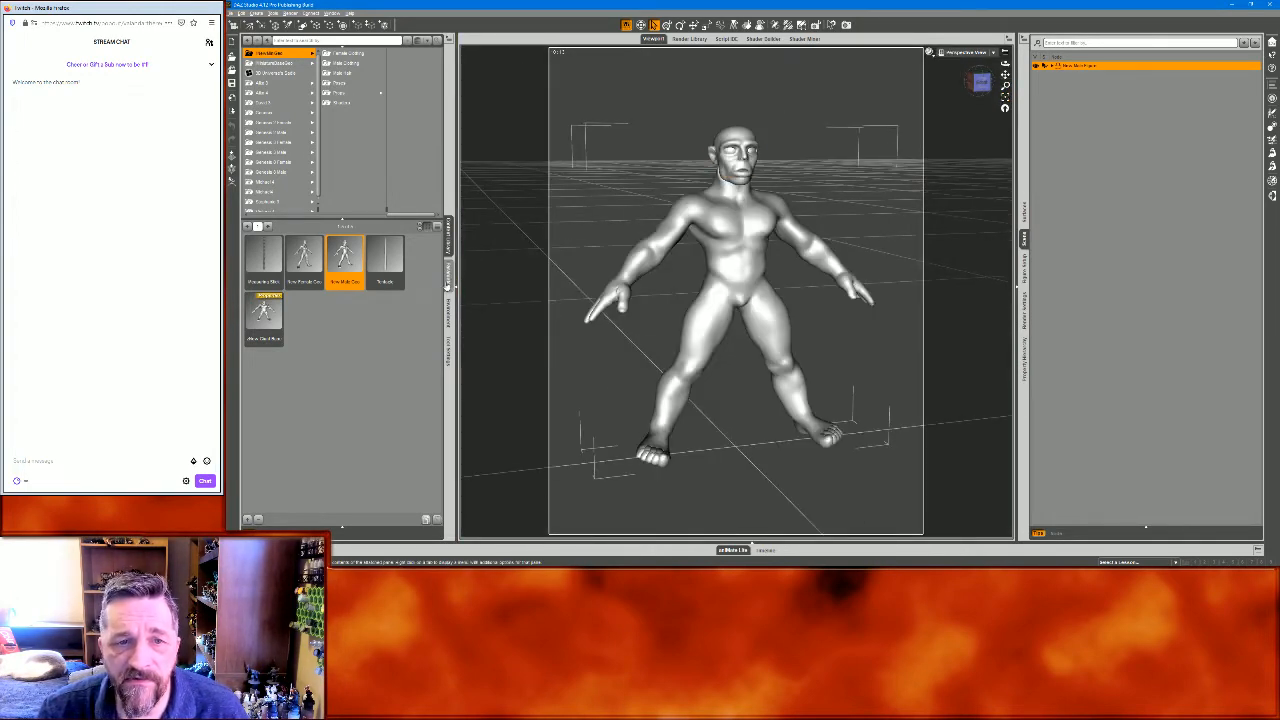
Try the gnome shape and the stocky ogre-like shape on the male figure, and reset both to zero
click(448, 285)
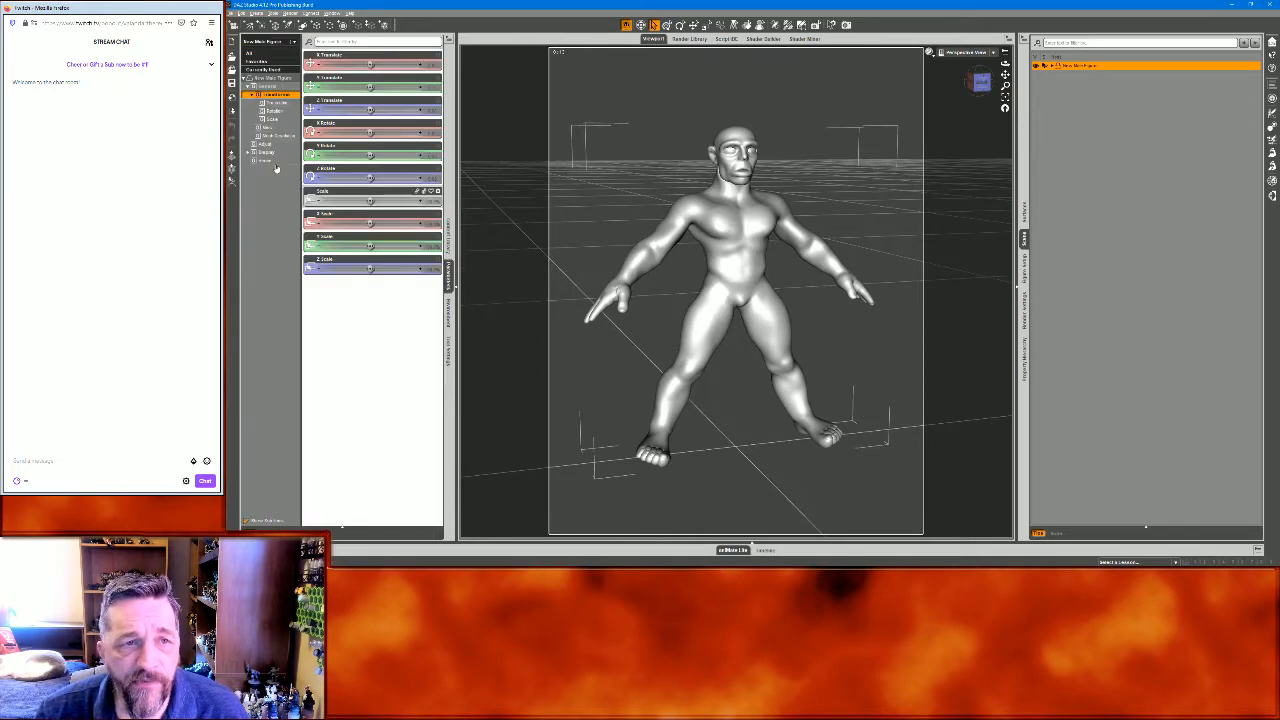
click(275, 162)
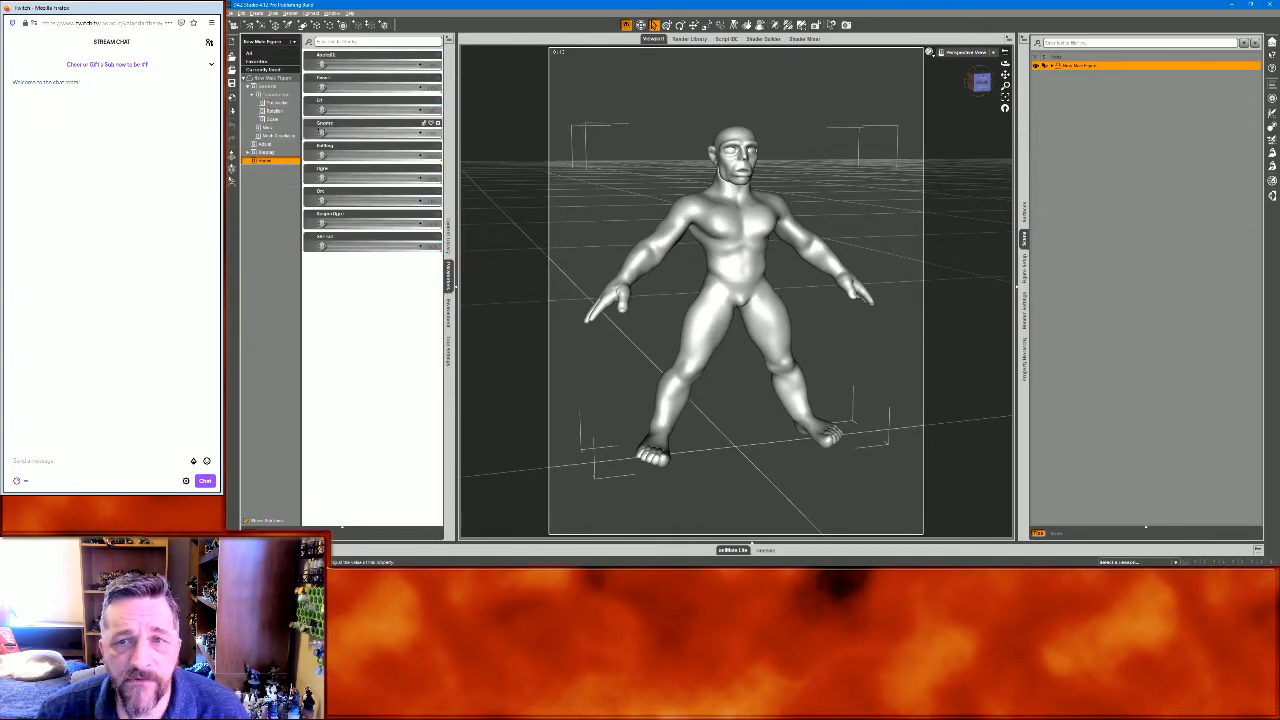
click(420, 133)
drag(524, 136, 322, 133)
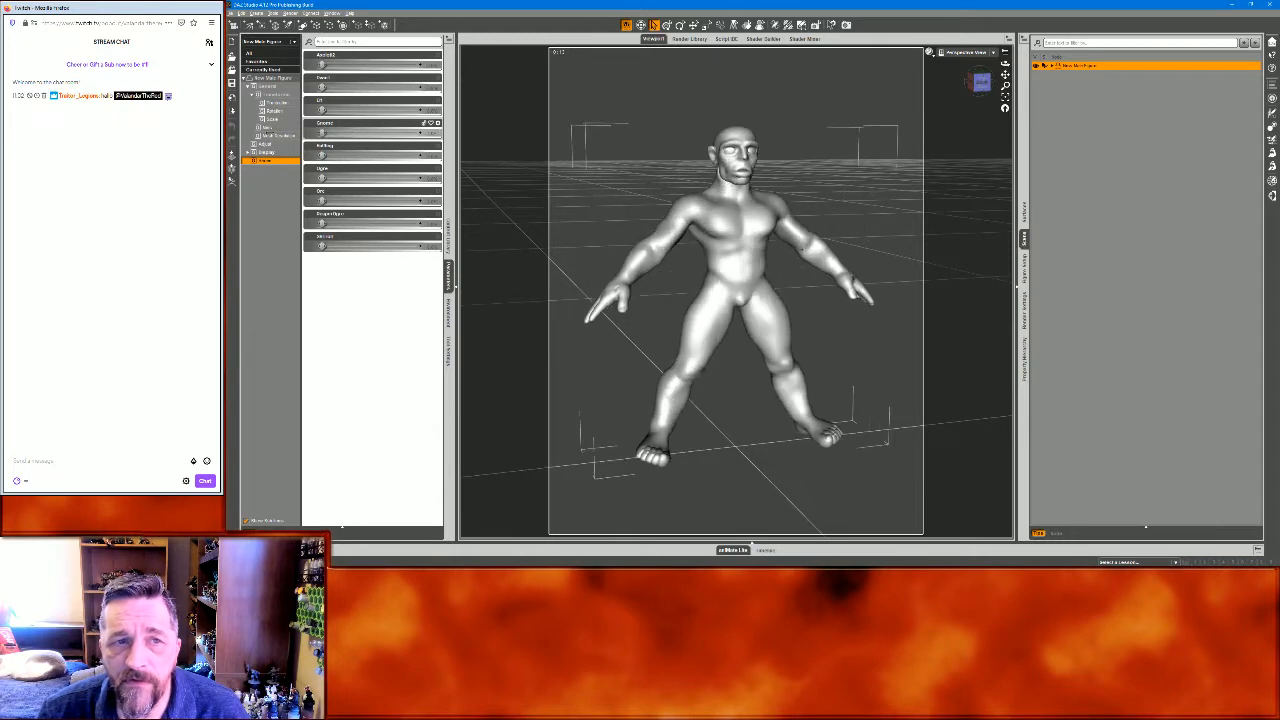
drag(386, 199, 322, 201)
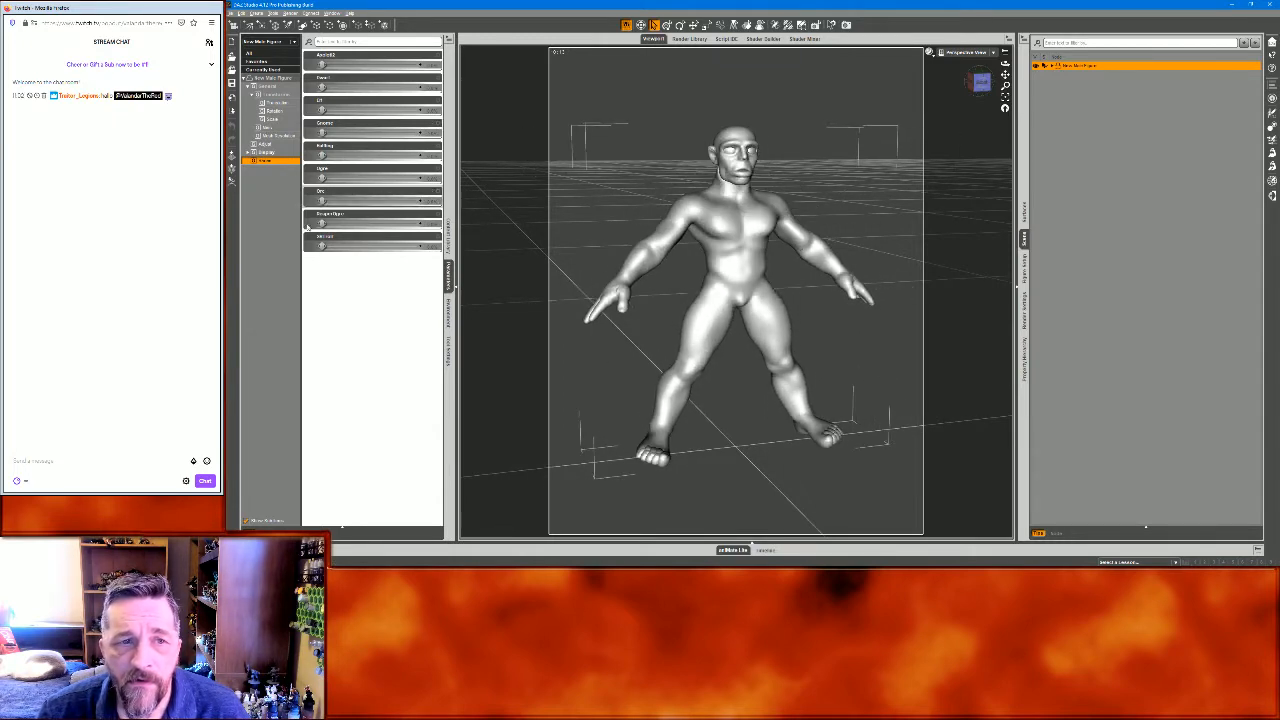
drag(322, 222, 418, 222)
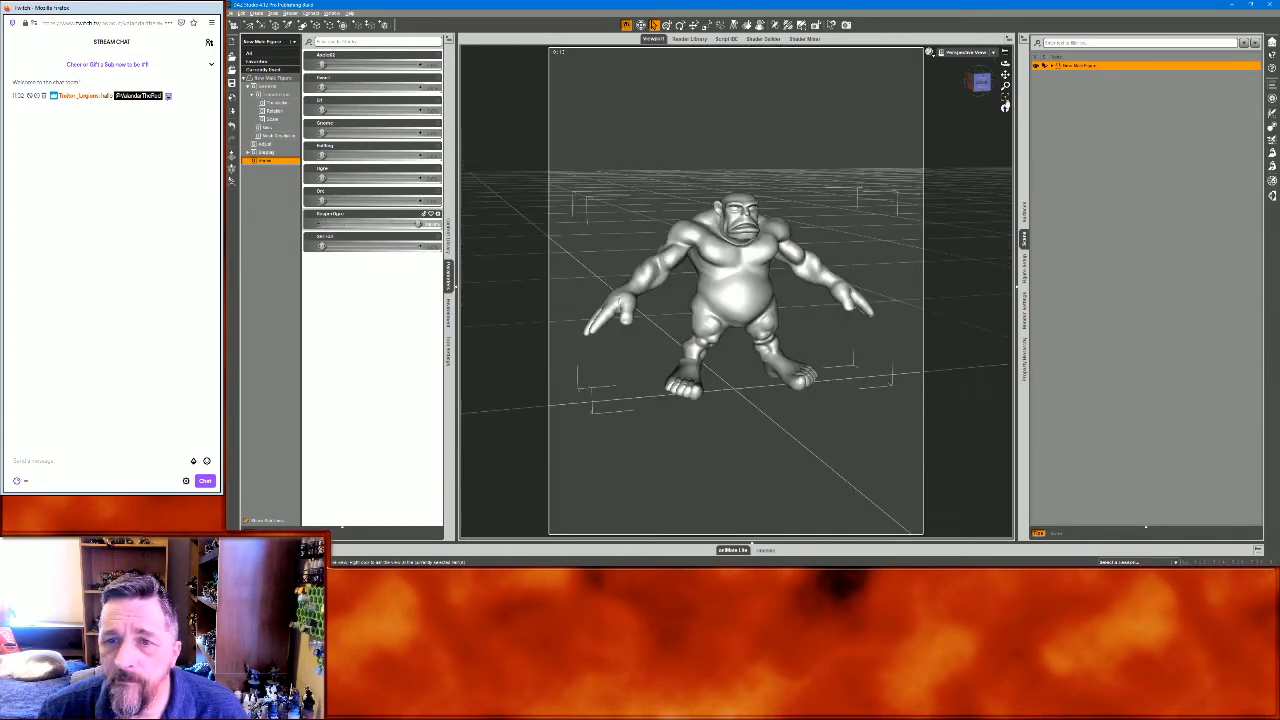
click(1004, 104)
drag(418, 222, 368, 224)
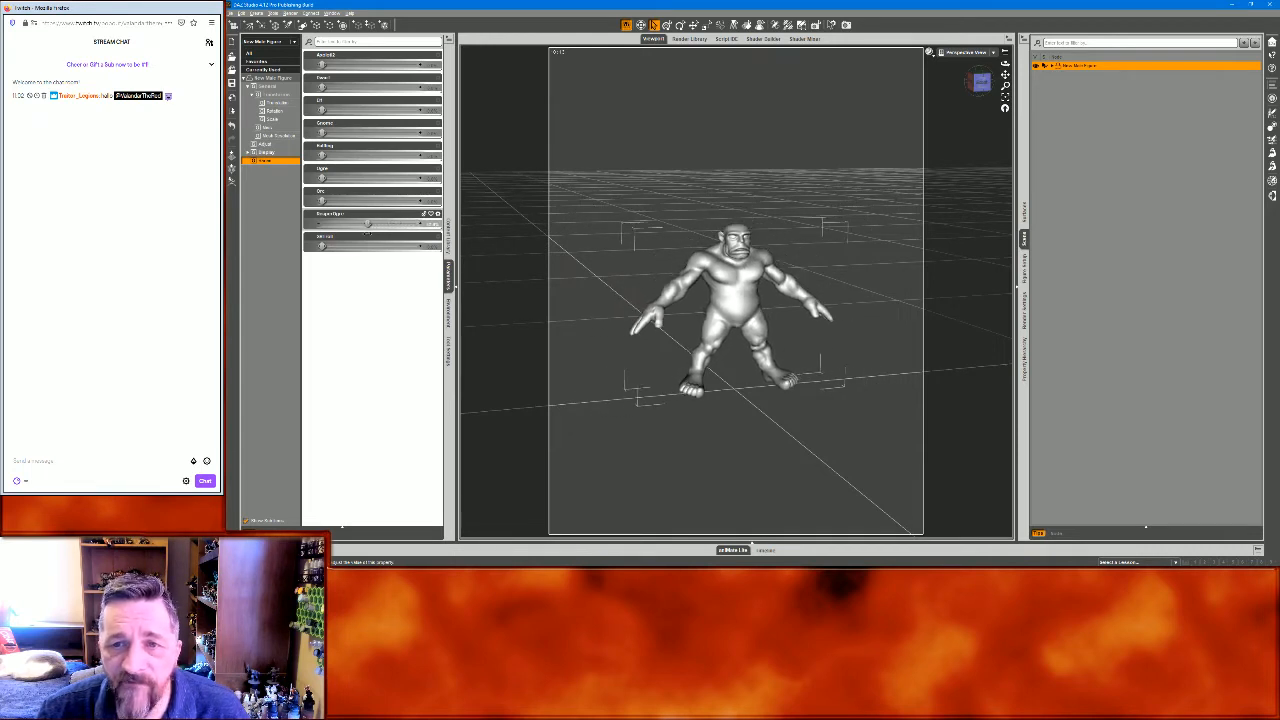
drag(368, 228, 293, 236)
Try the Orc shape at 50 percent on the male figure, and reset it to 0
double_click(429, 201)
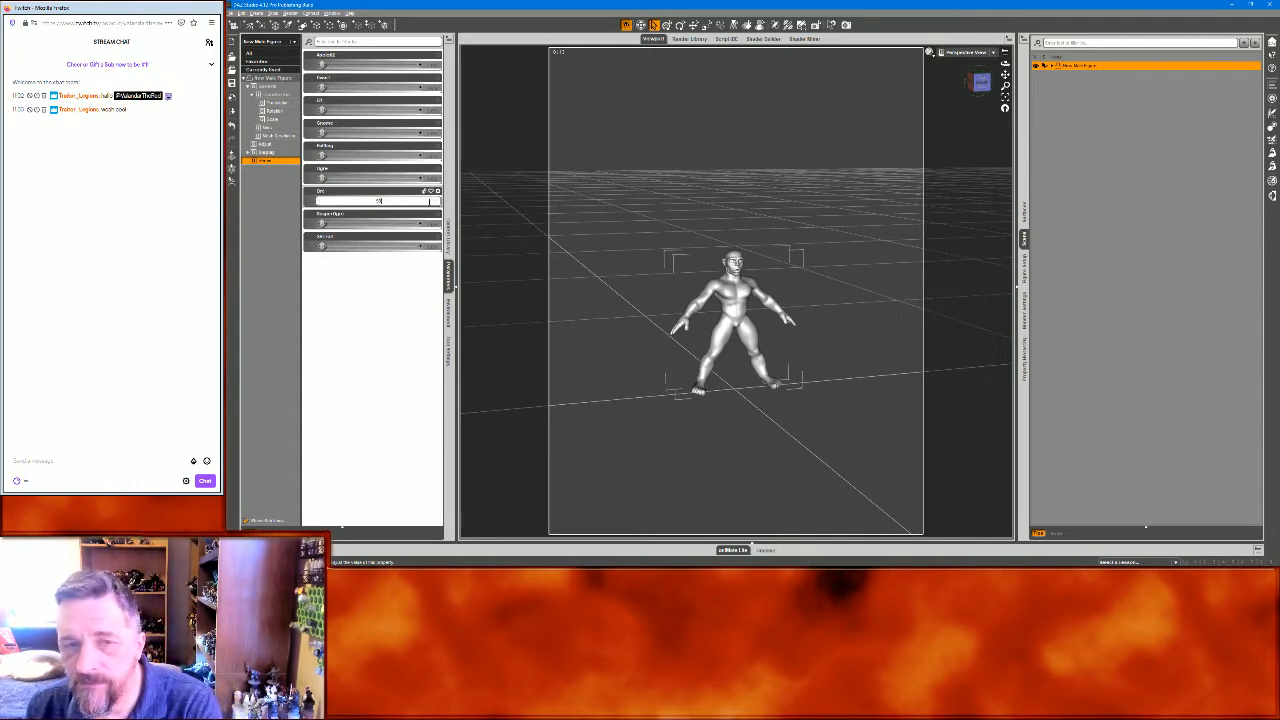
text(50)
key(Return)
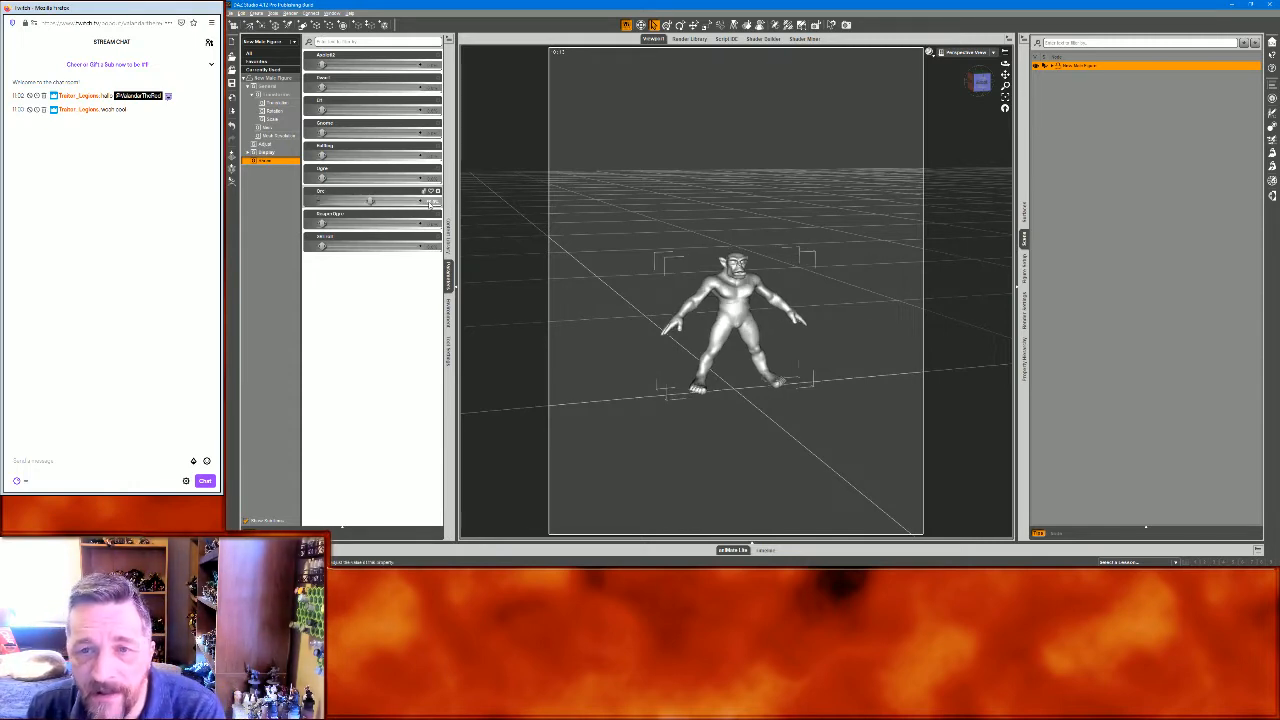
double_click(429, 201)
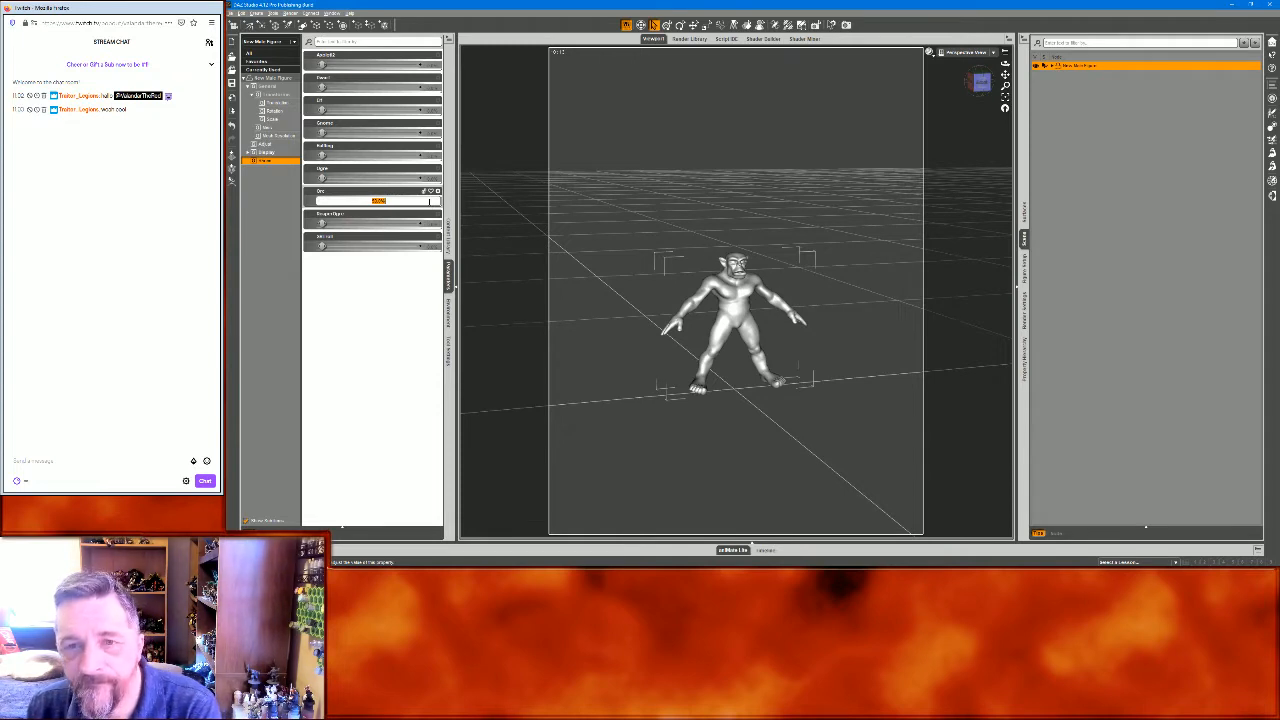
text(0)
key(Return)
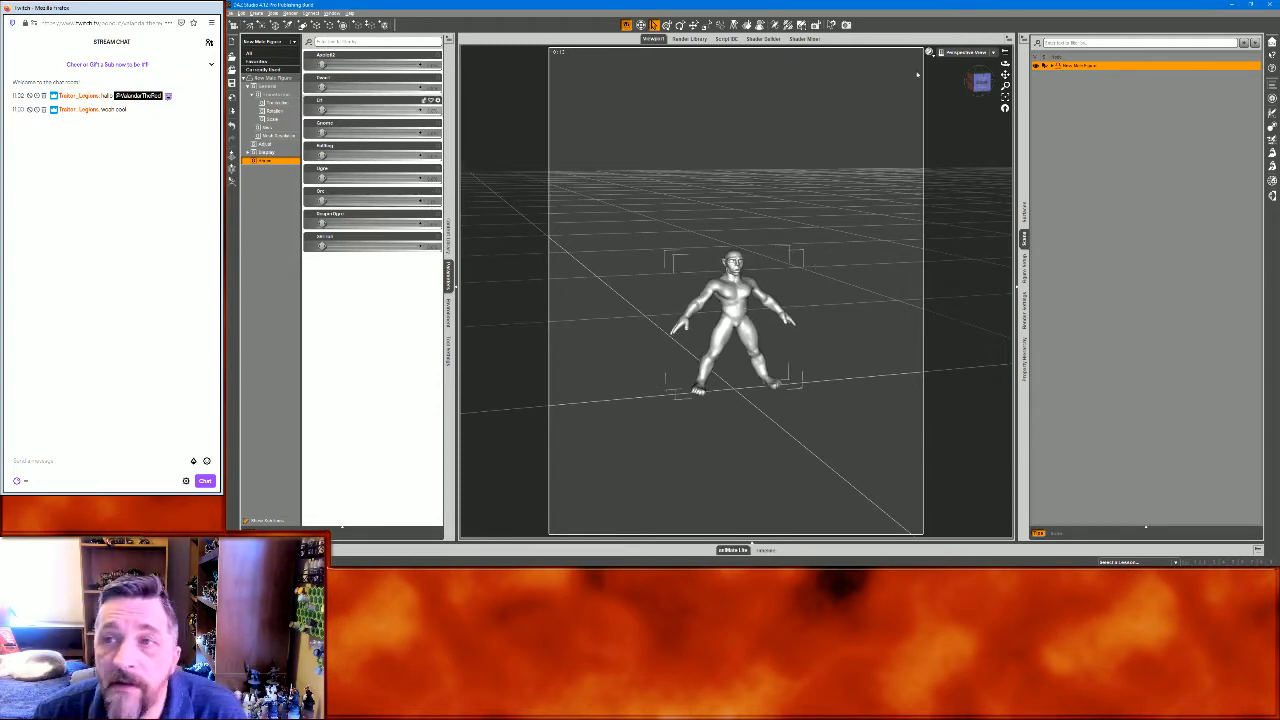
click(1005, 104)
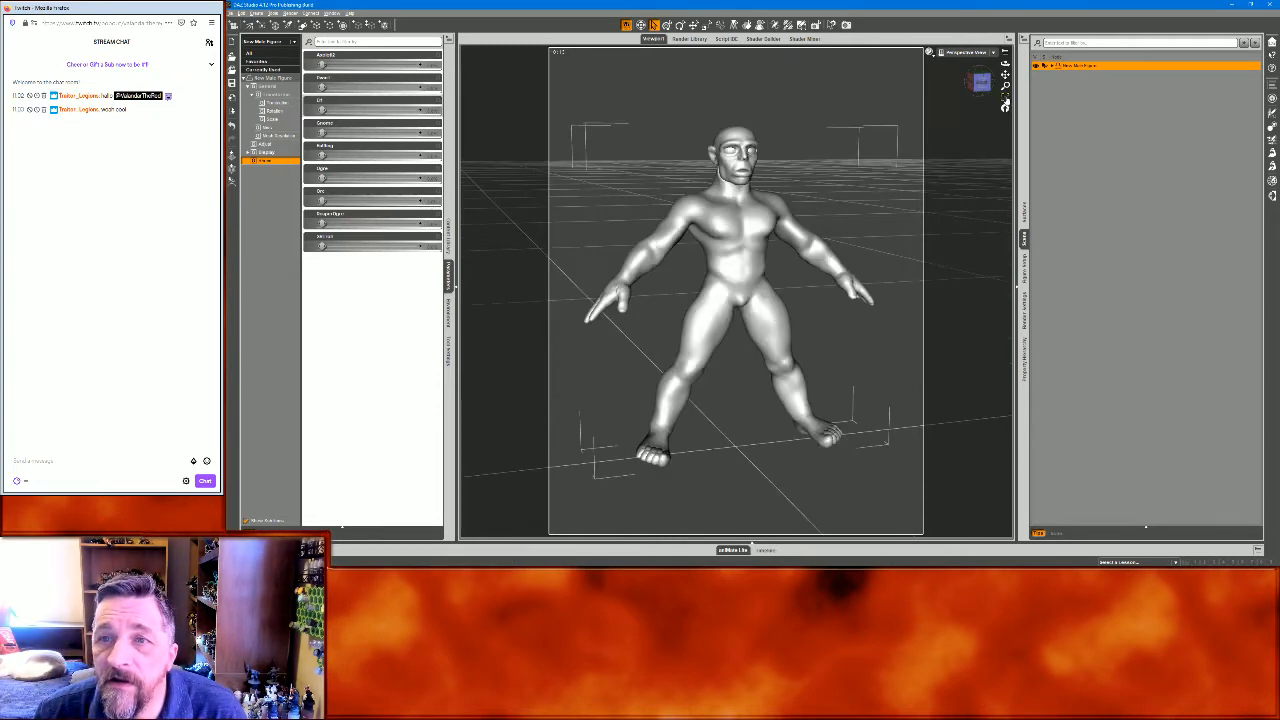
drag(980, 84, 960, 86)
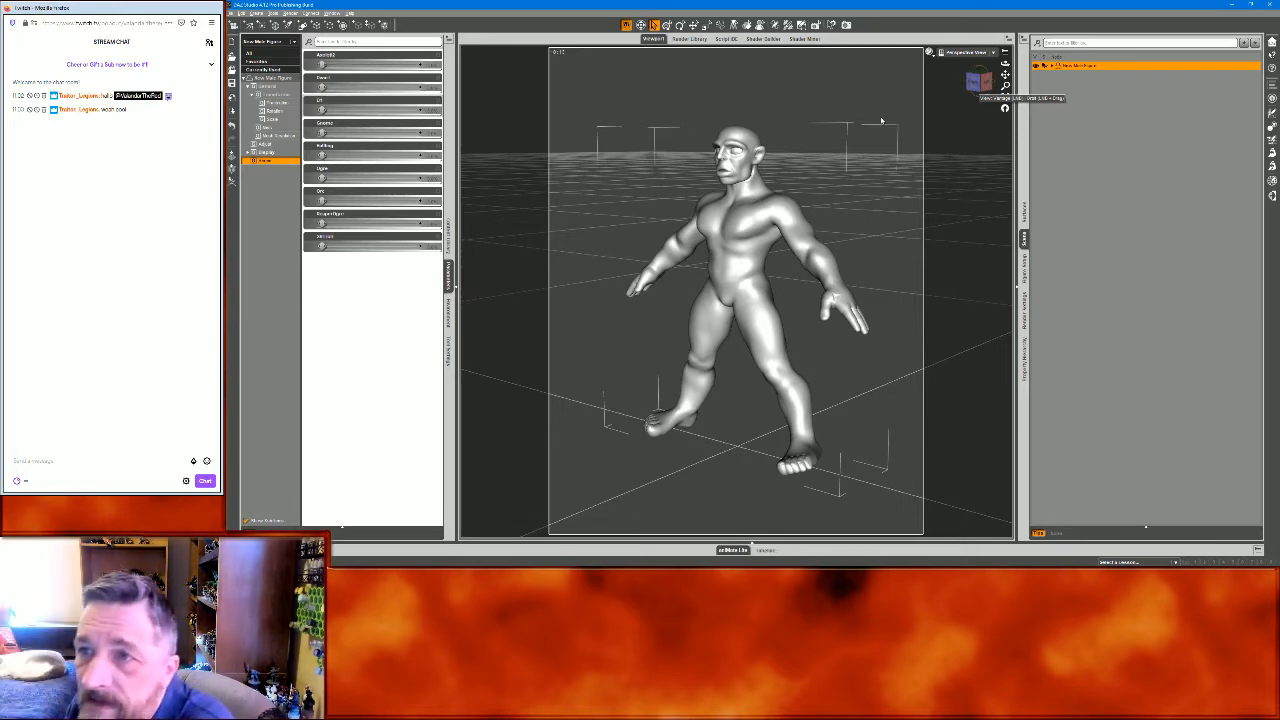
drag(977, 84, 1018, 92)
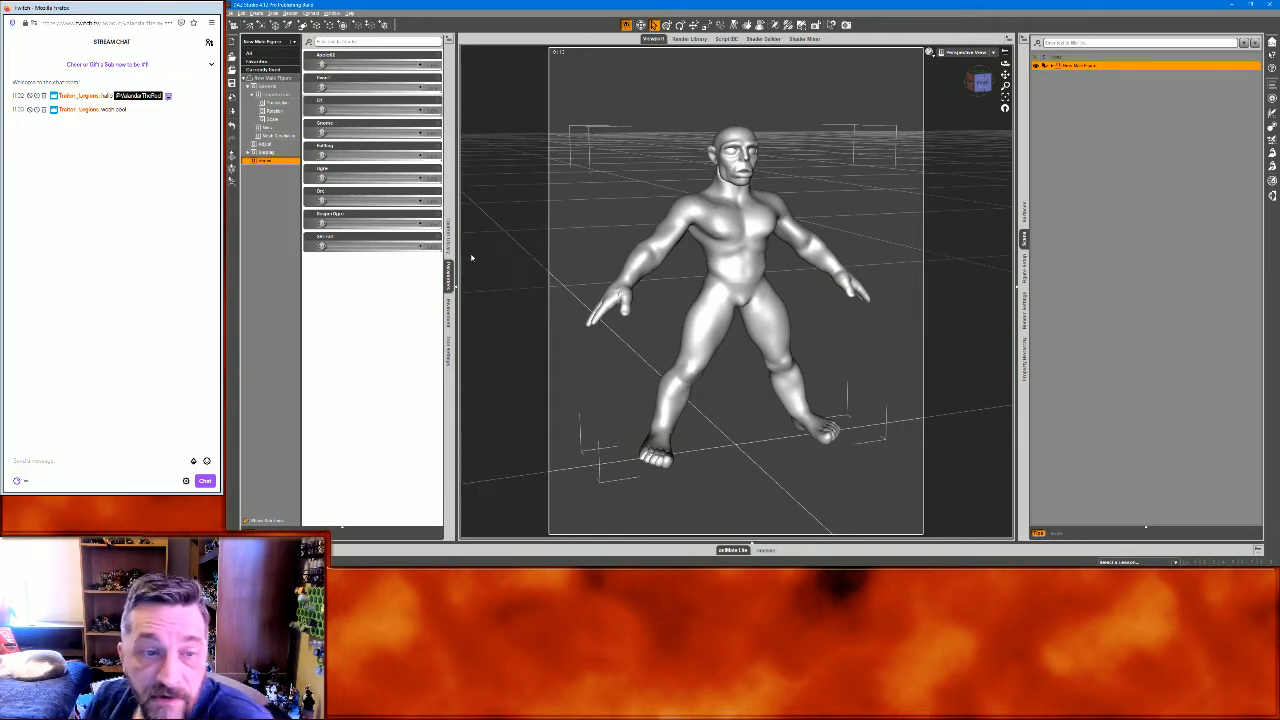
Add the left-hand razors and the right-hand assault rifle from the Cyberpunk props to the male figure
click(447, 229)
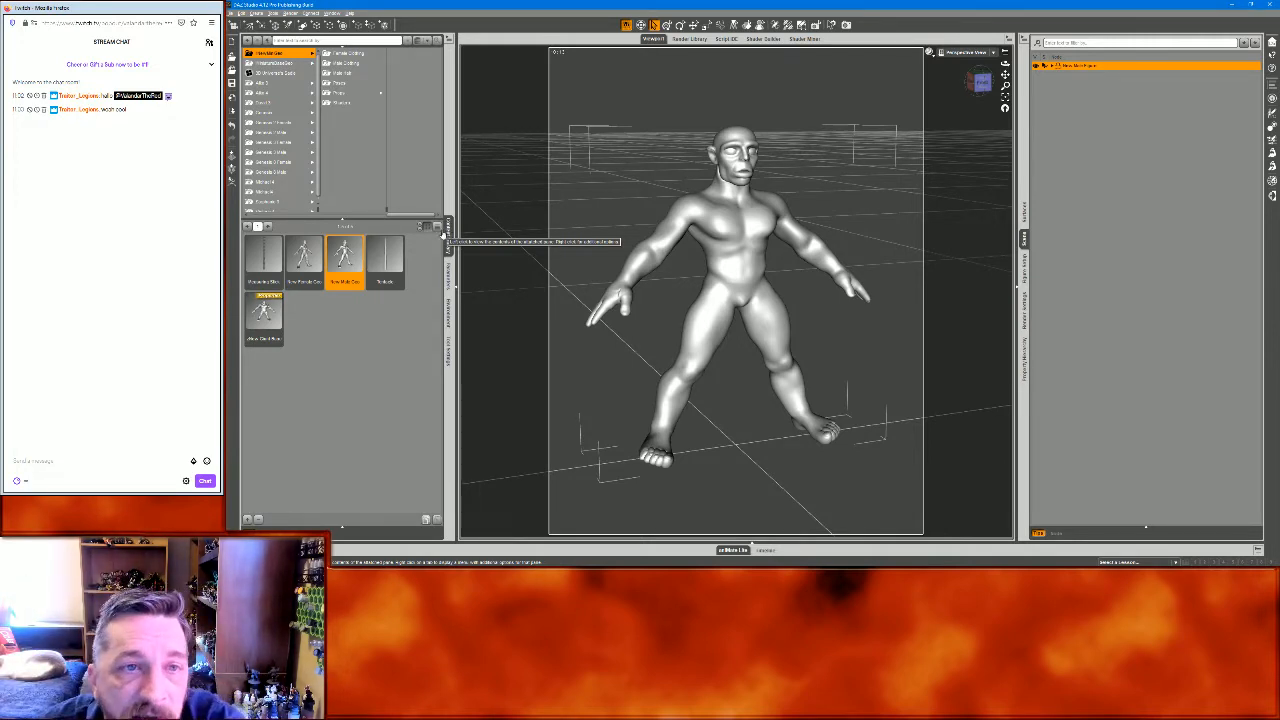
click(345, 92)
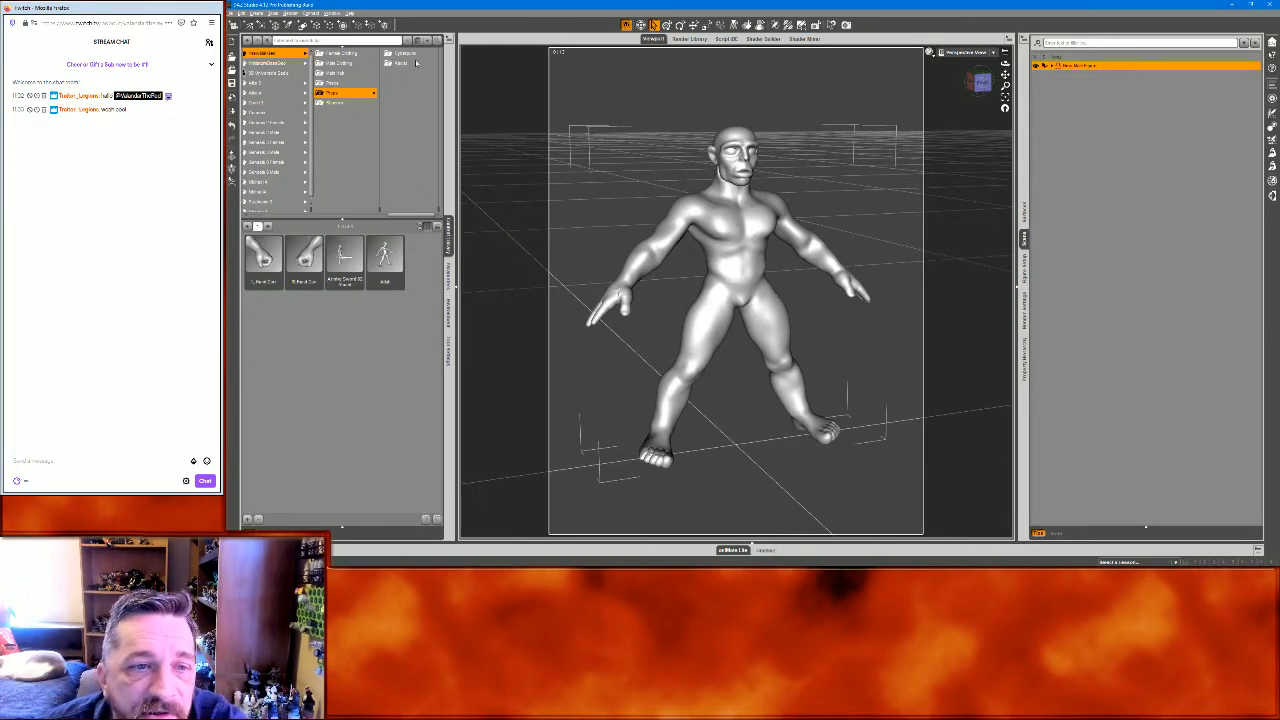
click(414, 54)
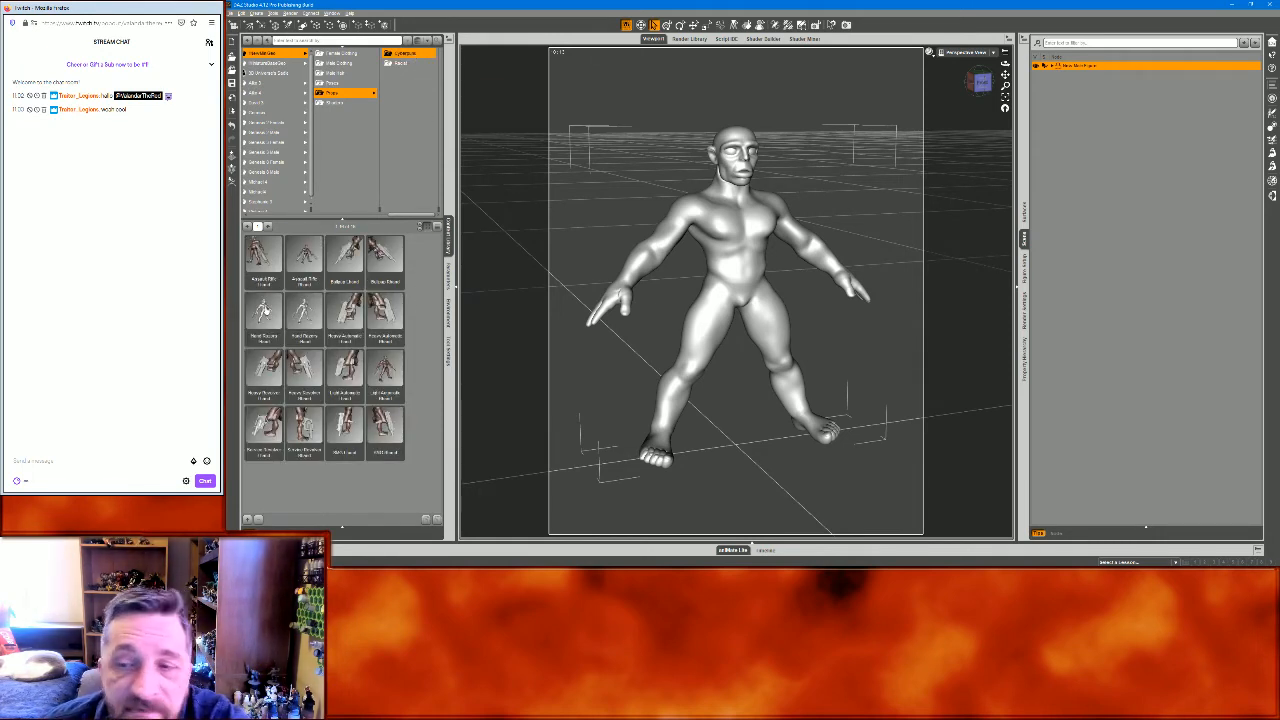
double_click(264, 311)
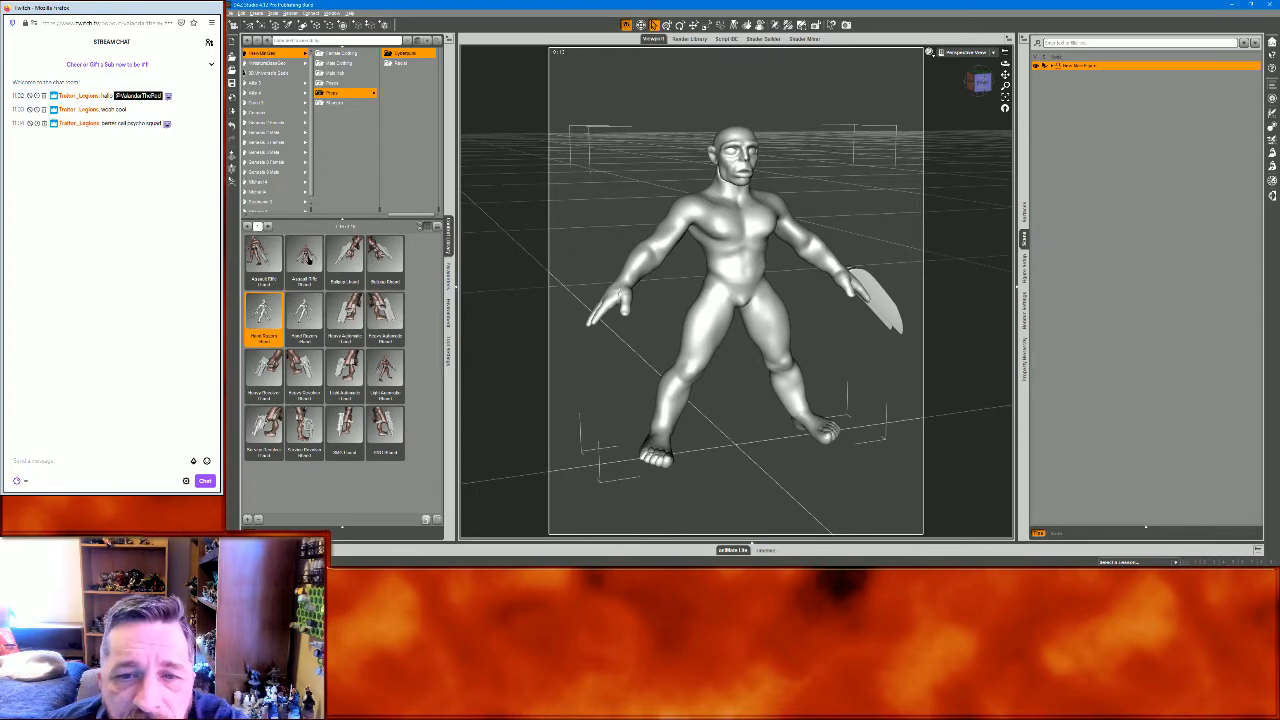
double_click(308, 258)
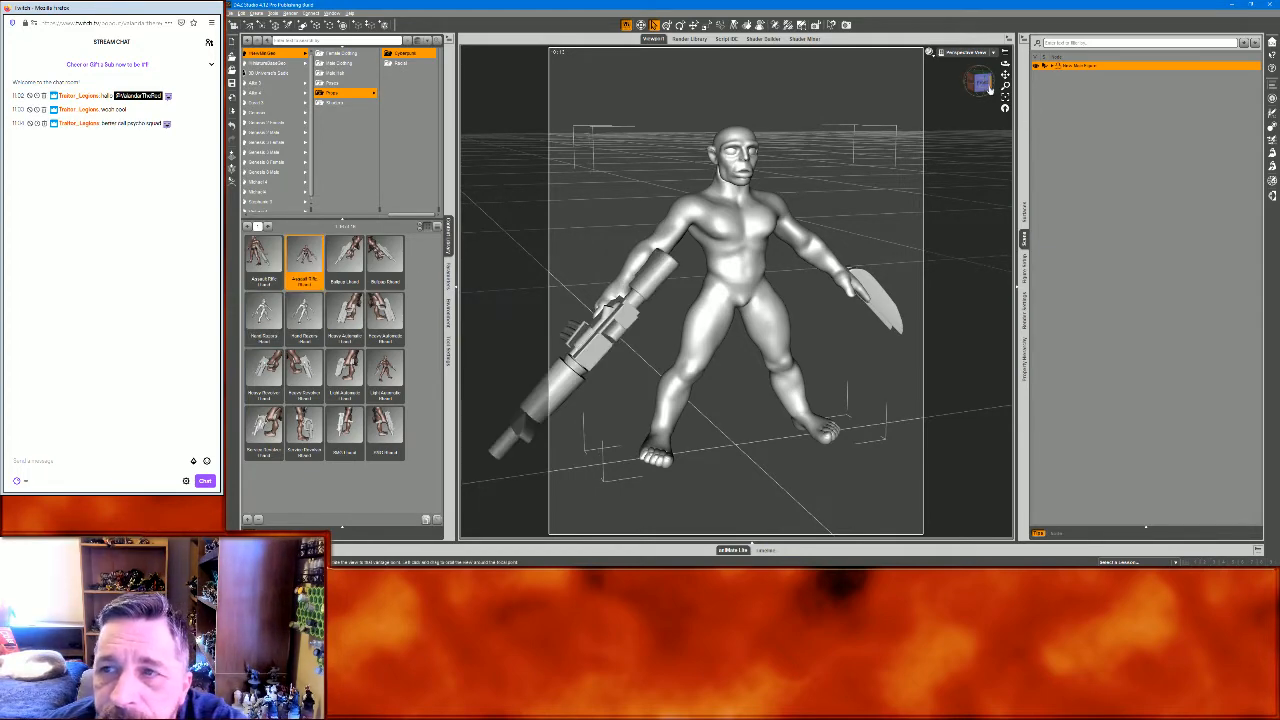
In the Back View, move the assault rifle's center point onto the figure's right hand with the Joint Editor
mouse_move(980, 82)
mouse_down()
mouse_move(940, 82)
mouse_move(980, 81)
mouse_up()
drag(979, 82, 1070, 90)
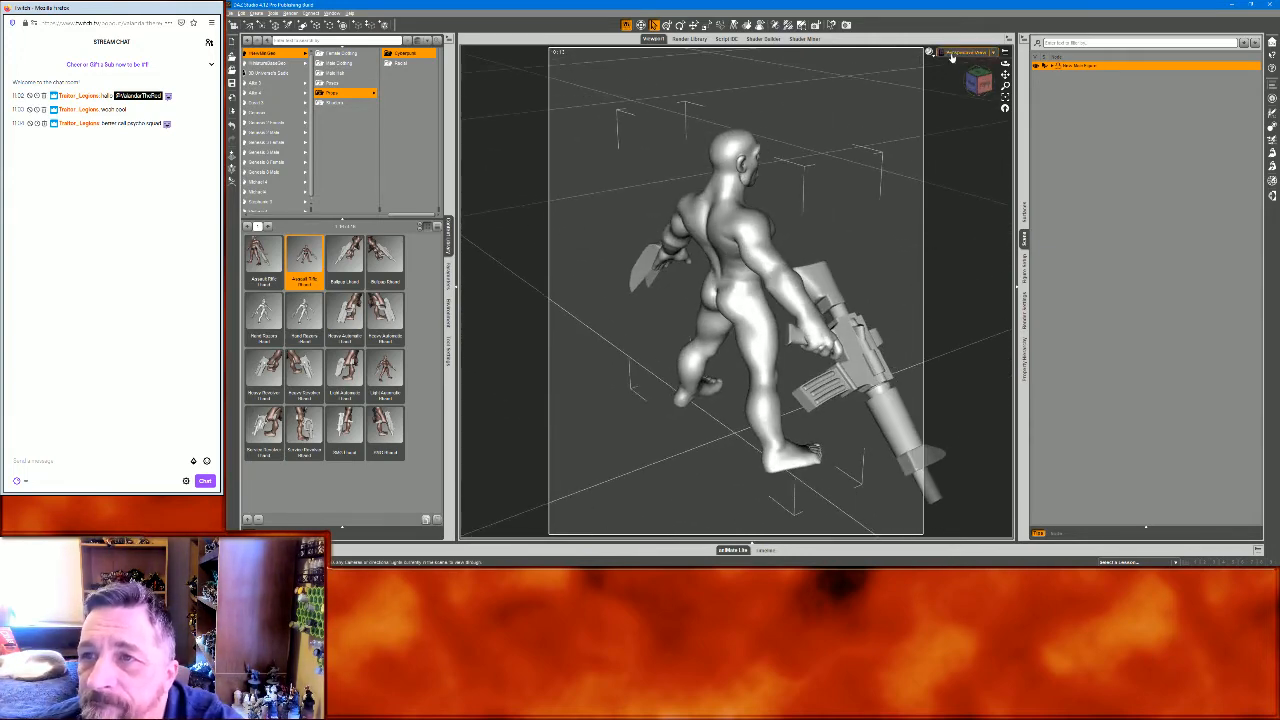
click(958, 52)
click(945, 95)
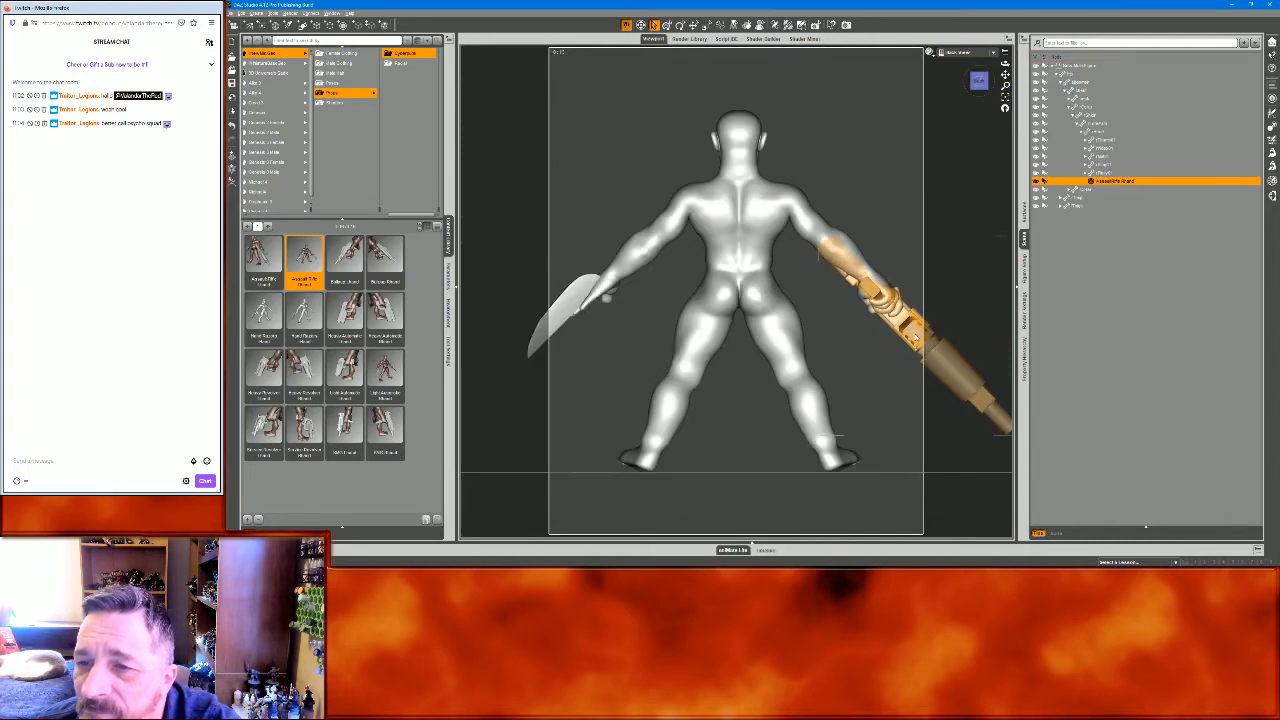
drag(1005, 75, 880, 71)
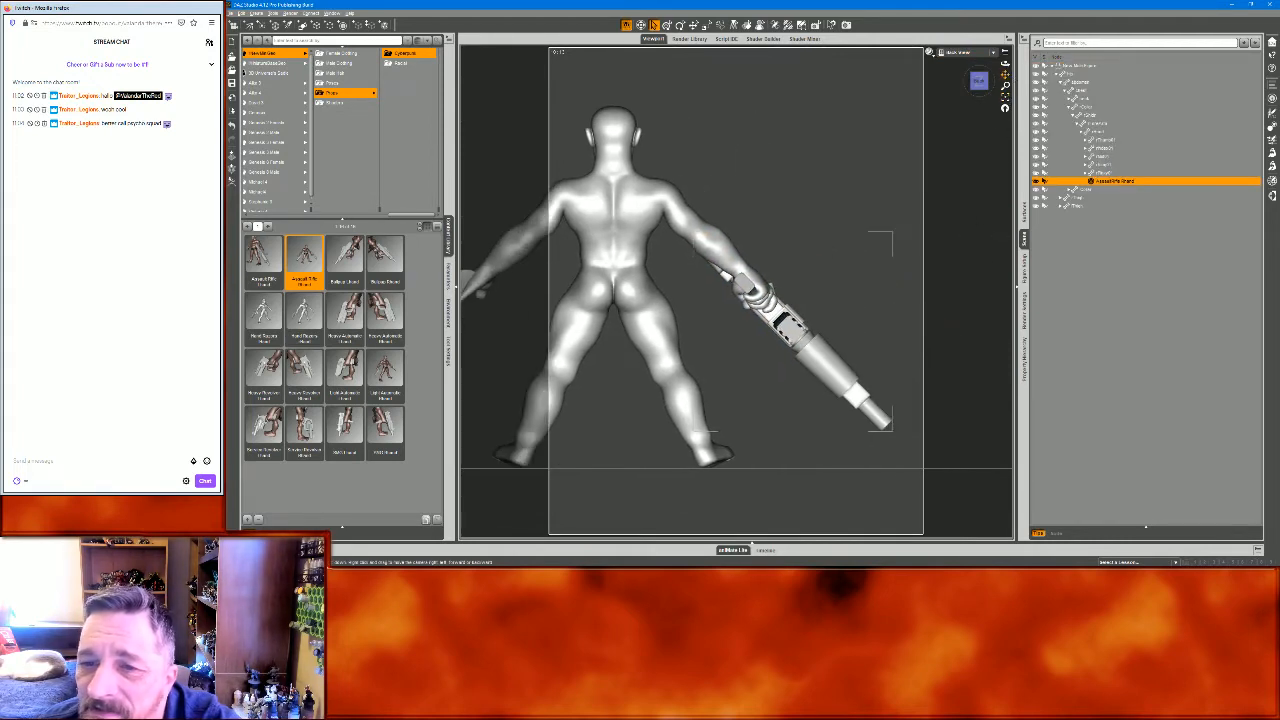
click(693, 24)
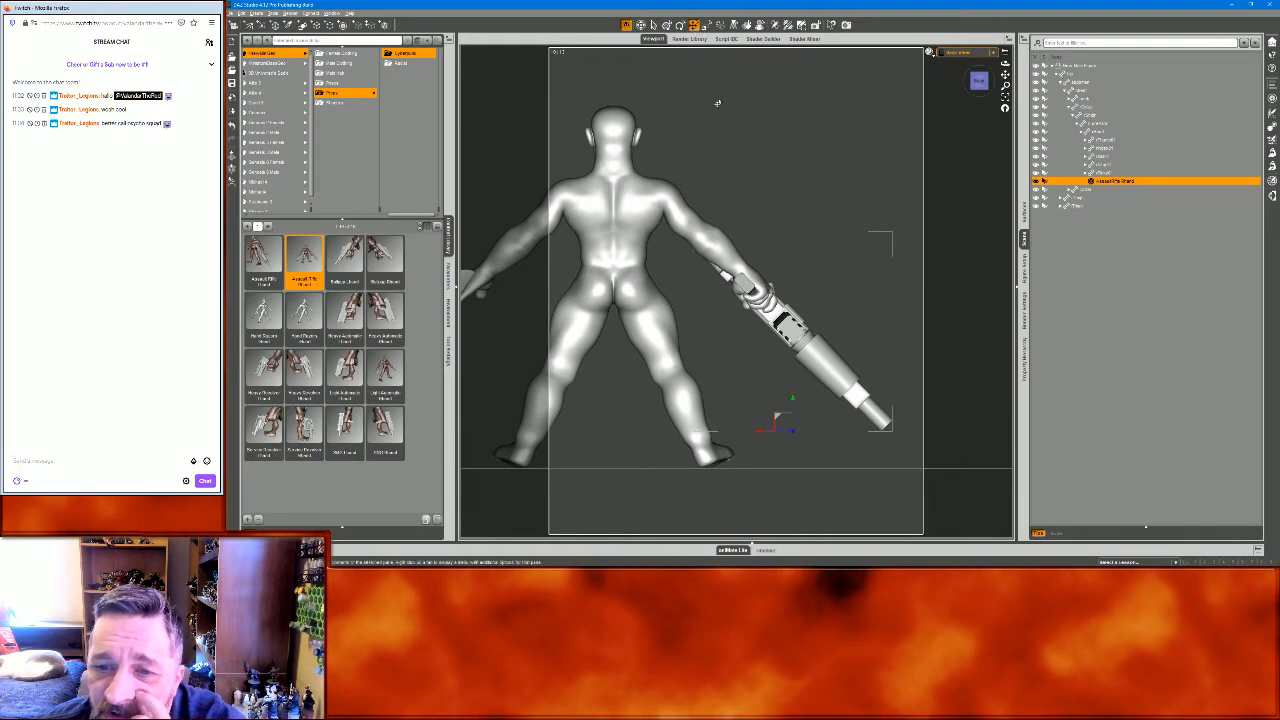
click(776, 25)
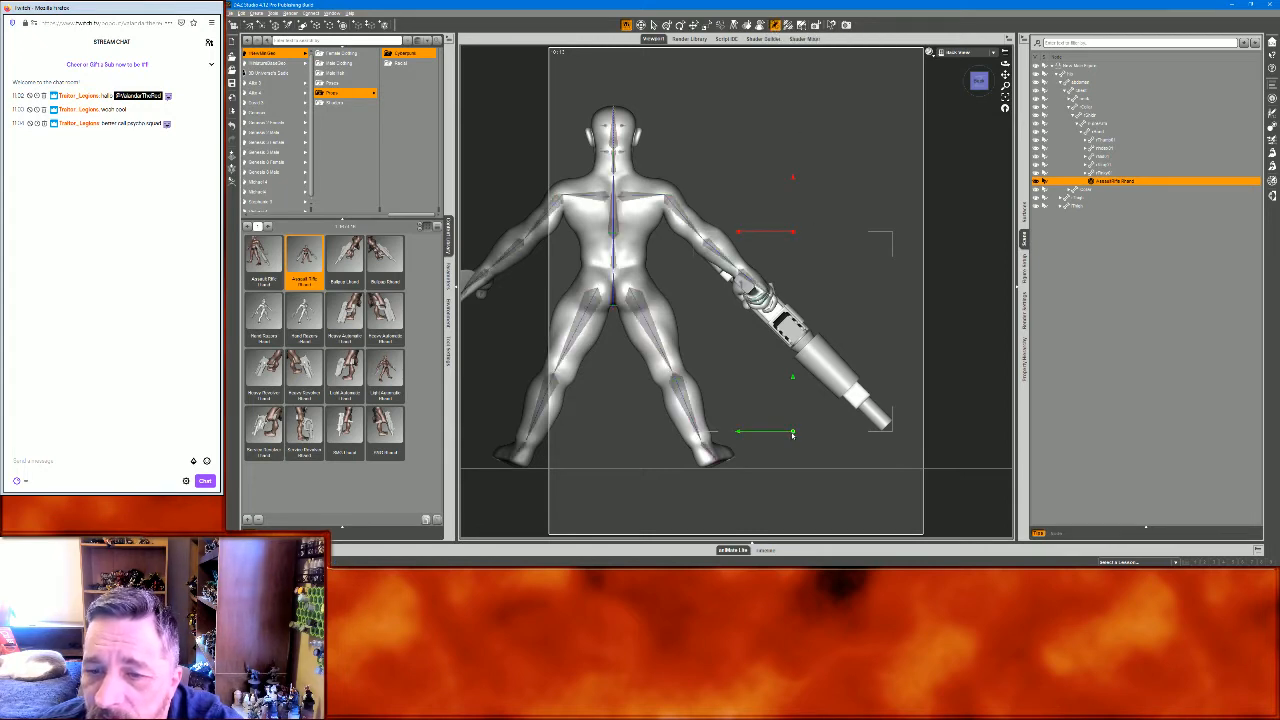
drag(792, 430, 755, 295)
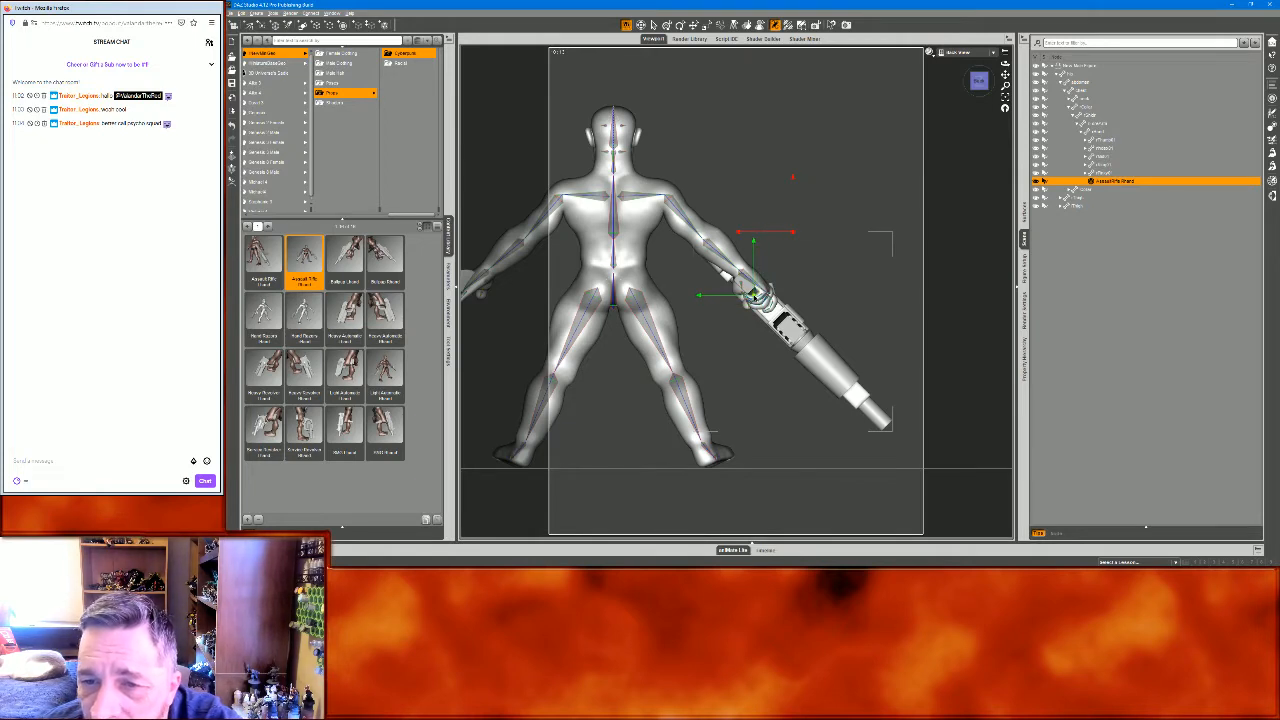
Check the assault rifle's center point against the right hand in the Right View, and return to the Perspective View
click(958, 52)
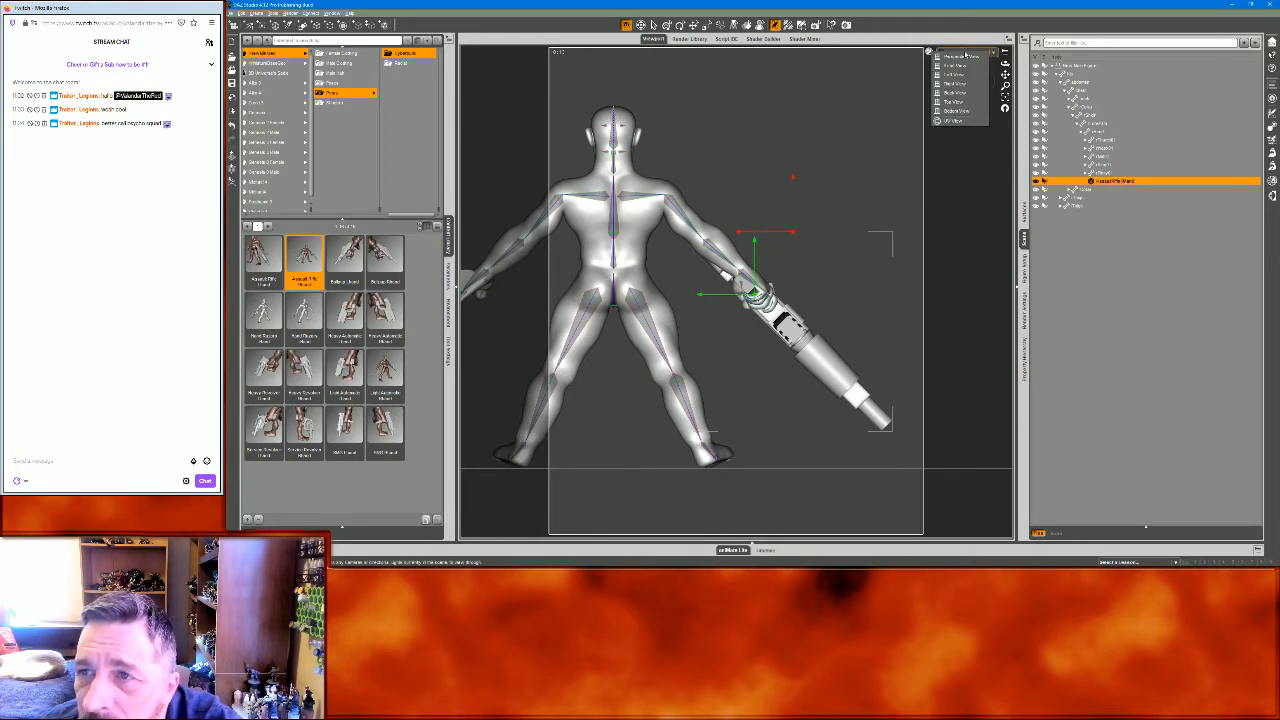
click(955, 82)
click(1004, 104)
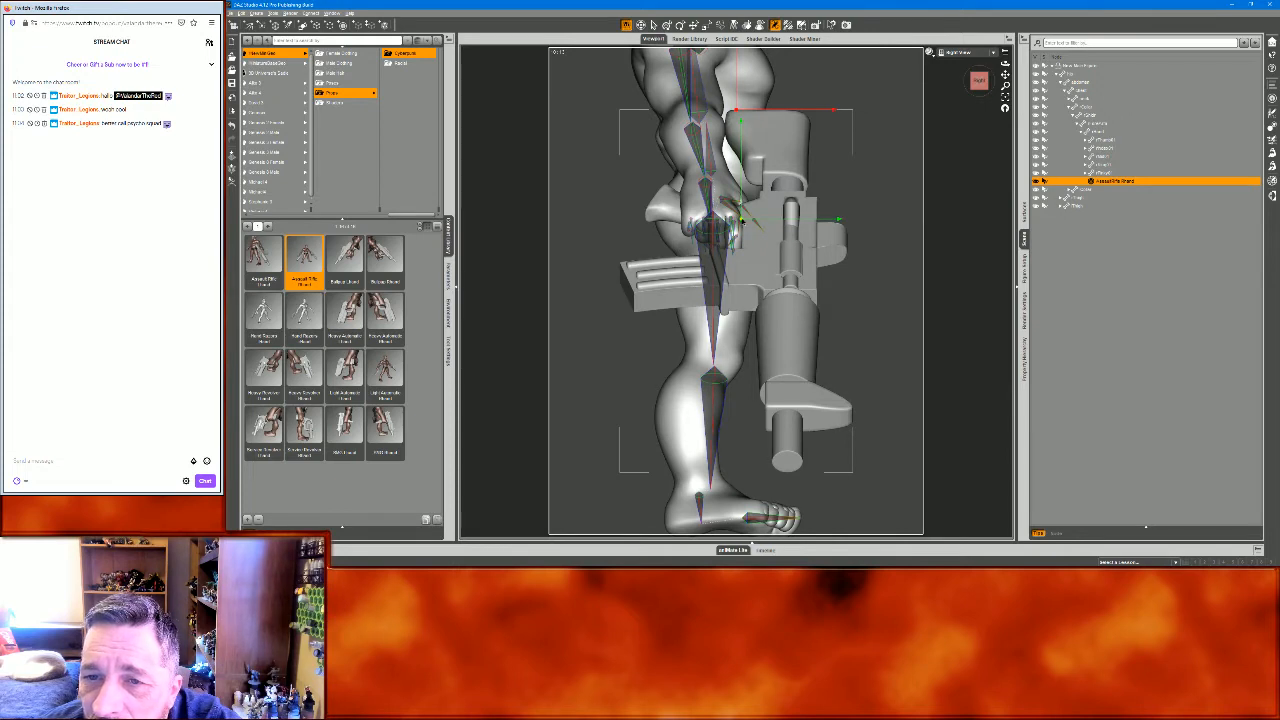
click(958, 52)
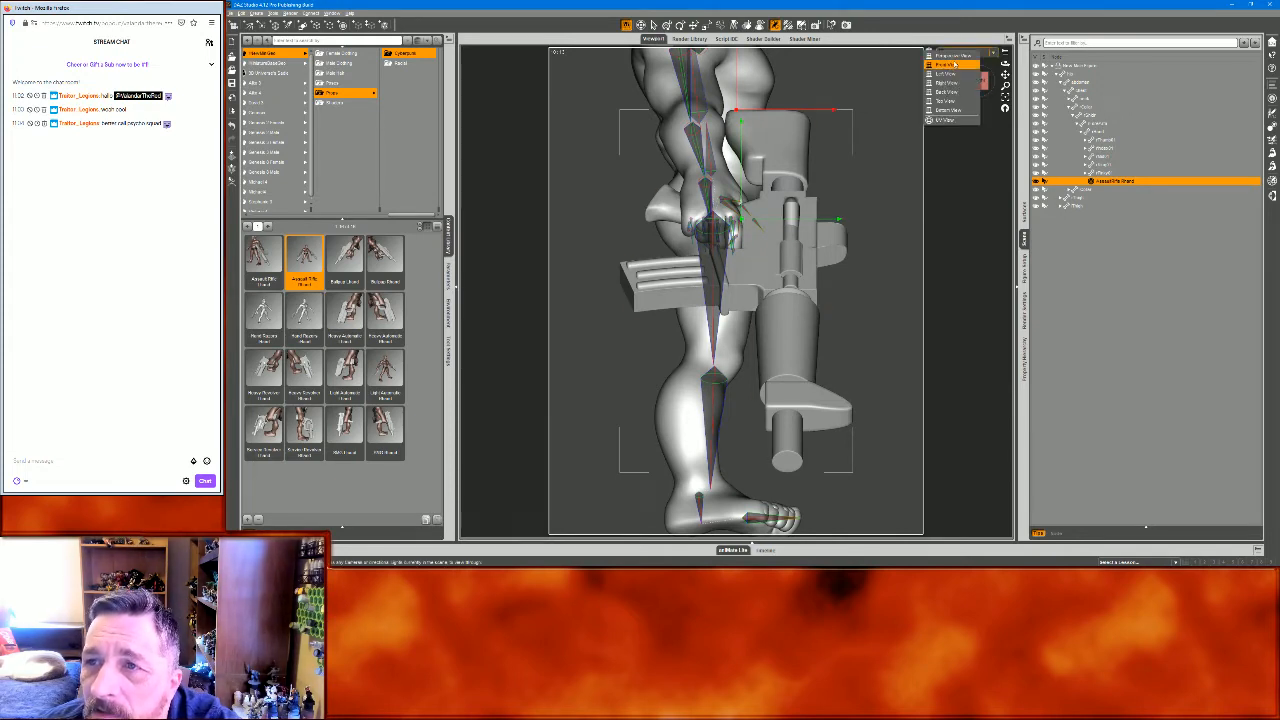
click(950, 64)
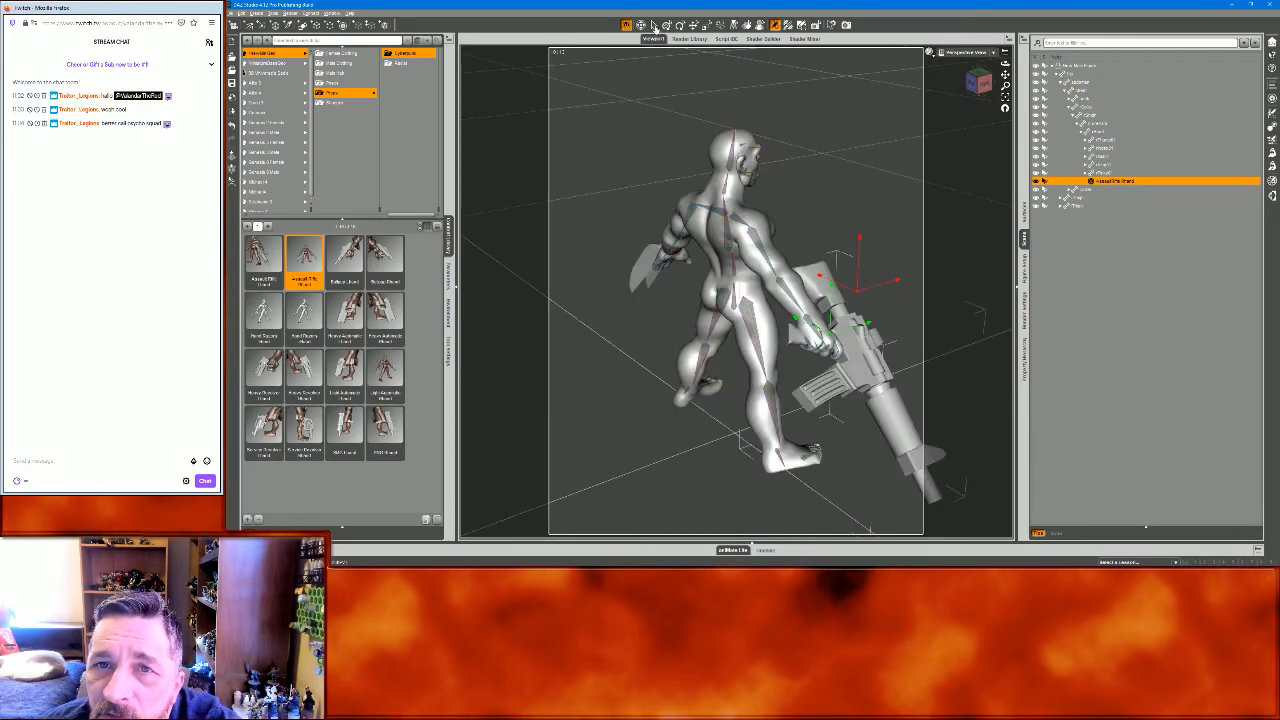
Leave the Joint Editor and scale the assault rifle down slightly with its overall Scale
click(654, 26)
drag(976, 88, 940, 88)
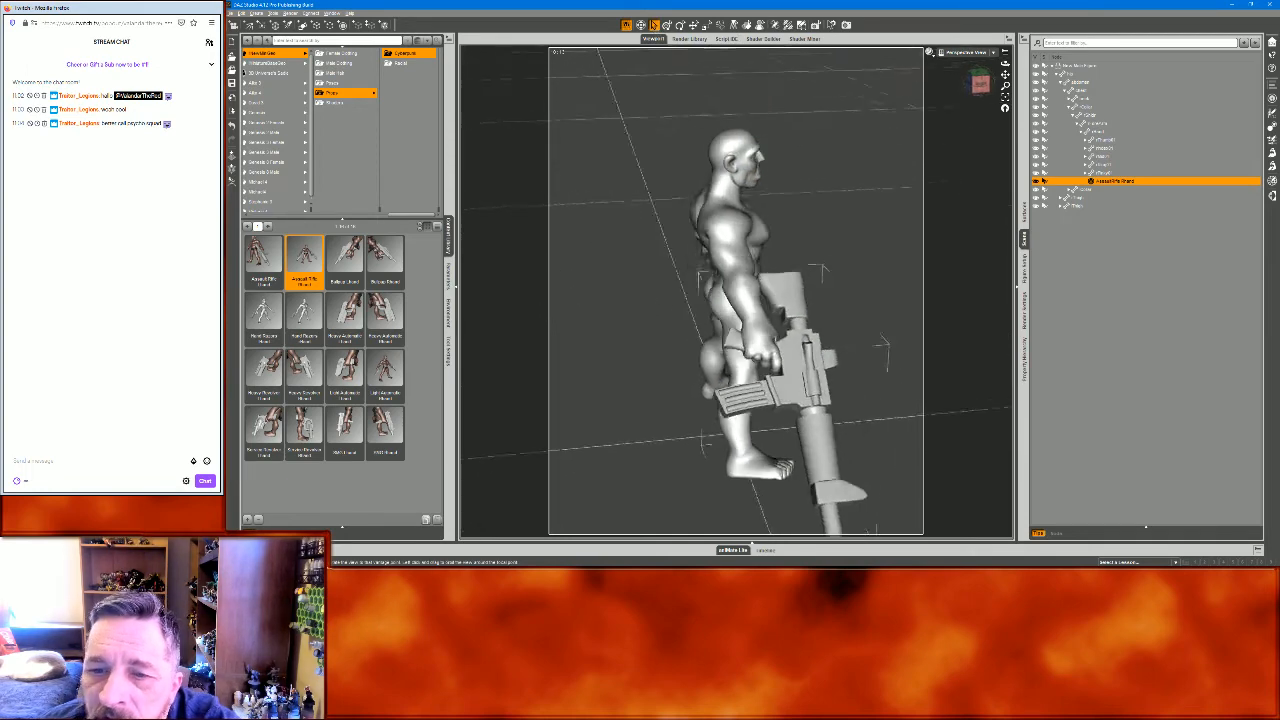
click(448, 270)
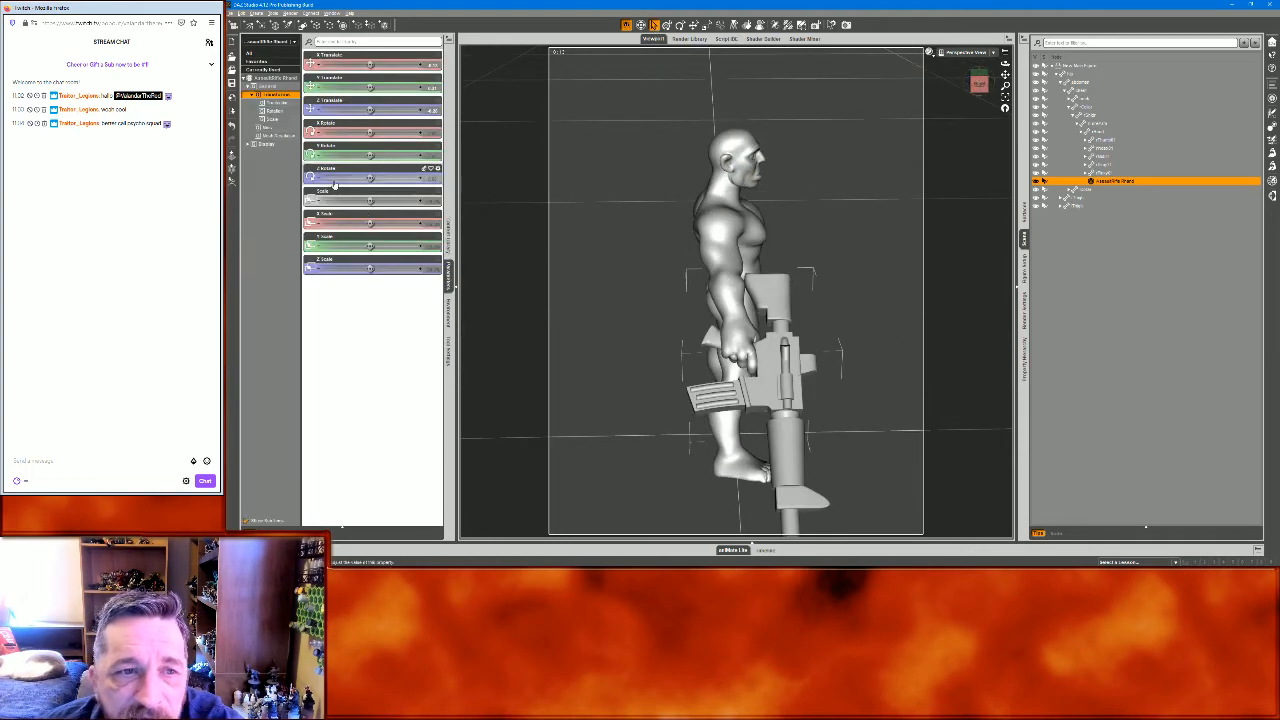
drag(430, 201, 406, 201)
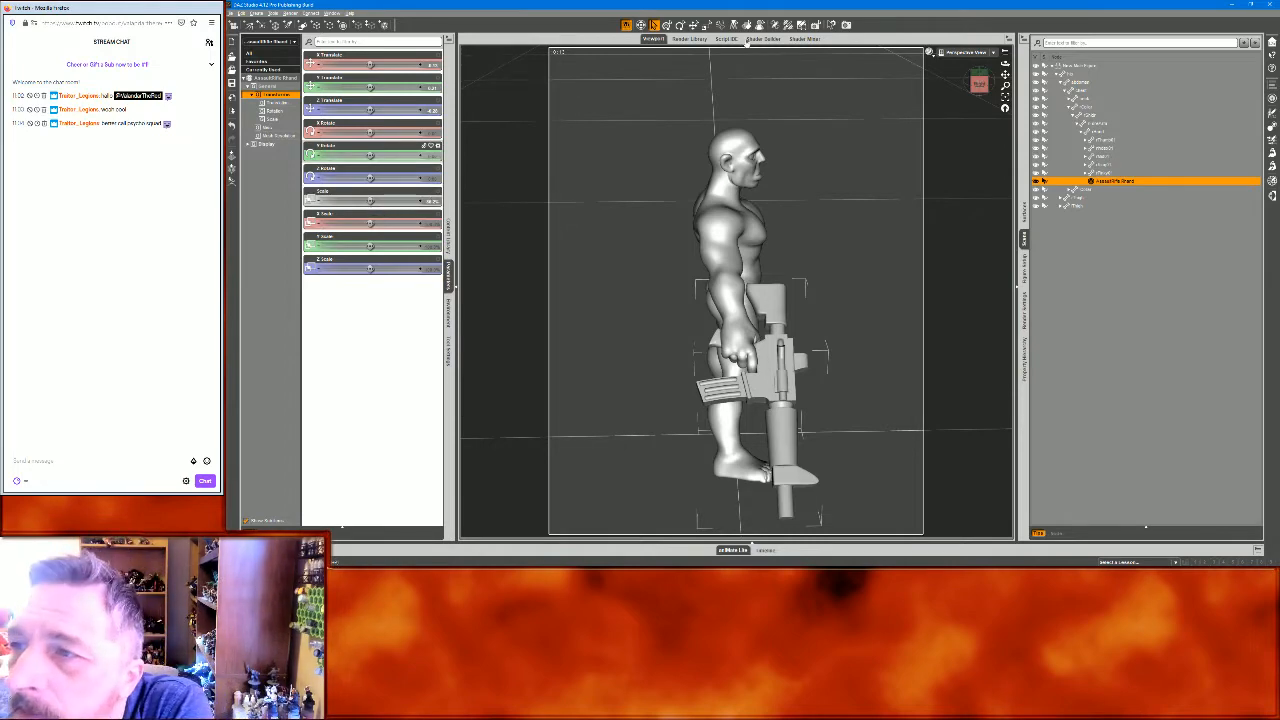
drag(981, 84, 935, 100)
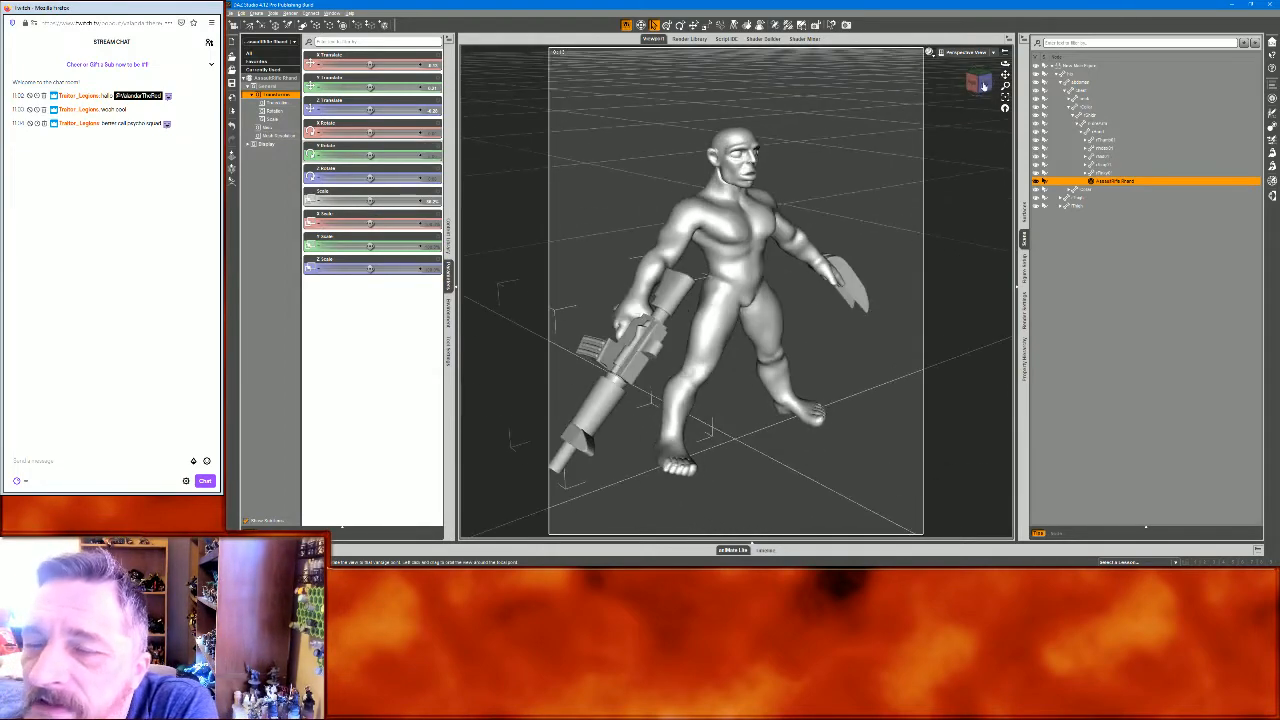
Select the whole male figure and open its General transform Scale value for editing
click(1086, 66)
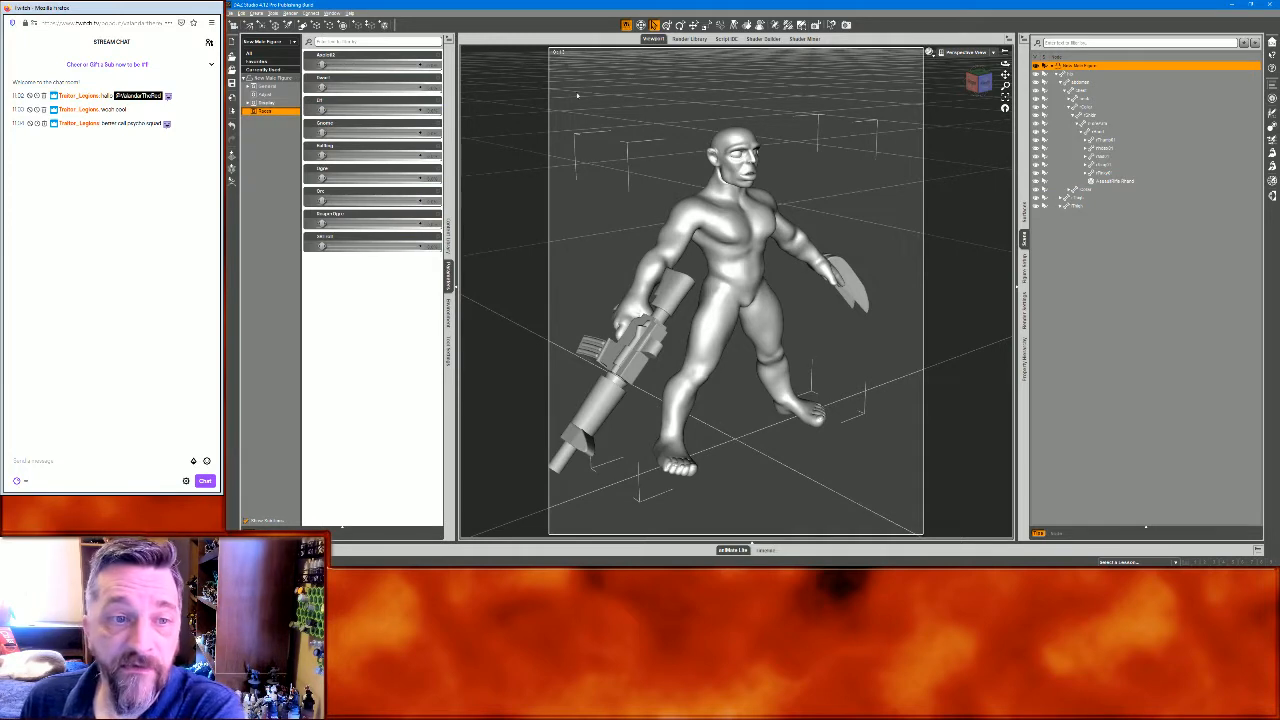
click(266, 87)
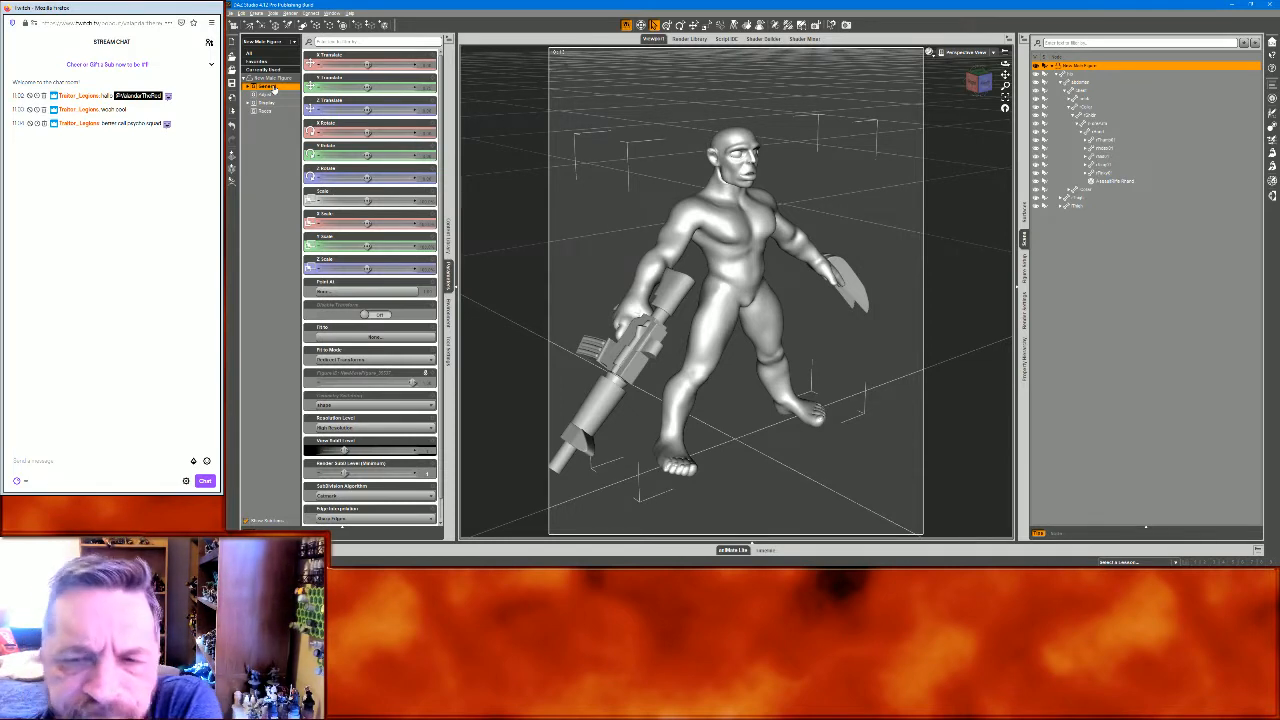
click(424, 201)
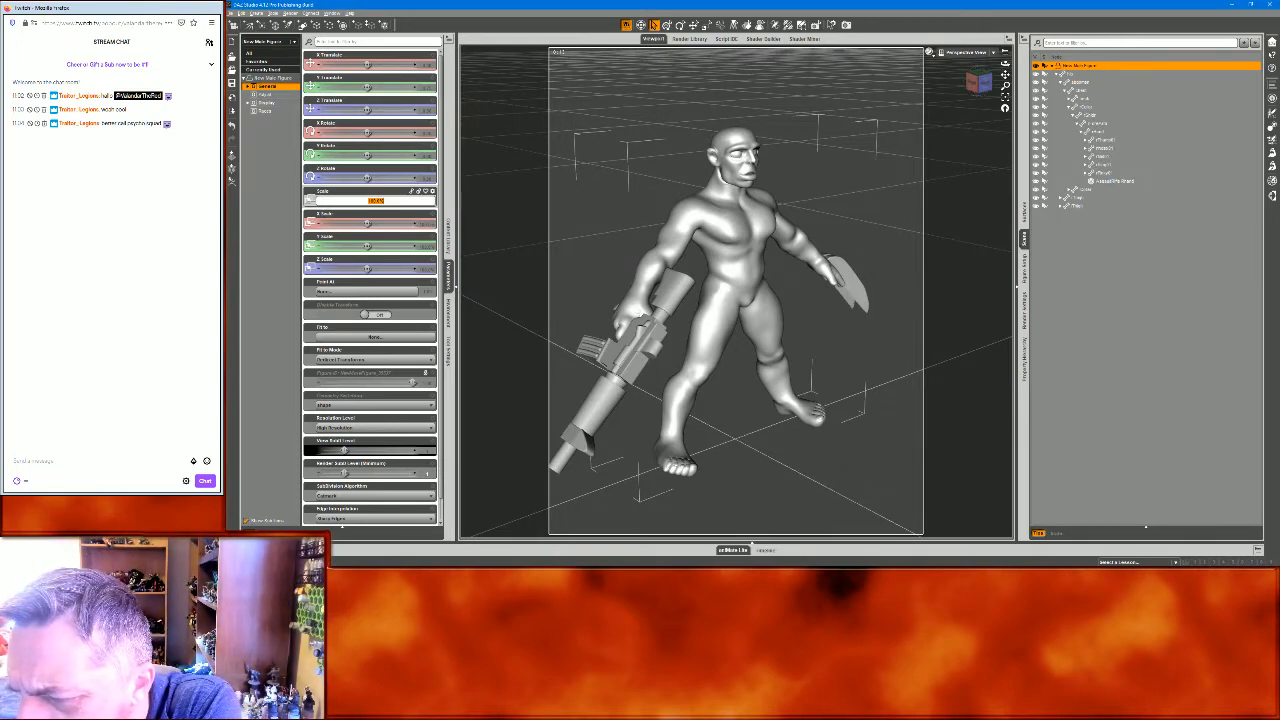
In Calculator, work out 7 ÷ 6 and 1.2 × 6, subtract 7 from the product, and multiply the remainder by 12
key(XF86Calculator)
text(7/6)
key(Return)
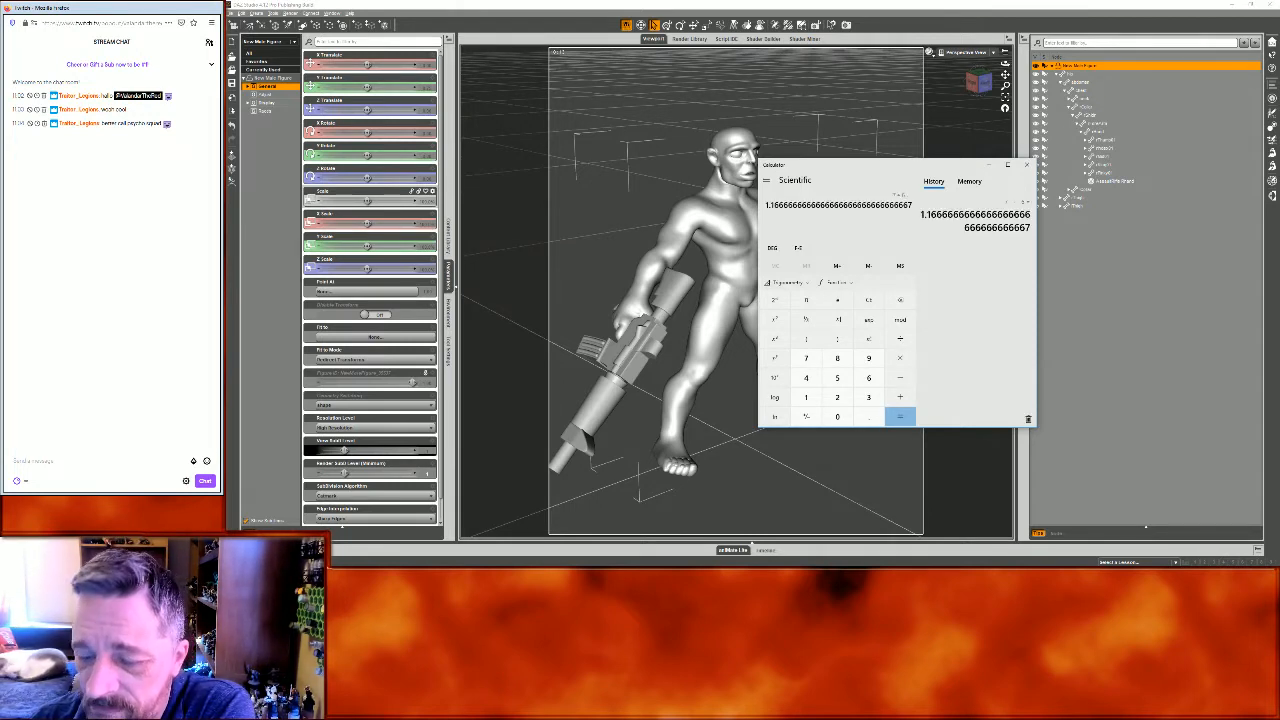
text(1.2)
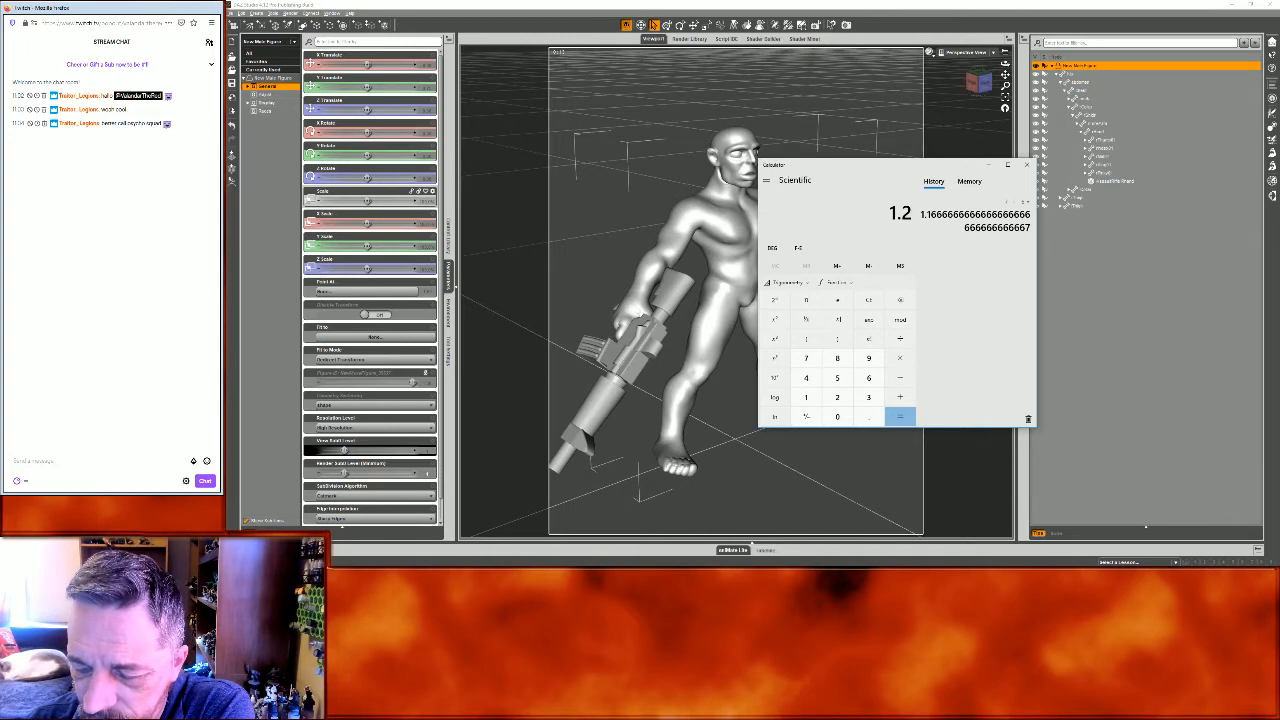
text(*6)
key(Return)
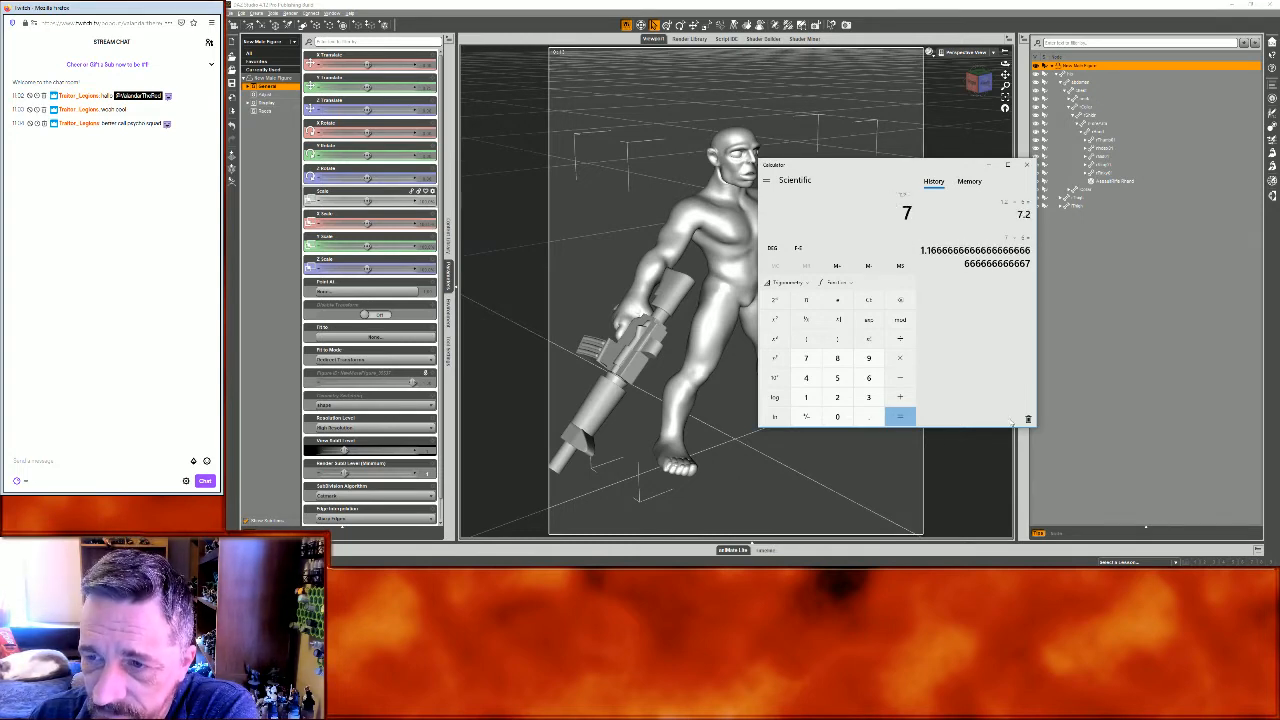
key(Return)
text(*12)
key(Return)
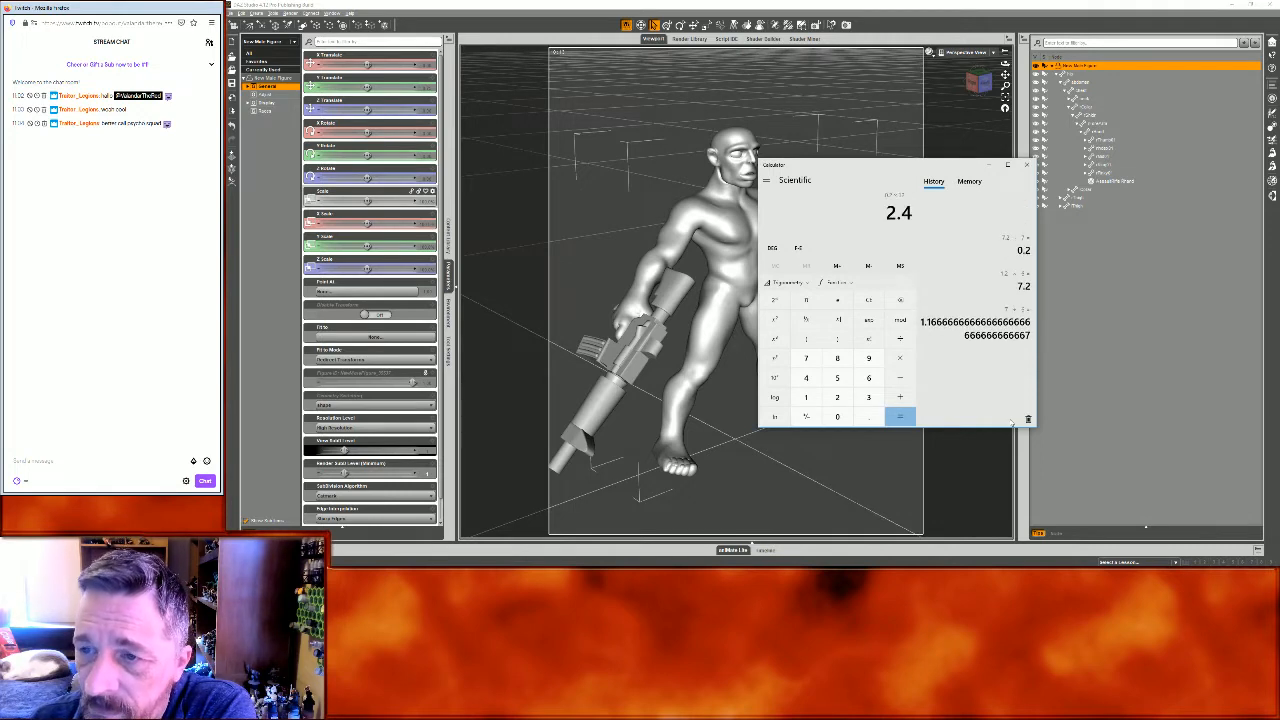
click(1026, 164)
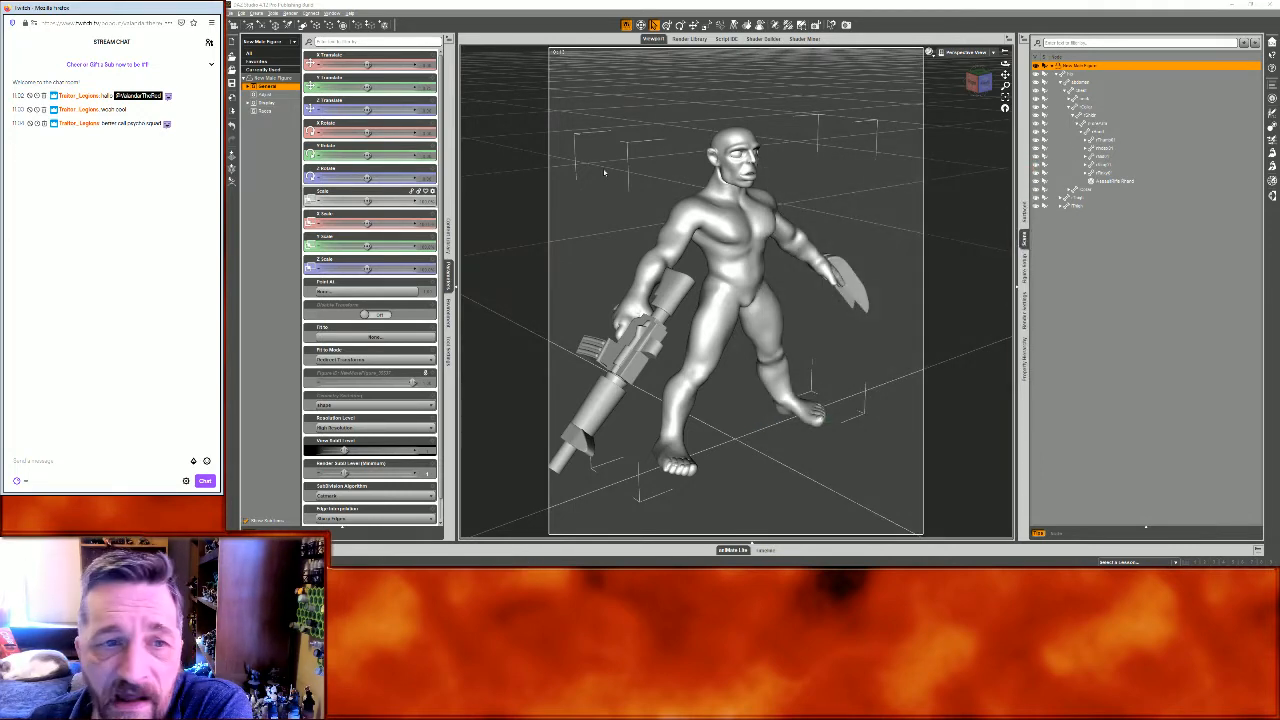
Set the male figure's overall Scale to 125 percent and fit the enlarged figure in the view
click(424, 202)
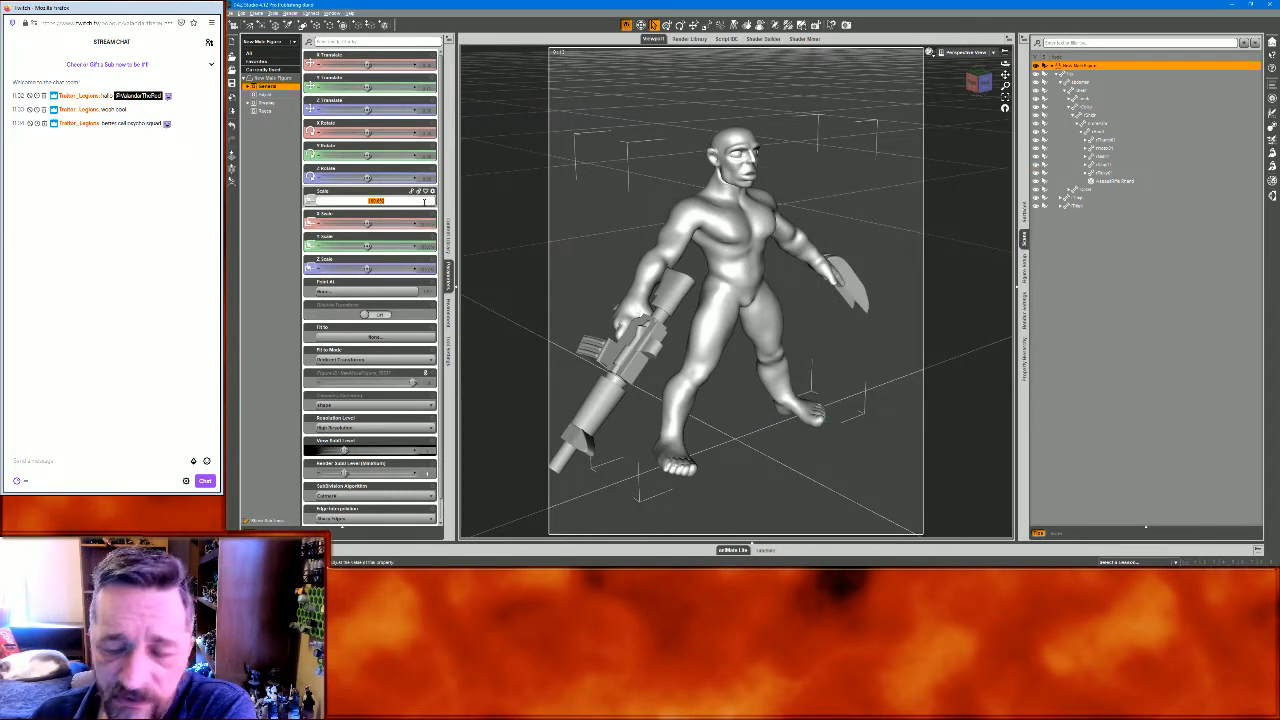
text(125)
key(Return)
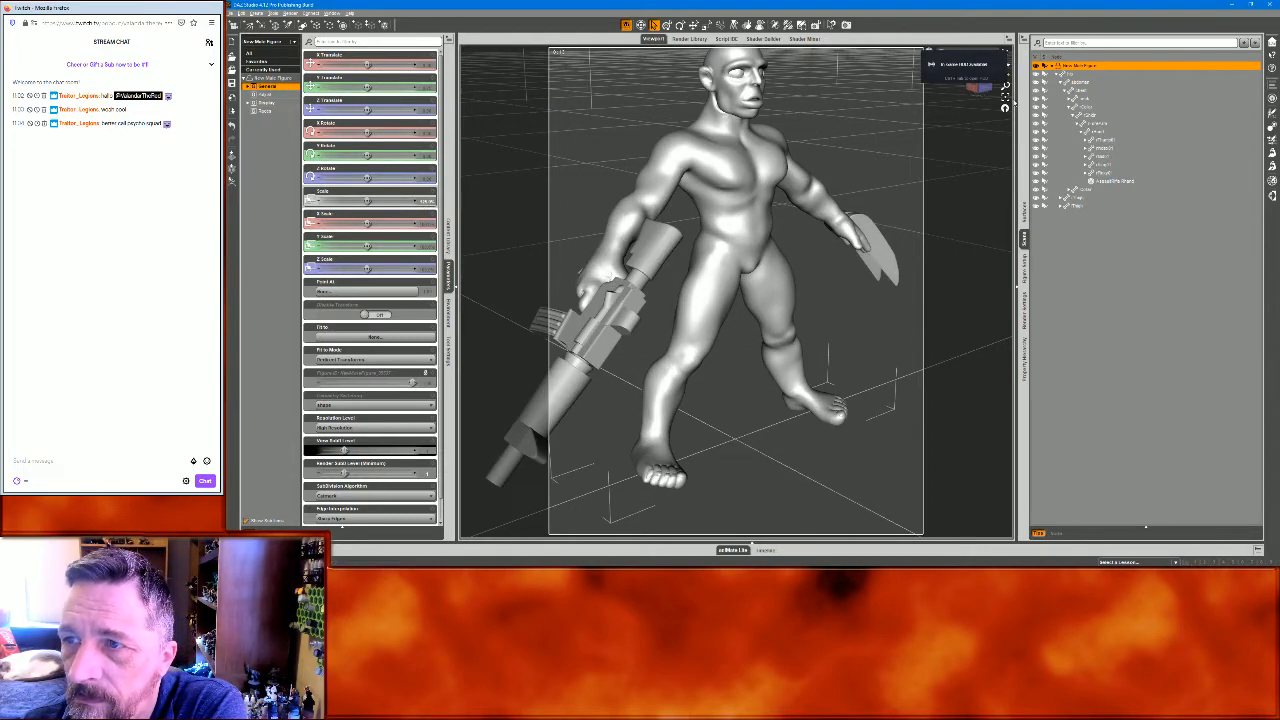
drag(1005, 106, 1007, 100)
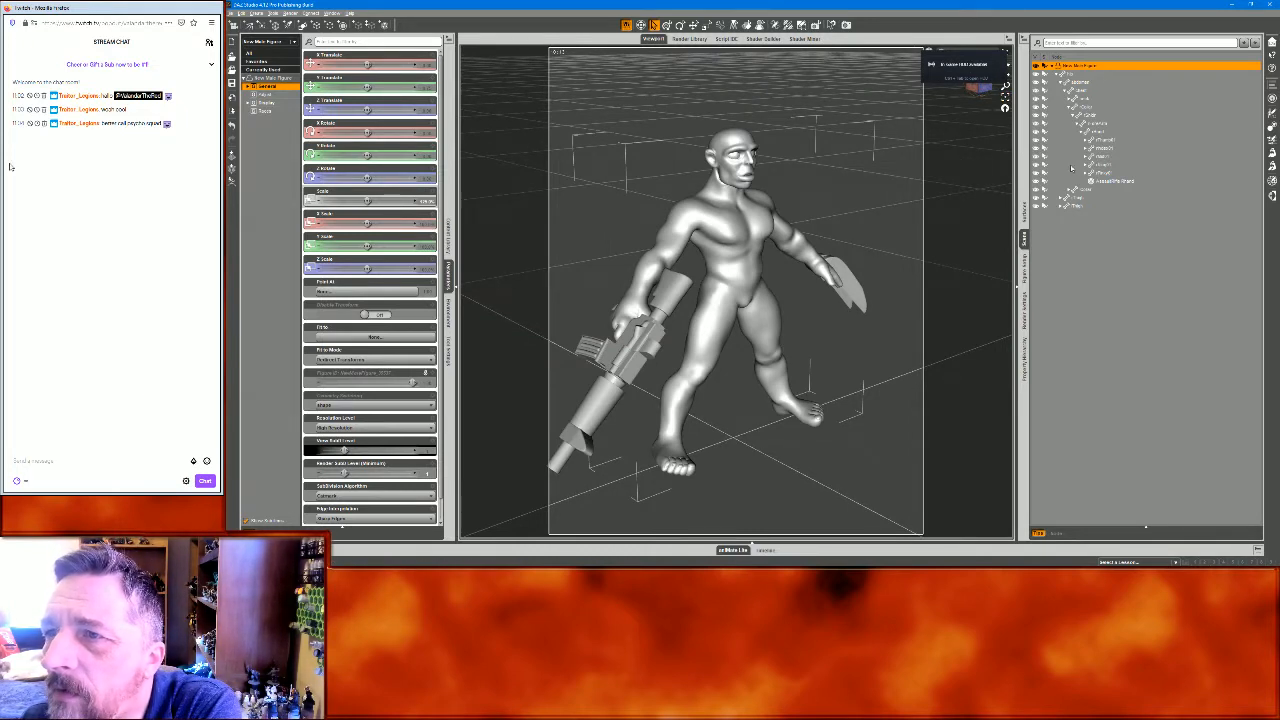
Hide the right-hand assault rifle and the left-hand razors in the scene
mouse_move(976, 85)
mouse_down()
mouse_move(920, 80)
mouse_move(950, 92)
mouse_move(975, 83)
mouse_up()
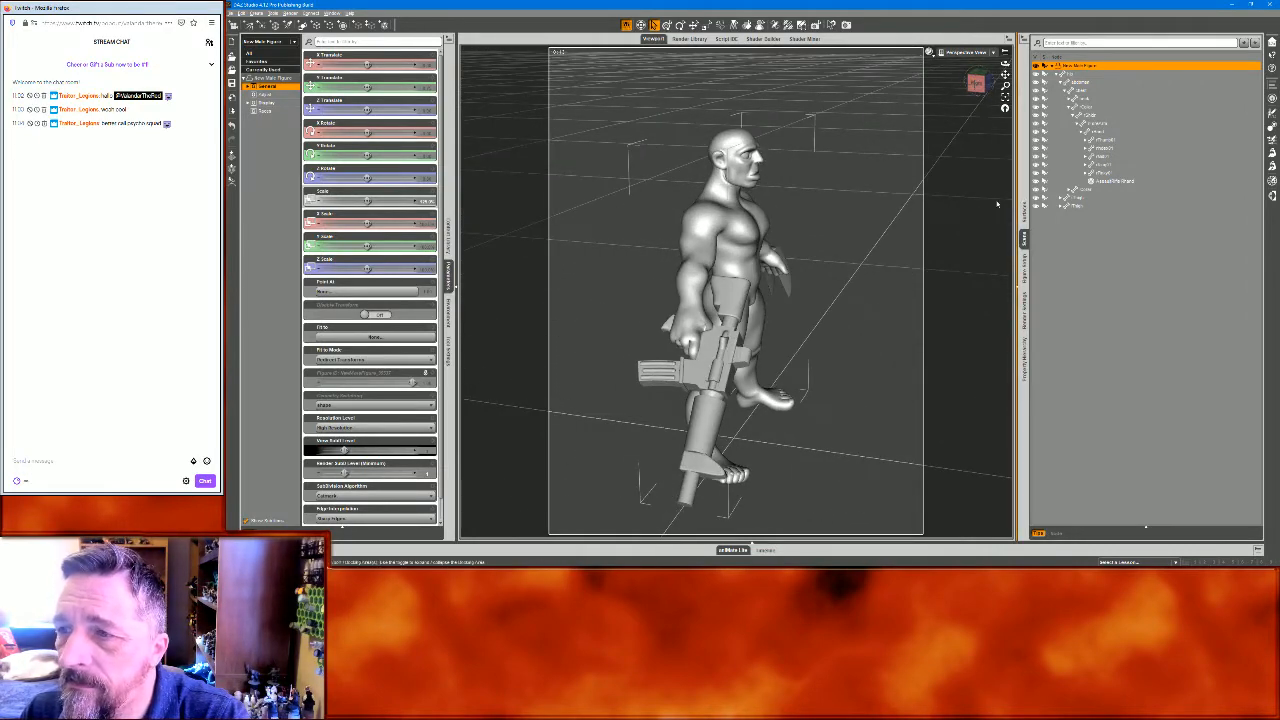
click(775, 266)
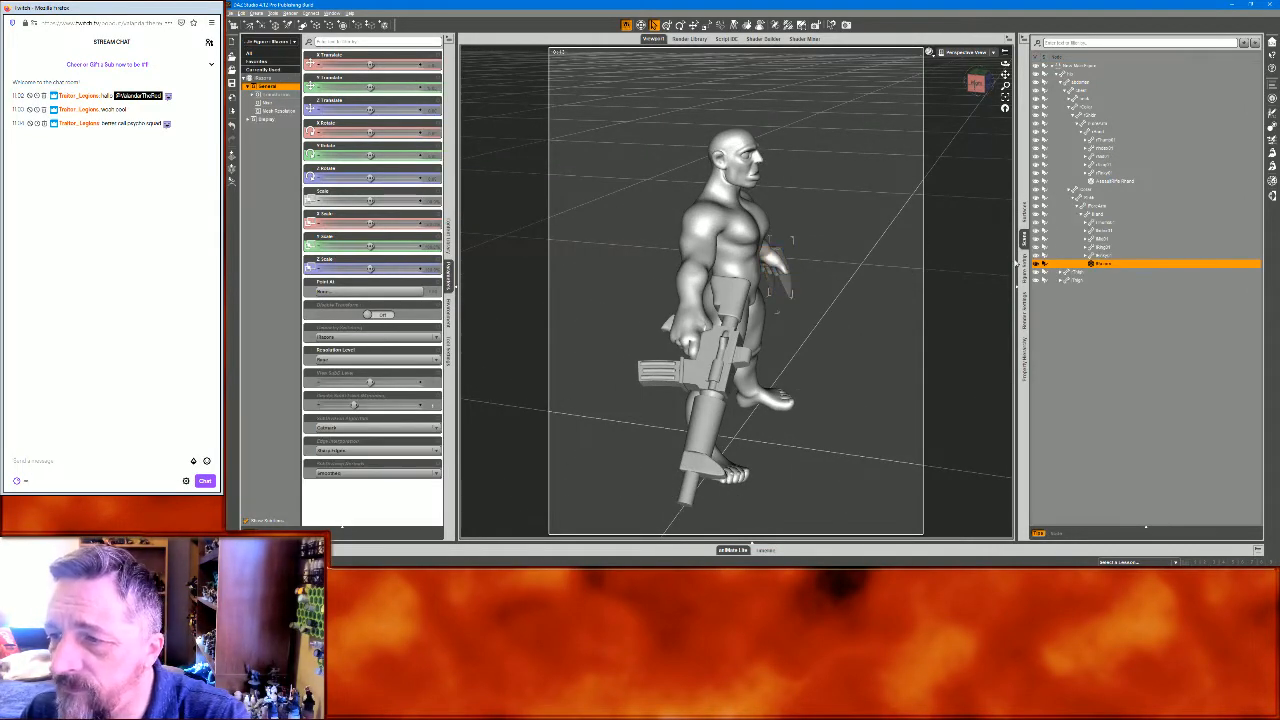
click(1036, 180)
mouse_move(976, 86)
mouse_down()
mouse_move(900, 76)
mouse_move(979, 96)
mouse_up()
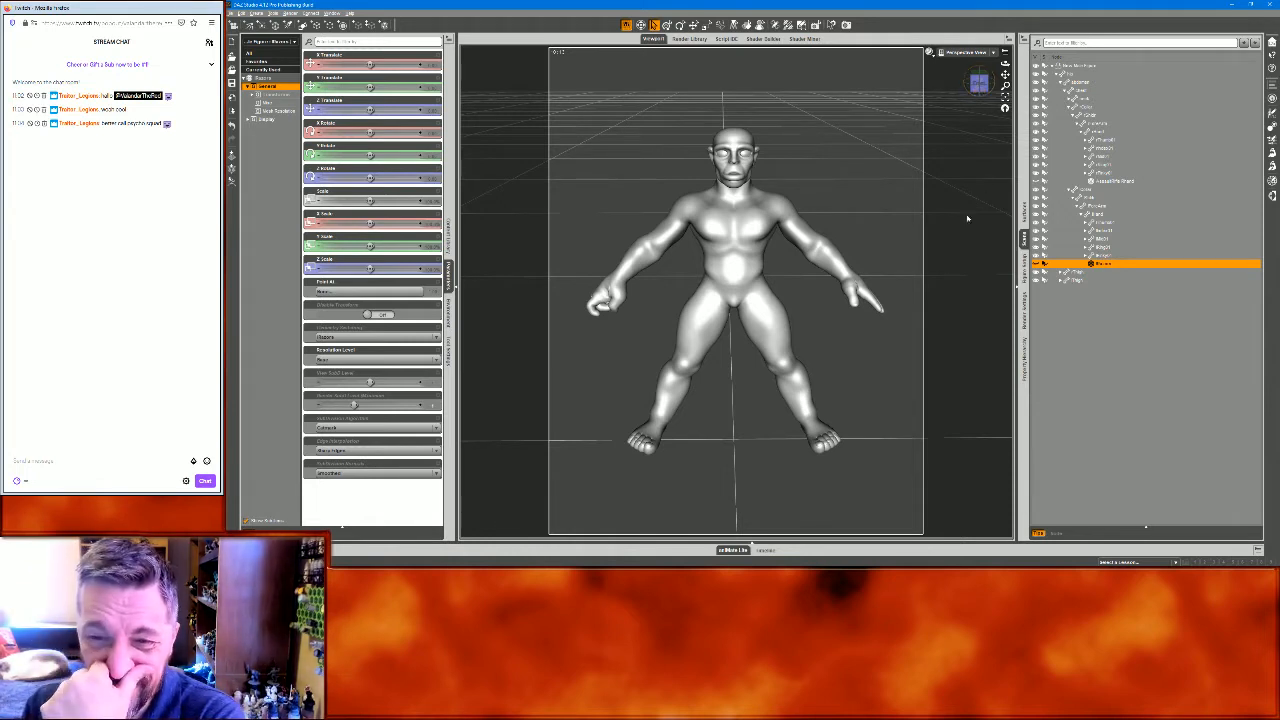
In the Front View, rotate the figure's hip with the Rotate tool so the body twists and leans slightly sideways
click(960, 52)
click(963, 69)
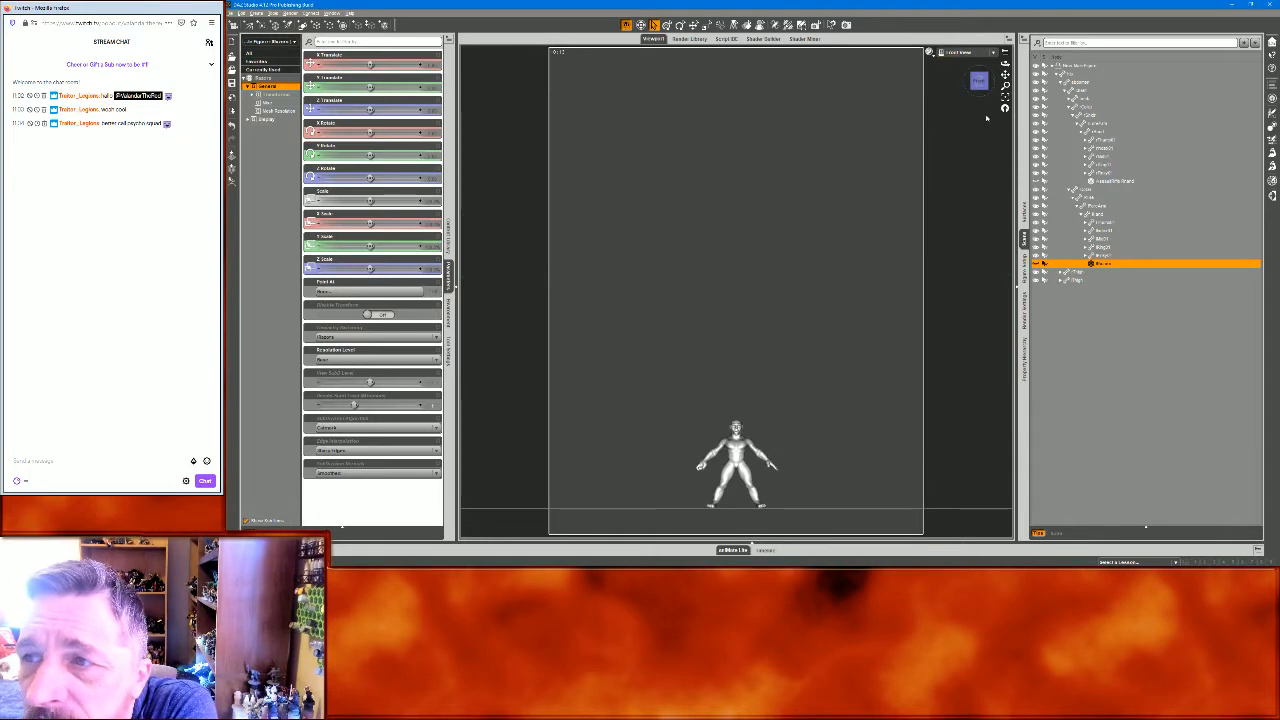
click(1078, 66)
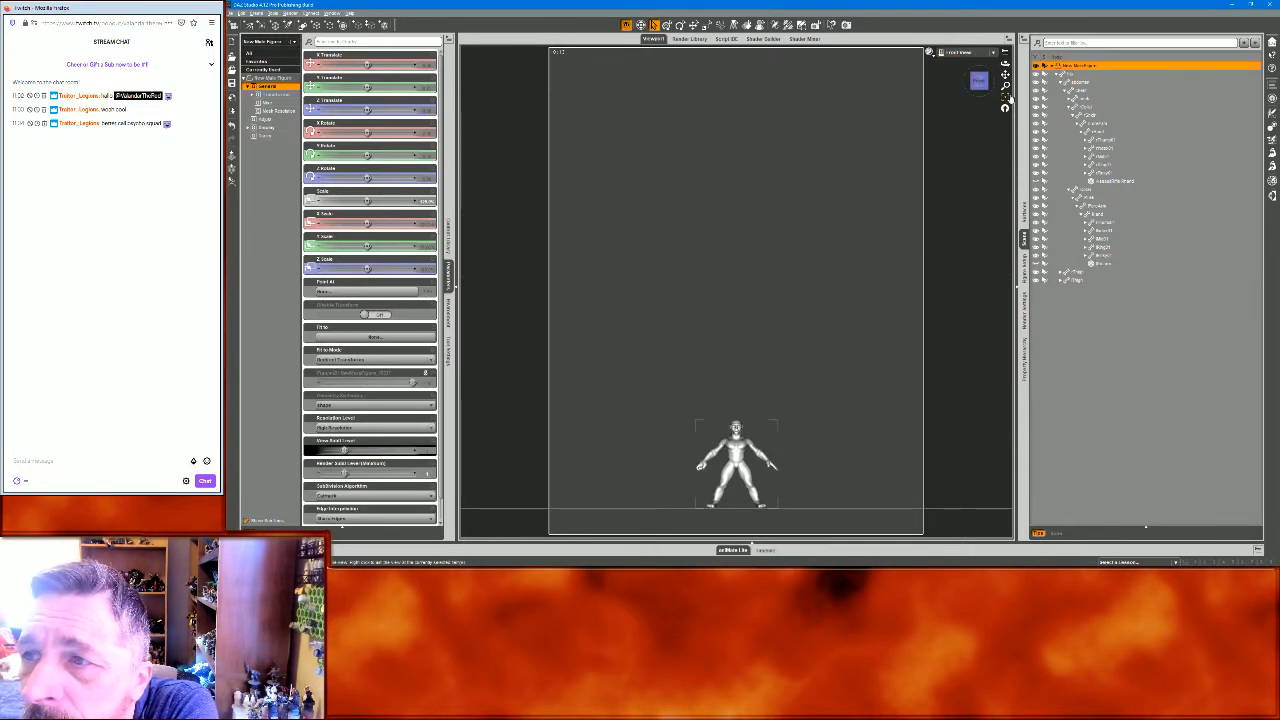
click(1006, 98)
click(728, 286)
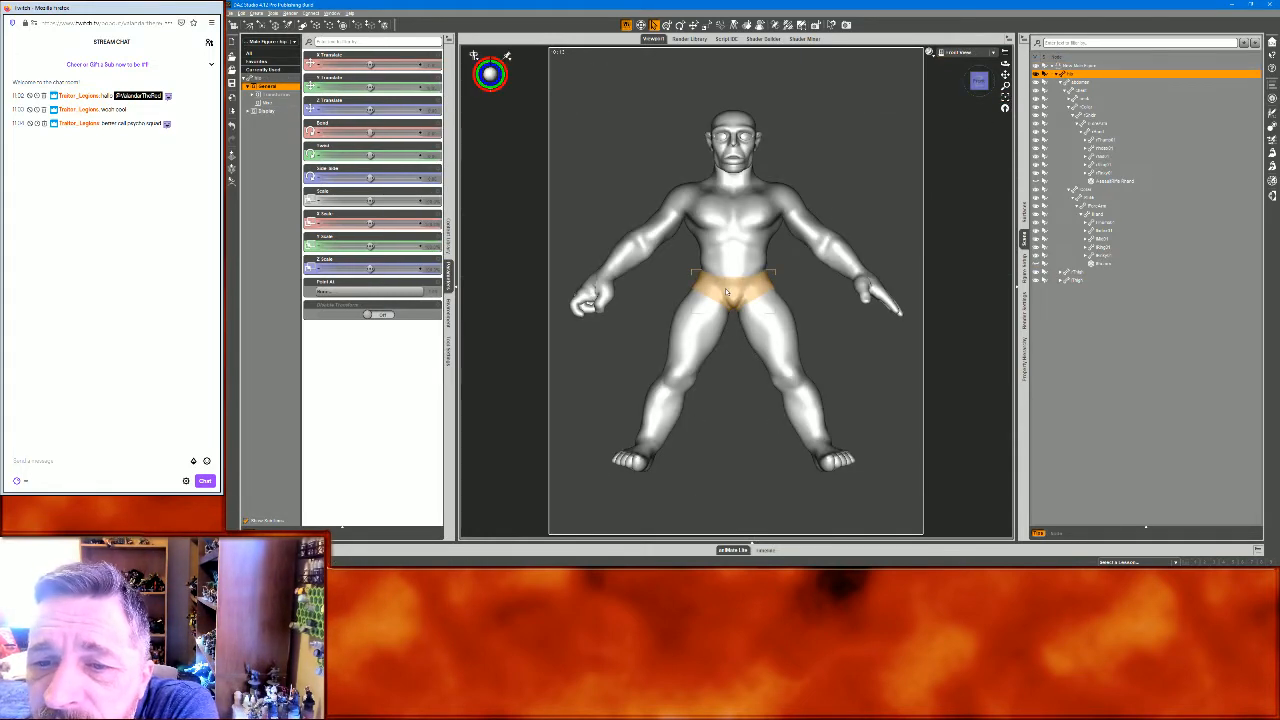
click(681, 25)
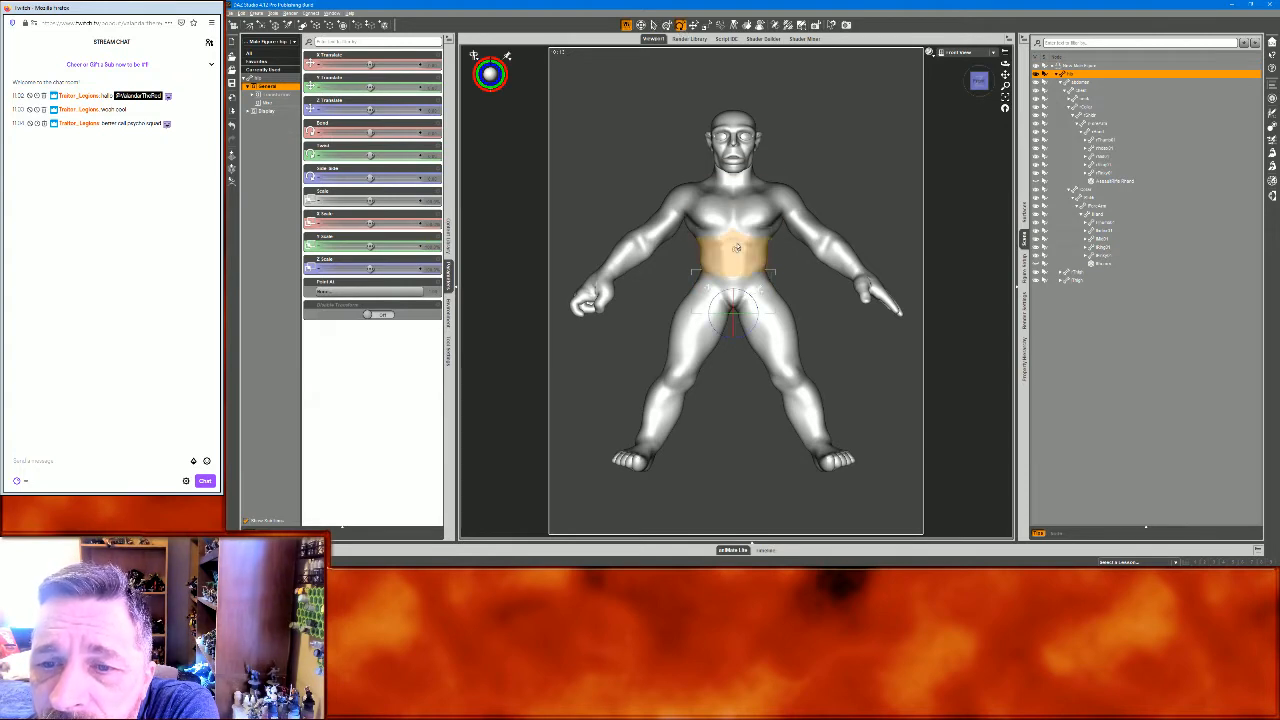
drag(744, 298, 732, 301)
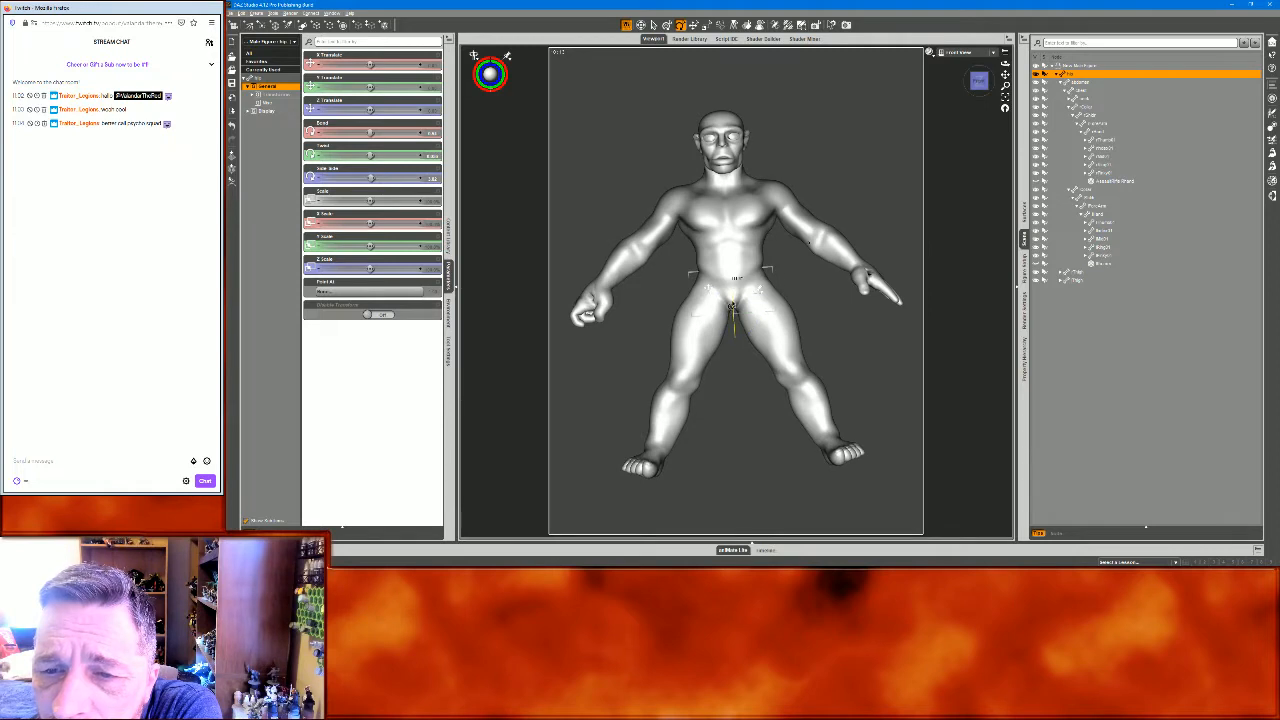
In the Perspective View, bend the hip backward and tilt it further sideways so the upper body leans toward the right arm
click(957, 52)
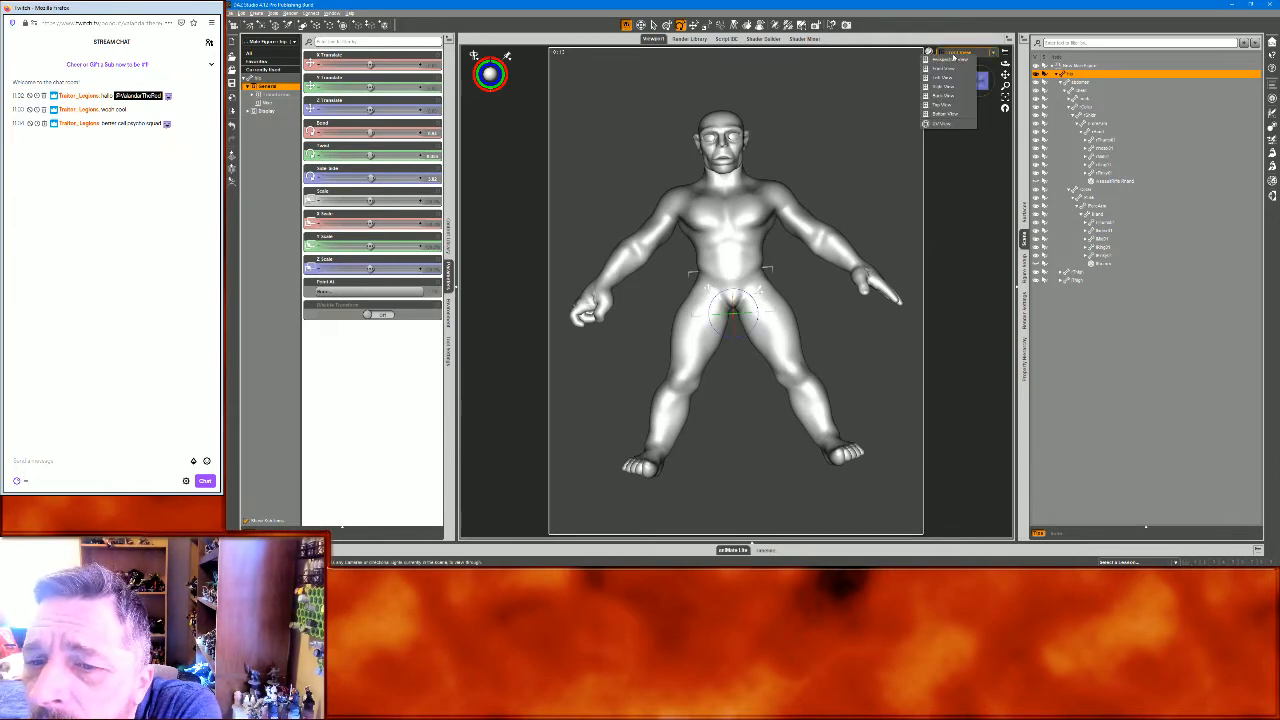
click(945, 60)
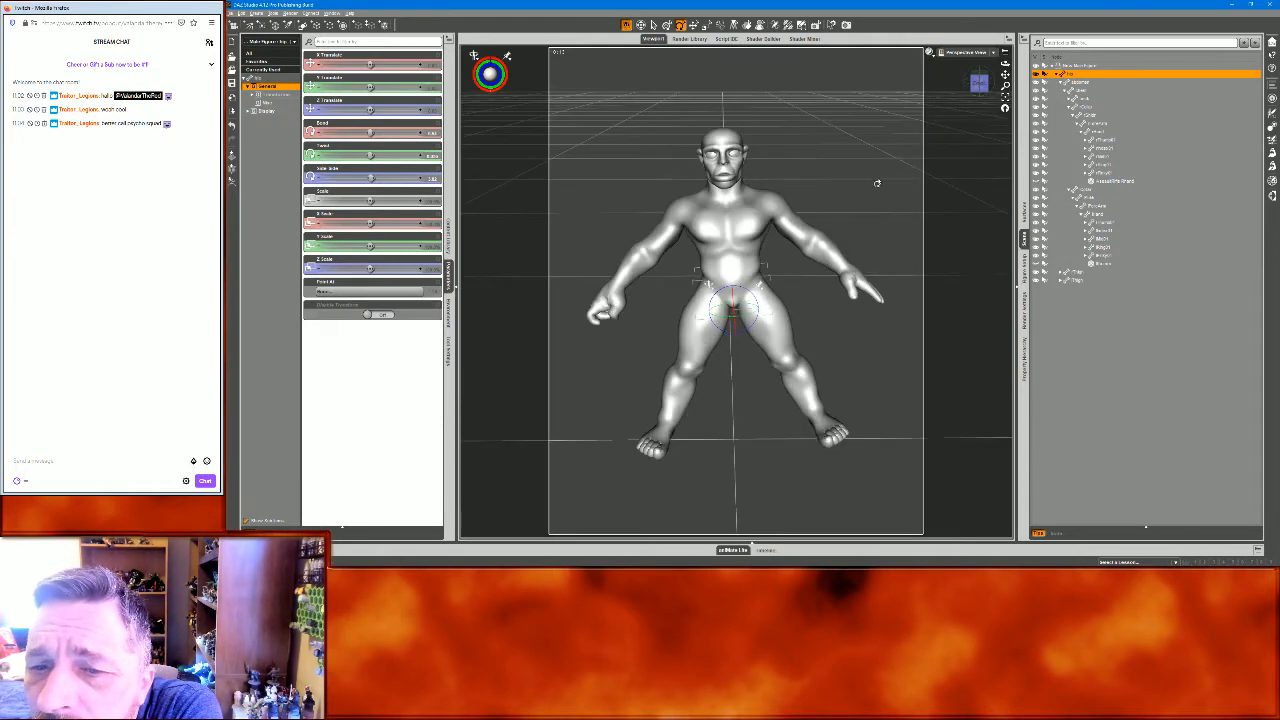
drag(982, 94, 891, 174)
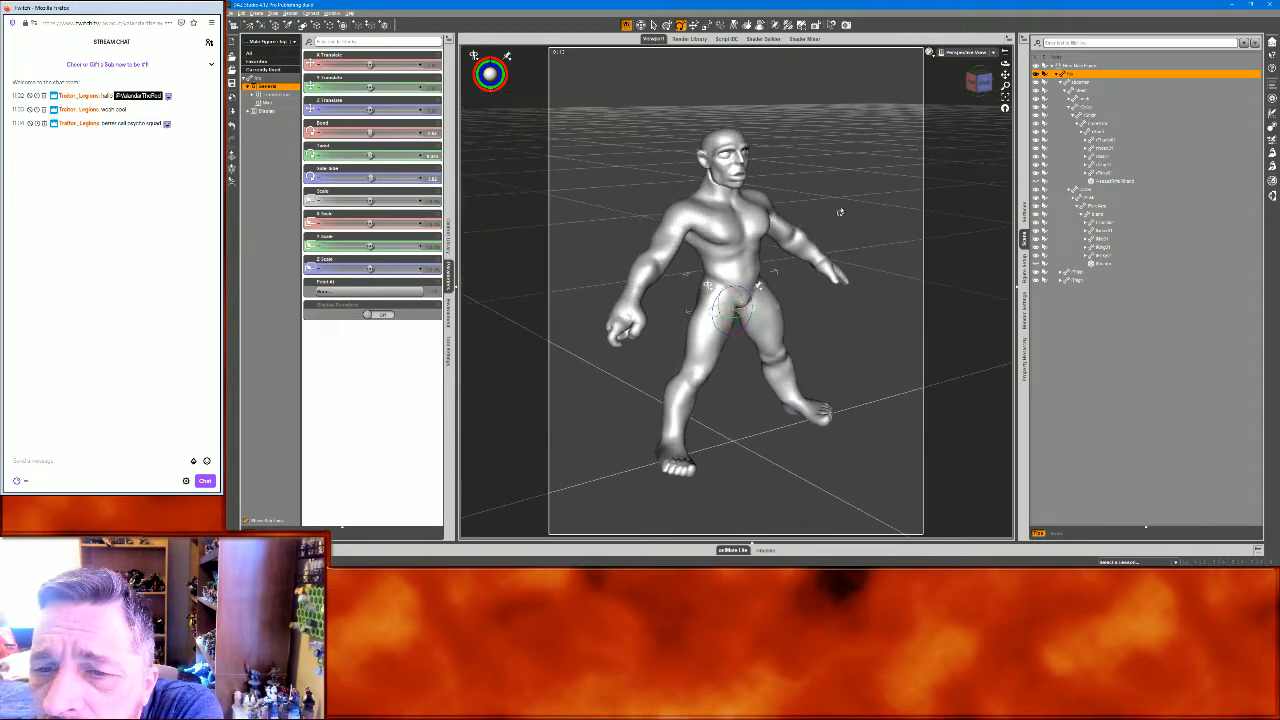
click(737, 291)
drag(738, 296, 737, 299)
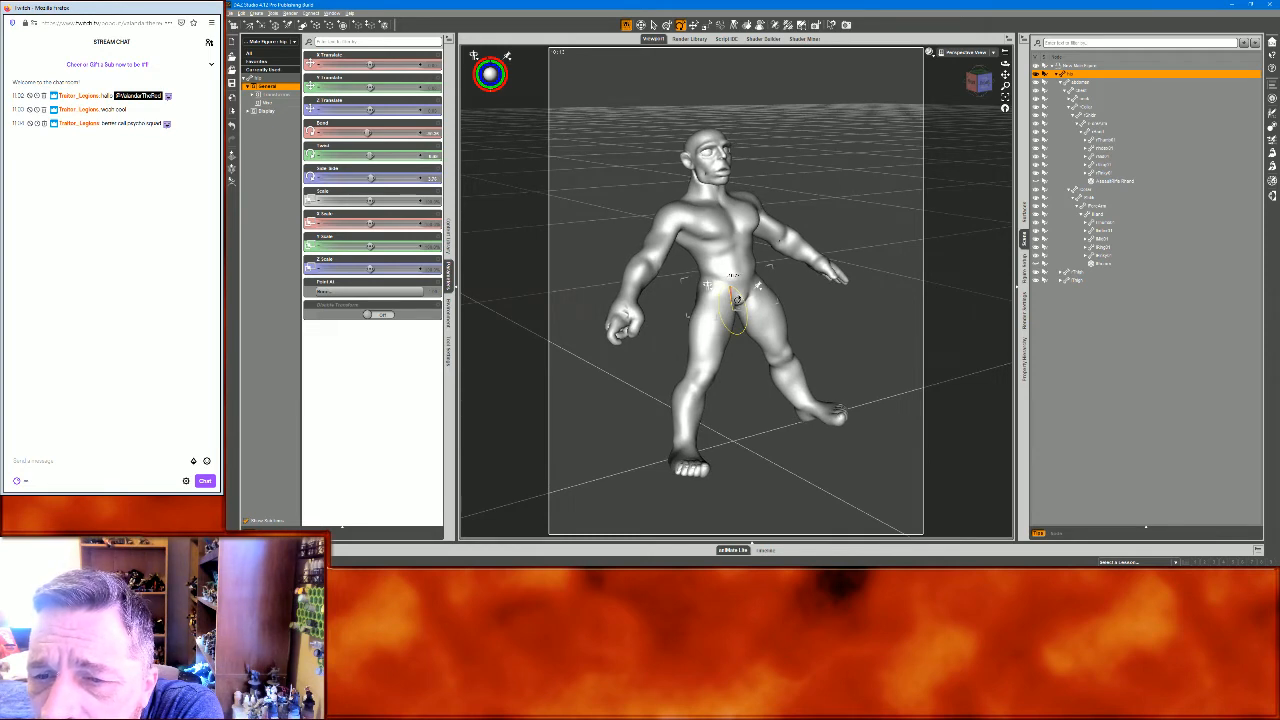
drag(716, 299, 717, 302)
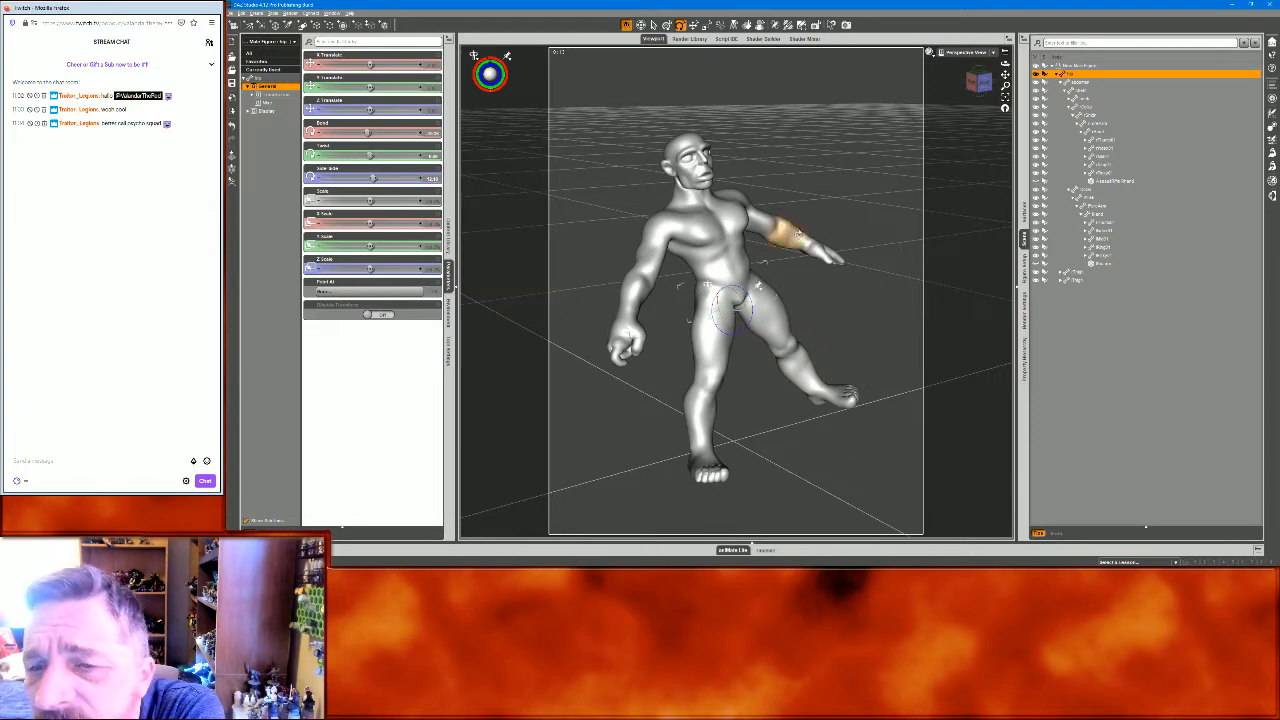
Bend the figure's left thigh backward at the hip joint, working from the figure's left side
mouse_move(1005, 88)
mouse_down()
mouse_move(960, 92)
mouse_move(989, 86)
mouse_up()
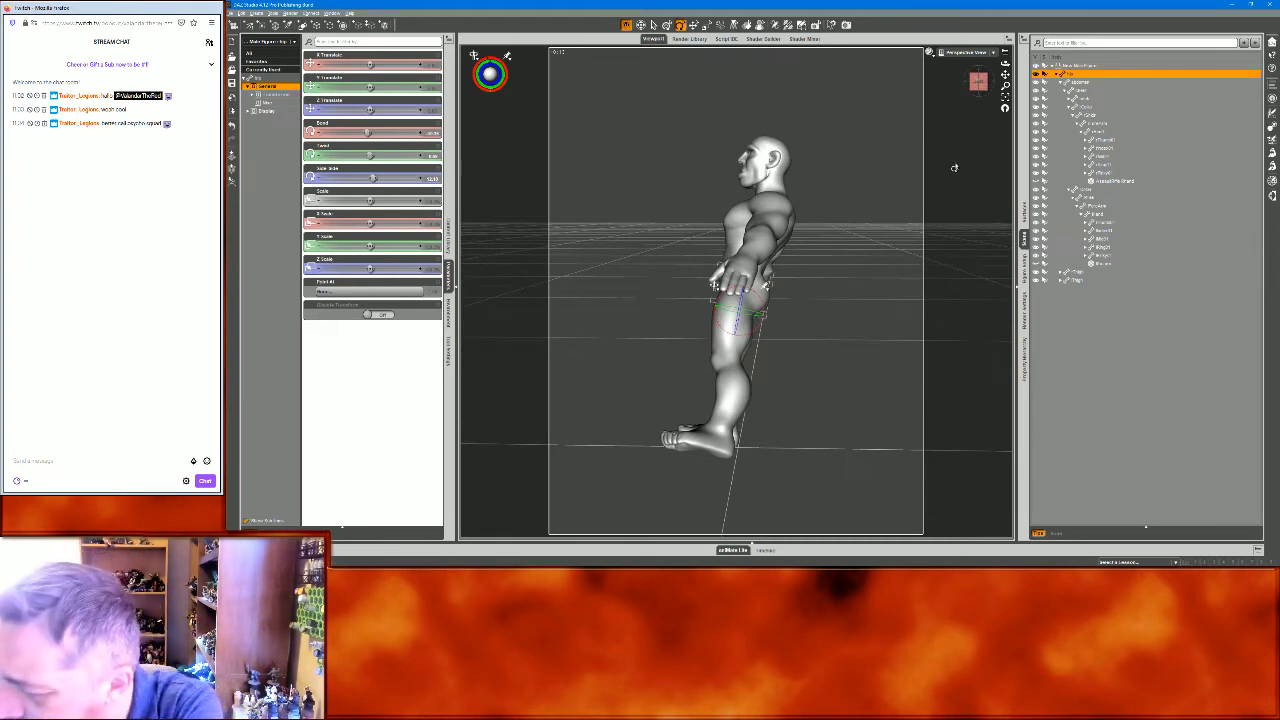
click(738, 350)
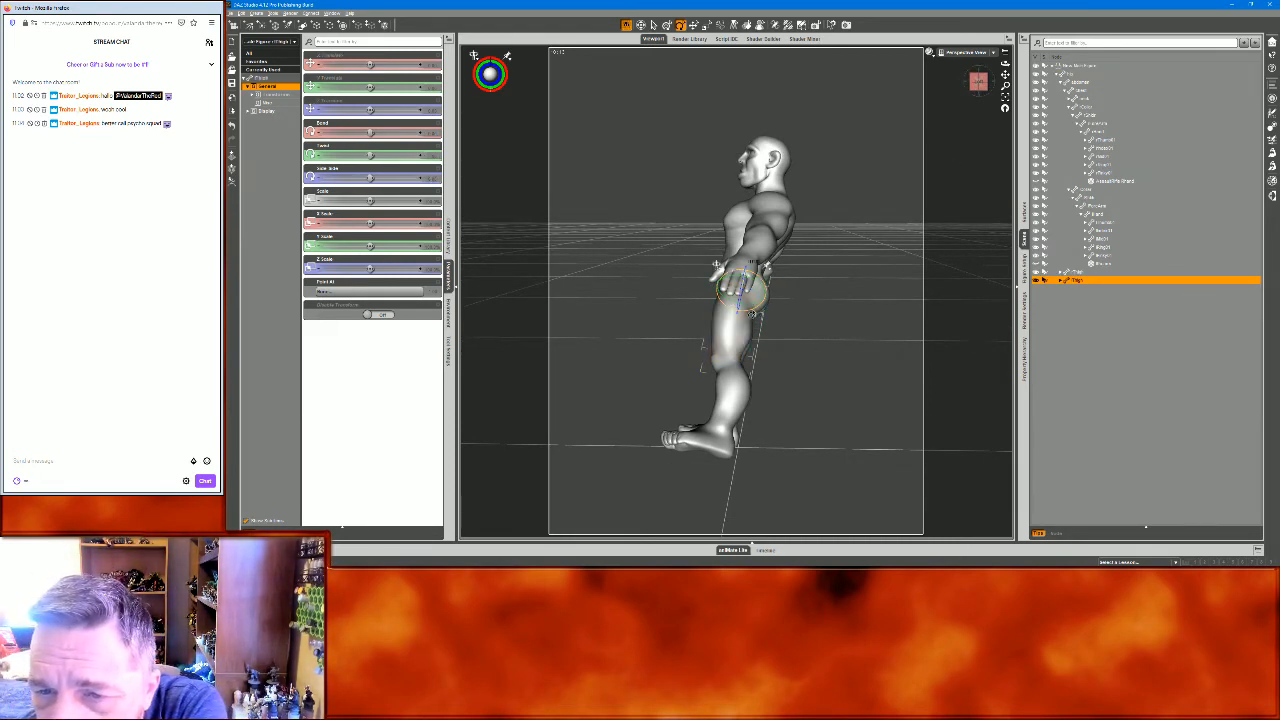
drag(752, 314, 754, 314)
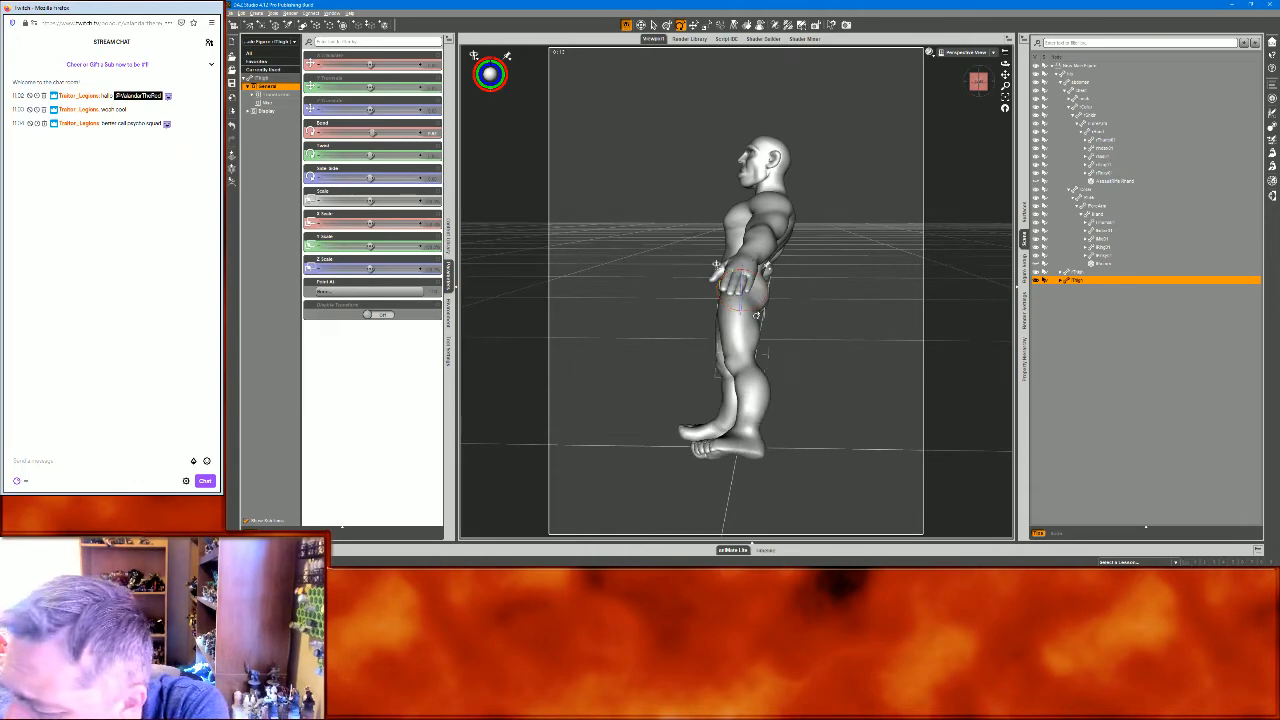
Bend the figure's right thigh backward at the hip joint, working from the figure's right side
drag(977, 80, 979, 81)
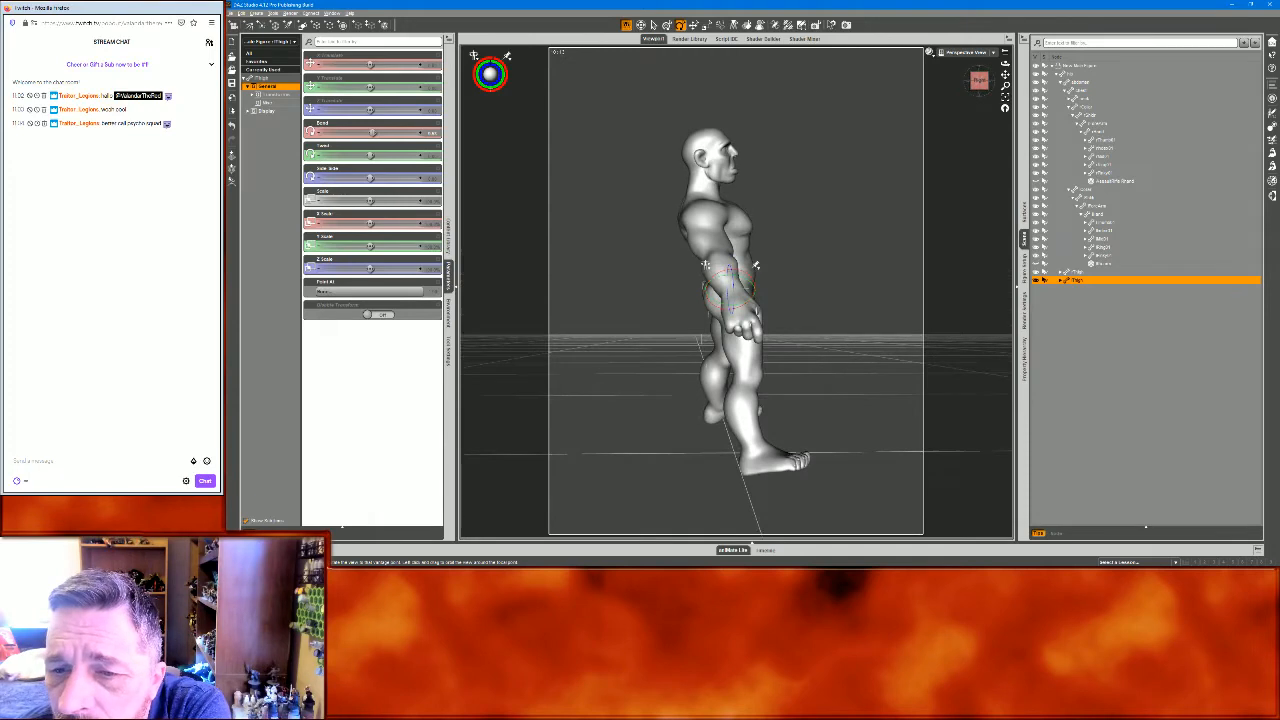
click(740, 367)
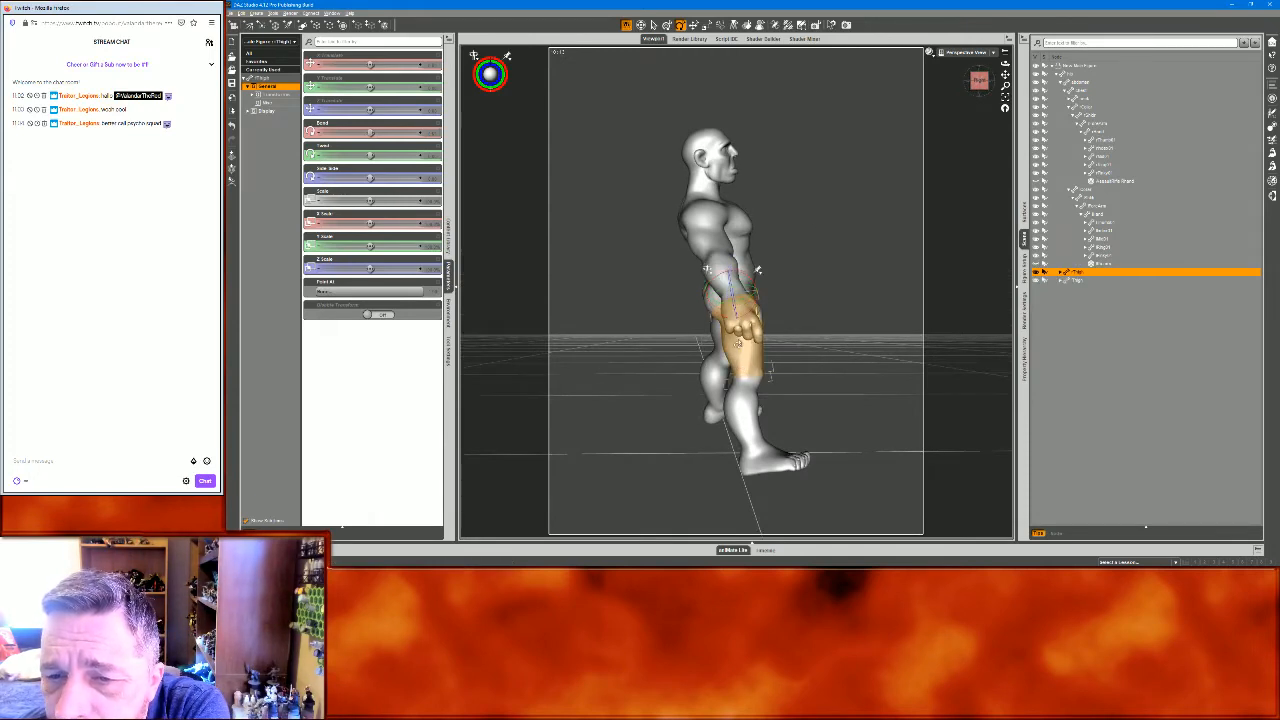
drag(725, 319, 719, 318)
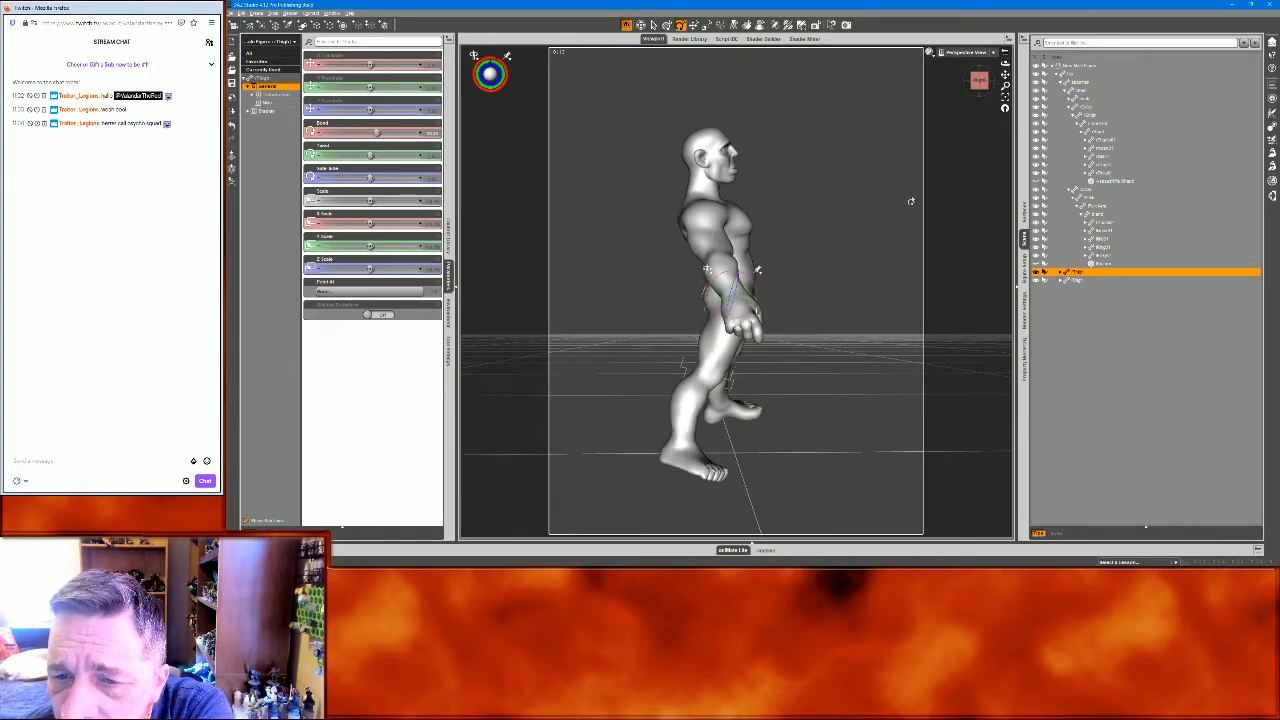
drag(985, 89, 895, 98)
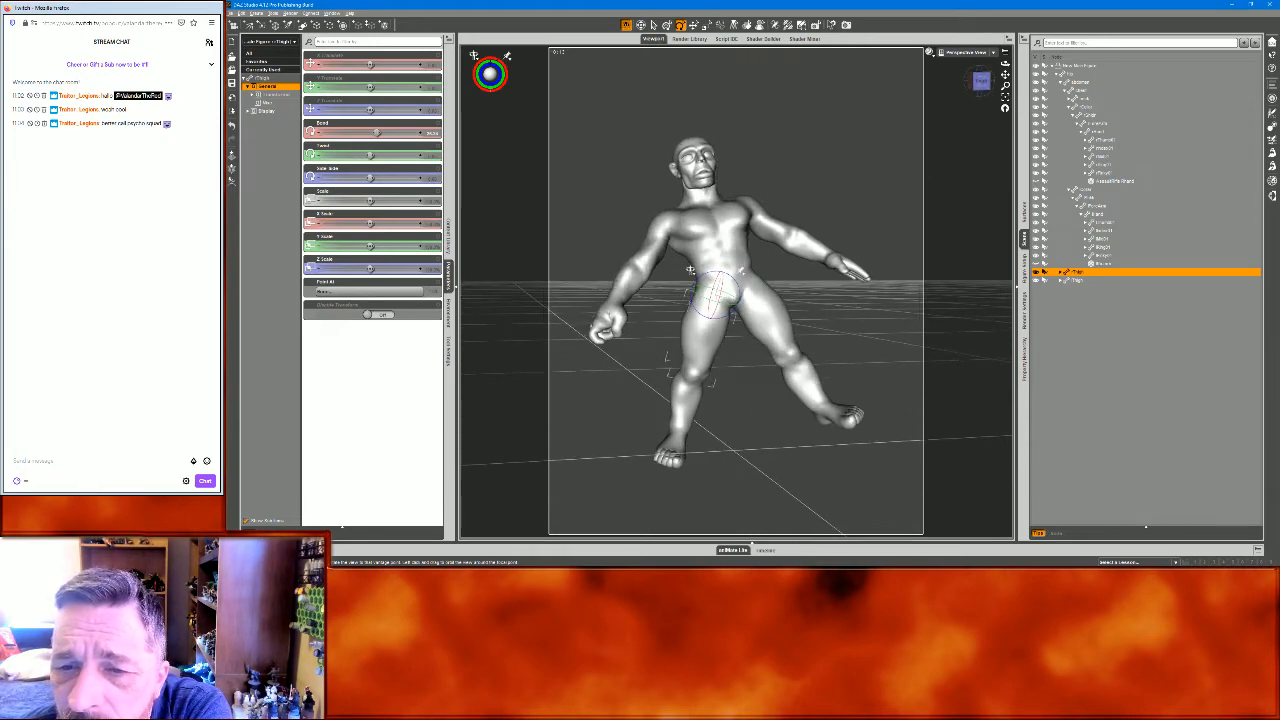
drag(724, 286, 723, 274)
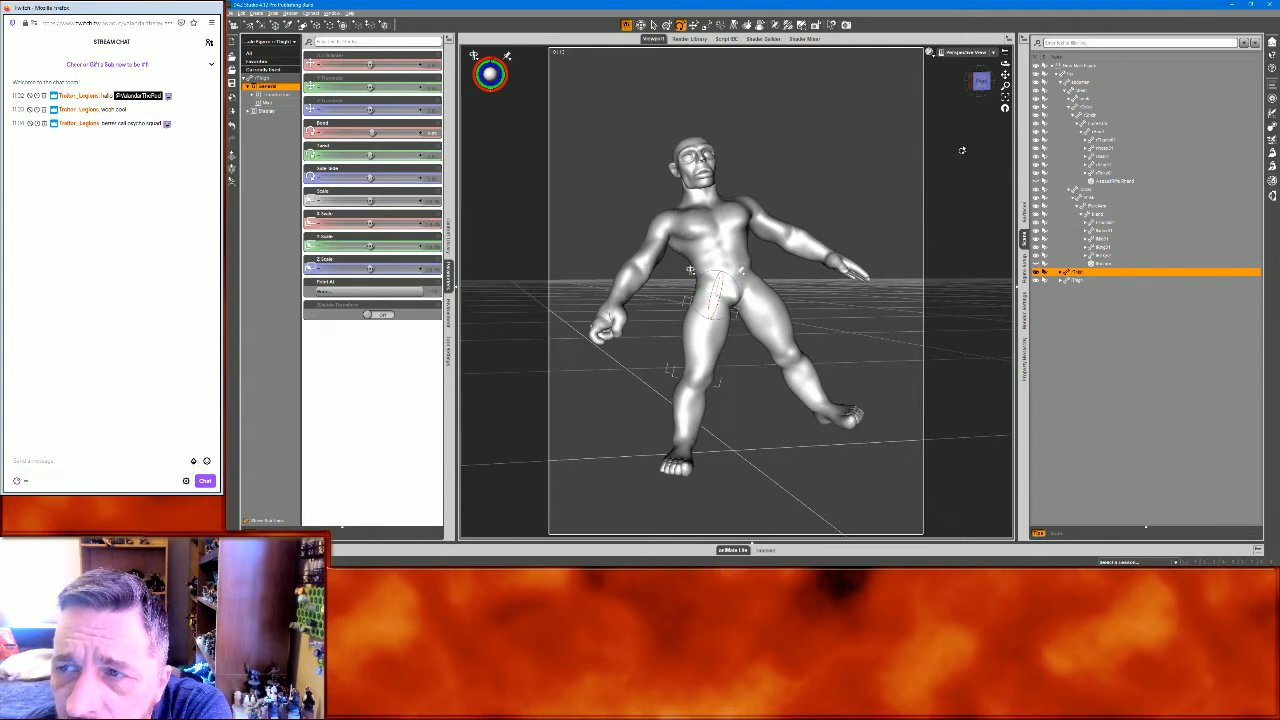
drag(981, 88, 979, 84)
click(757, 327)
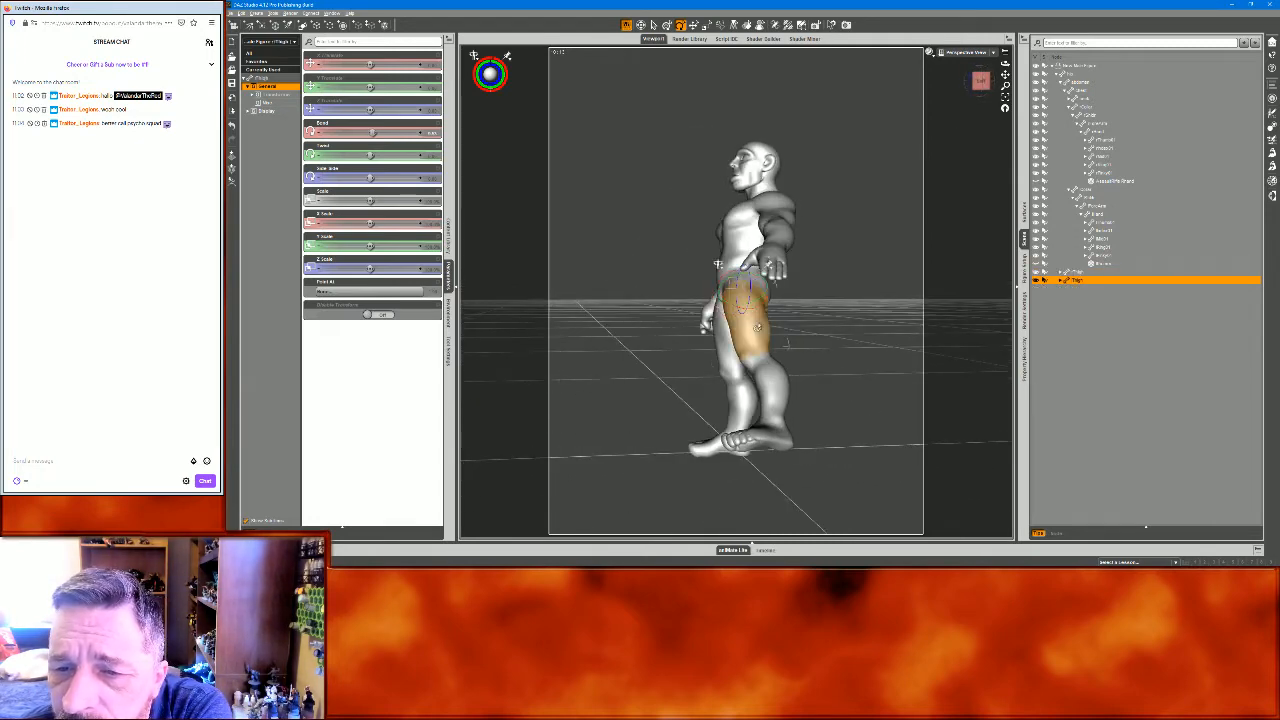
drag(753, 312, 787, 300)
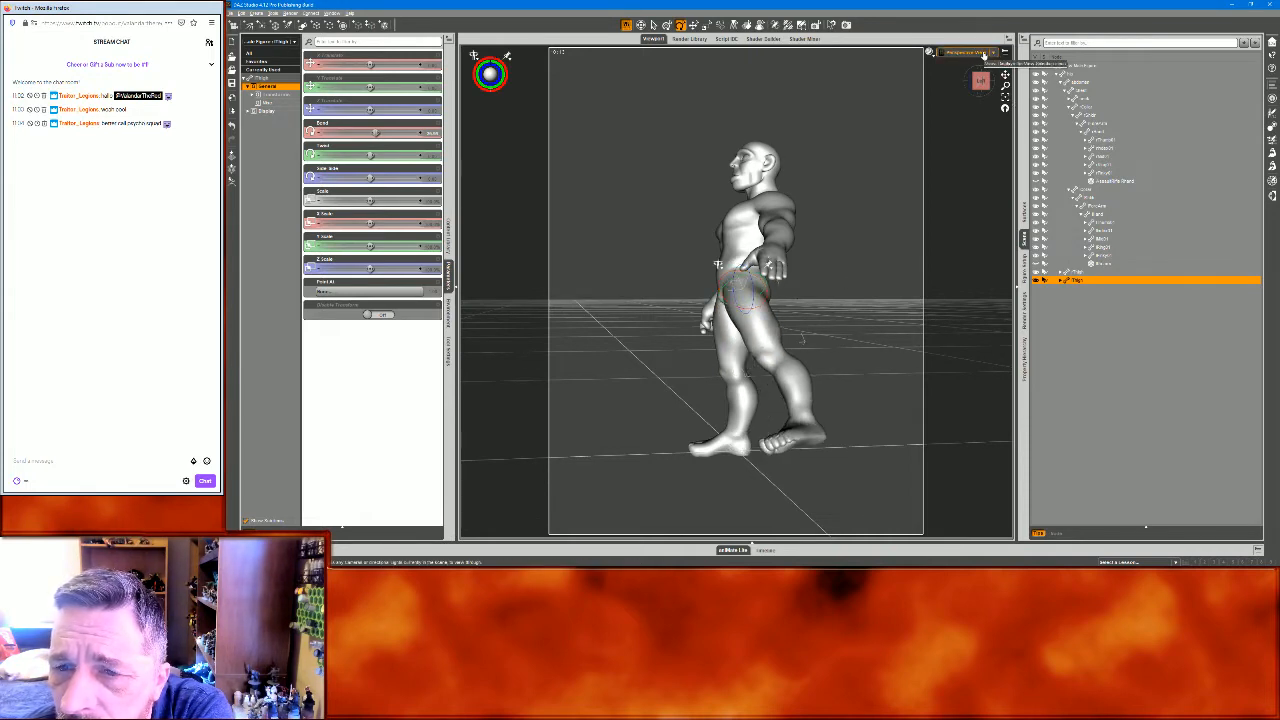
key(ctrl+z)
key(ctrl+z)
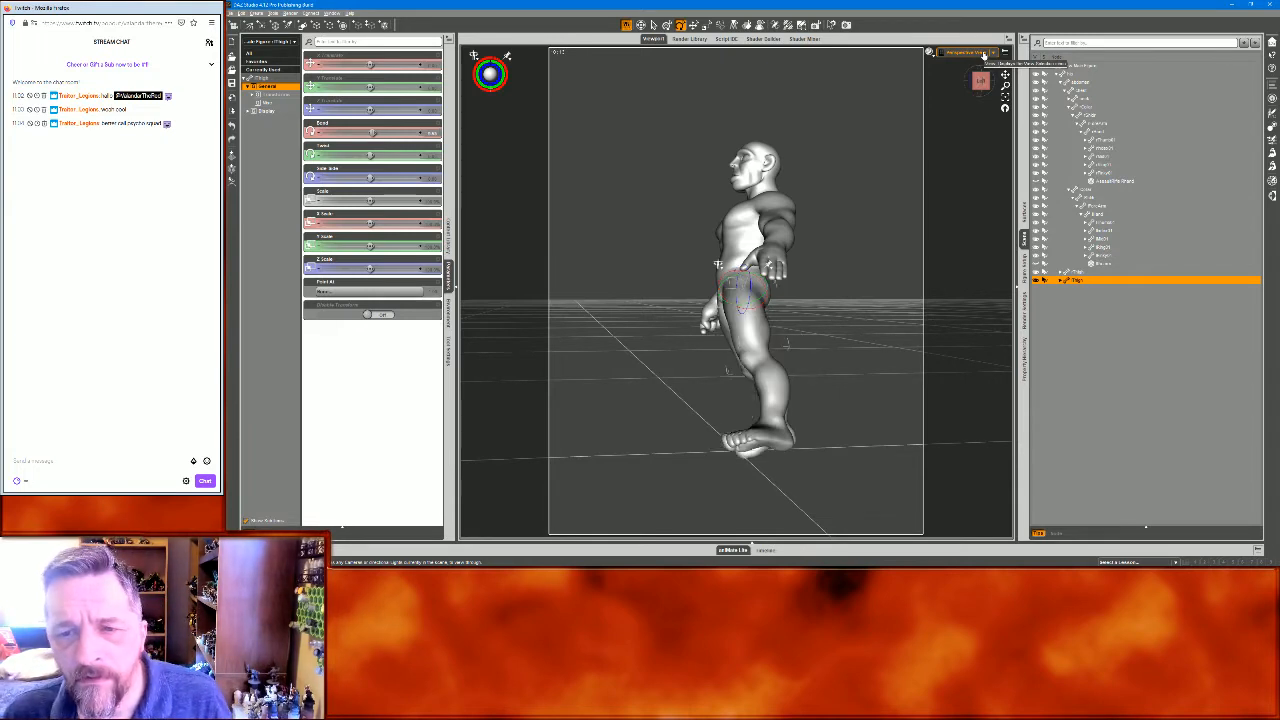
In the Front View, swing the left thigh inward and adjust the right thigh sideways so the figure stands with its feet closer together
click(985, 54)
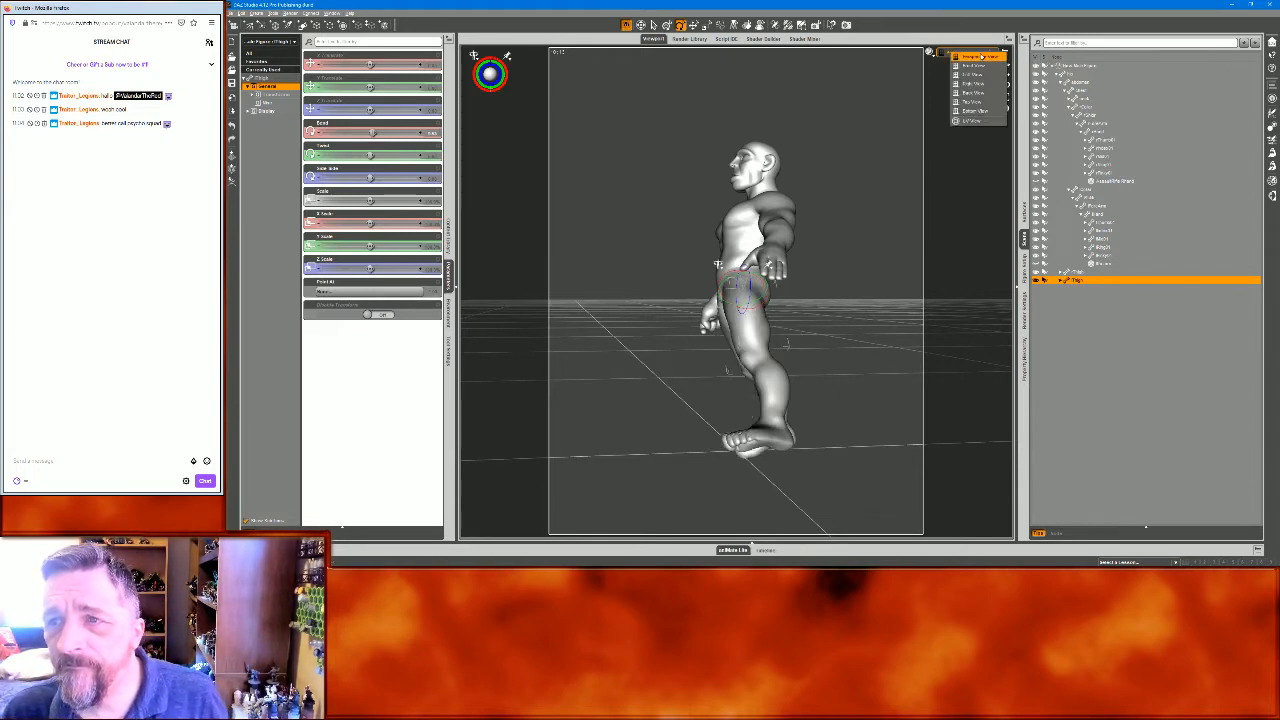
click(975, 65)
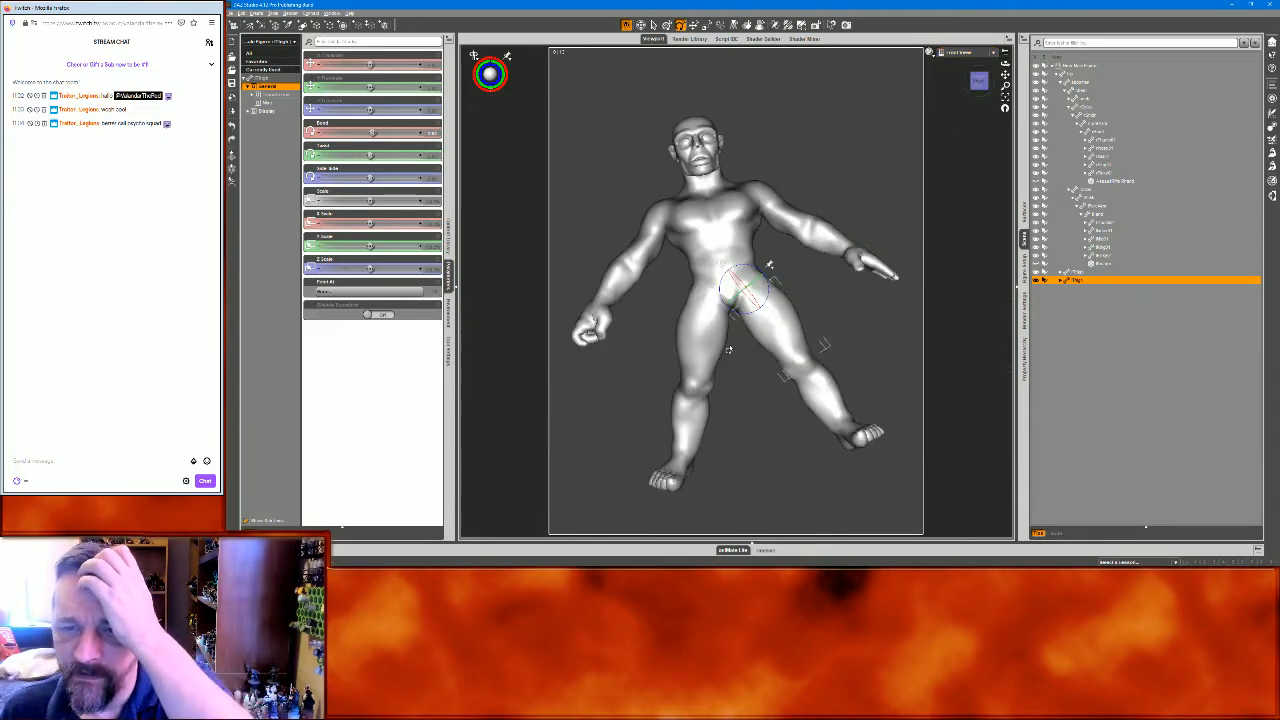
click(713, 346)
drag(728, 319, 744, 314)
click(767, 333)
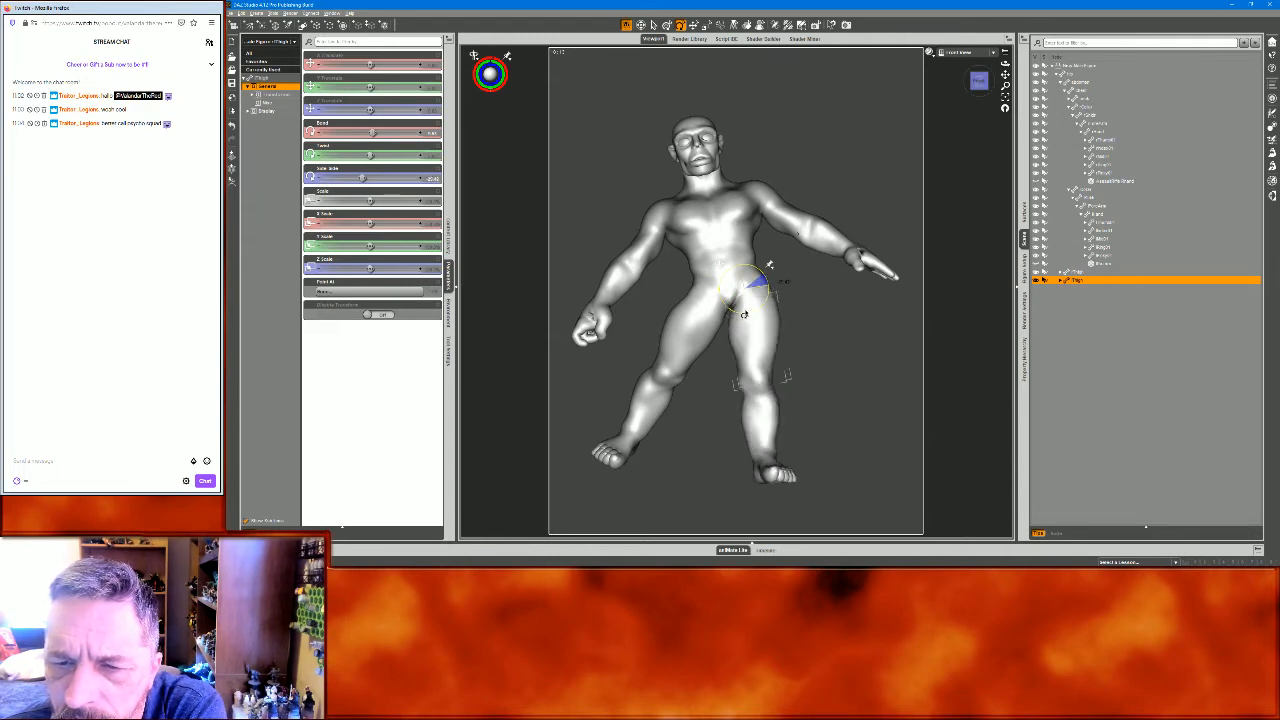
click(706, 328)
drag(708, 325, 713, 323)
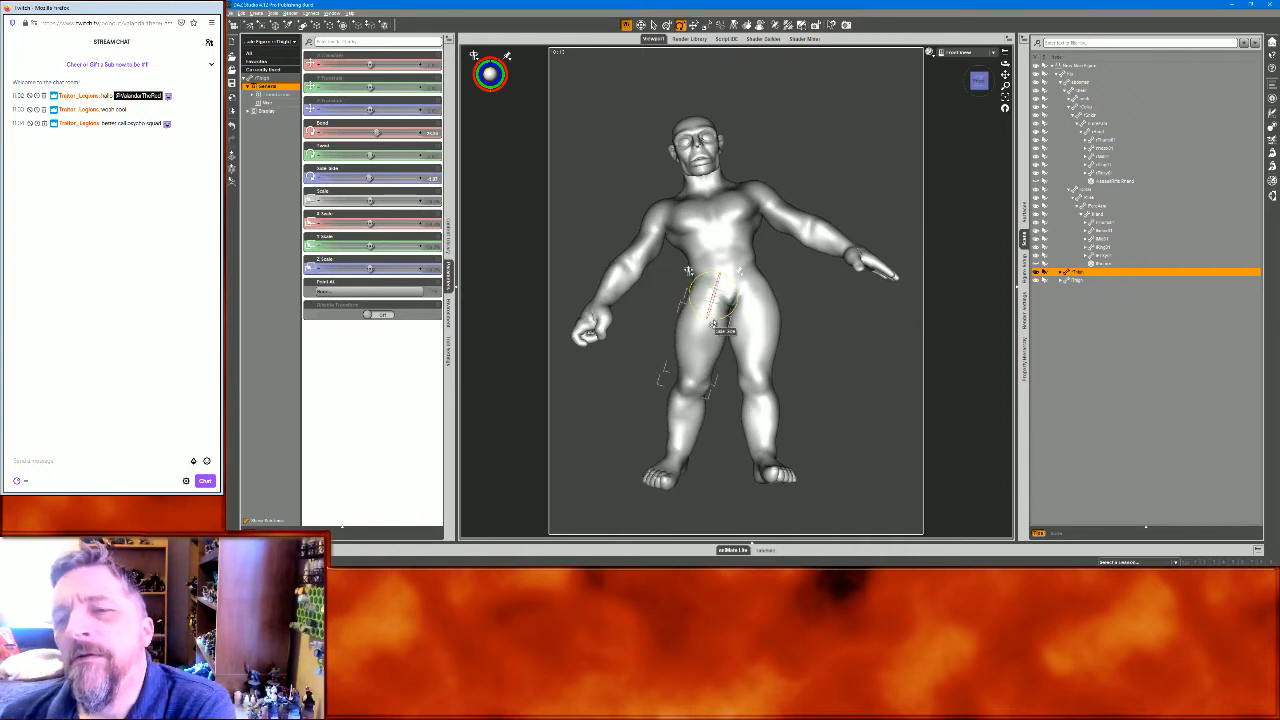
Load the boots from the library's male clothing folder onto the whole figure
click(447, 232)
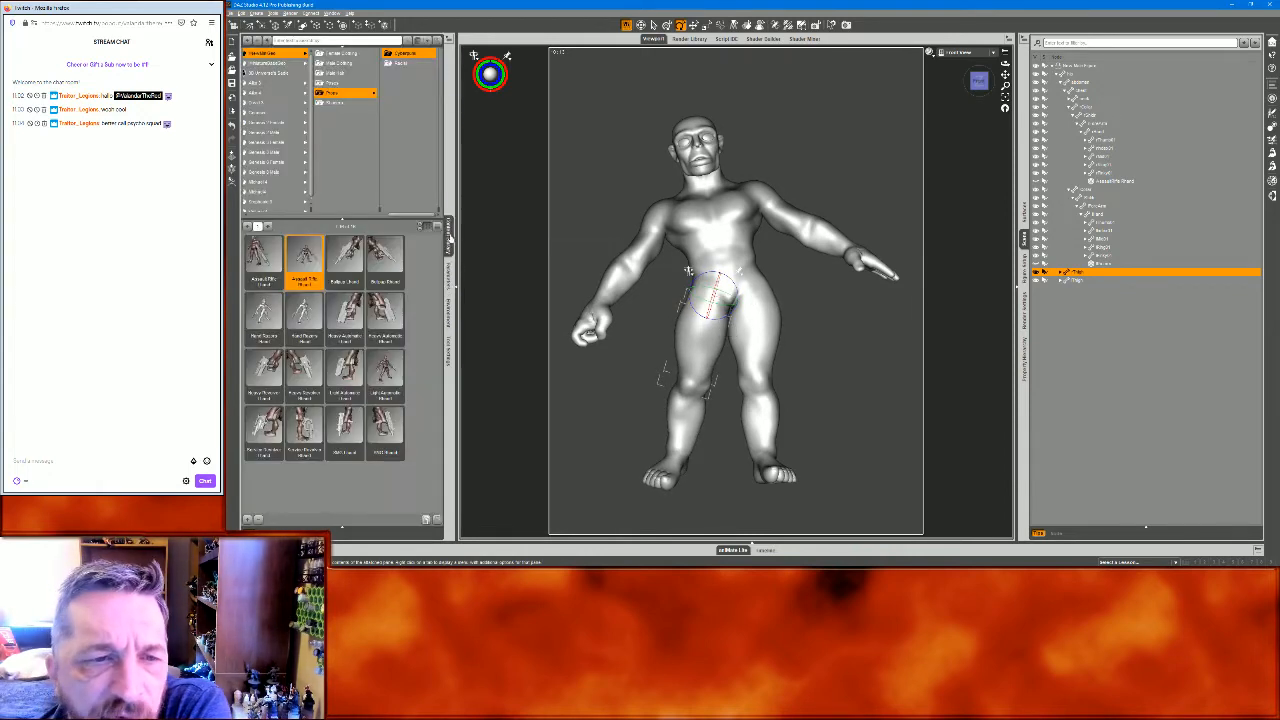
click(349, 62)
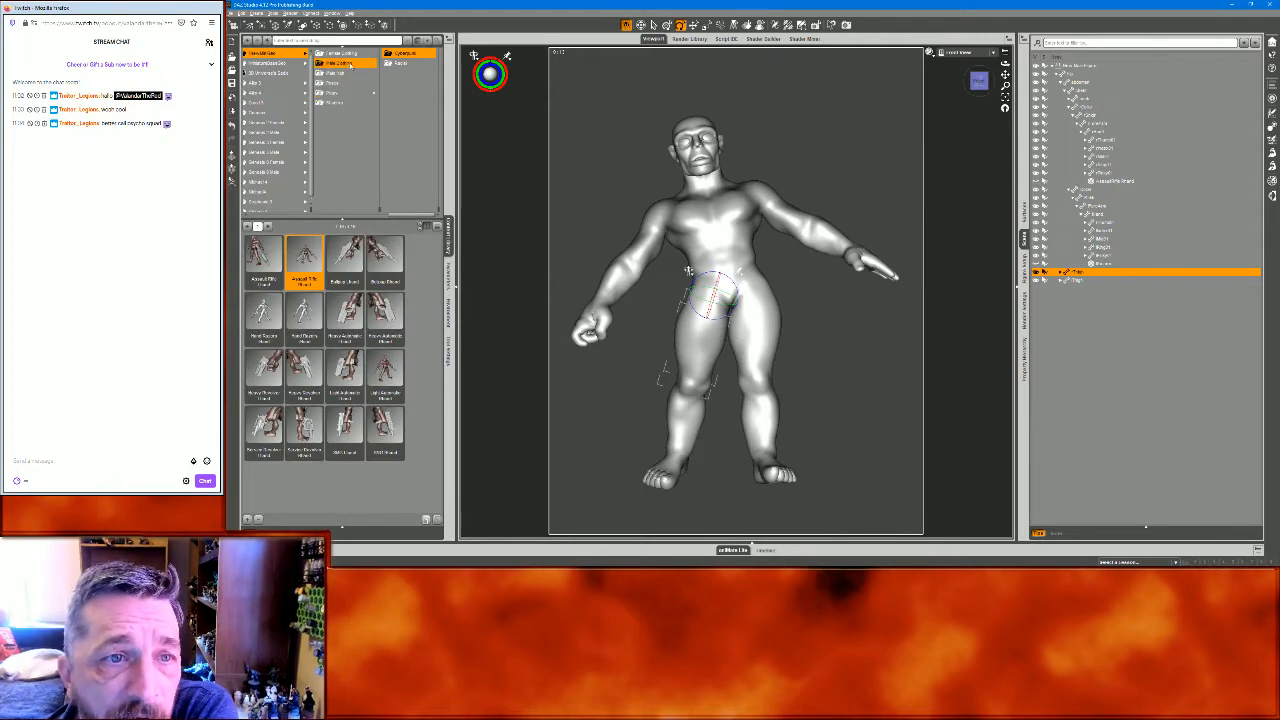
click(1085, 67)
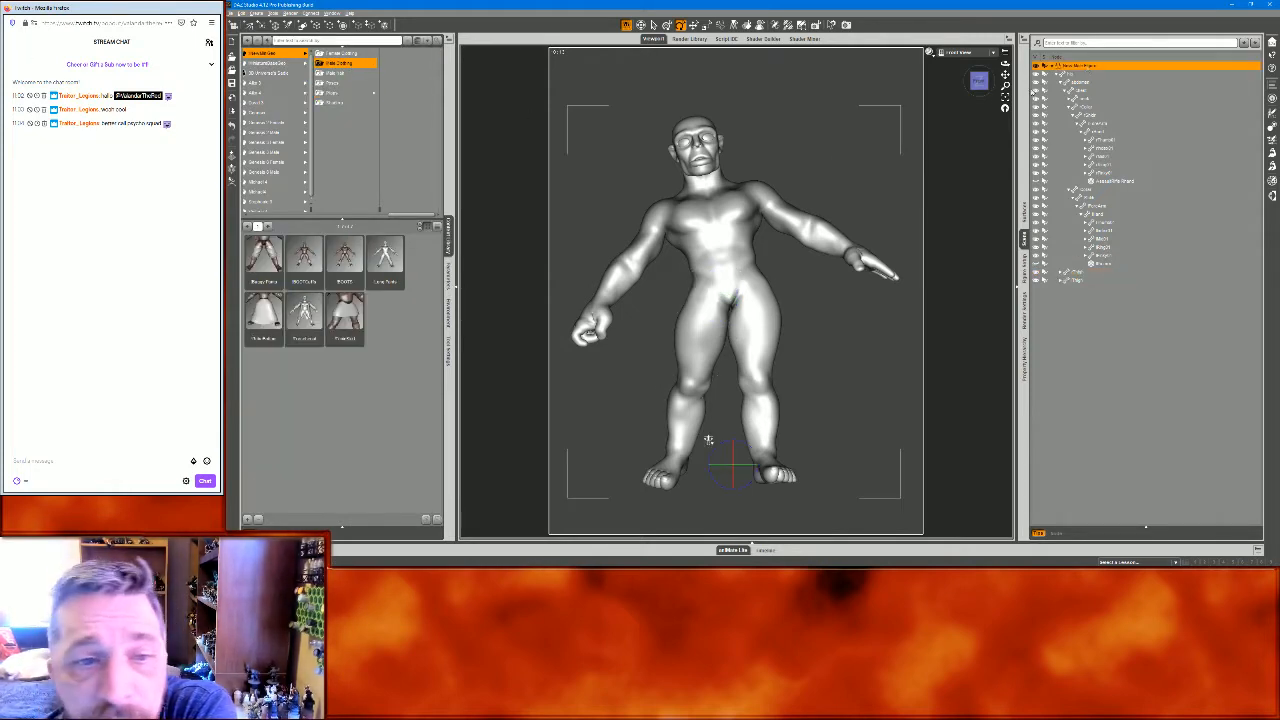
double_click(347, 260)
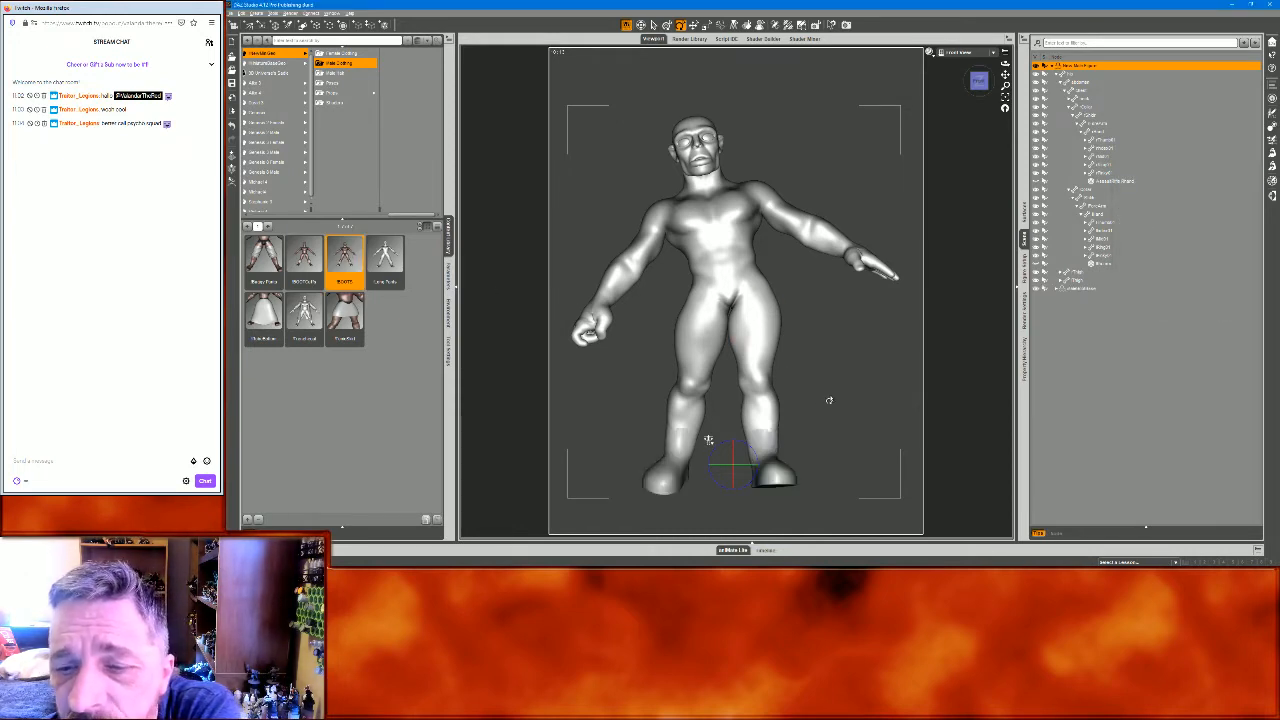
Rotate the right foot at the ankle and bend the right forearm so the fist comes up in front of the body
click(653, 435)
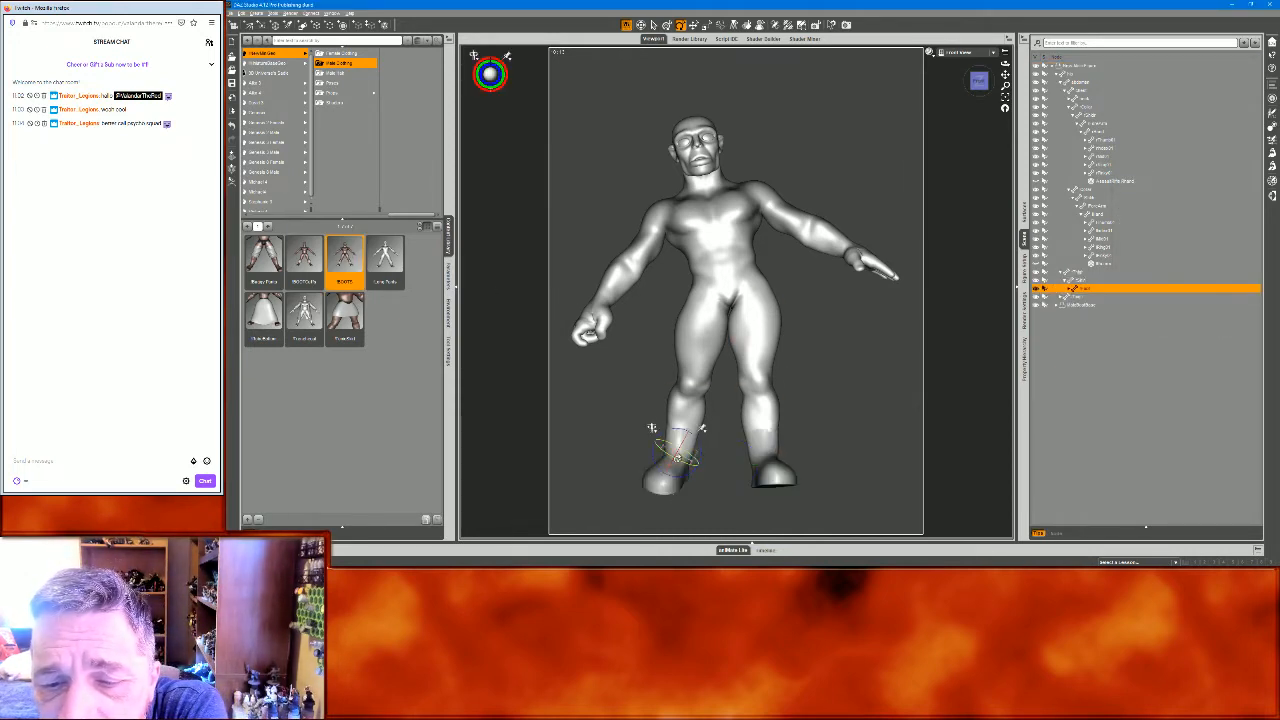
drag(682, 444, 676, 428)
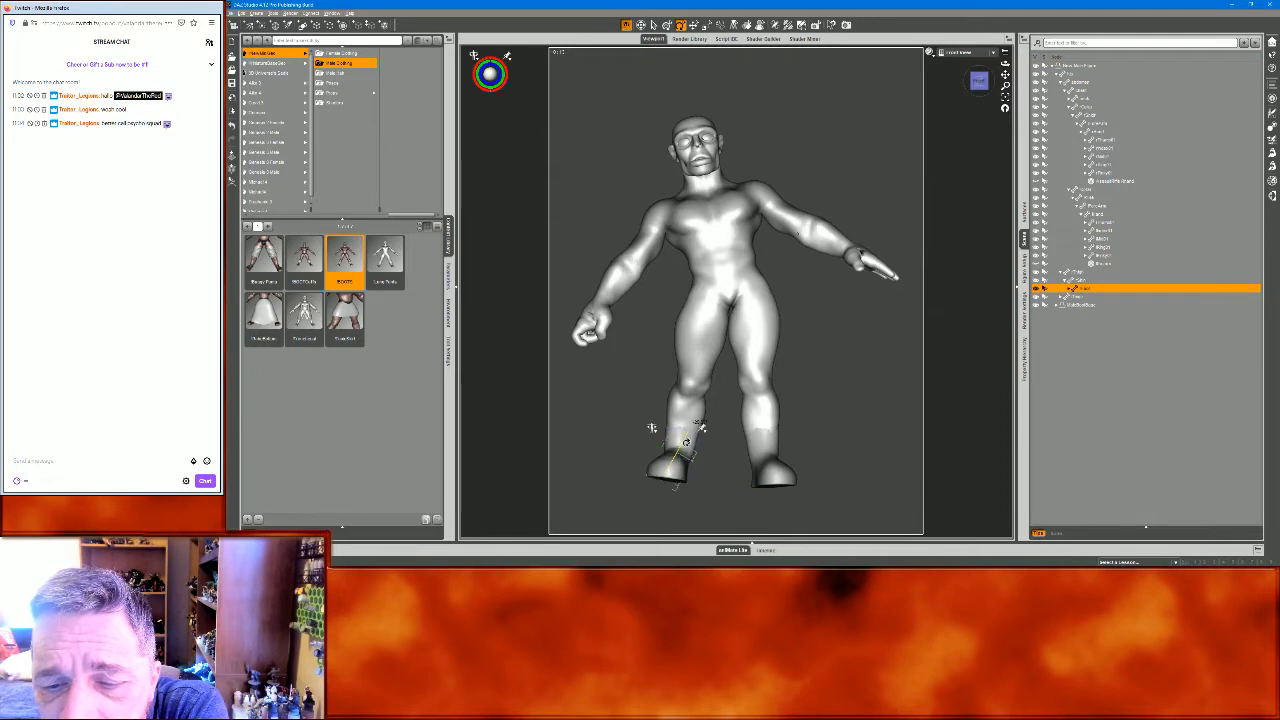
click(623, 276)
drag(635, 266, 657, 254)
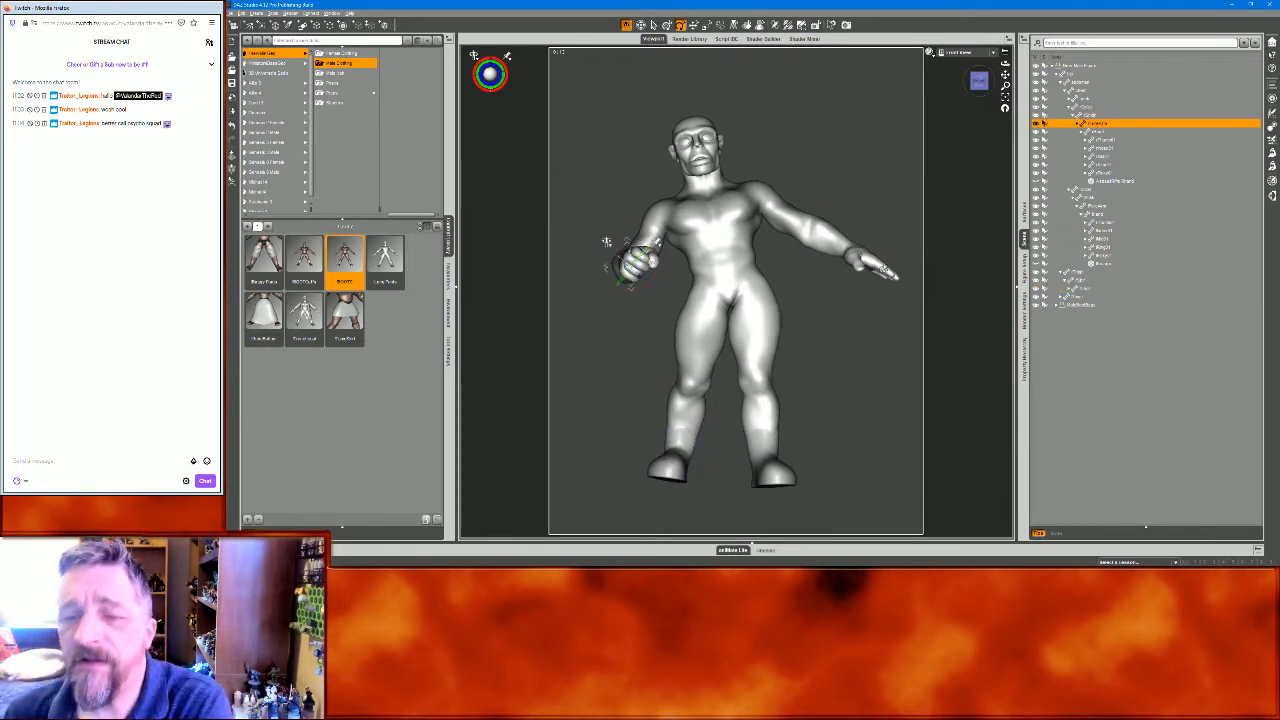
Rotate the left foot at the ankle so its boot sits flatter toward the ground
middle_drag(873, 282, 873, 264)
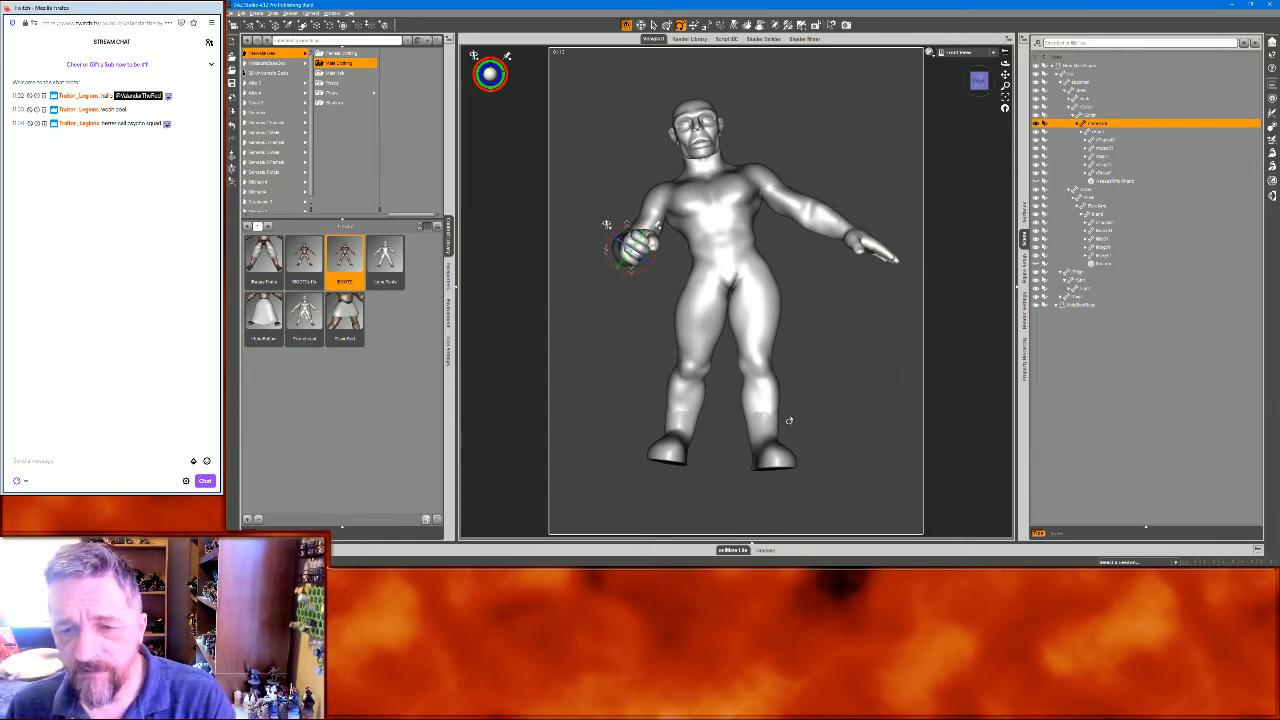
click(770, 445)
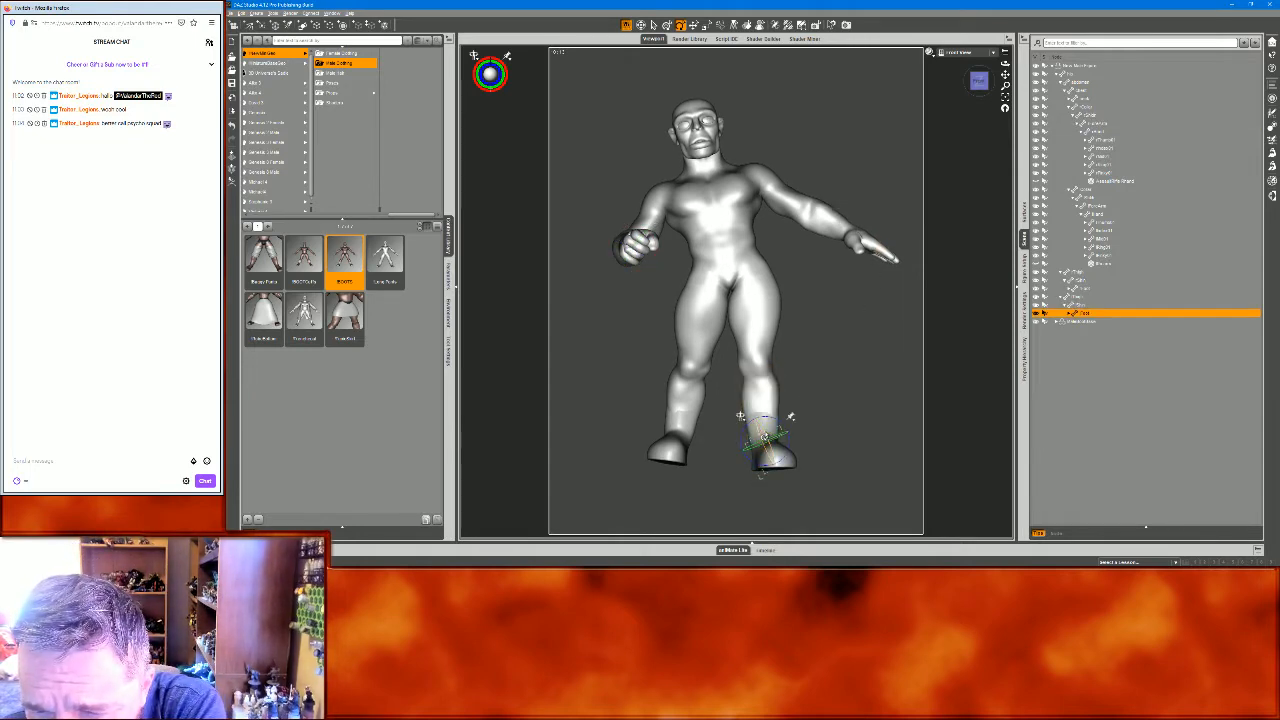
drag(764, 437, 783, 427)
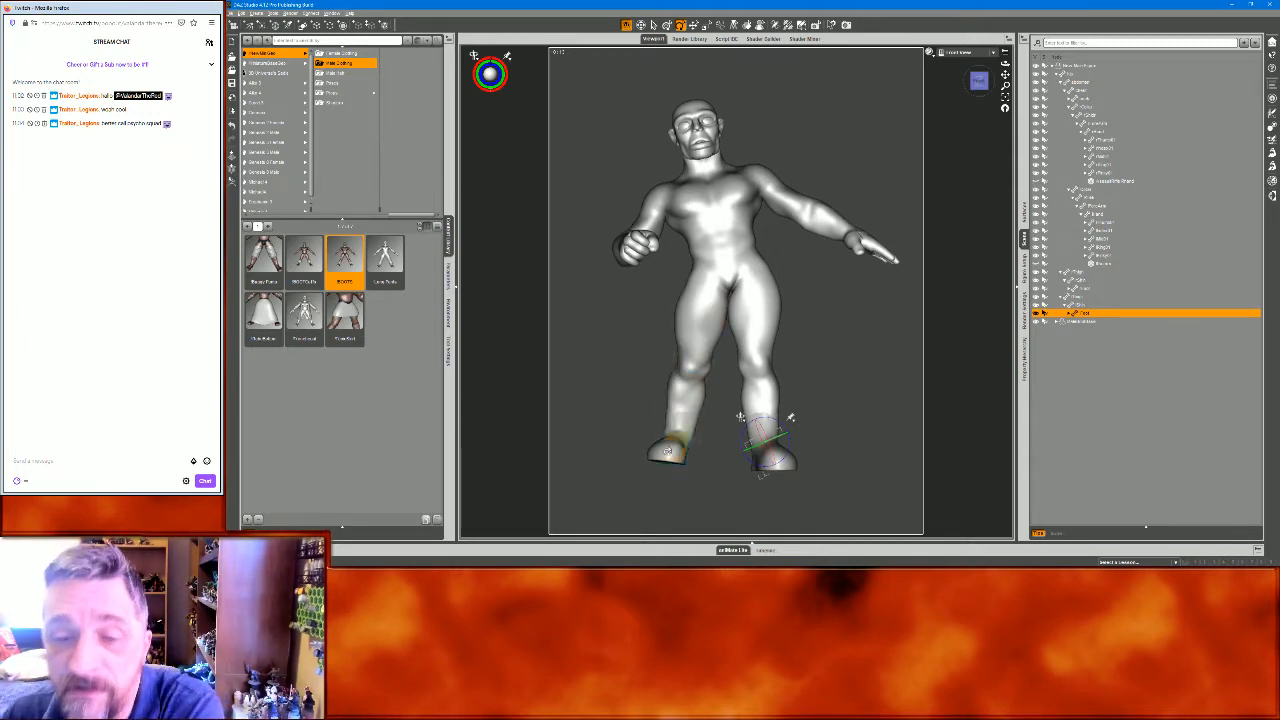
In the Perspective View, bend the right thigh slightly forward, working from the figure's right side
click(972, 52)
click(970, 61)
drag(985, 85, 1110, 98)
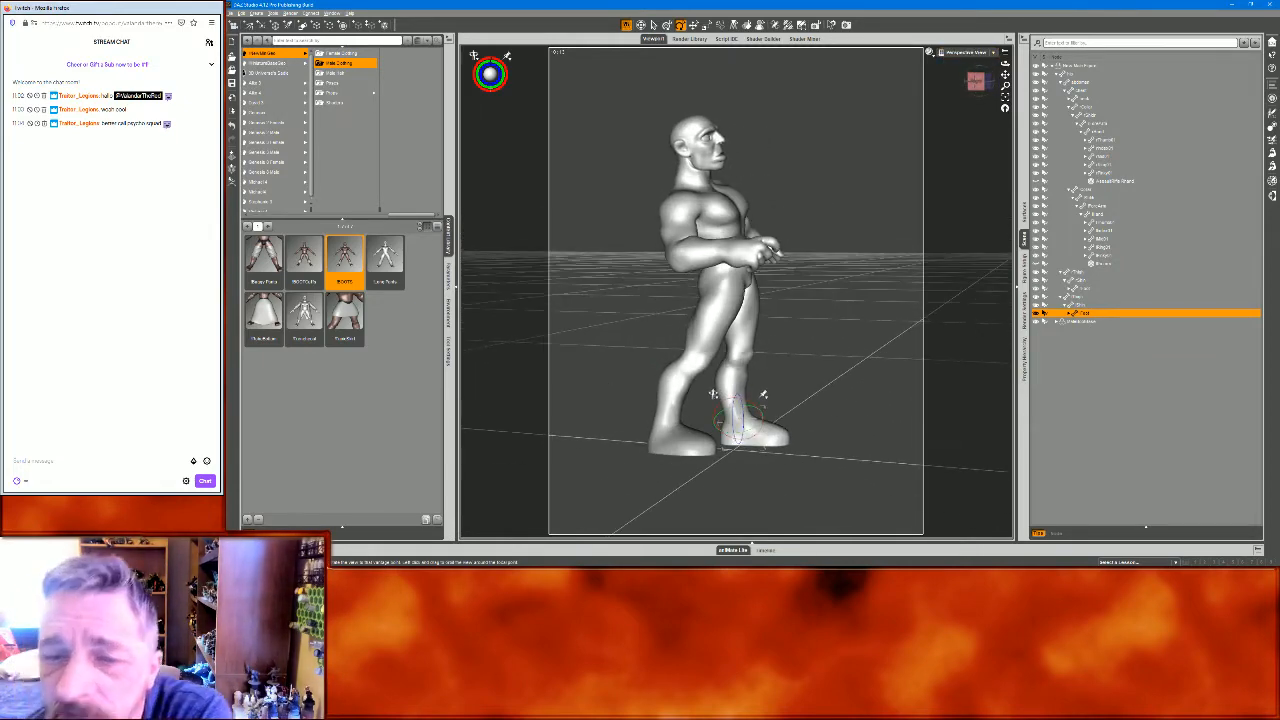
click(714, 312)
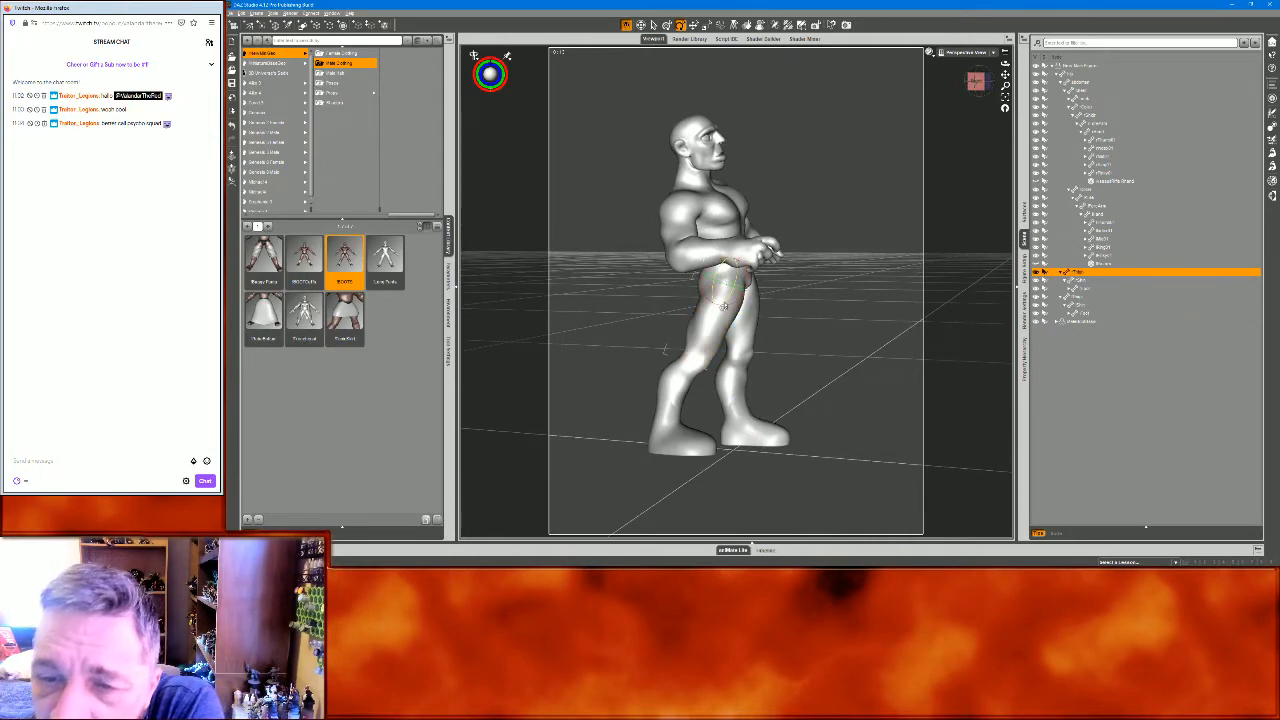
drag(727, 310, 729, 308)
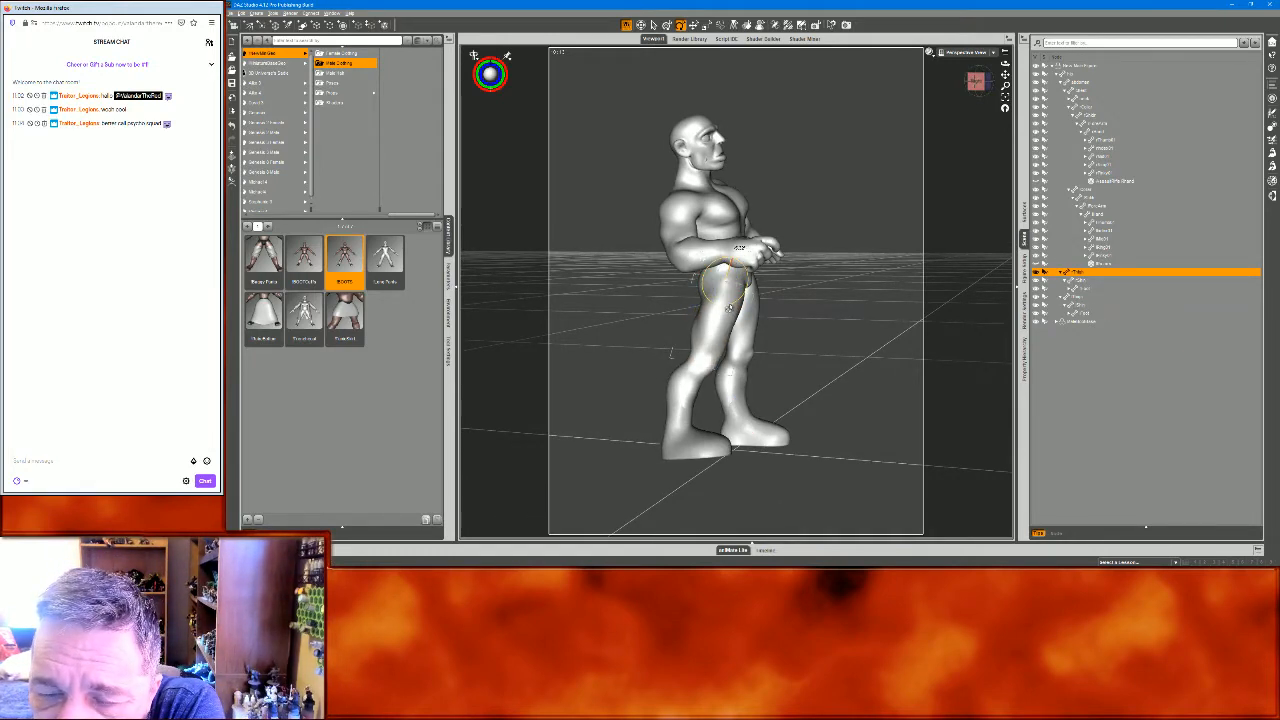
In the Front View, rotate the right foot at the ankle so the boot sole lies level
click(957, 52)
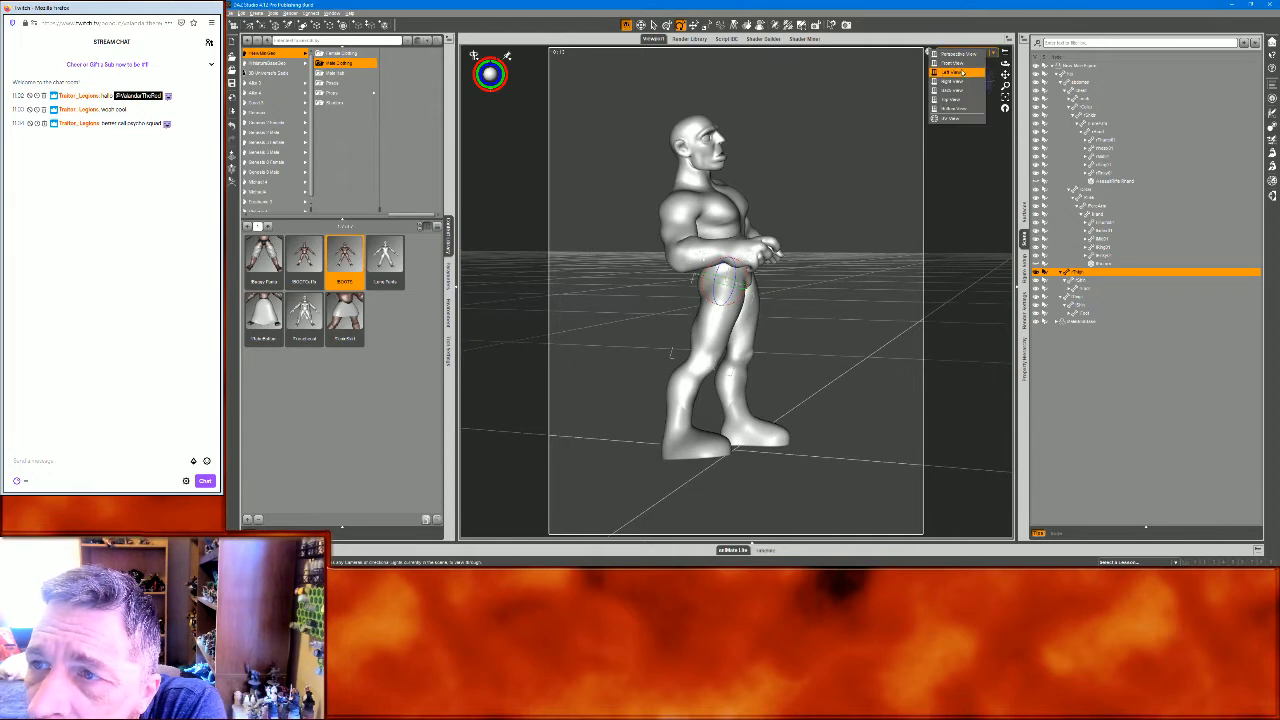
click(957, 62)
click(682, 443)
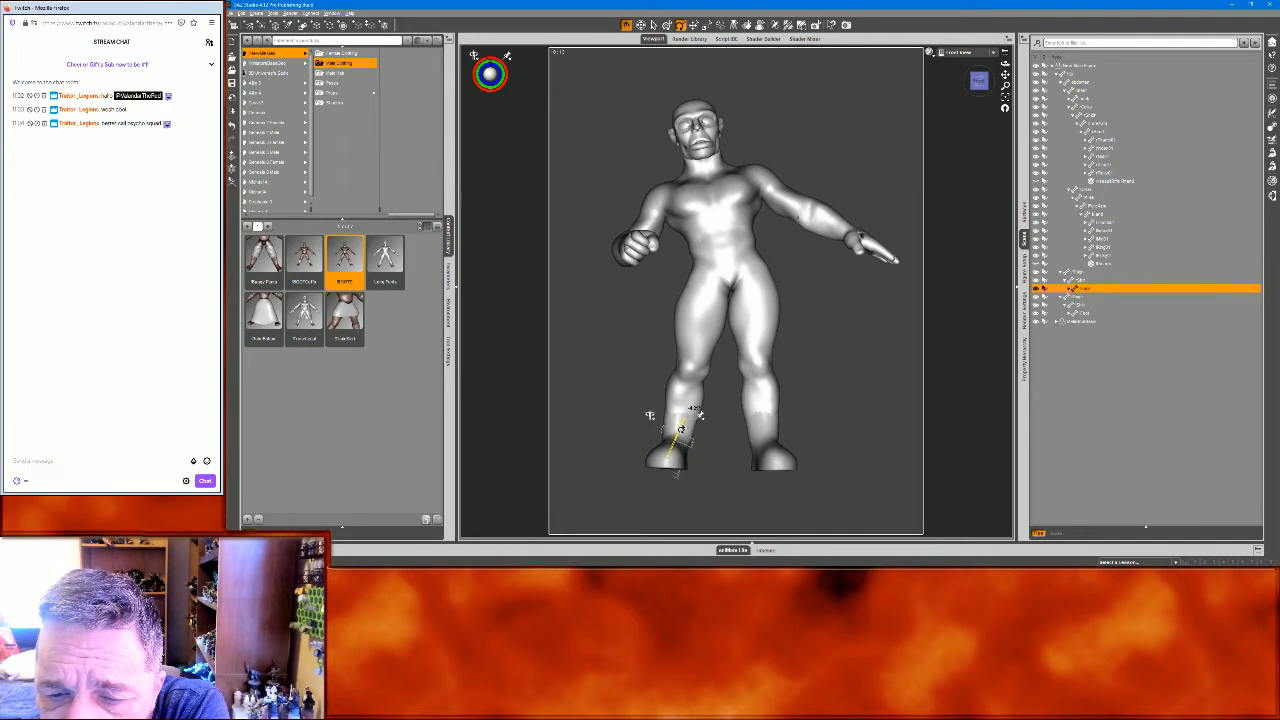
Pin the hip in place, pull the right foot slightly inward with the Translate tool, and level its sole again
click(732, 290)
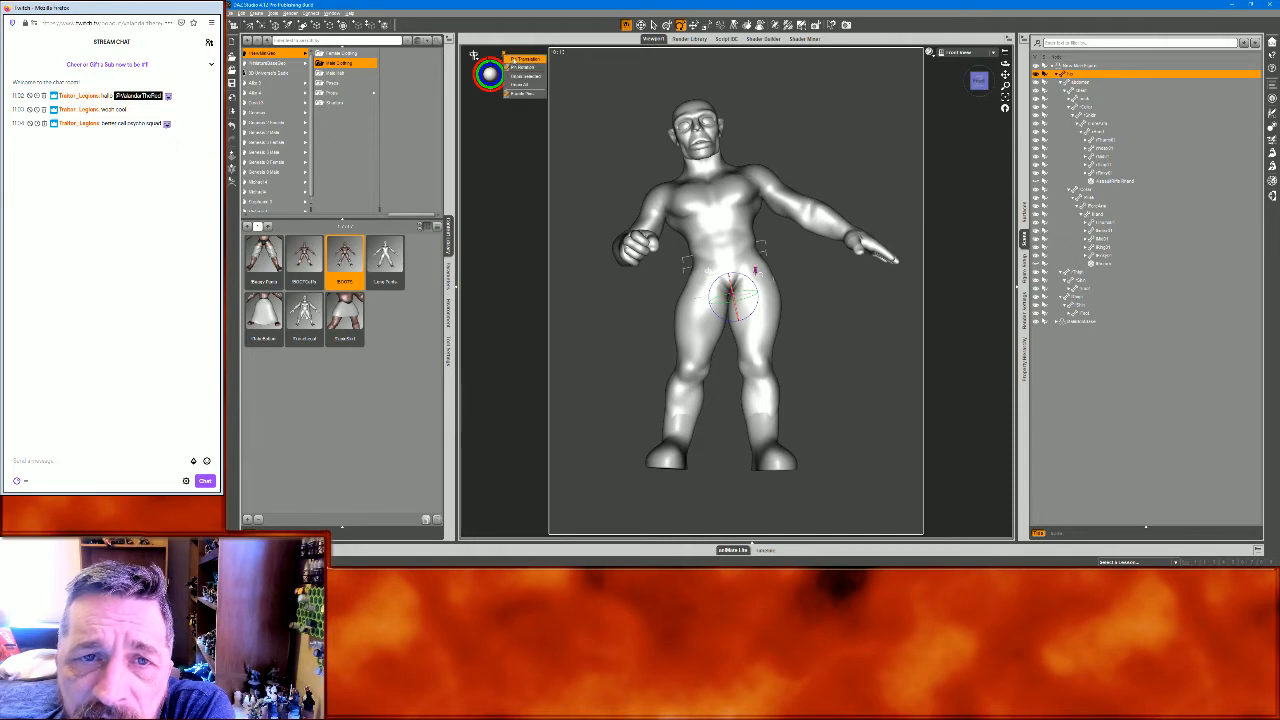
click(693, 25)
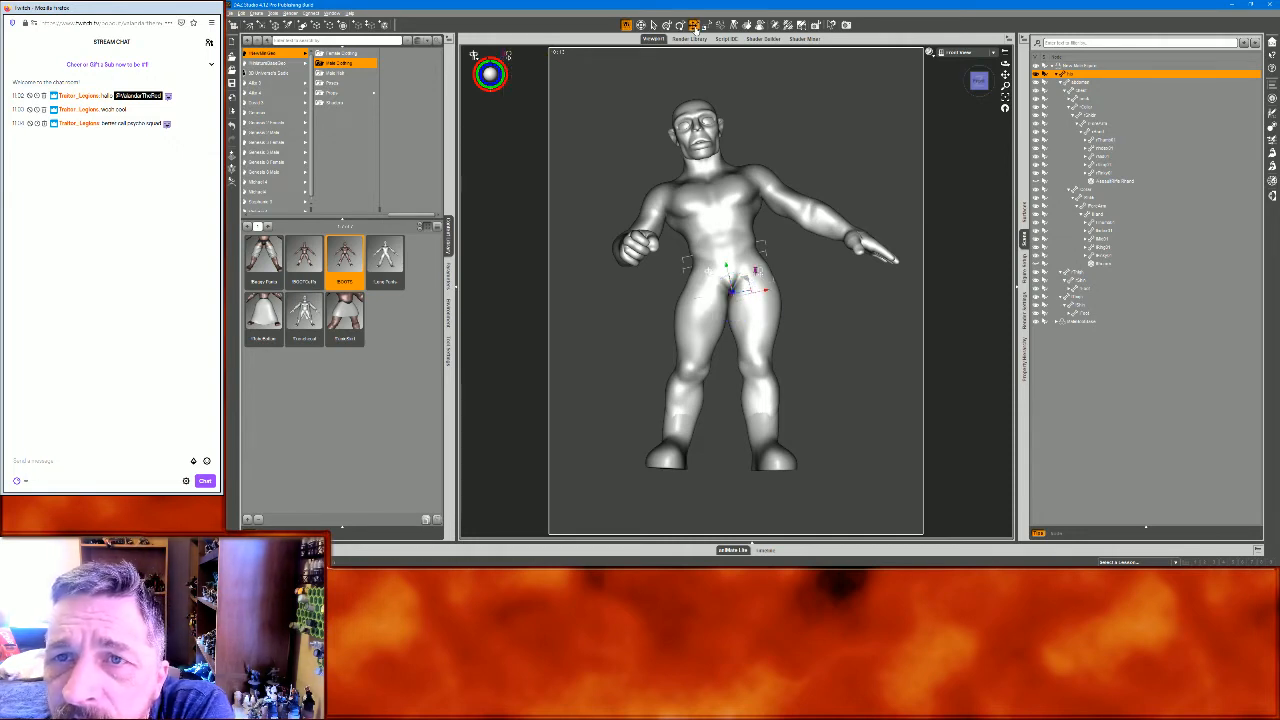
click(680, 445)
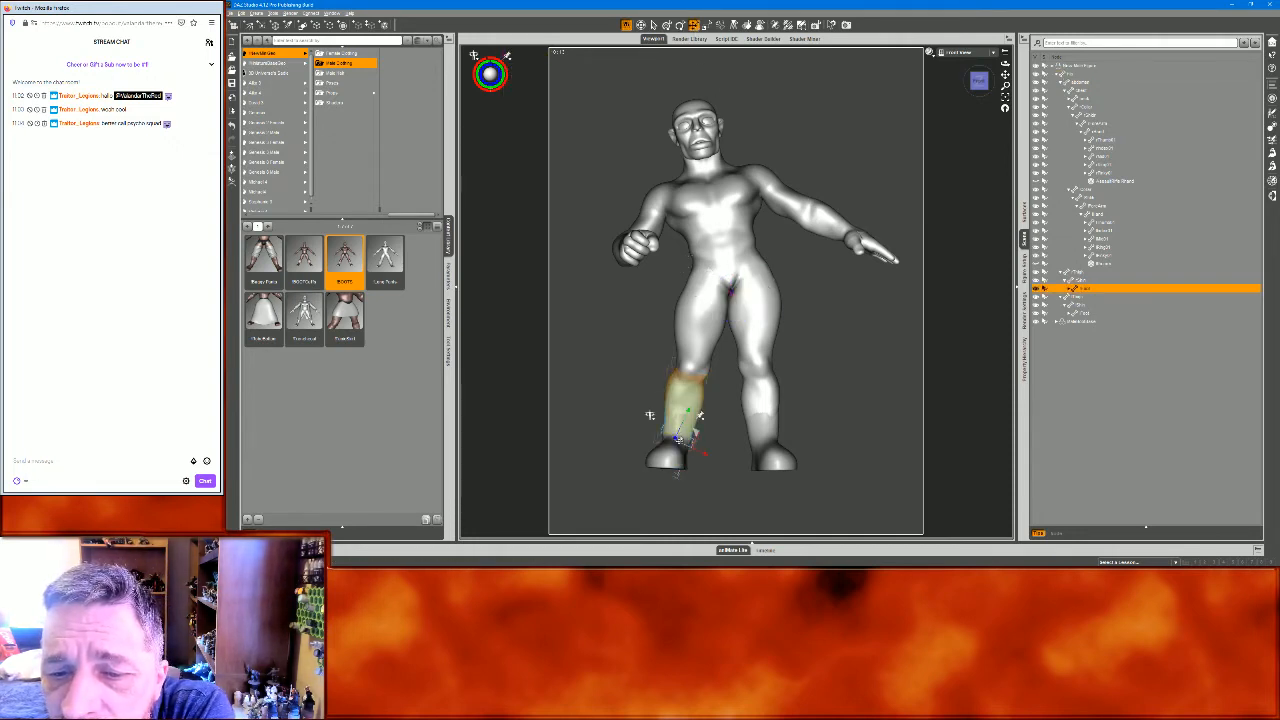
drag(696, 435, 699, 441)
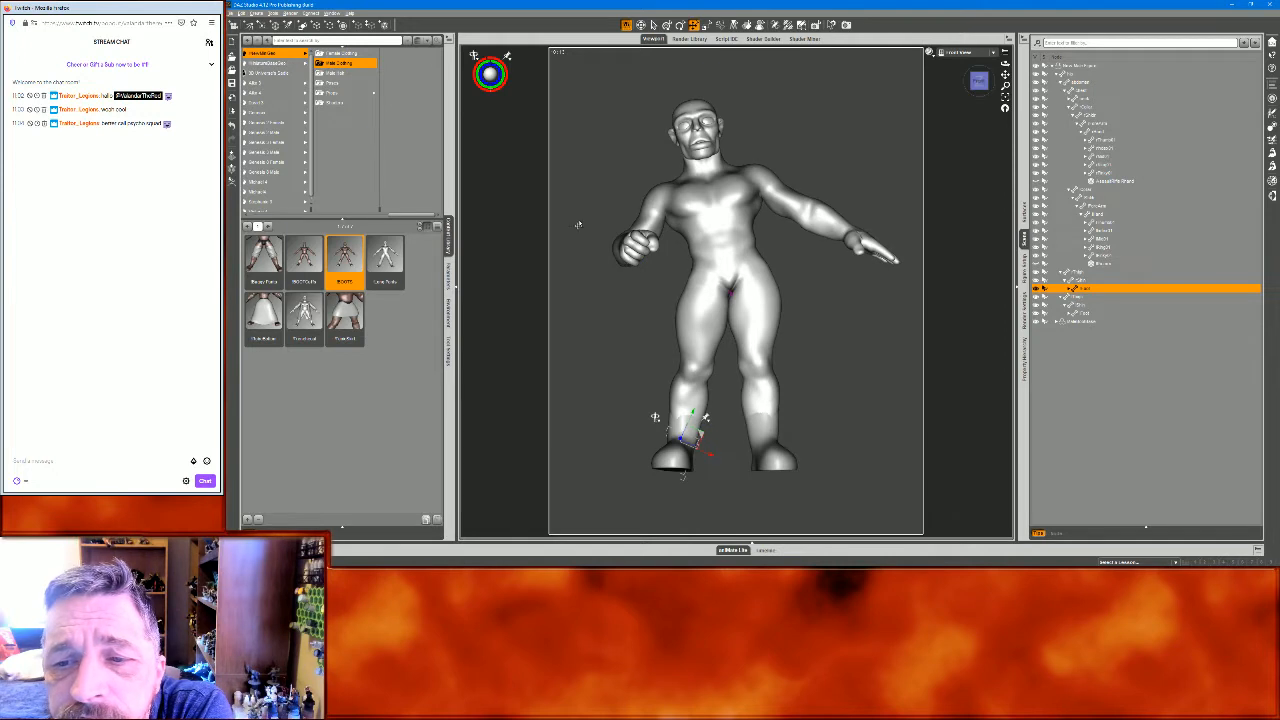
click(449, 276)
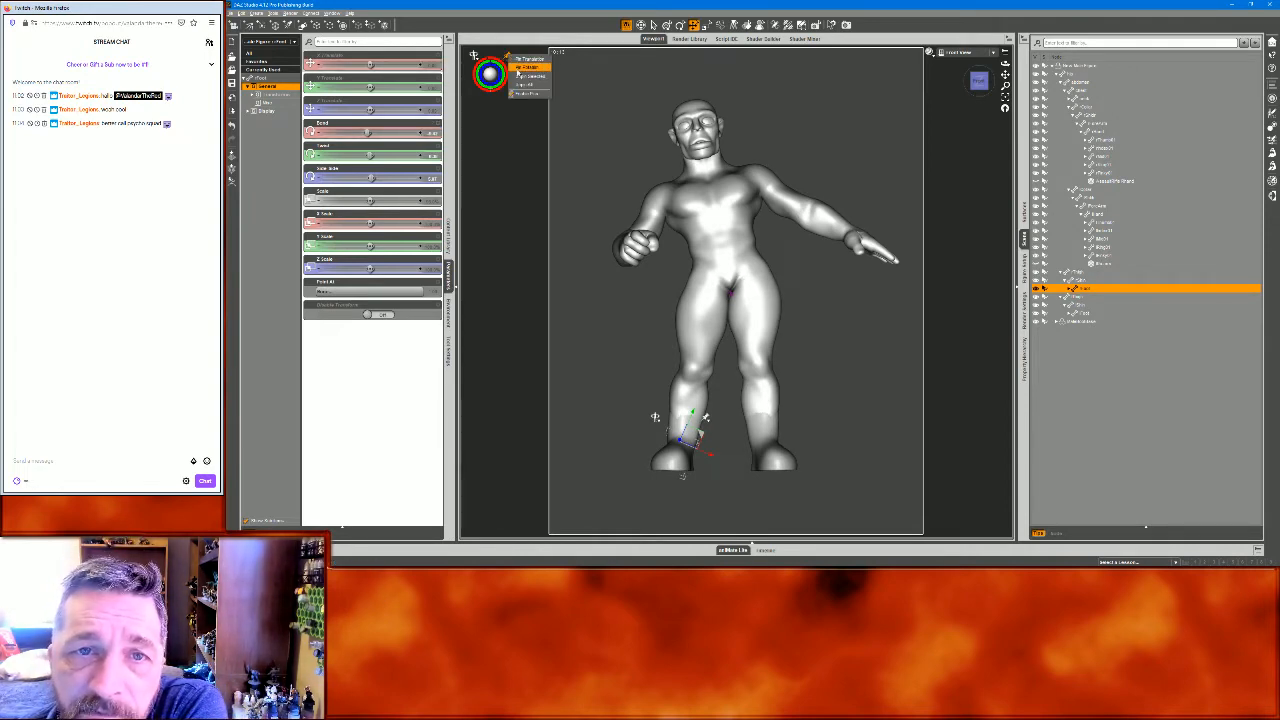
In the Perspective View, tilt the abdomen toward the figure's left with a negative Side-Side value and add a slight positive Twist
click(958, 52)
click(955, 62)
mouse_move(976, 82)
mouse_down()
mouse_move(888, 84)
mouse_move(978, 70)
mouse_up()
click(728, 254)
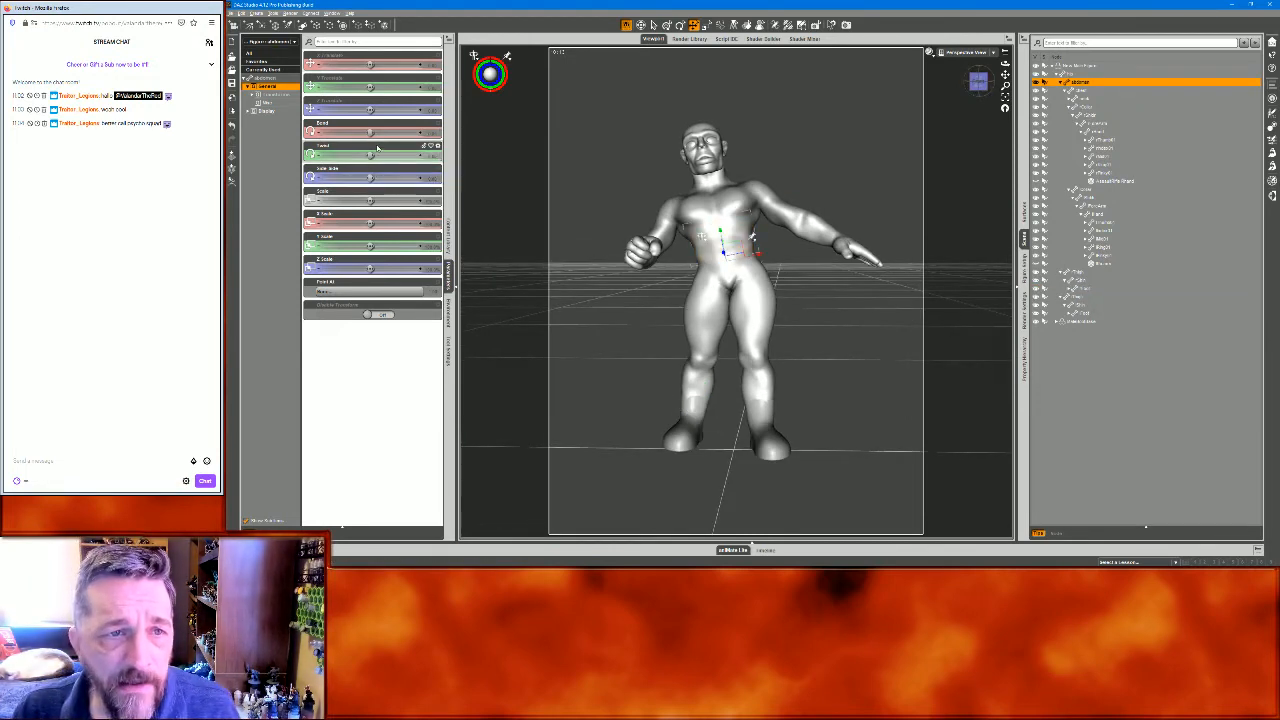
mouse_move(372, 177)
mouse_down()
mouse_move(345, 177)
mouse_move(363, 178)
mouse_up()
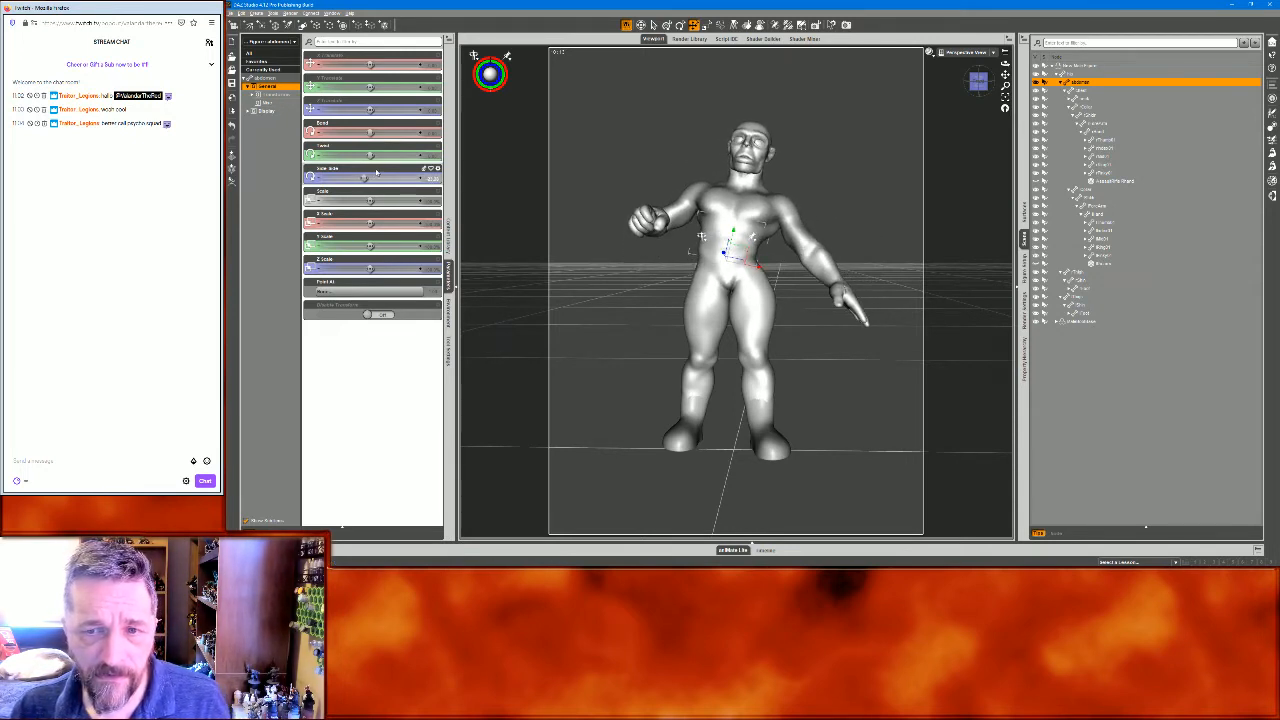
drag(370, 154, 374, 155)
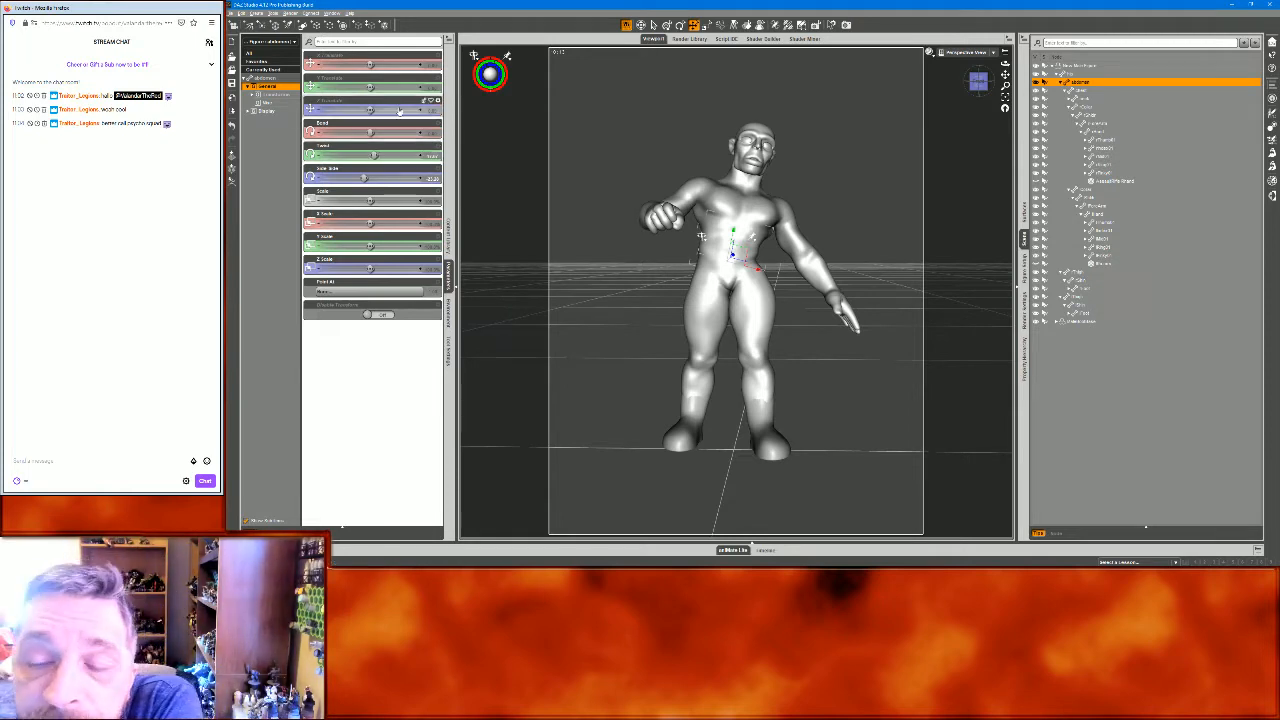
Pose the chest with slight positive Bend, Twist and Side-Side values
click(706, 212)
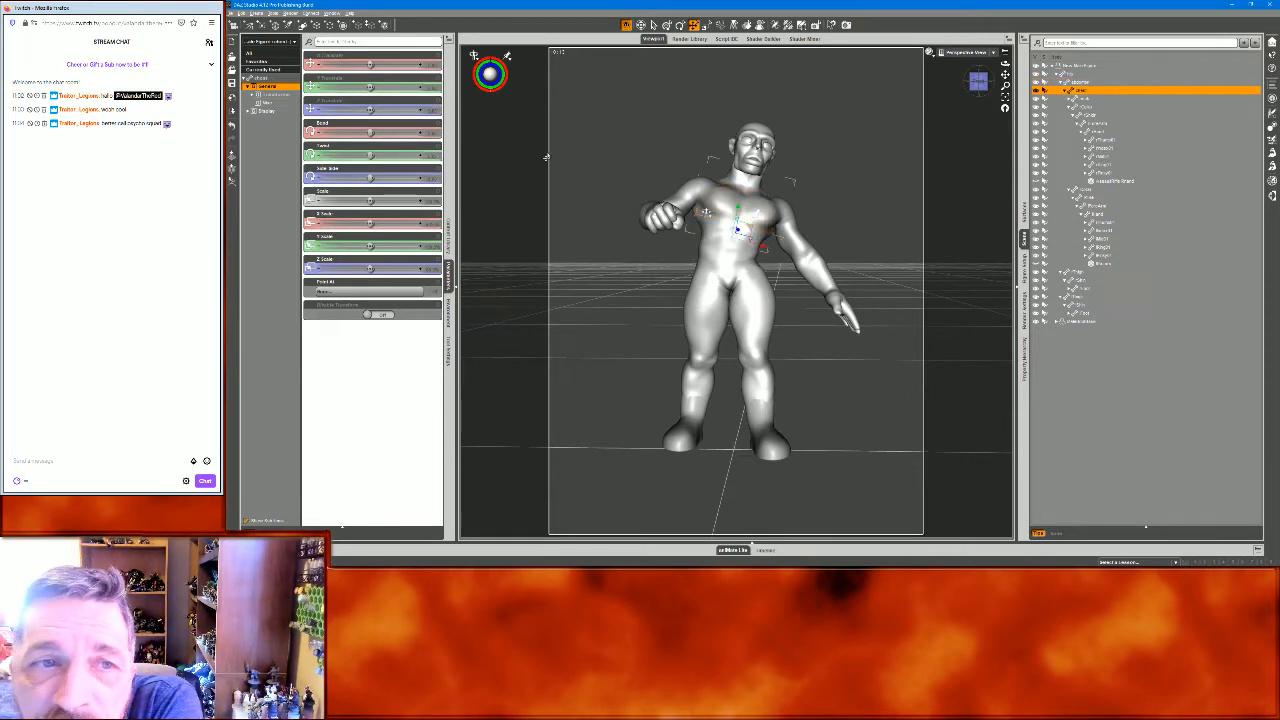
drag(370, 155, 374, 132)
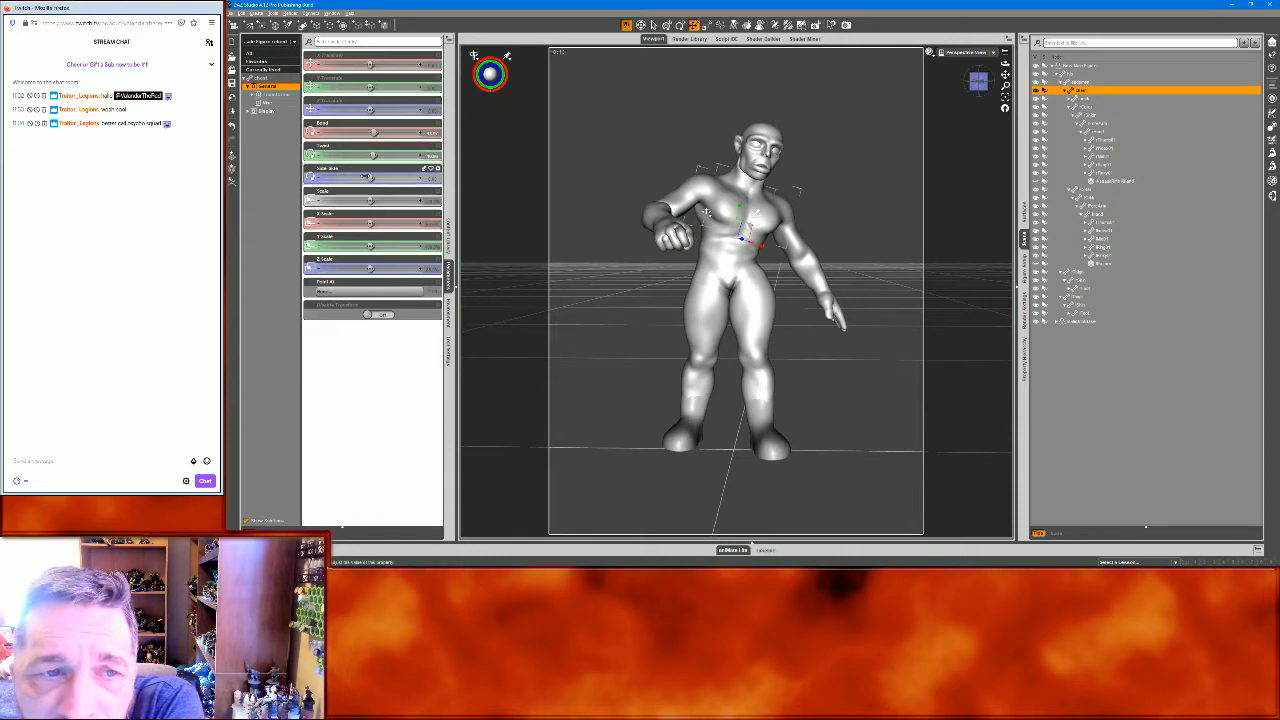
drag(370, 178, 372, 178)
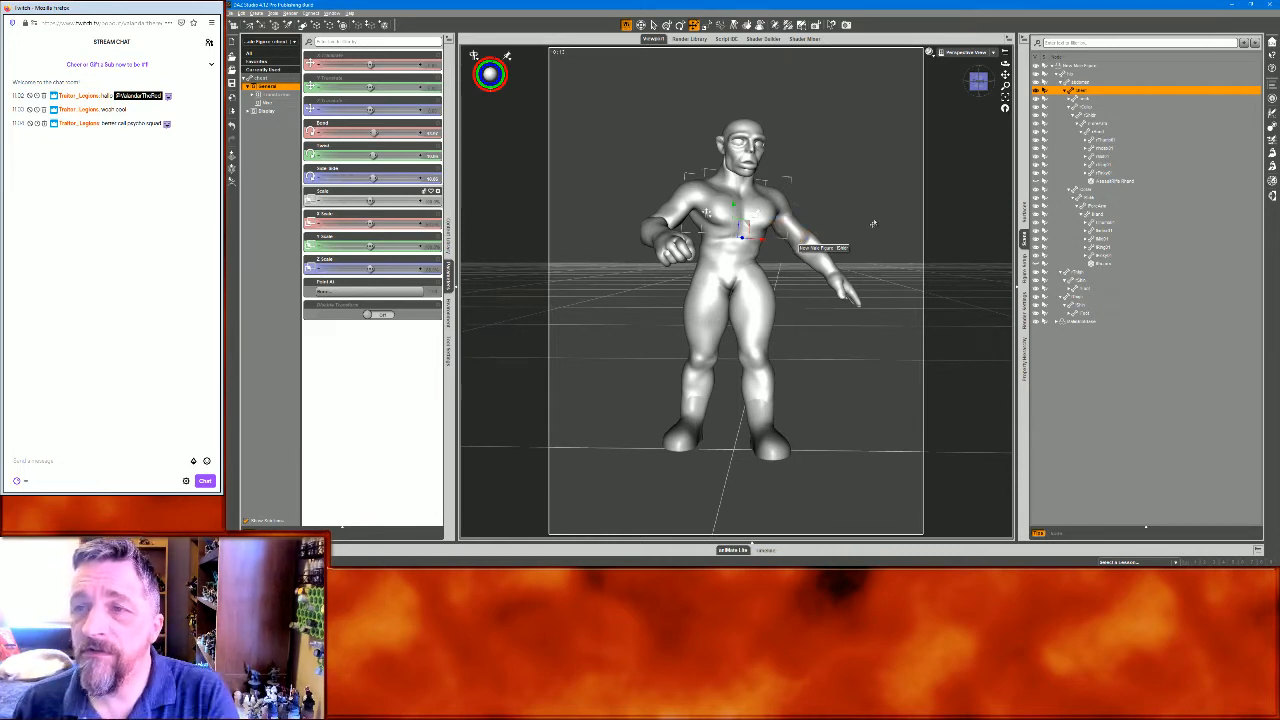
Apply the left-hand grip pose from the Props folder so that the figure's left hand closes
drag(982, 84, 1178, 114)
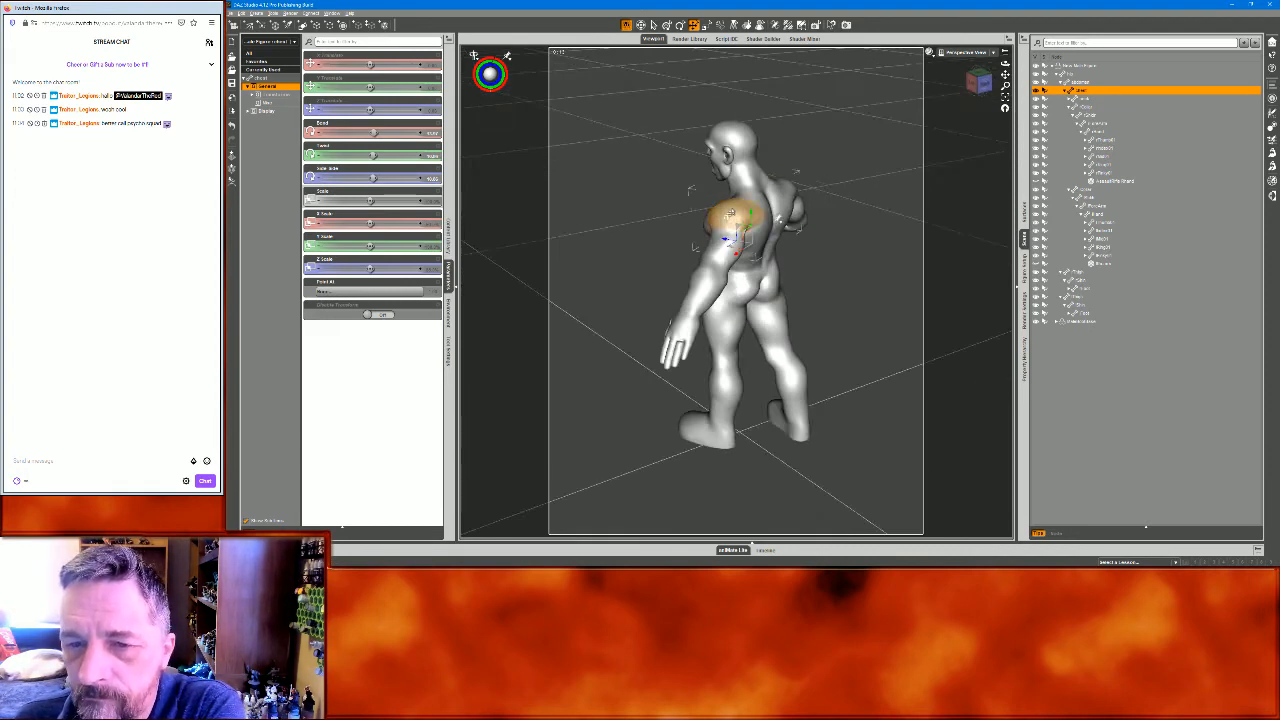
click(731, 213)
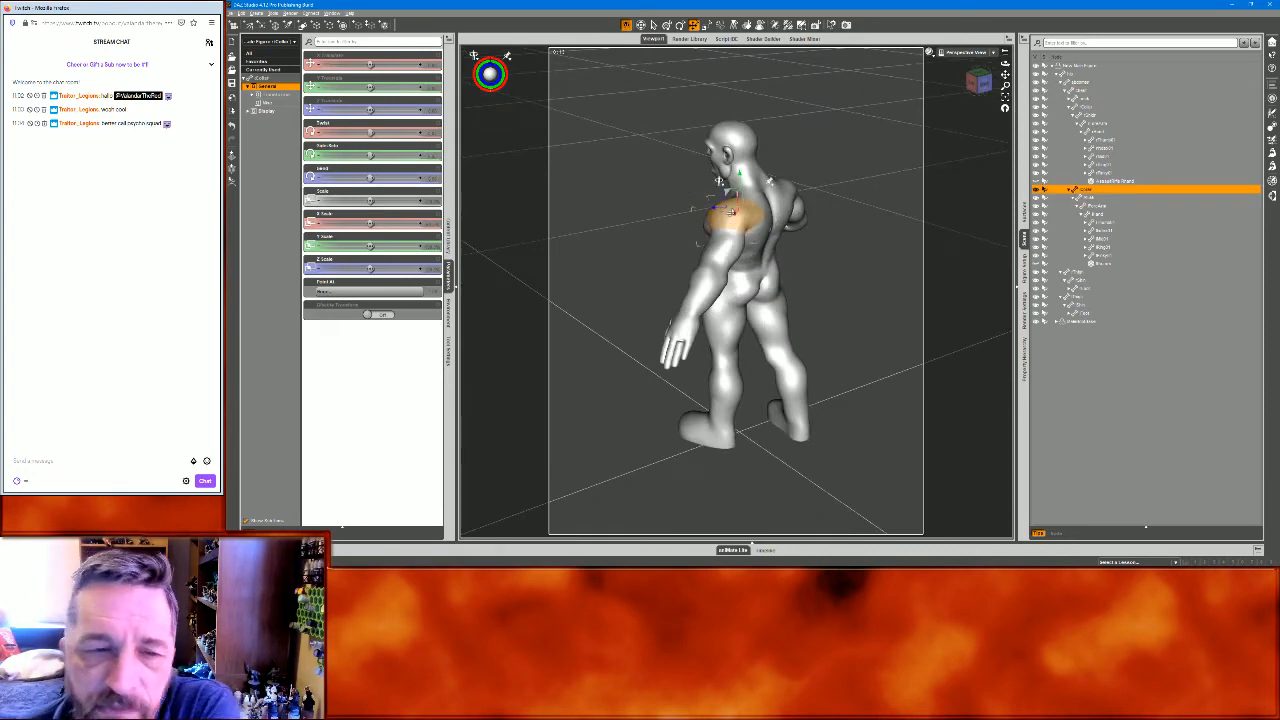
click(447, 246)
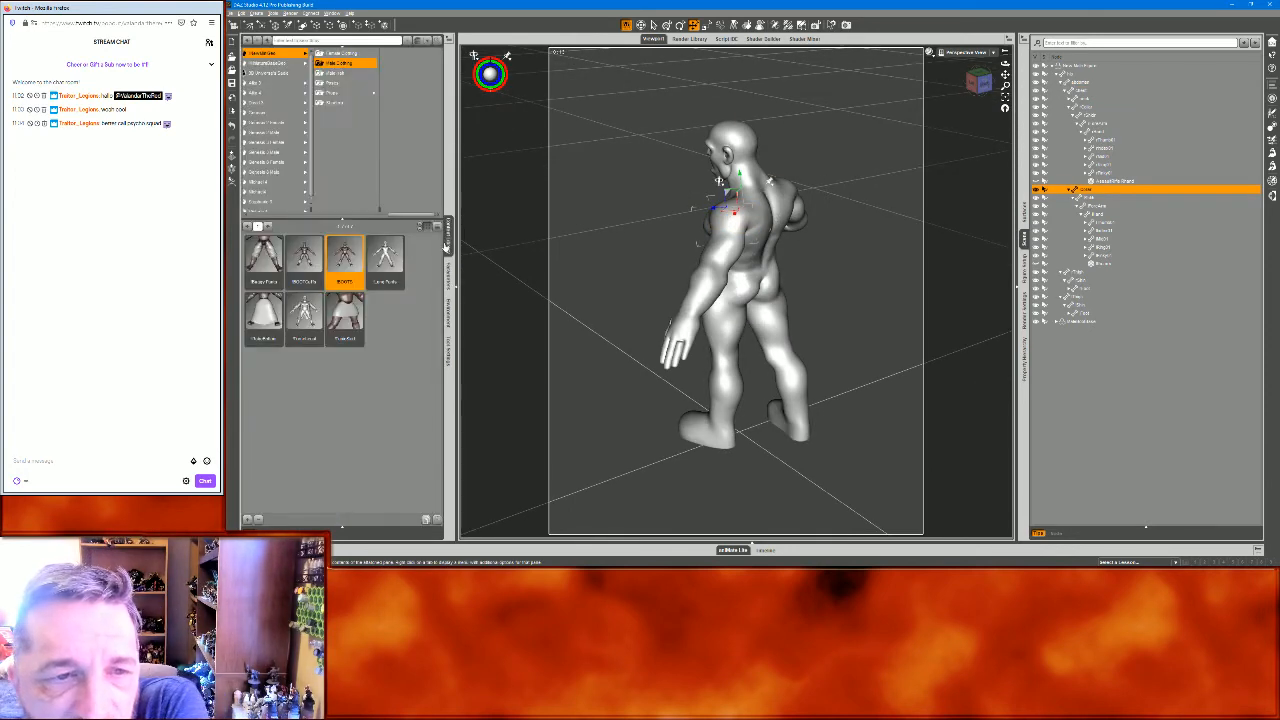
click(342, 93)
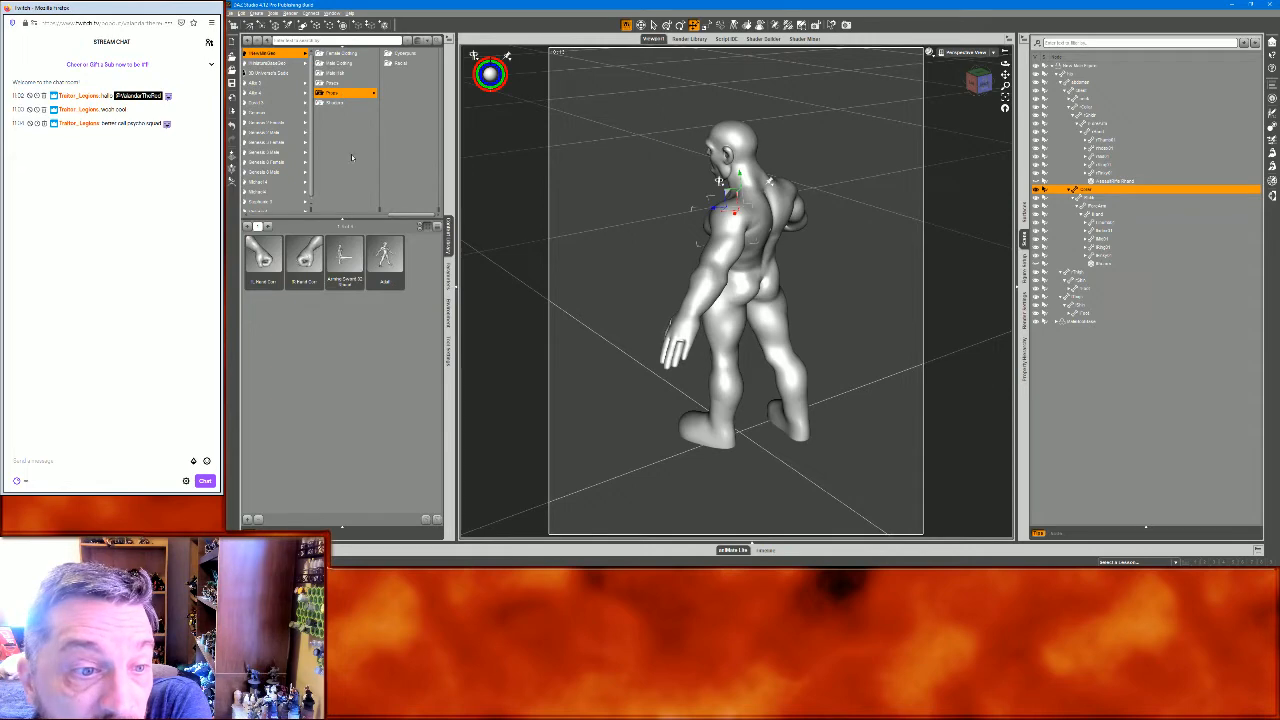
double_click(261, 258)
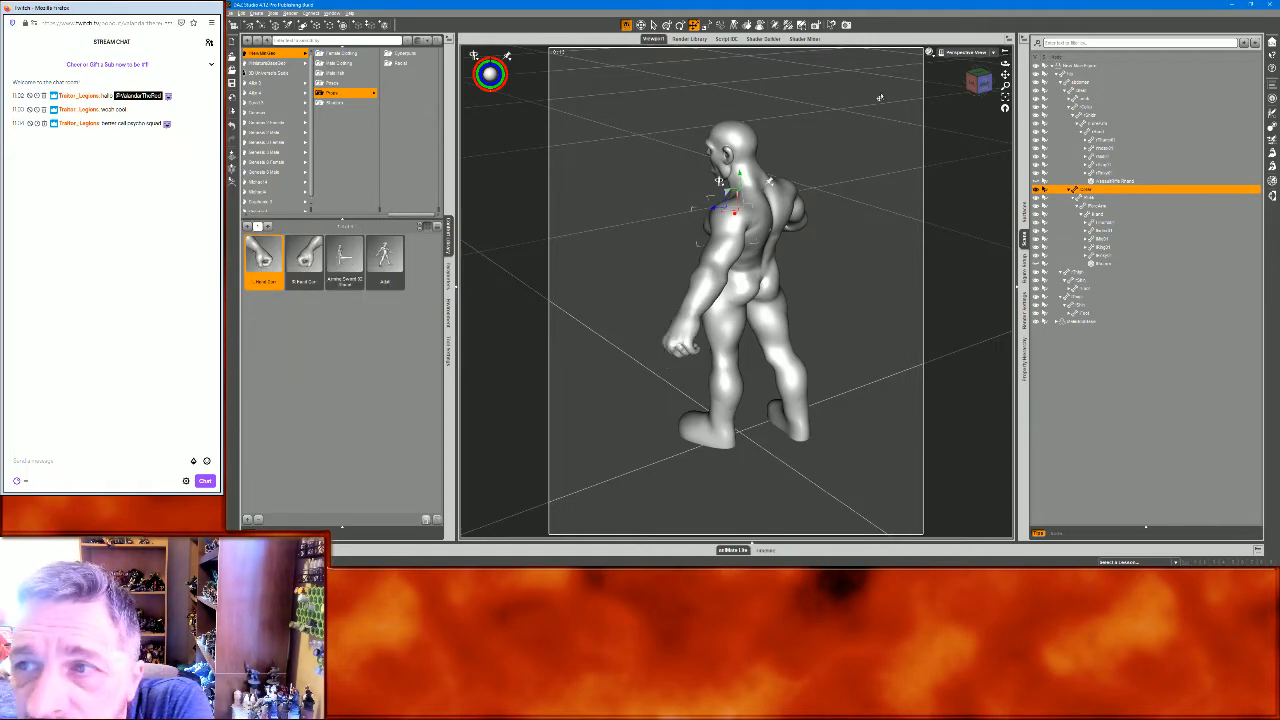
Expand the scene hierarchy from the left hand to list all of its finger joints
drag(978, 82, 1018, 200)
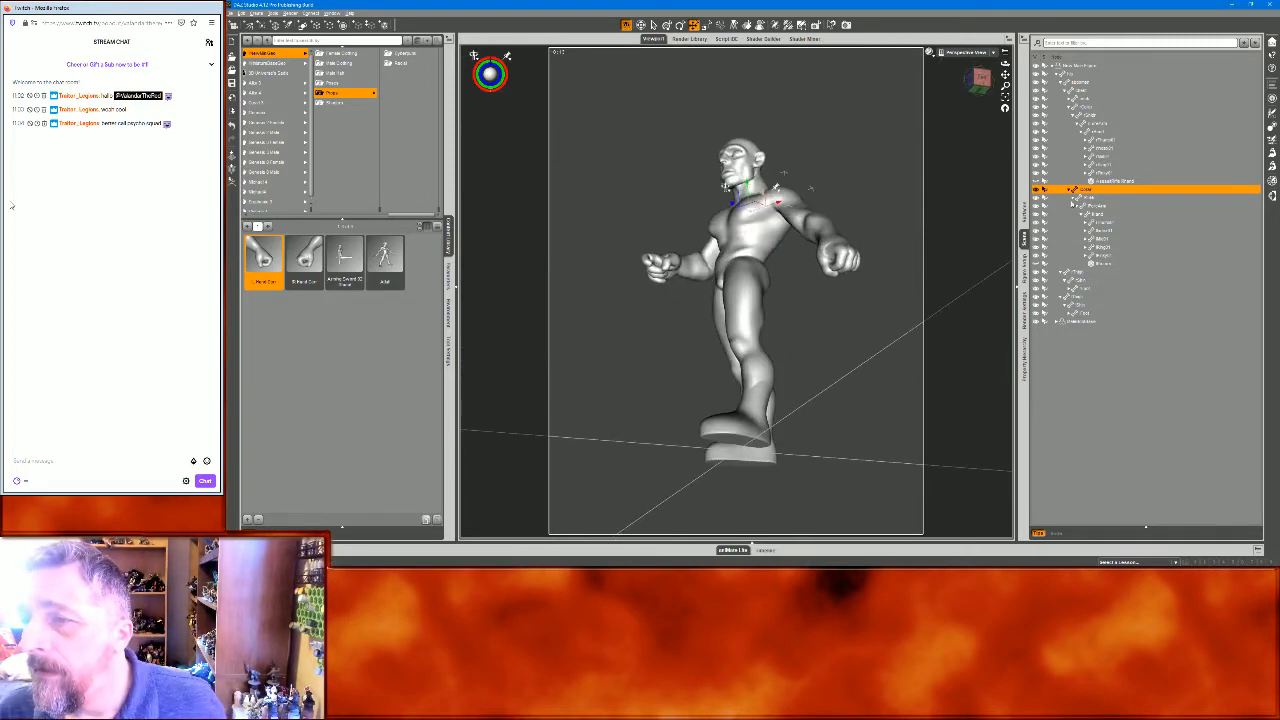
click(1101, 216)
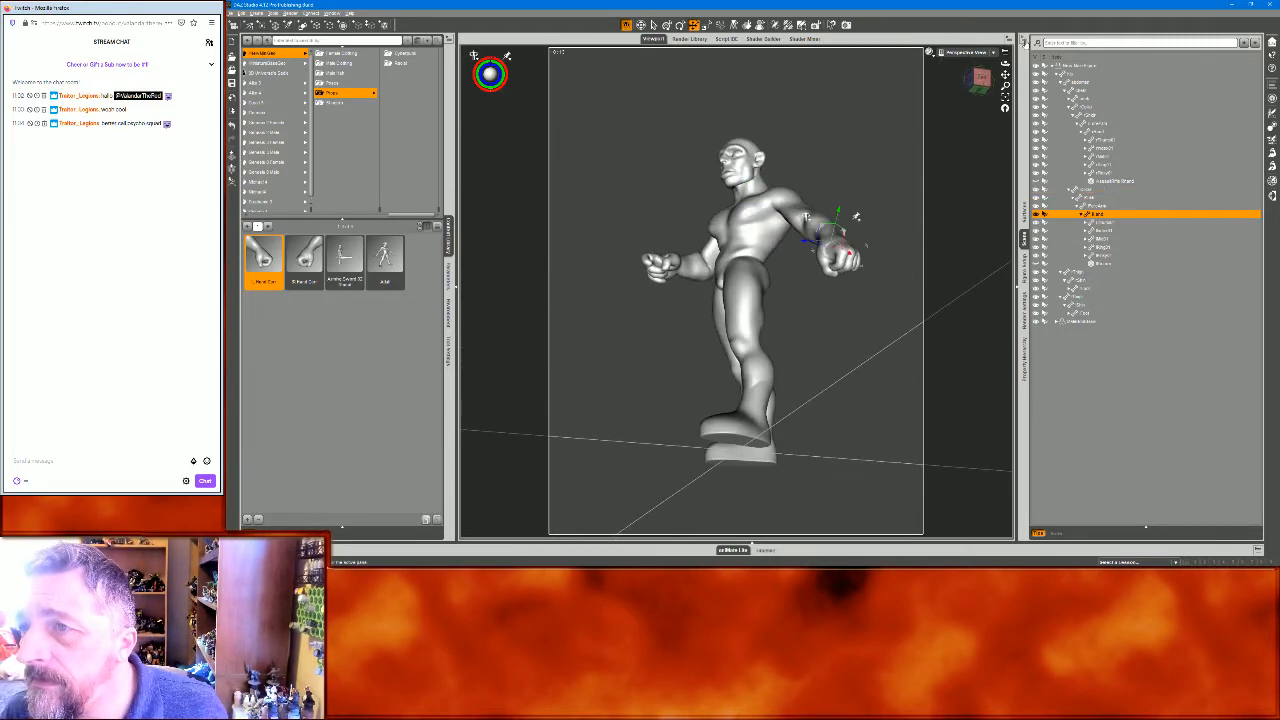
click(1024, 42)
mouse_move(1065, 117)
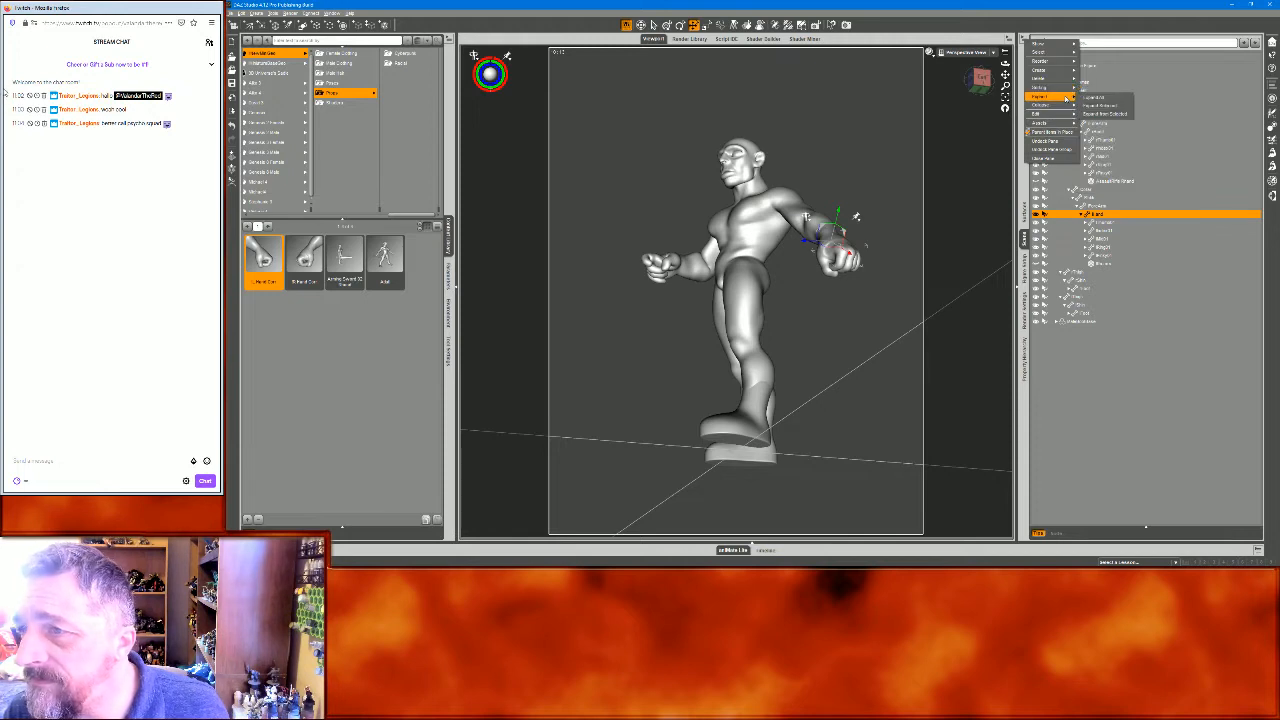
click(1109, 115)
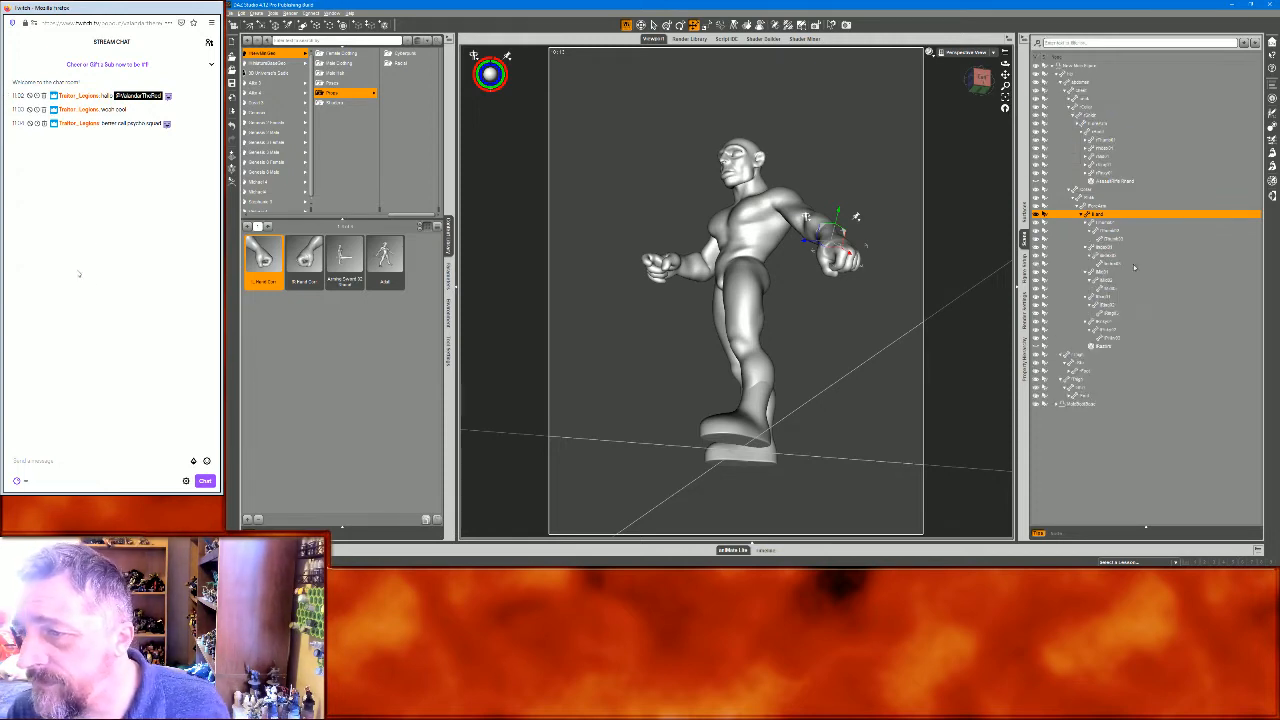
Curl all left index, middle, ring and pinky joints with a stronger negative Bend, and bend the thumb's second joint with a positive value
click(1110, 247)
shift+click(1112, 334)
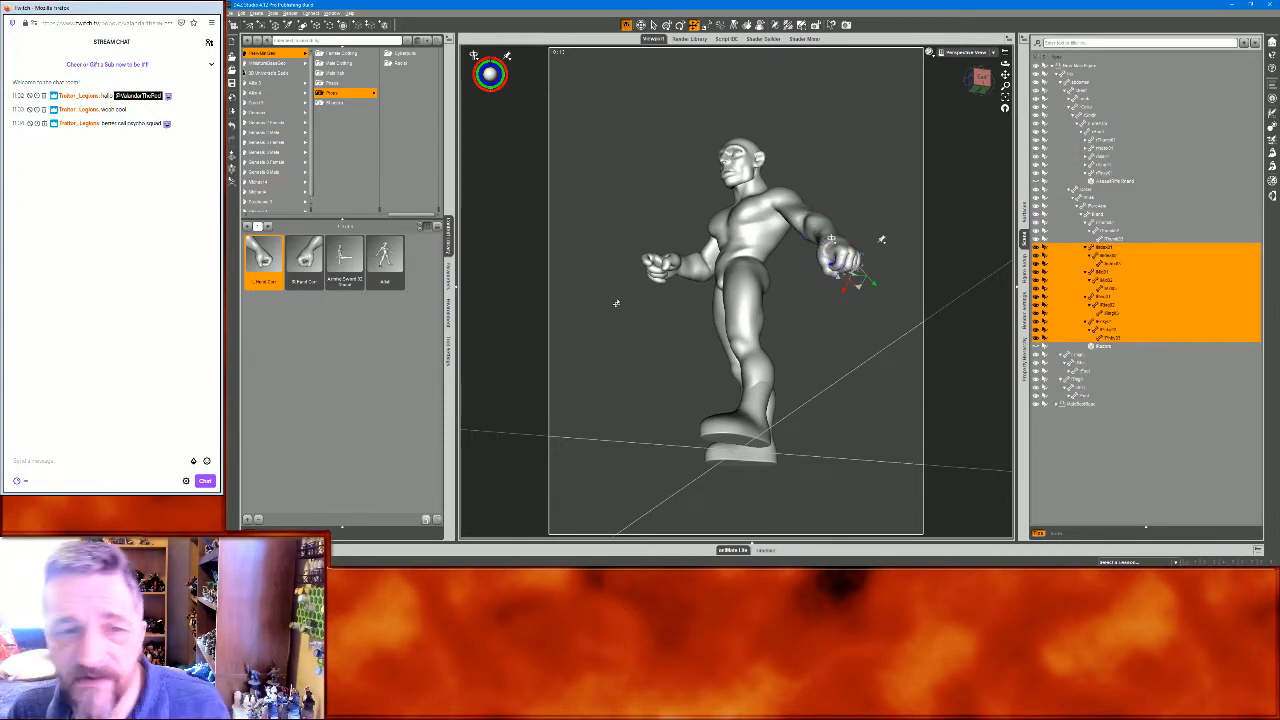
click(451, 284)
click(258, 54)
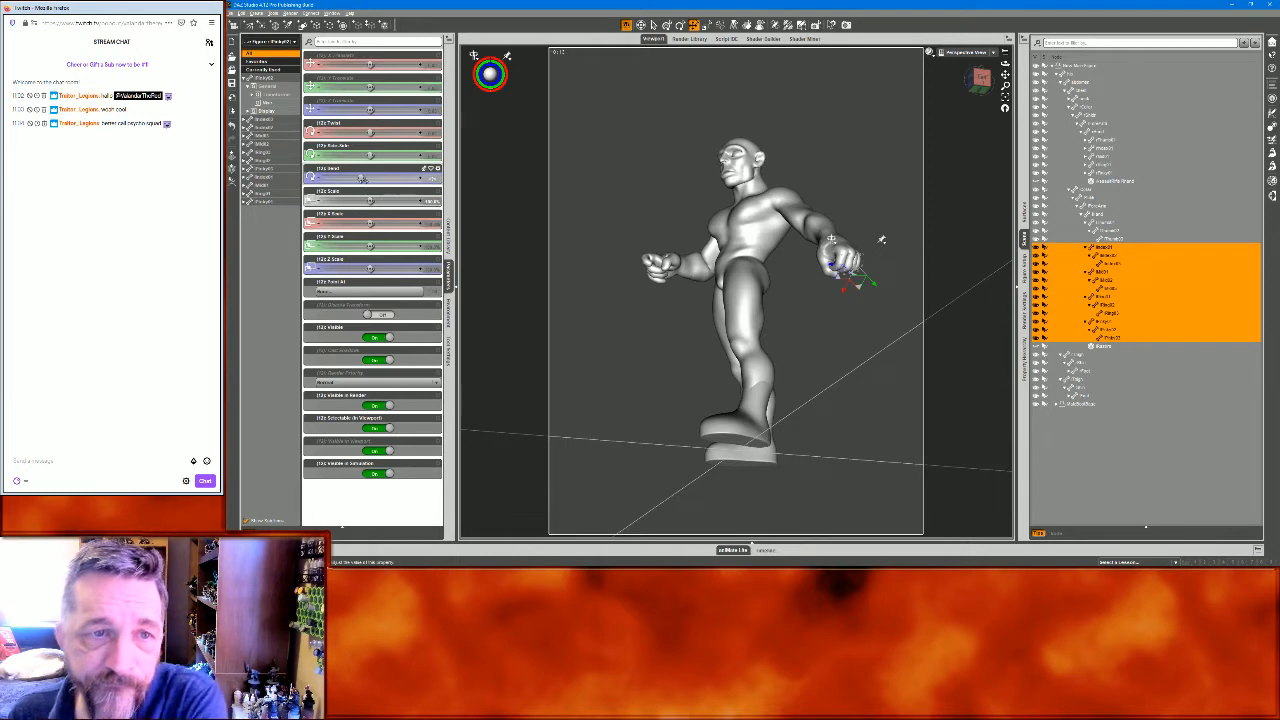
drag(362, 177, 348, 178)
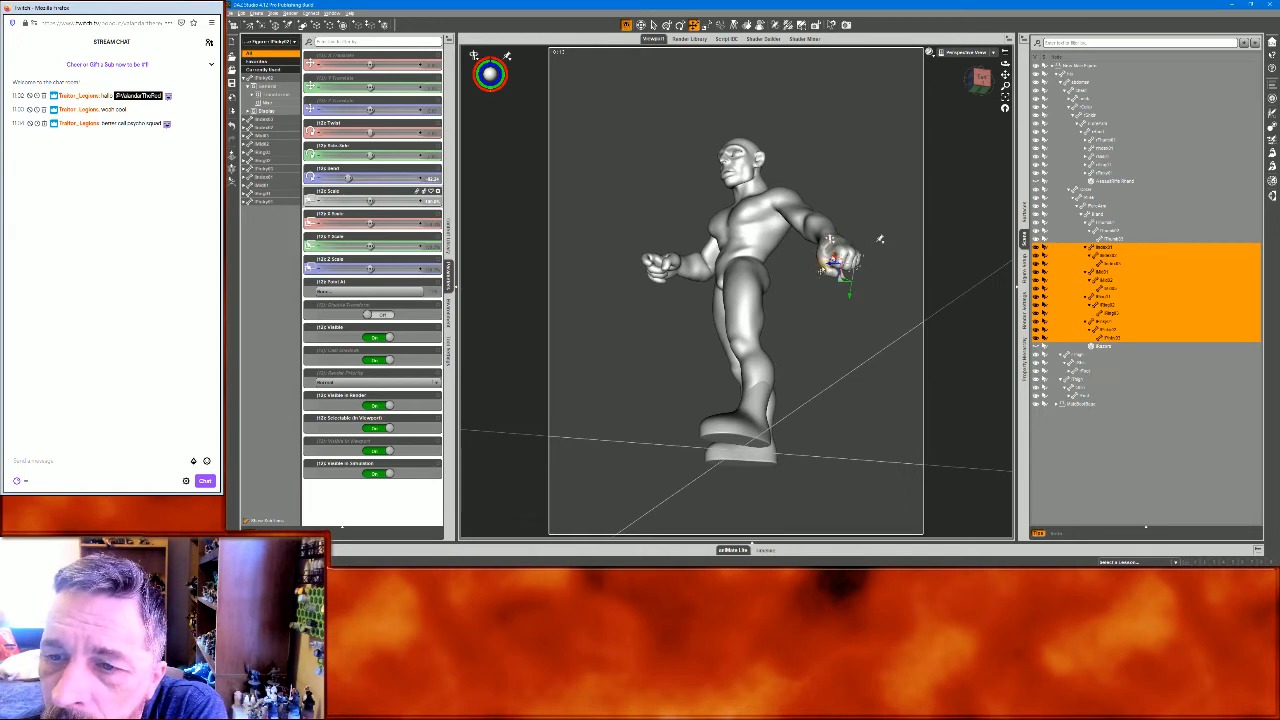
click(850, 238)
drag(370, 133, 380, 133)
With the Rotate tool, swing the left collar back and rotate the left upper arm so the arm hangs behind the torso
drag(979, 82, 879, 234)
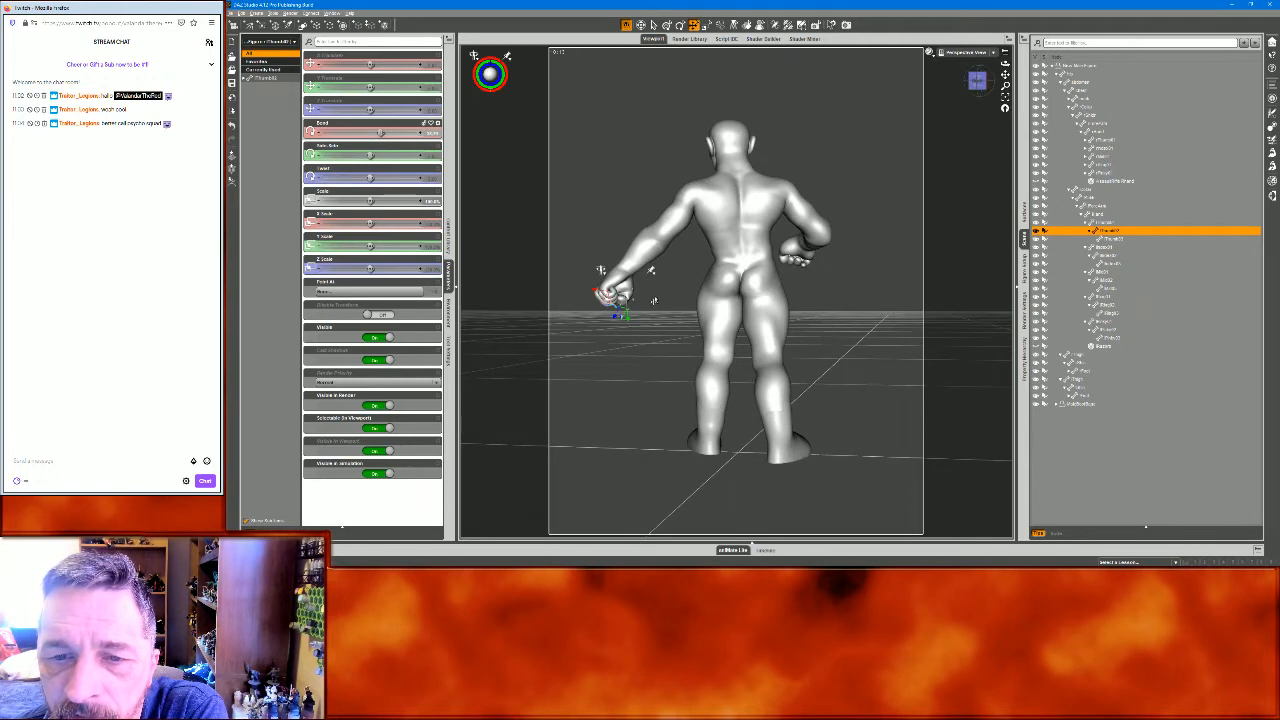
click(667, 222)
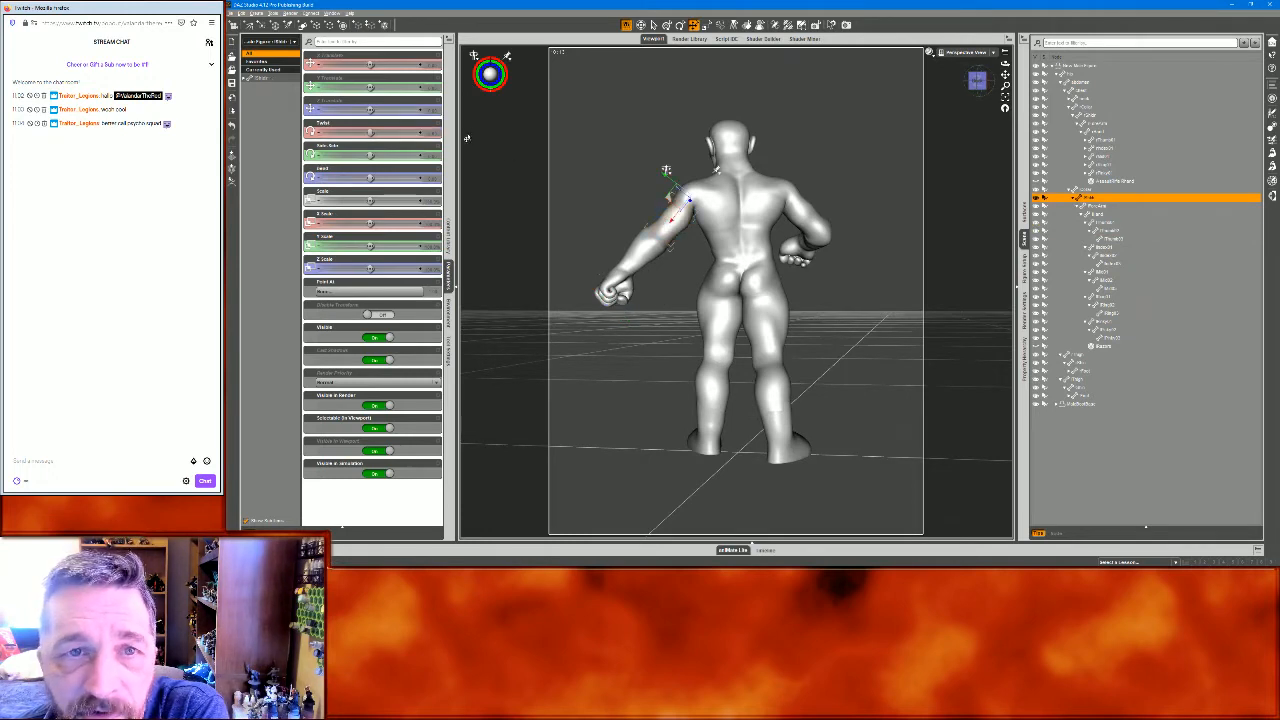
click(690, 194)
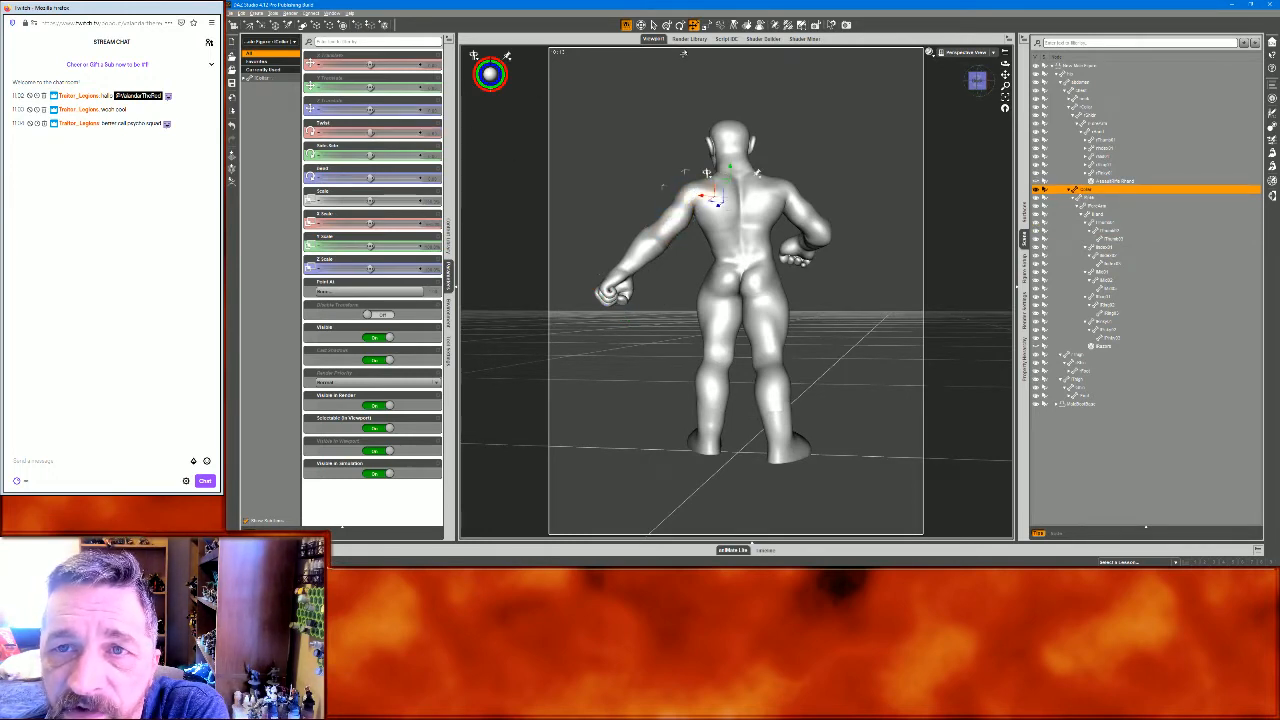
click(681, 26)
drag(977, 80, 983, 86)
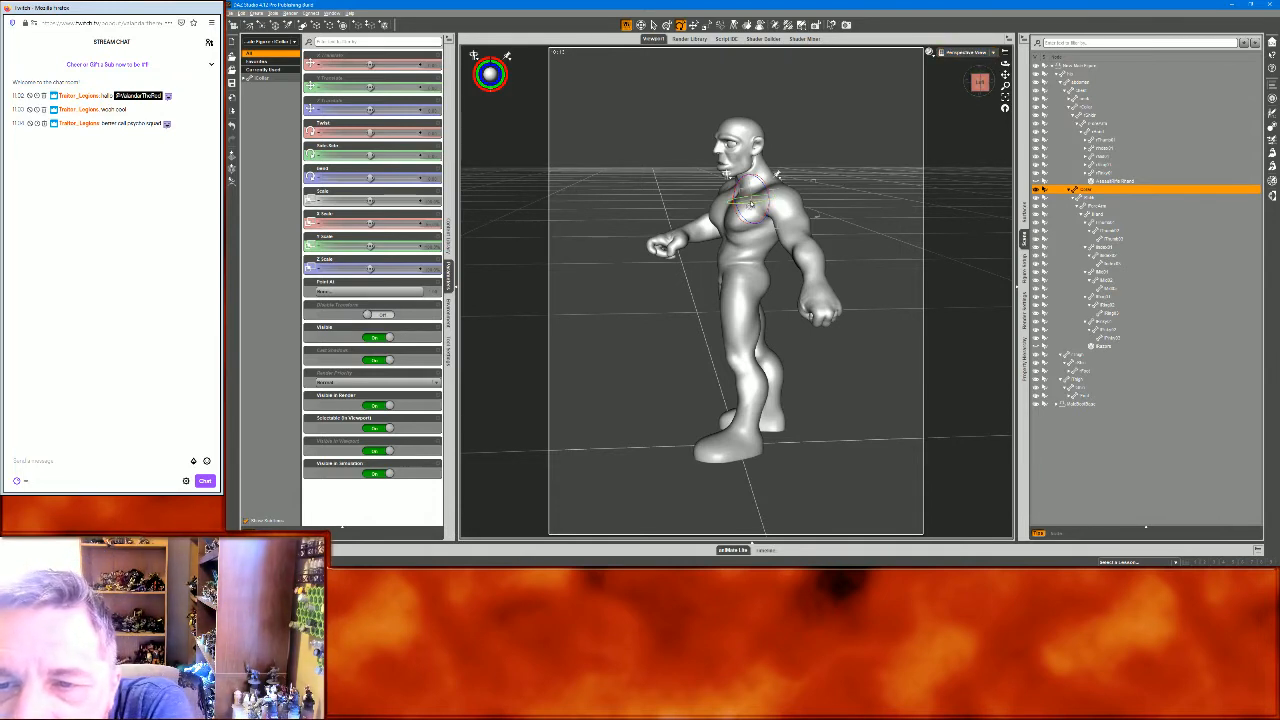
drag(752, 205, 754, 205)
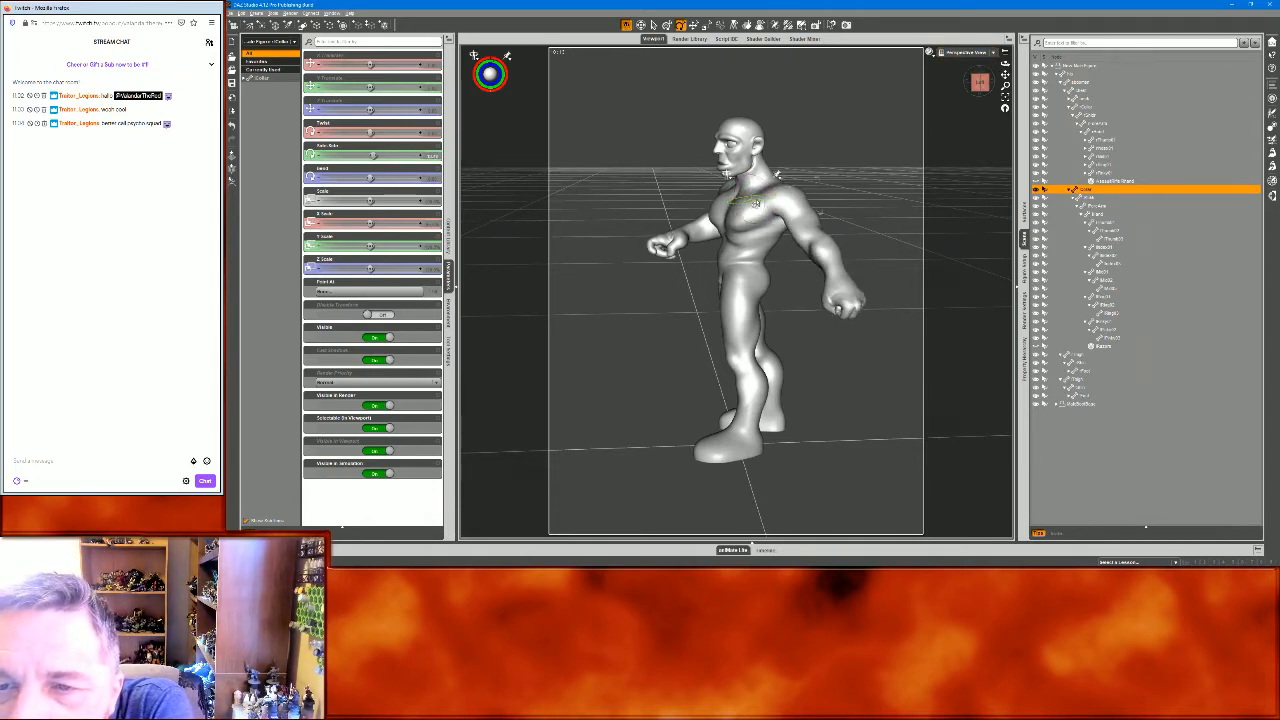
drag(763, 196, 768, 192)
click(805, 240)
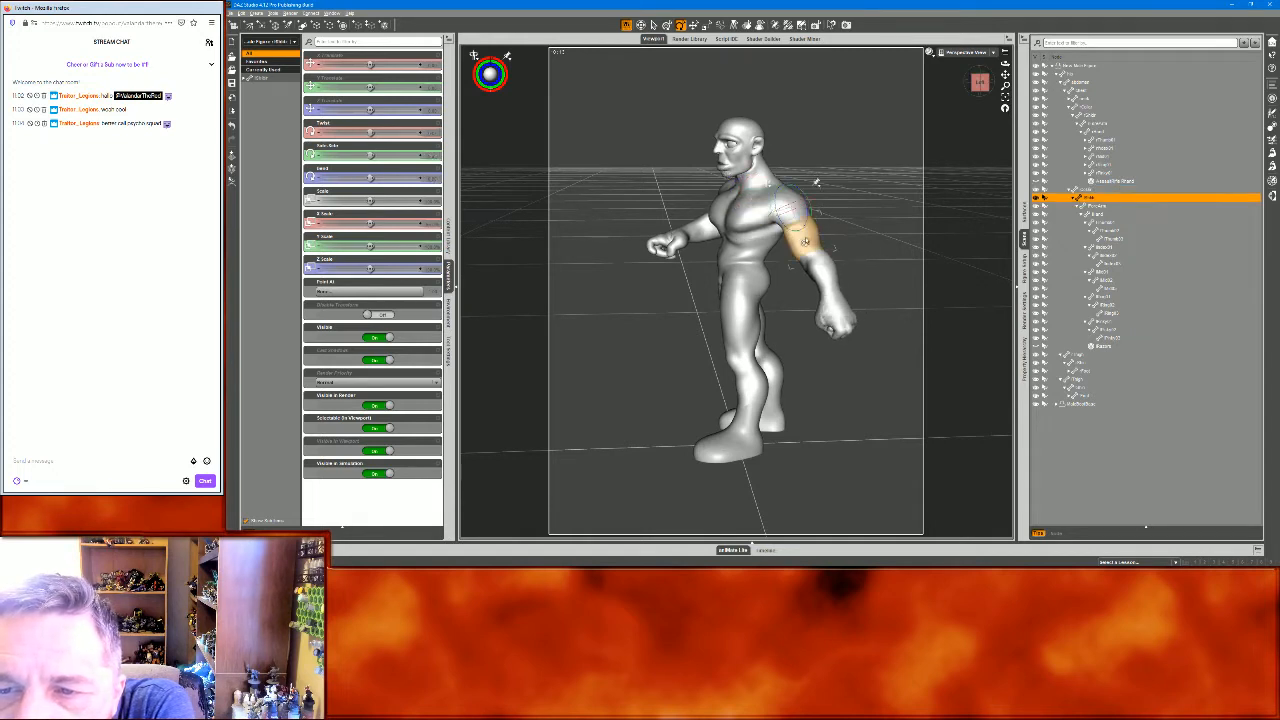
mouse_move(805, 217)
mouse_down()
mouse_move(786, 233)
mouse_move(803, 234)
mouse_up()
Bend the left forearm forward at the elbow and turn the left hand at the wrist
click(813, 281)
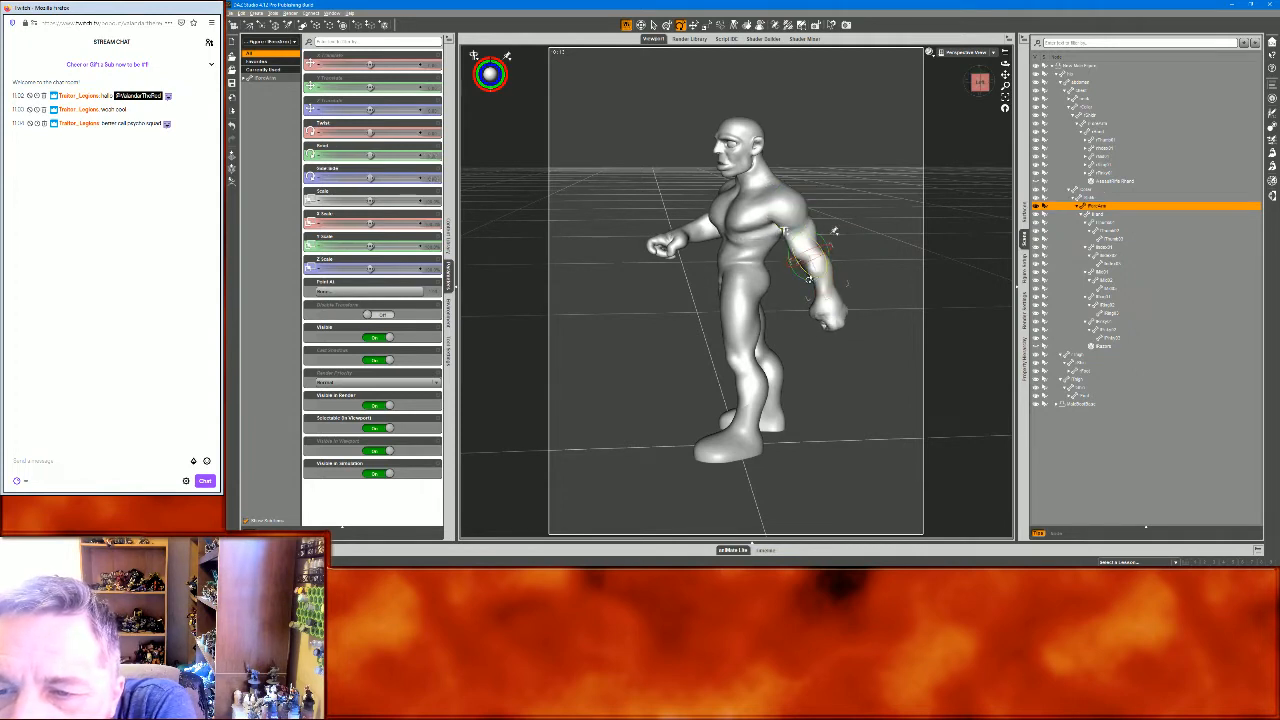
drag(798, 281, 791, 281)
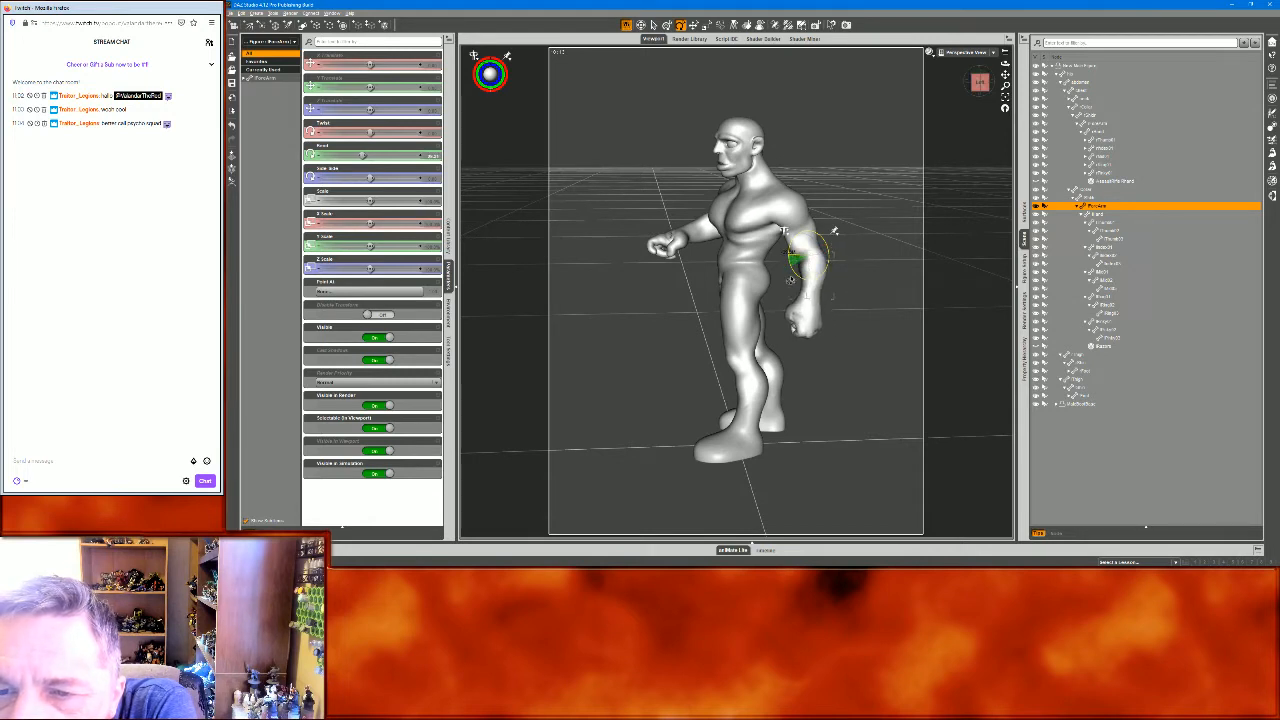
click(808, 320)
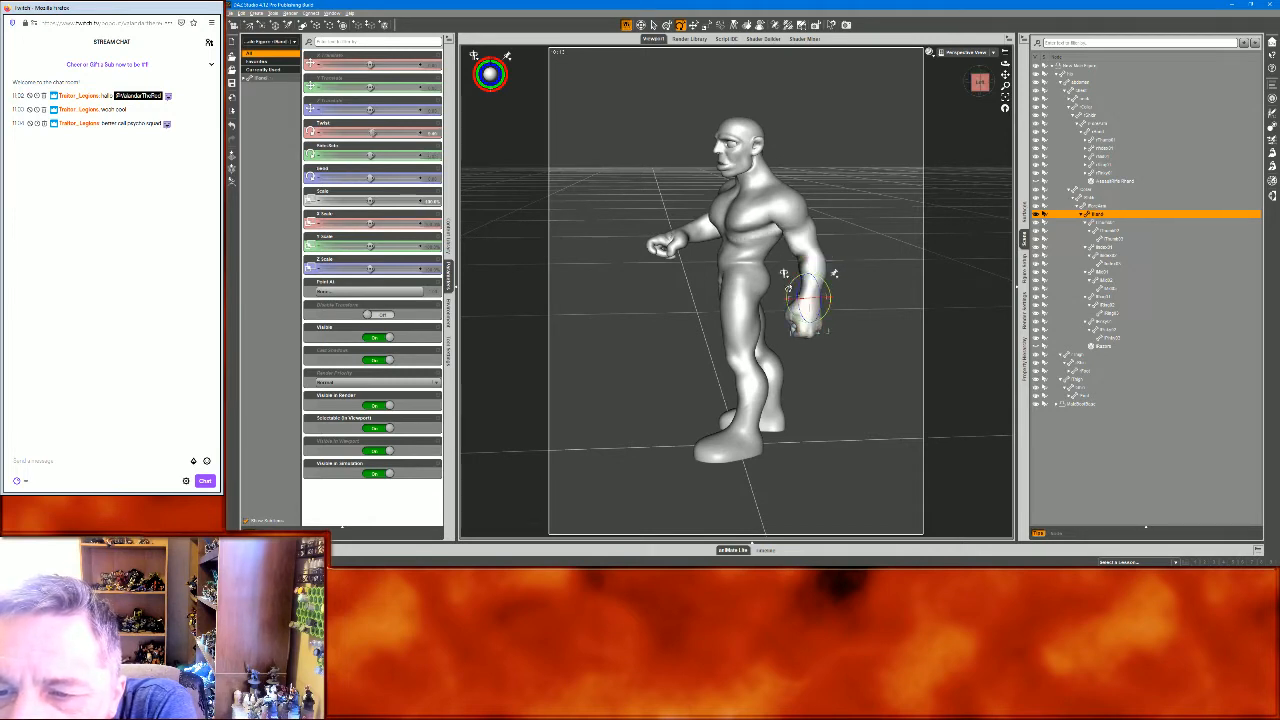
drag(789, 288, 823, 289)
Fine-tune the left collar and upper arm rotation from the front, moving the left arm away from the body
drag(980, 101, 1046, 91)
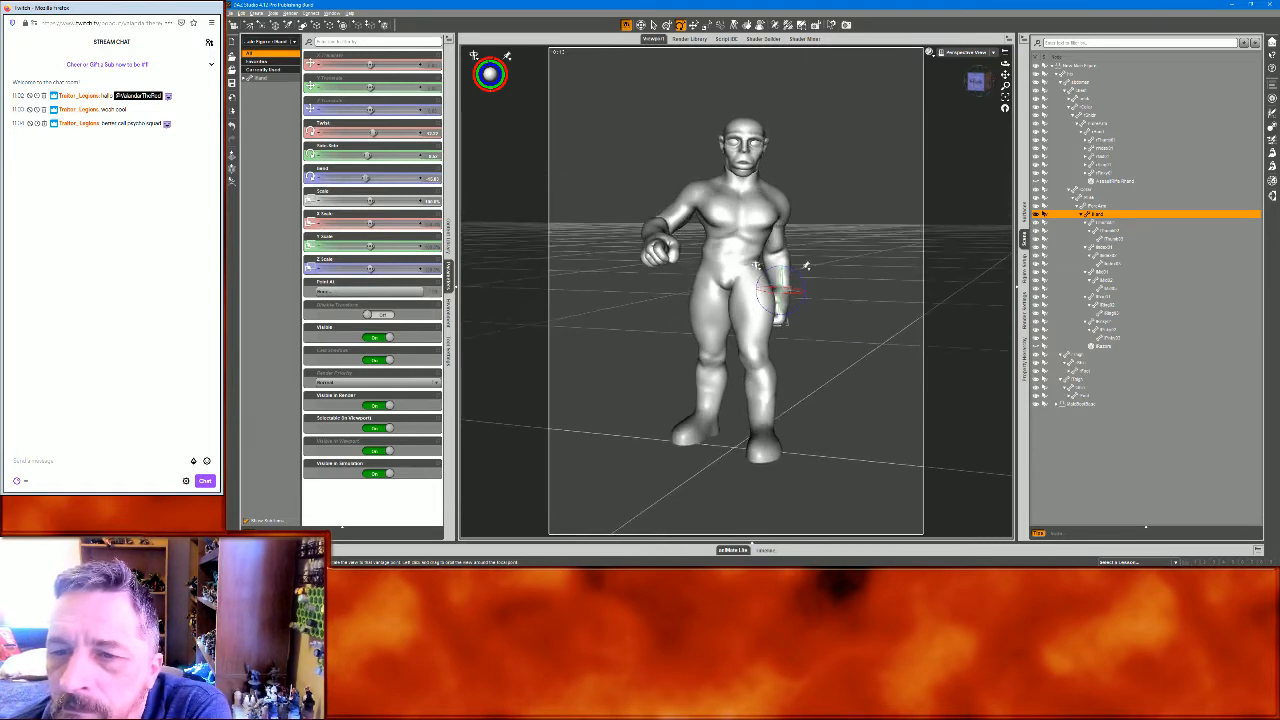
click(780, 206)
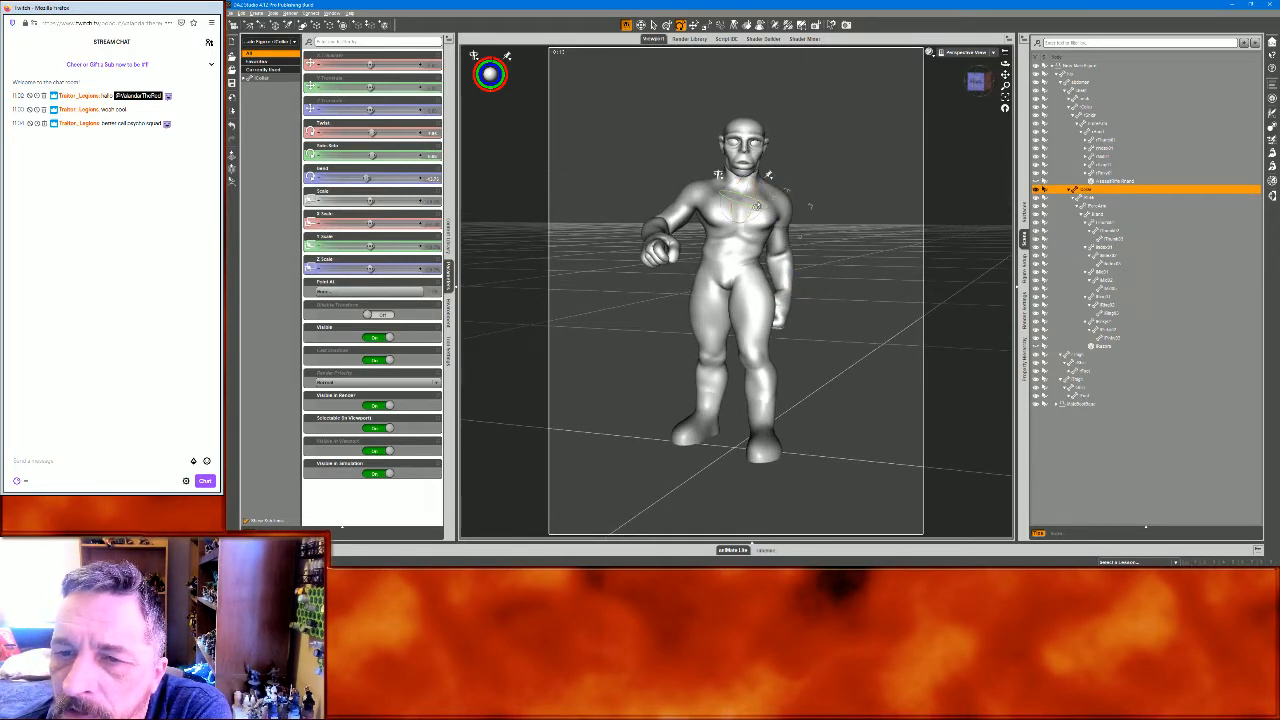
click(788, 220)
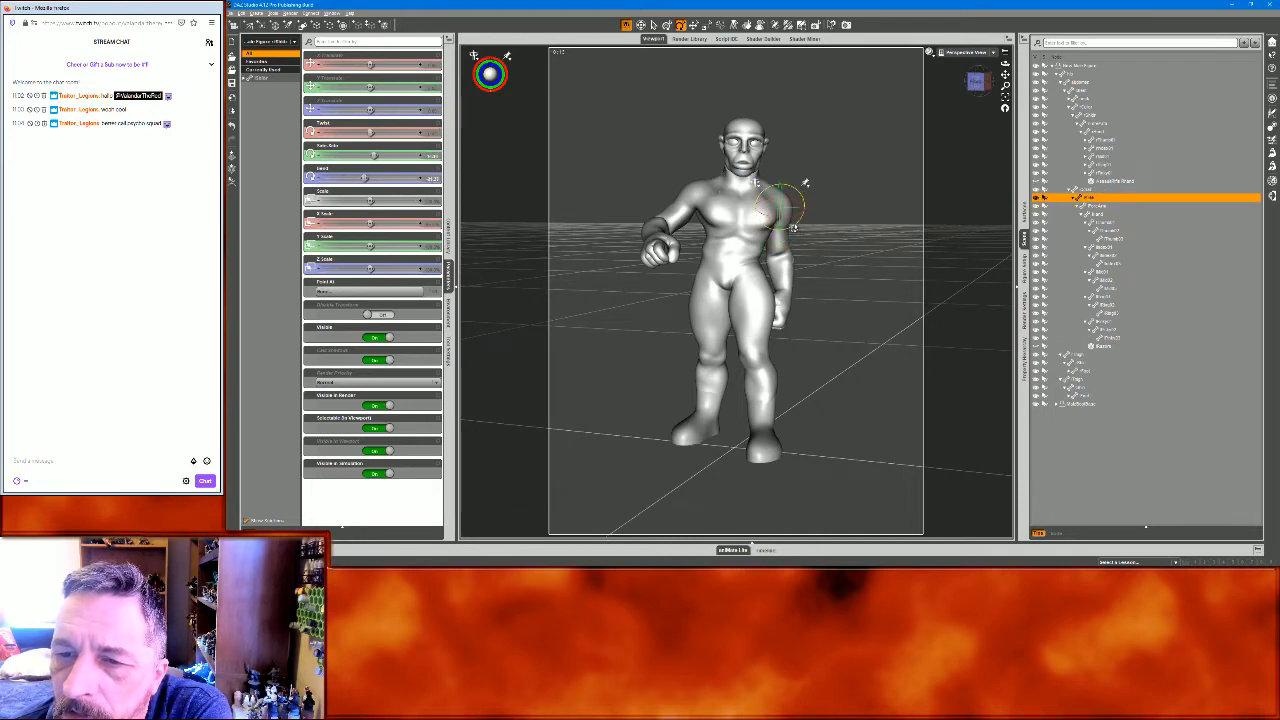
drag(793, 228, 715, 233)
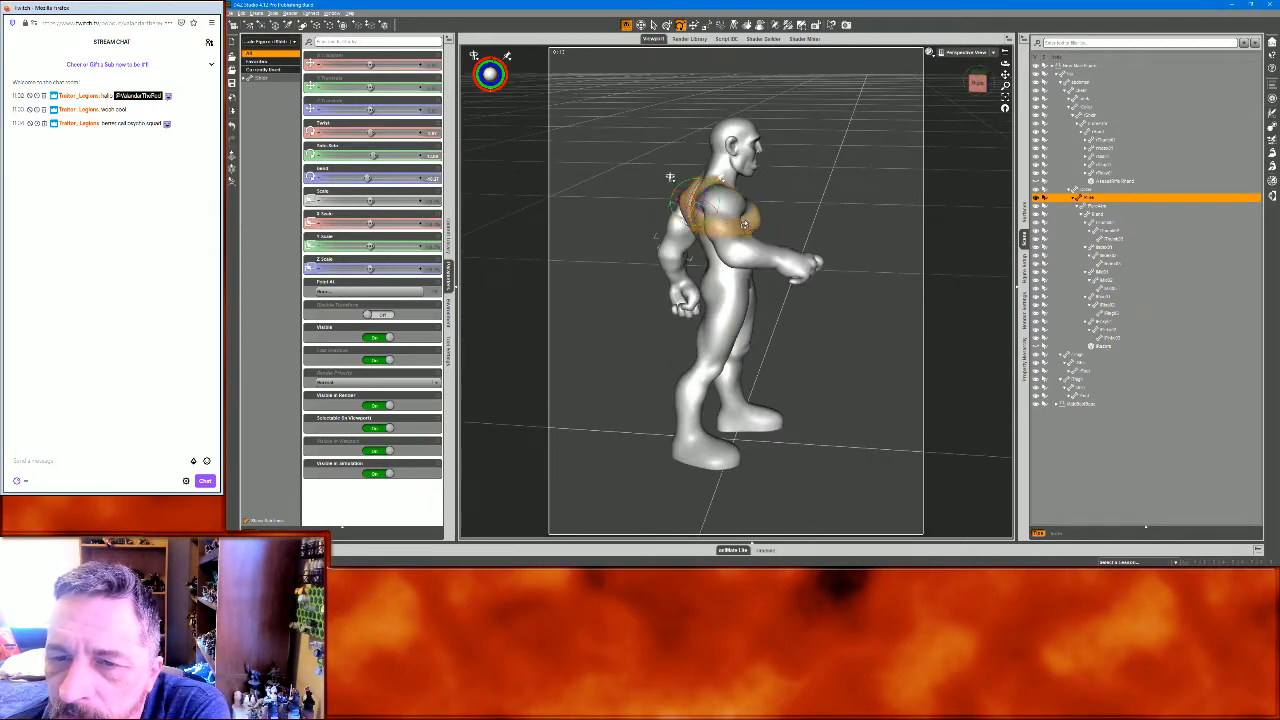
Rotate the right upper arm and collar with negative Twist so the right forearm and fist point upward
click(710, 200)
drag(710, 195, 703, 197)
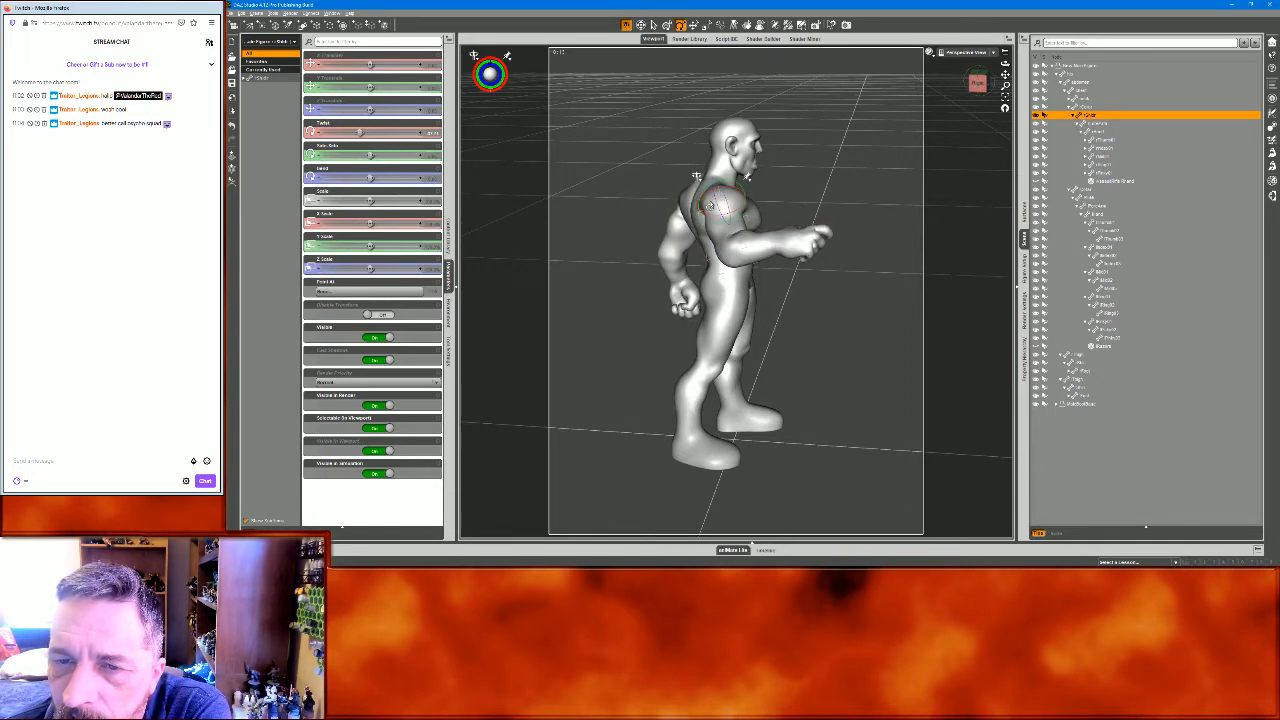
click(708, 203)
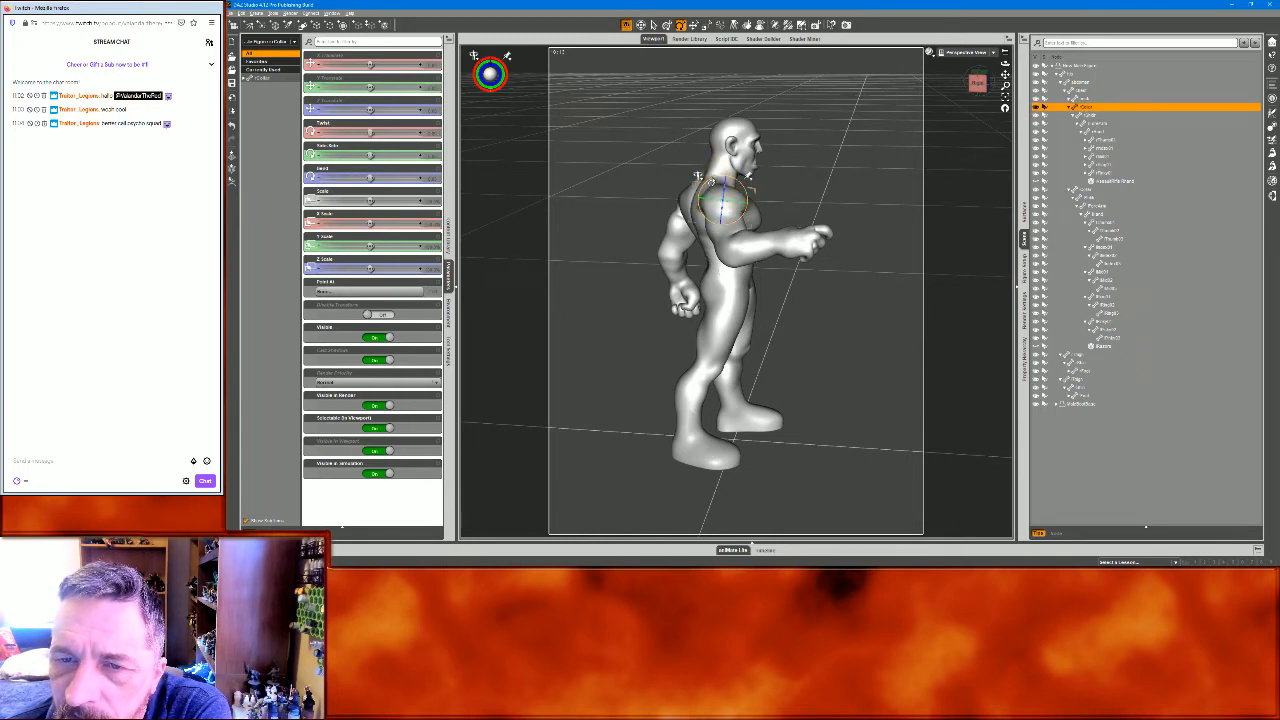
drag(712, 182, 718, 179)
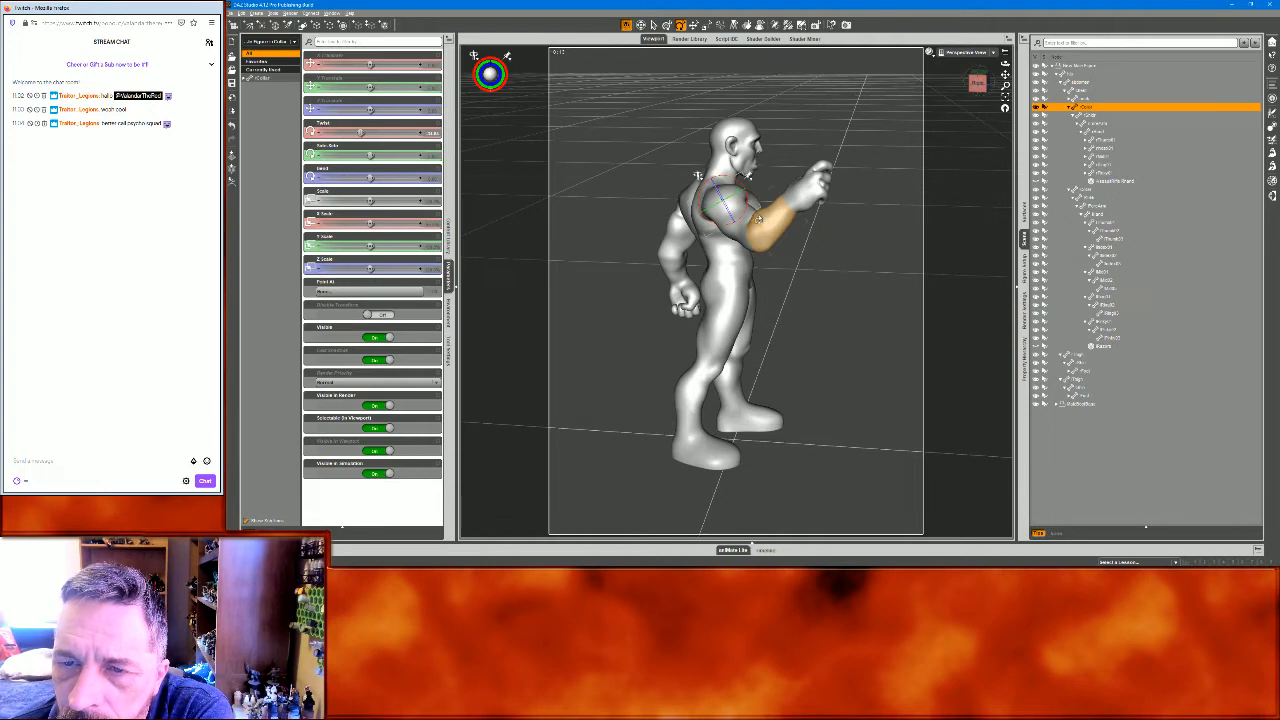
click(758, 218)
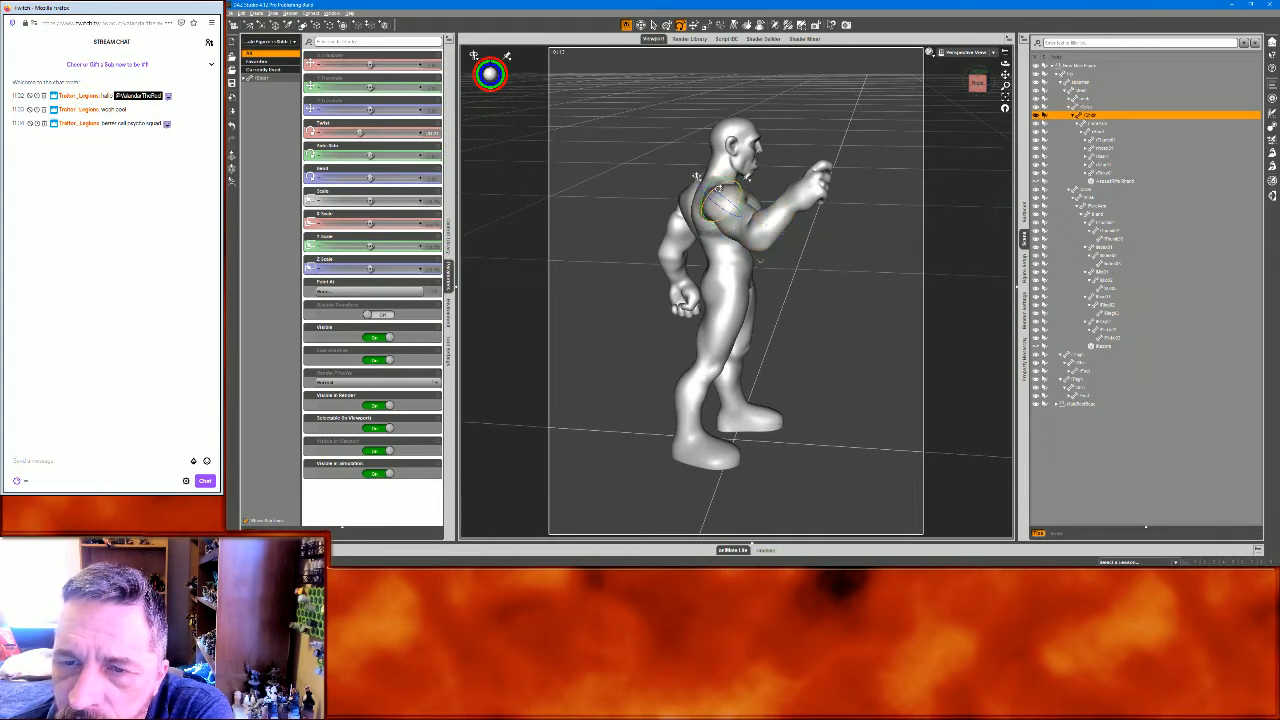
drag(720, 187, 723, 186)
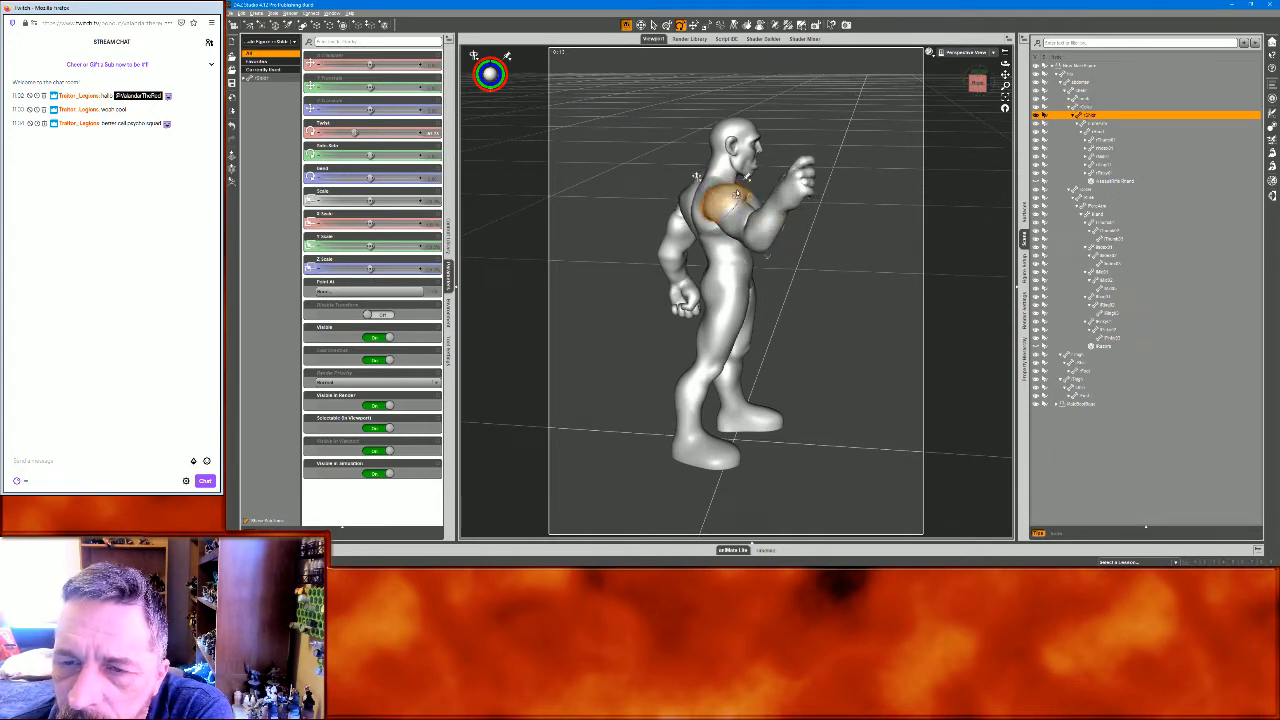
Slightly reduce the overall scale of the assault rifle in the figure's right hand
drag(975, 88, 885, 78)
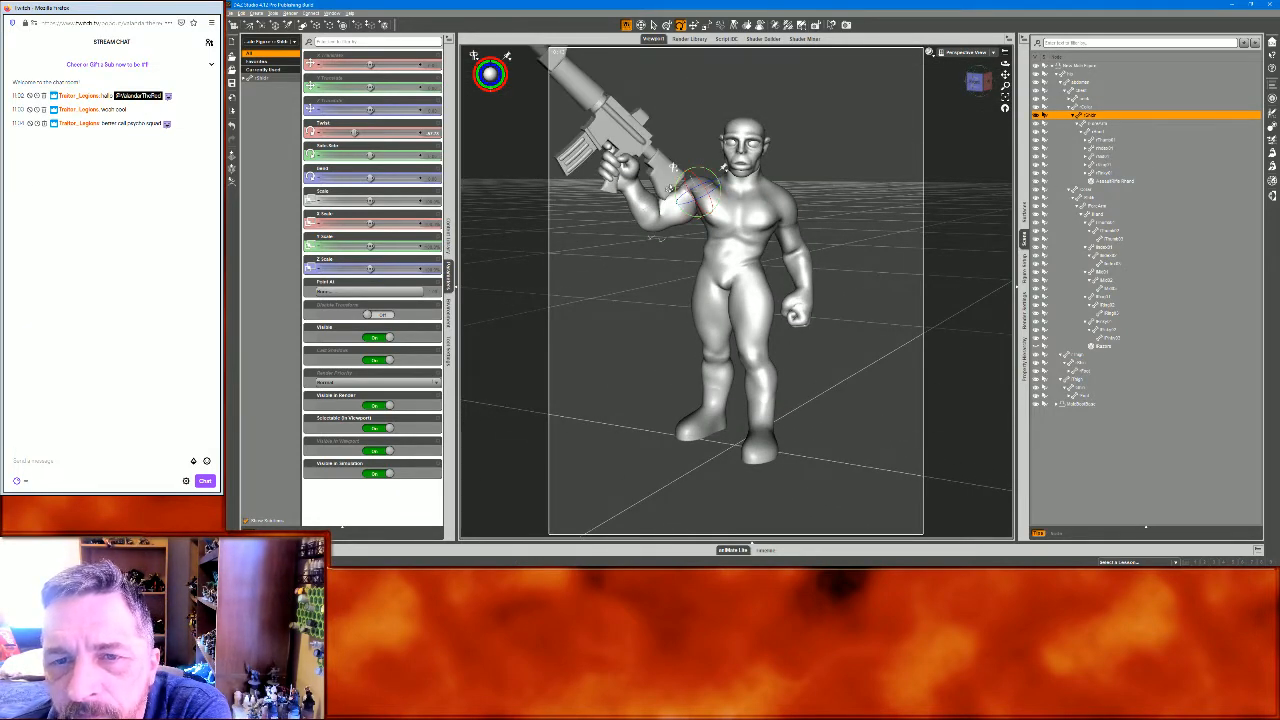
click(620, 135)
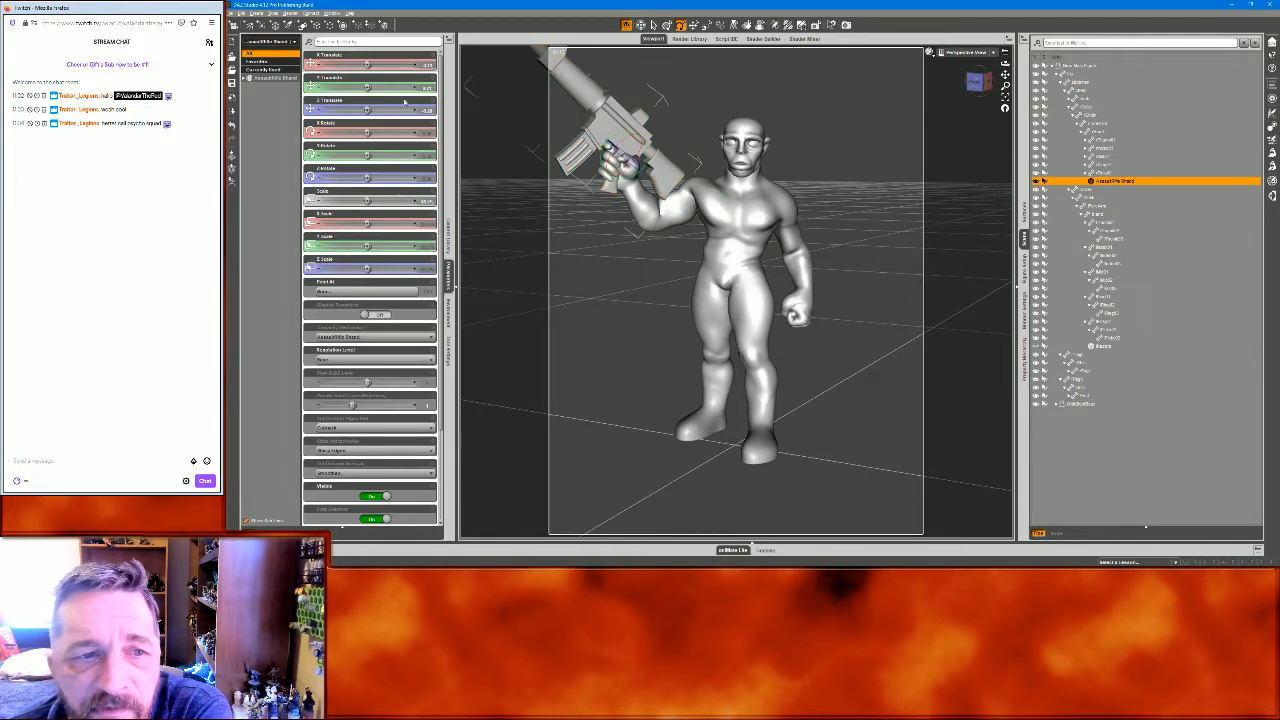
drag(364, 200, 354, 200)
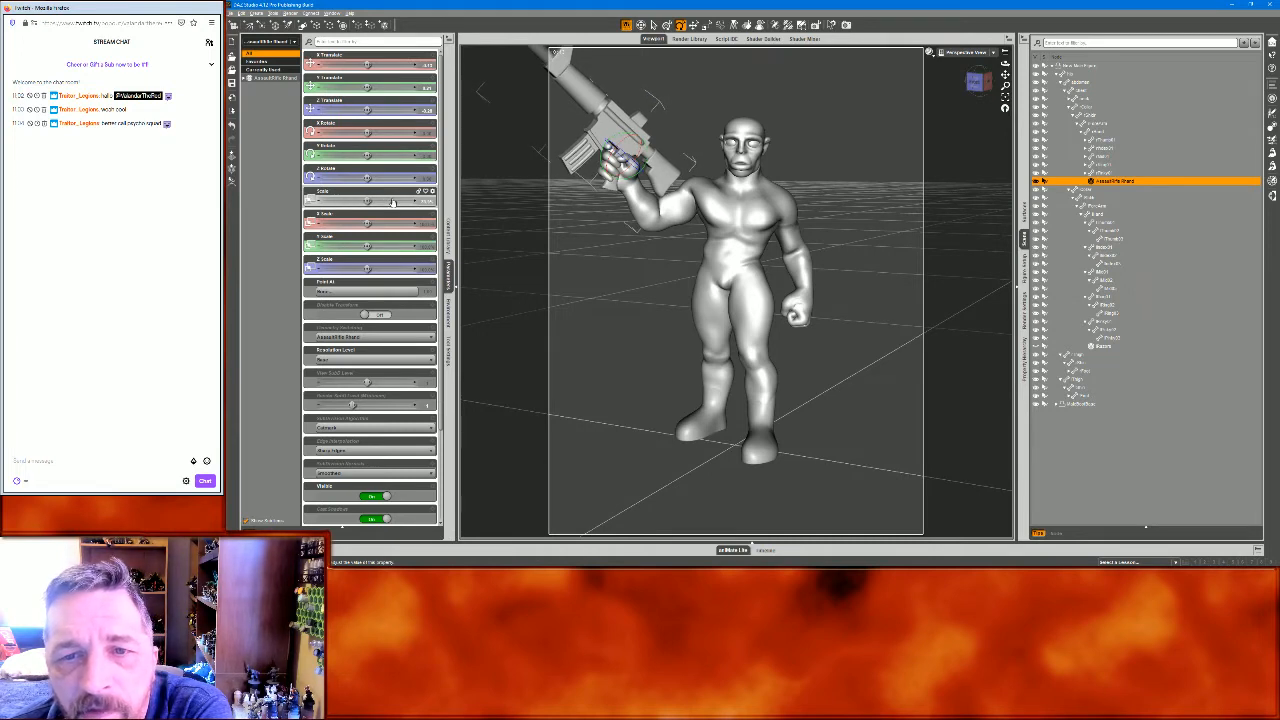
Rotate the right forearm so the assault rifle points upward, and adjust the right index finger around the grip
click(637, 196)
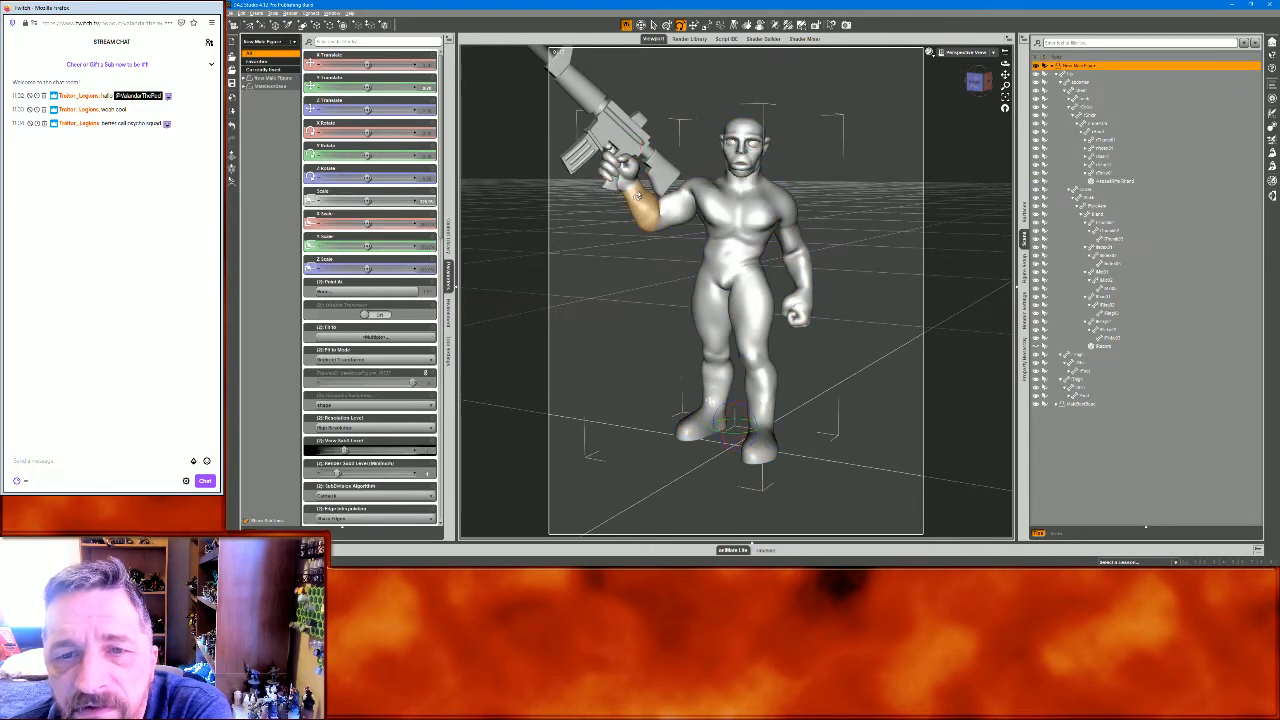
click(640, 213)
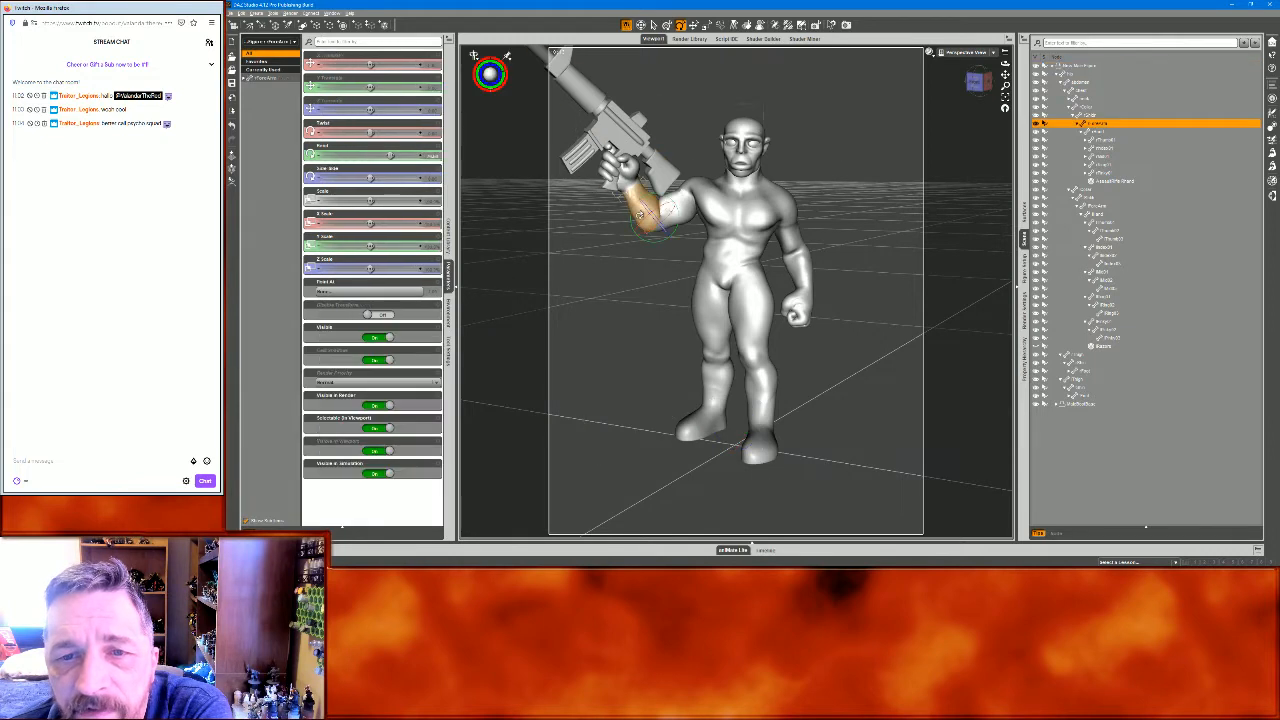
drag(651, 197, 656, 161)
click(634, 168)
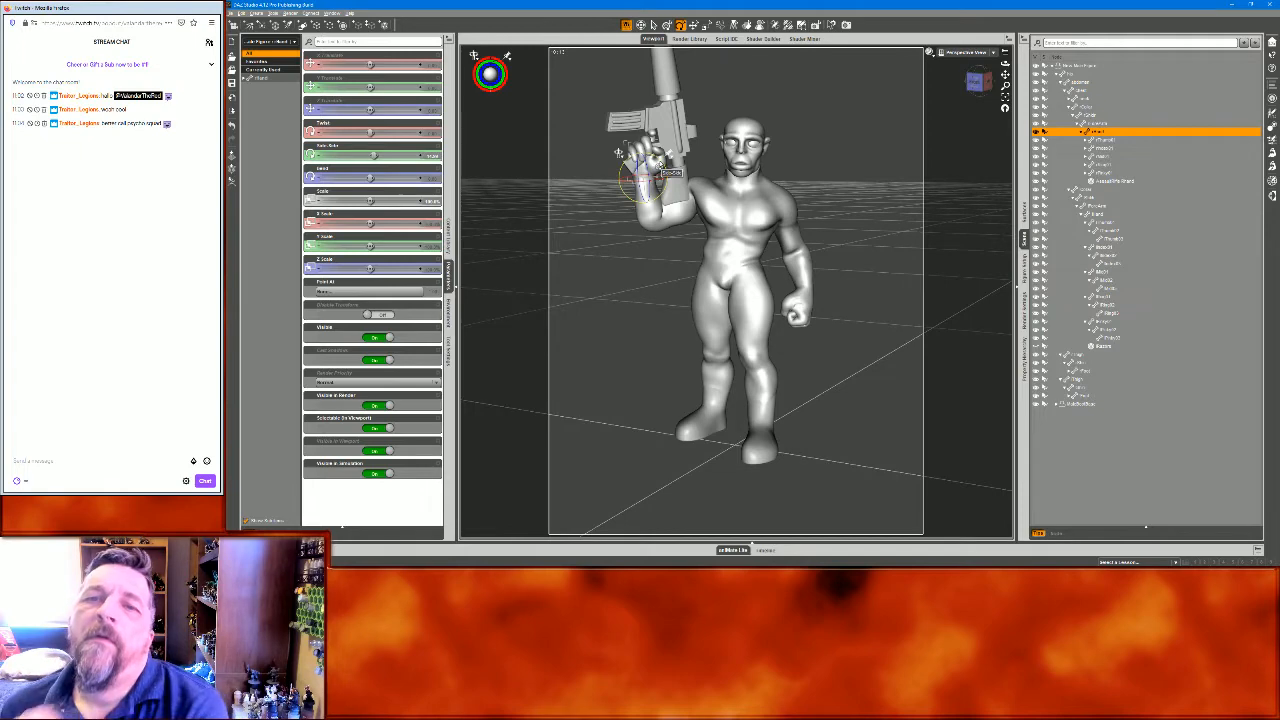
drag(1005, 74, 1009, 121)
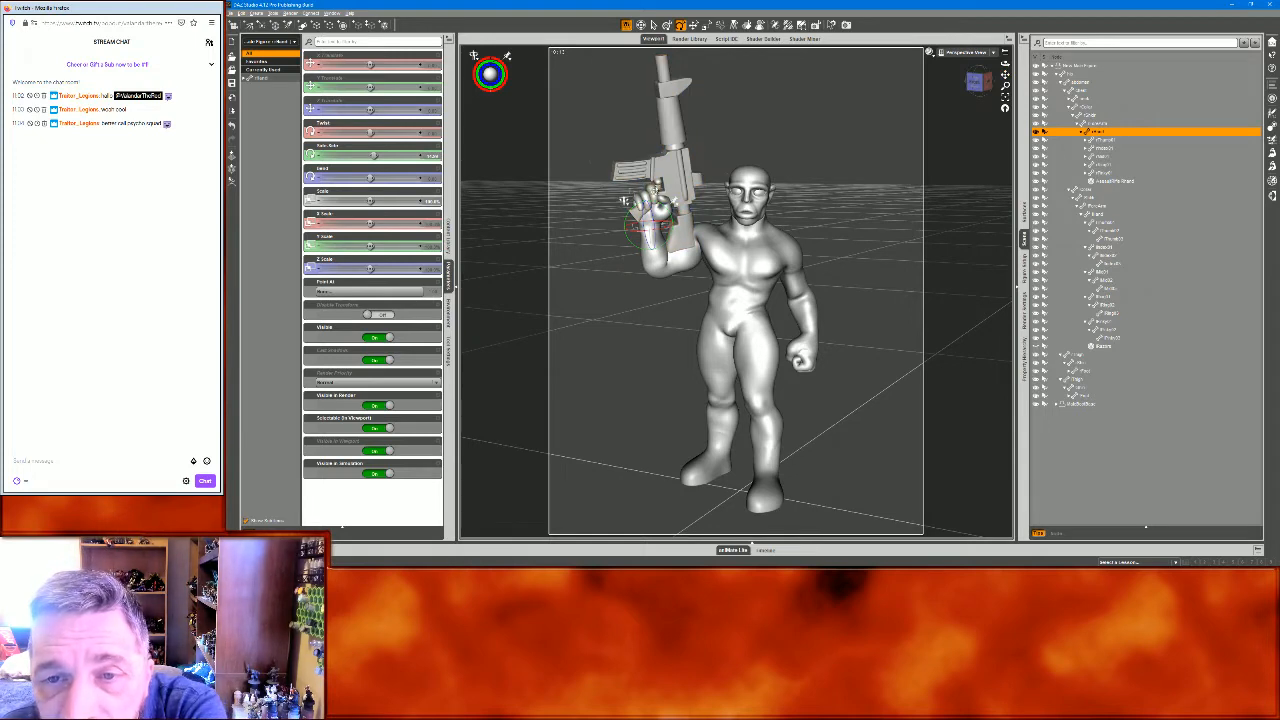
click(630, 156)
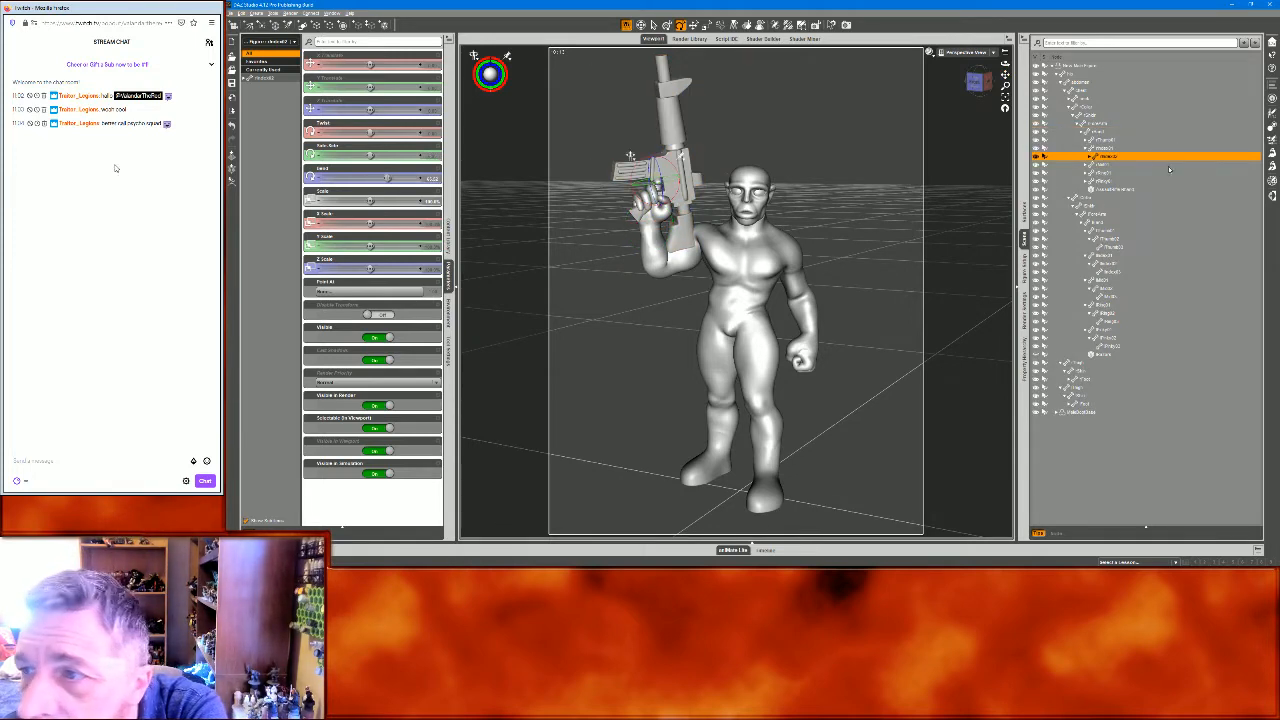
click(631, 160)
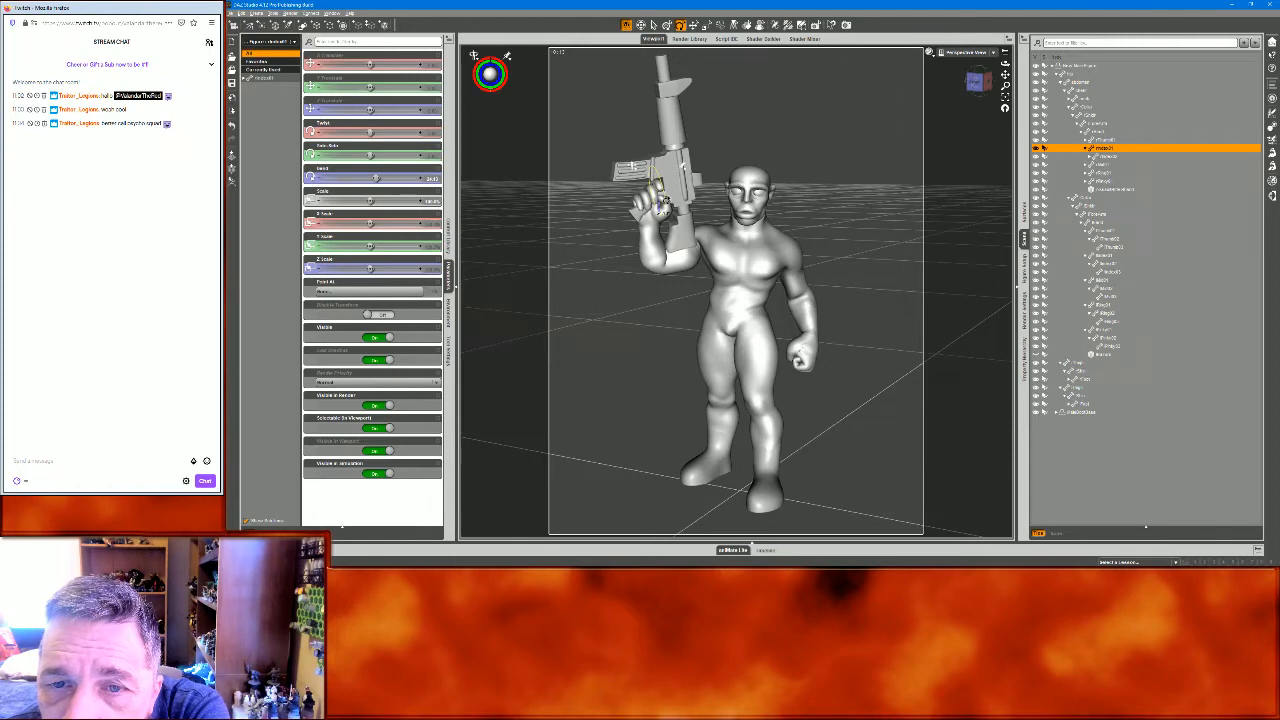
With the Translate tool, move the assault rifle slightly upward to seat it in the right hand
drag(975, 80, 979, 48)
click(683, 162)
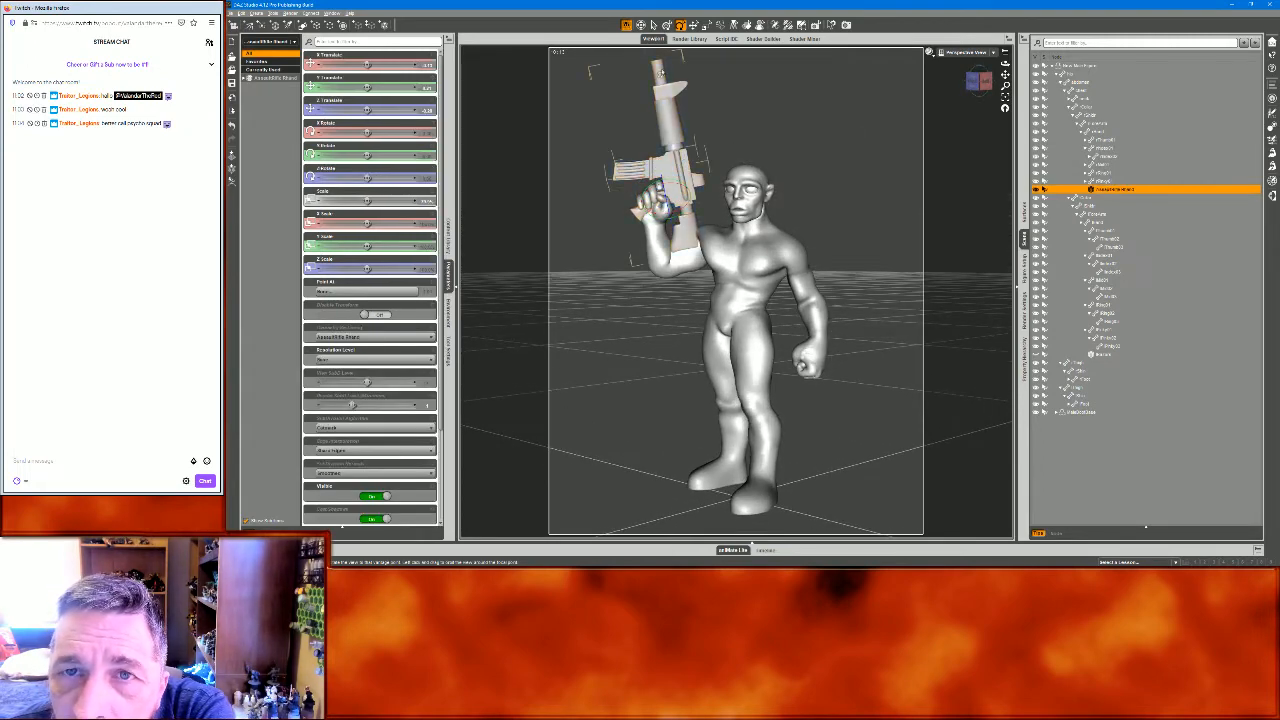
key(ctrl+u)
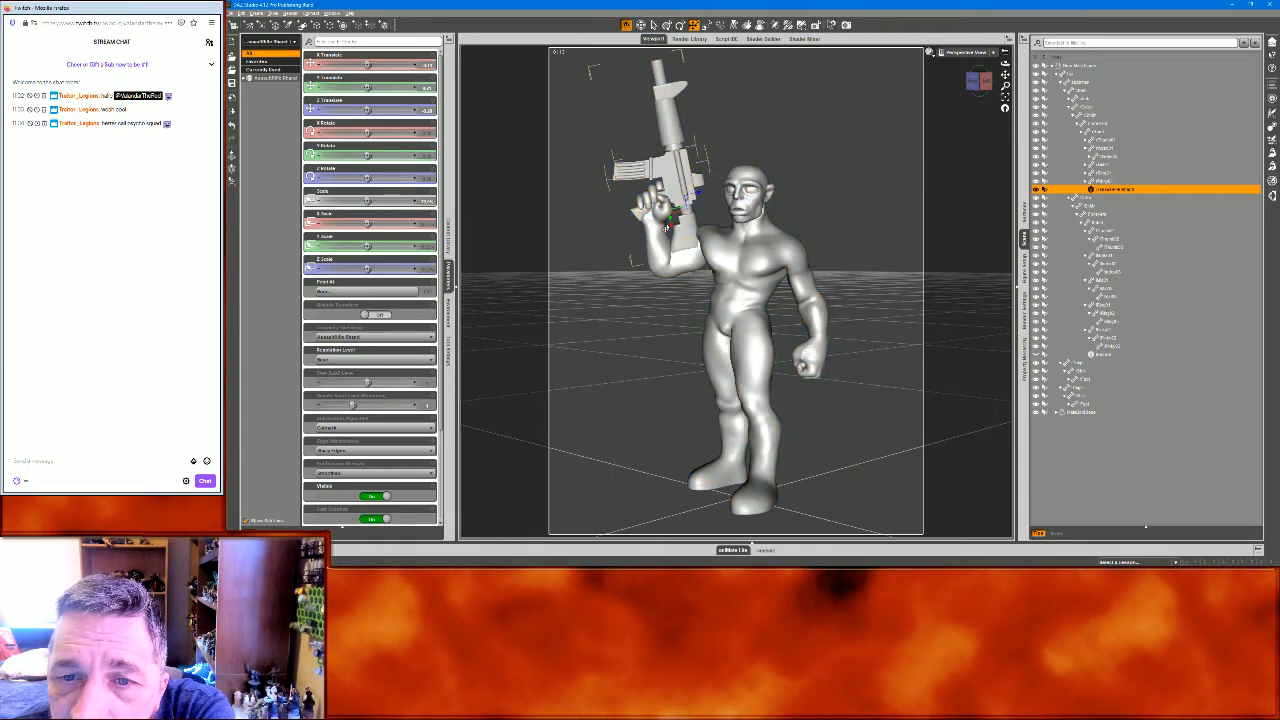
drag(975, 81, 979, 81)
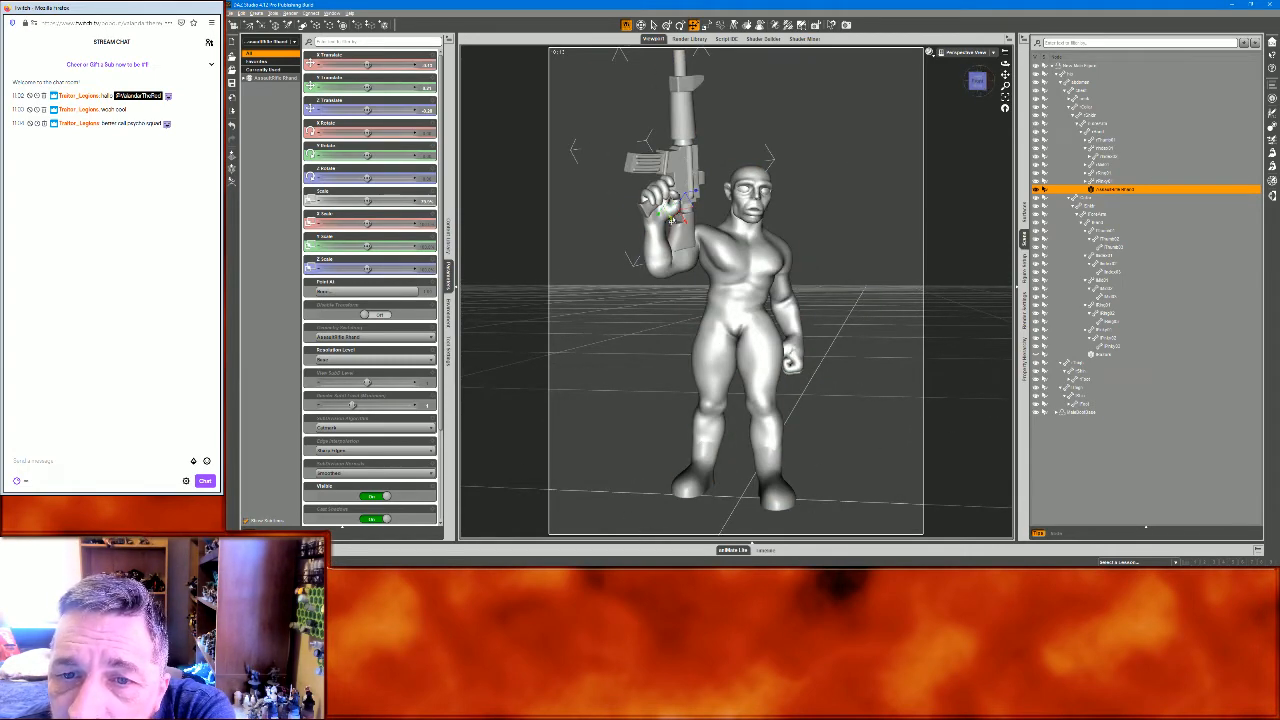
drag(670, 218, 670, 211)
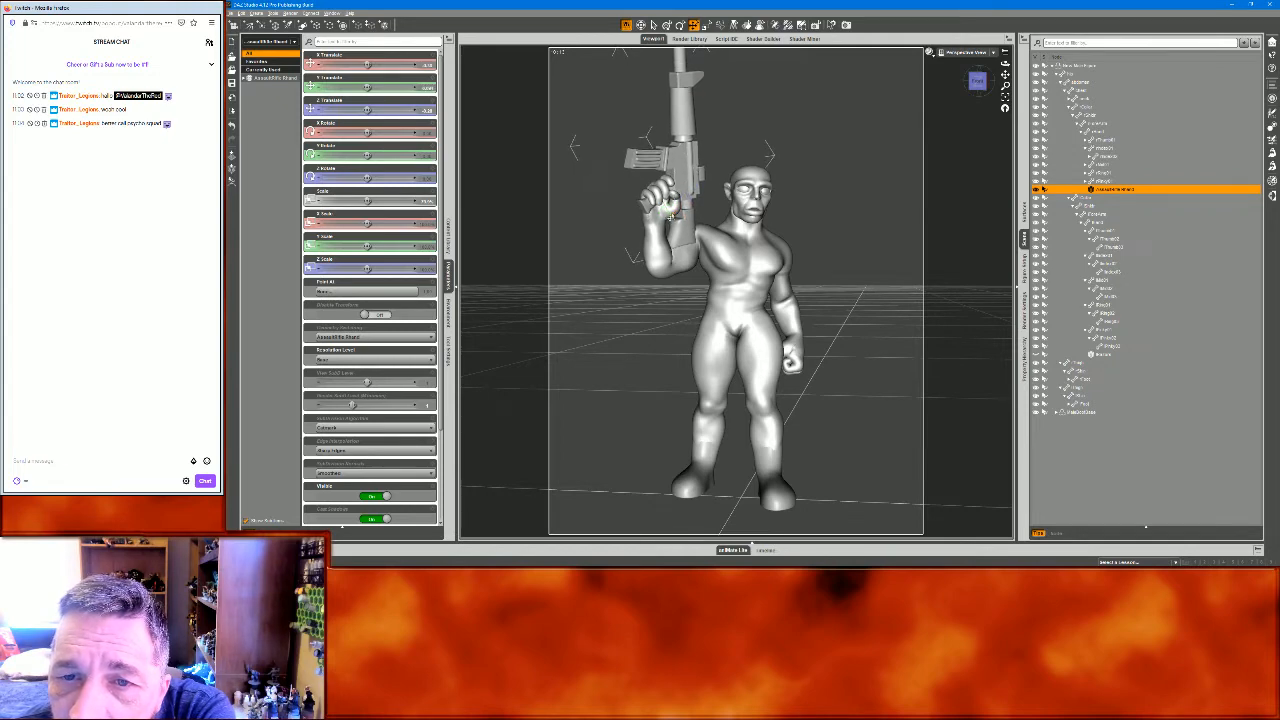
drag(977, 80, 878, 96)
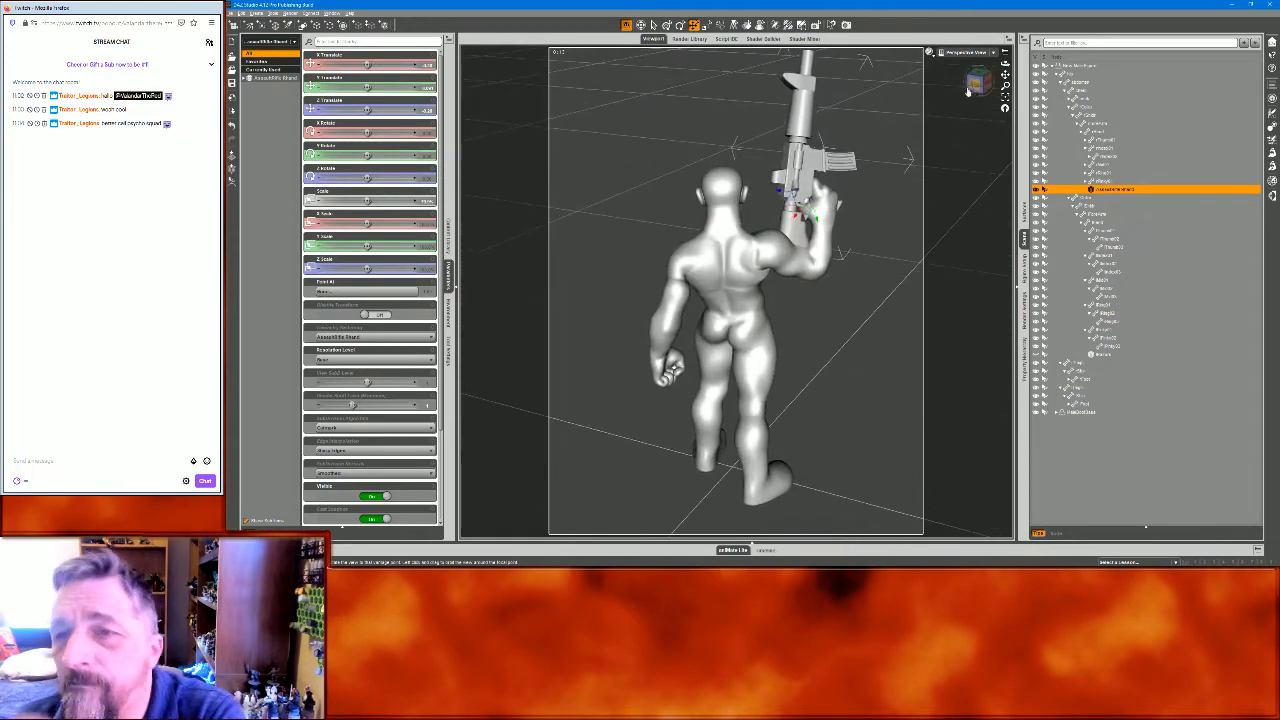
From behind, rotate the right hand with slight Twist, Side-Side and Bend changes to turn the rifle at the wrist
click(827, 231)
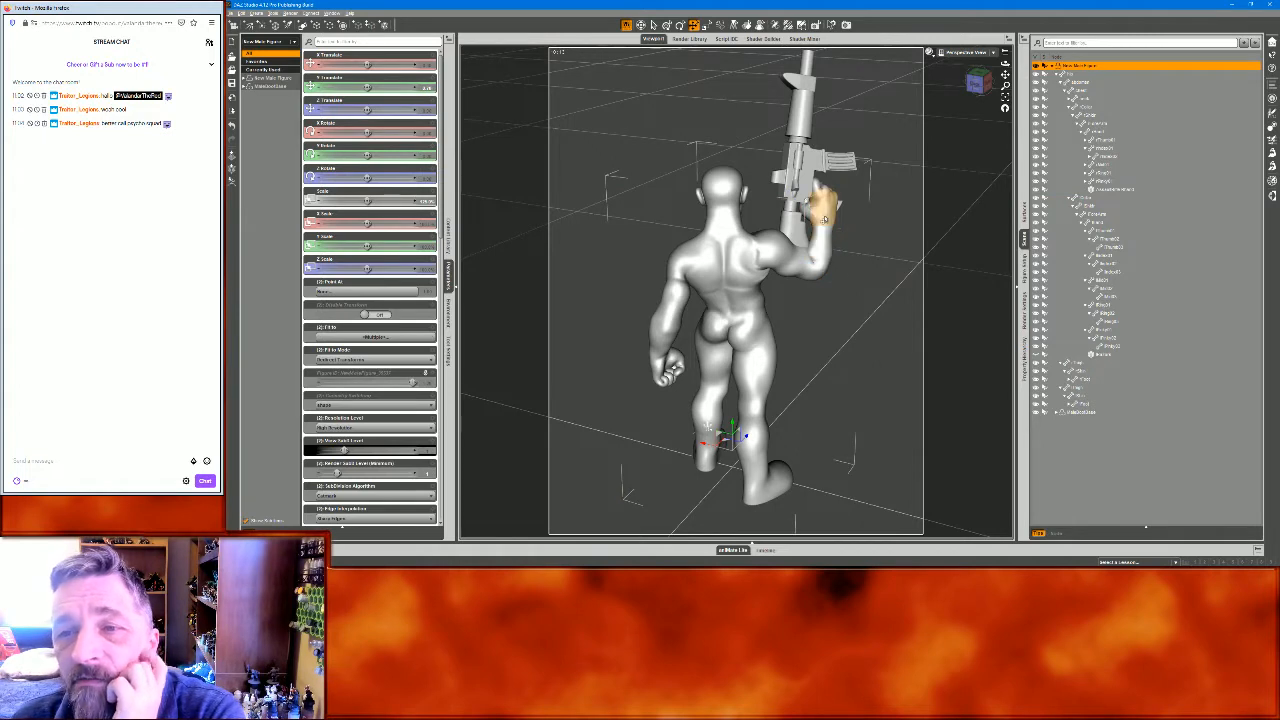
click(826, 212)
key(ctrl+alt+r)
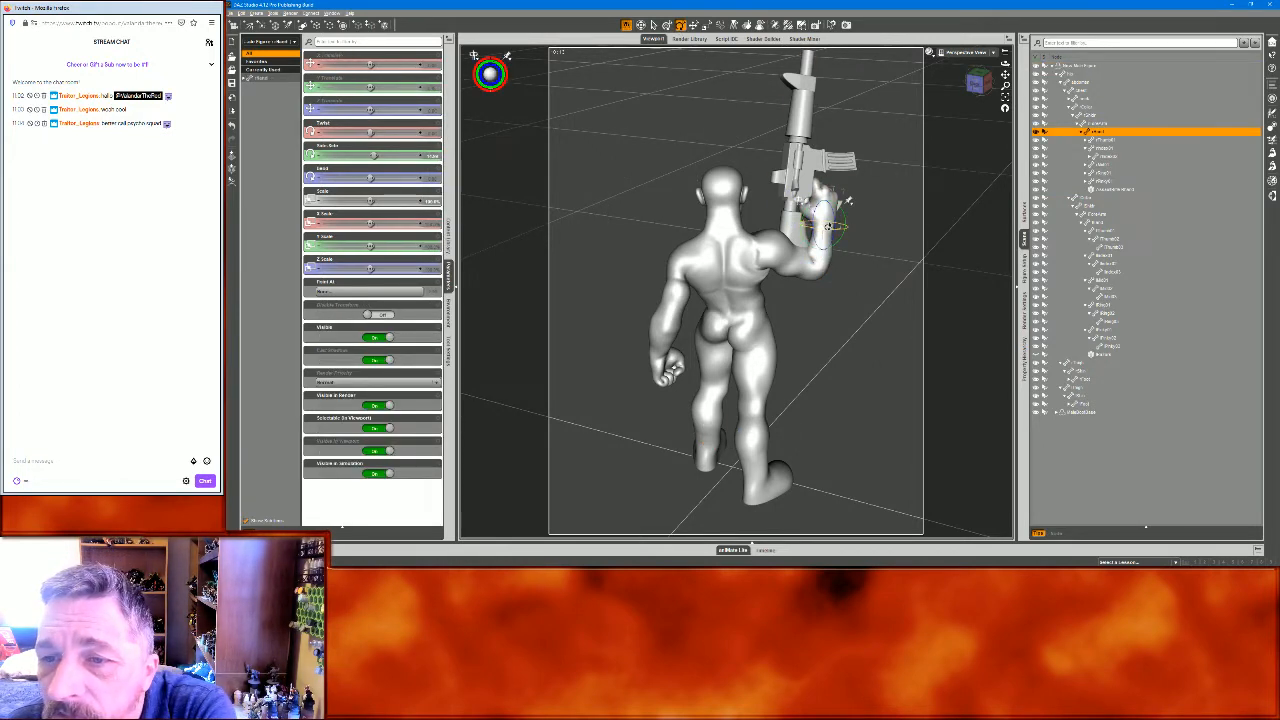
drag(848, 200, 848, 201)
drag(826, 226, 815, 227)
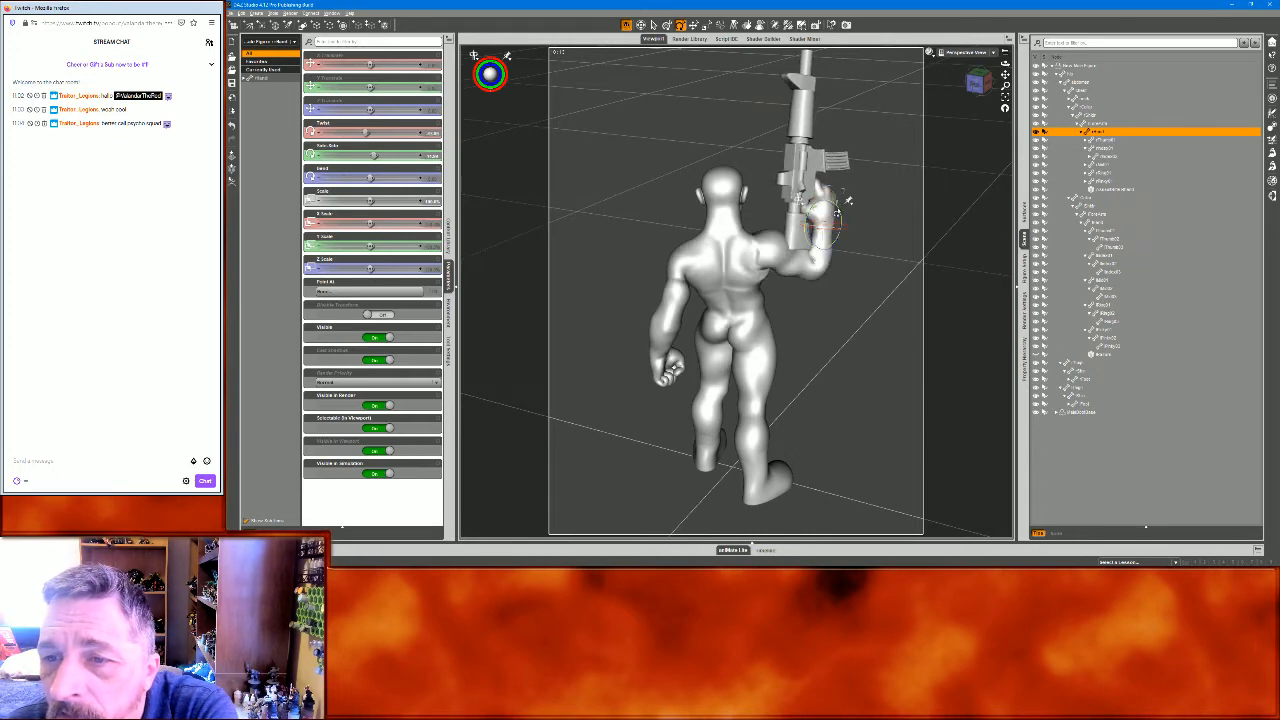
drag(835, 214, 847, 202)
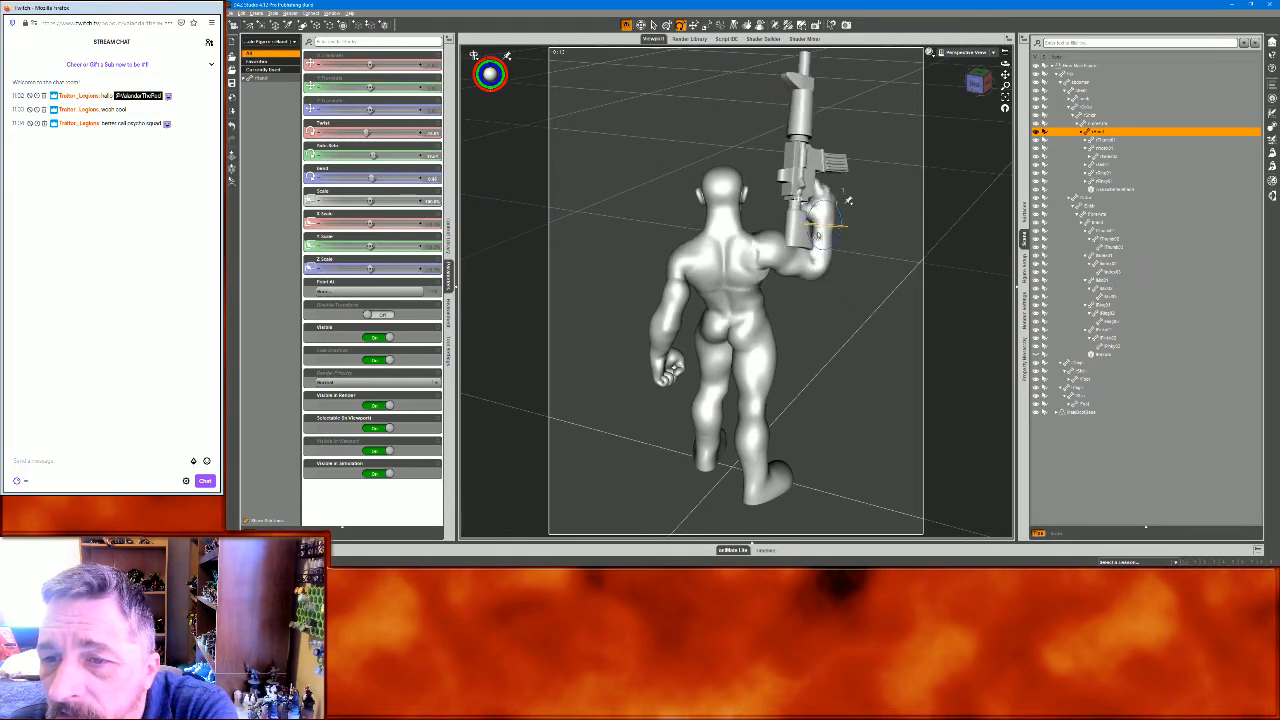
Rotate the right forearm at the elbow and swing the right upper arm so the rifle is held upright beside the shoulder
click(836, 242)
mouse_move(838, 242)
mouse_down()
mouse_move(851, 238)
mouse_move(828, 255)
mouse_up()
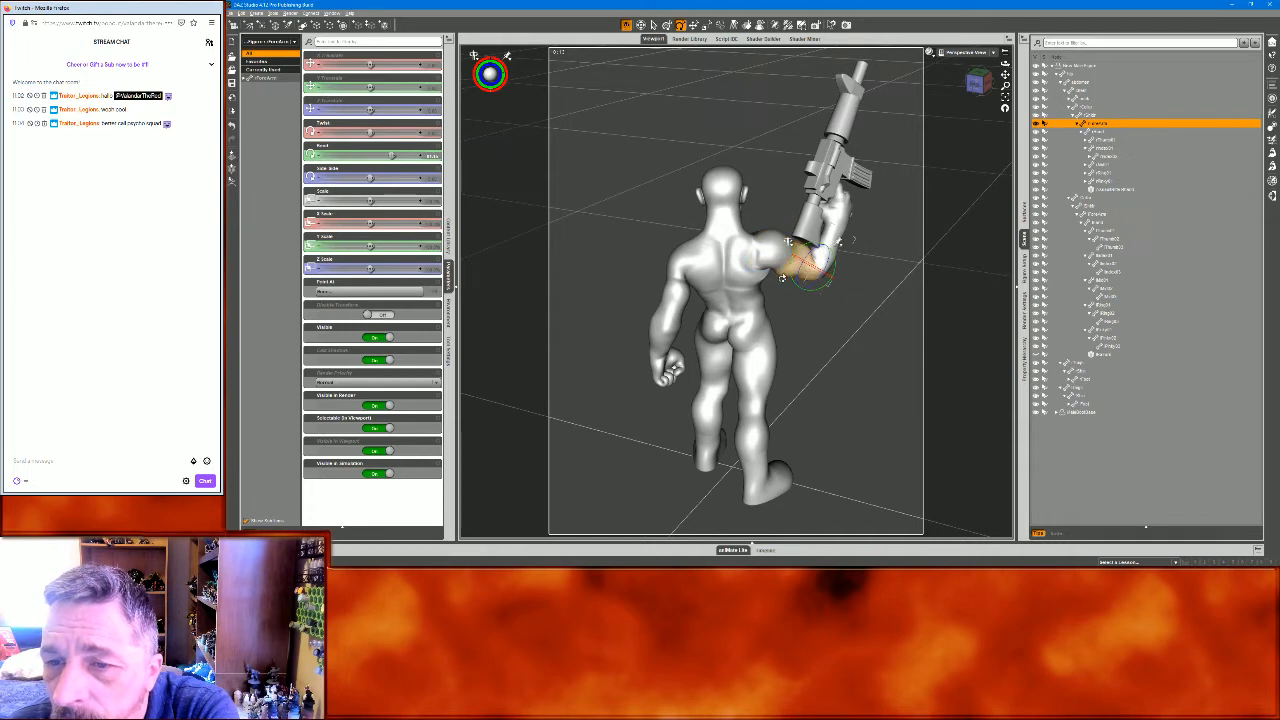
click(782, 278)
drag(787, 246, 746, 222)
click(978, 83)
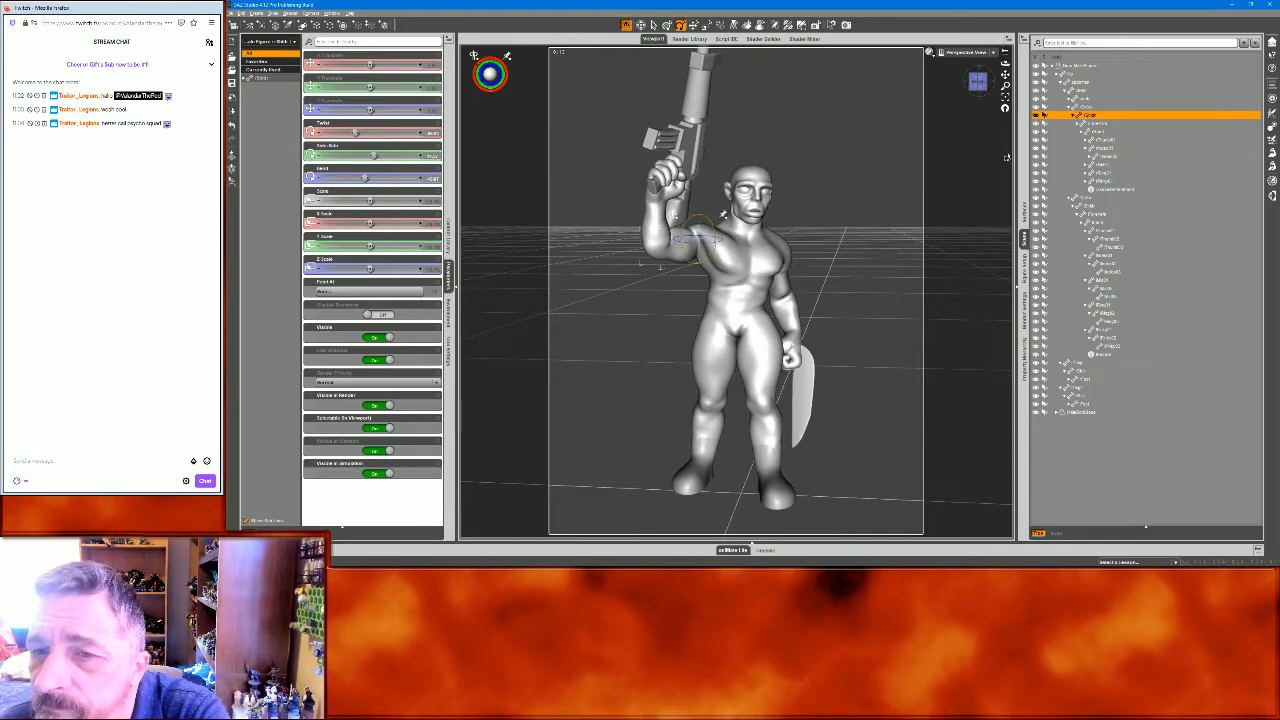
mouse_move(981, 85)
mouse_down()
mouse_move(895, 85)
mouse_move(965, 85)
mouse_up()
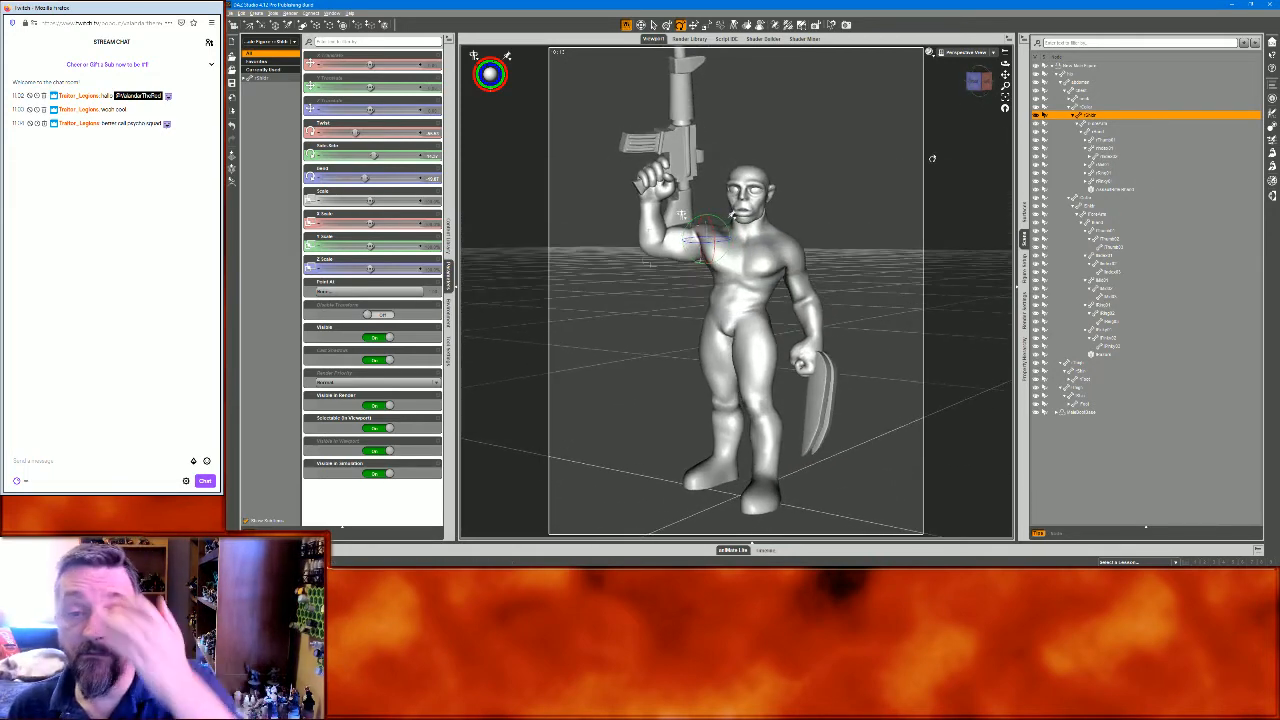
Twist the neck and head together toward the figure's left, and fine-tune the head's rotation alone
click(745, 195)
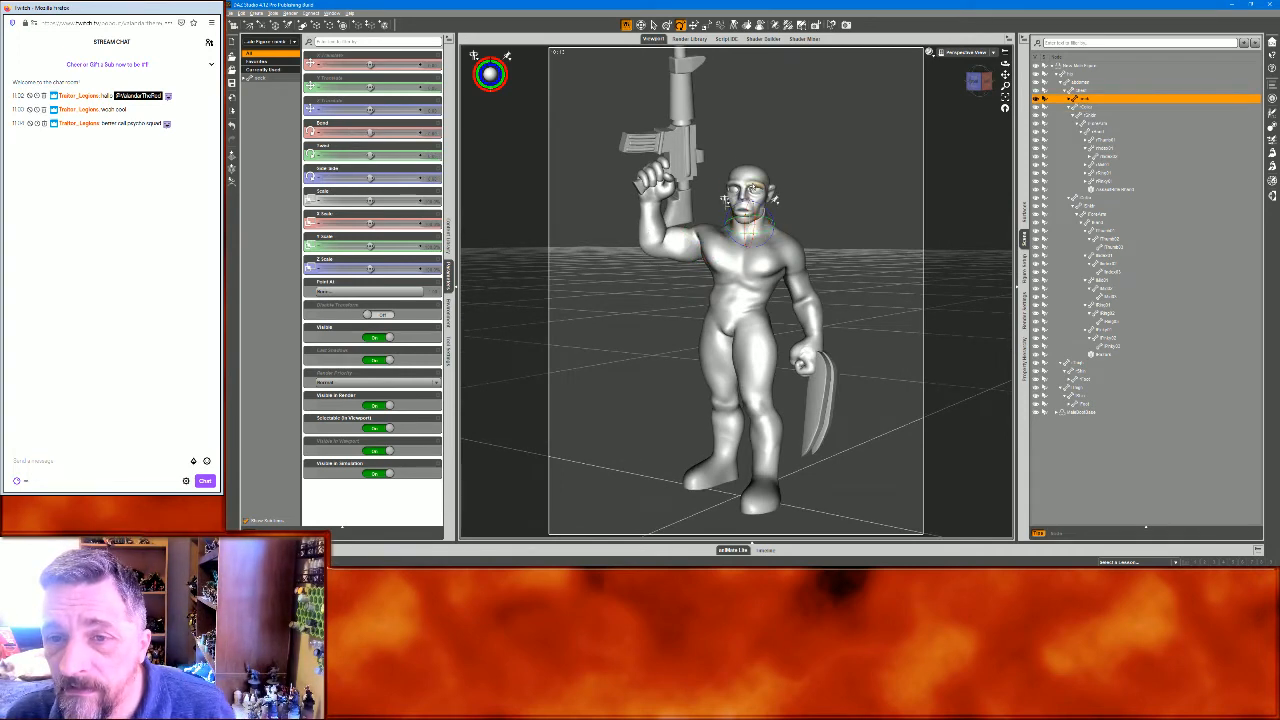
ctrl+click(747, 178)
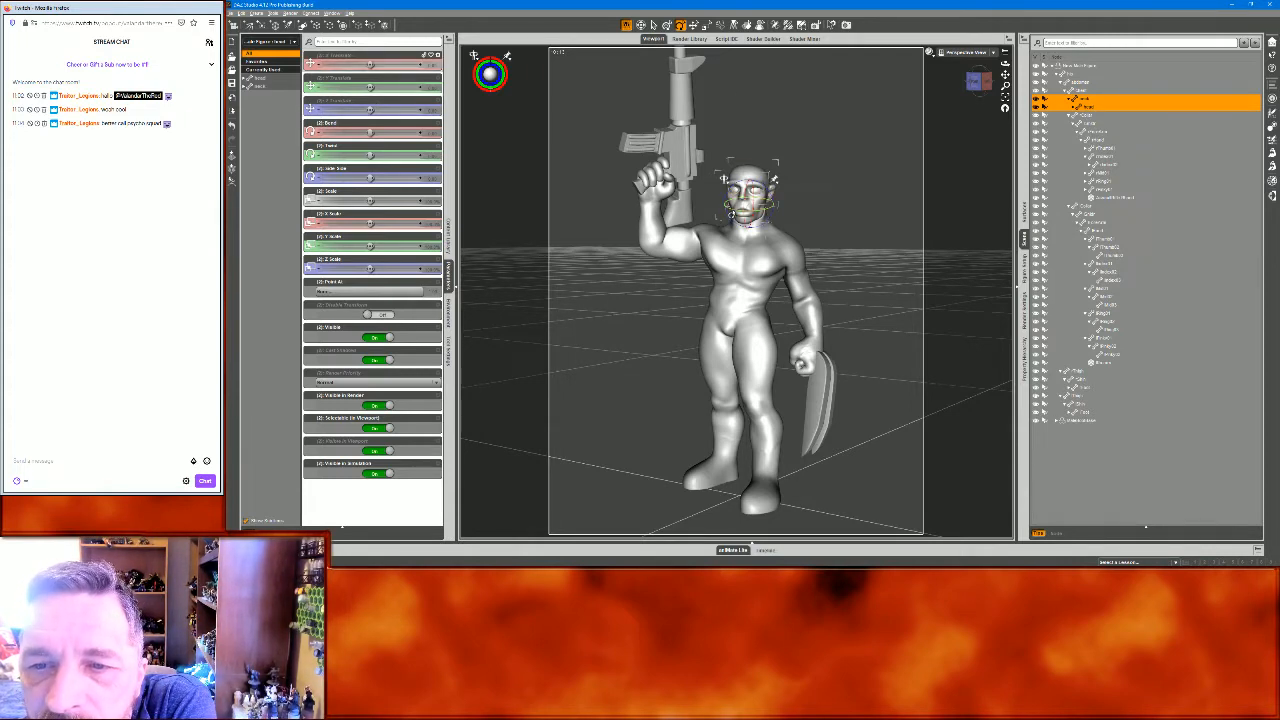
drag(732, 214, 740, 213)
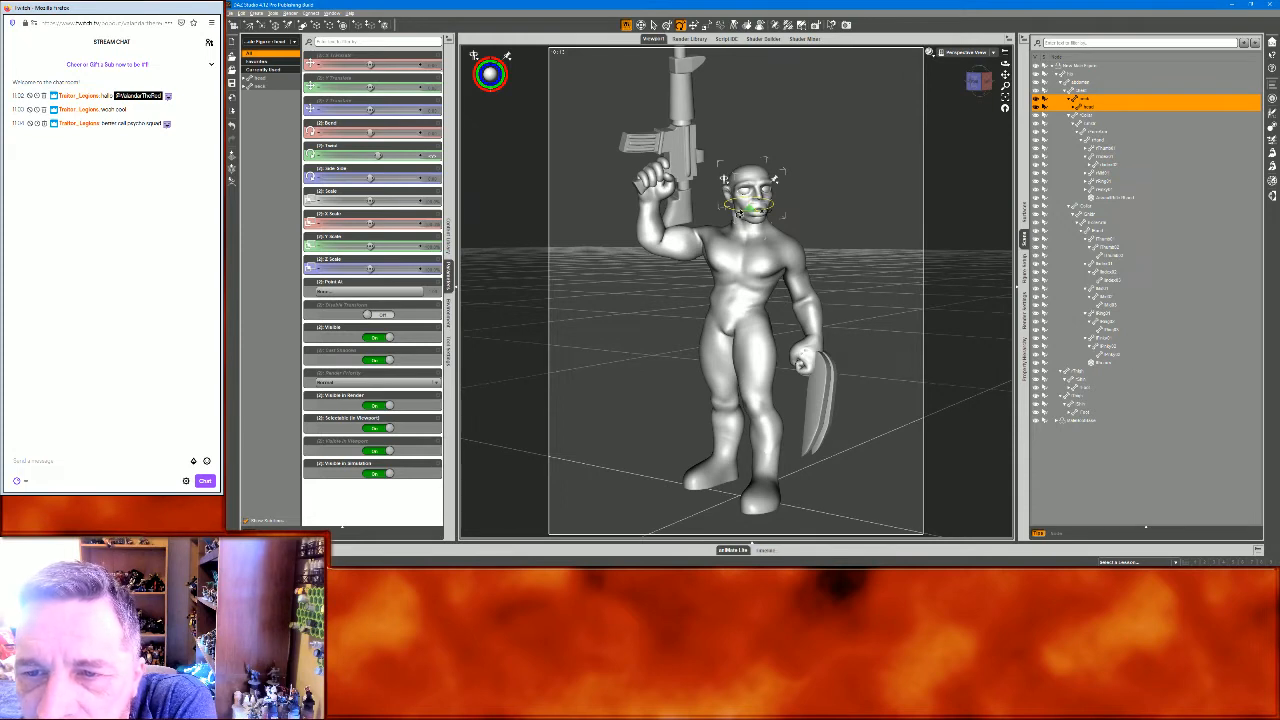
drag(740, 213, 741, 213)
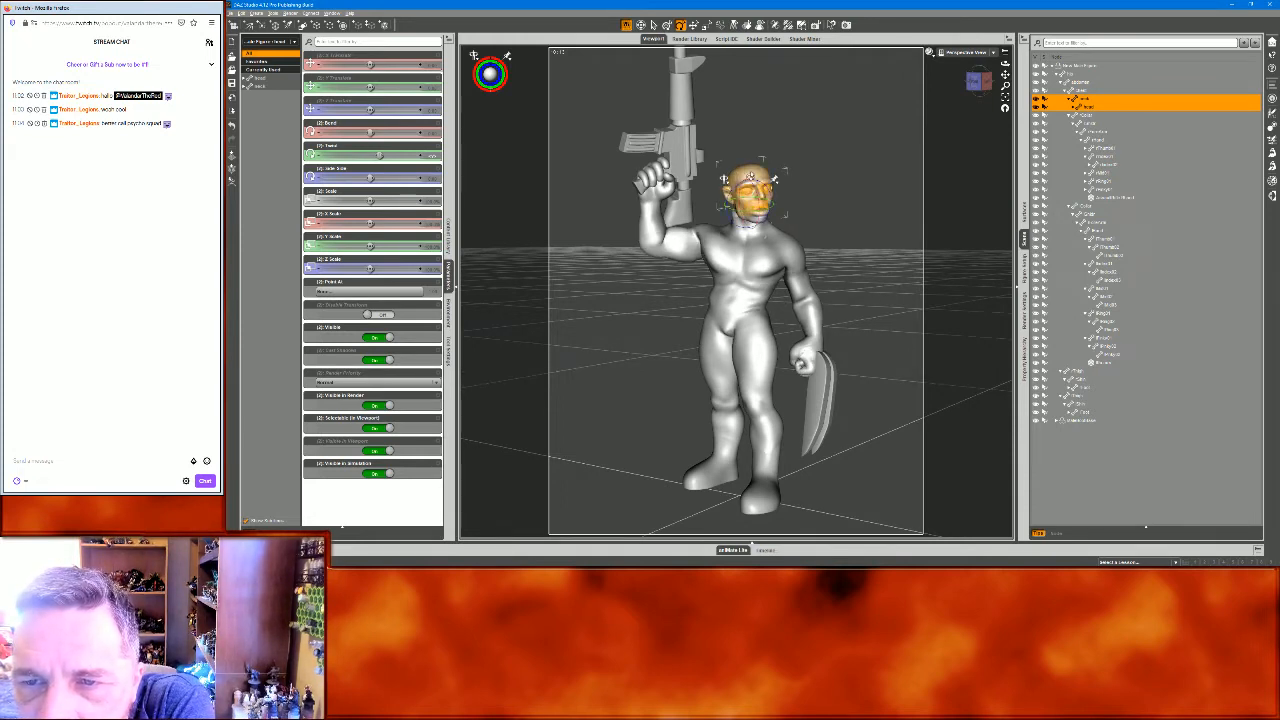
click(751, 177)
mouse_move(740, 188)
mouse_down()
mouse_move(784, 200)
mouse_move(737, 187)
mouse_up()
Examine the turned head and jaw up close, and review the whole figure's pose with both props
click(1005, 97)
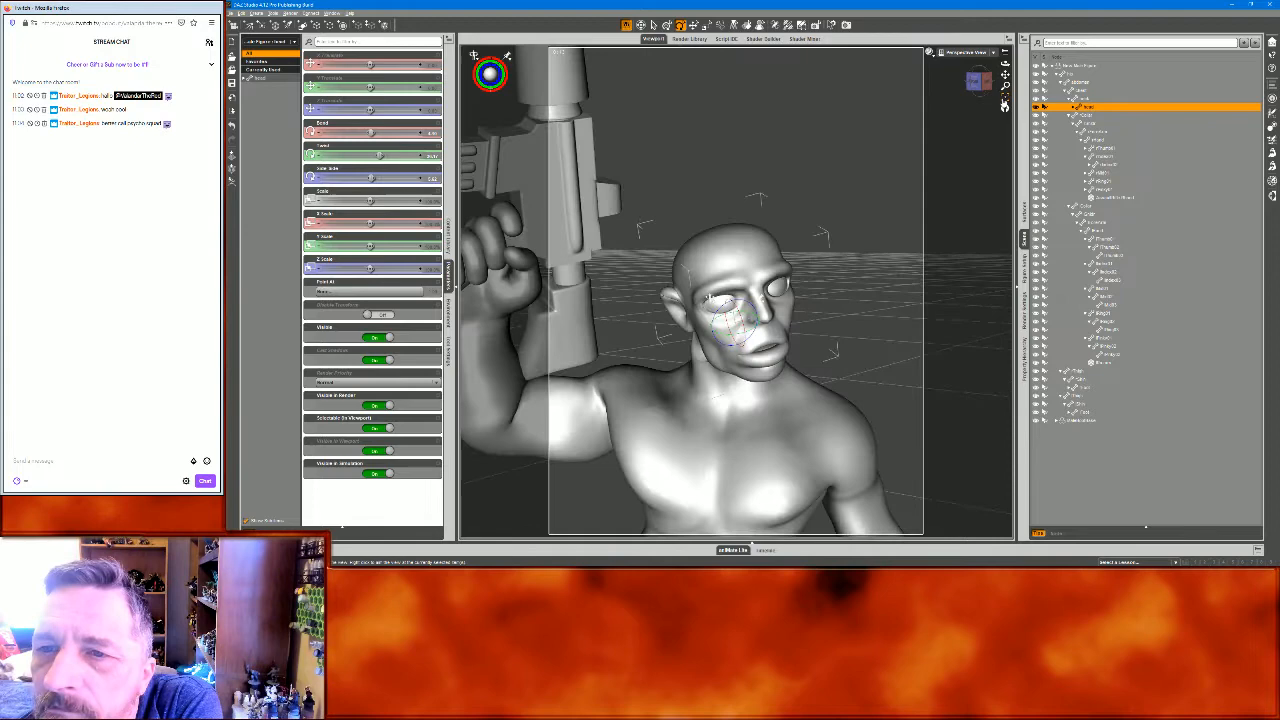
drag(979, 82, 981, 99)
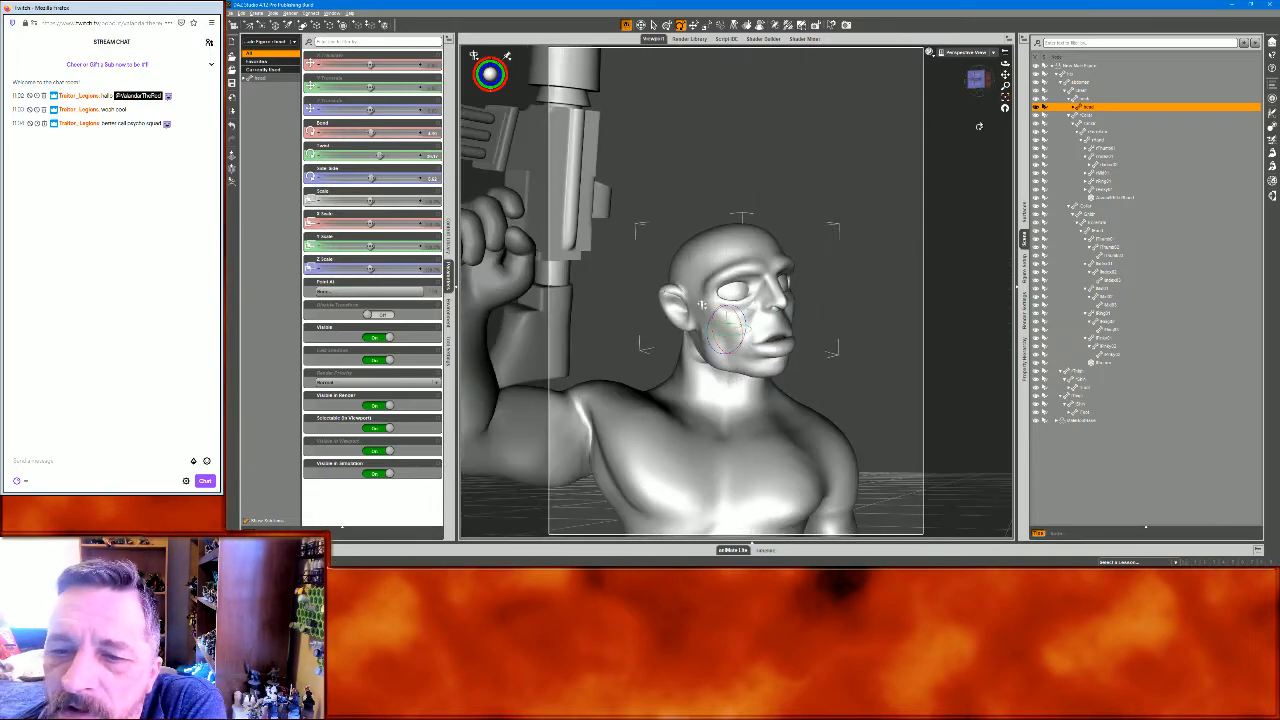
click(778, 369)
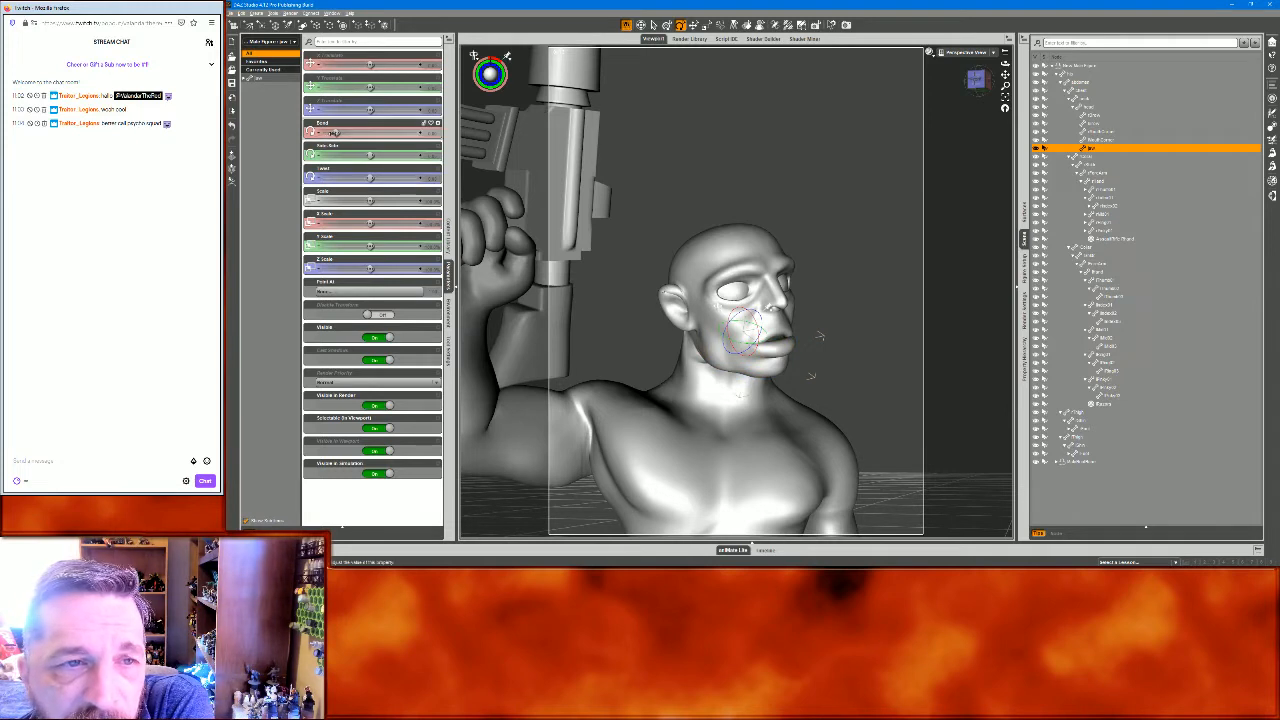
click(866, 174)
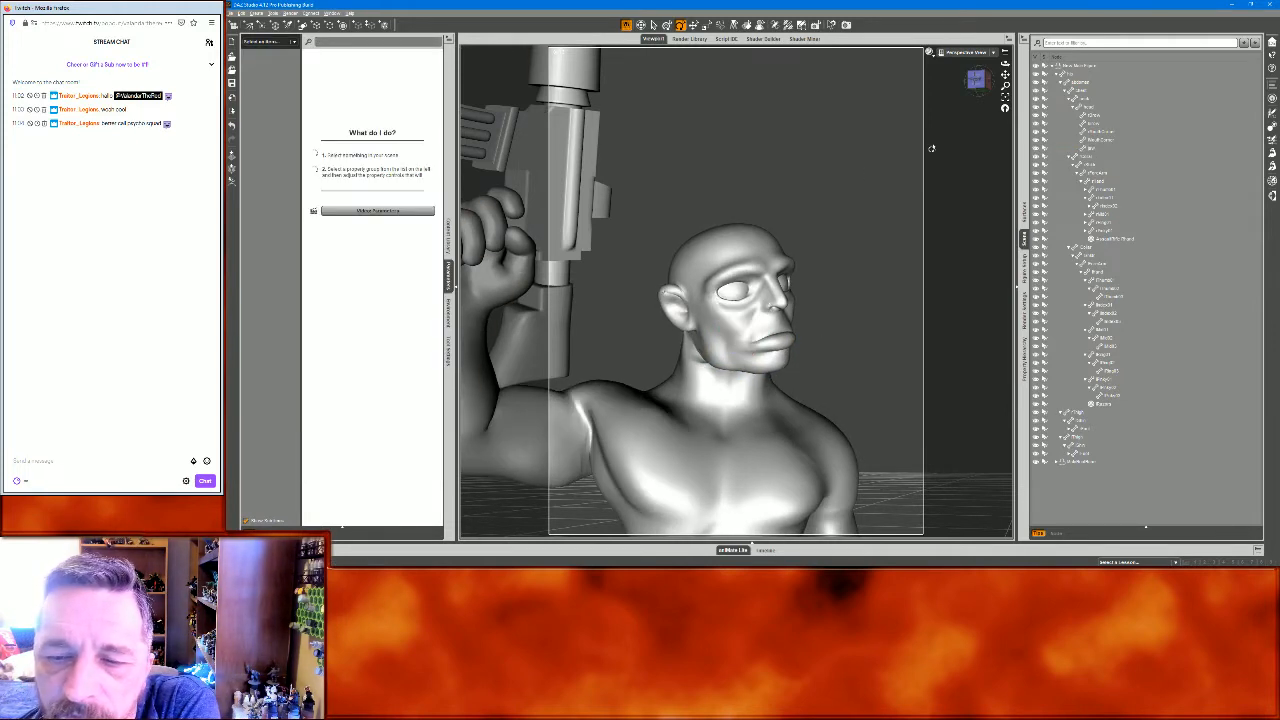
click(1004, 105)
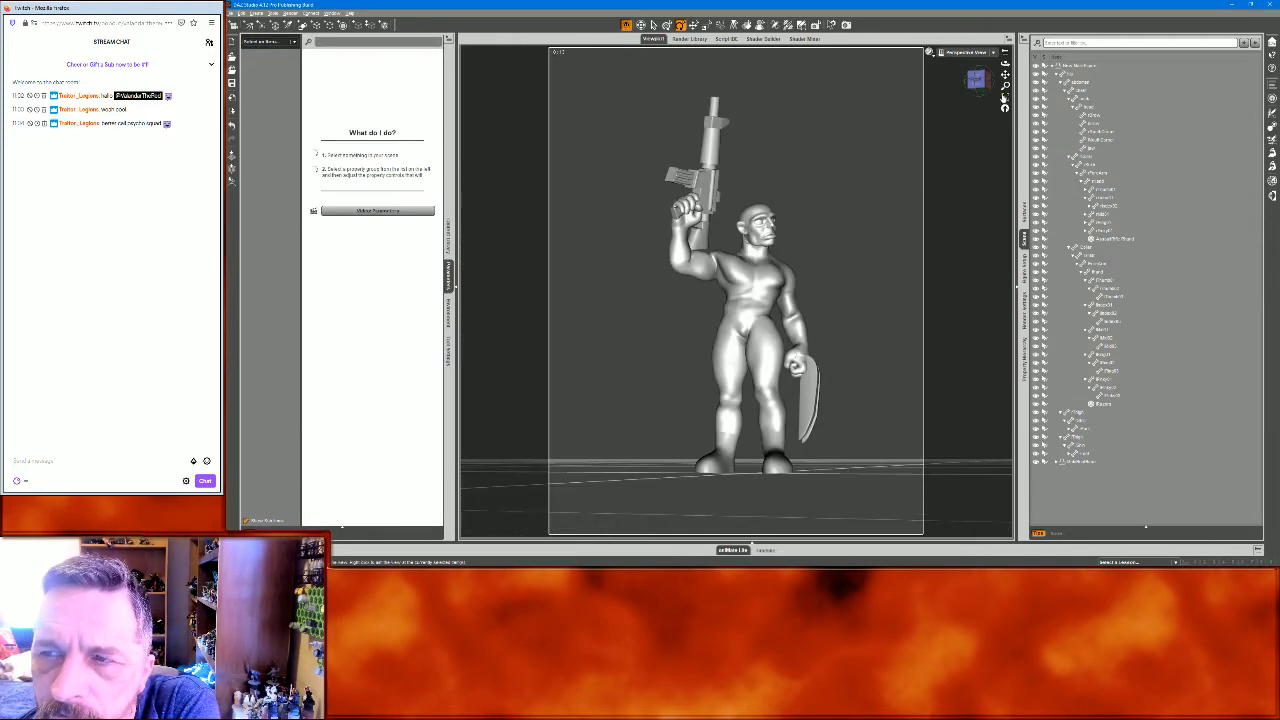
mouse_move(980, 82)
mouse_down()
mouse_move(962, 114)
mouse_move(922, 96)
mouse_move(760, 128)
mouse_move(850, 152)
mouse_move(944, 120)
mouse_move(982, 84)
mouse_up()
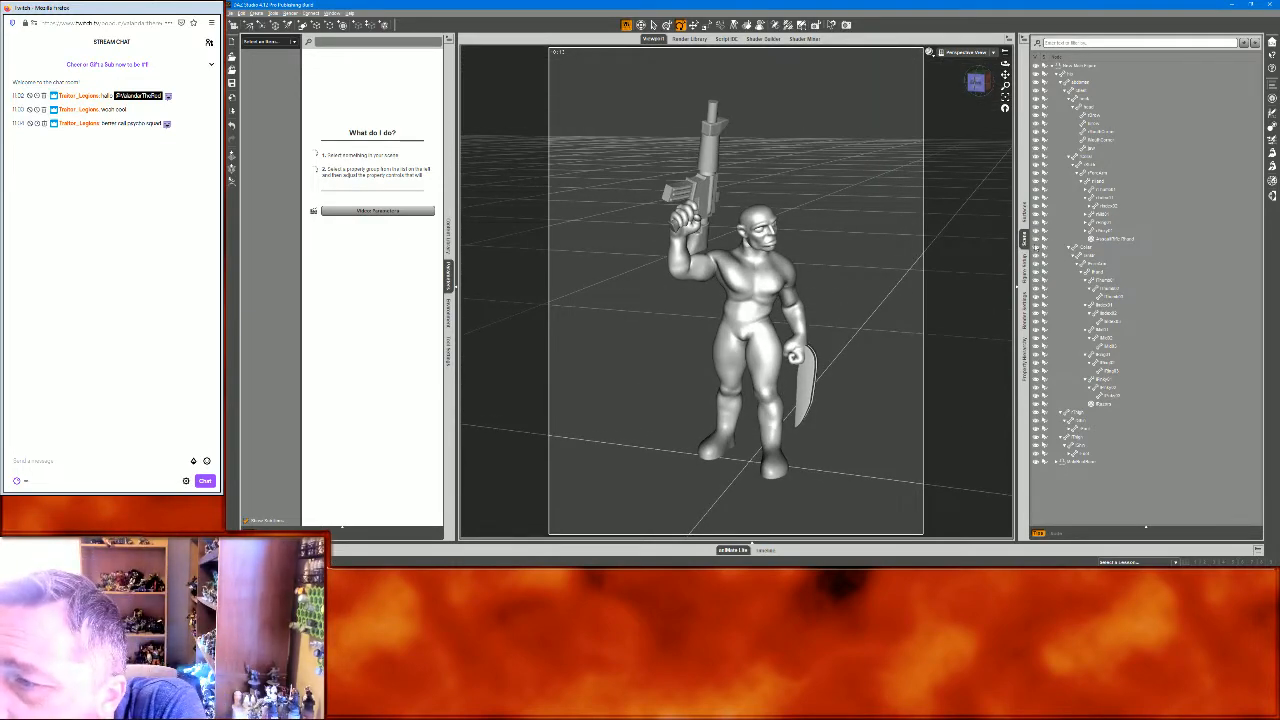
Hide the assault rifle, the blade in the left hand, and the boots
click(1036, 240)
click(1037, 411)
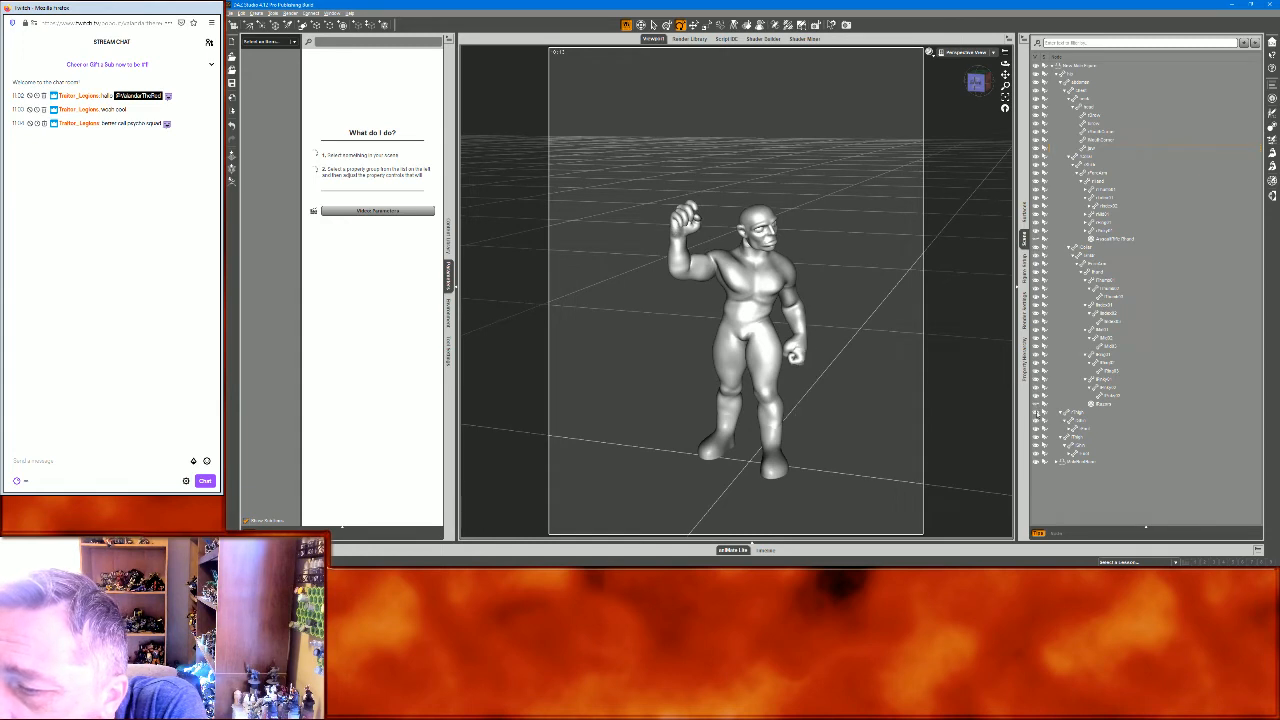
click(1037, 462)
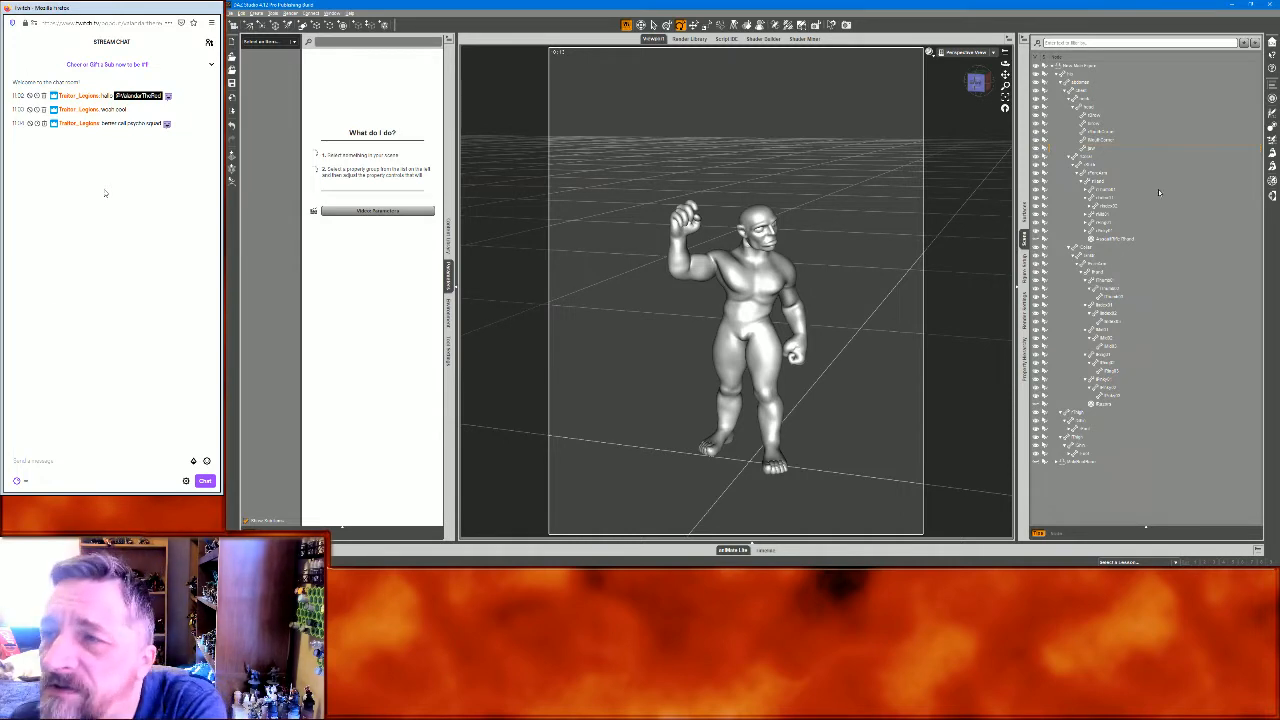
Increase the Muscular morph of the whole male figure in its body shape parameters
click(1096, 66)
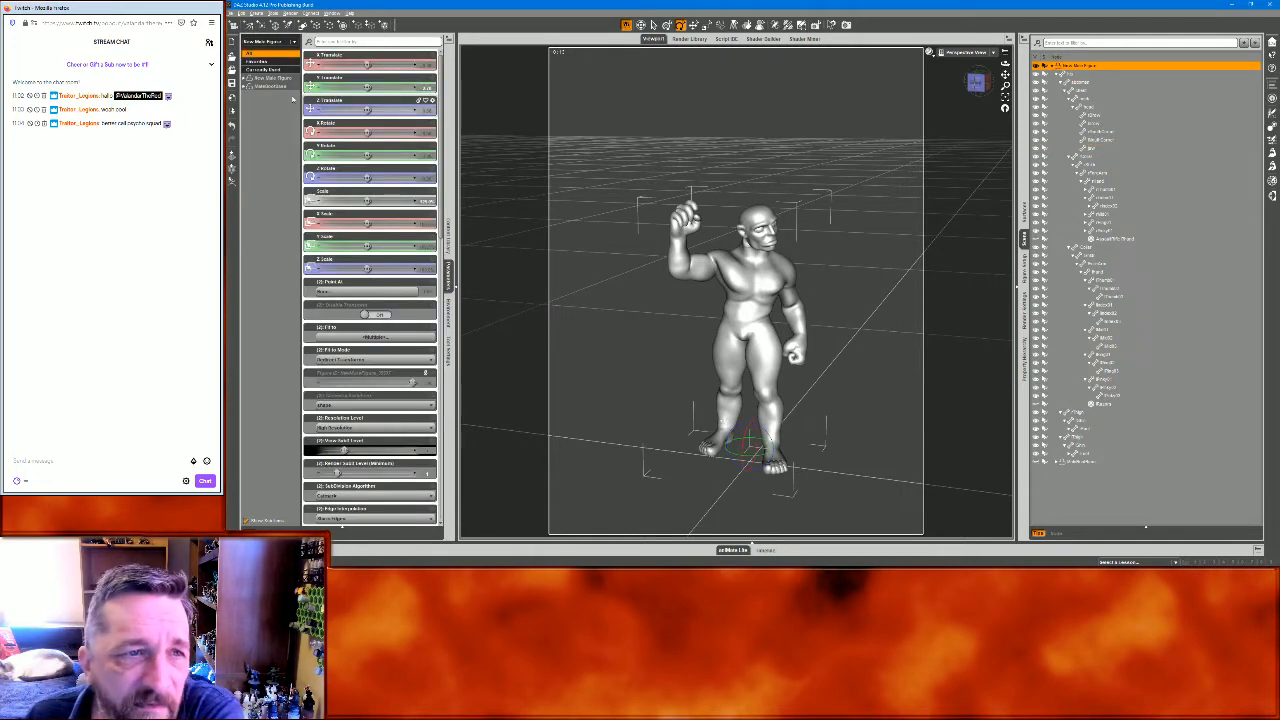
click(247, 79)
click(258, 95)
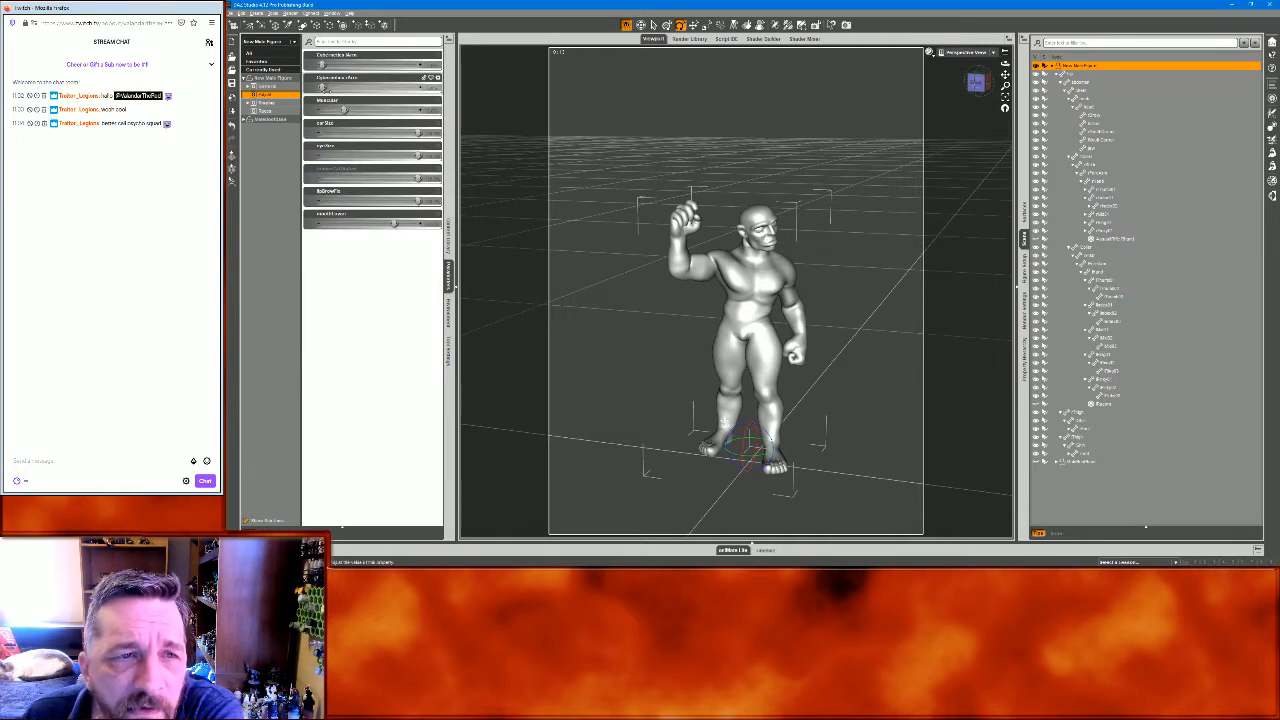
drag(322, 87, 447, 70)
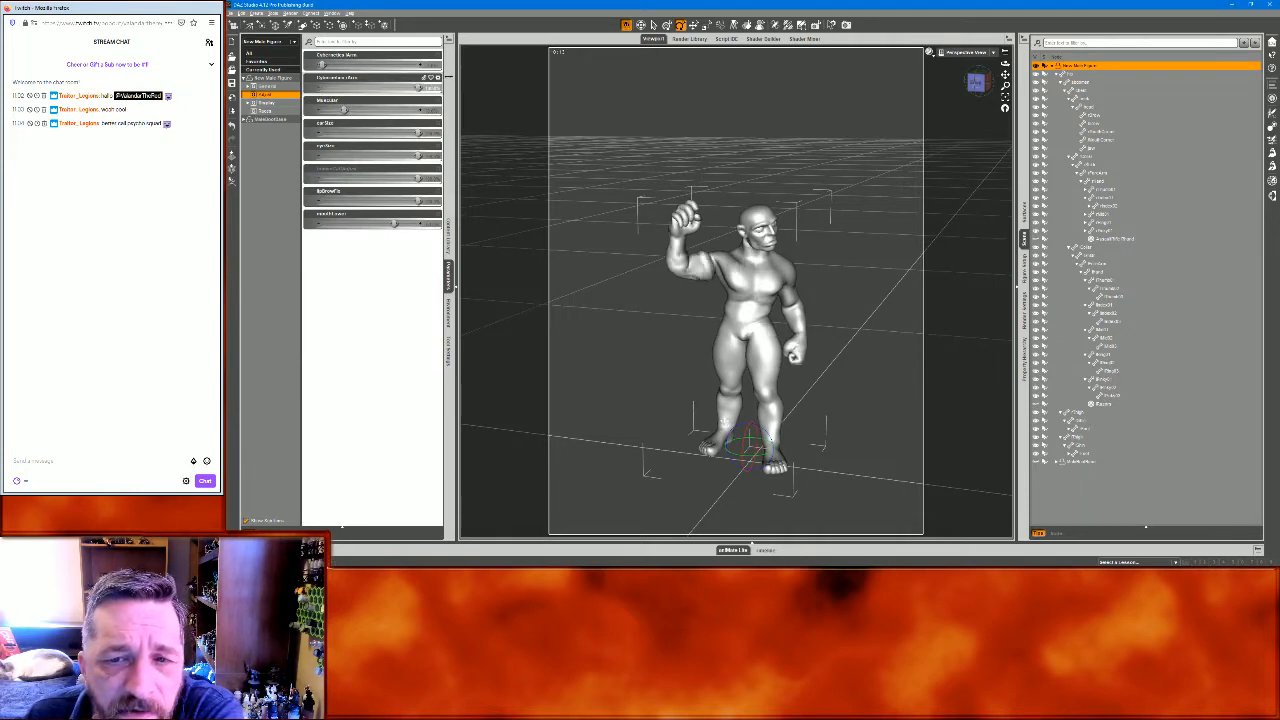
drag(321, 64, 325, 62)
drag(417, 87, 381, 111)
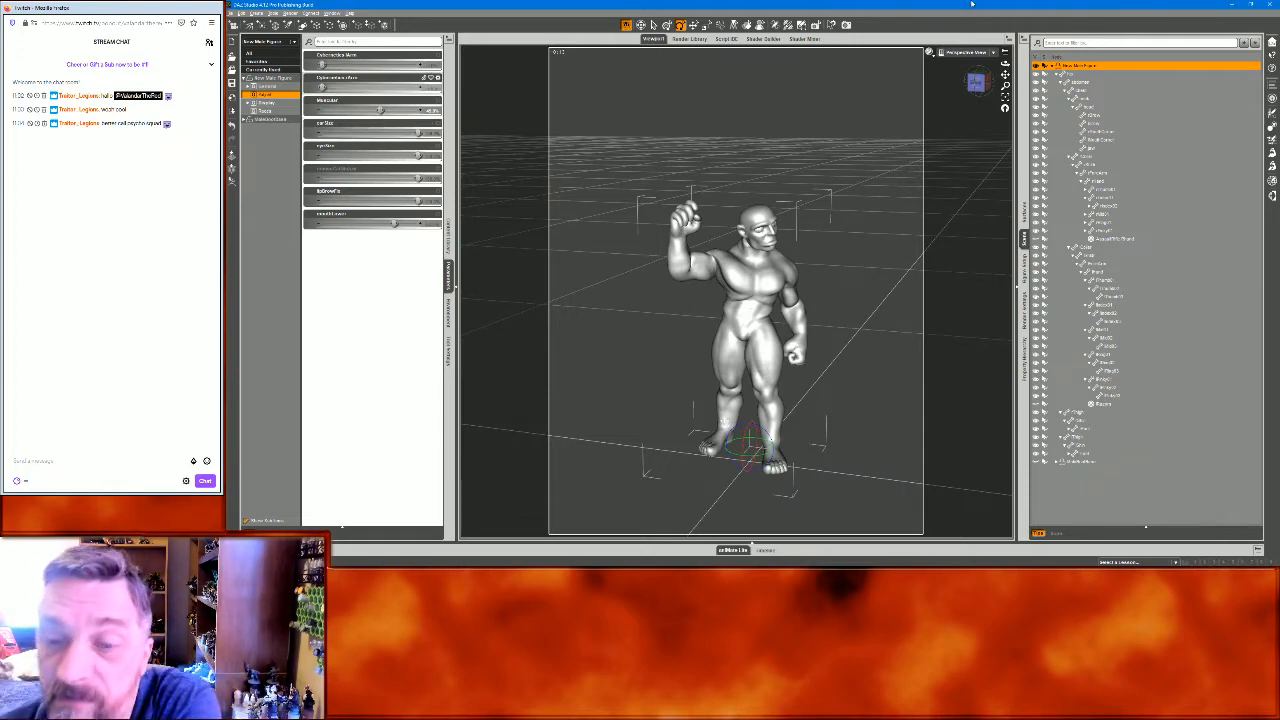
Export the visible figure body as a Wavefront OBJ file named 018Bod, using the current export options
drag(975, 80, 721, 428)
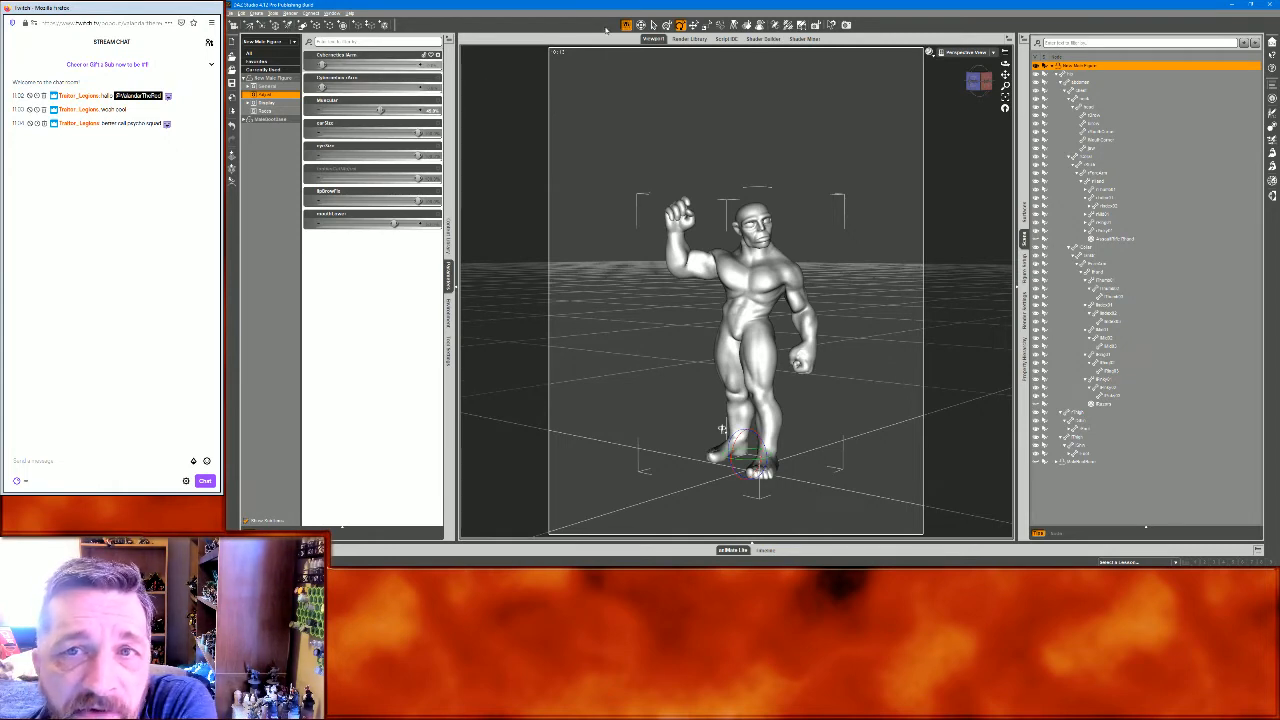
click(653, 25)
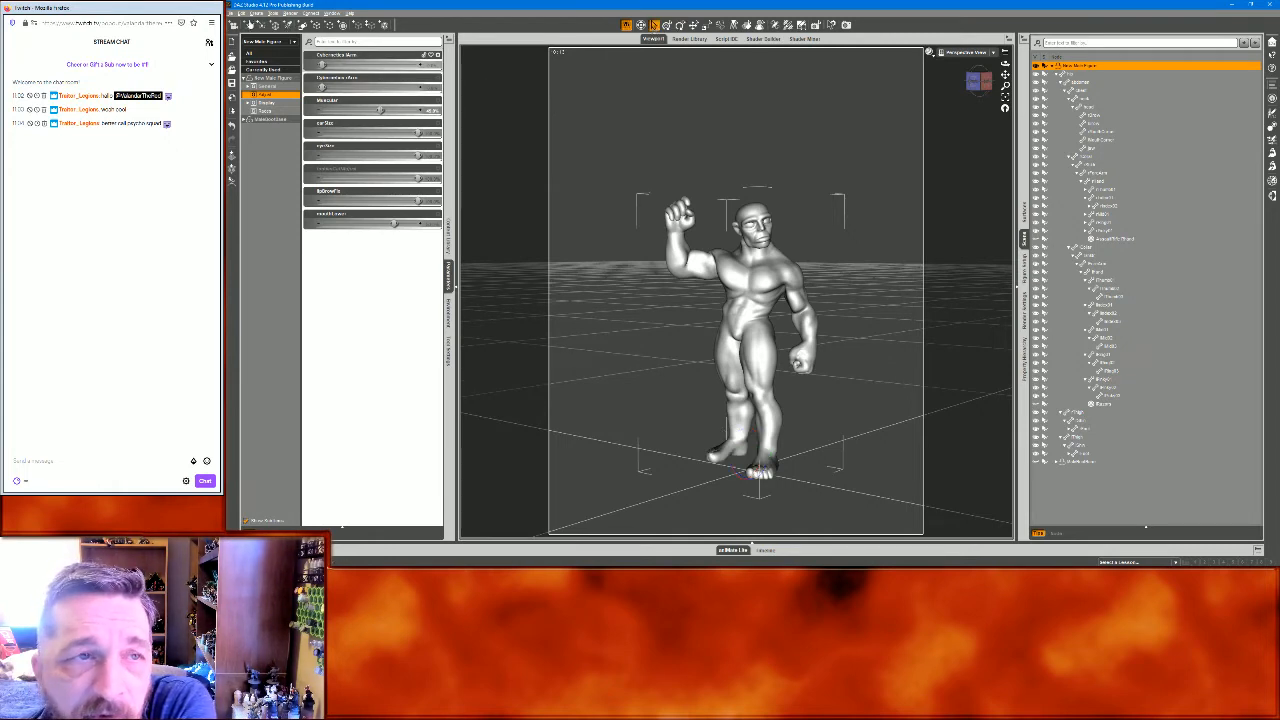
click(241, 13)
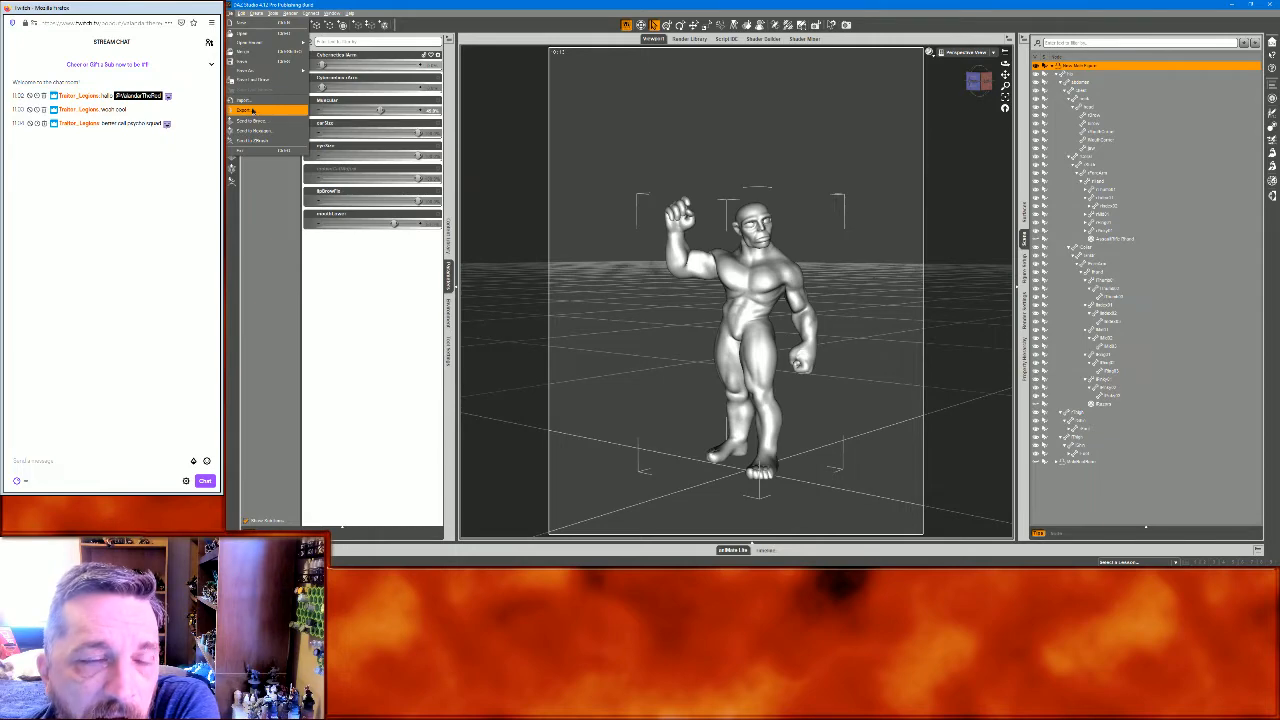
click(255, 109)
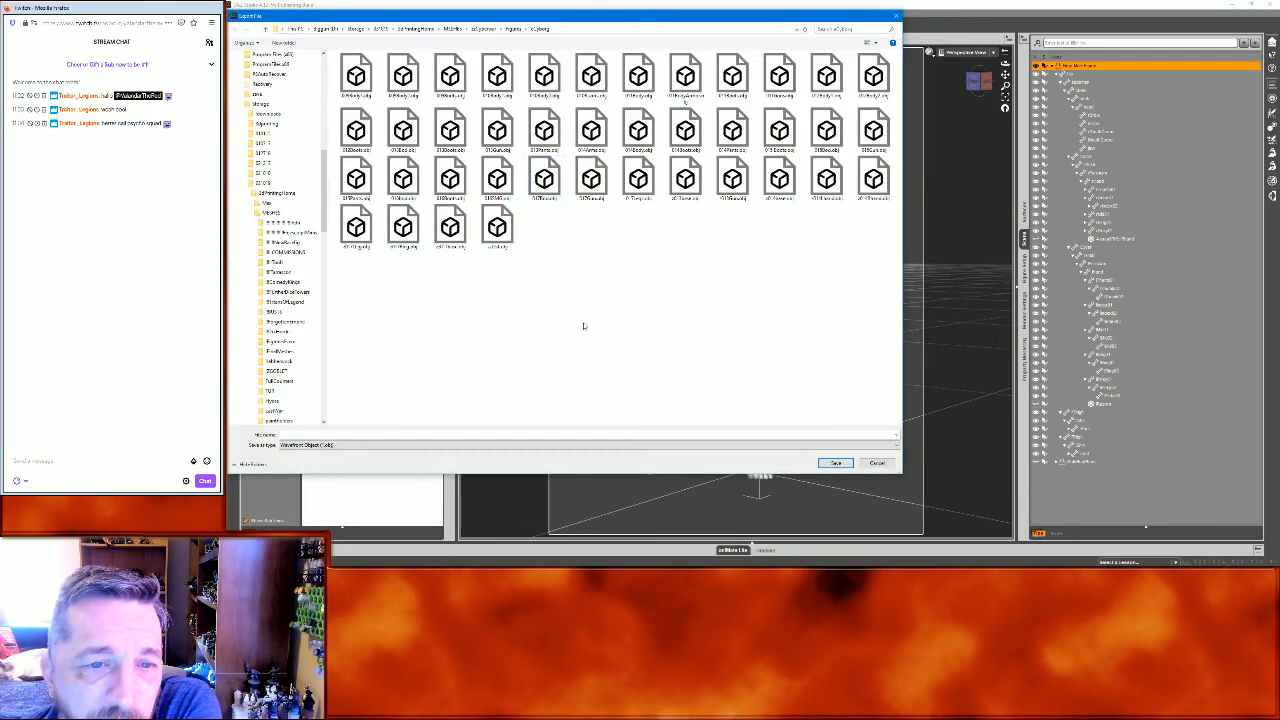
text(018Bod)
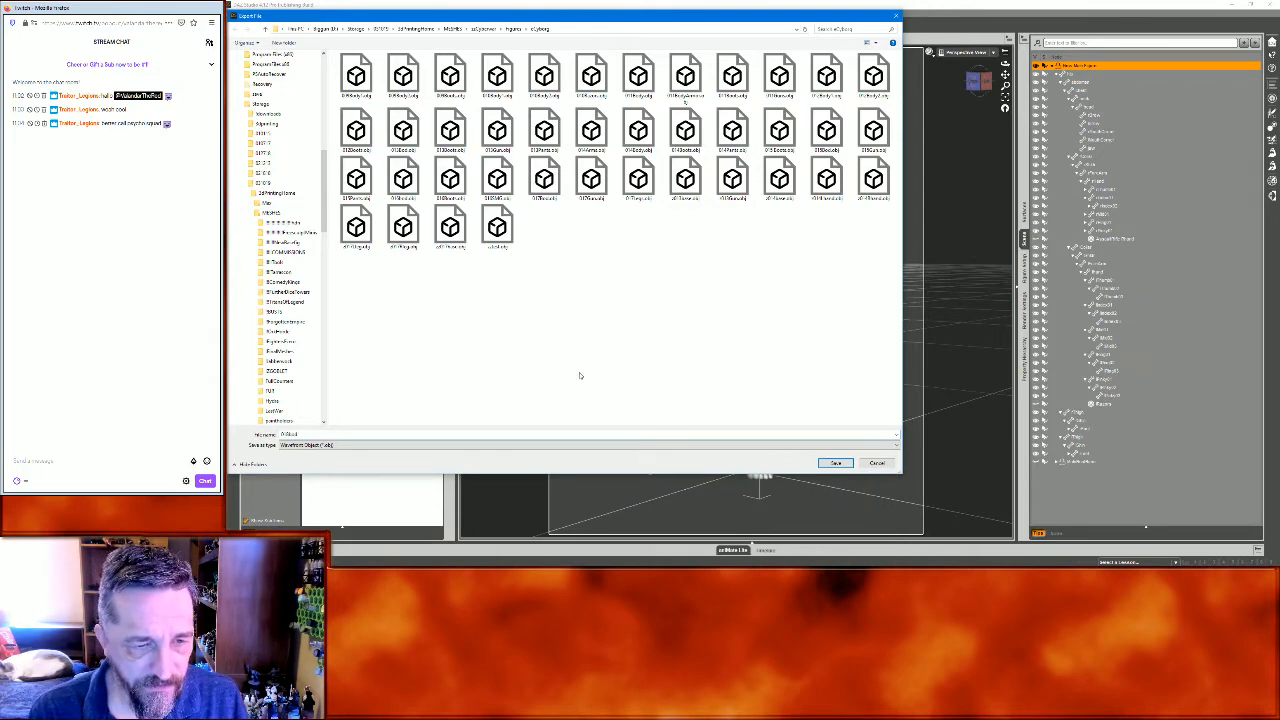
key(Return)
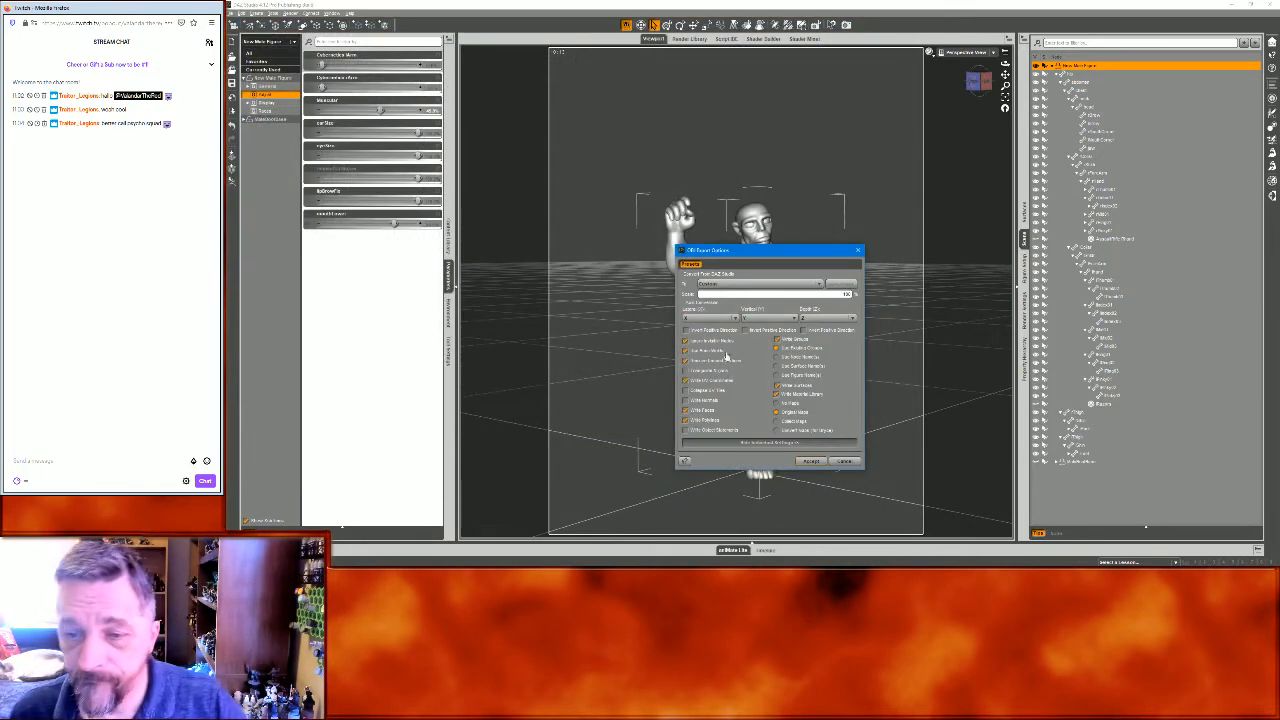
click(808, 461)
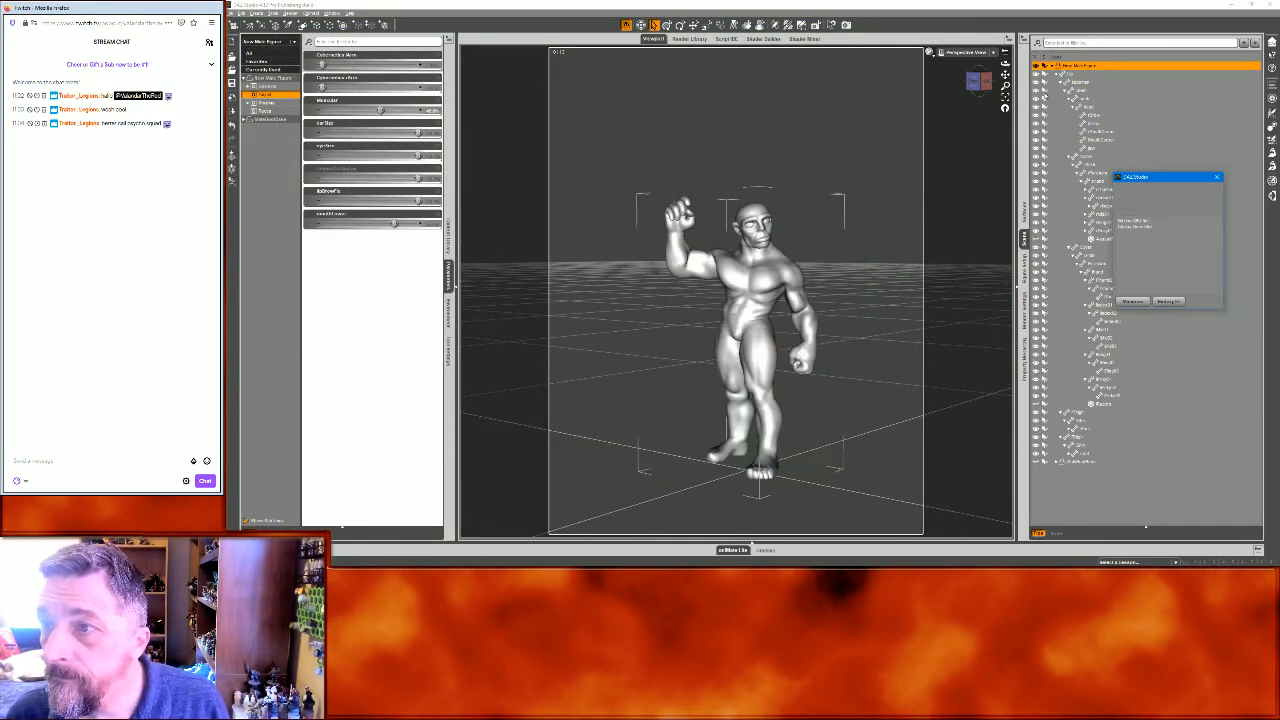
Hide the male figure and show the assault rifle and the left-hand blade
click(1035, 66)
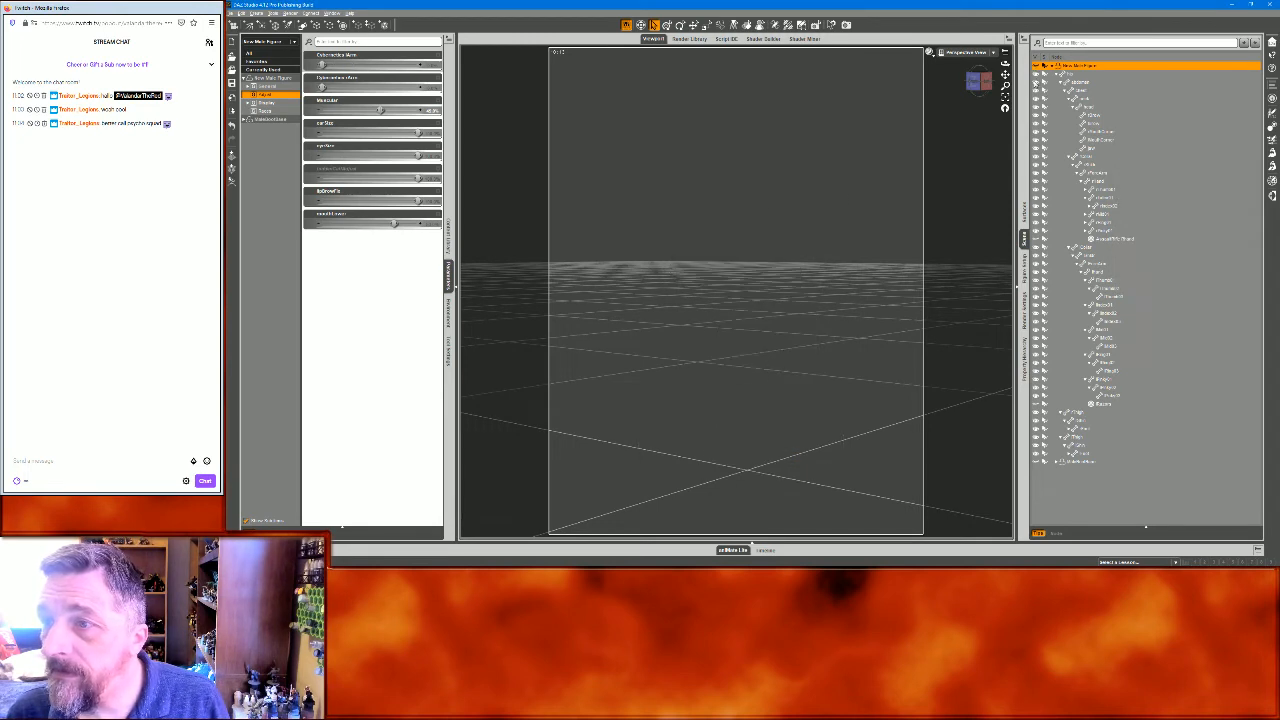
click(1036, 240)
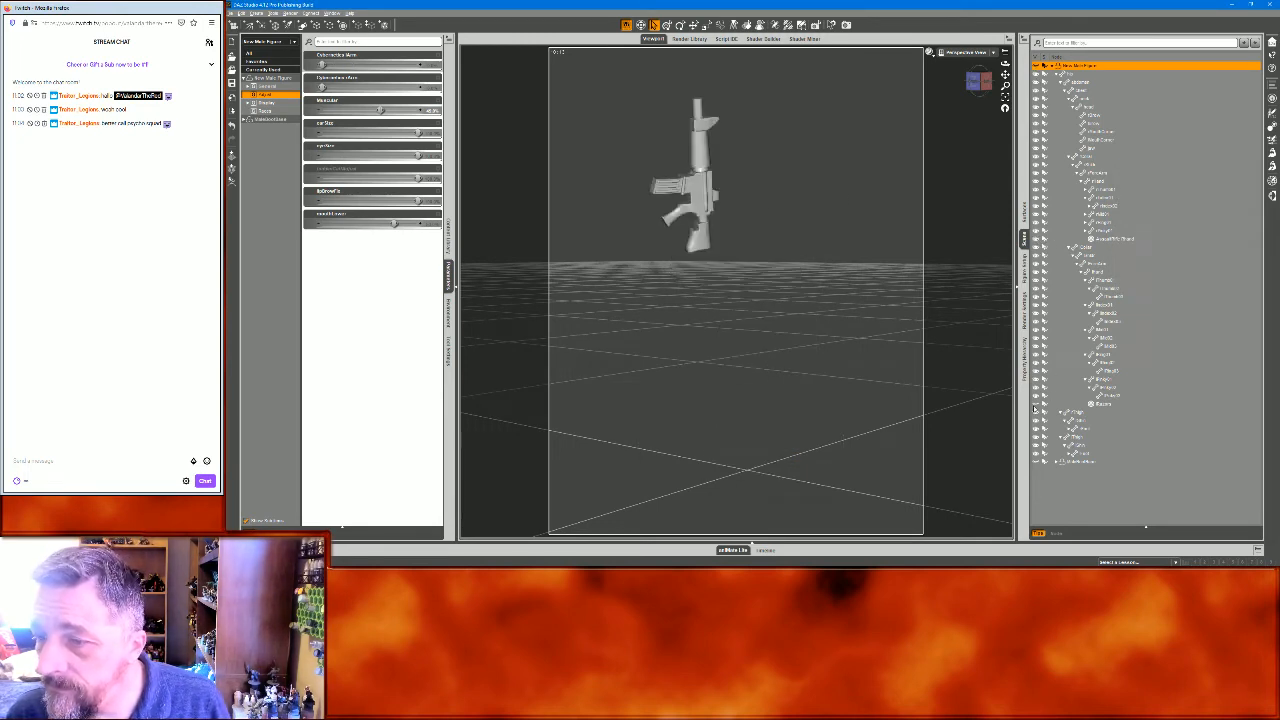
click(1035, 410)
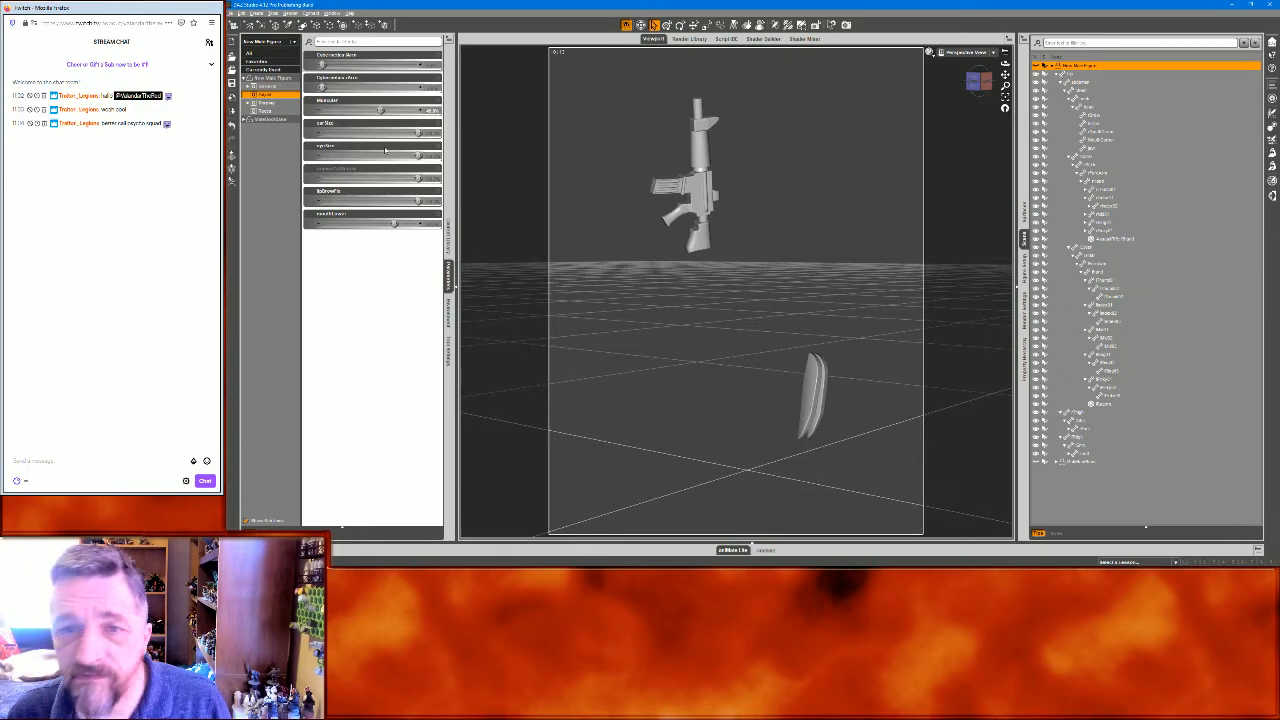
Export the visible rifle and blade together as a separate Wavefront OBJ file with the current export options
click(241, 13)
mouse_move(246, 72)
click(252, 109)
text(G8Boot)
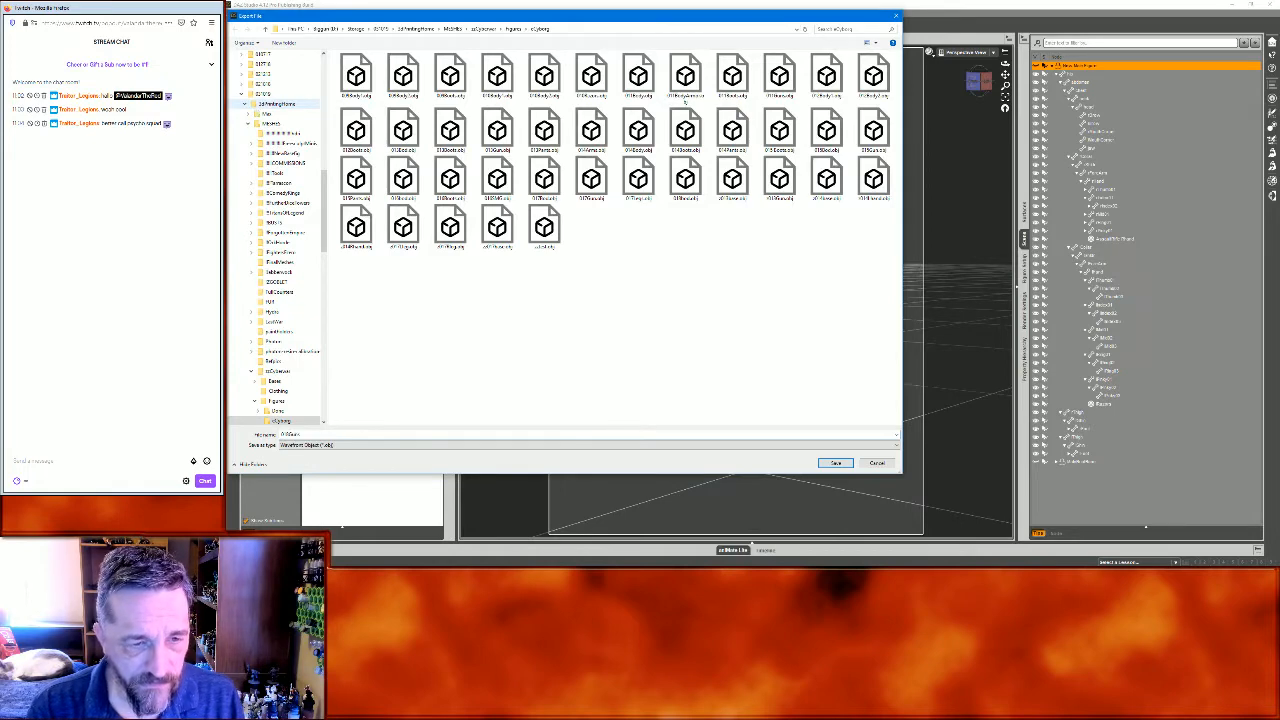
key(Return)
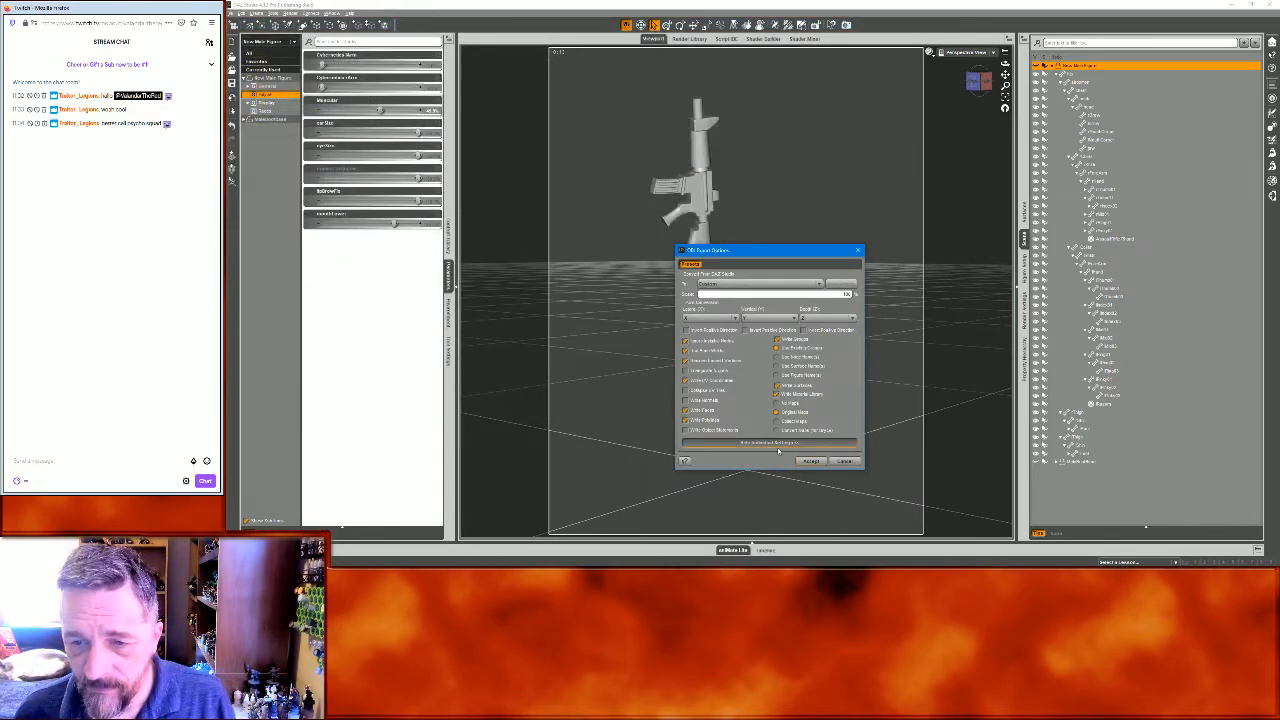
click(812, 460)
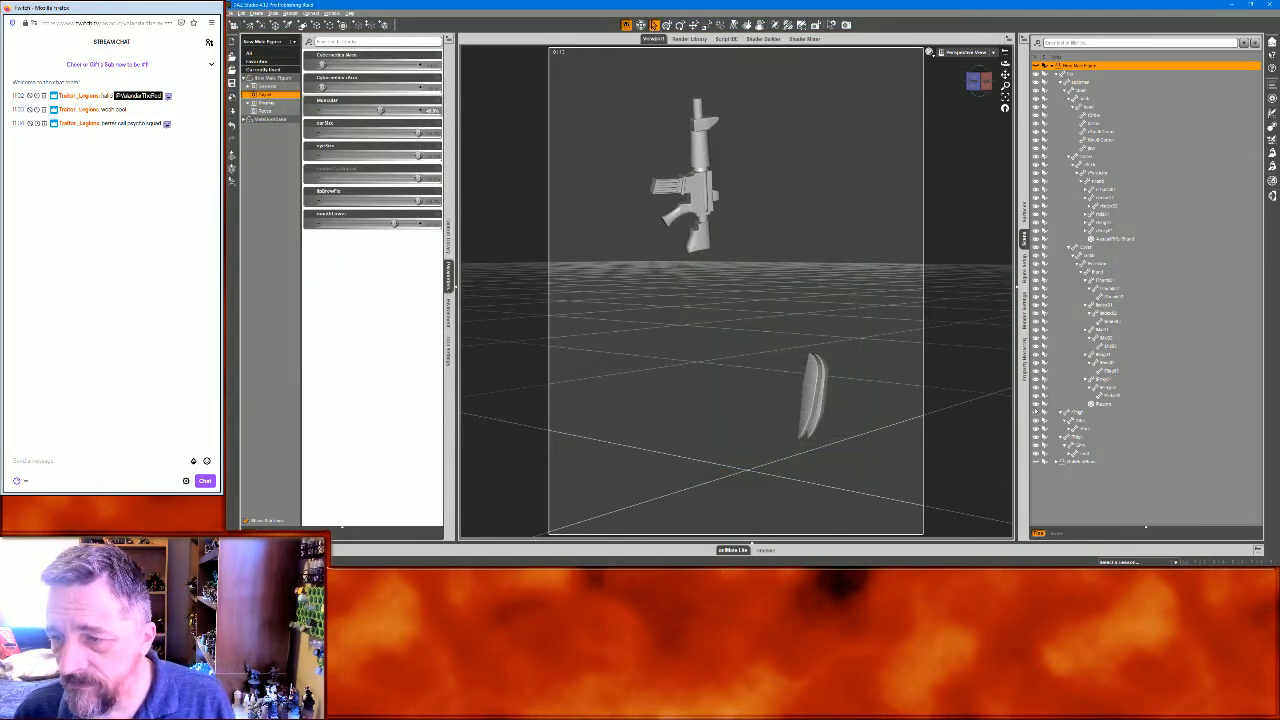
Hide the blade and the assault rifle, and show only the boots
click(1036, 404)
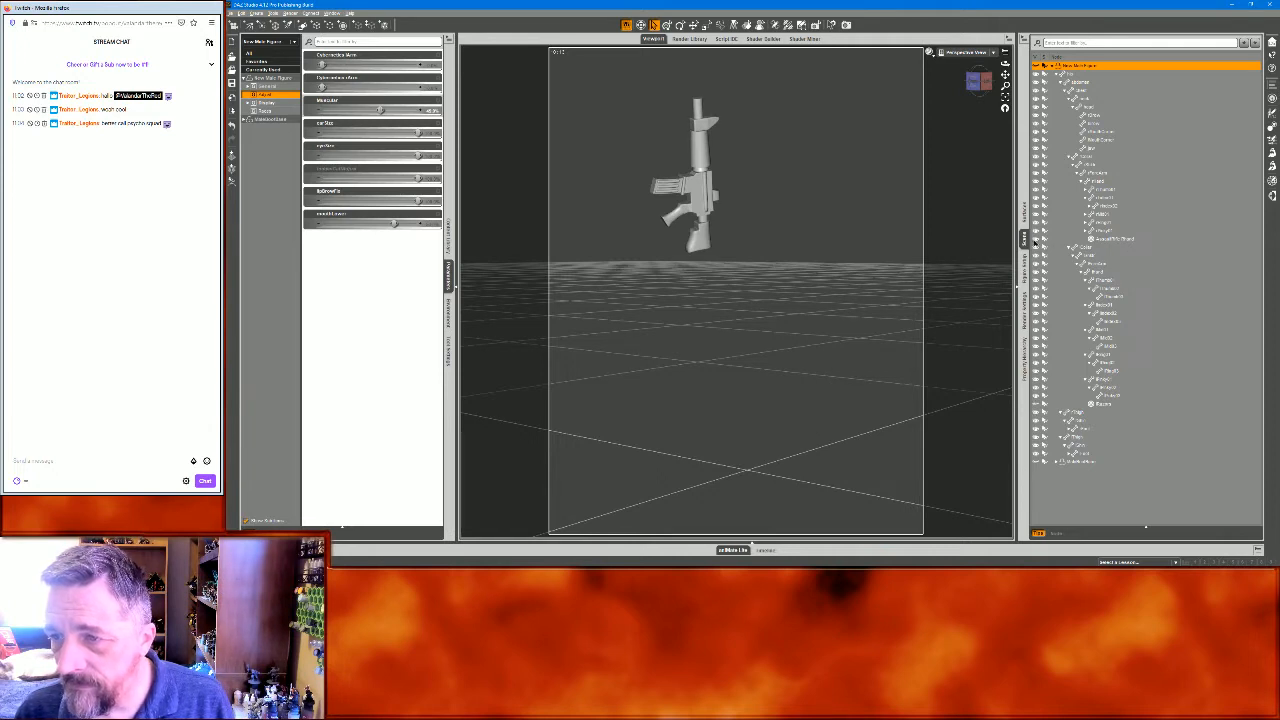
click(1036, 240)
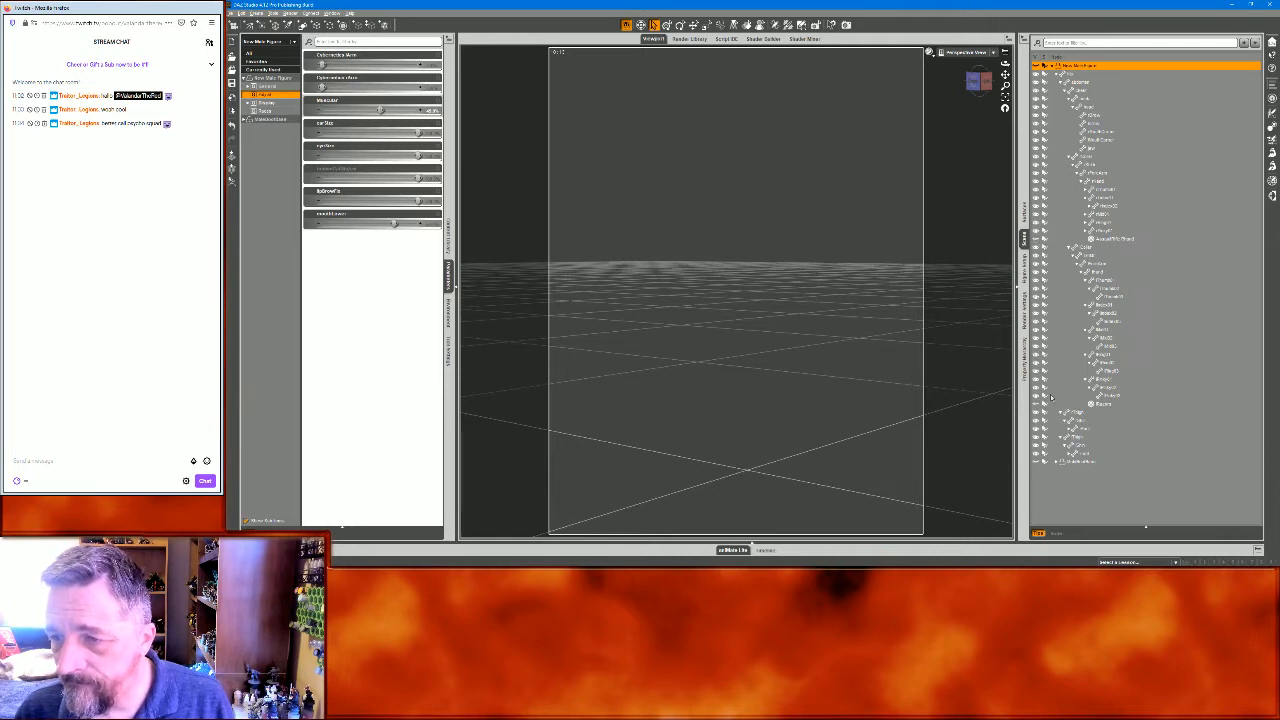
click(1035, 461)
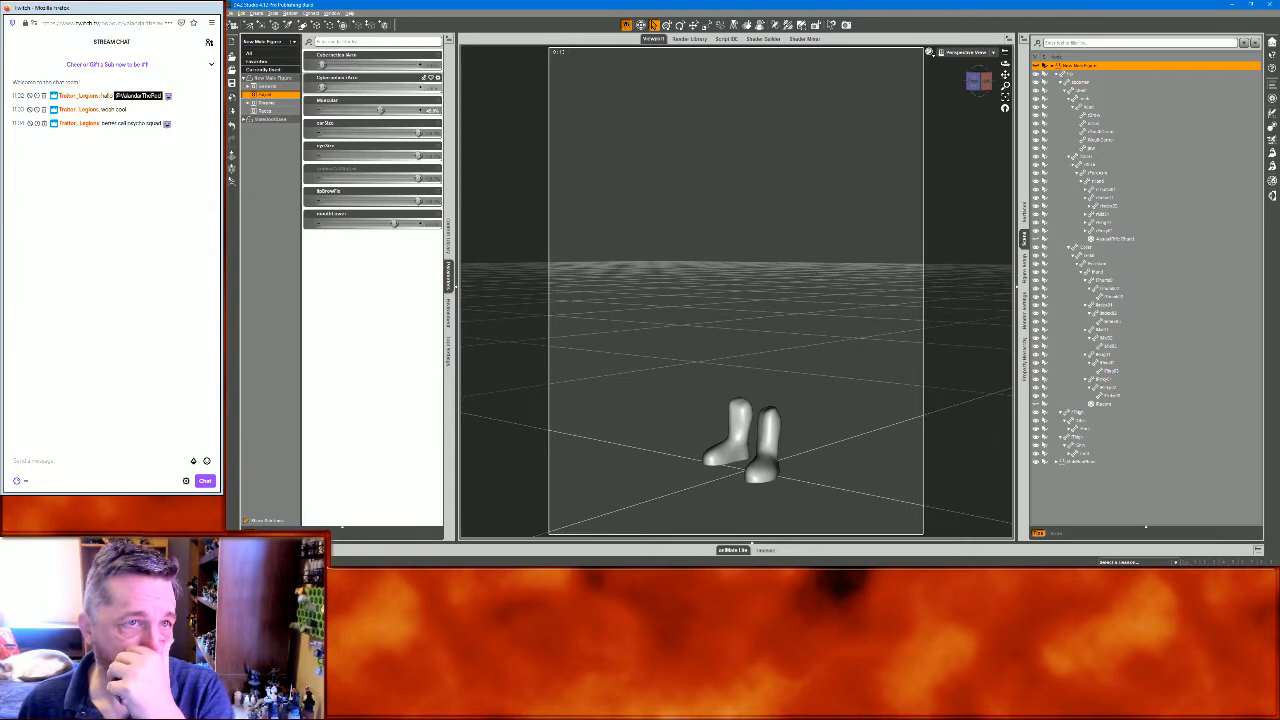
Export the visible boots as a Wavefront OBJ file named 018Boots, using the current export options
click(240, 12)
click(256, 113)
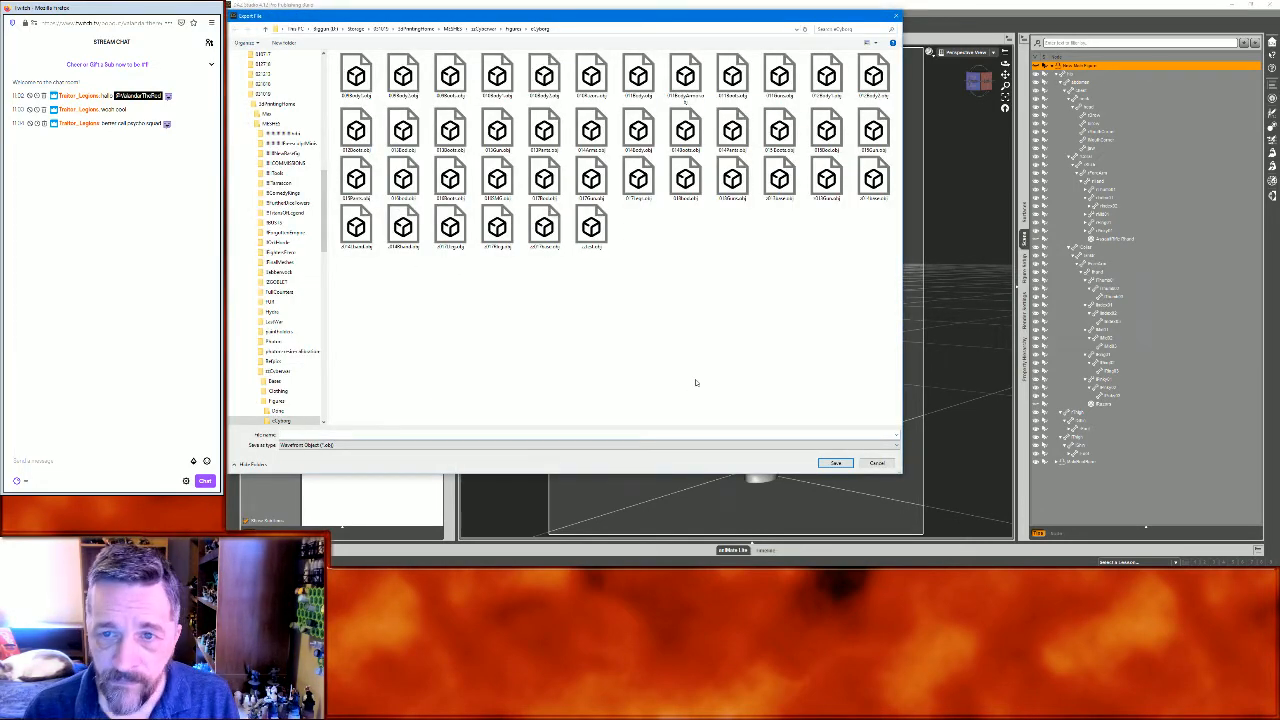
text(0108Lace)
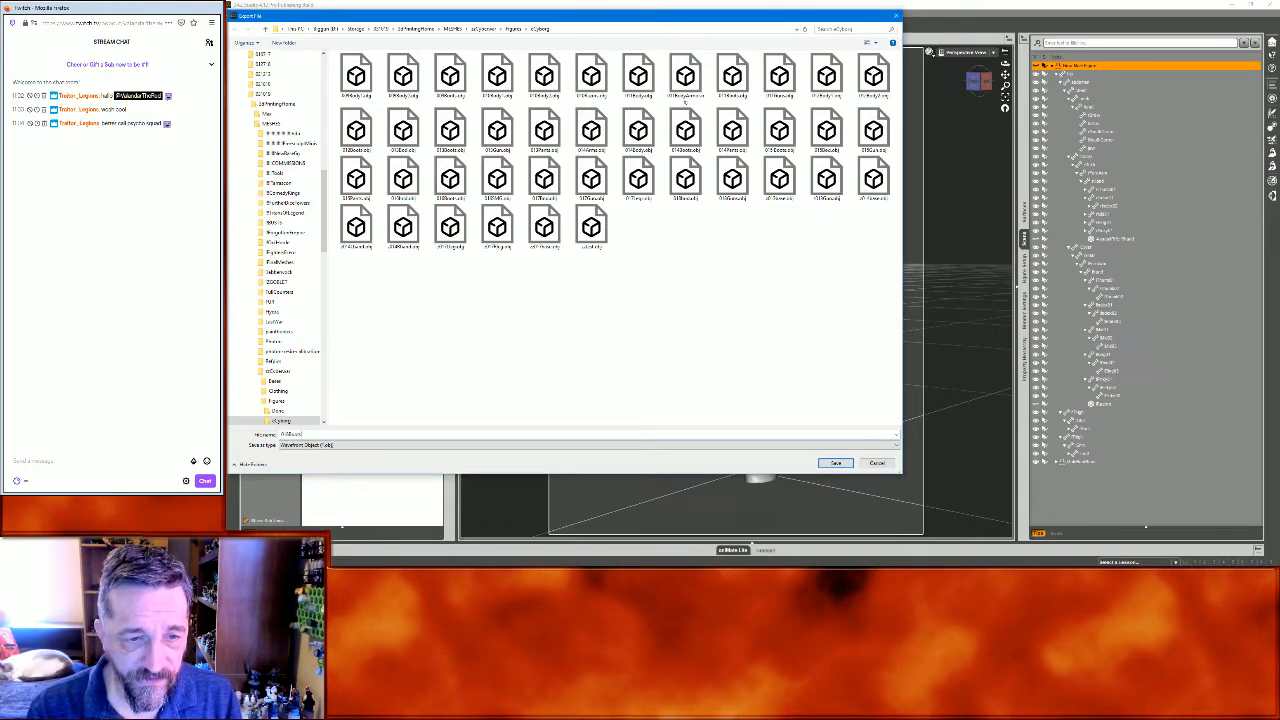
key(Return)
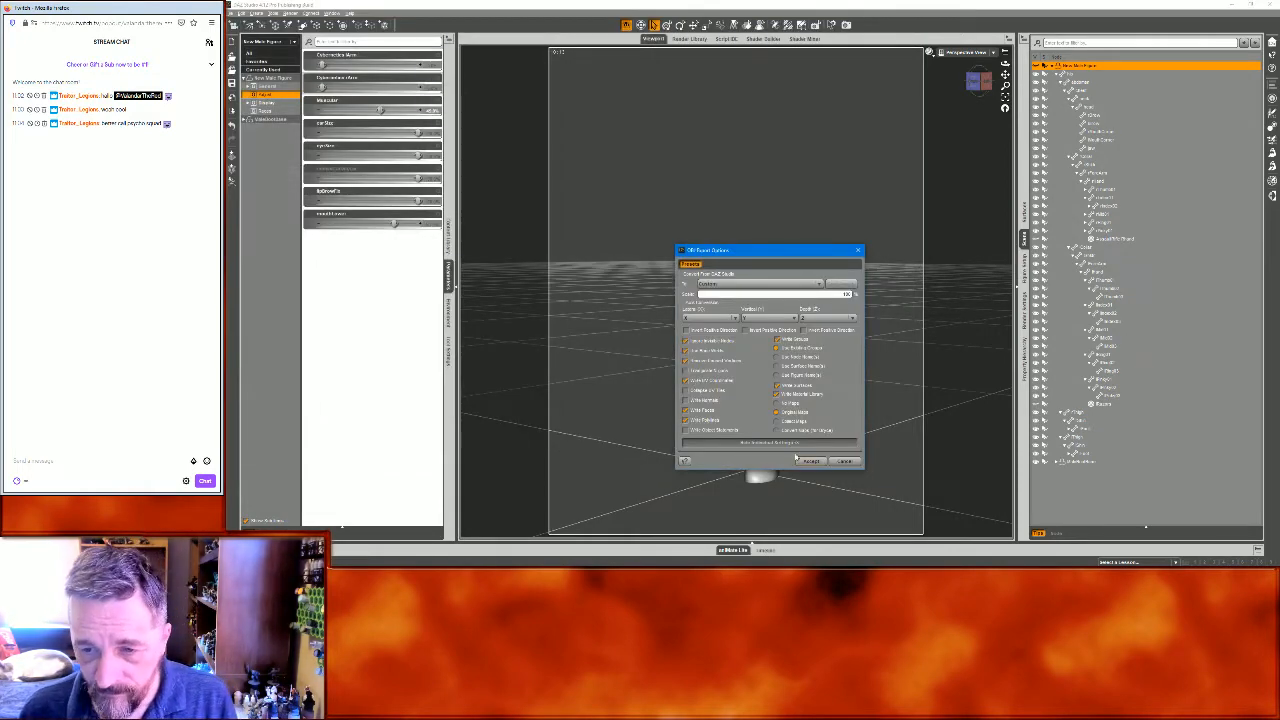
click(806, 460)
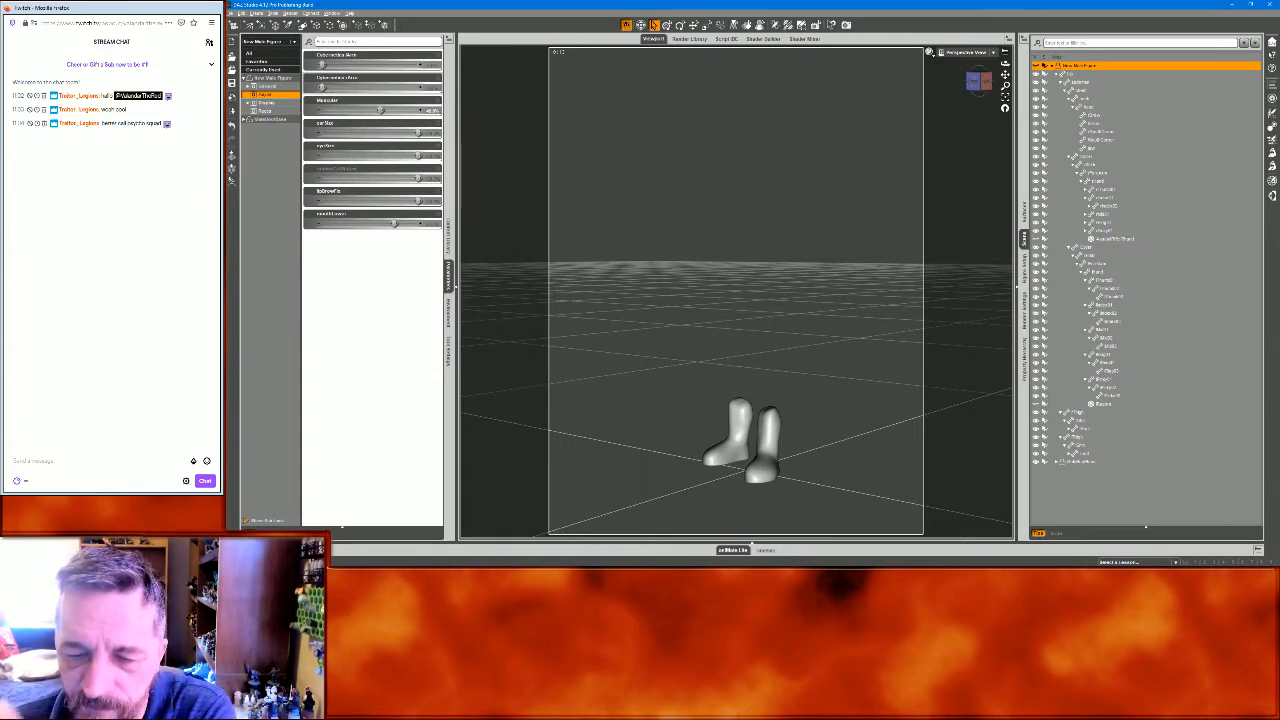
Switch to ZBrush and import the exported body OBJ from the cyborg subfolder of the Figures folder
key(alt+Tab)
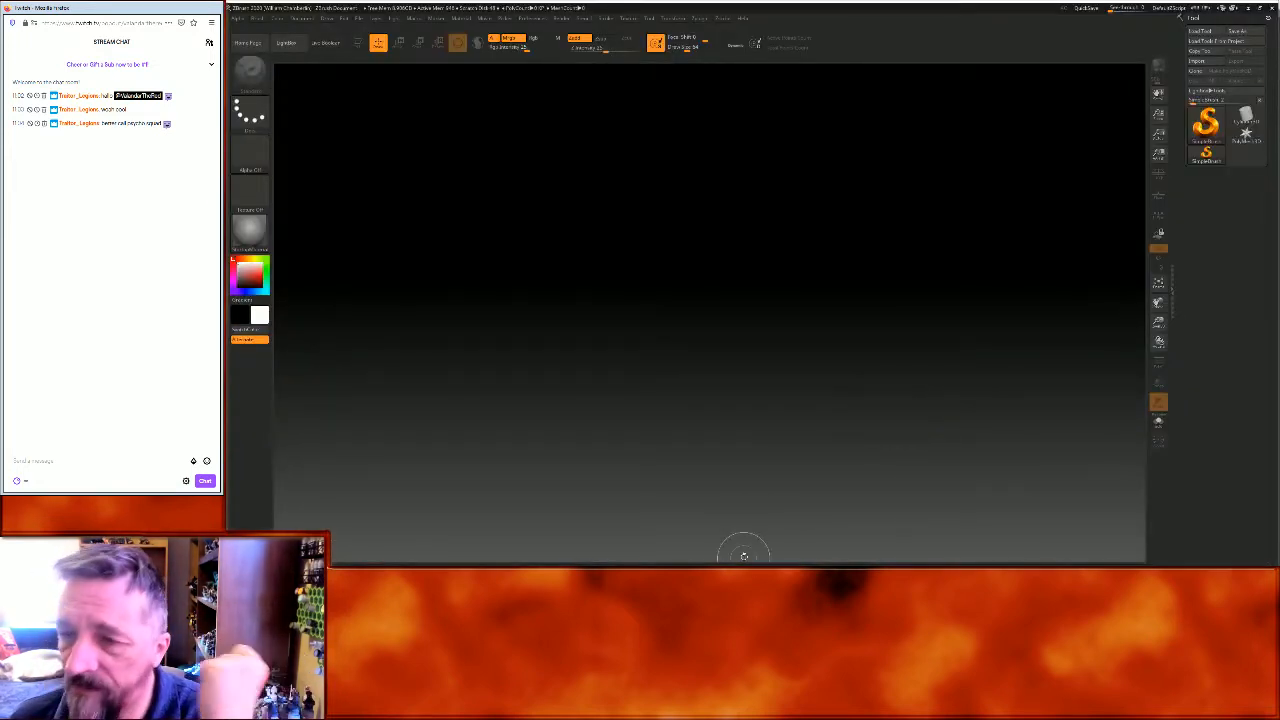
click(1220, 62)
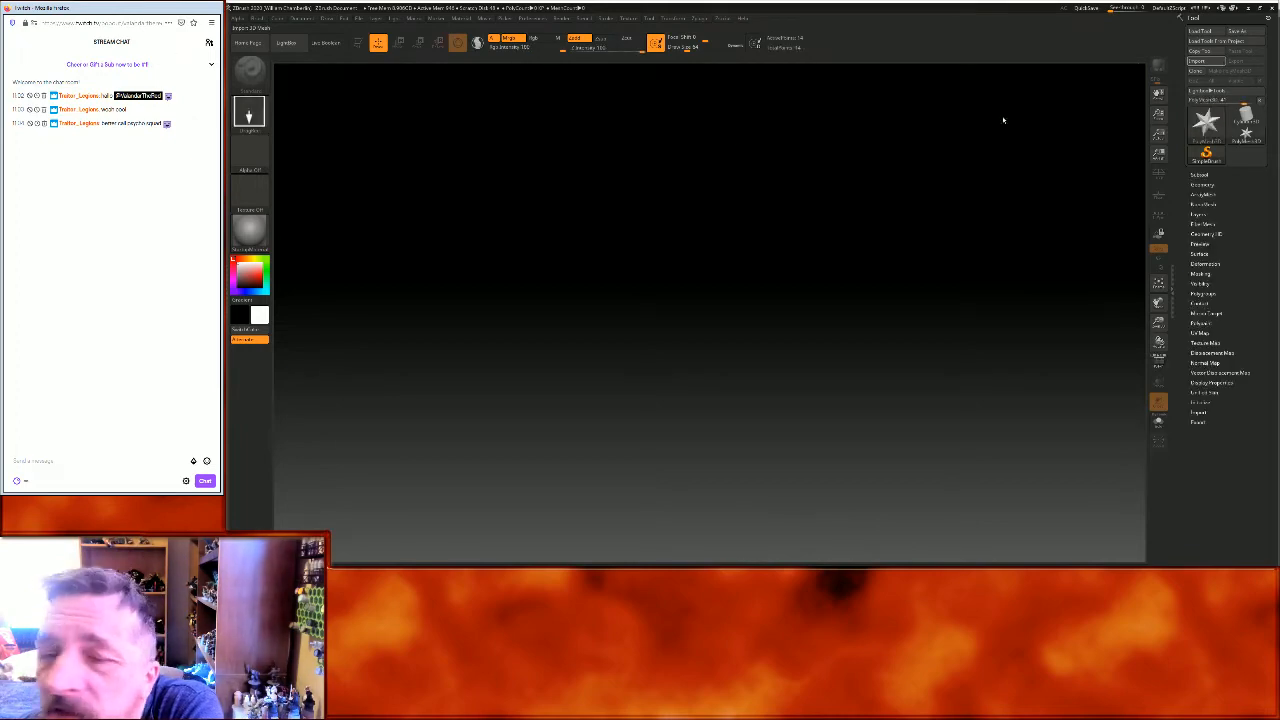
double_click(393, 57)
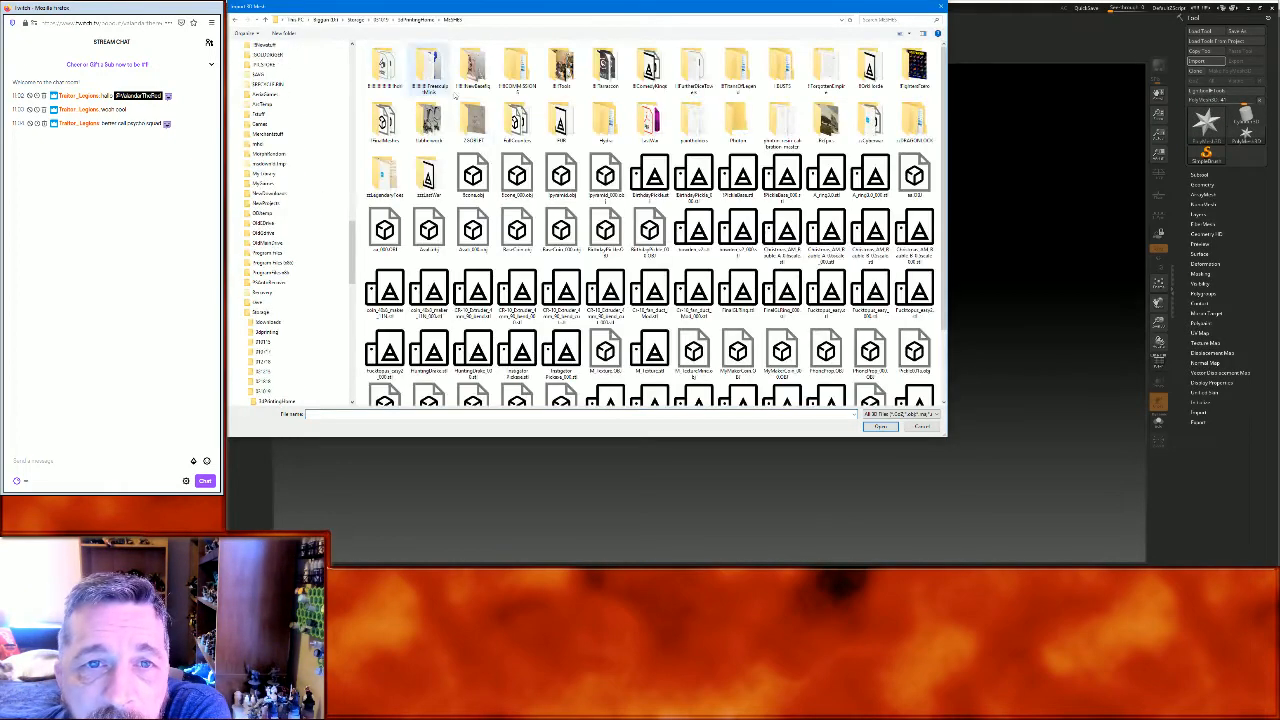
double_click(870, 120)
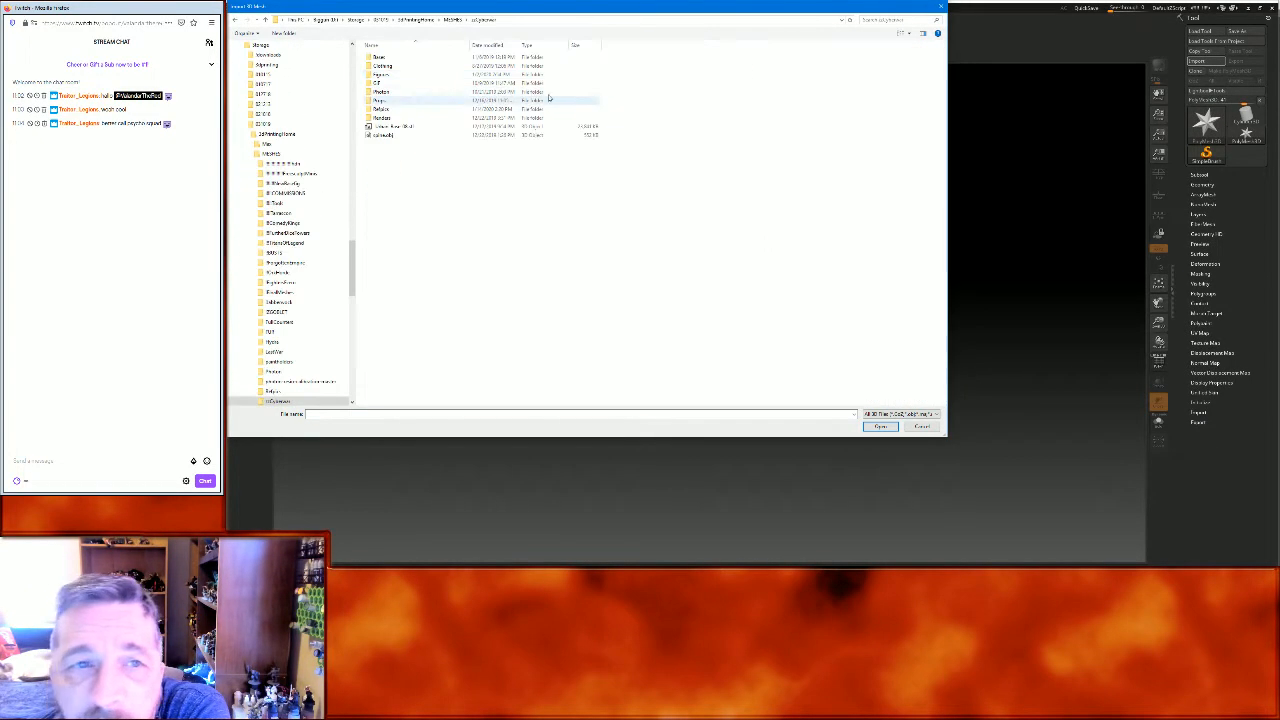
double_click(425, 77)
double_click(395, 55)
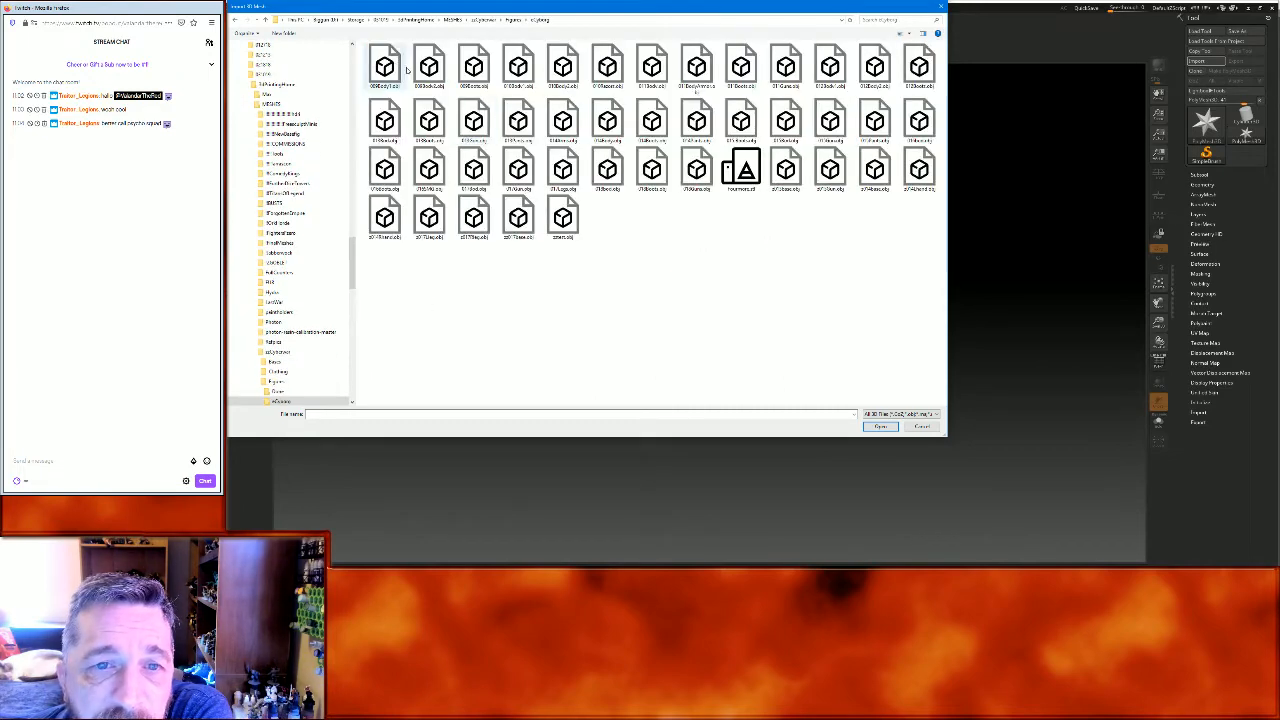
double_click(605, 170)
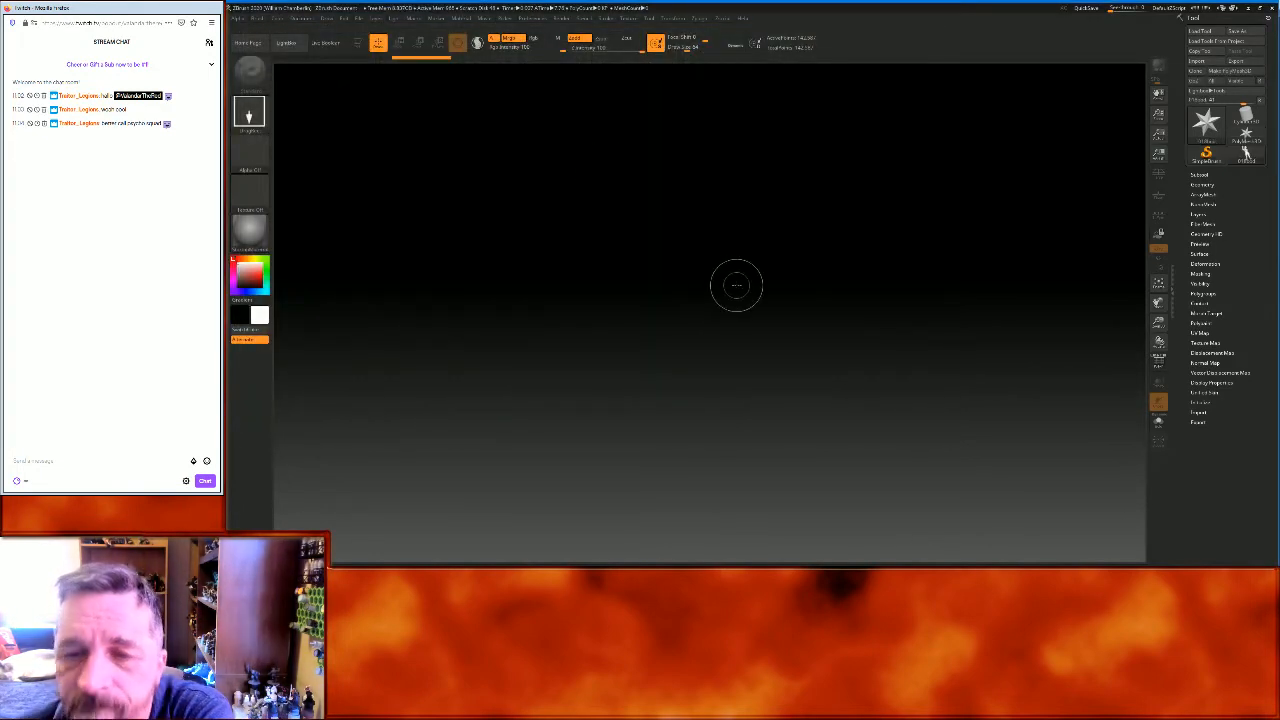
Place the imported body on the canvas, enter Edit mode, and turn it to a three-quarter view
drag(716, 312, 698, 545)
click(358, 42)
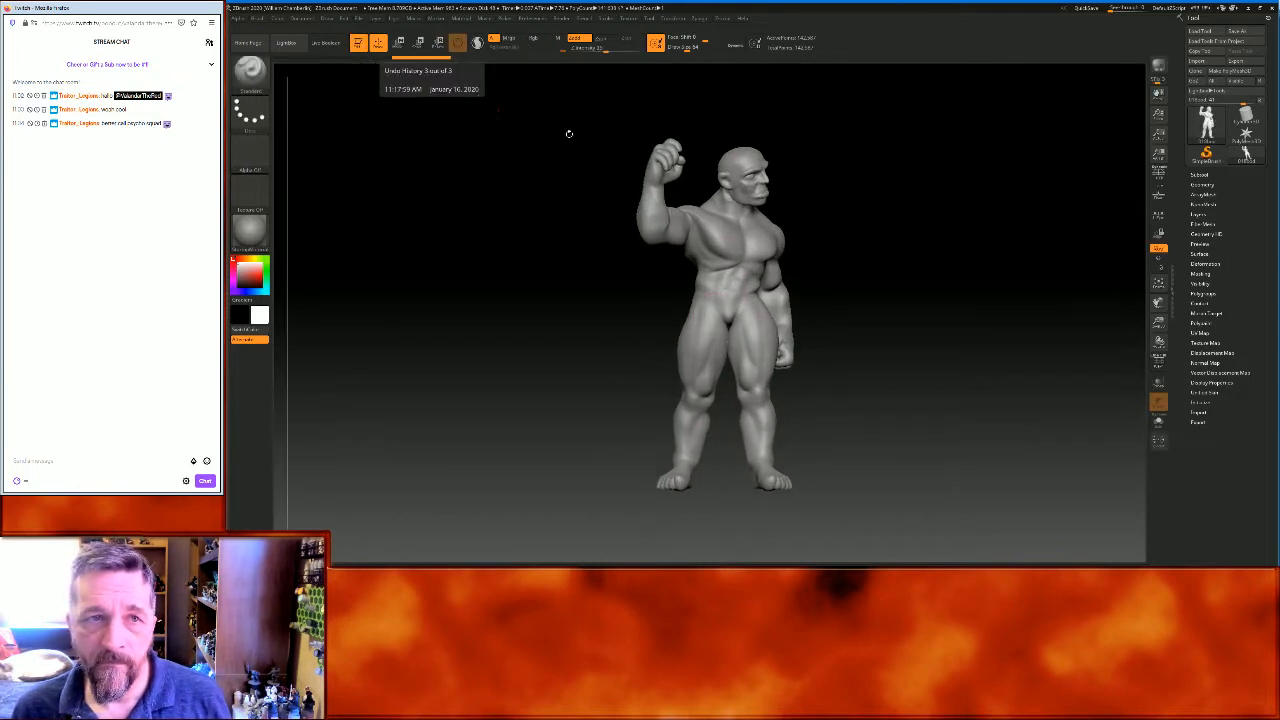
drag(971, 310, 951, 309)
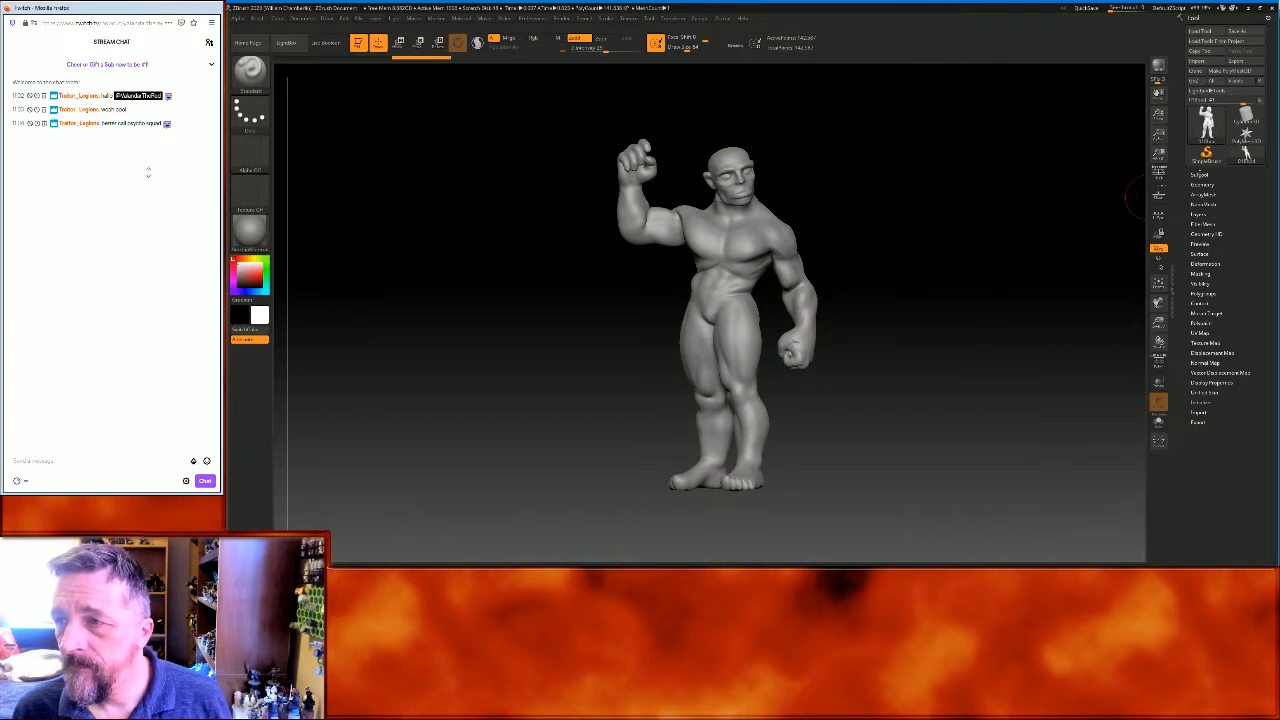
Insert a PolyMesh3D star as a new subtool below the body and select it
click(1199, 174)
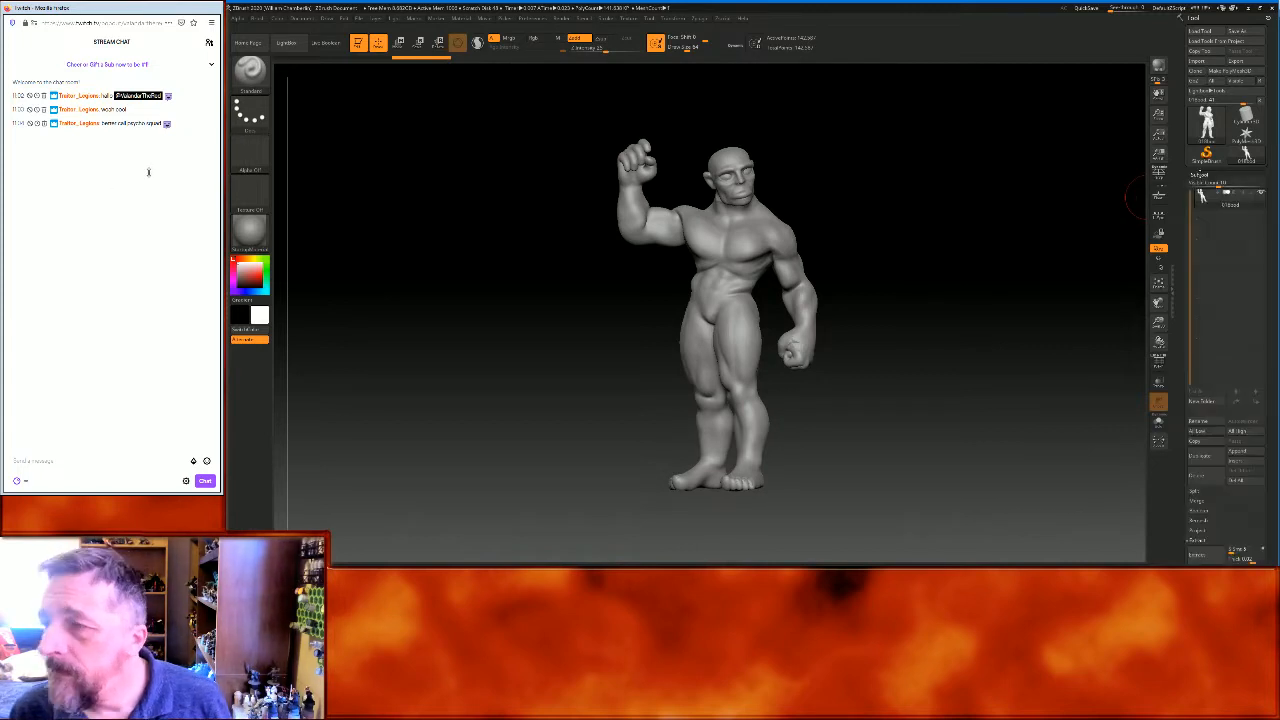
click(1257, 461)
click(1080, 360)
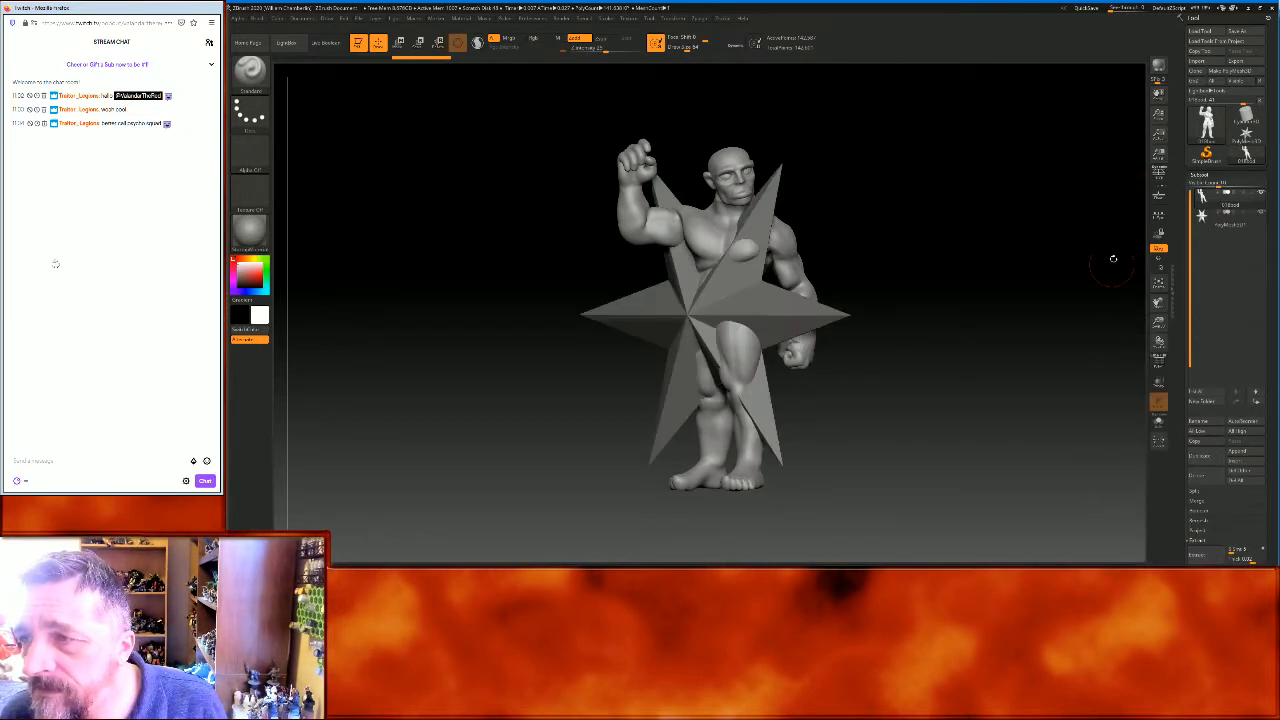
click(1204, 217)
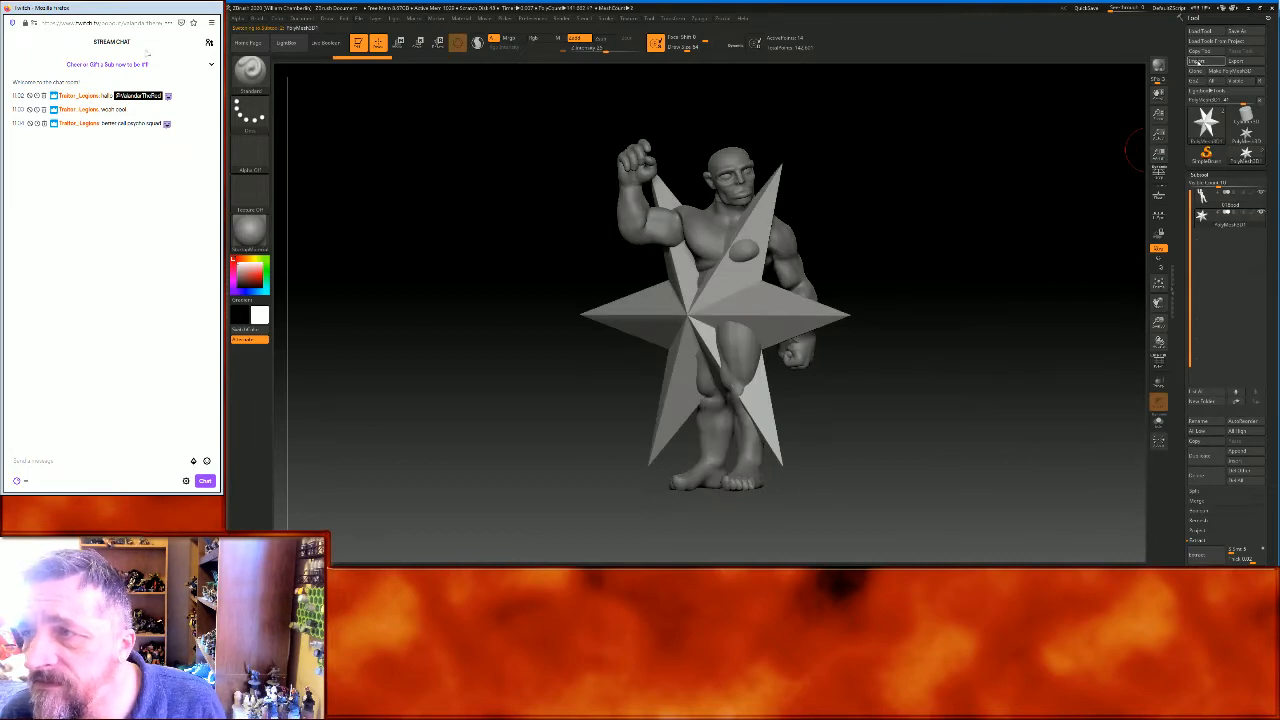
Import the boots OBJ and the weapons OBJ as separate subtools, each replacing a PolyMesh3D star
click(1199, 61)
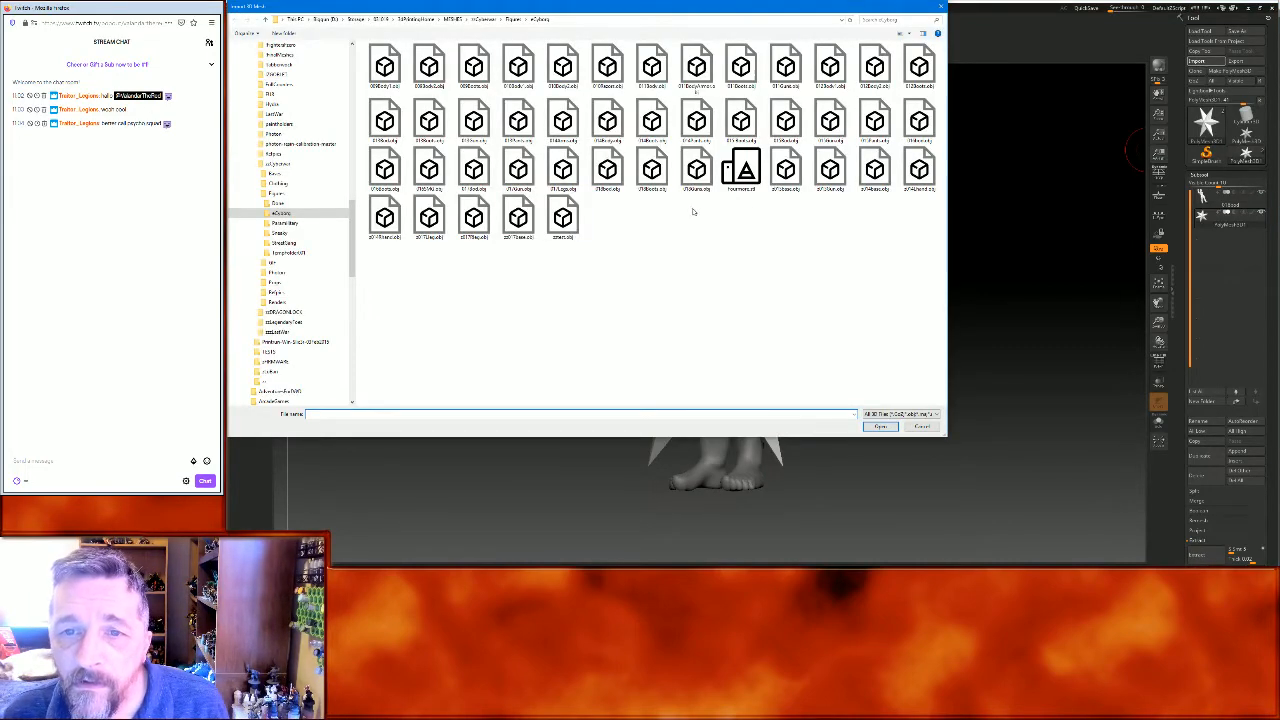
double_click(660, 180)
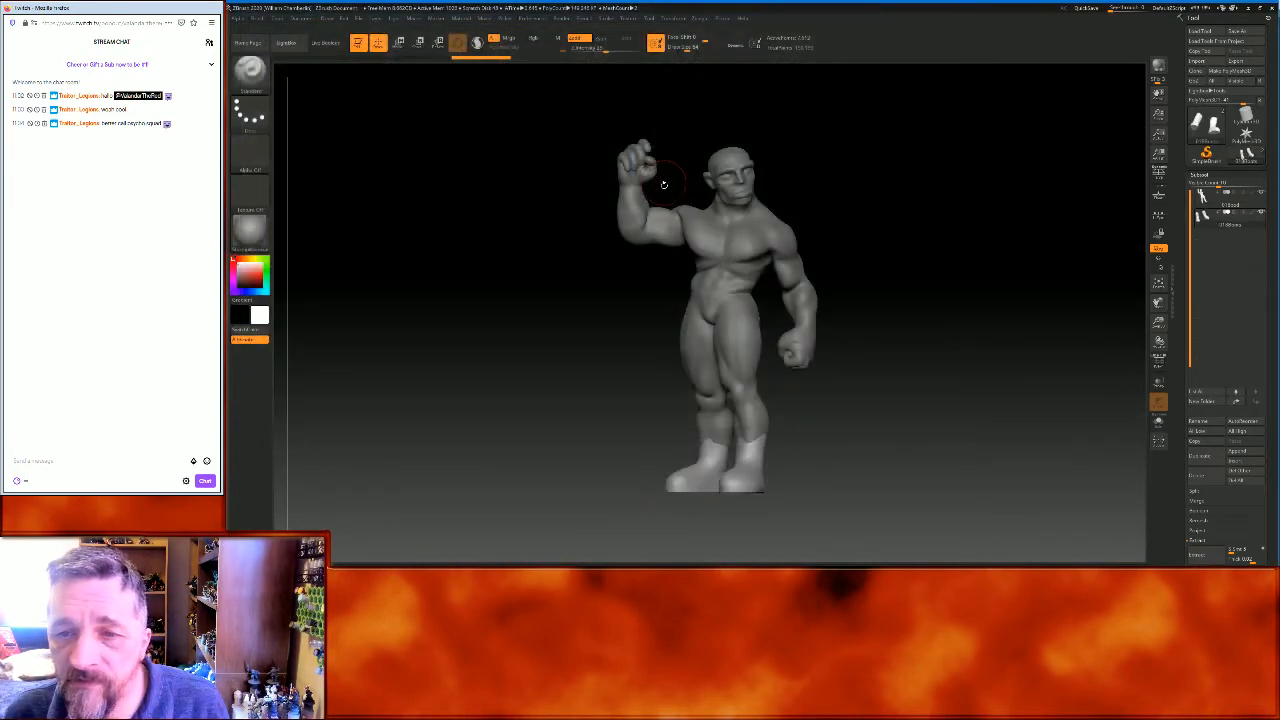
click(1234, 461)
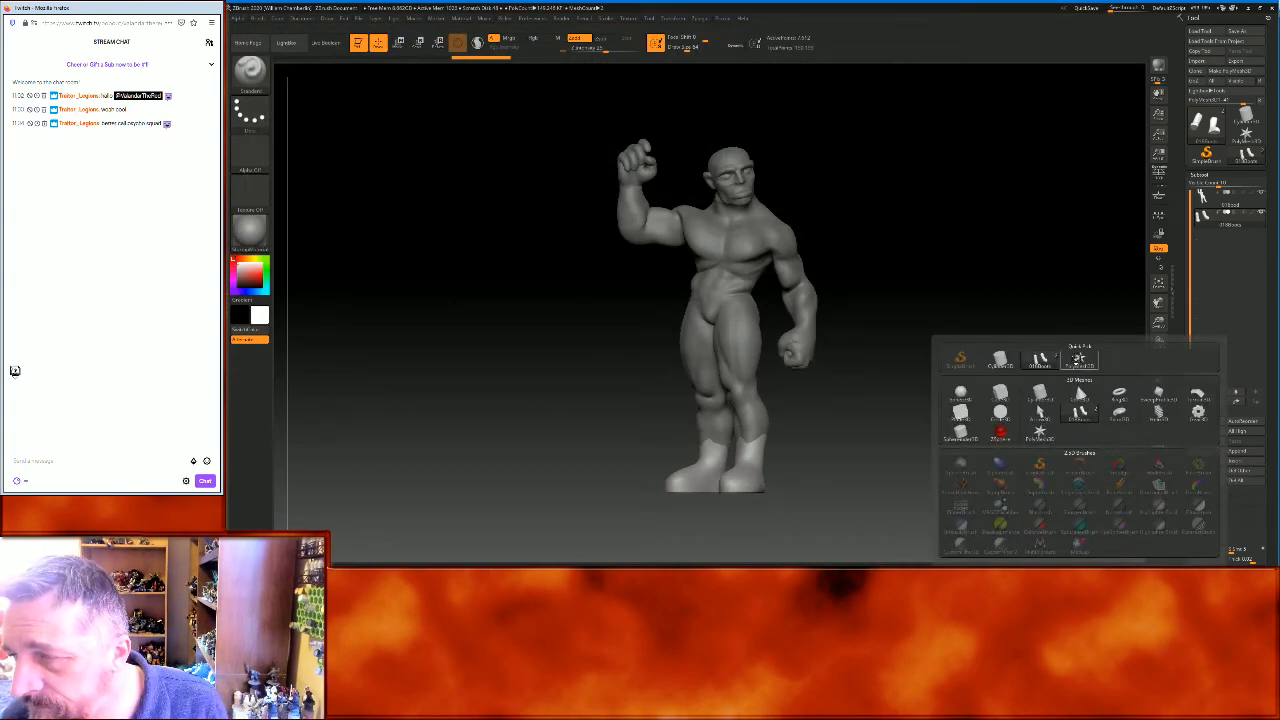
click(1079, 360)
click(1205, 61)
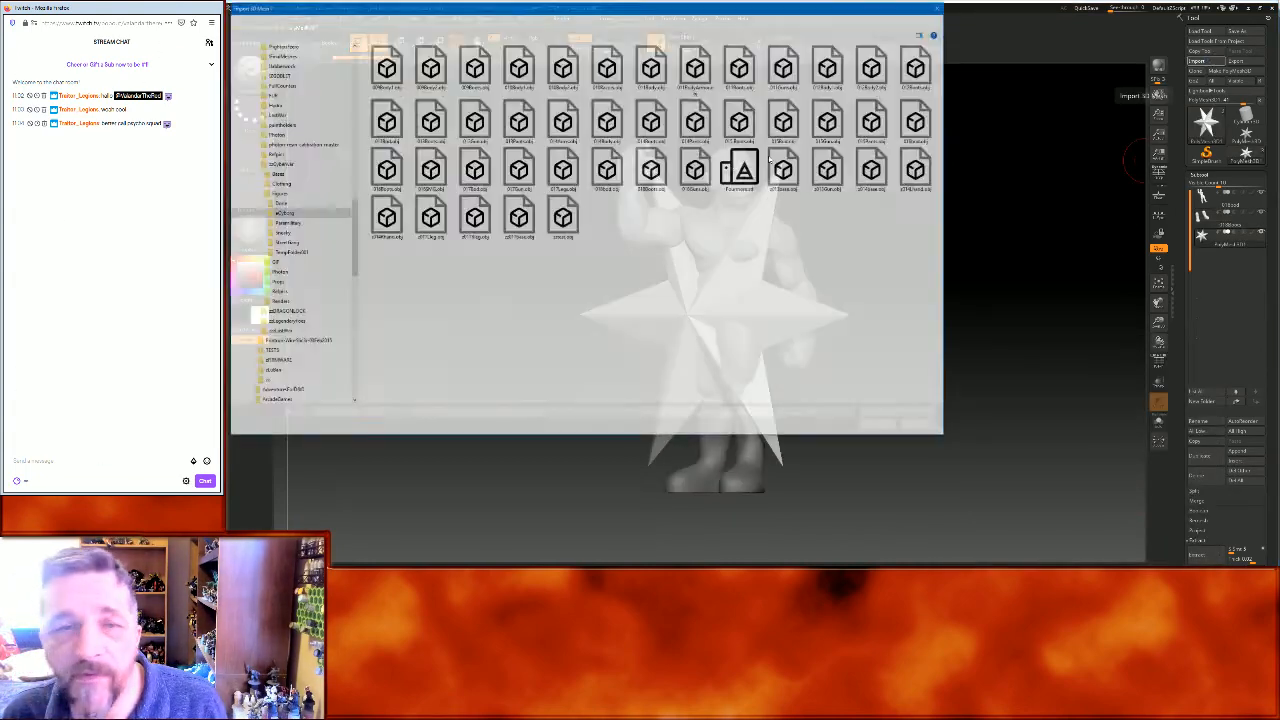
double_click(667, 178)
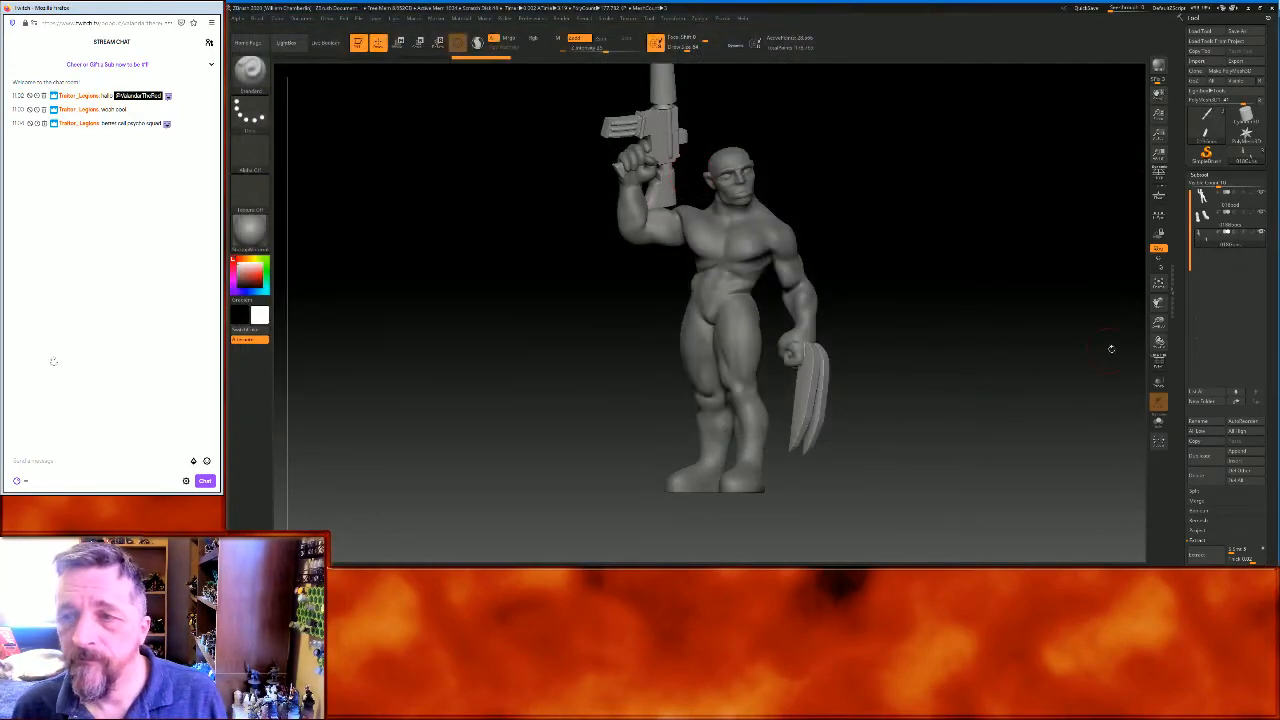
Select the body subtool and hide the boots and weapons subtools so only the body is displayed
click(1158, 283)
drag(1157, 321, 1157, 320)
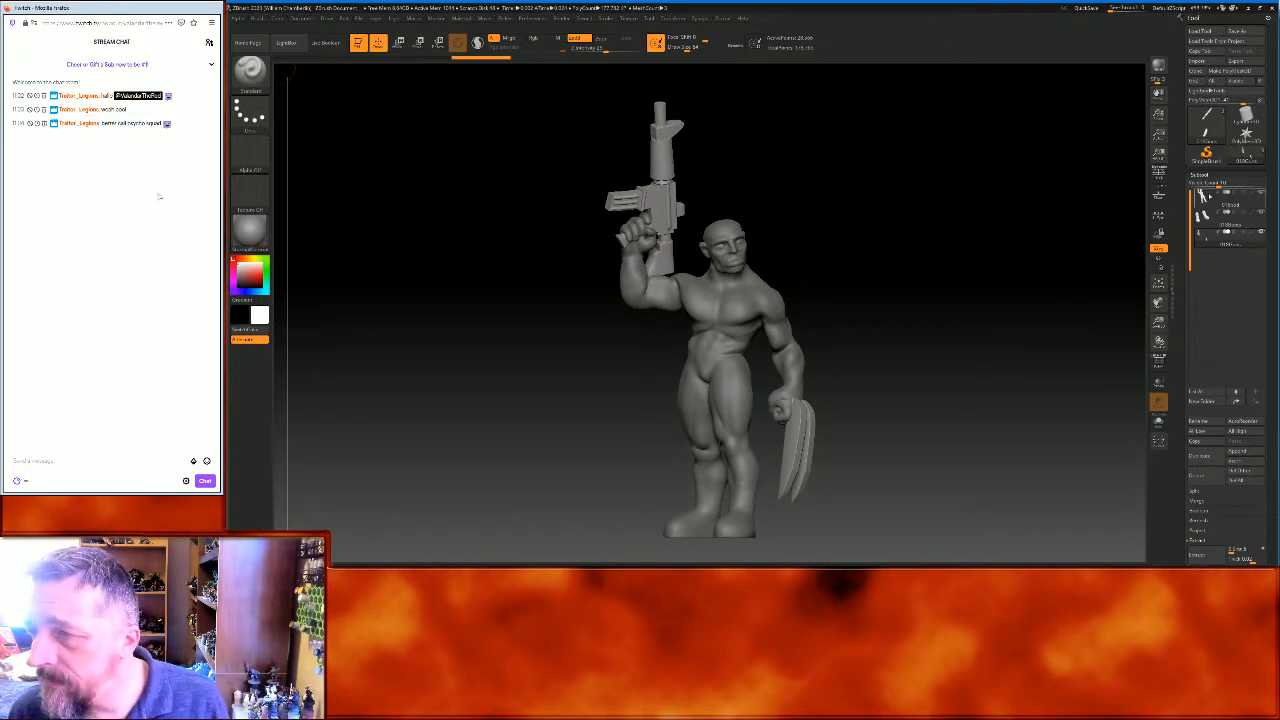
click(1206, 195)
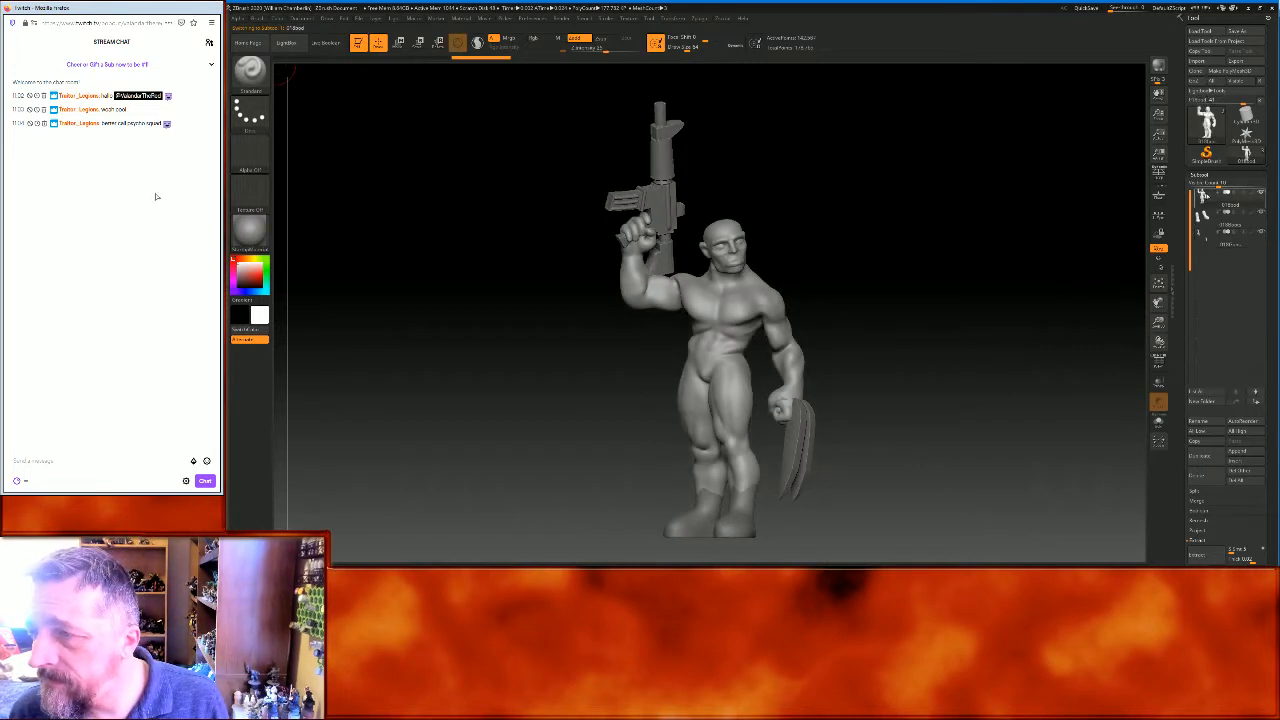
click(1264, 235)
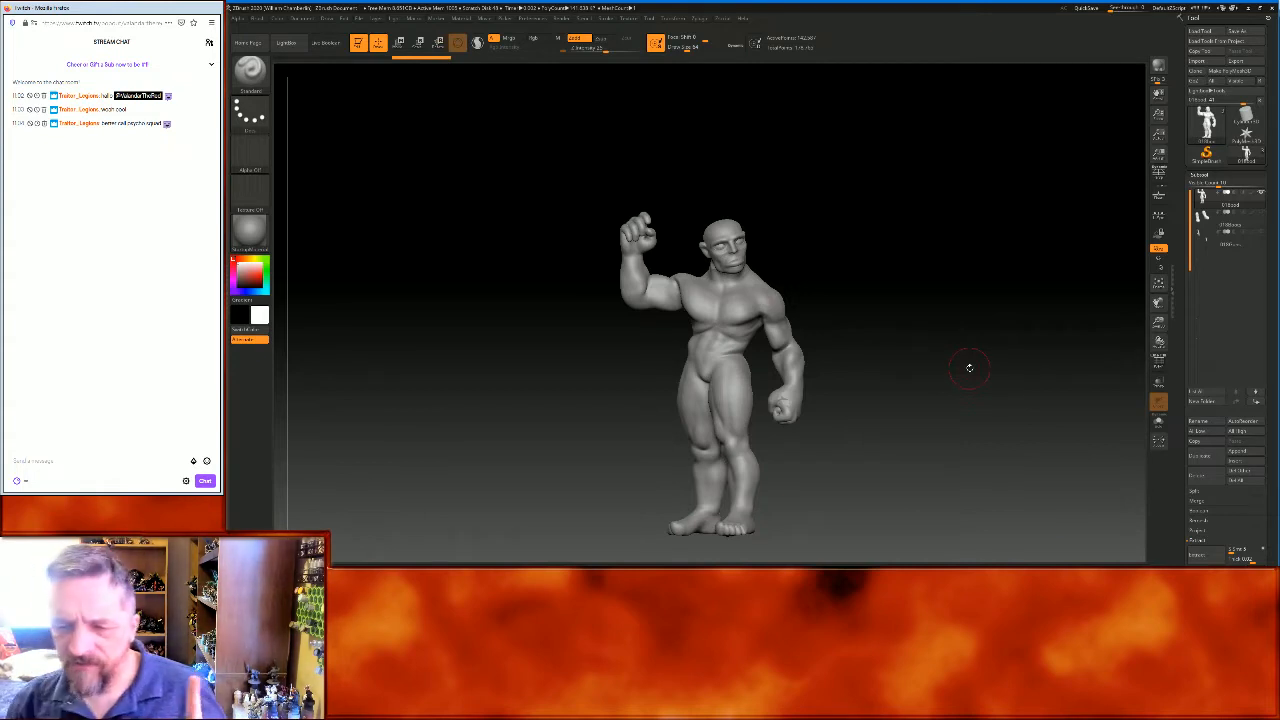
key(alt+Tab)
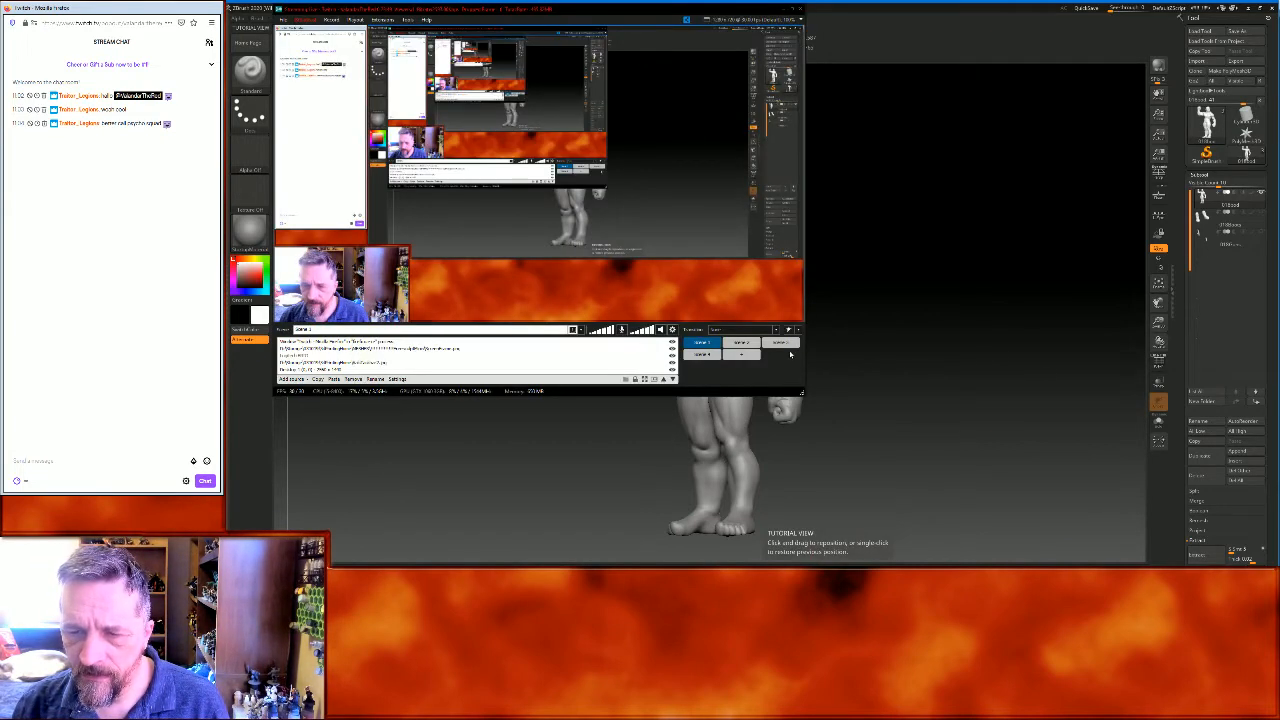
click(784, 344)
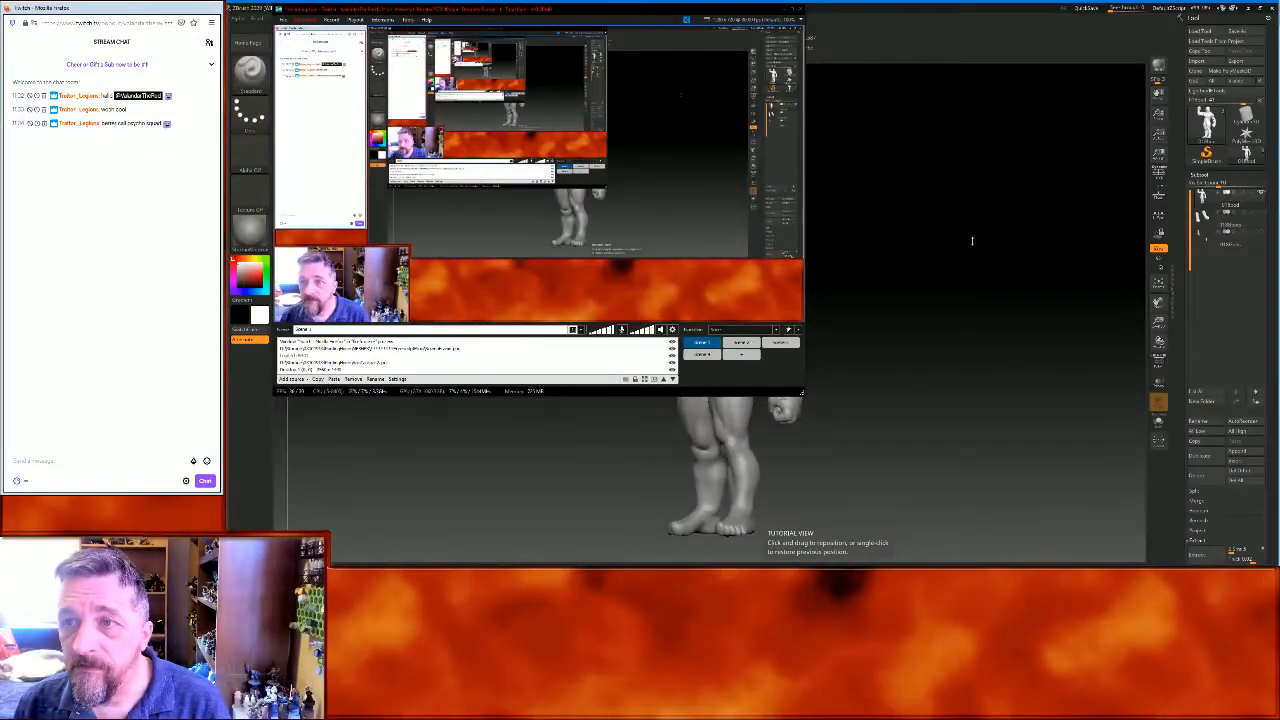
click(971, 240)
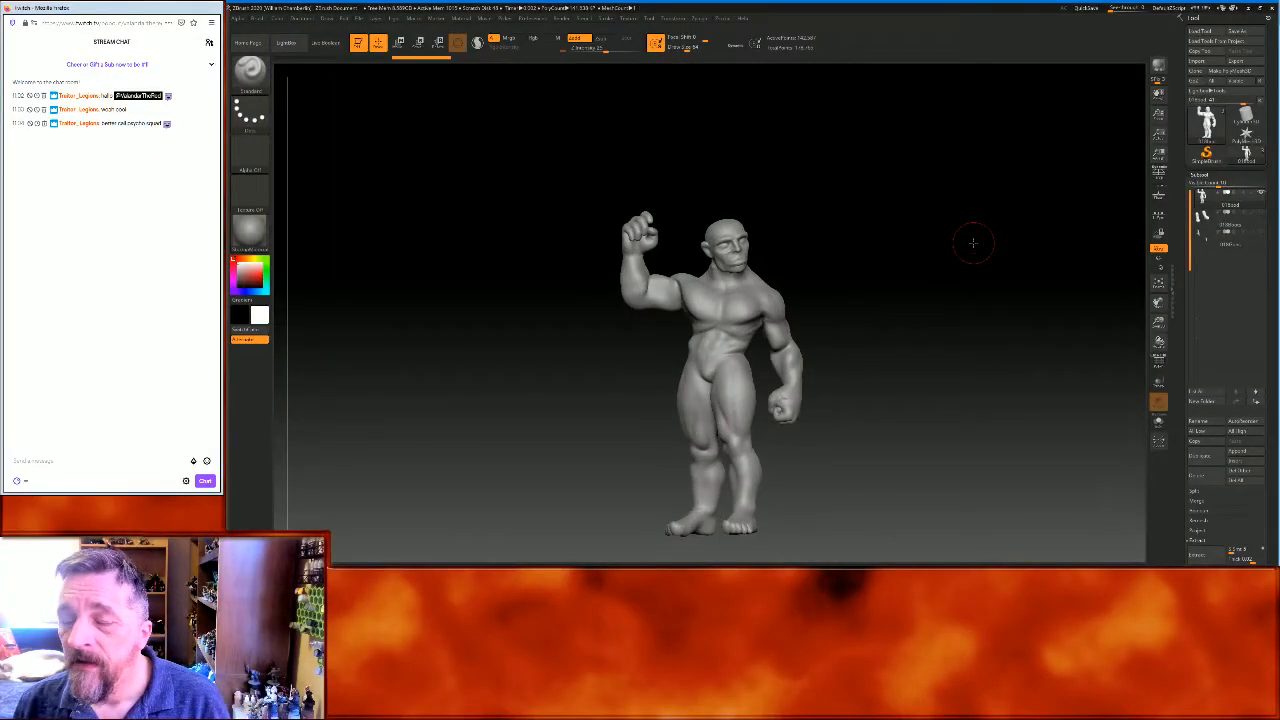
Choose the skull from an Insert Mesh brush and draw it onto the front of the body's head
drag(1161, 324, 1157, 385)
mouse_move(1158, 304)
mouse_down()
mouse_move(1123, 371)
mouse_move(1069, 398)
mouse_move(1006, 366)
mouse_up()
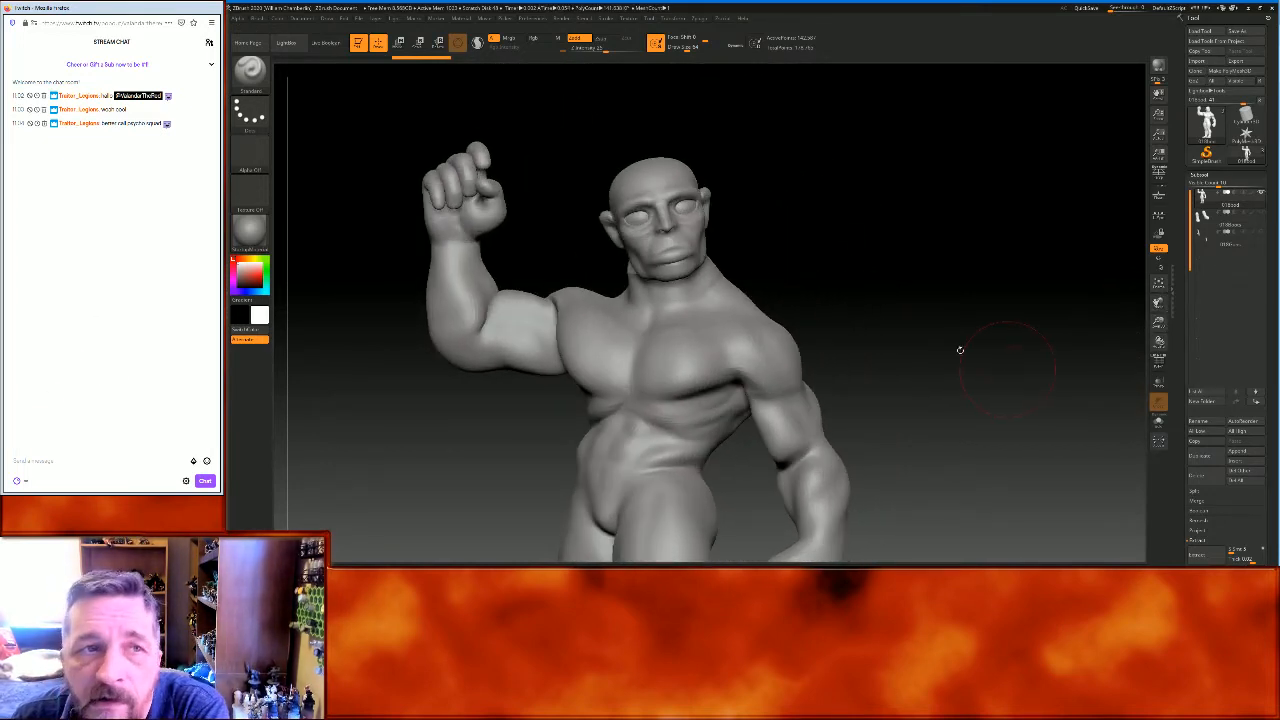
click(252, 70)
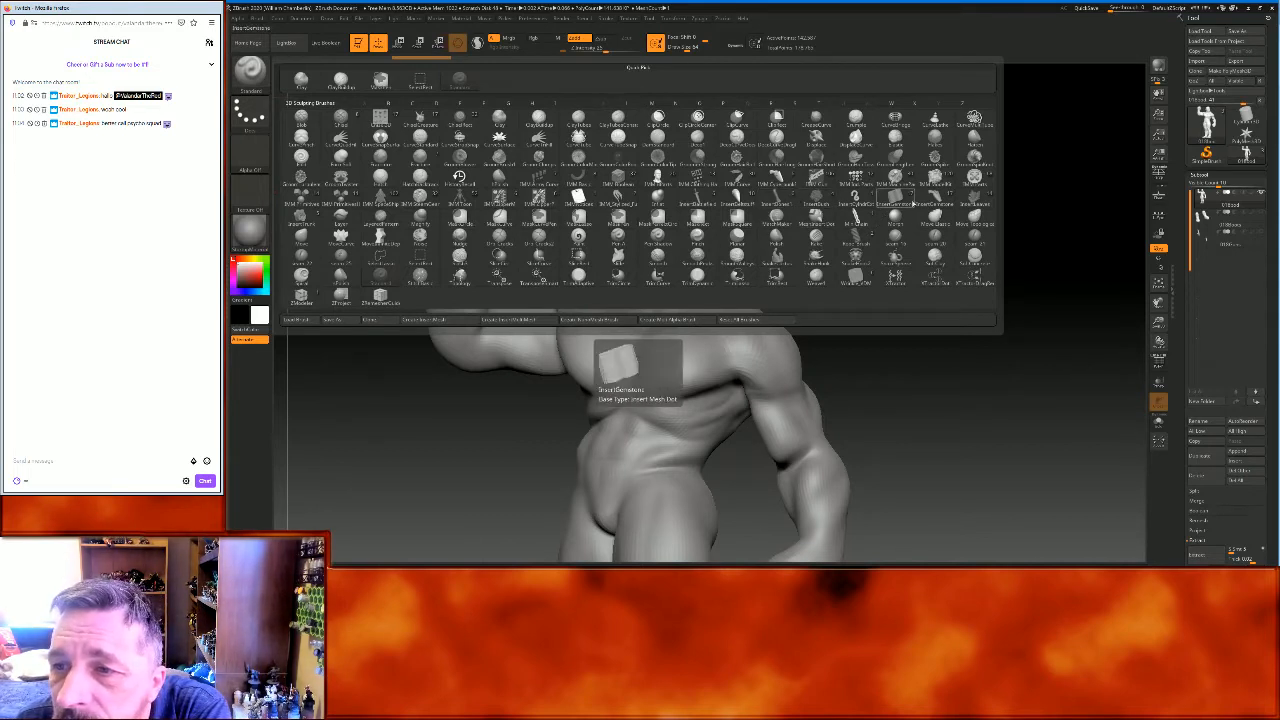
click(936, 200)
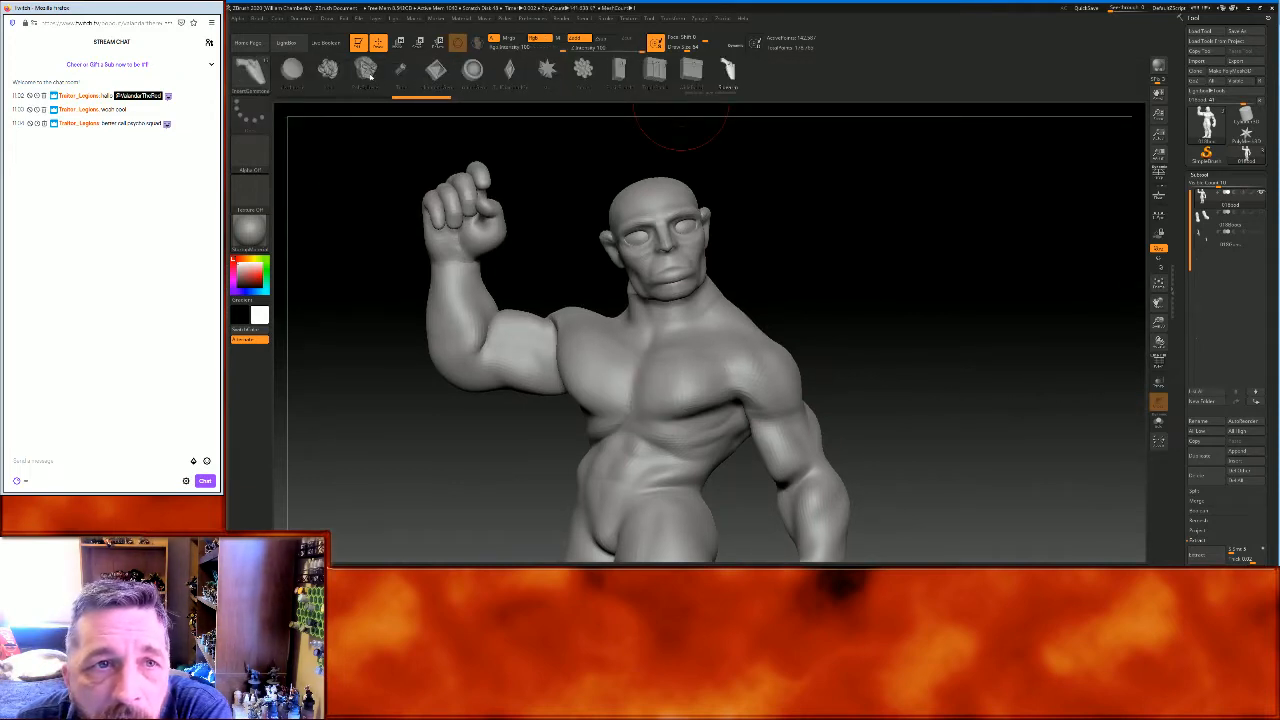
click(347, 99)
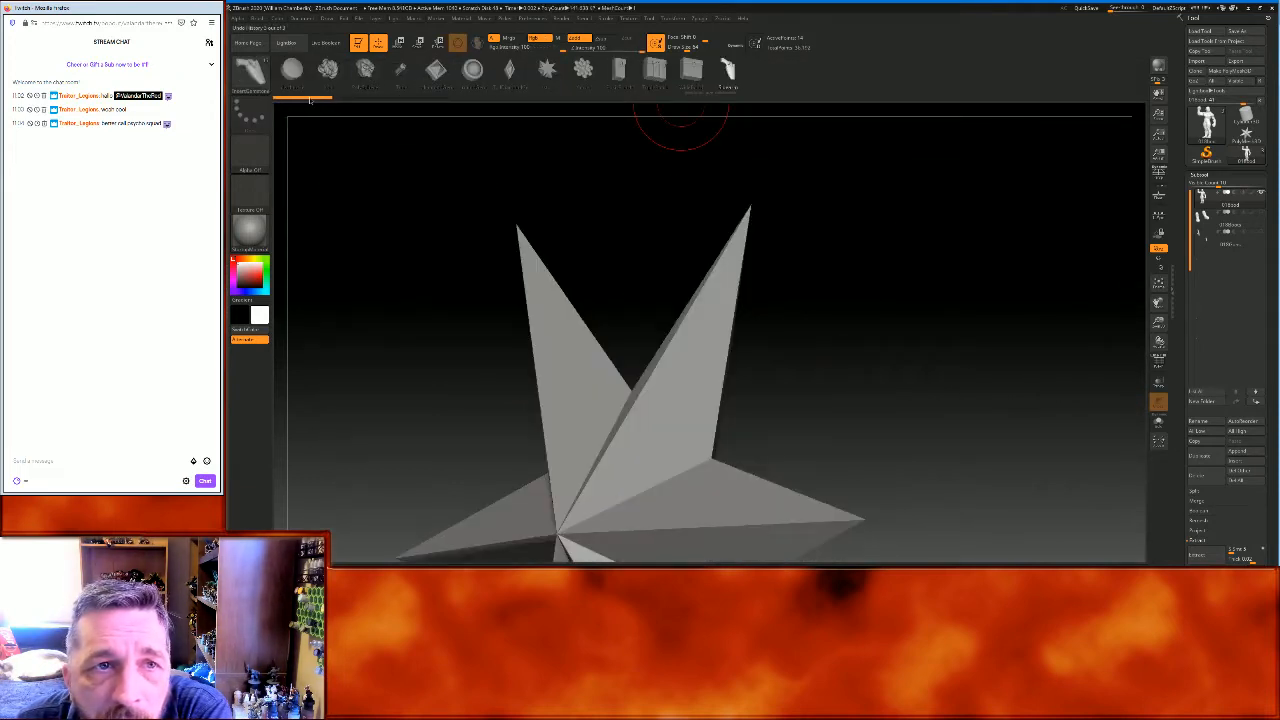
click(449, 99)
drag(330, 69, 474, 68)
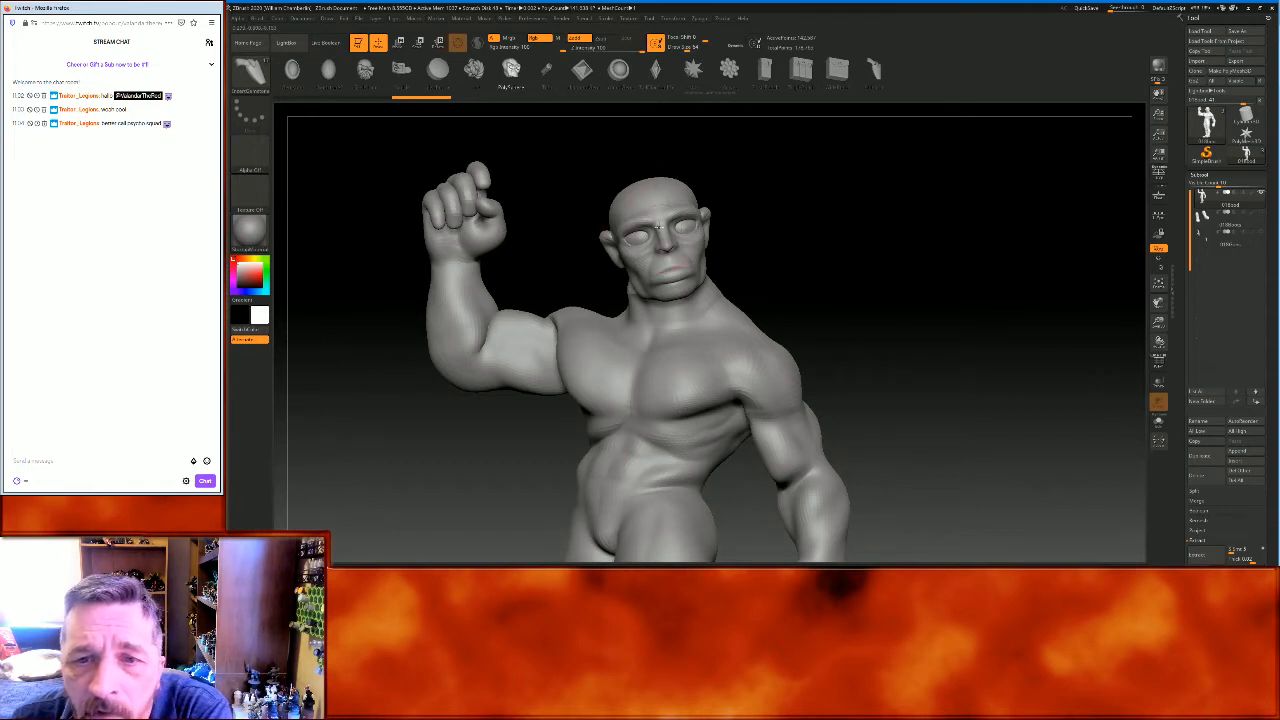
drag(660, 228, 673, 292)
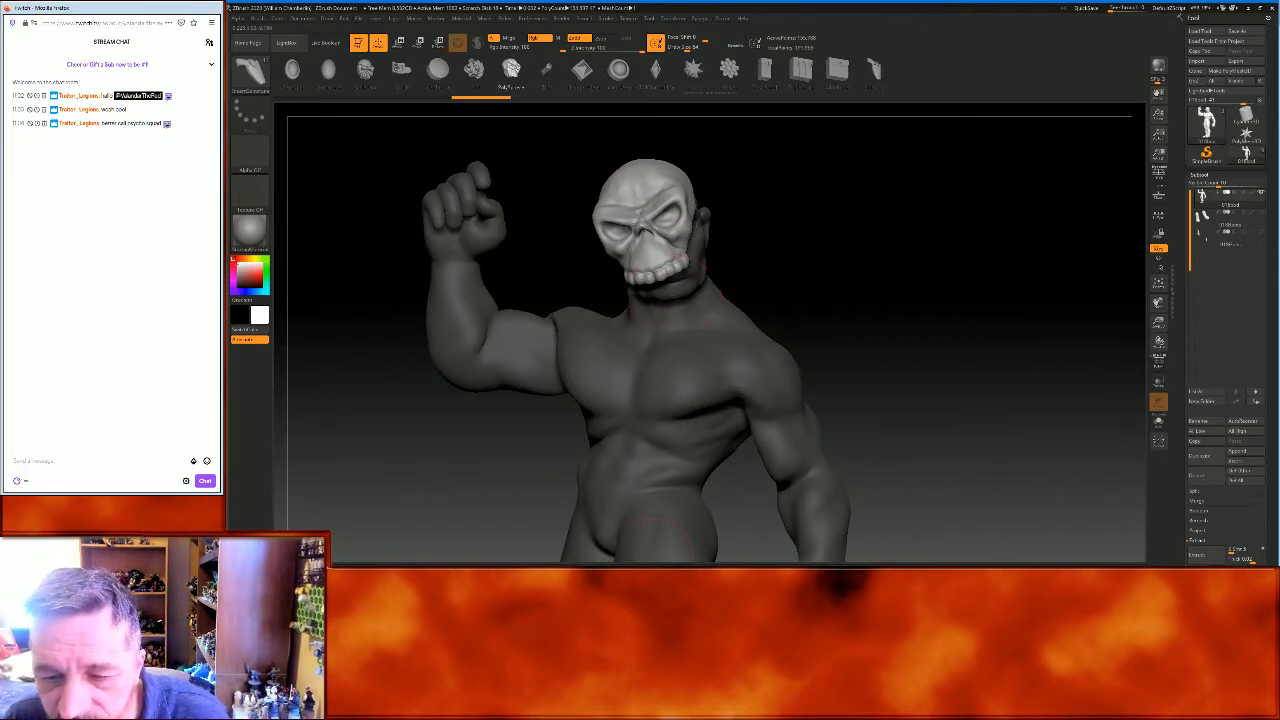
key(alt+Tab)
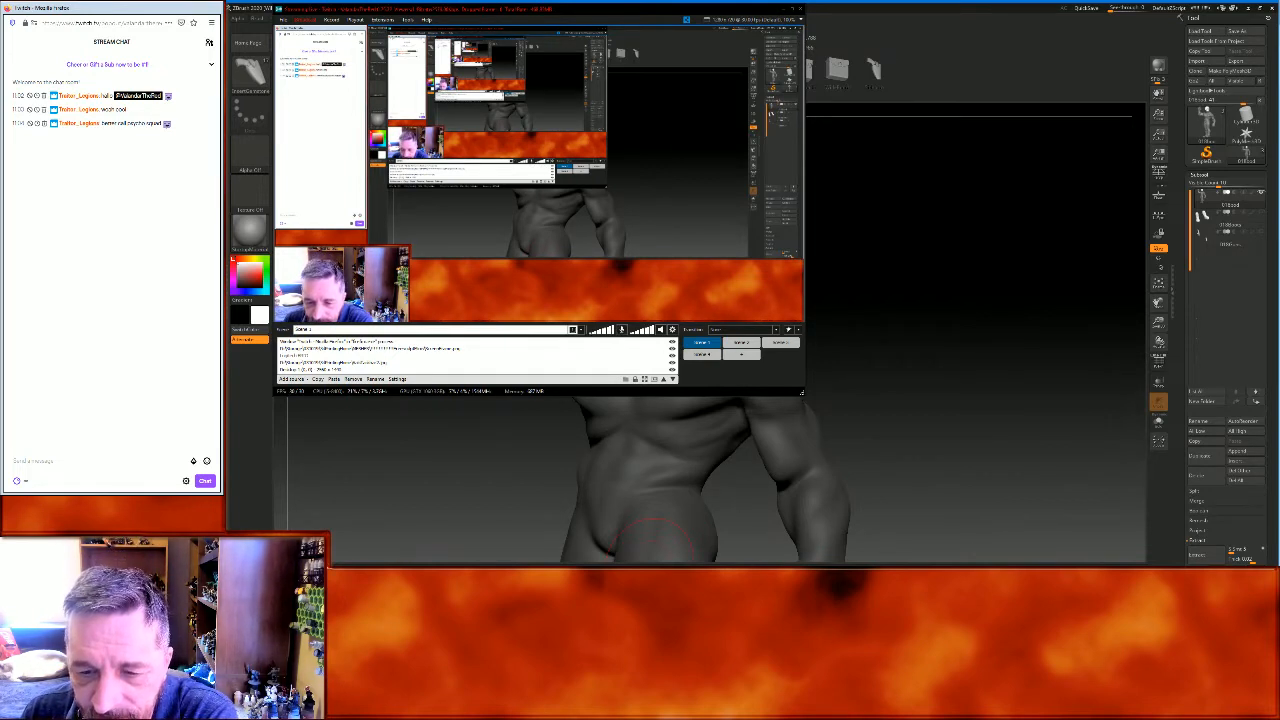
click(651, 558)
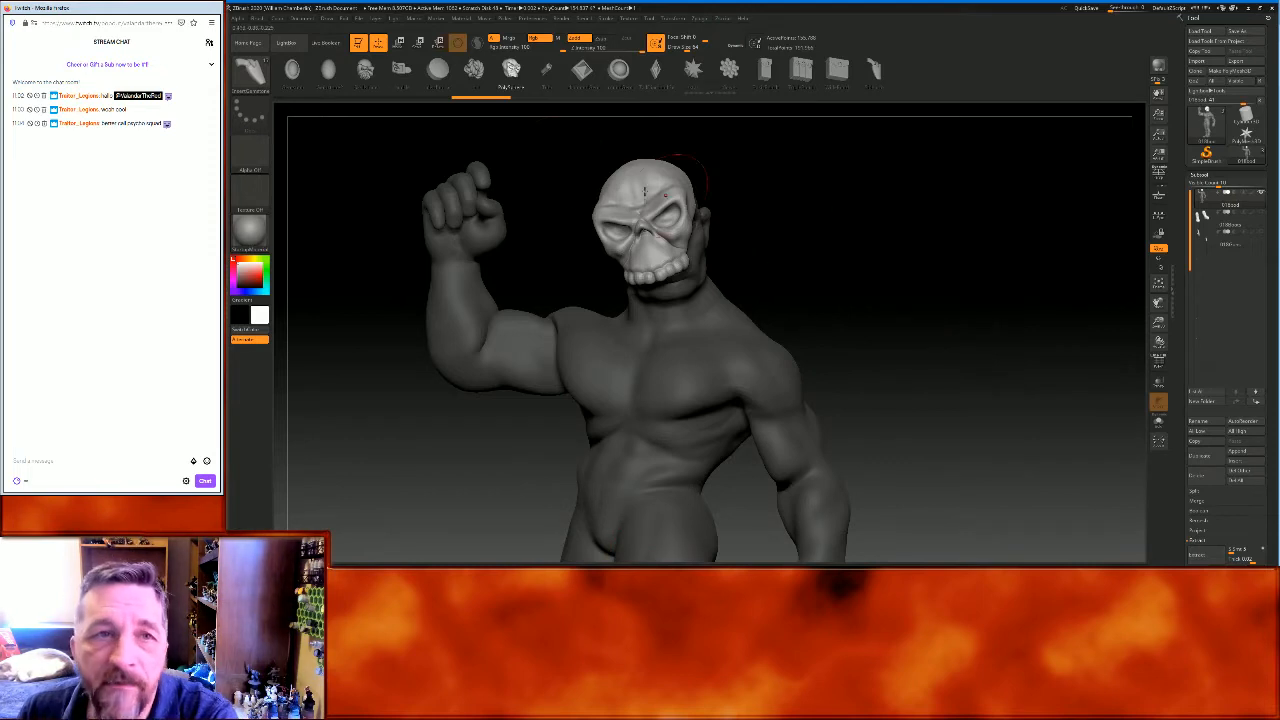
Move and rotate the inserted skull with the transform gizmo so that it lines up with the tilted face
click(398, 42)
drag(943, 306, 970, 300)
drag(966, 292, 829, 251)
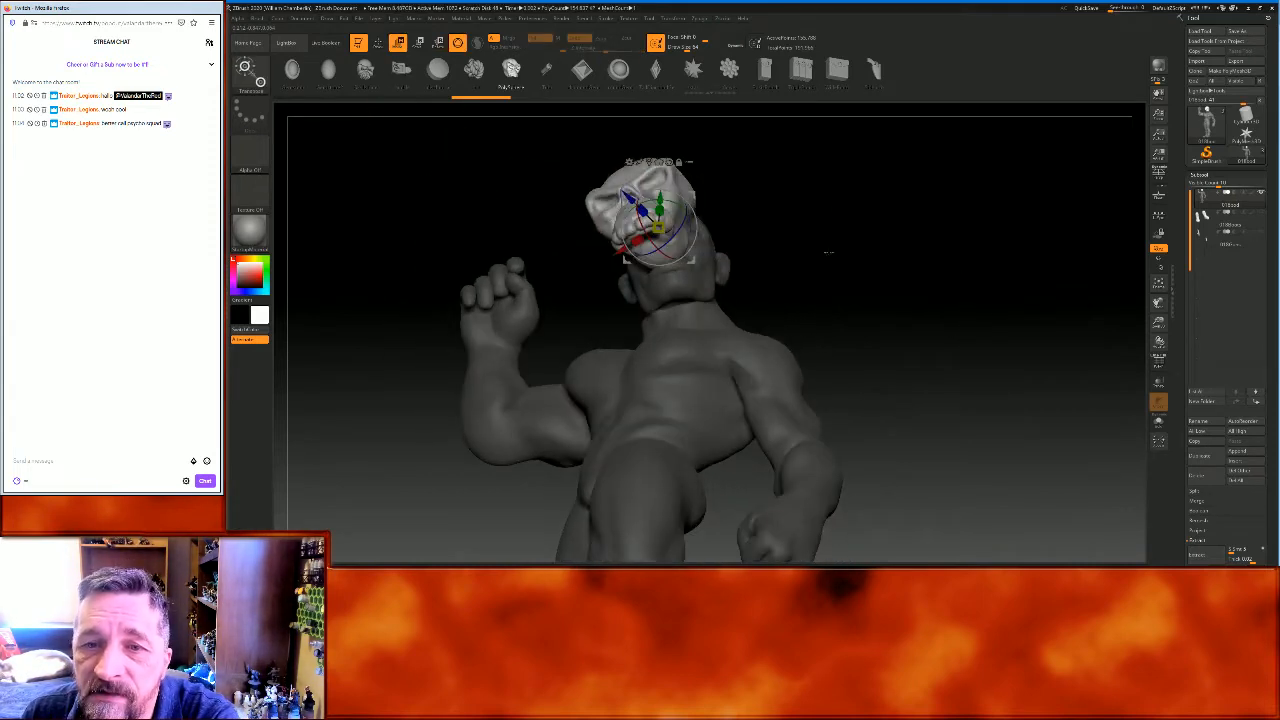
drag(672, 199, 686, 212)
drag(940, 245, 857, 257)
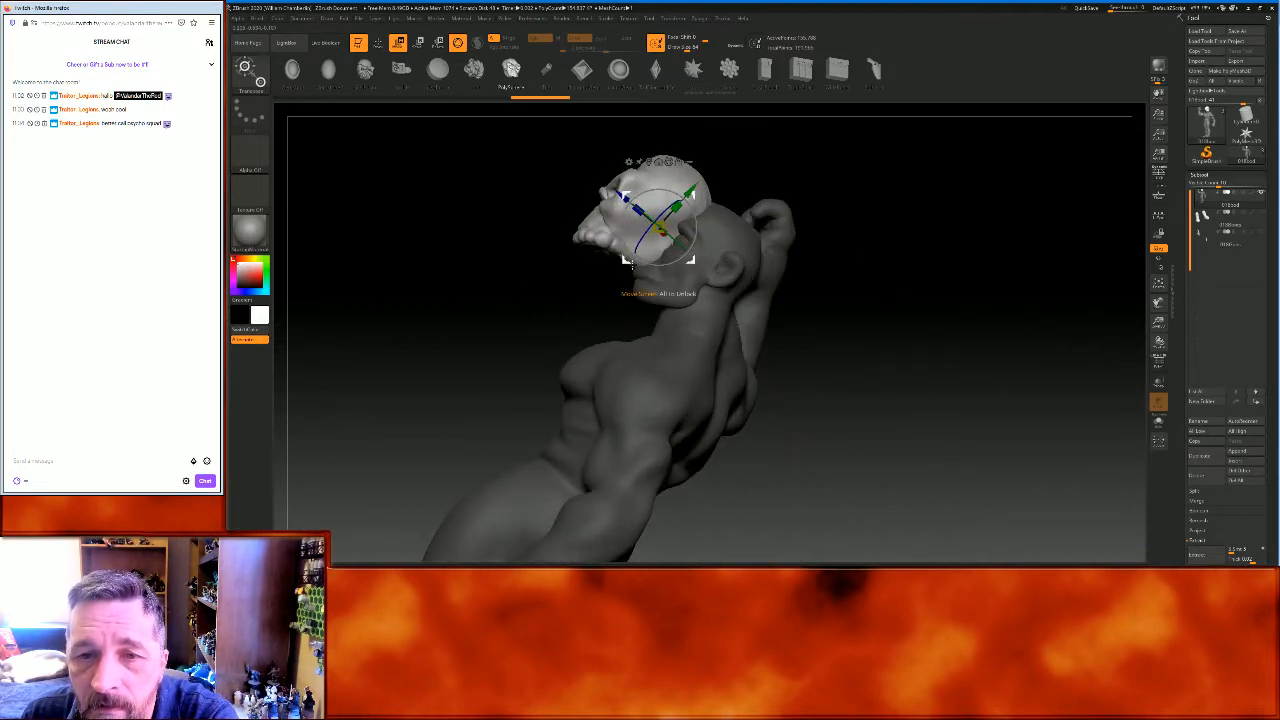
drag(658, 262, 648, 262)
drag(620, 200, 688, 232)
drag(925, 345, 1002, 399)
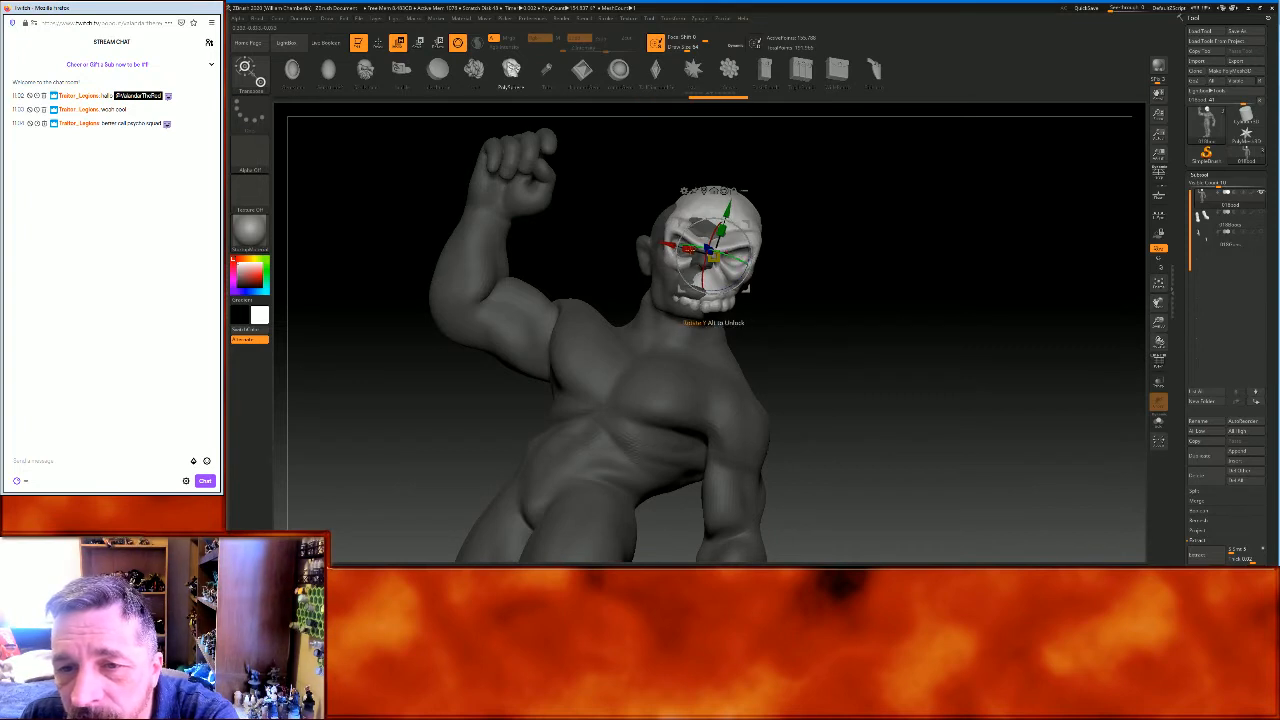
Sink the skull further into the head and fine-tune its position and rotation against the face
drag(712, 258, 703, 246)
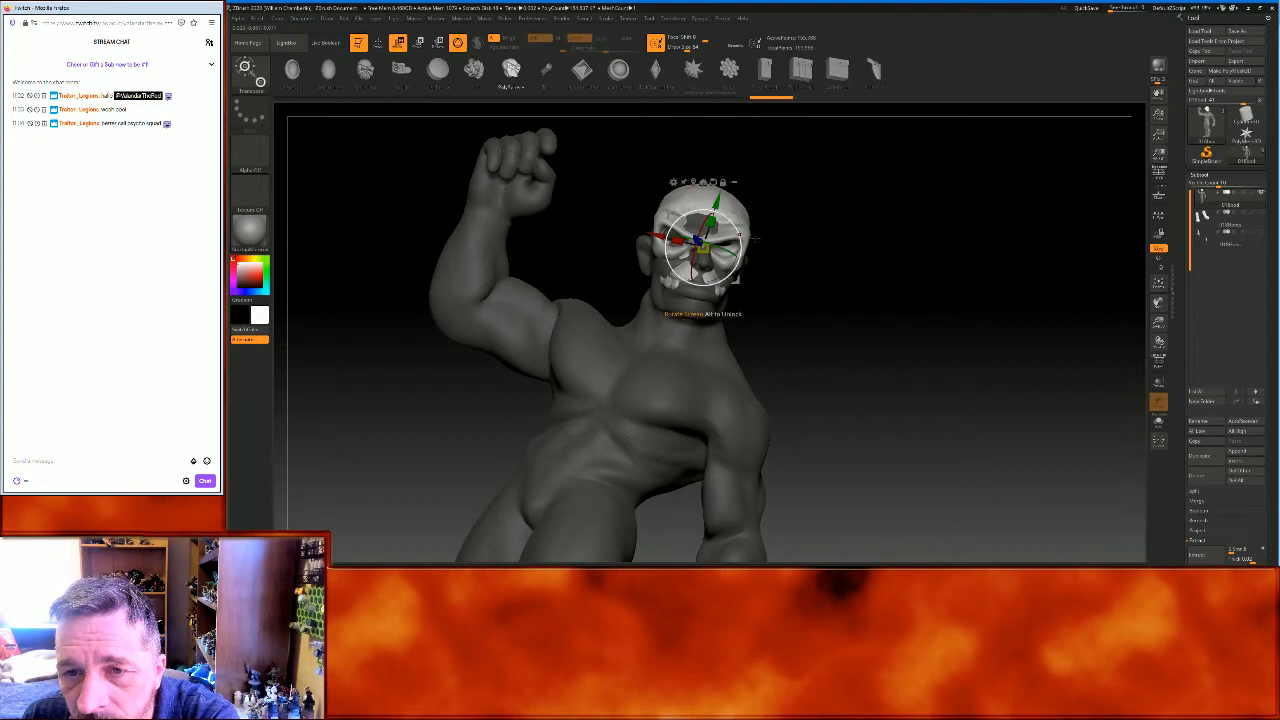
drag(943, 297, 925, 290)
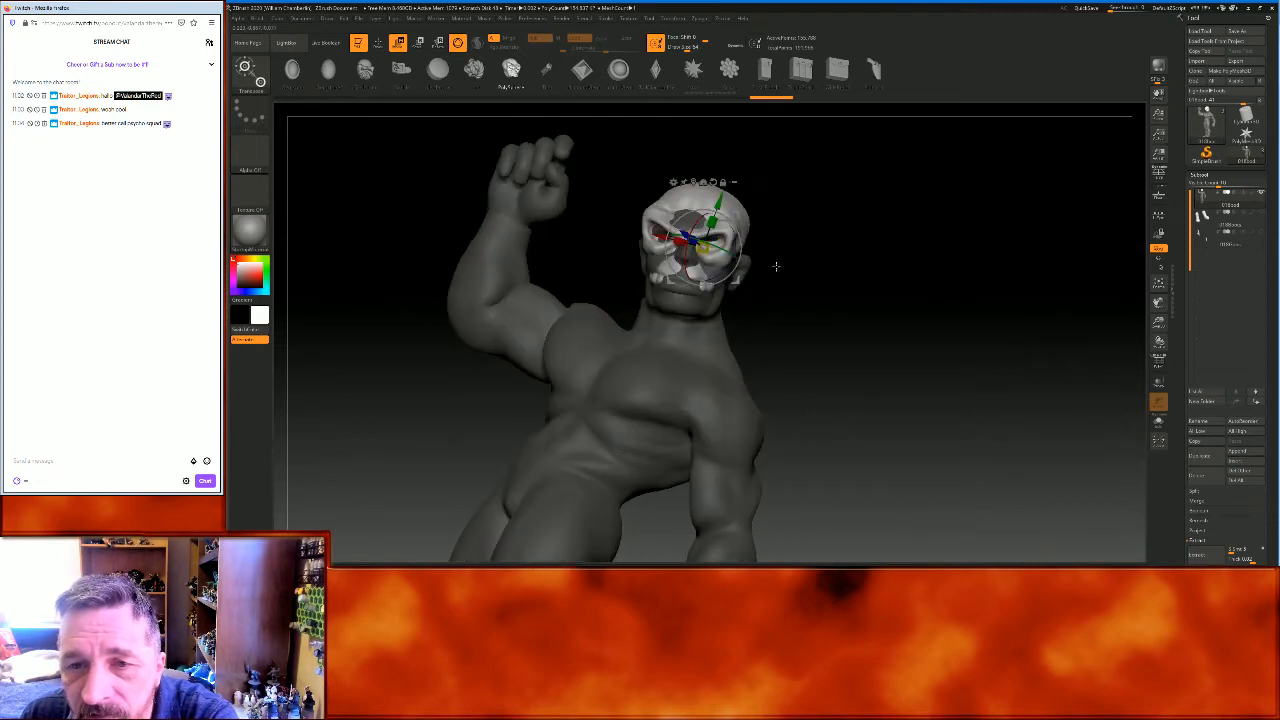
drag(727, 254, 735, 232)
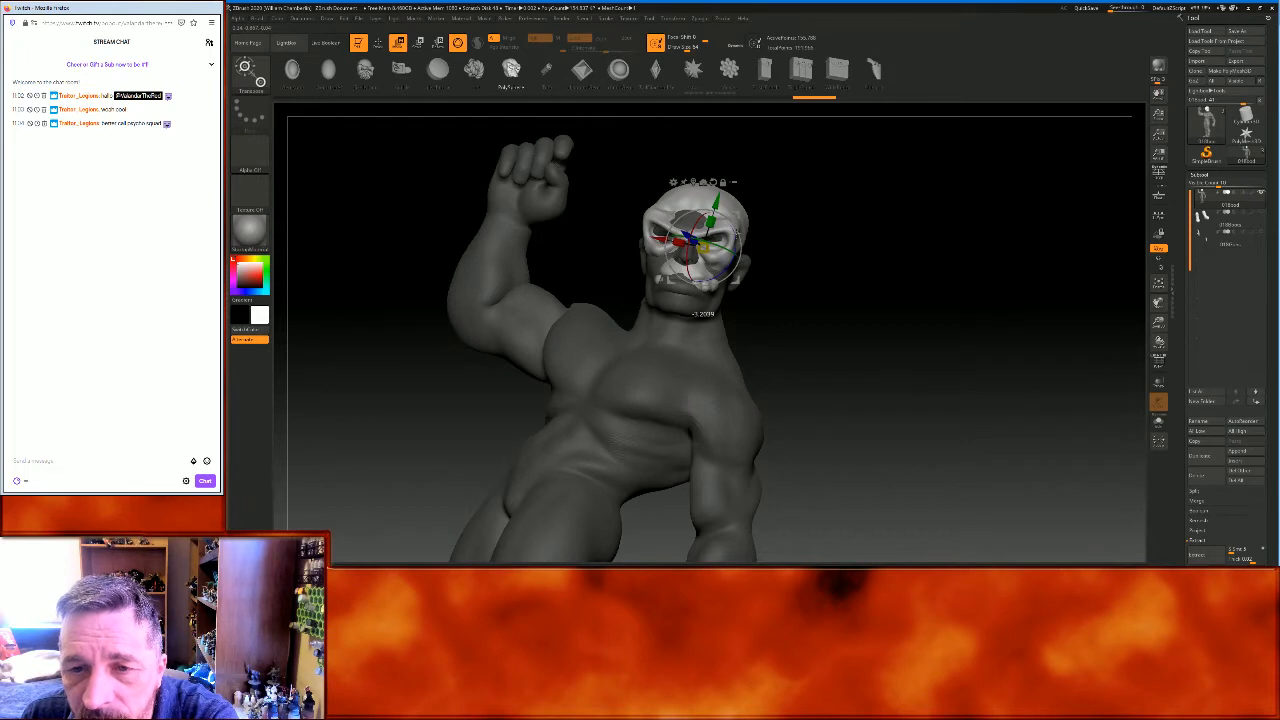
drag(735, 232, 735, 232)
drag(930, 278, 890, 285)
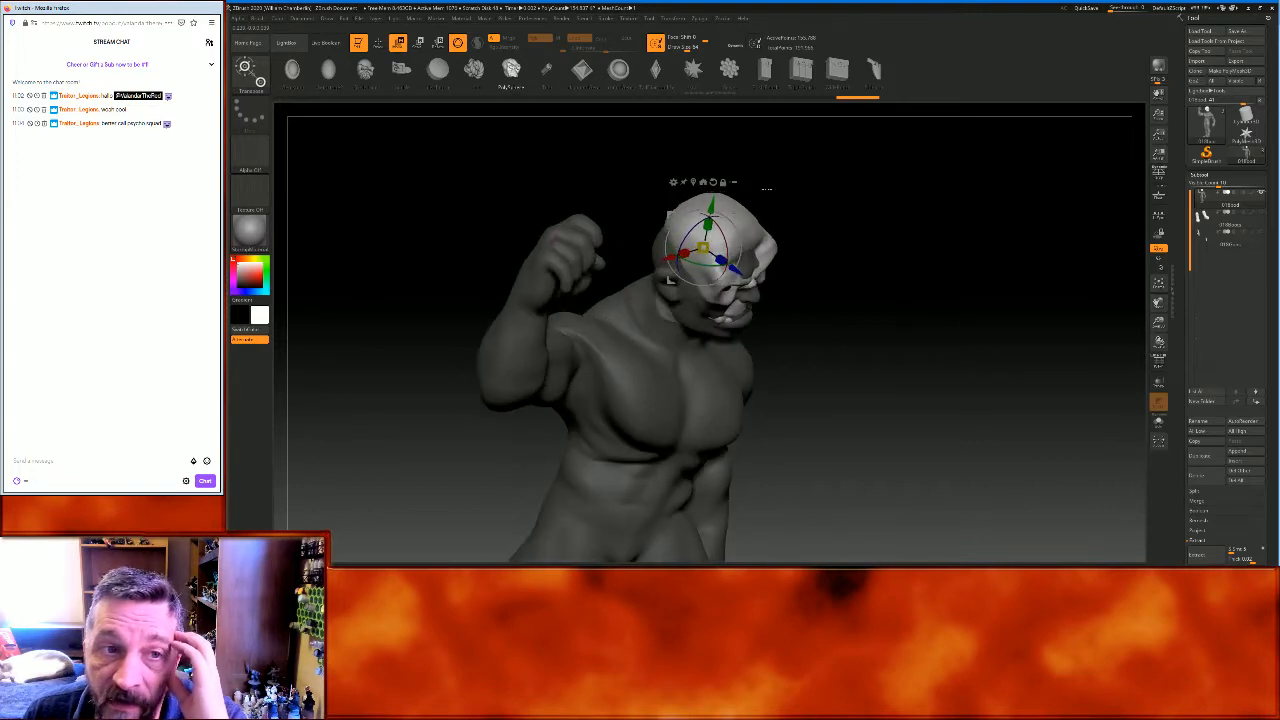
Return to Draw mode and sculpt the skull's crown with the Clay brush
click(378, 42)
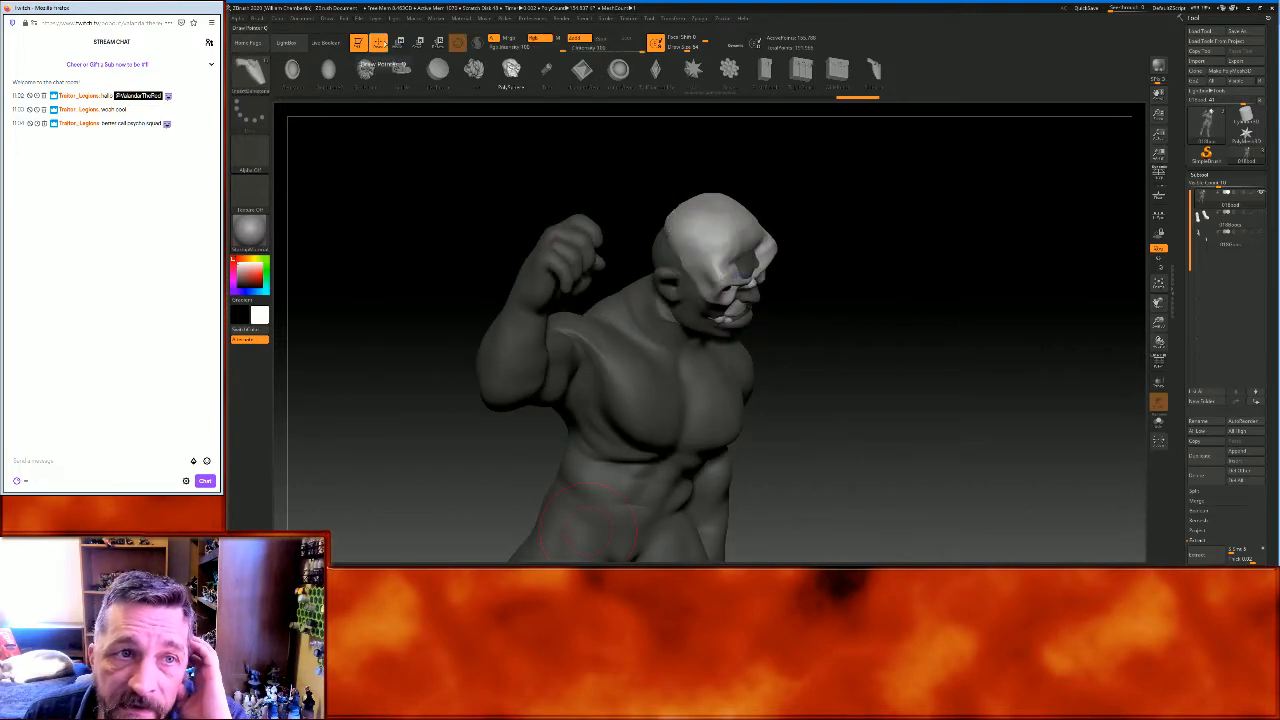
click(249, 72)
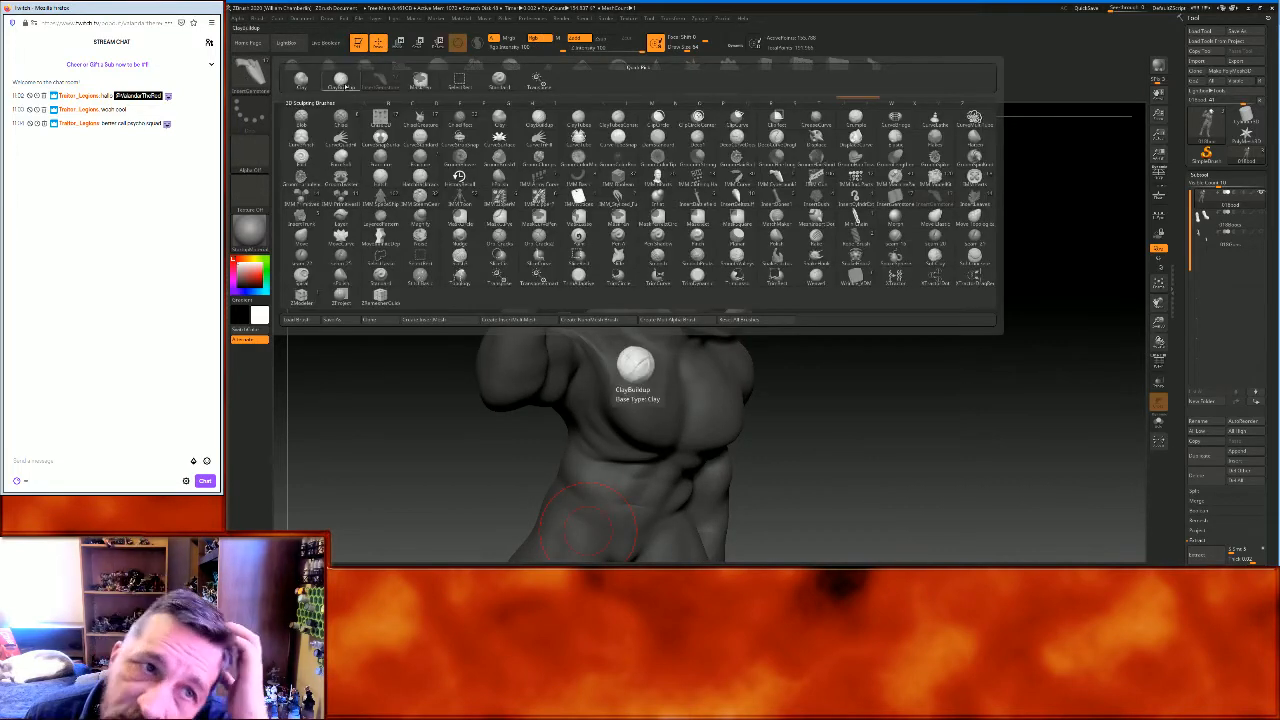
click(302, 80)
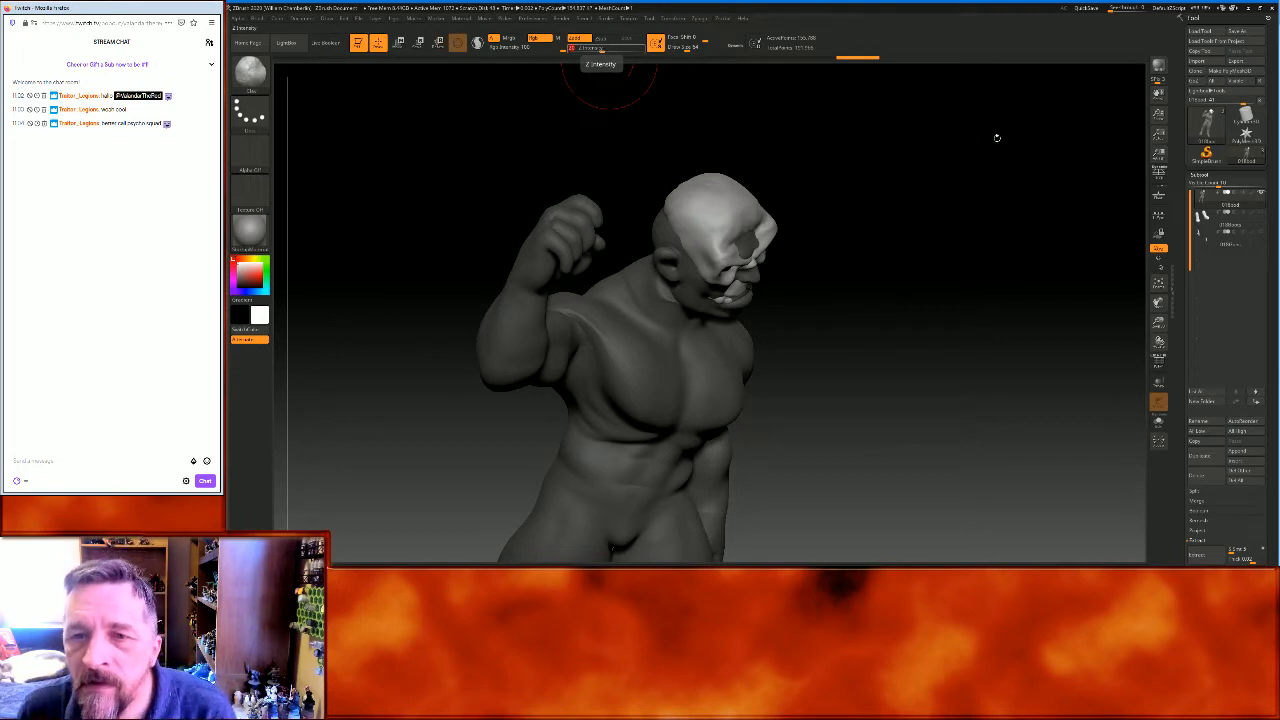
mouse_move(951, 214)
mouse_down()
mouse_move(971, 266)
mouse_move(710, 245)
mouse_move(720, 205)
mouse_move(701, 191)
mouse_up()
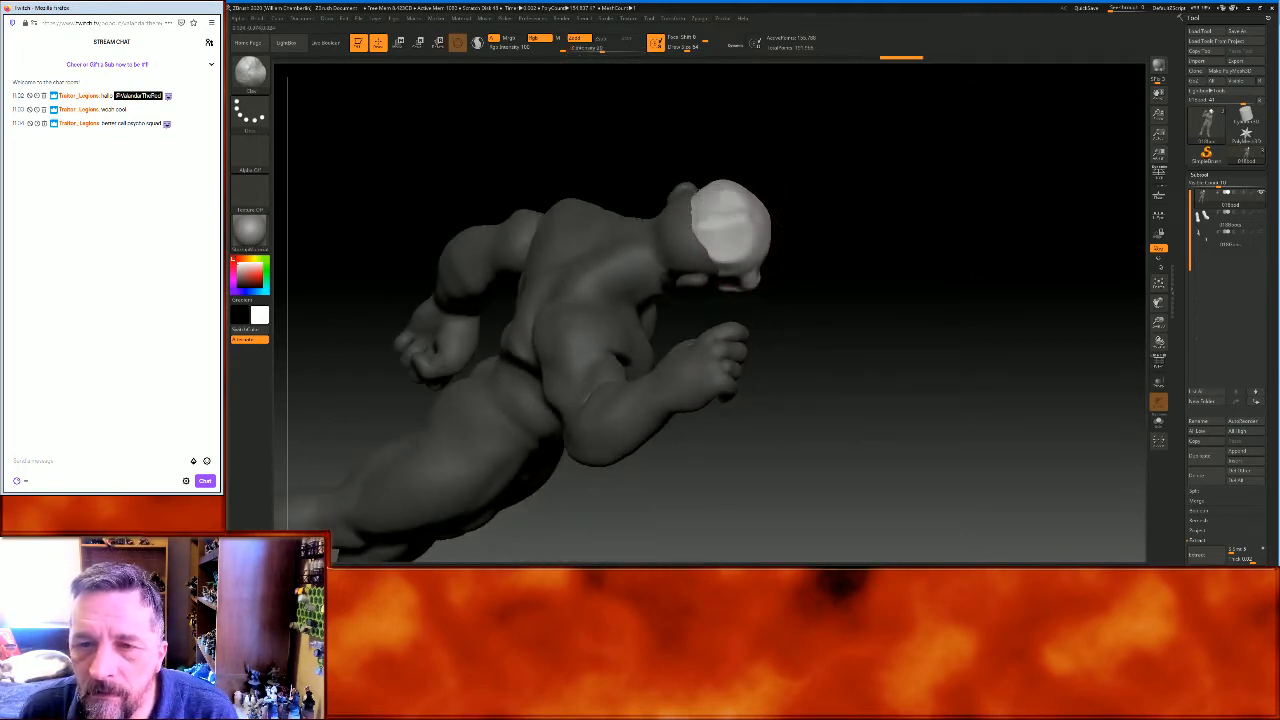
drag(869, 189, 850, 270)
drag(735, 193, 748, 249)
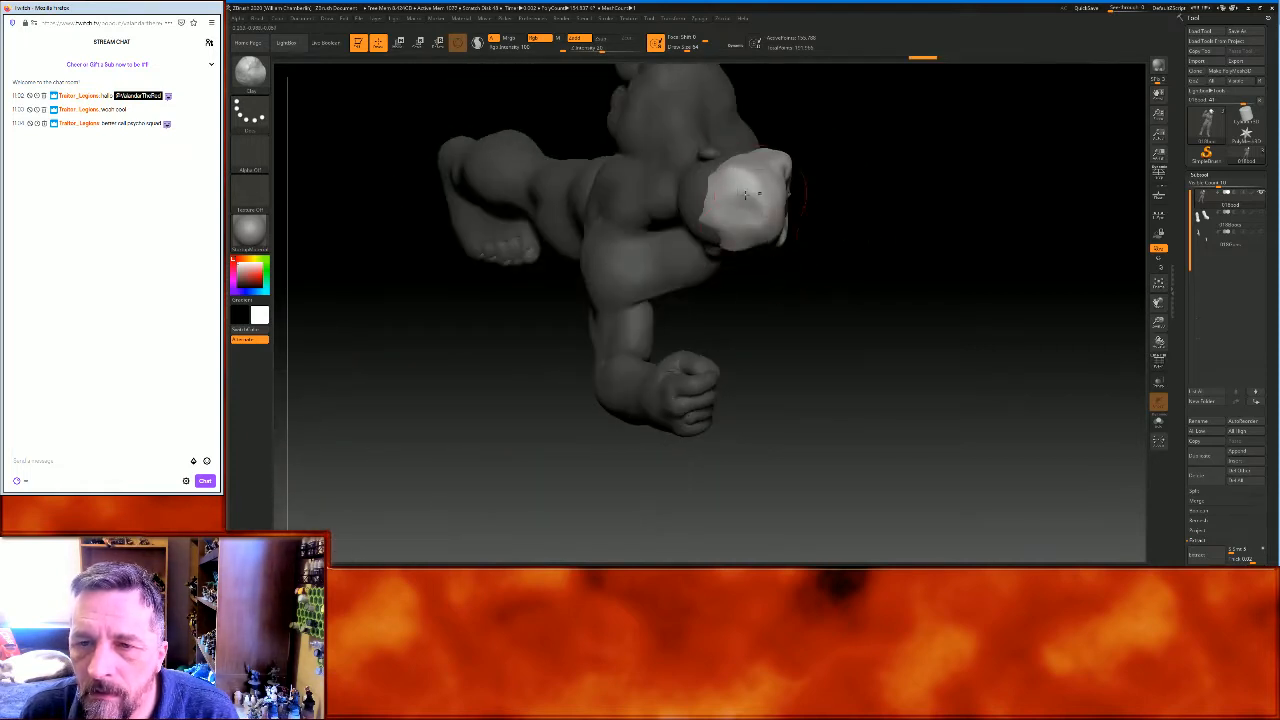
Smooth the crown and forehead of the inserted skull from several sides with the Smooth brush
mouse_move(849, 277)
mouse_down()
mouse_move(790, 205)
mouse_move(735, 223)
mouse_up()
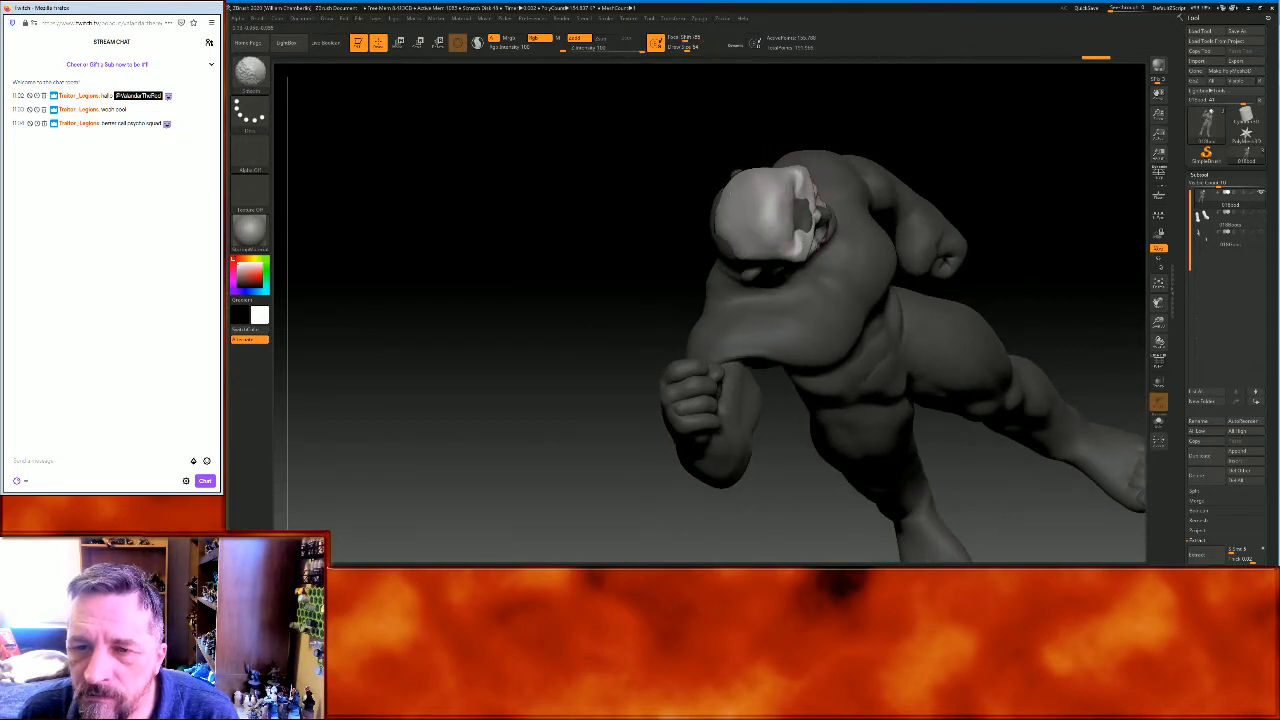
shift+drag(729, 221, 729, 204)
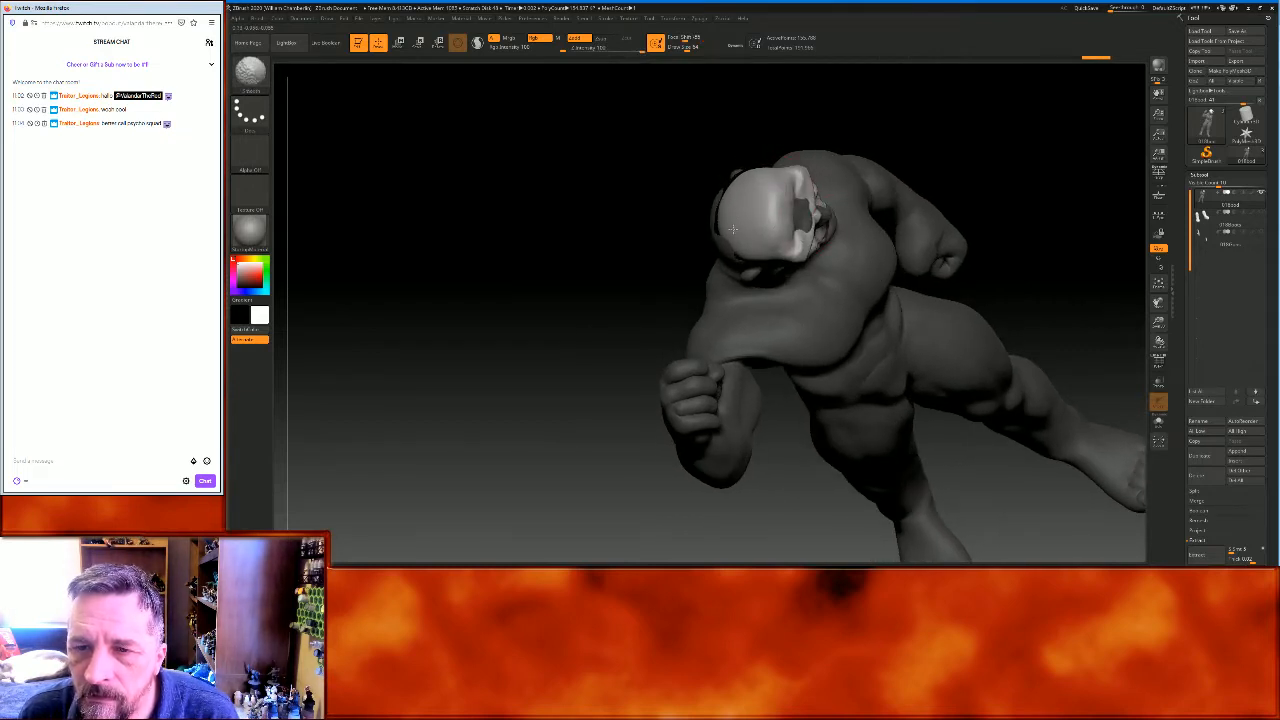
mouse_move(629, 349)
mouse_down()
mouse_move(603, 329)
mouse_move(591, 286)
mouse_move(949, 203)
mouse_move(860, 205)
mouse_up()
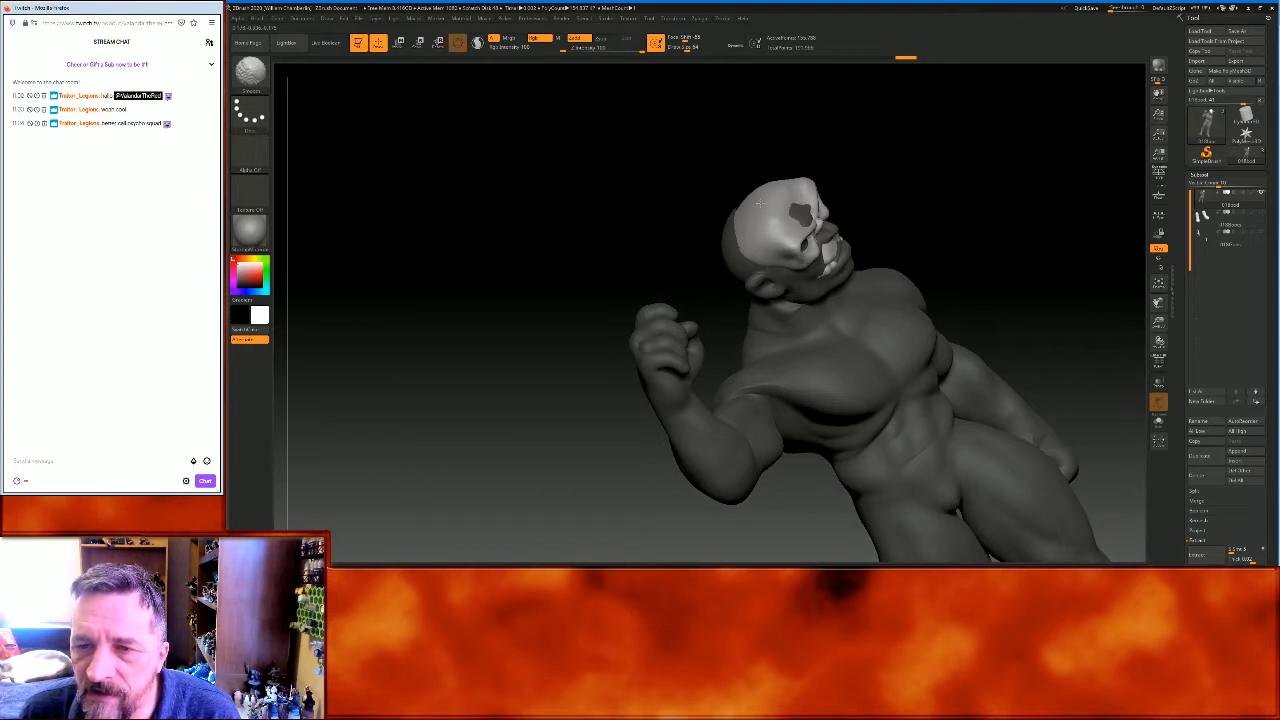
shift+drag(764, 218, 784, 186)
mouse_move(880, 160)
mouse_down()
mouse_move(957, 171)
mouse_move(946, 208)
mouse_up()
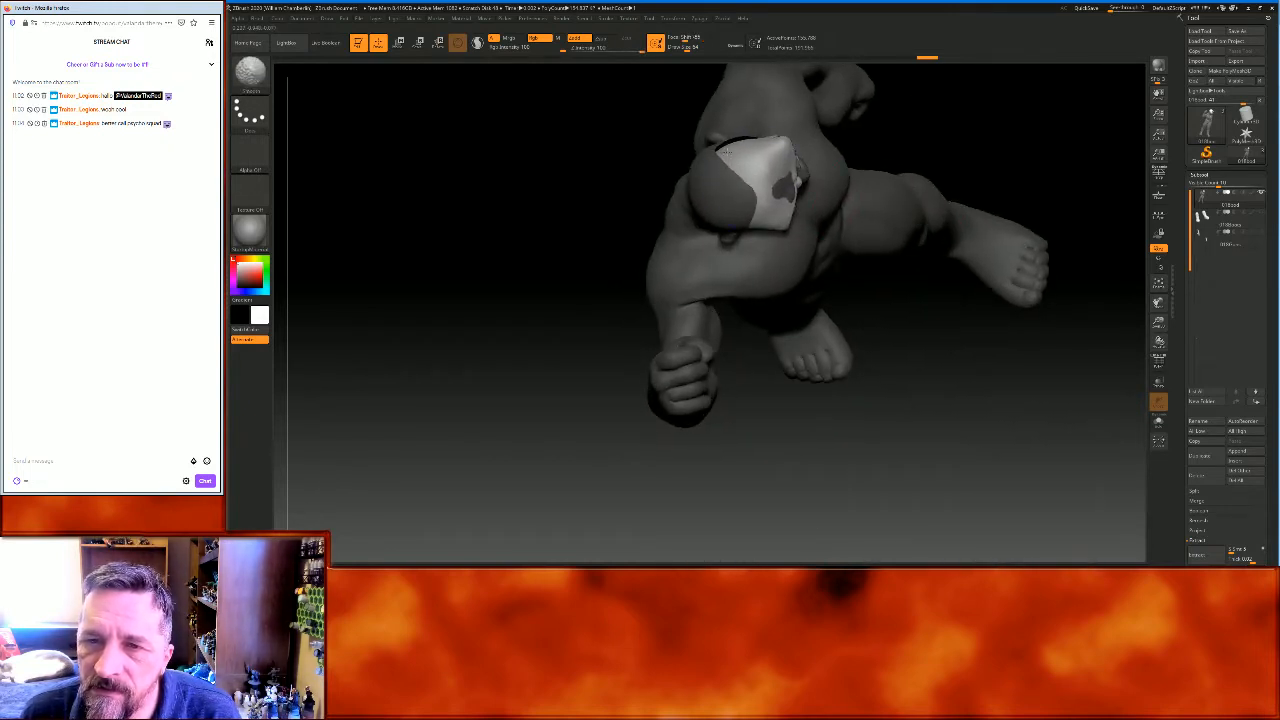
mouse_move(943, 114)
mouse_down()
mouse_move(1023, 120)
mouse_move(929, 106)
mouse_move(977, 157)
mouse_move(942, 119)
mouse_move(929, 129)
mouse_move(953, 147)
mouse_up()
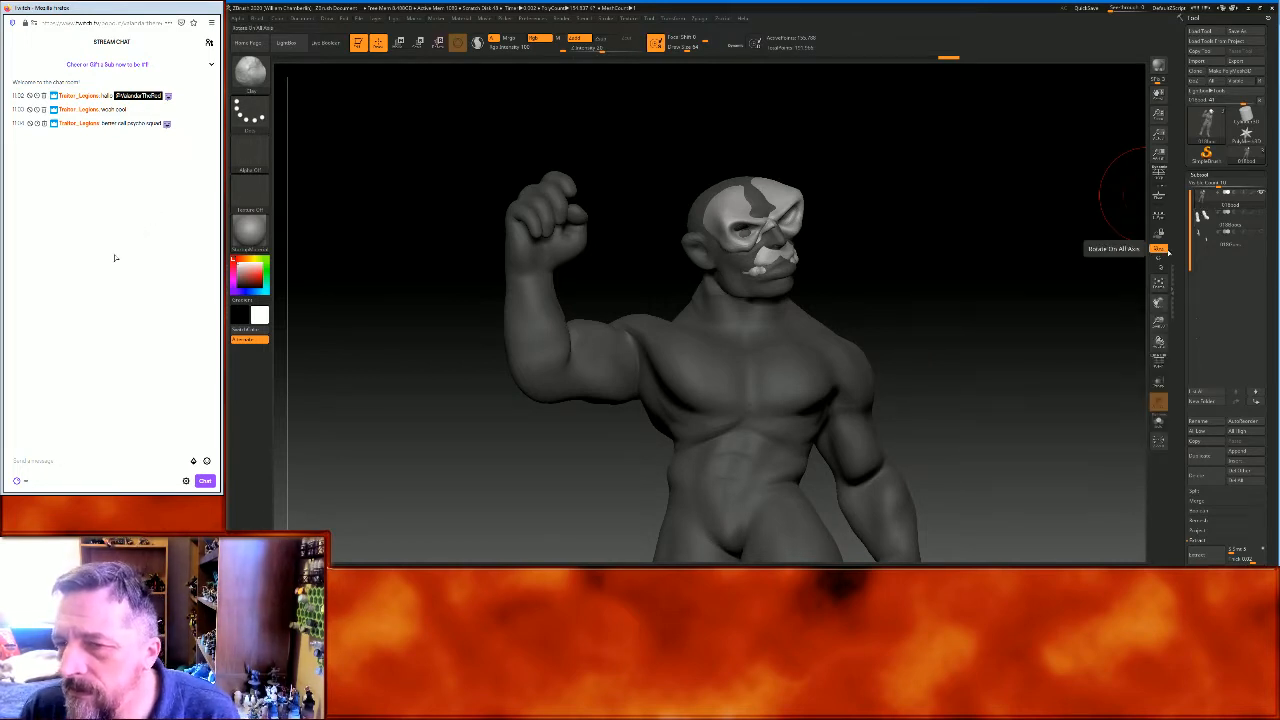
Split the inserted skull into its own subtool, select the body and smooth down its nose and brow beneath the skull
key(ctrl+shift+z)
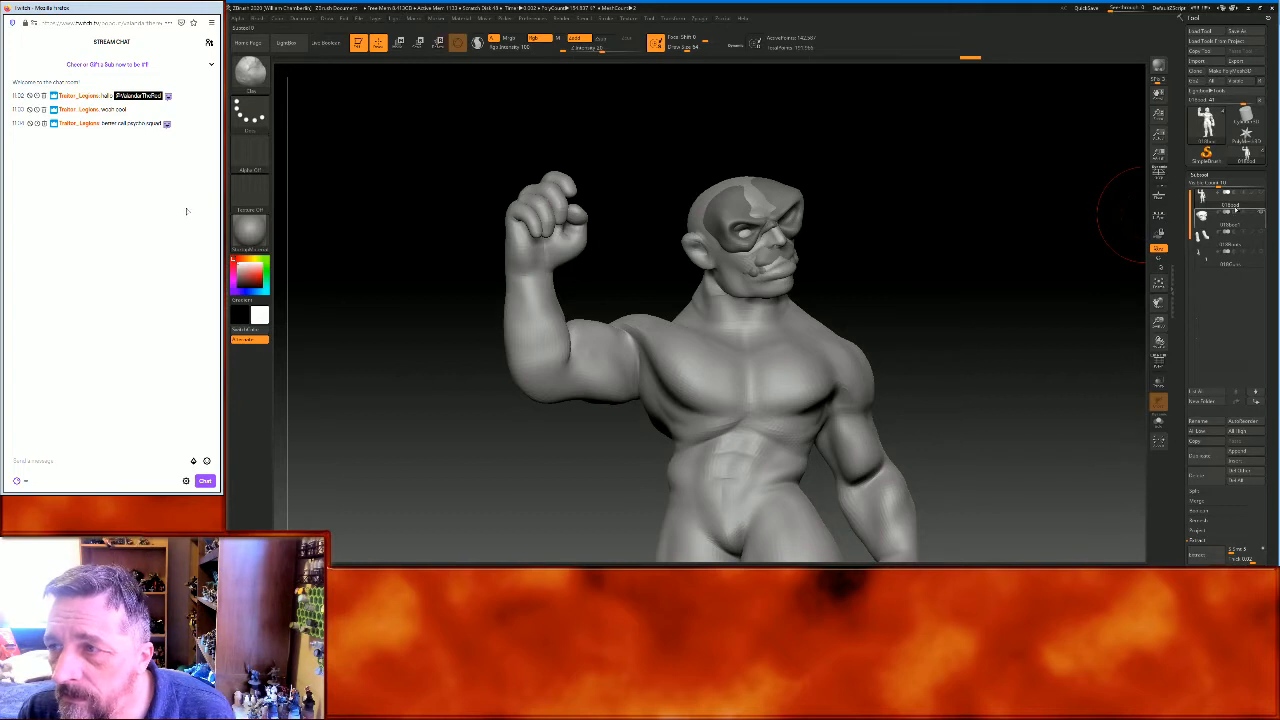
drag(1000, 257, 987, 254)
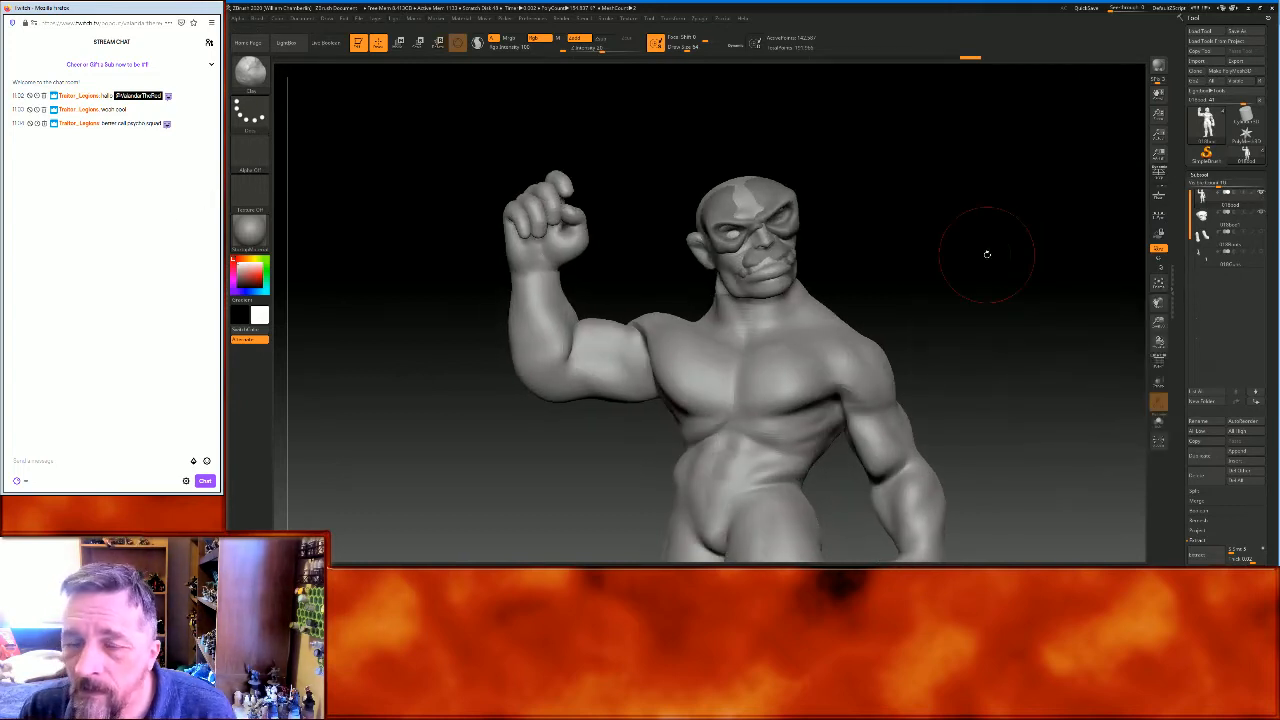
key(shift)
shift+drag(748, 218, 752, 236)
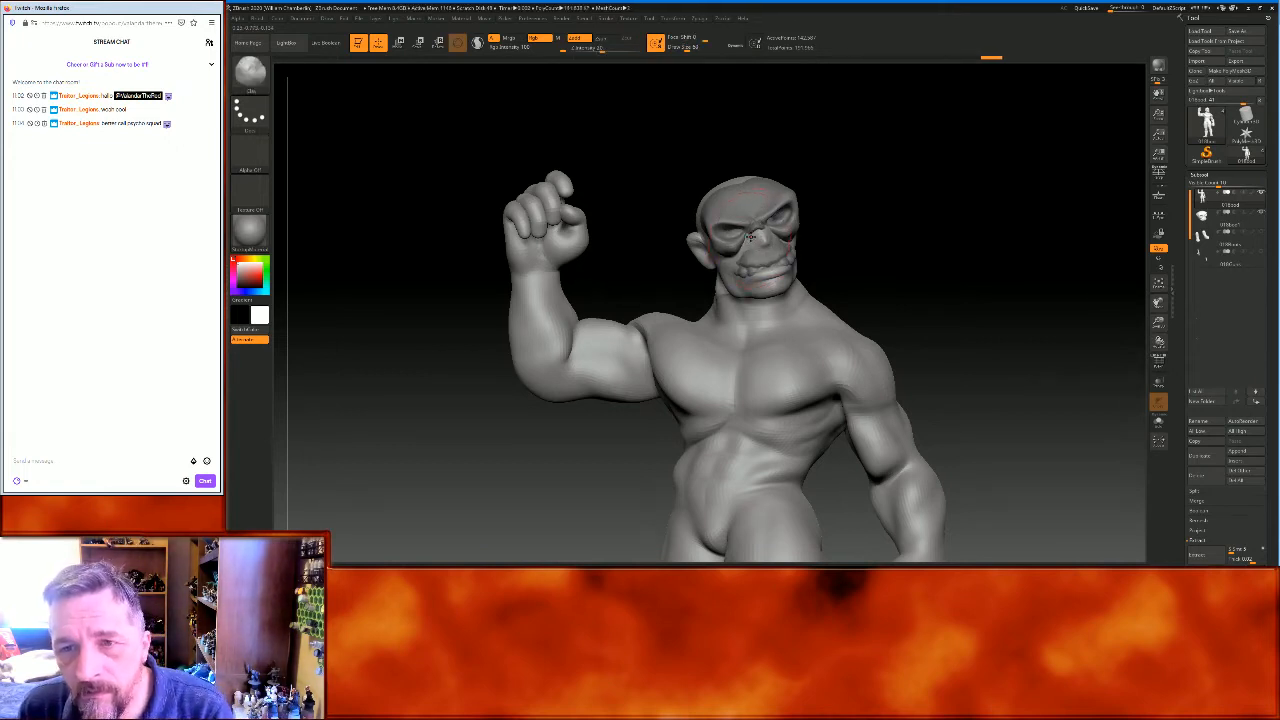
key(shift)
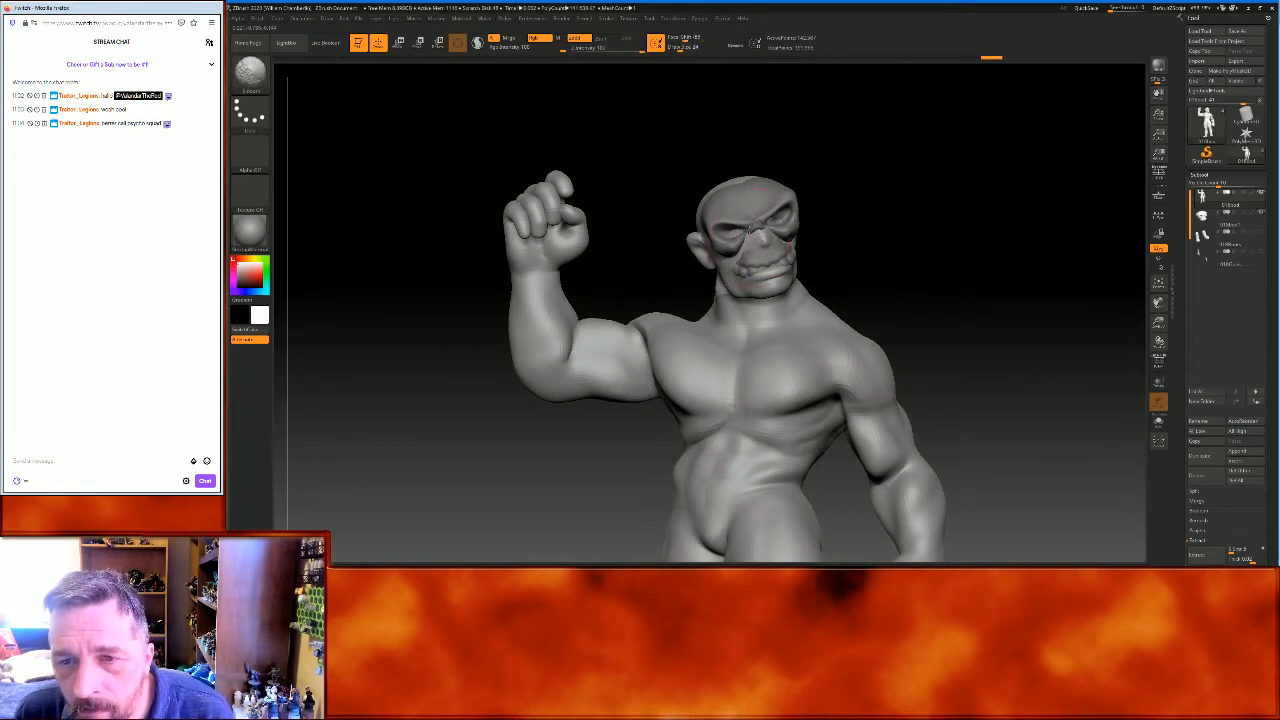
shift+drag(766, 245, 760, 240)
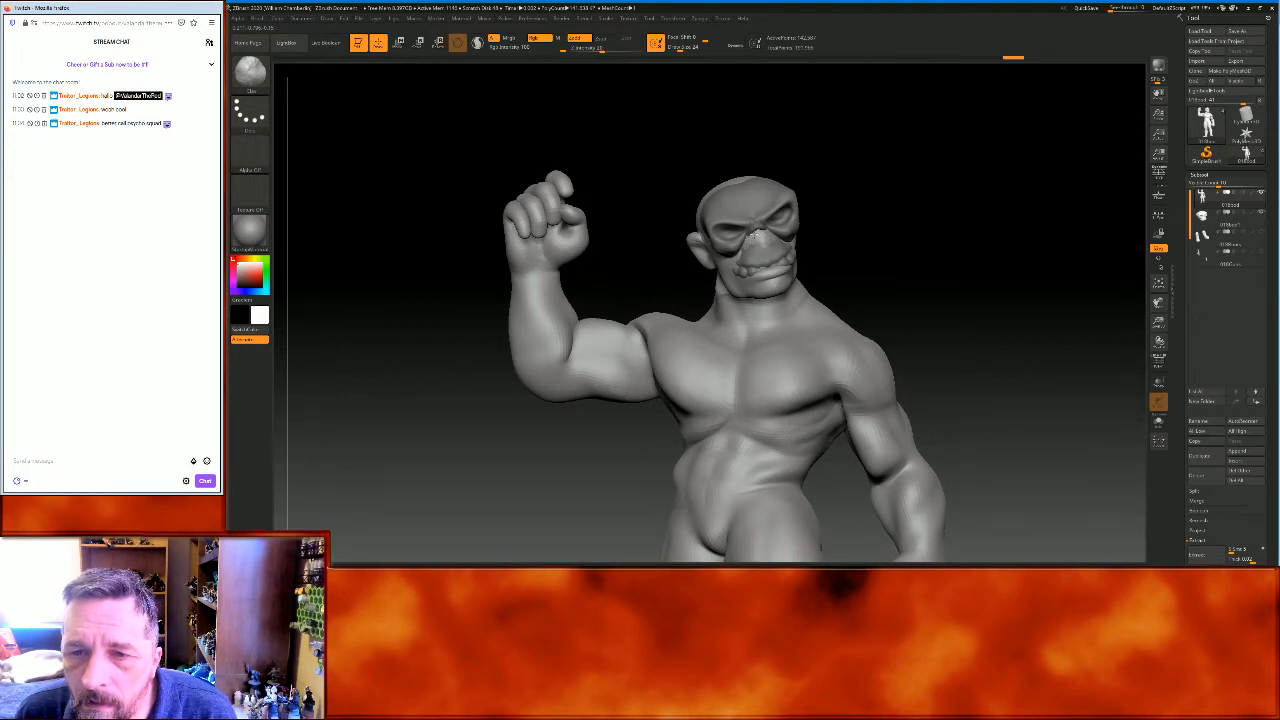
Rework the body's nose, cheeks and lips with the Clay brush so the skull's face and teeth stand proud
mouse_move(772, 241)
mouse_down()
mouse_move(753, 236)
mouse_move(738, 265)
mouse_move(776, 246)
mouse_up()
drag(909, 194, 855, 229)
alt+click(792, 244)
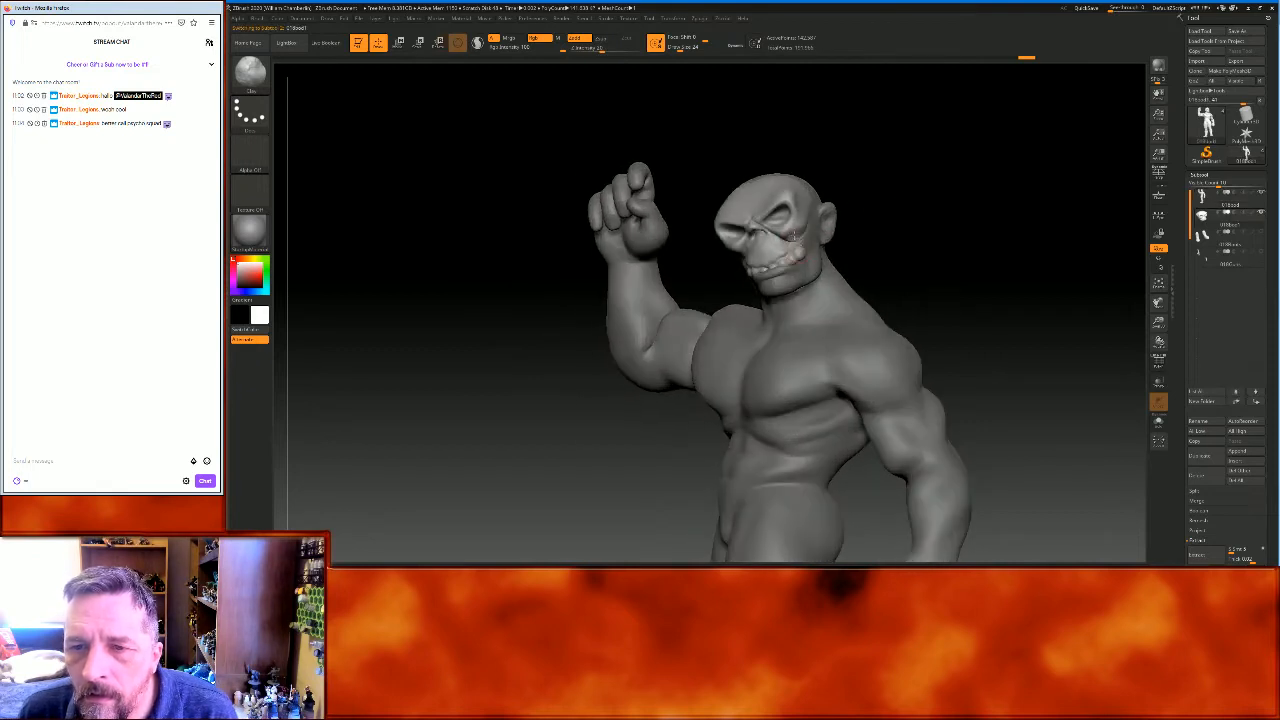
mouse_move(946, 137)
mouse_down()
mouse_move(937, 142)
mouse_move(940, 123)
mouse_move(1033, 175)
mouse_move(991, 203)
mouse_move(1009, 200)
mouse_move(795, 290)
mouse_up()
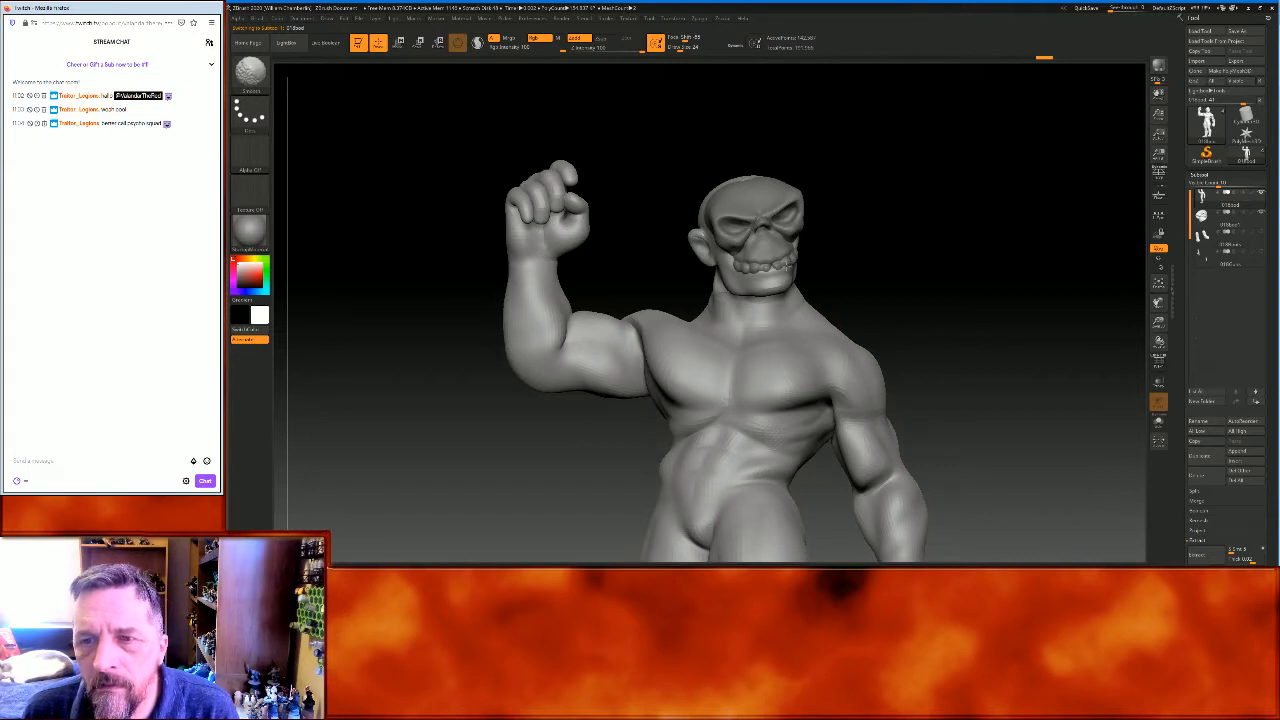
Smooth the body's cheeks and flatten the ear on the raised arm's side into the head
drag(948, 254, 859, 240)
key(shift)
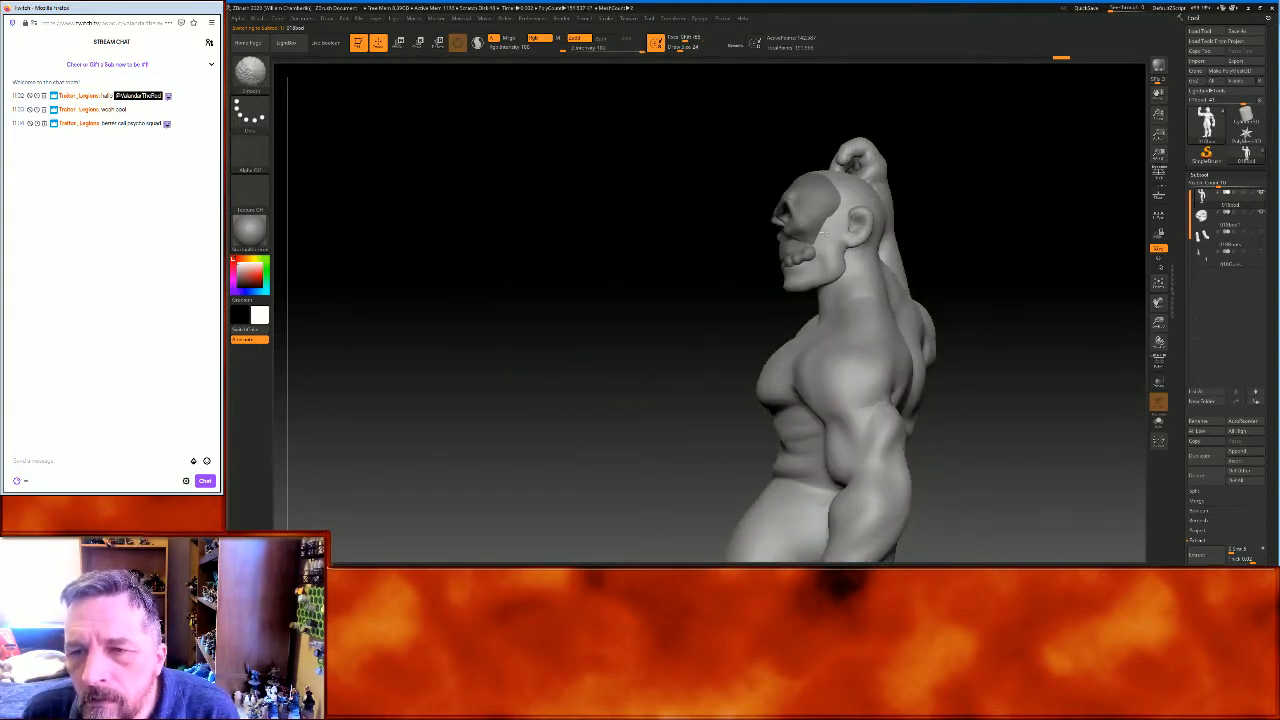
mouse_move(986, 163)
mouse_down()
mouse_move(1026, 151)
mouse_move(1039, 161)
mouse_up()
key(shift)
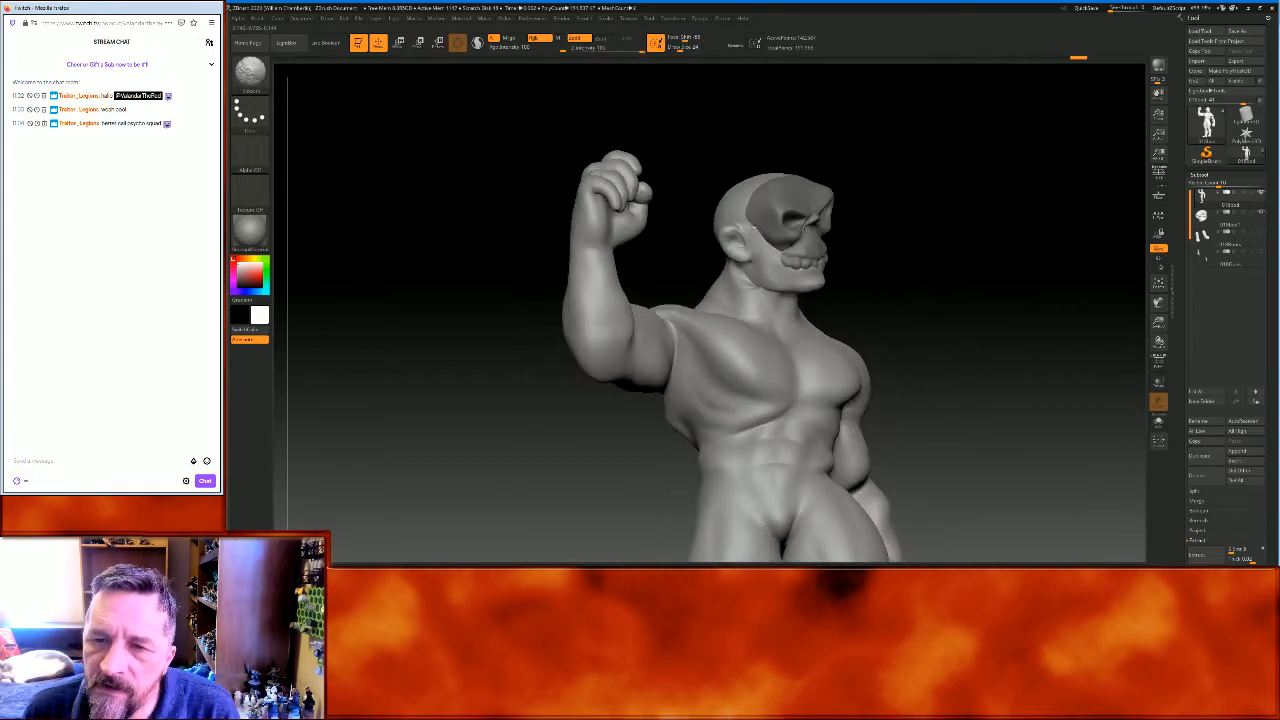
drag(990, 190, 917, 204)
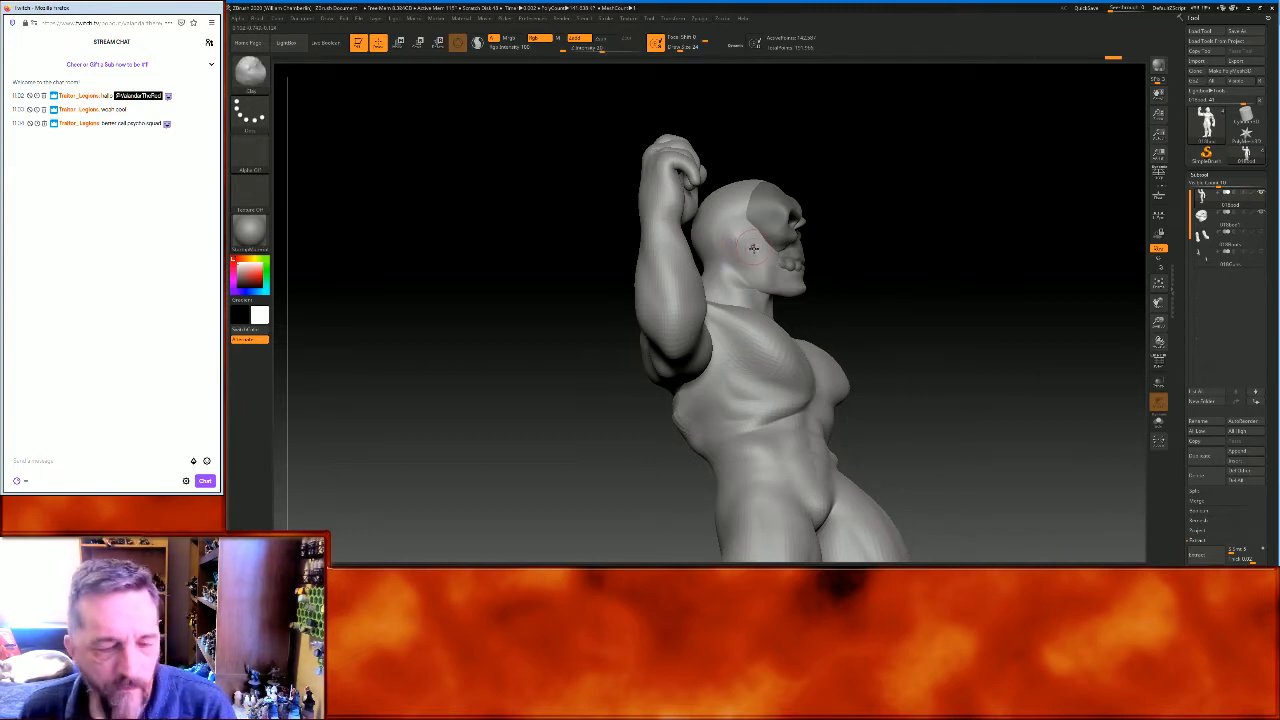
Undo the last strokes on the side of the head and smooth away the ear on the lowered arm's side
key(ctrl+z)
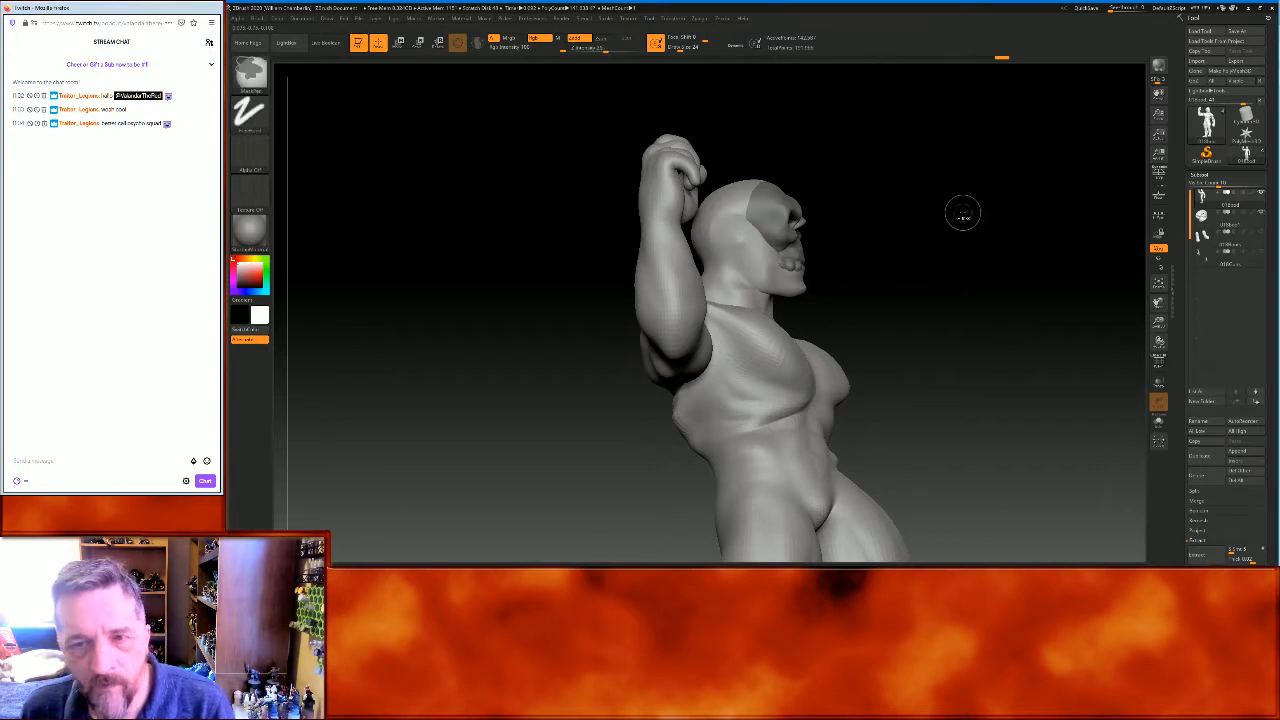
key(ctrl+z)
drag(930, 211, 854, 217)
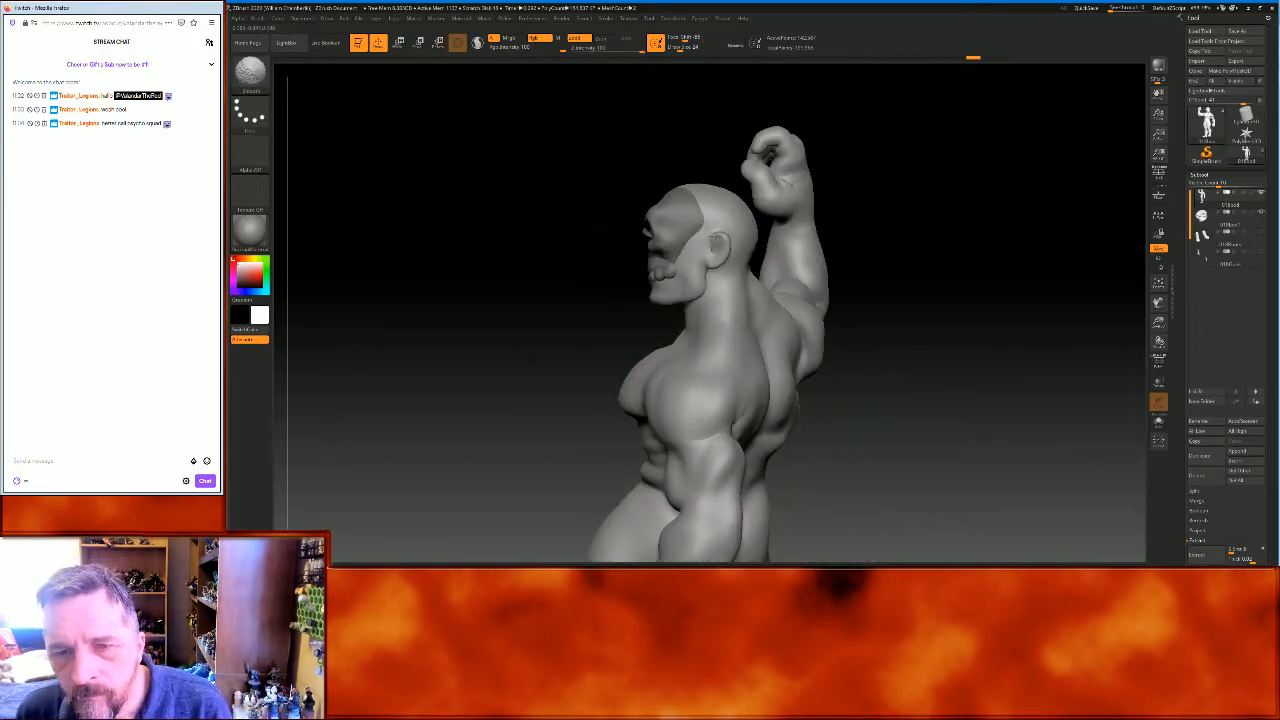
mouse_move(719, 253)
shift+mouse_down()
mouse_move(752, 255)
mouse_move(717, 230)
shift+mouse_up()
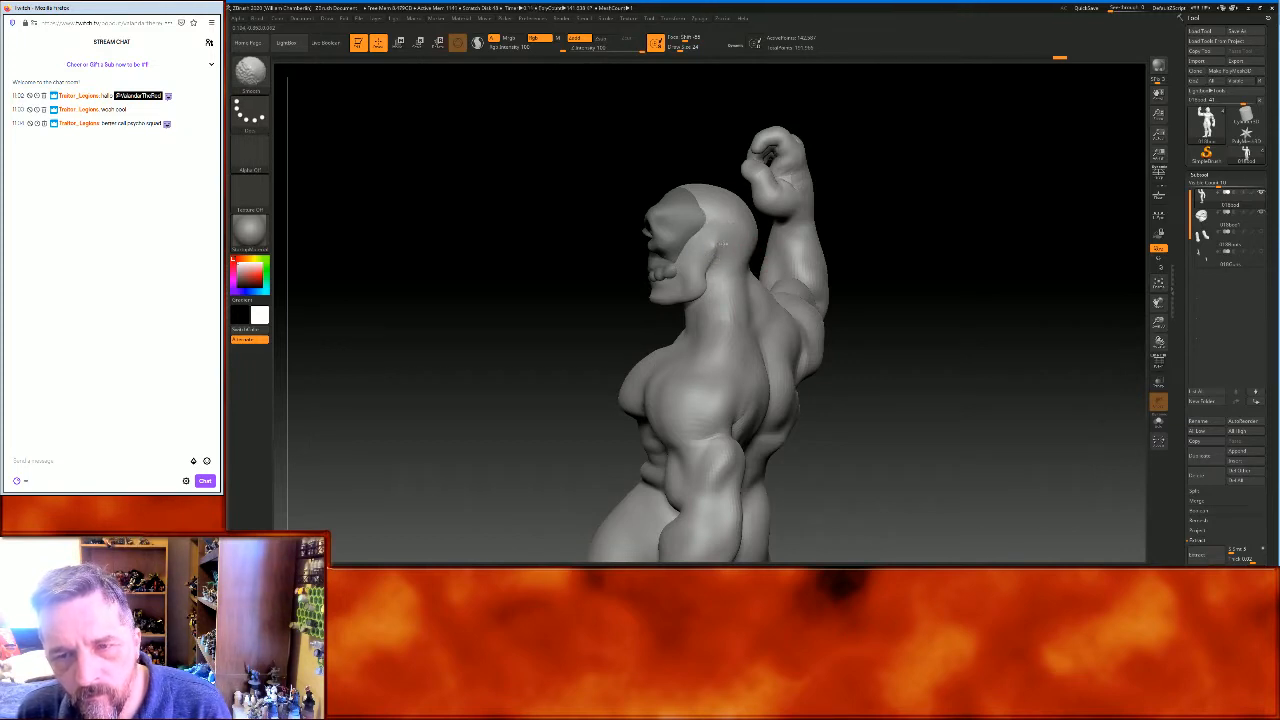
mouse_move(954, 183)
mouse_down()
mouse_move(991, 177)
mouse_move(997, 203)
mouse_up()
Frame the whole figure and subdivide the body subtool's mesh to a higher resolution
click(1157, 281)
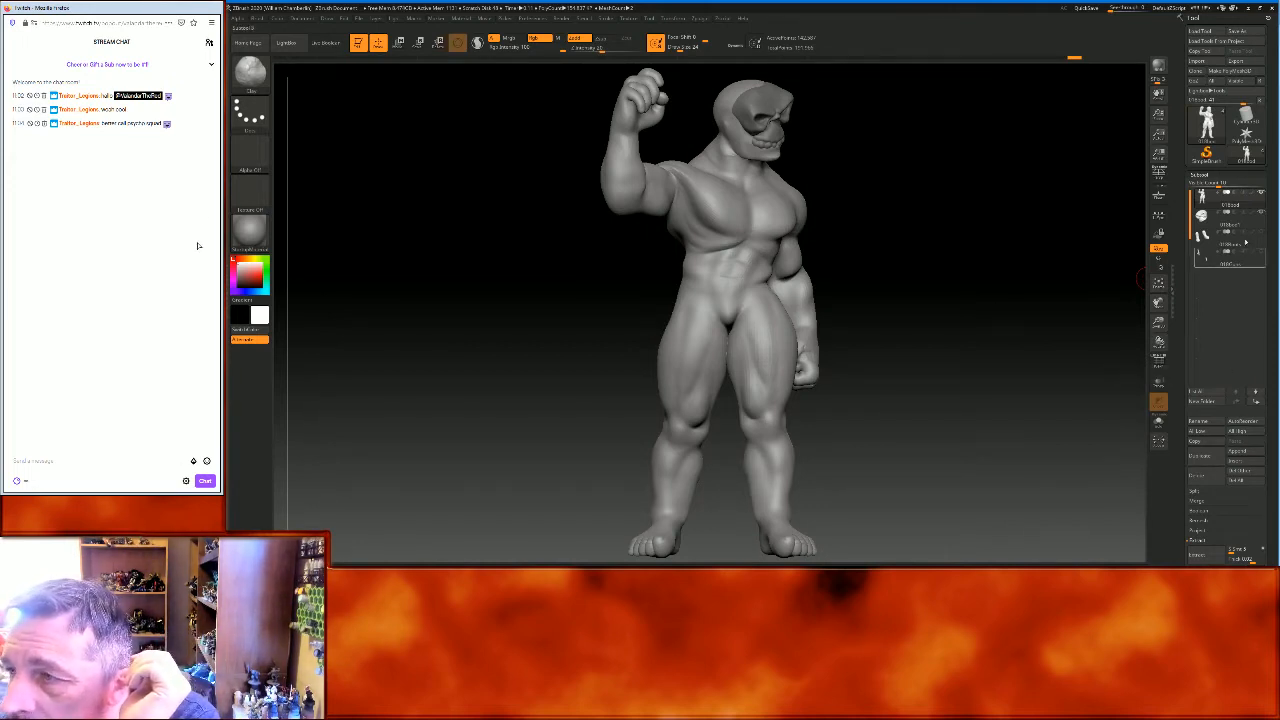
click(1227, 174)
click(1205, 184)
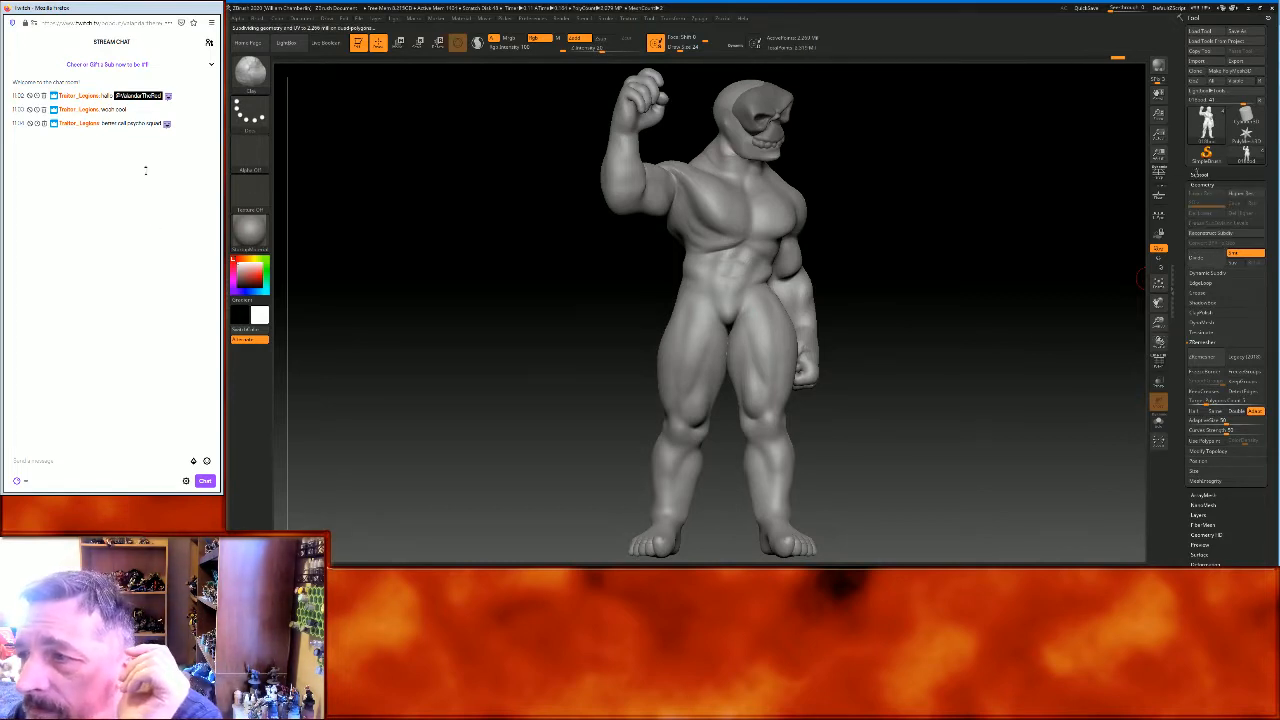
Select the skull subtool and subdivide its mesh to a higher resolution
click(1199, 174)
click(1207, 219)
click(1204, 176)
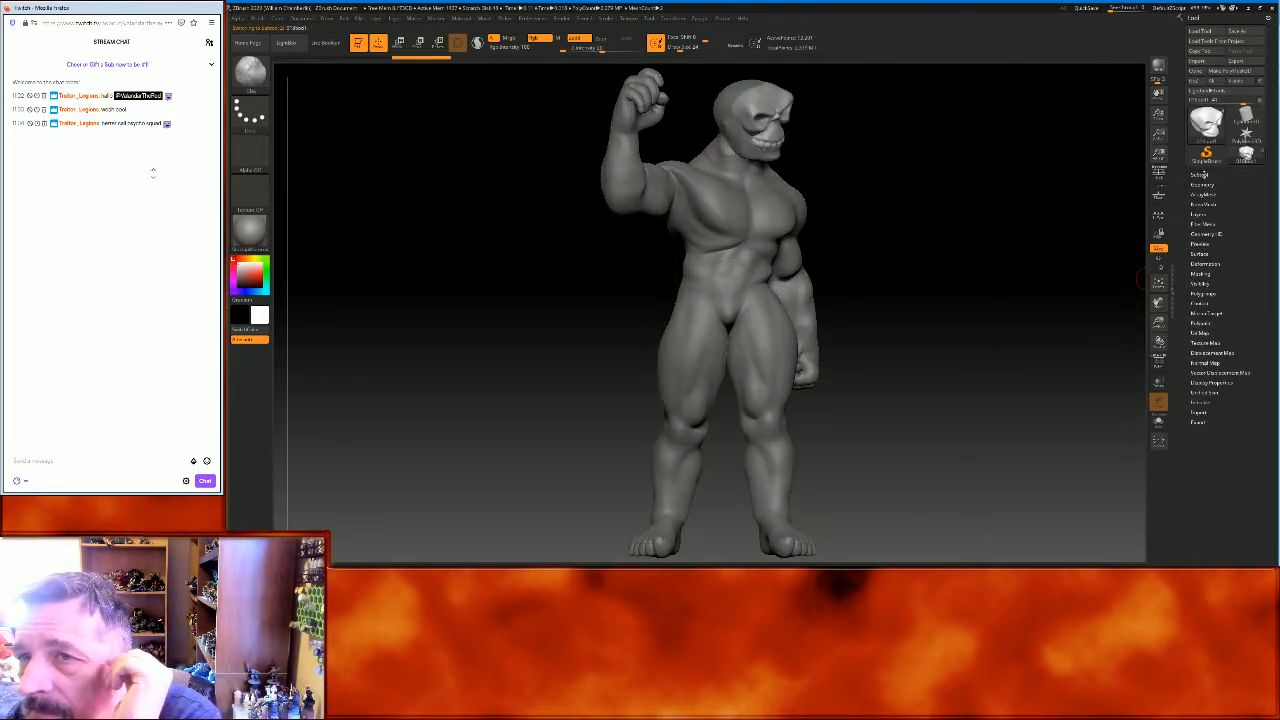
click(1203, 185)
click(1212, 258)
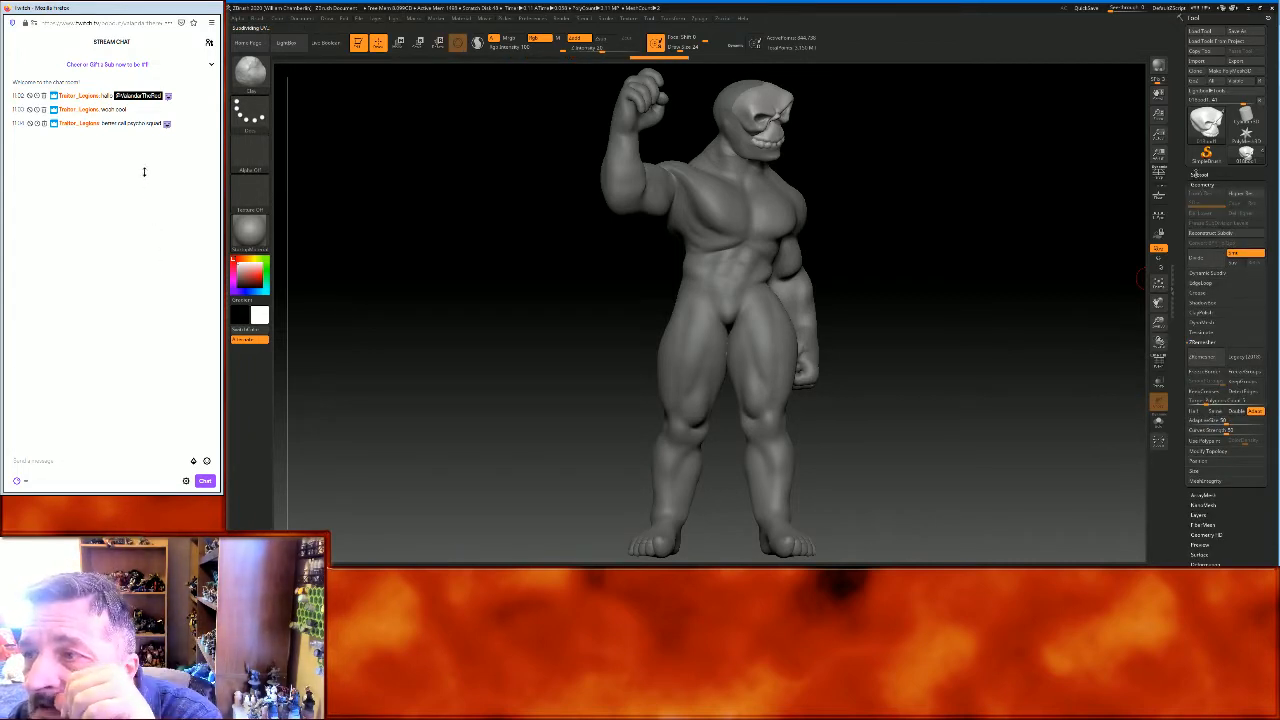
Reselect the body subtool and open the subtool merge options
click(1203, 175)
click(1218, 203)
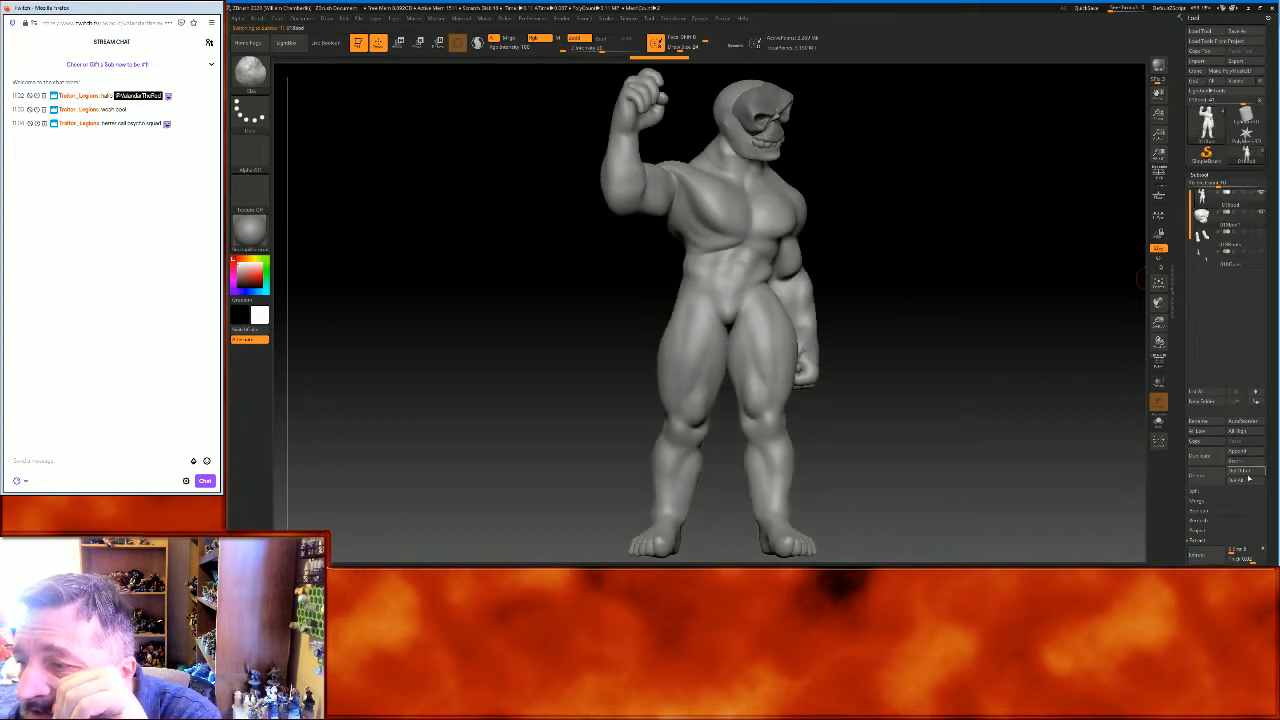
click(1198, 501)
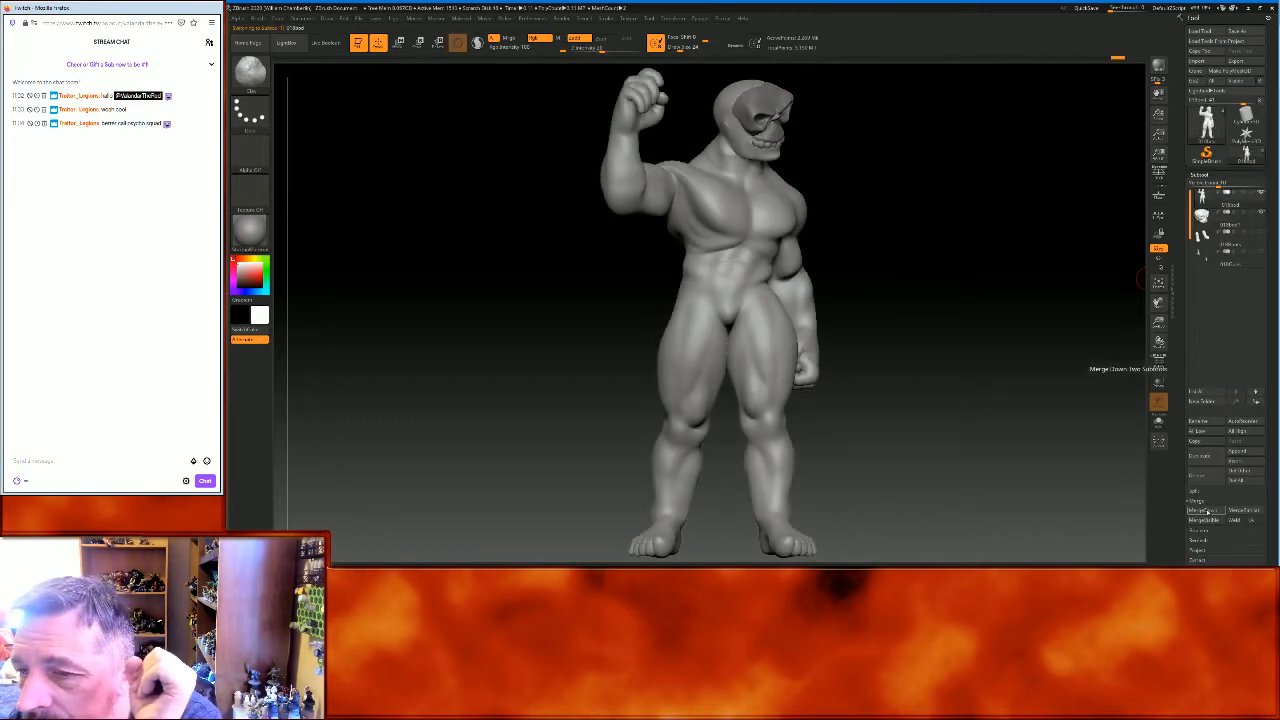
Smooth the back and knuckles of the lowered arm's fist on the body
drag(1010, 372, 930, 374)
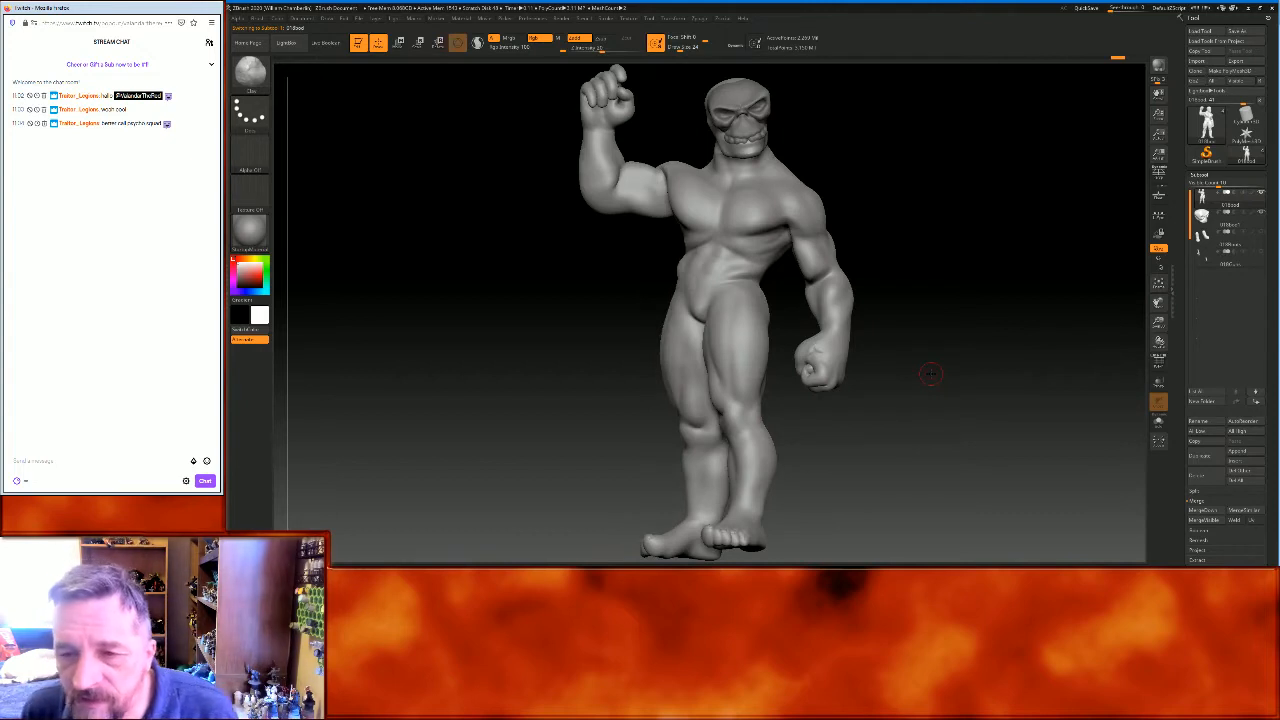
key(shift)
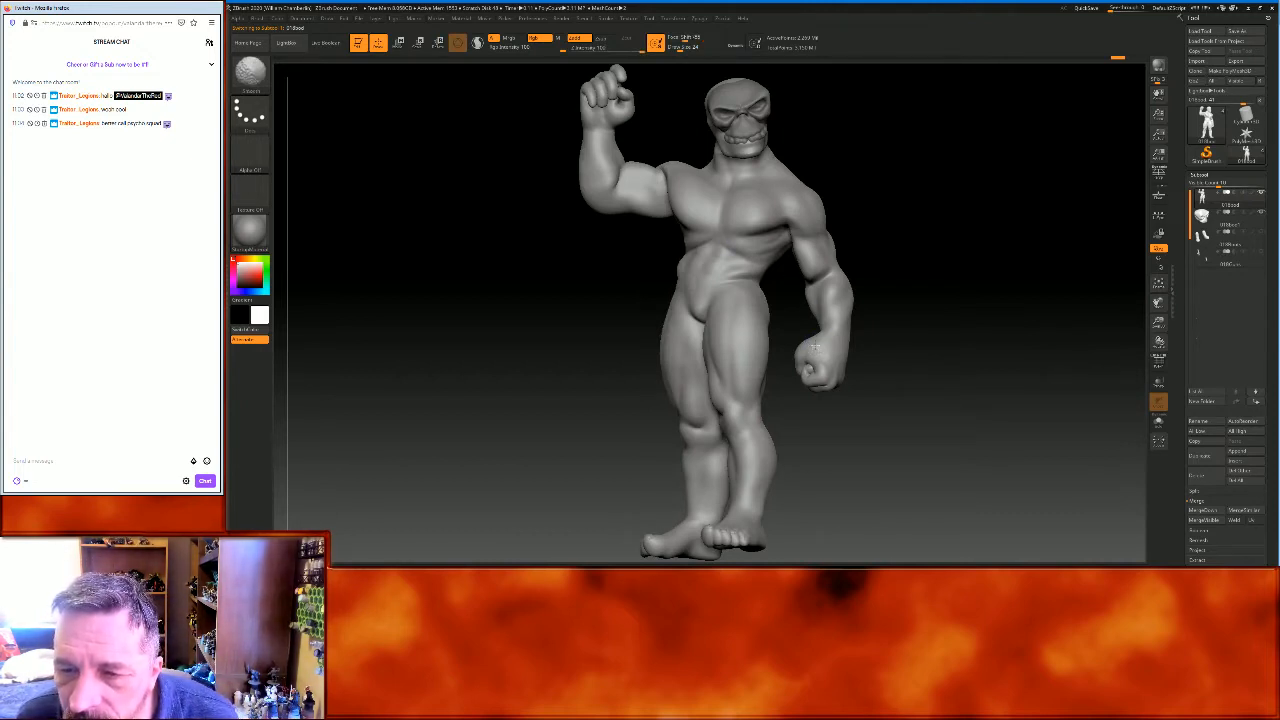
shift+drag(823, 346, 816, 358)
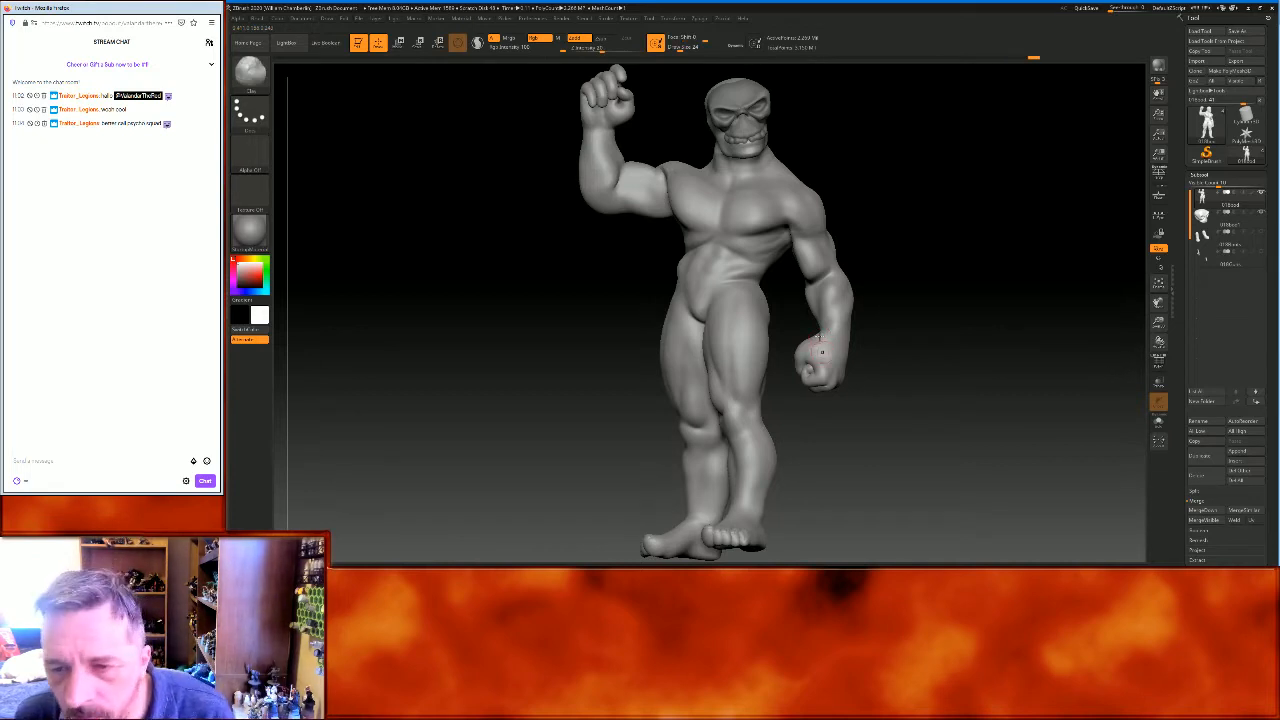
mouse_move(949, 317)
mouse_down()
mouse_move(923, 289)
mouse_move(886, 312)
mouse_up()
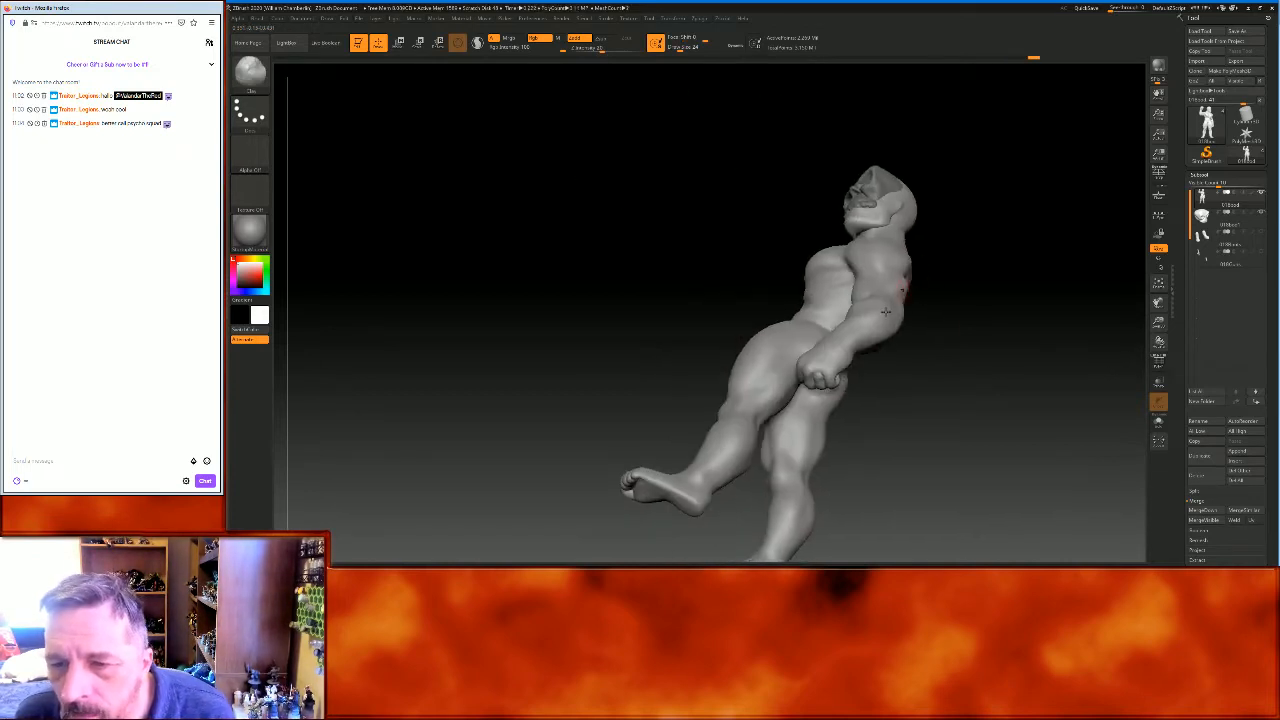
click(817, 371)
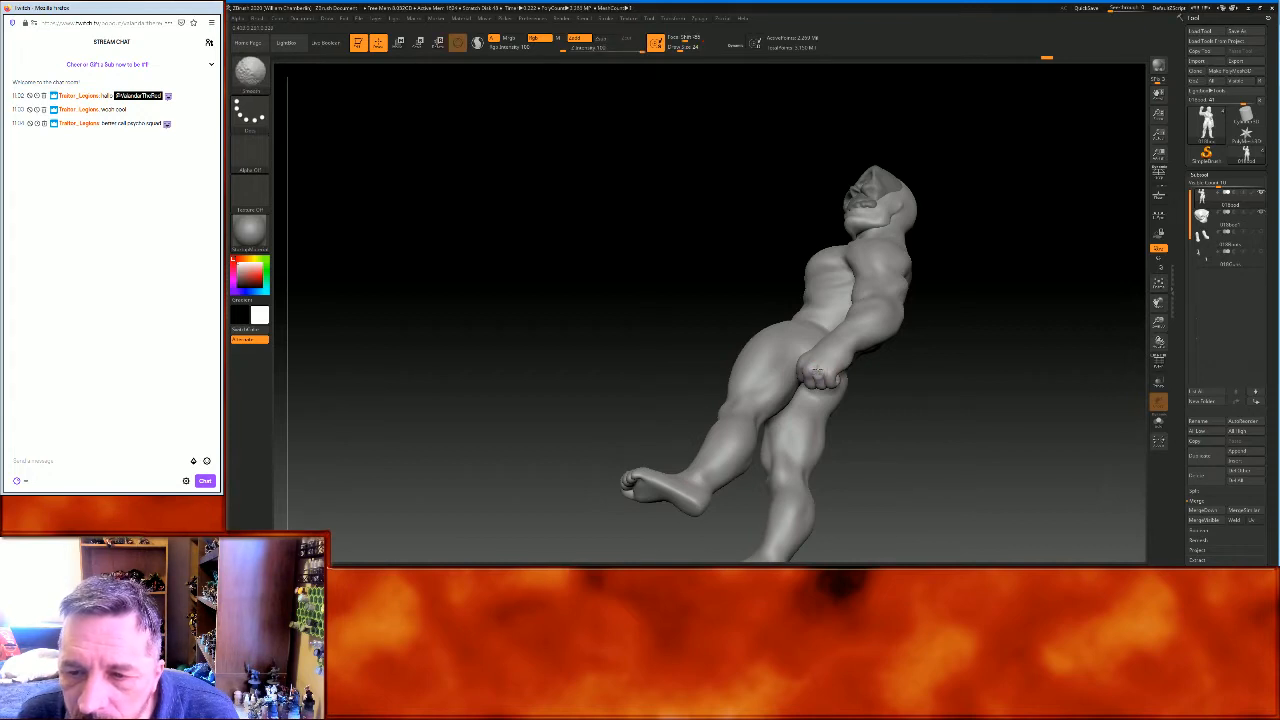
Set the brush's draw size to 12, undo the last stroke on the raised fist and smooth its knuckles
mouse_move(990, 314)
mouse_down()
mouse_move(1008, 317)
mouse_move(957, 277)
mouse_move(1011, 289)
mouse_up()
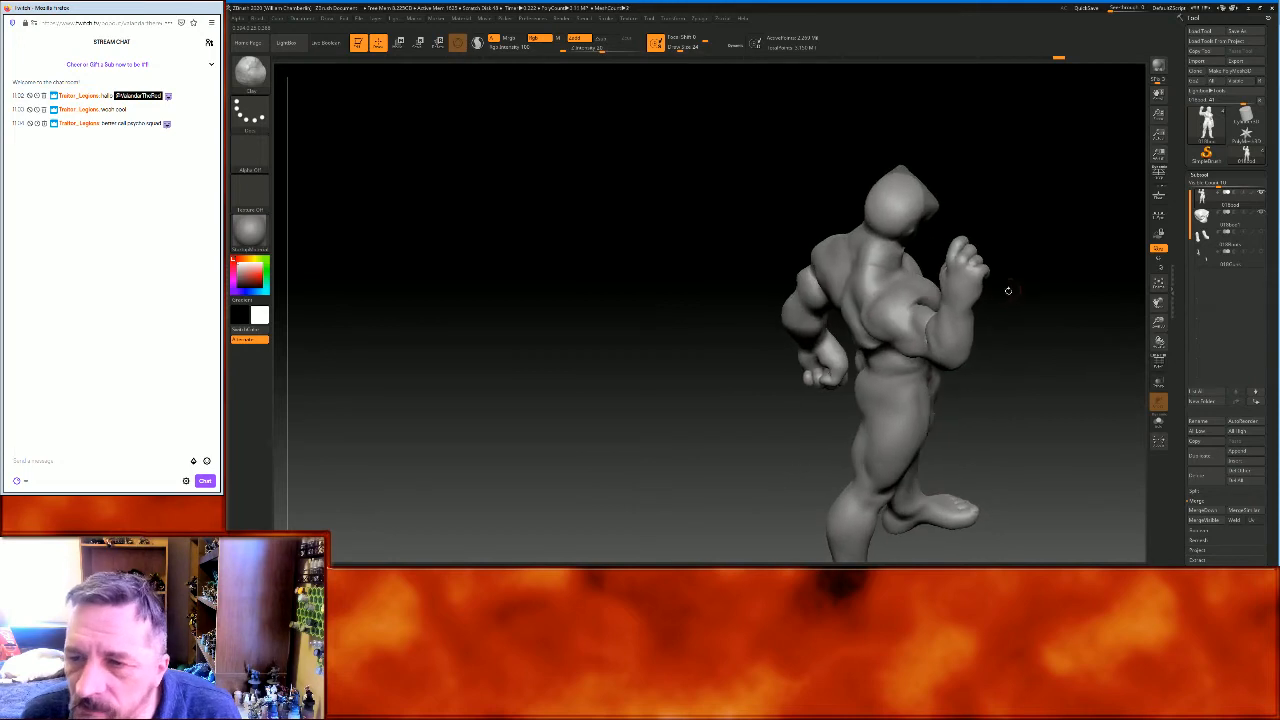
drag(1158, 324, 1165, 356)
drag(1158, 302, 980, 372)
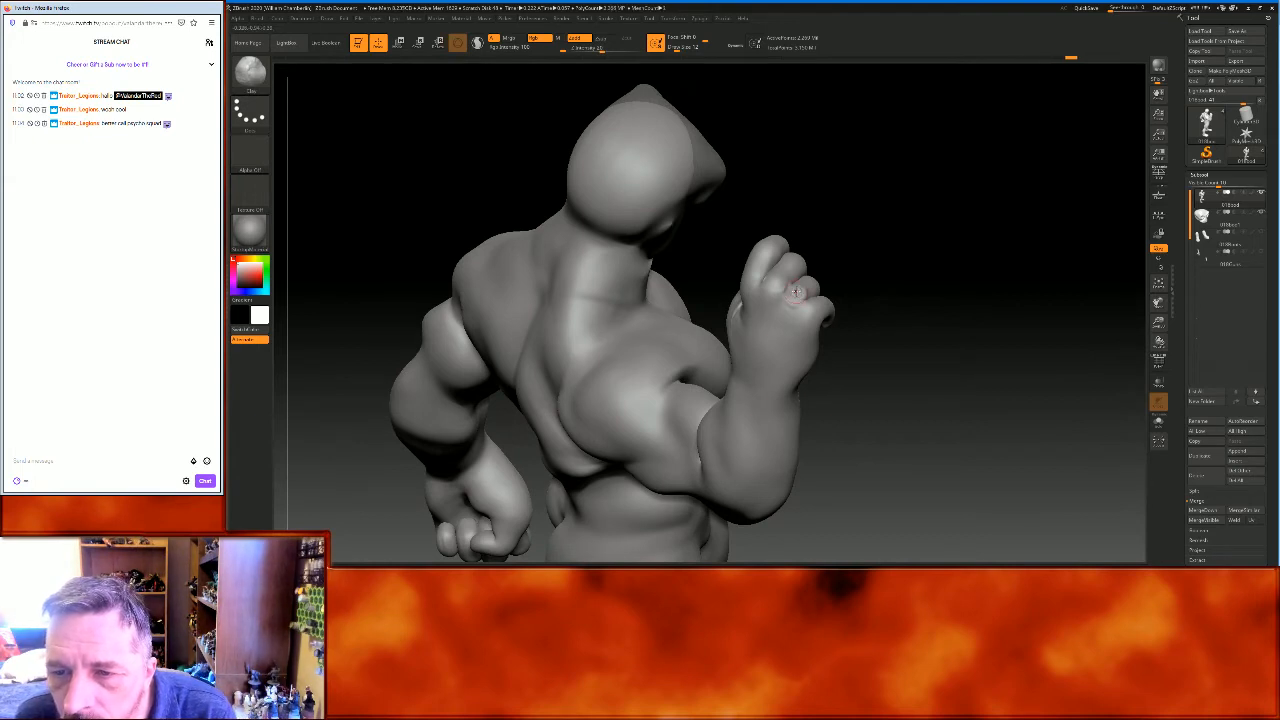
key(ctrl+z)
shift+drag(795, 299, 800, 293)
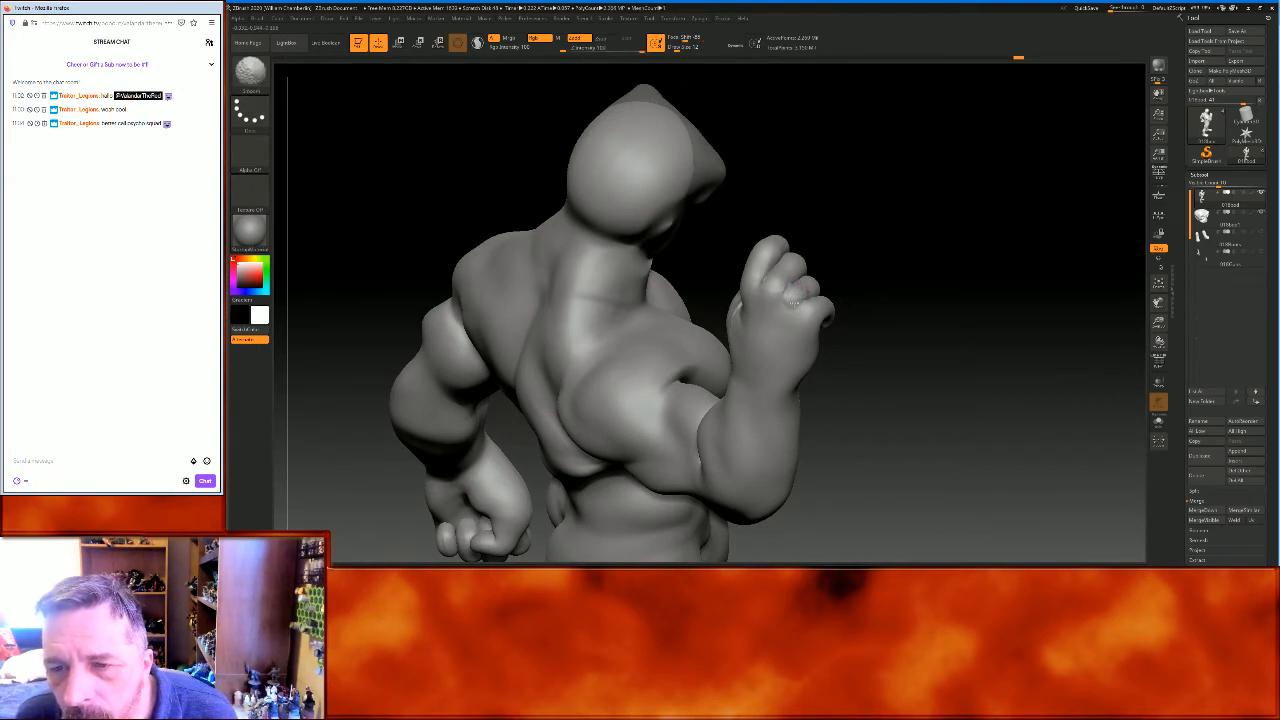
Smooth the base of the thumb and the back of the raised fist
drag(880, 215, 806, 300)
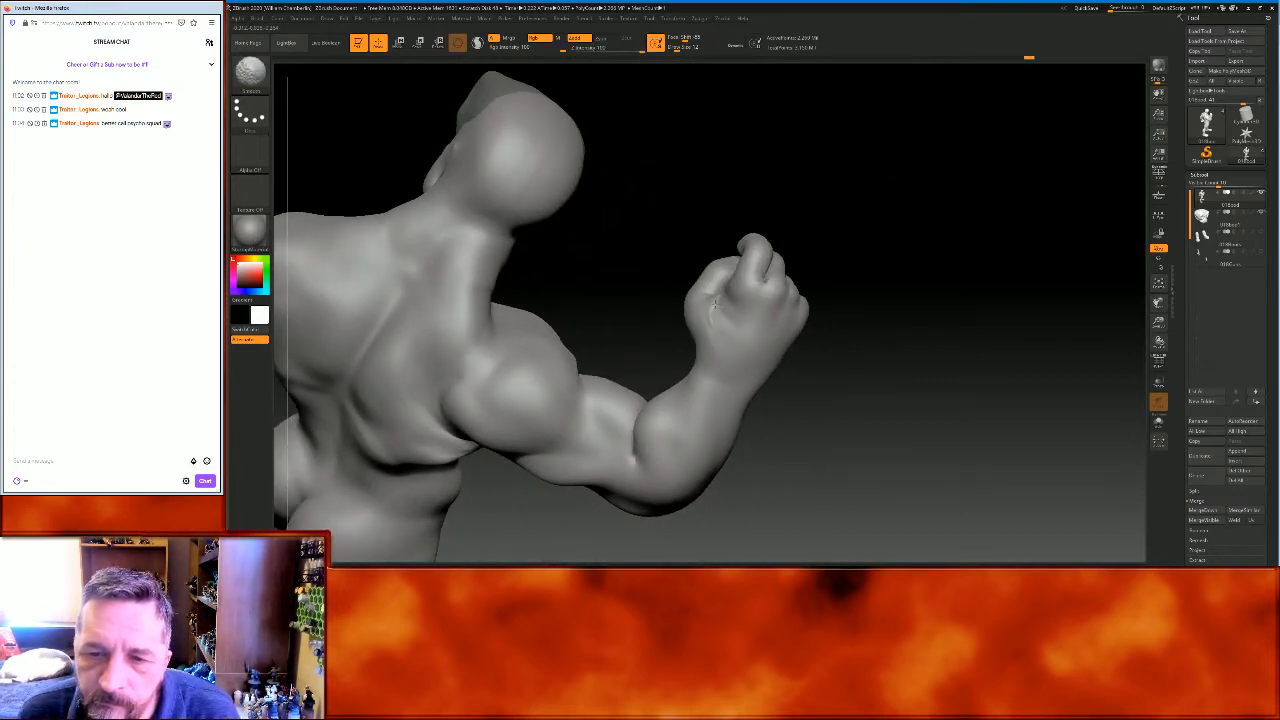
shift+drag(718, 315, 736, 315)
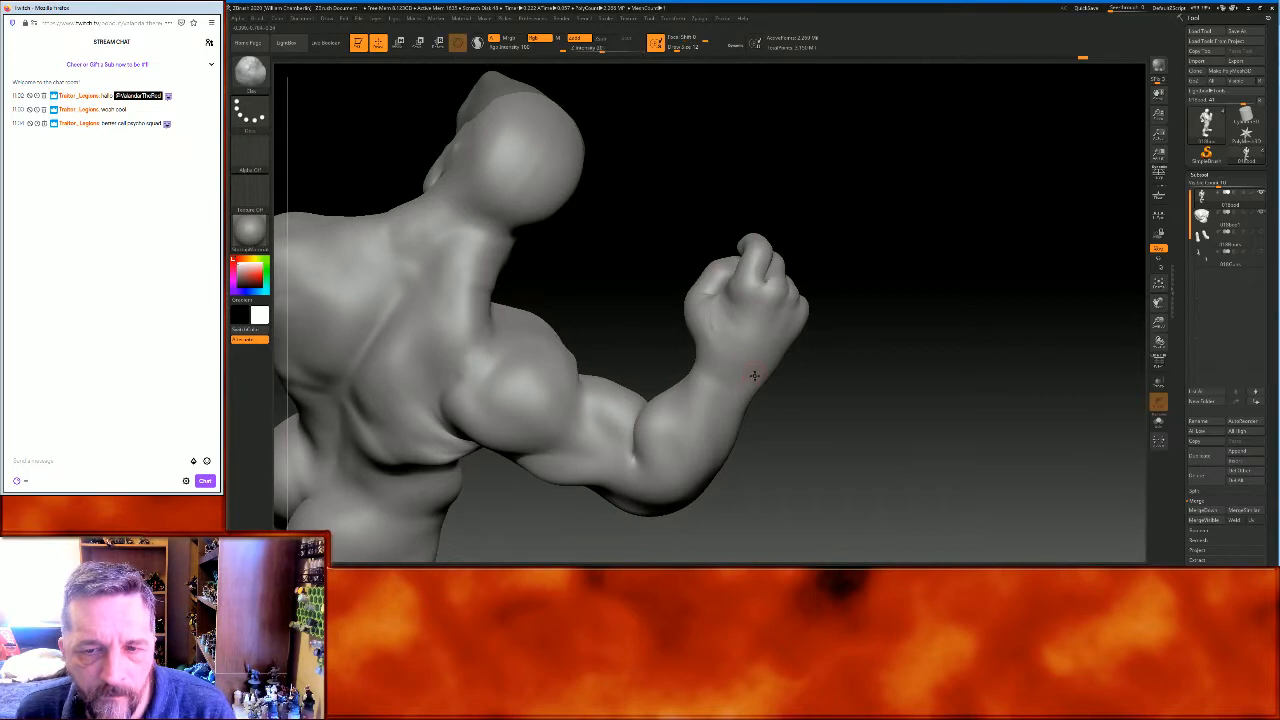
drag(1015, 366, 1037, 329)
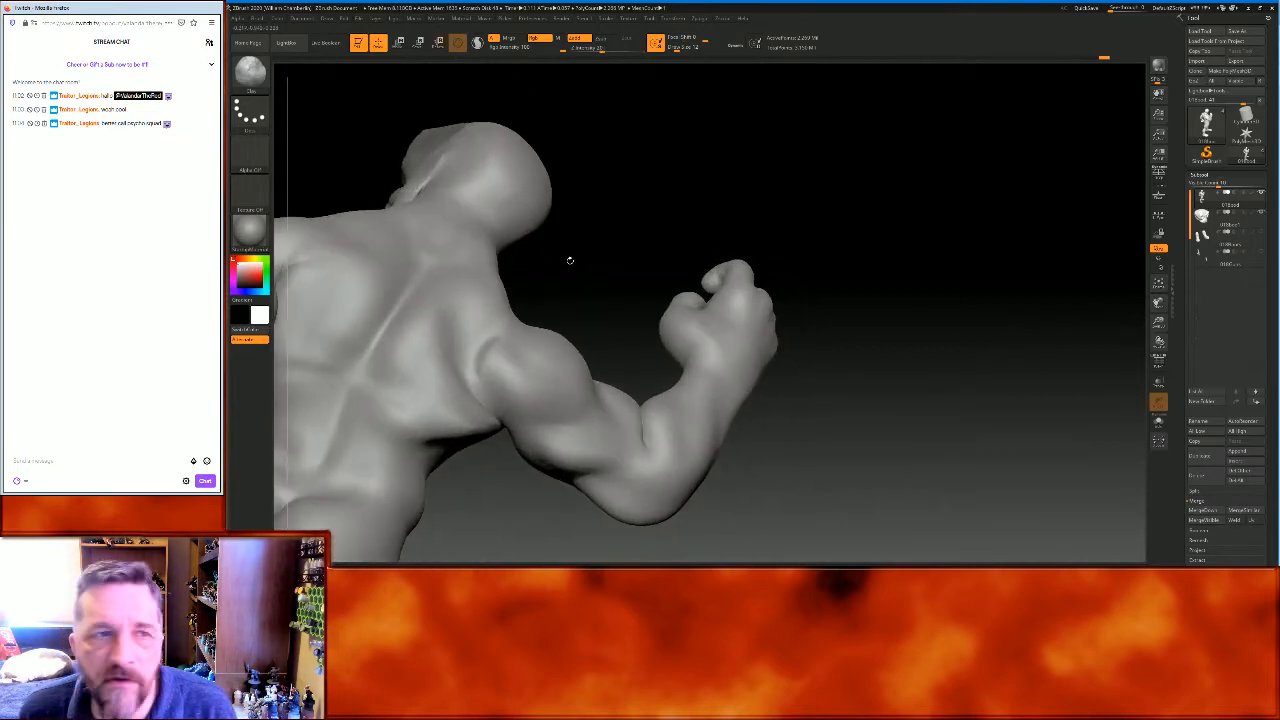
Choose the Inflat brush, fill in the cleft between the body's buttocks and smooth the lower back above it
click(250, 70)
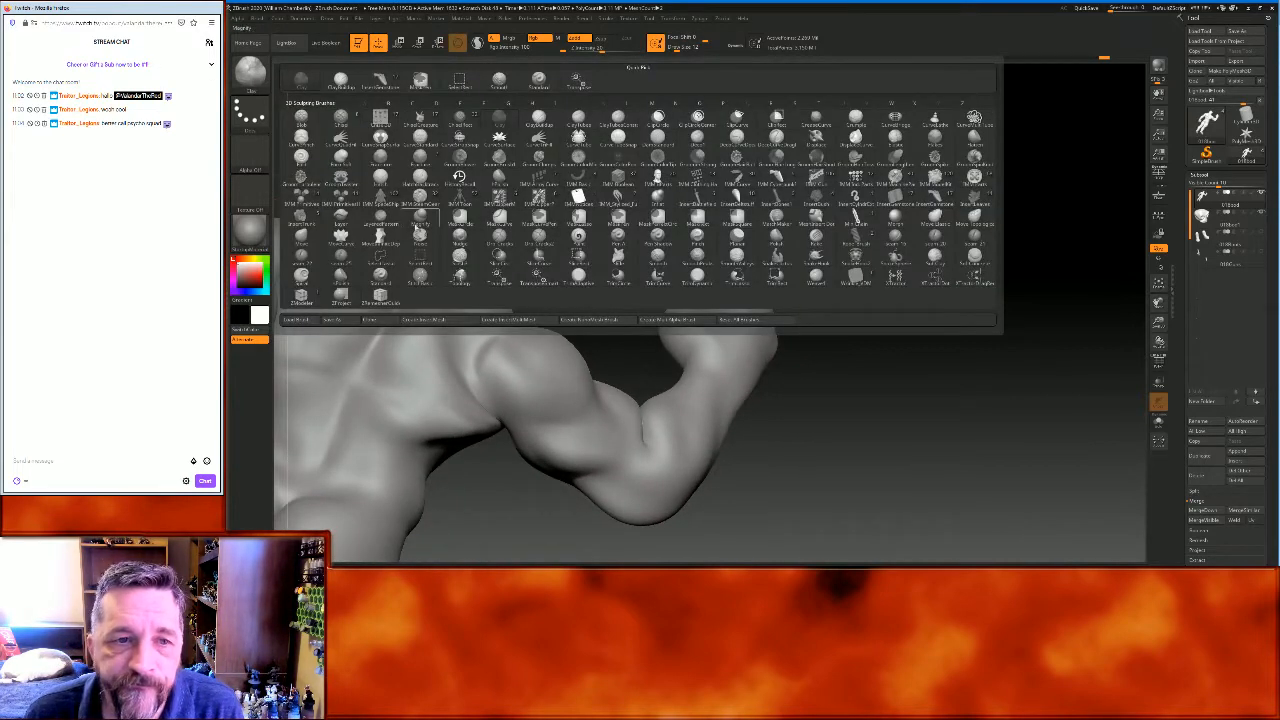
click(575, 196)
drag(1060, 284, 1037, 263)
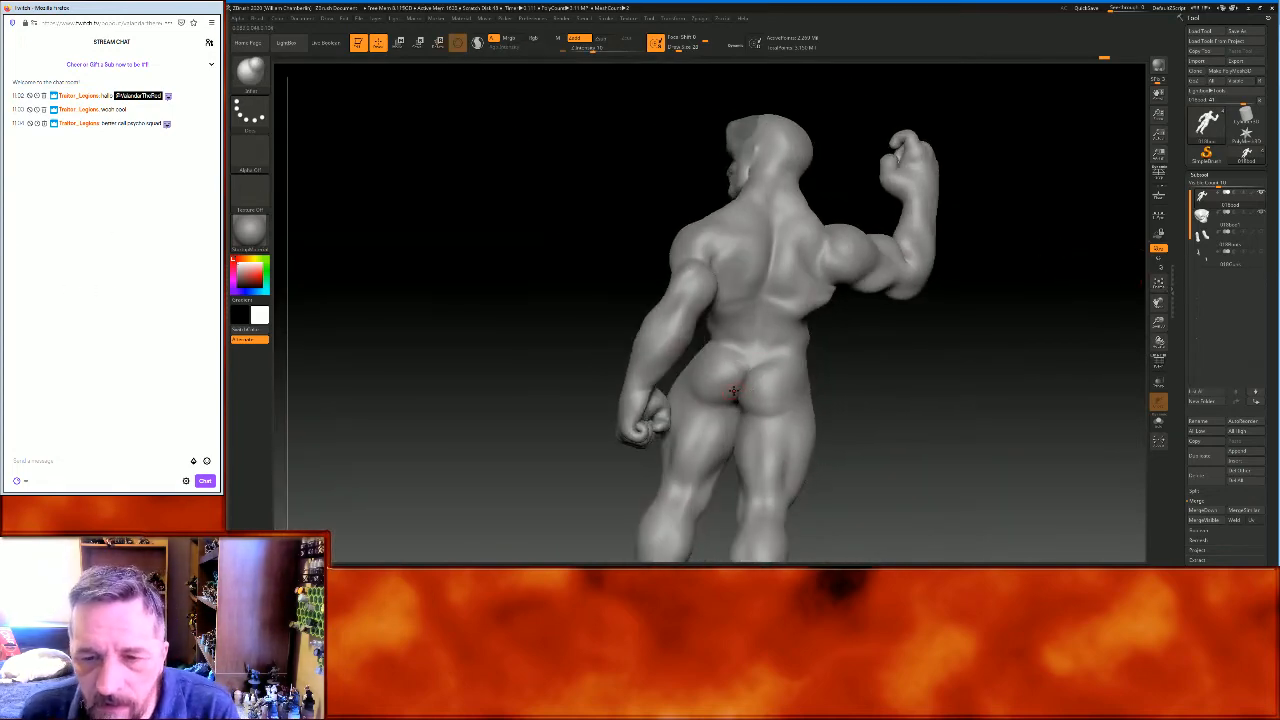
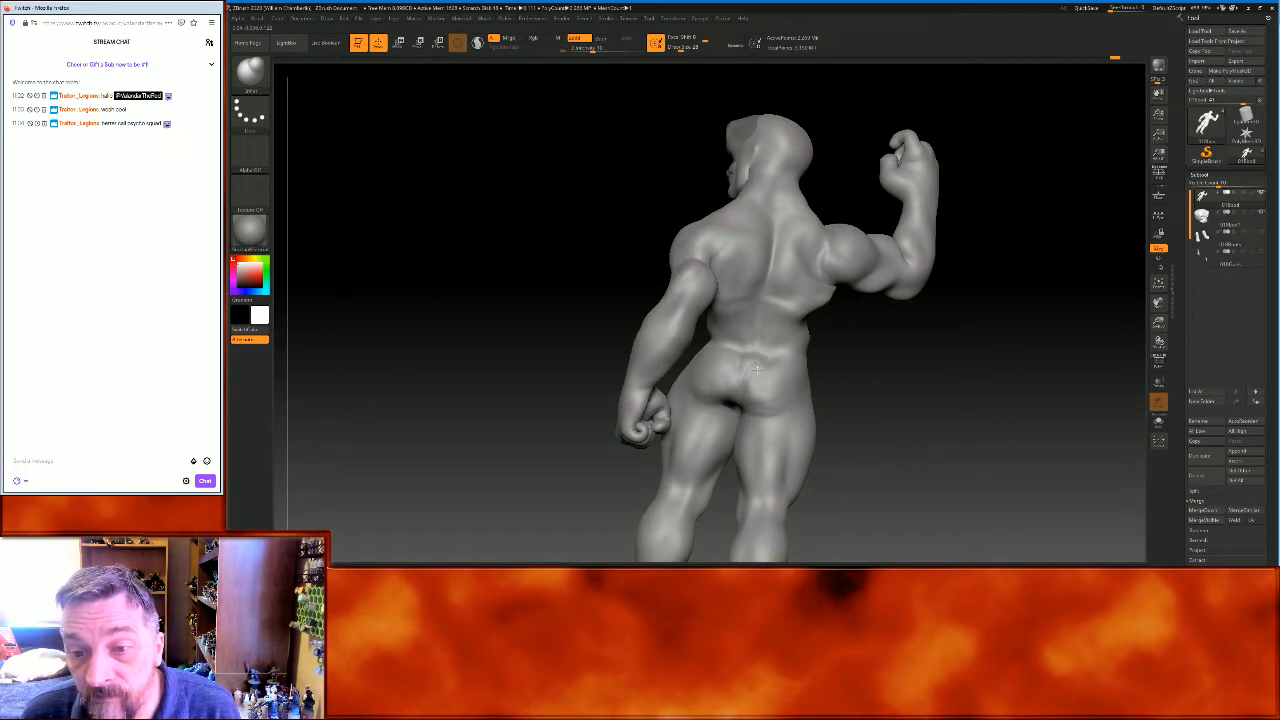
drag(735, 364, 746, 357)
key(shift)
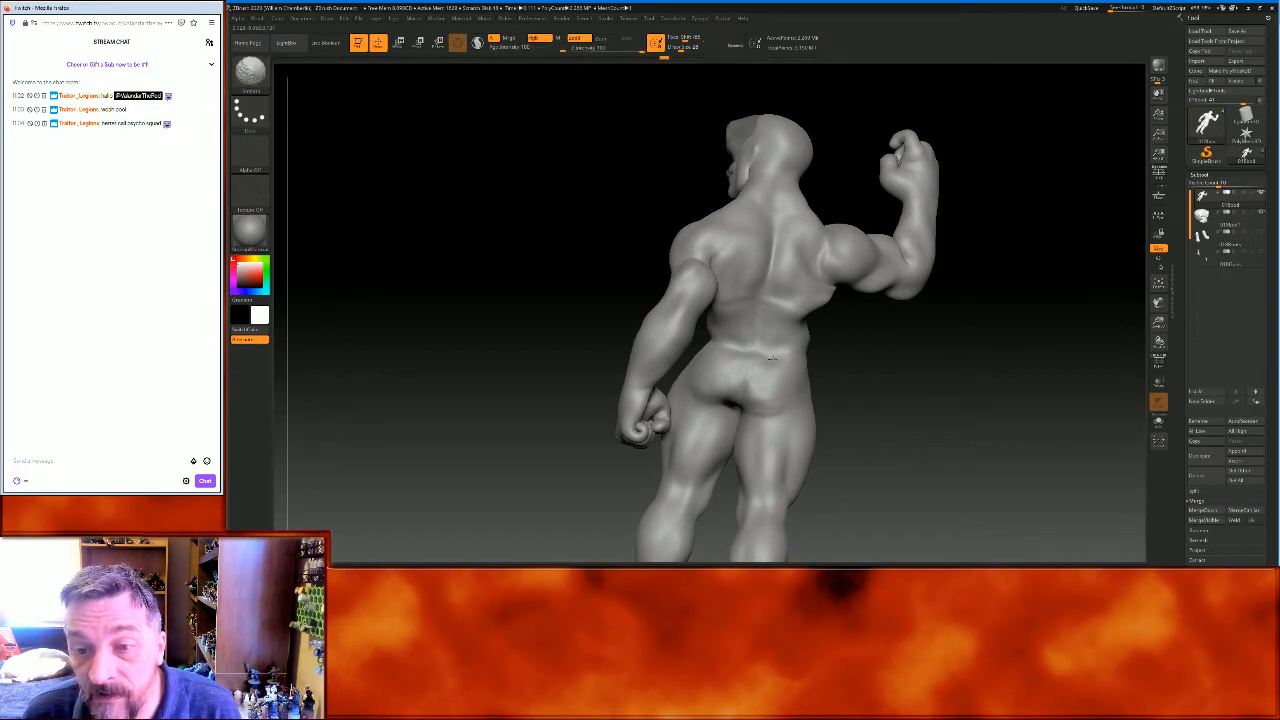
mouse_move(880, 354)
mouse_down()
mouse_move(980, 354)
mouse_move(954, 354)
mouse_move(946, 372)
mouse_move(991, 374)
mouse_move(977, 374)
mouse_move(997, 335)
mouse_move(1009, 343)
mouse_move(1034, 311)
mouse_move(1029, 323)
mouse_up()
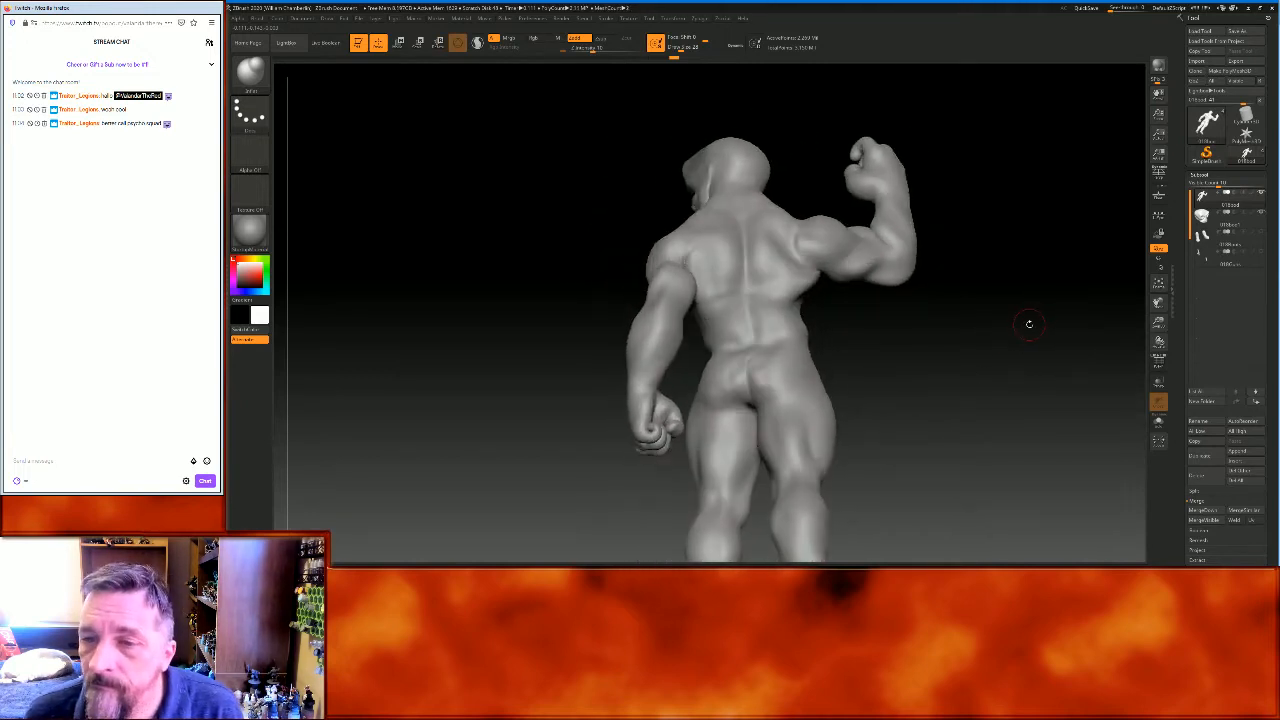
Merge the body down with the skull face subtool and turn the combined mesh into a DynaMesh
click(1208, 512)
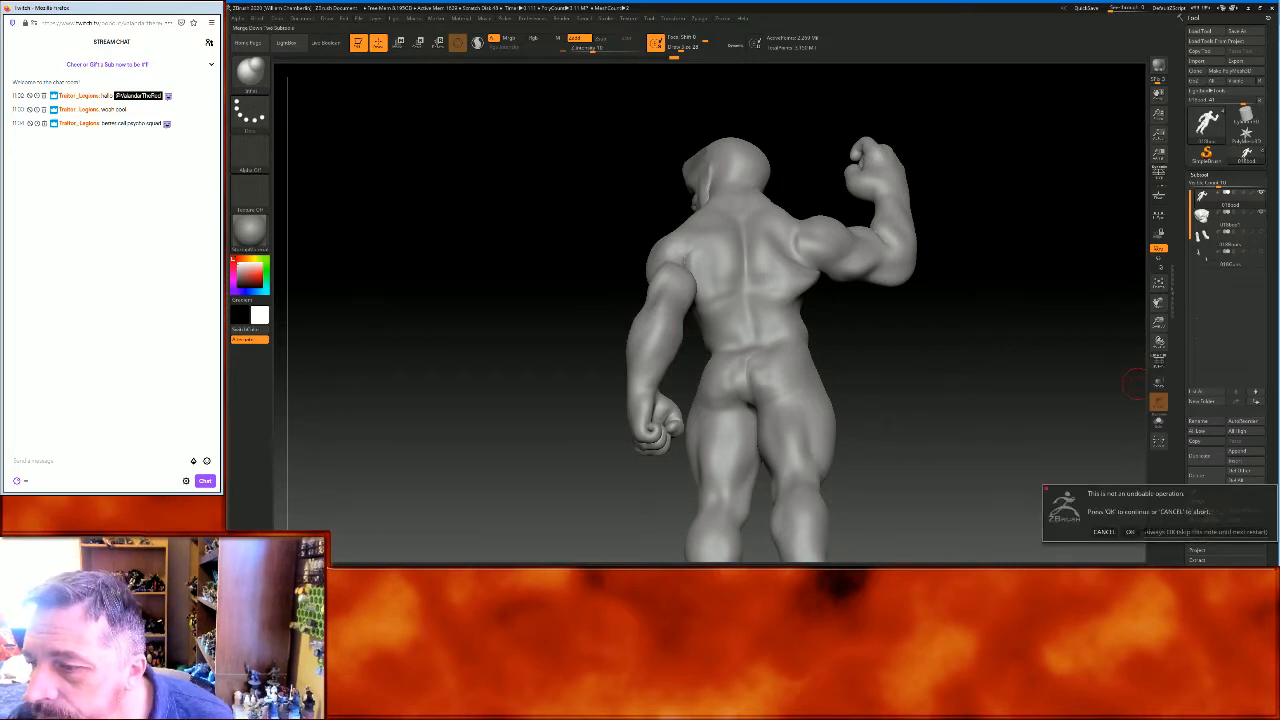
click(1190, 531)
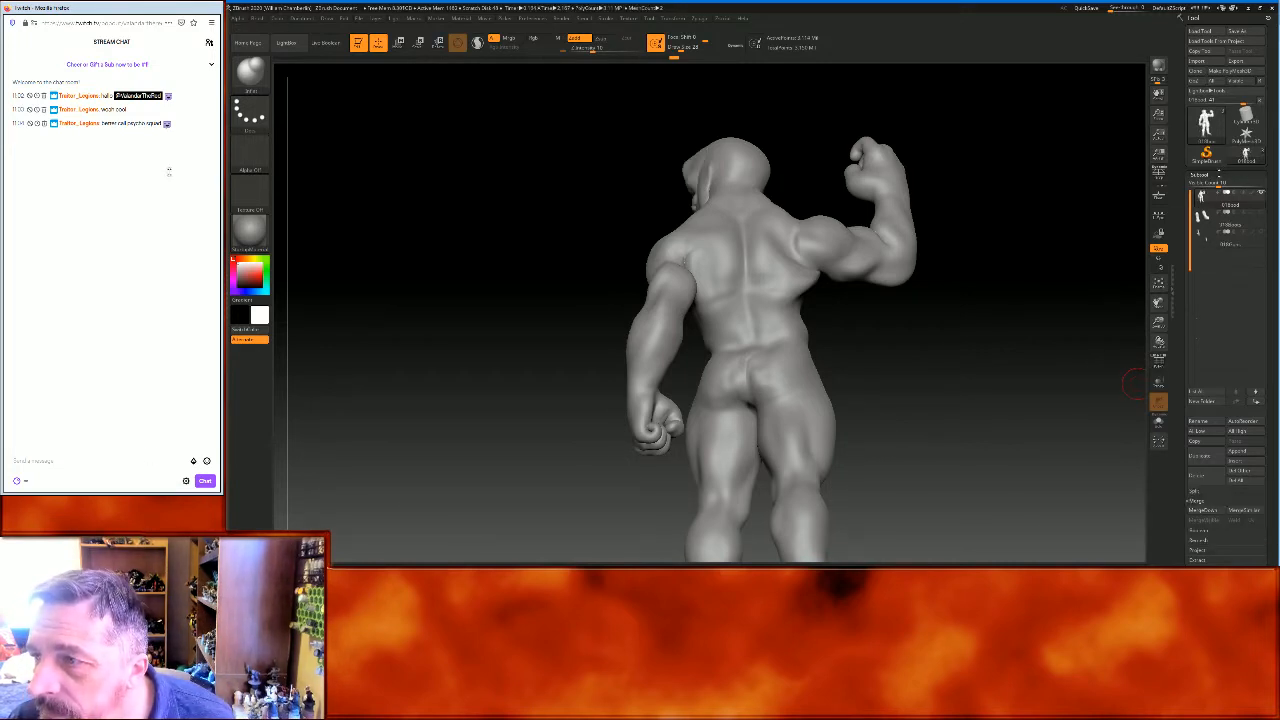
click(1213, 185)
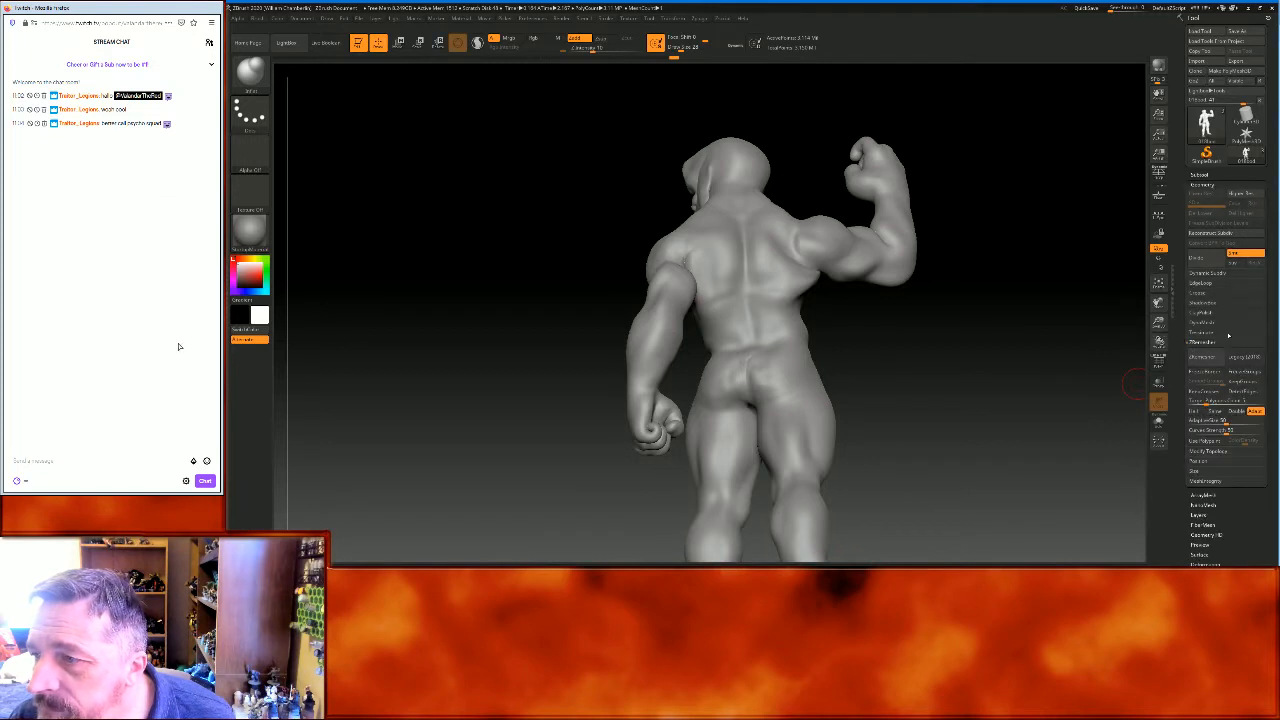
click(1210, 323)
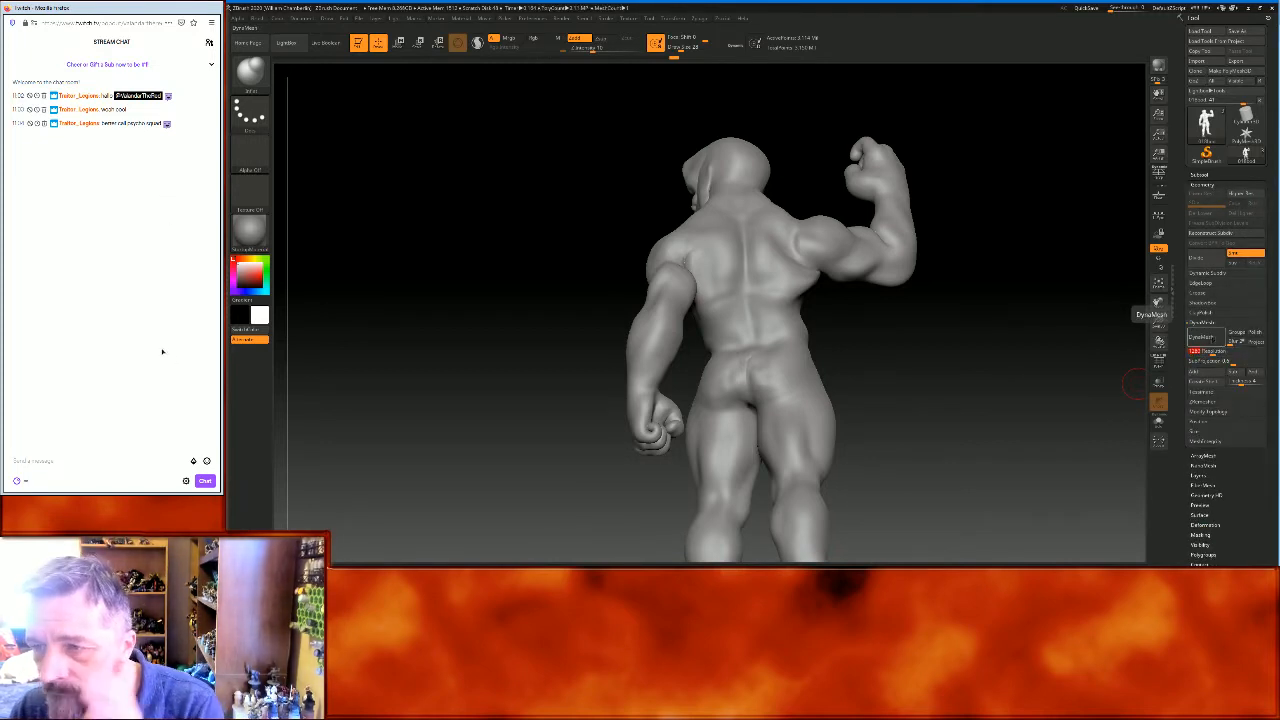
click(1205, 337)
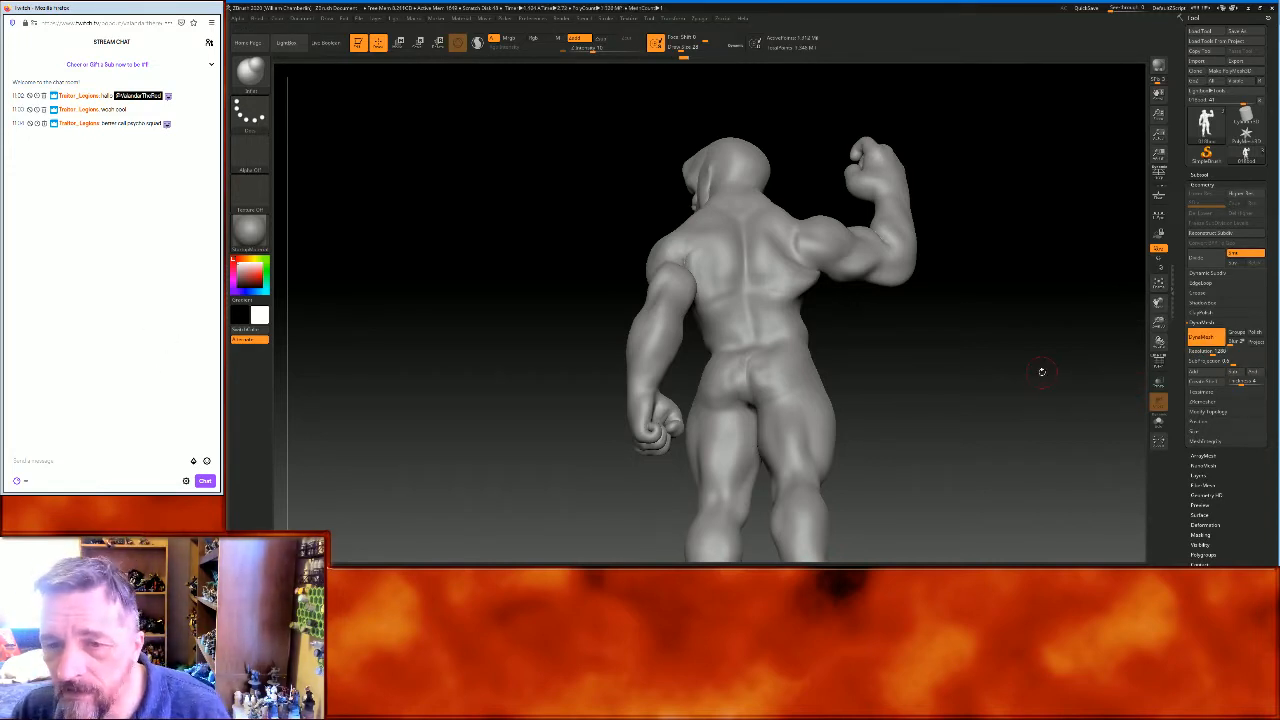
Smooth the buttocks and lower back of the merged body, along with the crease behind the lowered arm's shoulder
drag(1040, 374, 1128, 363)
drag(1158, 323, 1154, 357)
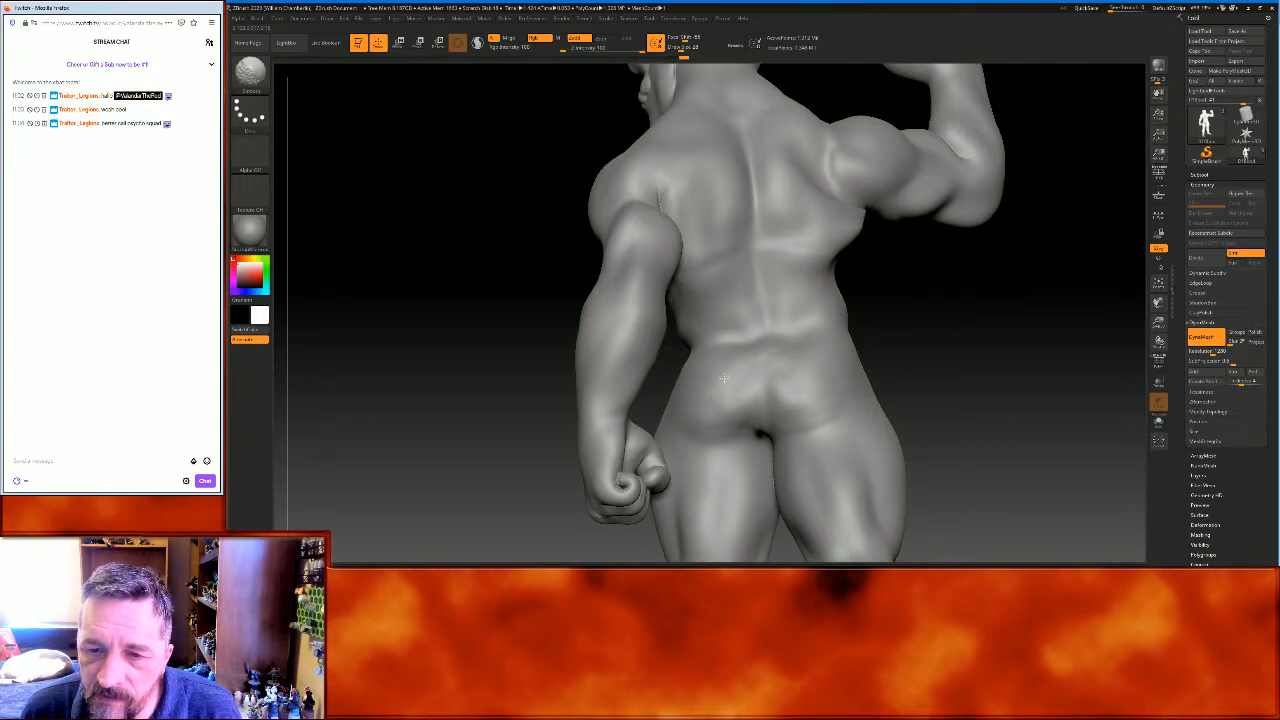
shift+drag(817, 369, 808, 380)
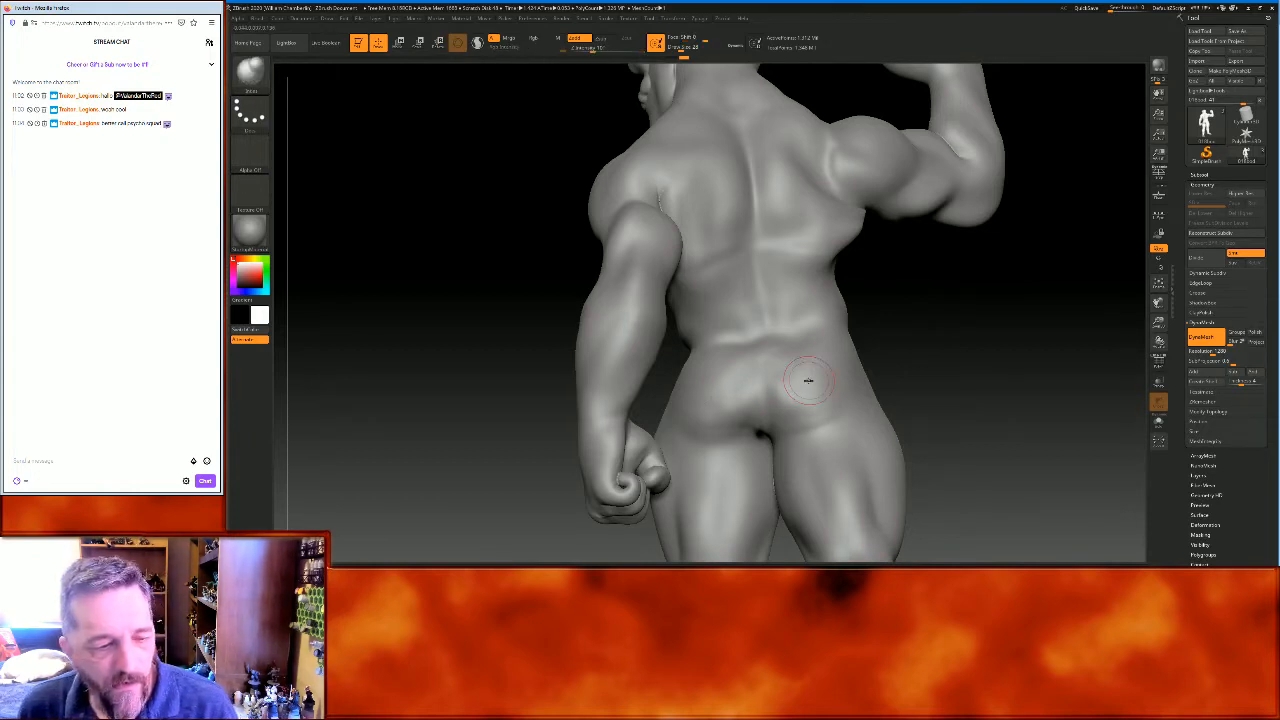
drag(957, 329, 915, 368)
key(shift)
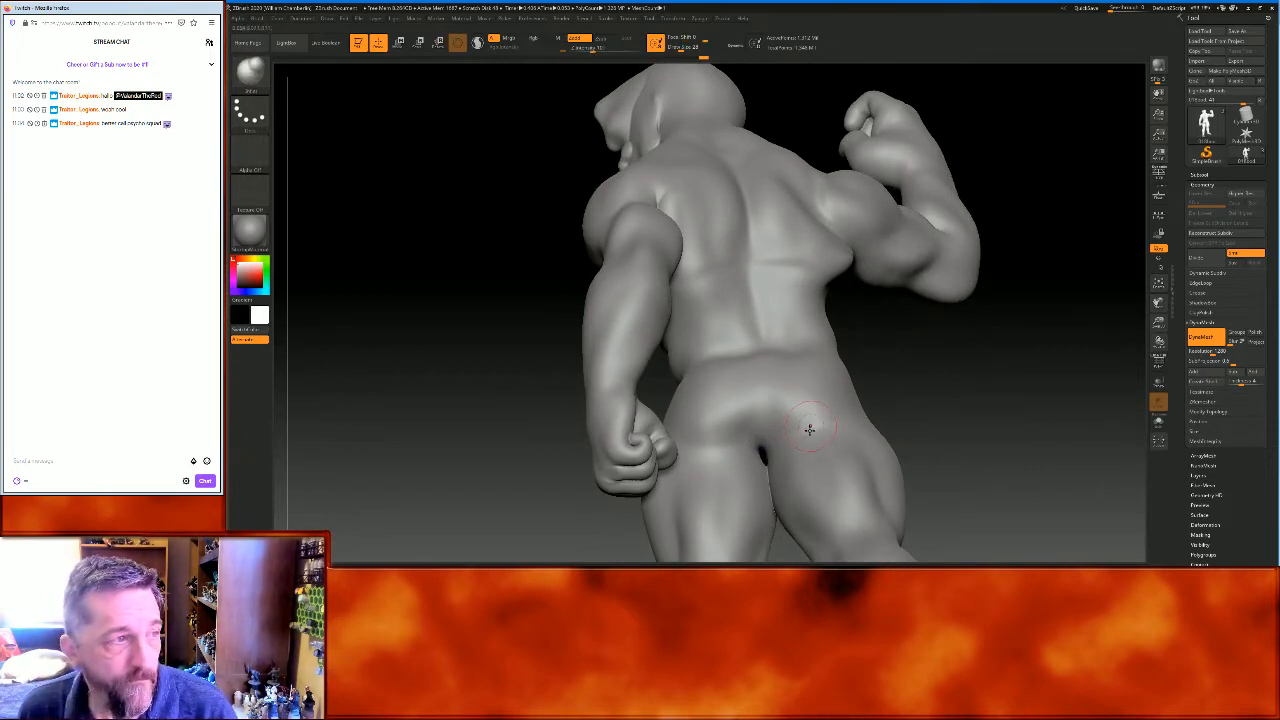
drag(999, 370, 764, 360)
key(shift)
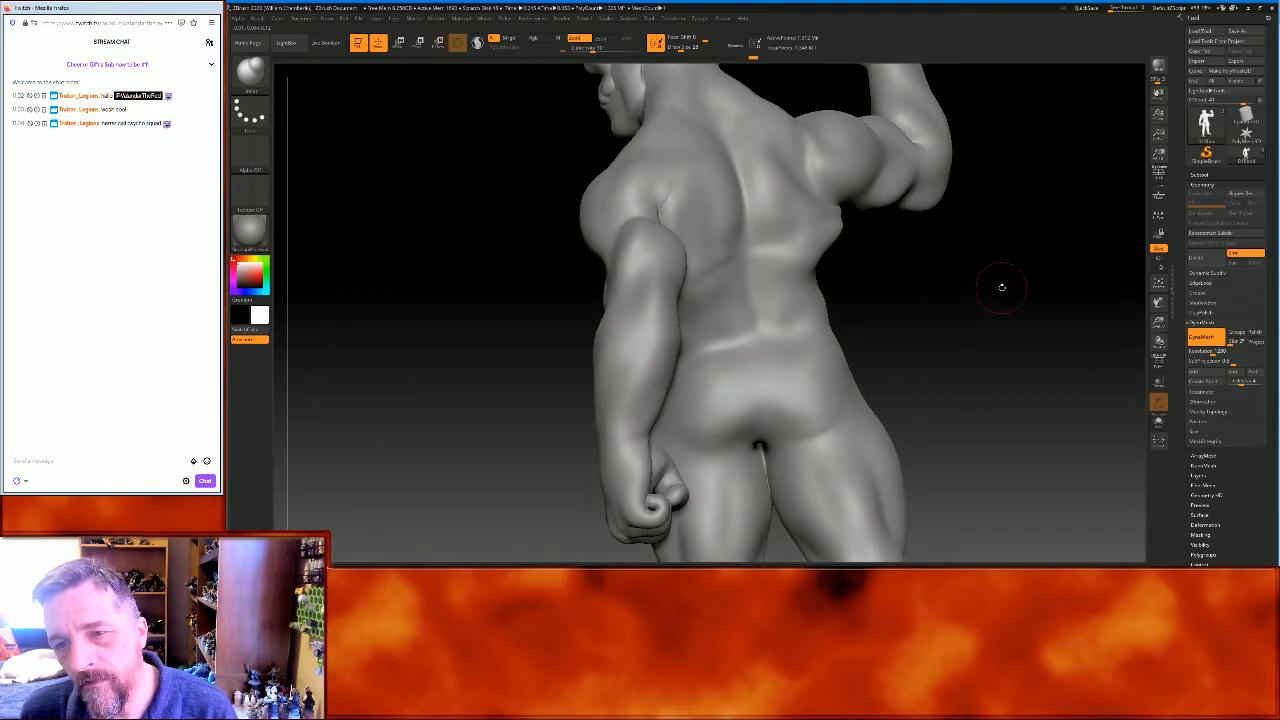
drag(1016, 281, 986, 281)
shift+drag(640, 208, 655, 186)
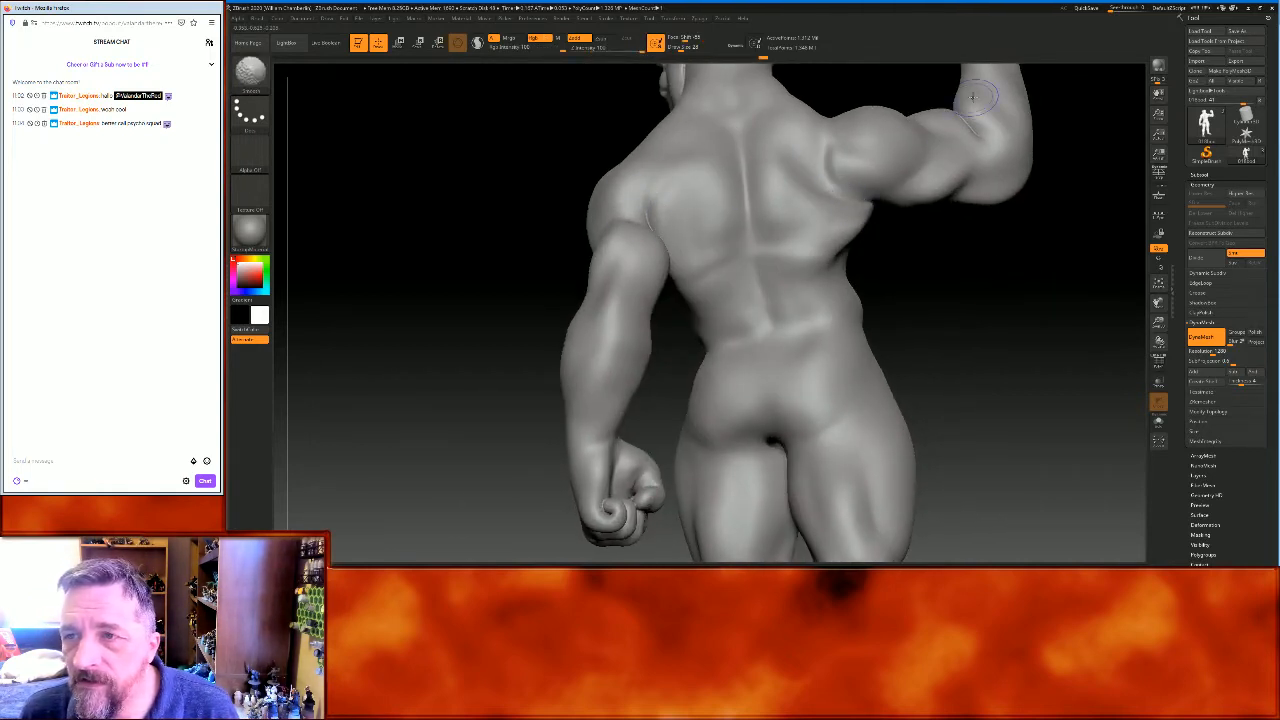
Inflate and smooth the seam between the skull face and the head at the temple and across the forehead
mouse_move(1060, 309)
mouse_down()
mouse_move(1122, 291)
mouse_move(1074, 275)
mouse_move(1076, 292)
mouse_up()
click(1158, 286)
drag(1157, 321, 1163, 490)
drag(1060, 300, 1024, 312)
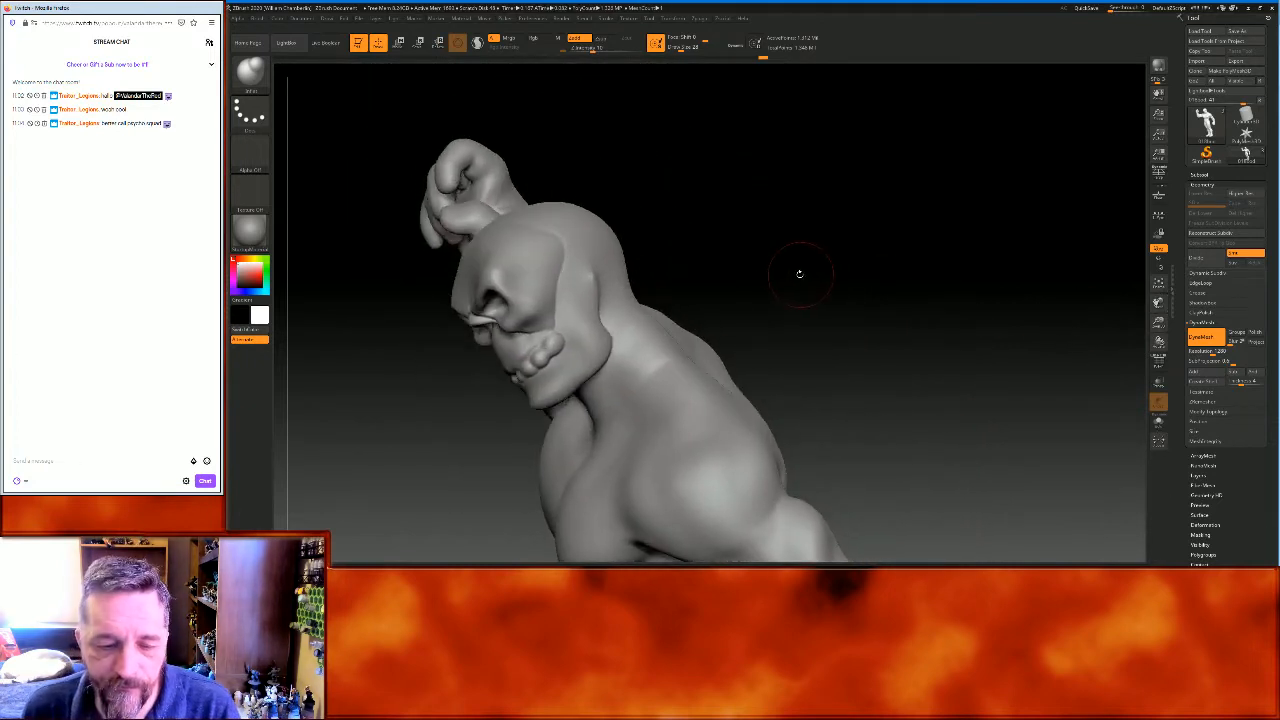
shift+drag(561, 269, 562, 265)
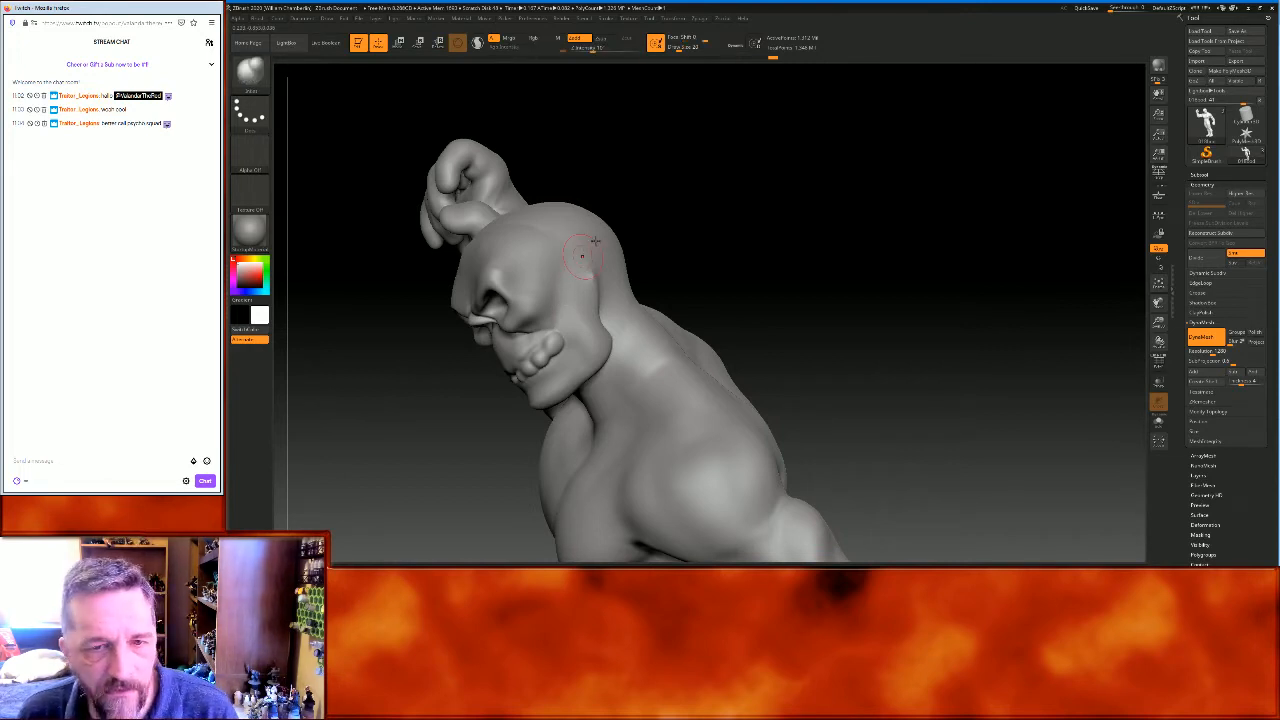
drag(803, 197, 778, 210)
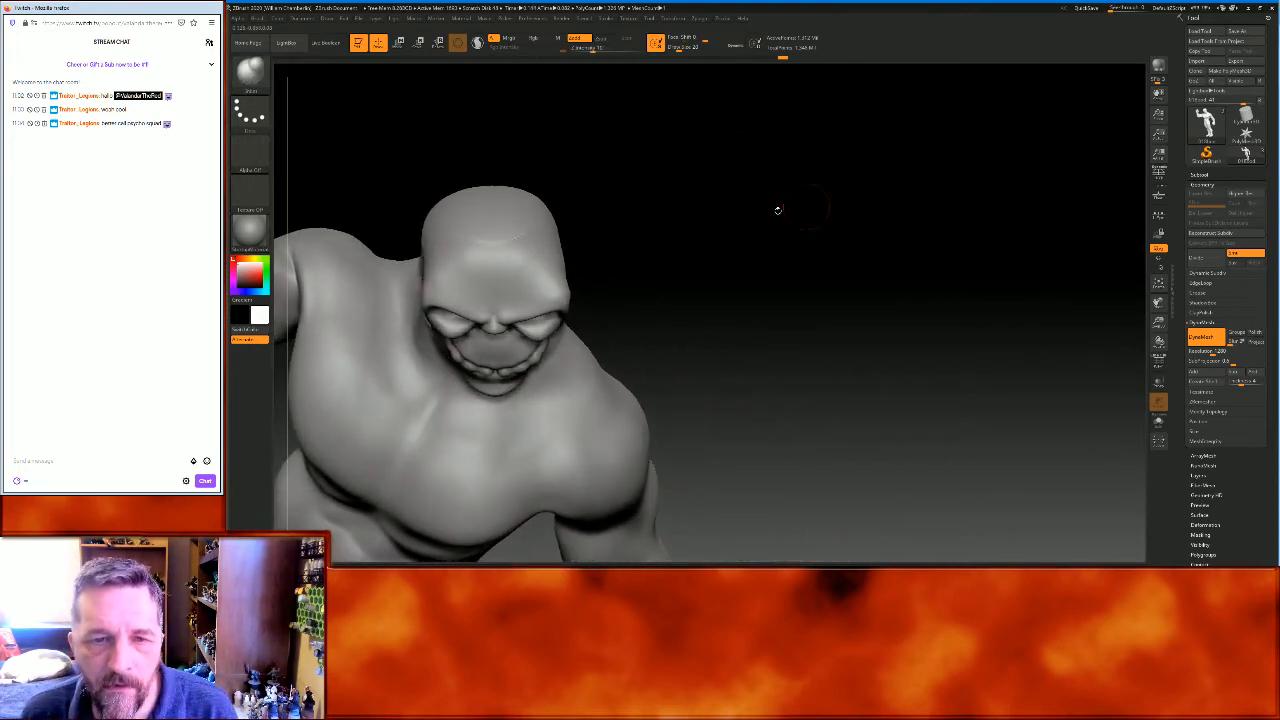
shift+drag(537, 220, 533, 237)
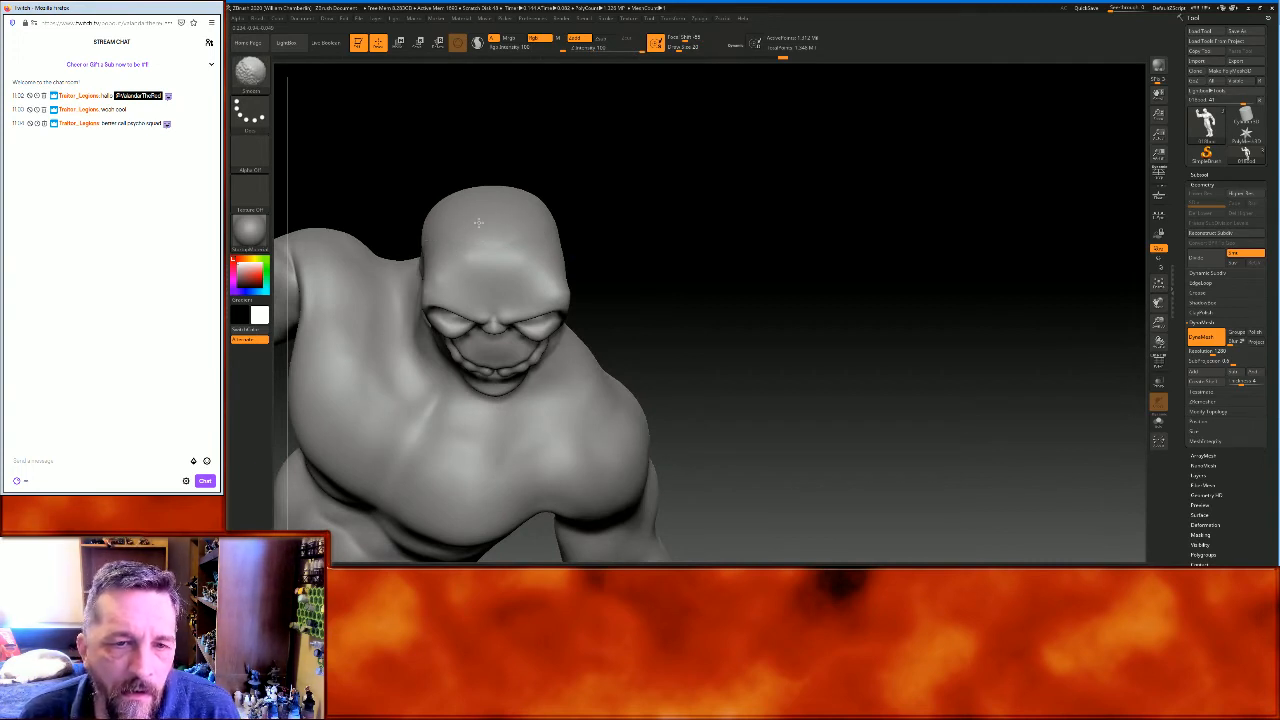
Smooth the remaining skull face seam down both sides of the head toward the jaw
drag(610, 215, 650, 210)
mouse_move(763, 206)
mouse_down()
mouse_move(783, 171)
mouse_move(569, 237)
mouse_up()
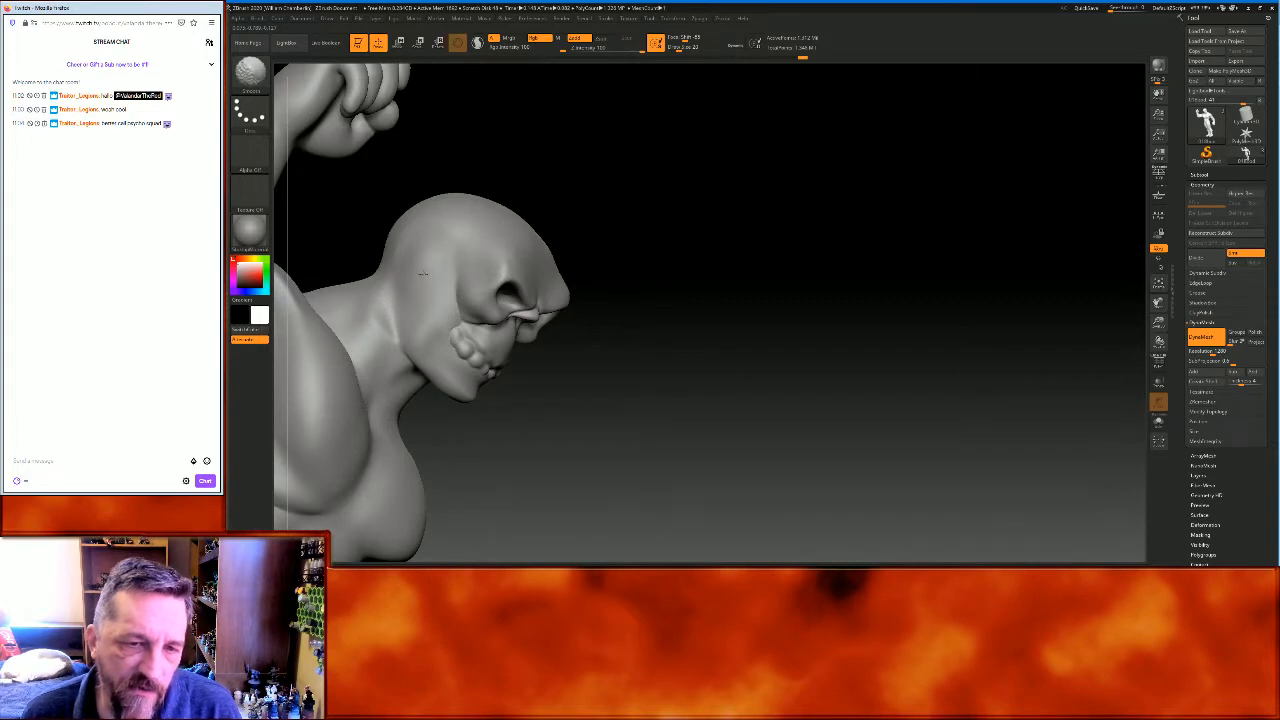
key(shift)
mouse_move(840, 234)
mouse_down()
mouse_move(769, 197)
mouse_move(636, 267)
mouse_up()
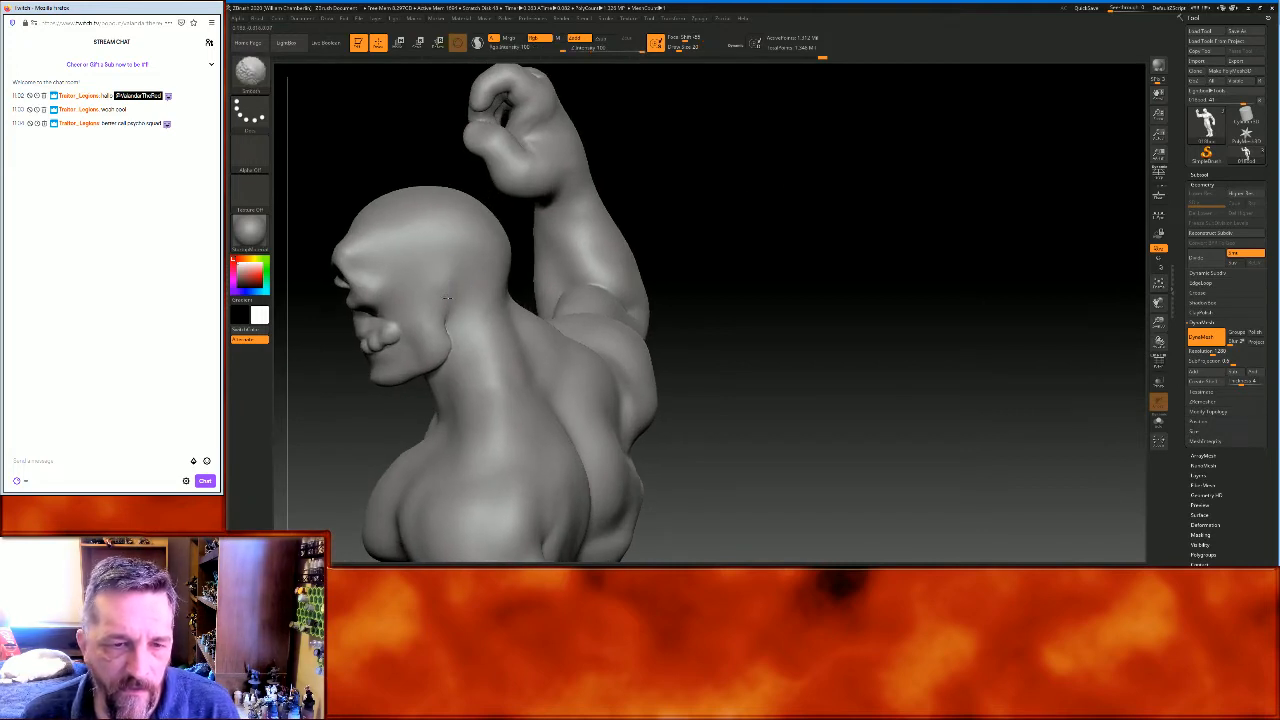
key(shift)
mouse_move(835, 251)
mouse_down()
mouse_move(863, 209)
mouse_move(880, 214)
mouse_move(869, 220)
mouse_up()
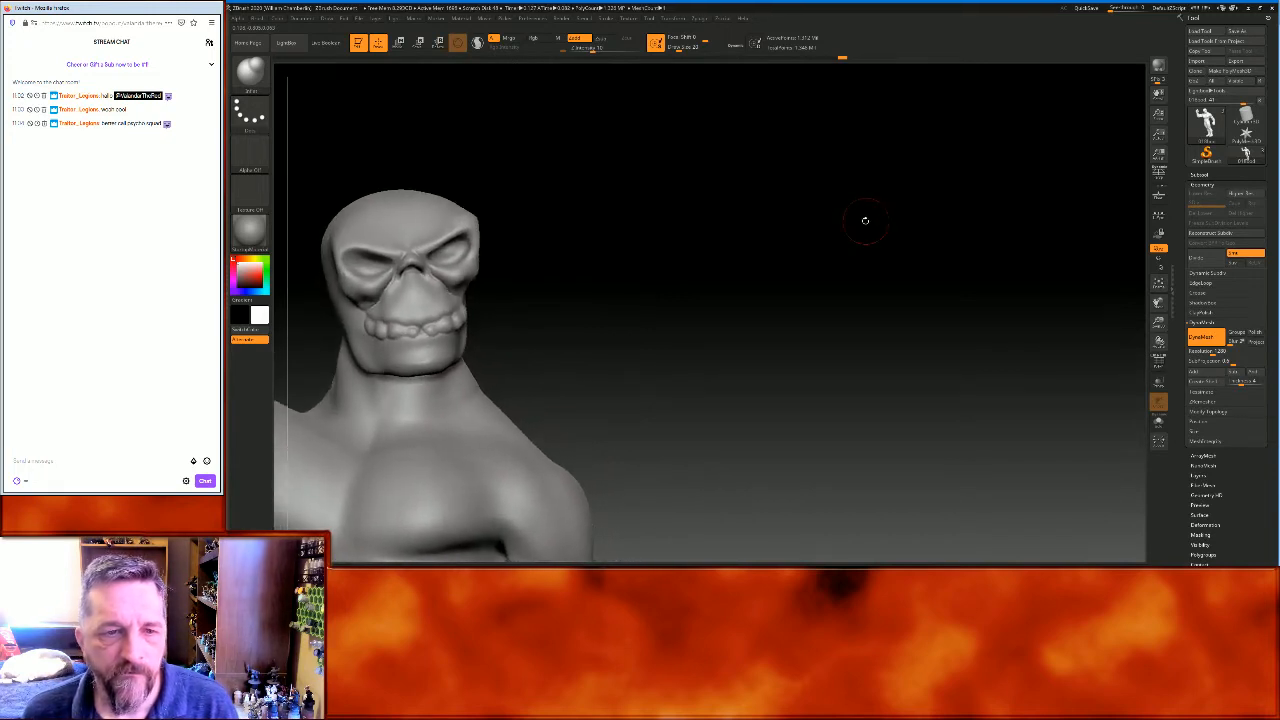
Switch to the Dam Standard brush and carve the groove around the skull's teeth and mouth corners
drag(1155, 303, 1242, 285)
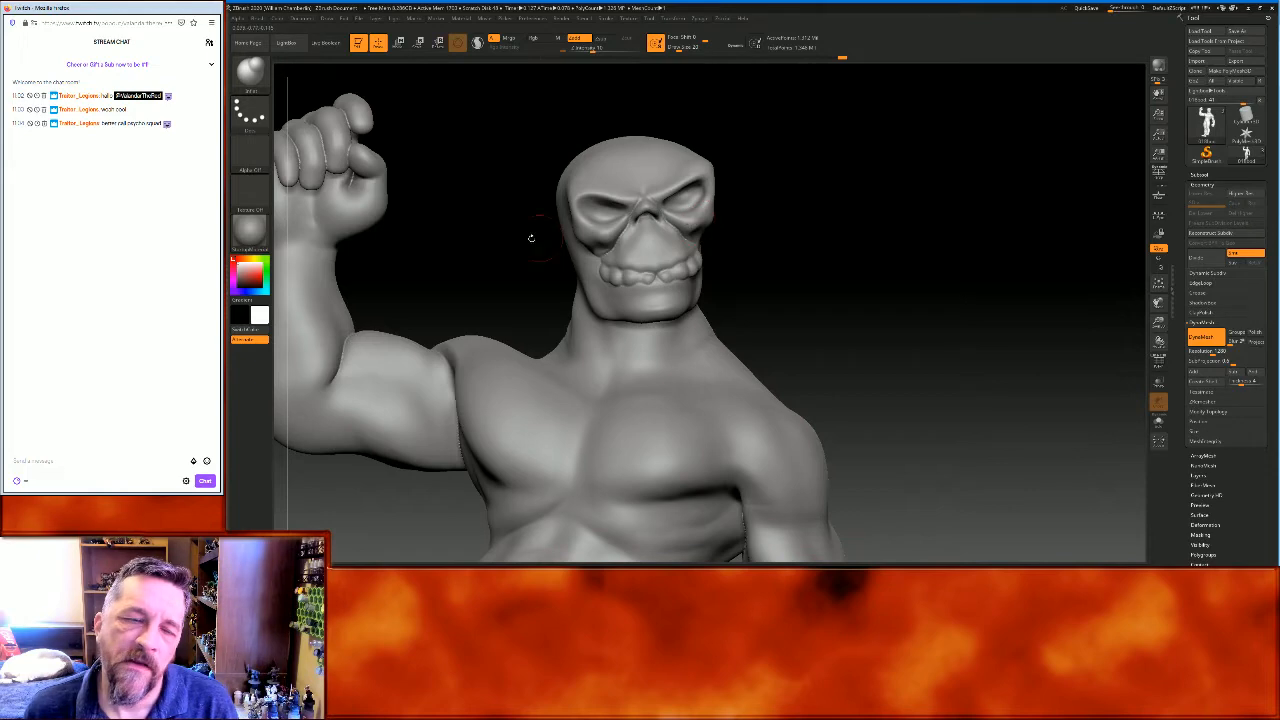
click(250, 72)
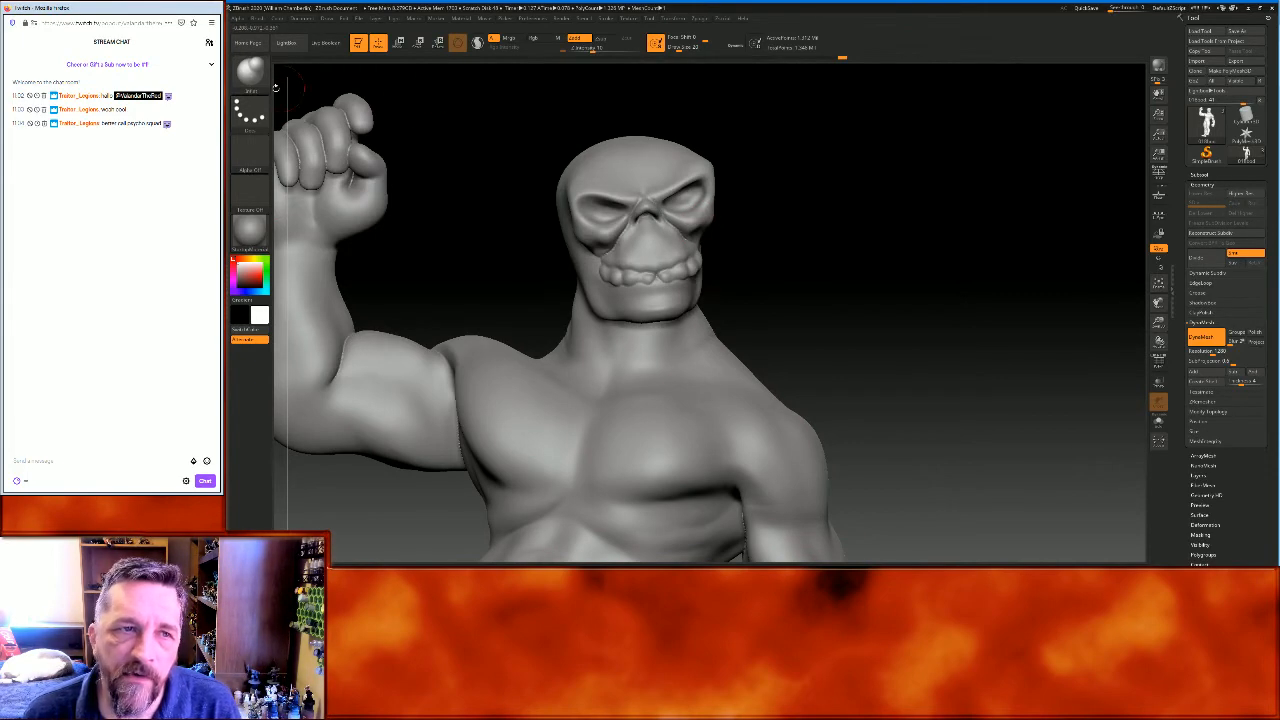
click(250, 72)
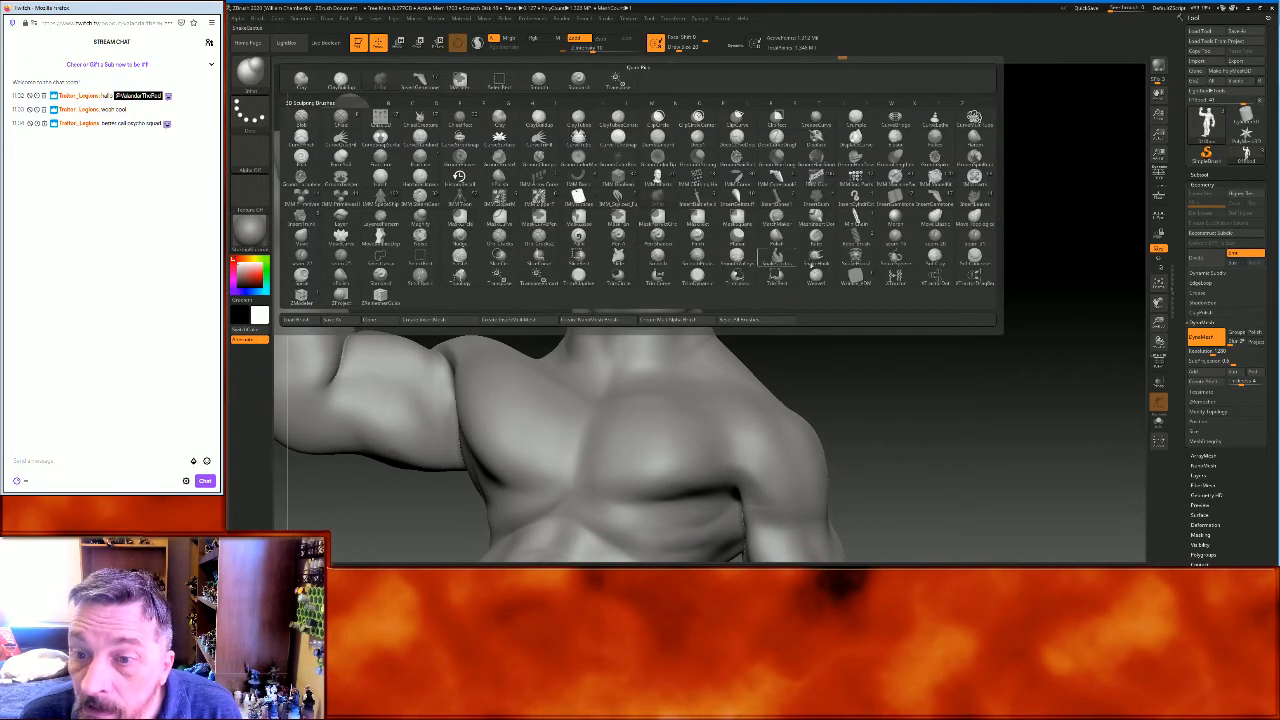
click(463, 258)
drag(998, 140, 1026, 183)
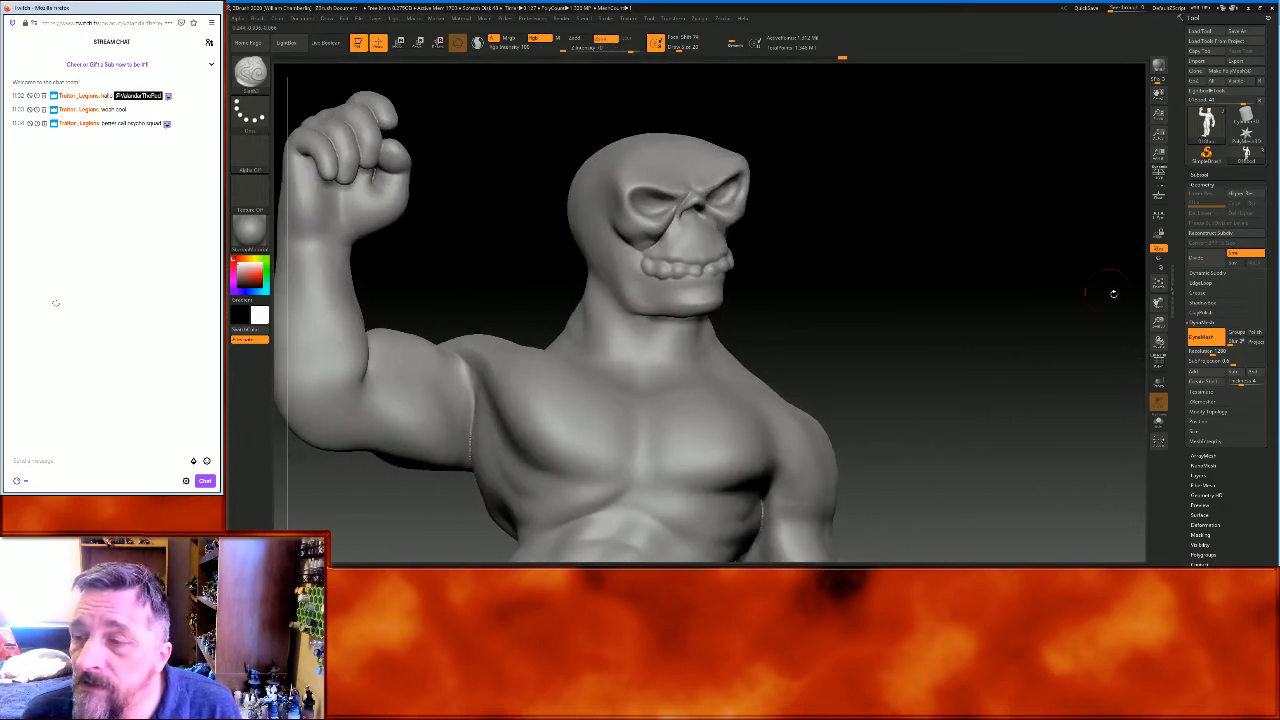
drag(1158, 319, 1057, 334)
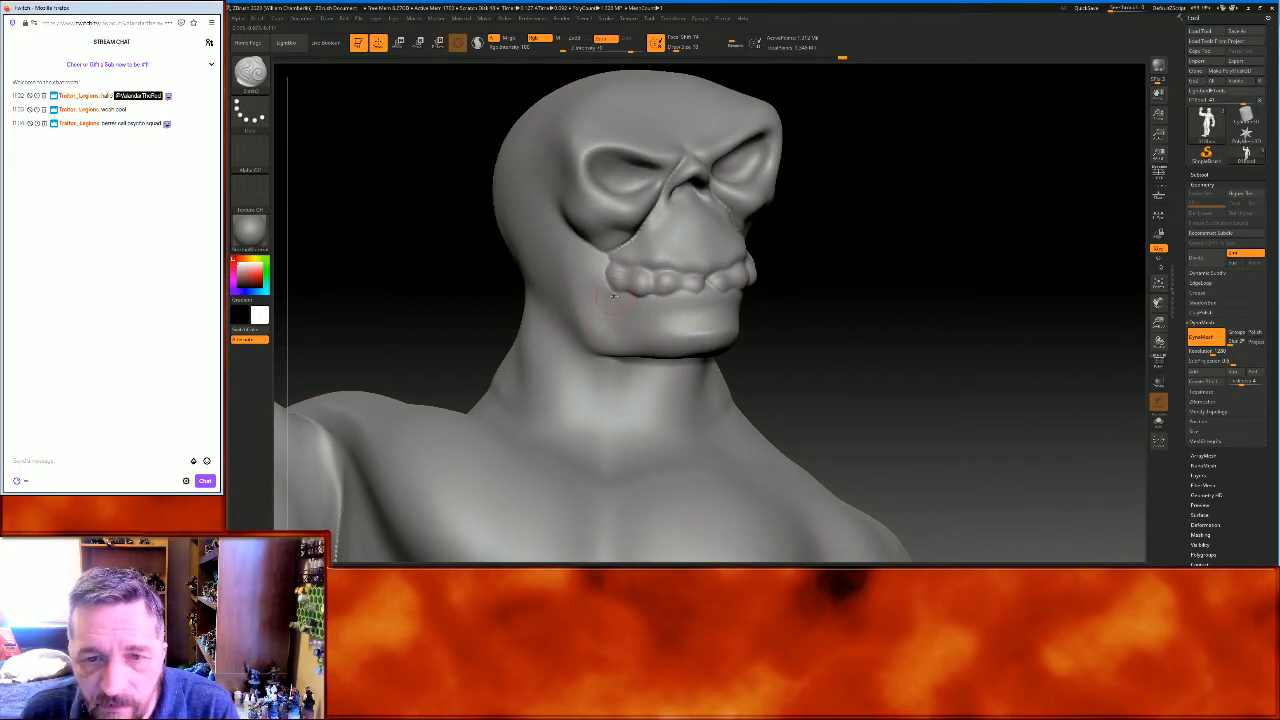
click(250, 72)
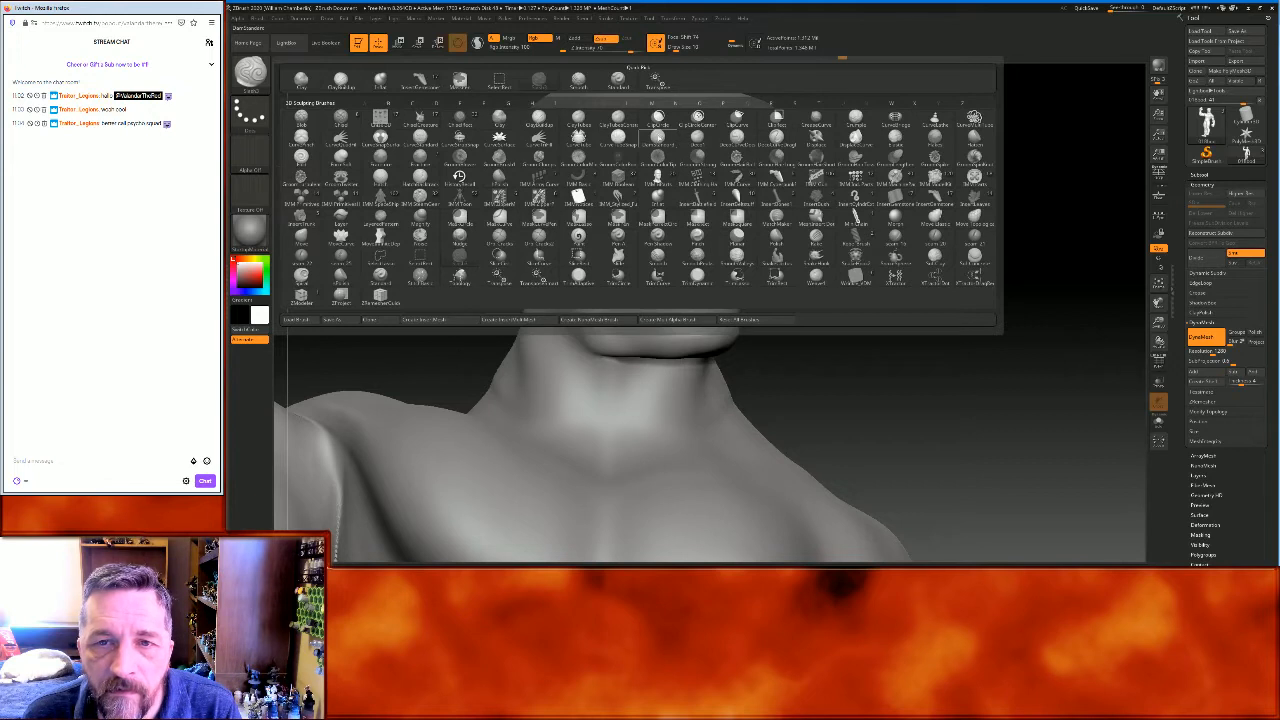
click(459, 175)
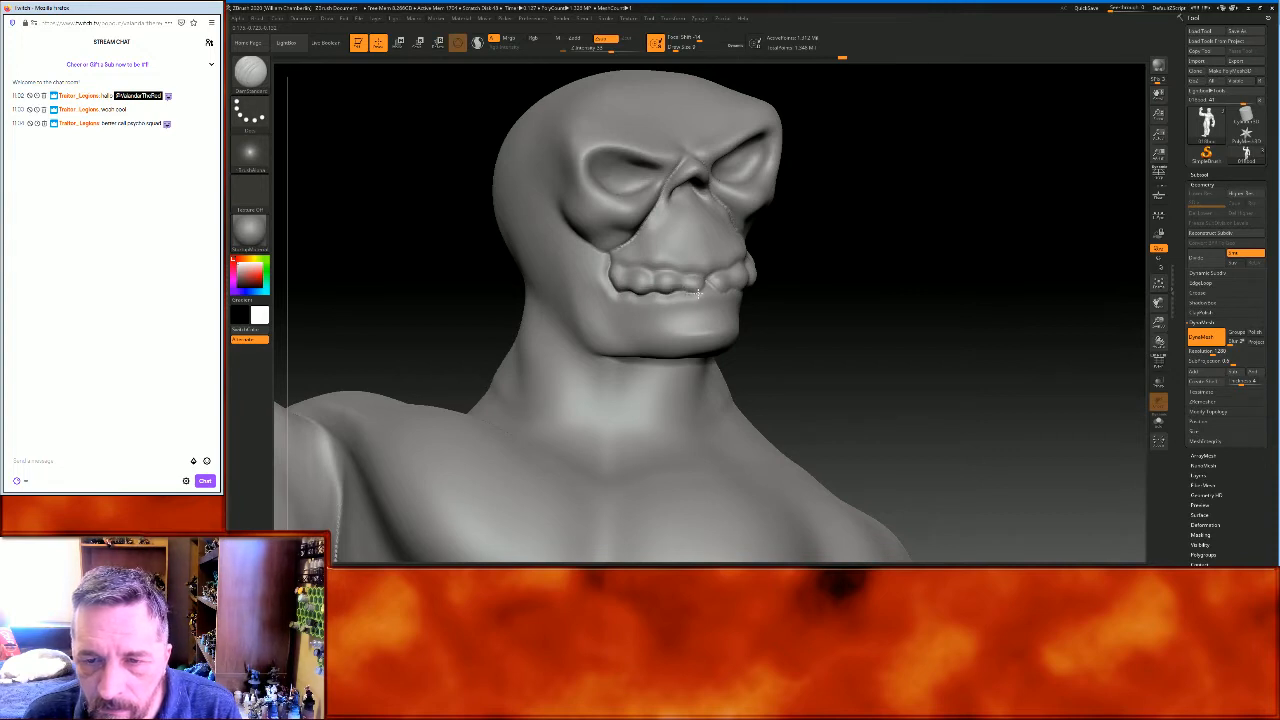
drag(951, 337, 854, 313)
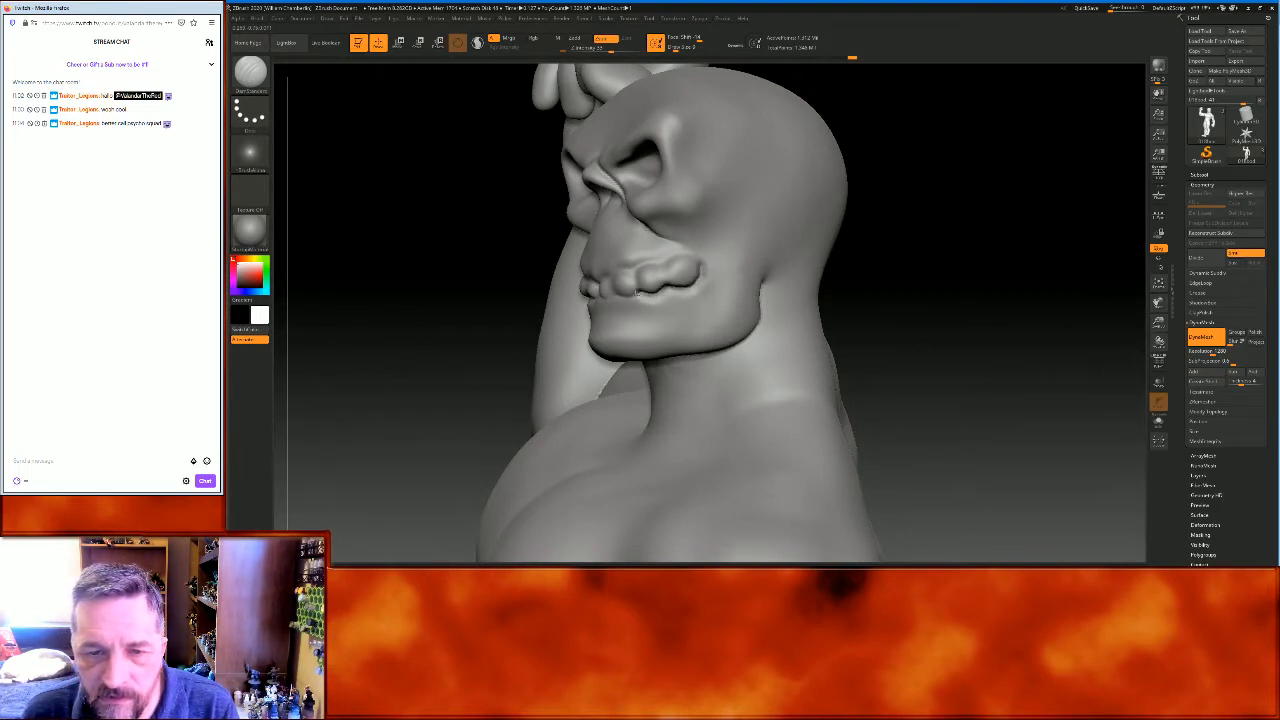
Carve the gaps between the skull's teeth across the front and both sides of the mouth
mouse_move(900, 286)
mouse_down()
mouse_move(923, 283)
mouse_move(935, 258)
mouse_up()
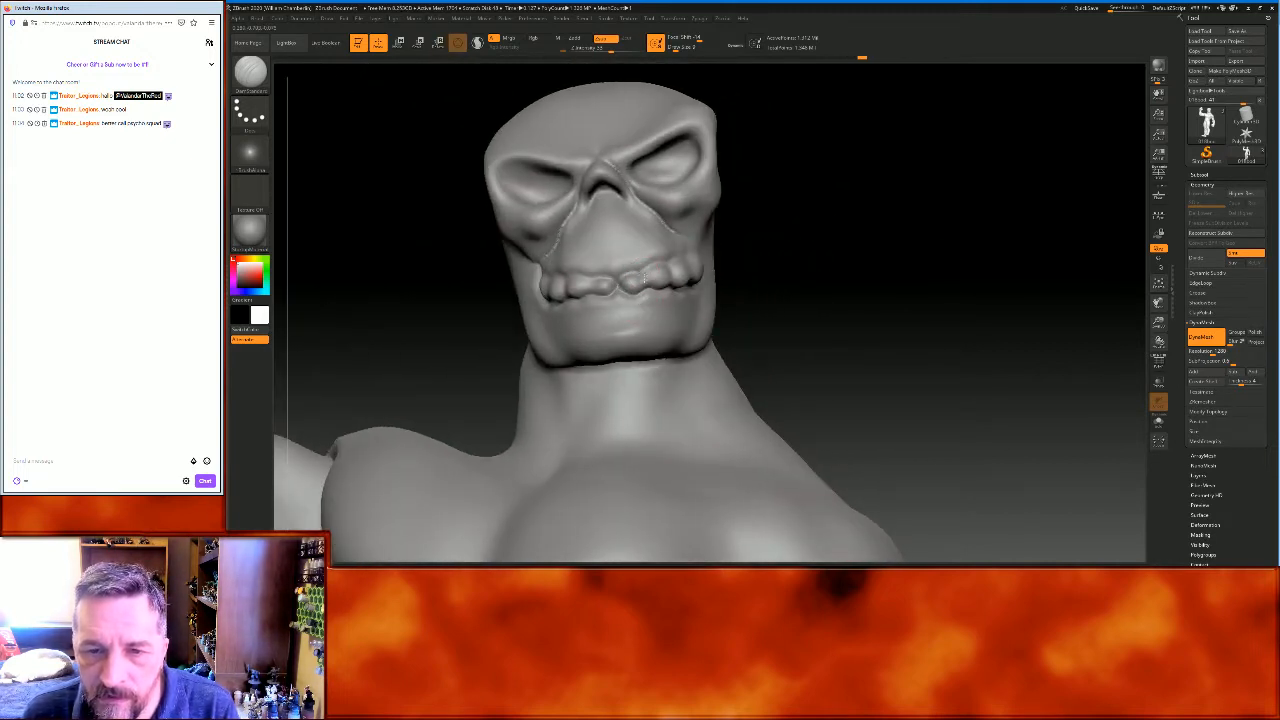
mouse_move(815, 300)
mouse_down()
mouse_move(849, 296)
mouse_move(698, 287)
mouse_up()
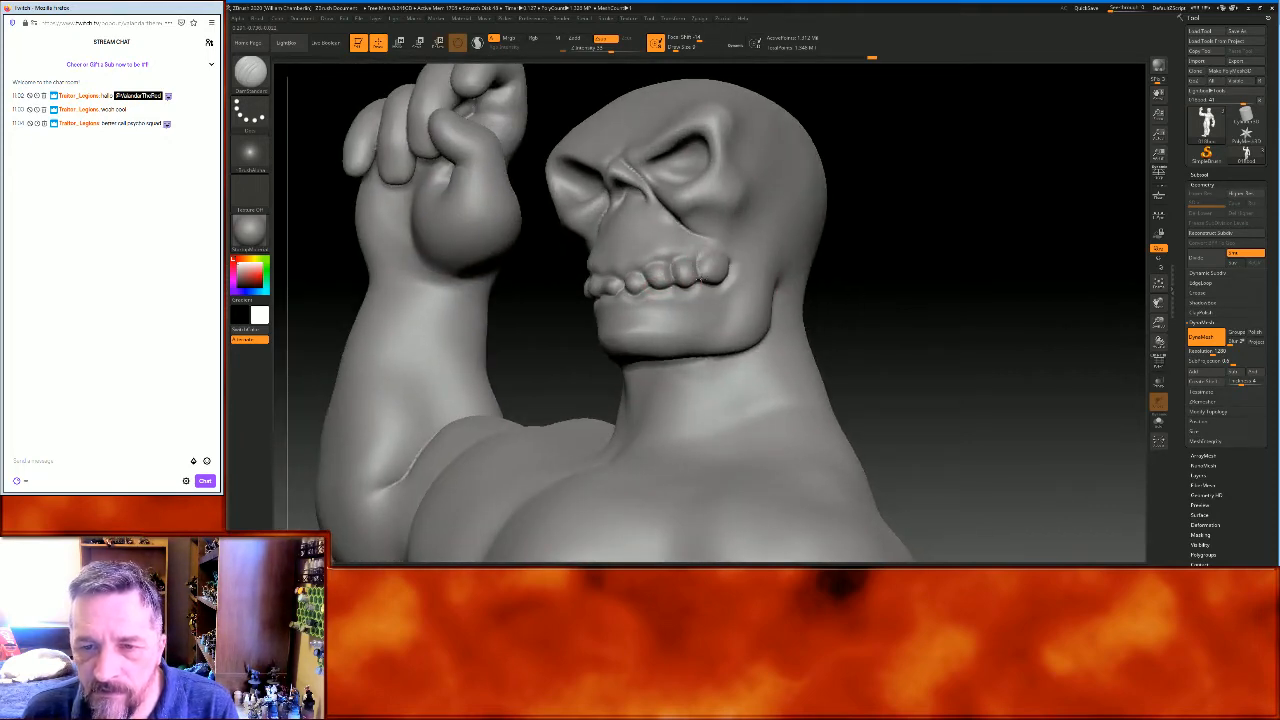
mouse_move(929, 280)
mouse_down()
mouse_move(943, 263)
mouse_move(970, 276)
mouse_up()
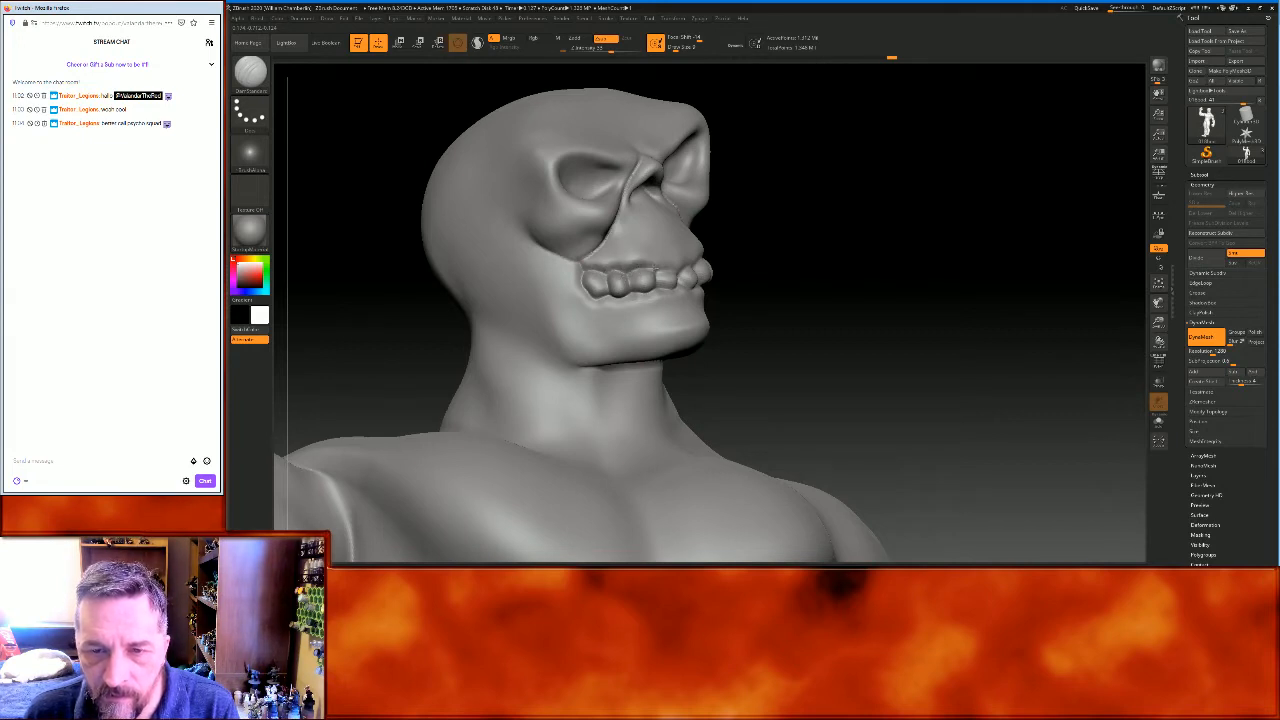
drag(950, 274, 831, 278)
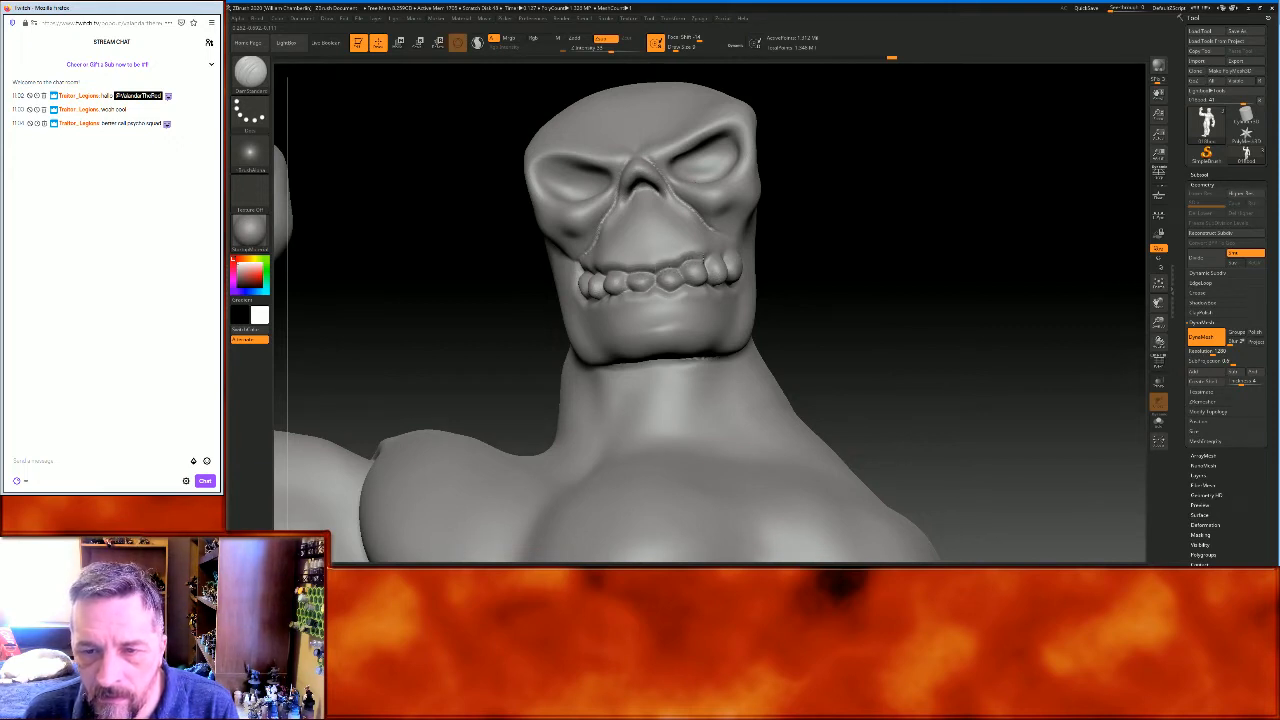
drag(985, 276, 839, 277)
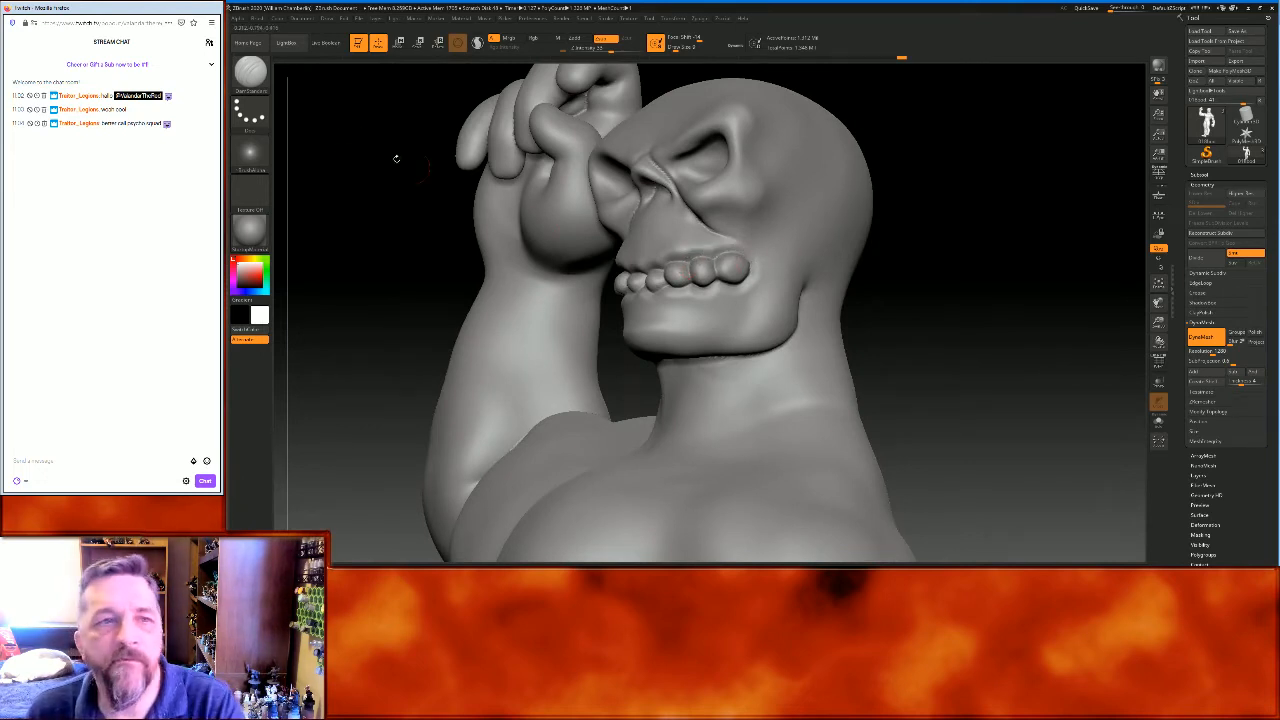
Switch to the Polish brush in subtract mode with a new brush size and flatten the faces of the skull's upper teeth
click(250, 72)
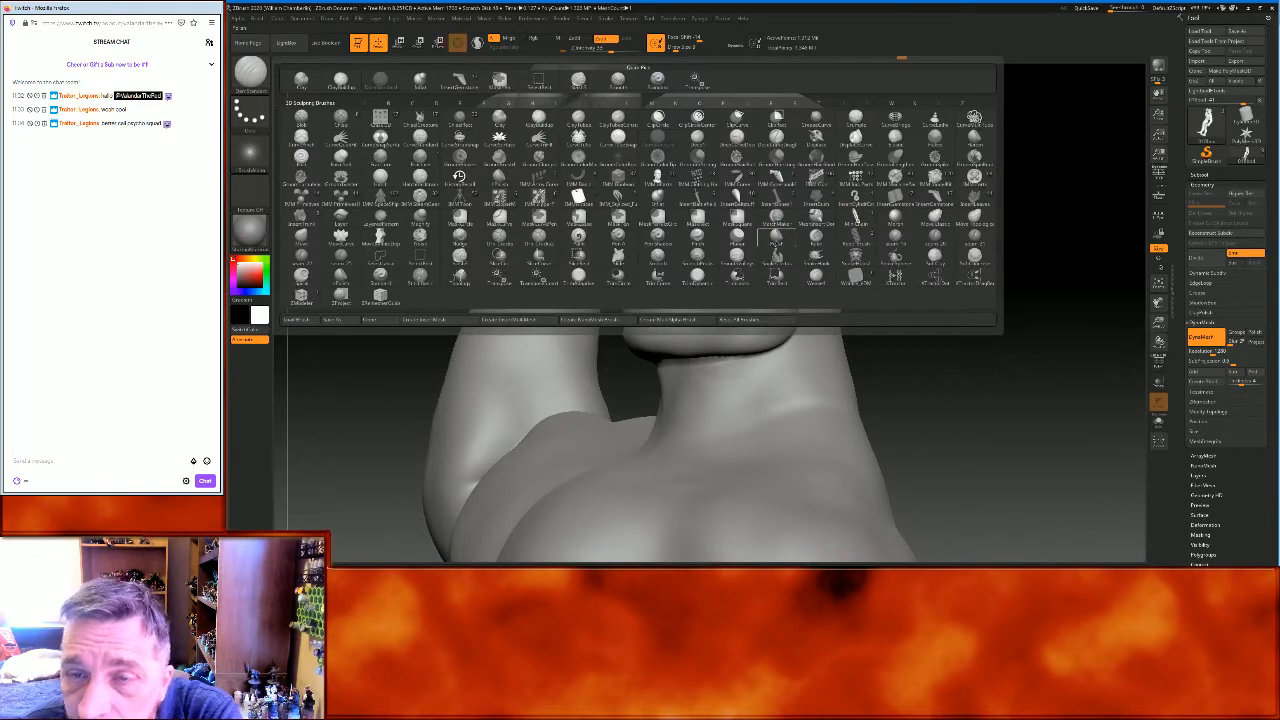
click(776, 240)
drag(672, 47, 682, 47)
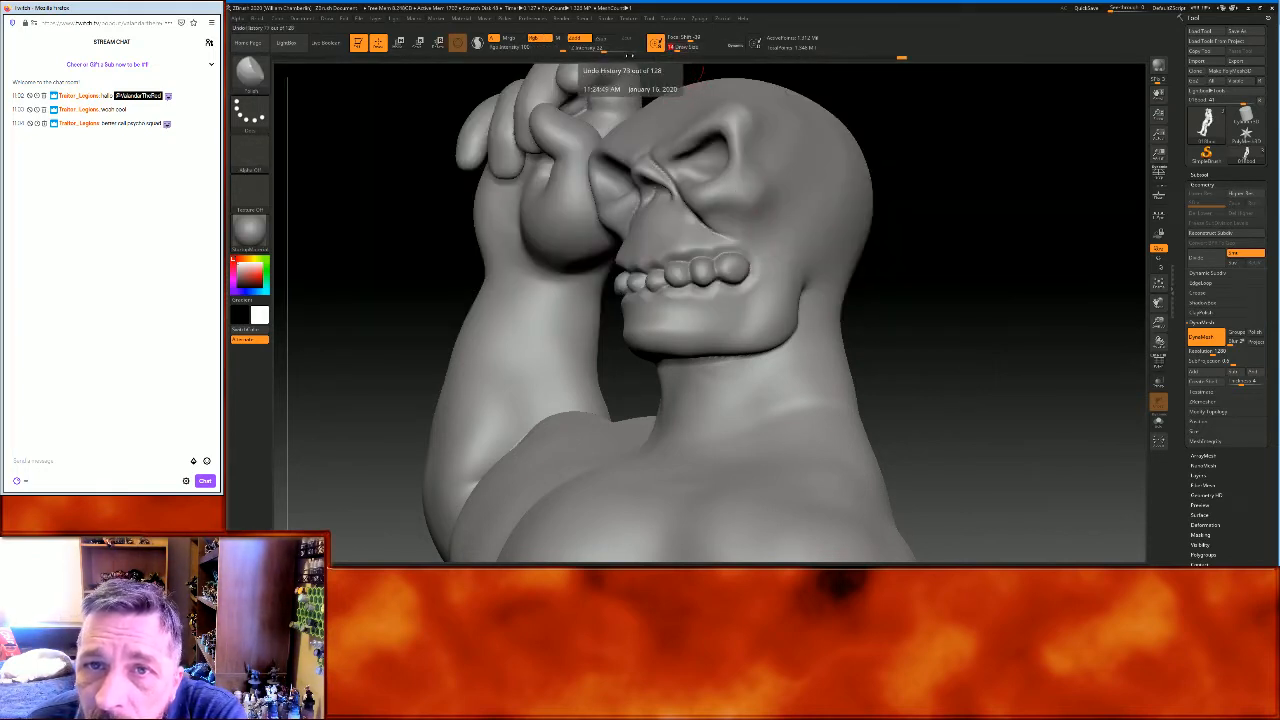
click(604, 39)
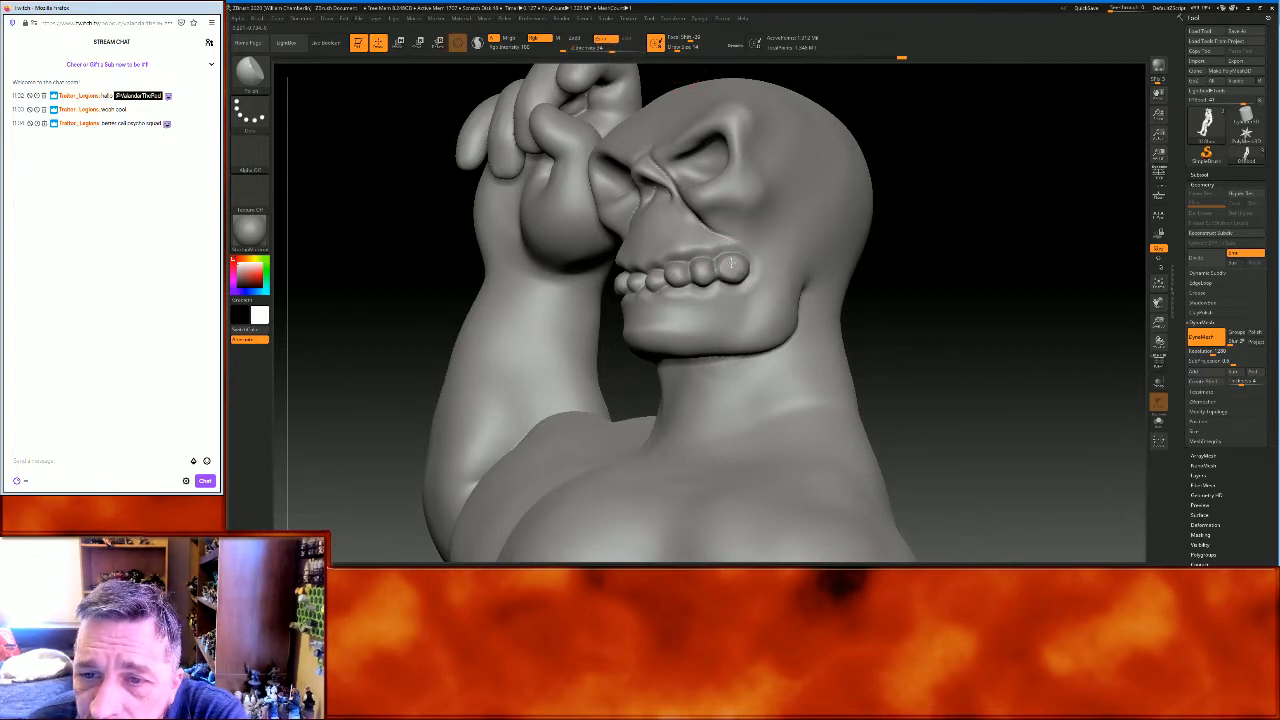
drag(990, 282, 946, 280)
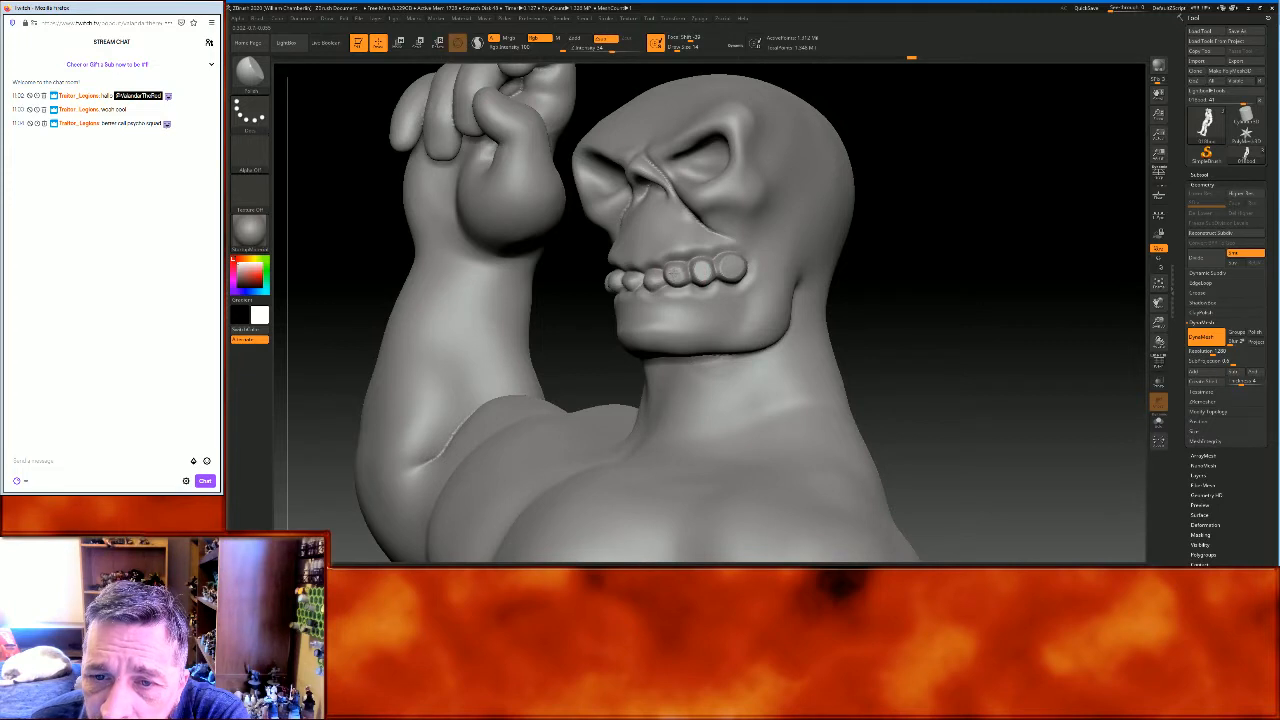
drag(968, 299, 980, 300)
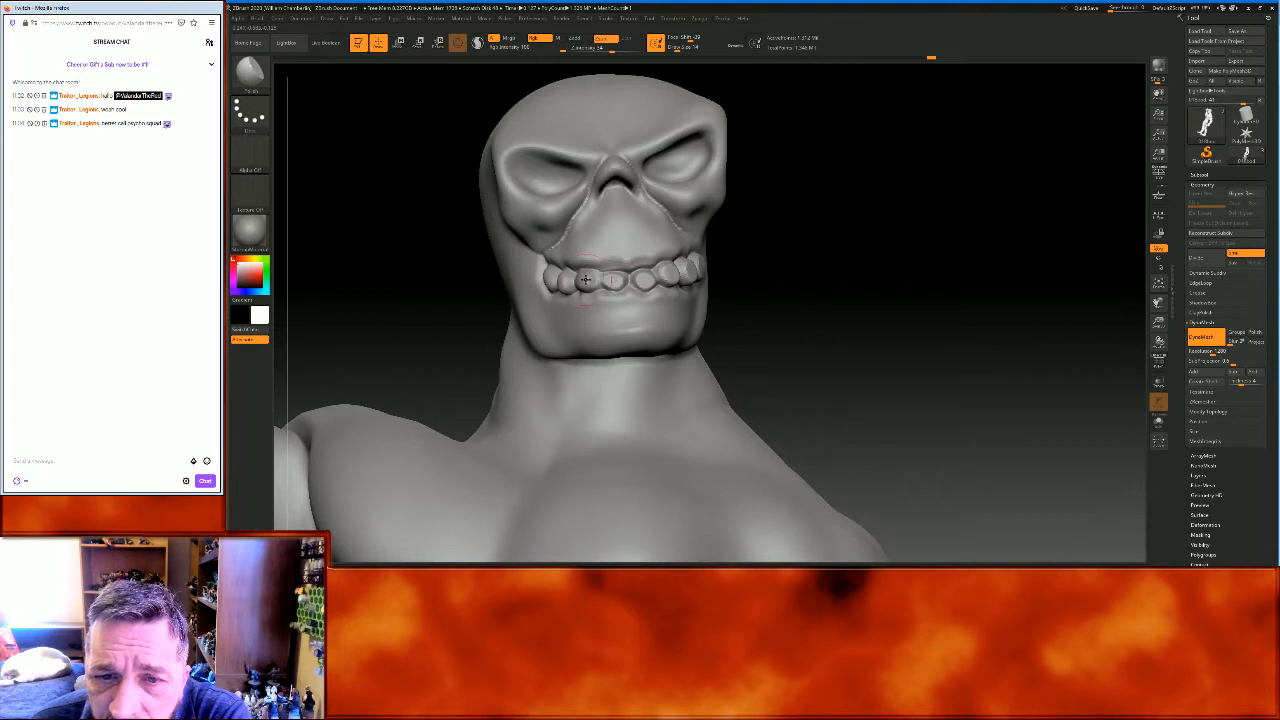
drag(820, 285, 925, 290)
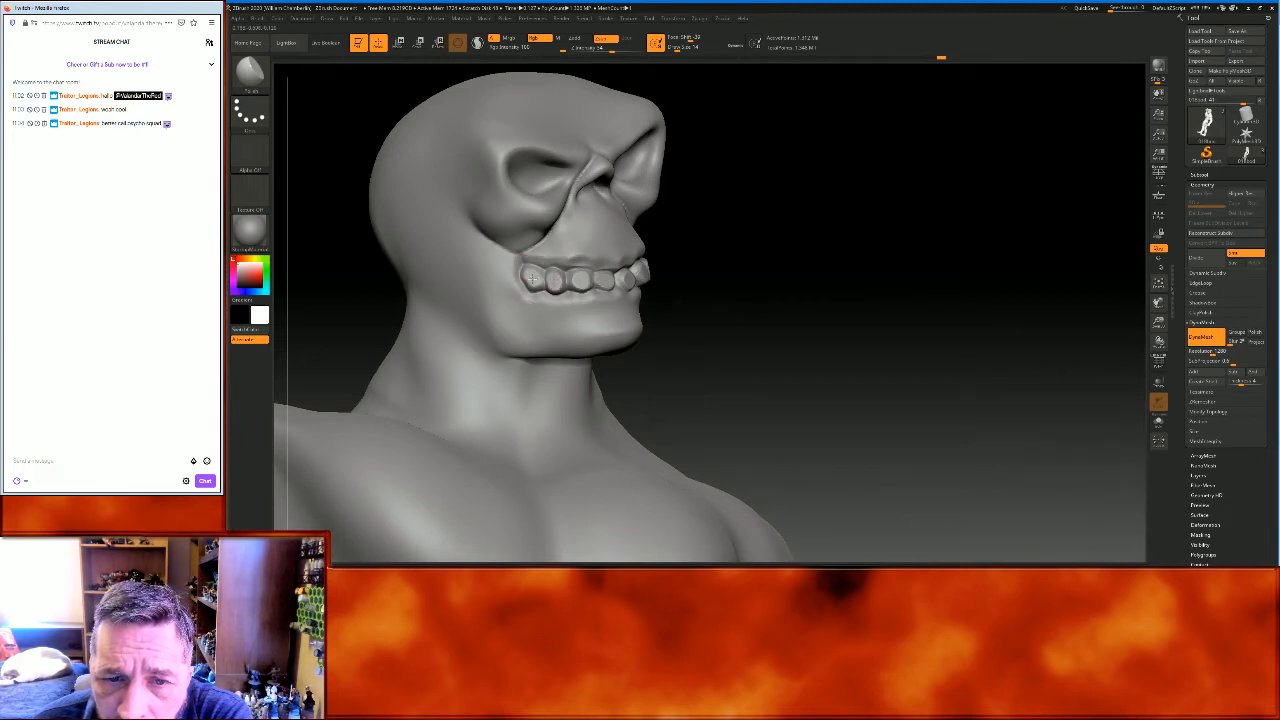
drag(1071, 284, 1043, 280)
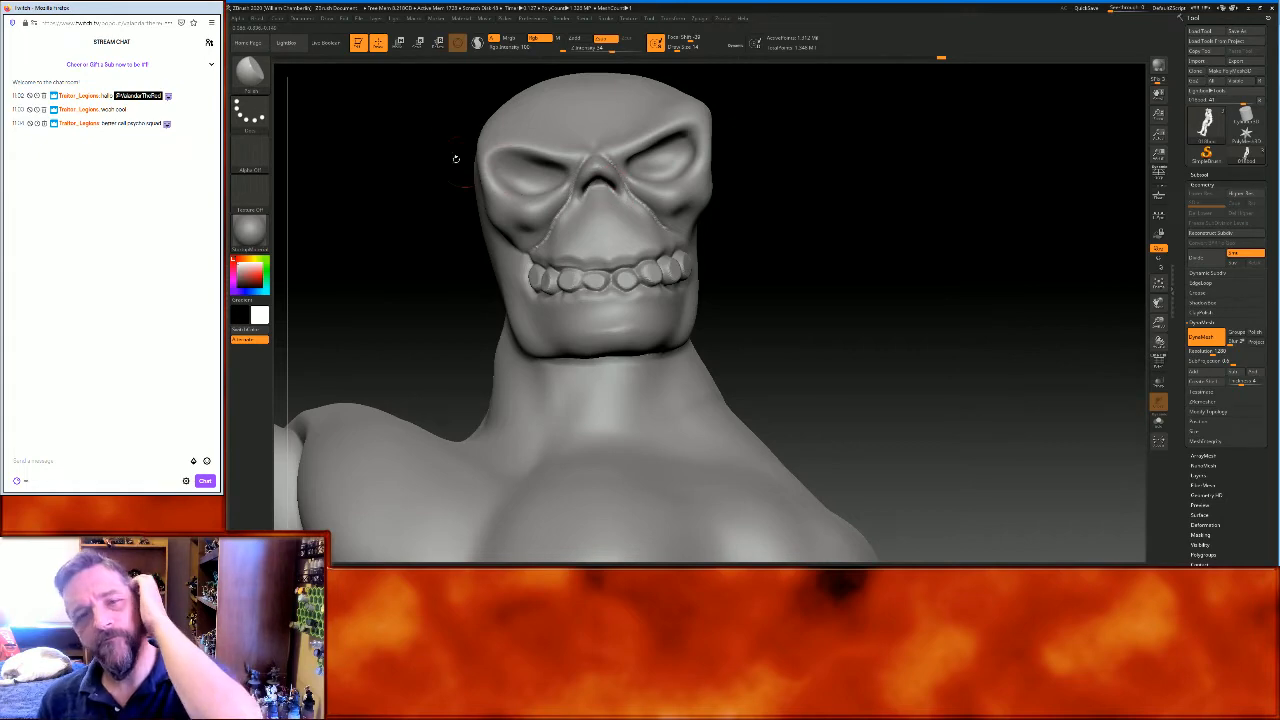
Switch back to the Dam Standard brush and carve a row of lower teeth into the jaw from one mouth corner to the other
click(250, 72)
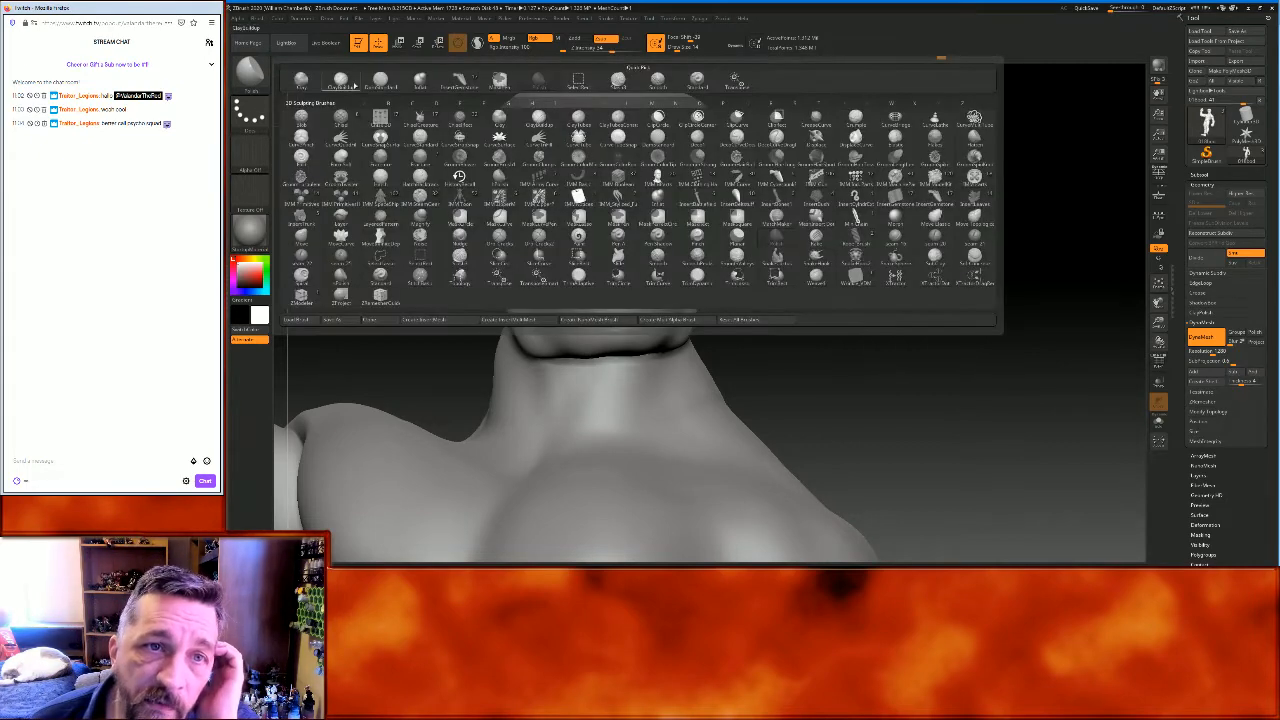
click(620, 160)
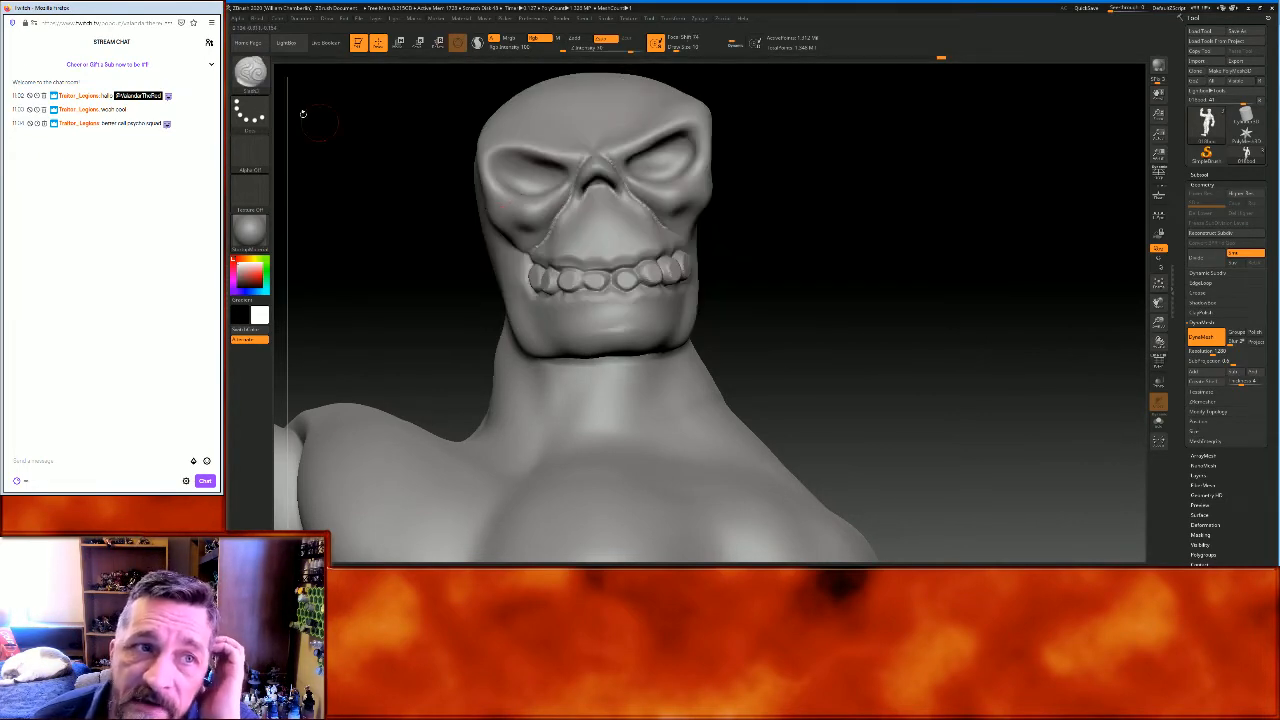
click(250, 72)
click(577, 200)
drag(866, 258, 850, 284)
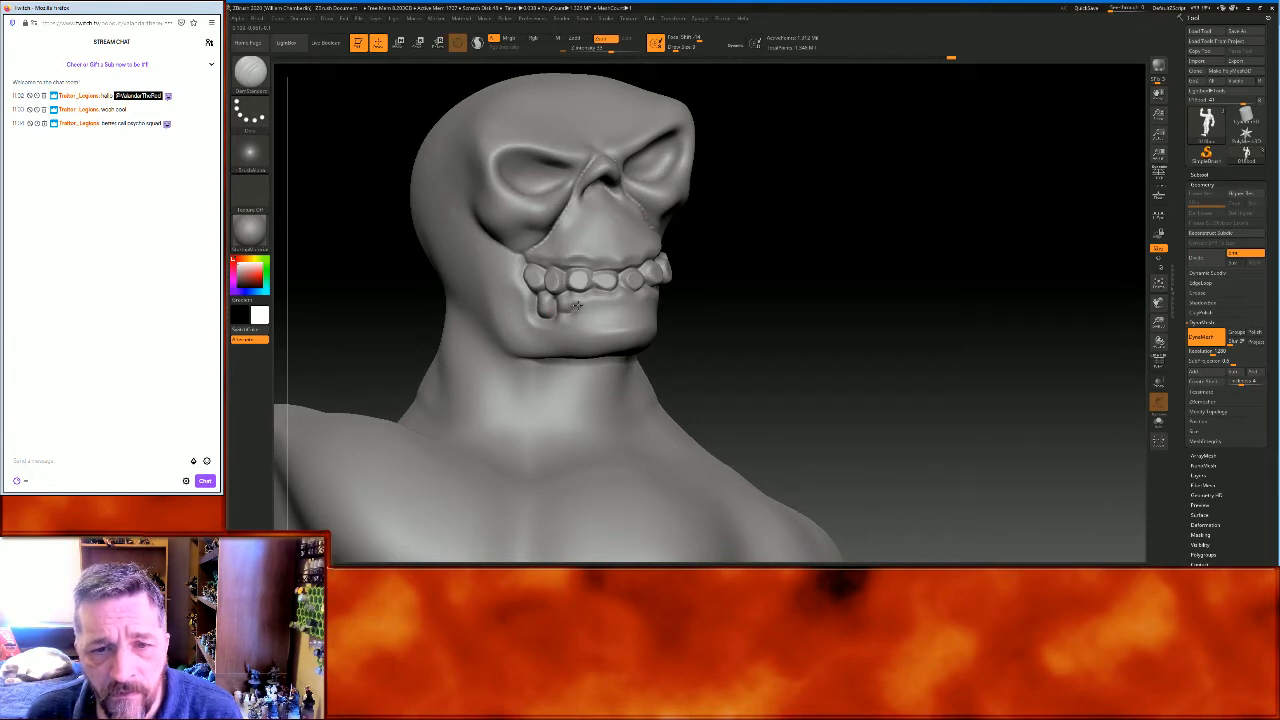
mouse_move(826, 323)
mouse_down()
mouse_move(608, 329)
mouse_move(584, 311)
mouse_move(597, 293)
mouse_move(610, 316)
mouse_move(621, 296)
mouse_move(611, 286)
mouse_move(620, 316)
mouse_up()
drag(862, 315, 837, 309)
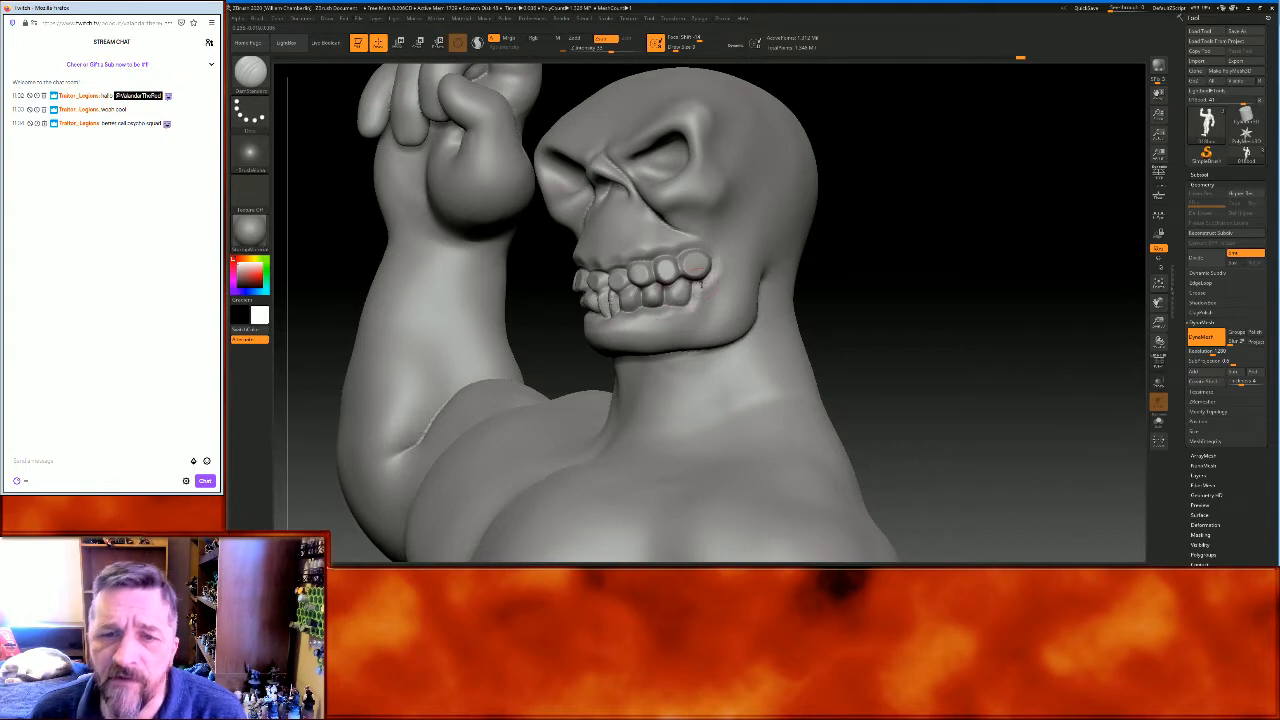
mouse_move(923, 274)
mouse_down()
mouse_move(952, 276)
mouse_move(900, 288)
mouse_up()
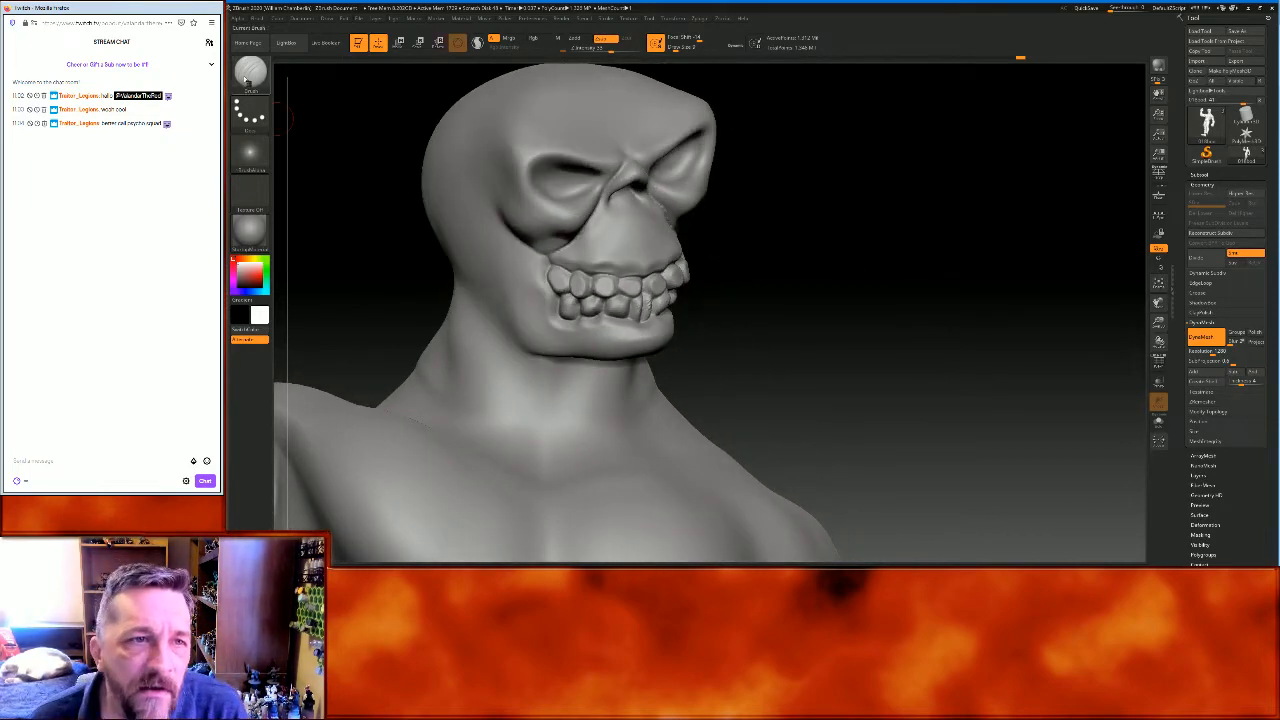
Flatten the faces of the lower teeth around the whole mouth with the Polish brush
click(250, 72)
click(540, 82)
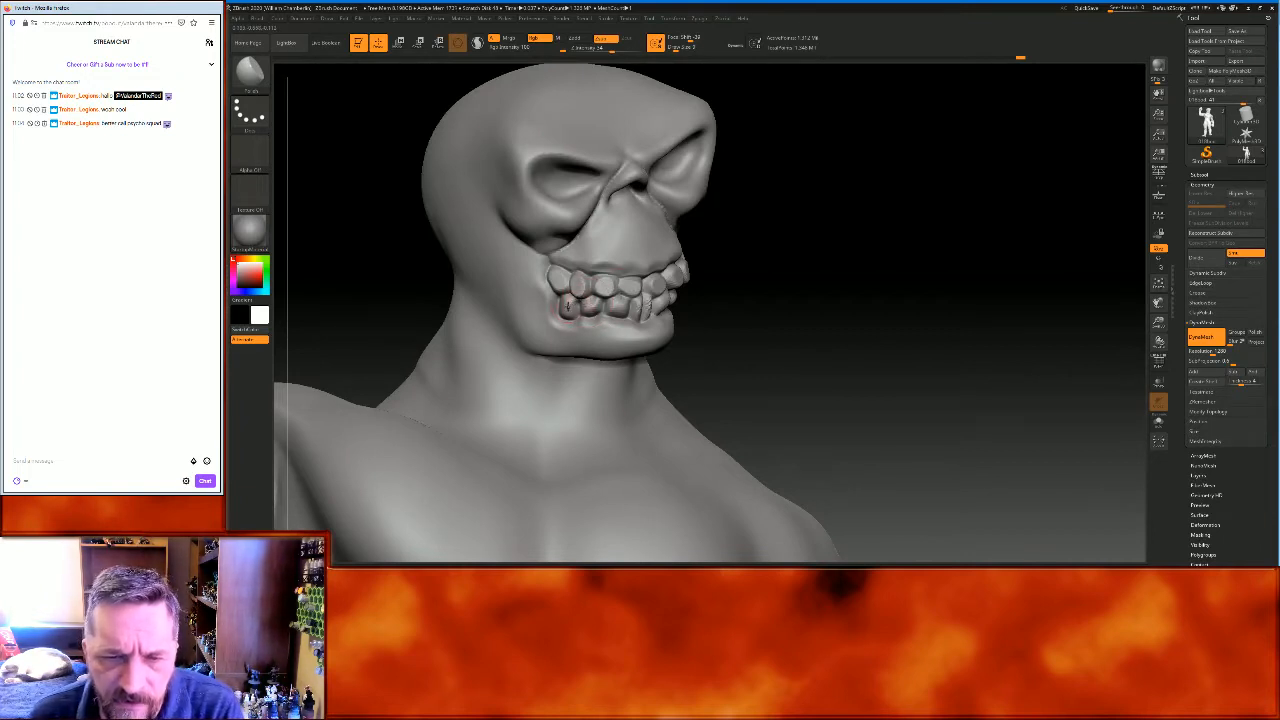
drag(565, 312, 597, 311)
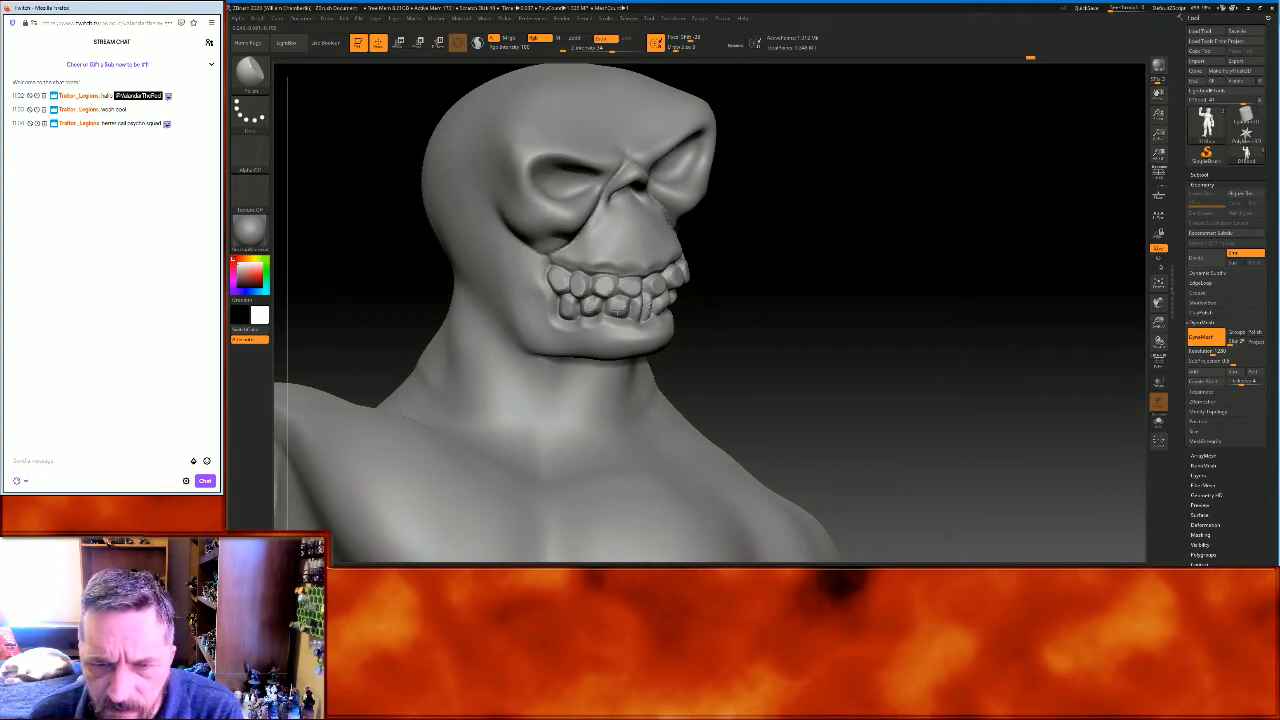
drag(822, 315, 760, 312)
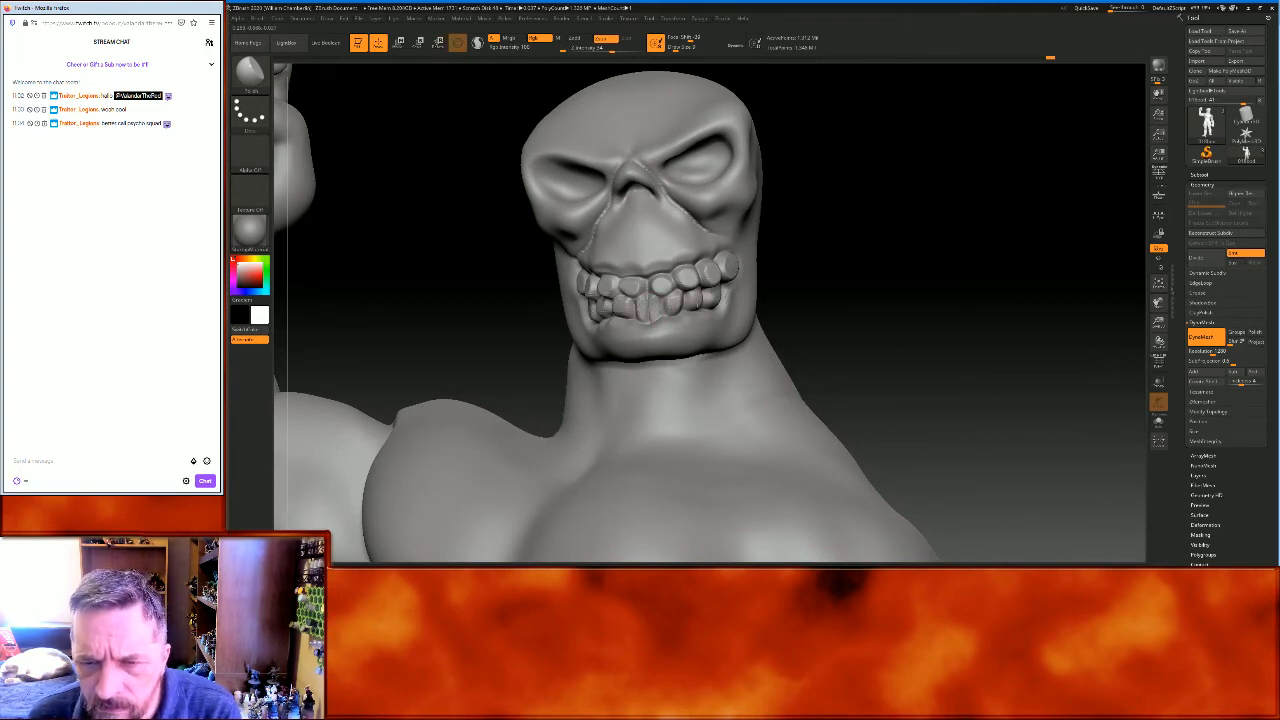
drag(871, 286, 770, 288)
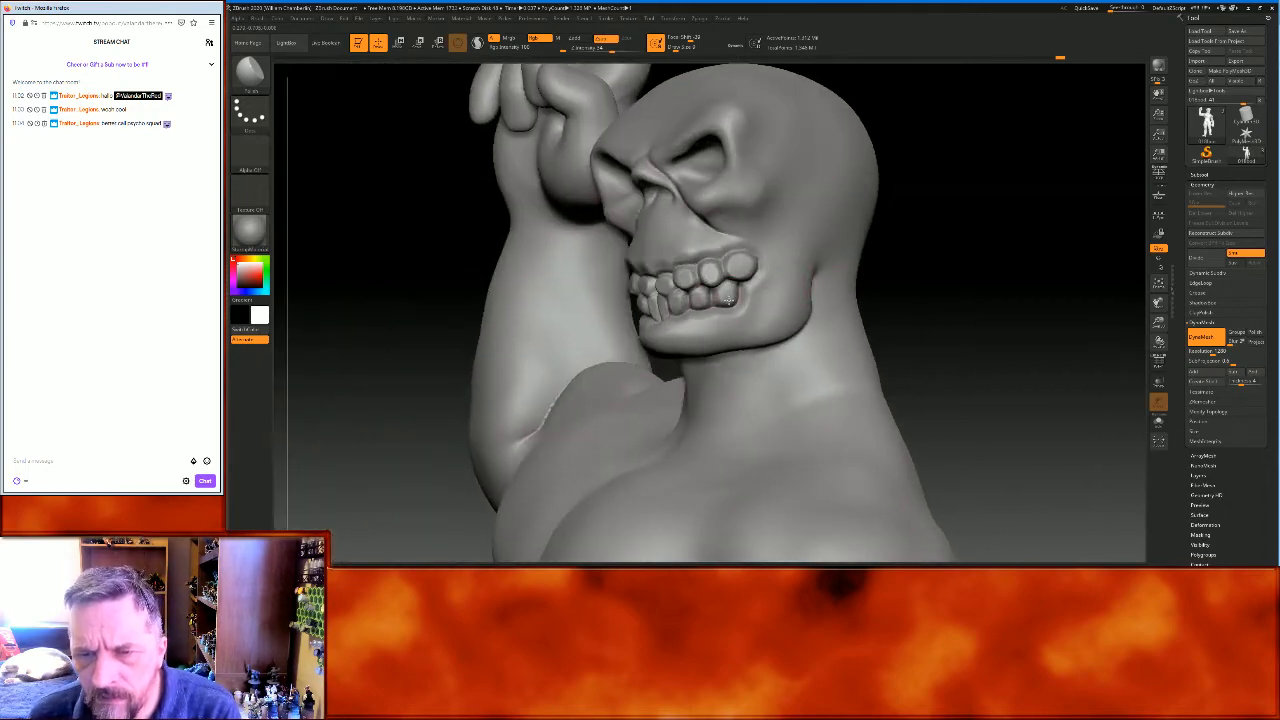
drag(949, 257, 986, 243)
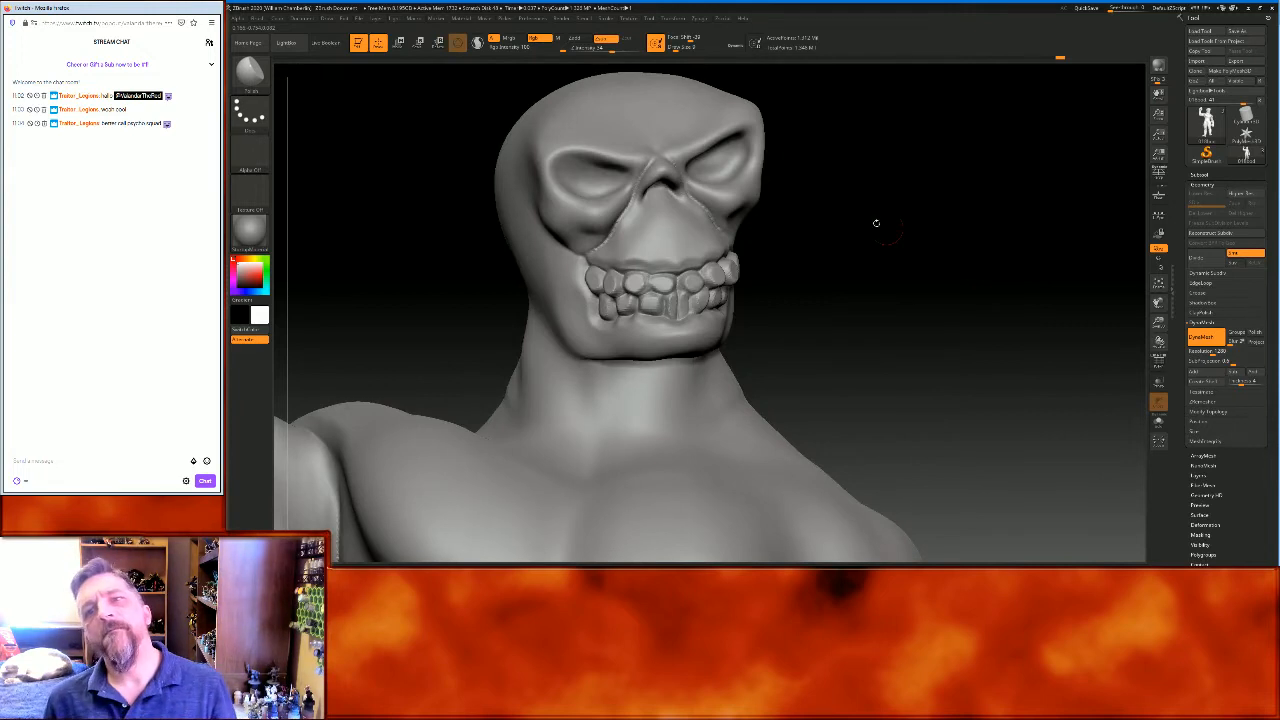
Deepen the gaps and outlines around both rows of teeth with the Dam Standard brush
key(b)
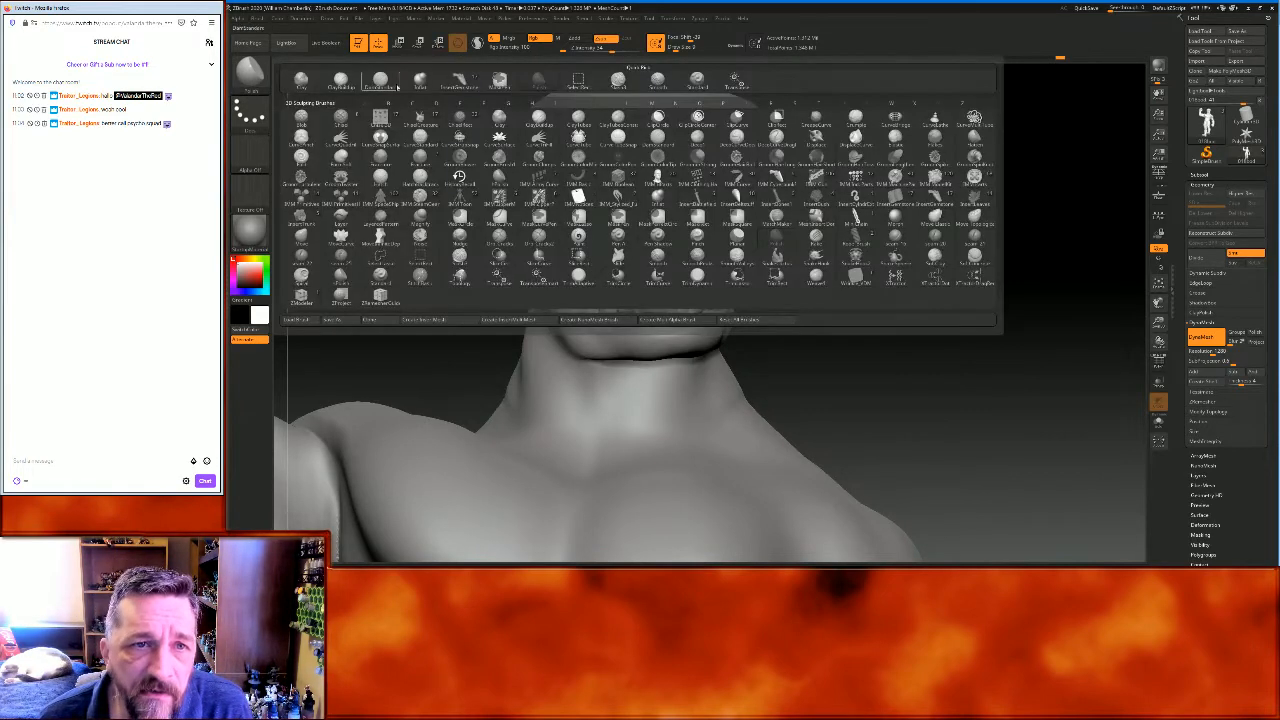
click(398, 87)
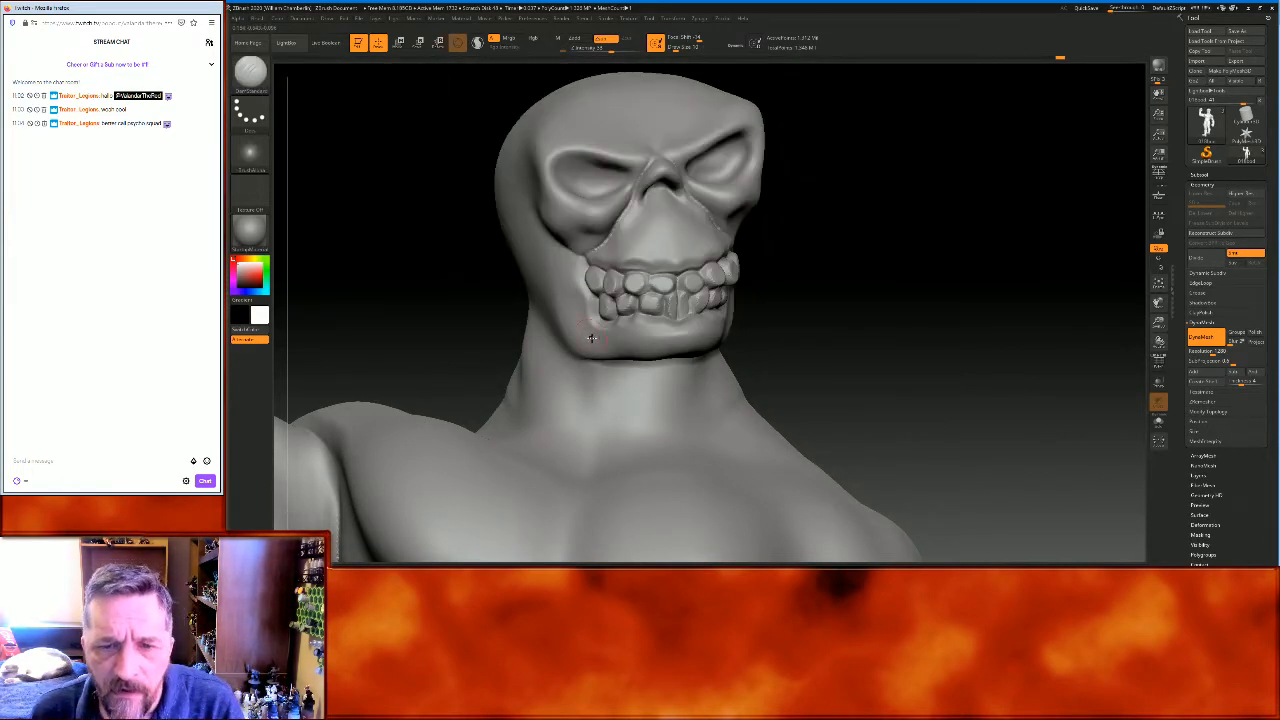
drag(842, 293, 859, 286)
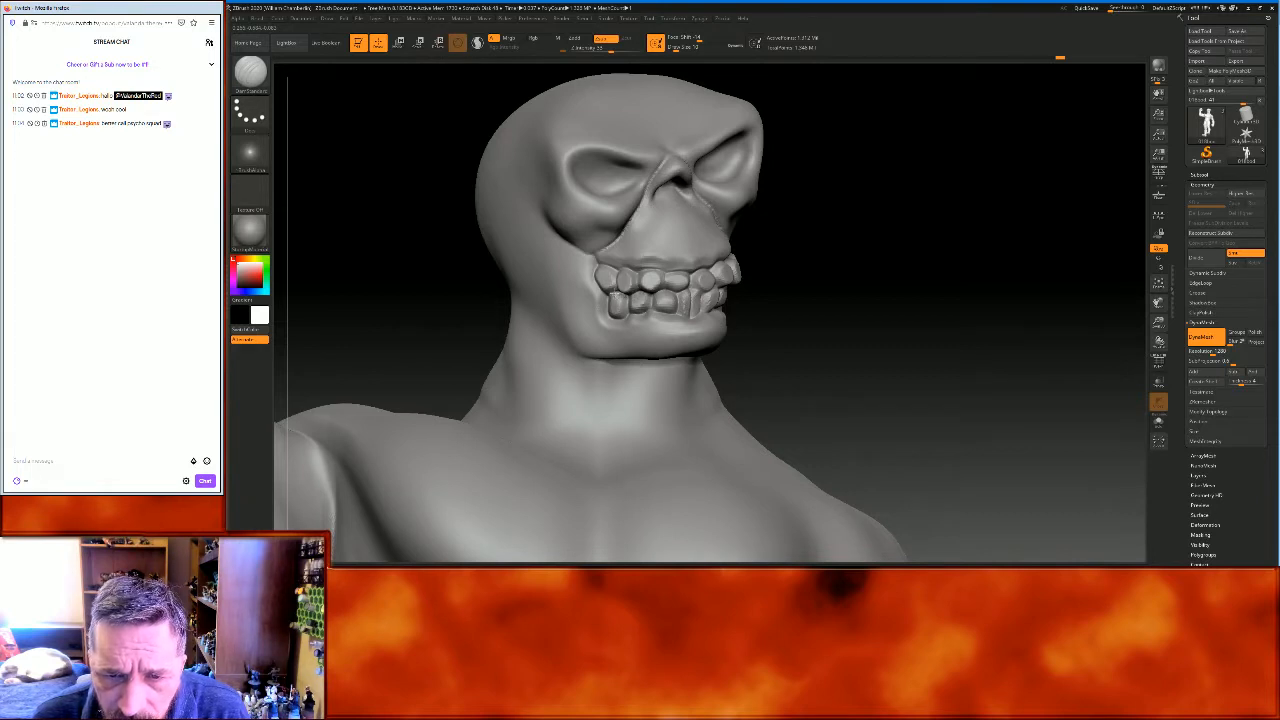
drag(939, 340, 918, 340)
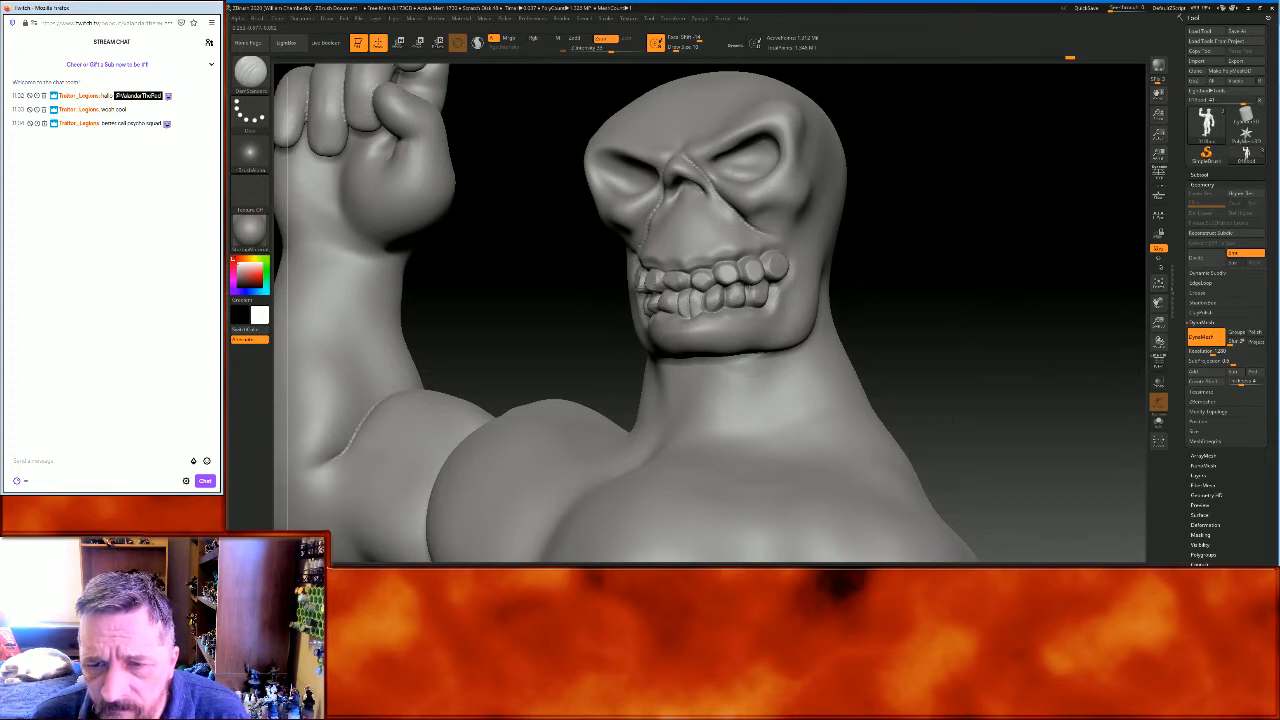
drag(1020, 283, 989, 283)
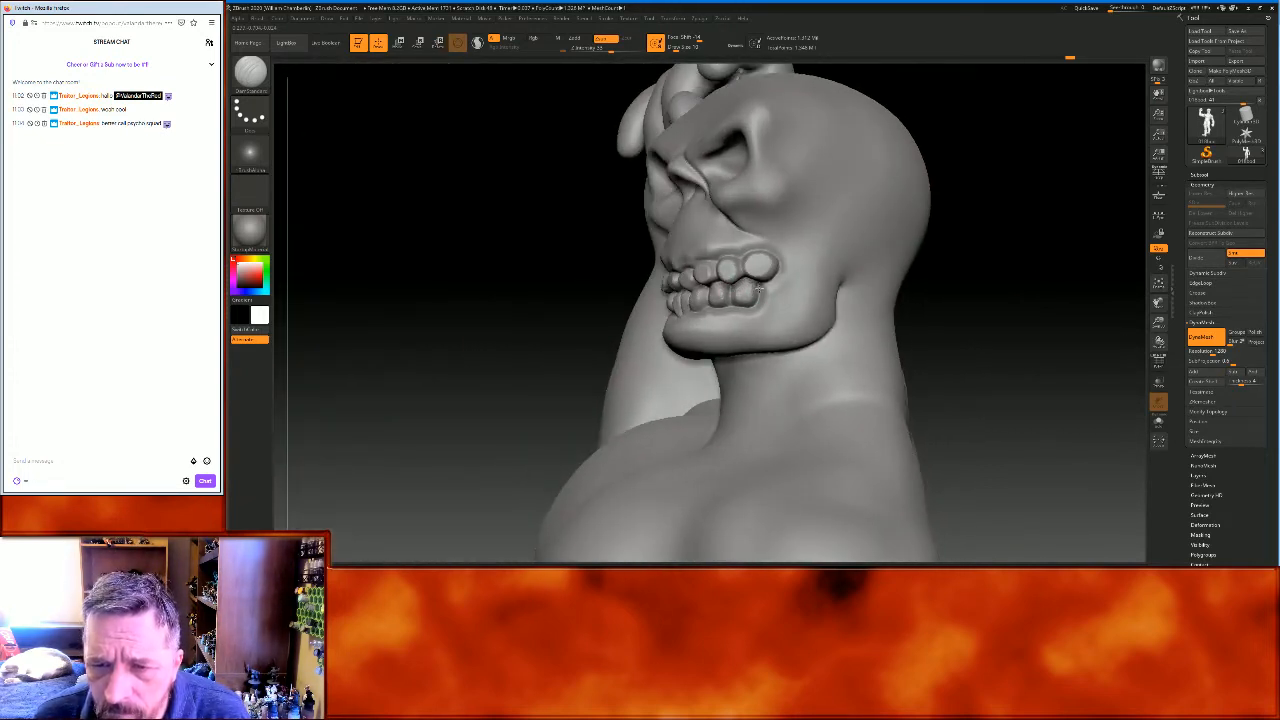
Carve the jawbone outline on the skull's left side, from the mouth corner up to the cheek and down to the jaw angle
drag(1072, 329, 1073, 330)
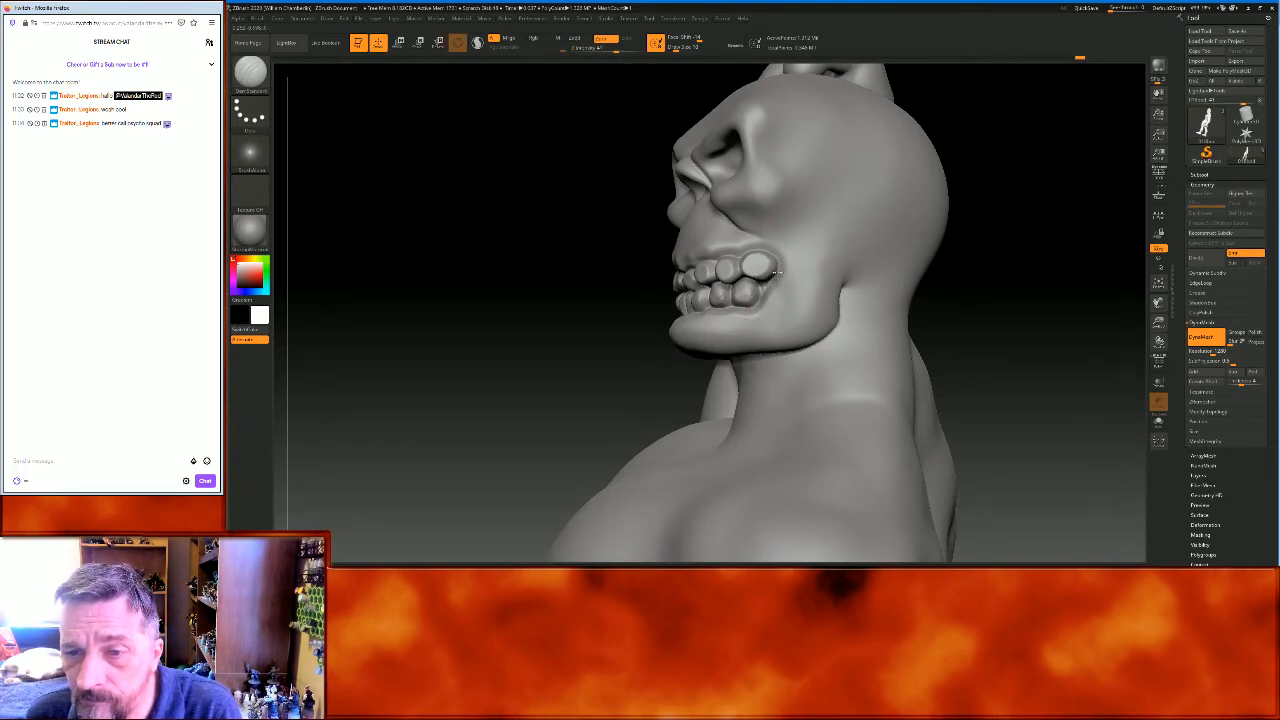
drag(798, 232, 850, 235)
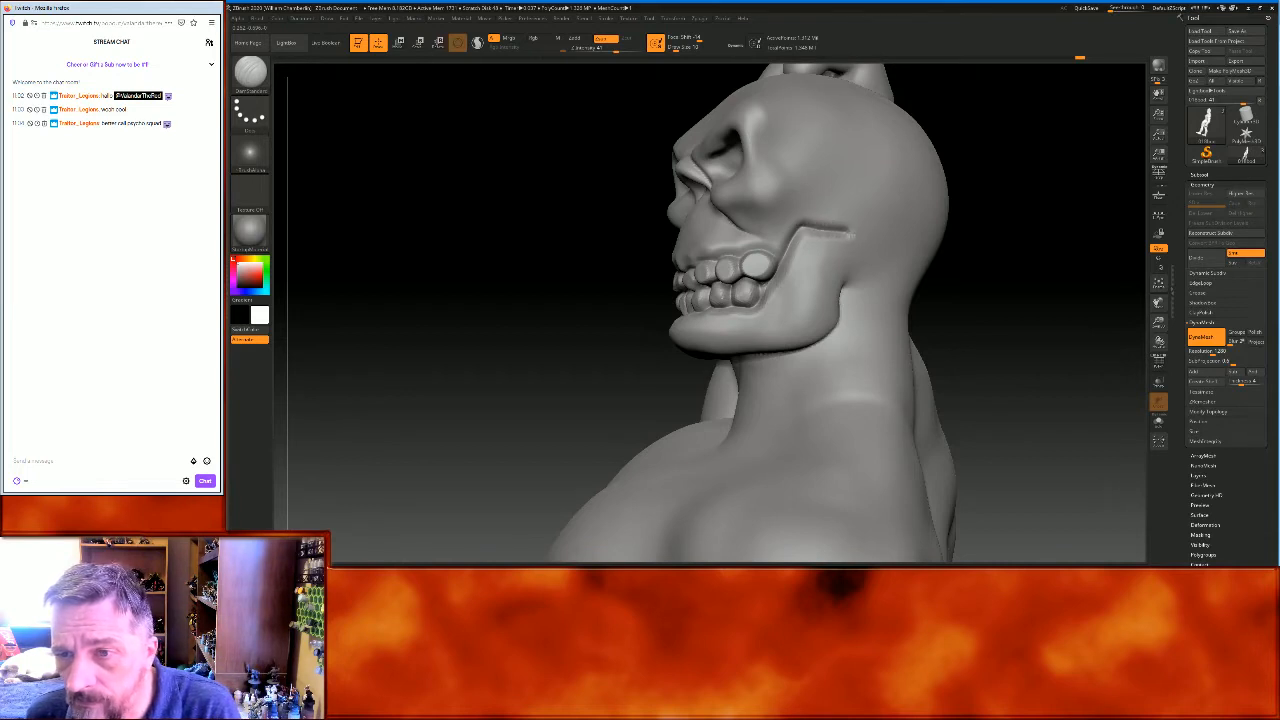
mouse_move(1077, 297)
mouse_down()
mouse_move(853, 229)
mouse_move(834, 315)
mouse_move(812, 340)
mouse_up()
drag(525, 450, 688, 383)
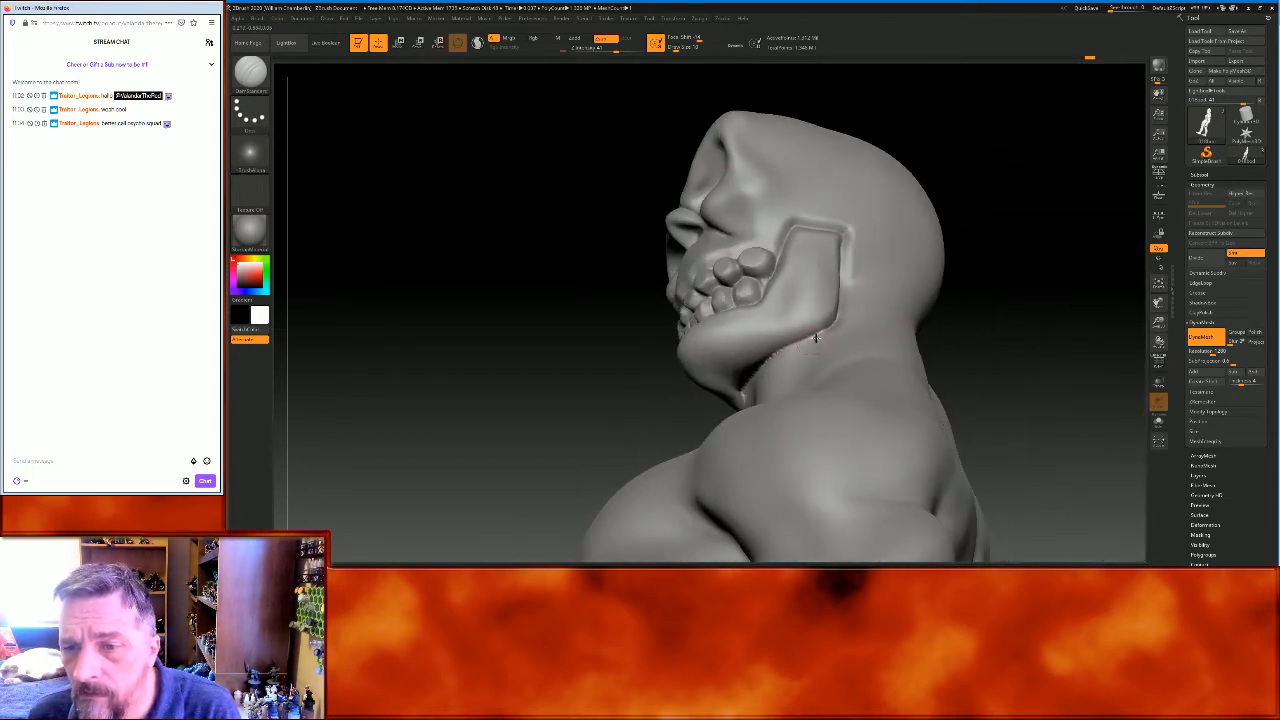
Carve the matching jawbone outline on the skull's right side, from the mouth corner around the back edge to the underside
mouse_move(826, 328)
mouse_down()
mouse_move(740, 394)
mouse_move(566, 400)
mouse_move(596, 353)
mouse_up()
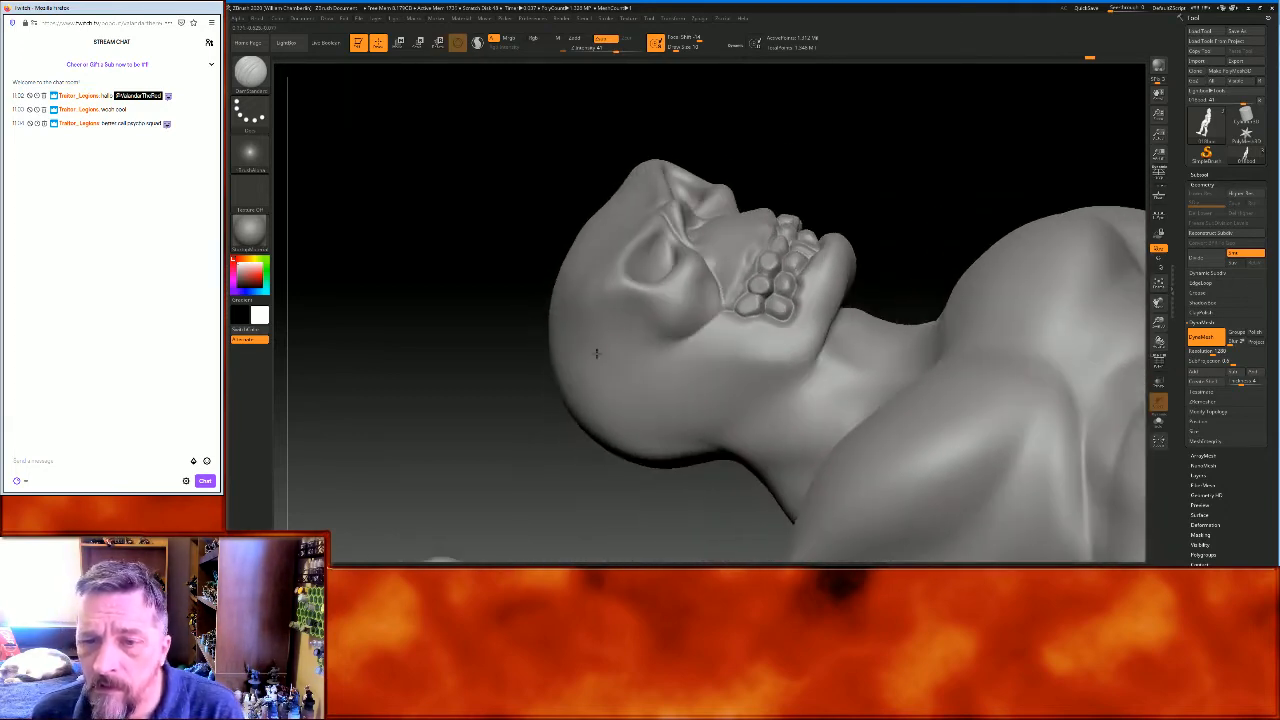
mouse_move(729, 343)
mouse_down()
mouse_move(943, 166)
mouse_move(910, 226)
mouse_move(946, 134)
mouse_up()
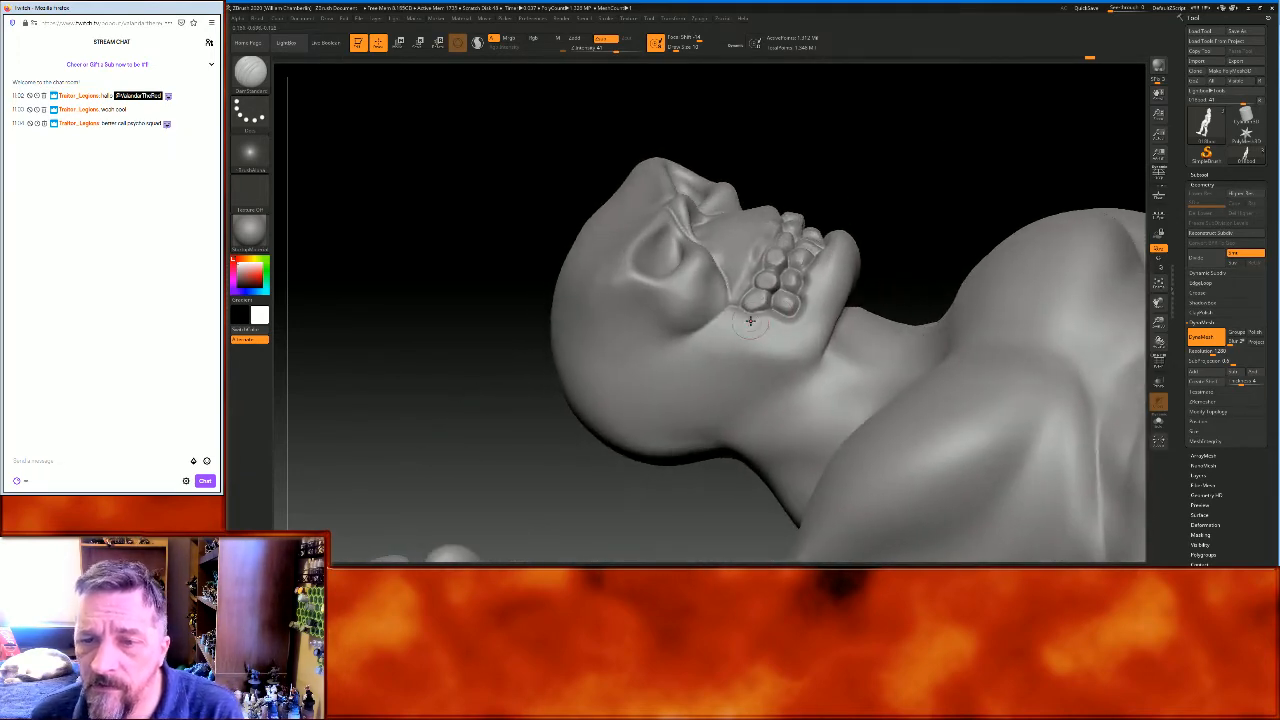
mouse_move(785, 316)
mouse_down()
mouse_move(692, 330)
mouse_move(699, 372)
mouse_move(812, 370)
mouse_up()
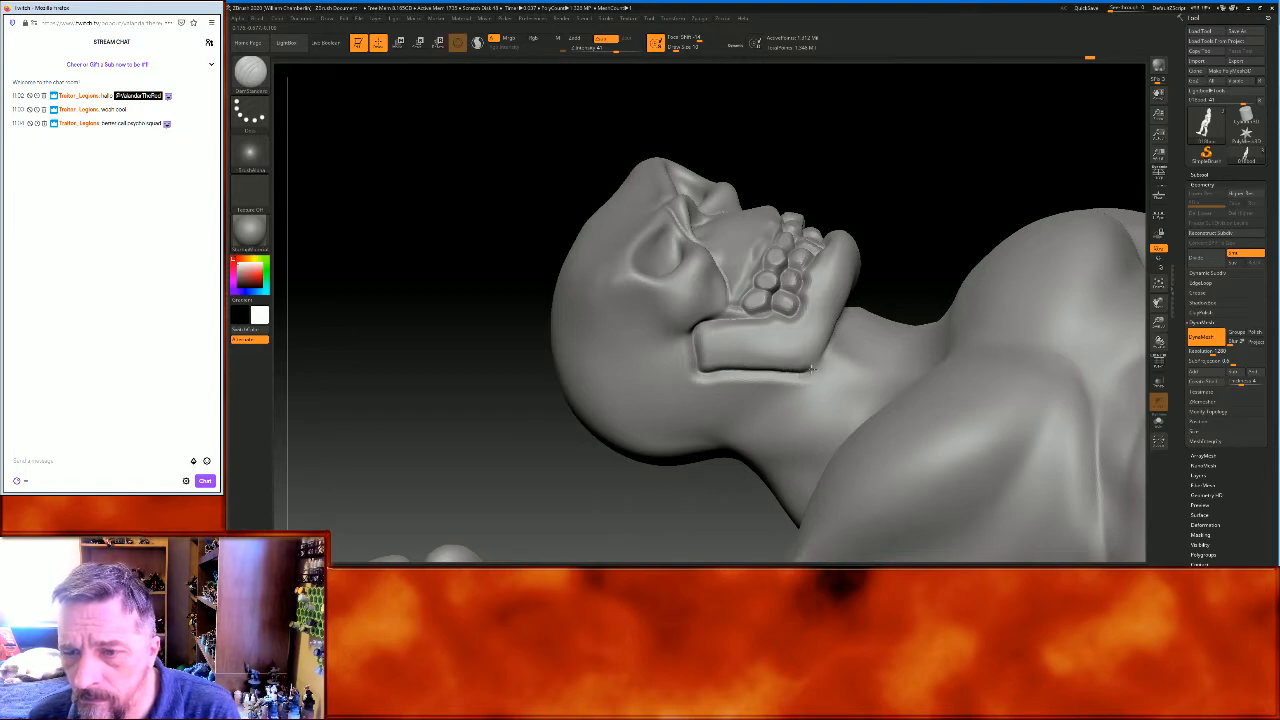
mouse_move(829, 351)
right_down()
mouse_move(942, 282)
mouse_move(808, 353)
right_up()
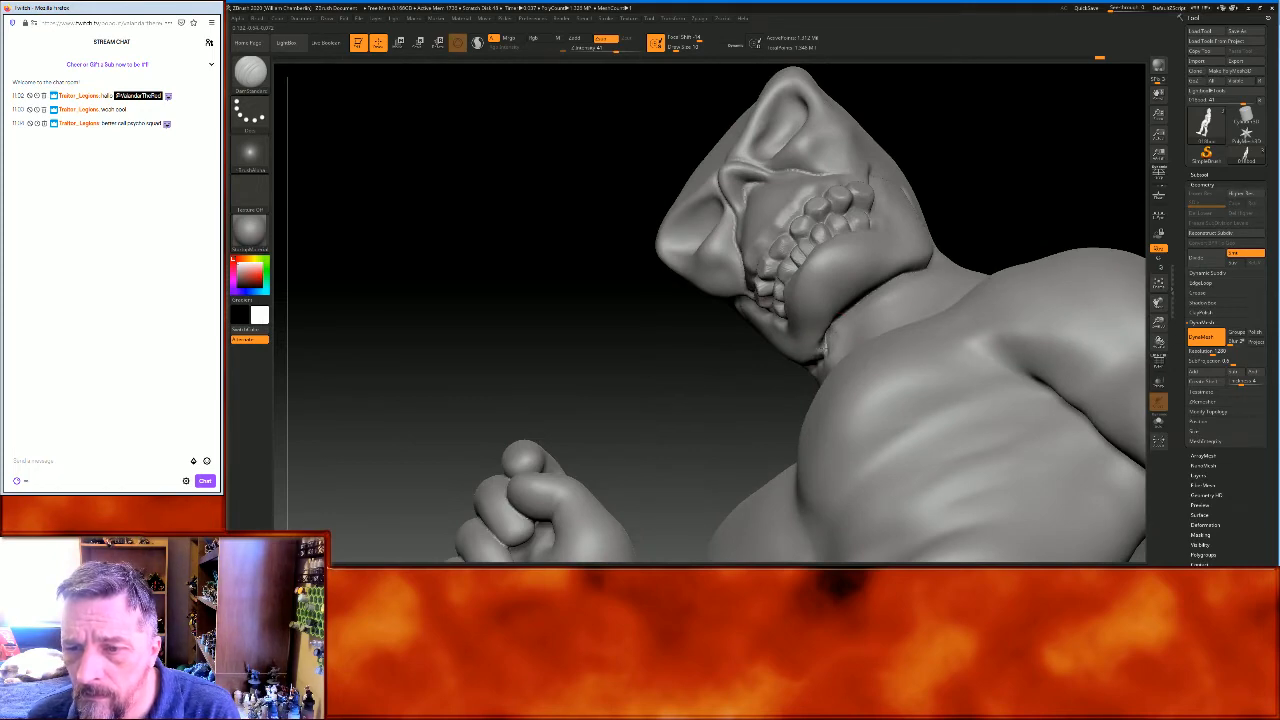
drag(1000, 164, 1069, 194)
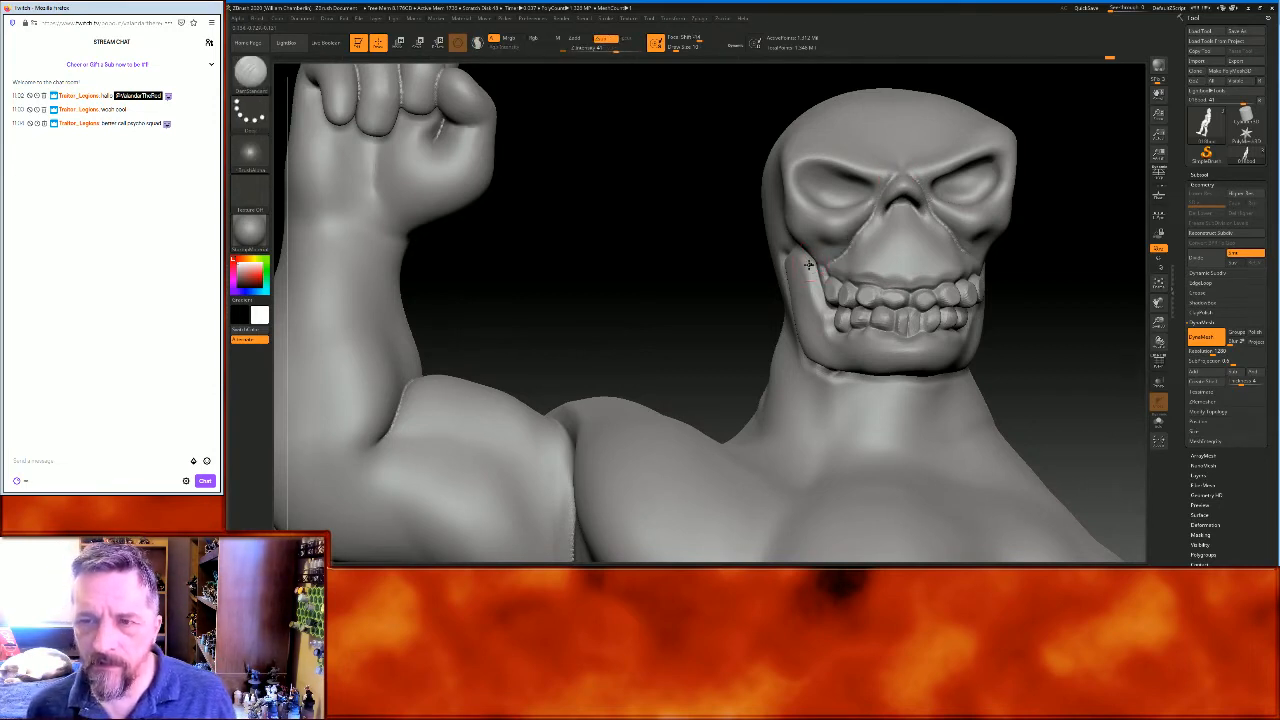
drag(678, 318, 600, 290)
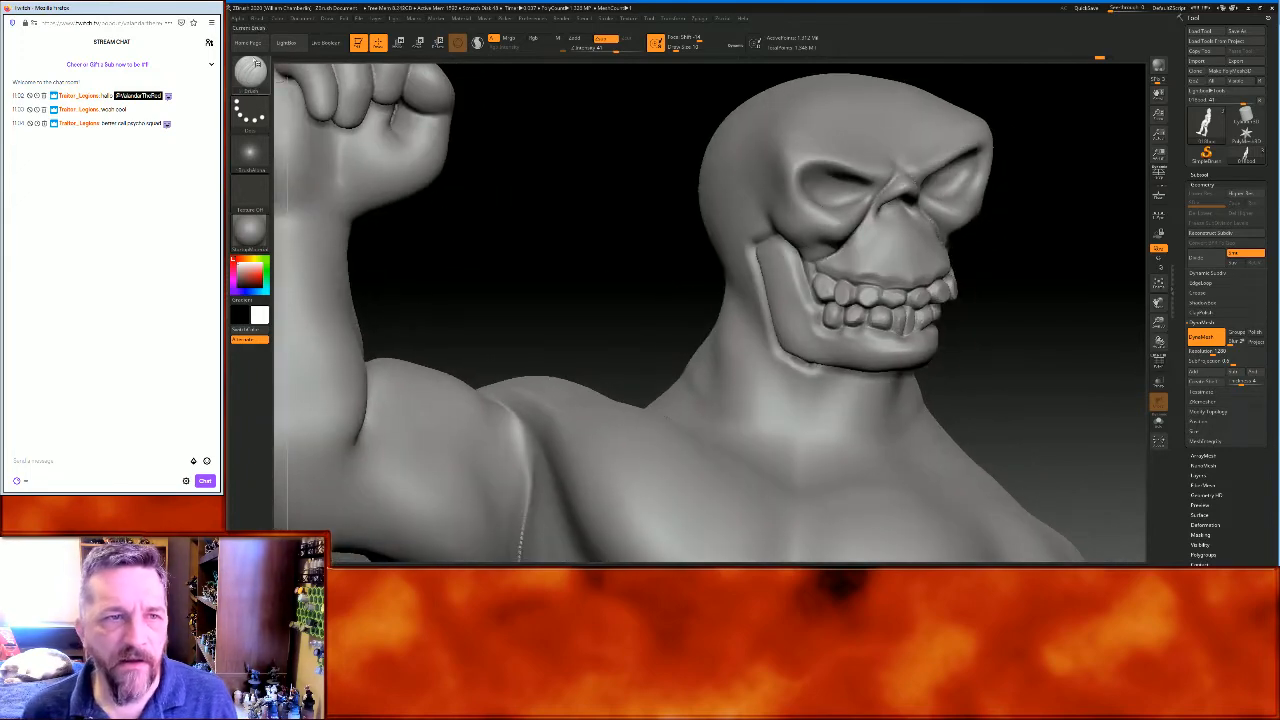
Switch to a different sculpting brush and rework the creases running from the nose toward the mouth corners, undoing one stroke
click(252, 72)
click(622, 80)
mouse_move(655, 227)
mouse_down()
mouse_move(623, 251)
mouse_move(647, 242)
mouse_up()
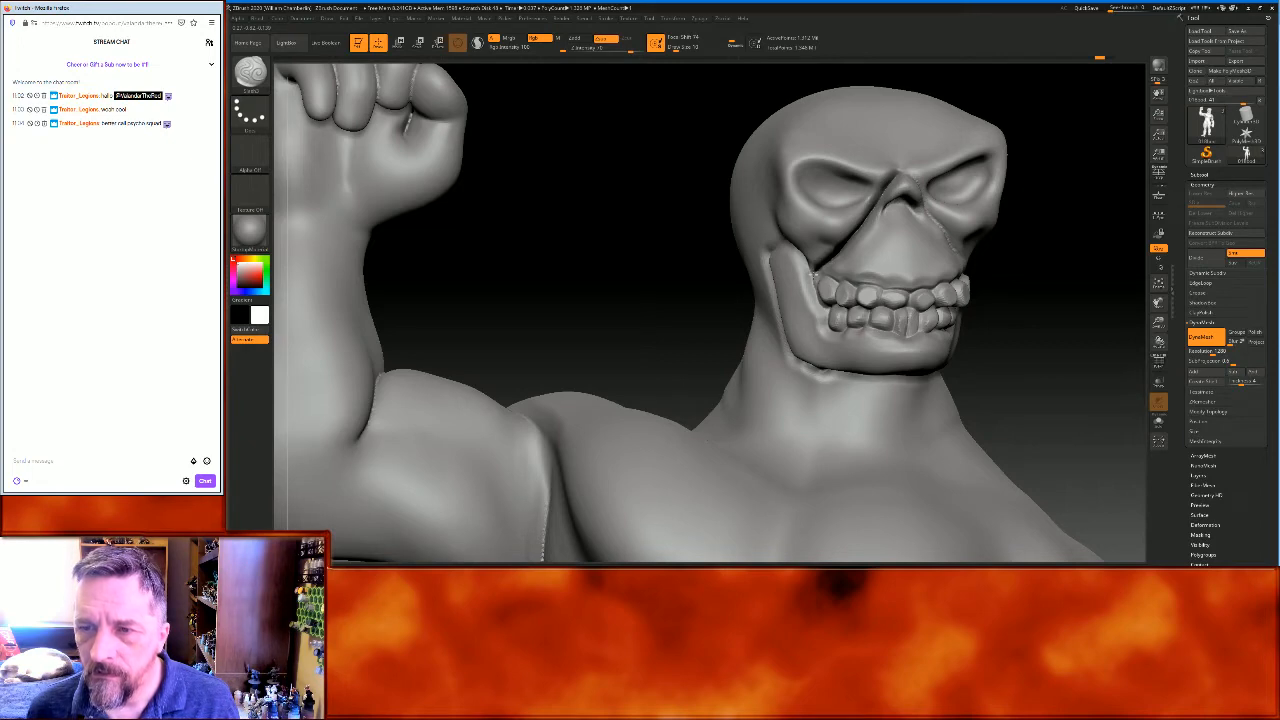
drag(1072, 332, 1060, 334)
key(ctrl+z)
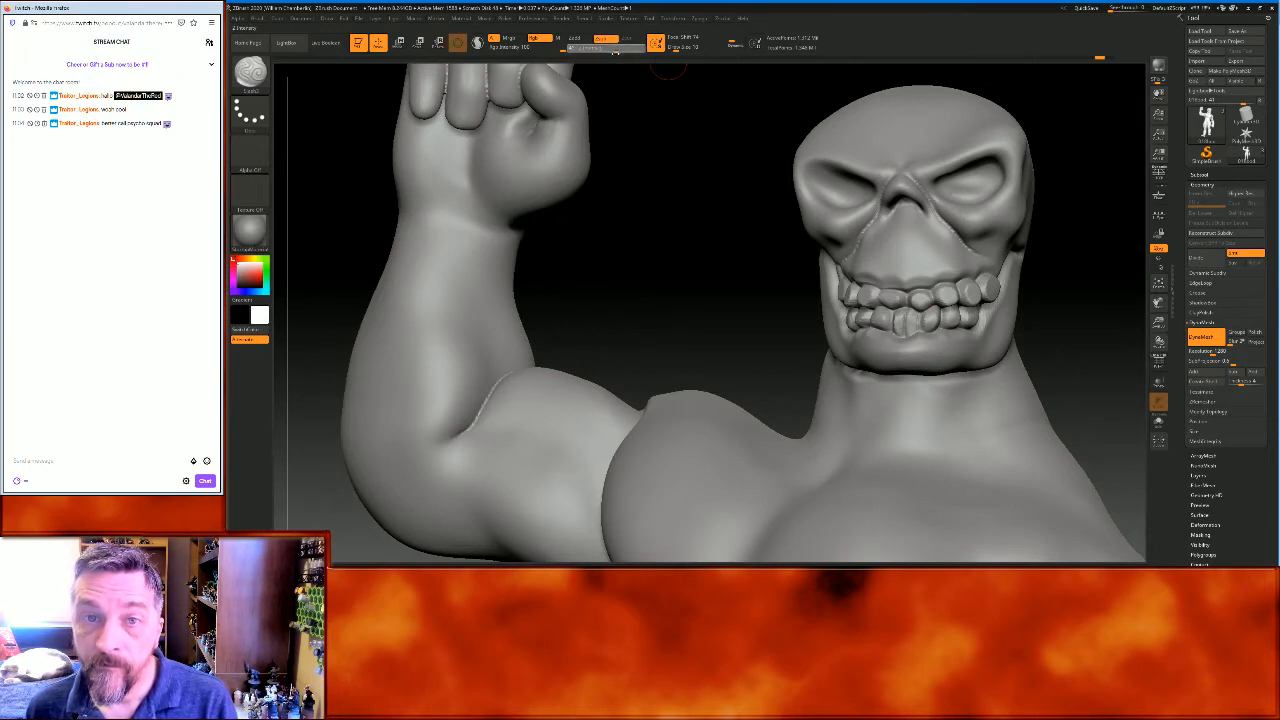
drag(666, 166, 671, 179)
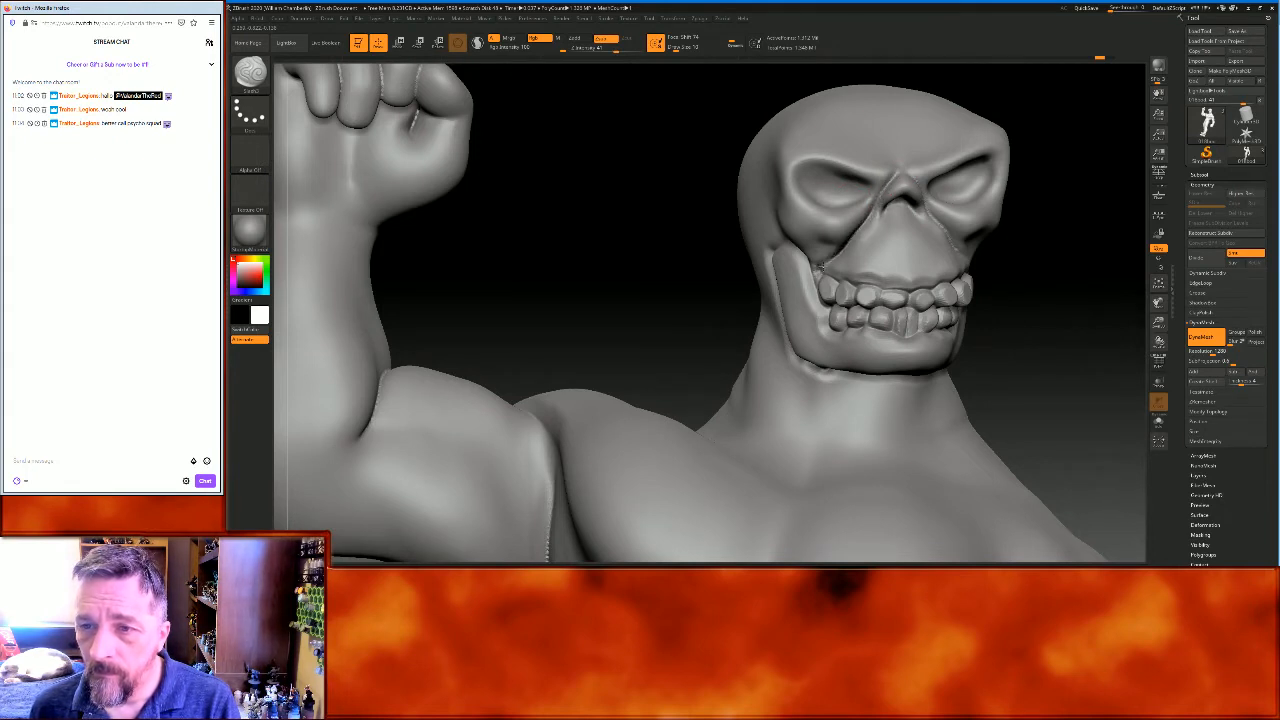
drag(1001, 278, 1019, 298)
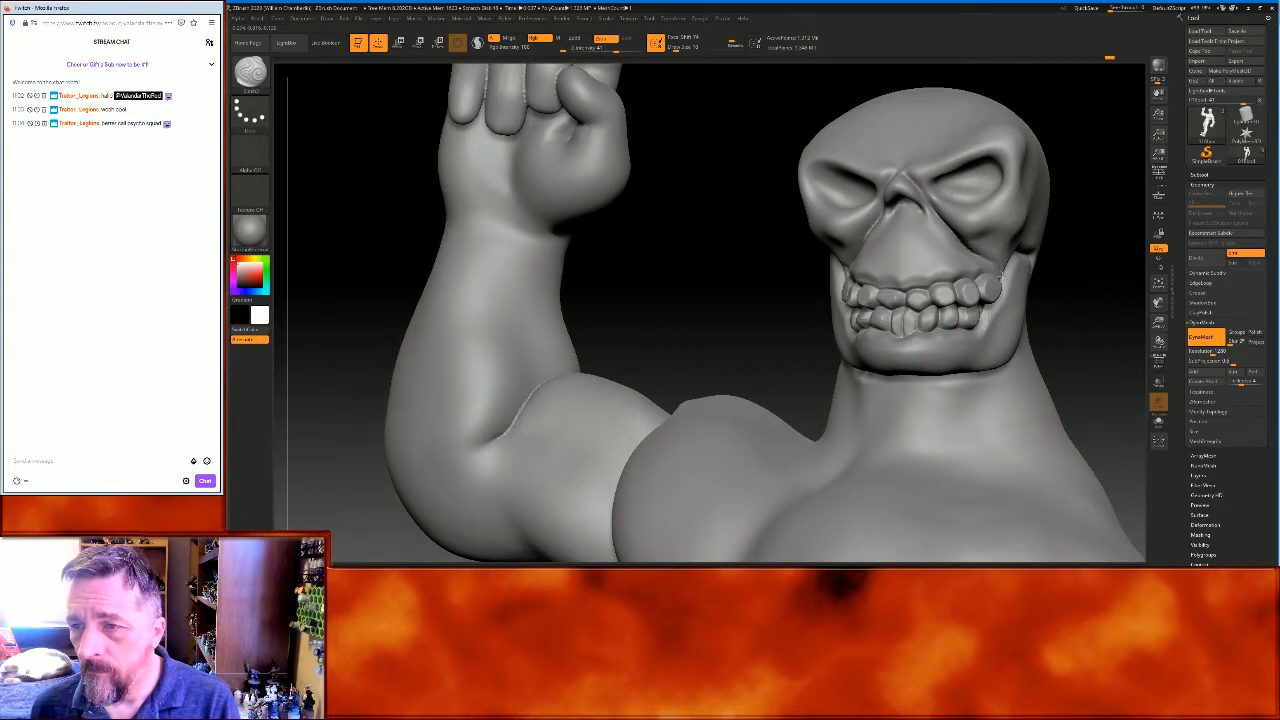
Sharpen the lower outline of the nose and carve a vertical groove from it down the middle of the upper jaw
drag(973, 251, 984, 262)
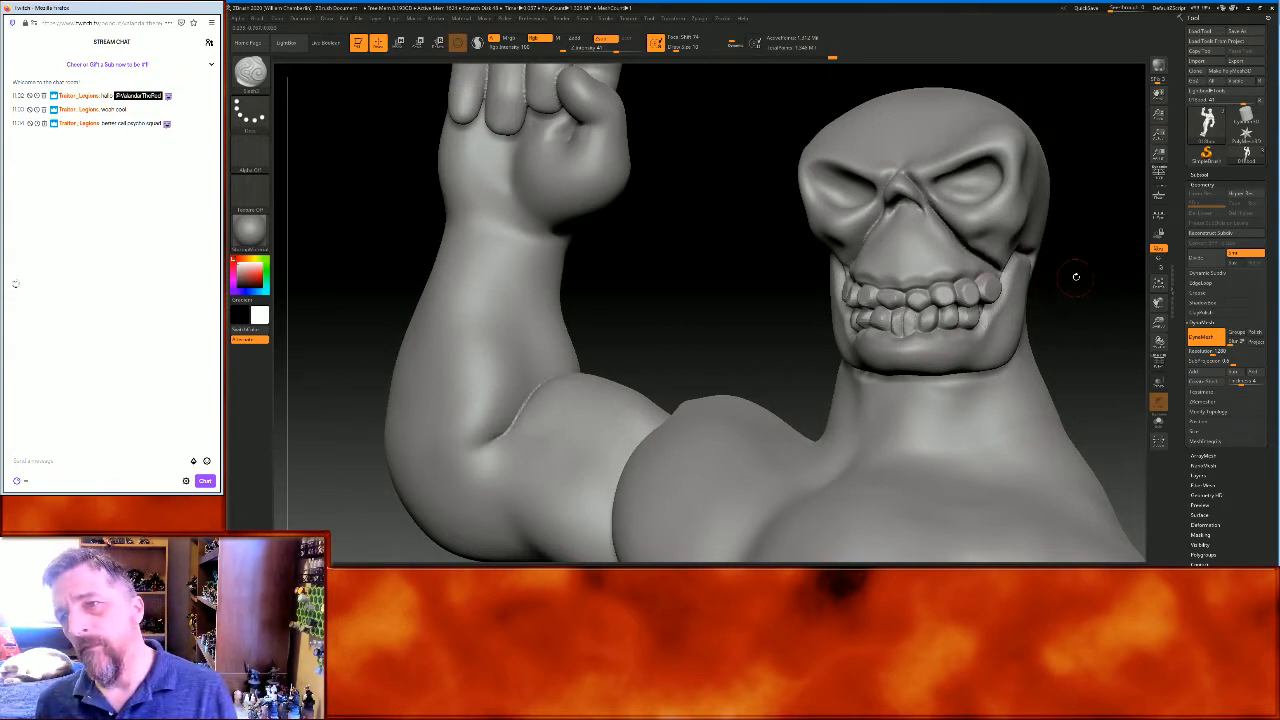
mouse_move(1076, 276)
mouse_down()
mouse_move(1113, 286)
mouse_move(1055, 286)
mouse_up()
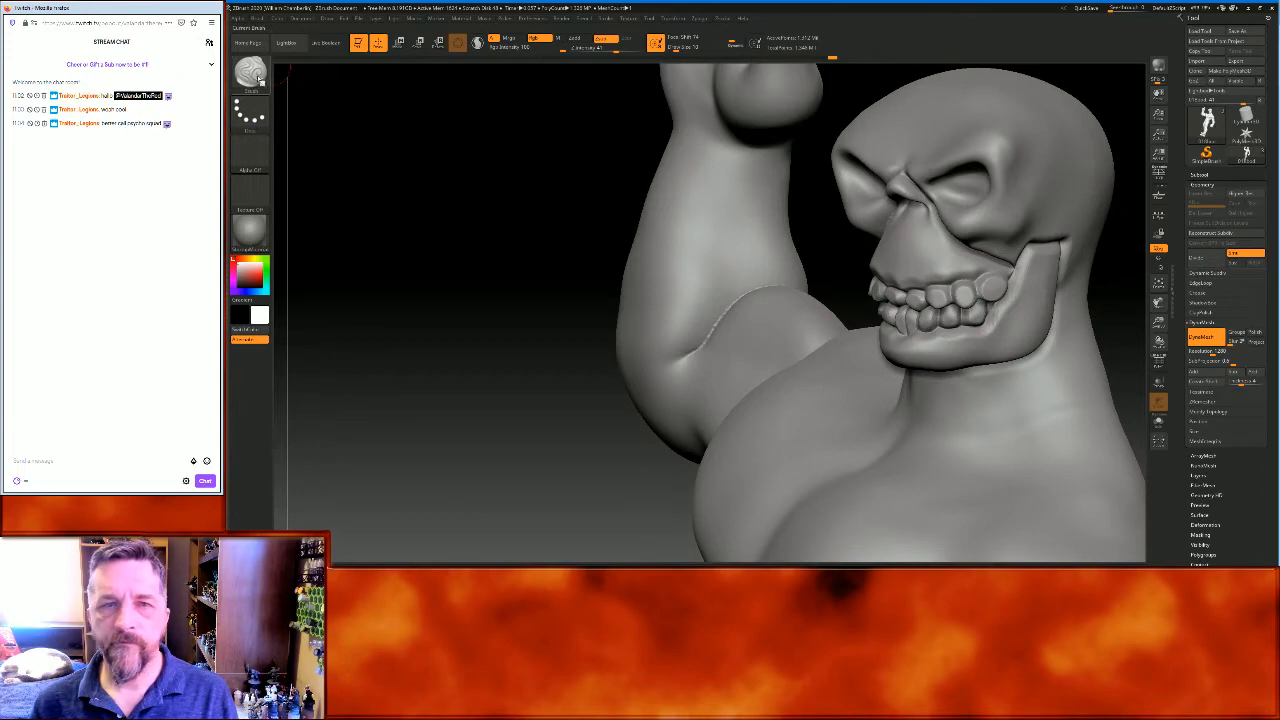
drag(405, 238, 417, 225)
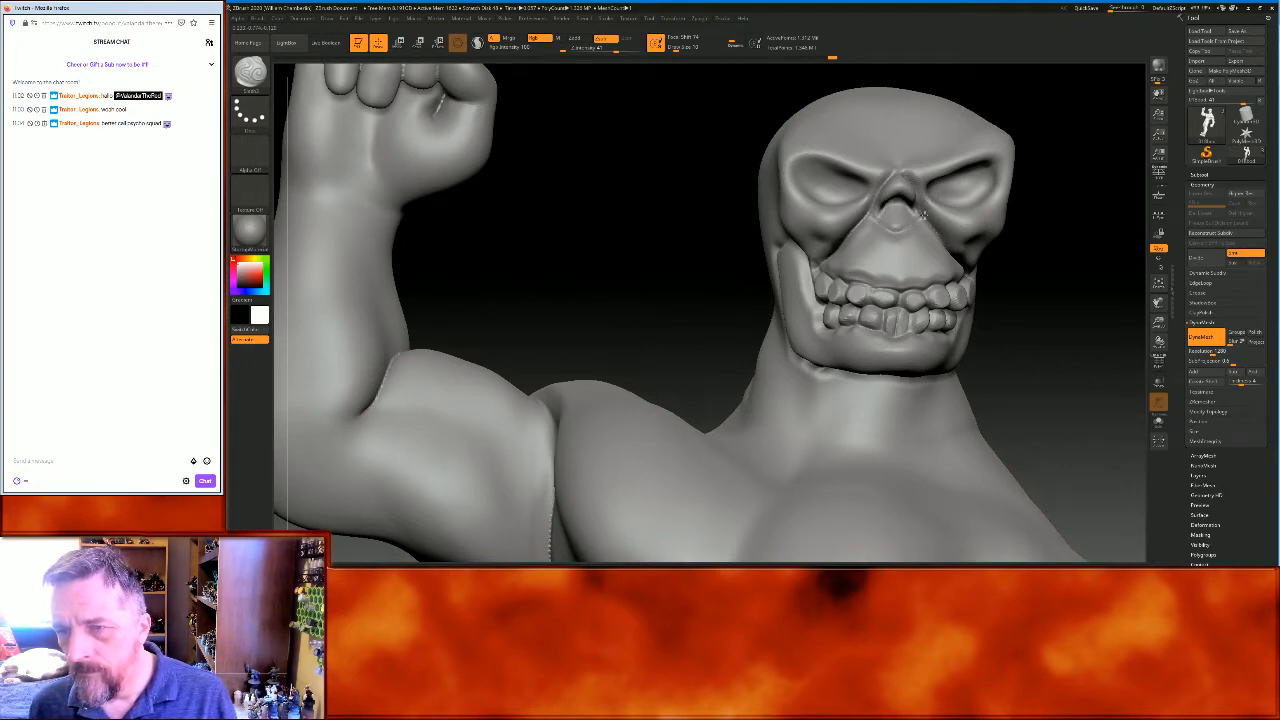
drag(920, 216, 900, 232)
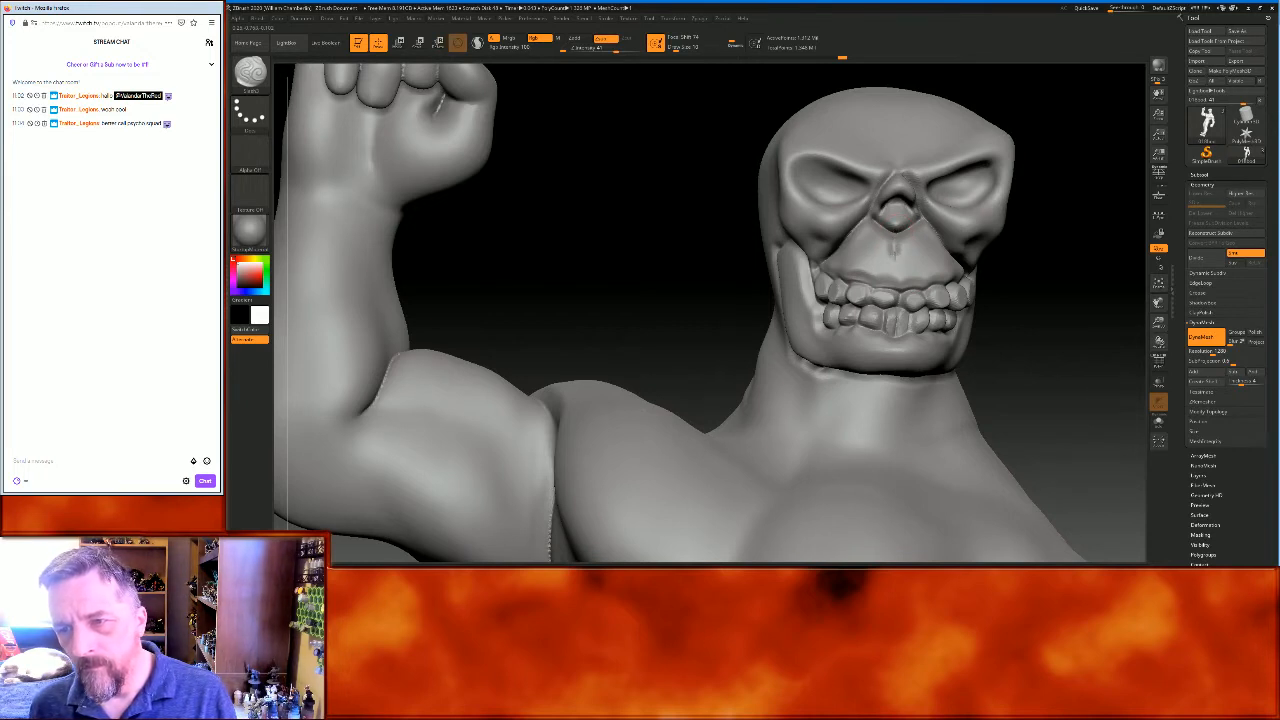
drag(895, 264, 900, 287)
Carve a deep crease along the base of the skull, from the jaw angle around the back of the neck, redoing a weak stroke
drag(1082, 303, 1100, 265)
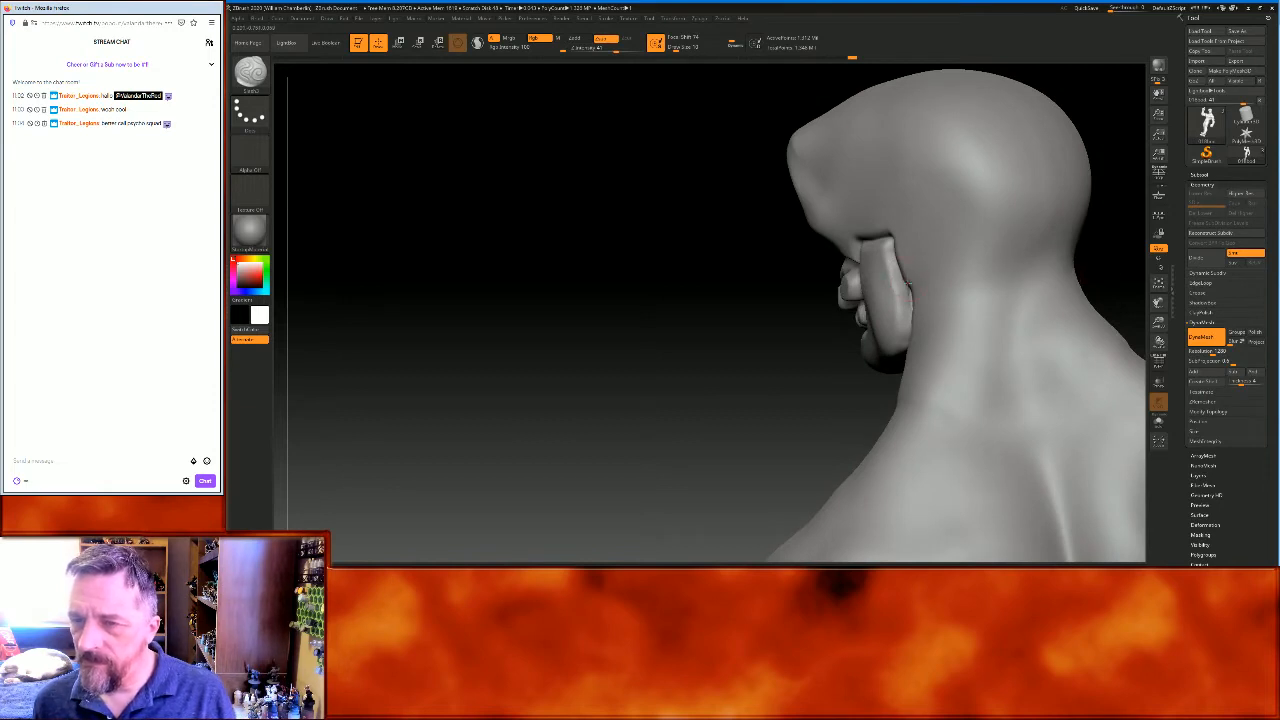
drag(945, 276, 1003, 267)
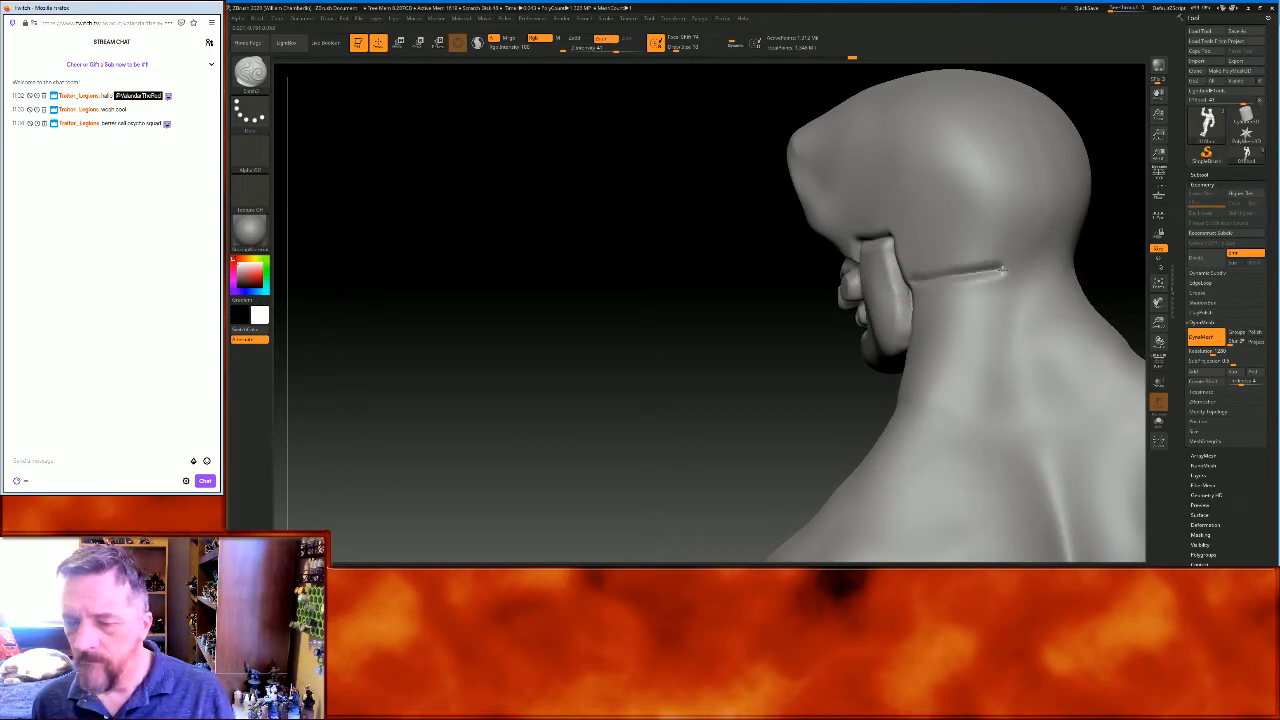
key(ctrl+z)
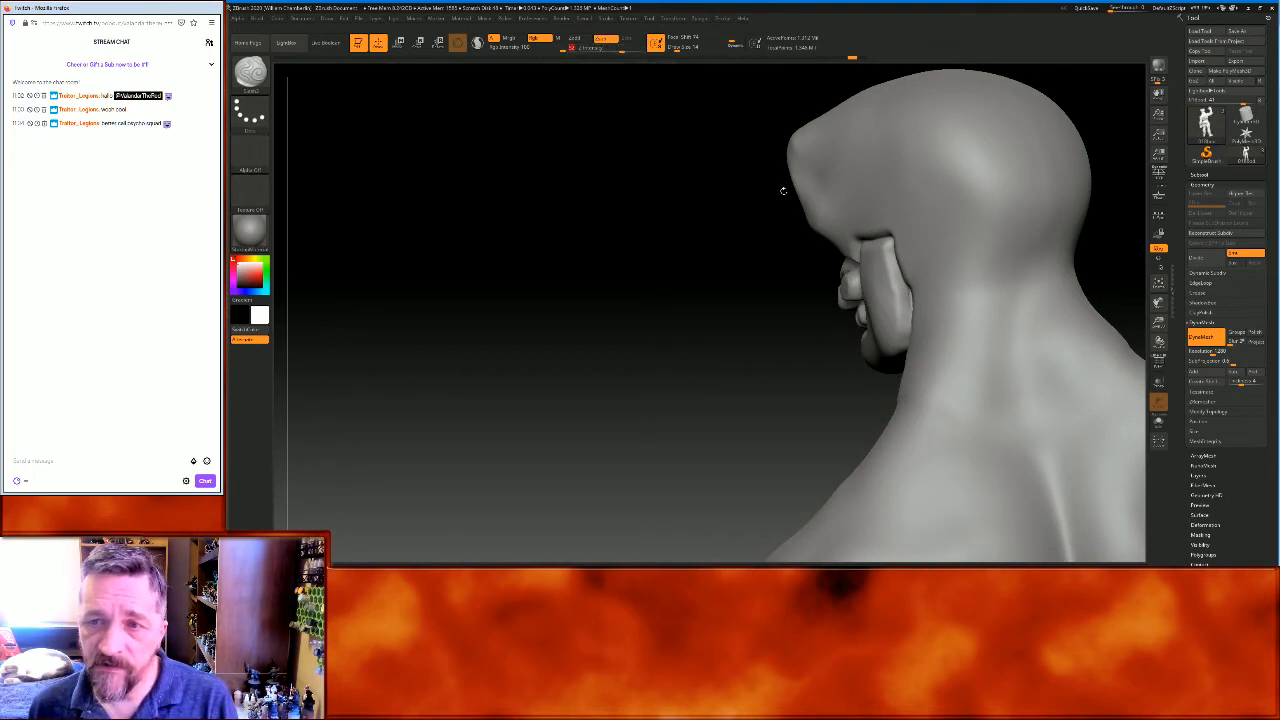
drag(907, 290, 1071, 252)
drag(826, 371, 605, 402)
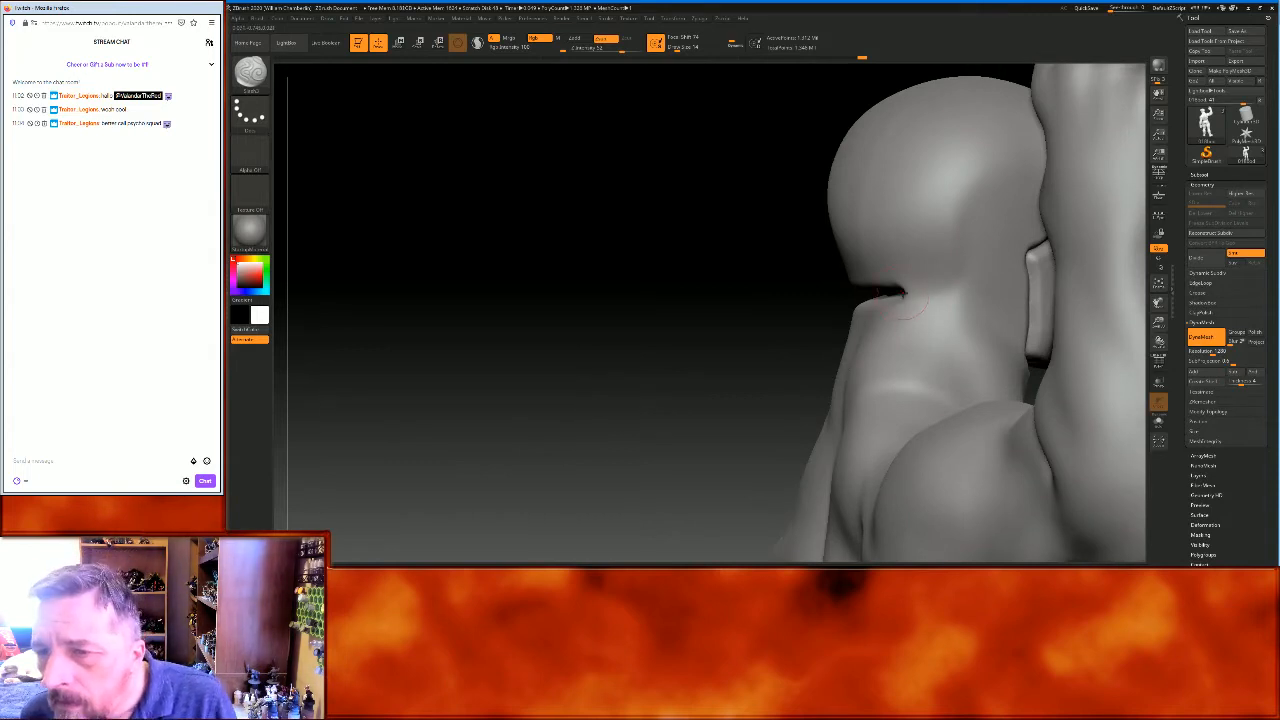
drag(901, 291, 1027, 292)
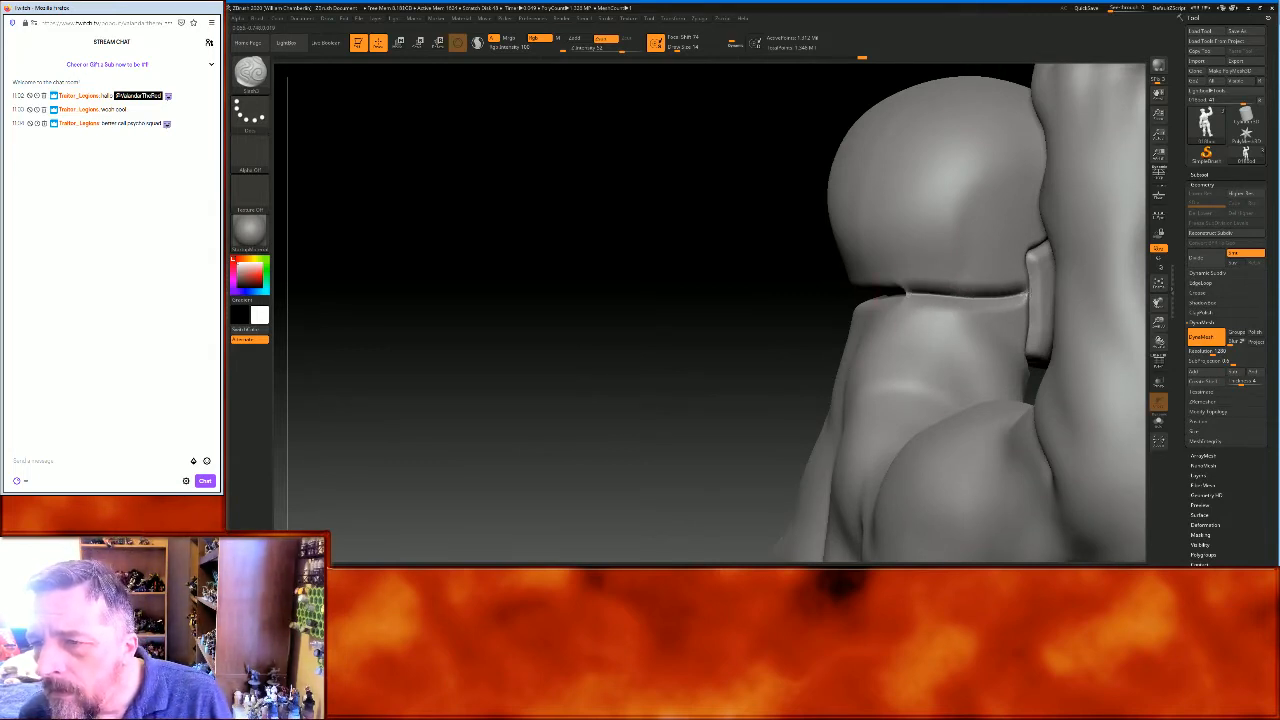
key(ctrl+z)
drag(714, 348, 682, 349)
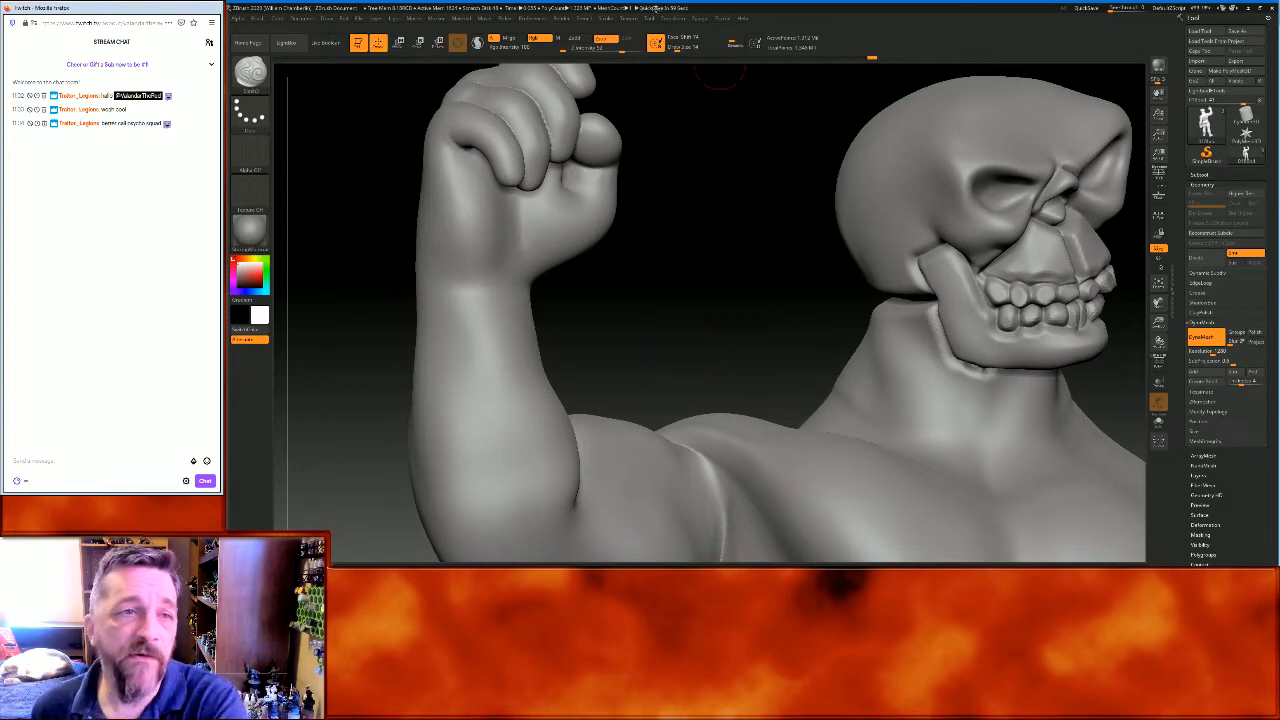
Switch to the Move brush, enlarge it to draw size 42 and pull the nose, upper jaw and chin forward in profile
click(250, 72)
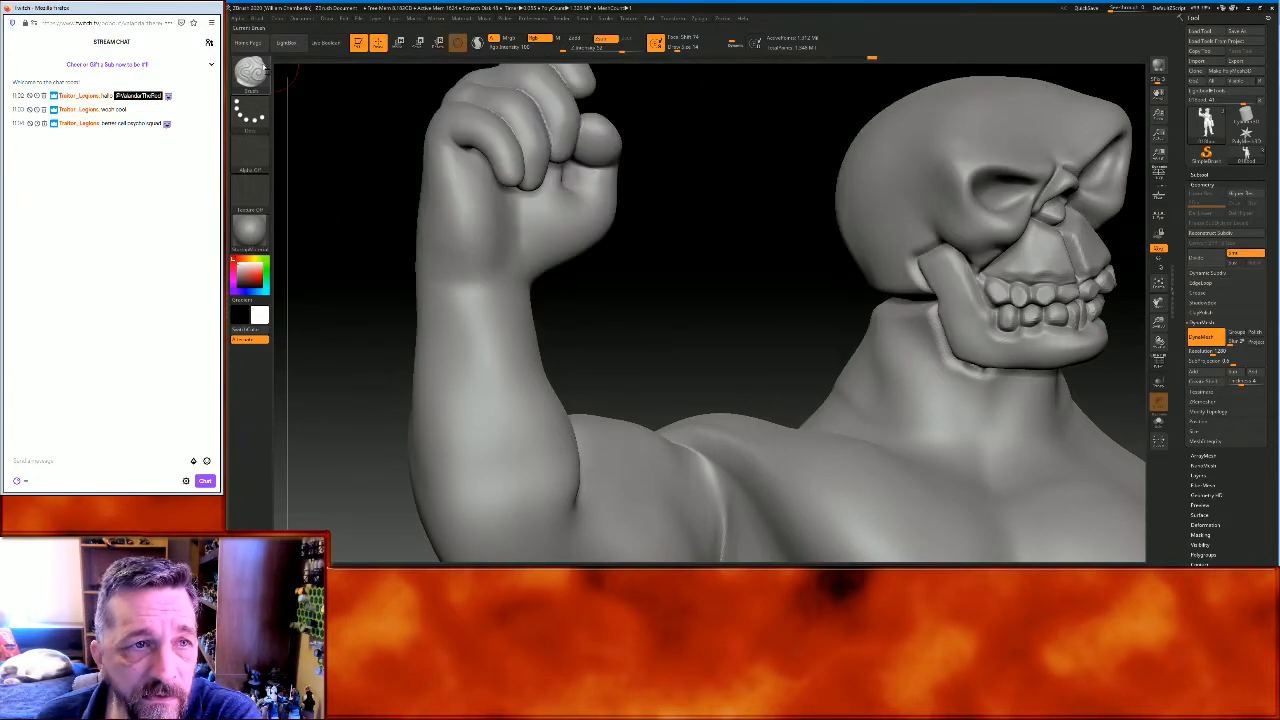
click(250, 72)
click(590, 188)
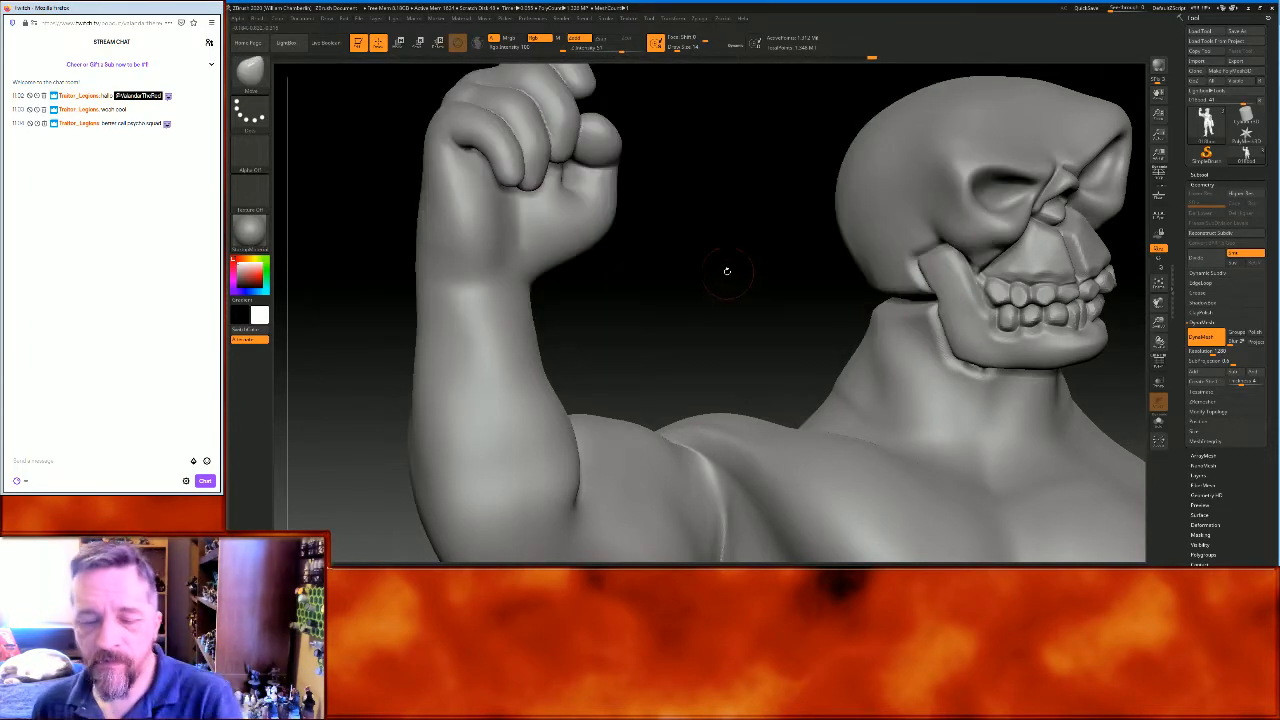
key(bracketright)
key(bracketright)
key(bracketright)
key(bracketright)
key(bracketright)
key(bracketright)
key(bracketright)
key(bracketright)
key(bracketright)
key(bracketright)
drag(714, 263, 680, 235)
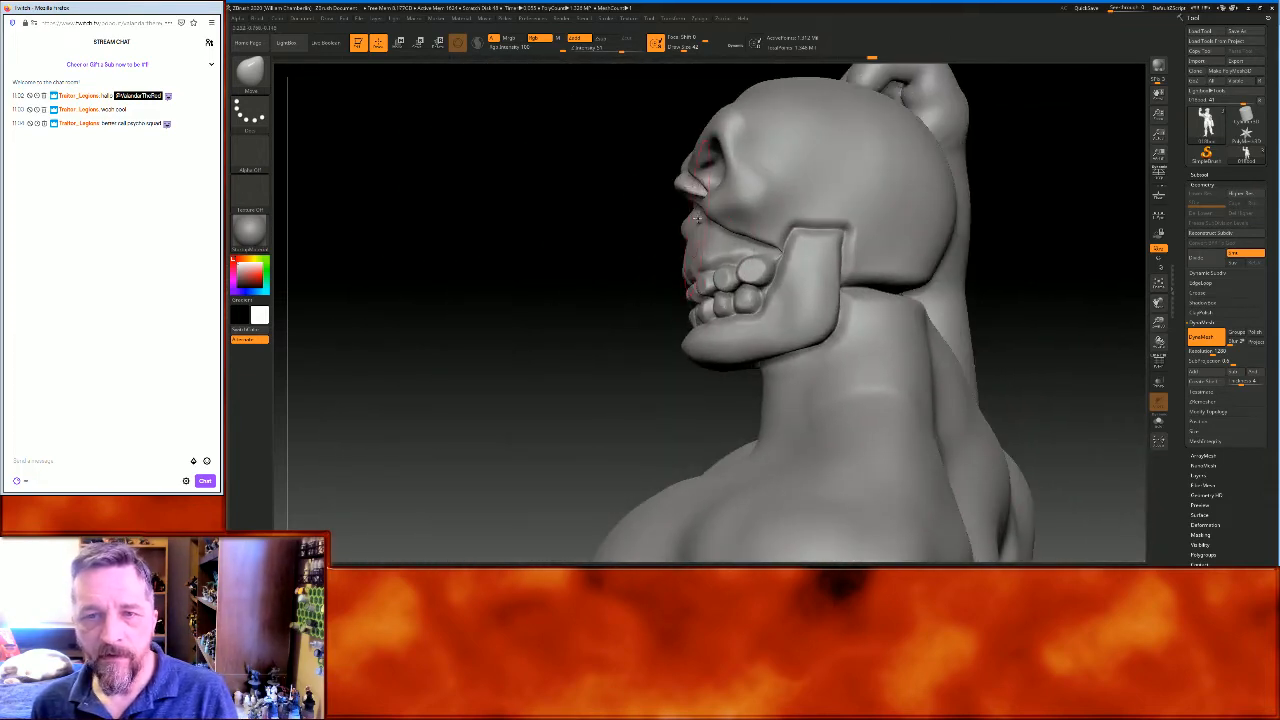
mouse_move(698, 186)
mouse_down()
mouse_move(680, 228)
mouse_move(651, 226)
mouse_up()
drag(664, 280, 699, 385)
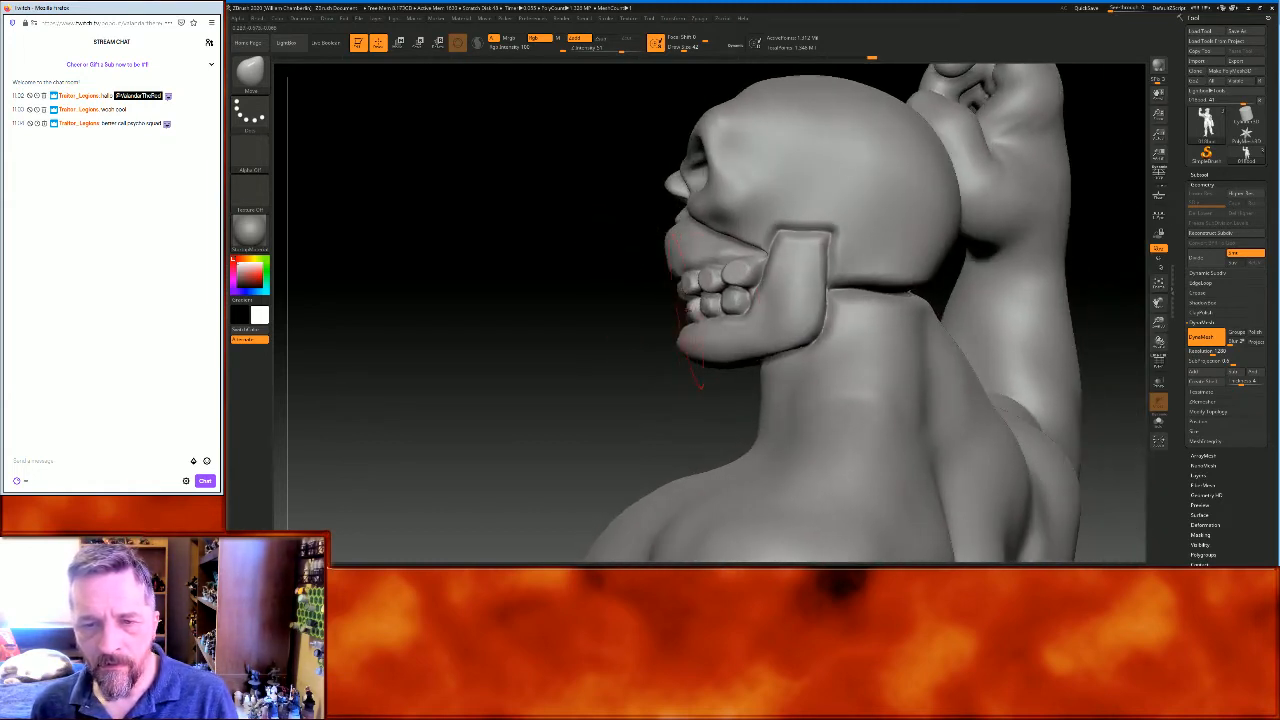
mouse_move(679, 311)
mouse_down()
mouse_move(668, 275)
mouse_move(675, 366)
mouse_move(715, 372)
mouse_move(700, 378)
mouse_move(692, 366)
mouse_move(707, 361)
mouse_move(709, 390)
mouse_up()
Adjust the proportions of the nose, brow, cheek and mouth from the front and from above with the Move brush
mouse_move(855, 359)
mouse_down()
mouse_move(917, 366)
mouse_move(903, 366)
mouse_up()
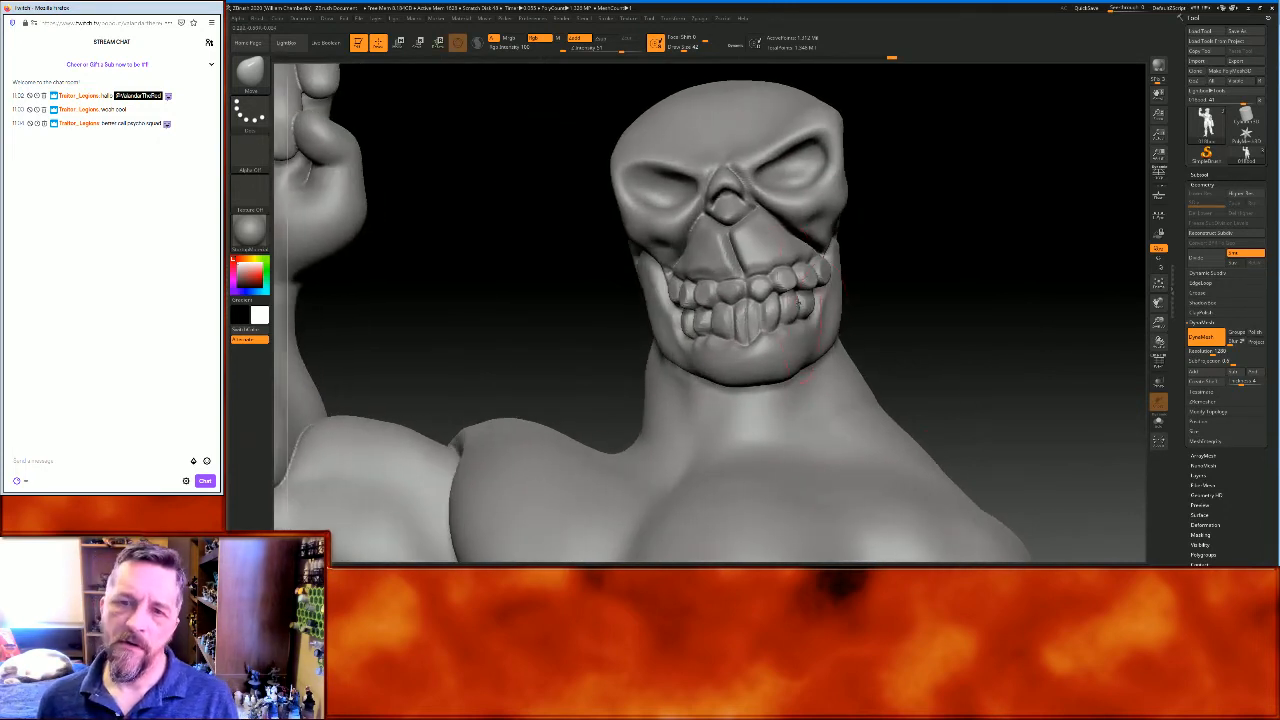
mouse_move(752, 304)
mouse_down()
mouse_move(740, 300)
mouse_move(760, 270)
mouse_move(745, 244)
mouse_up()
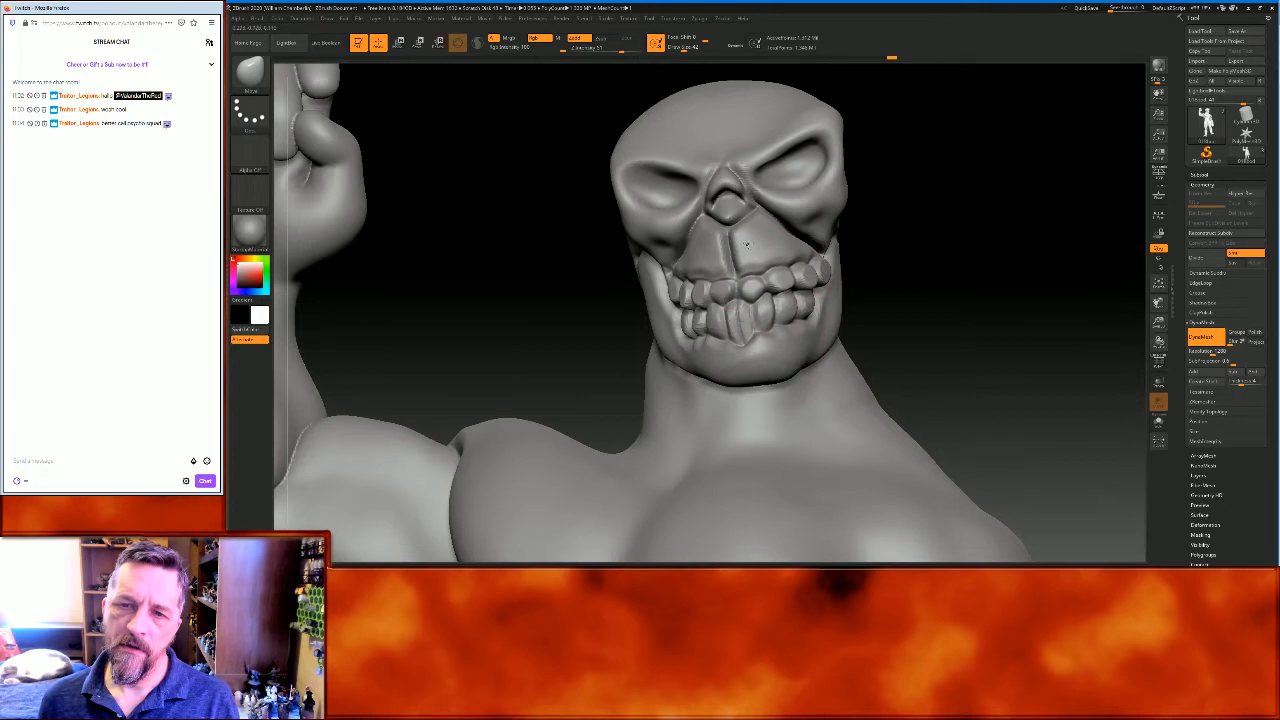
mouse_move(900, 230)
mouse_down()
mouse_move(986, 271)
mouse_move(995, 326)
mouse_move(936, 199)
mouse_up()
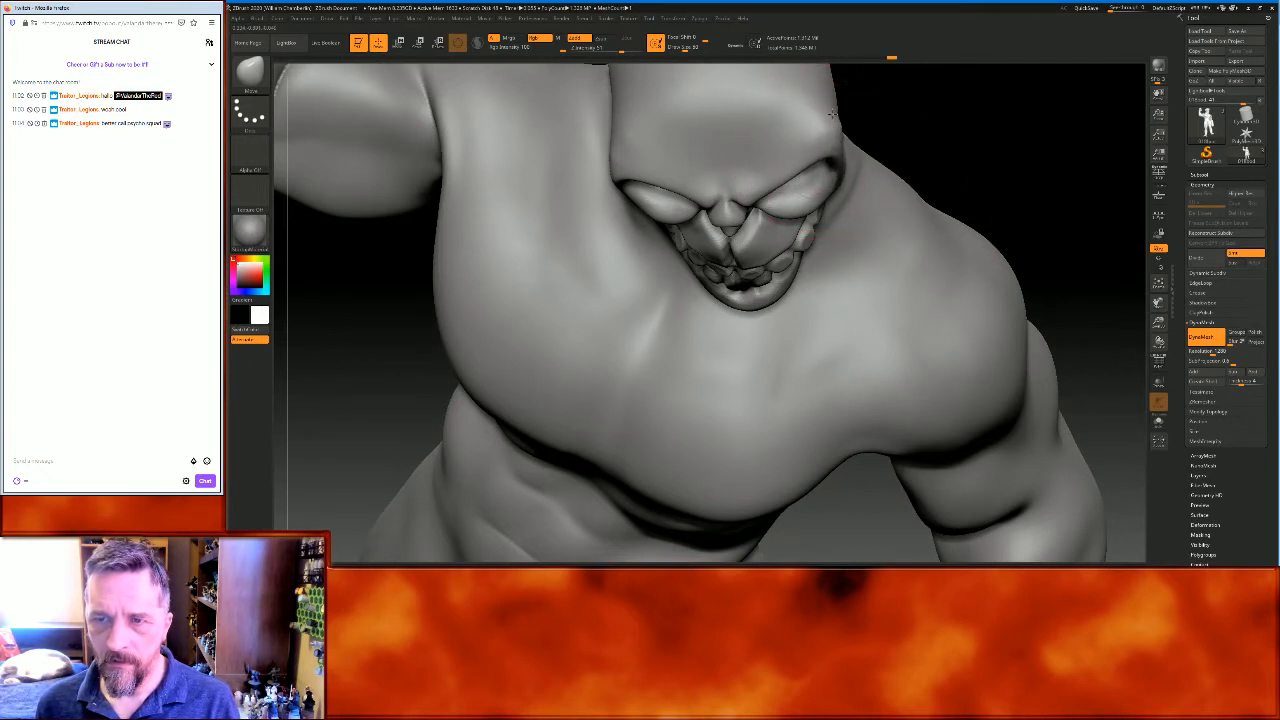
mouse_move(977, 178)
mouse_down()
mouse_move(997, 180)
mouse_move(958, 173)
mouse_up()
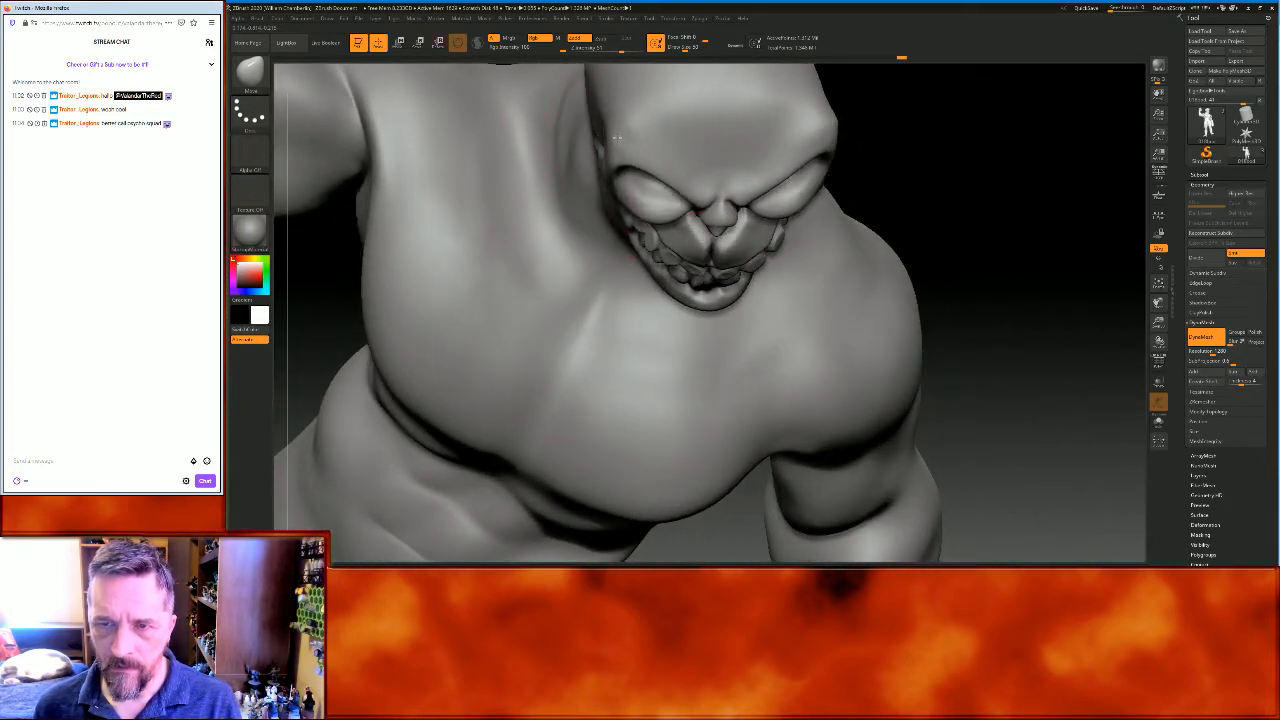
drag(1052, 316, 998, 285)
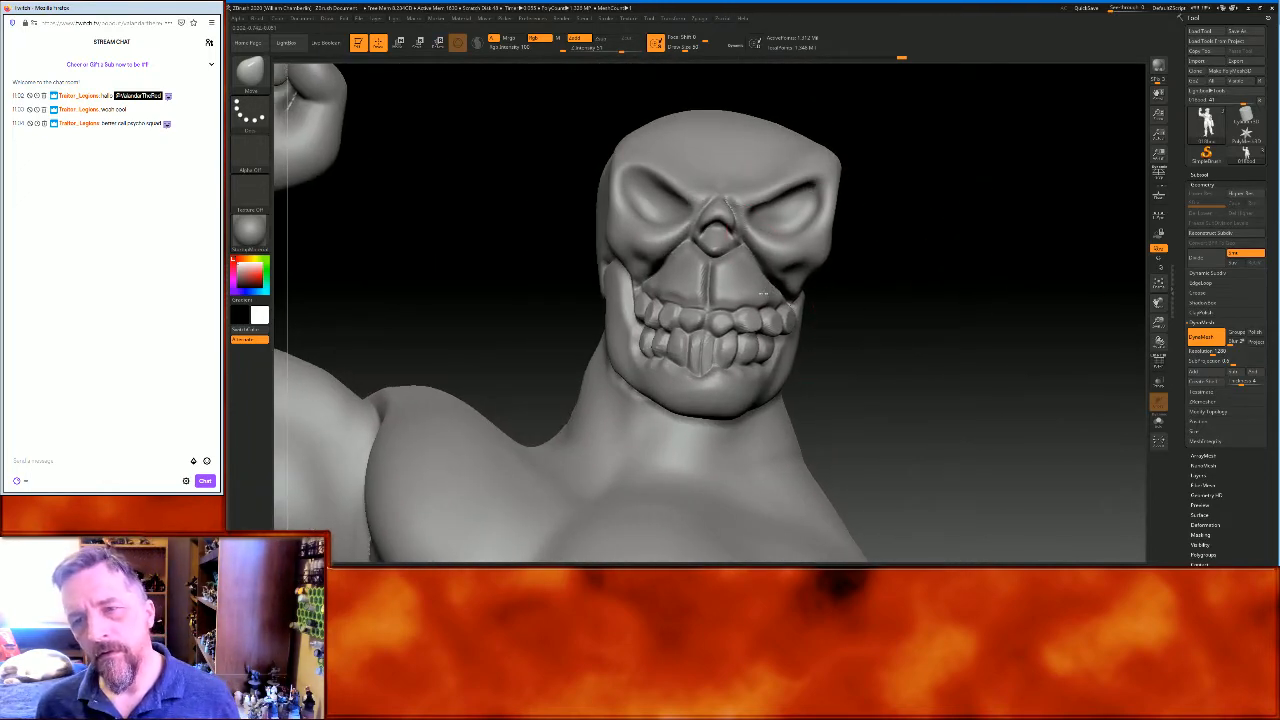
drag(782, 306, 789, 305)
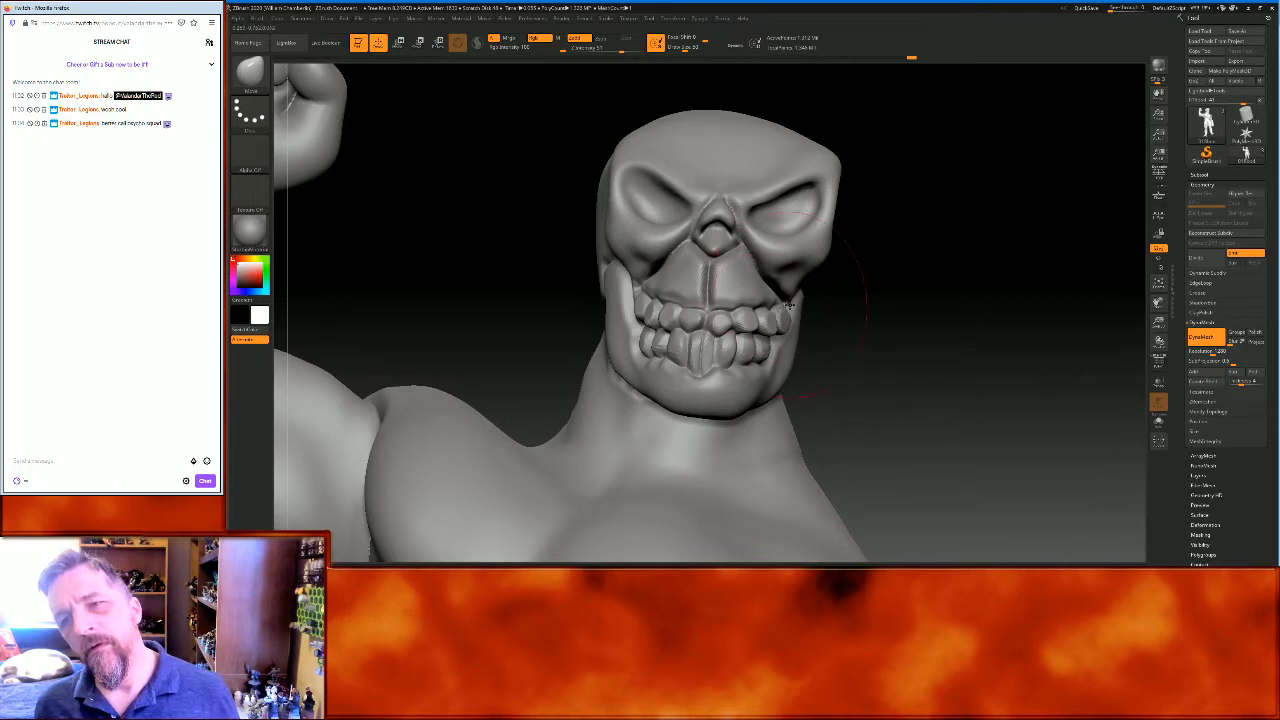
mouse_move(893, 297)
mouse_down()
mouse_move(926, 263)
mouse_move(960, 277)
mouse_move(994, 263)
mouse_up()
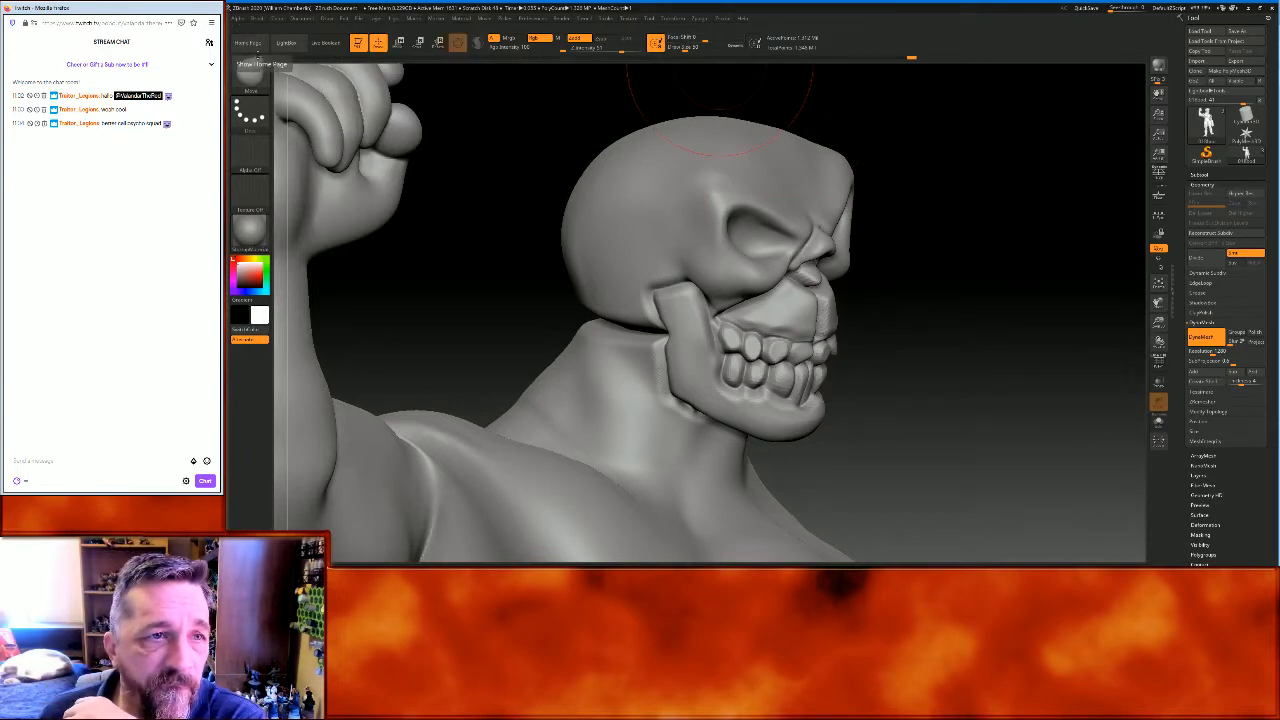
Switch to the Inflat brush and face the eye sockets for small-scale detailing
click(248, 80)
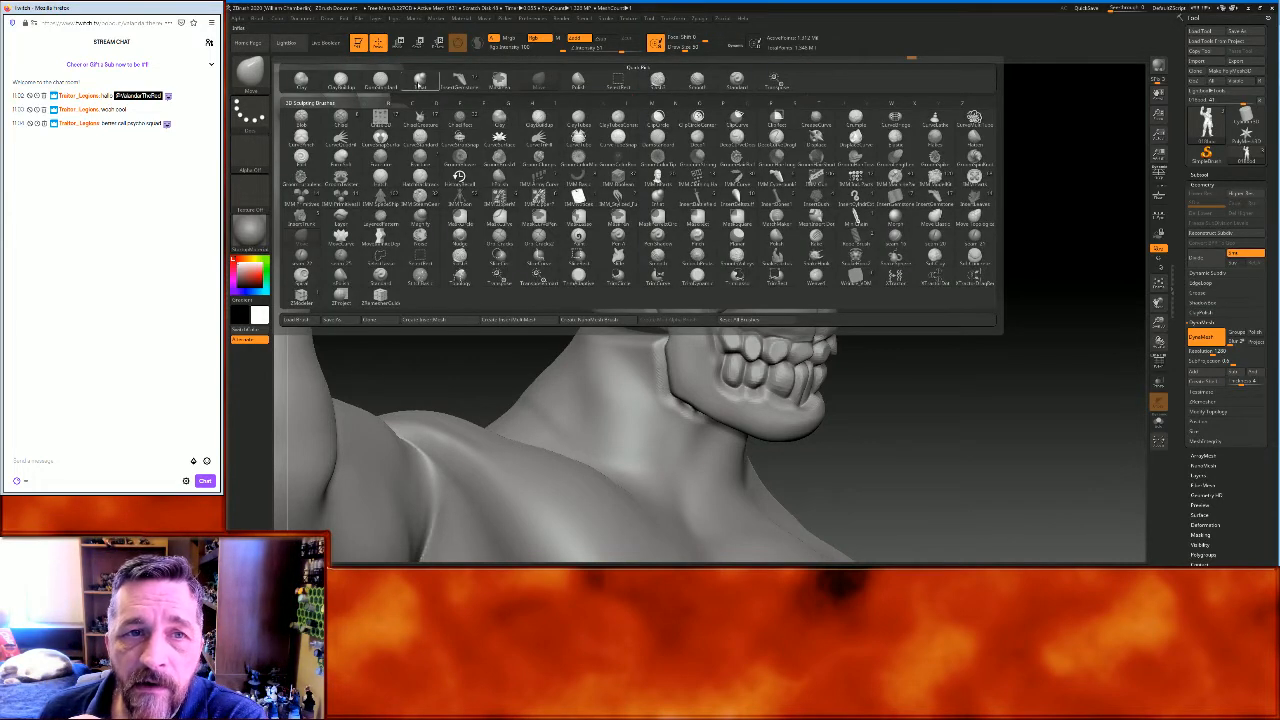
click(440, 84)
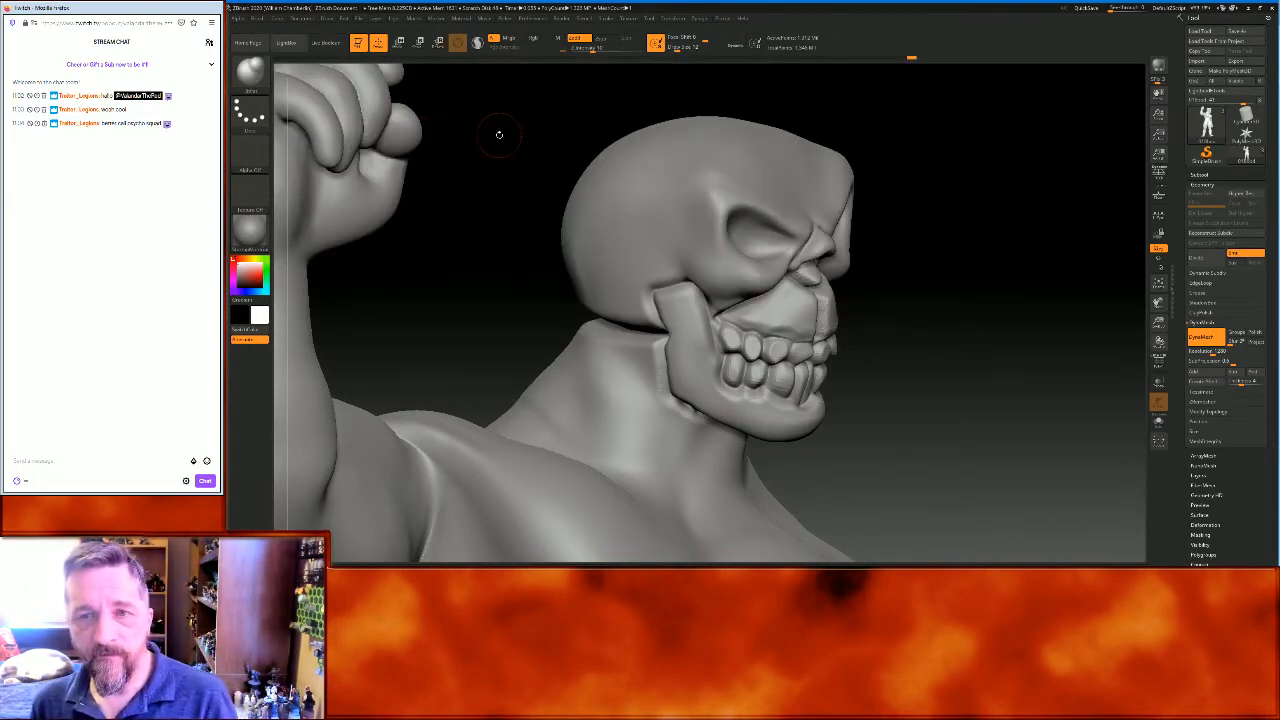
drag(1000, 241, 796, 207)
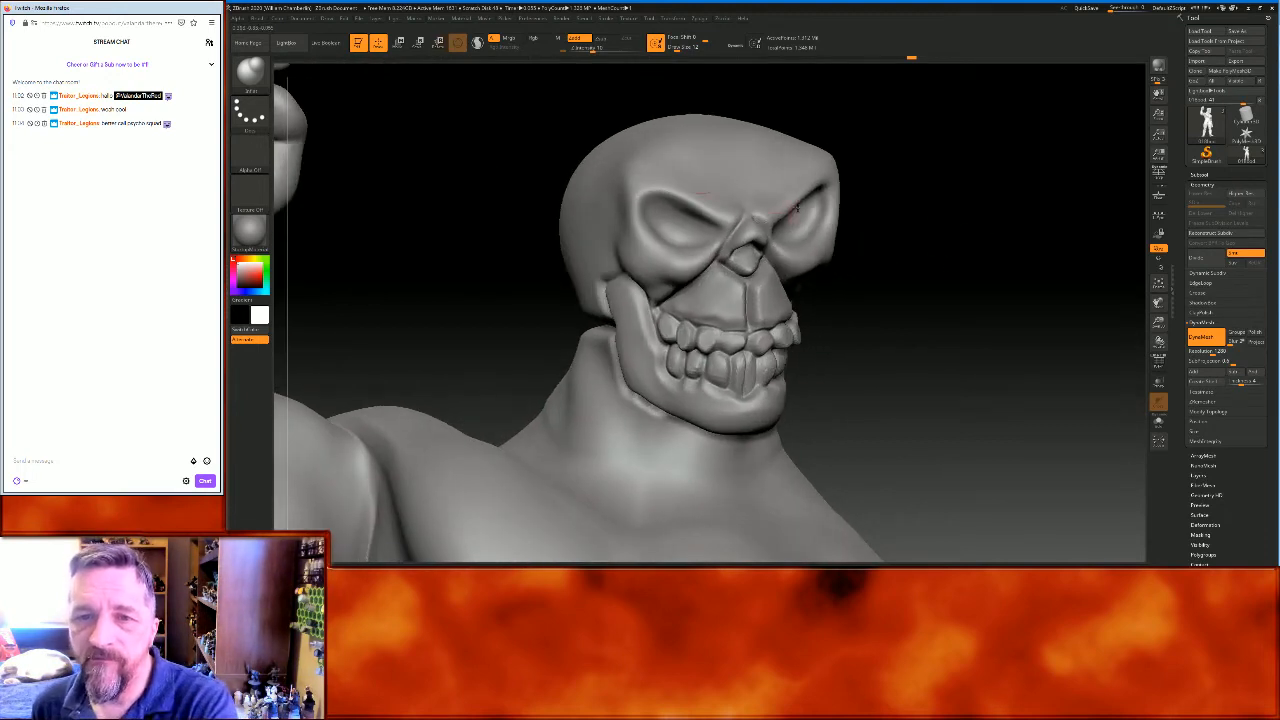
drag(679, 229, 677, 210)
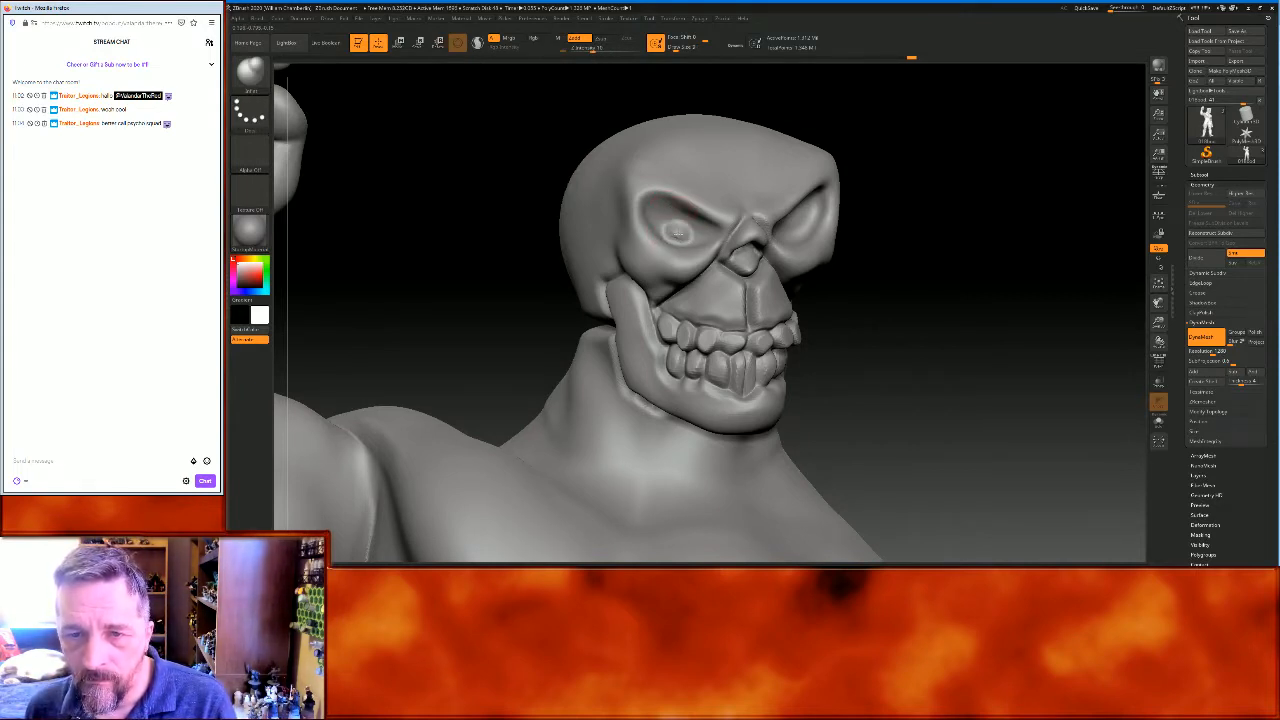
drag(1009, 226, 900, 233)
key(shift)
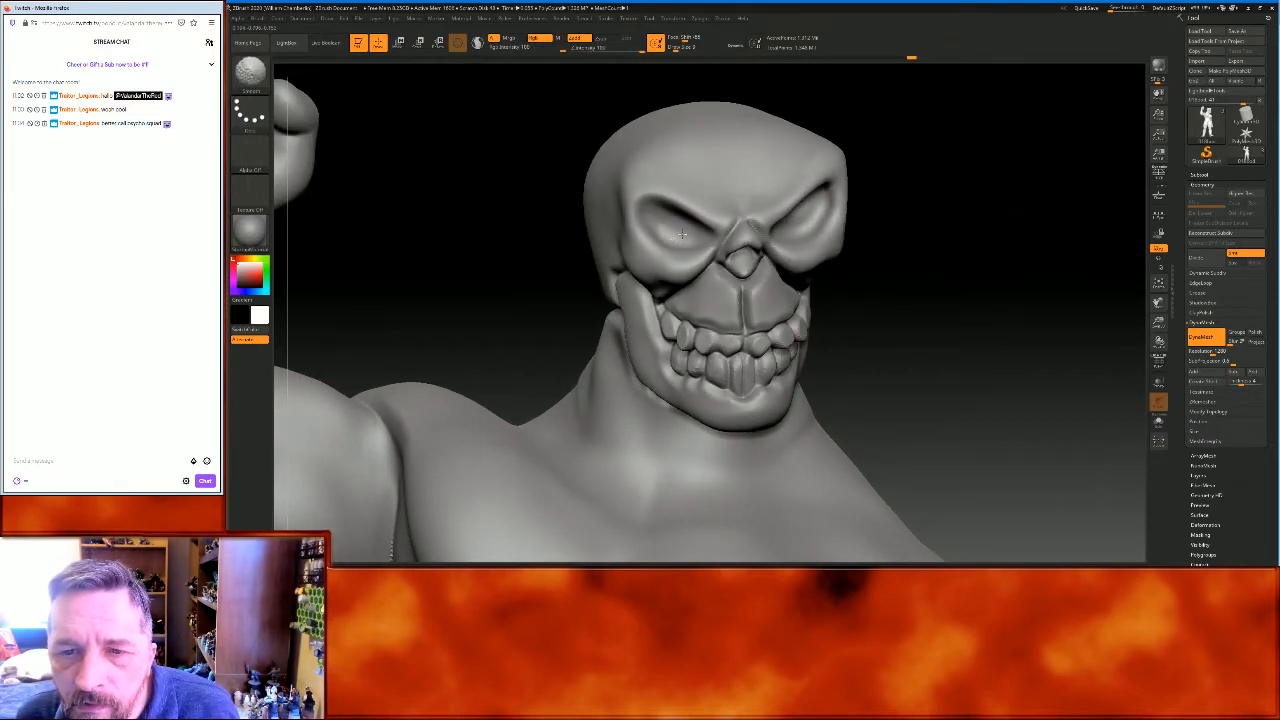
shift+drag(676, 235, 685, 229)
drag(954, 281, 957, 289)
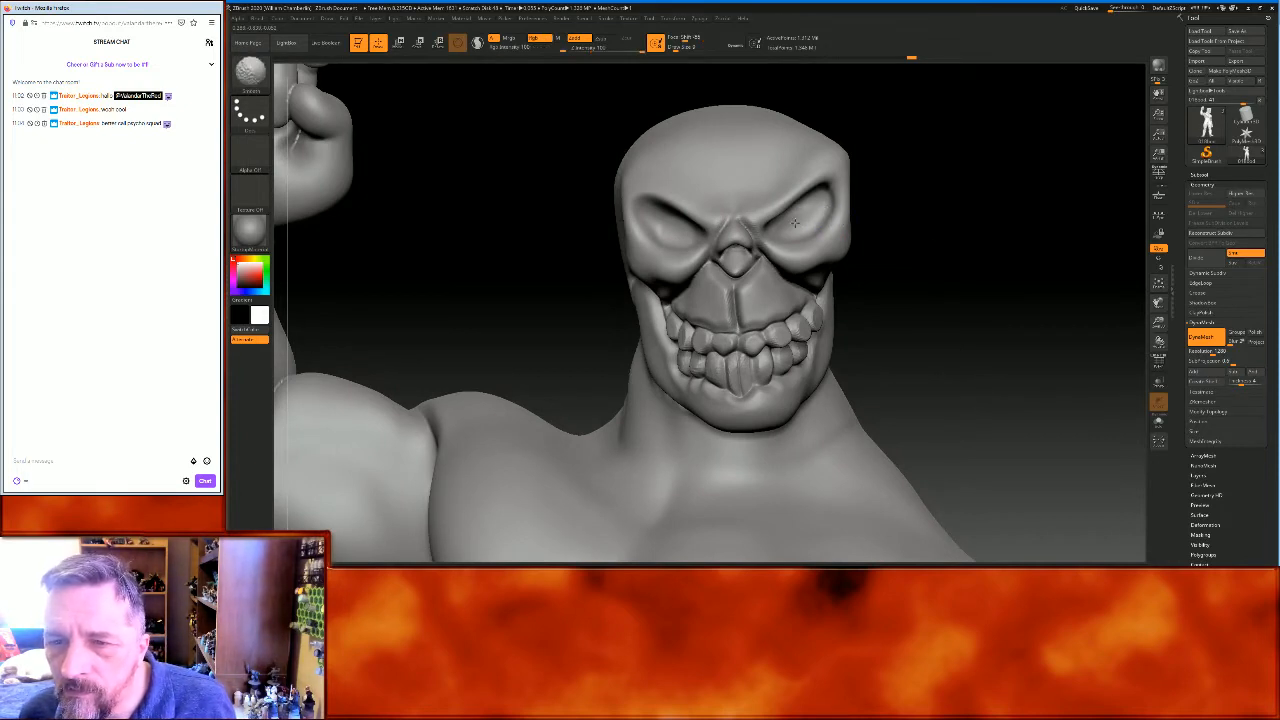
Build up a small round eyeball inside each eye socket with the Inflat brush
drag(793, 206, 773, 218)
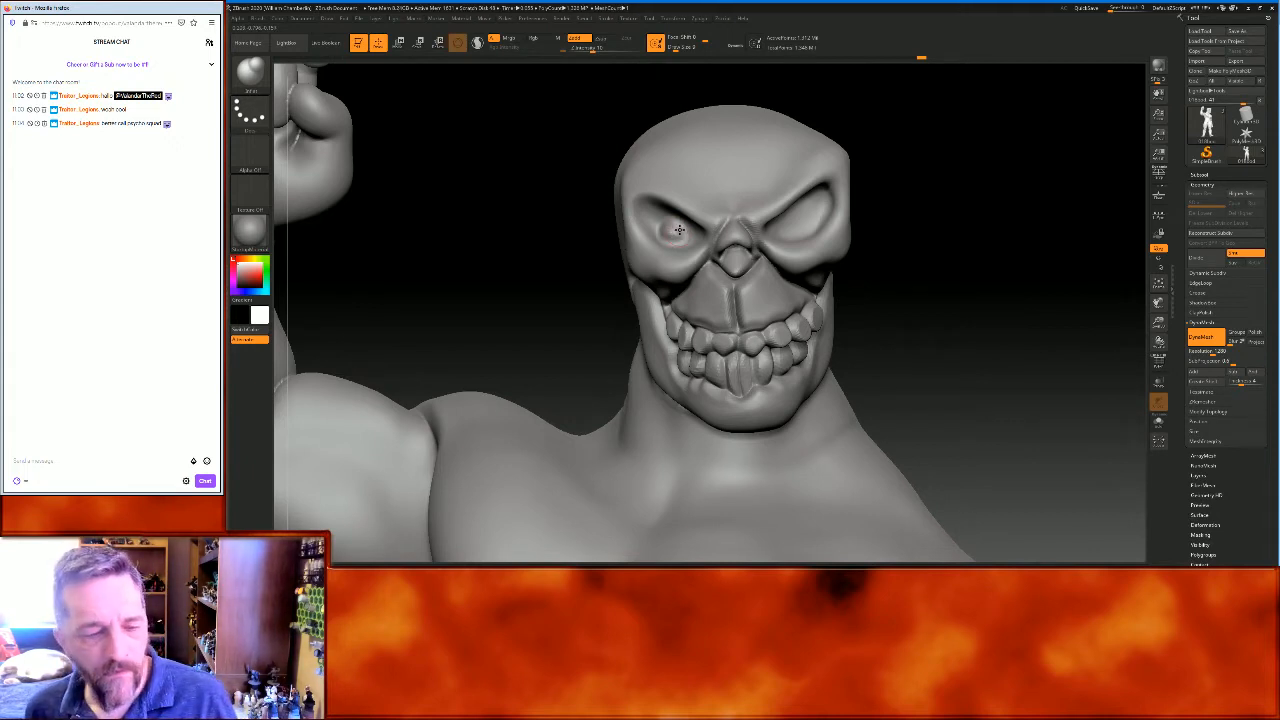
drag(680, 230, 673, 234)
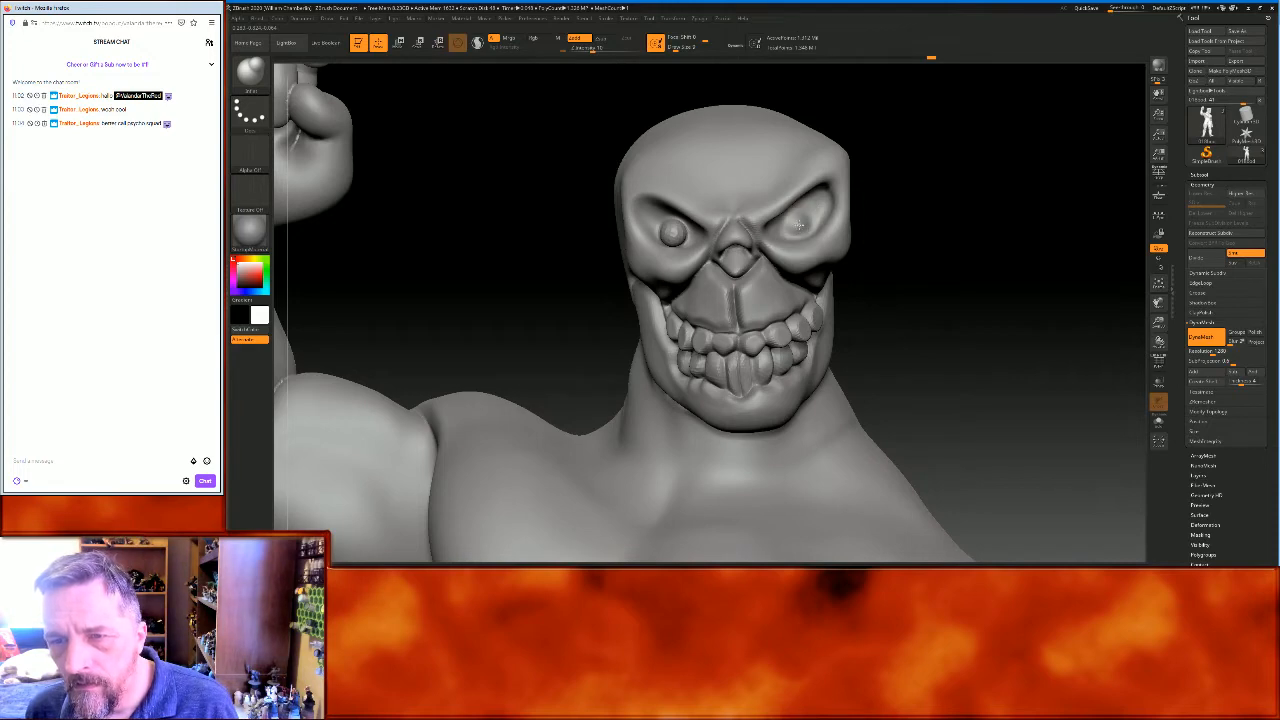
drag(799, 226, 796, 230)
mouse_move(952, 299)
mouse_down()
mouse_move(997, 294)
mouse_move(966, 283)
mouse_move(980, 306)
mouse_move(966, 312)
mouse_up()
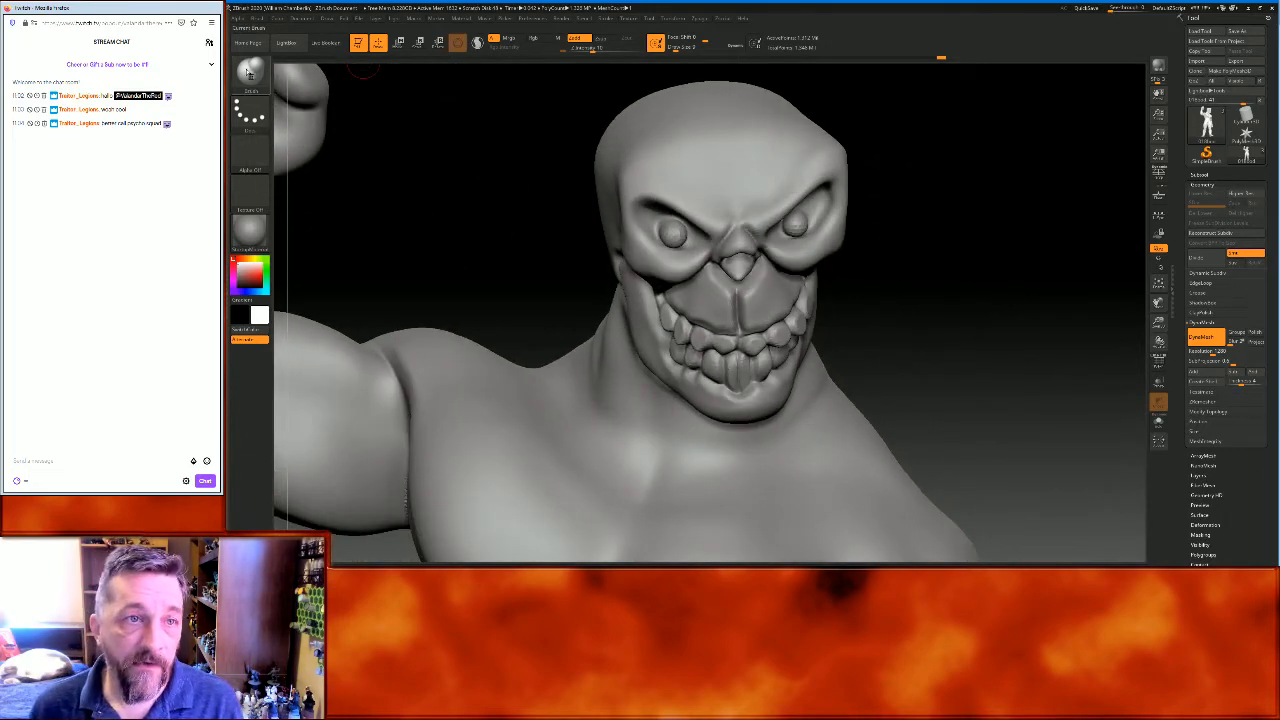
Switch to the Dam Standard brush and carve an inverted trapezoid outline on the forehead with a line down to the nose, undoing the first stroke
click(250, 73)
click(392, 76)
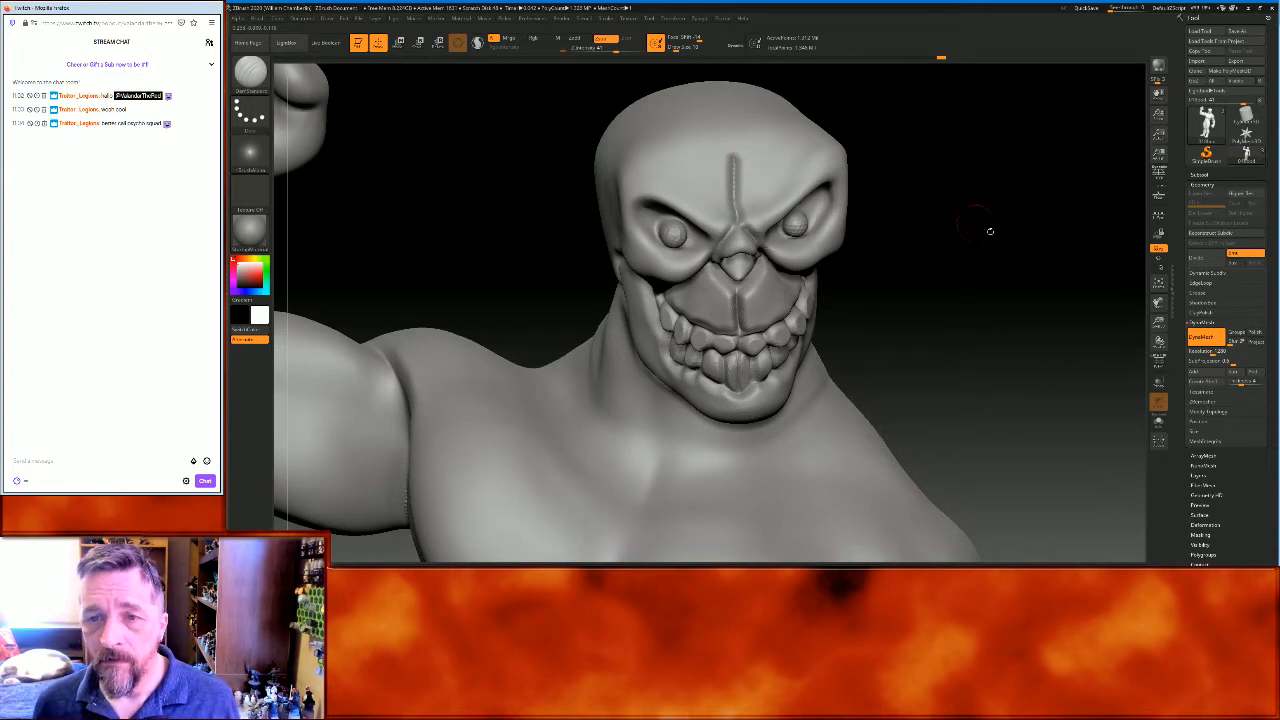
key(ctrl+z)
drag(1023, 286, 1006, 271)
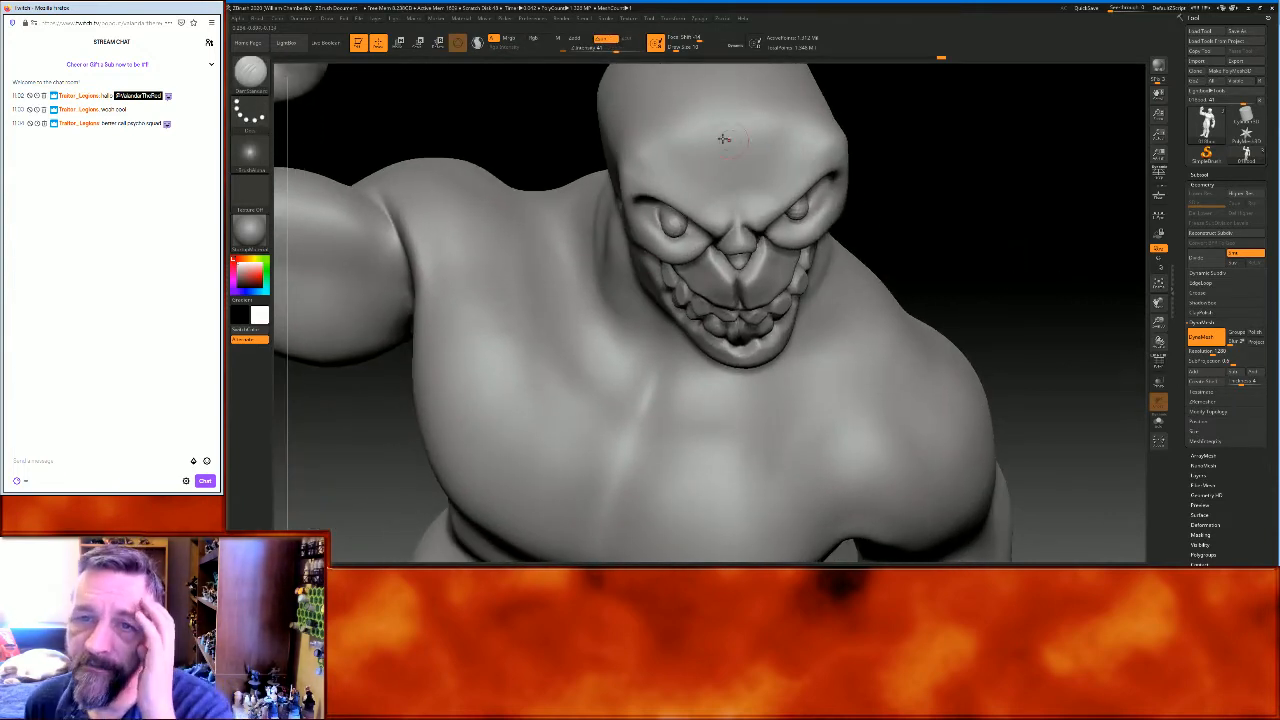
mouse_move(659, 135)
mouse_down()
mouse_move(805, 128)
mouse_move(764, 183)
mouse_move(708, 190)
mouse_move(656, 138)
mouse_up()
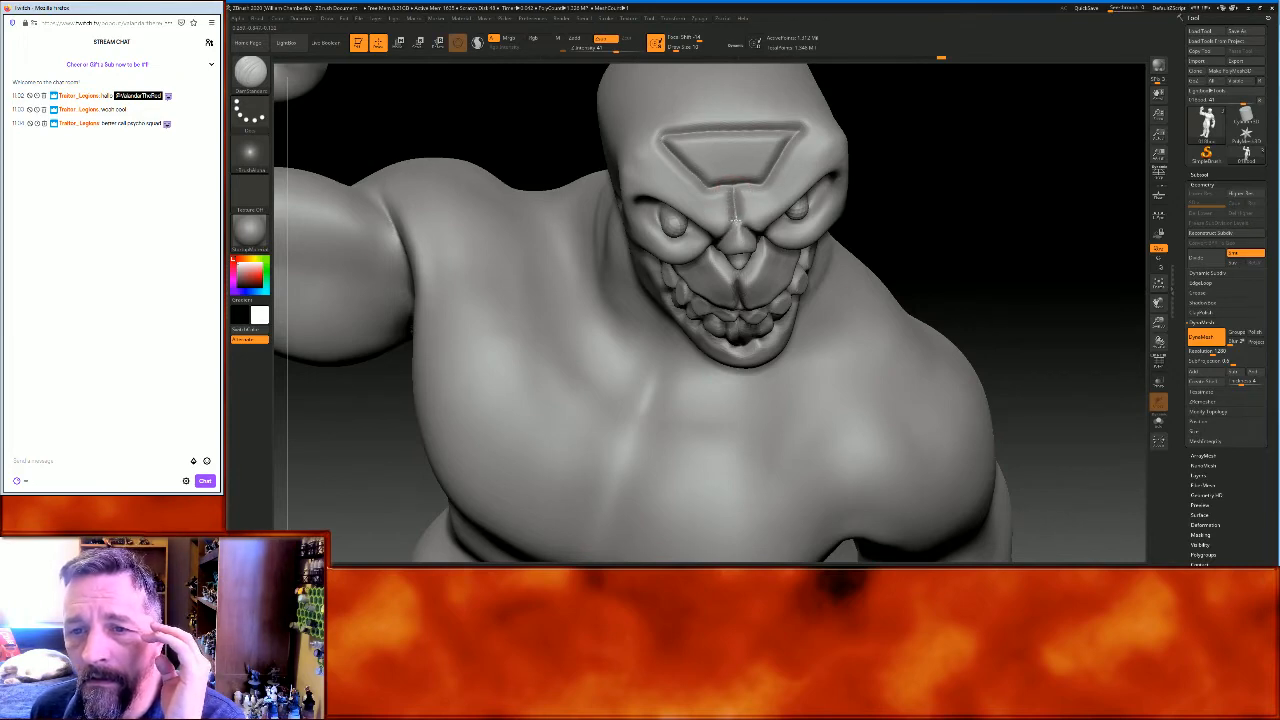
drag(975, 307, 1089, 291)
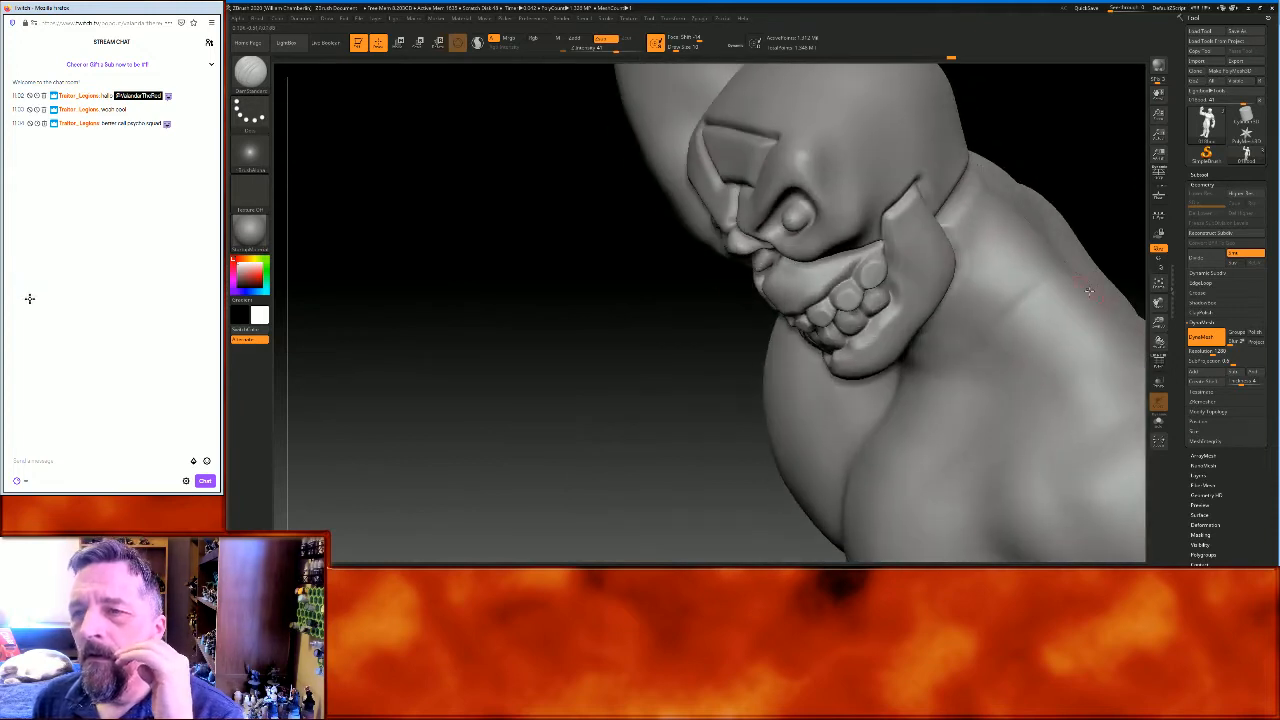
Try to carve a groove across the left side of the skull from the brow corner to the jaw hinge
mouse_move(1165, 305)
mouse_down()
mouse_move(1108, 351)
mouse_move(1115, 307)
mouse_move(1095, 300)
mouse_up()
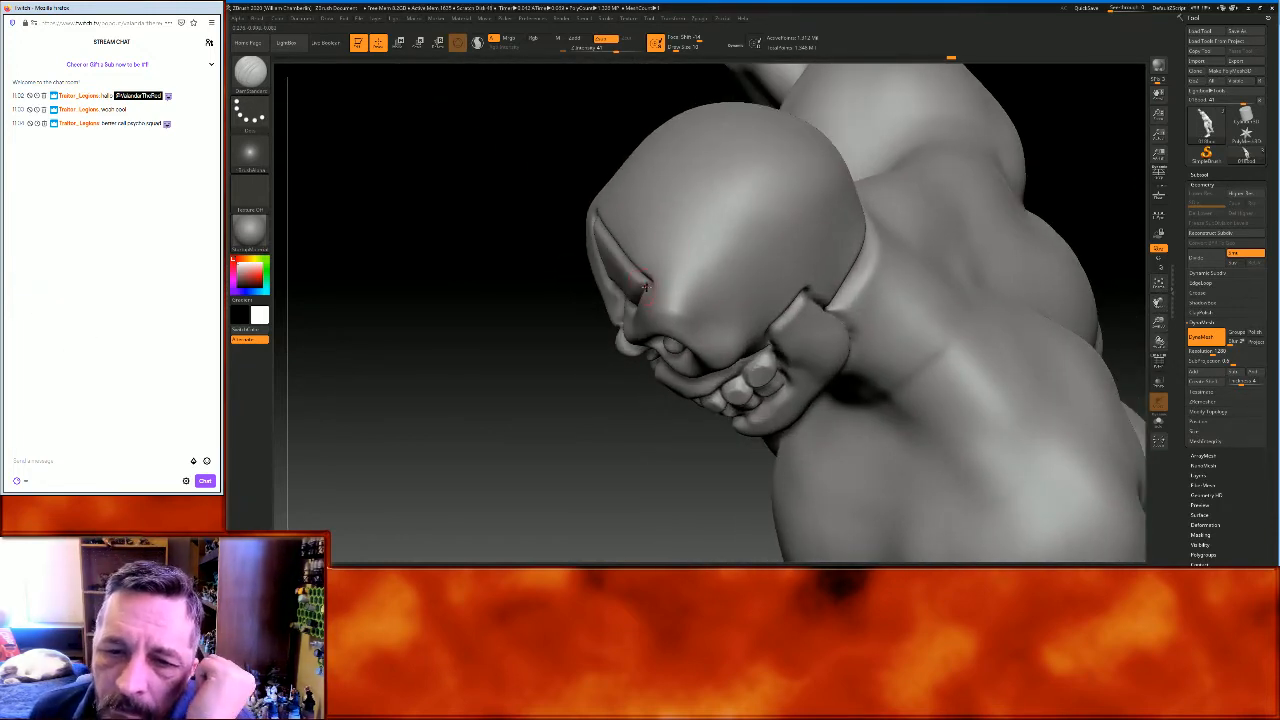
drag(676, 284, 785, 282)
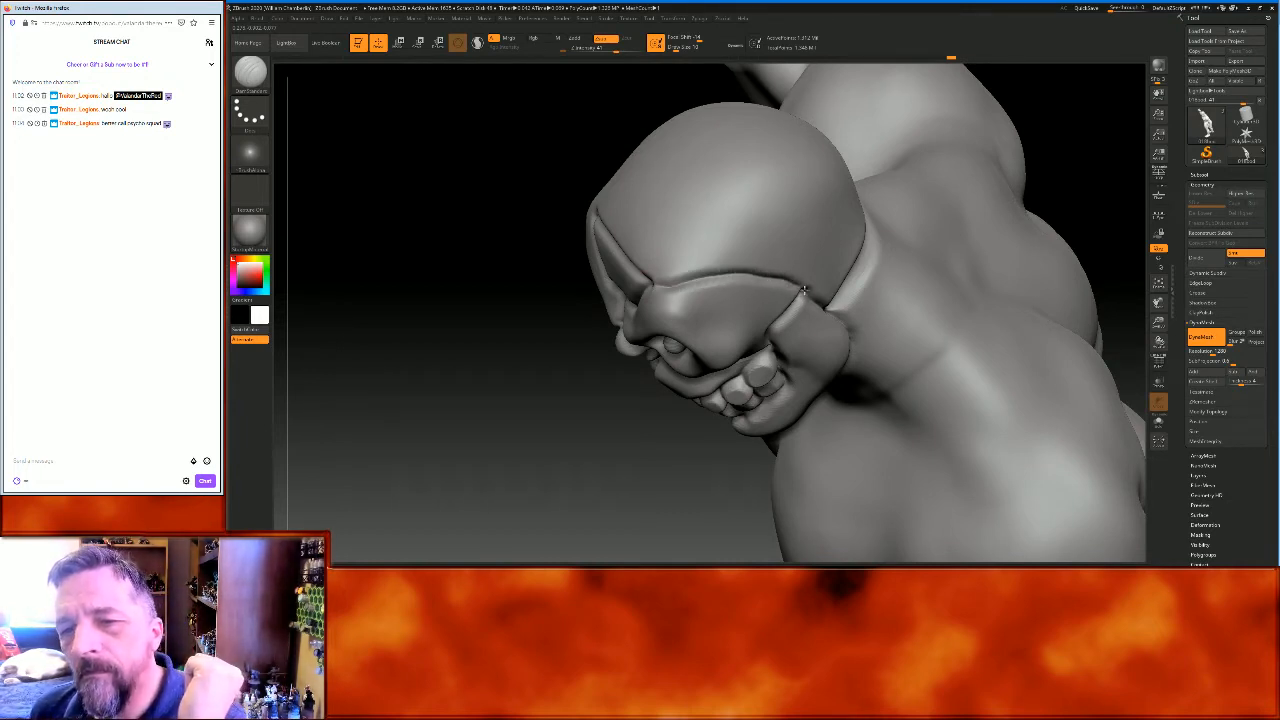
key(ctrl+z)
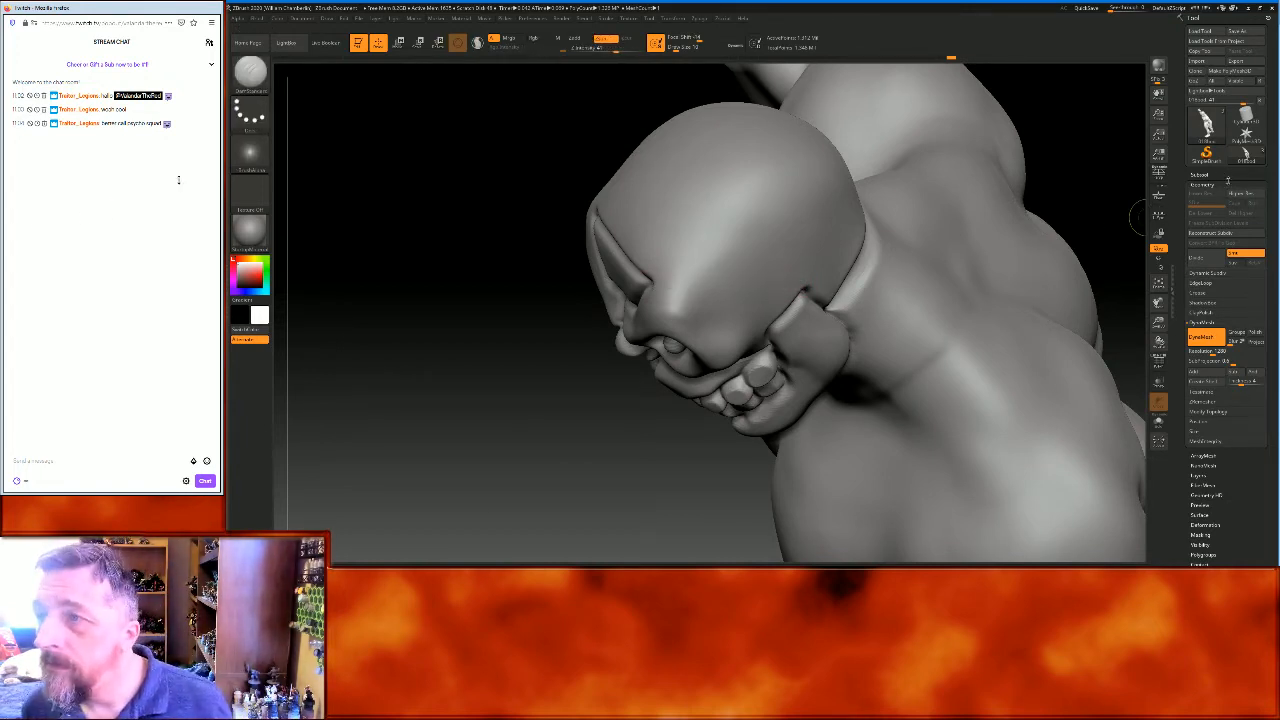
Open the lazy mouse stroke settings and carve the seam between the brow and the cranium down to the jaw hinge
click(604, 19)
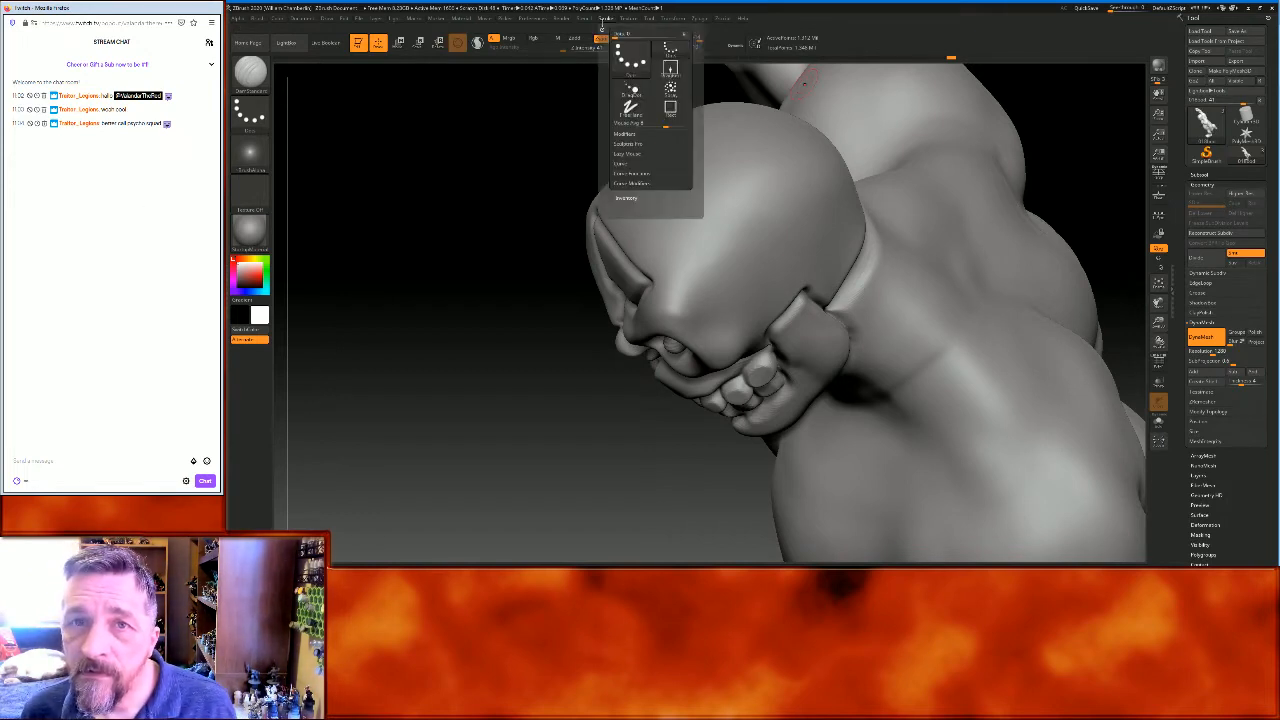
click(601, 22)
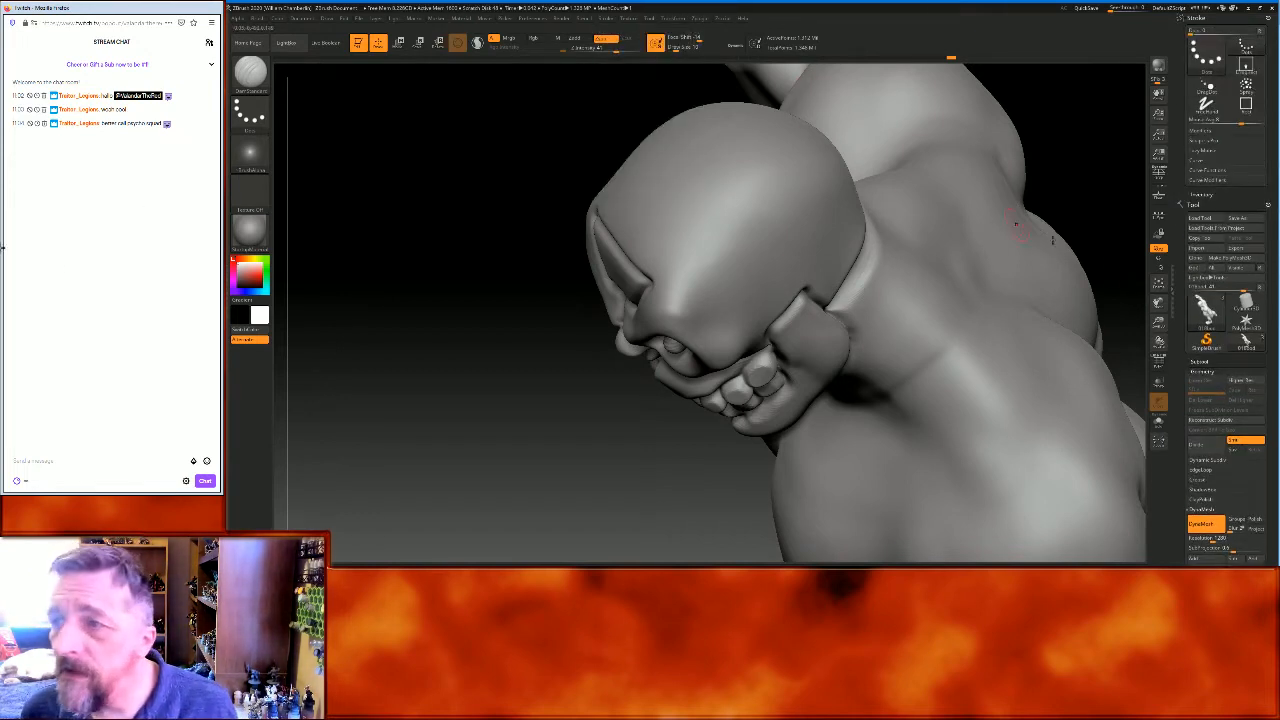
click(1227, 150)
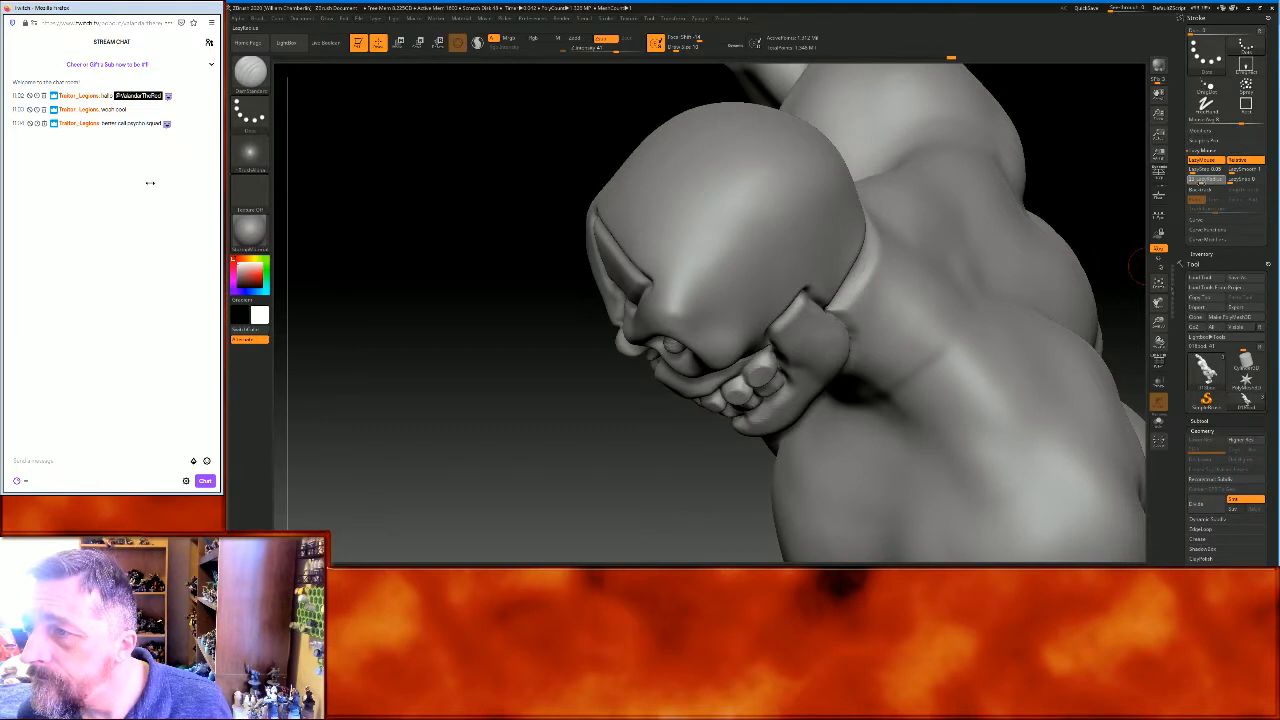
mouse_move(654, 284)
mouse_down()
mouse_move(808, 292)
mouse_move(758, 327)
mouse_up()
mouse_move(582, 429)
mouse_down()
mouse_move(929, 243)
mouse_move(941, 257)
mouse_move(781, 243)
mouse_up()
mouse_move(578, 245)
mouse_down()
mouse_move(492, 228)
mouse_move(441, 235)
mouse_up()
mouse_move(976, 359)
mouse_down()
mouse_move(997, 351)
mouse_move(986, 297)
mouse_move(1020, 337)
mouse_move(980, 306)
mouse_move(878, 391)
mouse_move(846, 394)
mouse_move(860, 457)
mouse_up()
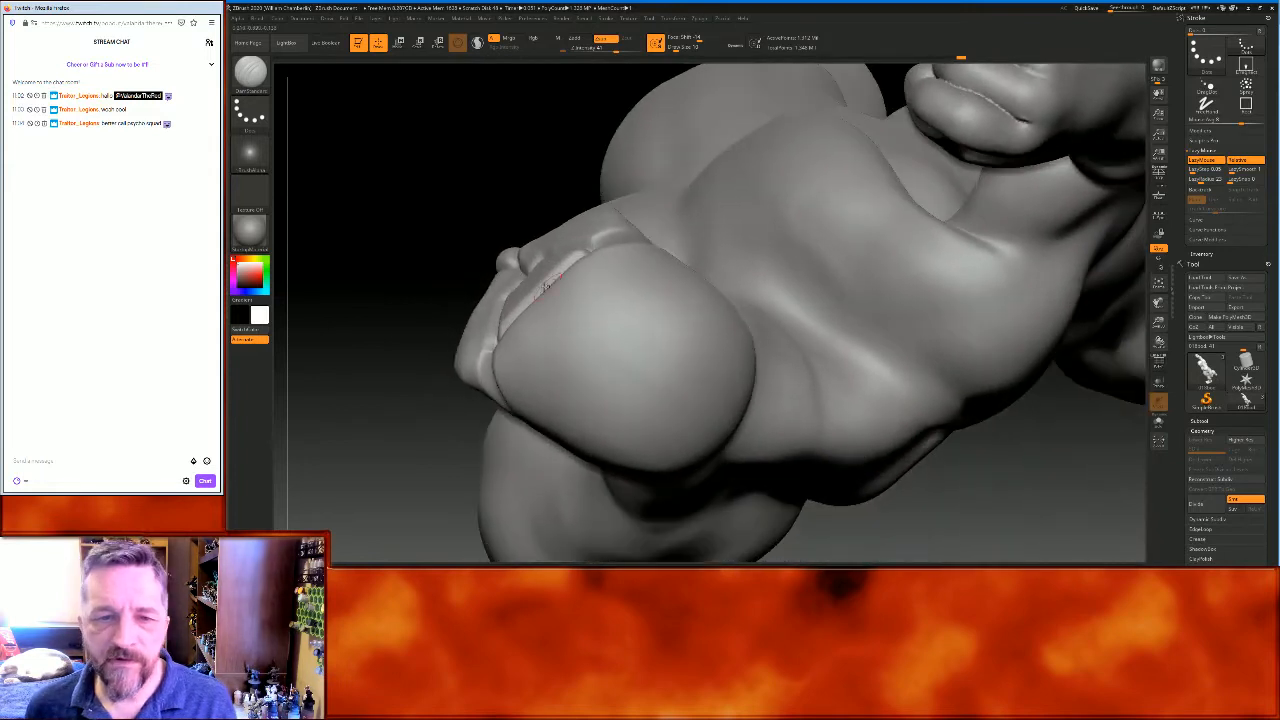
Carve a straight center groove over the top of the skull from the forehead plate back to the neck seam
drag(563, 309, 712, 421)
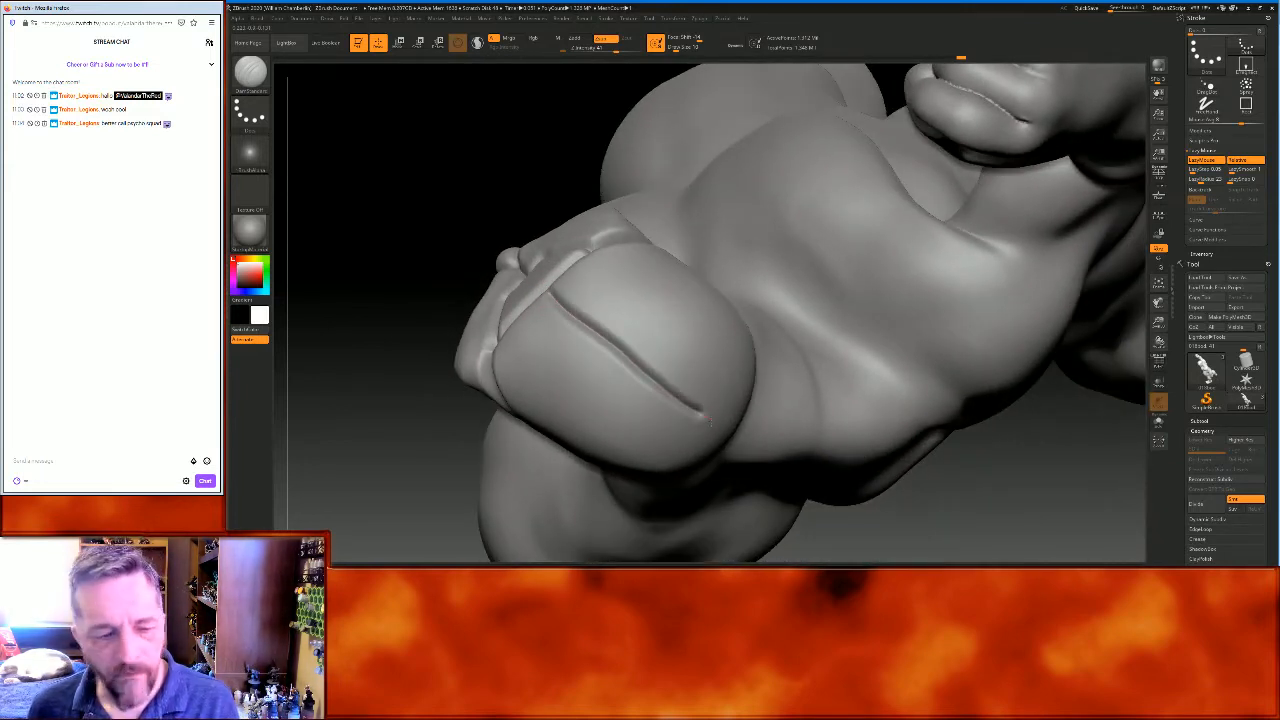
key(1)
mouse_move(411, 447)
mouse_down()
mouse_move(397, 409)
mouse_move(437, 387)
mouse_up()
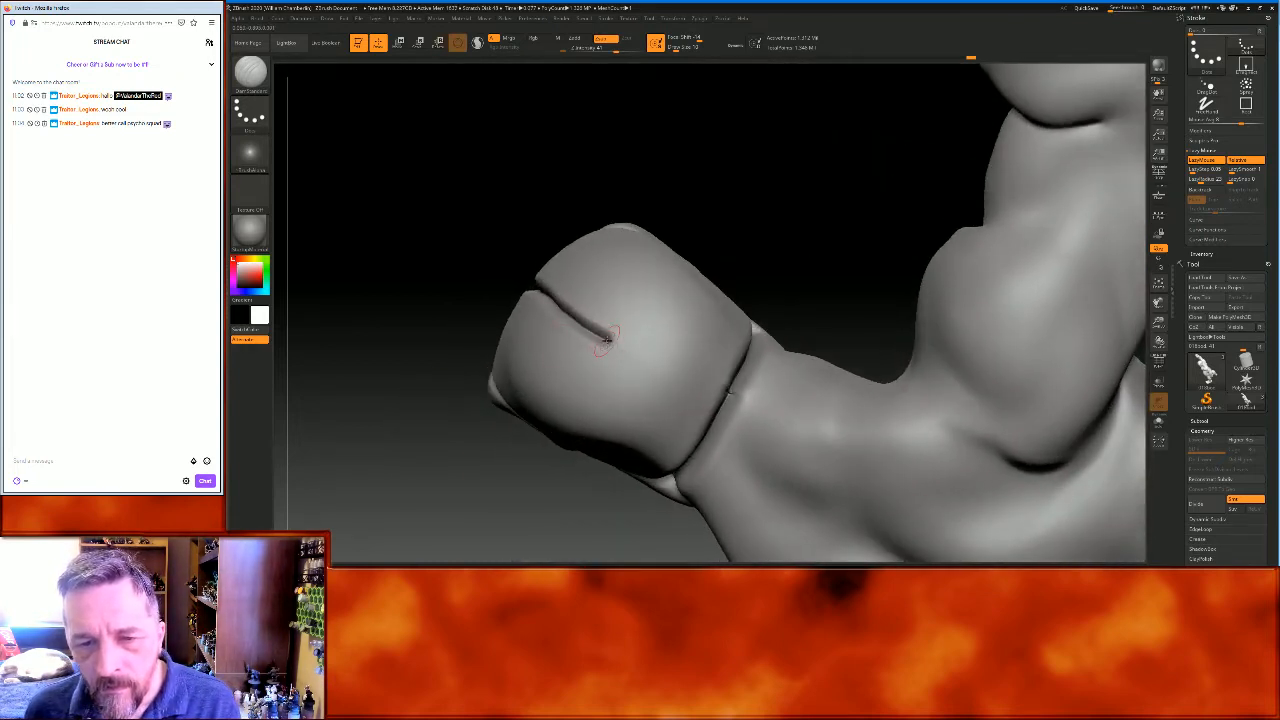
drag(627, 357, 689, 403)
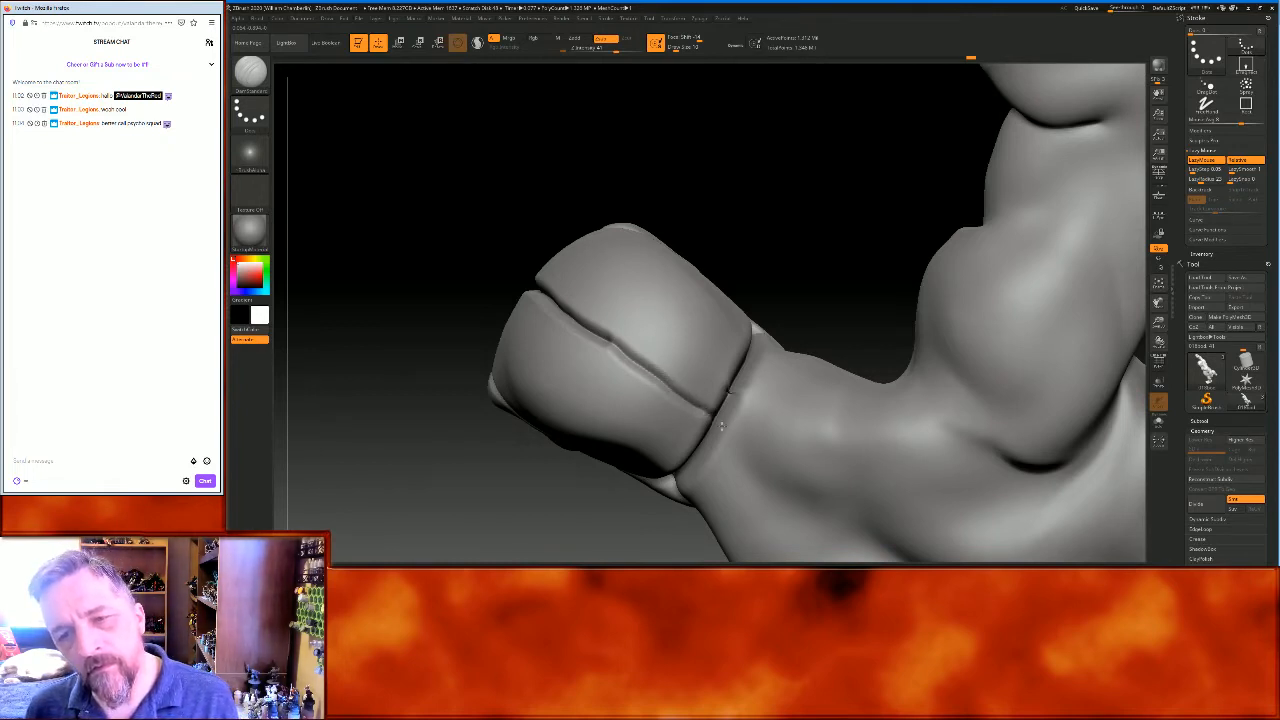
Choose the IMM Ind. Parts brush and insert a piston part vertically on the left side of the face beside the teeth
mouse_move(830, 244)
mouse_down()
mouse_move(857, 191)
mouse_move(912, 281)
mouse_move(1023, 329)
mouse_move(1034, 317)
mouse_move(1017, 273)
mouse_move(1014, 303)
mouse_move(1019, 288)
mouse_up()
click(1158, 283)
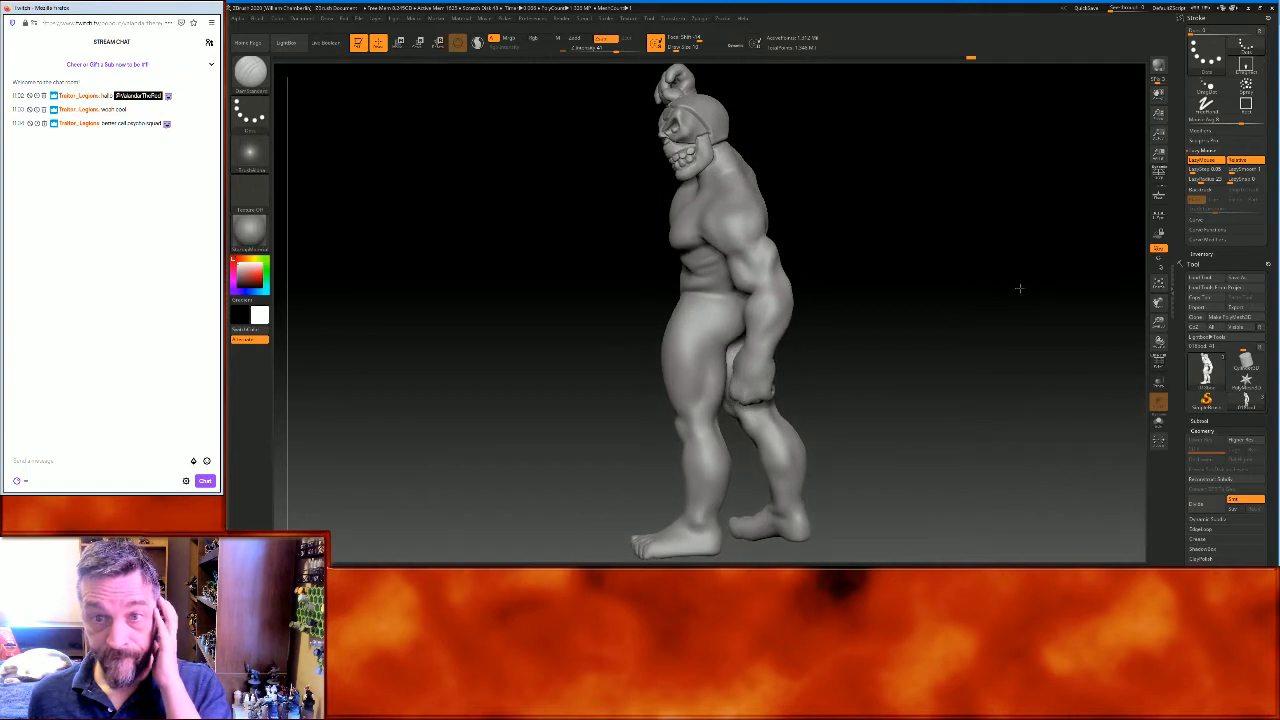
drag(1158, 322, 1158, 370)
drag(1158, 303, 1158, 346)
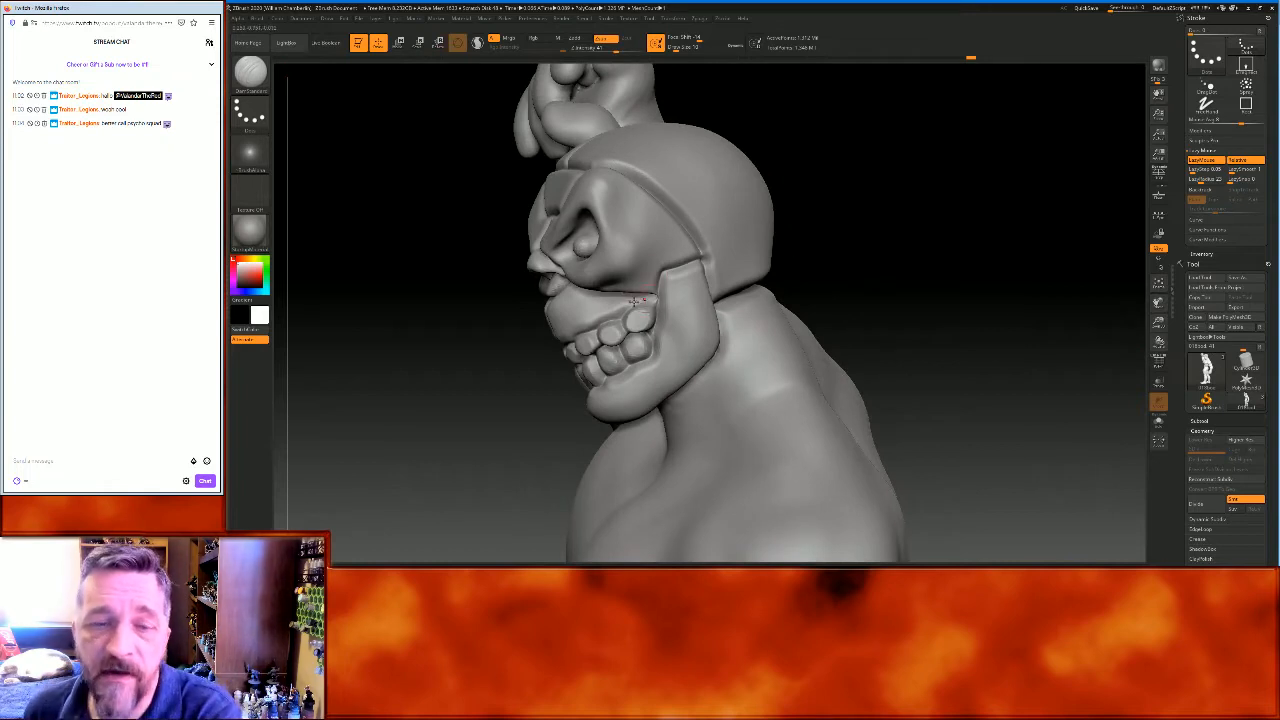
click(250, 72)
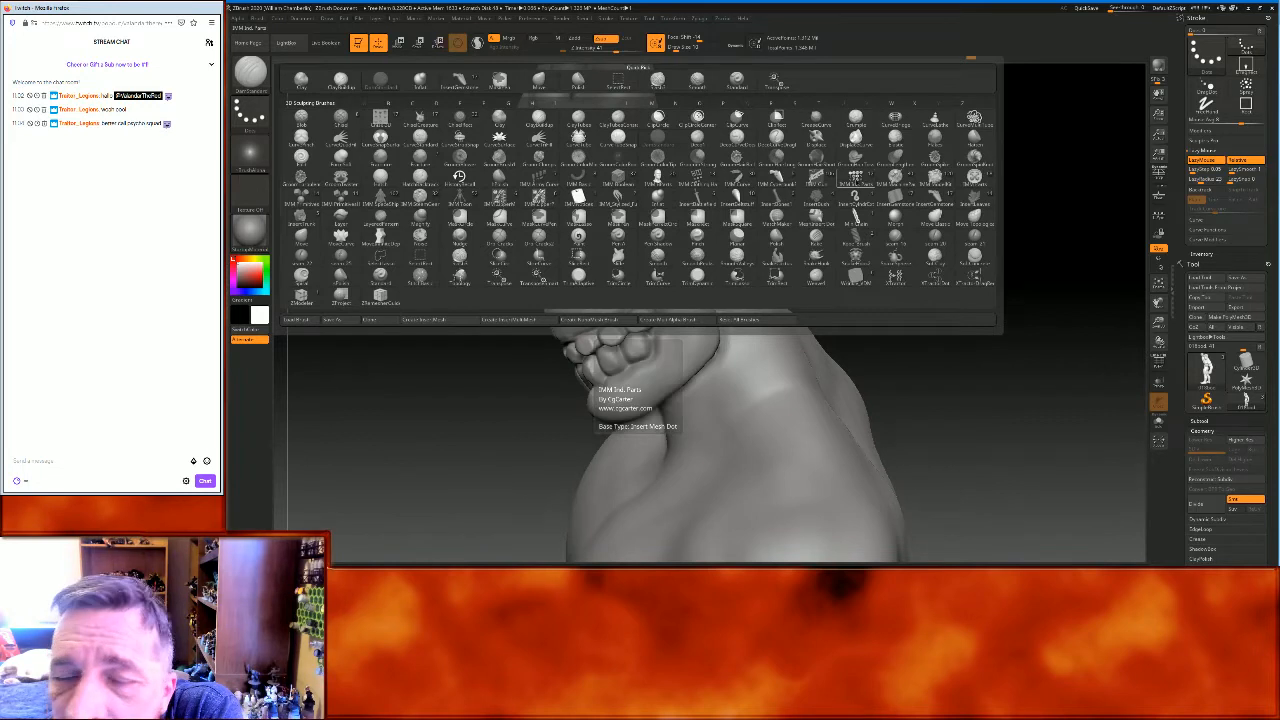
click(578, 193)
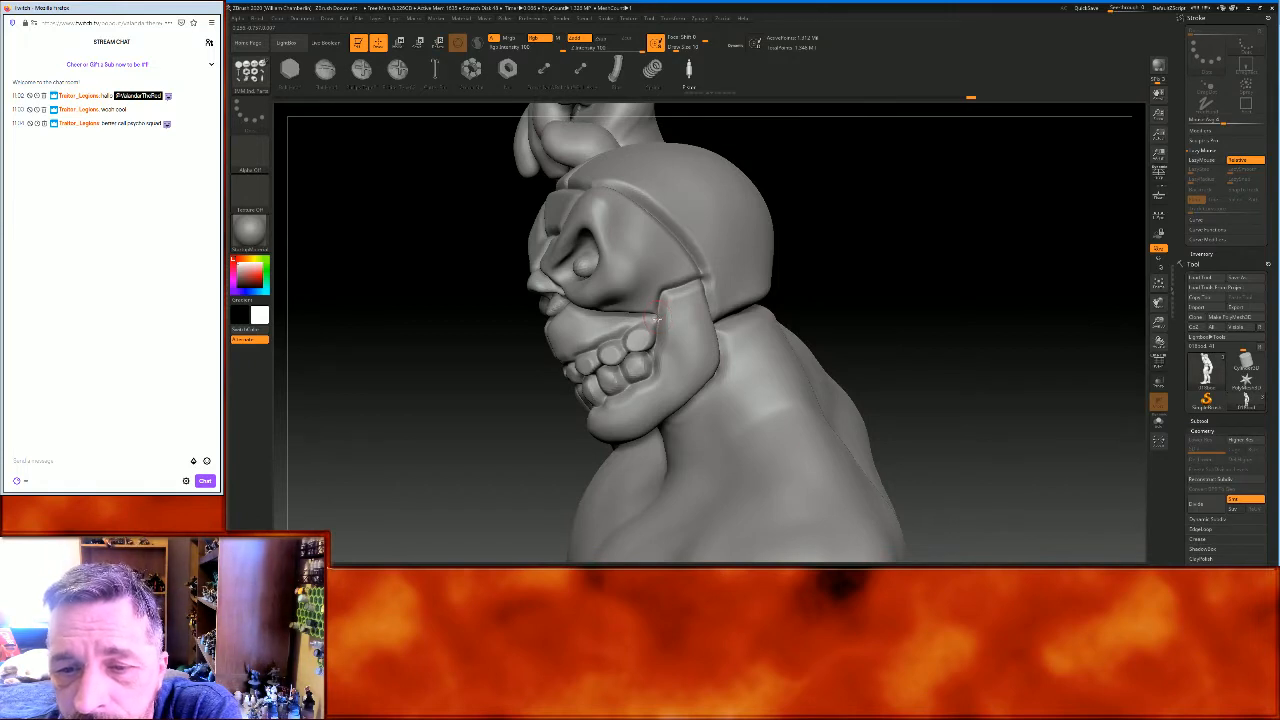
drag(657, 325, 652, 386)
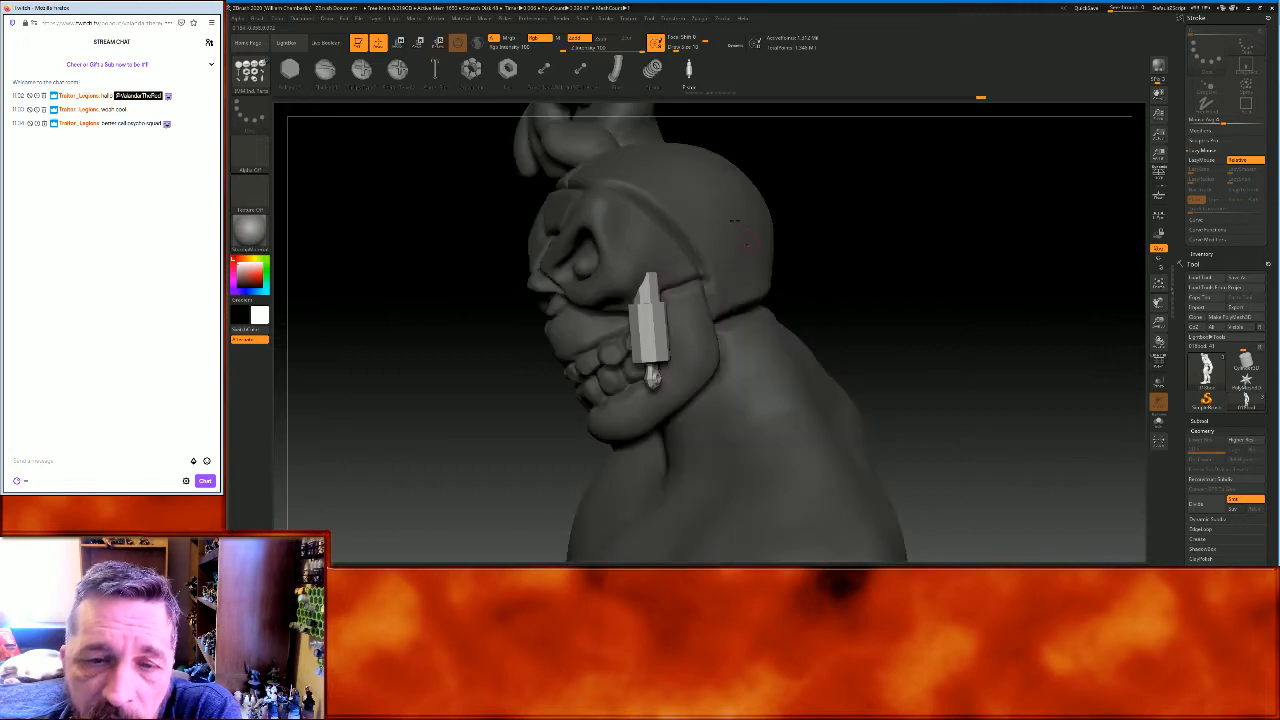
Move and rotate the left piston to sit upright against the jaw hinge and split it into its own subtool
click(405, 45)
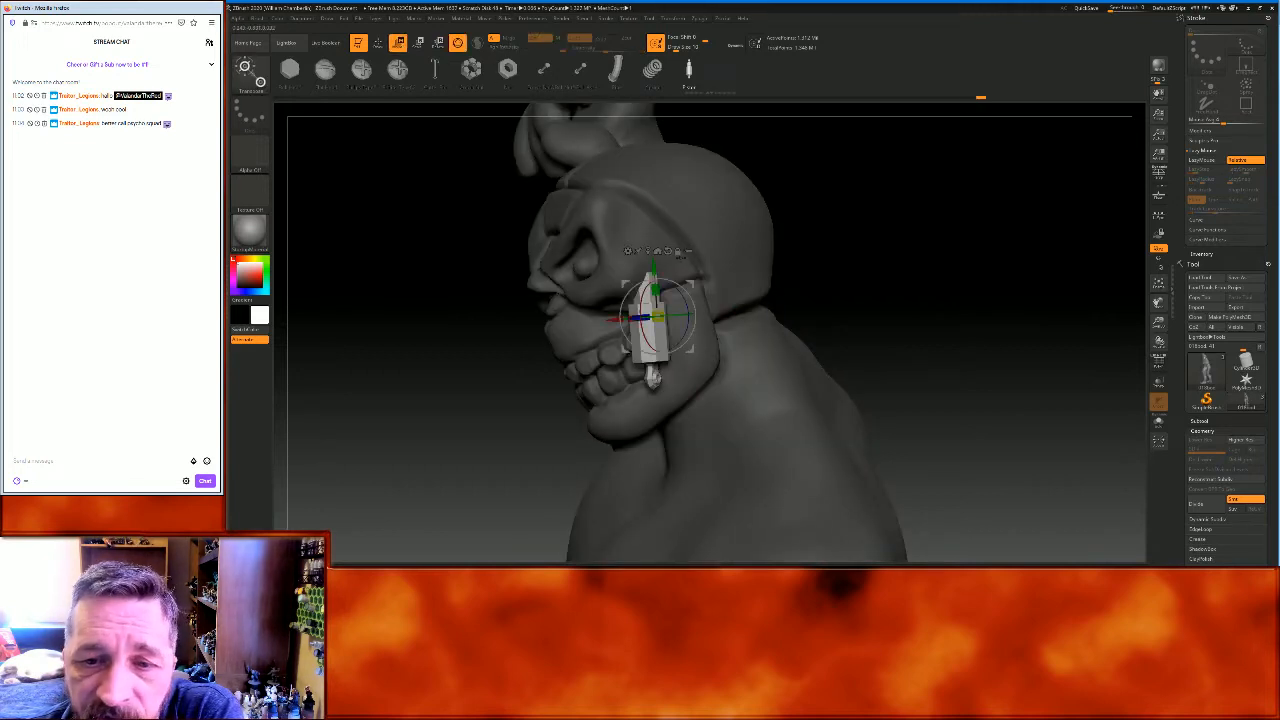
drag(679, 293, 697, 386)
drag(658, 317, 668, 319)
drag(909, 246, 917, 251)
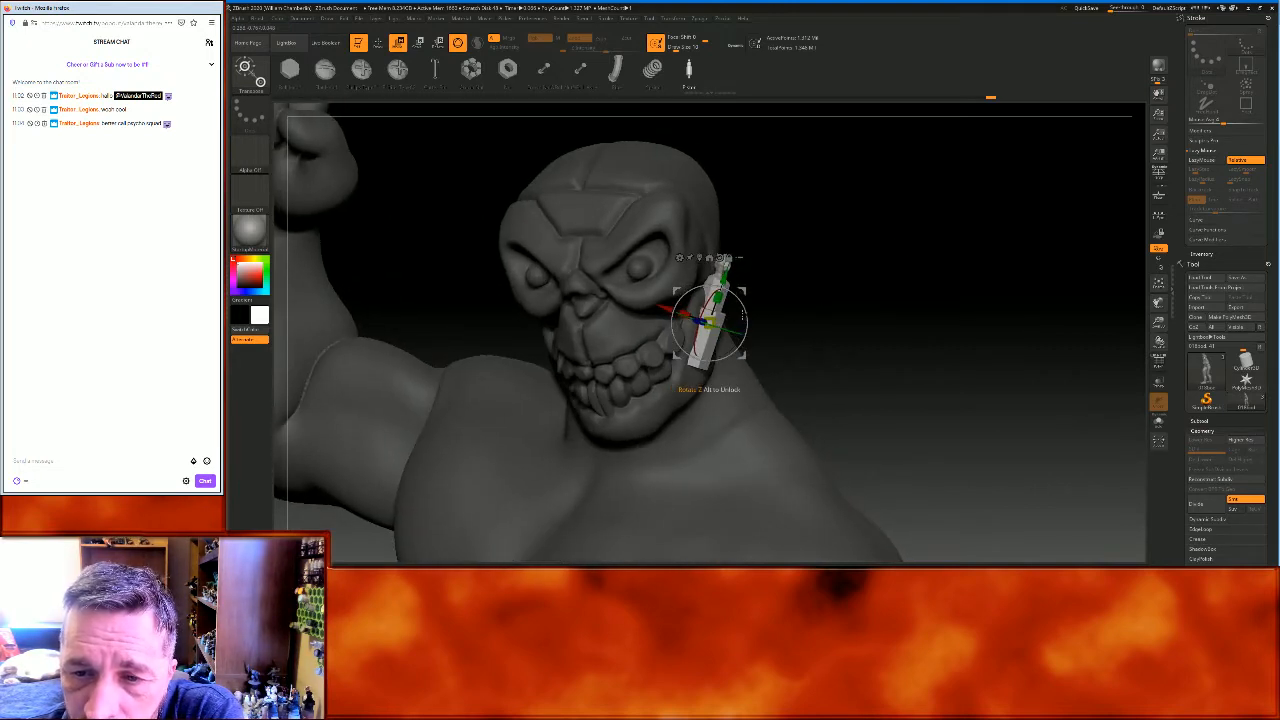
drag(711, 389, 695, 382)
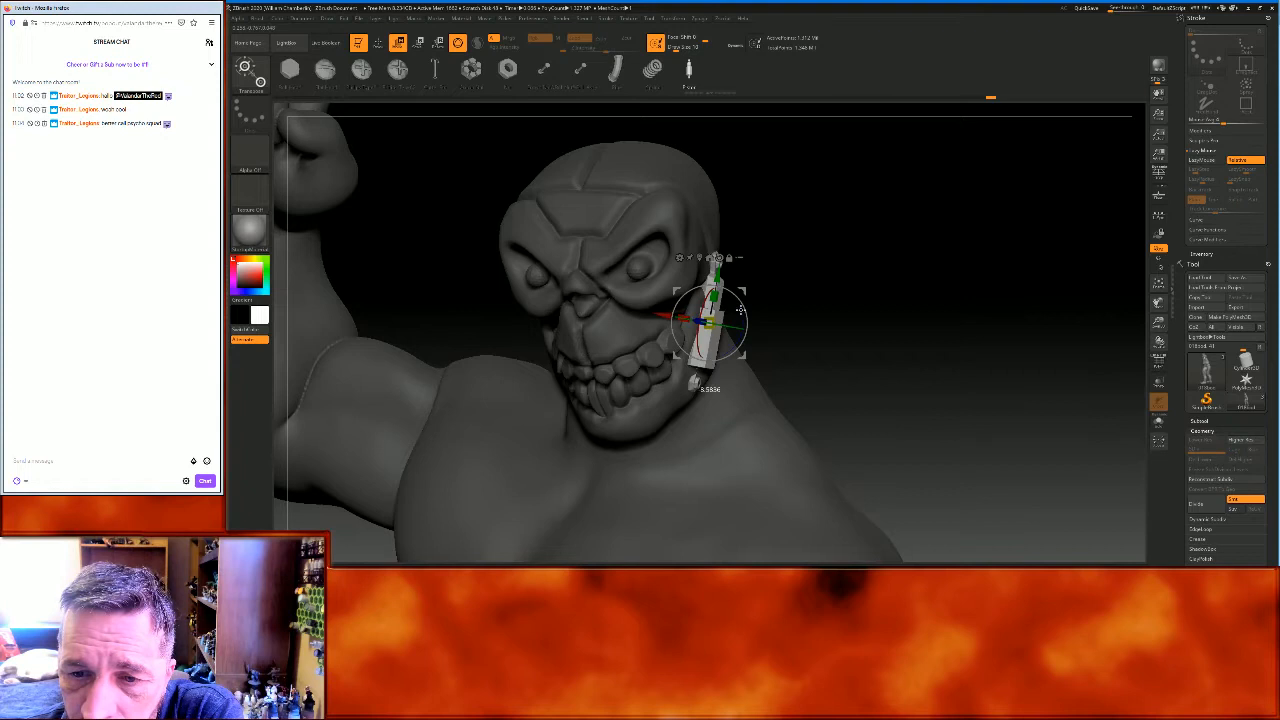
drag(664, 315, 667, 316)
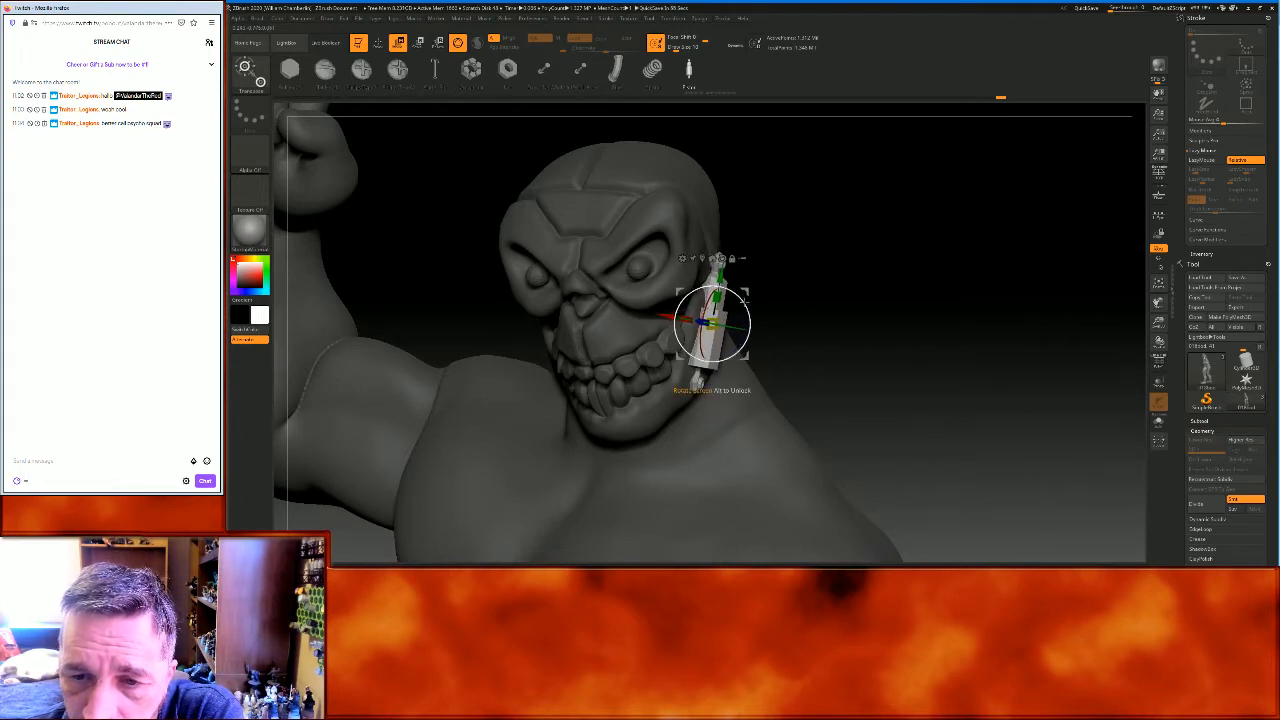
drag(742, 306, 720, 262)
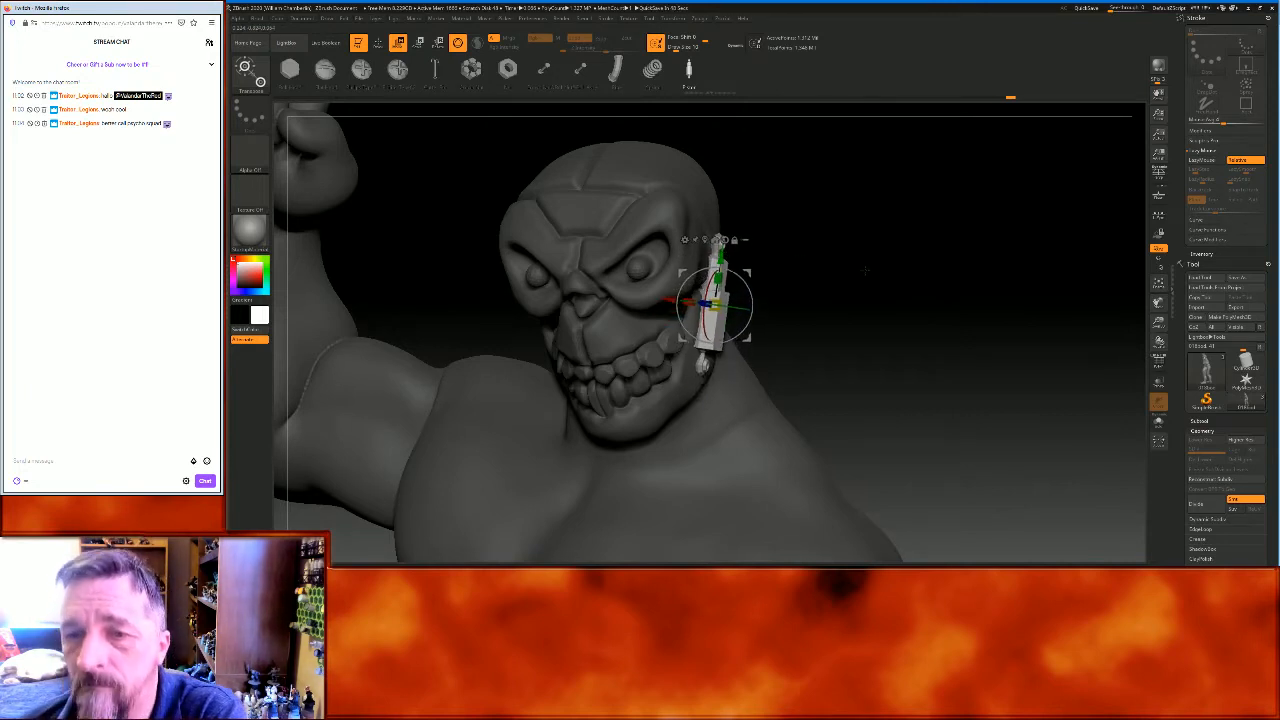
mouse_move(943, 286)
mouse_down()
mouse_move(870, 290)
mouse_move(940, 288)
mouse_up()
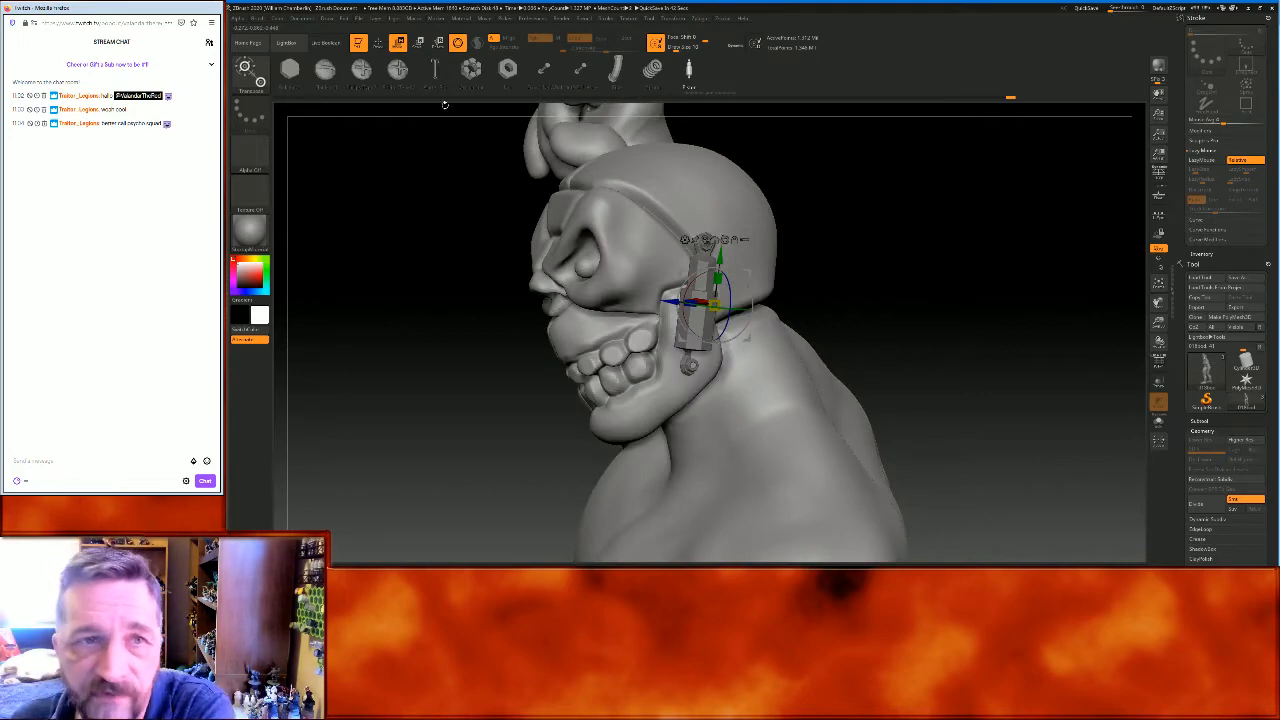
Insert a second piston part on the right side of the head beside the jaw hinge
key(q)
drag(915, 263, 963, 240)
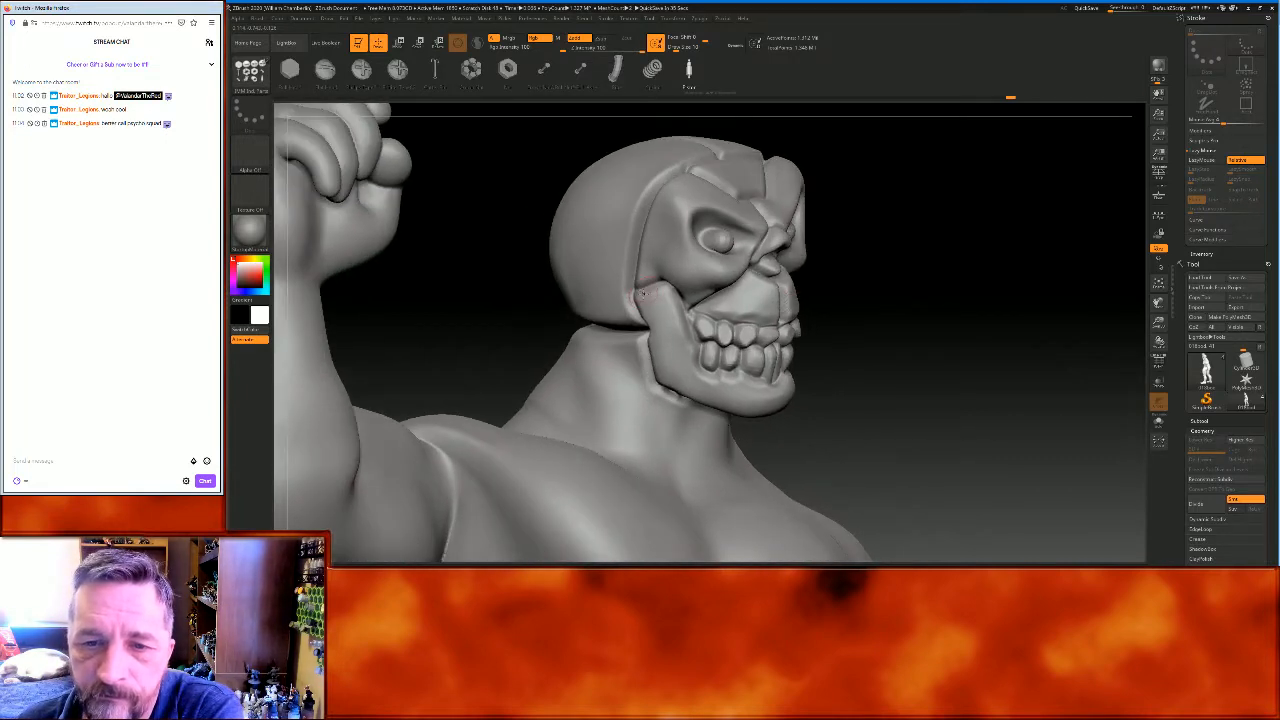
drag(640, 312, 678, 352)
Move and rotate the right piston to lie against the jaw like the left one, and split it into its own subtool
drag(998, 314, 974, 334)
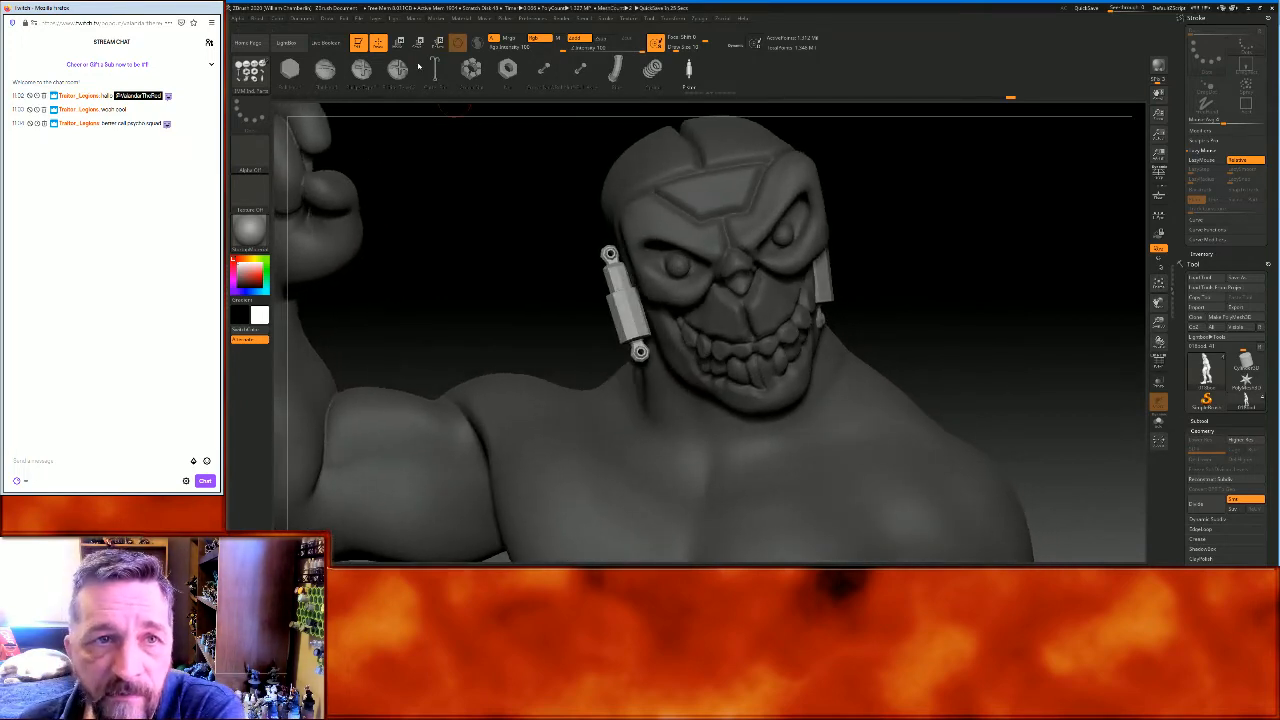
click(398, 42)
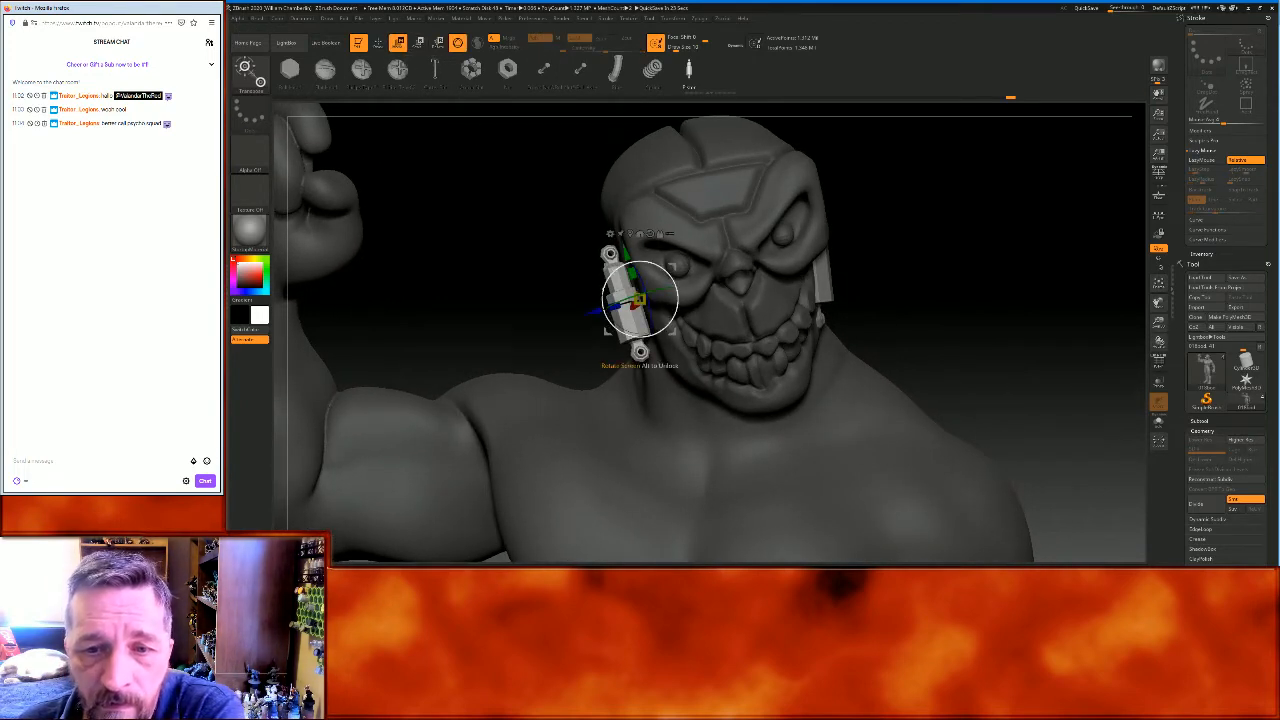
drag(642, 305, 644, 312)
drag(546, 289, 656, 292)
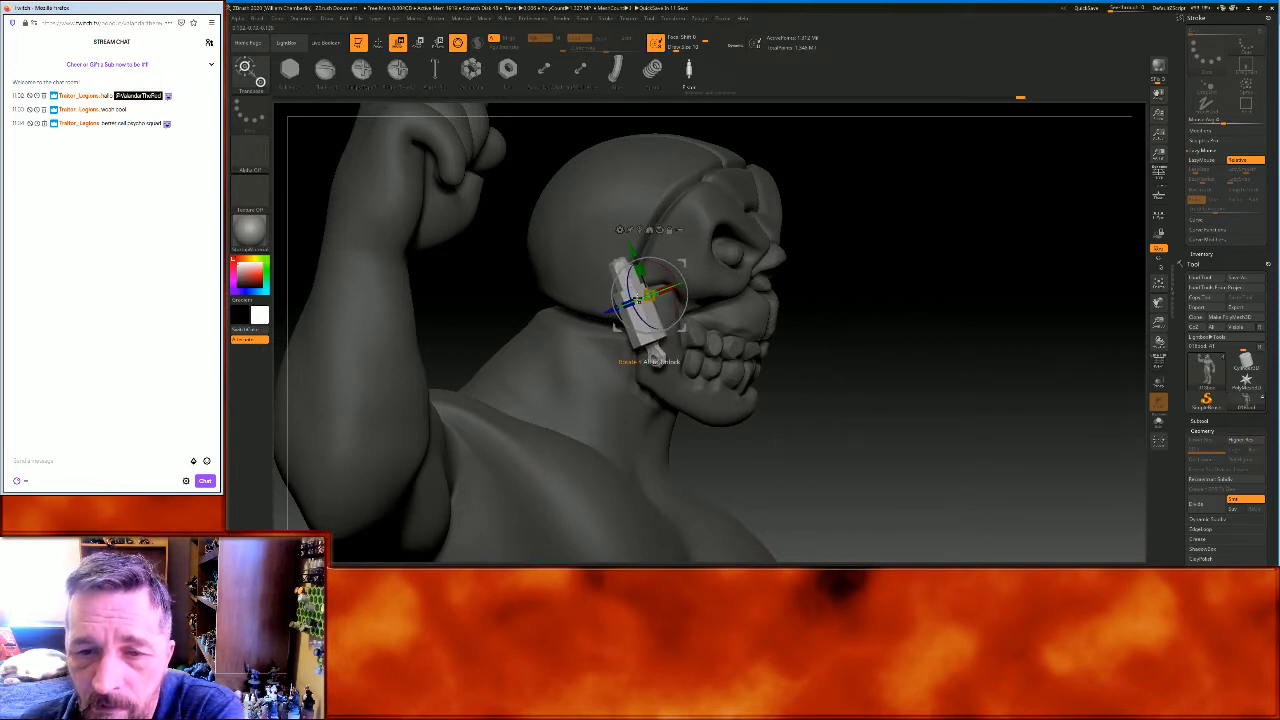
drag(866, 316, 652, 332)
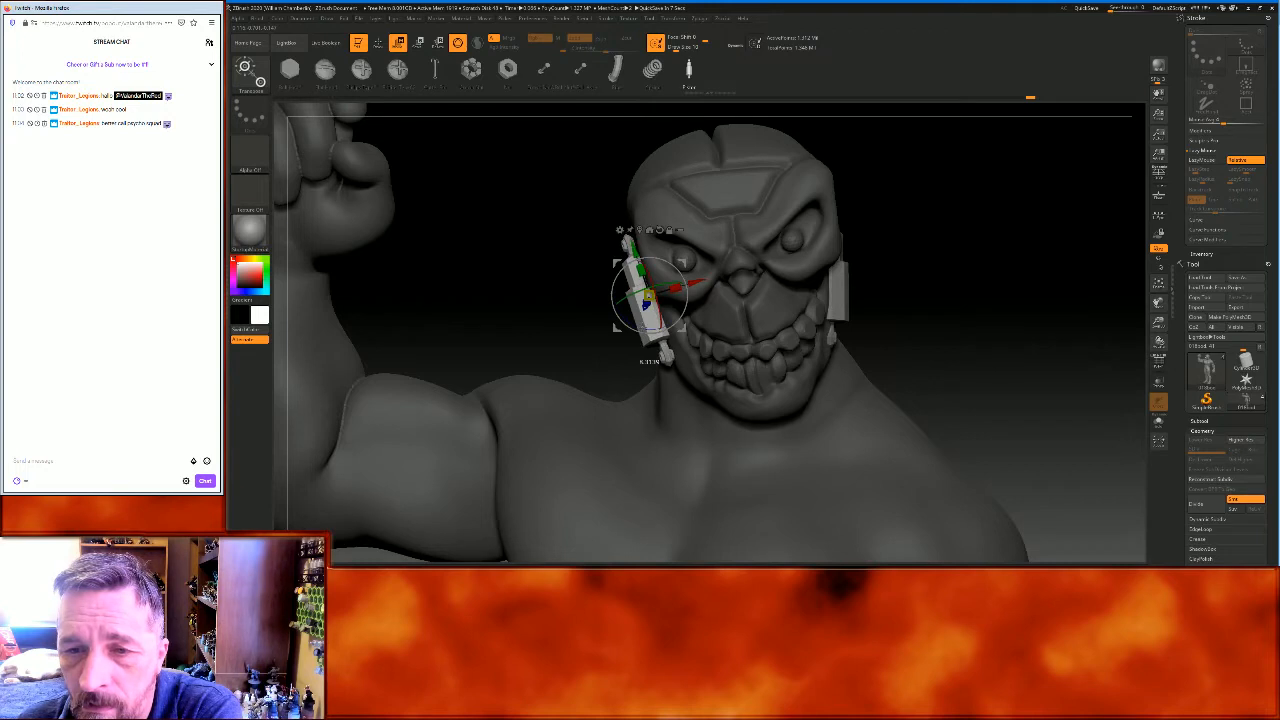
drag(696, 284, 701, 282)
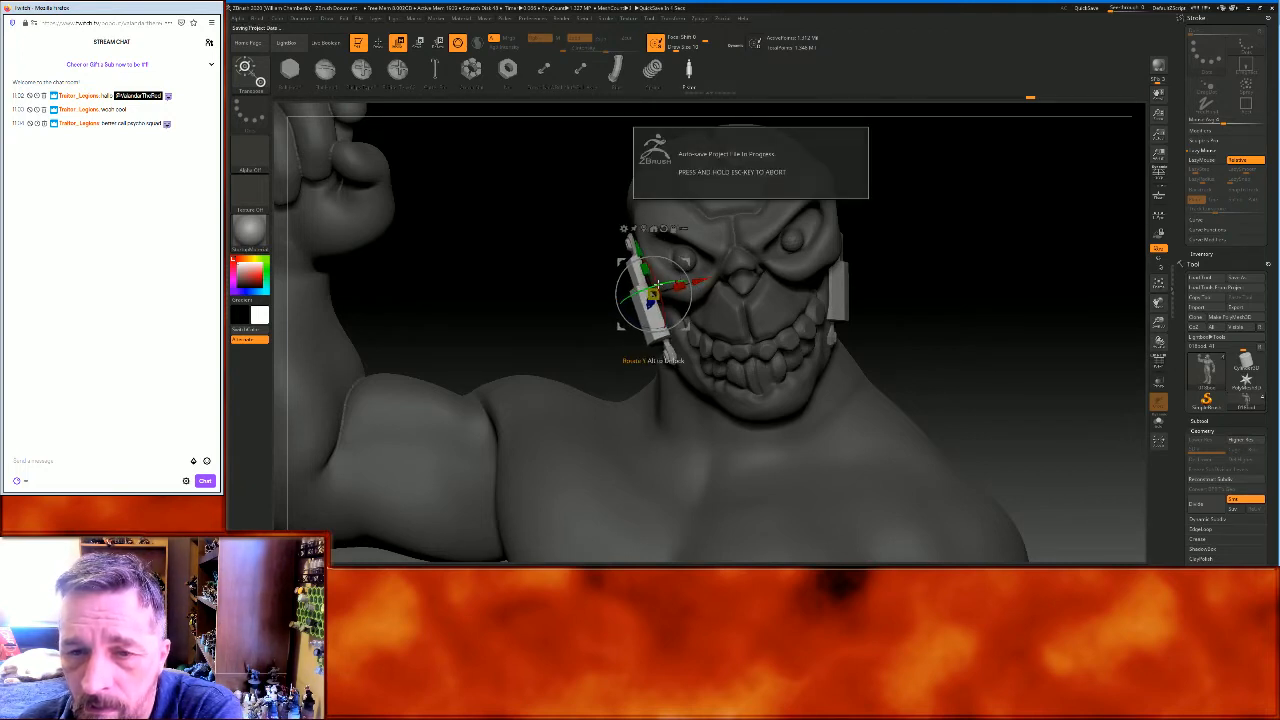
drag(840, 322, 1010, 319)
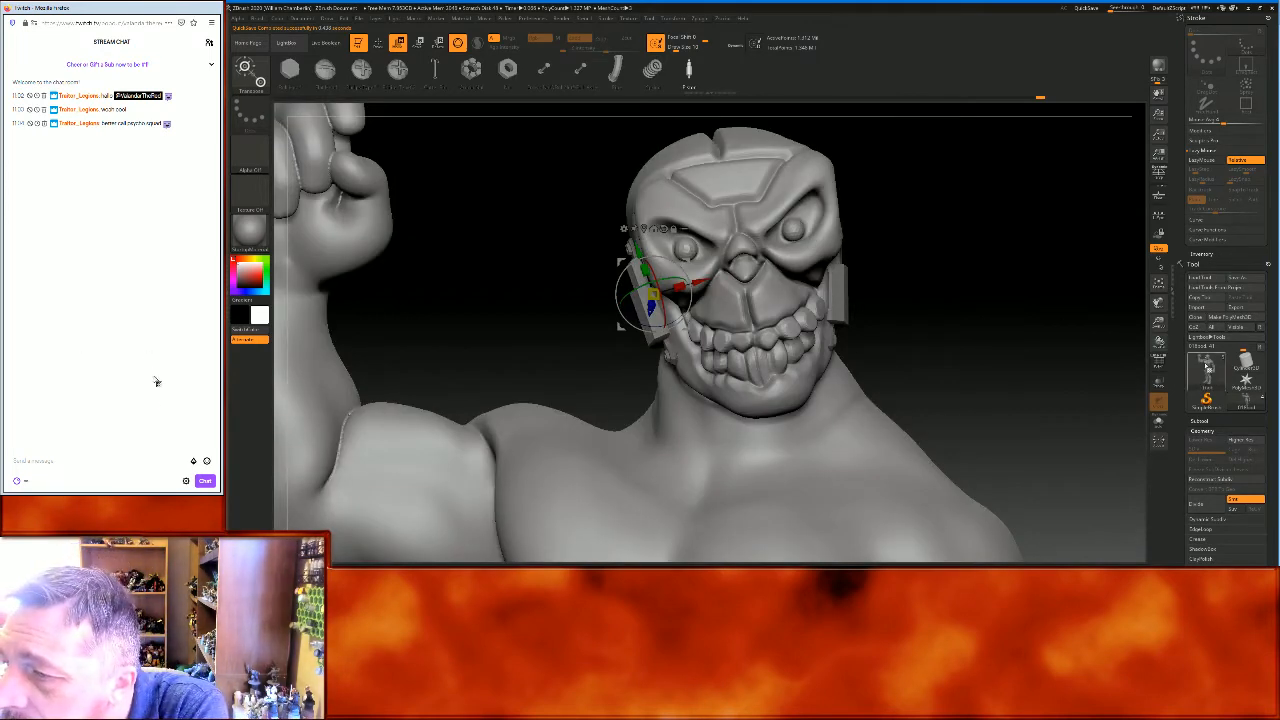
Select the first piston subtool and merge it down with the other piston into one subtool, then return to Draw mode
click(1207, 421)
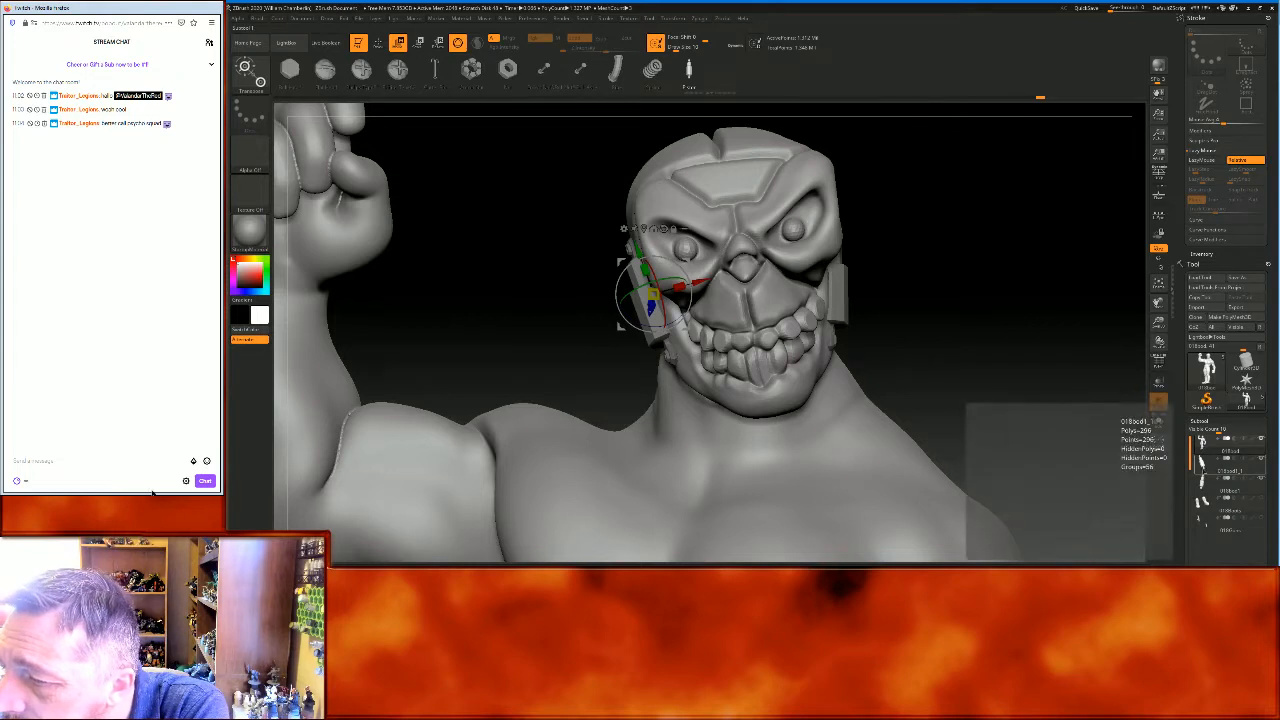
click(1202, 465)
scroll(1225, 470, down, 5)
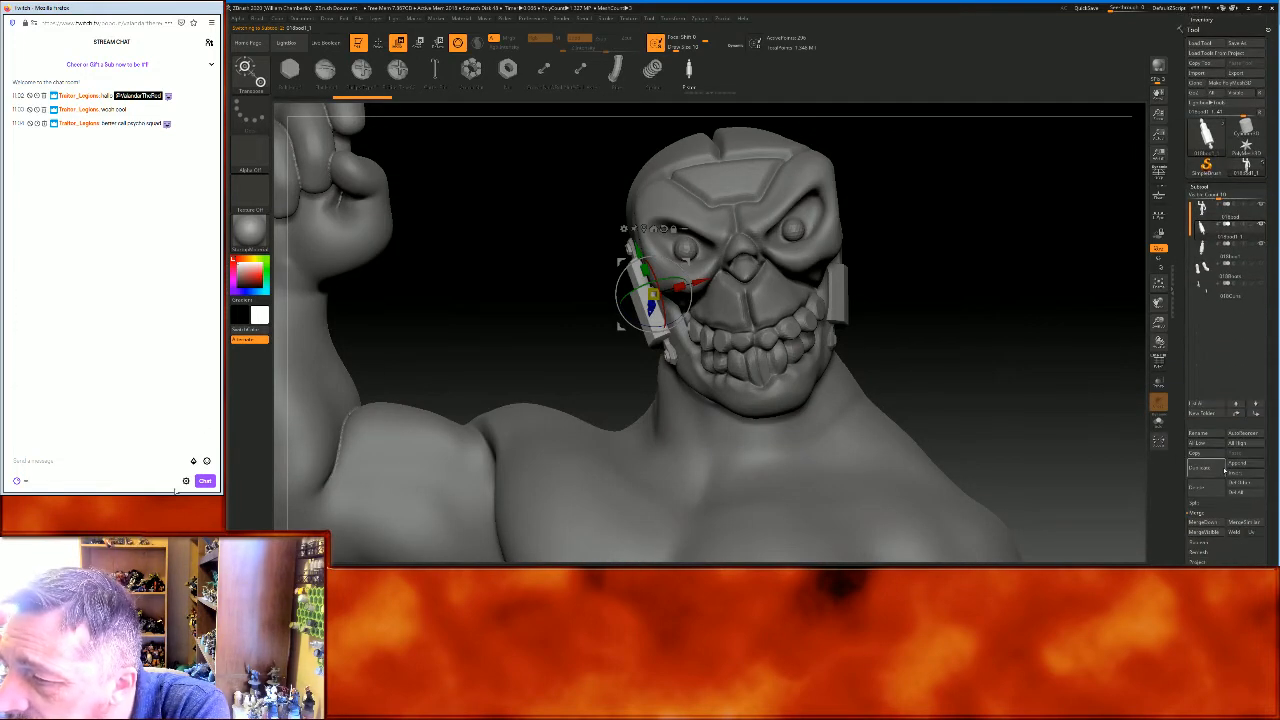
click(1207, 521)
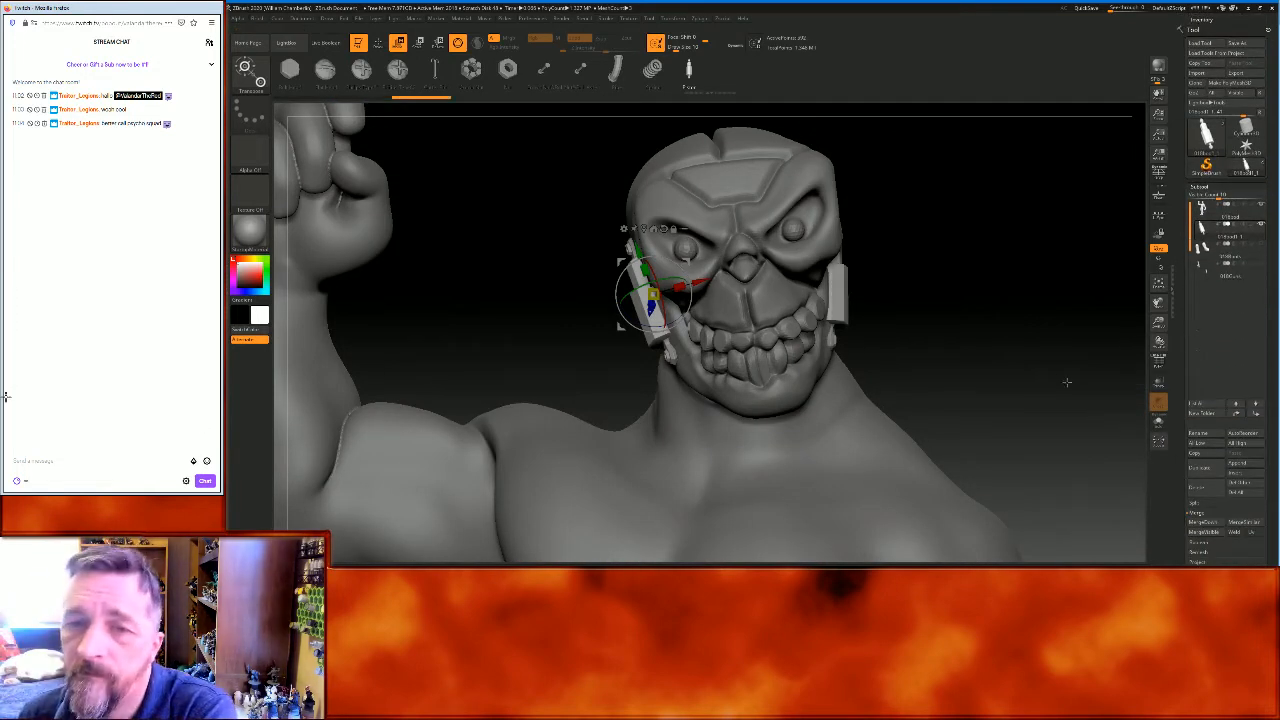
click(378, 41)
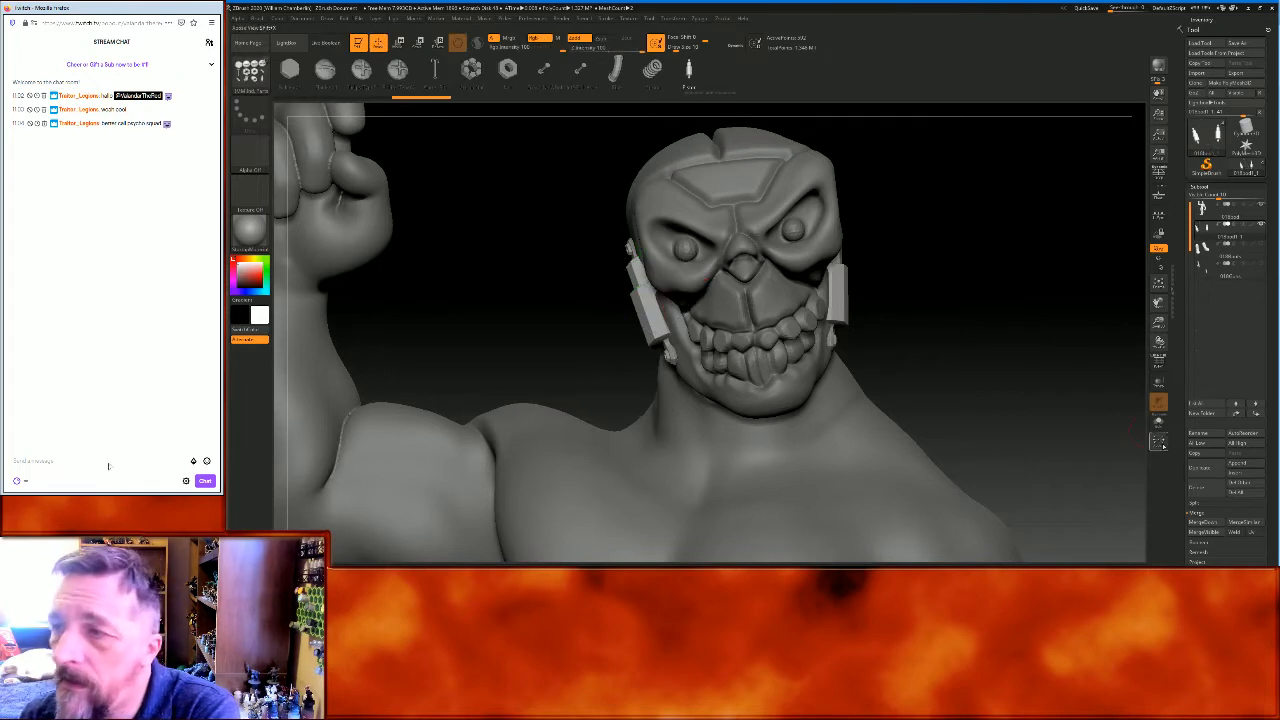
Subdivide the merged pistons' geometry with Divide to smooth their faceted cylinders
click(1205, 187)
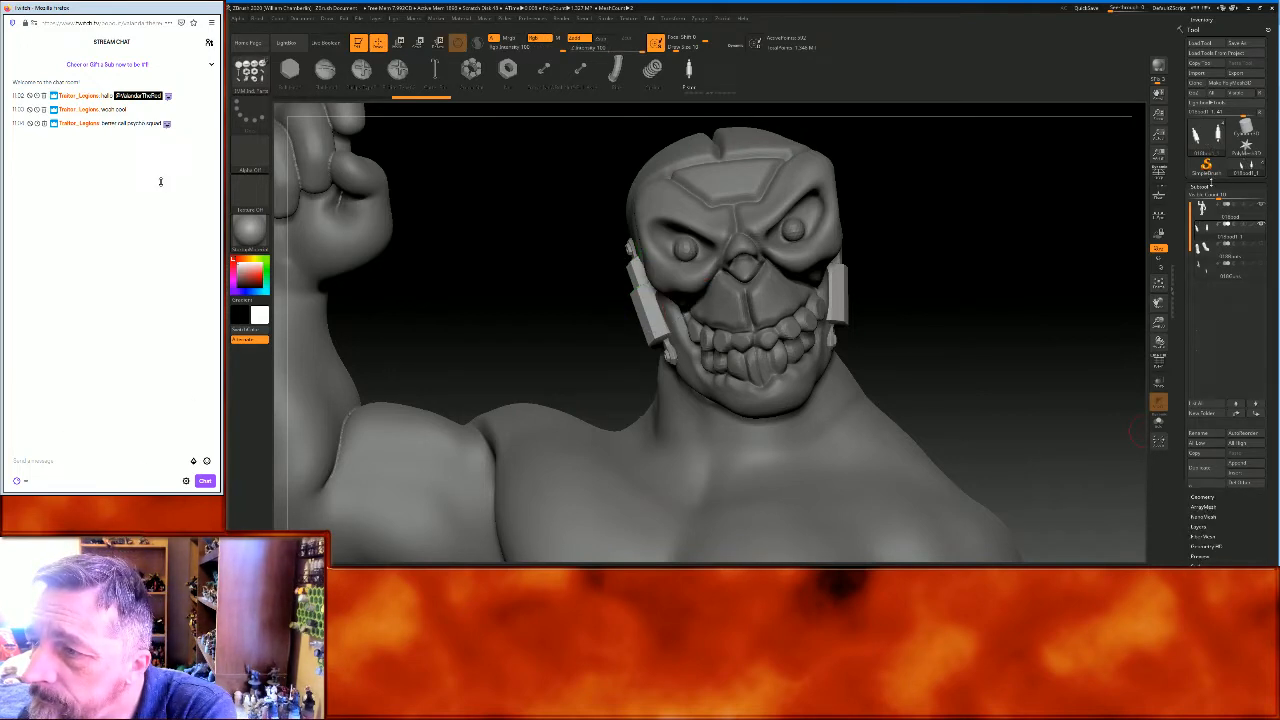
click(1202, 196)
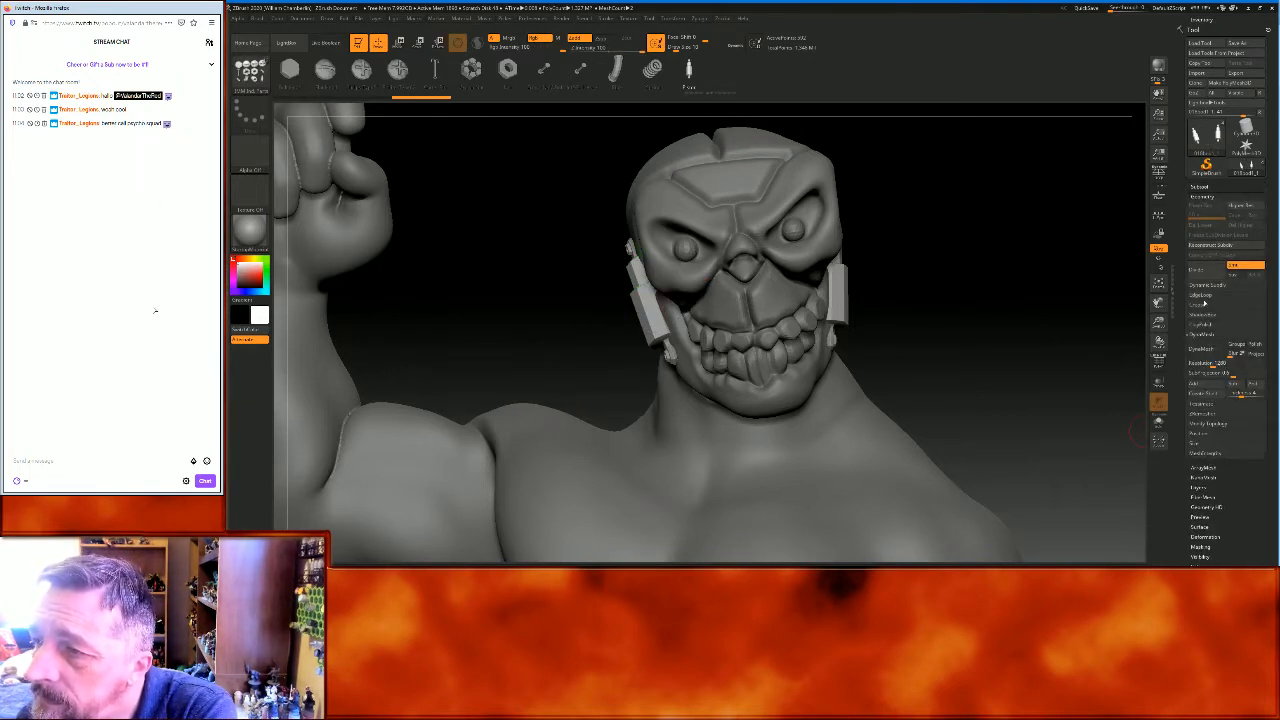
click(1197, 270)
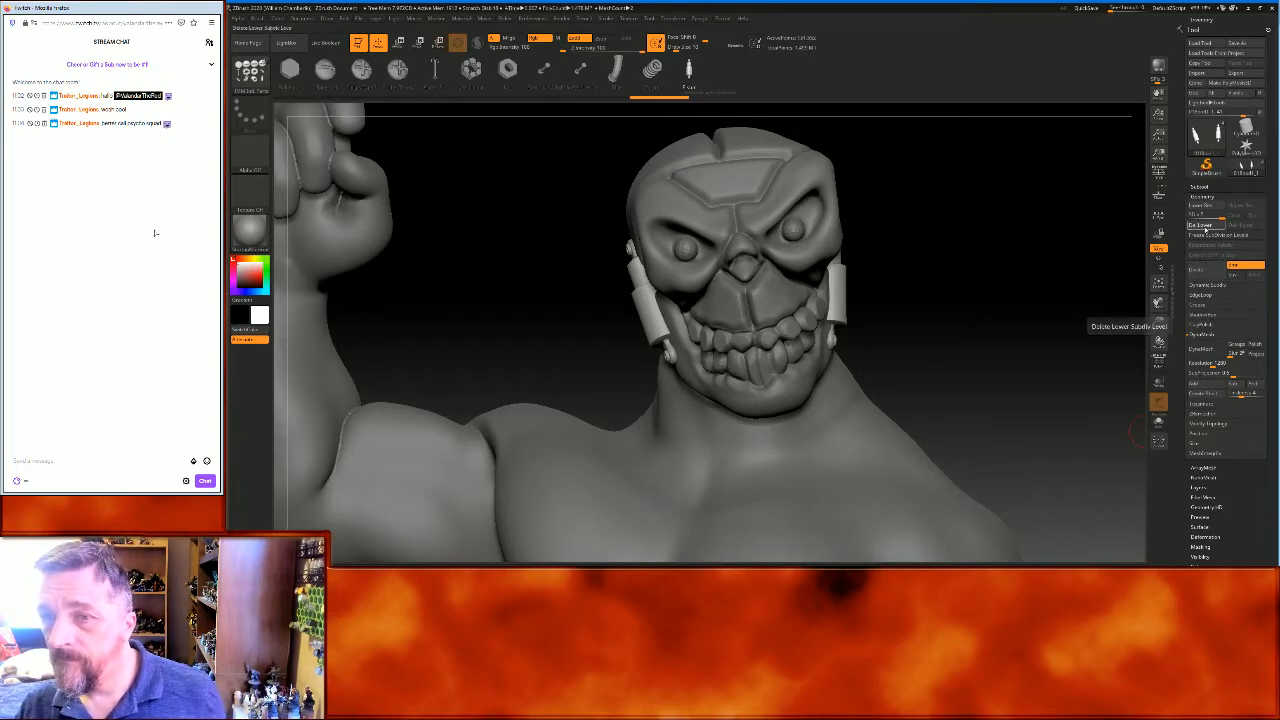
Delete the pistons' lower subdivision levels and merge the pistons down into the main body subtool
mouse_move(998, 270)
mouse_down()
mouse_move(1034, 266)
mouse_move(985, 268)
mouse_up()
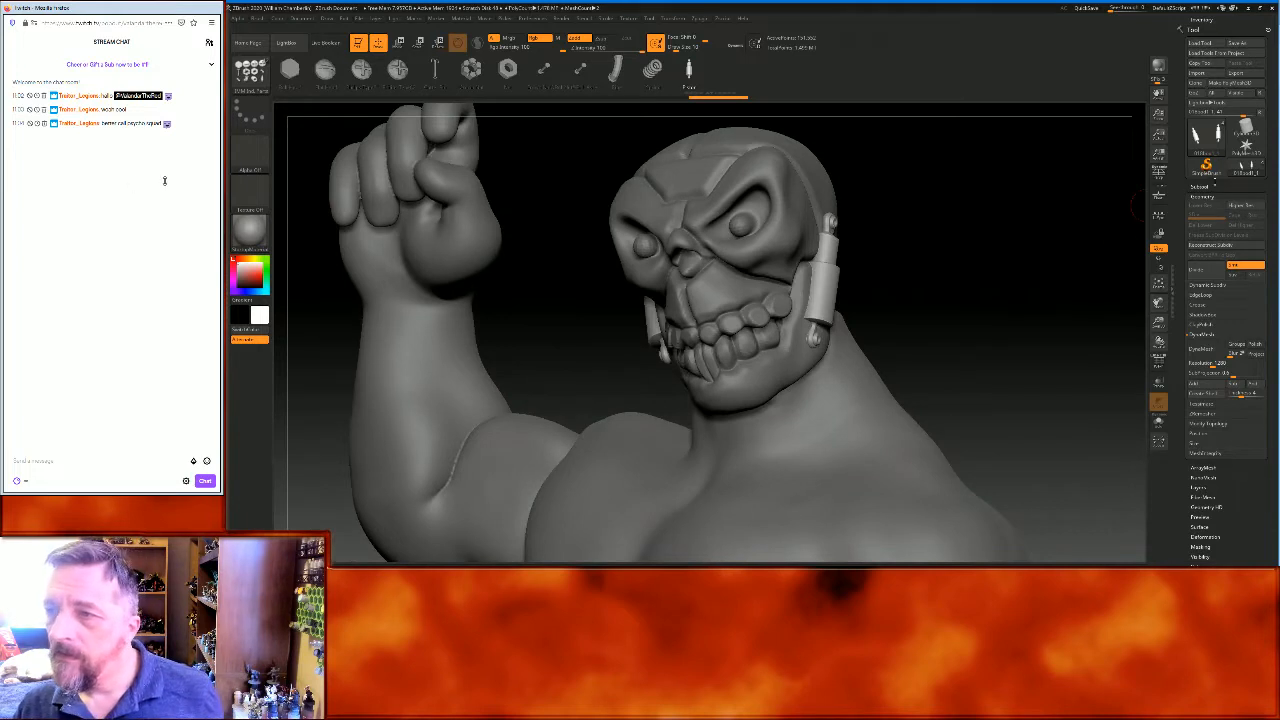
click(1212, 187)
click(1207, 213)
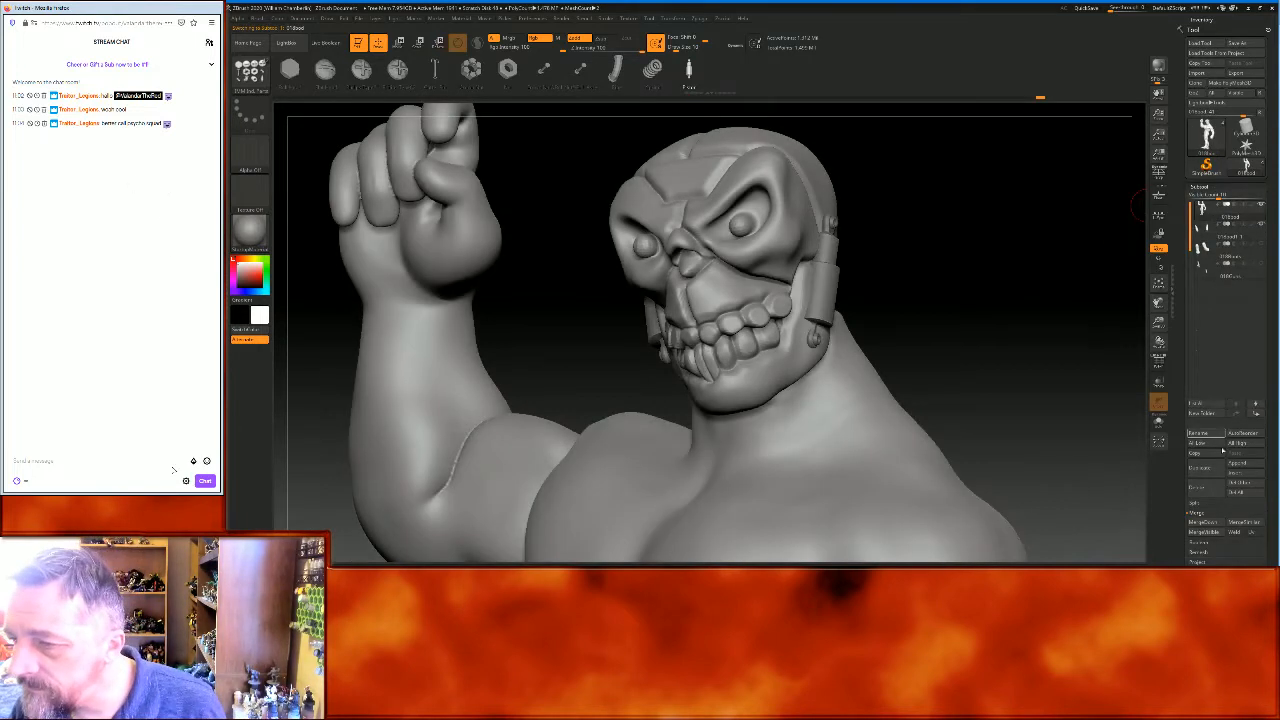
click(1203, 525)
drag(1046, 326, 1061, 323)
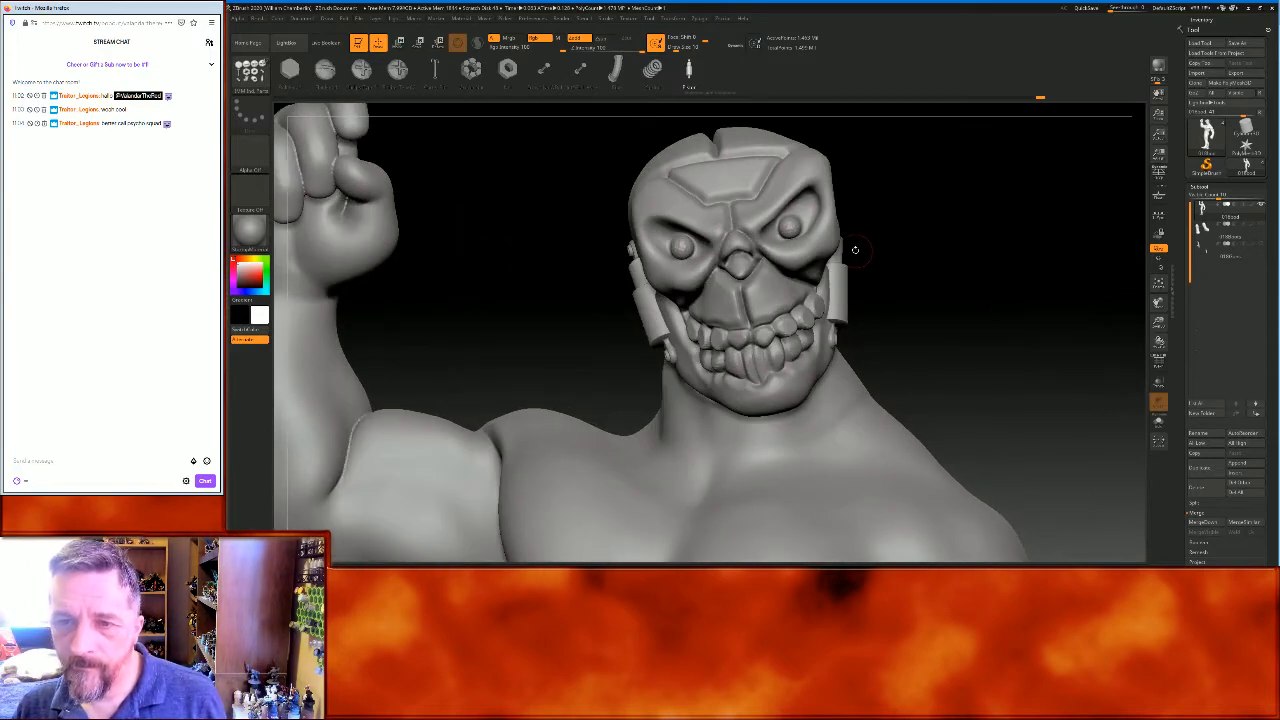
Duplicate the merged body subtool, select the copy and hide the original body
click(1158, 283)
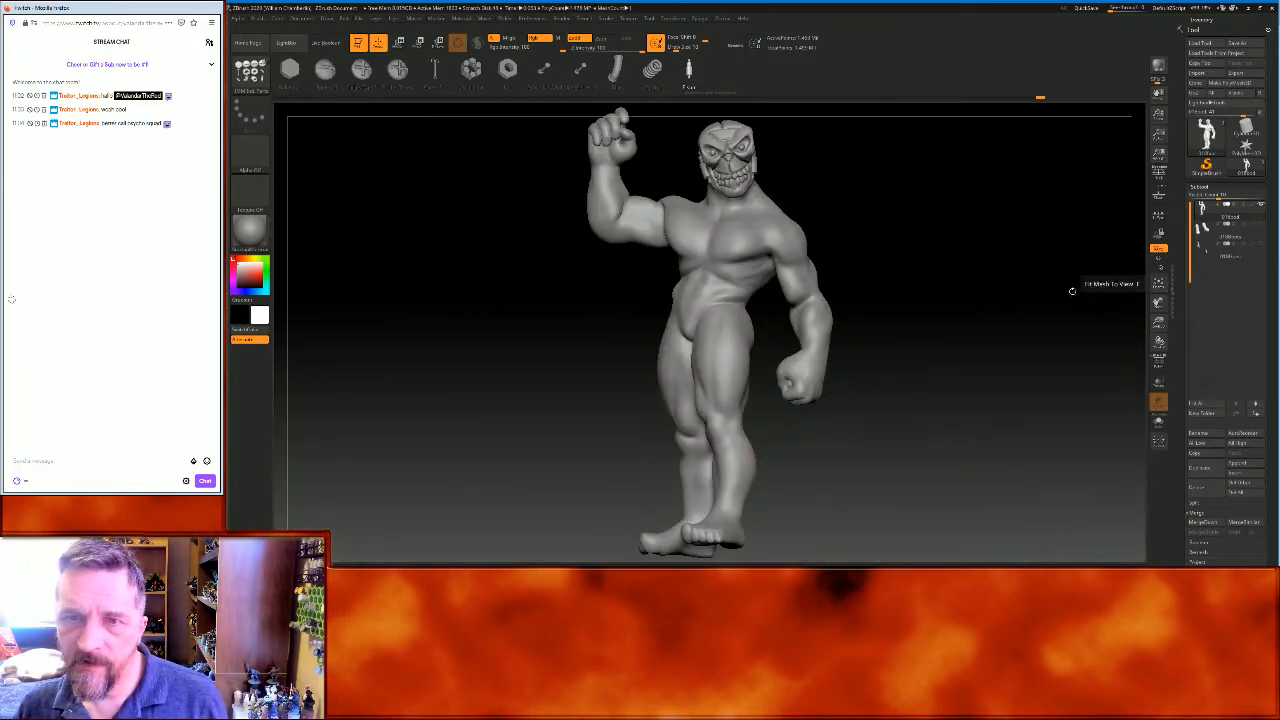
mouse_move(1034, 289)
mouse_down()
mouse_move(1060, 291)
mouse_move(994, 289)
mouse_move(1018, 289)
mouse_up()
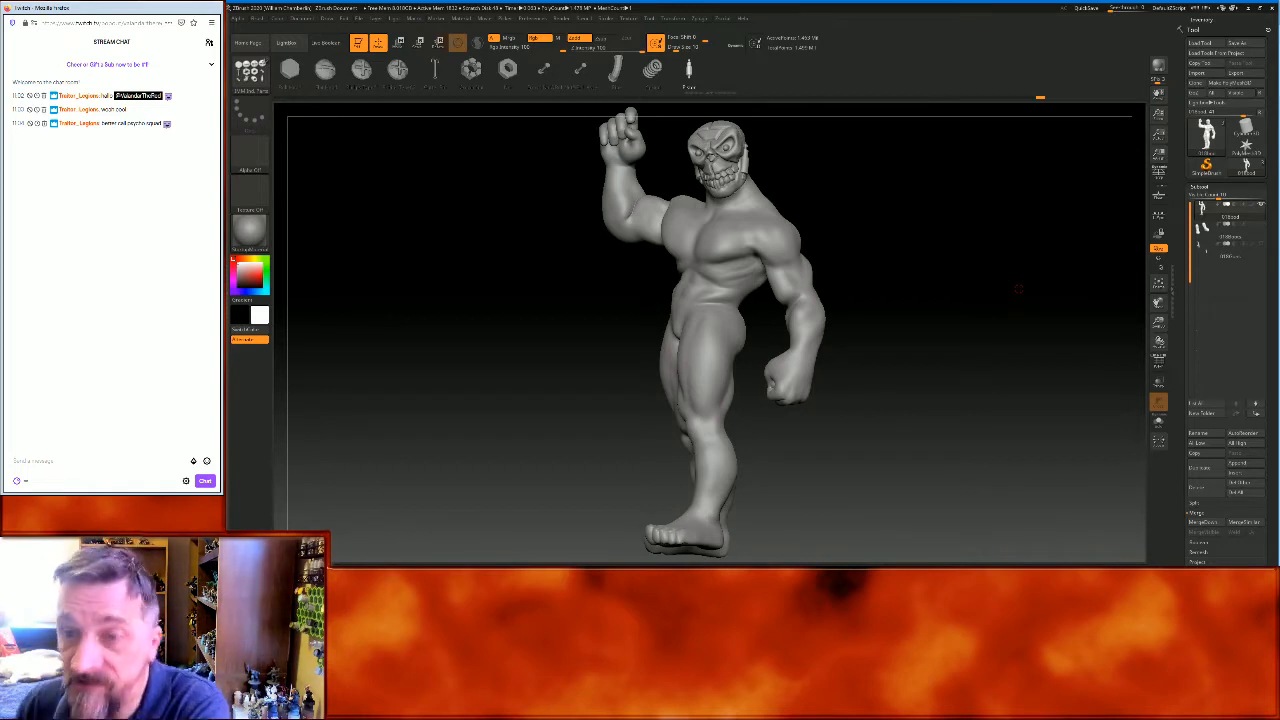
click(1214, 467)
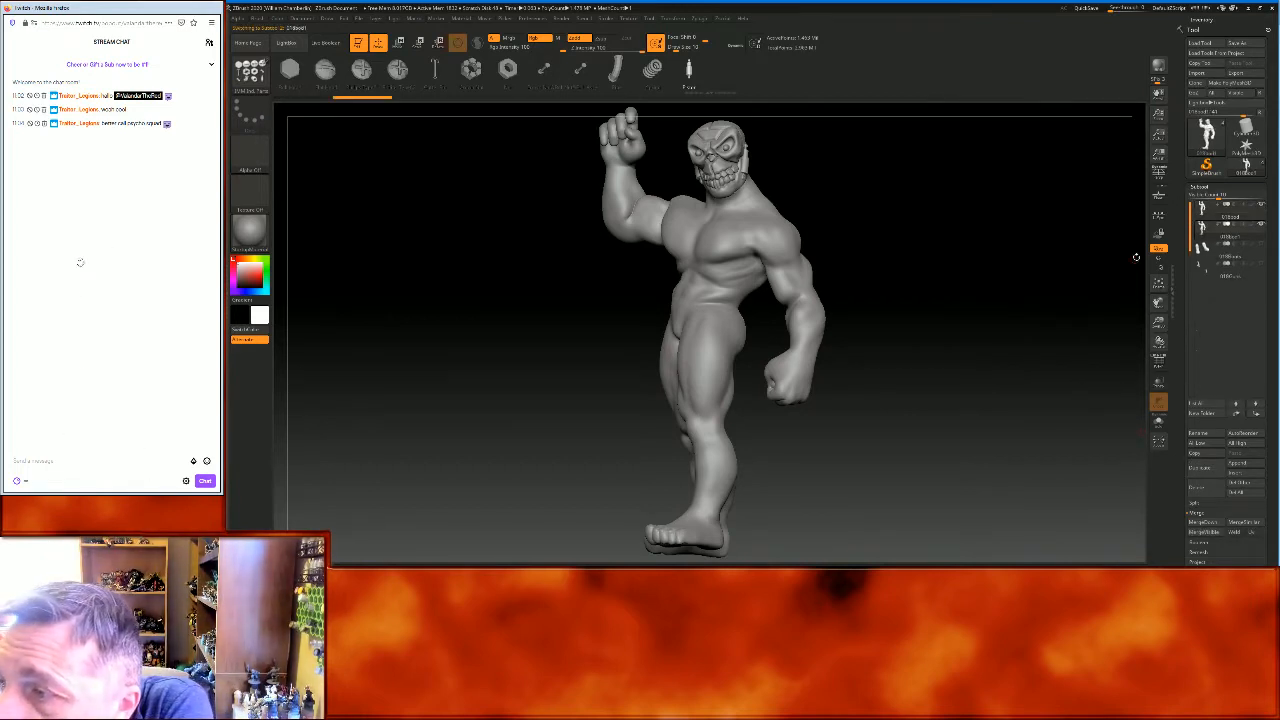
drag(1266, 254, 1266, 204)
drag(977, 317, 990, 315)
DynaMesh the body copy at a resolution of 256 to reduce its surface detail
click(1202, 537)
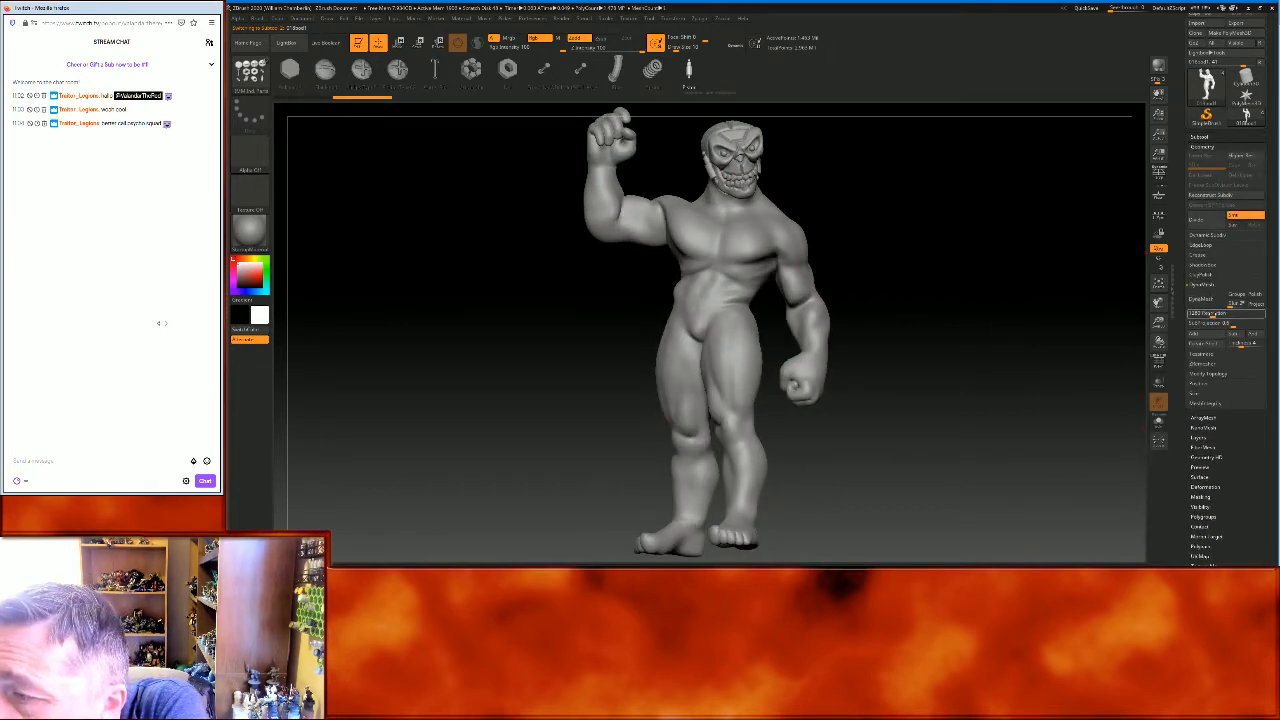
click(1214, 314)
text(256)
key(Return)
click(1209, 308)
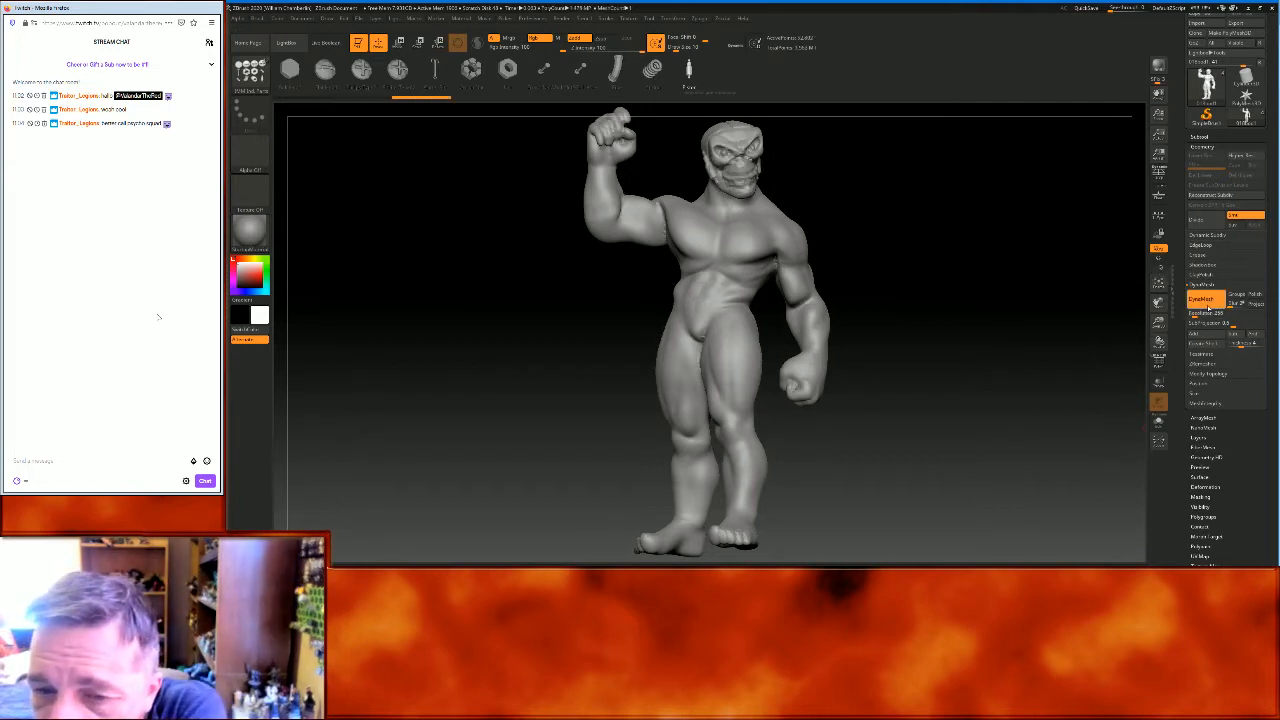
drag(1063, 310, 1080, 313)
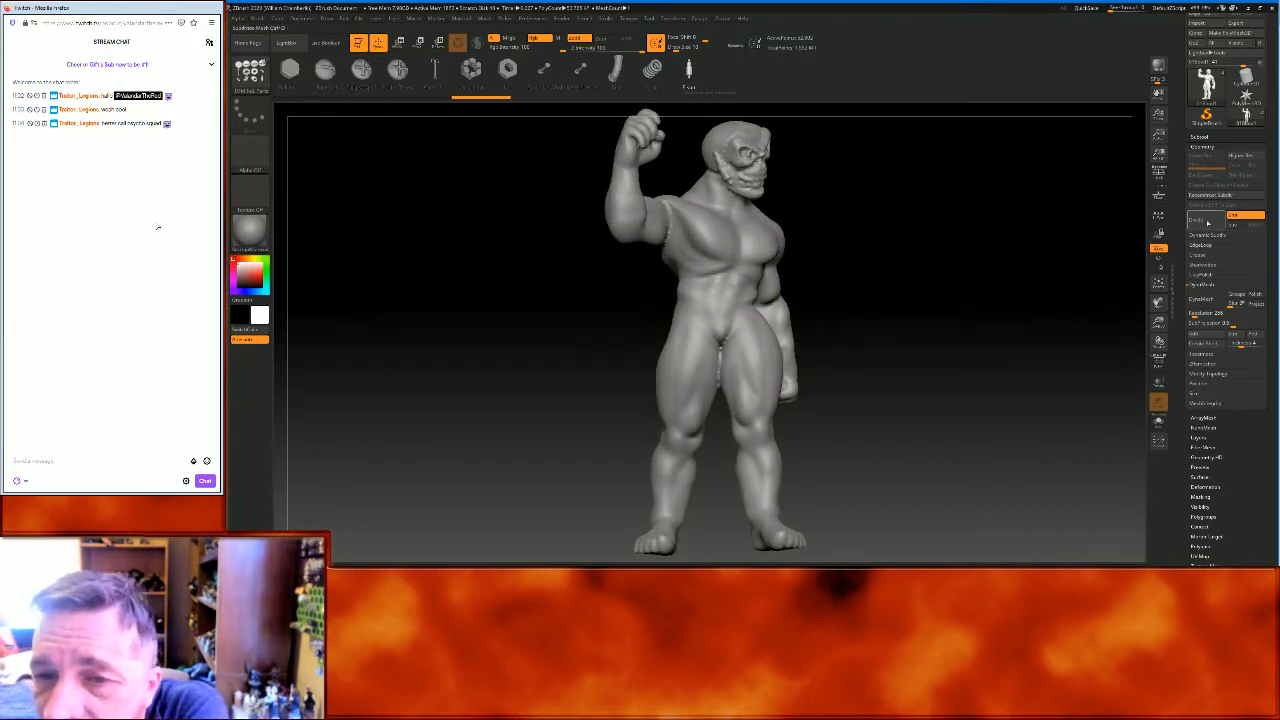
Subdivide the body copy and DynaMesh it again at resolution 256
click(1207, 221)
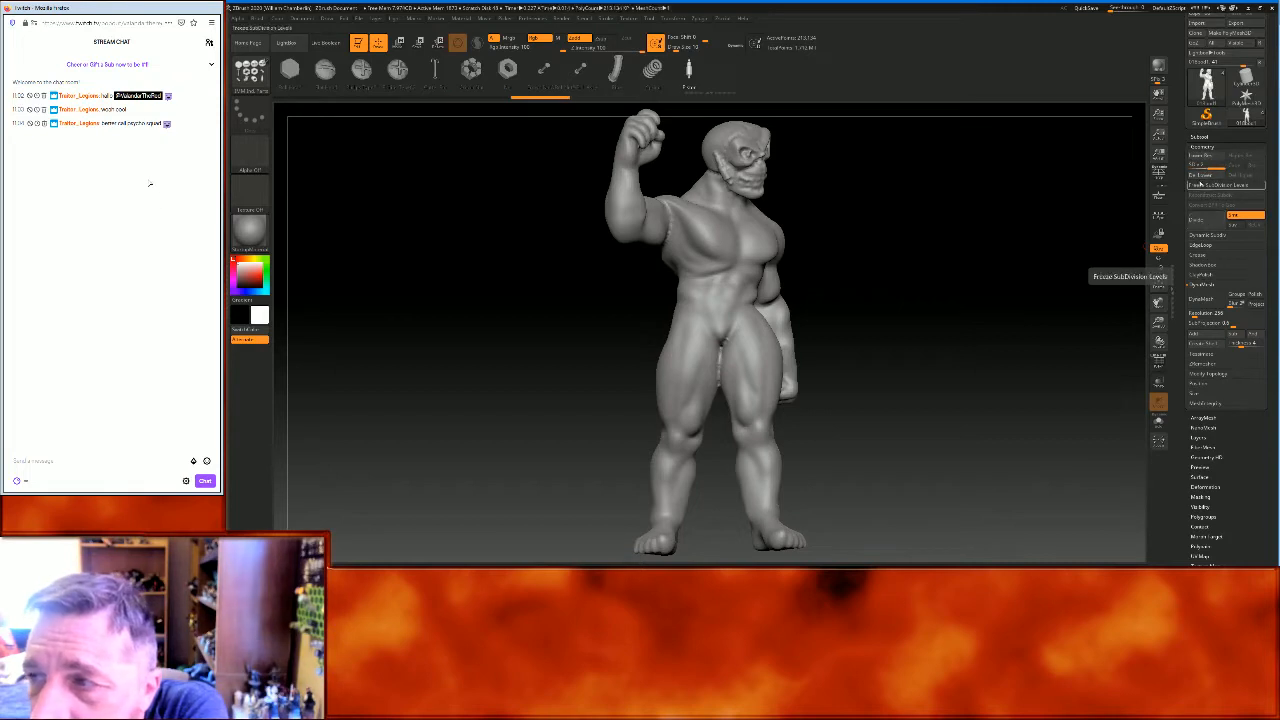
click(1200, 299)
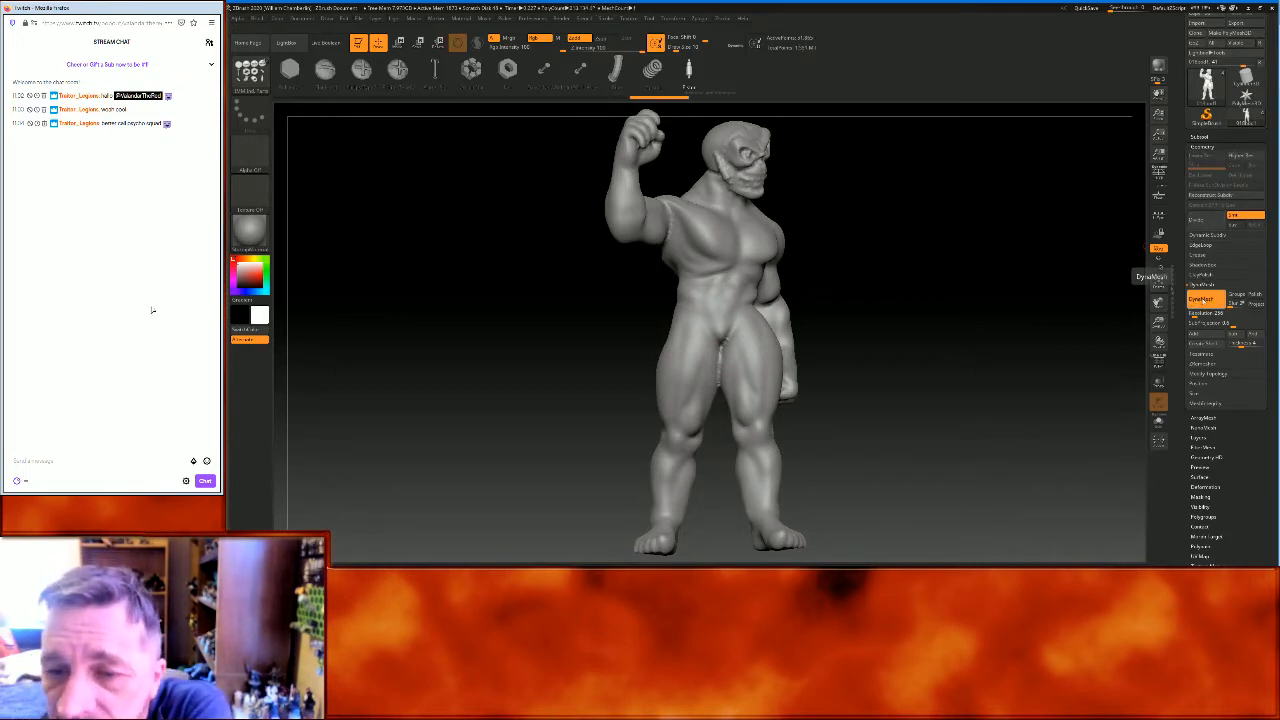
key(shift)
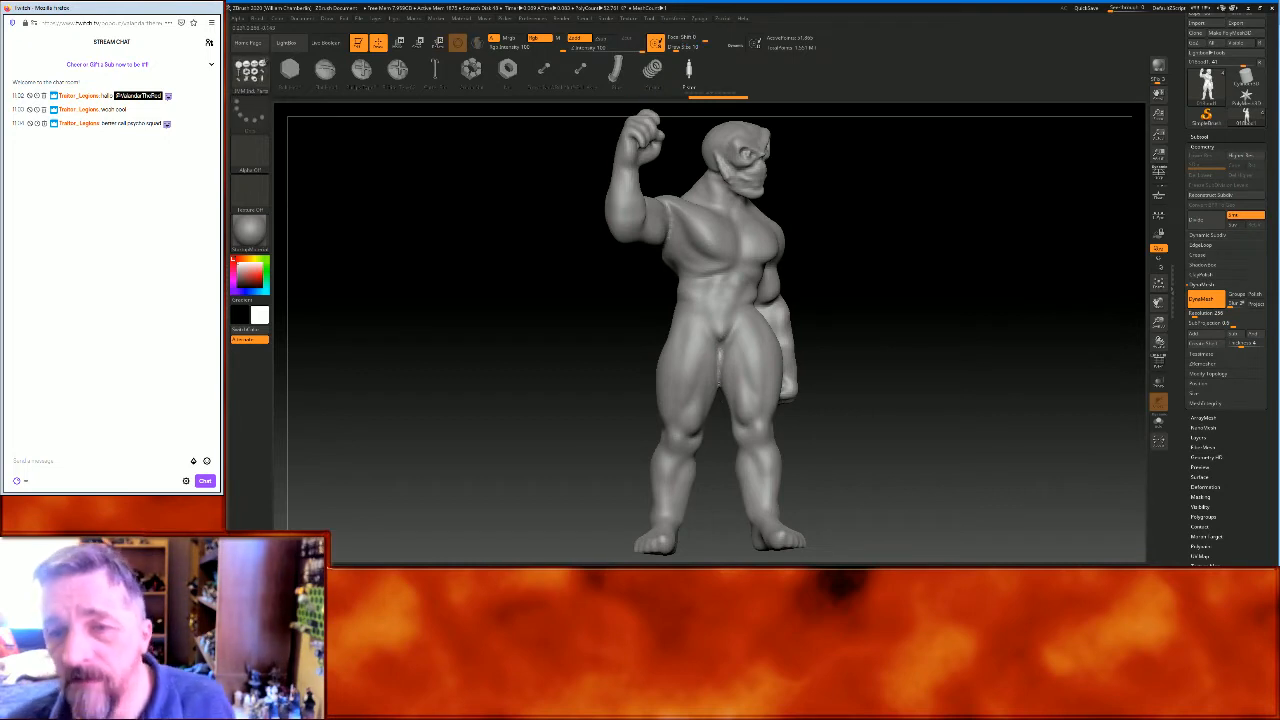
drag(985, 380, 973, 380)
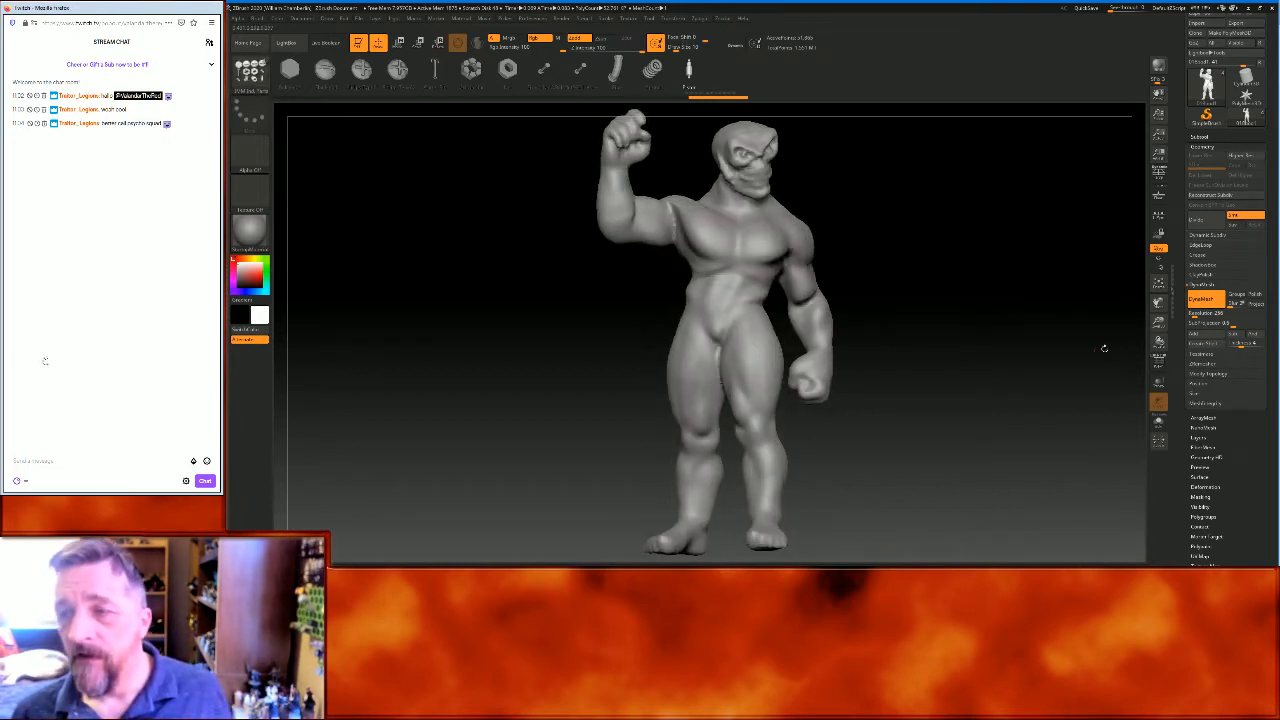
ZRemesh the body copy twice with the Half option, turning Adapt off for the second pass
click(1202, 298)
click(1220, 365)
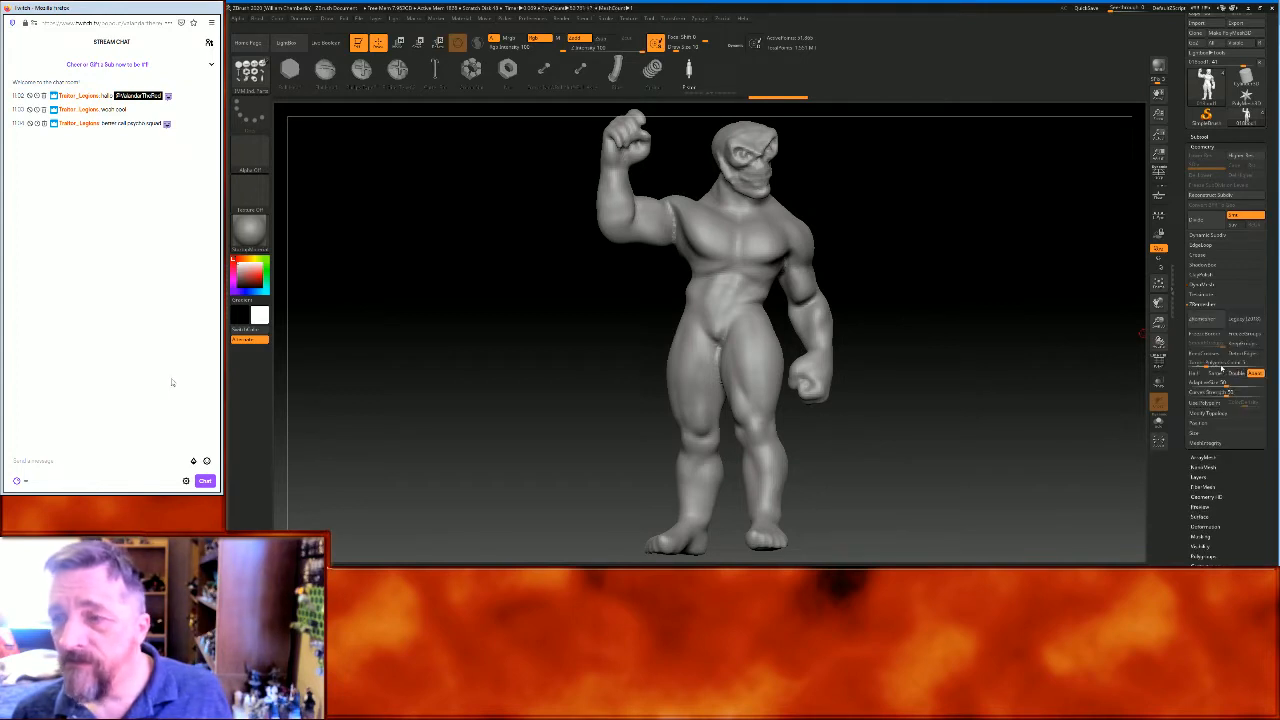
click(1195, 372)
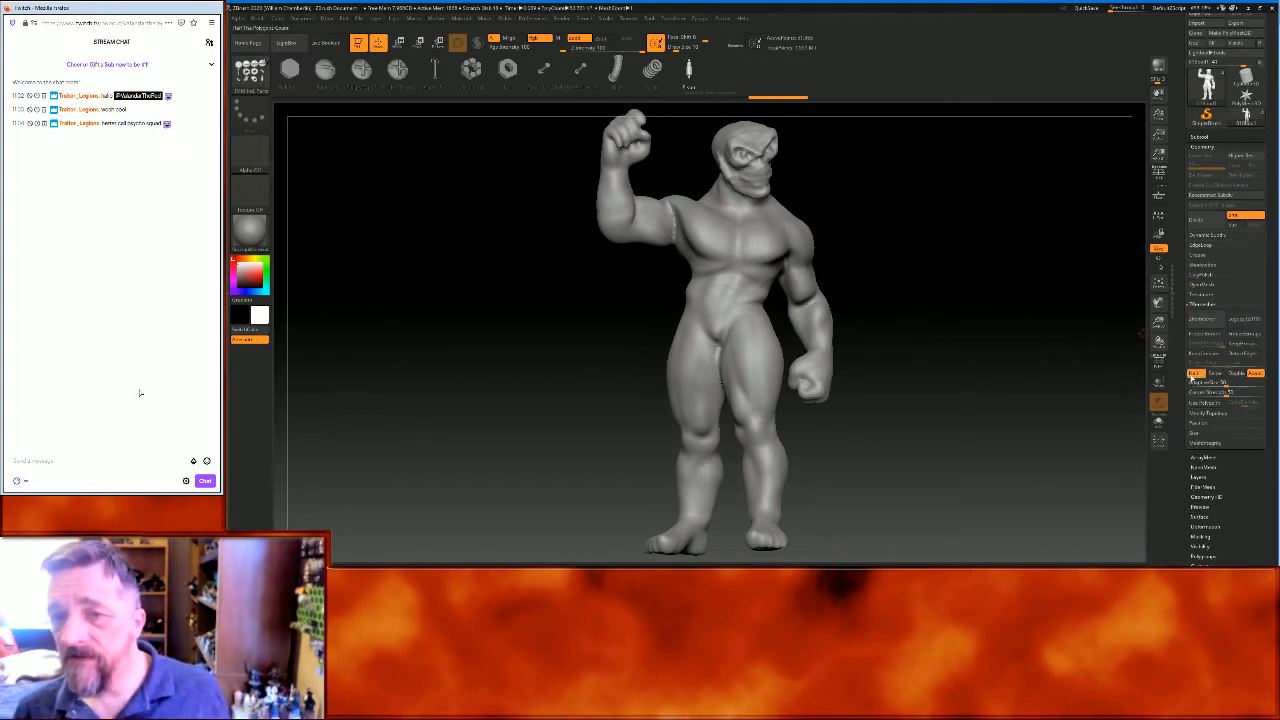
click(1203, 318)
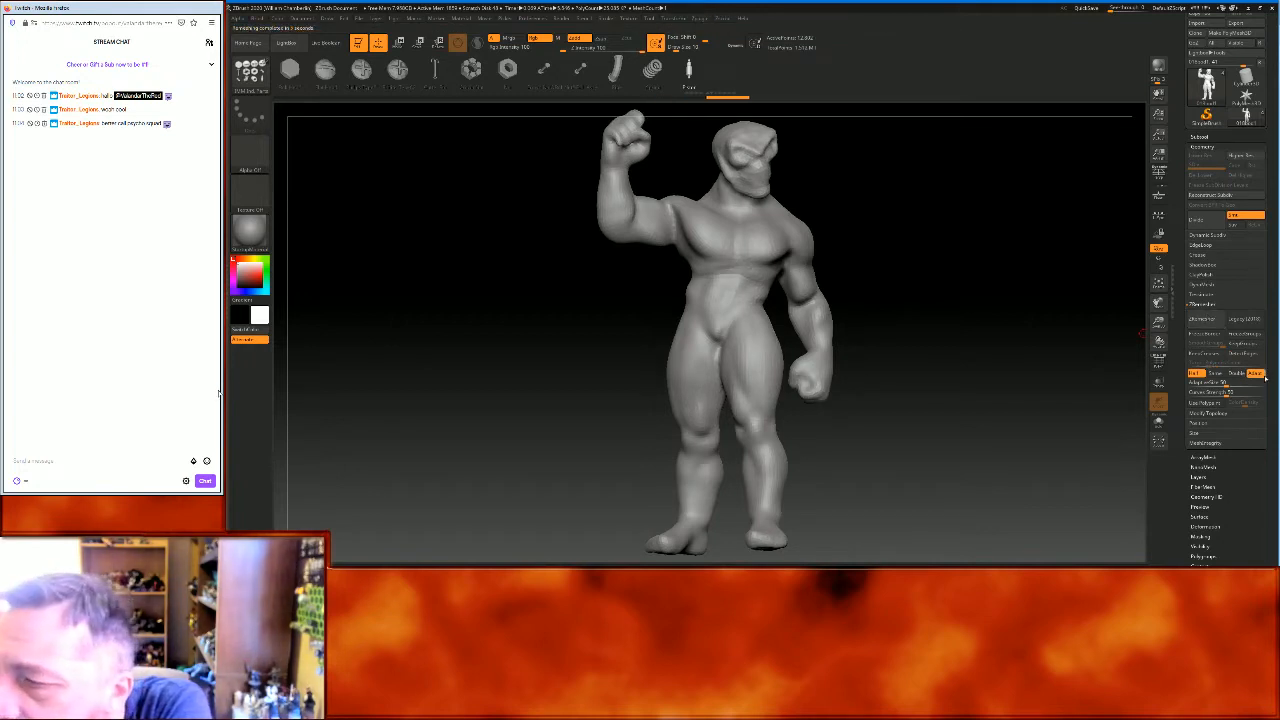
click(1203, 318)
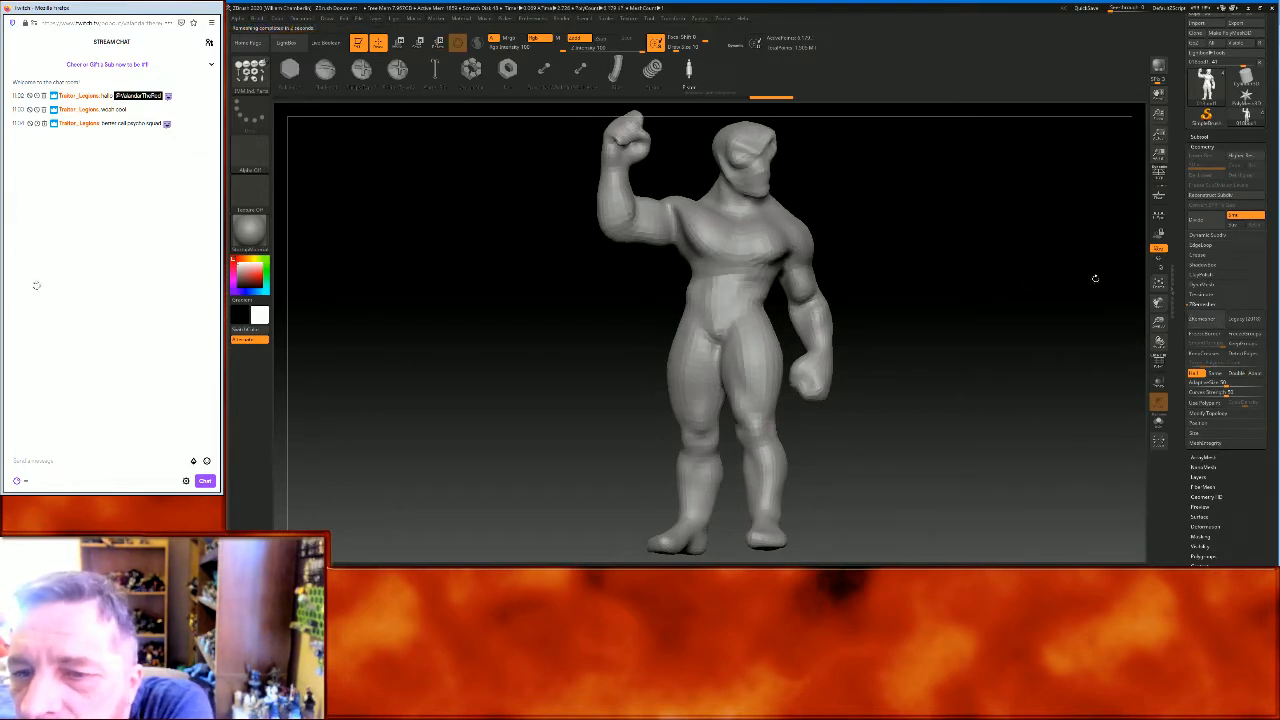
Subdivide the remeshed copy, delete its lower subdivision levels, and show the original body together with it
click(1197, 218)
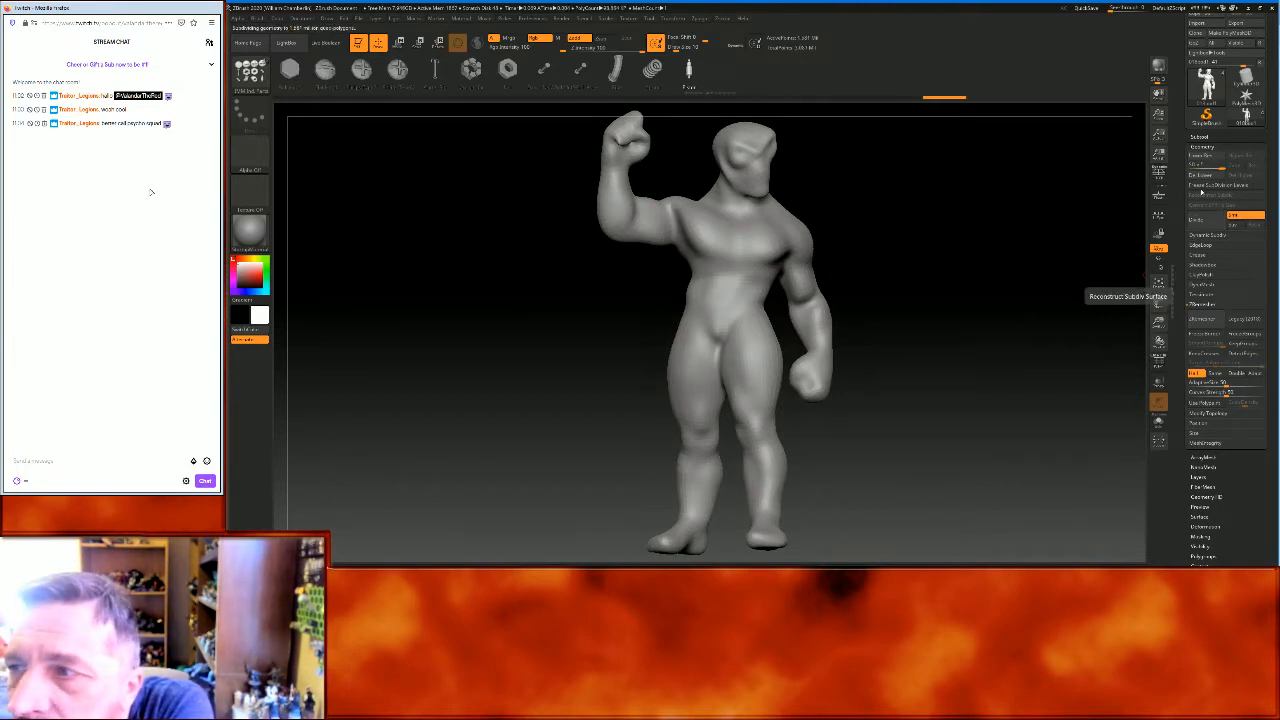
mouse_move(1066, 220)
mouse_down()
mouse_move(992, 234)
mouse_move(1046, 225)
mouse_up()
click(1216, 138)
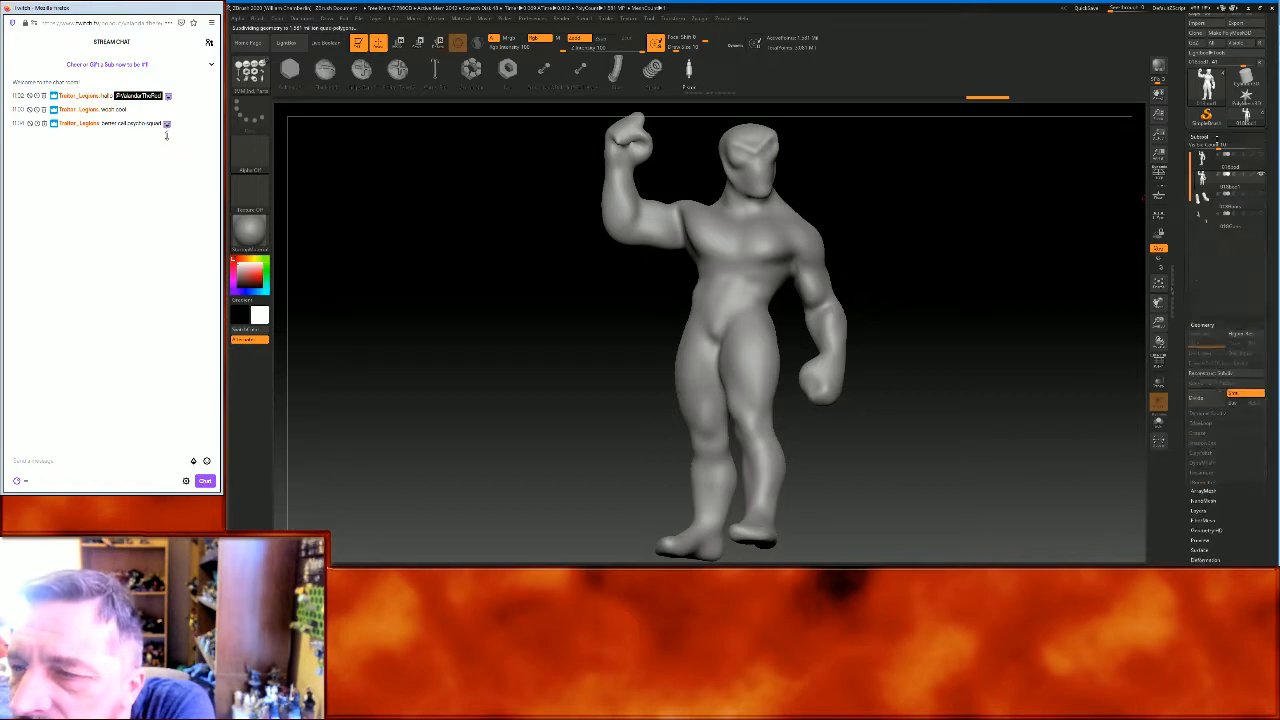
click(1261, 154)
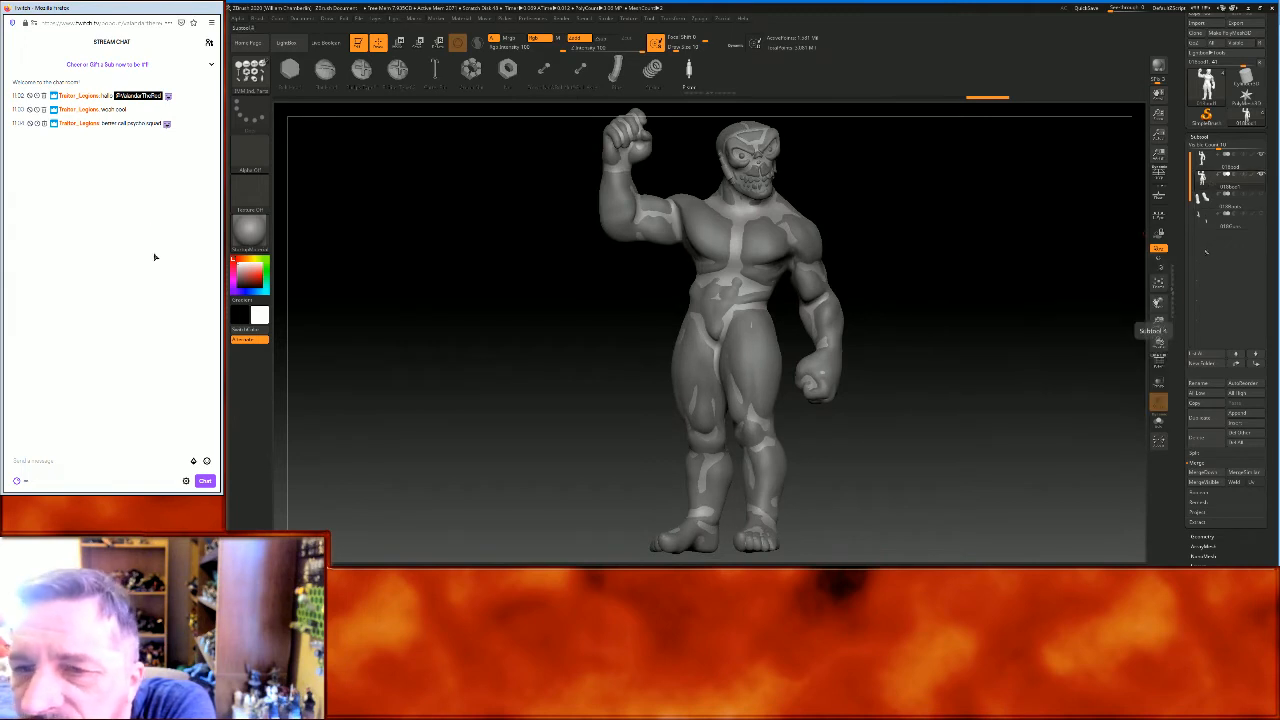
Inflate the smooth copy slightly with the Inflate deformation so it covers most of the original body's surface
click(1222, 136)
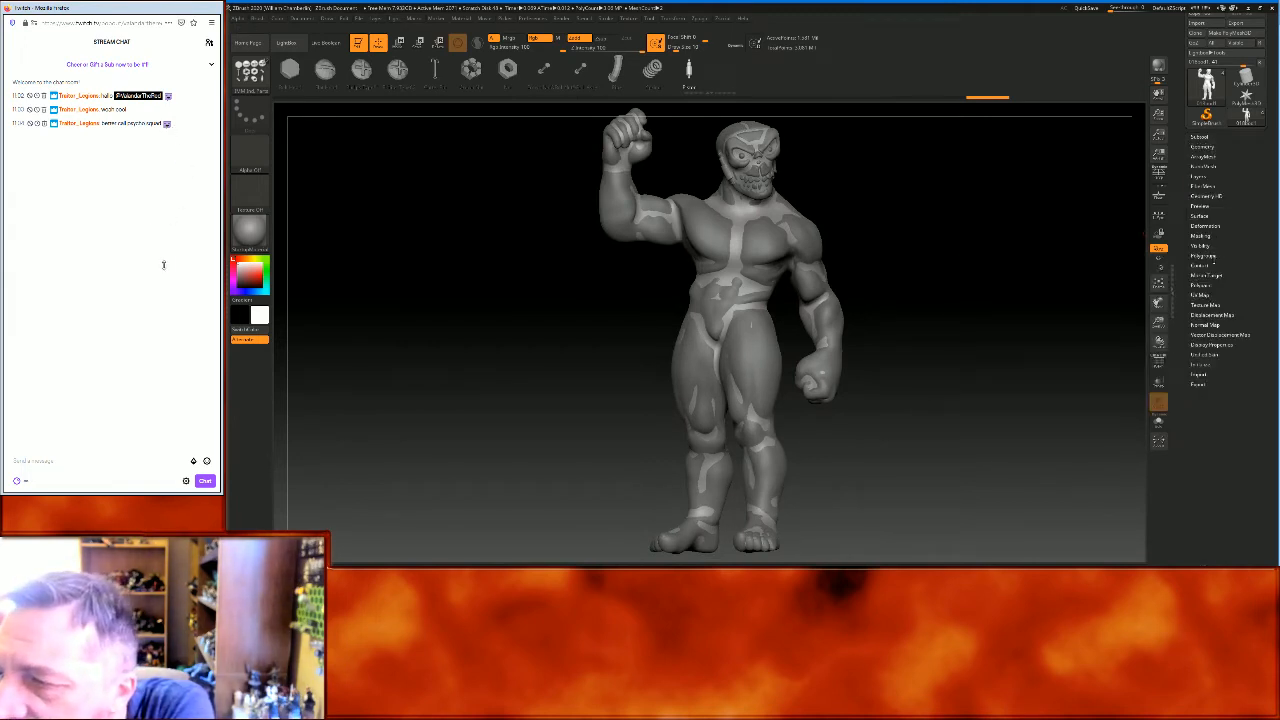
click(1205, 226)
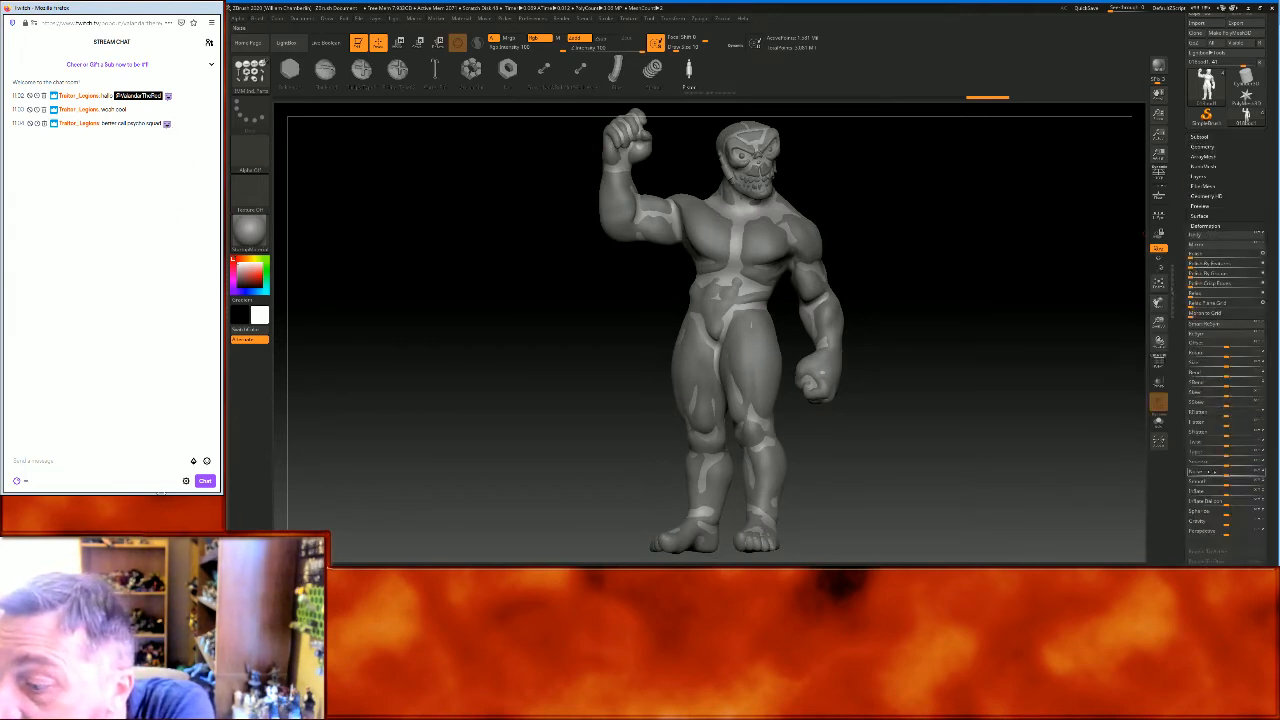
drag(1196, 491, 1198, 491)
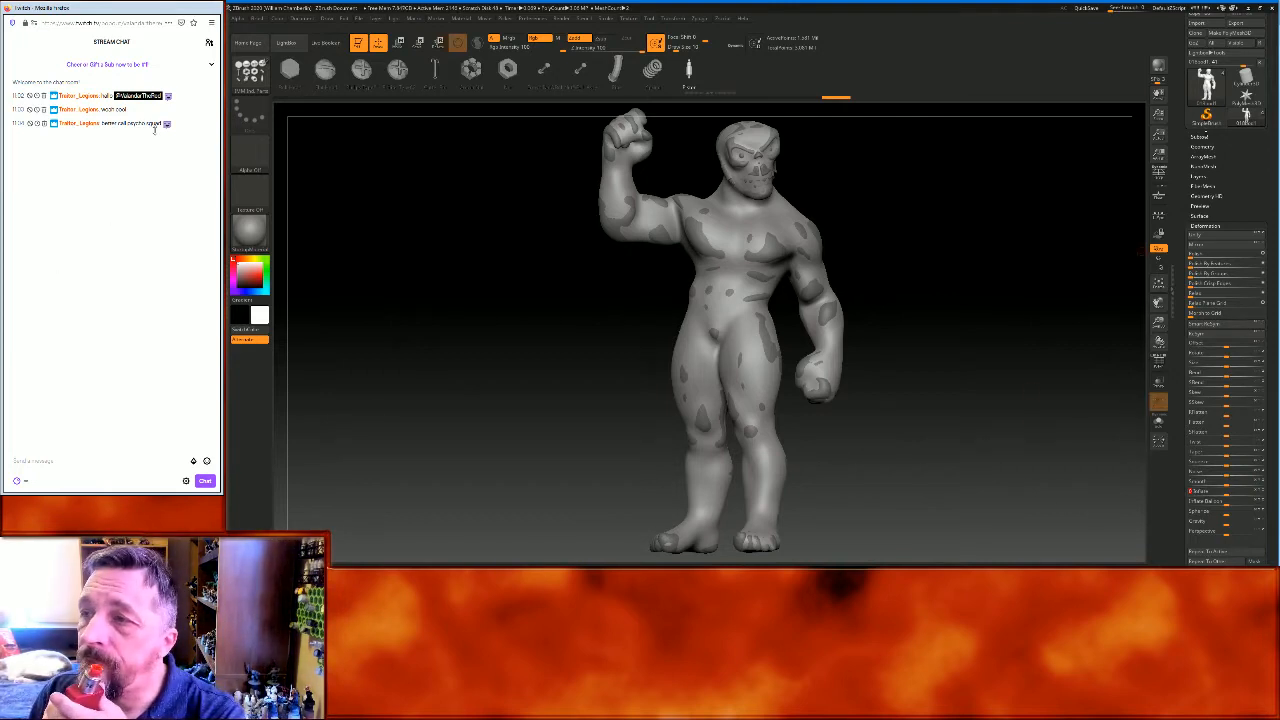
Hide the inflated body copy and move the boots subtool above it in the subtool order
click(1198, 137)
mouse_move(1263, 175)
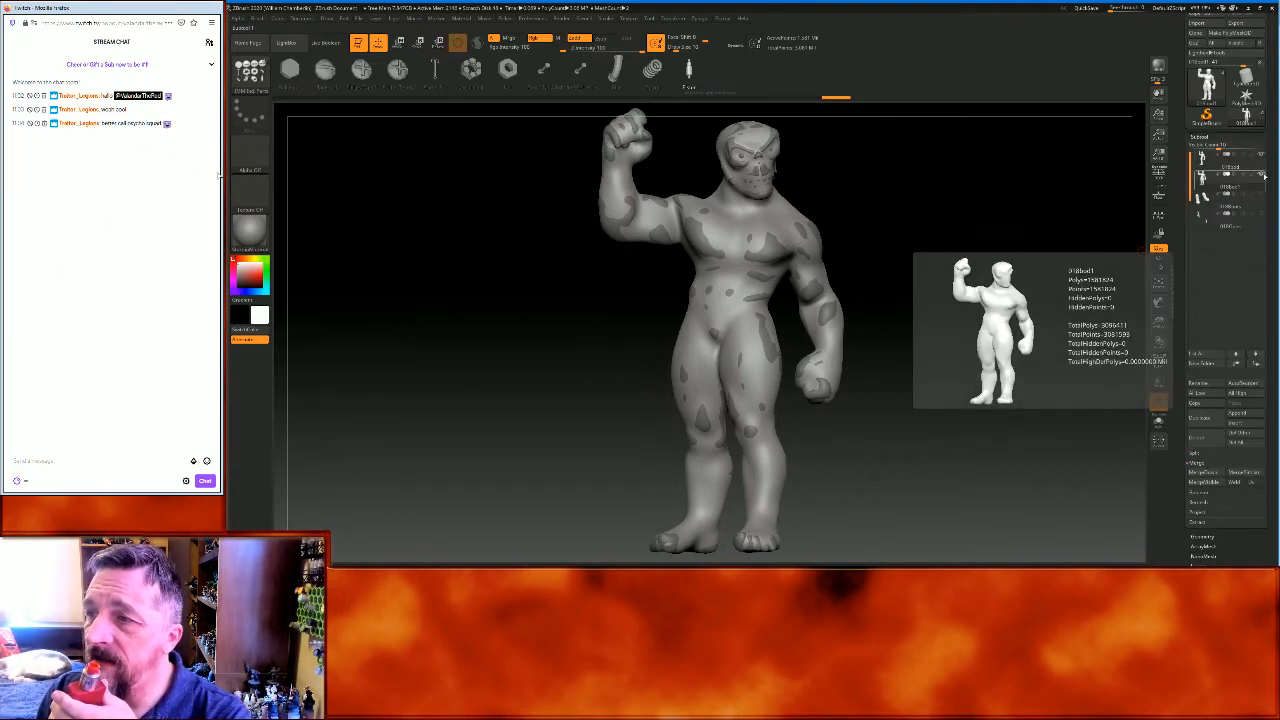
mouse_move(1211, 171)
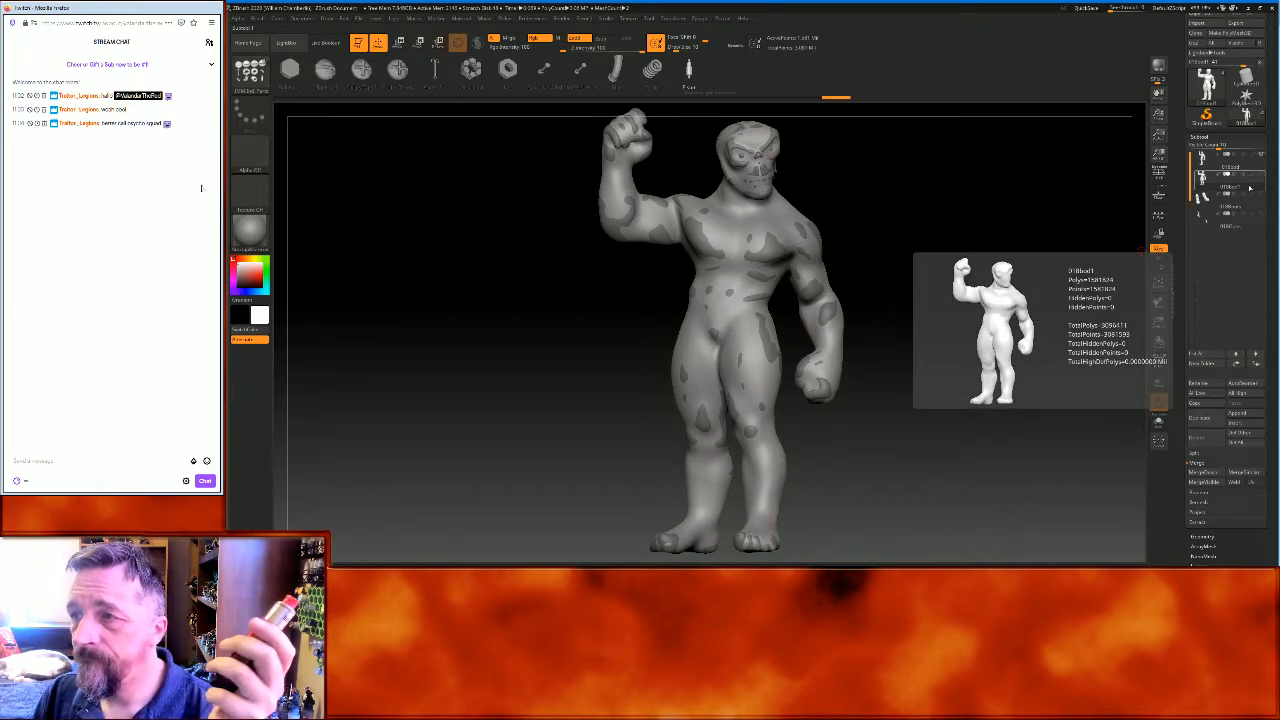
click(1210, 168)
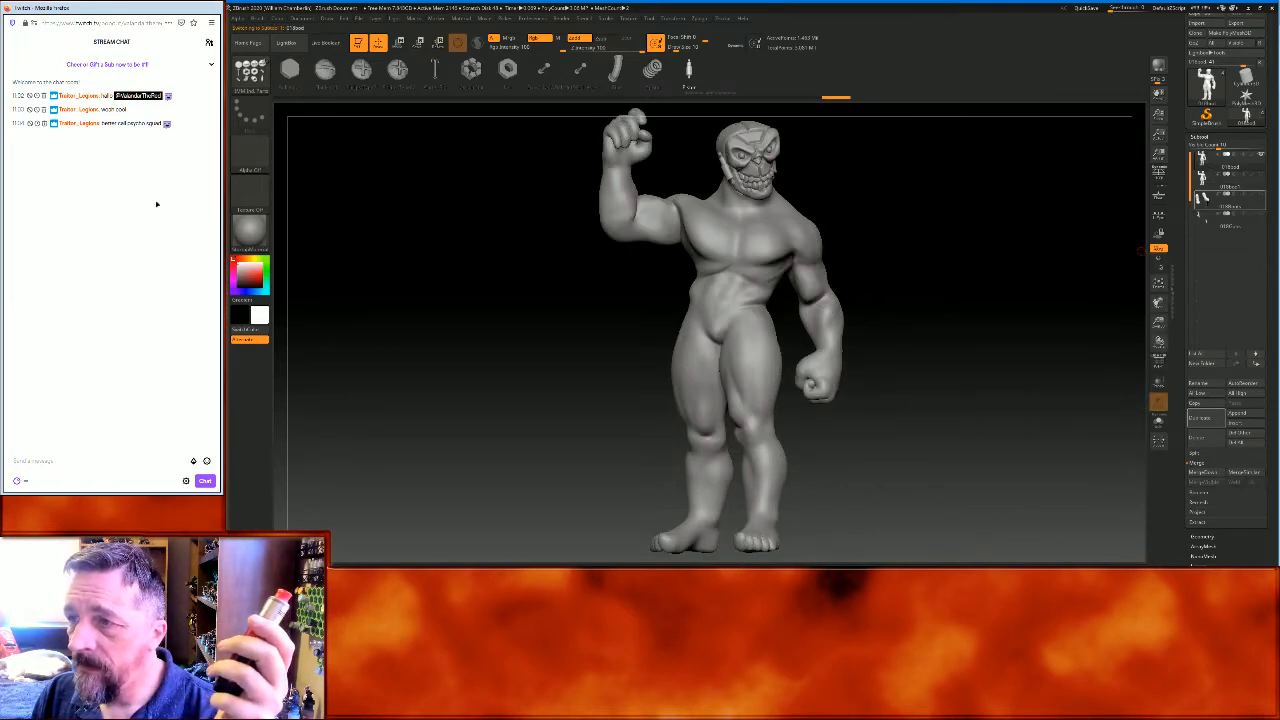
click(1213, 202)
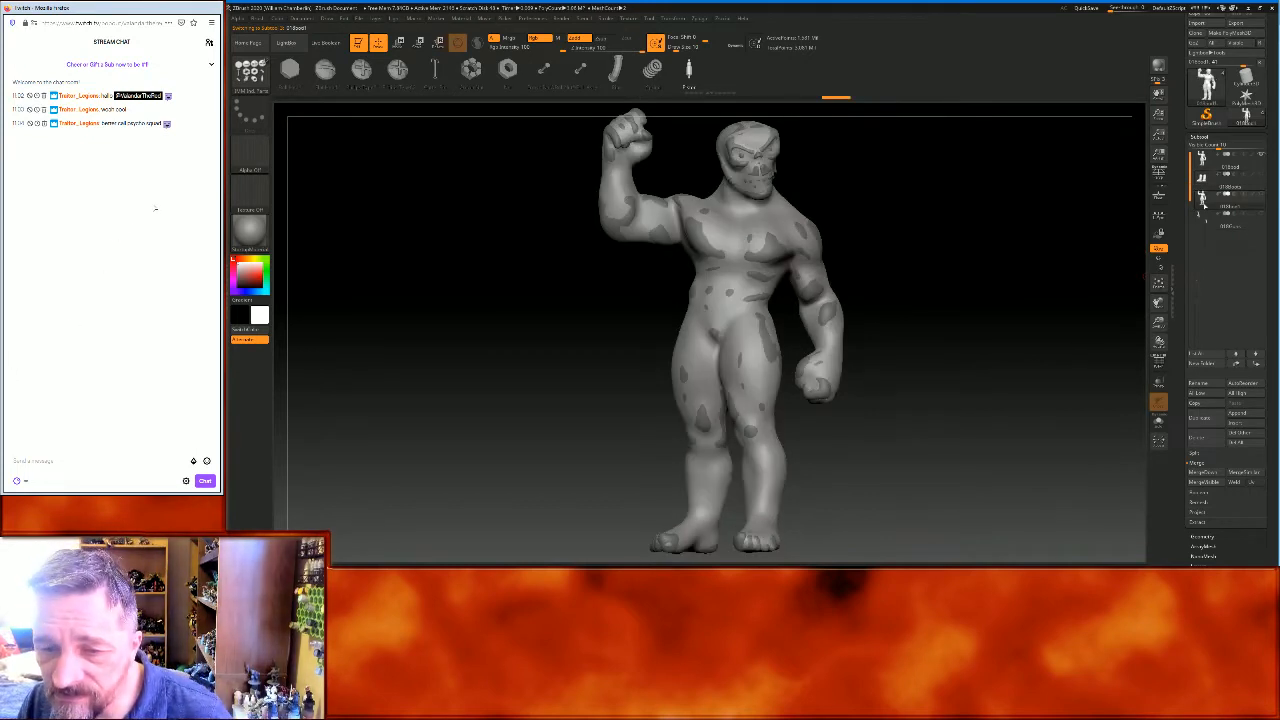
Check the inflated copy without the original body, and show the boots on the body with the boots subtool selected
click(1262, 156)
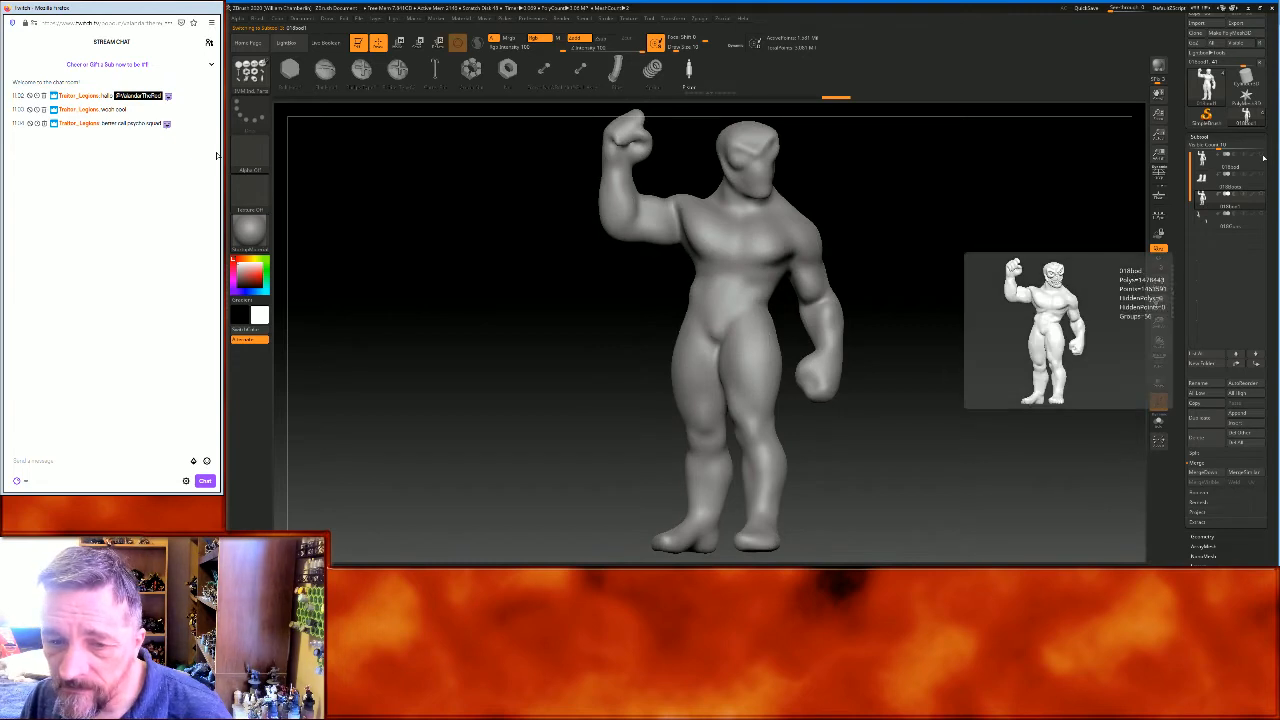
click(1263, 157)
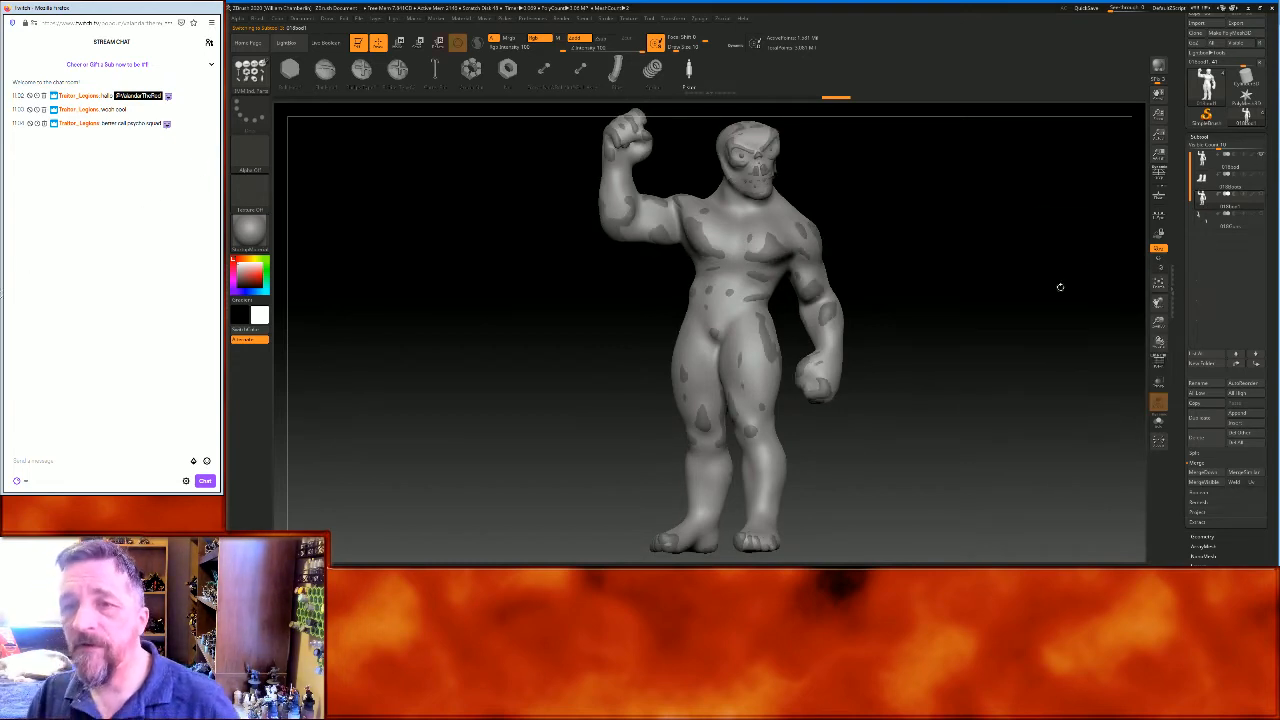
click(1208, 163)
mouse_move(1205, 177)
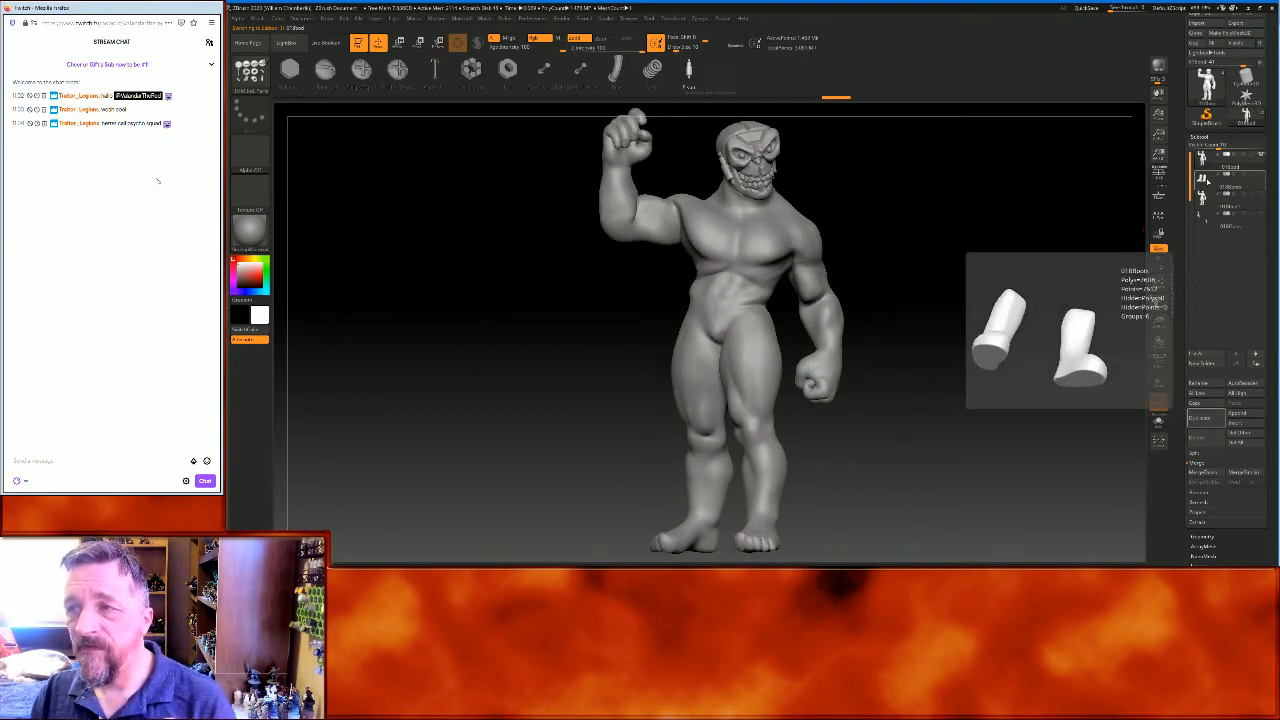
click(1261, 178)
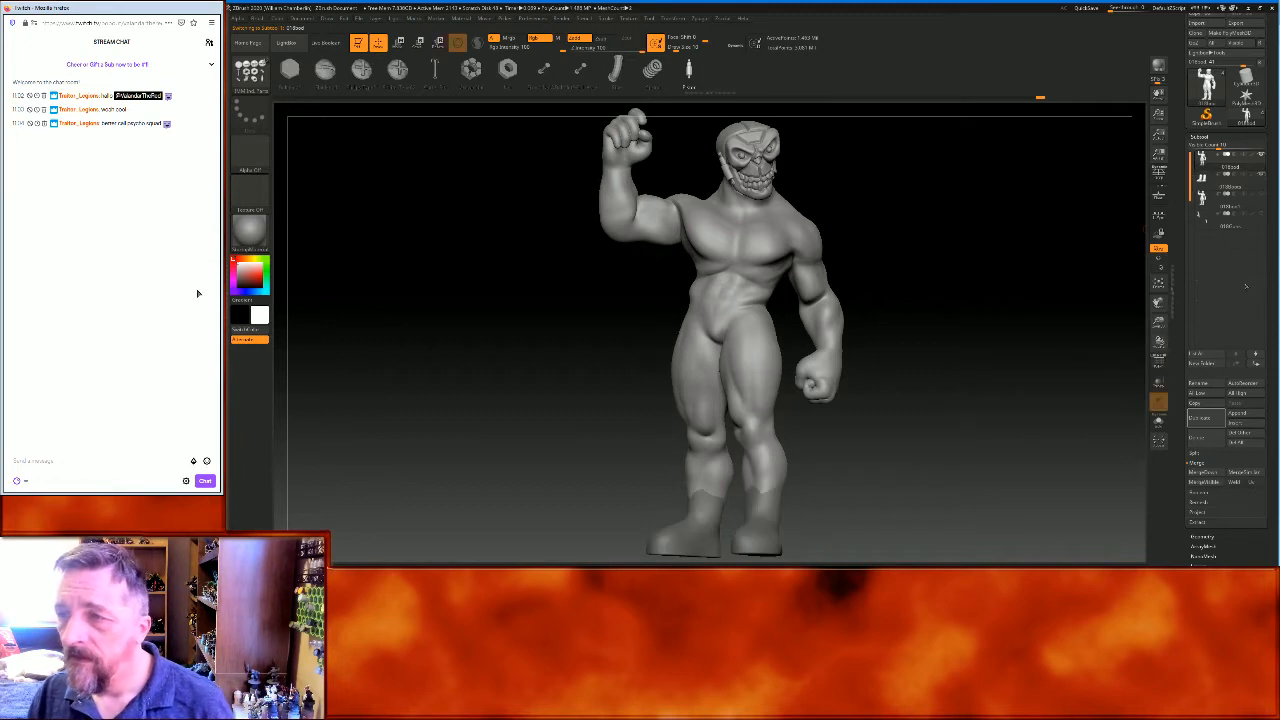
click(1213, 182)
Subdivide the boots' geometry to smooth their faceted surface
click(1157, 289)
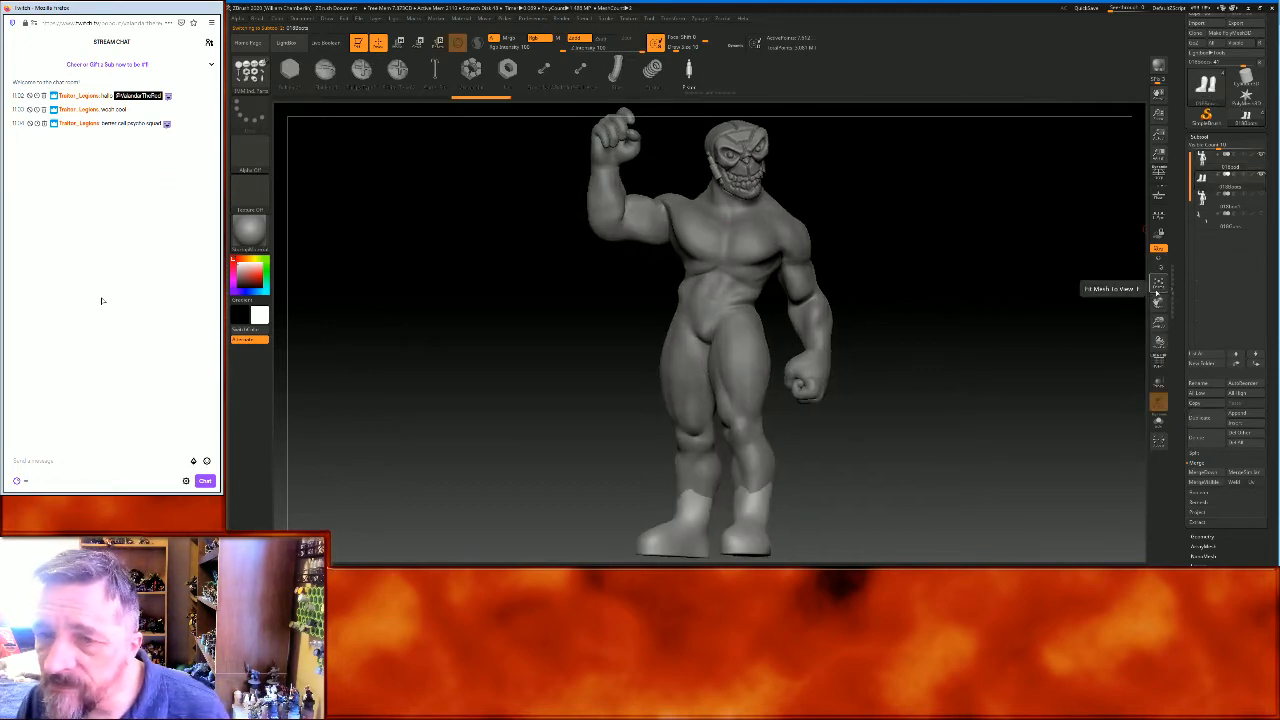
click(1157, 289)
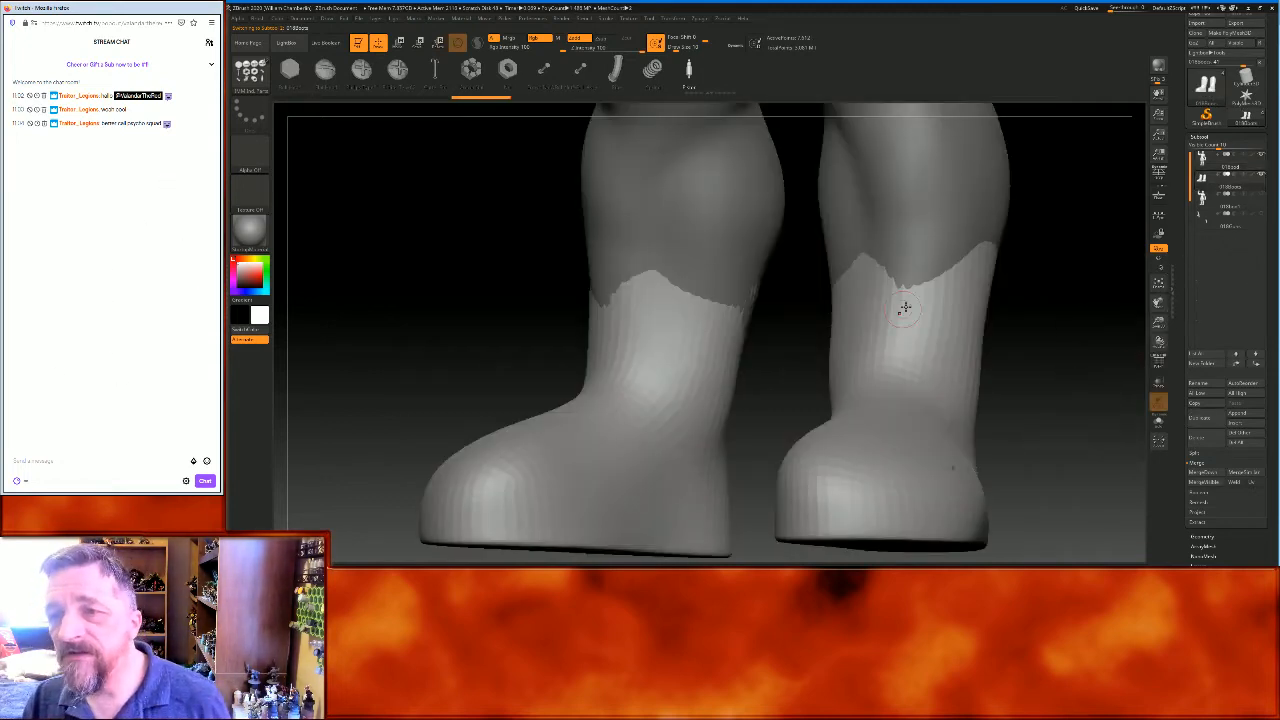
click(1201, 536)
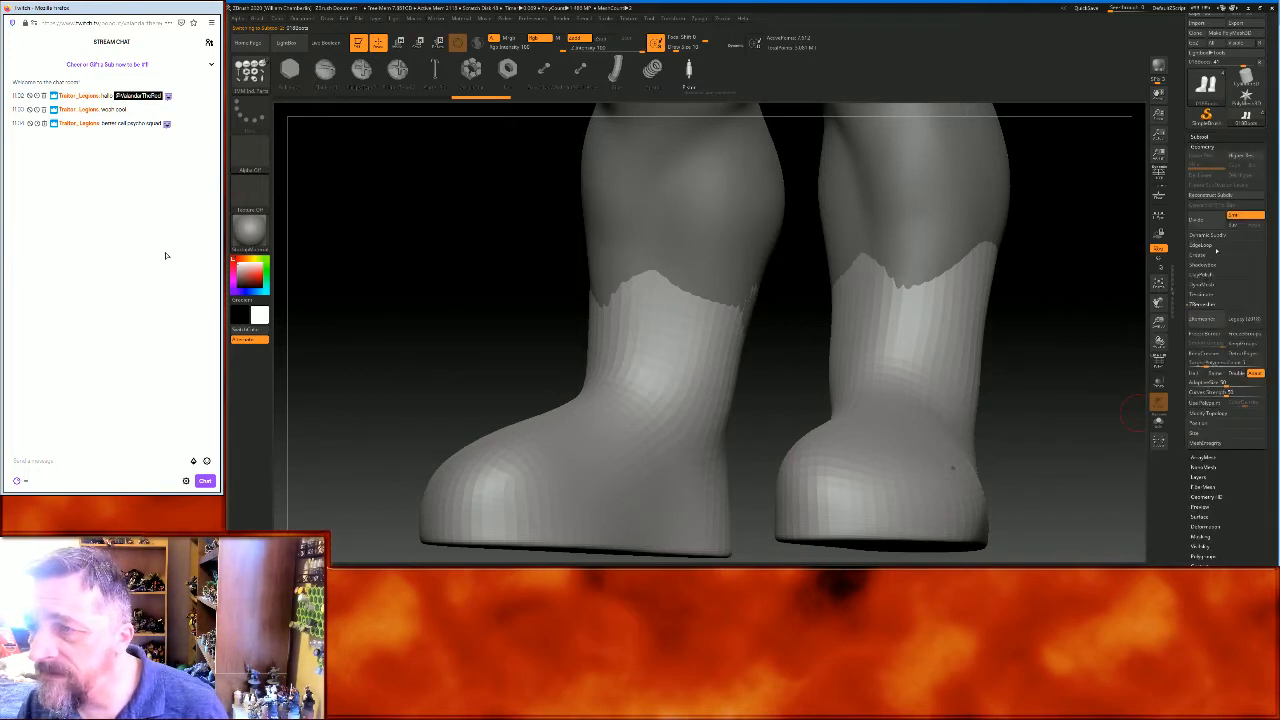
key(ctrl+d)
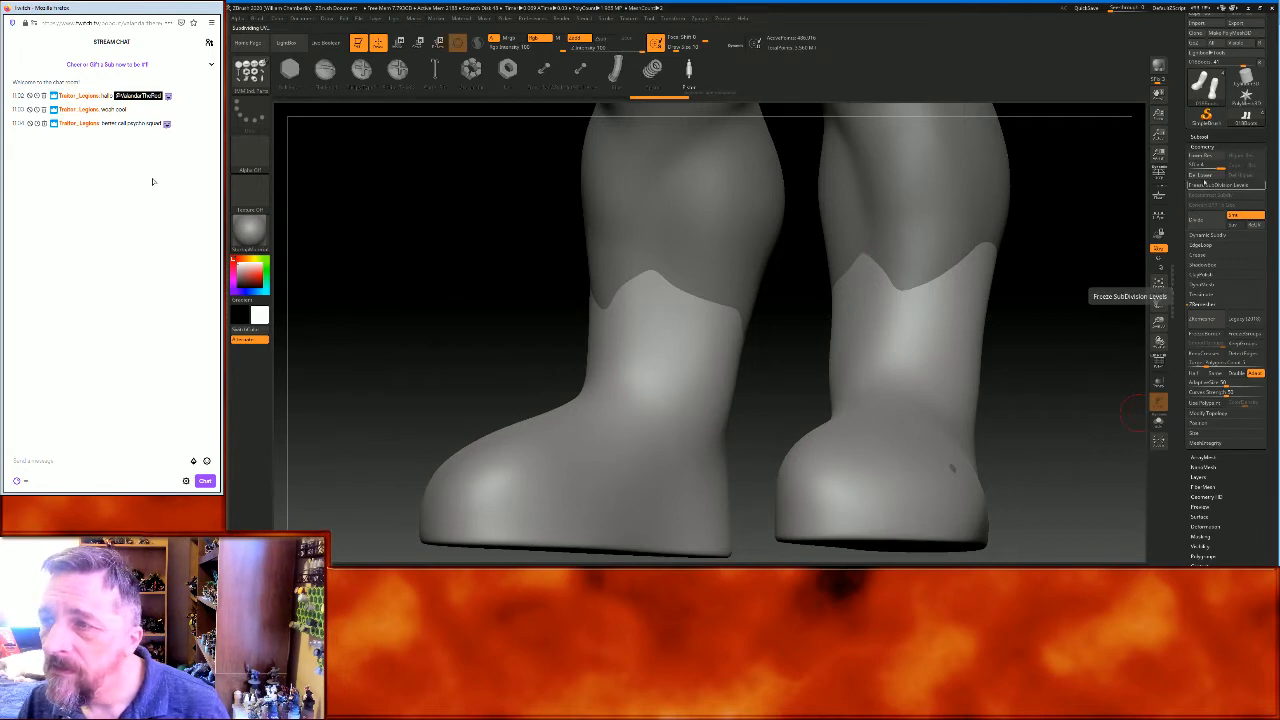
Select the body subtool and use the Inflate brush in subtract mode to shrink the feet inside the boots, with transparency on
click(1208, 137)
click(1206, 160)
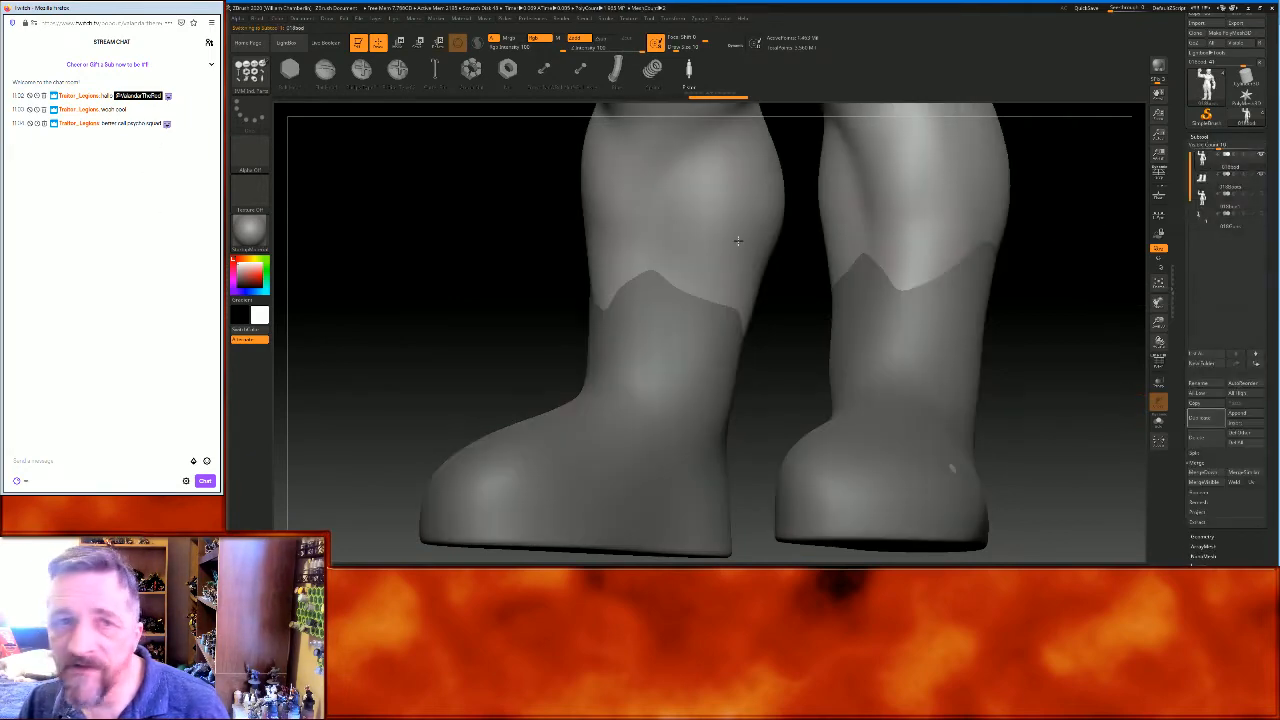
click(250, 72)
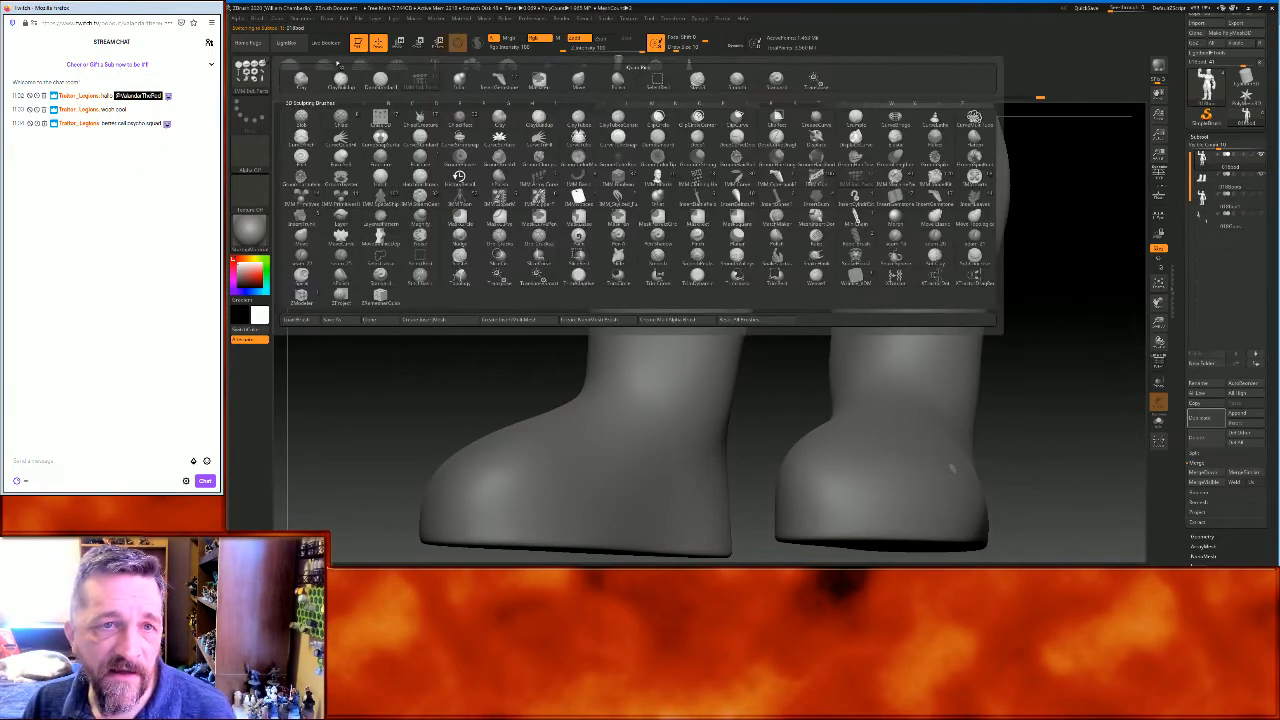
click(452, 79)
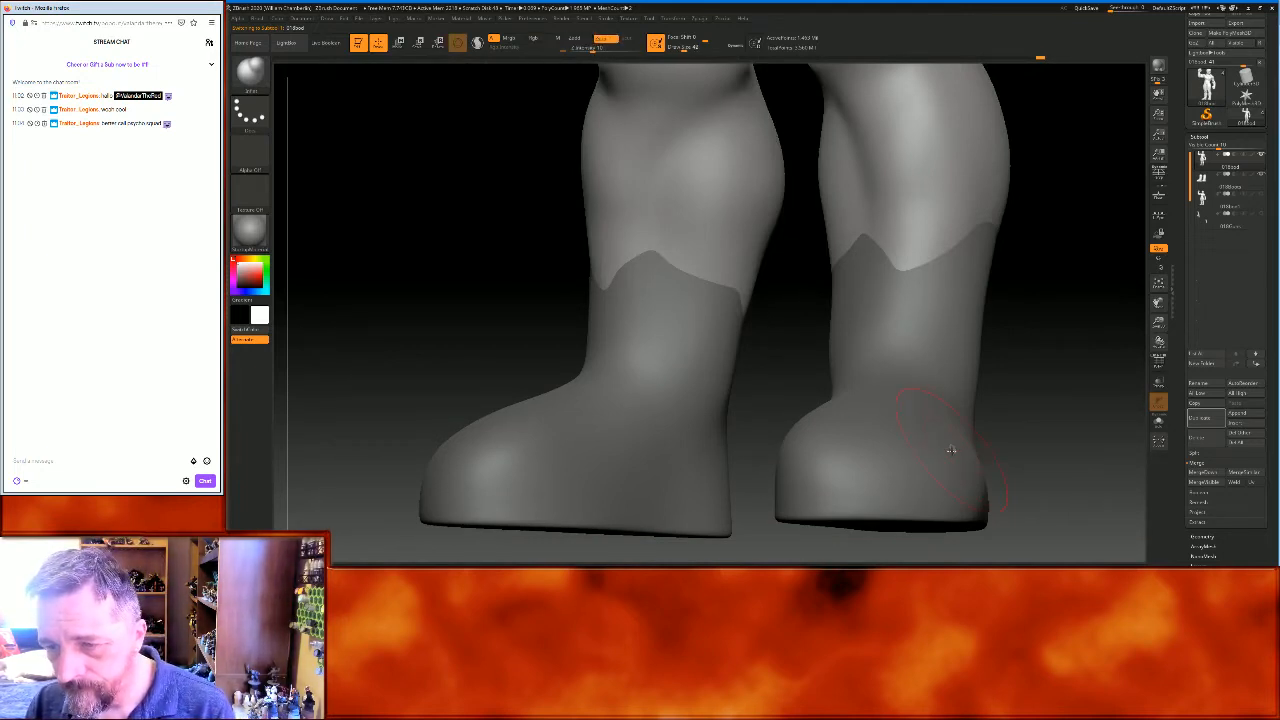
drag(1080, 434, 958, 431)
click(1161, 383)
drag(1158, 303, 950, 241)
drag(913, 406, 903, 403)
mouse_move(1082, 427)
mouse_down()
mouse_move(1038, 423)
mouse_move(1022, 384)
mouse_move(972, 395)
mouse_move(1018, 420)
mouse_up()
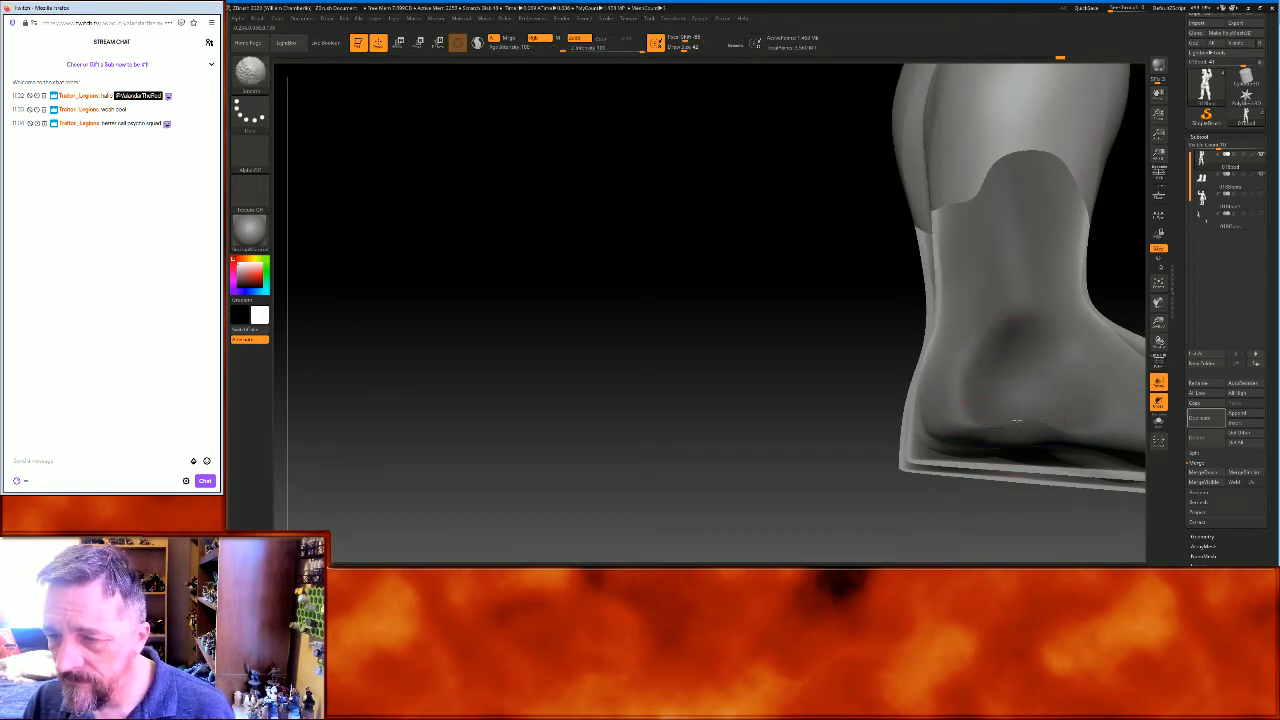
drag(1123, 304, 1003, 280)
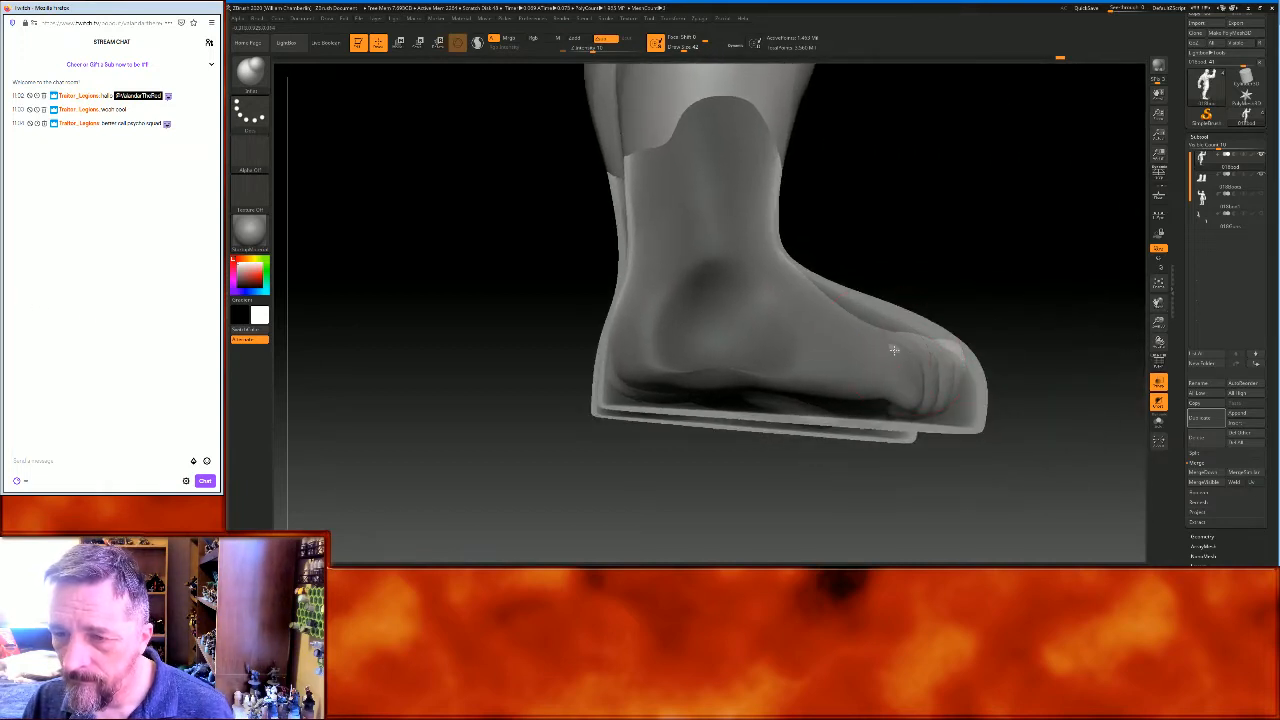
drag(897, 351, 901, 355)
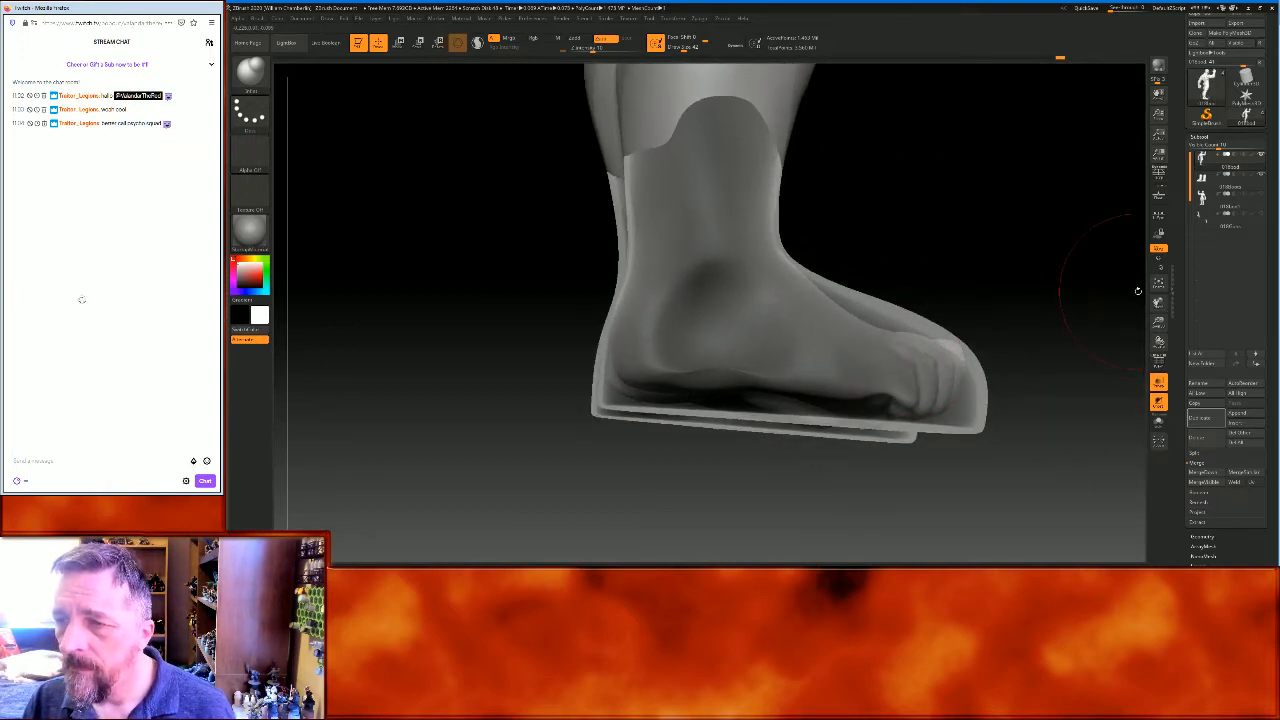
Return the brush to Zadd mode and show the whole figure from the front with transparency off
click(575, 38)
click(557, 40)
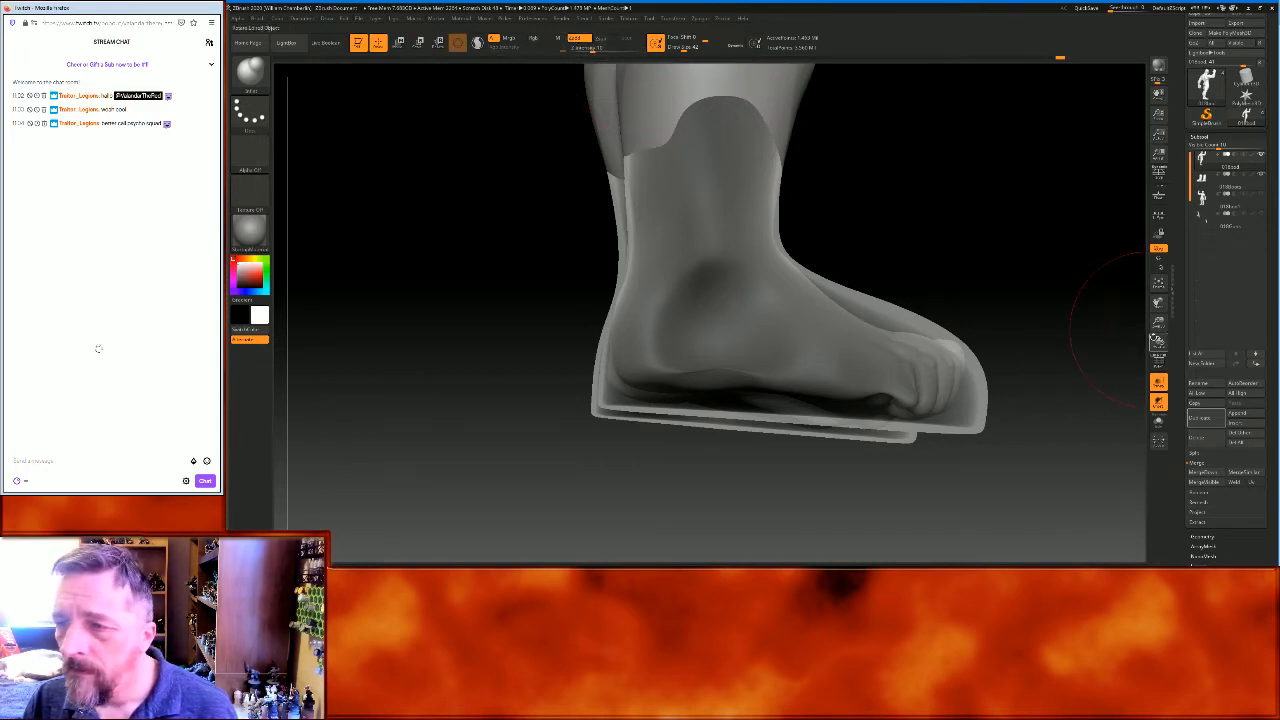
key(f)
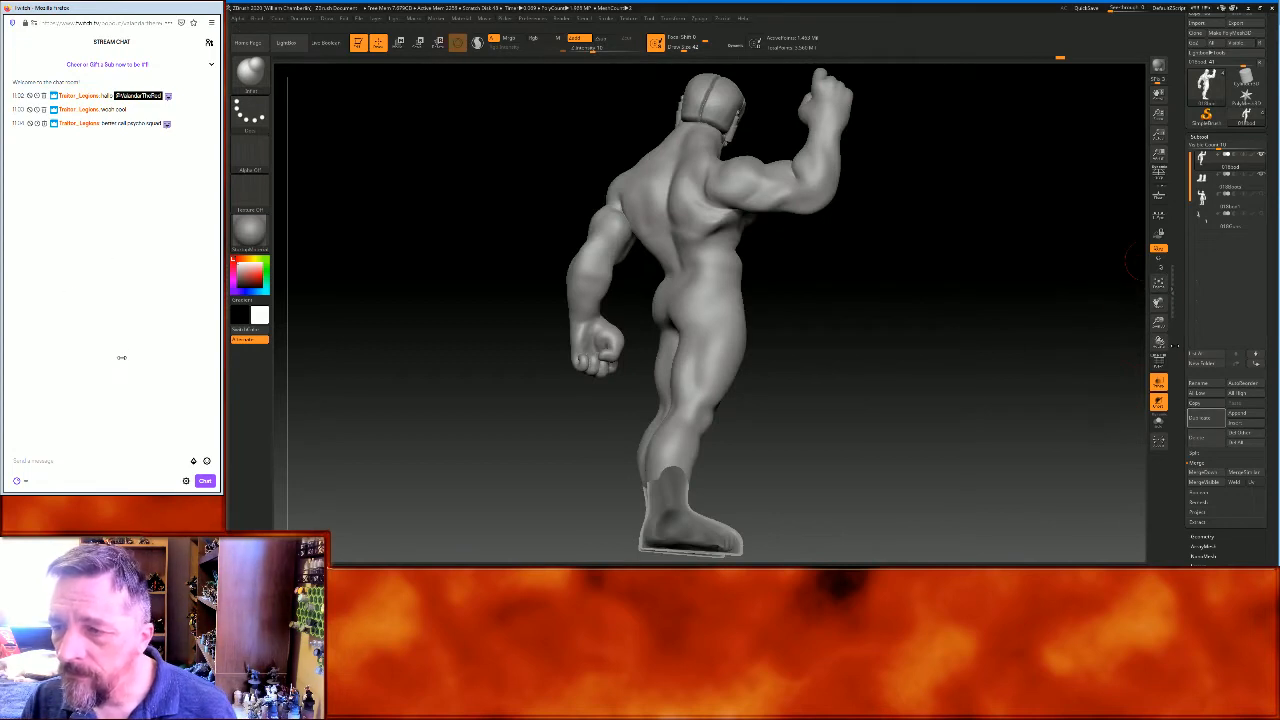
click(1163, 380)
drag(1078, 306, 1037, 309)
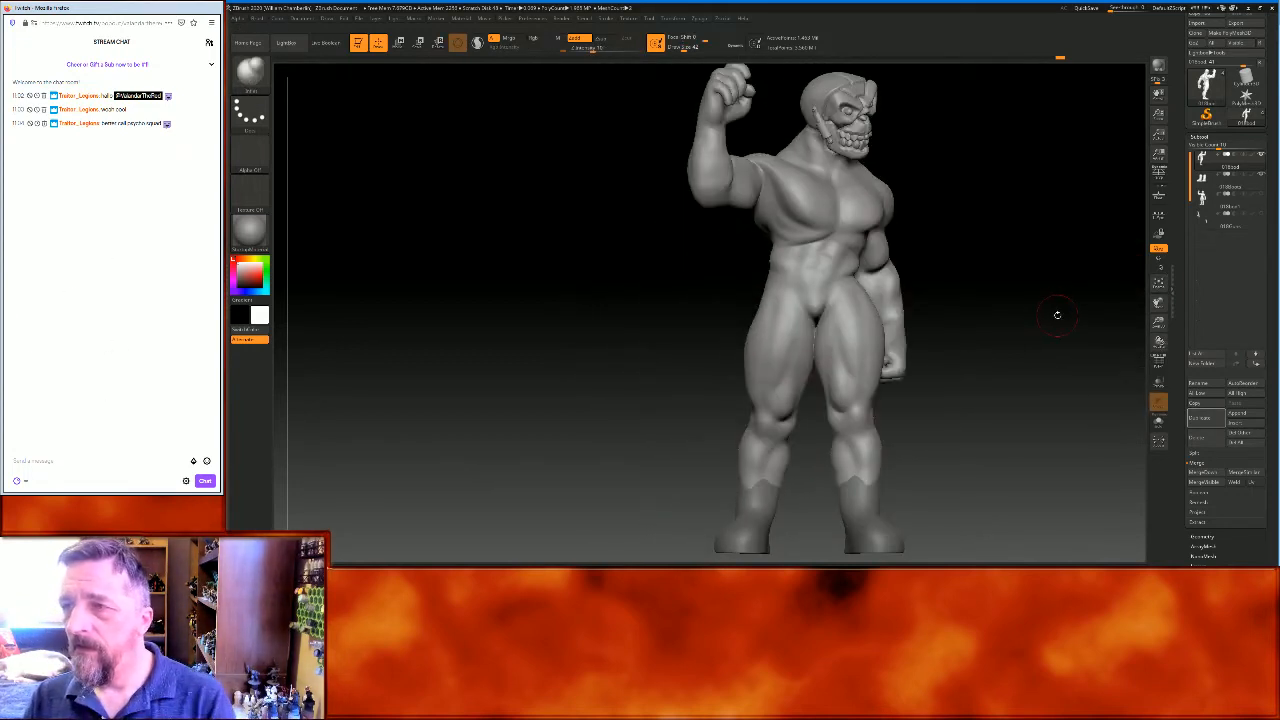
Merge the boots subtool into the body and fuse them into a single surface with DynaMesh
click(1204, 472)
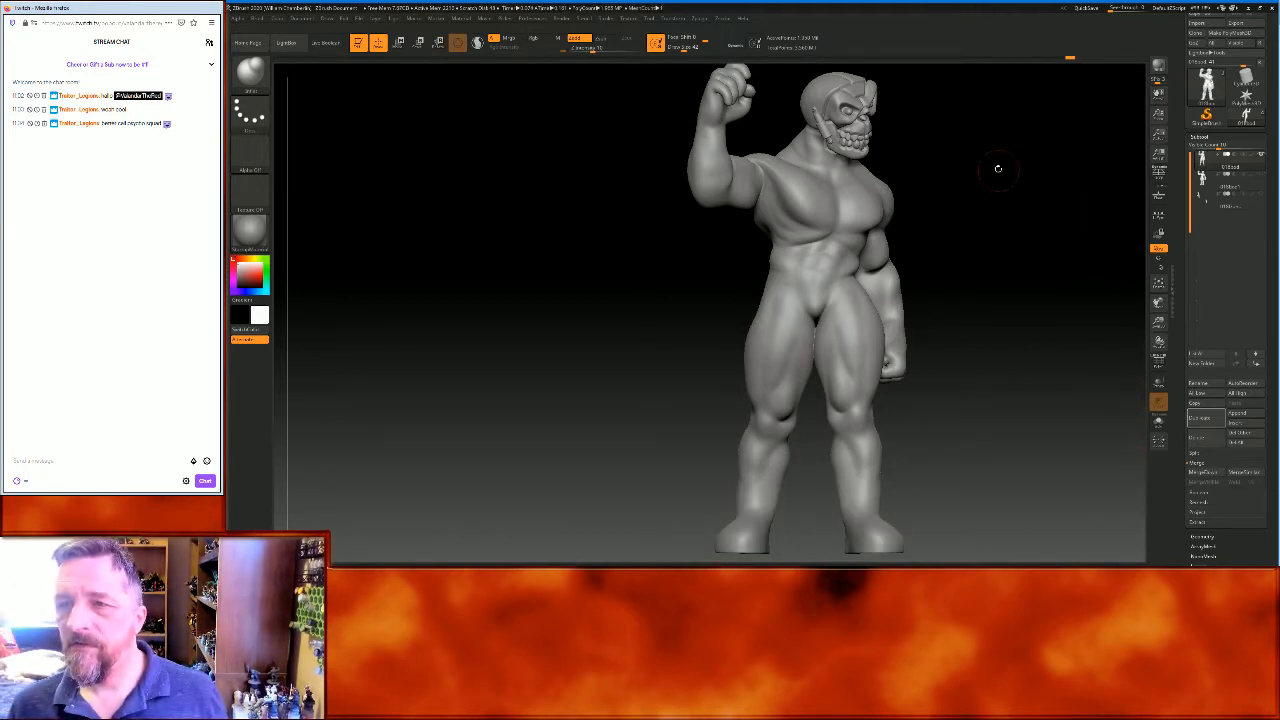
click(1202, 537)
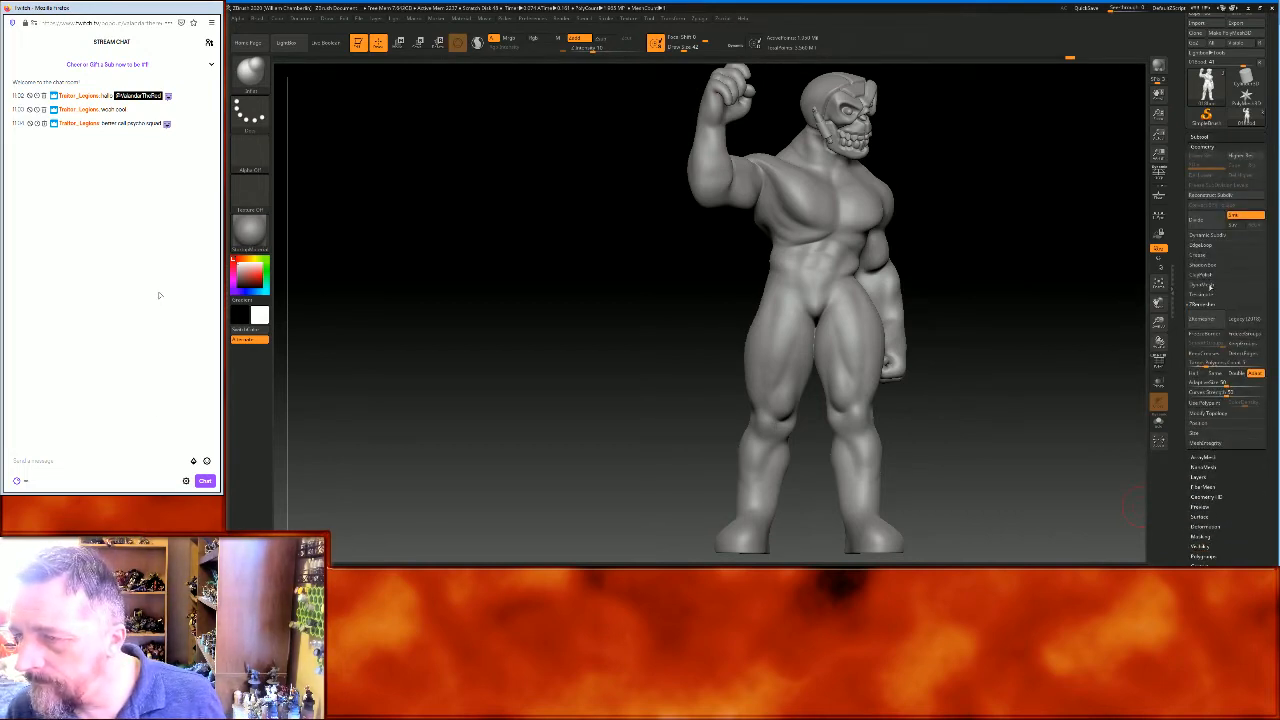
click(1201, 284)
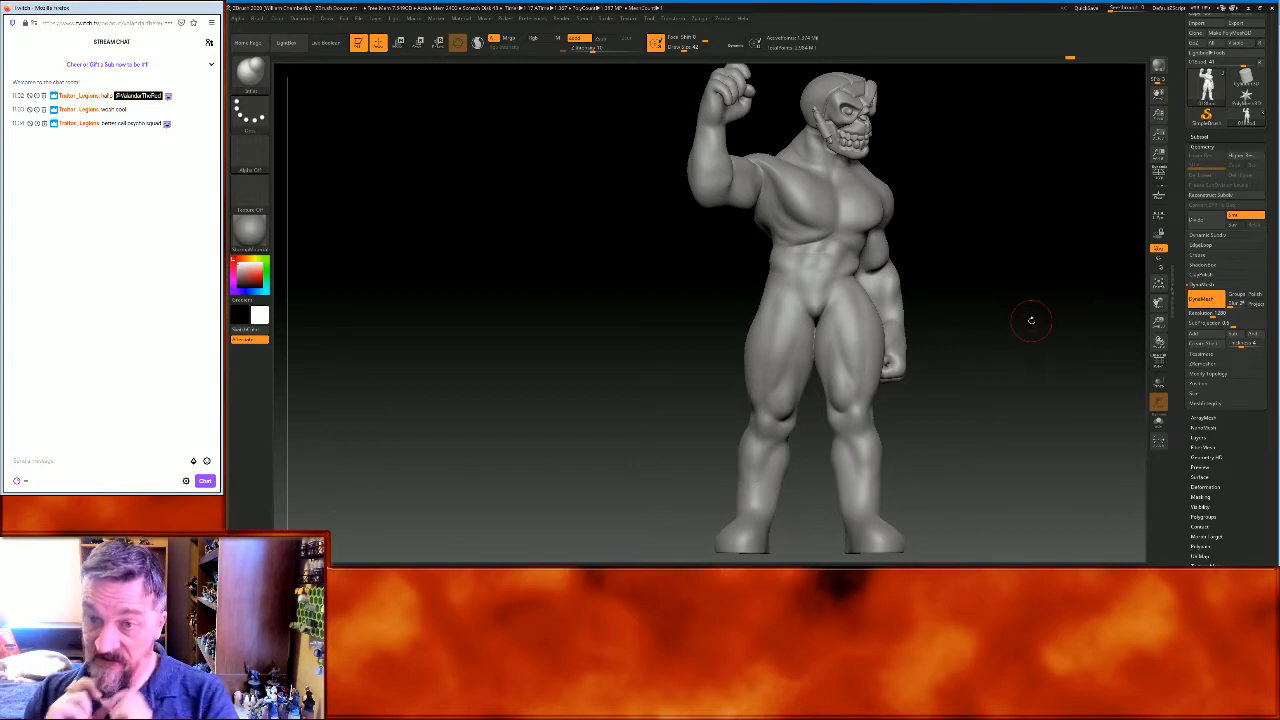
Build up and smooth the seam where the boot tops meet the calves, all around both legs
drag(1158, 322, 1158, 420)
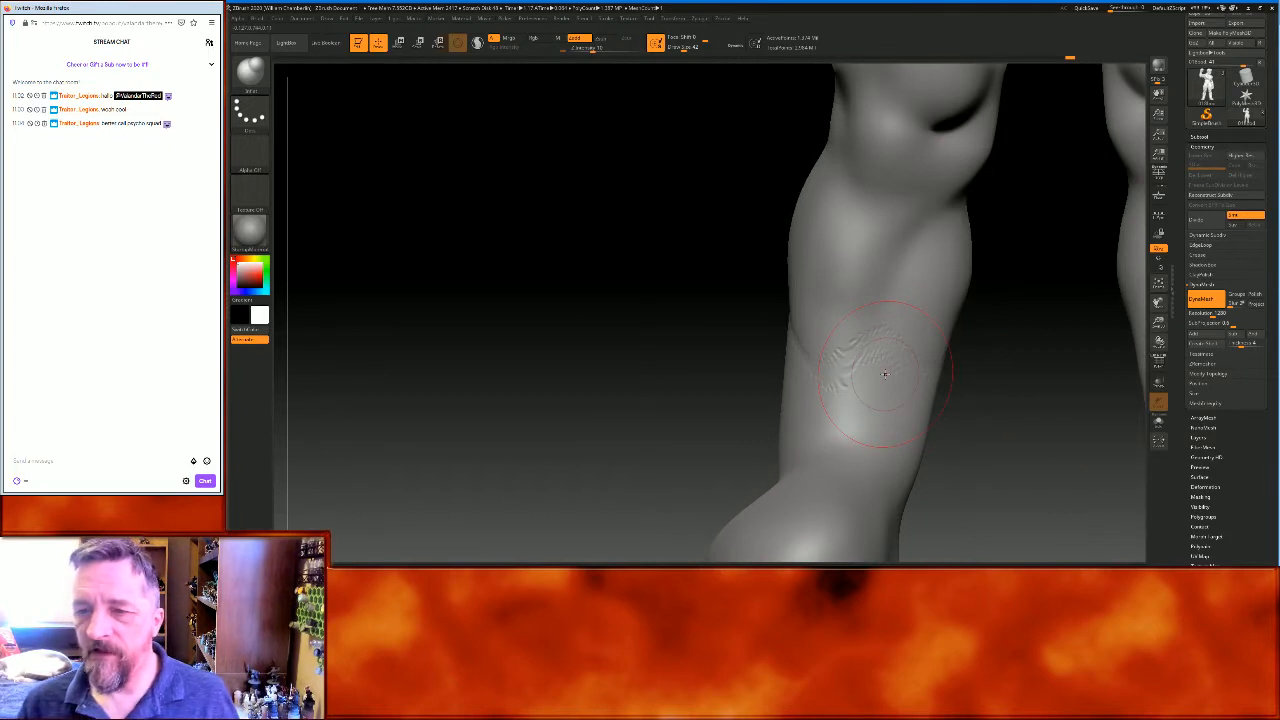
shift+drag(849, 373, 814, 344)
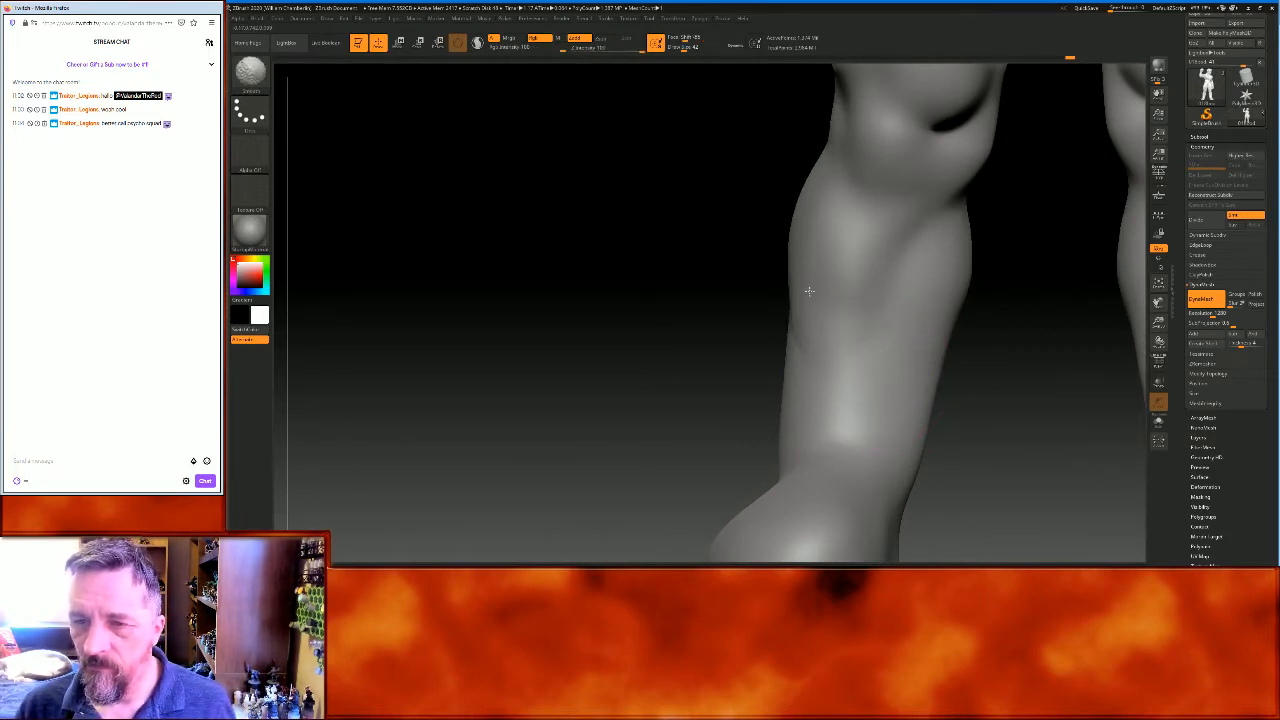
drag(1160, 303, 953, 306)
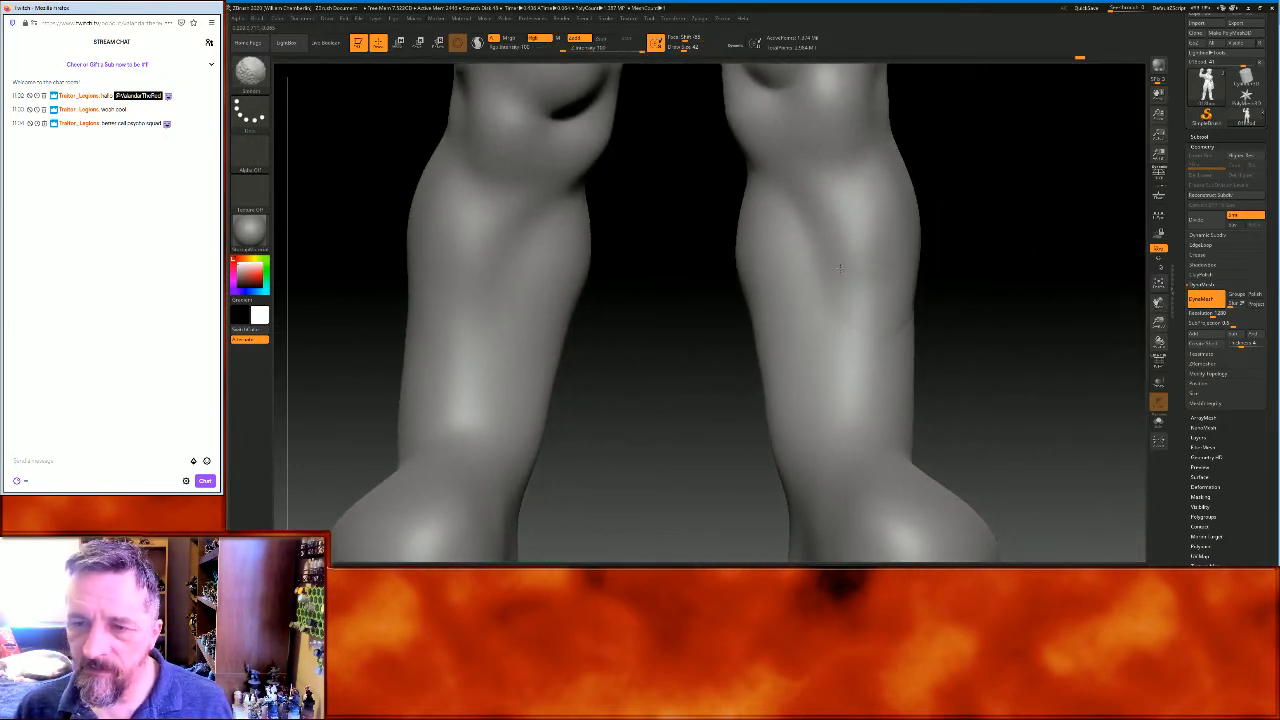
key(shift)
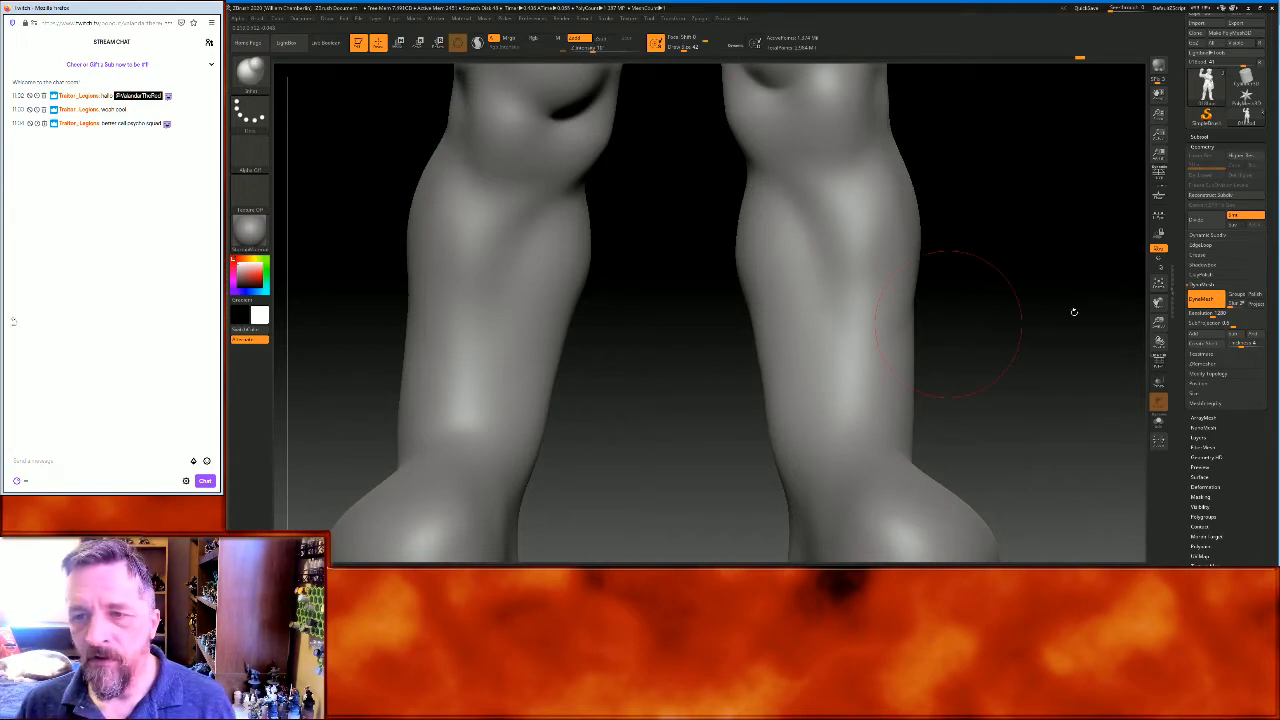
drag(1072, 313, 878, 309)
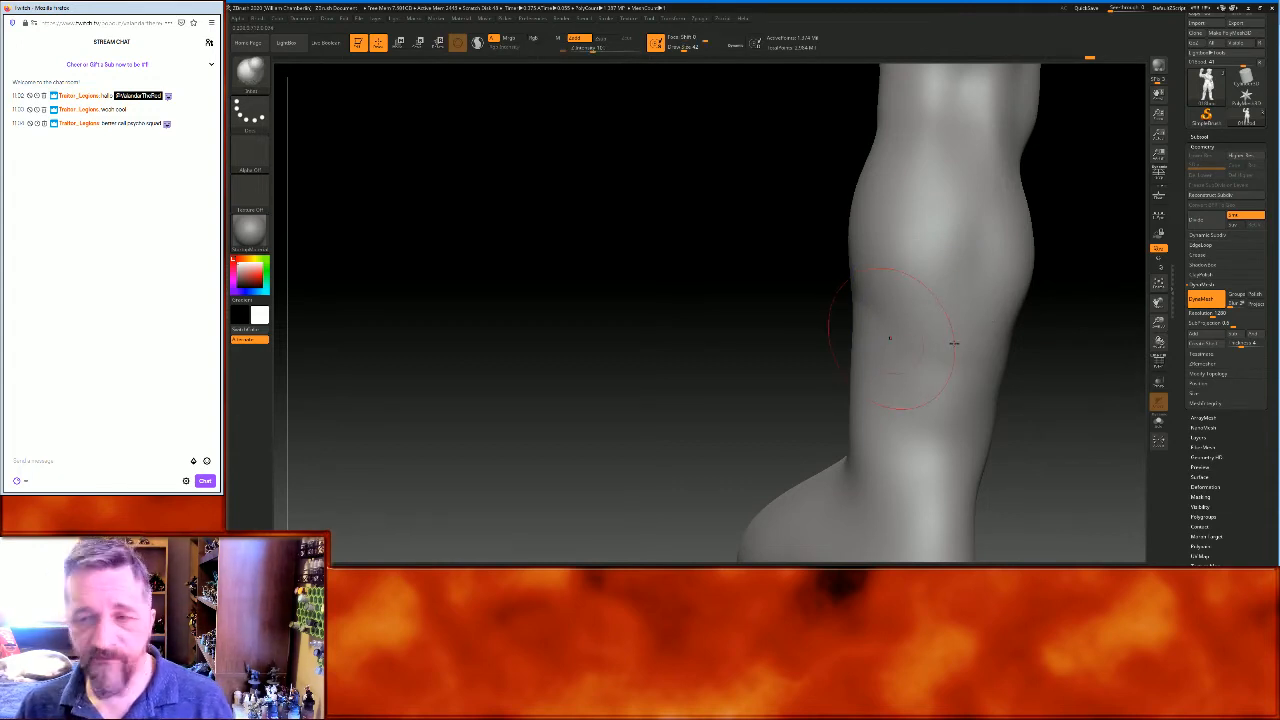
mouse_move(648, 343)
mouse_down()
mouse_move(603, 337)
mouse_move(673, 374)
mouse_up()
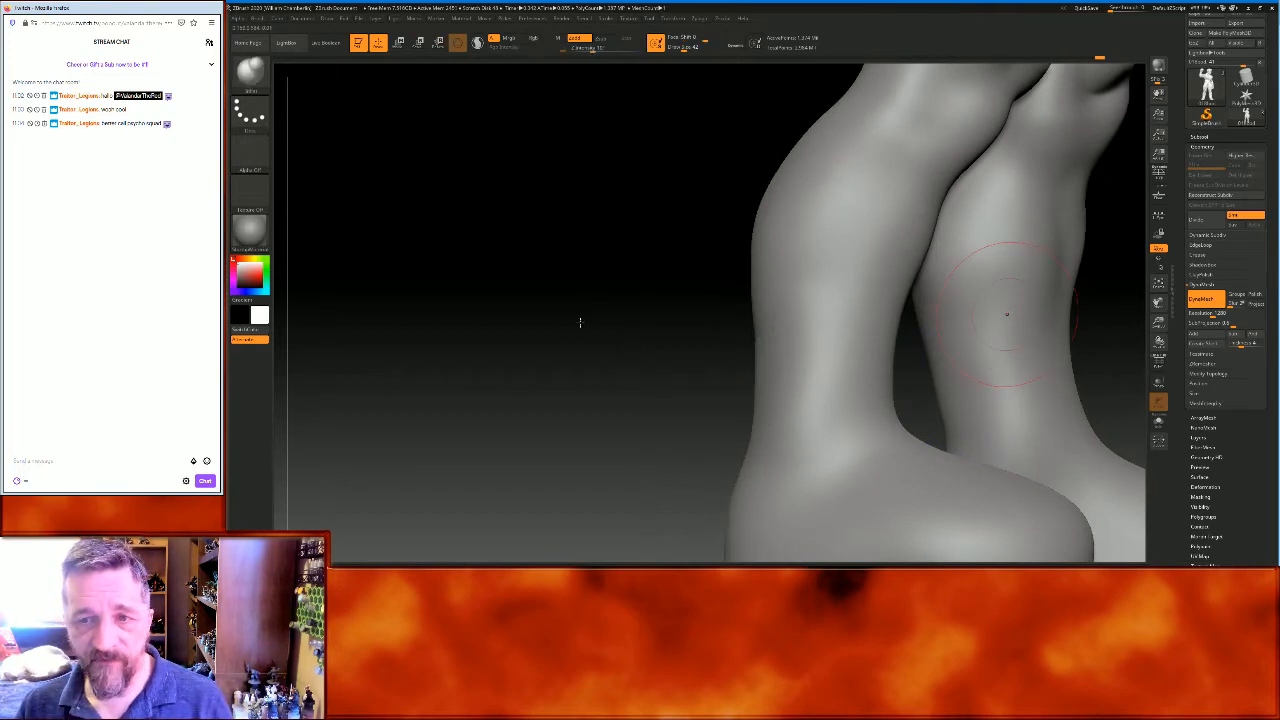
drag(497, 329, 556, 329)
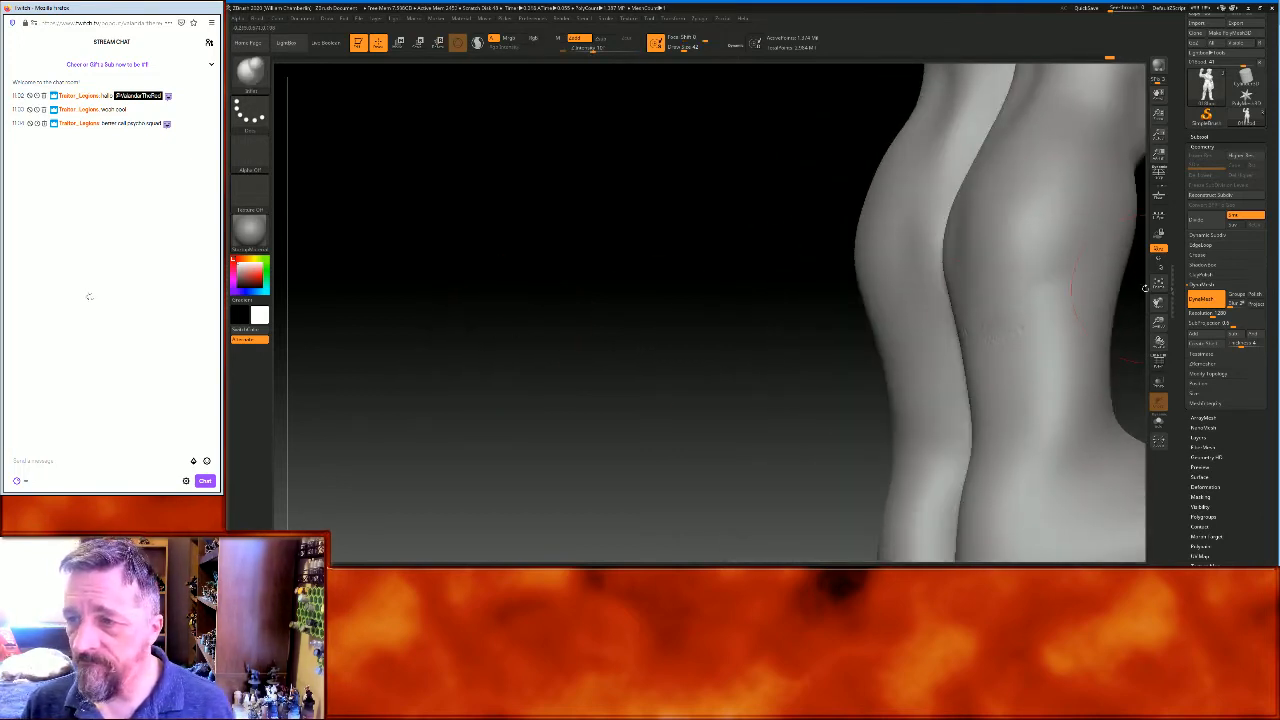
mouse_move(1148, 288)
mouse_down()
mouse_move(986, 286)
mouse_move(1022, 286)
mouse_up()
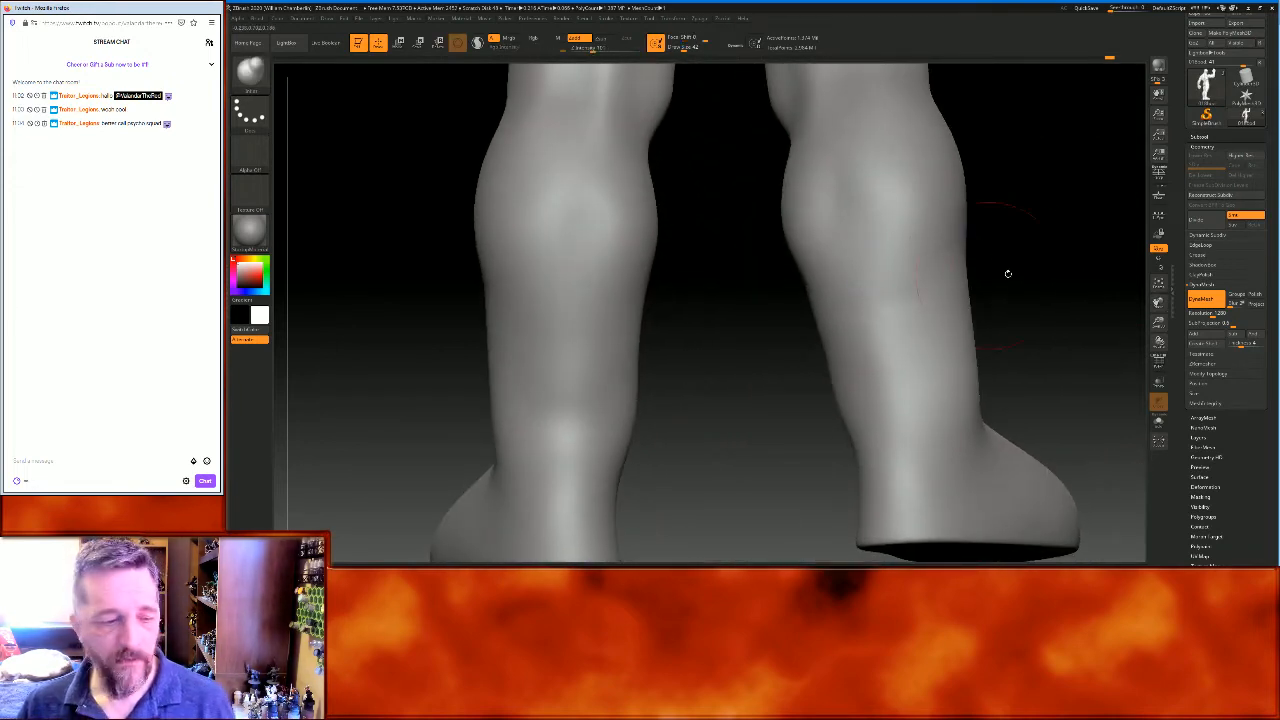
drag(1066, 249, 820, 303)
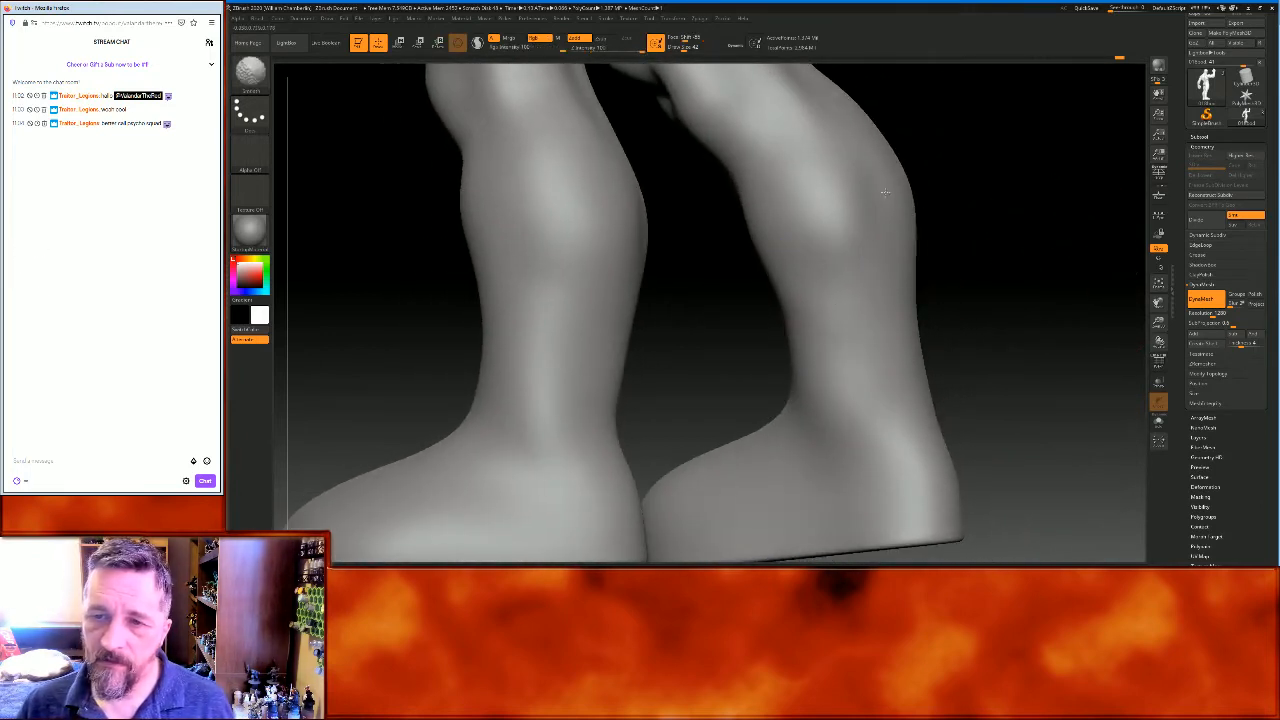
drag(1041, 255, 1126, 253)
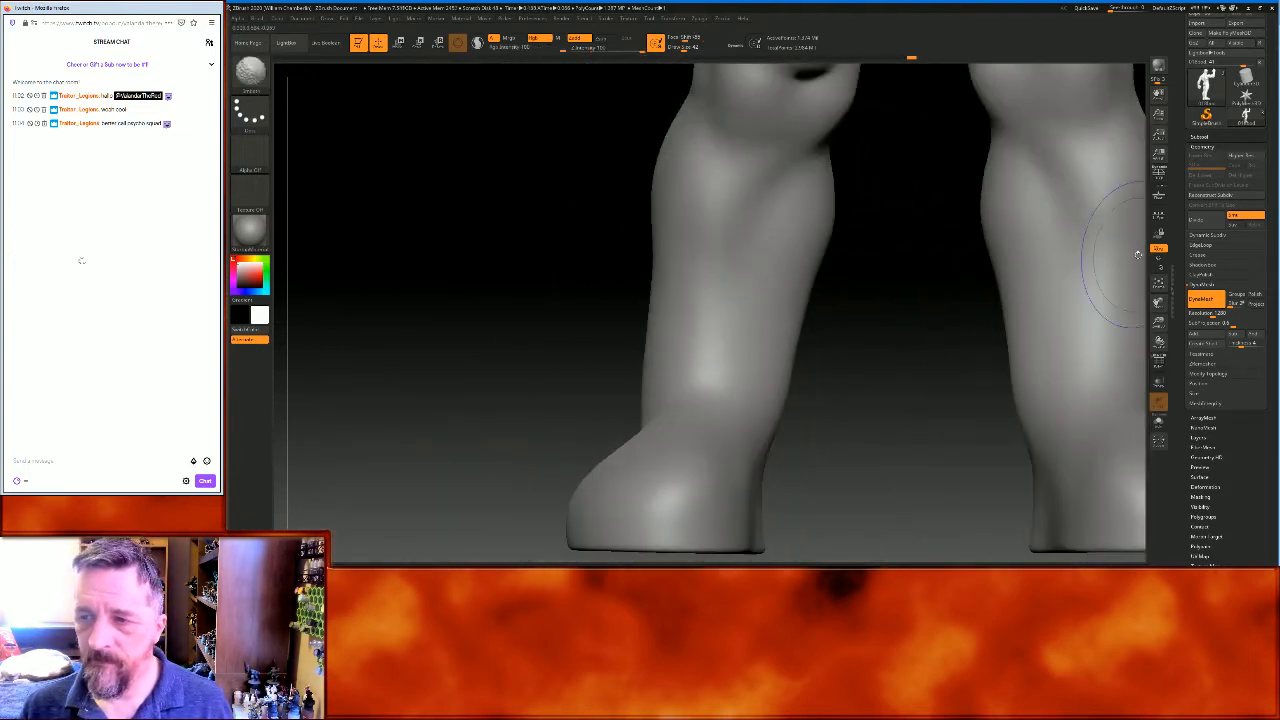
click(1158, 281)
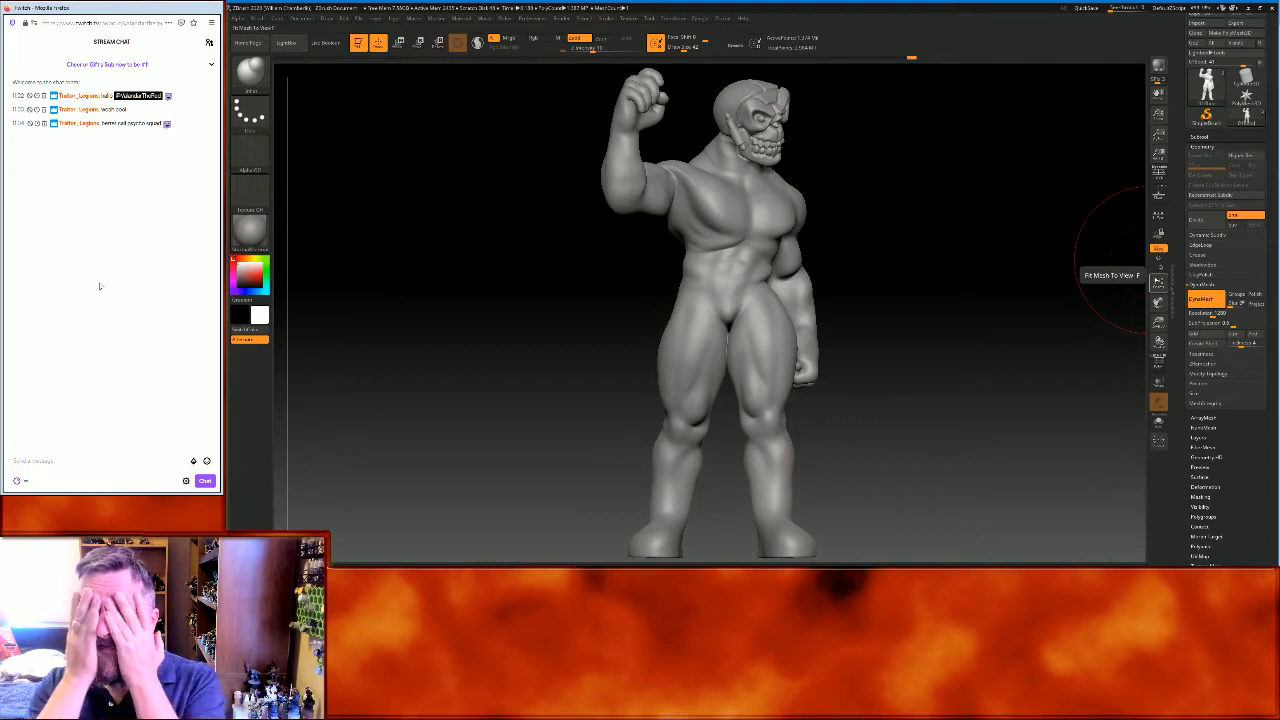
Carve grooves with the Dam Standard brush along the lower edges of the pectorals and down the centre of the chest
click(250, 72)
click(385, 82)
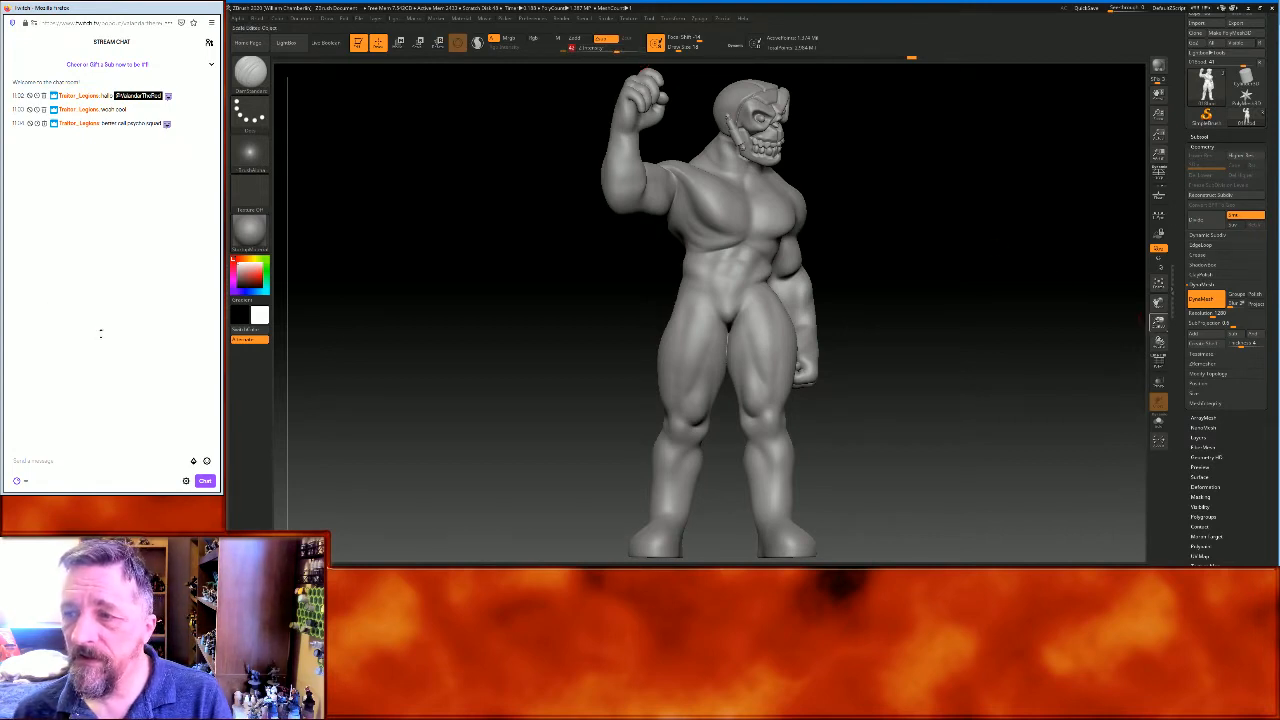
drag(1158, 321, 1158, 345)
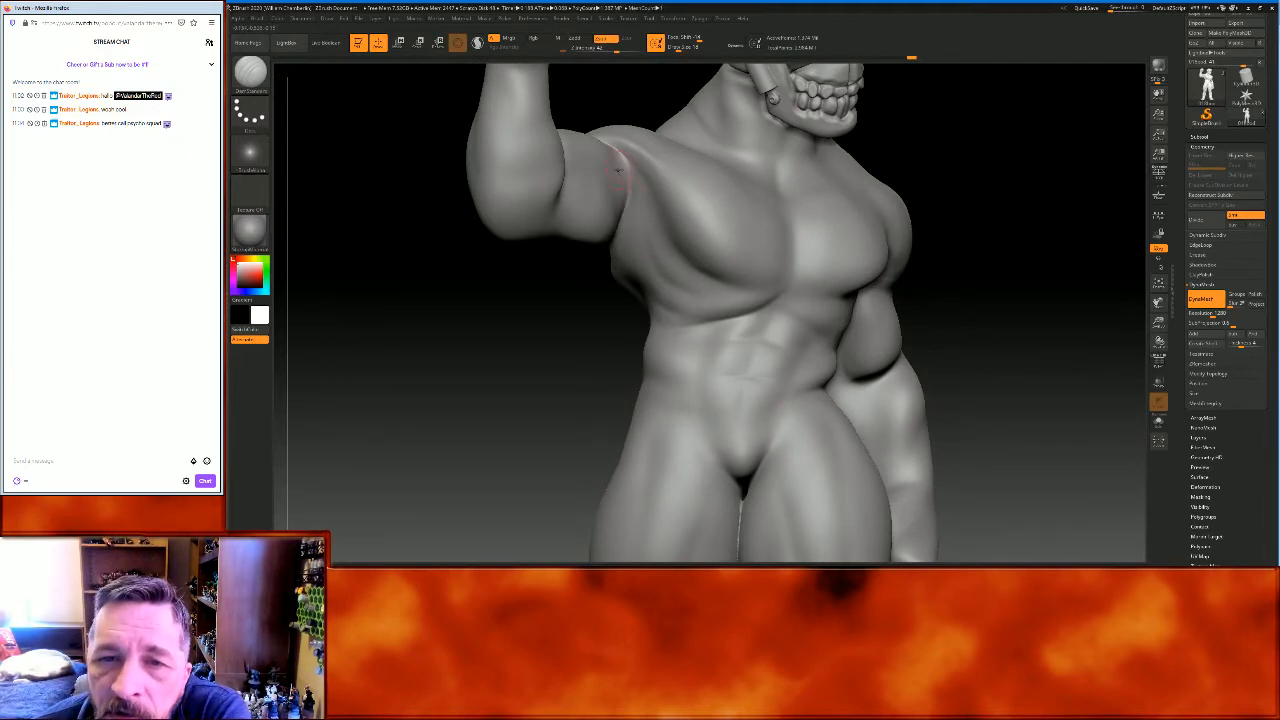
mouse_move(633, 163)
mouse_down()
mouse_move(672, 245)
mouse_move(705, 276)
mouse_move(755, 292)
mouse_move(800, 282)
mouse_up()
mouse_move(1057, 314)
mouse_down()
mouse_move(908, 278)
mouse_move(786, 286)
mouse_move(726, 268)
mouse_up()
drag(1061, 157, 1060, 194)
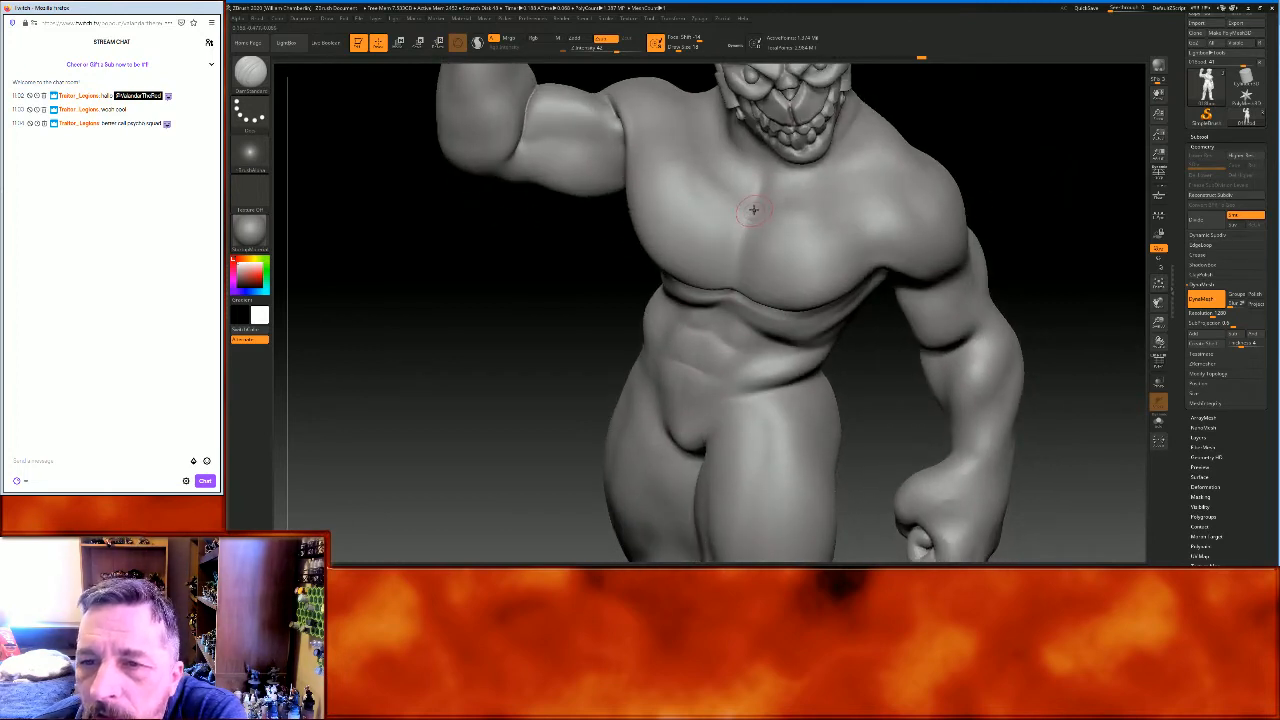
drag(752, 207, 733, 295)
drag(1035, 195, 1068, 183)
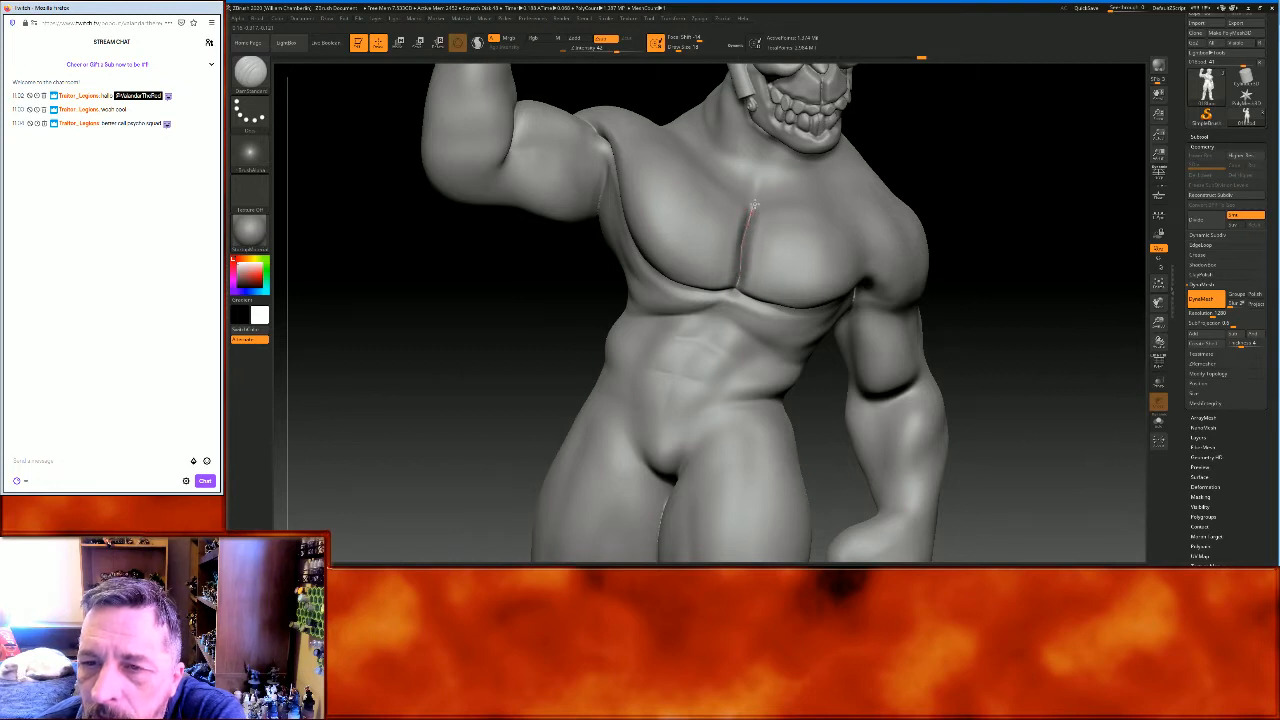
mouse_move(748, 208)
right_down()
mouse_move(1043, 200)
mouse_move(858, 226)
right_up()
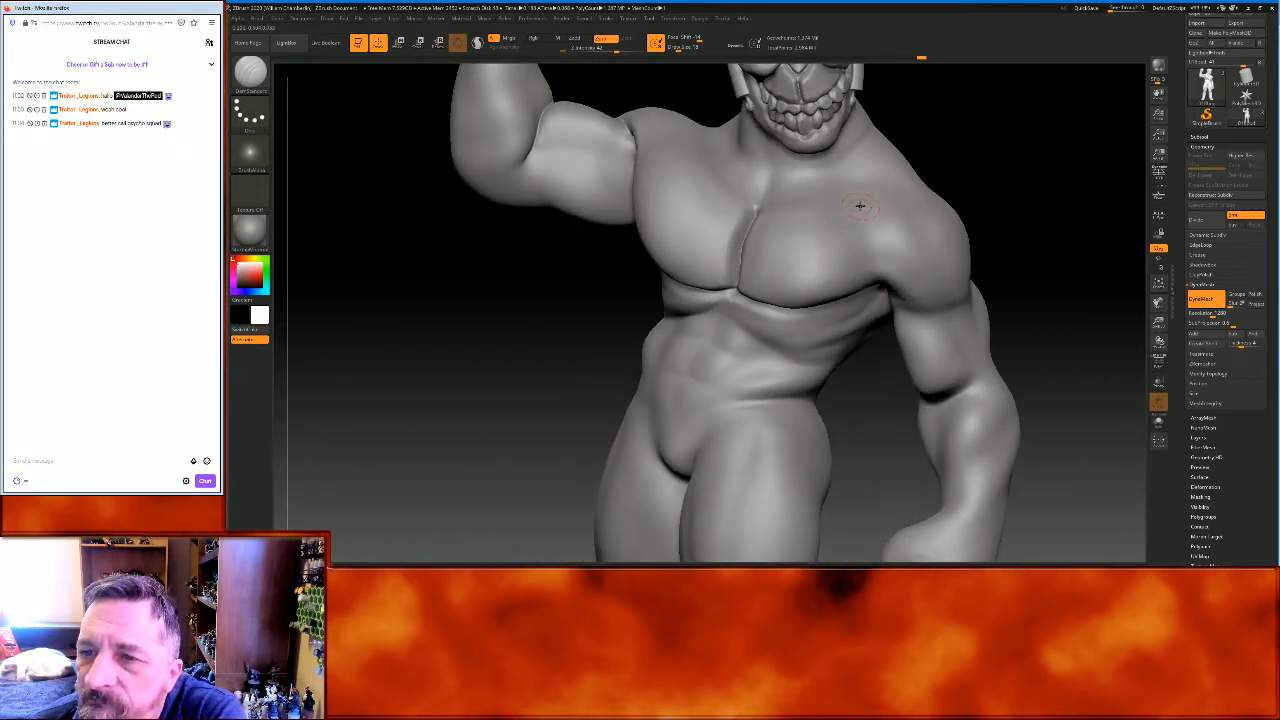
Carve the outer edge of the lowered-arm-side pectoral and the upper edges of both pectorals to outline two chest panels
drag(860, 226, 892, 282)
mouse_move(989, 214)
right_down()
mouse_move(1043, 209)
mouse_move(974, 214)
right_up()
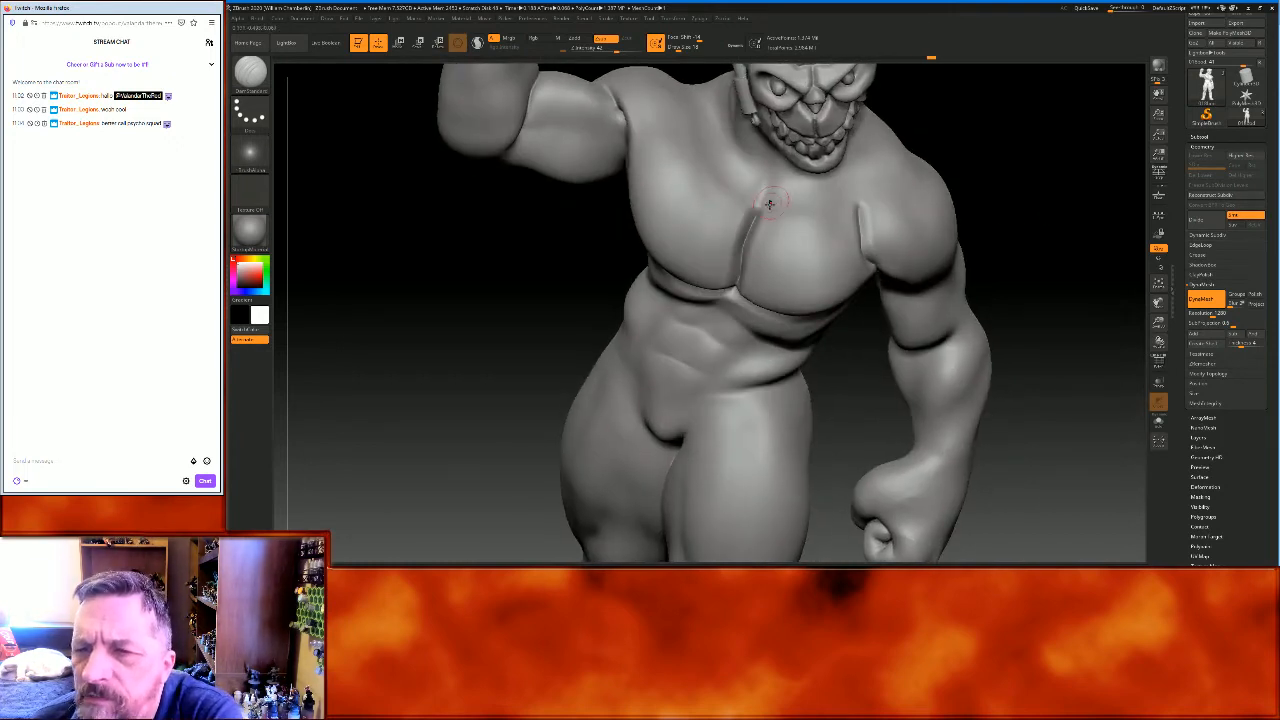
drag(778, 208, 866, 208)
mouse_move(1073, 228)
right_down()
mouse_move(1083, 203)
mouse_move(1083, 214)
mouse_move(945, 194)
right_up()
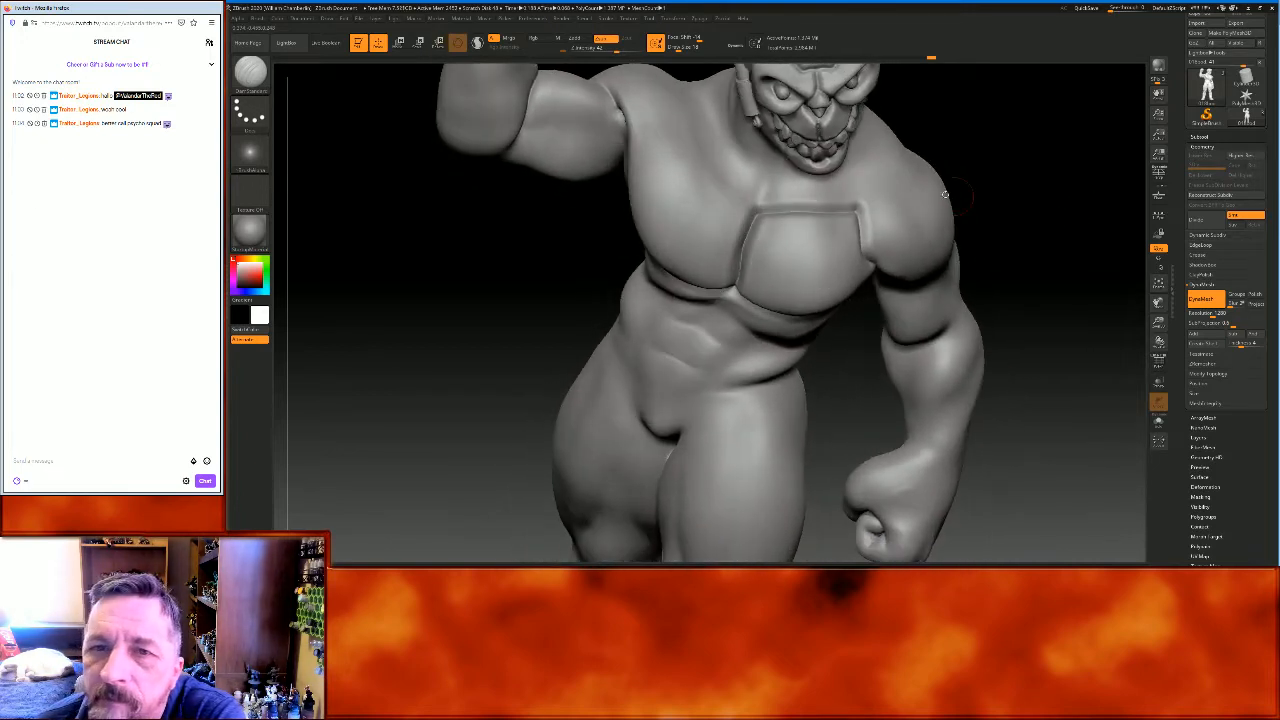
mouse_move(628, 128)
mouse_down()
mouse_move(703, 125)
mouse_move(745, 208)
mouse_up()
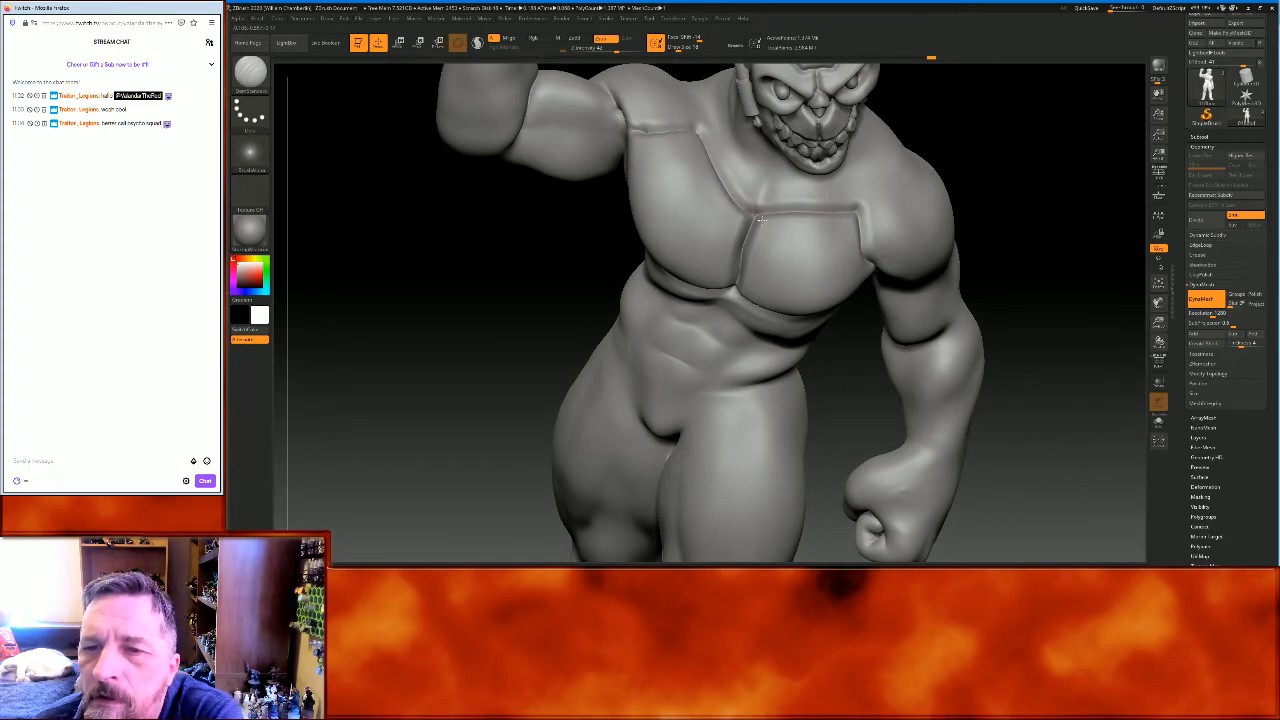
mouse_move(1051, 240)
mouse_down()
mouse_move(1100, 203)
mouse_move(1066, 200)
mouse_move(1045, 237)
mouse_move(1035, 228)
mouse_up()
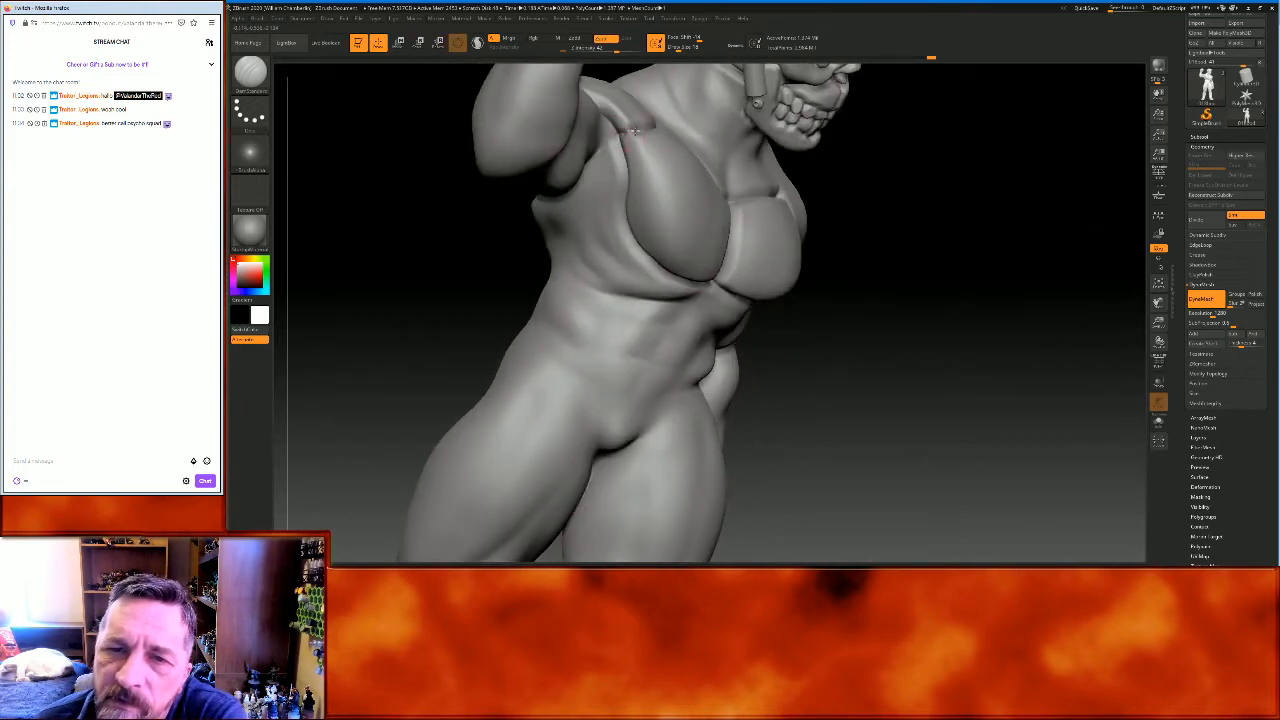
Carve a groove around the front shoulder muscle of the lowered arm, separating it from the pectoral and upper arm
mouse_move(894, 249)
mouse_down()
mouse_move(977, 323)
mouse_move(1049, 274)
mouse_move(1034, 266)
mouse_move(1057, 234)
mouse_up()
mouse_move(748, 197)
mouse_down()
mouse_move(770, 199)
mouse_move(824, 302)
mouse_up()
drag(1070, 215, 1026, 204)
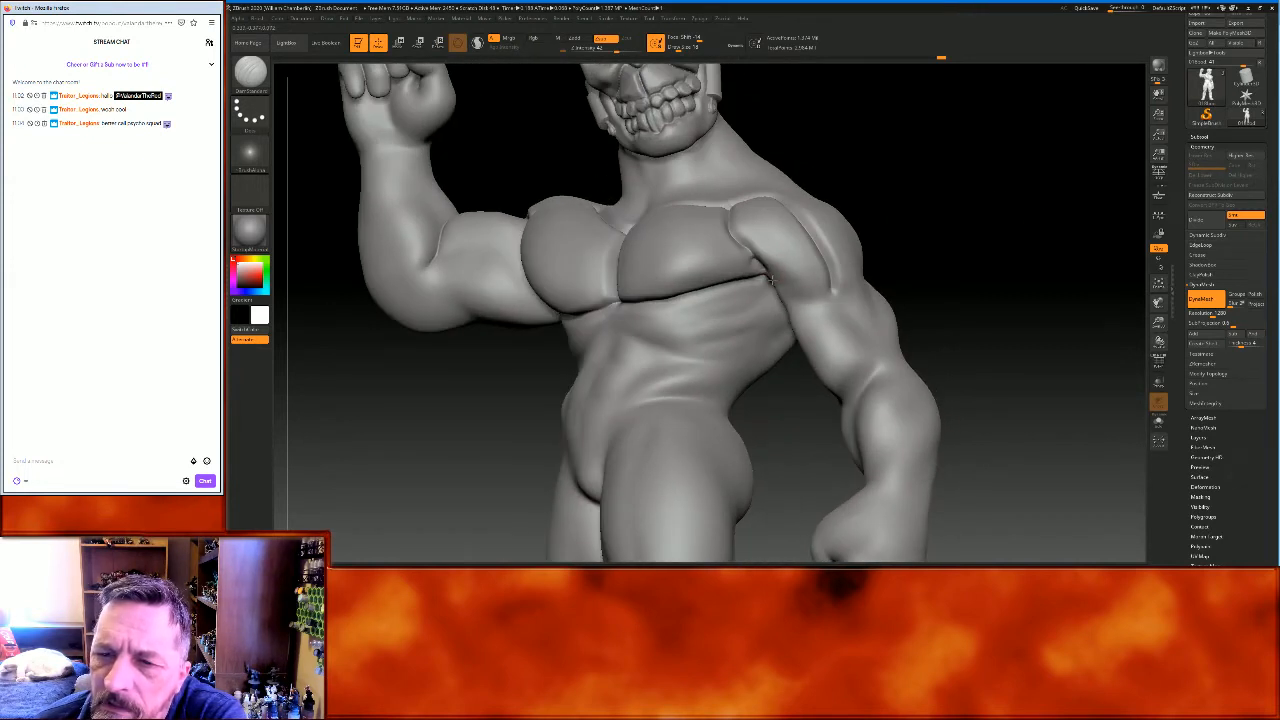
drag(780, 277, 843, 296)
Outline the side and rear shoulder panels of the lowered arm, running the grooves to a point on the upper arm
mouse_move(965, 267)
mouse_down()
mouse_move(1049, 249)
mouse_move(1011, 243)
mouse_move(1050, 230)
mouse_move(1063, 271)
mouse_move(1043, 304)
mouse_move(1060, 323)
mouse_move(1077, 314)
mouse_move(969, 325)
mouse_up()
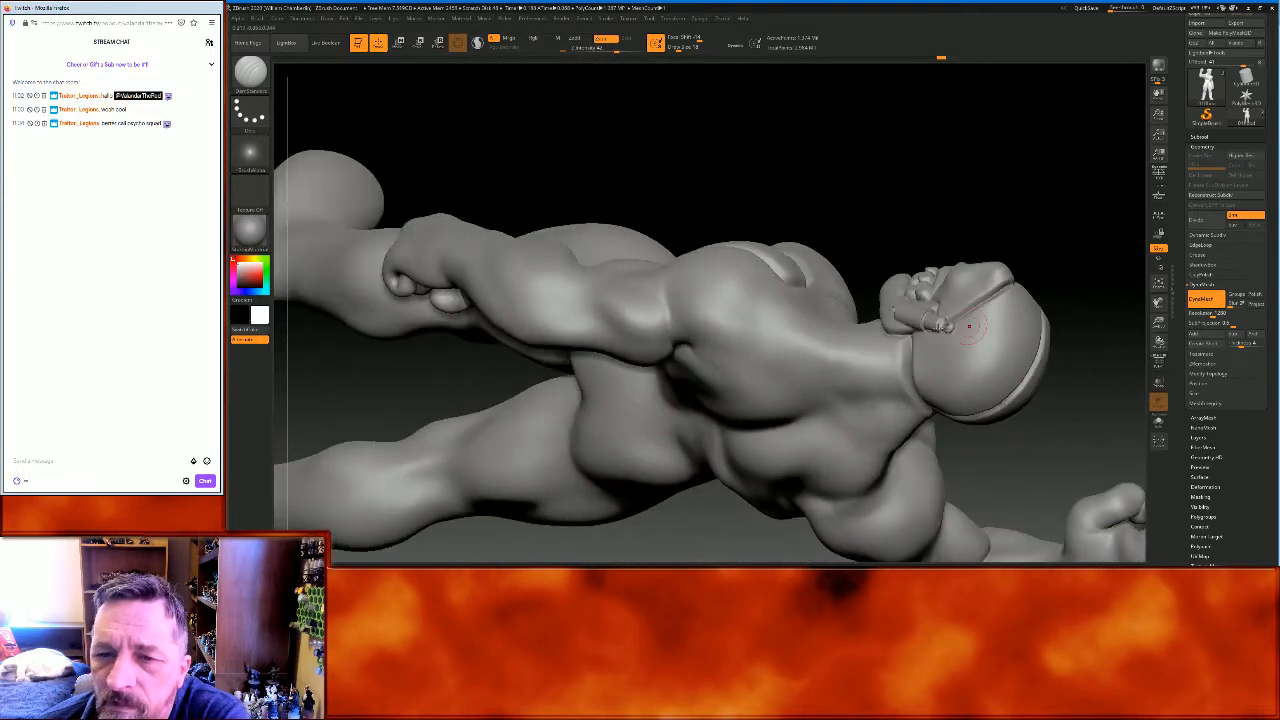
mouse_move(657, 283)
mouse_down()
mouse_move(682, 334)
mouse_move(748, 352)
mouse_move(758, 332)
mouse_move(742, 314)
mouse_move(681, 285)
mouse_up()
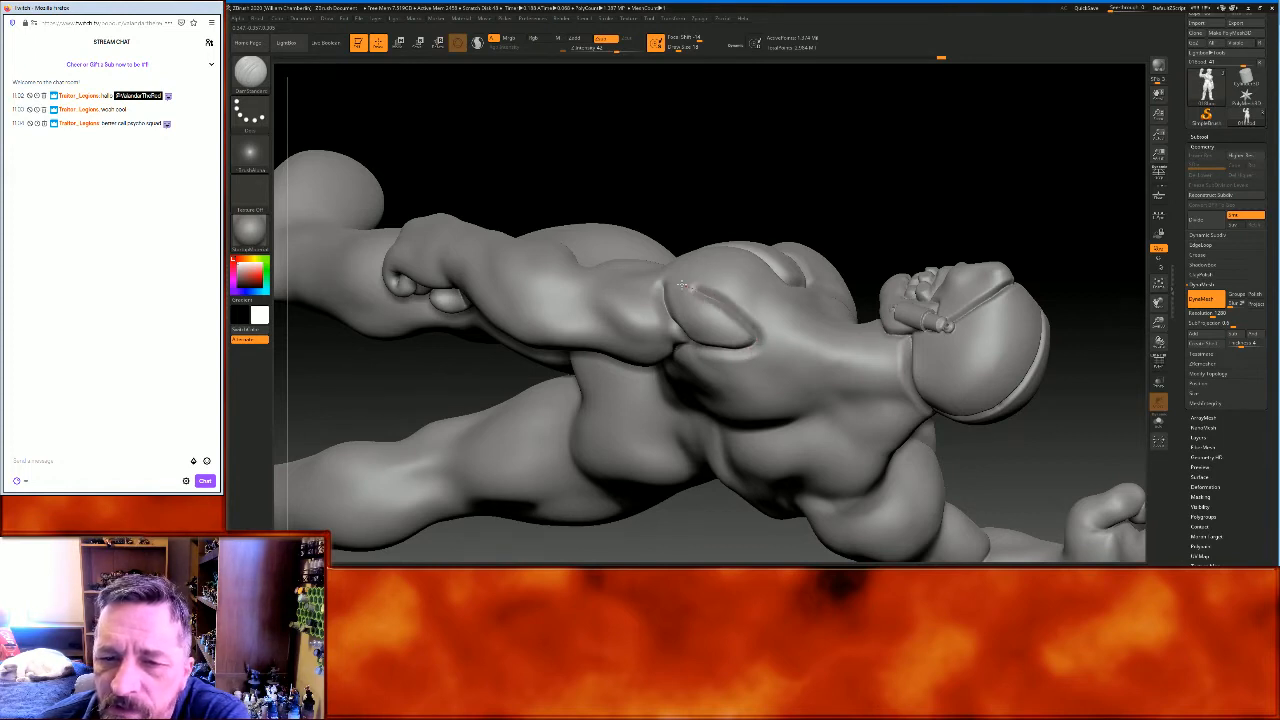
mouse_move(906, 170)
mouse_down()
mouse_move(900, 194)
mouse_move(768, 286)
mouse_move(738, 332)
mouse_up()
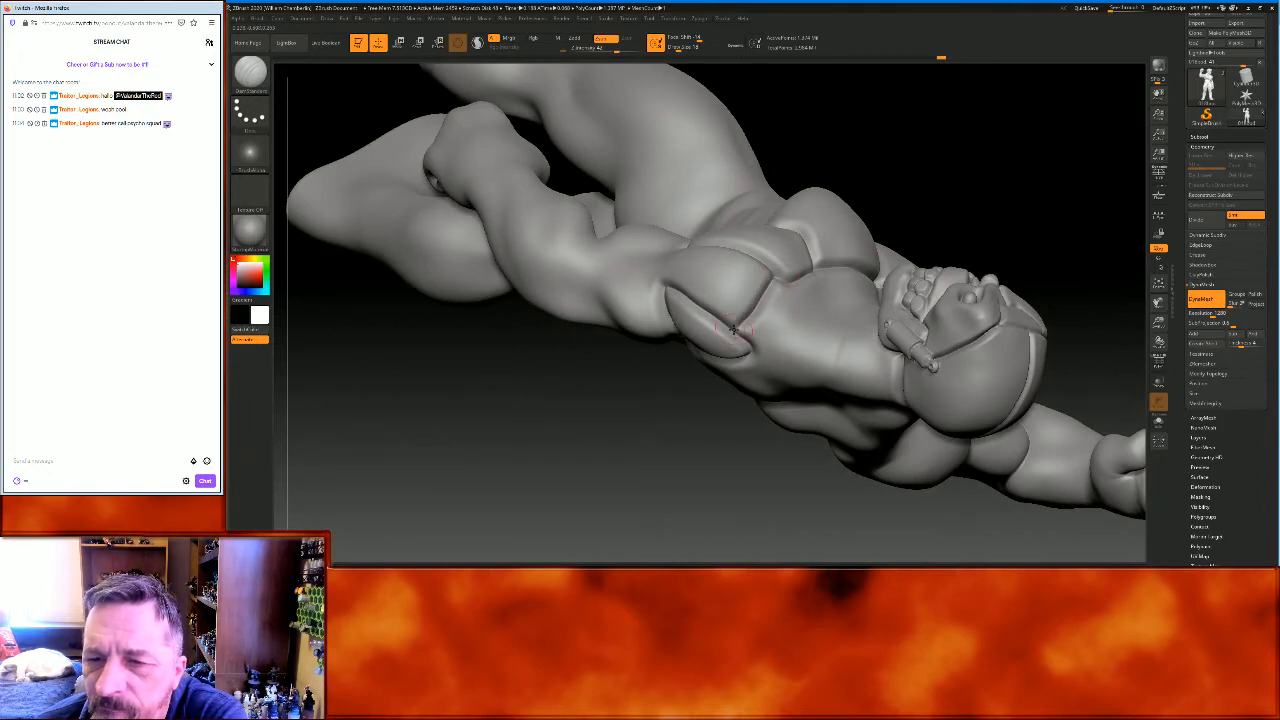
mouse_move(931, 172)
mouse_down()
mouse_move(954, 180)
mouse_move(906, 200)
mouse_up()
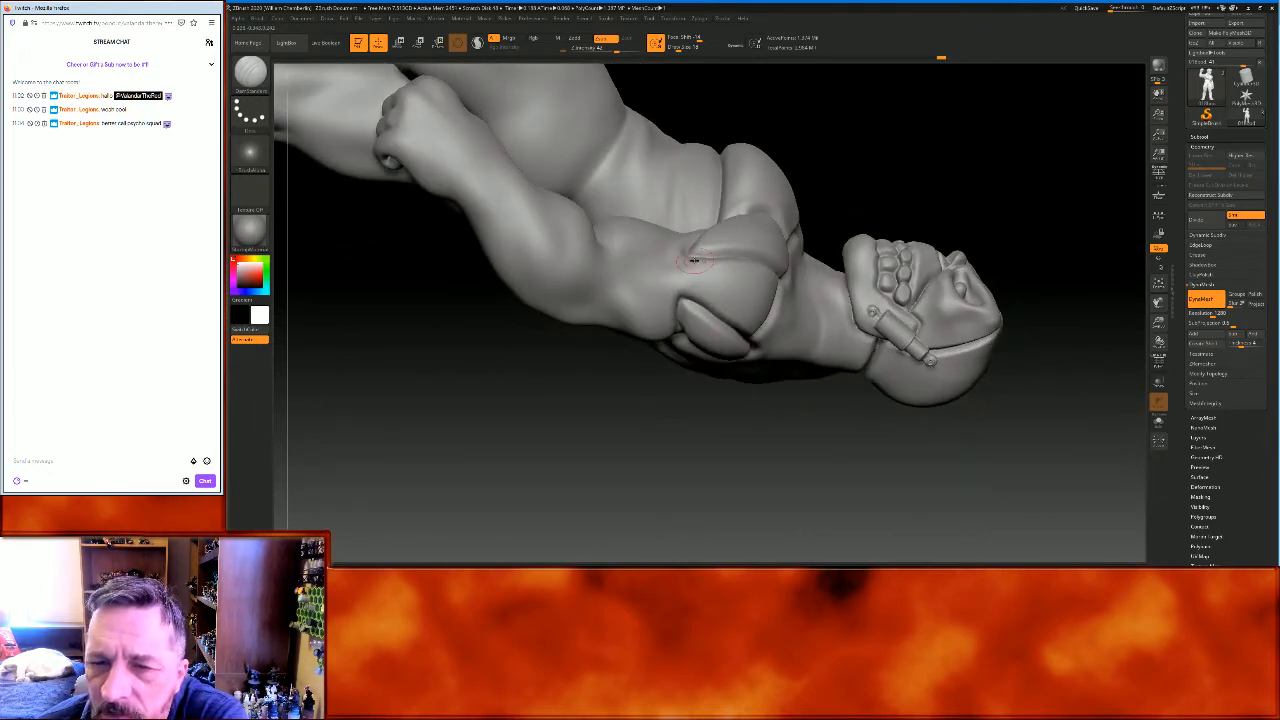
drag(648, 270, 689, 303)
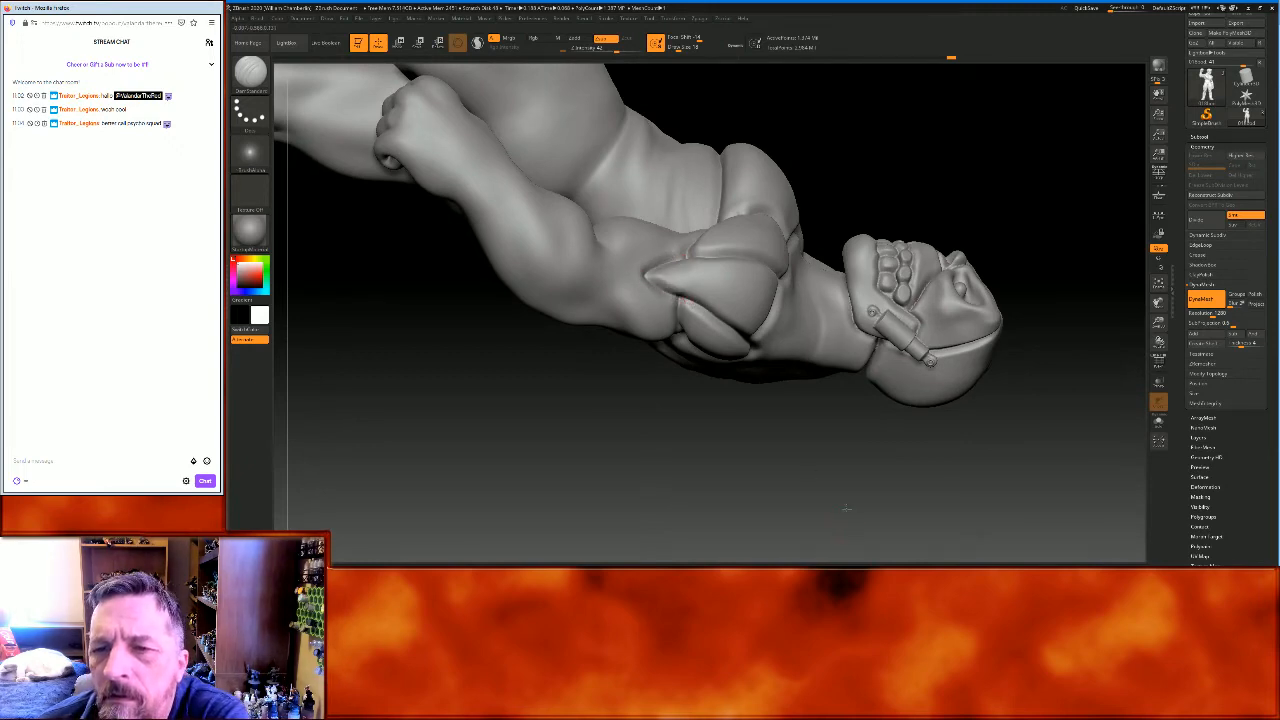
Carve a curved groove over the raised arm's shoulder to outline its side panel
drag(846, 511, 854, 397)
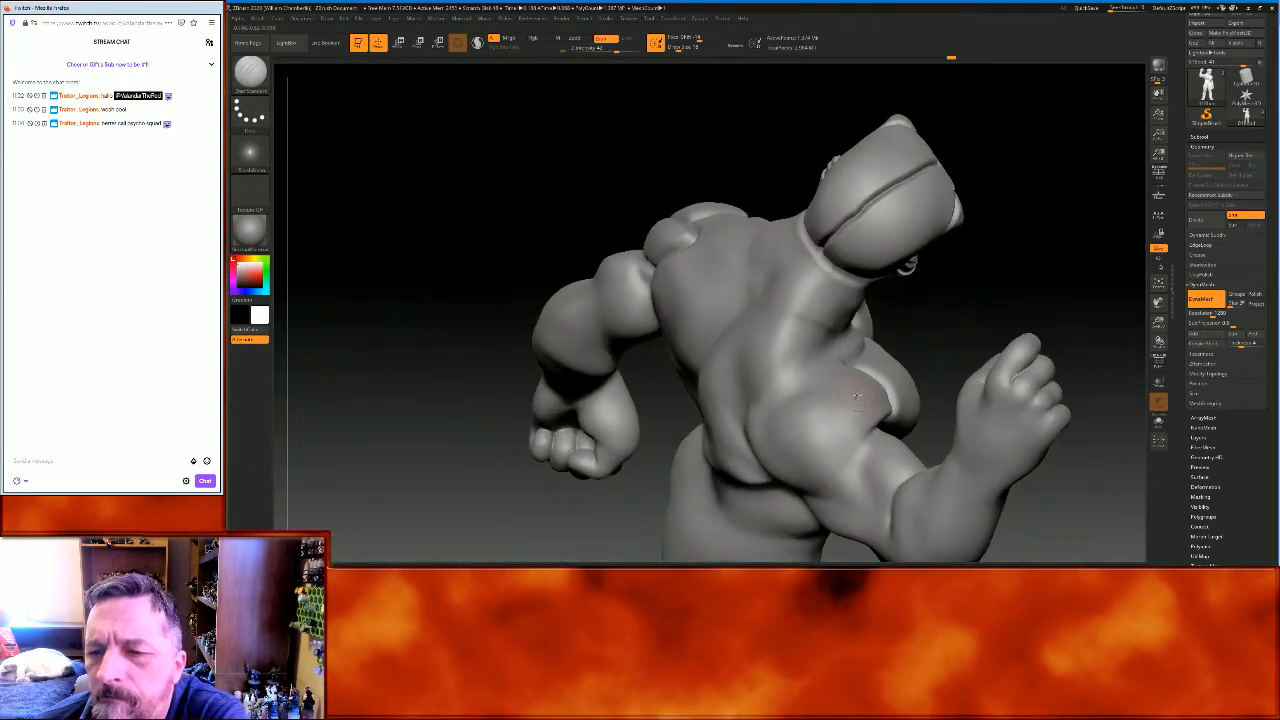
drag(1010, 276, 1054, 291)
drag(1158, 305, 1140, 230)
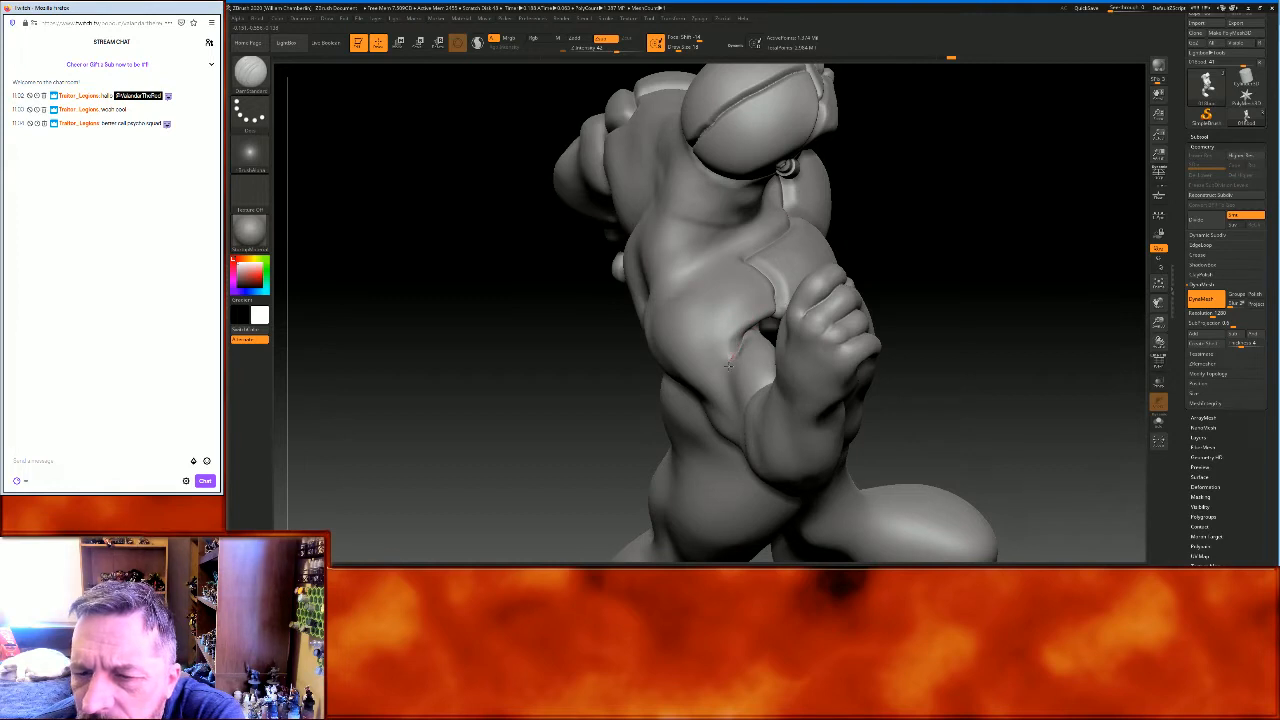
drag(716, 374, 707, 268)
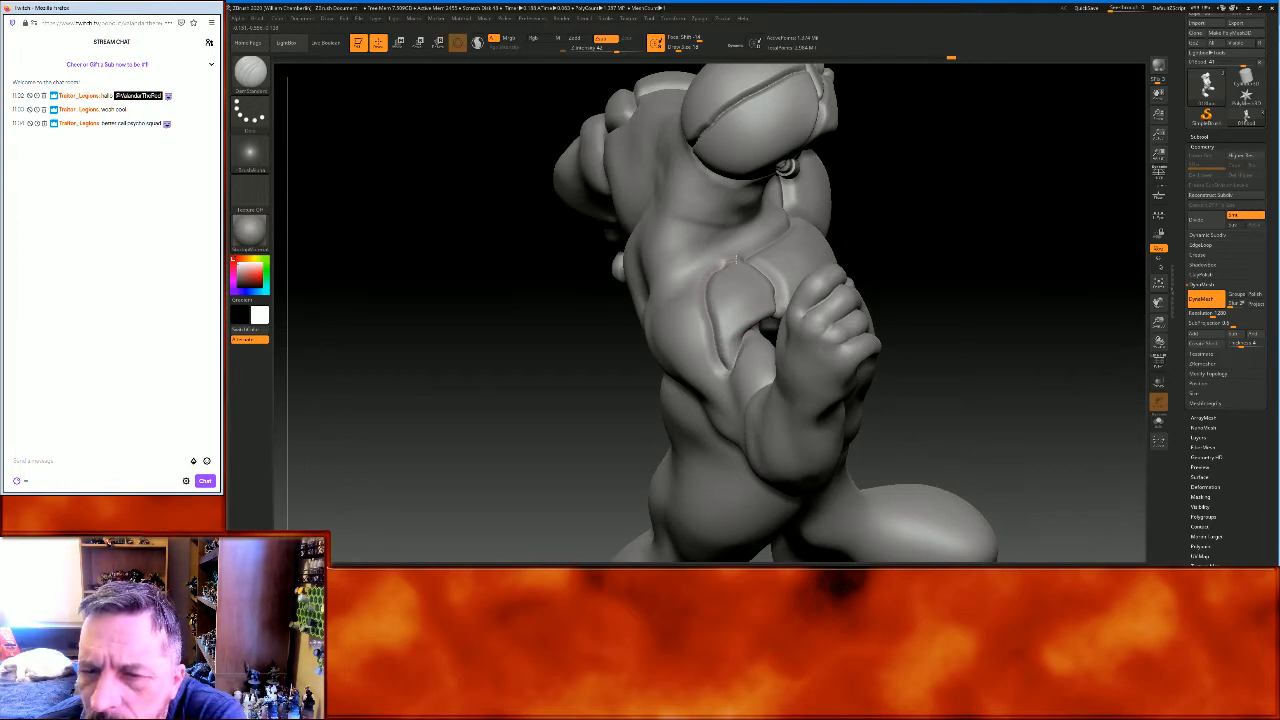
Outline the rear shoulder panel of the raised arm and carve the groove separating the shoulder from the upper back
mouse_move(972, 247)
mouse_down()
mouse_move(1057, 240)
mouse_move(1063, 223)
mouse_move(764, 295)
mouse_up()
mouse_move(652, 298)
mouse_down()
mouse_move(646, 342)
mouse_move(665, 361)
mouse_move(762, 371)
mouse_move(660, 290)
mouse_up()
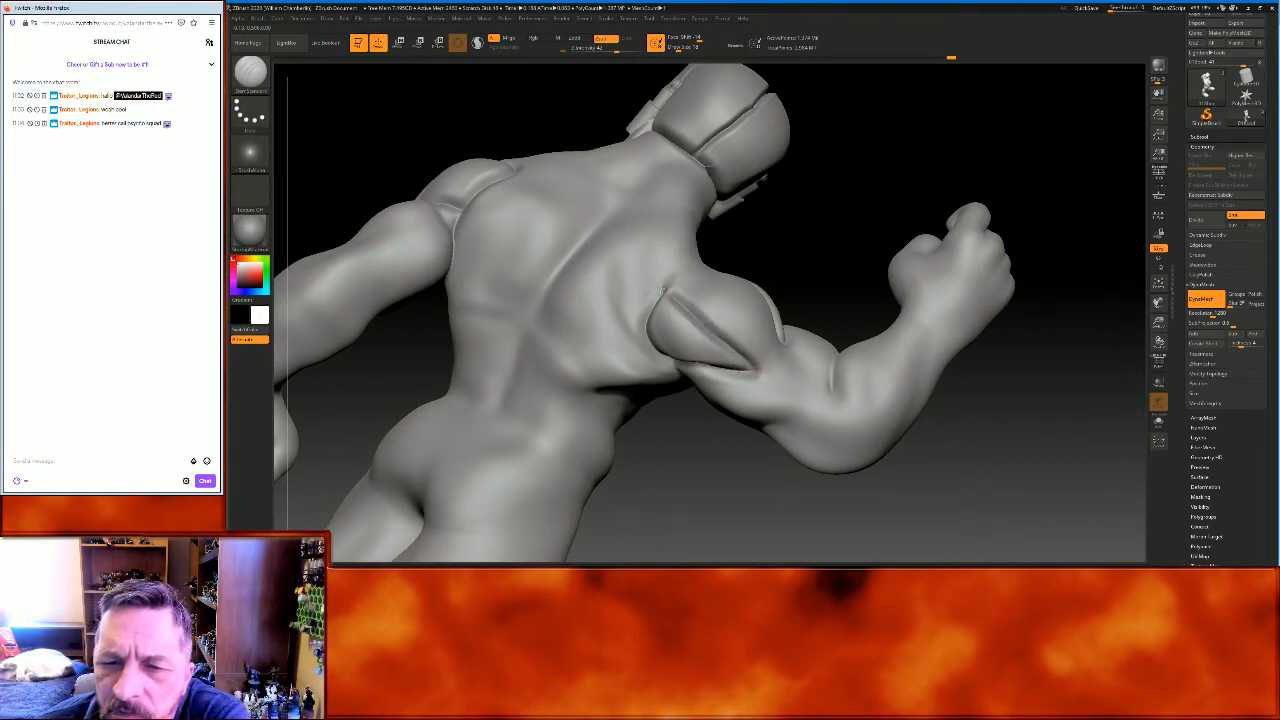
mouse_move(760, 371)
mouse_down()
mouse_move(808, 379)
mouse_move(787, 350)
mouse_up()
mouse_move(884, 220)
mouse_down()
mouse_move(851, 203)
mouse_move(815, 253)
mouse_up()
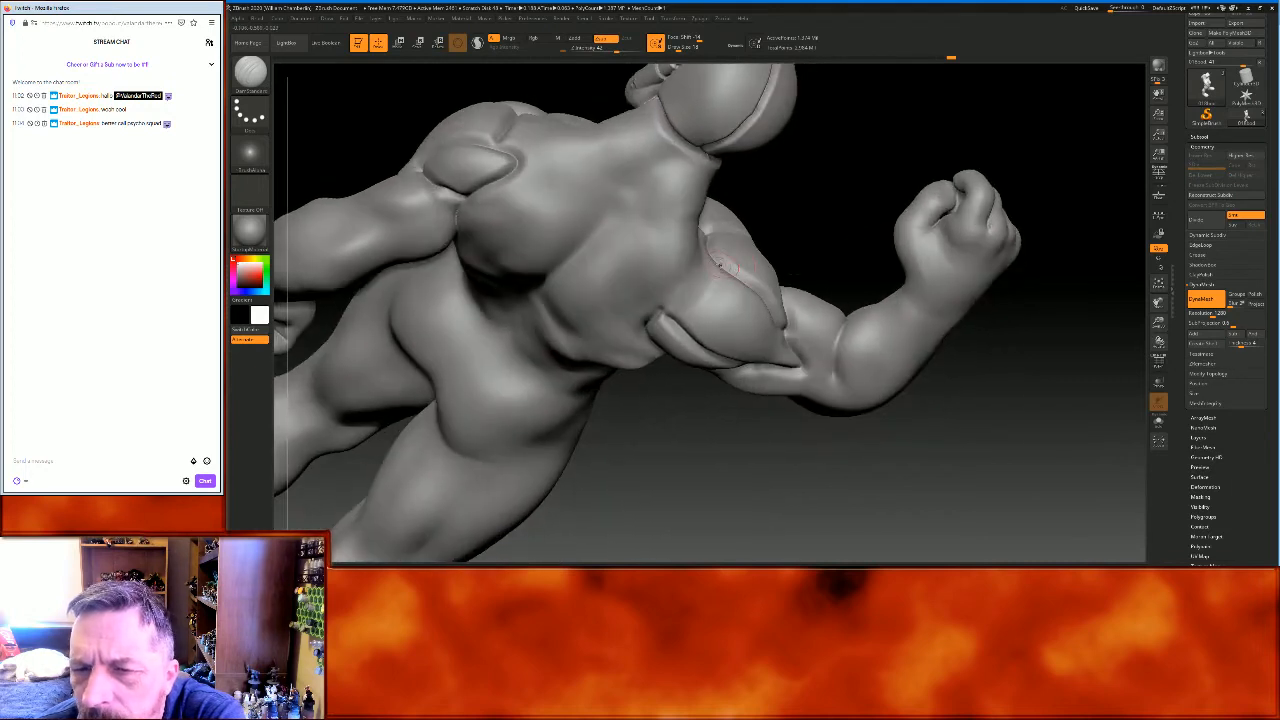
drag(707, 285, 661, 313)
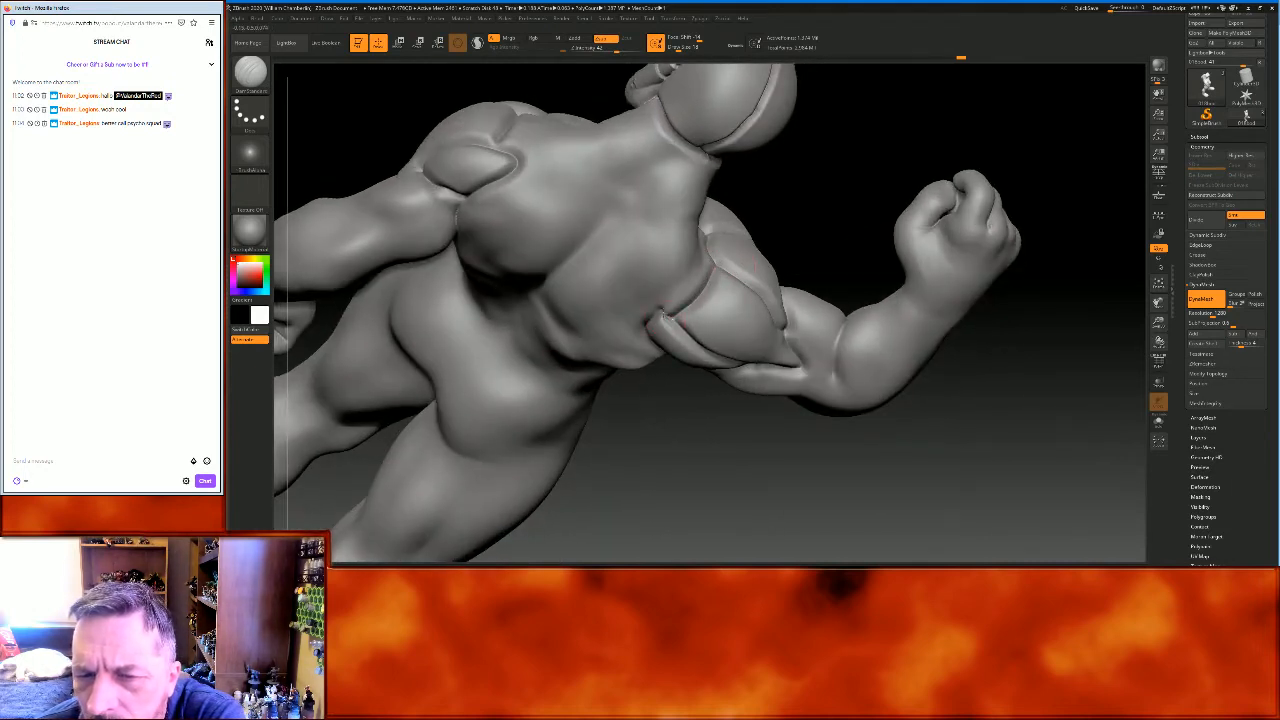
Carve grooves down both sides of the neck from the jaw to the chest and along the lowered-arm-side collarbone
mouse_move(988, 470)
mouse_down()
mouse_move(1006, 434)
mouse_move(966, 393)
mouse_move(1106, 321)
mouse_move(1117, 329)
mouse_move(1091, 315)
mouse_up()
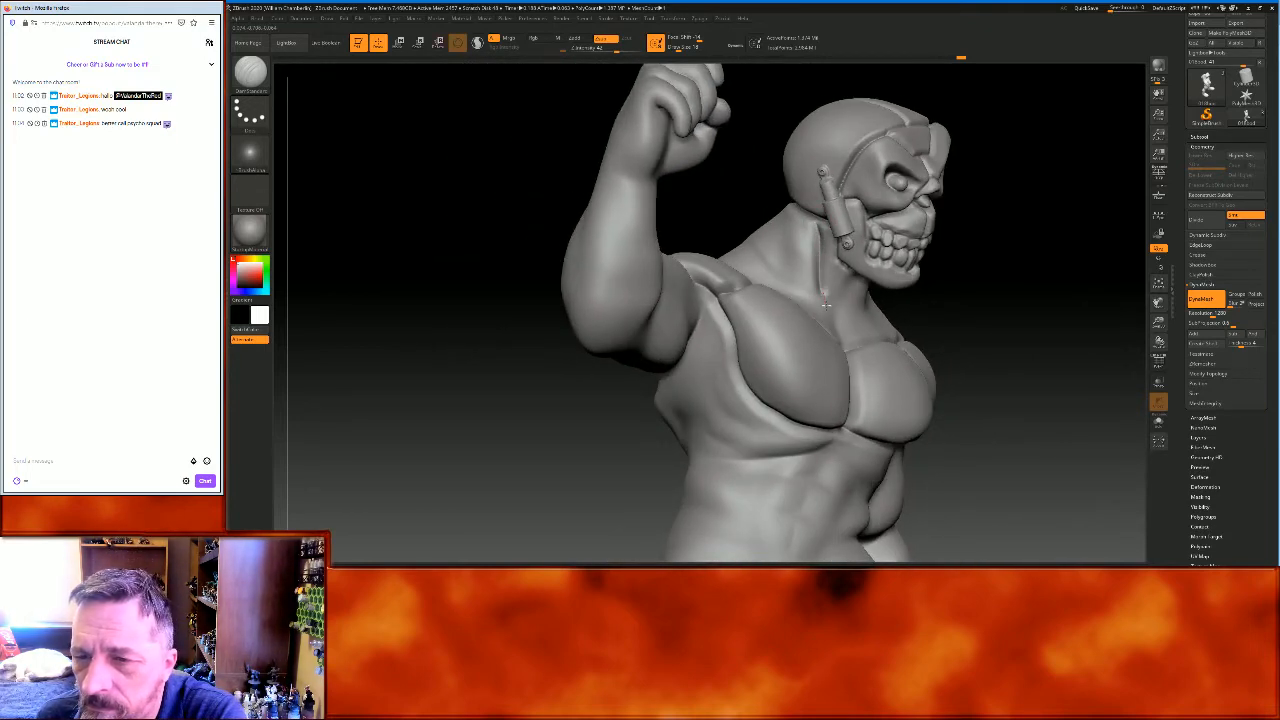
mouse_move(1035, 329)
mouse_down()
mouse_move(1014, 297)
mouse_move(985, 296)
mouse_move(1048, 252)
mouse_up()
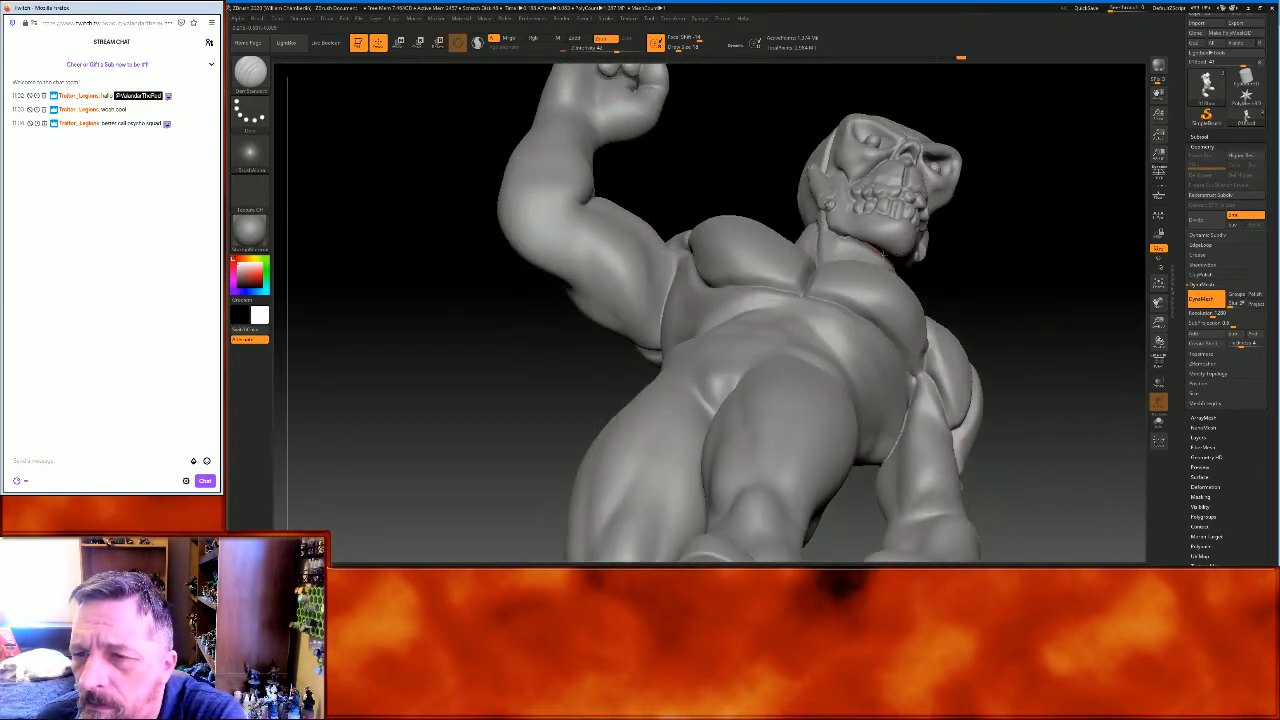
drag(933, 264, 1071, 274)
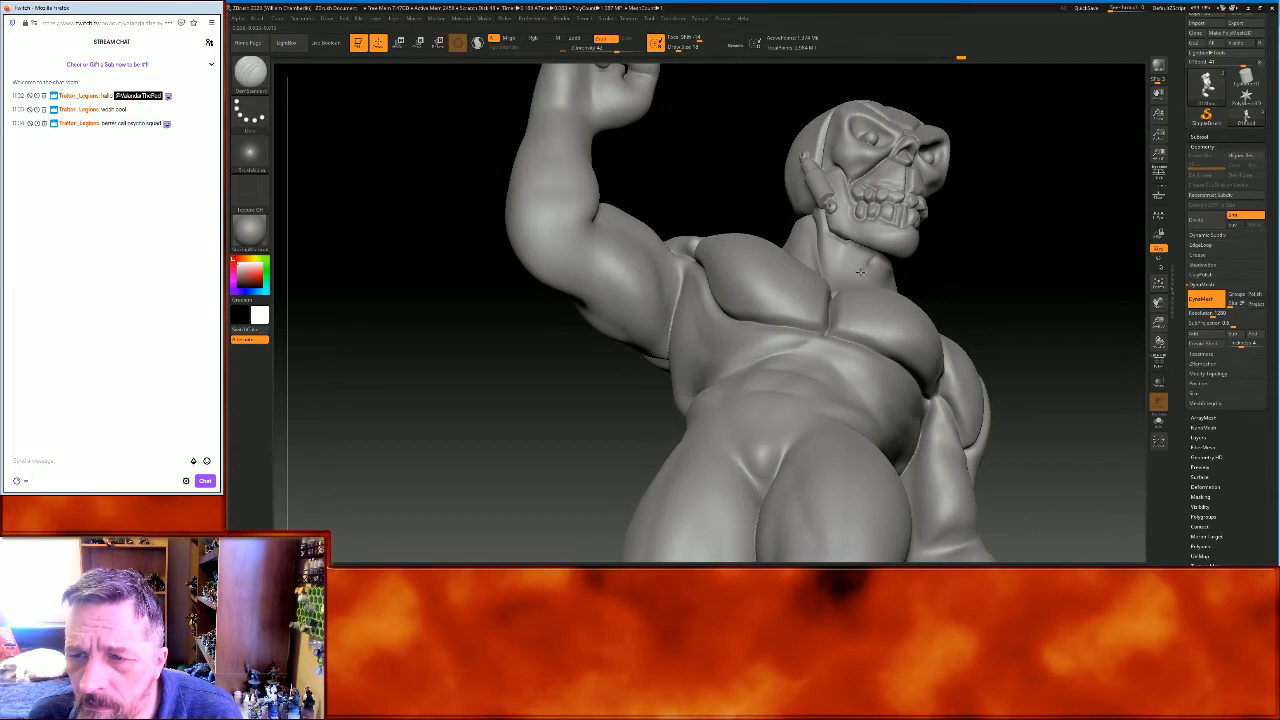
drag(1066, 257, 1076, 308)
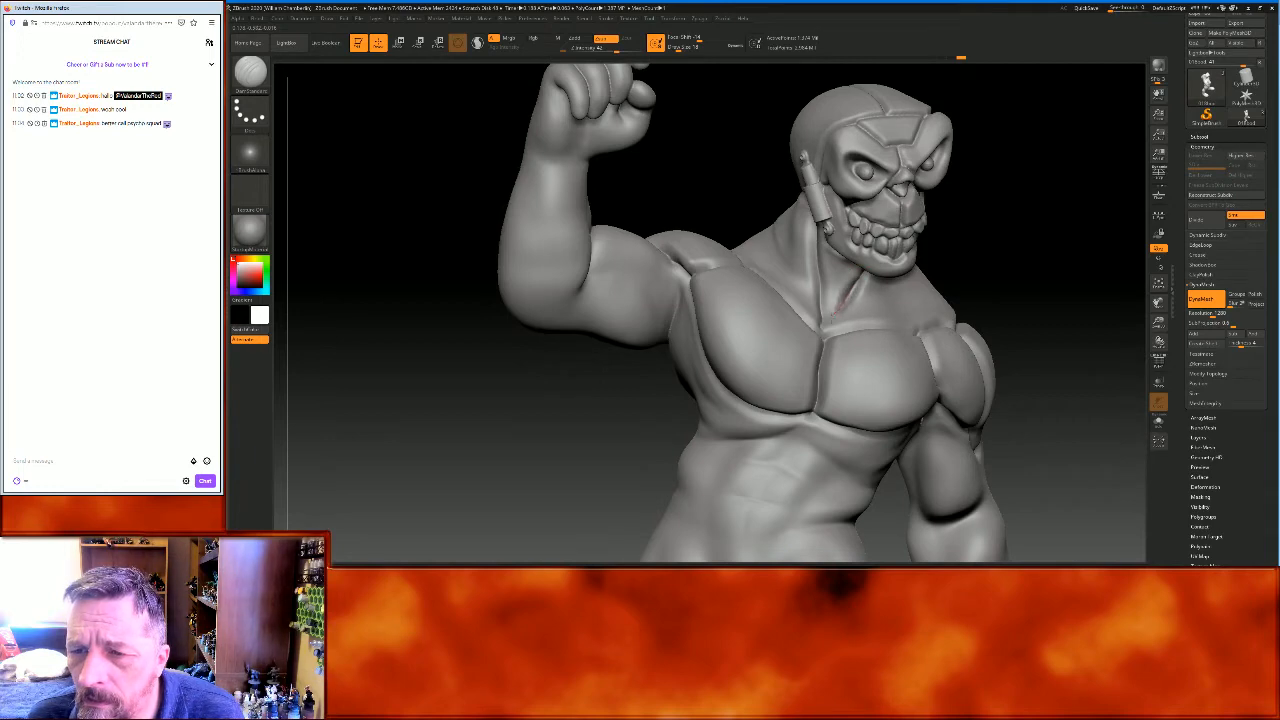
drag(1093, 257, 922, 273)
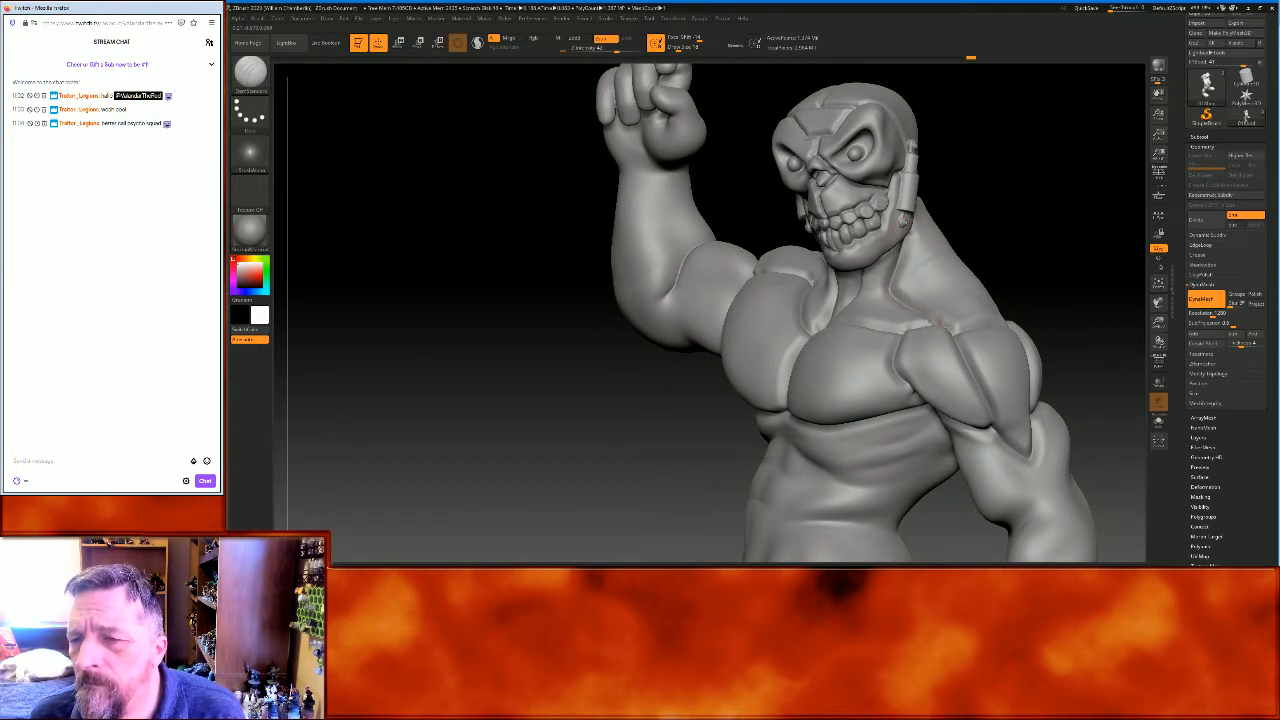
drag(1076, 230, 1094, 242)
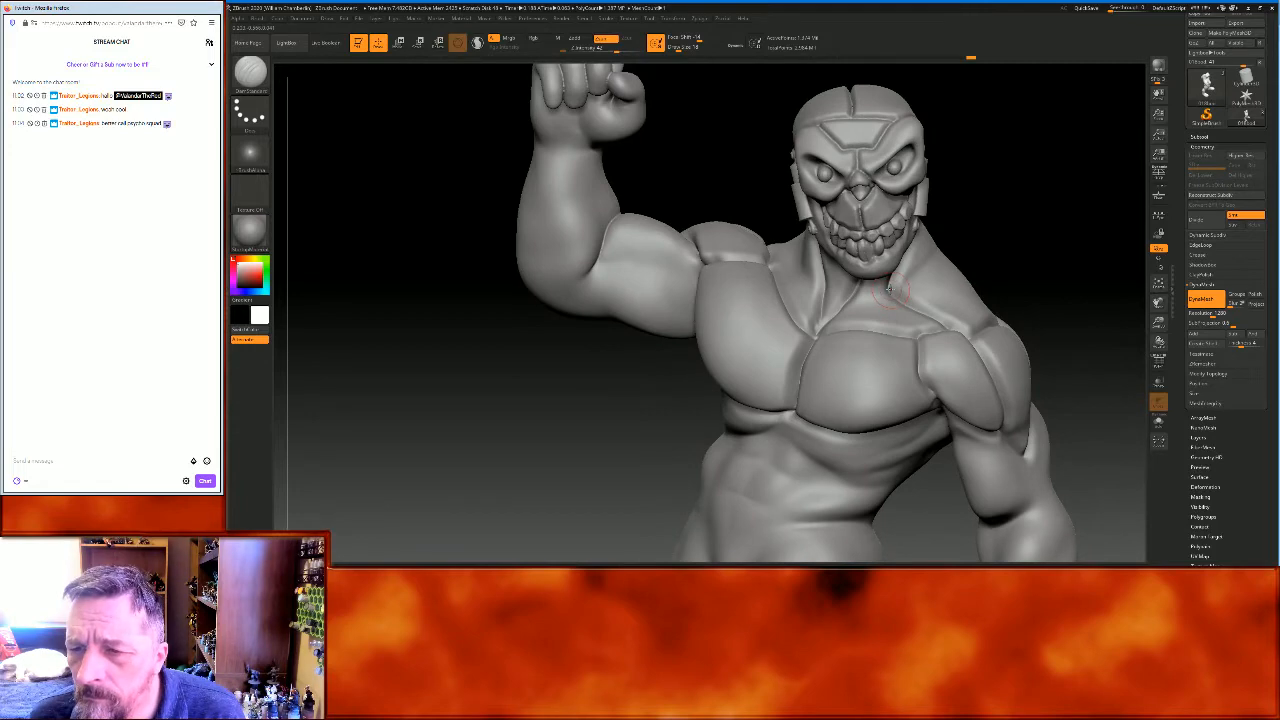
drag(1096, 226, 1126, 231)
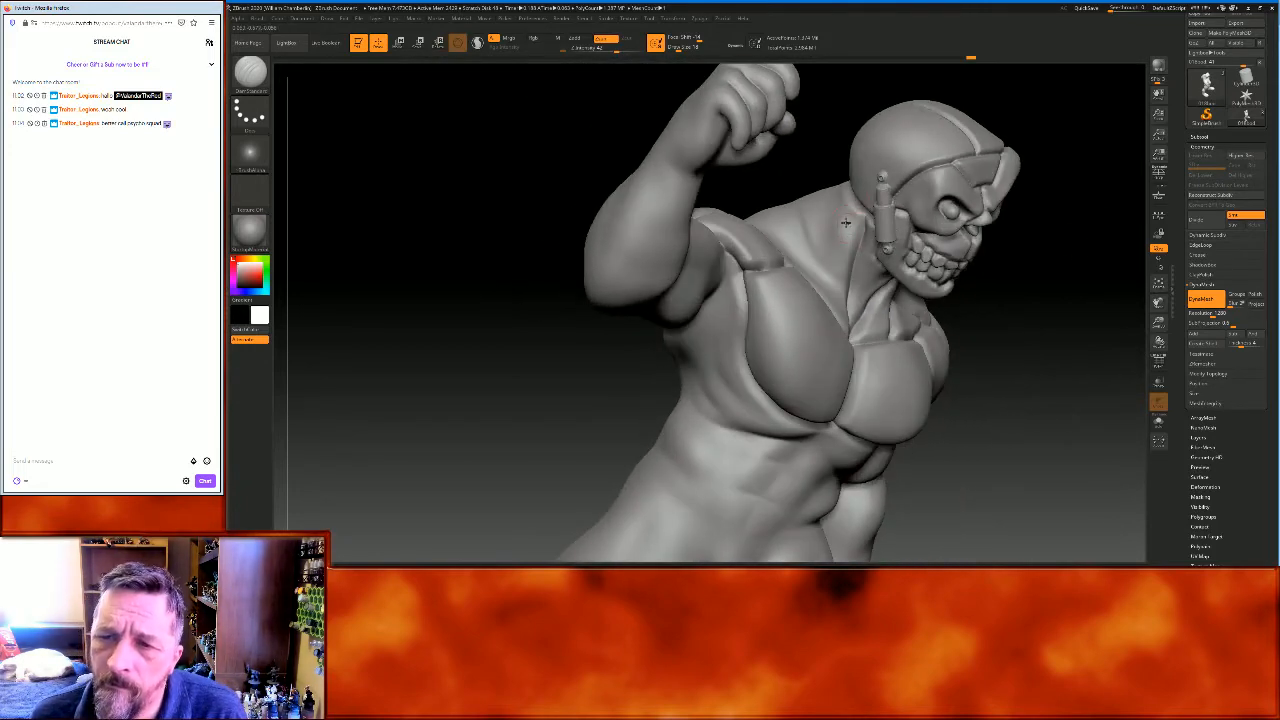
Carve a second neck groove behind the jaw on the raised-arm side and a line from the neck base to the shoulder
drag(842, 202, 824, 292)
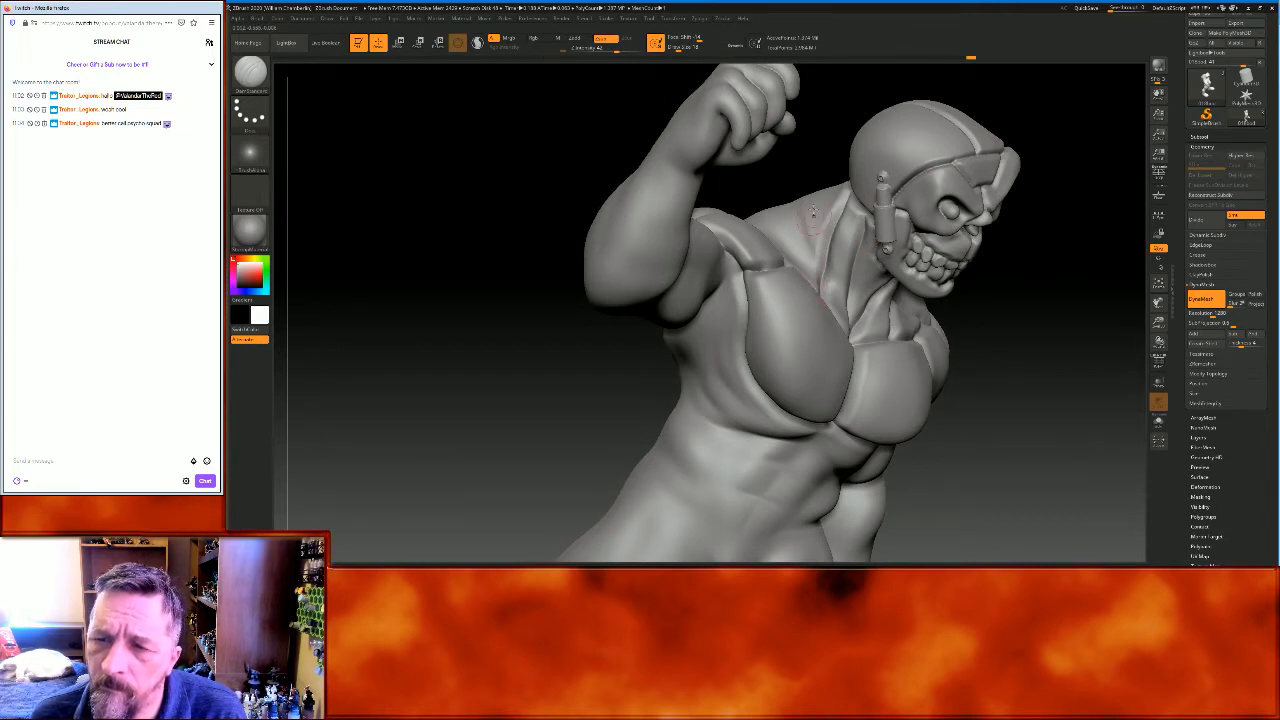
drag(819, 153, 813, 167)
drag(826, 251, 781, 251)
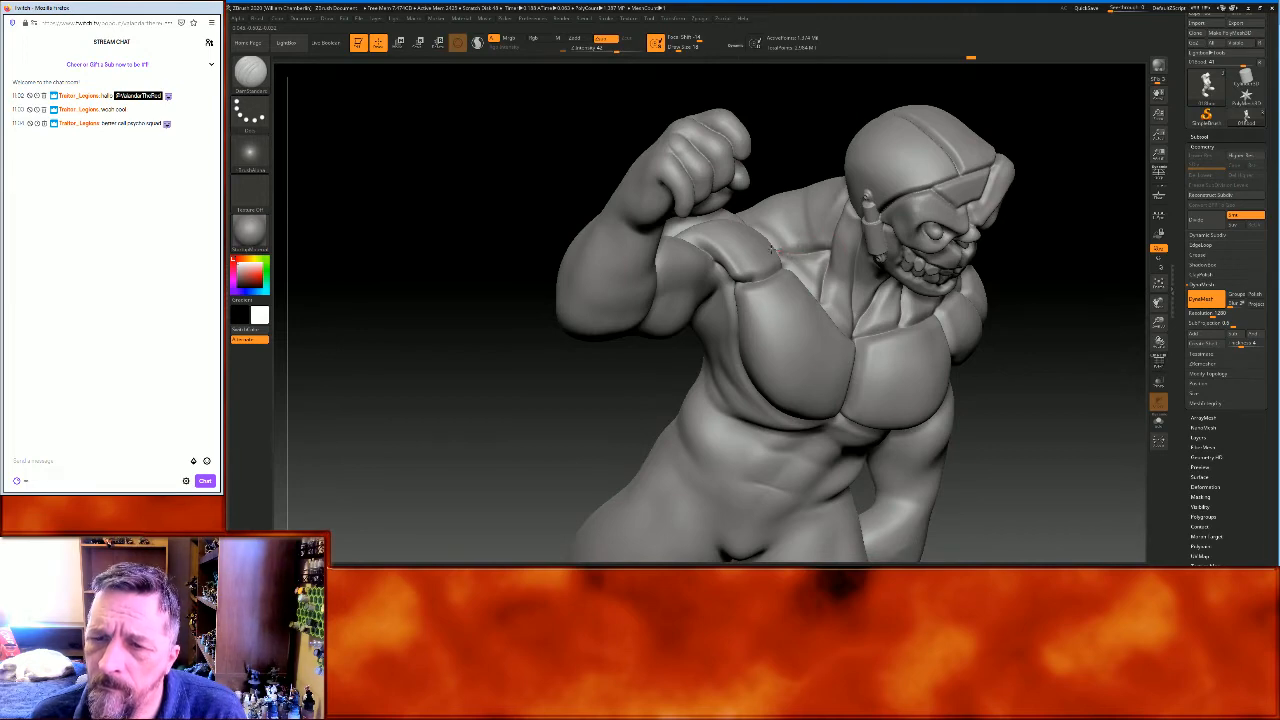
Carve a groove around the base of the neck at the back and a vertical line up the nape to the helmet
mouse_move(1075, 430)
mouse_down()
mouse_move(1063, 374)
mouse_move(1103, 277)
mouse_move(1042, 265)
mouse_move(1023, 381)
mouse_move(1051, 389)
mouse_up()
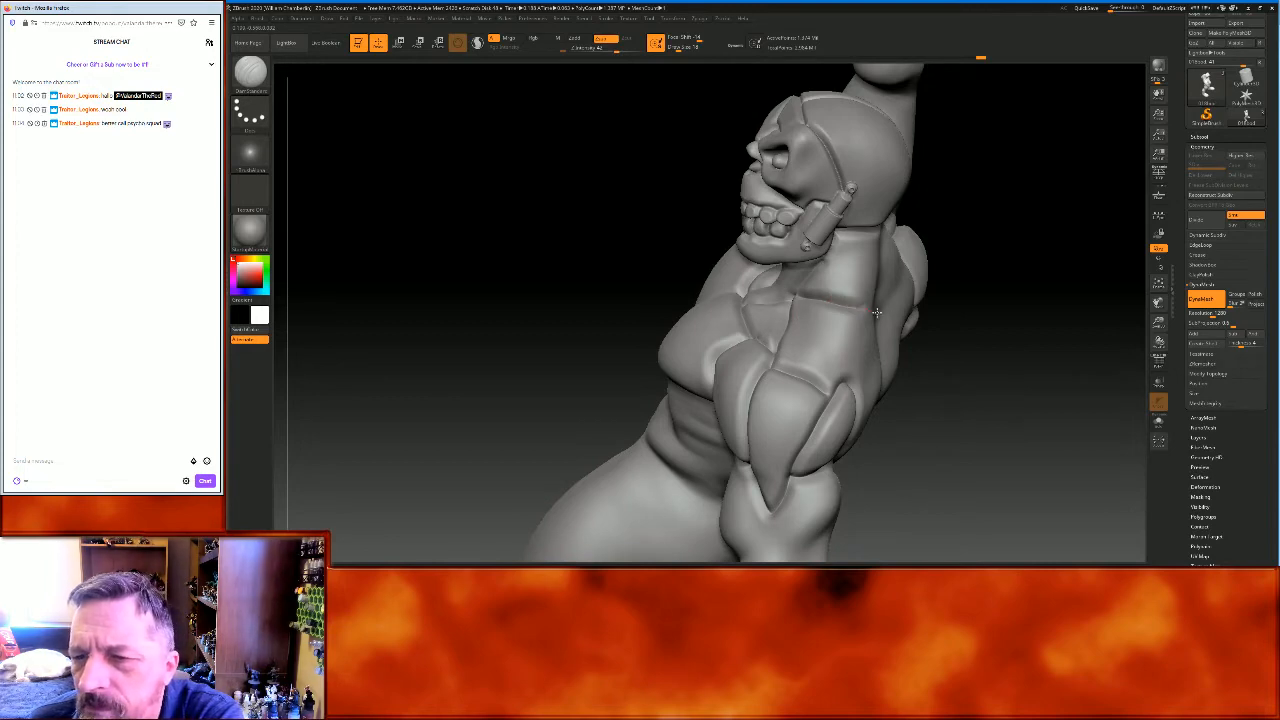
drag(1055, 386, 850, 339)
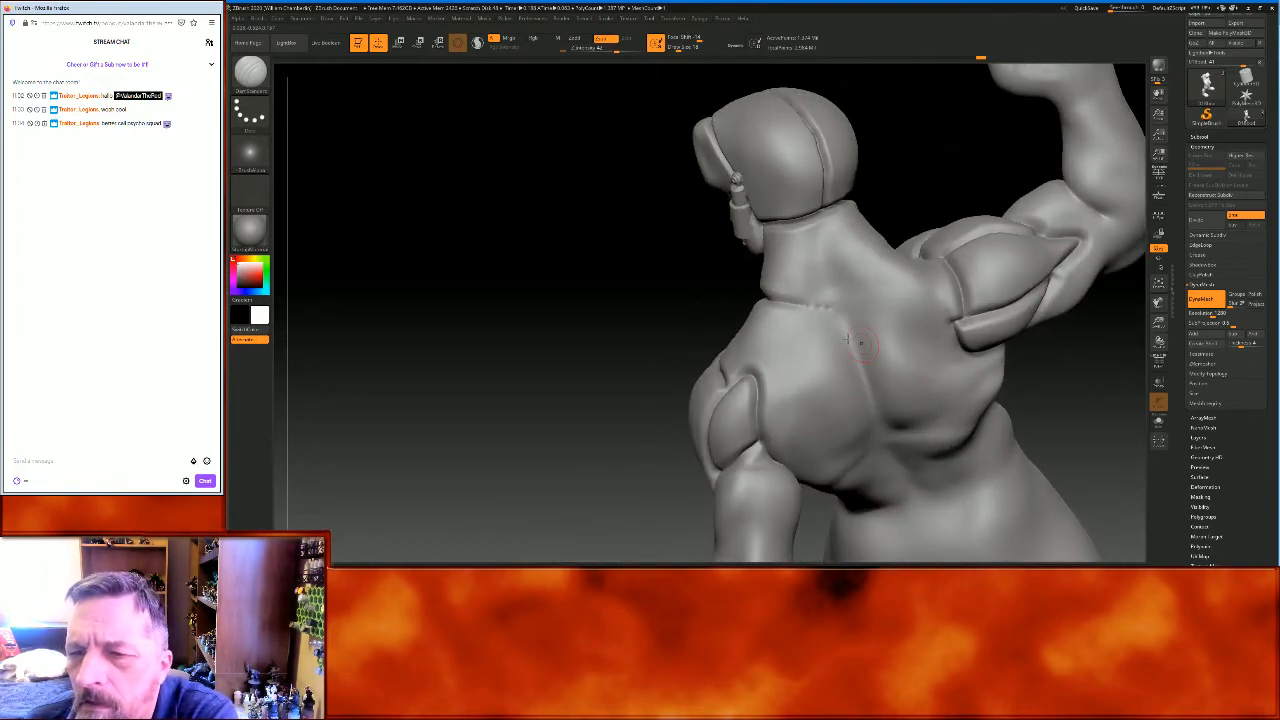
mouse_move(776, 300)
mouse_down()
mouse_move(842, 311)
mouse_move(888, 241)
mouse_move(825, 241)
mouse_move(845, 309)
mouse_up()
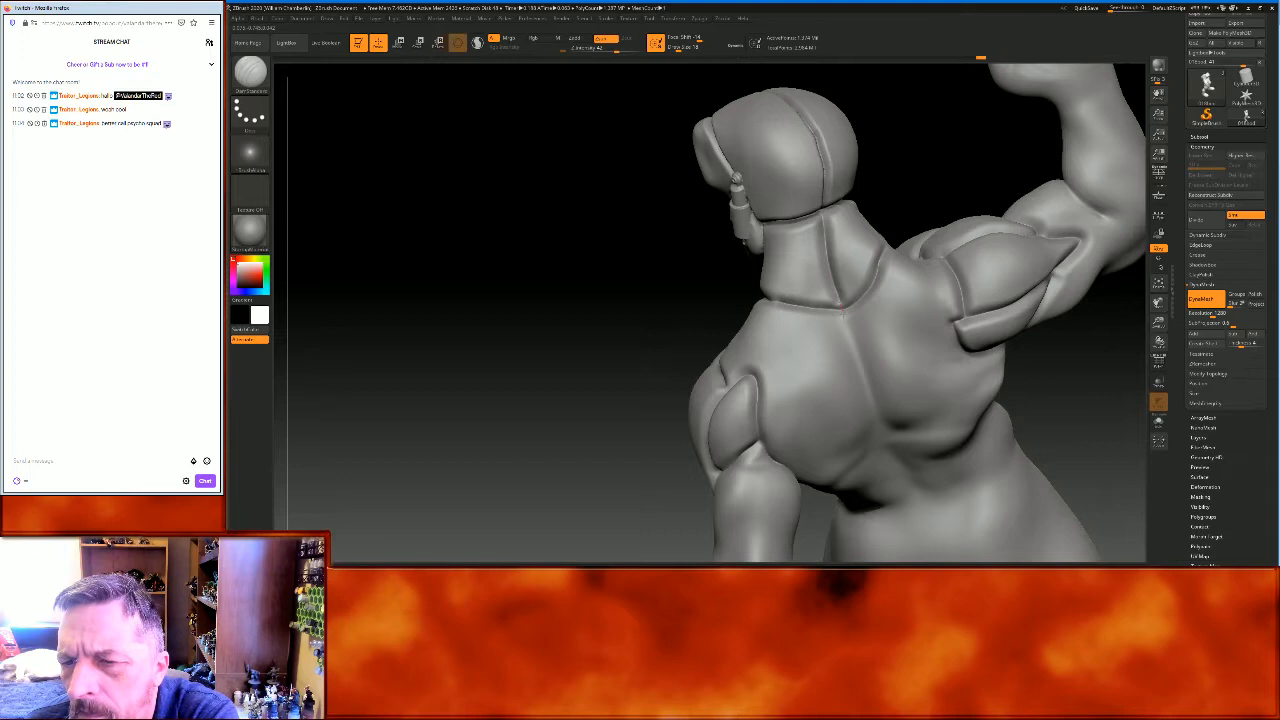
mouse_move(651, 317)
mouse_down()
mouse_move(631, 366)
mouse_move(641, 404)
mouse_move(652, 402)
mouse_up()
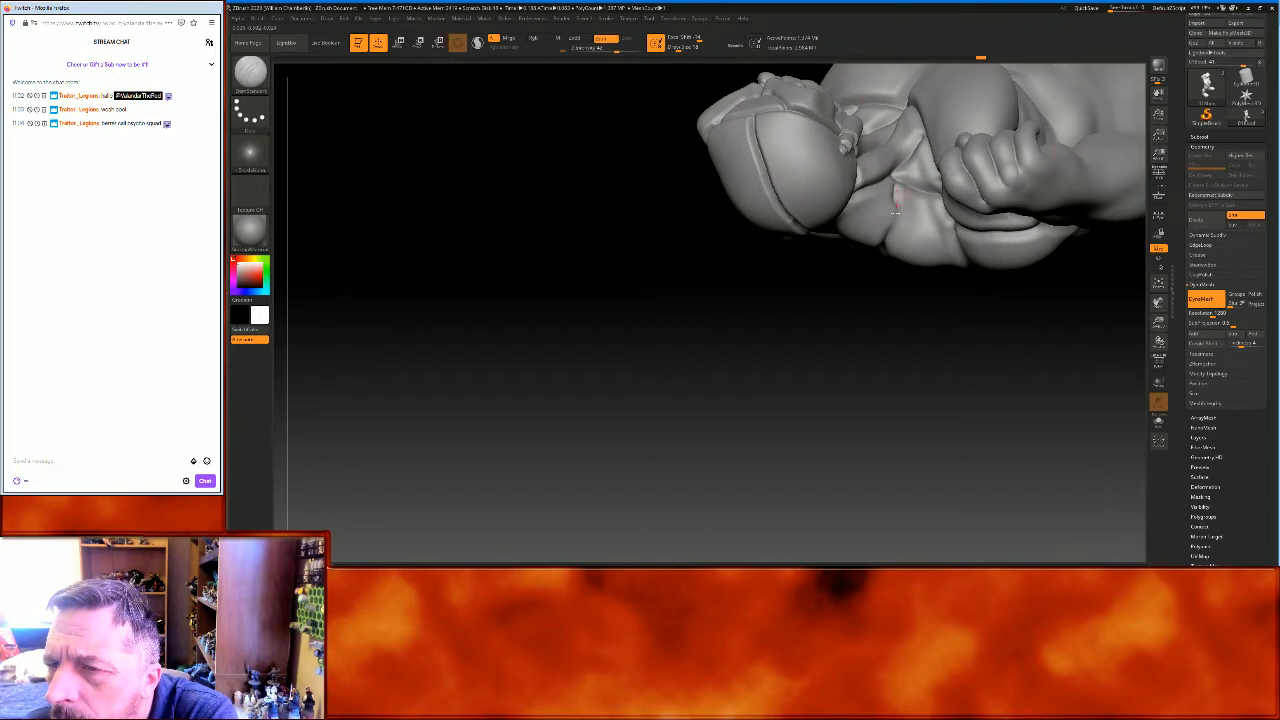
drag(834, 380, 840, 304)
Carve grooves across the upper back from the base of the neck to both rear shoulder panels
drag(556, 294, 563, 294)
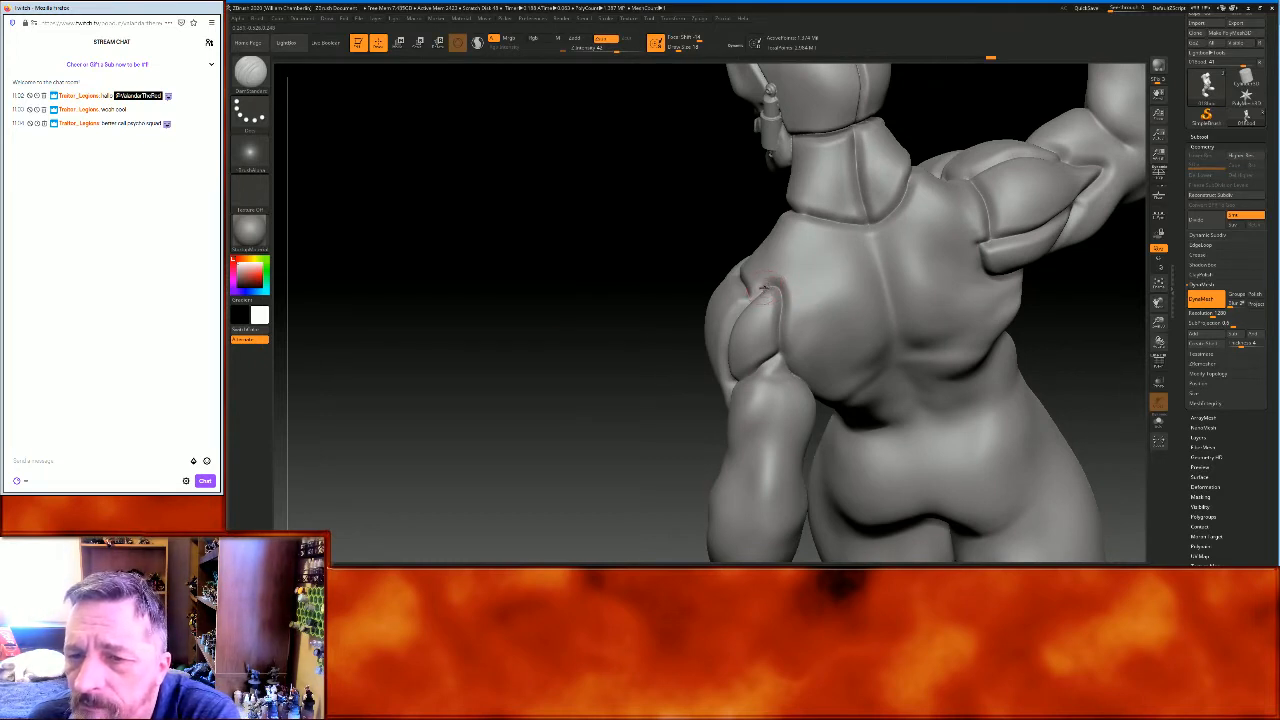
mouse_move(778, 282)
mouse_down()
mouse_move(868, 232)
mouse_move(976, 247)
mouse_up()
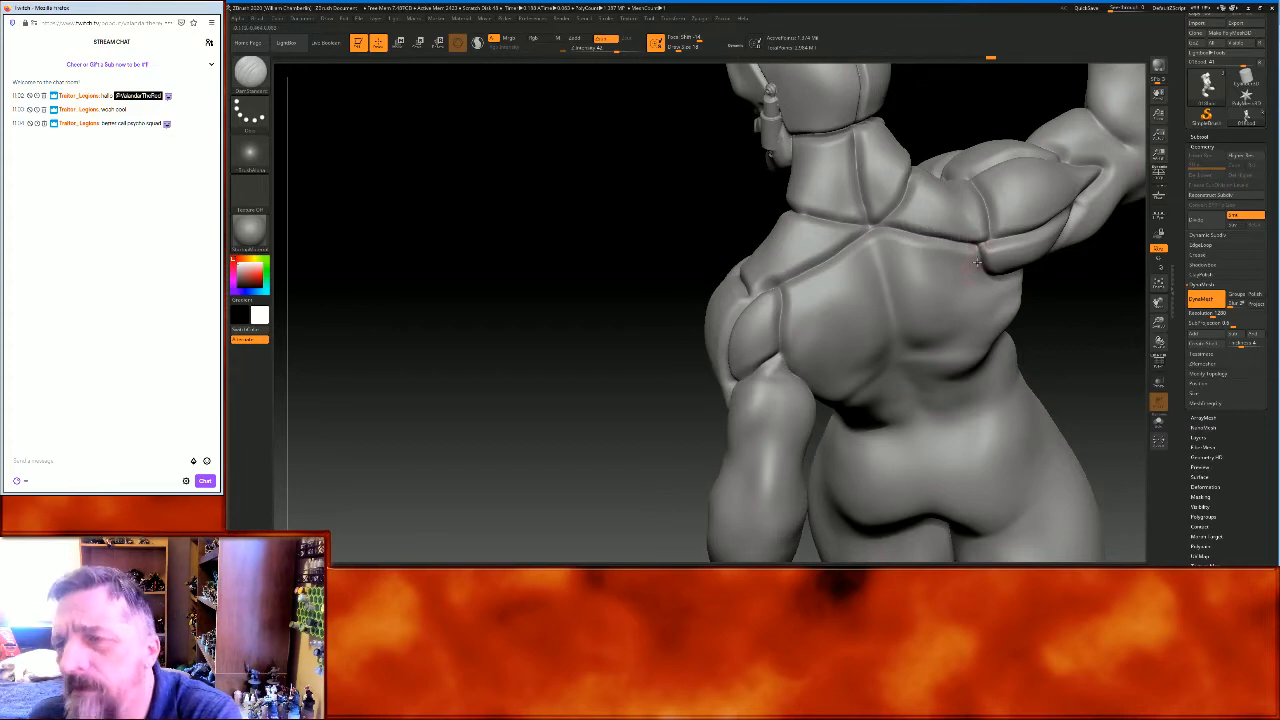
Carve a groove along the lower ribs on the lowered-arm side, from the flank up to the centre of the chest
drag(1081, 367, 12, 328)
mouse_move(1062, 305)
mouse_down()
mouse_move(1039, 287)
mouse_move(702, 390)
mouse_up()
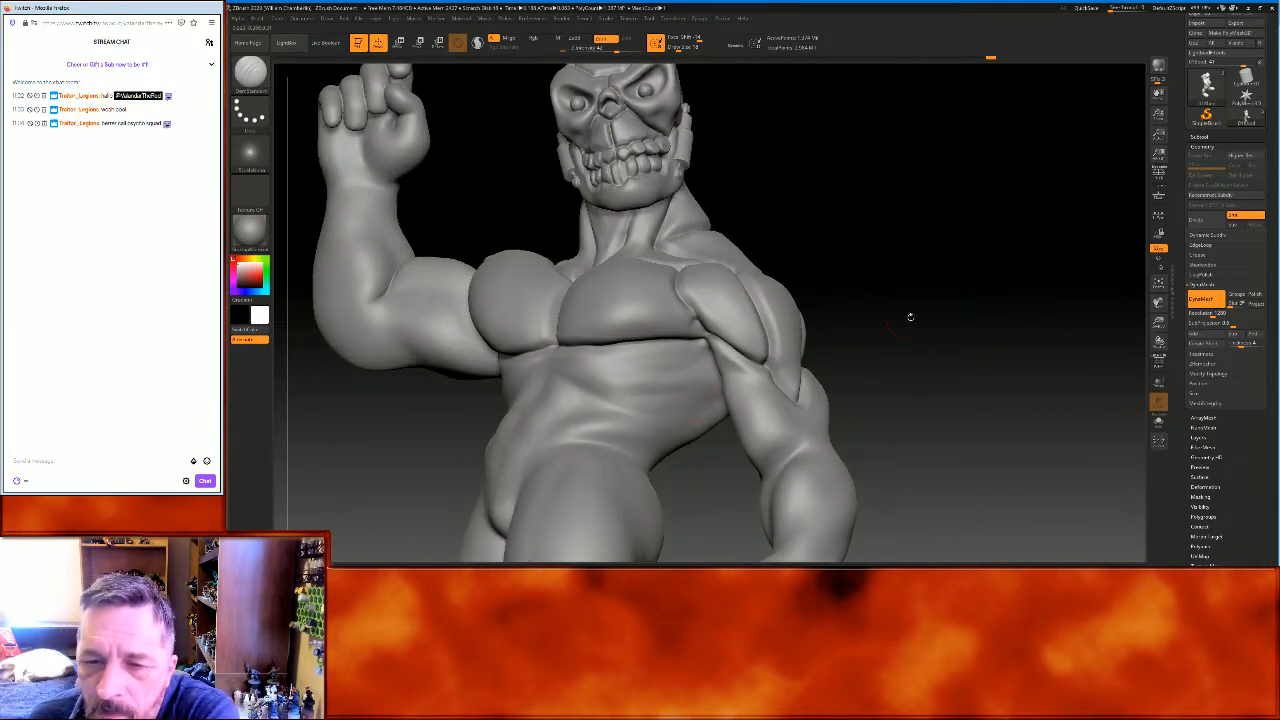
drag(888, 323, 937, 291)
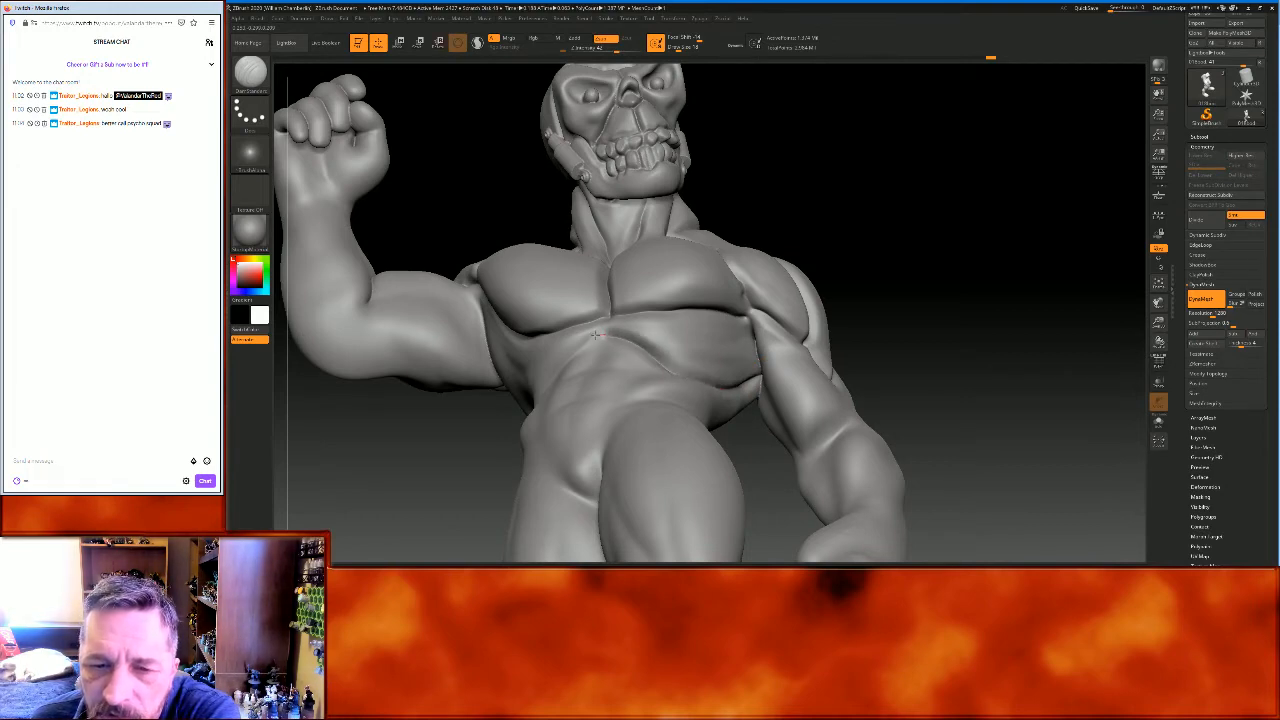
mouse_move(911, 205)
mouse_down()
mouse_move(943, 217)
mouse_move(812, 273)
mouse_up()
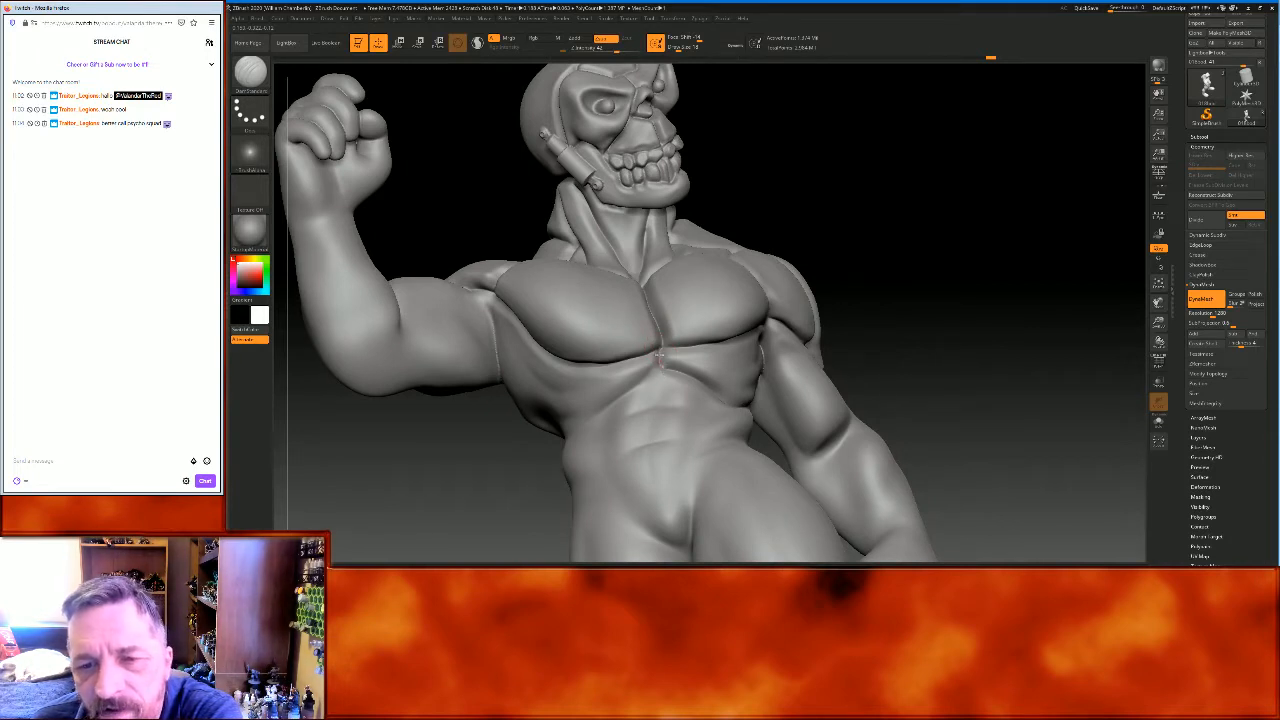
Carve the matching rib groove on the raised-arm side, from below the sternum around to the armpit
drag(644, 380, 586, 426)
mouse_move(962, 256)
mouse_down()
mouse_move(998, 248)
mouse_move(820, 290)
mouse_up()
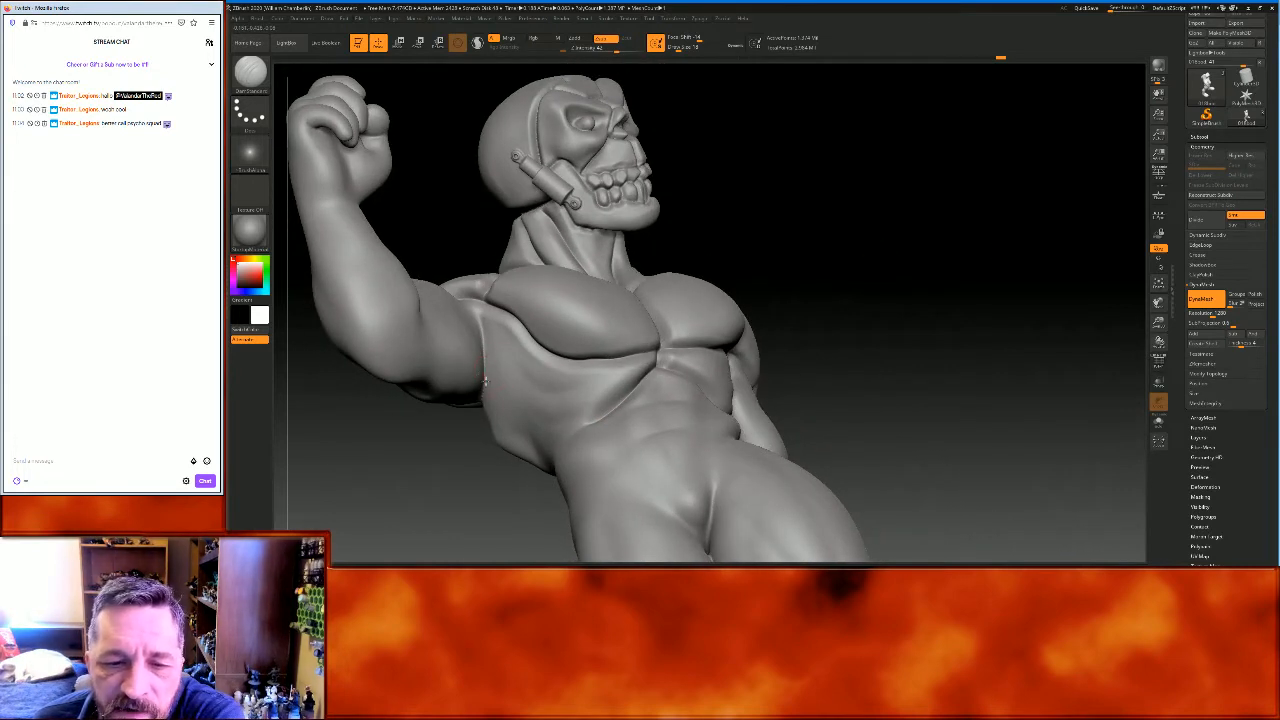
mouse_move(504, 405)
mouse_down()
mouse_move(554, 427)
mouse_move(596, 420)
mouse_up()
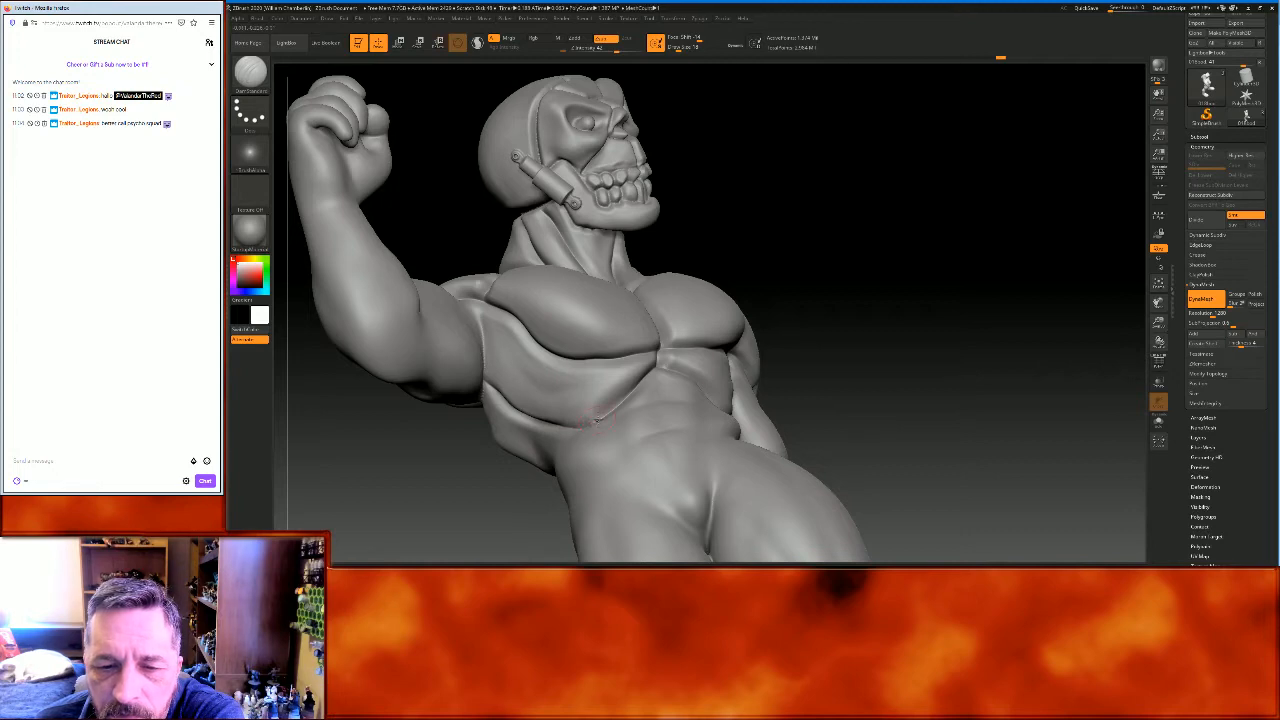
Carve grooves down both sides of the abdomen from the ribs to the crotch to outline a central abdominal panel
mouse_move(909, 332)
mouse_down()
mouse_move(1000, 320)
mouse_move(1101, 240)
mouse_up()
mouse_move(974, 209)
mouse_down()
mouse_move(1063, 206)
mouse_move(797, 263)
mouse_up()
mouse_move(614, 284)
mouse_down()
mouse_move(628, 372)
mouse_move(688, 425)
mouse_up()
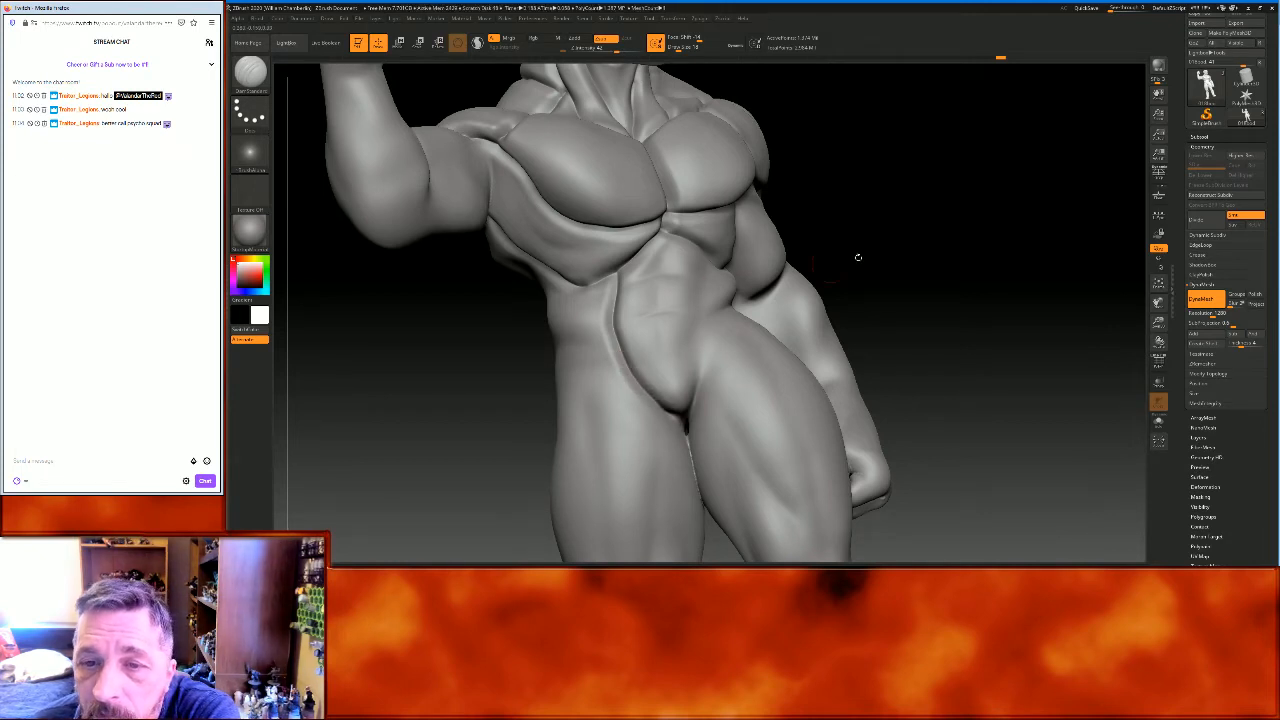
drag(858, 257, 956, 247)
drag(714, 250, 688, 412)
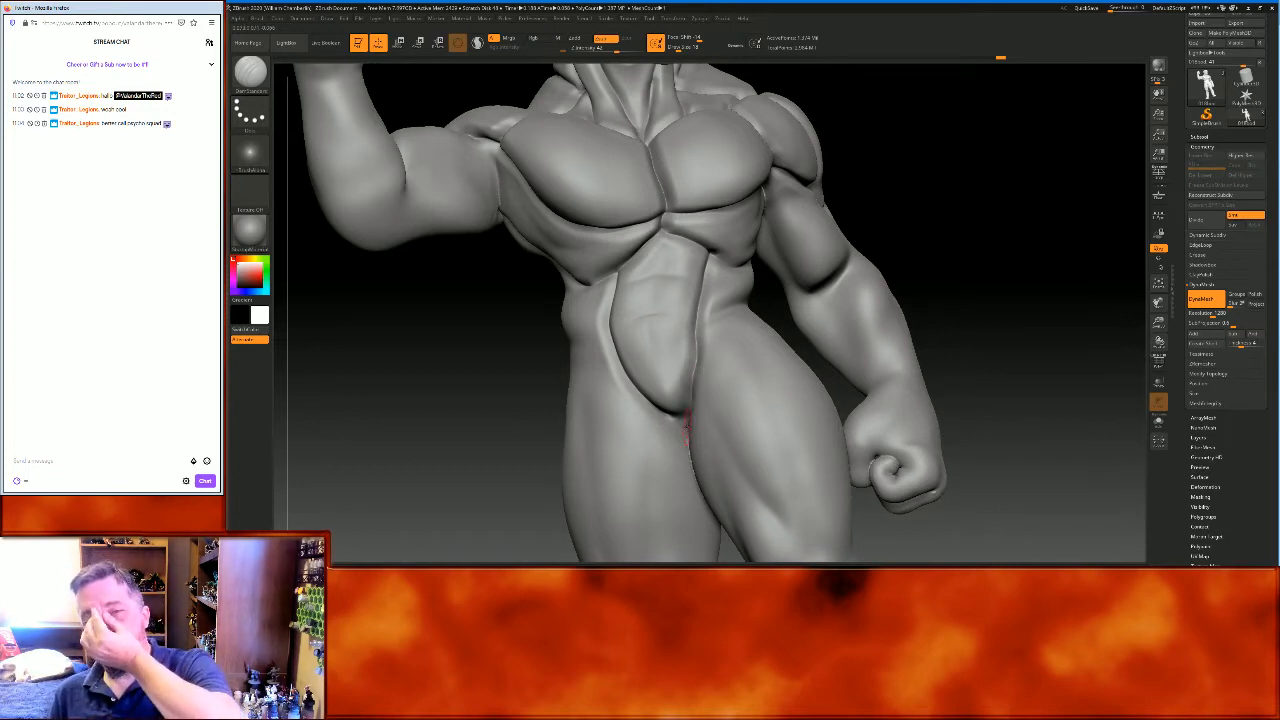
mouse_move(988, 217)
mouse_down()
mouse_move(1011, 209)
mouse_move(1010, 240)
mouse_up()
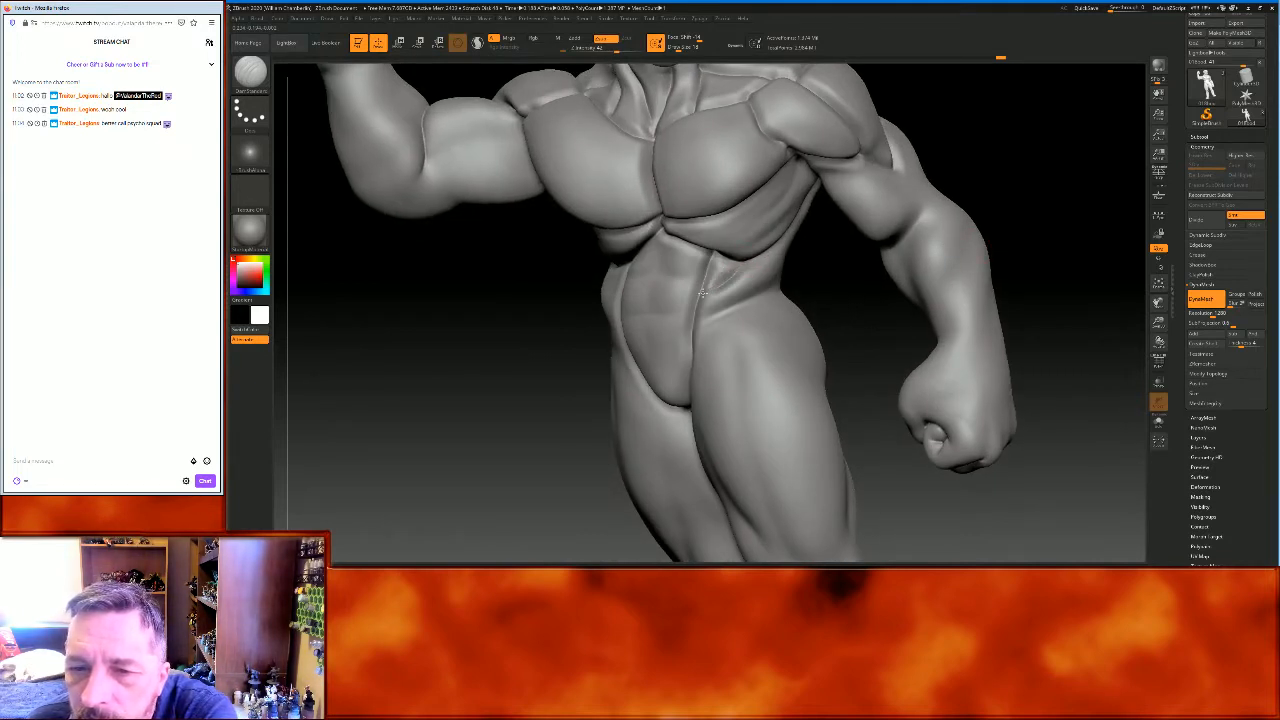
Carve short waist grooves outward from both sides of the central abdominal panel toward the flanks
drag(697, 324, 756, 292)
mouse_move(834, 271)
mouse_down()
mouse_move(862, 261)
mouse_move(809, 273)
mouse_up()
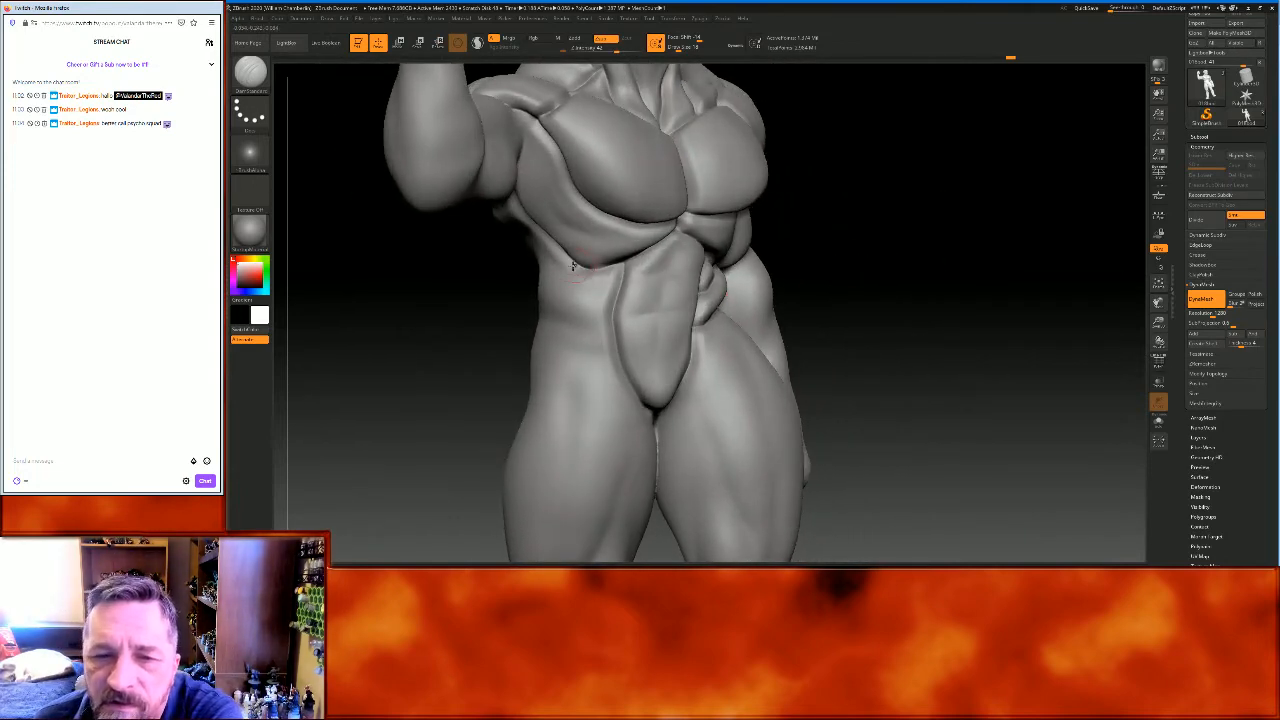
mouse_move(581, 274)
mouse_down()
mouse_move(613, 300)
mouse_move(590, 328)
mouse_move(530, 312)
mouse_up()
Carve a groove across the mid back below the shoulder blades, connecting the flanks on both sides
drag(902, 266, 667, 226)
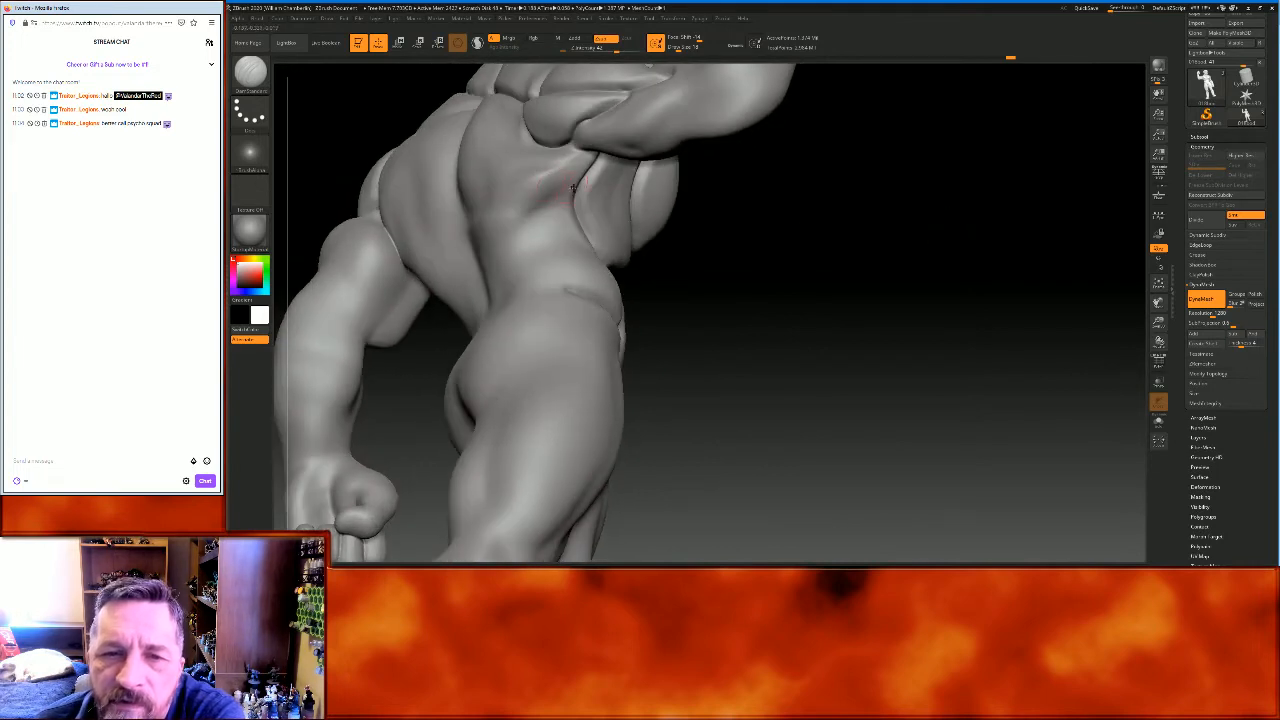
drag(558, 206, 481, 258)
mouse_move(791, 272)
mouse_down()
mouse_move(831, 266)
mouse_move(774, 229)
mouse_move(388, 242)
mouse_move(492, 216)
mouse_up()
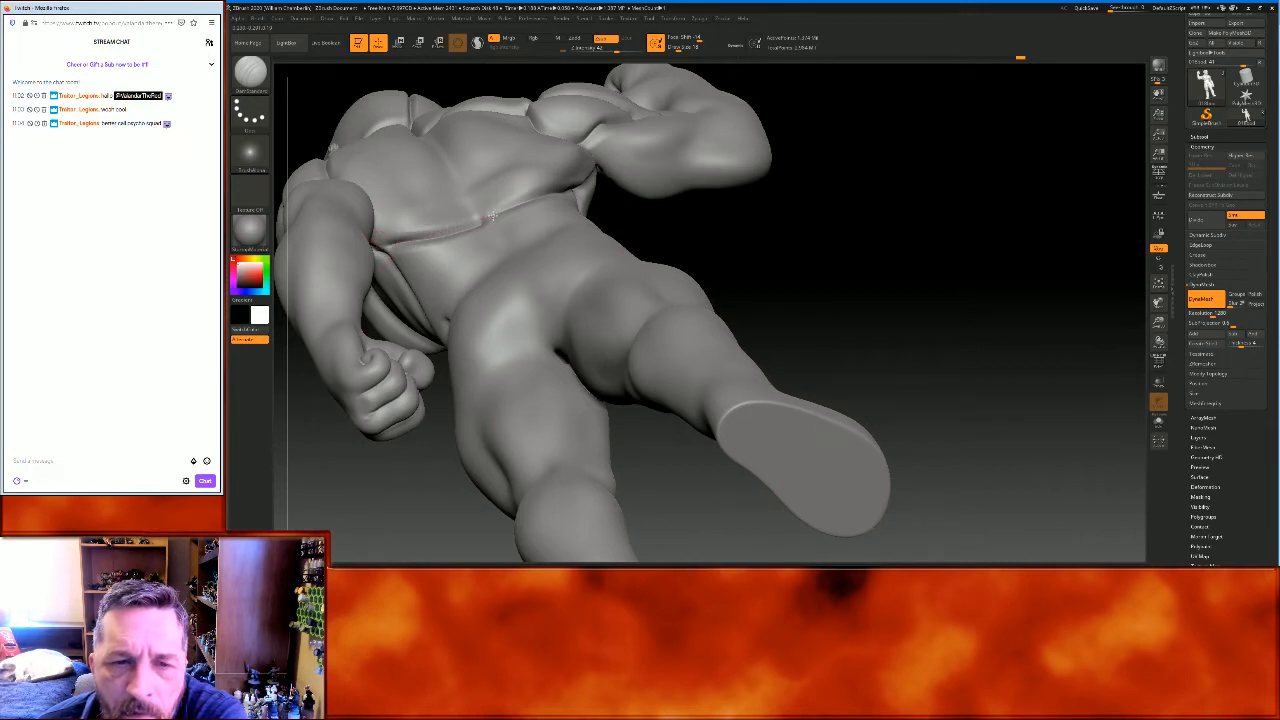
drag(849, 254, 743, 274)
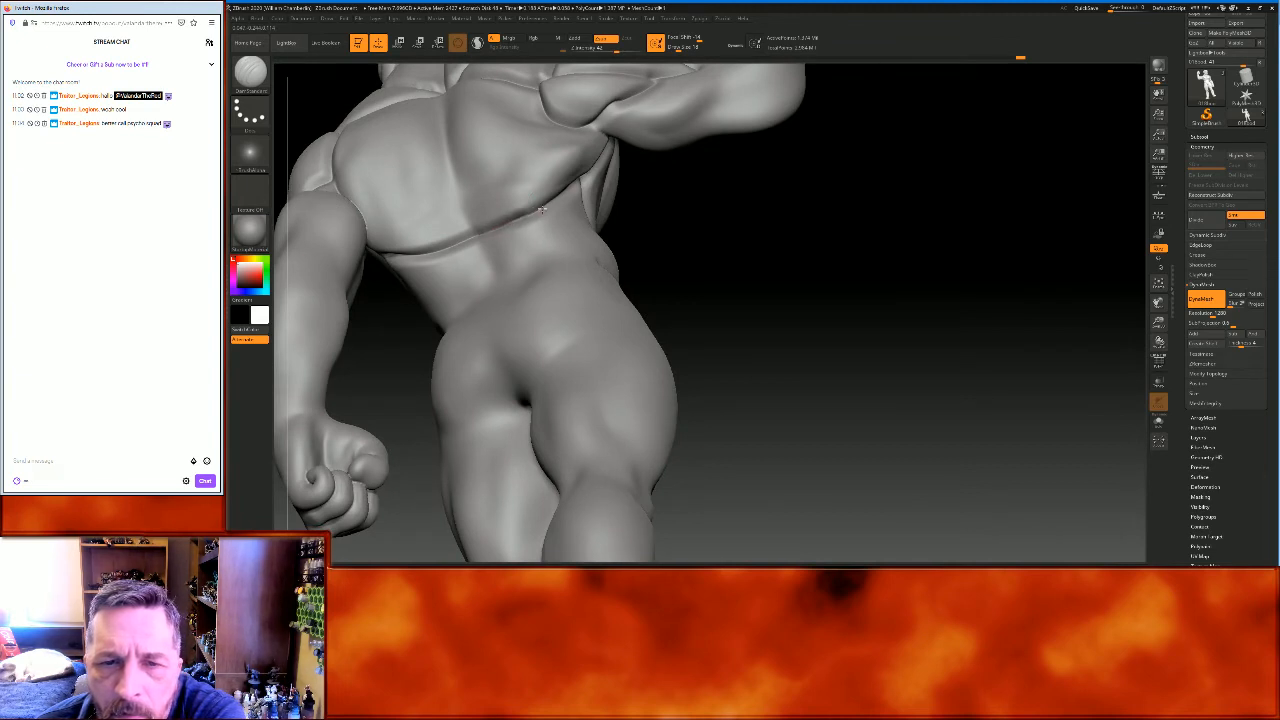
Carve a groove along the spine from the upper-back junction down to the mid-back groove
drag(754, 250, 883, 303)
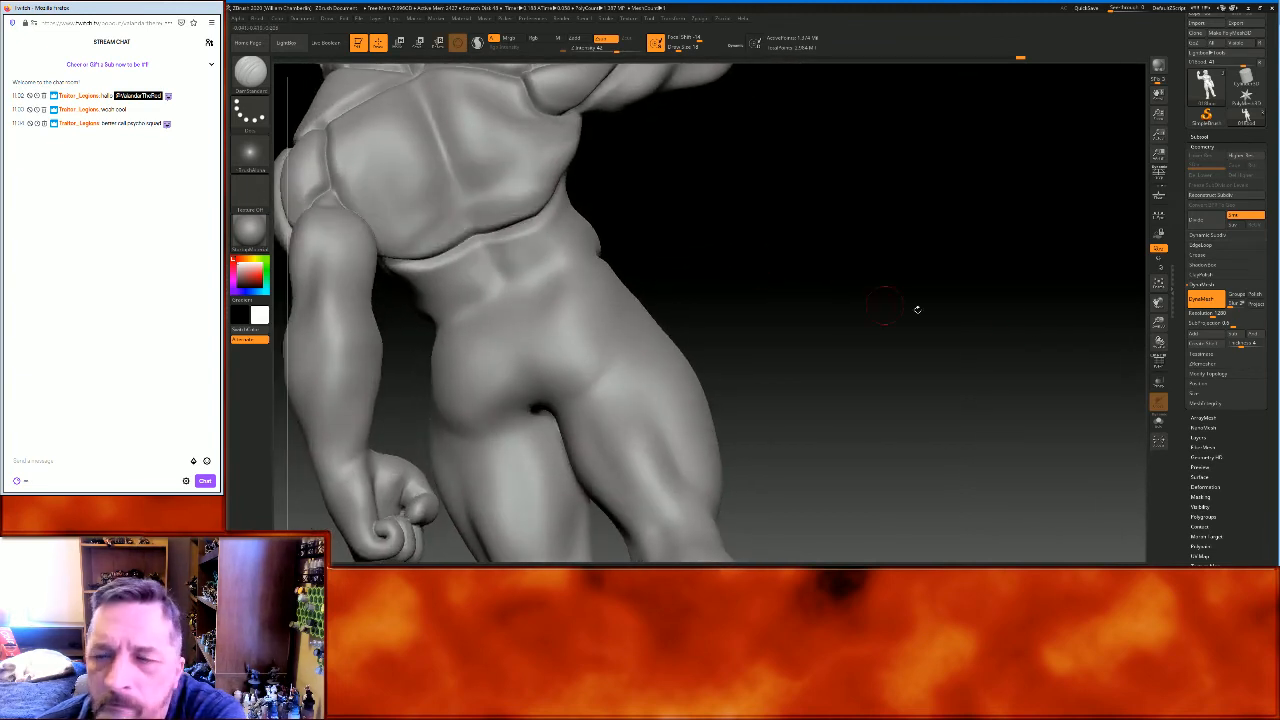
drag(1164, 308, 1179, 349)
drag(1100, 338, 1049, 349)
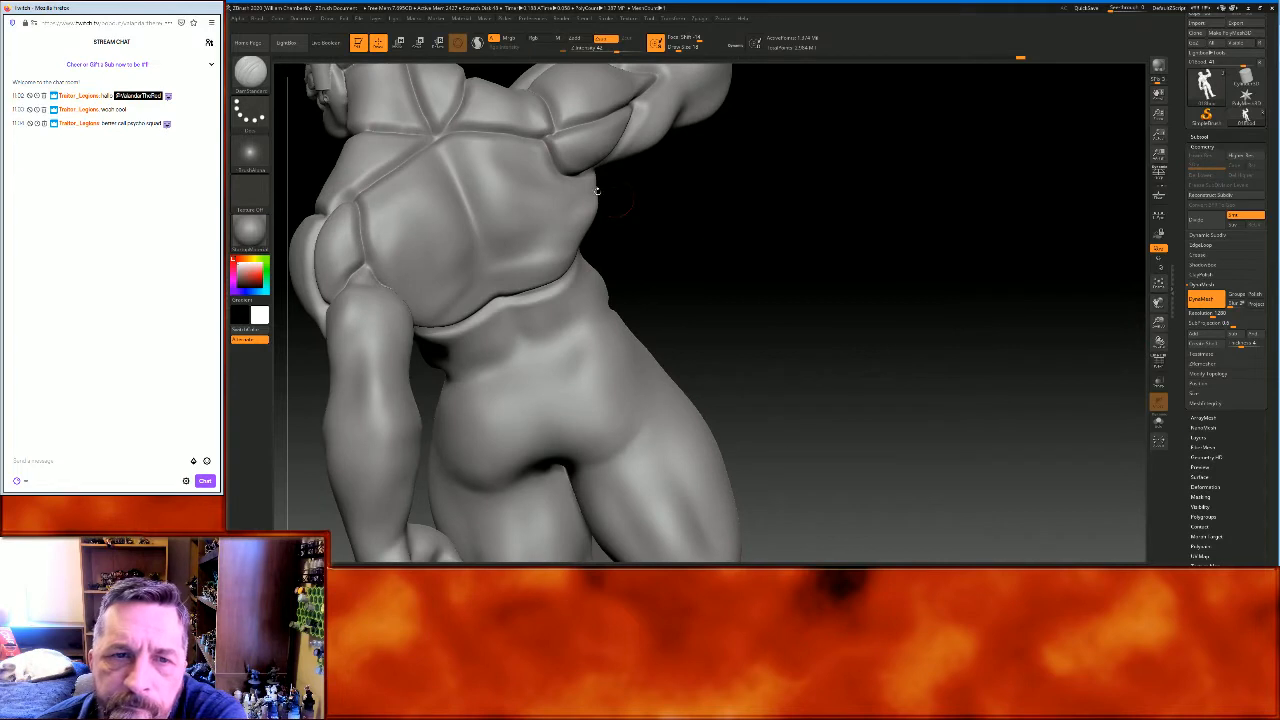
drag(444, 151, 496, 294)
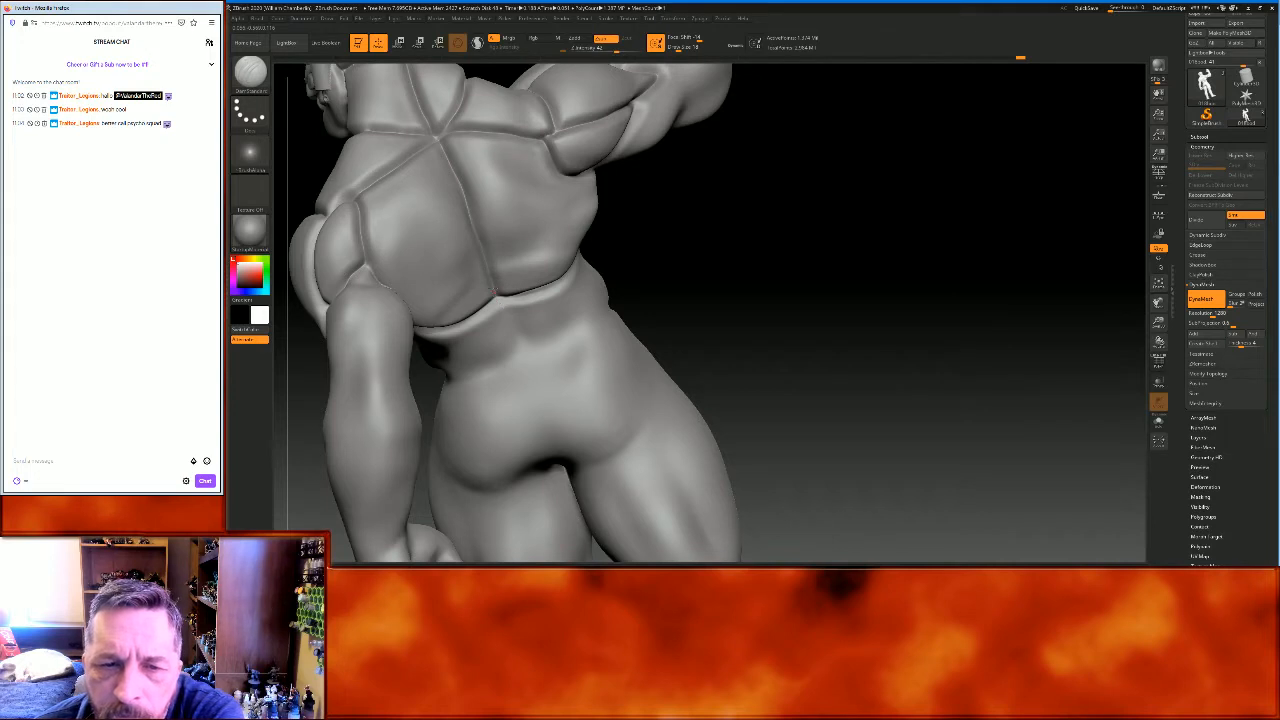
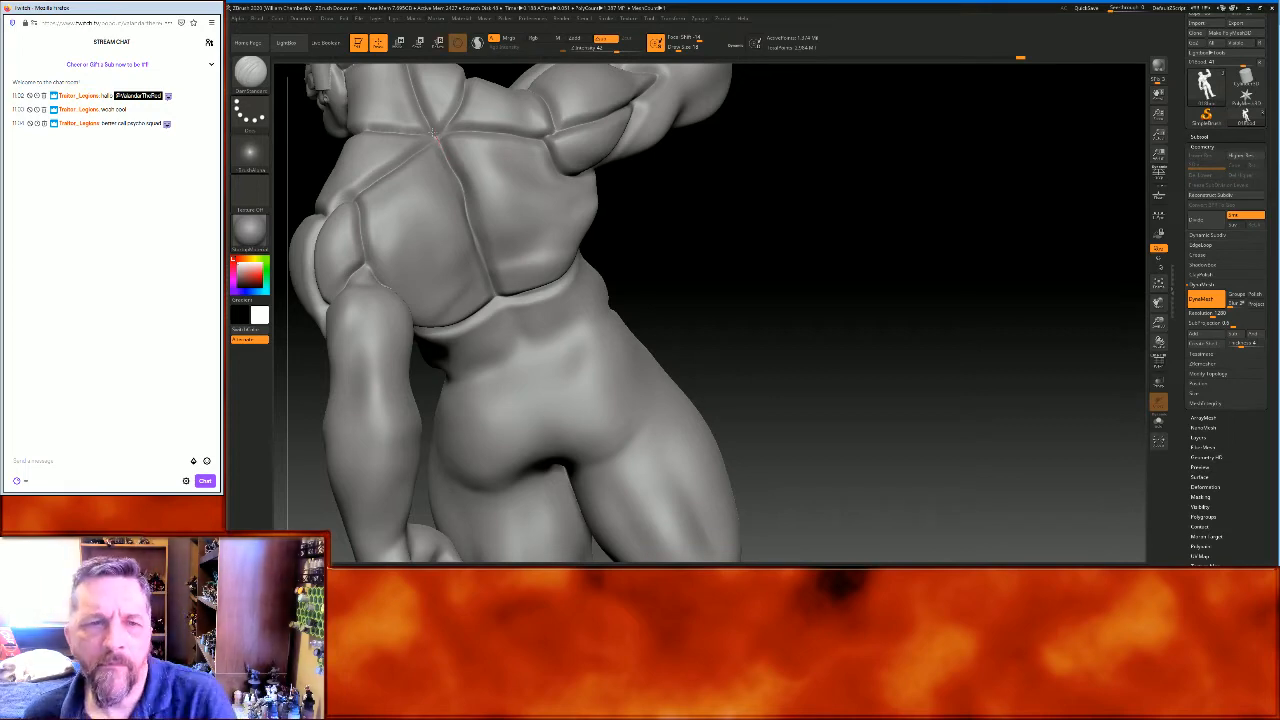
drag(434, 136, 497, 298)
Carve a groove across the flank below the ribs on the raised-arm side, from the back toward the abdomen
mouse_move(986, 328)
mouse_down()
mouse_move(957, 320)
mouse_move(960, 300)
mouse_move(978, 297)
mouse_move(951, 354)
mouse_move(877, 340)
mouse_up()
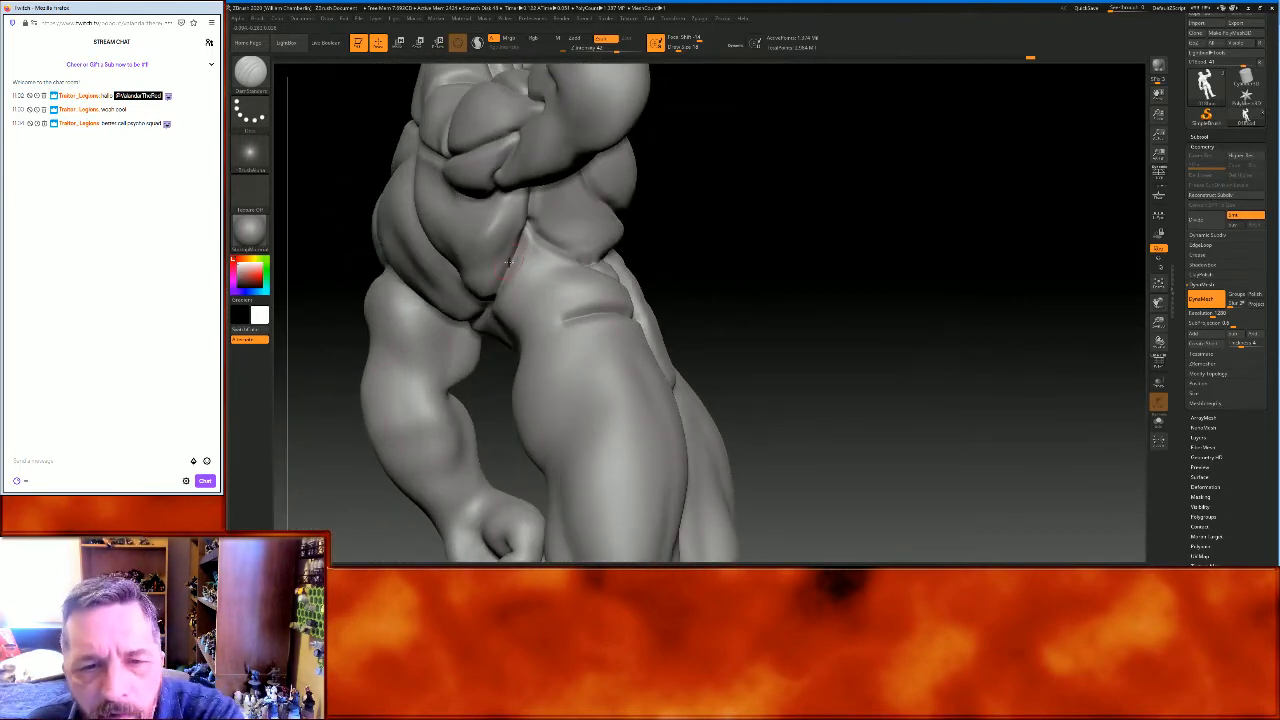
drag(521, 264, 567, 263)
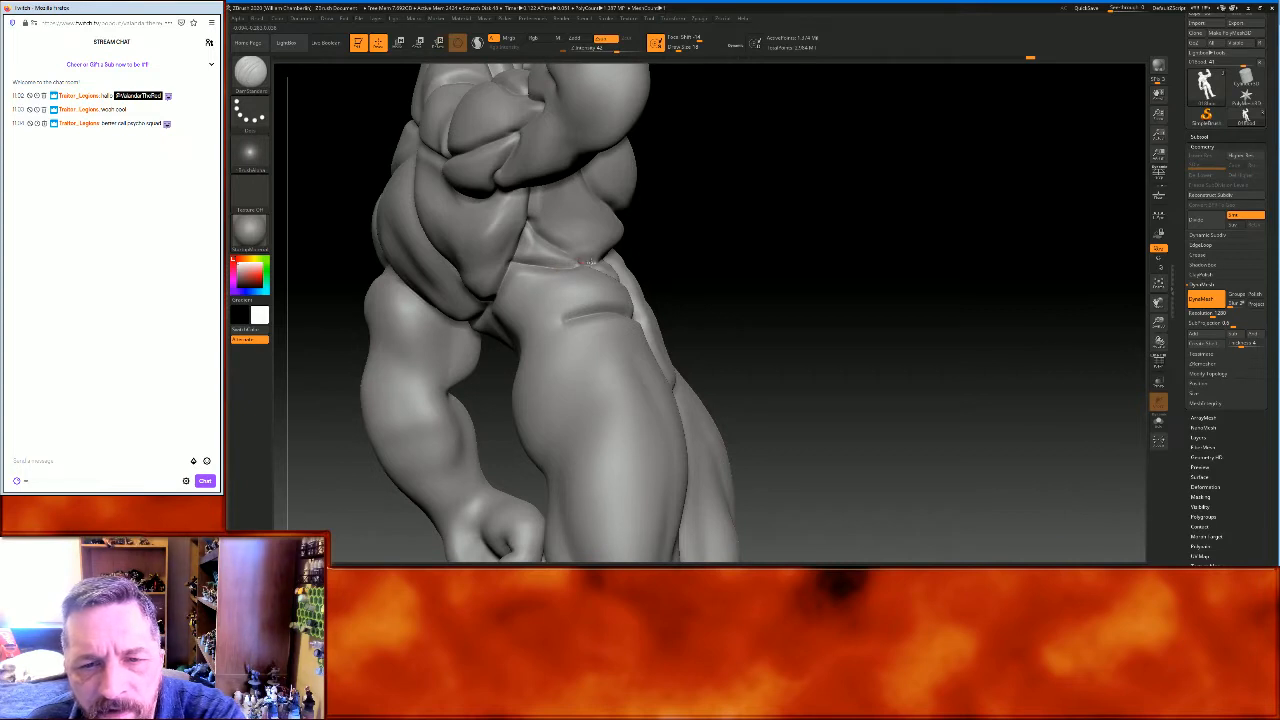
mouse_move(777, 277)
mouse_down()
mouse_move(791, 257)
mouse_move(758, 259)
mouse_up()
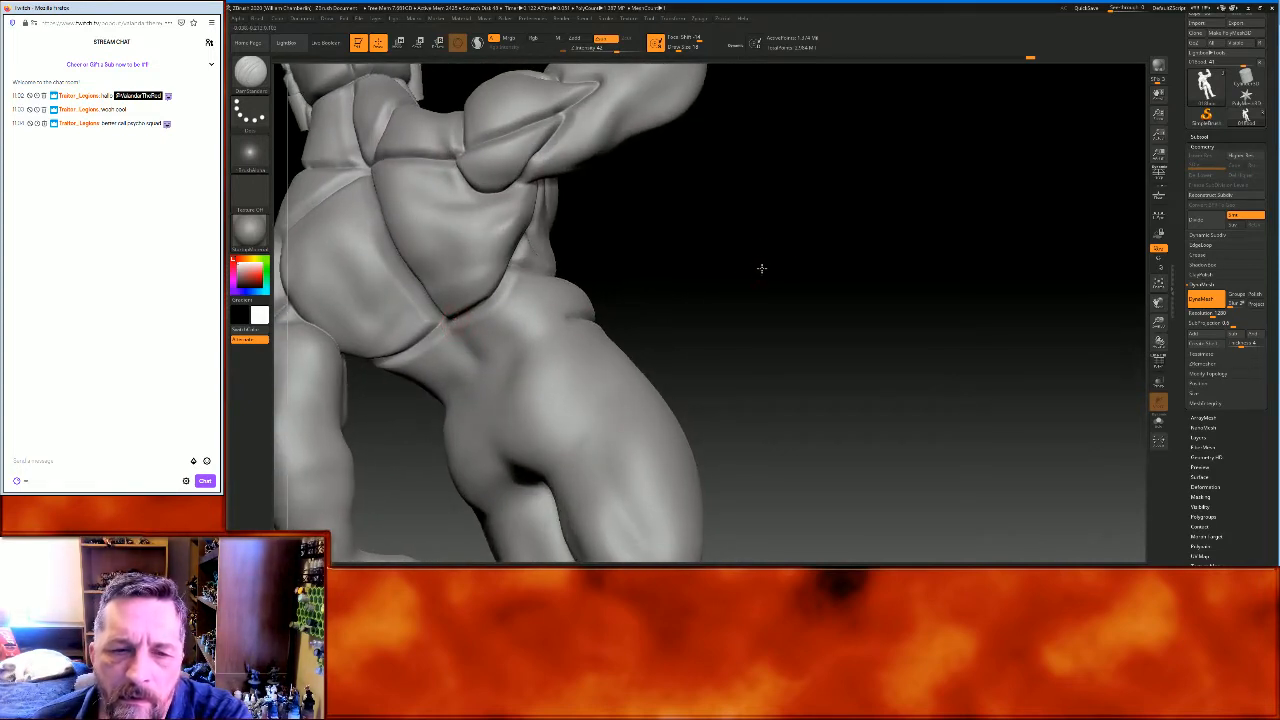
Carve grooves from the base of the spine across the lower back to both hips
drag(761, 268, 696, 282)
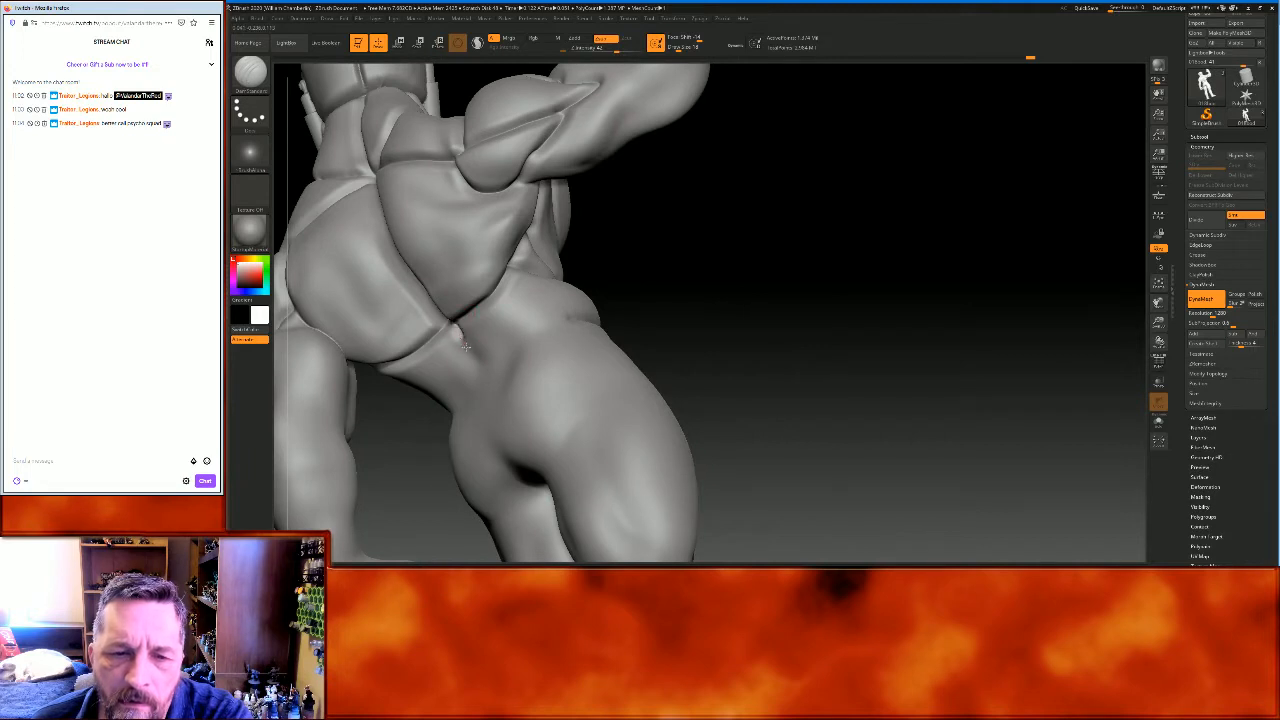
drag(477, 347, 558, 322)
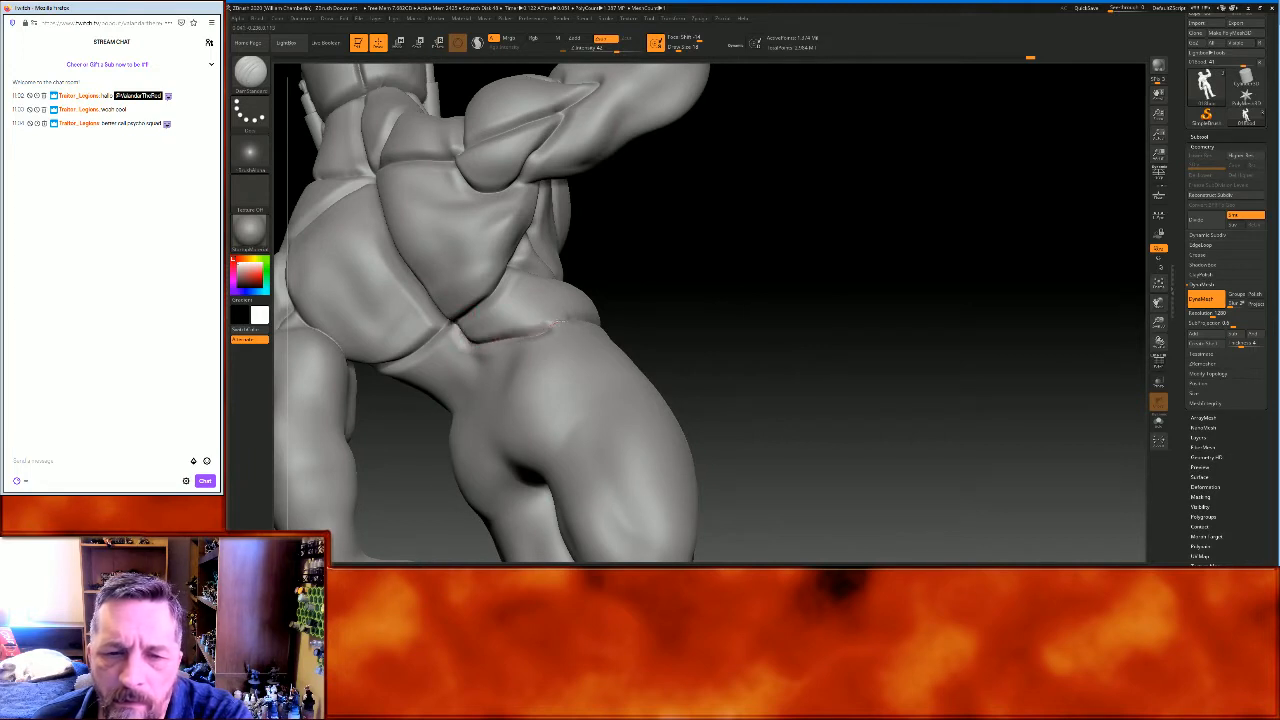
mouse_move(682, 316)
mouse_down()
mouse_move(766, 266)
mouse_move(732, 272)
mouse_up()
mouse_move(461, 340)
mouse_down()
mouse_move(425, 412)
mouse_move(396, 405)
mouse_up()
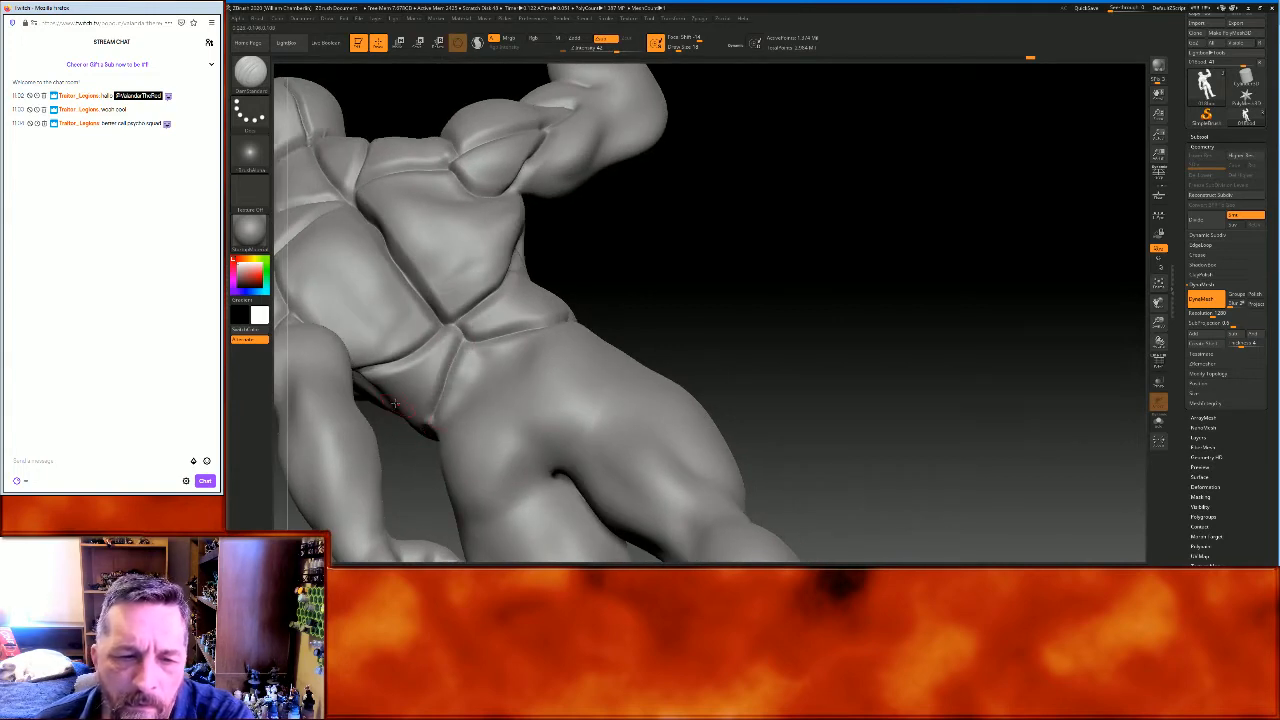
Carve the waist grooves behind the lowered arm with part of that arm temporarily hidden, ending with the full figure shown
mouse_move(680, 270)
mouse_down()
mouse_move(737, 240)
mouse_move(746, 187)
mouse_move(735, 225)
mouse_up()
ctrl+shift+click(385, 287)
ctrl+shift+click(386, 287)
ctrl+shift+click(472, 307)
mouse_move(663, 243)
mouse_down()
mouse_move(744, 234)
mouse_move(650, 249)
mouse_up()
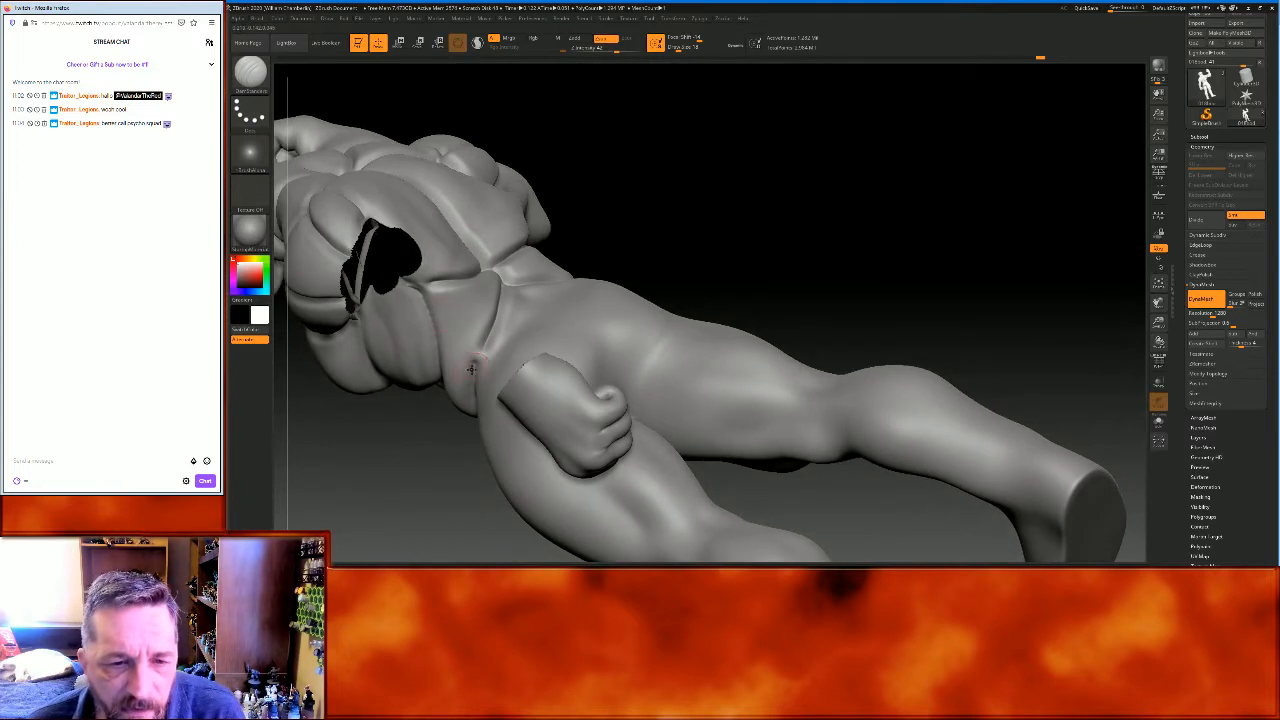
drag(654, 197, 722, 190)
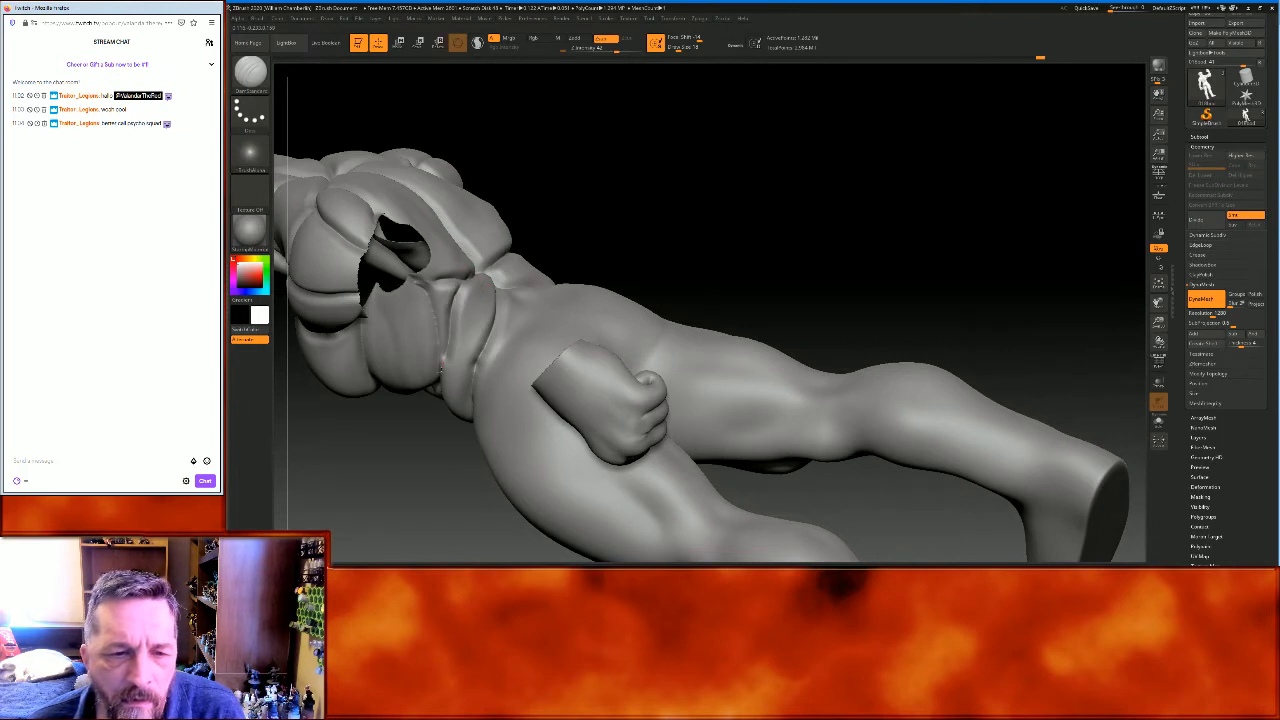
drag(665, 197, 454, 293)
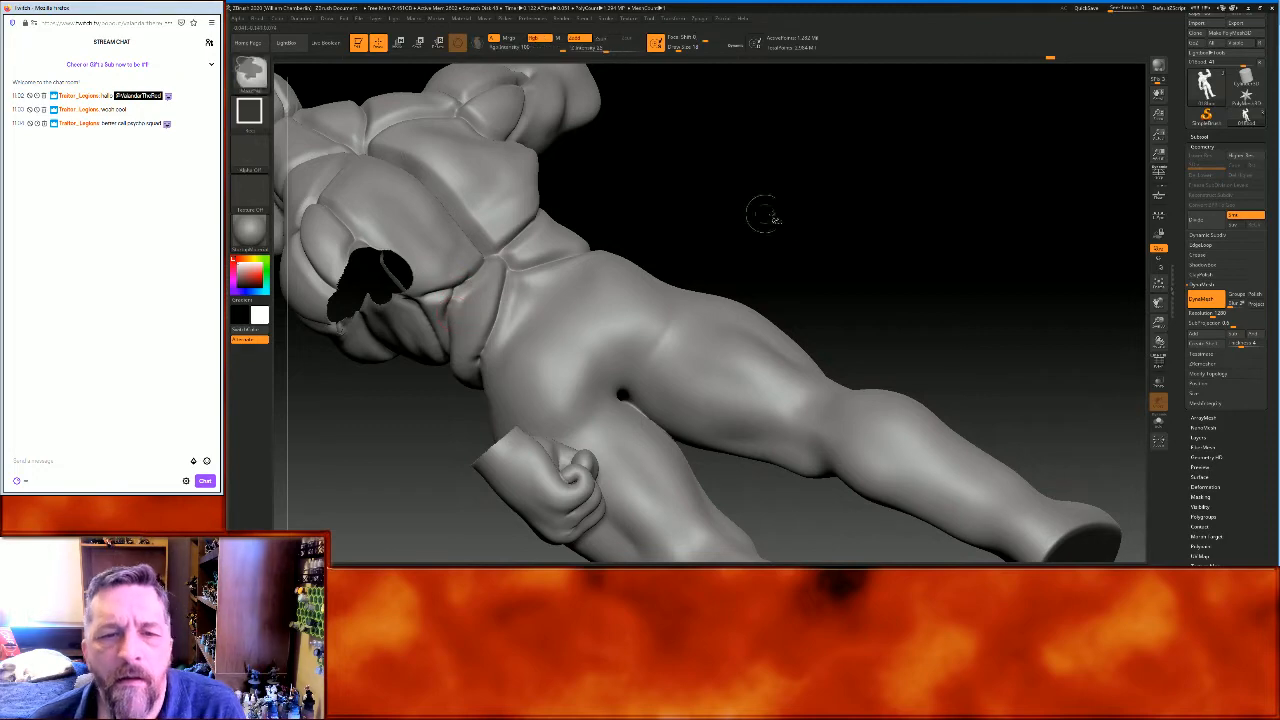
ctrl+shift+click(818, 212)
Carve a vertical groove down the middle of the central abdominal panel
mouse_move(944, 234)
mouse_down()
mouse_move(954, 229)
mouse_move(937, 260)
mouse_move(958, 242)
mouse_up()
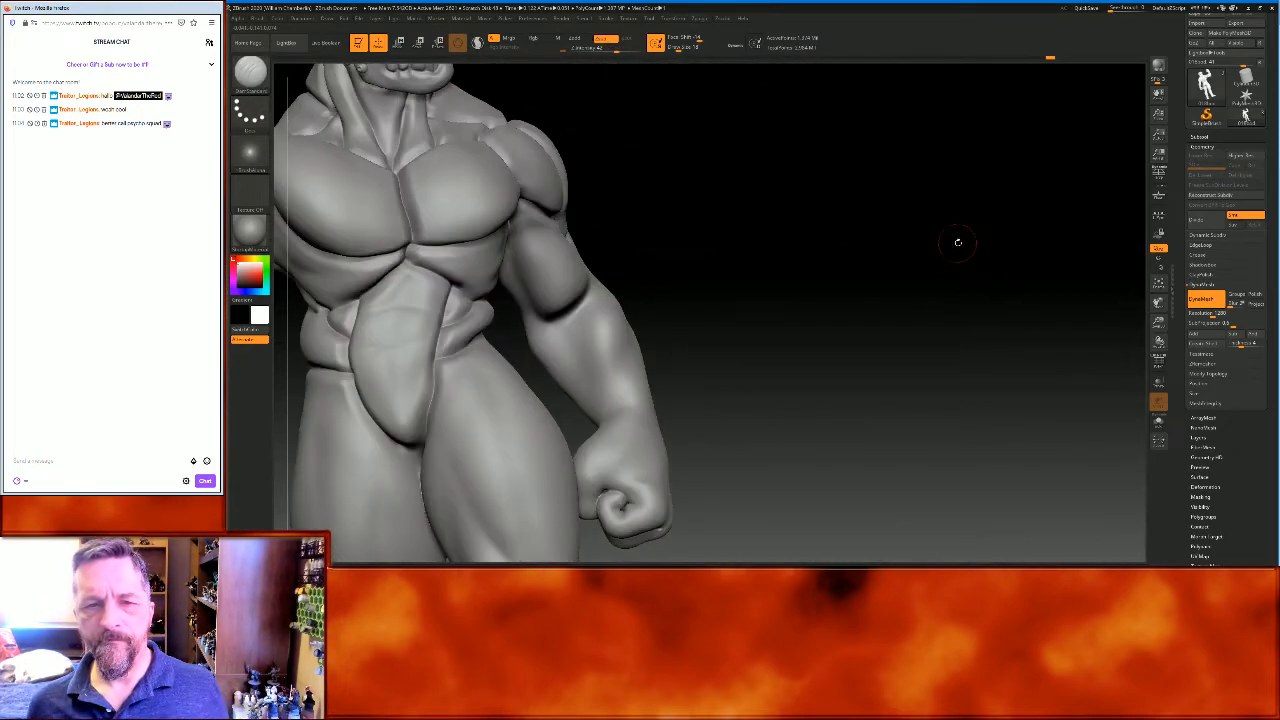
drag(1158, 303, 1279, 323)
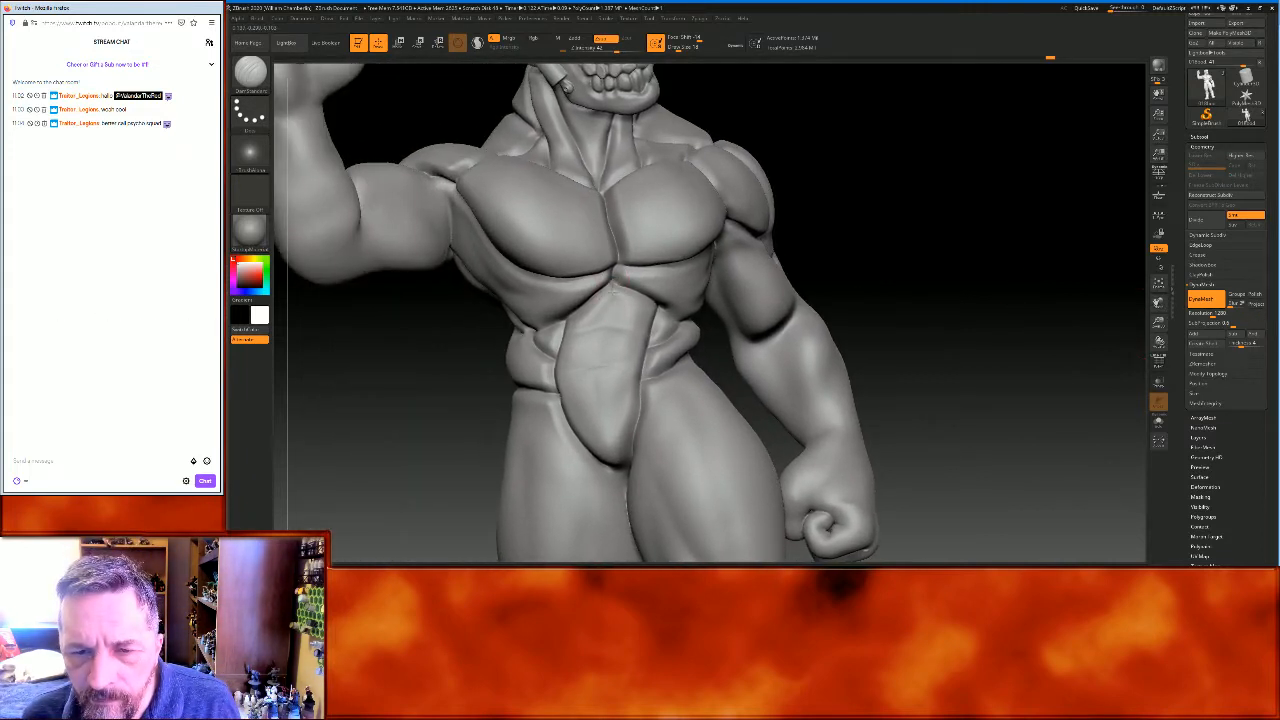
drag(610, 307, 599, 412)
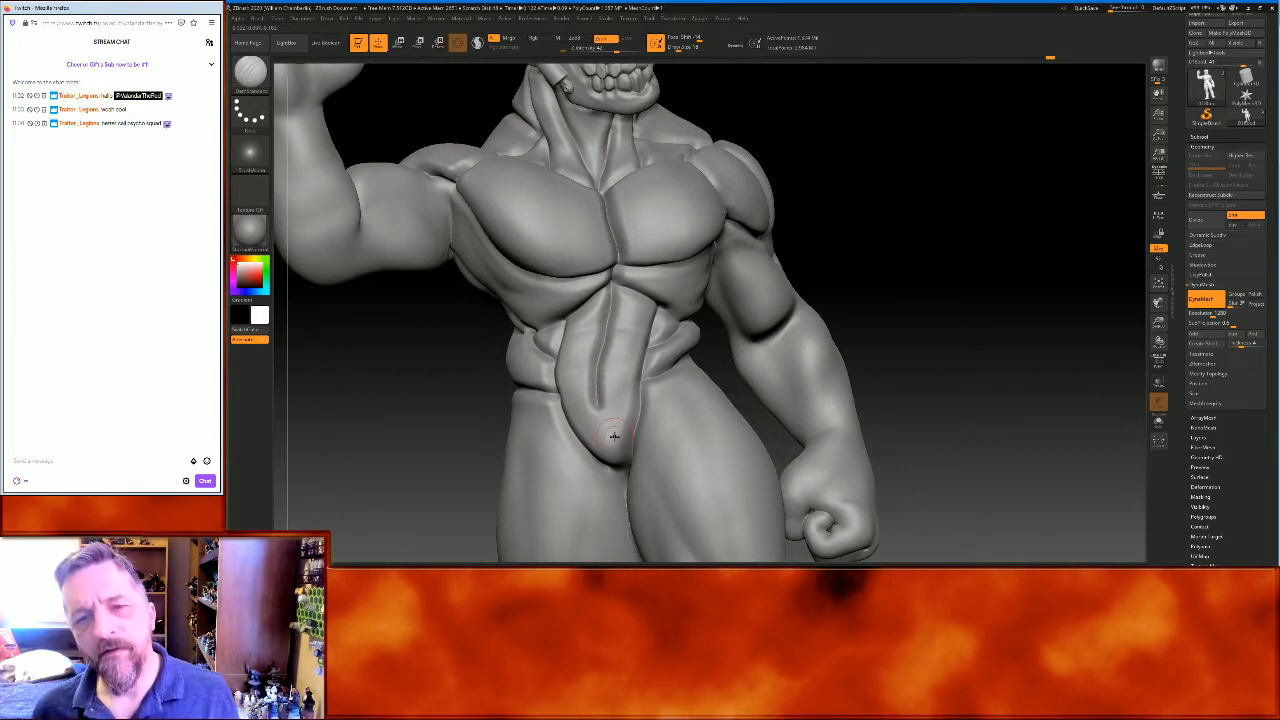
Carve grooves along the lowered upper arm, outlining the biceps from the shoulder down to the elbow crease
mouse_move(1035, 300)
mouse_down()
mouse_move(1037, 283)
mouse_move(1009, 256)
mouse_move(929, 265)
mouse_up()
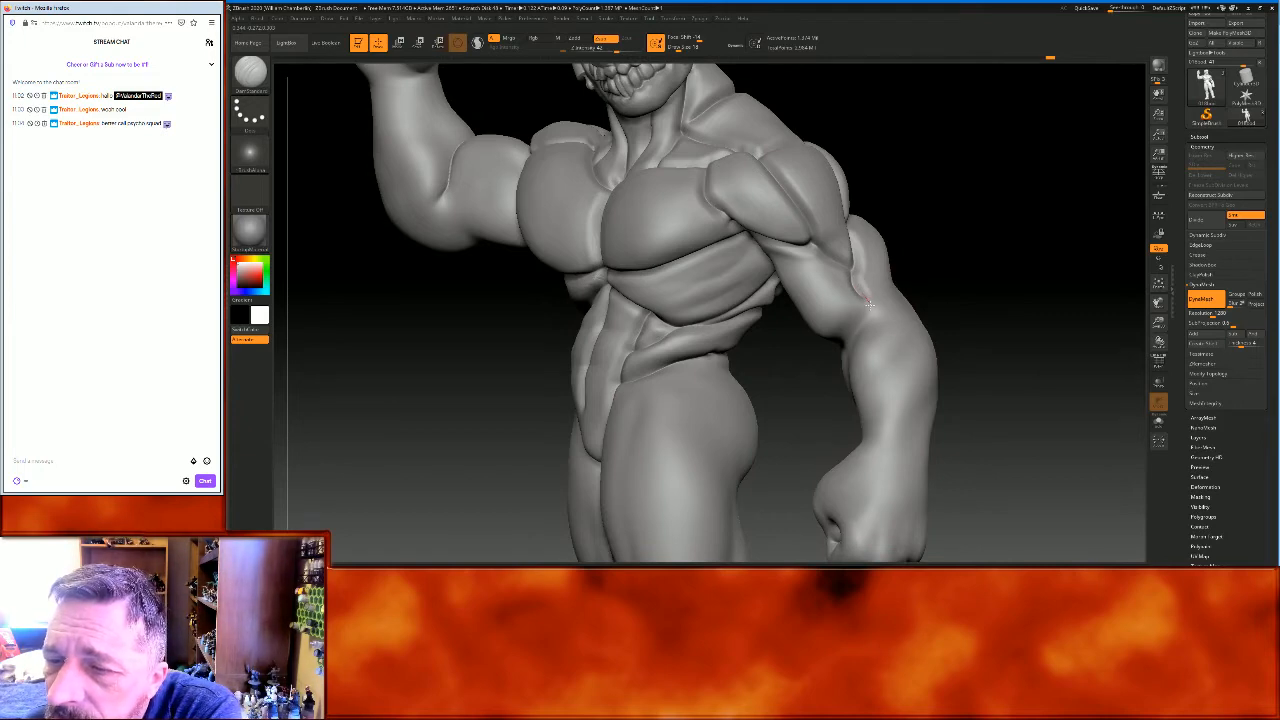
drag(1014, 249, 891, 303)
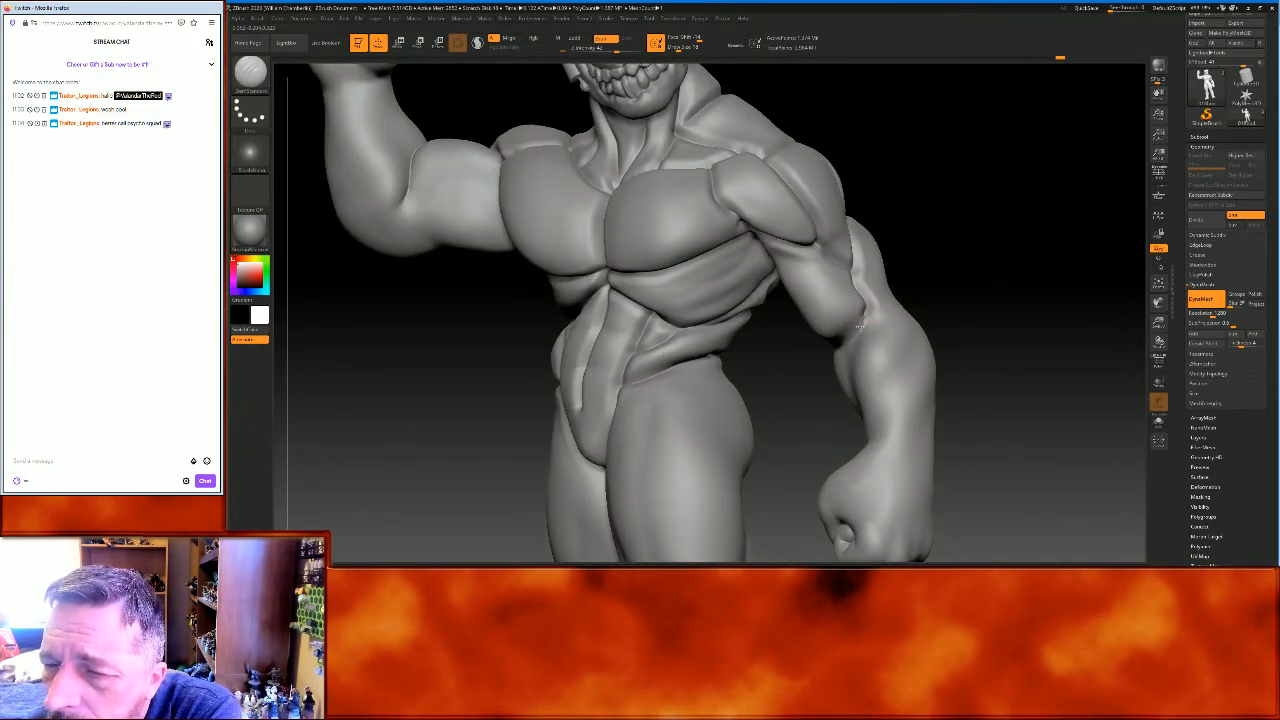
mouse_move(960, 320)
mouse_down()
mouse_move(1088, 274)
mouse_move(802, 268)
mouse_up()
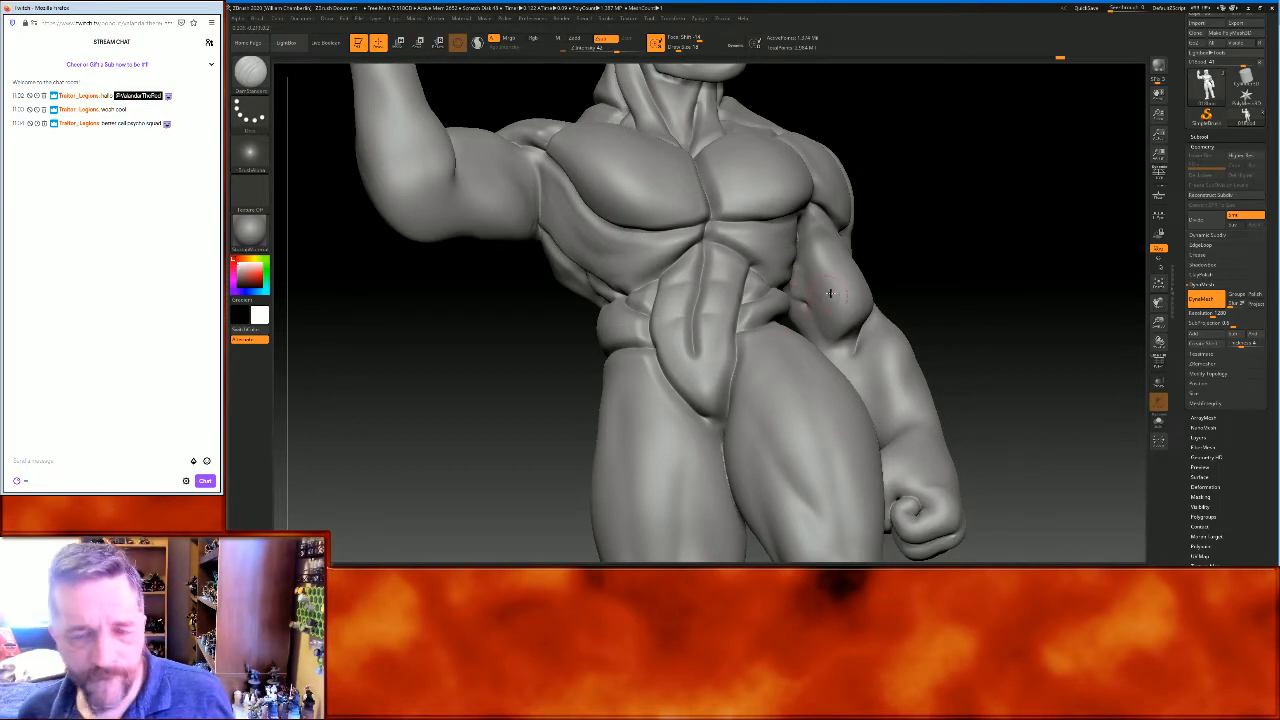
Hide the chest, abdomen and near thigh to expose the inner side of the lowered arm
key(ctrl+shift)
ctrl+shift+click(781, 256)
ctrl+shift+click(779, 250)
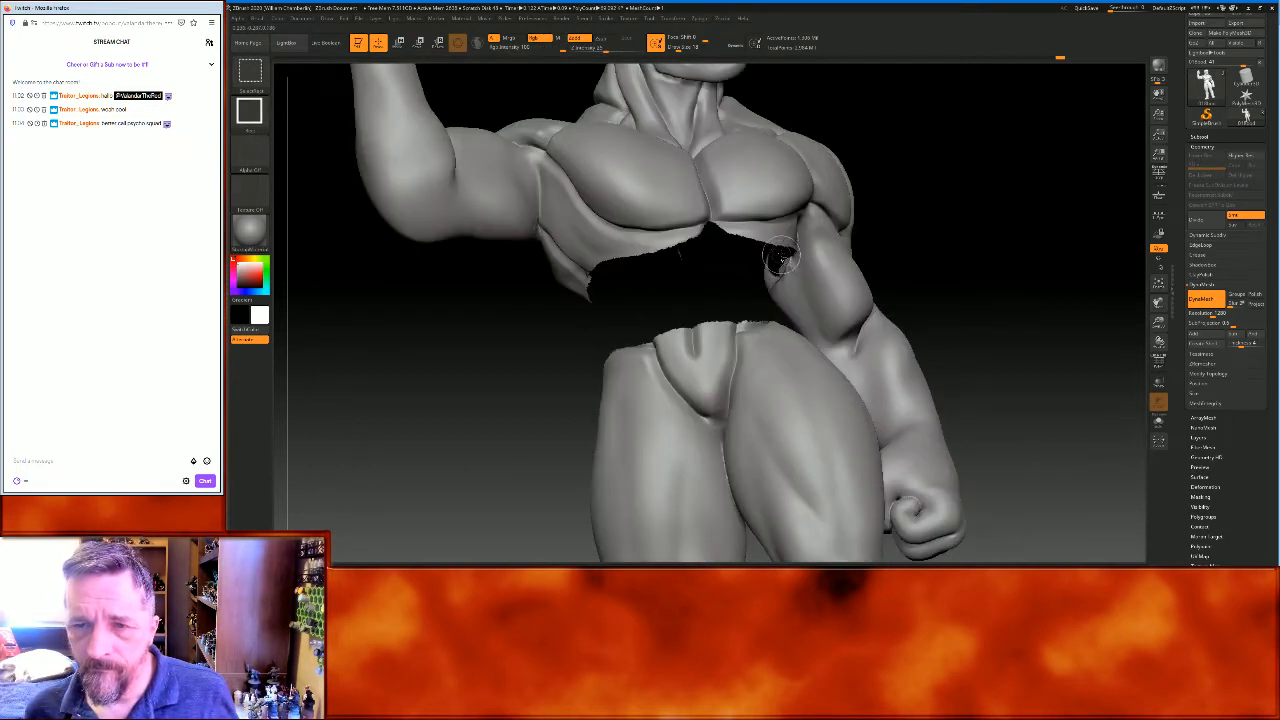
ctrl+shift+click(781, 245)
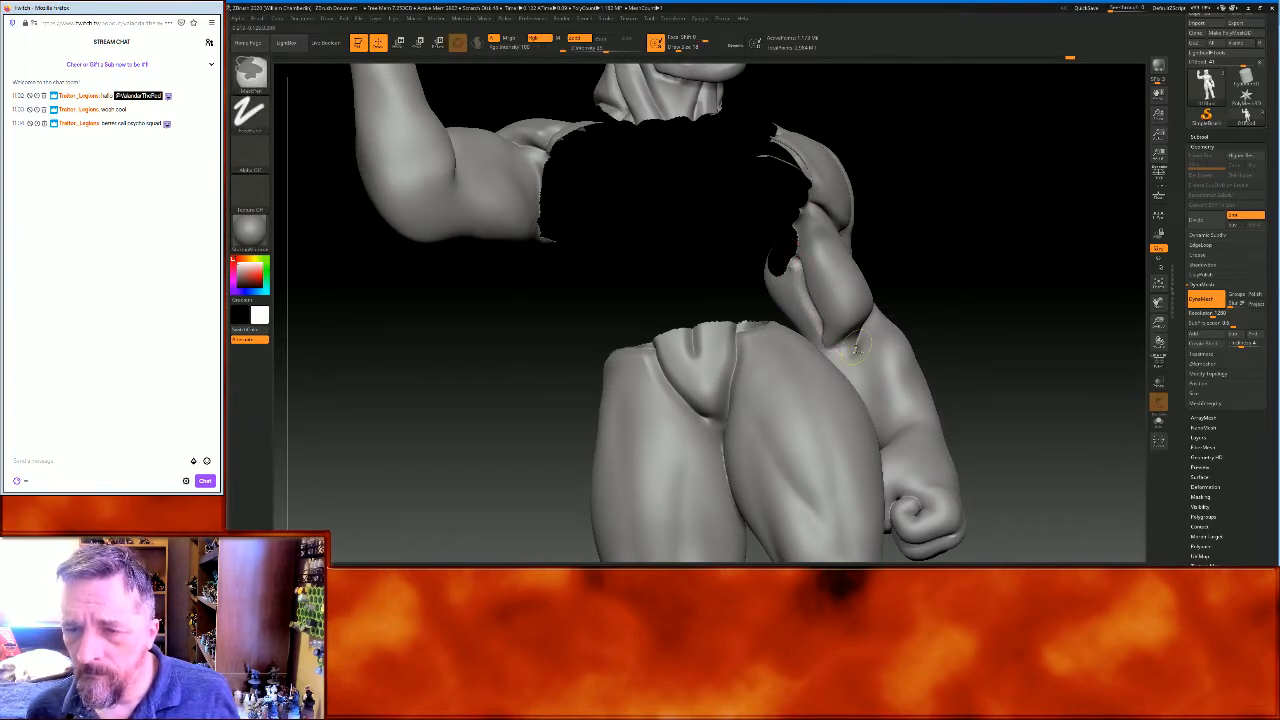
ctrl+shift+click(808, 374)
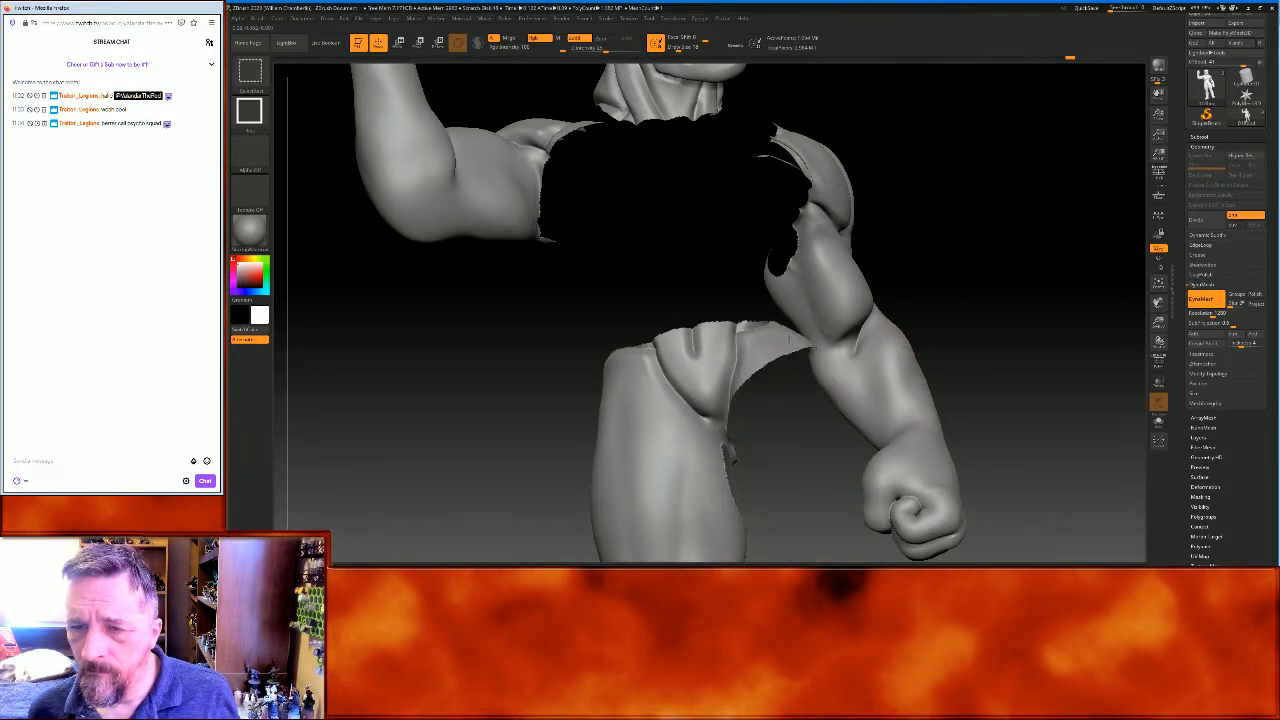
ctrl+shift+click(805, 372)
Carve grooves along the inner biceps and around the elbow of the lowered arm to separate upper arm from forearm
mouse_move(1040, 262)
mouse_down()
mouse_move(1063, 237)
mouse_move(1030, 248)
mouse_up()
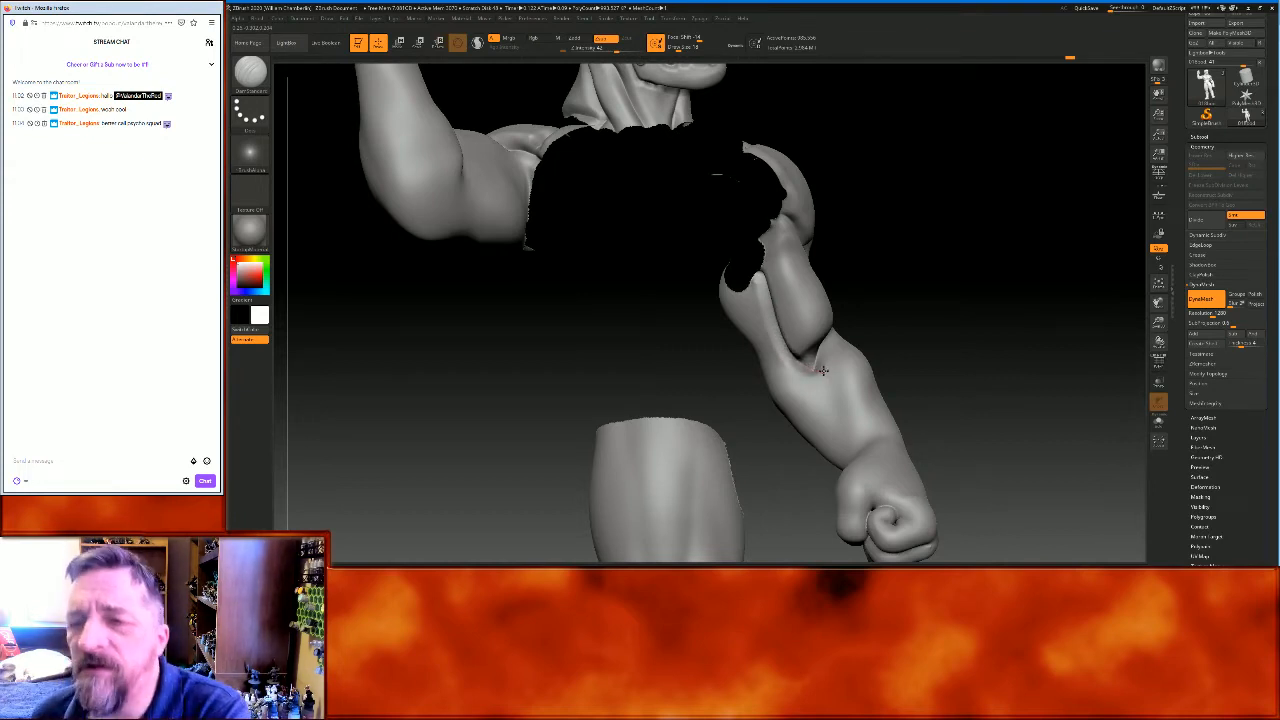
drag(1020, 294, 960, 264)
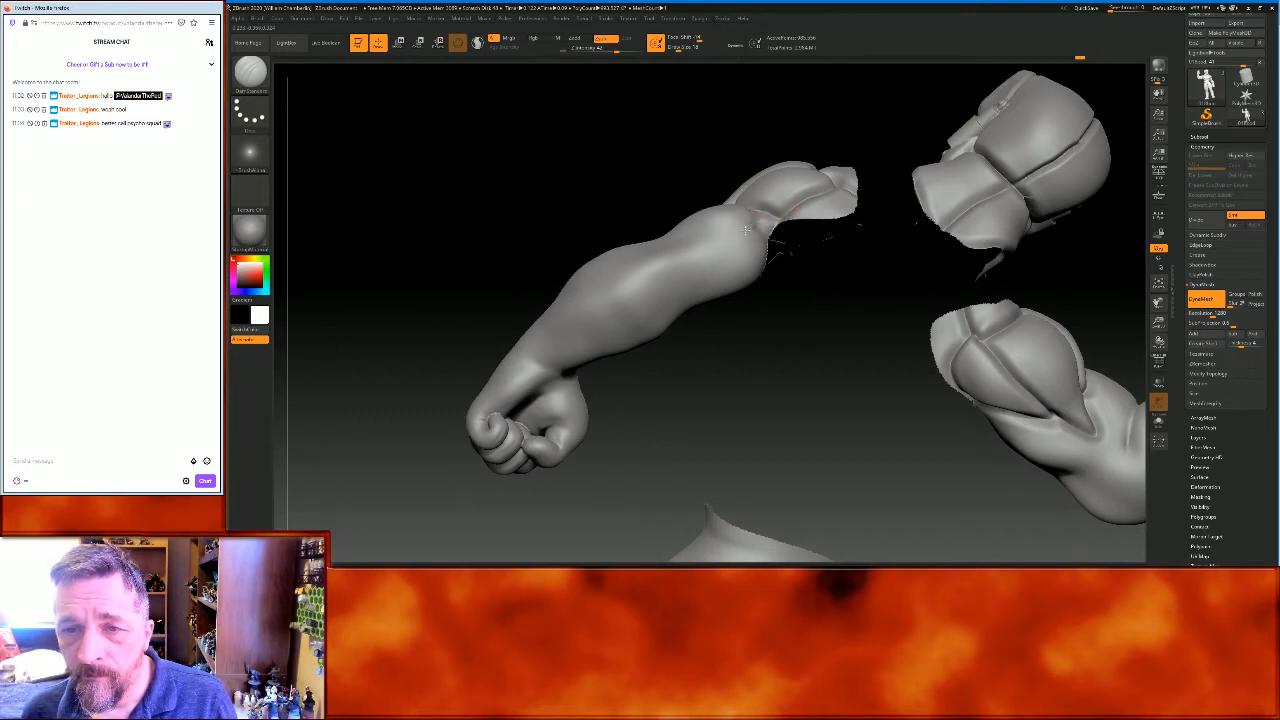
drag(722, 235, 673, 234)
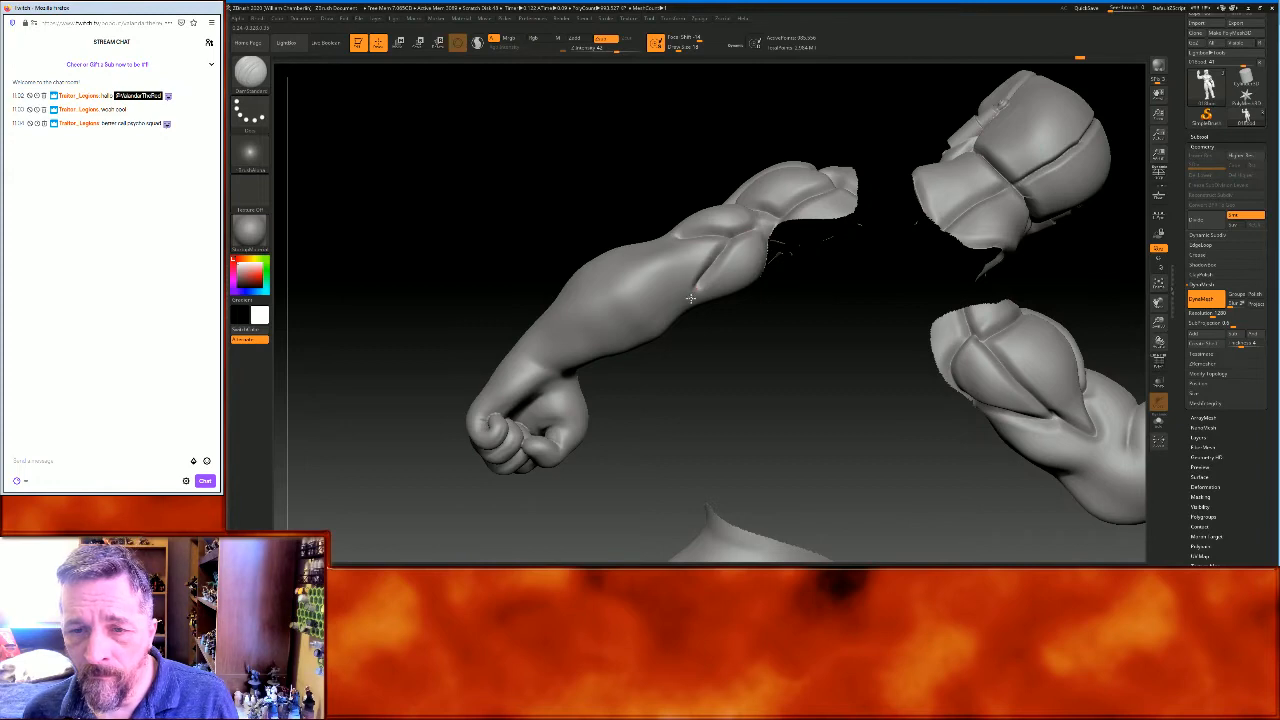
drag(733, 350, 778, 436)
mouse_move(775, 353)
mouse_down()
mouse_move(700, 262)
mouse_move(656, 268)
mouse_up()
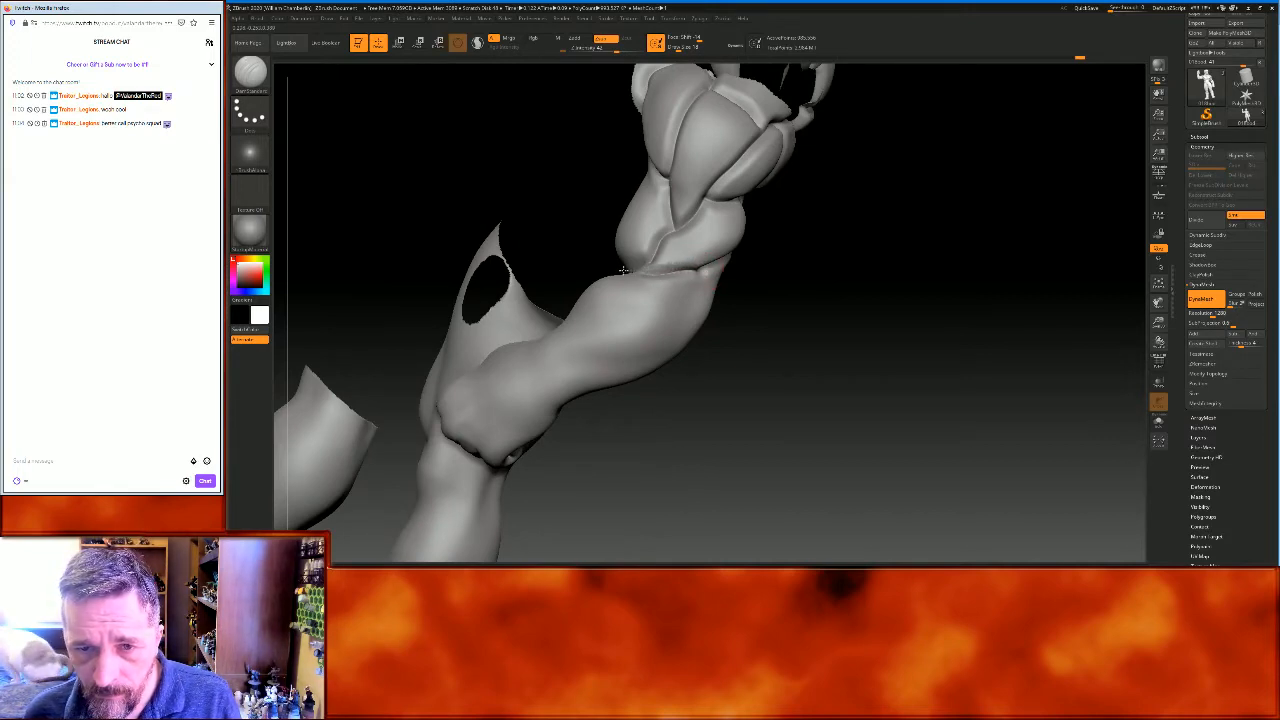
mouse_move(760, 315)
mouse_down()
mouse_move(899, 340)
mouse_move(724, 291)
mouse_move(783, 289)
mouse_up()
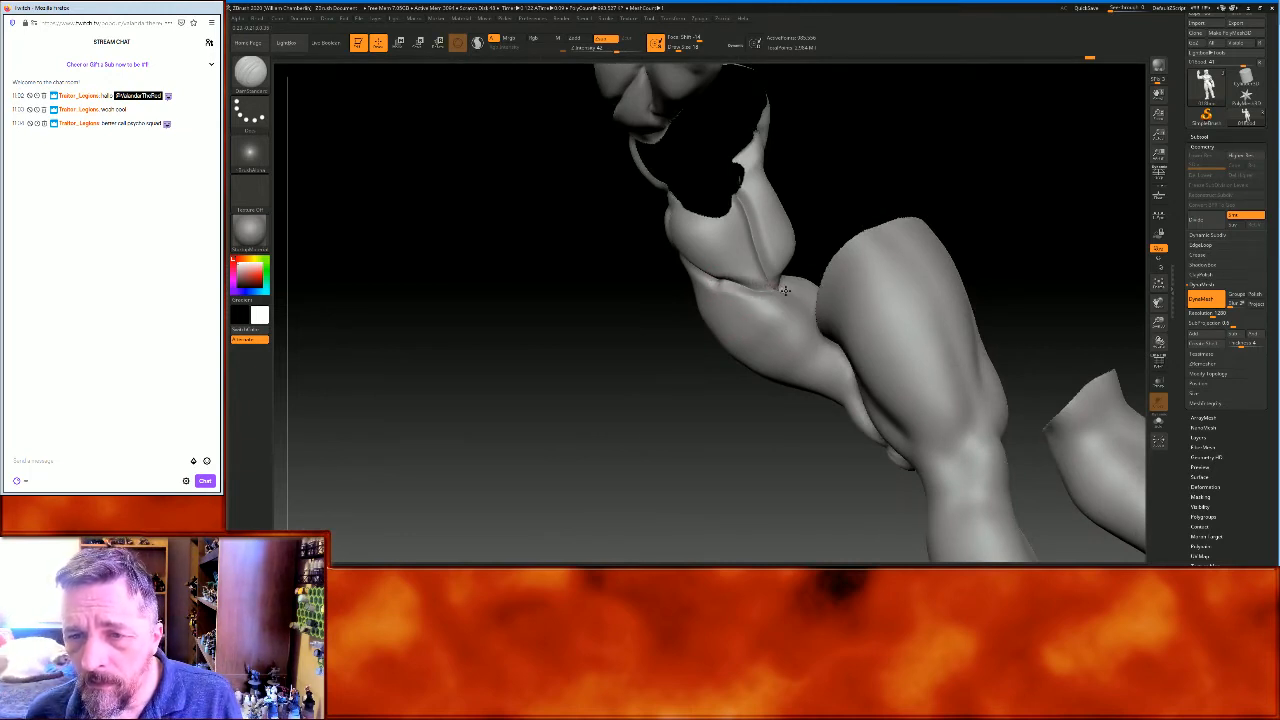
Carve long grooves down the lowered forearm from the elbow toward the wrist, and show the whole figure again
drag(997, 186, 874, 280)
drag(773, 333, 794, 401)
mouse_move(964, 349)
mouse_down()
mouse_move(943, 366)
mouse_move(957, 311)
mouse_move(940, 278)
mouse_move(829, 251)
mouse_move(792, 298)
mouse_move(789, 388)
mouse_up()
mouse_move(978, 308)
mouse_down()
mouse_move(1003, 297)
mouse_move(865, 271)
mouse_up()
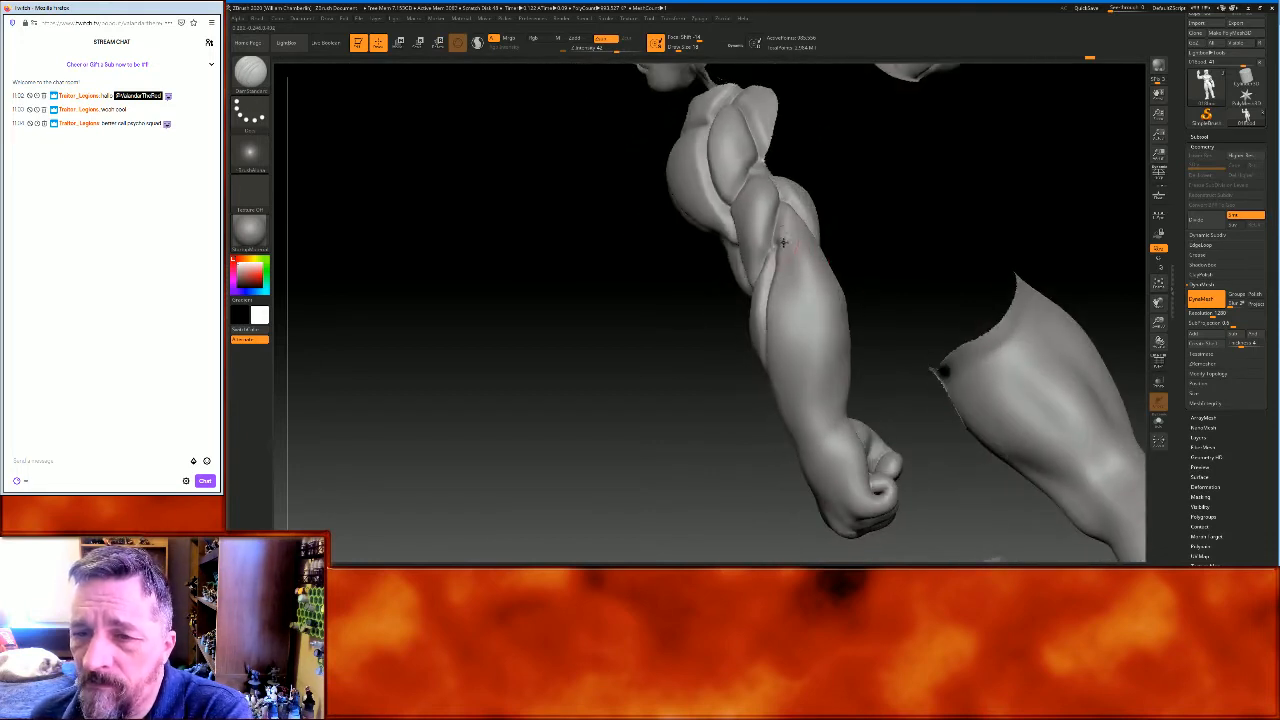
drag(788, 292, 791, 388)
mouse_move(948, 237)
mouse_down()
mouse_move(923, 263)
mouse_move(923, 243)
mouse_move(808, 274)
mouse_move(816, 364)
mouse_up()
mouse_move(711, 426)
mouse_down()
mouse_move(755, 432)
mouse_move(1069, 297)
mouse_move(1077, 266)
mouse_move(1035, 272)
mouse_up()
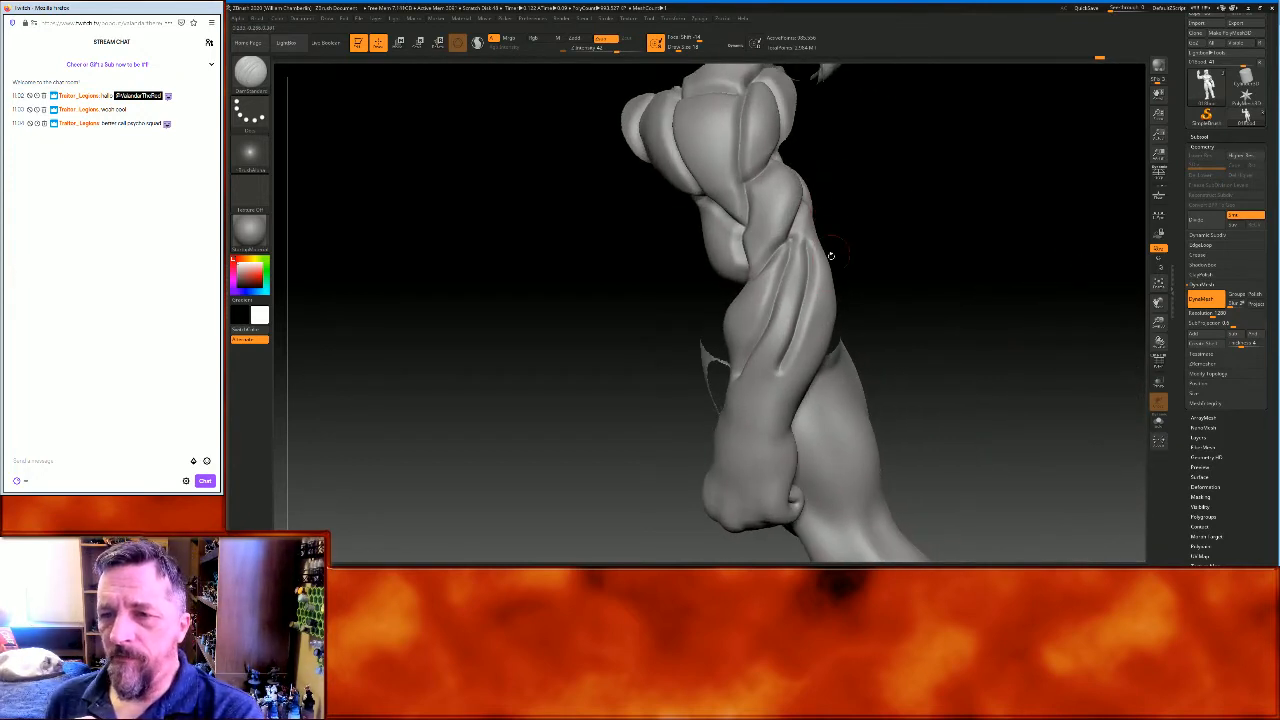
mouse_move(847, 240)
mouse_down()
mouse_move(1031, 284)
mouse_move(1071, 266)
mouse_move(1066, 309)
mouse_move(1064, 263)
mouse_up()
key(ctrl+shift)
ctrl+shift+click(1075, 254)
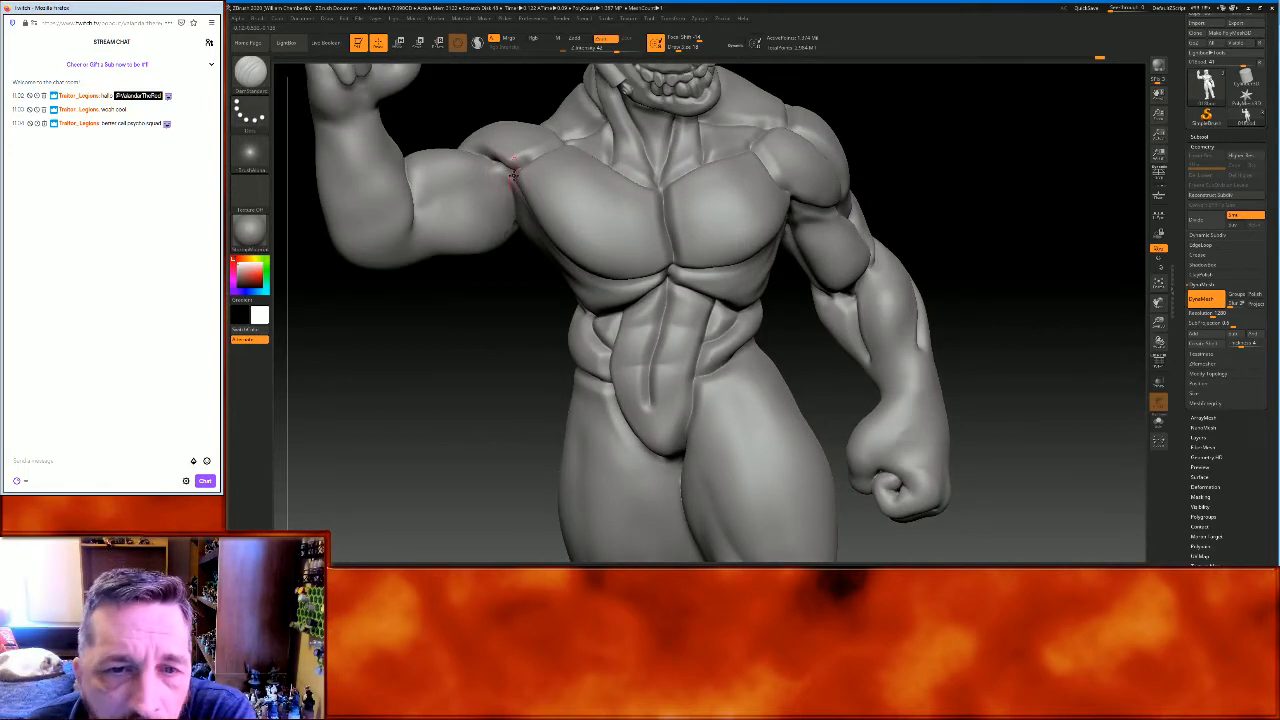
Carve grooves along the raised upper arm from the shoulder and armpit to the elbow crease, outlining the biceps
drag(506, 180, 411, 208)
drag(412, 385, 791, 346)
drag(620, 228, 648, 220)
drag(829, 294, 707, 208)
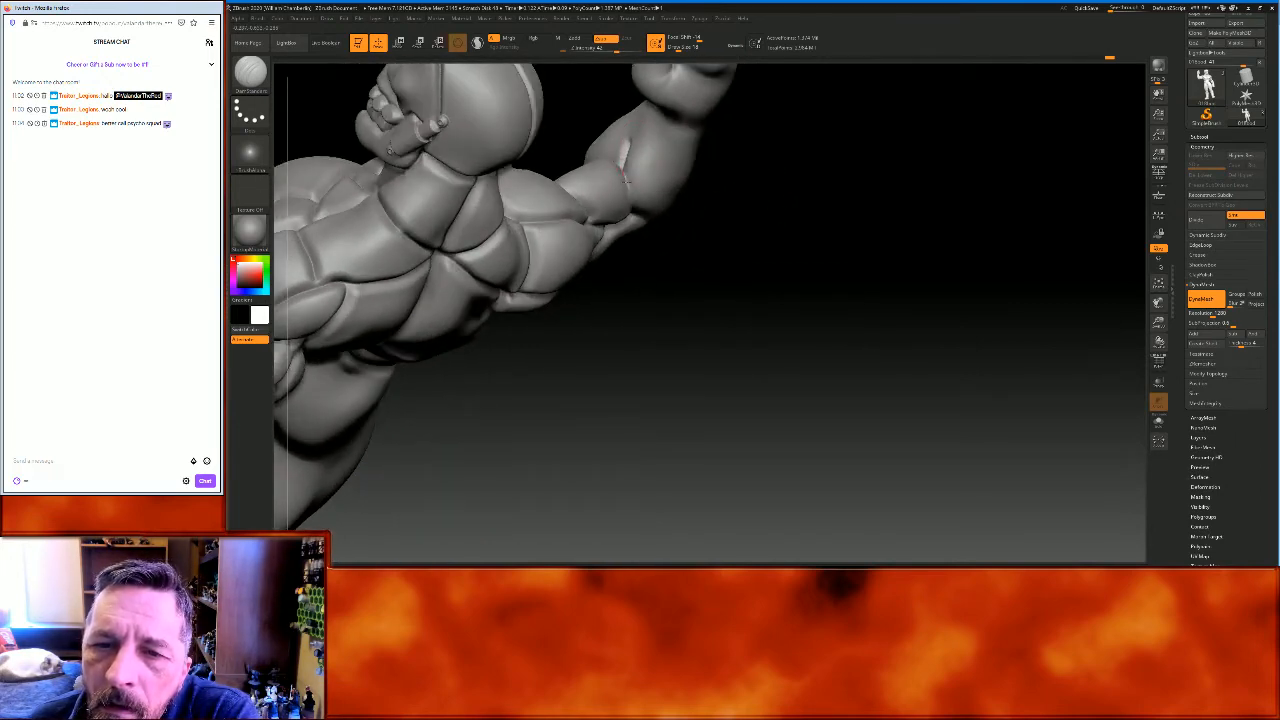
drag(700, 260, 756, 293)
mouse_move(650, 126)
mouse_down()
mouse_move(664, 208)
mouse_move(651, 238)
mouse_up()
drag(700, 290, 760, 330)
mouse_move(676, 110)
mouse_down()
mouse_move(675, 216)
mouse_move(637, 245)
mouse_up()
drag(706, 343, 652, 279)
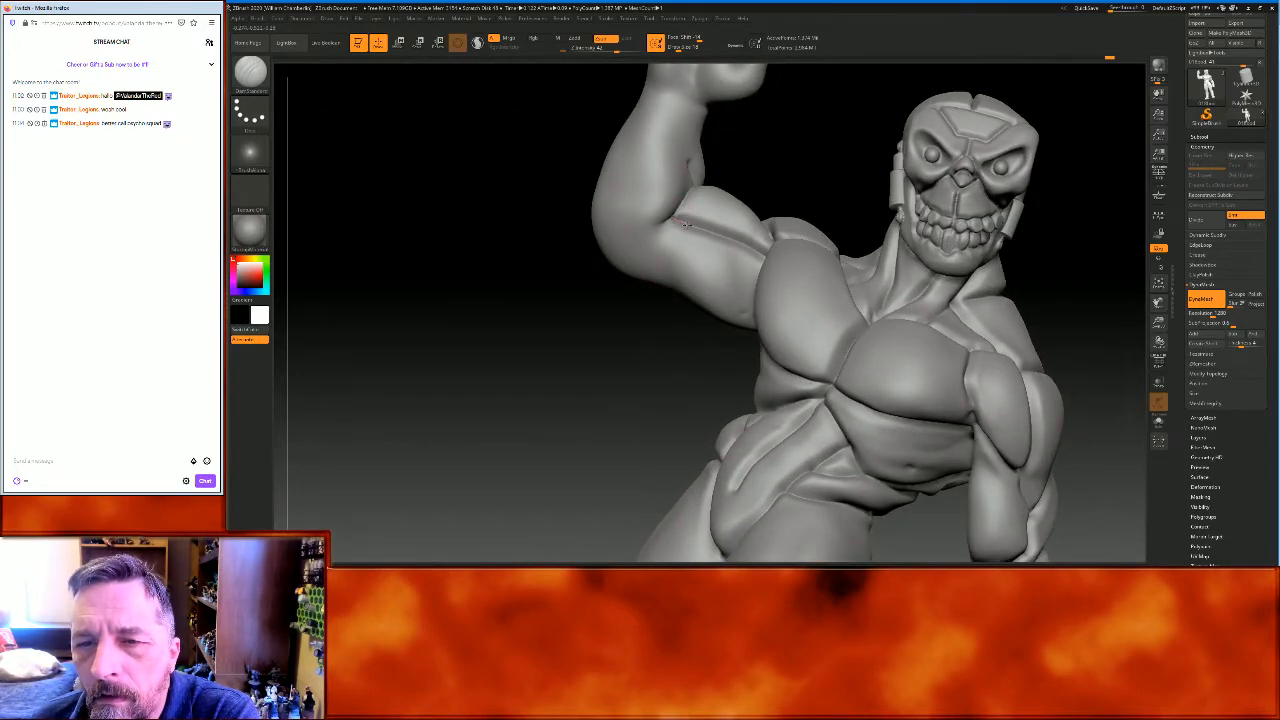
Carve grooves along the underside of the raised upper arm and around its elbow, outlining the triceps and continuing onto the forearm
mouse_move(627, 373)
mouse_down()
mouse_move(646, 329)
mouse_move(637, 314)
mouse_up()
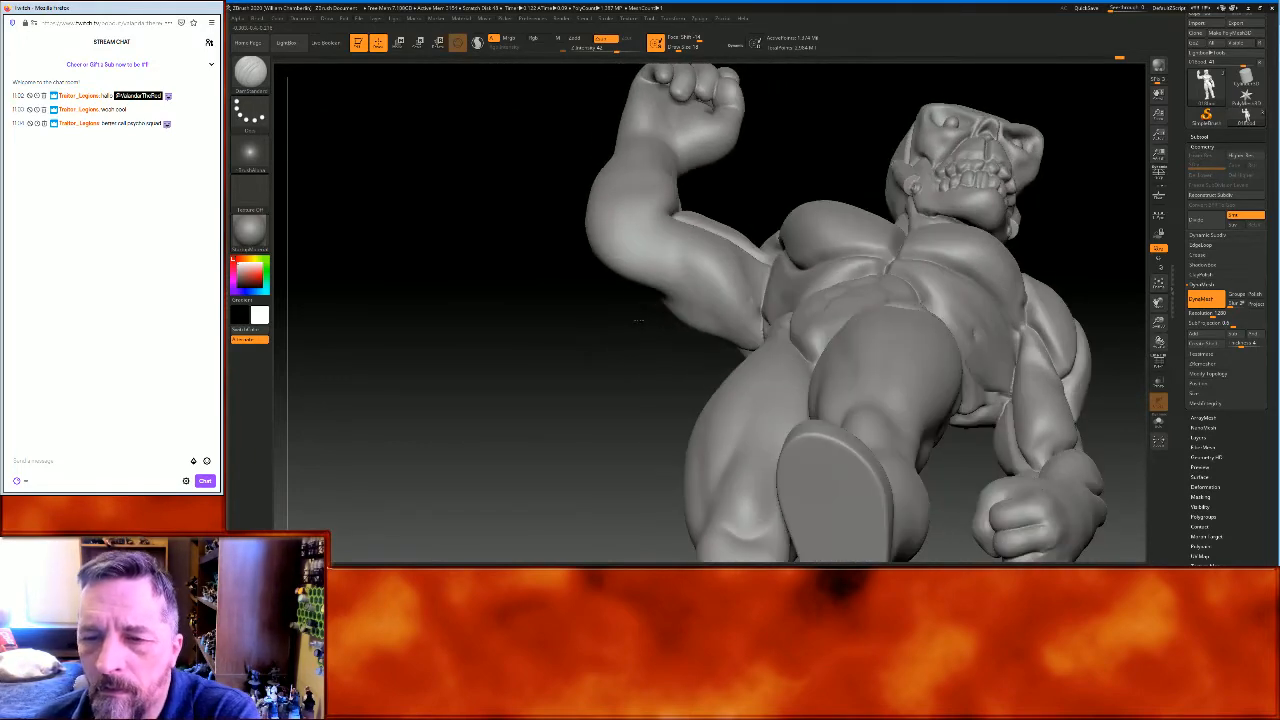
key(shift)
mouse_move(660, 350)
mouse_down()
mouse_move(632, 380)
mouse_move(755, 350)
mouse_up()
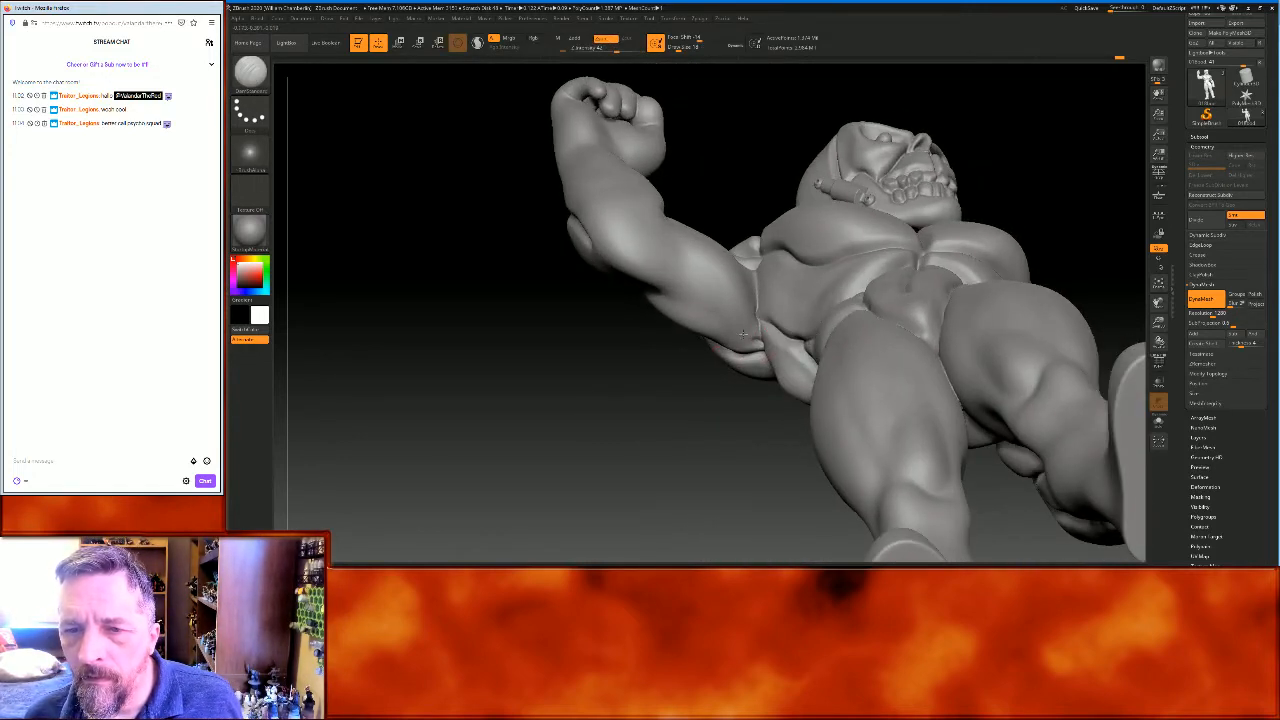
mouse_move(684, 247)
mouse_down()
mouse_move(674, 232)
mouse_move(737, 134)
mouse_move(718, 292)
mouse_move(660, 271)
mouse_up()
mouse_move(730, 216)
mouse_down()
mouse_move(802, 124)
mouse_move(710, 183)
mouse_up()
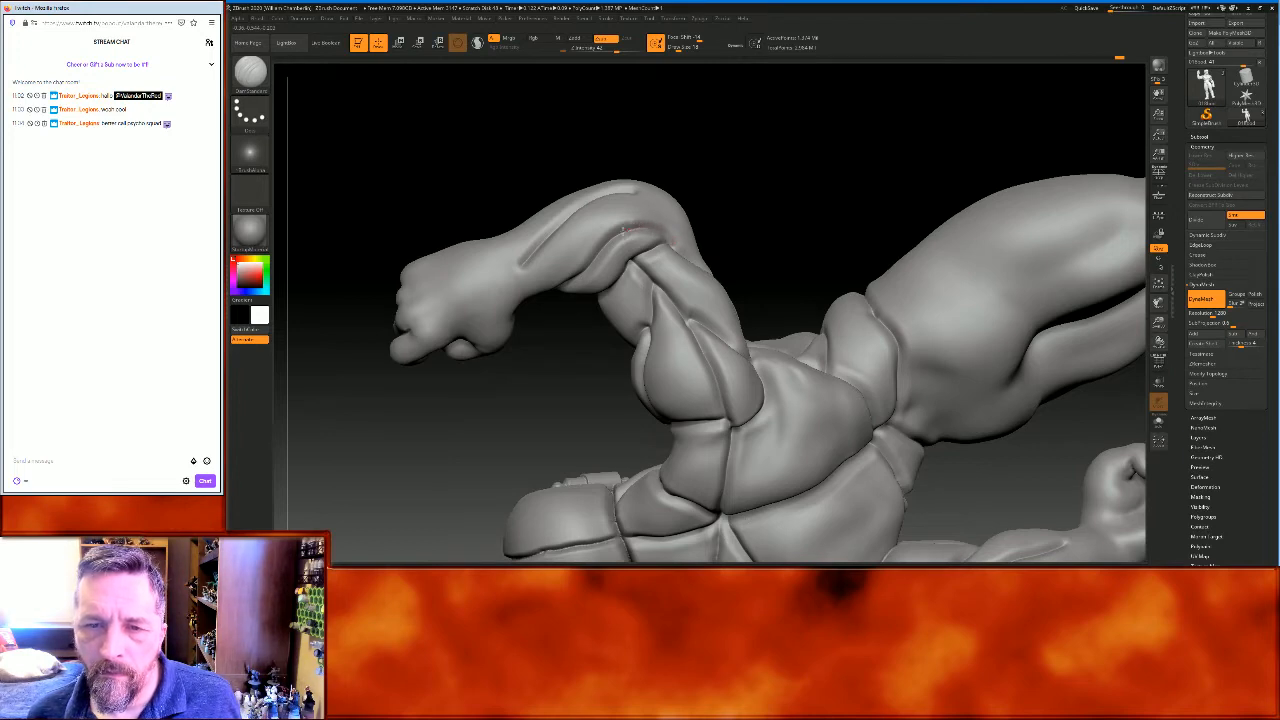
drag(857, 114, 704, 218)
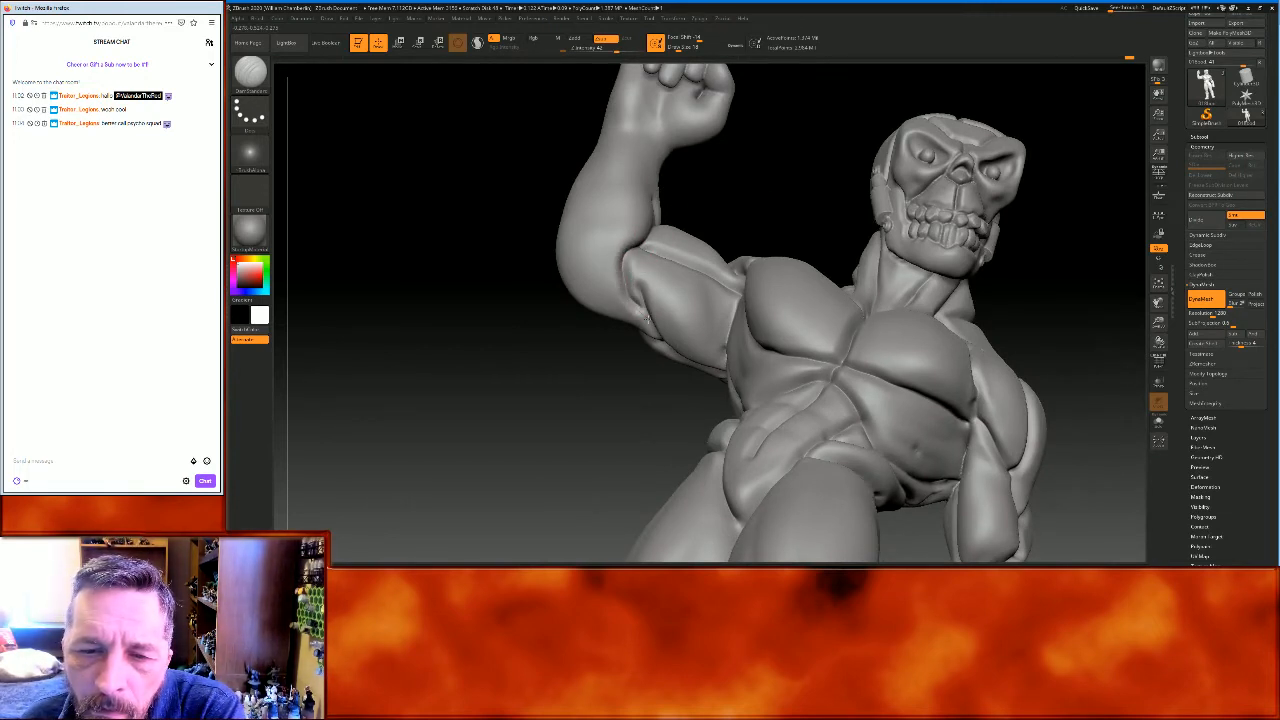
Smooth the groove at the raised arm's inner elbow, carve a groove down that forearm to the elbow, and frame the whole figure
shift+drag(650, 320, 637, 243)
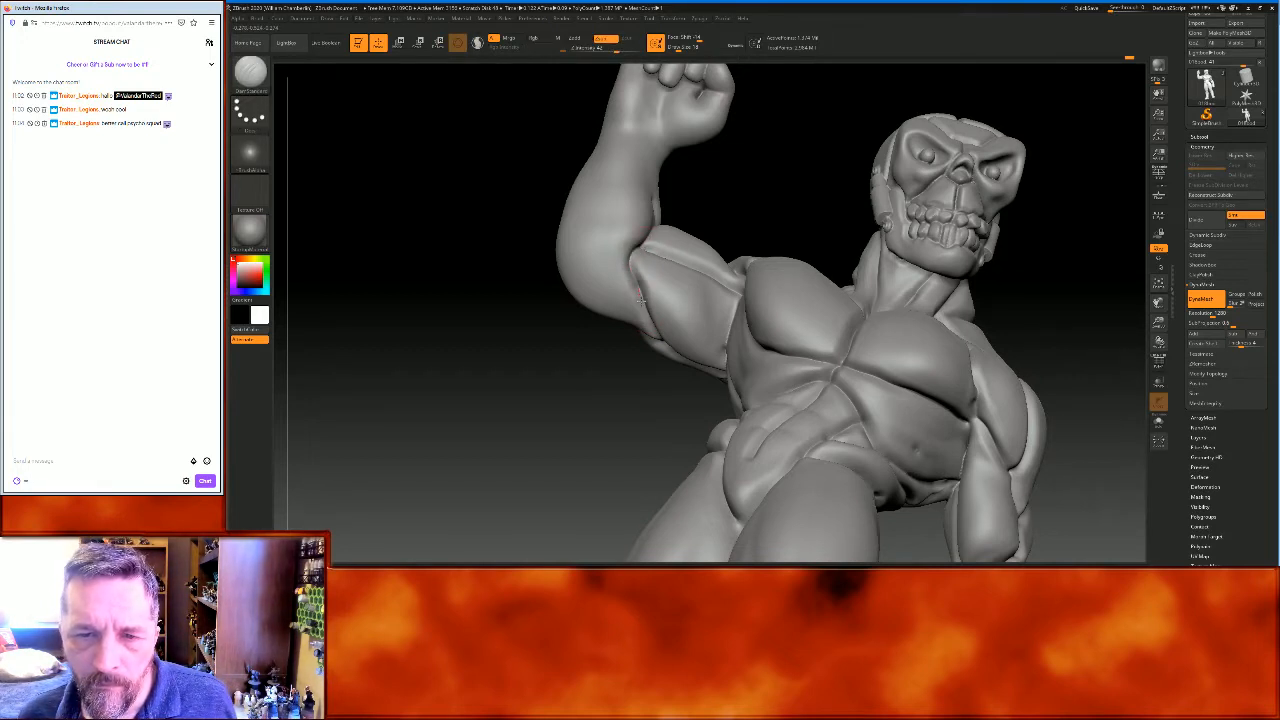
mouse_move(586, 192)
mouse_down()
mouse_move(575, 248)
mouse_move(620, 300)
mouse_up()
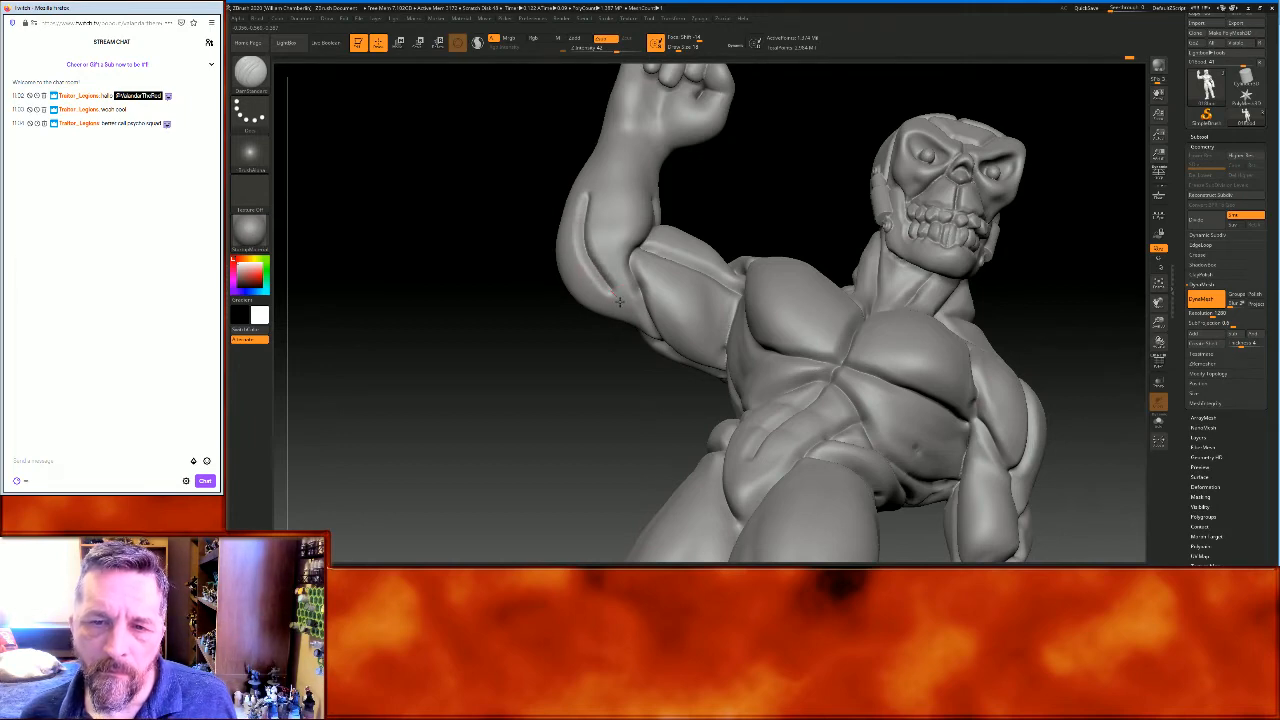
drag(764, 186, 800, 214)
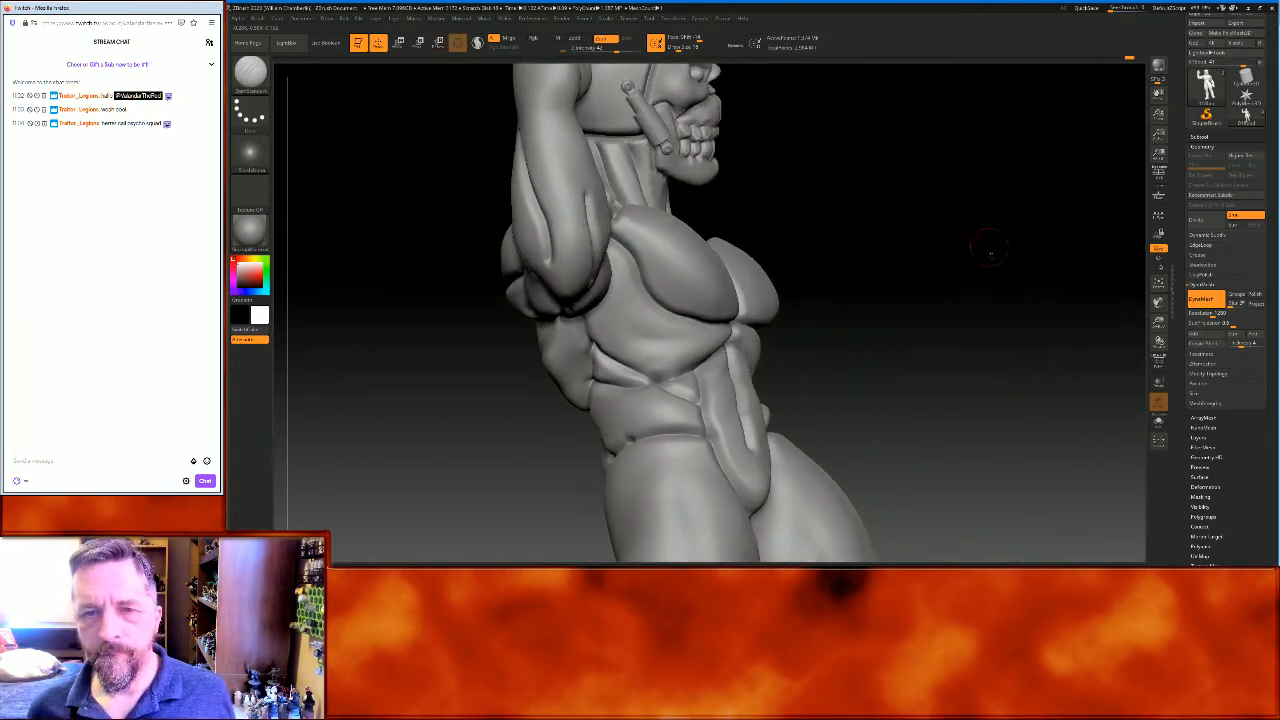
drag(986, 249, 997, 292)
mouse_move(751, 390)
mouse_down()
mouse_move(737, 386)
mouse_move(760, 394)
mouse_up()
click(1158, 284)
mouse_move(988, 291)
mouse_down()
mouse_move(1072, 296)
mouse_move(989, 286)
mouse_up()
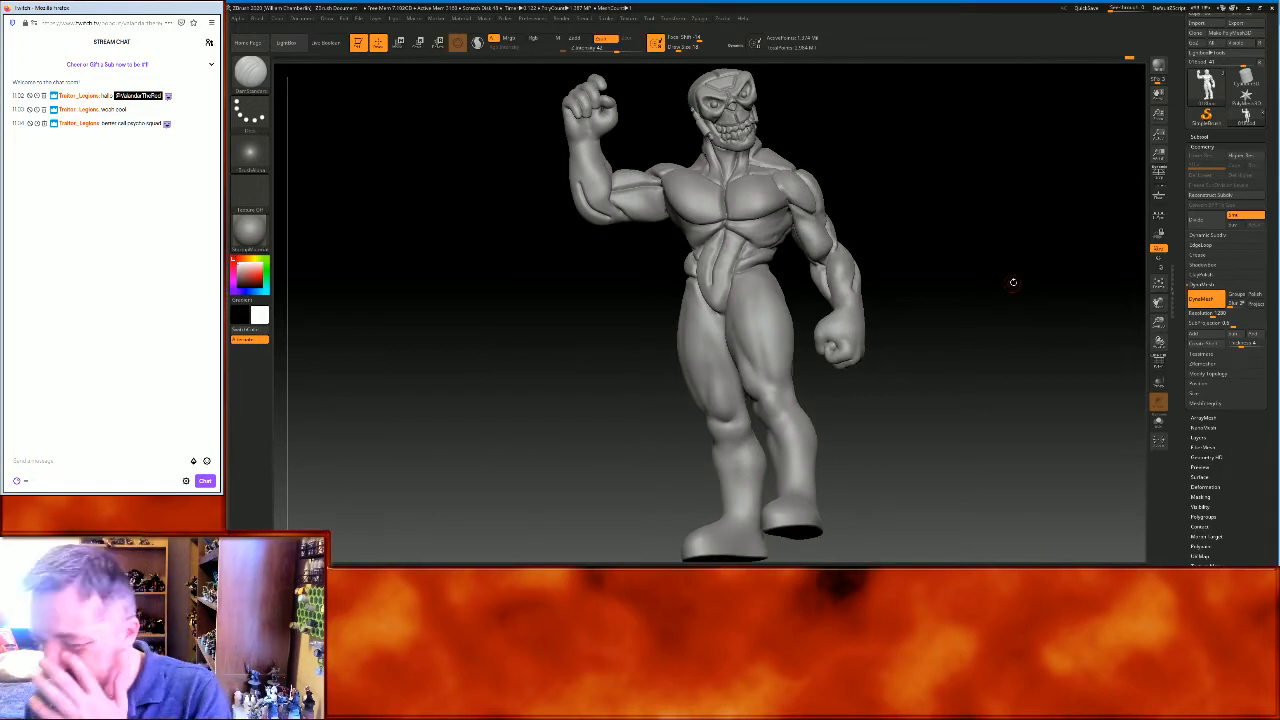
mouse_move(1031, 249)
mouse_down()
mouse_move(1020, 271)
mouse_move(1094, 271)
mouse_up()
drag(108, 314, 110, 262)
mouse_move(103, 340)
mouse_down()
mouse_move(108, 331)
mouse_move(101, 371)
mouse_move(103, 309)
mouse_move(3, 205)
mouse_up()
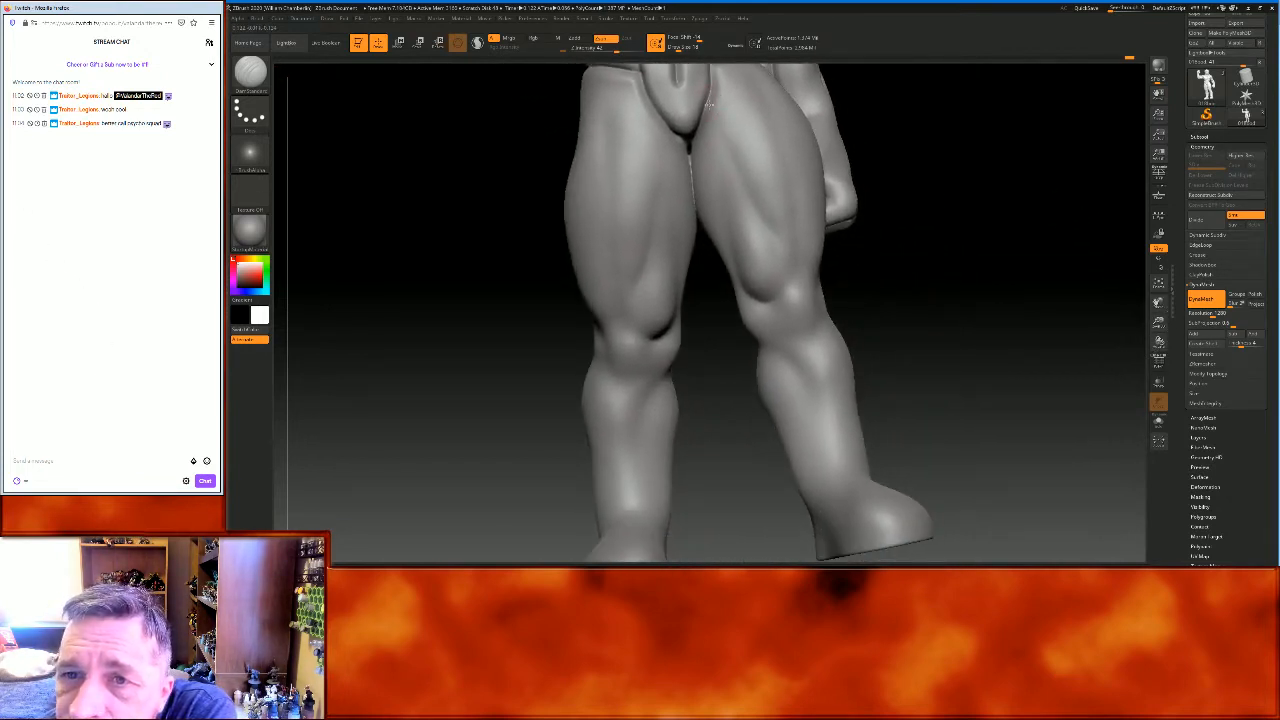
drag(712, 118, 735, 190)
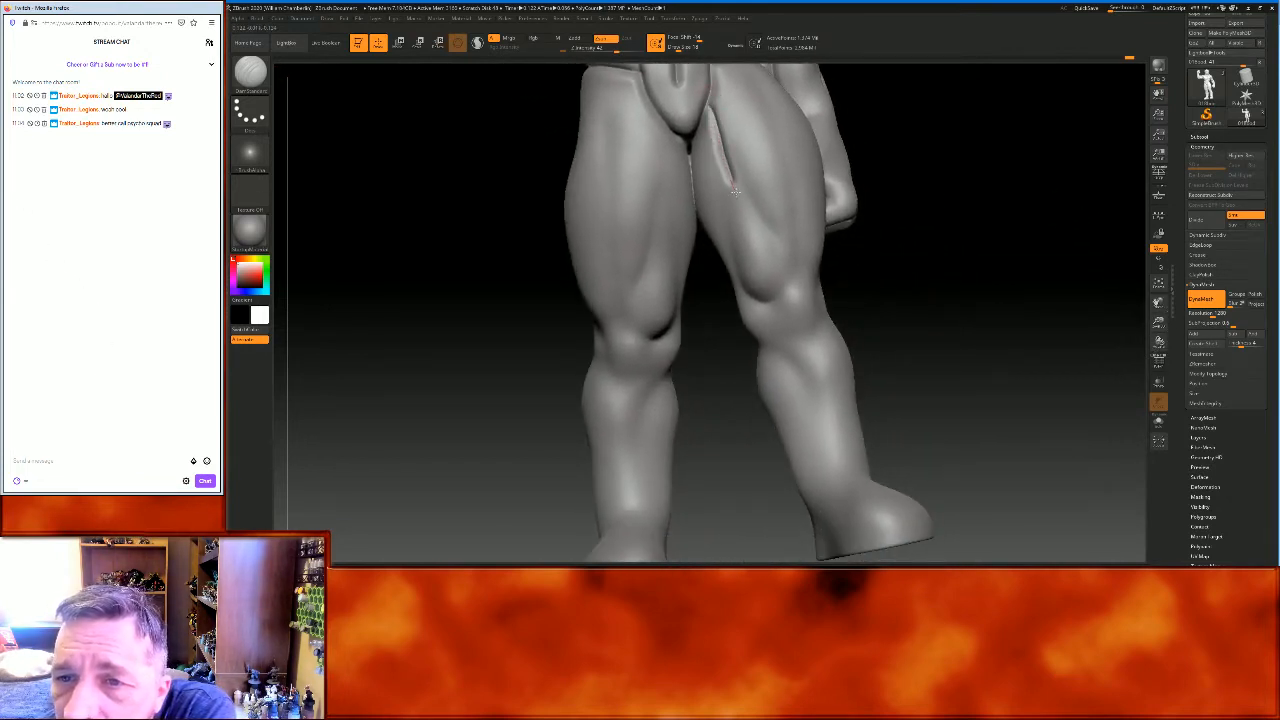
shift+drag(712, 115, 725, 191)
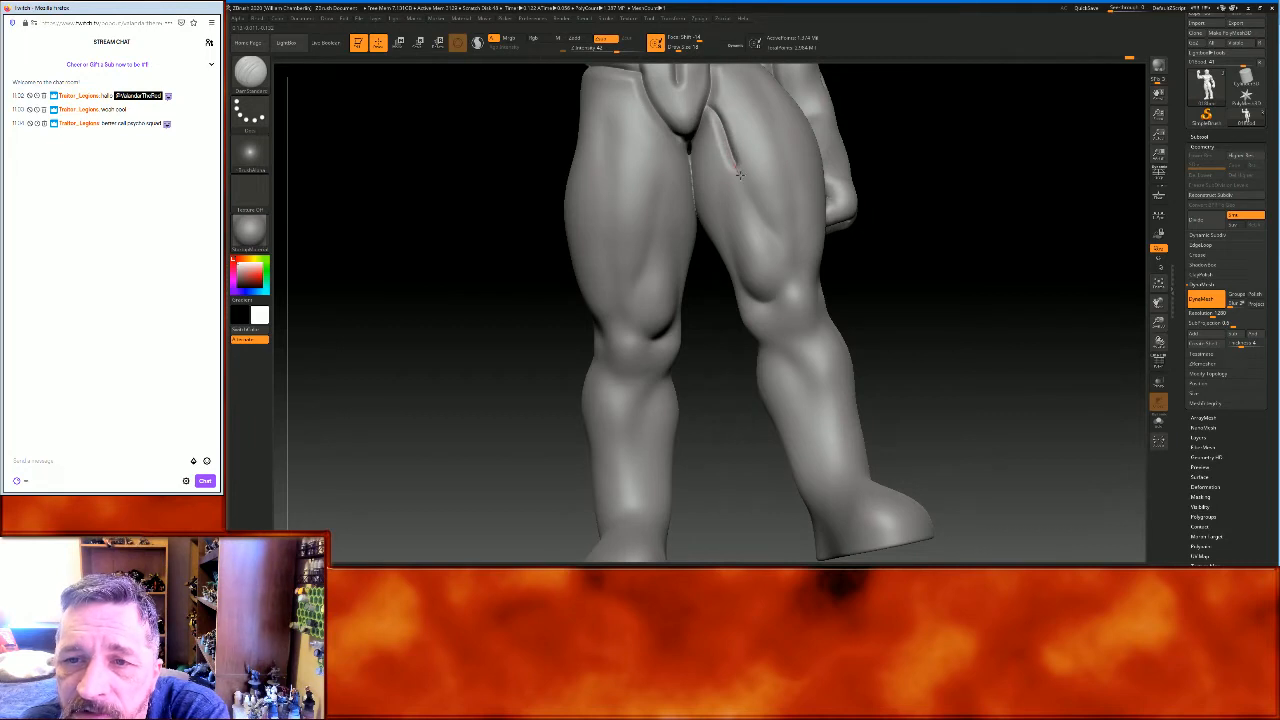
mouse_move(748, 187)
mouse_down()
mouse_move(786, 236)
mouse_move(762, 95)
mouse_up()
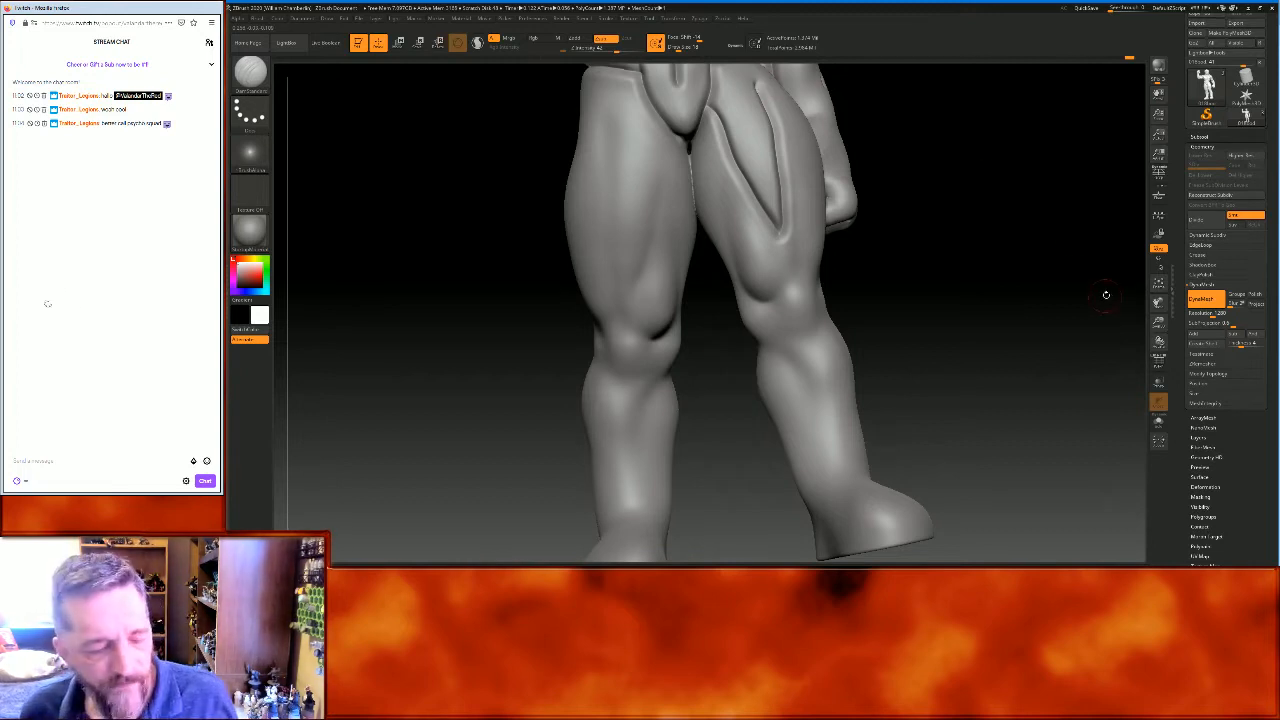
key(ctrl+z)
Carve converging grooves down the front of the lowered-arm-side thigh, and outline the inner muscle from the groin around to above the knee
drag(1158, 302, 1064, 376)
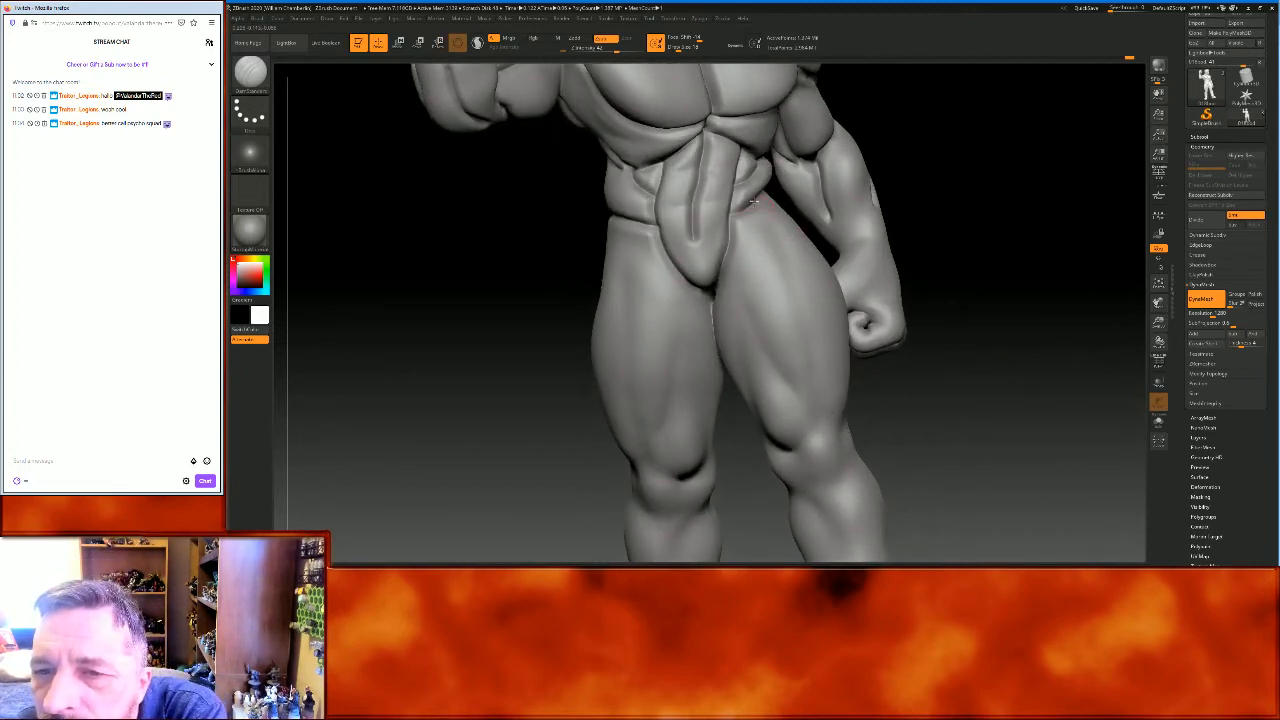
mouse_move(778, 227)
mouse_down()
mouse_move(816, 340)
mouse_move(814, 425)
mouse_move(772, 375)
mouse_move(722, 256)
mouse_up()
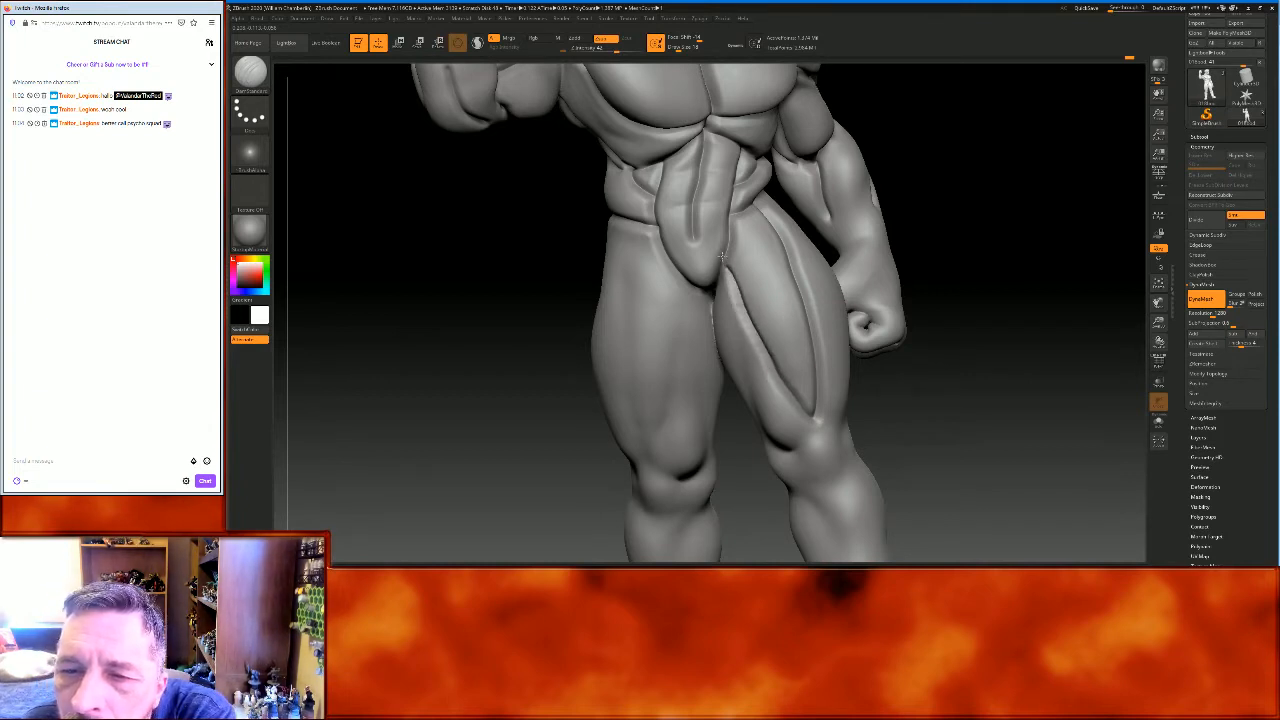
mouse_move(991, 356)
mouse_down()
mouse_move(1020, 314)
mouse_move(943, 311)
mouse_up()
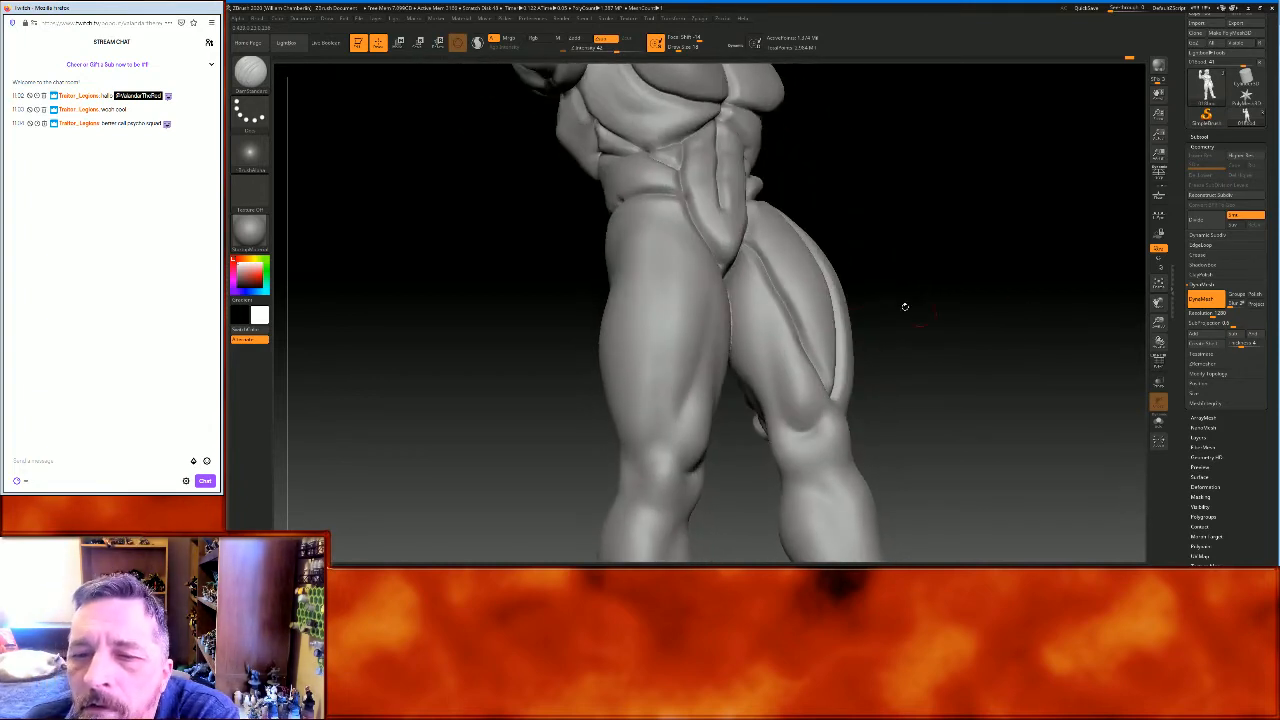
drag(760, 296, 792, 434)
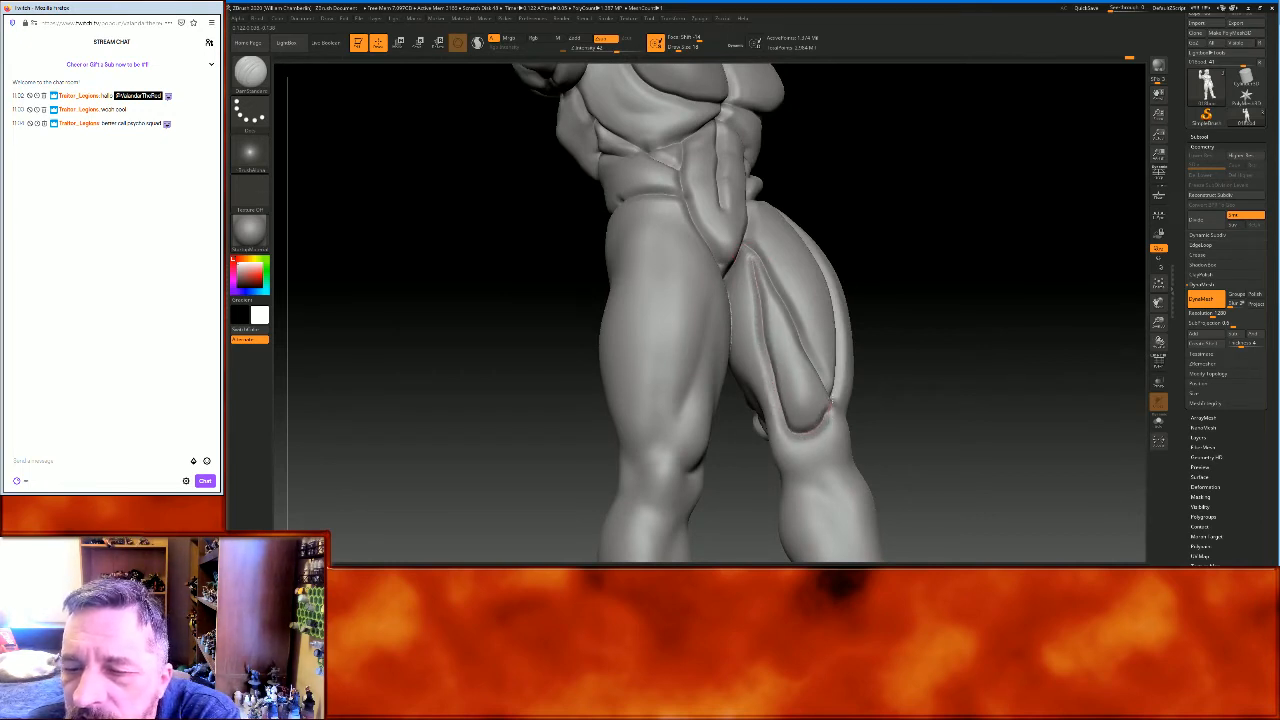
mouse_move(1025, 330)
mouse_down()
mouse_move(985, 348)
mouse_move(1054, 295)
mouse_move(1026, 299)
mouse_up()
Carve a long groove down the outer side of the same thigh from the hip to beside the knee
mouse_move(795, 193)
mouse_down()
mouse_move(826, 312)
mouse_move(797, 472)
mouse_up()
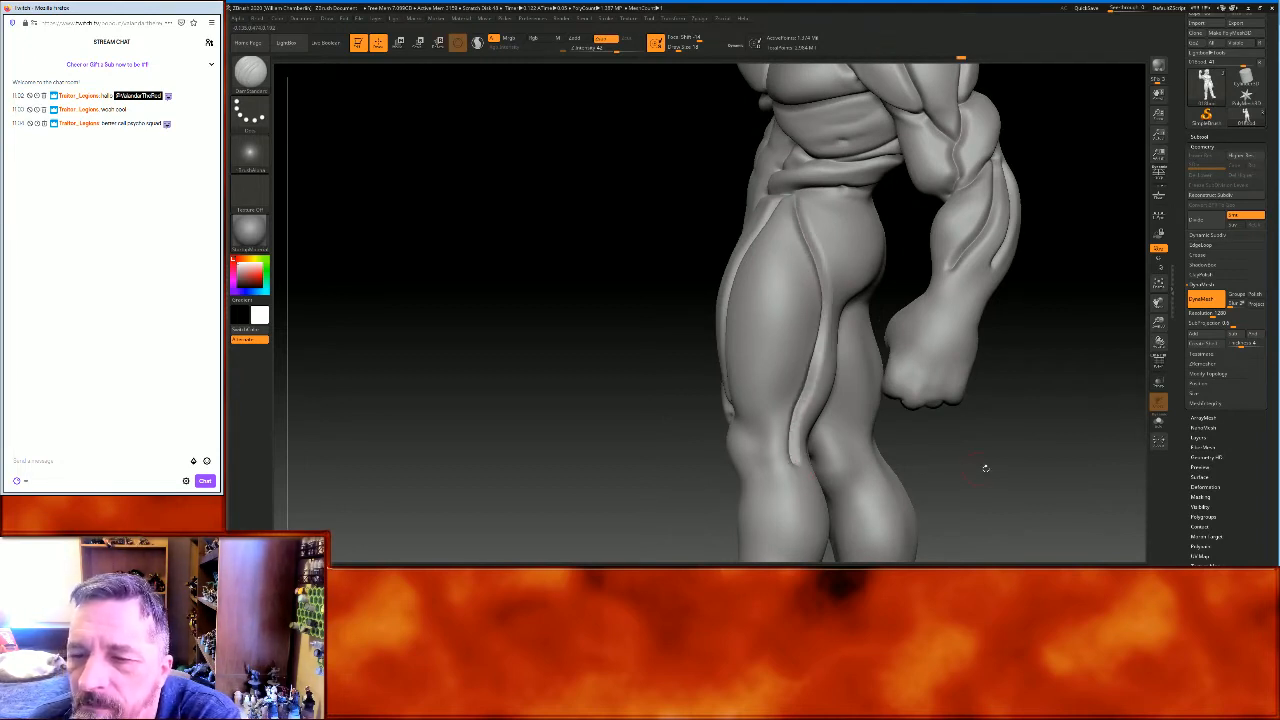
mouse_move(985, 468)
mouse_down()
mouse_move(1048, 477)
mouse_move(814, 459)
mouse_up()
mouse_move(752, 415)
mouse_down()
mouse_move(787, 474)
mouse_move(960, 503)
mouse_move(963, 491)
mouse_move(949, 479)
mouse_move(770, 507)
mouse_up()
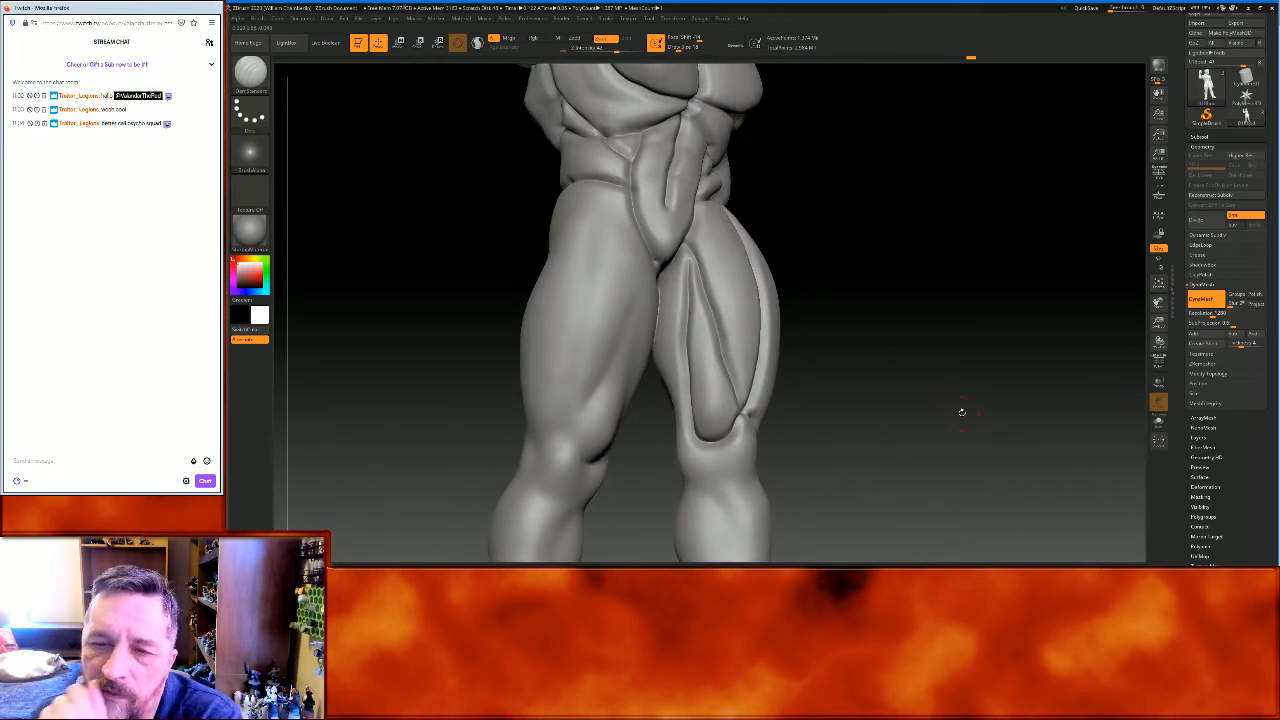
Carve grooves down the centre and inner edge of the same thigh's back, and a crease beneath the buttock
drag(965, 364, 1041, 267)
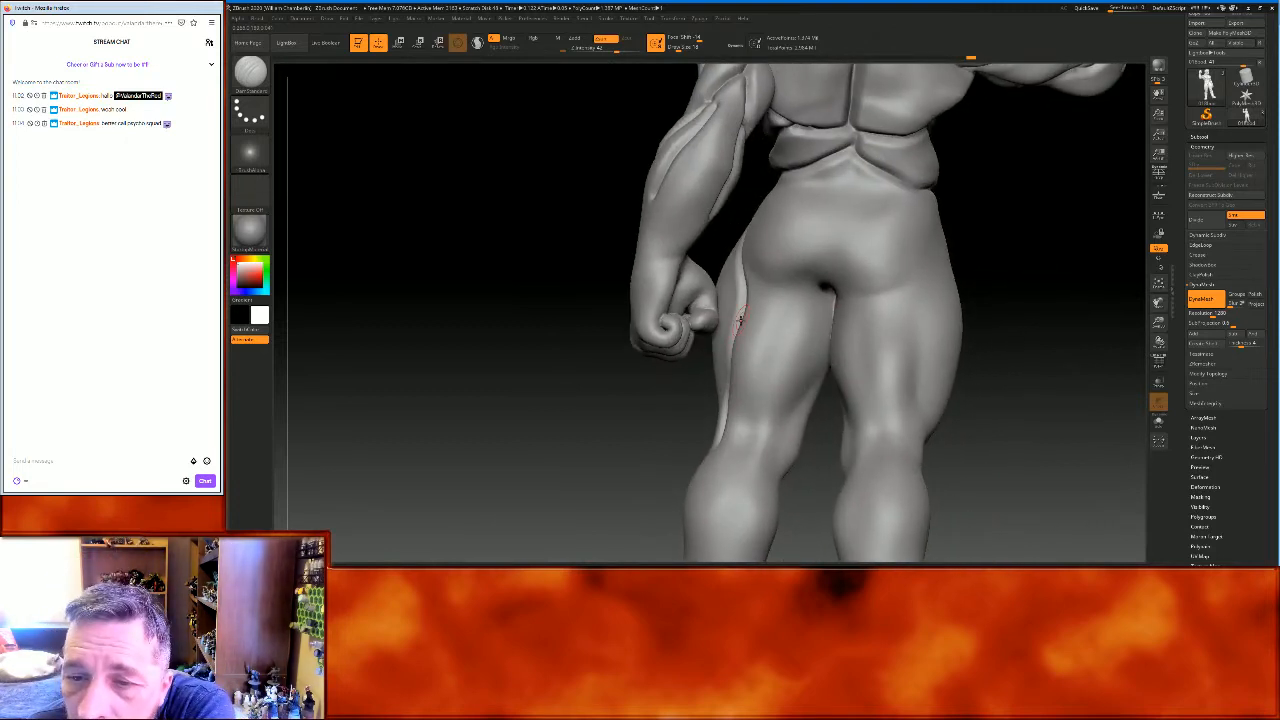
mouse_move(770, 292)
mouse_down()
mouse_move(800, 284)
mouse_move(745, 428)
mouse_up()
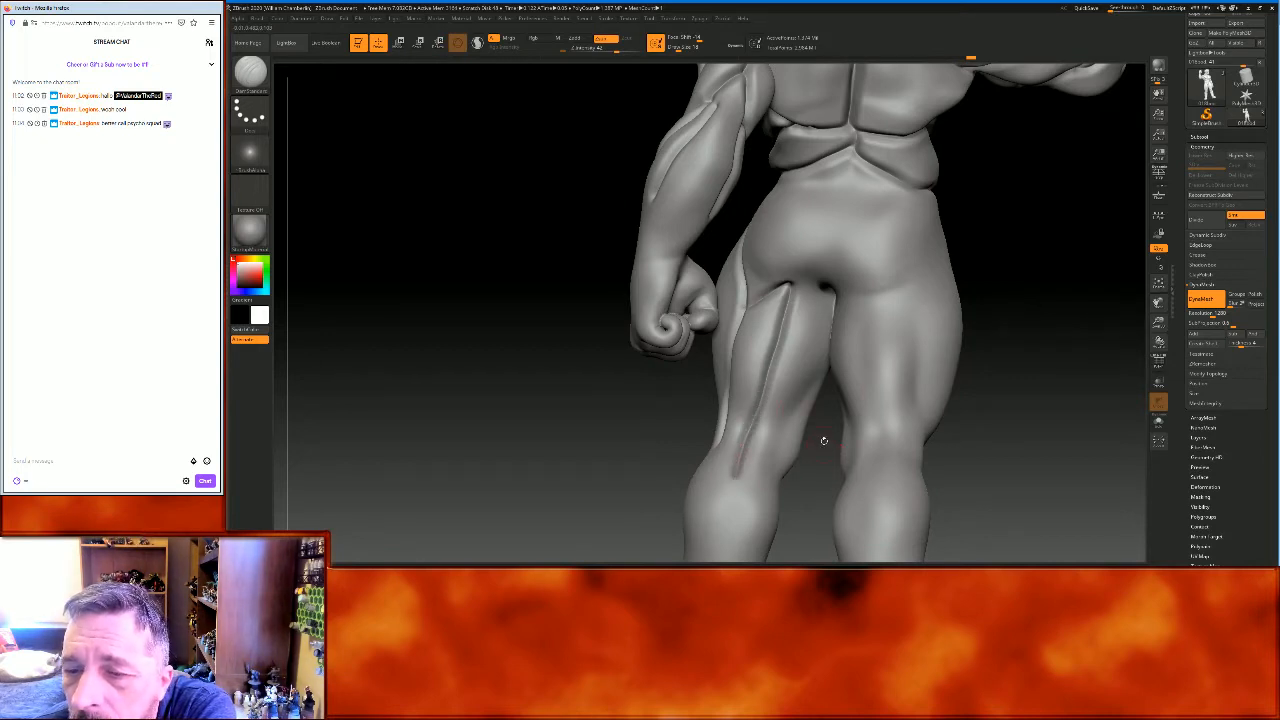
drag(822, 362, 764, 492)
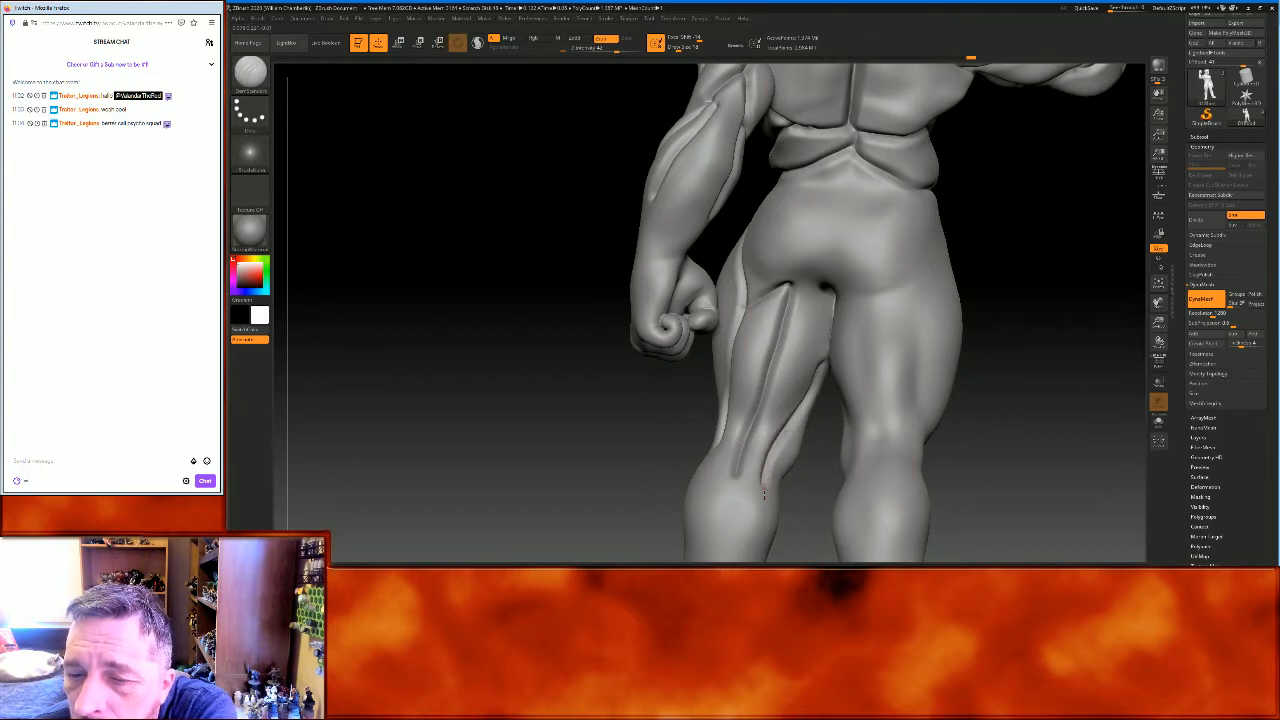
drag(796, 284, 820, 288)
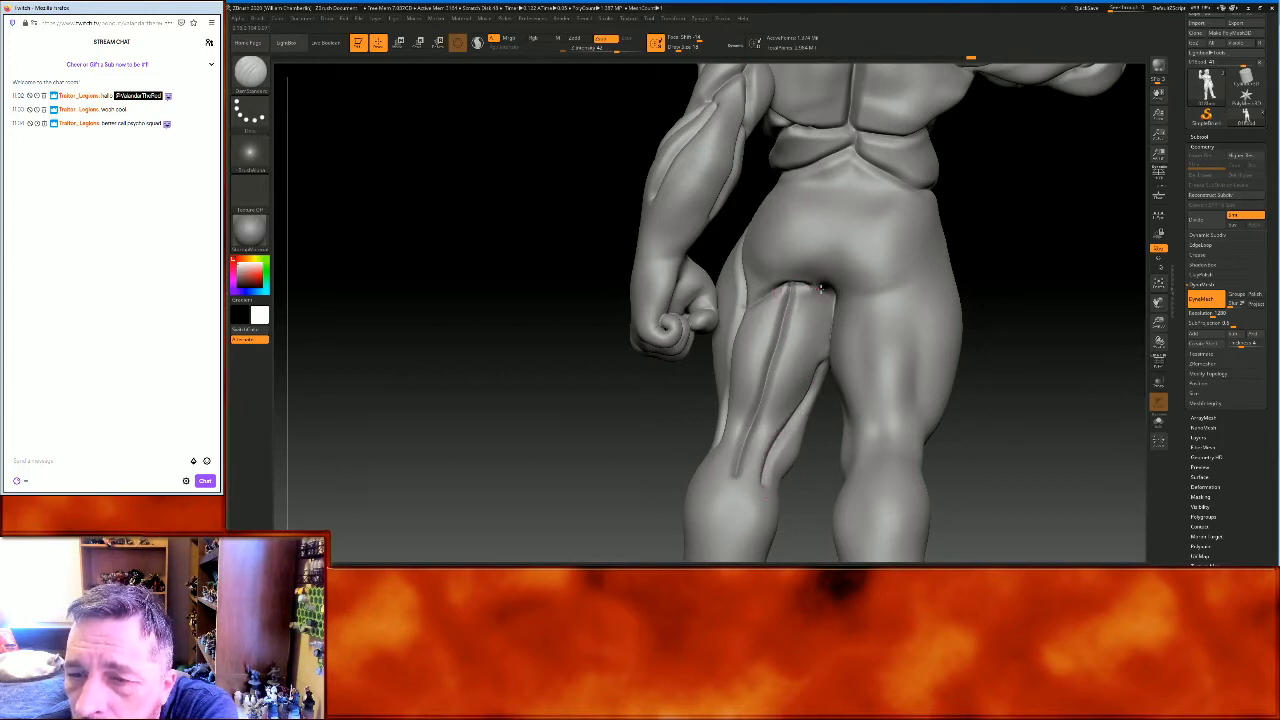
Carve the crease beneath the other buttock and converging grooves down the front of that thigh from hip and groin to knee
mouse_move(1051, 289)
mouse_down()
mouse_move(1068, 271)
mouse_move(1030, 285)
mouse_up()
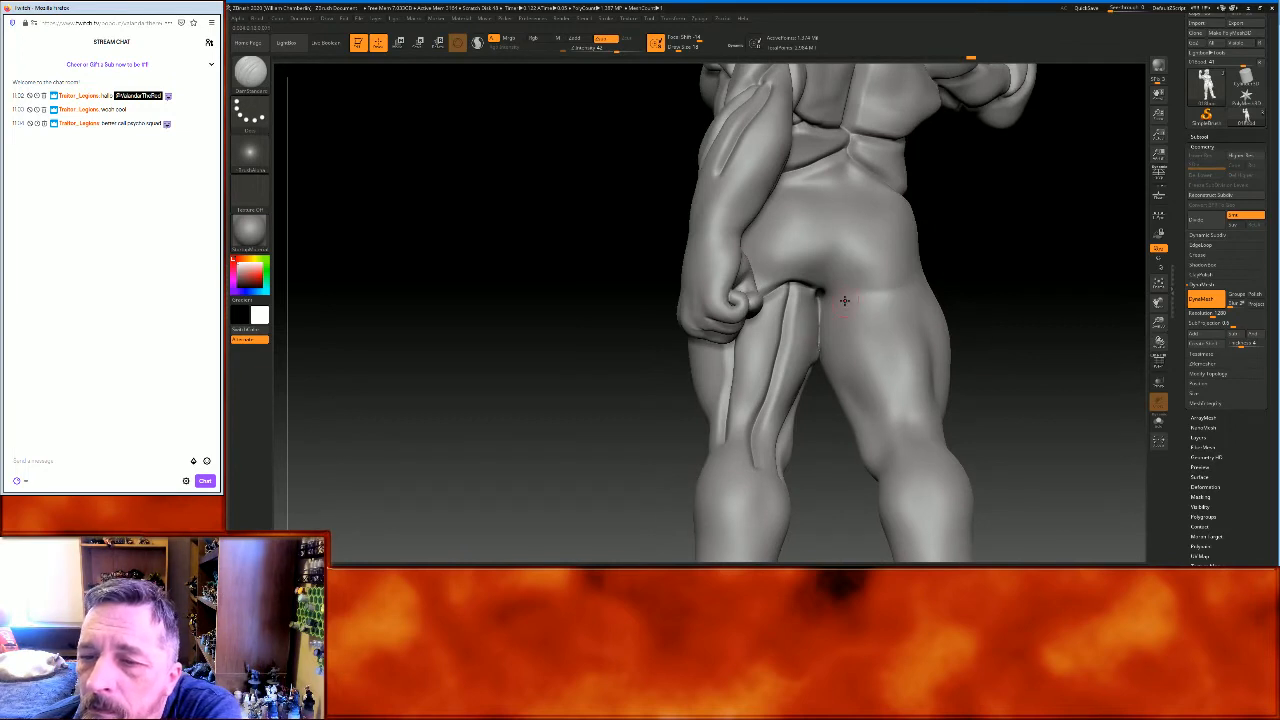
mouse_move(861, 290)
mouse_down()
mouse_move(926, 328)
mouse_move(1020, 323)
mouse_move(893, 276)
mouse_move(843, 360)
mouse_move(831, 428)
mouse_move(952, 434)
mouse_move(940, 388)
mouse_up()
mouse_move(943, 230)
mouse_down()
mouse_move(908, 350)
mouse_move(900, 465)
mouse_move(988, 292)
mouse_up()
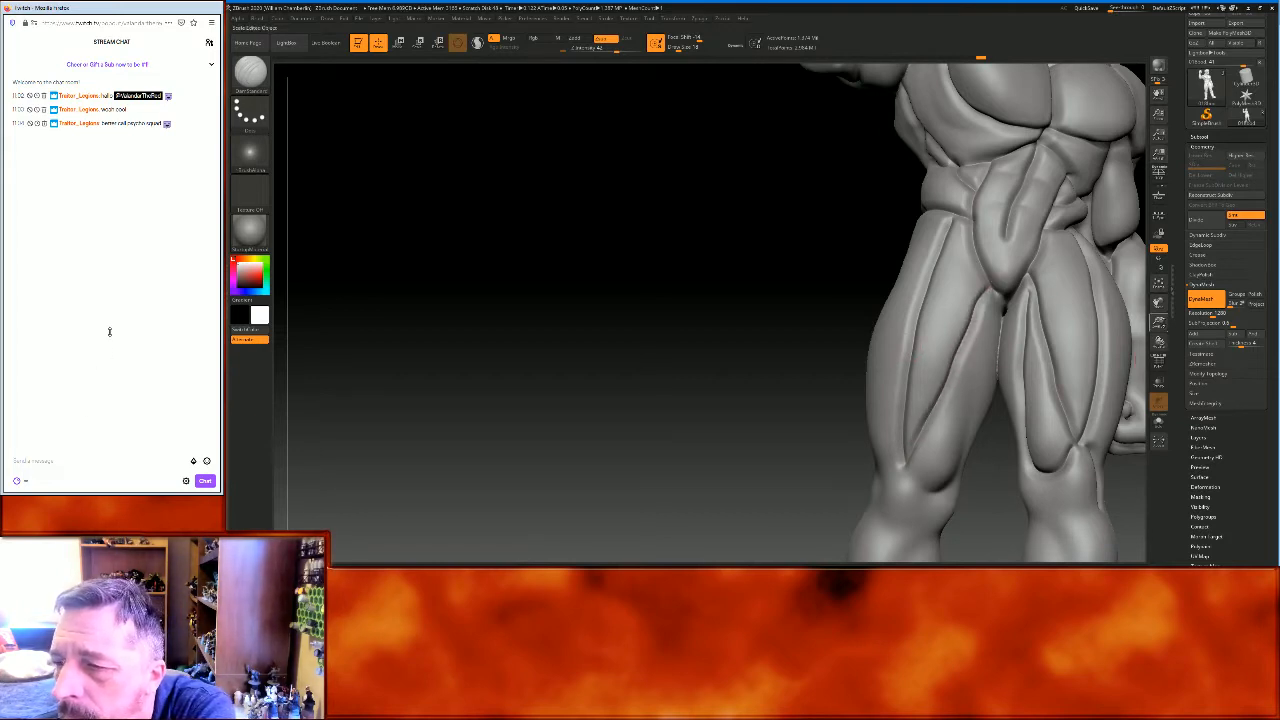
Carve a groove down the raised-arm-side inner thigh and around the muscle bulge above the knee
drag(1159, 302, 1078, 236)
drag(1073, 302, 902, 214)
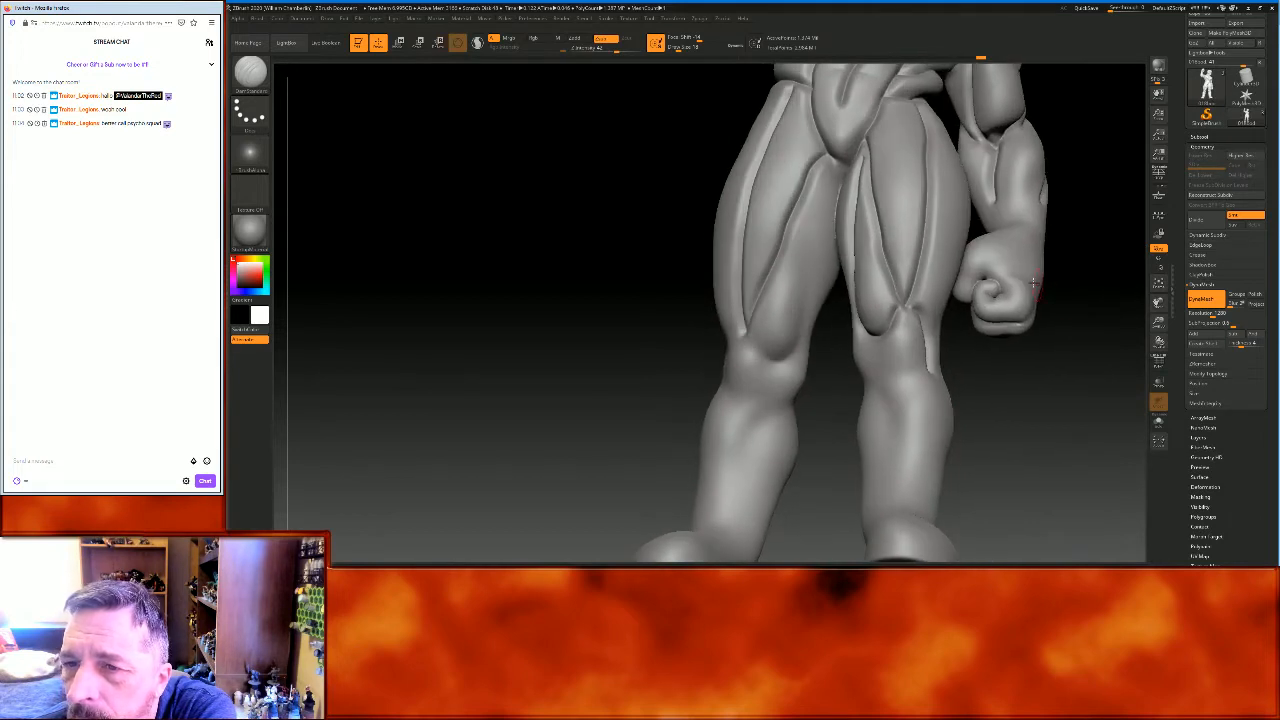
drag(826, 186, 804, 333)
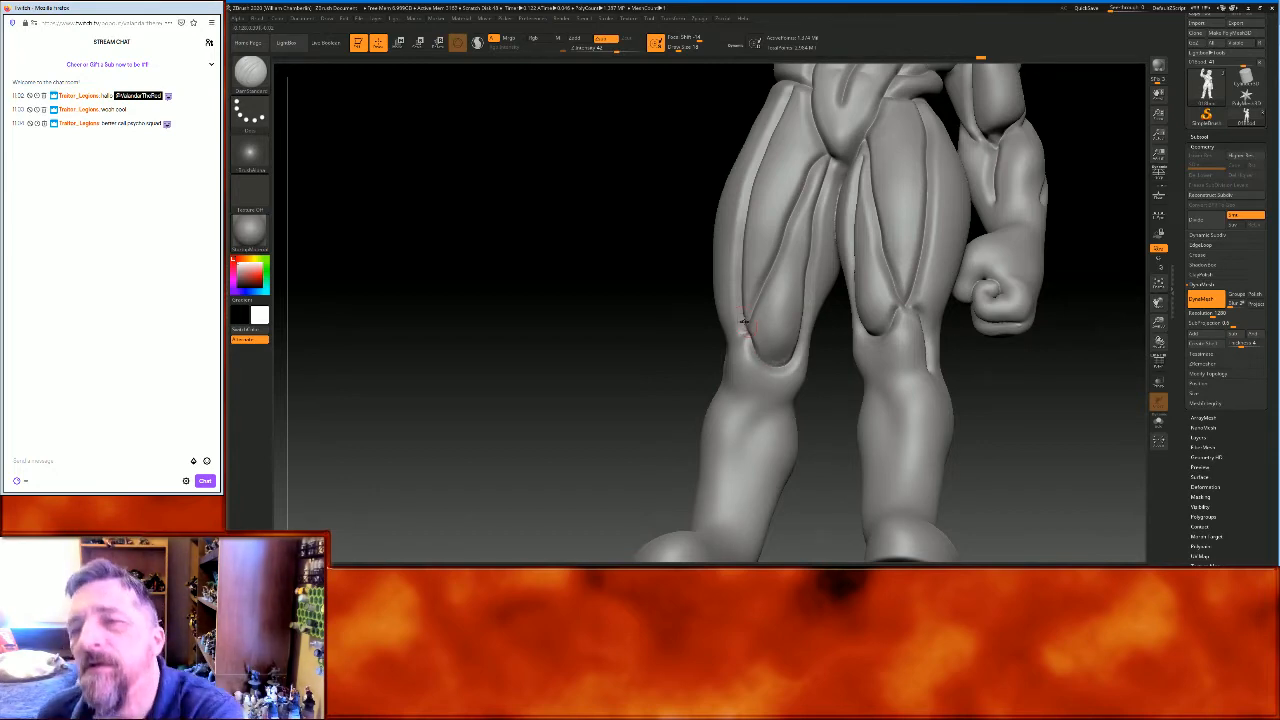
Carve grooves down the outer side, past the knee, and down the back of the raised-arm-side thigh
mouse_move(1077, 386)
mouse_down()
mouse_move(1140, 330)
mouse_move(1090, 329)
mouse_up()
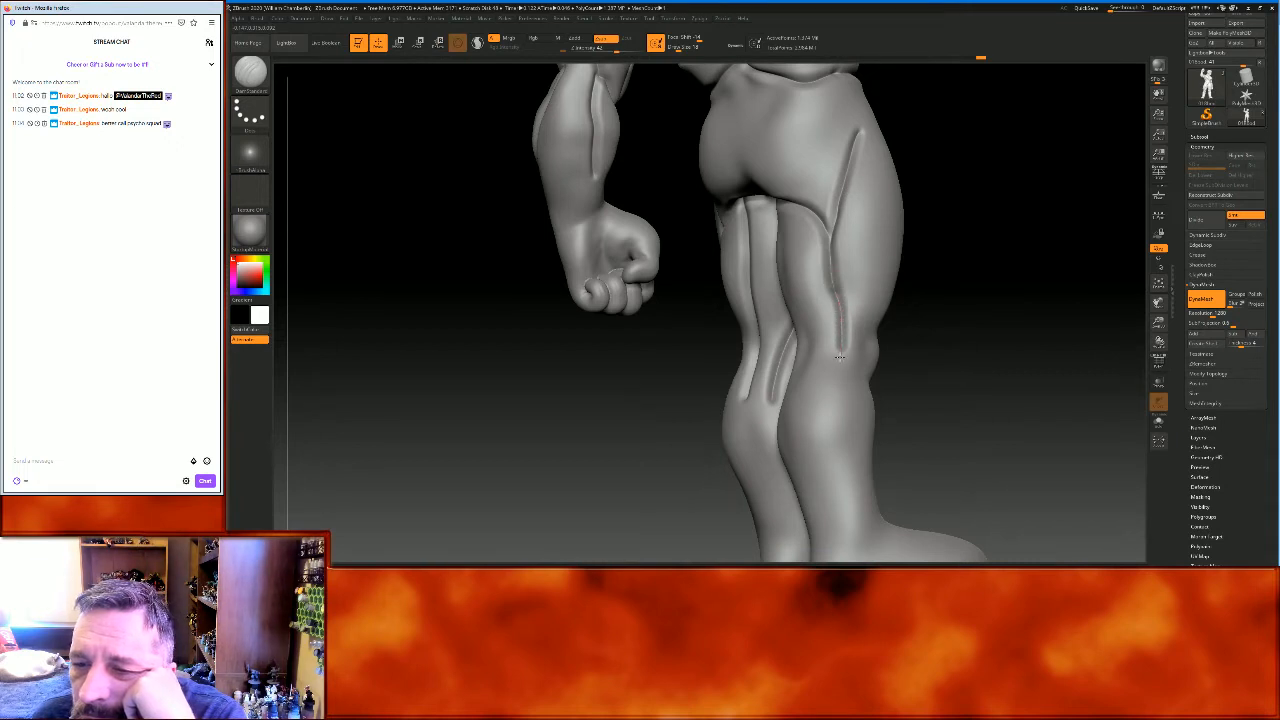
mouse_move(918, 379)
mouse_down()
mouse_move(963, 383)
mouse_move(857, 339)
mouse_move(813, 399)
mouse_up()
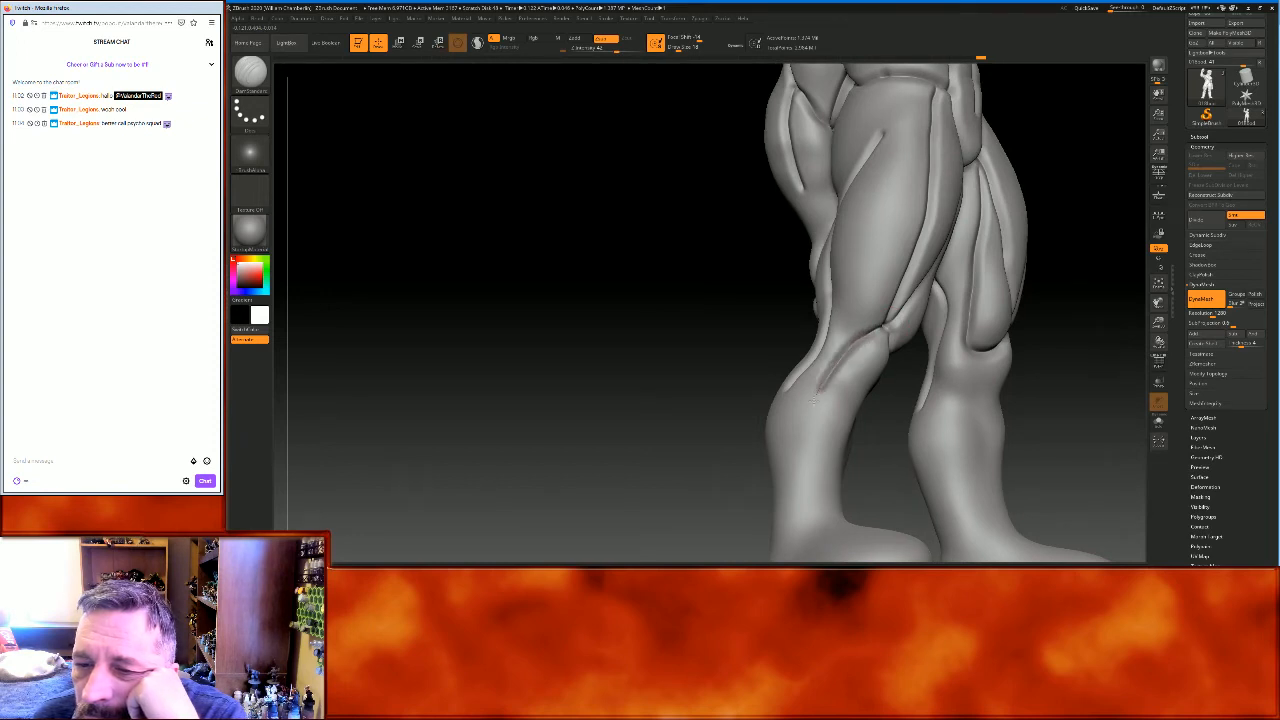
drag(670, 455, 797, 258)
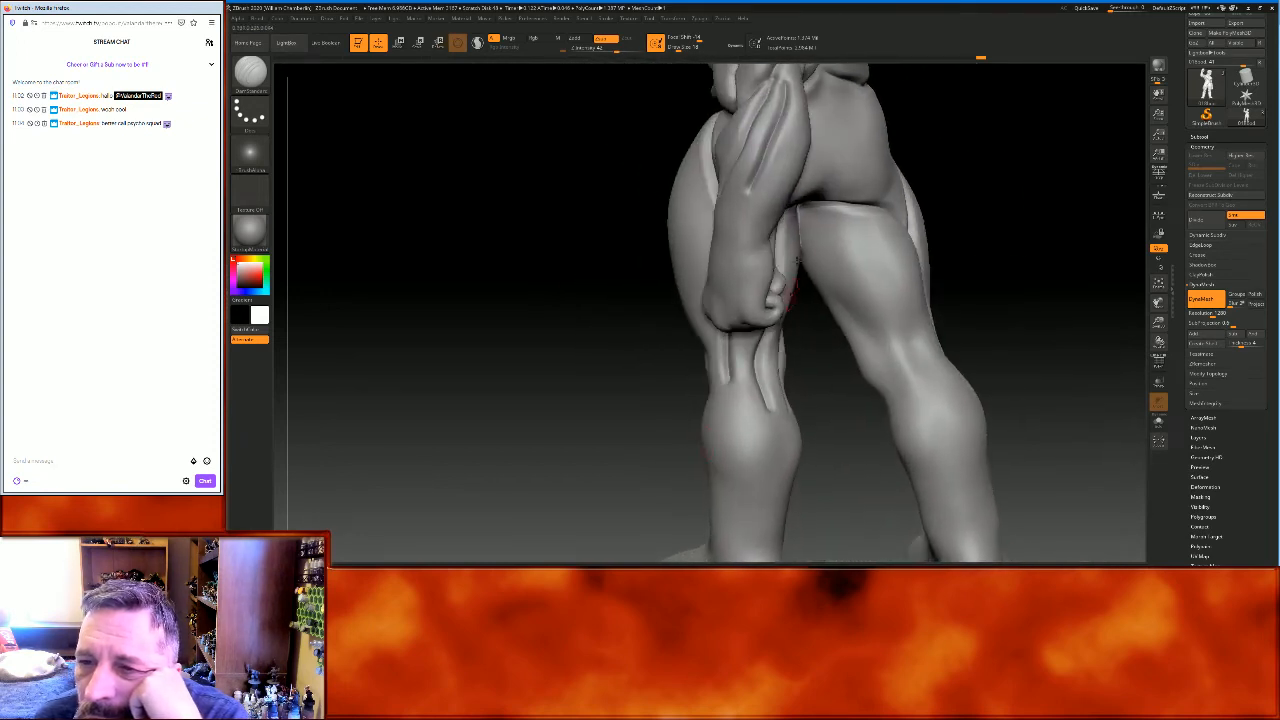
mouse_move(852, 210)
mouse_down()
mouse_move(908, 350)
mouse_move(955, 412)
mouse_up()
drag(1030, 340, 1007, 264)
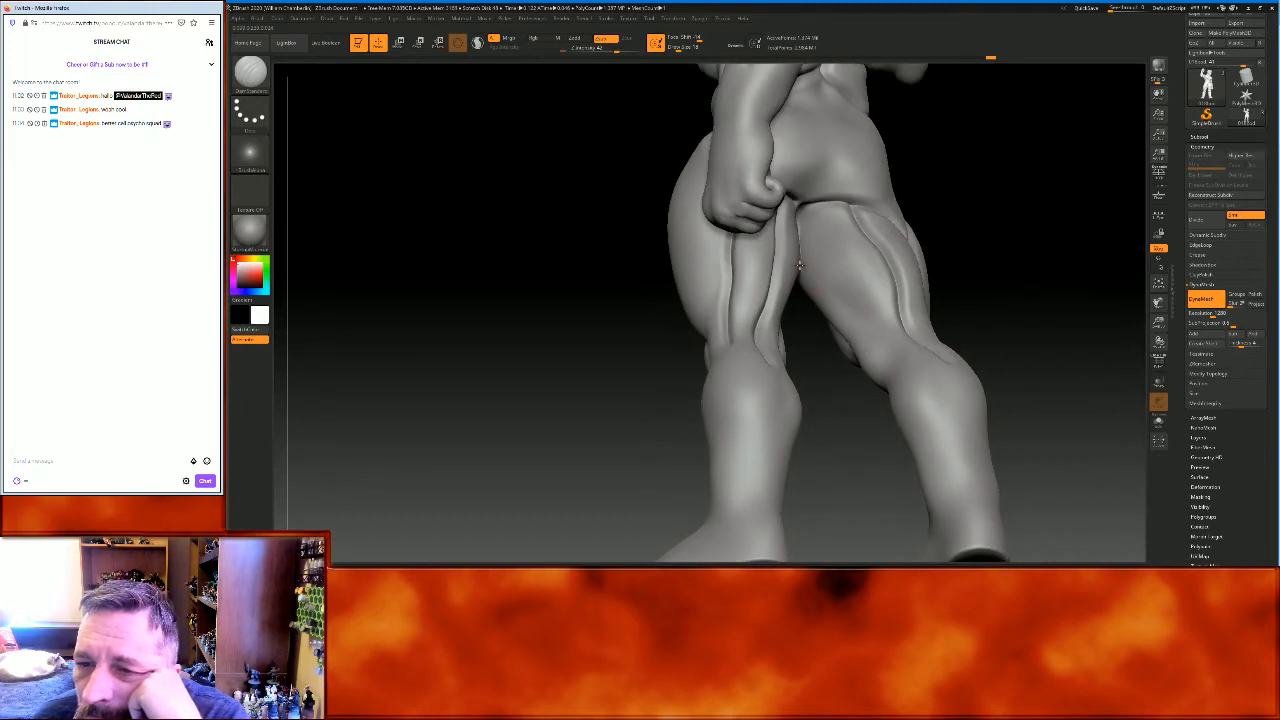
drag(820, 280, 920, 380)
Frame the whole figure in a front view and slightly lower the brush's Z Intensity
mouse_move(1050, 285)
mouse_down()
mouse_move(1048, 260)
mouse_move(975, 306)
mouse_move(1037, 220)
mouse_move(1100, 220)
mouse_move(1063, 240)
mouse_move(1111, 266)
mouse_move(1133, 308)
mouse_move(1093, 340)
mouse_up()
click(1158, 283)
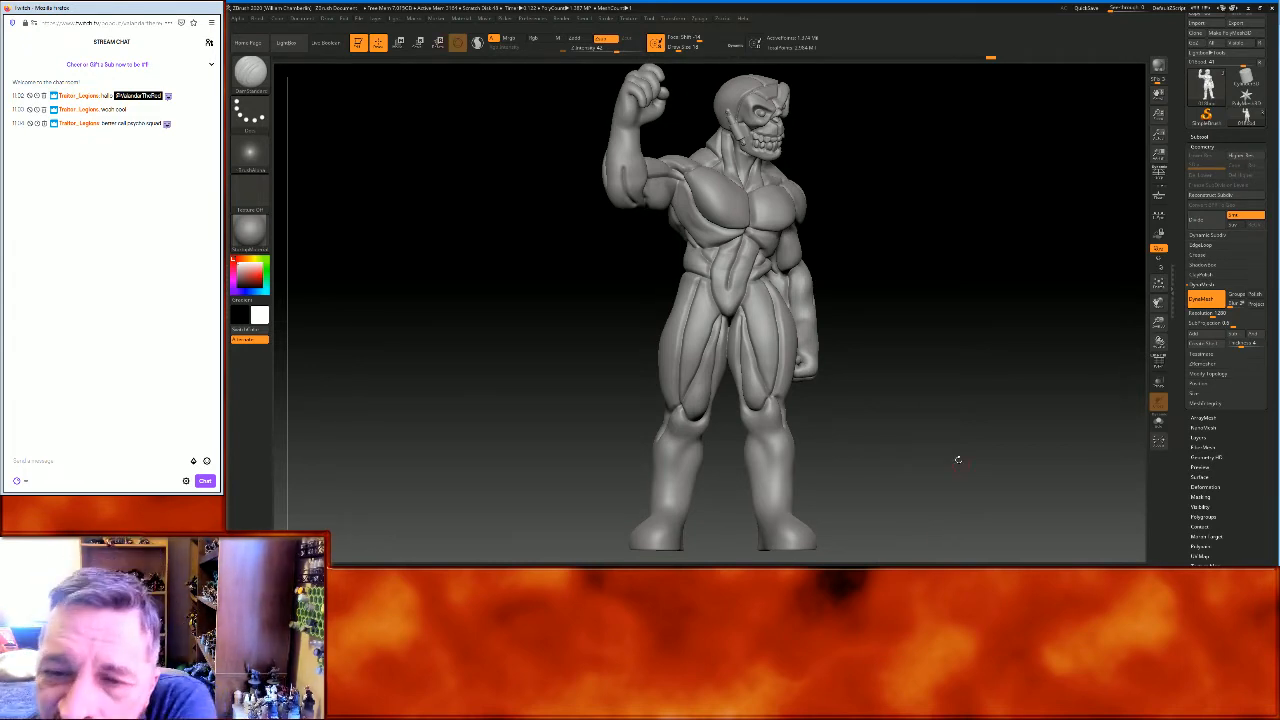
drag(951, 434, 937, 432)
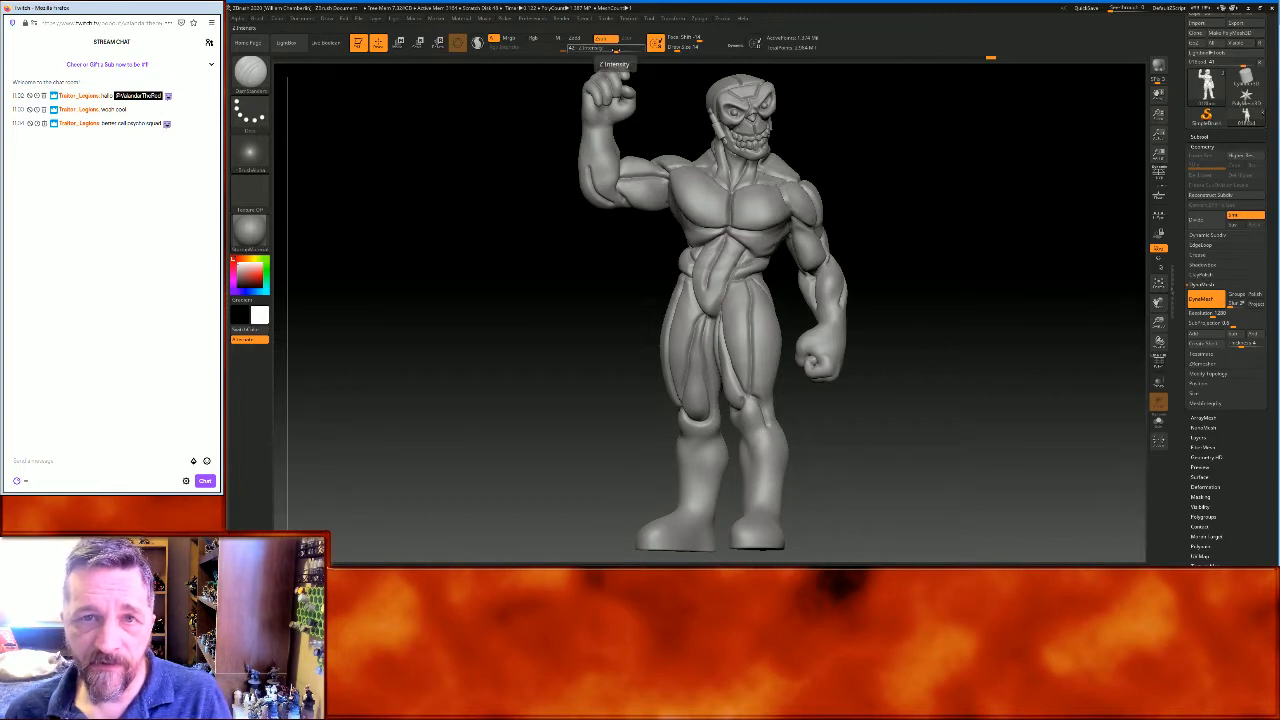
drag(616, 49, 611, 49)
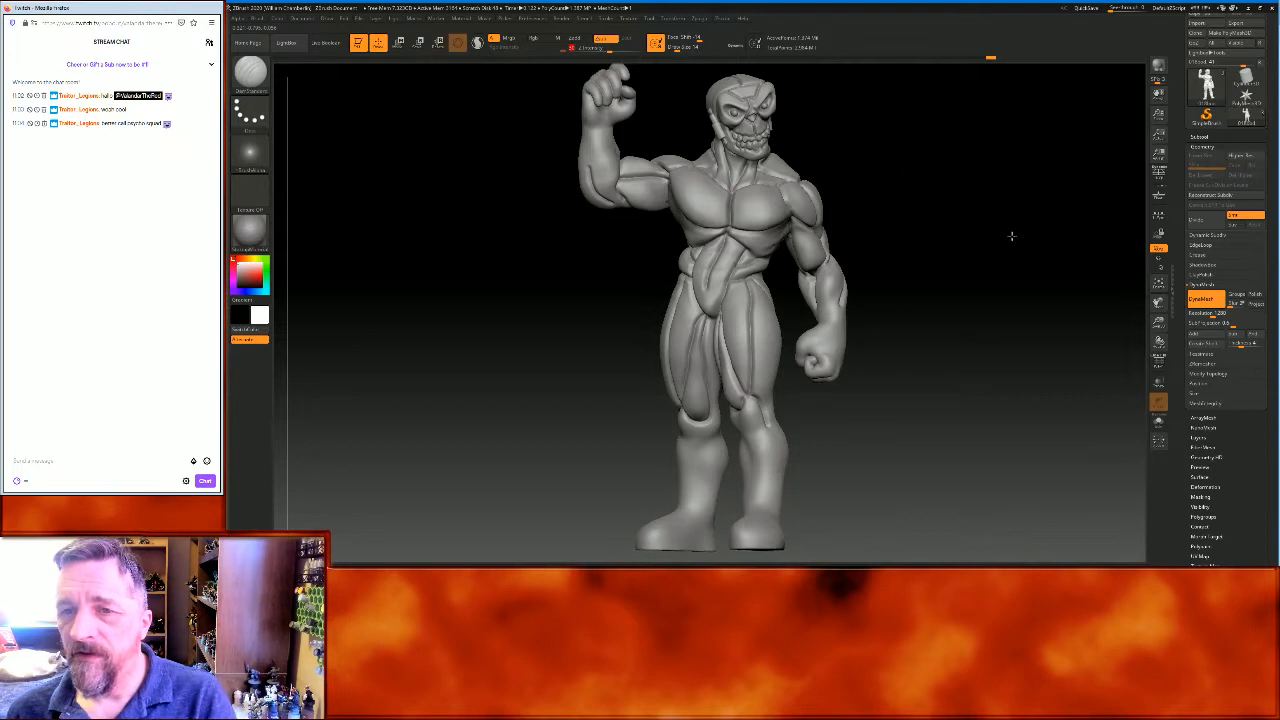
drag(1158, 321, 1165, 362)
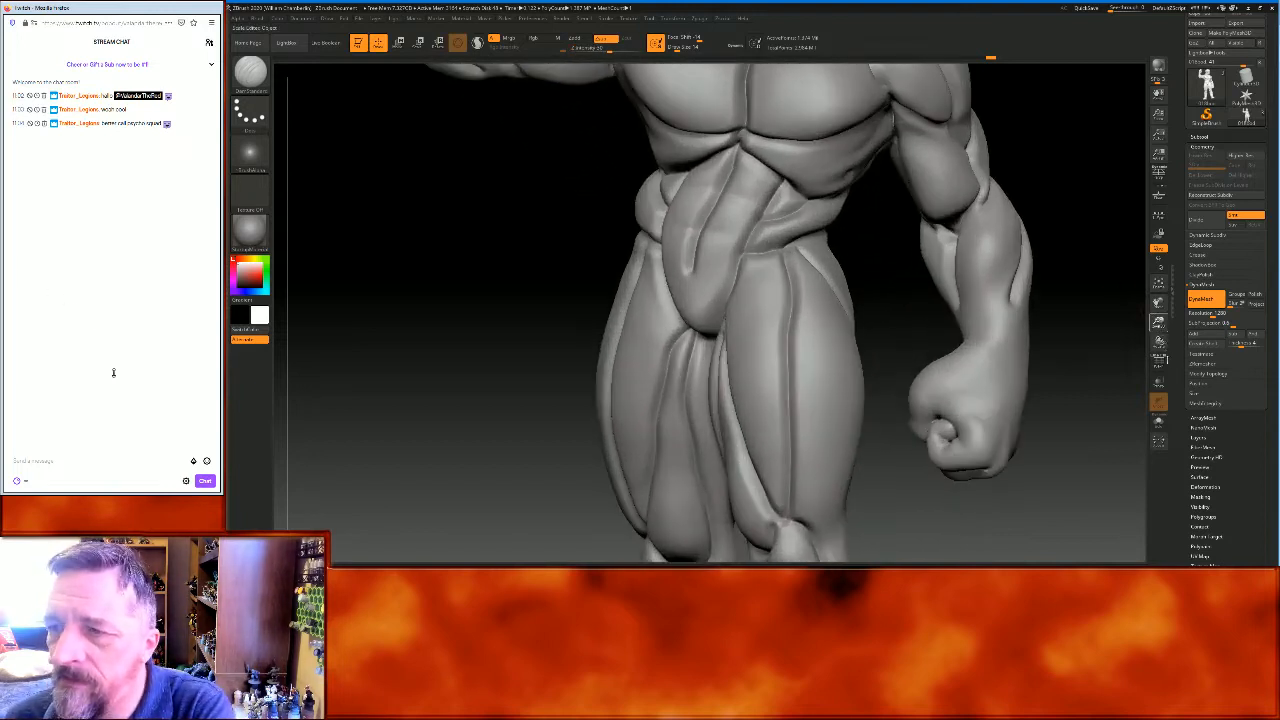
drag(1158, 302, 1141, 361)
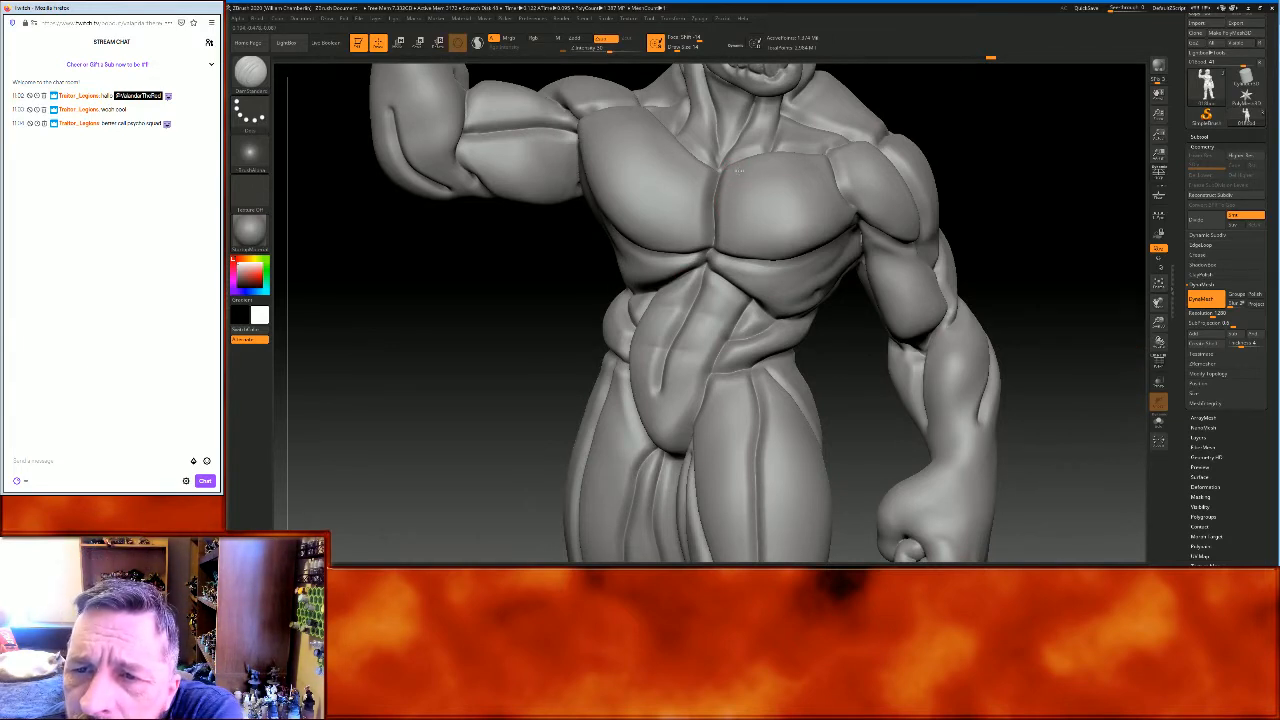
drag(738, 184, 739, 252)
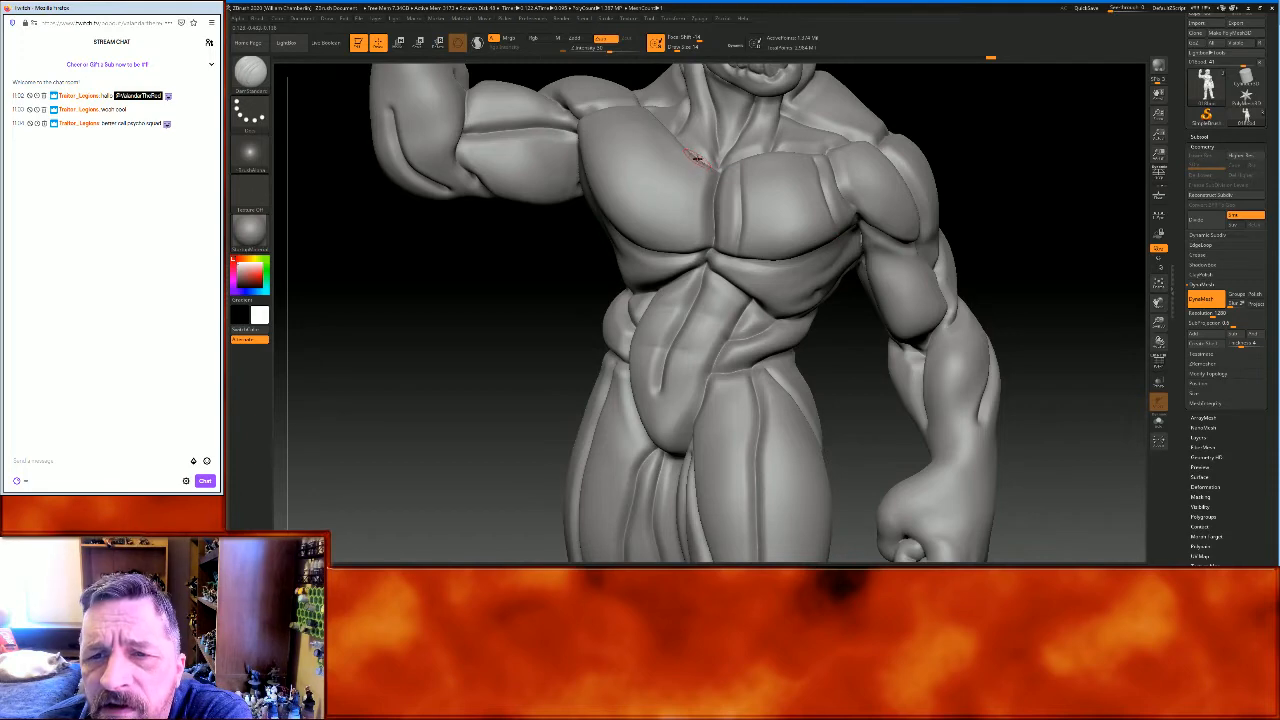
drag(686, 176, 682, 254)
mouse_move(470, 300)
mouse_down()
mouse_move(477, 323)
mouse_move(484, 282)
mouse_up()
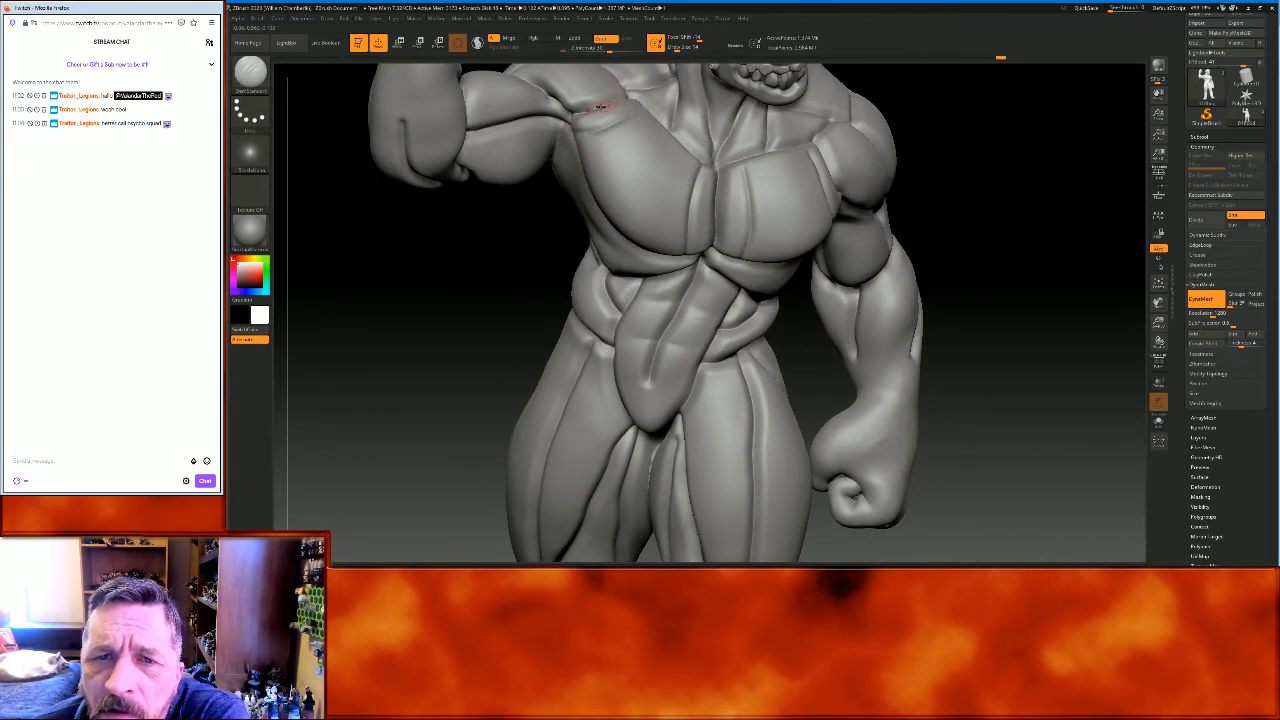
mouse_move(609, 120)
mouse_down()
mouse_move(658, 205)
mouse_move(718, 216)
mouse_up()
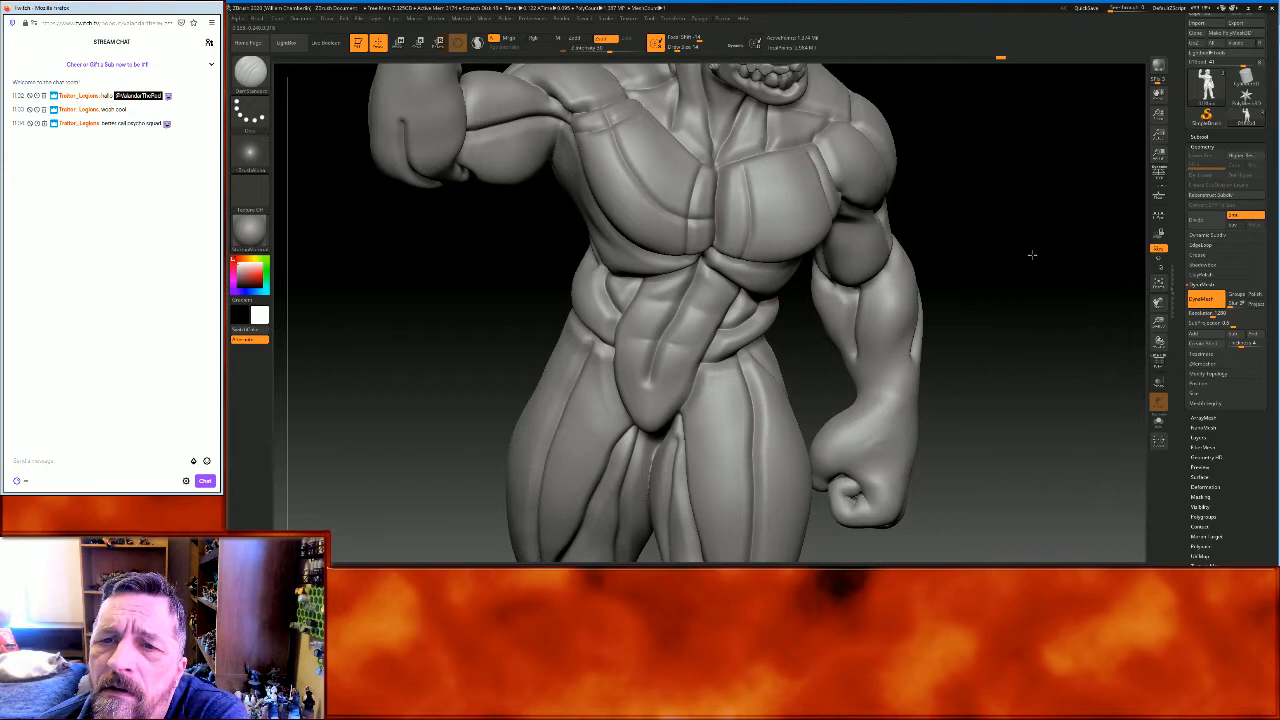
mouse_move(978, 235)
mouse_down()
mouse_move(1020, 240)
mouse_move(1017, 214)
mouse_move(956, 228)
mouse_up()
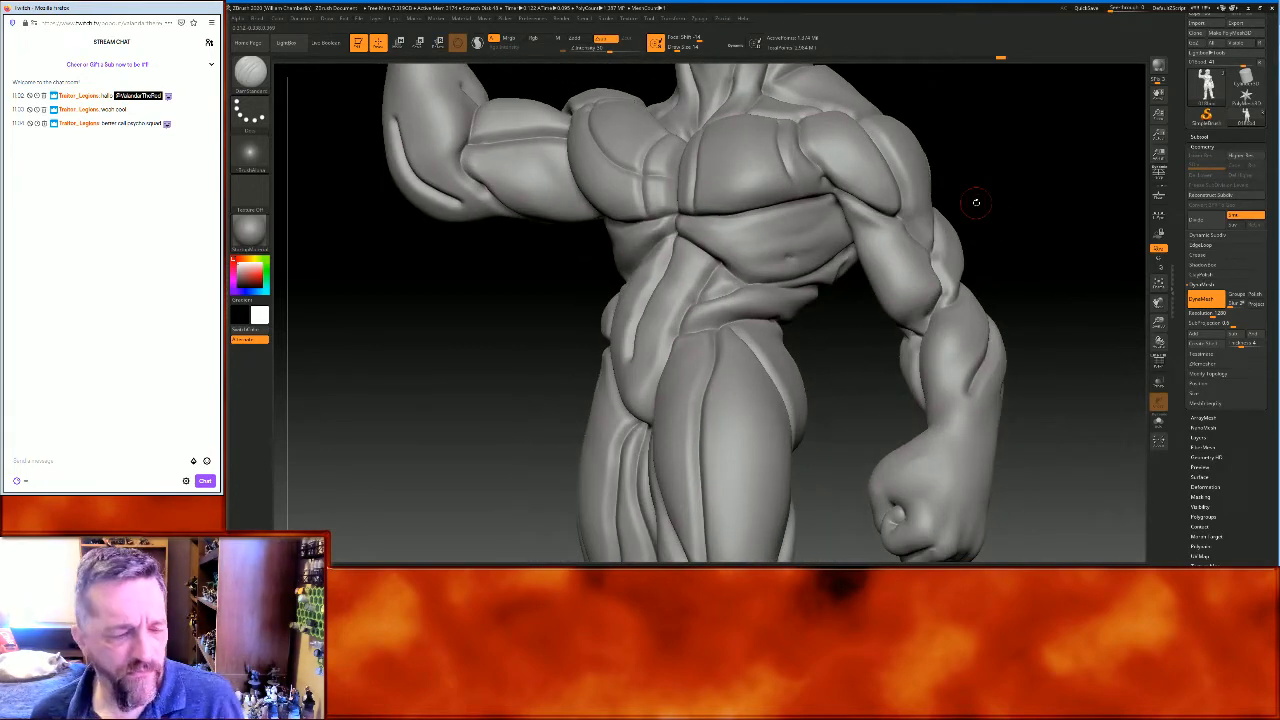
key(ctrl+z)
key(ctrl+z)
key(ctrl+z)
key(ctrl+z)
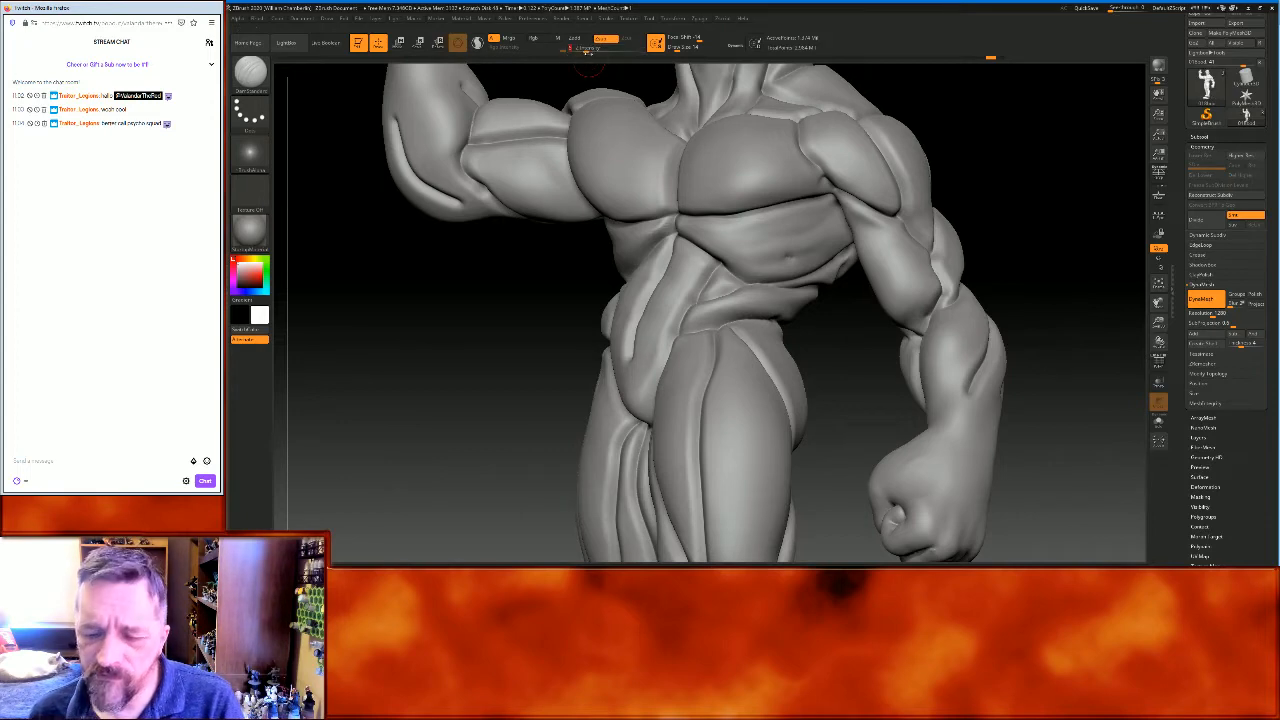
Carve vertical grooves down both pectorals beside the sternum and matching grooves across their shoulder ends
drag(509, 357, 529, 372)
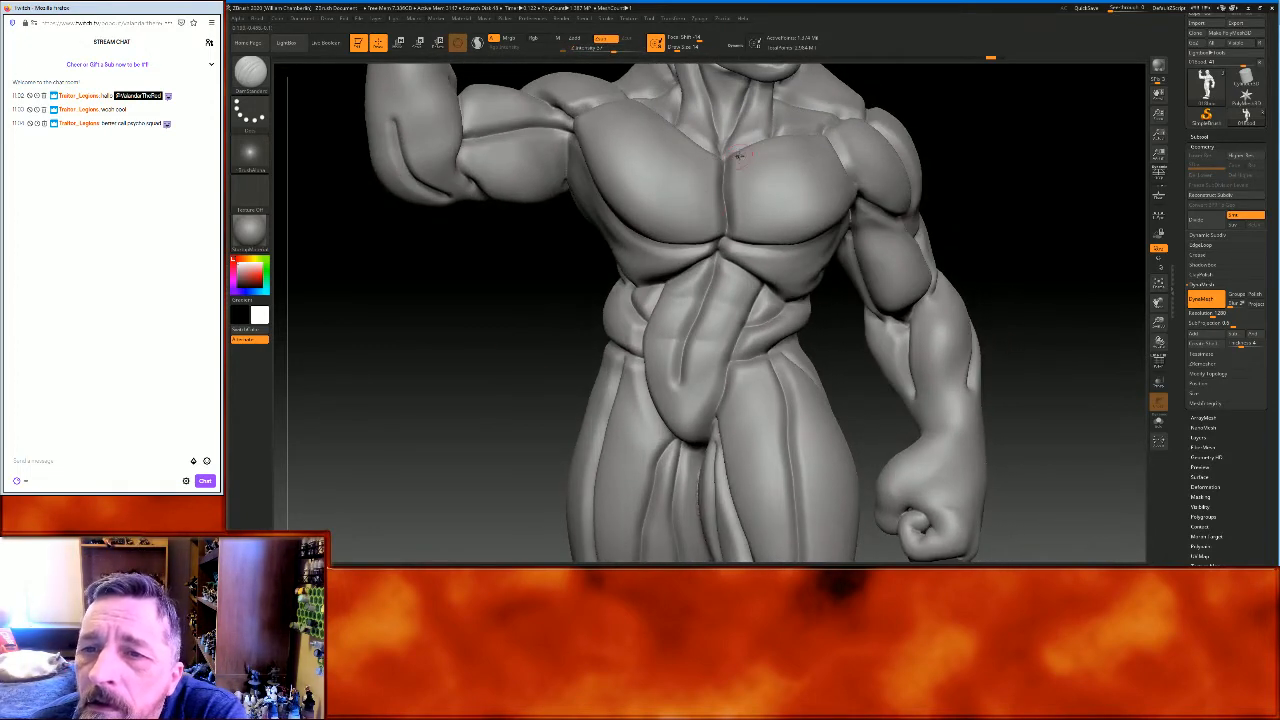
drag(749, 172, 757, 246)
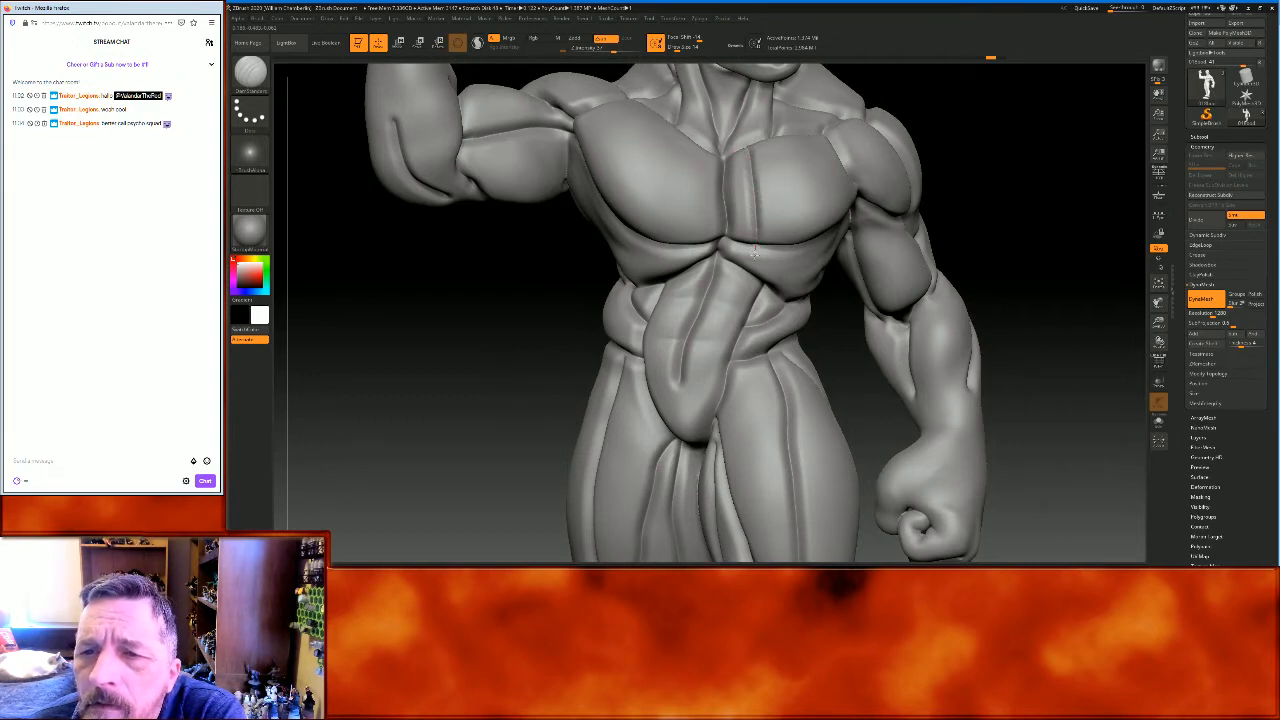
drag(699, 178, 701, 237)
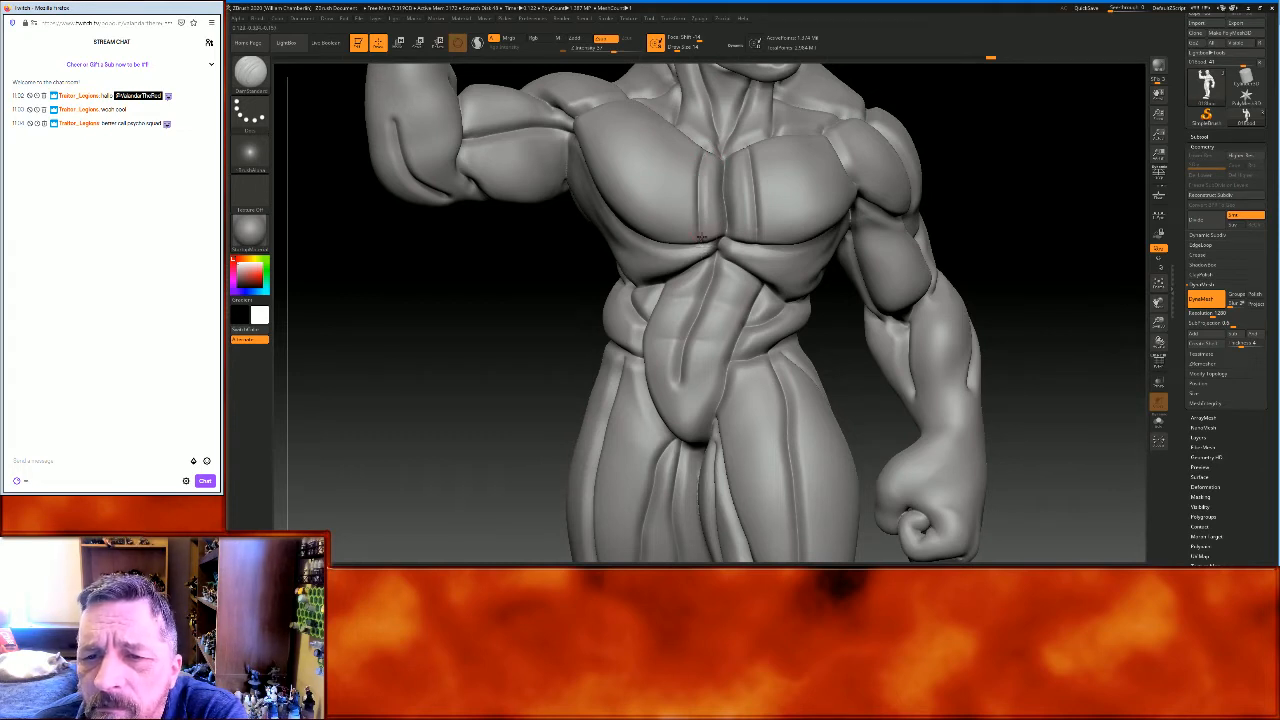
drag(1012, 170, 945, 171)
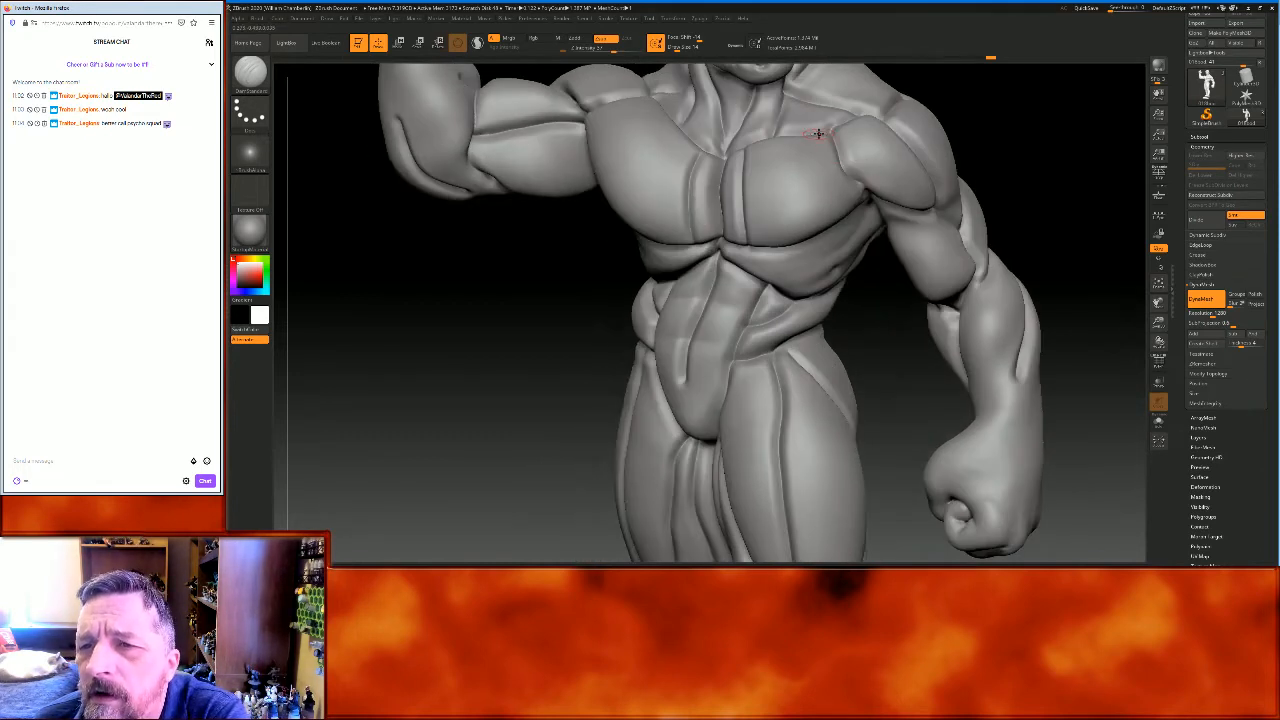
drag(818, 154, 847, 212)
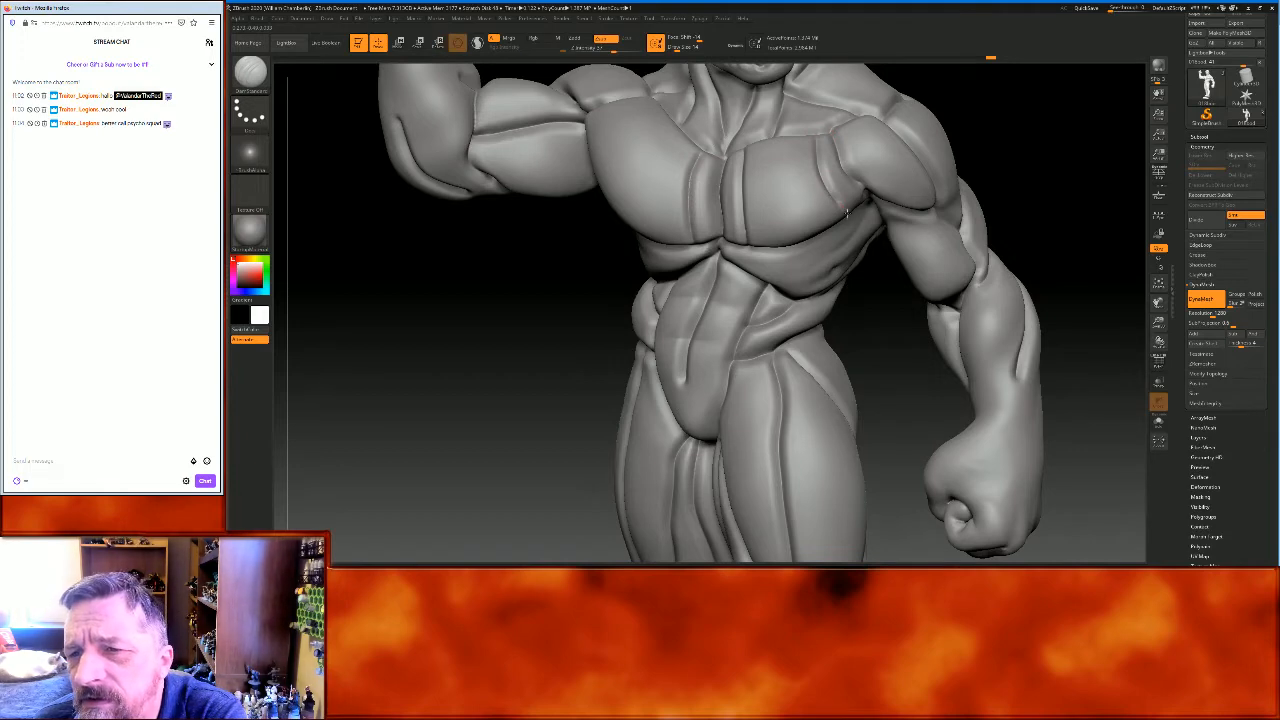
drag(1032, 125, 936, 150)
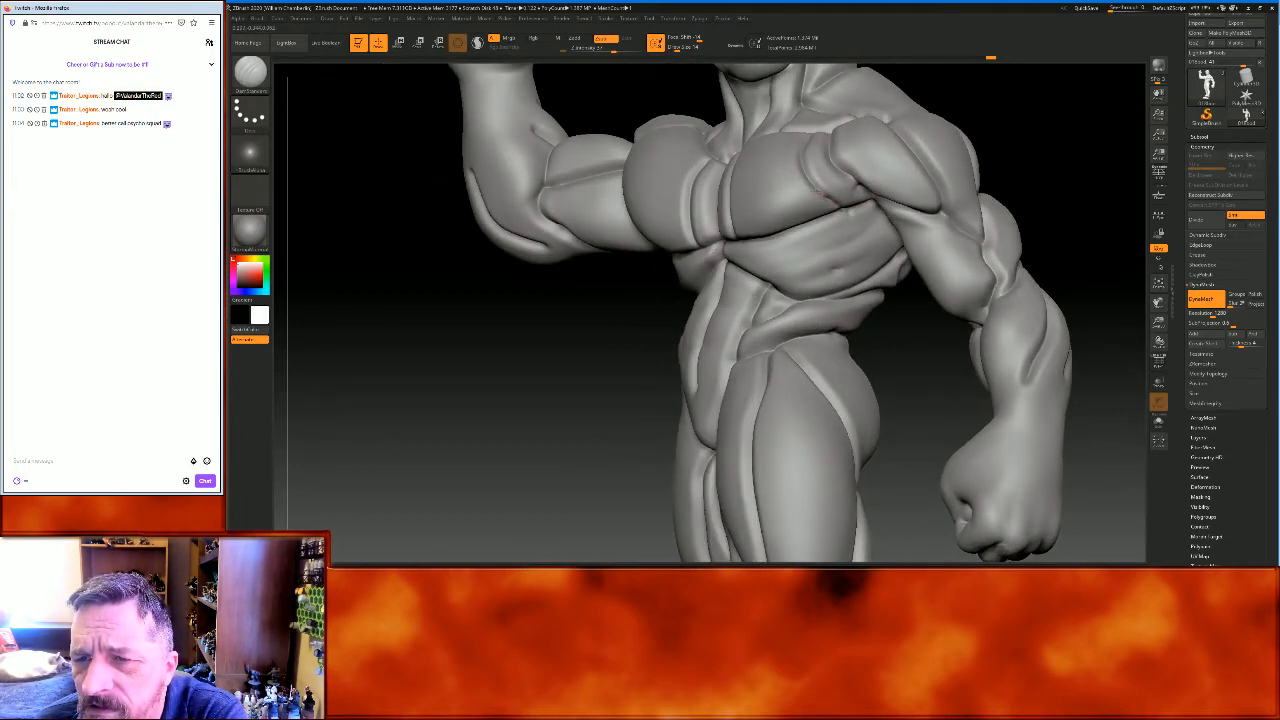
mouse_move(1045, 106)
mouse_down()
mouse_move(1073, 124)
mouse_move(615, 181)
mouse_up()
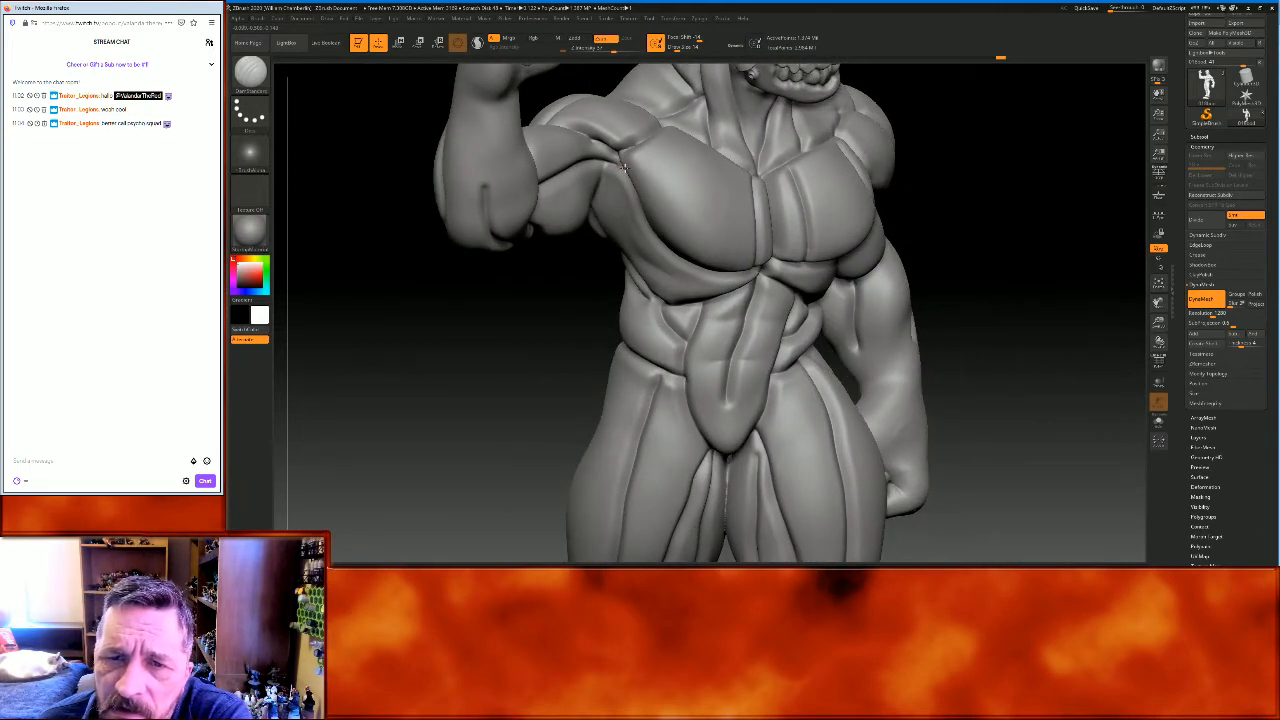
drag(640, 165, 673, 146)
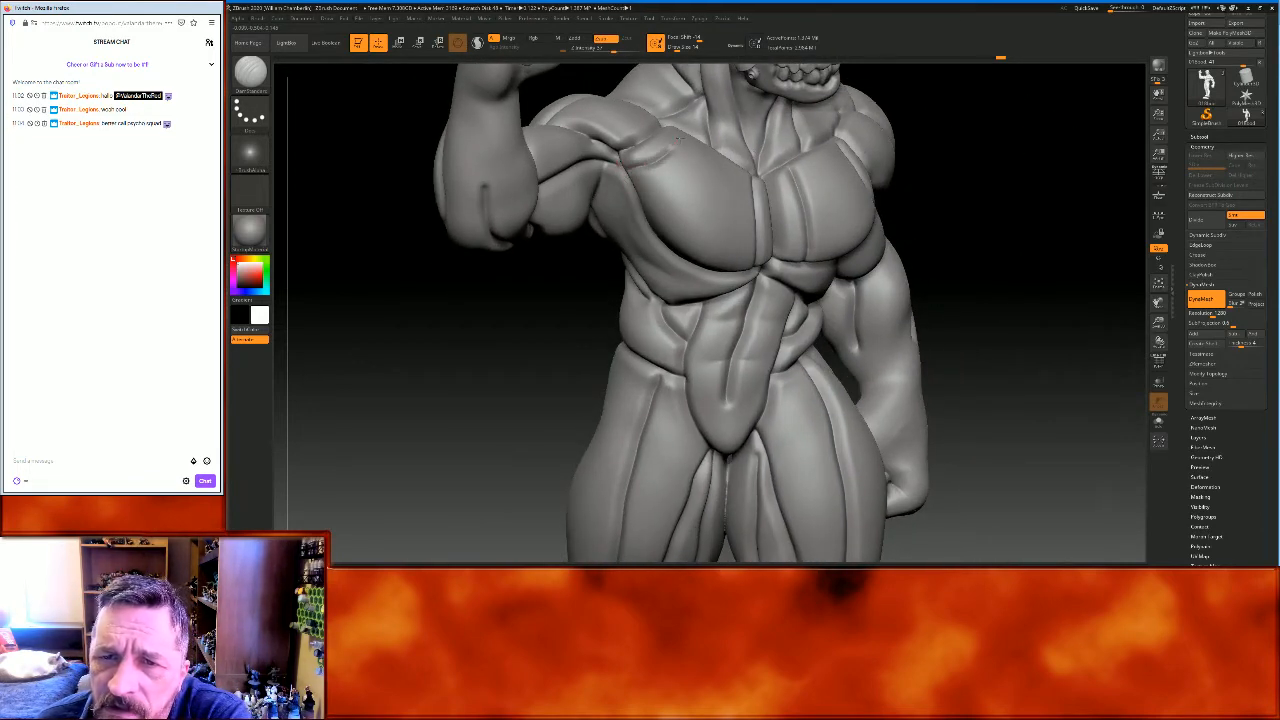
Carve curved grooves across the raised-arm-side pectoral from the shoulder to the sternum, dividing it into bands
drag(967, 138, 961, 176)
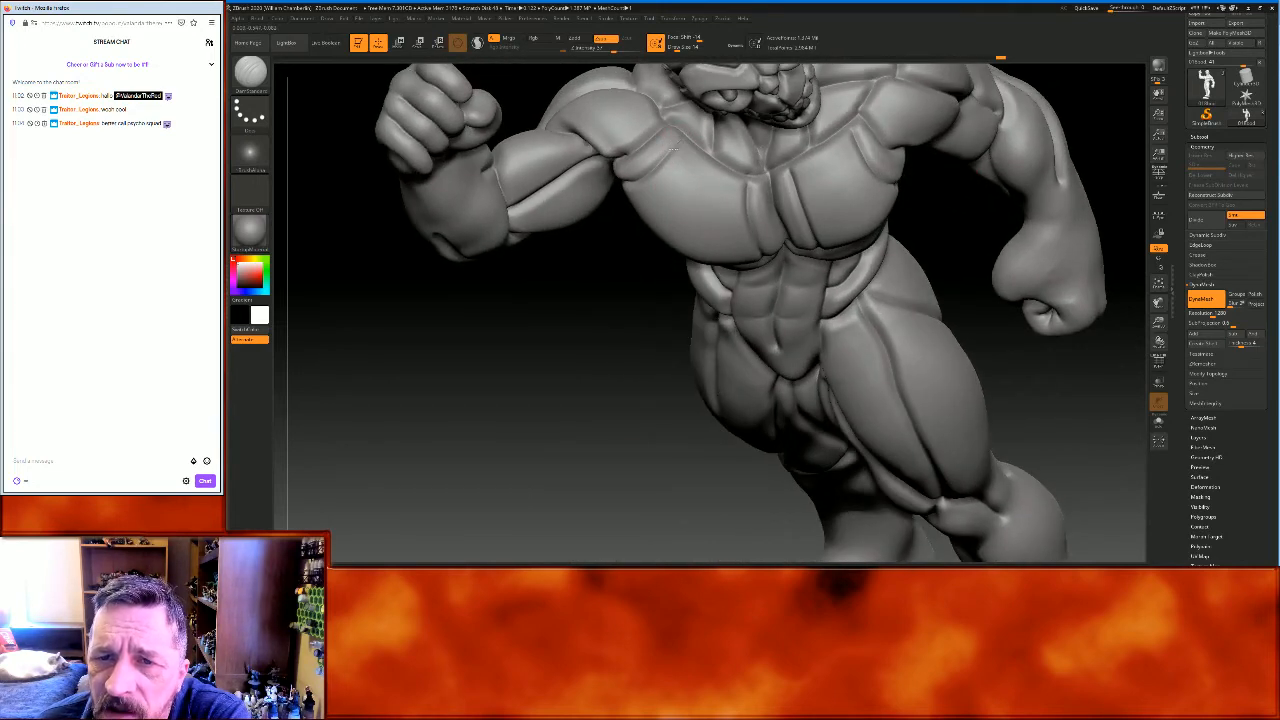
drag(615, 340, 646, 155)
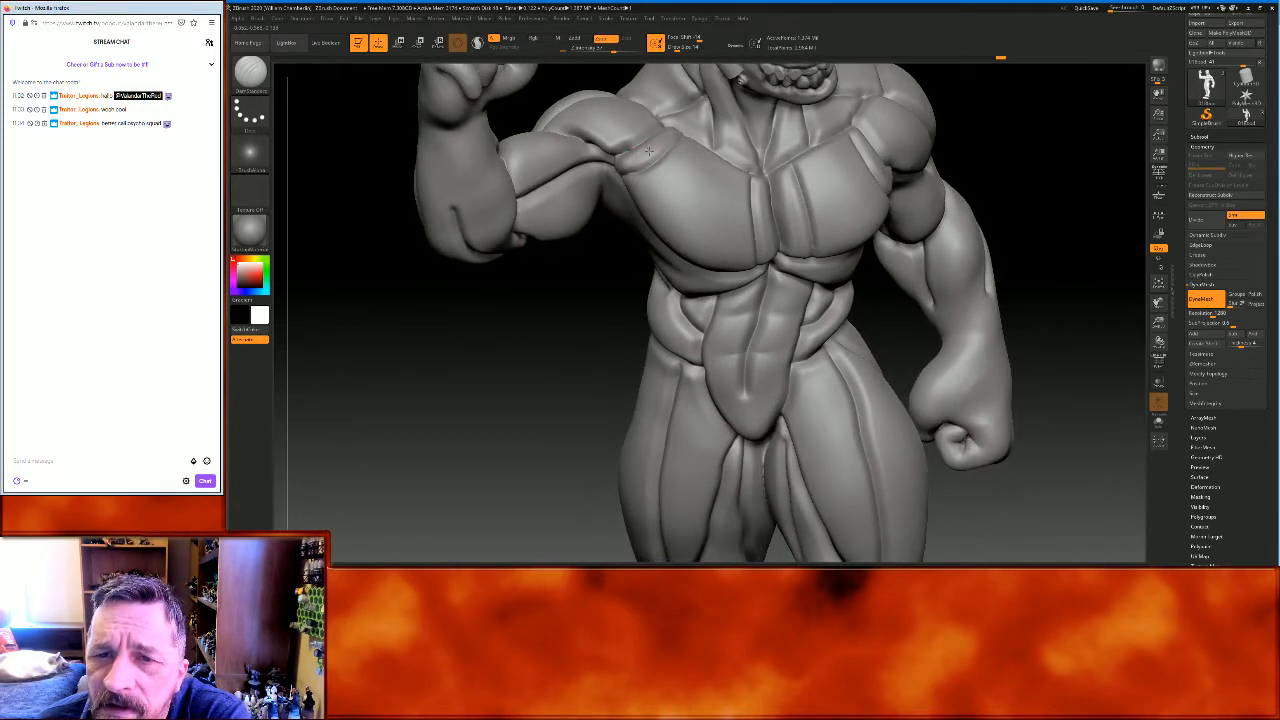
mouse_move(664, 175)
mouse_down()
mouse_move(730, 222)
mouse_move(765, 224)
mouse_up()
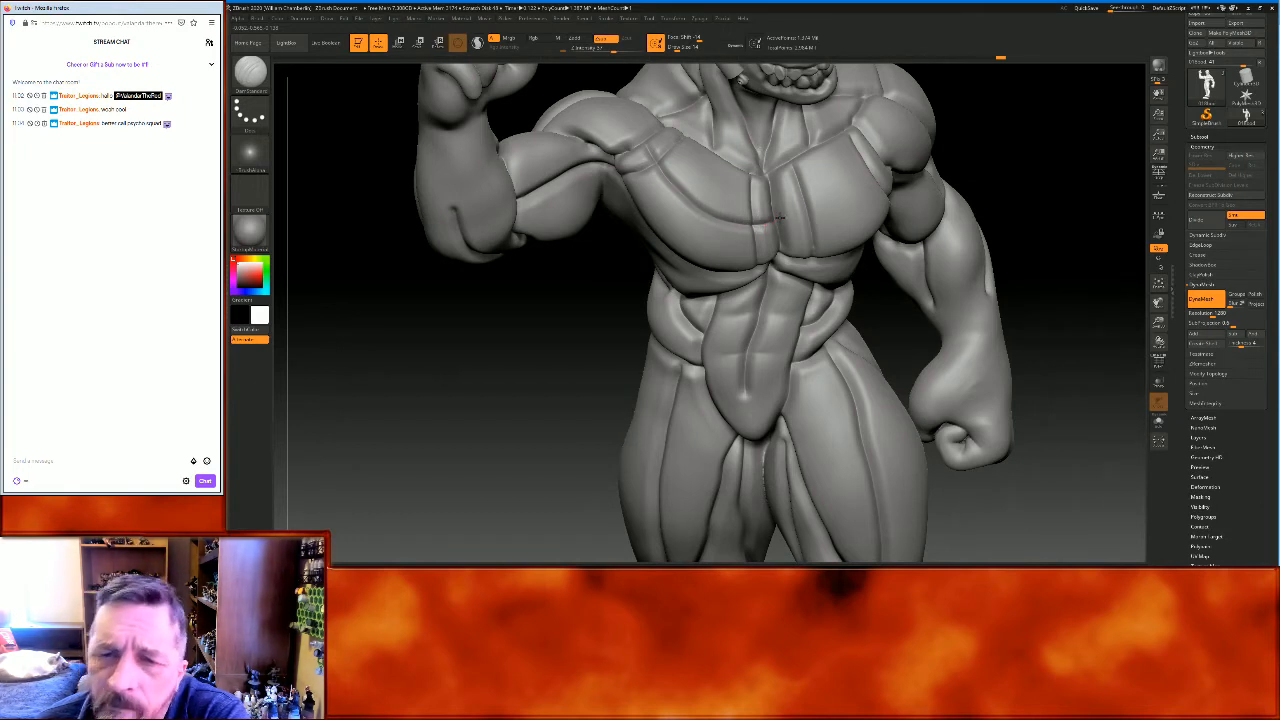
drag(1060, 170, 969, 157)
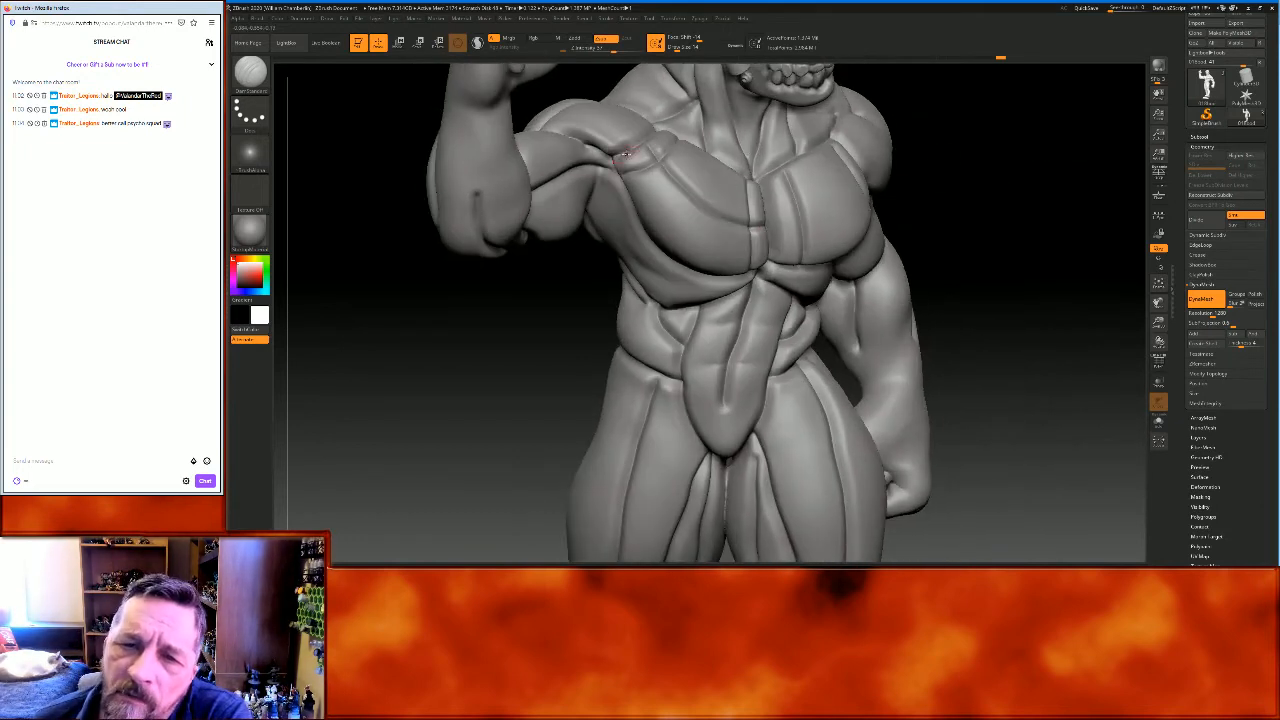
mouse_move(628, 157)
mouse_down()
mouse_move(688, 242)
mouse_move(728, 254)
mouse_move(762, 243)
mouse_up()
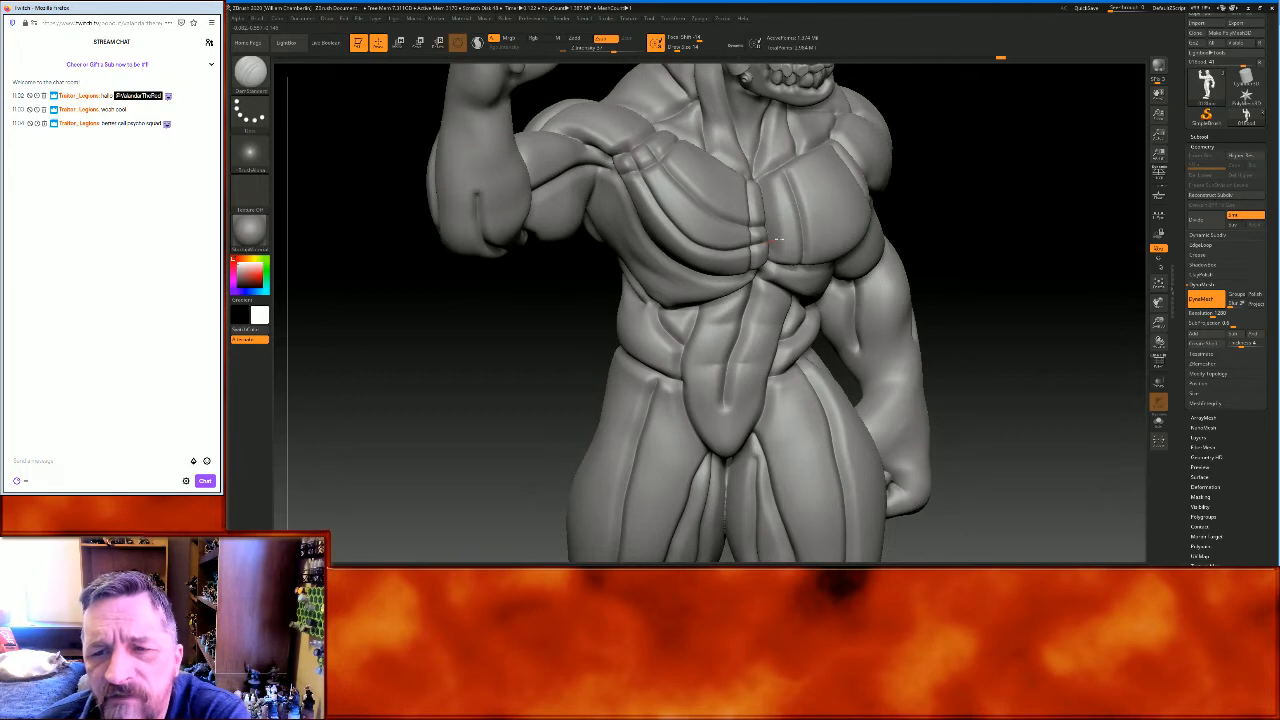
Carve matching banded grooves across the lowered-arm-side pectoral from the sternum to the shoulder
mouse_move(975, 225)
mouse_down()
mouse_move(1046, 220)
mouse_move(790, 190)
mouse_move(675, 158)
mouse_move(728, 195)
mouse_move(778, 195)
mouse_up()
drag(623, 409, 590, 420)
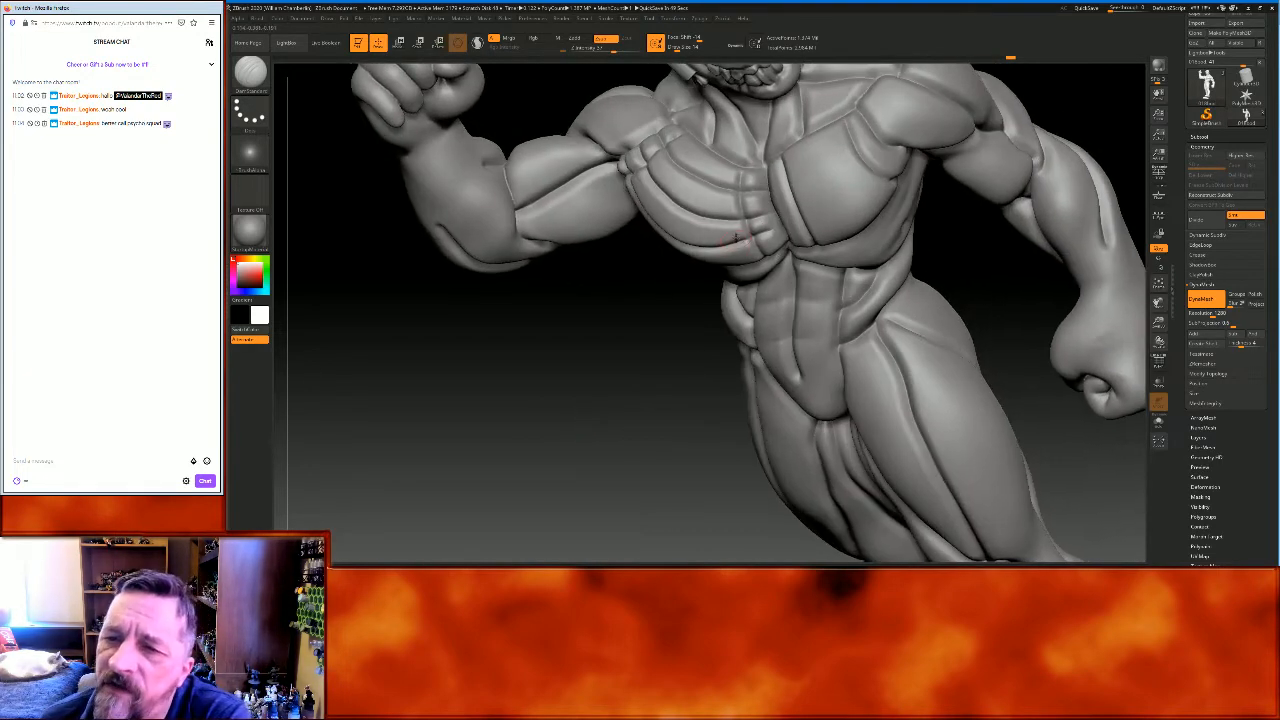
mouse_move(788, 207)
mouse_down()
mouse_move(828, 190)
mouse_move(882, 134)
mouse_up()
drag(963, 247, 791, 250)
mouse_move(992, 231)
mouse_down()
mouse_move(828, 235)
mouse_move(808, 213)
mouse_move(889, 135)
mouse_up()
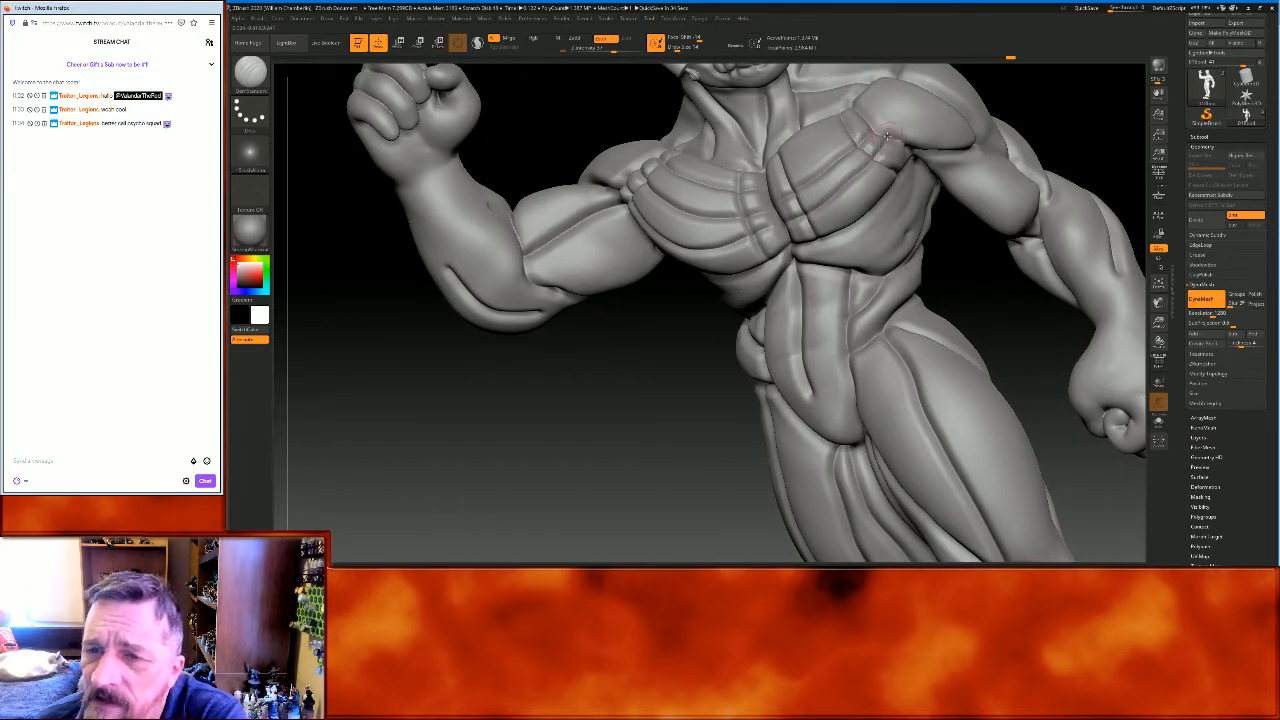
drag(980, 314, 840, 200)
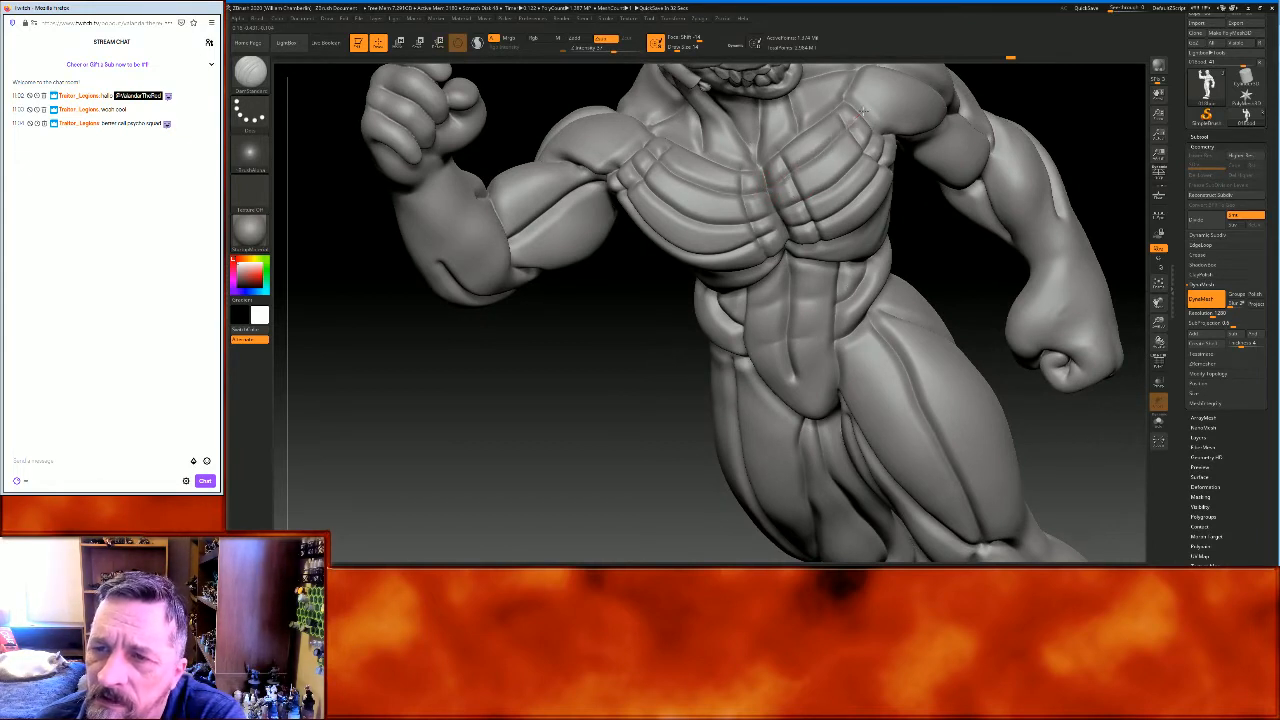
Carve curved rib grooves beneath the raised-arm-side pectoral from armpit to midline, and cross them with grooves down the flank
drag(606, 506, 610, 430)
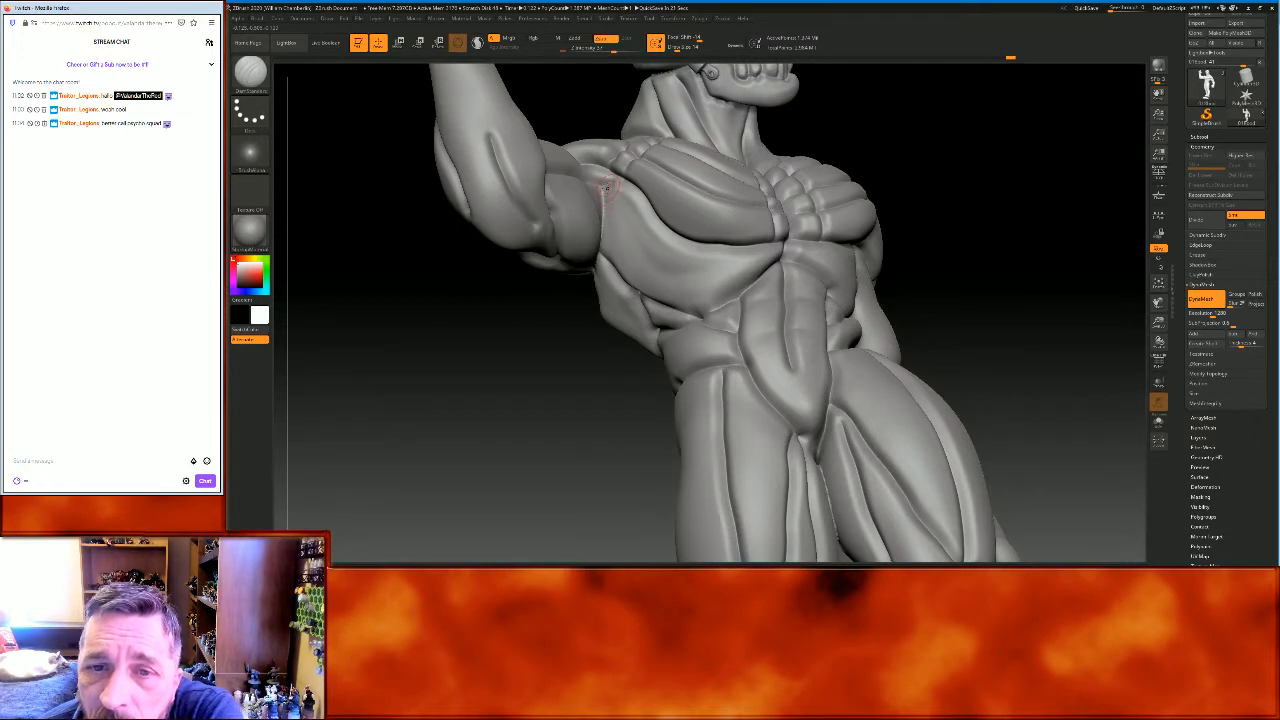
drag(611, 199, 662, 262)
drag(676, 267, 778, 261)
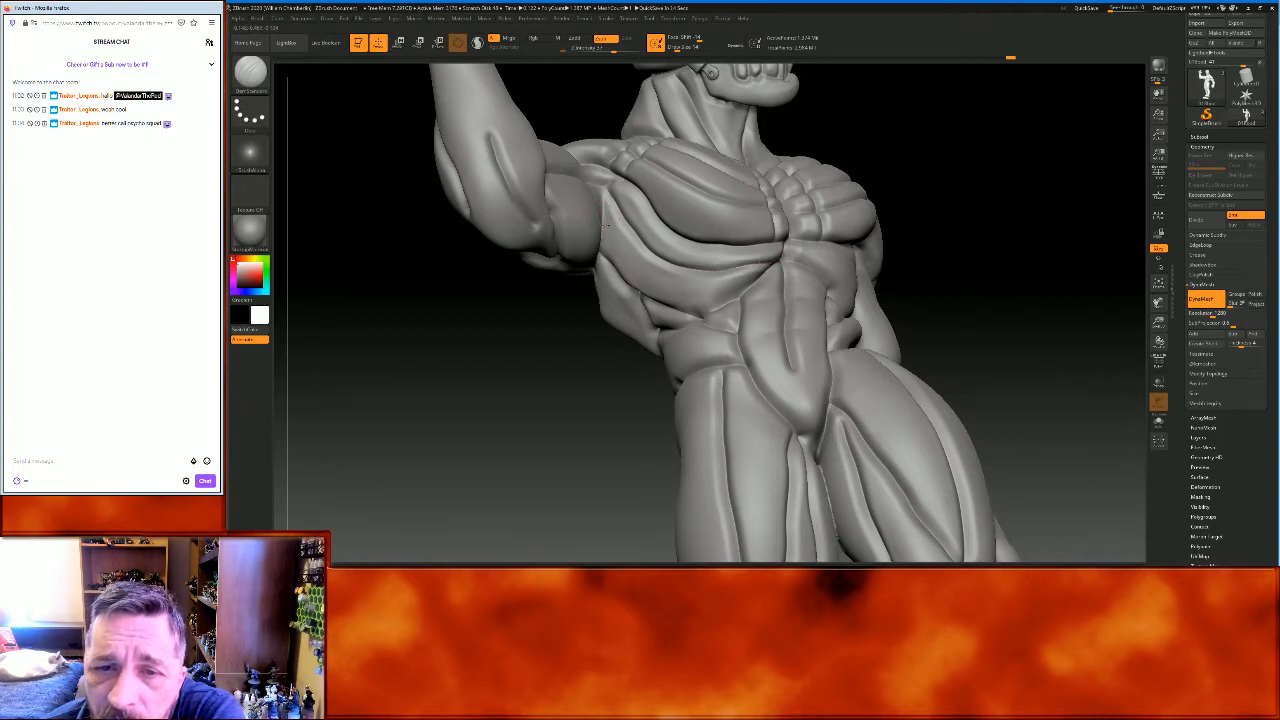
drag(633, 267, 733, 298)
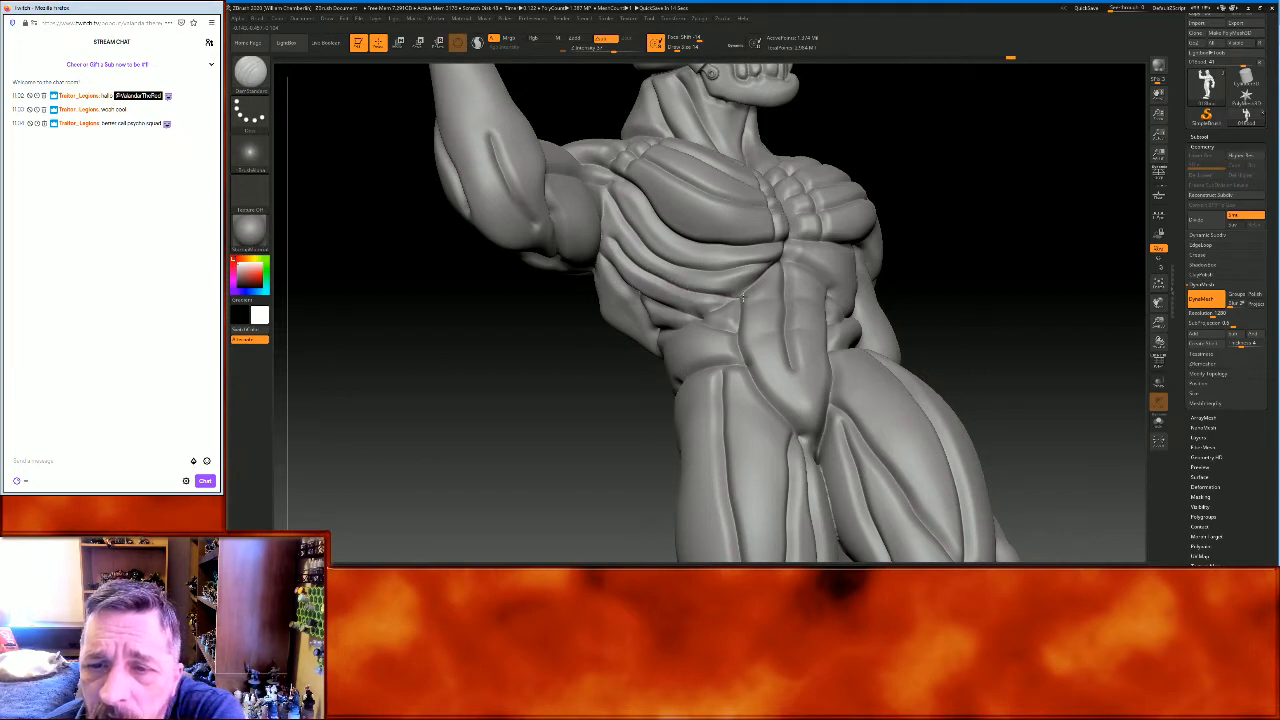
drag(745, 254, 693, 316)
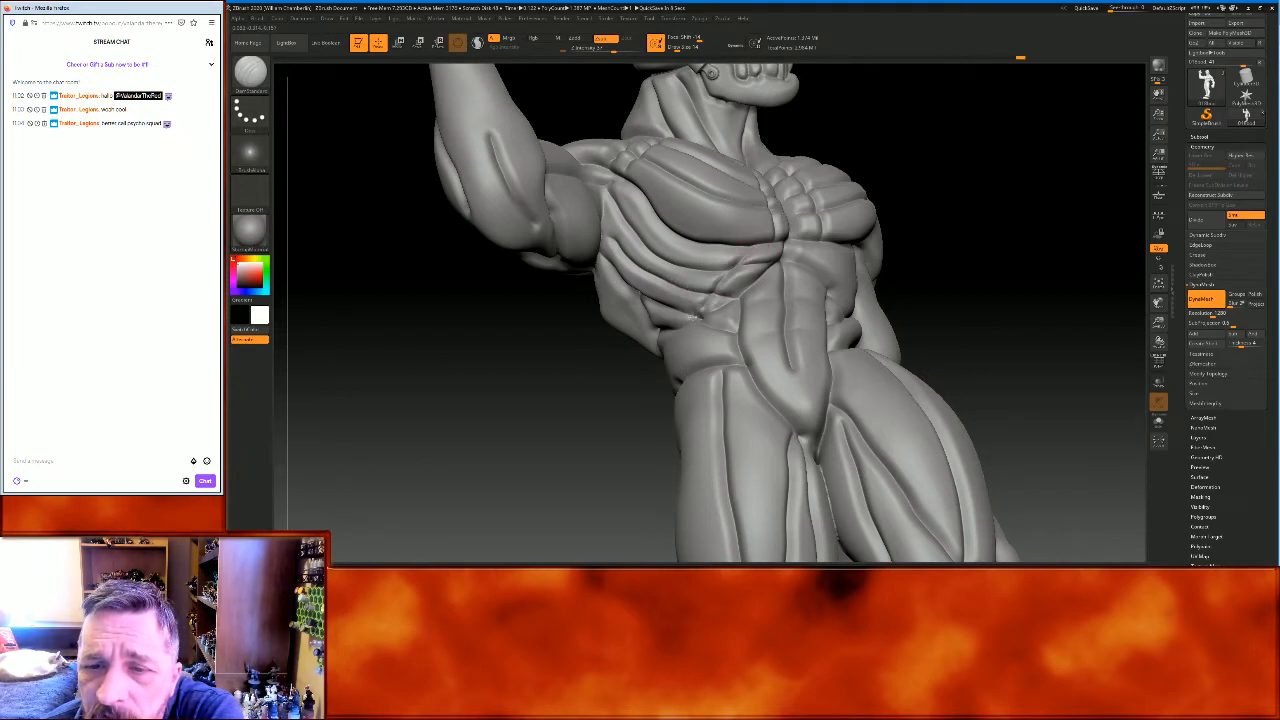
drag(629, 189, 608, 268)
mouse_move(913, 275)
mouse_down()
mouse_move(1069, 266)
mouse_move(1063, 217)
mouse_move(1105, 222)
mouse_move(1075, 239)
mouse_up()
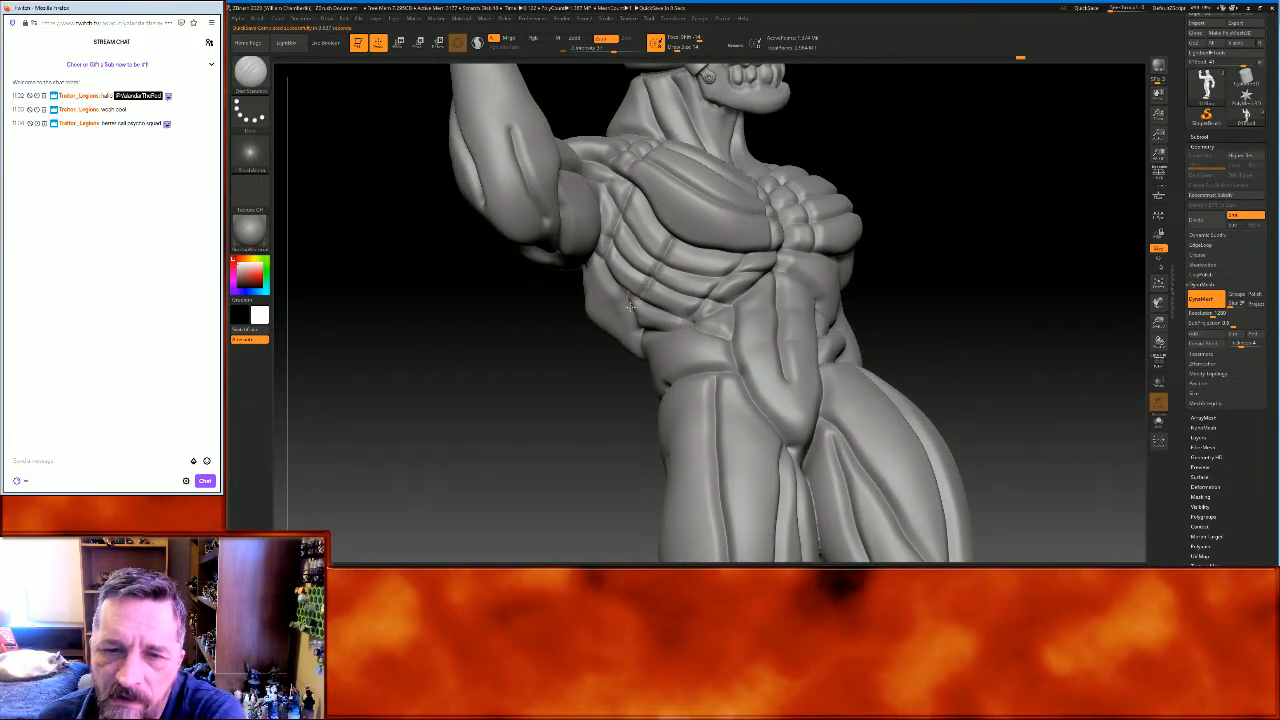
Carve horizontal rib grooves beneath the lowered-arm-side pectoral and cross them with a vertical groove down the flank
mouse_move(934, 294)
mouse_down()
mouse_move(1043, 280)
mouse_move(1018, 288)
mouse_up()
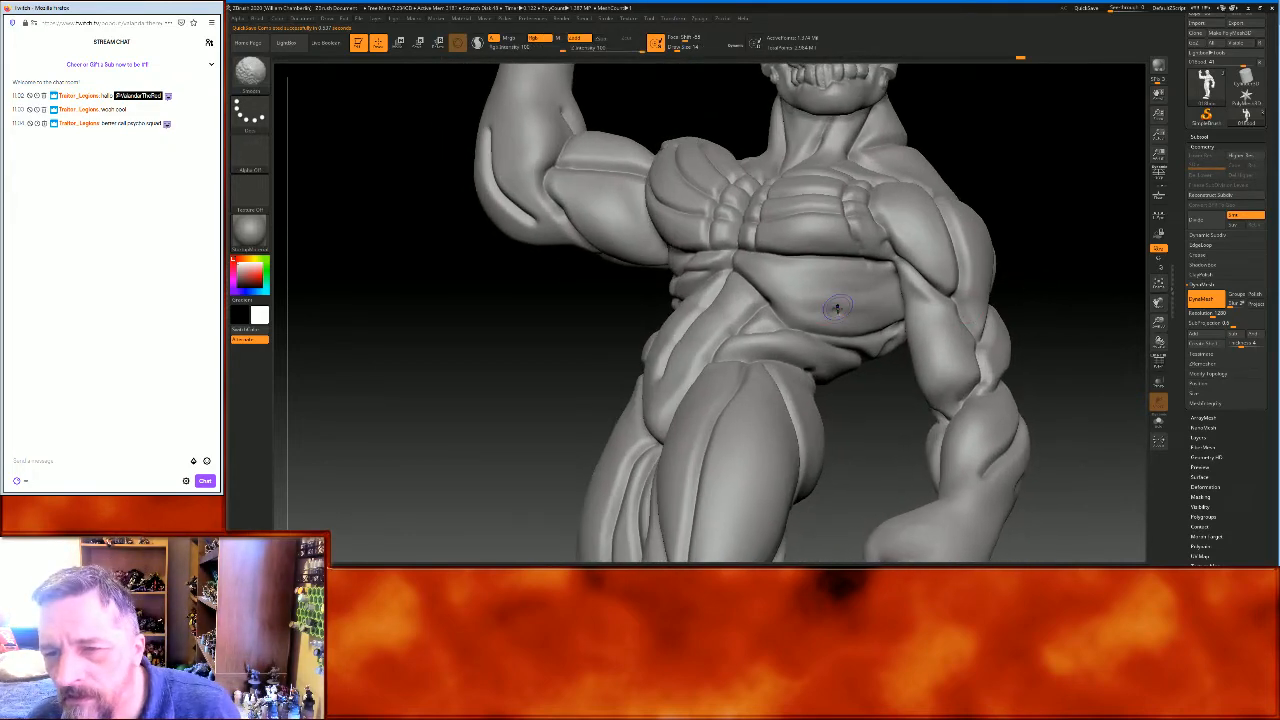
drag(897, 294, 897, 277)
mouse_move(1003, 217)
mouse_down()
mouse_move(1097, 171)
mouse_move(916, 272)
mouse_up()
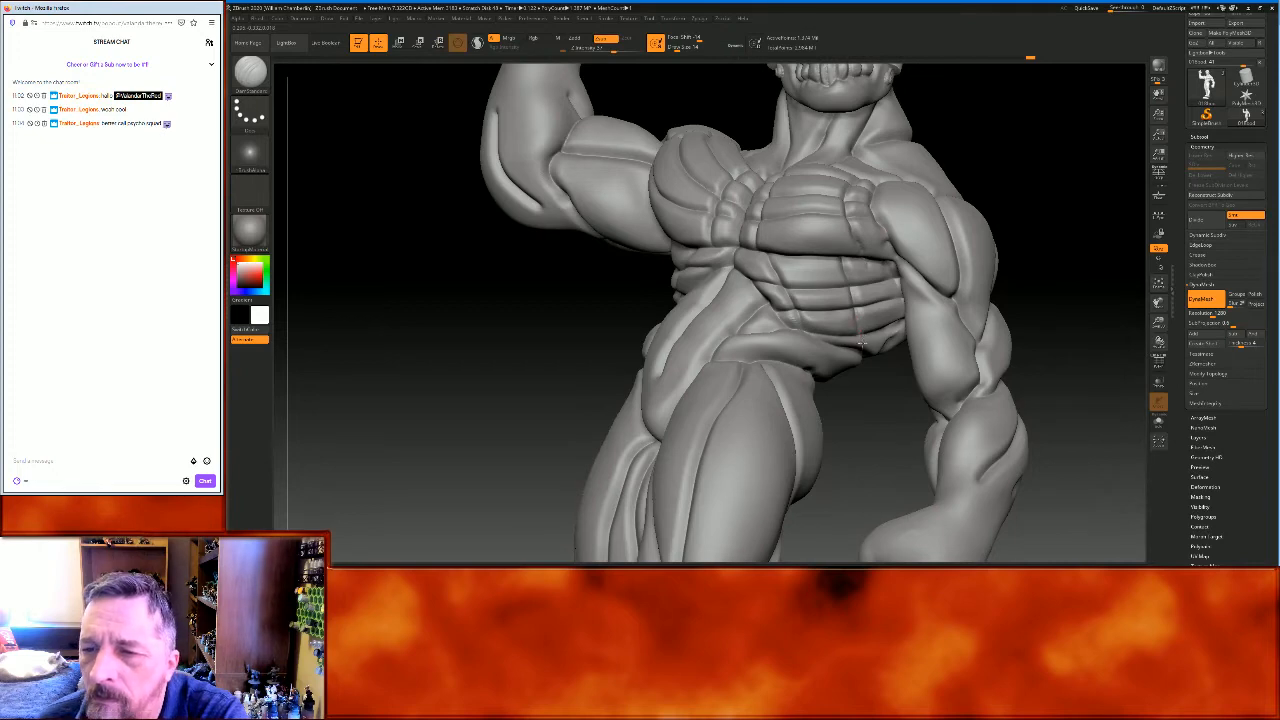
Carve two parallel grooves across the lower abdominal plate and a groove down its raised-arm-side edge
mouse_move(1014, 220)
mouse_down()
mouse_move(1059, 184)
mouse_move(1061, 160)
mouse_move(1033, 170)
mouse_up()
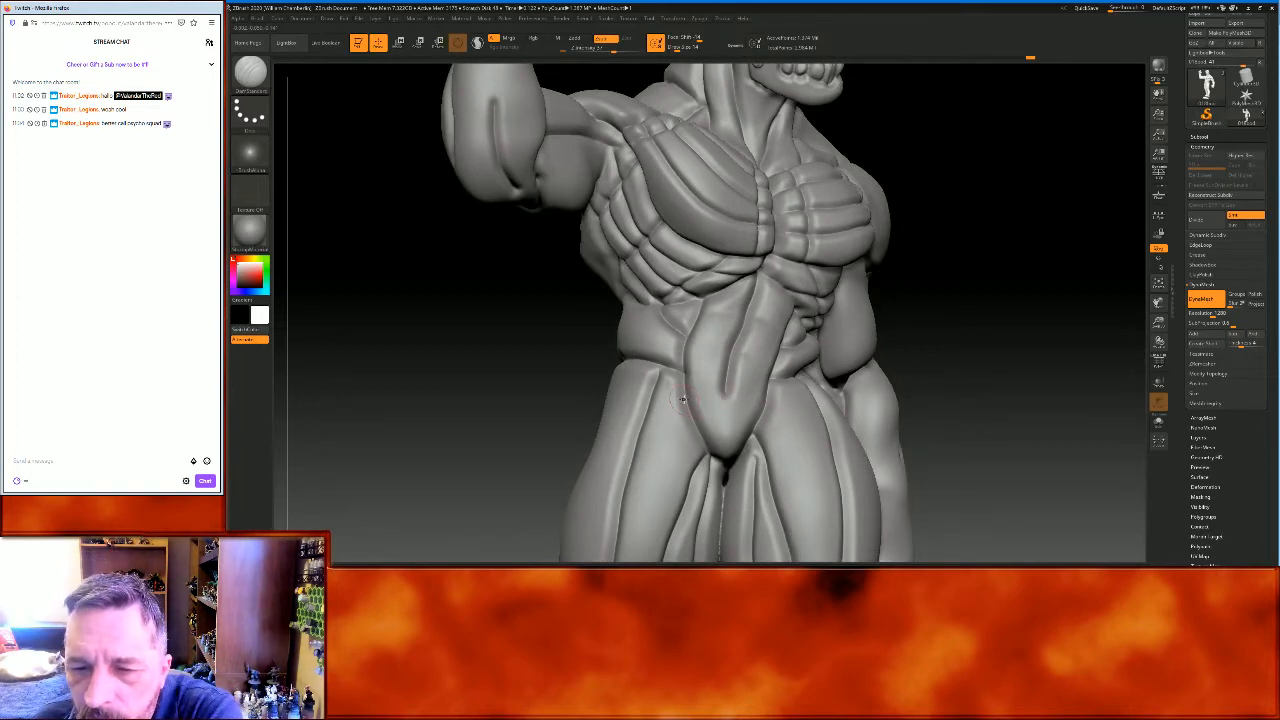
drag(695, 395, 740, 398)
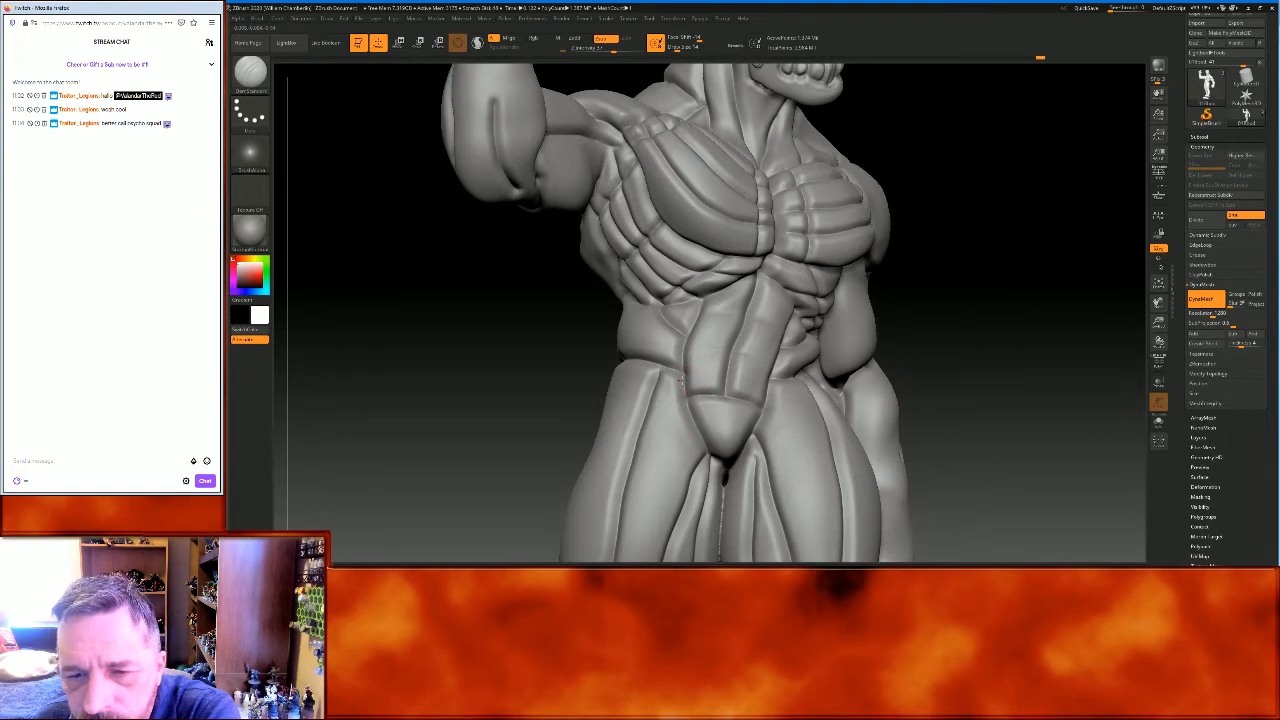
drag(698, 376, 770, 397)
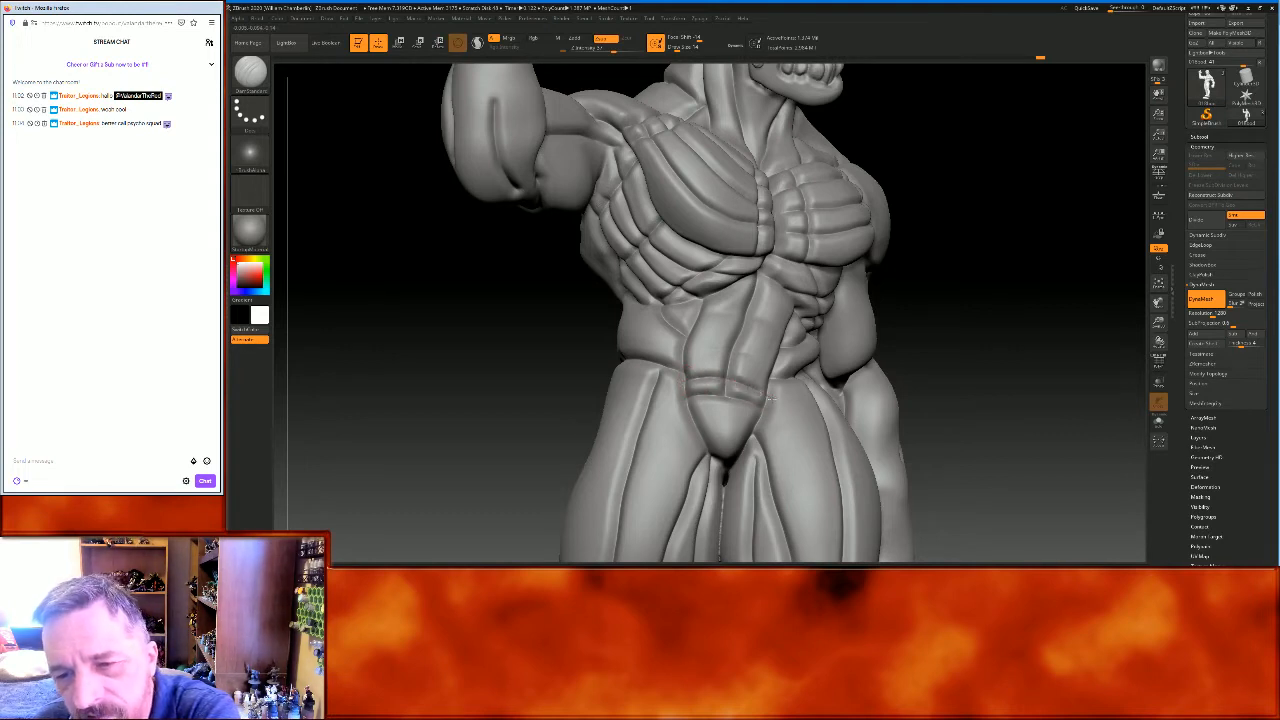
mouse_move(790, 315)
mouse_down()
mouse_move(977, 274)
mouse_move(918, 283)
mouse_up()
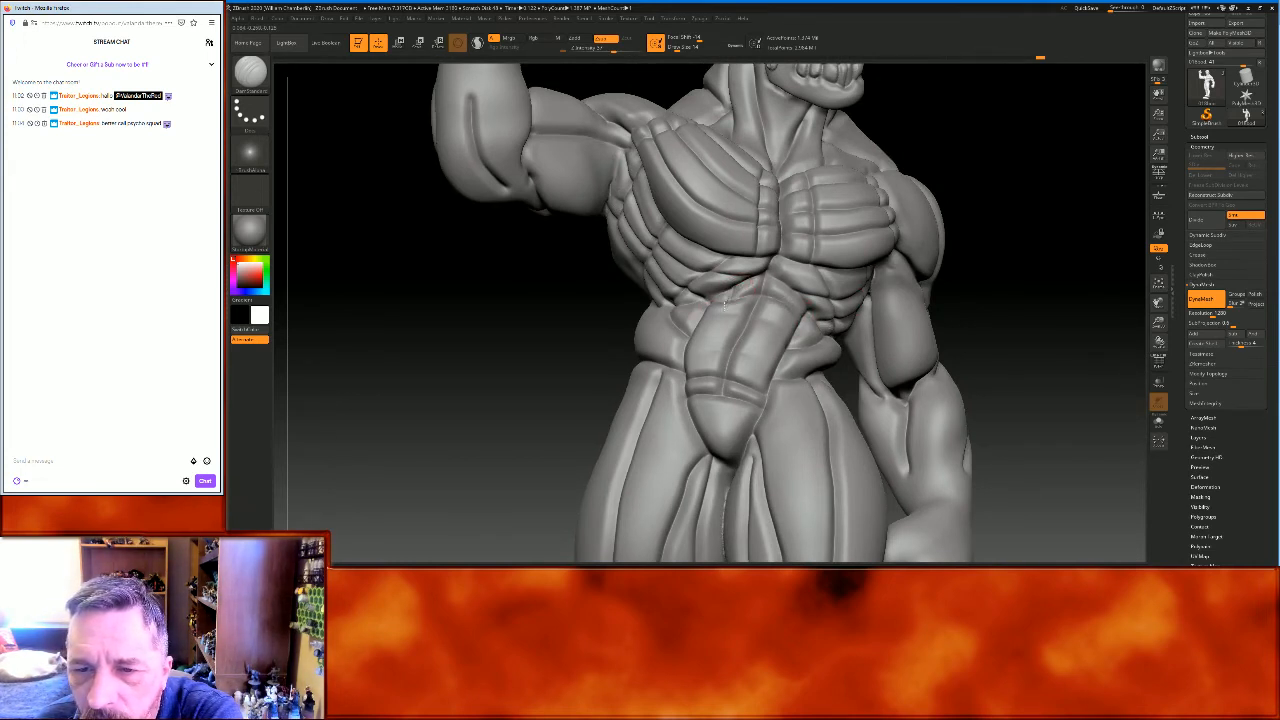
drag(710, 325, 700, 392)
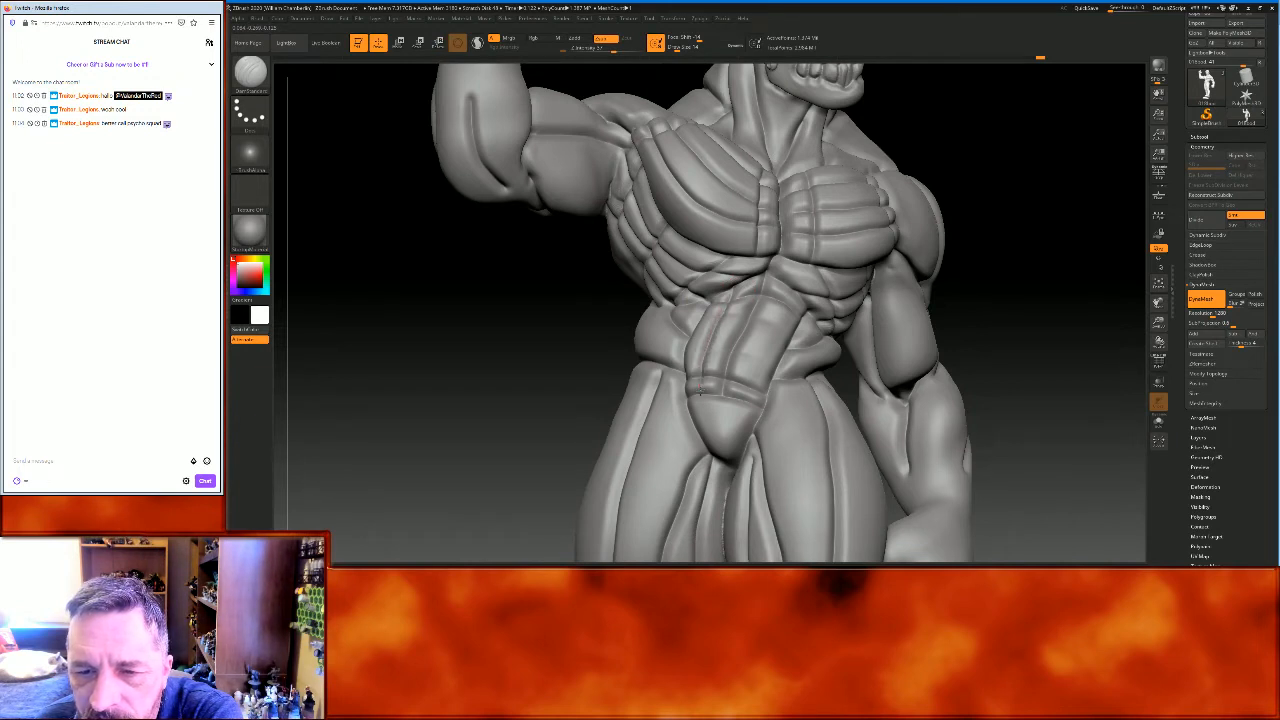
Carve a second lengthwise groove down the abdominal plate's lowered-arm side and lengthwise grooves along the lowered arm's deltoid segments
drag(787, 290, 748, 378)
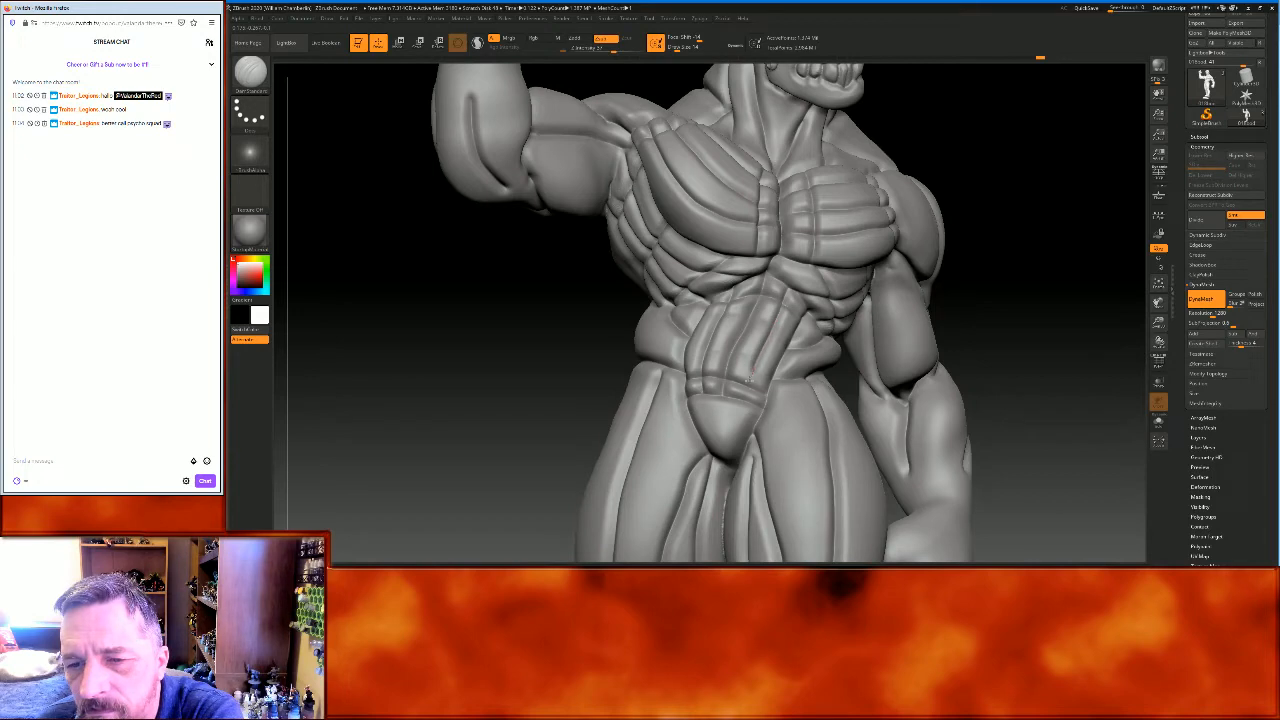
mouse_move(986, 237)
mouse_down()
mouse_move(1075, 201)
mouse_move(1093, 176)
mouse_move(1094, 194)
mouse_up()
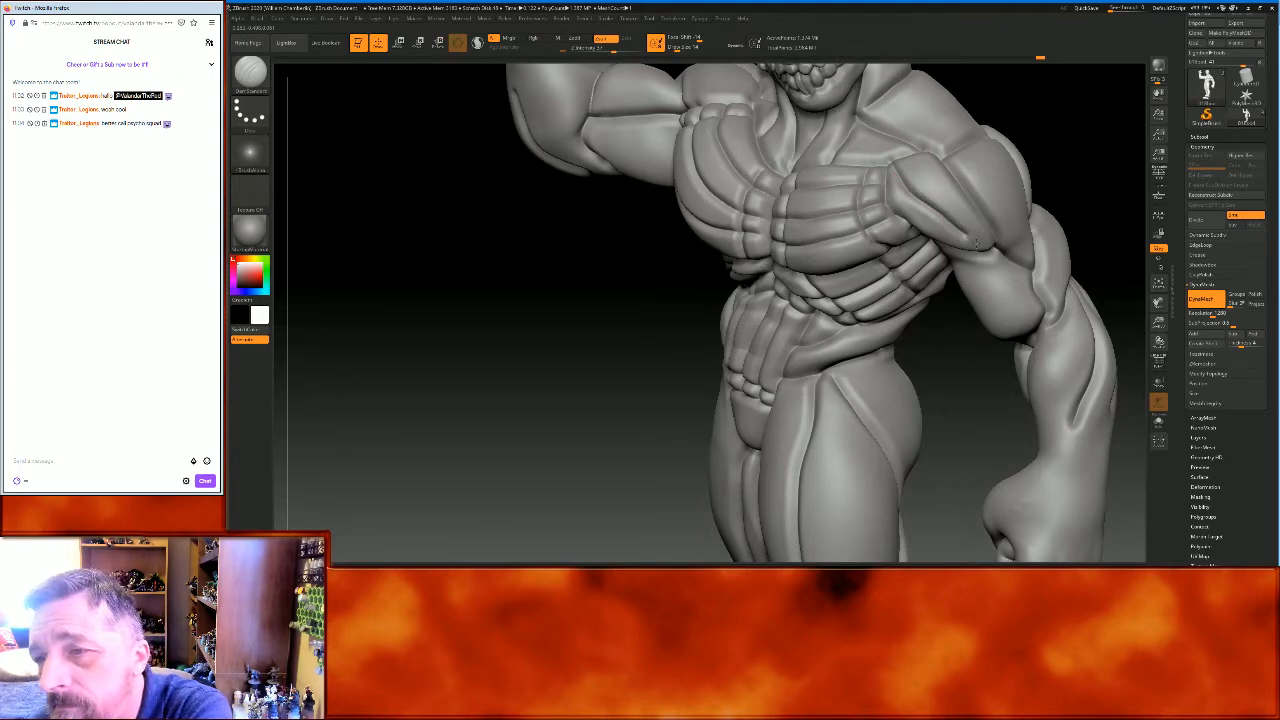
mouse_move(1100, 143)
mouse_down()
mouse_move(977, 141)
mouse_move(972, 188)
mouse_move(1035, 266)
mouse_up()
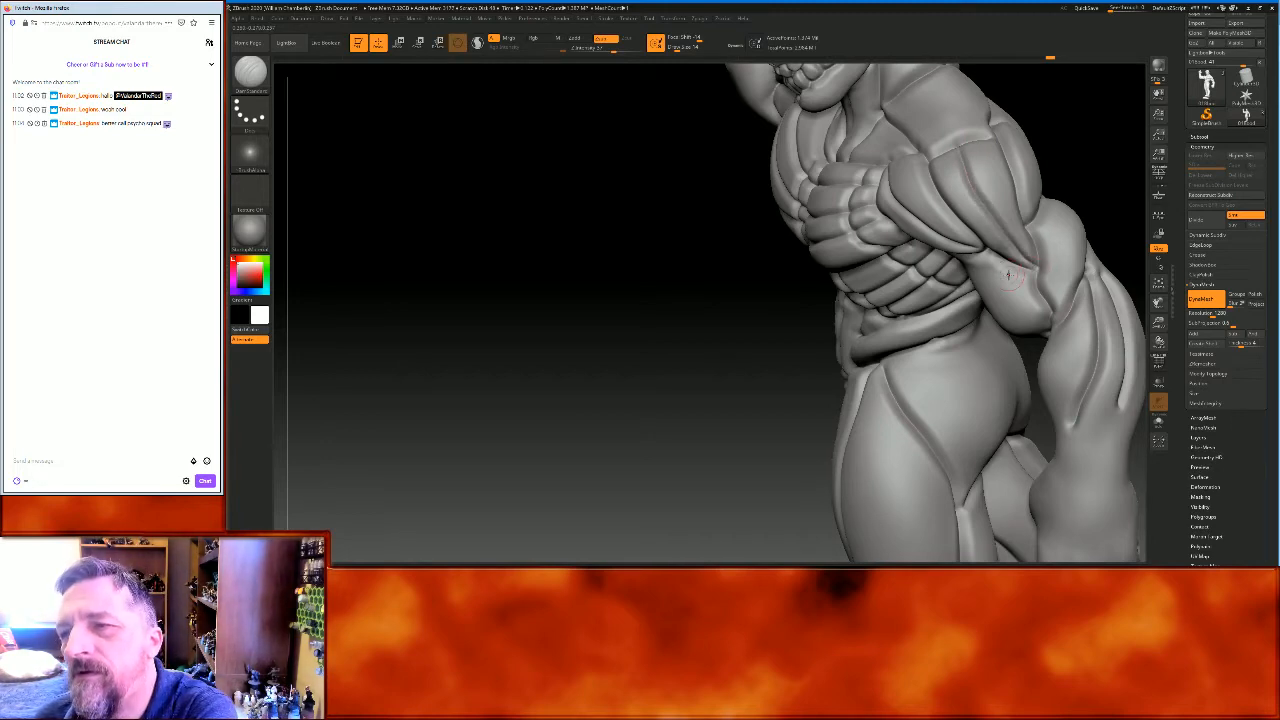
mouse_move(721, 382)
mouse_down()
mouse_move(694, 400)
mouse_move(700, 424)
mouse_up()
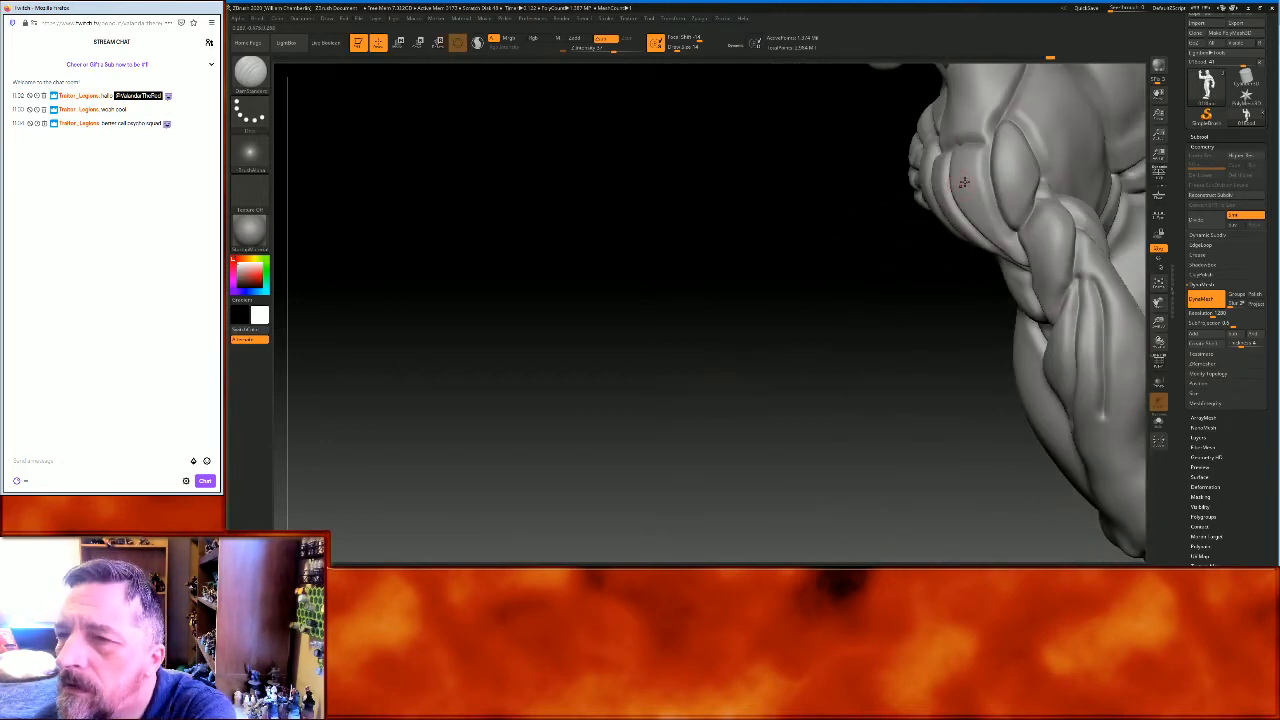
drag(1005, 124, 1013, 235)
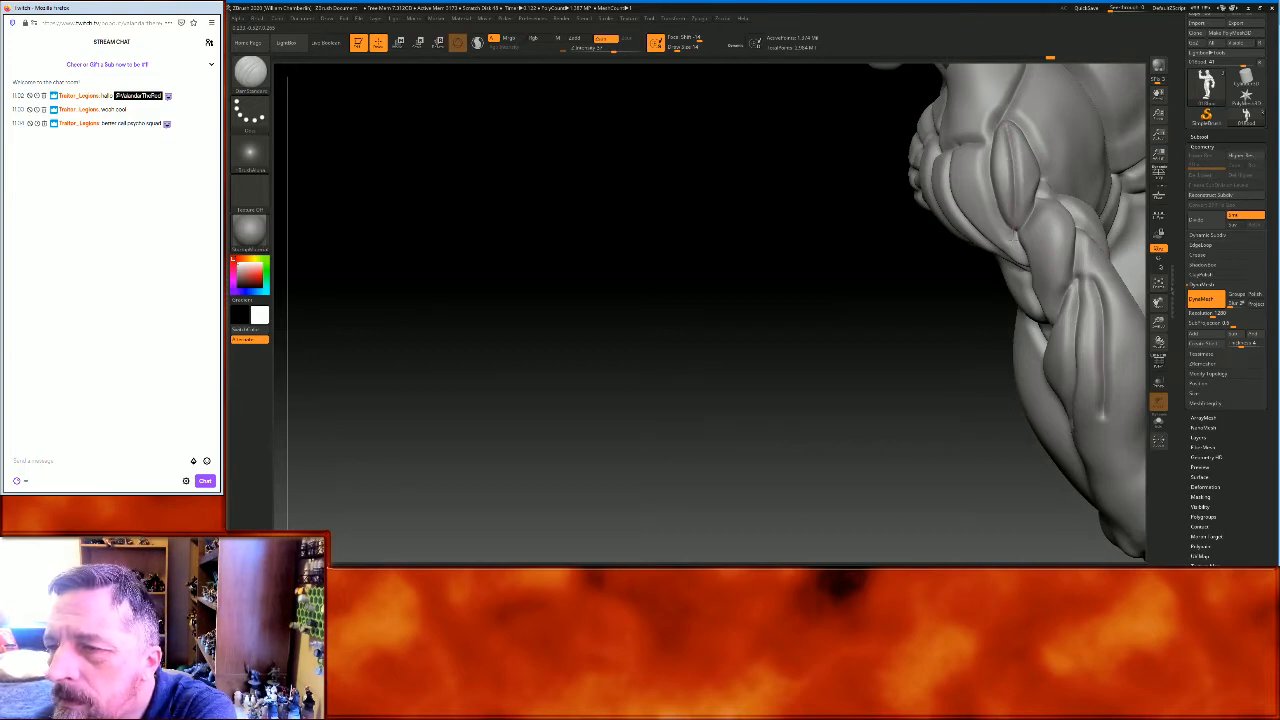
Carve lengthwise grooves along the front and rear deltoid segments of the raised arm
drag(743, 386, 822, 372)
drag(617, 338, 609, 422)
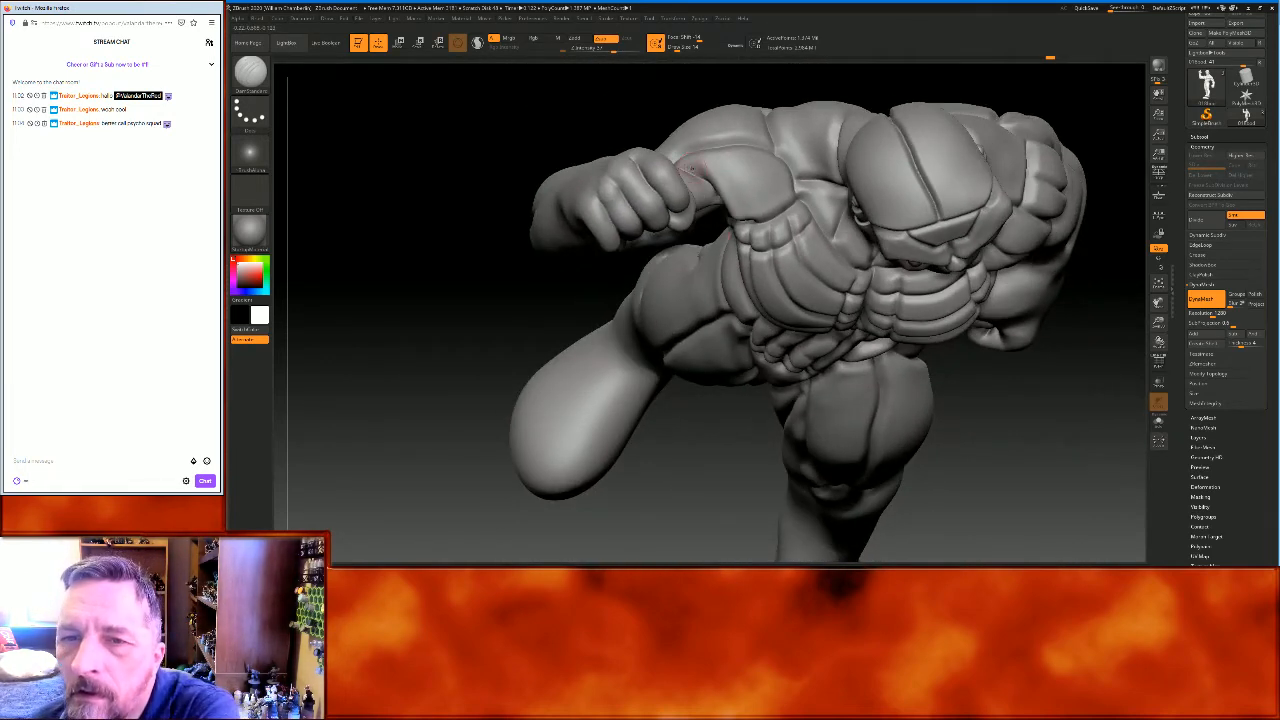
drag(732, 163, 766, 192)
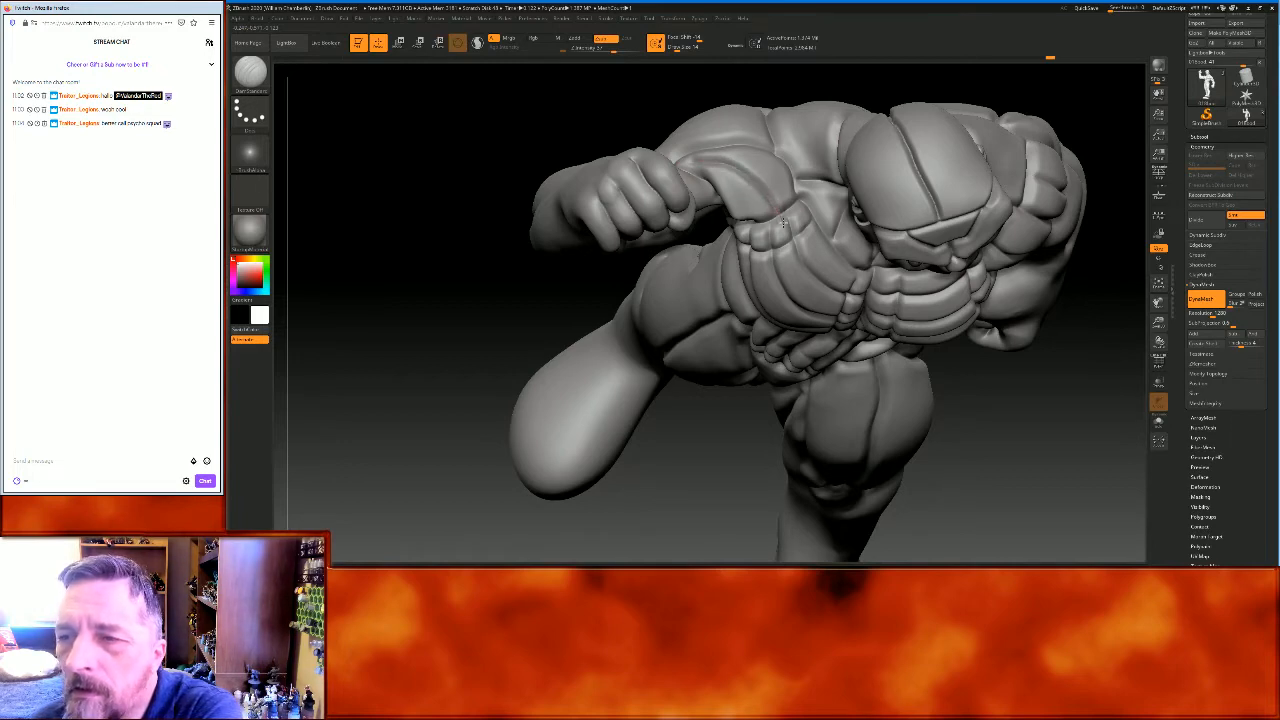
mouse_move(1051, 410)
mouse_down()
mouse_move(1046, 380)
mouse_move(1118, 400)
mouse_up()
mouse_move(683, 337)
mouse_down()
mouse_move(640, 360)
mouse_move(647, 370)
mouse_move(675, 323)
mouse_up()
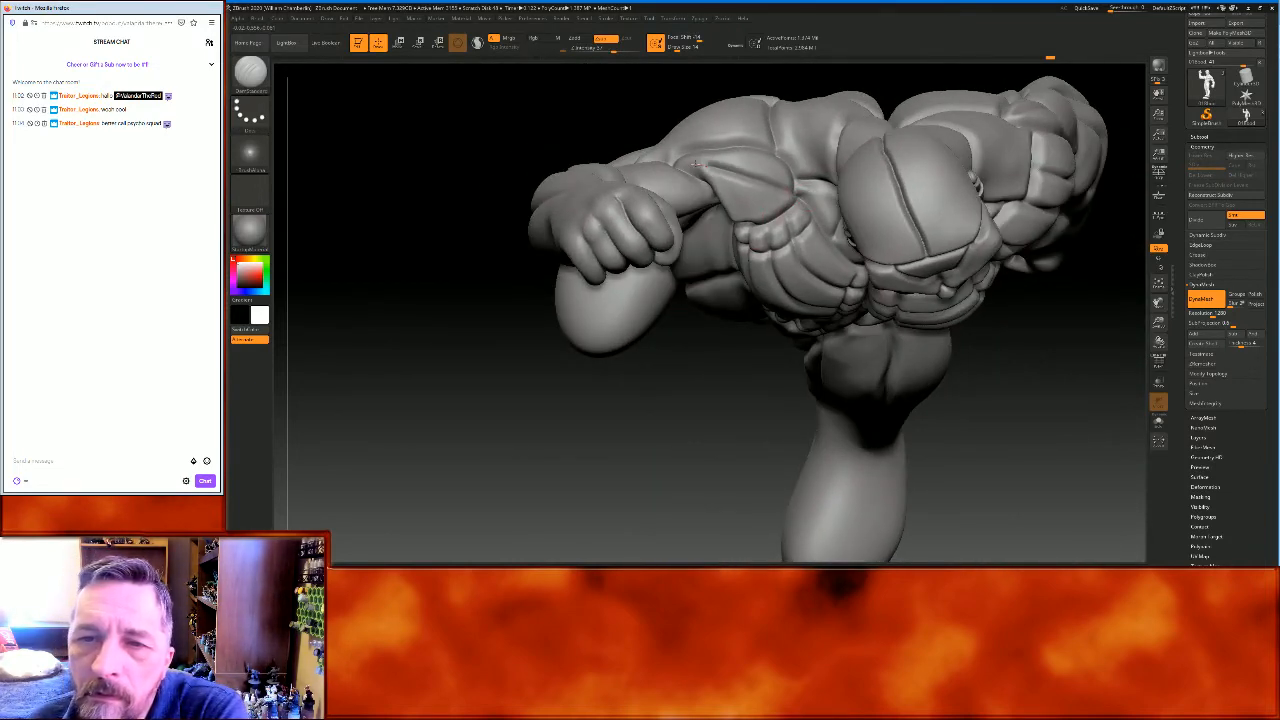
mouse_move(568, 156)
mouse_down()
mouse_move(434, 194)
mouse_move(436, 224)
mouse_up()
drag(770, 140, 604, 182)
mouse_move(395, 169)
mouse_down()
mouse_move(397, 266)
mouse_move(400, 251)
mouse_up()
mouse_move(1148, 304)
mouse_down()
mouse_move(1094, 380)
mouse_move(1080, 357)
mouse_up()
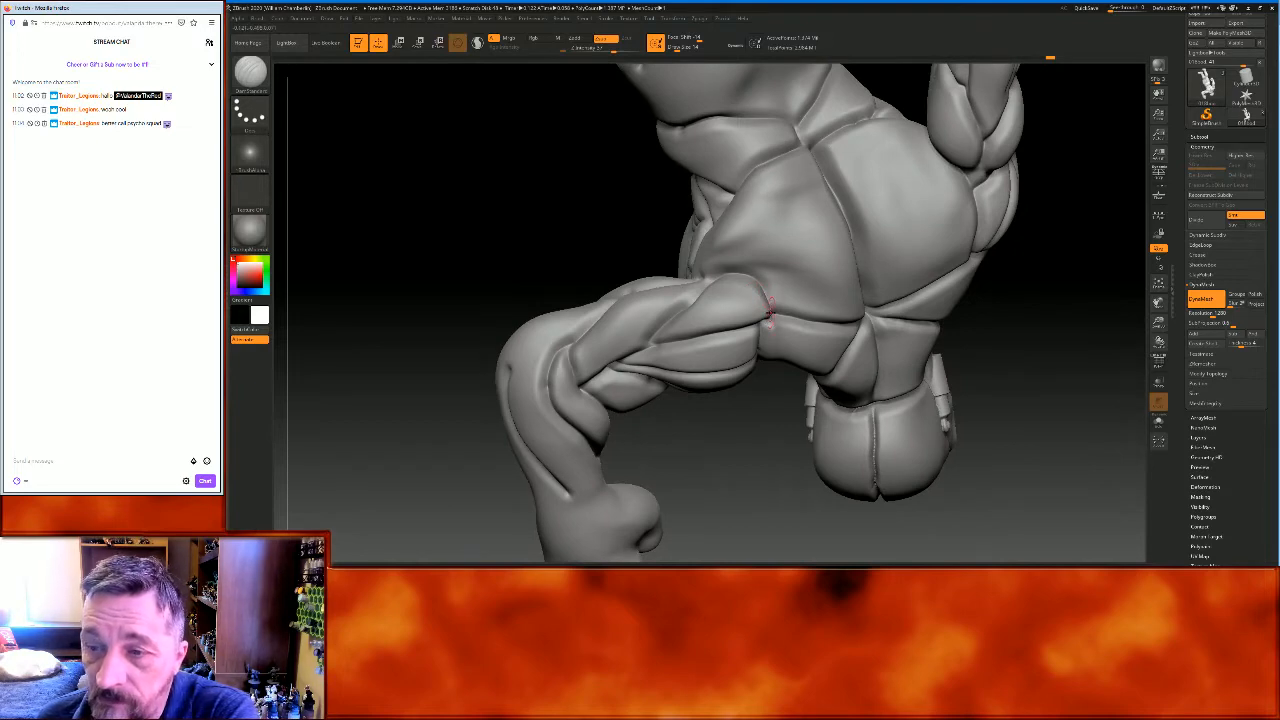
drag(1037, 331, 912, 330)
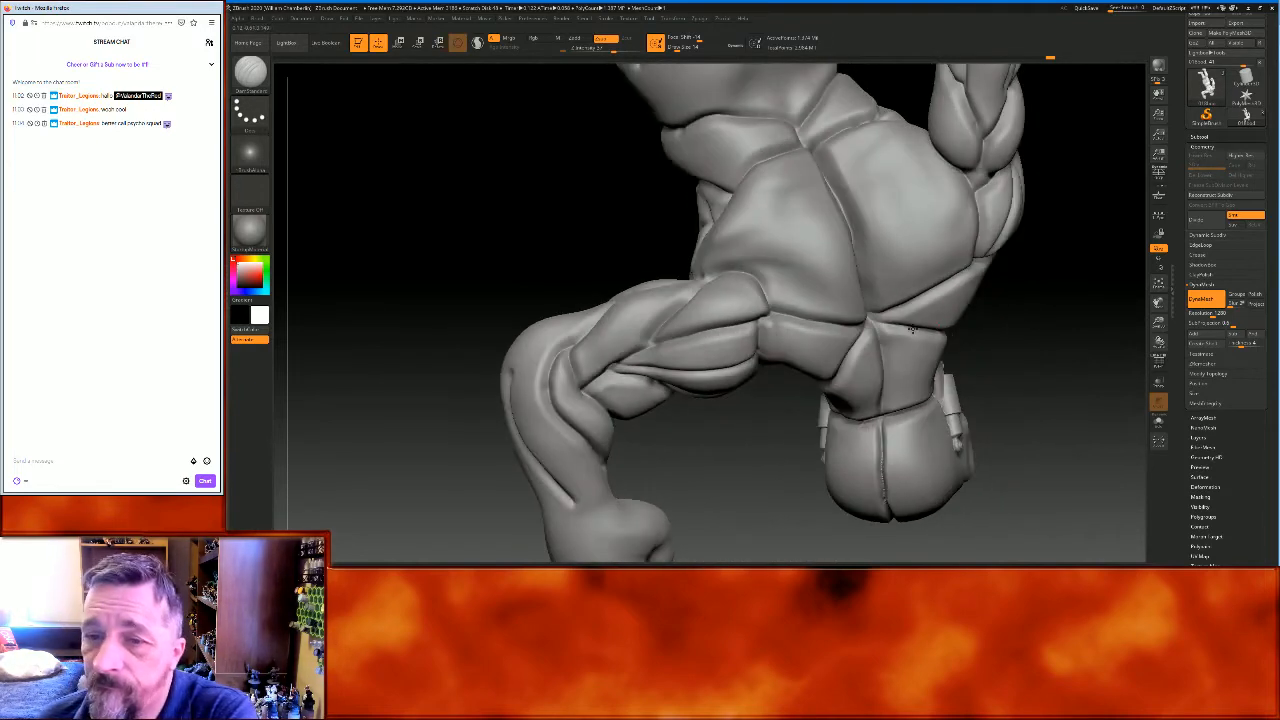
mouse_move(768, 314)
mouse_down()
mouse_move(722, 298)
mouse_move(682, 317)
mouse_up()
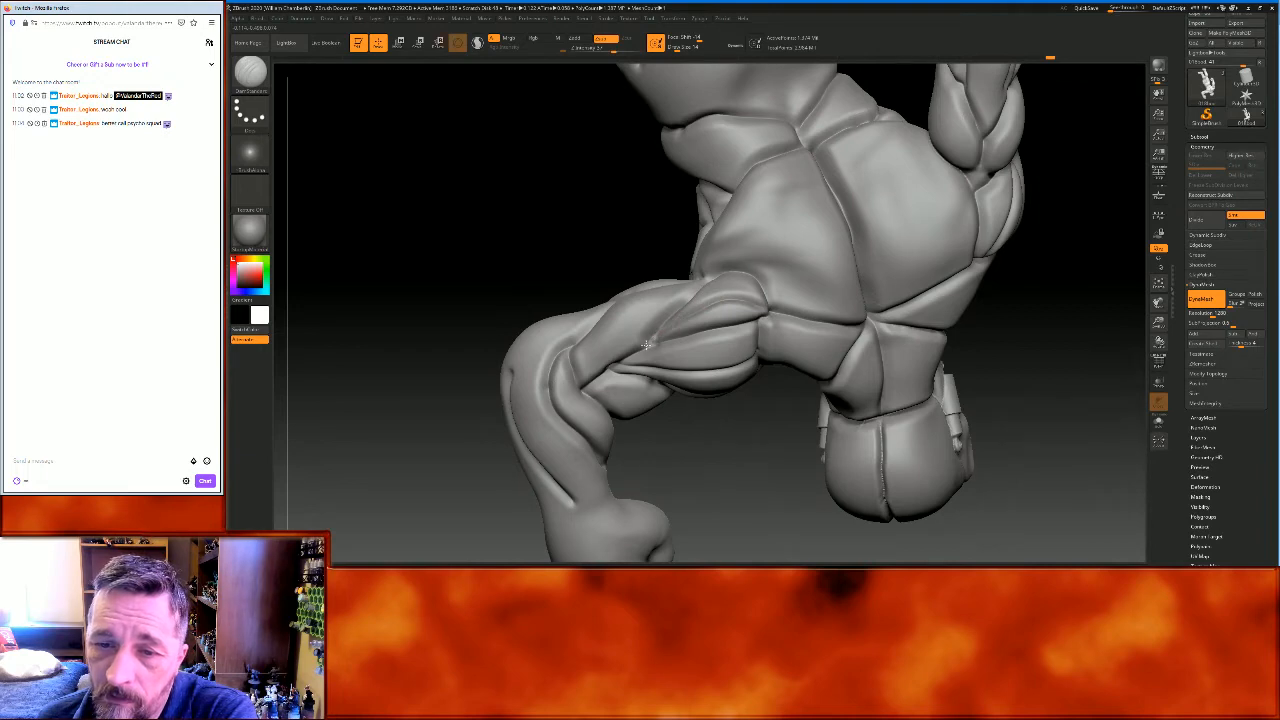
Carve parallel grooves across the lowered-arm-side trapezius, running from the base of the neck to the shoulder
mouse_move(754, 478)
mouse_down()
mouse_move(745, 285)
mouse_move(1000, 285)
mouse_up()
mouse_move(1079, 195)
mouse_down()
mouse_move(1034, 231)
mouse_move(1055, 258)
mouse_up()
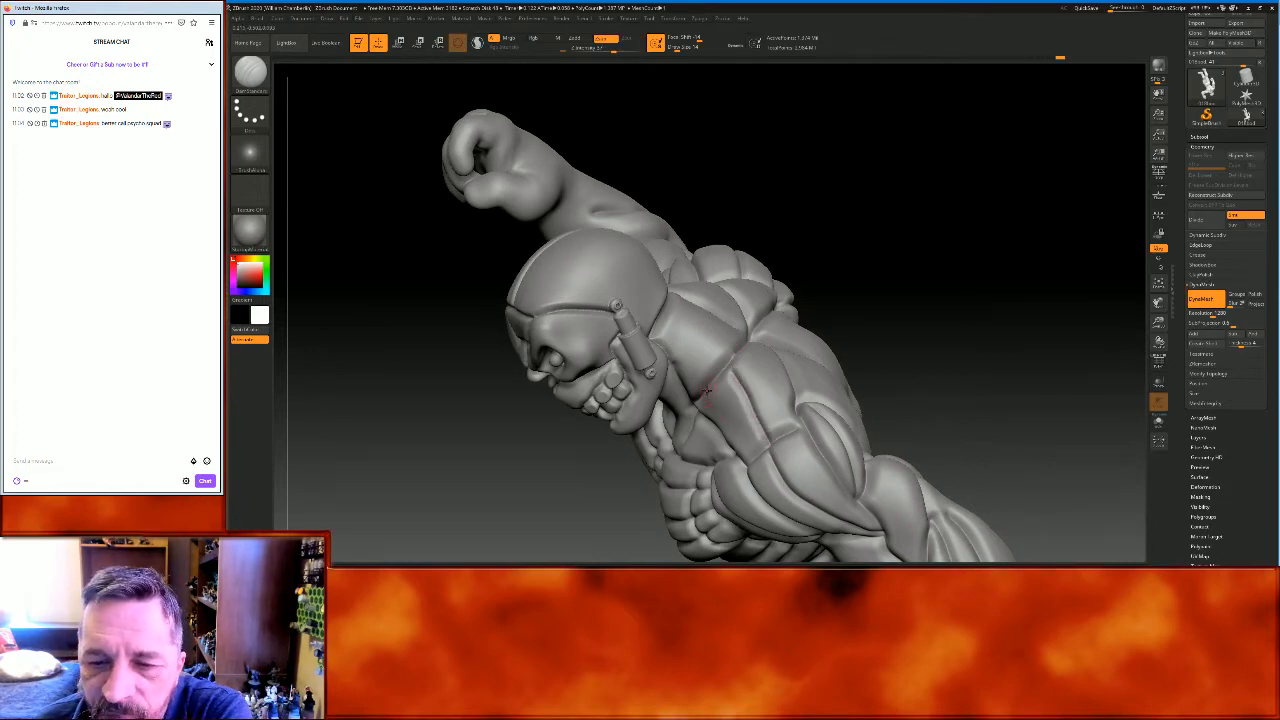
drag(713, 392, 764, 462)
drag(1070, 335, 731, 375)
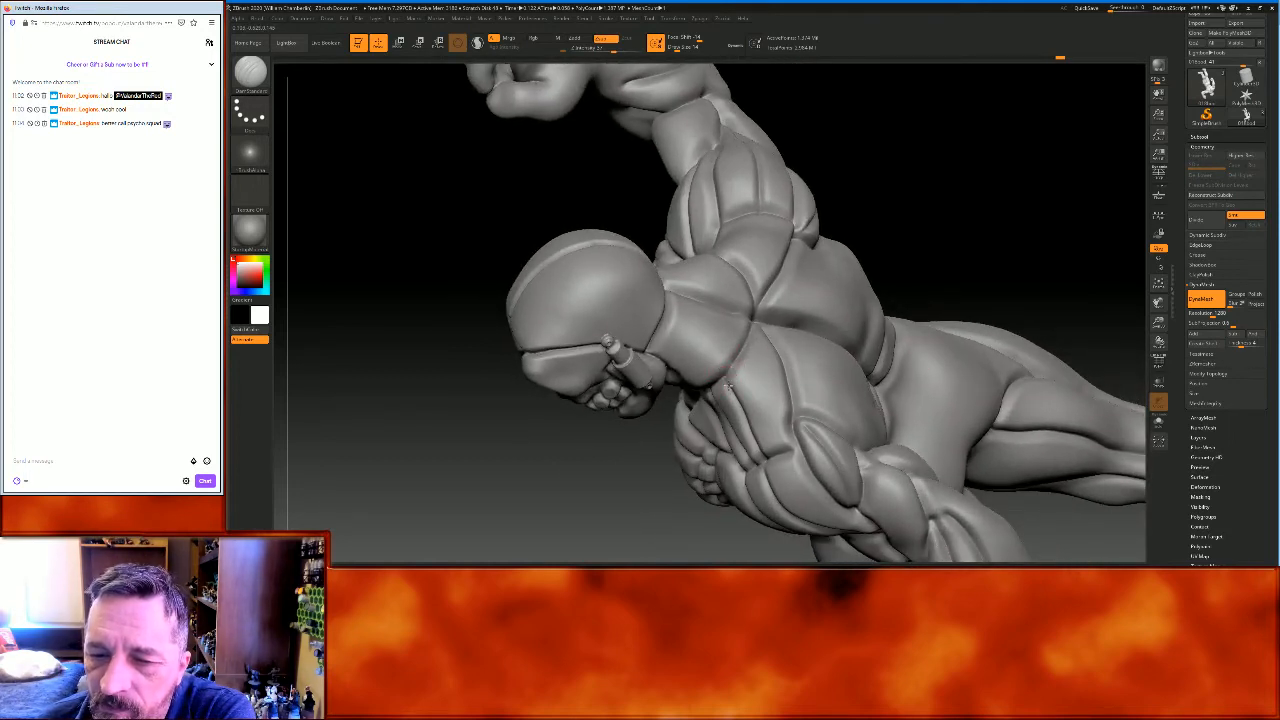
drag(752, 377, 783, 460)
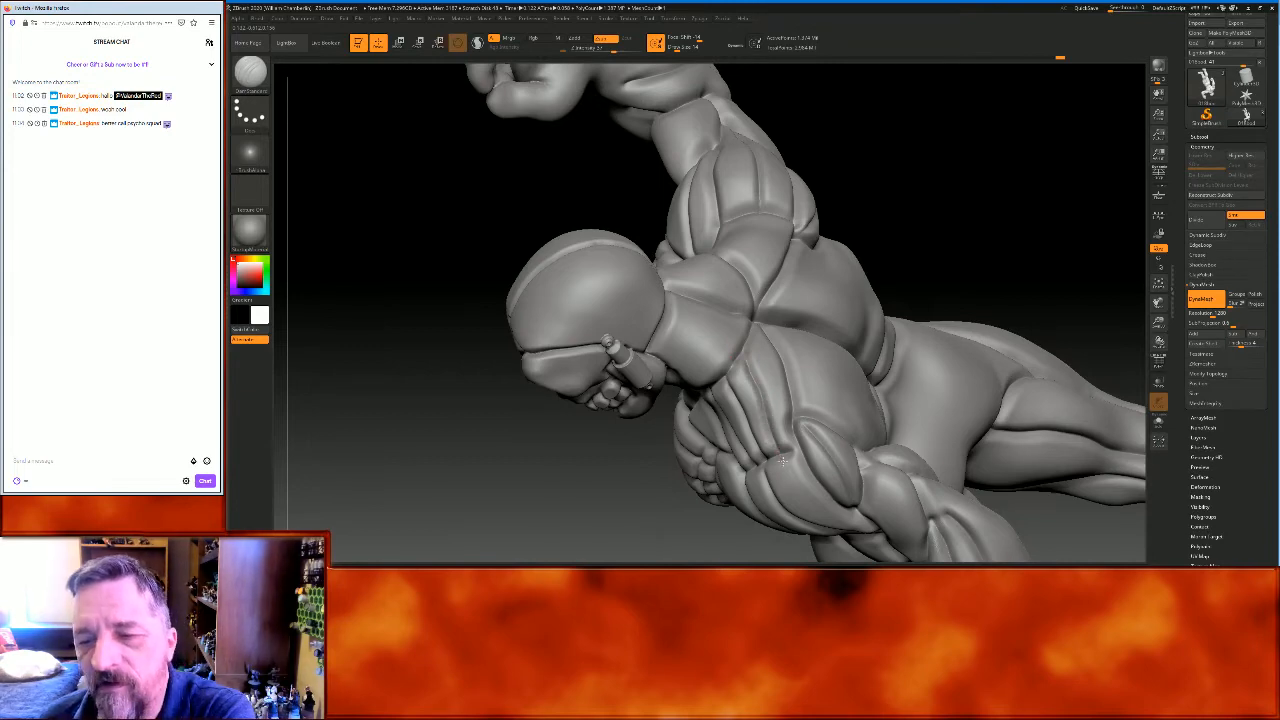
Carve matching parallel grooves across the raised-arm-side trapezius from the shoulder to the base of the neck
drag(1031, 240, 989, 263)
drag(730, 190, 707, 260)
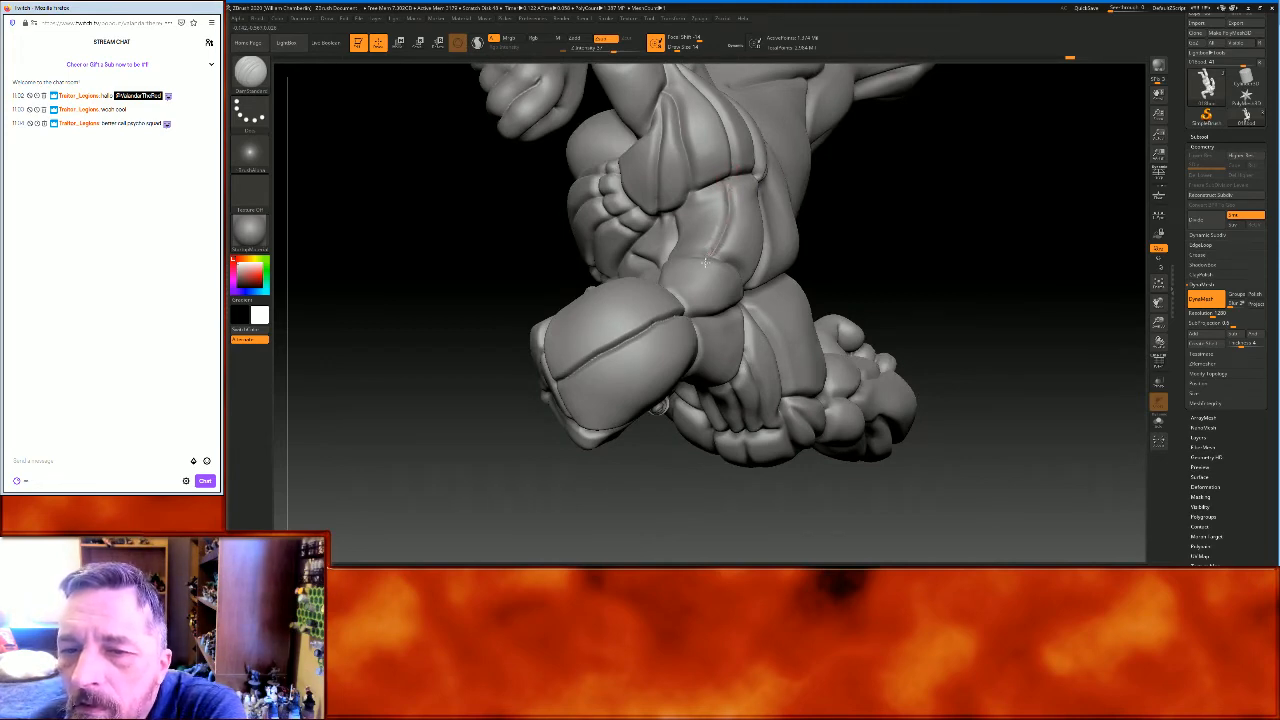
drag(980, 259, 762, 178)
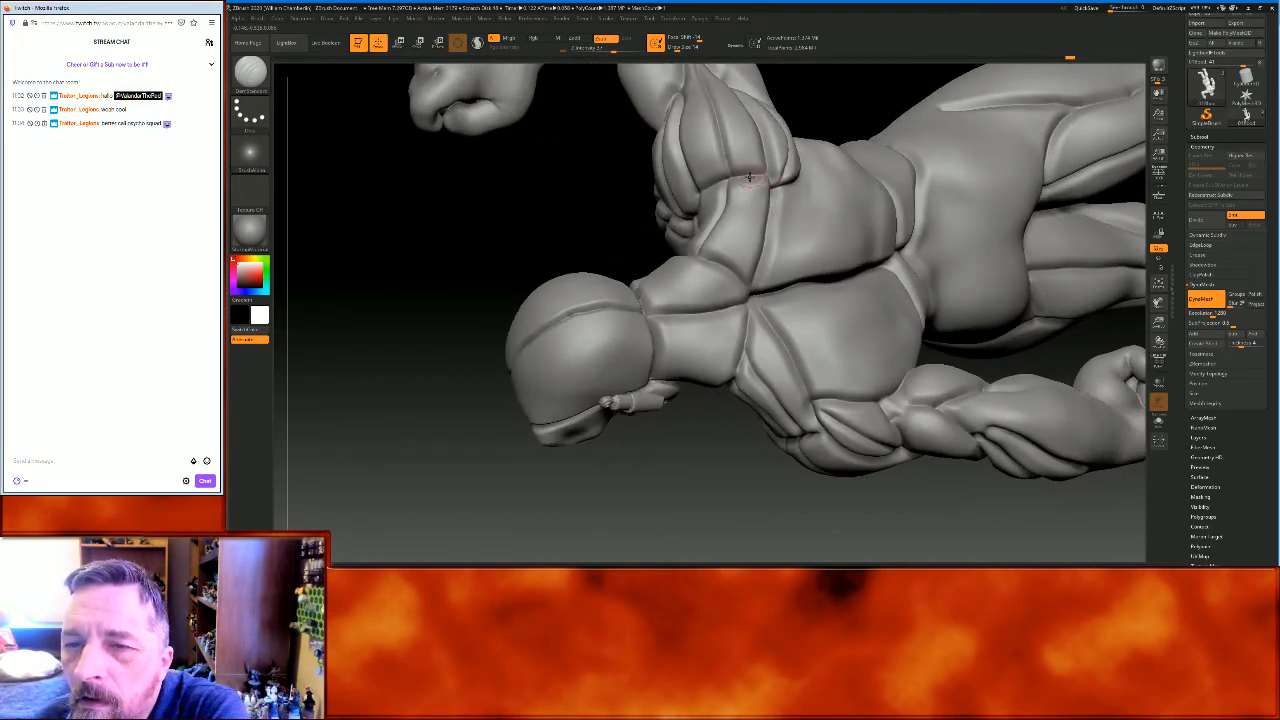
drag(740, 222, 724, 272)
drag(634, 502, 681, 436)
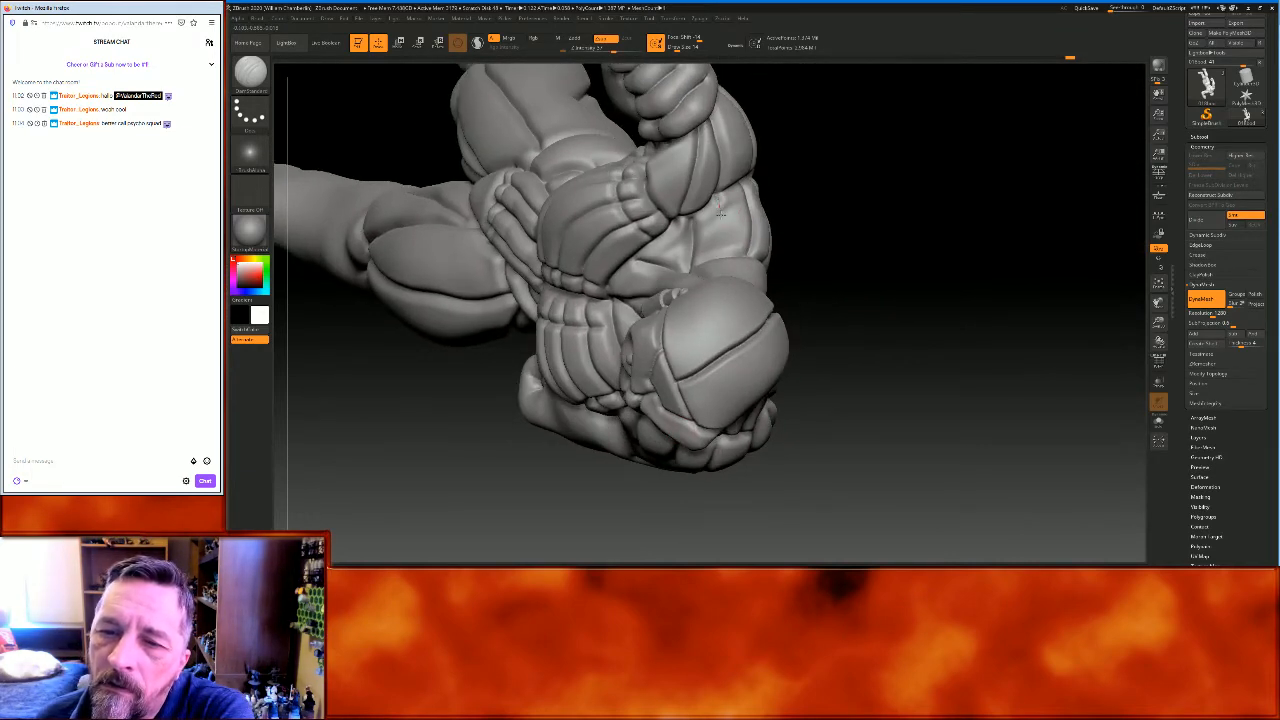
drag(720, 210, 724, 245)
Carve a vertical groove down each side of the back of the neck, from skull to trapezius
drag(1024, 454, 1115, 335)
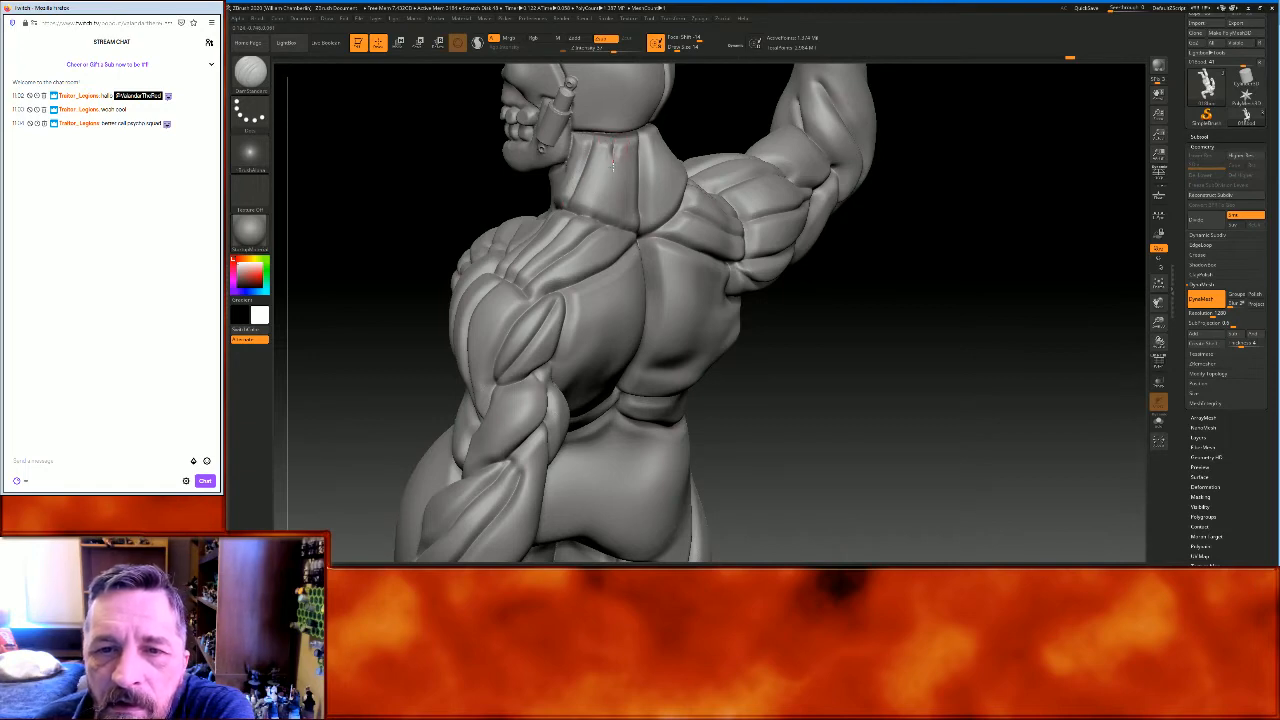
drag(954, 398, 948, 325)
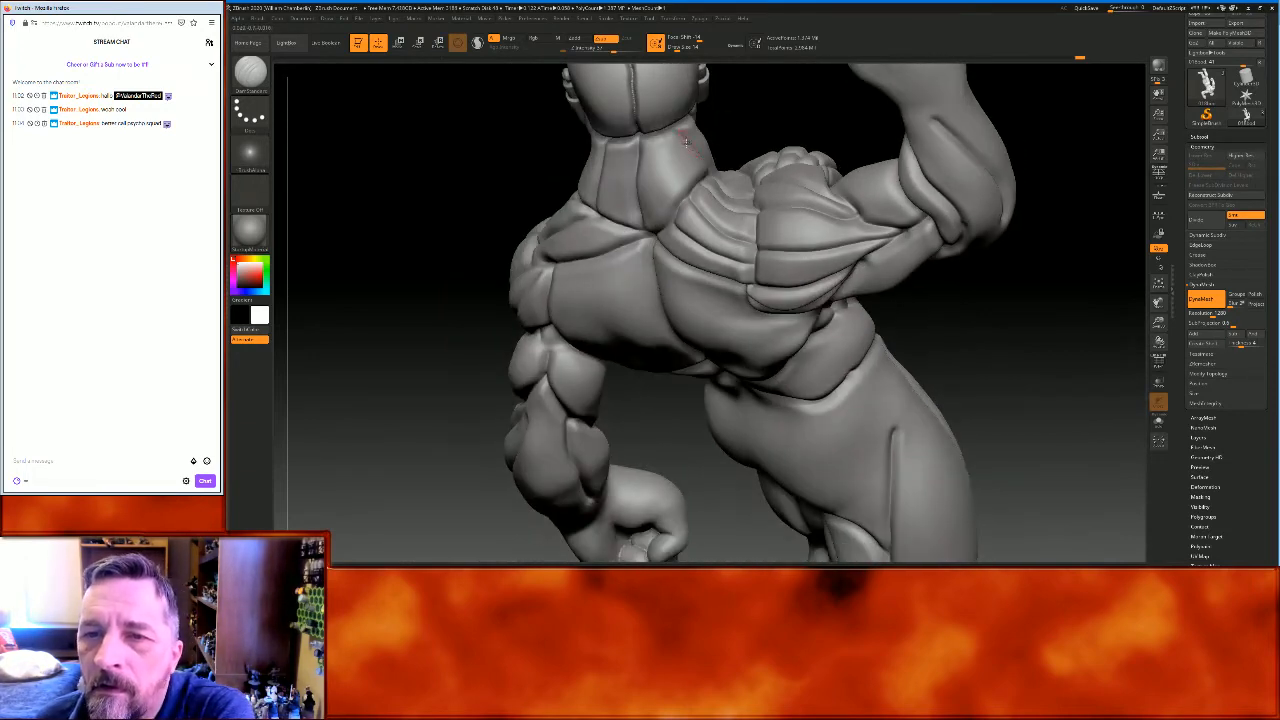
mouse_move(672, 146)
mouse_down()
mouse_move(691, 176)
mouse_move(658, 172)
mouse_move(668, 220)
mouse_up()
Carve a long groove parallel to the spine on each side of the upper back
drag(1062, 420, 1055, 366)
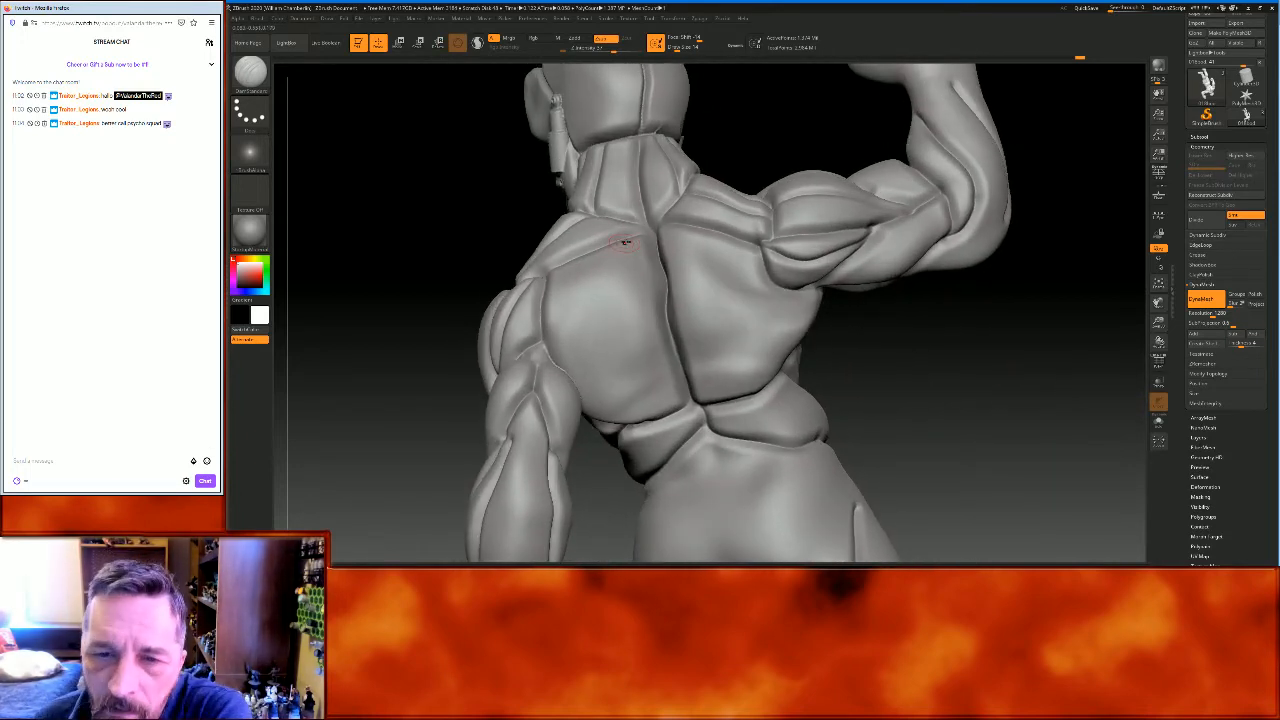
drag(623, 280, 649, 380)
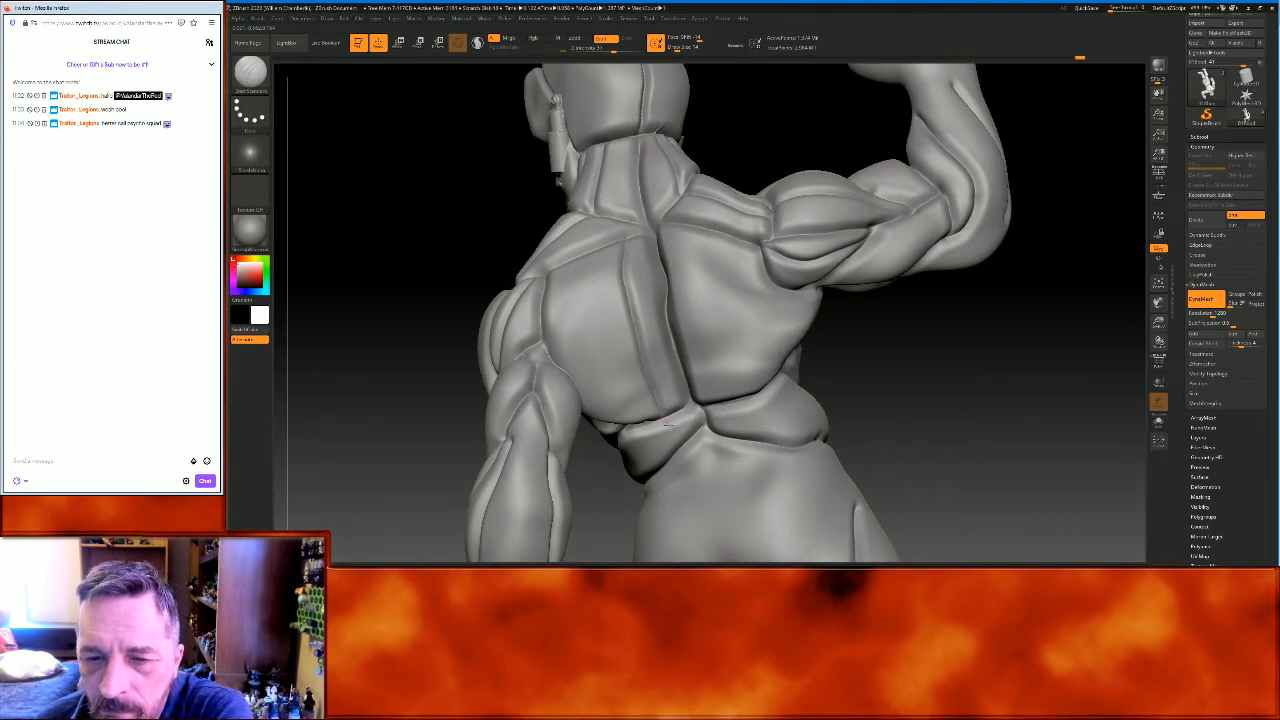
drag(677, 222, 717, 410)
Carve a groove along the outer edge of each back plate, curving it around the armpit on the raised-arm side
drag(935, 365, 919, 342)
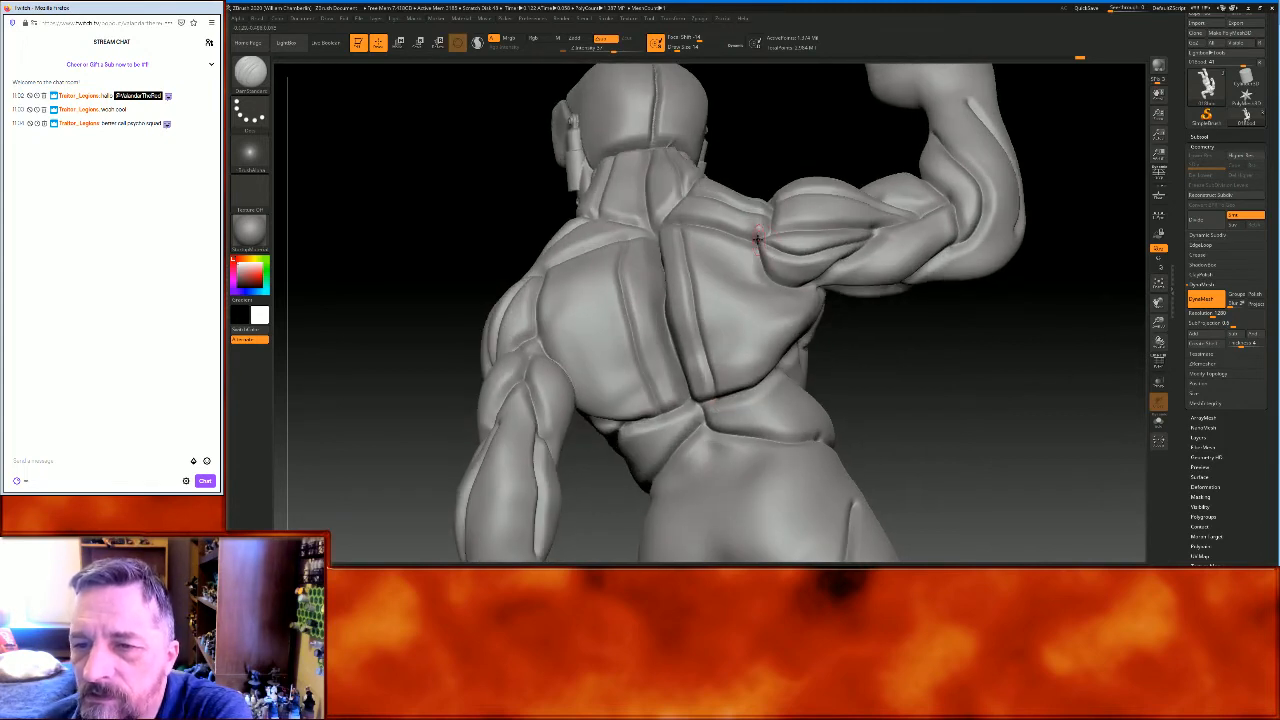
mouse_move(740, 244)
mouse_down()
mouse_move(757, 302)
mouse_move(819, 318)
mouse_up()
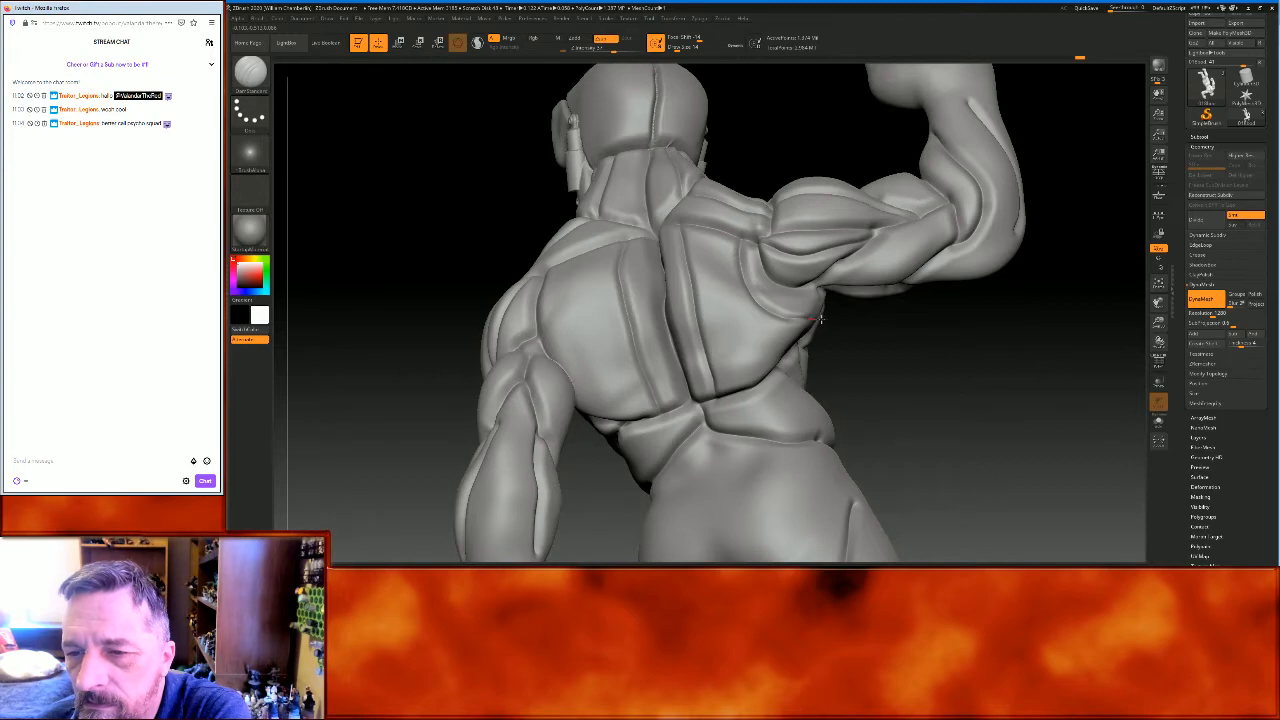
drag(894, 363, 805, 313)
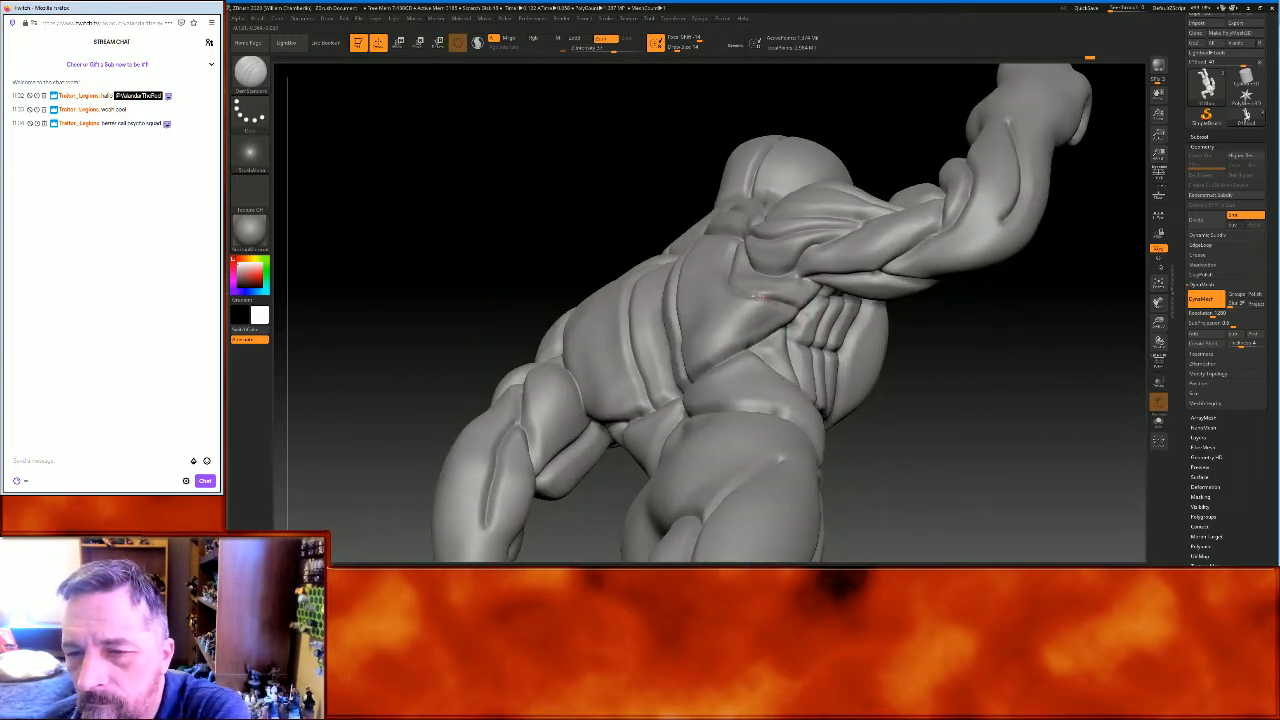
mouse_move(994, 372)
mouse_down()
mouse_move(1009, 380)
mouse_move(1011, 409)
mouse_move(616, 243)
mouse_move(568, 294)
mouse_move(573, 384)
mouse_up()
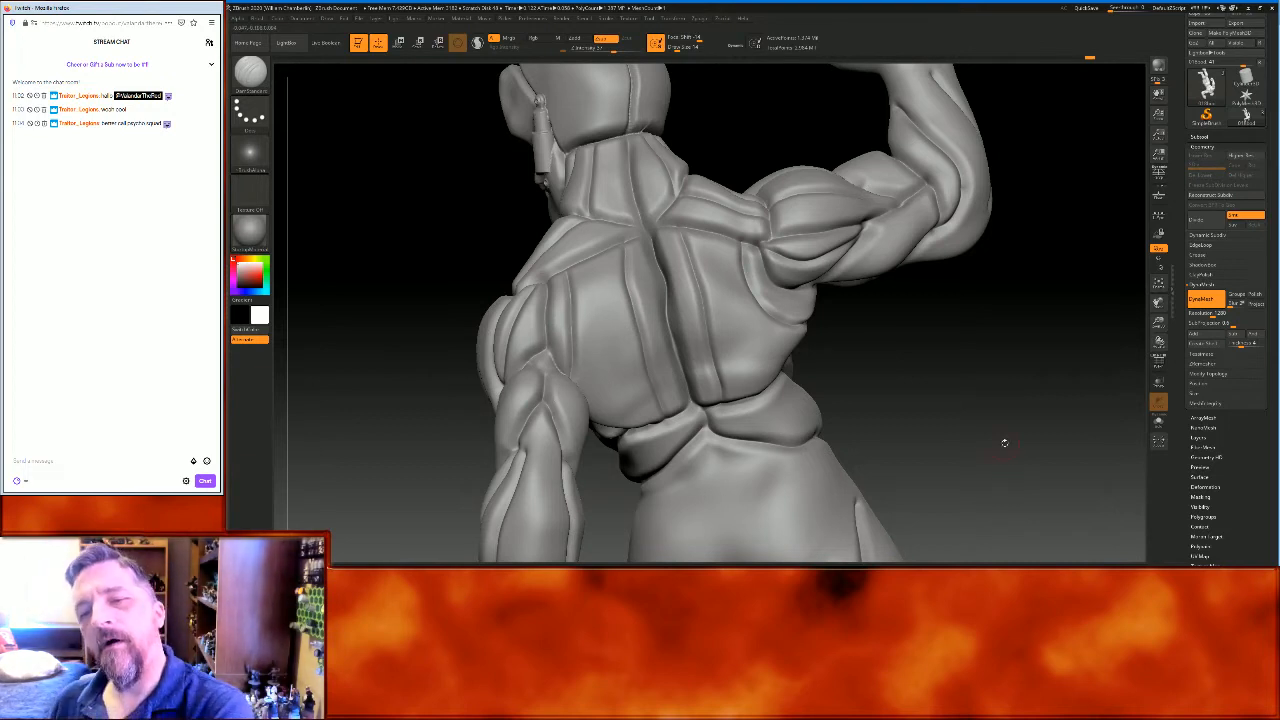
Carve a horizontal groove across the middle of each back plate, from the spine to the outer edge
drag(1002, 411, 999, 409)
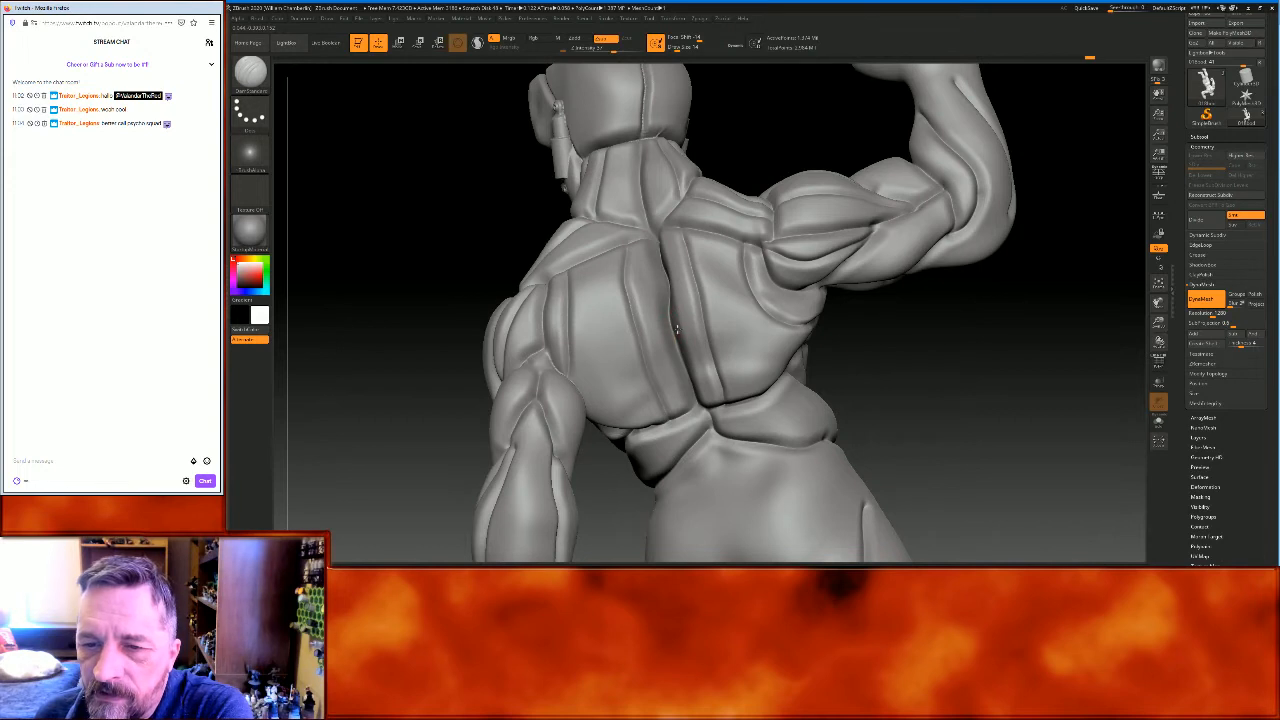
mouse_move(676, 330)
mouse_down()
mouse_move(750, 315)
mouse_move(790, 284)
mouse_up()
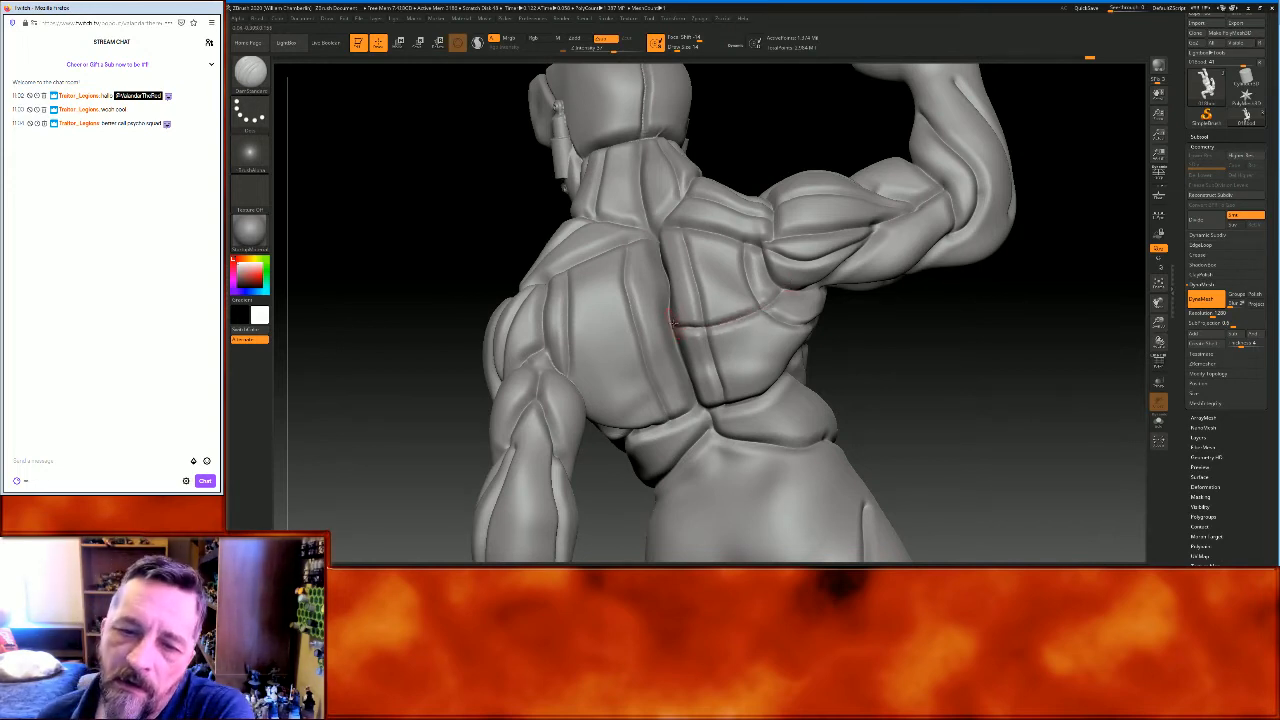
drag(666, 330, 533, 346)
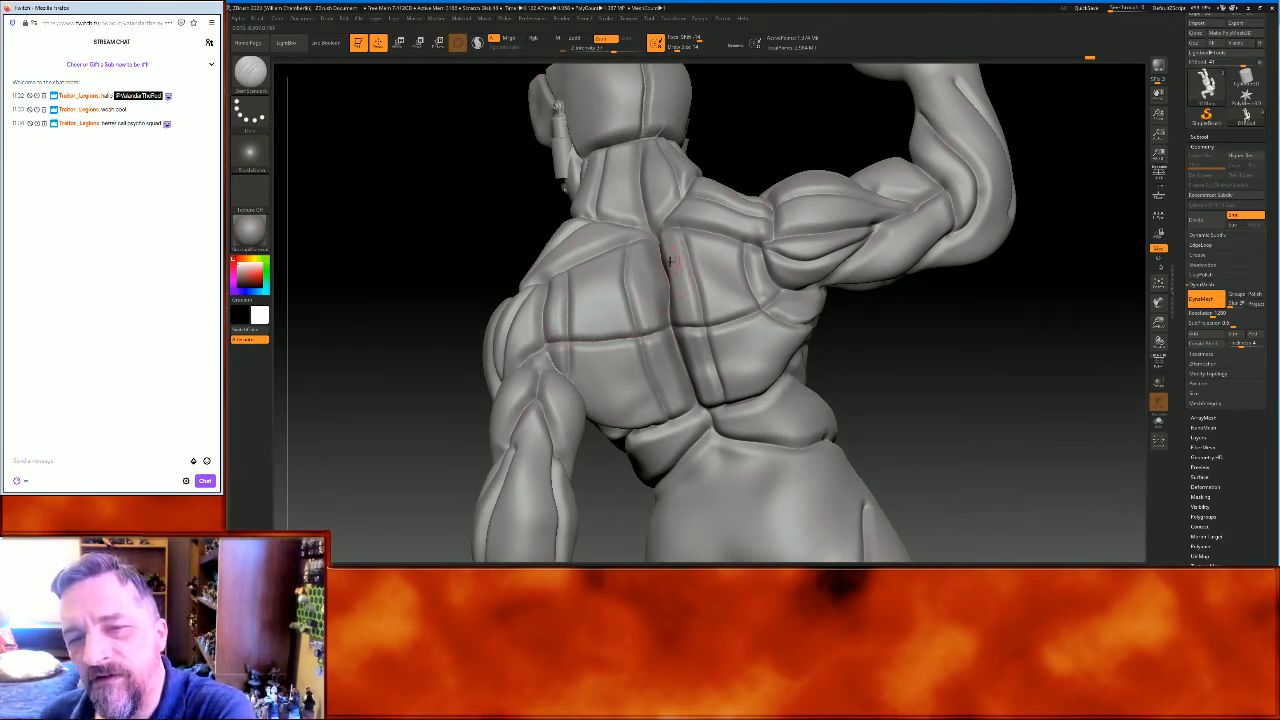
Carve two more horizontal grooves across the upper half of each back plate, above the middle groove
drag(706, 258, 768, 262)
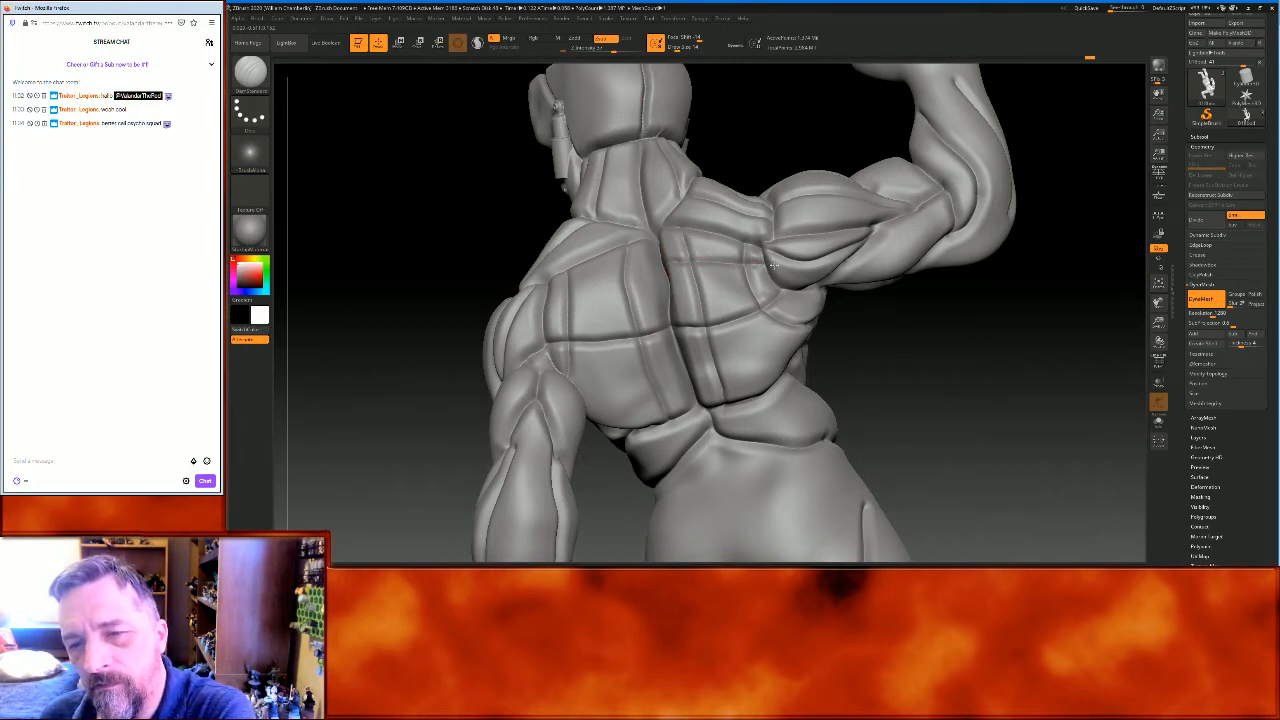
drag(684, 297, 776, 277)
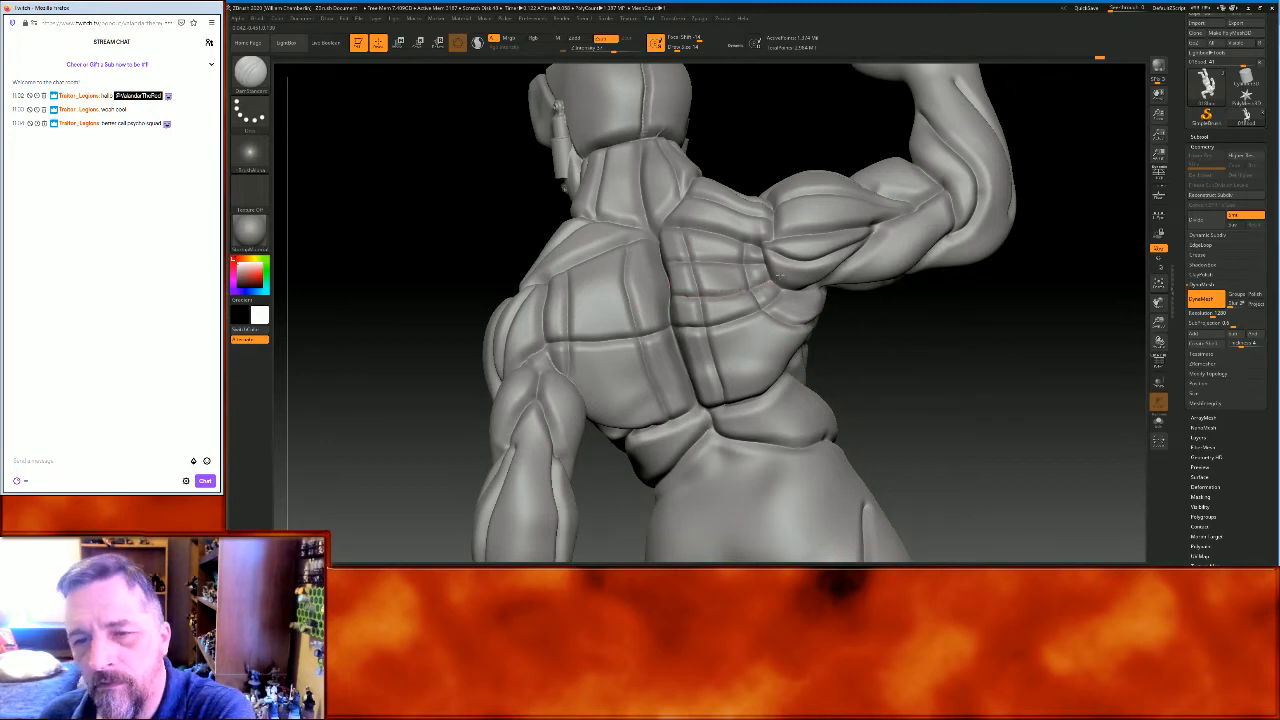
drag(618, 268, 562, 288)
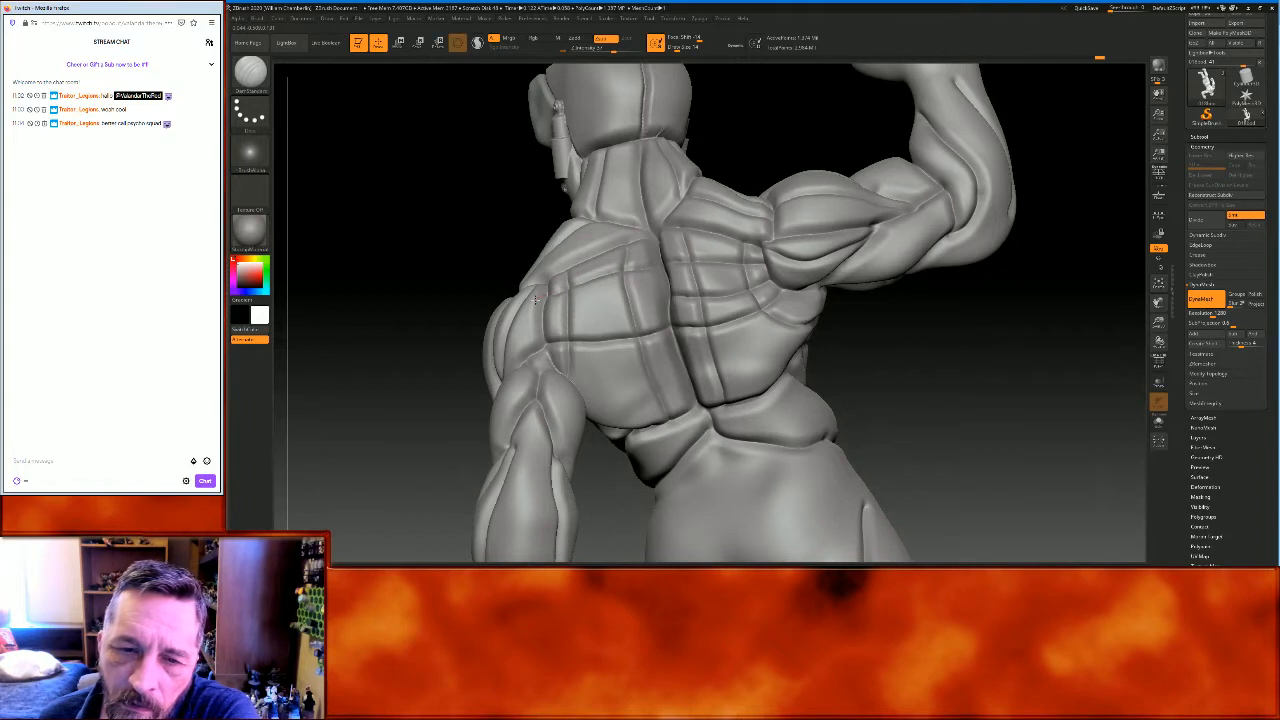
drag(620, 299, 541, 318)
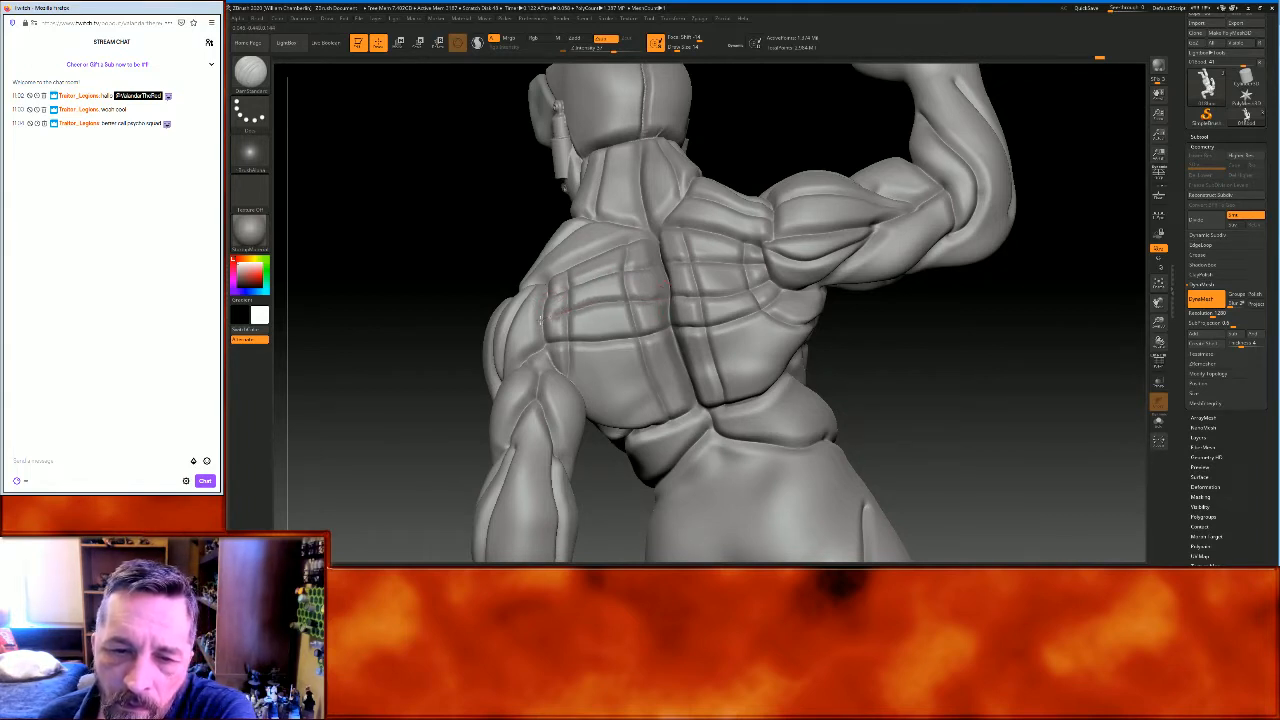
Carve slanted grooves across the lower half of the raised-arm-side back plate, from the spine towards the armpit
drag(997, 412, 940, 392)
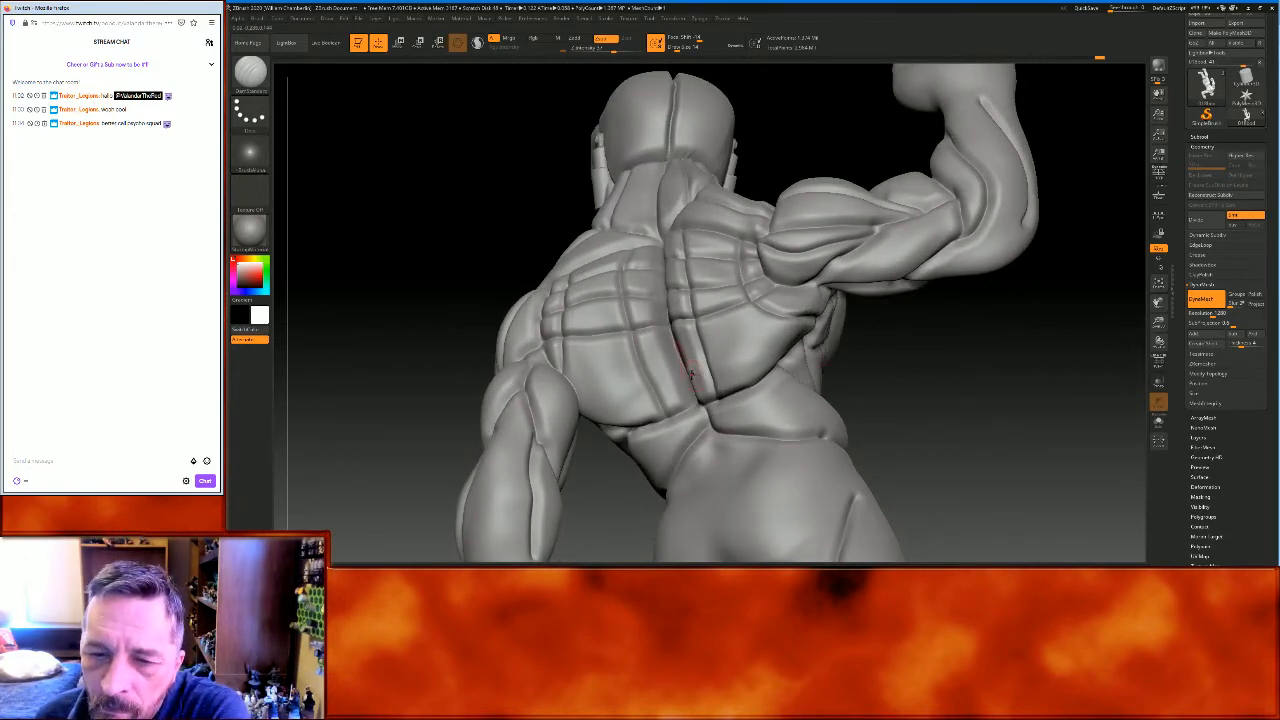
drag(719, 368, 812, 297)
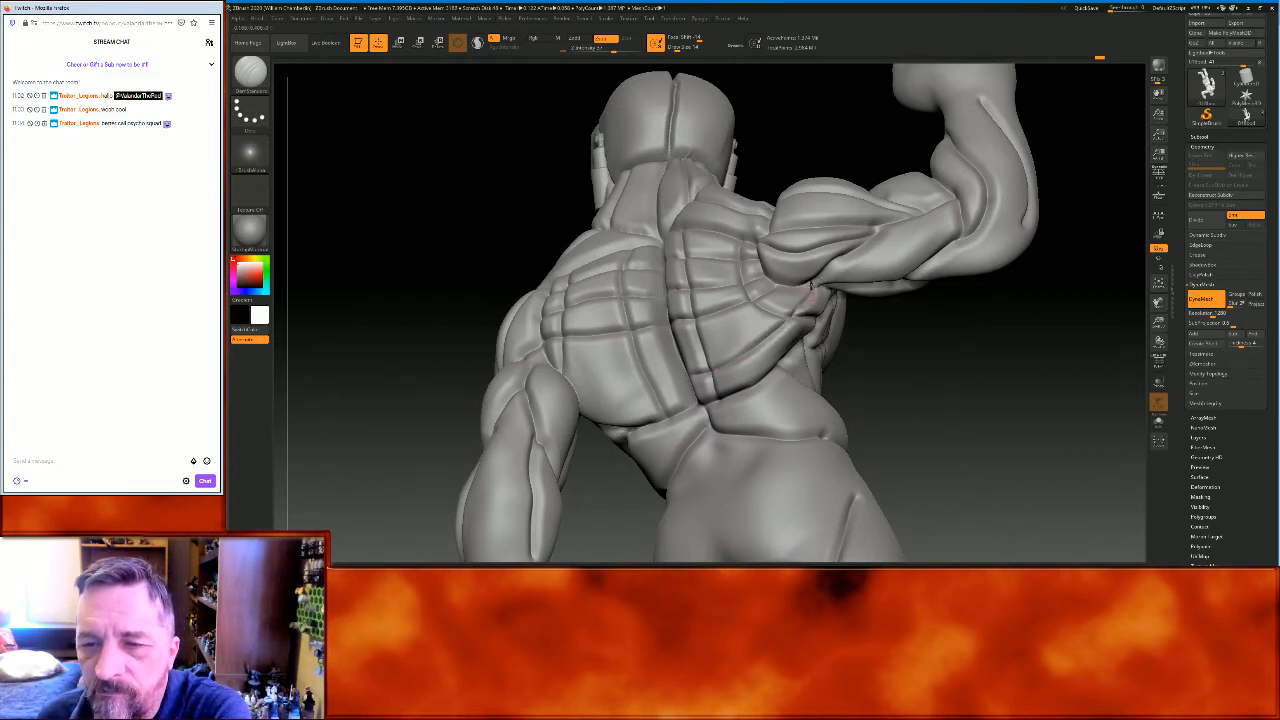
drag(780, 303, 672, 350)
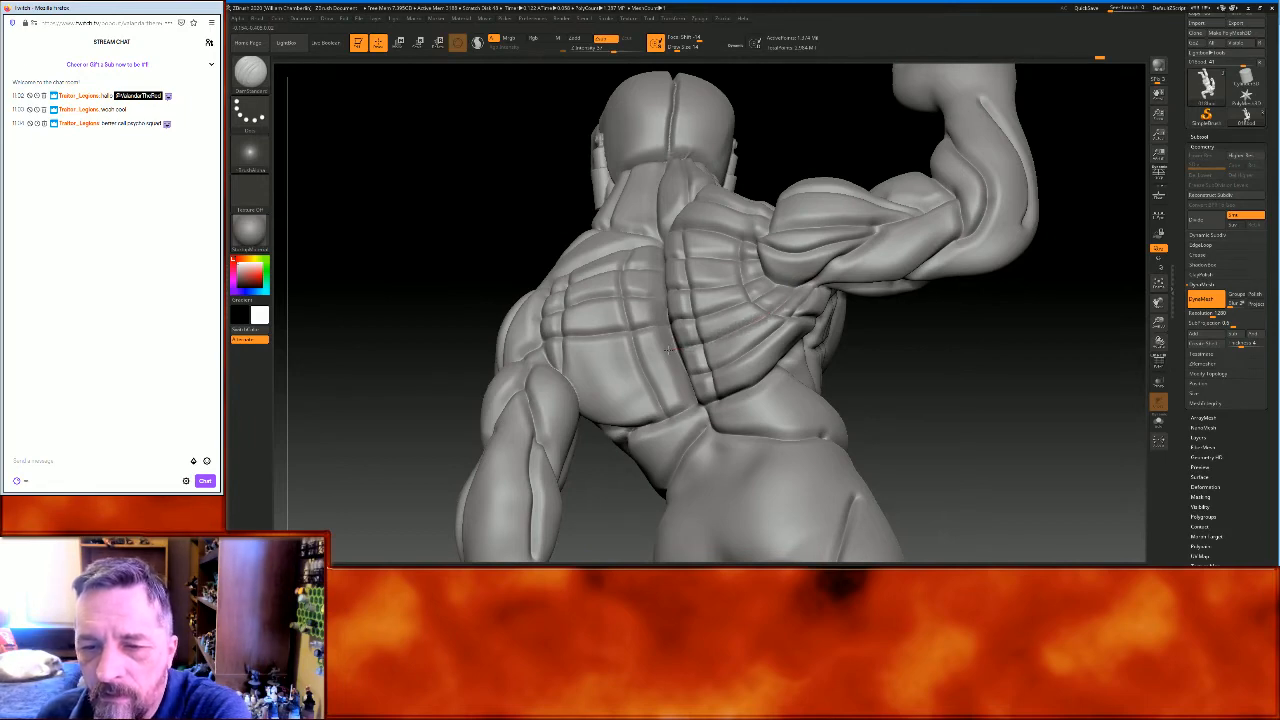
Carve horizontal grooves across the lower half of the lowered-arm-side back plate, from the spine towards the outer edge
drag(937, 400, 992, 390)
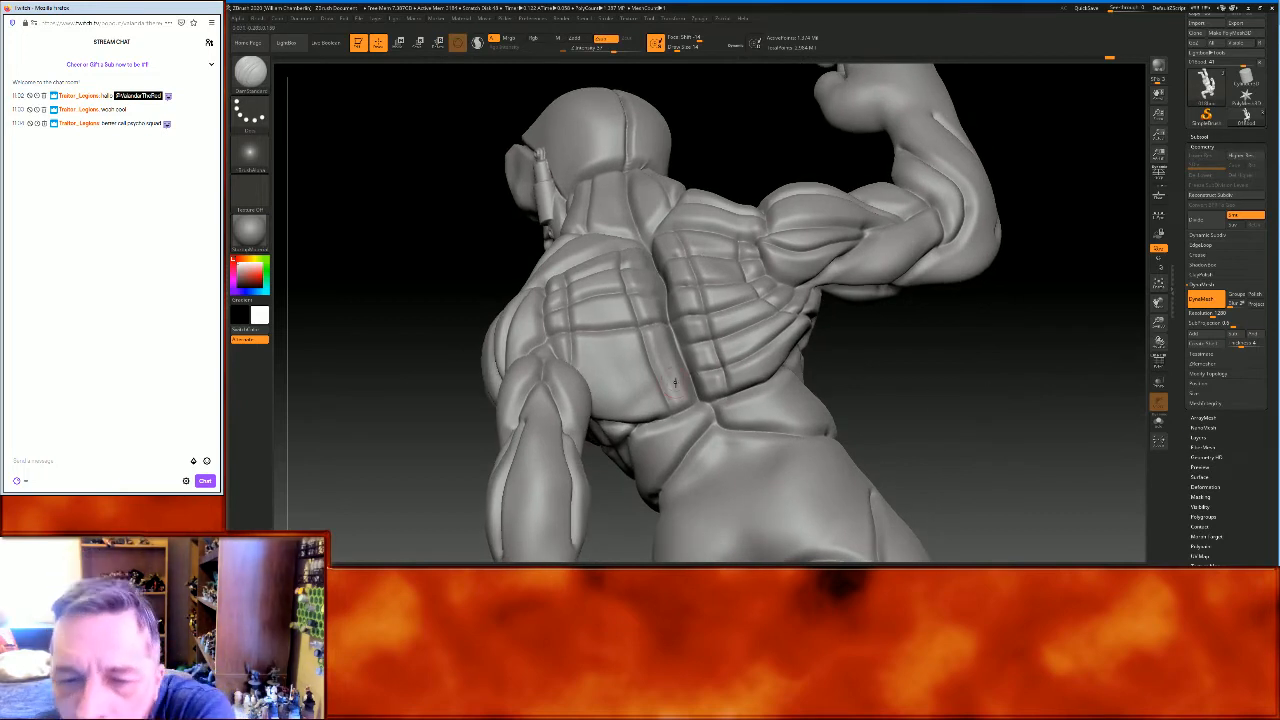
drag(660, 384, 592, 395)
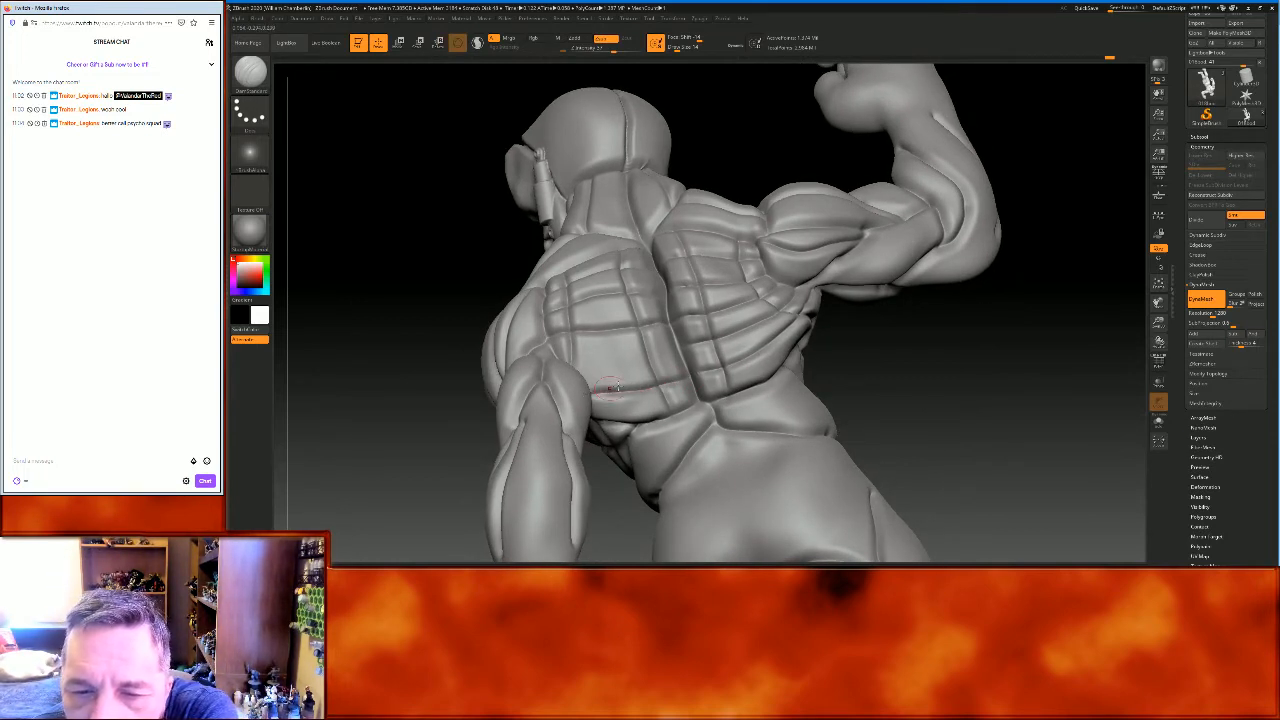
drag(657, 352, 565, 362)
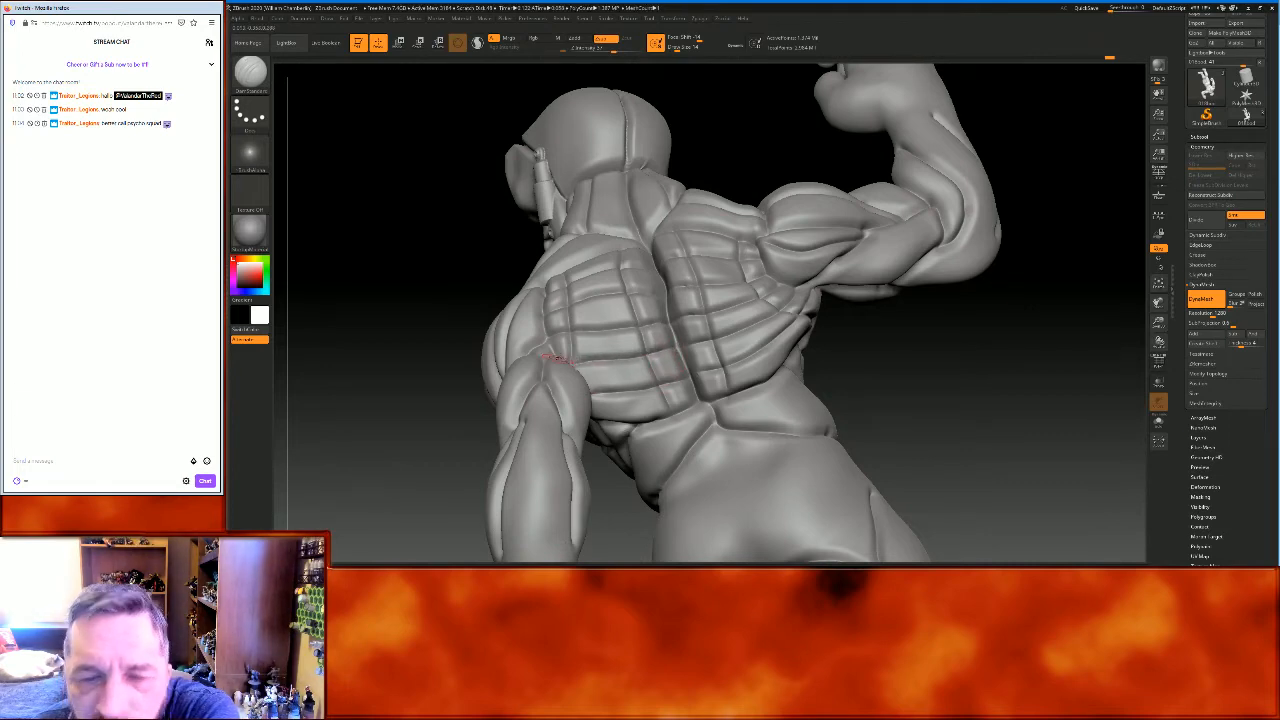
Carve panel grooves into the lowered-arm-side front thigh muscle: across its top, down its length and across it just above the knee
mouse_move(934, 377)
mouse_down()
mouse_move(986, 420)
mouse_move(957, 411)
mouse_move(990, 404)
mouse_move(937, 414)
mouse_move(997, 336)
mouse_up()
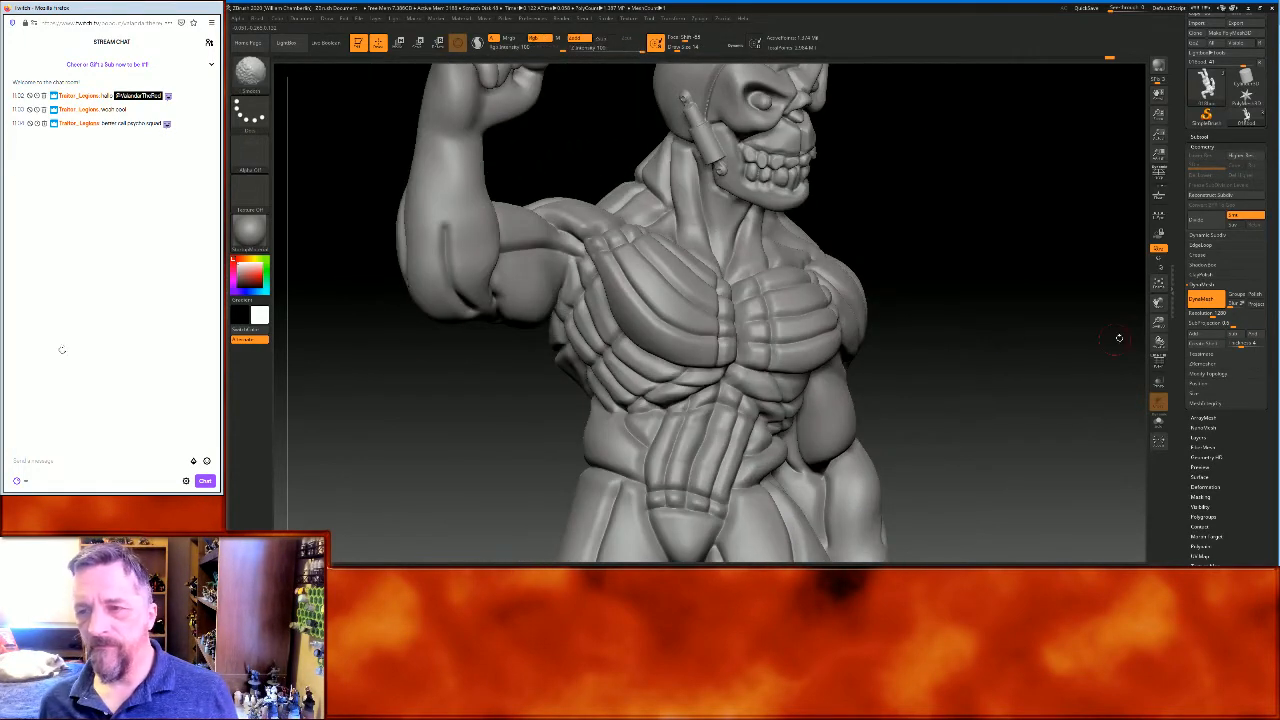
click(1158, 282)
drag(1079, 302, 1074, 300)
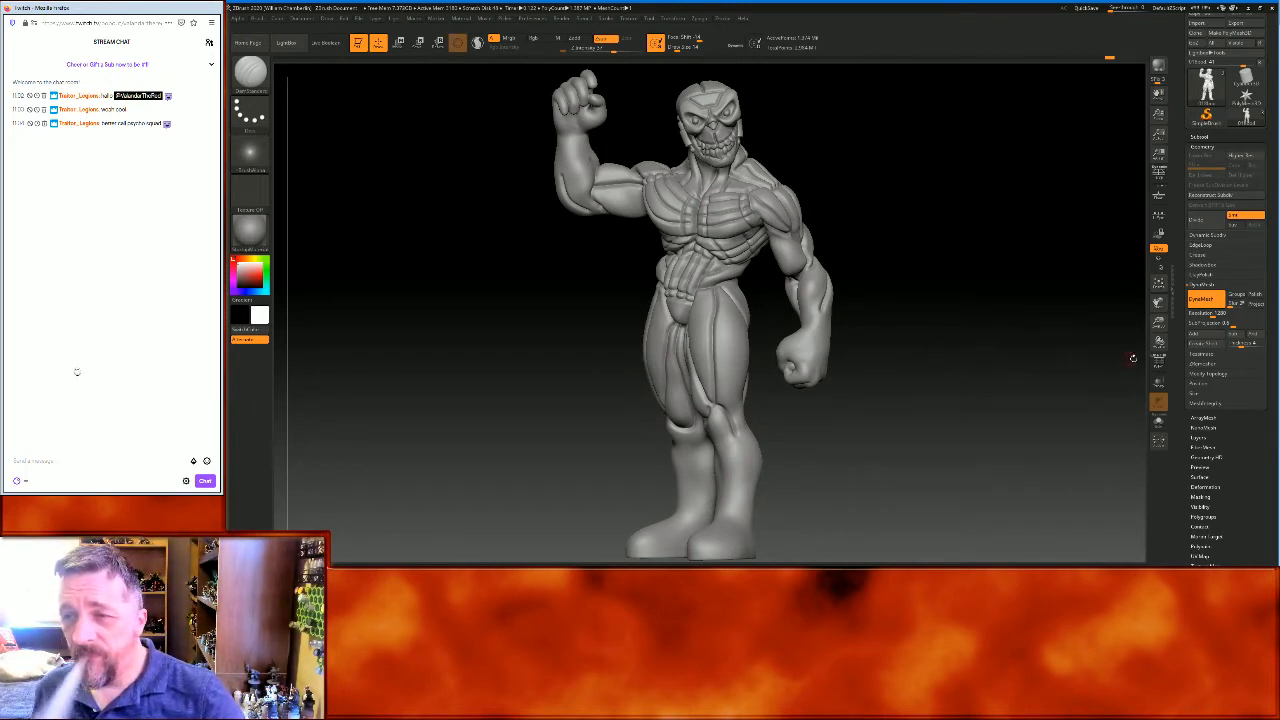
drag(1159, 323, 1150, 170)
mouse_move(1045, 262)
mouse_down()
mouse_move(1069, 271)
mouse_move(1025, 277)
mouse_up()
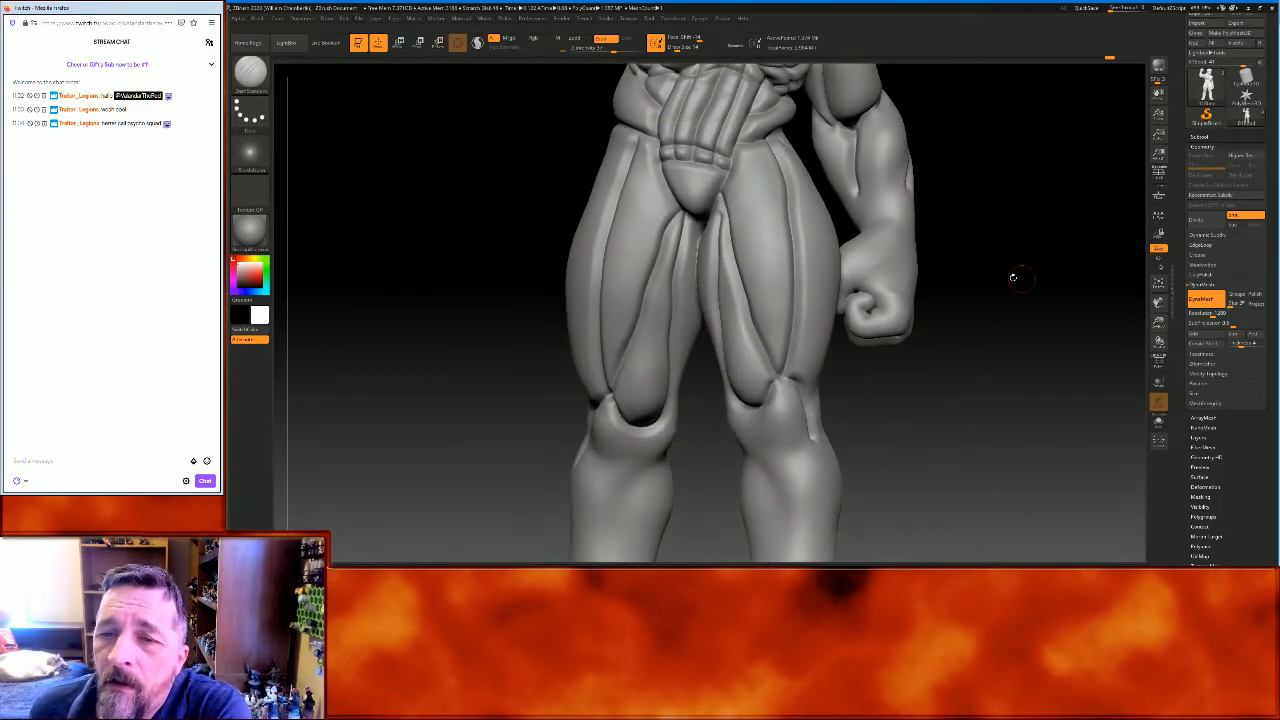
mouse_move(1026, 206)
mouse_down()
mouse_move(1049, 206)
mouse_move(1036, 209)
mouse_up()
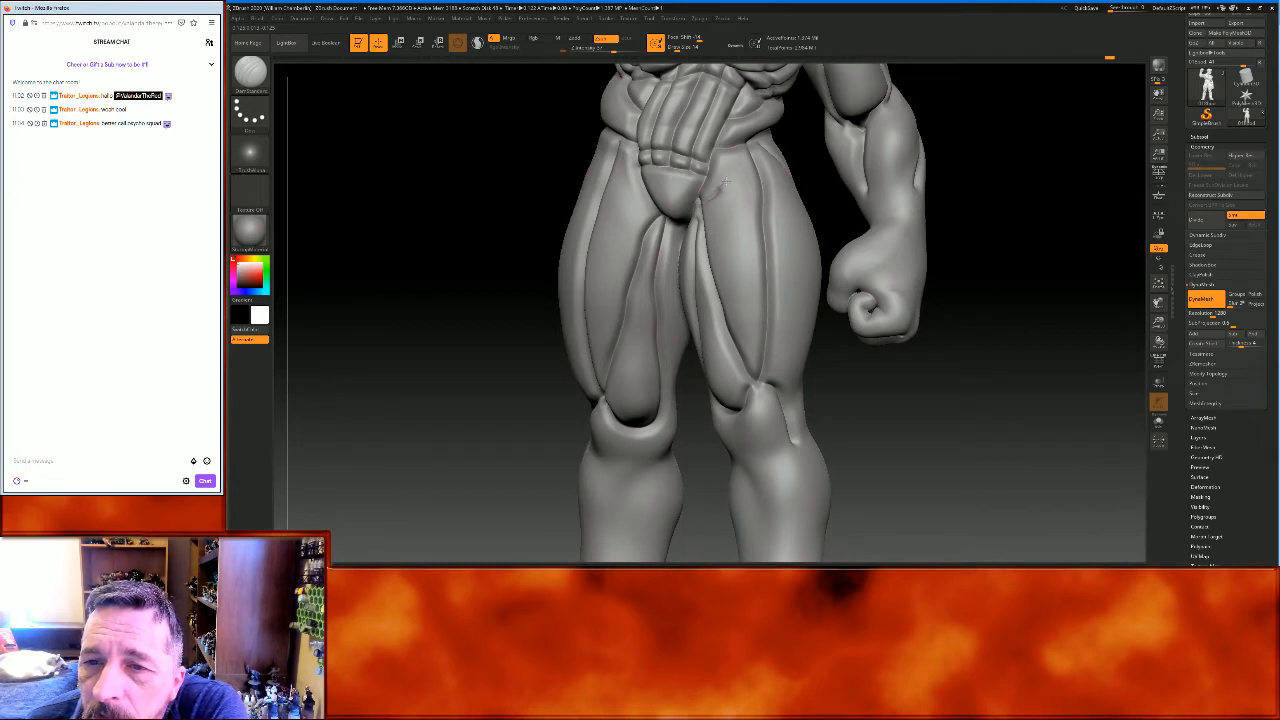
mouse_move(734, 174)
mouse_down()
mouse_move(764, 171)
mouse_move(733, 200)
mouse_move(757, 383)
mouse_move(766, 343)
mouse_up()
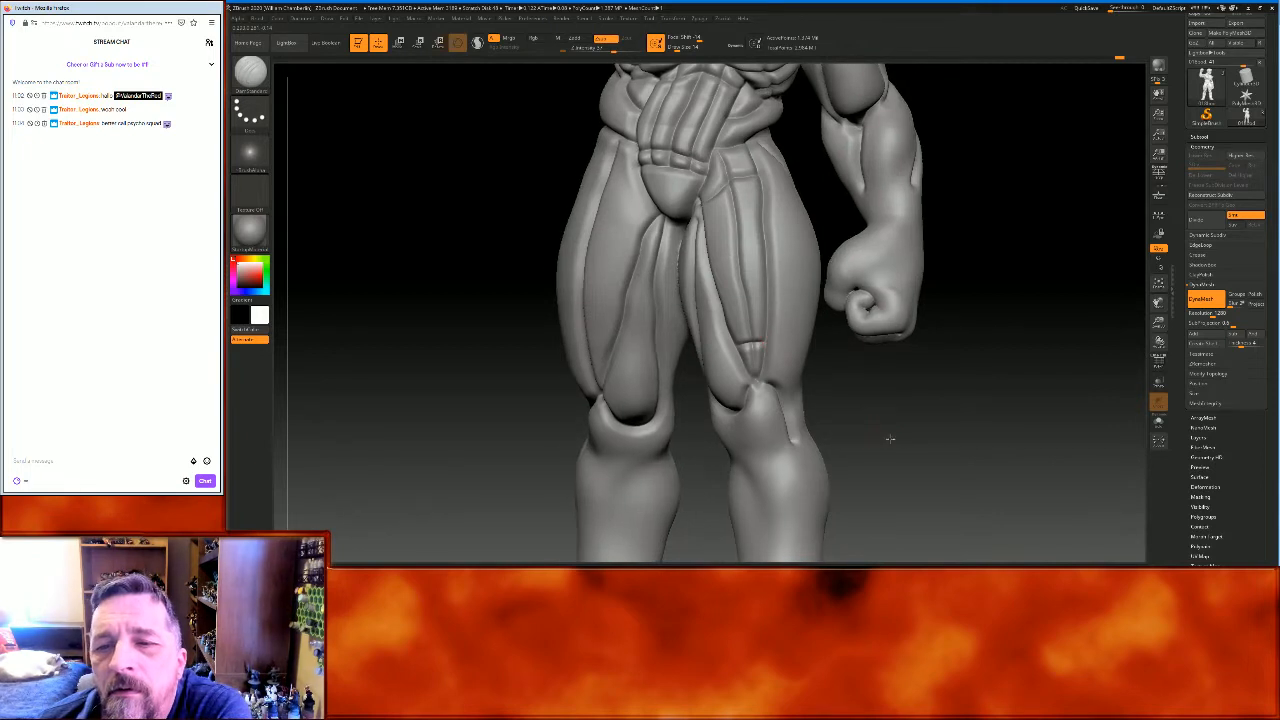
Carve matching grooves into the raised-arm-side front thigh muscle: across its top, above the knee and along its length
drag(888, 437, 890, 427)
drag(600, 172, 619, 188)
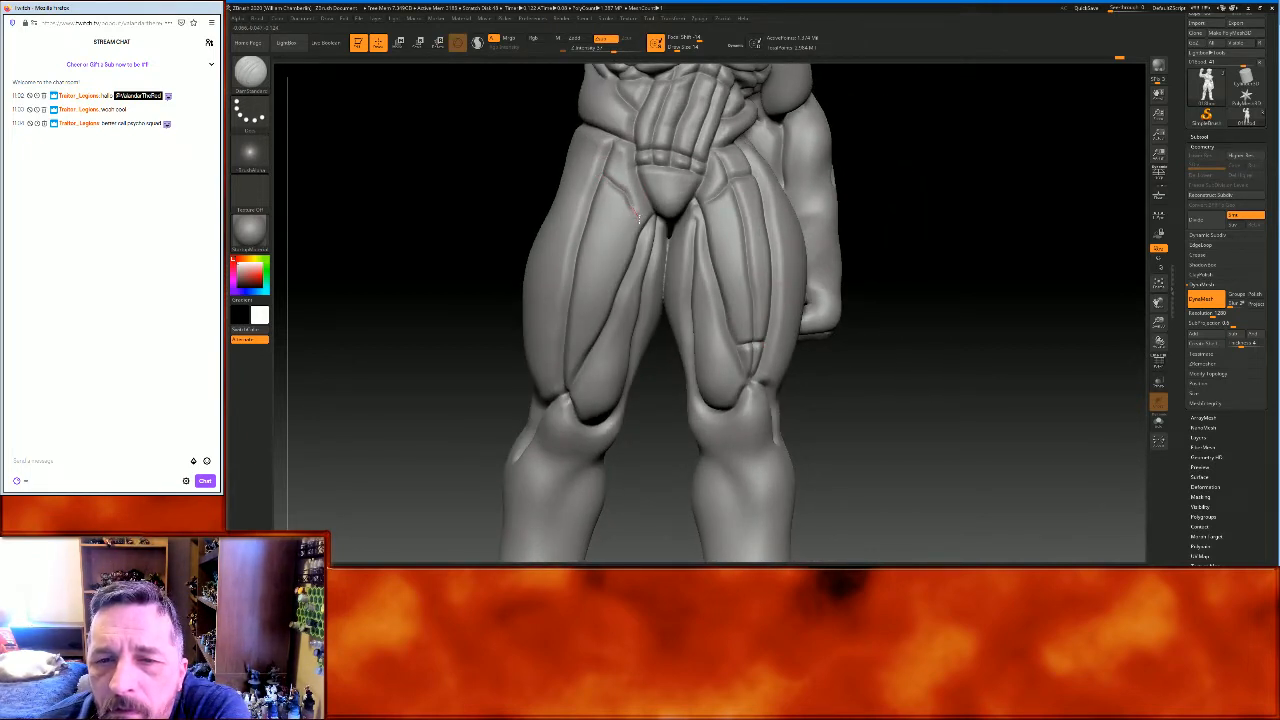
drag(566, 352, 587, 363)
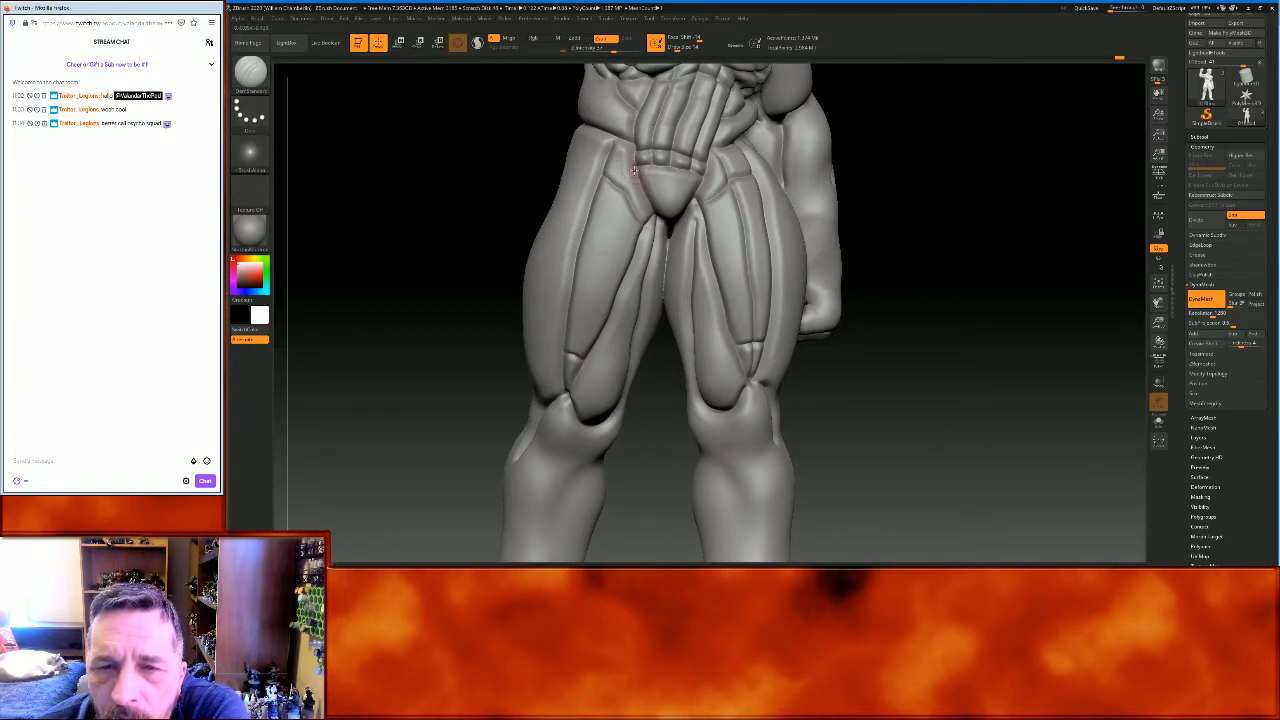
drag(633, 172, 580, 318)
drag(571, 362, 565, 393)
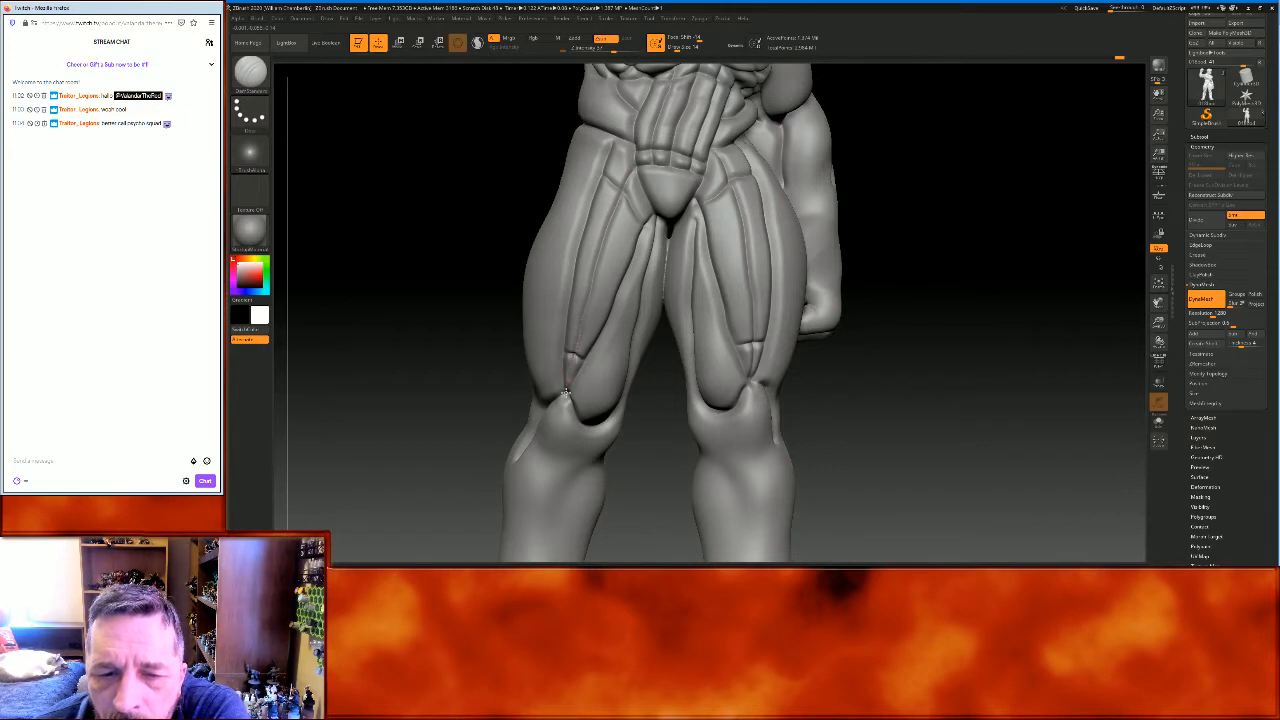
Carve a short groove across the upper end of the raised-arm-side inner thigh muscle
drag(912, 403, 898, 382)
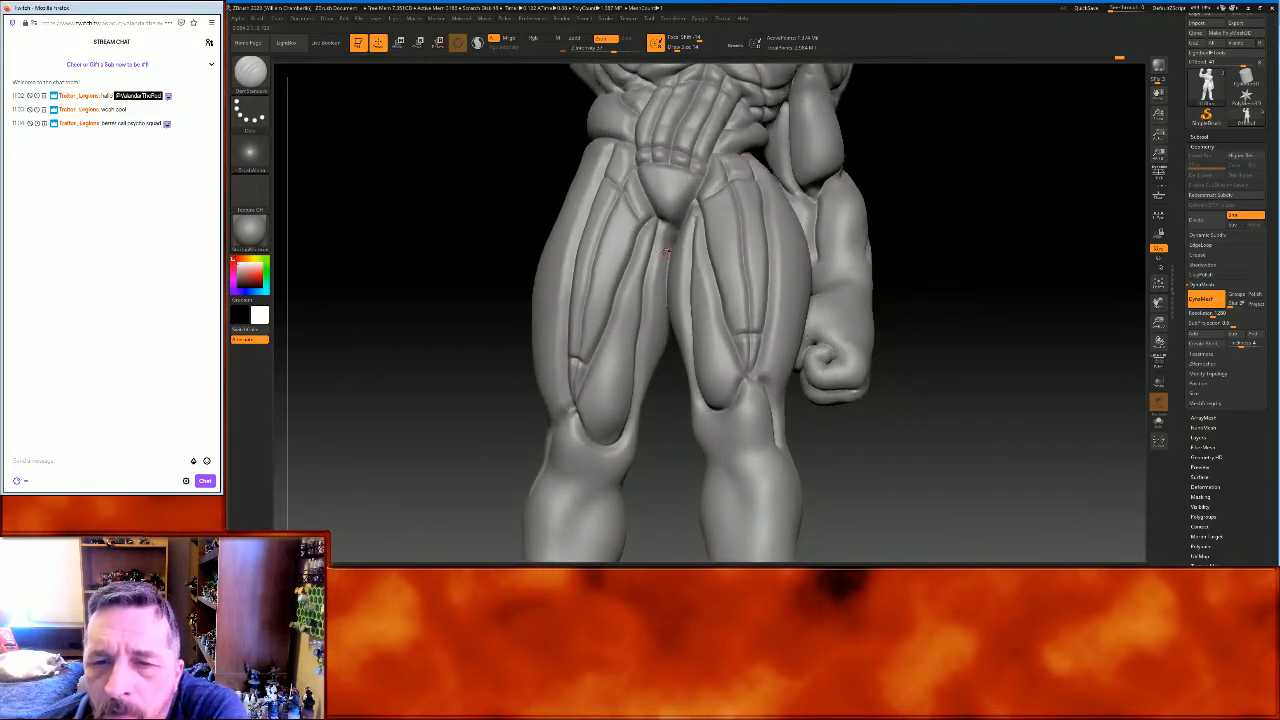
drag(625, 245, 618, 385)
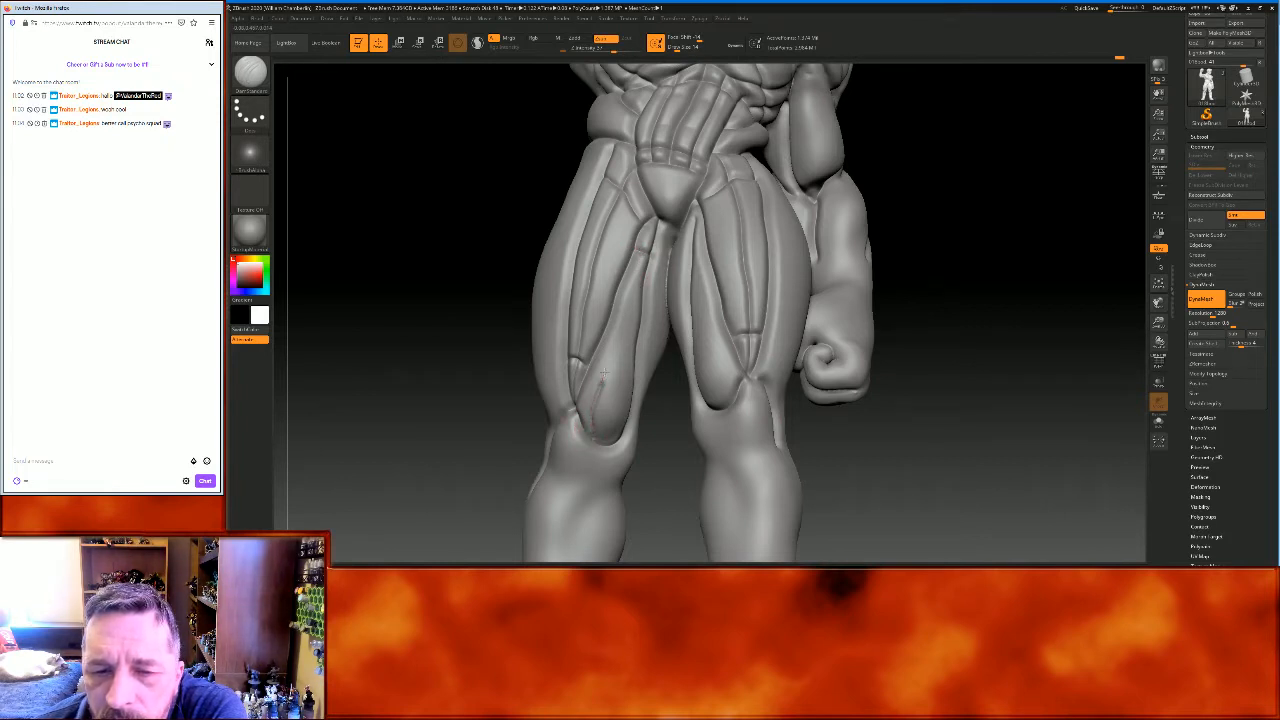
drag(607, 349, 620, 312)
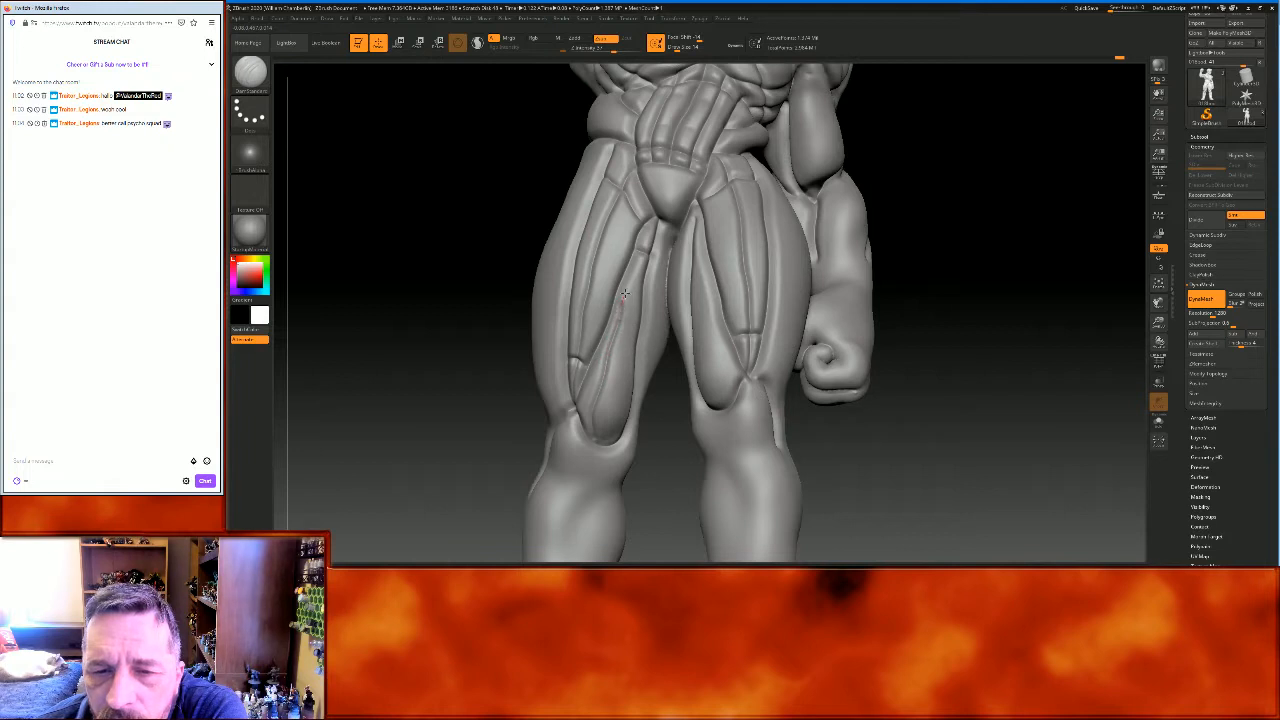
drag(638, 257, 646, 249)
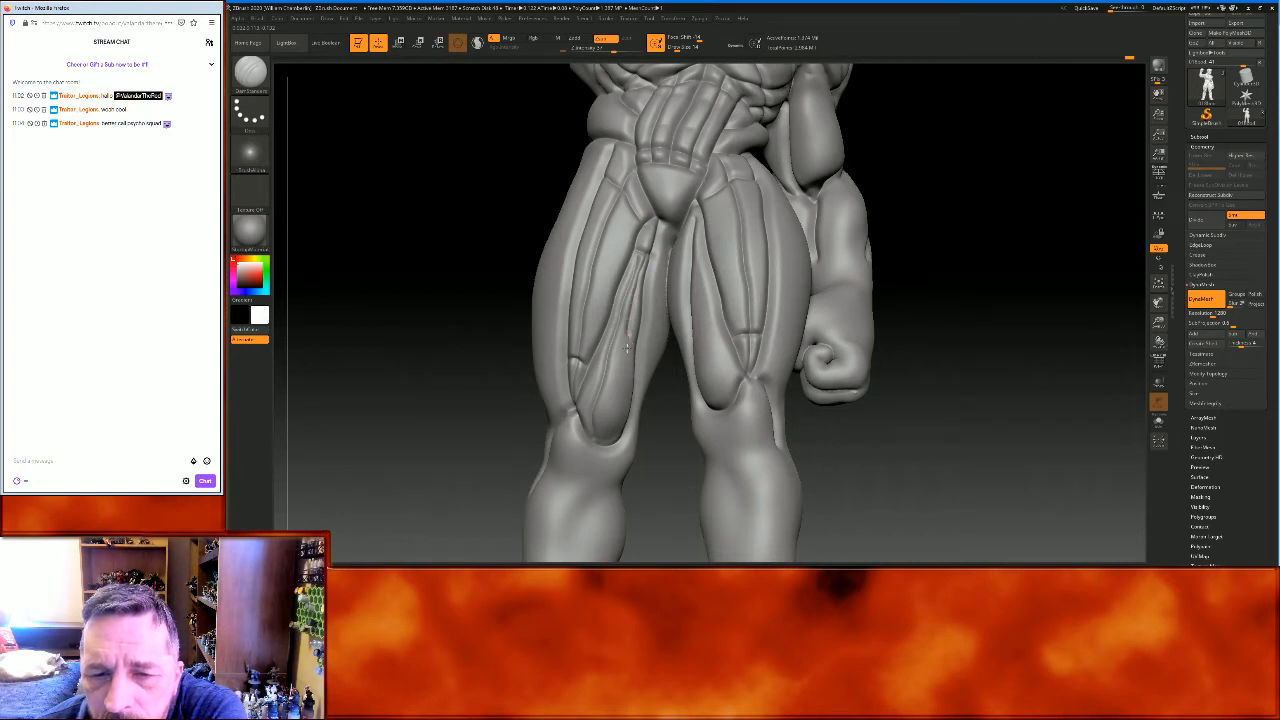
key(ctrl+z)
key(ctrl+z)
Carve two lengthwise grooves along the raised-arm-side inner thigh muscle, from its upper cross groove to the knee
scroll(1241, 62, up, 3)
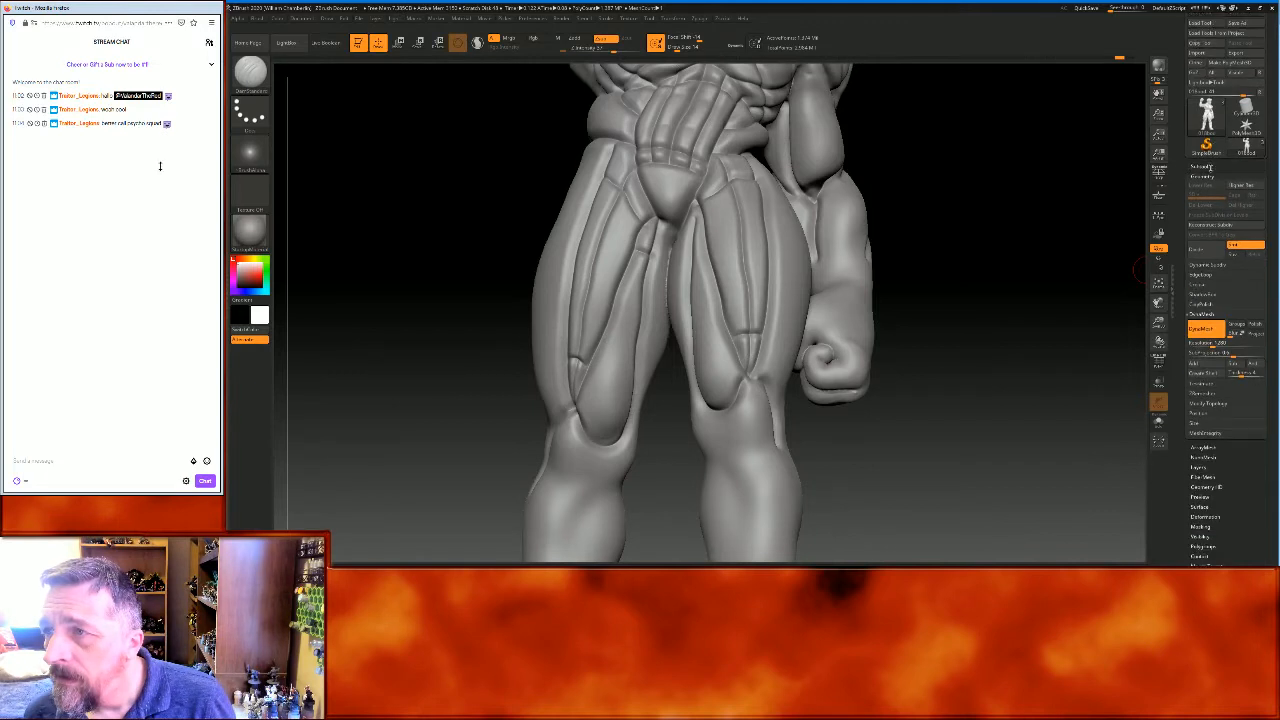
scroll(1242, 62, up, 3)
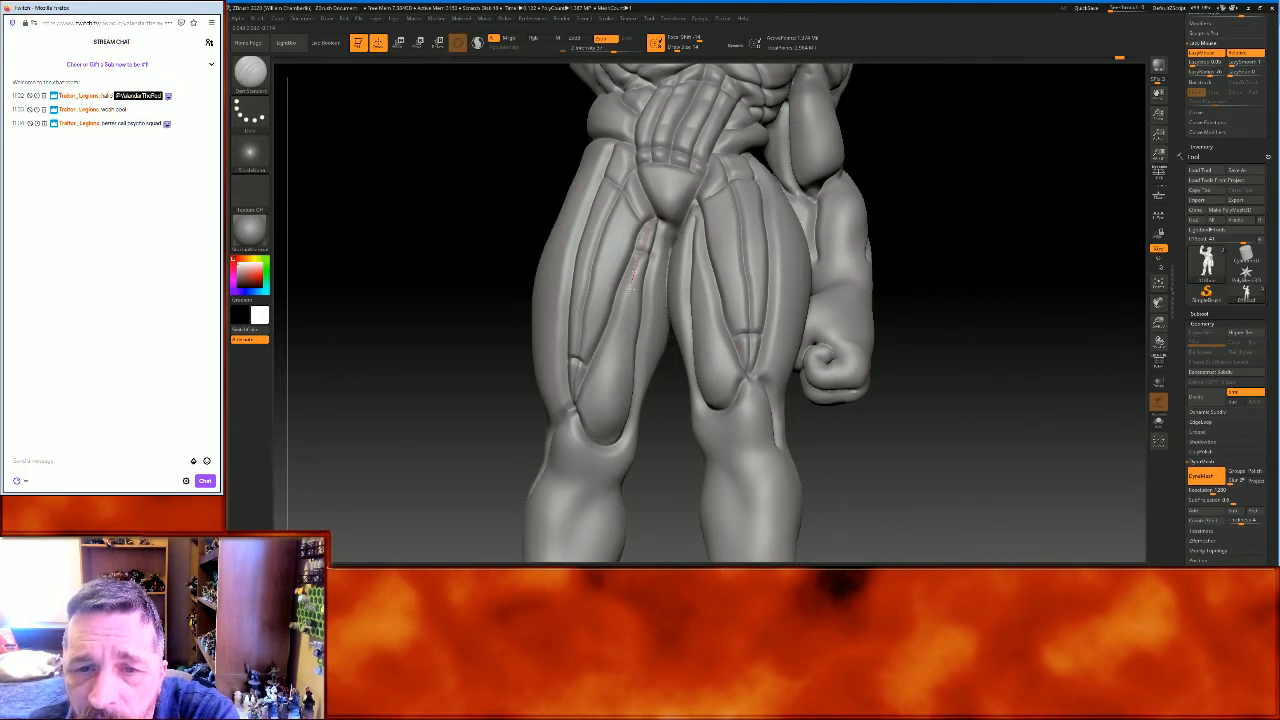
drag(620, 315, 588, 430)
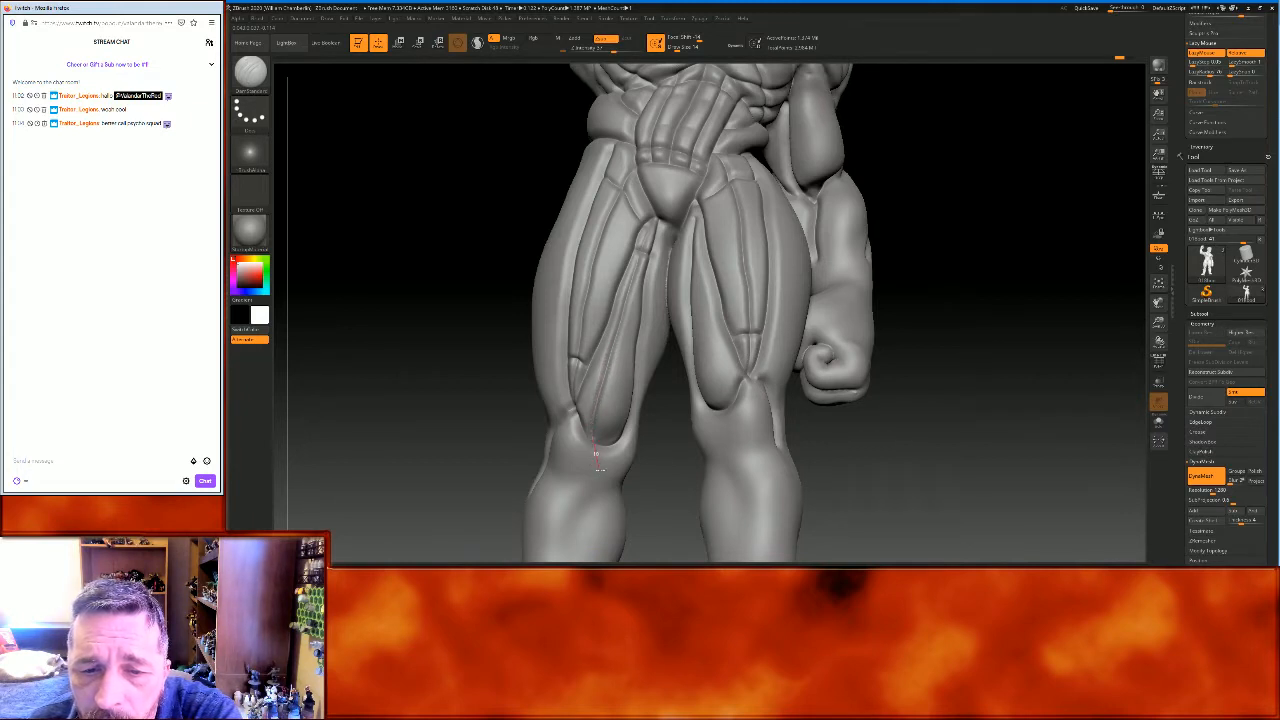
drag(604, 428, 656, 226)
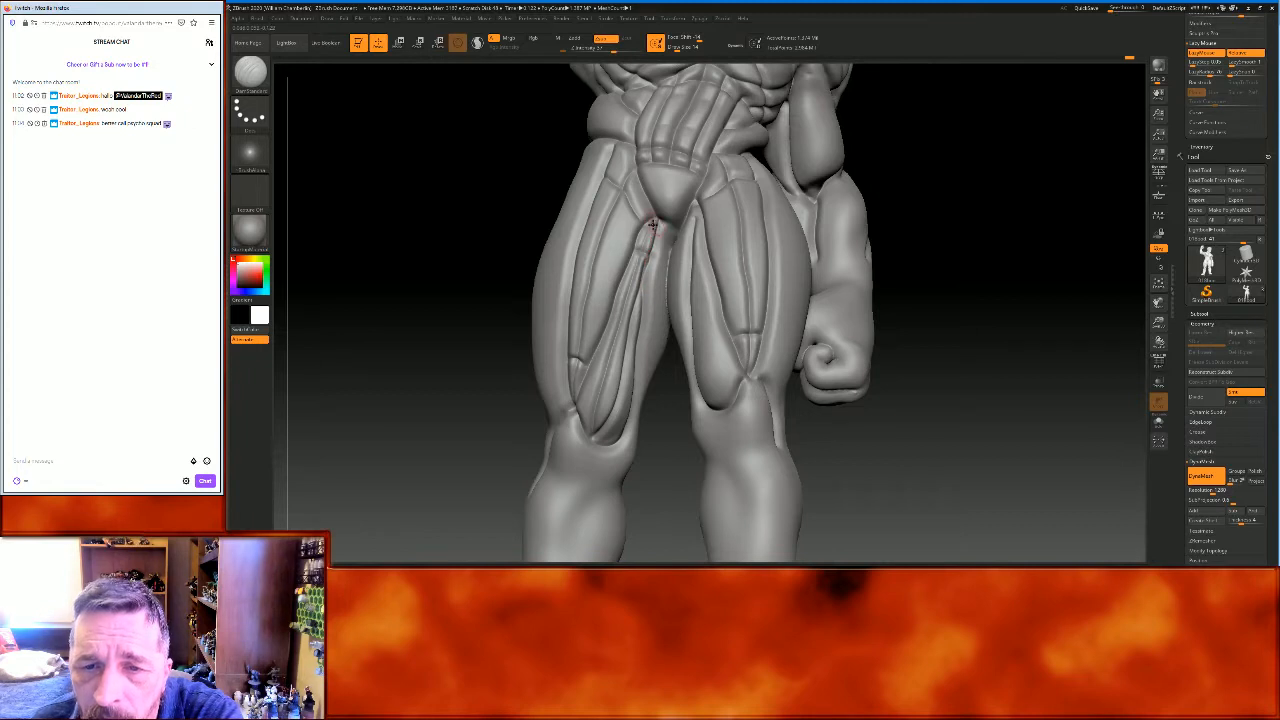
Carve a short cross groove and two lengthwise grooves into the lowered-arm-side inner thigh muscle
mouse_move(1008, 263)
mouse_down()
mouse_move(1080, 266)
mouse_move(1000, 266)
mouse_up()
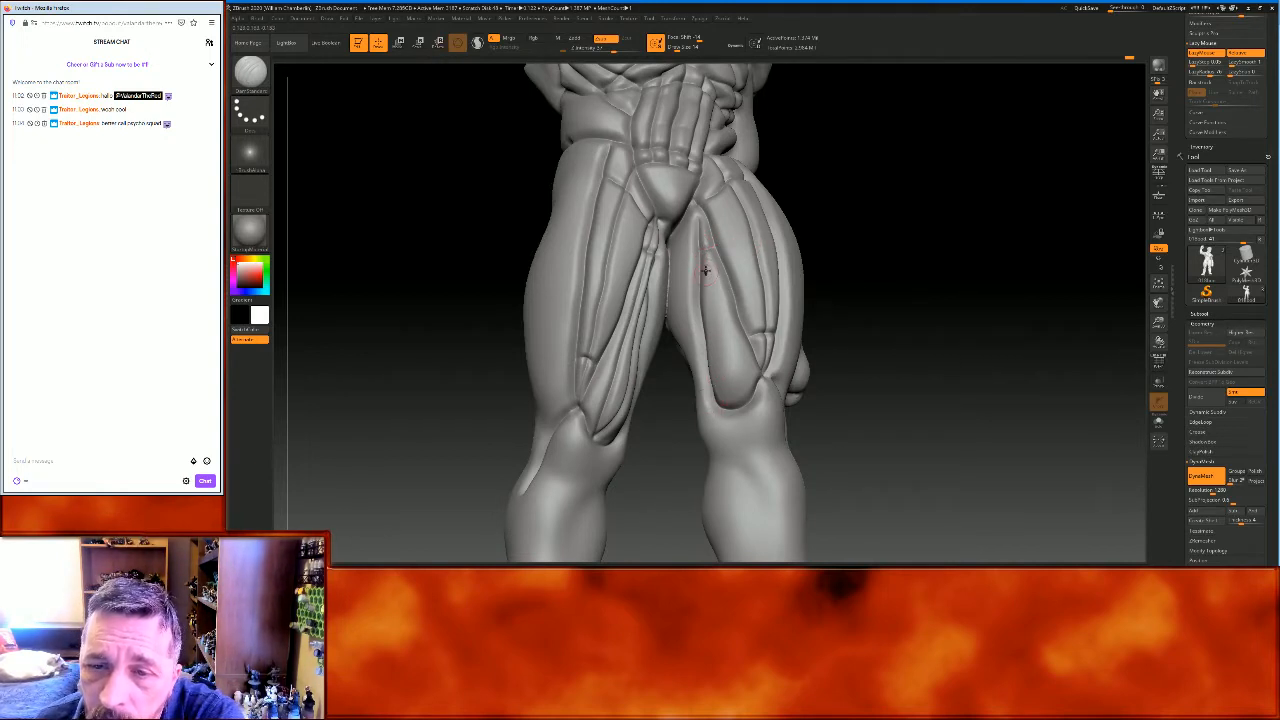
mouse_move(716, 279)
mouse_down()
mouse_move(740, 368)
mouse_move(734, 416)
mouse_up()
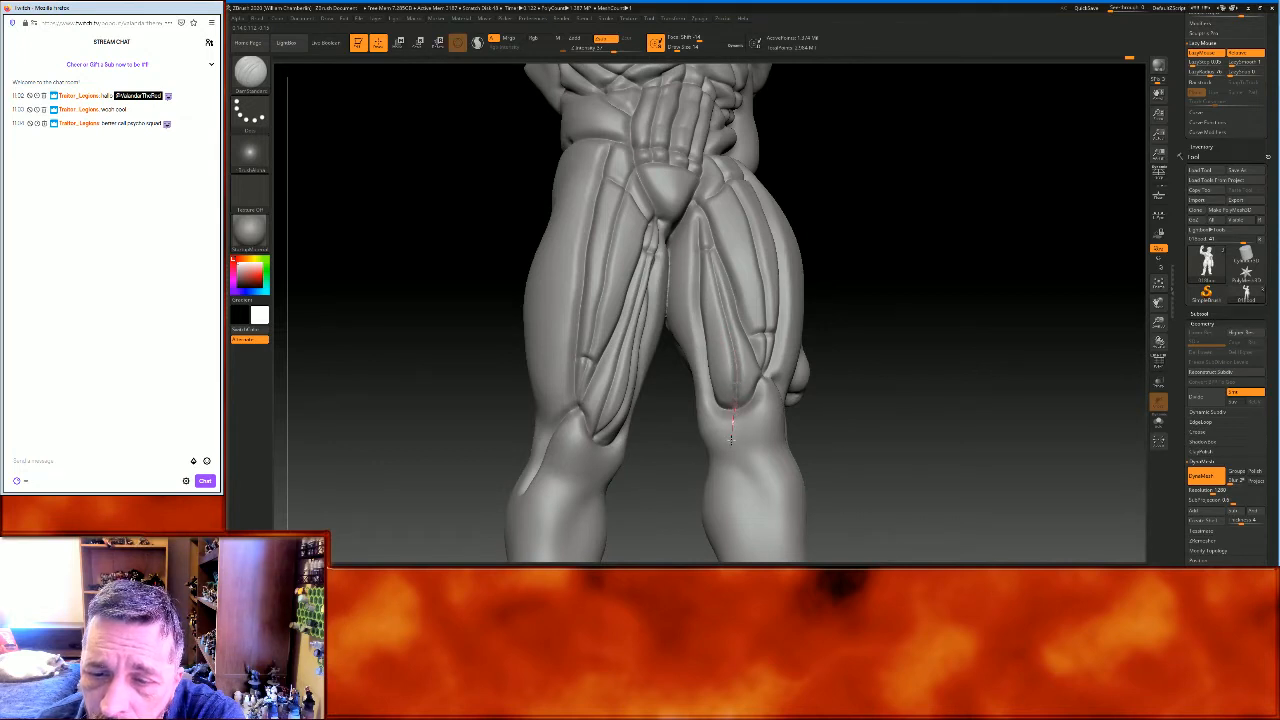
drag(721, 378, 704, 250)
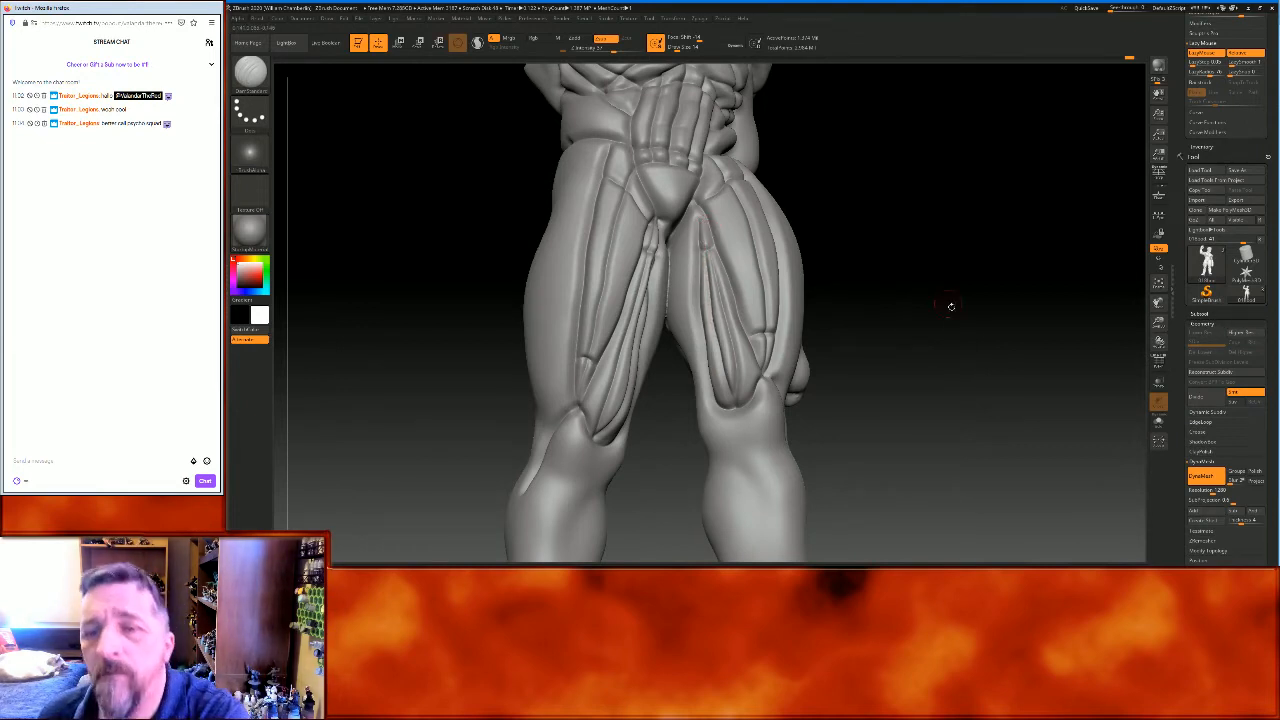
Carve grooves across the lower end and the upper end of the lowered-arm-side outer thigh muscle
mouse_move(1066, 289)
mouse_down()
mouse_move(1054, 289)
mouse_move(1086, 271)
mouse_move(1071, 269)
mouse_up()
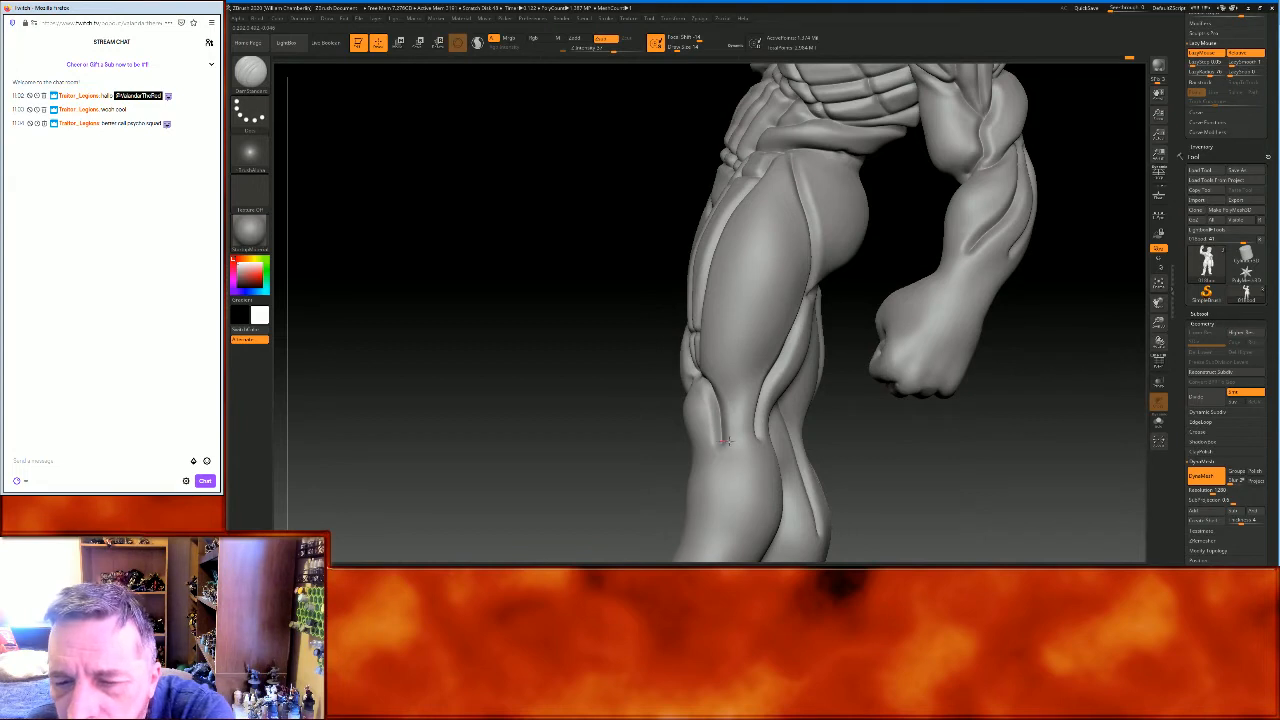
drag(744, 441, 786, 434)
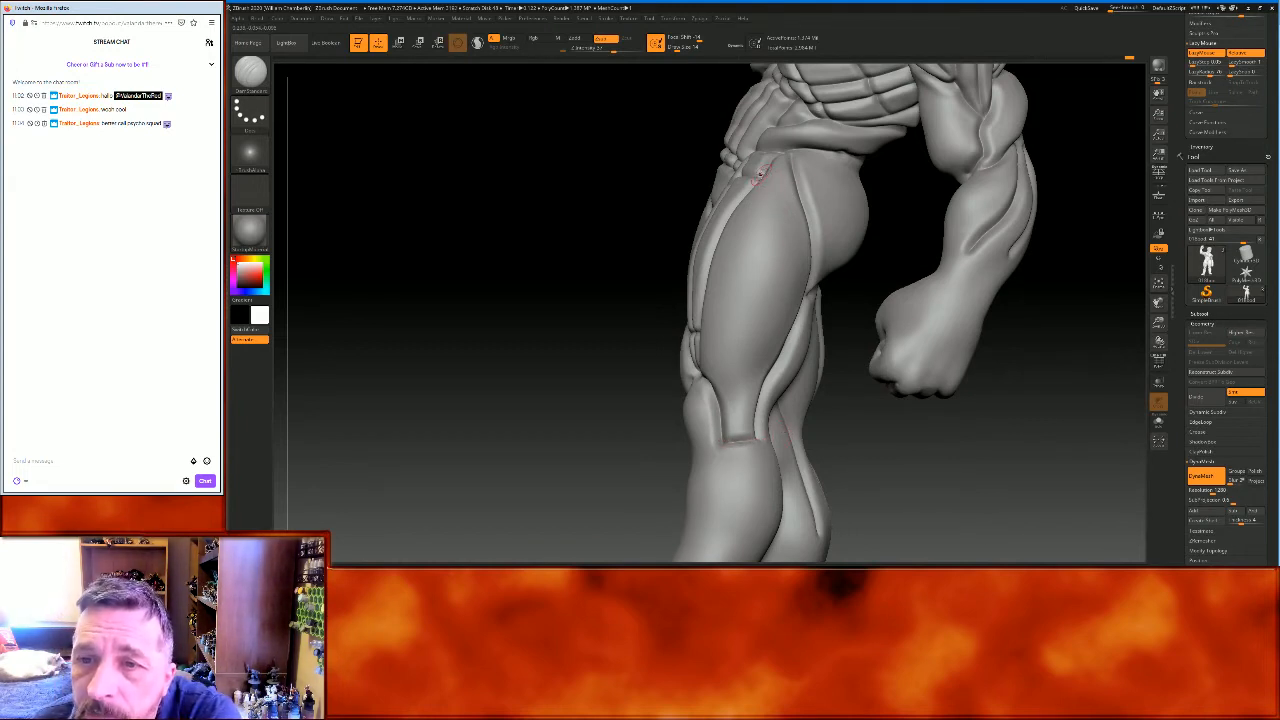
drag(810, 181, 823, 188)
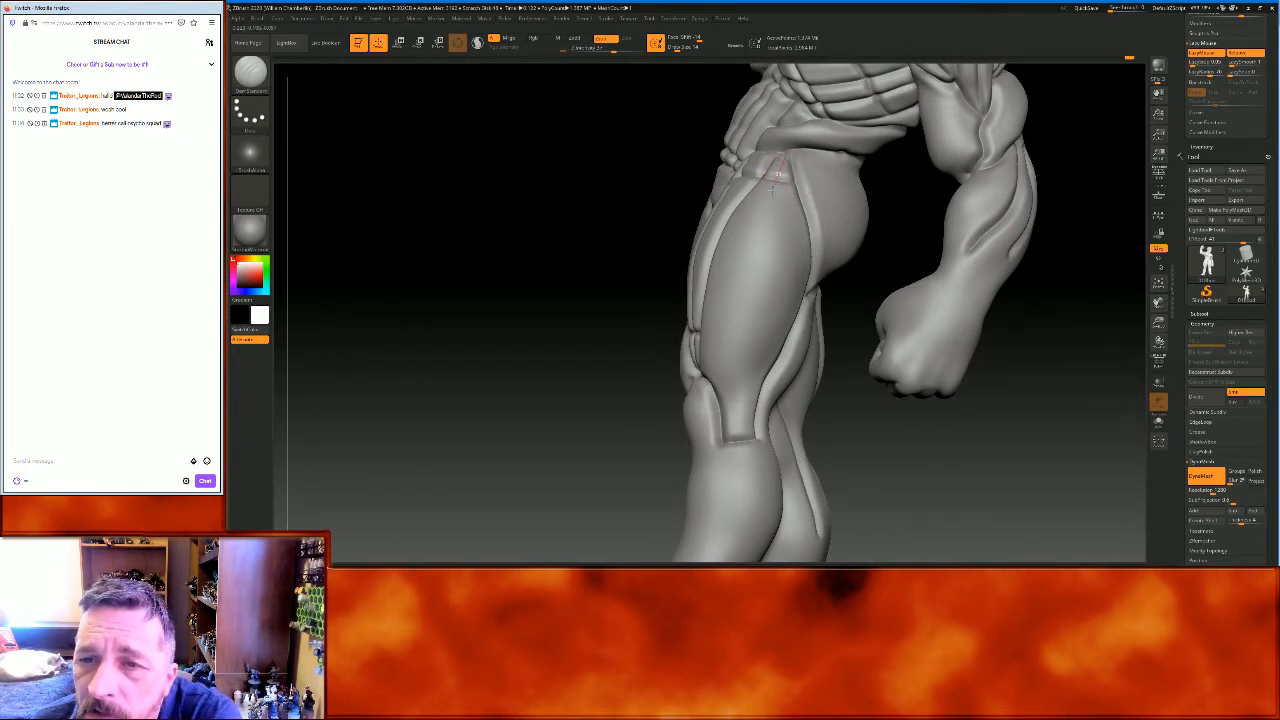
Carve three lengthwise grooves down the lowered-arm-side outer thigh, from the hip to the groove above the knee
mouse_move(776, 178)
mouse_down()
mouse_move(742, 356)
mouse_move(737, 472)
mouse_up()
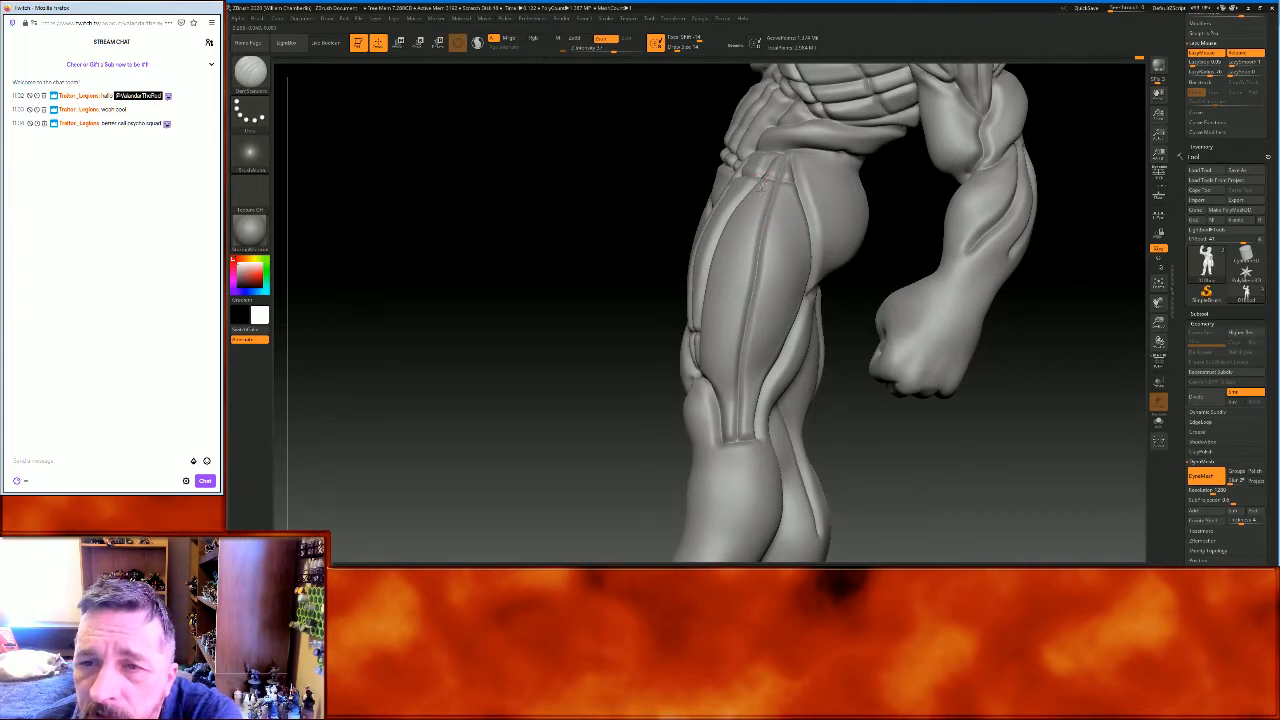
mouse_move(748, 207)
mouse_down()
mouse_move(715, 340)
mouse_move(730, 424)
mouse_up()
drag(900, 492, 858, 486)
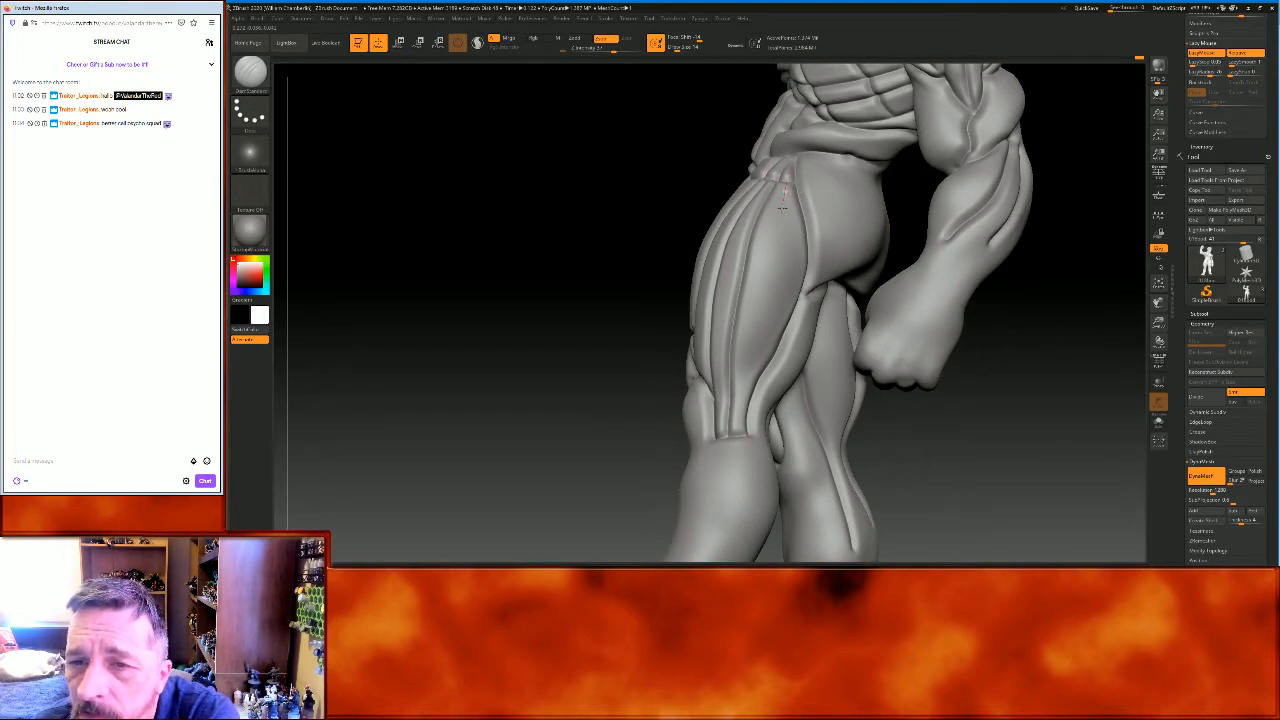
drag(779, 249, 749, 407)
Outline the raised-arm-side outer thigh muscle with vertical and slanted grooves at the hip, a groove across its top and one above the knee
mouse_move(948, 503)
mouse_down()
mouse_move(1058, 510)
mouse_move(985, 497)
mouse_move(1043, 517)
mouse_move(1049, 466)
mouse_move(994, 452)
mouse_move(1014, 471)
mouse_move(1062, 466)
mouse_up()
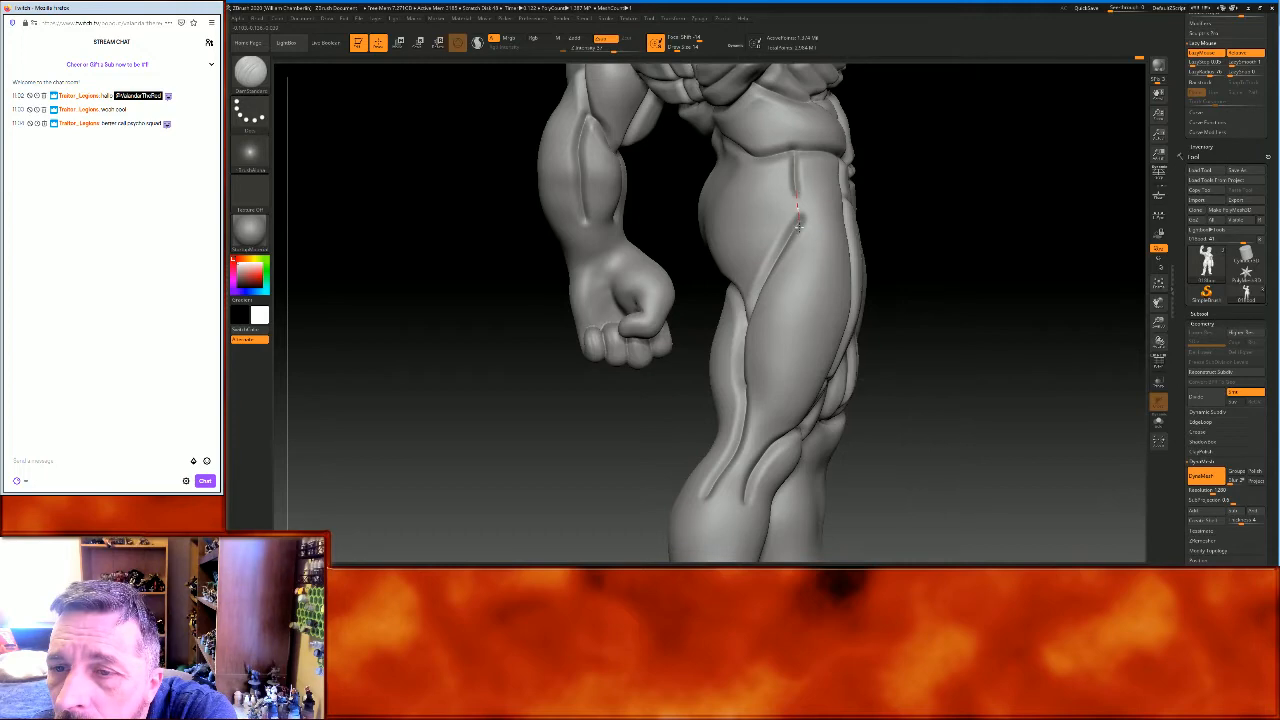
mouse_move(960, 320)
mouse_down()
mouse_move(1011, 343)
mouse_move(943, 333)
mouse_move(1094, 351)
mouse_up()
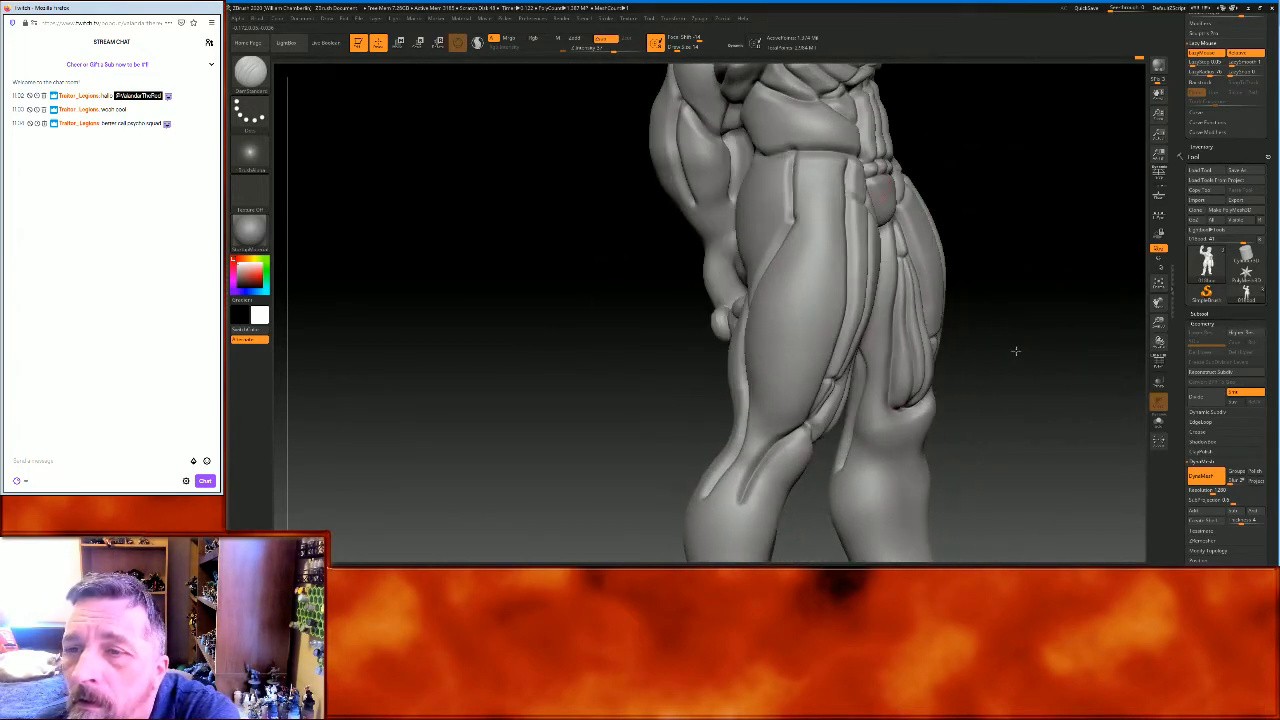
drag(838, 163, 790, 217)
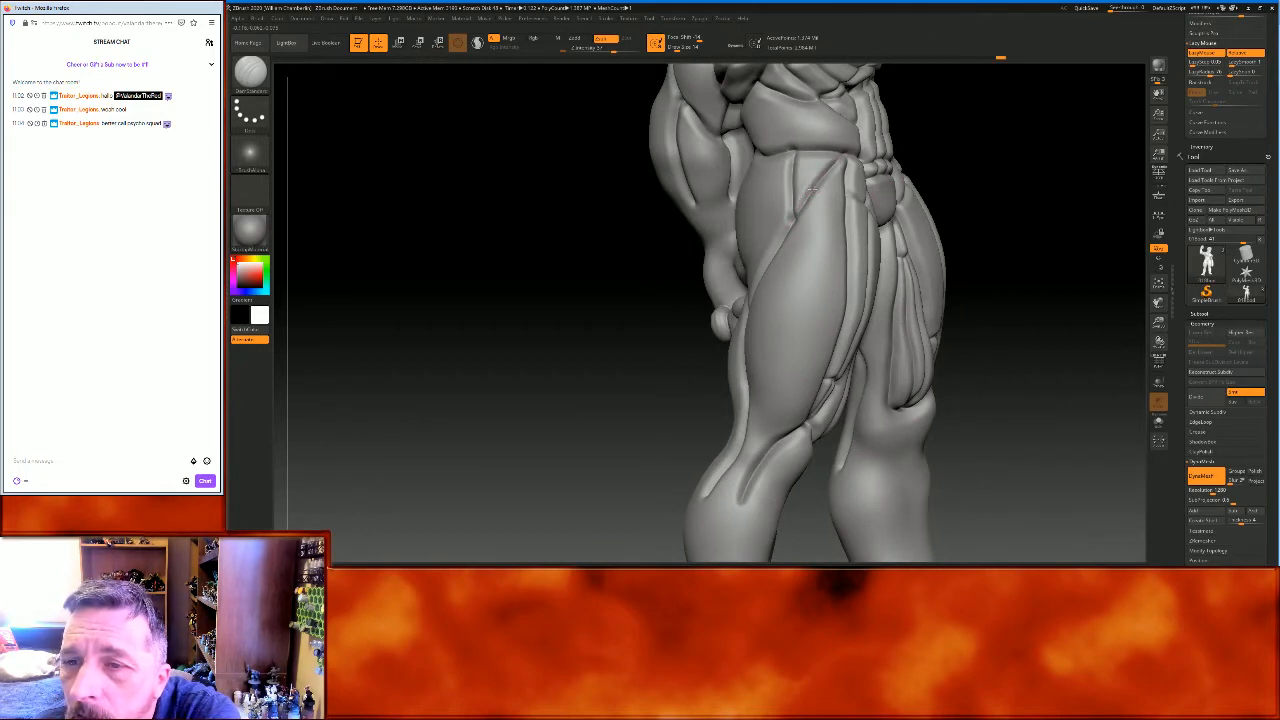
drag(872, 198, 873, 204)
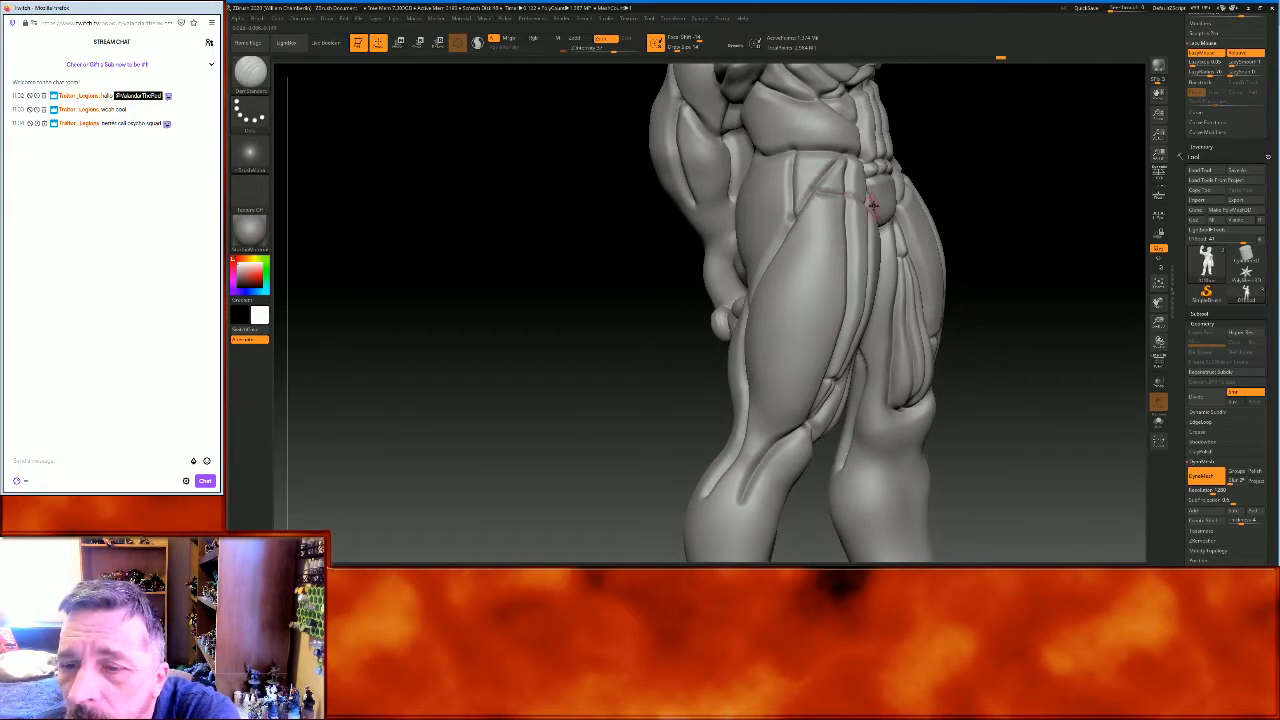
mouse_move(1047, 440)
mouse_down()
mouse_move(1120, 434)
mouse_move(731, 446)
mouse_move(769, 476)
mouse_up()
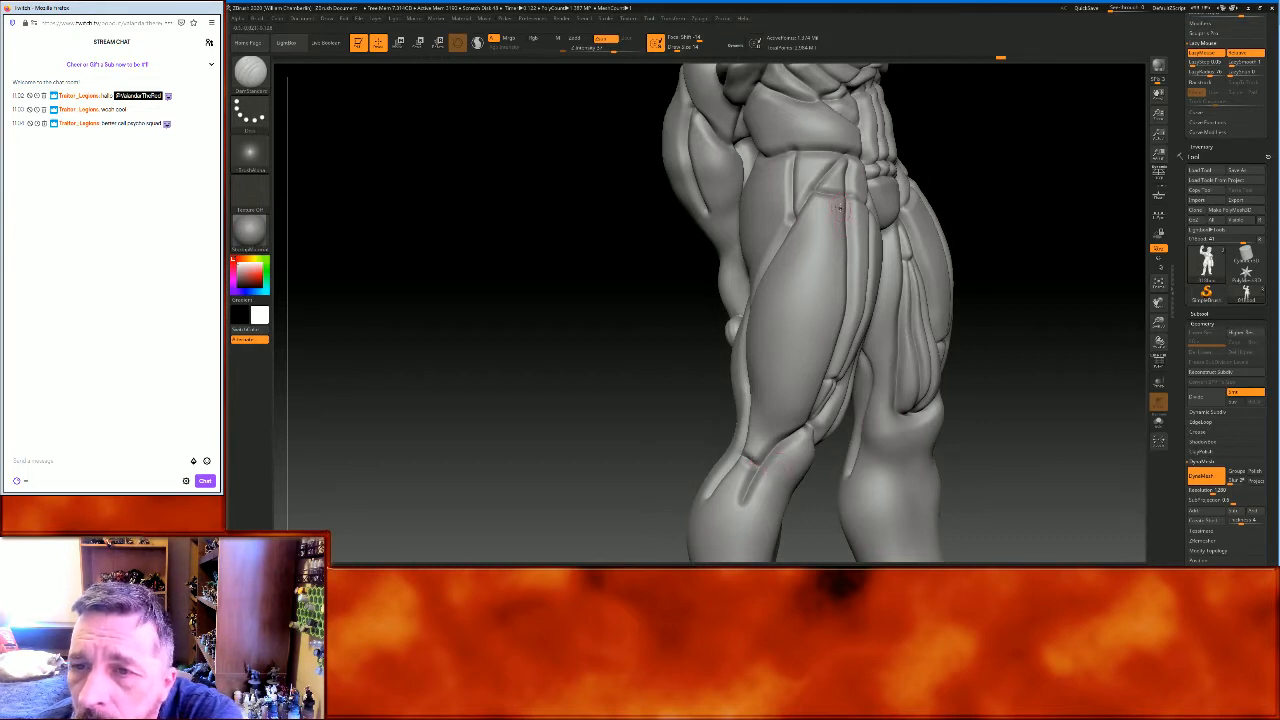
Carve a lengthwise groove down the raised-arm-side outer thigh, from the hip to the groove above the knee
drag(846, 172, 847, 156)
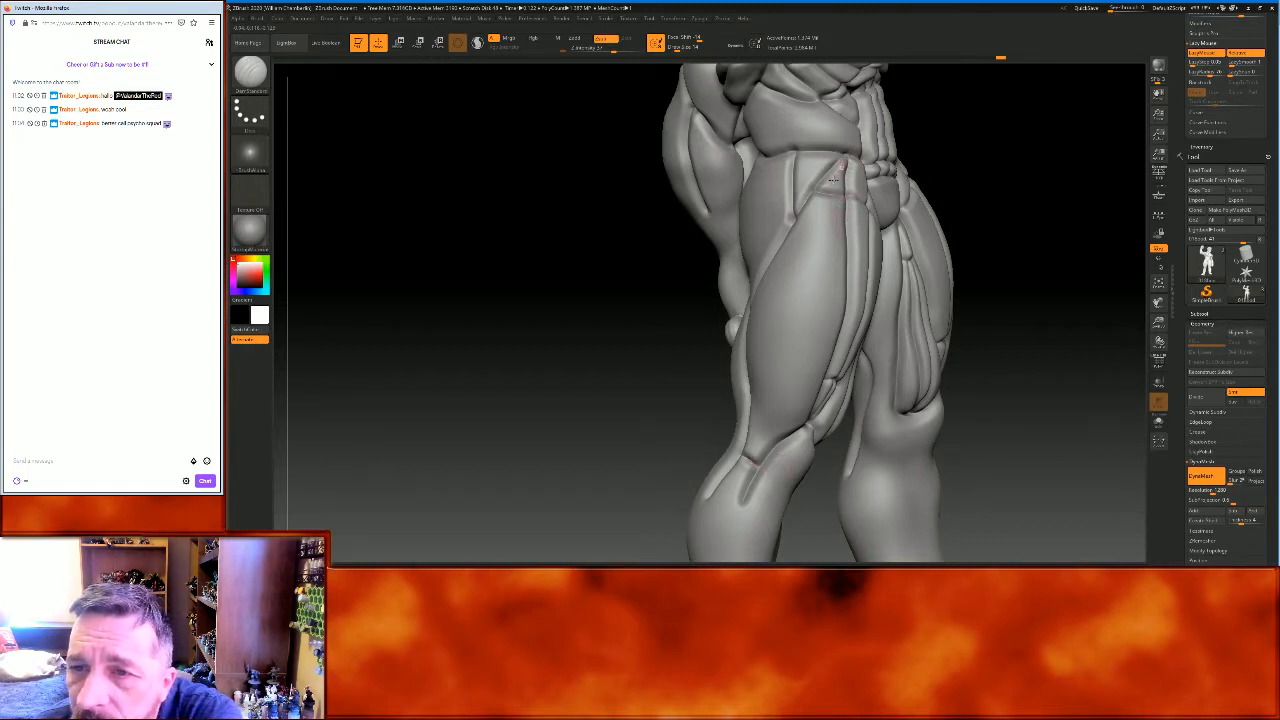
drag(826, 200, 777, 389)
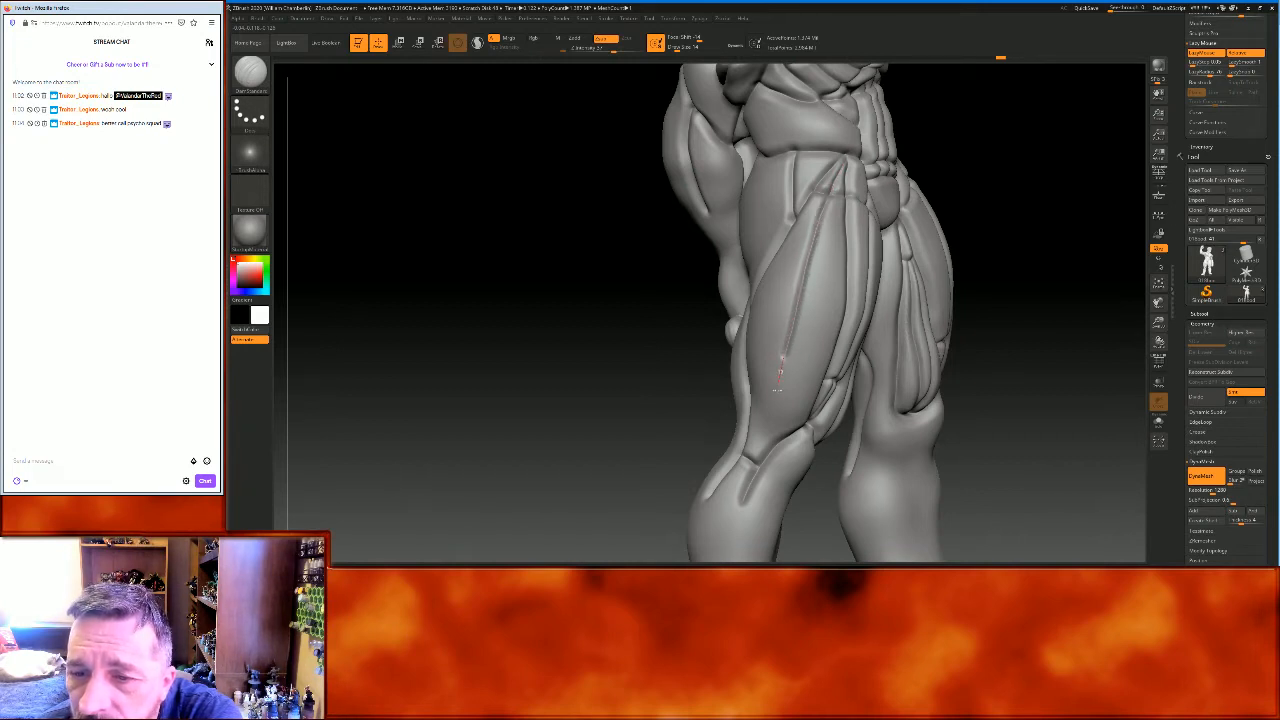
drag(752, 442, 740, 470)
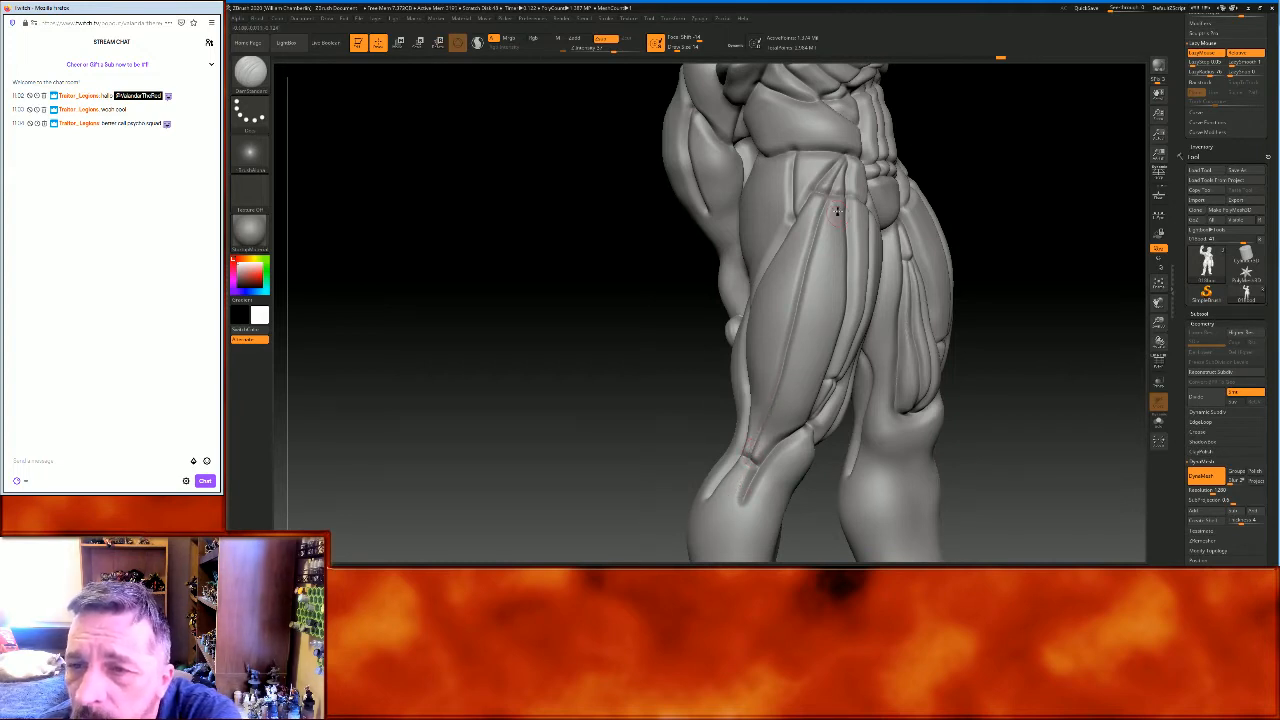
Carve lengthwise grooves down the raised-arm-side outer thigh and along its rear edge, from the hip to above the knee
mouse_move(835, 228)
mouse_down()
mouse_move(806, 368)
mouse_move(752, 462)
mouse_up()
mouse_move(560, 445)
mouse_down()
mouse_move(606, 437)
mouse_move(609, 420)
mouse_up()
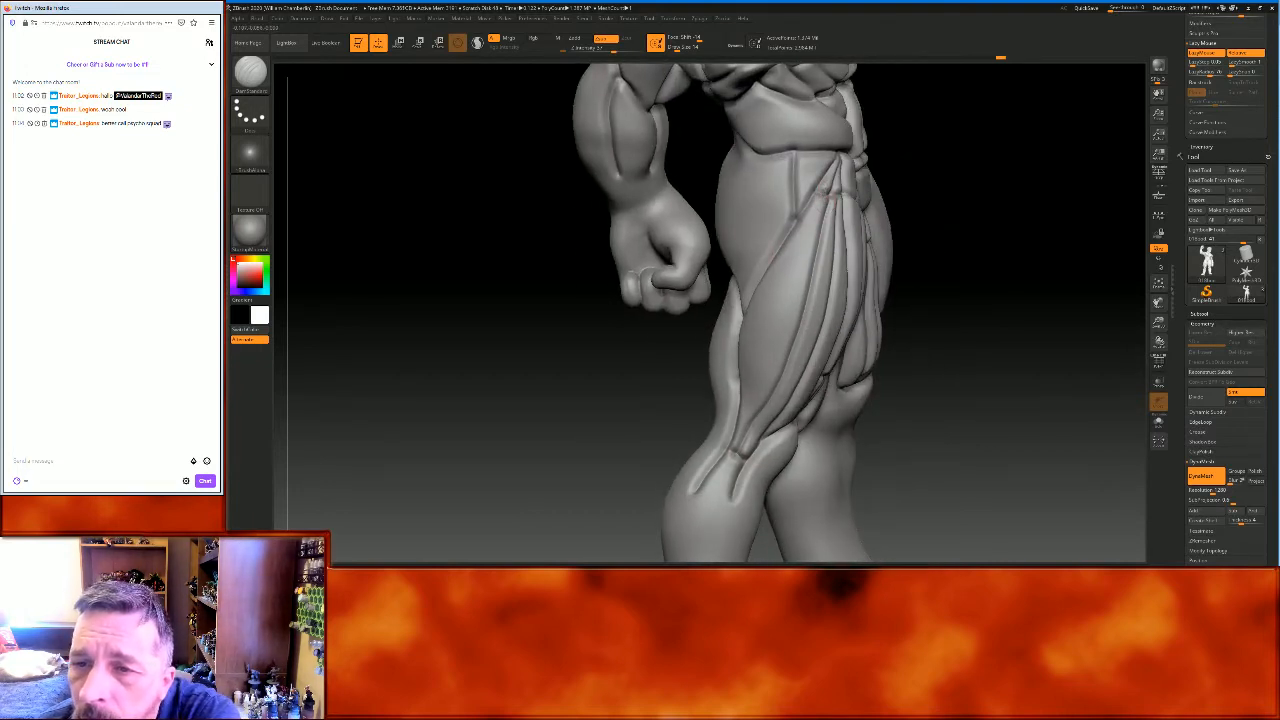
mouse_move(812, 228)
mouse_down()
mouse_move(750, 352)
mouse_move(740, 405)
mouse_up()
drag(733, 450, 720, 476)
mouse_move(1029, 351)
mouse_down()
mouse_move(1080, 329)
mouse_move(964, 342)
mouse_up()
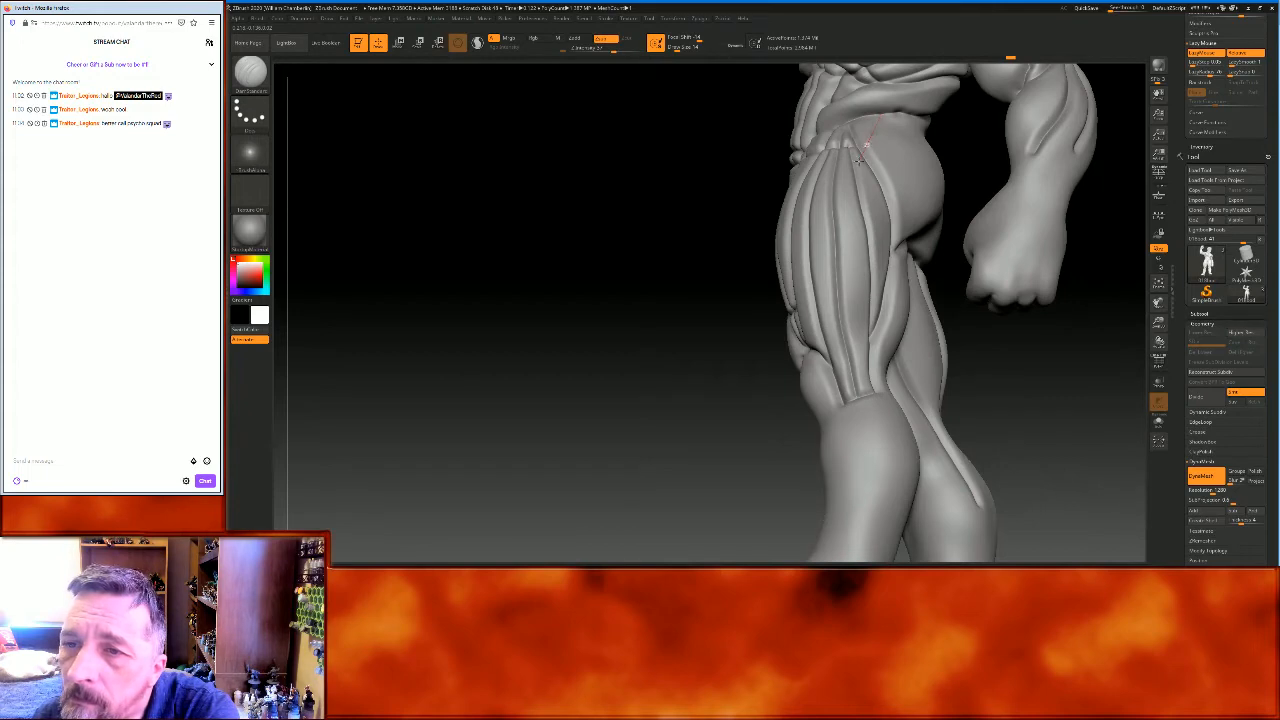
Carve a lengthwise groove down the back of the raised-arm-side thigh, from below the buttock to the knee
mouse_move(615, 368)
mouse_down()
mouse_move(563, 357)
mouse_move(660, 397)
mouse_move(697, 376)
mouse_up()
mouse_move(1020, 400)
mouse_down()
mouse_move(1048, 371)
mouse_move(1089, 374)
mouse_up()
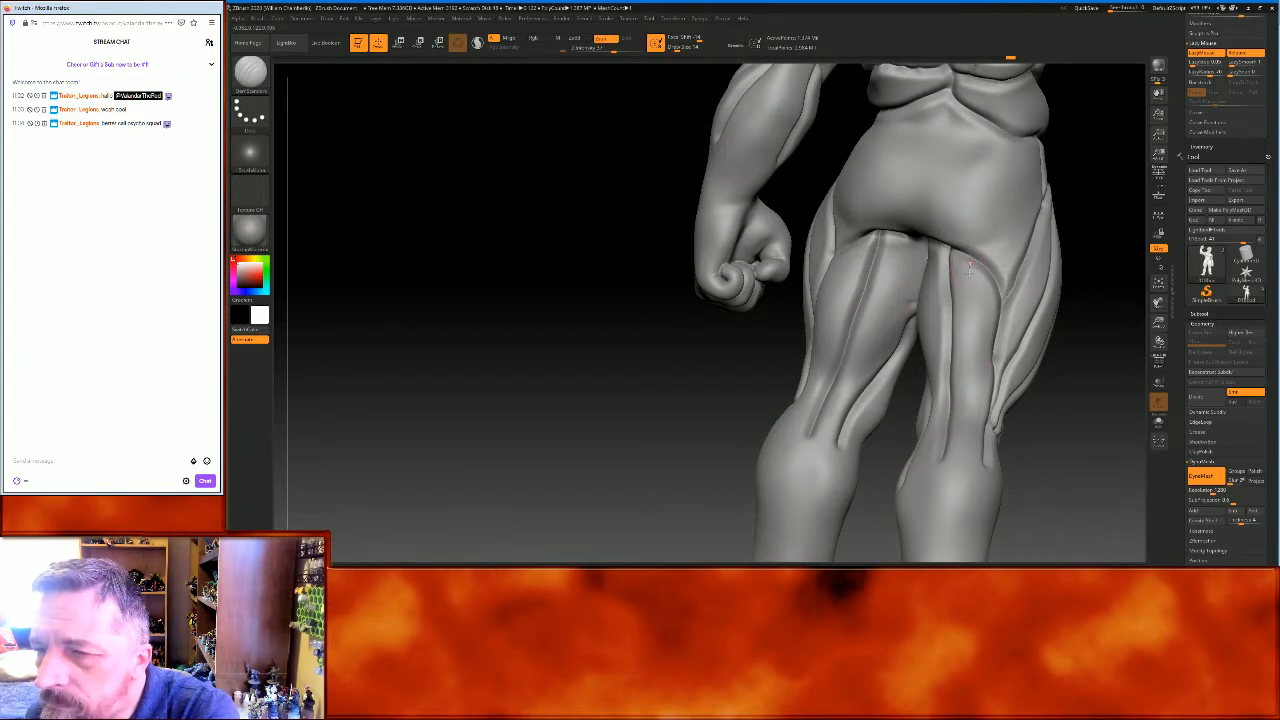
mouse_move(970, 270)
mouse_down()
mouse_move(963, 423)
mouse_move(972, 268)
mouse_up()
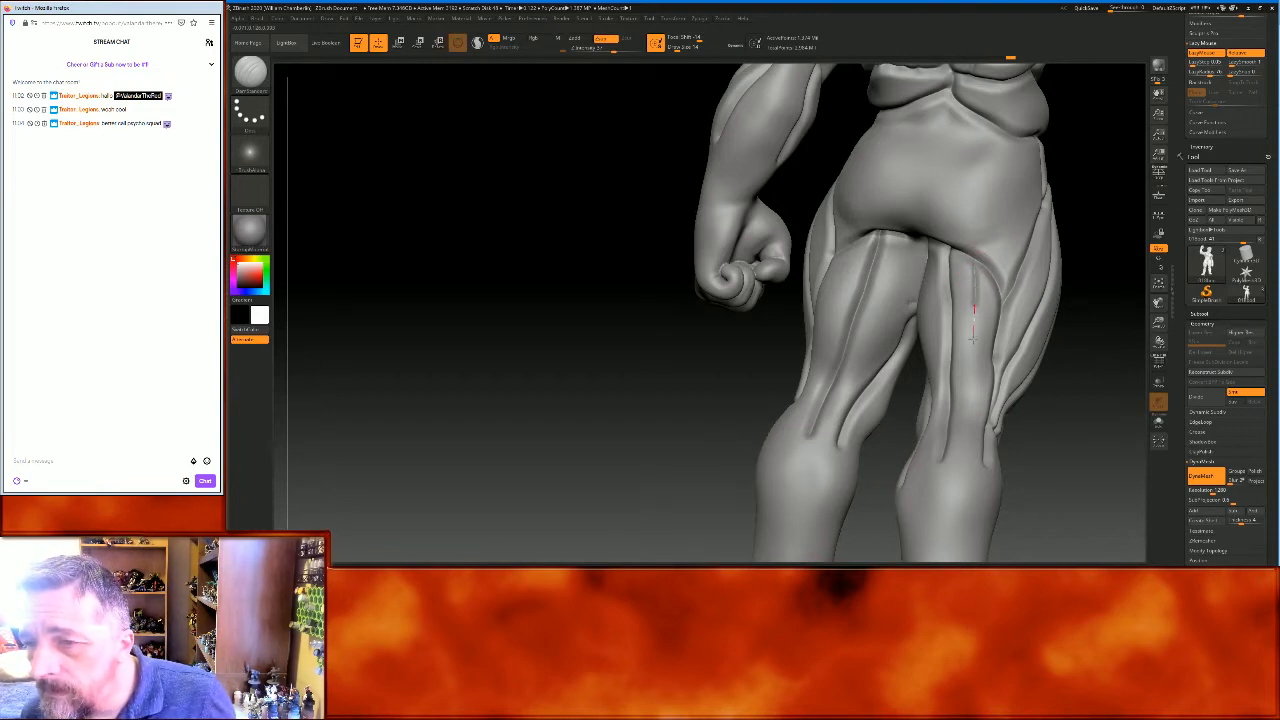
drag(971, 364, 963, 483)
Carve a groove across the lower end of the raised-arm-side inner hamstring and two lengthwise grooves running down to it
drag(1059, 408, 1046, 366)
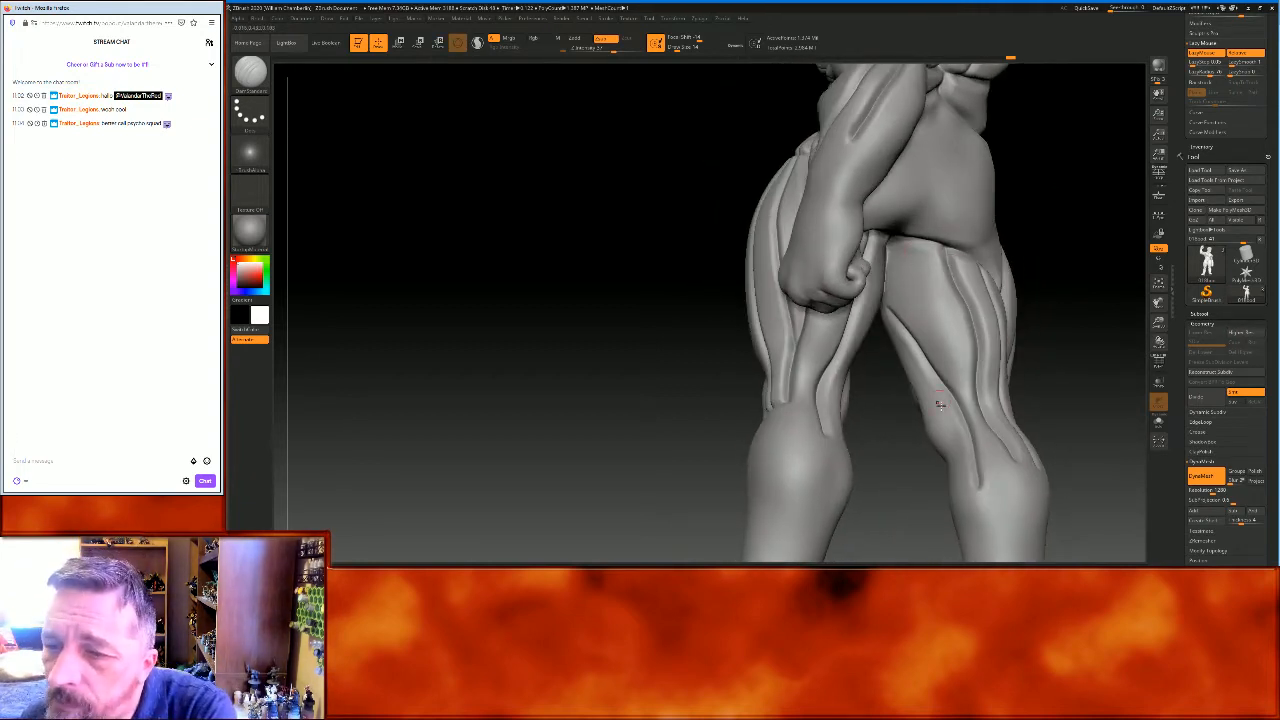
mouse_move(963, 421)
mouse_down()
mouse_move(985, 403)
mouse_move(987, 378)
mouse_up()
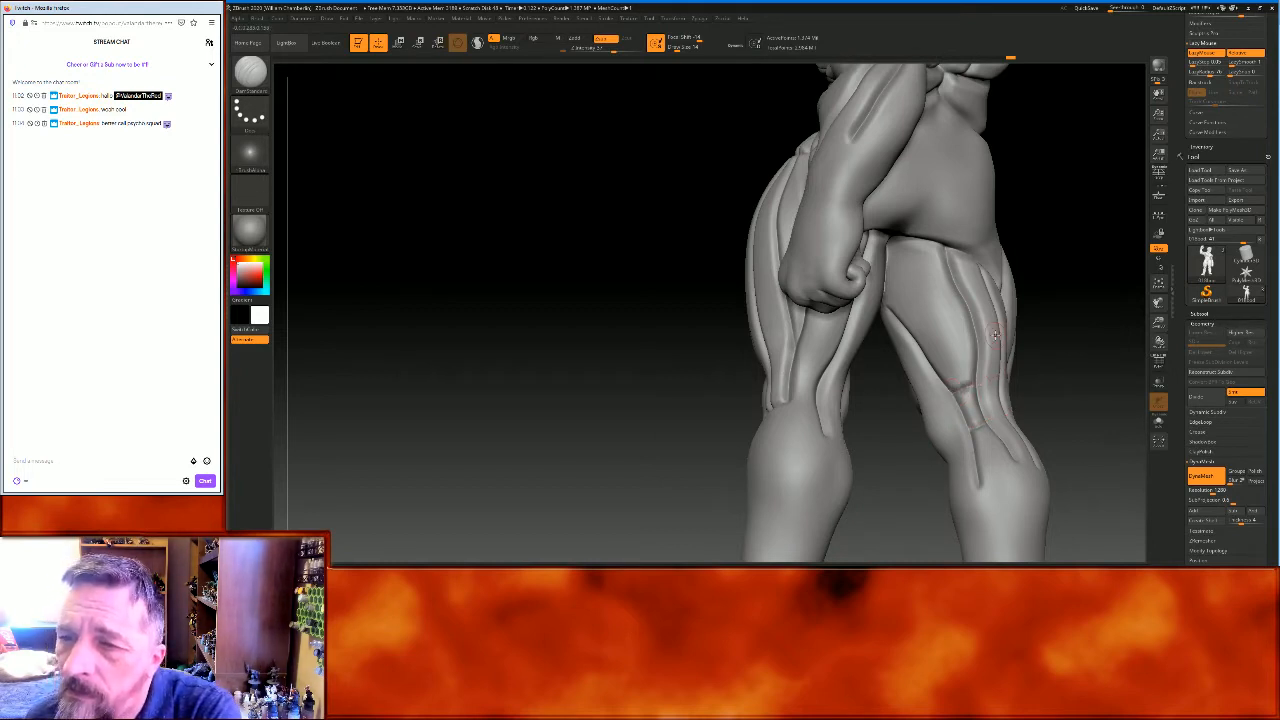
drag(919, 250, 976, 410)
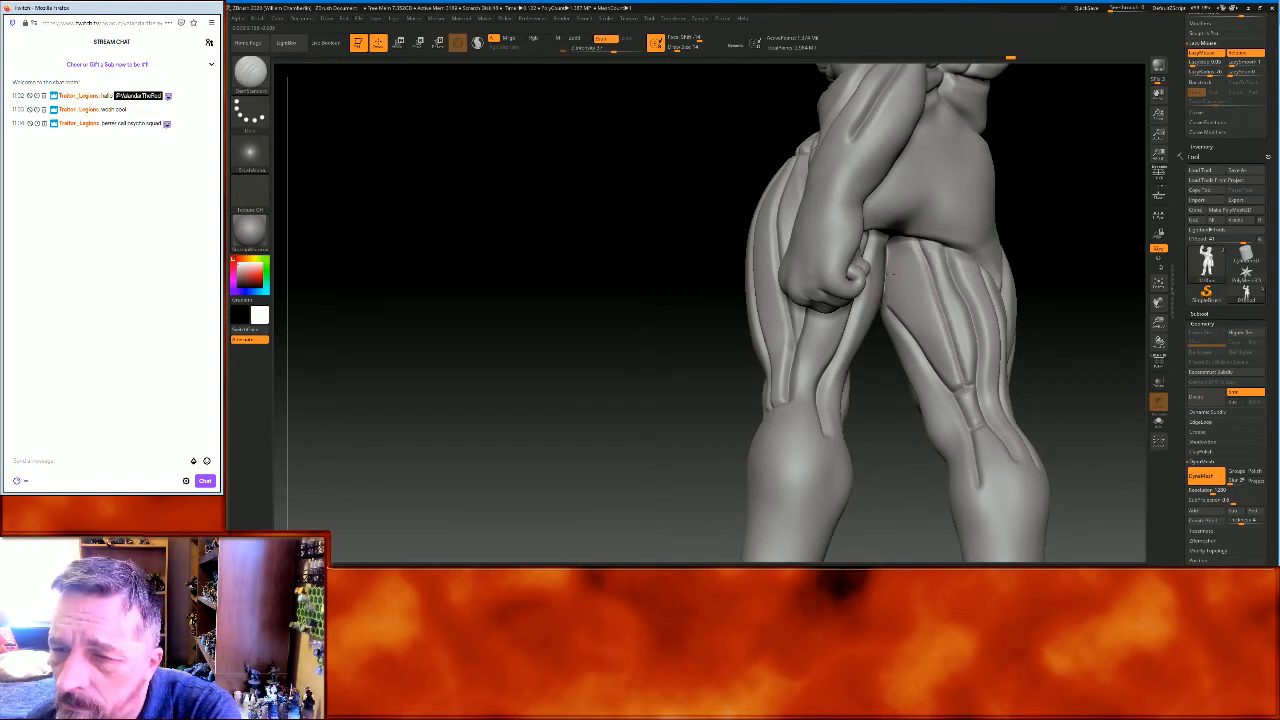
drag(907, 300, 963, 408)
Carve lengthwise grooves down the inner and outer back of the lowered-arm-side thigh, from the buttock to the knee
drag(1100, 318, 1067, 286)
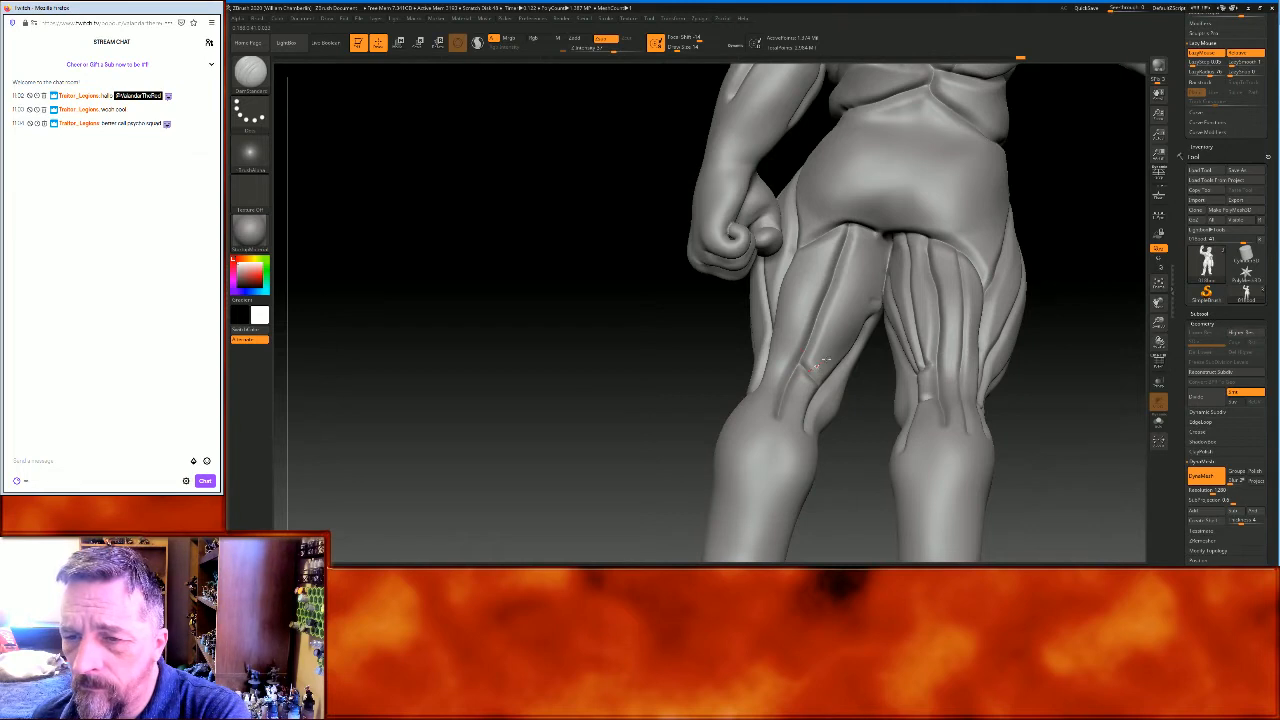
drag(823, 355, 869, 234)
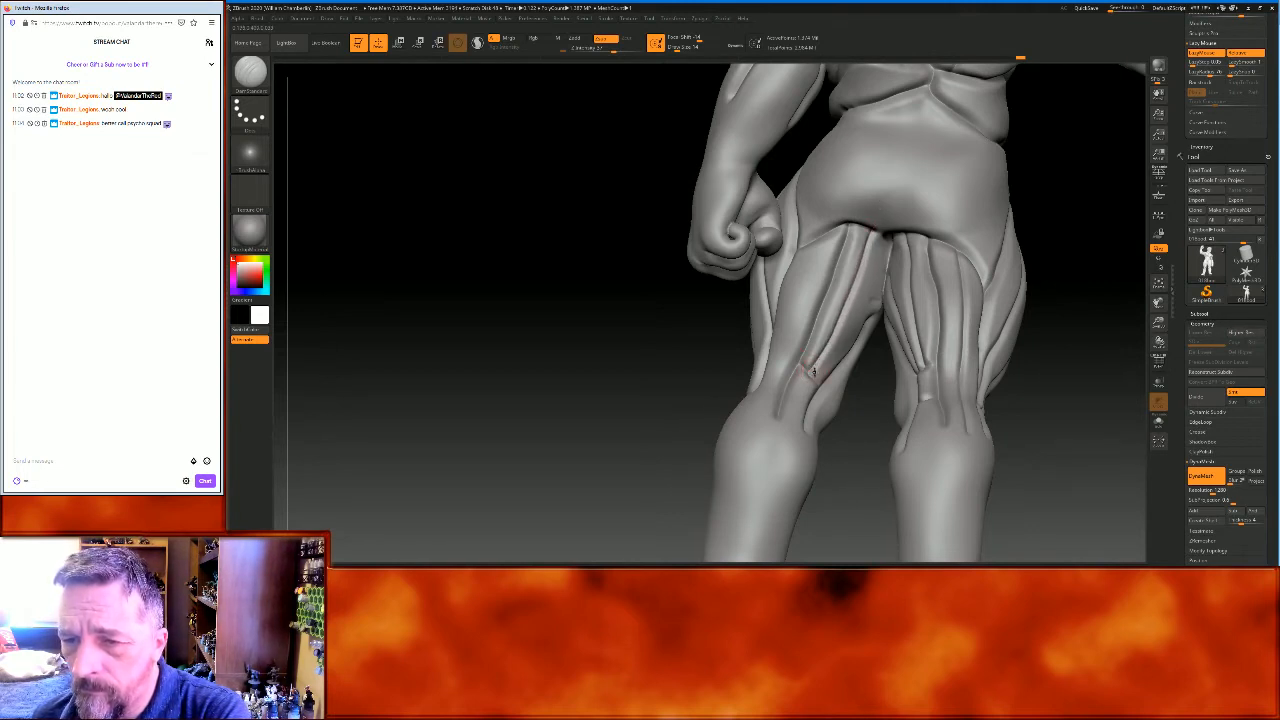
drag(816, 376, 891, 250)
mouse_move(1057, 291)
mouse_down()
mouse_move(1094, 394)
mouse_move(1092, 377)
mouse_move(998, 314)
mouse_move(1080, 317)
mouse_move(1080, 294)
mouse_move(829, 233)
mouse_up()
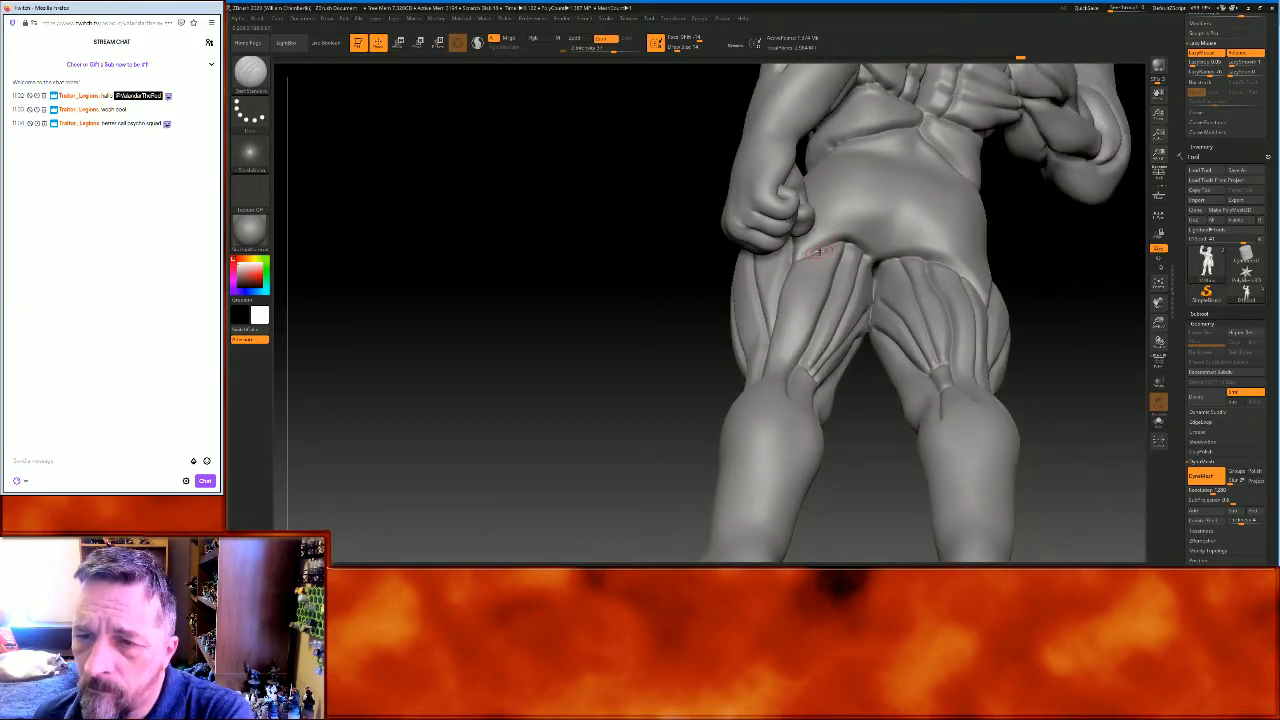
drag(789, 317, 764, 398)
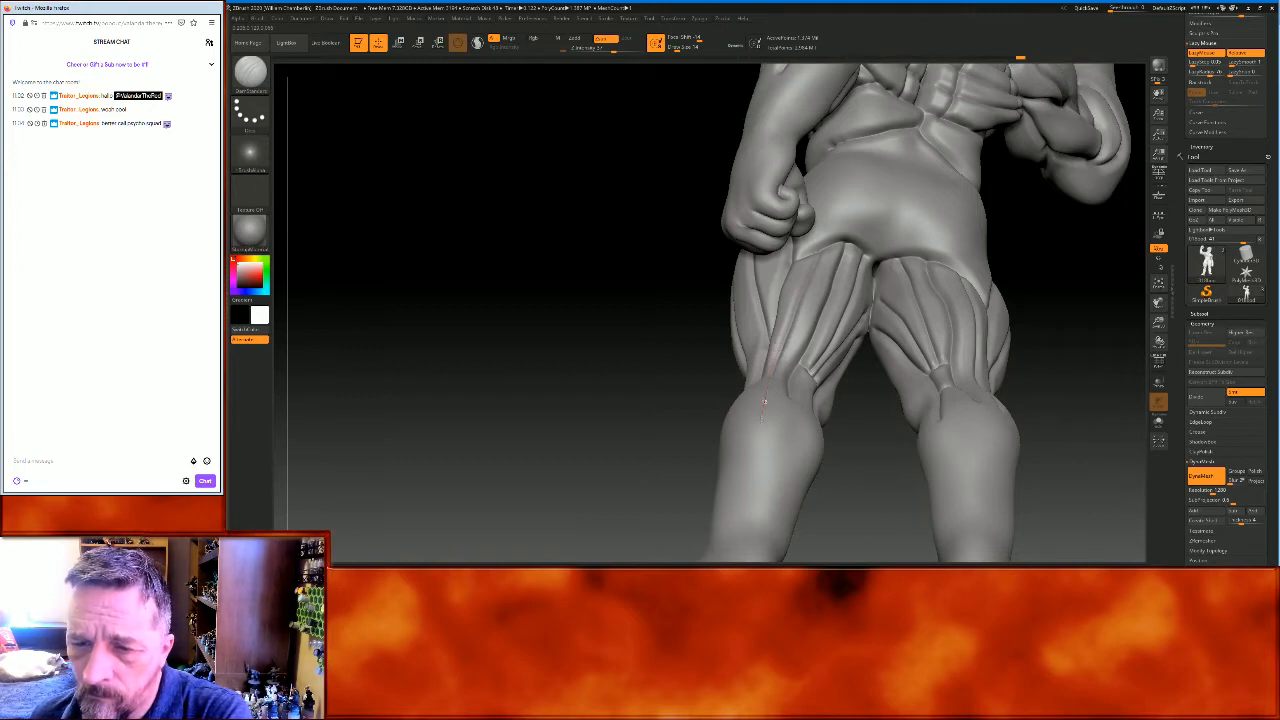
Carve lengthwise grooves down the lowered arm's biceps, with short grooves across its upper and lower ends
mouse_move(581, 384)
mouse_down()
mouse_move(563, 414)
mouse_move(600, 434)
mouse_move(561, 443)
mouse_up()
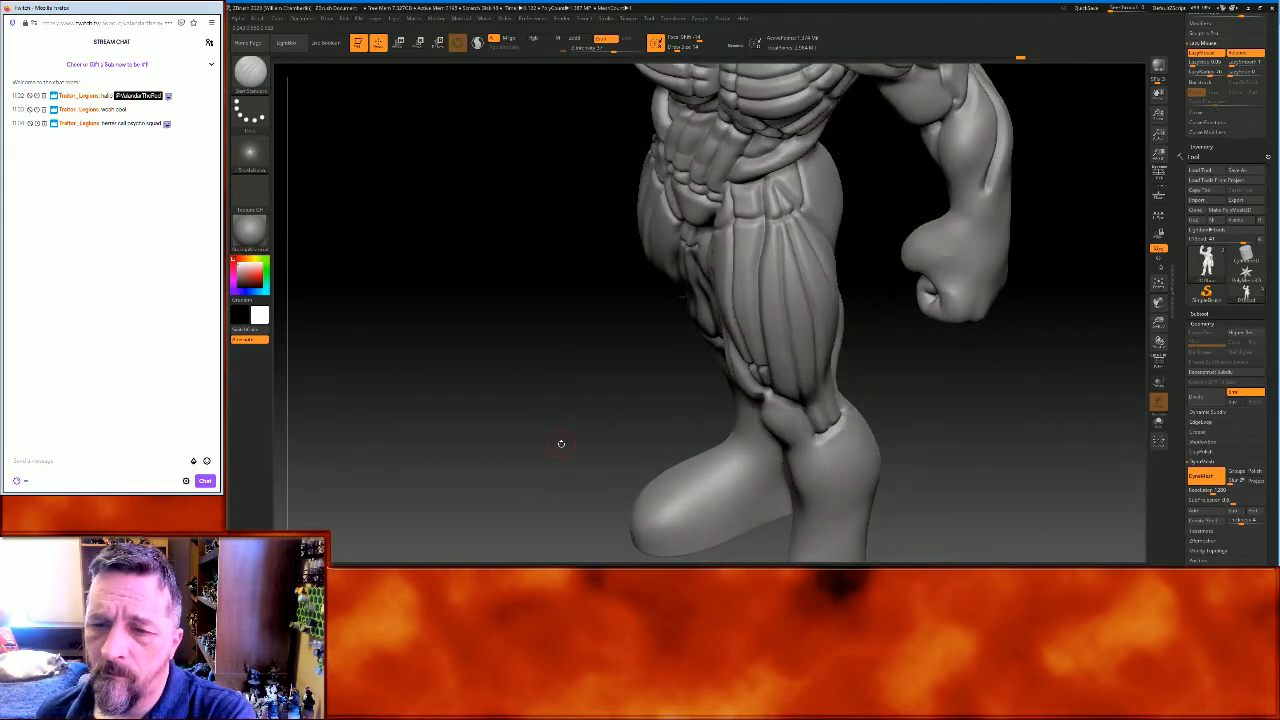
mouse_move(995, 457)
mouse_down()
mouse_move(1026, 429)
mouse_move(1077, 320)
mouse_up()
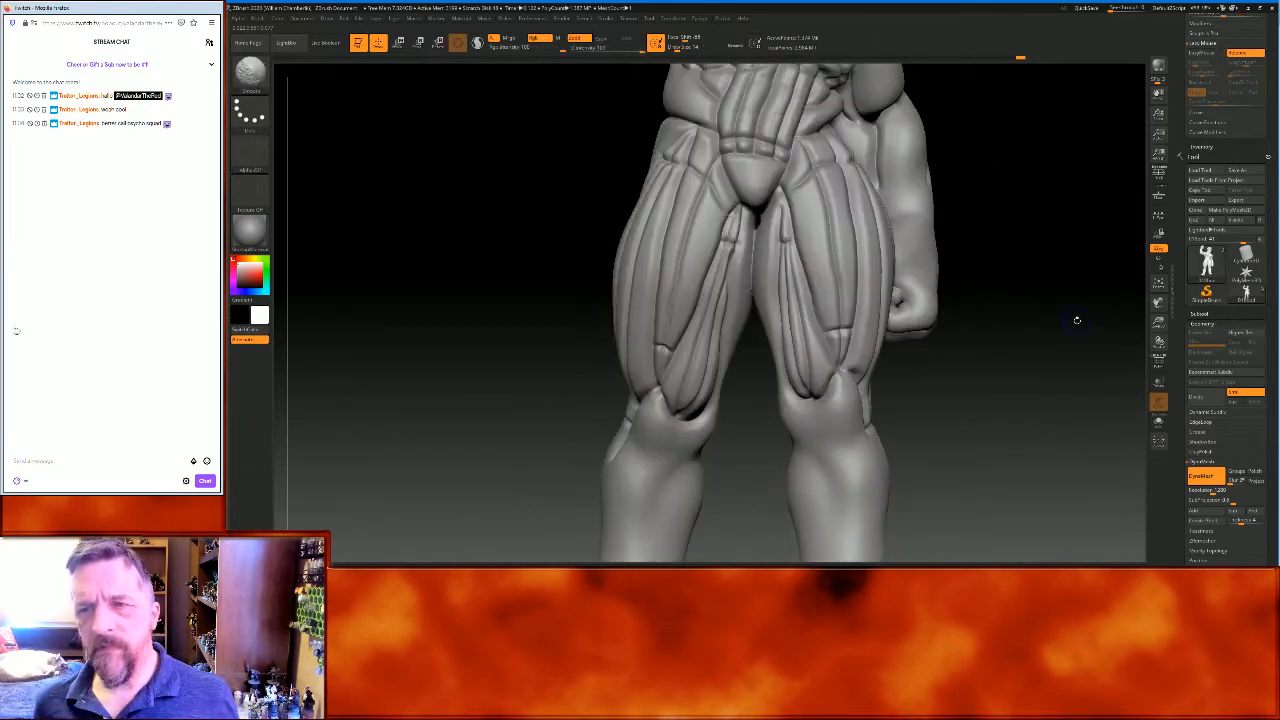
click(1158, 285)
drag(1147, 292, 1074, 334)
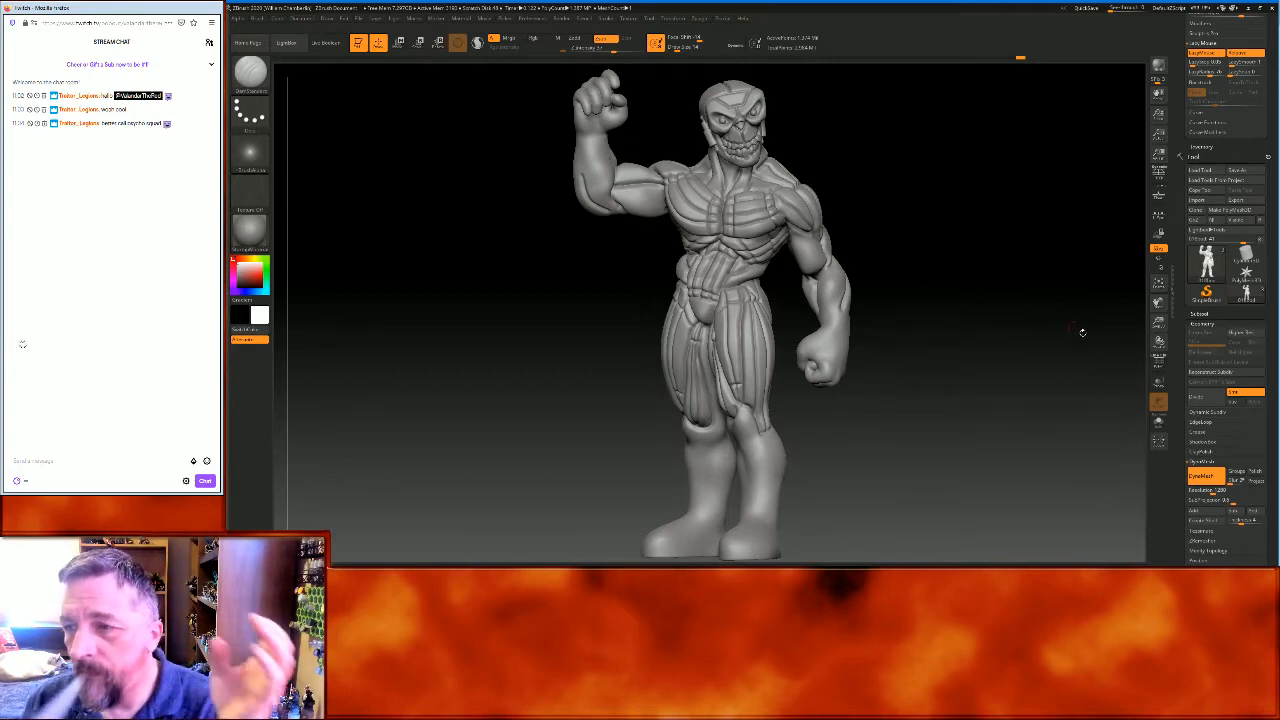
mouse_move(1159, 325)
mouse_down()
mouse_move(1170, 378)
mouse_move(1153, 310)
mouse_move(1089, 393)
mouse_move(1027, 316)
mouse_up()
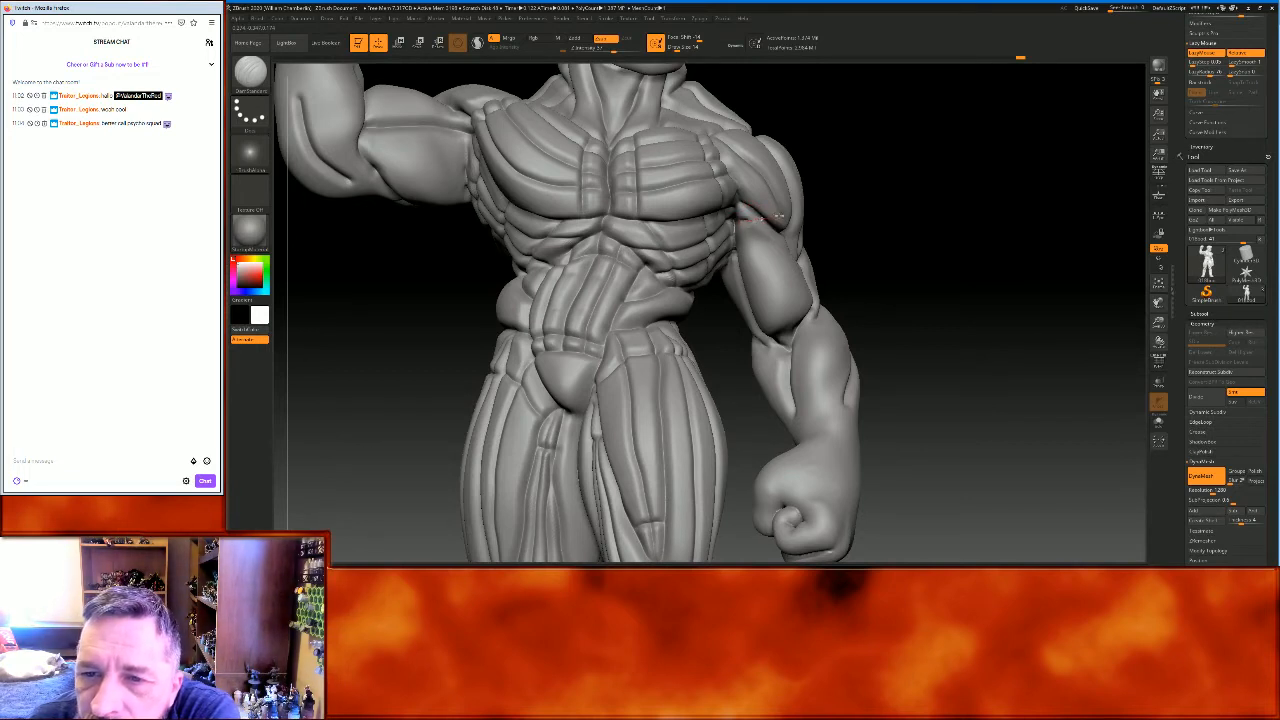
mouse_move(879, 262)
mouse_down()
mouse_move(943, 257)
mouse_move(843, 311)
mouse_up()
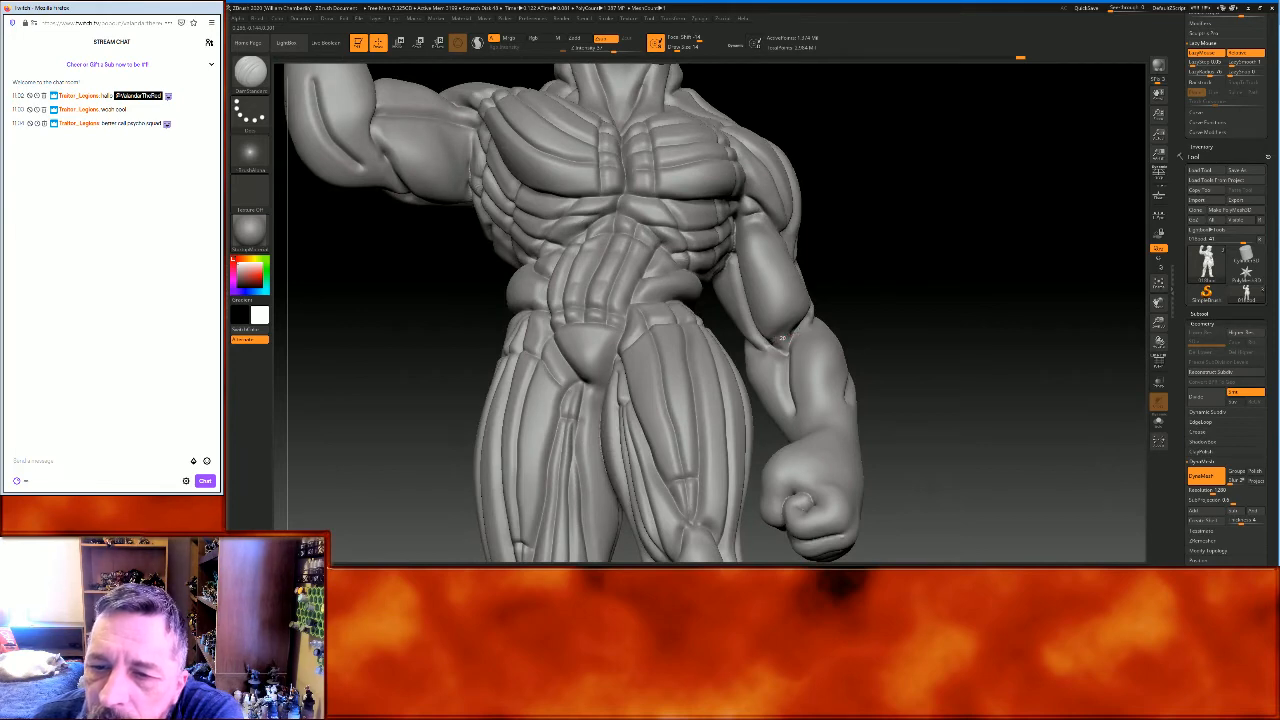
drag(852, 300, 934, 243)
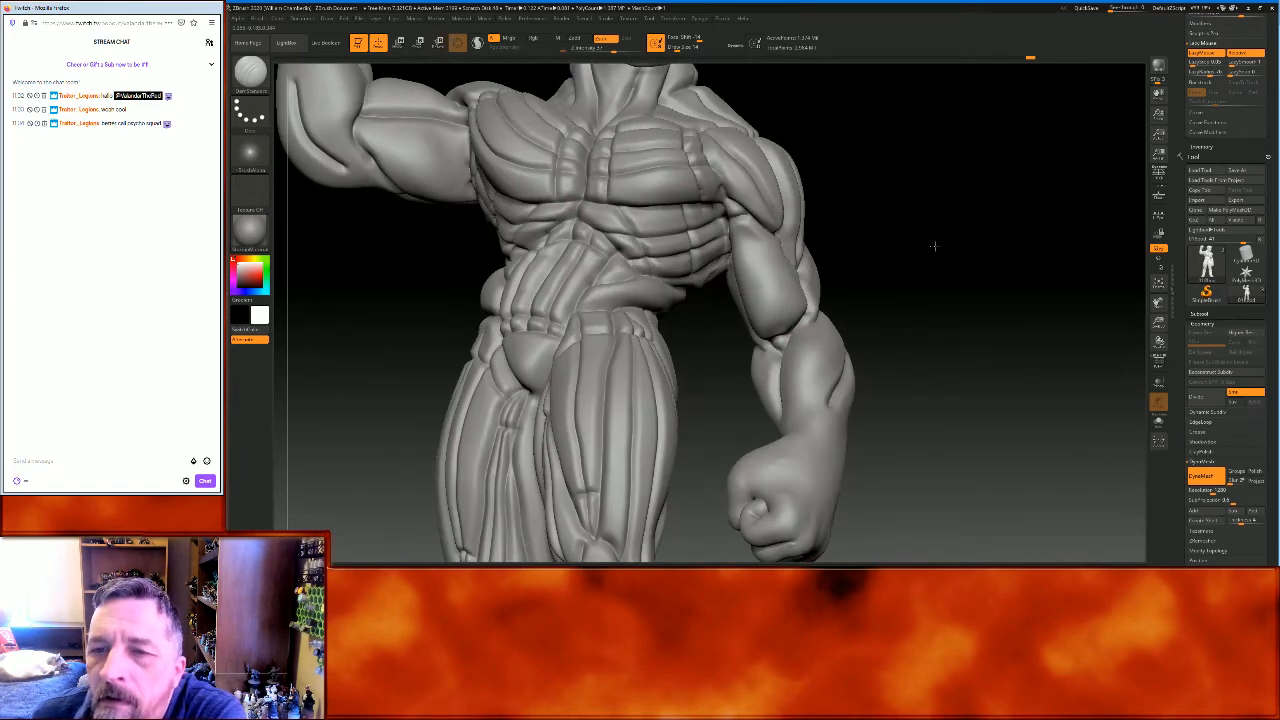
drag(745, 233, 780, 362)
mouse_move(952, 272)
mouse_down()
mouse_move(838, 240)
mouse_move(776, 256)
mouse_move(795, 310)
mouse_move(789, 347)
mouse_up()
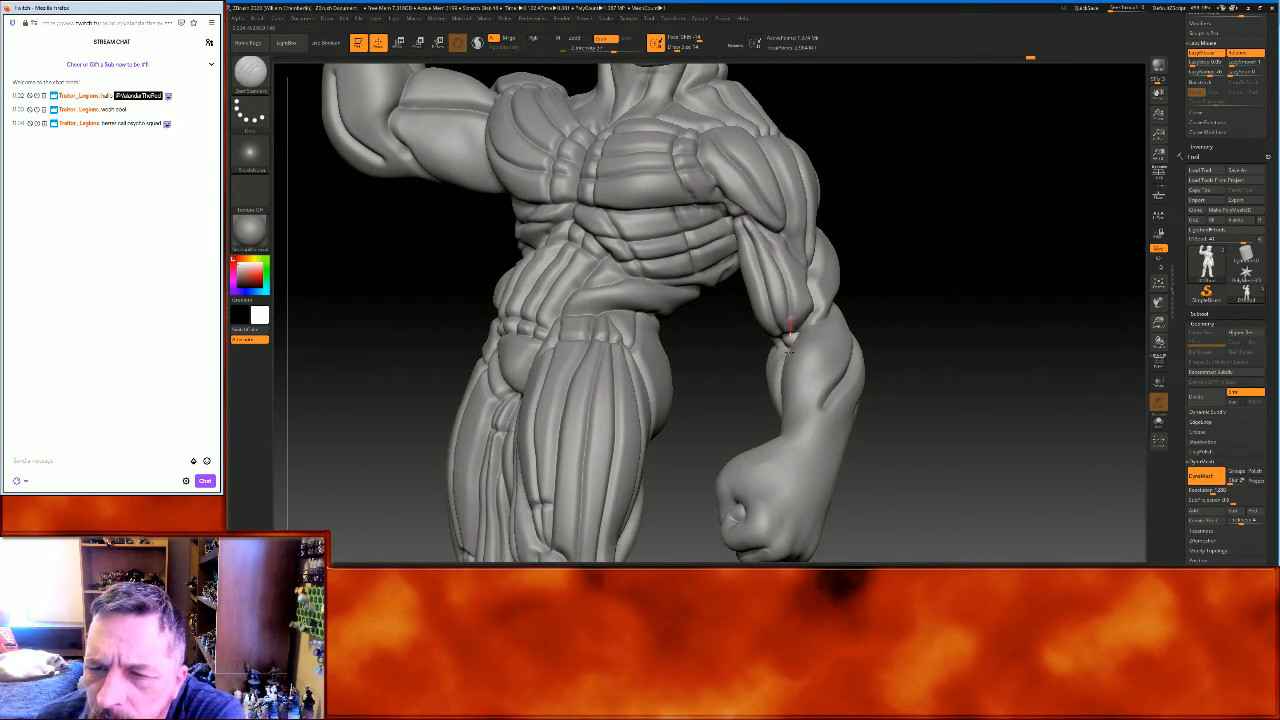
mouse_move(966, 234)
mouse_down()
mouse_move(983, 237)
mouse_move(977, 246)
mouse_up()
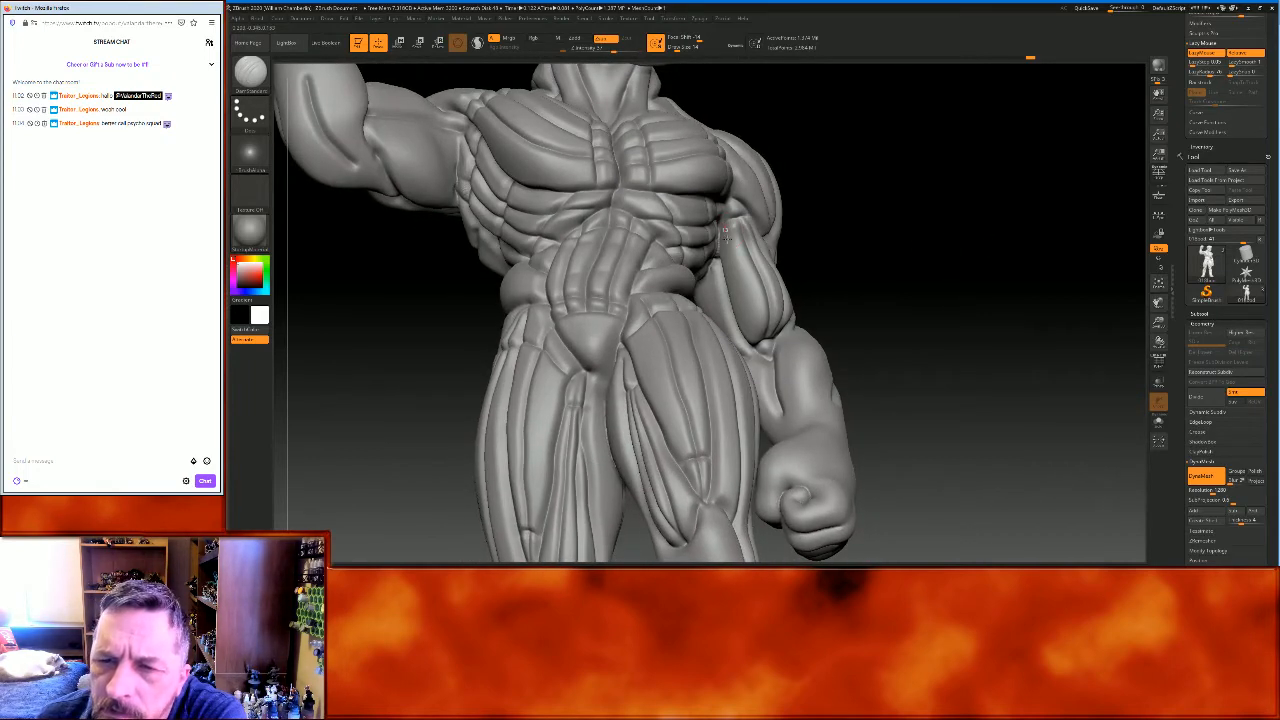
drag(729, 260, 763, 372)
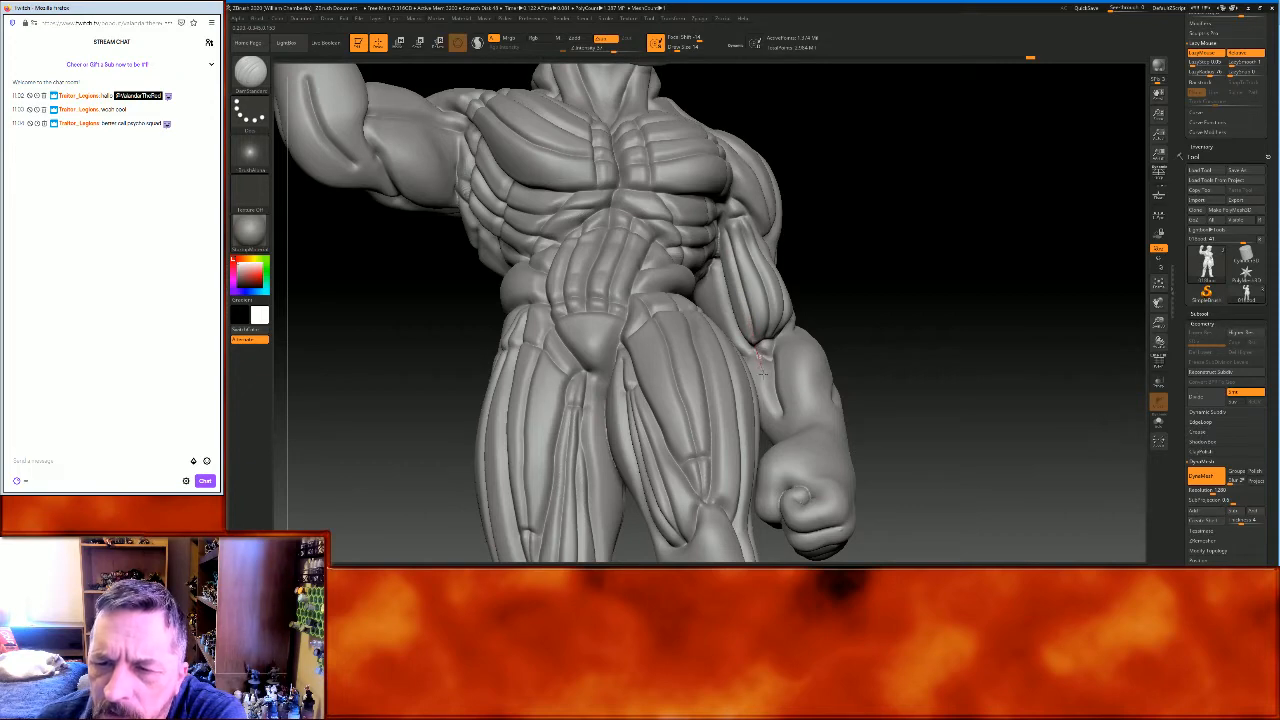
Carve a lengthwise groove along the lowered arm's triceps and a groove across its lower end at the elbow
mouse_move(997, 297)
mouse_down()
mouse_move(1000, 269)
mouse_move(1012, 269)
mouse_move(977, 283)
mouse_move(774, 266)
mouse_up()
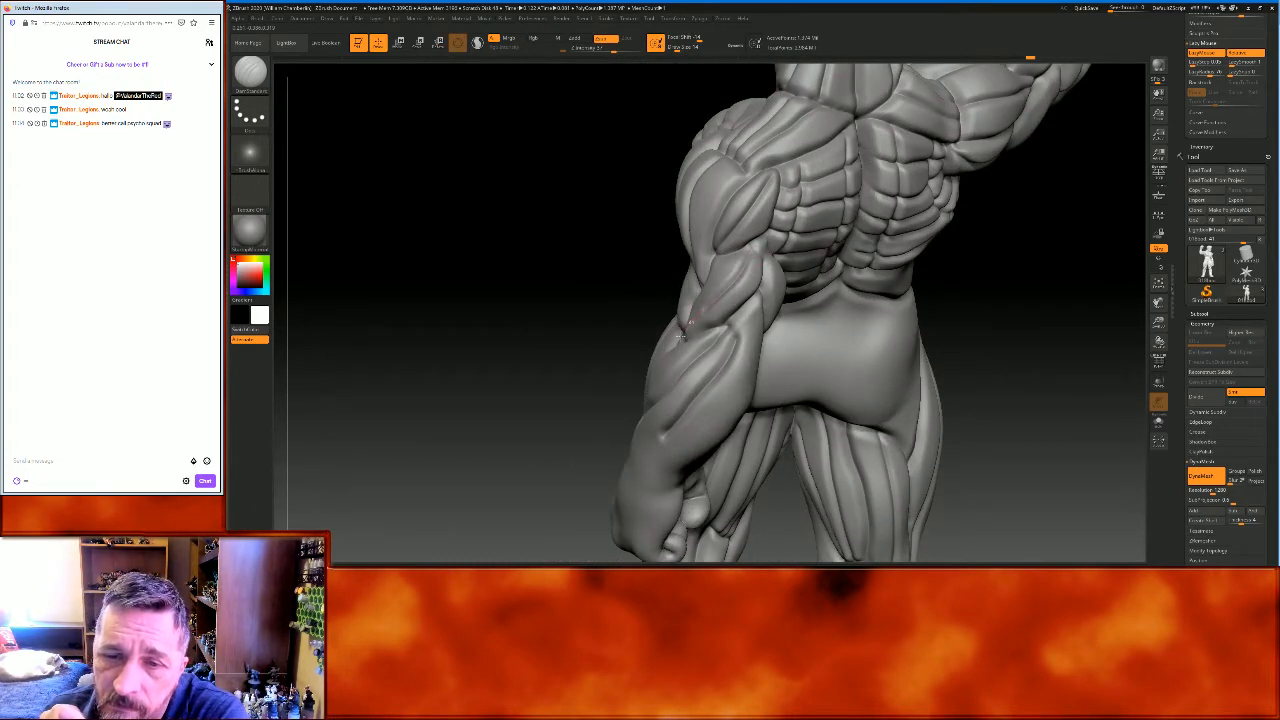
drag(606, 357, 538, 300)
drag(878, 362, 836, 340)
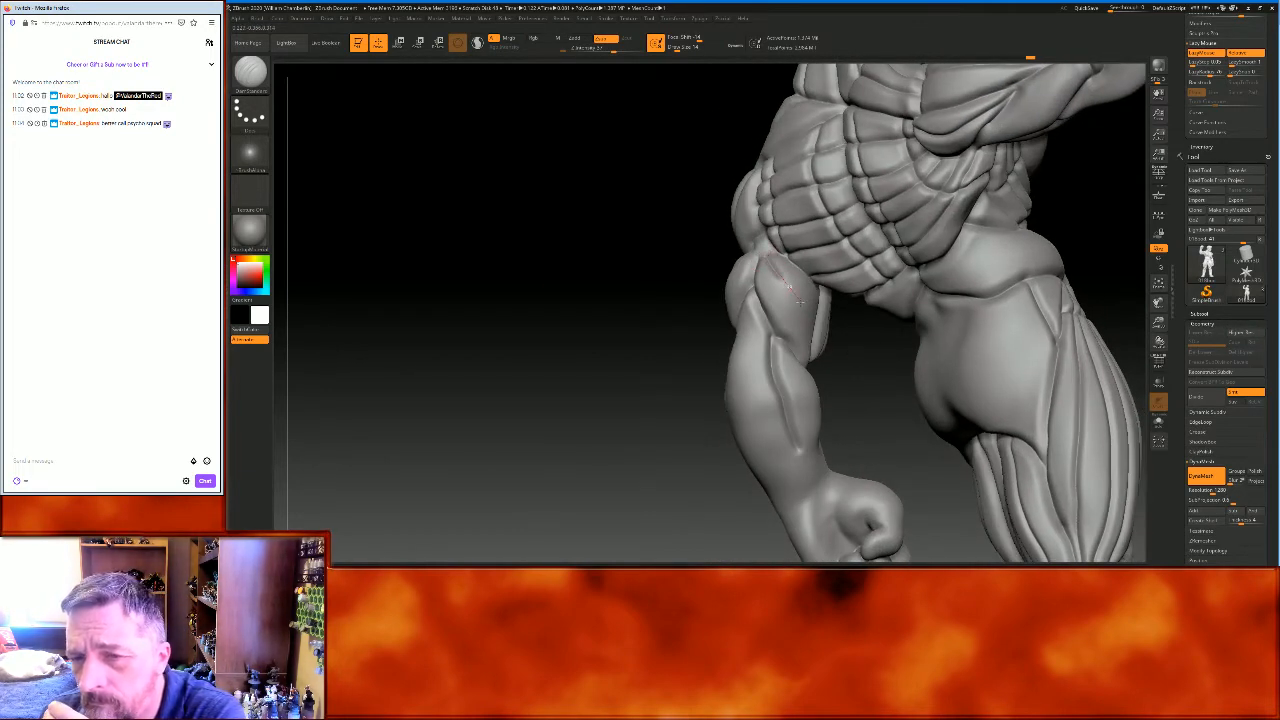
drag(843, 375, 804, 357)
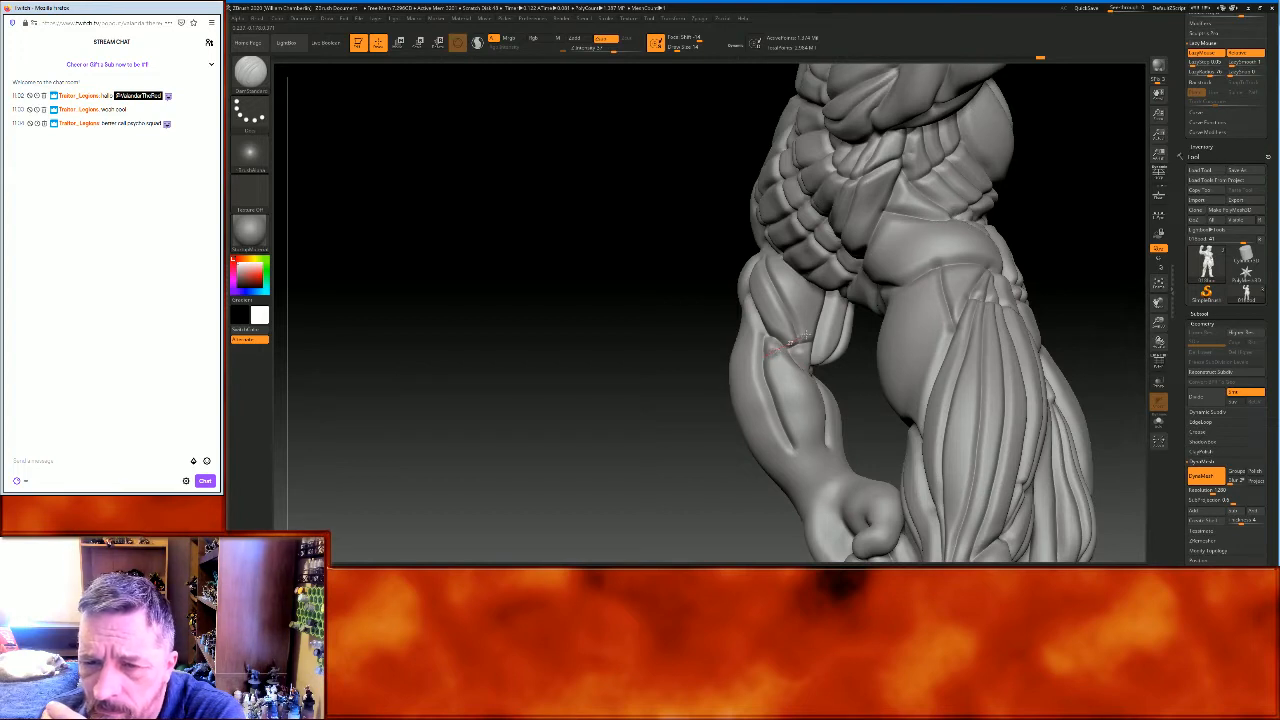
Carve lengthwise grooves down the inner and back muscles of the lowered forearm, with a short groove across the elbow
drag(781, 366, 818, 468)
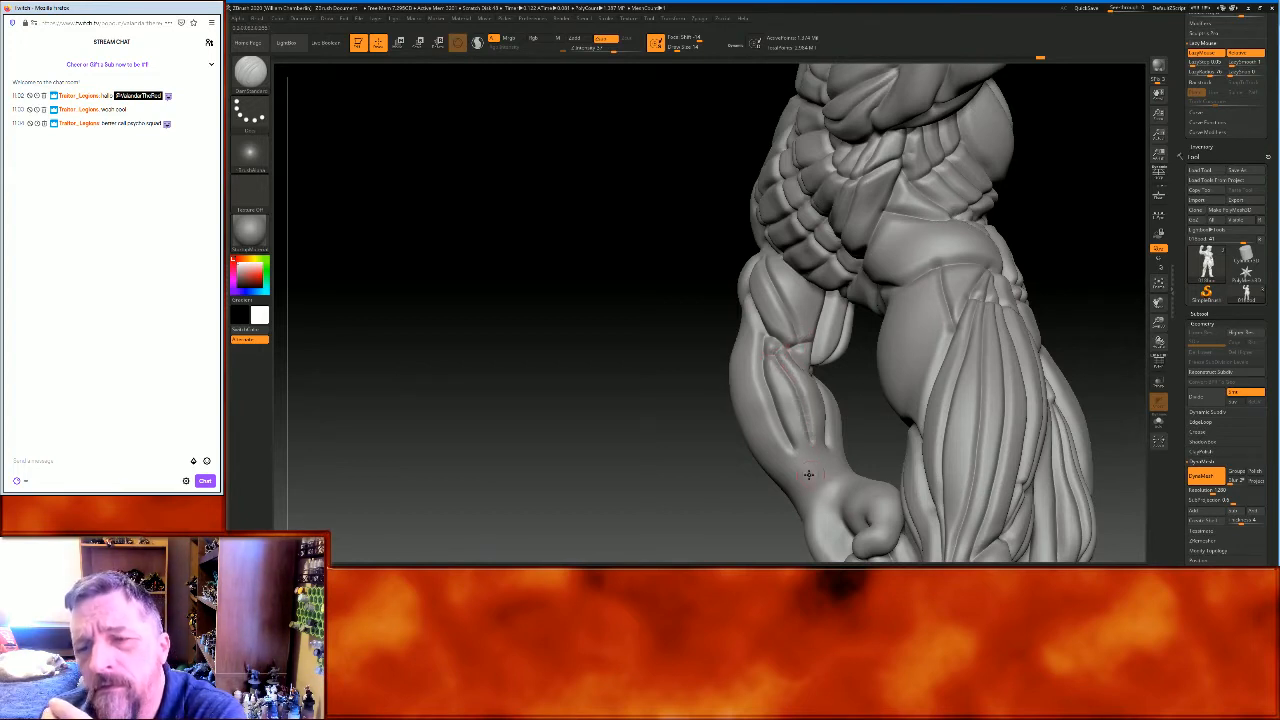
drag(631, 471, 664, 452)
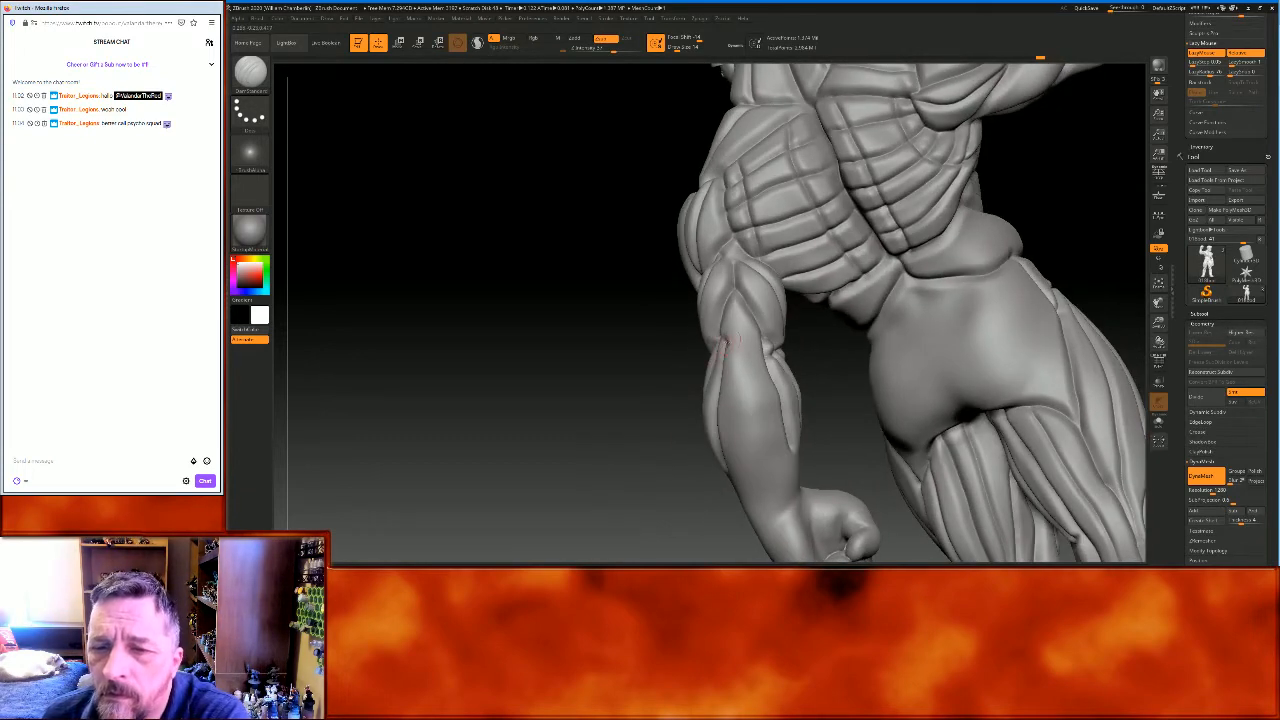
drag(736, 341, 787, 326)
drag(743, 370, 750, 492)
Carve a groove across the front of the lowered arm's elbow, between the biceps and the forearm
drag(644, 530, 880, 528)
mouse_move(842, 317)
mouse_down()
mouse_move(860, 314)
mouse_move(741, 371)
mouse_move(689, 365)
mouse_up()
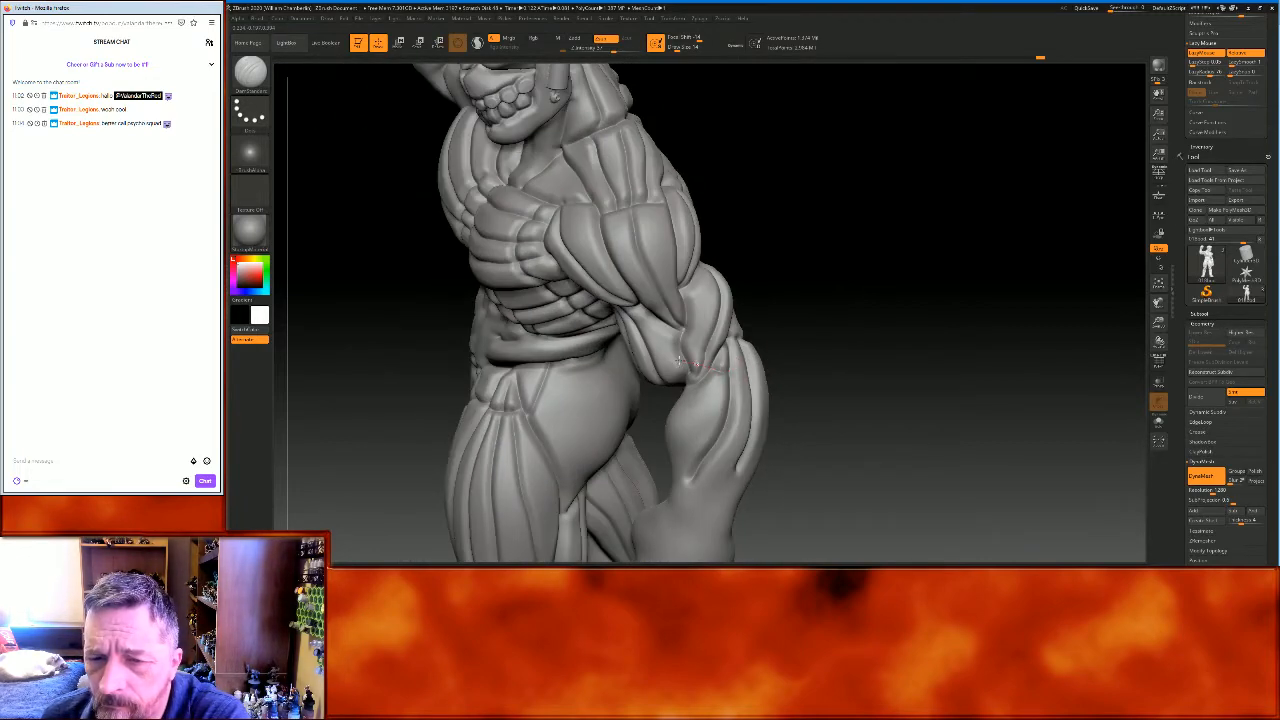
mouse_move(850, 330)
mouse_down()
mouse_move(874, 294)
mouse_move(712, 408)
mouse_move(655, 472)
mouse_up()
mouse_move(880, 370)
mouse_down()
mouse_move(906, 351)
mouse_move(948, 356)
mouse_move(922, 357)
mouse_up()
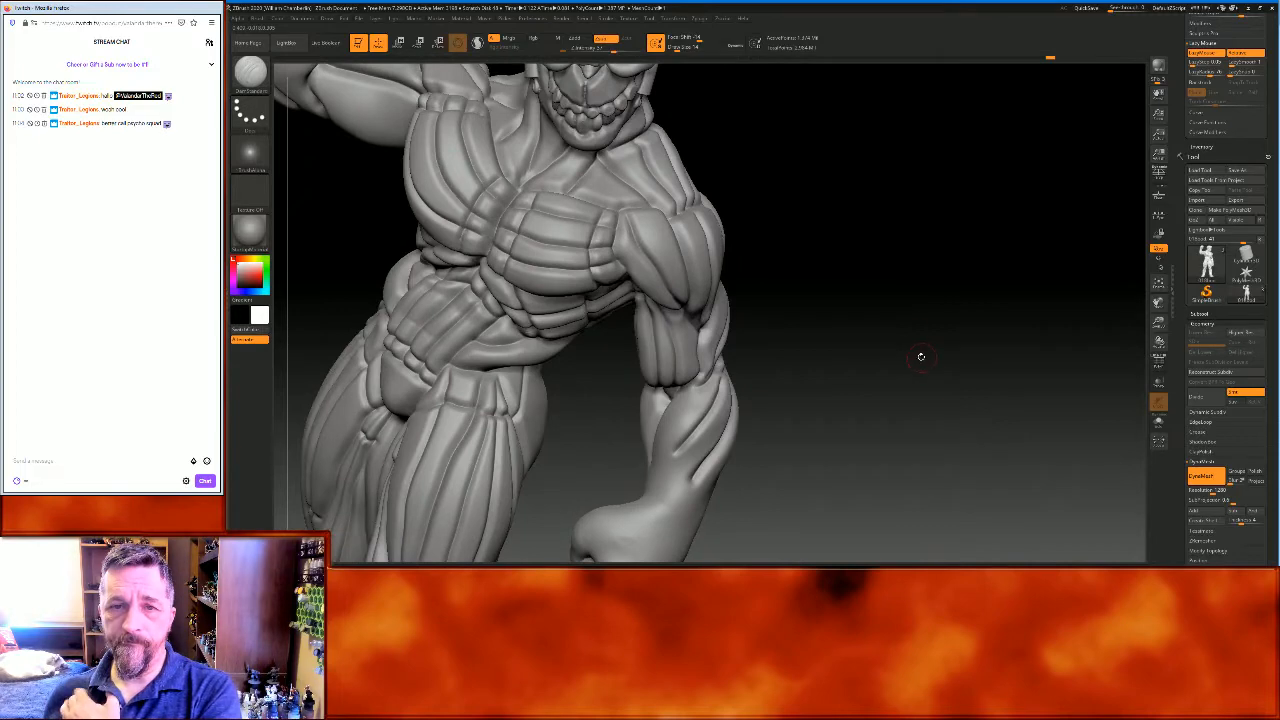
Refine the skull face's eyes by carving around them and smoothing the surface inside the sockets
key(f)
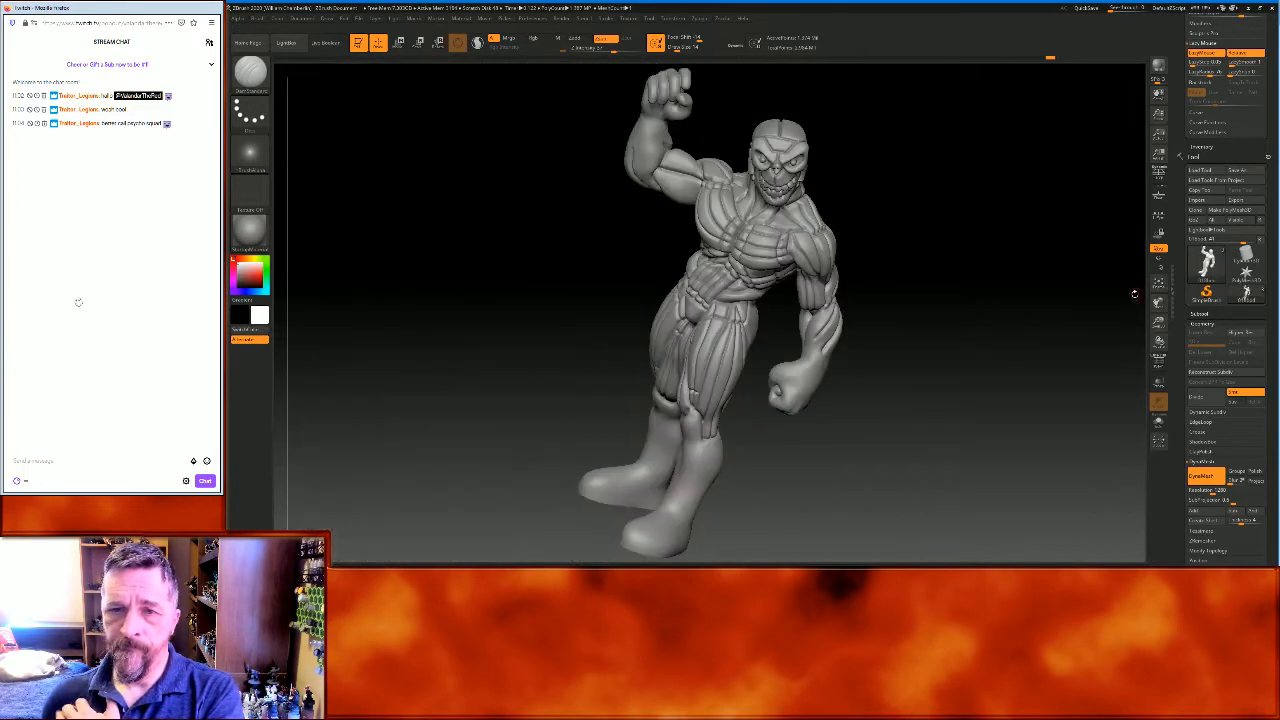
mouse_move(1069, 351)
mouse_down()
mouse_move(1008, 316)
mouse_move(1052, 313)
mouse_move(1014, 318)
mouse_move(1002, 261)
mouse_move(1022, 221)
mouse_up()
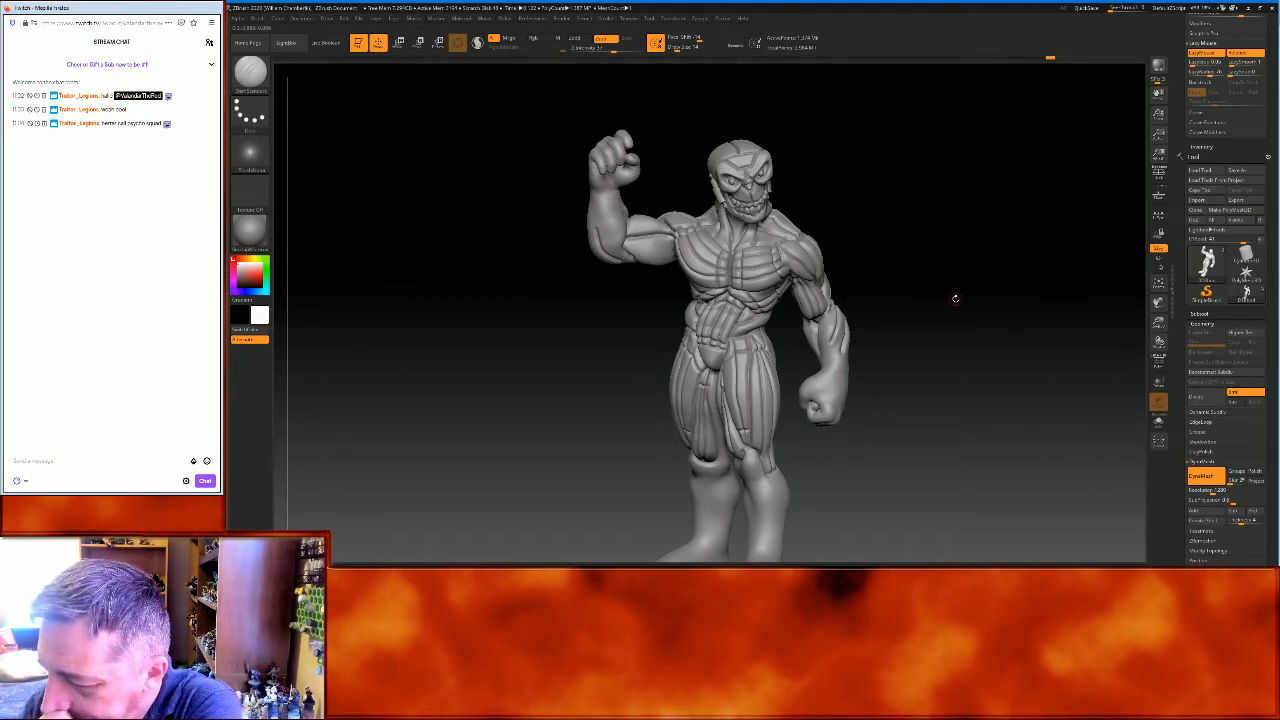
drag(1159, 323, 1171, 383)
drag(1157, 301, 1227, 476)
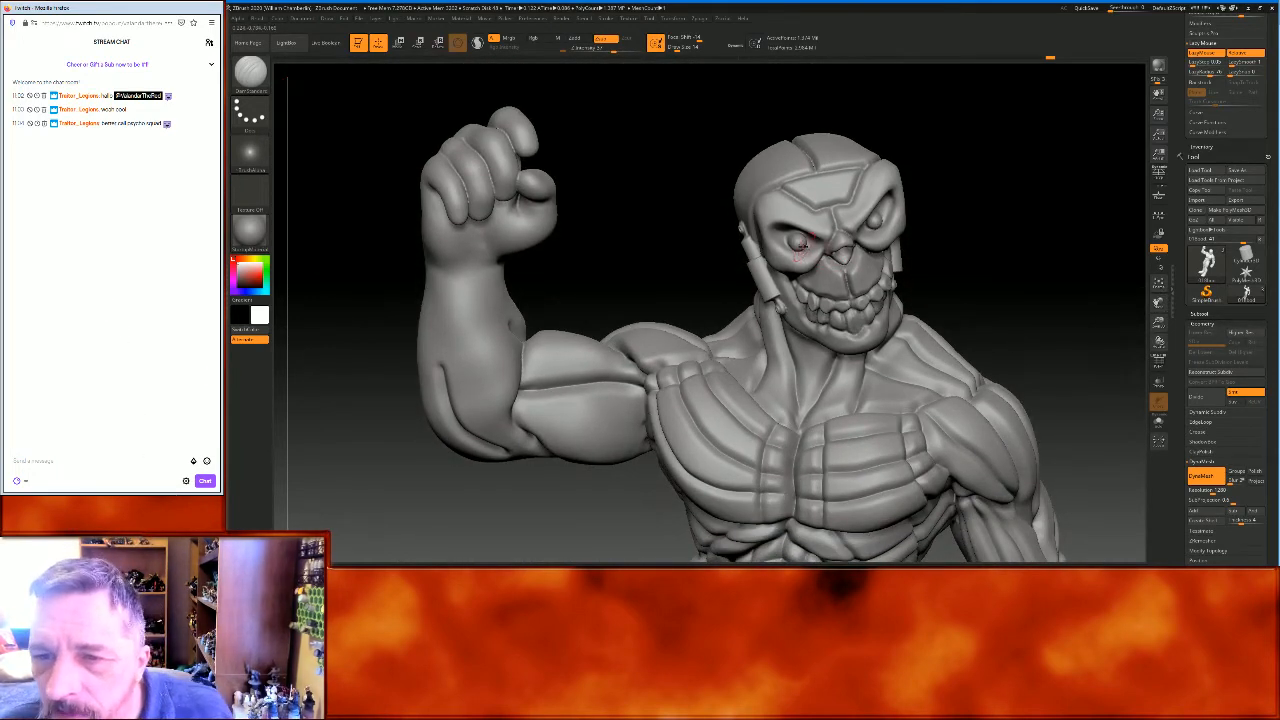
key(shift)
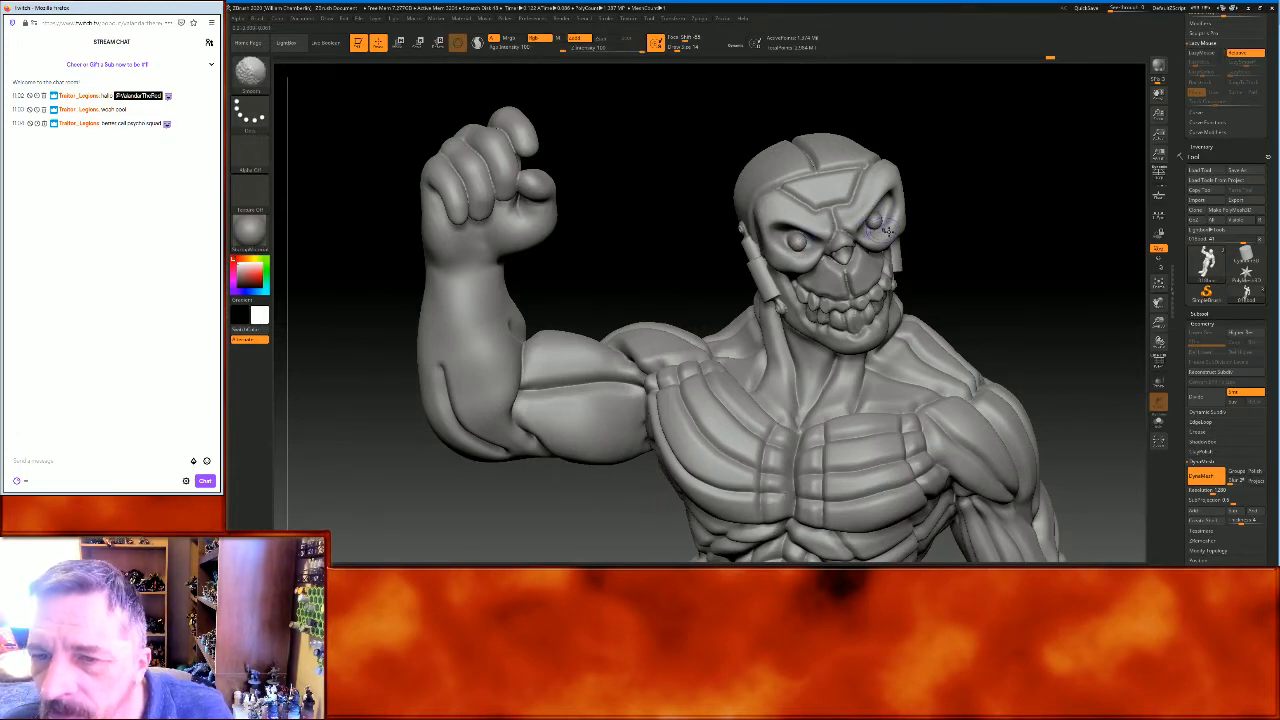
Carve a lengthwise groove along the raised arm's biceps, from the shoulder edge to the elbow
drag(977, 249, 1025, 309)
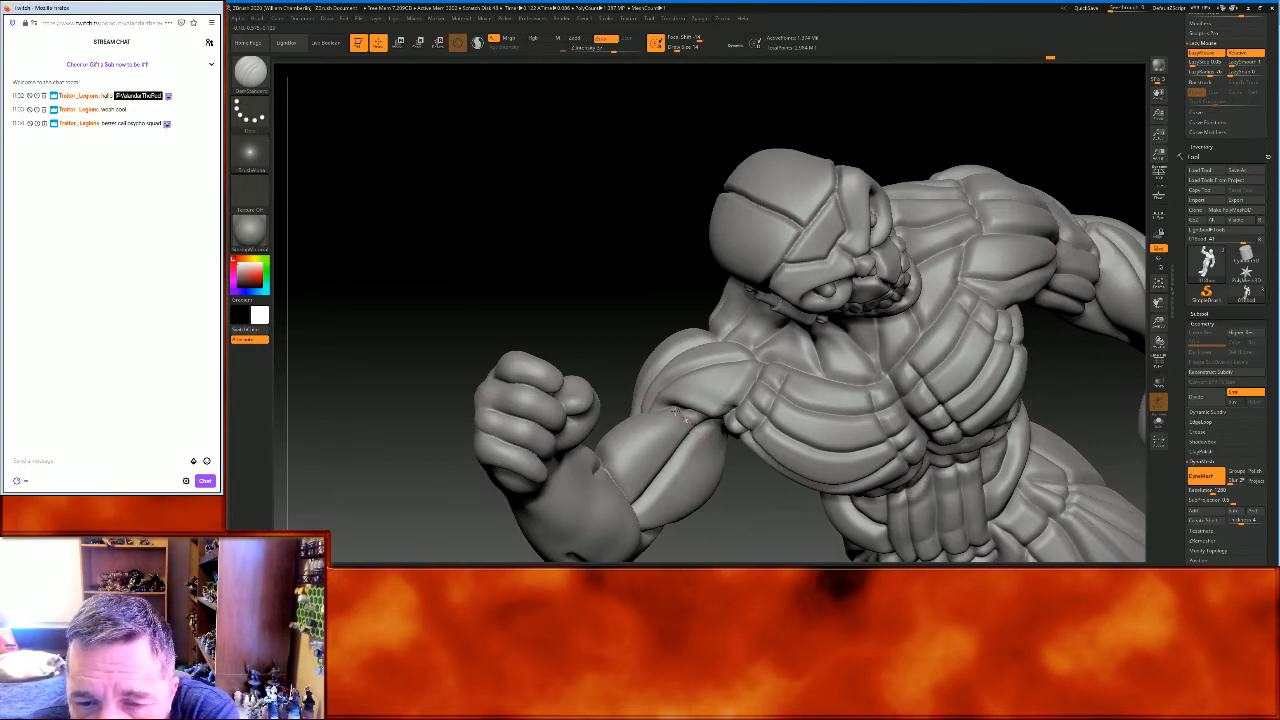
drag(545, 248, 534, 280)
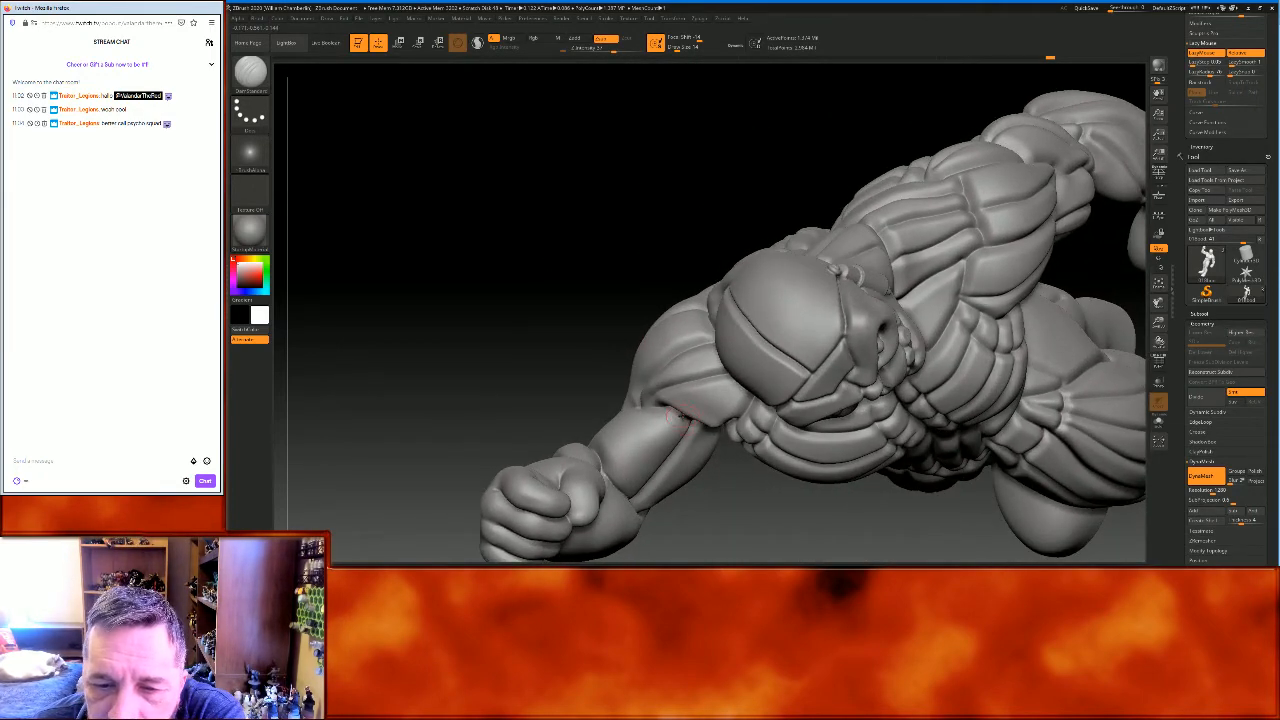
drag(657, 424, 583, 483)
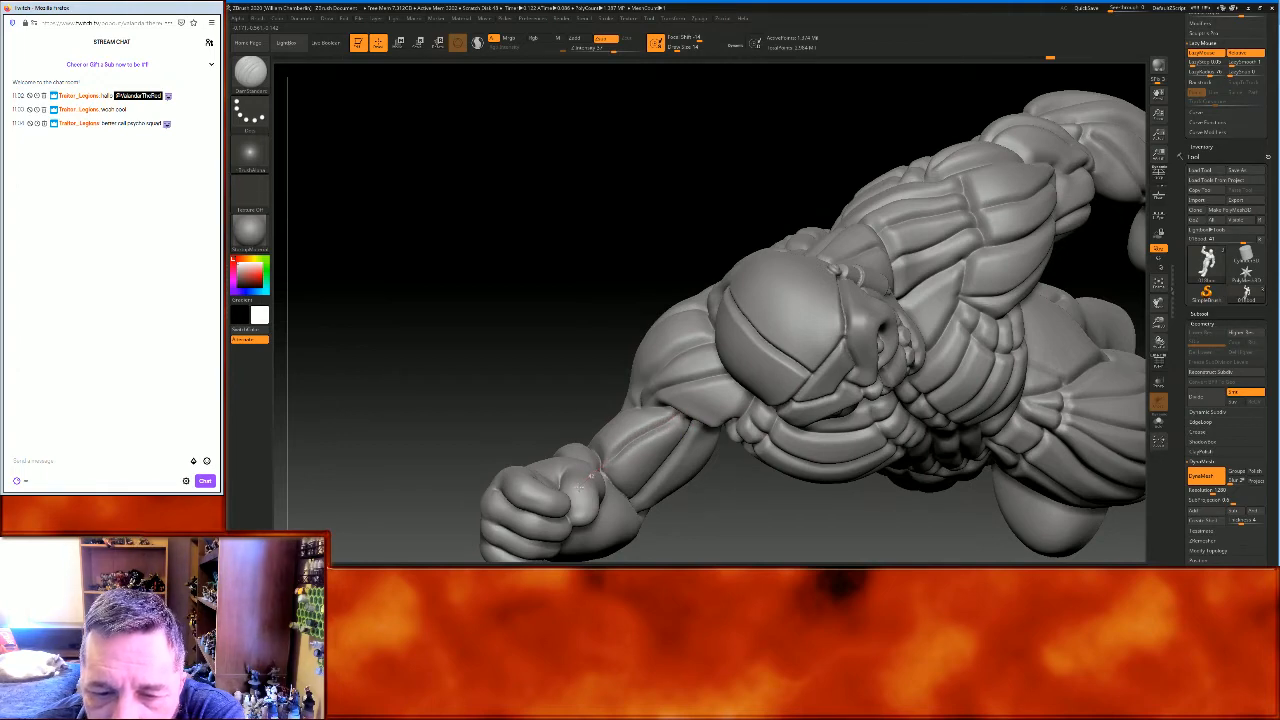
drag(741, 518, 737, 490)
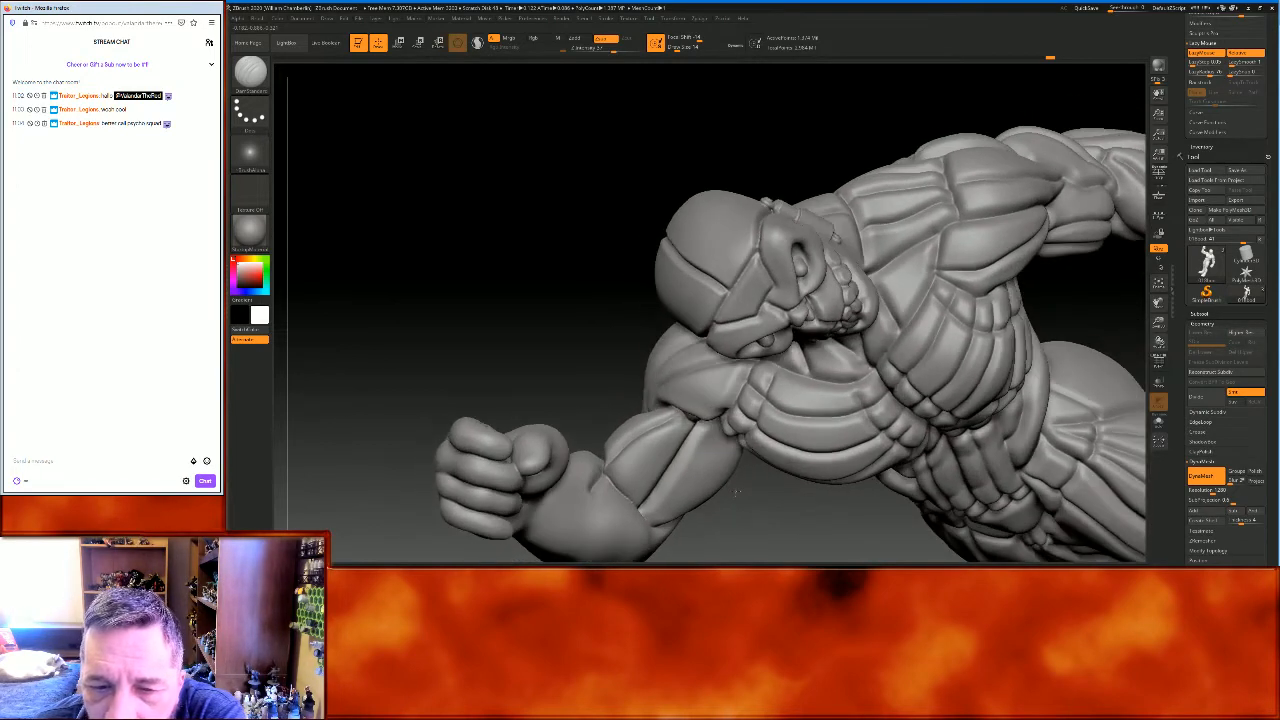
Carve further lengthwise grooves along the raised arm's biceps and the back of its upper arm
drag(641, 463, 702, 408)
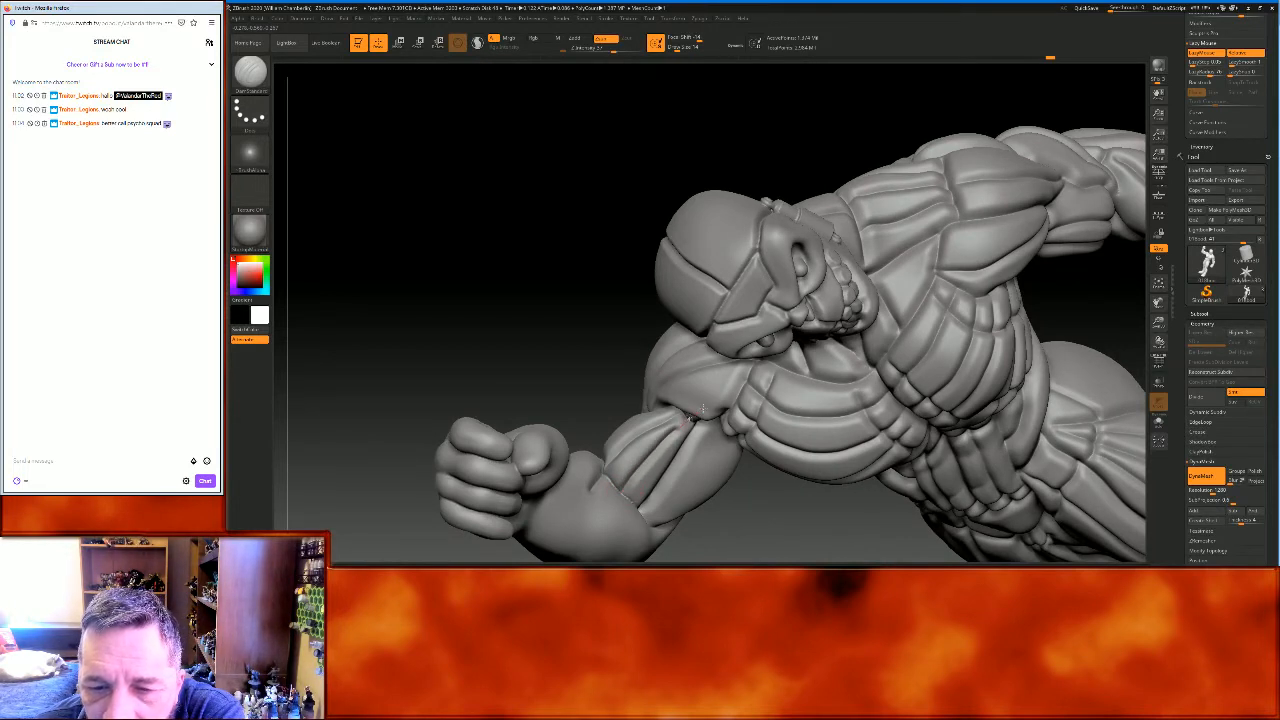
drag(503, 271, 545, 411)
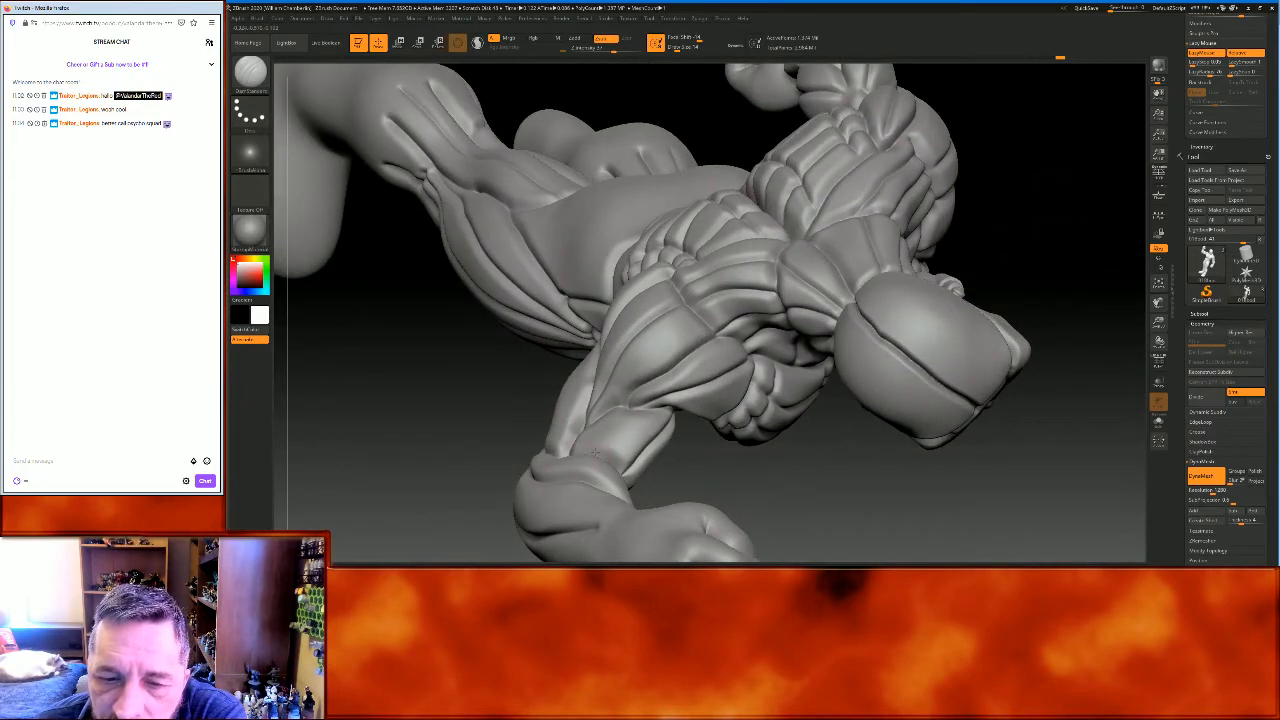
right_drag(592, 452, 603, 460)
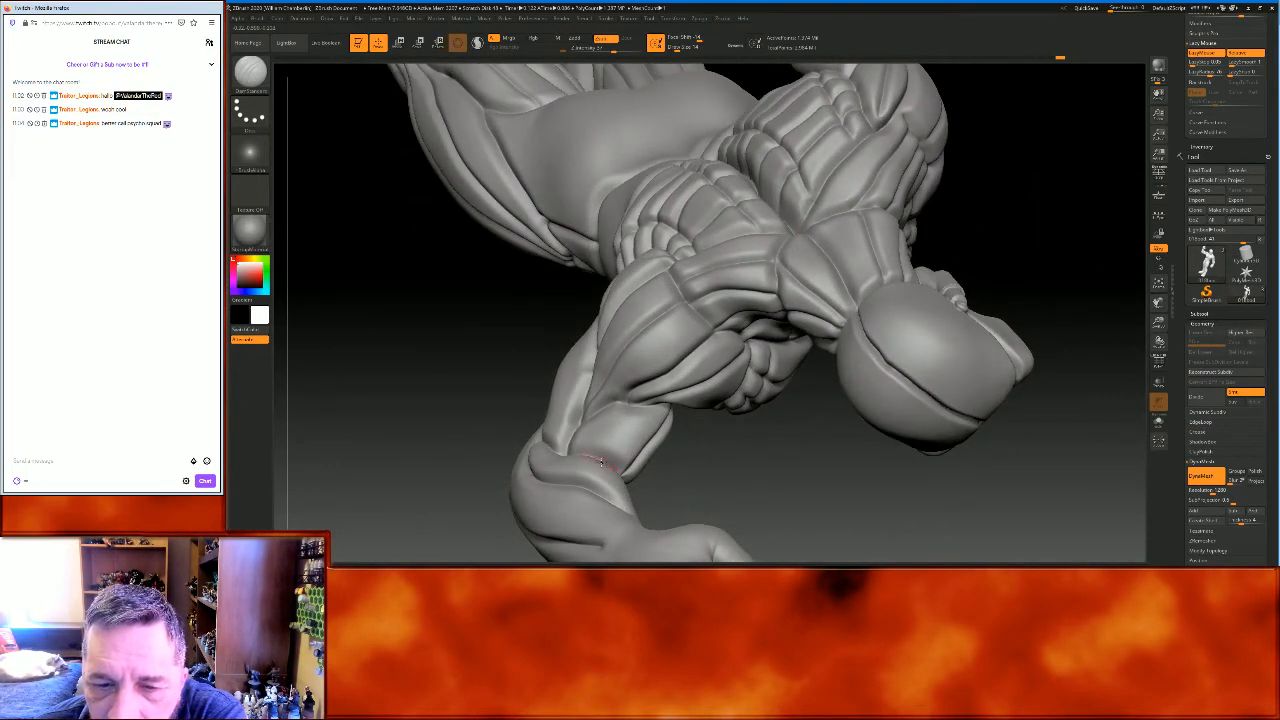
drag(615, 428, 694, 393)
mouse_move(696, 396)
right_down()
mouse_move(742, 462)
mouse_move(737, 449)
mouse_move(620, 534)
mouse_move(551, 434)
mouse_move(727, 395)
right_up()
mouse_move(713, 381)
mouse_down()
mouse_move(618, 418)
mouse_move(550, 470)
mouse_up()
drag(561, 349, 605, 375)
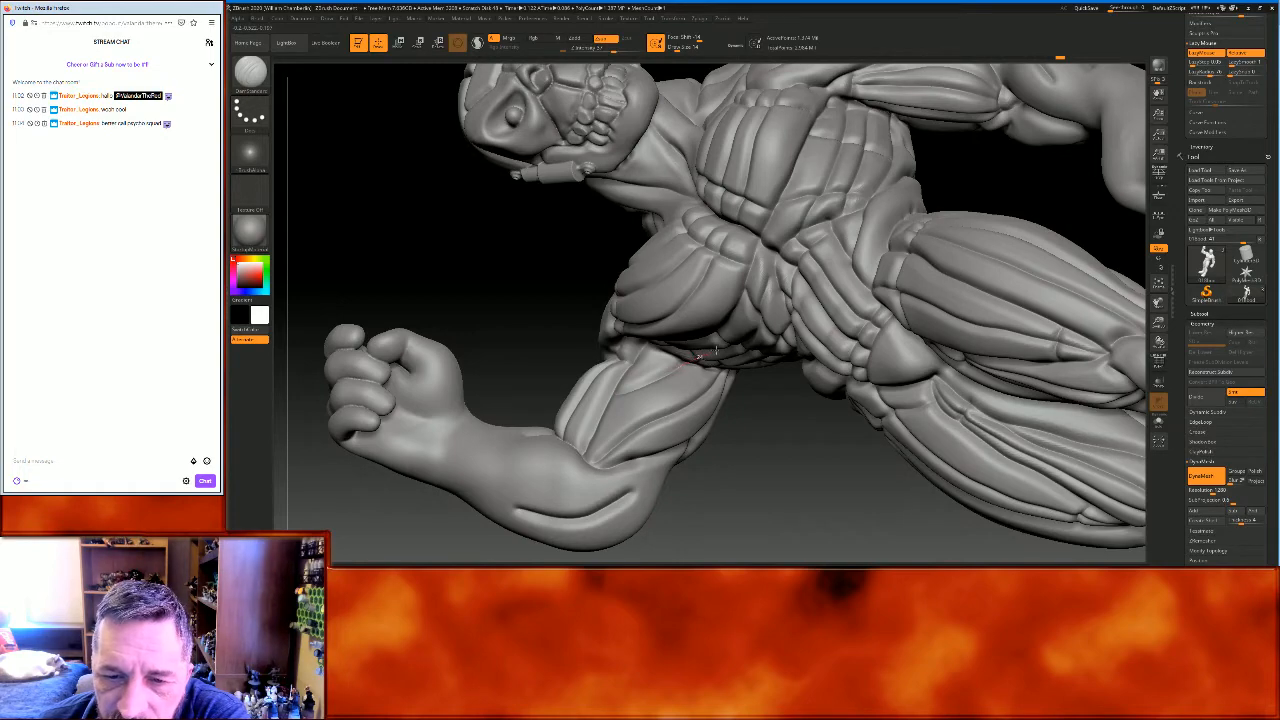
Carve a groove around the raised arm's elbow, where the upper arm muscles meet the forearm
drag(757, 463, 733, 355)
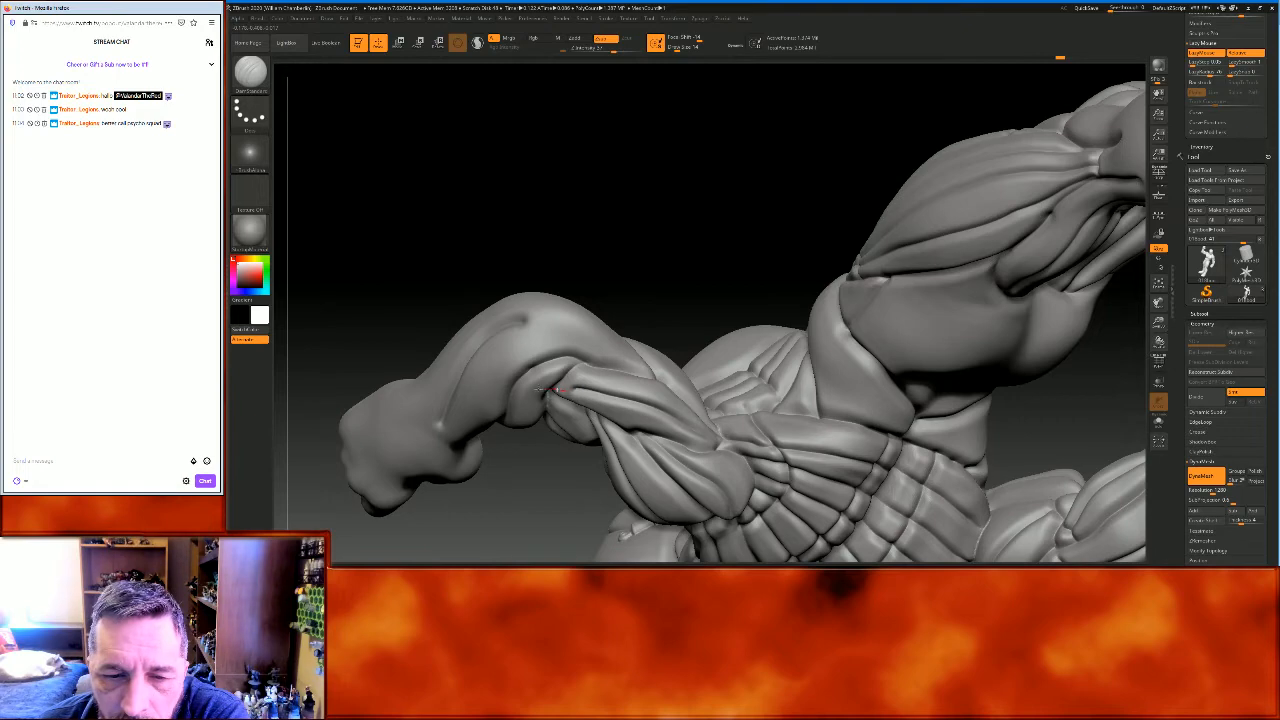
drag(660, 224, 628, 251)
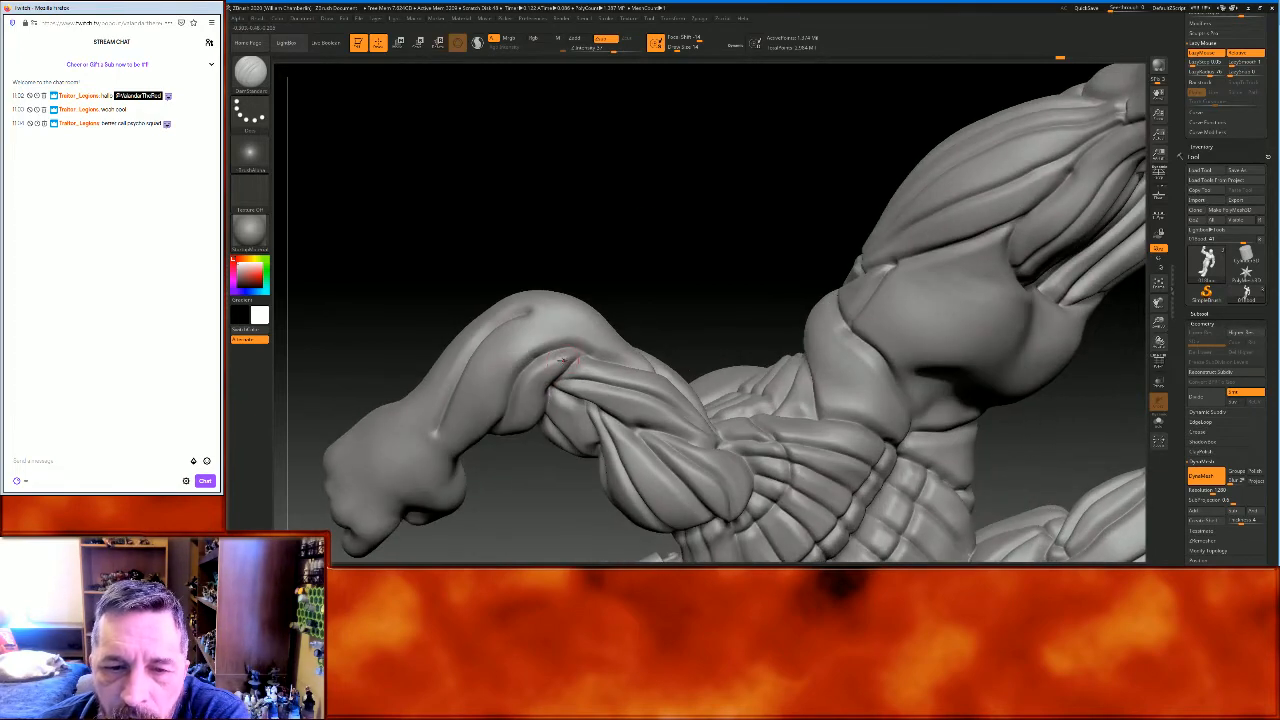
drag(548, 362, 588, 398)
mouse_move(662, 232)
mouse_down()
mouse_move(717, 244)
mouse_move(575, 283)
mouse_move(587, 287)
mouse_up()
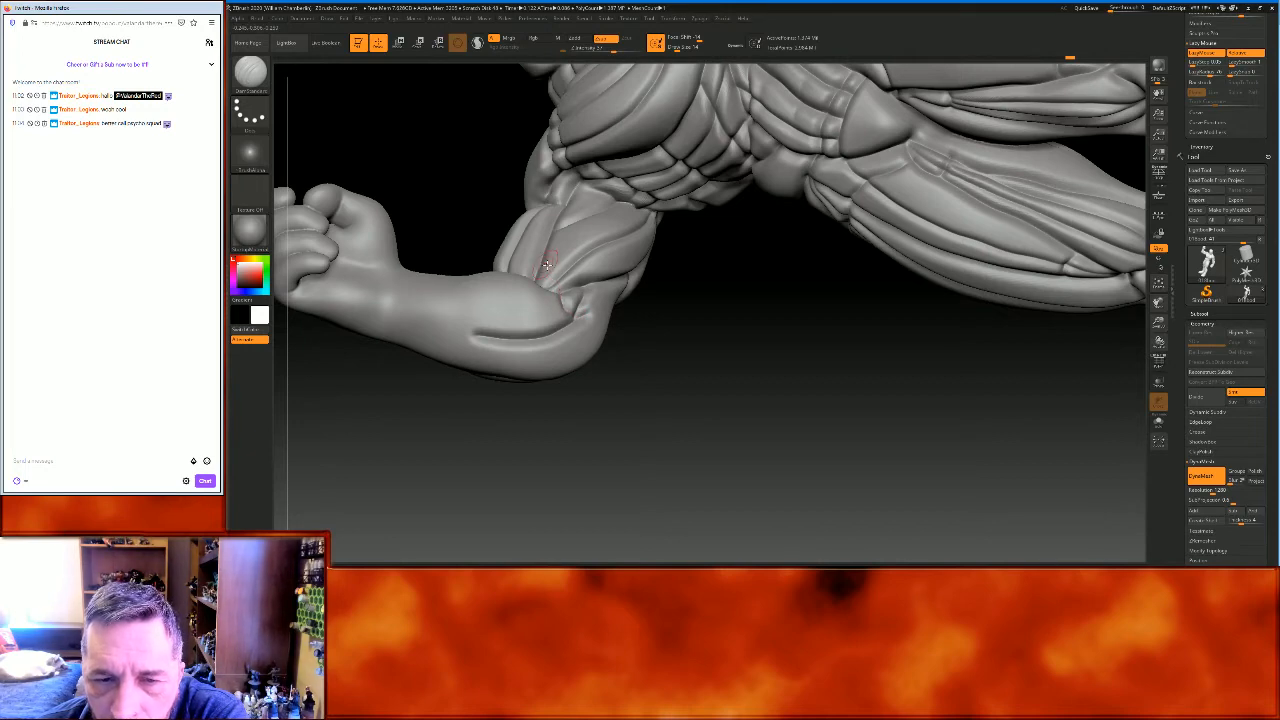
mouse_move(676, 347)
mouse_down()
mouse_move(686, 397)
mouse_move(663, 394)
mouse_up()
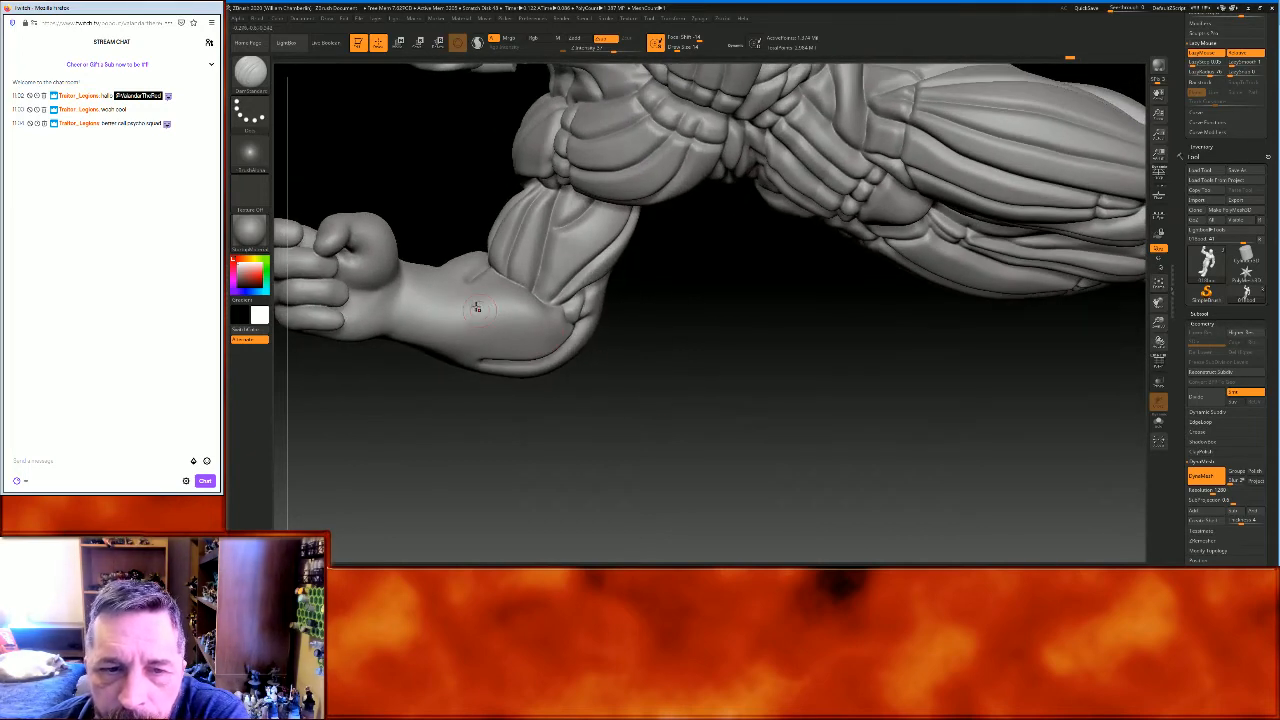
Carve lengthwise grooves along the inner and outer muscles of the raised arm's forearm
mouse_move(453, 293)
mouse_down()
mouse_move(440, 301)
mouse_move(452, 316)
mouse_move(540, 275)
mouse_move(530, 330)
mouse_move(440, 338)
mouse_up()
drag(573, 432, 585, 522)
drag(550, 346, 420, 305)
mouse_move(484, 464)
mouse_down()
mouse_move(497, 369)
mouse_move(395, 349)
mouse_up()
drag(600, 270, 580, 207)
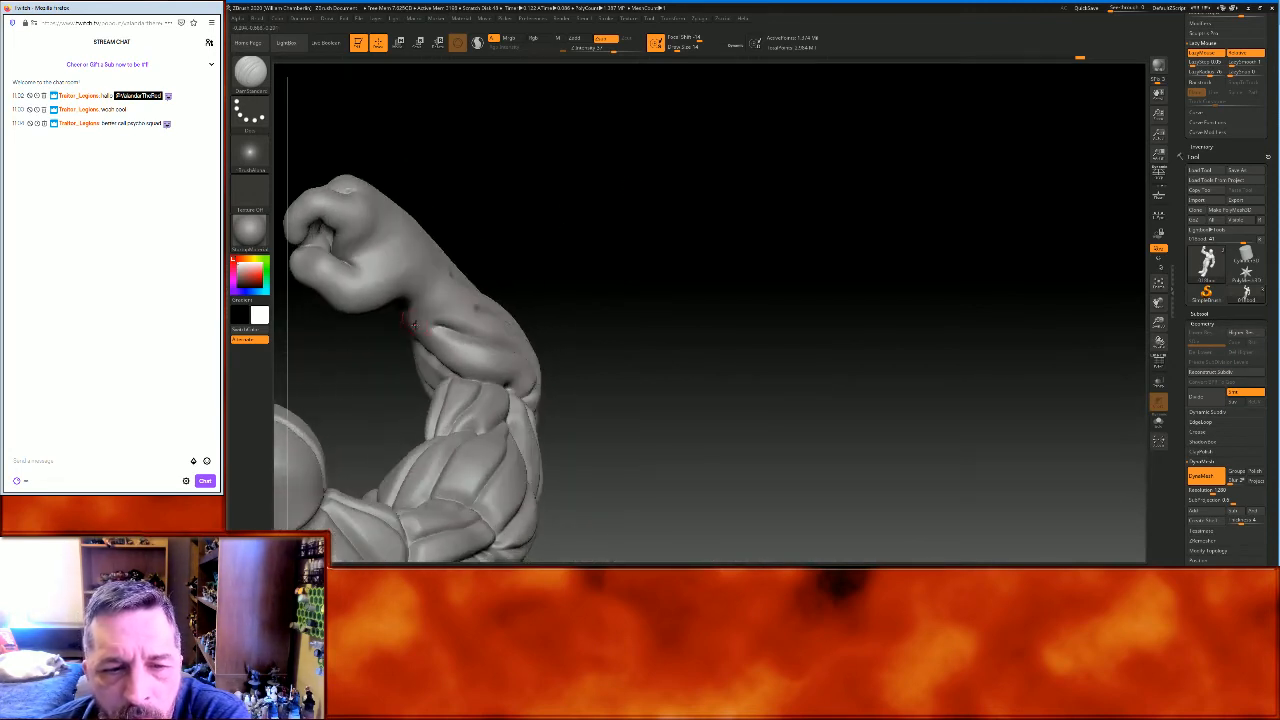
mouse_move(448, 347)
mouse_down()
mouse_move(549, 388)
mouse_move(545, 414)
mouse_move(985, 279)
mouse_move(1051, 165)
mouse_up()
Examine the carved grooves on the whole figure from the front, sides and back
click(1155, 284)
mouse_move(1090, 298)
mouse_down()
mouse_move(1066, 306)
mouse_move(1034, 260)
mouse_move(1040, 287)
mouse_move(1073, 314)
mouse_move(1119, 288)
mouse_move(1121, 258)
mouse_move(954, 220)
mouse_move(834, 277)
mouse_up()
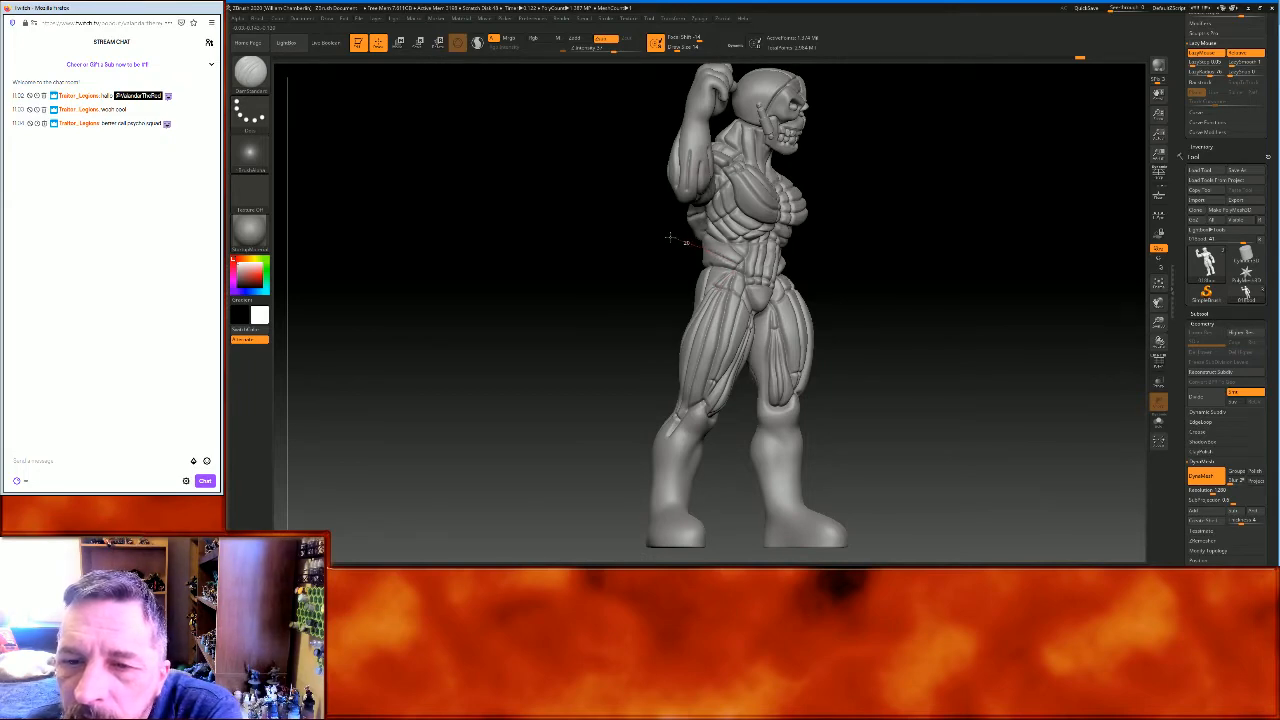
drag(900, 240, 828, 260)
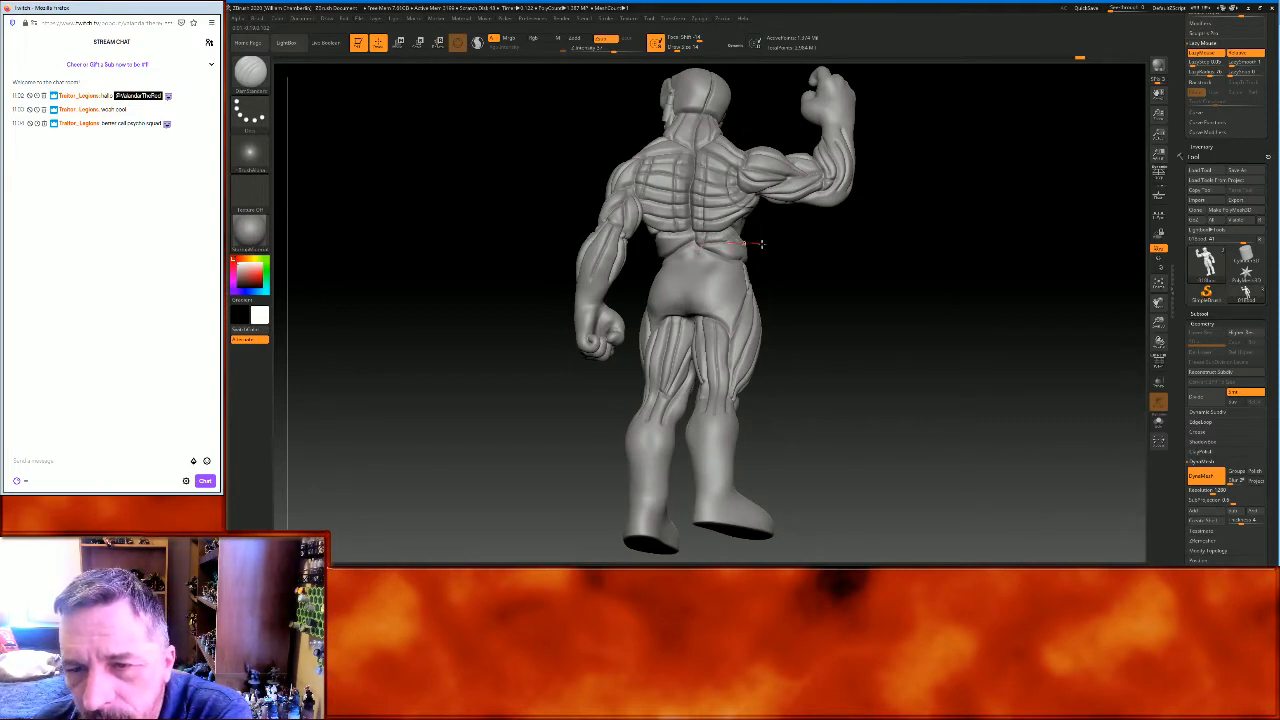
drag(820, 283, 806, 274)
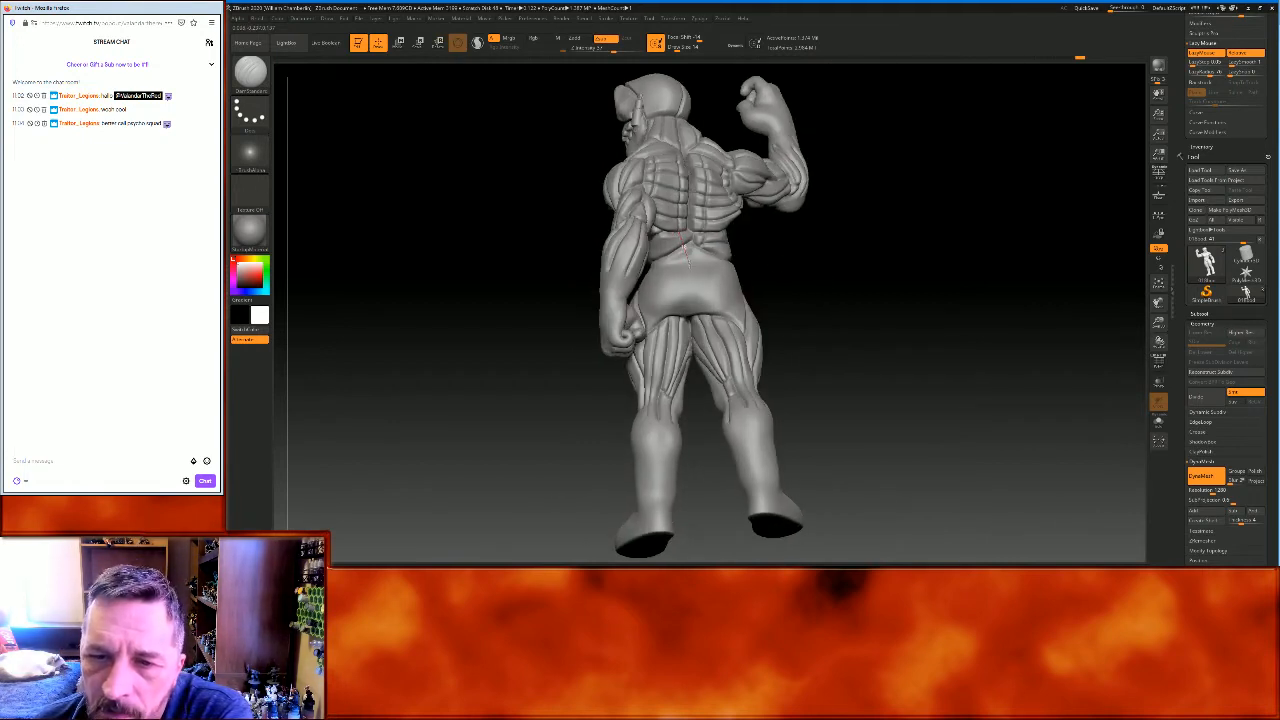
mouse_move(838, 258)
mouse_down()
mouse_move(889, 246)
mouse_move(850, 251)
mouse_up()
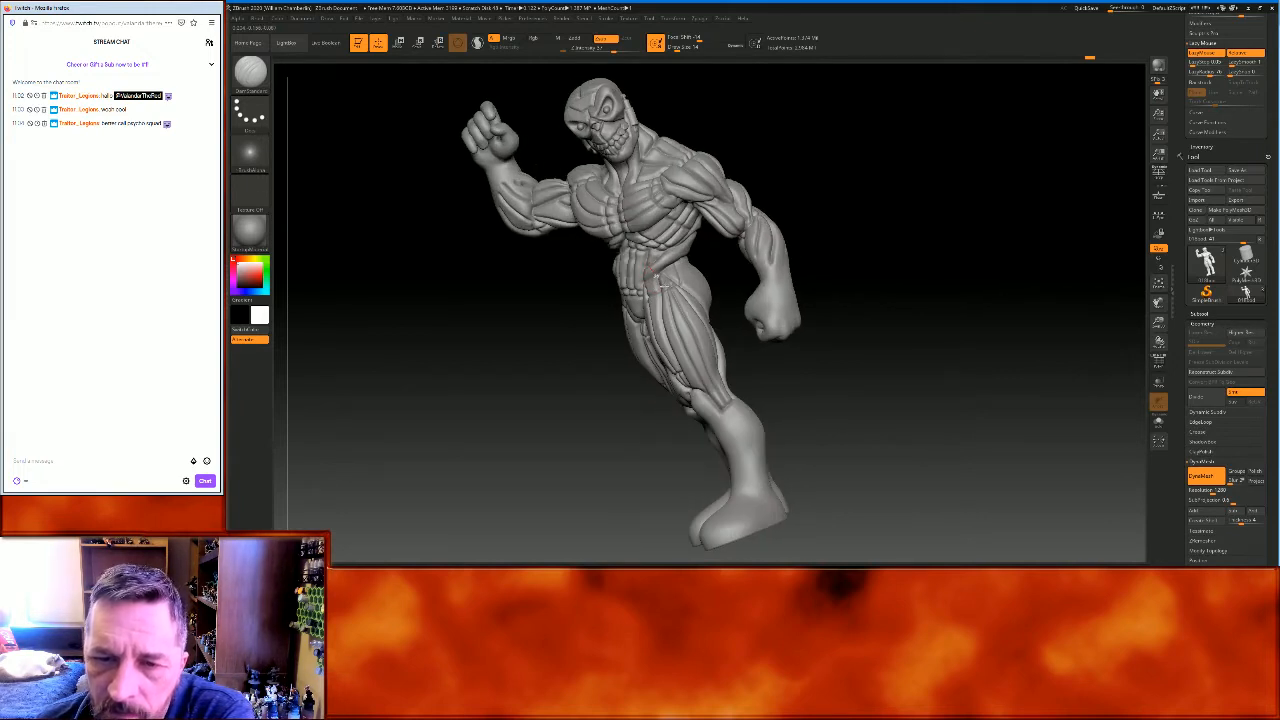
drag(731, 258, 682, 229)
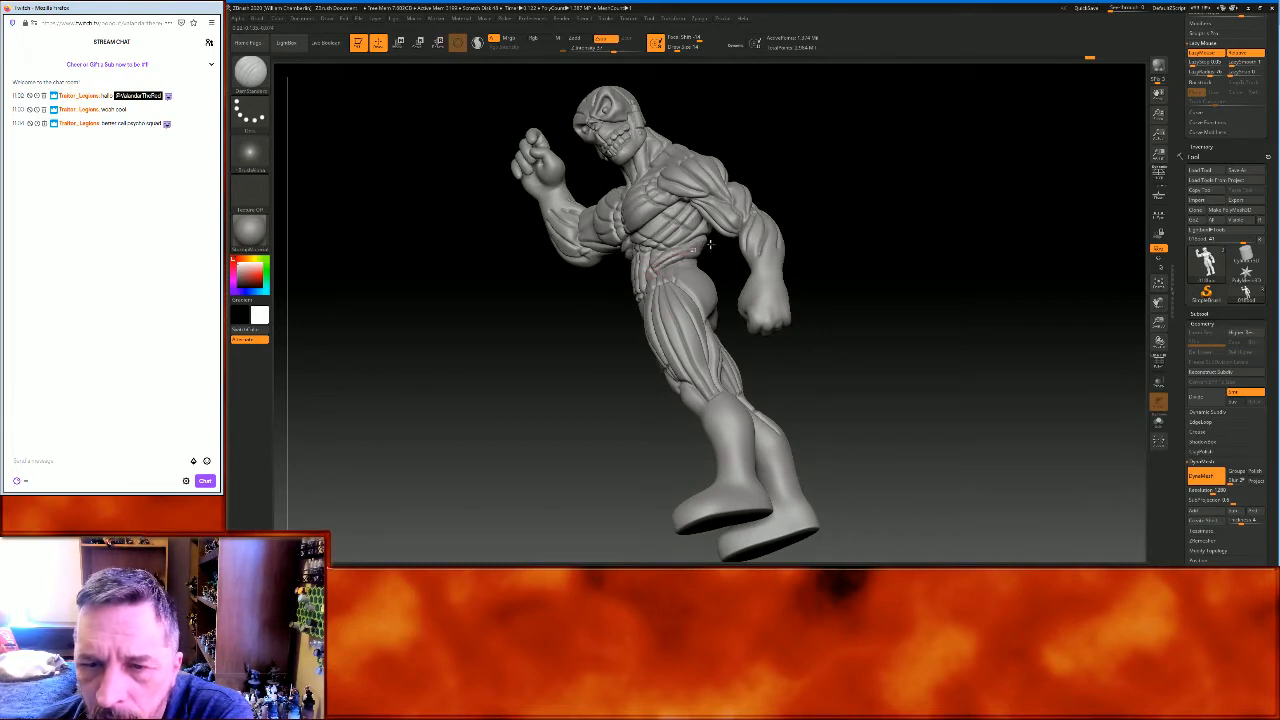
mouse_move(729, 236)
mouse_down()
mouse_move(894, 172)
mouse_move(840, 175)
mouse_up()
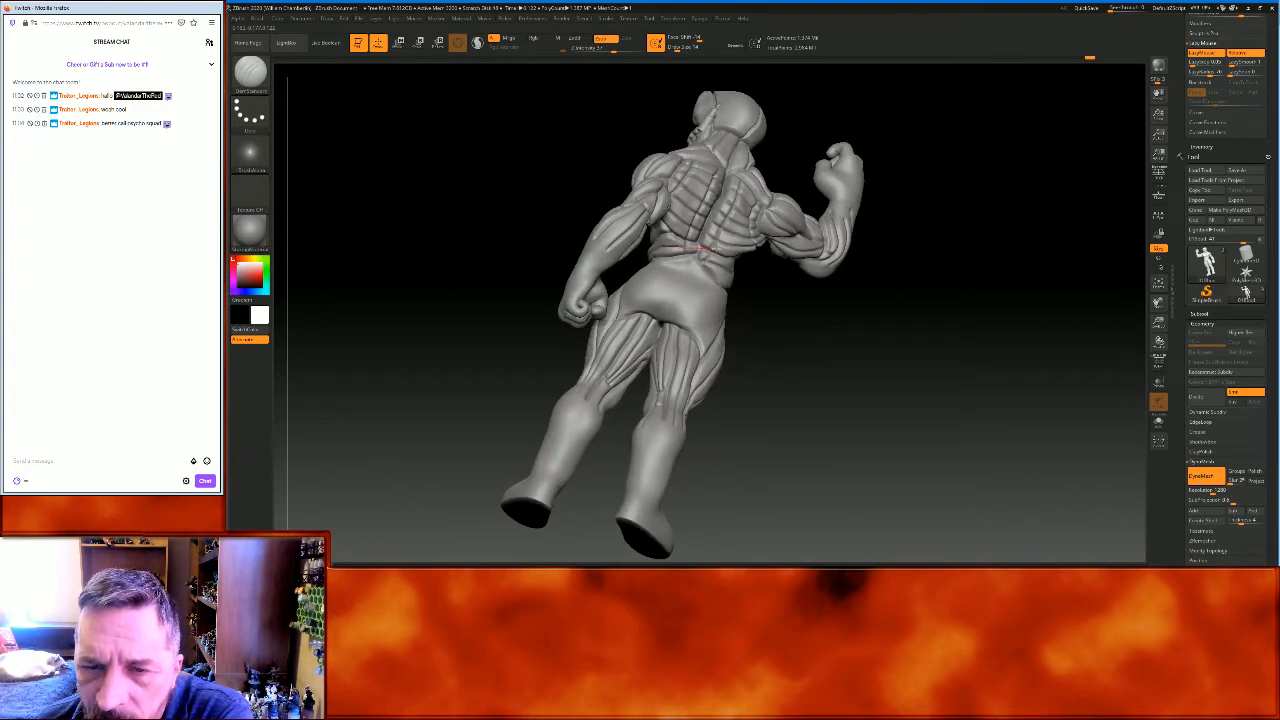
mouse_move(1003, 209)
mouse_down()
mouse_move(1038, 222)
mouse_move(1023, 220)
mouse_up()
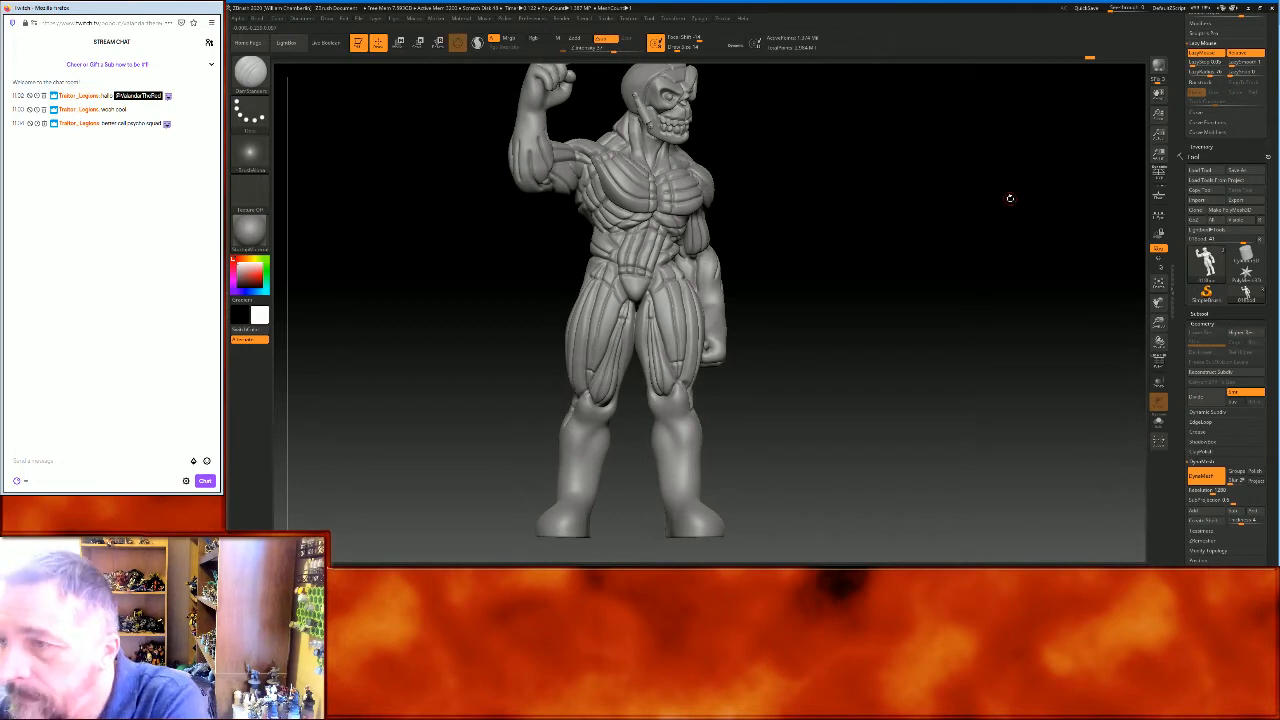
Make the torn outer skin subtool active and turn on transparency, framing its upper body
click(1201, 312)
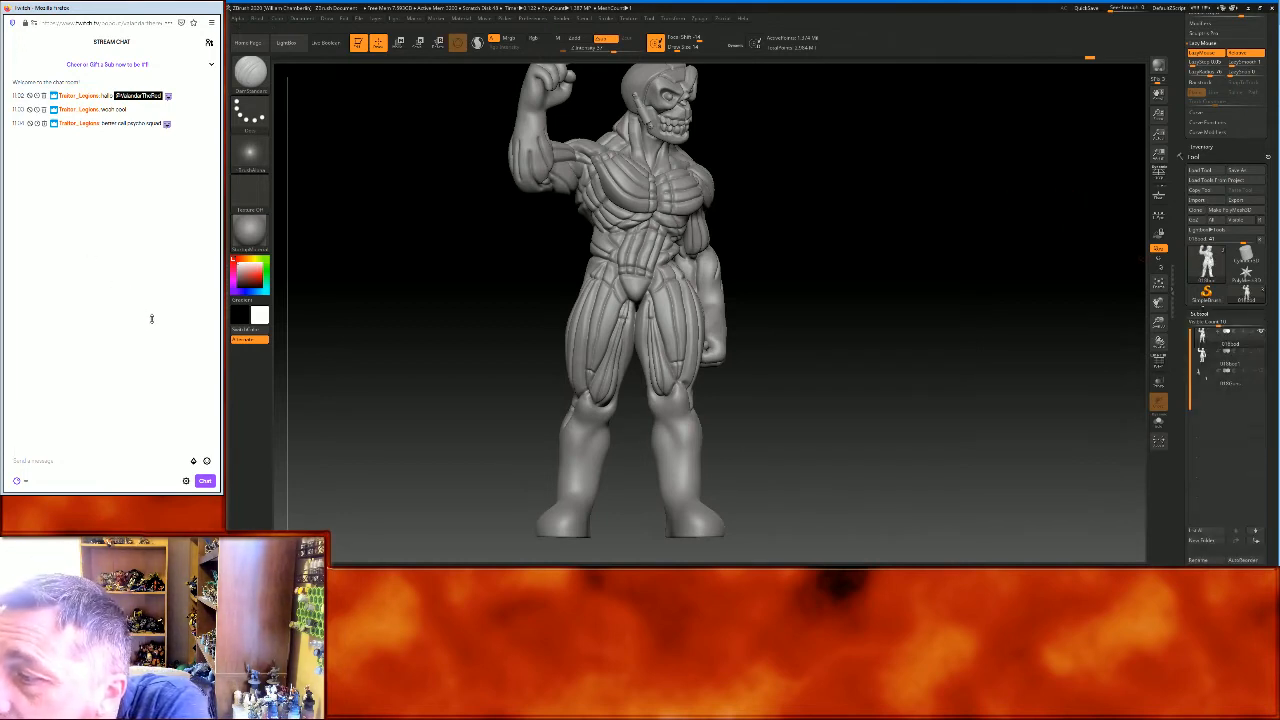
click(1213, 363)
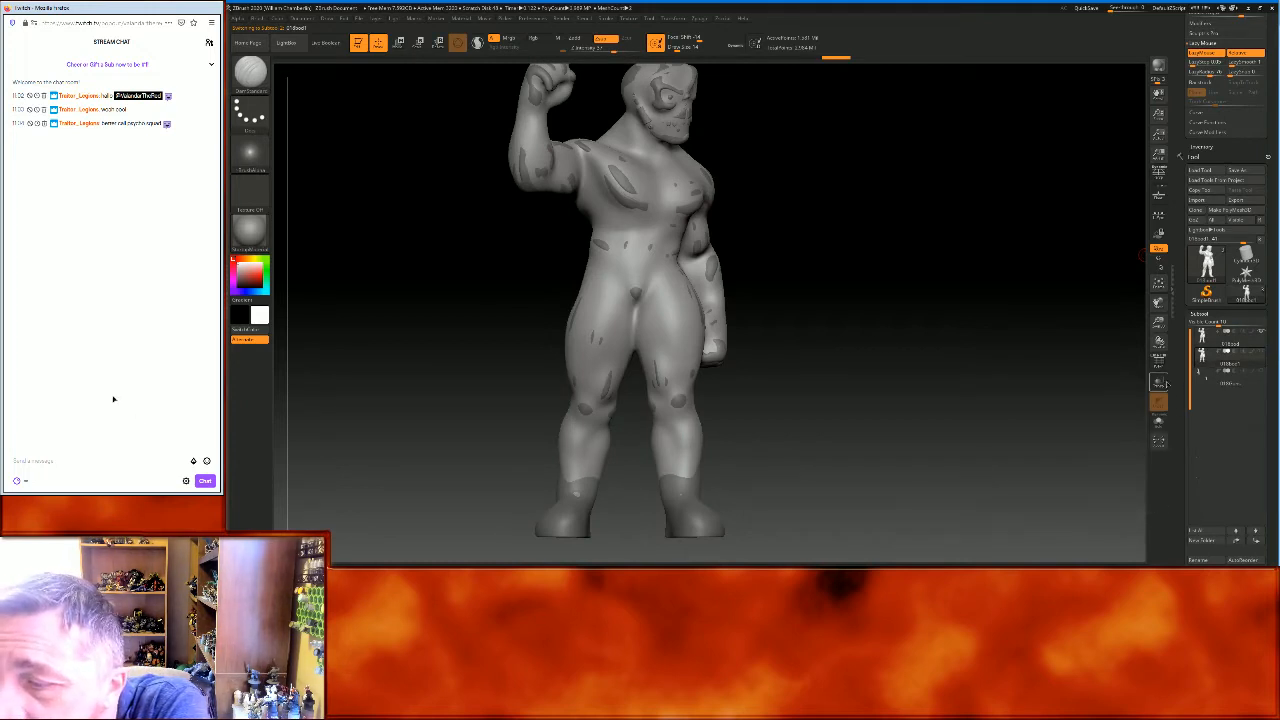
click(1159, 383)
drag(1017, 353, 997, 349)
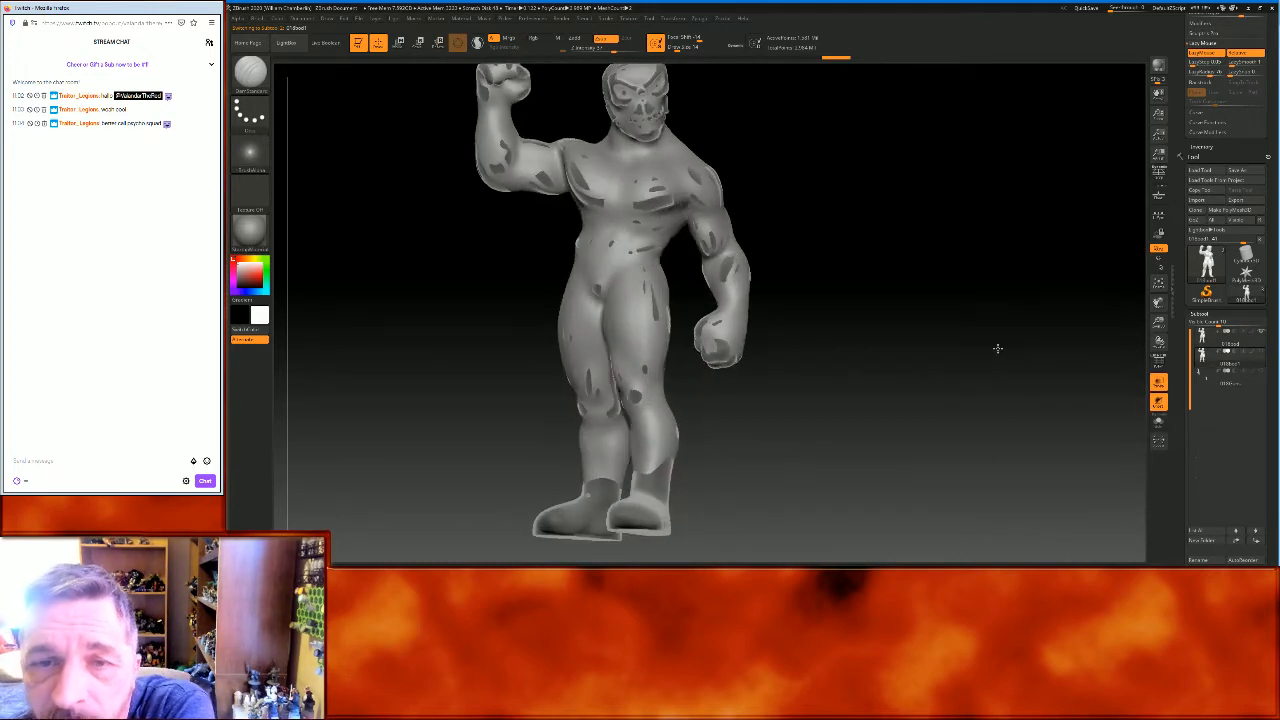
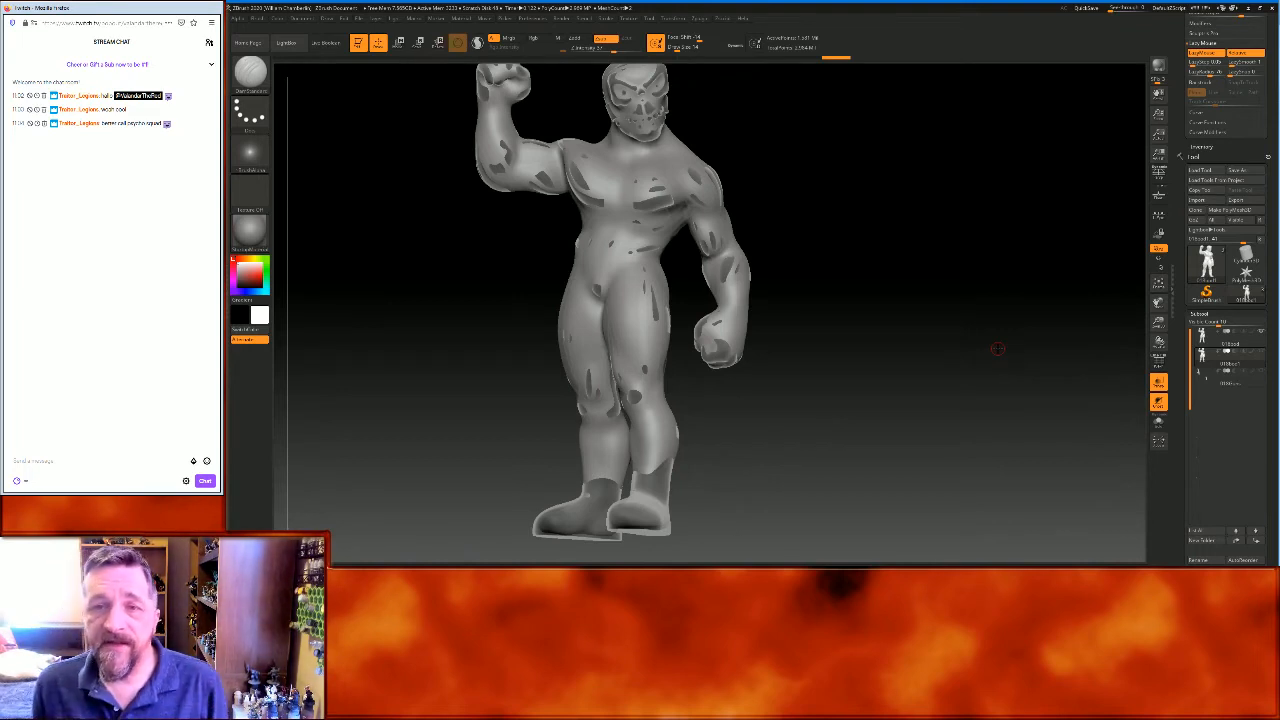
drag(946, 414, 875, 271)
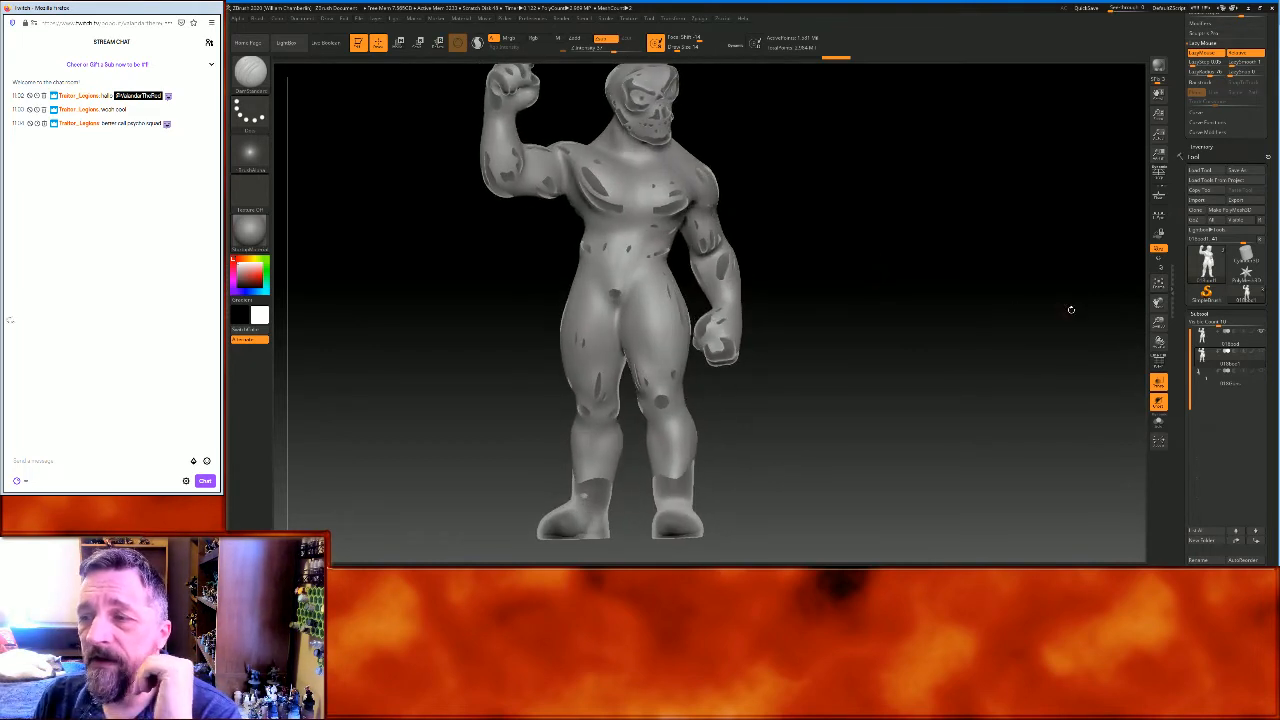
mouse_move(1158, 303)
mouse_down()
mouse_move(1211, 313)
mouse_move(1201, 352)
mouse_move(1163, 349)
mouse_up()
drag(1164, 303, 1164, 336)
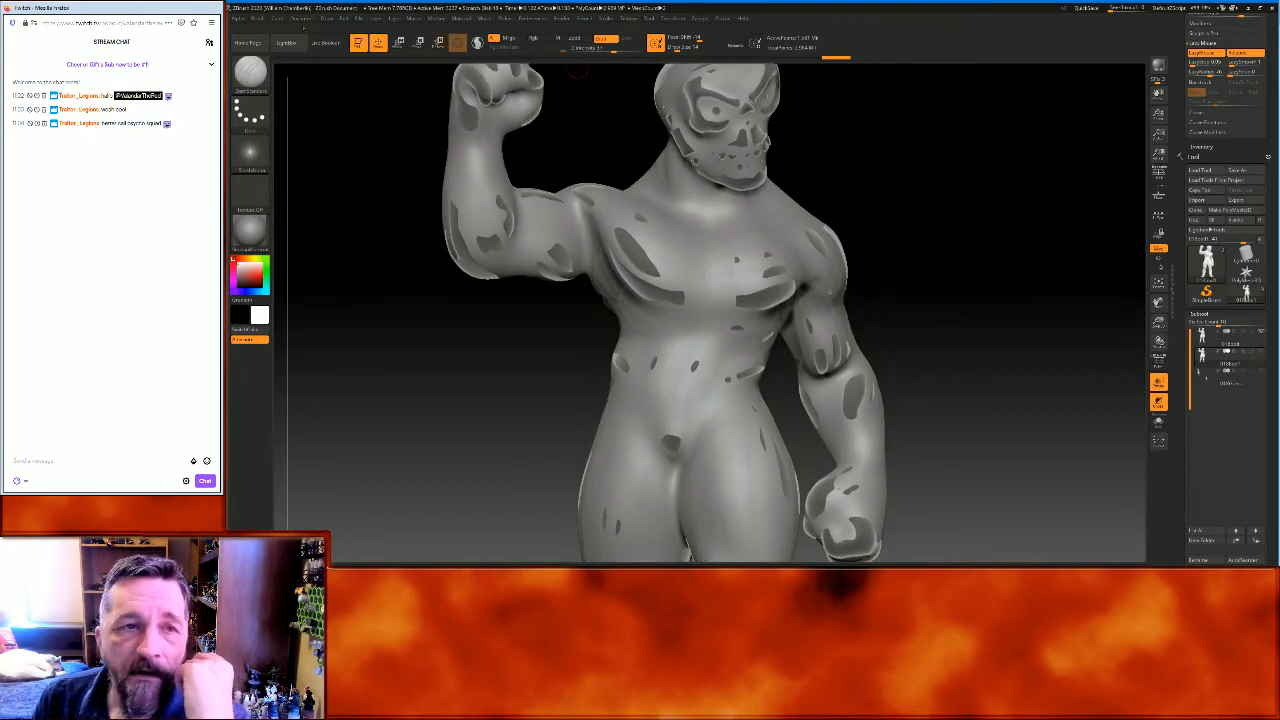
Choose the Standard brush for the skin and turn on LazyMouse for the MaskPen brush
click(250, 72)
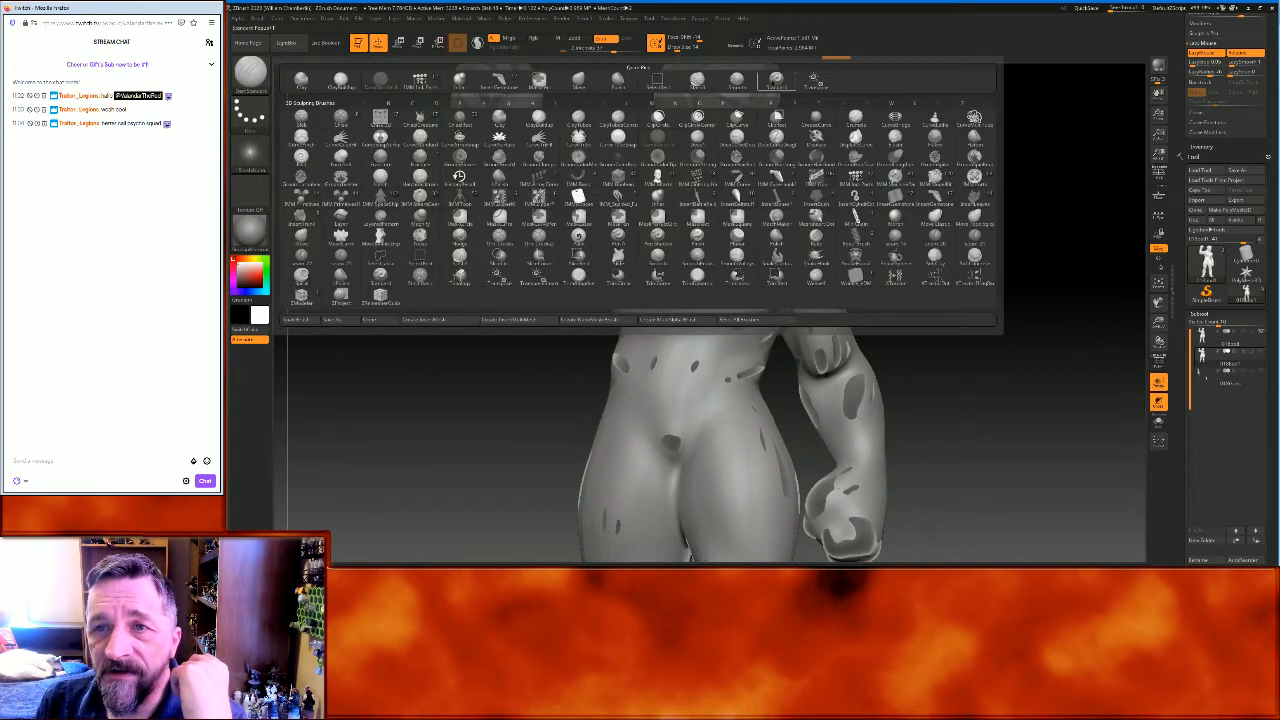
click(776, 80)
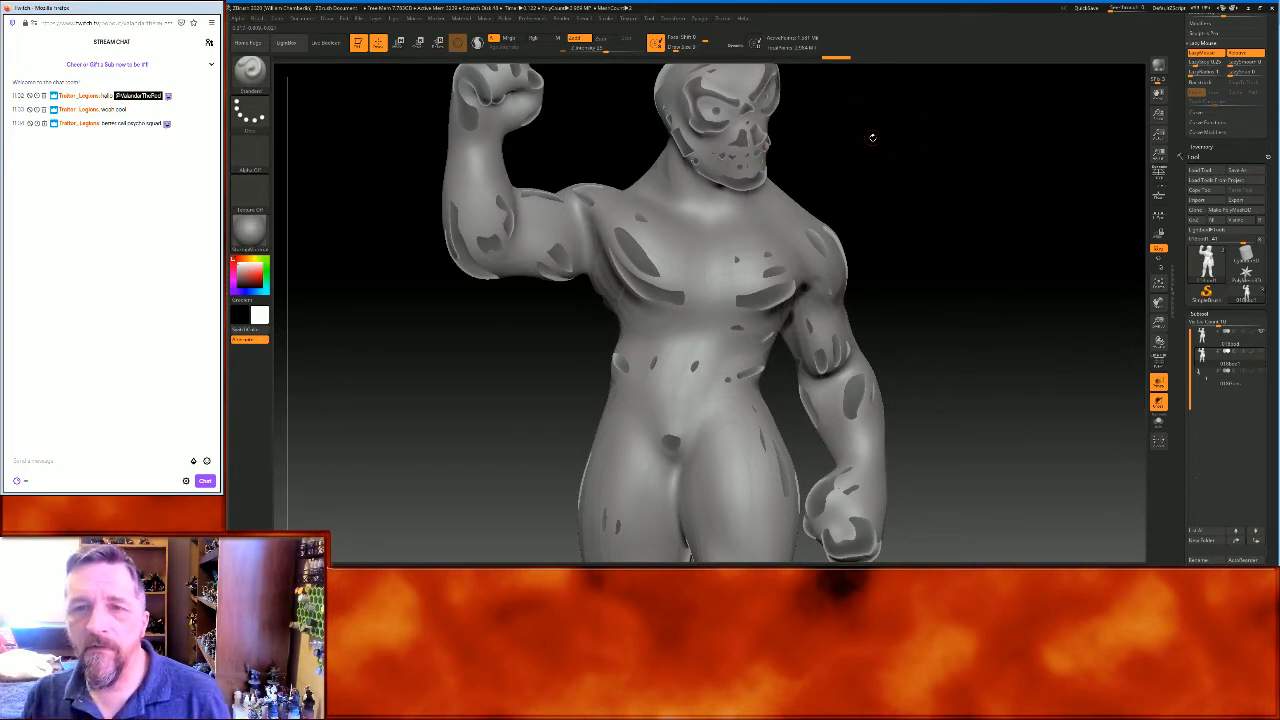
key(ctrl)
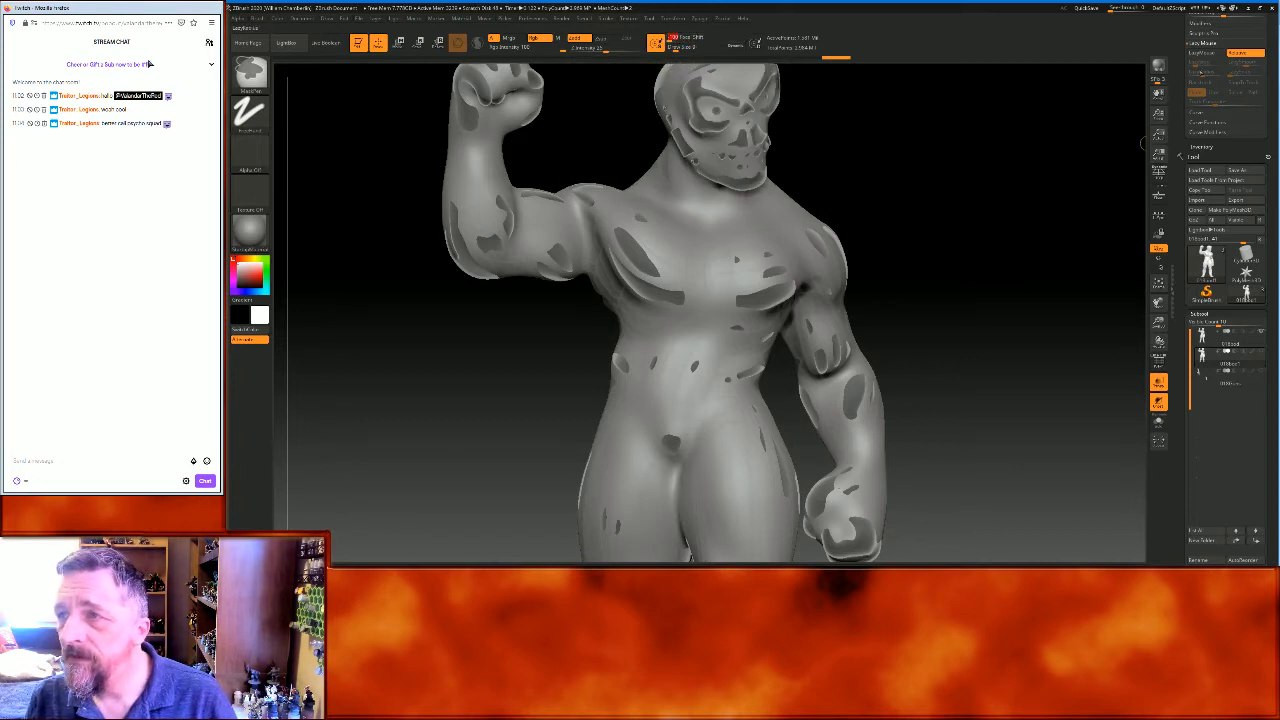
click(1205, 53)
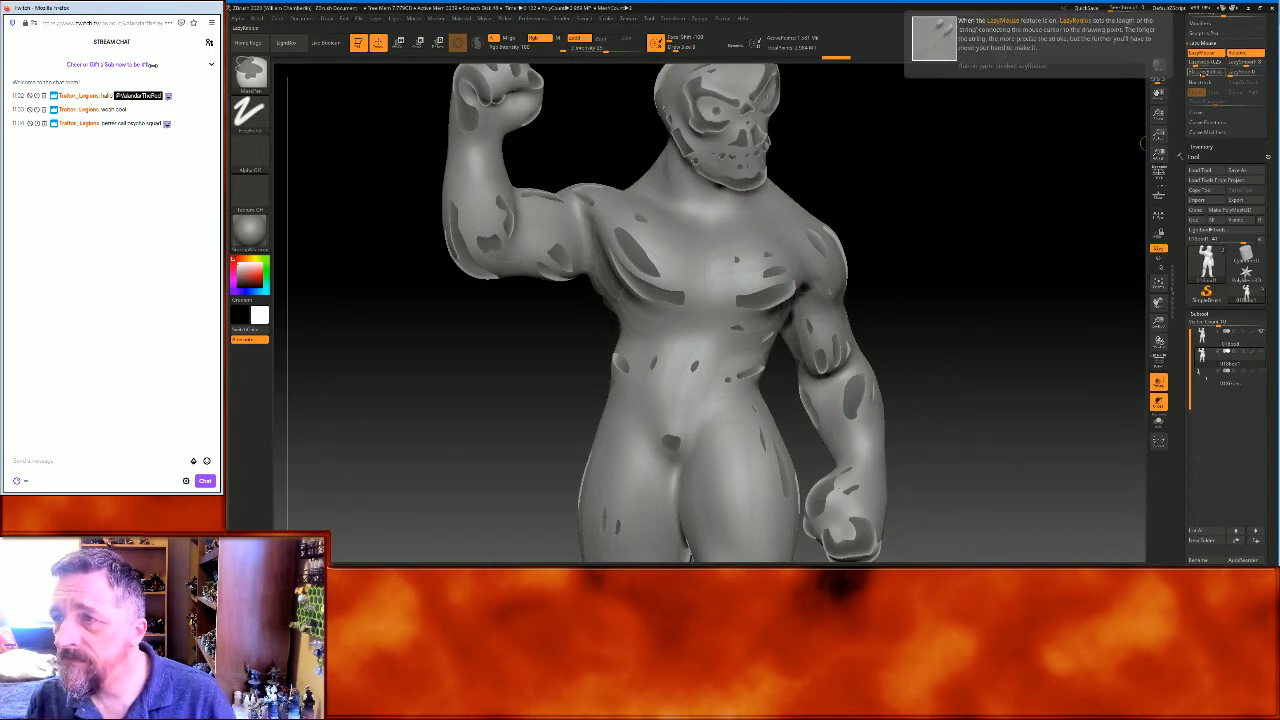
drag(1159, 324, 1178, 365)
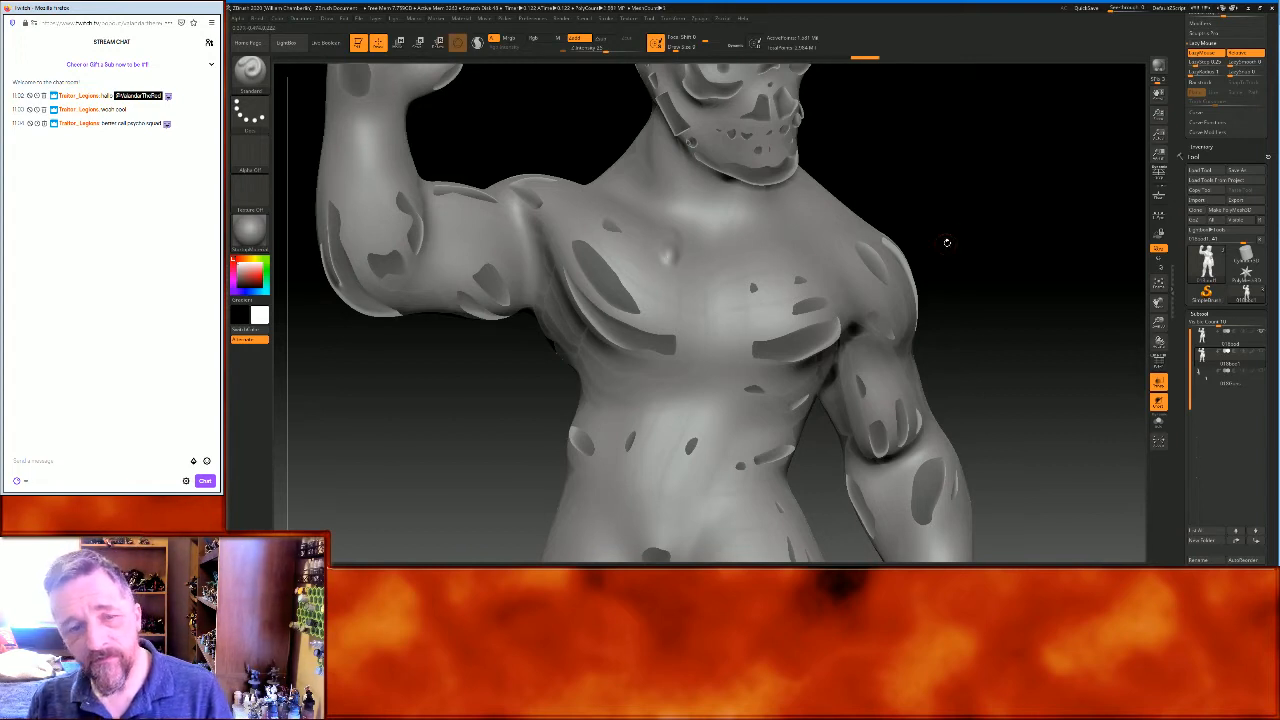
Try short test strokes on the skin's upper chest and undo them
key(ctrl+z)
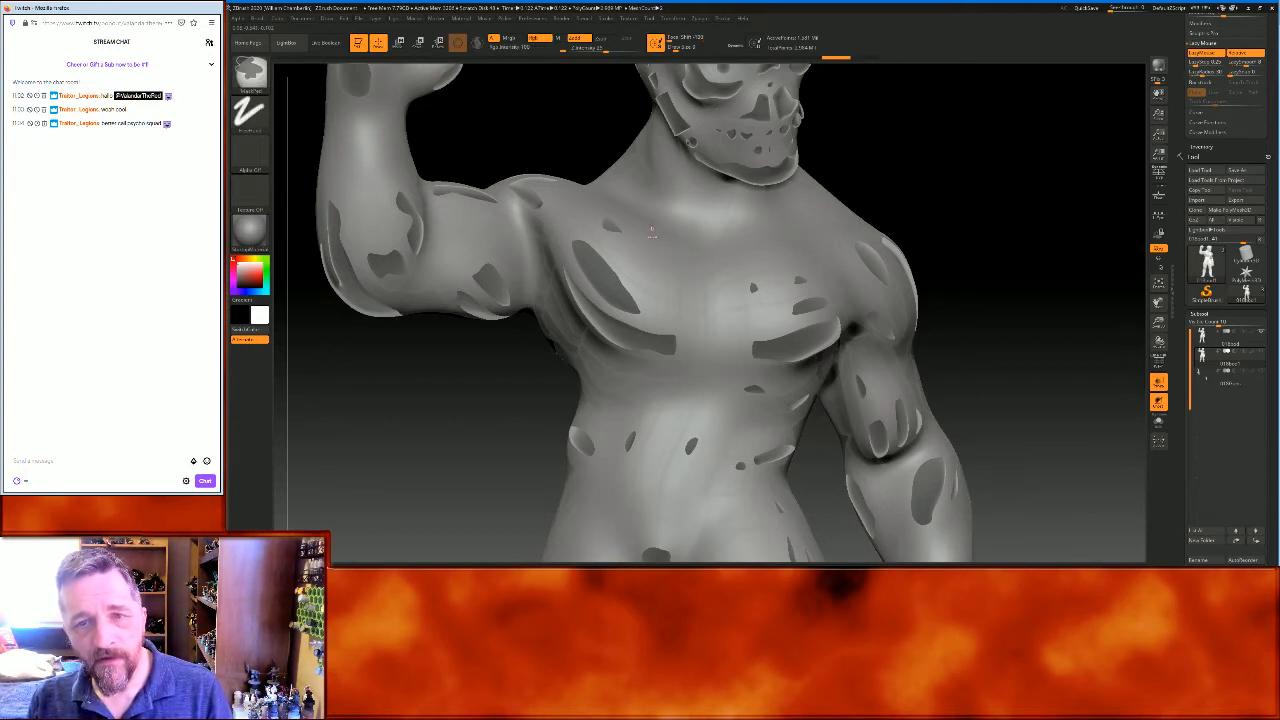
mouse_move(652, 222)
mouse_down()
mouse_move(660, 278)
mouse_move(740, 282)
mouse_move(650, 252)
mouse_up()
key(ctrl+z)
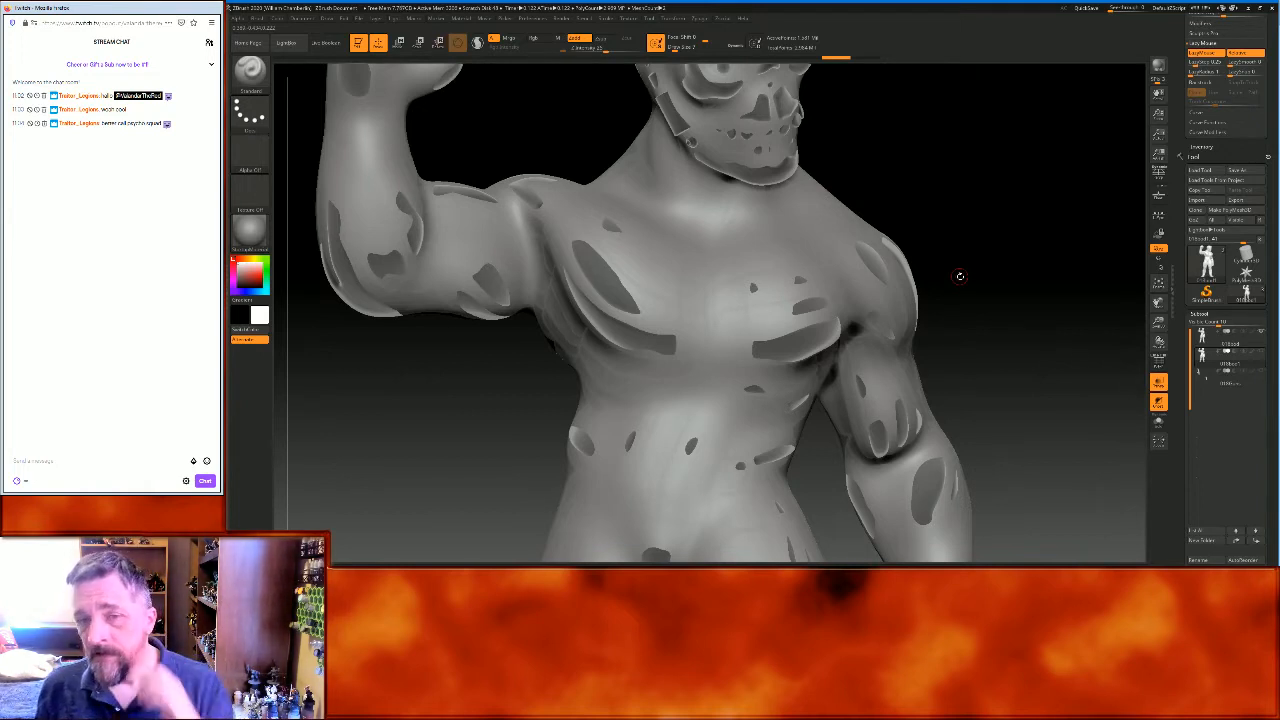
Mask two straight straps running from the sides of the neck diagonally down over both upper chest muscles
mouse_move(1023, 197)
mouse_down()
mouse_move(1034, 203)
mouse_move(1020, 206)
mouse_up()
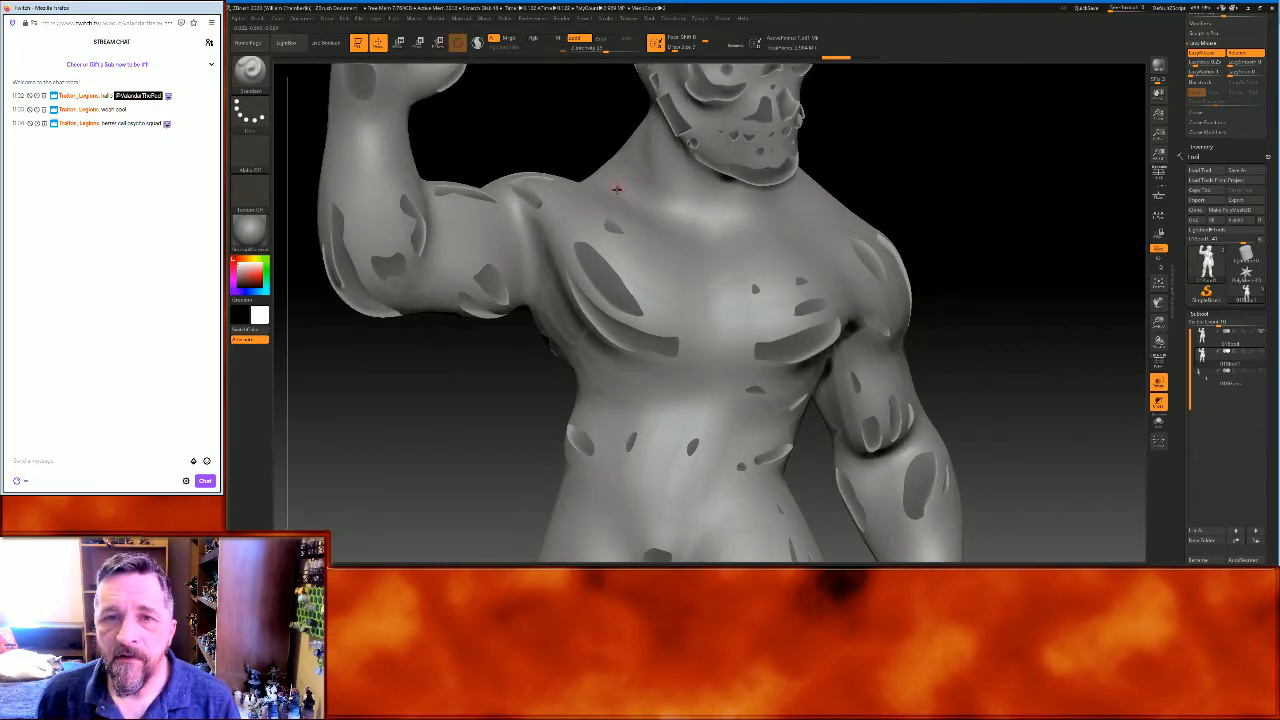
mouse_move(871, 185)
mouse_down()
mouse_move(986, 149)
mouse_move(985, 209)
mouse_up()
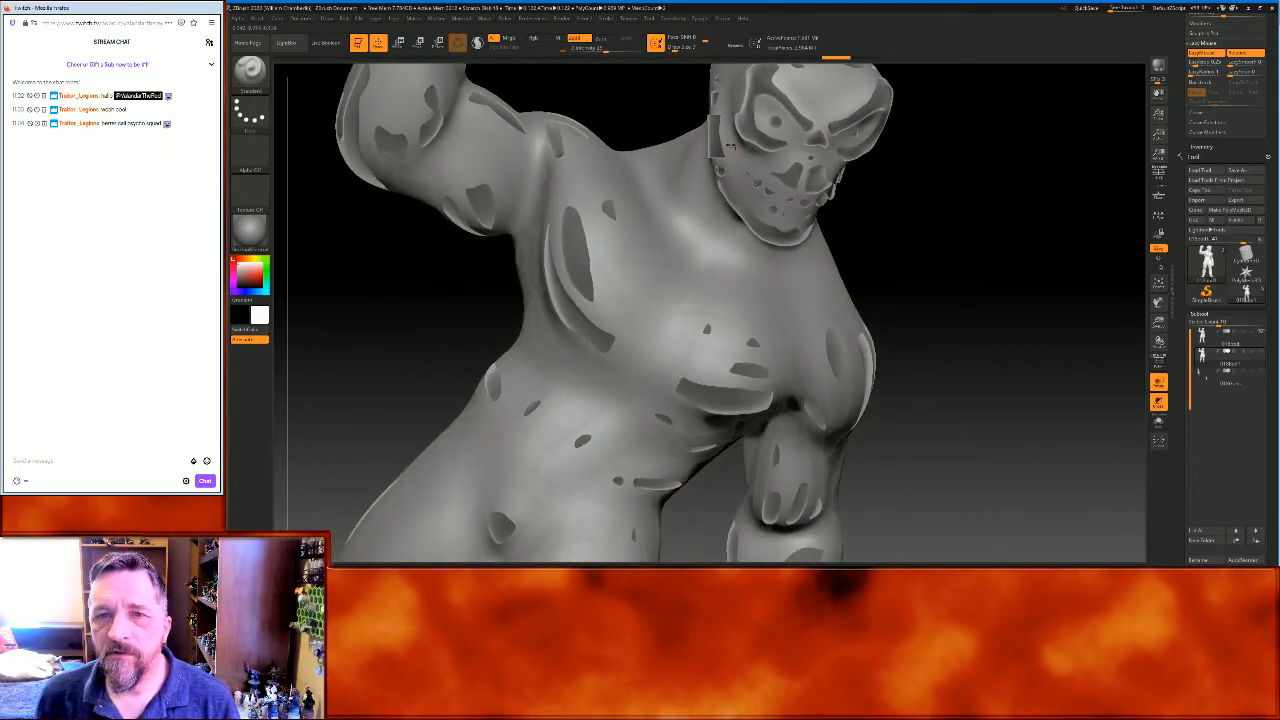
key(ctrl)
mouse_move(674, 112)
ctrl+mouse_down()
mouse_move(620, 223)
mouse_move(616, 296)
ctrl+mouse_up()
mouse_move(1046, 314)
mouse_down()
mouse_move(1077, 306)
mouse_move(1060, 271)
mouse_move(1070, 290)
mouse_move(1071, 232)
mouse_move(1090, 228)
mouse_move(1089, 262)
mouse_move(1089, 250)
mouse_up()
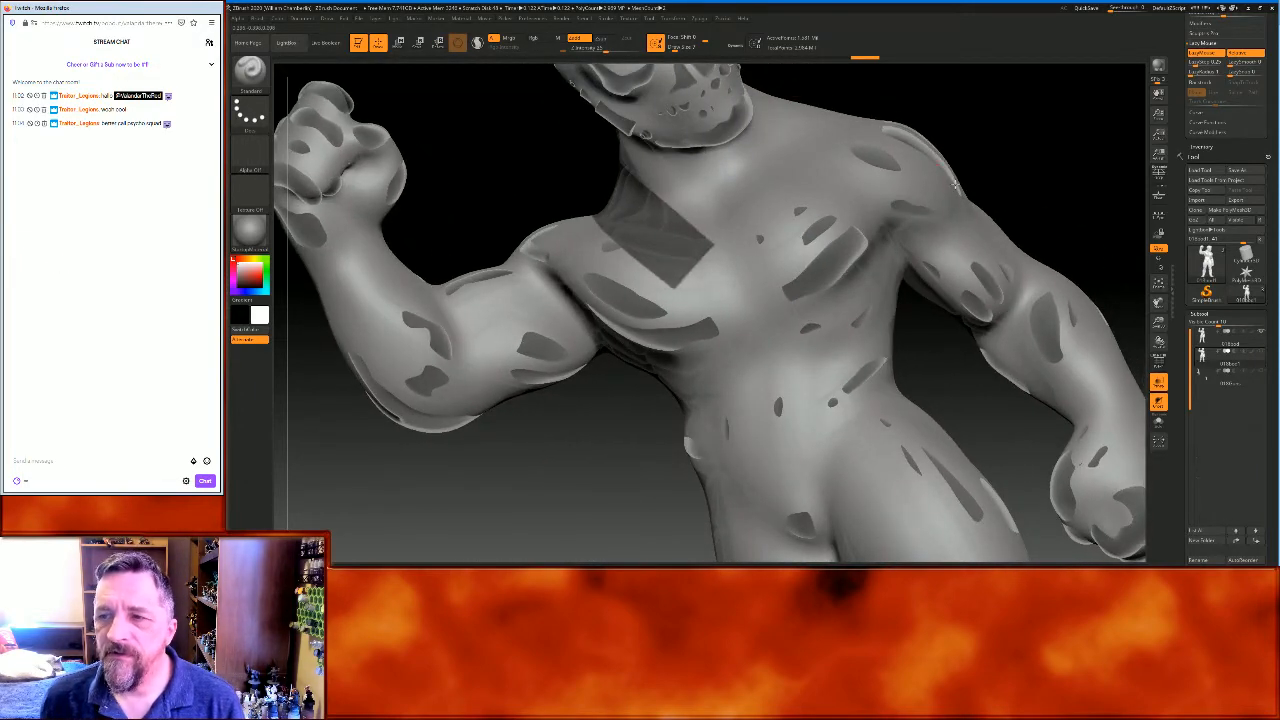
drag(1158, 302, 1096, 392)
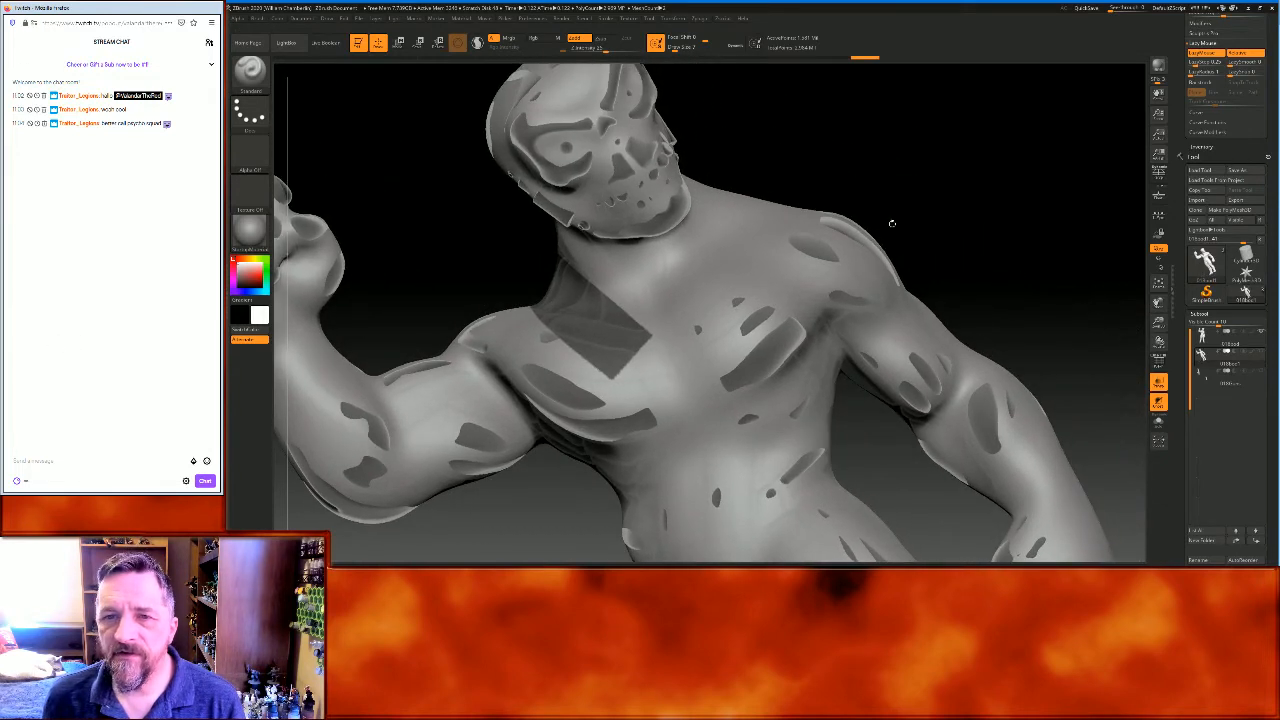
ctrl+drag(702, 168, 769, 323)
mouse_move(1057, 237)
mouse_down()
mouse_move(991, 251)
mouse_move(1056, 232)
mouse_move(1031, 220)
mouse_move(1031, 234)
mouse_up()
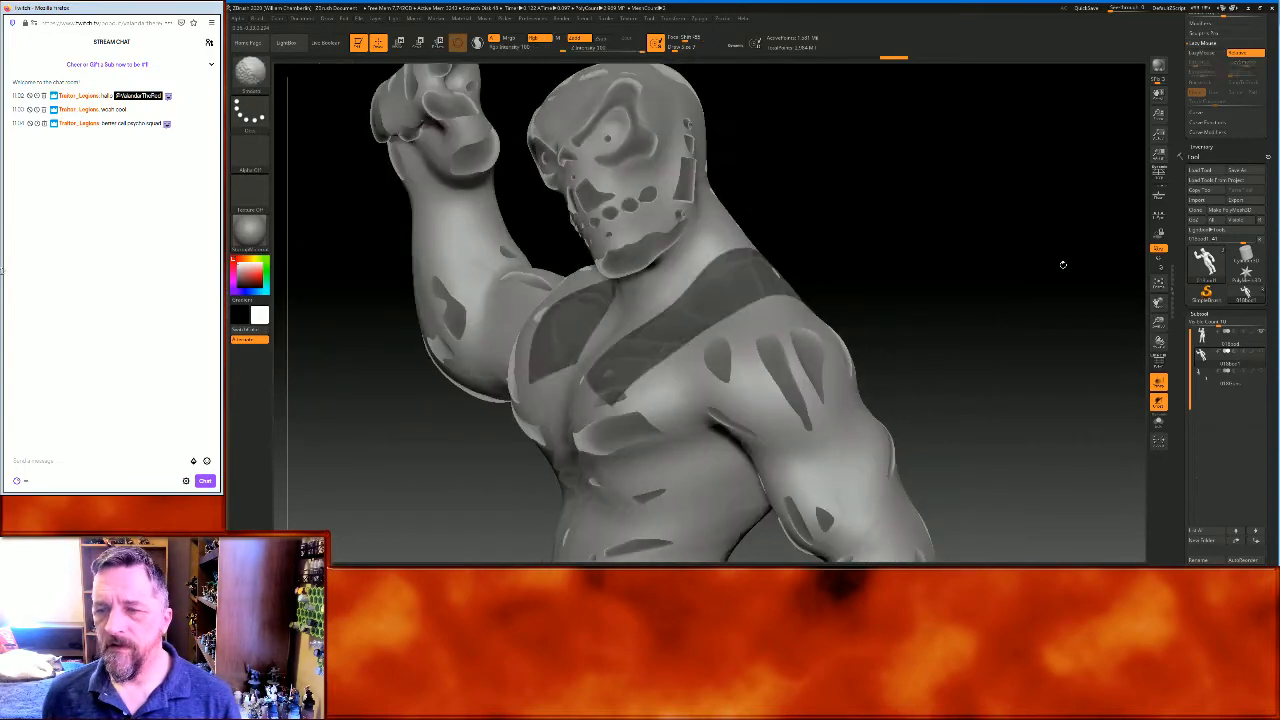
Turn off the transparent display and extract the masked straps from the body as a preview mesh
click(1159, 384)
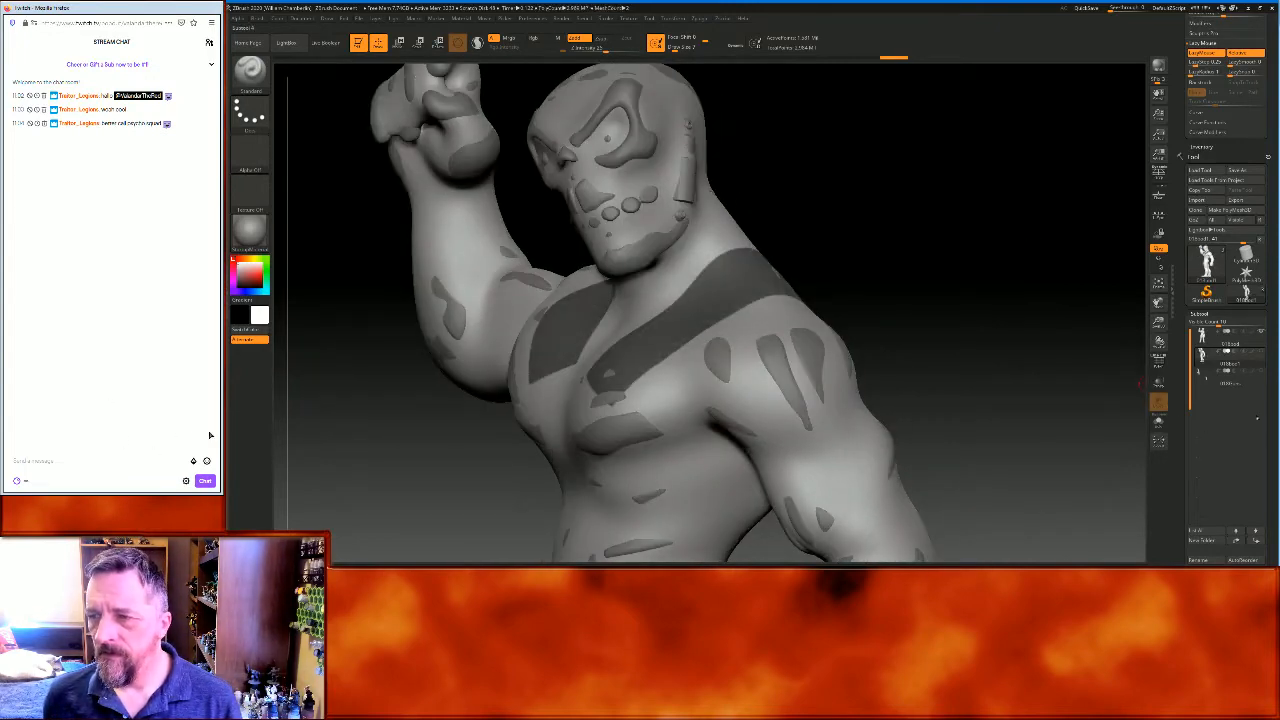
drag(1267, 399, 1267, 288)
mouse_move(1075, 334)
mouse_down()
mouse_move(1086, 331)
mouse_move(1080, 352)
mouse_up()
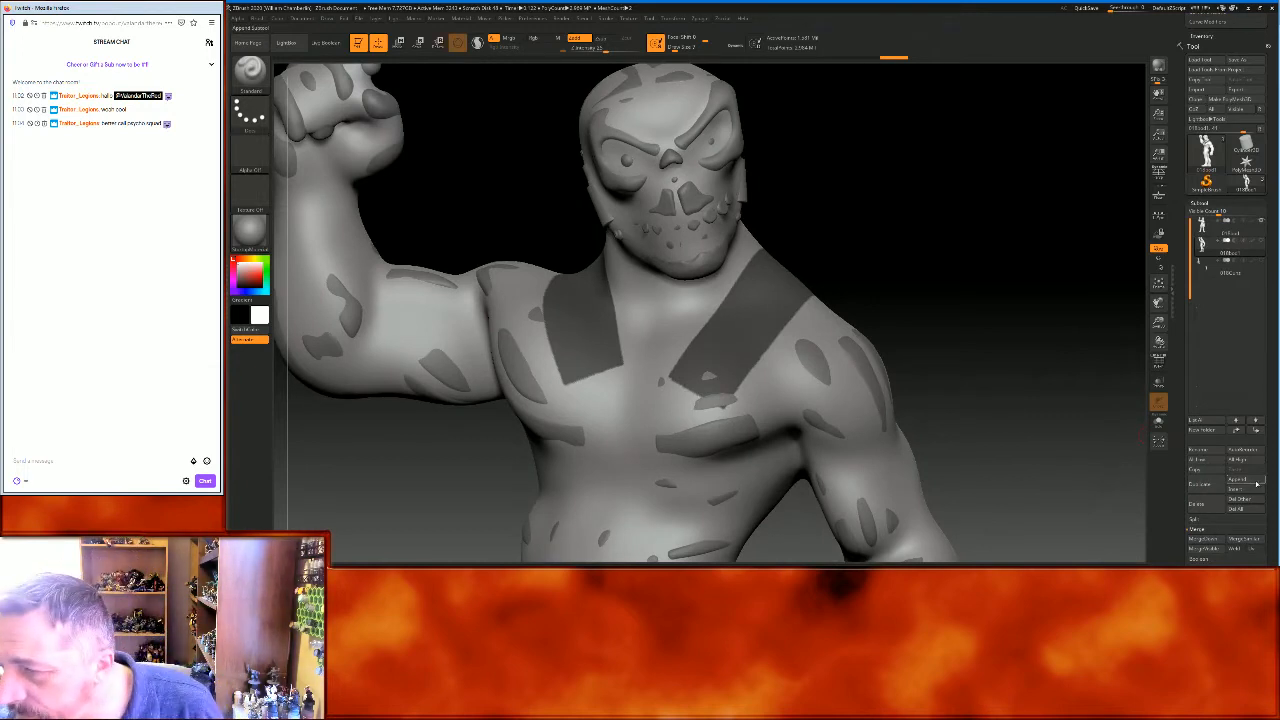
drag(1270, 481, 1270, 401)
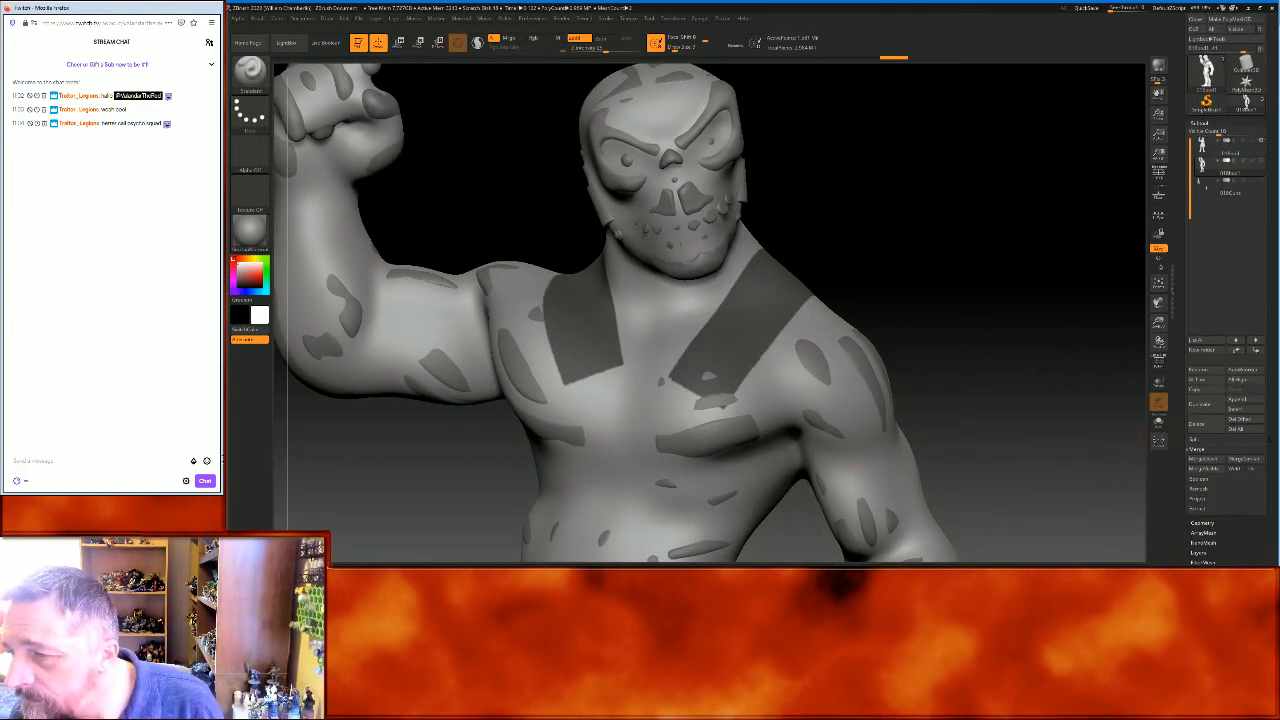
click(1215, 509)
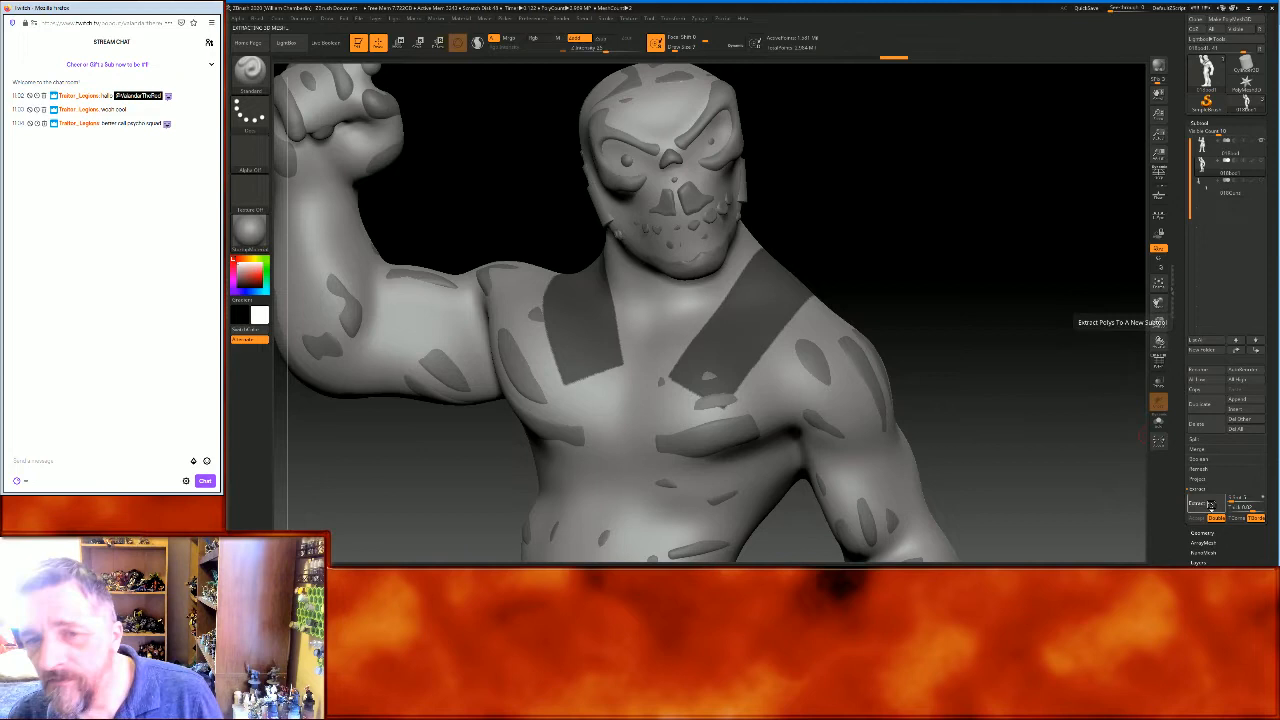
click(1210, 505)
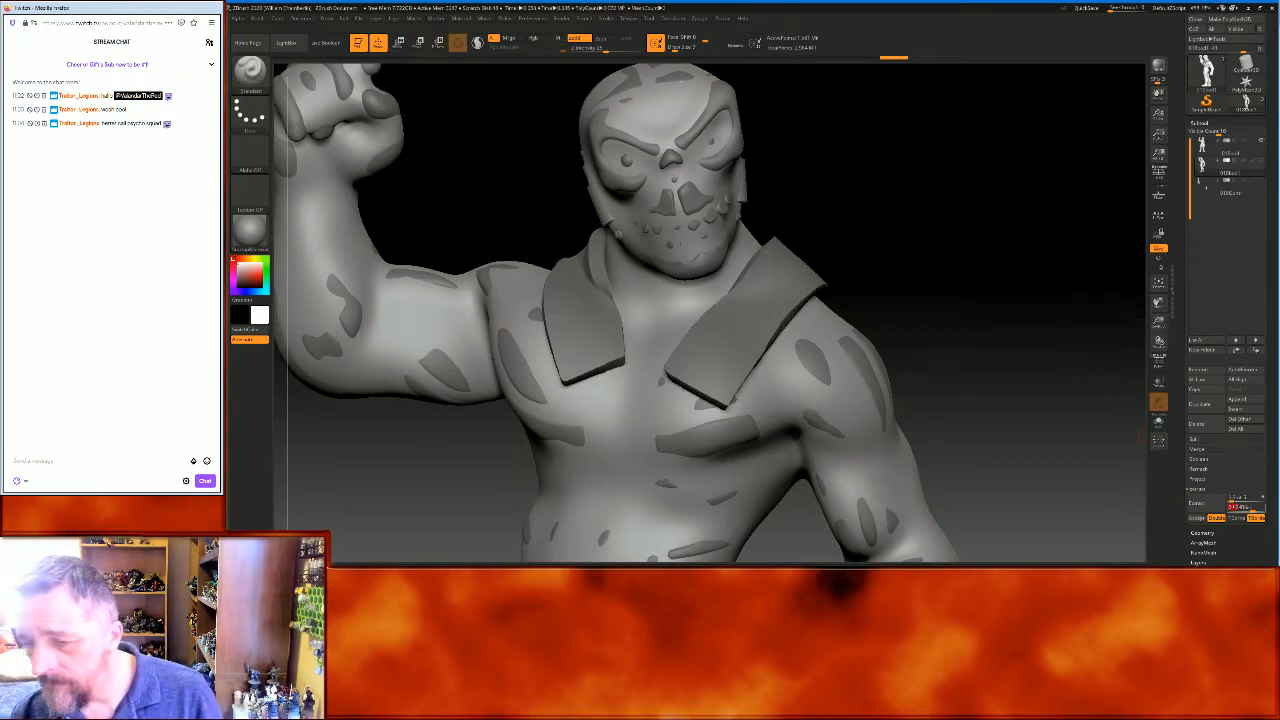
Set the extraction thickness to 0.015, extract the straps again and accept them as a new subtool, then clear its mask
click(1232, 507)
text(0.015)
key(Return)
click(1198, 503)
click(1198, 519)
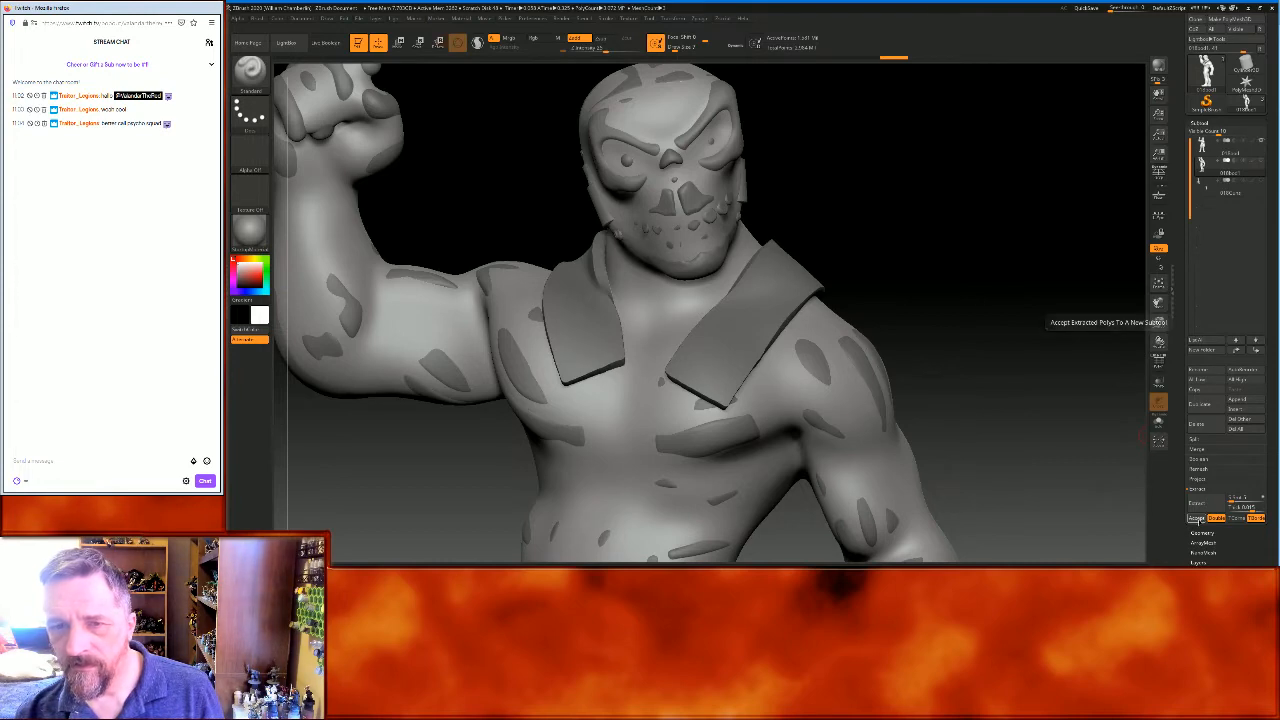
mouse_move(992, 247)
ctrl+mouse_down()
mouse_move(1049, 336)
mouse_move(1003, 314)
mouse_move(960, 314)
mouse_move(1050, 323)
ctrl+mouse_up()
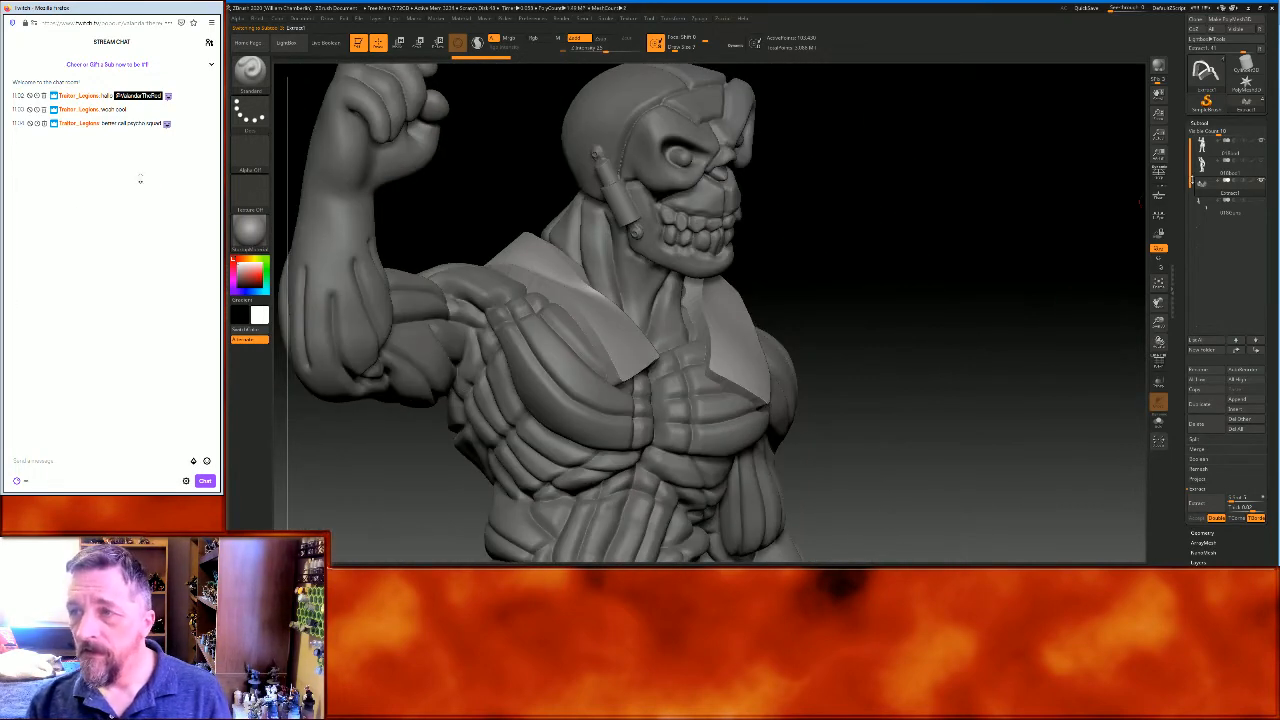
Make the smooth body subtool active again and turn the transparent display back on
click(1203, 172)
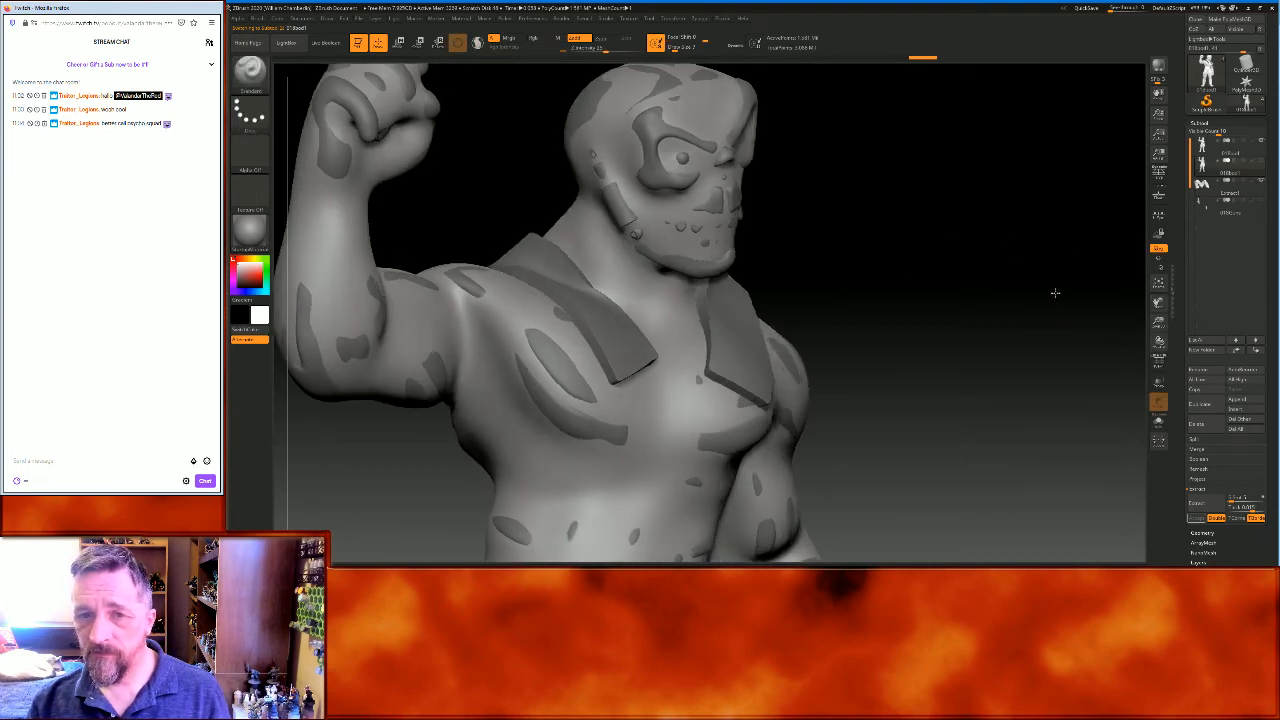
drag(1055, 293, 1048, 294)
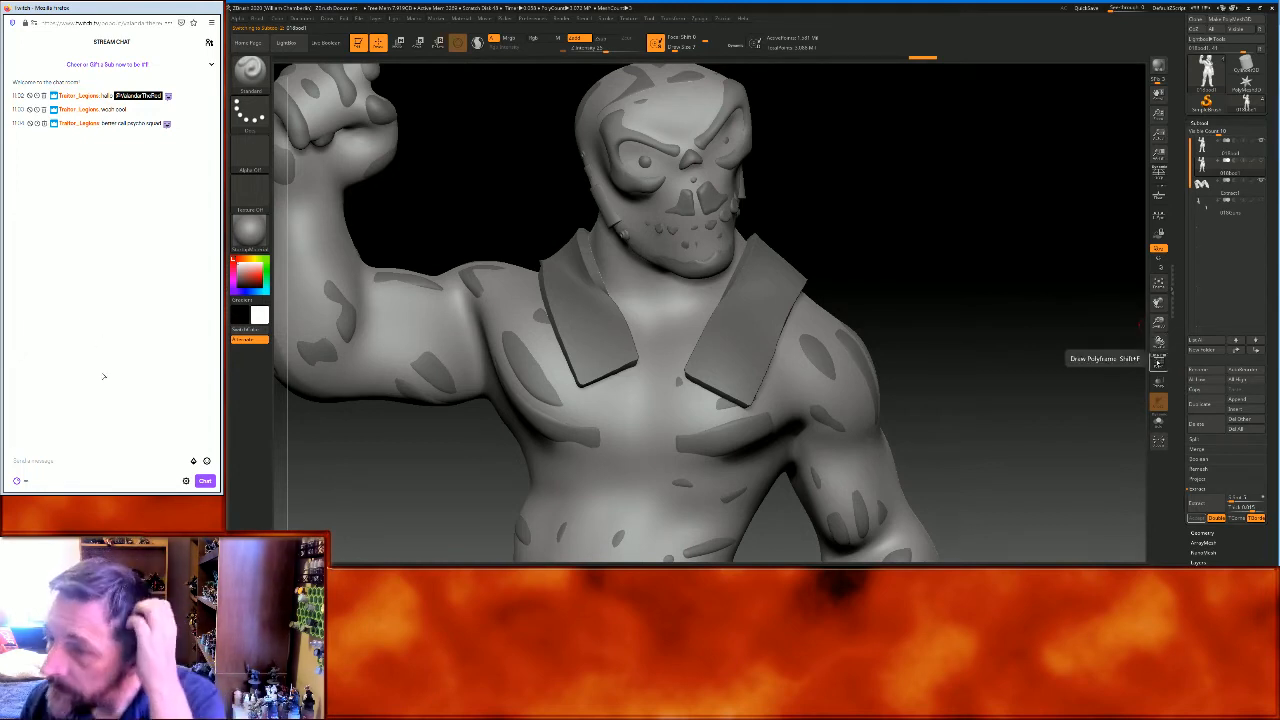
click(1158, 381)
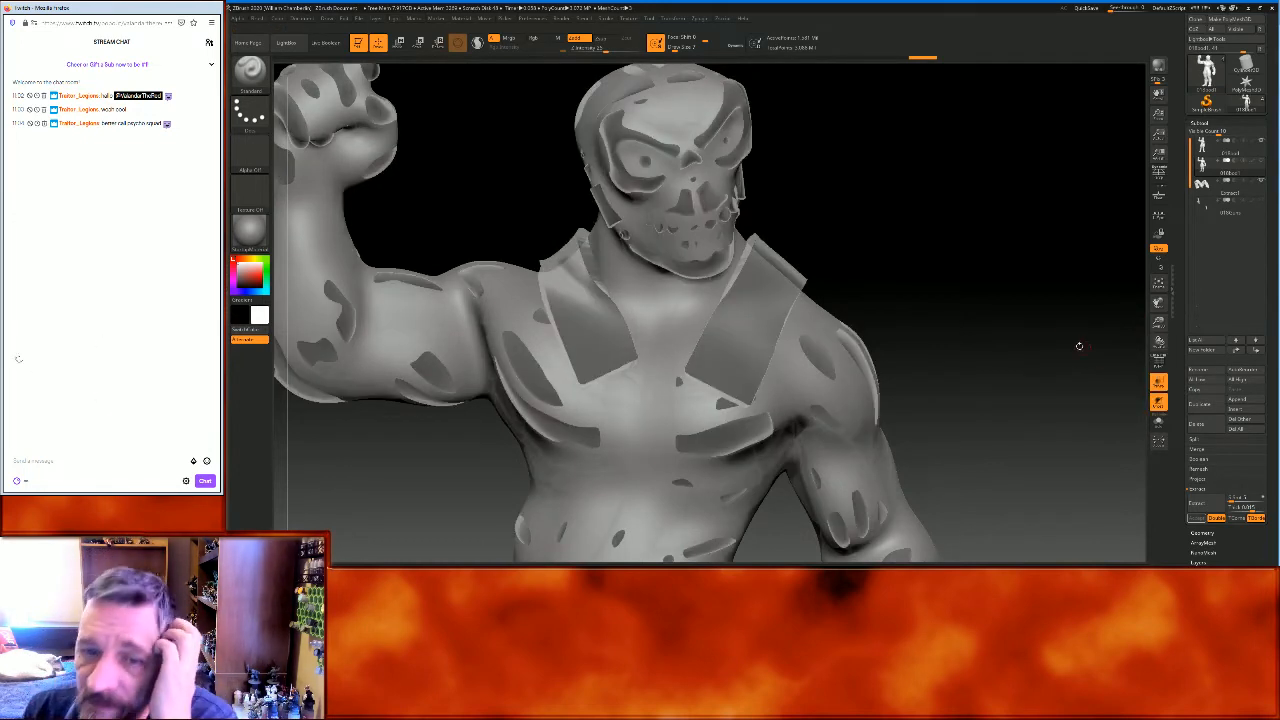
mouse_move(1053, 332)
mouse_down()
mouse_move(1021, 317)
mouse_move(1014, 291)
mouse_move(1034, 300)
mouse_move(1038, 270)
mouse_move(1034, 280)
mouse_move(991, 222)
mouse_up()
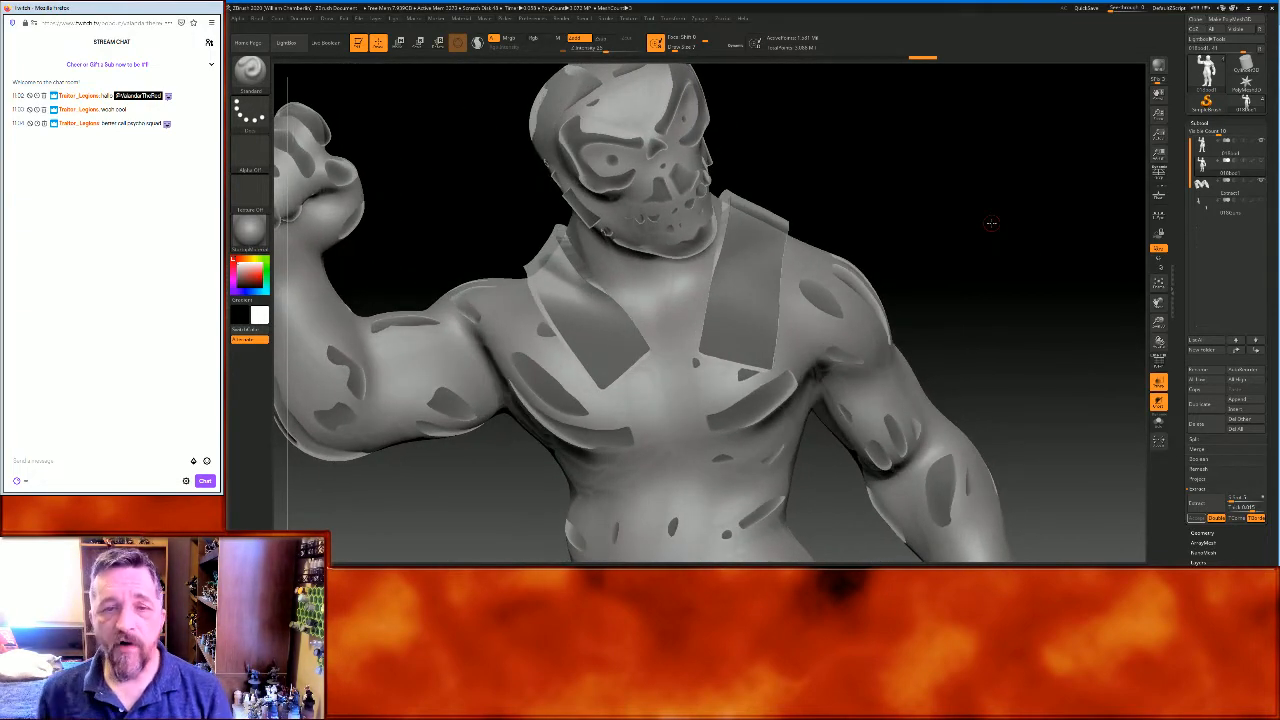
Mask the upper outline of a chest plate across both shoulder straps and below the neck, continuing down beside the lowered arm
key(ctrl)
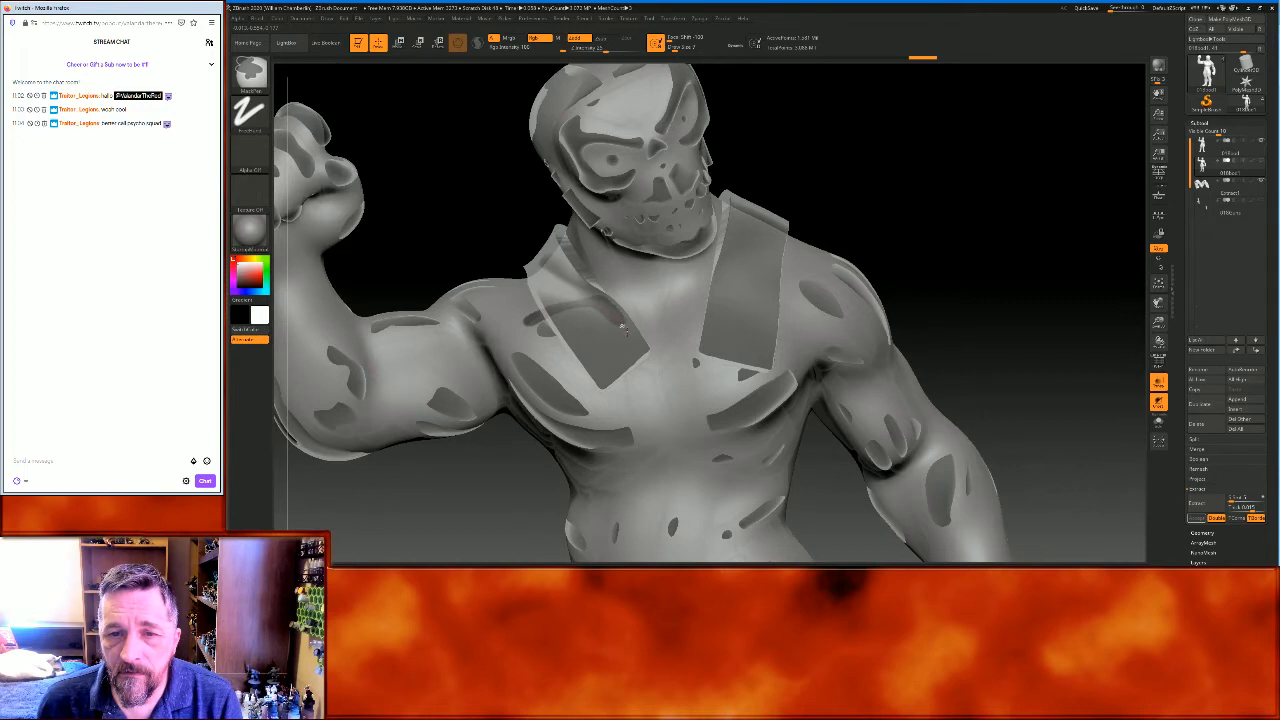
ctrl+drag(672, 333, 681, 328)
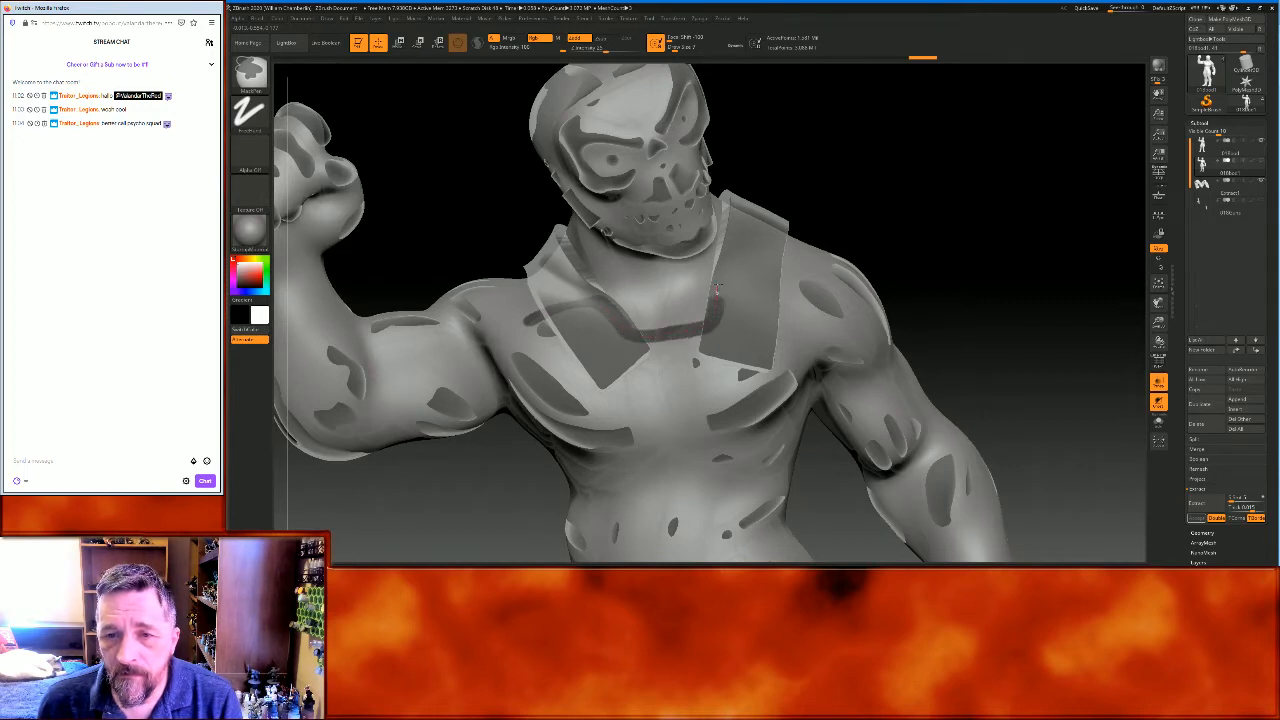
mouse_move(737, 284)
ctrl+mouse_down()
mouse_move(770, 281)
mouse_move(793, 321)
ctrl+mouse_up()
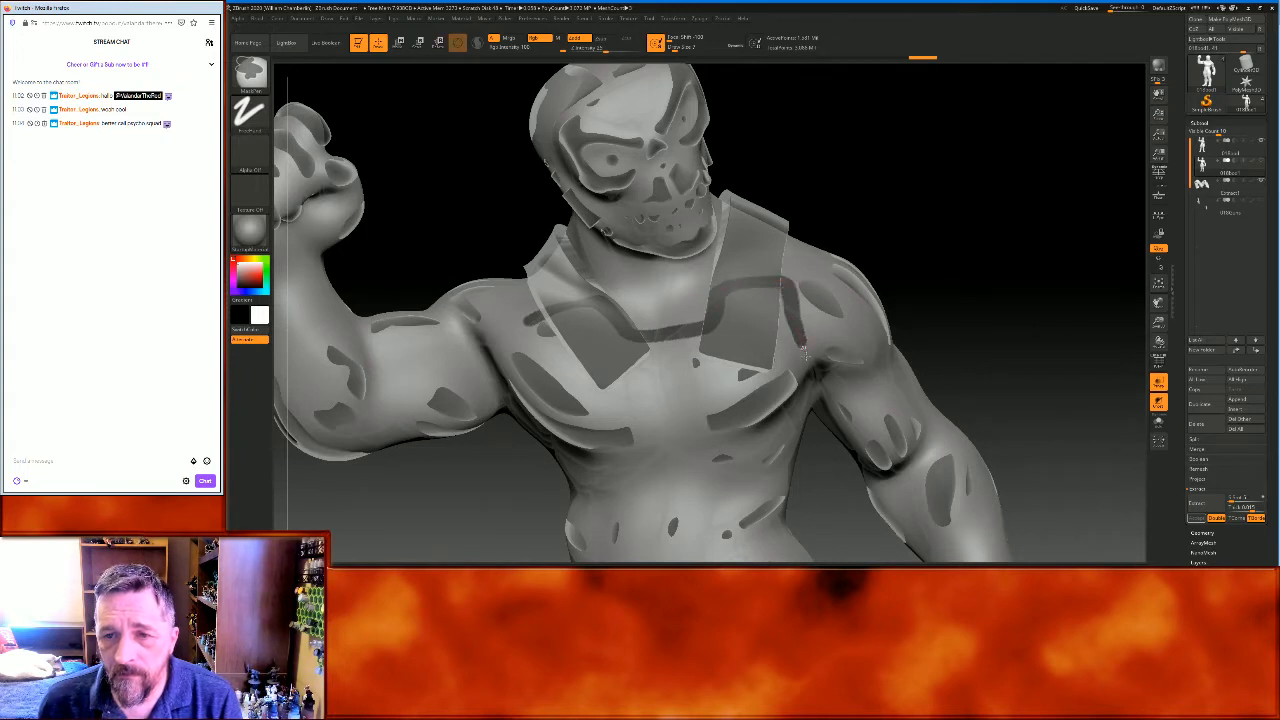
ctrl+drag(809, 372, 811, 376)
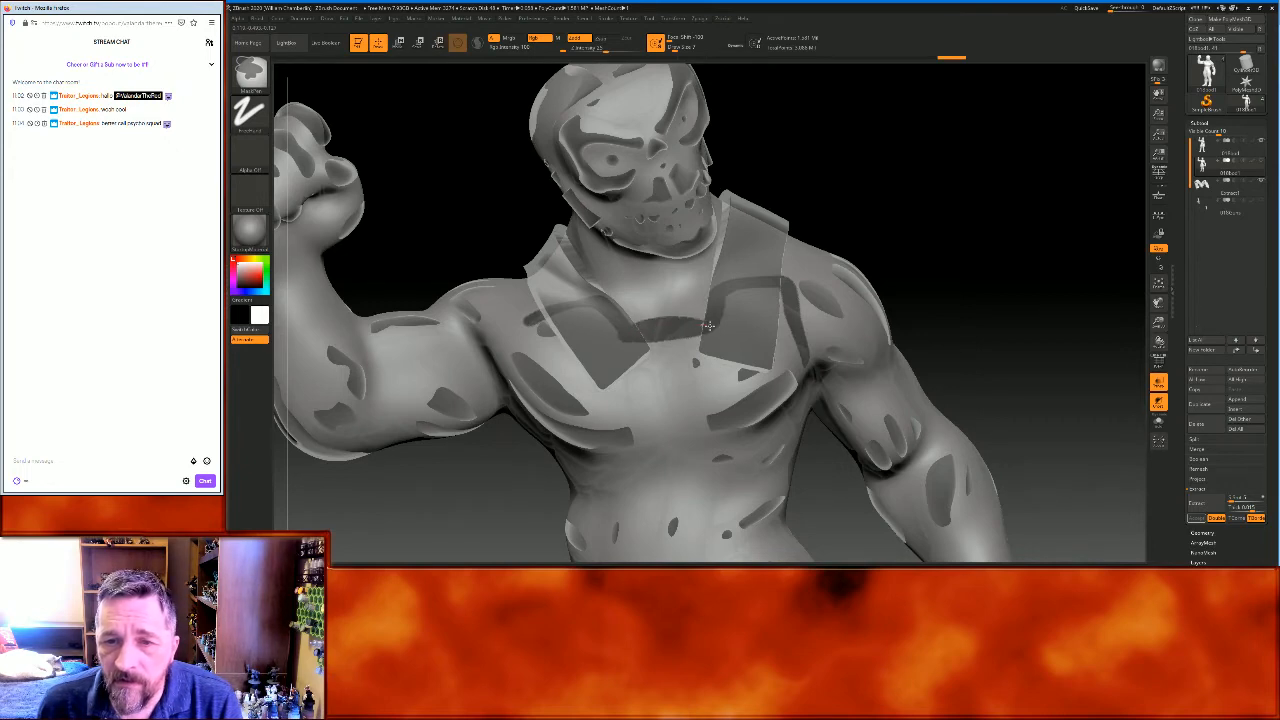
mouse_move(991, 214)
mouse_down()
mouse_move(1000, 197)
mouse_move(1000, 214)
mouse_up()
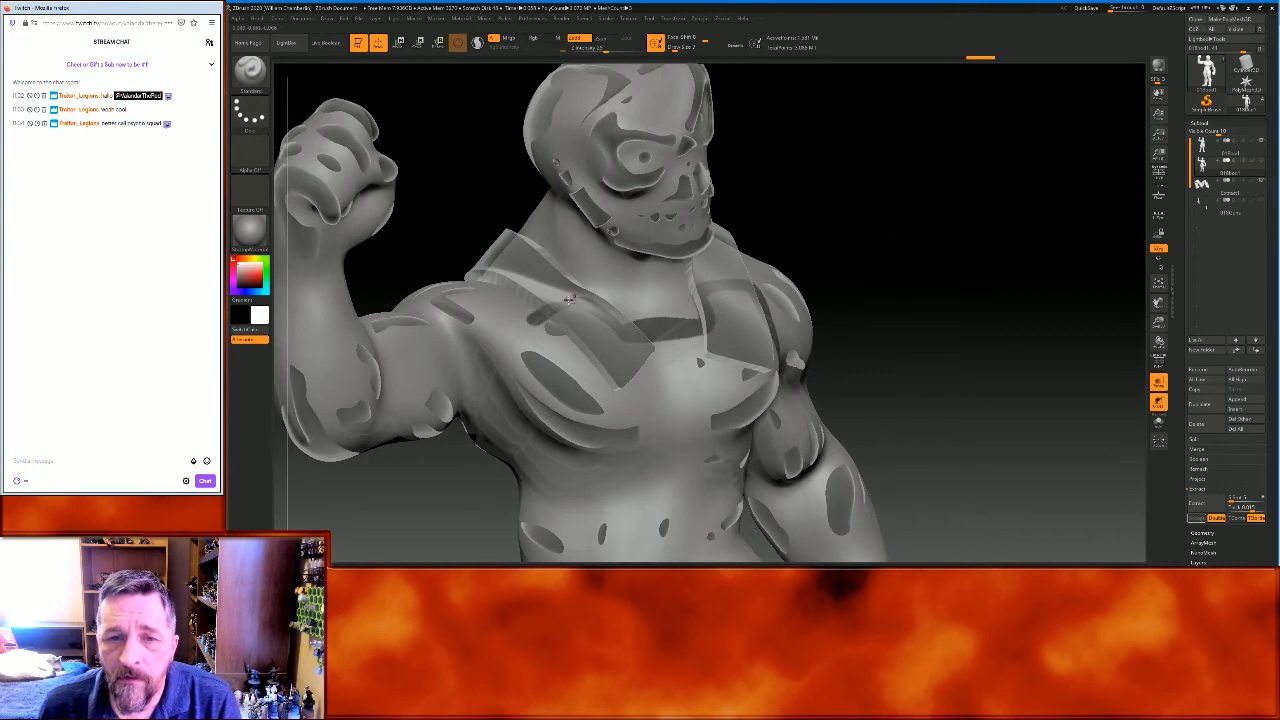
Mask the chest plate's side edges down the ribs and its lower edge below the pectorals to close the outline
key(ctrl)
ctrl+drag(536, 330, 563, 422)
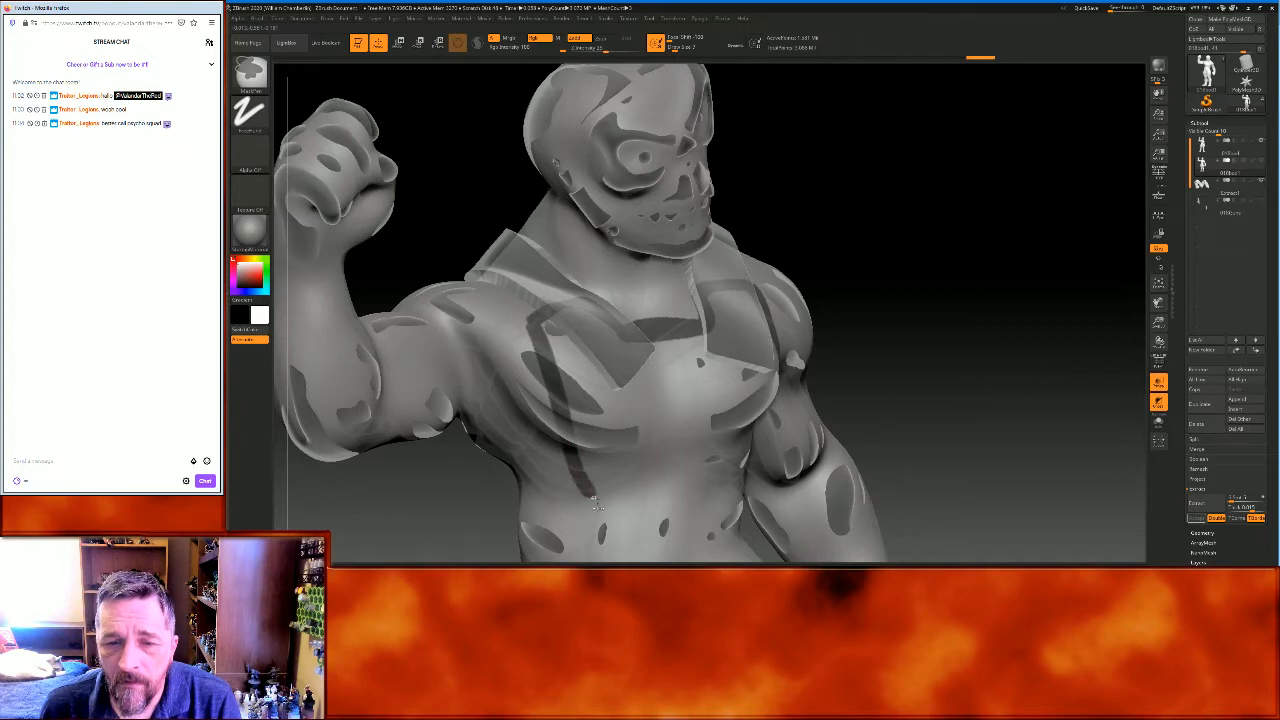
mouse_move(894, 366)
mouse_down()
mouse_move(1006, 326)
mouse_move(835, 392)
mouse_up()
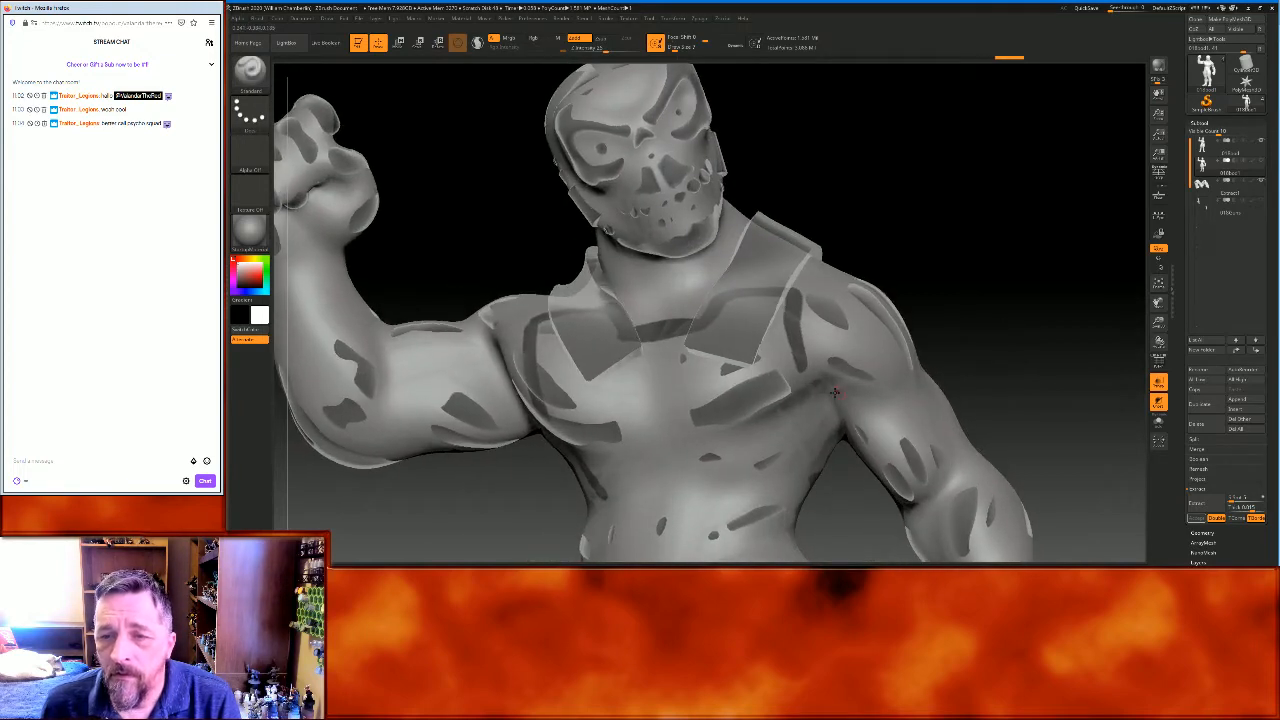
key(ctrl)
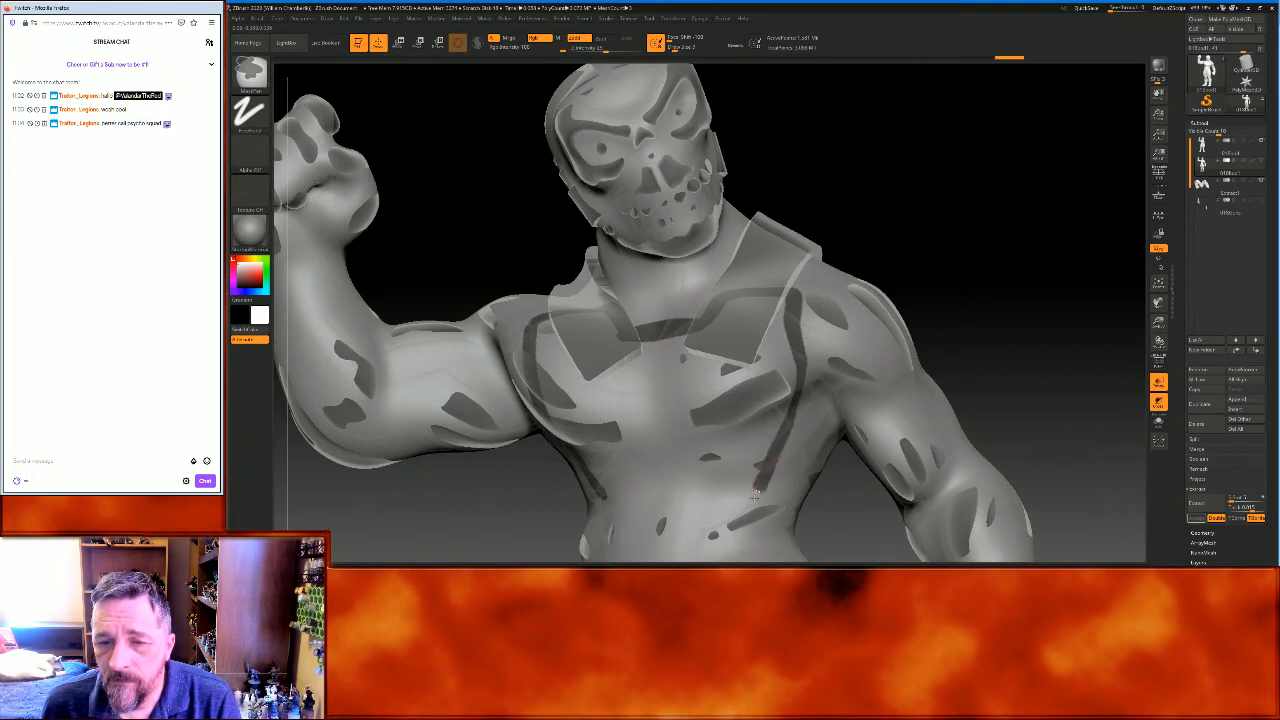
mouse_move(1003, 249)
mouse_down()
mouse_move(1014, 229)
mouse_move(985, 240)
mouse_up()
key(ctrl)
mouse_move(614, 486)
ctrl+mouse_down()
mouse_move(698, 462)
mouse_move(770, 480)
ctrl+mouse_up()
mouse_move(980, 289)
mouse_down()
mouse_move(980, 309)
mouse_move(977, 297)
mouse_move(903, 291)
mouse_up()
Thicken the chest plate's mask outline inward on the raised-arm side and along the lower edge
key(ctrl)
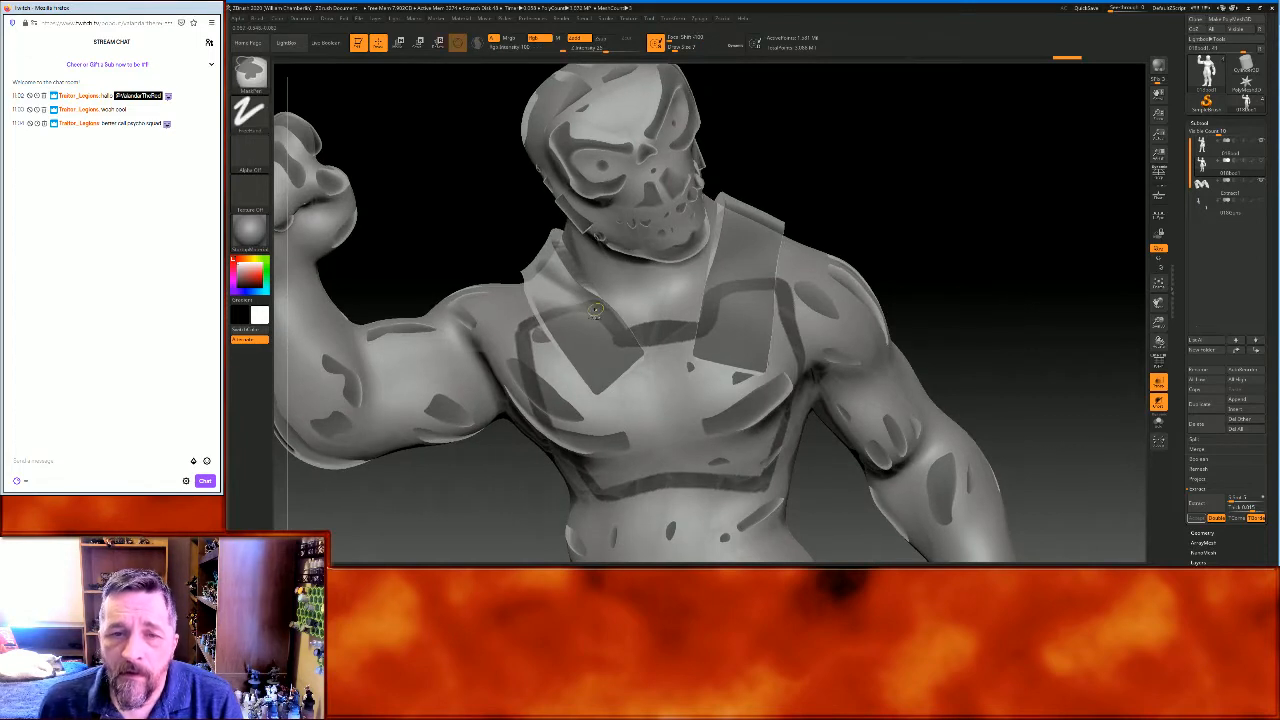
ctrl+drag(597, 321, 622, 352)
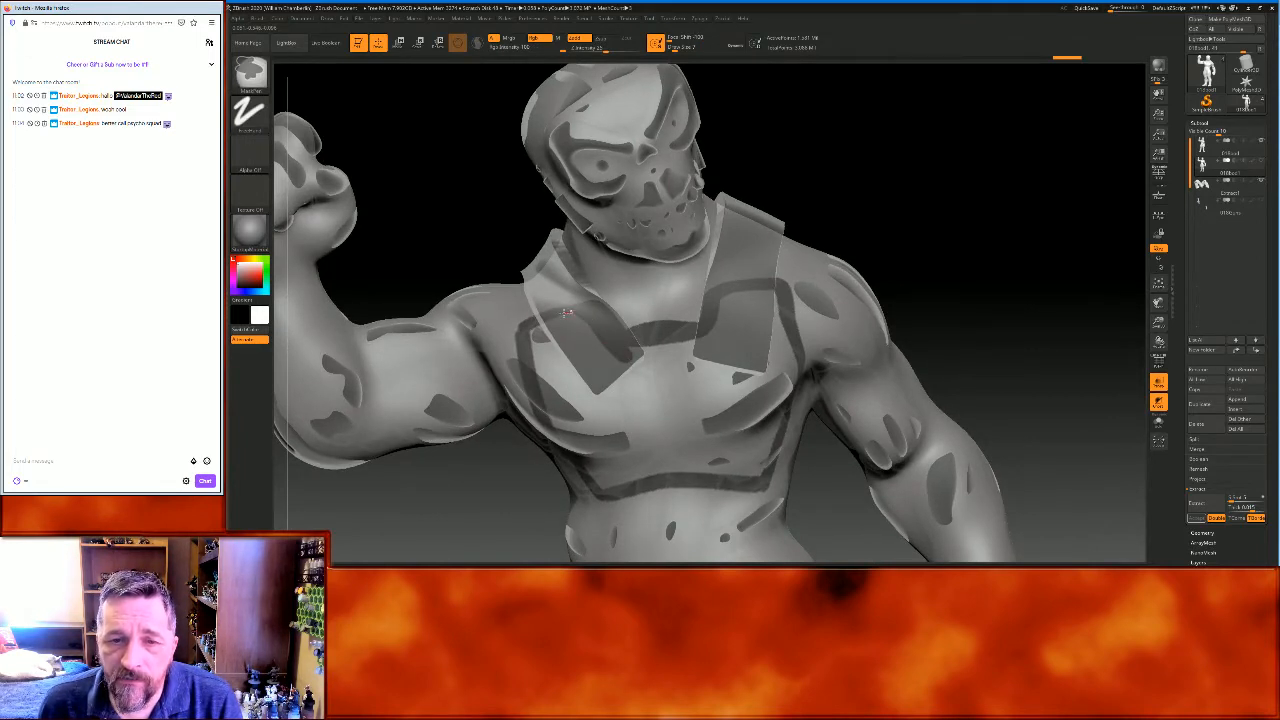
mouse_move(530, 345)
ctrl+mouse_down()
mouse_move(548, 388)
mouse_move(538, 325)
mouse_move(552, 305)
ctrl+mouse_up()
mouse_move(948, 224)
mouse_down()
mouse_move(957, 177)
mouse_move(908, 203)
mouse_up()
key(ctrl)
mouse_move(560, 377)
ctrl+mouse_down()
mouse_move(603, 458)
mouse_move(565, 368)
ctrl+mouse_up()
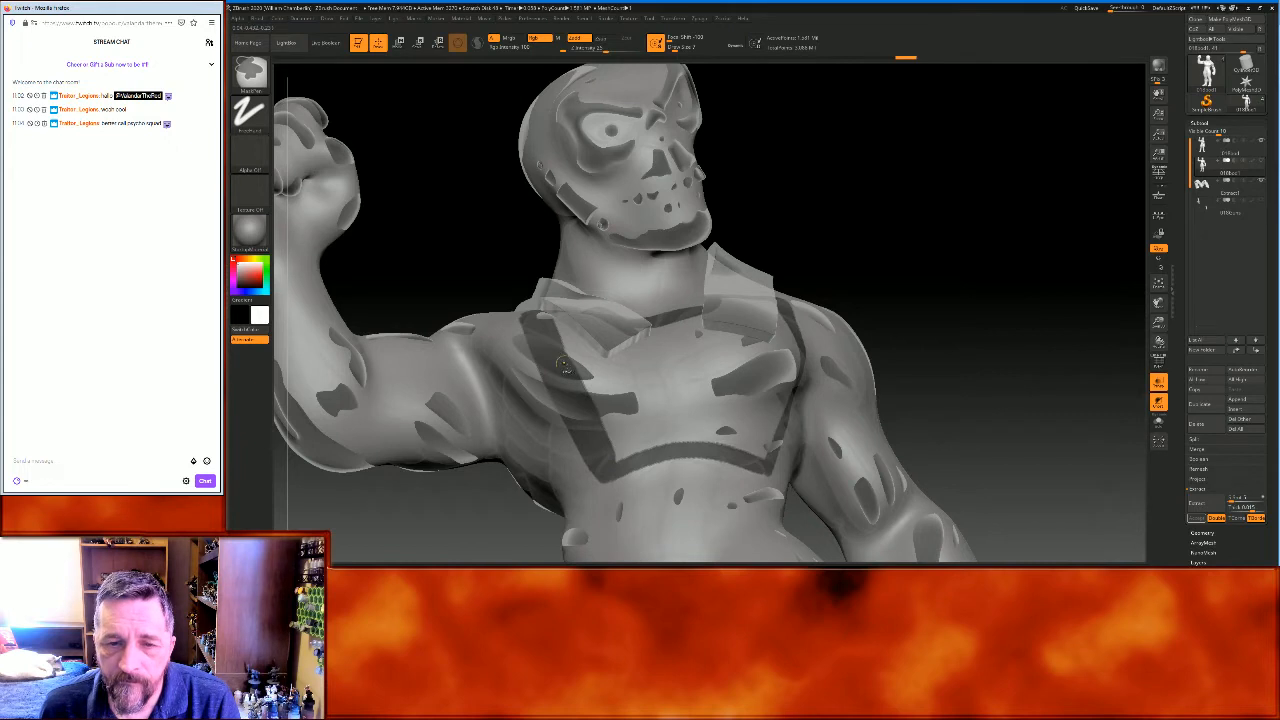
mouse_move(618, 455)
ctrl+mouse_down()
mouse_move(704, 441)
mouse_move(770, 460)
mouse_move(705, 436)
mouse_move(672, 440)
ctrl+mouse_up()
Thicken the chest plate's mask outline inward along the lowered-arm side and beneath the shoulder straps
drag(990, 270, 960, 288)
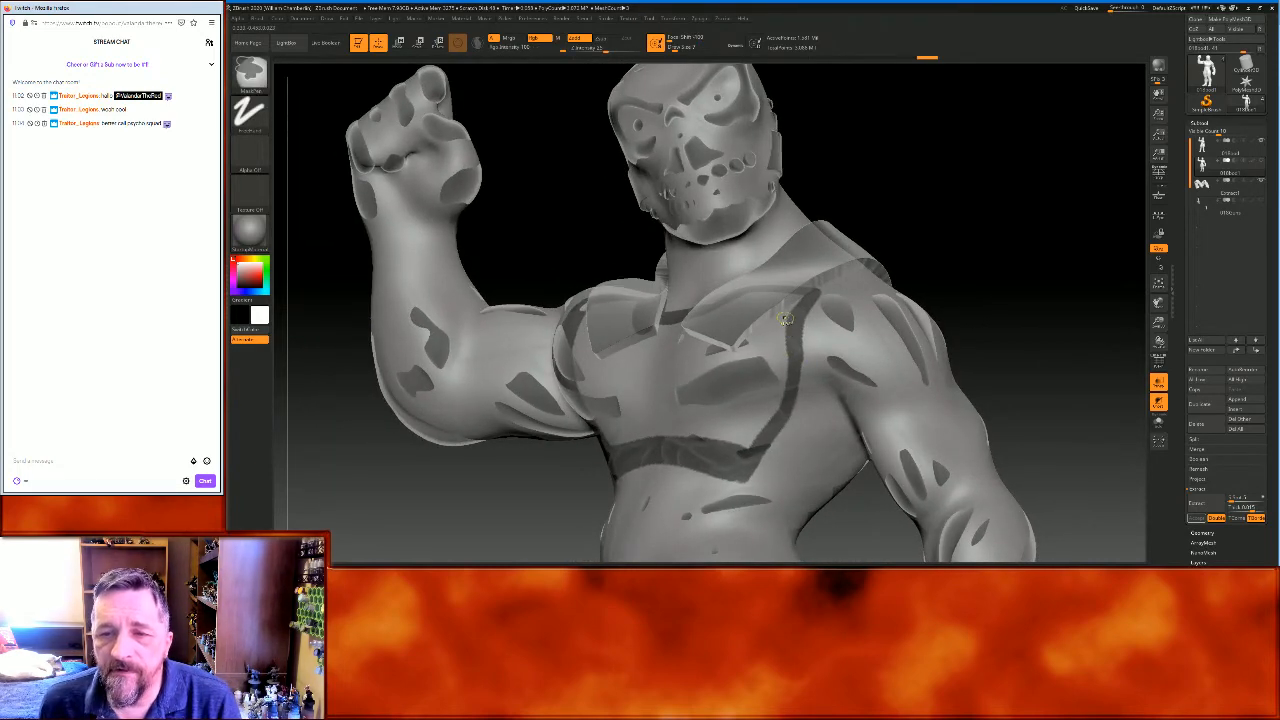
mouse_move(776, 406)
ctrl+mouse_down()
mouse_move(739, 446)
mouse_move(773, 342)
ctrl+mouse_up()
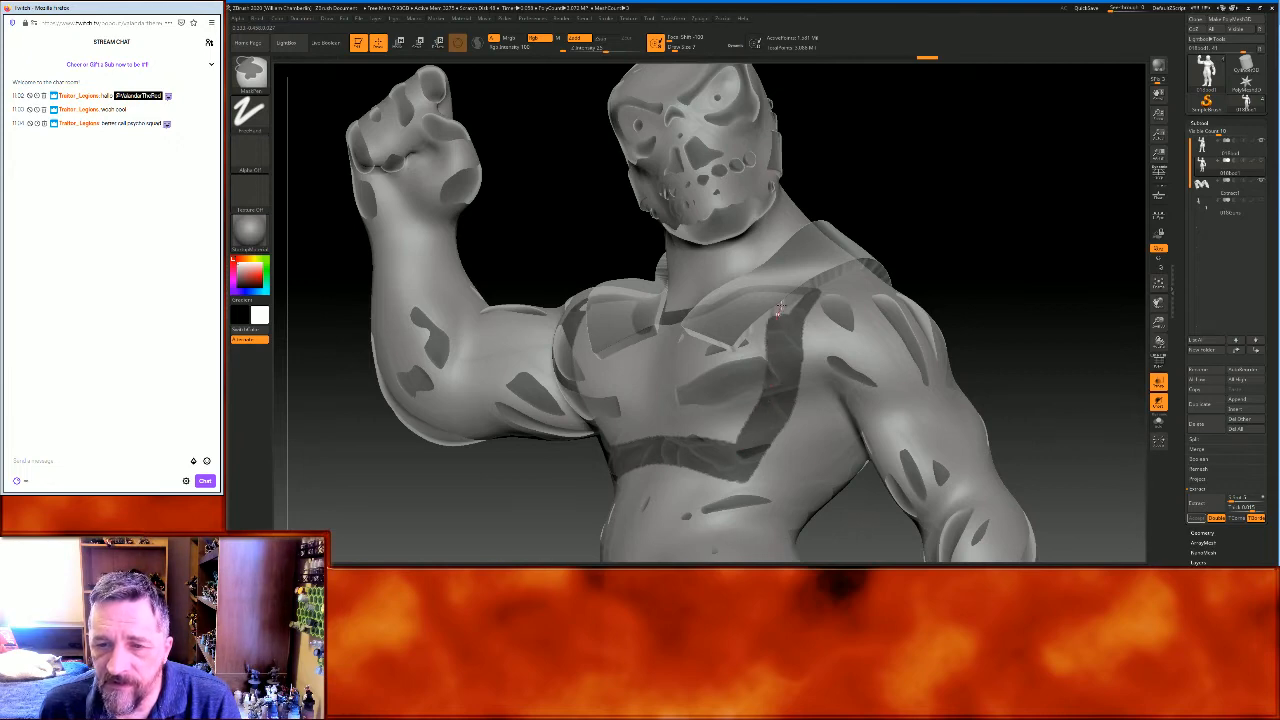
drag(943, 220, 985, 252)
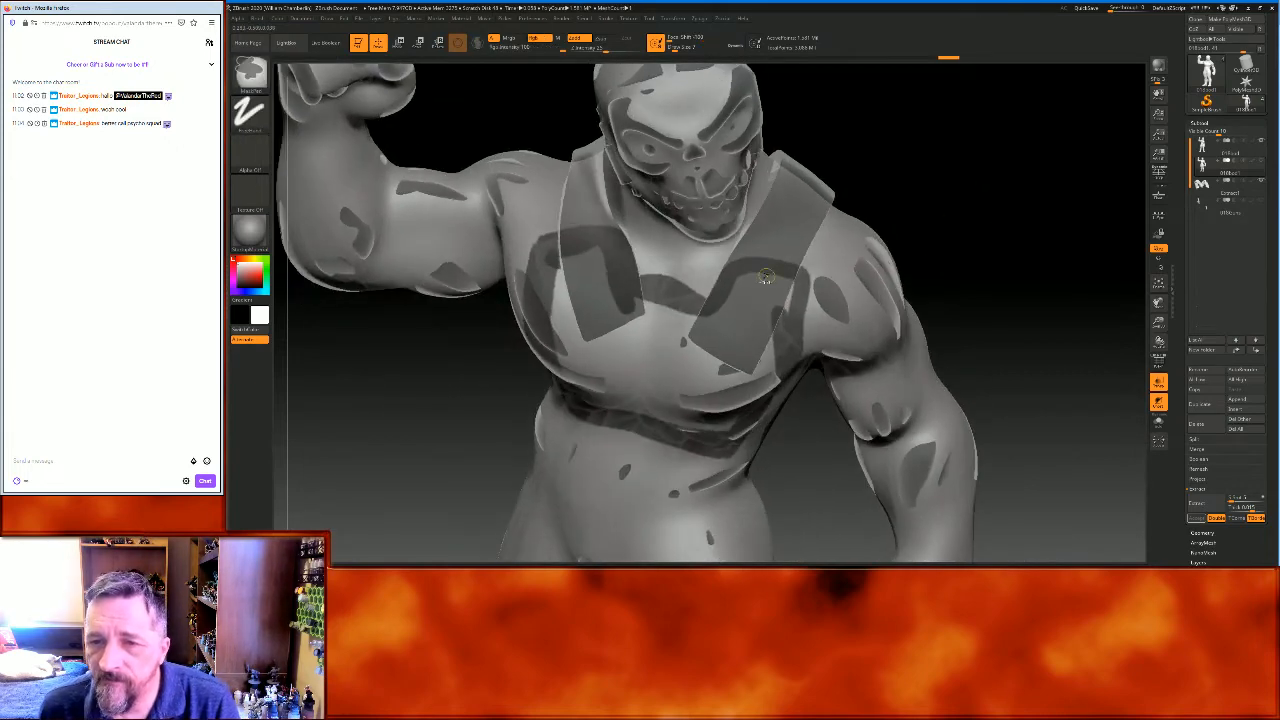
ctrl+drag(782, 273, 780, 314)
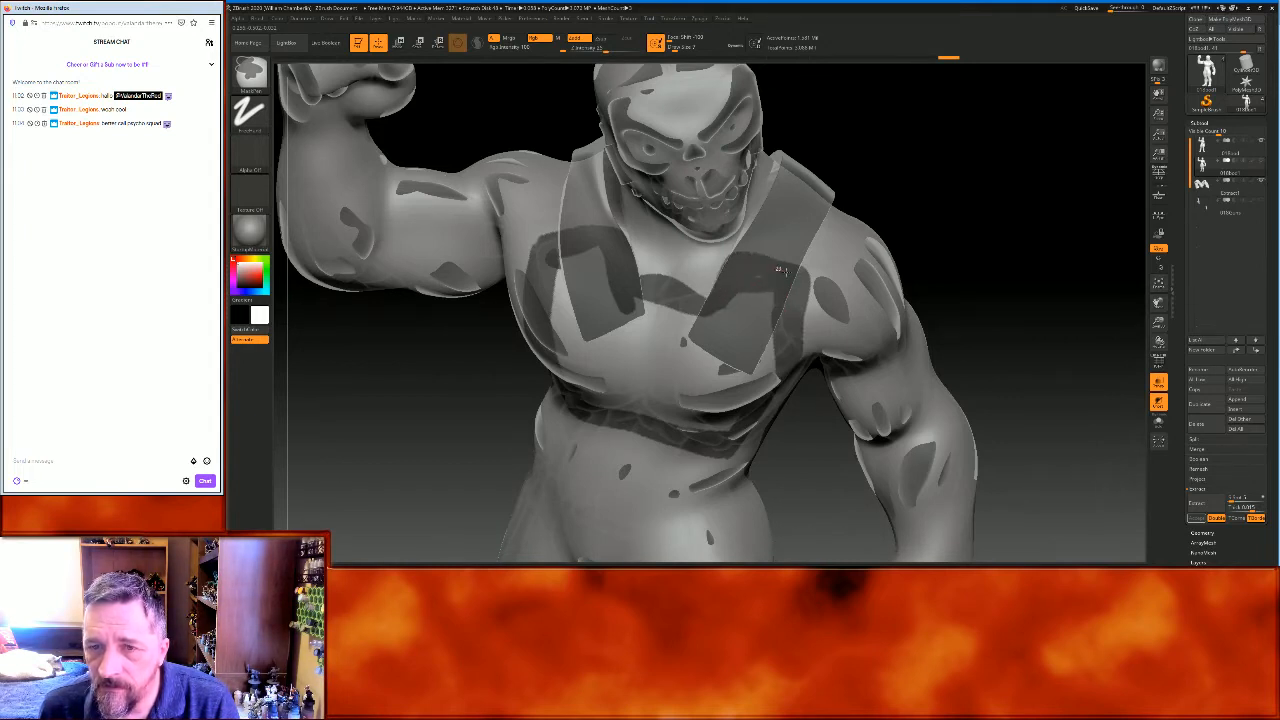
mouse_move(749, 295)
ctrl+mouse_down()
mouse_move(773, 322)
mouse_move(617, 294)
ctrl+mouse_up()
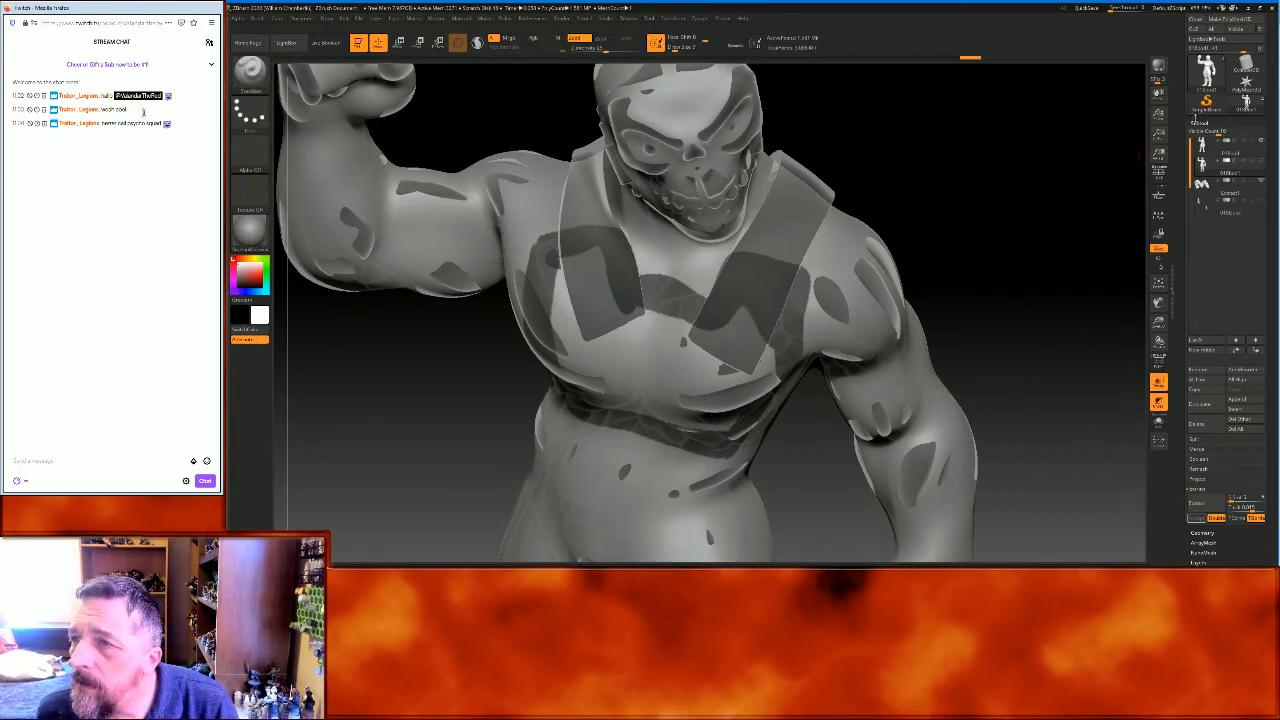
Turn off LazyMouse for the masking brush and fill the whole inside of the chest plate outline with mask
drag(1195, 117, 1199, 258)
ctrl+click(1208, 160)
mouse_move(1052, 208)
mouse_down()
mouse_move(1066, 171)
mouse_move(1030, 190)
mouse_up()
mouse_move(613, 268)
ctrl+mouse_down()
mouse_move(565, 290)
mouse_move(594, 285)
mouse_move(615, 345)
mouse_move(592, 372)
mouse_move(574, 322)
mouse_move(562, 353)
mouse_move(585, 418)
mouse_move(626, 396)
mouse_move(655, 405)
mouse_move(641, 420)
mouse_move(742, 421)
ctrl+mouse_up()
mouse_move(770, 368)
ctrl+mouse_down()
mouse_move(734, 308)
mouse_move(720, 336)
mouse_move(674, 336)
mouse_move(635, 362)
mouse_move(665, 374)
mouse_move(697, 362)
mouse_move(727, 392)
ctrl+mouse_up()
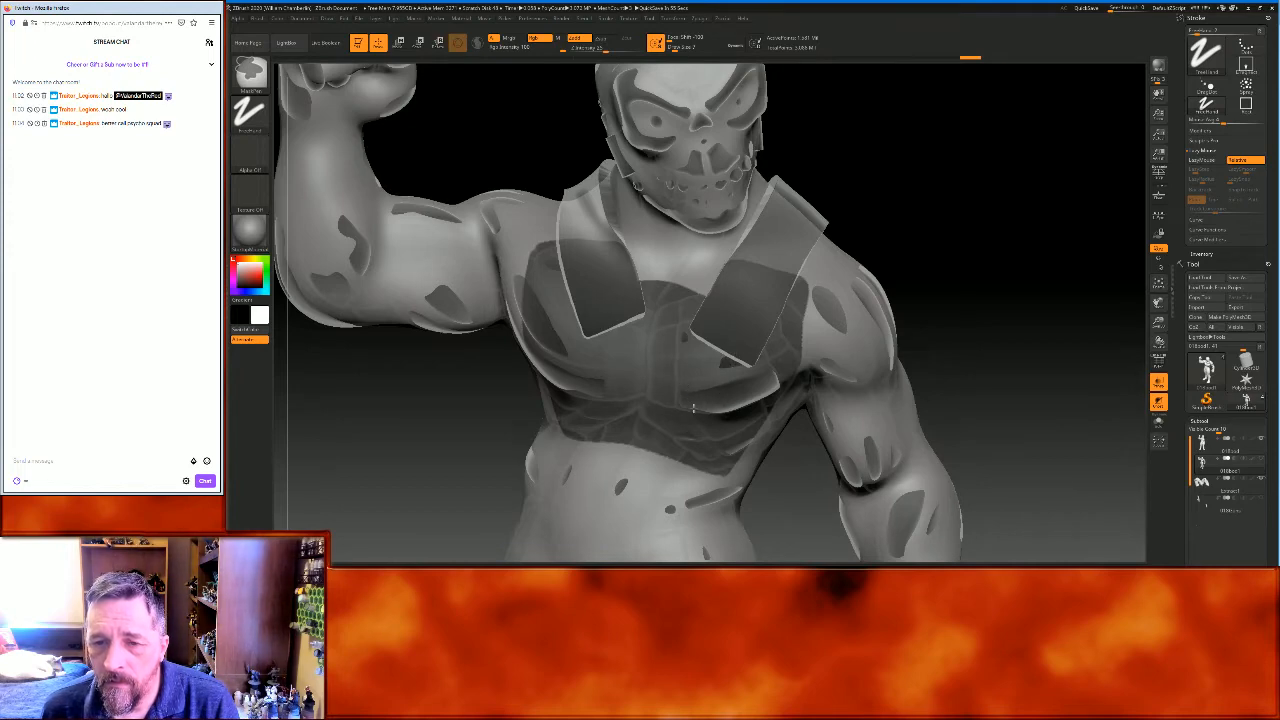
Switch LazyMouse back on and trim the chest plate mask's lower edge below the pectorals into a clean line
drag(1029, 254, 1022, 200)
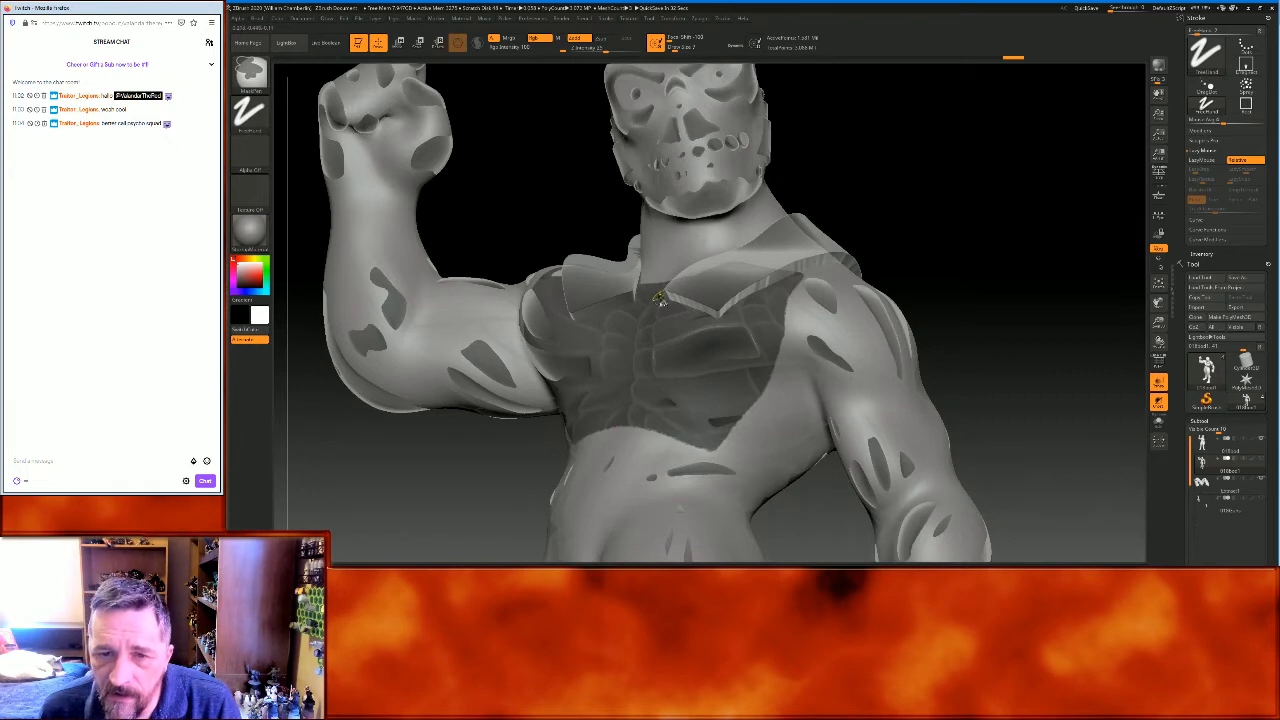
mouse_move(1000, 211)
mouse_down()
mouse_move(1034, 211)
mouse_move(1031, 237)
mouse_move(1014, 213)
mouse_up()
key(ctrl)
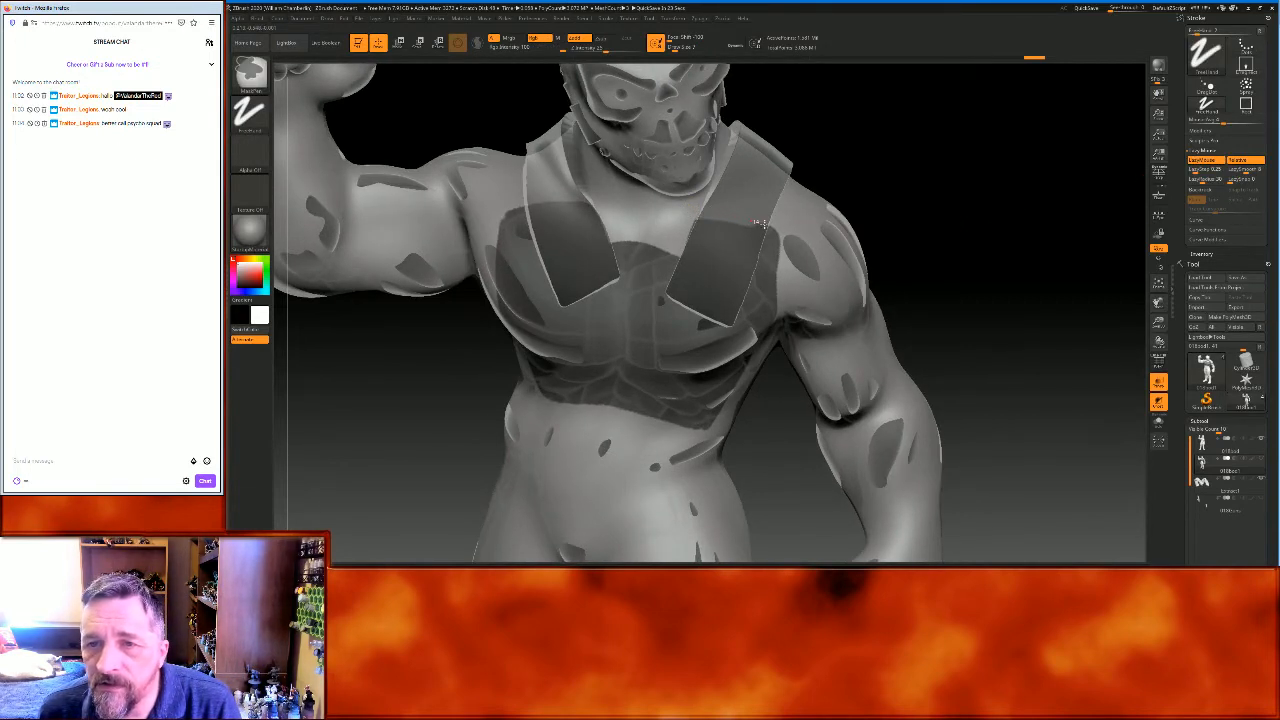
drag(923, 143, 940, 162)
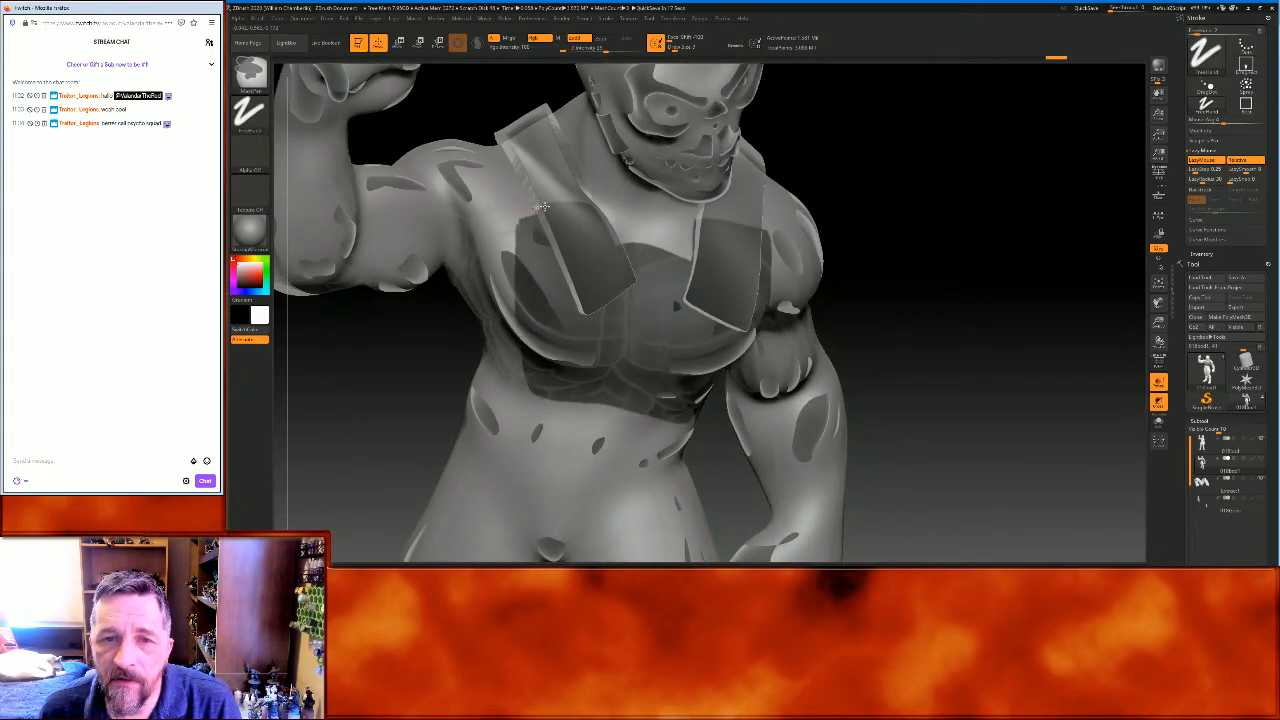
drag(1003, 294, 1014, 254)
key(ctrl)
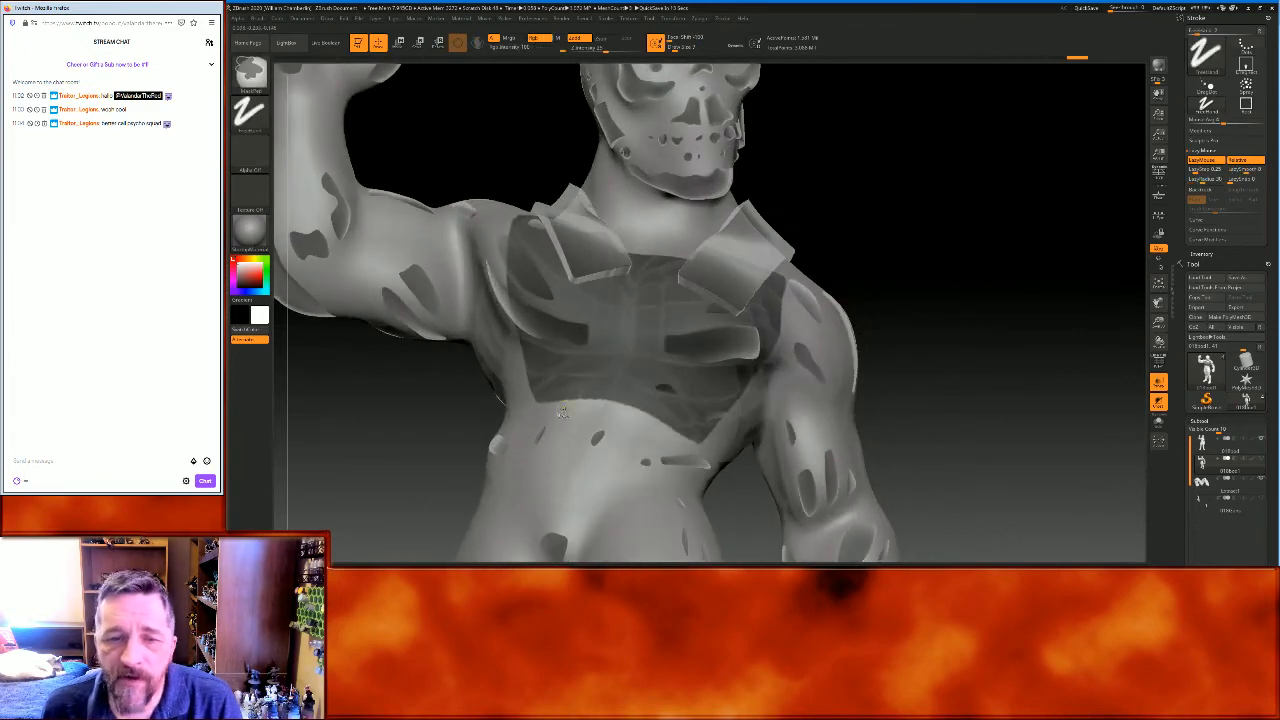
mouse_move(566, 402)
ctrl+alt+mouse_down()
mouse_move(648, 411)
mouse_move(704, 449)
ctrl+alt+mouse_up()
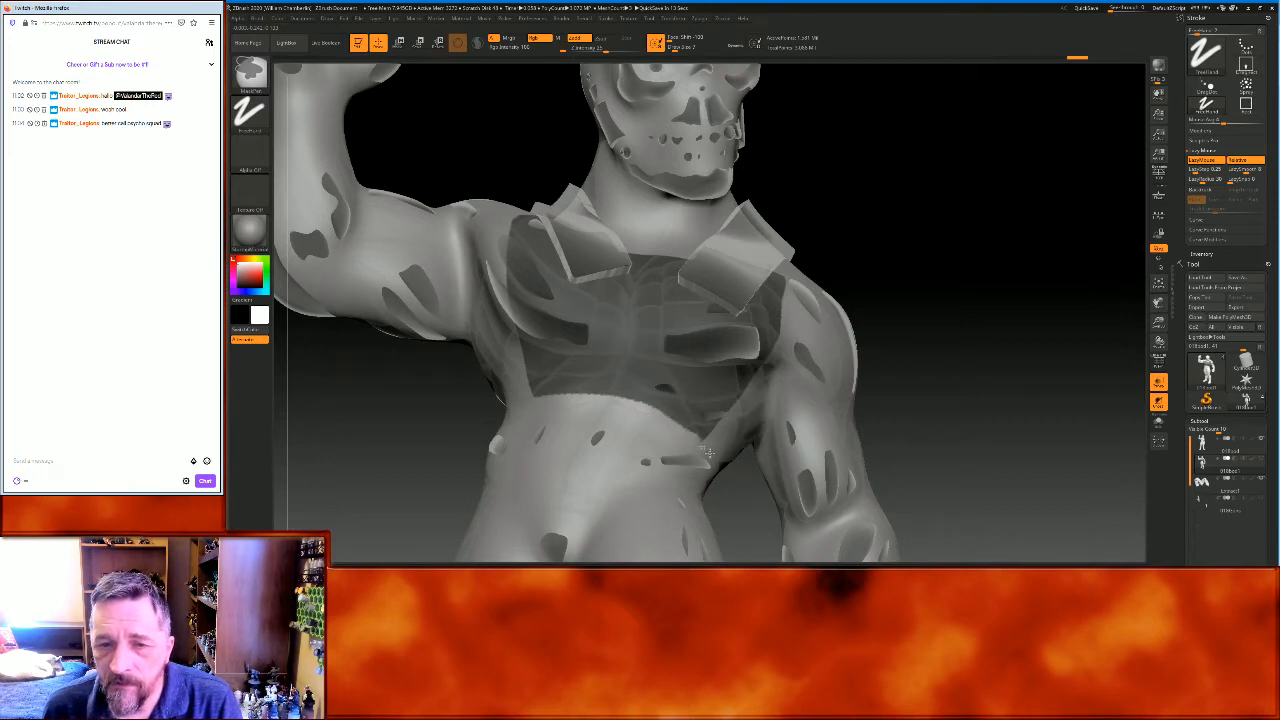
mouse_move(920, 334)
mouse_down()
mouse_move(1023, 303)
mouse_move(1028, 284)
mouse_up()
drag(1057, 240, 1050, 238)
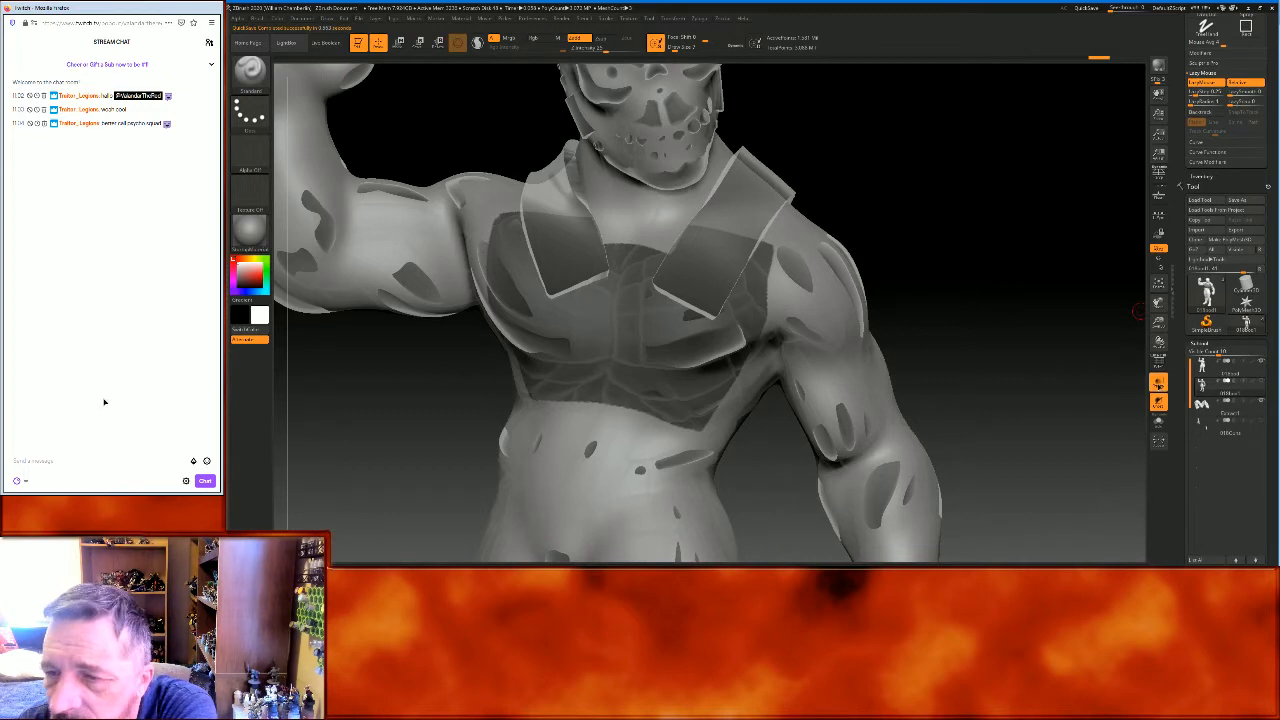
Turn off transparency, extract the chest plate from the masked body, and accept it as a new subtool
click(1158, 382)
drag(1272, 414, 1270, 354)
drag(1275, 483, 1275, 465)
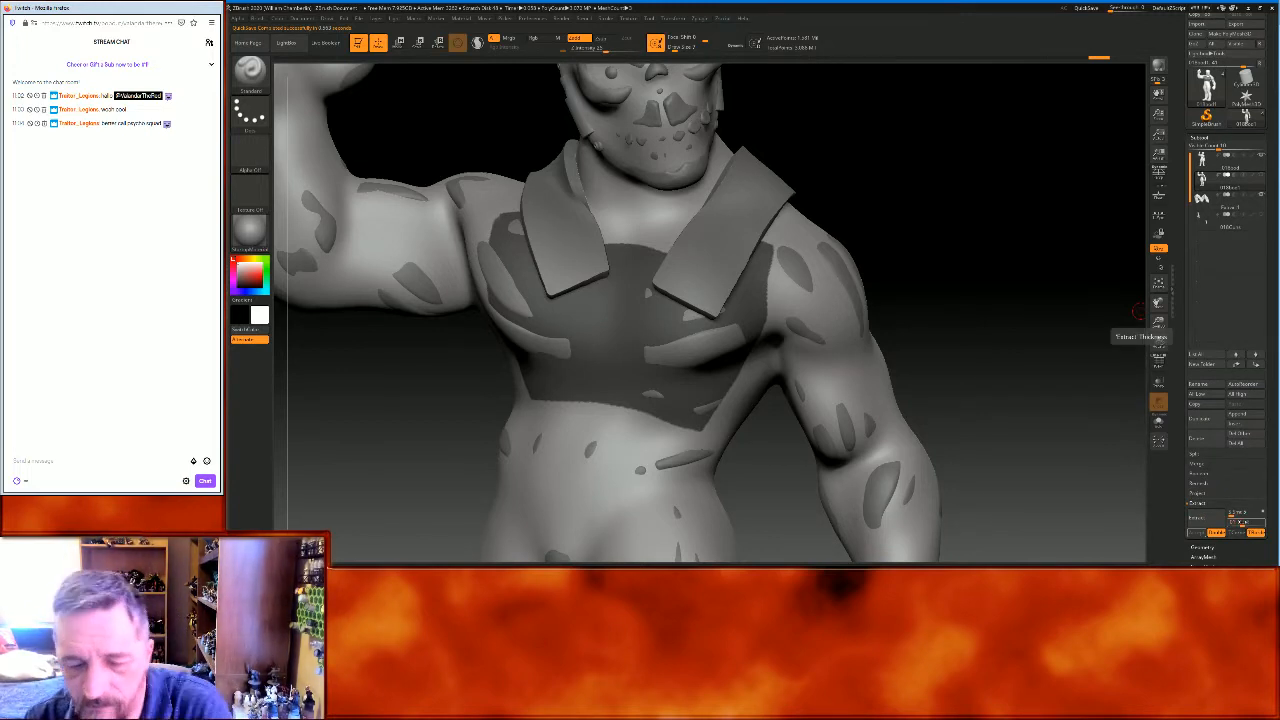
click(1208, 520)
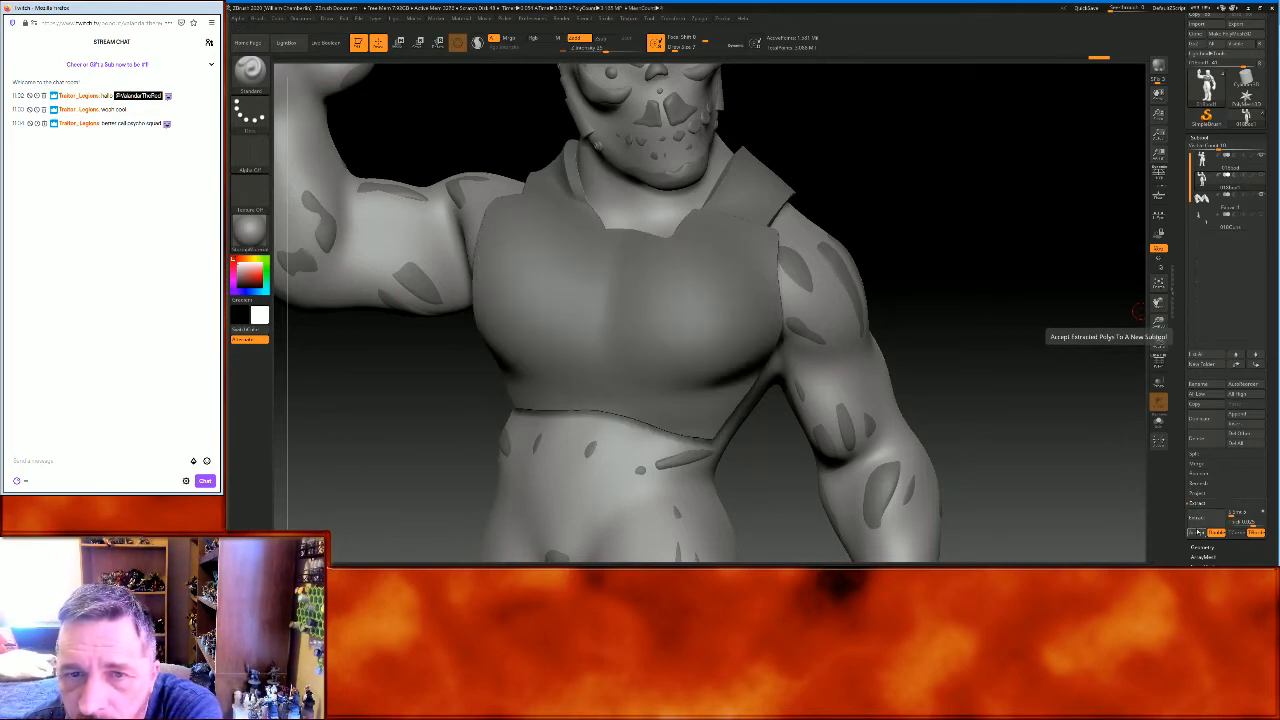
click(1196, 533)
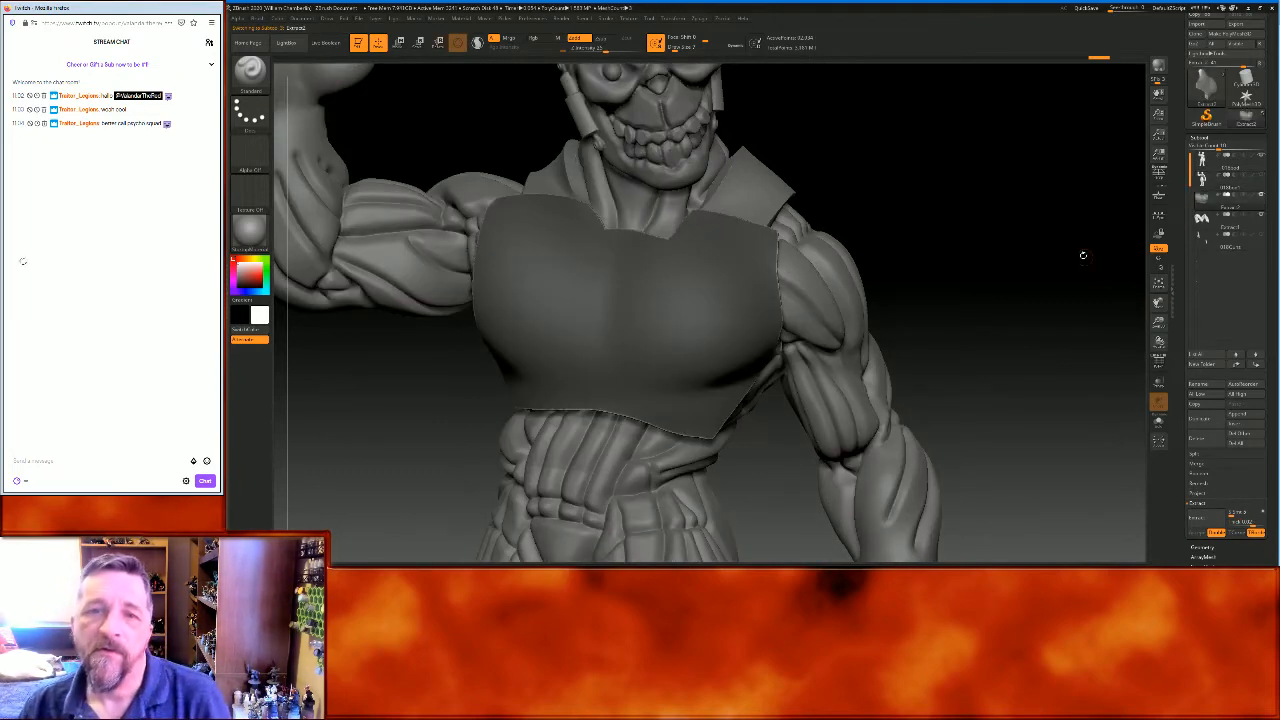
Fill the shoulder straps subtool with the white colour, and do the same for the chest plate subtool
mouse_move(1029, 263)
mouse_down()
mouse_move(1011, 234)
mouse_move(1031, 241)
mouse_up()
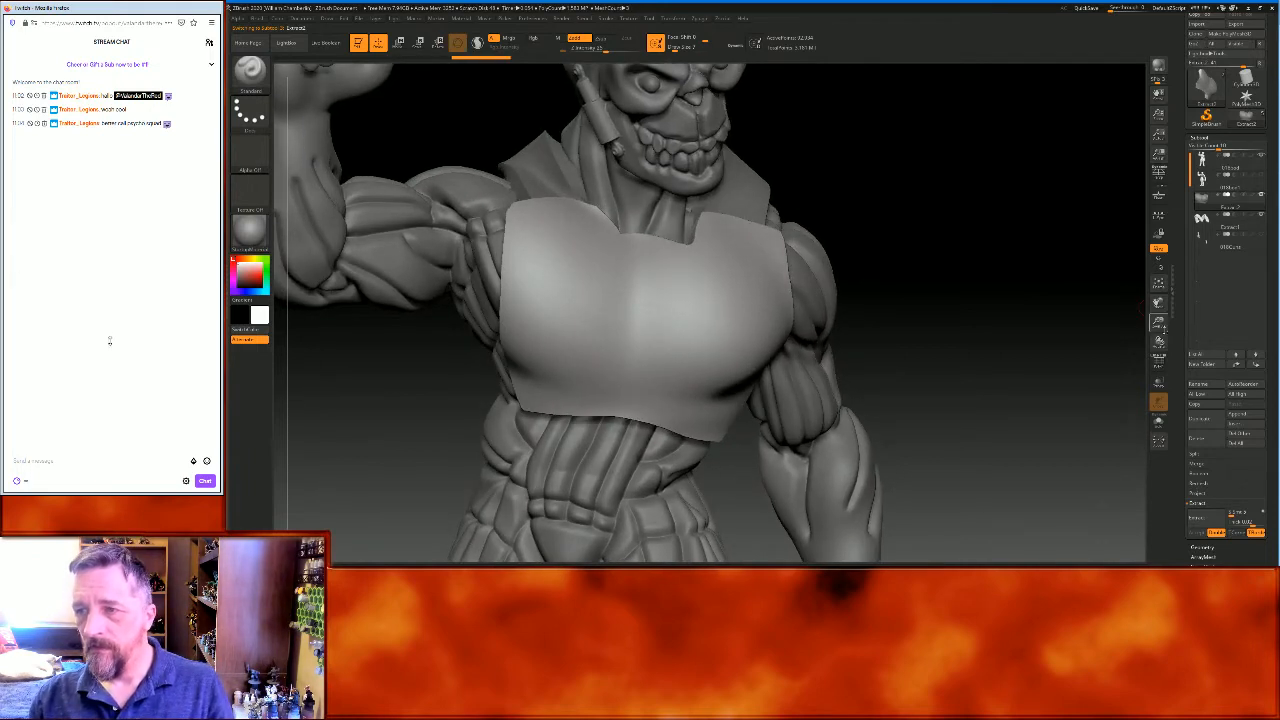
mouse_move(1158, 326)
mouse_down()
mouse_move(1154, 307)
mouse_move(1155, 336)
mouse_up()
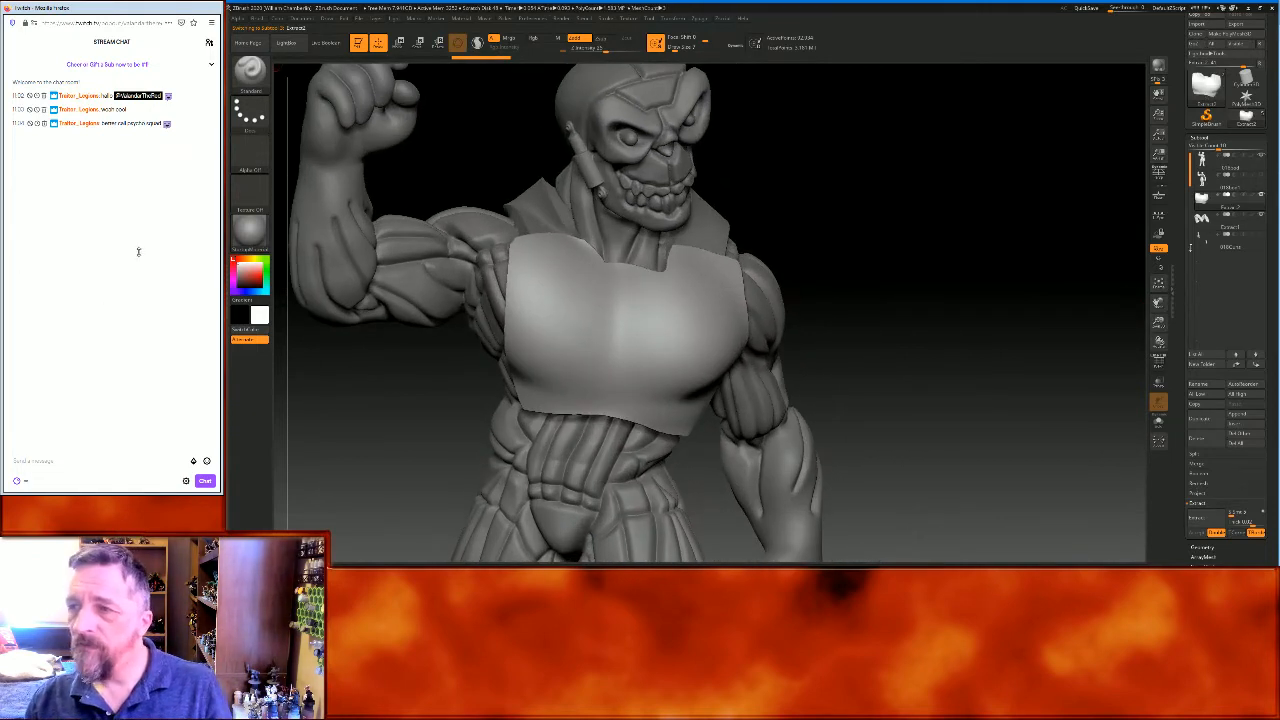
click(1203, 222)
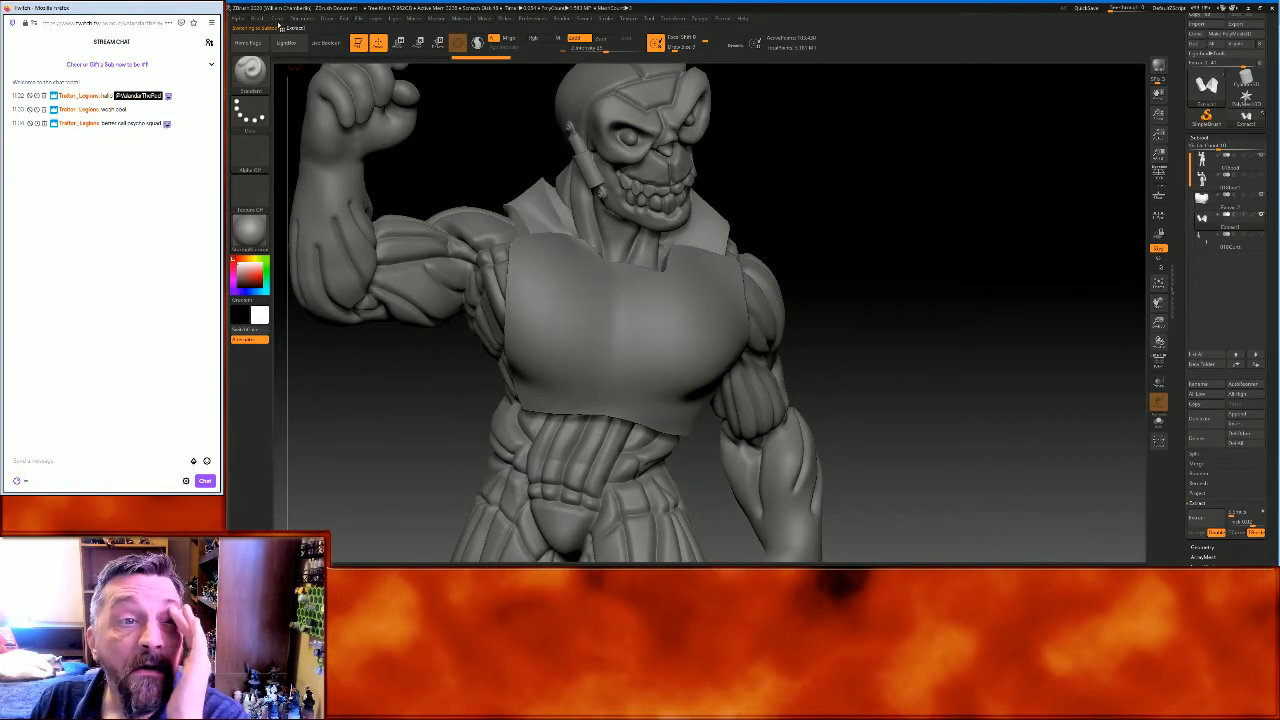
click(278, 19)
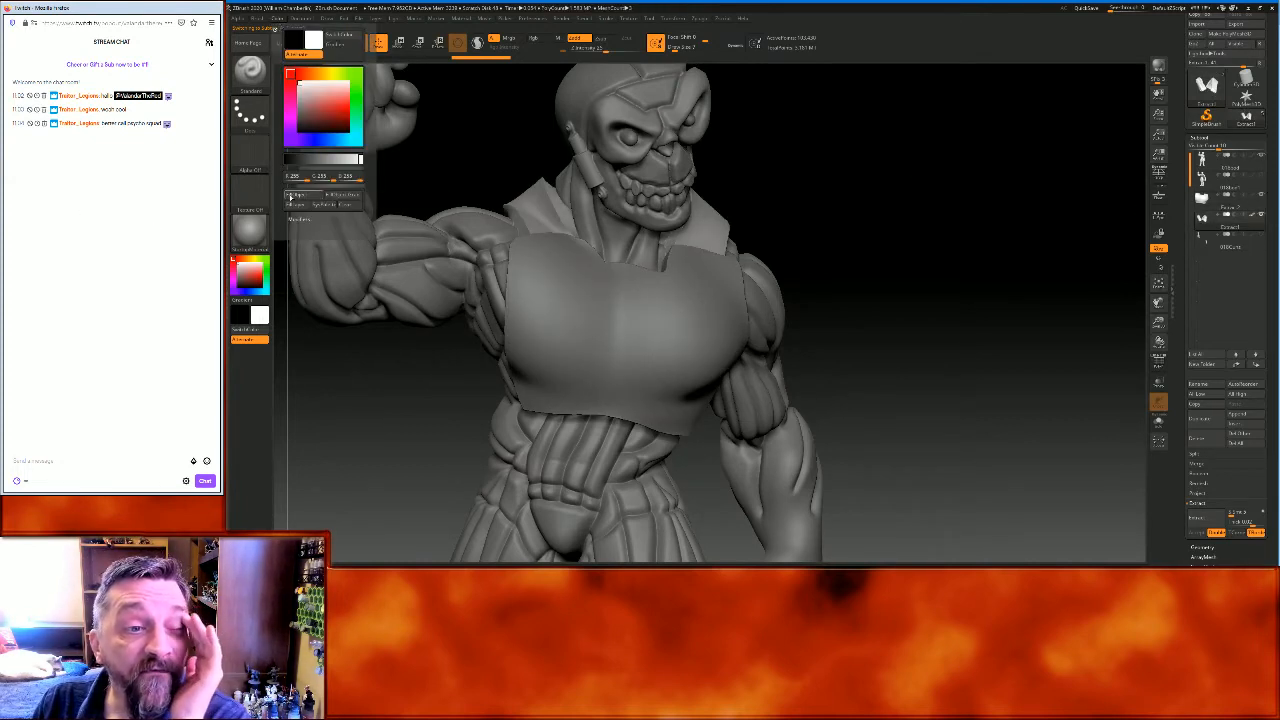
click(296, 195)
click(1208, 206)
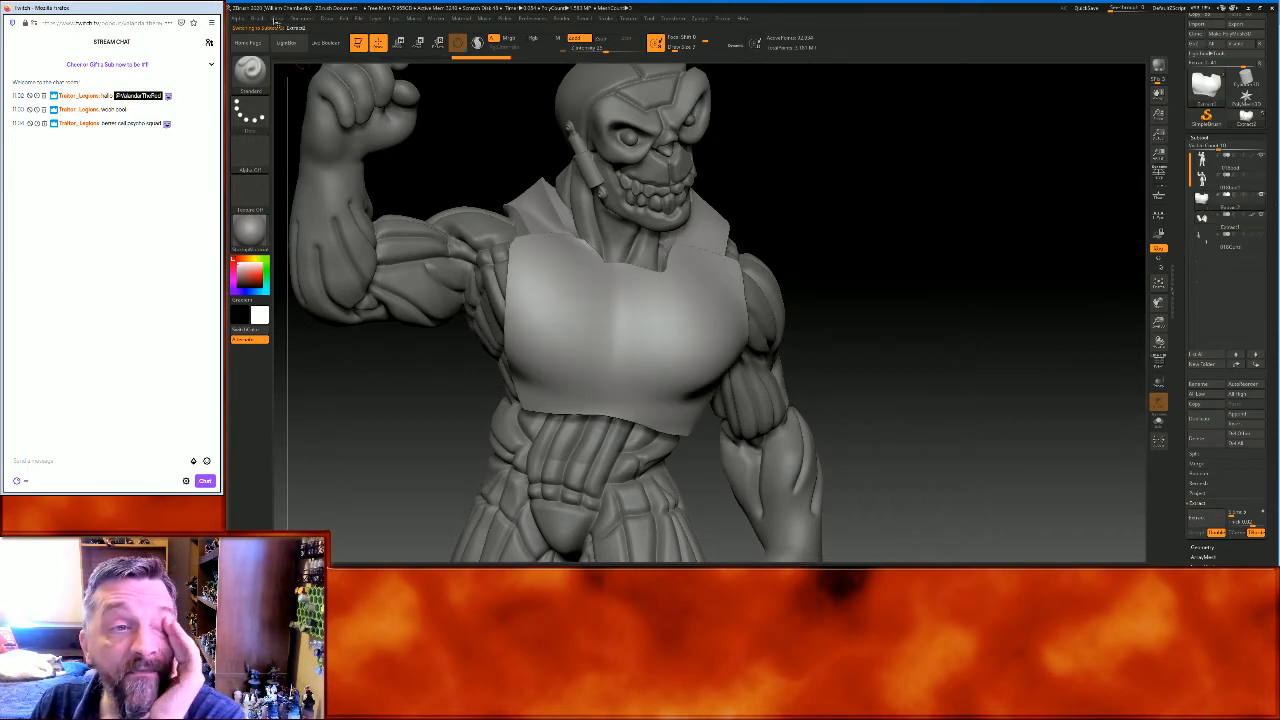
click(277, 19)
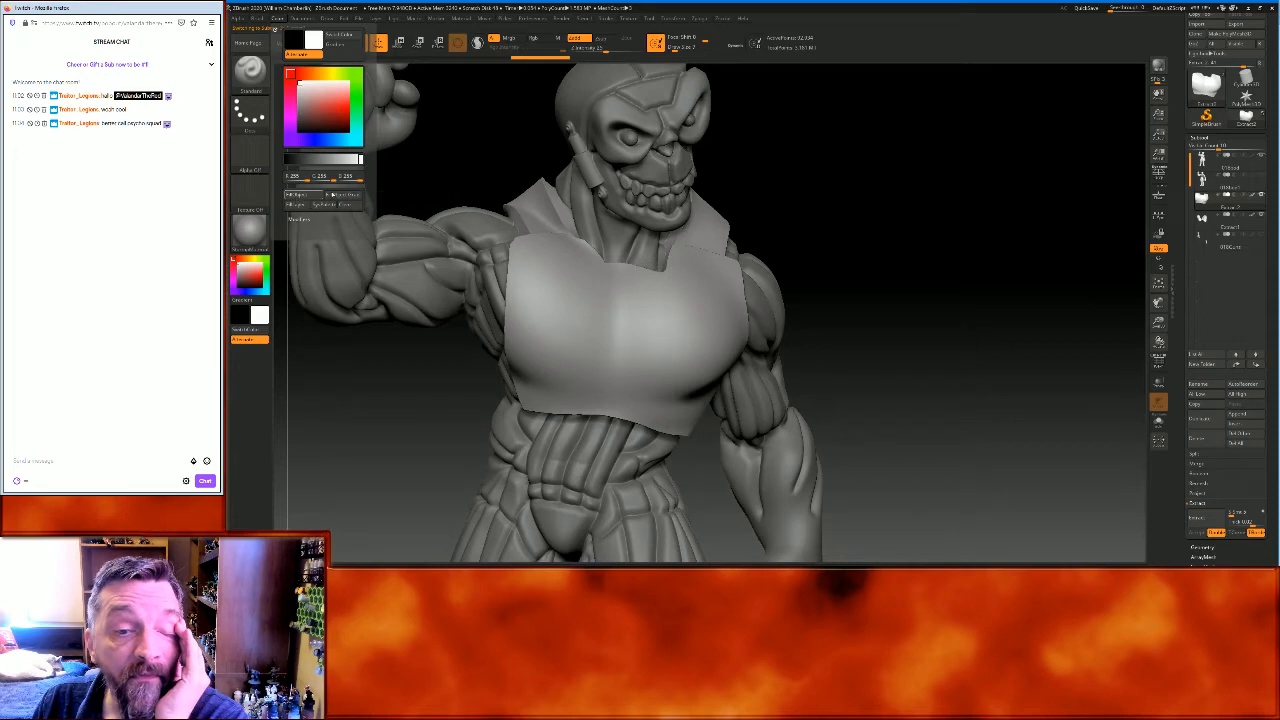
click(314, 195)
Adjust the chest plate's upper edge near the neck with the Move brush, with transparency on
mouse_move(977, 235)
mouse_down()
mouse_move(960, 229)
mouse_move(971, 229)
mouse_up()
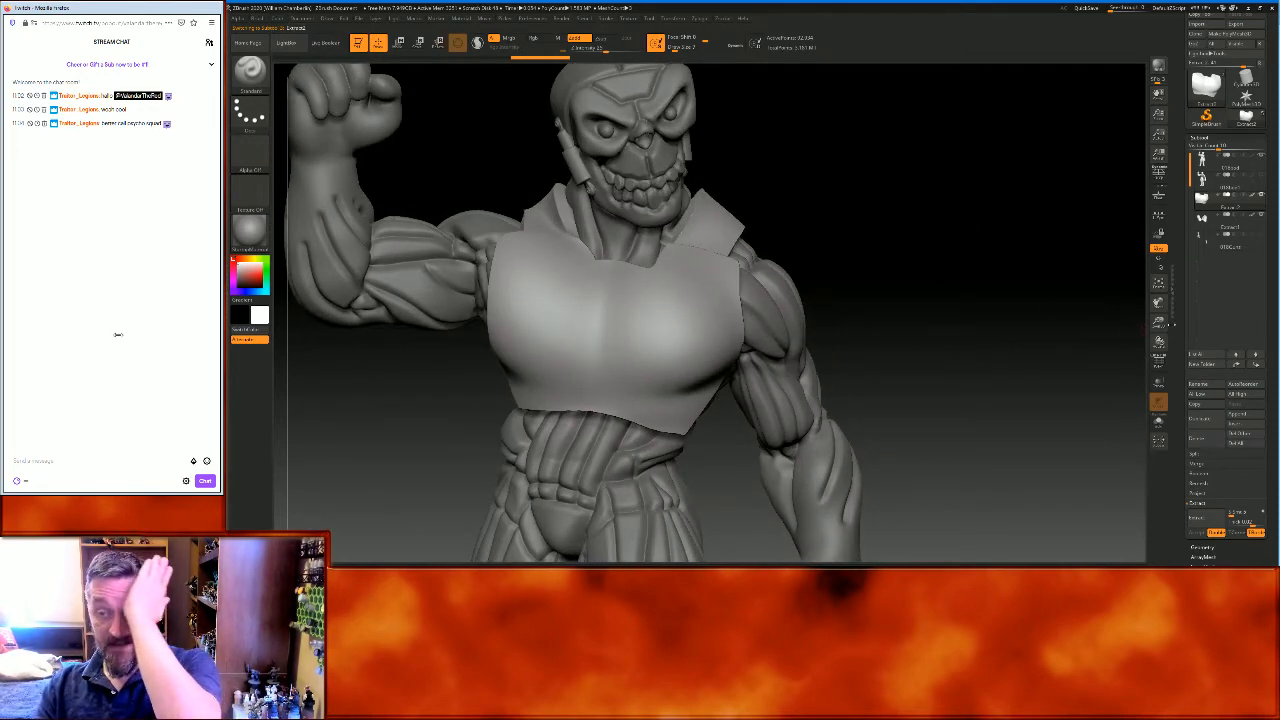
mouse_move(1164, 325)
mouse_down()
mouse_move(1169, 275)
mouse_move(1165, 313)
mouse_up()
mouse_move(899, 234)
mouse_down()
mouse_move(929, 229)
mouse_move(897, 229)
mouse_move(902, 288)
mouse_move(909, 277)
mouse_move(883, 271)
mouse_up()
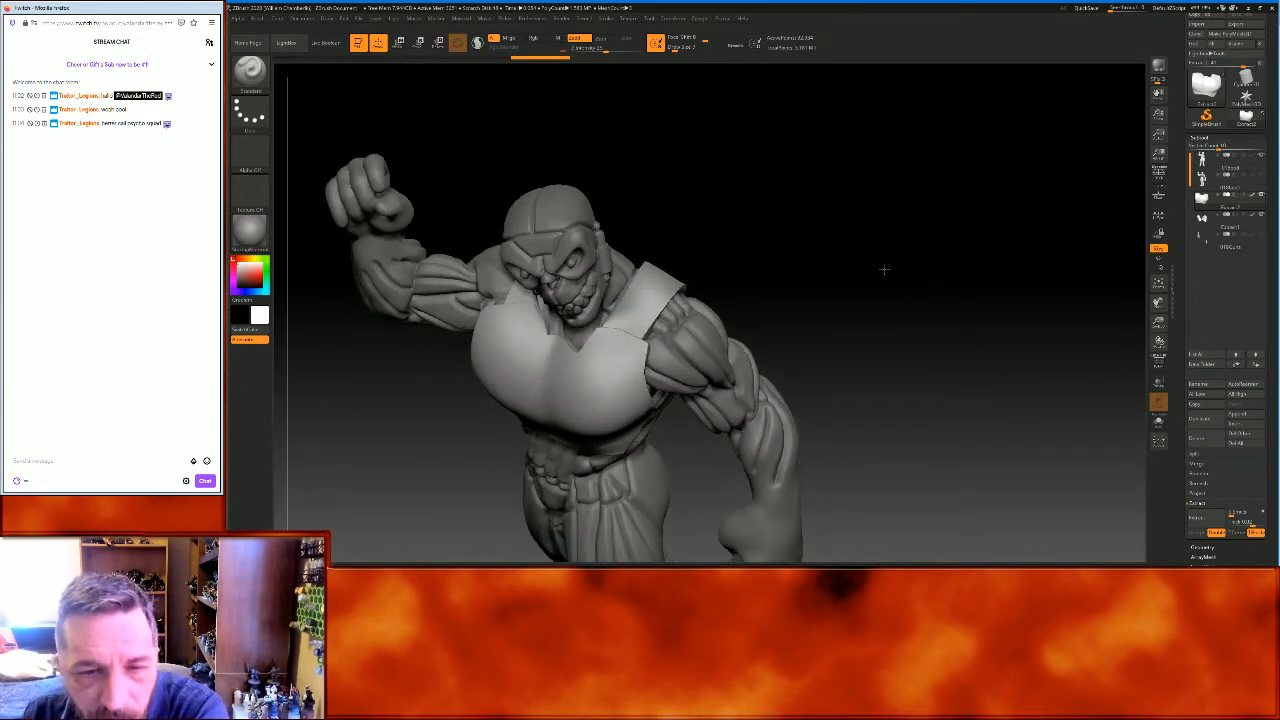
click(243, 82)
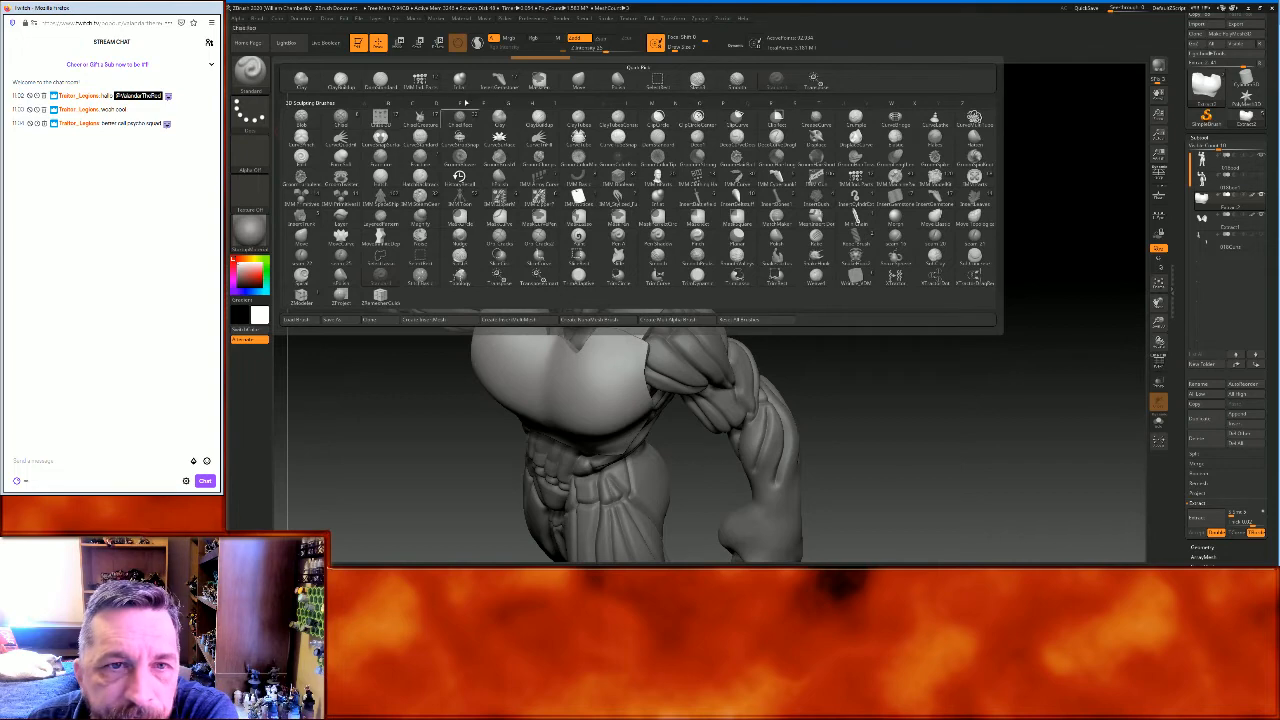
click(578, 80)
drag(925, 232, 905, 300)
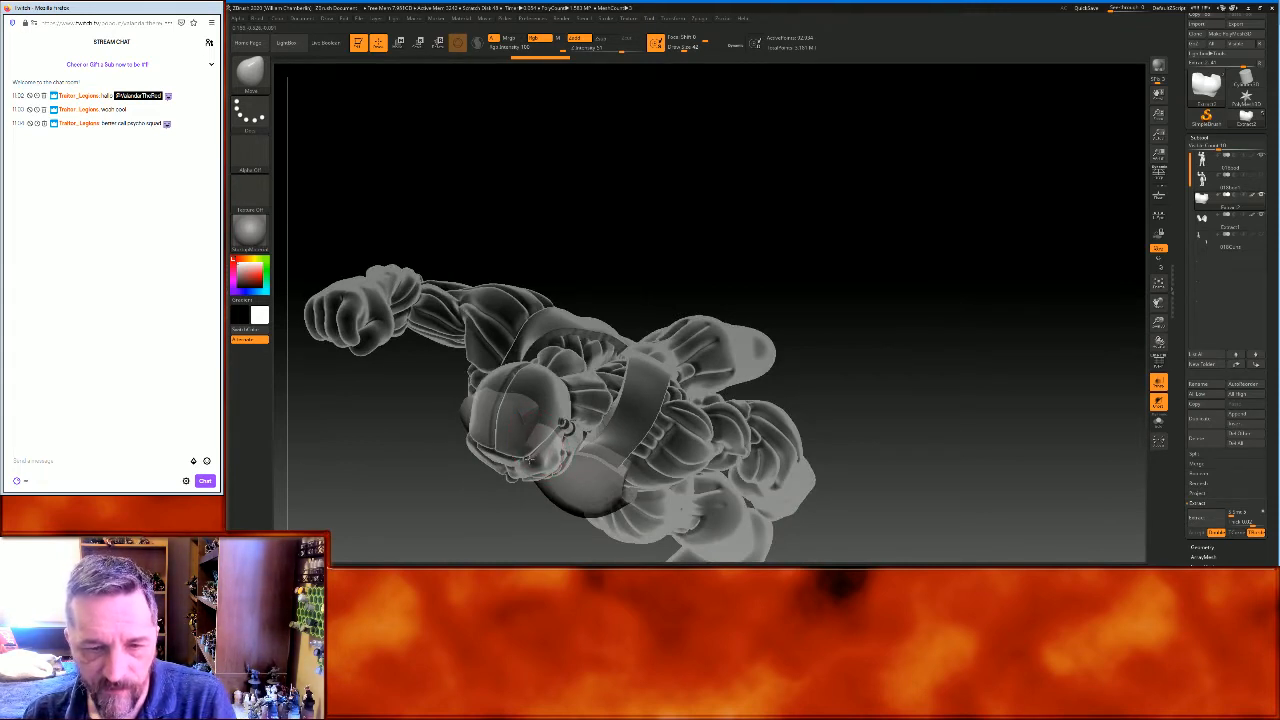
mouse_move(960, 363)
mouse_down()
mouse_move(966, 280)
mouse_move(975, 318)
mouse_up()
Build up the hollow between the chest plate's pectorals using the ClayBuildup brush with Alpha 01
click(250, 72)
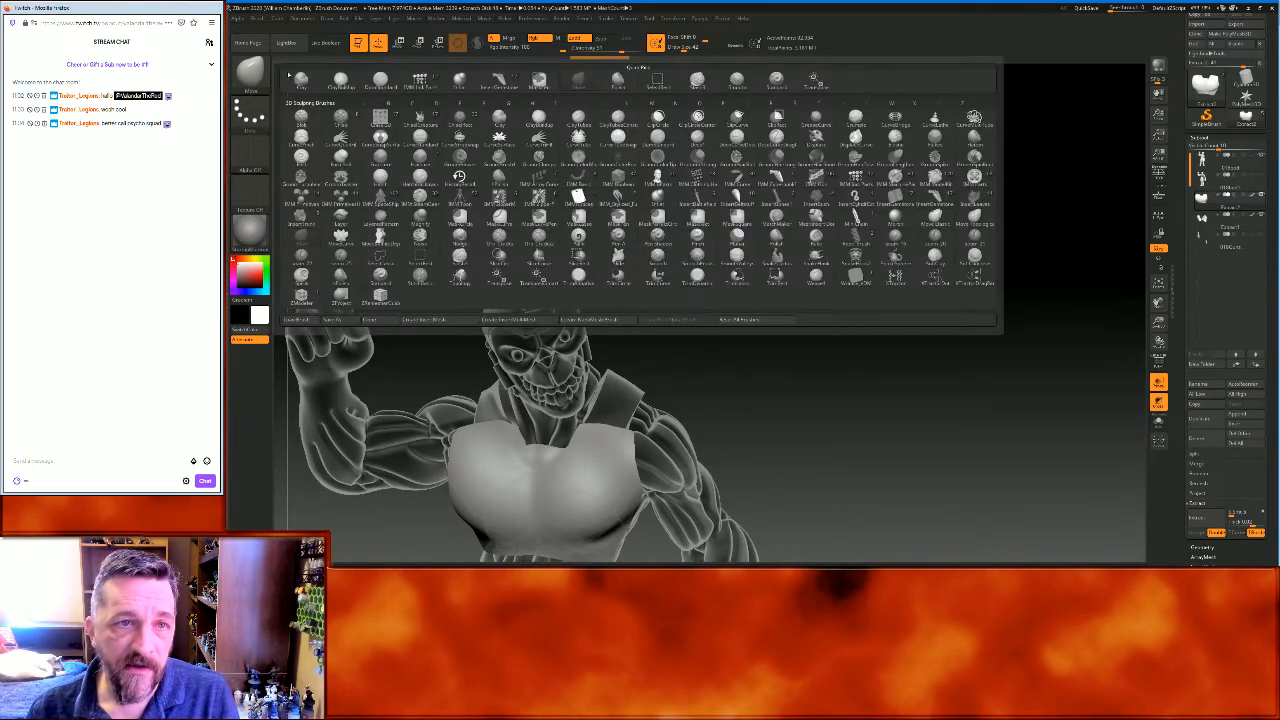
click(341, 80)
click(250, 112)
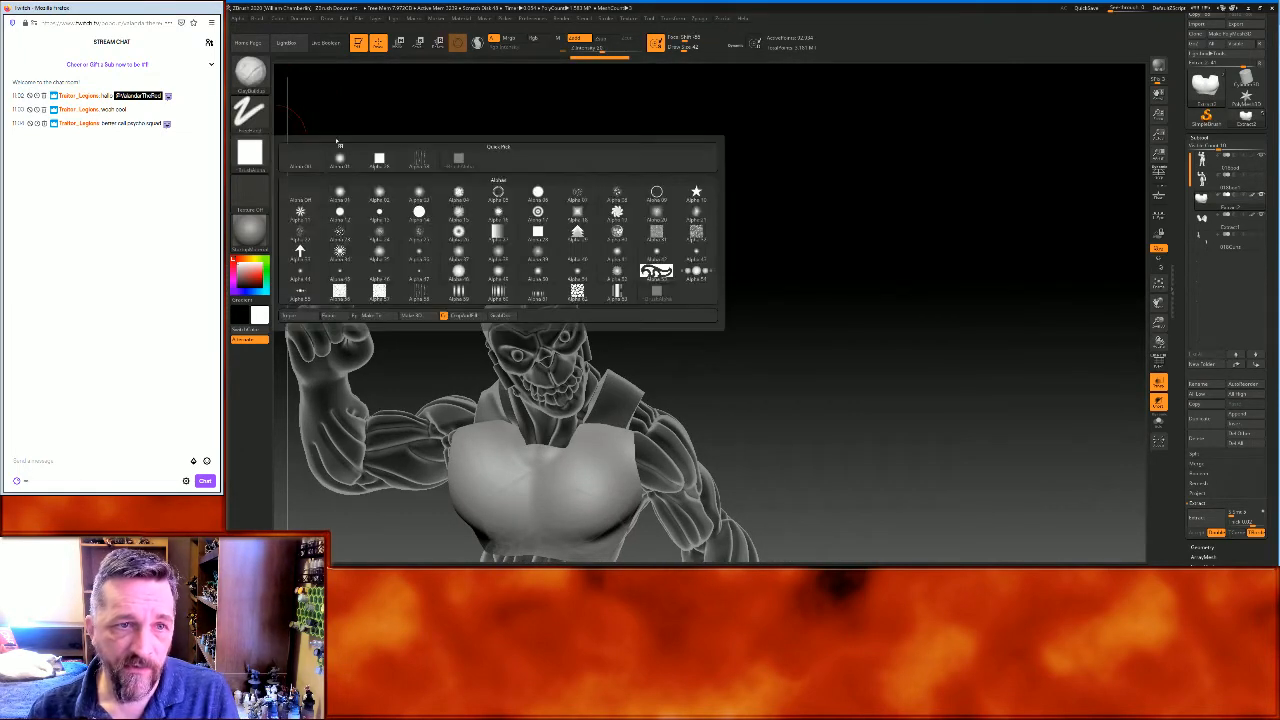
click(342, 160)
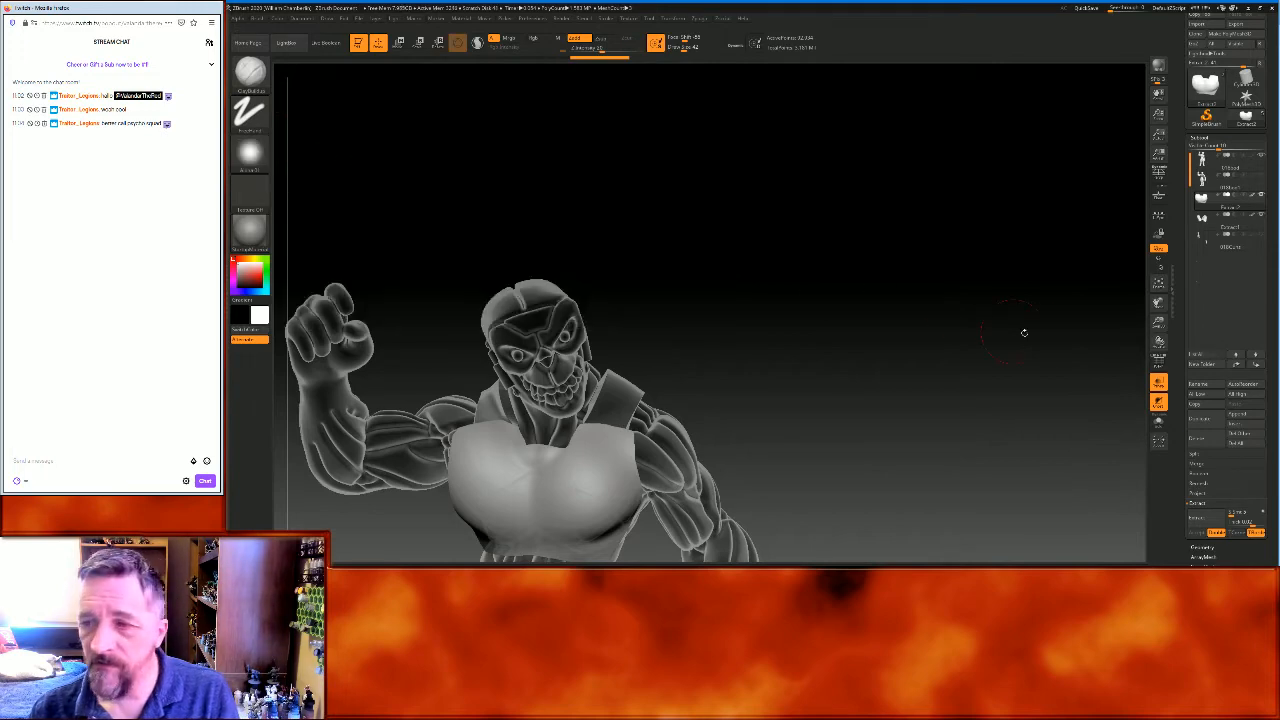
click(1158, 283)
drag(1064, 289, 1063, 277)
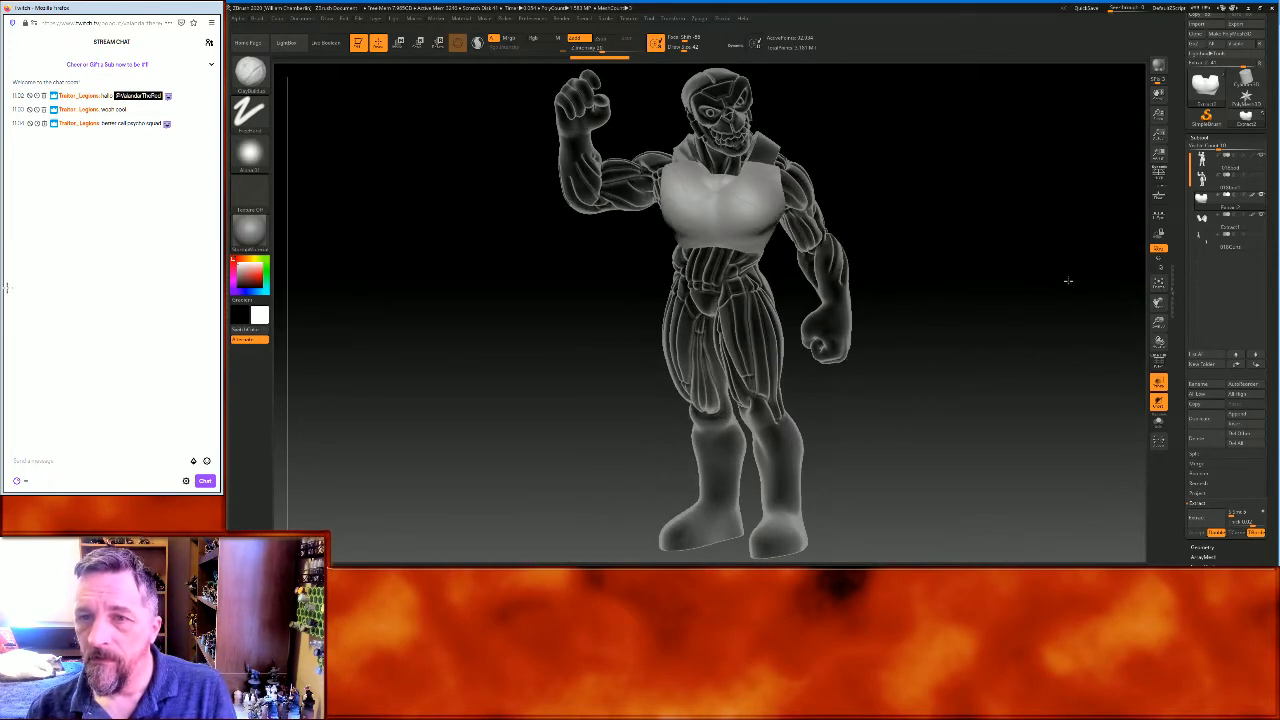
click(1158, 283)
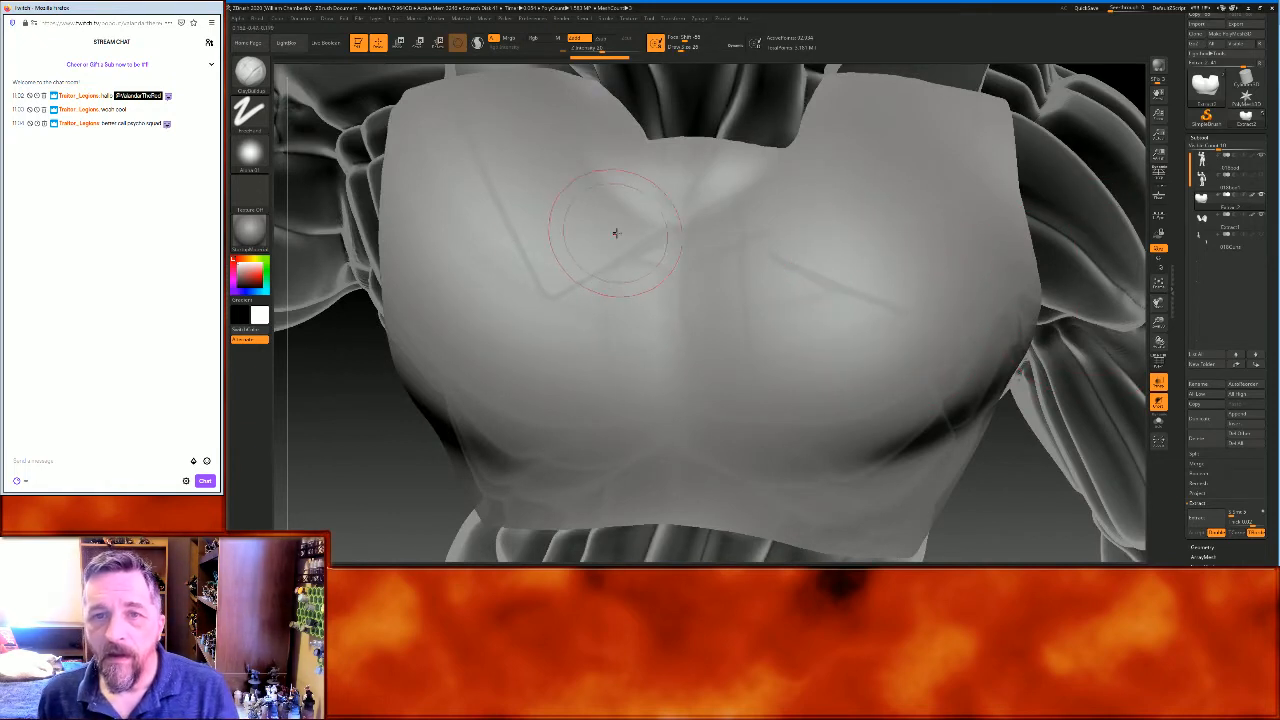
mouse_move(614, 192)
mouse_down()
mouse_move(654, 222)
mouse_move(628, 197)
mouse_move(642, 254)
mouse_move(688, 300)
mouse_move(668, 425)
mouse_move(617, 320)
mouse_up()
mouse_move(662, 401)
mouse_down()
mouse_move(700, 262)
mouse_move(722, 345)
mouse_up()
mouse_move(660, 385)
mouse_down()
mouse_move(654, 261)
mouse_move(630, 383)
mouse_up()
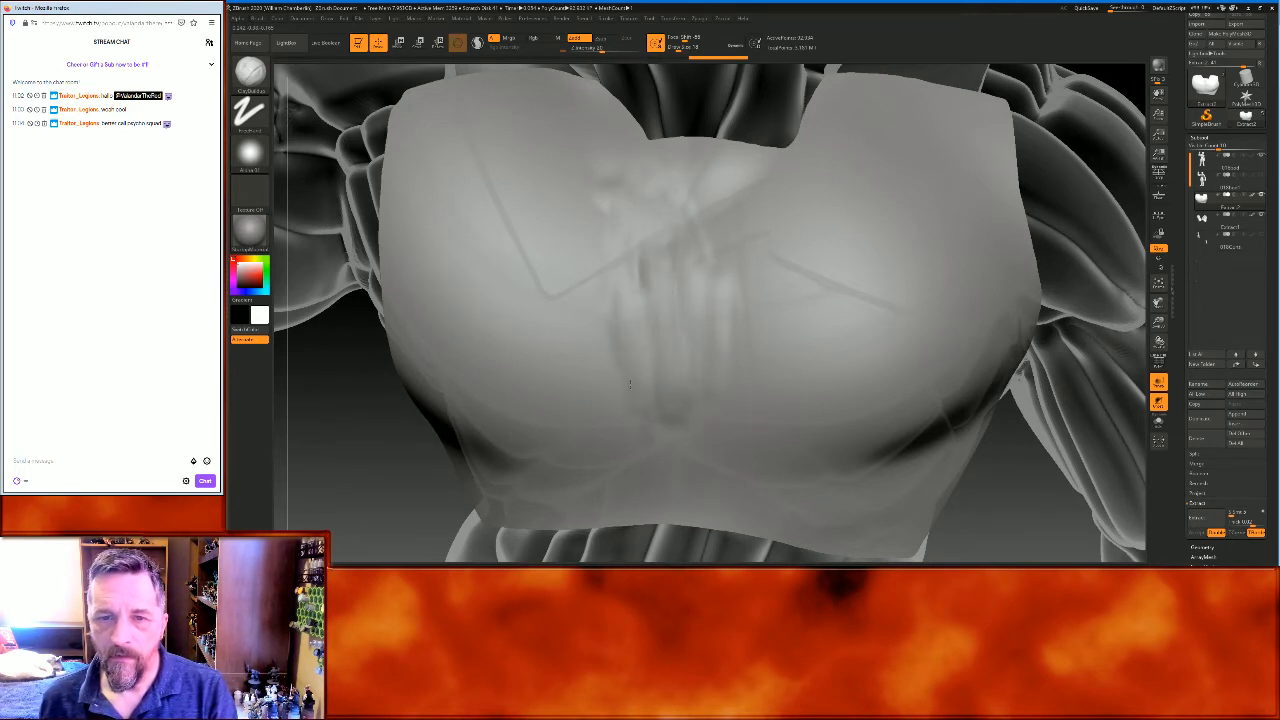
mouse_move(601, 268)
mouse_down()
mouse_move(623, 303)
mouse_move(668, 229)
mouse_move(742, 188)
mouse_move(686, 230)
mouse_move(708, 290)
mouse_up()
drag(710, 244, 694, 298)
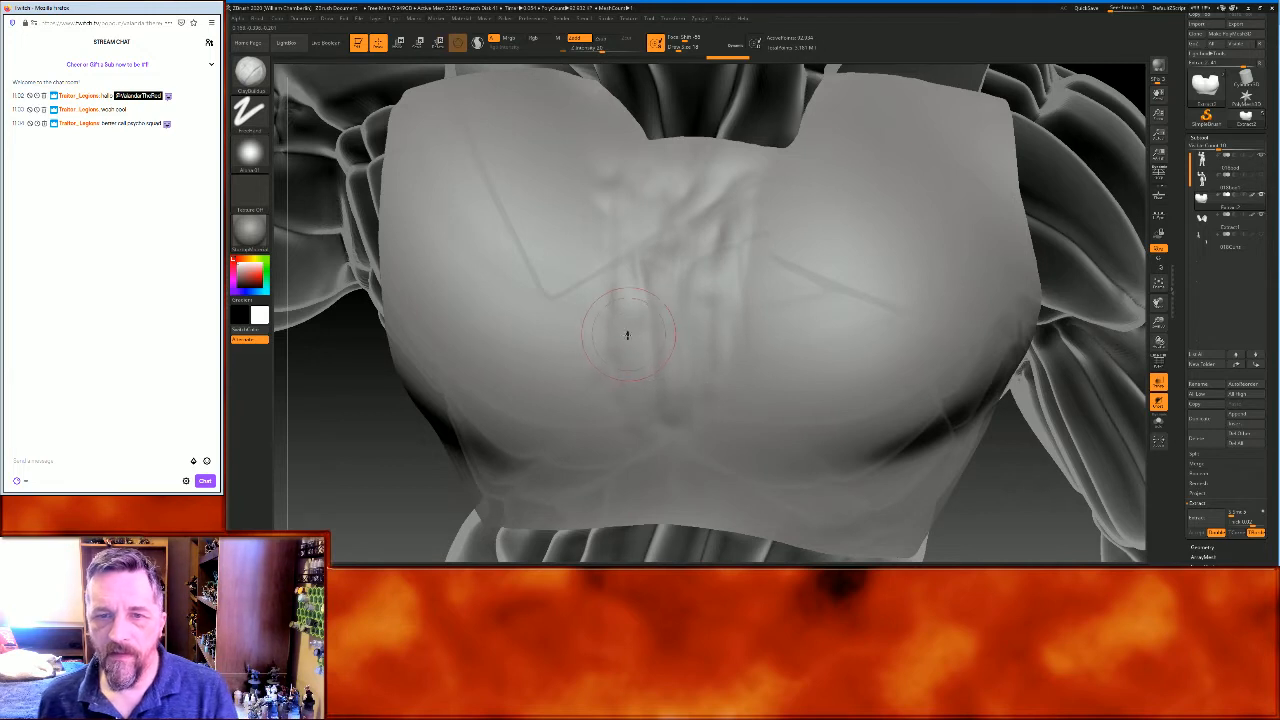
Smooth the built-up centre and pectoral surfaces of the chest plate, turning transparency off to judge the result
shift+drag(626, 334, 608, 305)
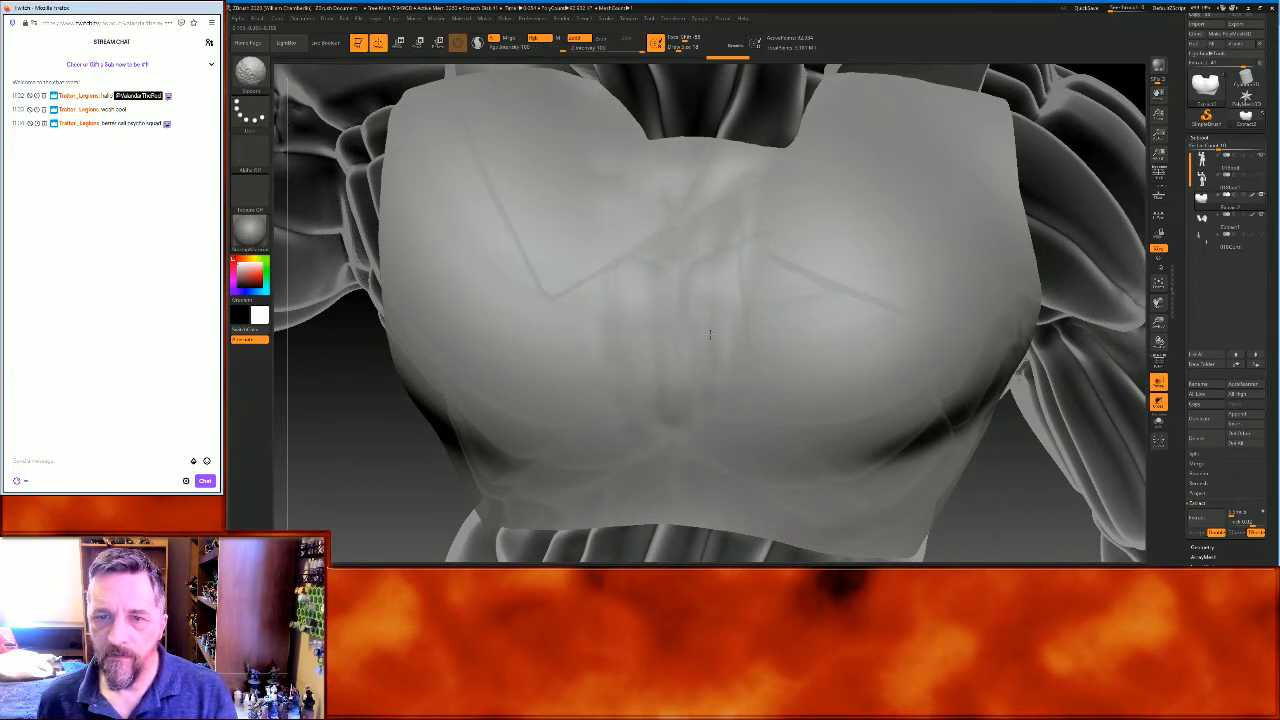
shift+drag(646, 273, 669, 300)
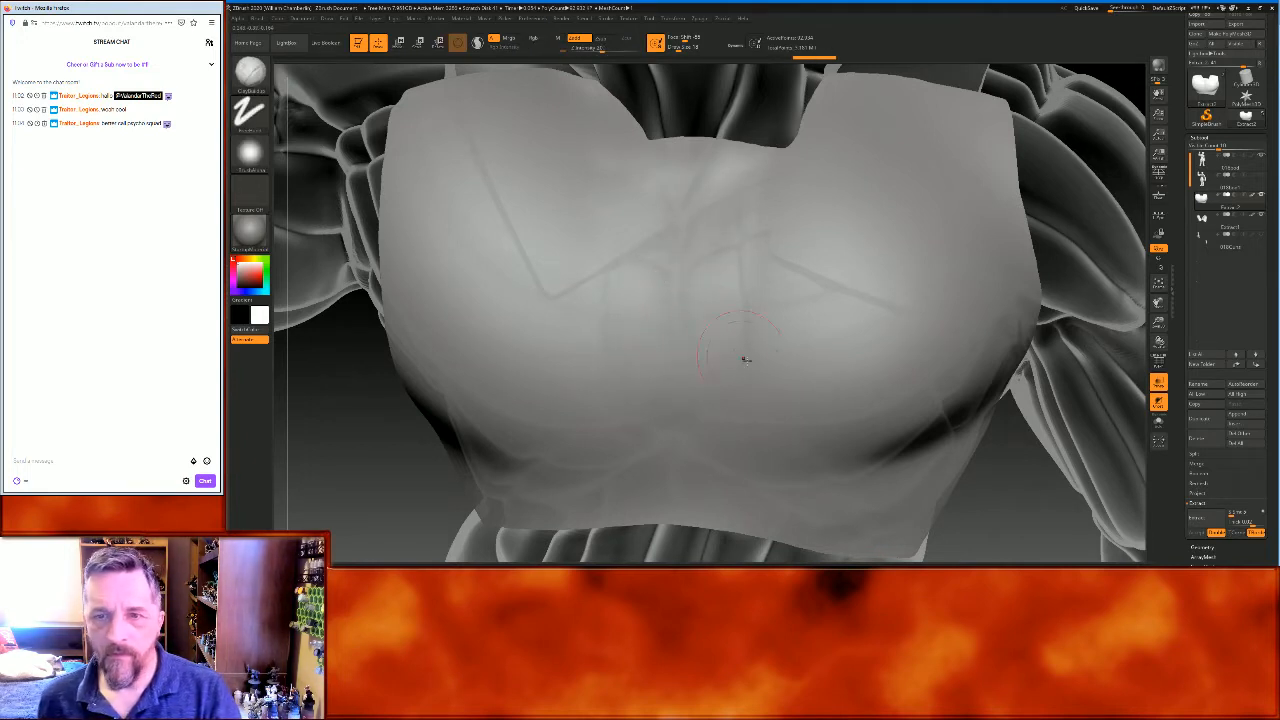
click(1158, 381)
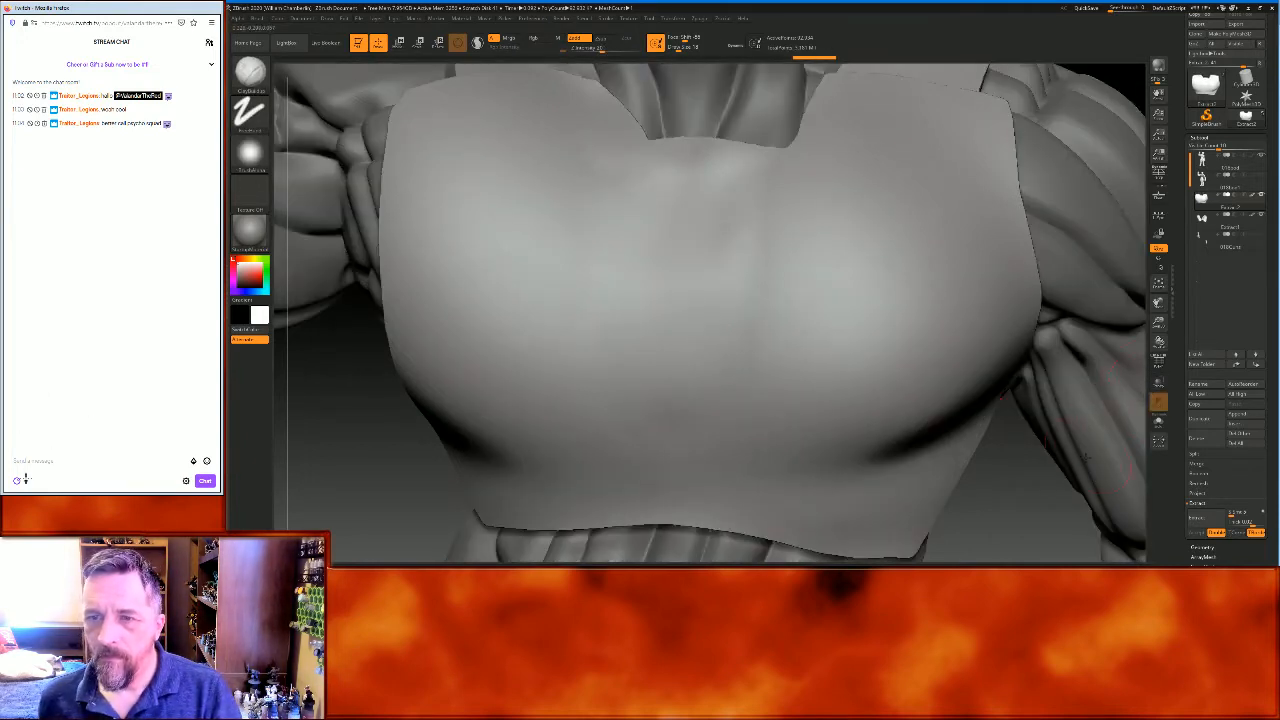
drag(1024, 513, 715, 292)
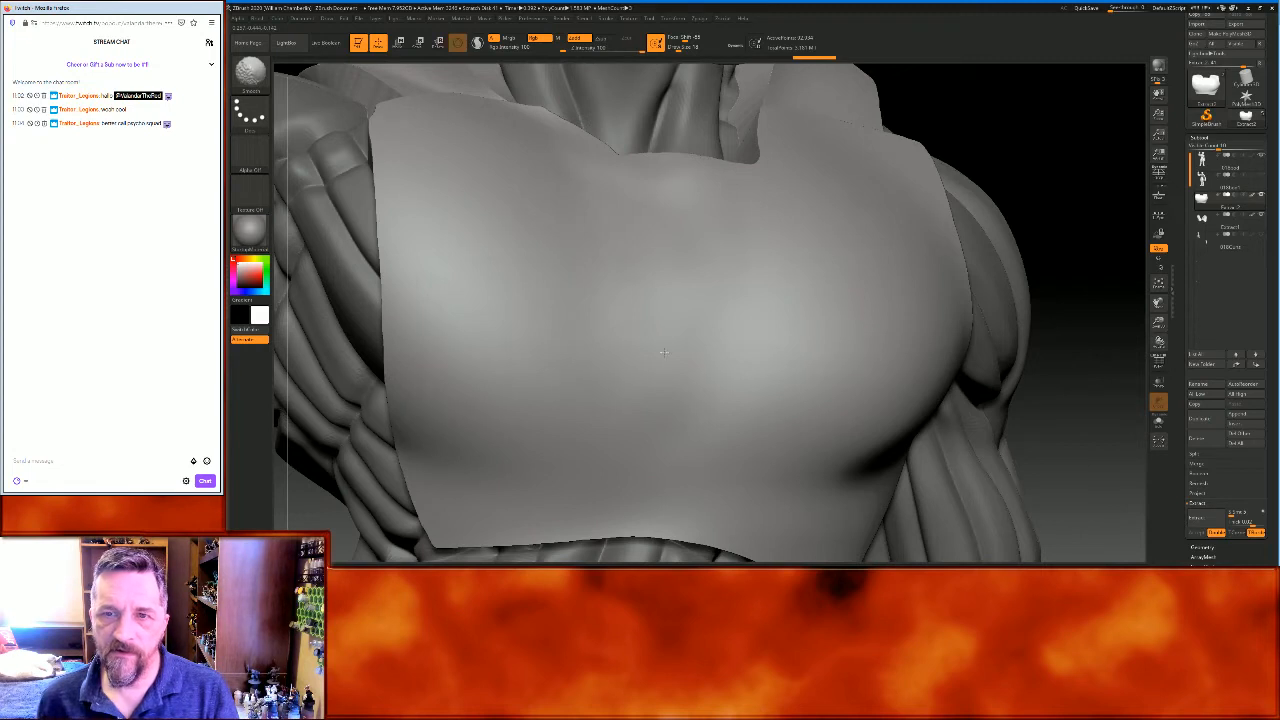
mouse_move(738, 374)
shift+mouse_down()
mouse_move(774, 311)
mouse_move(1041, 356)
shift+mouse_up()
key(shift)
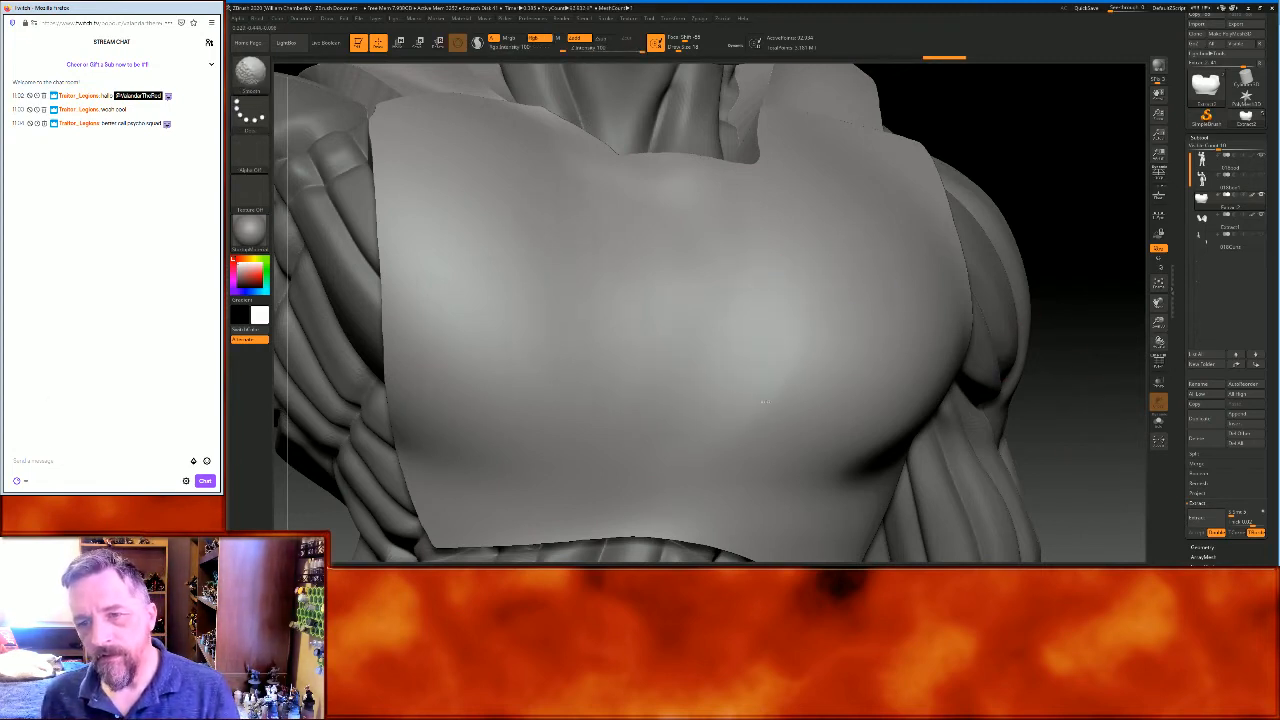
shift+drag(517, 234, 920, 348)
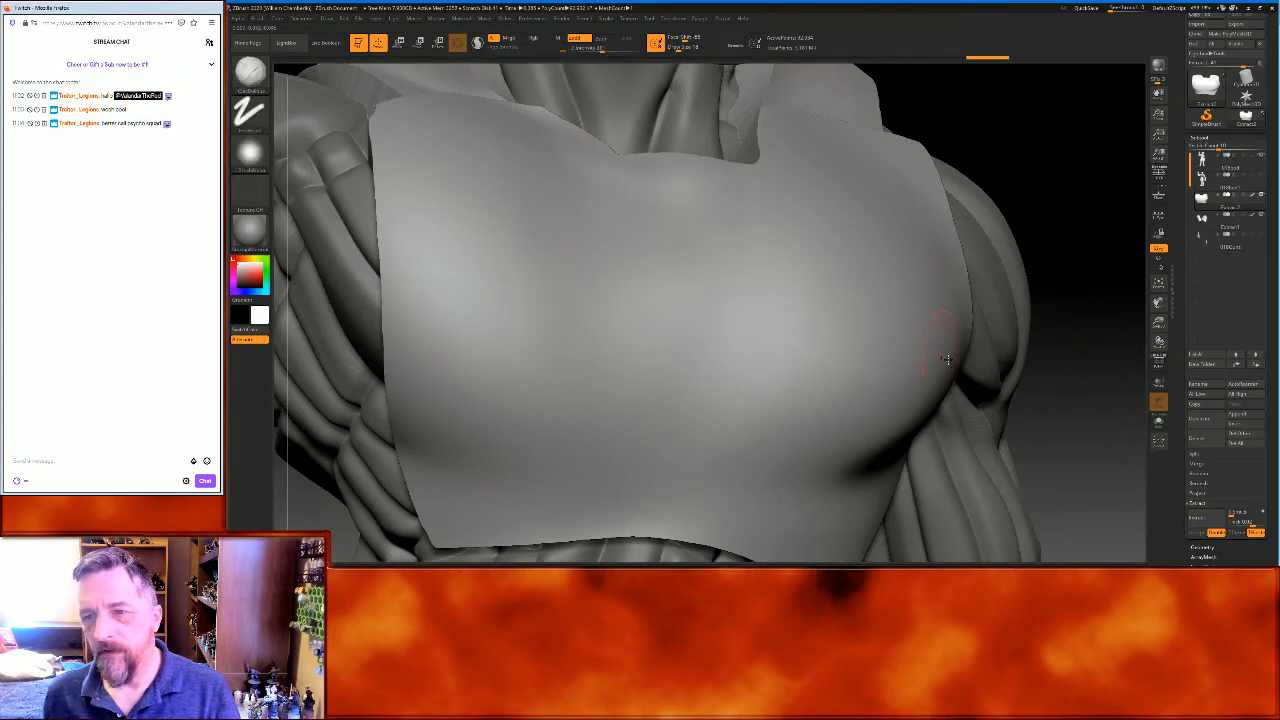
Reshape the chest plate's upper edge where it meets the shoulder strap with the Move brush, working from above
click(1159, 284)
mouse_move(1120, 301)
mouse_down()
mouse_move(1086, 306)
mouse_move(1094, 328)
mouse_move(1146, 334)
mouse_up()
mouse_move(987, 230)
mouse_down()
mouse_move(973, 238)
mouse_move(992, 230)
mouse_move(977, 229)
mouse_move(1086, 309)
mouse_move(1091, 366)
mouse_move(369, 101)
mouse_up()
click(251, 72)
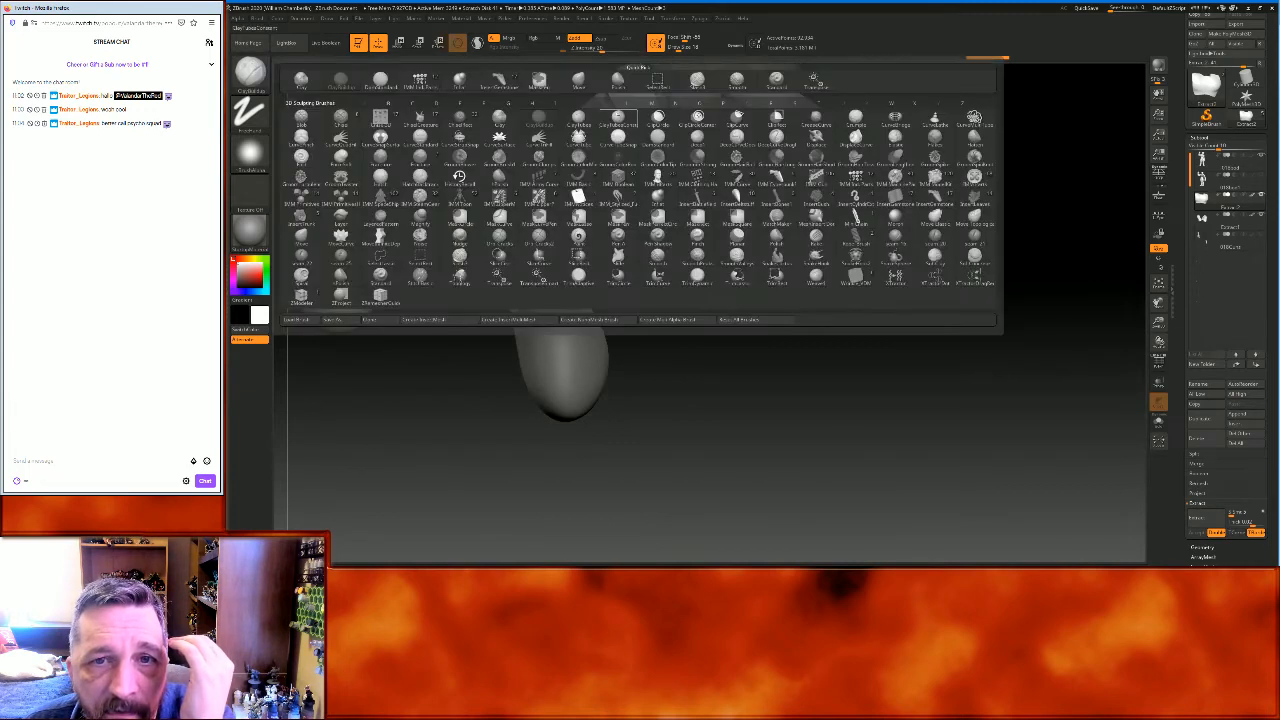
click(583, 82)
drag(740, 305, 716, 252)
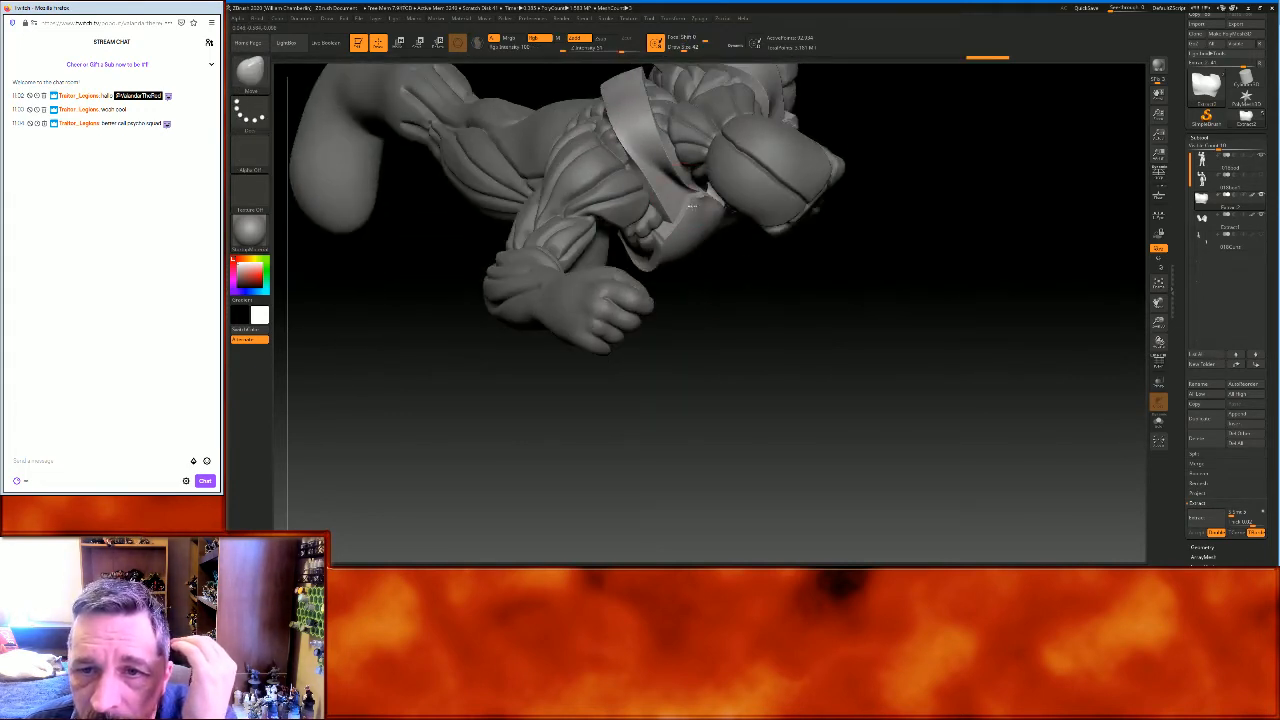
mouse_move(711, 286)
mouse_down()
mouse_move(729, 329)
mouse_move(708, 263)
mouse_move(714, 232)
mouse_move(761, 248)
mouse_move(805, 208)
mouse_up()
key(shift)
drag(1006, 319, 1054, 311)
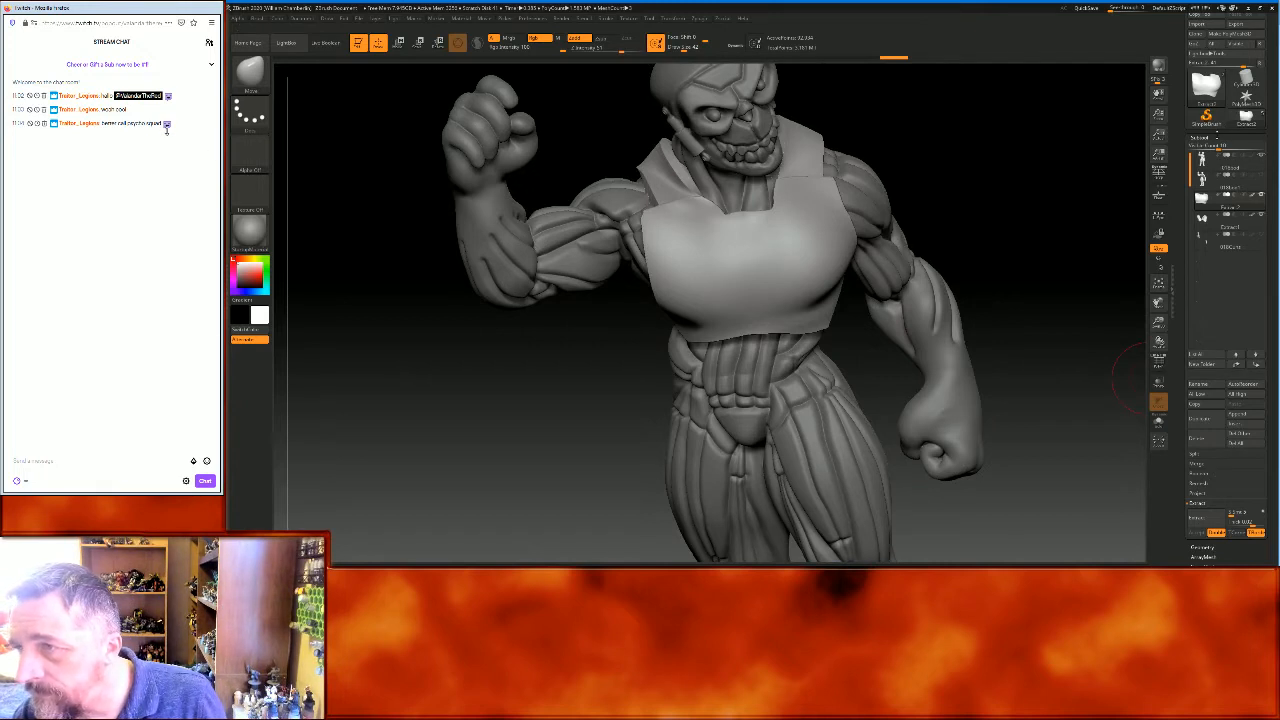
Retopologize the chest plate with ZRemesher at half the polygon count, running it twice, and display its polyframe
click(1204, 138)
click(1203, 147)
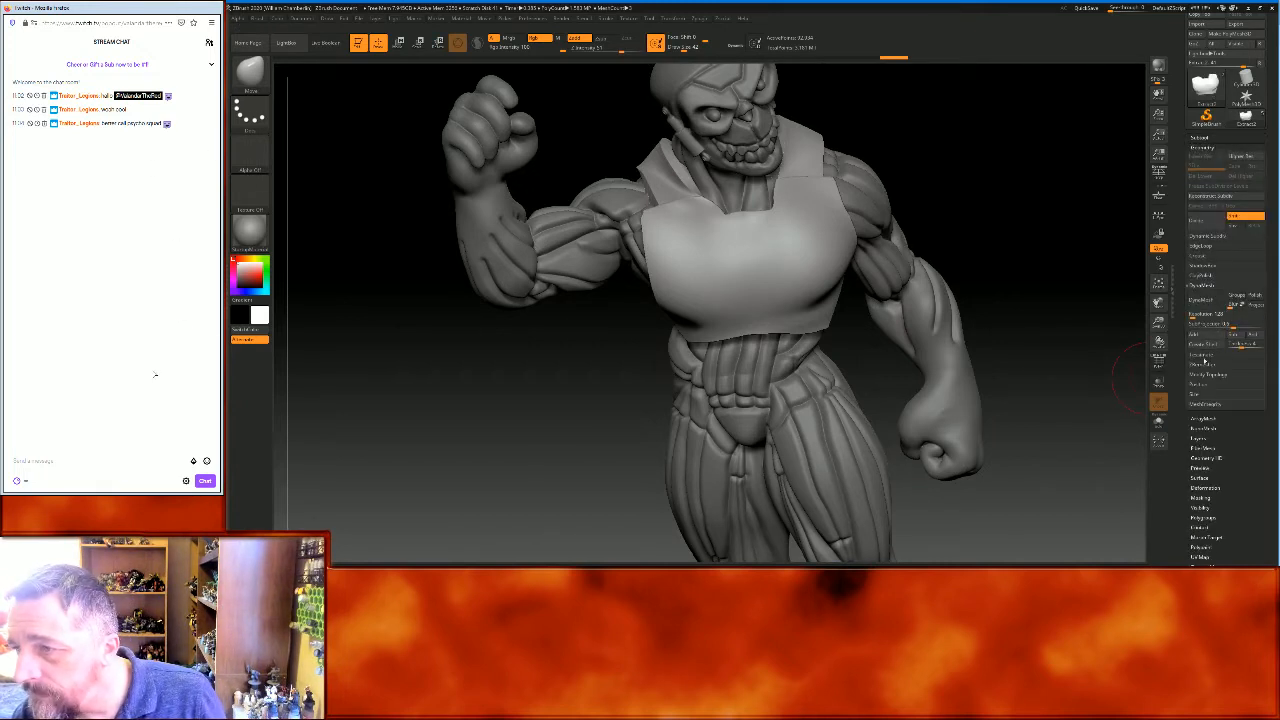
click(1205, 365)
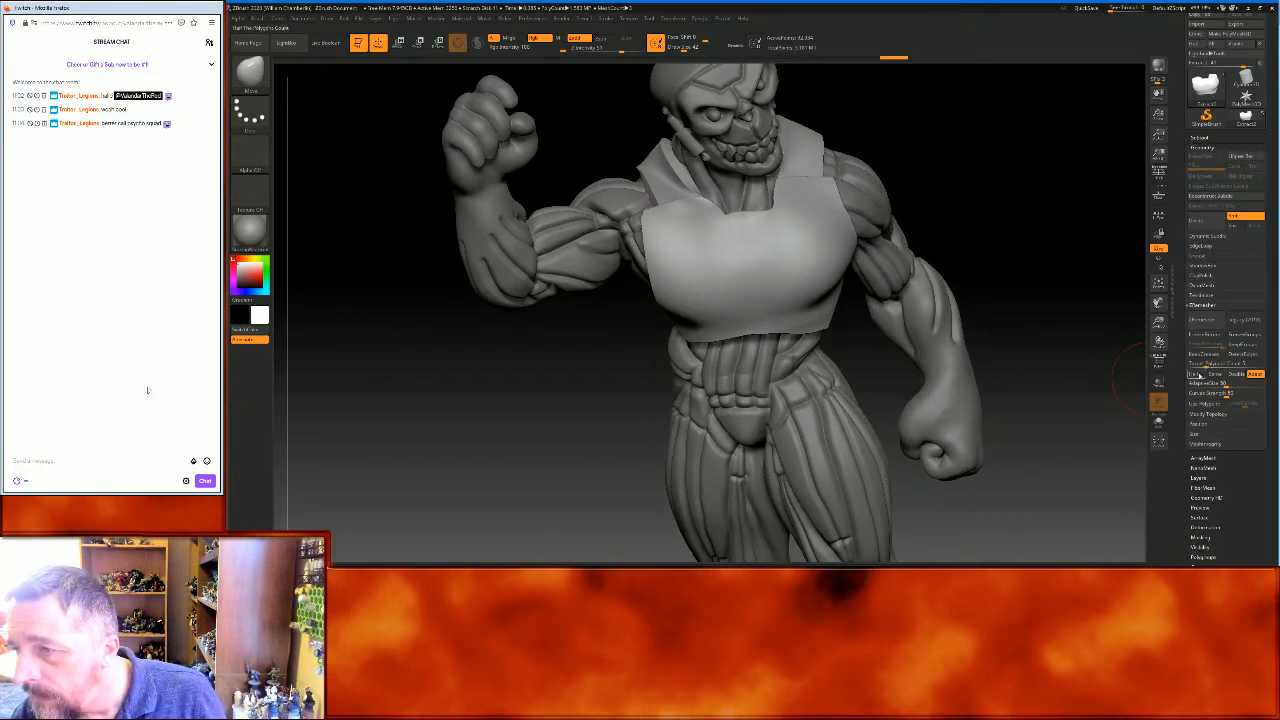
click(1200, 321)
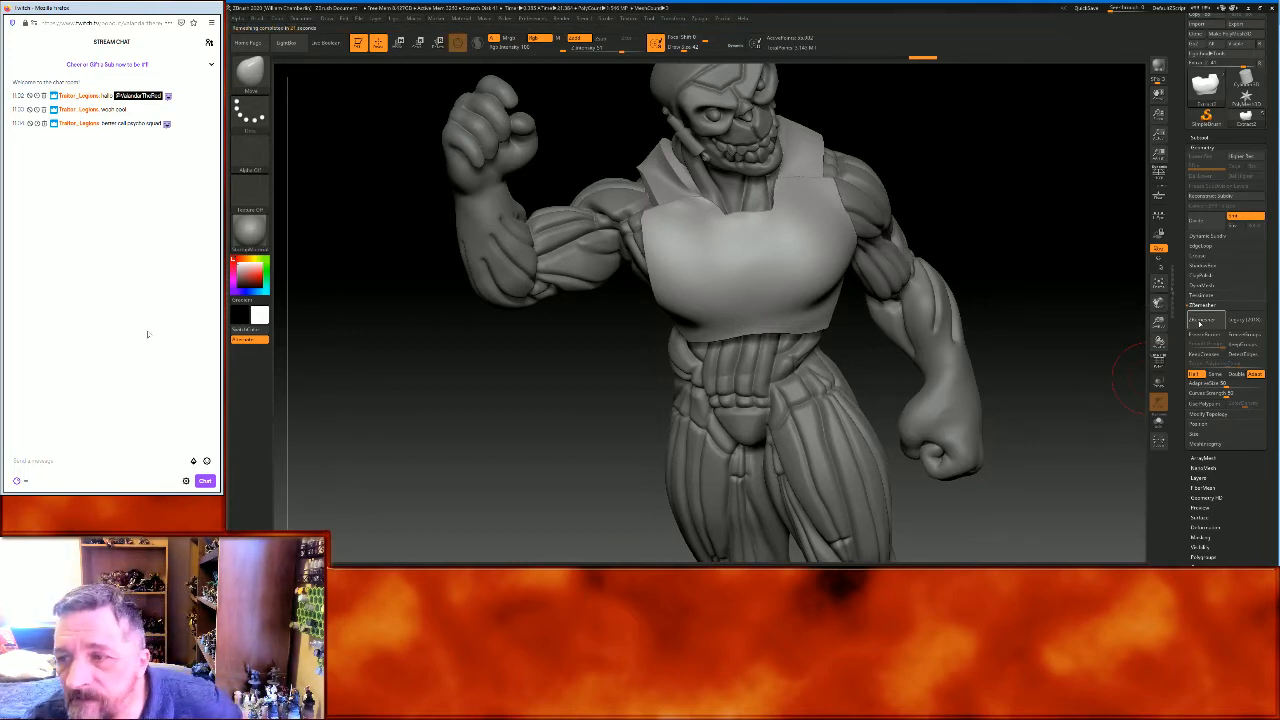
click(1202, 320)
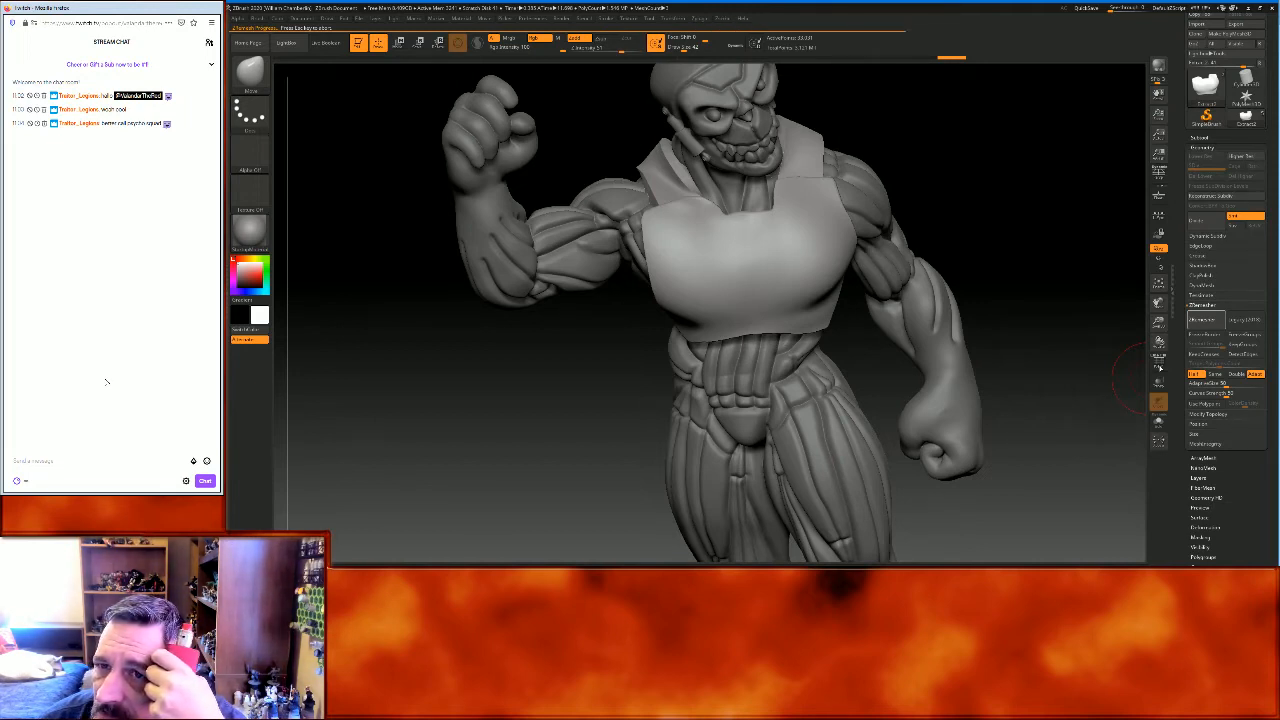
click(1158, 363)
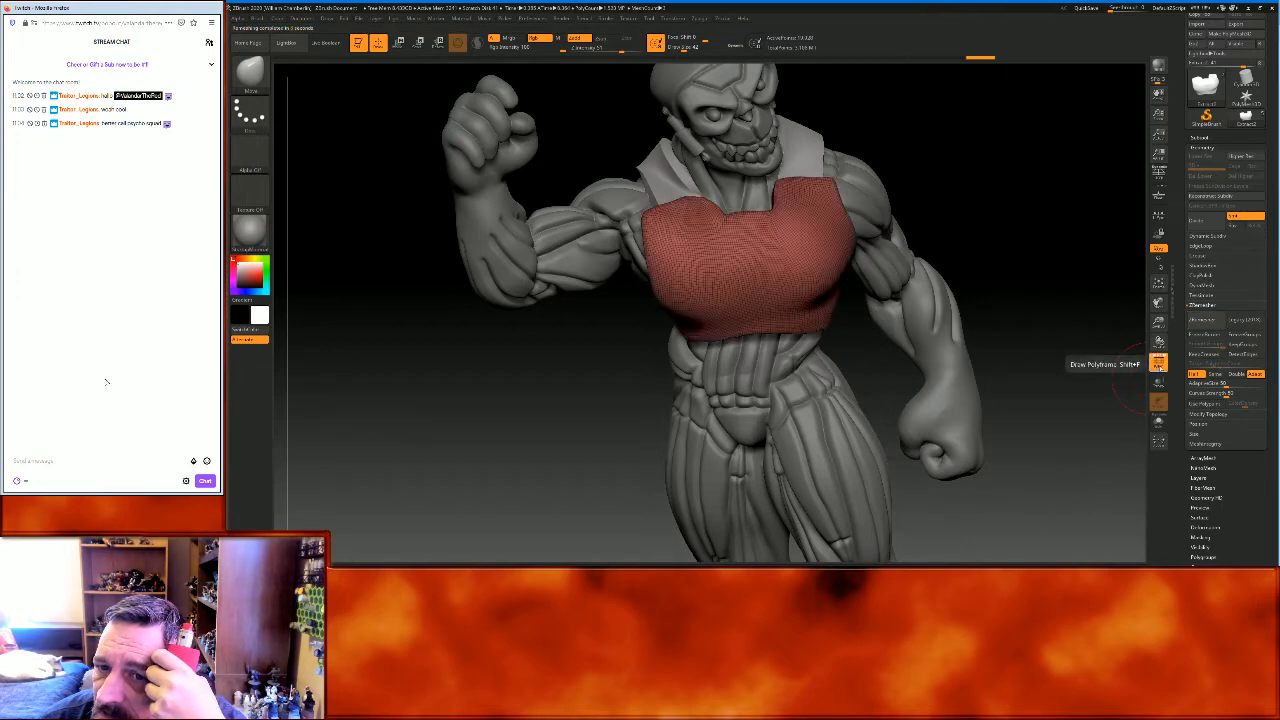
drag(1074, 274, 1068, 258)
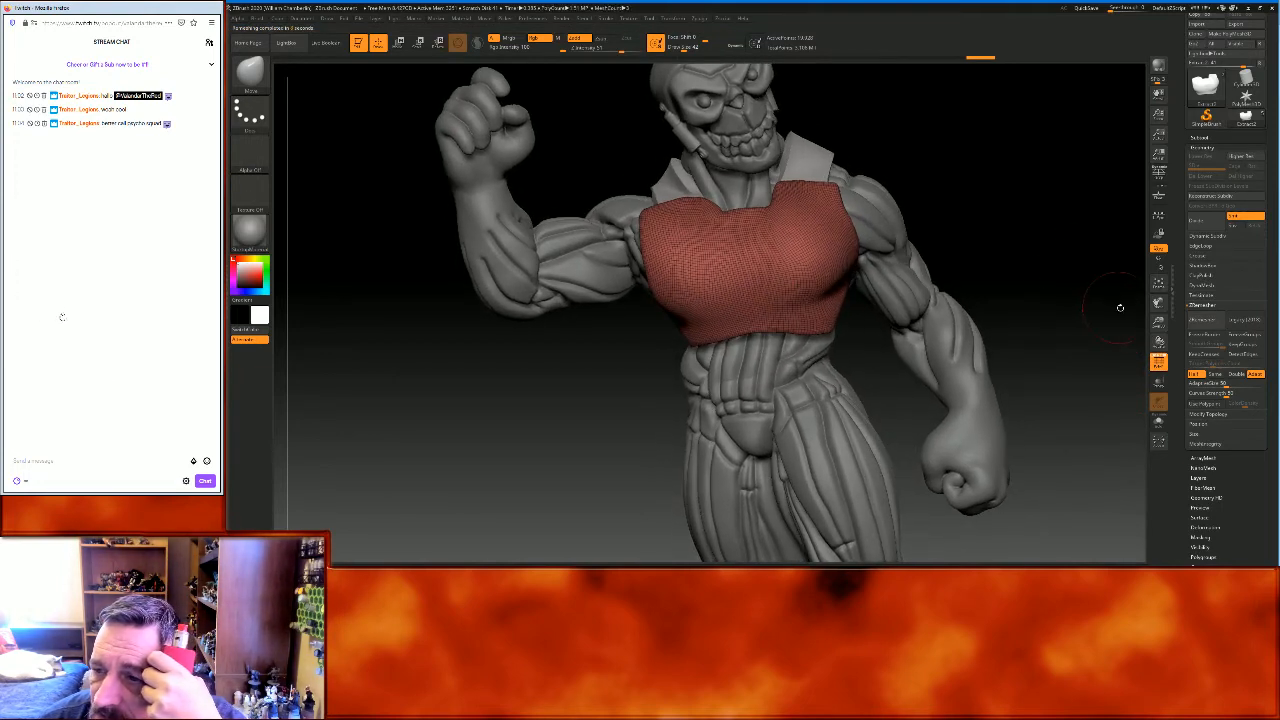
drag(1160, 328, 1164, 362)
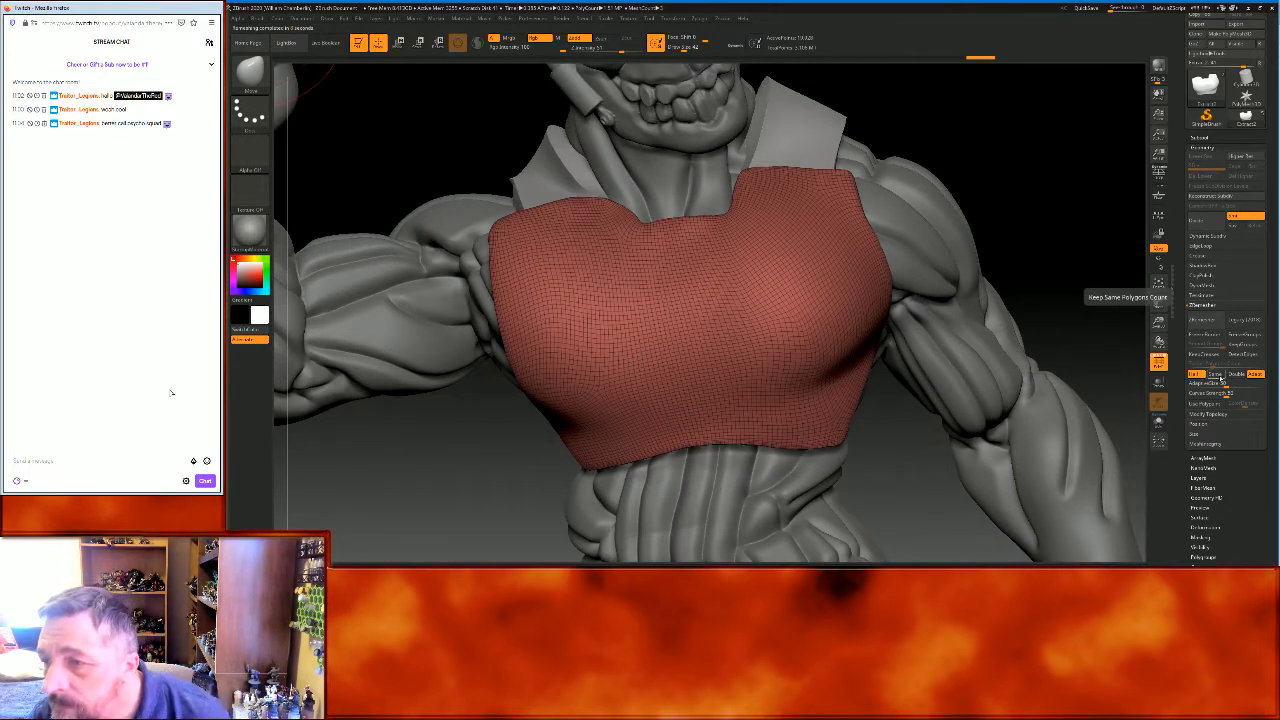
ZRemesh the chest plate again with Adaptive Size 100, and once more with Target Polygons Count 1
click(1207, 322)
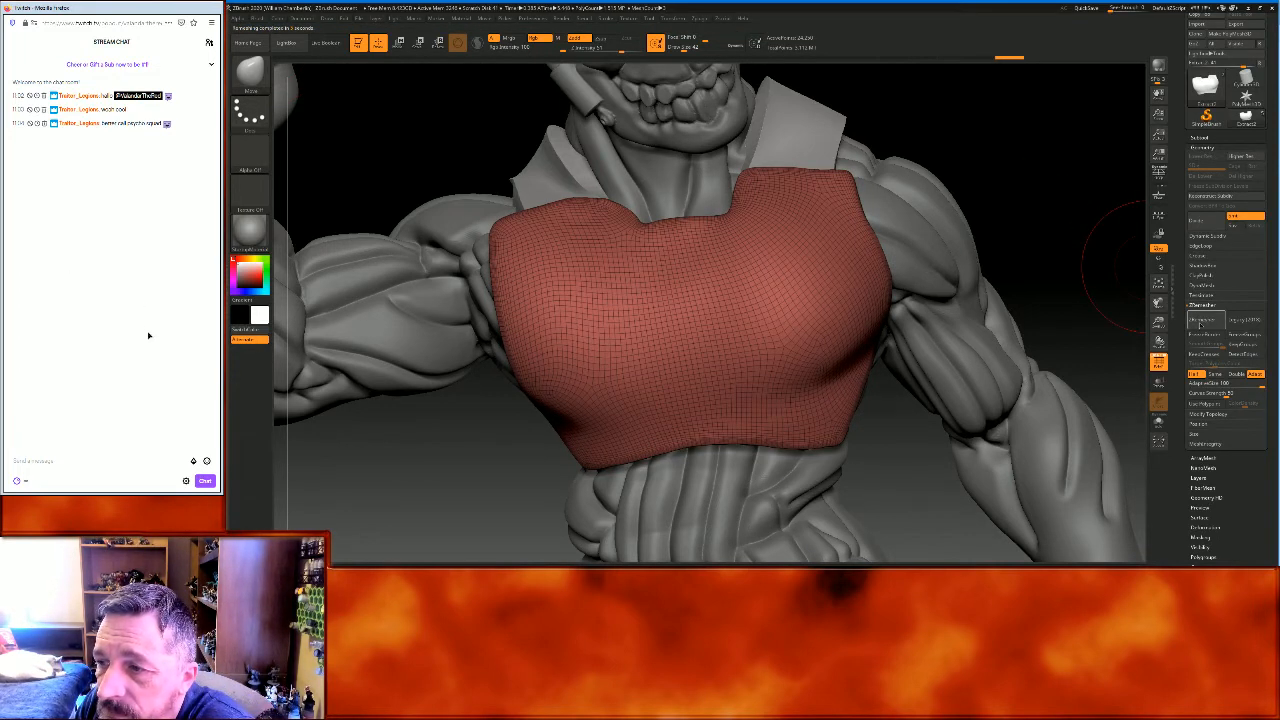
click(1200, 324)
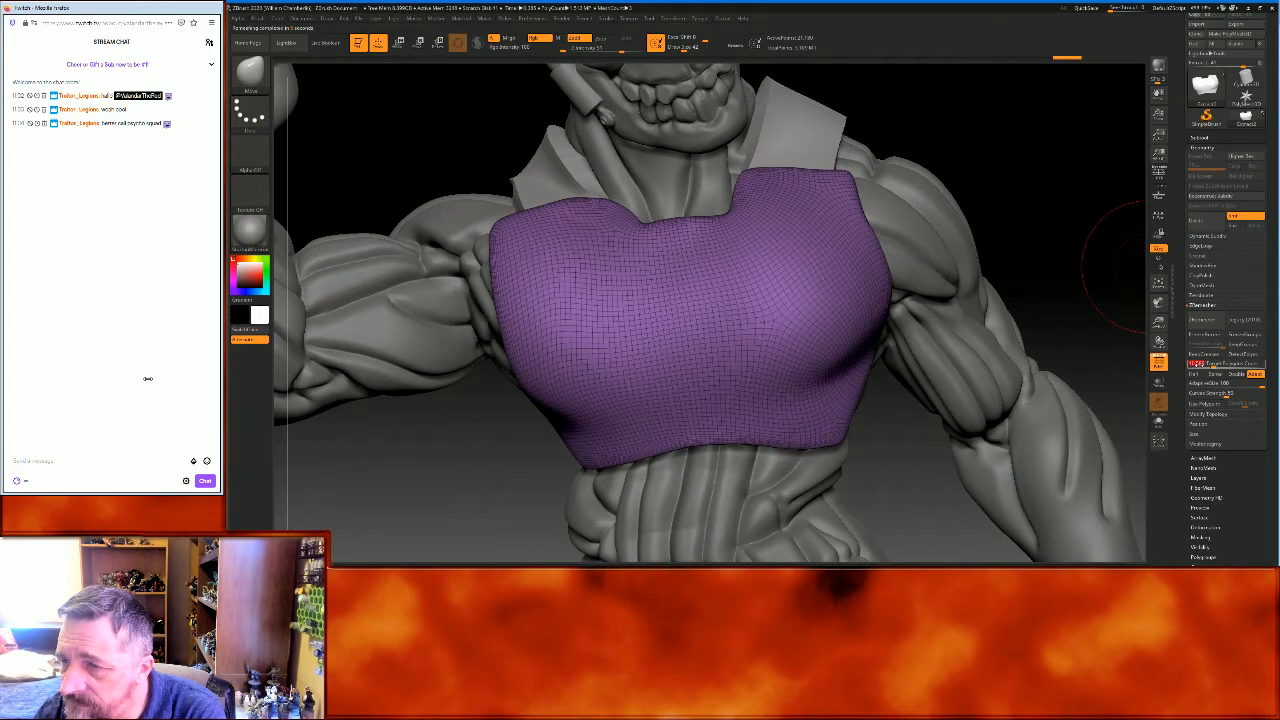
text(1)
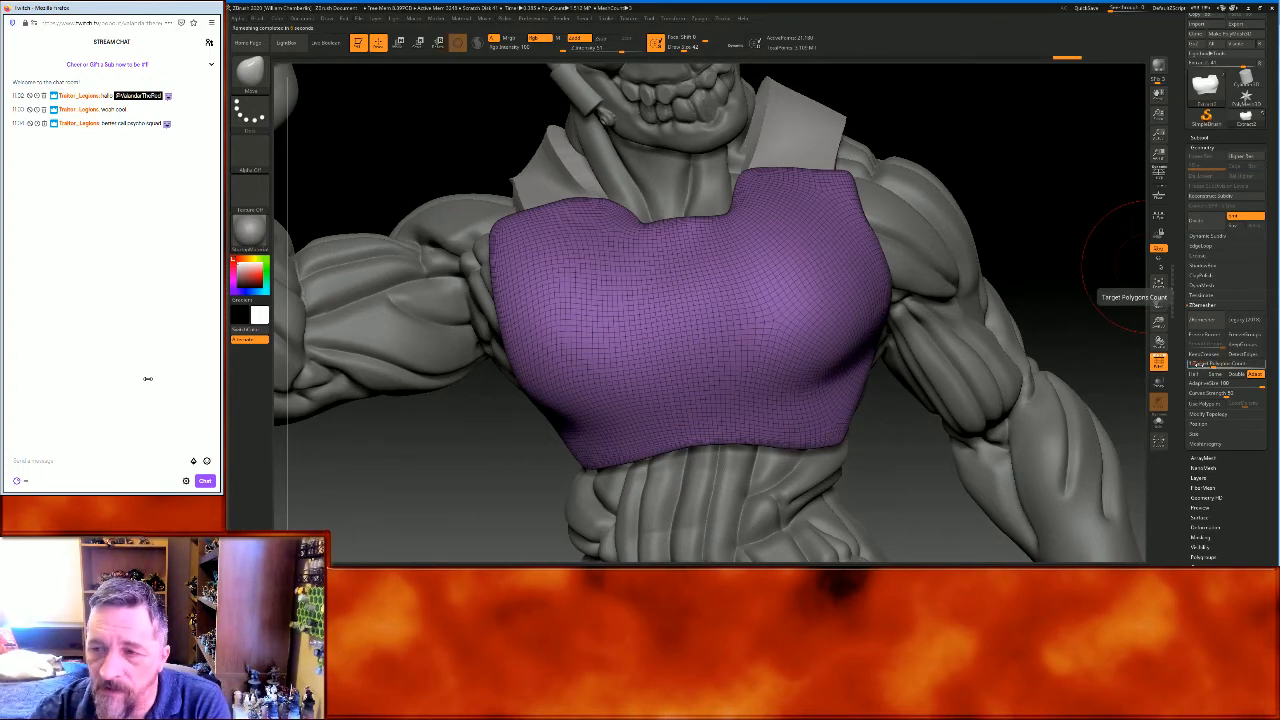
click(1201, 319)
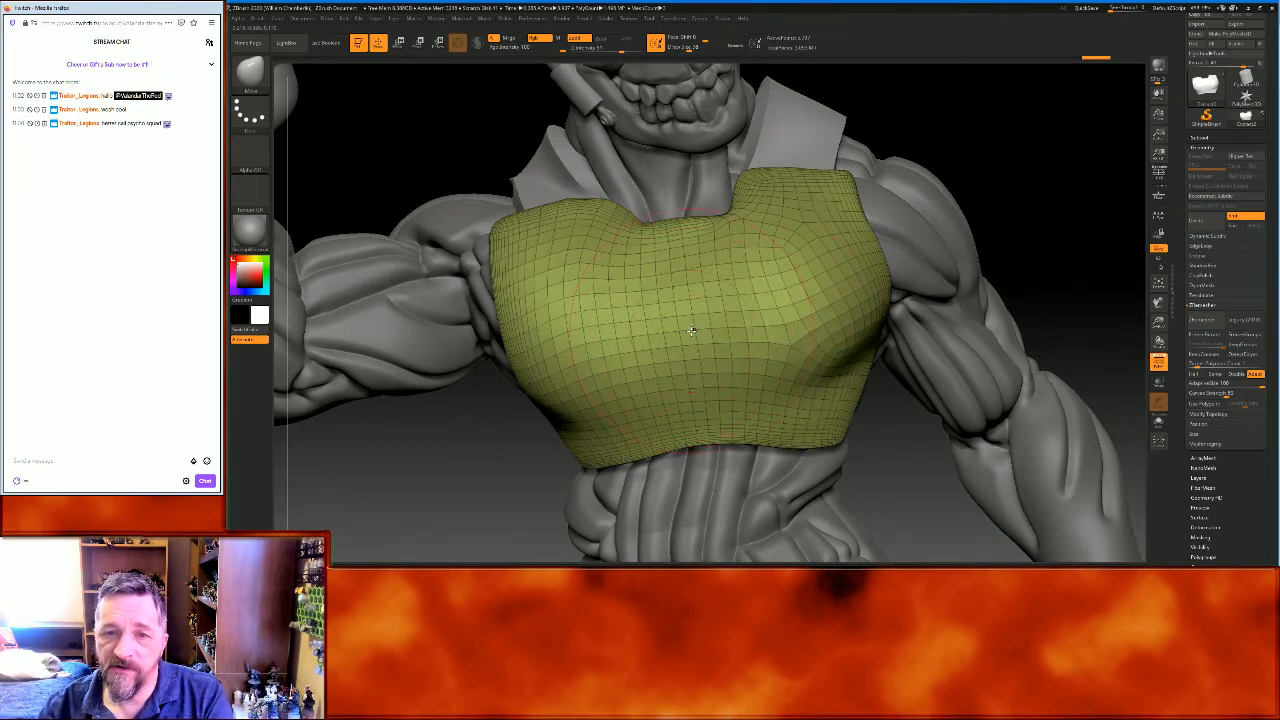
Pull out the middle of the chest plate with an enlarged Move brush from below and the front, and smooth the pectorals
drag(1030, 200, 1034, 122)
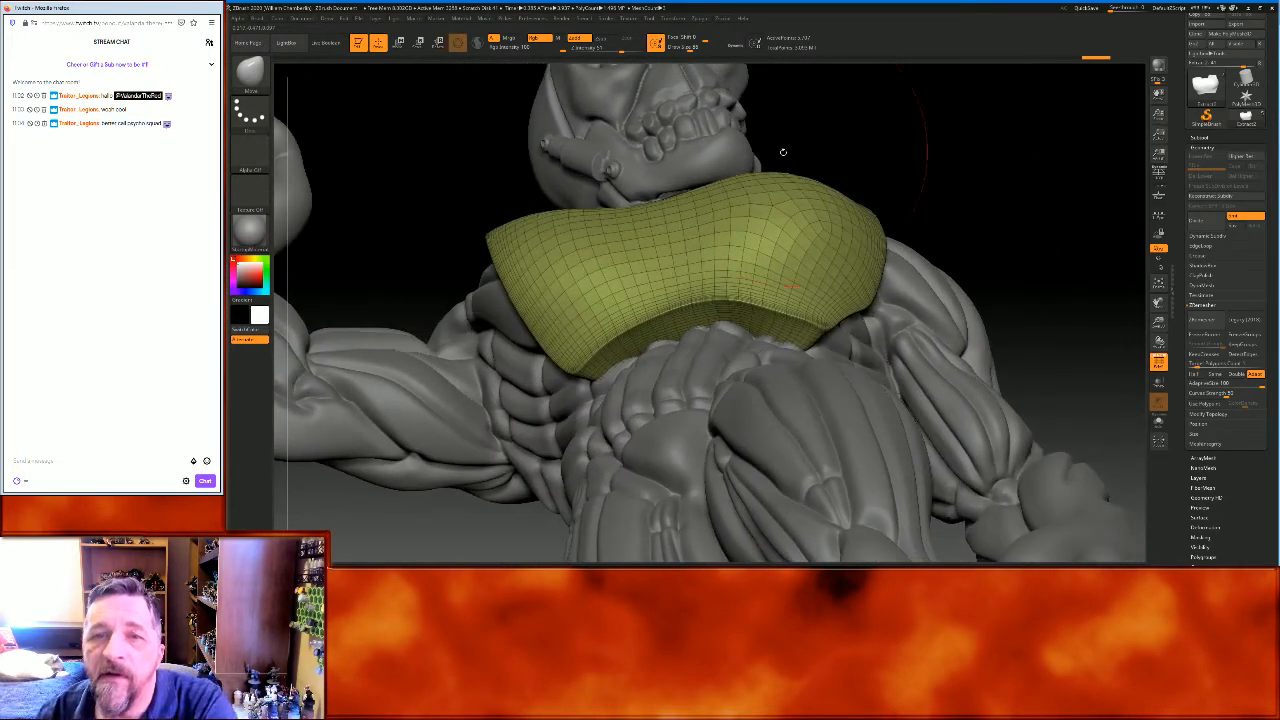
drag(674, 206, 665, 140)
mouse_move(931, 160)
mouse_down()
mouse_move(1017, 194)
mouse_move(993, 228)
mouse_move(872, 263)
mouse_up()
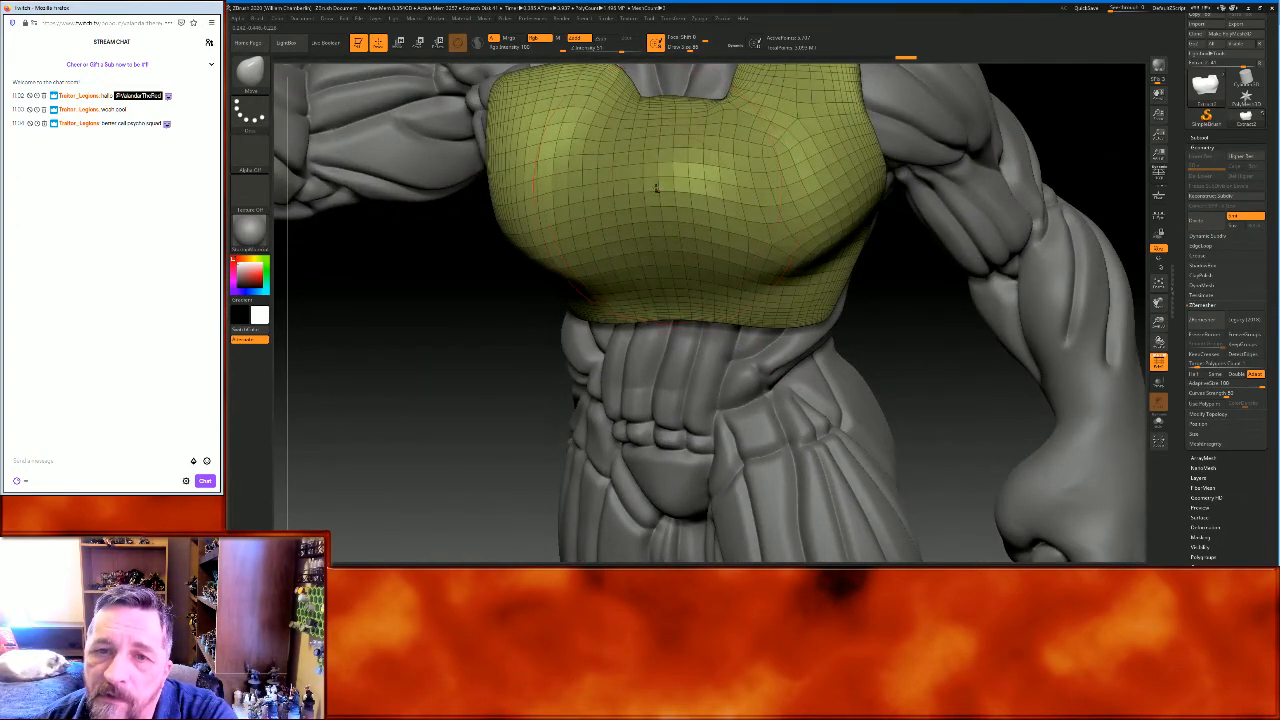
mouse_move(656, 188)
mouse_down()
mouse_move(686, 259)
mouse_move(670, 267)
mouse_move(669, 294)
mouse_up()
drag(409, 363, 374, 366)
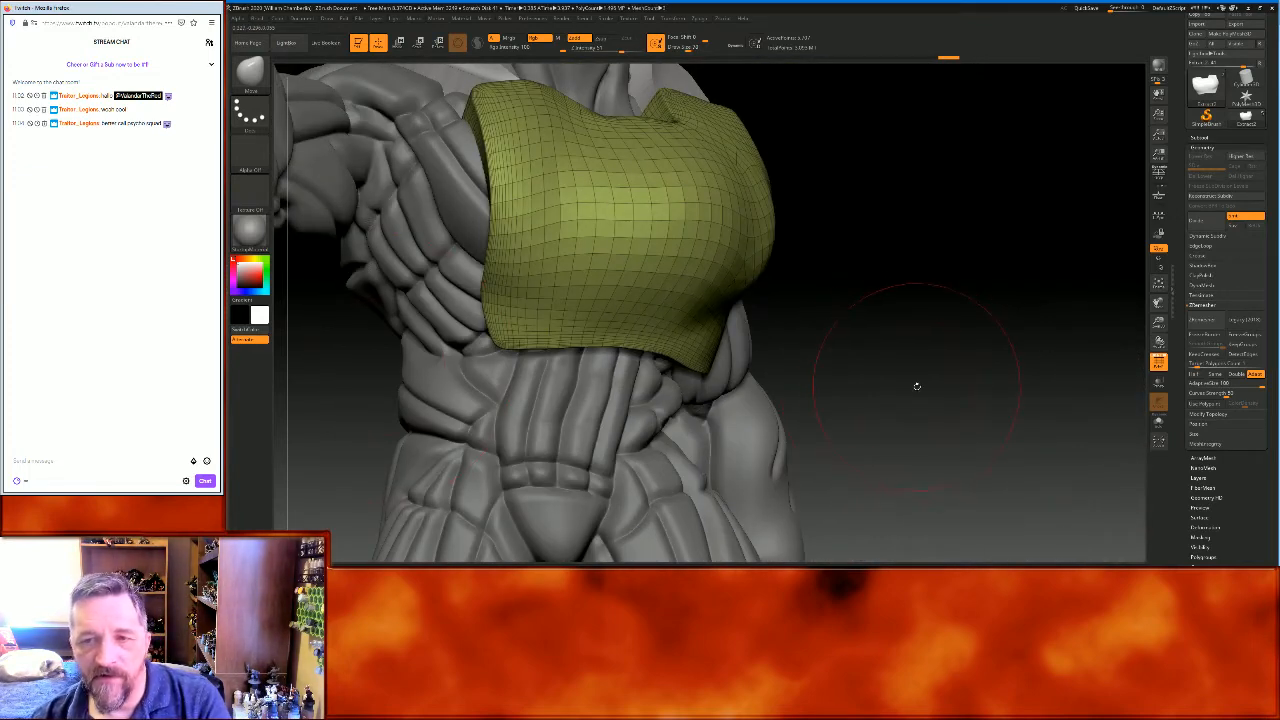
drag(954, 339, 1008, 340)
shift+drag(769, 216, 813, 210)
shift+drag(588, 192, 590, 176)
mouse_move(435, 380)
mouse_down()
mouse_move(485, 383)
mouse_move(424, 384)
mouse_up()
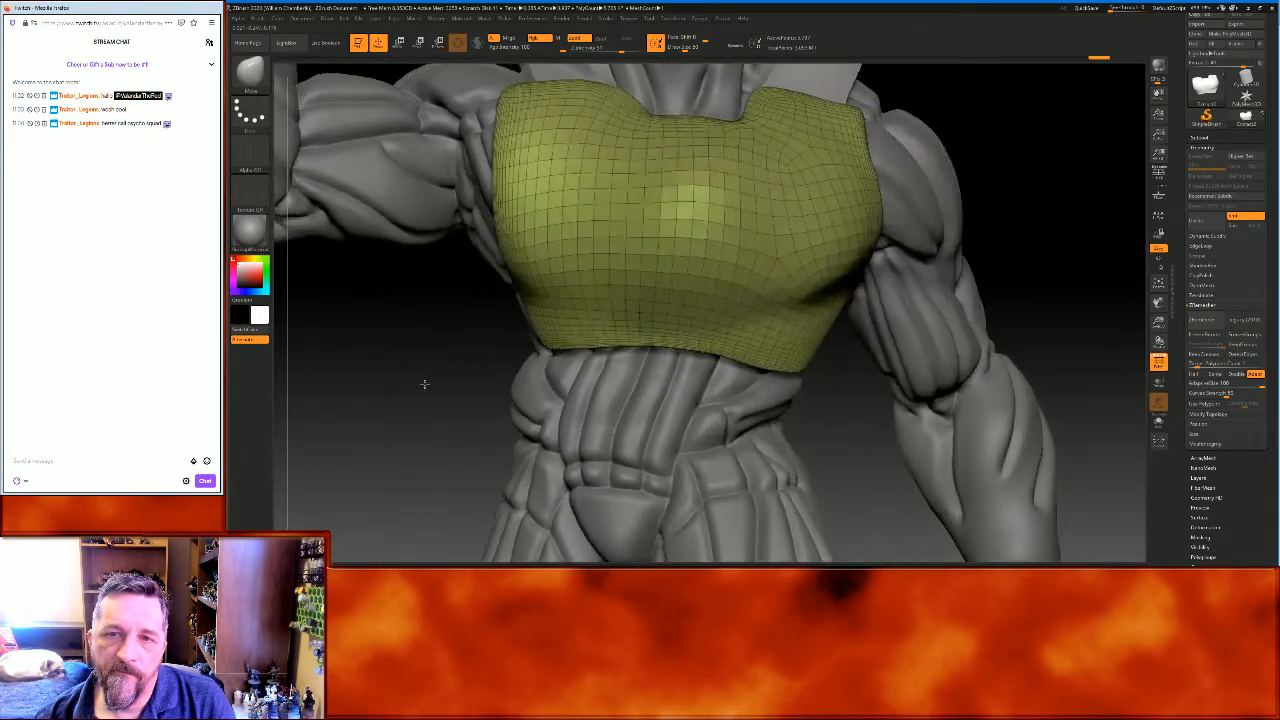
Flatten the lower front of the chest plate with the Polish brush and hide the polyframe
click(252, 70)
click(601, 168)
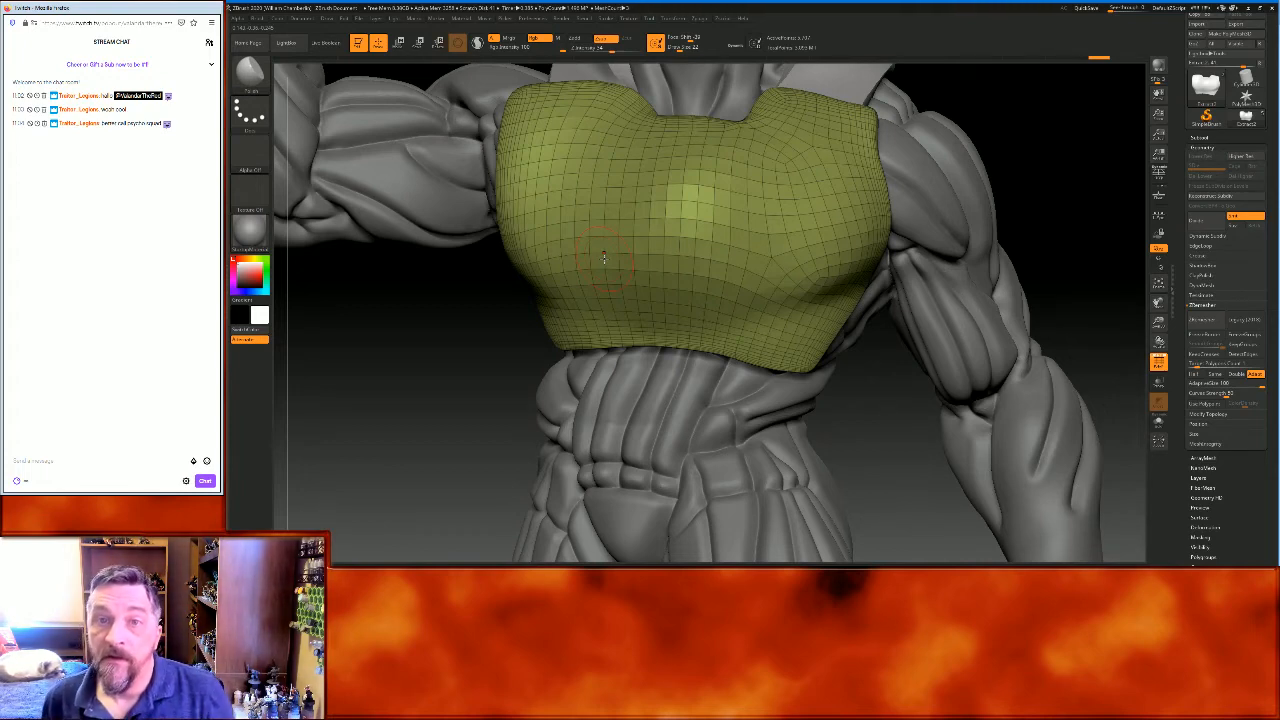
drag(466, 334, 462, 325)
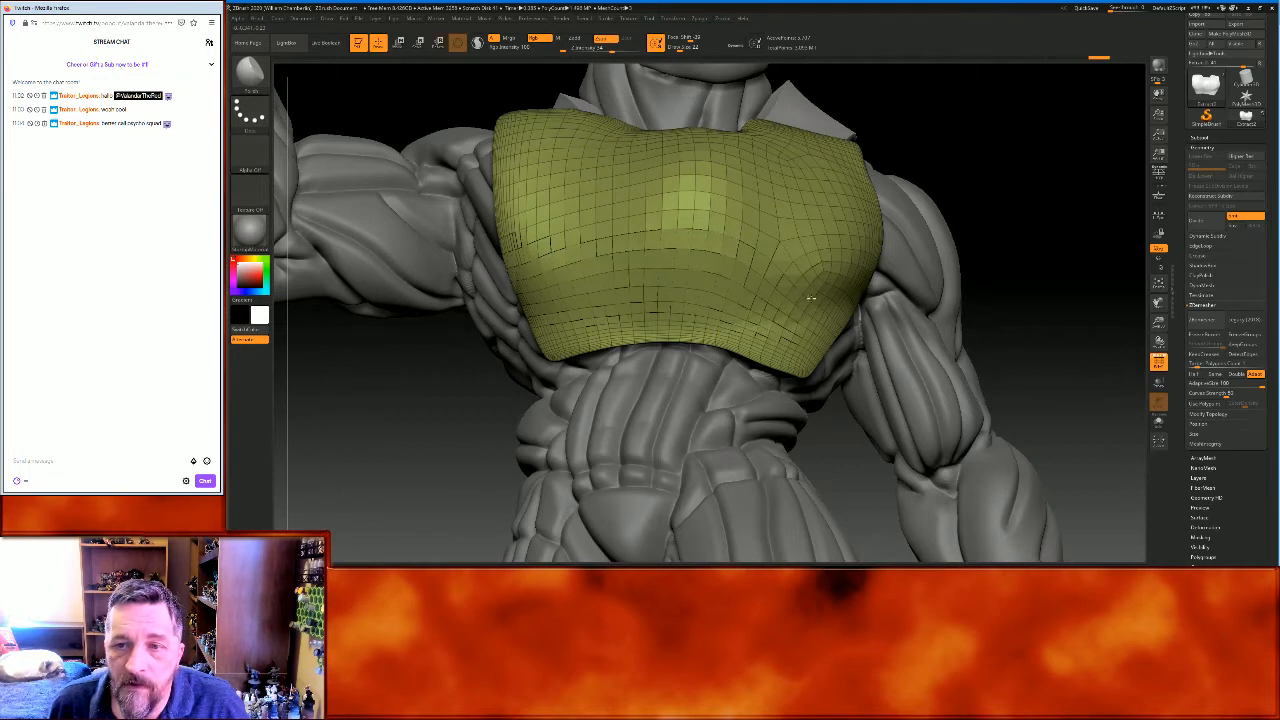
click(1158, 363)
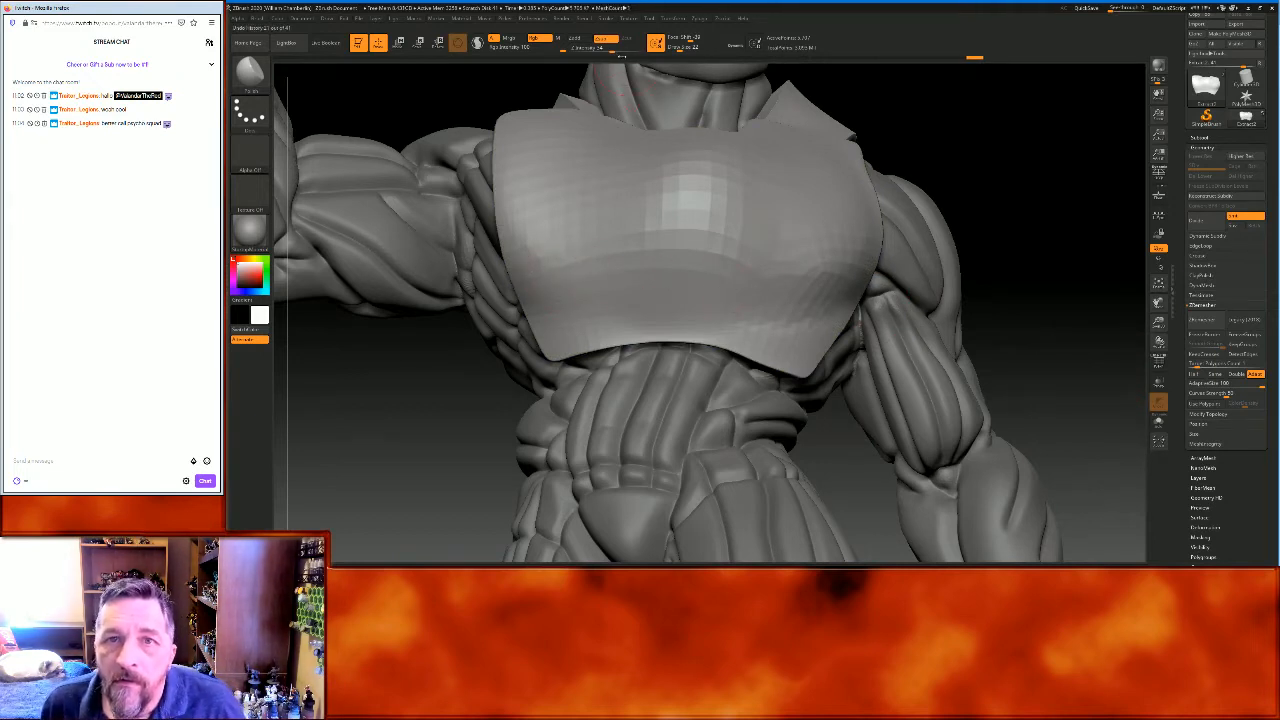
Polish the chest plate's pectorals and centre at Z Intensity 100, smoothing the surface from several angles
drag(611, 48, 566, 49)
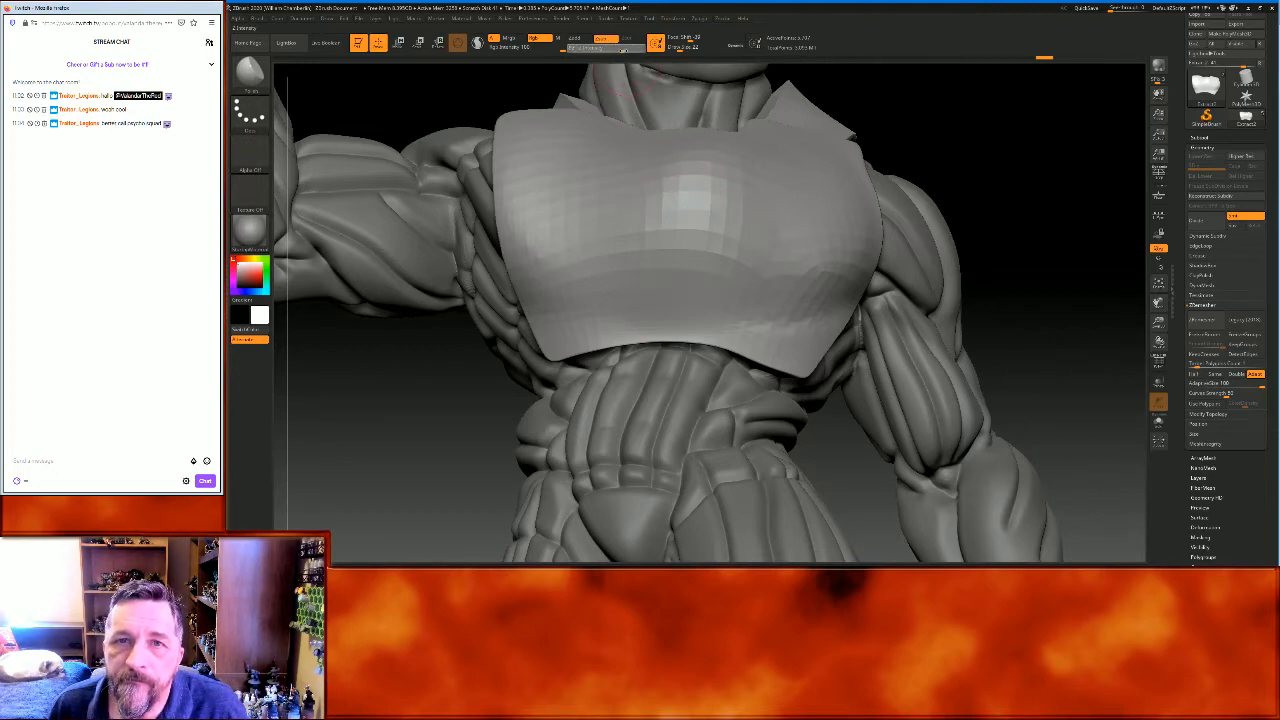
mouse_move(990, 166)
mouse_down()
mouse_move(993, 213)
mouse_move(792, 163)
mouse_up()
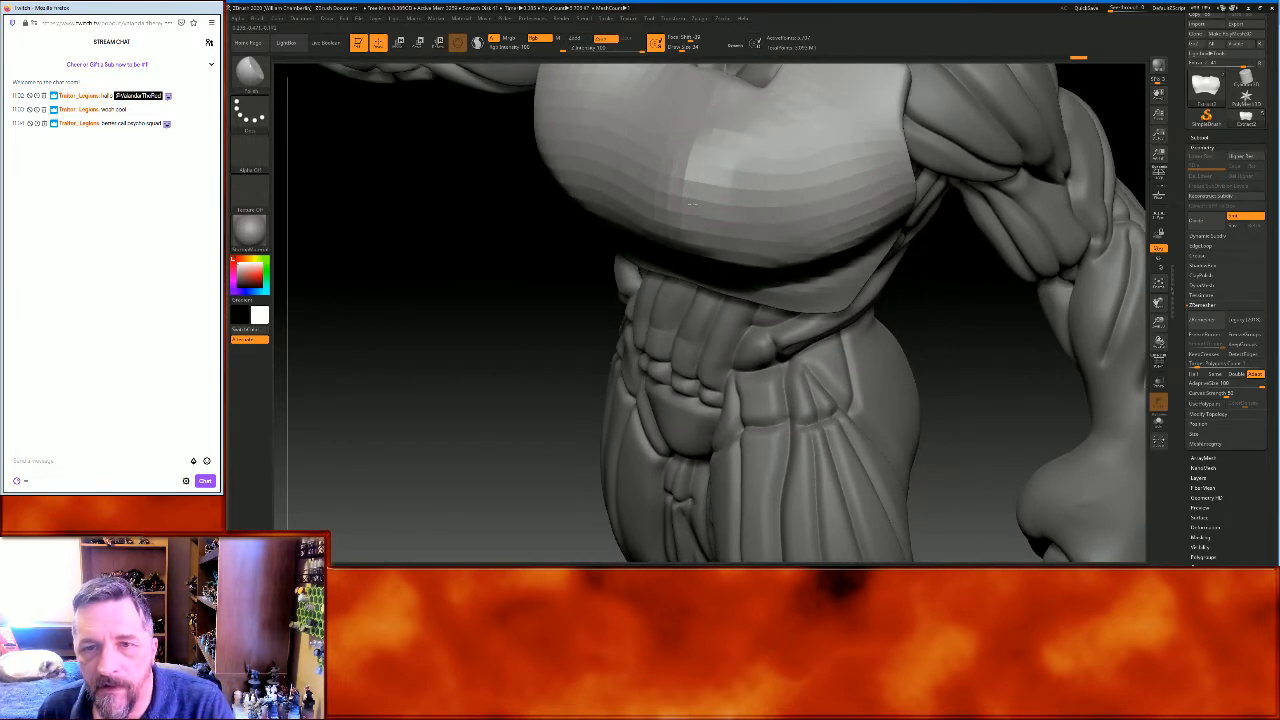
drag(530, 343, 650, 138)
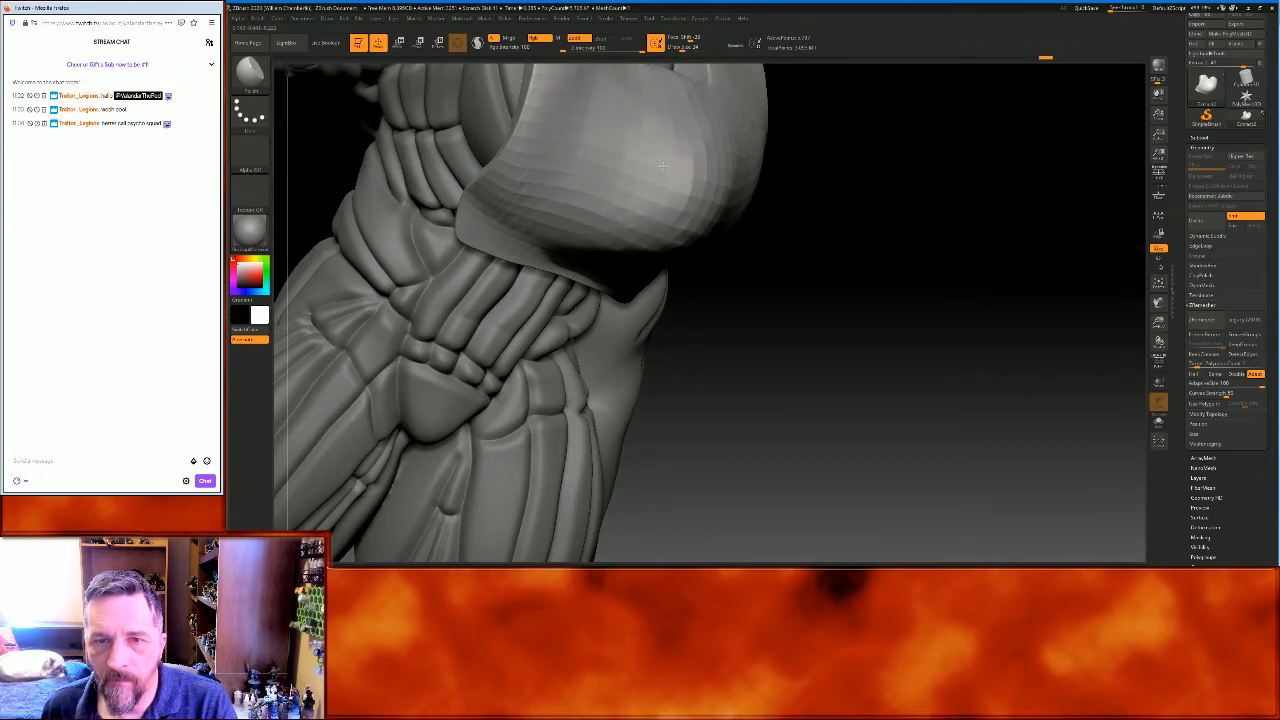
mouse_move(790, 190)
mouse_down()
mouse_move(846, 277)
mouse_move(846, 256)
mouse_move(929, 223)
mouse_move(1006, 257)
mouse_move(1025, 232)
mouse_move(755, 145)
mouse_up()
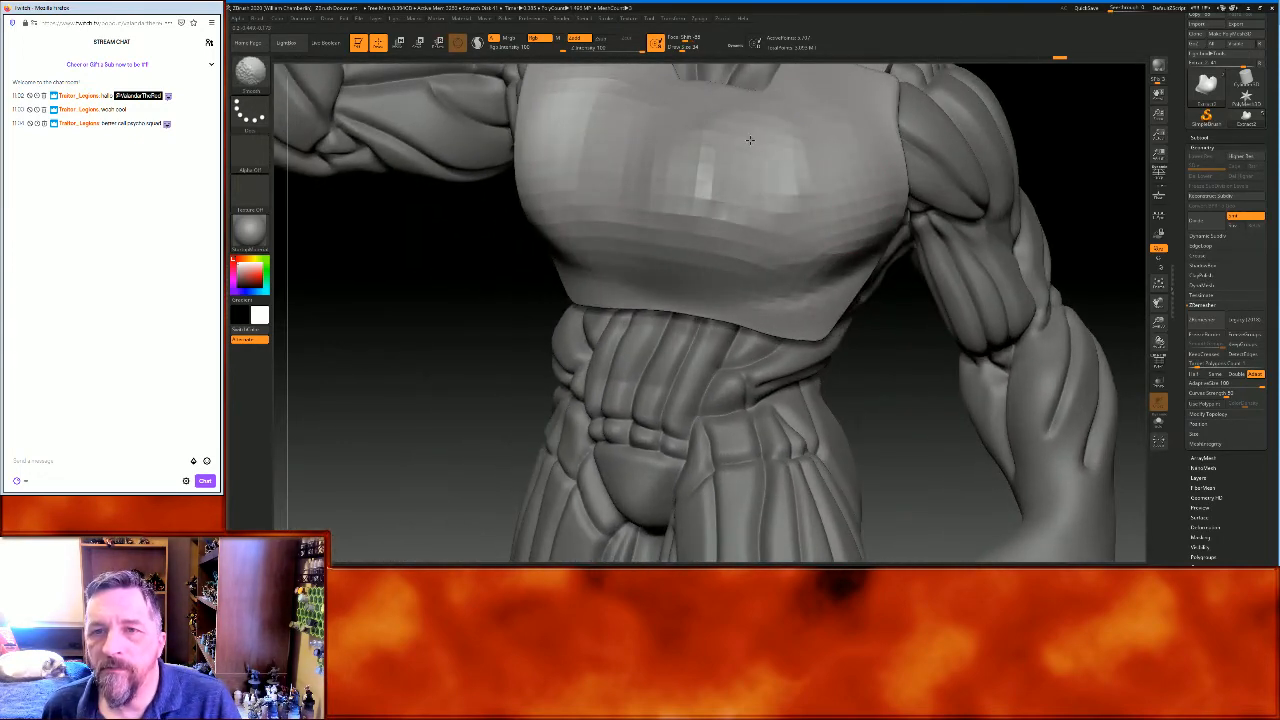
mouse_move(737, 124)
mouse_down()
mouse_move(714, 171)
mouse_move(700, 130)
mouse_move(671, 129)
mouse_move(675, 230)
mouse_move(680, 166)
mouse_move(669, 177)
mouse_up()
mouse_move(451, 371)
mouse_down()
mouse_move(960, 314)
mouse_move(1081, 375)
mouse_up()
drag(1159, 325, 1160, 395)
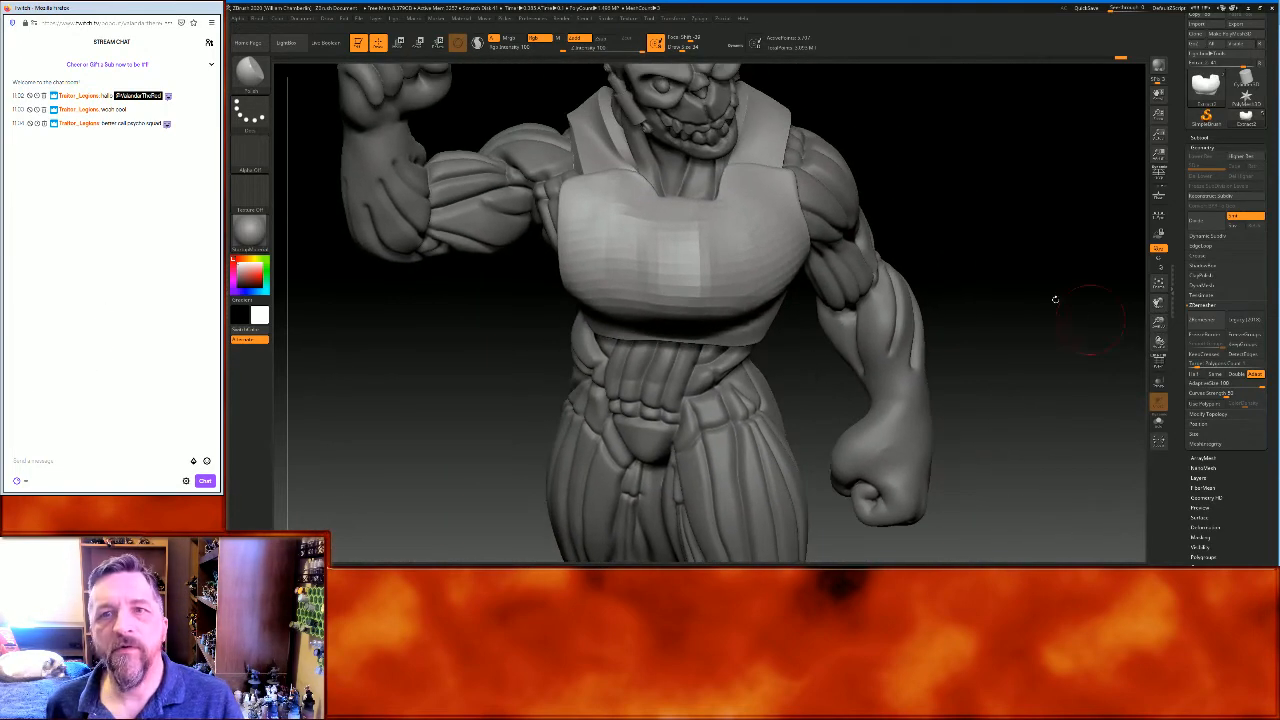
Choose the DamStandard brush and subdivide the chest plate once
click(252, 72)
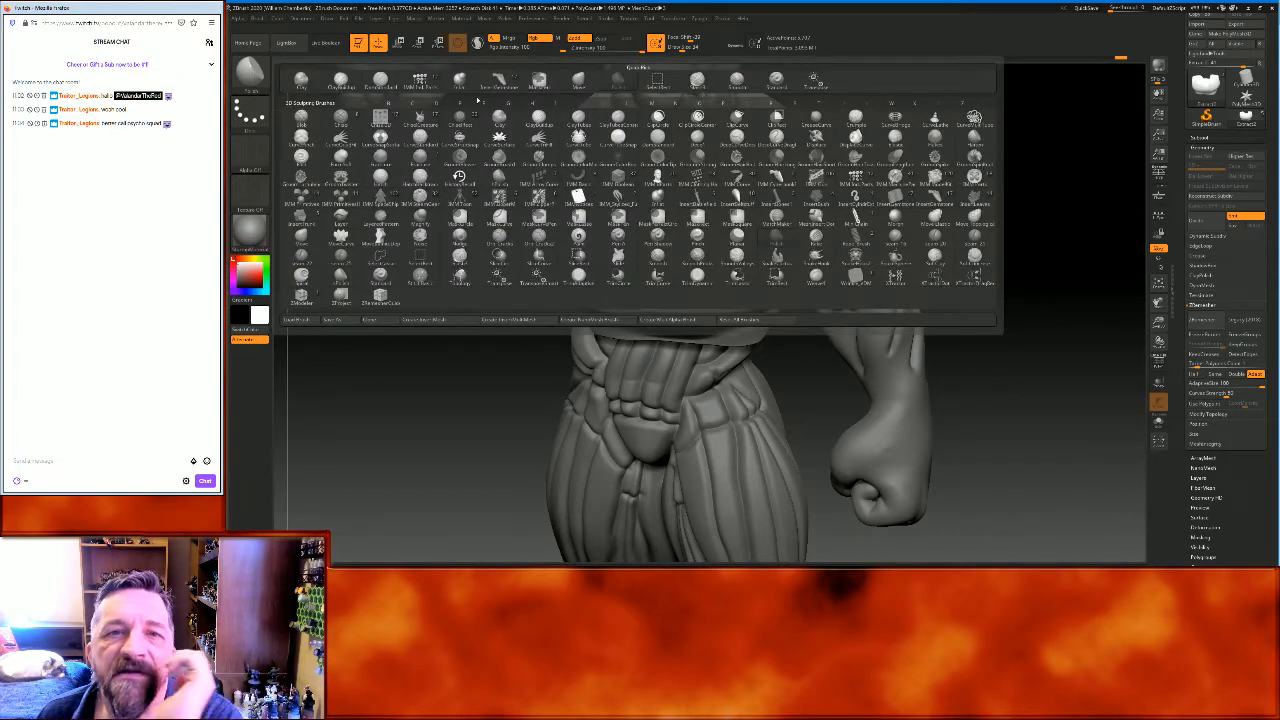
click(386, 80)
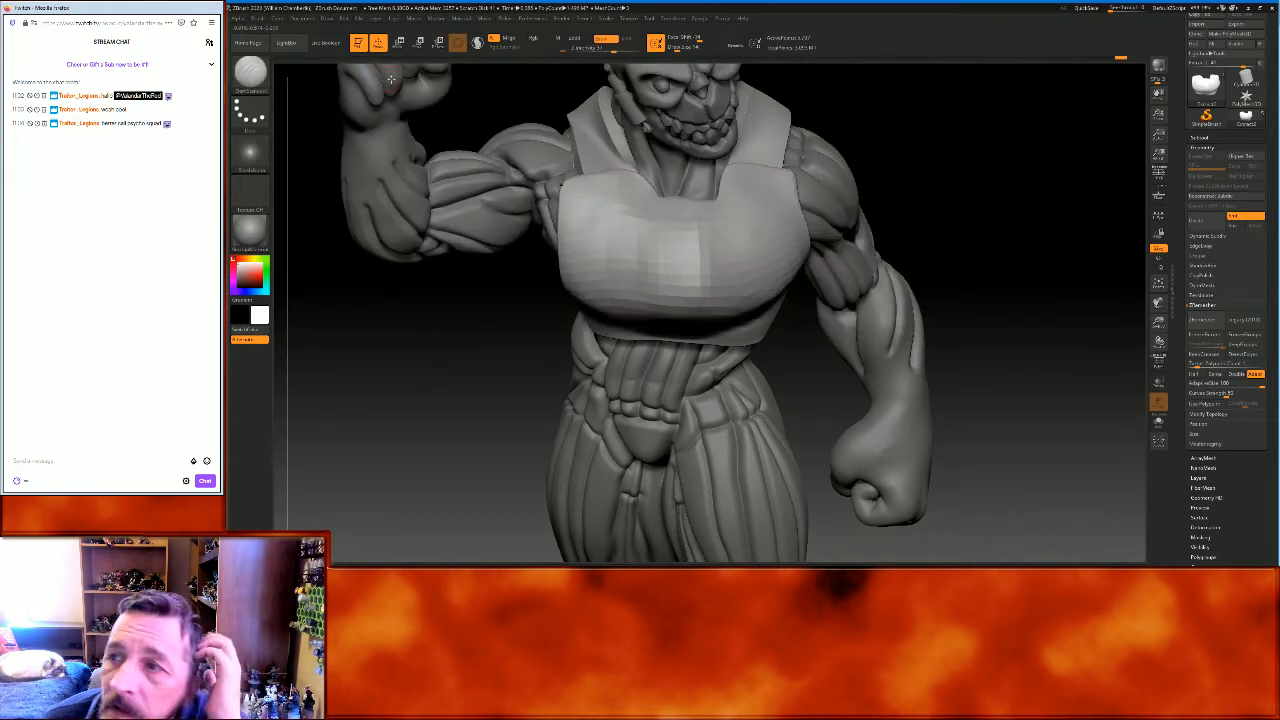
click(1197, 220)
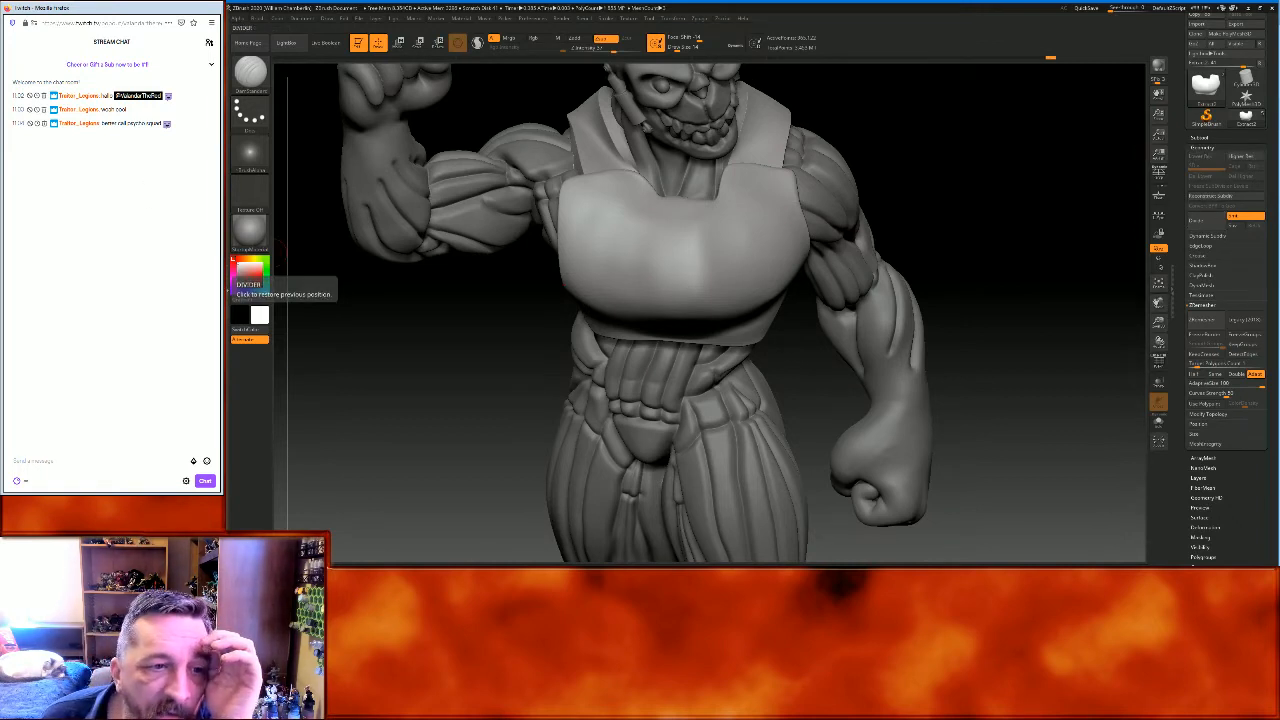
Turn on backface masking in the DamStandard brush's auto masking settings
click(229, 285)
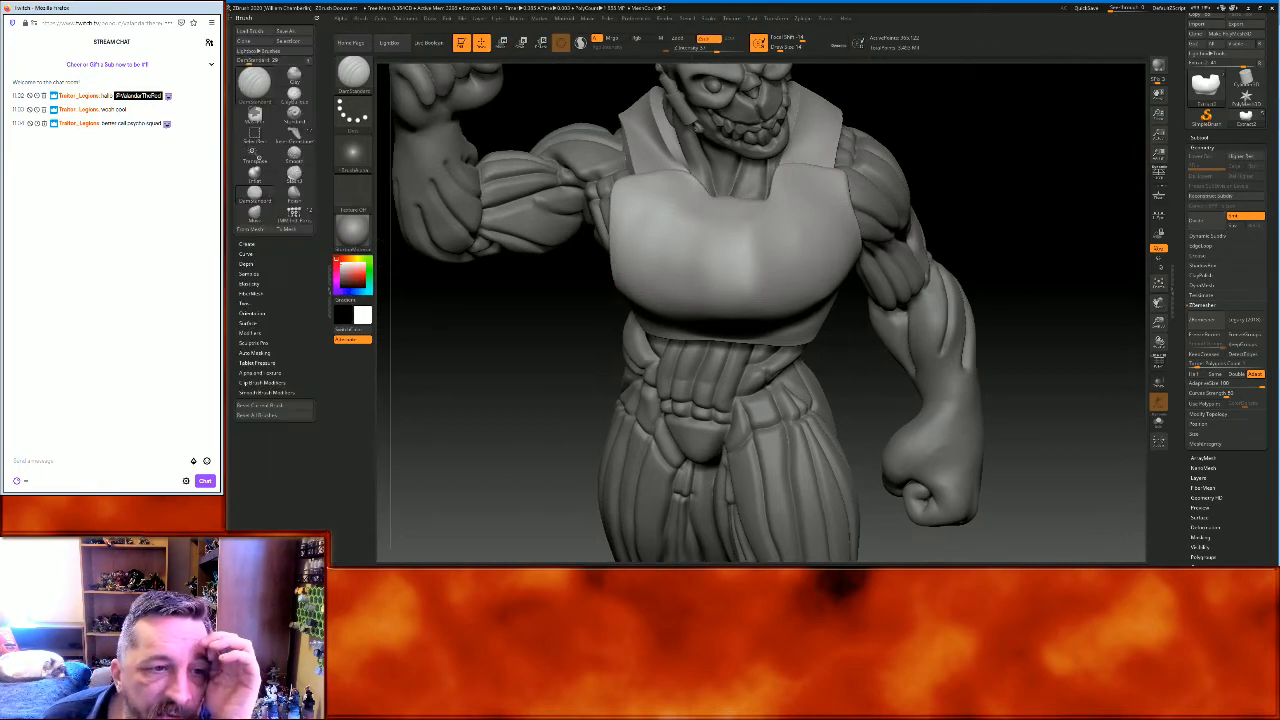
click(256, 353)
click(251, 481)
drag(479, 339, 502, 357)
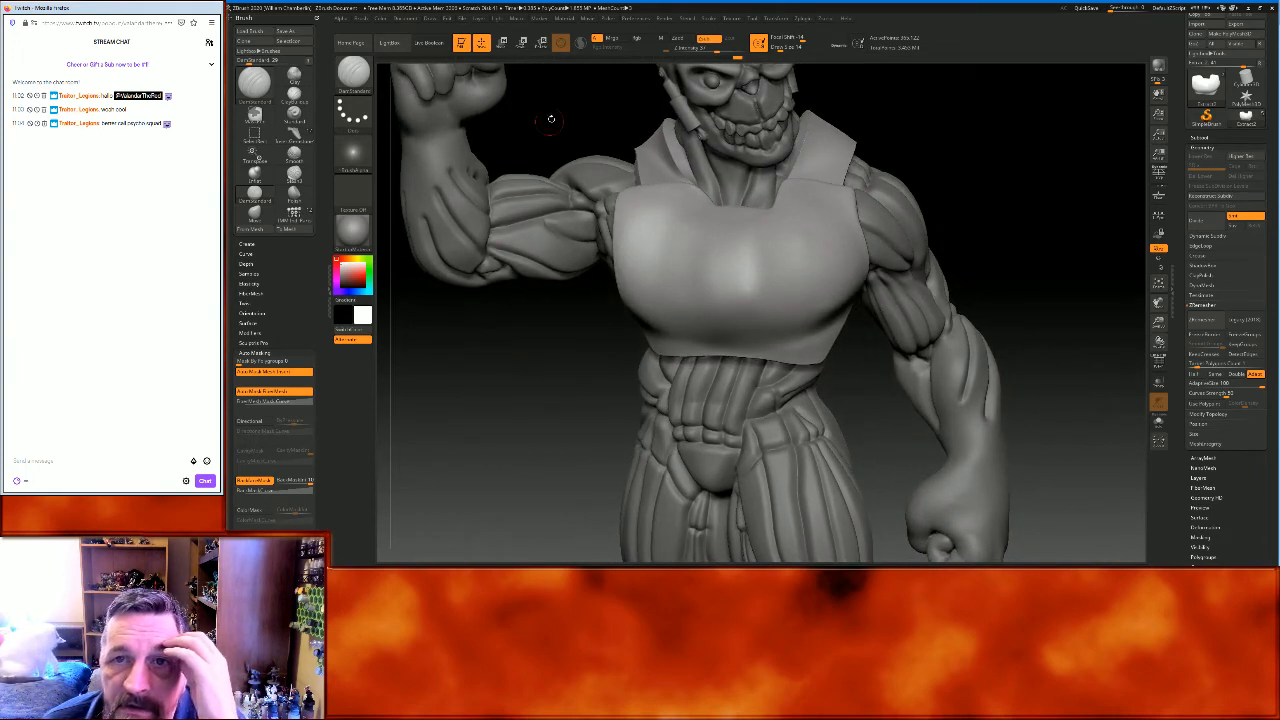
Enlarge the DamStandard brush, turn off LazyMouse, and adjust the brush's Z Intensity
click(804, 48)
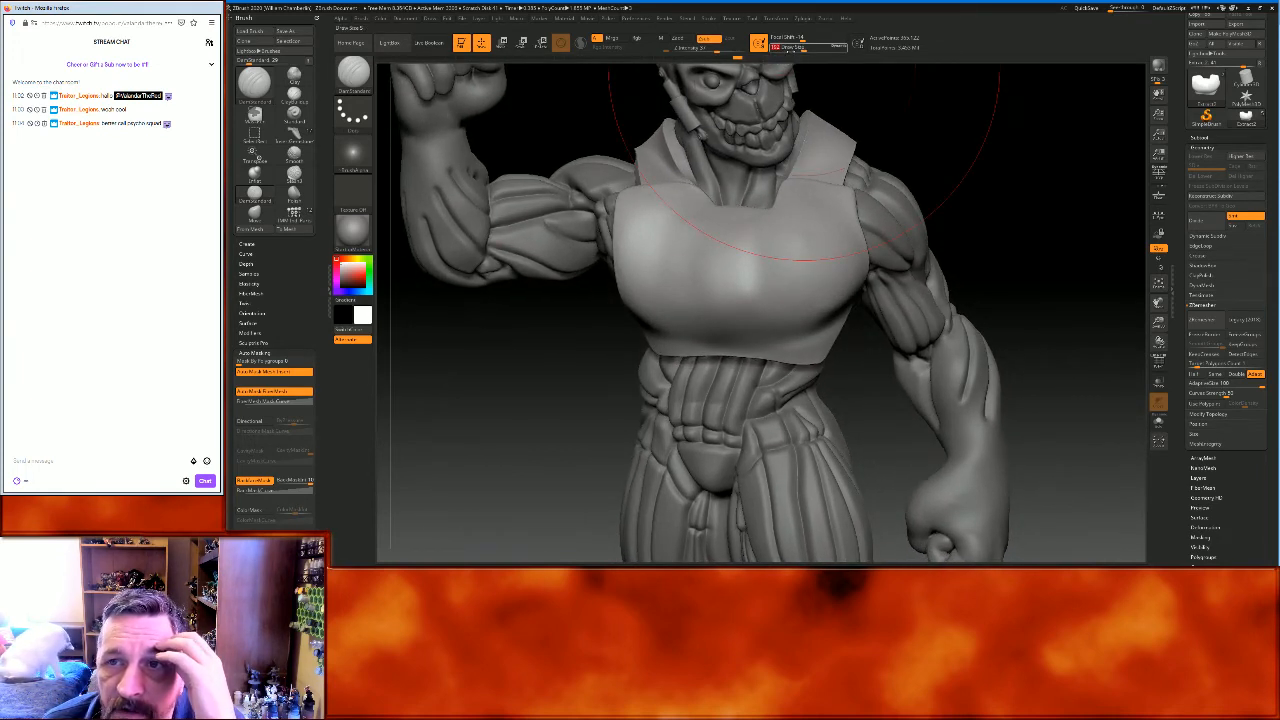
drag(1228, 137, 1221, 236)
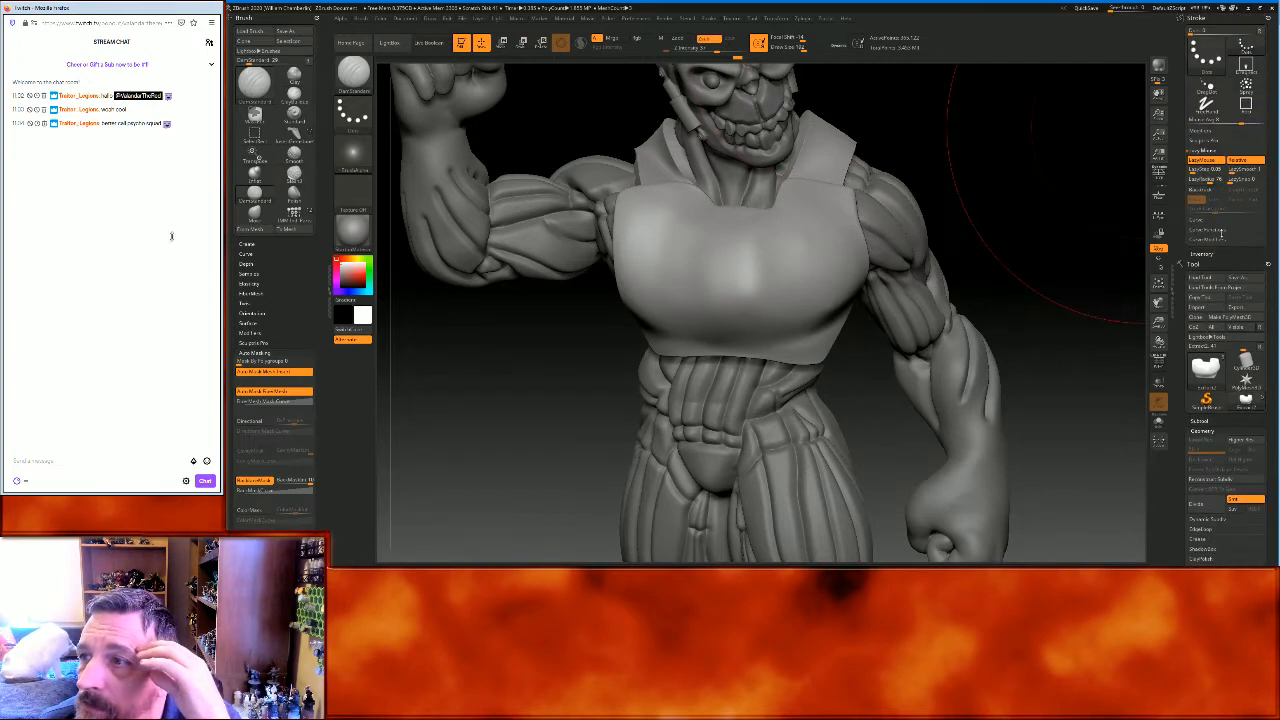
click(1199, 165)
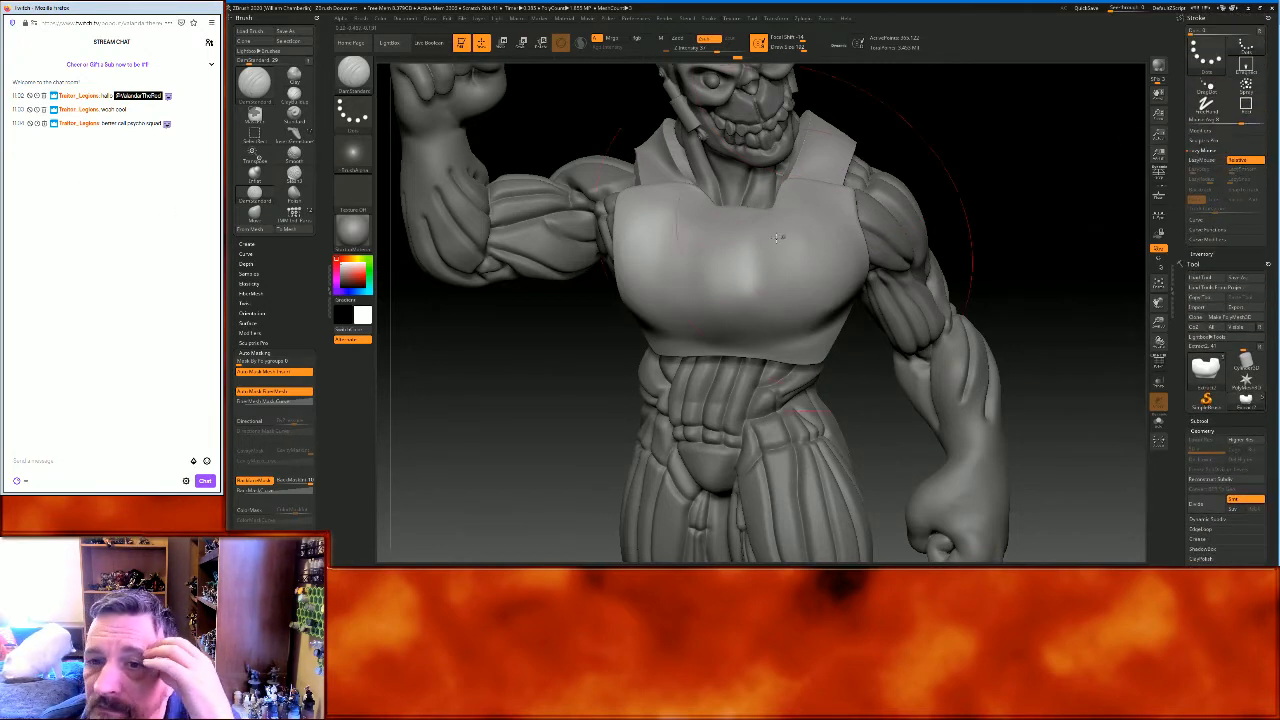
right_click(698, 64)
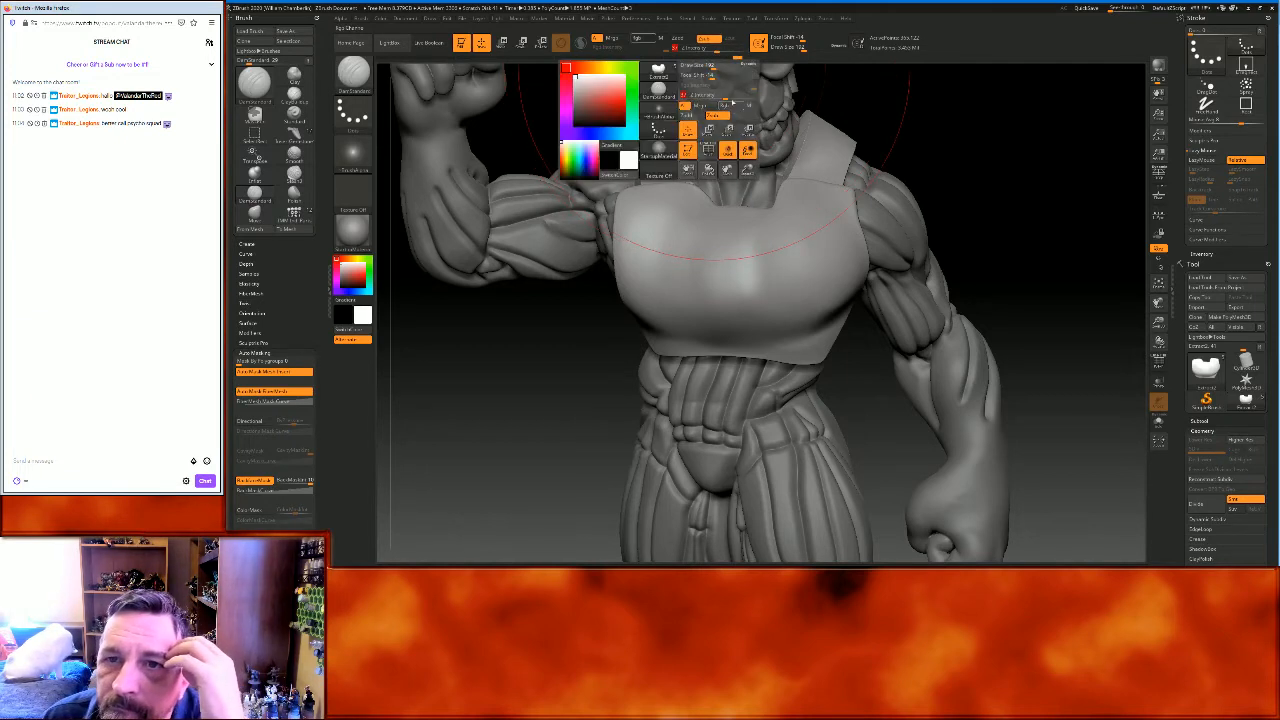
drag(717, 49, 714, 49)
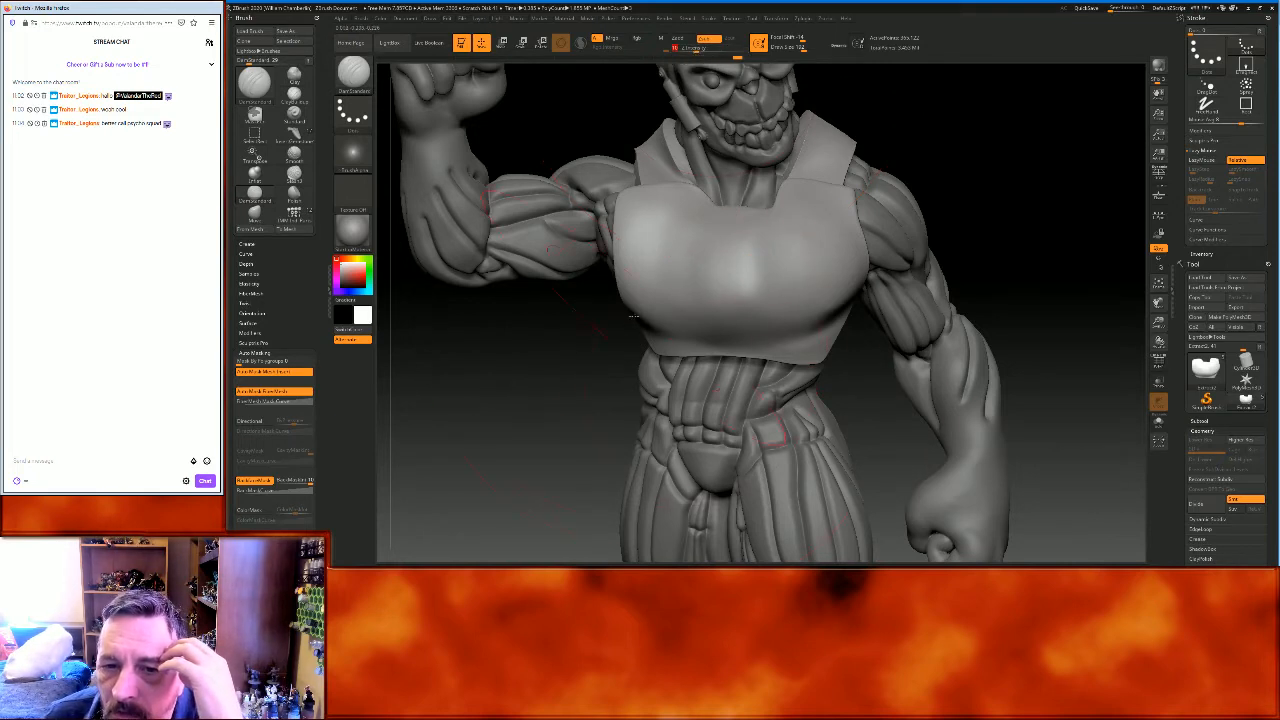
Try a DamStandard stroke on the lower side of the chest plate below the raised arm, and undo it
drag(627, 299, 648, 326)
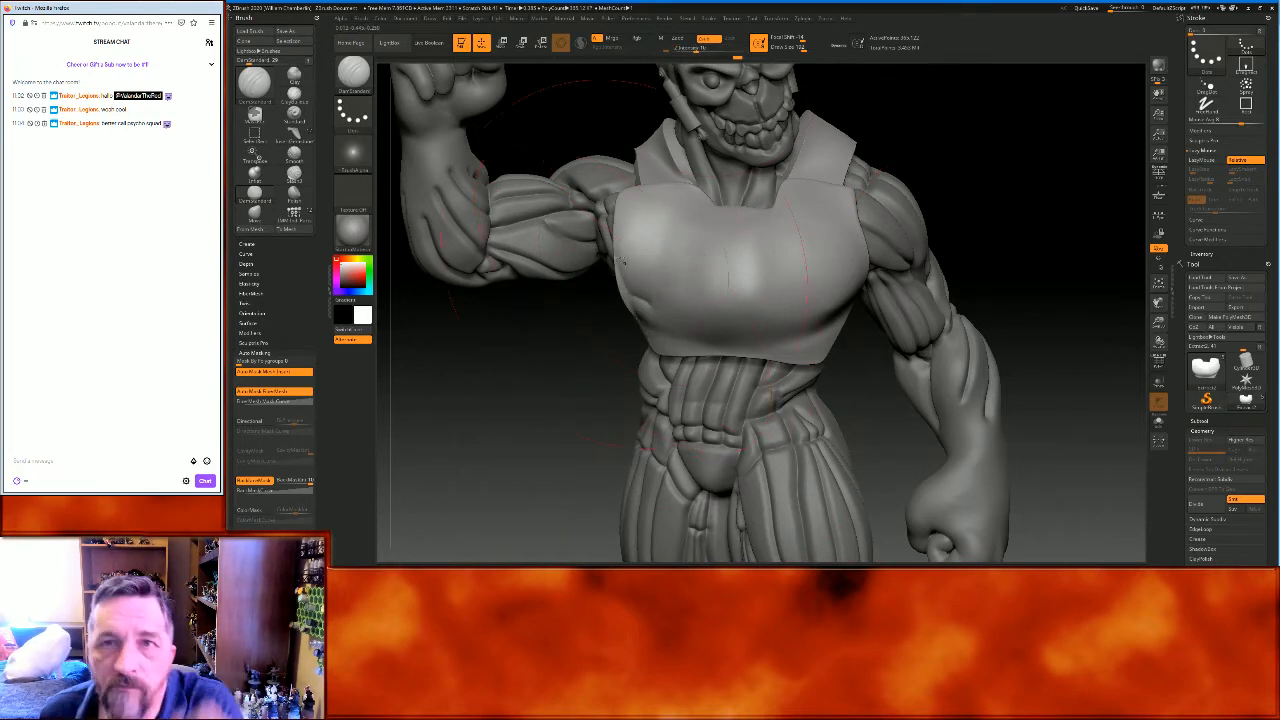
key(ctrl)
key(ctrl+z)
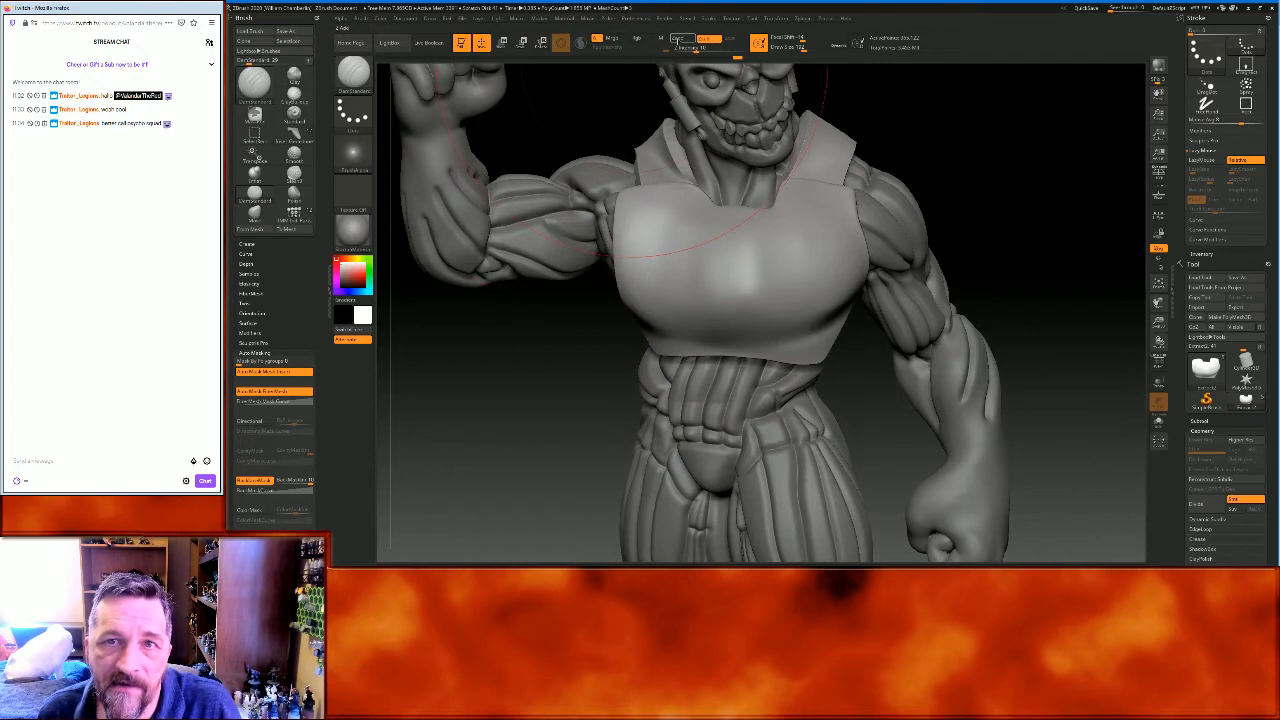
Raise ridges on the chest plate with the DamStandard brush, along the lower pectoral line and down the centre, smoothing as needed
mouse_move(622, 296)
mouse_down()
mouse_move(662, 330)
mouse_move(732, 326)
mouse_up()
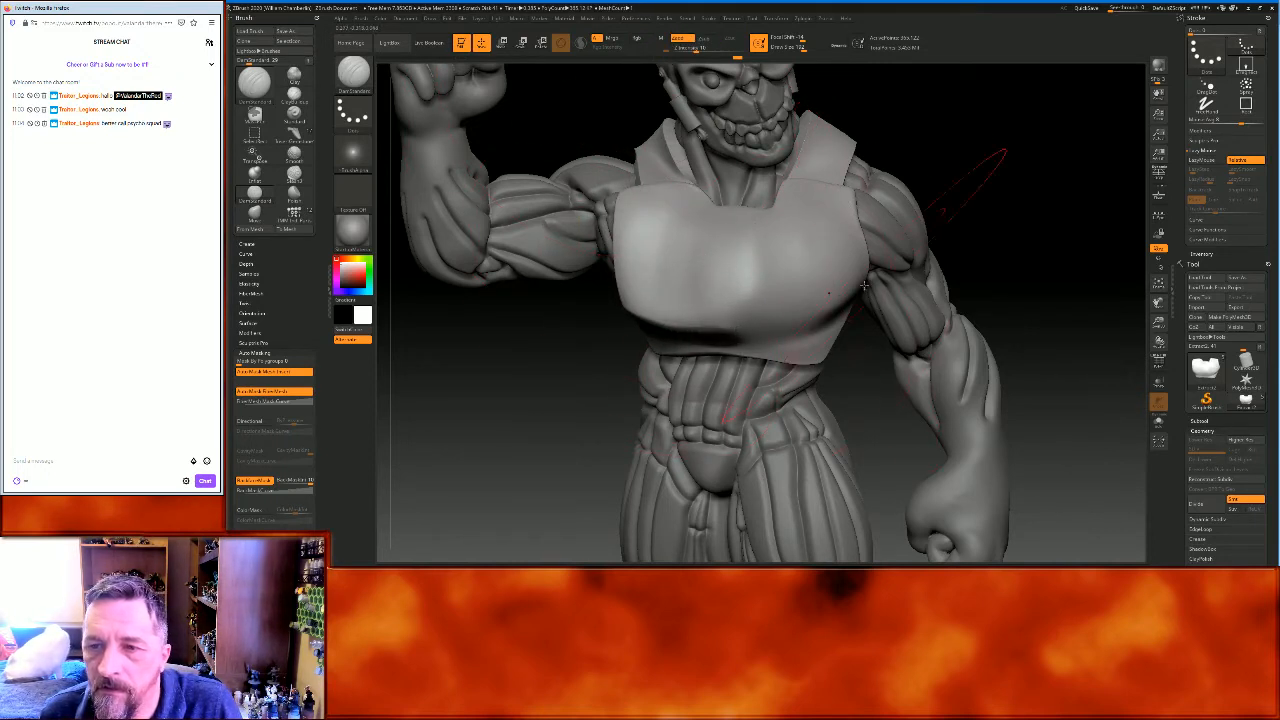
drag(818, 316, 736, 327)
drag(1029, 281, 1023, 260)
drag(740, 211, 736, 302)
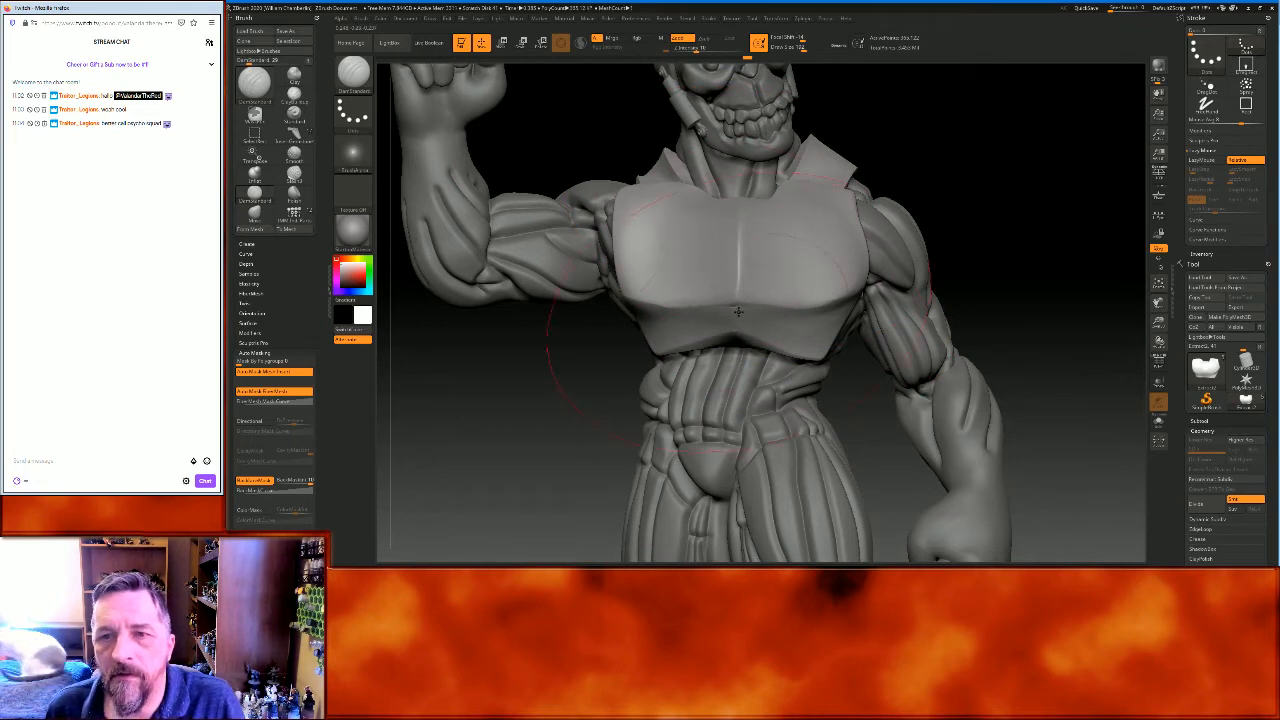
key(shift)
drag(1014, 229, 811, 213)
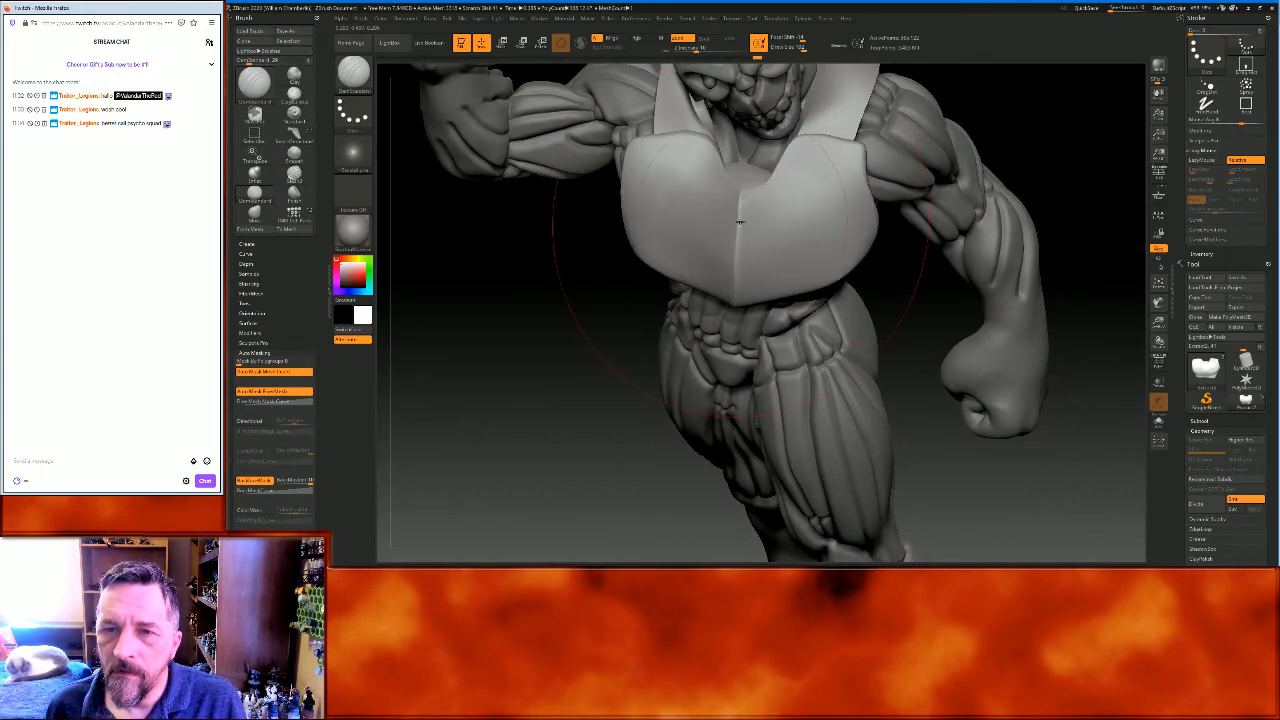
key(shift)
Choose the Move brush and adjust the chest plate's front profile in side view
mouse_move(530, 432)
mouse_down()
mouse_move(977, 329)
mouse_move(913, 267)
mouse_up()
key(ctrl)
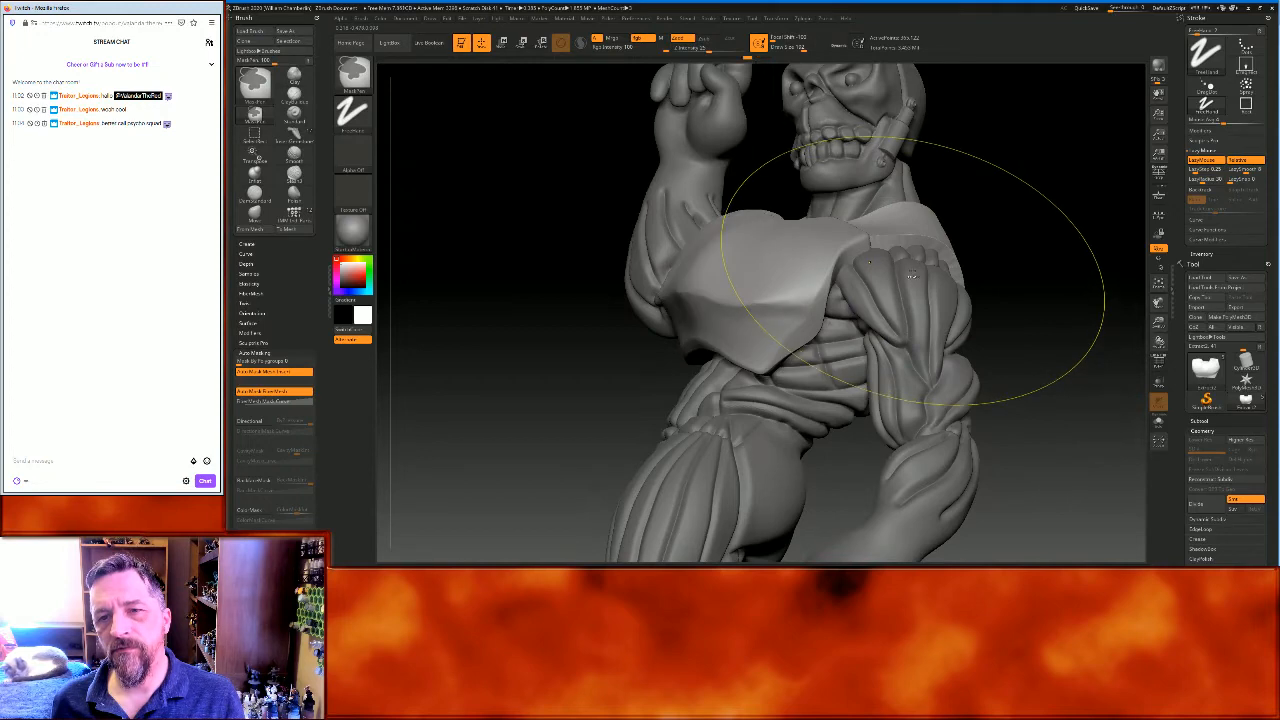
mouse_move(1005, 258)
mouse_down()
mouse_move(1014, 243)
mouse_move(1045, 252)
mouse_up()
click(353, 72)
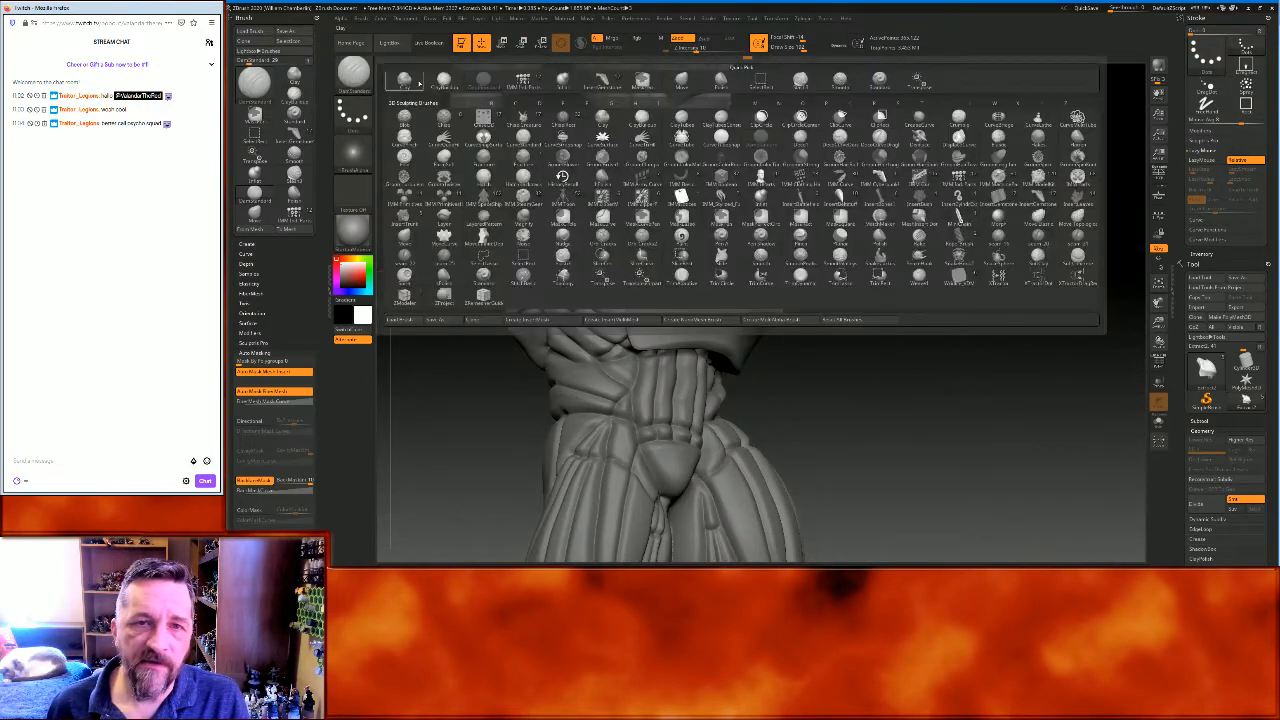
click(681, 80)
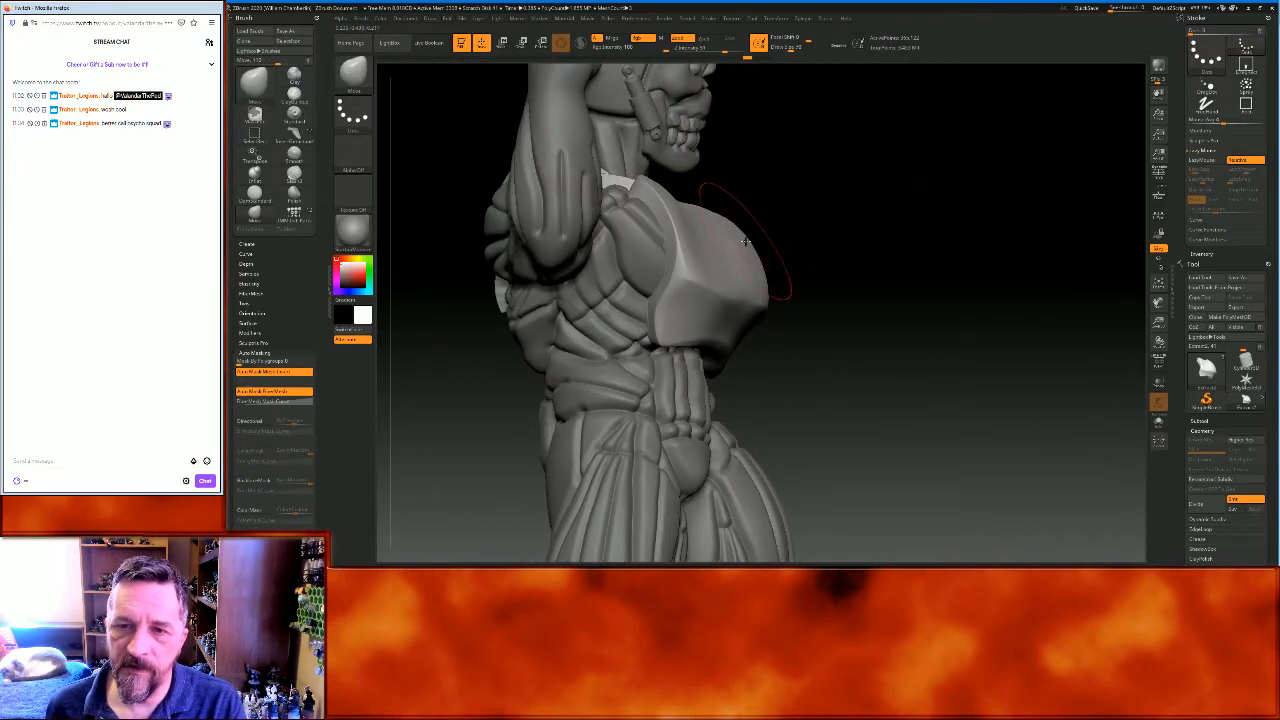
drag(745, 238, 718, 228)
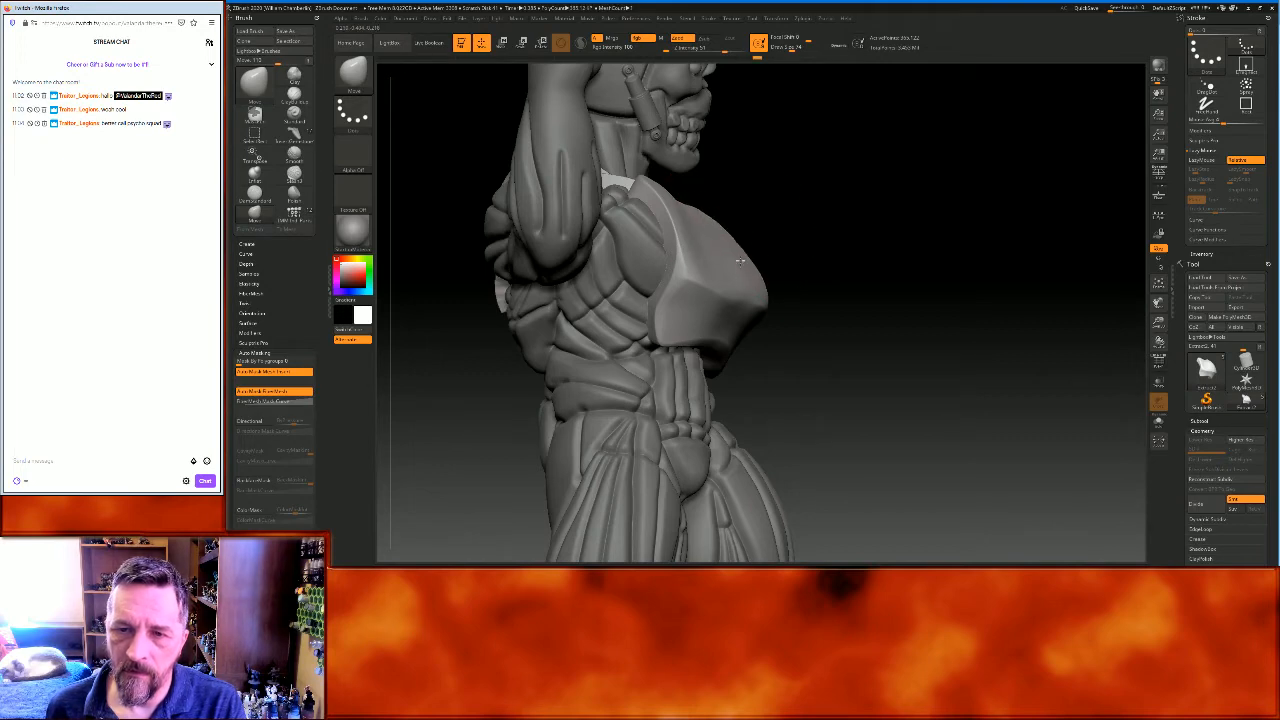
Choose the Polish brush and even out the front surface of the chest plate
mouse_move(780, 251)
mouse_down()
mouse_move(943, 291)
mouse_move(870, 290)
mouse_up()
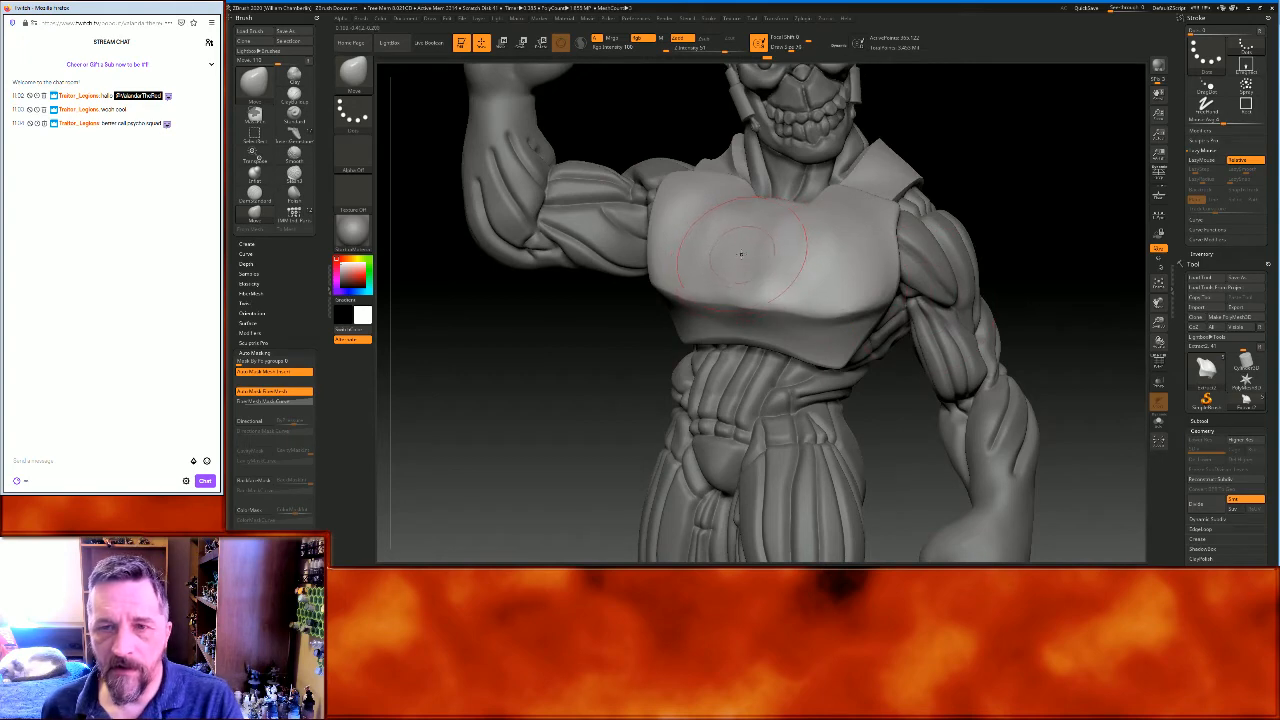
key(b)
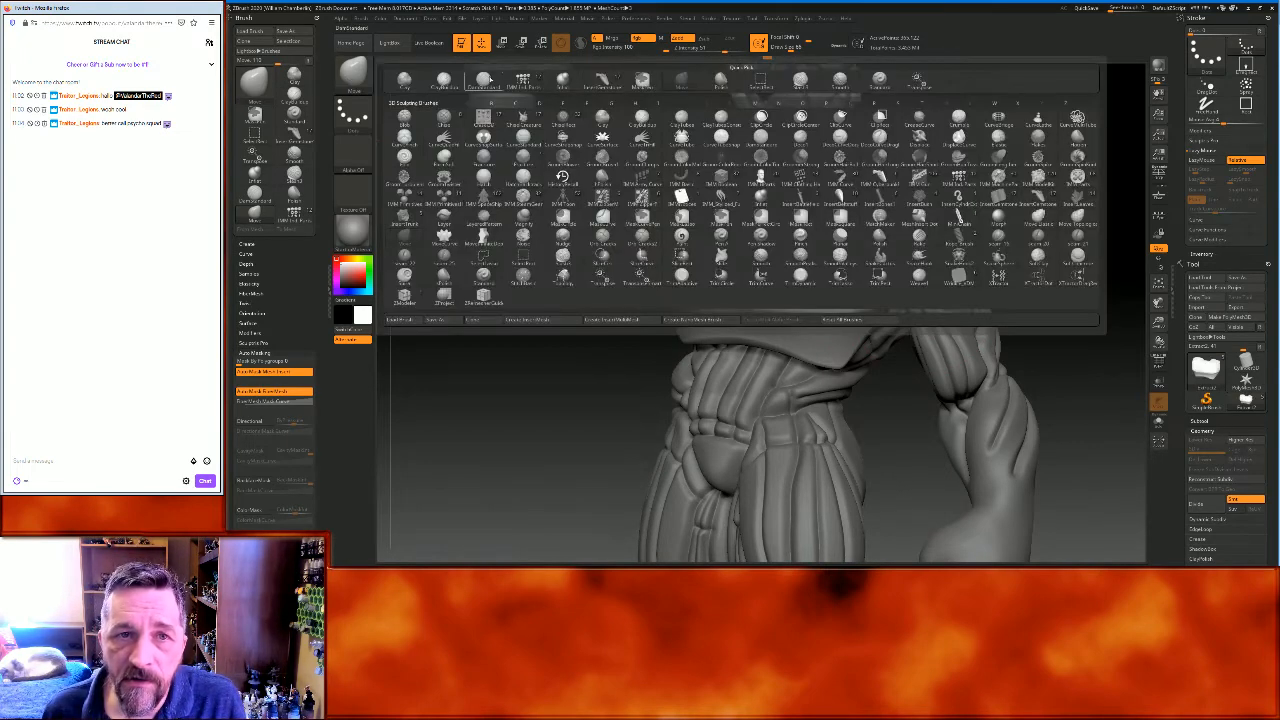
click(720, 80)
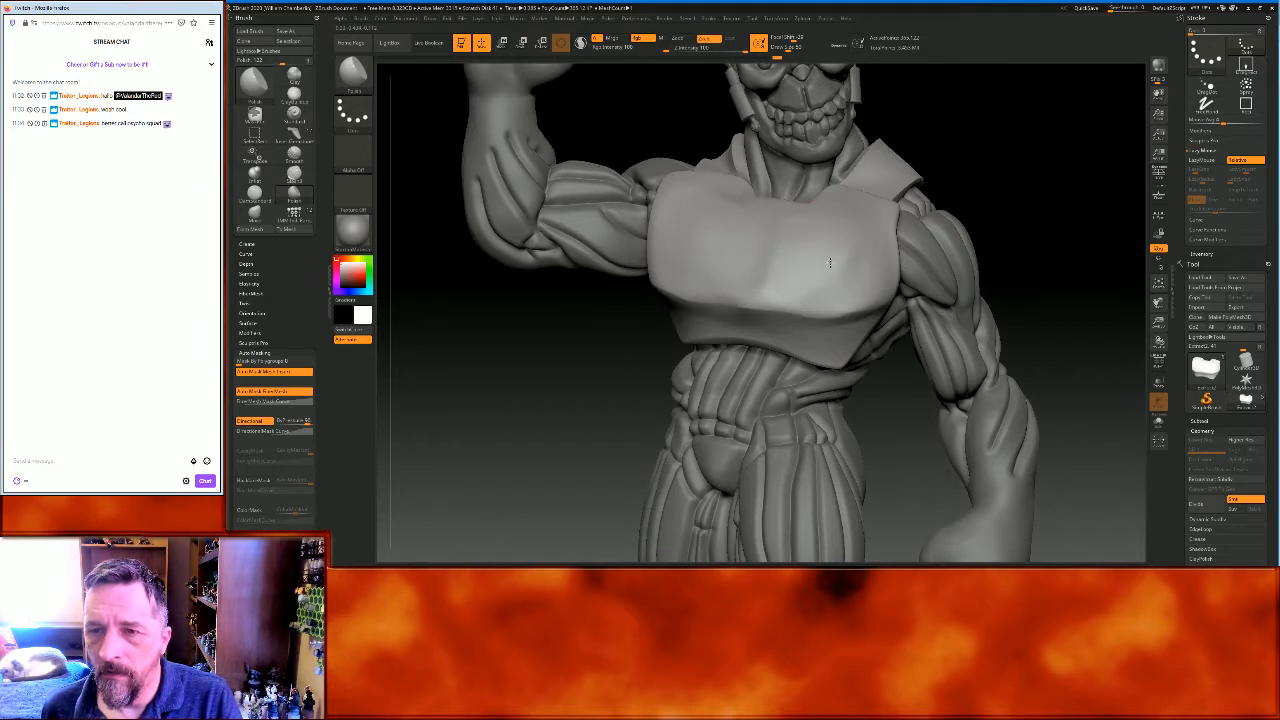
key(shift)
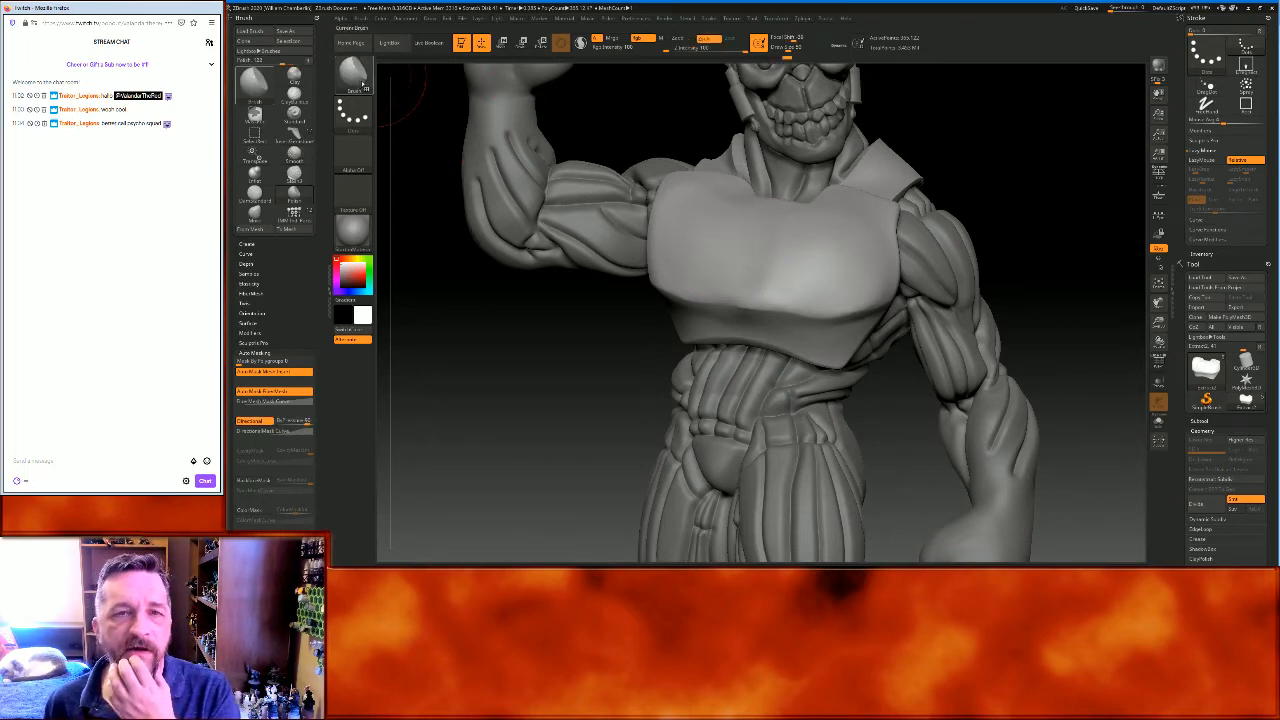
Return to the DamStandard brush and raise a vertical ridge down the chest plate's centre to its lower edge
key(b)
click(483, 80)
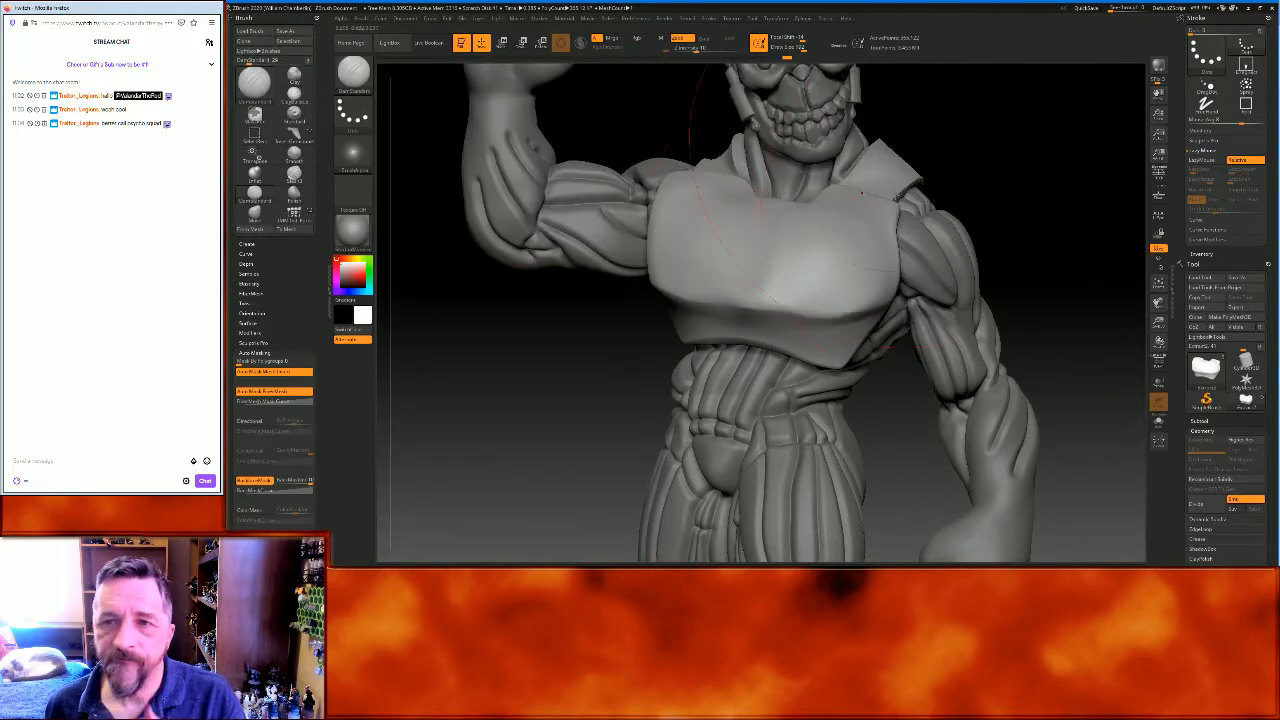
drag(1072, 195, 997, 200)
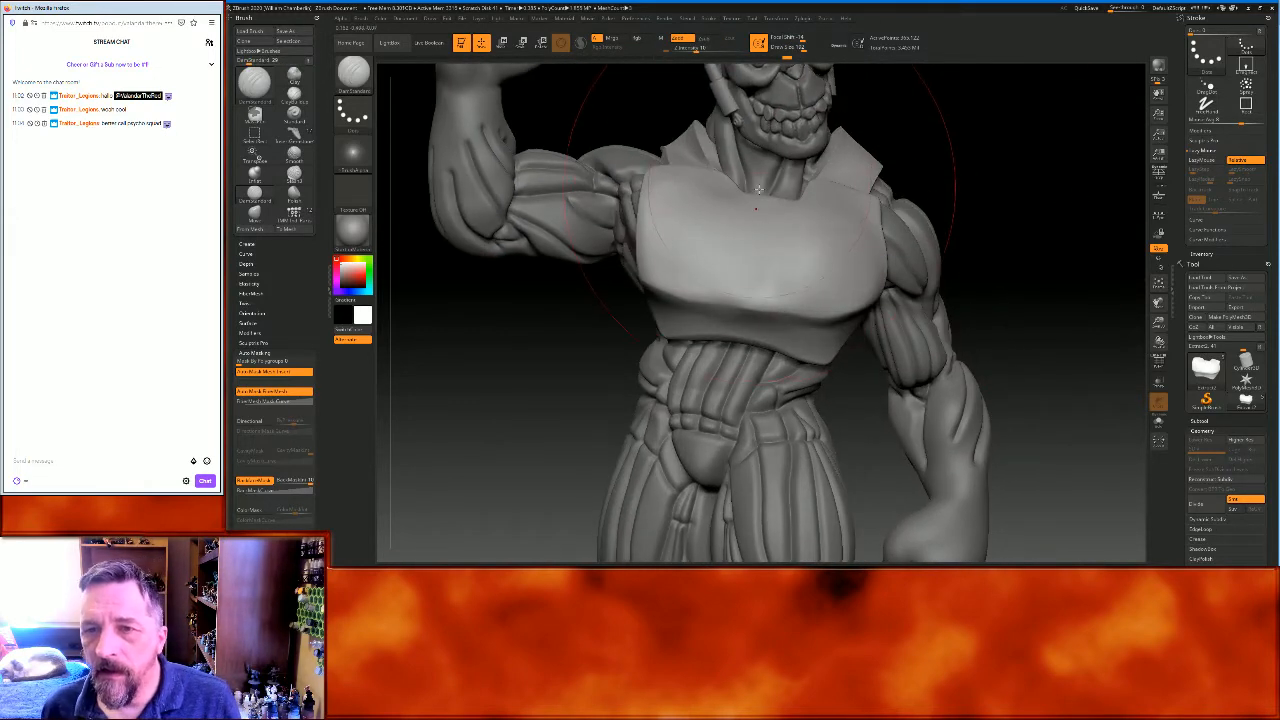
drag(769, 215, 765, 305)
mouse_move(1064, 253)
mouse_down()
mouse_move(1066, 229)
mouse_move(946, 254)
mouse_up()
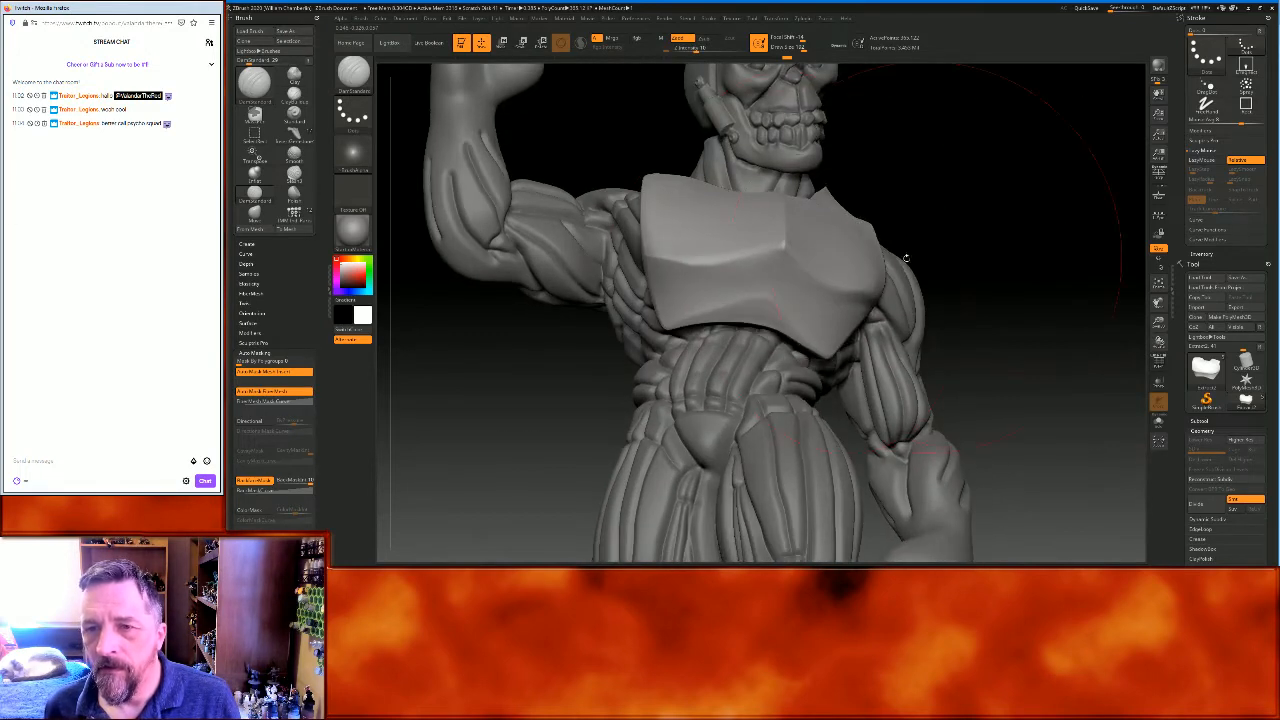
drag(775, 276, 763, 303)
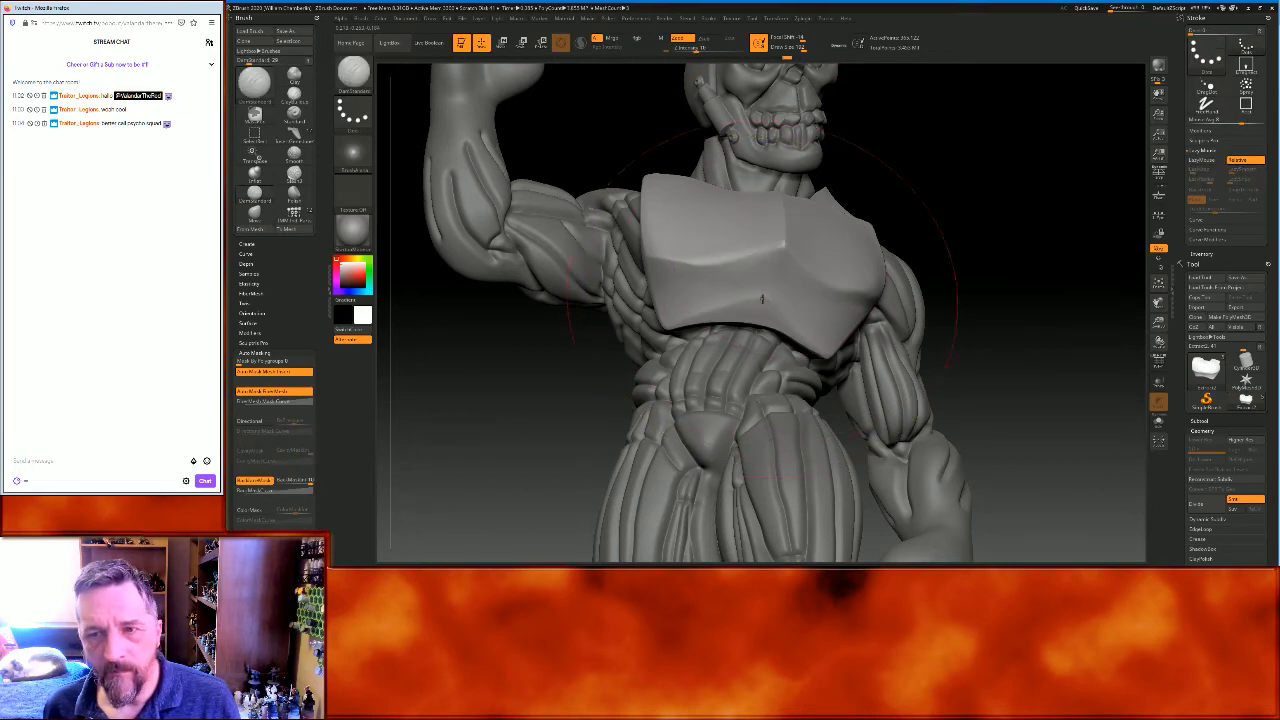
mouse_move(1005, 176)
mouse_down()
mouse_move(1023, 217)
mouse_move(1026, 206)
mouse_move(954, 217)
mouse_up()
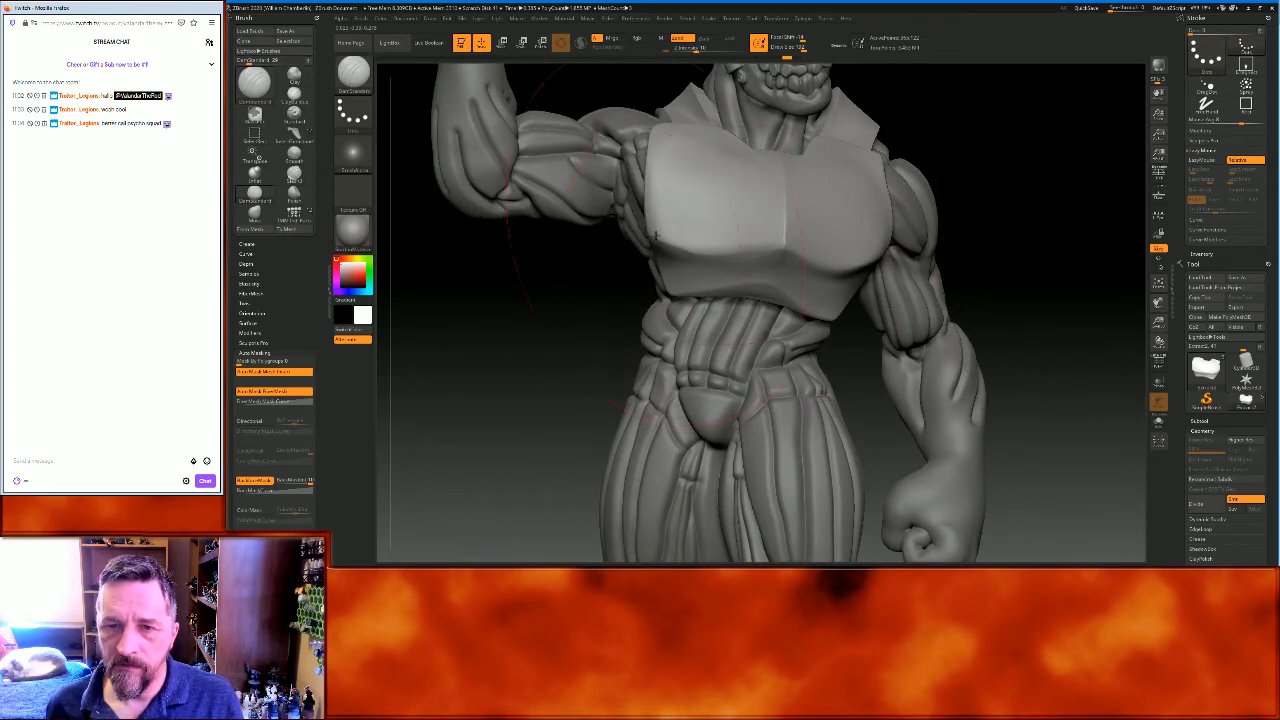
Try raising a sharper ridge along the pectoral line on both sides of the chest plate, and undo it
drag(679, 239, 780, 246)
right_drag(849, 254, 887, 259)
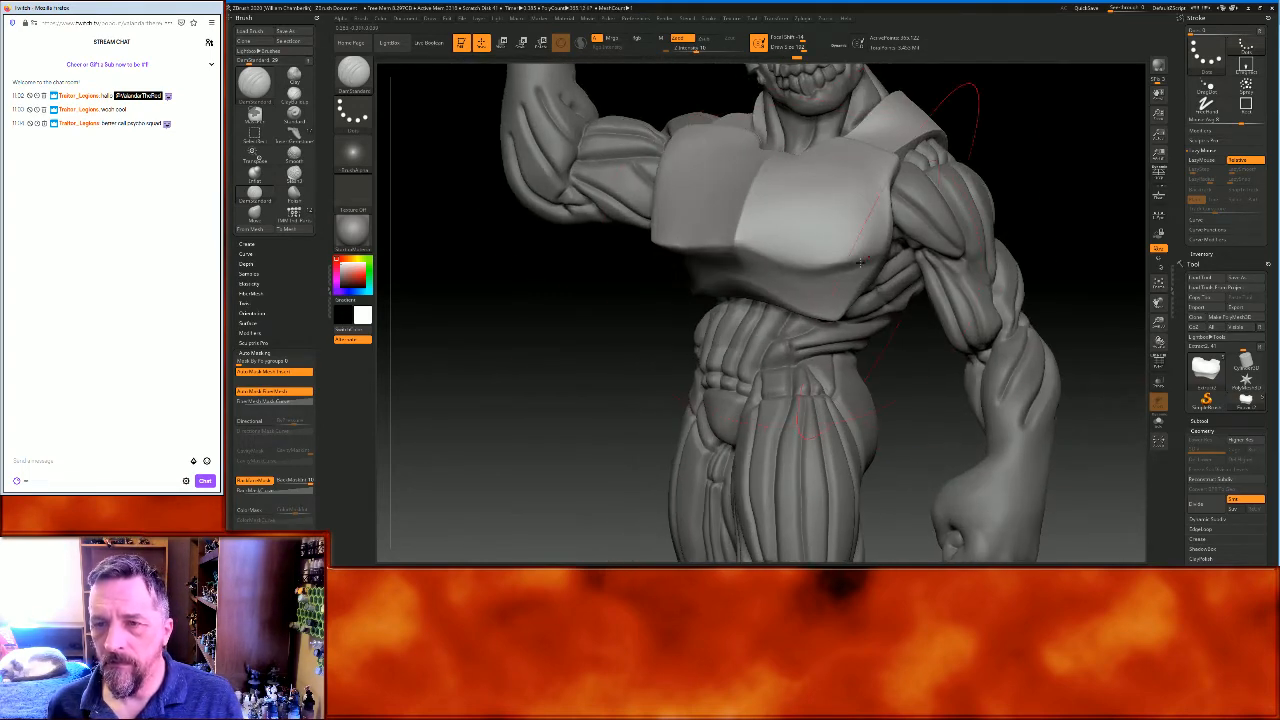
drag(738, 243, 888, 258)
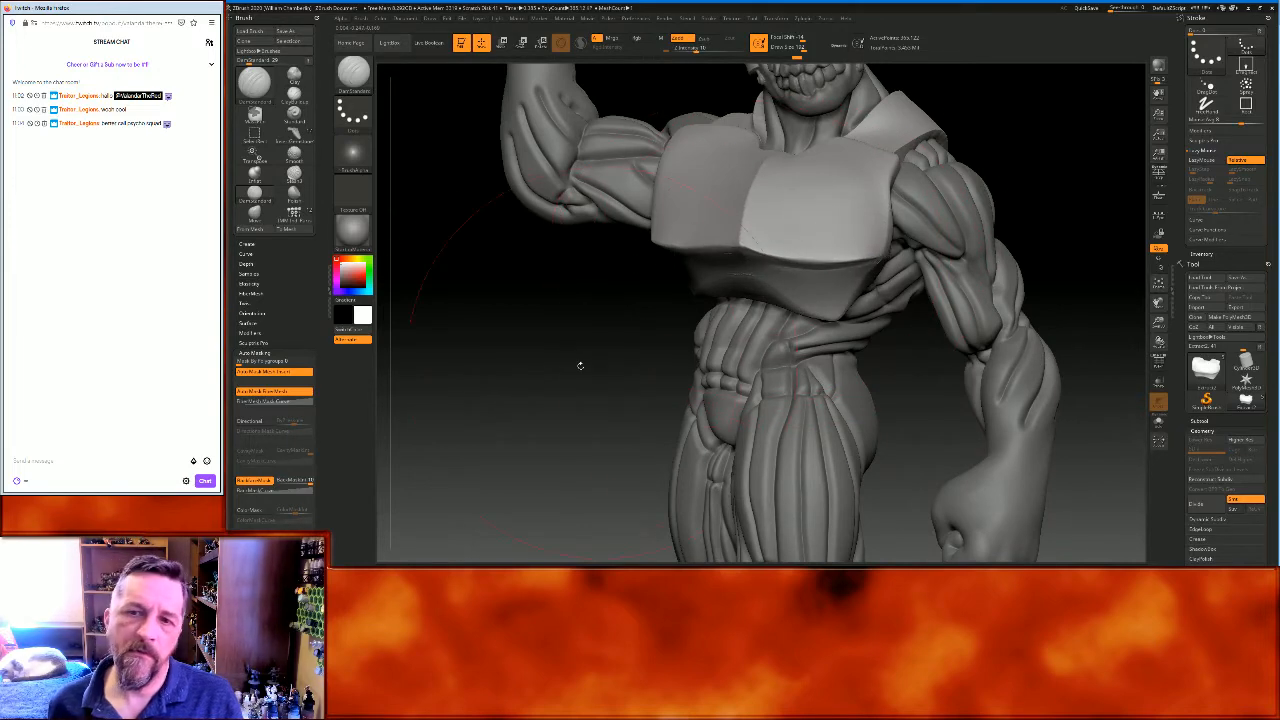
right_drag(580, 365, 914, 310)
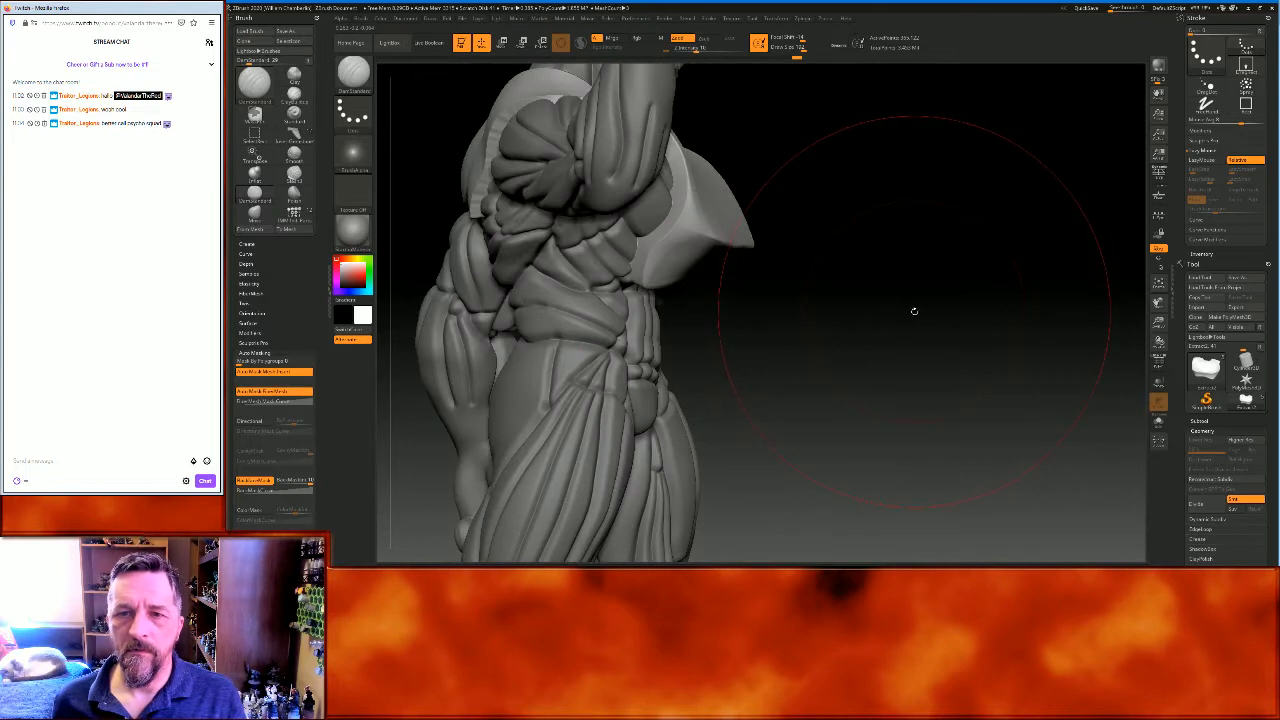
key(ctrl)
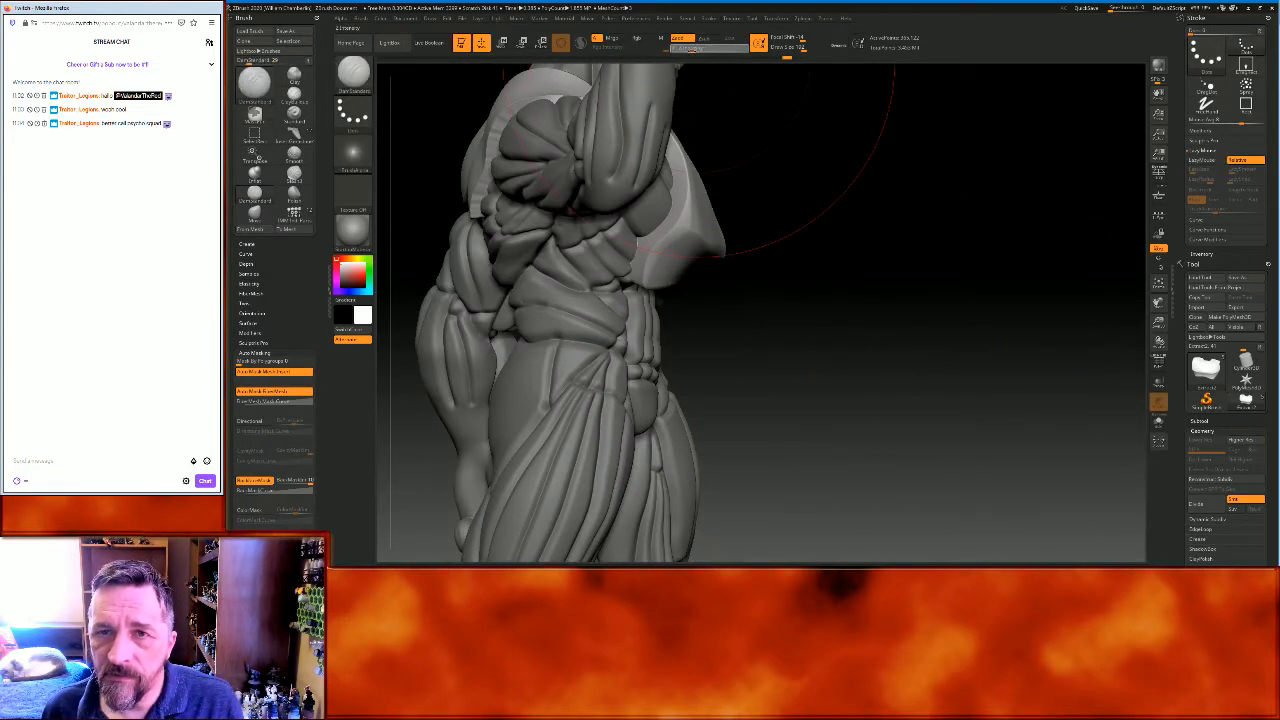
Lower the DamStandard brush's Z Intensity and rework the chest plate's pectoral and centre ridges, undoing an unwanted stroke
drag(930, 330, 868, 344)
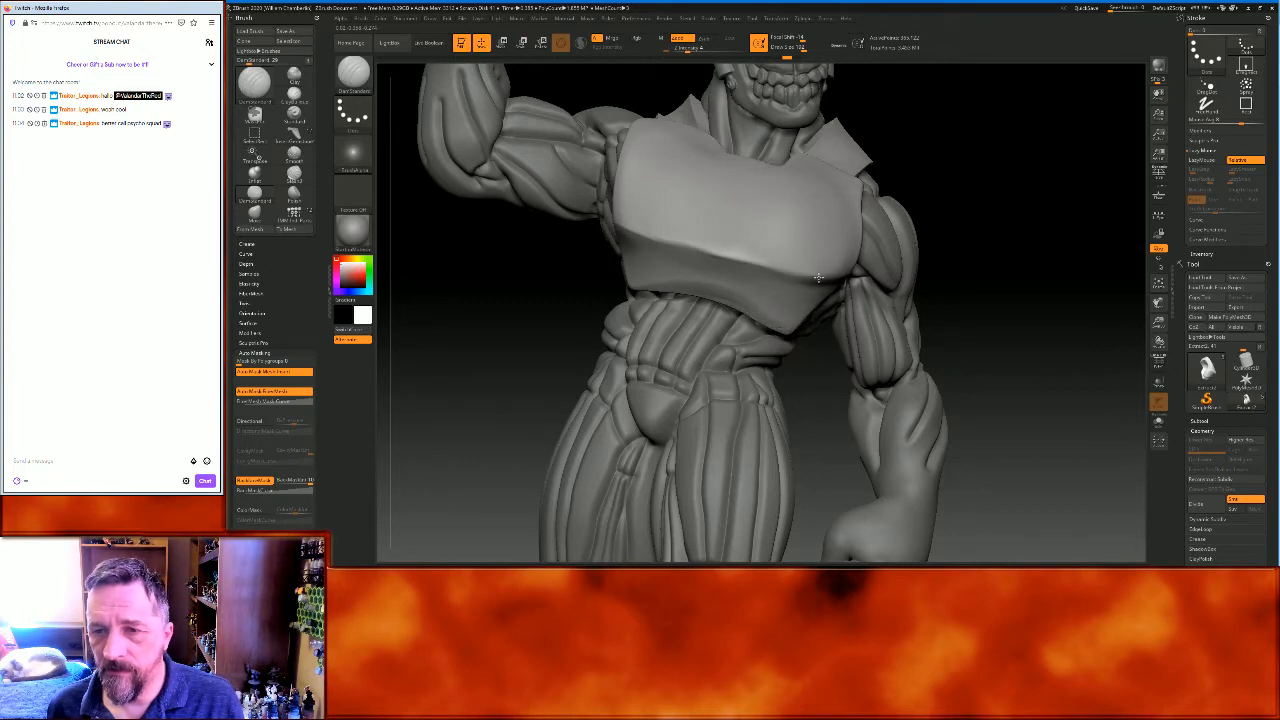
mouse_move(991, 243)
mouse_down()
mouse_move(1012, 267)
mouse_move(749, 155)
mouse_up()
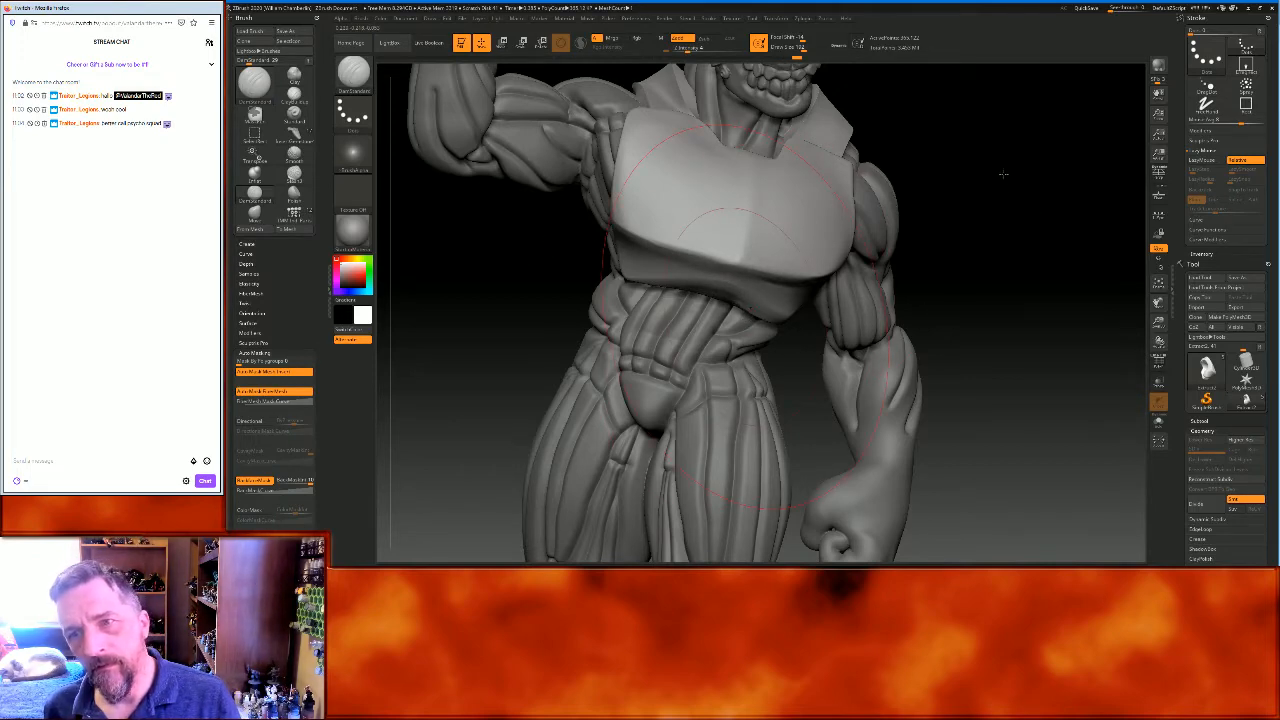
key(ctrl+z)
mouse_move(1022, 208)
mouse_down()
mouse_move(1049, 206)
mouse_move(1003, 180)
mouse_move(1023, 163)
mouse_up()
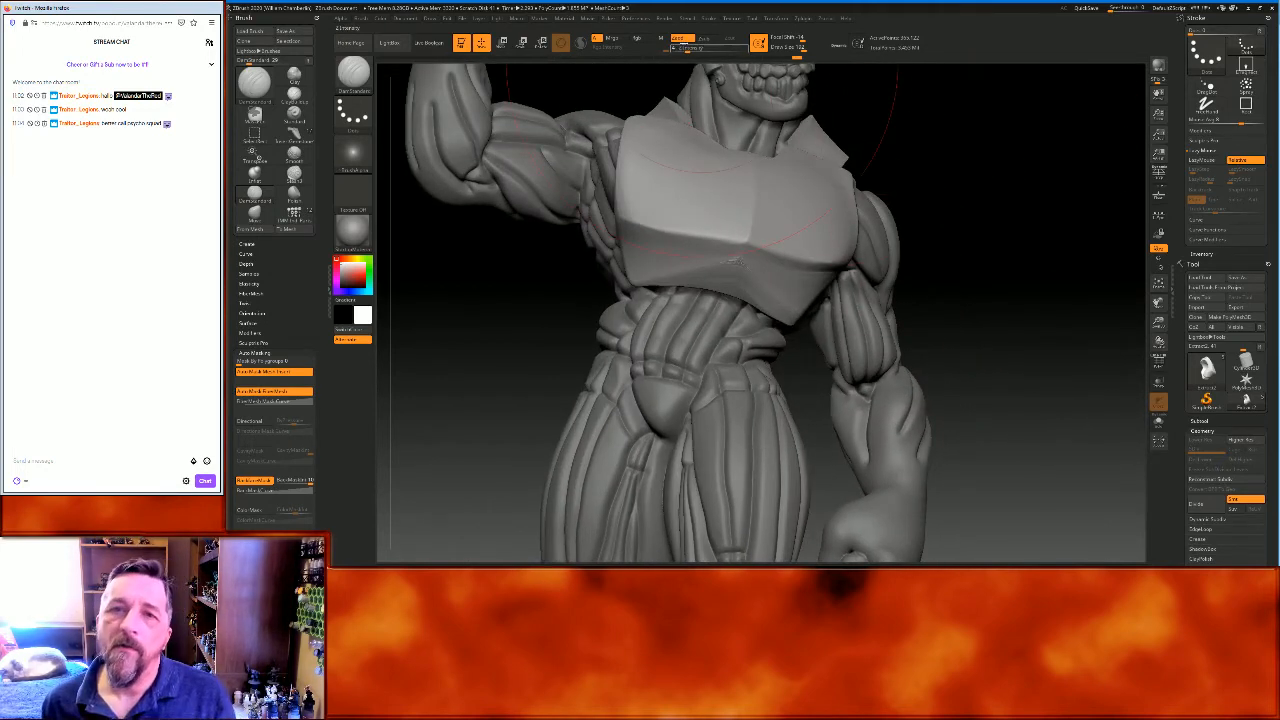
Set the DamStandard brush to Zsub, reduce its draw size, and turn LazyMouse on for carving the chest plate
click(706, 39)
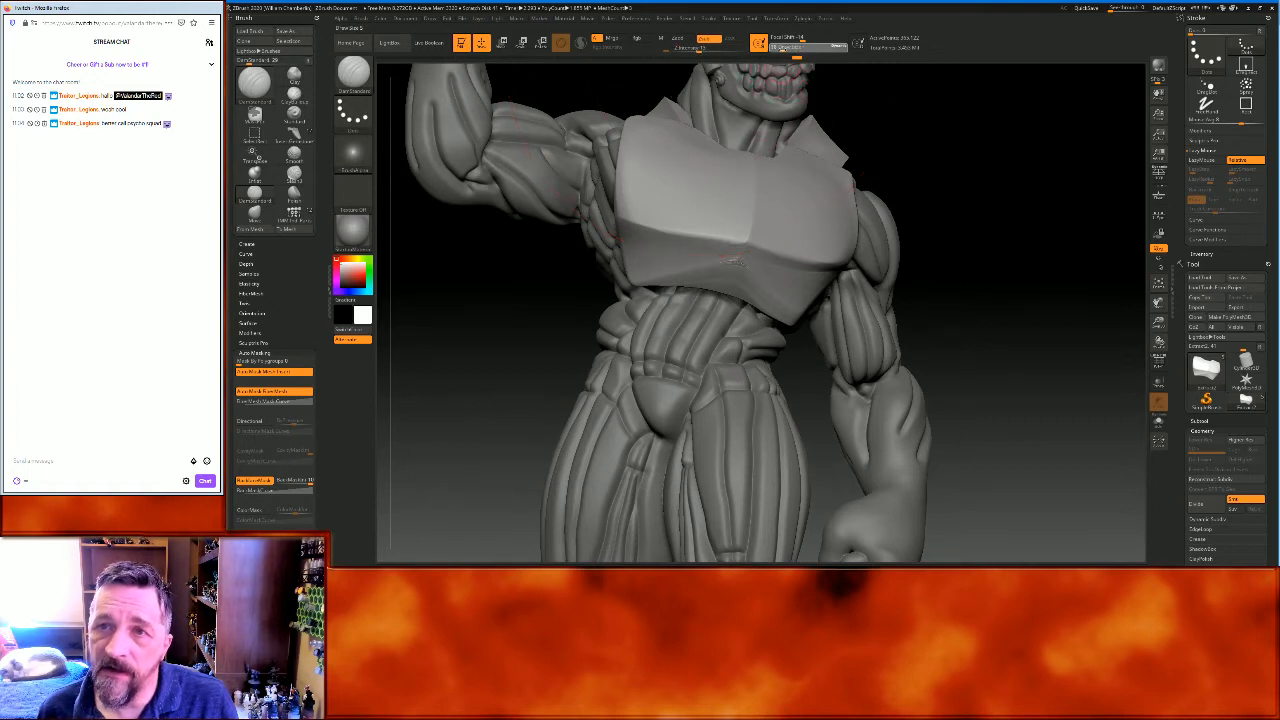
click(1200, 163)
mouse_move(1105, 177)
mouse_down()
mouse_move(1117, 197)
mouse_move(1113, 161)
mouse_move(1100, 172)
mouse_up()
key(shift)
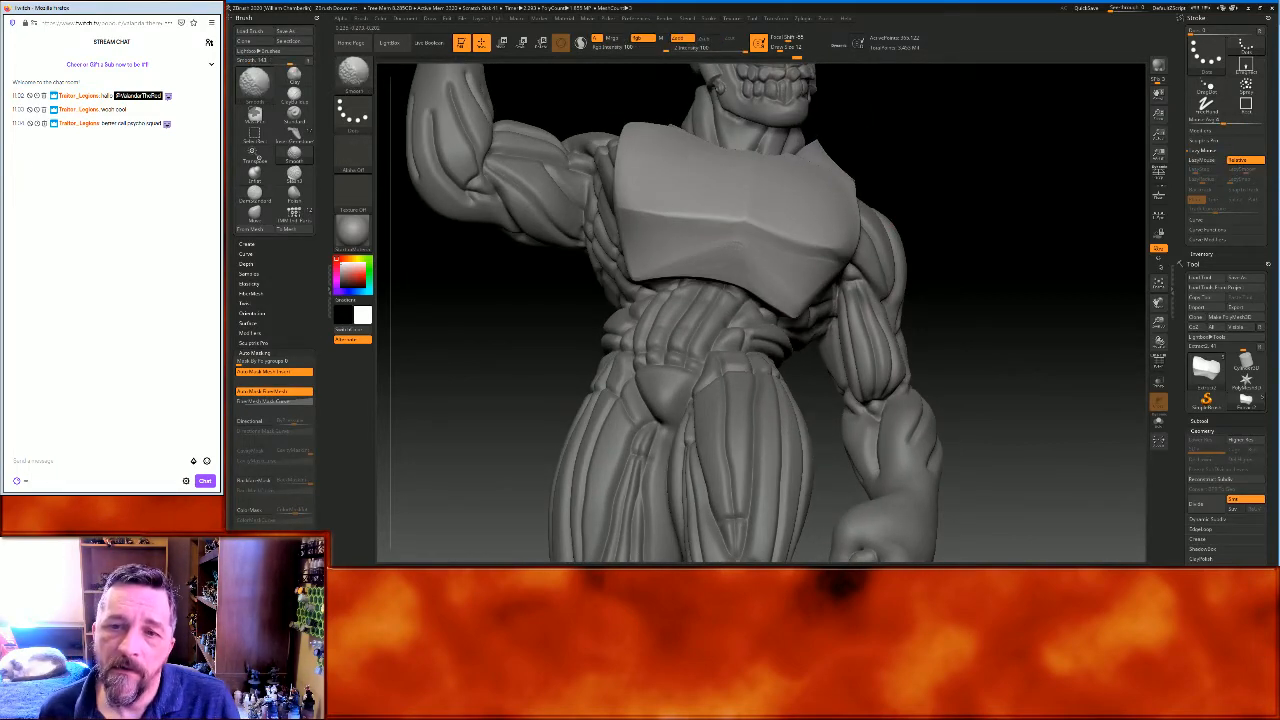
drag(1005, 205, 995, 193)
Remesh the chest plate with DynaMesh, subdivide it twice, and delete the lower subdivision levels
scroll(1216, 344, down, 5)
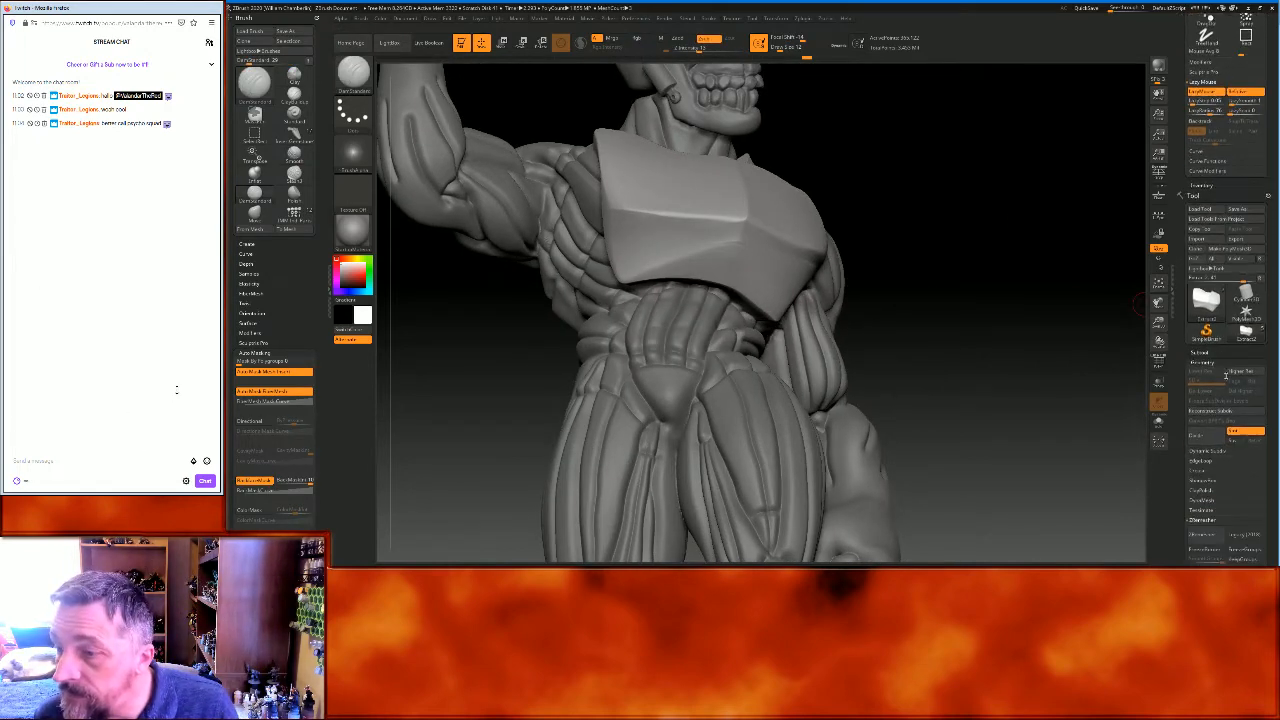
click(1205, 330)
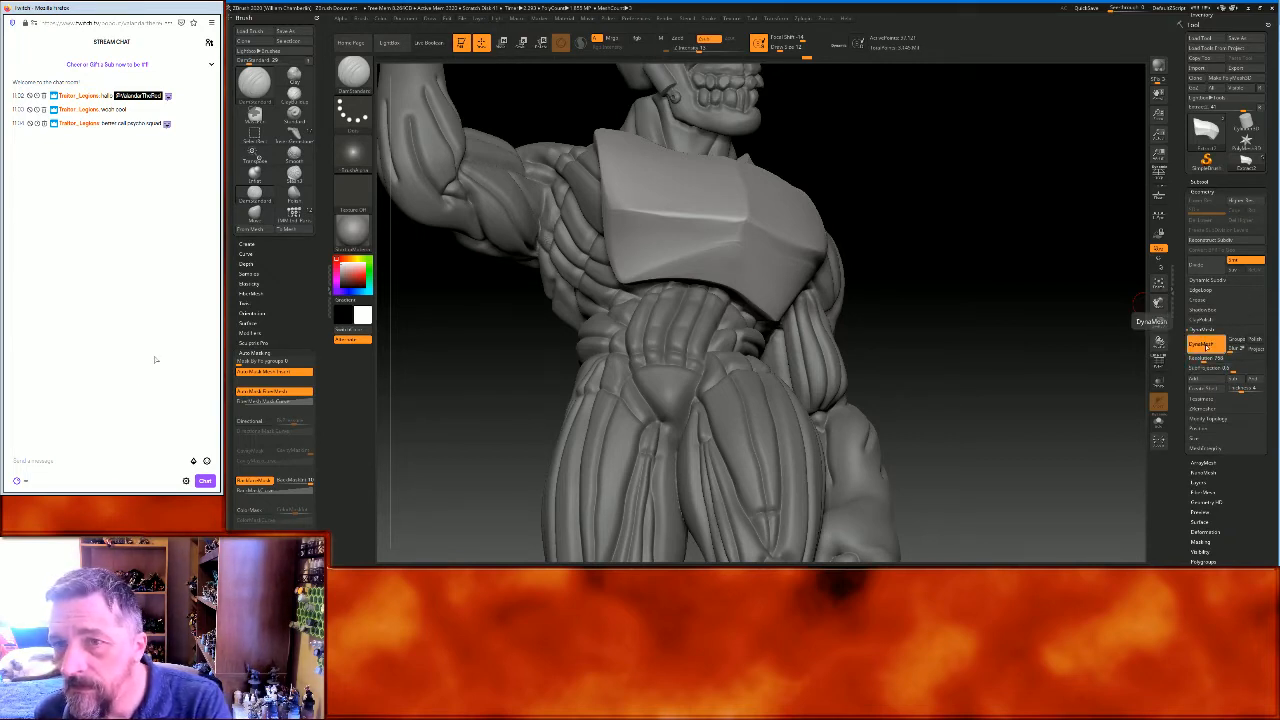
click(1206, 266)
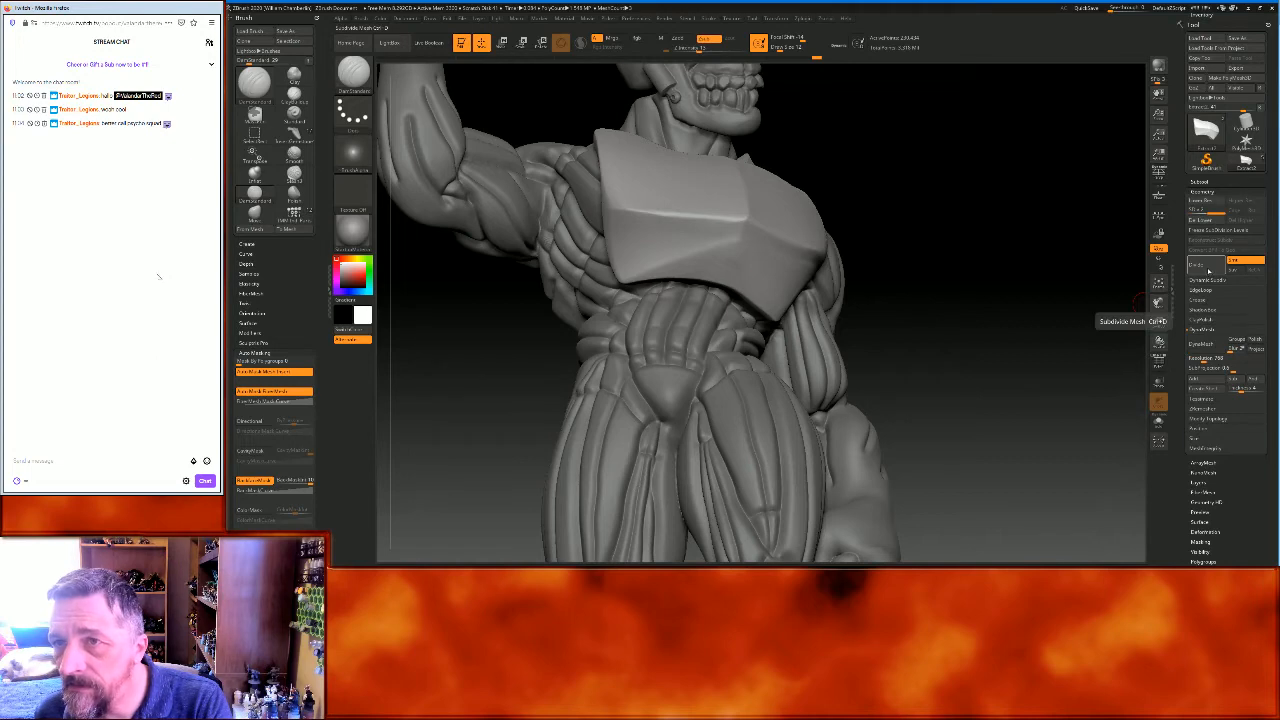
click(1206, 266)
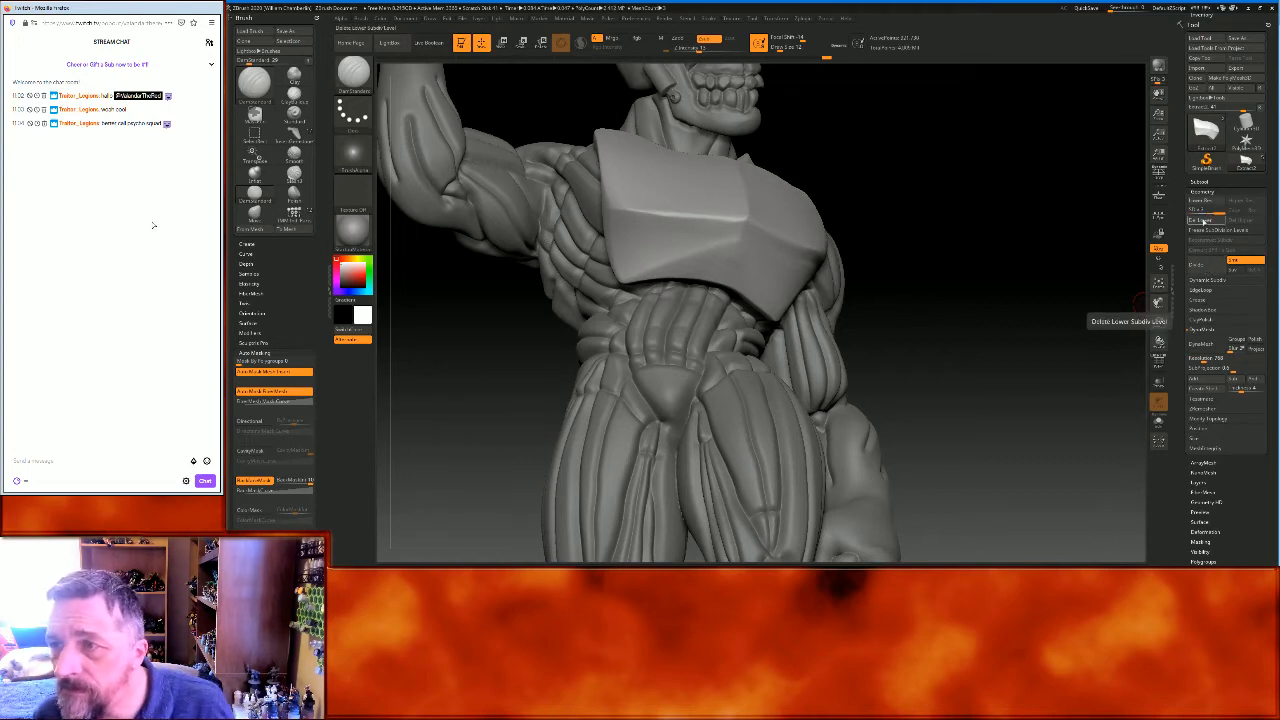
Carve grooves along the two diagonal ridges running from the chest plate's centre point to its bottom corners
drag(1075, 233, 966, 234)
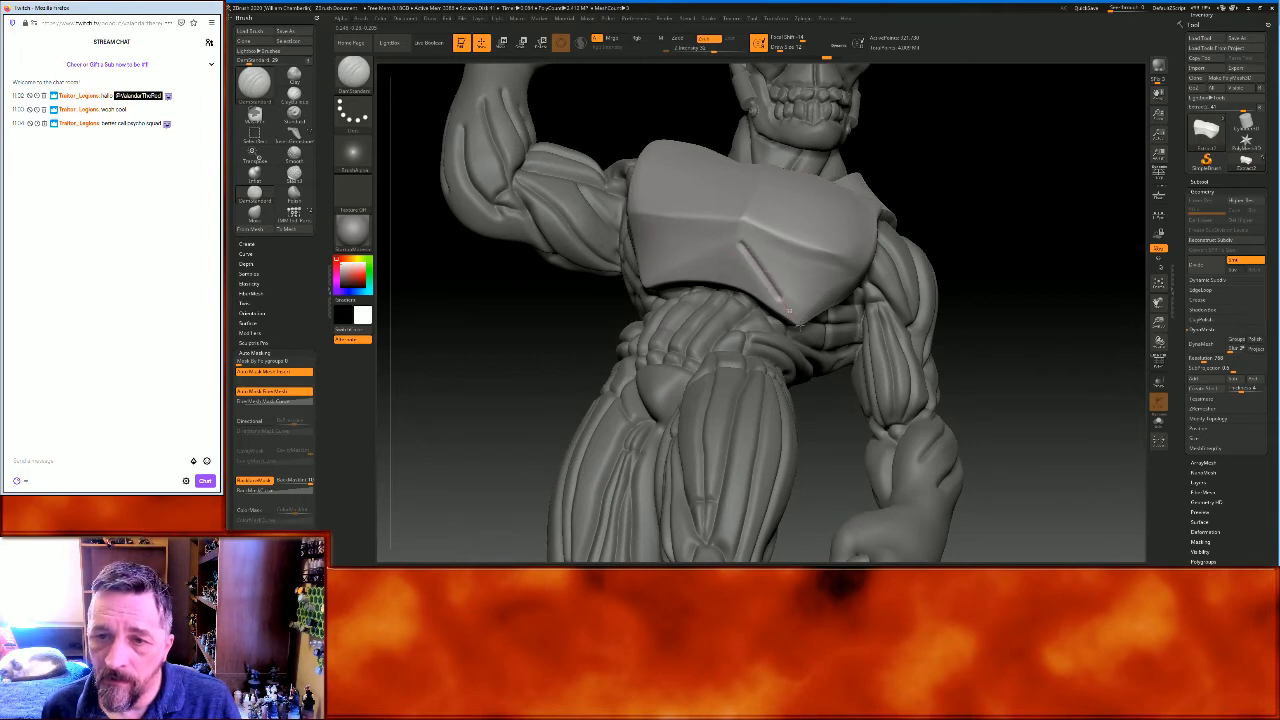
drag(990, 206, 1039, 205)
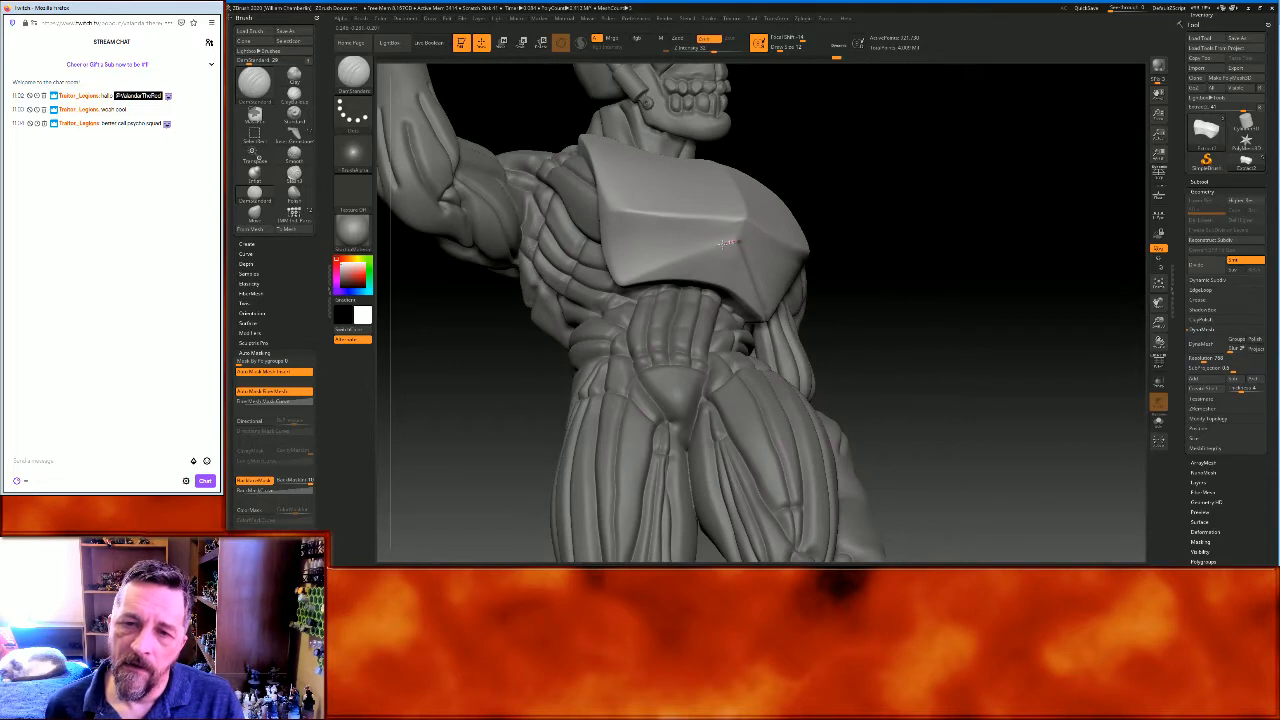
drag(679, 260, 622, 279)
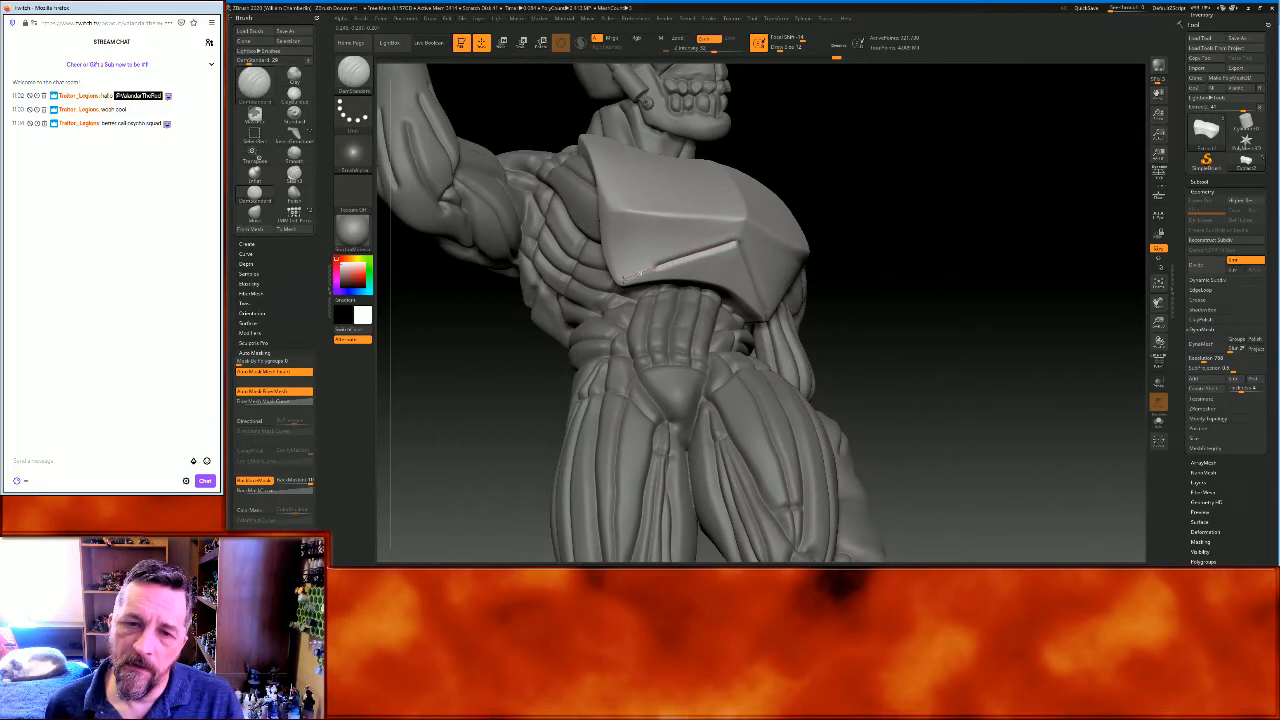
Carve a groove down the chest plate's centre ridge and along the pectoral ridge toward the raised arm
mouse_move(986, 230)
mouse_down()
mouse_move(975, 245)
mouse_move(805, 184)
mouse_up()
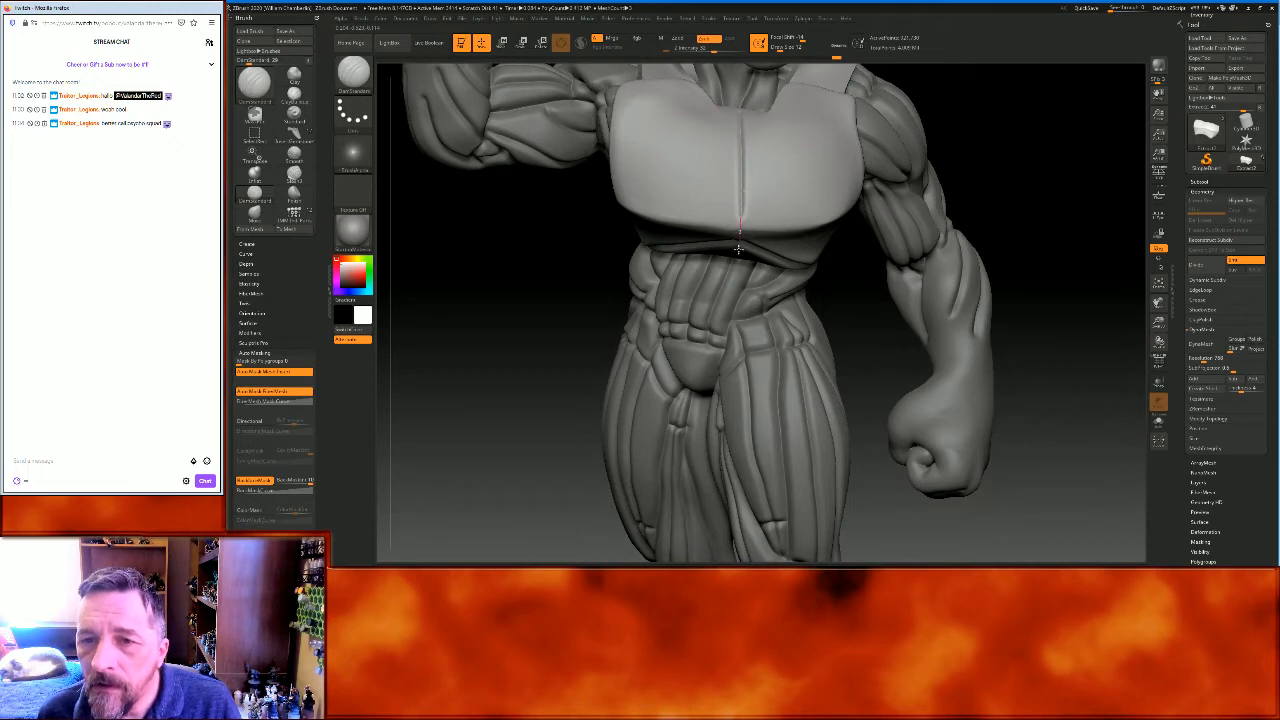
drag(1051, 171, 869, 143)
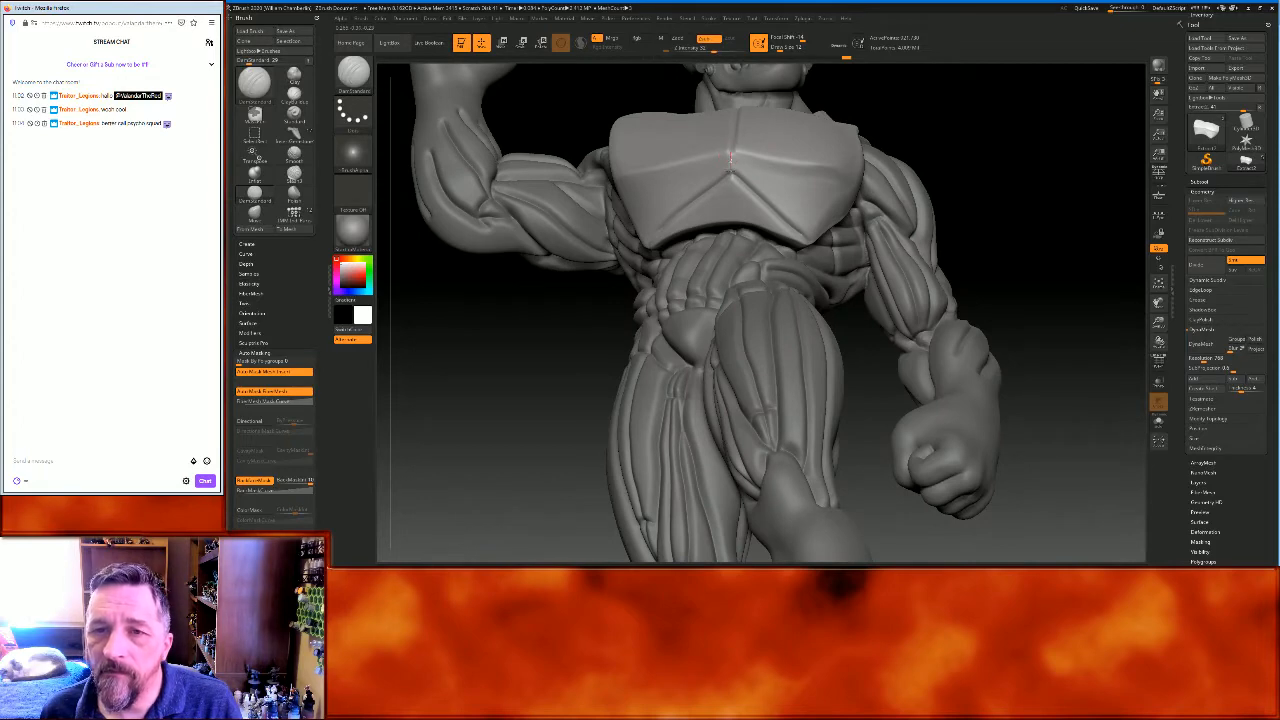
mouse_move(1025, 187)
mouse_down()
mouse_move(1057, 186)
mouse_move(1014, 184)
mouse_up()
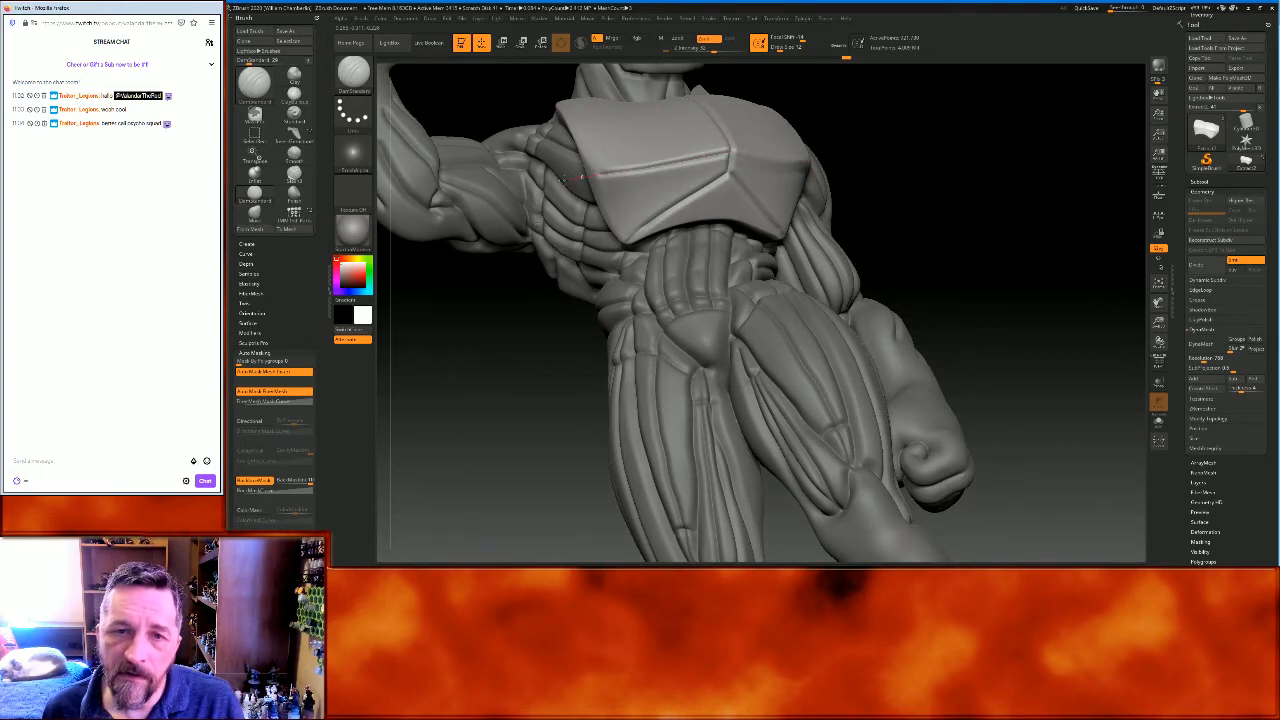
Switch to the Move brush and adjust the chest plate's side edge near the lowered arm
drag(1000, 208, 846, 178)
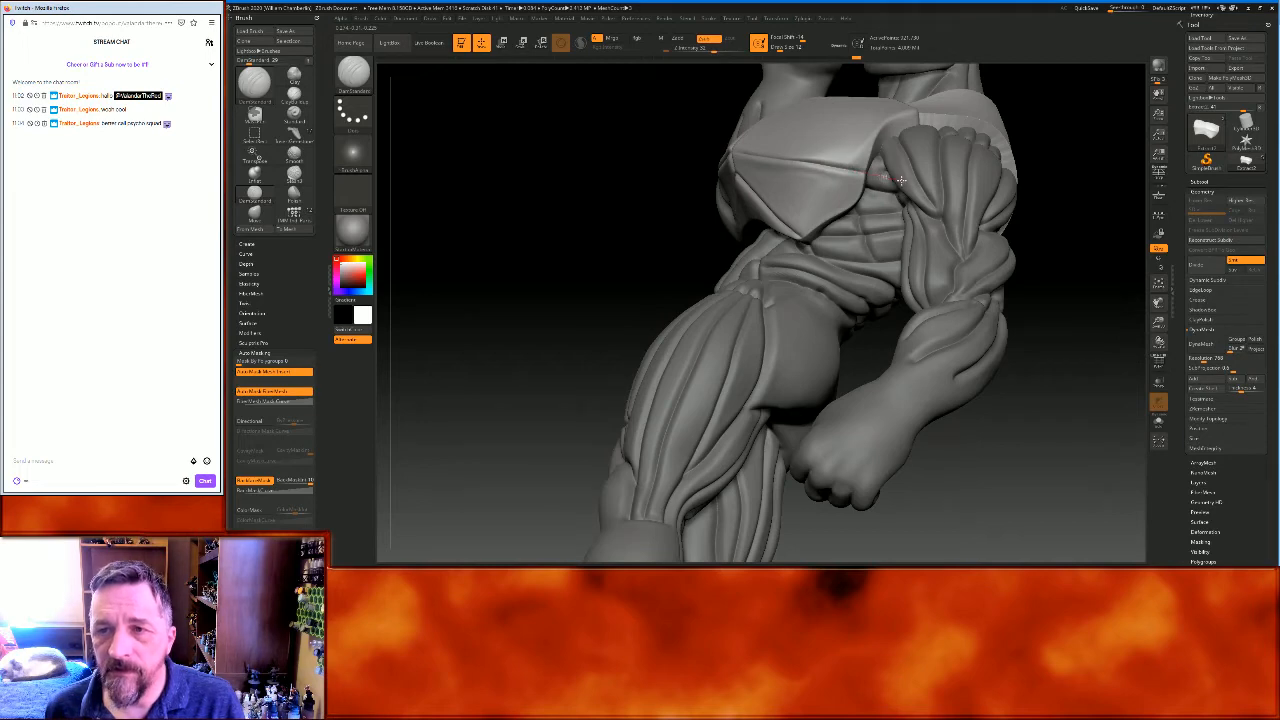
mouse_move(1020, 300)
mouse_down()
mouse_move(1097, 371)
mouse_move(1094, 320)
mouse_move(1074, 297)
mouse_up()
click(1158, 284)
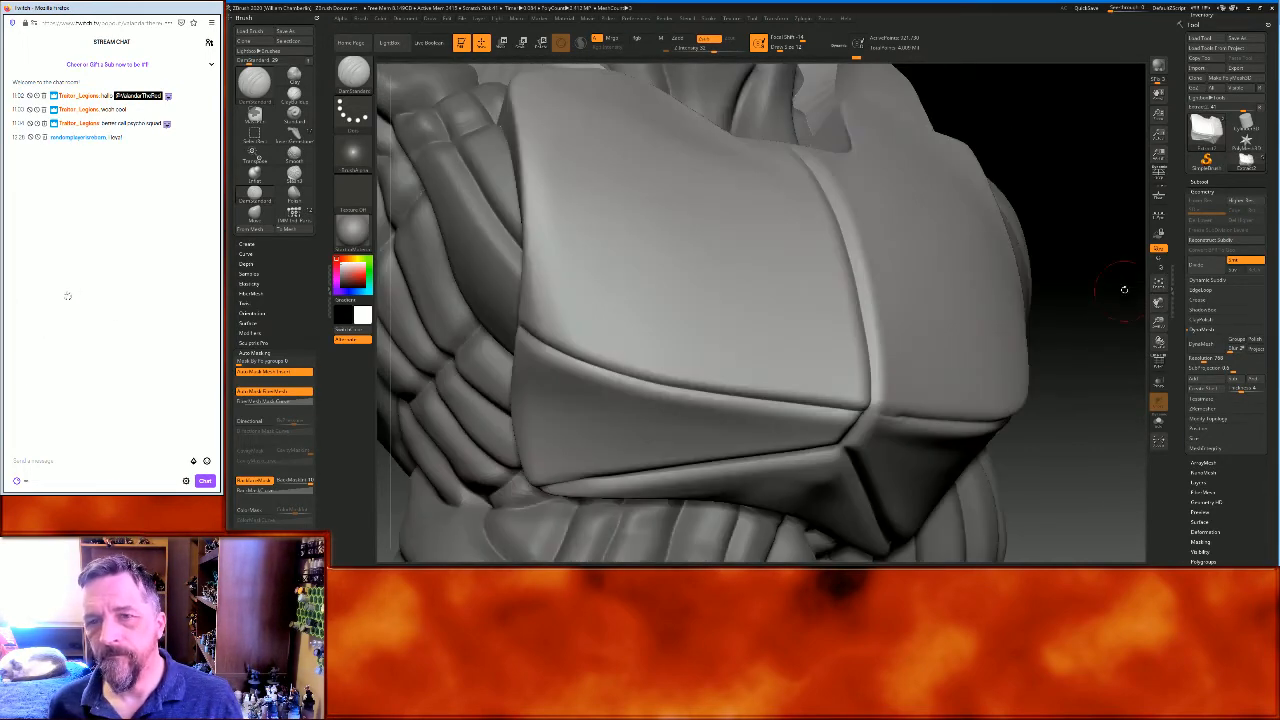
click(1157, 284)
mouse_move(1066, 281)
mouse_down()
mouse_move(1042, 277)
mouse_move(1088, 283)
mouse_move(1057, 297)
mouse_move(1074, 281)
mouse_up()
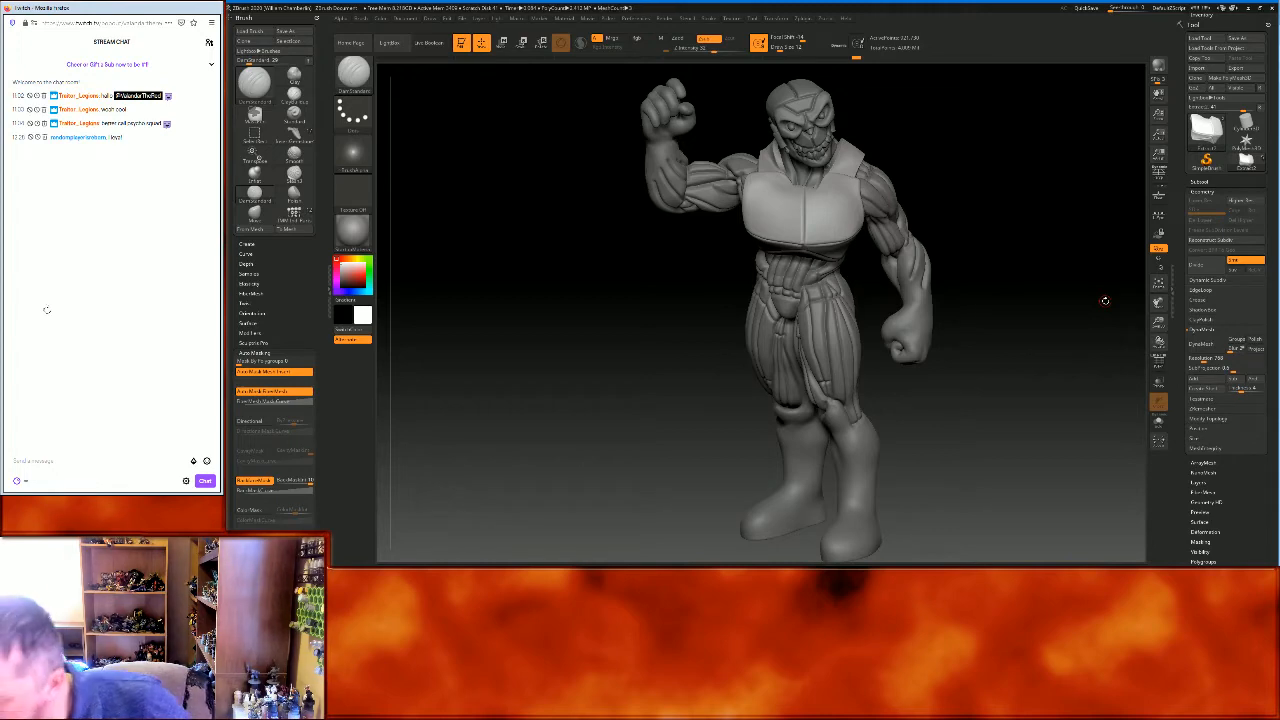
mouse_move(1057, 329)
mouse_down()
mouse_move(1071, 277)
mouse_move(1048, 283)
mouse_move(1071, 283)
mouse_move(1058, 310)
mouse_up()
click(353, 74)
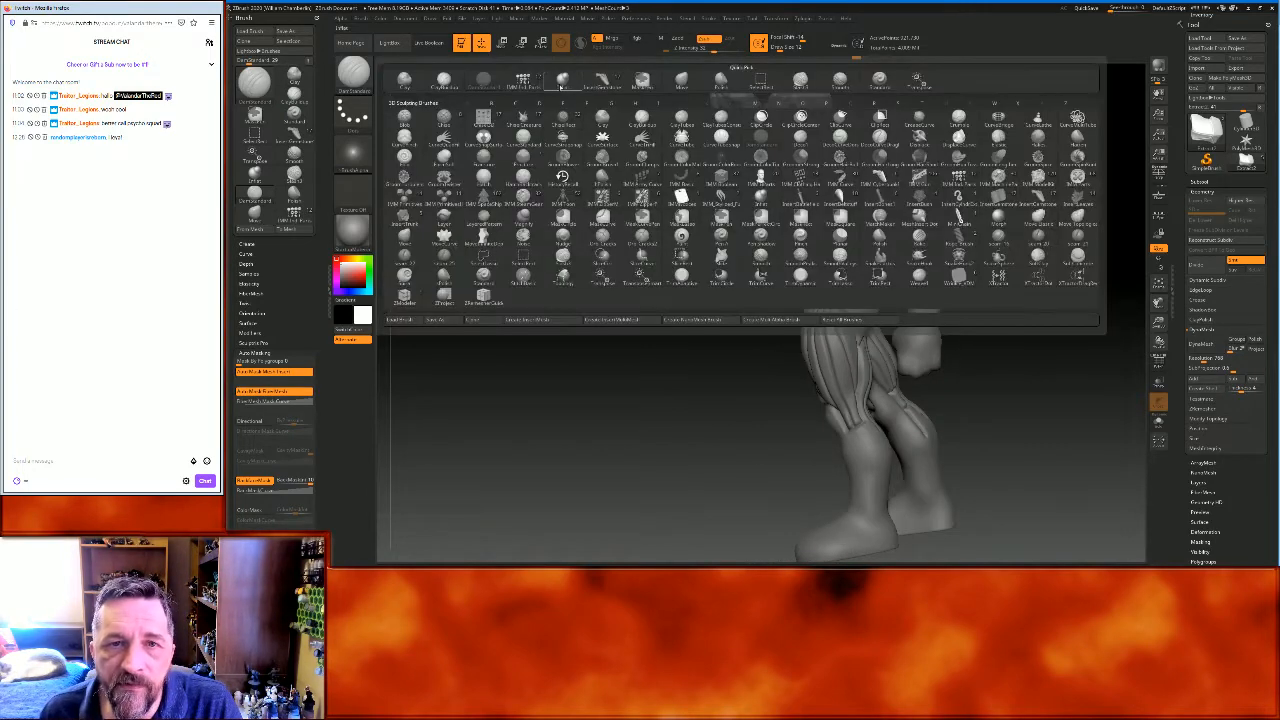
click(681, 80)
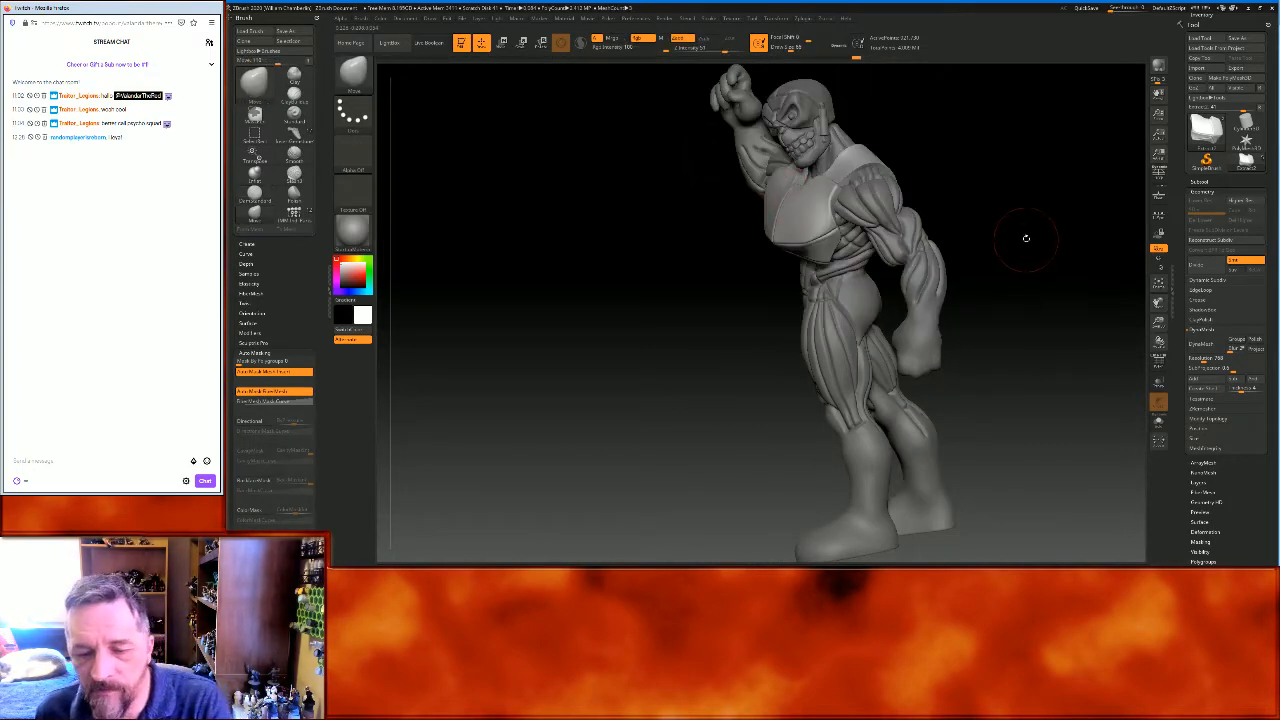
drag(1012, 229, 994, 228)
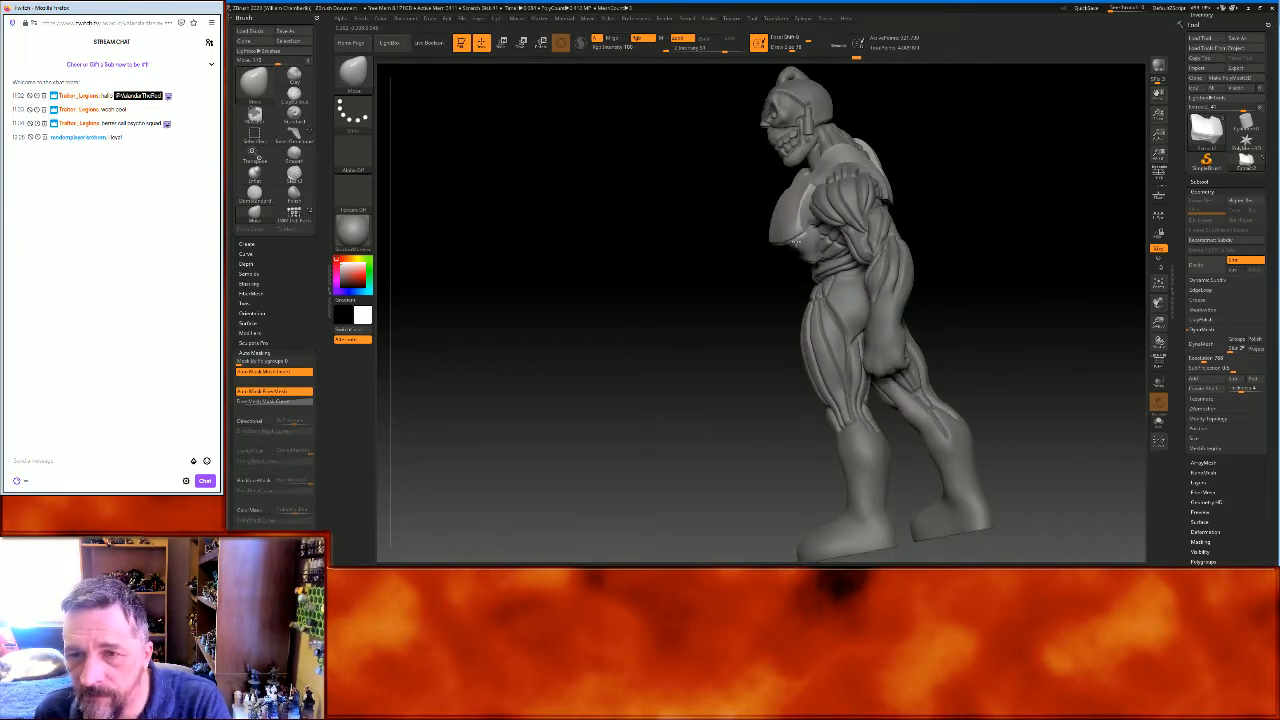
mouse_move(974, 209)
mouse_down()
mouse_move(1049, 191)
mouse_move(890, 227)
mouse_up()
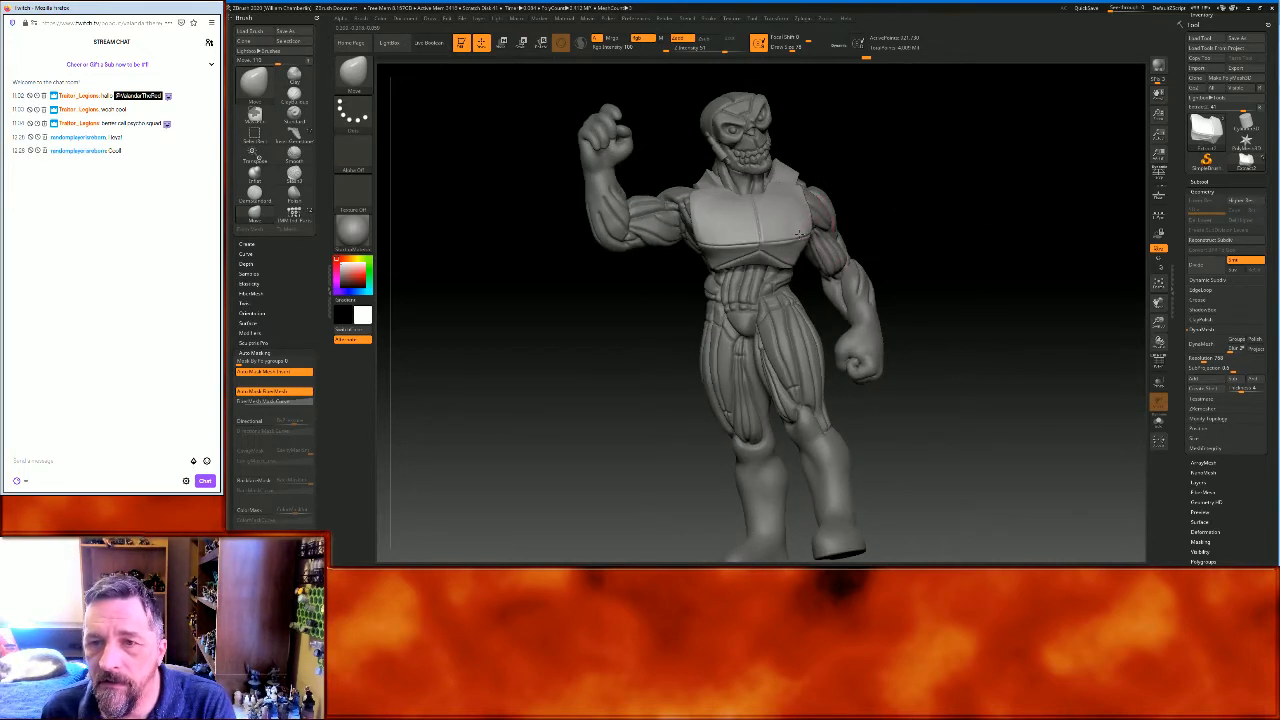
drag(974, 223, 1003, 217)
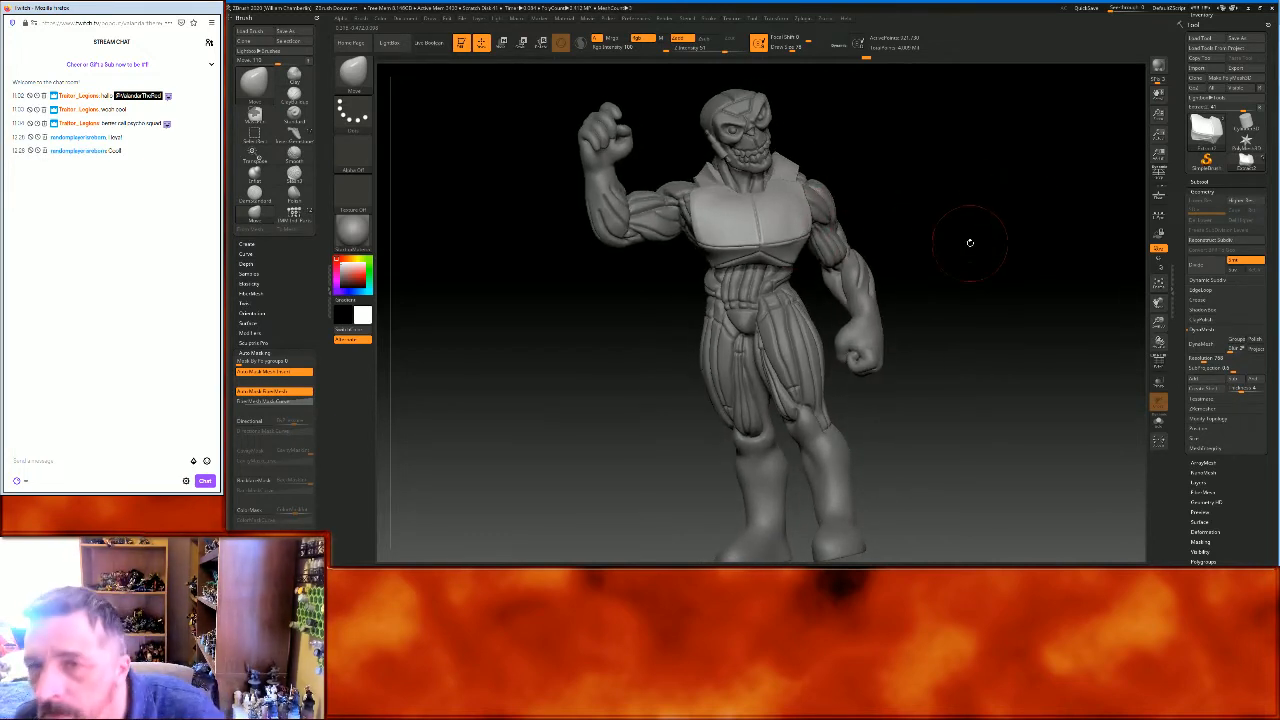
drag(1022, 409, 1045, 379)
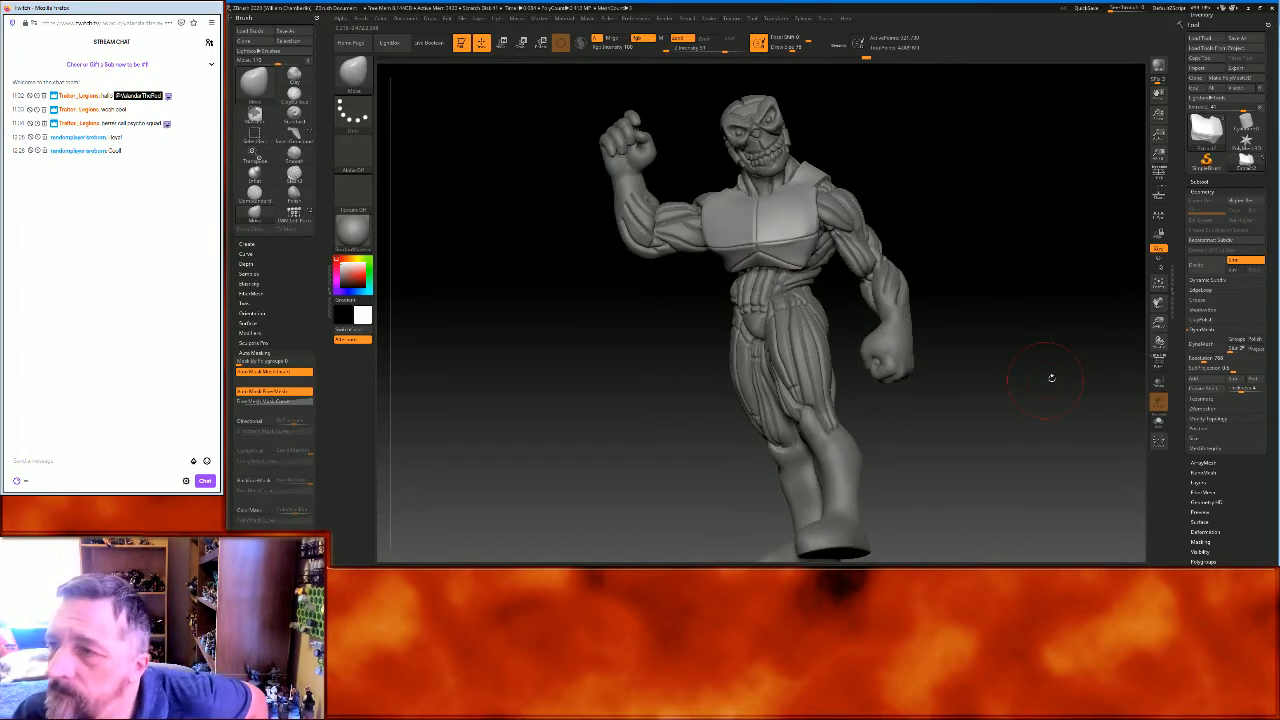
Turn on the visibility of the weapons subtool so the rifle and hand blades accompany the figure
click(1198, 182)
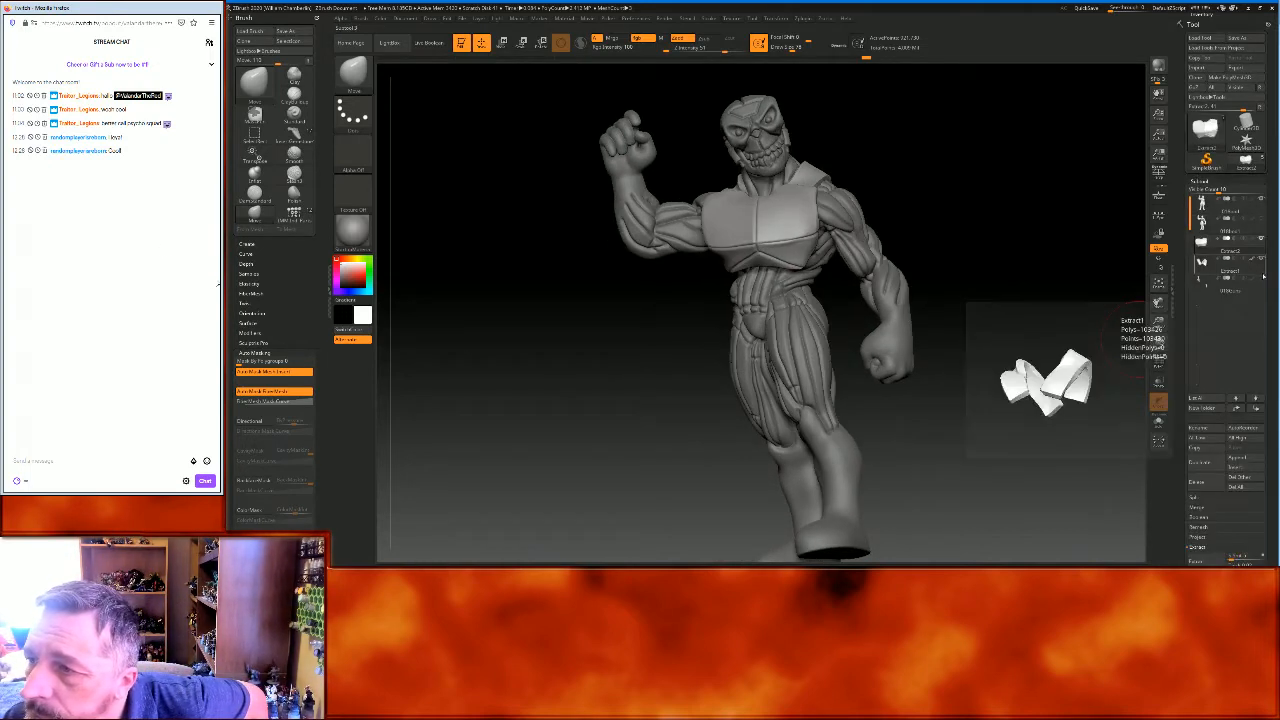
click(1261, 278)
drag(1114, 293, 1110, 294)
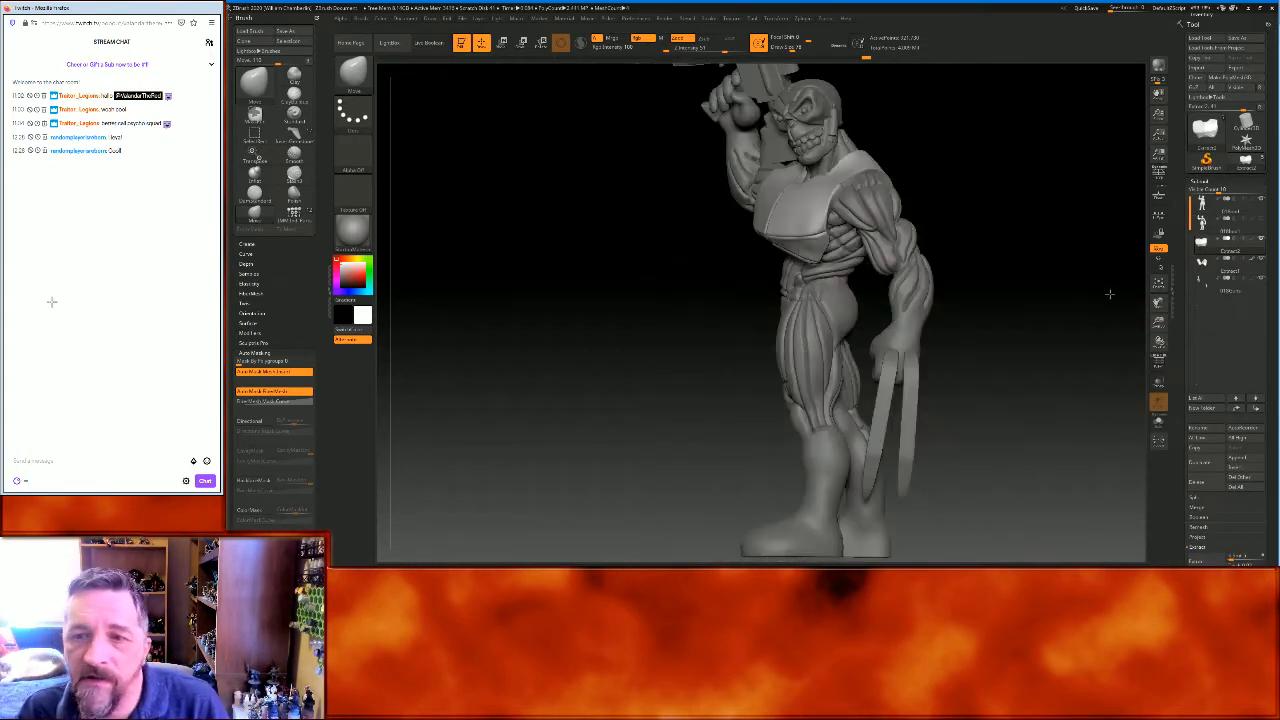
click(1160, 286)
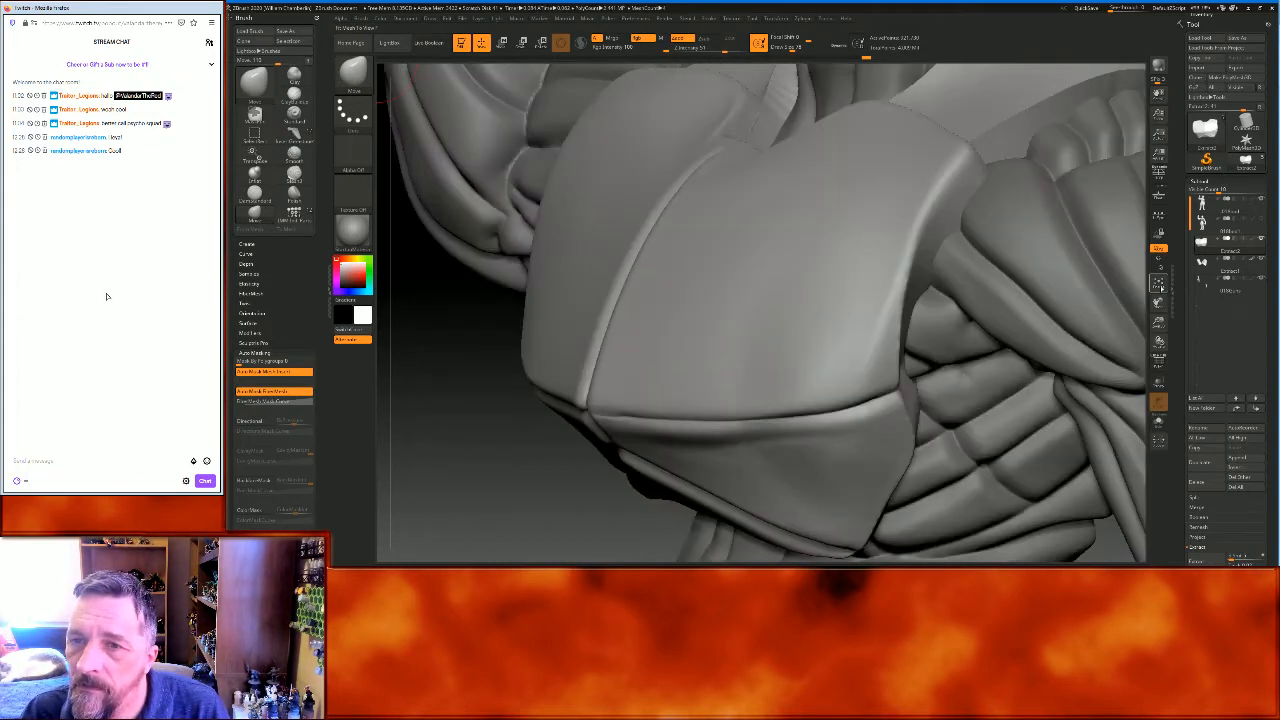
click(1161, 287)
drag(986, 283, 1020, 280)
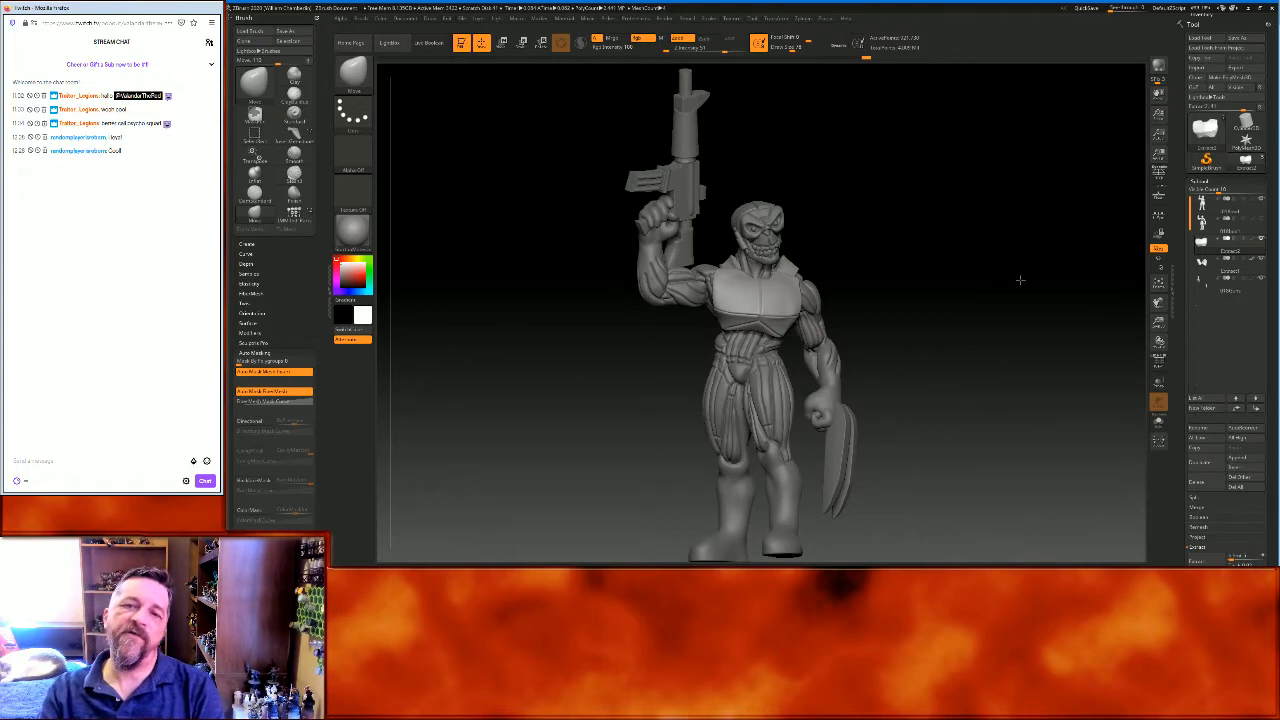
mouse_move(1021, 280)
mouse_down()
mouse_move(1051, 283)
mouse_move(931, 283)
mouse_move(1016, 288)
mouse_up()
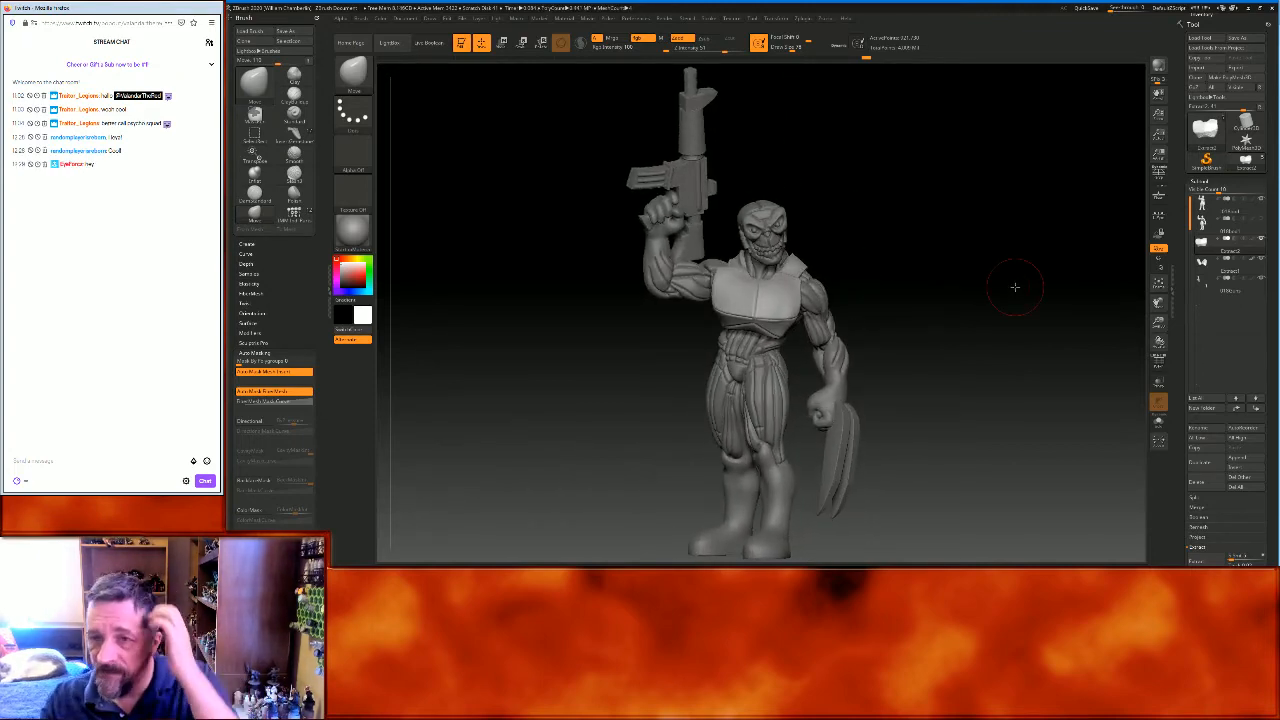
drag(1157, 323, 1157, 390)
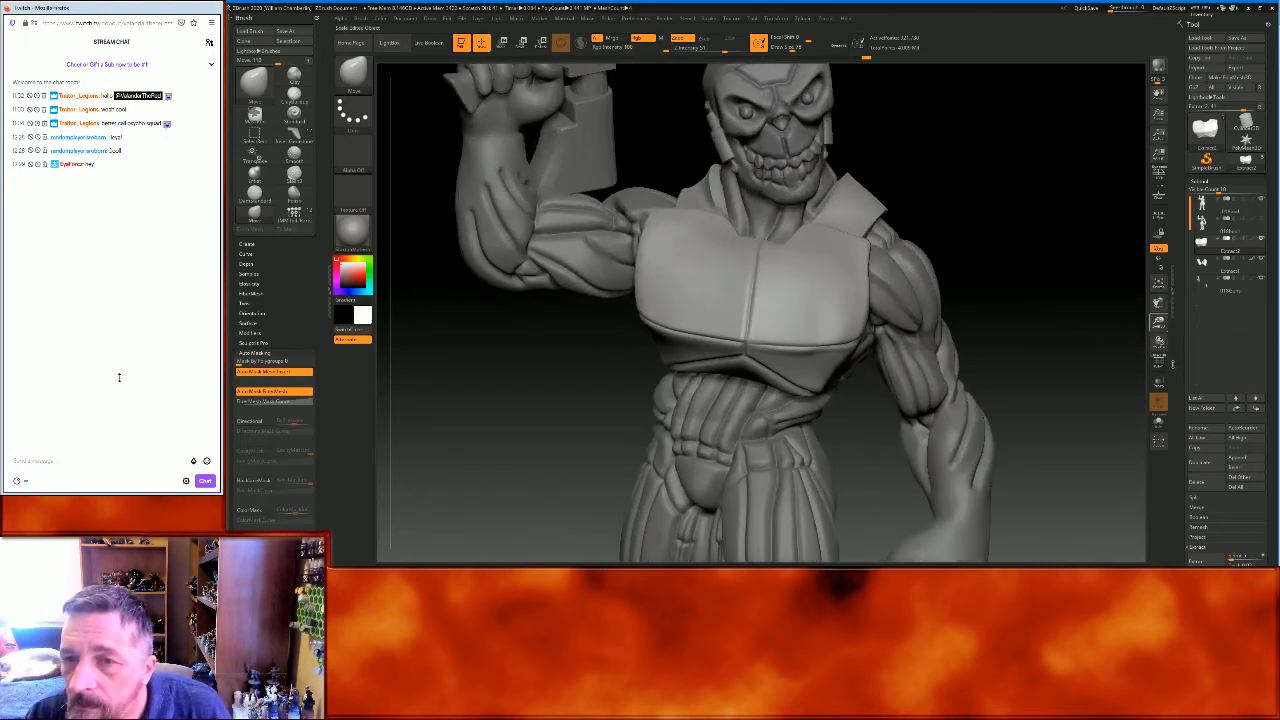
Switch back to the DamStandard brush and smooth the pectoral area of the chest plate beside the lowered arm
click(352, 72)
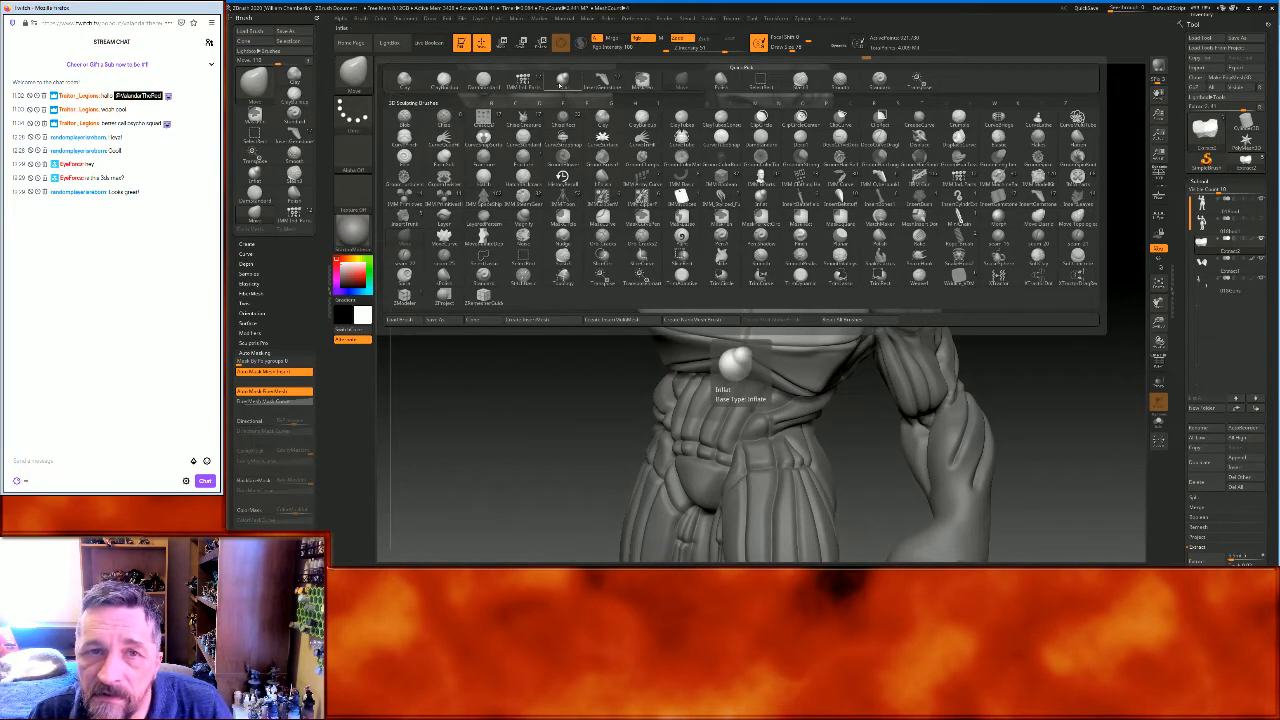
click(482, 86)
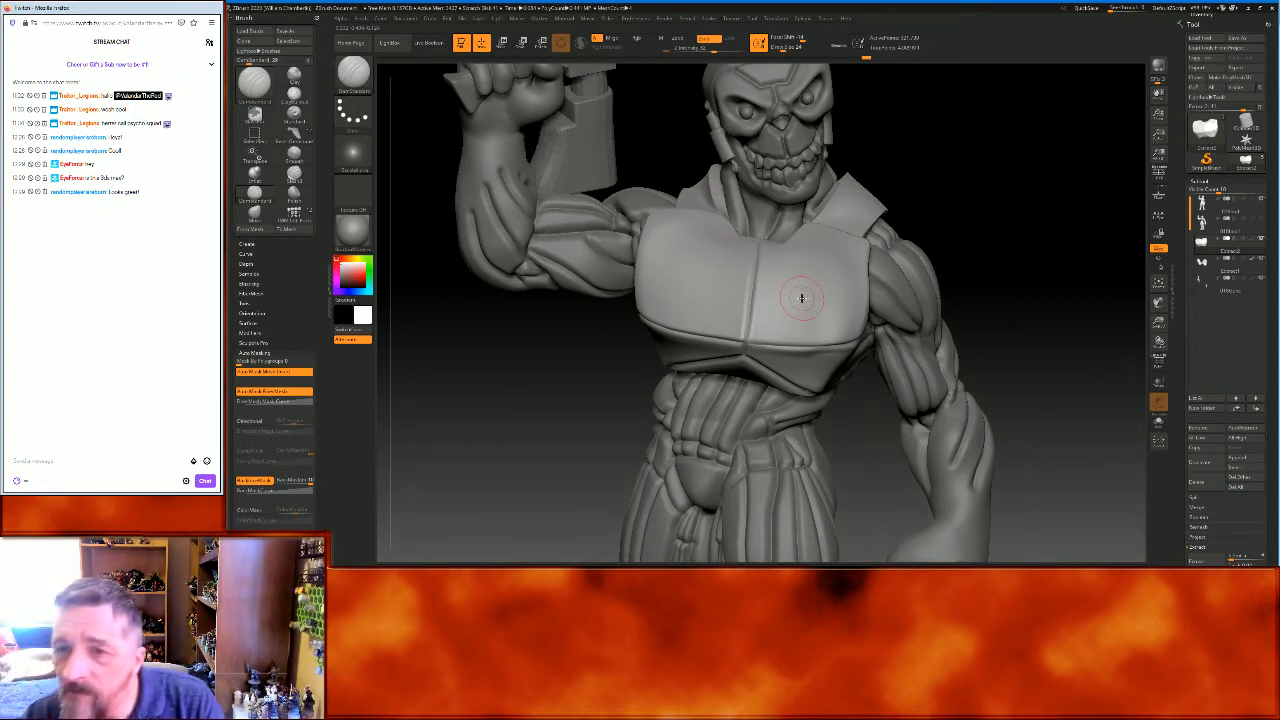
key(shift)
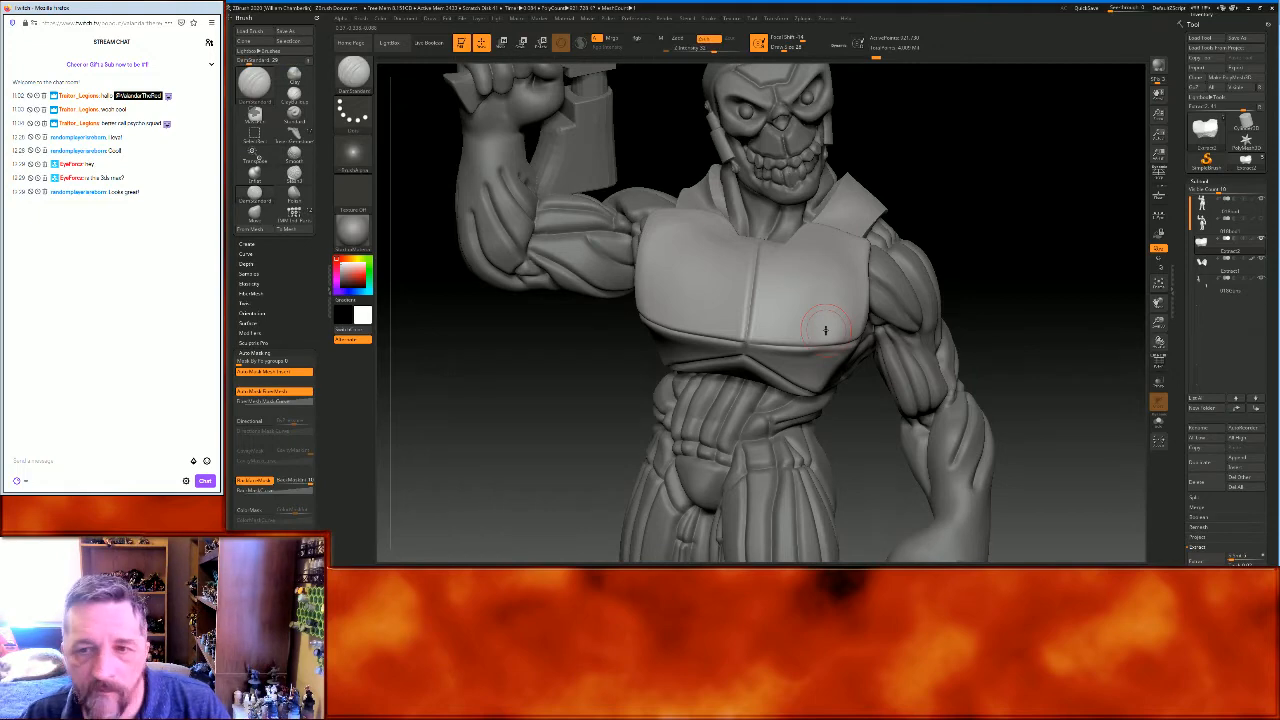
drag(1018, 170, 1018, 176)
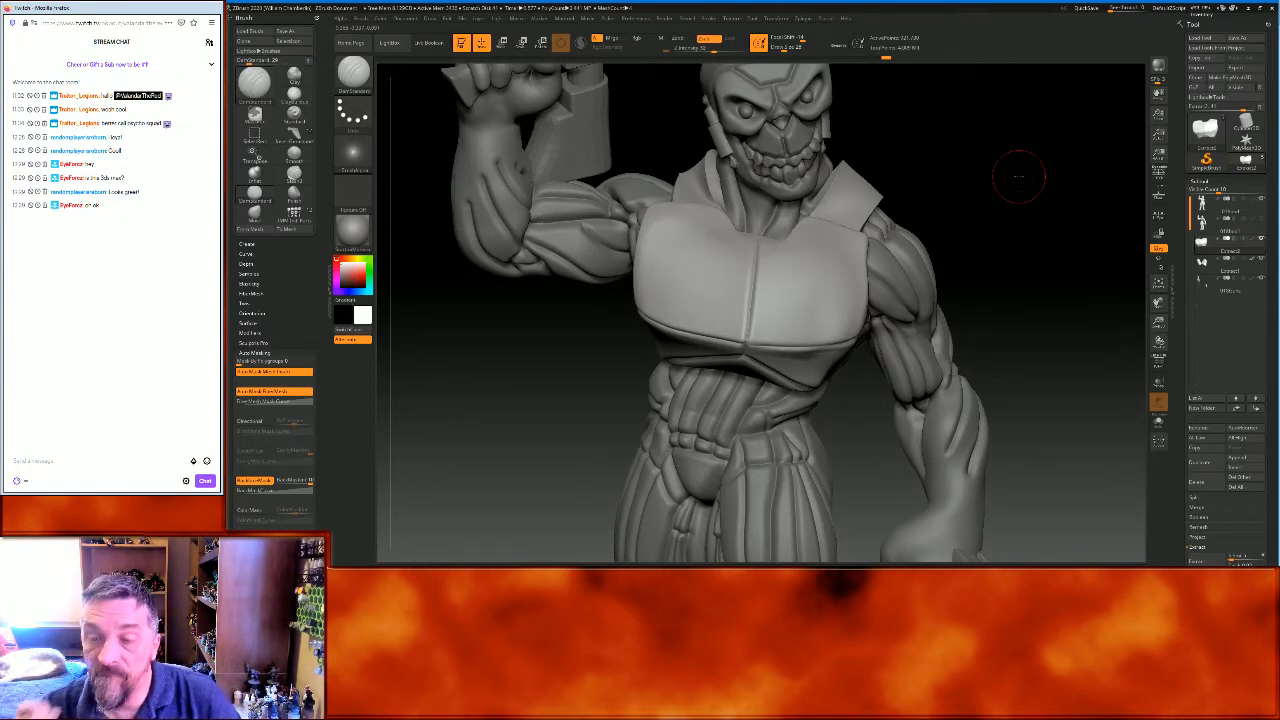
mouse_move(1059, 226)
mouse_down()
mouse_move(1060, 206)
mouse_move(1070, 213)
mouse_move(1057, 231)
mouse_up()
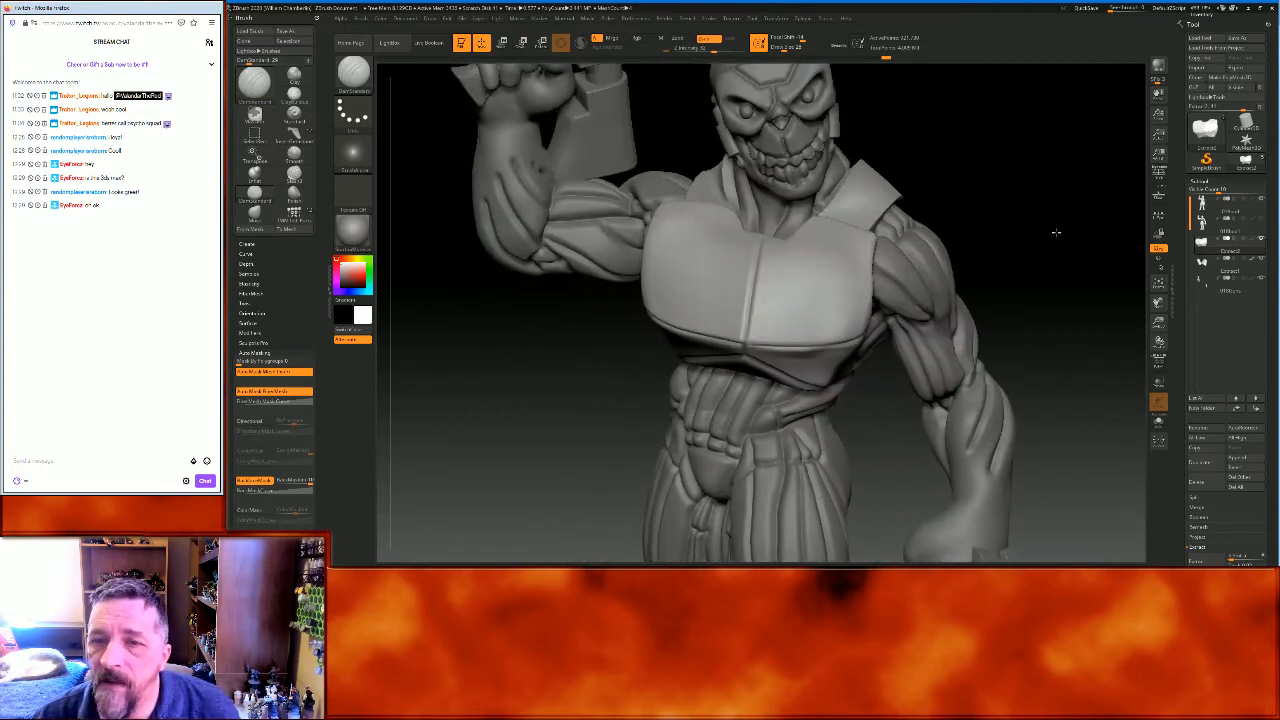
Examine the armed figure at full and miniature scale from several angles to judge how the chest plate reads
click(1158, 283)
click(1158, 284)
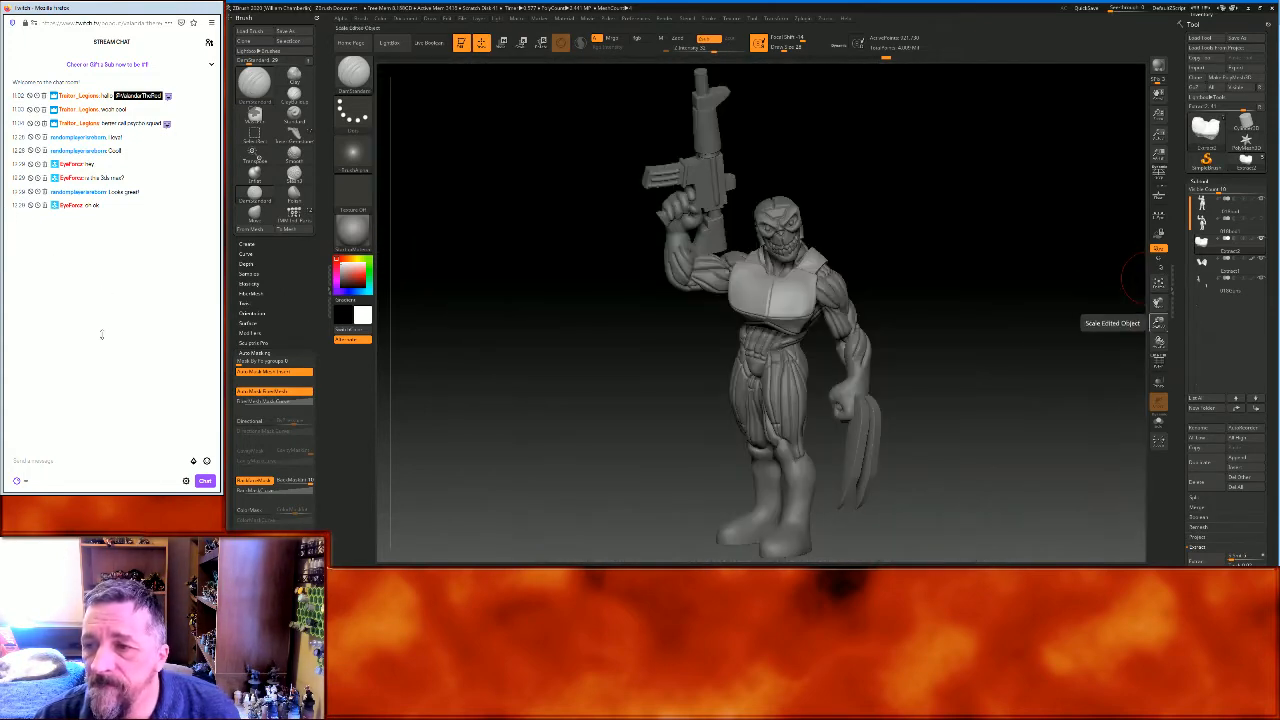
drag(1158, 323, 1147, 270)
drag(1004, 322, 971, 279)
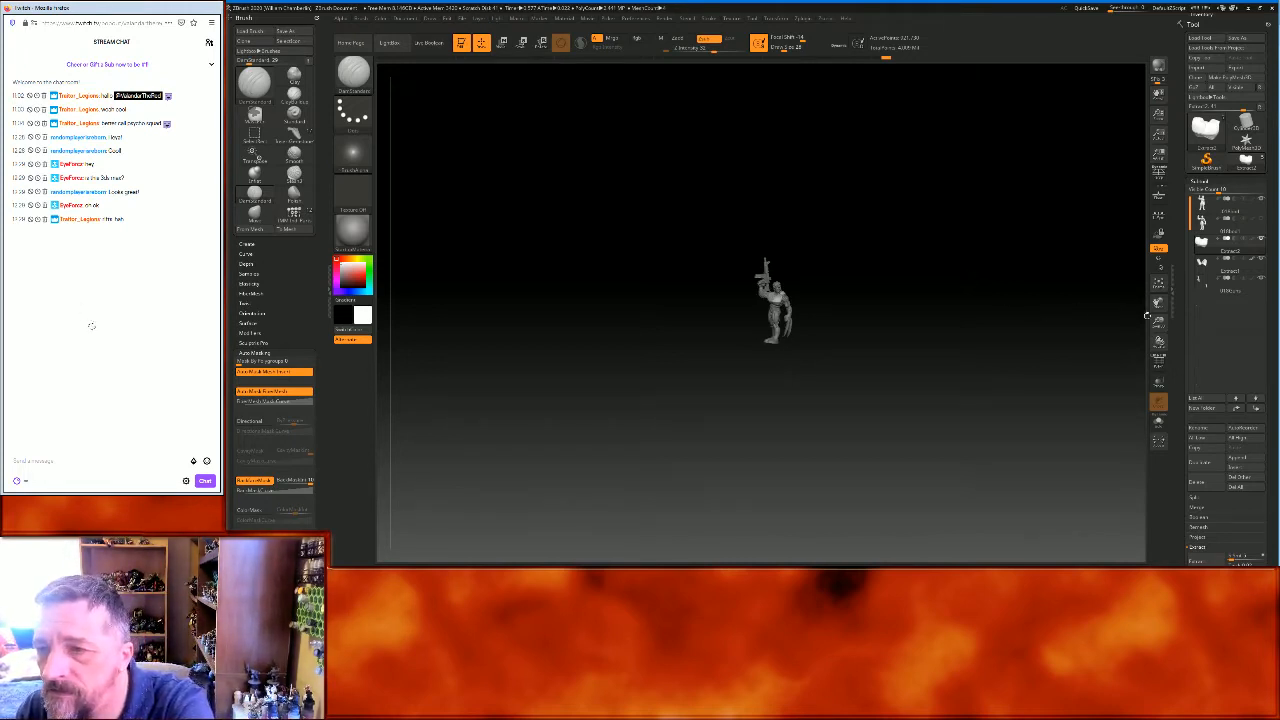
drag(1155, 321, 1156, 342)
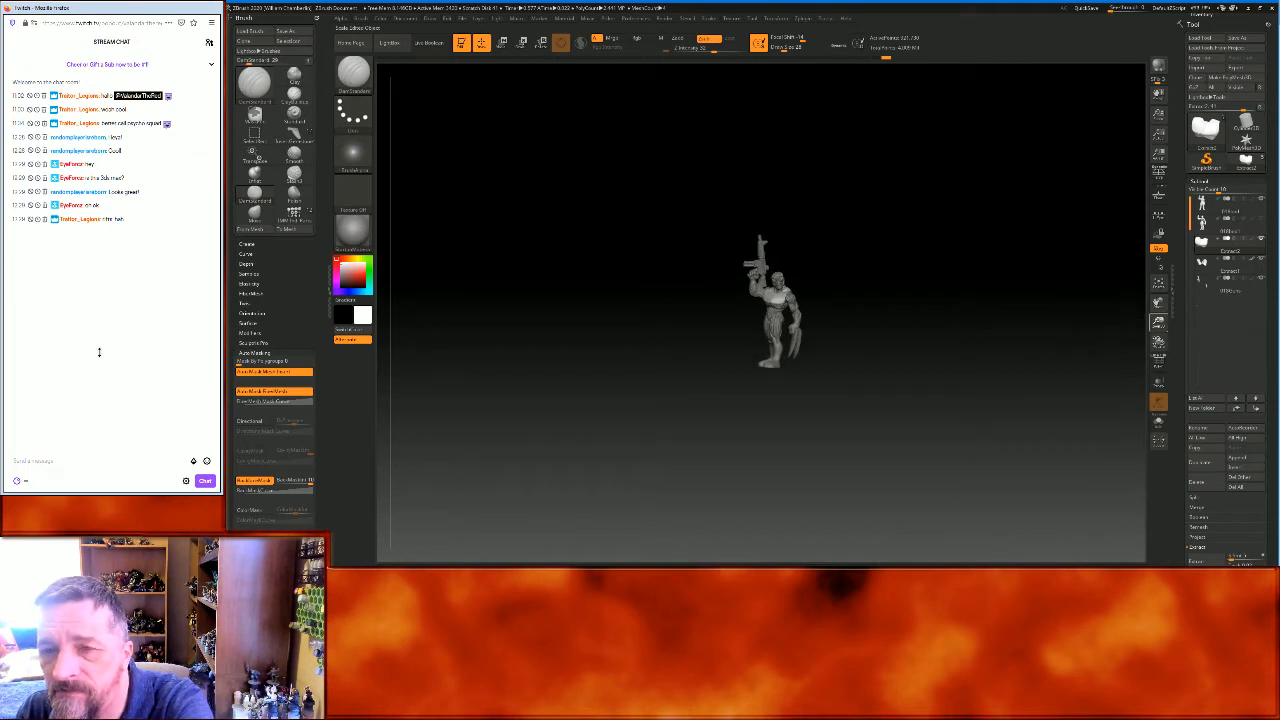
drag(957, 343, 961, 234)
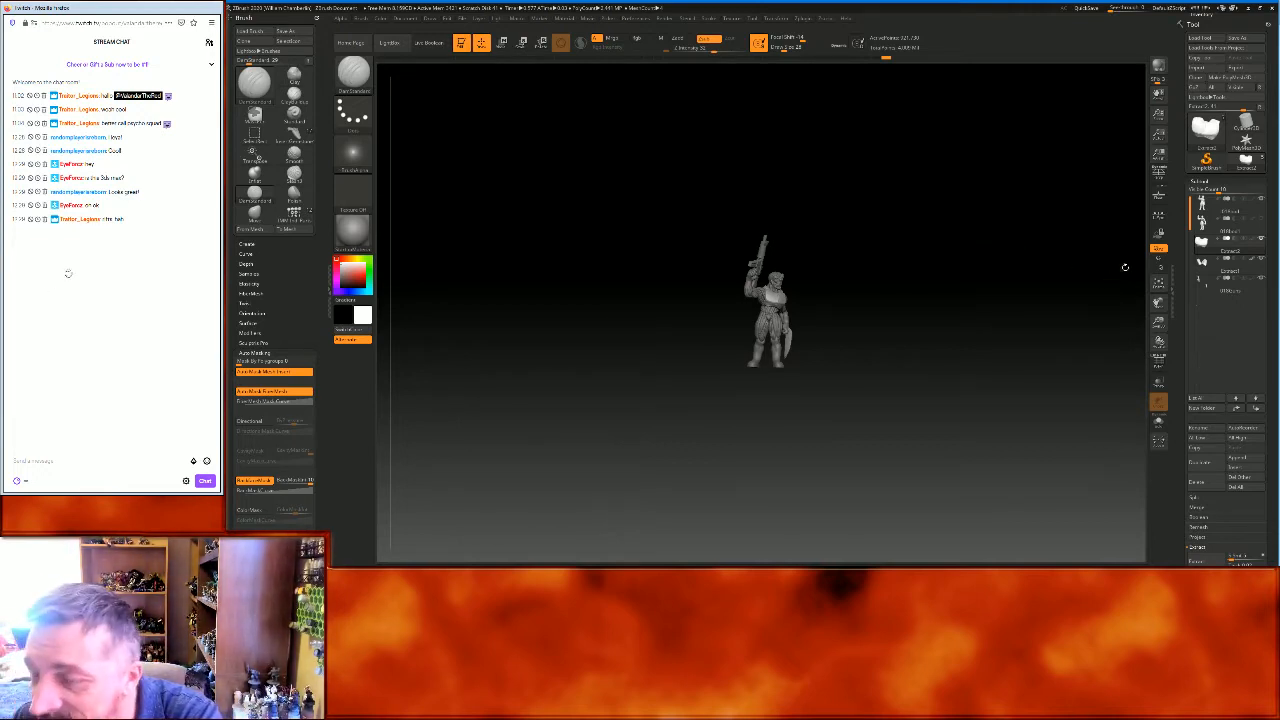
click(1158, 282)
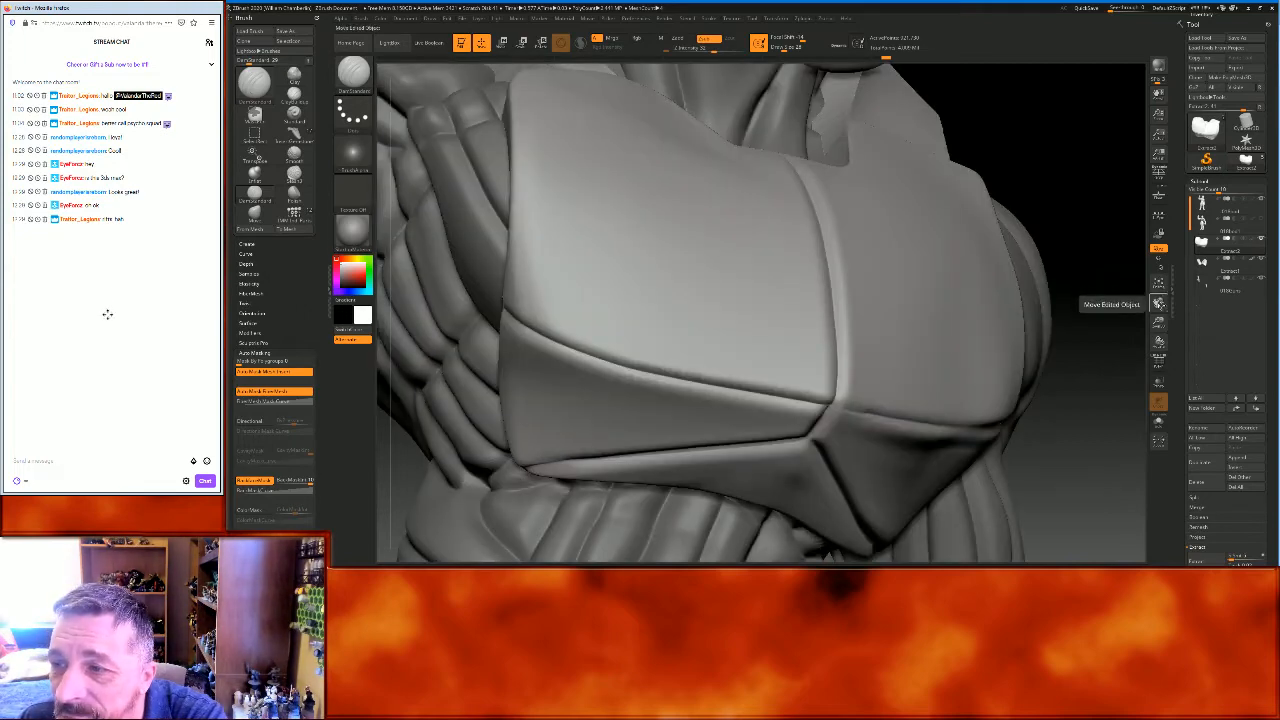
click(1158, 284)
drag(1158, 321, 1017, 295)
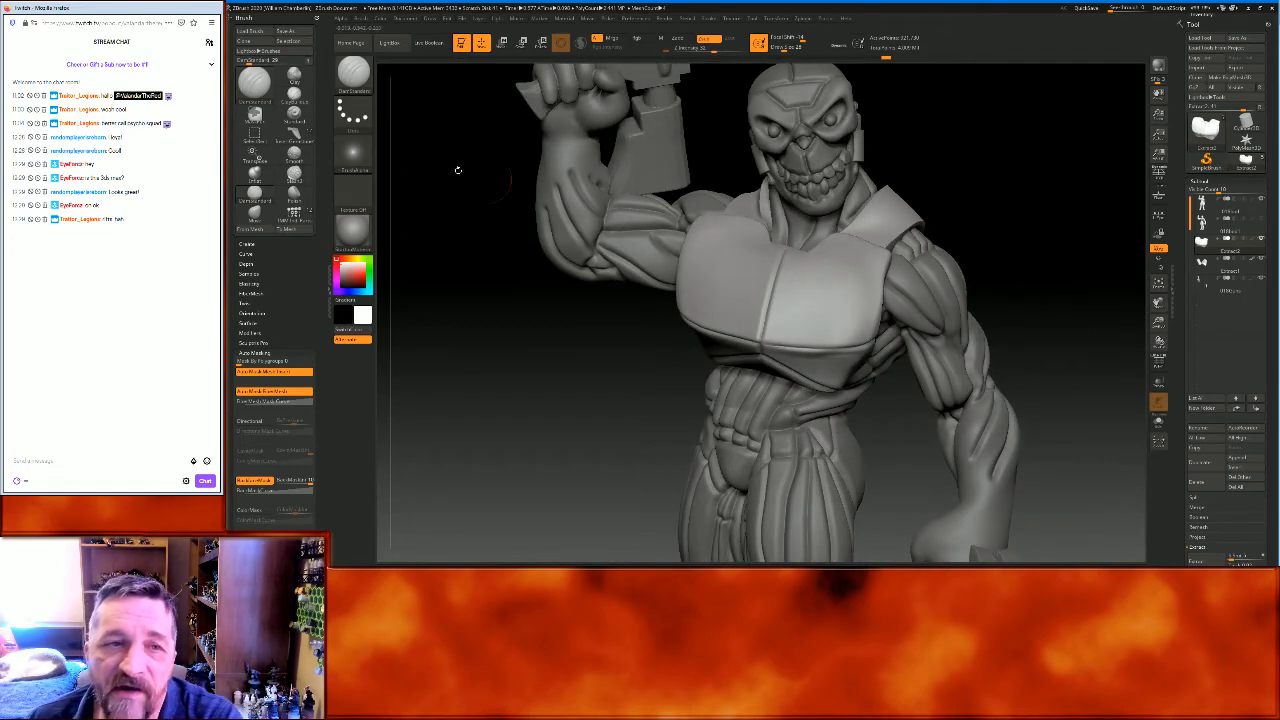
Choose the Layer brush and set its stroke to DragRect for stamping armour details
click(356, 74)
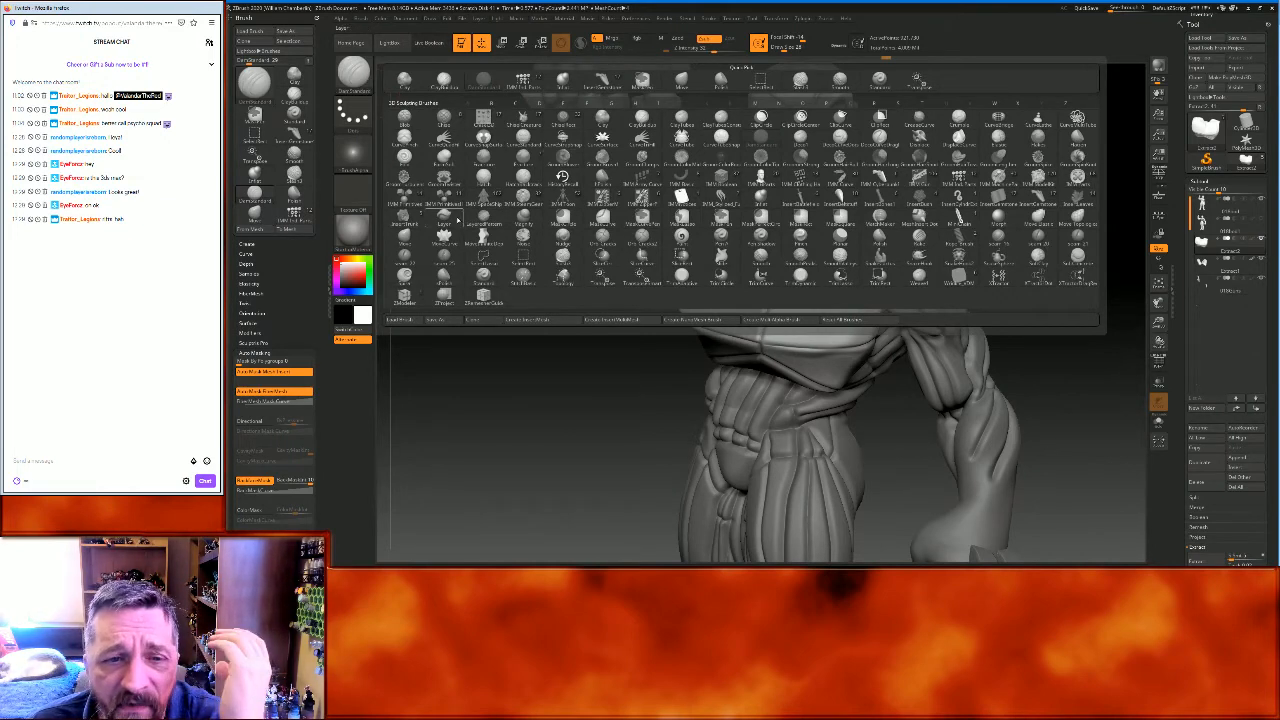
click(450, 214)
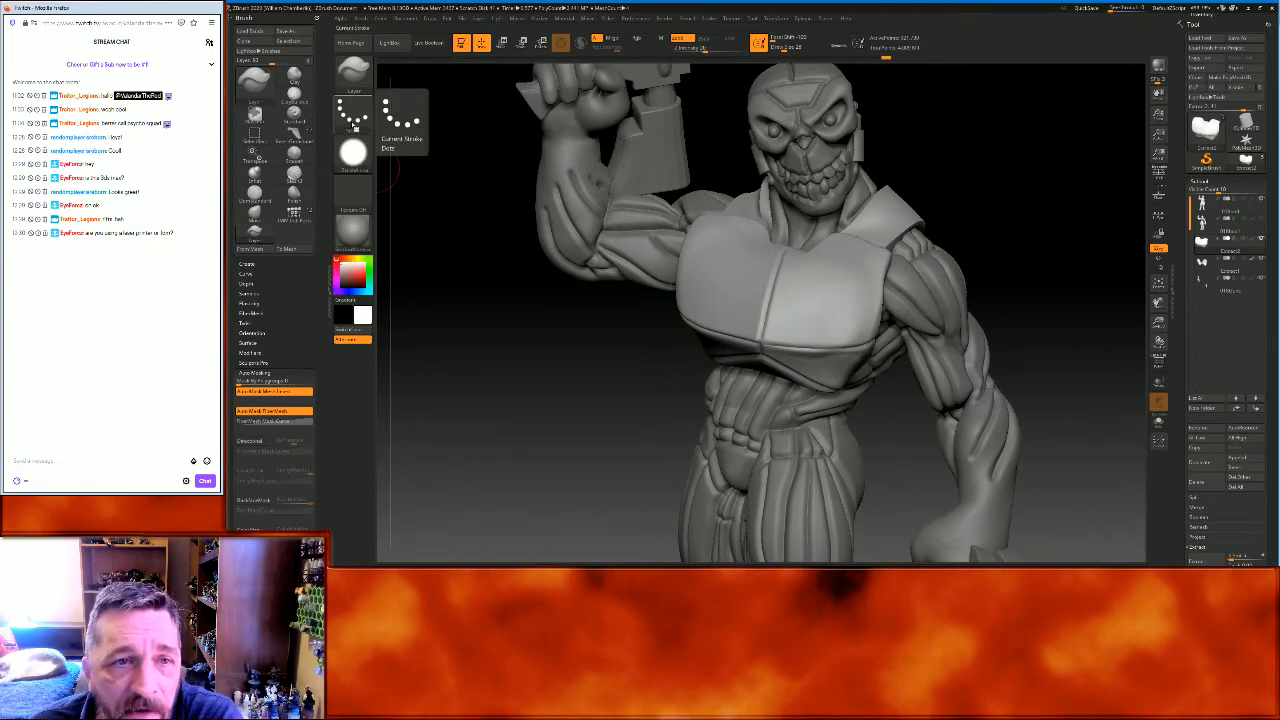
click(352, 112)
click(600, 122)
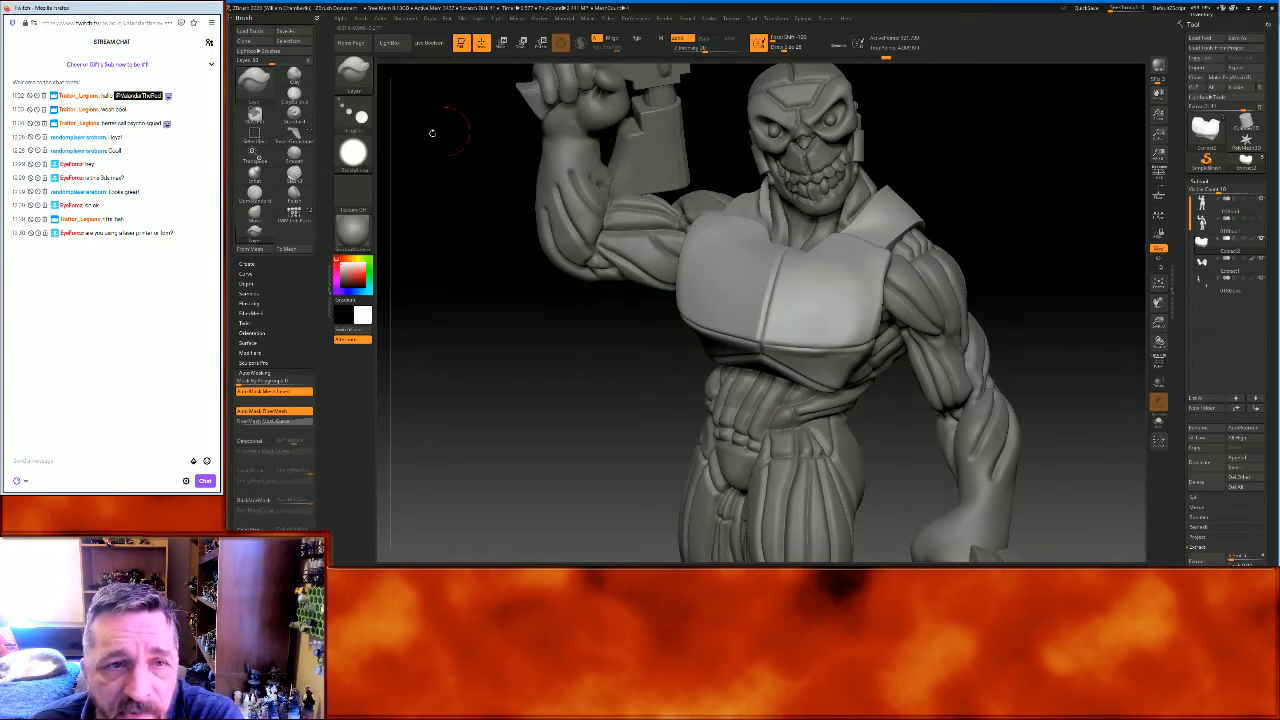
Import the first JRO_Sample image from the tech alphas' JRO folder as the Layer brush's alpha
click(352, 152)
click(403, 315)
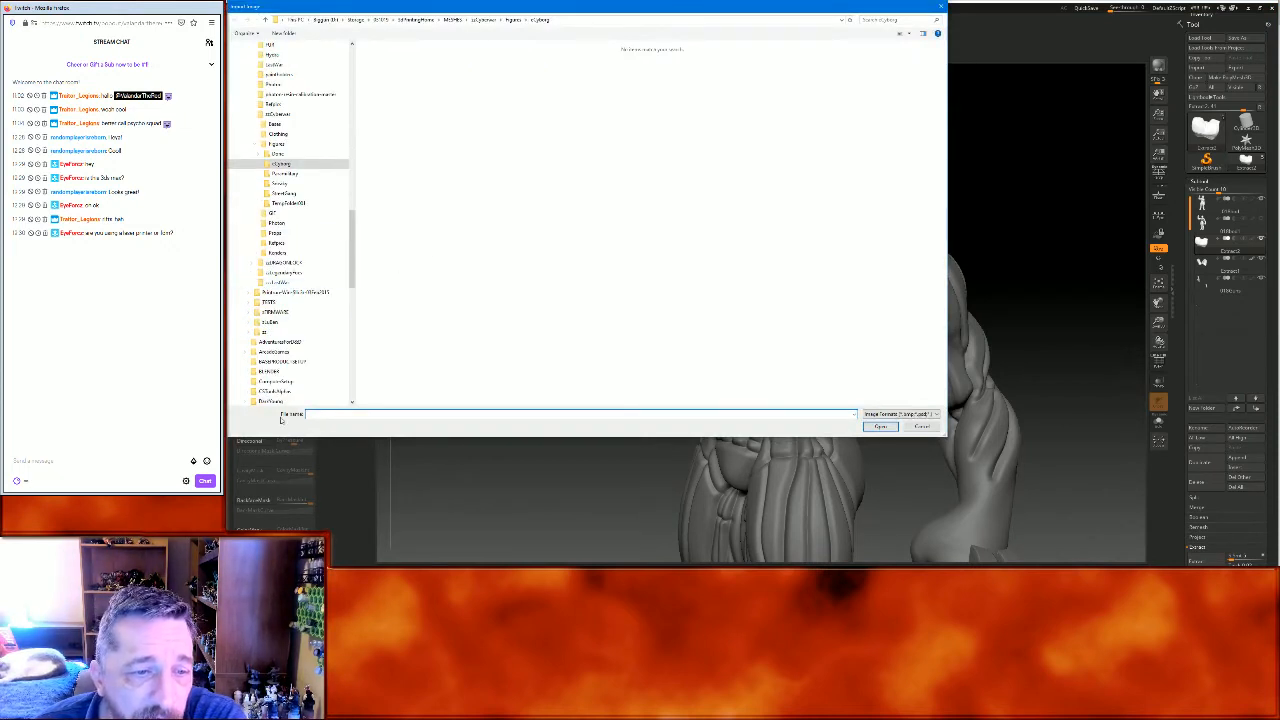
click(276, 391)
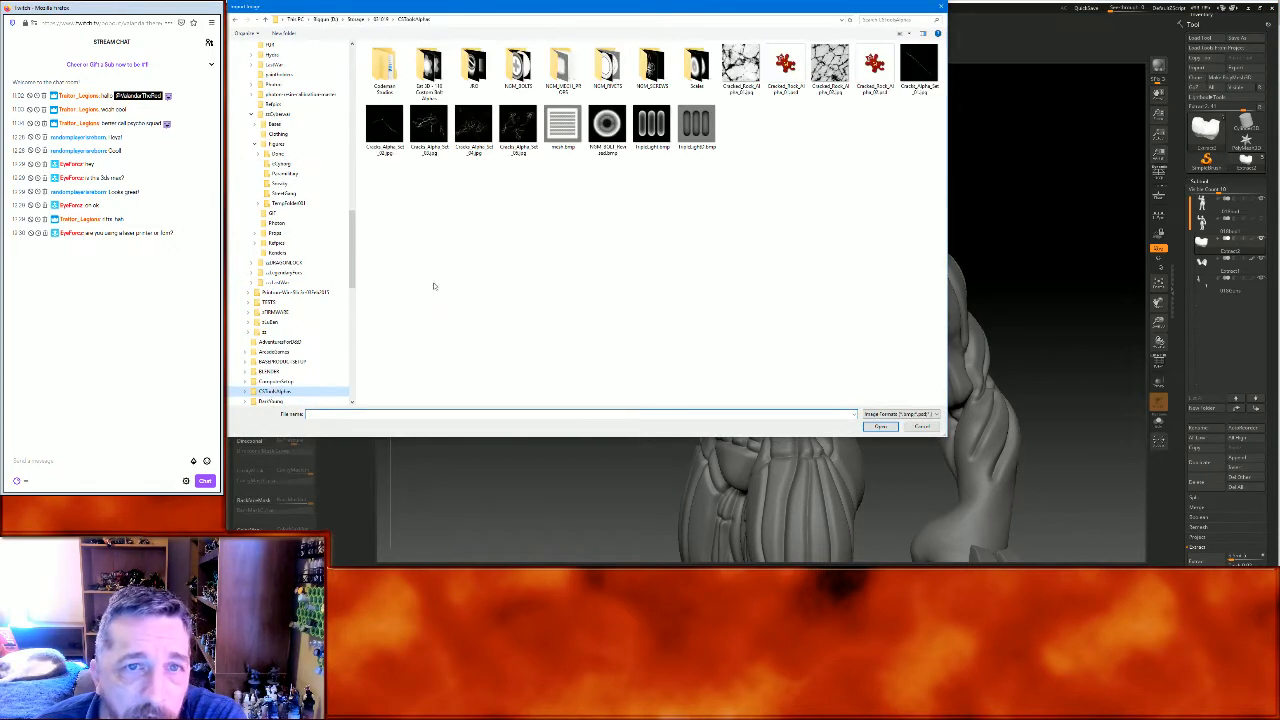
double_click(474, 68)
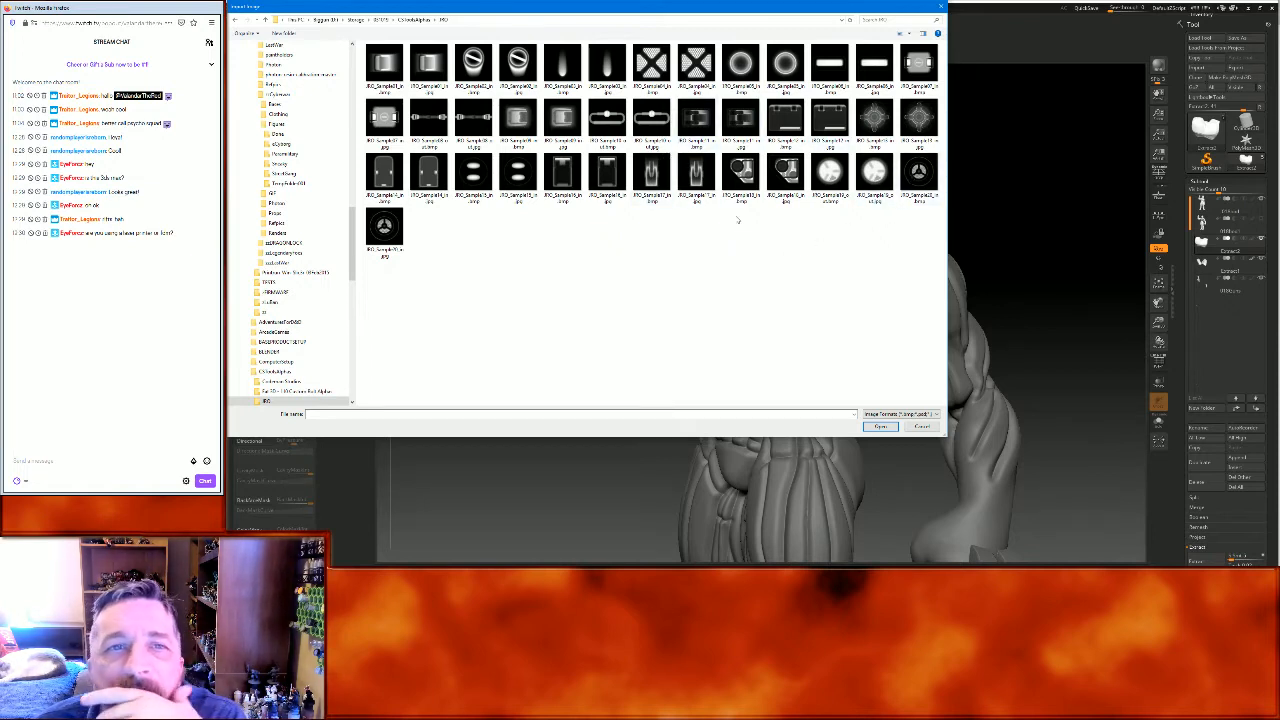
double_click(386, 66)
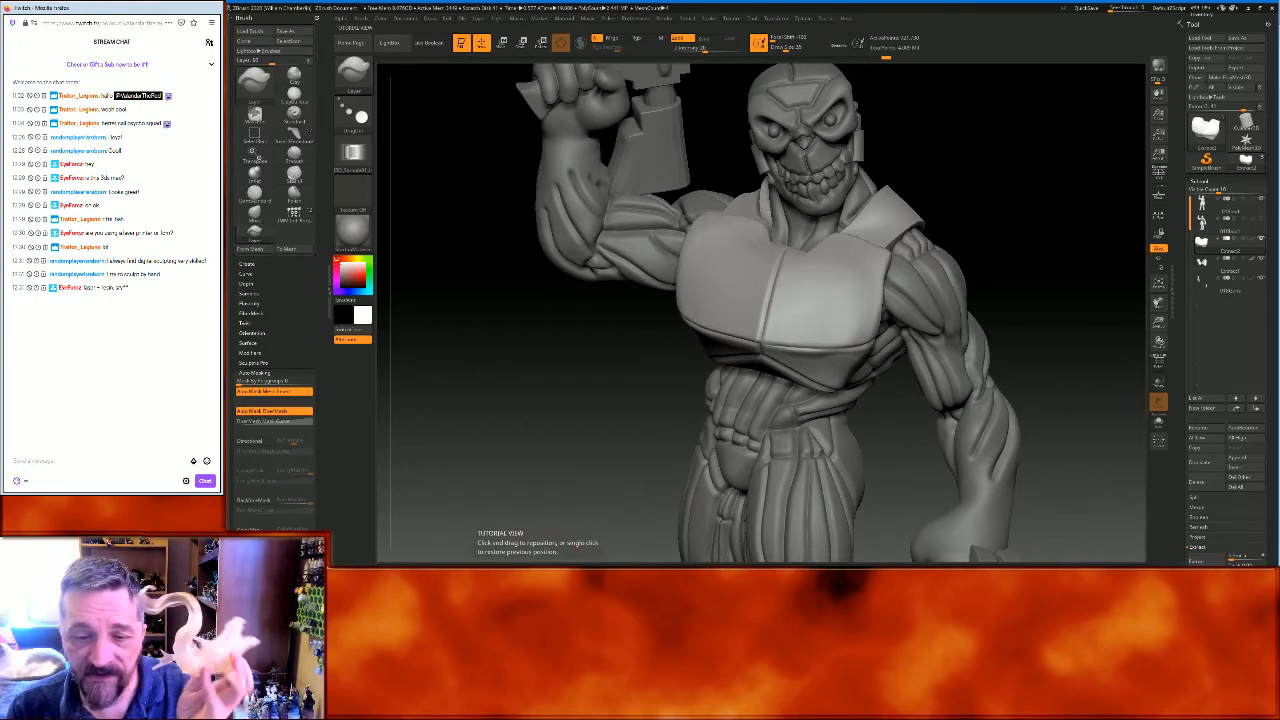
key(alt+Tab)
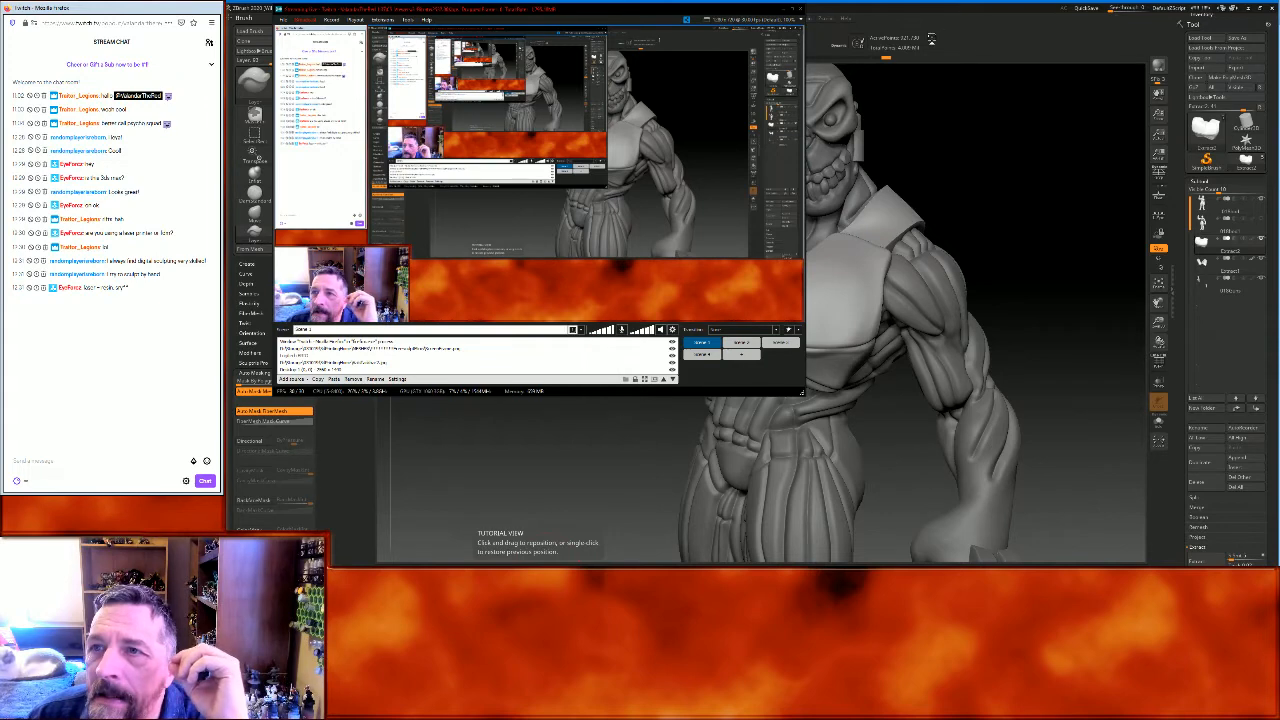
drag(989, 206, 997, 205)
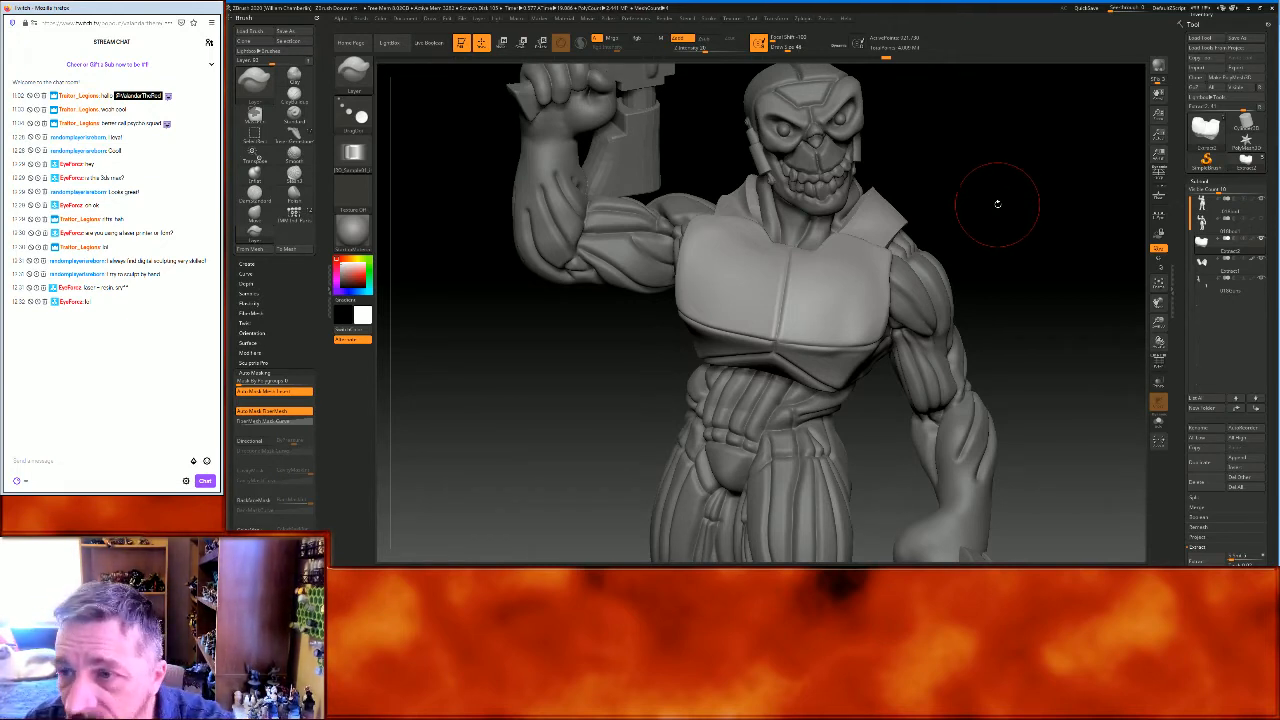
Try stamping the JRO alpha at an adjusted Z Intensity on the chest plate's lower corner and beneath the collar straps
drag(1029, 183, 969, 239)
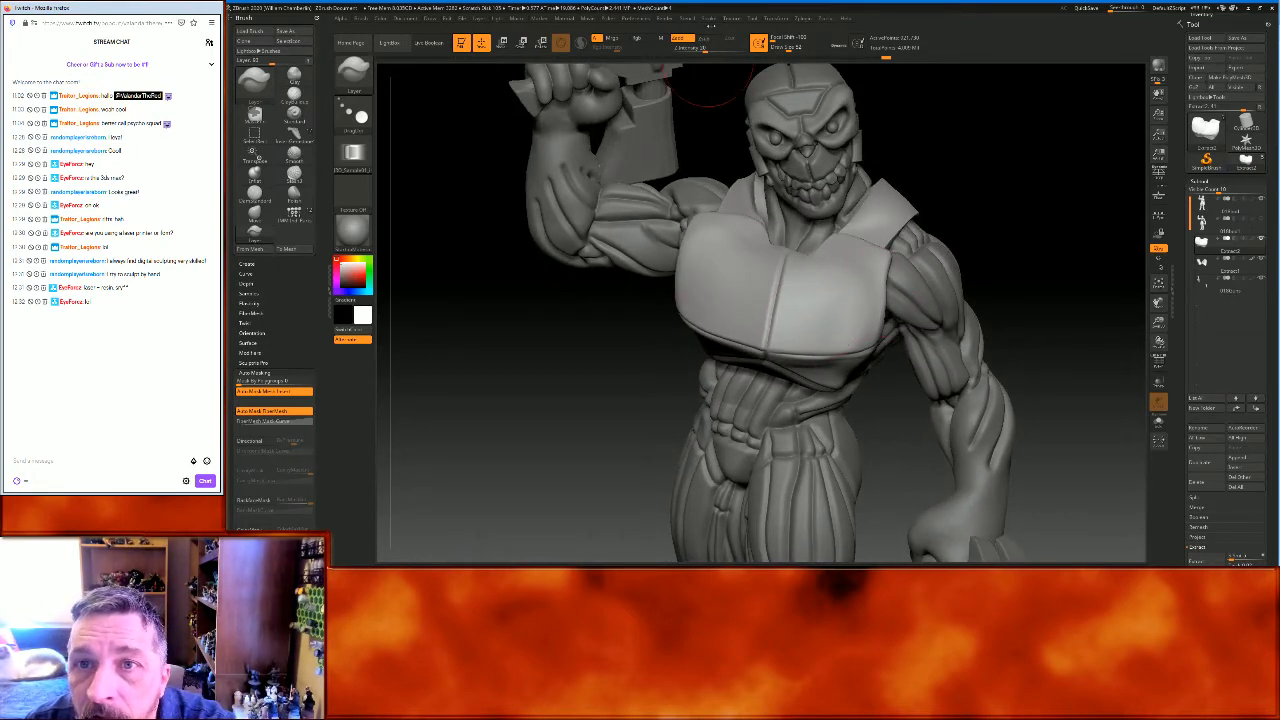
click(705, 38)
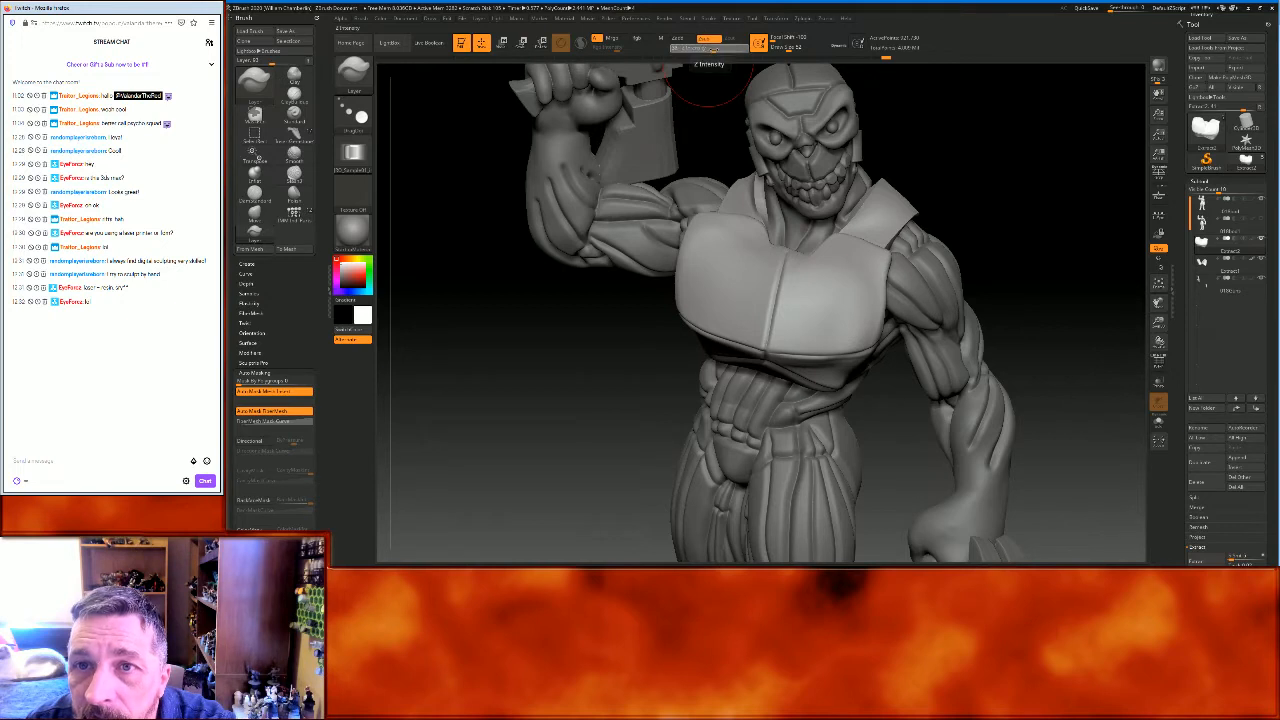
drag(818, 316, 826, 318)
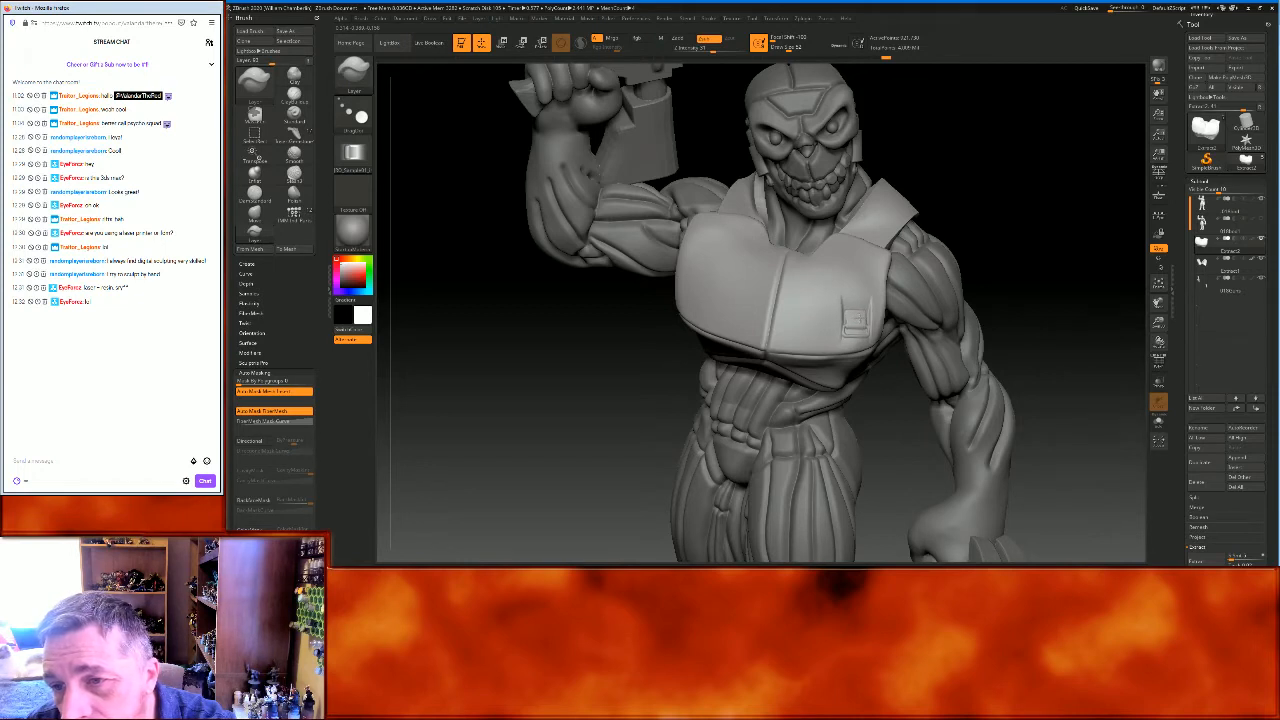
mouse_move(855, 318)
mouse_down()
mouse_move(866, 282)
mouse_move(831, 295)
mouse_move(863, 260)
mouse_up()
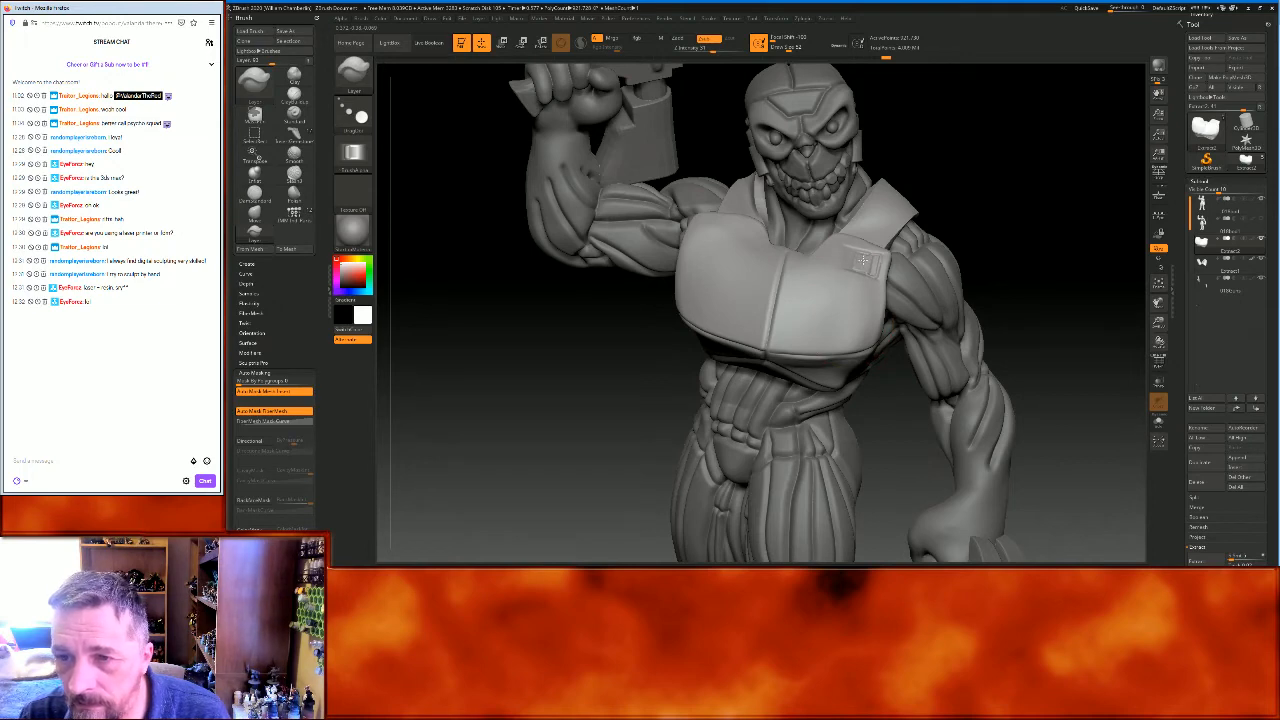
drag(980, 206, 1000, 198)
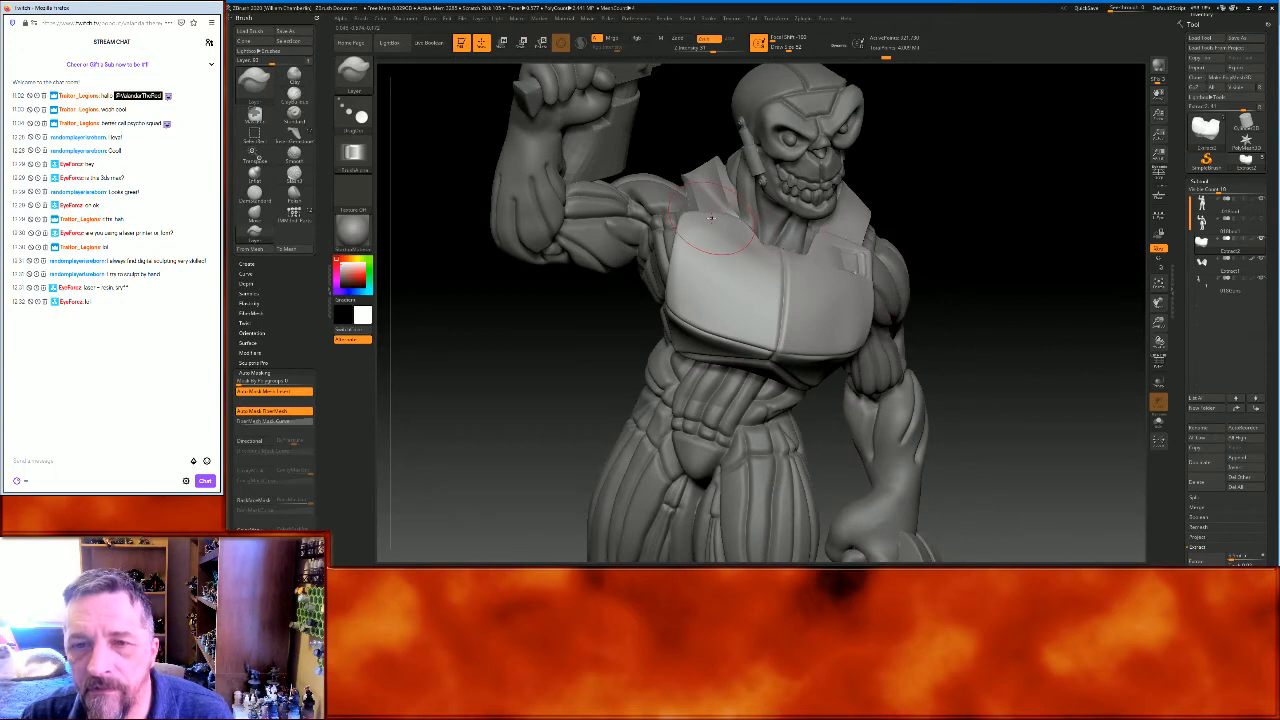
drag(710, 220, 710, 240)
key(ctrl+z)
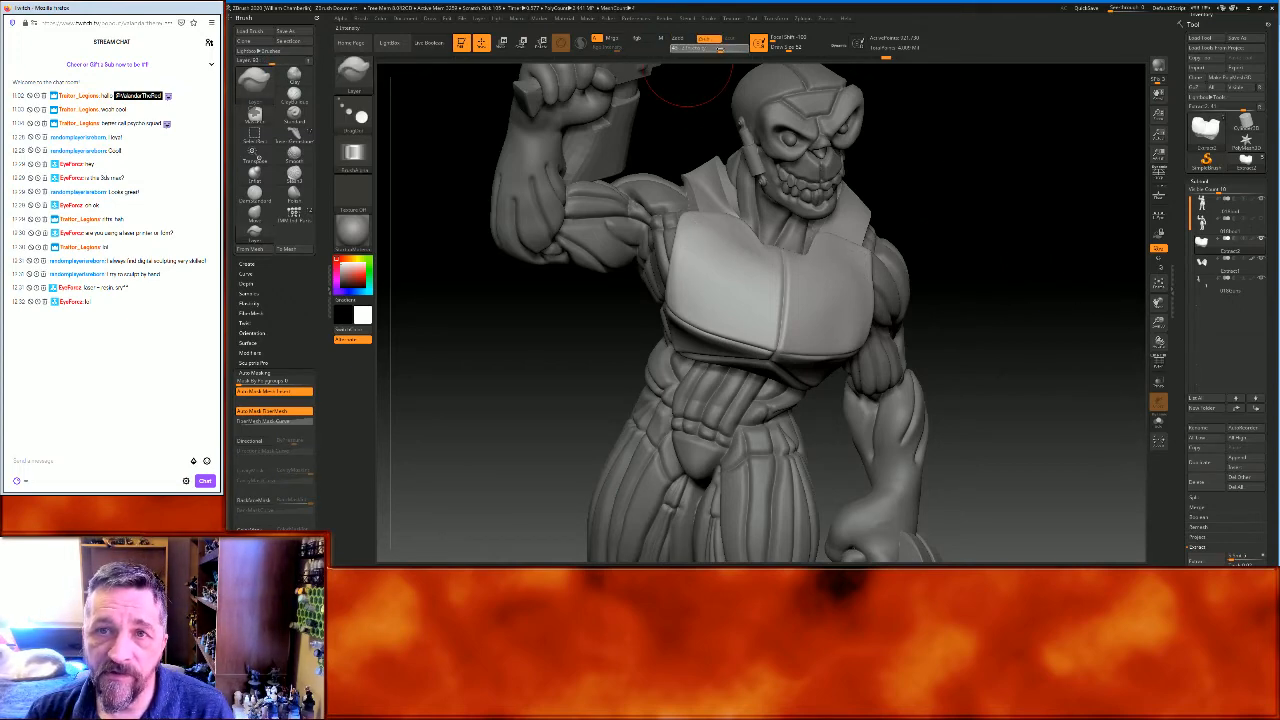
Stamp a JRO alpha recess into both upper corners of the chest plate, just below the collar straps
mouse_move(1014, 251)
mouse_down()
mouse_move(858, 290)
mouse_move(836, 283)
mouse_move(846, 261)
mouse_move(822, 290)
mouse_move(842, 260)
mouse_up()
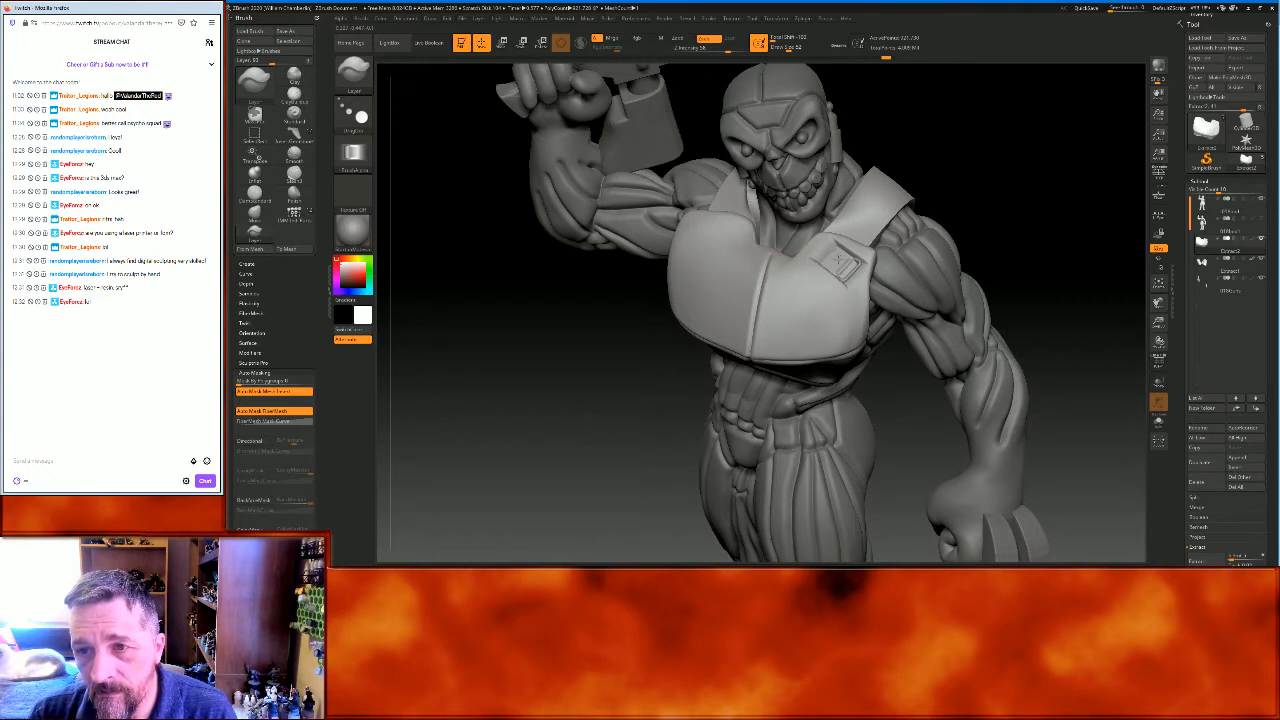
key(ctrl+z)
drag(820, 301, 838, 258)
drag(1043, 201, 1061, 191)
drag(720, 290, 698, 238)
drag(1040, 272, 1040, 277)
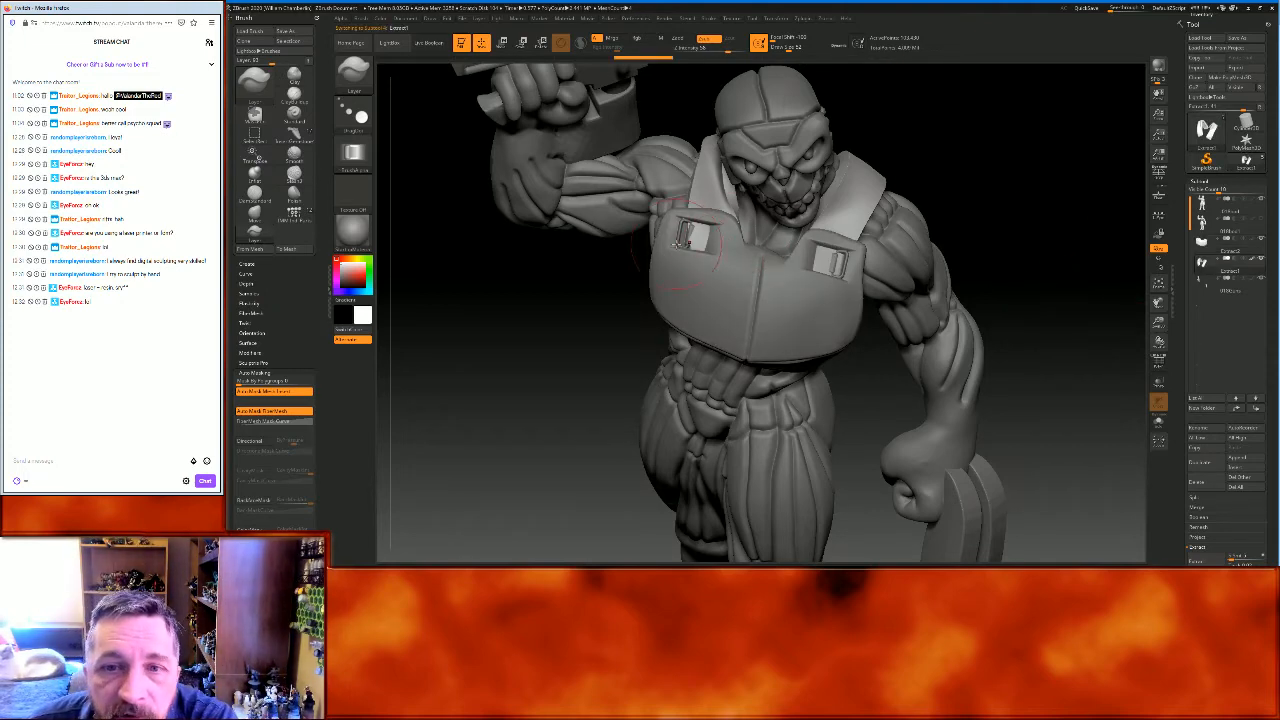
Sink the ends of the collar straps below the two stamped chest recesses with the Inflate brush
click(353, 72)
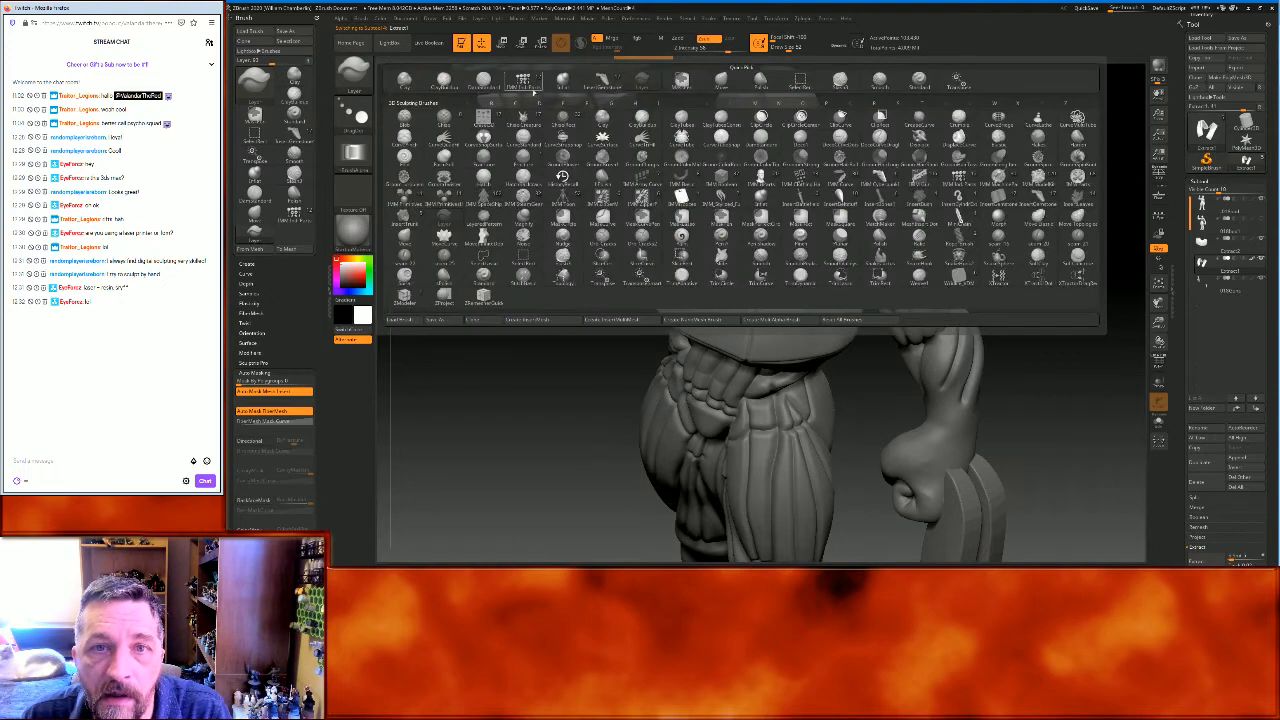
click(667, 232)
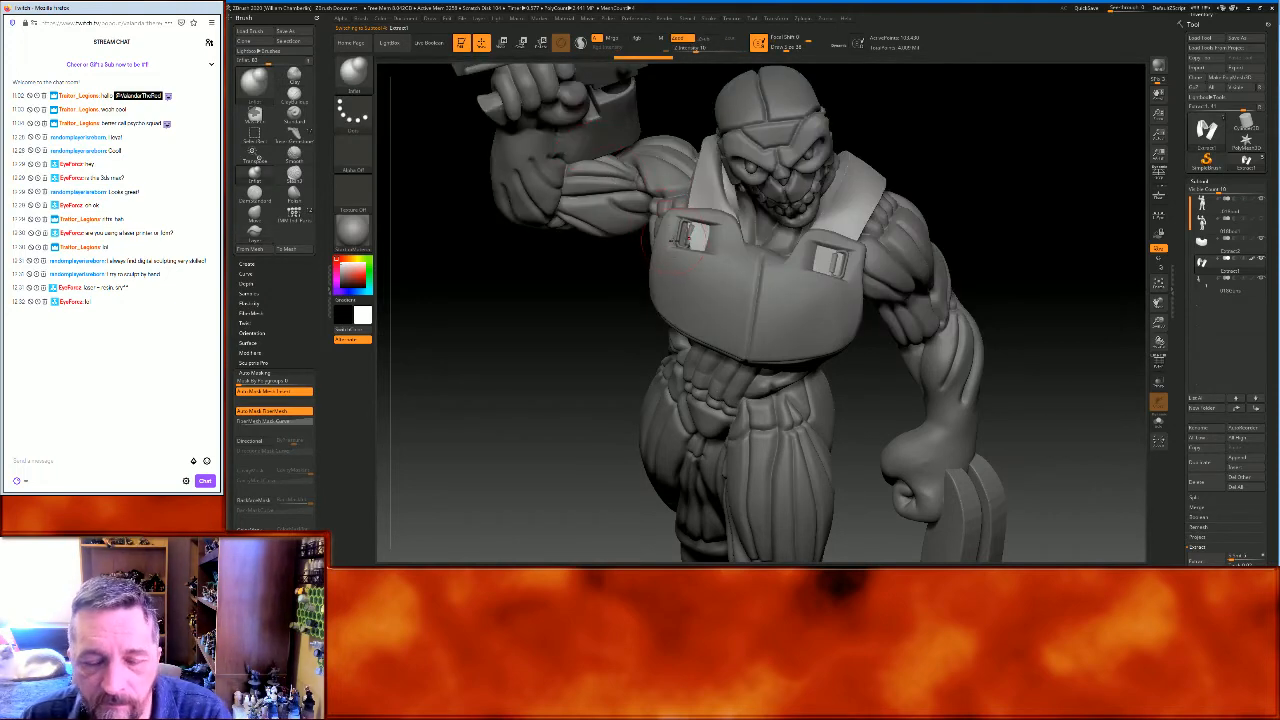
key(shift)
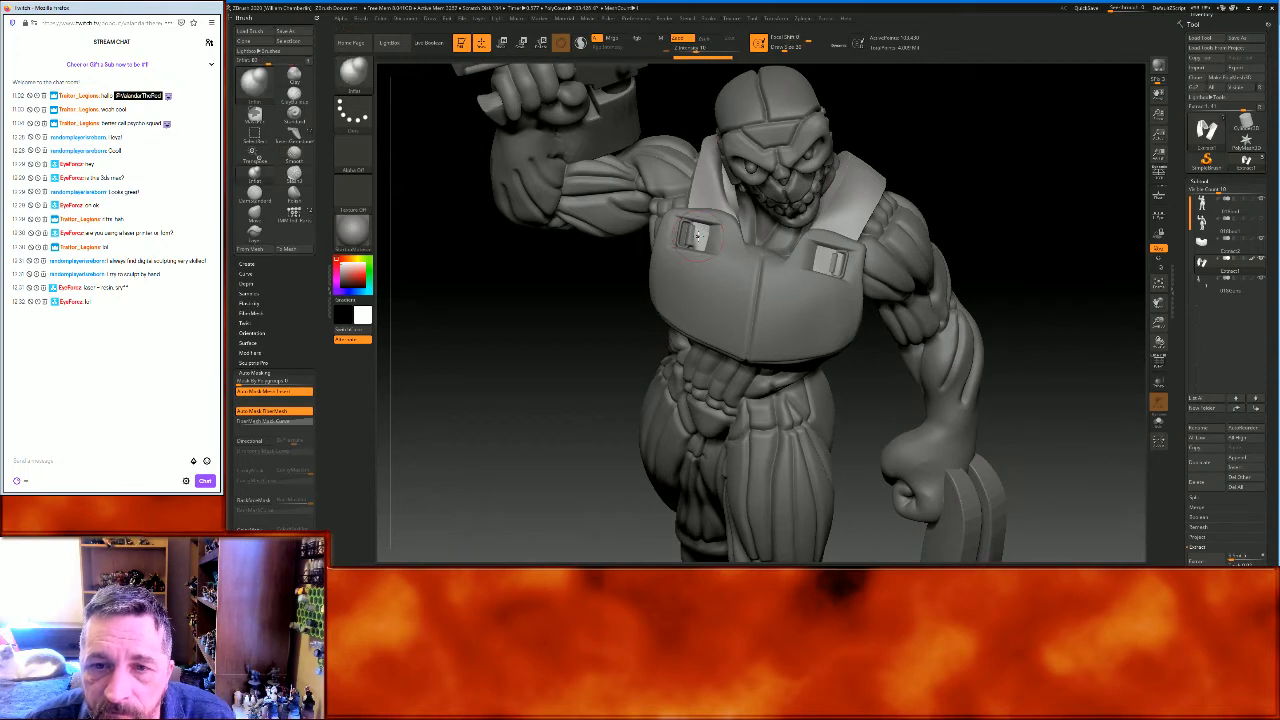
drag(697, 236, 697, 237)
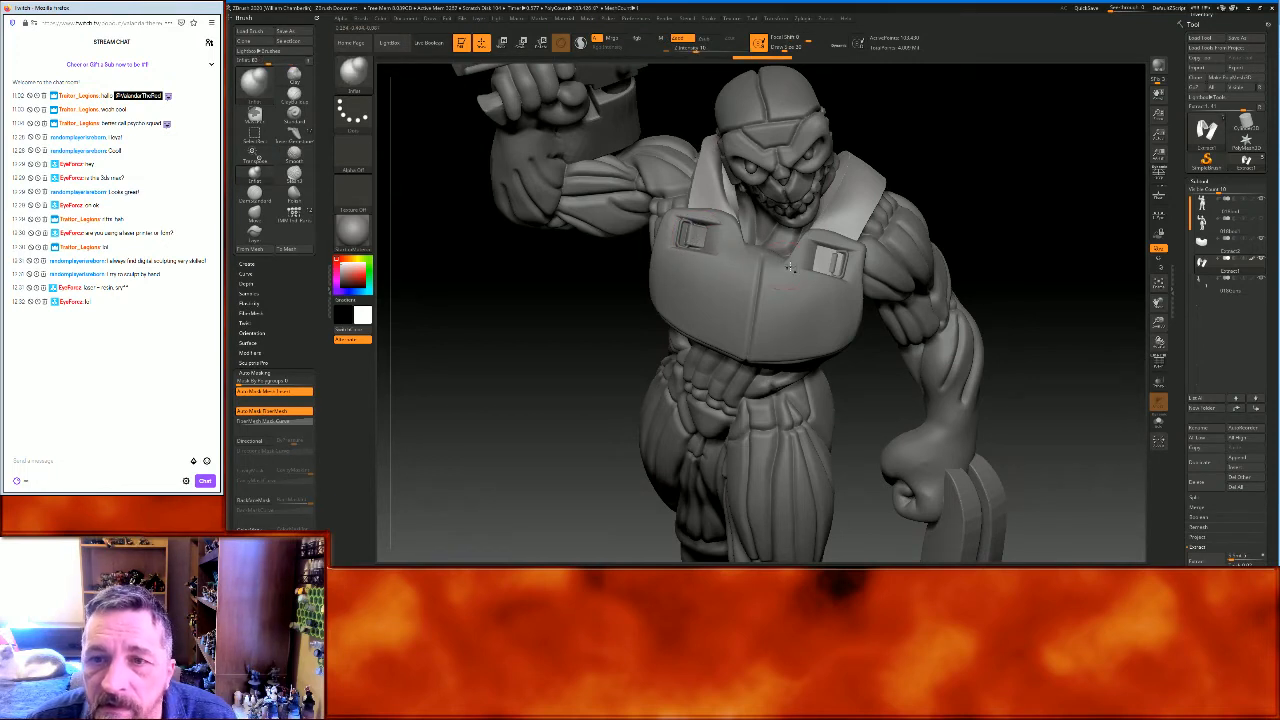
drag(826, 263, 818, 262)
mouse_move(1086, 234)
mouse_down()
mouse_move(1080, 203)
mouse_move(1092, 201)
mouse_up()
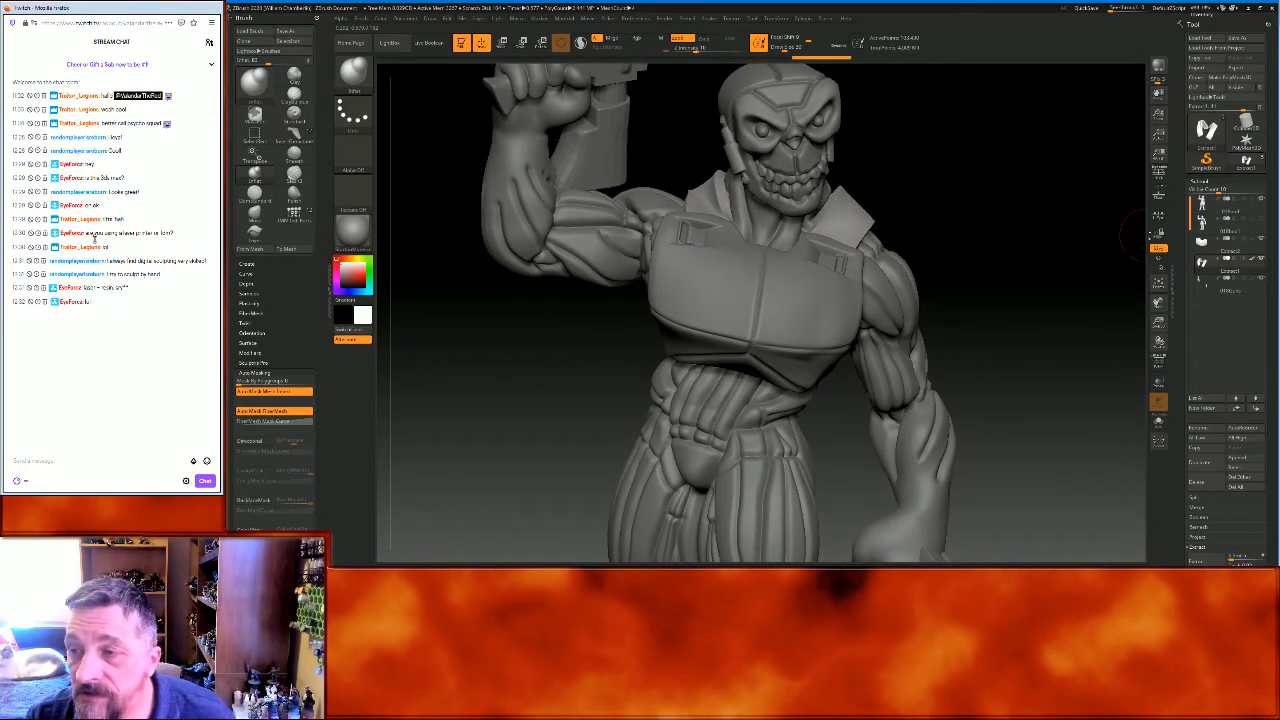
Make the chest plate the active subtool again and switch back to the Layer brush
click(1229, 244)
mouse_move(1100, 212)
mouse_down()
mouse_move(1043, 217)
mouse_move(1058, 213)
mouse_up()
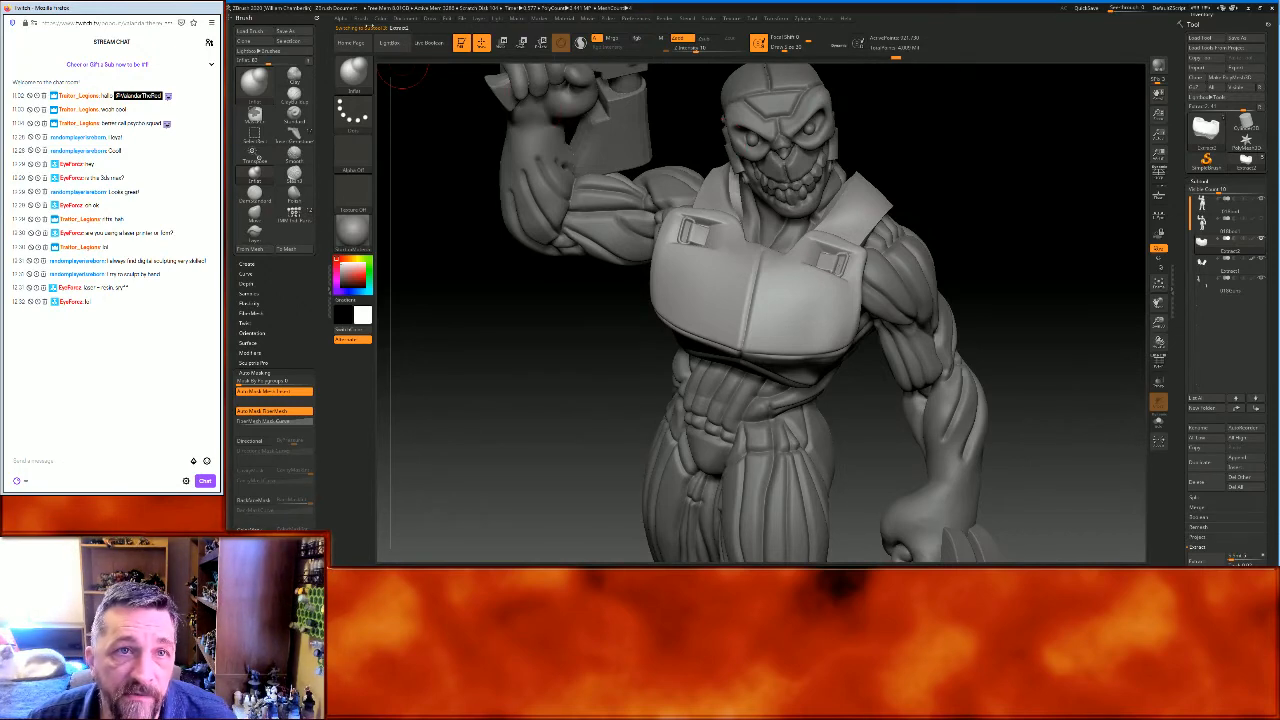
click(382, 22)
drag(491, 349, 508, 355)
drag(499, 353, 505, 349)
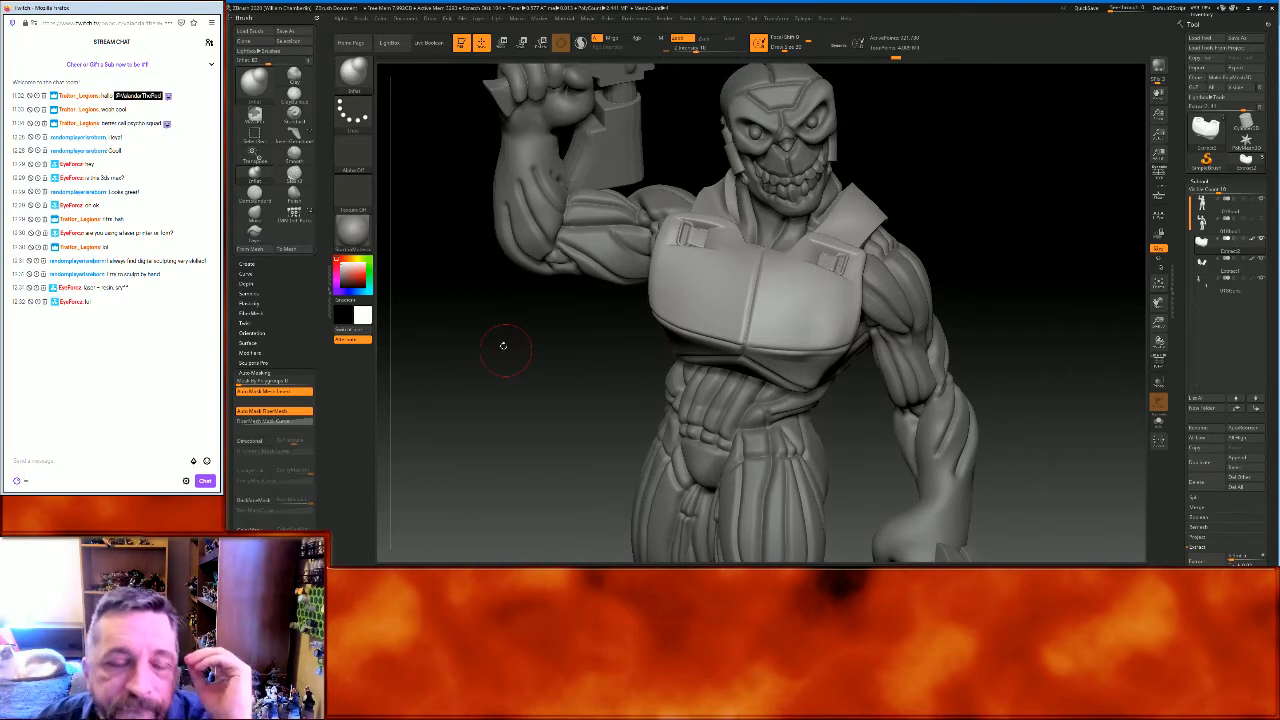
click(353, 72)
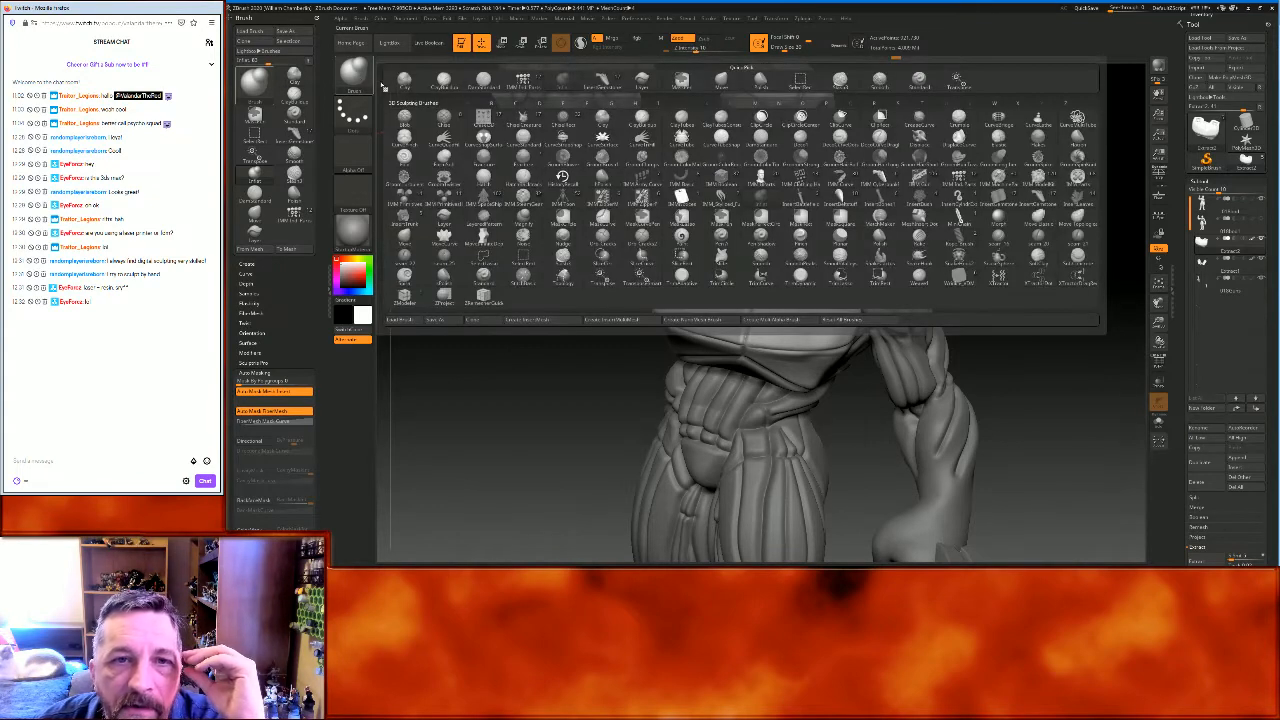
click(645, 80)
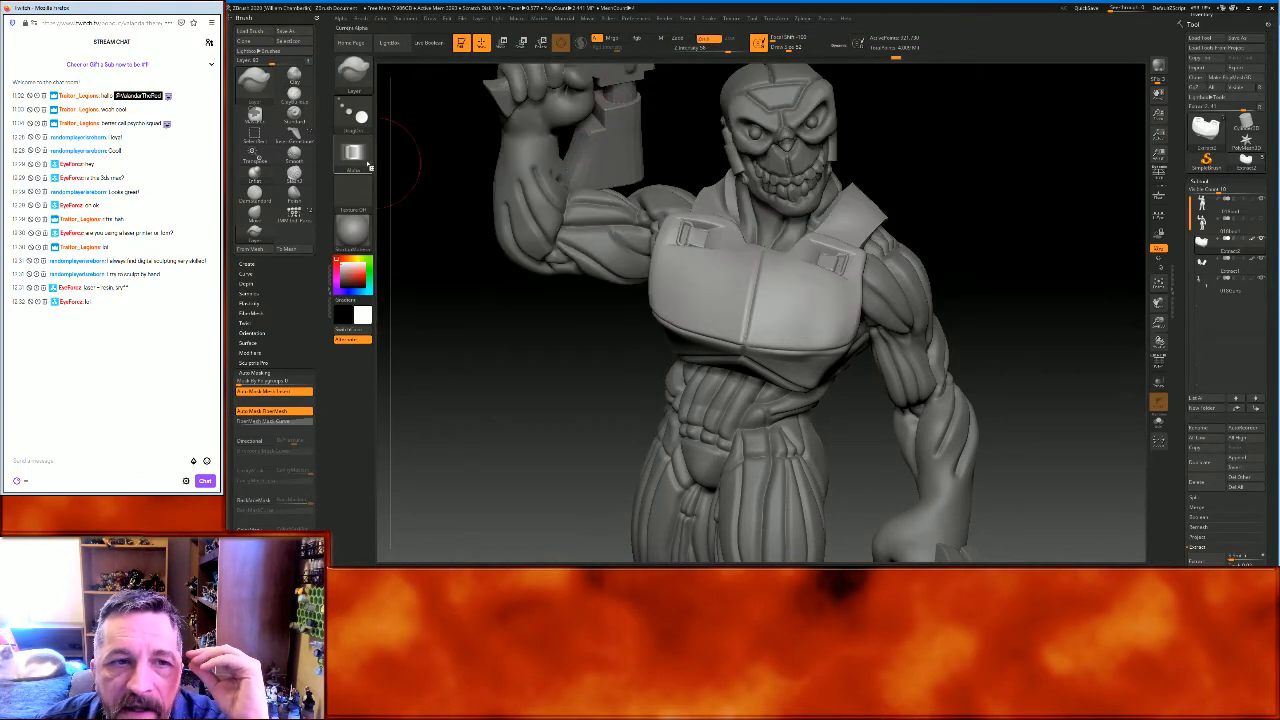
Import a ringed round bolt image from another tech alphas folder as the Layer brush's alpha
click(363, 160)
click(398, 315)
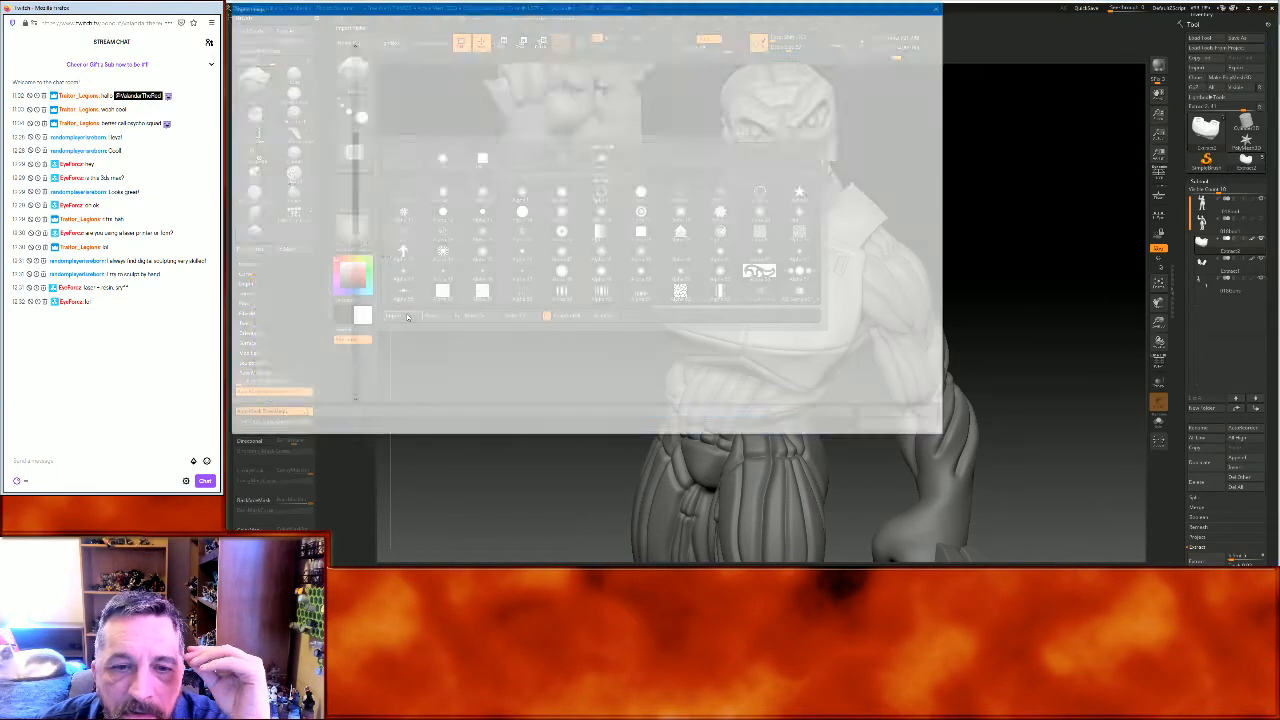
scroll(298, 362, down, 2)
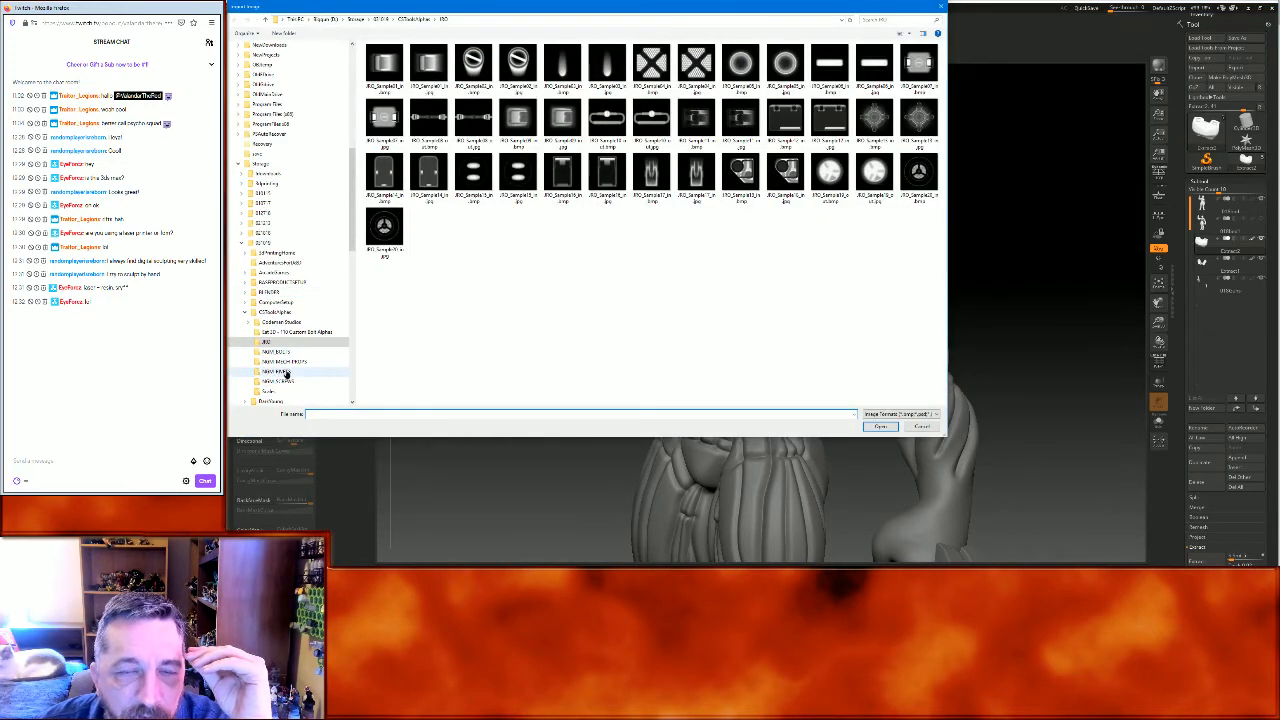
click(283, 371)
double_click(384, 64)
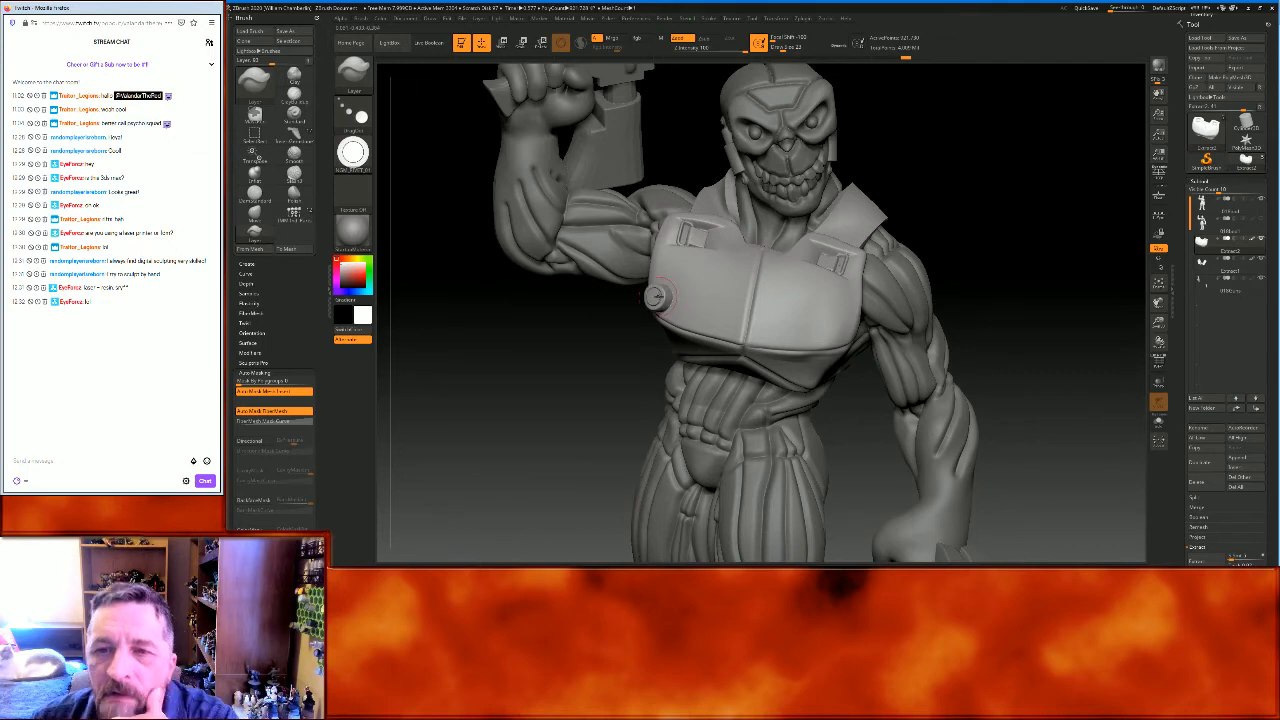
Stamp four round bolts along the chest plate's lower edge, two on each side of the centre seam
drag(969, 190, 993, 188)
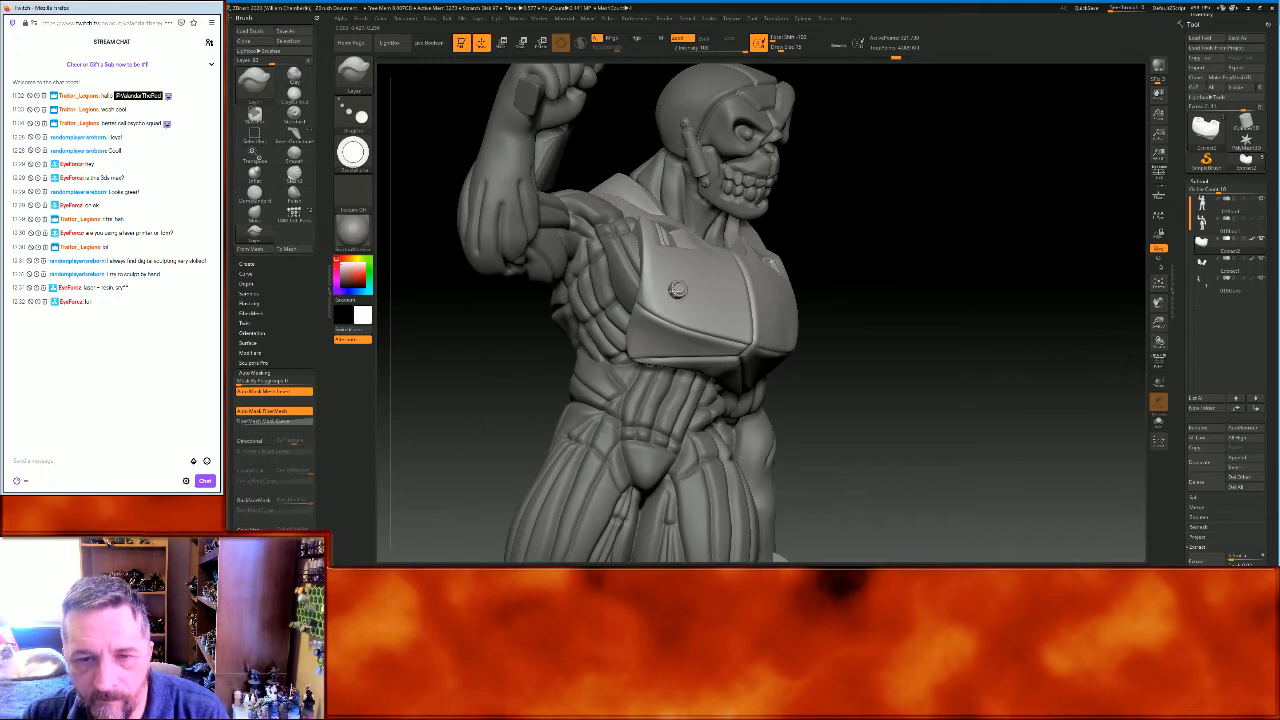
drag(1014, 314, 770, 313)
click(728, 322)
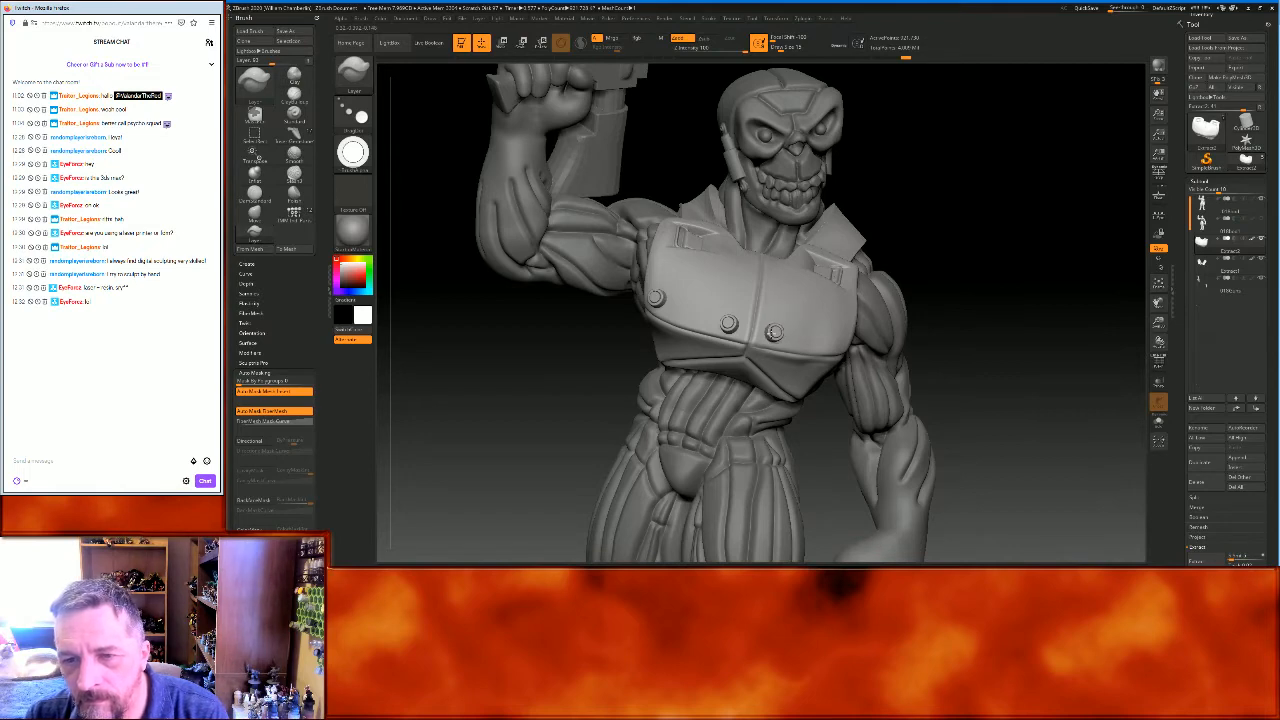
click(773, 333)
drag(1046, 276, 883, 329)
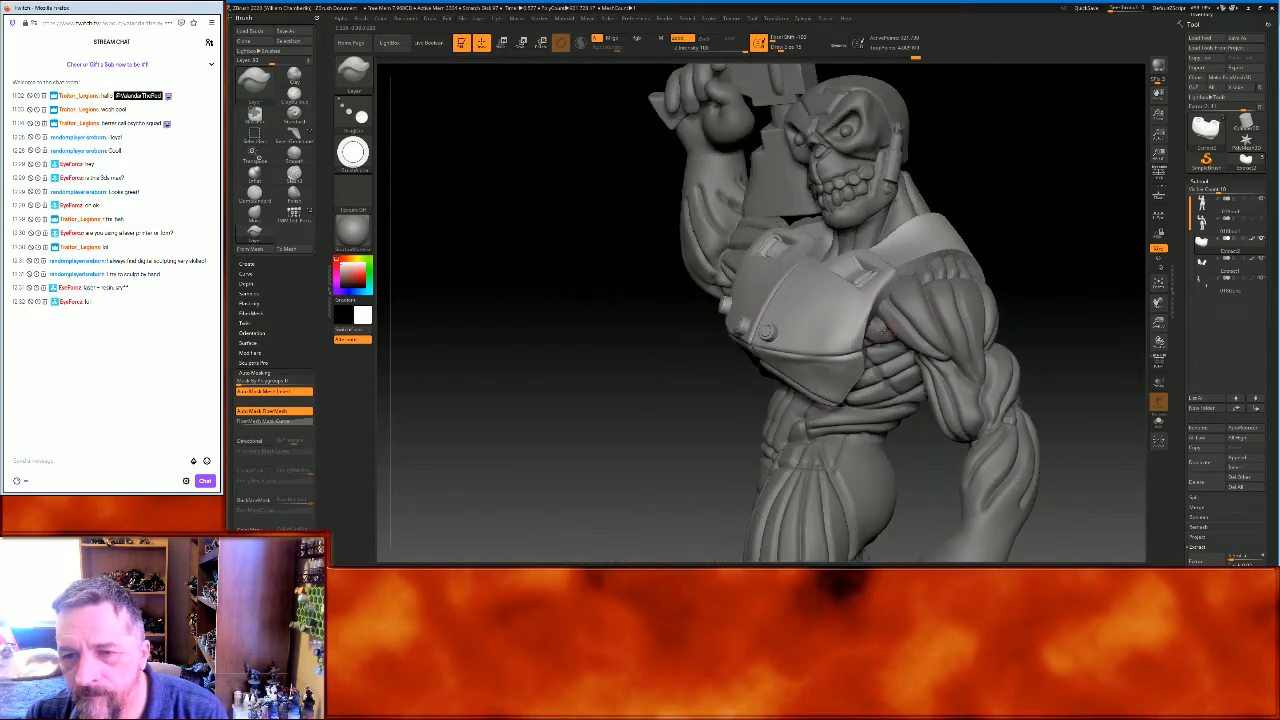
click(830, 325)
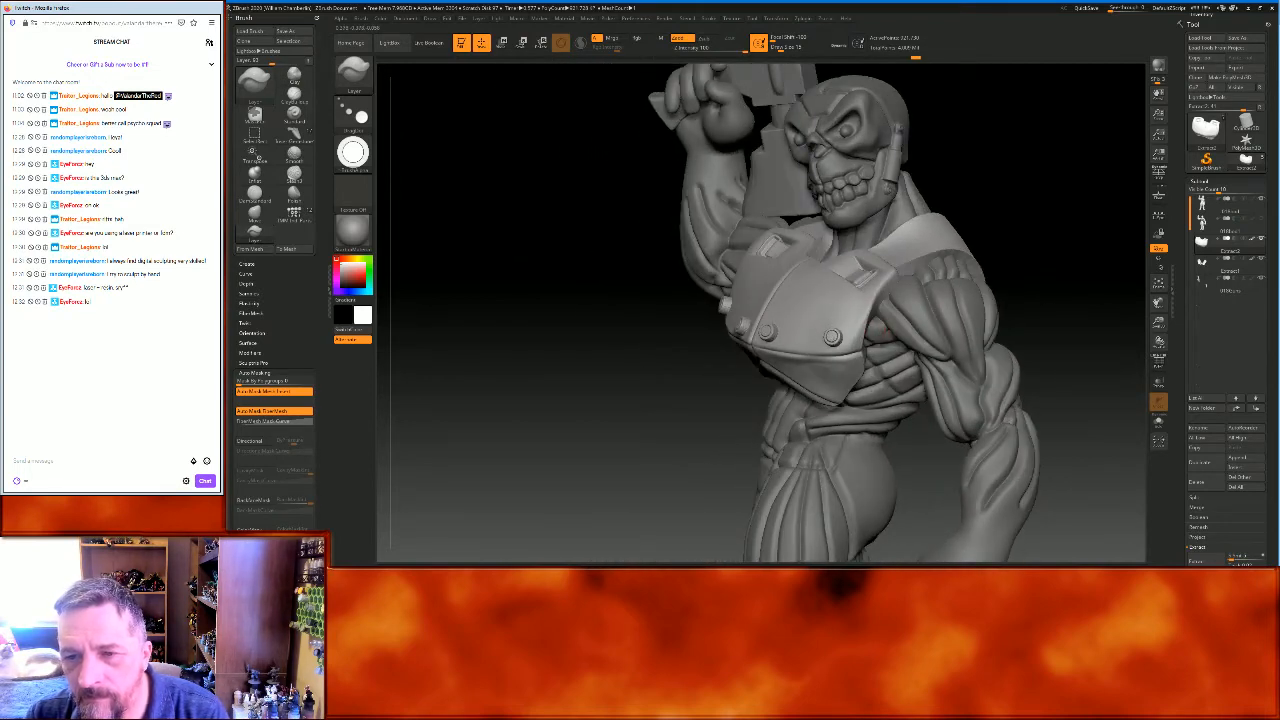
drag(555, 368, 583, 369)
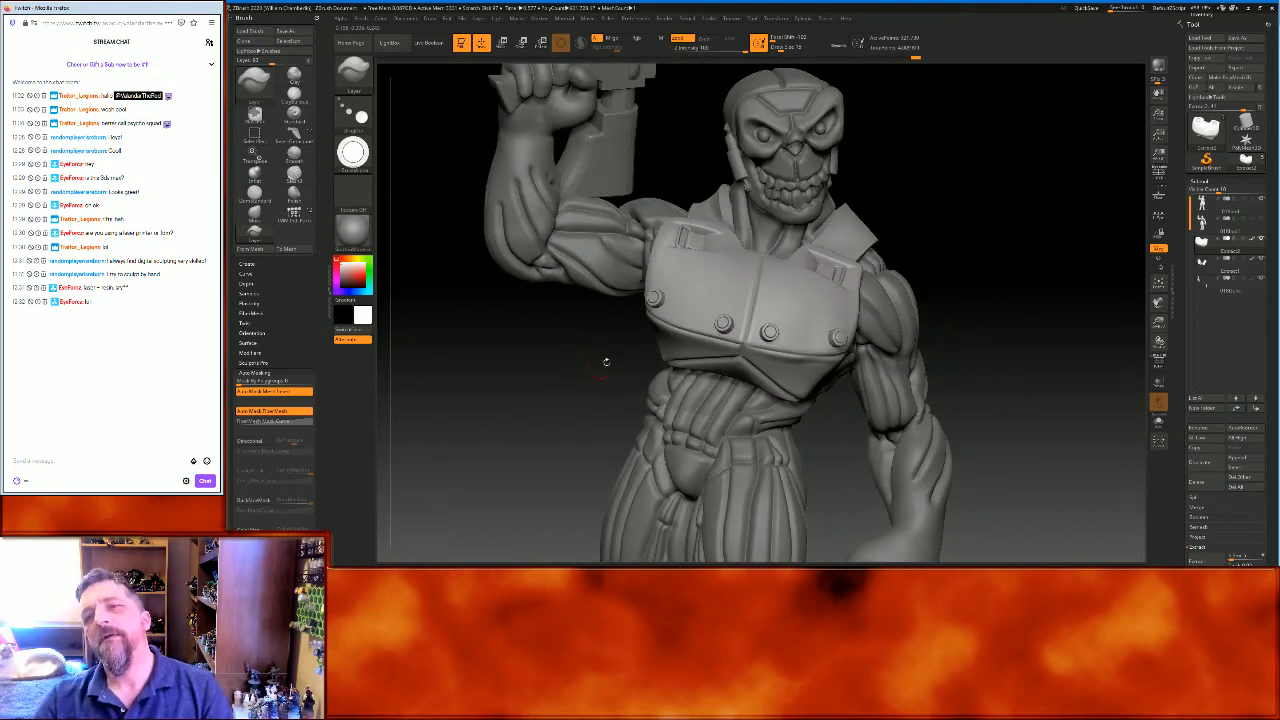
Examine the bolted chest plate up close and on the whole figure at full and miniature scale
click(1159, 283)
click(1159, 283)
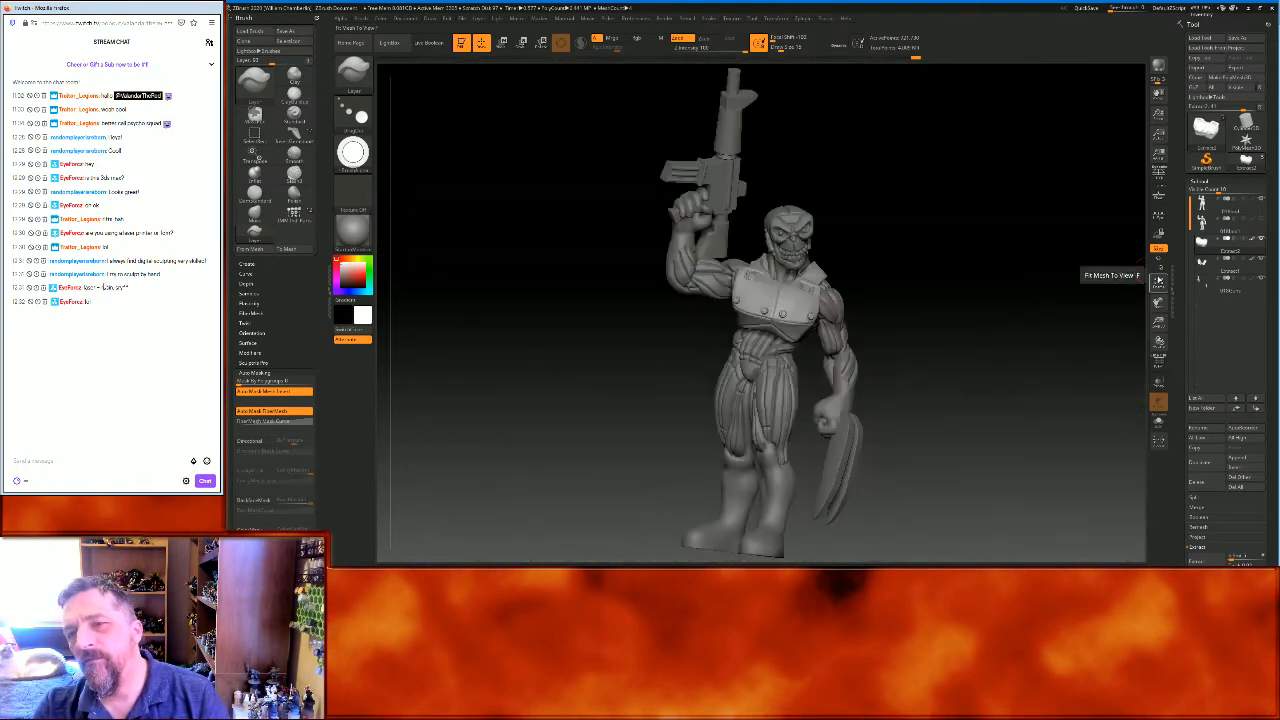
mouse_move(1040, 297)
mouse_down()
mouse_move(1091, 305)
mouse_move(1025, 280)
mouse_move(1029, 217)
mouse_move(1014, 226)
mouse_move(1023, 247)
mouse_up()
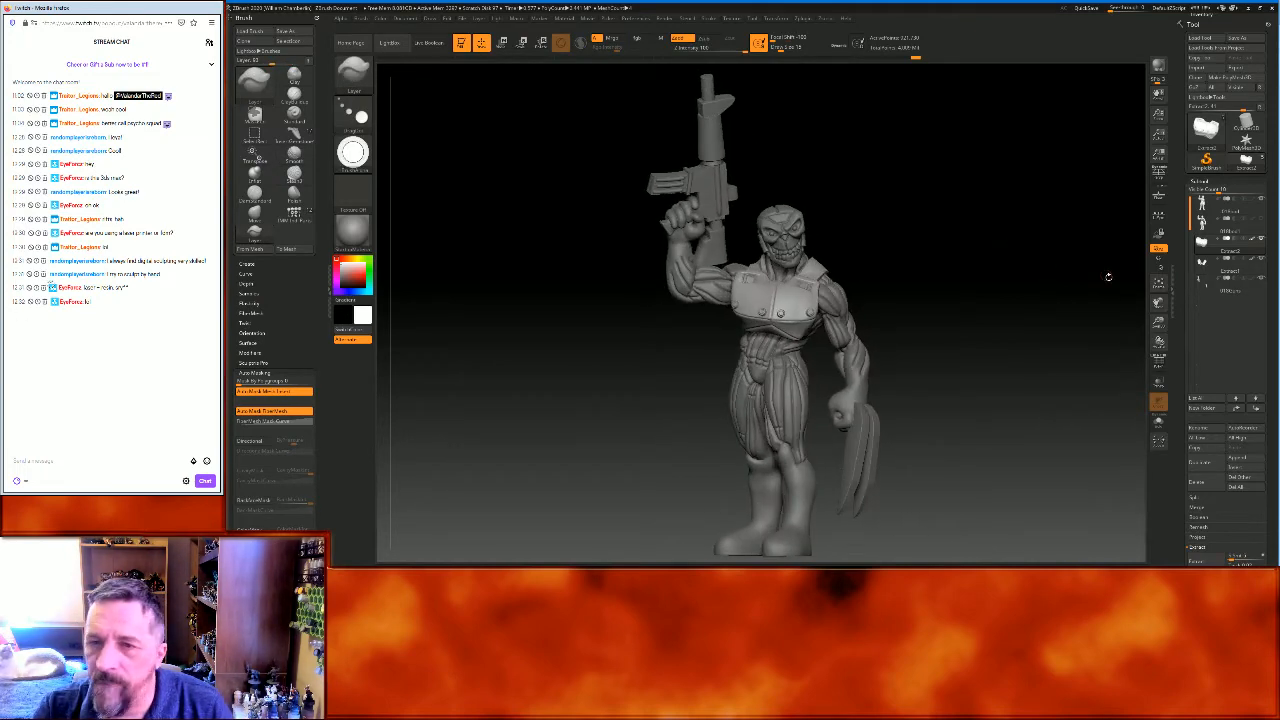
drag(1158, 320, 1020, 289)
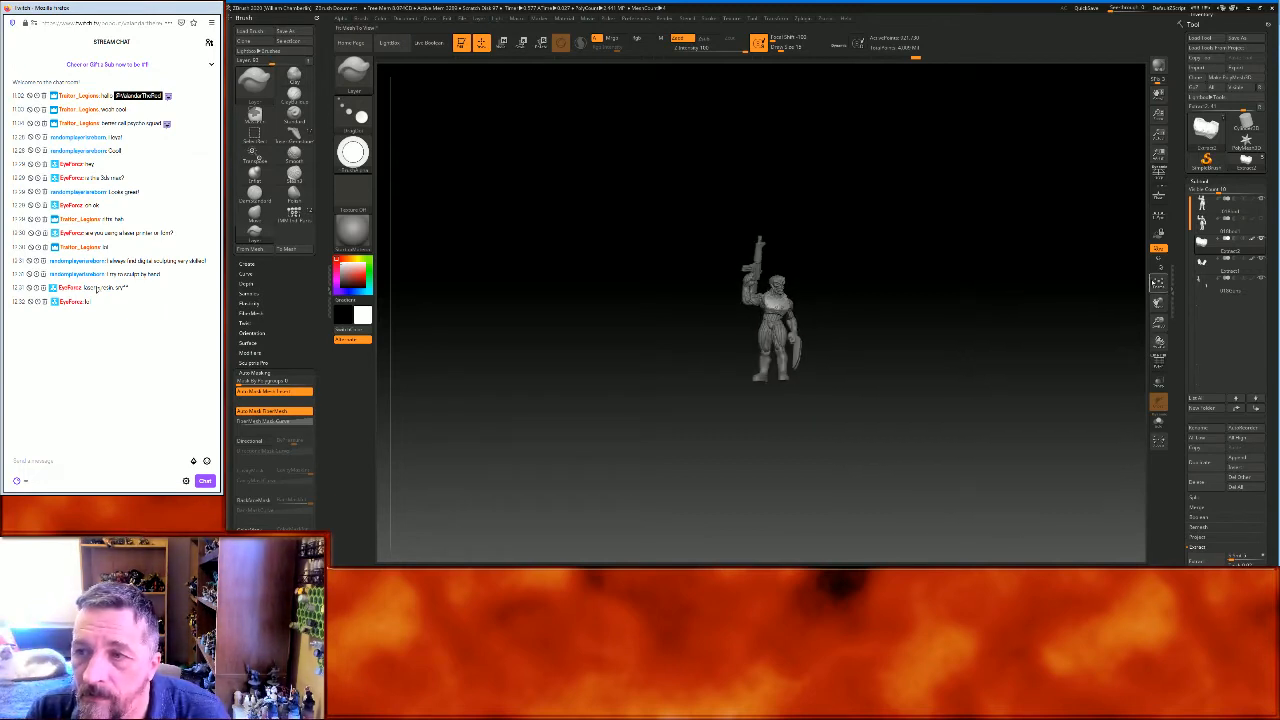
click(1157, 283)
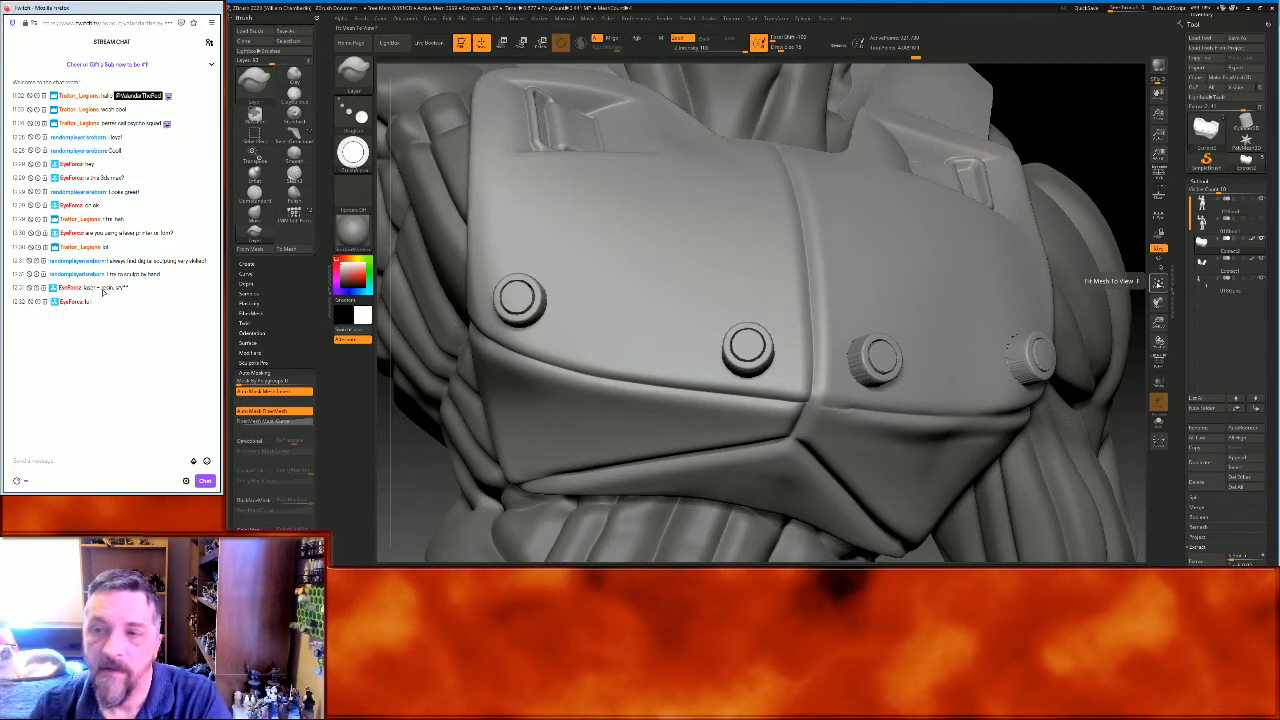
click(1158, 284)
drag(1076, 268, 1061, 269)
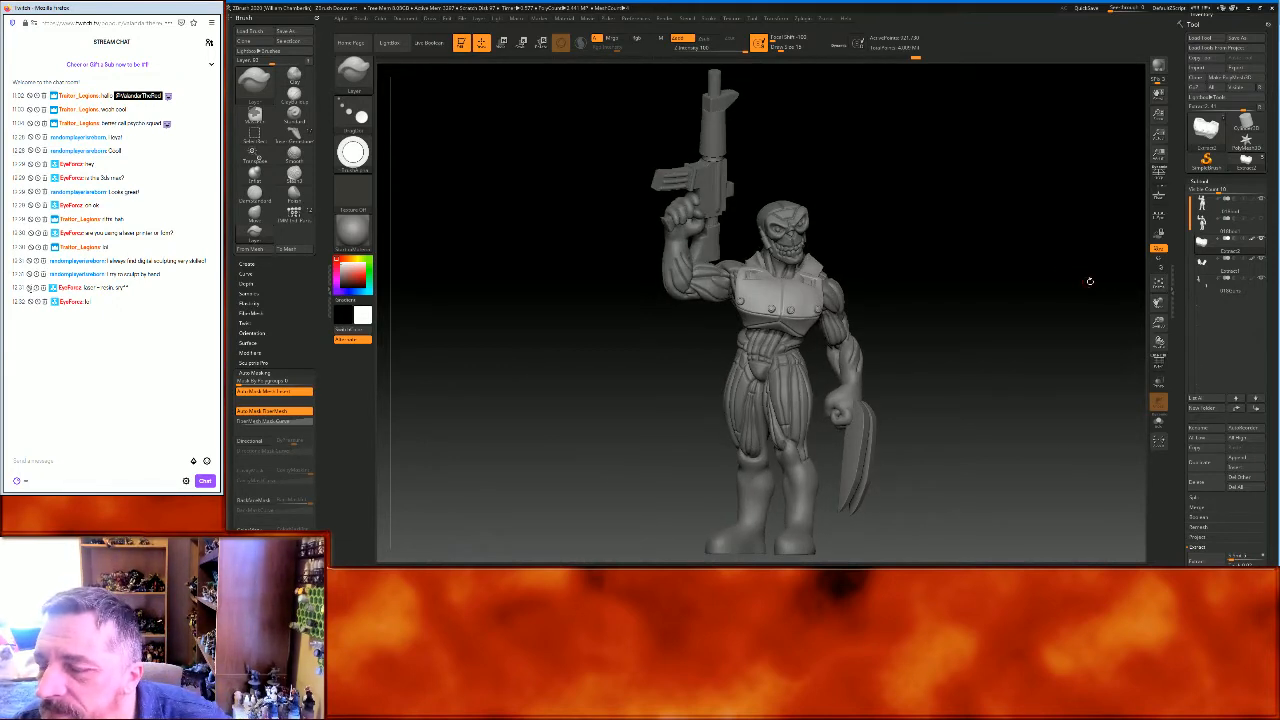
Make the body the active subtool with transparency turned on and choose the Standard brush for working on its upper back
click(1204, 223)
drag(1011, 271, 1130, 307)
click(1158, 381)
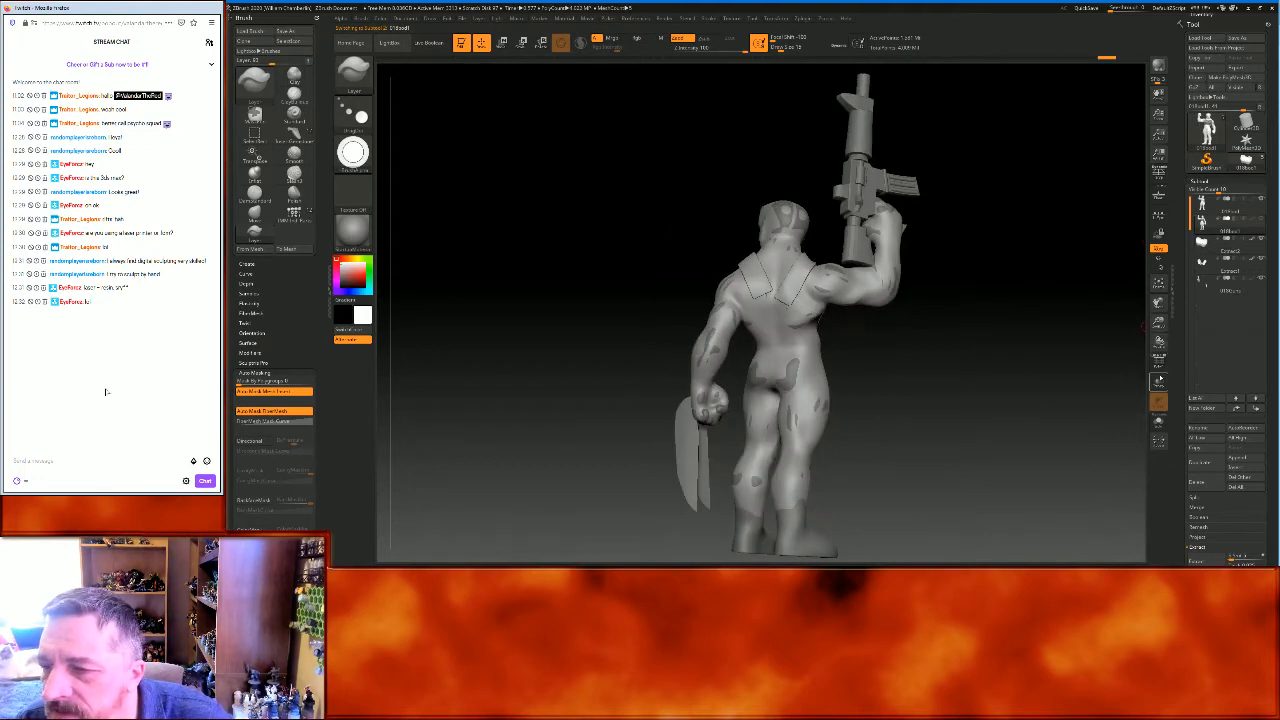
drag(986, 294, 920, 300)
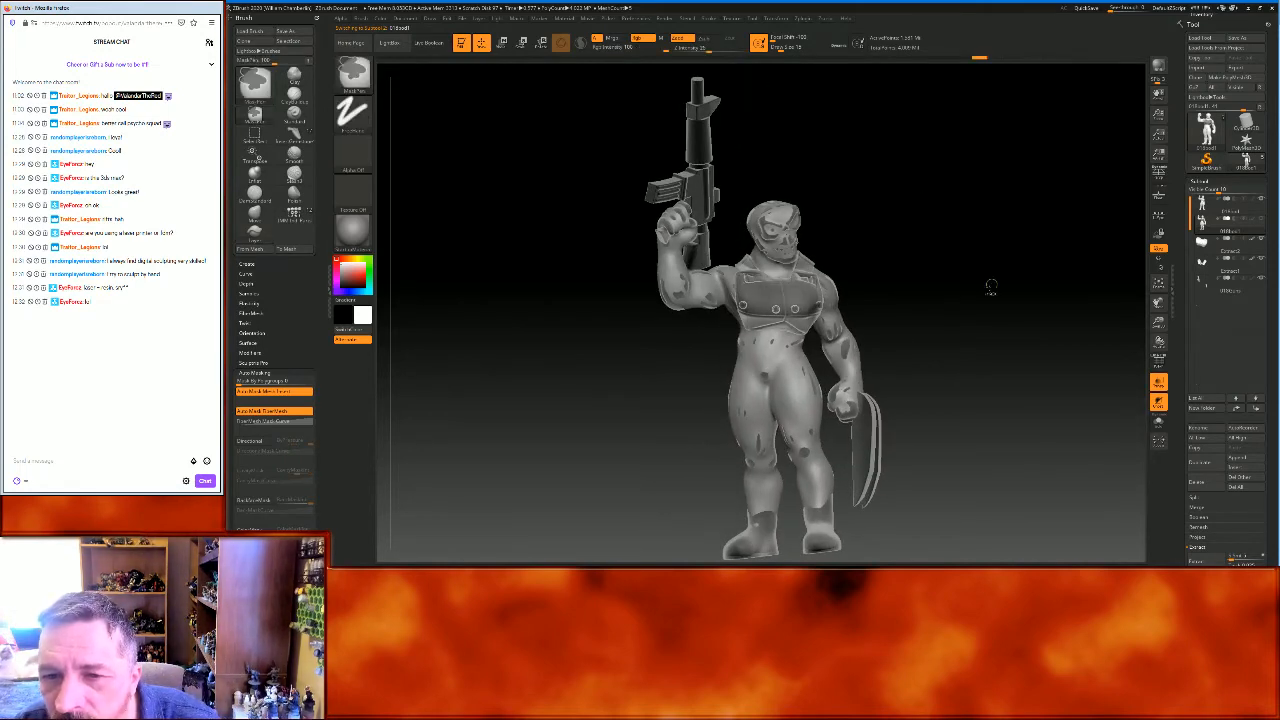
drag(1003, 281, 1064, 251)
drag(1158, 320, 1150, 405)
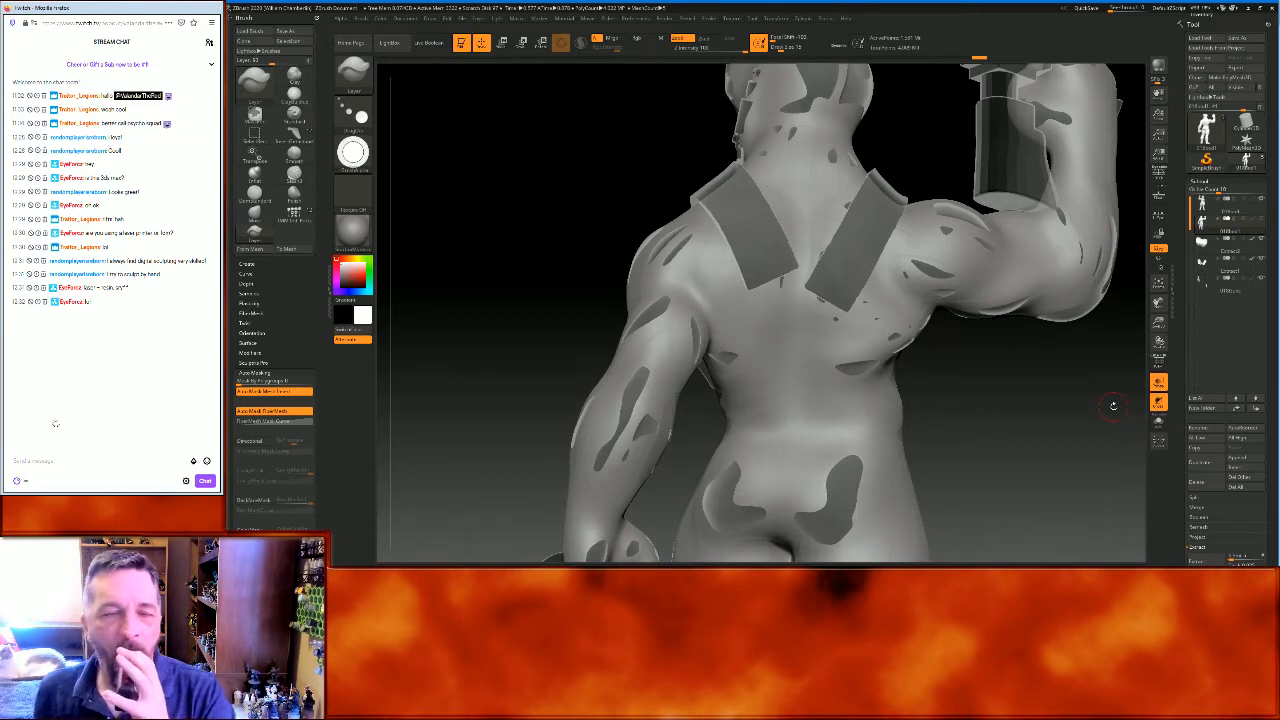
click(353, 70)
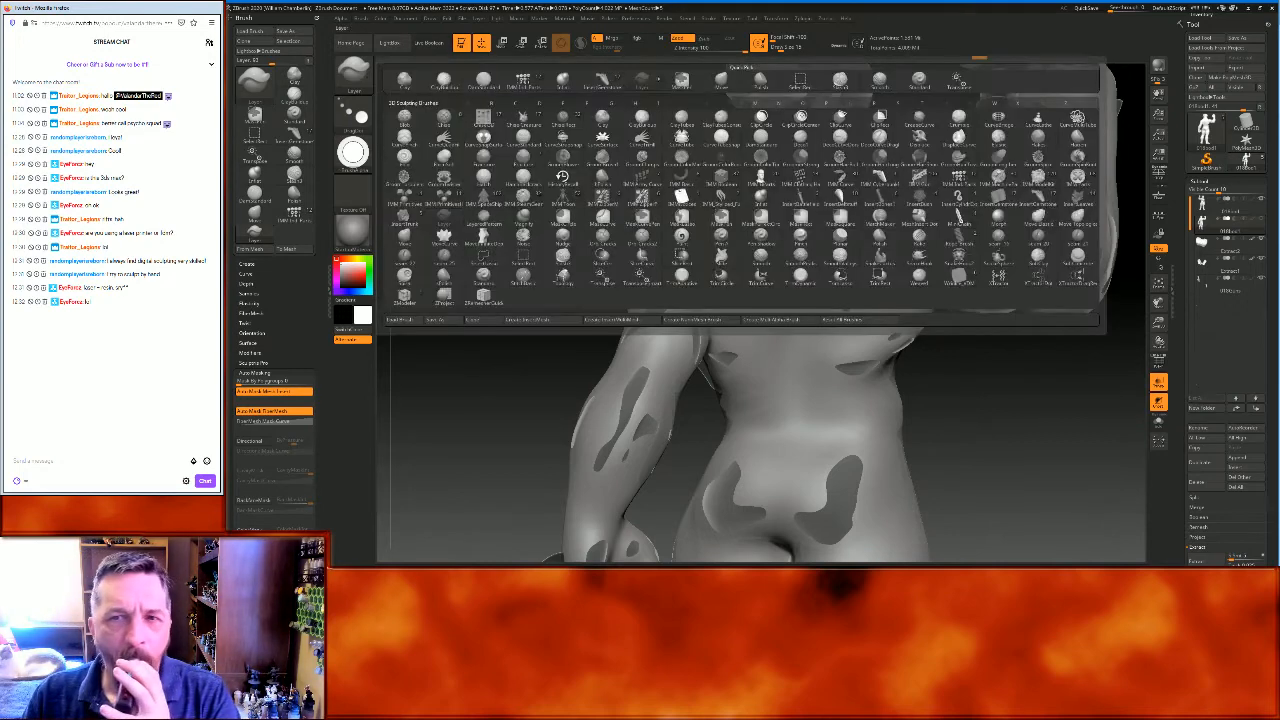
click(919, 80)
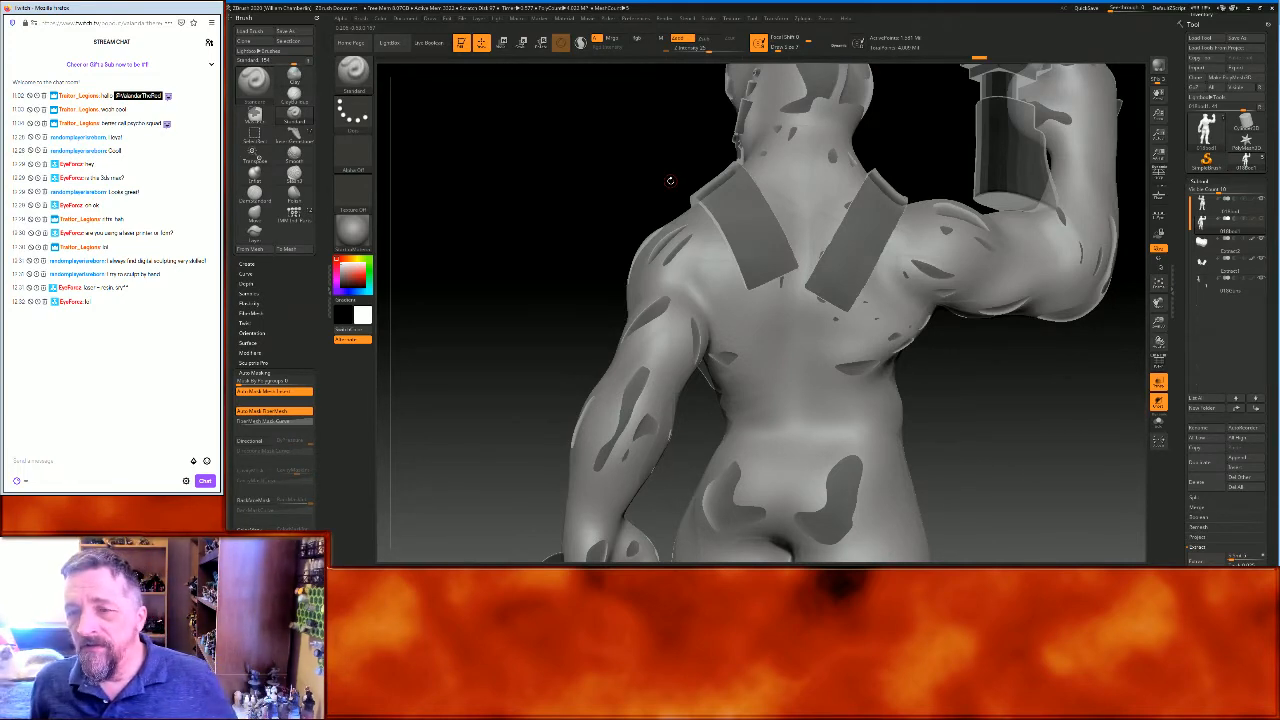
Outline a back plate with a LazyMouse mask across the neck base, down the raised-arm side and along that side's lower edge
key(ctrl)
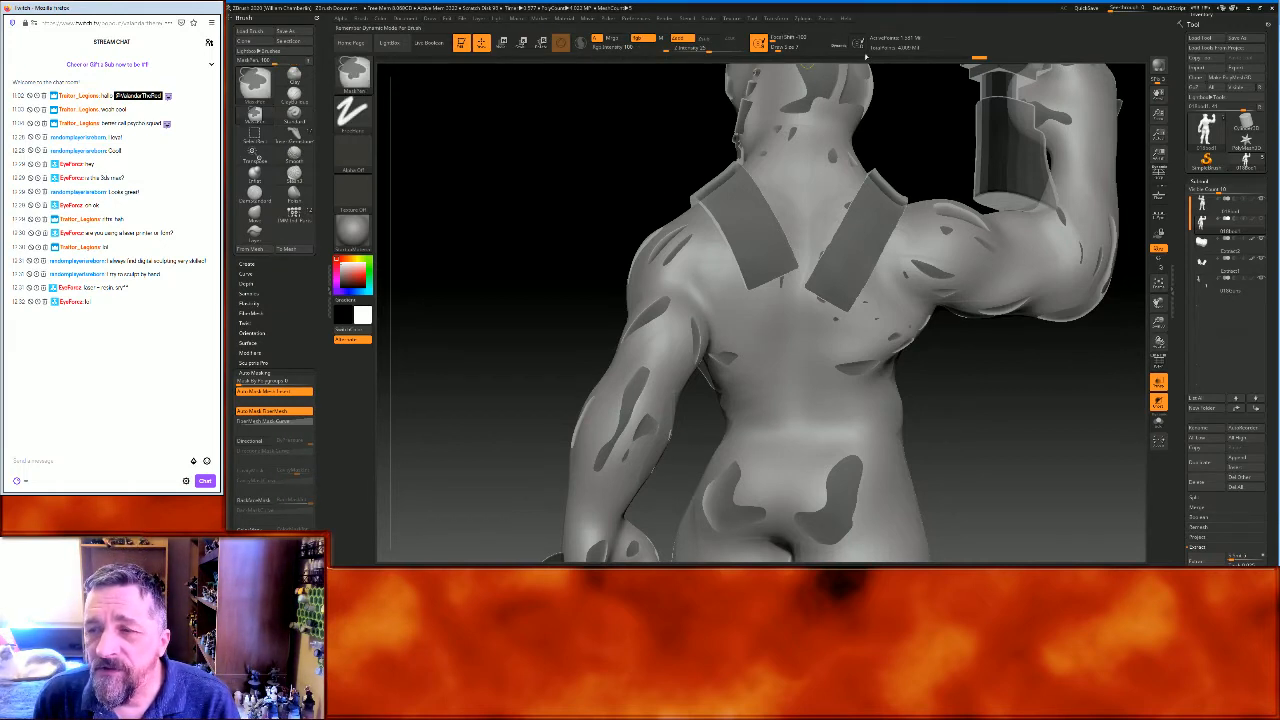
drag(1216, 169, 1225, 269)
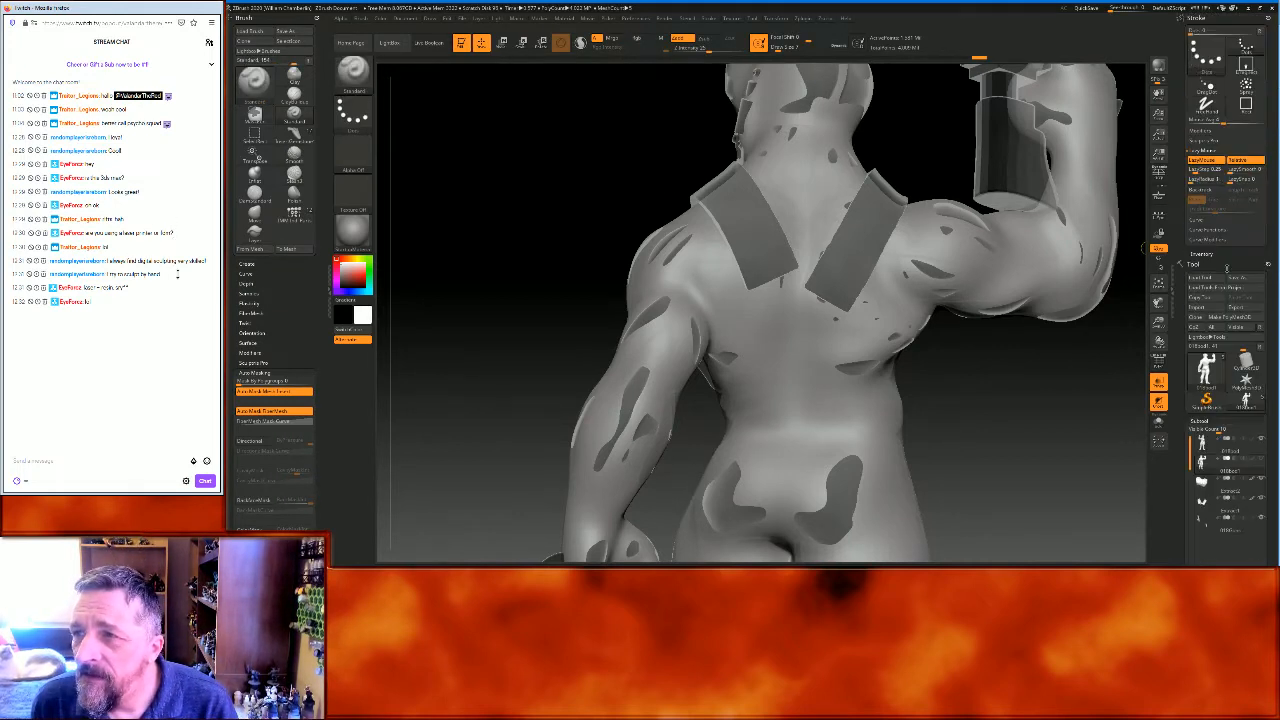
key(ctrl)
drag(920, 129, 914, 129)
key(ctrl)
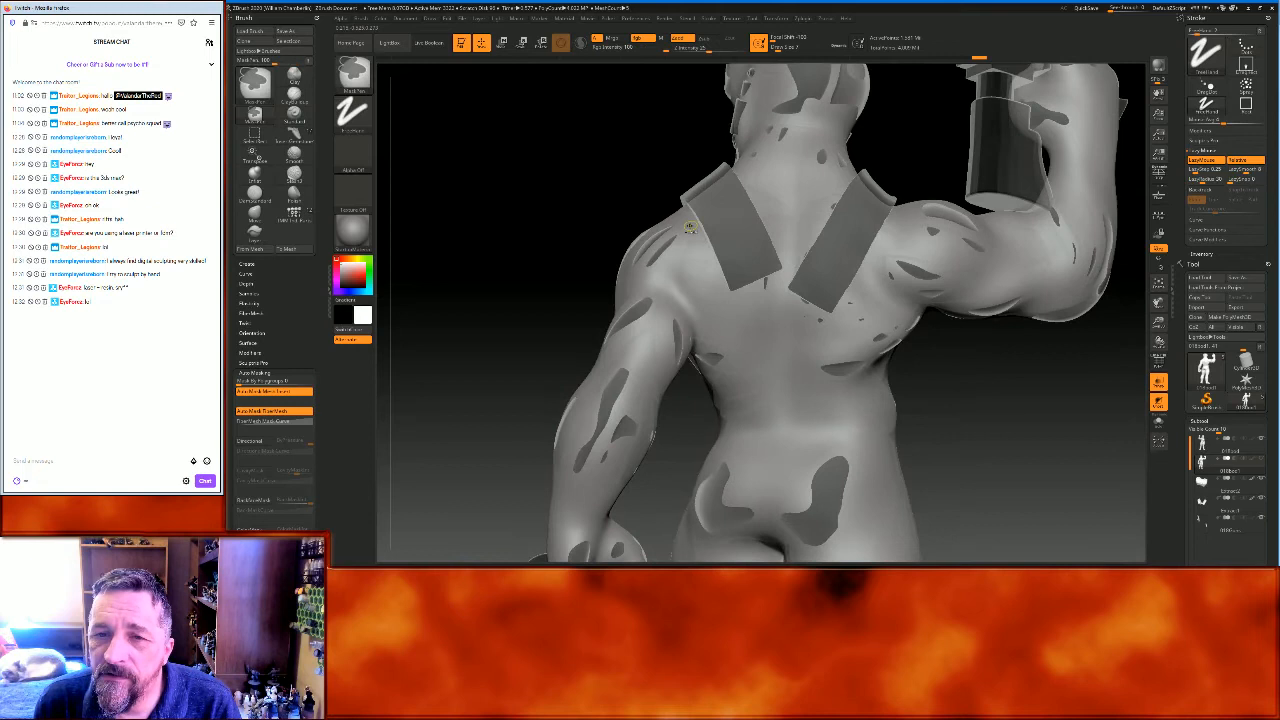
mouse_move(688, 228)
ctrl+mouse_down()
mouse_move(754, 176)
mouse_move(830, 179)
mouse_move(883, 227)
mouse_move(866, 296)
mouse_move(881, 340)
mouse_move(880, 316)
ctrl+mouse_up()
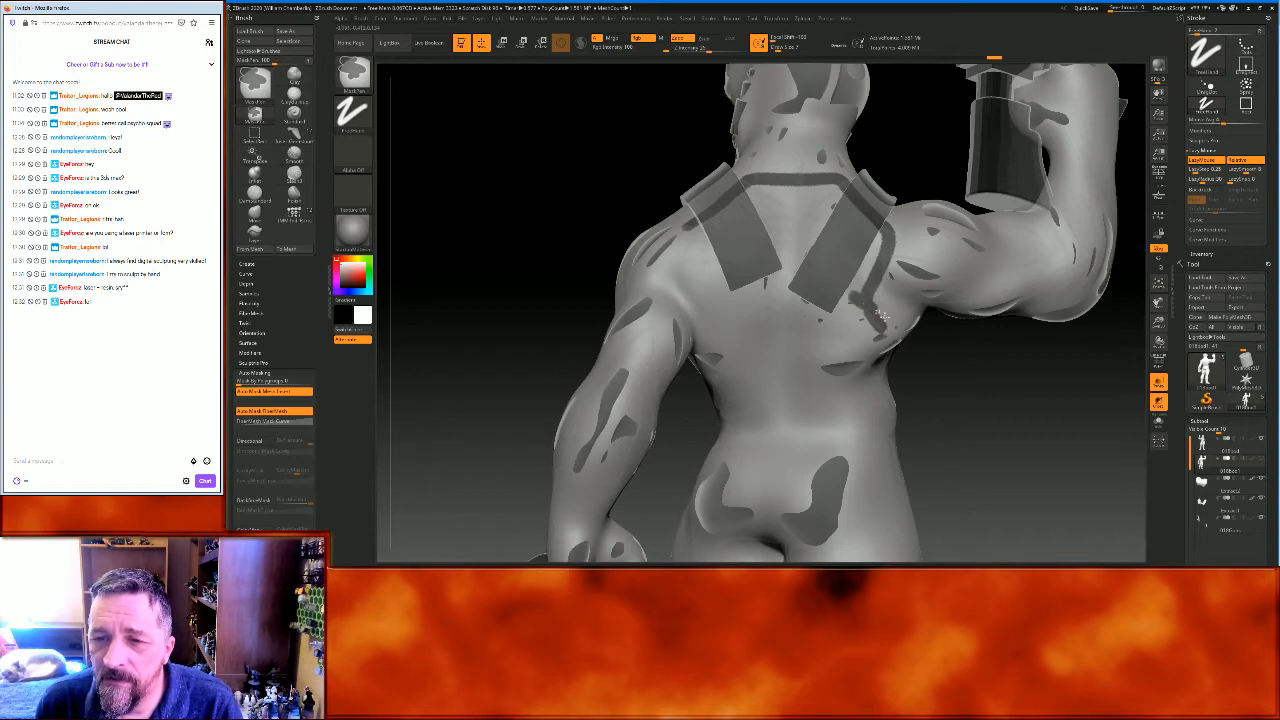
mouse_move(870, 340)
ctrl+mouse_down()
mouse_move(830, 368)
mouse_move(762, 318)
ctrl+mouse_up()
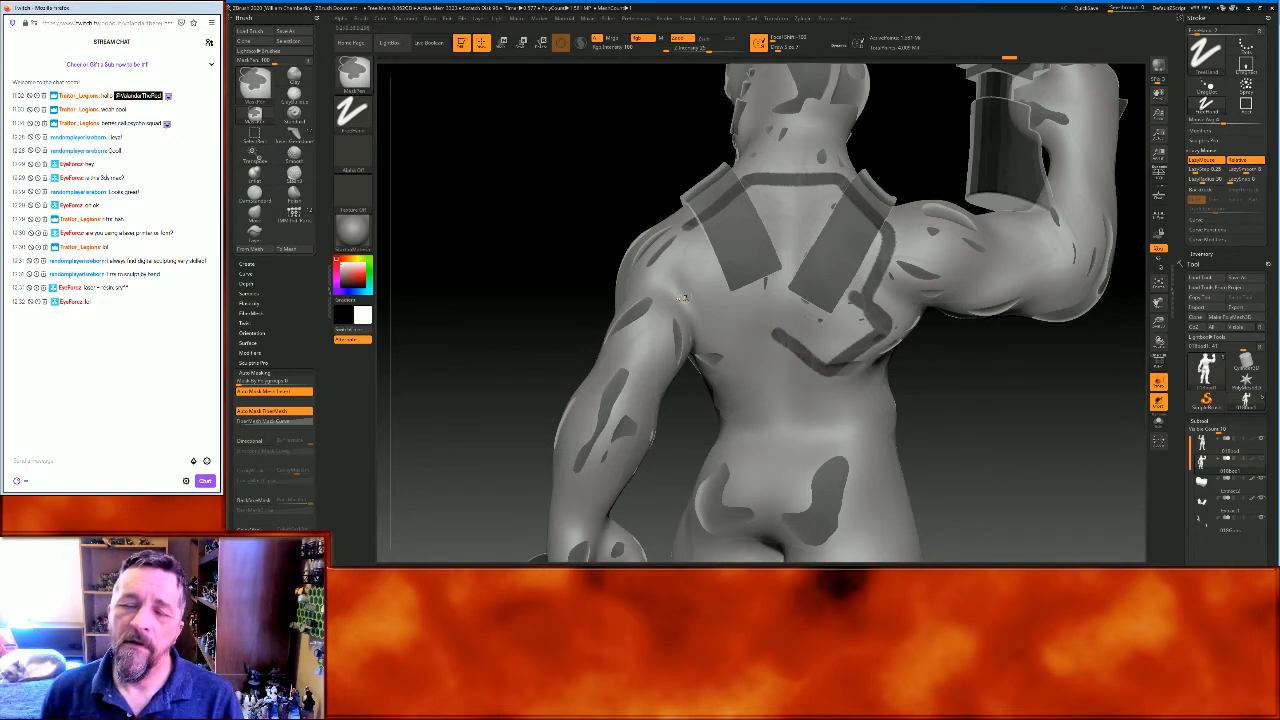
Complete the mask outline down the lowered-arm side to a central notch, and thicken its side and lower bands
key(ctrl)
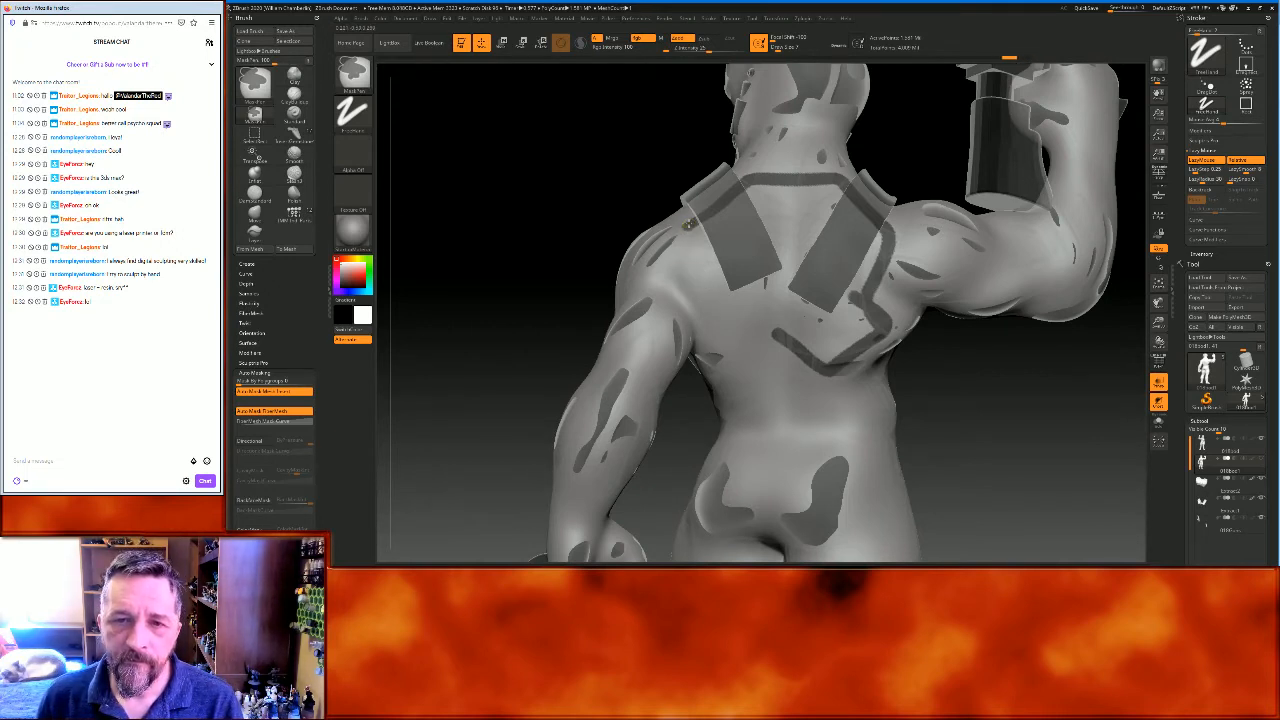
mouse_move(690, 240)
mouse_down()
mouse_move(737, 328)
mouse_move(706, 325)
mouse_up()
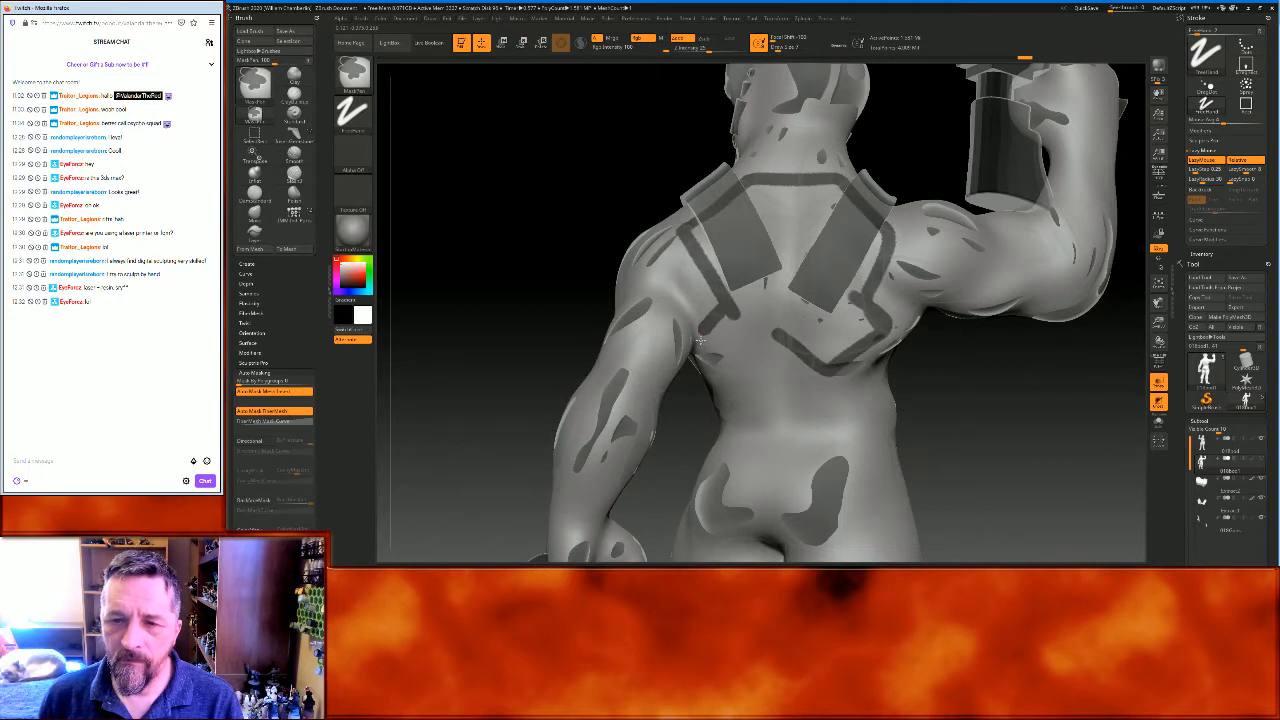
mouse_move(731, 352)
mouse_down()
mouse_move(765, 383)
mouse_move(800, 325)
mouse_up()
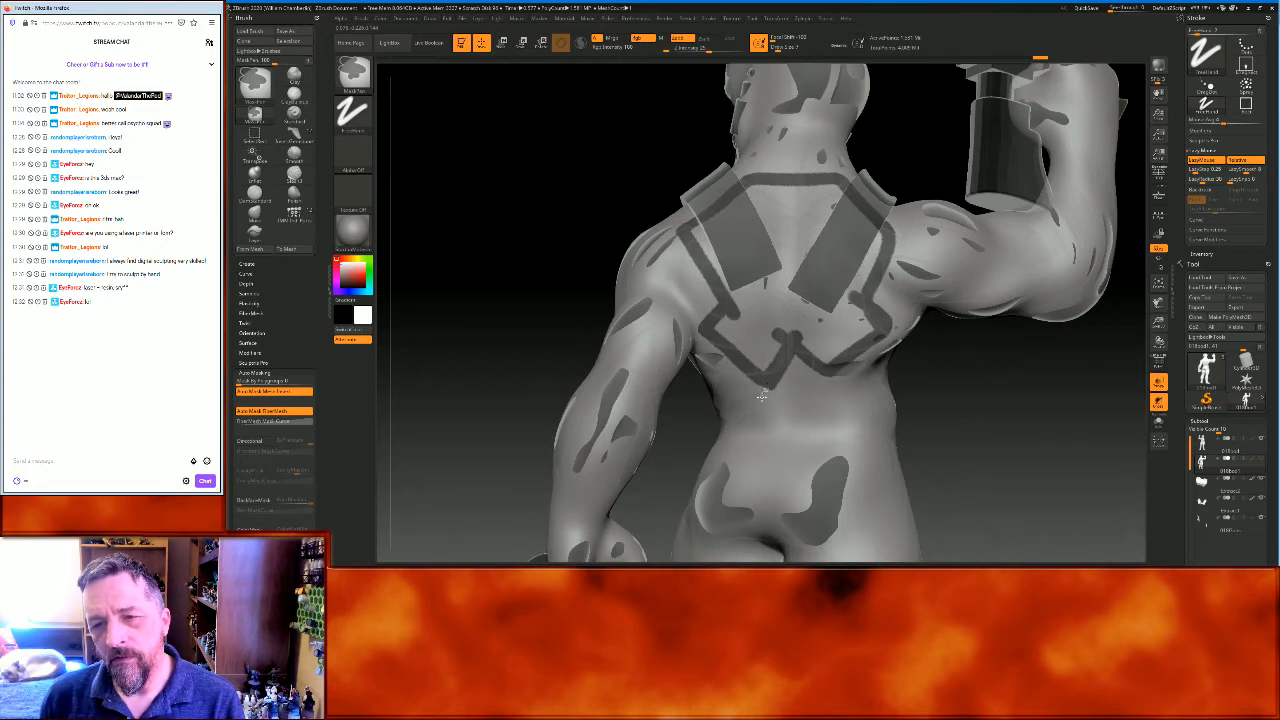
mouse_move(756, 366)
mouse_down()
mouse_move(722, 336)
mouse_move(764, 366)
mouse_move(789, 322)
mouse_move(834, 360)
mouse_move(872, 322)
mouse_move(850, 291)
mouse_move(864, 330)
mouse_move(812, 362)
mouse_up()
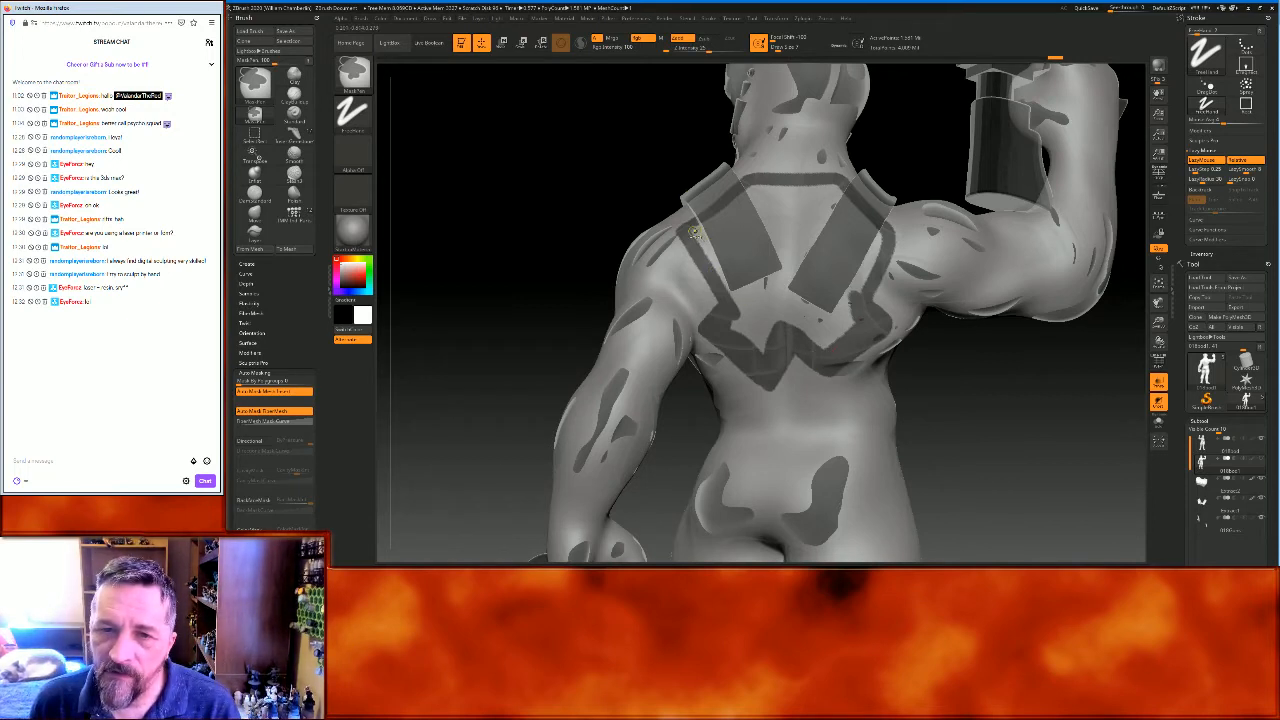
mouse_move(697, 236)
mouse_down()
mouse_move(746, 318)
mouse_move(883, 236)
mouse_move(855, 302)
mouse_up()
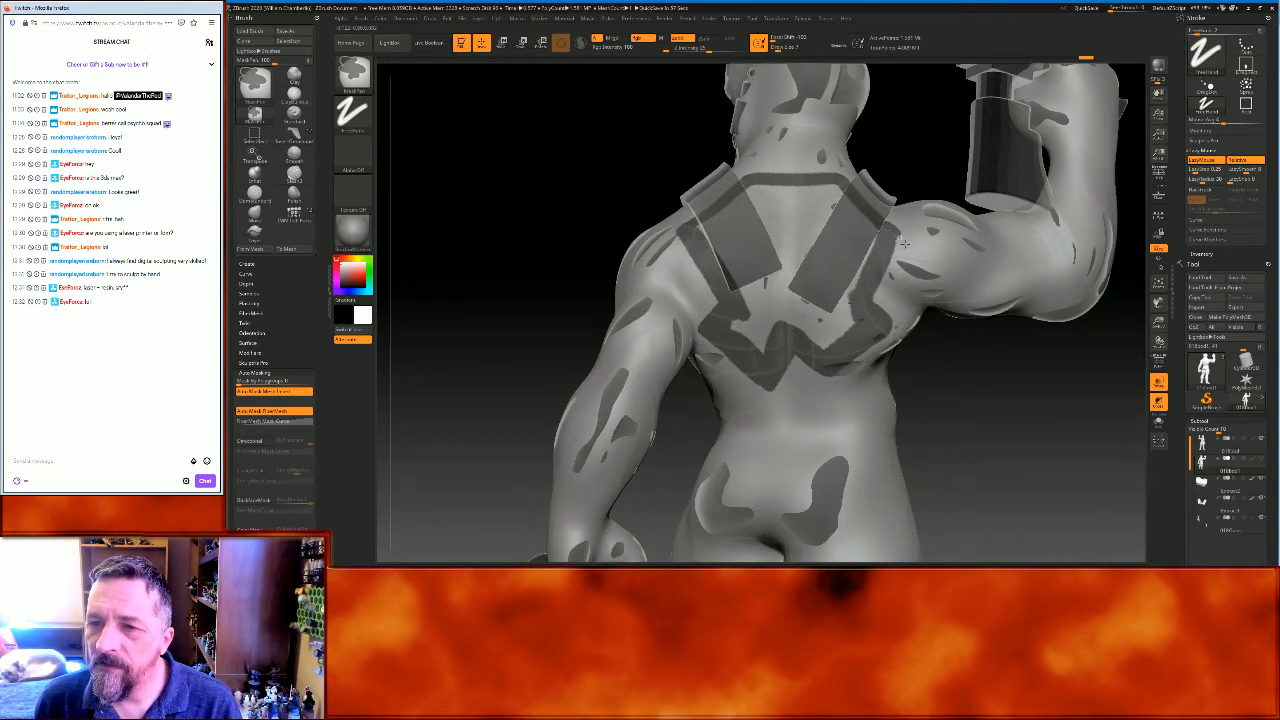
mouse_move(868, 250)
ctrl+mouse_down()
mouse_move(880, 238)
mouse_move(829, 183)
mouse_move(745, 191)
mouse_move(692, 232)
mouse_move(770, 192)
mouse_move(830, 193)
mouse_move(874, 246)
ctrl+mouse_up()
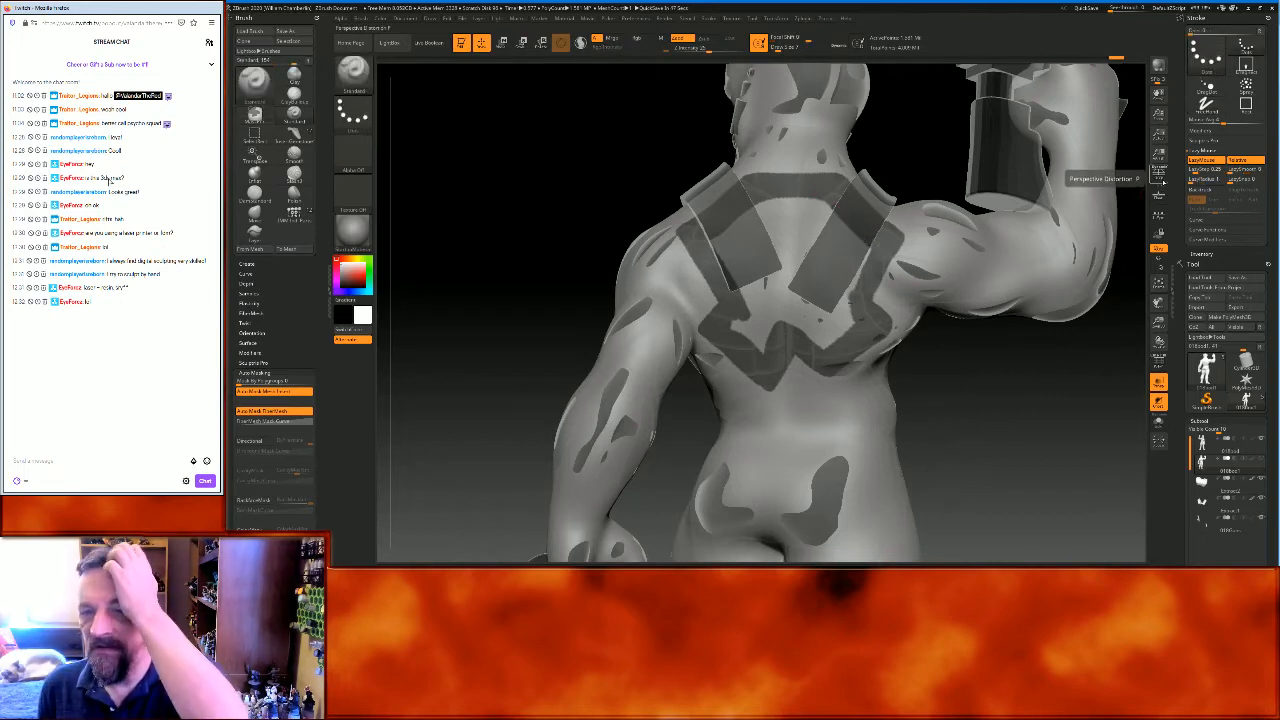
Disable LazyMouse and fill the inside of the back plate outline with a solid mask
key(ctrl)
click(1201, 160)
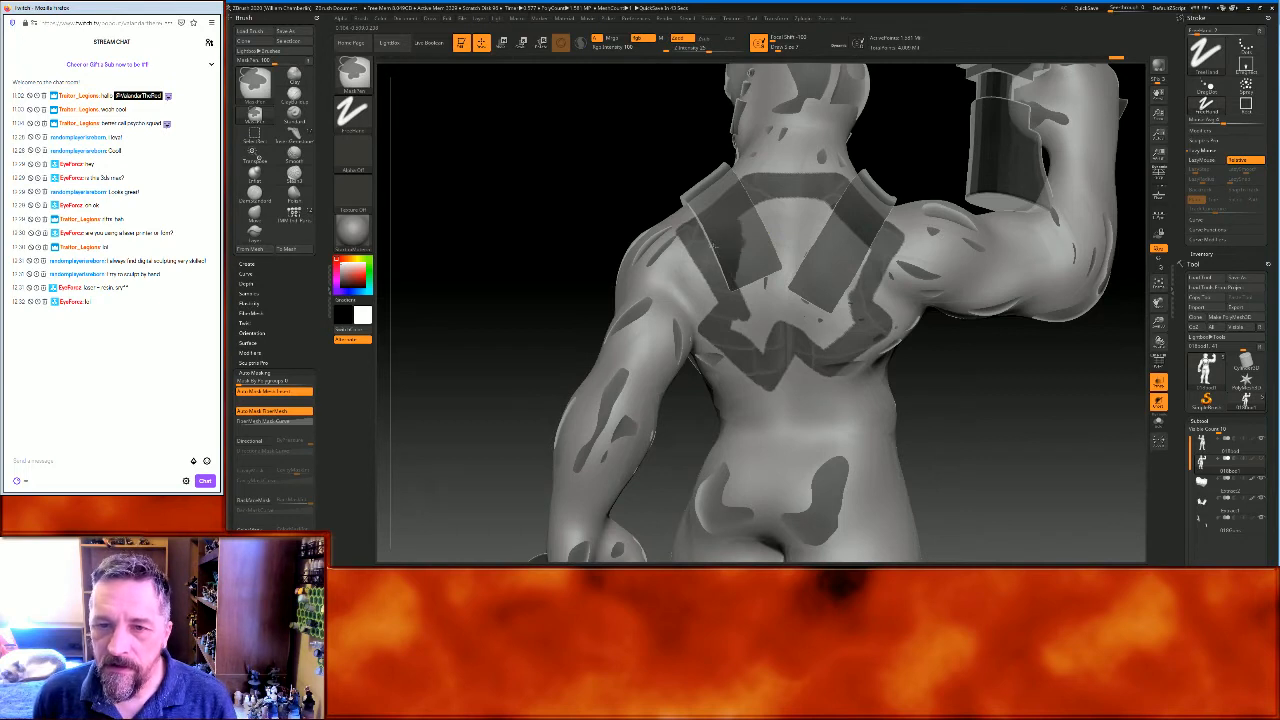
ctrl+drag(742, 258, 736, 265)
mouse_move(747, 318)
ctrl+mouse_down()
mouse_move(738, 336)
mouse_move(778, 282)
mouse_move(748, 217)
ctrl+mouse_up()
mouse_move(795, 290)
mouse_down()
mouse_move(808, 322)
mouse_move(828, 330)
mouse_move(842, 312)
mouse_move(848, 326)
mouse_move(856, 262)
mouse_move(830, 282)
mouse_move(805, 272)
mouse_move(759, 208)
mouse_move(814, 252)
mouse_move(824, 212)
mouse_move(848, 260)
mouse_up()
drag(986, 409, 997, 380)
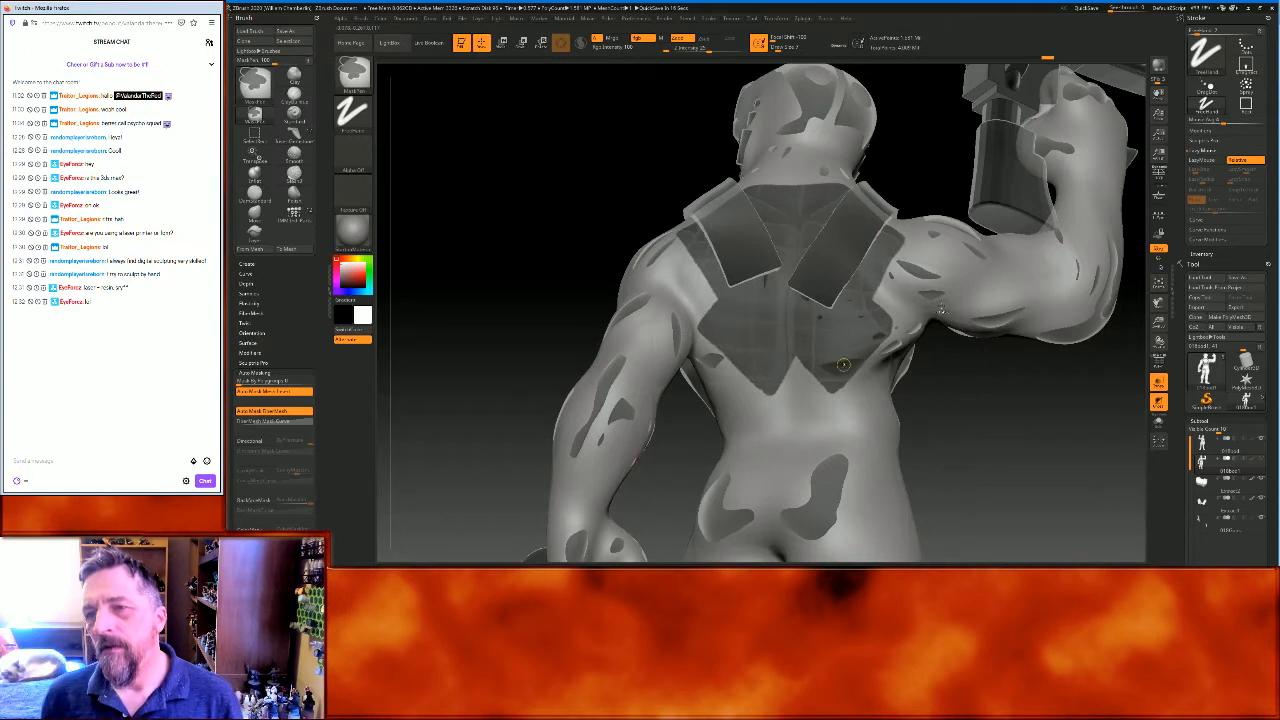
Enable LazyMouse again, clean up the edges of the back plate mask, and turn off transparency
click(1207, 161)
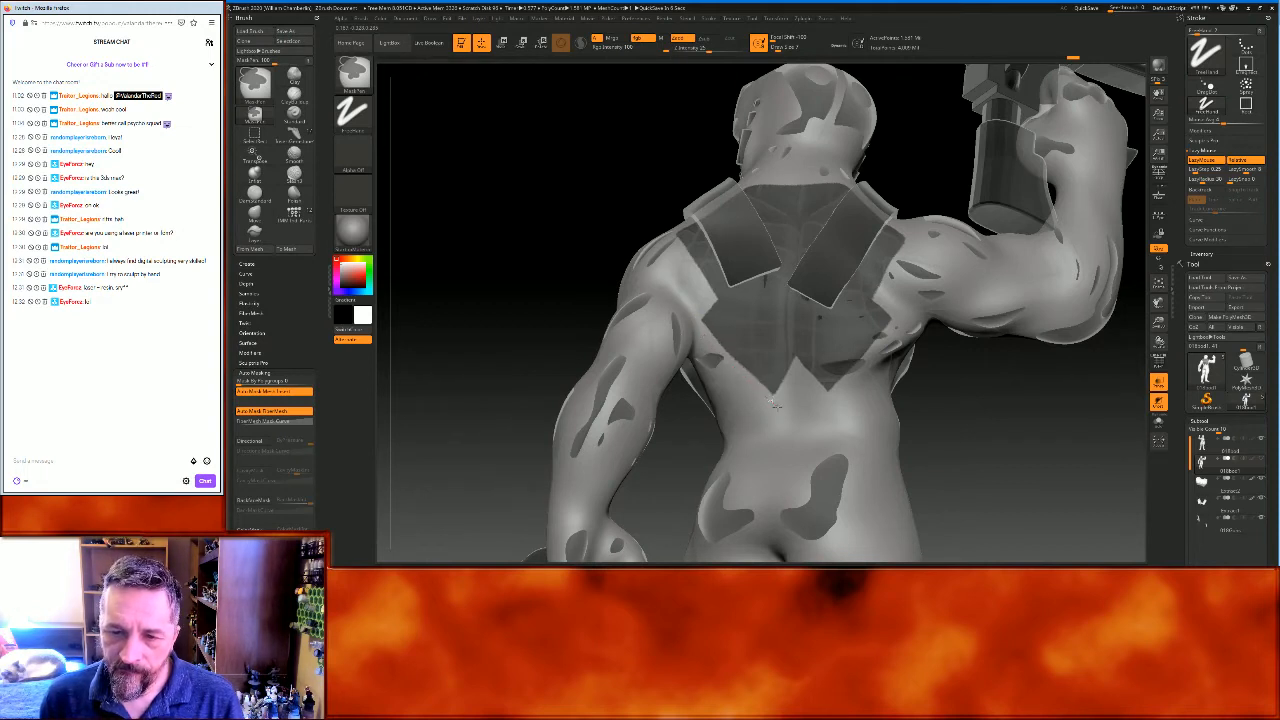
mouse_move(1017, 424)
ctrl+mouse_down()
mouse_move(1025, 417)
mouse_move(1023, 429)
ctrl+mouse_up()
key(ctrl+z)
key(ctrl)
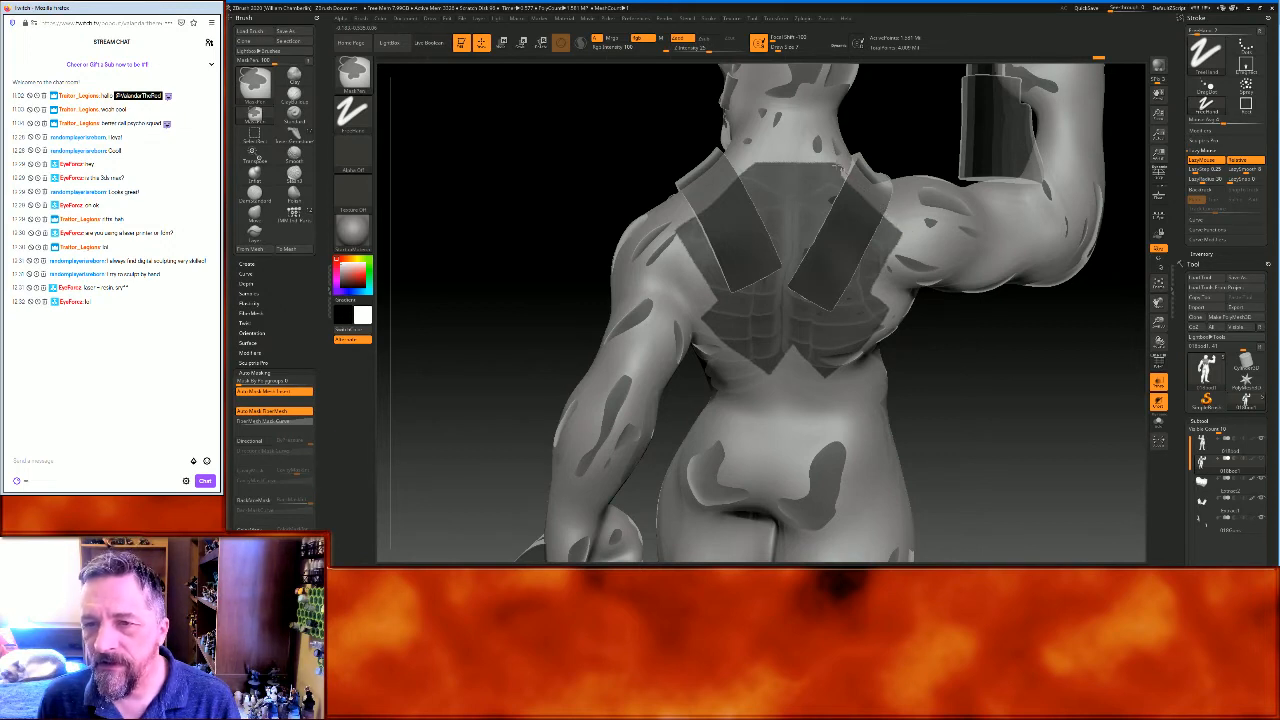
mouse_move(1040, 388)
mouse_down()
mouse_move(1037, 372)
mouse_move(1030, 388)
mouse_up()
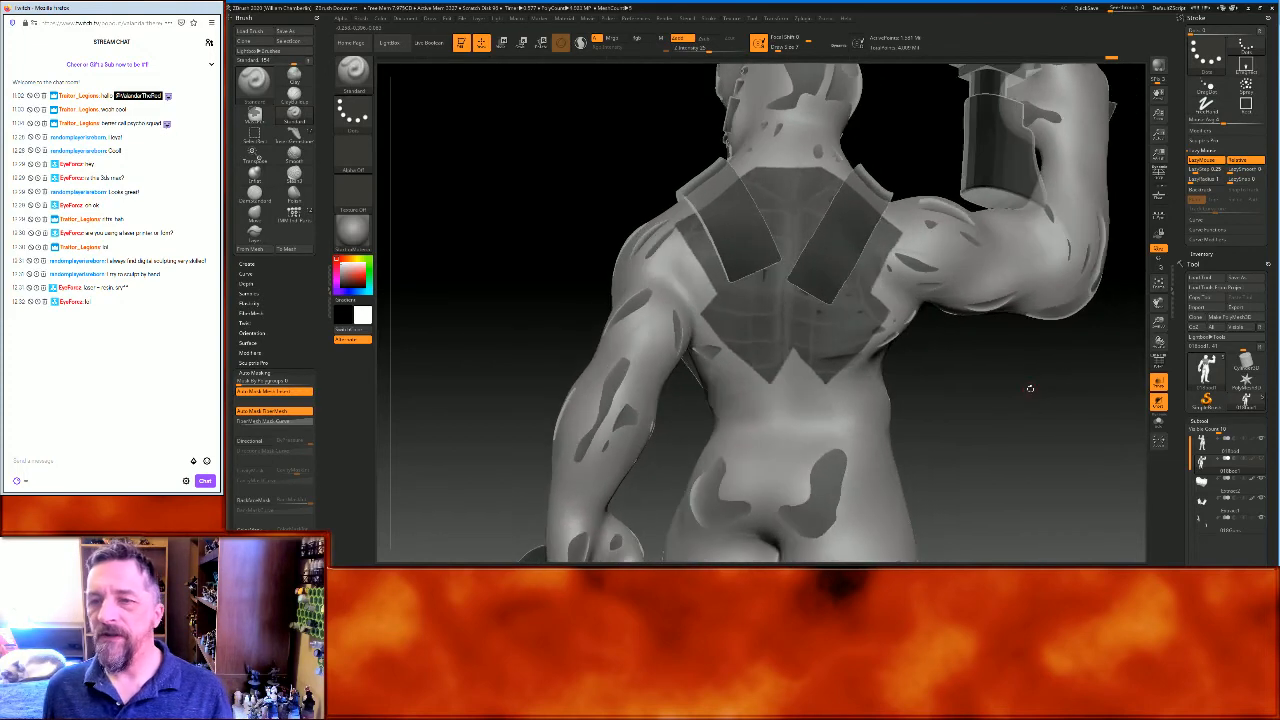
drag(1275, 517, 1277, 250)
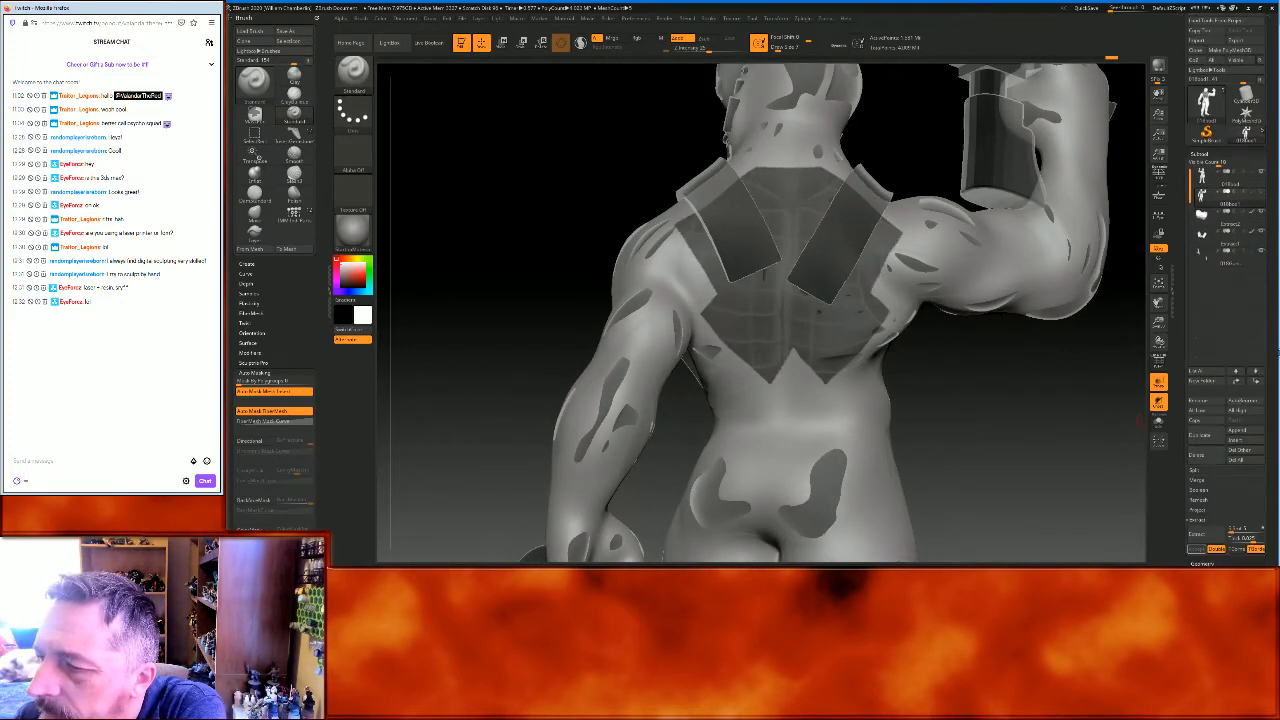
click(1158, 382)
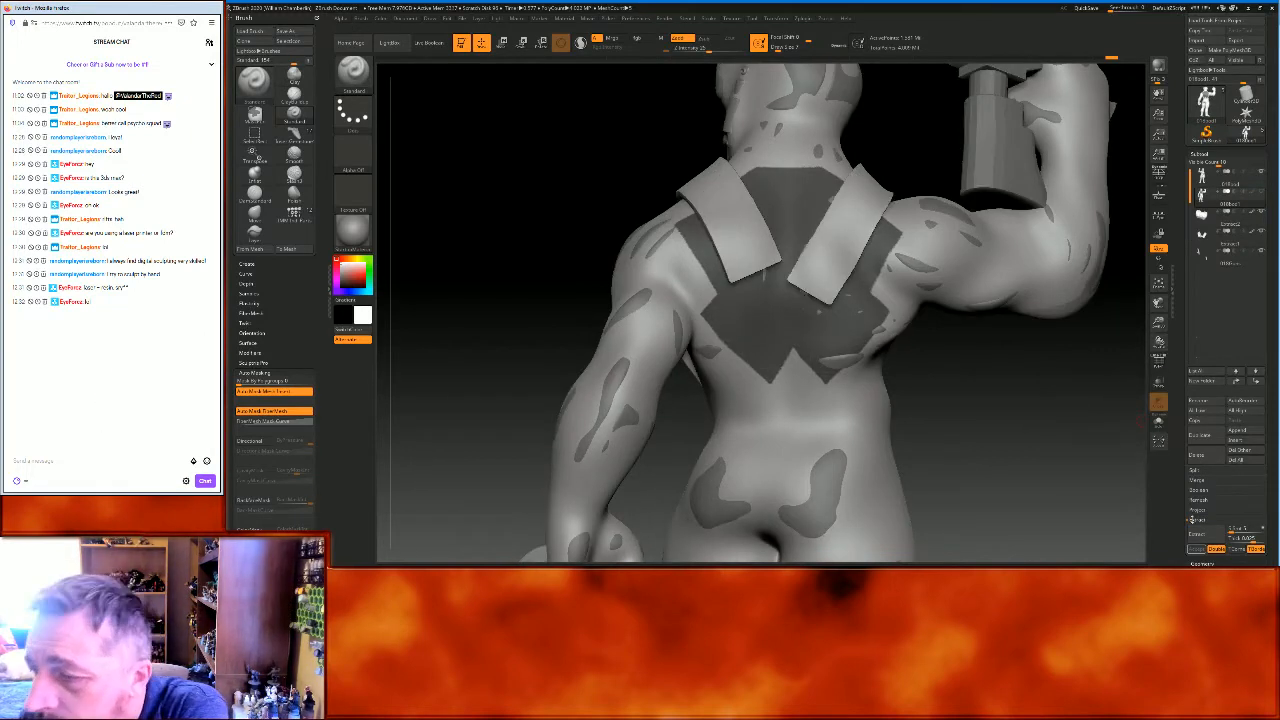
Extract the masked back area as a trial plate subtool, clear its mask and delete it
click(1198, 534)
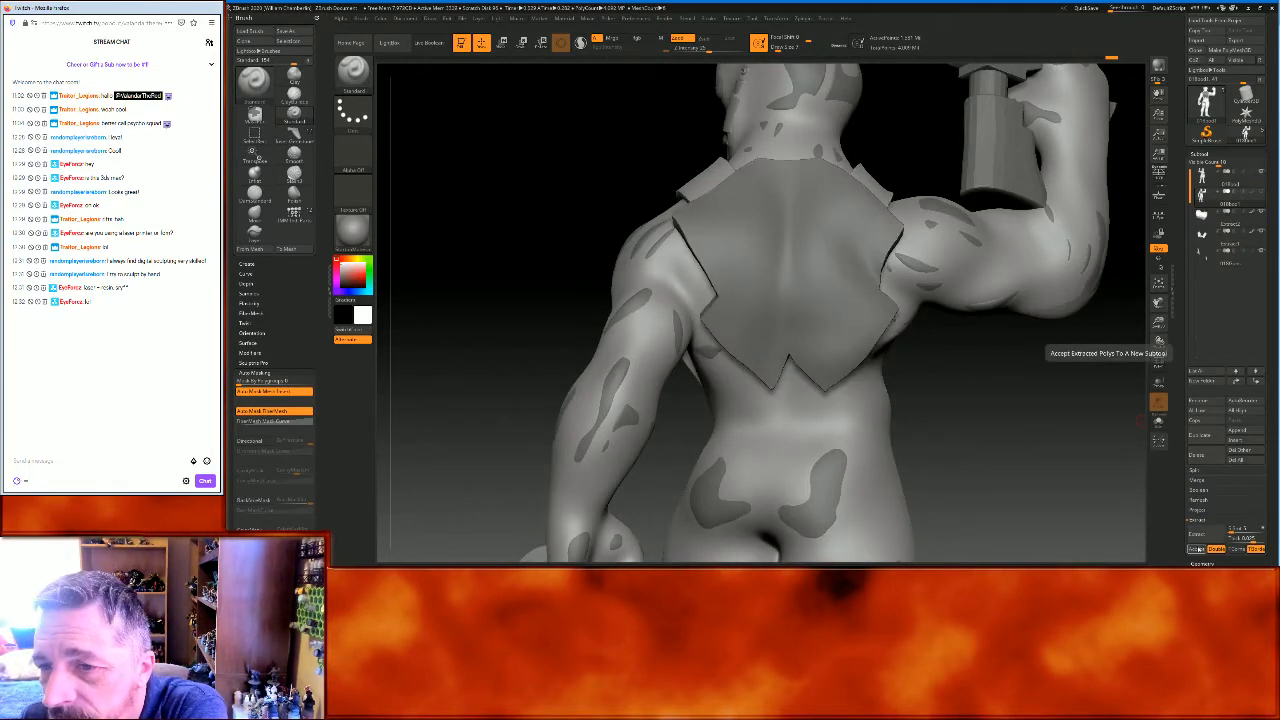
click(1197, 549)
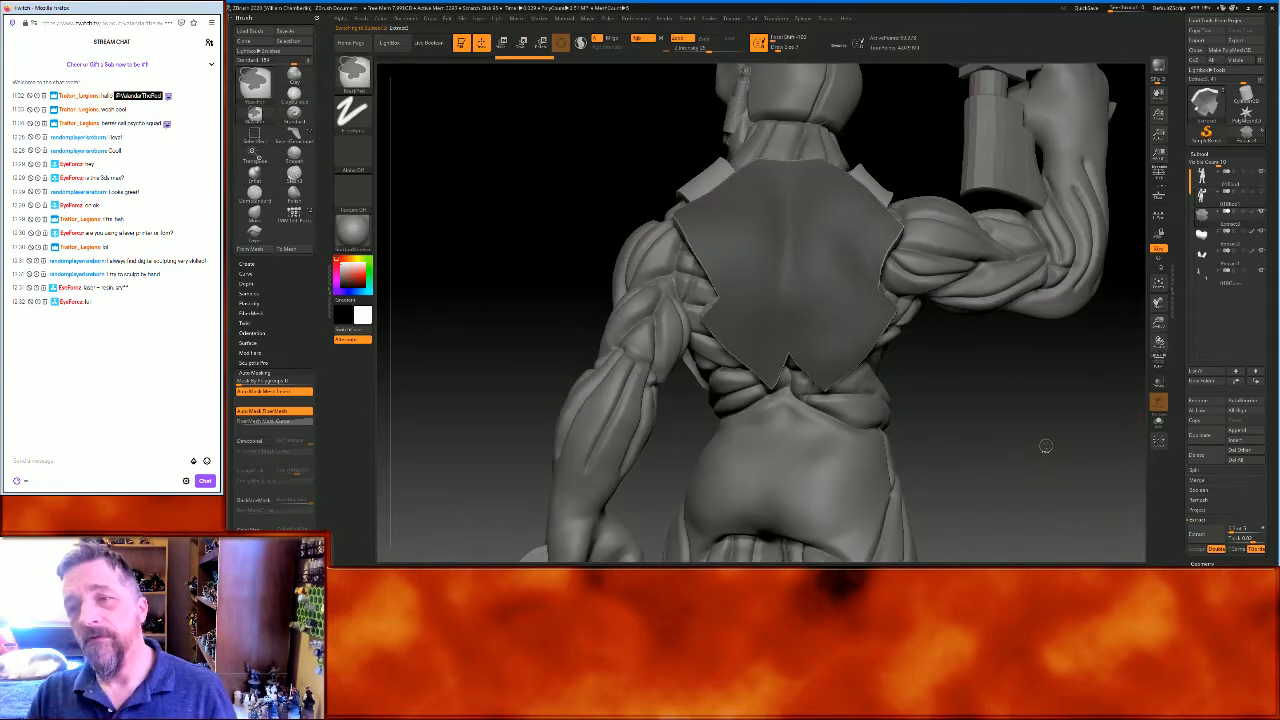
key(ctrl)
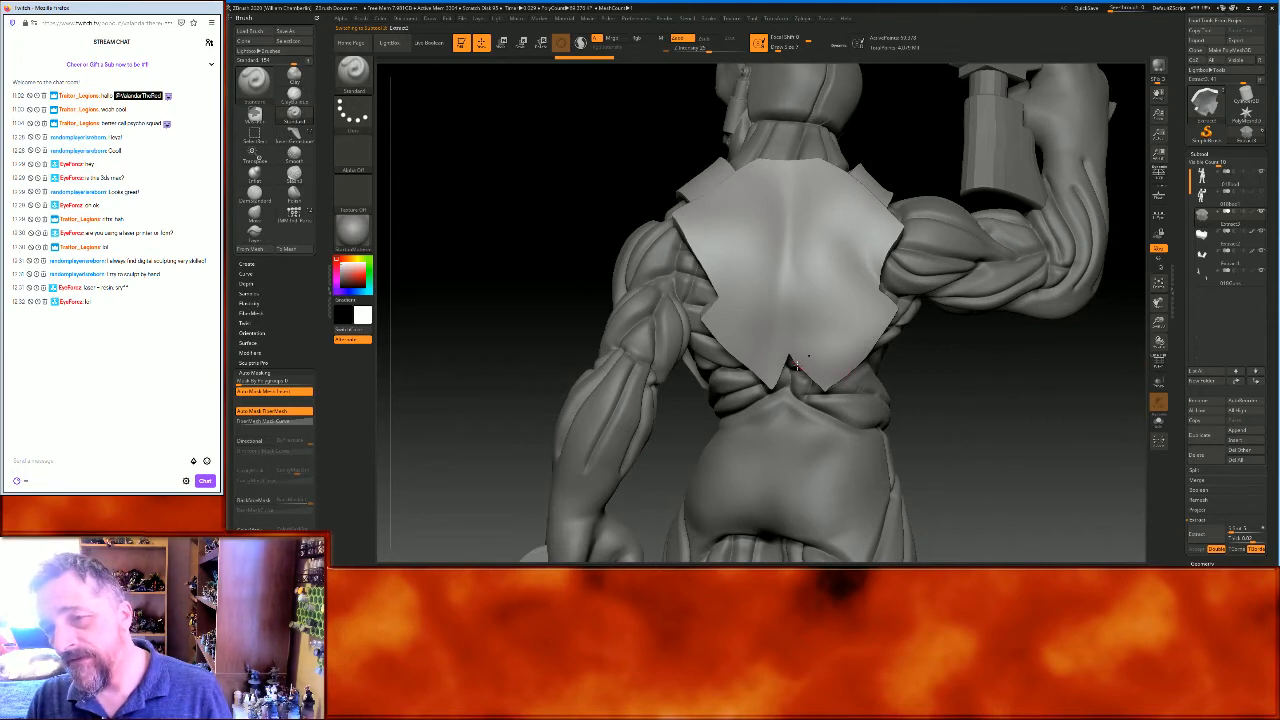
click(1200, 455)
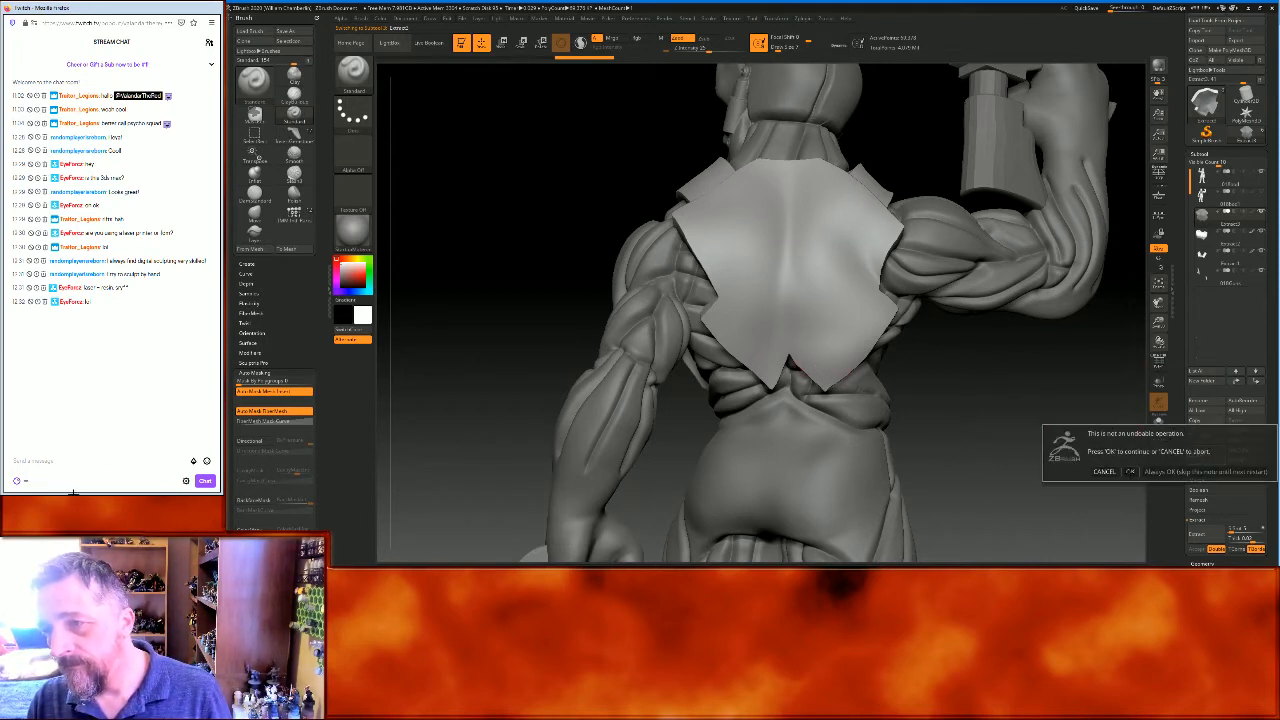
click(1130, 471)
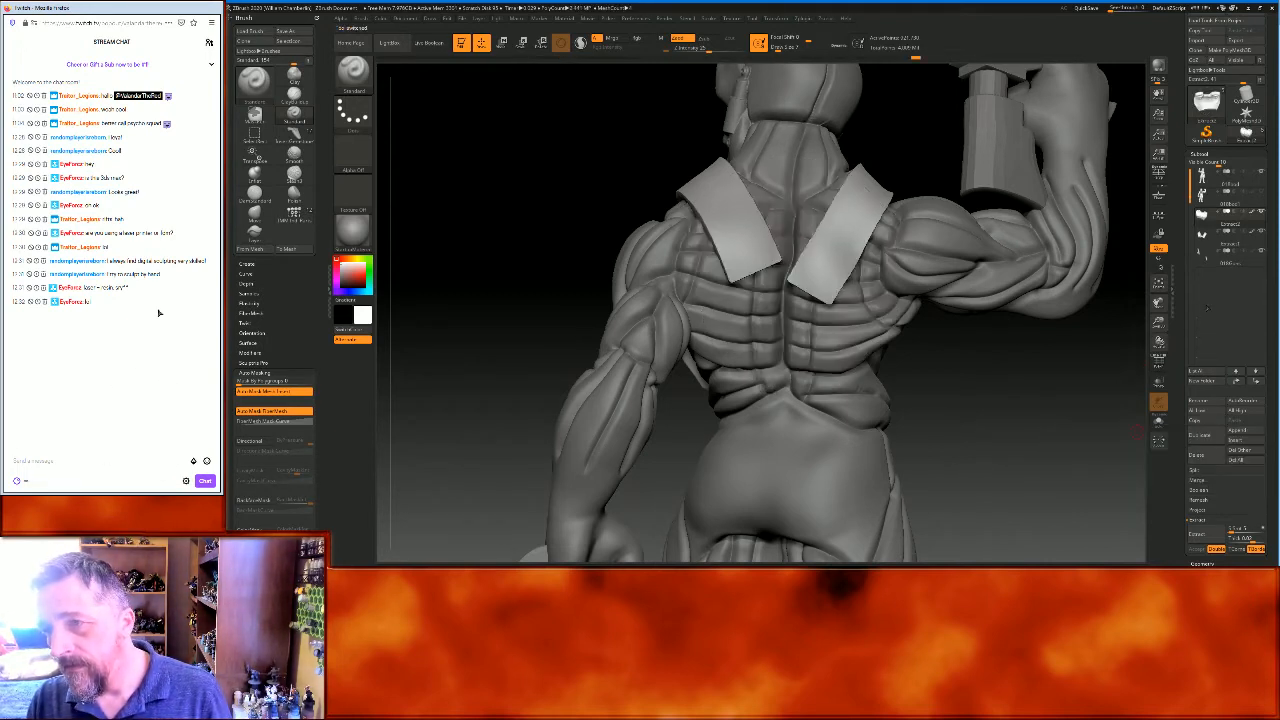
Make the body the active subtool and reshape the central notch in the mask's lower edge
click(1204, 196)
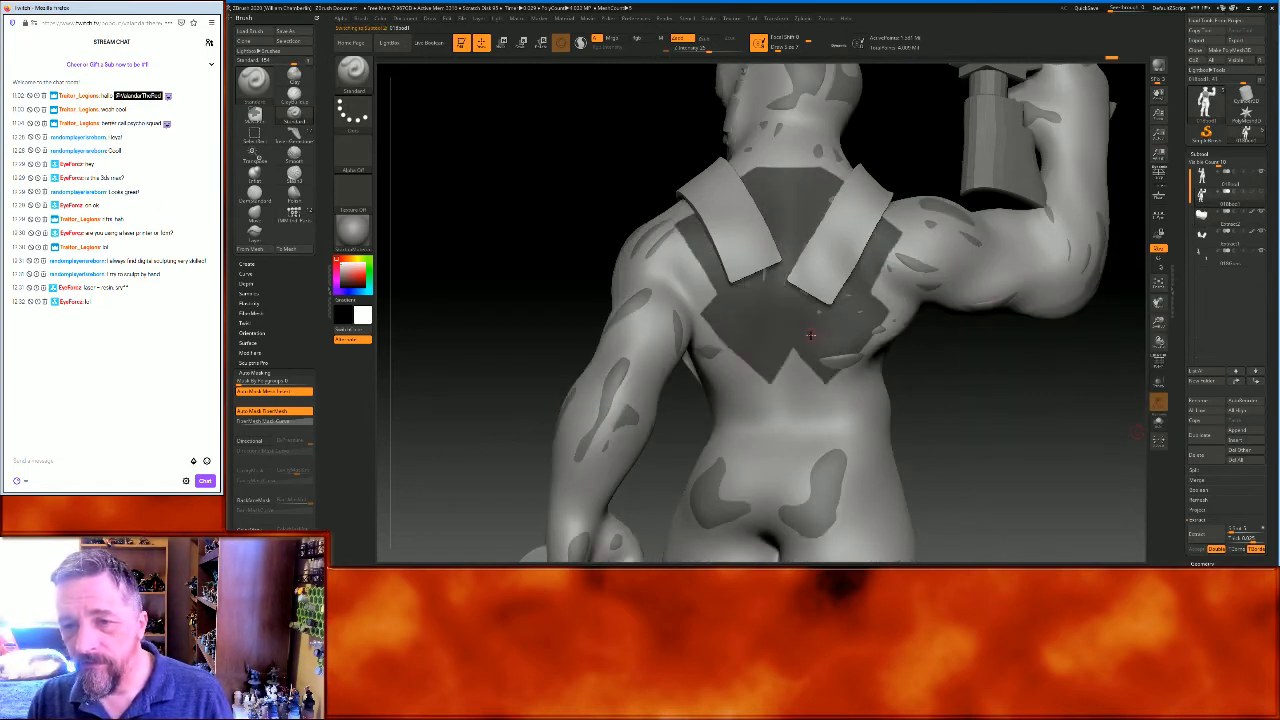
key(ctrl)
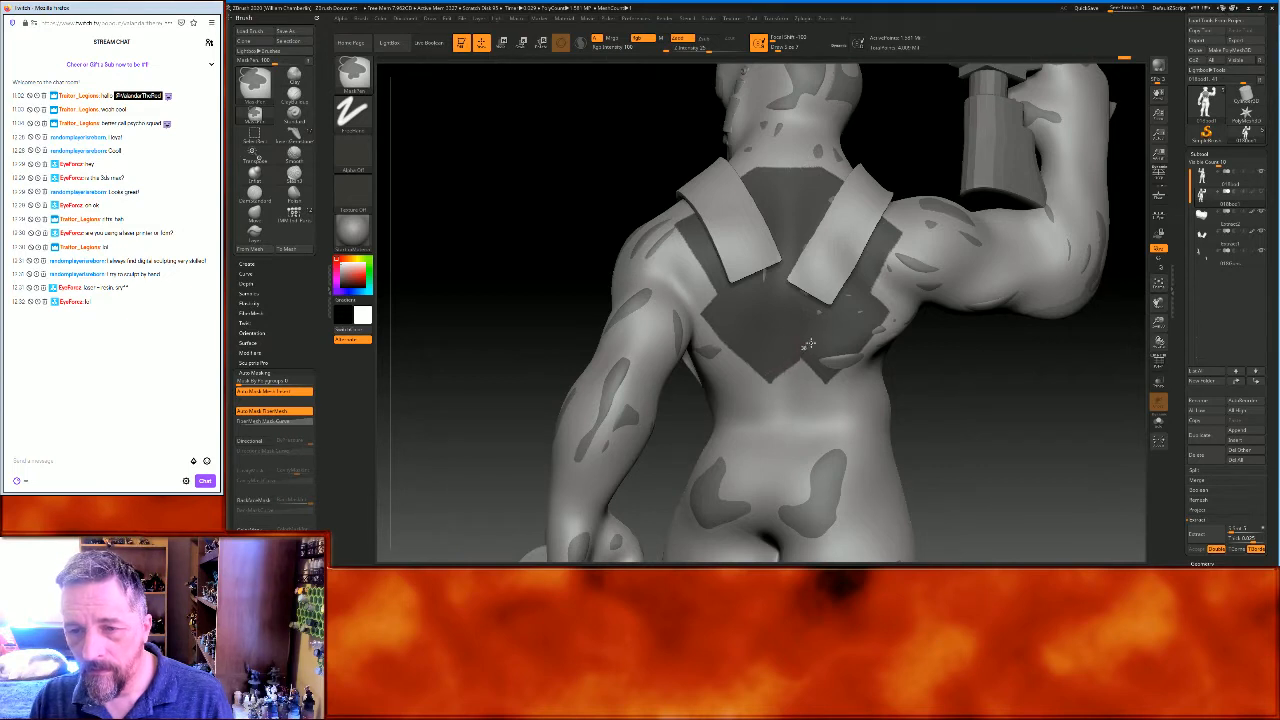
key(ctrl+z)
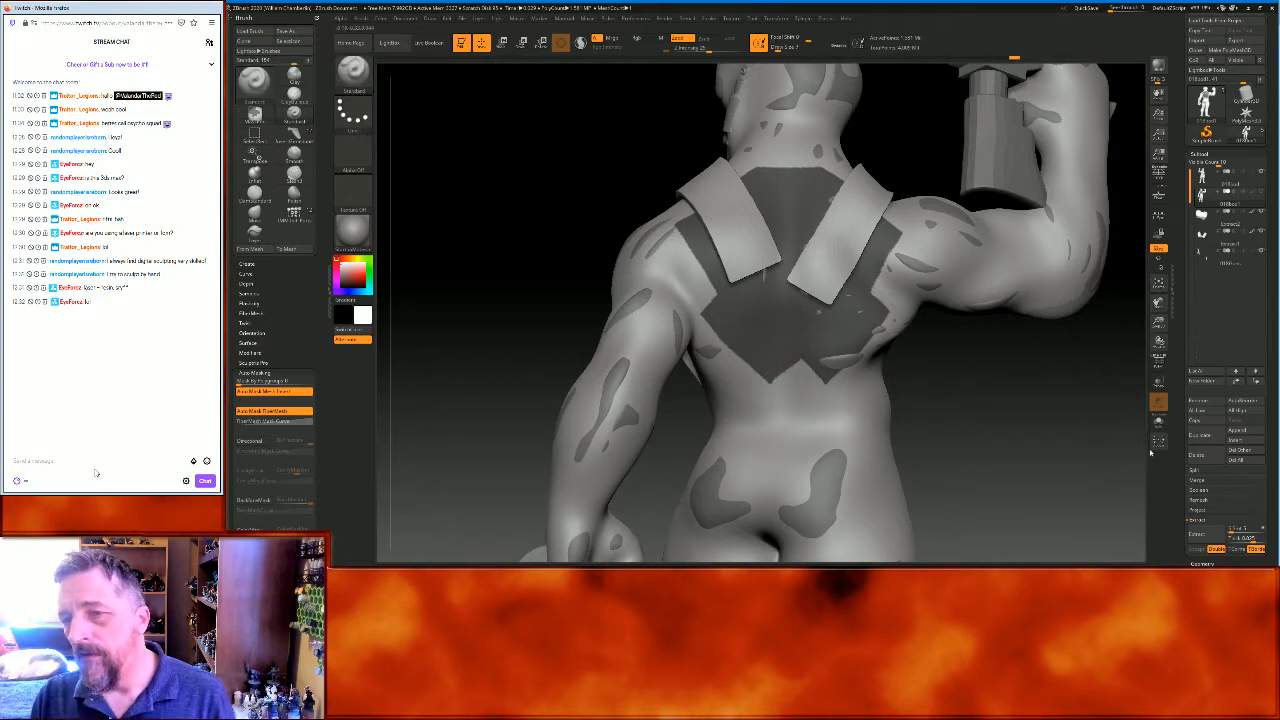
Extract the corrected back mask as a new subtool, clear the plate's mask and make the plate active
click(1203, 537)
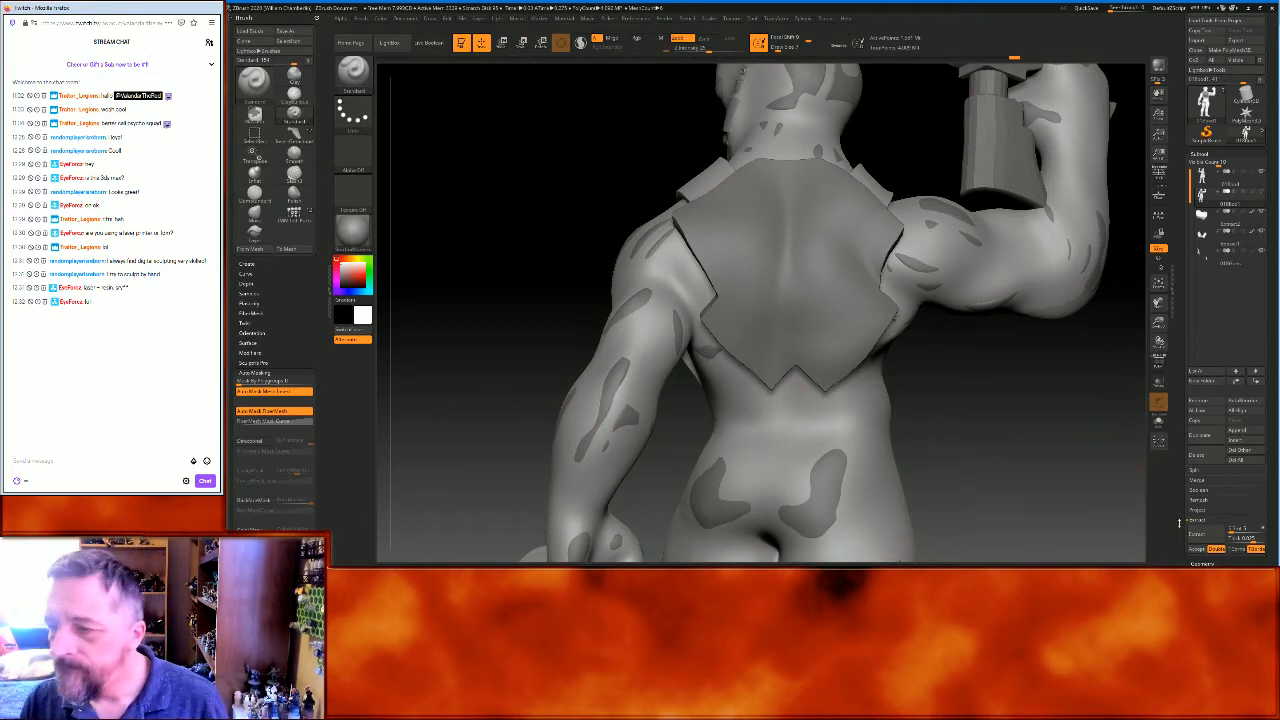
click(1197, 549)
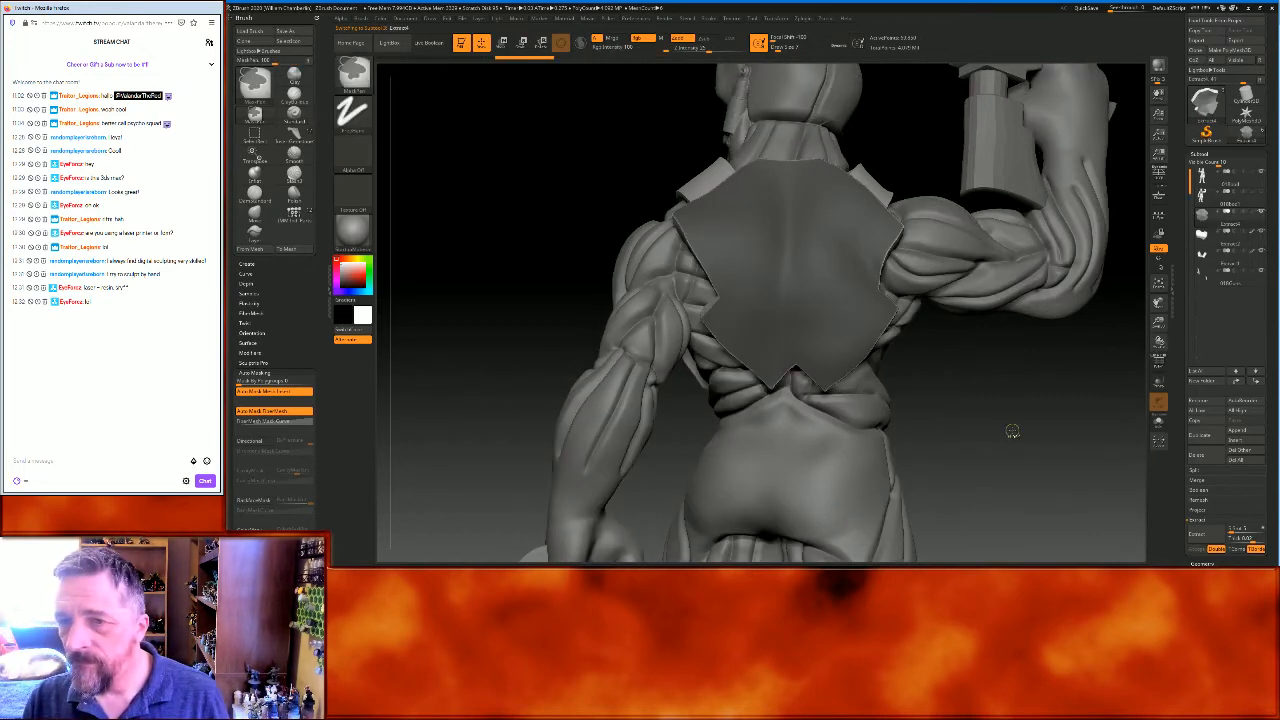
ctrl+drag(1011, 431, 1046, 469)
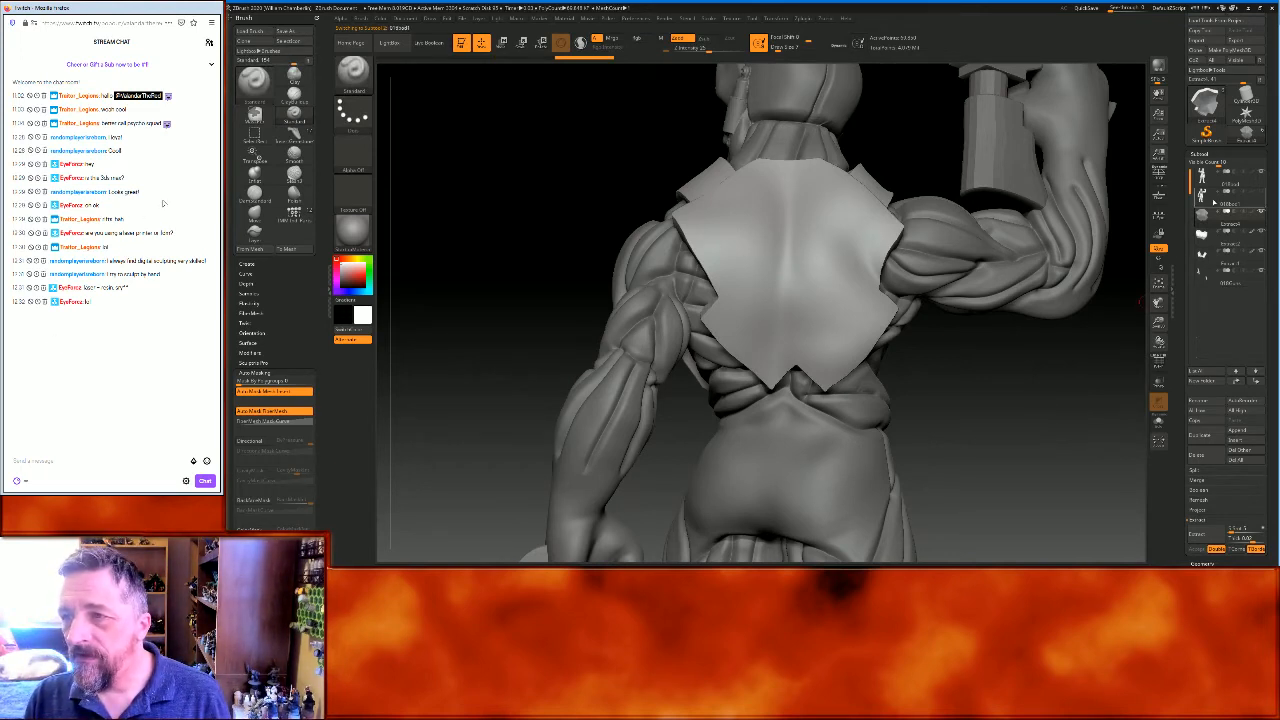
ctrl+drag(1012, 426, 1046, 465)
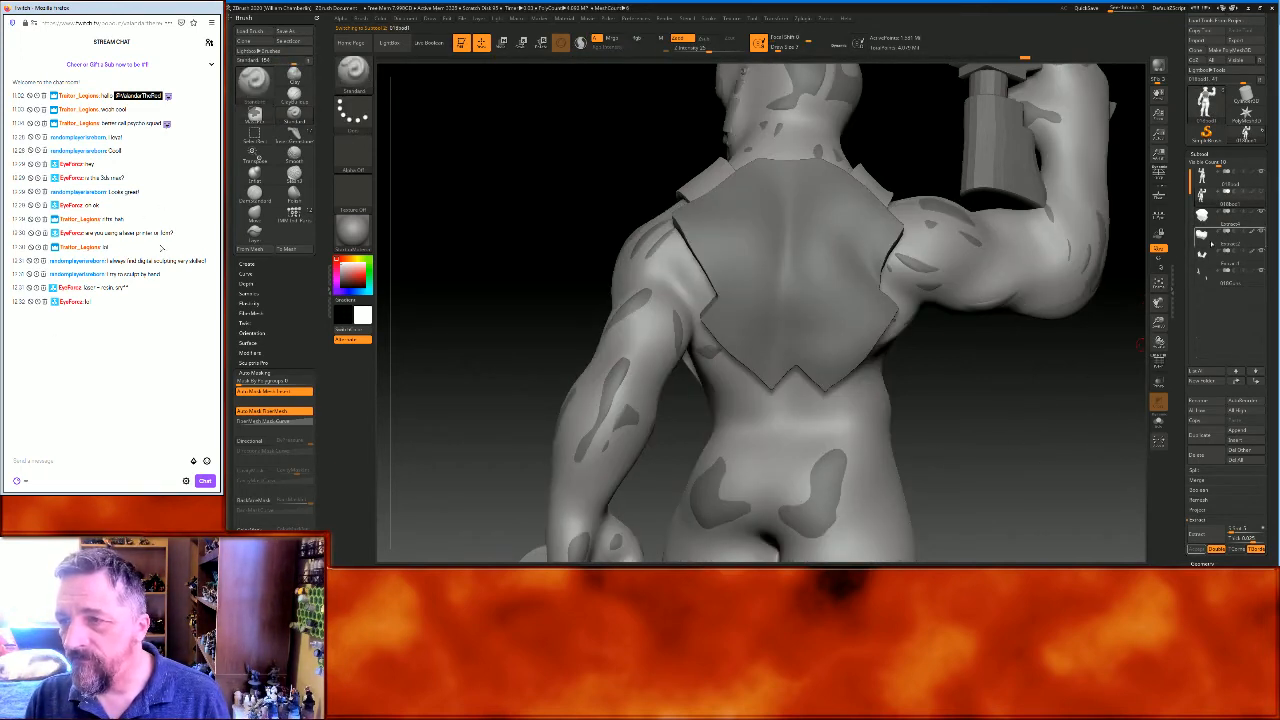
click(1208, 217)
Build up vertical ridges down the upper centre of the back plate with the ClayBuildup brush
mouse_move(951, 463)
mouse_down()
mouse_move(1034, 449)
mouse_move(955, 451)
mouse_up()
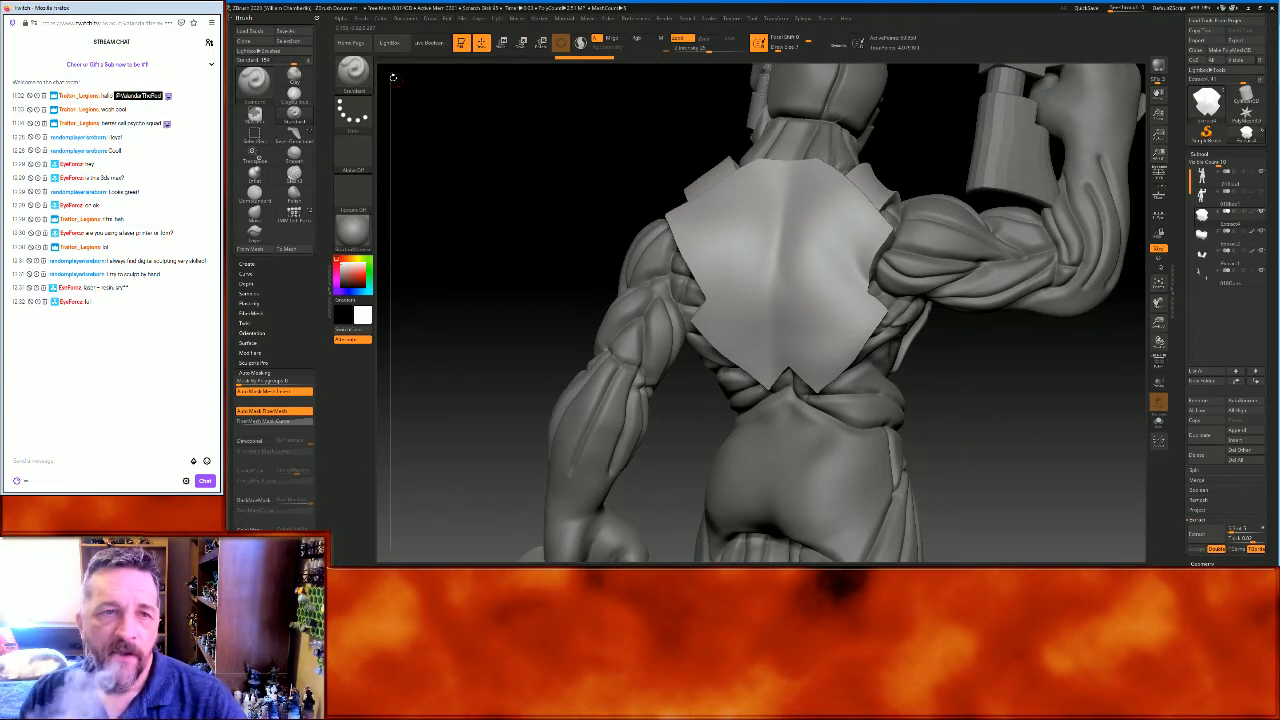
click(352, 70)
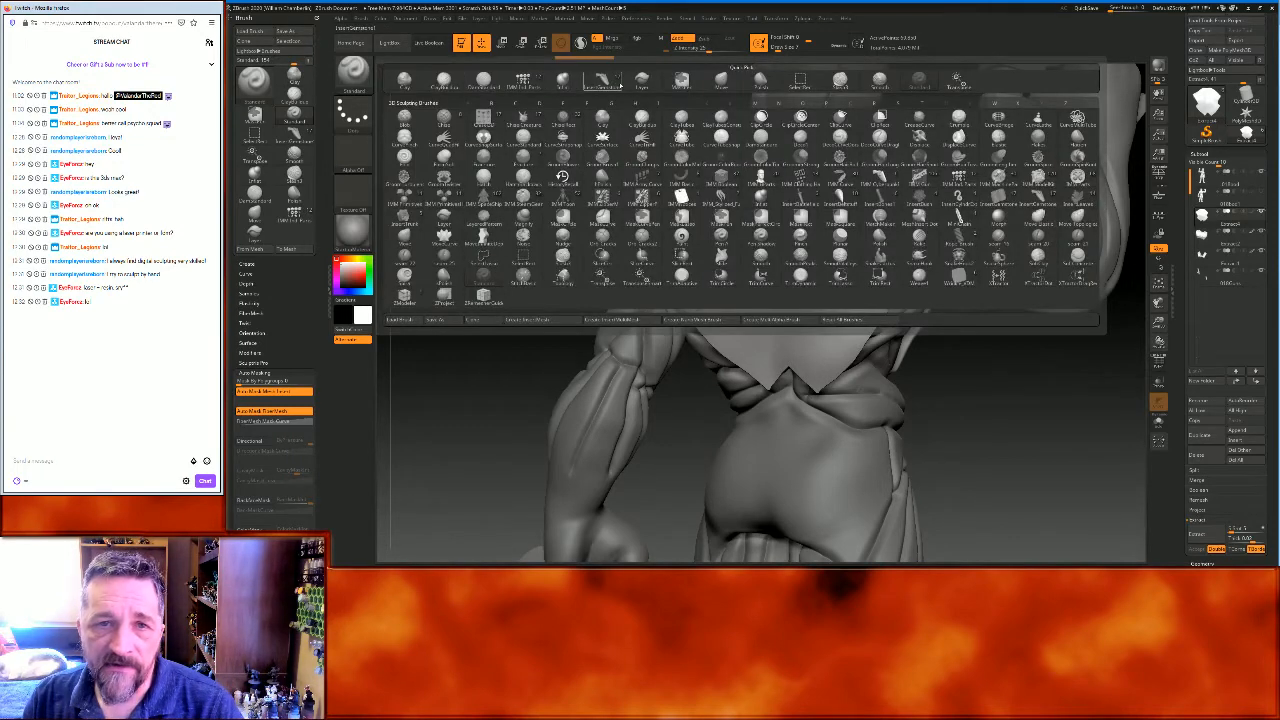
click(492, 86)
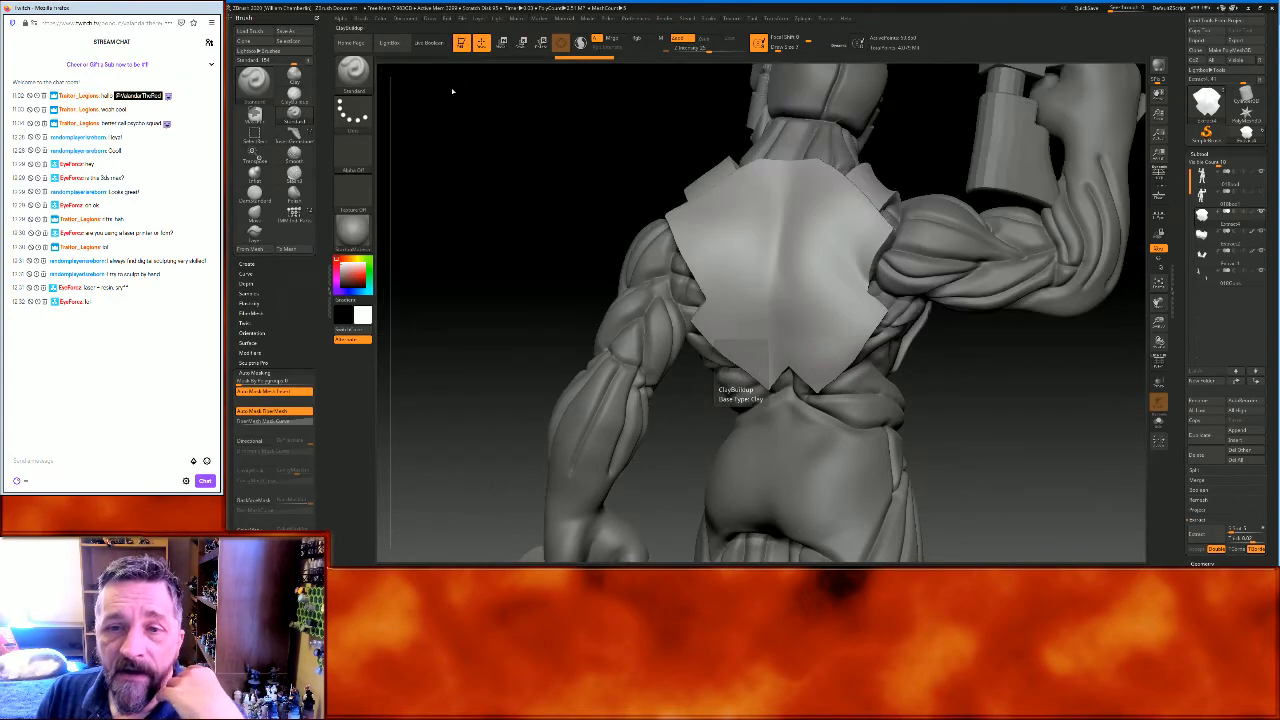
drag(466, 163, 471, 166)
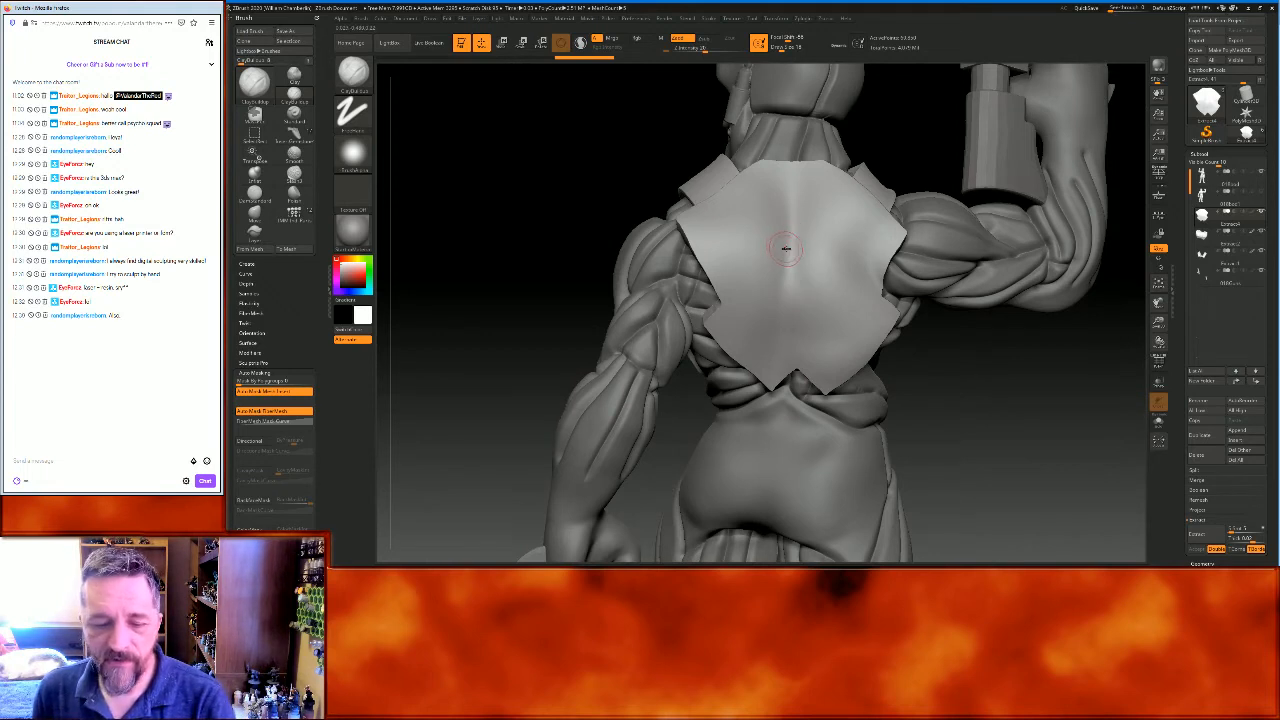
mouse_move(795, 187)
mouse_down()
mouse_move(786, 276)
mouse_move(779, 222)
mouse_move(772, 260)
mouse_up()
mouse_move(788, 205)
mouse_down()
mouse_move(794, 280)
mouse_move(806, 215)
mouse_move(808, 270)
mouse_move(782, 245)
mouse_move(781, 280)
mouse_move(824, 221)
mouse_move(790, 220)
mouse_move(795, 255)
mouse_move(816, 226)
mouse_up()
Smooth the built-up clay along the centre of the back plate and soften the surface beside the raised arm's shoulder
key(b)
key(s)
key(t)
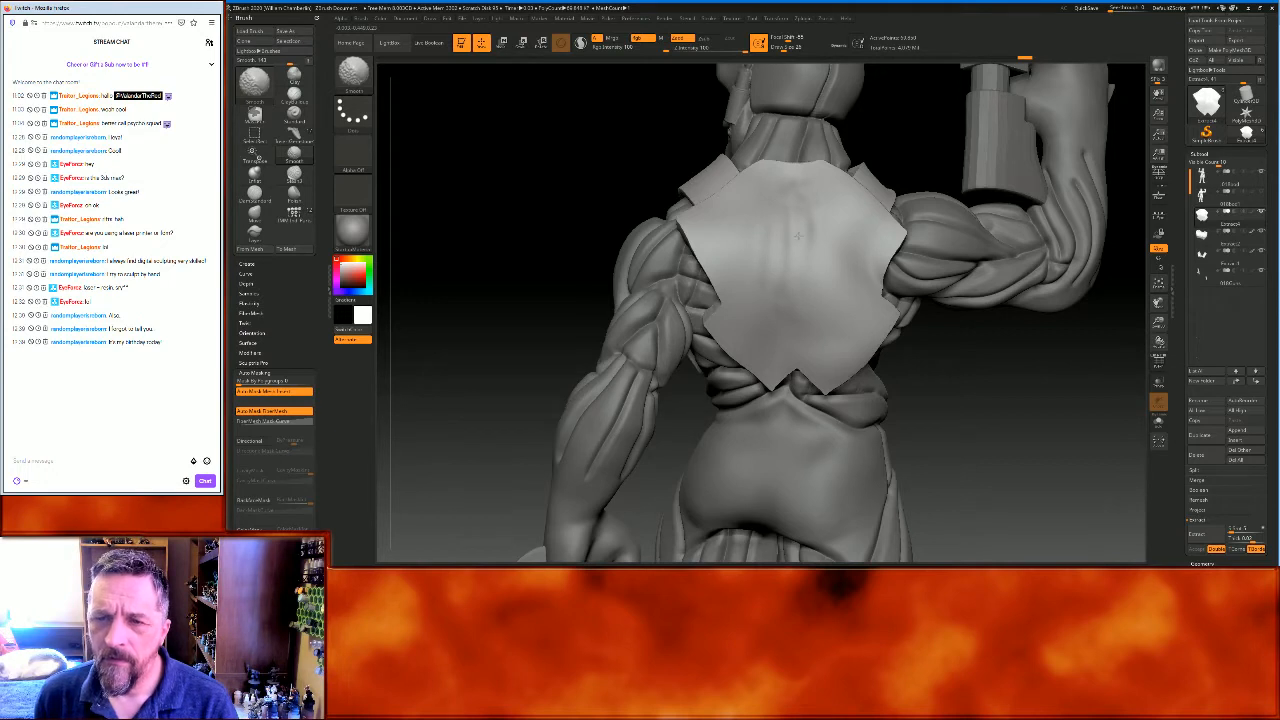
key(b)
key(c)
key(b)
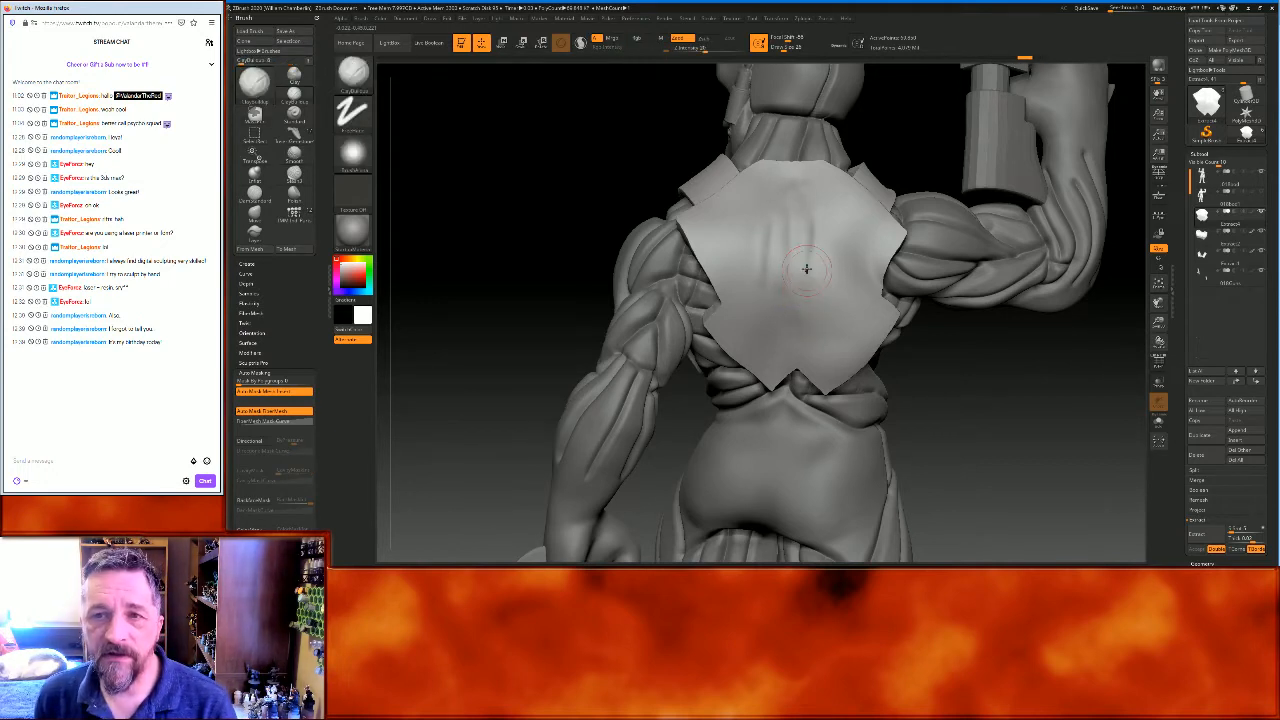
key(shift)
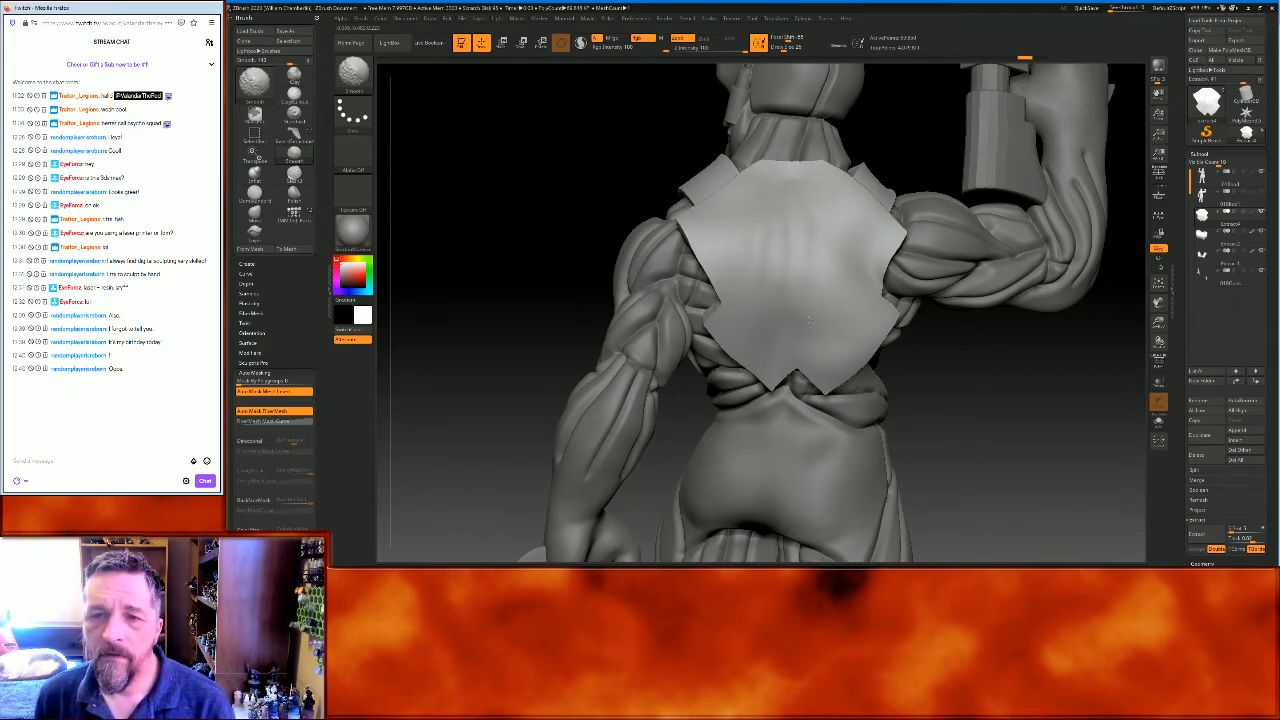
key(shift)
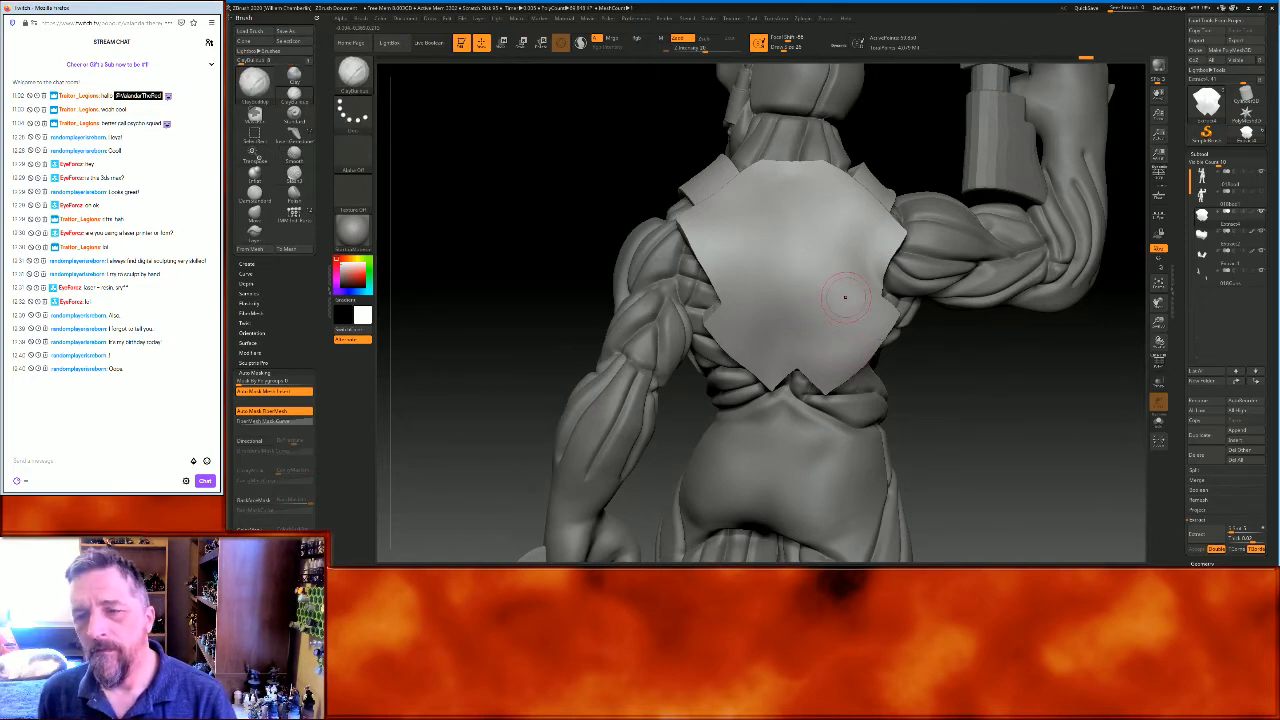
mouse_move(1006, 429)
mouse_down()
mouse_move(1010, 398)
mouse_move(988, 378)
mouse_up()
shift+drag(857, 229, 861, 238)
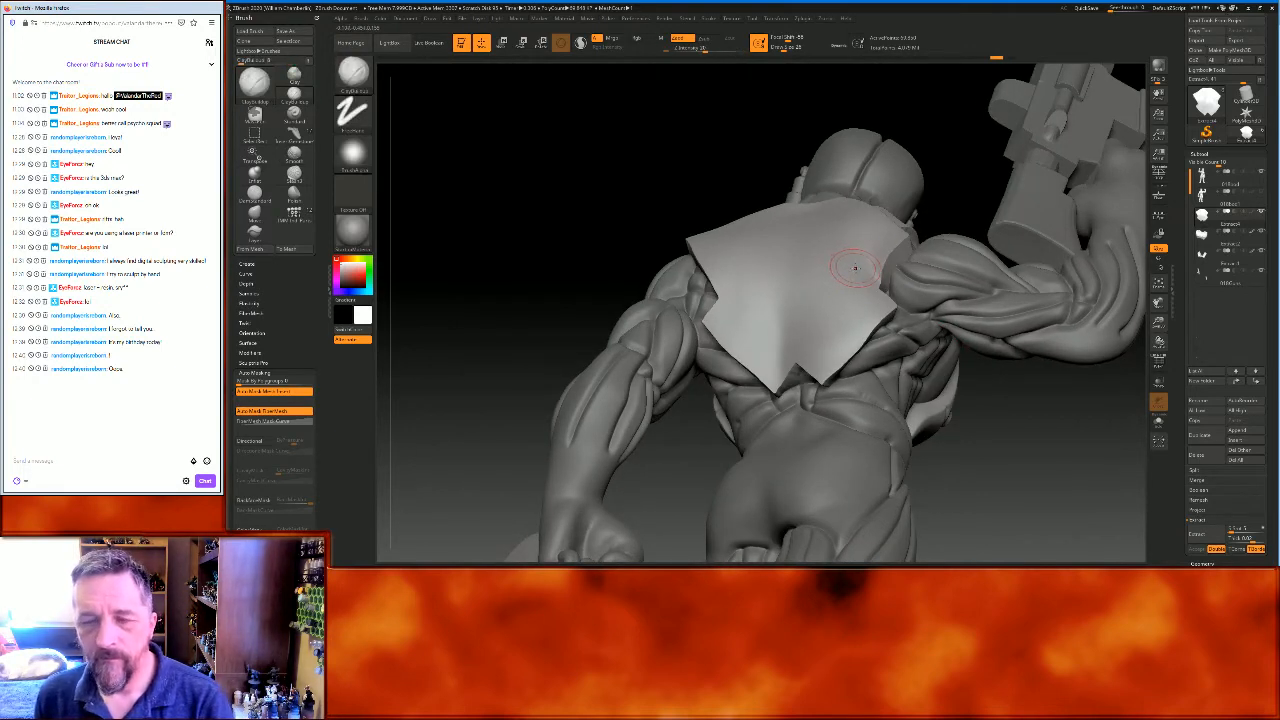
key(shift)
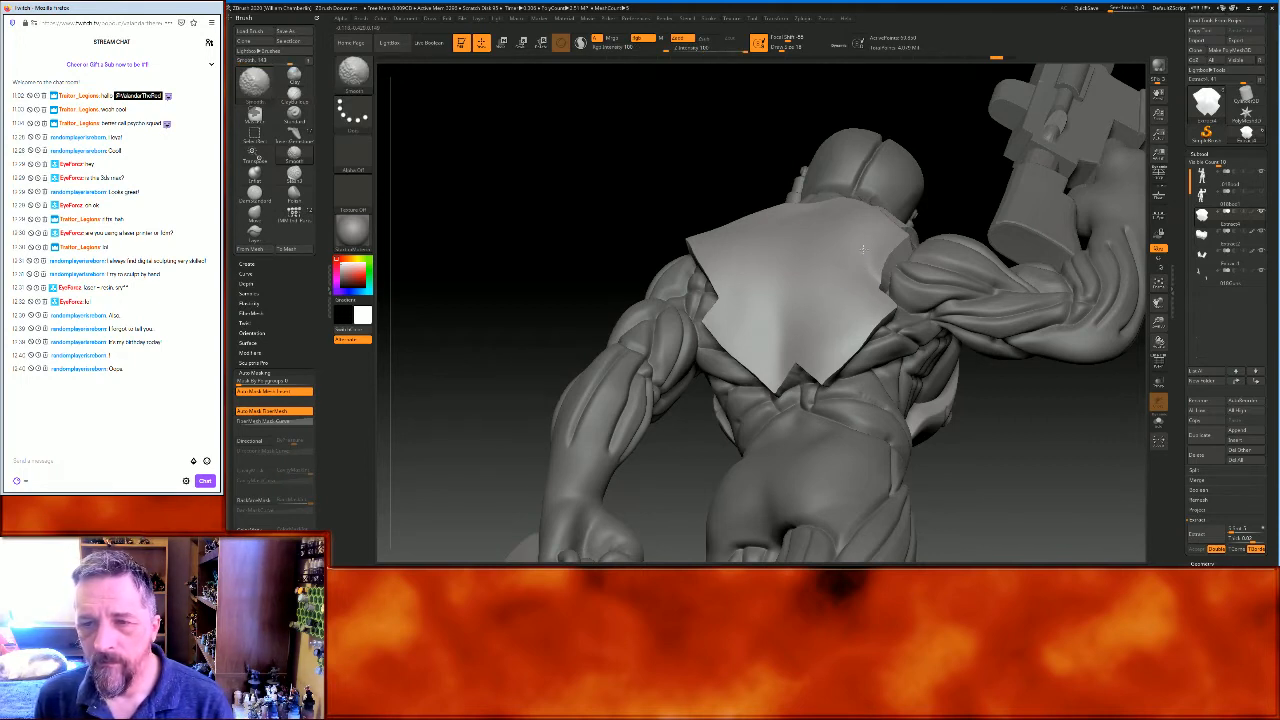
Make Move the active brush and smooth the back plate near the raised-arm shoulder and across its lower opposite side
drag(1049, 437, 381, 105)
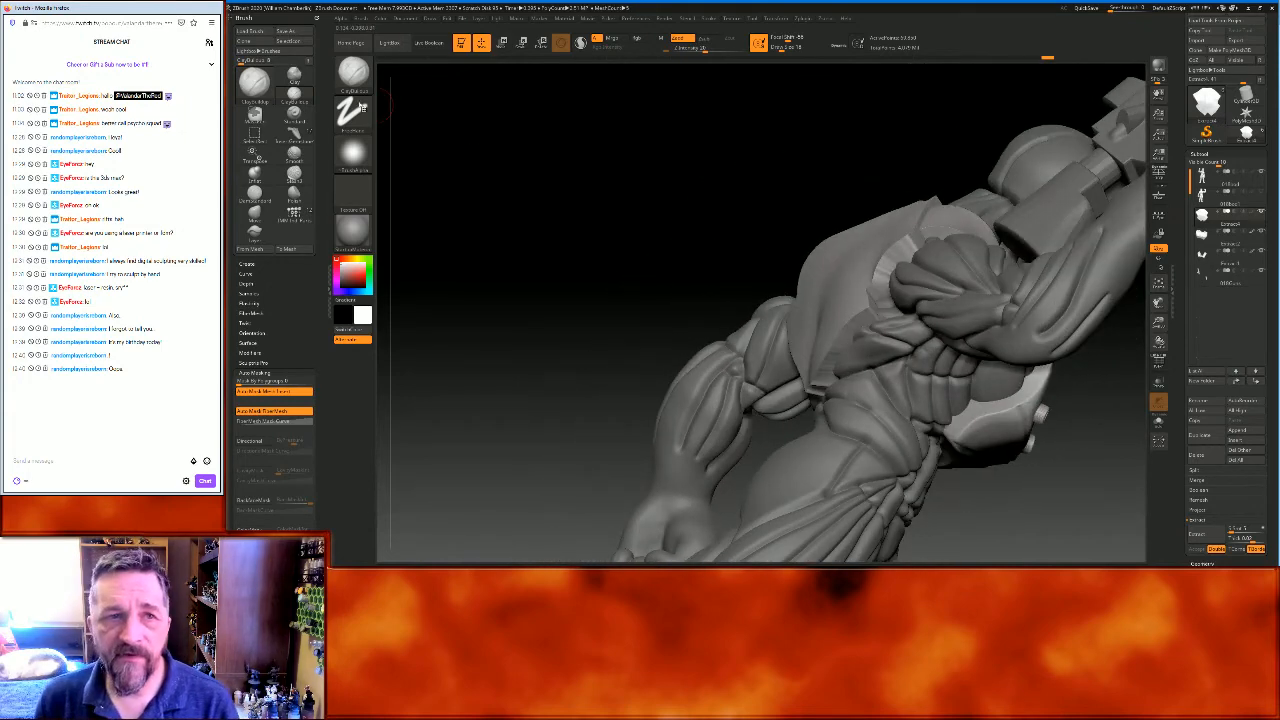
click(353, 76)
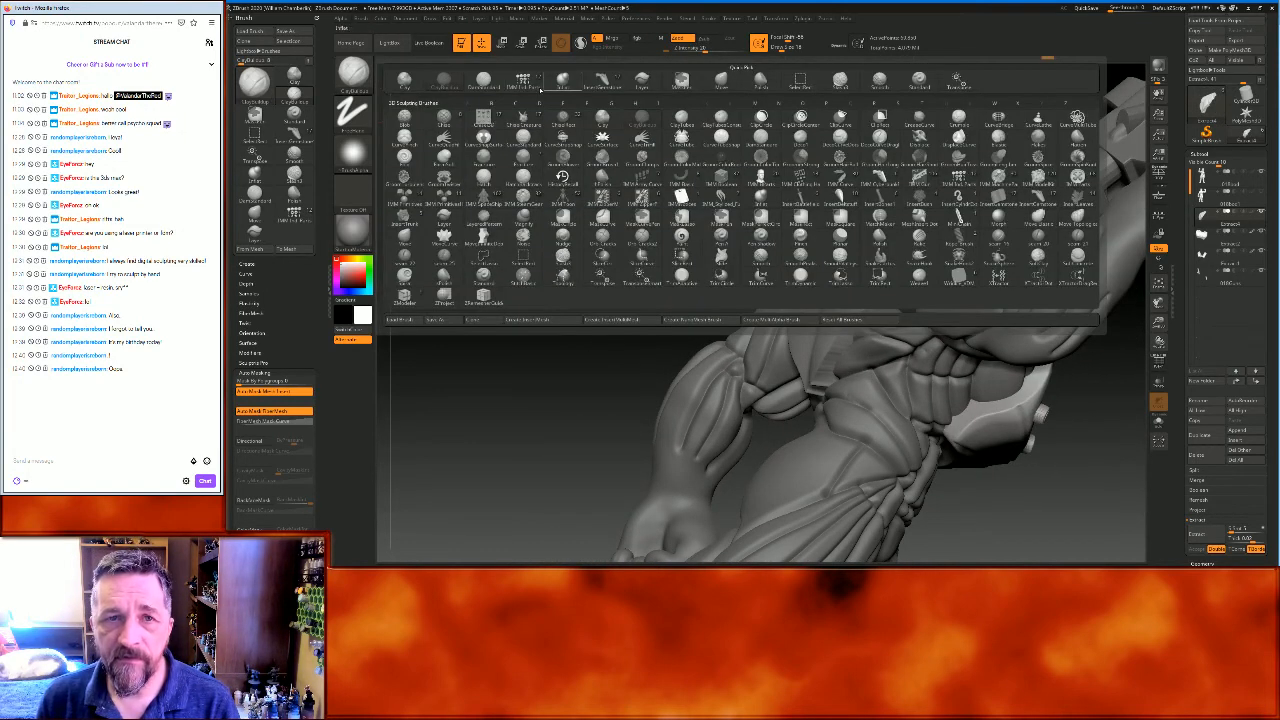
click(721, 79)
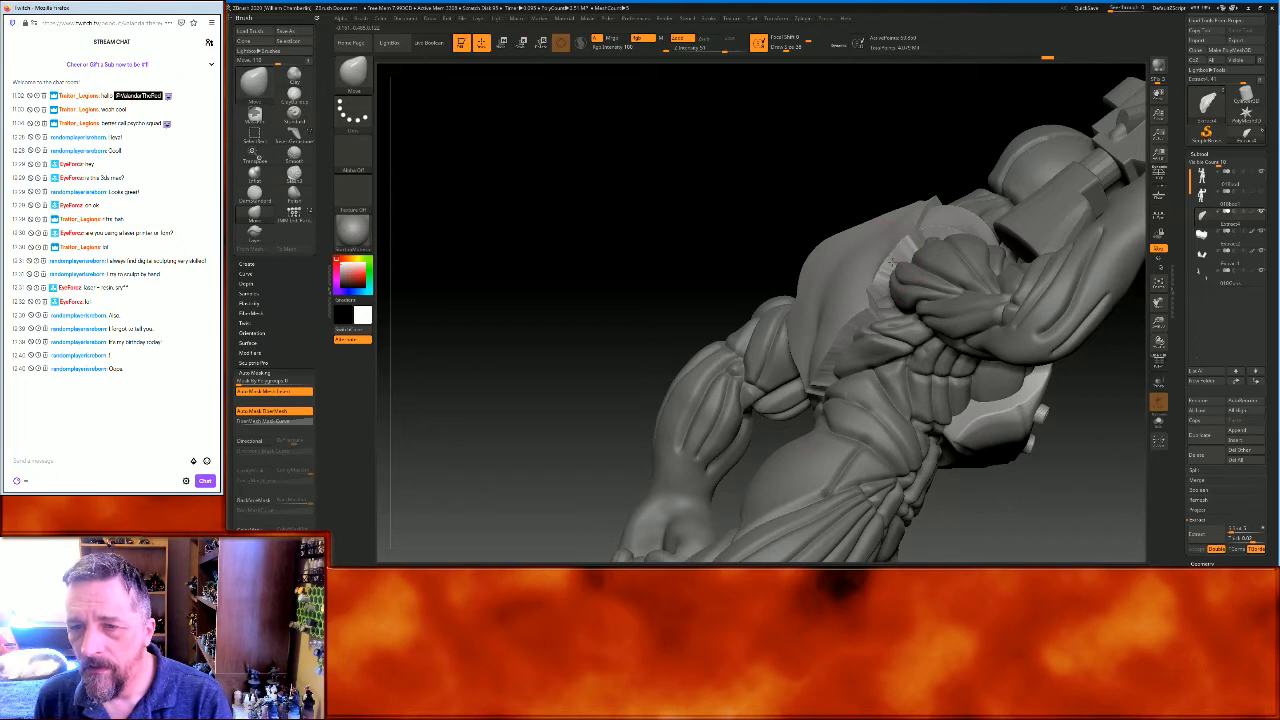
drag(711, 171, 783, 214)
key(shift)
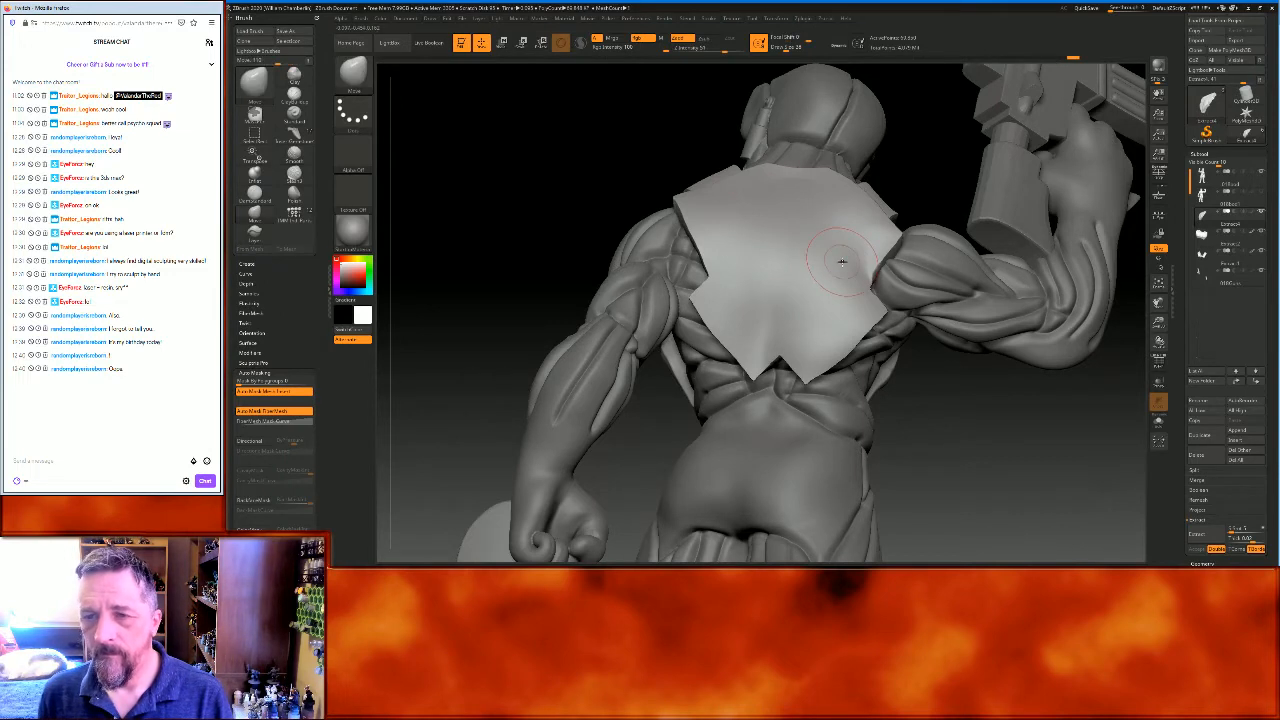
shift+drag(837, 254, 835, 252)
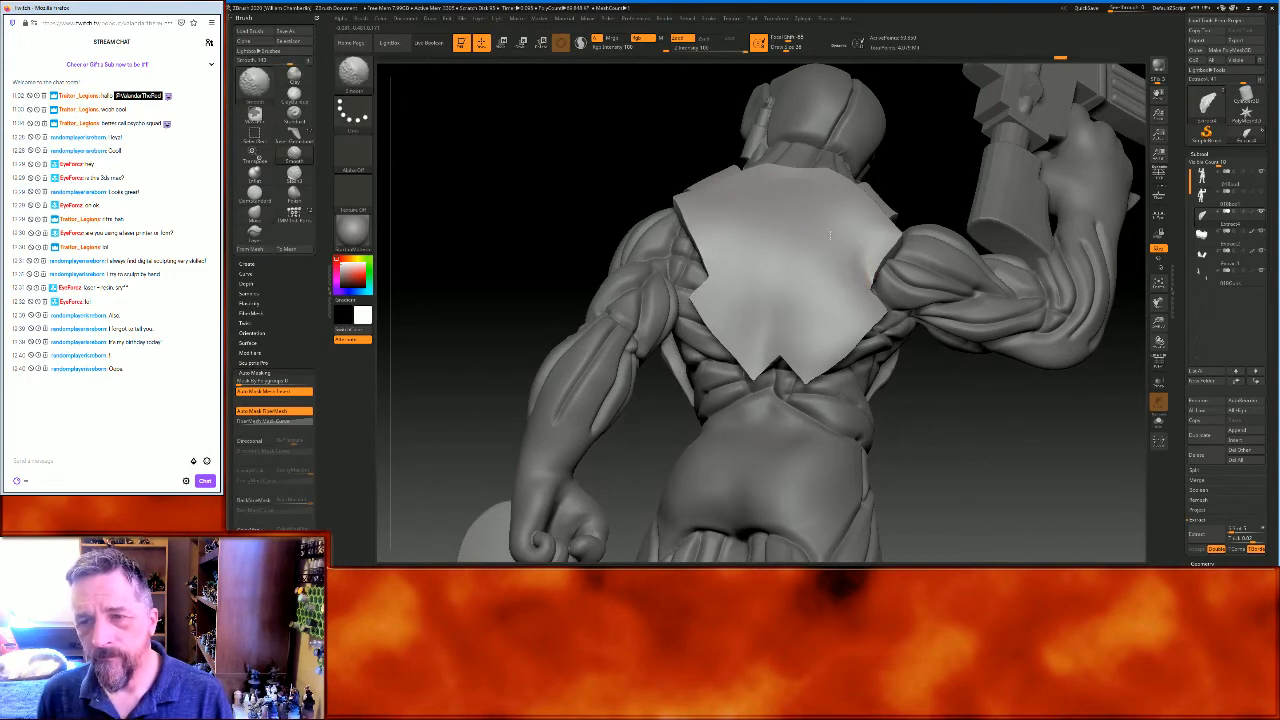
mouse_move(737, 286)
shift+mouse_down()
mouse_move(765, 310)
mouse_move(771, 300)
shift+mouse_up()
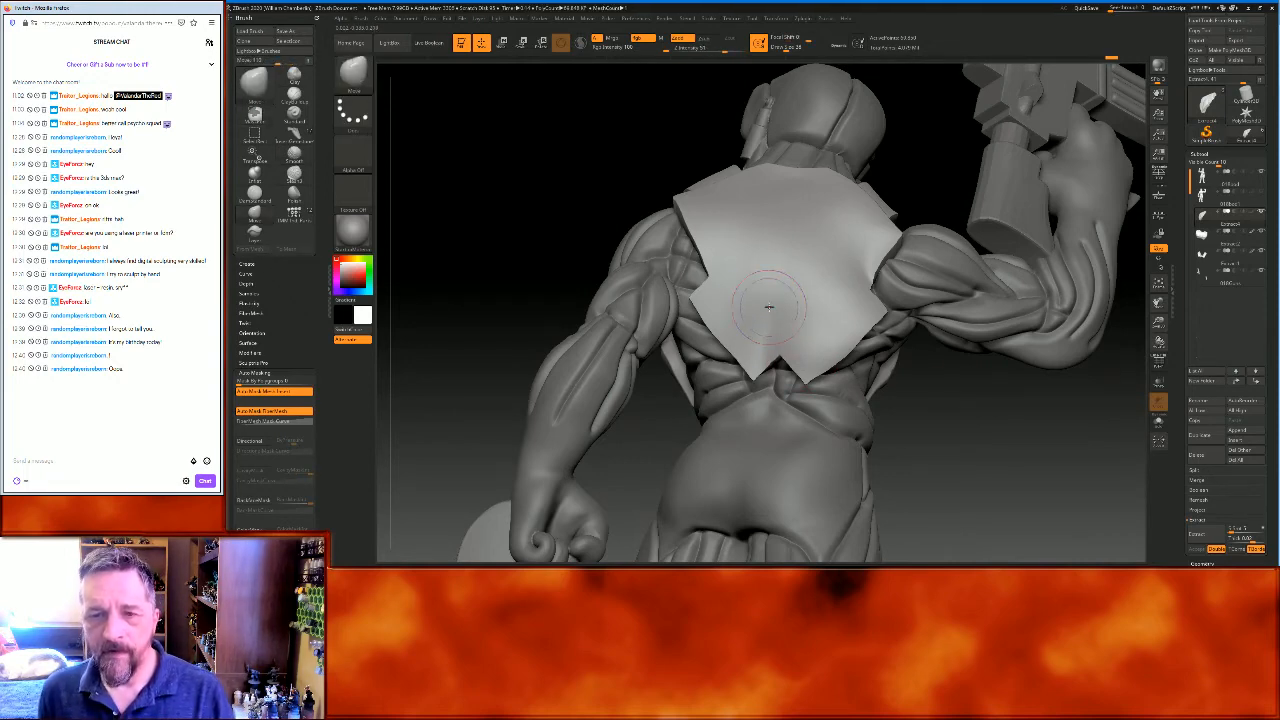
Run ZRemesher on the back plate, and repeat it with a lower target polygon count
drag(988, 428, 976, 457)
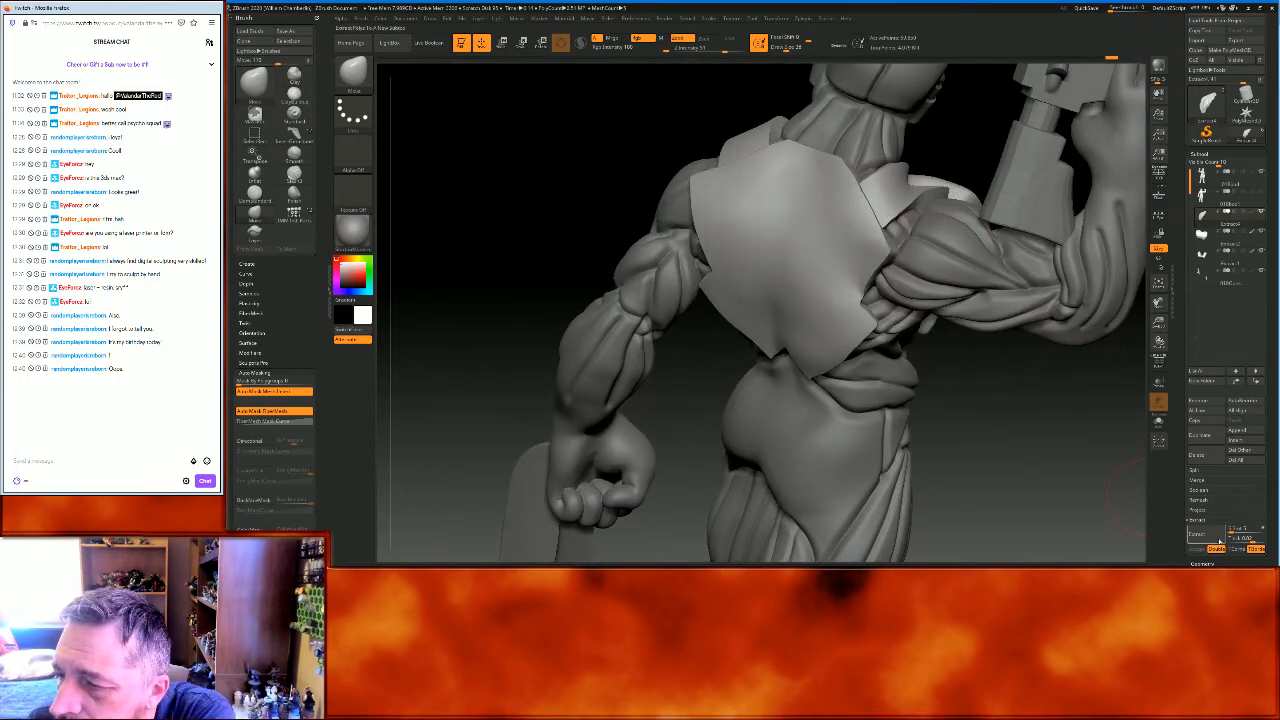
click(1211, 154)
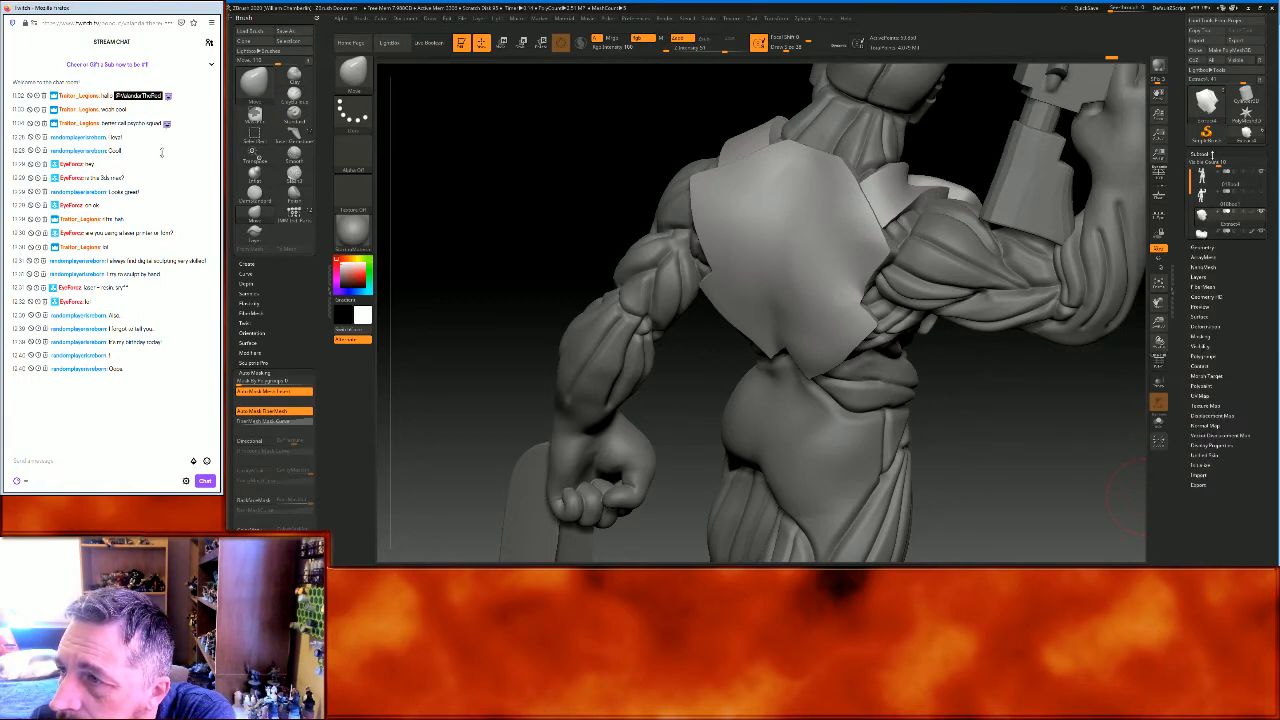
click(1205, 163)
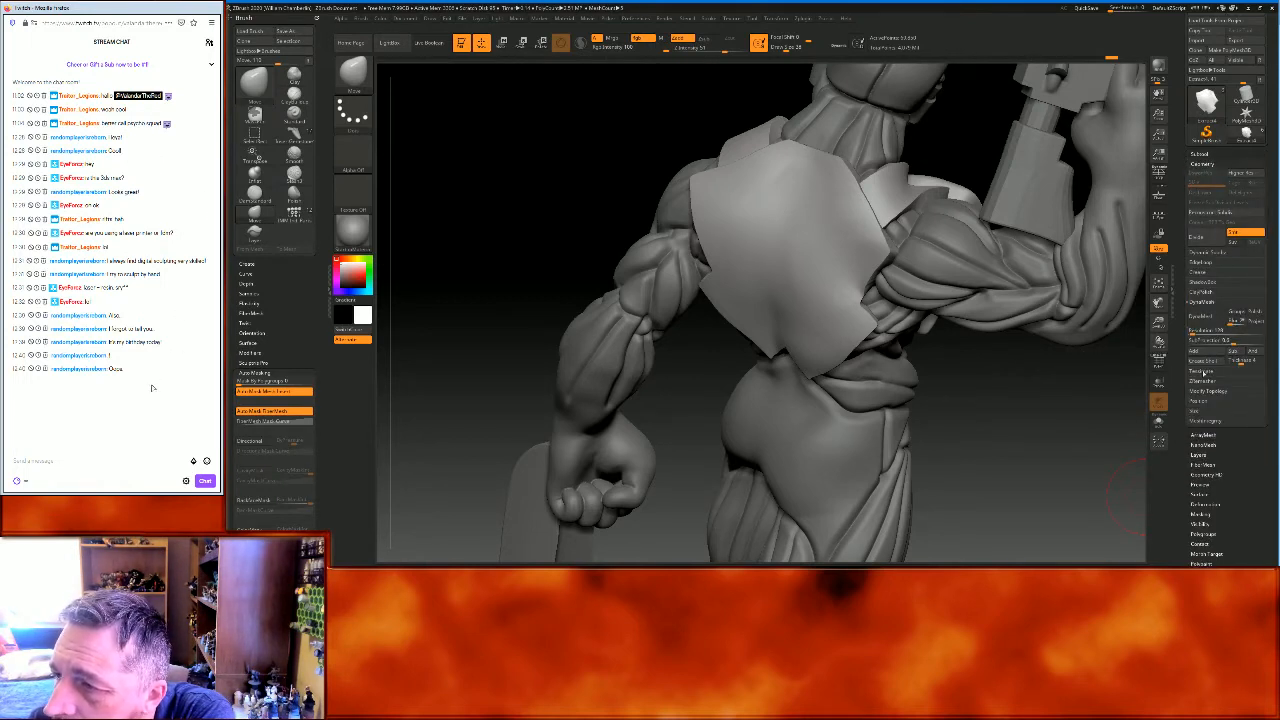
click(1203, 381)
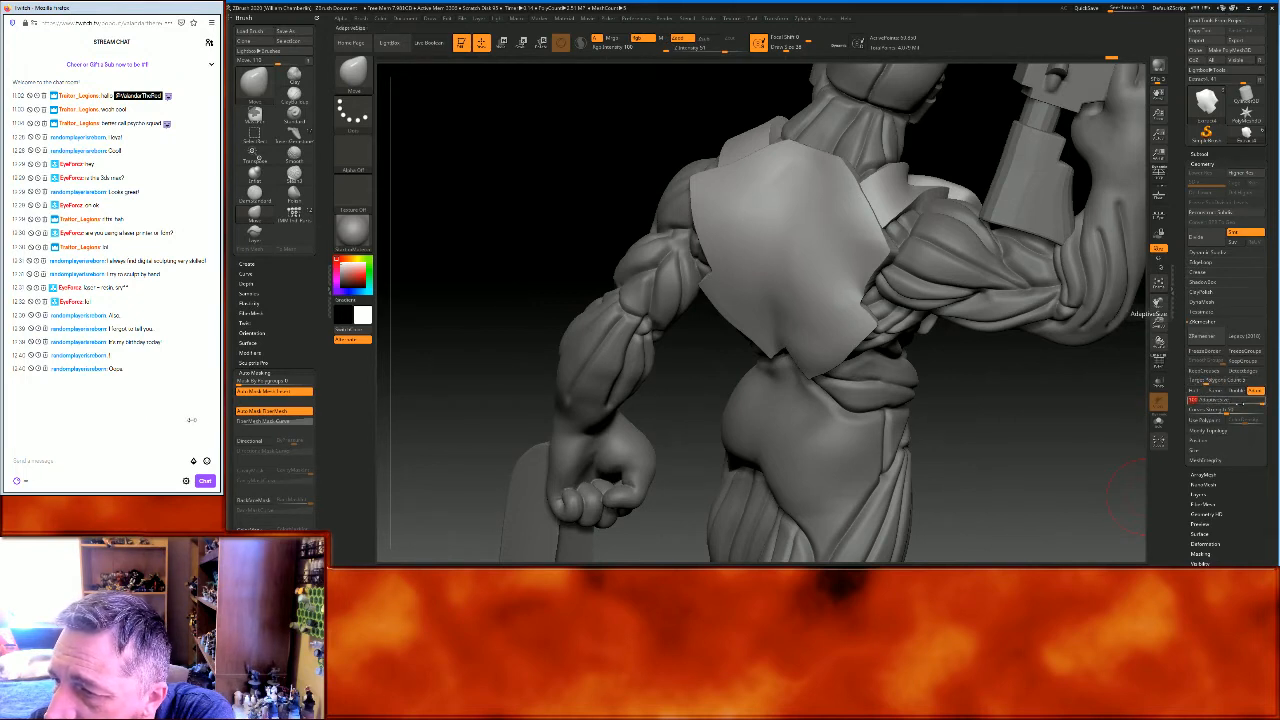
click(1196, 336)
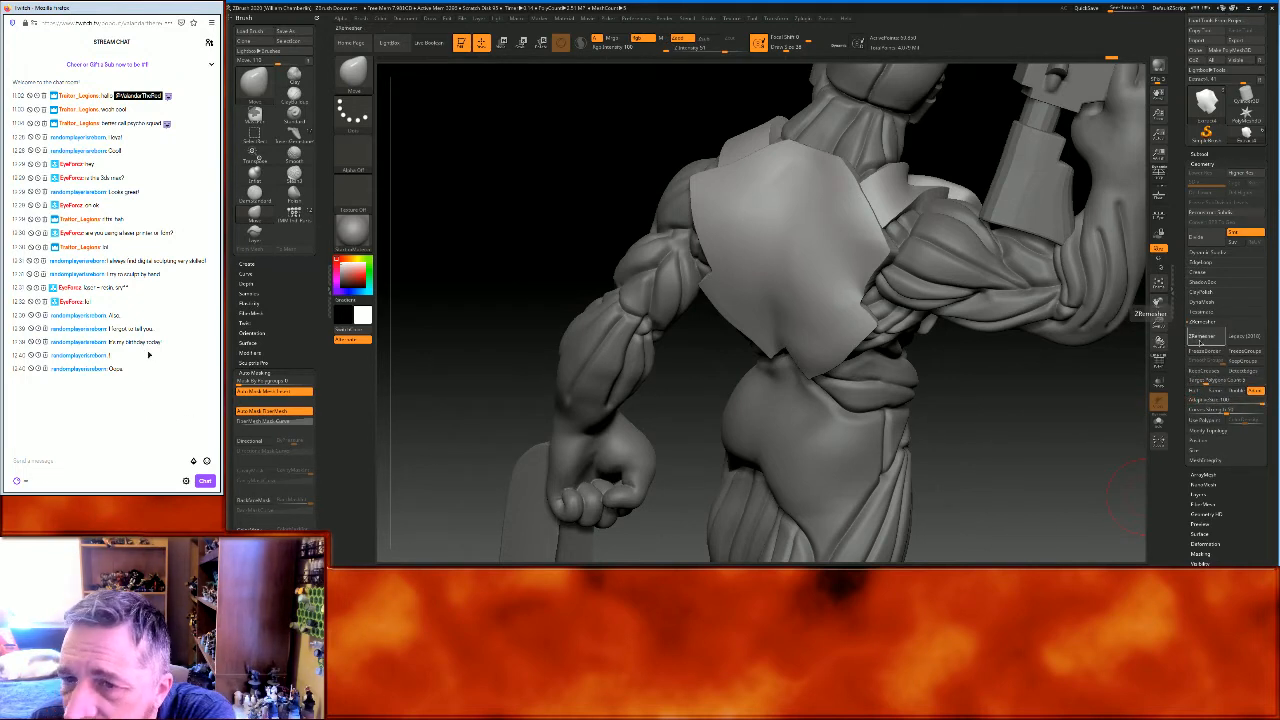
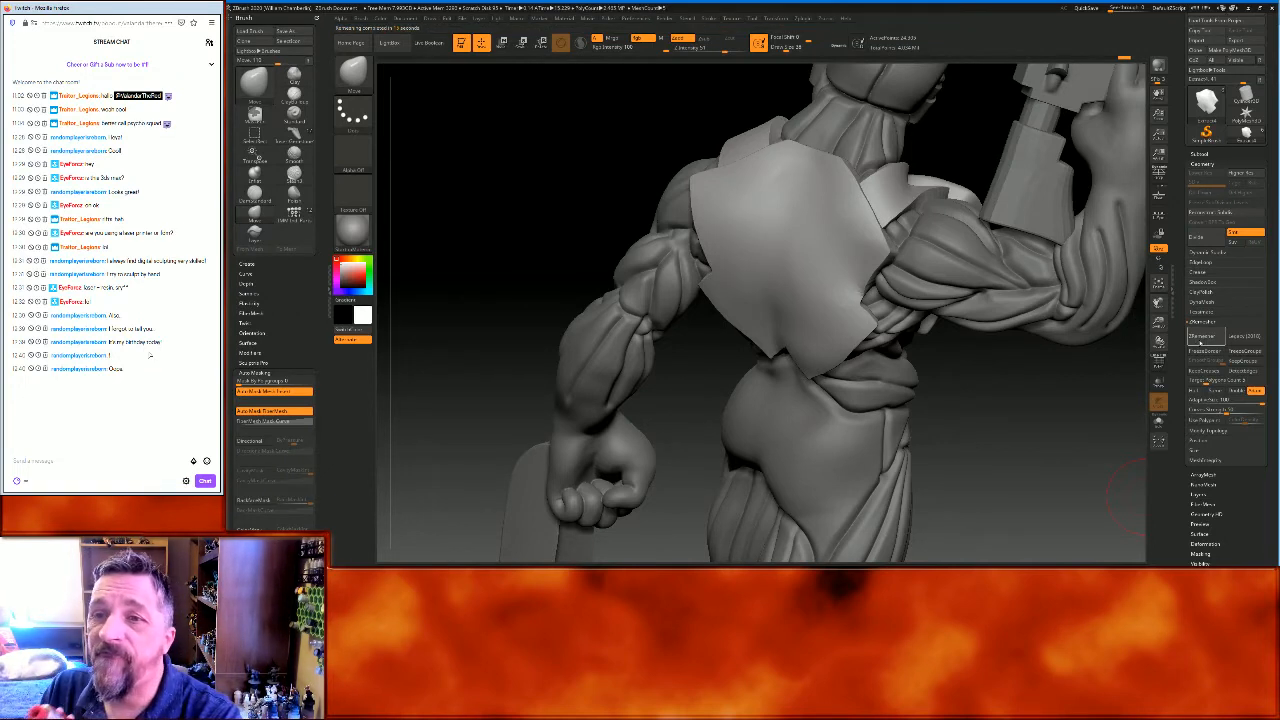
drag(1063, 406, 1050, 428)
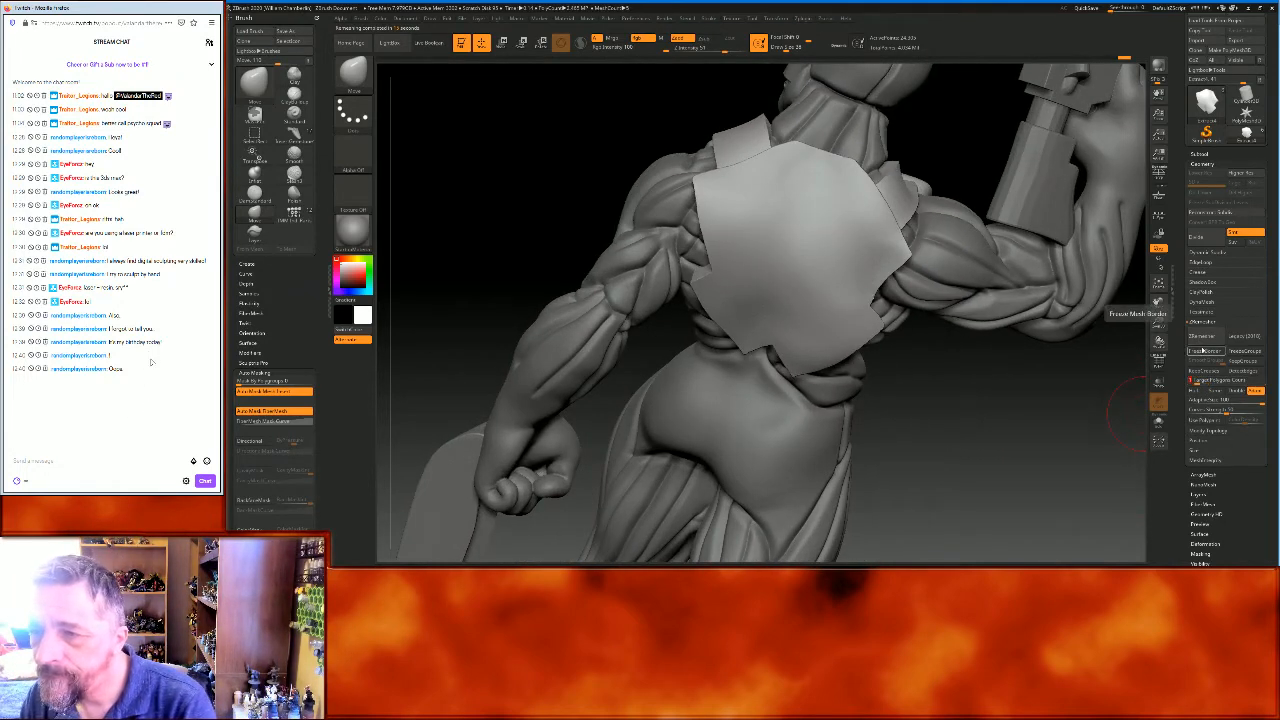
click(1202, 336)
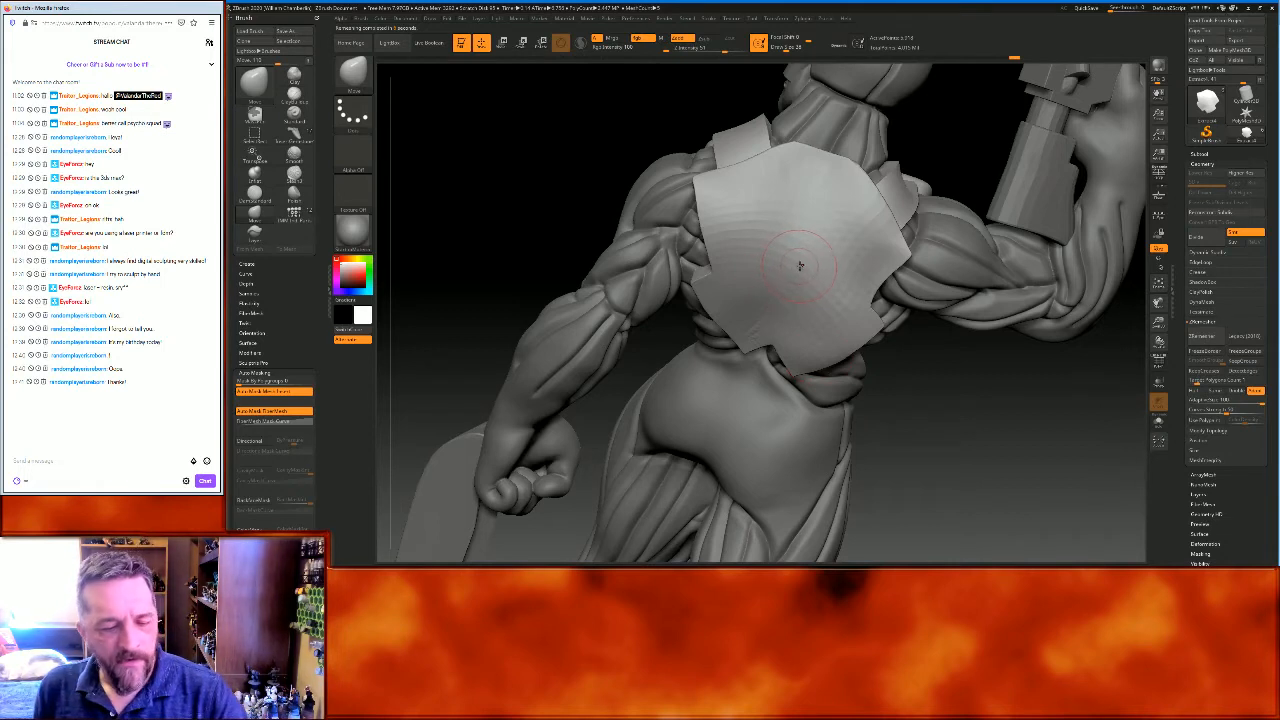
Smooth the remeshed back plate and adjust its side profile with an enlarged Move brush
key(shift)
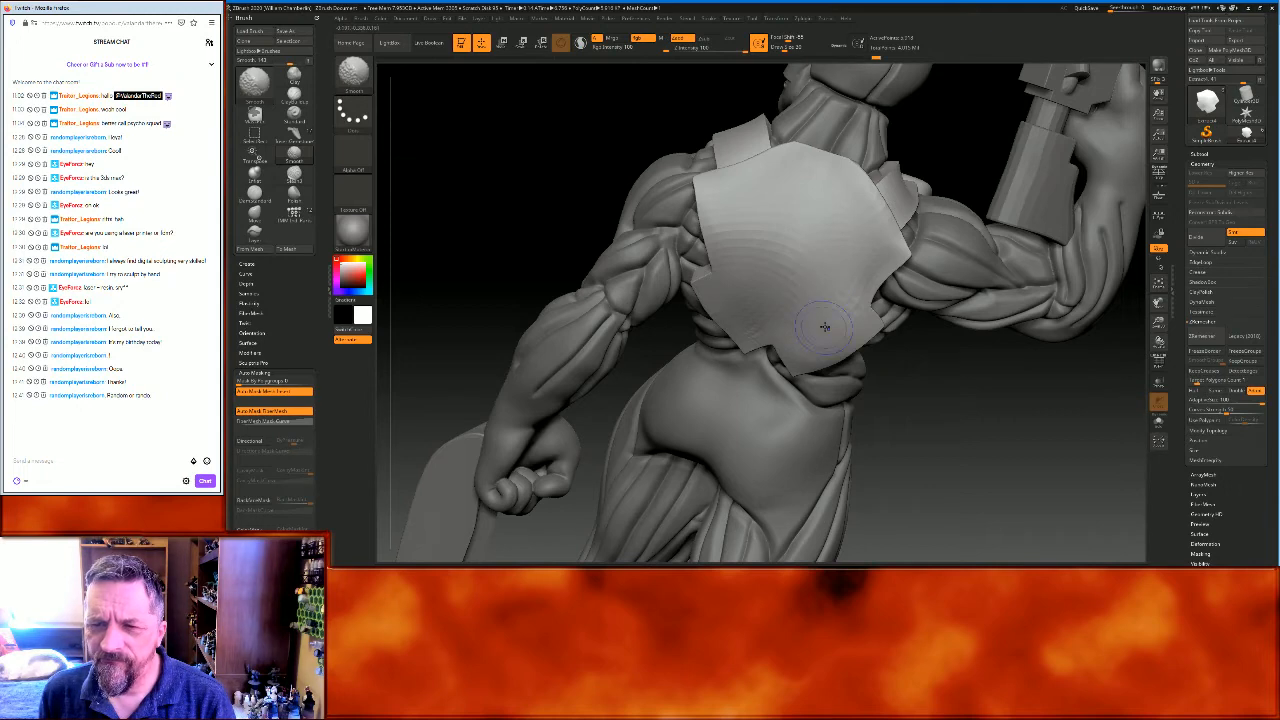
mouse_move(925, 416)
mouse_down()
mouse_move(943, 379)
mouse_move(777, 421)
mouse_move(873, 306)
mouse_up()
key(shift)
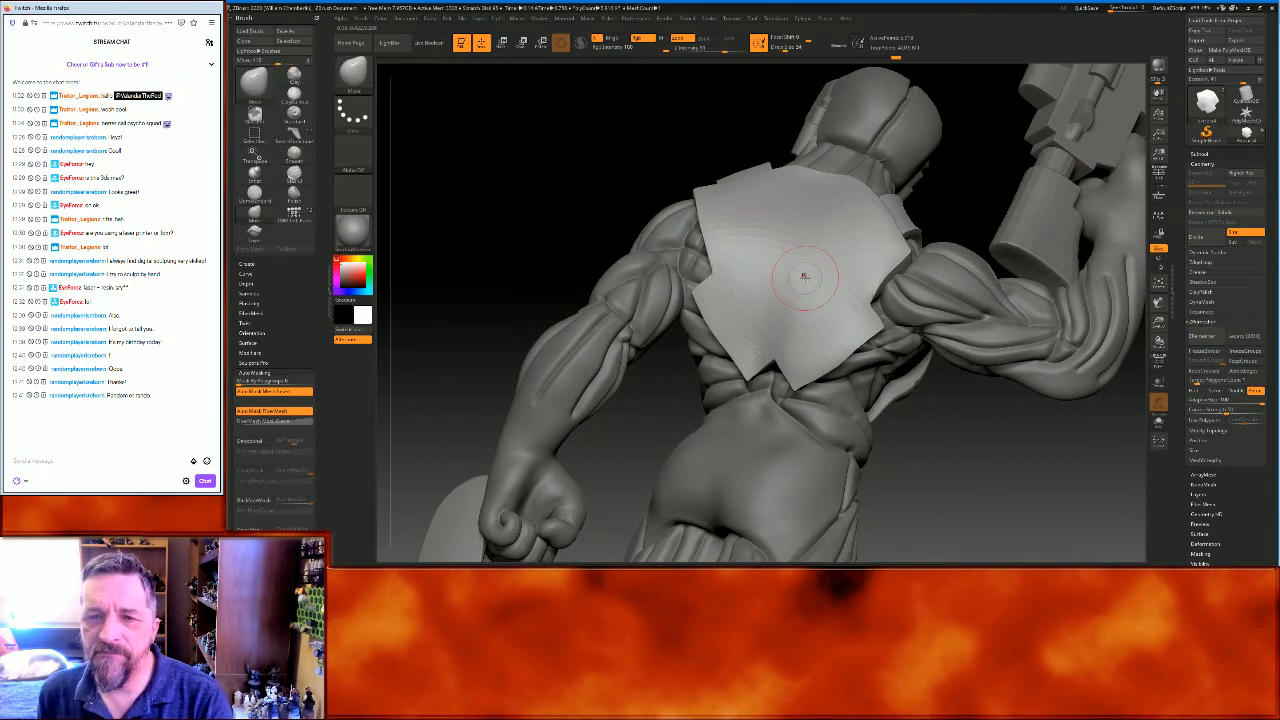
key(shift)
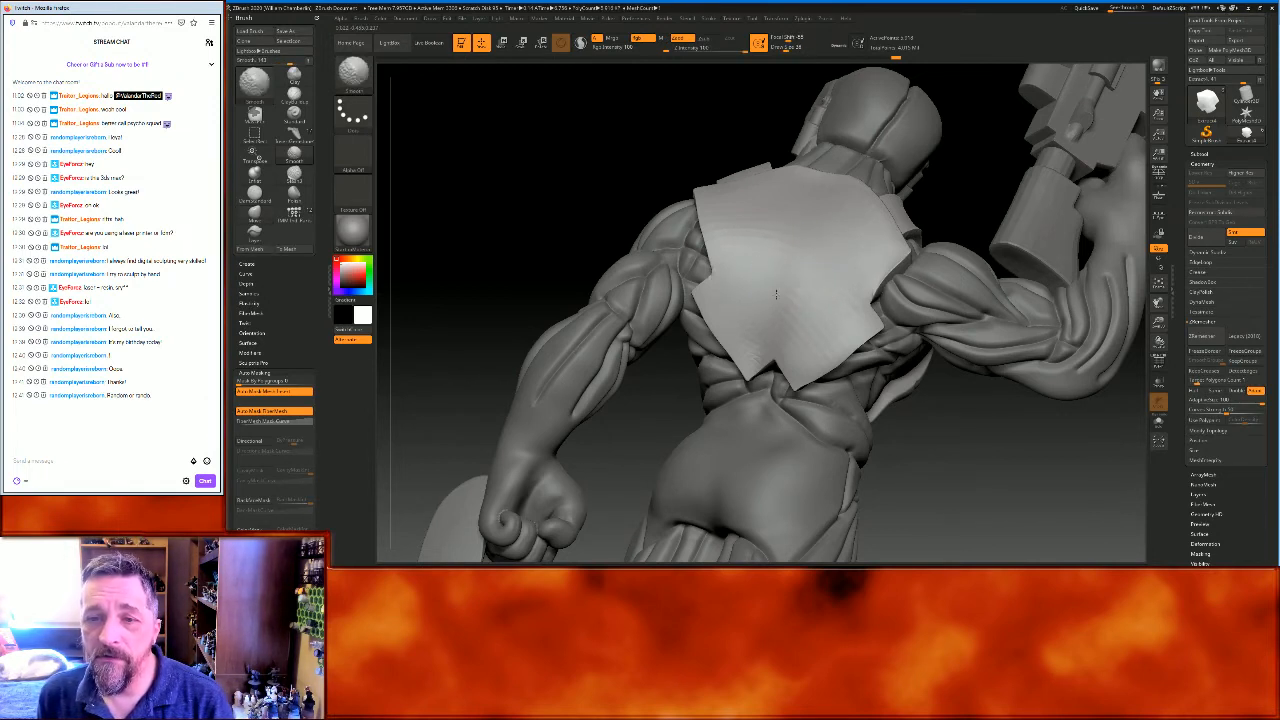
mouse_move(958, 452)
mouse_down()
mouse_move(985, 479)
mouse_move(979, 413)
mouse_move(968, 419)
mouse_up()
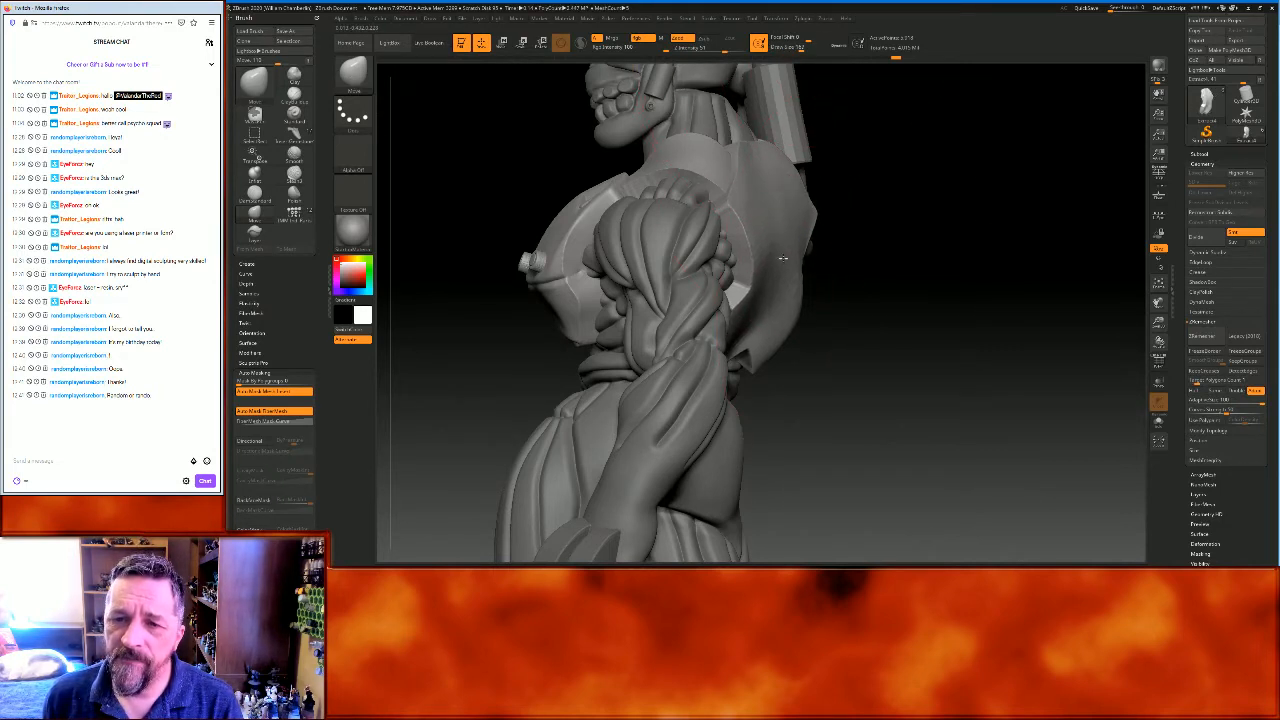
drag(900, 320, 968, 379)
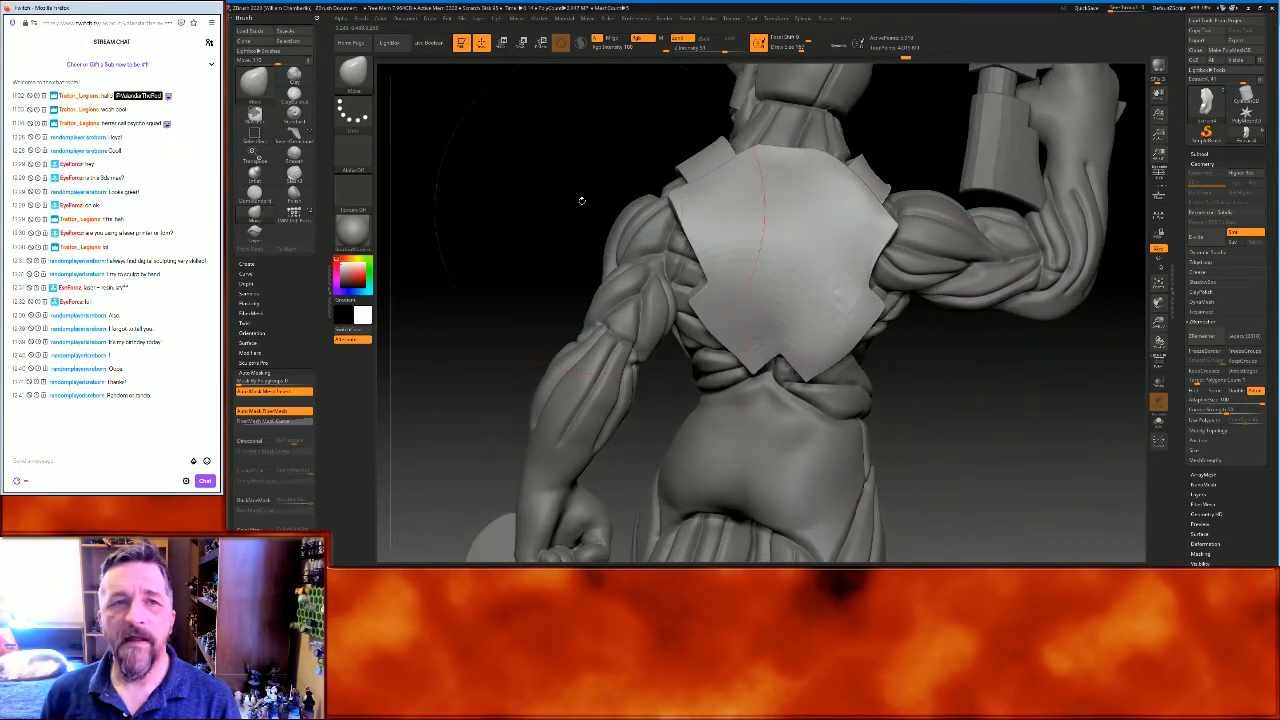
Switch to the DamStandard brush, adjust its draw size and subdivide the back plate mesh
click(355, 76)
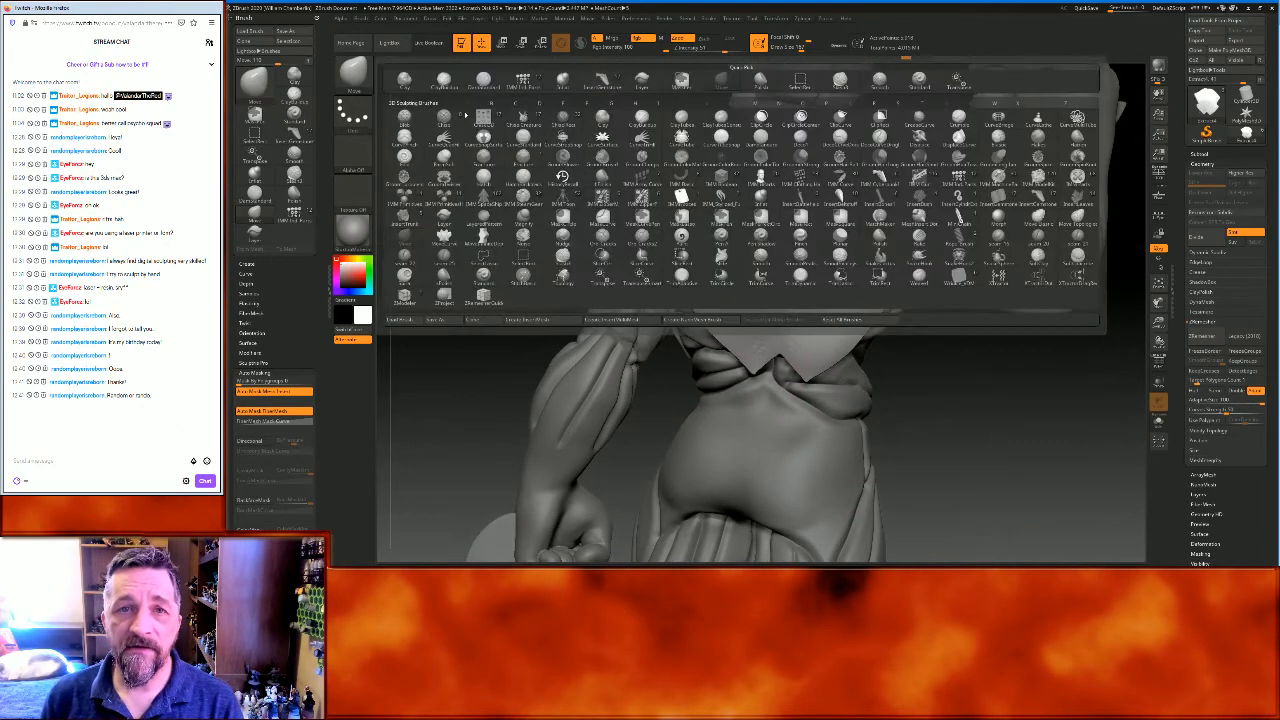
click(483, 82)
drag(783, 47, 800, 48)
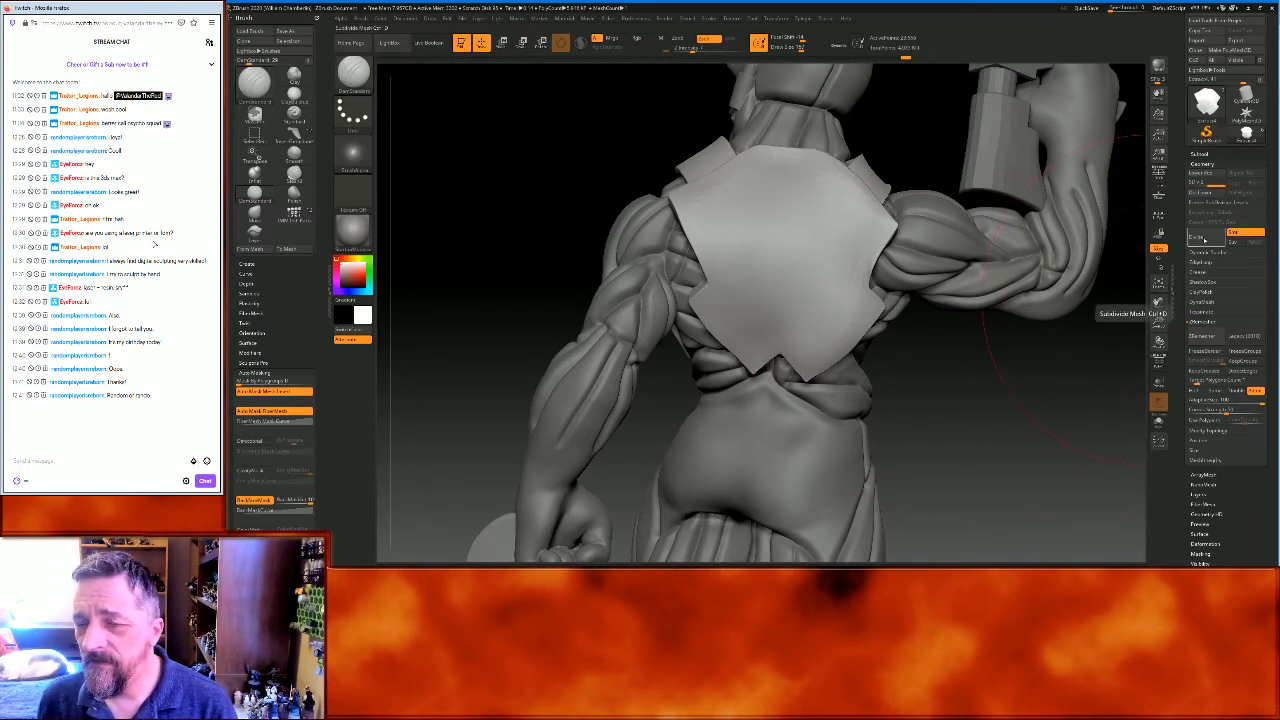
click(1200, 238)
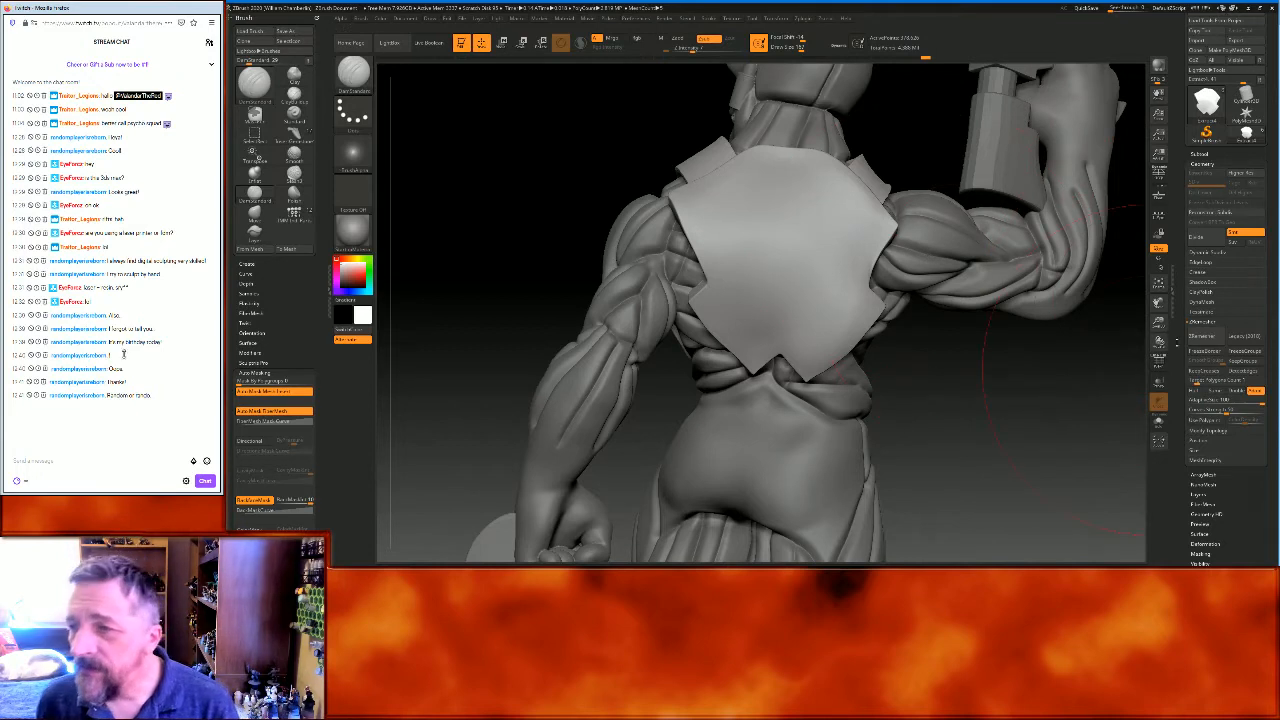
Change the DynaMesh resolution, apply DynaMesh to the back plate and subdivide the resulting mesh
click(1214, 303)
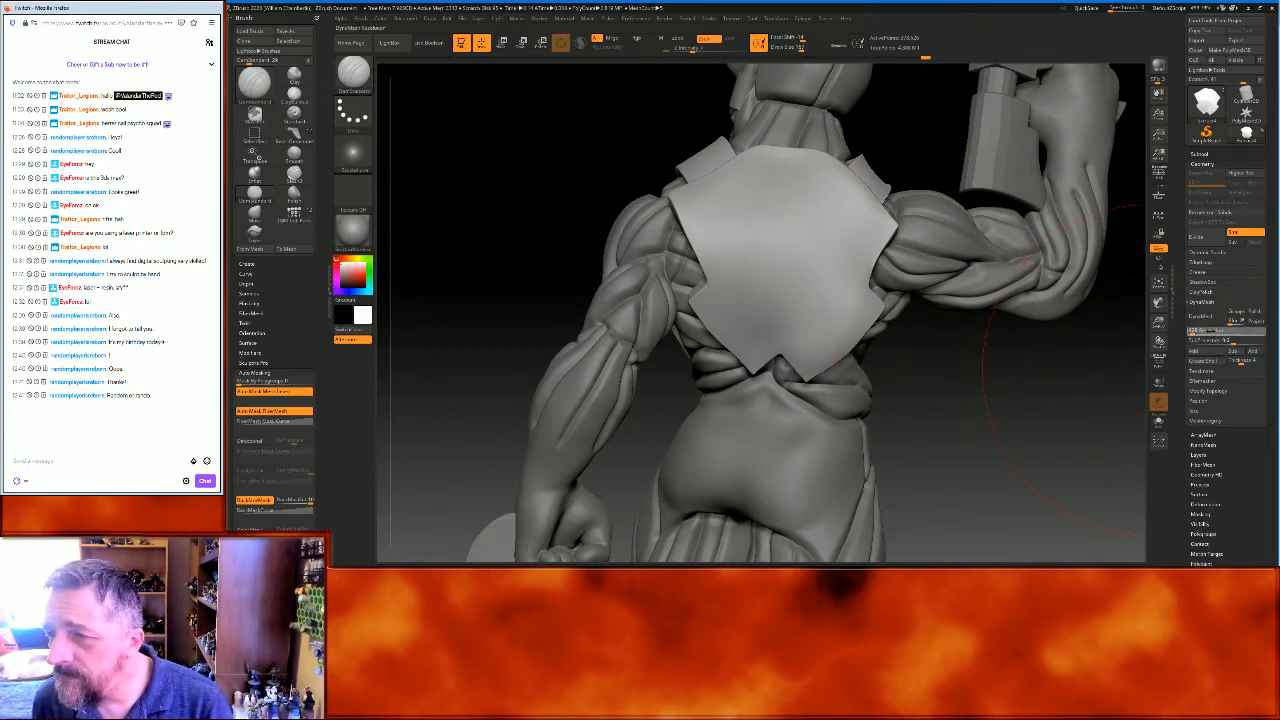
click(1195, 331)
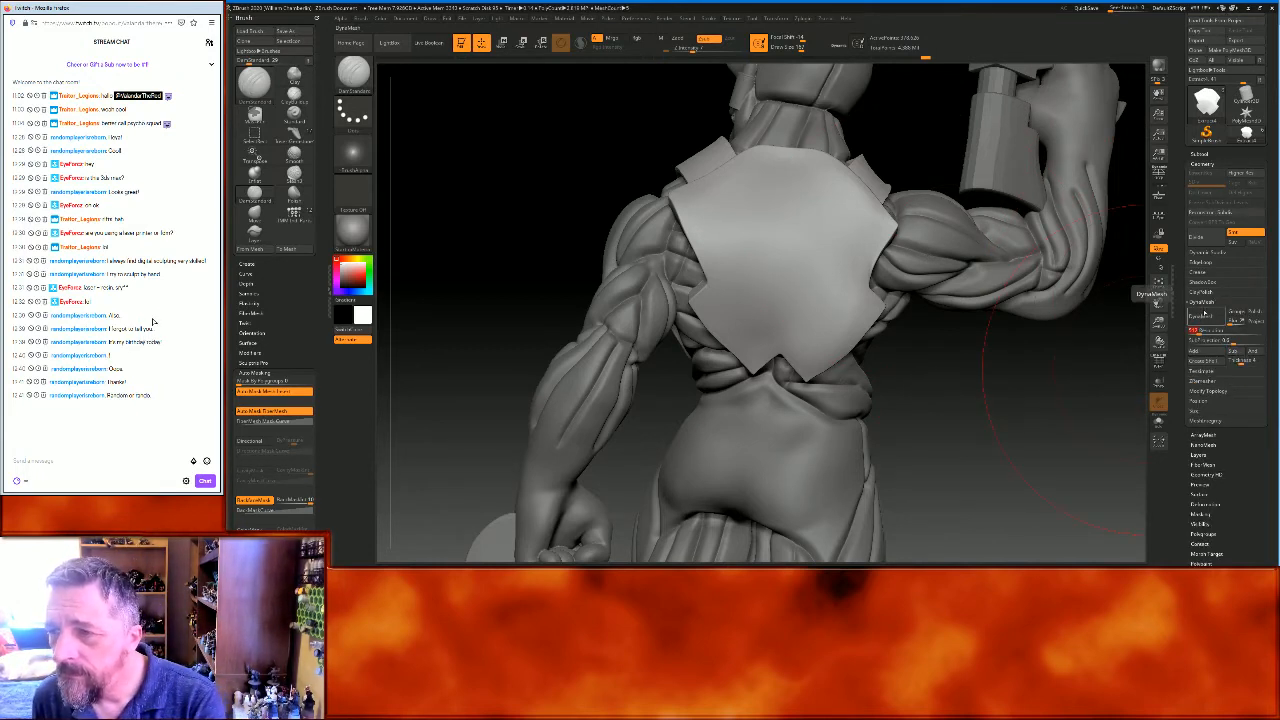
click(1204, 316)
click(1205, 236)
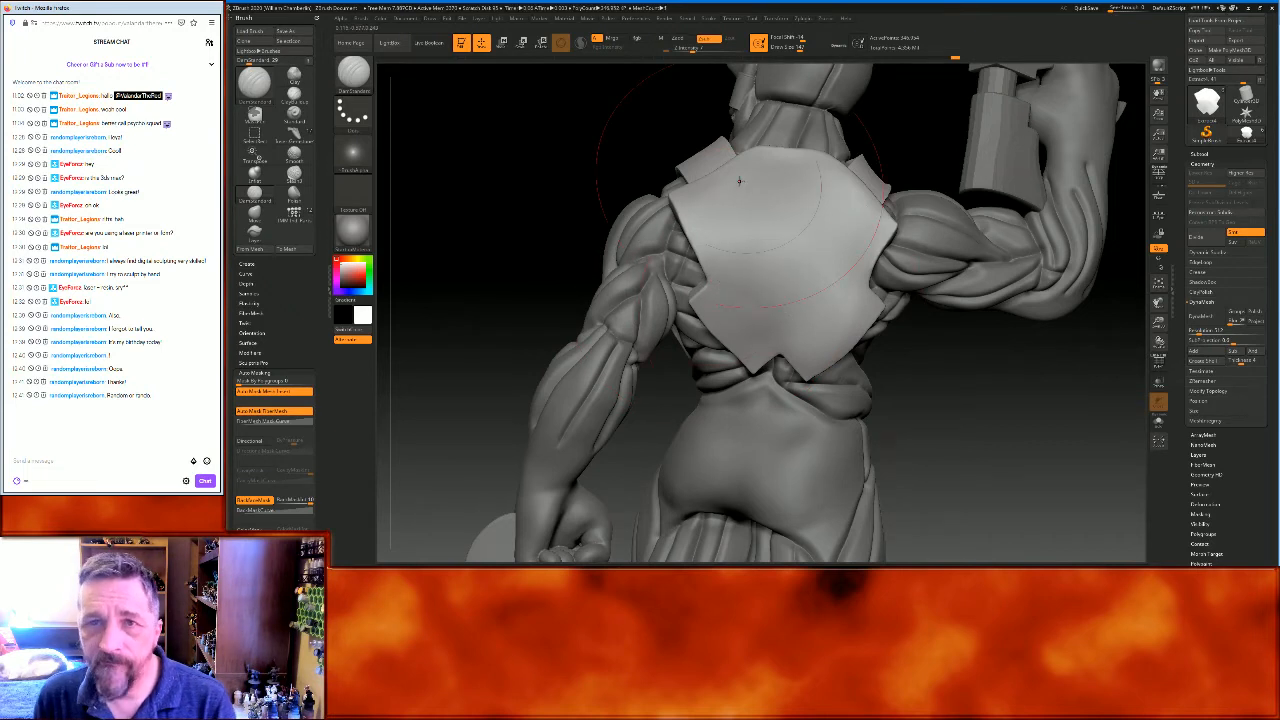
Adjust the DamStandard intensity, reduce the draw size and carve seams across and down the lower back plate, separating two lower panels
key(shift)
key(alt)
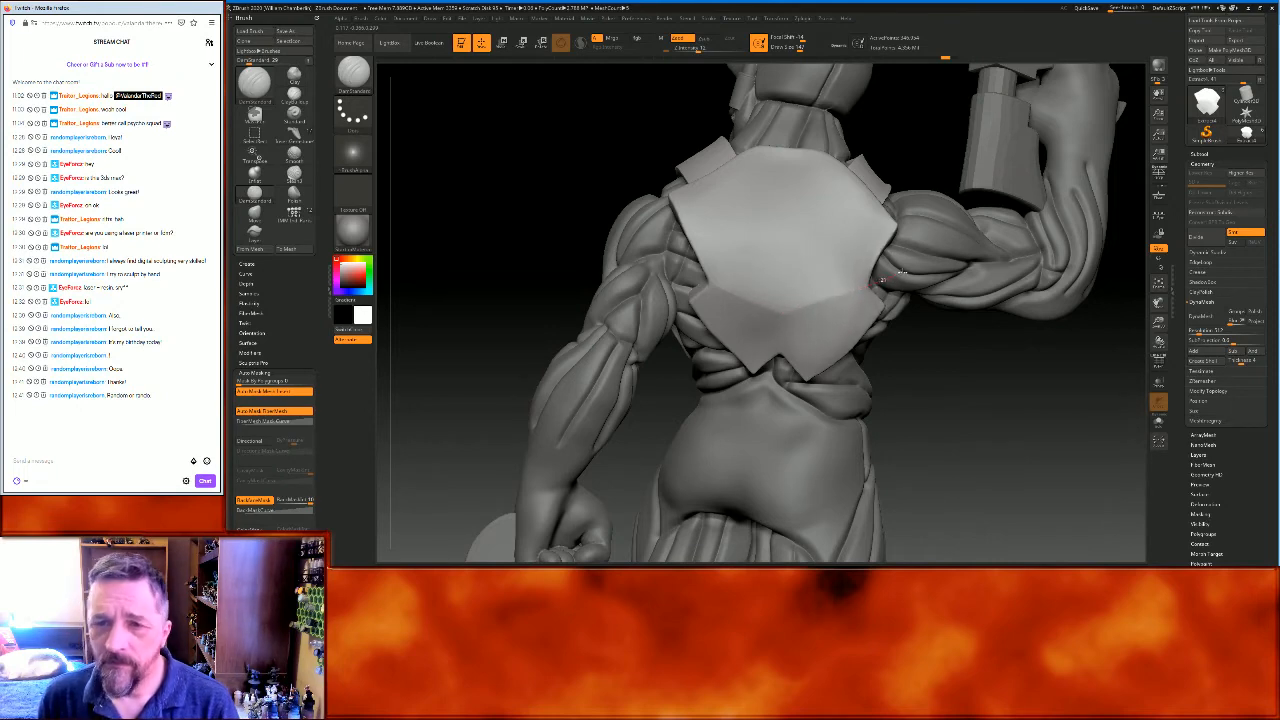
right_drag(880, 280, 783, 328)
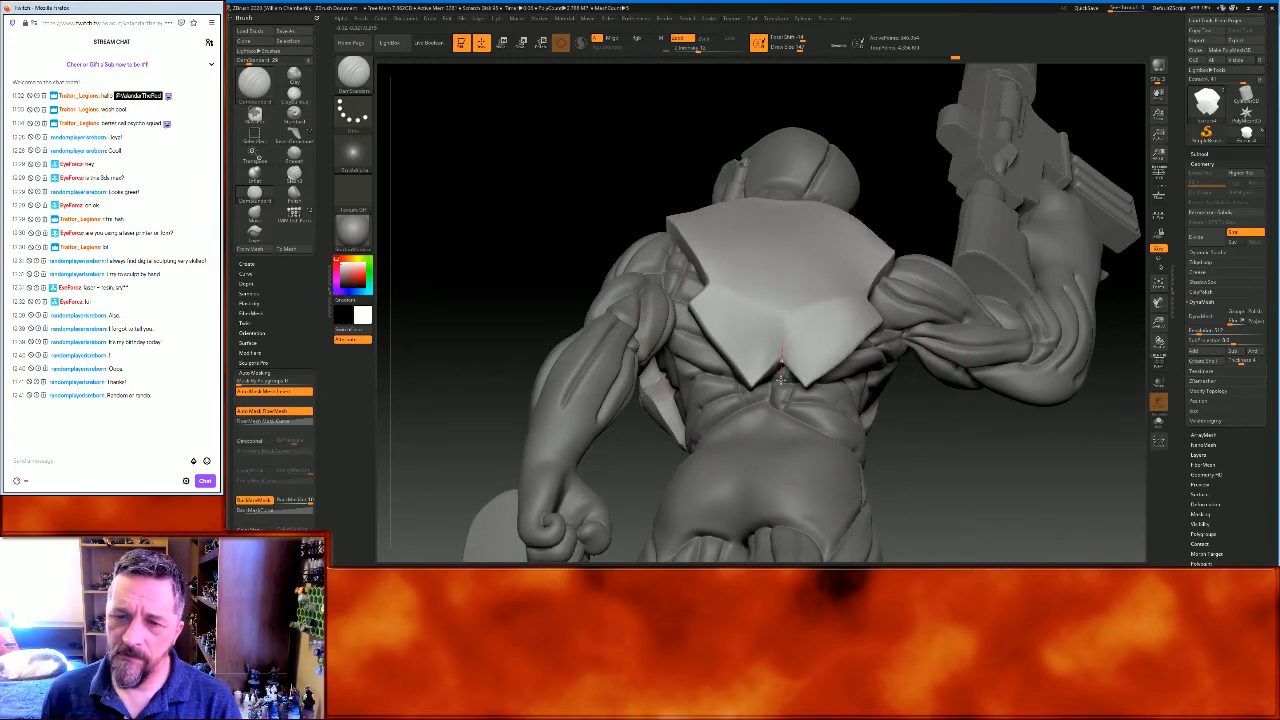
mouse_move(1000, 449)
right_down()
mouse_move(1006, 503)
mouse_move(1025, 502)
mouse_move(1010, 500)
right_up()
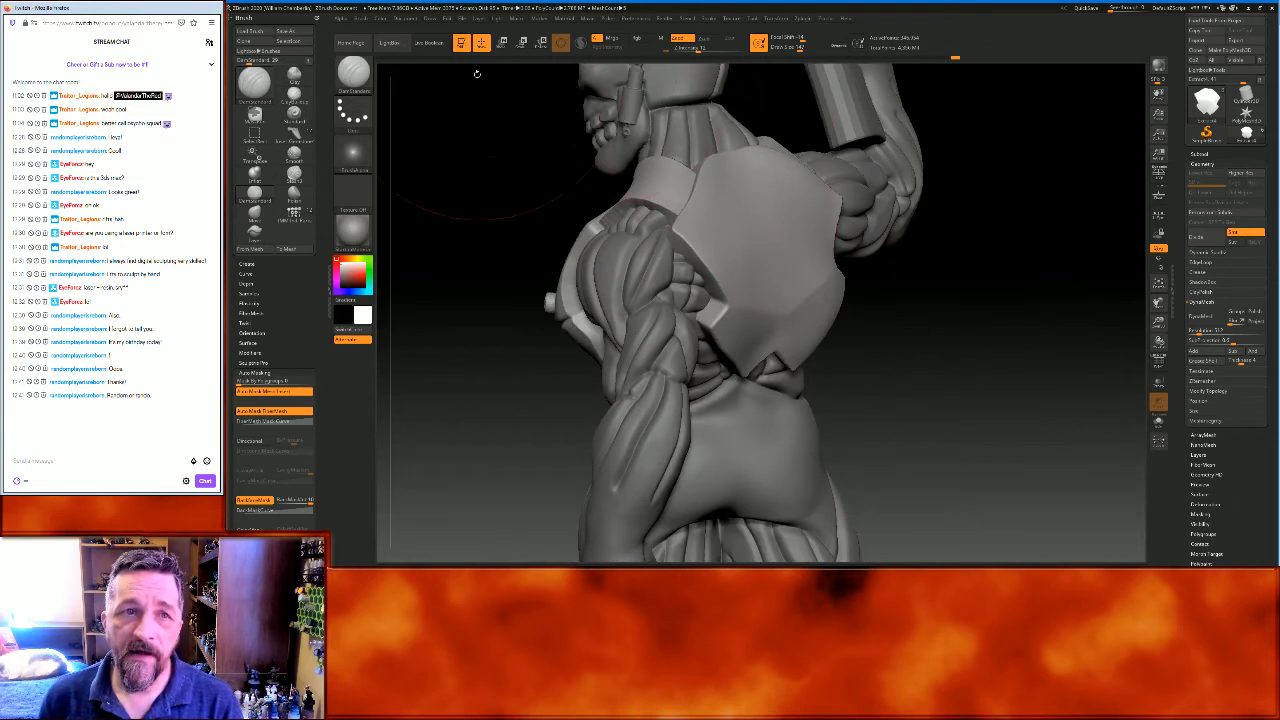
click(709, 39)
drag(687, 49, 712, 49)
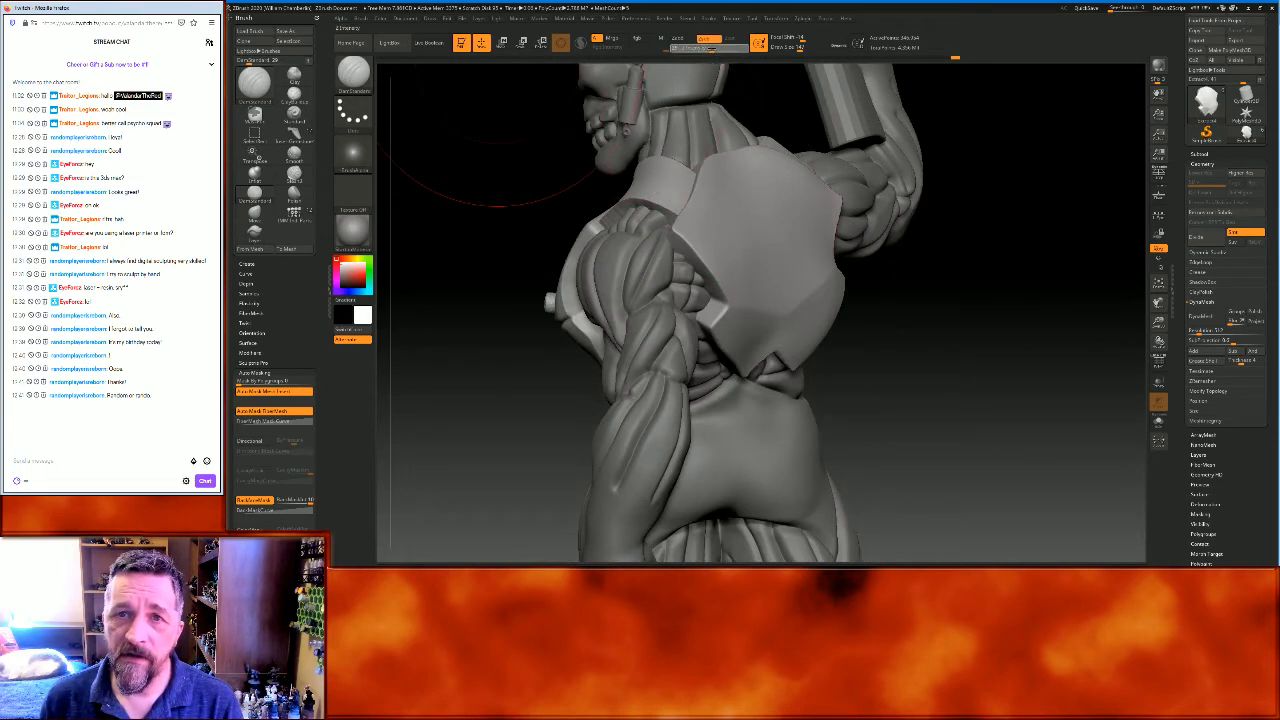
drag(798, 48, 779, 49)
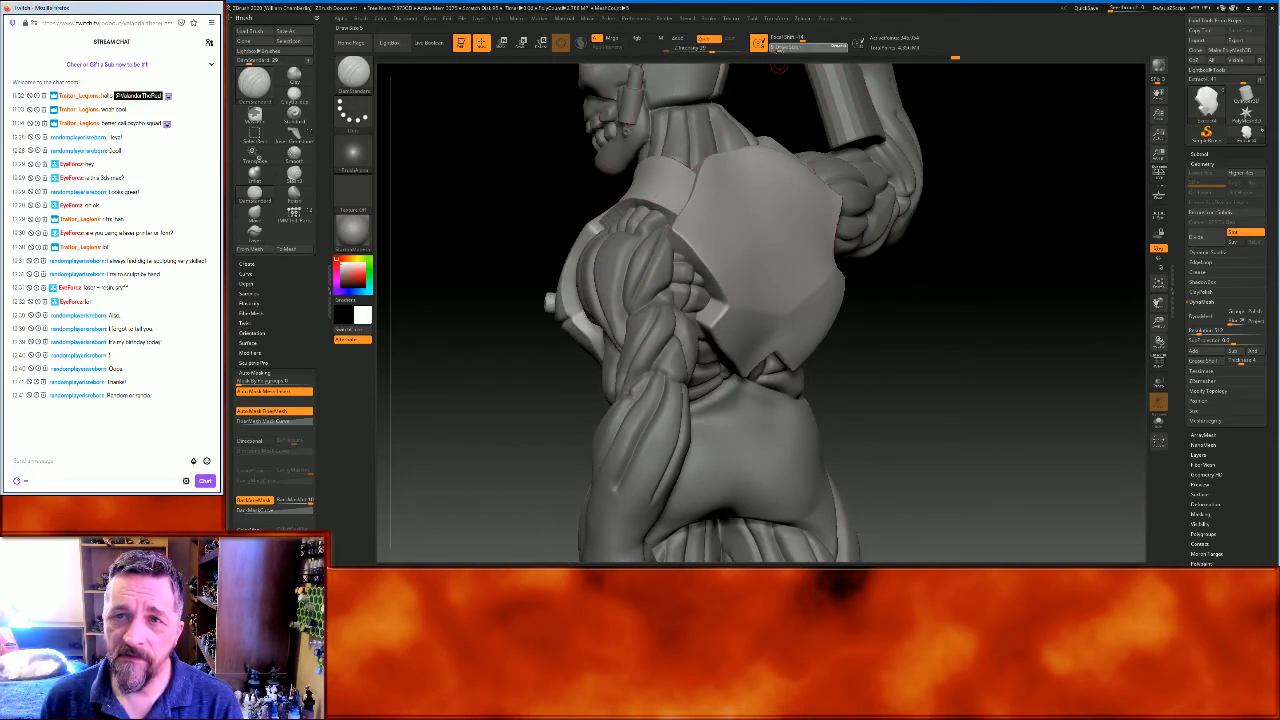
mouse_move(900, 257)
mouse_down()
mouse_move(965, 349)
mouse_move(714, 311)
mouse_up()
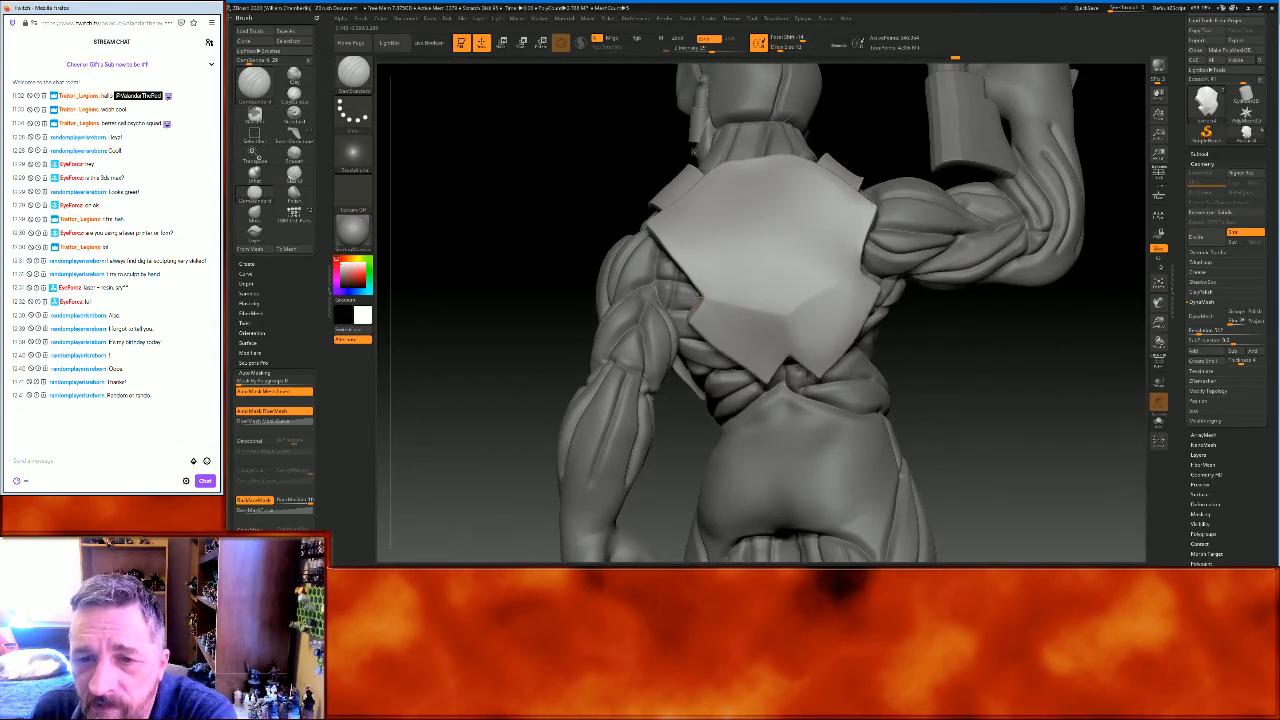
mouse_move(738, 306)
mouse_down()
mouse_move(804, 318)
mouse_move(880, 263)
mouse_move(787, 317)
mouse_up()
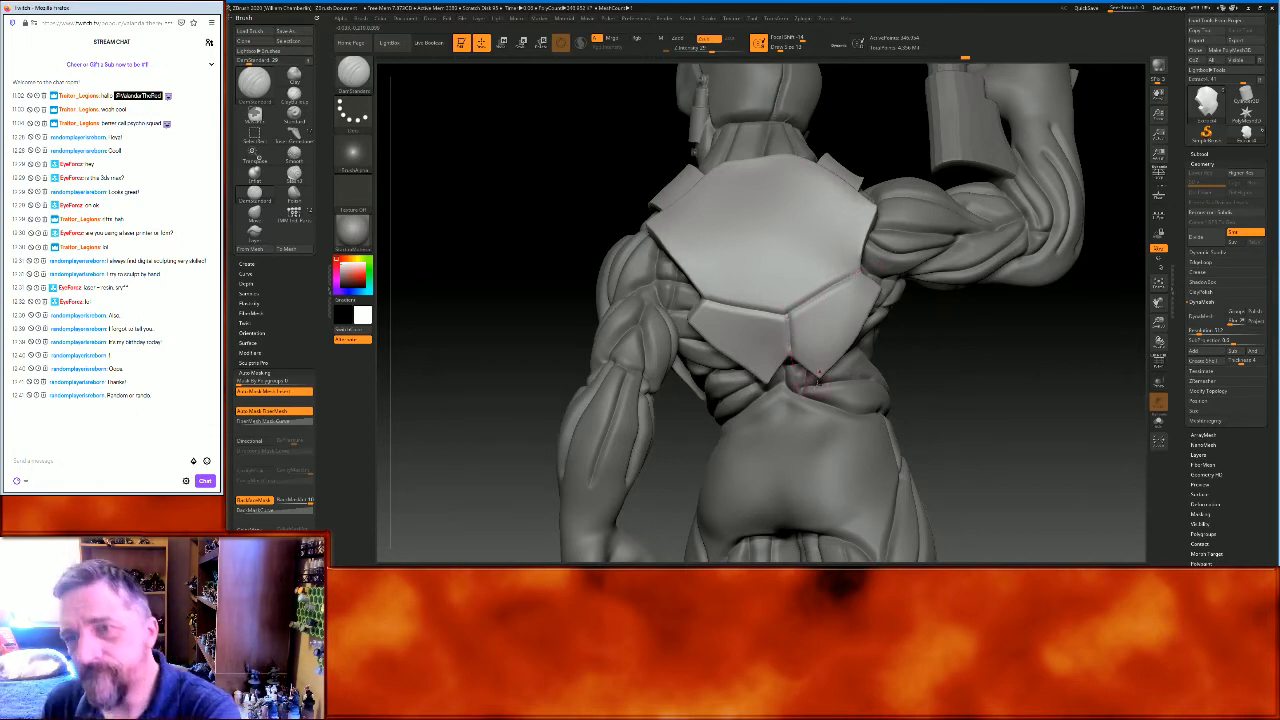
mouse_move(1025, 380)
mouse_down()
mouse_move(1014, 409)
mouse_move(1037, 422)
mouse_move(1053, 418)
mouse_move(1042, 381)
mouse_up()
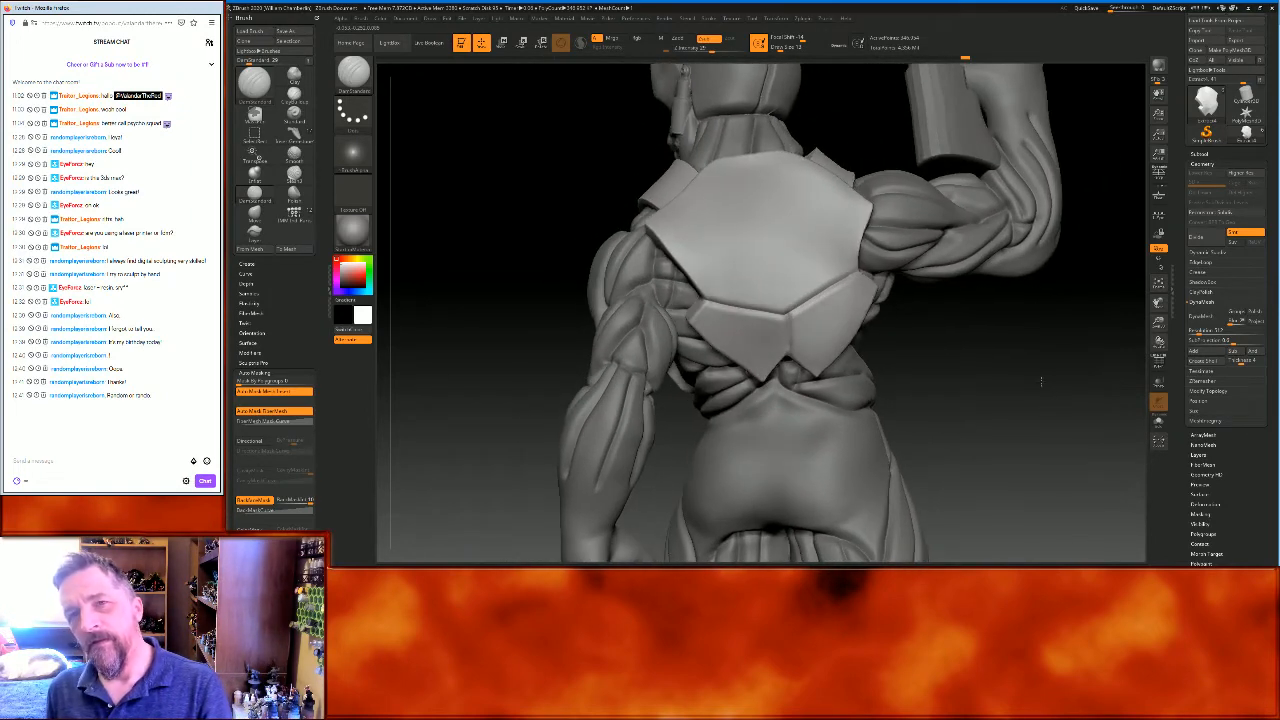
Select the Layer brush and import the X-shaped grille alpha image from the alpha library's JRO folder
key(b)
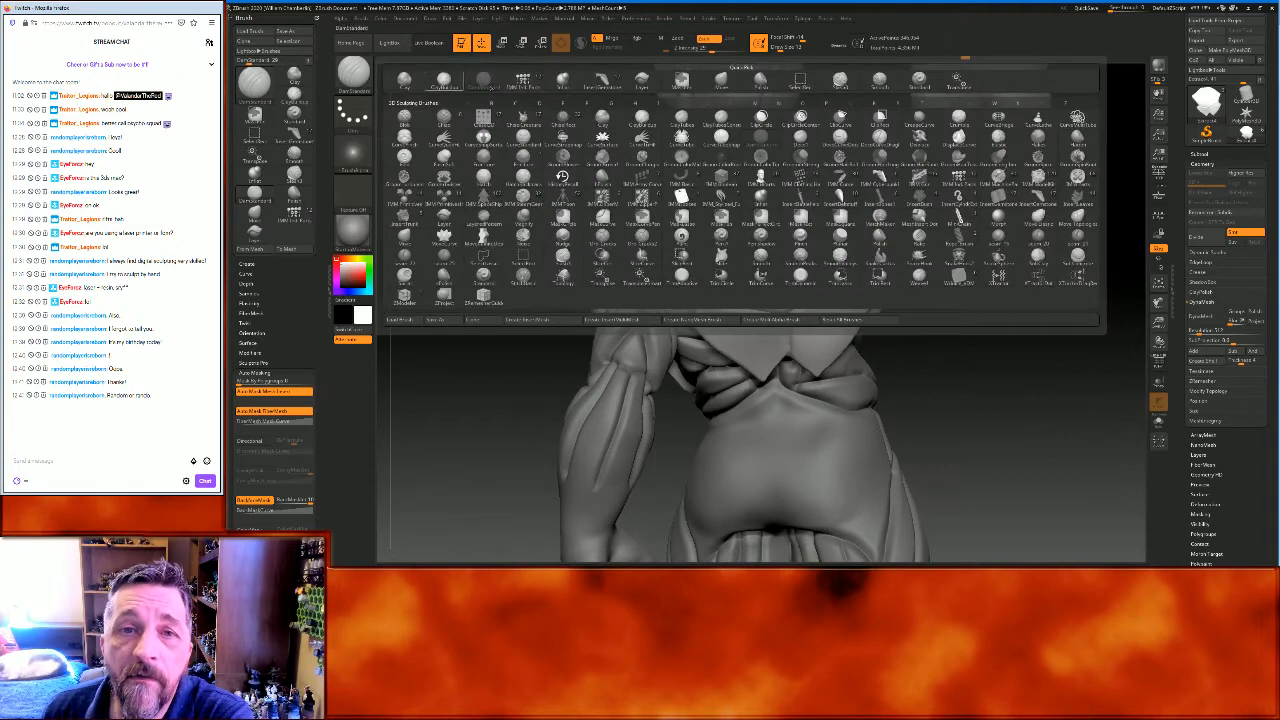
click(641, 80)
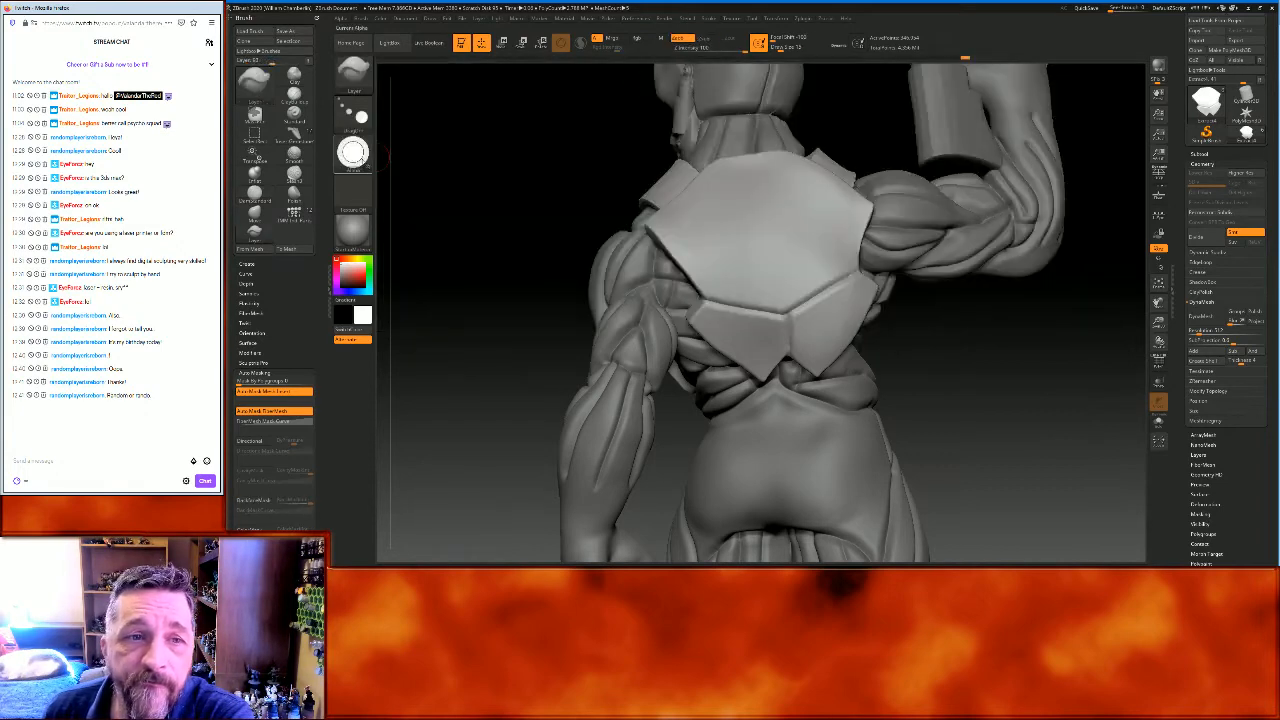
click(355, 157)
click(404, 316)
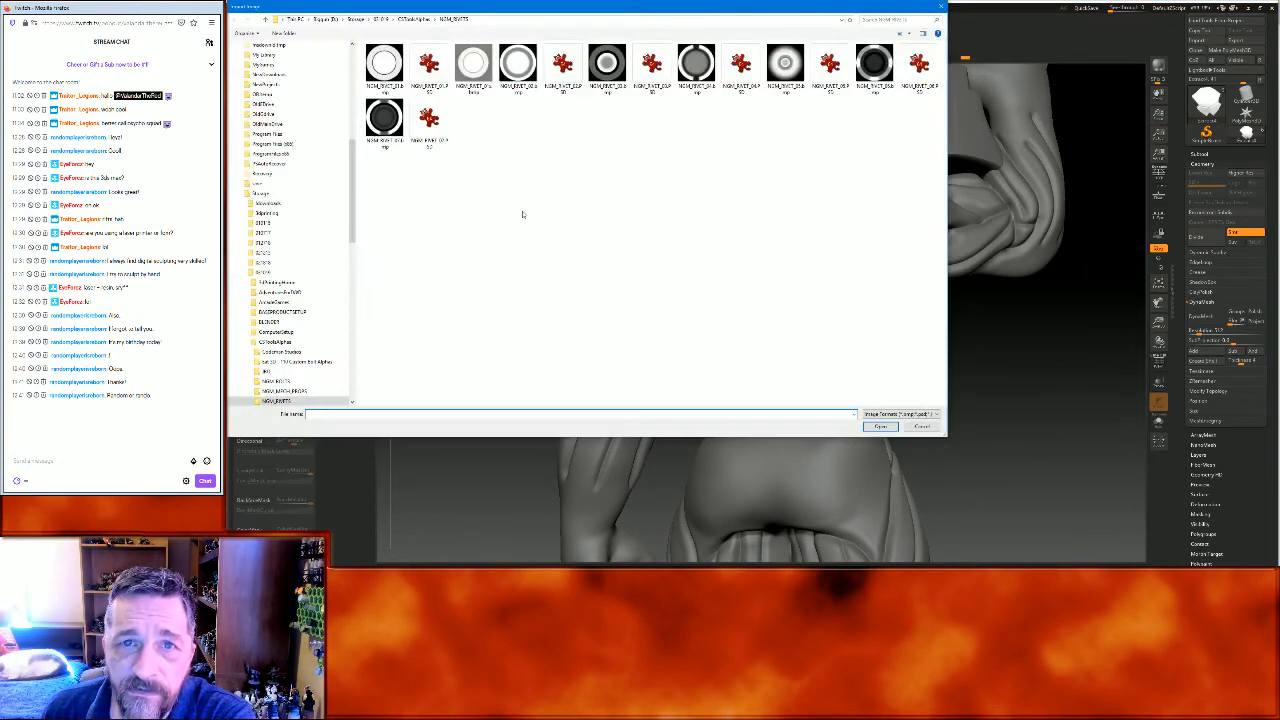
click(284, 391)
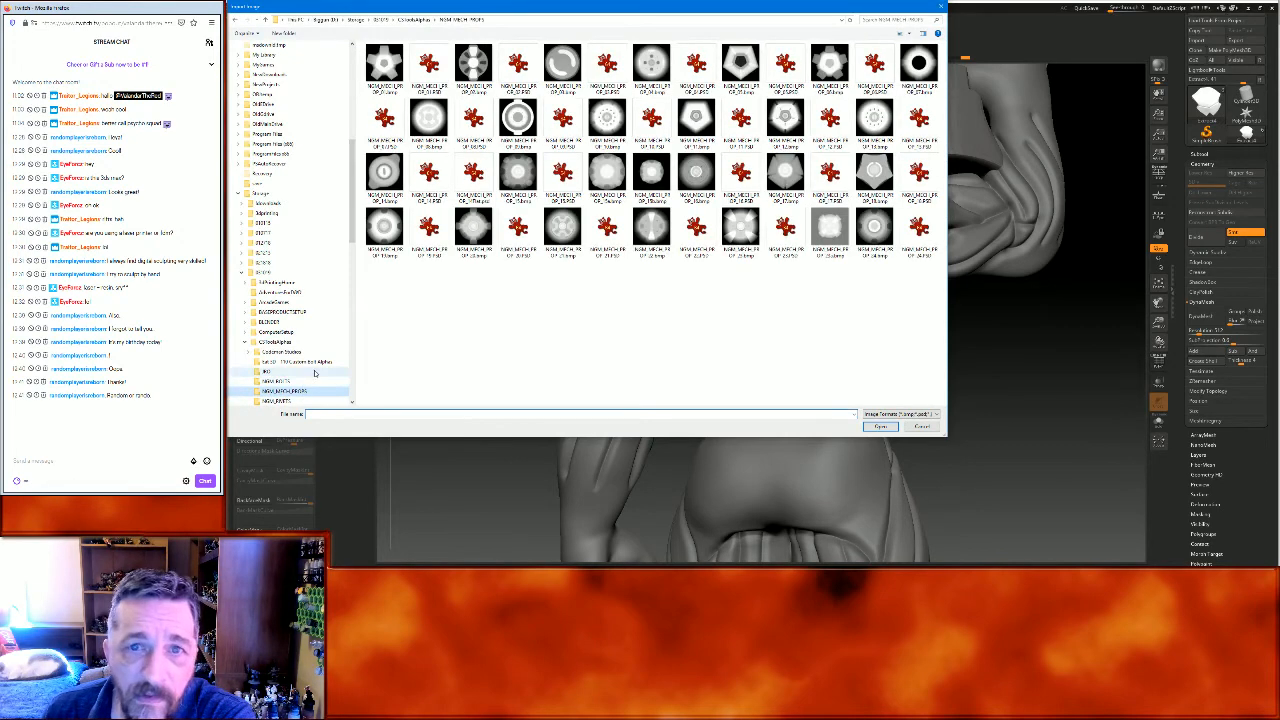
key(Up)
key(Up)
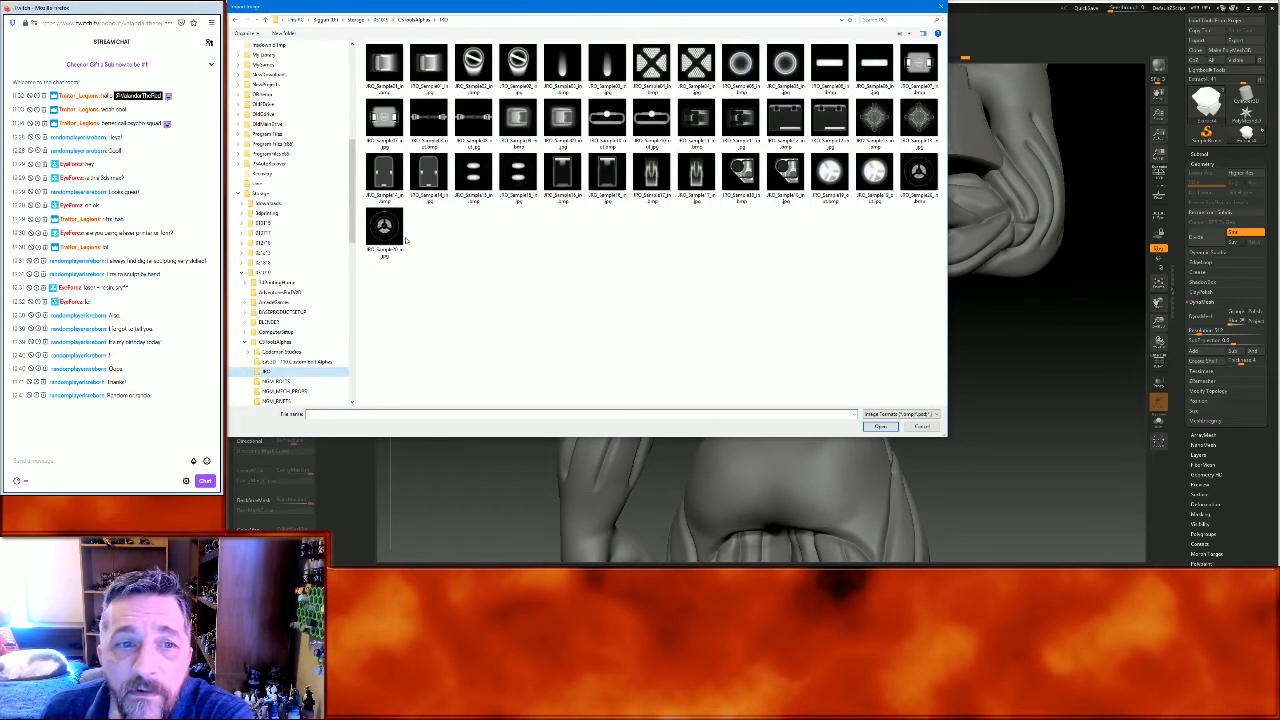
click(651, 66)
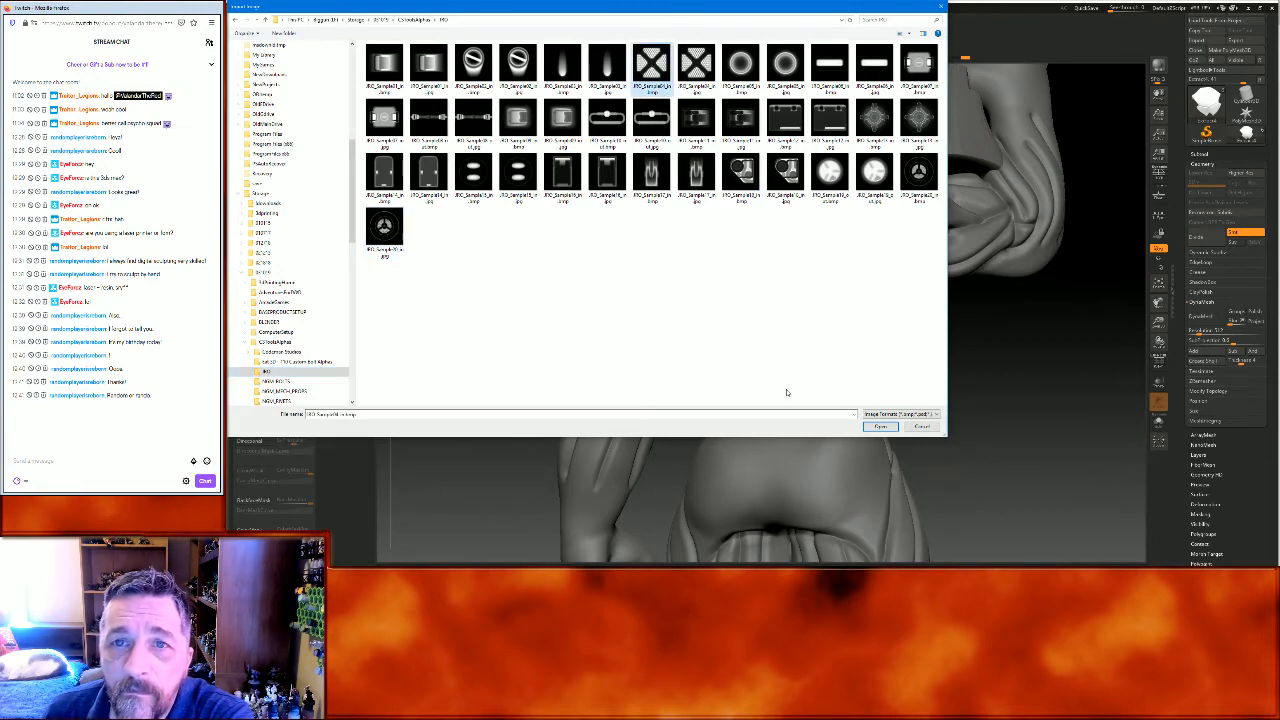
click(880, 426)
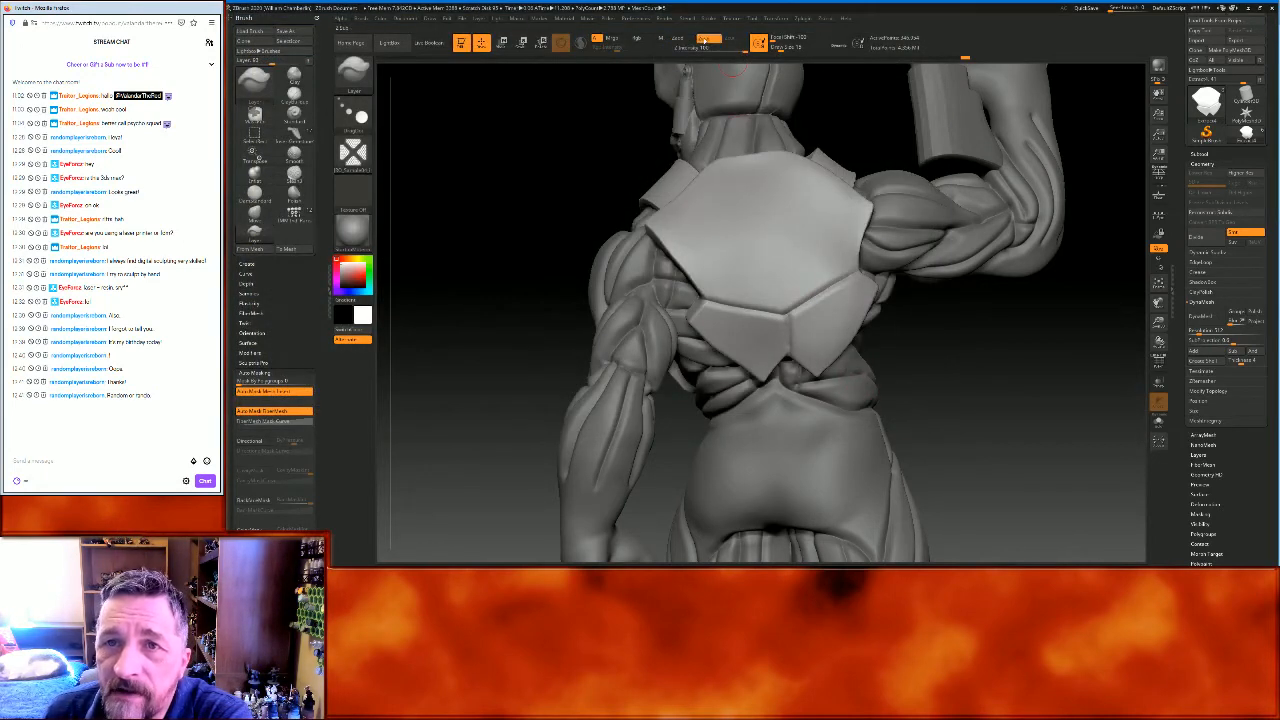
Set the Layer brush's stroke type to DragRect
click(355, 72)
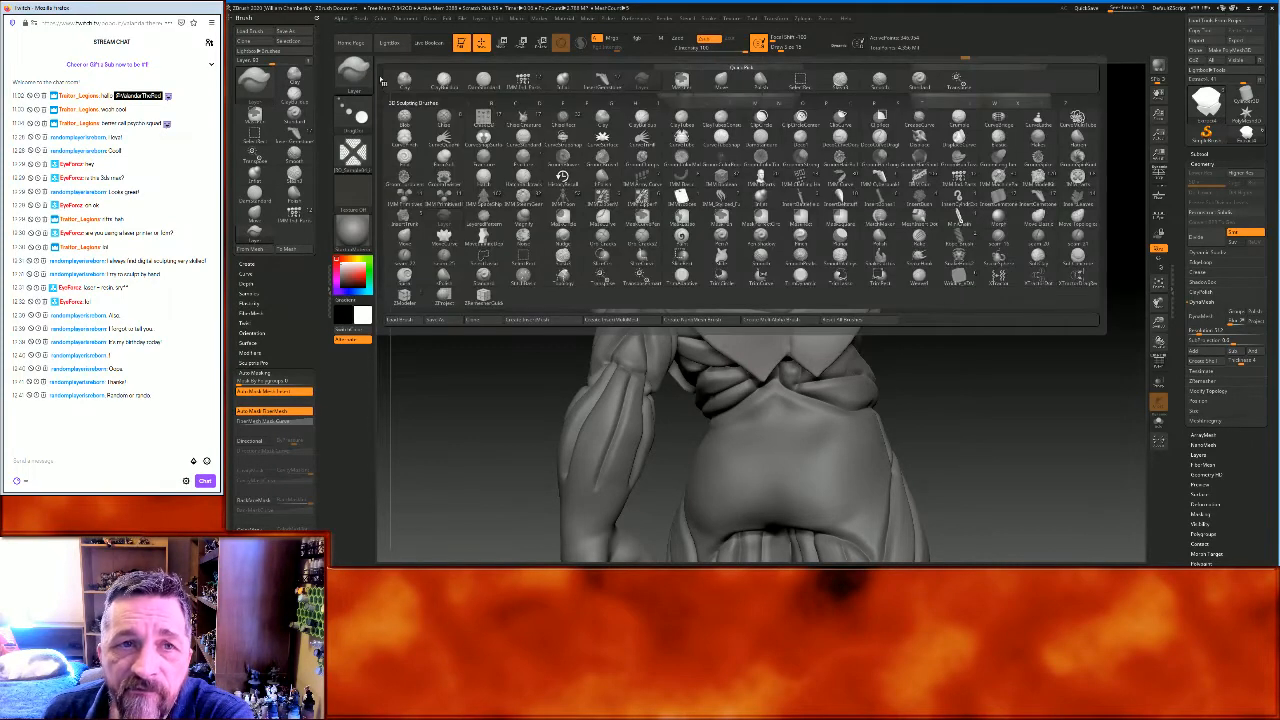
click(356, 116)
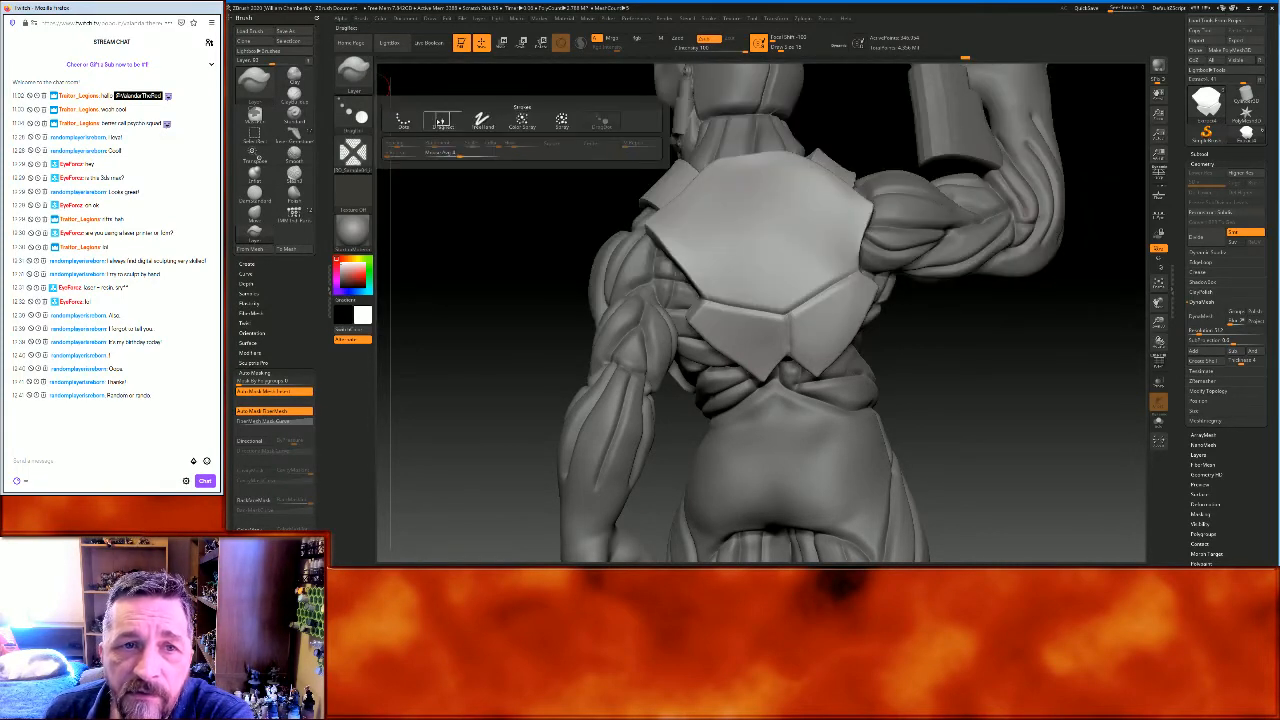
click(442, 120)
Try stamping the X-shaped alpha into the upper back plate at different sizes and intensities, undoing each stamp
drag(1036, 382, 1036, 382)
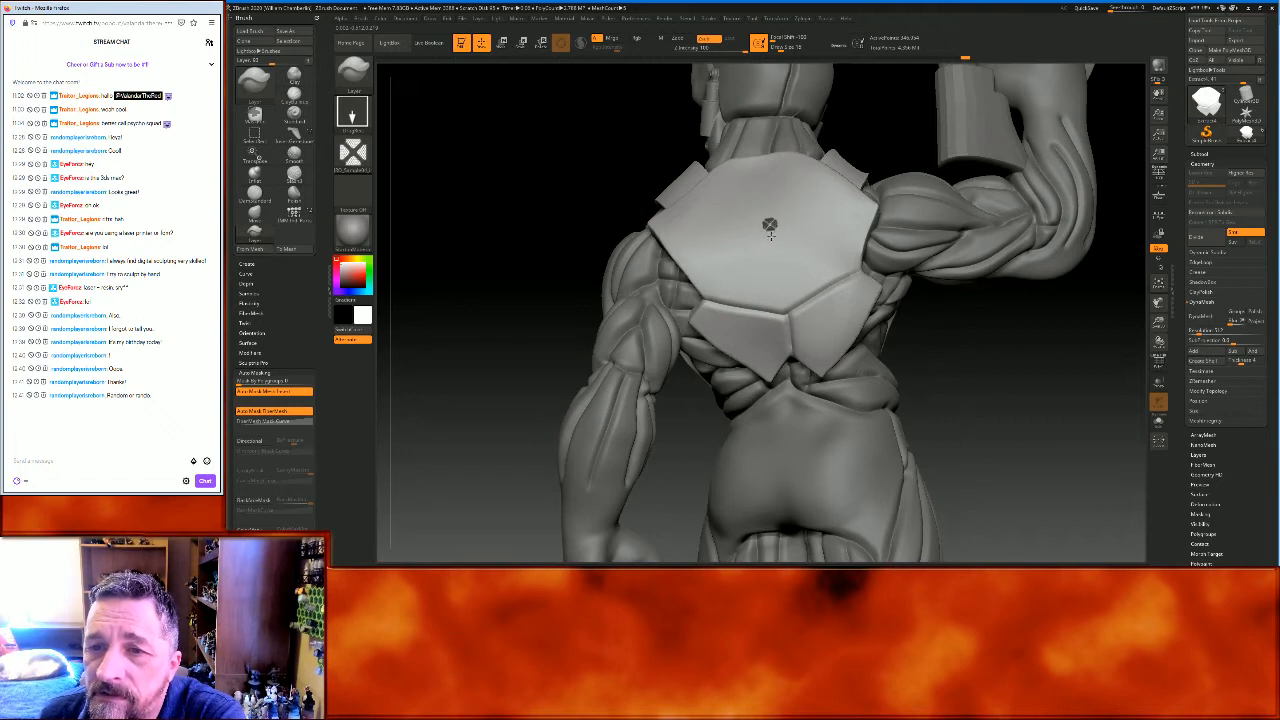
drag(776, 281, 771, 304)
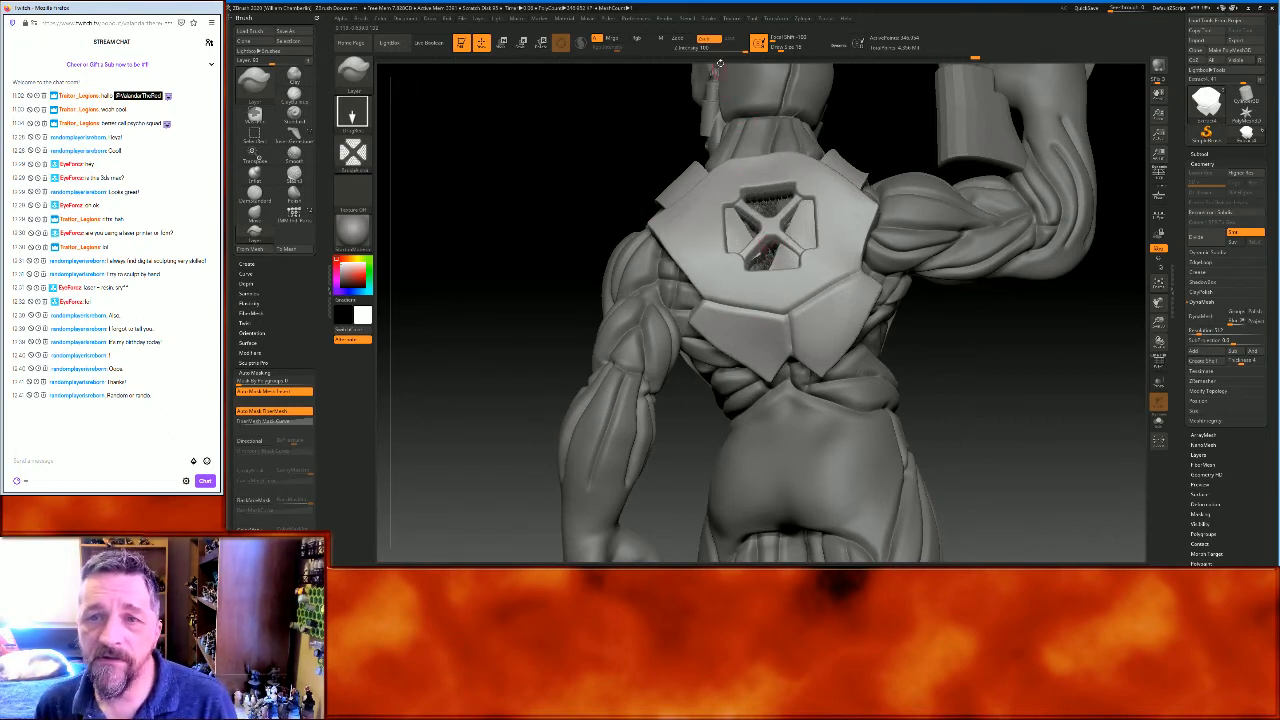
key(ctrl+z)
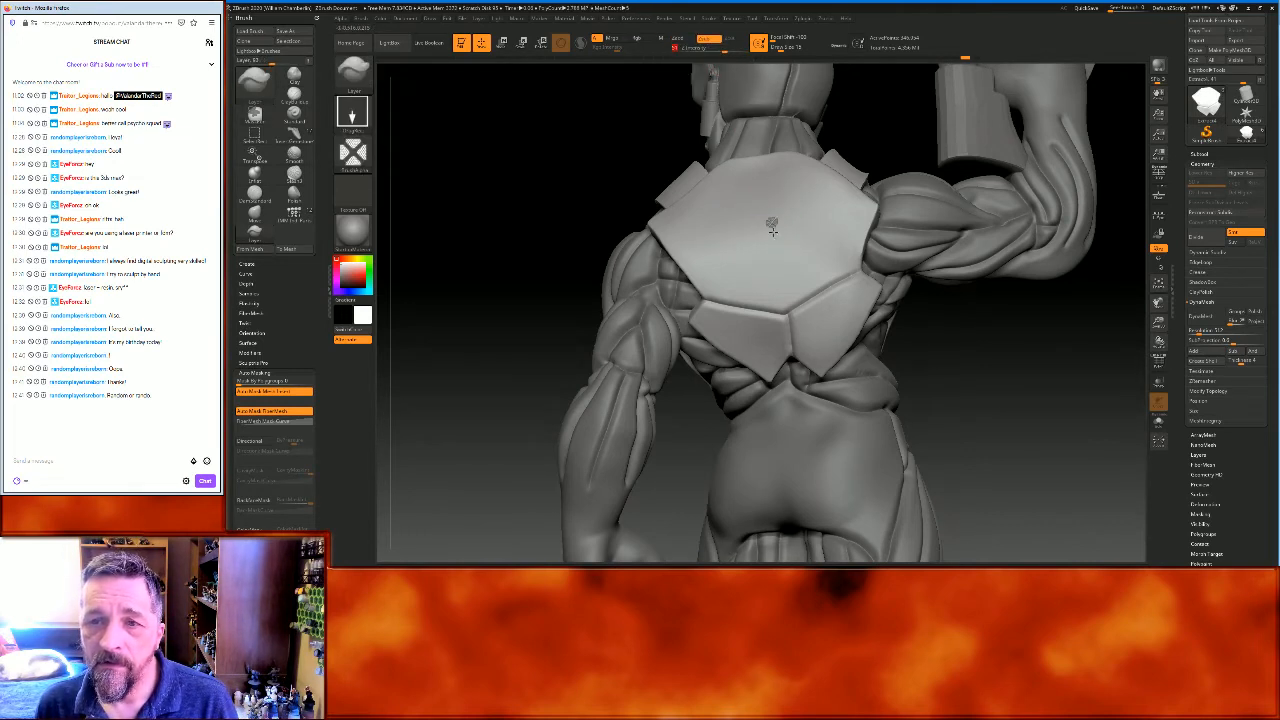
drag(776, 270, 779, 315)
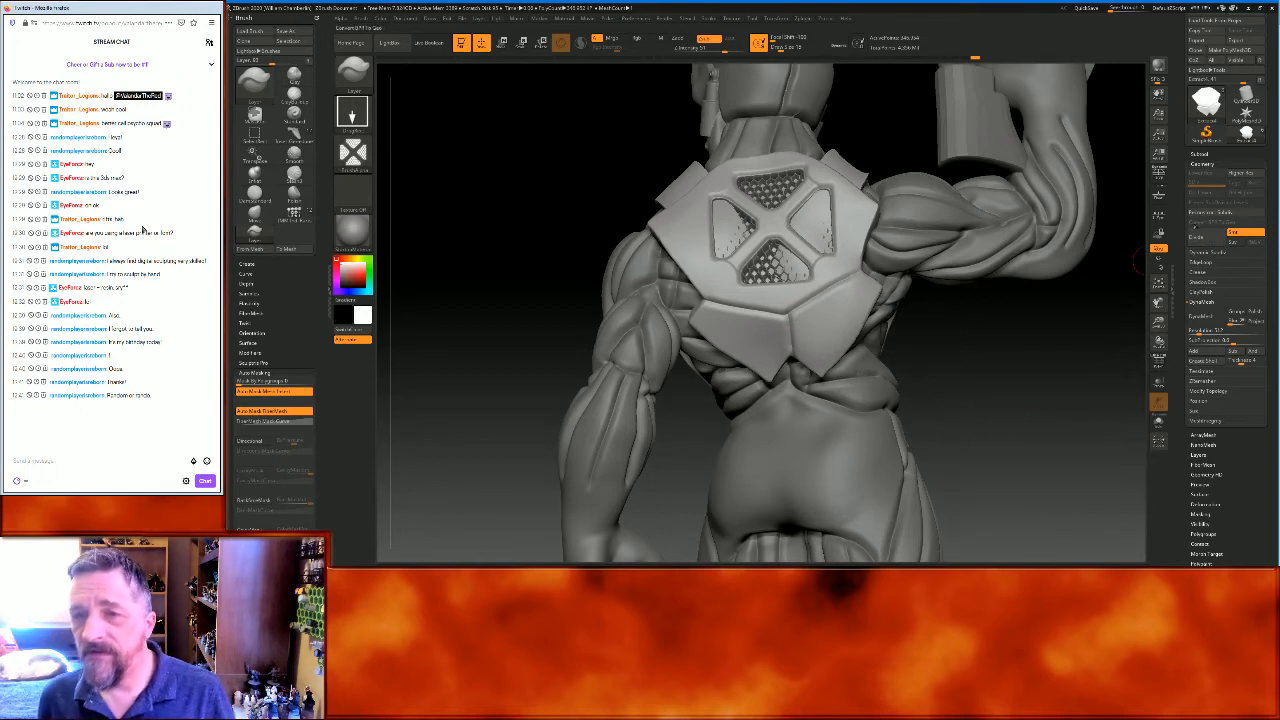
drag(1025, 371, 953, 391)
key(ctrl+z)
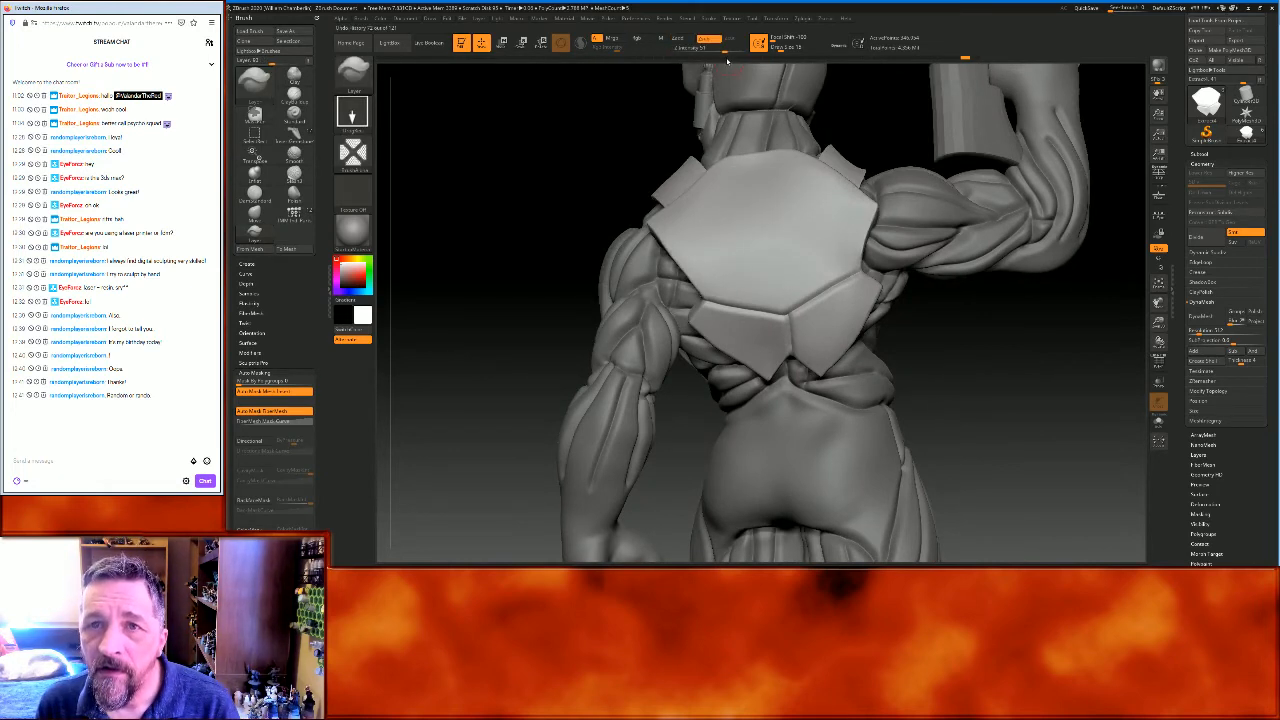
Lower the Layer brush intensity and stamp the X-shaped alpha large across the centre of the upper back plate
drag(716, 49, 712, 51)
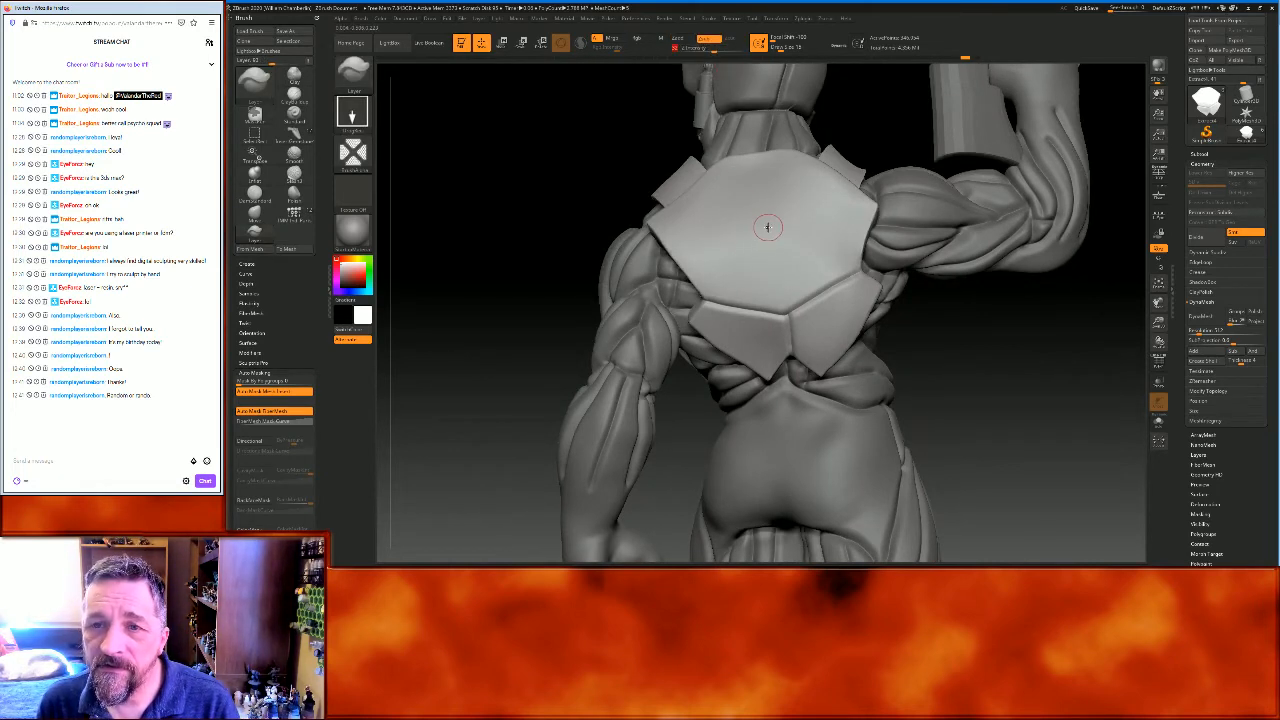
drag(770, 234, 787, 334)
drag(1042, 391, 731, 183)
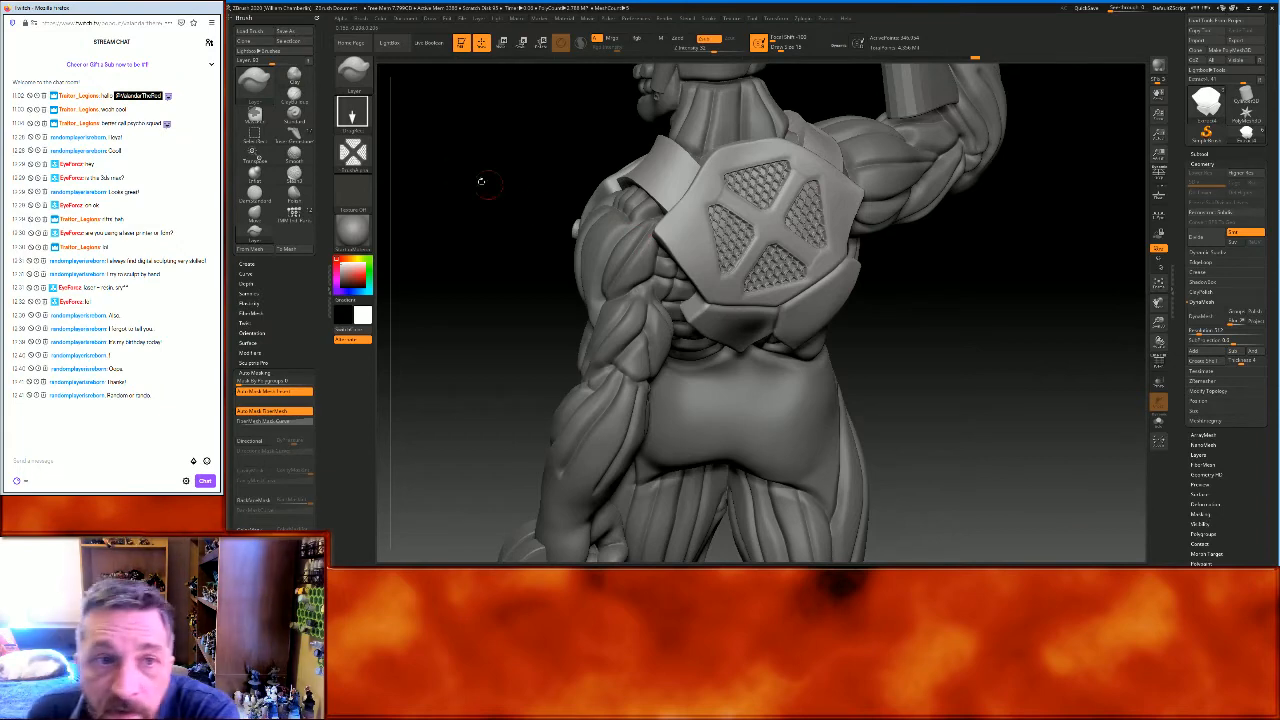
Switch to the Inflate brush, change the DynaMesh resolution and apply DynaMesh to the back plate
click(363, 74)
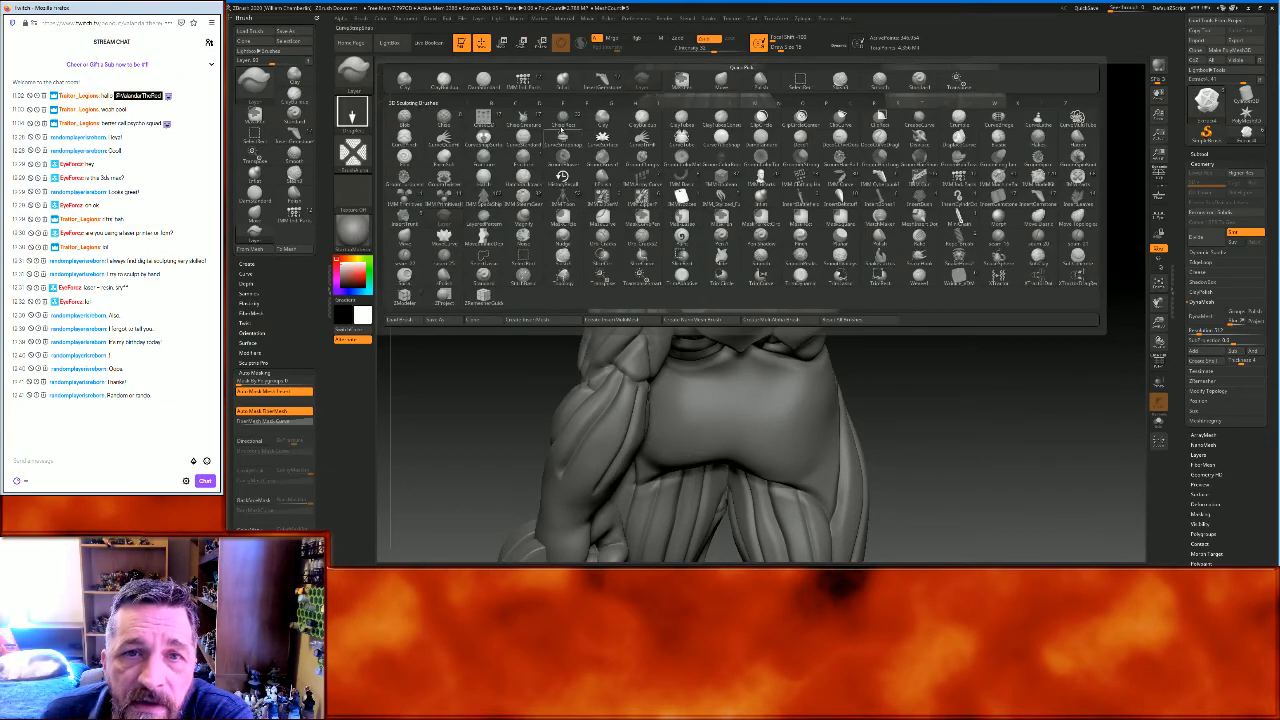
click(563, 84)
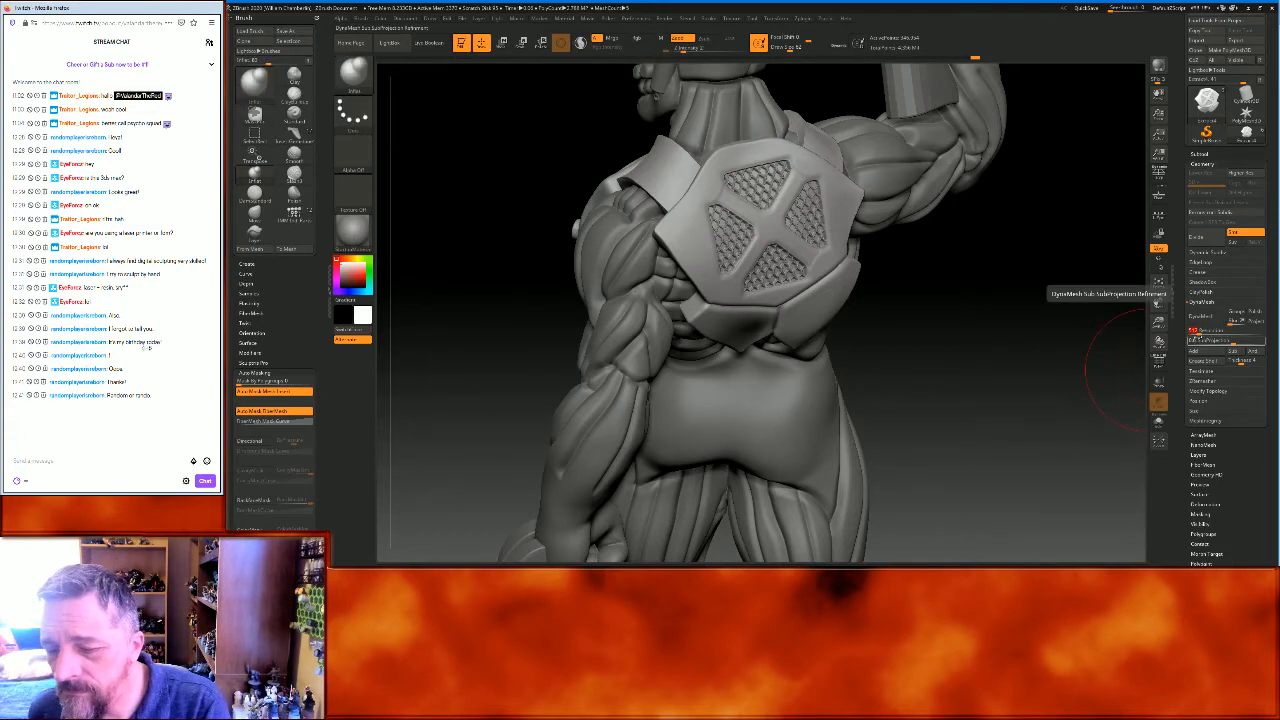
key(Return)
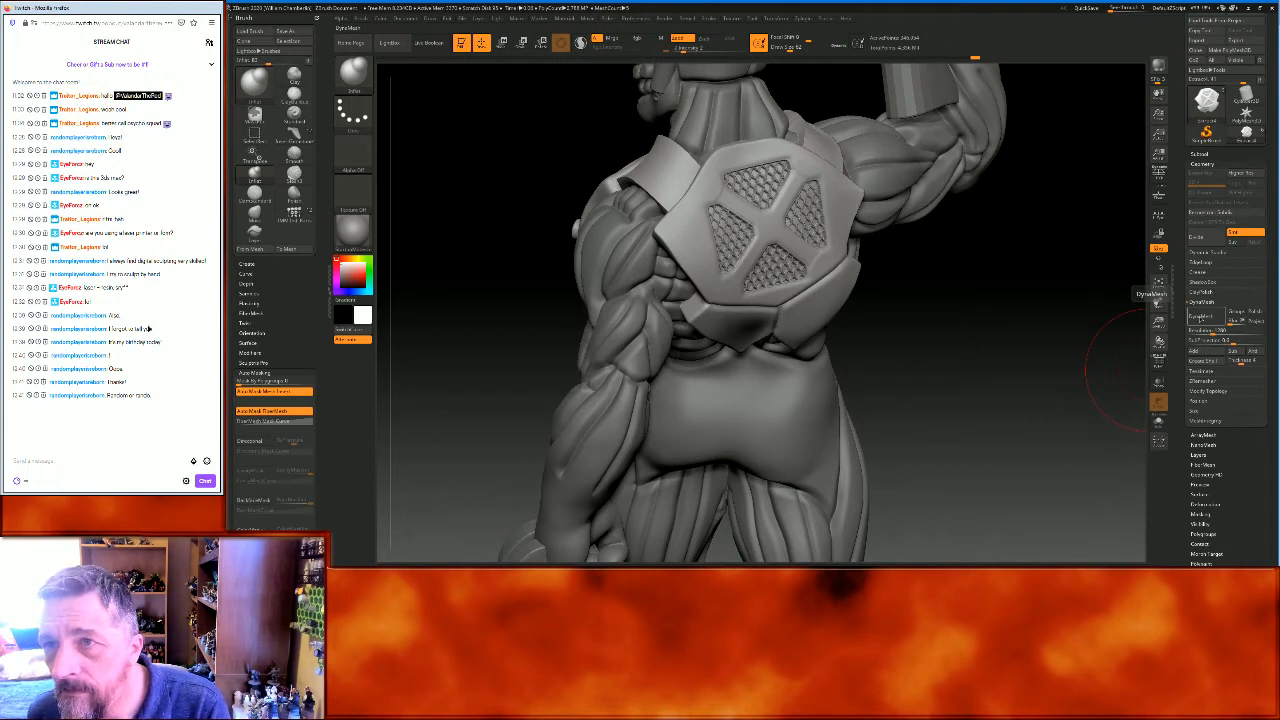
click(1199, 318)
click(1199, 319)
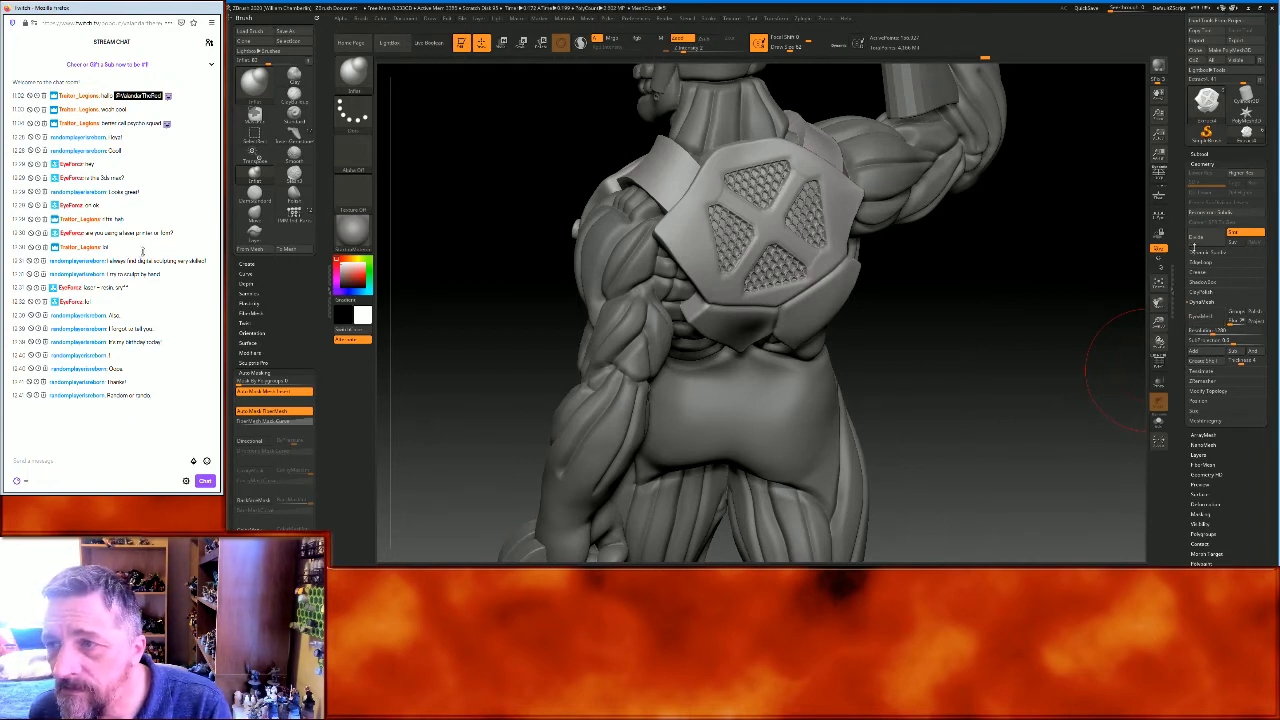
Inflate the honeycomb mesh inside the four triangular openings of the back plate's X-shaped grille
drag(1067, 334, 1136, 490)
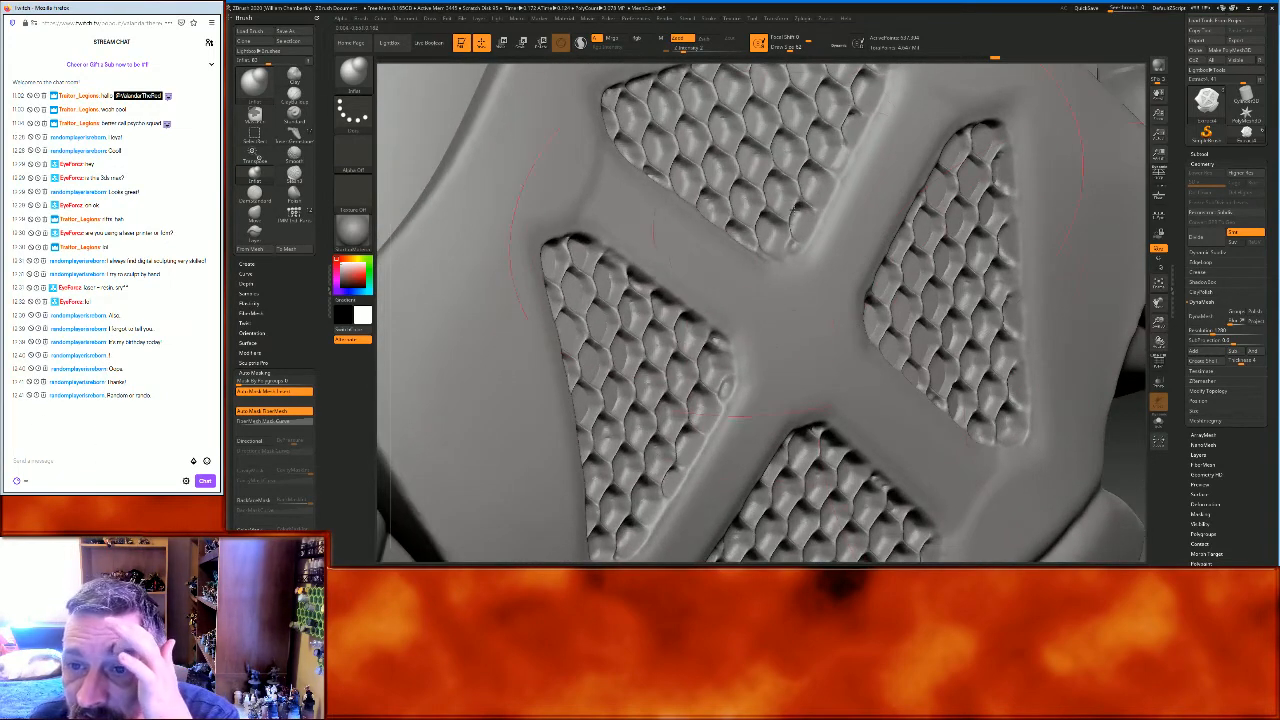
click(1158, 284)
drag(1115, 288, 930, 290)
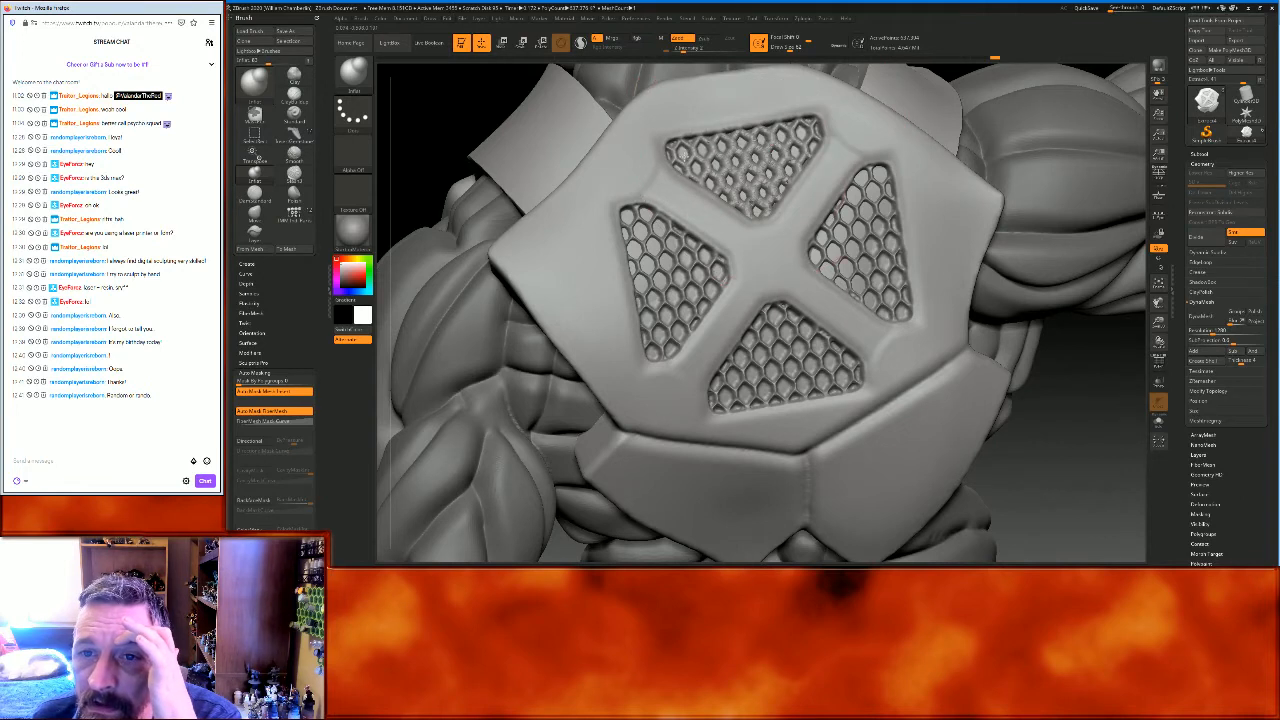
mouse_move(668, 204)
mouse_down()
mouse_move(648, 262)
mouse_move(672, 295)
mouse_move(665, 332)
mouse_up()
mouse_move(773, 345)
mouse_down()
mouse_move(738, 385)
mouse_move(773, 398)
mouse_up()
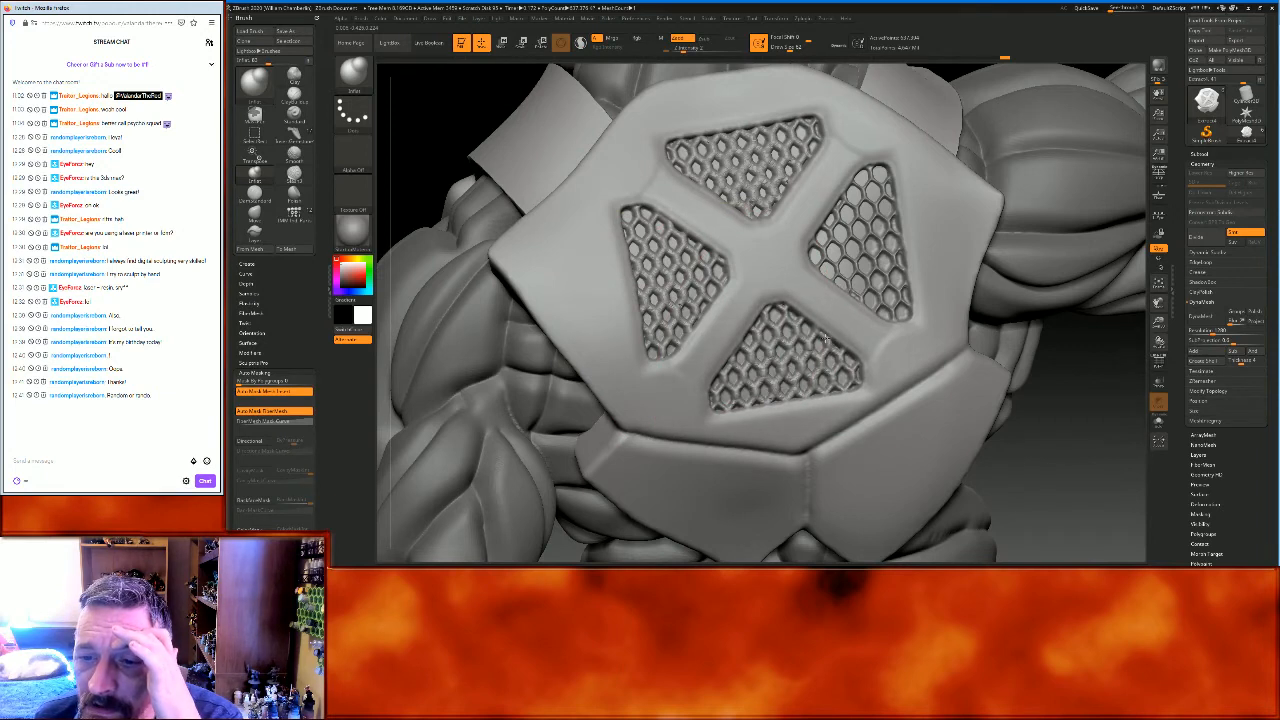
mouse_move(840, 283)
mouse_down()
mouse_move(836, 246)
mouse_move(866, 198)
mouse_move(886, 200)
mouse_up()
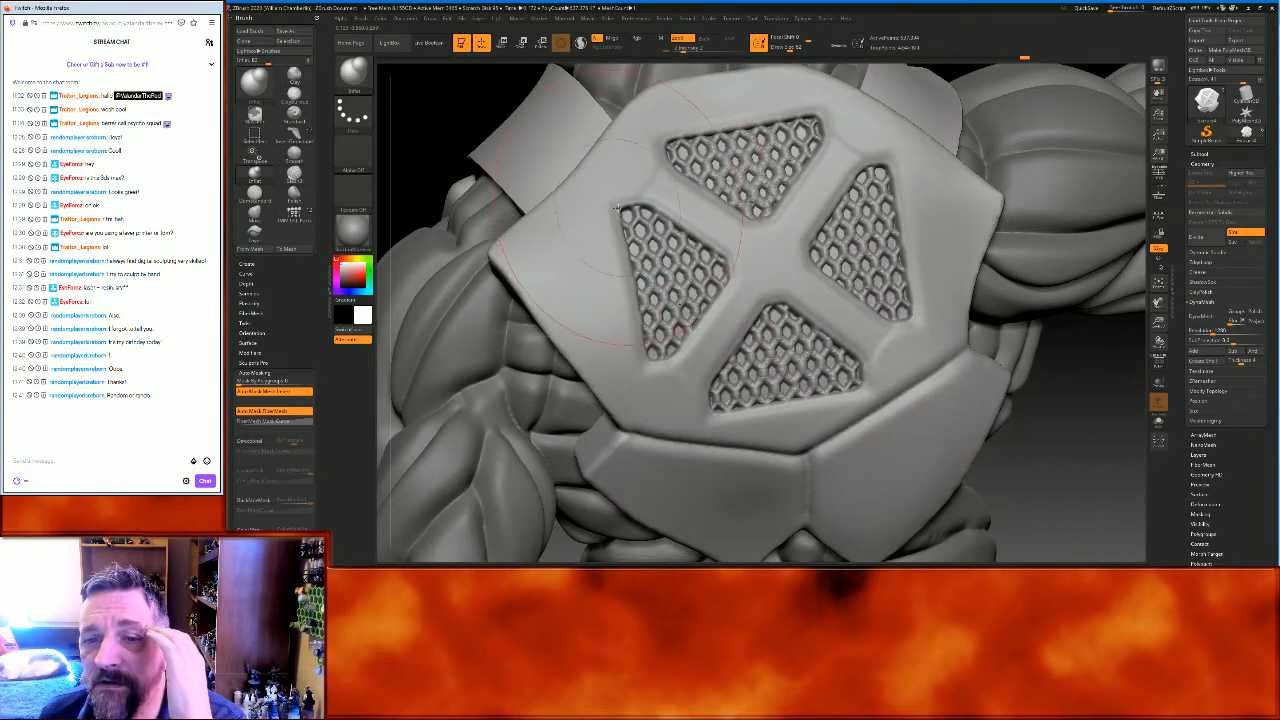
click(1158, 284)
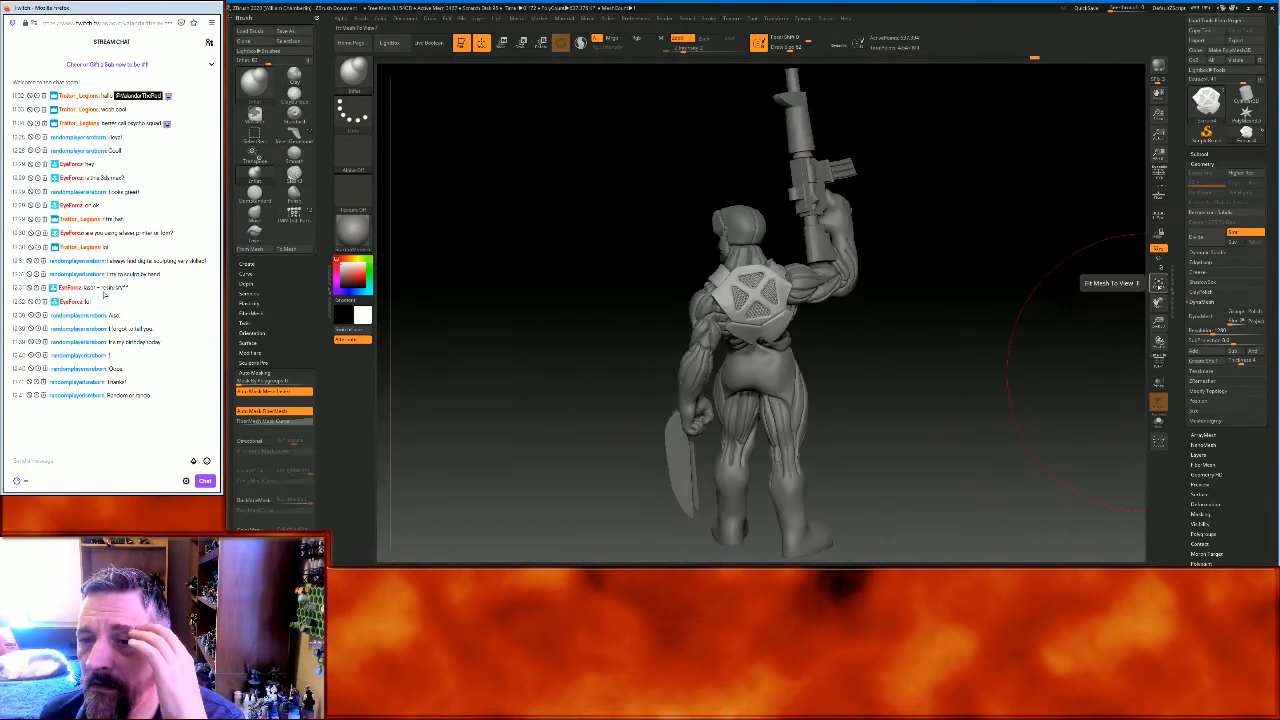
mouse_move(1108, 316)
mouse_down()
mouse_move(1022, 400)
mouse_move(975, 375)
mouse_move(991, 394)
mouse_move(1060, 386)
mouse_move(1022, 307)
mouse_move(950, 300)
mouse_move(1032, 305)
mouse_move(1031, 283)
mouse_move(1034, 297)
mouse_move(1080, 298)
mouse_move(1037, 299)
mouse_move(1097, 297)
mouse_move(1078, 305)
mouse_up()
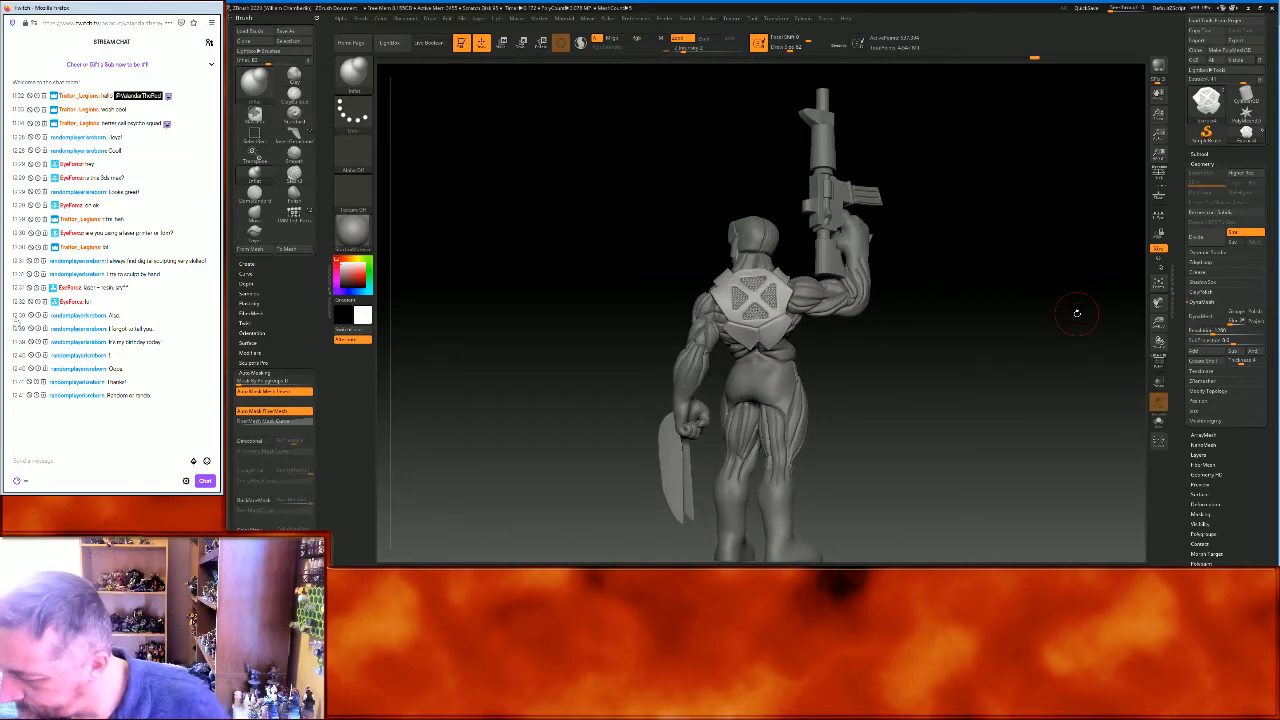
mouse_move(1022, 333)
mouse_down()
mouse_move(952, 332)
mouse_move(983, 306)
mouse_move(987, 320)
mouse_up()
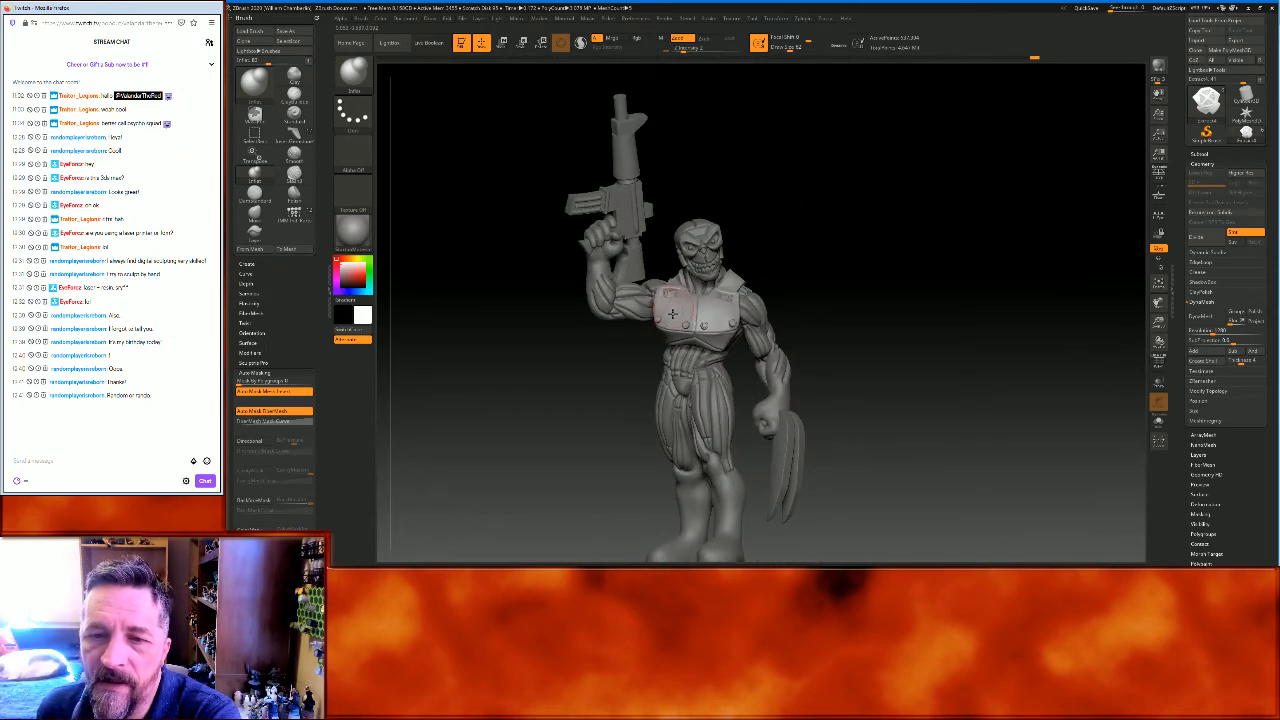
Choose the pouch from an insert mesh brush and place it on the chest plate below the raised-arm shoulder strap
drag(1159, 329, 1172, 395)
drag(1158, 303, 1268, 276)
drag(1098, 243, 1117, 240)
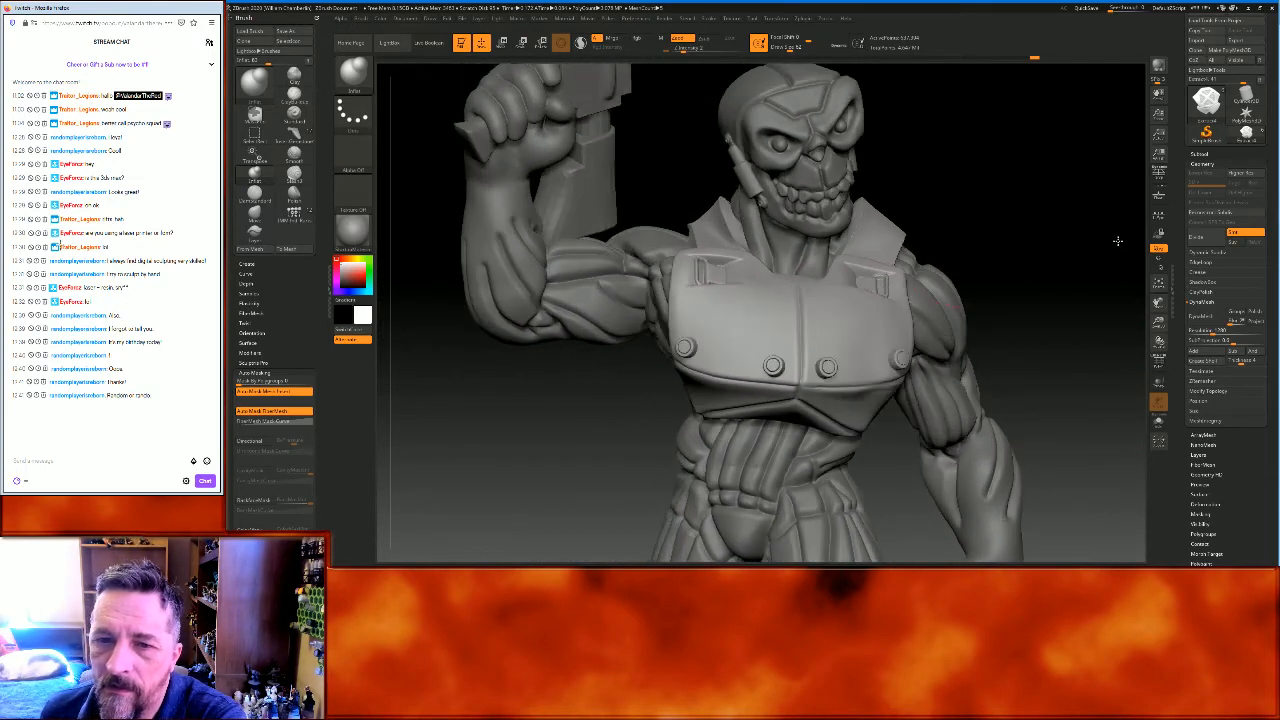
click(353, 74)
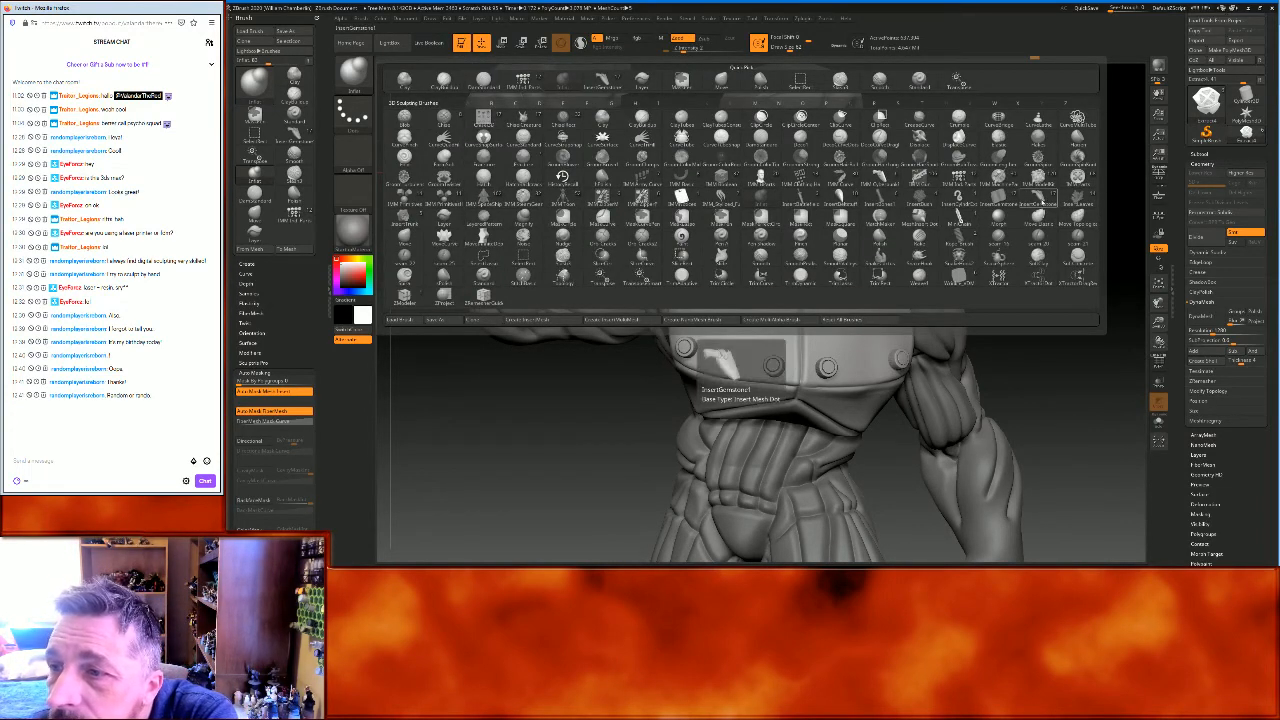
click(1040, 198)
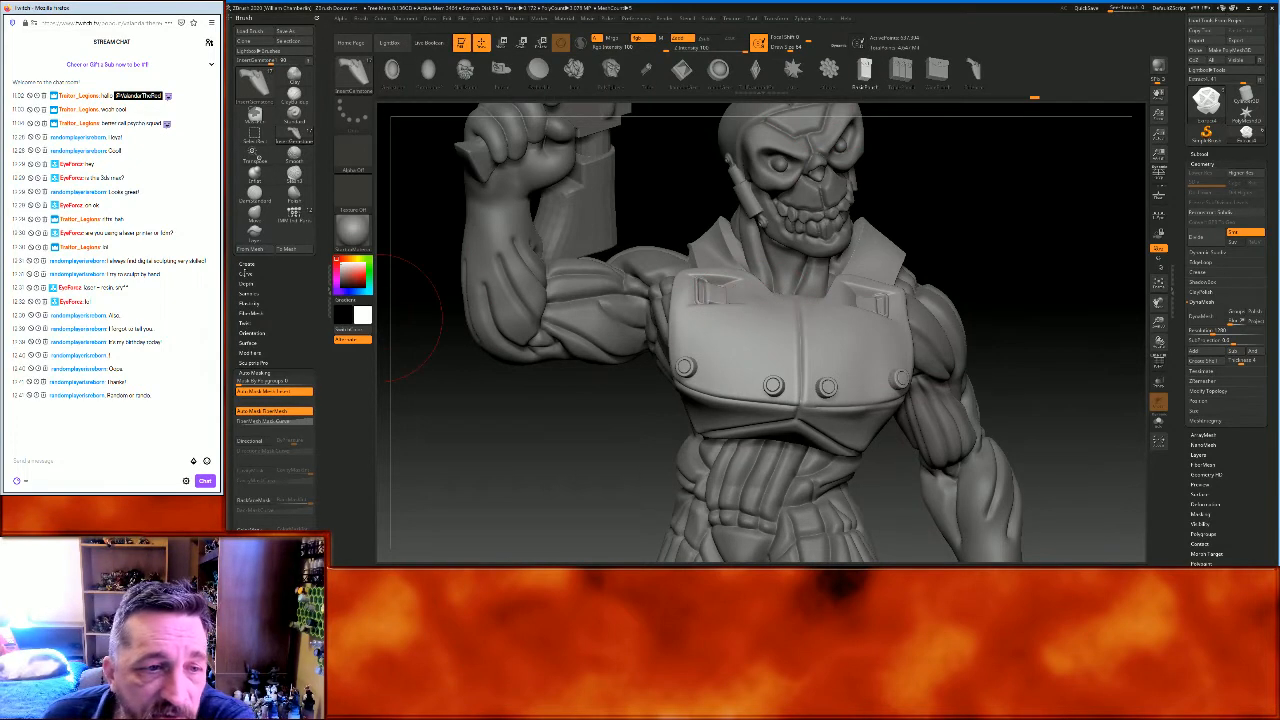
click(248, 284)
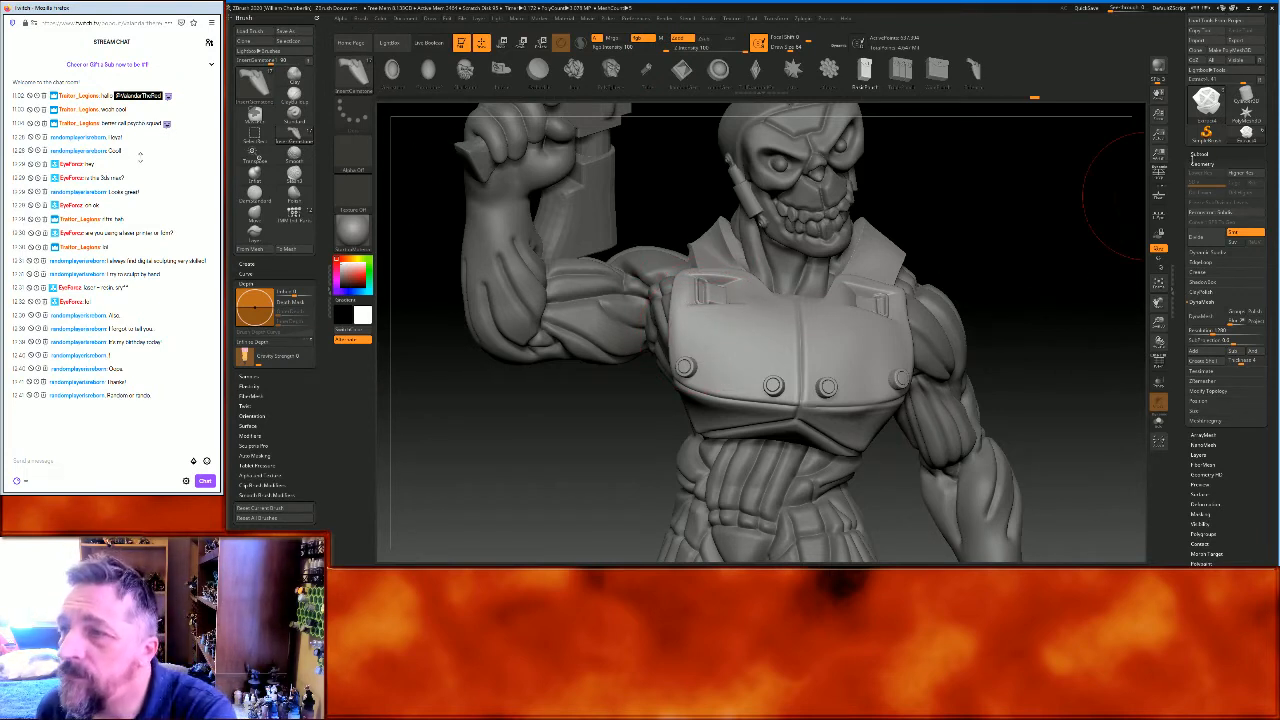
click(1193, 155)
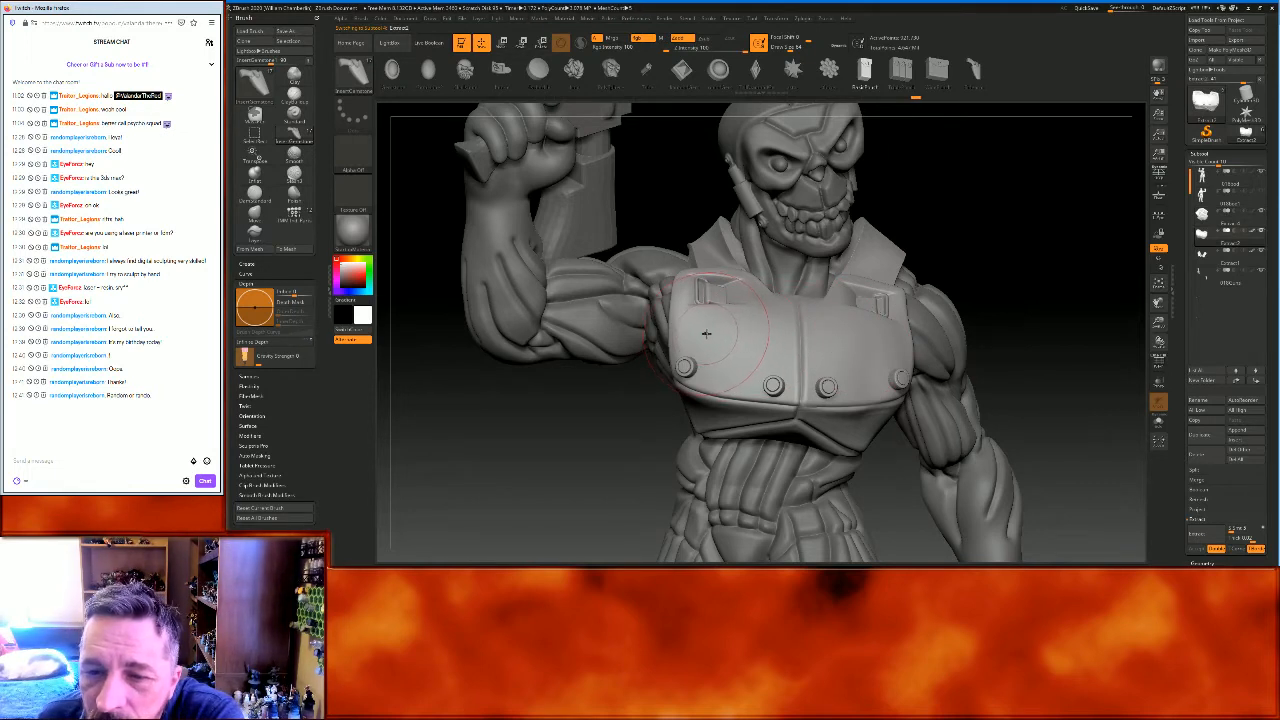
drag(716, 338, 717, 372)
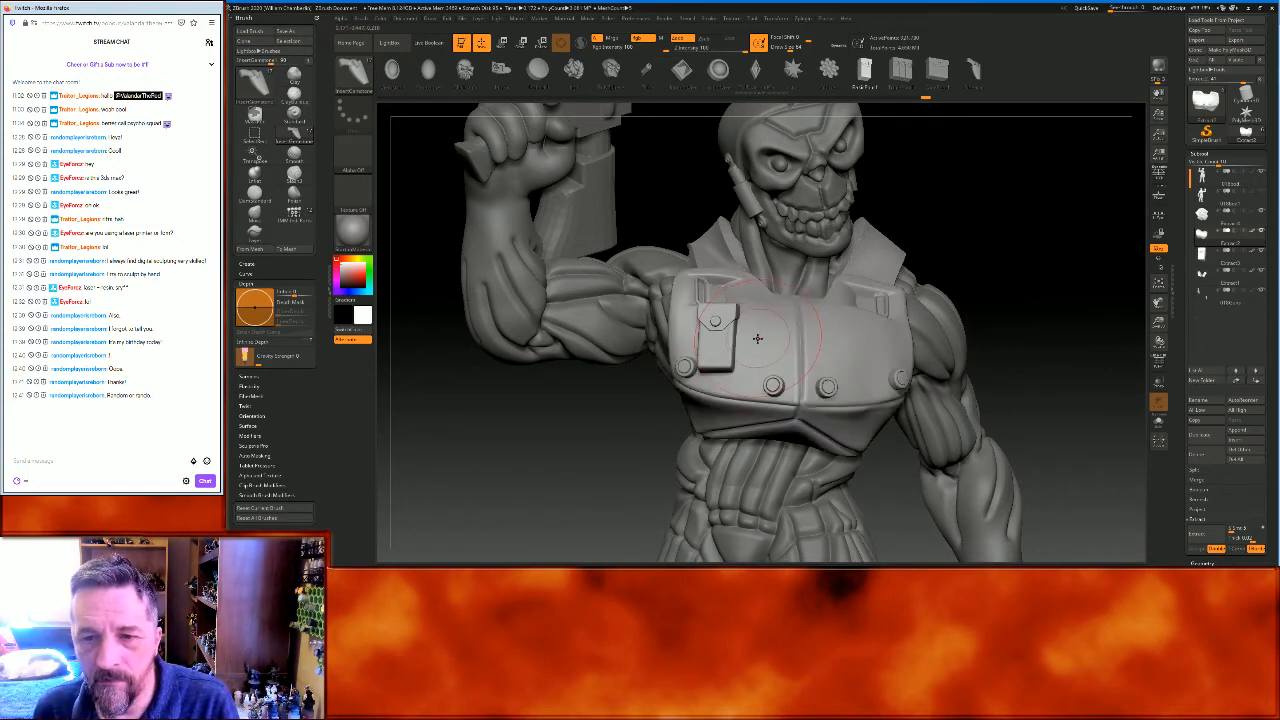
Try placing a second pouch directly beside the first one, undoing the insertion
drag(757, 352, 754, 375)
key(b)
key(m)
key(v)
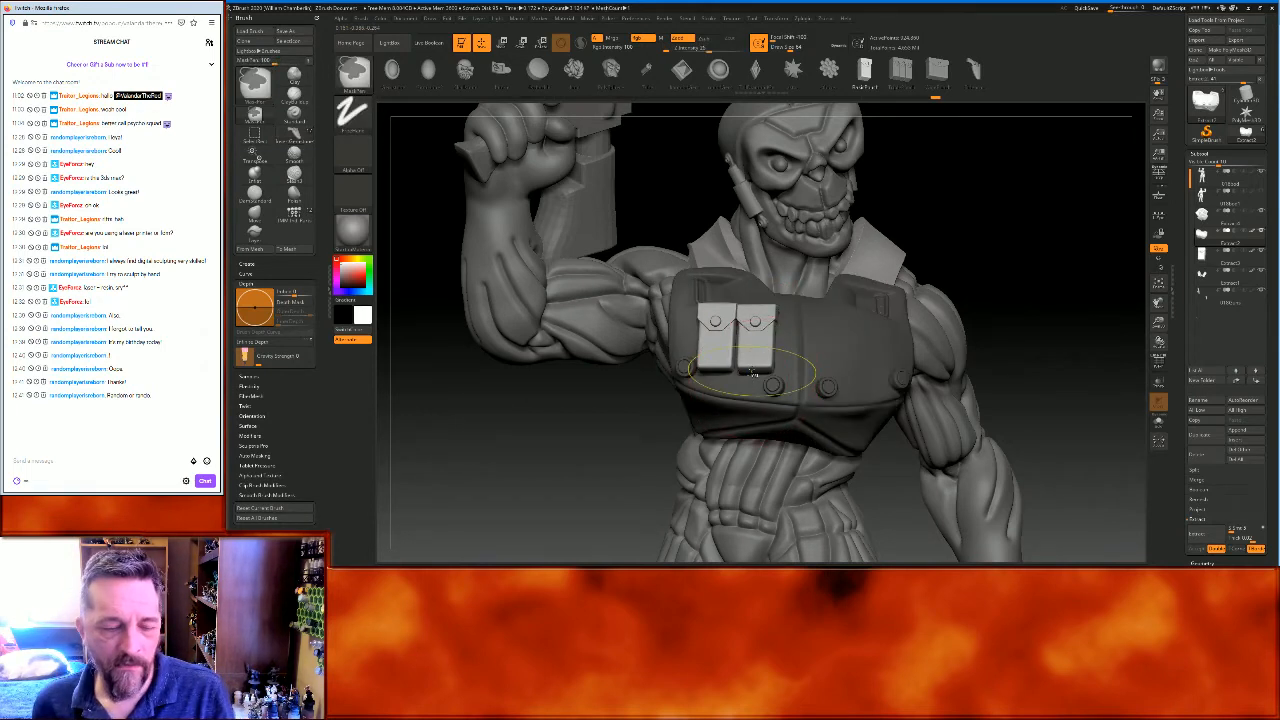
key(ctrl+z)
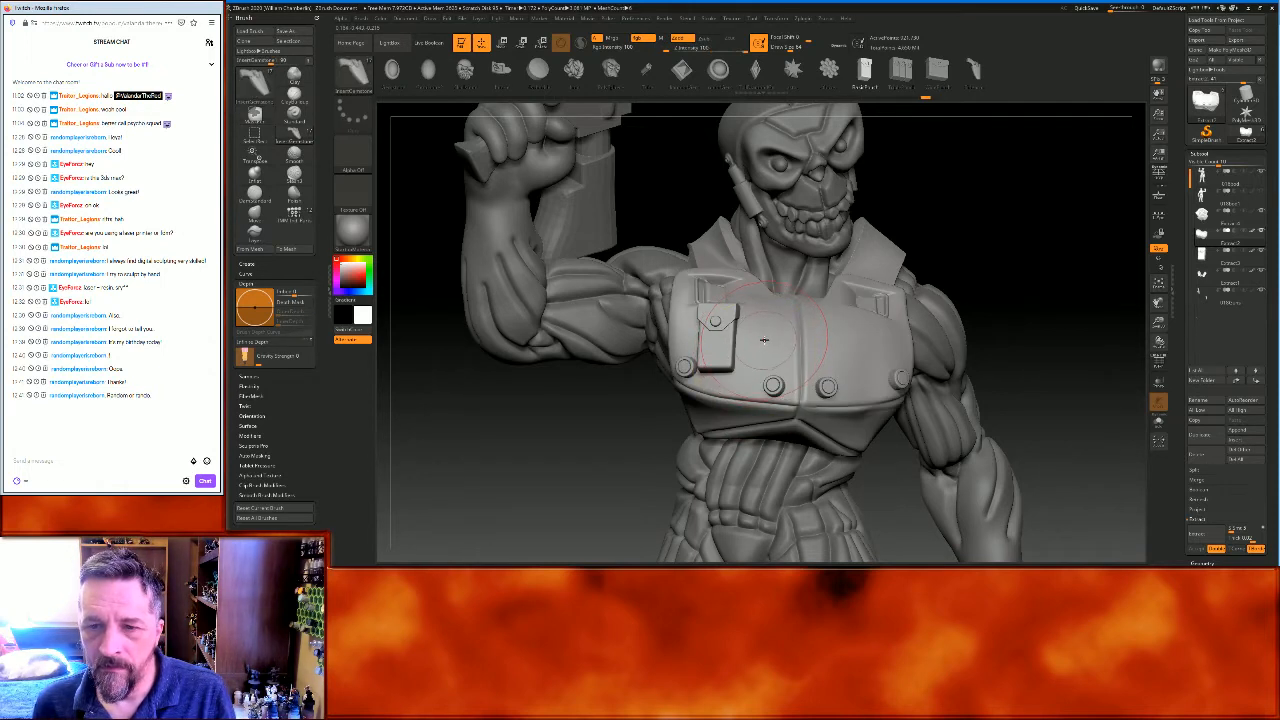
Insert a second pouch beside the first with a wider gap and split it off as its own subtool
drag(765, 368, 765, 384)
key(w)
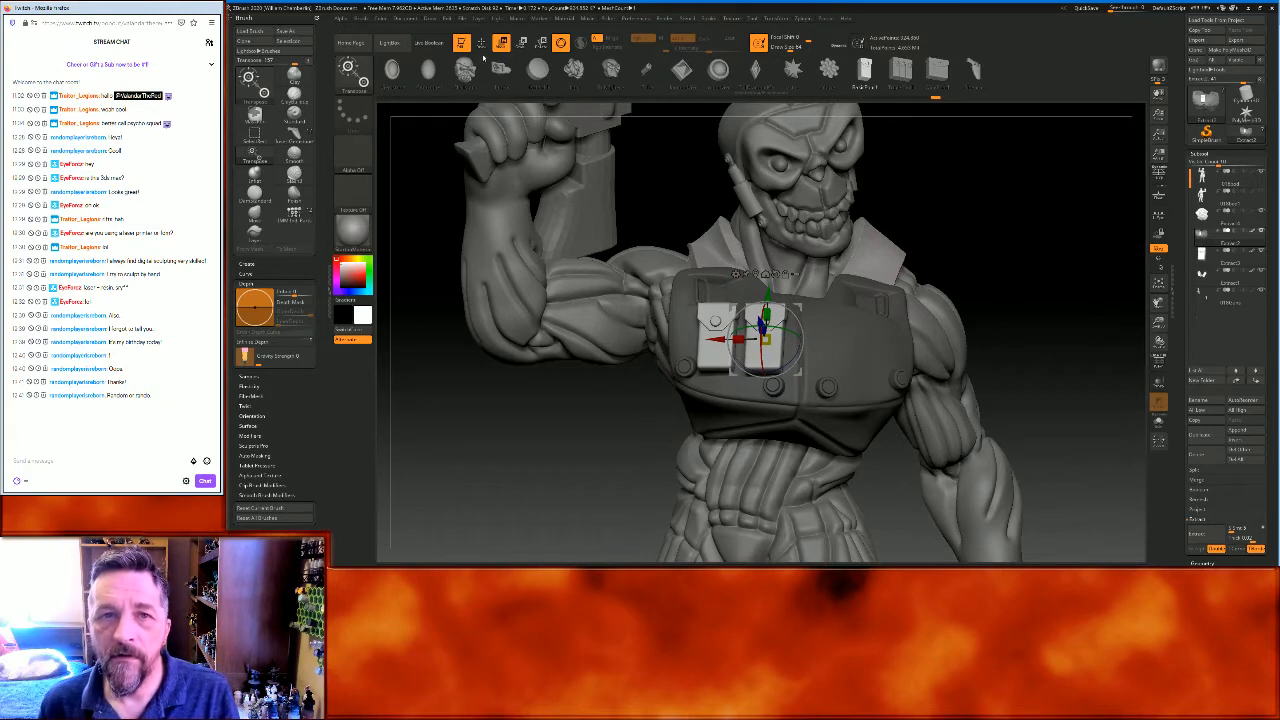
key(q)
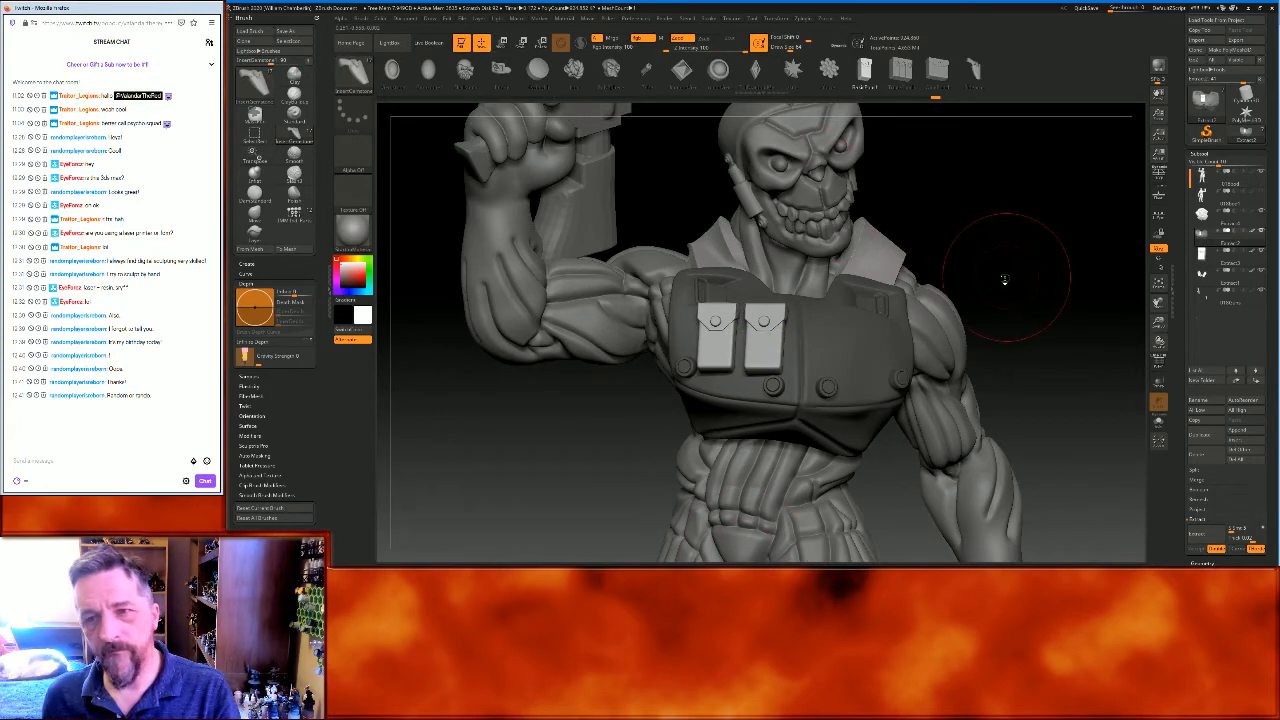
key(ctrl+shift+s)
Merge the two pouch subtools into a single subtool
mouse_move(1057, 234)
mouse_down()
mouse_move(1037, 223)
mouse_move(1033, 236)
mouse_up()
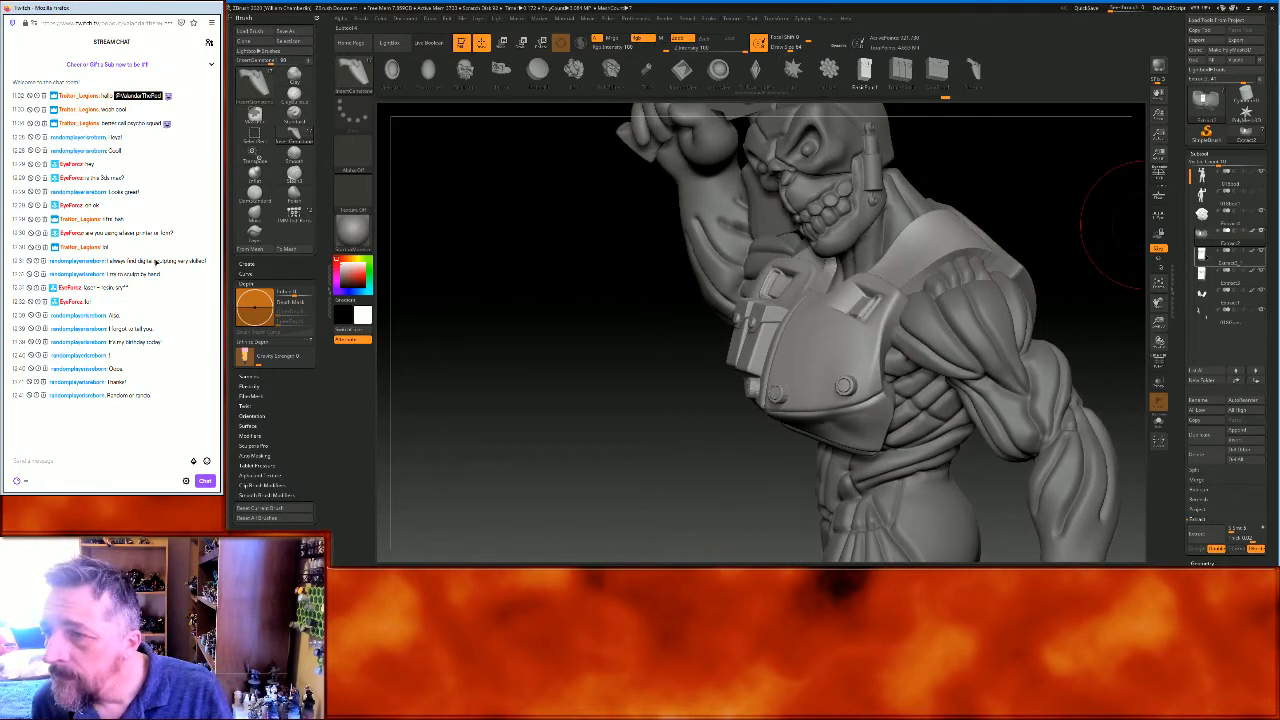
click(1206, 258)
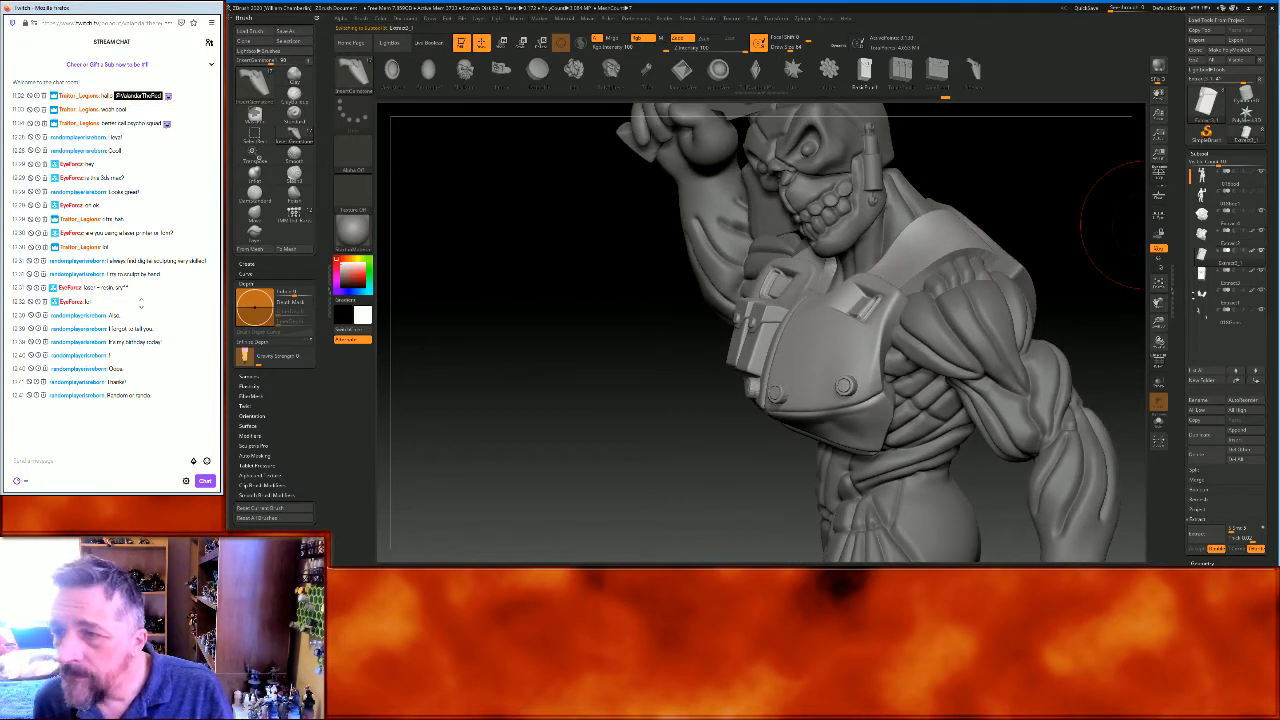
click(1199, 481)
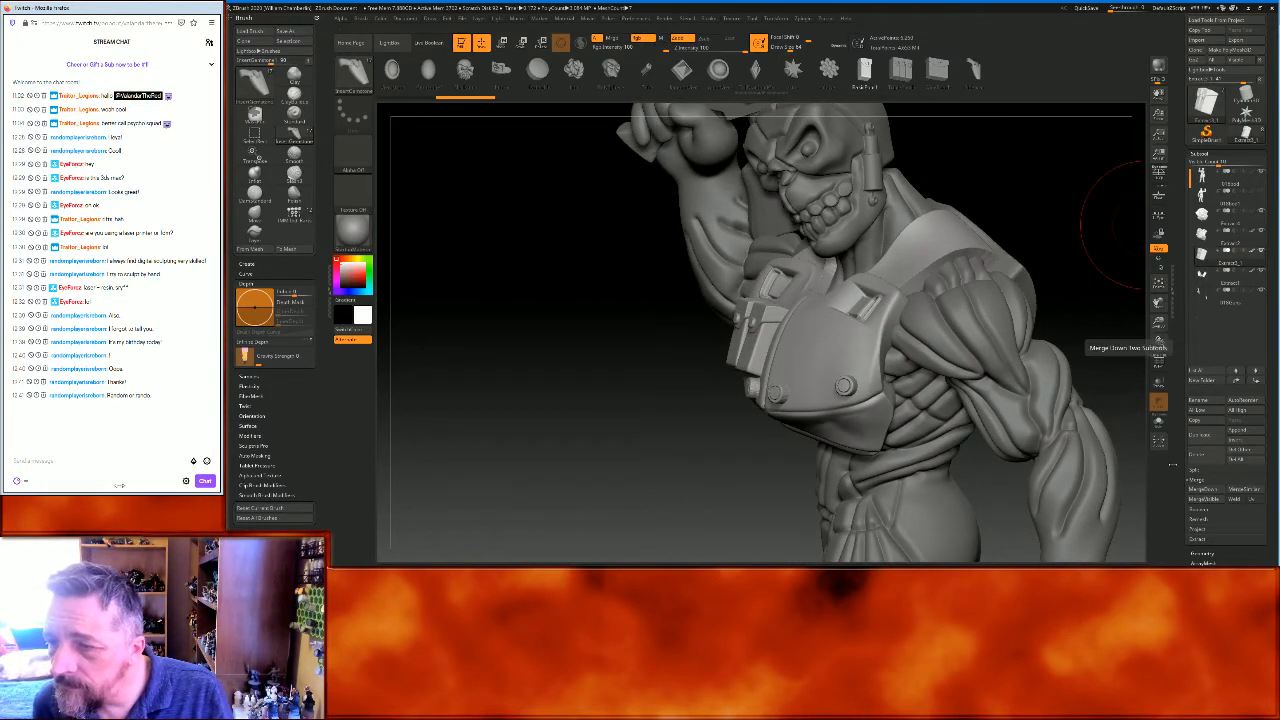
click(502, 42)
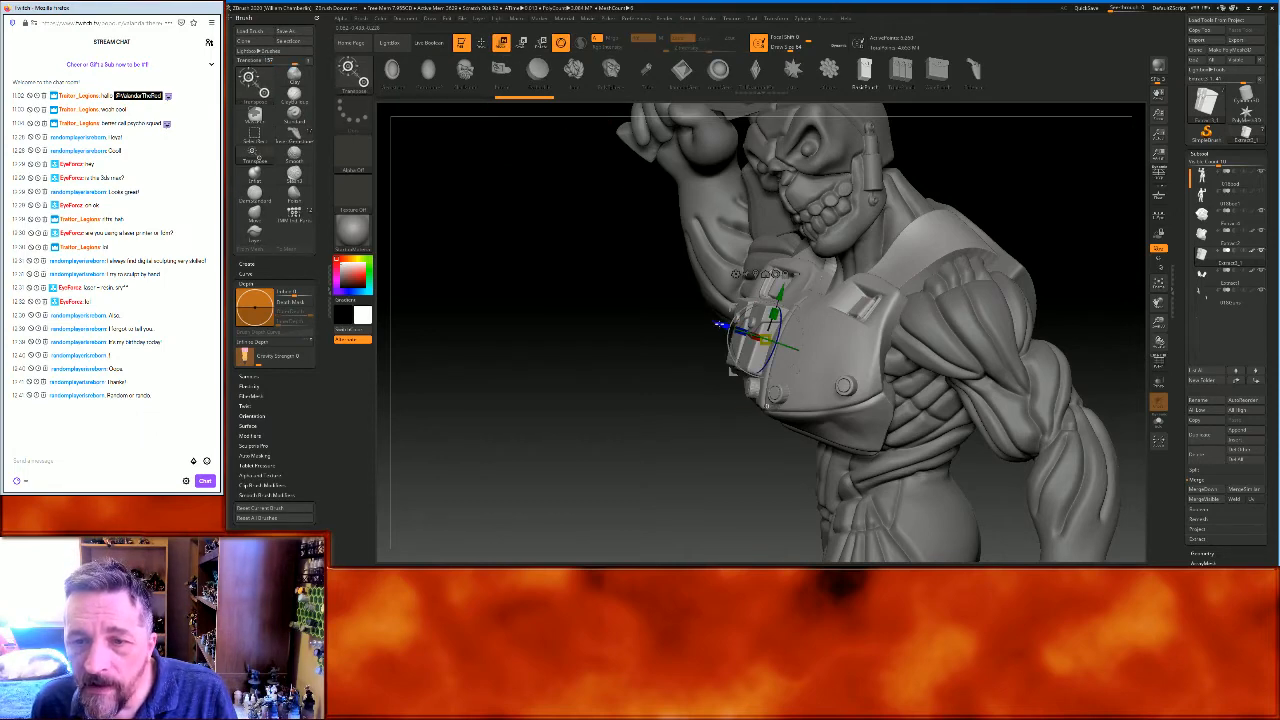
mouse_move(600, 440)
mouse_down()
mouse_move(661, 445)
mouse_move(615, 438)
mouse_up()
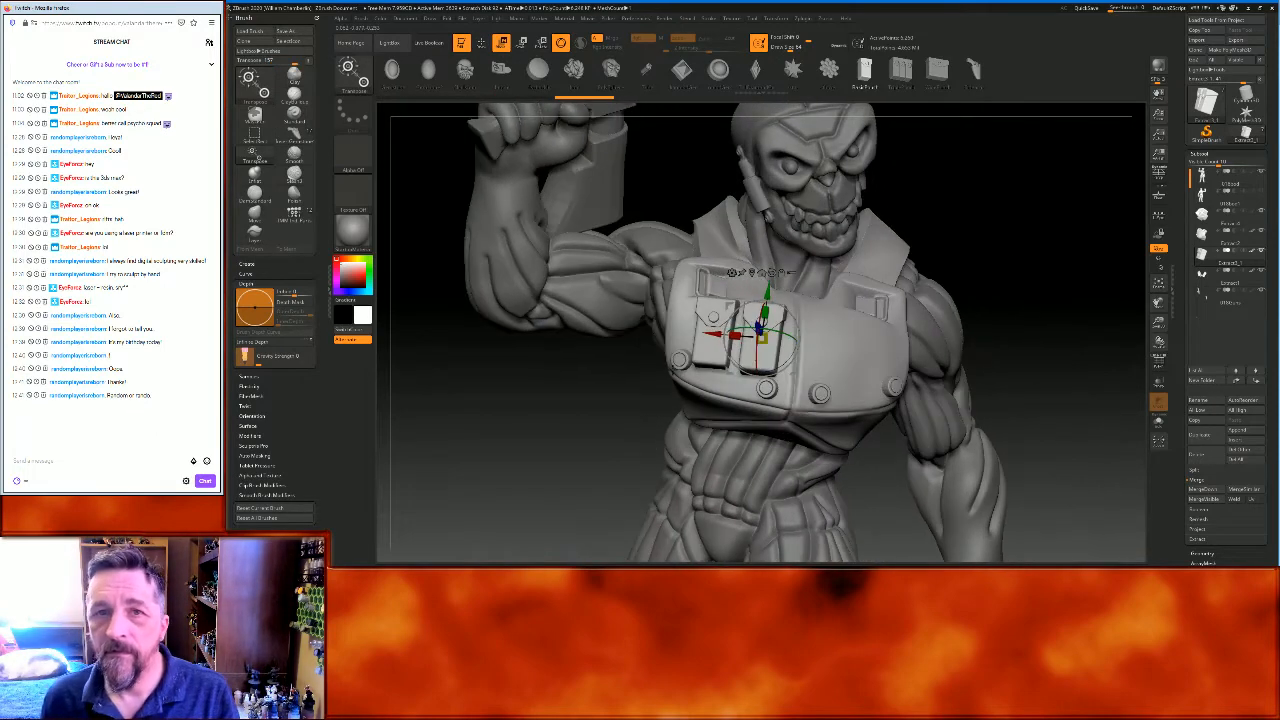
click(481, 42)
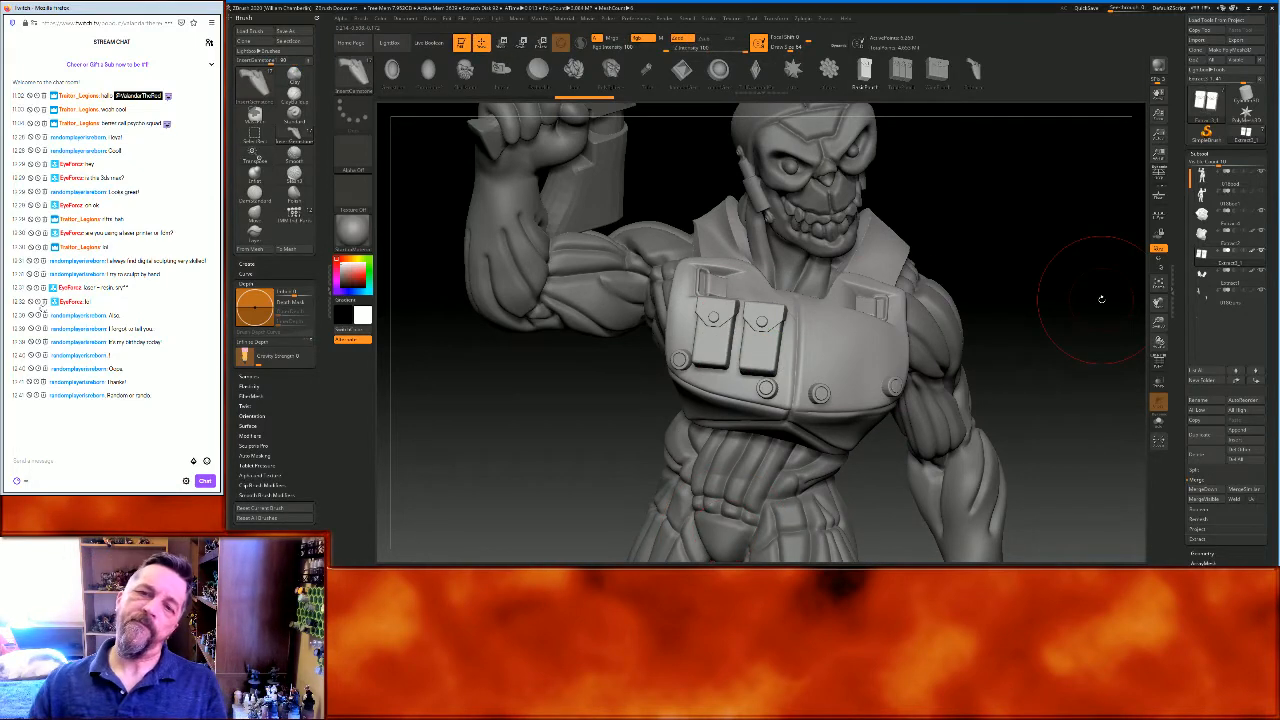
Change the DynaMesh resolution and apply DynaMesh to the merged pouches
scroll(1225, 350, down, 2)
scroll(1225, 350, down, 3)
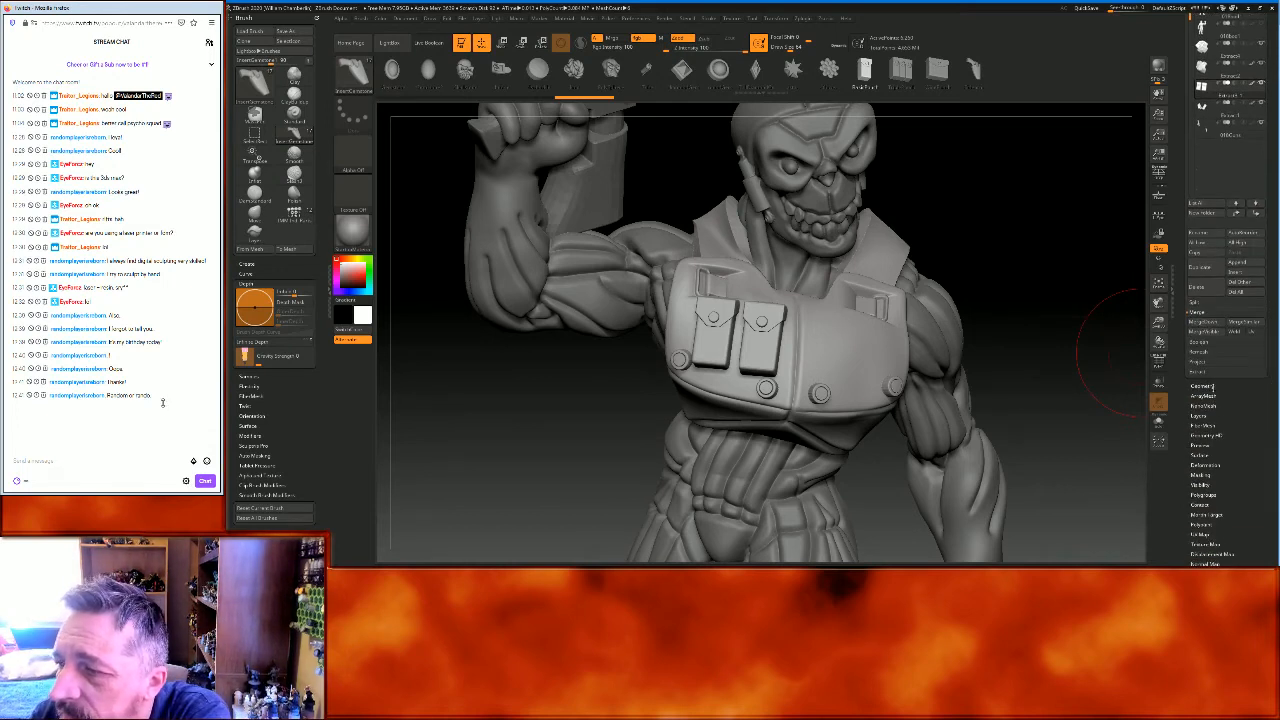
click(1204, 386)
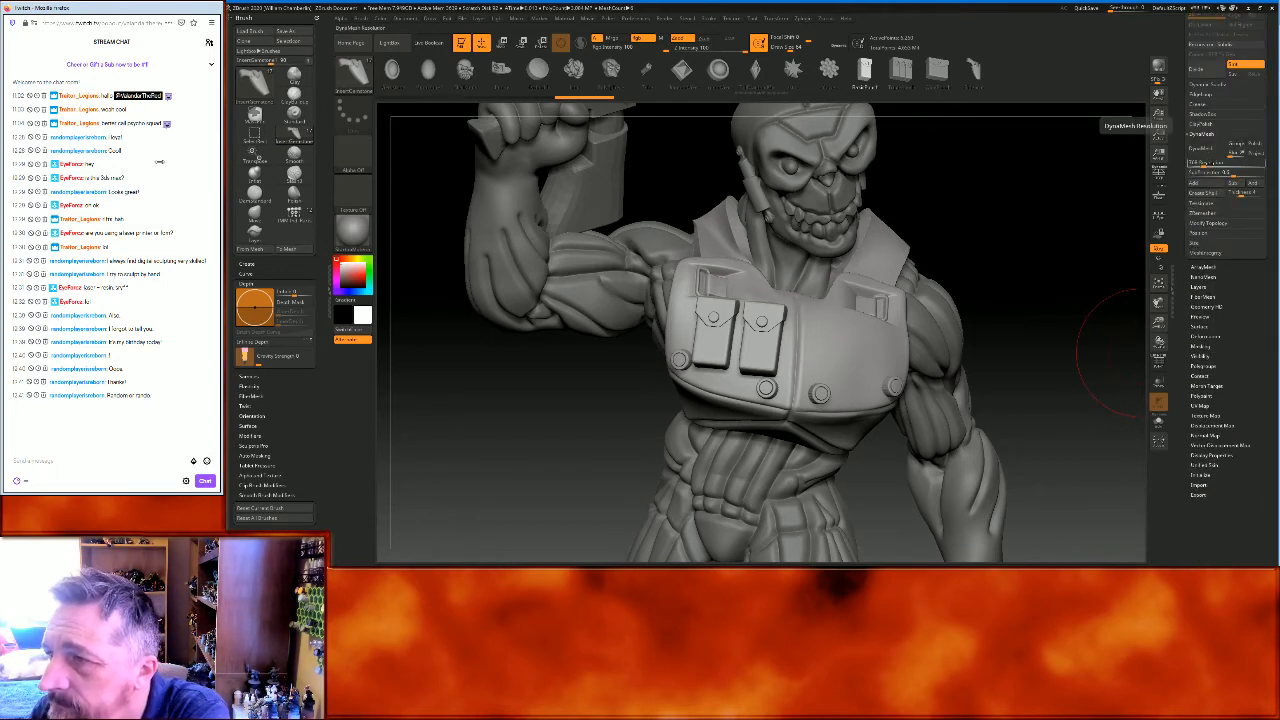
text(0)
key(Return)
click(1211, 151)
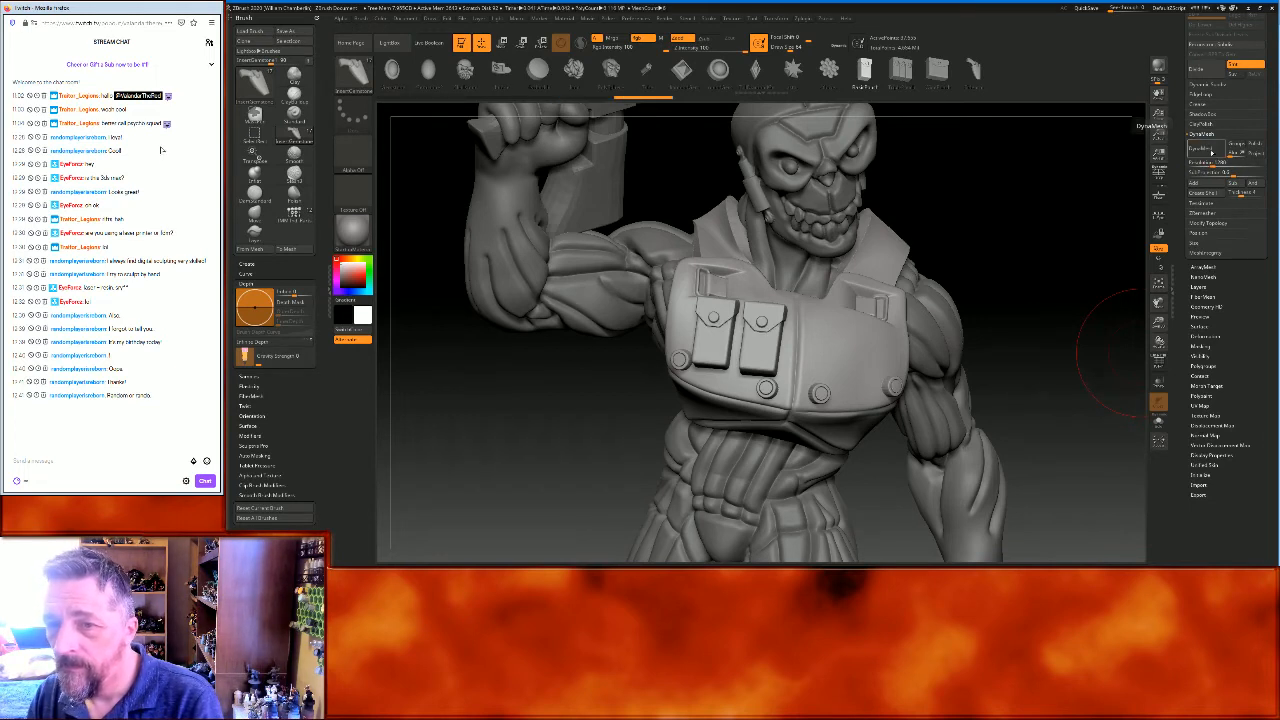
Puff up the two chest pouches slightly with the Inflate deformation
click(1208, 336)
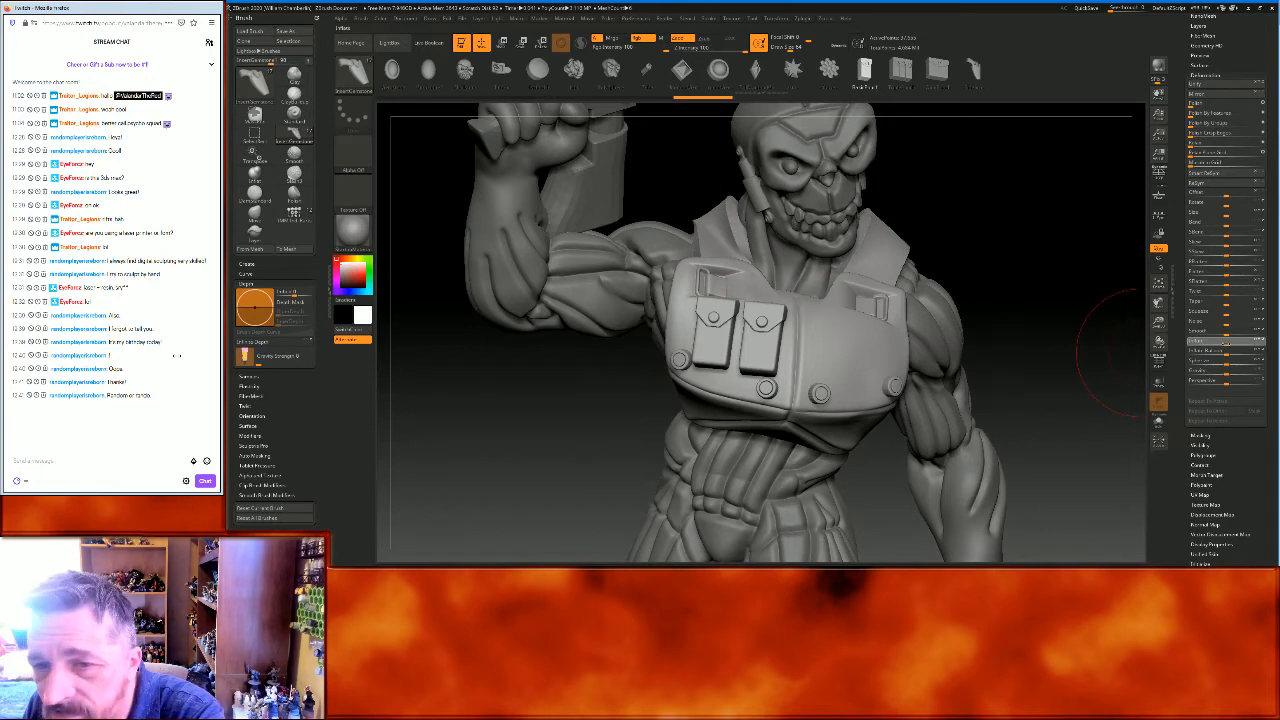
drag(1226, 344, 1229, 344)
drag(1033, 262, 1042, 249)
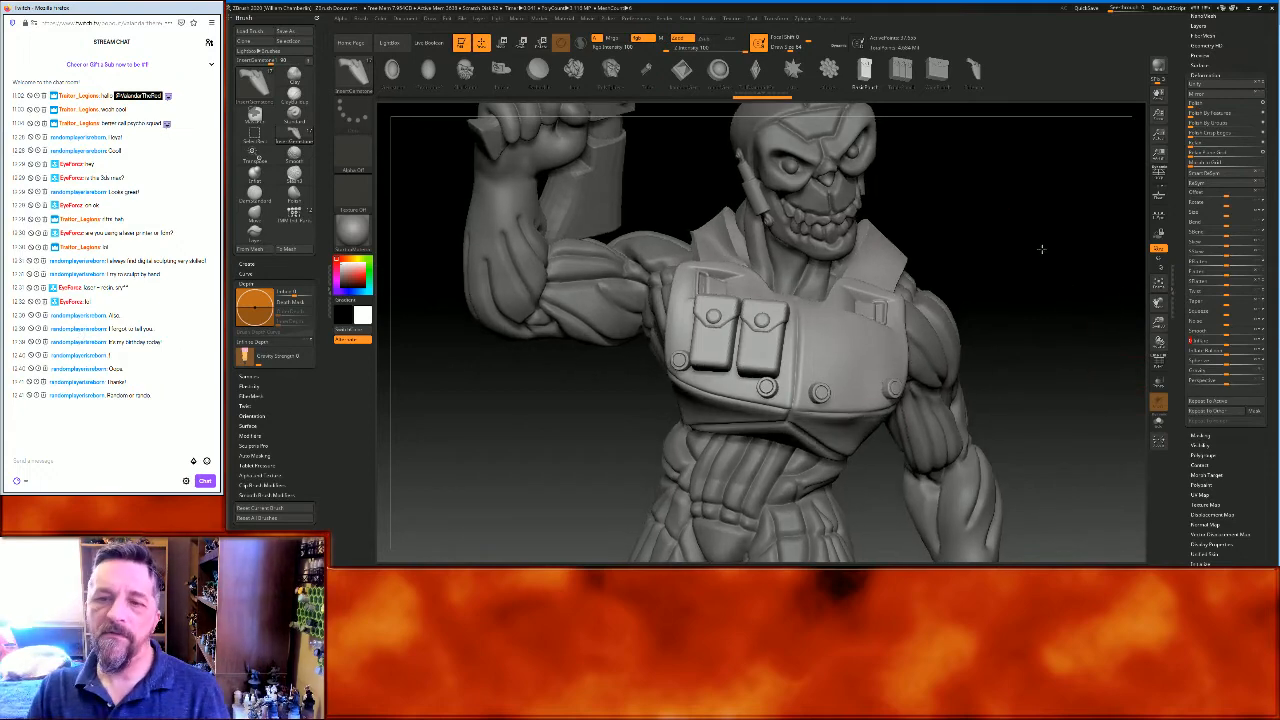
Examine the pouches up close and check how the whole figure looks from slightly different angles
click(1158, 285)
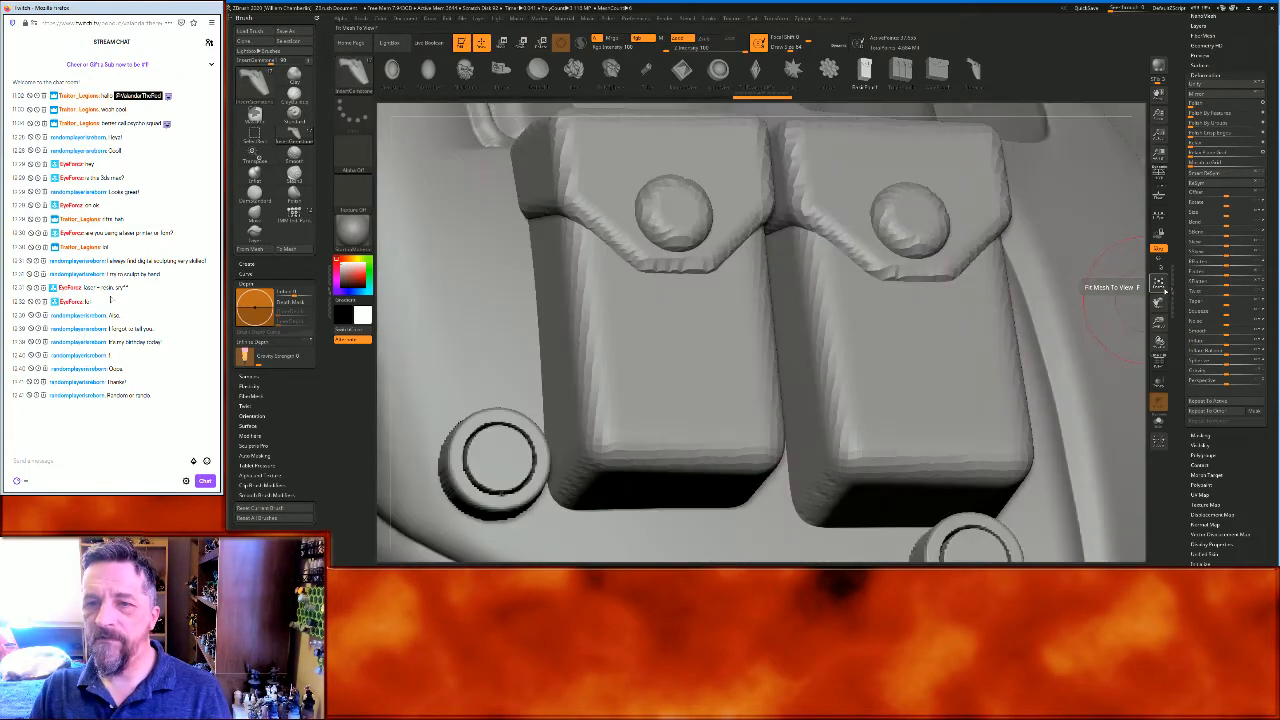
click(1157, 286)
mouse_move(1128, 289)
mouse_down()
mouse_move(1037, 286)
mouse_move(1120, 289)
mouse_move(1101, 285)
mouse_up()
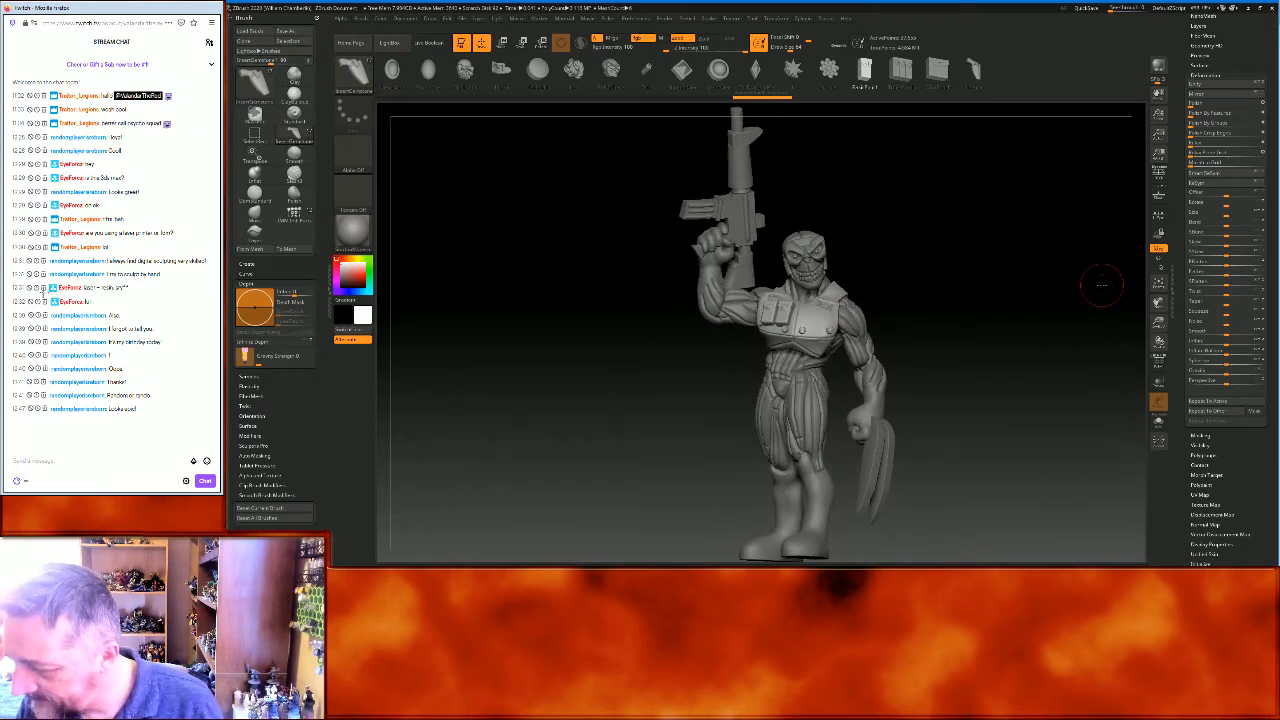
mouse_move(1097, 286)
mouse_down()
mouse_move(1011, 286)
mouse_move(1108, 286)
mouse_up()
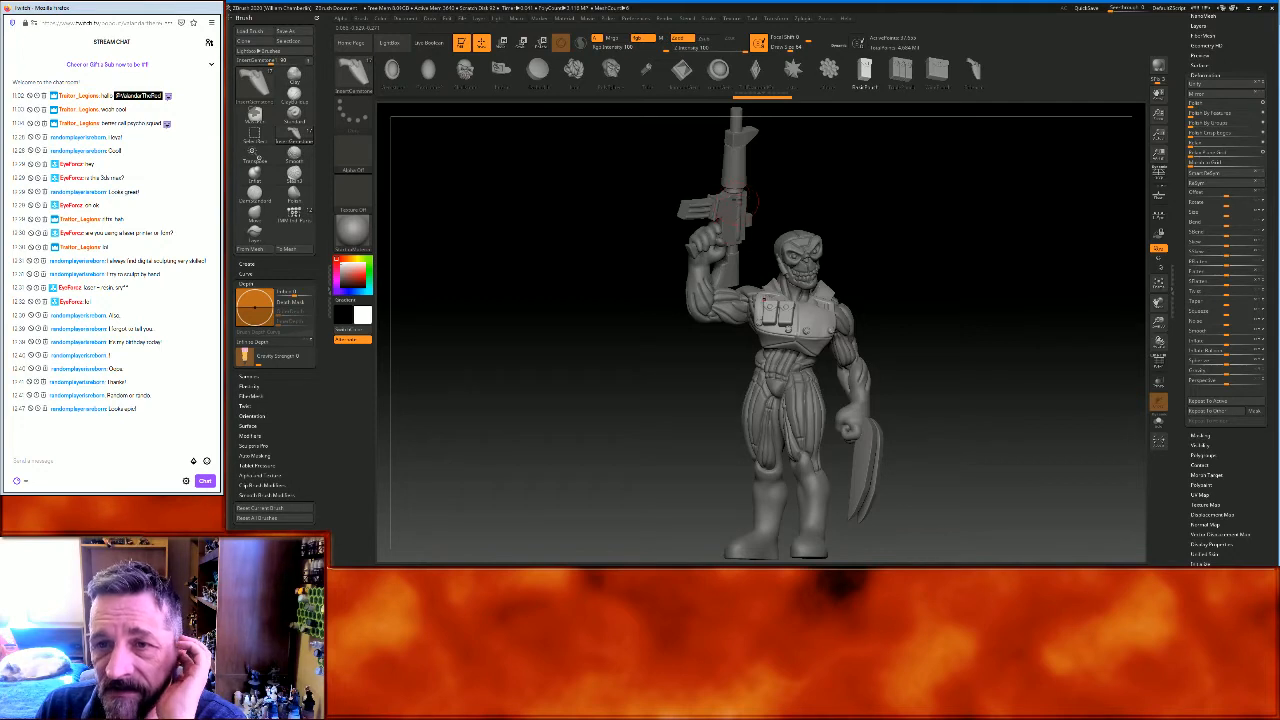
mouse_move(962, 283)
mouse_down()
mouse_move(920, 274)
mouse_move(952, 284)
mouse_up()
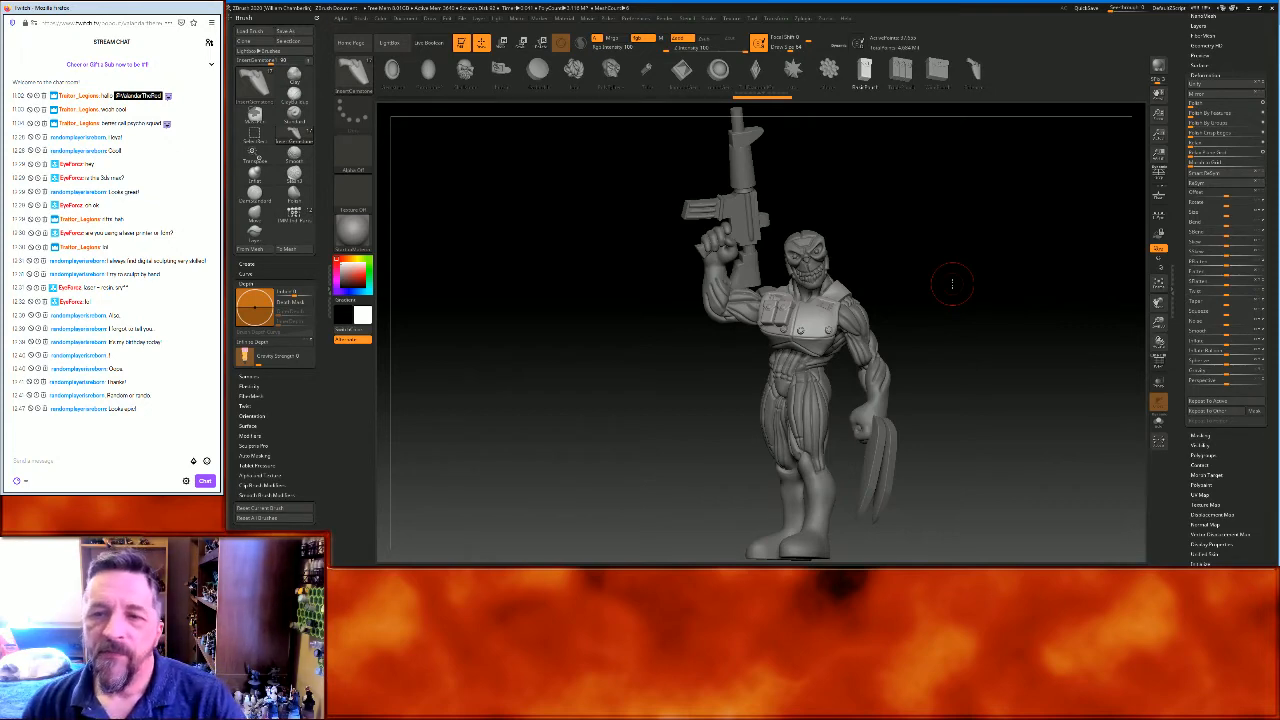
drag(952, 284, 1039, 331)
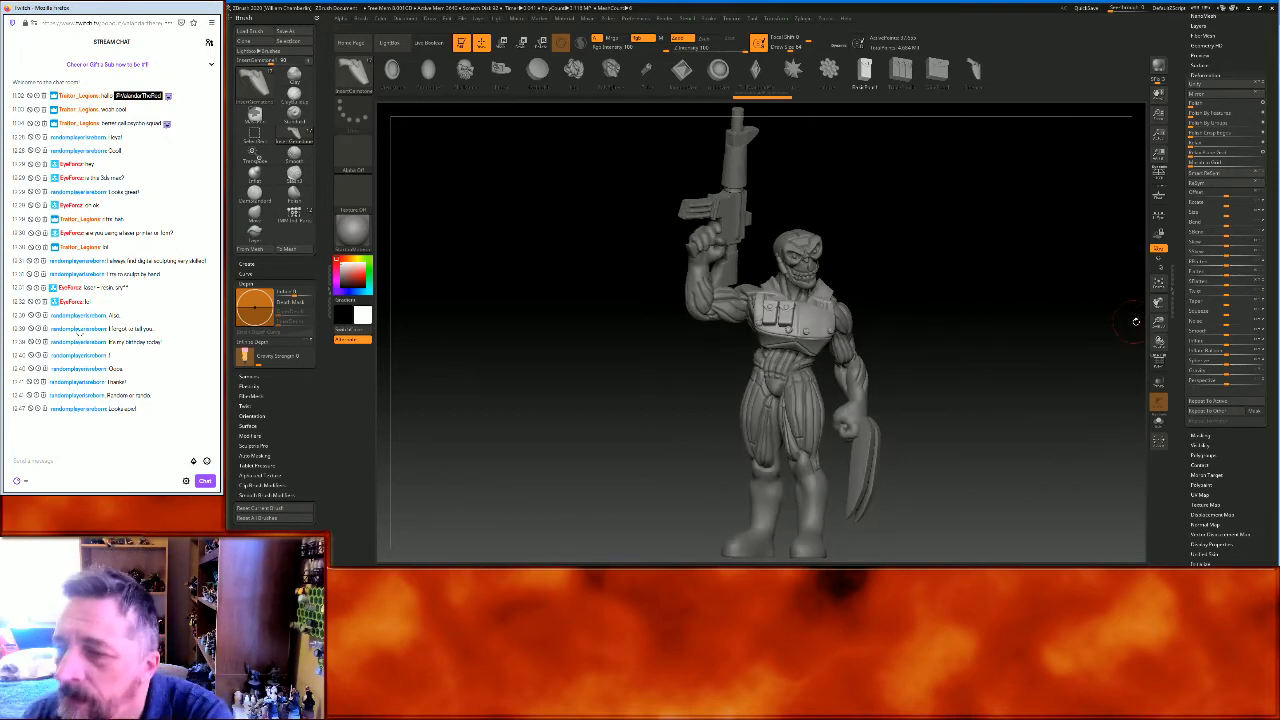
Bring up the mesh extraction settings, select the smooth body subtool and switch to the Standard brush
drag(1158, 323, 1158, 362)
drag(1158, 306, 1150, 245)
drag(1237, 48, 1237, 114)
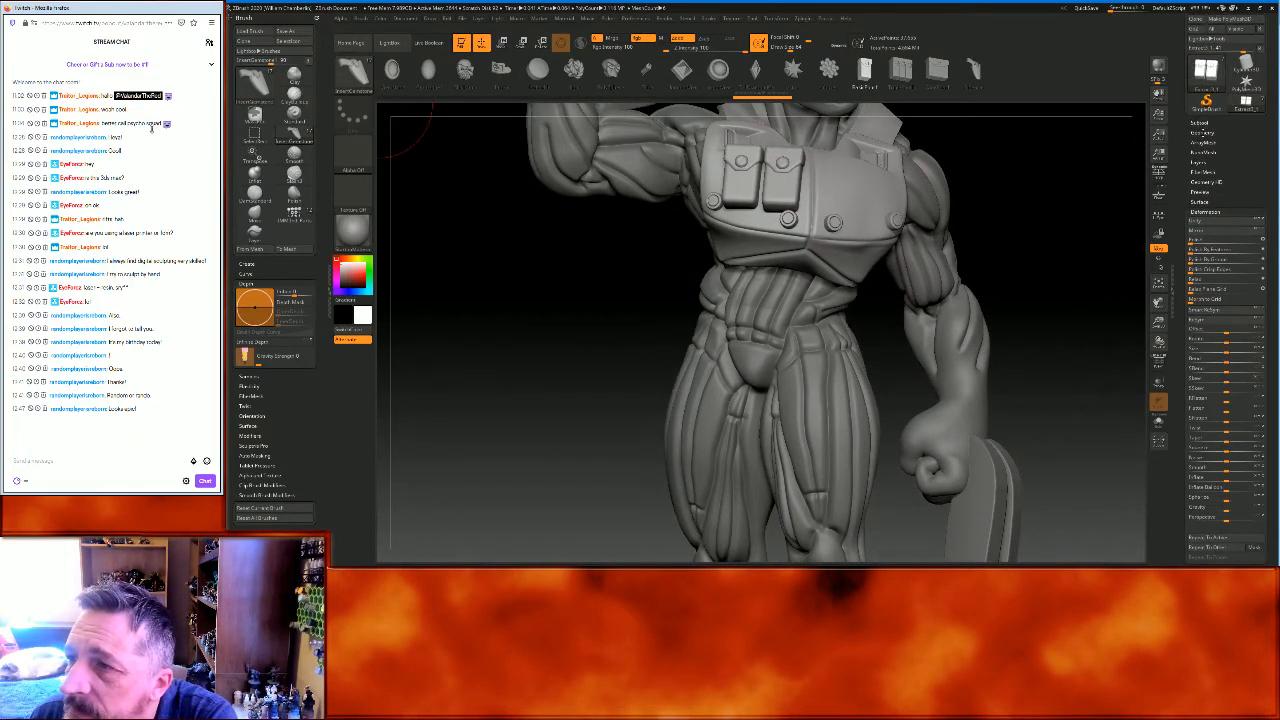
click(1205, 122)
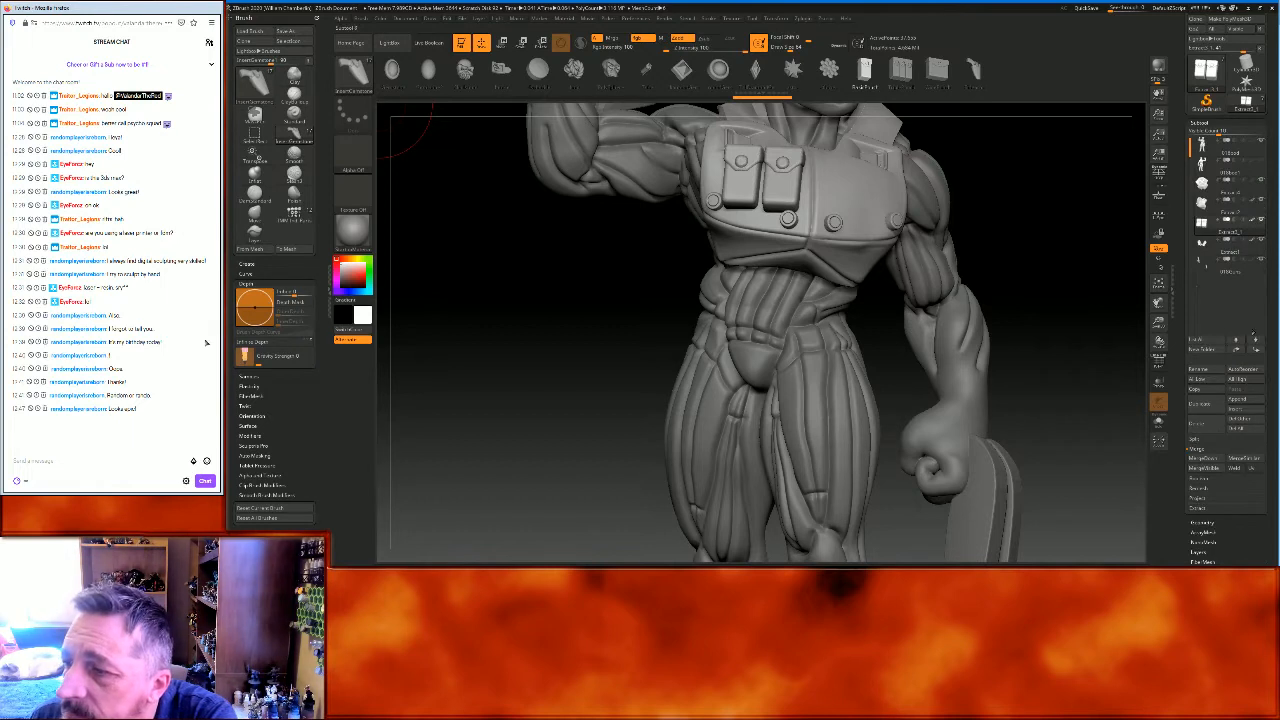
click(1200, 508)
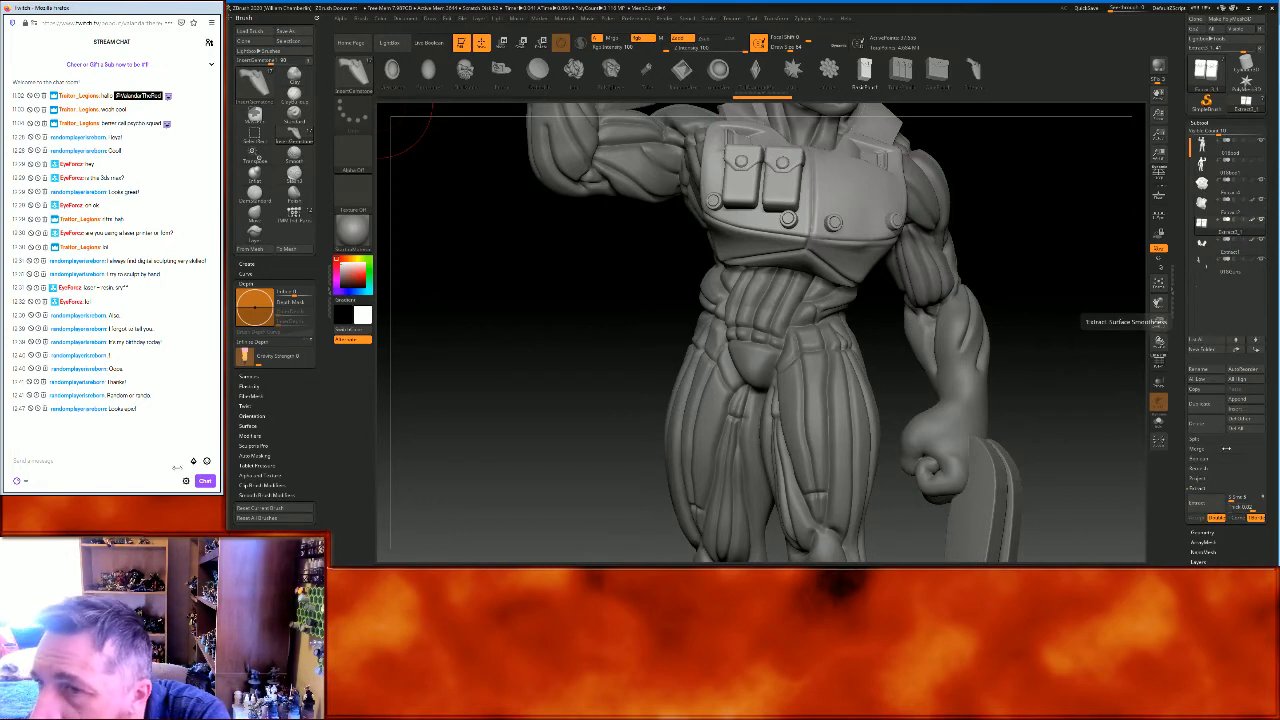
click(1237, 497)
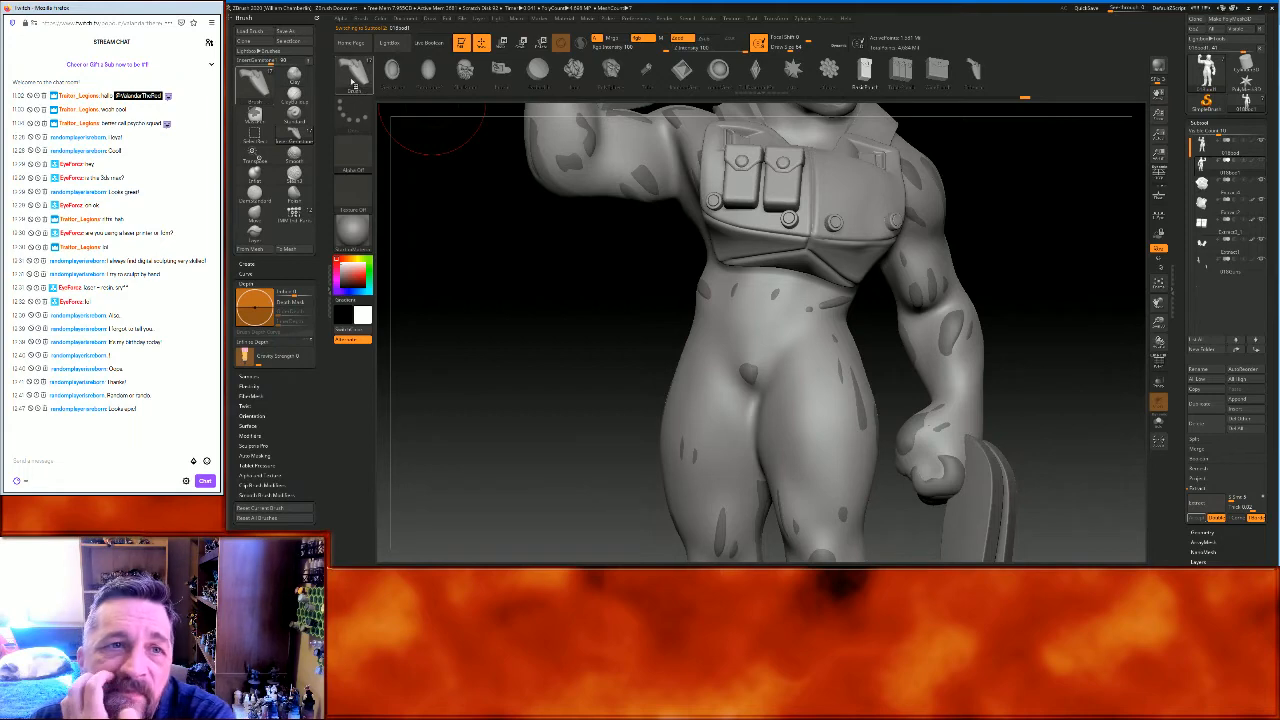
click(352, 72)
click(920, 80)
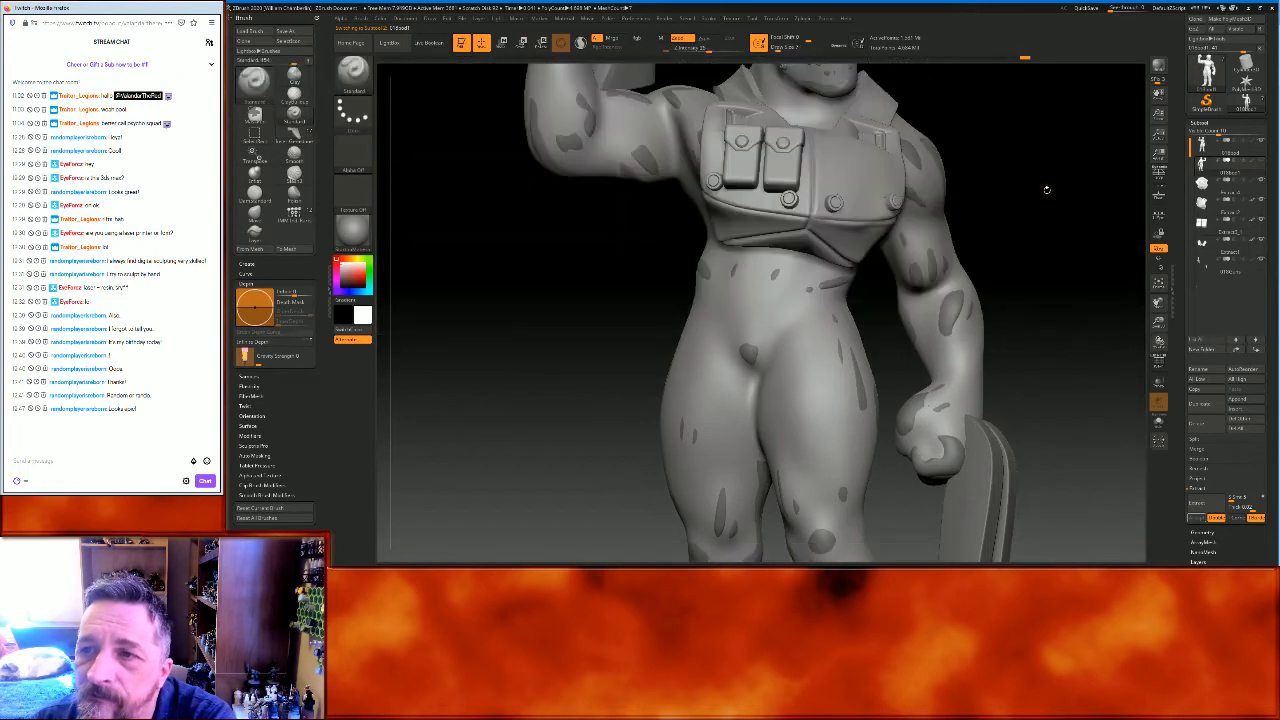
Mask a triangular outline on the front of the pelvis with the MaskPen brush
drag(1046, 194, 1059, 196)
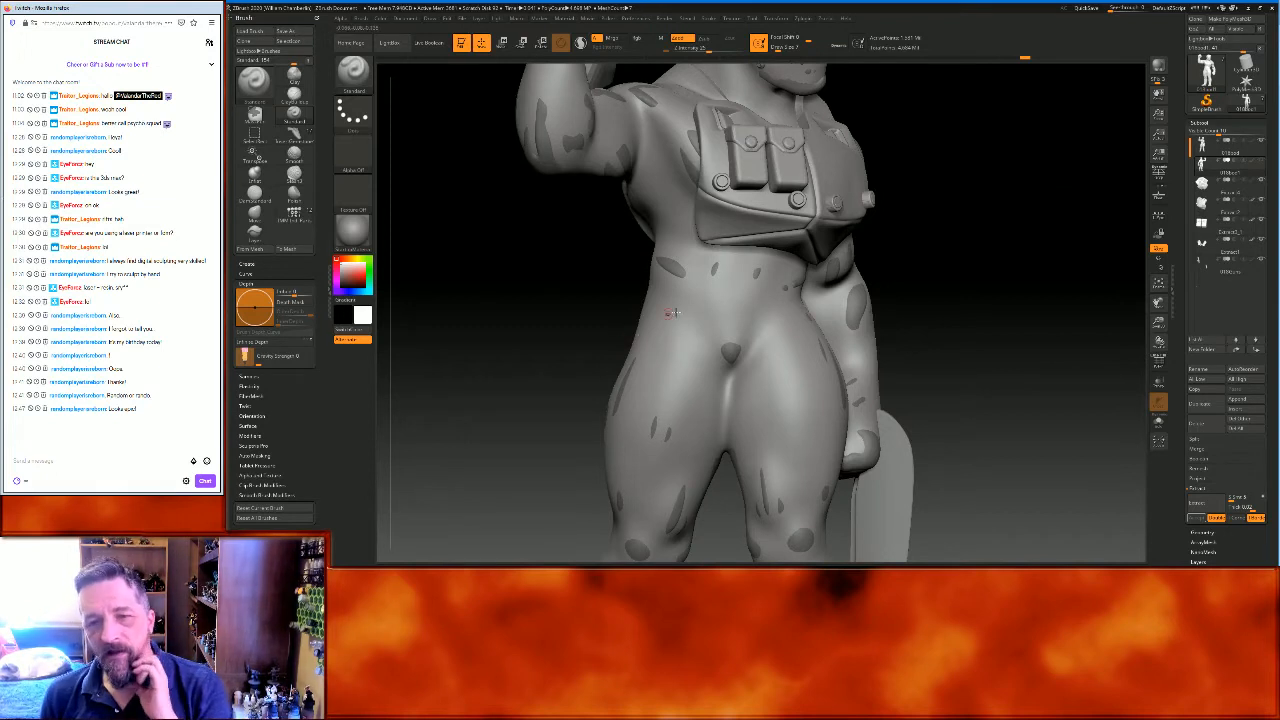
key(ctrl)
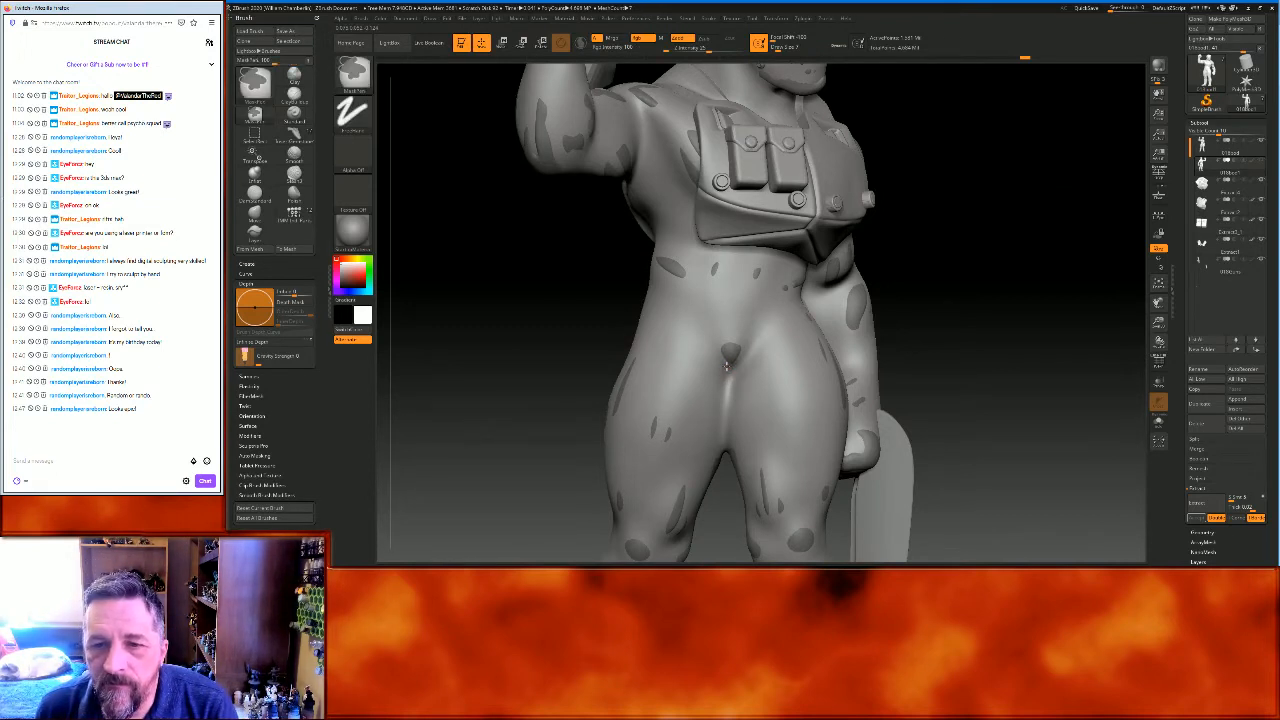
ctrl+drag(716, 338, 707, 318)
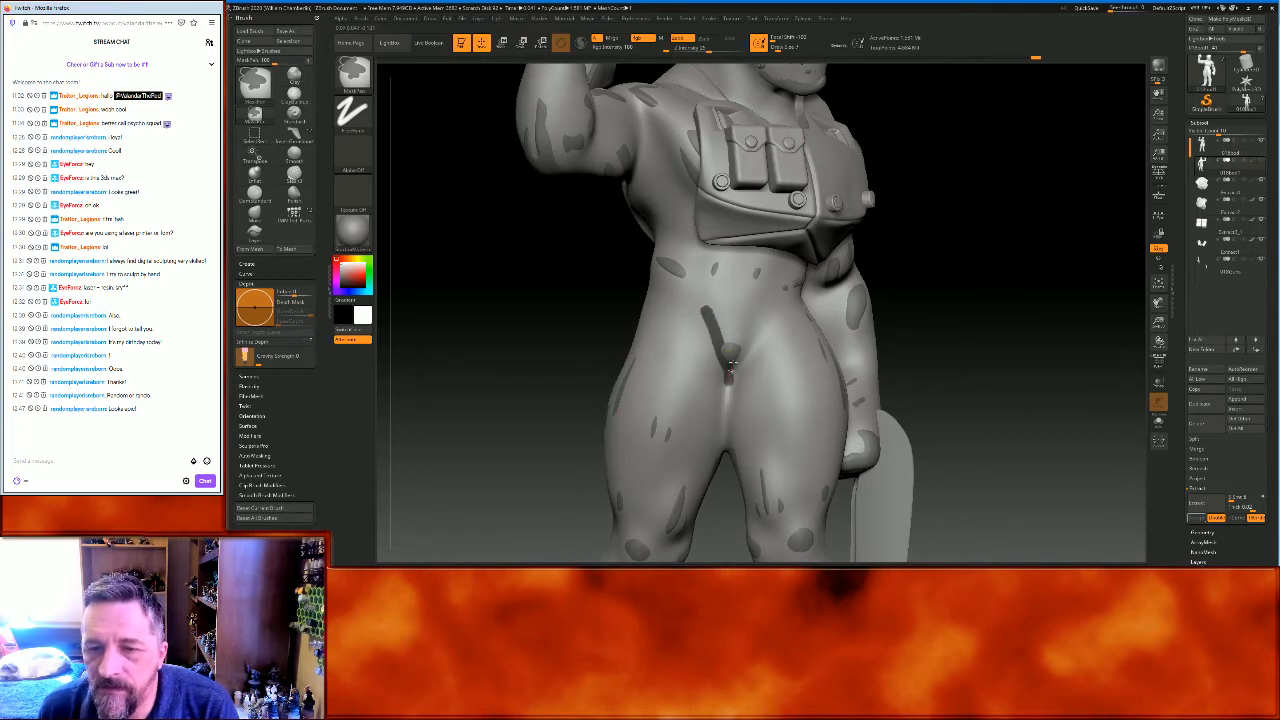
ctrl+drag(733, 362, 738, 355)
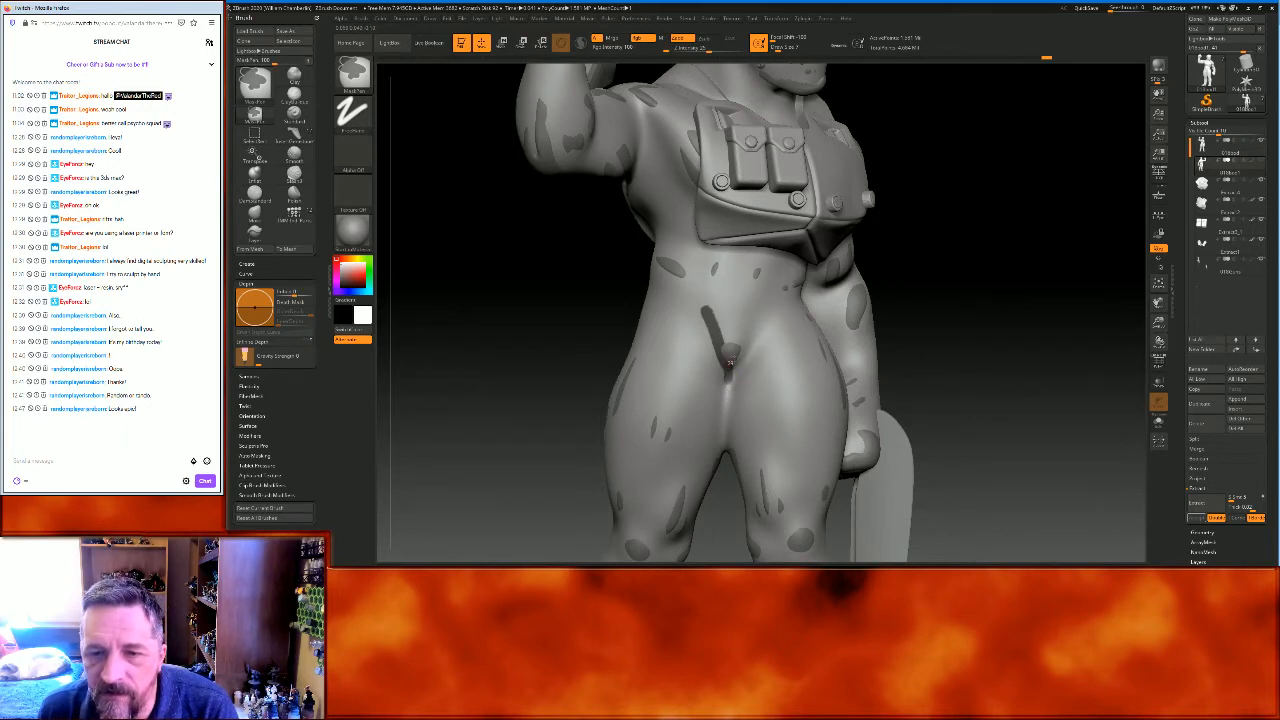
ctrl+drag(750, 341, 759, 330)
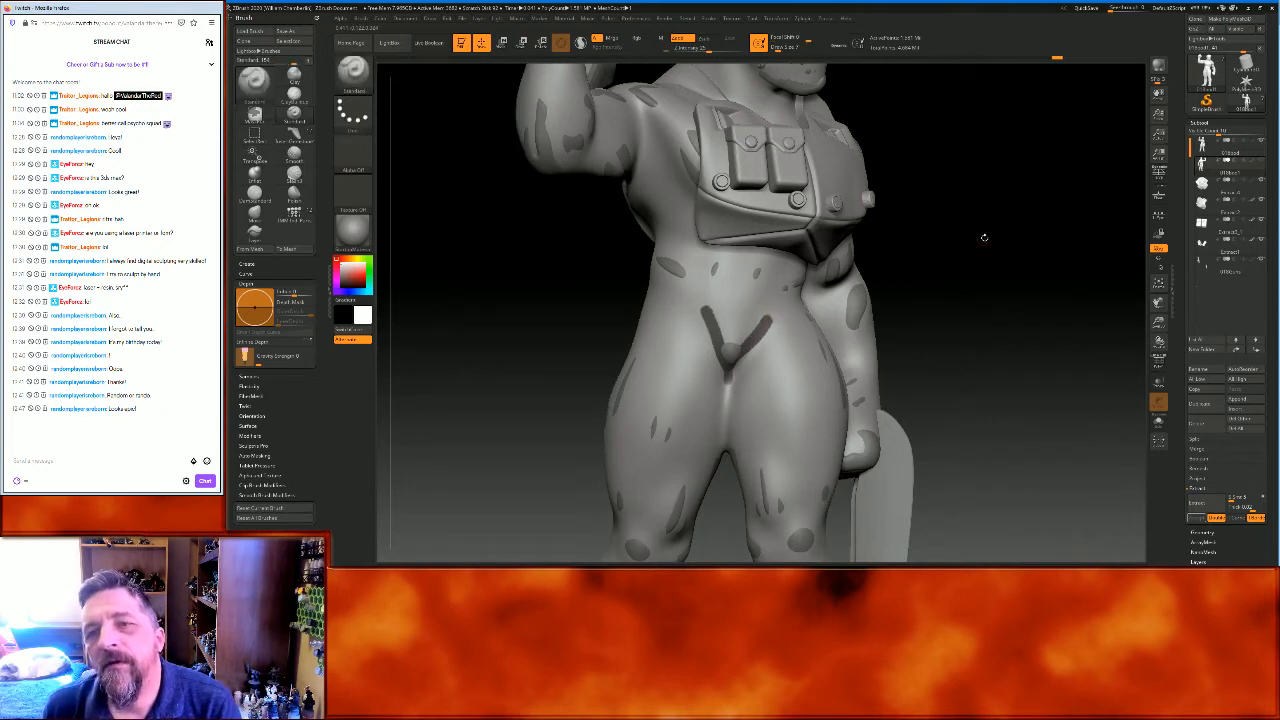
drag(983, 240, 740, 309)
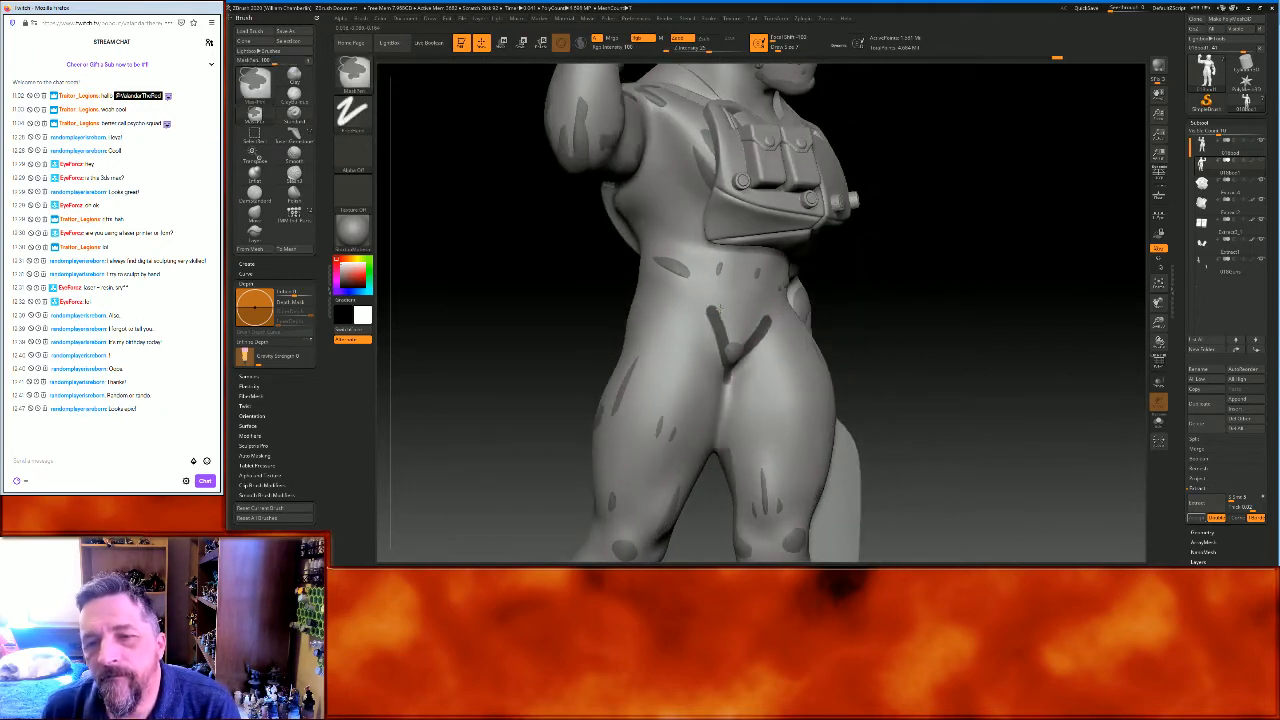
ctrl+drag(747, 314, 767, 321)
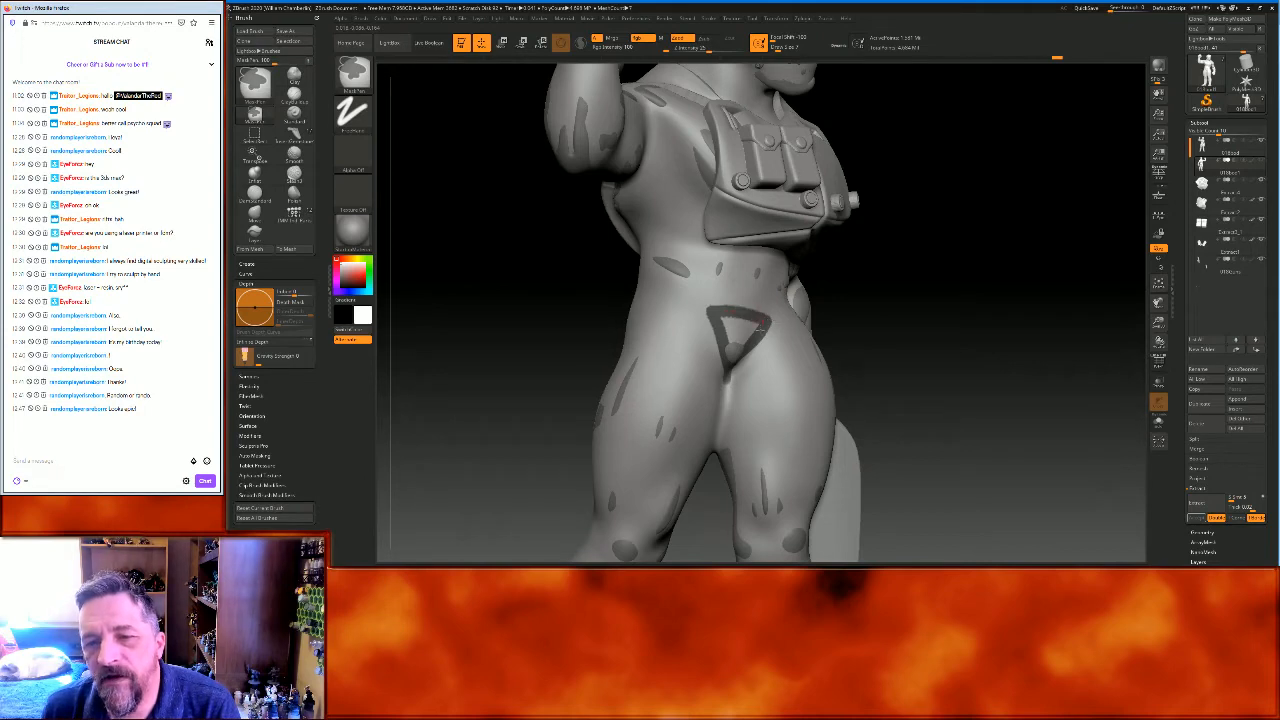
Fill the interior of the triangular pelvis outline with mask
drag(1050, 350, 1004, 342)
drag(1051, 226, 1064, 223)
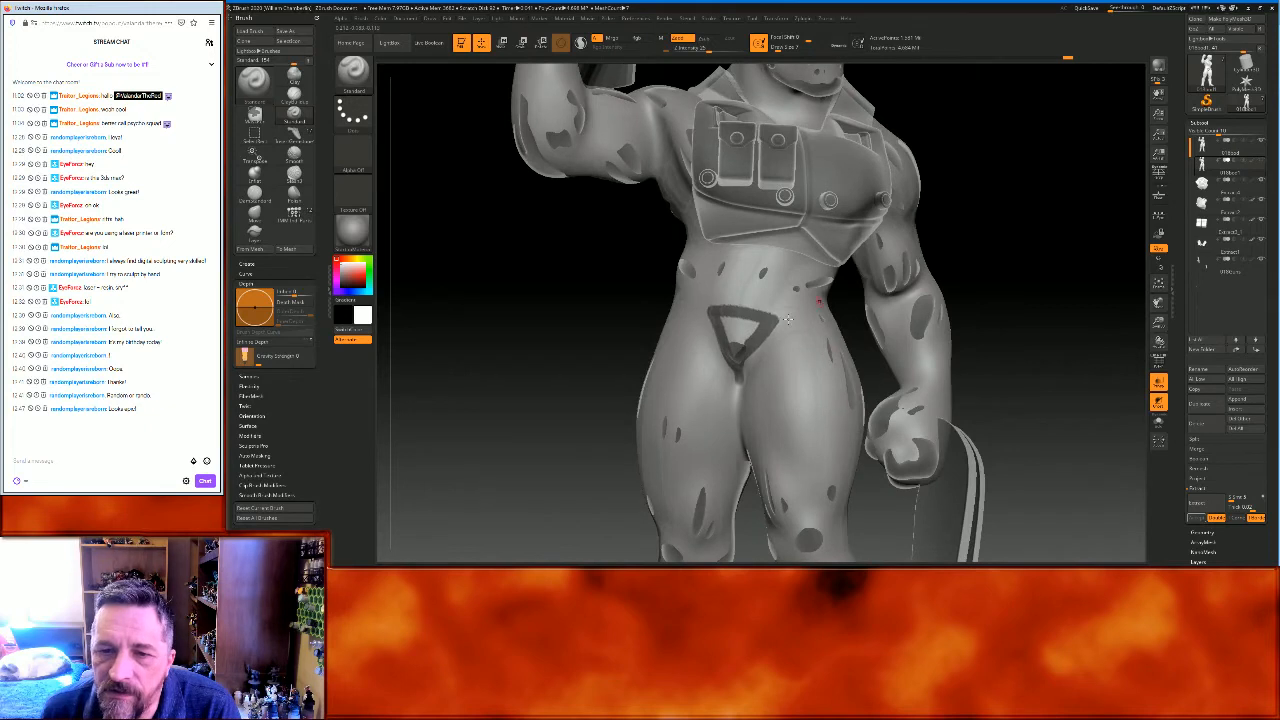
mouse_move(726, 322)
ctrl+mouse_down()
mouse_move(733, 358)
mouse_move(718, 318)
ctrl+mouse_up()
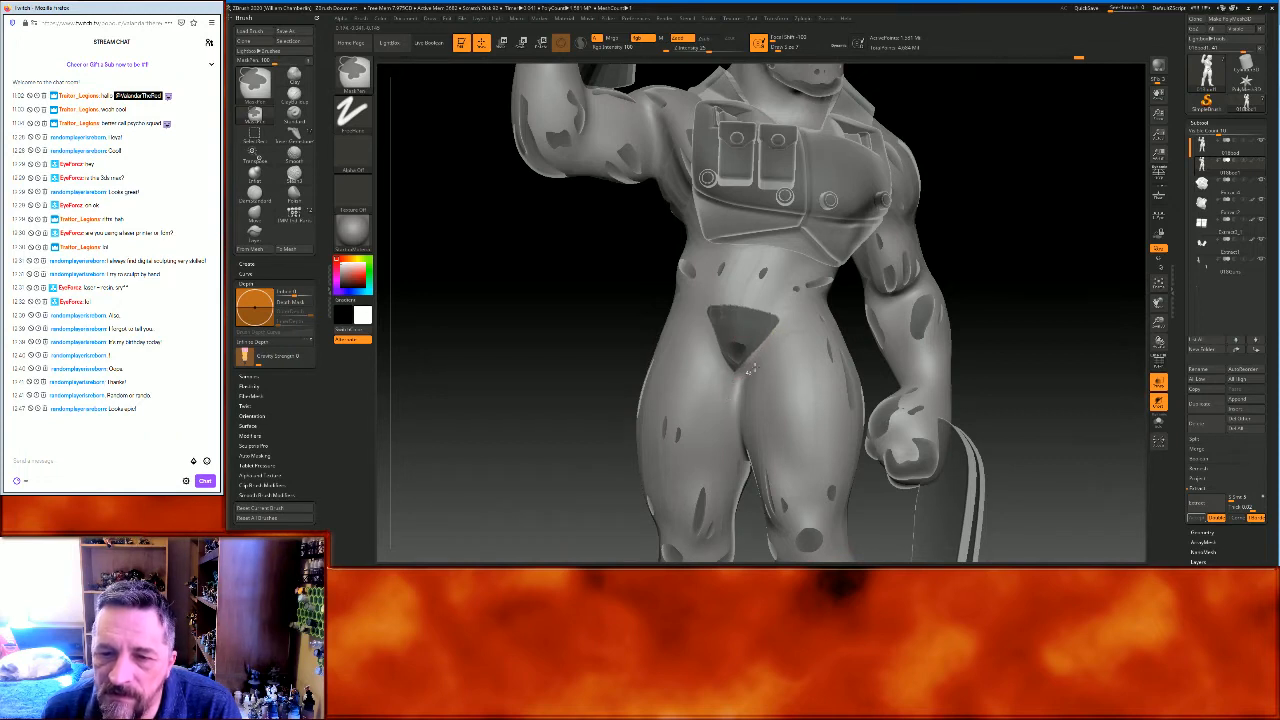
drag(983, 194, 883, 237)
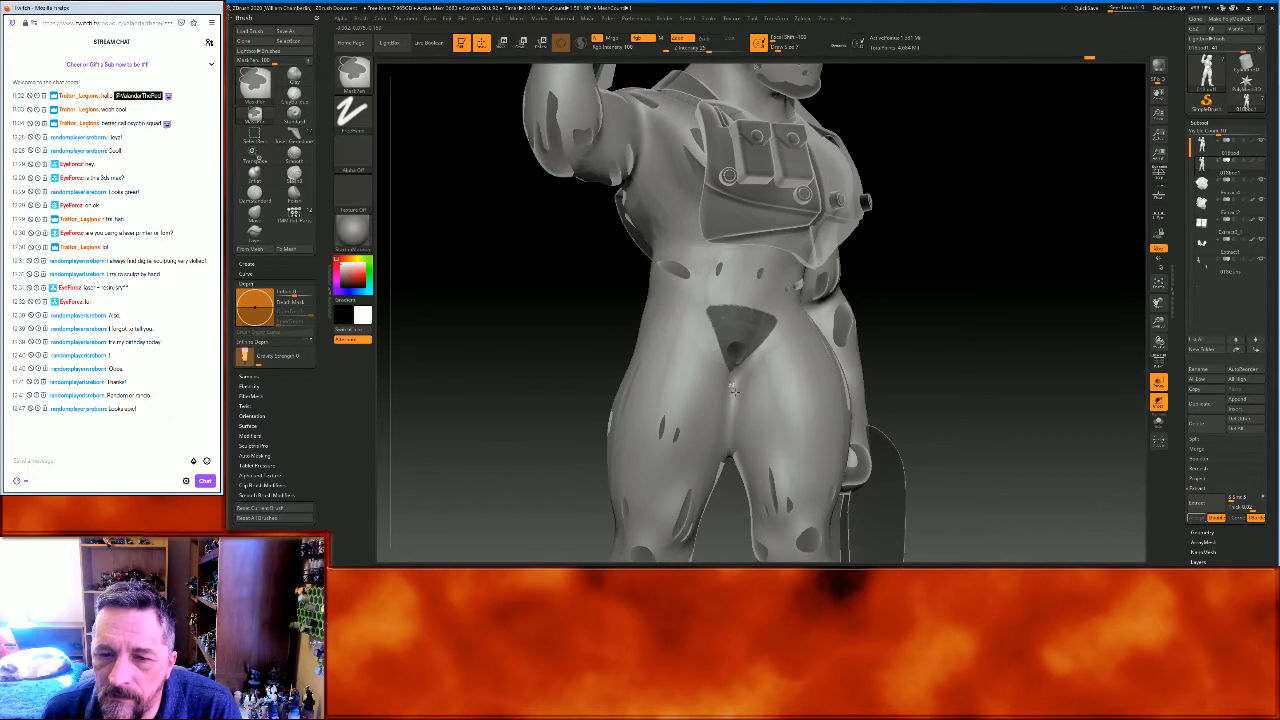
Mask the lower border of the rear piece beneath the buttocks and continue it up the right hip
drag(1034, 303, 1125, 302)
key(ctrl)
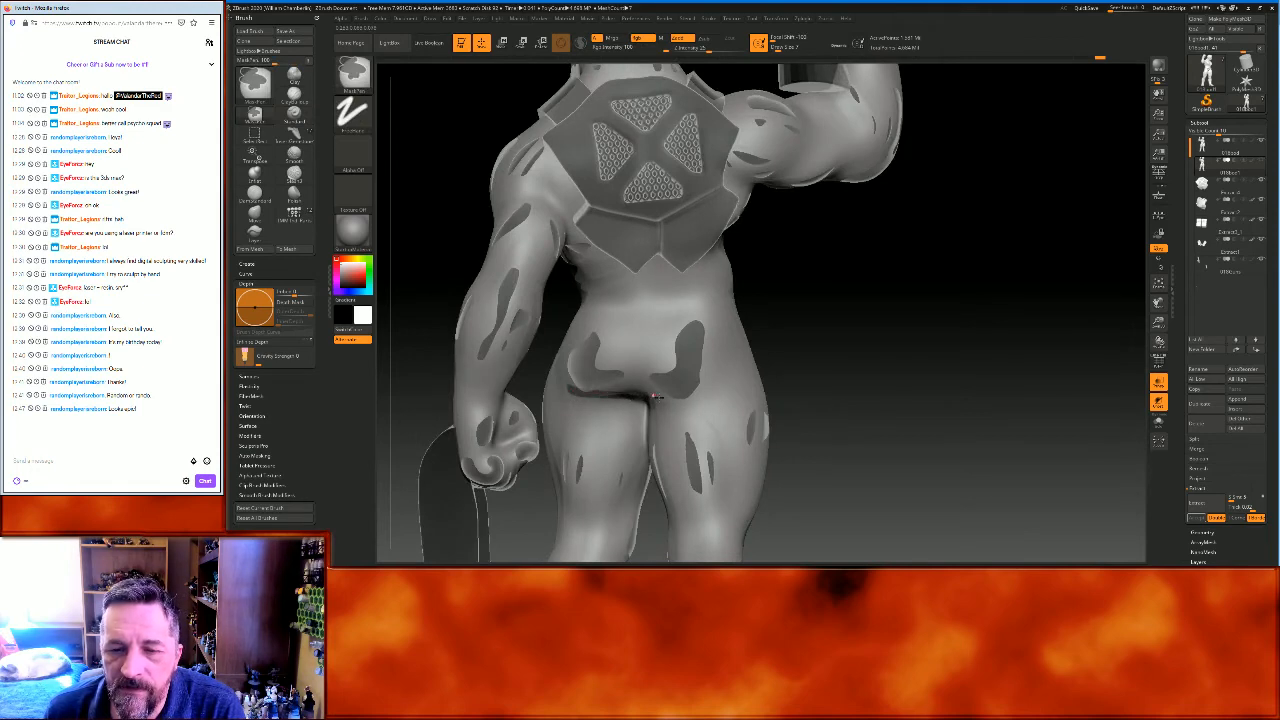
mouse_move(906, 346)
mouse_down()
mouse_move(911, 314)
mouse_move(931, 306)
mouse_up()
key(ctrl)
mouse_move(571, 386)
ctrl+mouse_down()
mouse_move(651, 376)
mouse_move(730, 395)
ctrl+mouse_up()
mouse_move(958, 330)
mouse_down()
mouse_move(966, 323)
mouse_move(860, 322)
mouse_move(874, 336)
mouse_up()
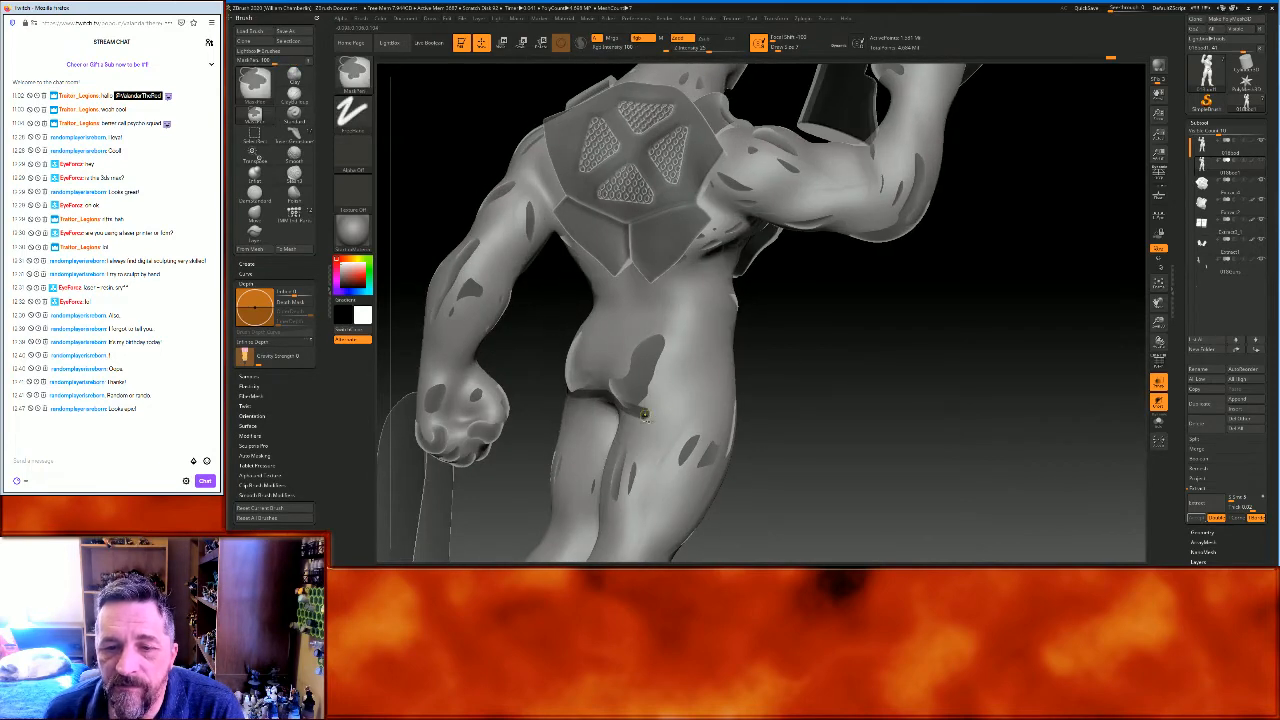
mouse_move(656, 410)
ctrl+mouse_down()
mouse_move(695, 395)
mouse_move(705, 322)
ctrl+mouse_up()
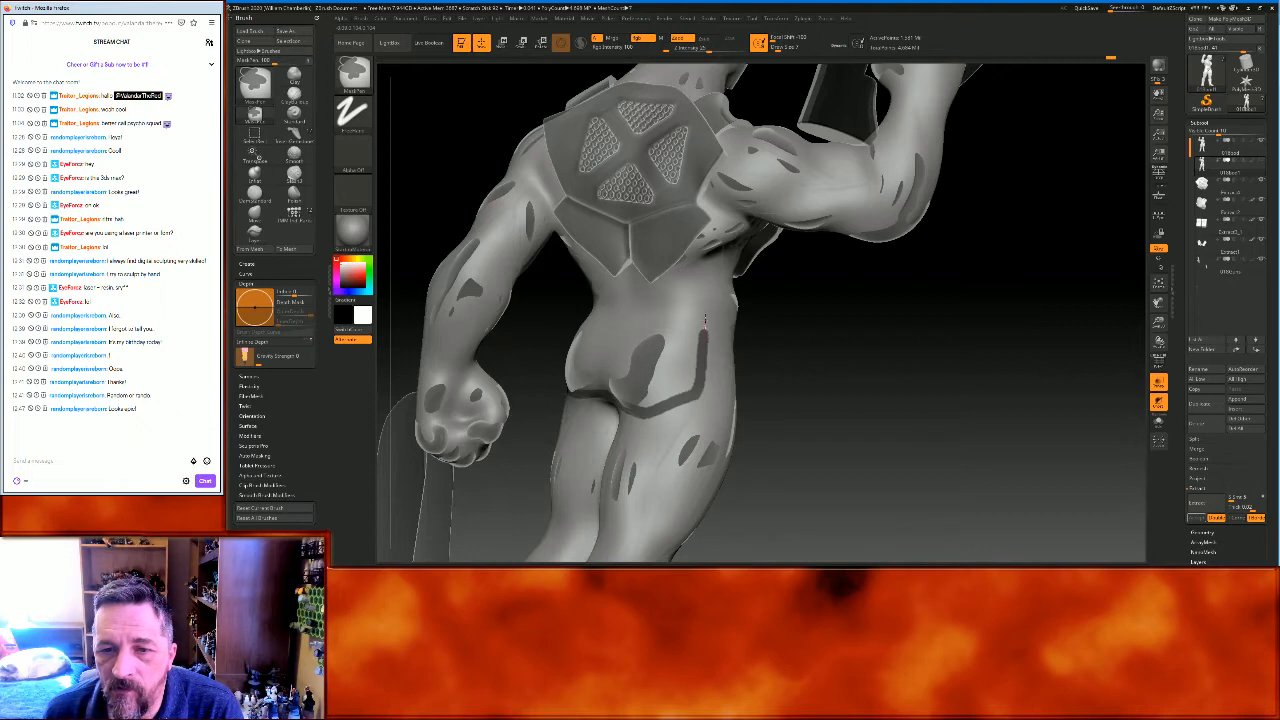
Extend the masked rear border up the left hip to the waist
mouse_move(849, 334)
mouse_down()
mouse_move(968, 335)
mouse_move(552, 357)
mouse_move(597, 390)
mouse_up()
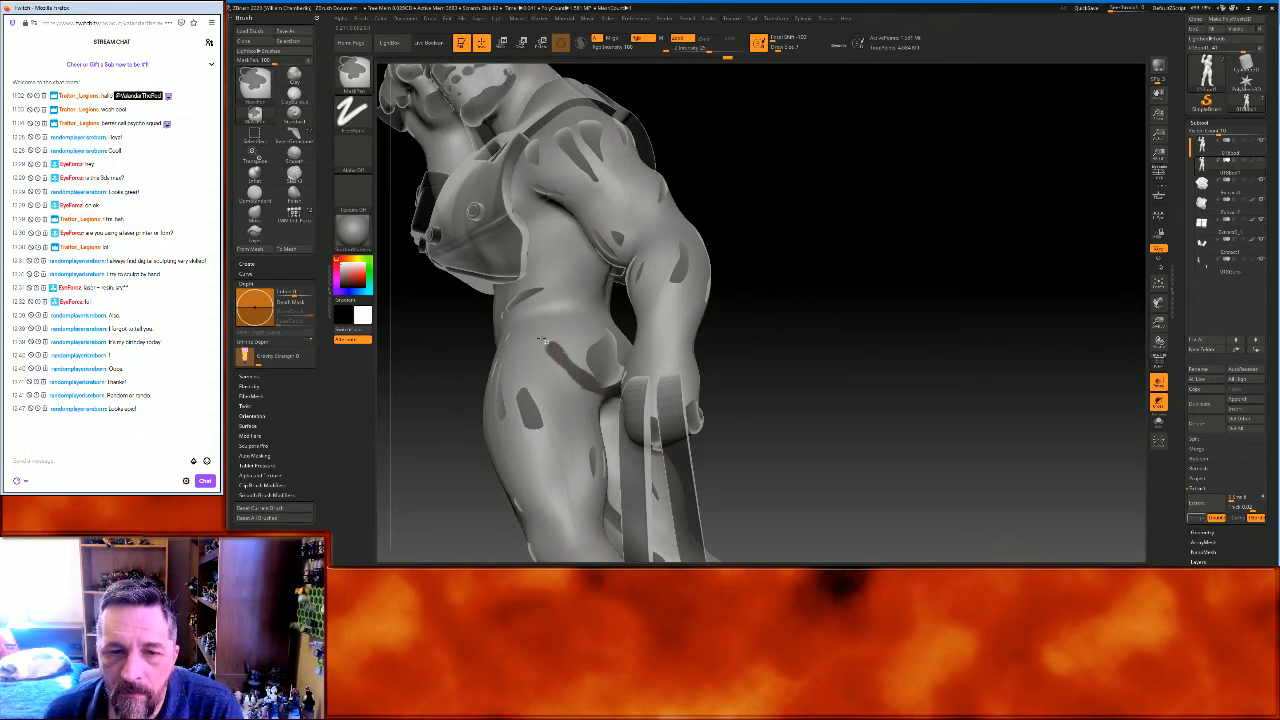
mouse_move(891, 266)
mouse_down()
mouse_move(863, 281)
mouse_move(904, 282)
mouse_up()
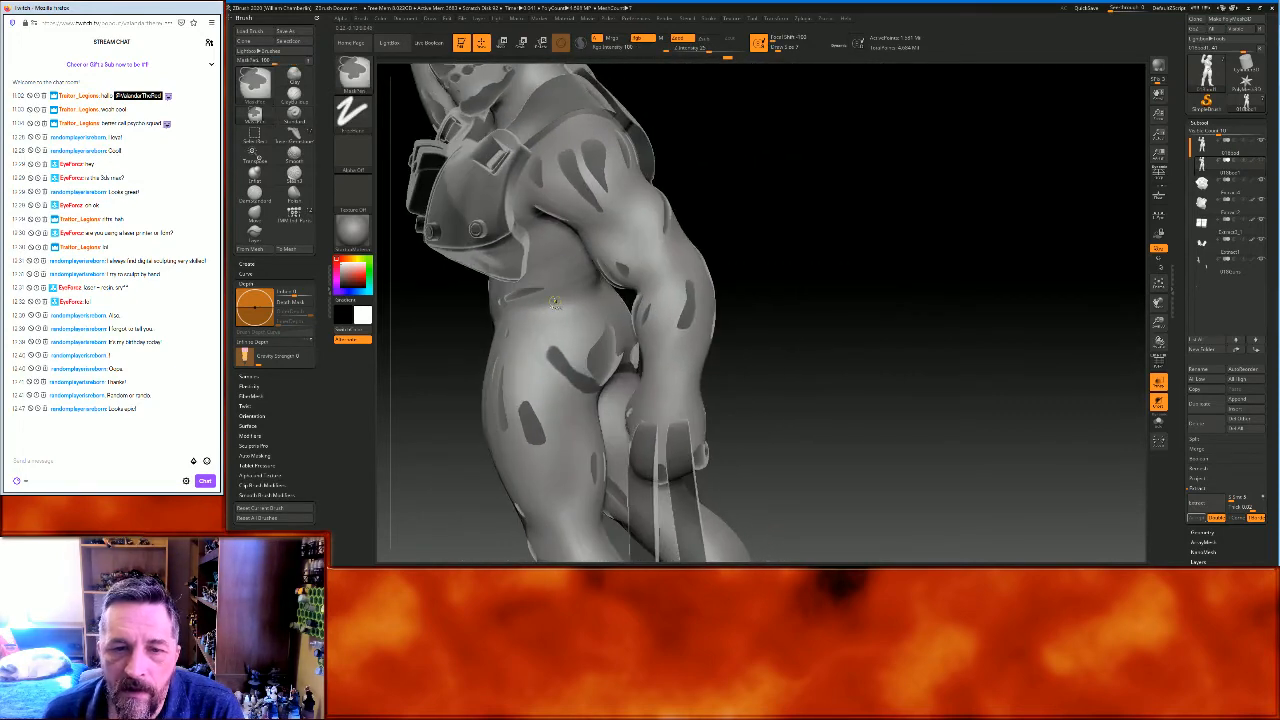
ctrl+drag(552, 298, 551, 355)
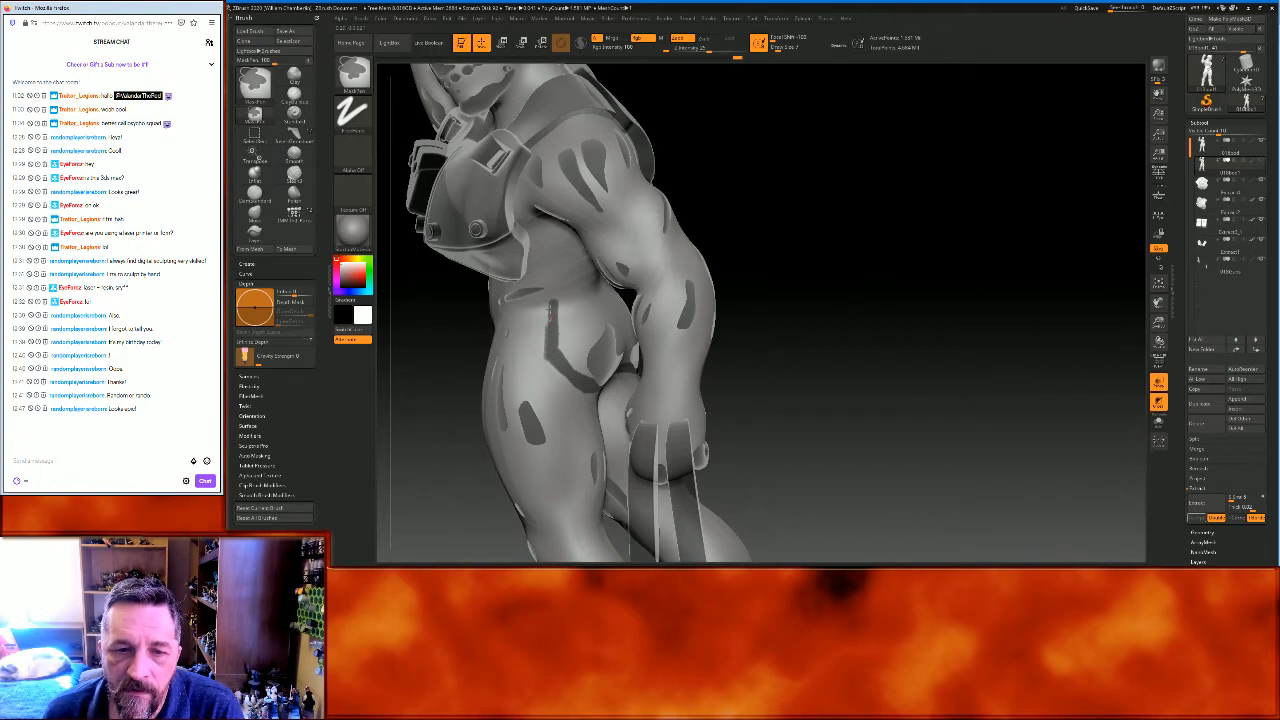
Mask the upper border across the lower back from hip to hip, closing the rear outline
mouse_move(869, 251)
mouse_down()
mouse_move(851, 263)
mouse_move(862, 259)
mouse_up()
key(ctrl)
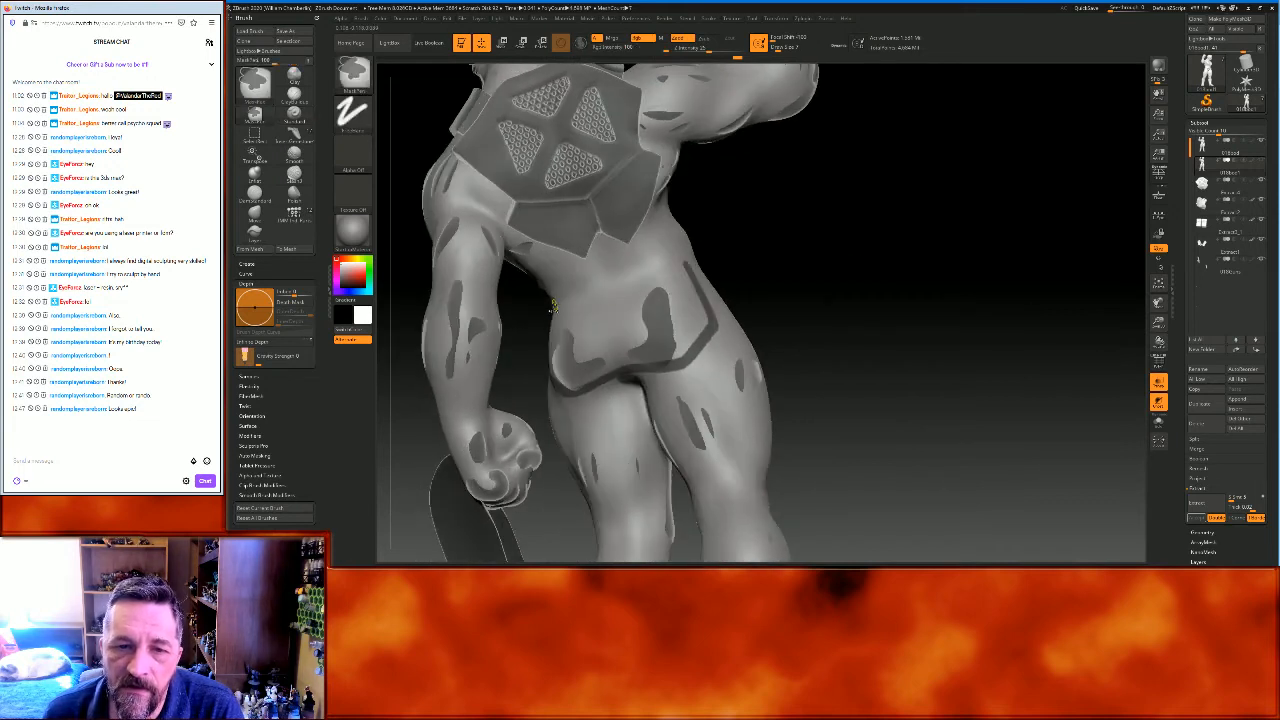
ctrl+drag(577, 295, 661, 266)
mouse_move(790, 240)
mouse_down()
mouse_move(814, 234)
mouse_move(720, 270)
mouse_up()
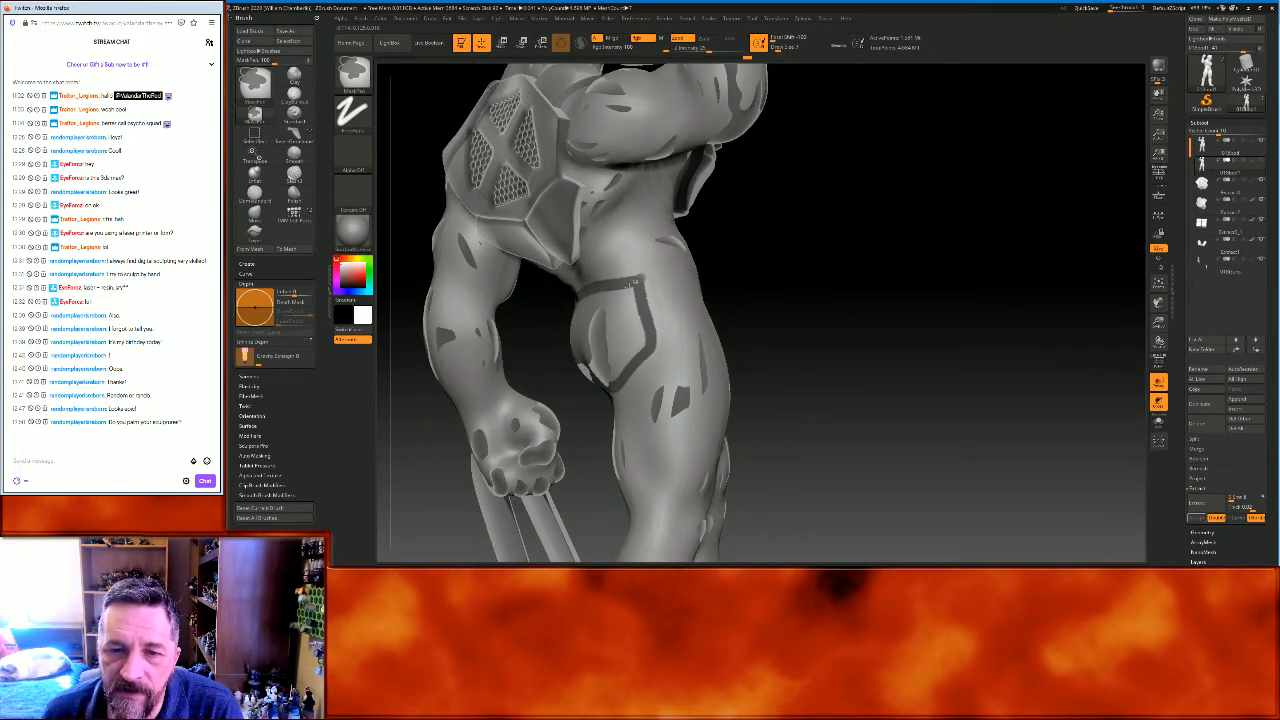
mouse_move(870, 245)
mouse_down()
mouse_move(911, 234)
mouse_move(883, 242)
mouse_move(894, 220)
mouse_move(620, 289)
mouse_up()
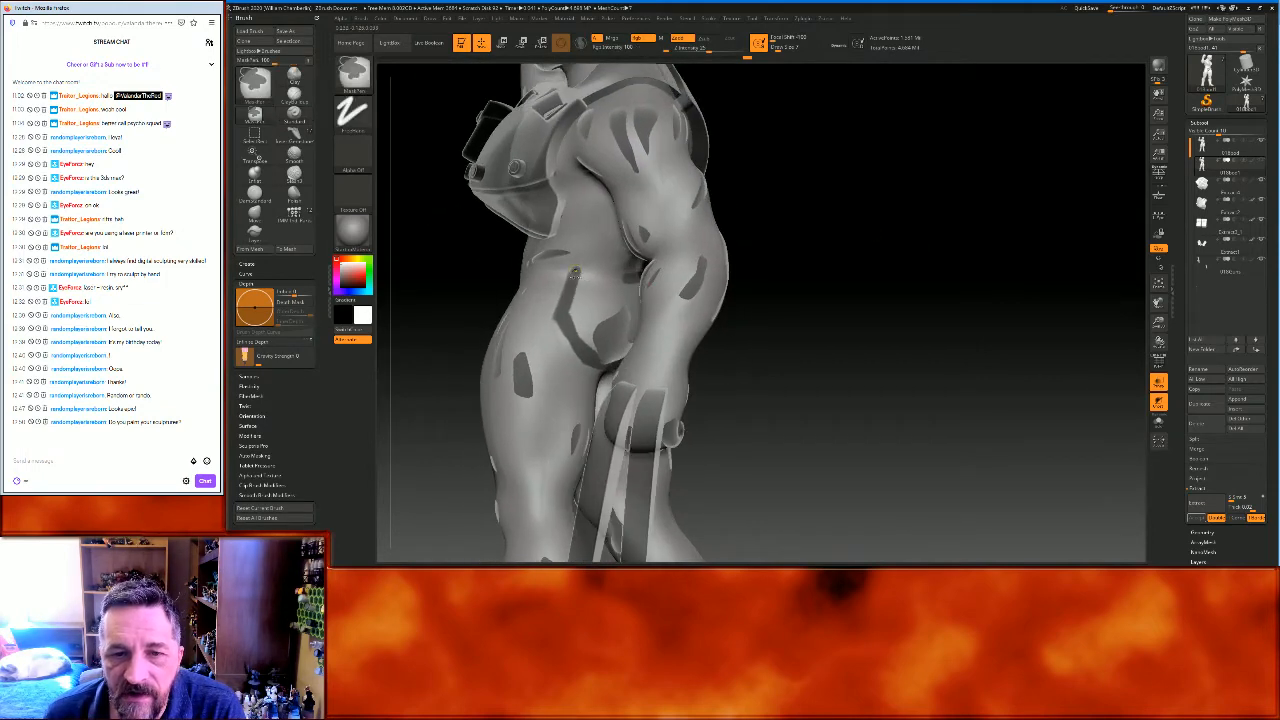
drag(578, 271, 634, 276)
drag(900, 266, 866, 263)
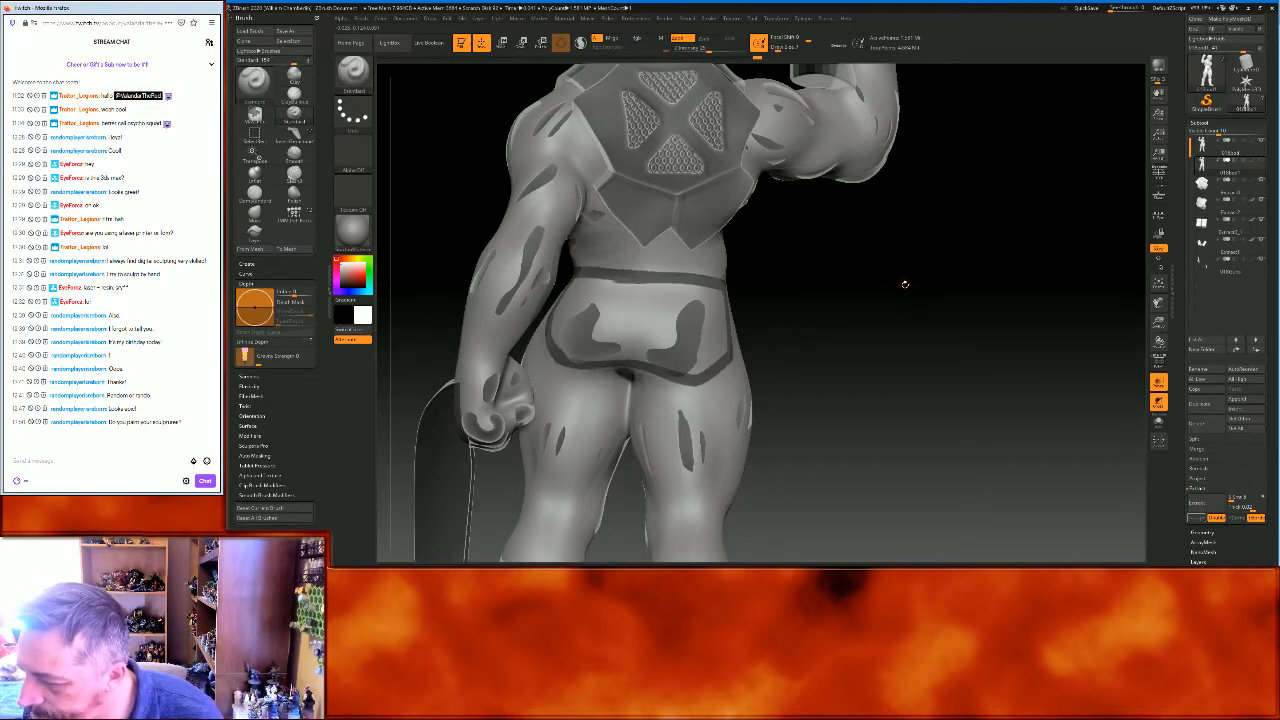
drag(923, 300, 928, 297)
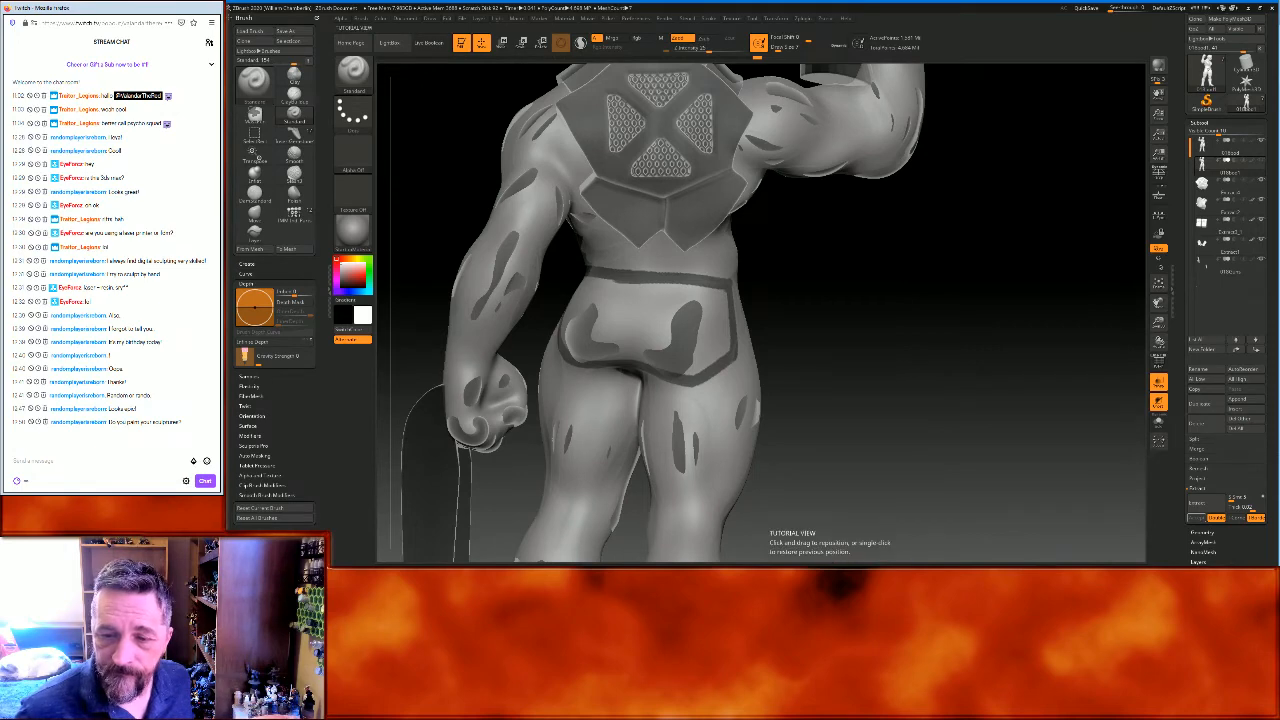
click(776, 584)
click(782, 343)
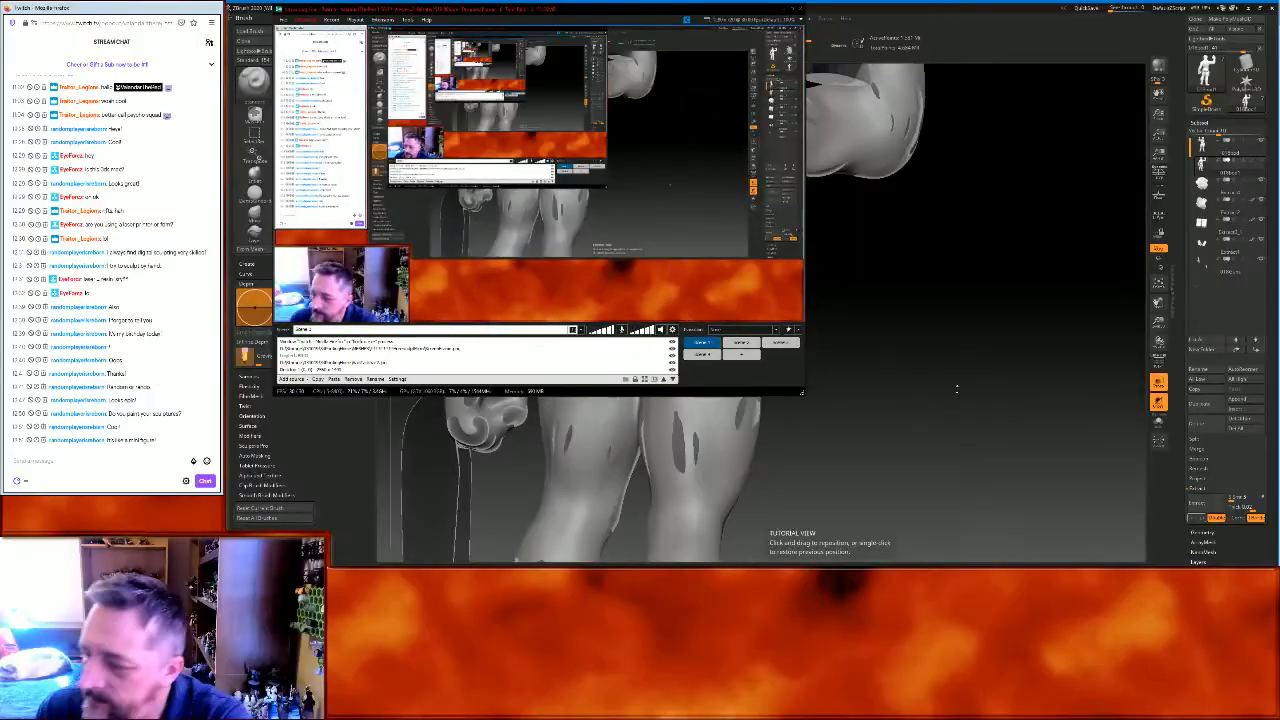
click(957, 389)
Thicken the masked outline along the right hip and beneath the buttocks
drag(957, 389, 942, 391)
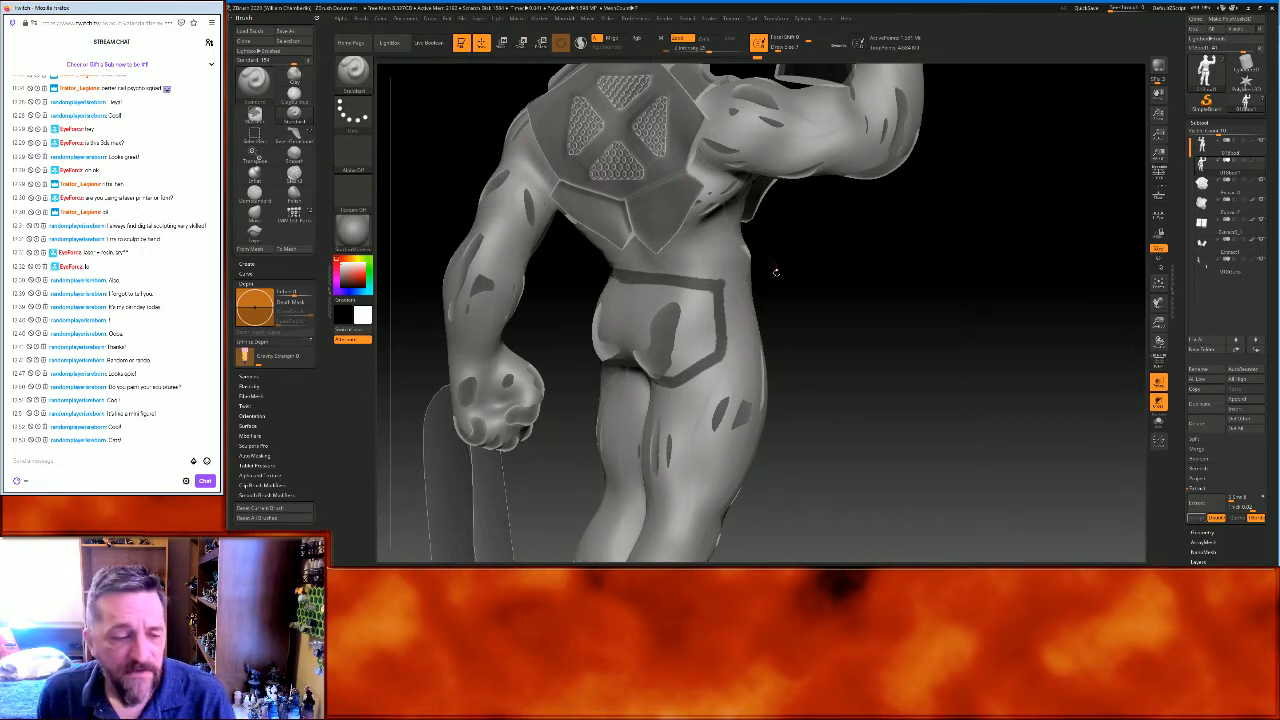
key(ctrl)
ctrl+drag(709, 292, 714, 350)
key(alt+Tab)
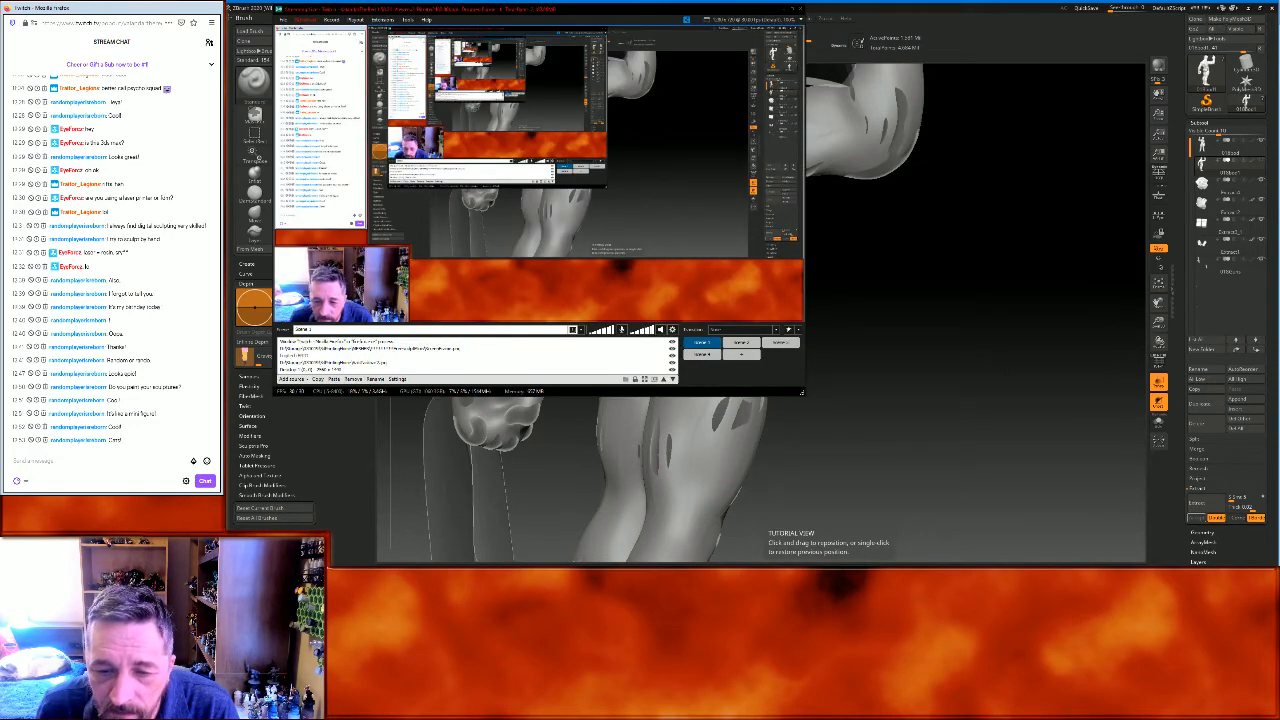
key(alt+Tab)
mouse_move(706, 287)
ctrl+mouse_down()
mouse_move(712, 366)
mouse_move(724, 356)
ctrl+mouse_up()
drag(882, 289, 905, 278)
mouse_move(692, 367)
ctrl+mouse_down()
mouse_move(554, 355)
mouse_move(565, 364)
ctrl+mouse_up()
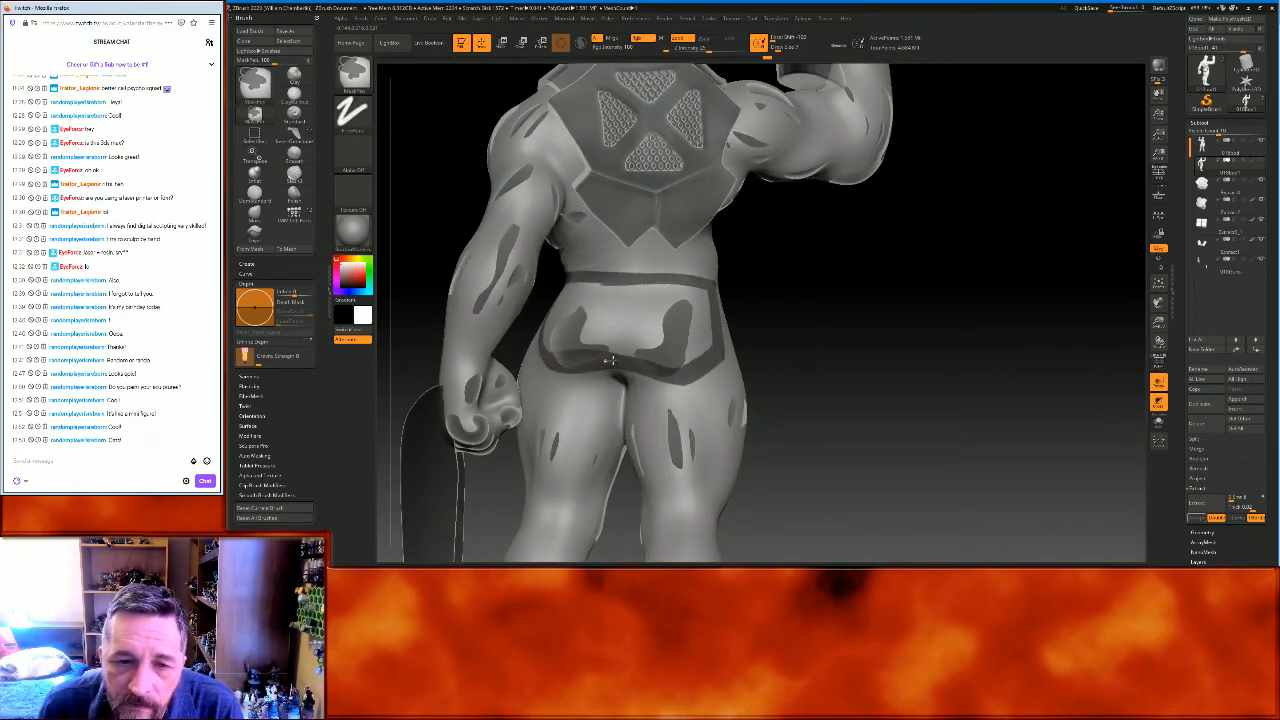
Touch up the right side of the rear mask outline and widen its border along the left hip
mouse_move(914, 323)
mouse_down()
mouse_move(909, 337)
mouse_move(886, 336)
mouse_up()
mouse_move(714, 290)
ctrl+mouse_down()
mouse_move(704, 358)
mouse_move(694, 350)
mouse_move(708, 278)
ctrl+mouse_up()
drag(877, 343, 820, 354)
mouse_move(660, 365)
ctrl+mouse_down()
mouse_move(697, 348)
mouse_move(651, 369)
ctrl+mouse_up()
mouse_move(917, 300)
mouse_down()
mouse_move(963, 300)
mouse_move(927, 305)
mouse_up()
mouse_move(543, 333)
ctrl+mouse_down()
mouse_move(604, 381)
mouse_move(550, 332)
mouse_move(561, 302)
mouse_move(558, 342)
mouse_move(567, 291)
ctrl+mouse_up()
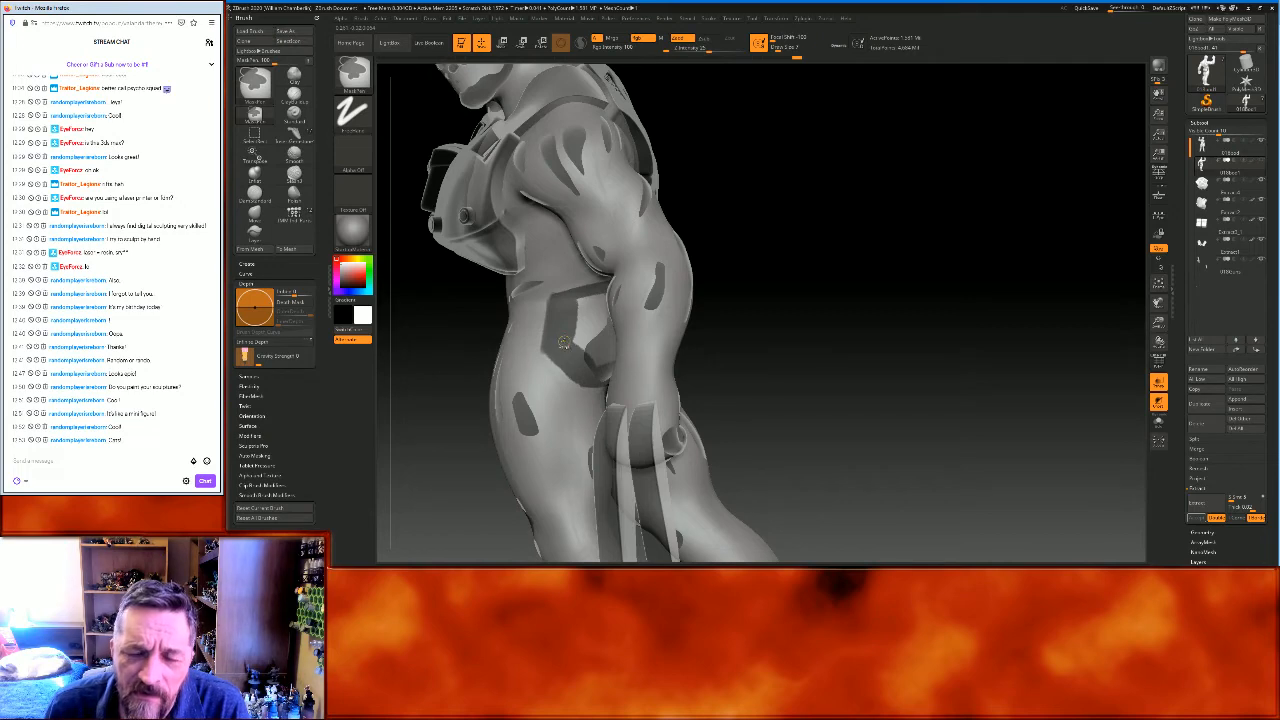
Widen the upper mask border across the lower back
mouse_move(851, 337)
mouse_down()
mouse_move(840, 346)
mouse_move(722, 310)
mouse_up()
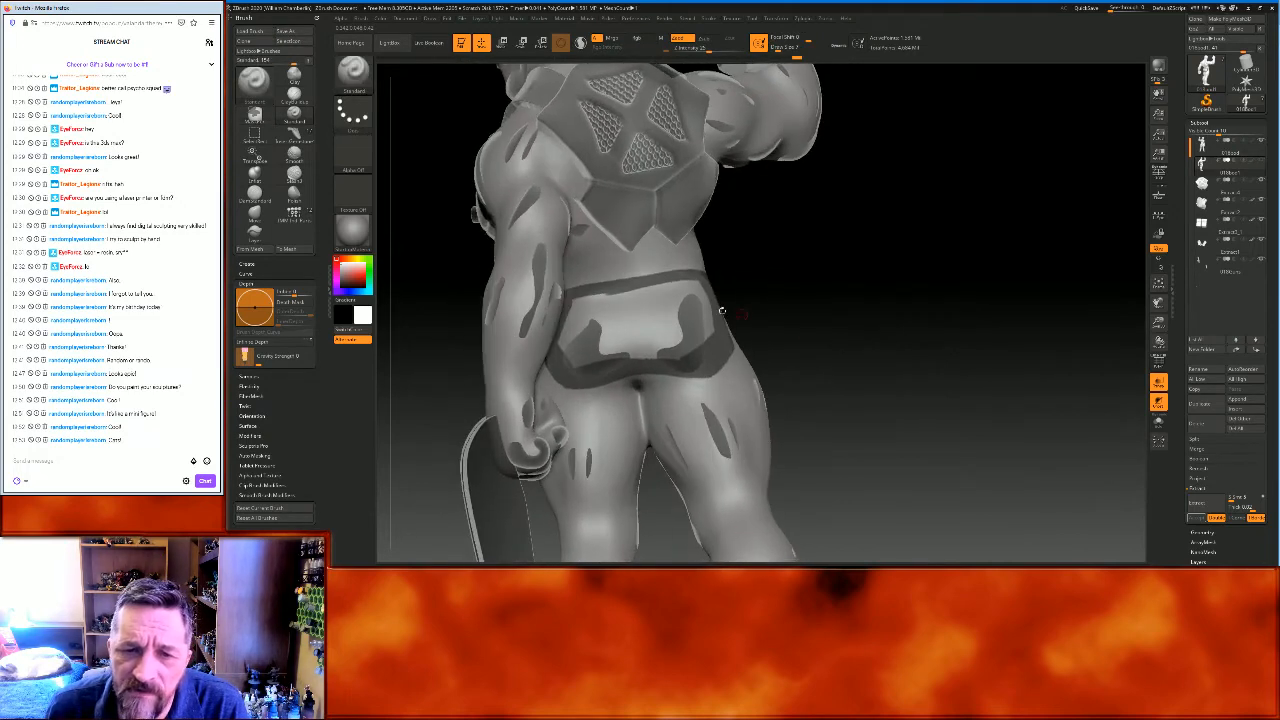
key(ctrl)
ctrl+drag(590, 299, 709, 290)
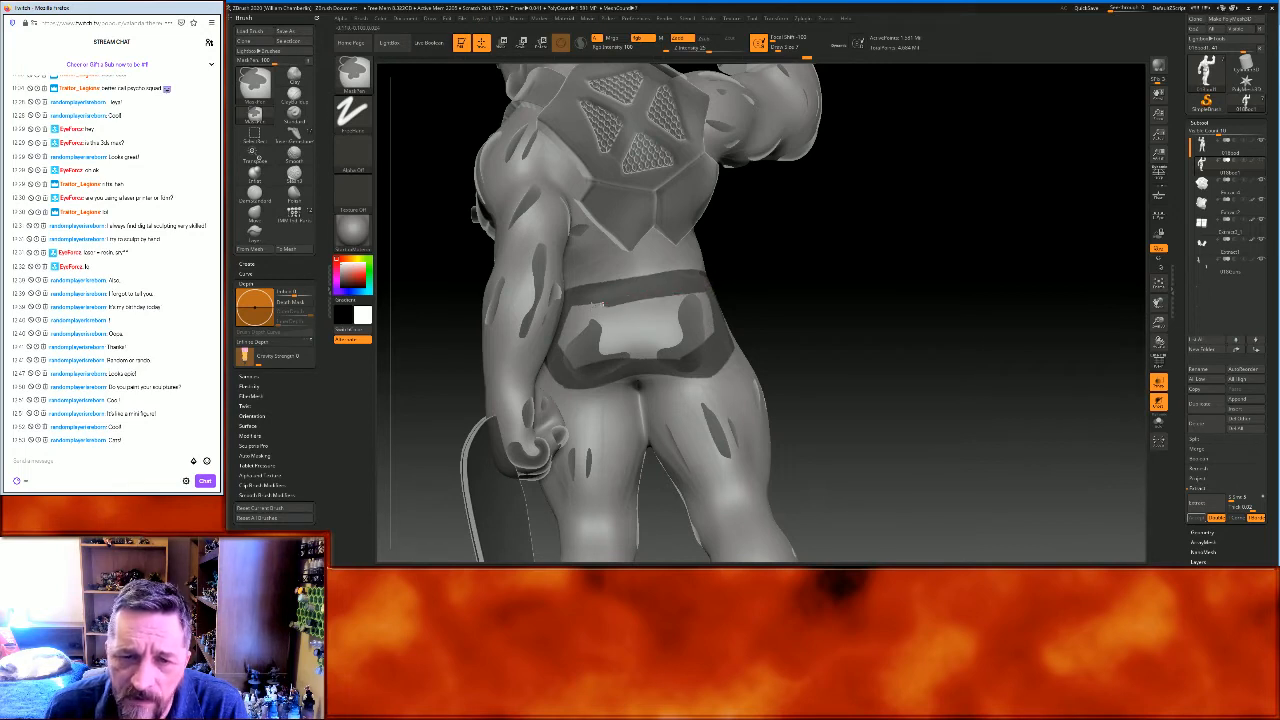
Turn off LazyMouse for the masking brush and fill the whole rear outline over the buttocks with mask
drag(923, 291, 942, 278)
drag(1268, 131, 1268, 372)
click(1204, 103)
key(ctrl)
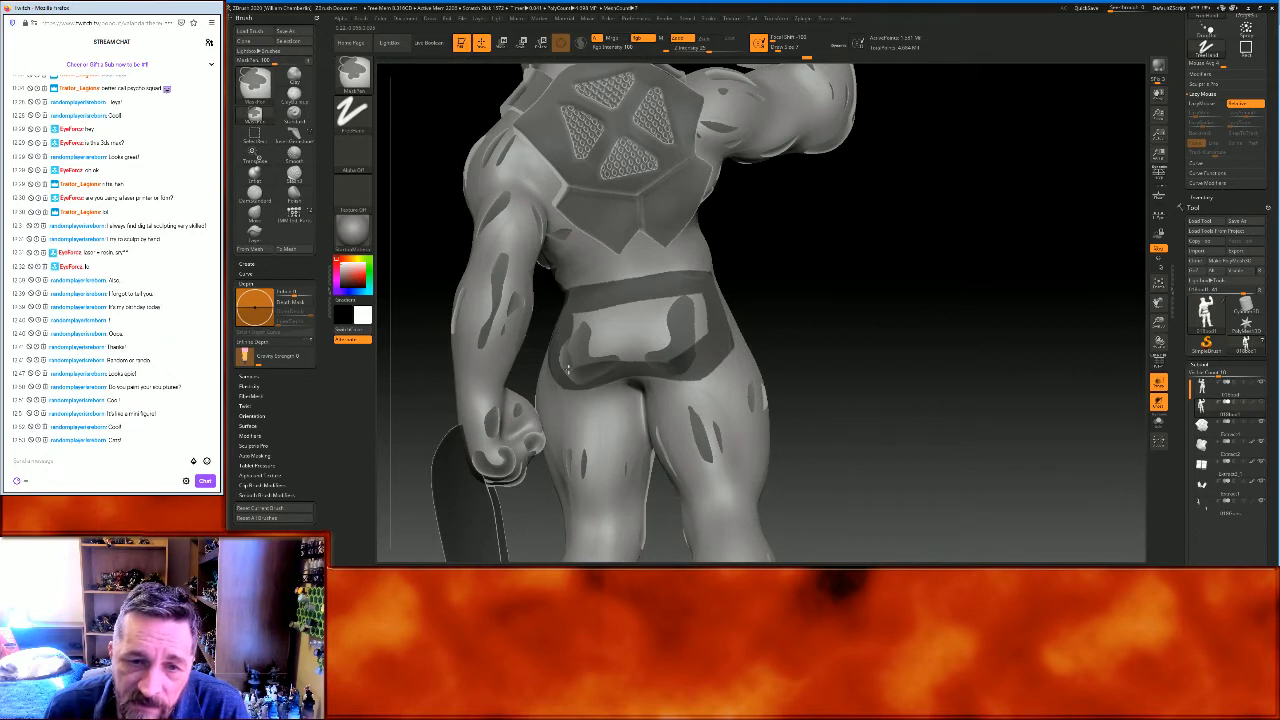
mouse_move(577, 364)
ctrl+mouse_down()
mouse_move(578, 325)
mouse_move(588, 352)
mouse_move(662, 346)
mouse_move(677, 360)
mouse_move(638, 320)
mouse_move(603, 318)
mouse_move(658, 325)
mouse_move(667, 303)
mouse_move(688, 343)
mouse_move(704, 300)
ctrl+mouse_up()
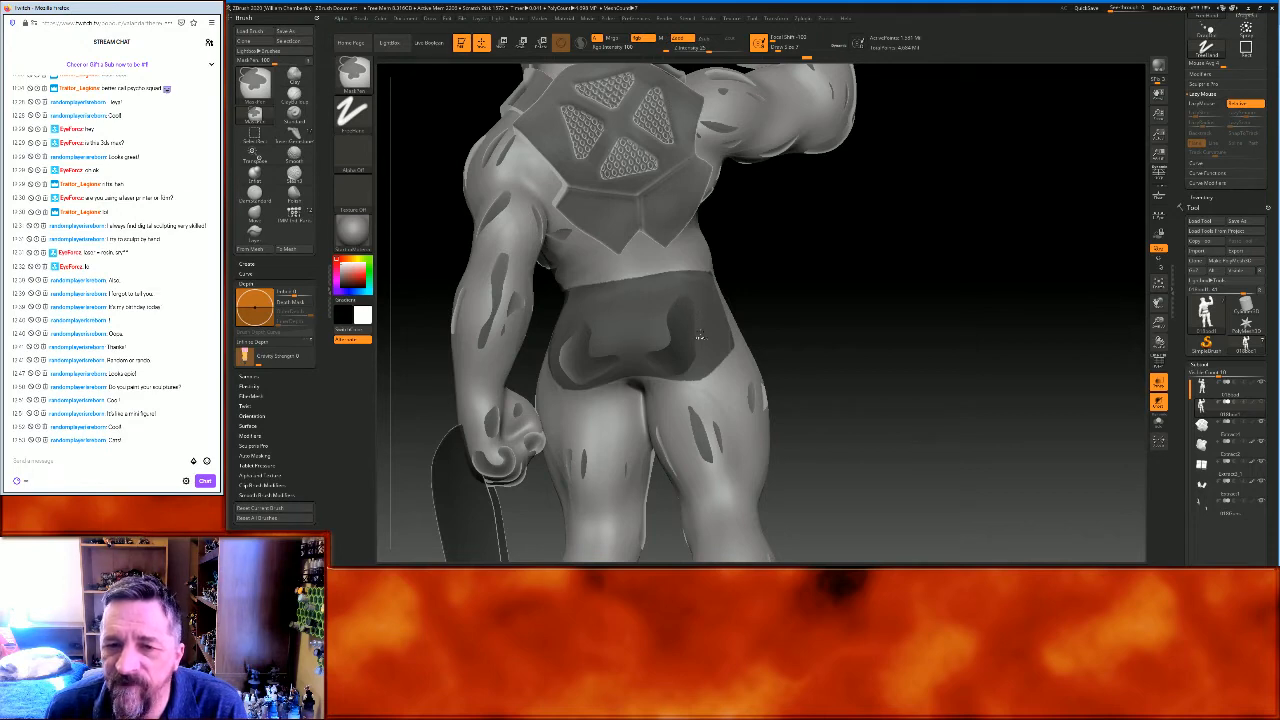
Turn LazyMouse back on for the masking brush and check the rear mask's edges around both hips
drag(977, 314, 972, 287)
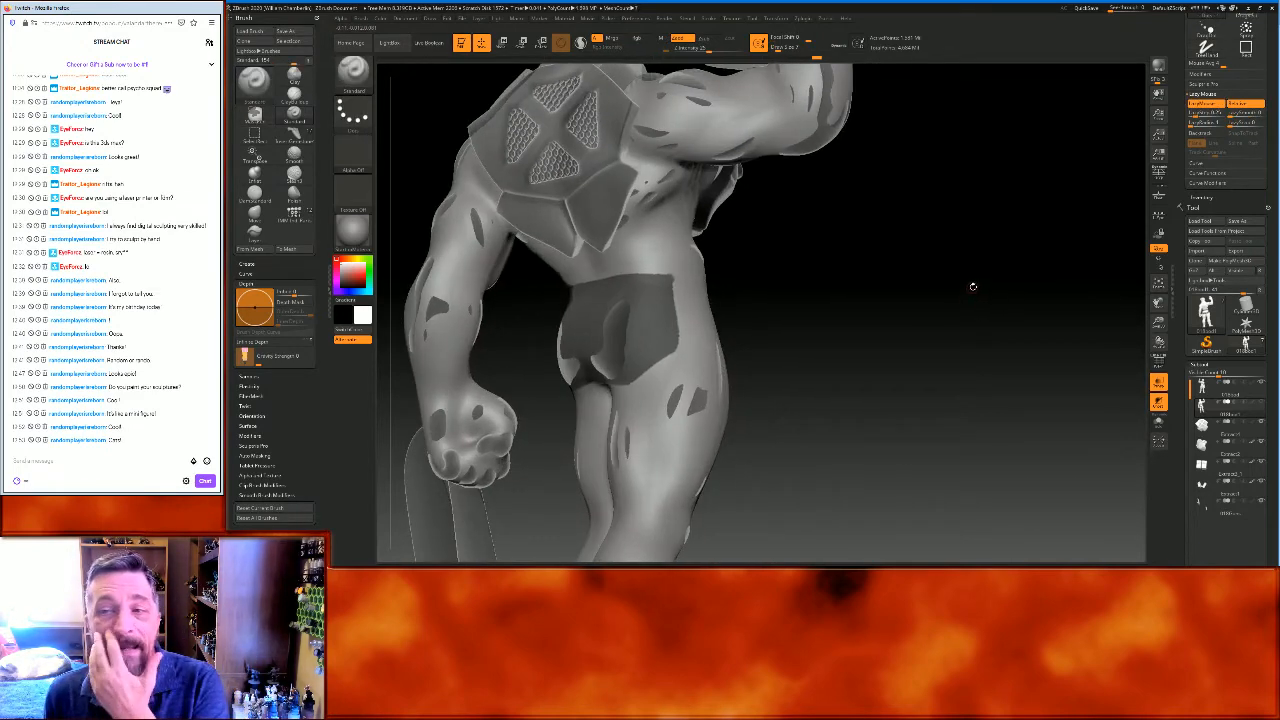
key(ctrl)
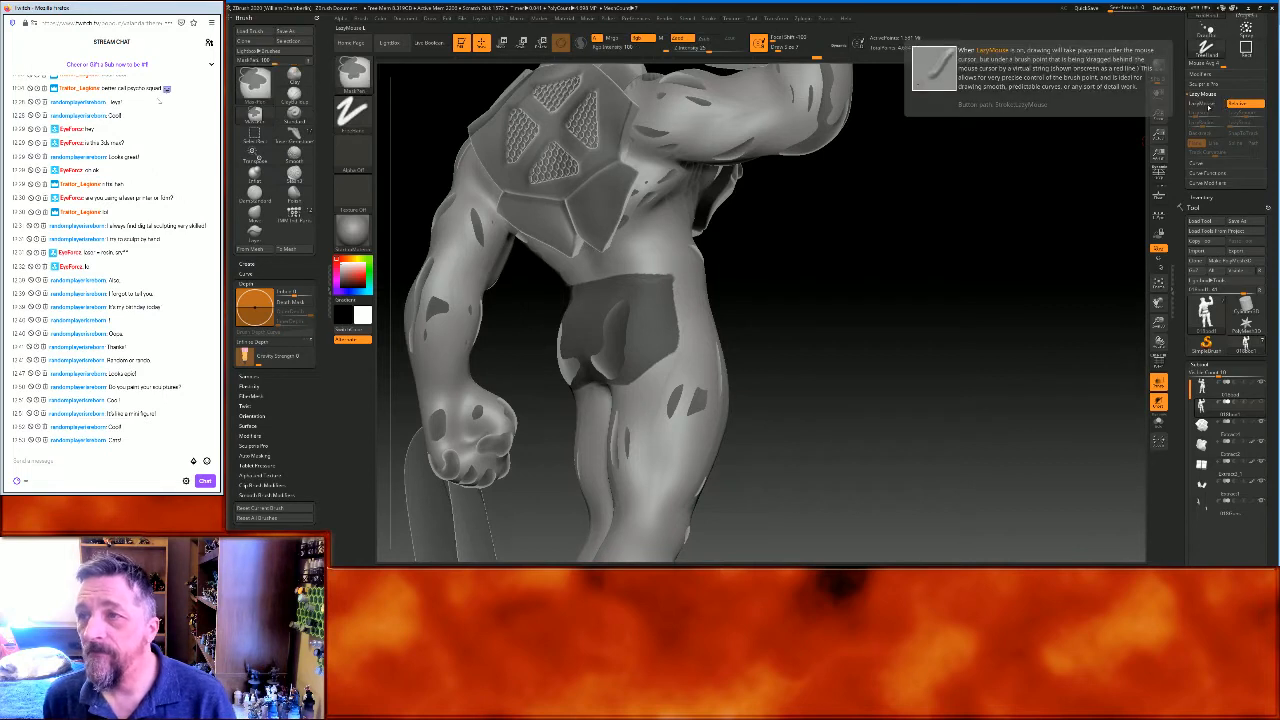
click(1205, 104)
drag(894, 266, 722, 274)
key(ctrl)
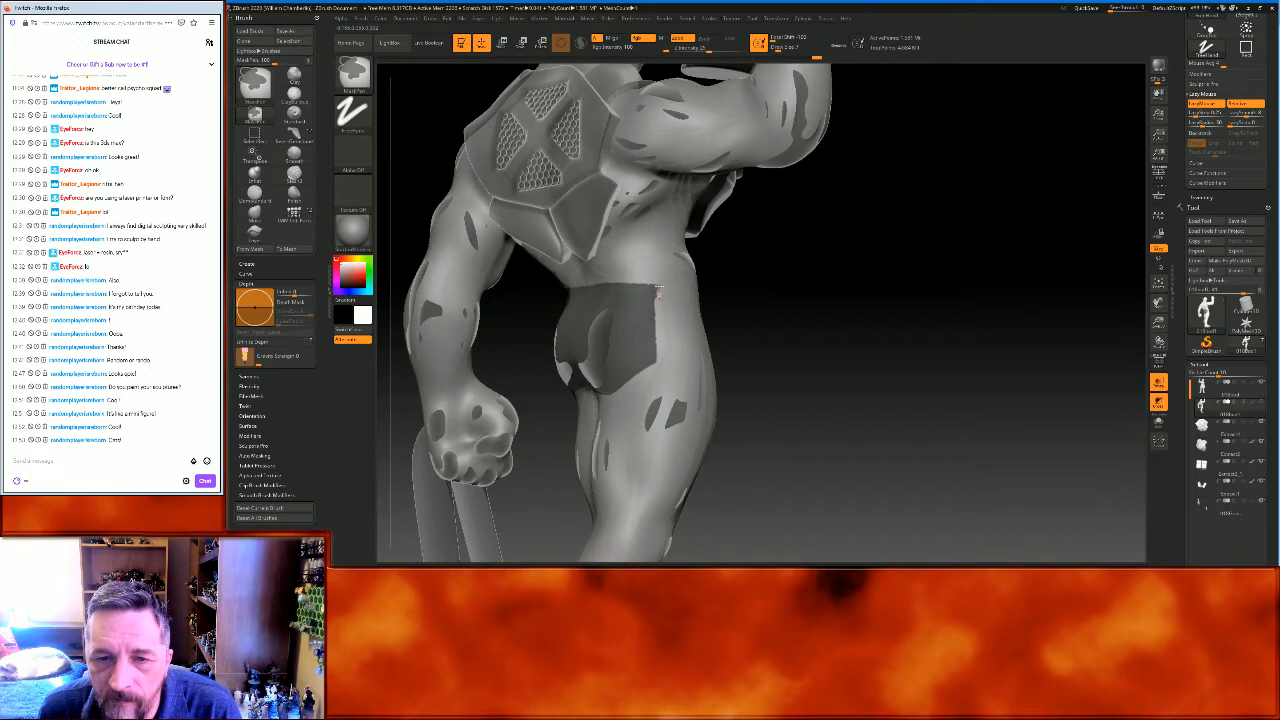
drag(856, 291, 627, 393)
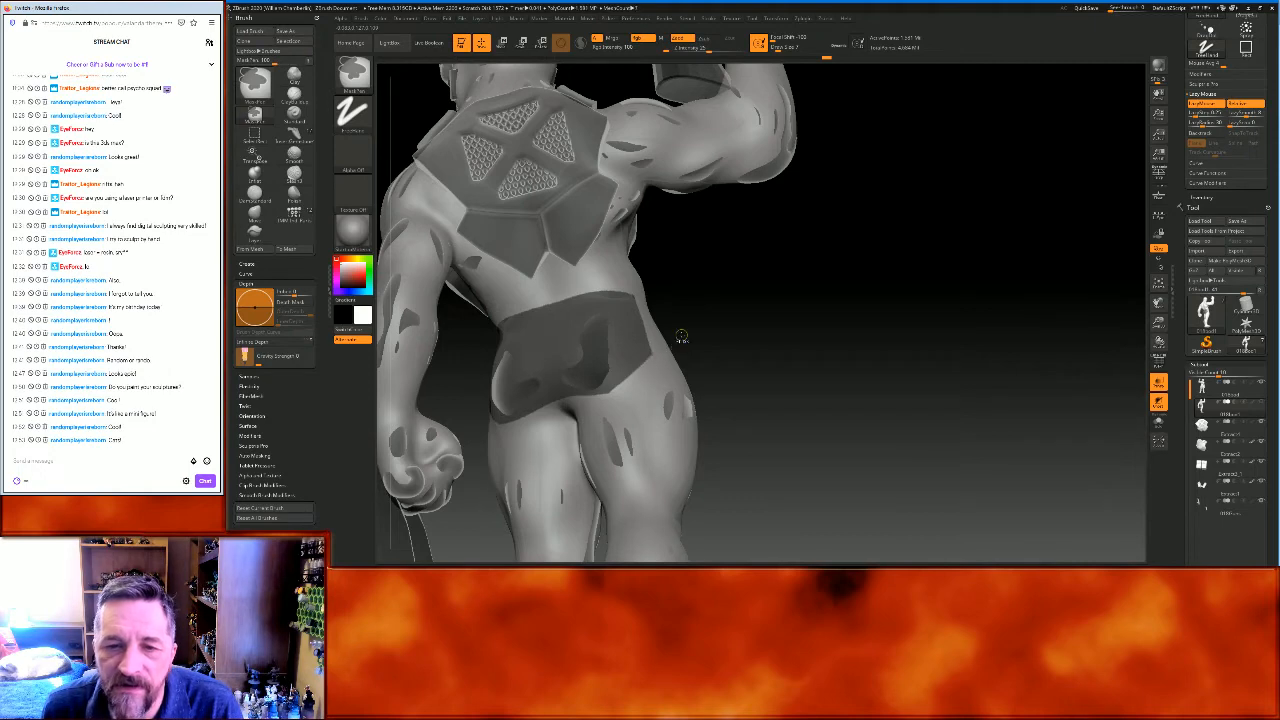
mouse_move(829, 277)
mouse_down()
mouse_move(861, 277)
mouse_move(814, 290)
mouse_up()
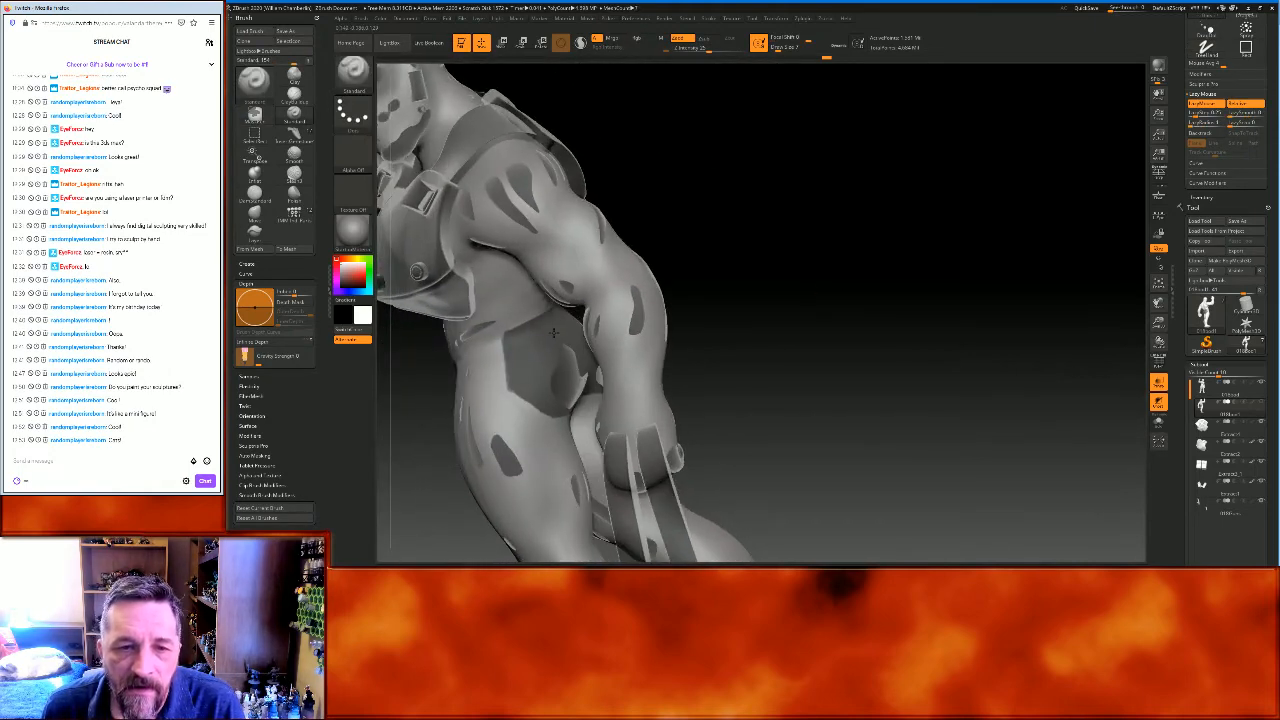
Extract the masked pelvis and hip areas of the body as separate armour and view the whole figure without transparency
key(ctrl)
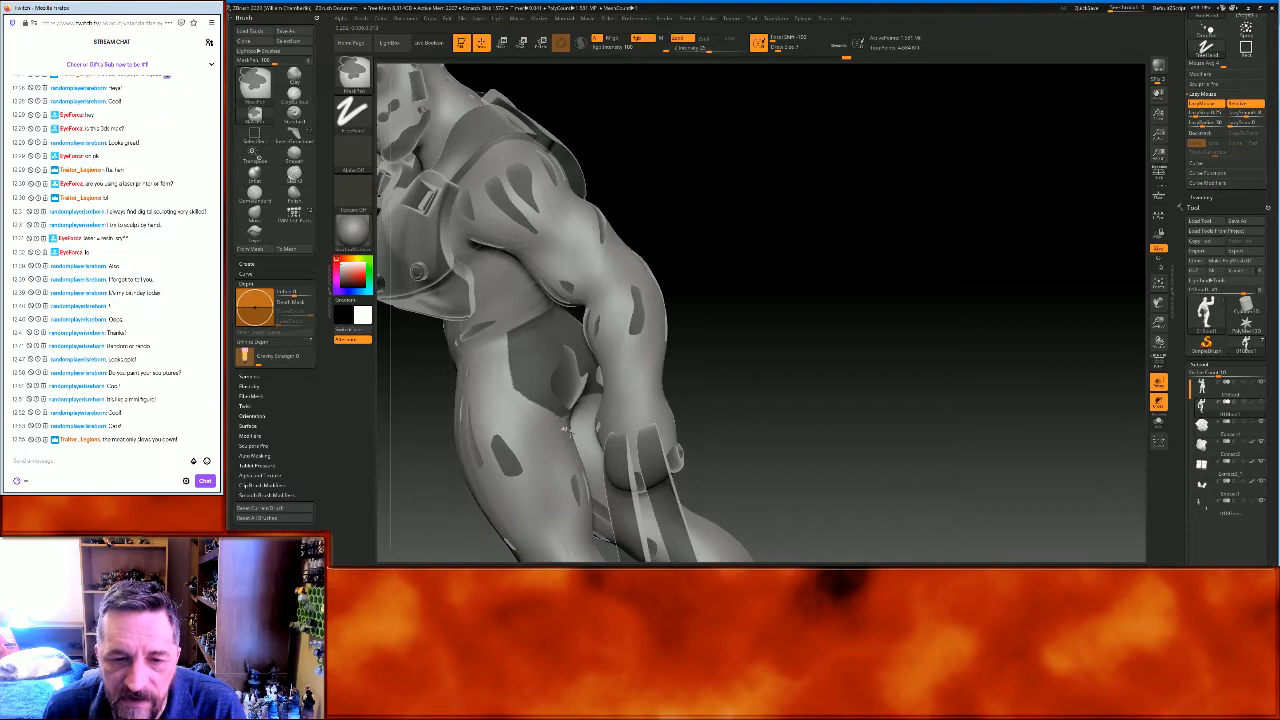
mouse_move(925, 351)
mouse_down()
mouse_move(906, 353)
mouse_move(954, 314)
mouse_move(928, 323)
mouse_move(957, 323)
mouse_move(931, 317)
mouse_move(957, 320)
mouse_up()
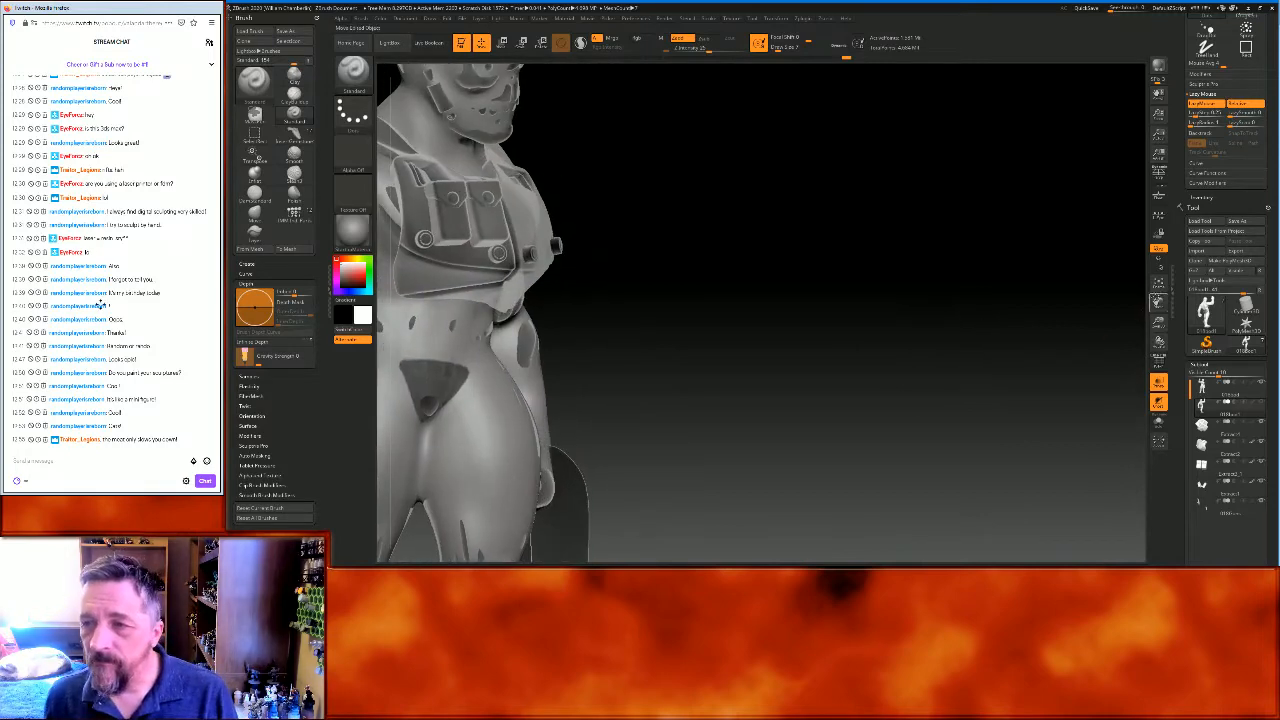
click(1158, 283)
drag(1157, 326, 1157, 390)
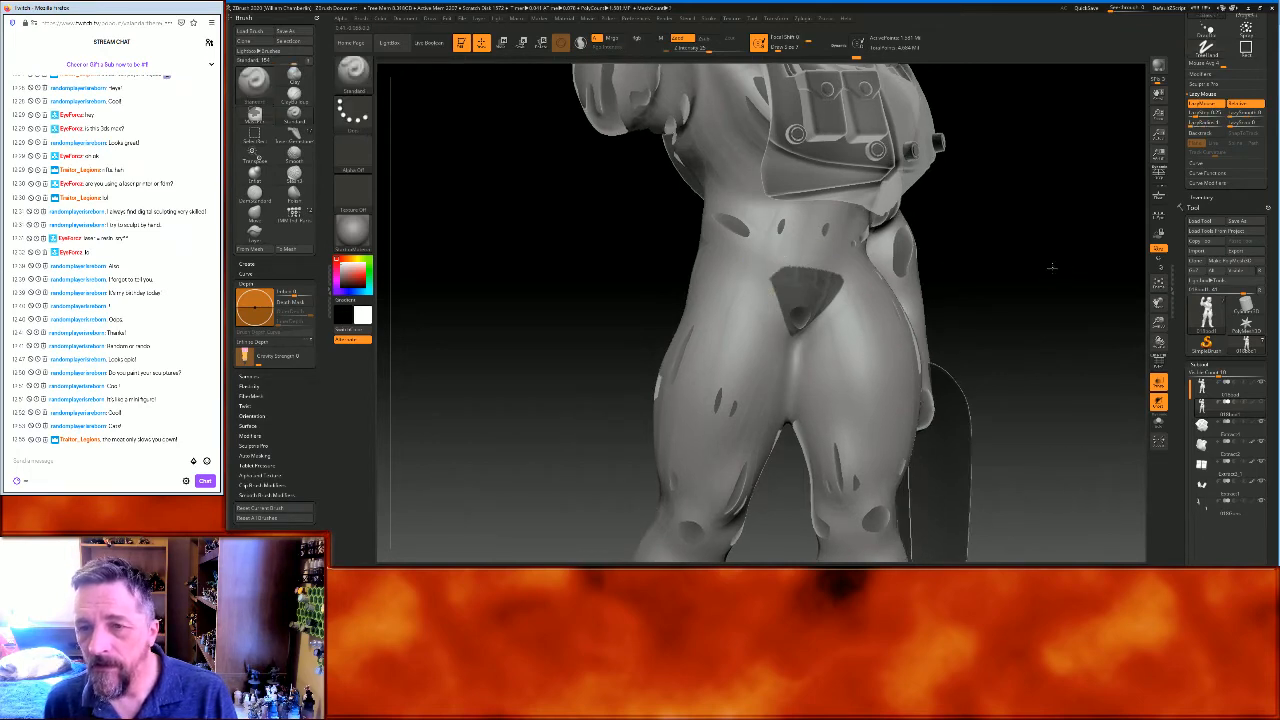
drag(1066, 266, 902, 287)
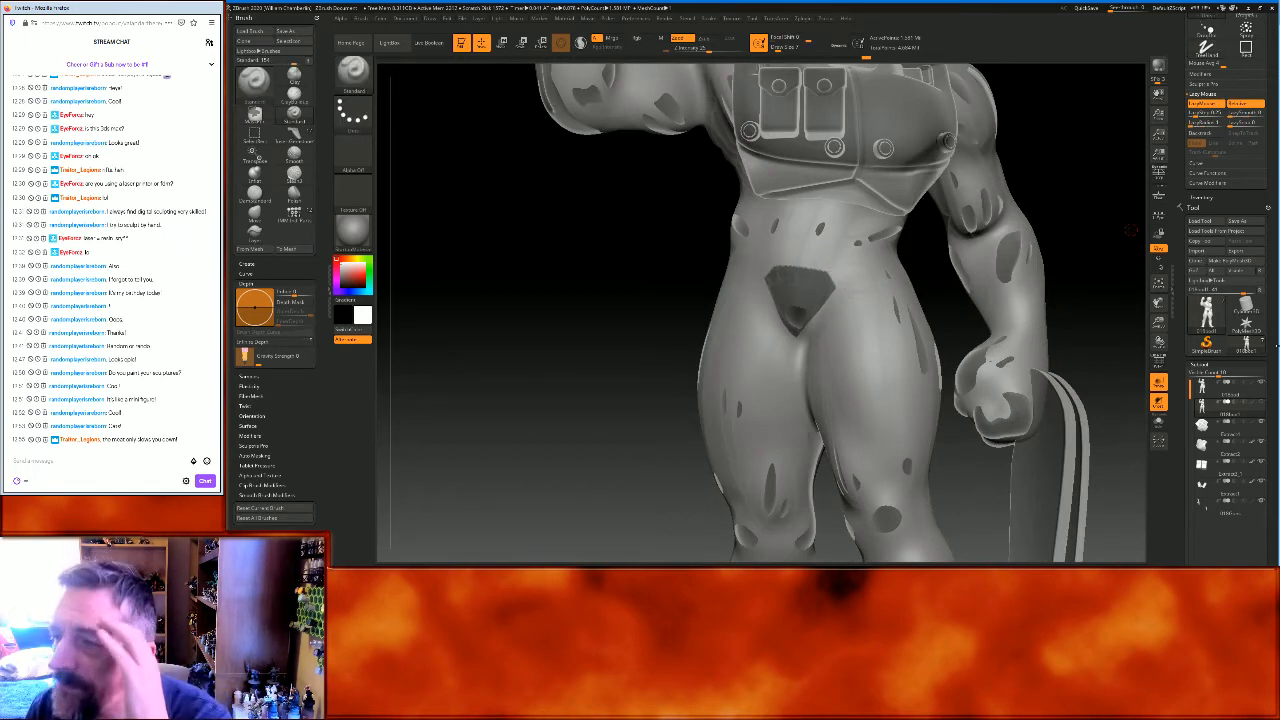
scroll(1200, 400, down, 5)
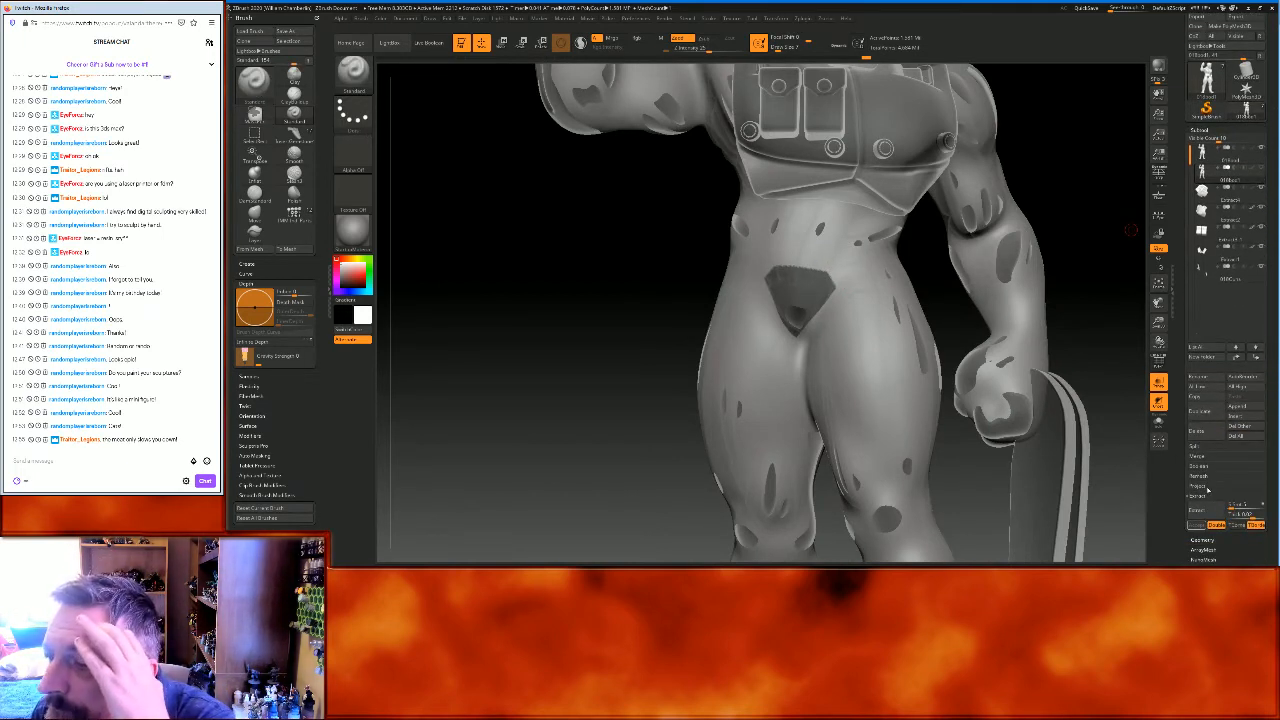
click(1198, 510)
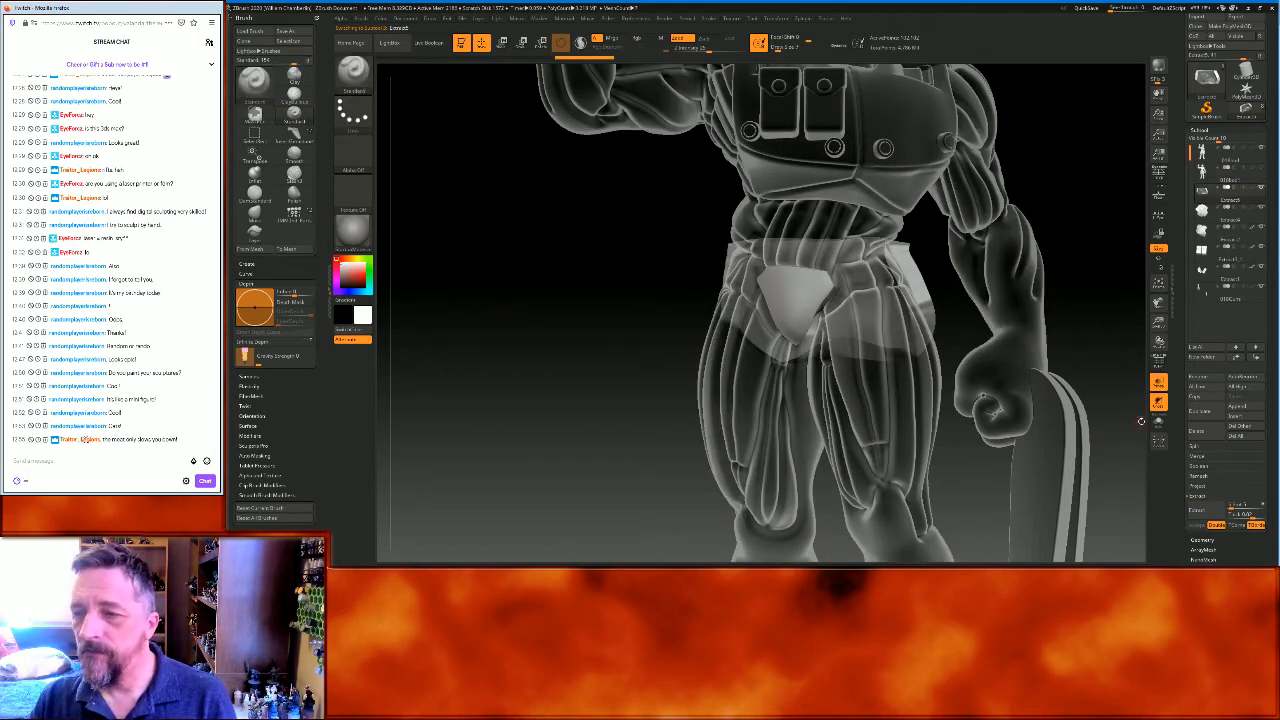
click(1158, 381)
drag(1083, 198, 1155, 230)
click(1158, 285)
drag(1032, 315, 975, 310)
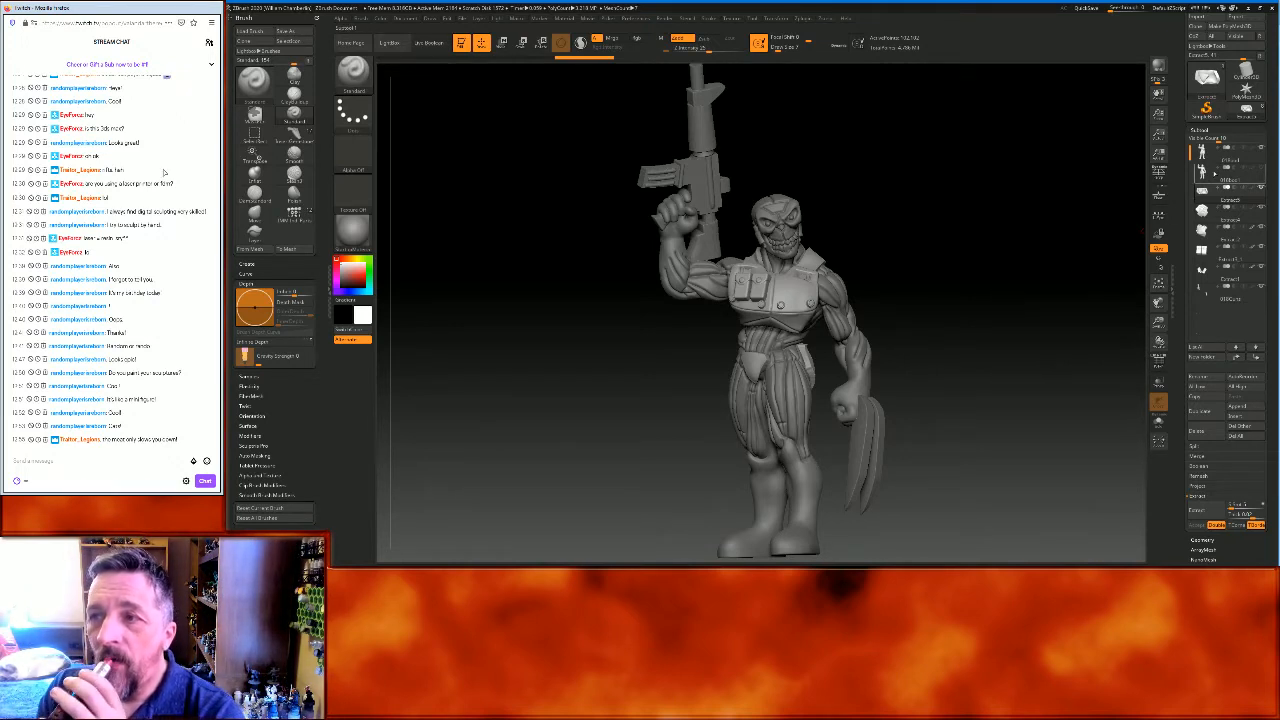
Make the body subtool active and turn on transparency around the hips
click(1202, 174)
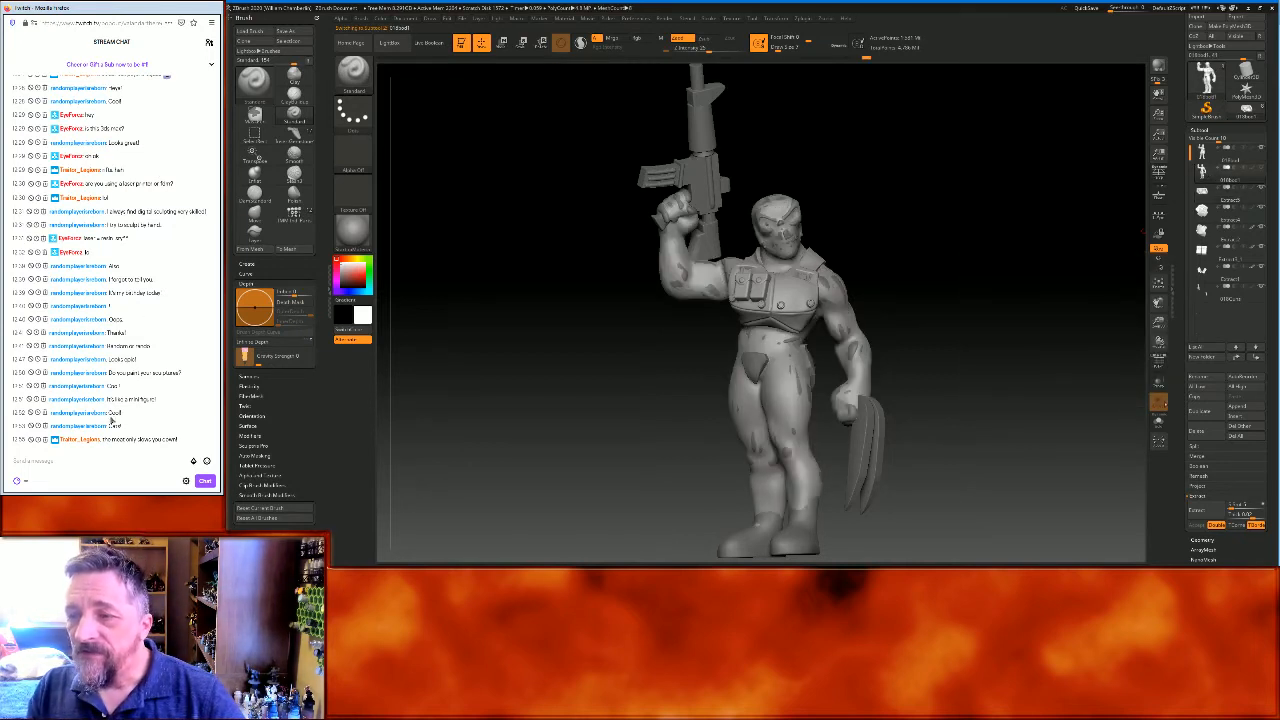
click(1158, 383)
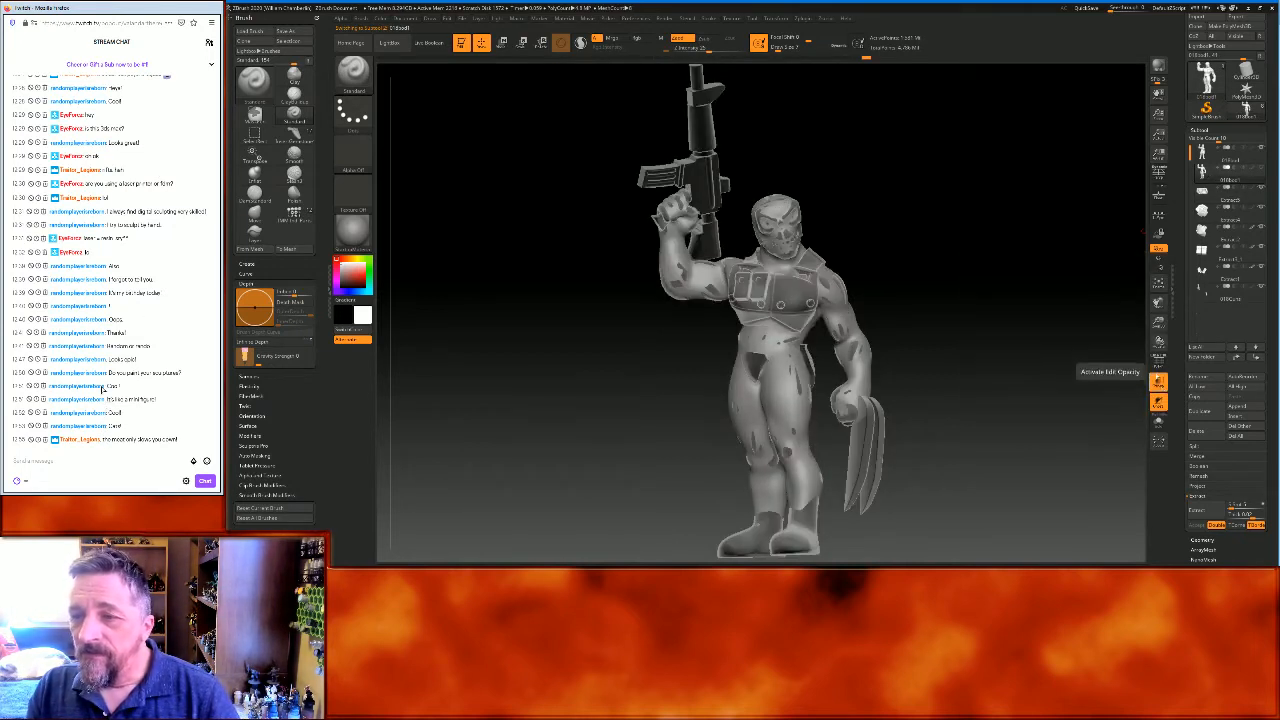
drag(1081, 354, 1068, 359)
drag(1160, 319, 1158, 422)
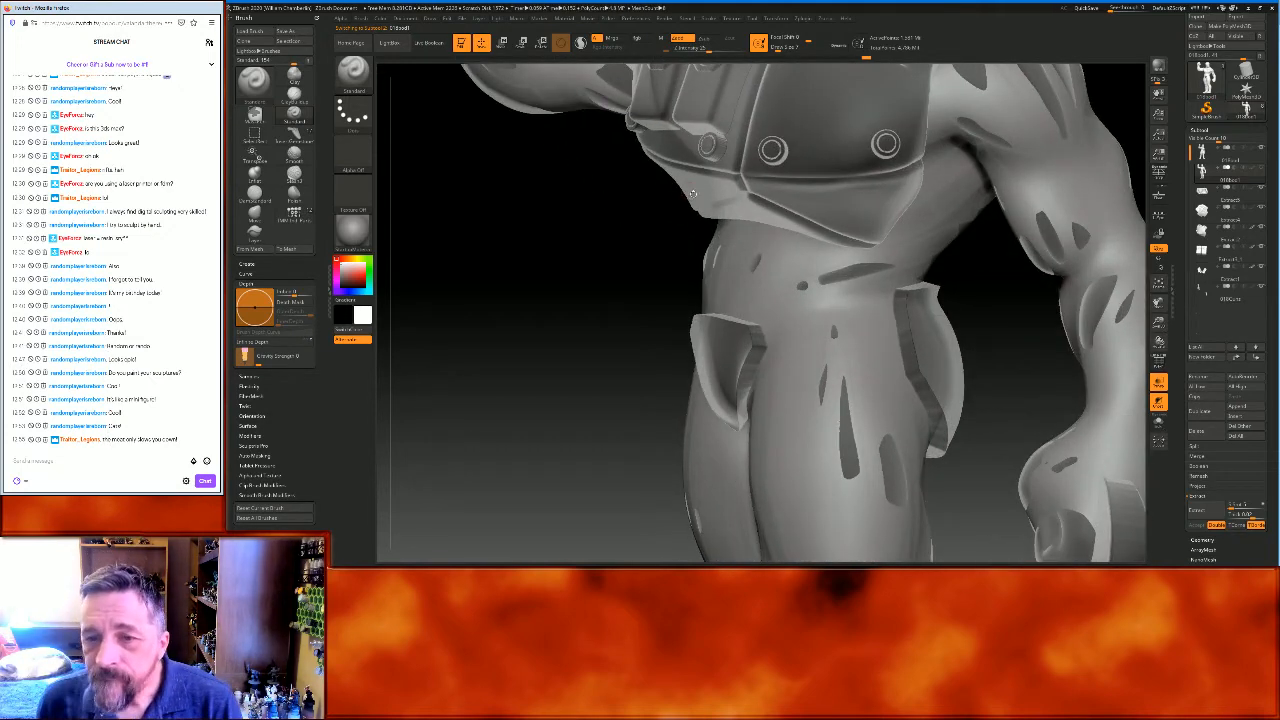
mouse_move(762, 331)
ctrl+mouse_down()
mouse_move(748, 340)
mouse_move(920, 306)
ctrl+mouse_up()
ctrl+drag(750, 350, 910, 317)
ctrl+drag(766, 358, 878, 330)
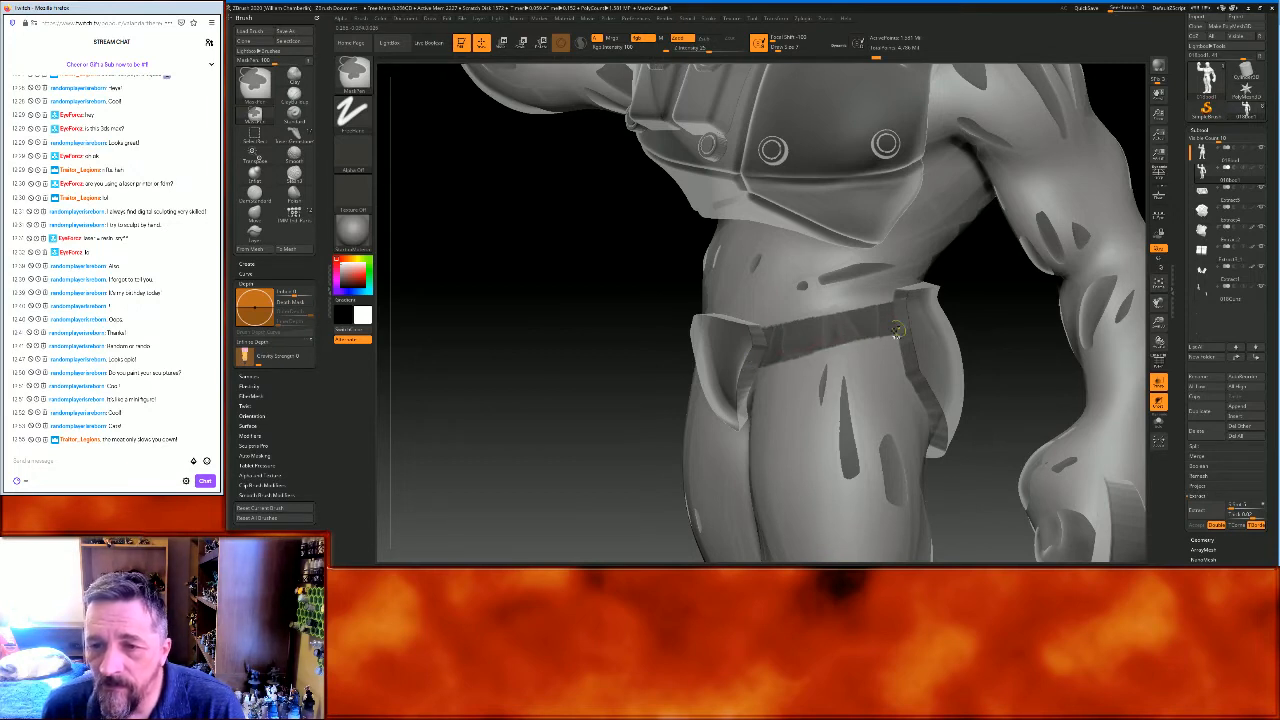
ctrl+drag(762, 370, 907, 331)
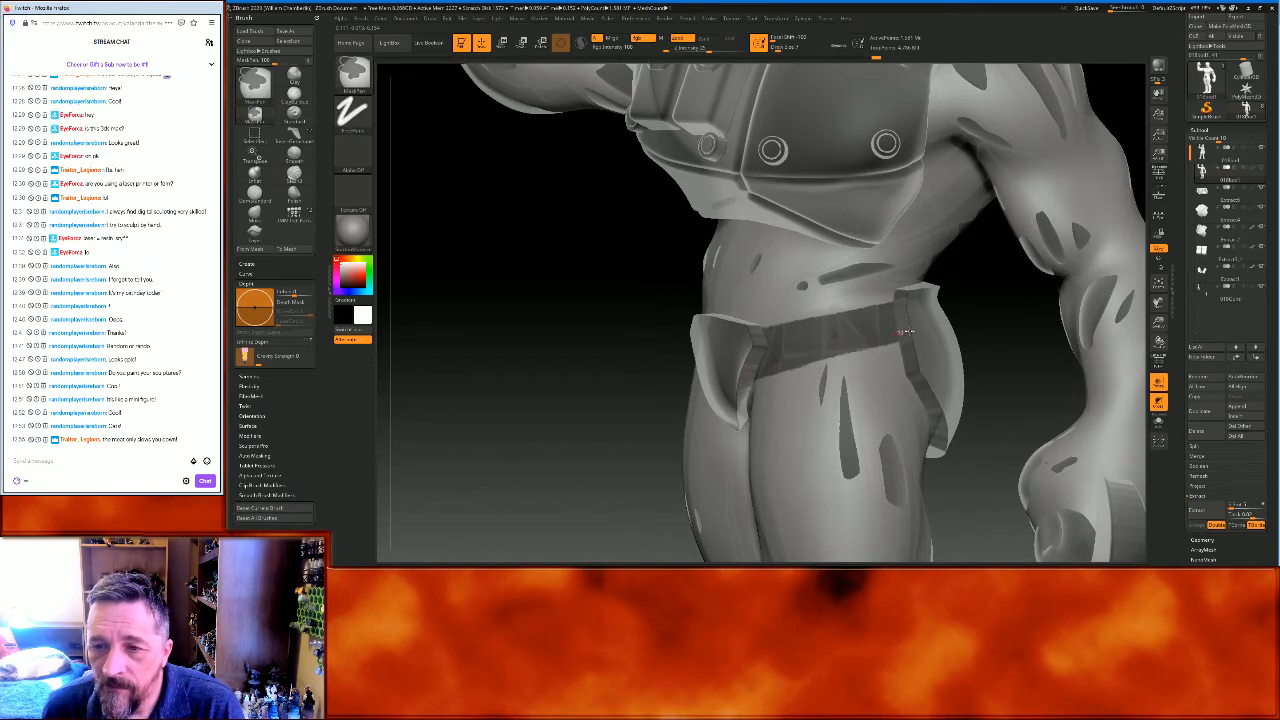
mouse_move(1006, 317)
right_down()
mouse_move(988, 321)
mouse_move(1073, 391)
right_up()
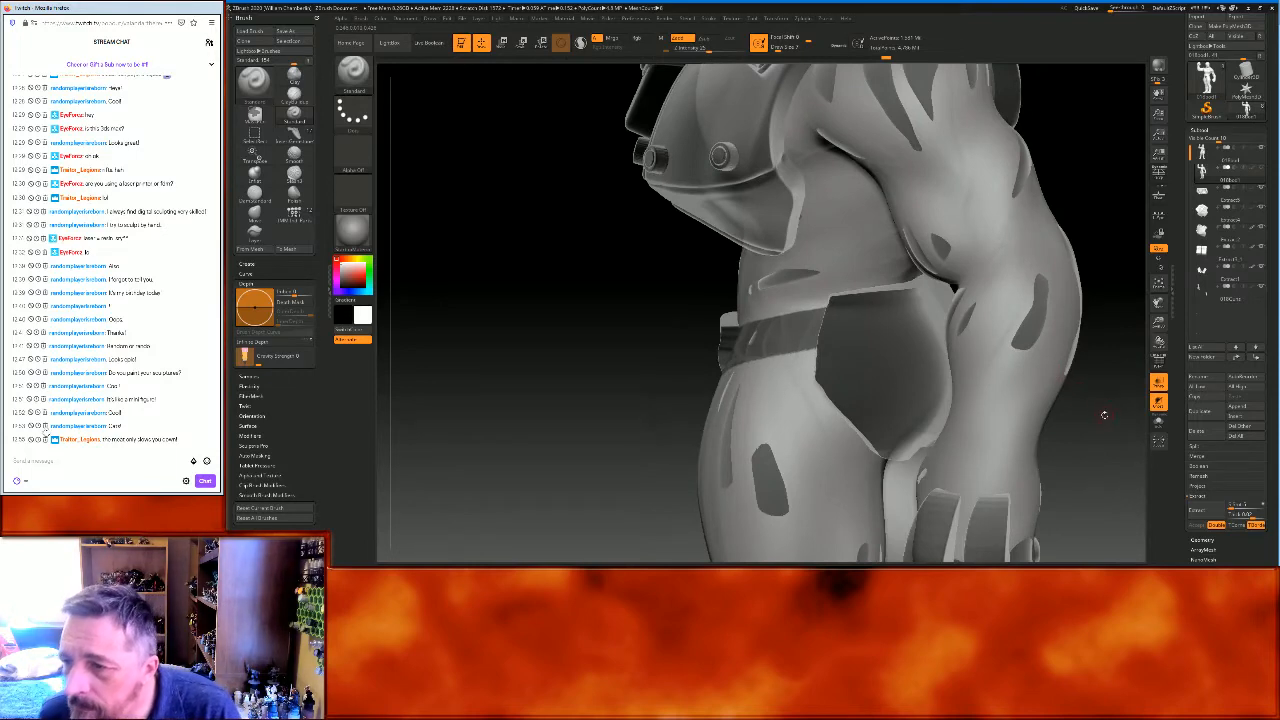
right_drag(574, 406, 646, 390)
ctrl+drag(1021, 225, 1054, 262)
right_drag(1063, 238, 1040, 241)
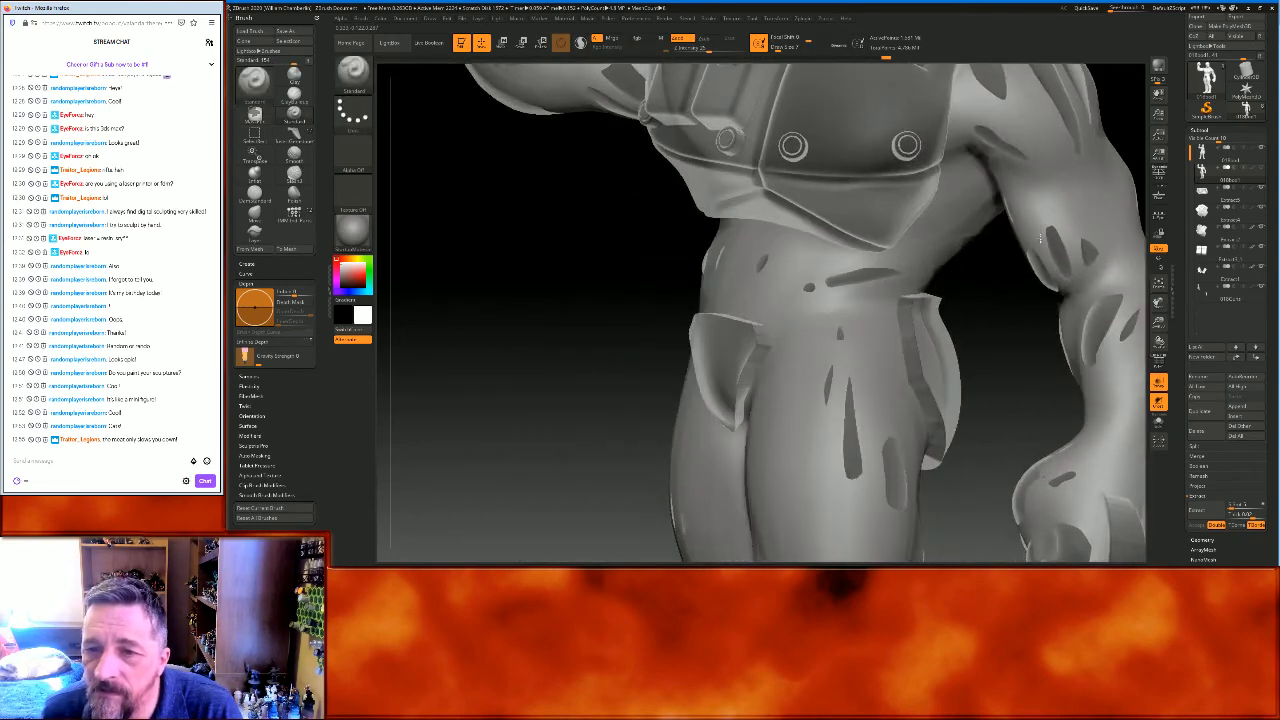
Mask a belt strip across both hips of the body, linking the front pelvis plate to the rear plate on each side
ctrl+drag(734, 337, 916, 324)
ctrl+drag(740, 350, 917, 331)
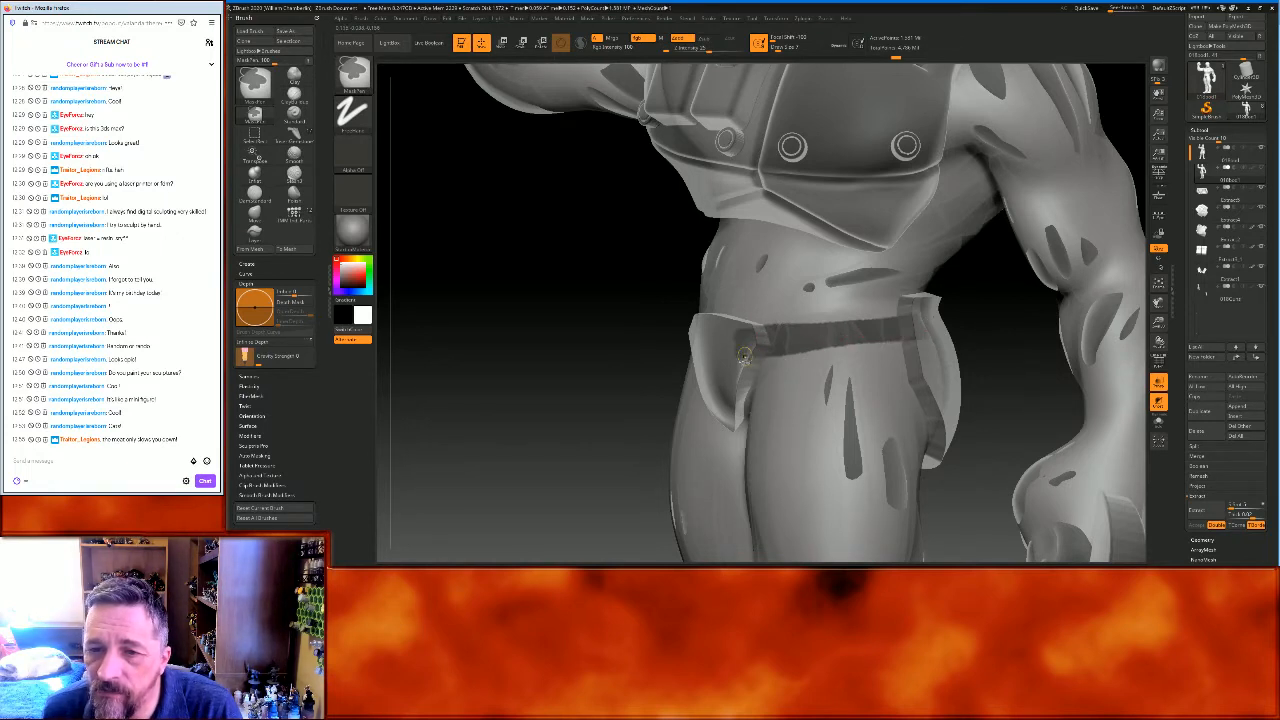
ctrl+drag(737, 360, 918, 345)
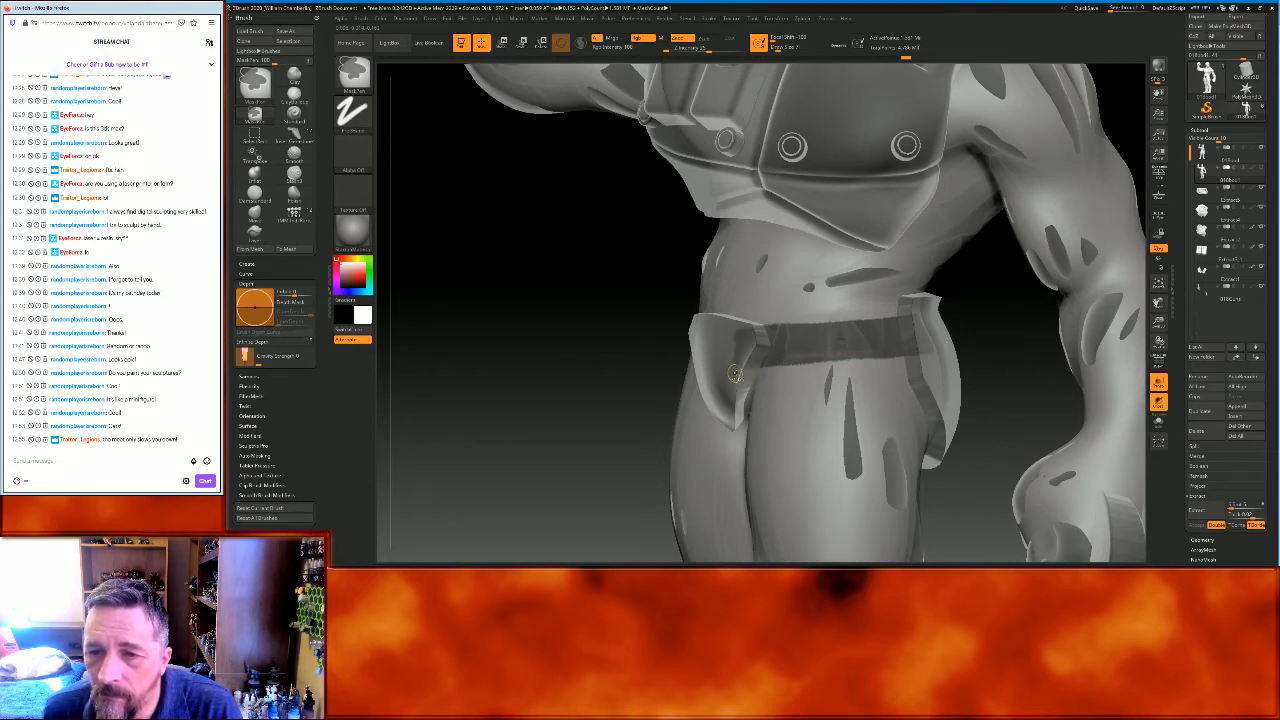
drag(998, 334, 1075, 333)
ctrl+drag(712, 321, 540, 310)
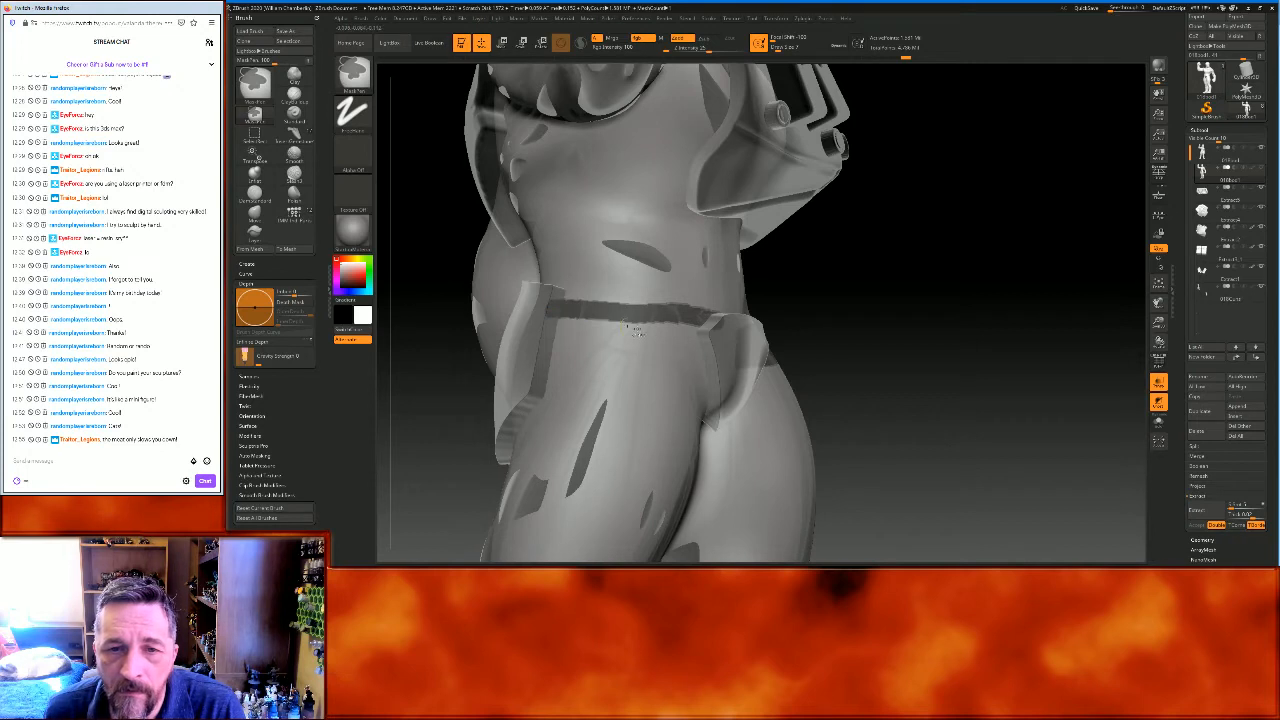
ctrl+drag(714, 336, 540, 320)
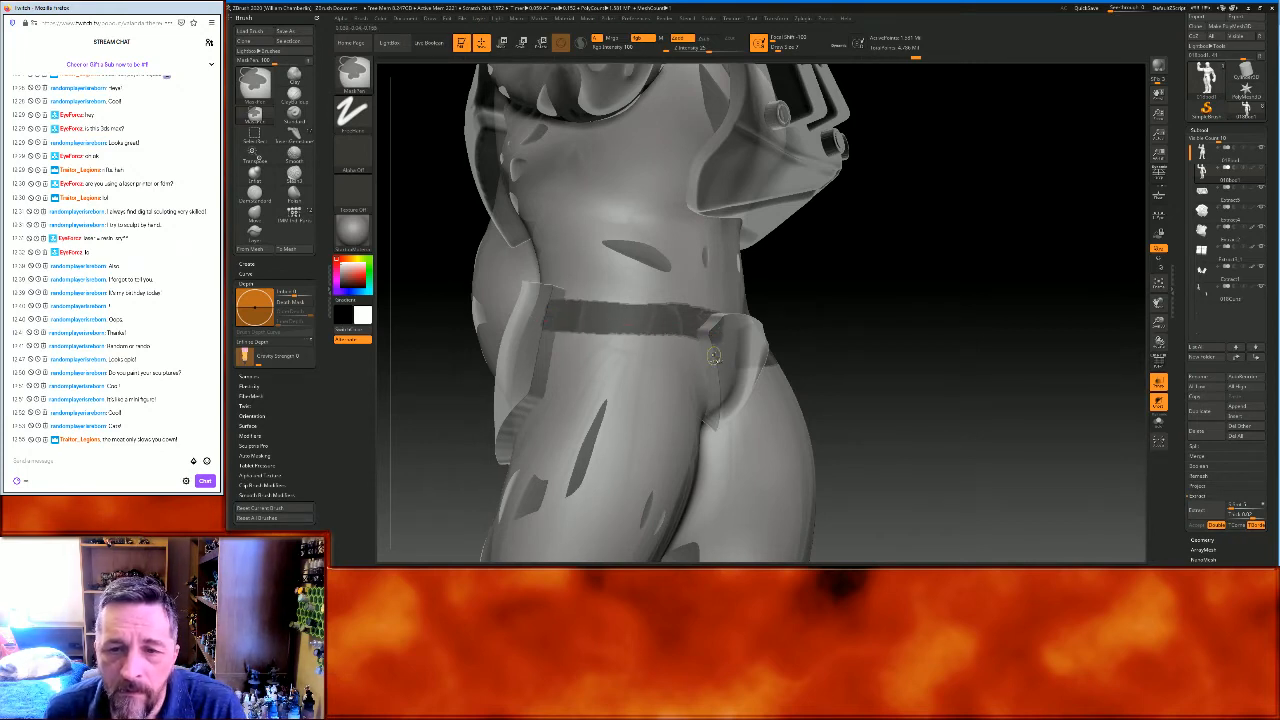
ctrl+drag(680, 340, 540, 328)
drag(886, 343, 925, 339)
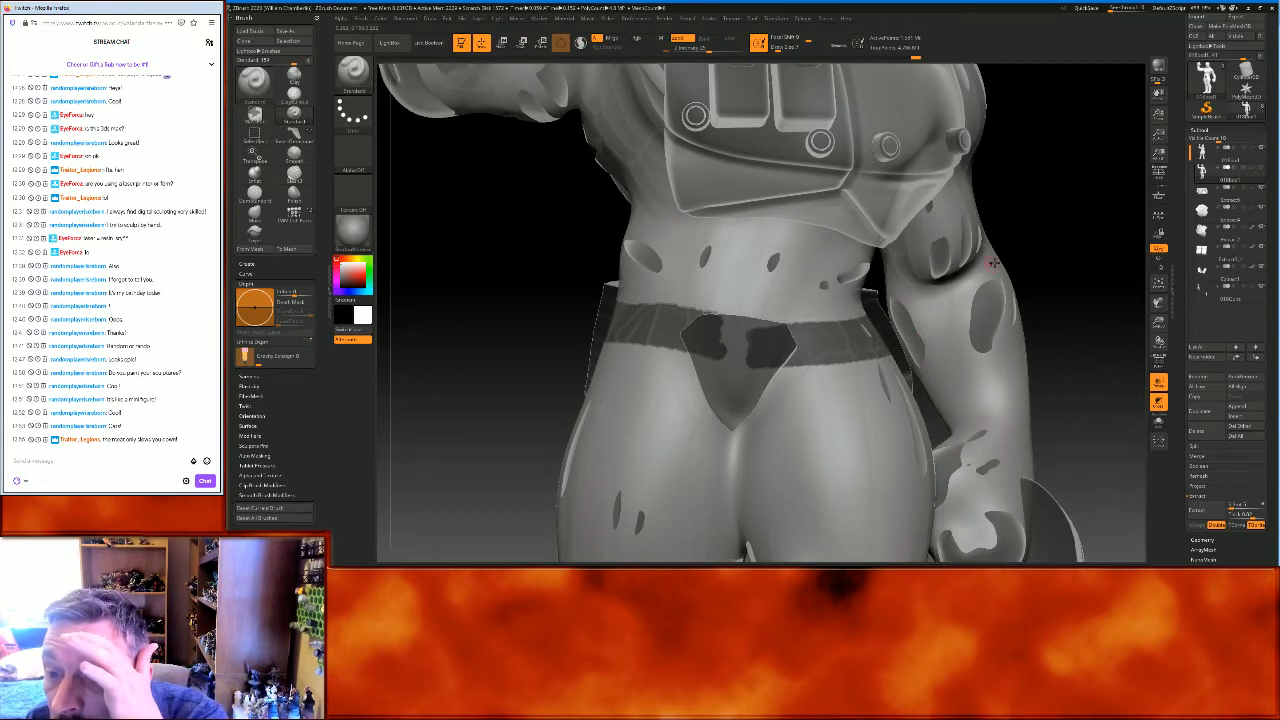
Extract the masked belt strips as a separate subtool, turn transparency off and check the belt on the whole figure
click(1197, 510)
click(1198, 526)
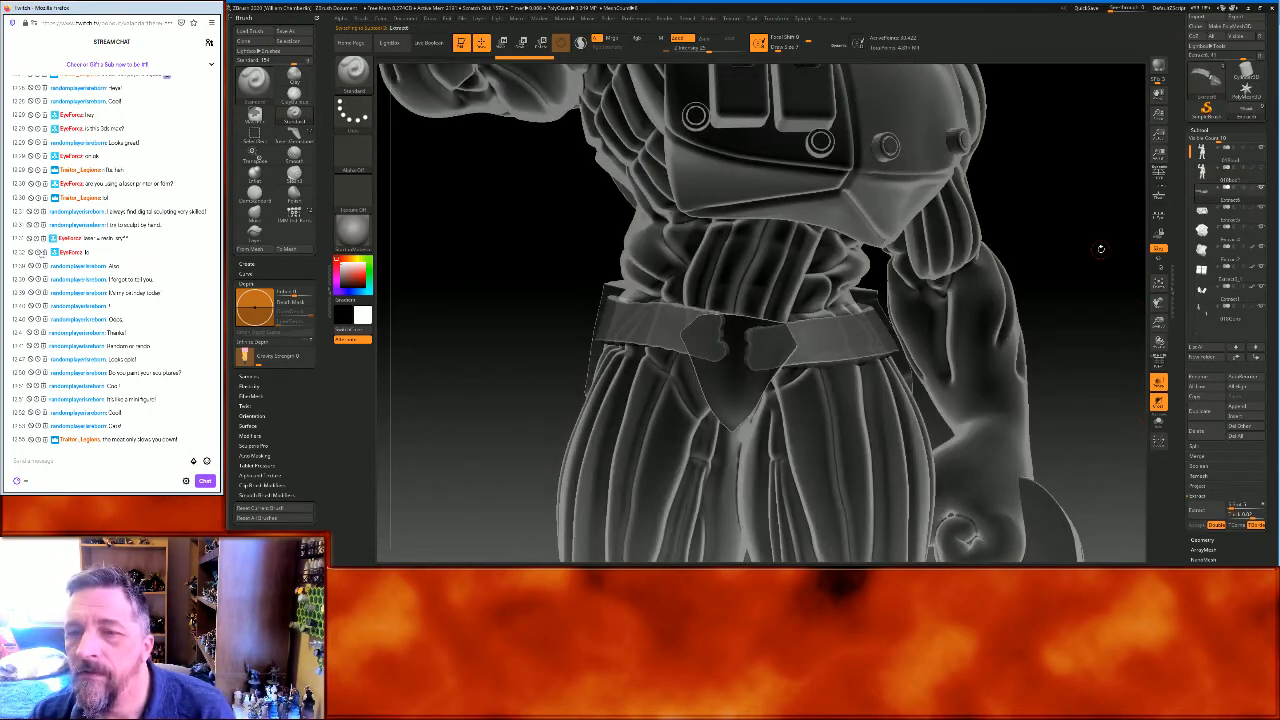
click(1158, 383)
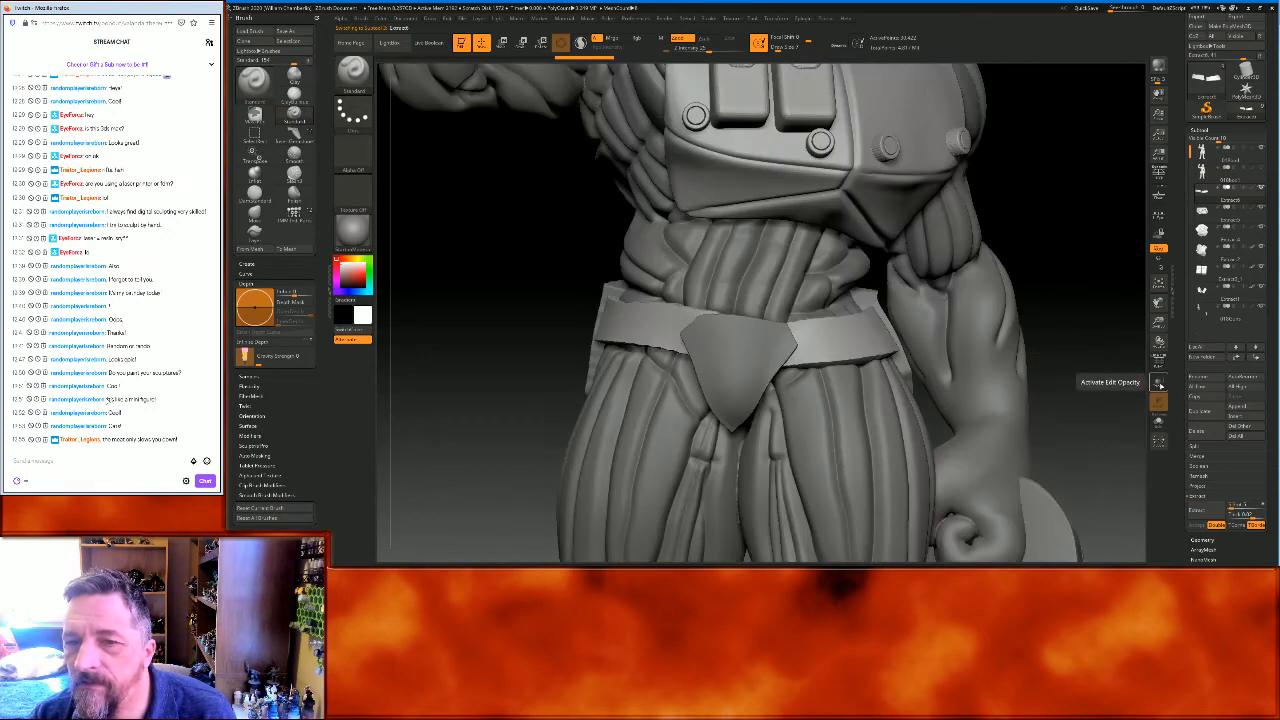
click(1158, 285)
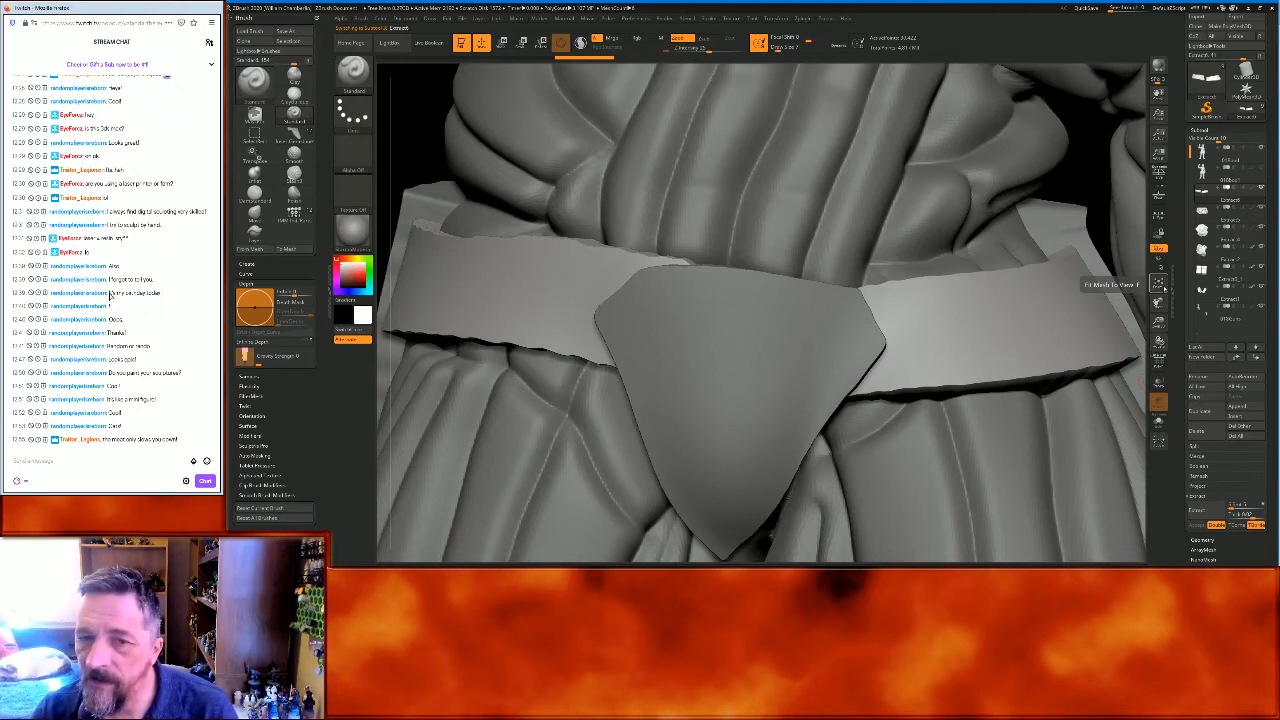
click(1158, 285)
drag(1008, 237, 1083, 244)
drag(1087, 242, 1000, 240)
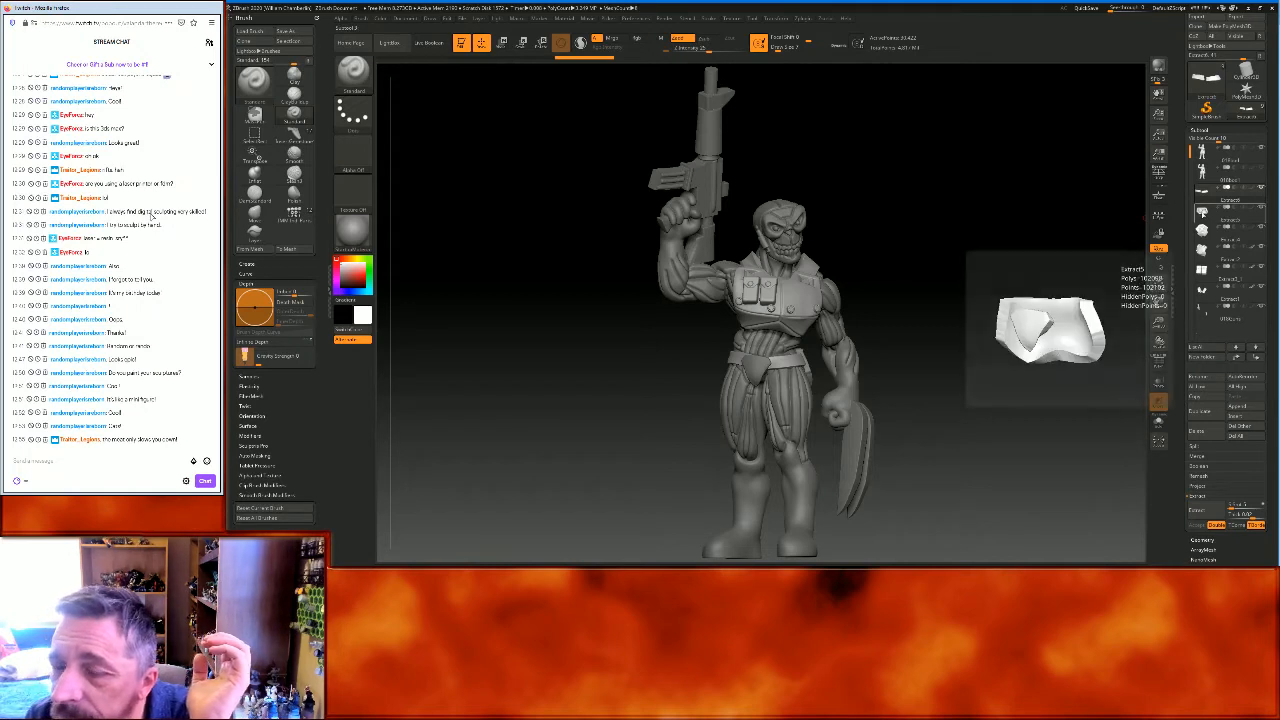
click(1203, 211)
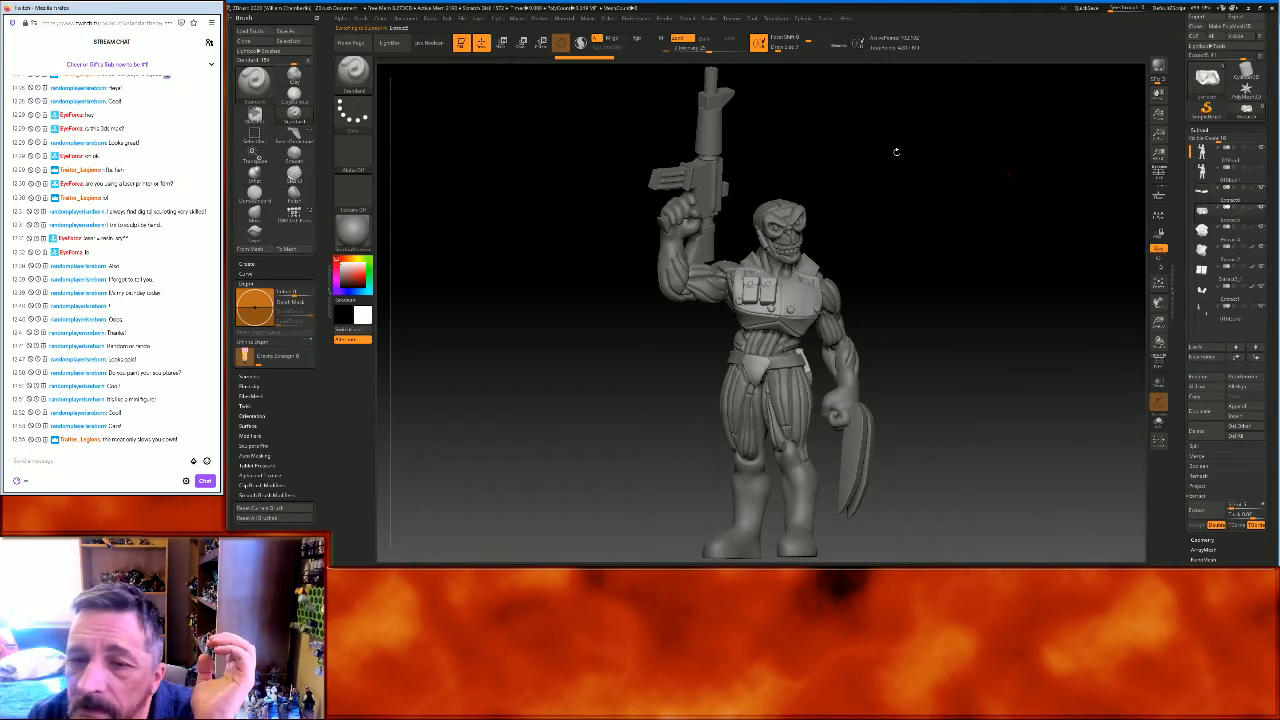
click(380, 18)
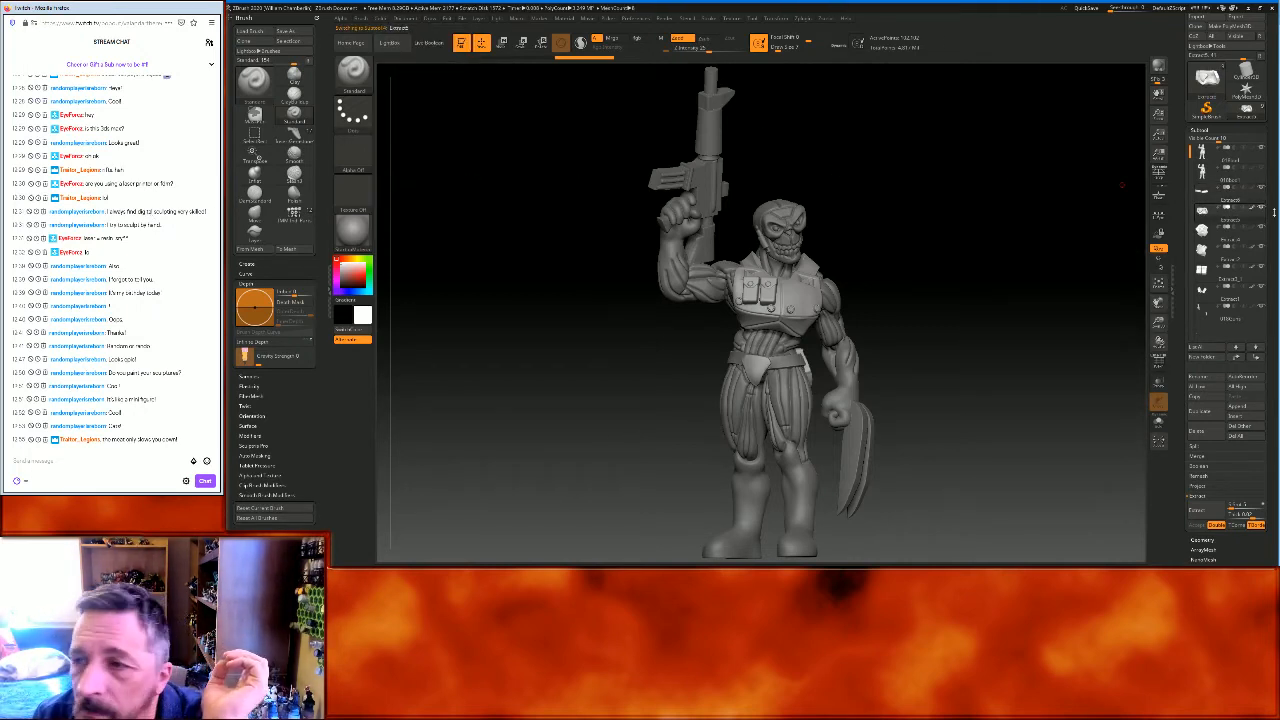
click(1208, 192)
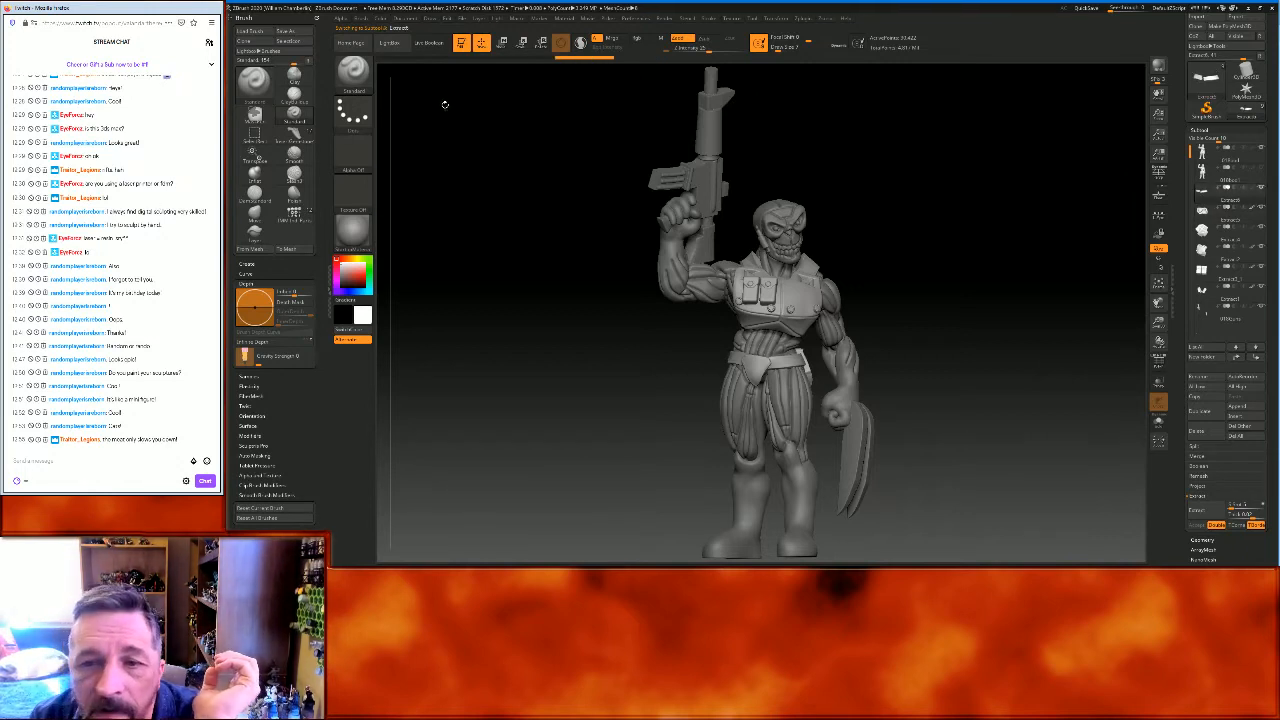
click(362, 20)
click(382, 20)
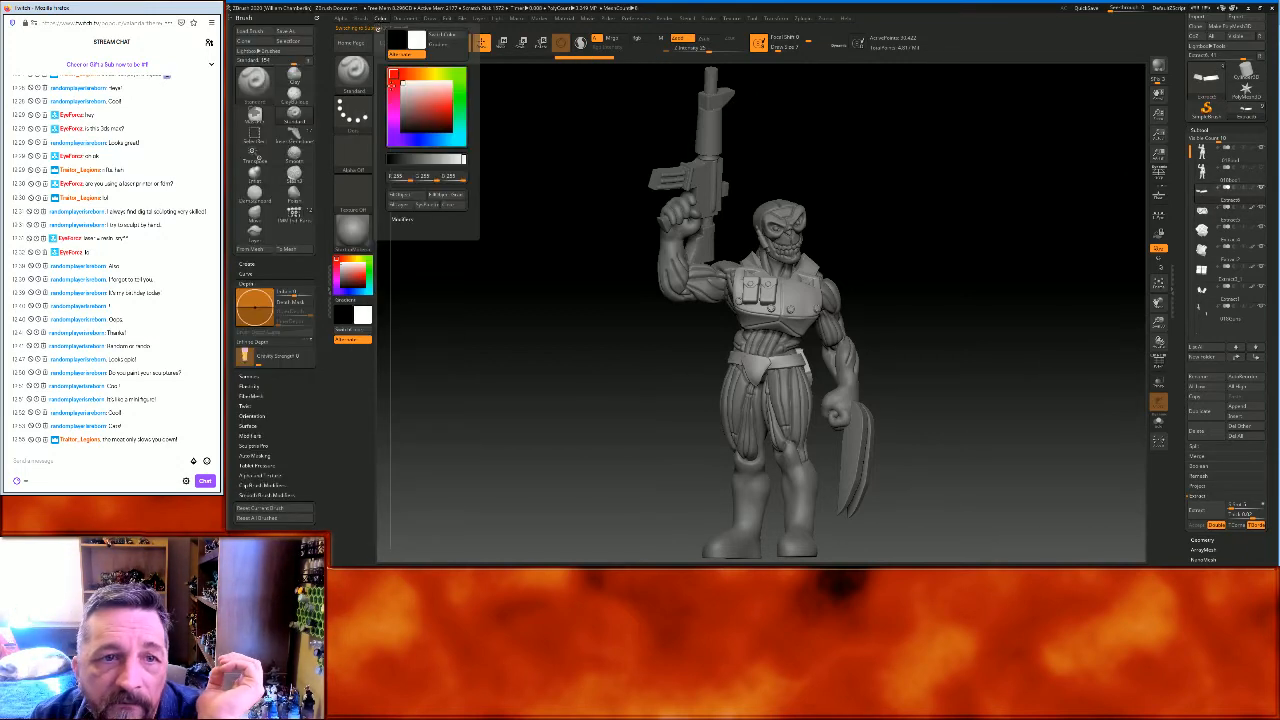
Merge the belt subtool down into the pelvis armour subtool
drag(523, 271, 535, 313)
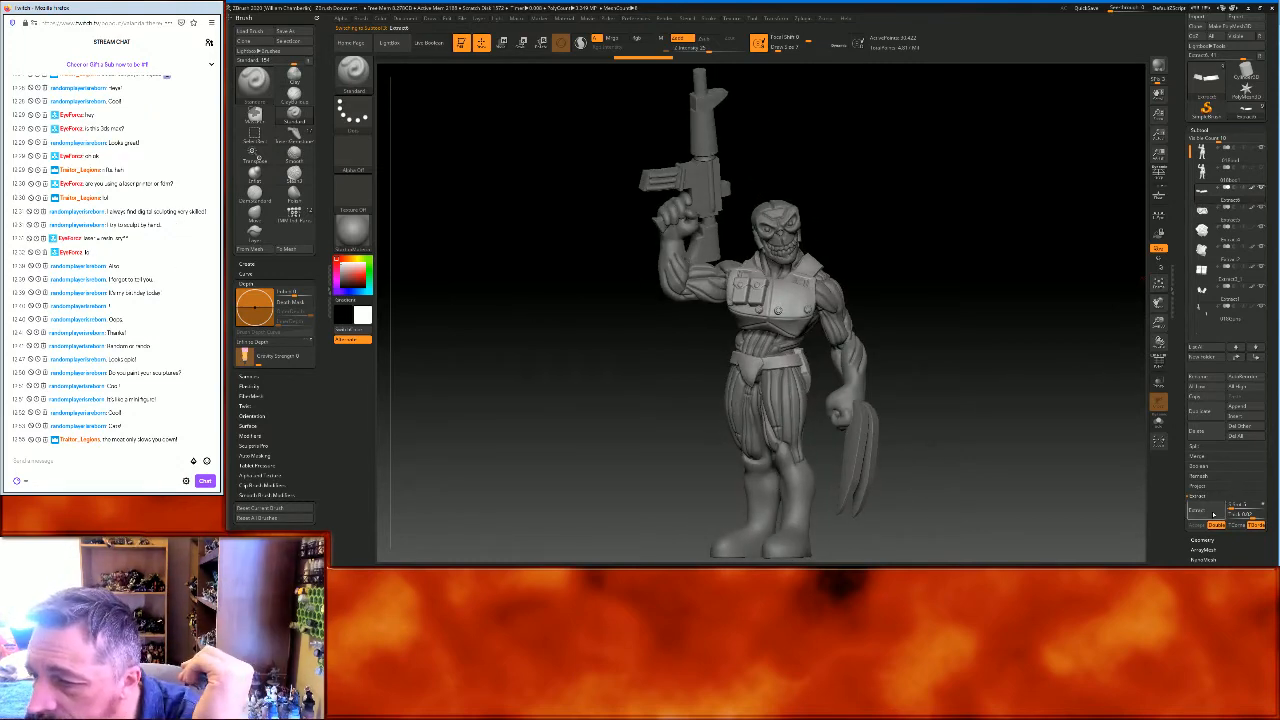
click(1197, 456)
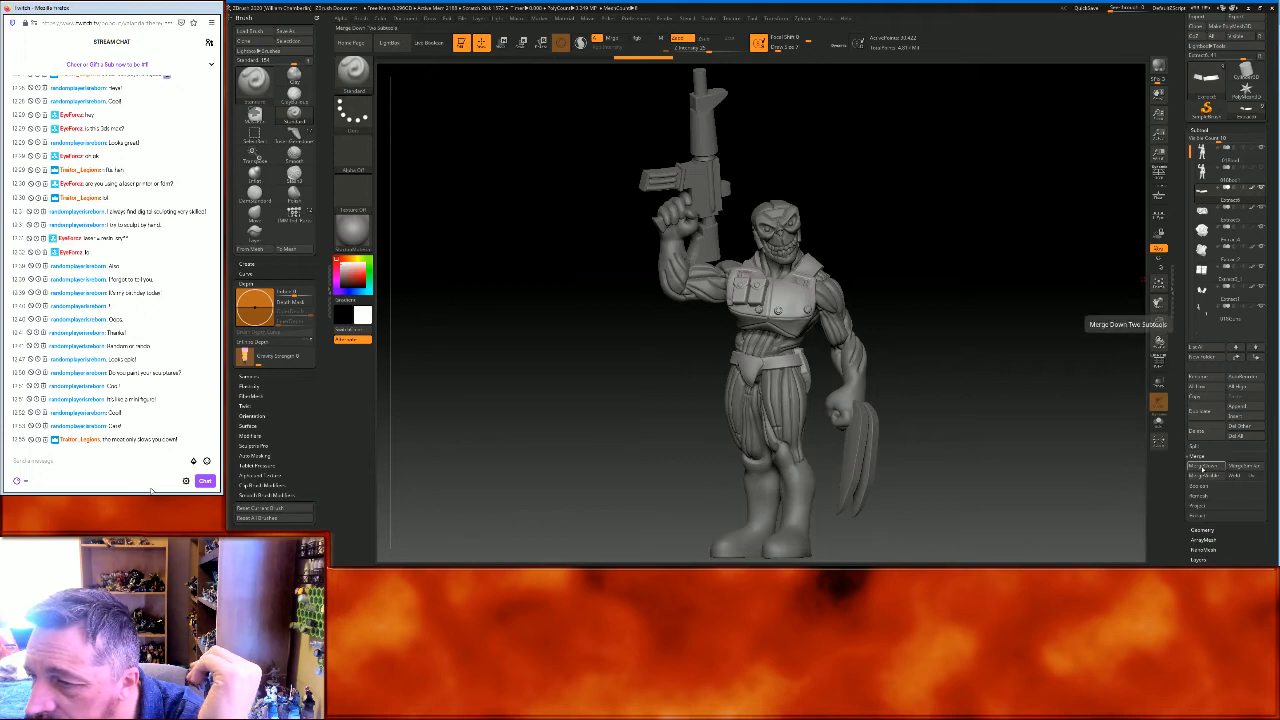
click(1158, 283)
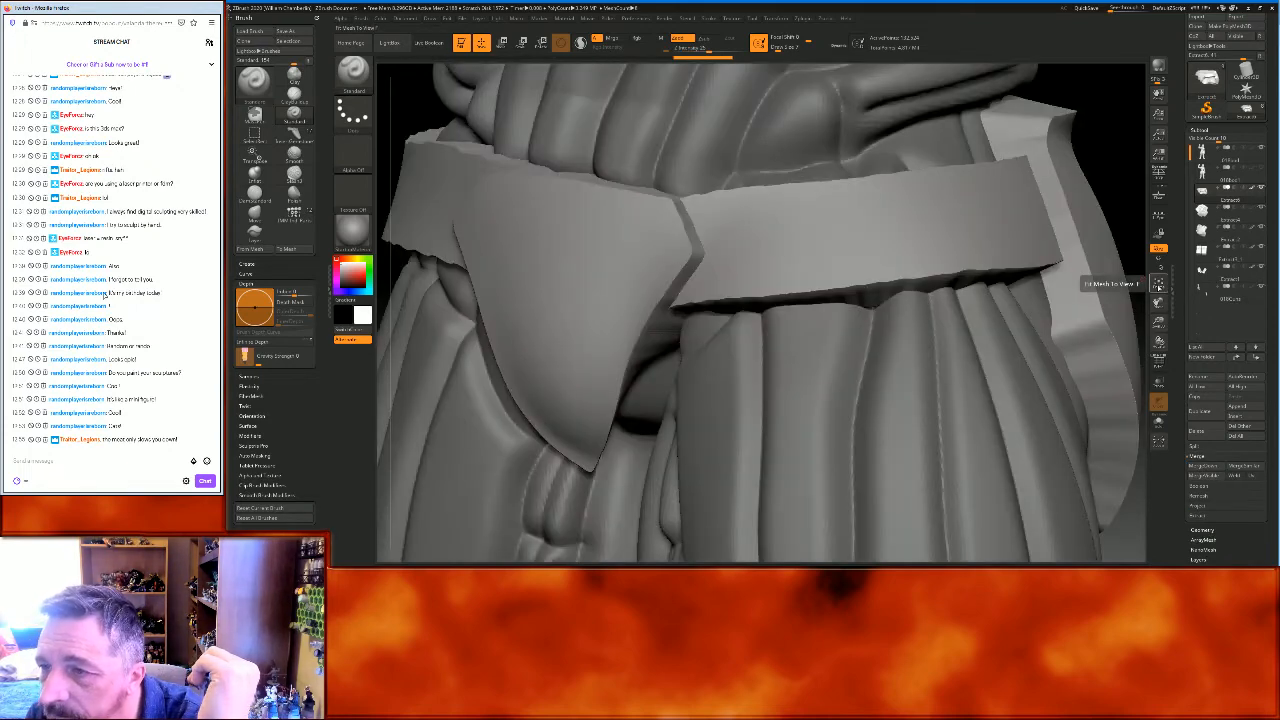
drag(1158, 322, 1149, 267)
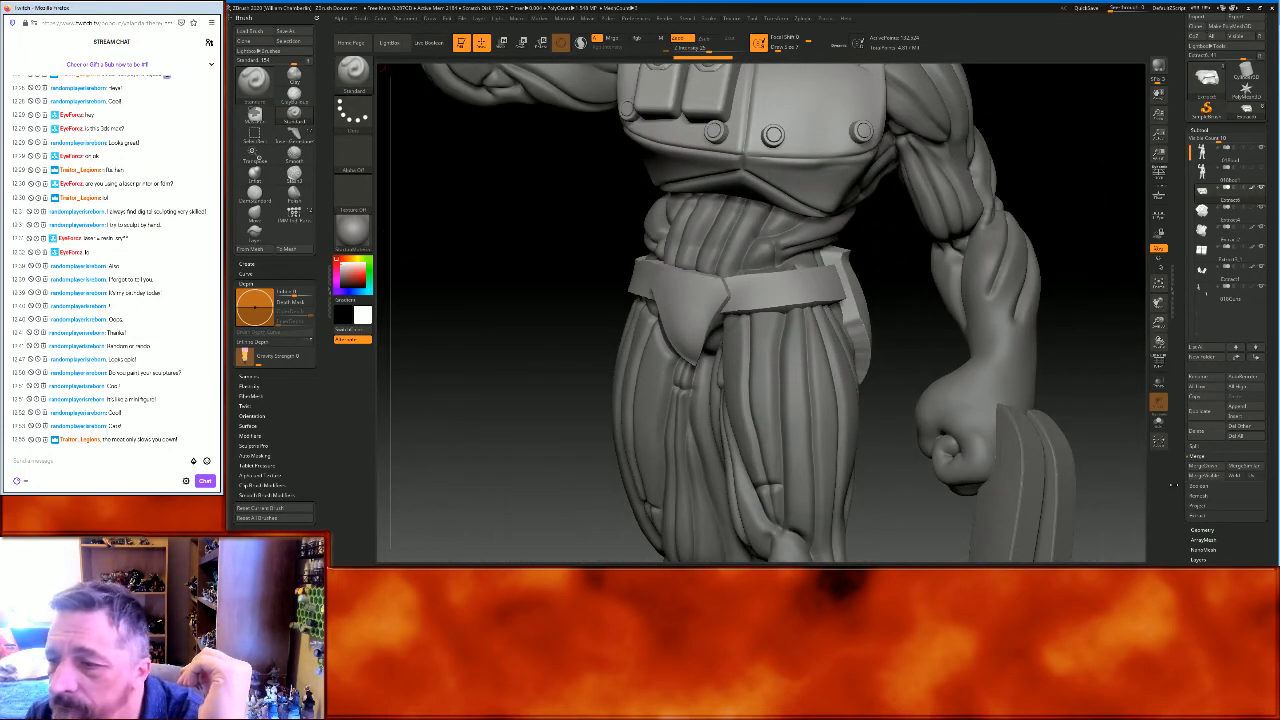
Remesh the merged belt and pelvis armour with DynaMesh and subdivide it twice
click(1202, 530)
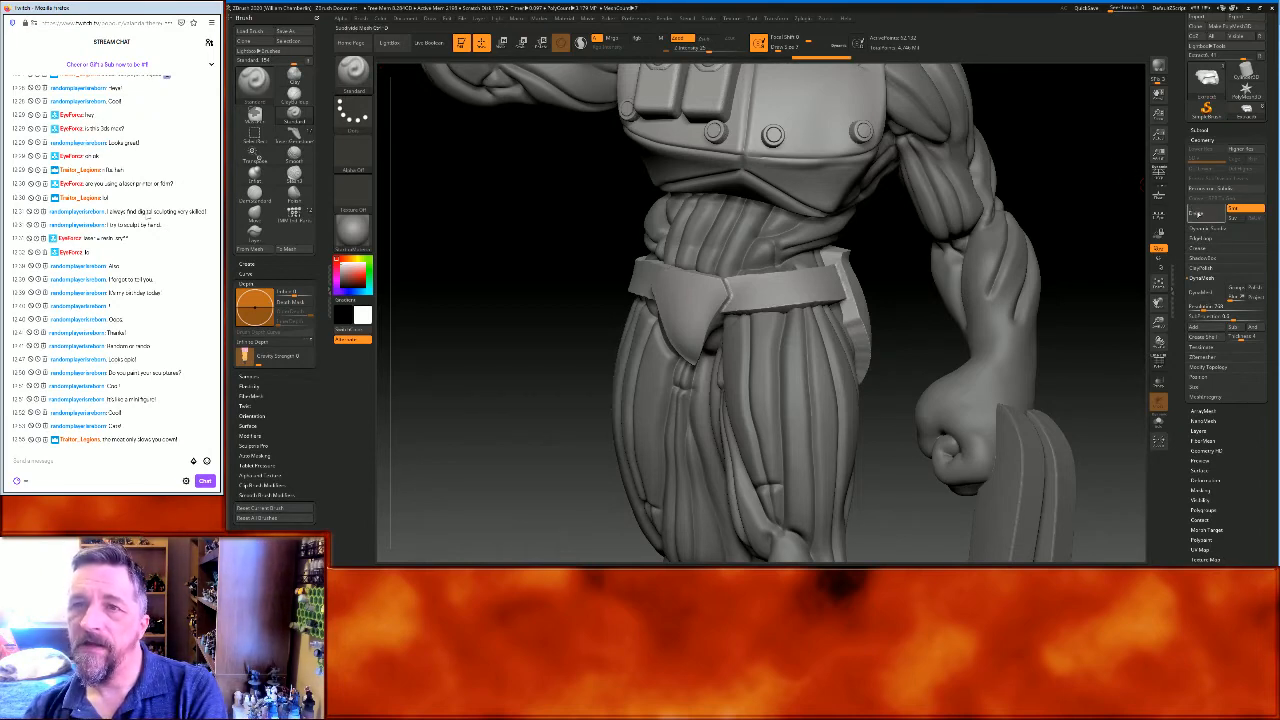
click(1196, 213)
click(1196, 213)
Select the DamStandard brush for engraving the rear pelvis plate
drag(1083, 141, 1012, 136)
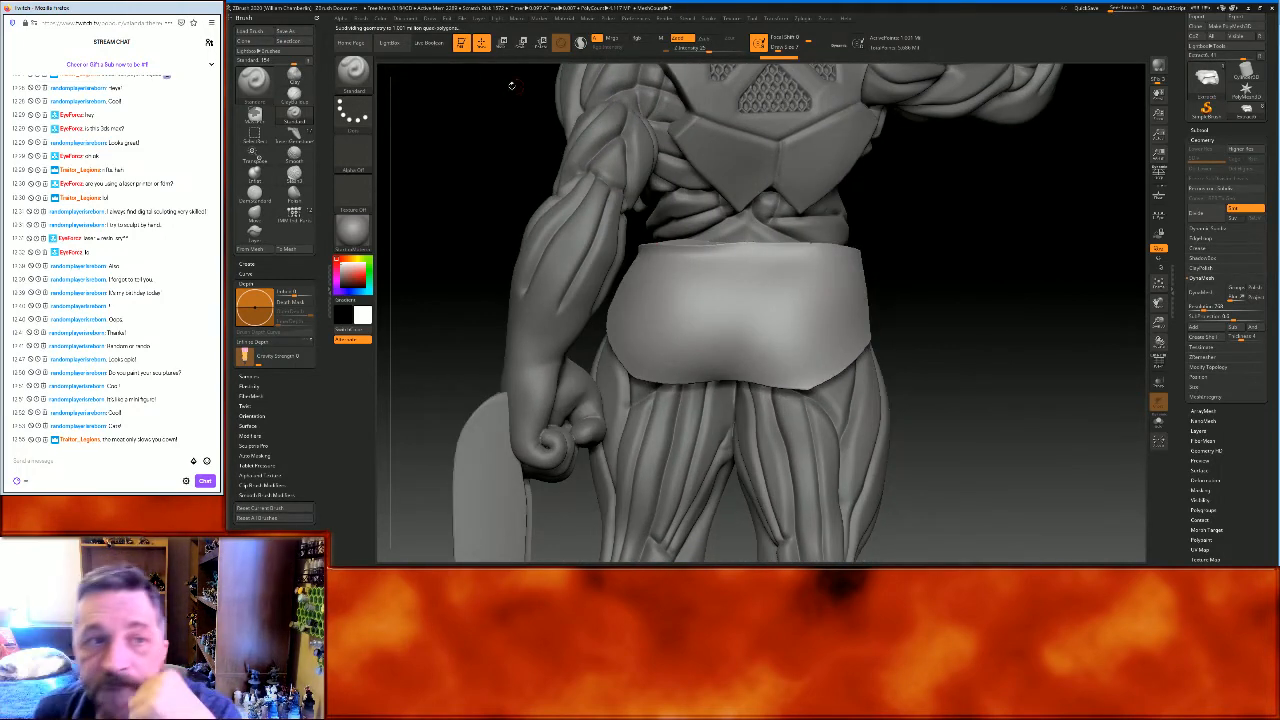
click(352, 72)
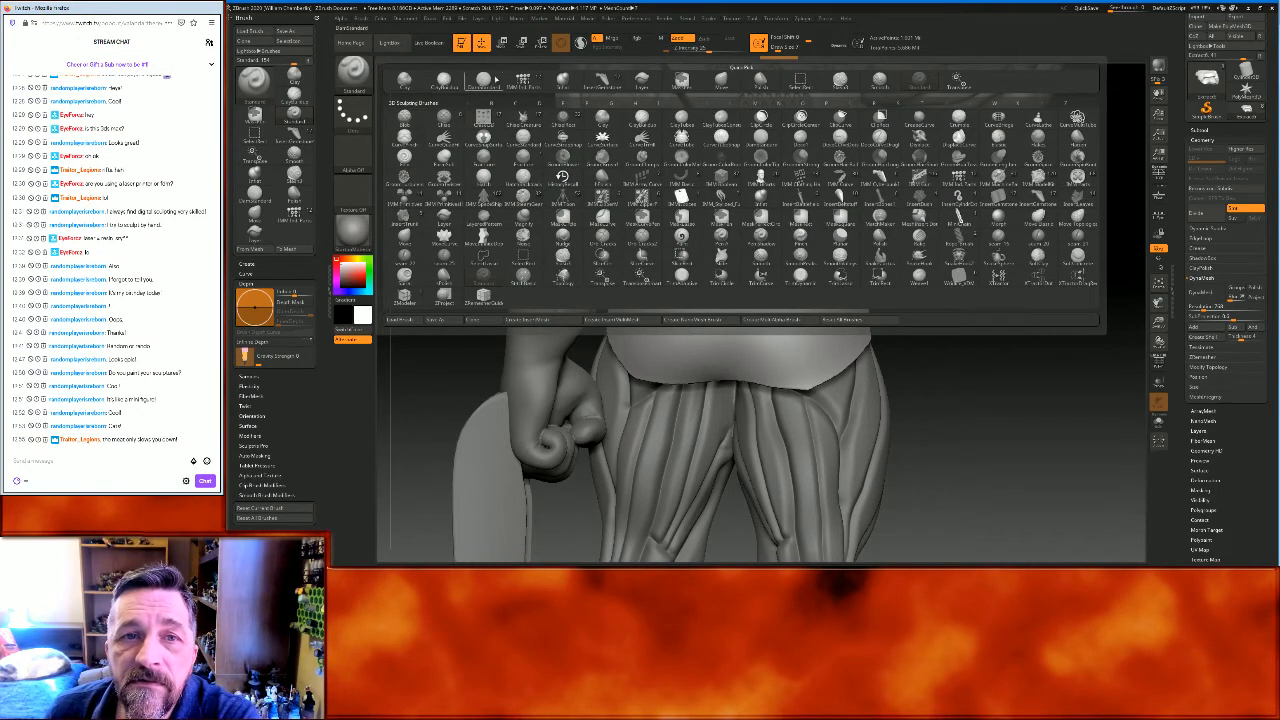
click(490, 79)
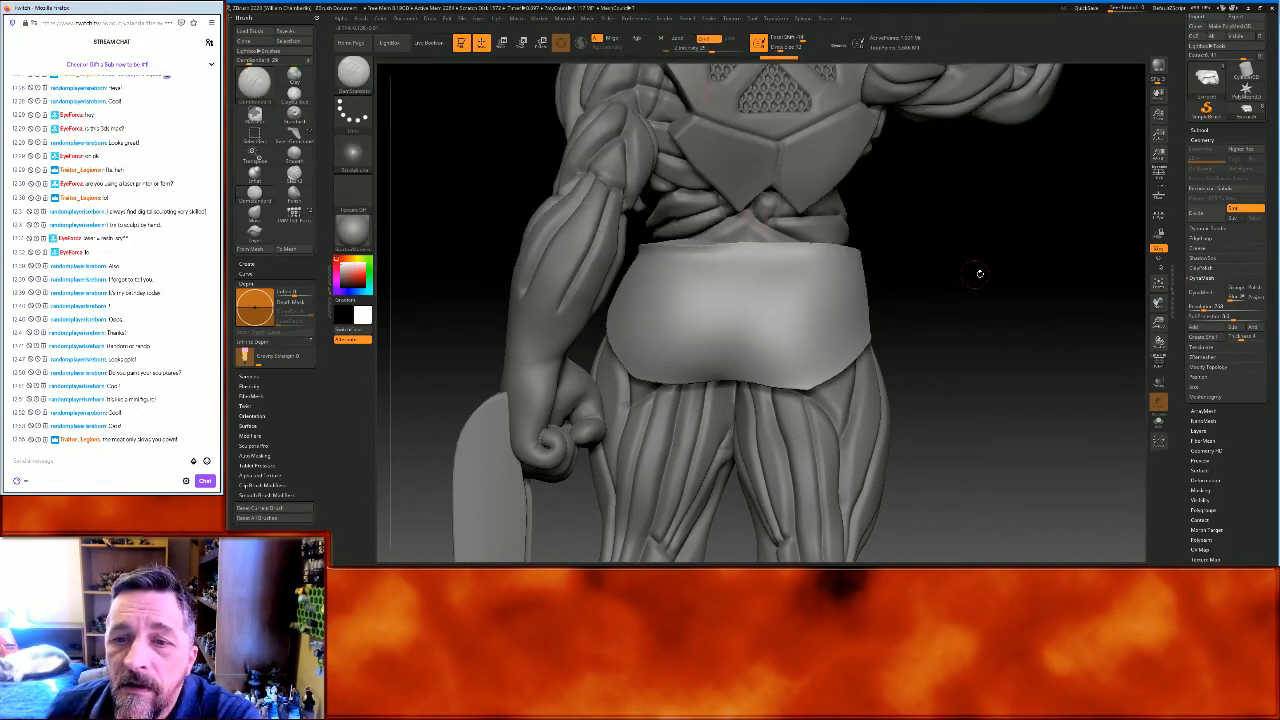
Try engraving a slanted line, a horizontal line and a central vertical seam on the rear pelvis plate
drag(1003, 263, 976, 272)
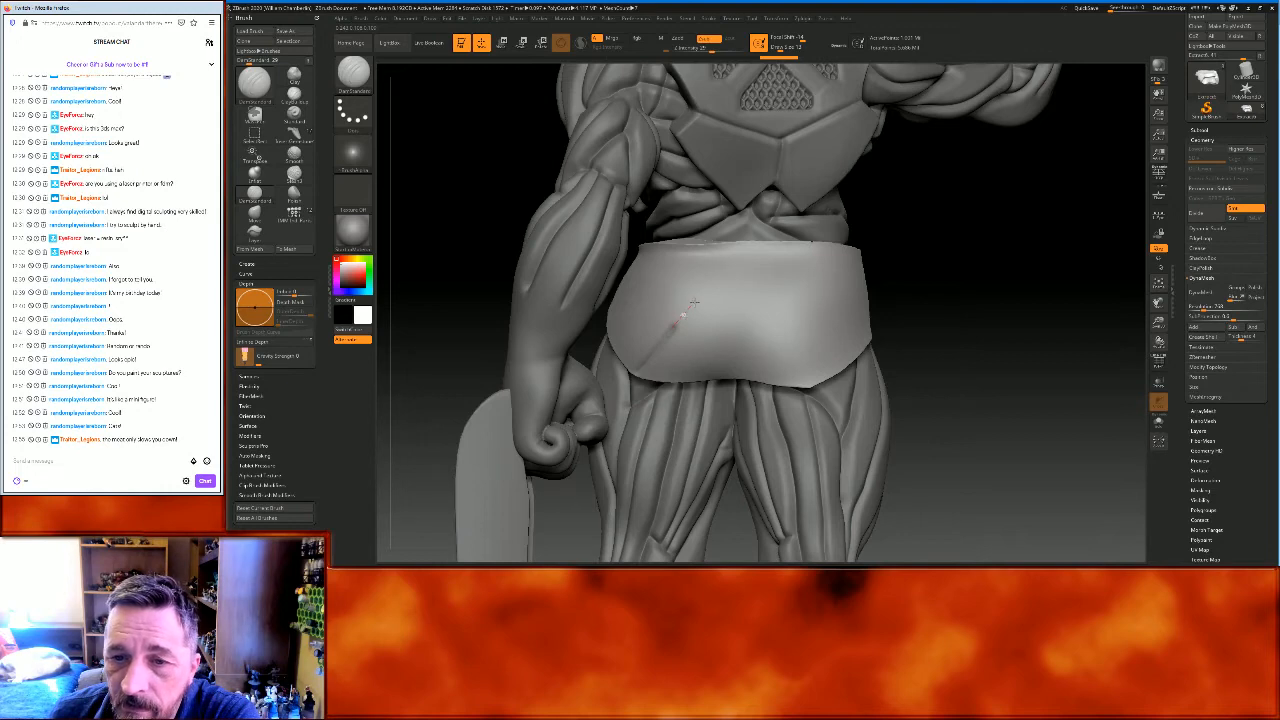
mouse_move(997, 280)
mouse_down()
mouse_move(1013, 273)
mouse_move(1004, 279)
mouse_up()
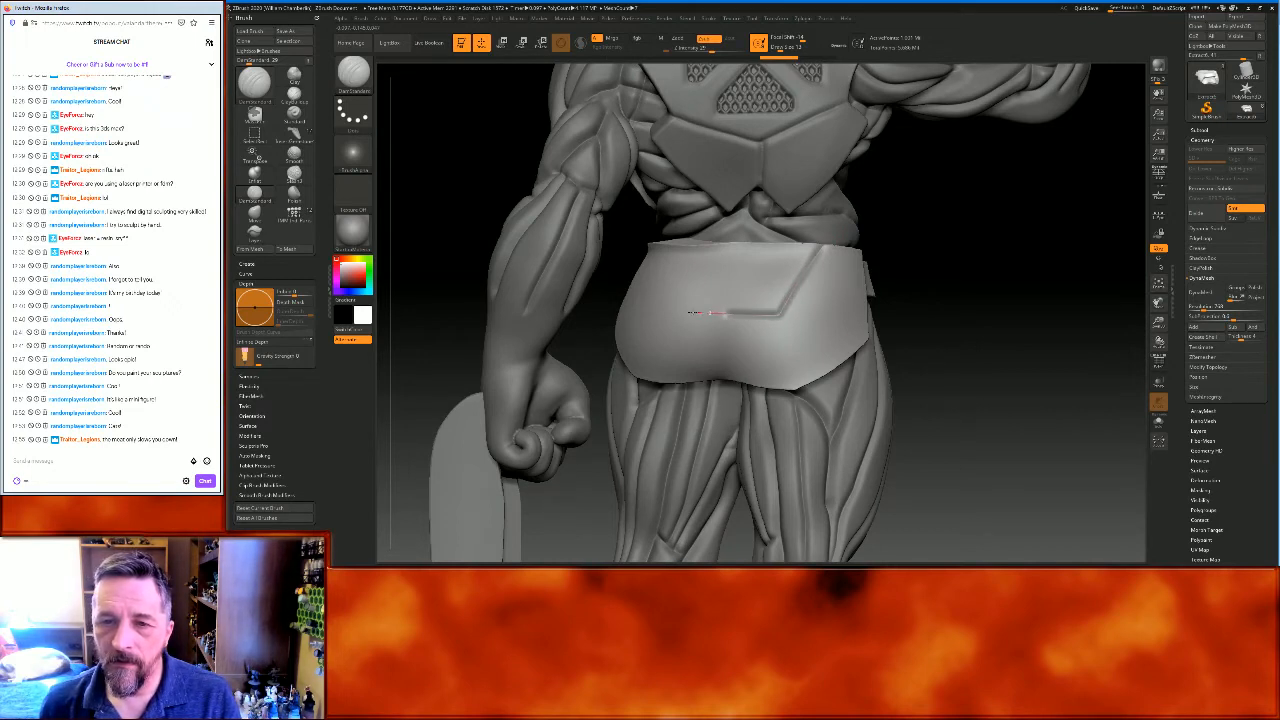
drag(1030, 290, 744, 290)
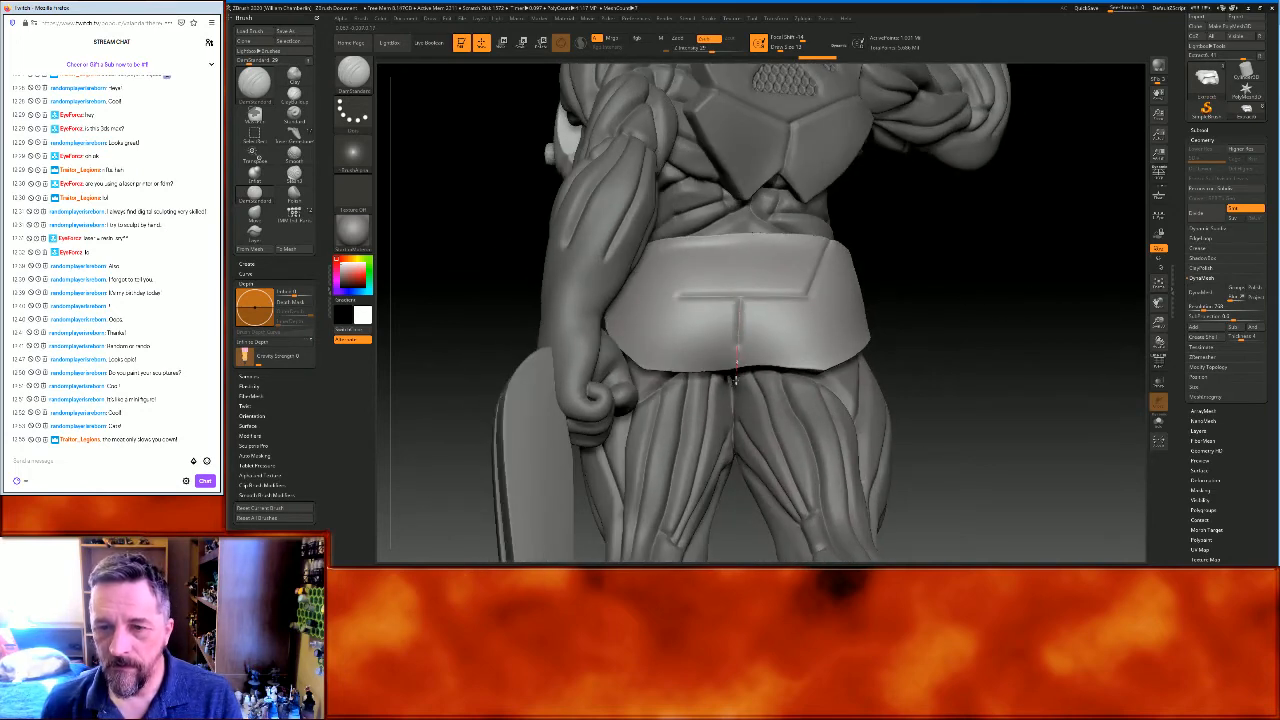
drag(733, 407, 733, 408)
key(ctrl+z)
key(ctrl+z)
key(ctrl+z)
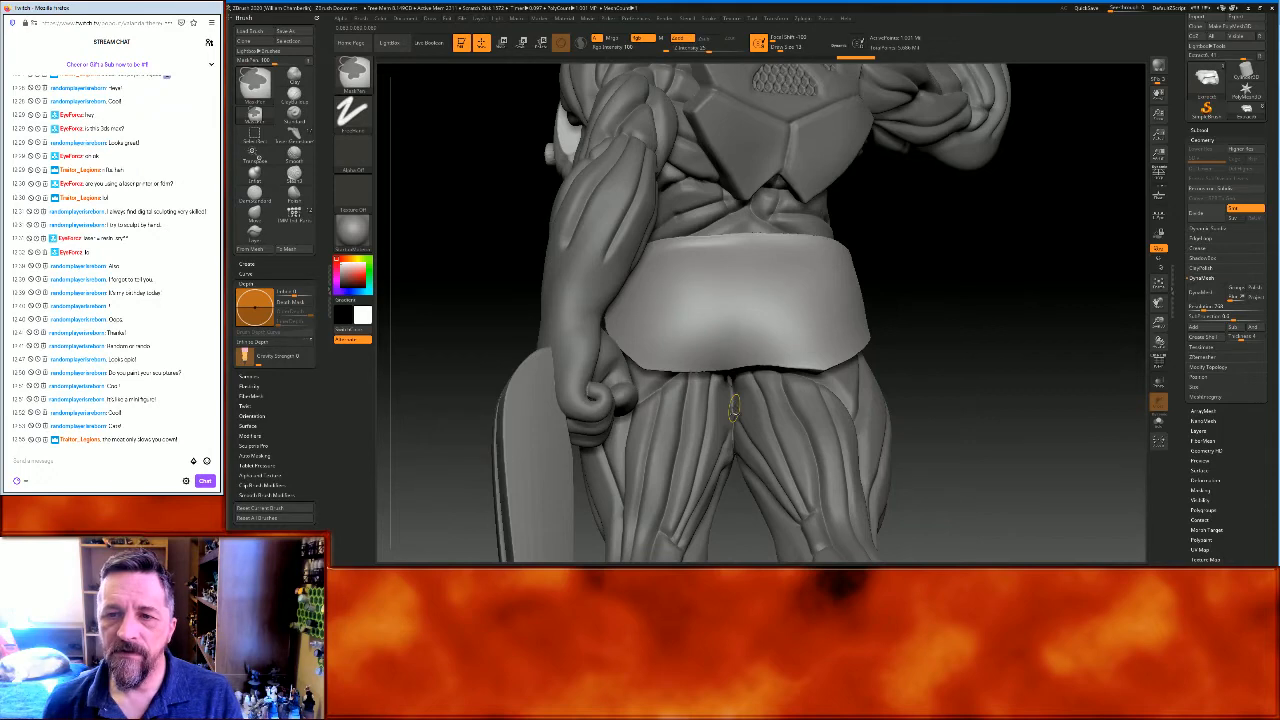
Raise the brush's Z Intensity and engrave a trapezoid panel outline on the upper half of the rear pelvis plate
drag(1017, 206, 950, 215)
drag(781, 62, 750, 62)
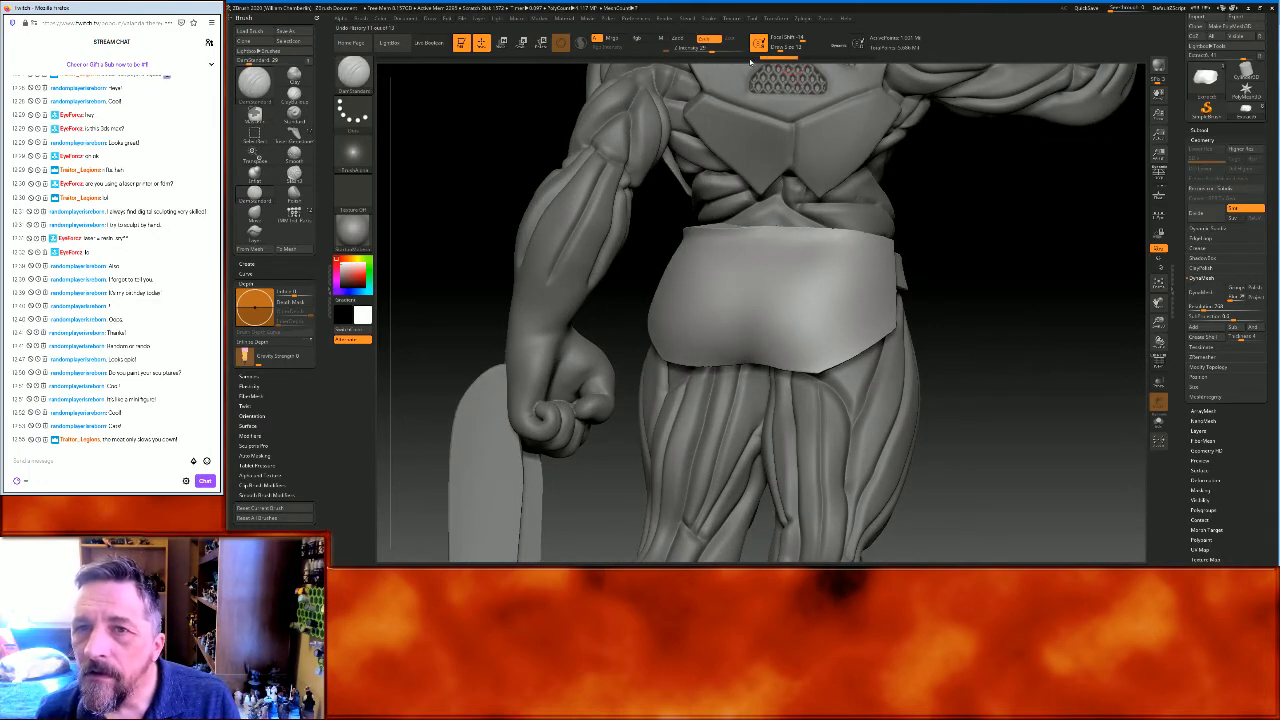
click(717, 48)
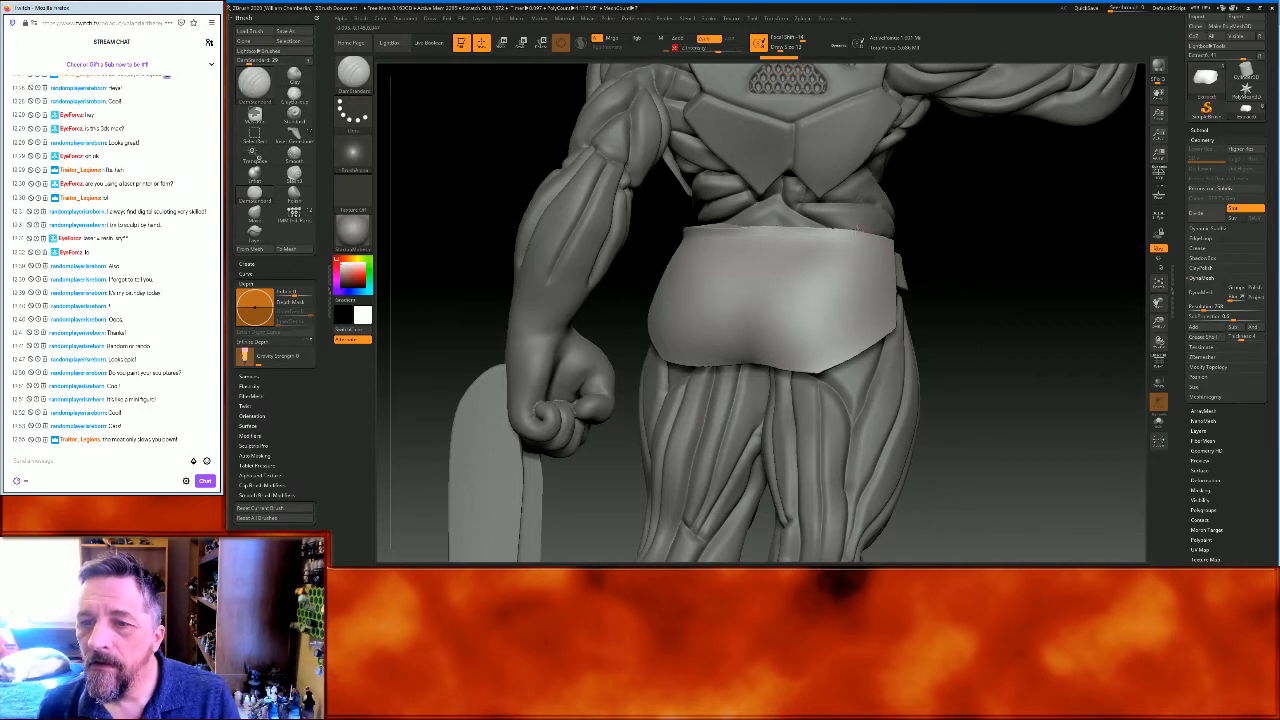
mouse_move(827, 283)
mouse_down()
mouse_move(809, 308)
mouse_move(690, 296)
mouse_up()
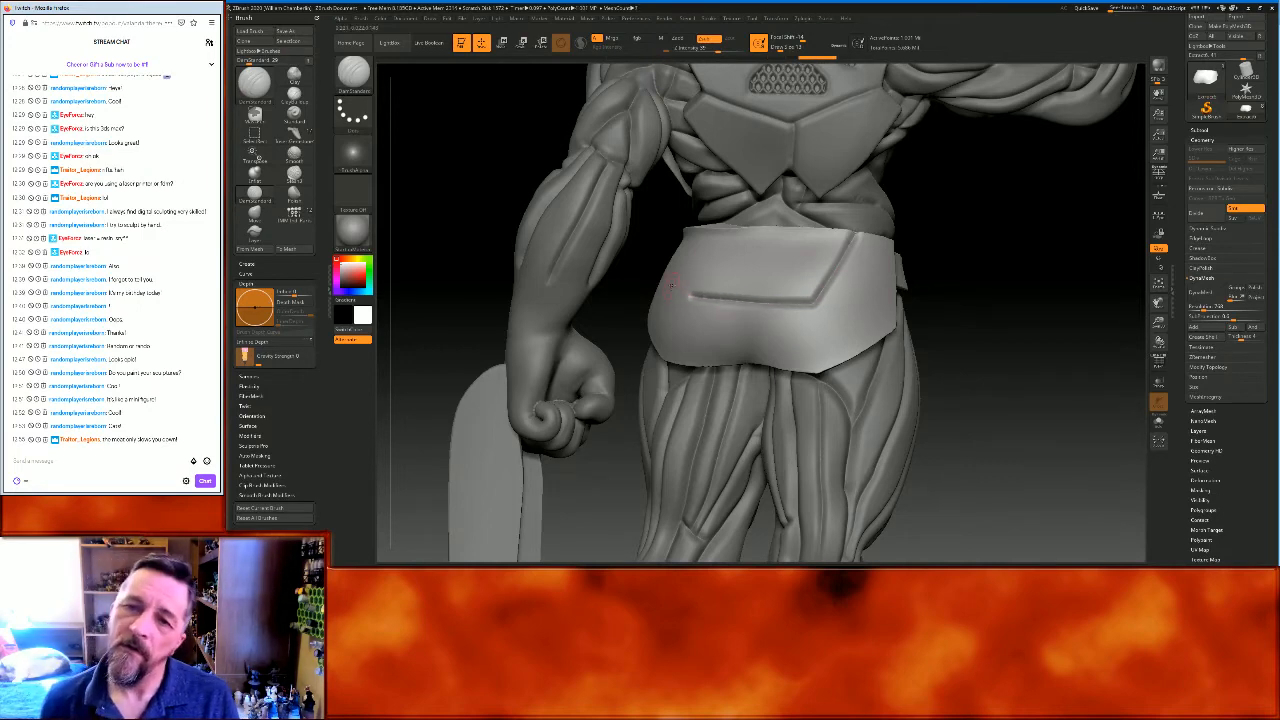
drag(1036, 216, 1022, 221)
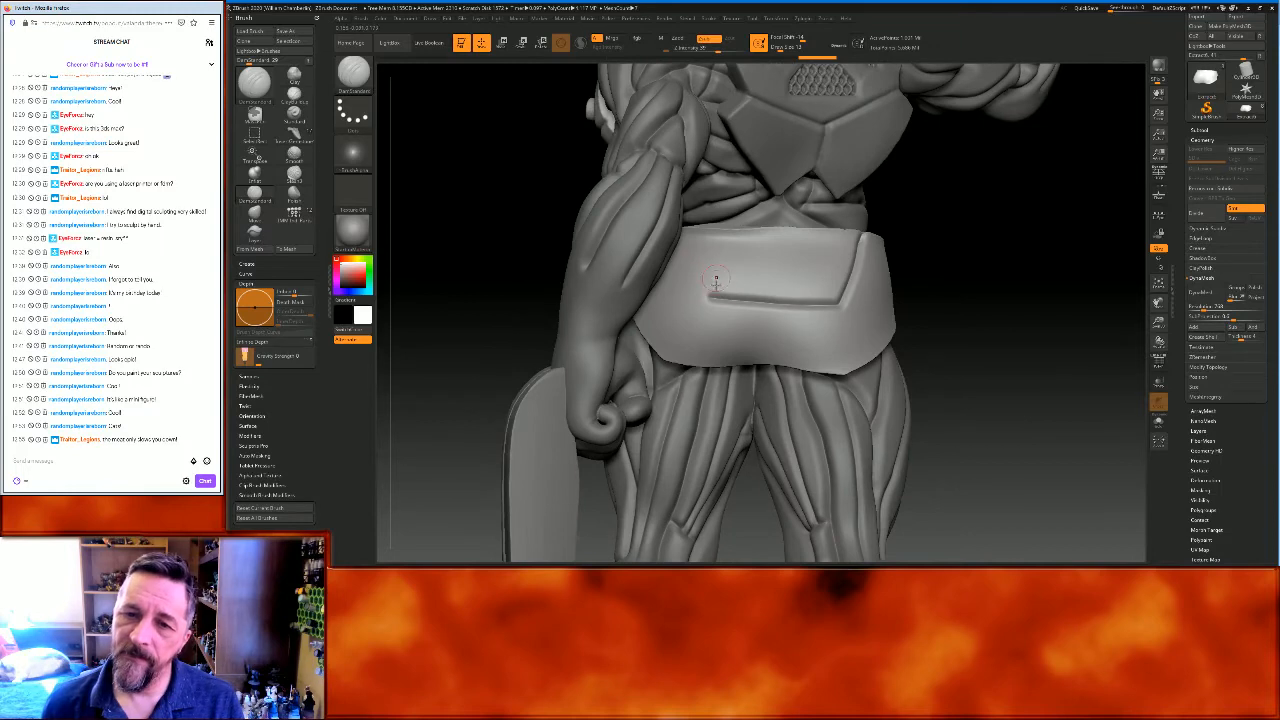
drag(709, 297, 687, 190)
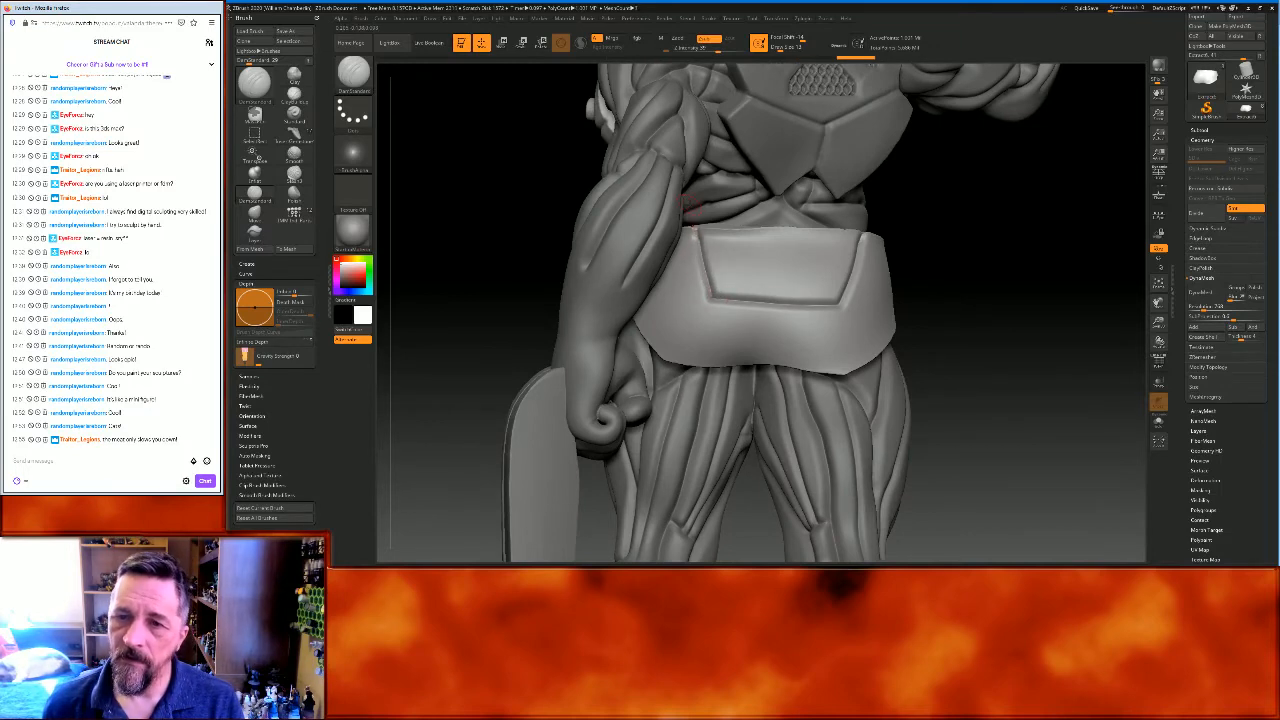
Engrave a vertical centre seam and a corner seam from the trapezoid panel down to the rear plate's lower edge
drag(971, 324, 984, 290)
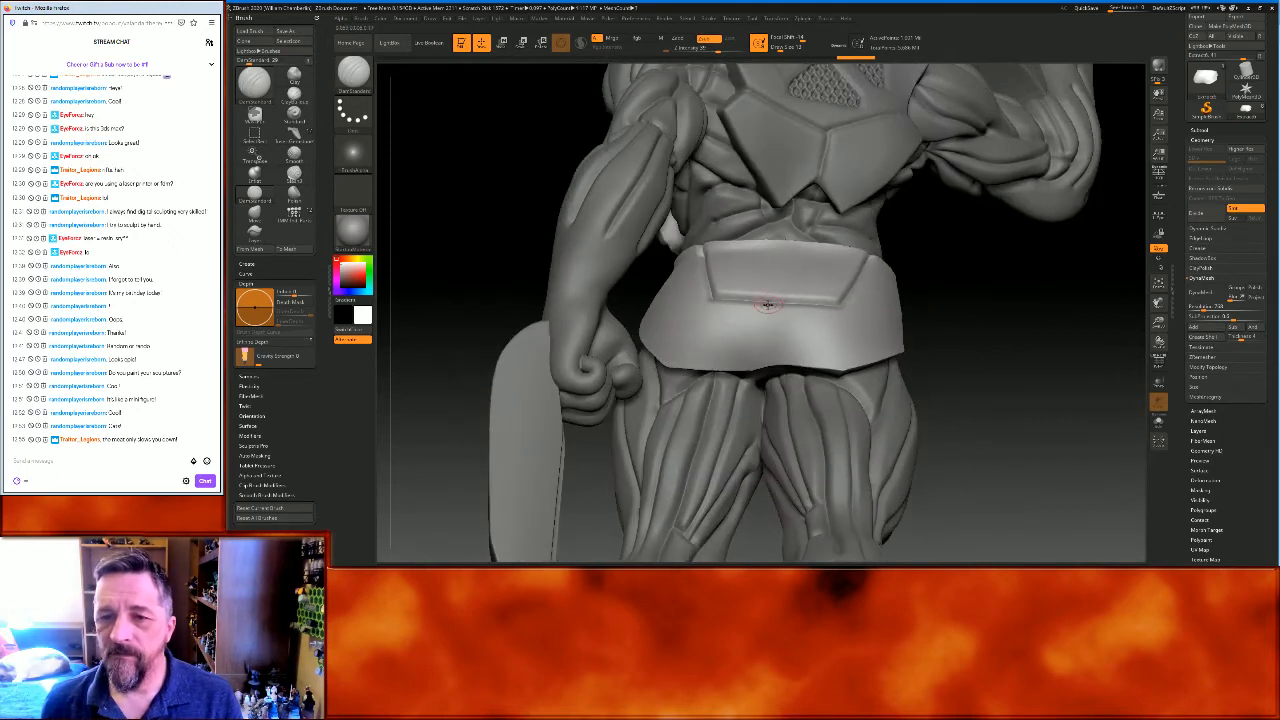
drag(762, 353, 758, 380)
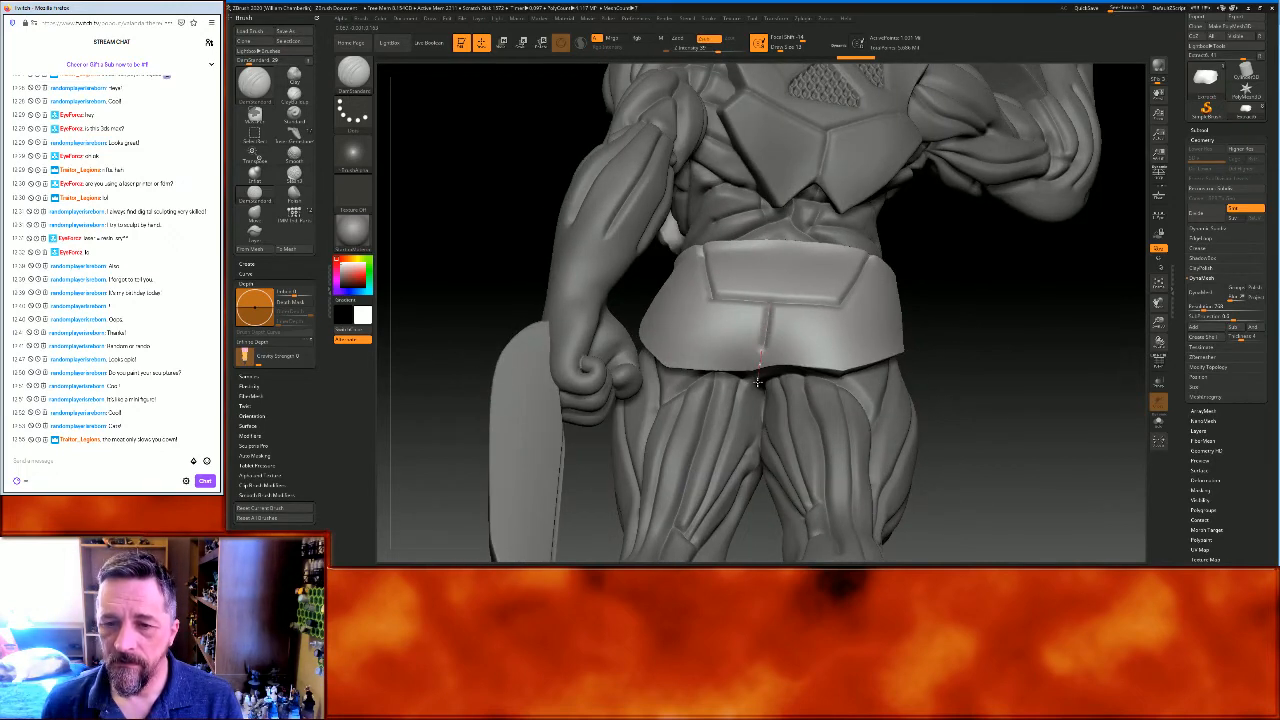
drag(923, 314, 910, 335)
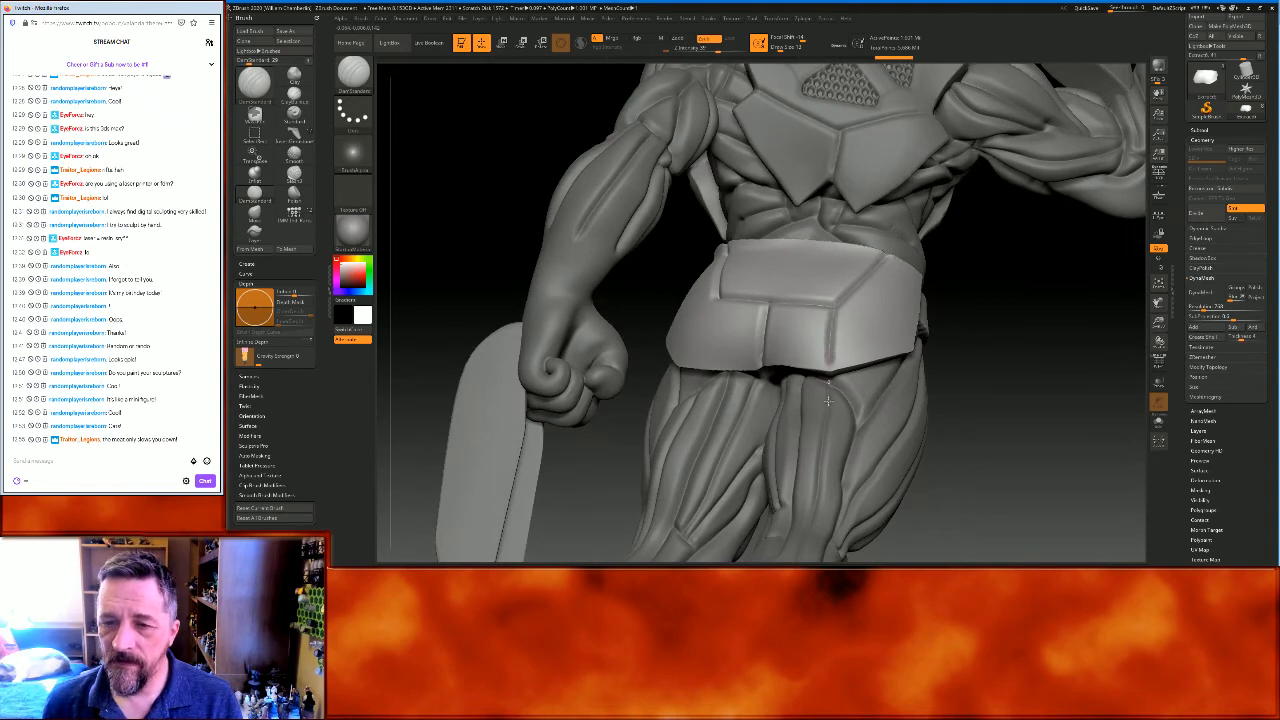
drag(1100, 355, 813, 305)
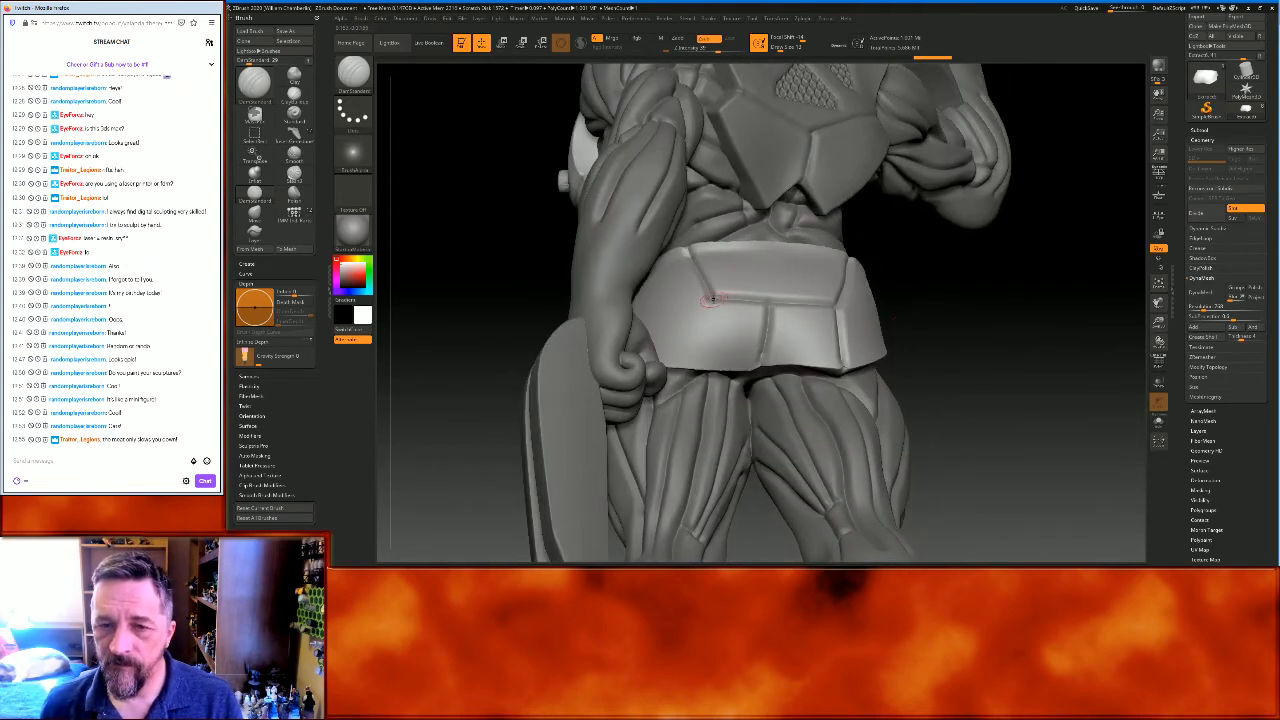
key(ctrl)
key(ctrl+z)
drag(1019, 320, 1086, 340)
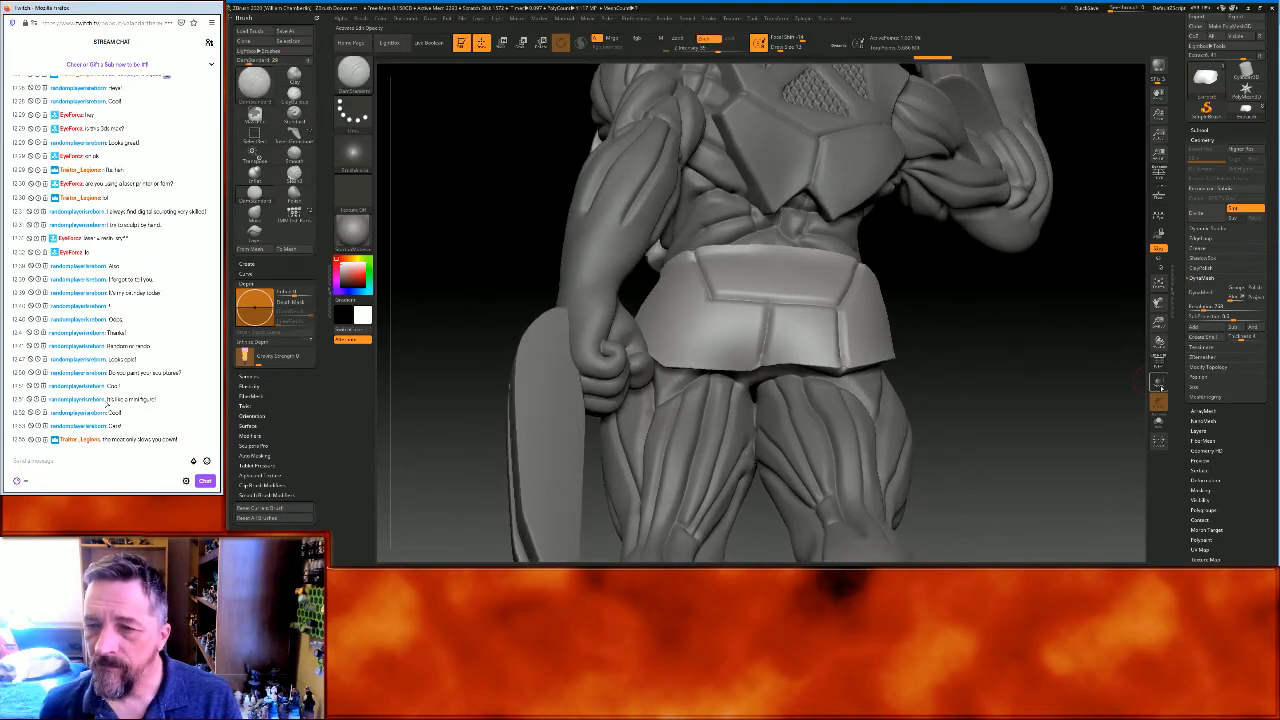
Engrave a small inset V-shaped outline on the front pelvis plate with transparency on, and turn transparency off
click(1158, 385)
drag(705, 307, 666, 359)
drag(931, 344, 993, 279)
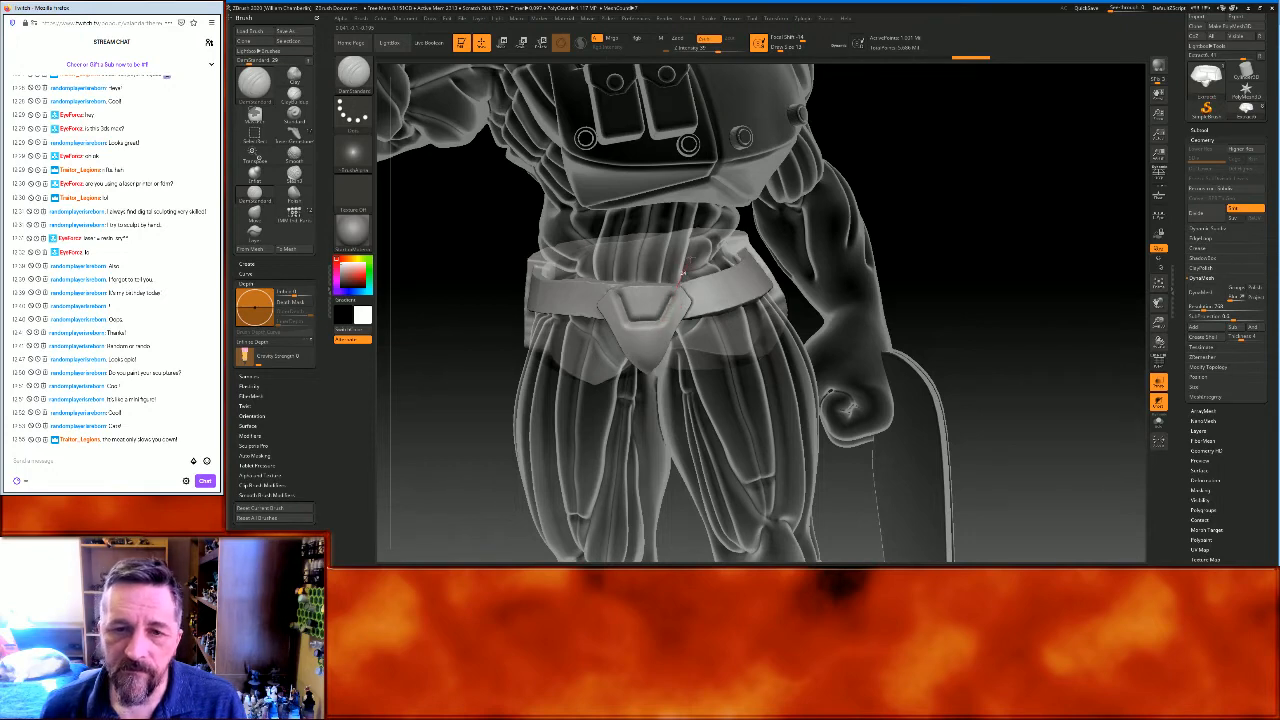
drag(1069, 263, 1086, 264)
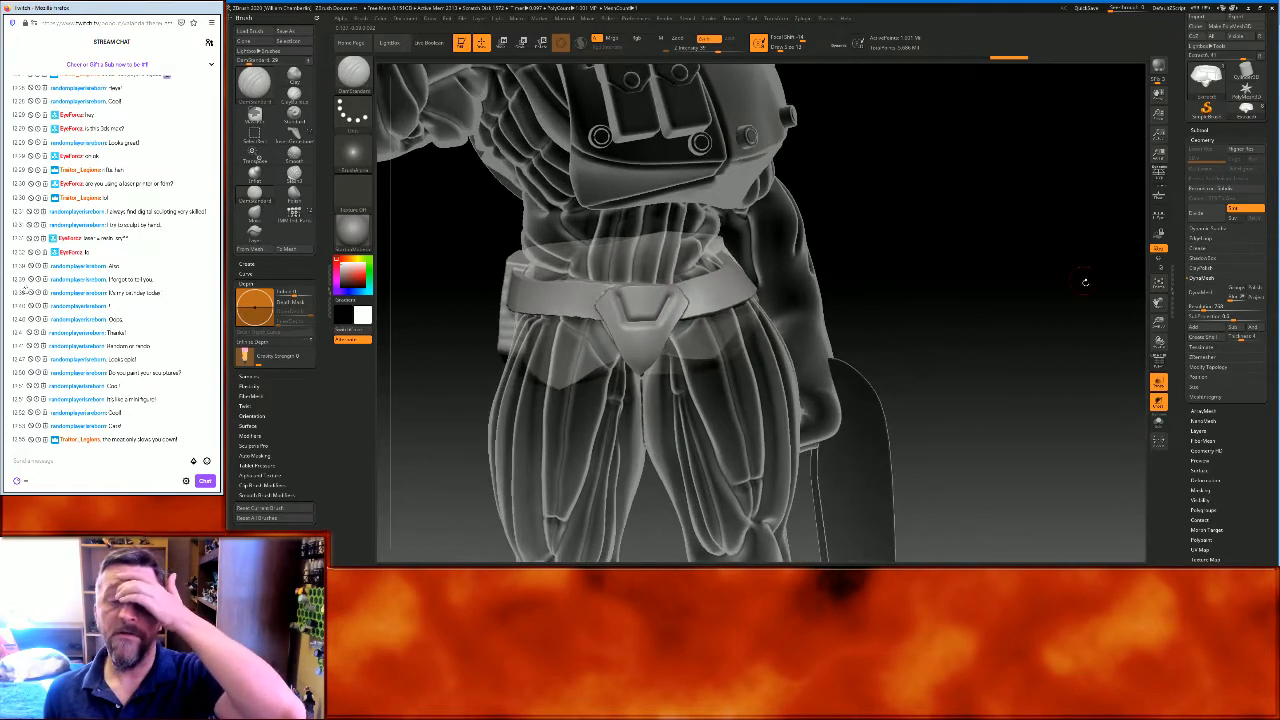
click(1157, 383)
drag(1091, 337, 1137, 336)
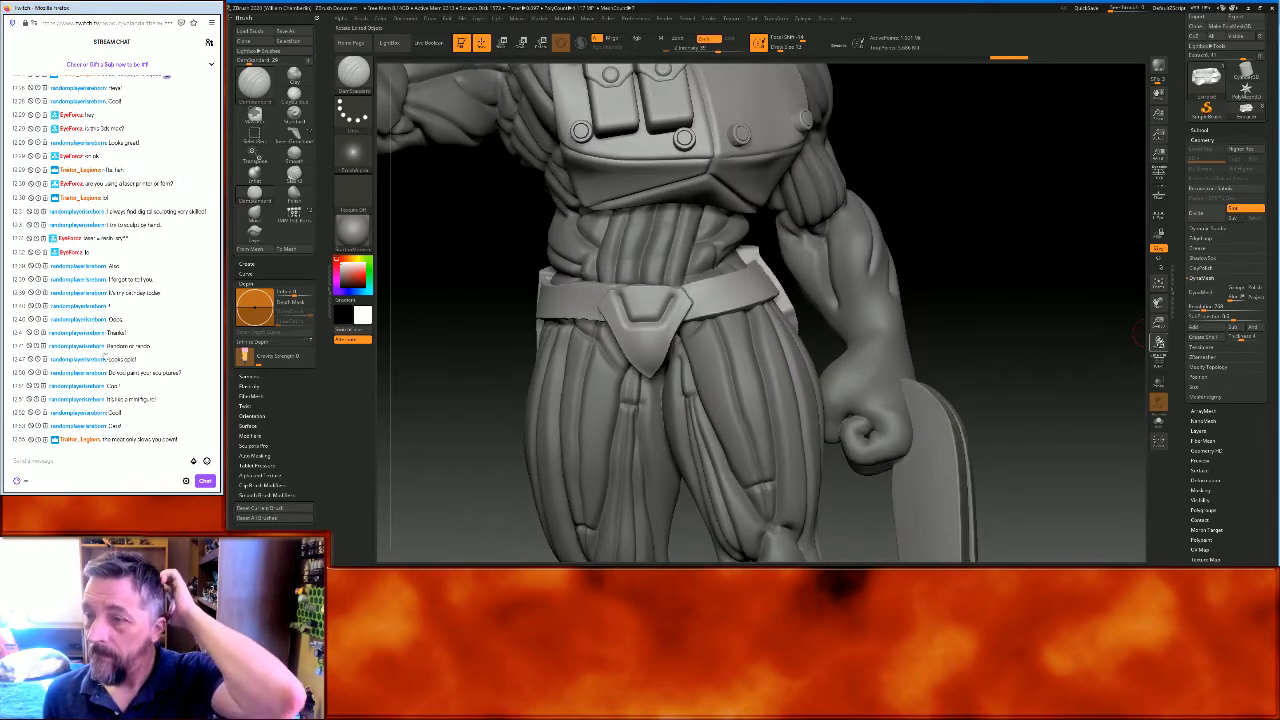
Check the whole figure and compare several insert mesh brushes, including InsertBeltstuff, for a part that suits the belt
drag(1158, 323, 1148, 250)
mouse_move(985, 298)
mouse_down()
mouse_move(1022, 293)
mouse_move(963, 300)
mouse_move(1009, 297)
mouse_up()
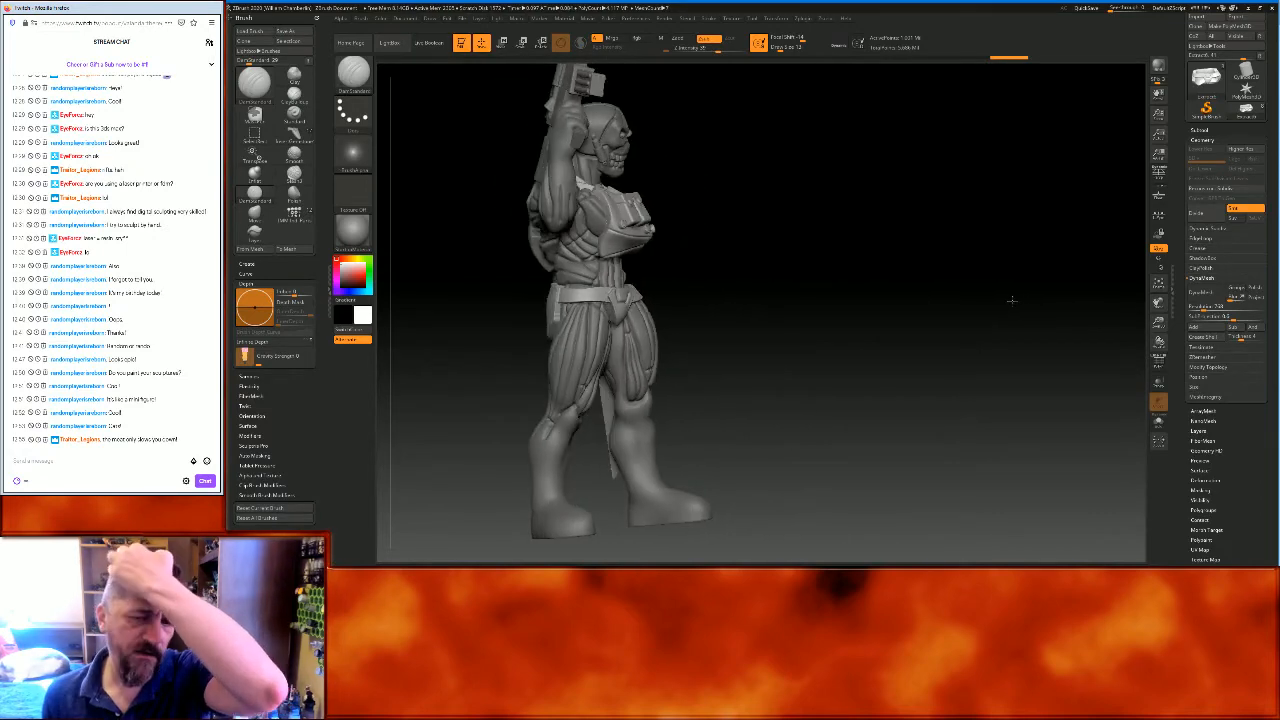
click(353, 80)
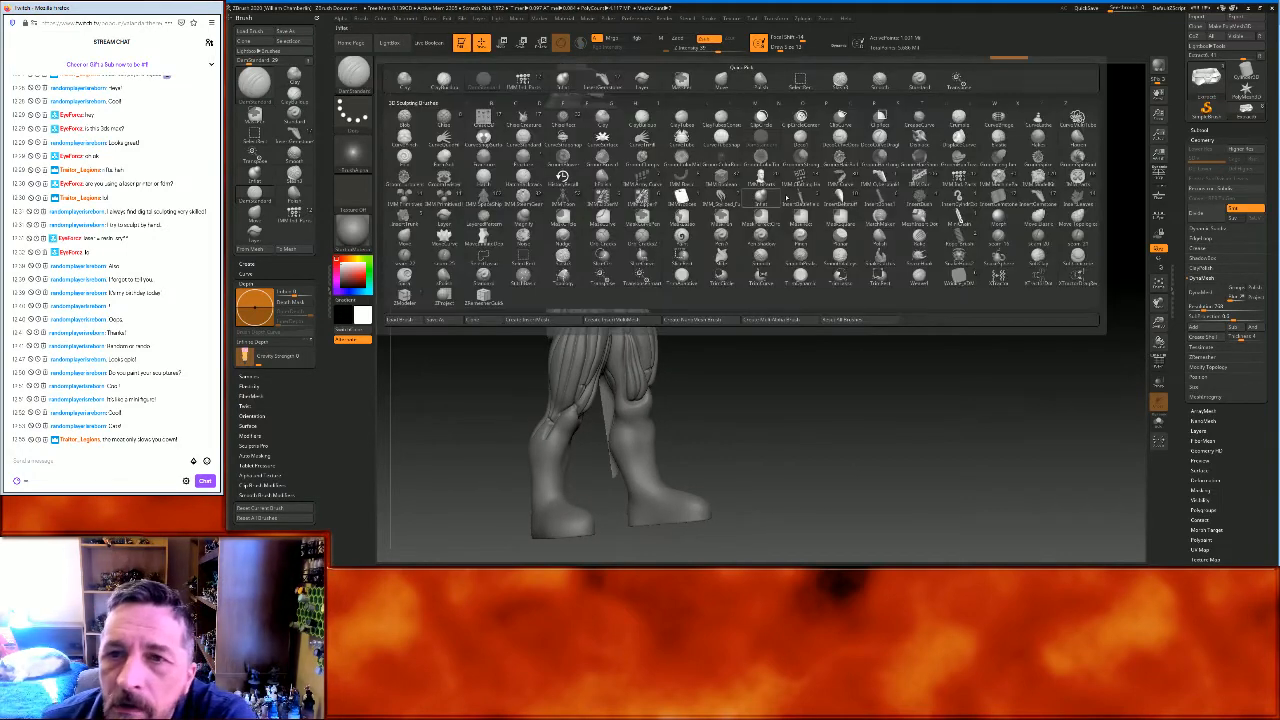
click(597, 85)
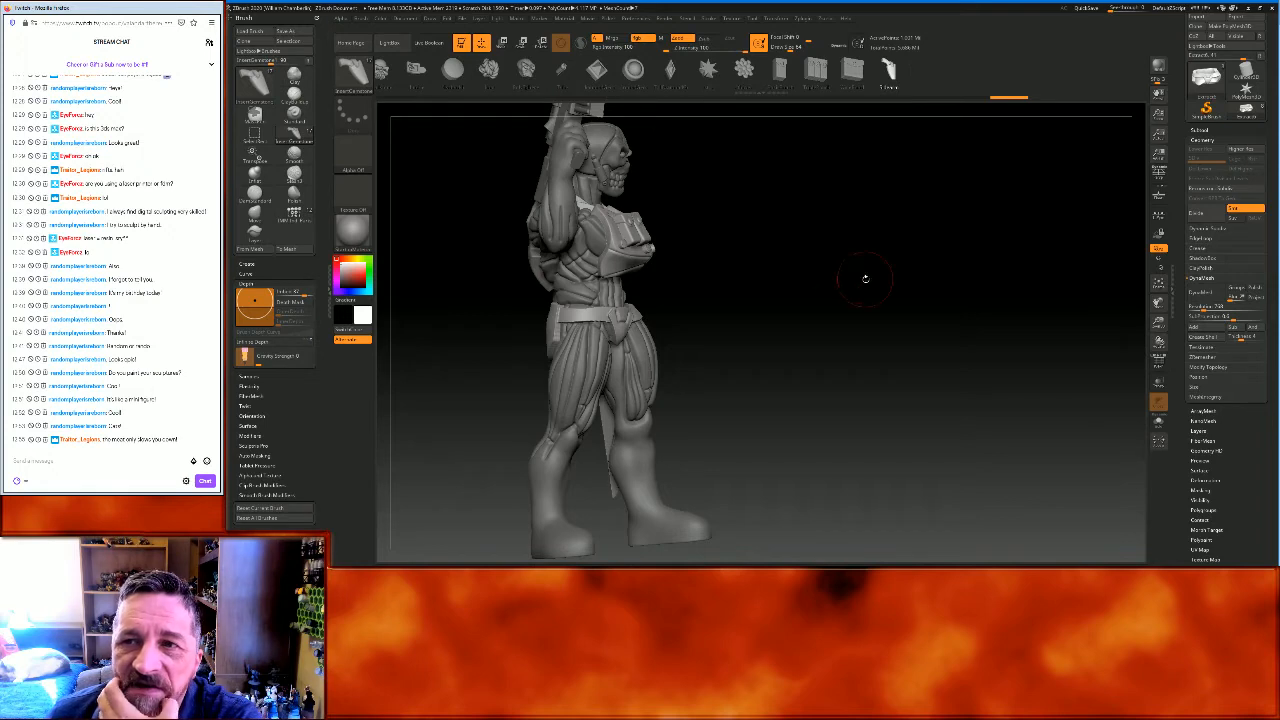
click(355, 70)
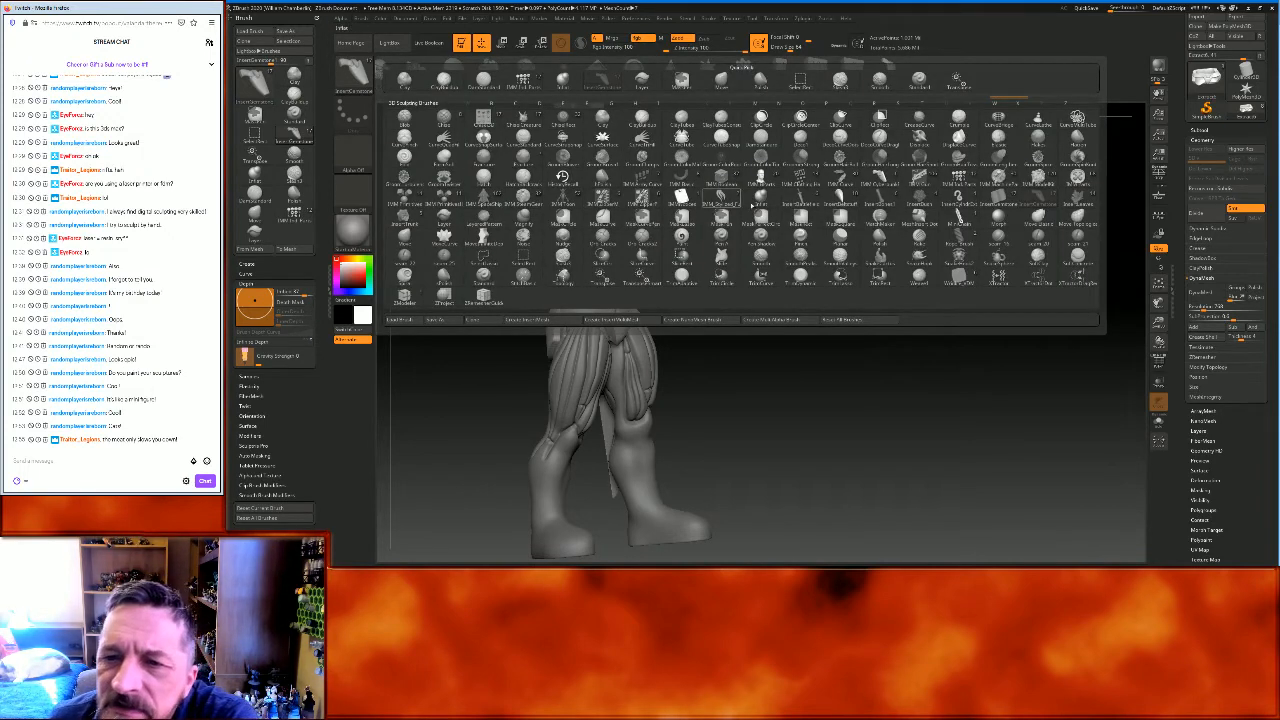
click(793, 181)
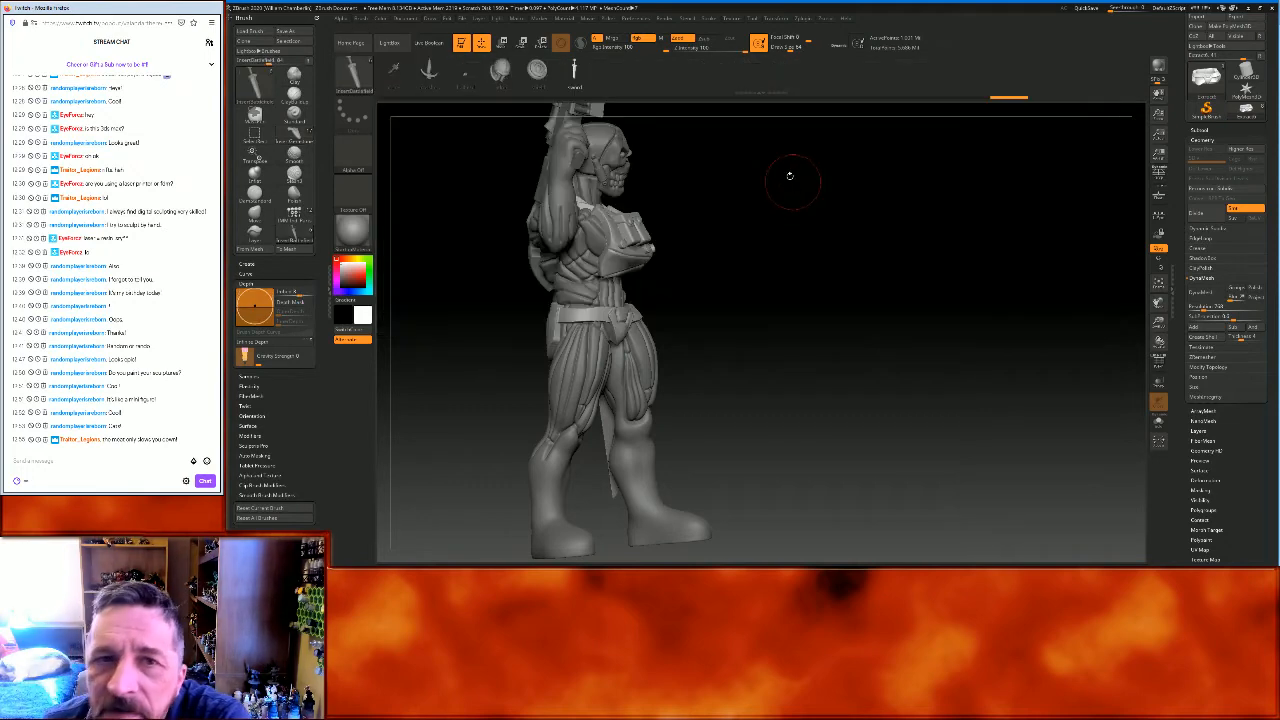
click(355, 70)
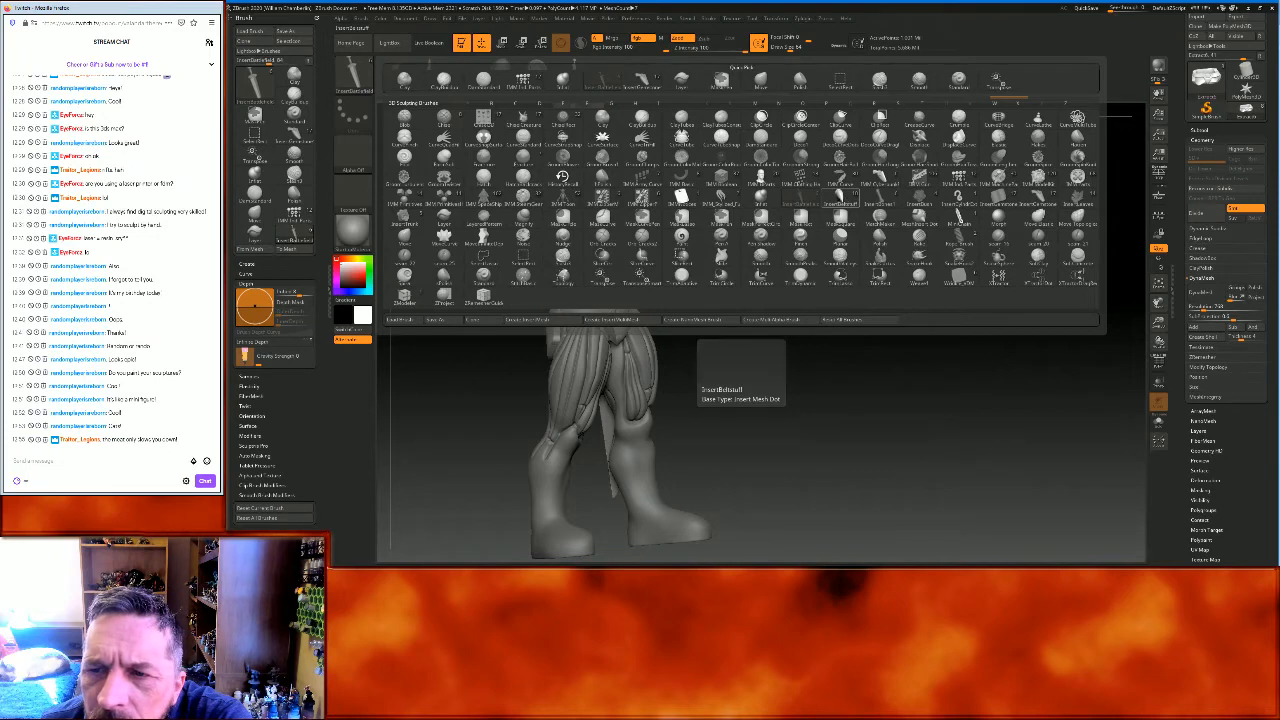
click(838, 198)
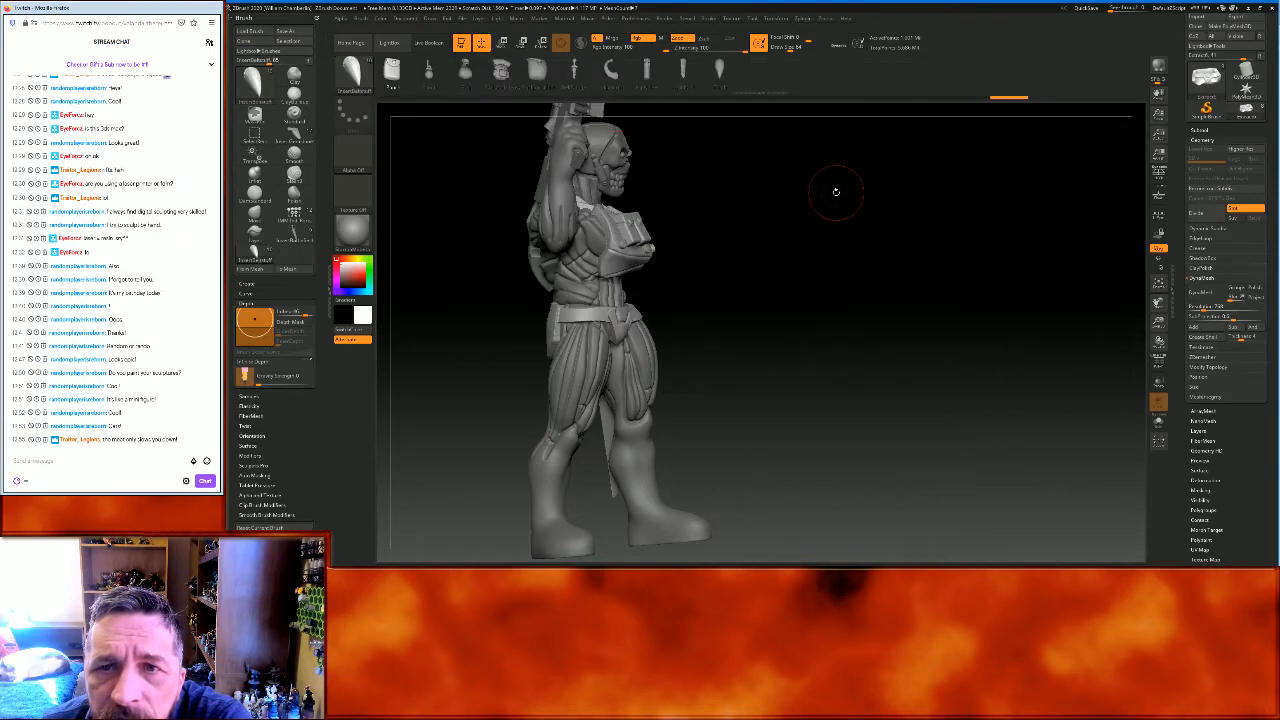
click(351, 72)
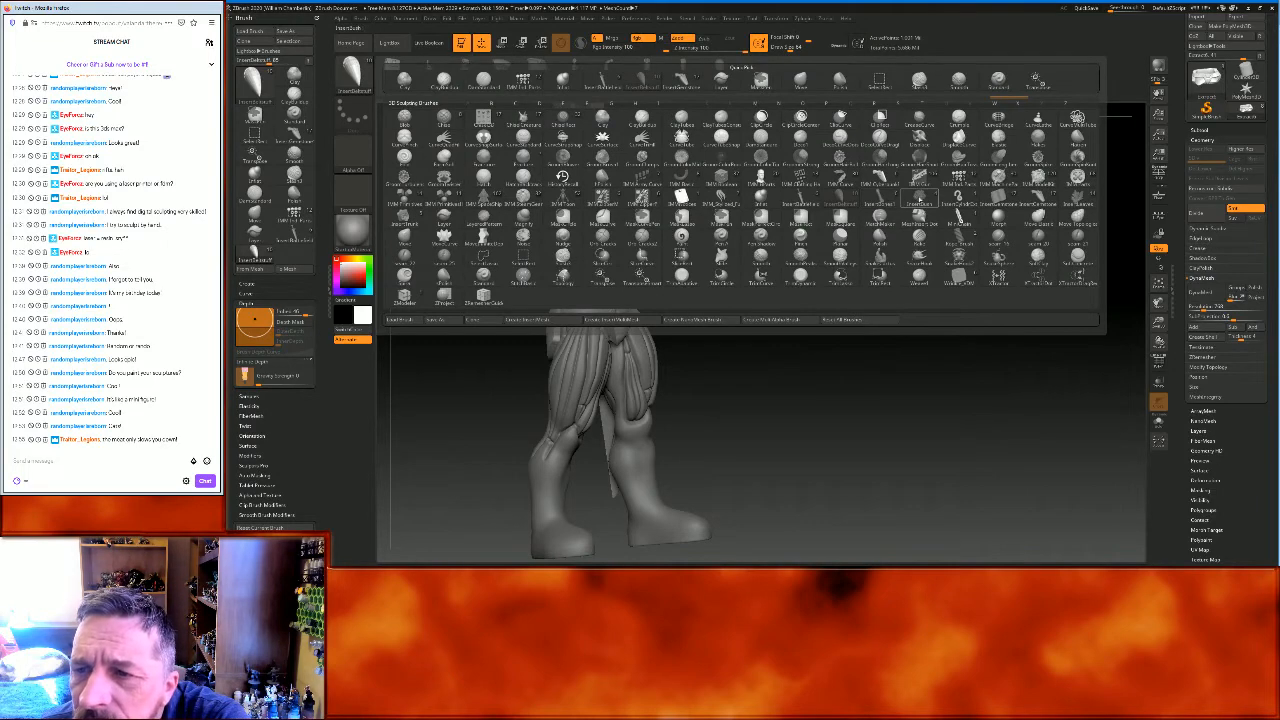
click(997, 192)
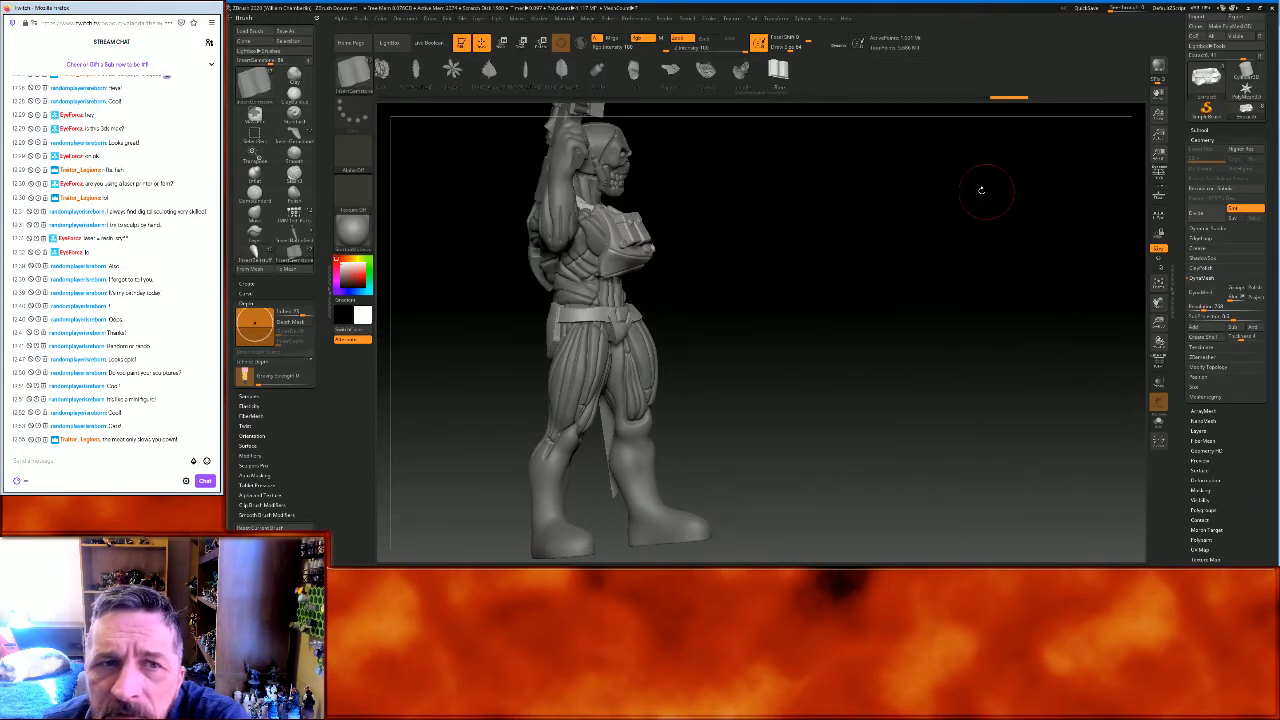
Try placing a small rectangular insert mesh part on the side of the belt at the hip
click(351, 72)
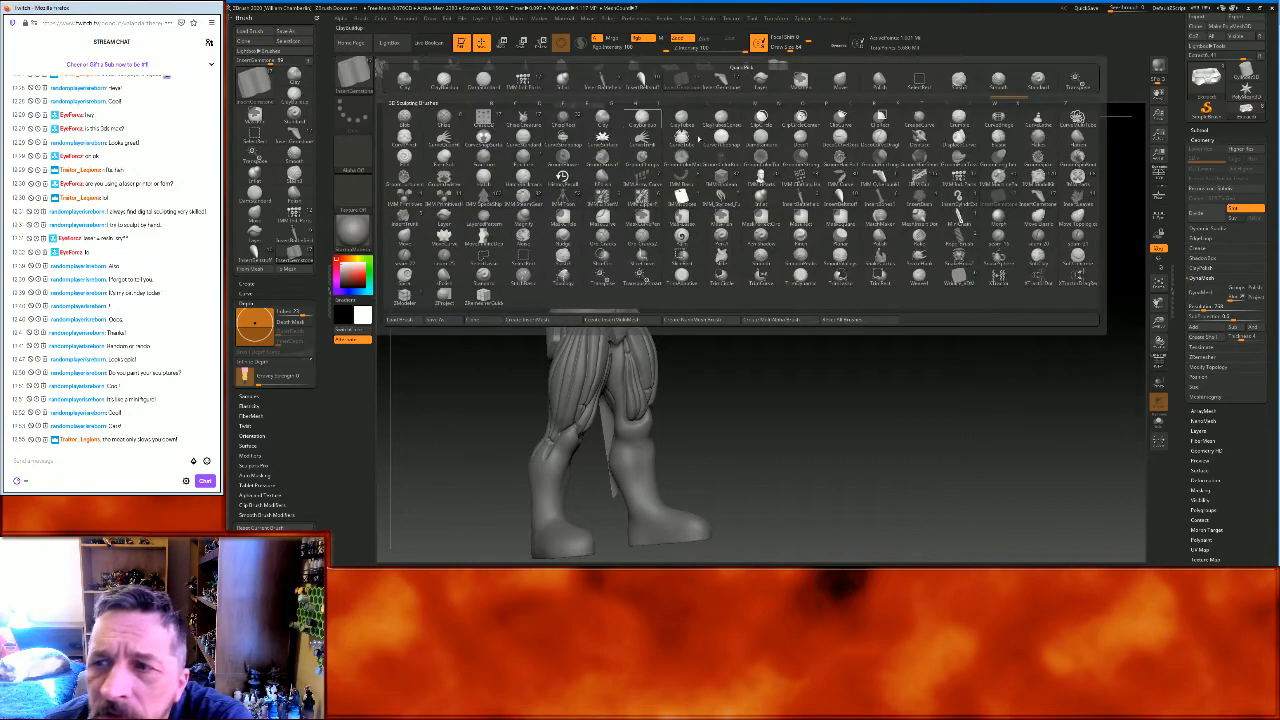
click(1040, 200)
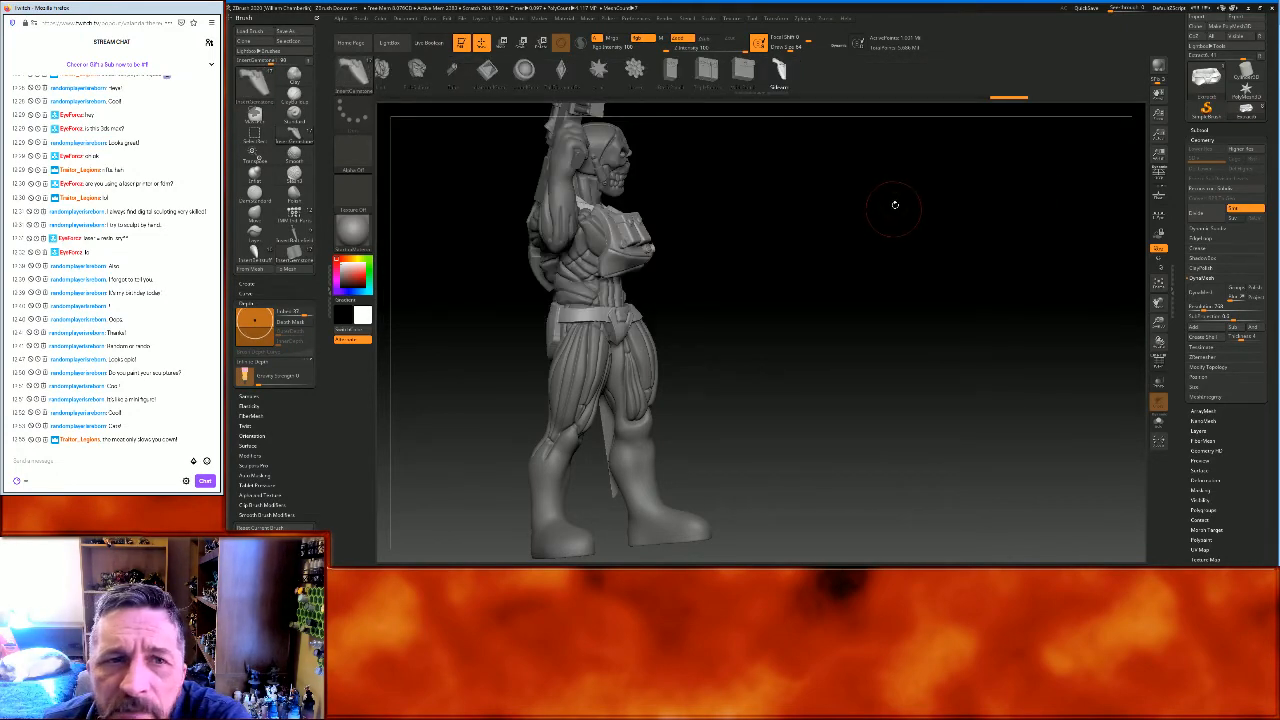
drag(843, 70, 1020, 77)
drag(866, 234, 871, 252)
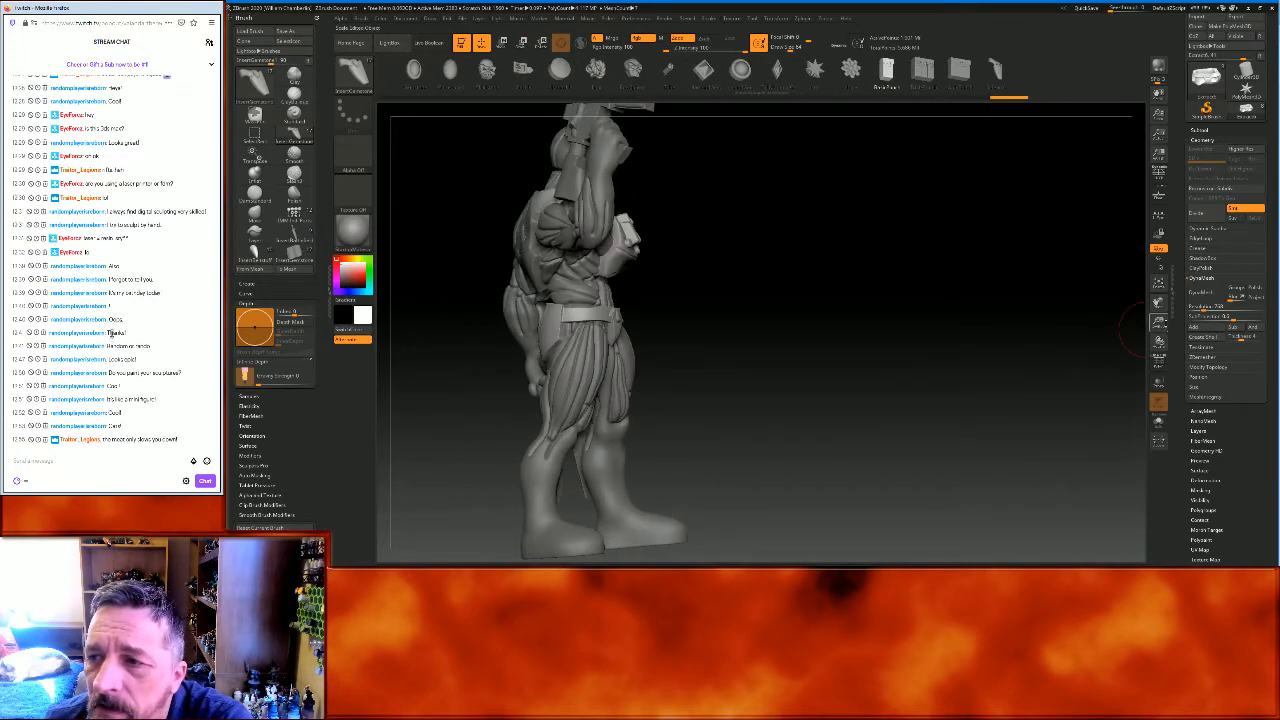
drag(1160, 325, 1160, 392)
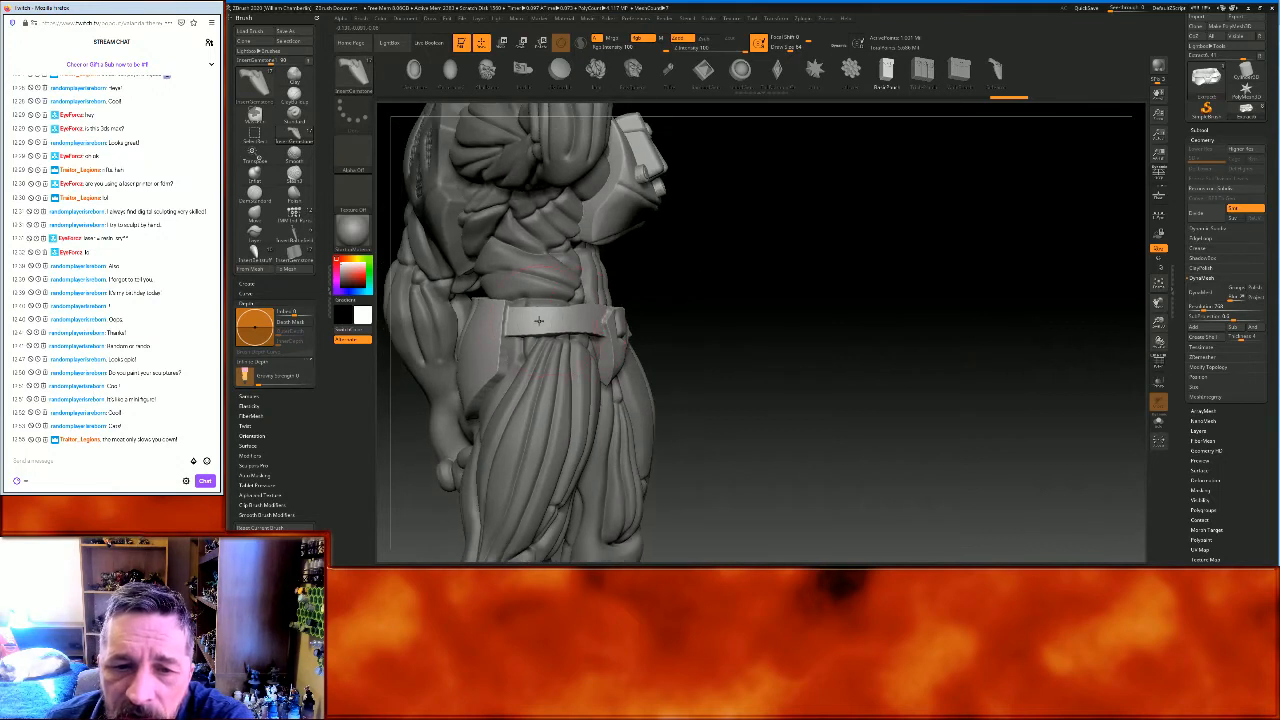
drag(549, 322, 552, 338)
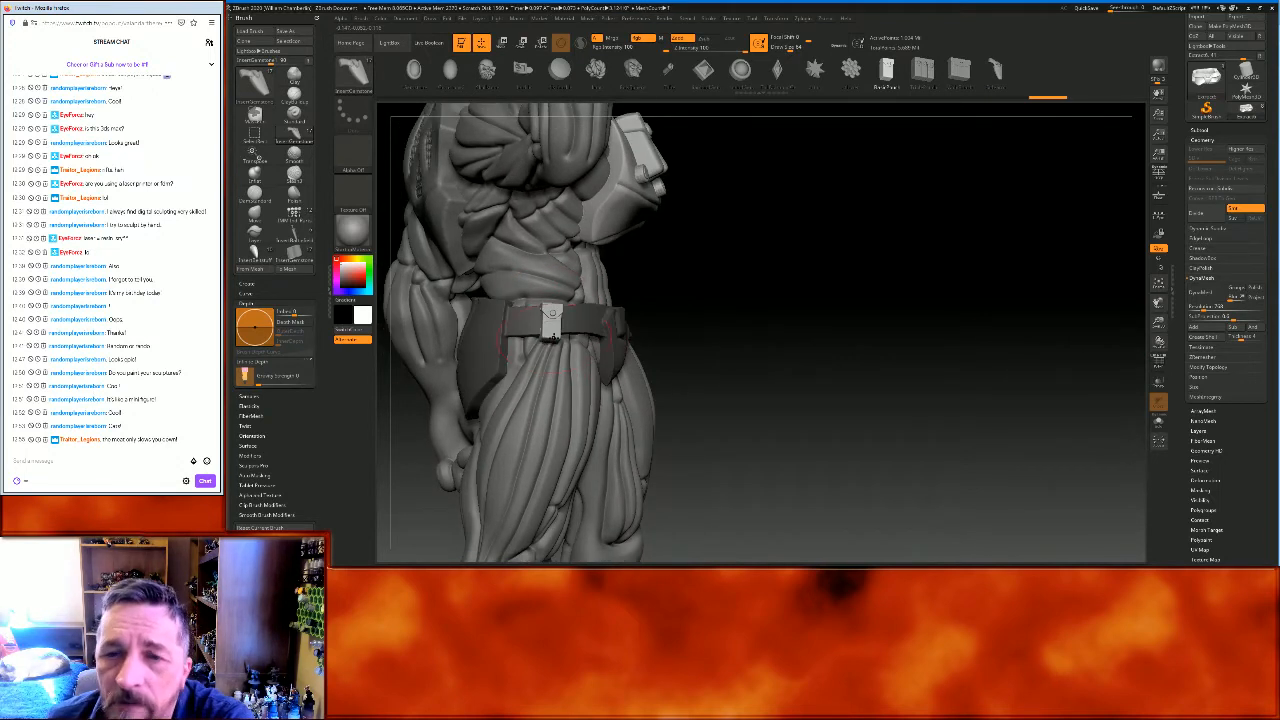
key(ctrl+z)
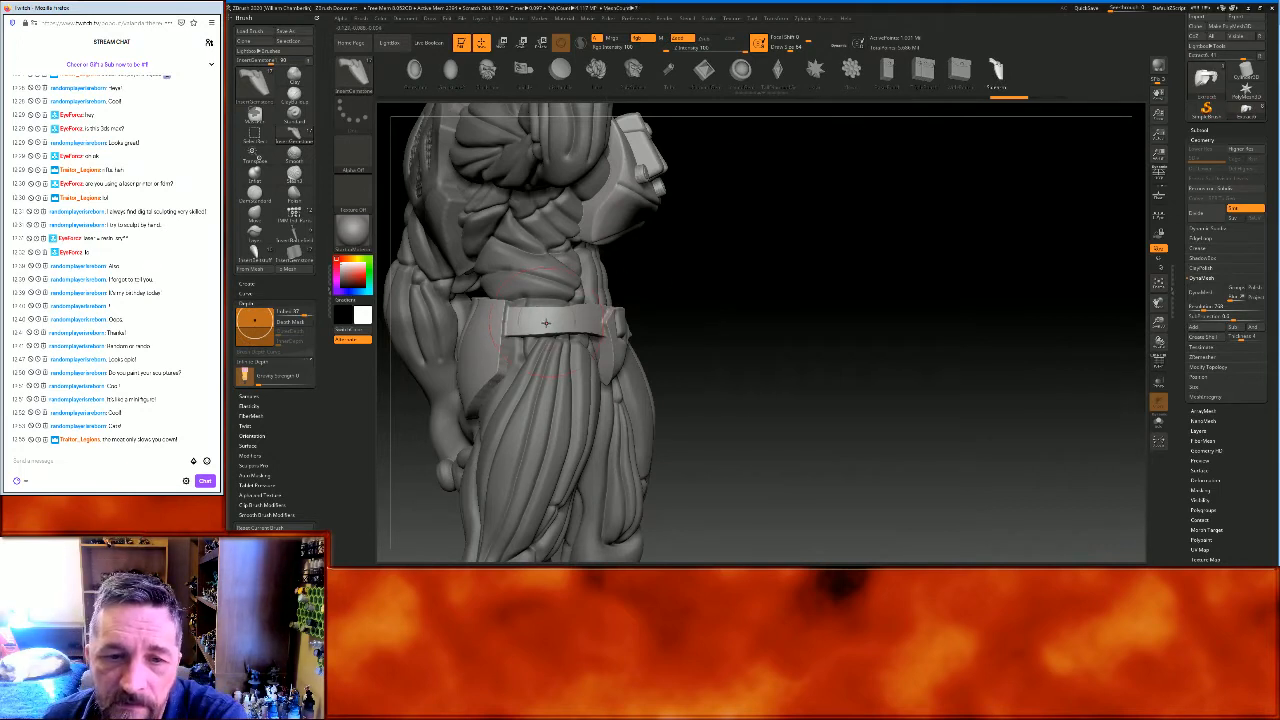
Insert a holstered pistol mesh on the belt and move it against the outside of the figure's right hip
drag(545, 318, 516, 405)
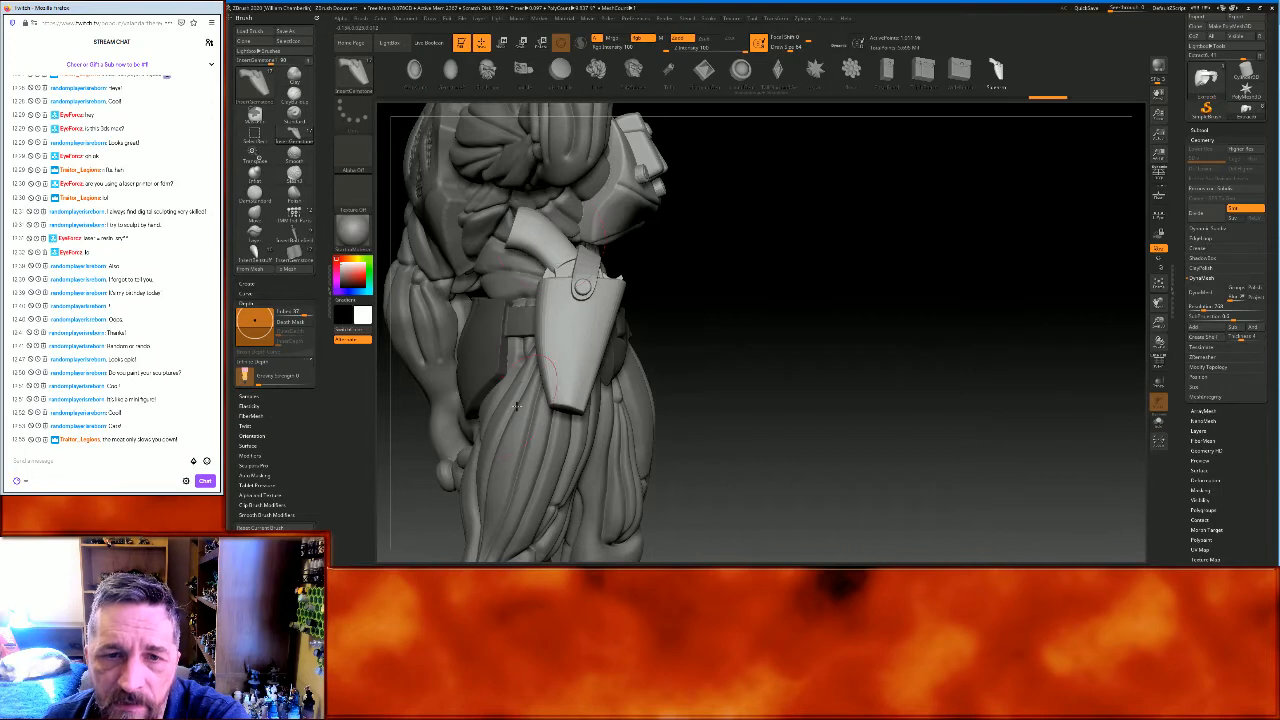
click(502, 43)
drag(891, 295, 848, 293)
drag(558, 277, 549, 310)
drag(485, 339, 497, 341)
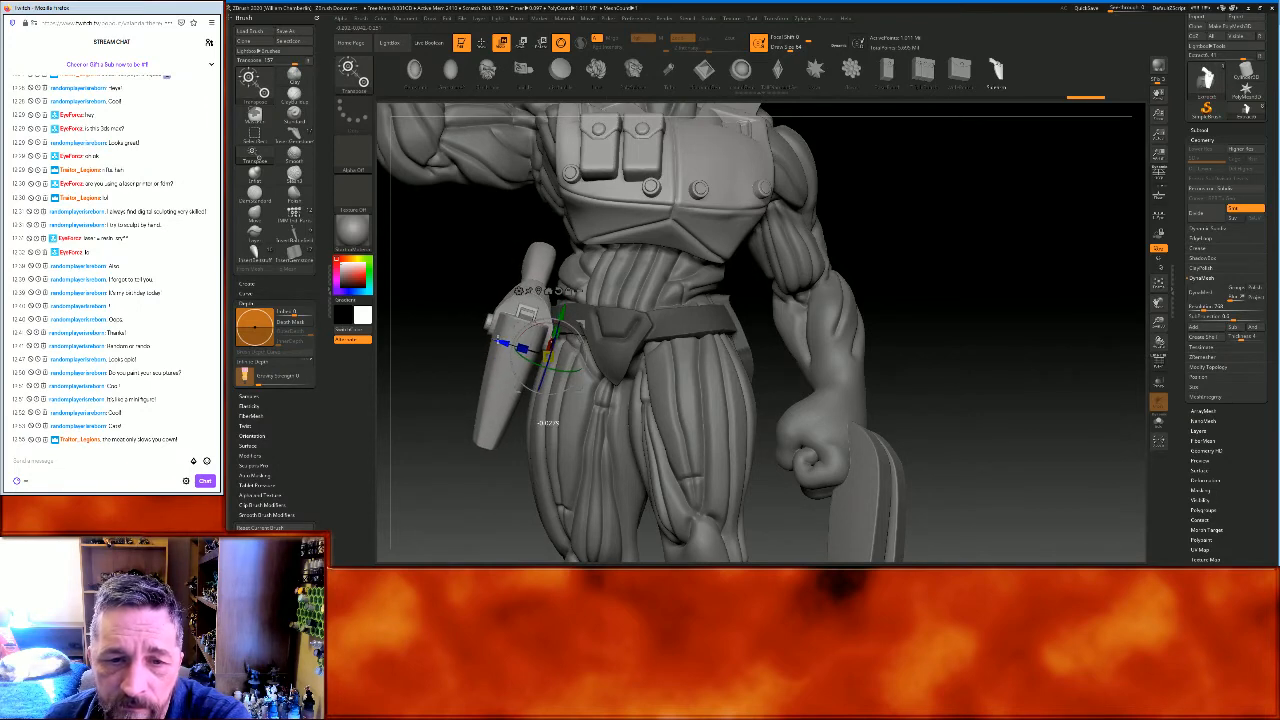
Shift the holster towards the rear of the hip and rotate it to hang nearly vertical along the thigh
drag(983, 246, 1021, 247)
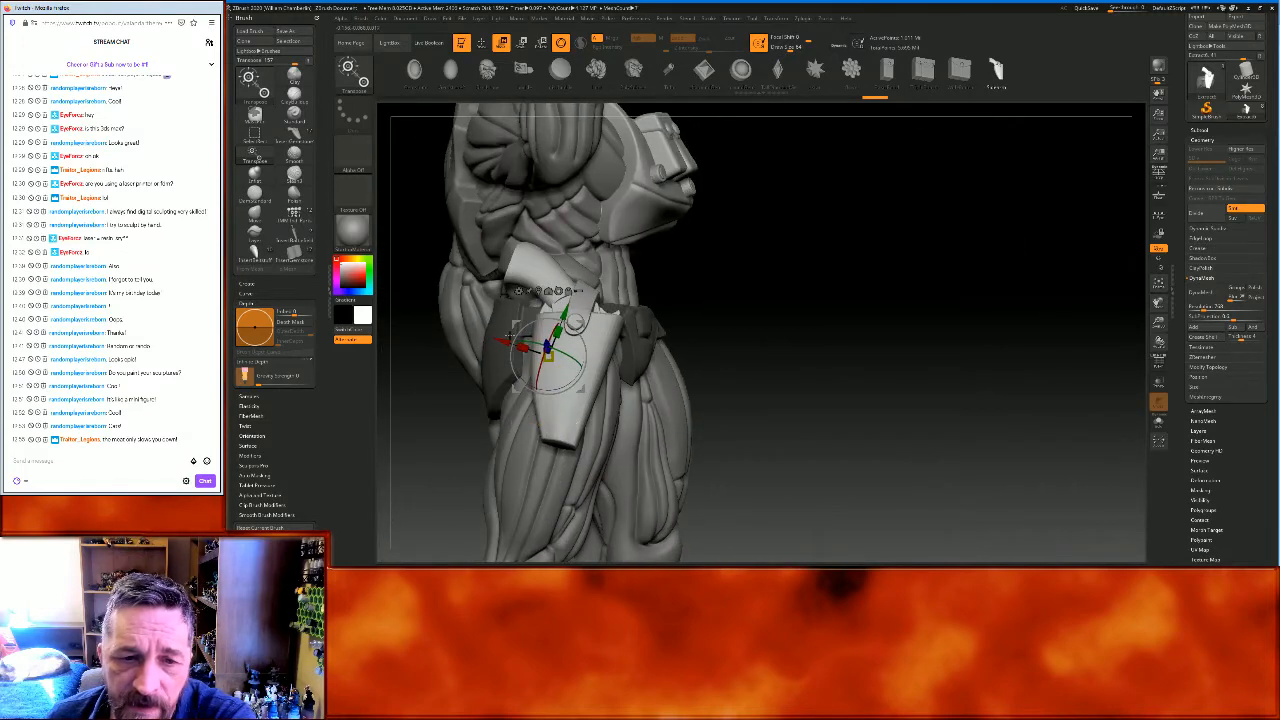
drag(502, 342, 485, 336)
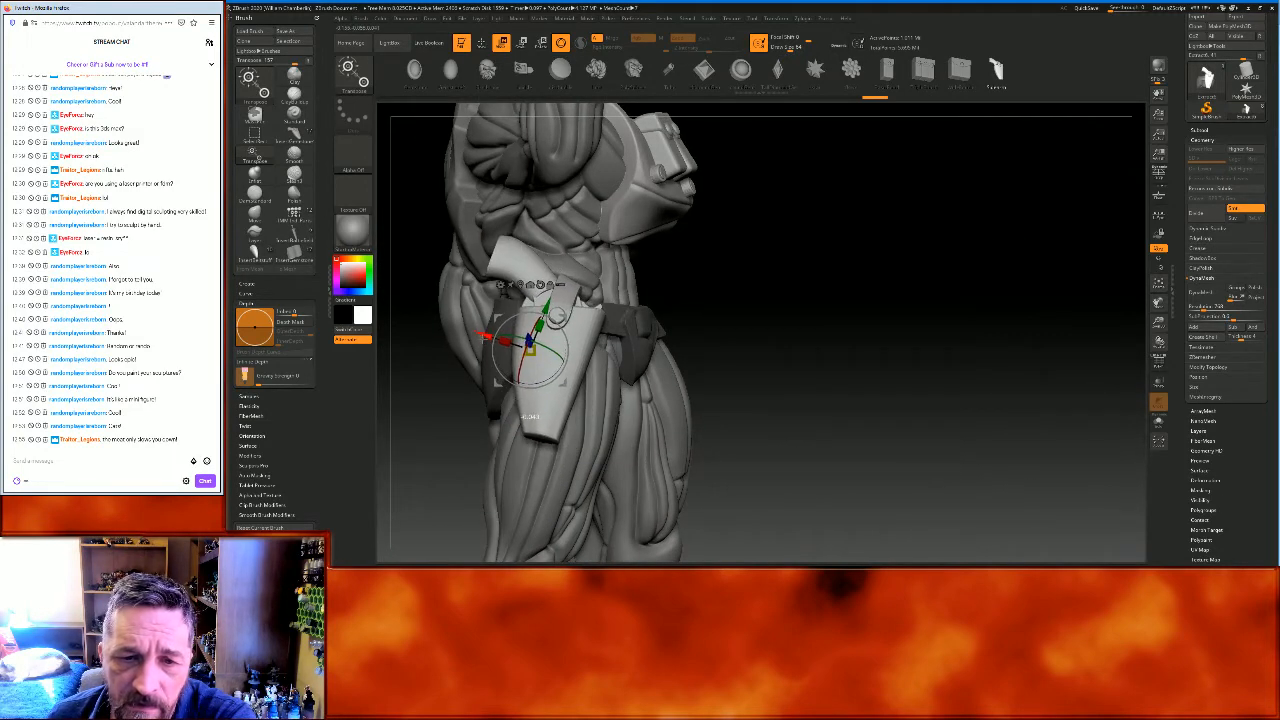
drag(940, 305, 716, 313)
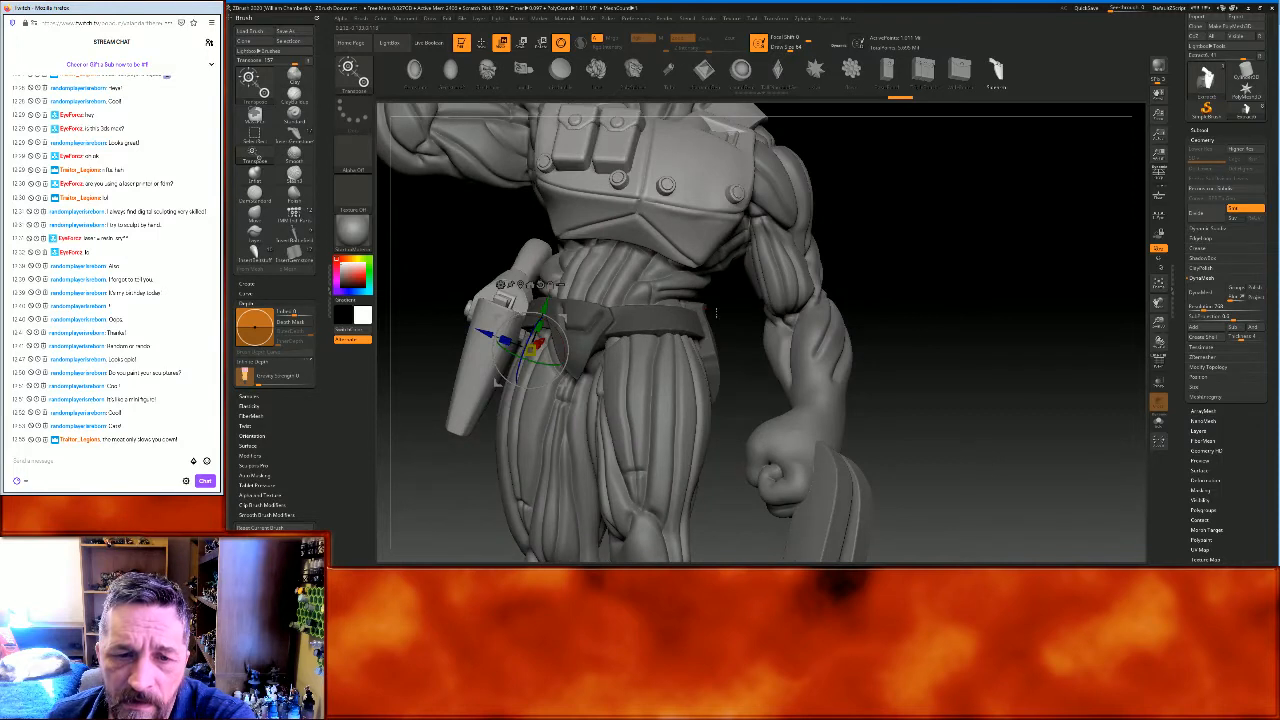
mouse_move(530, 315)
mouse_down()
mouse_move(488, 340)
mouse_move(520, 320)
mouse_up()
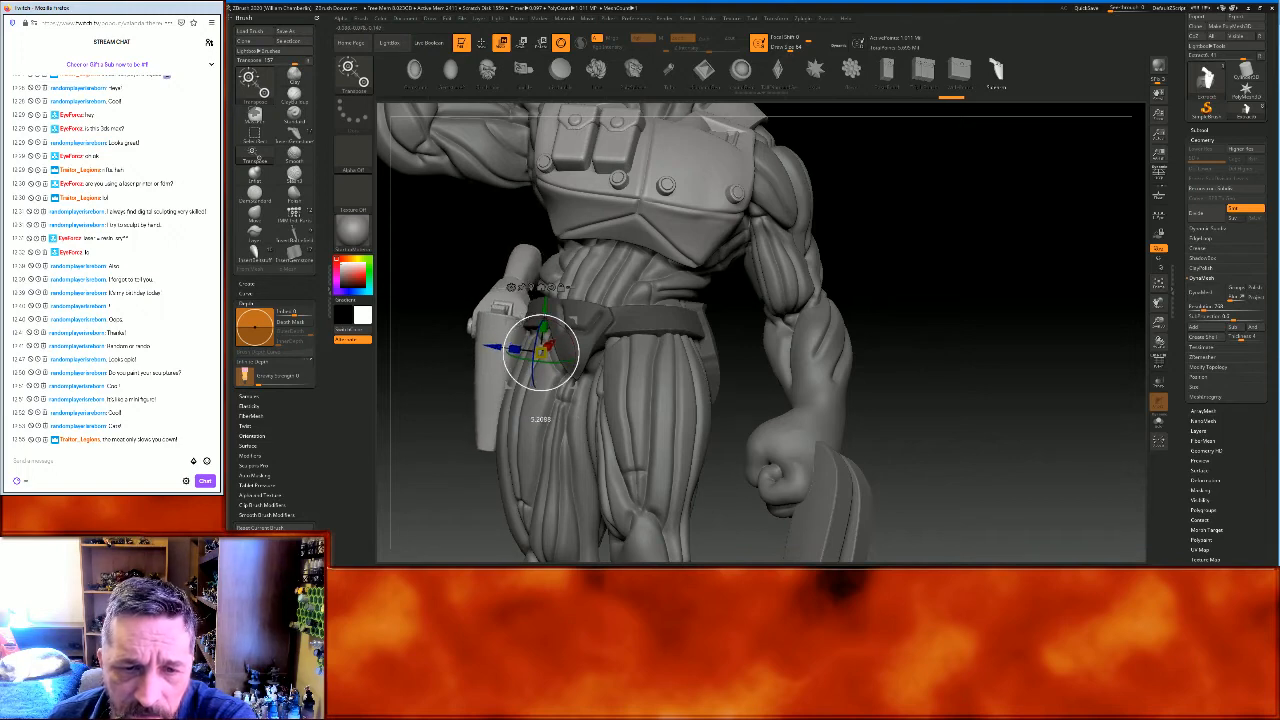
mouse_move(997, 274)
mouse_down()
mouse_move(1063, 286)
mouse_move(1015, 284)
mouse_up()
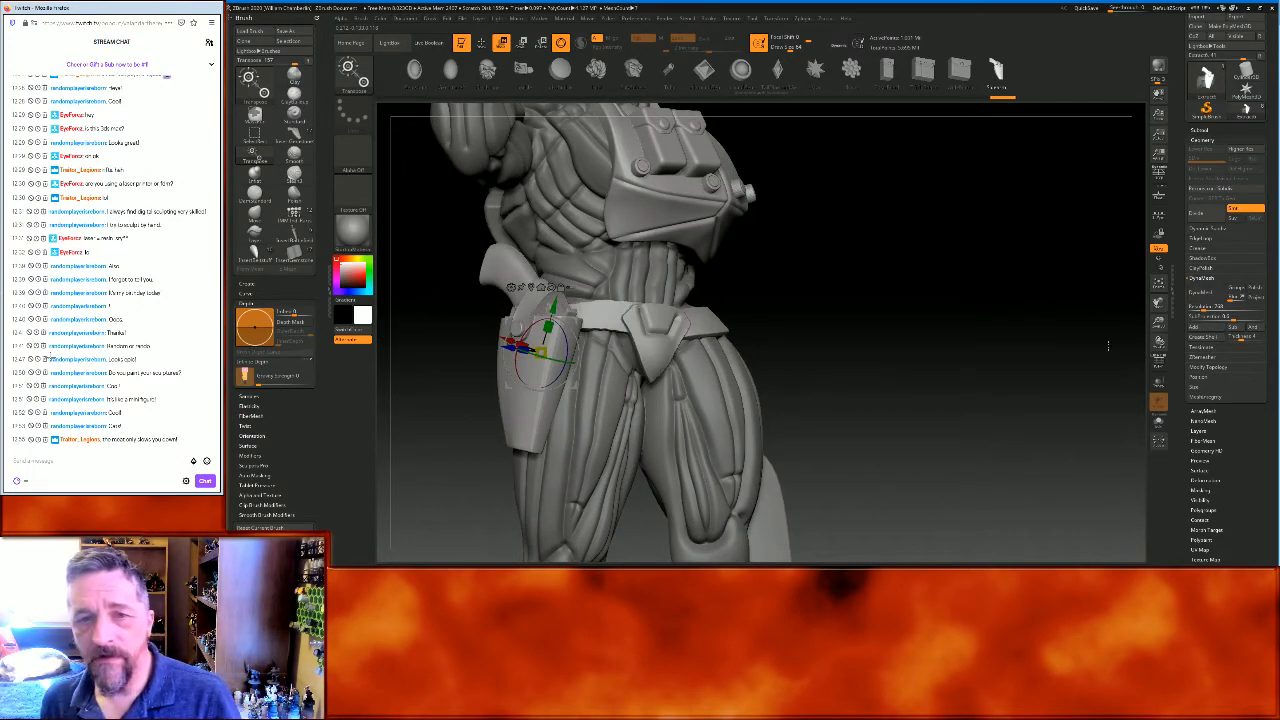
Split the pistol and holster off as a separate subtool and subdivide it once
click(1220, 130)
click(1208, 213)
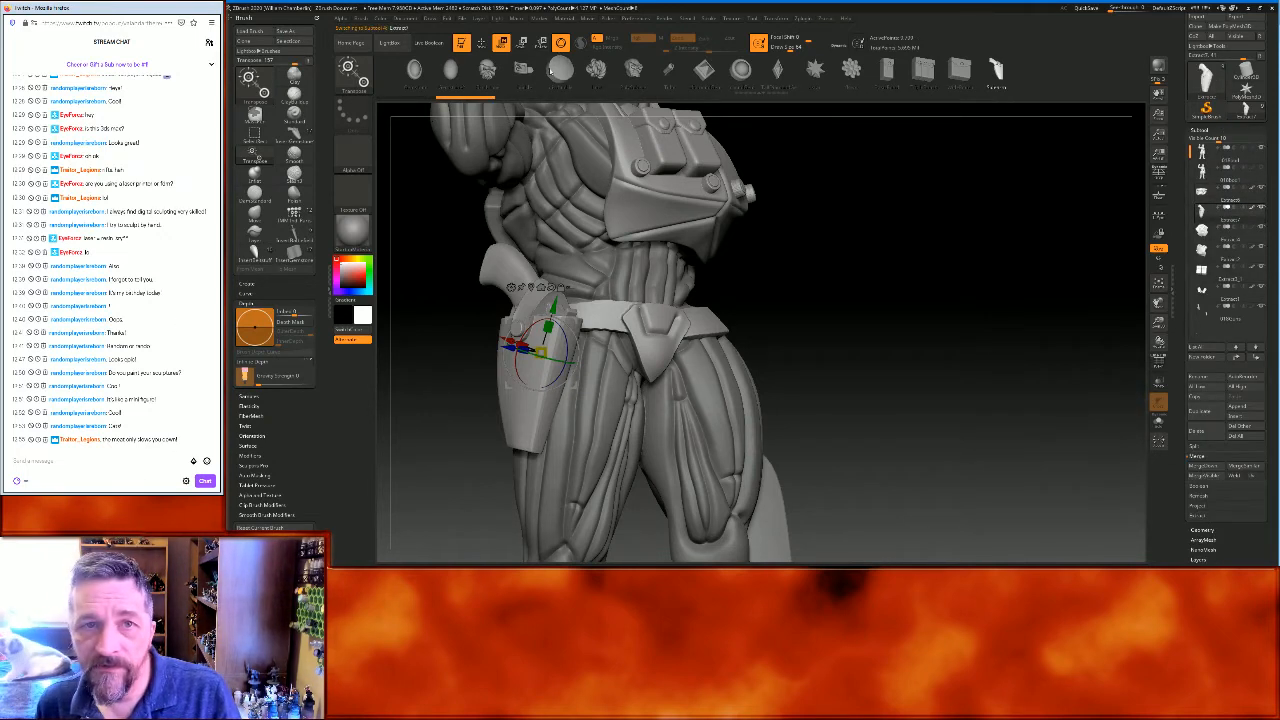
click(481, 42)
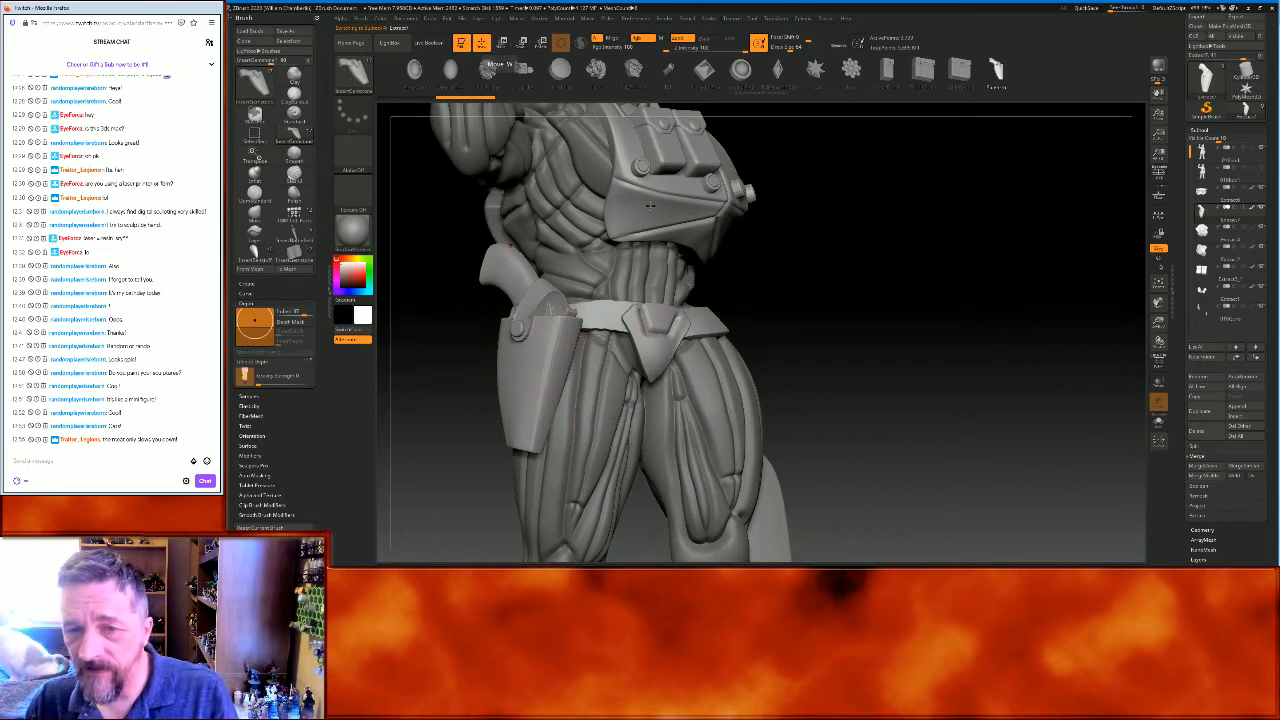
click(1202, 530)
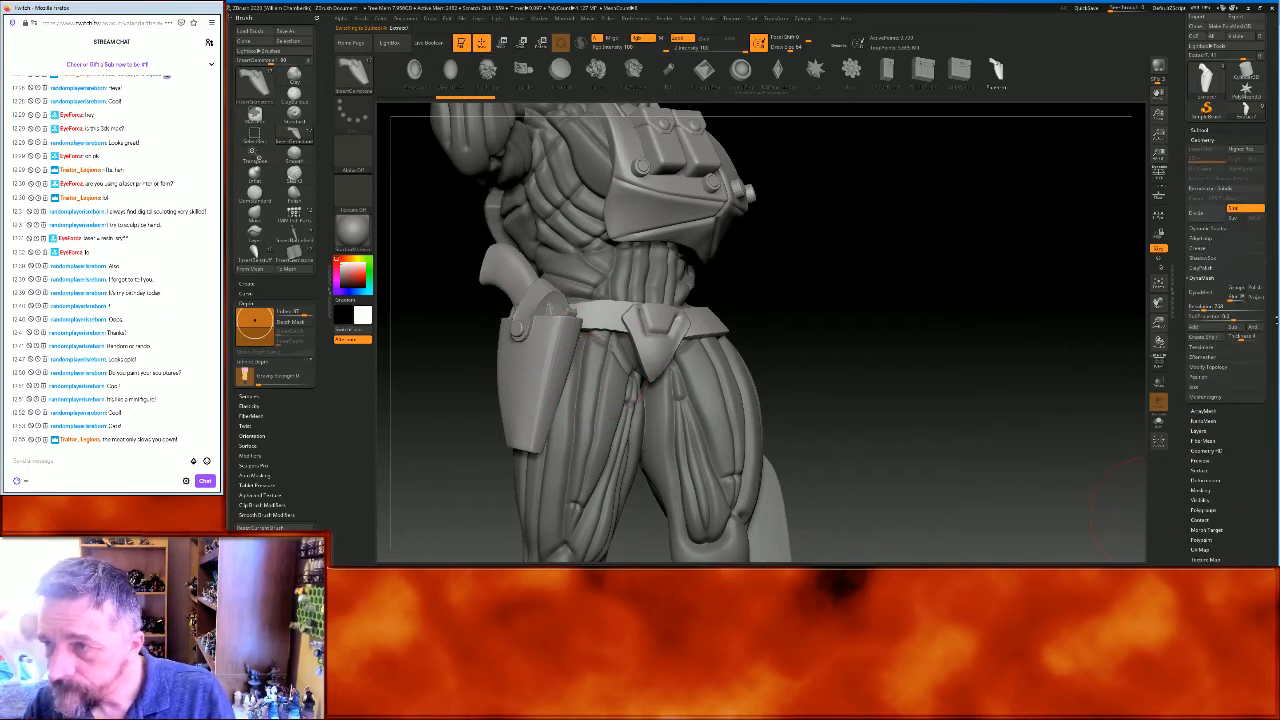
click(1197, 213)
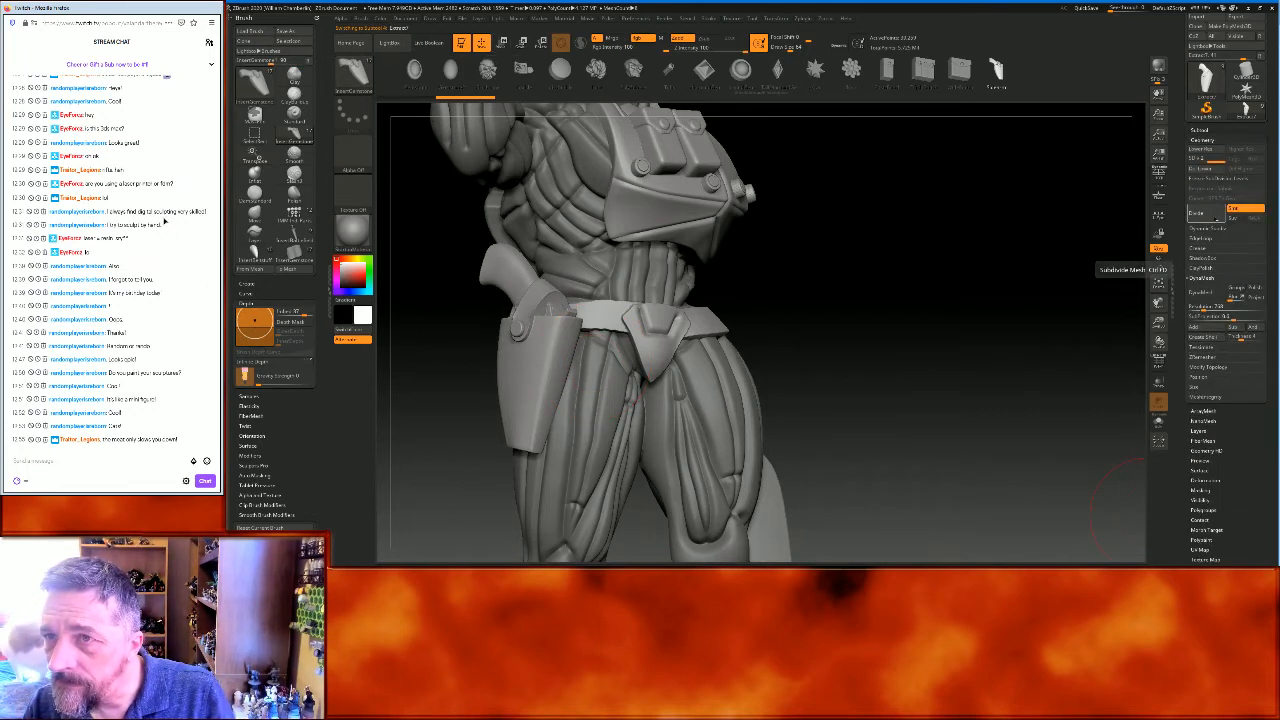
Hide the rifle and blade subtool and merge the chest armour, belt and holster parts into one subtool
drag(1049, 257, 1035, 265)
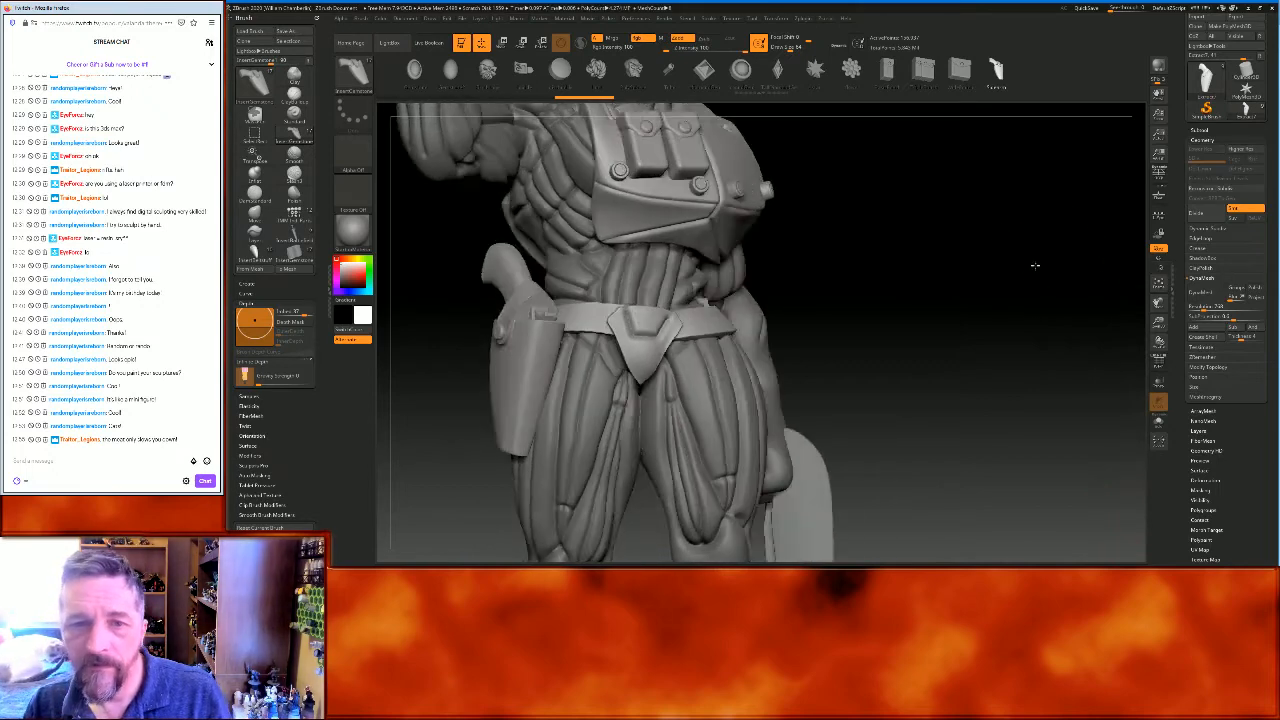
click(1158, 282)
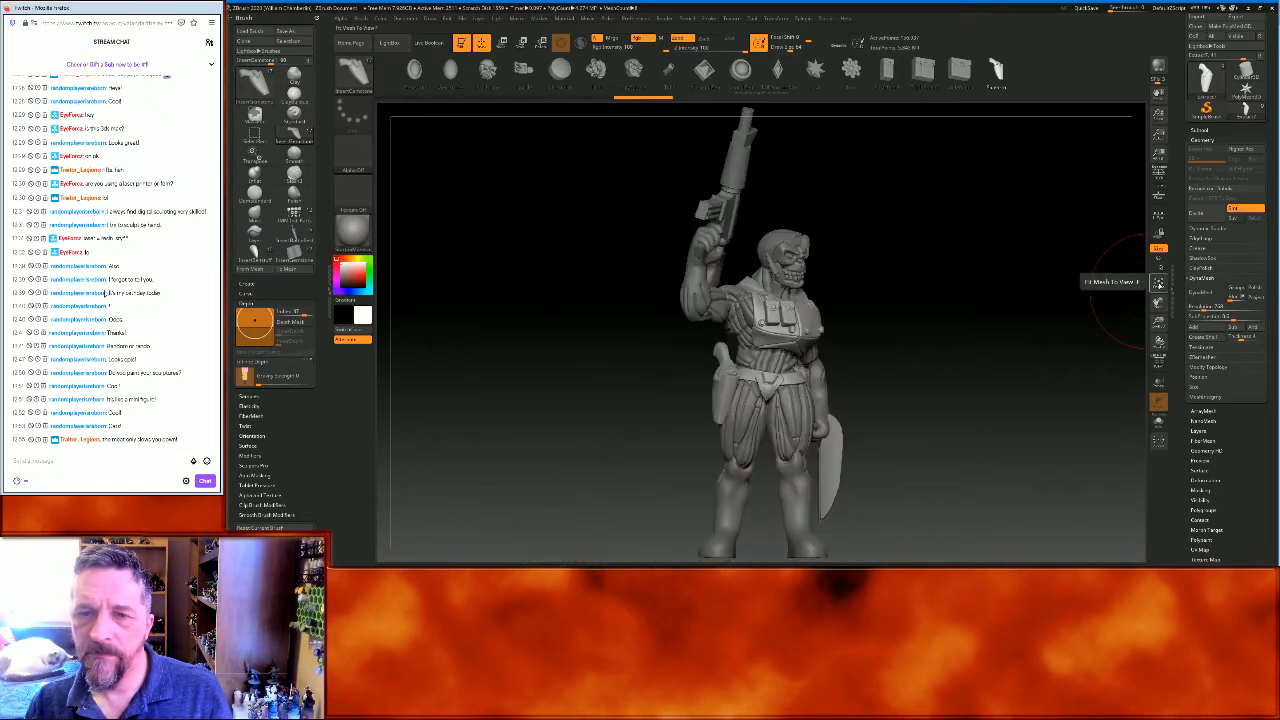
drag(1063, 297, 1038, 307)
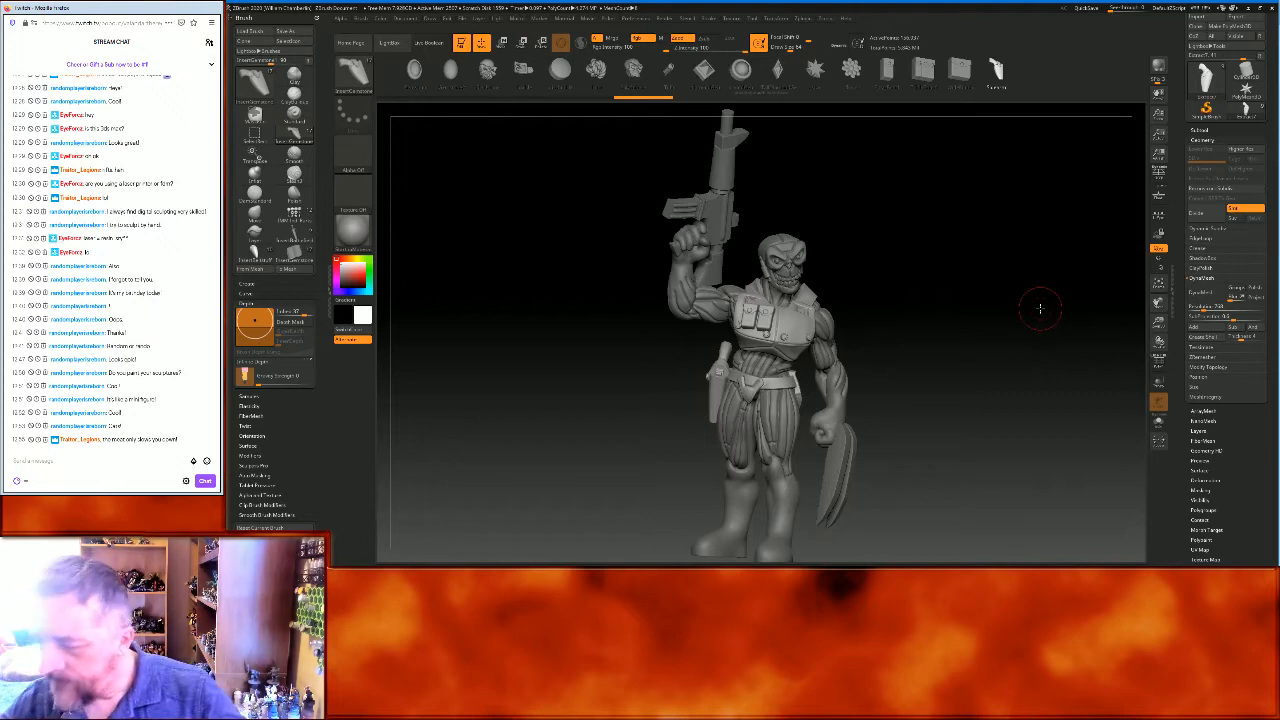
mouse_move(1040, 309)
mouse_down()
mouse_move(1031, 300)
mouse_move(1065, 277)
mouse_move(1006, 291)
mouse_up()
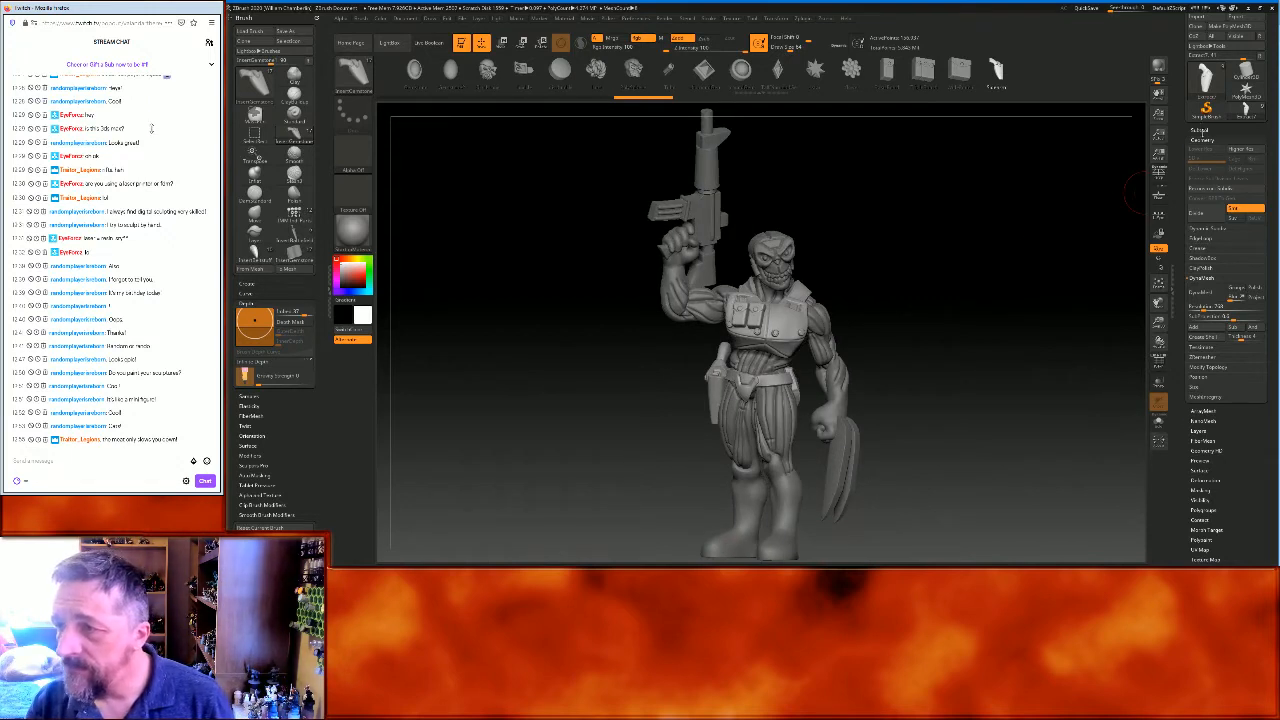
click(1199, 130)
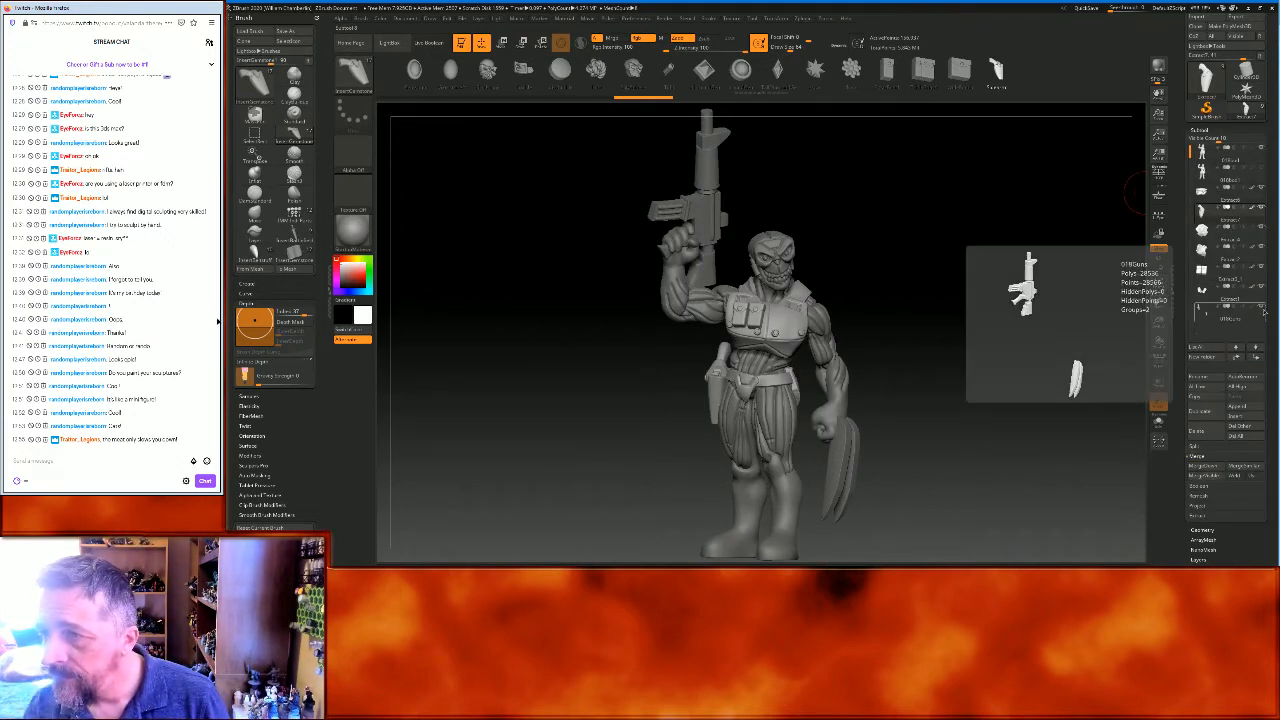
click(1264, 311)
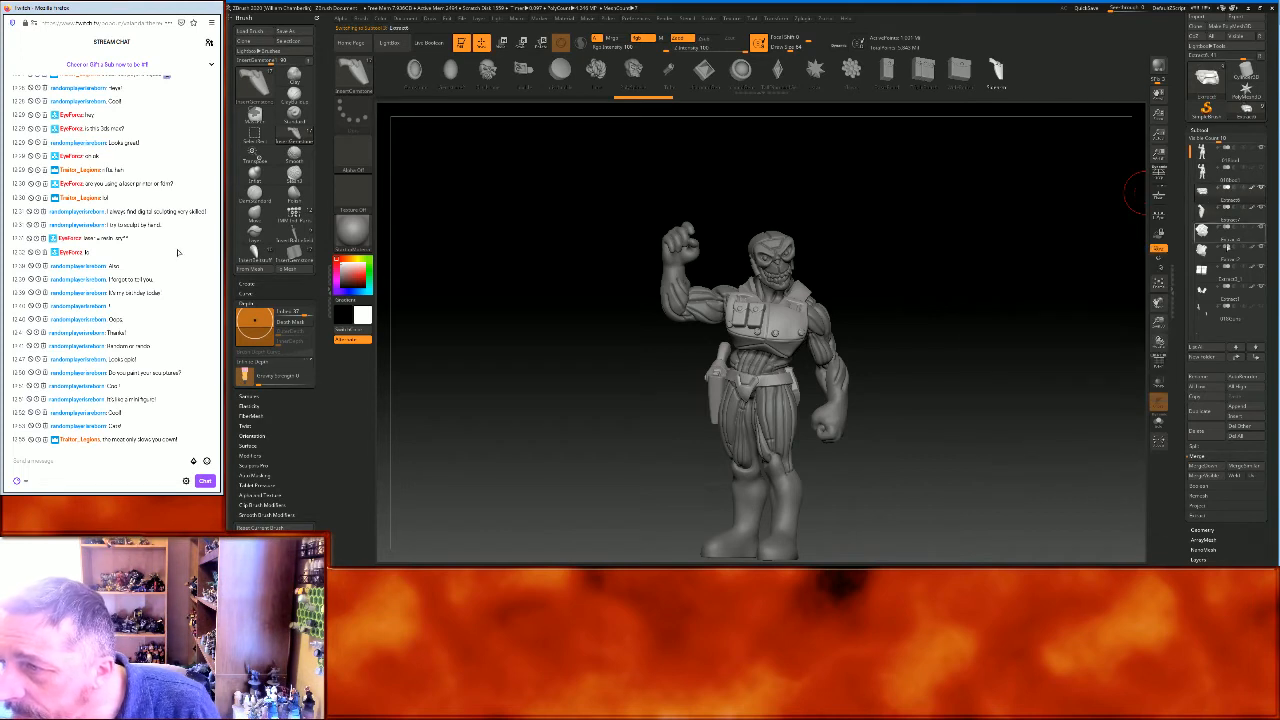
click(1201, 466)
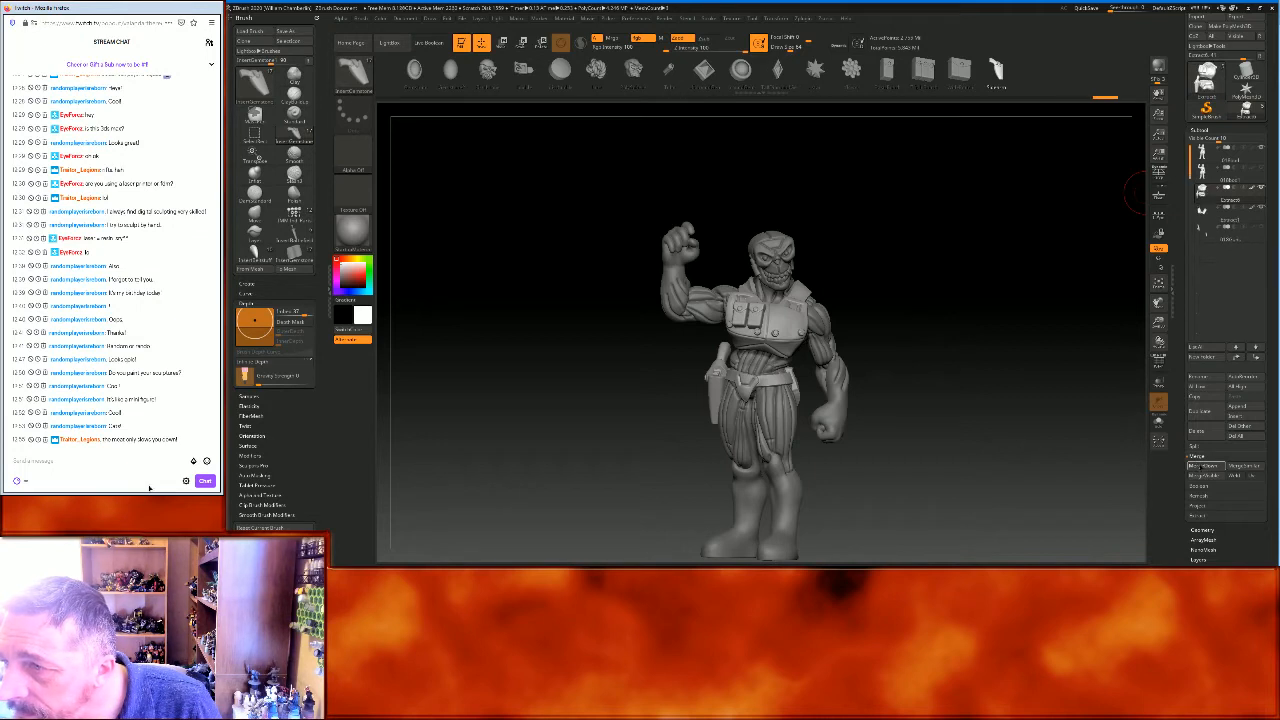
mouse_move(1020, 383)
mouse_down()
mouse_move(1017, 363)
mouse_move(1080, 309)
mouse_up()
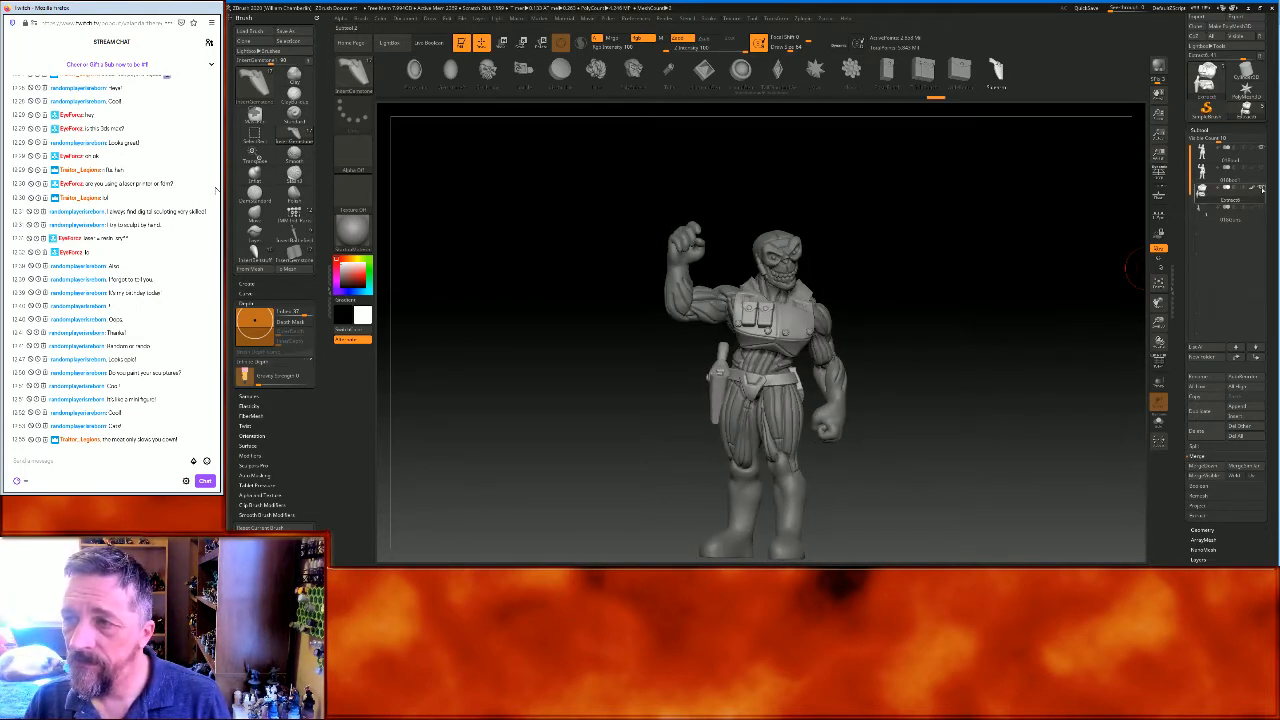
Replace the detailed muscle body with the second body subtool, the smooth version with masked patches
mouse_move(1262, 190)
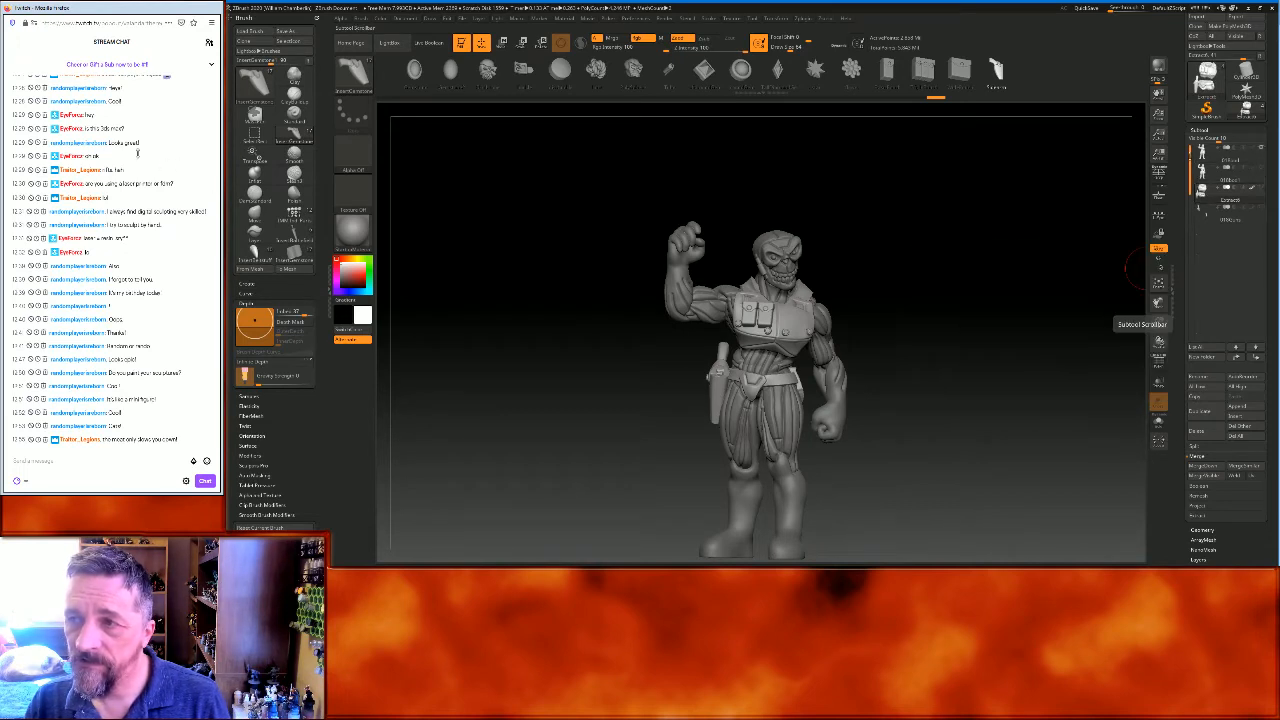
click(1240, 154)
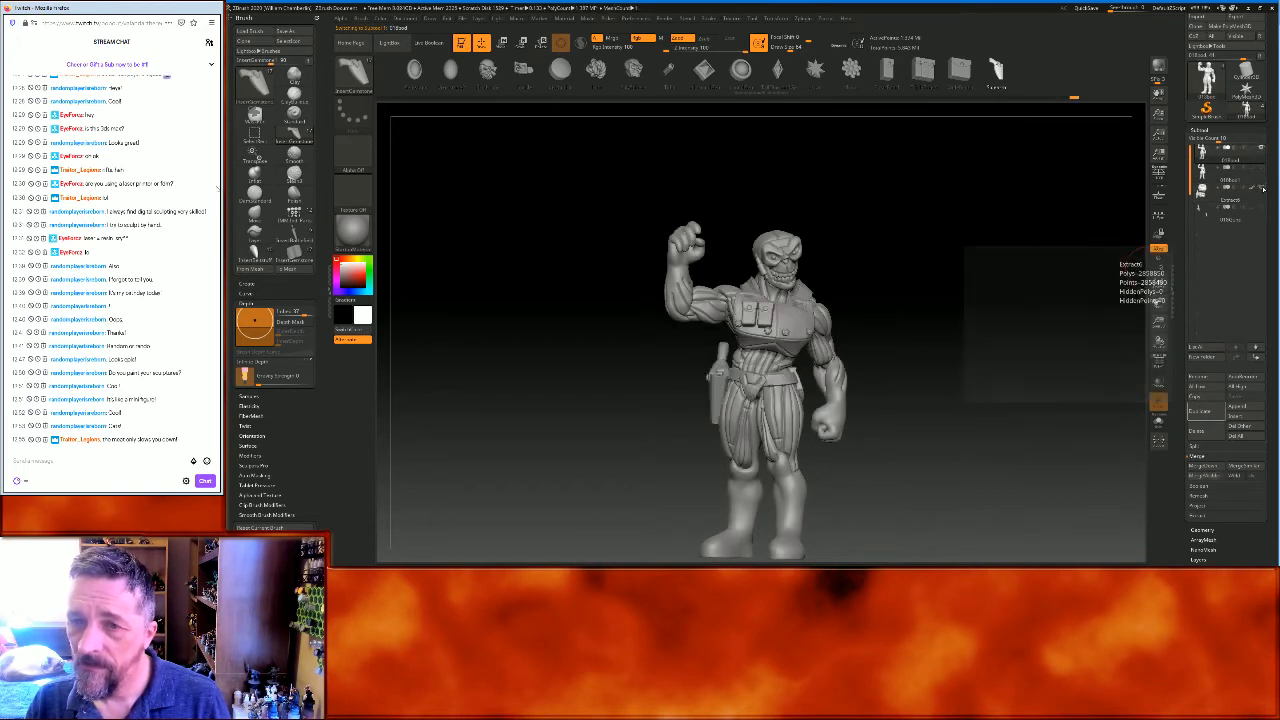
click(1262, 189)
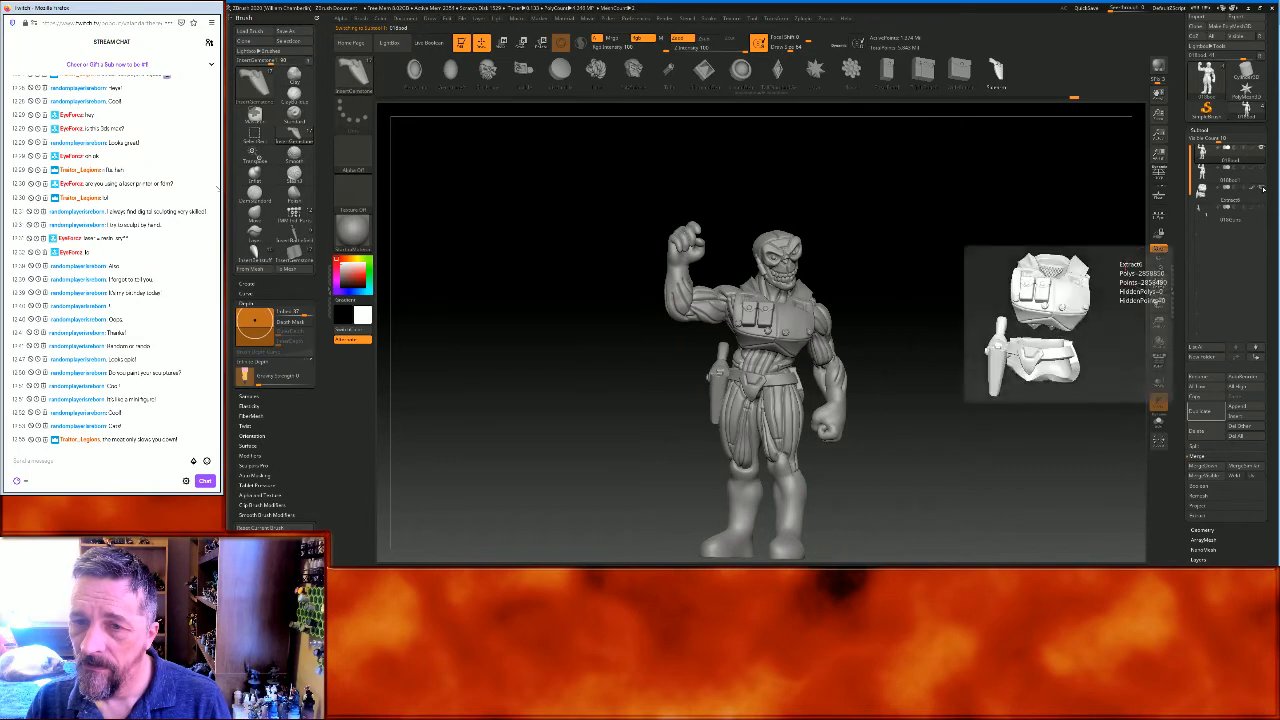
drag(989, 262, 982, 261)
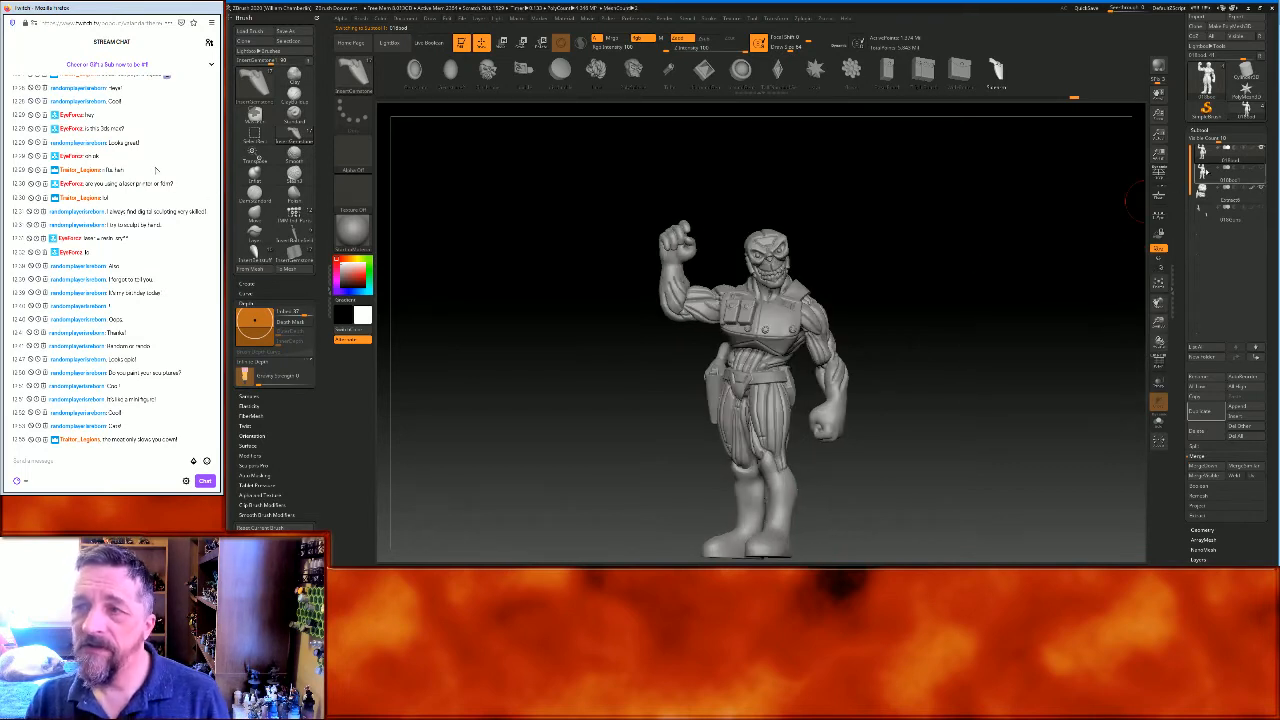
click(1225, 174)
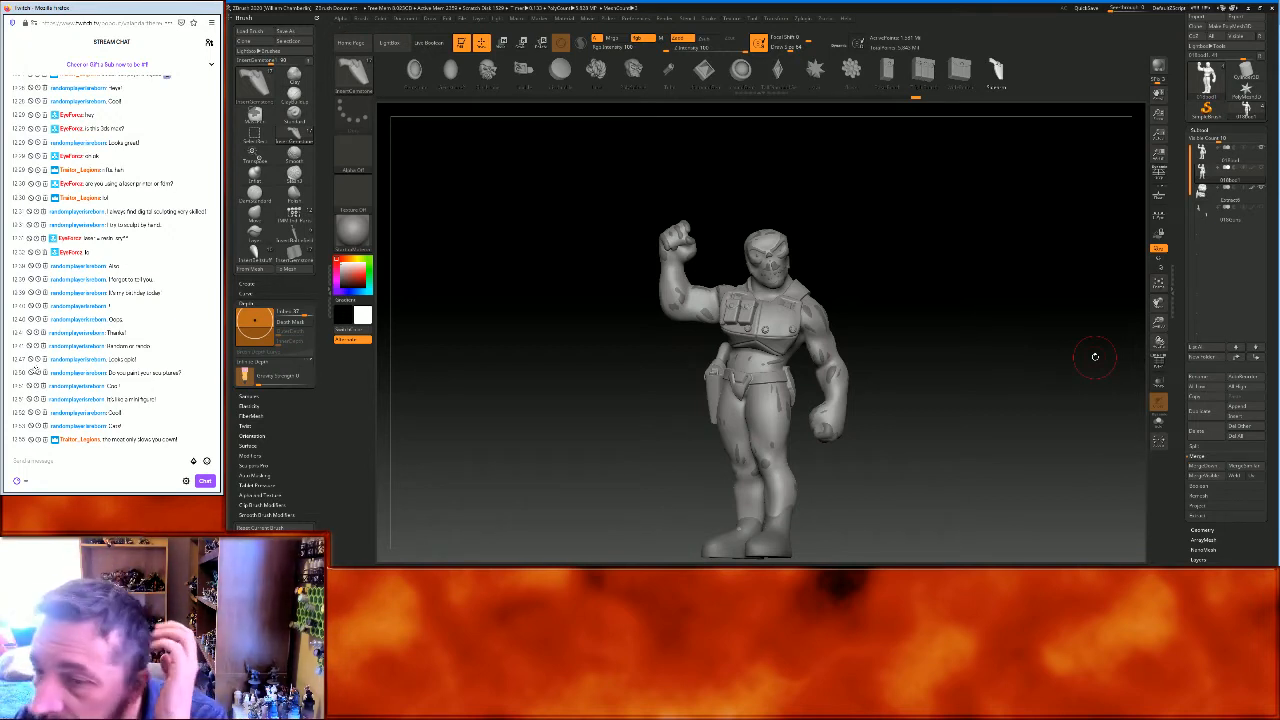
Turn on transparency to see the left shoulder through the armour, and choose the Standard brush
drag(1156, 319, 1169, 384)
drag(1165, 300, 1091, 334)
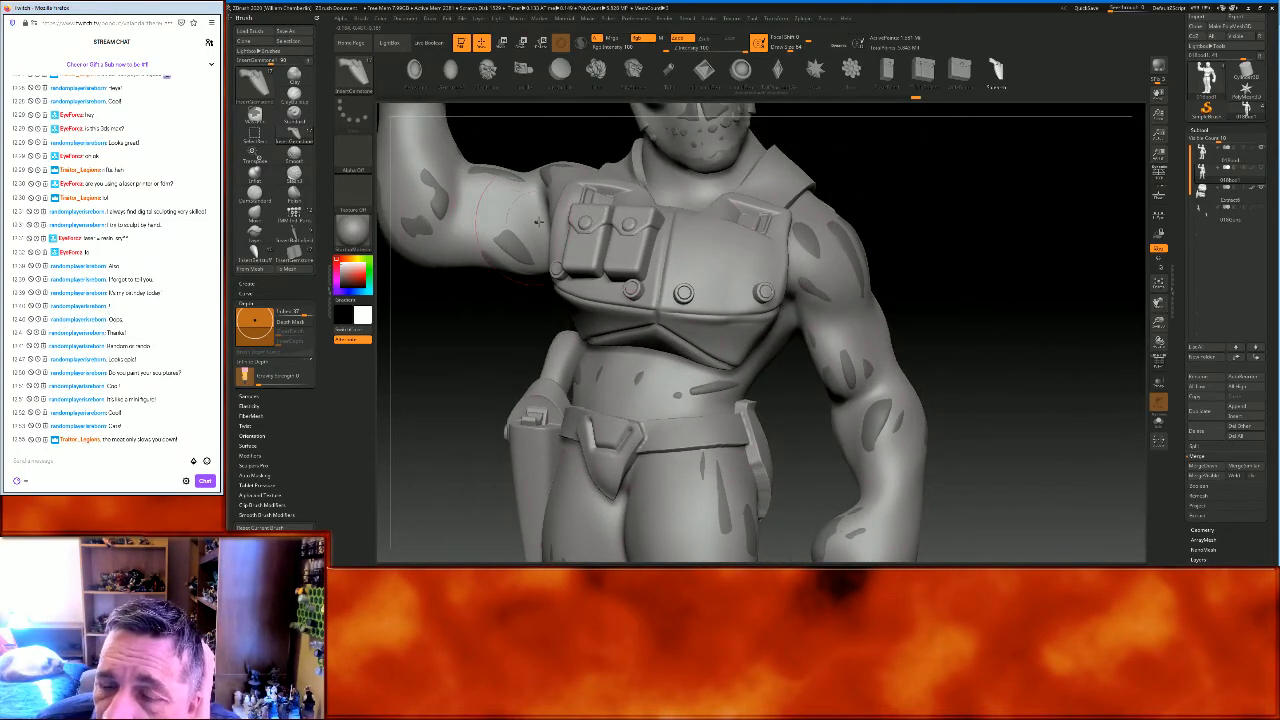
click(1157, 383)
mouse_move(1085, 370)
mouse_down()
mouse_move(1063, 382)
mouse_move(1076, 364)
mouse_move(1058, 325)
mouse_move(1072, 330)
mouse_move(1060, 349)
mouse_move(1006, 297)
mouse_move(1015, 336)
mouse_up()
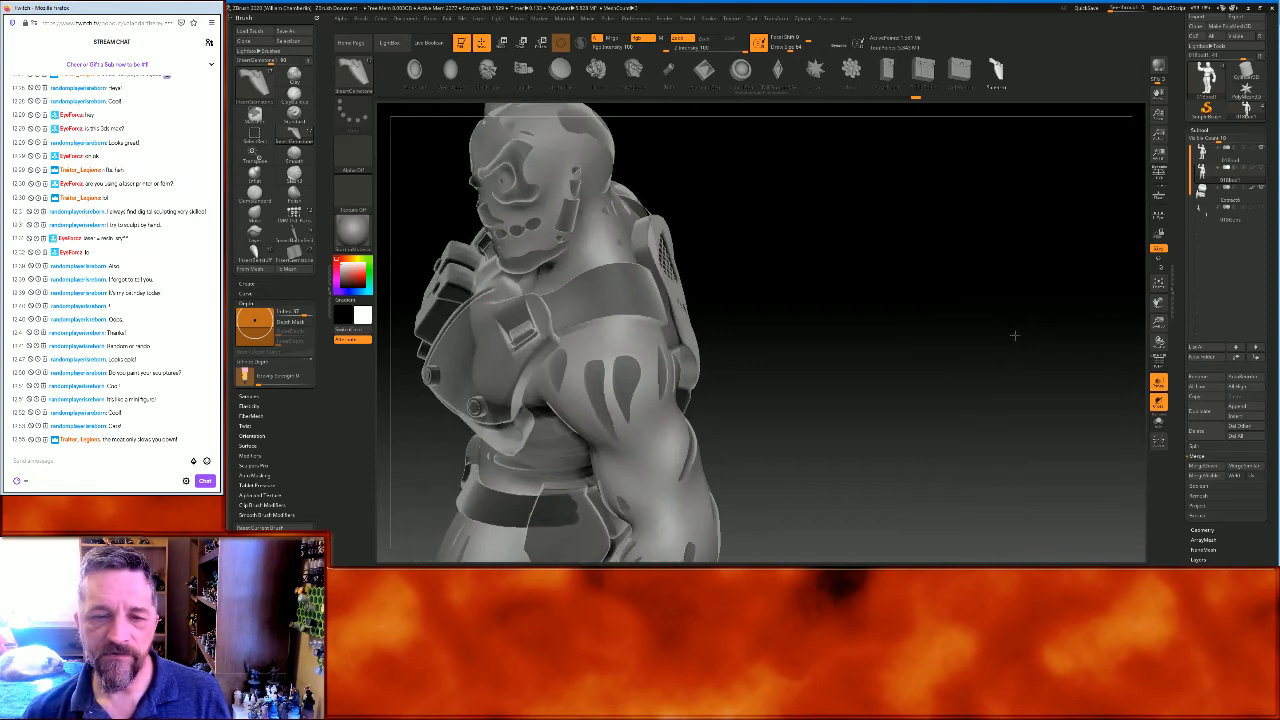
drag(1148, 308, 1245, 270)
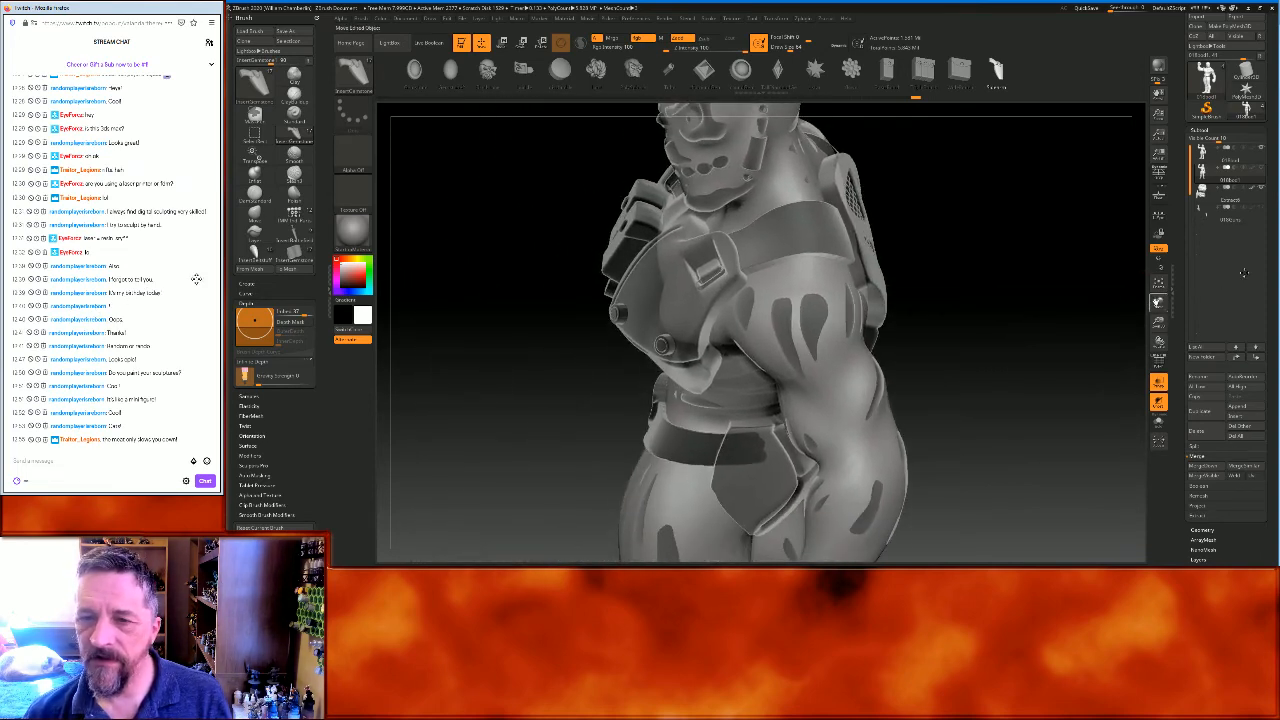
drag(1158, 325, 1158, 400)
drag(1158, 304, 1151, 357)
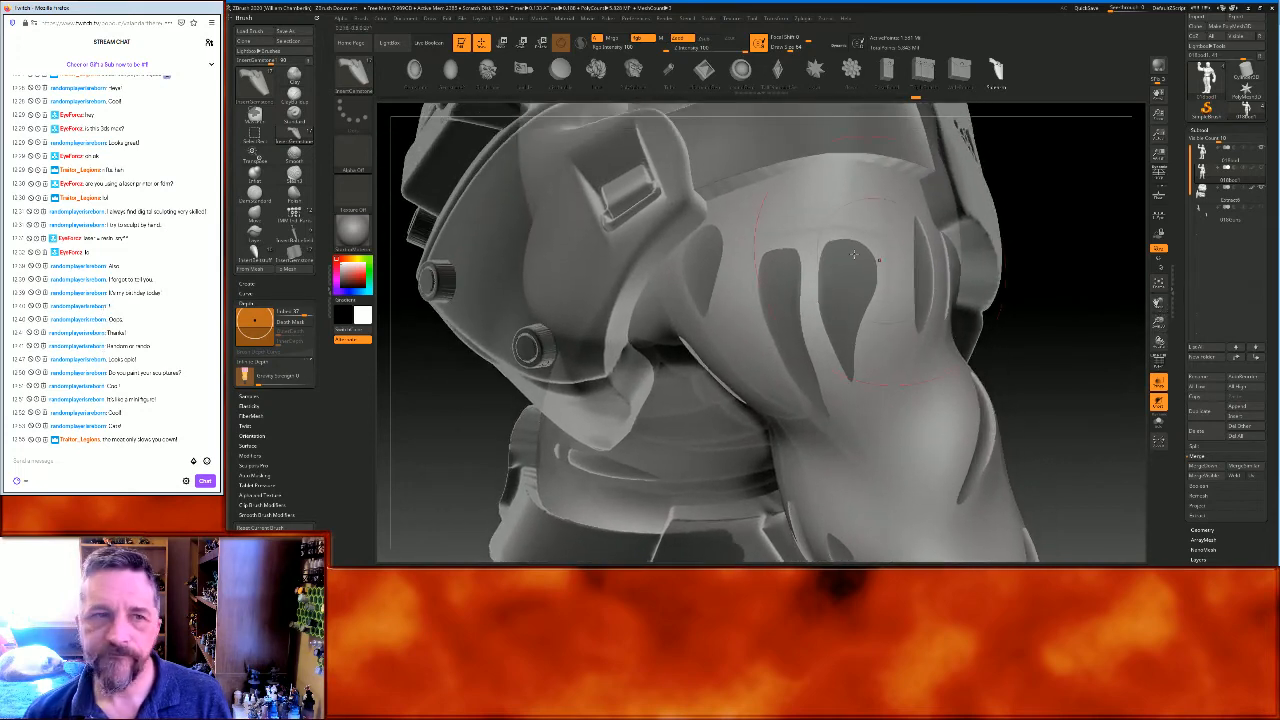
click(353, 72)
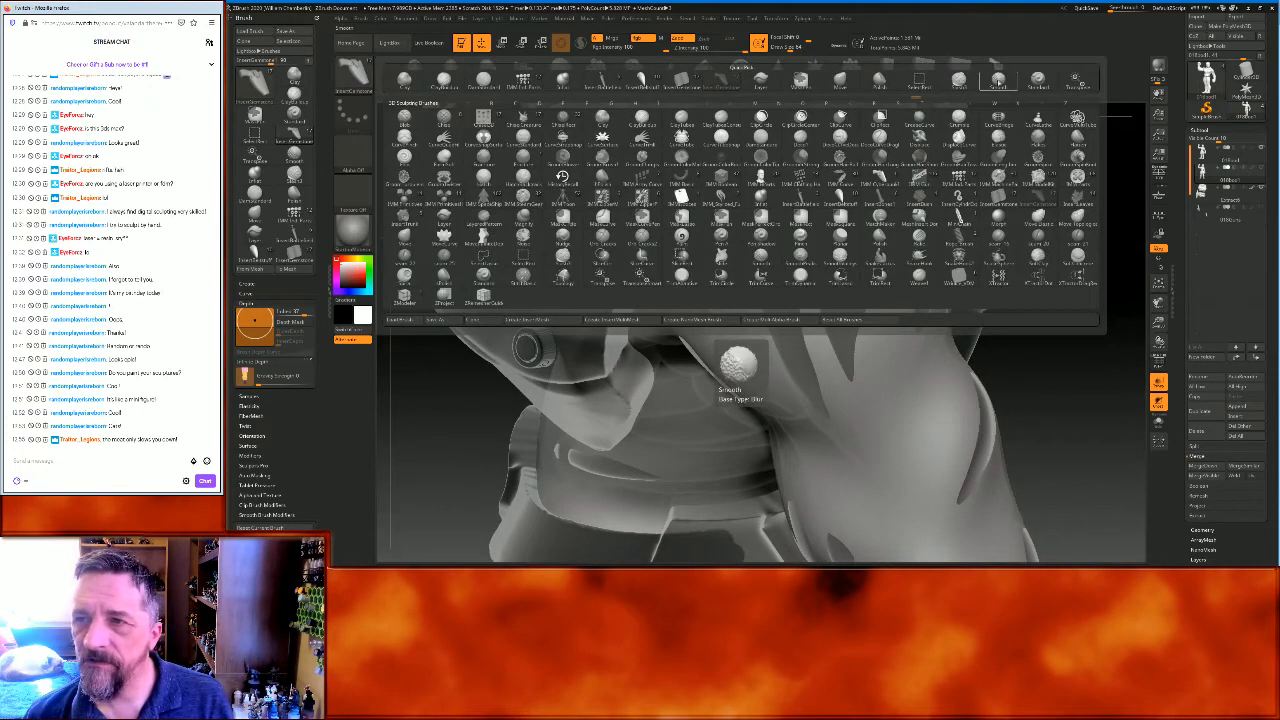
click(1038, 81)
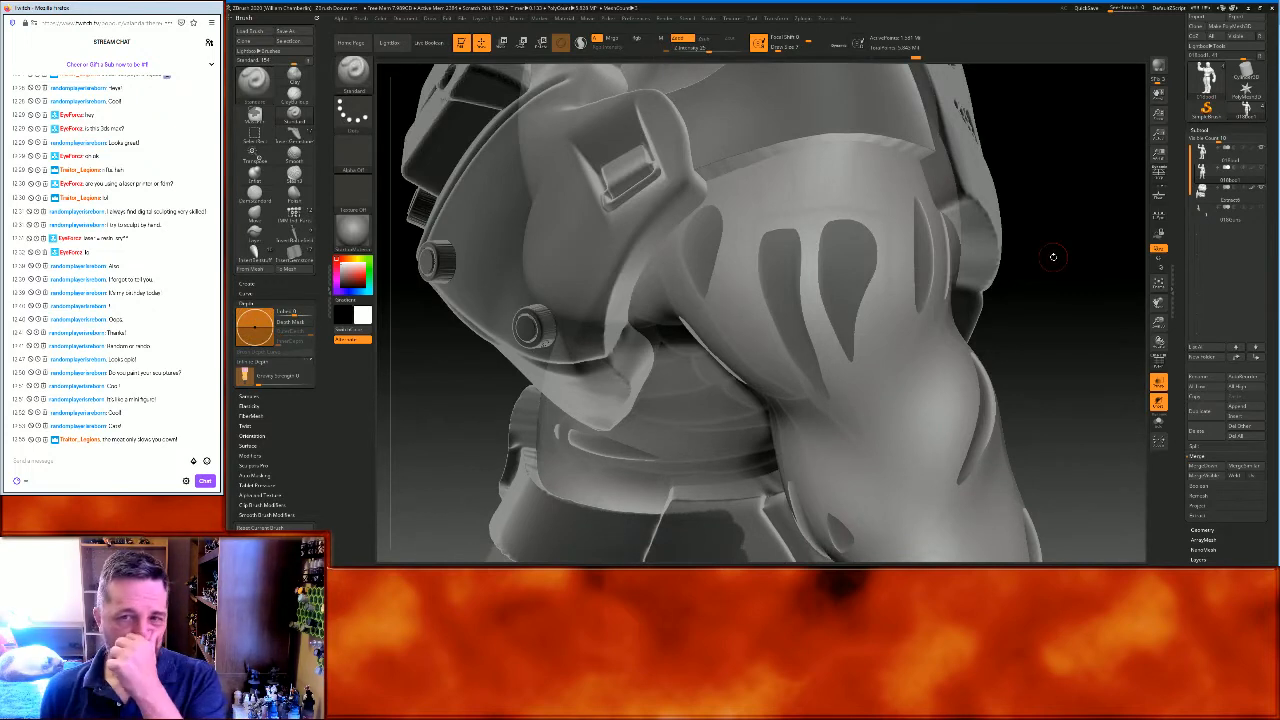
key(ctrl)
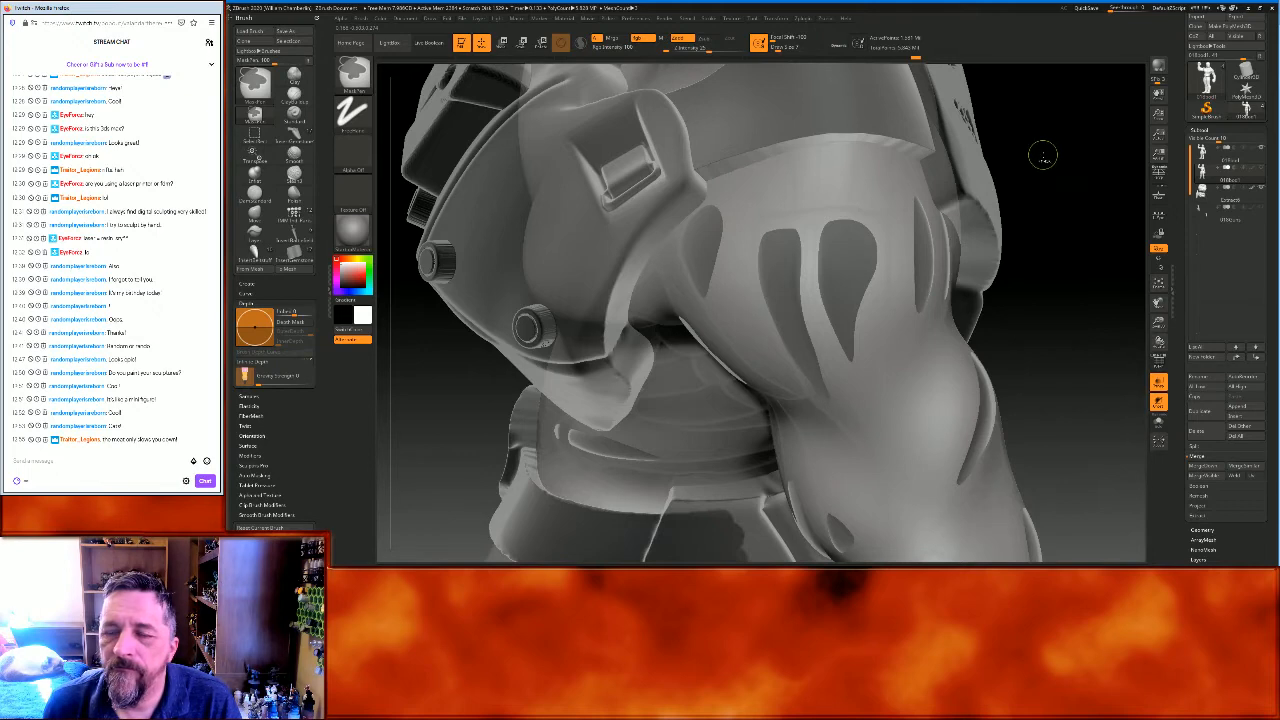
drag(1216, 529, 1222, 429)
click(1203, 278)
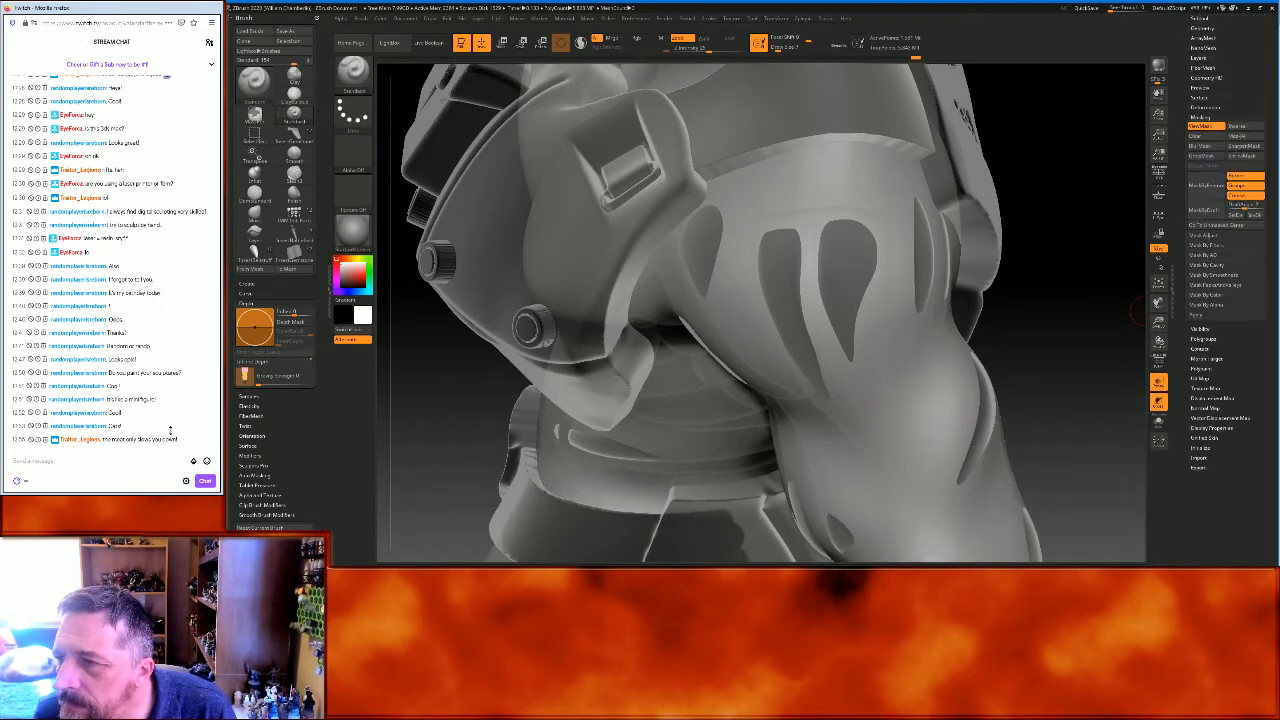
click(1213, 128)
drag(1238, 92, 1223, 157)
click(1200, 163)
Mask the outline of a polygonal shoulder plate around the smooth body's left deltoid
key(ctrl)
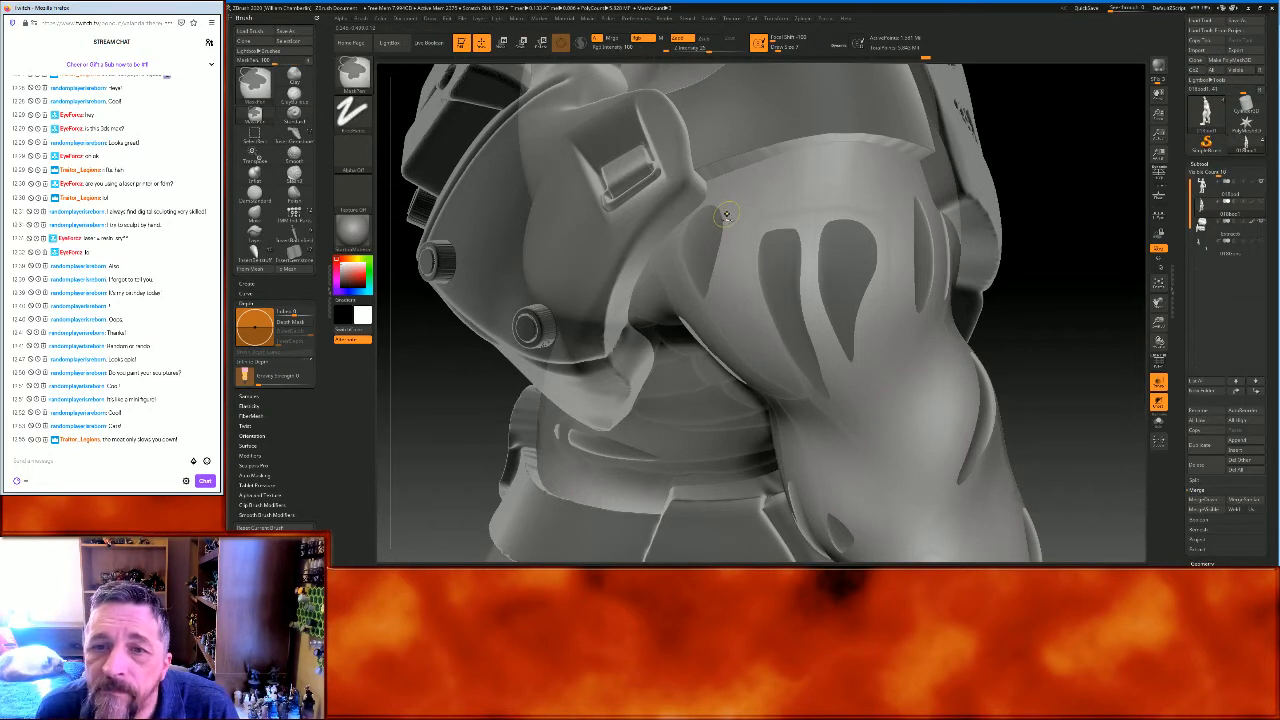
mouse_move(726, 214)
ctrl+mouse_down()
mouse_move(699, 314)
mouse_move(781, 367)
ctrl+mouse_up()
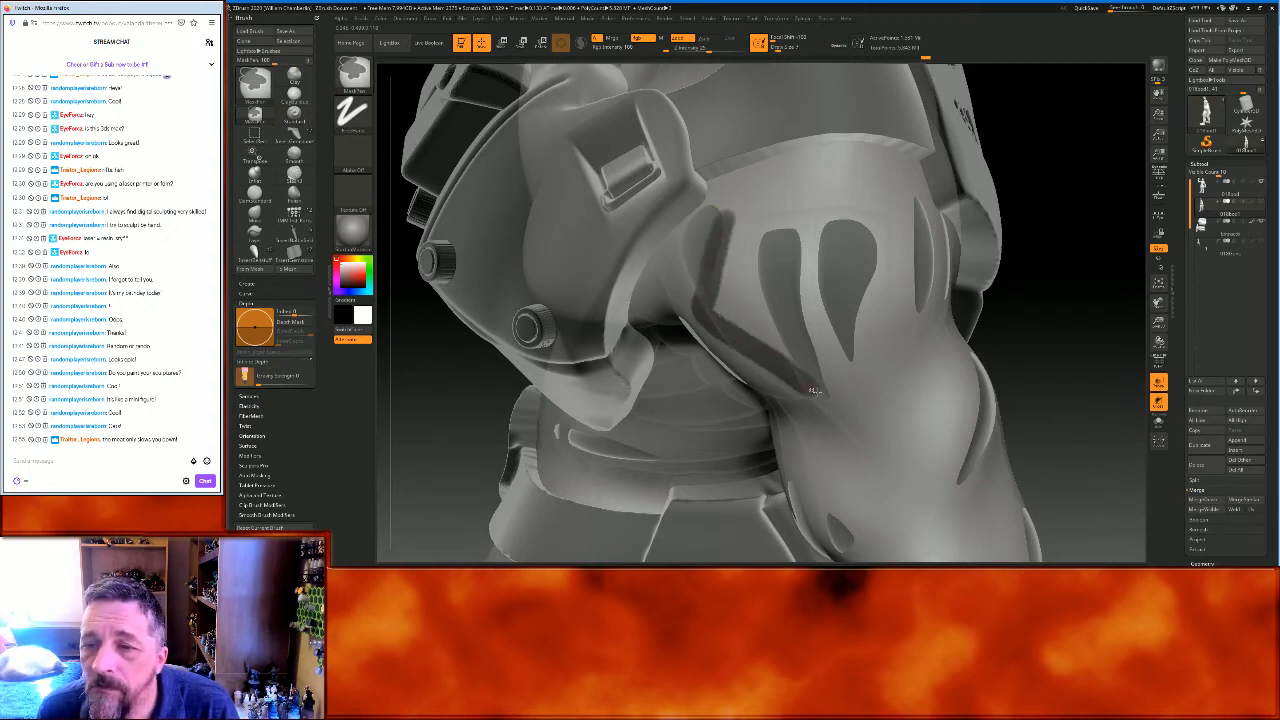
ctrl+drag(830, 383, 925, 345)
mouse_move(1077, 303)
mouse_down()
mouse_move(965, 282)
mouse_move(857, 204)
mouse_move(922, 272)
mouse_move(884, 350)
mouse_up()
drag(654, 500, 673, 508)
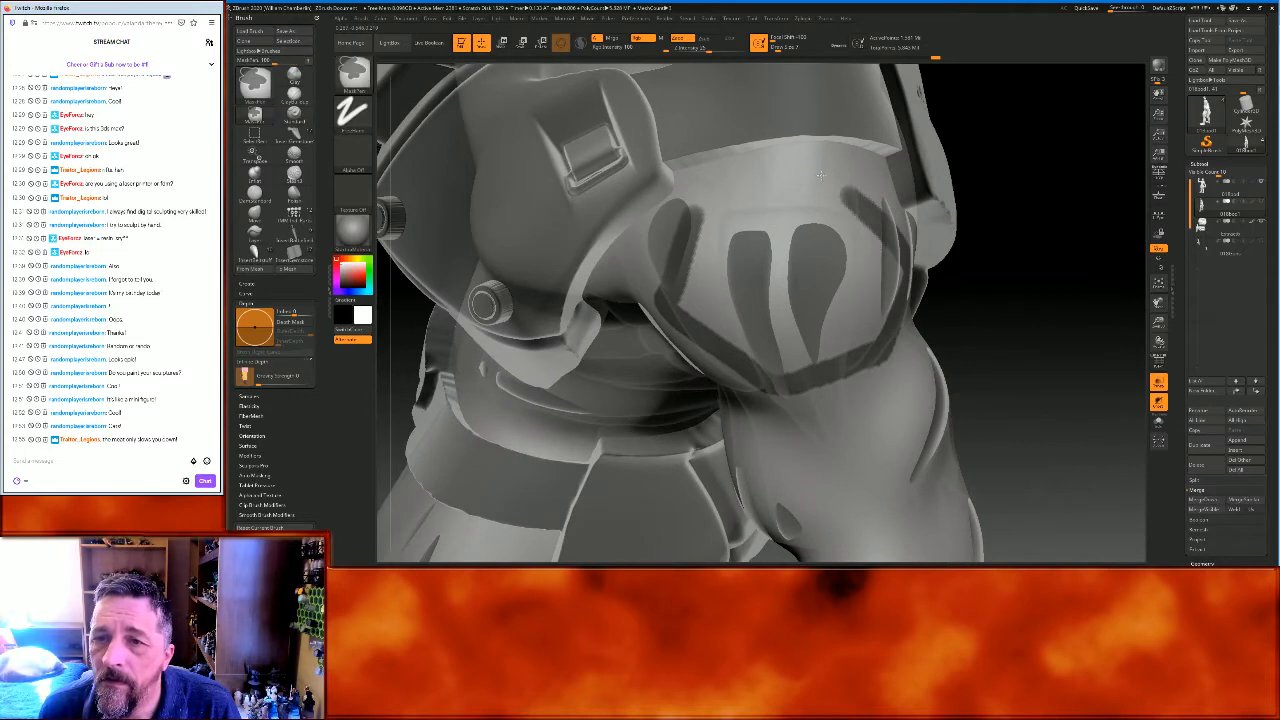
mouse_move(820, 175)
ctrl+mouse_down()
mouse_move(837, 187)
mouse_move(689, 220)
ctrl+mouse_up()
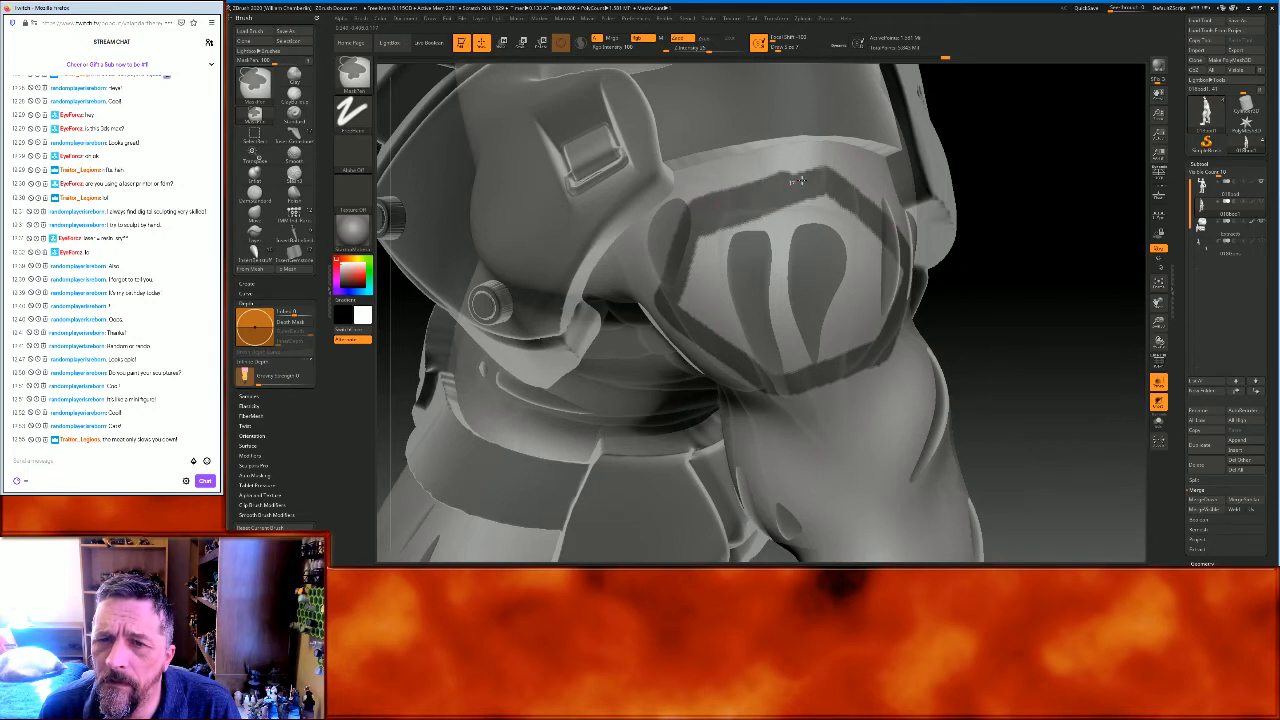
Fill the interior of the left shoulder outline with a solid mask
mouse_move(822, 203)
ctrl+mouse_down()
mouse_move(700, 252)
mouse_move(684, 313)
mouse_move(785, 375)
mouse_move(868, 340)
ctrl+mouse_up()
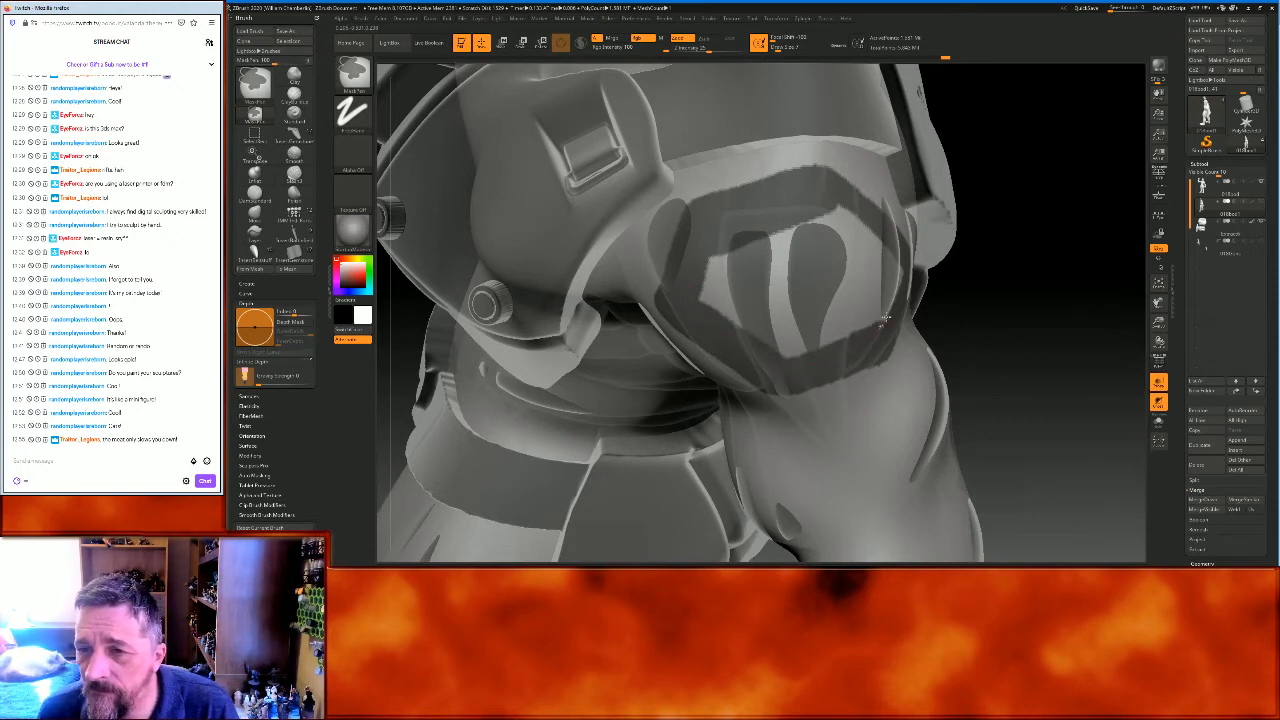
mouse_move(890, 251)
ctrl+mouse_down()
mouse_move(828, 206)
mouse_move(713, 258)
mouse_move(720, 316)
mouse_move(782, 348)
mouse_move(830, 347)
mouse_move(872, 322)
mouse_move(881, 268)
mouse_move(832, 232)
mouse_move(727, 278)
mouse_move(816, 332)
mouse_move(868, 310)
ctrl+mouse_up()
mouse_move(801, 254)
ctrl+mouse_down()
mouse_move(754, 285)
mouse_move(832, 318)
mouse_move(862, 282)
mouse_move(836, 258)
mouse_move(788, 287)
mouse_move(846, 281)
ctrl+mouse_up()
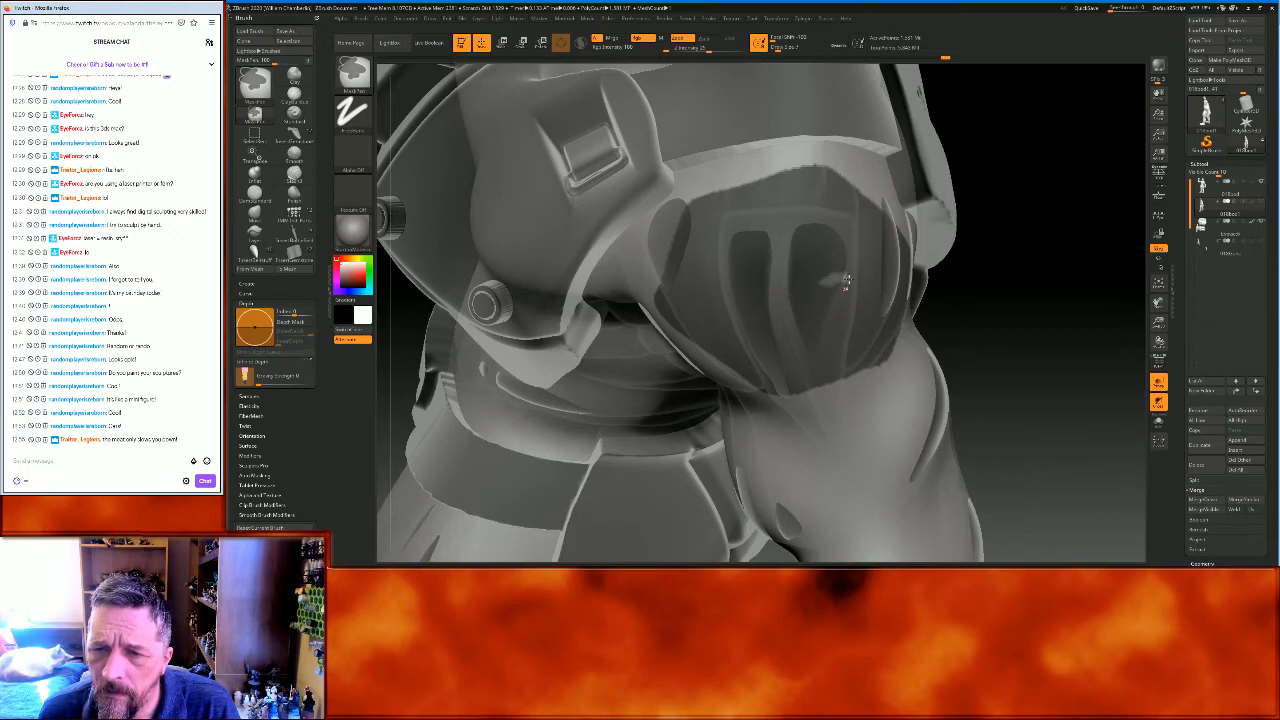
Trim the front and lower edges of the left shoulder mask into clean, straight-sided contours
mouse_move(1060, 344)
mouse_down()
mouse_move(1010, 330)
mouse_move(1065, 335)
mouse_move(997, 299)
mouse_up()
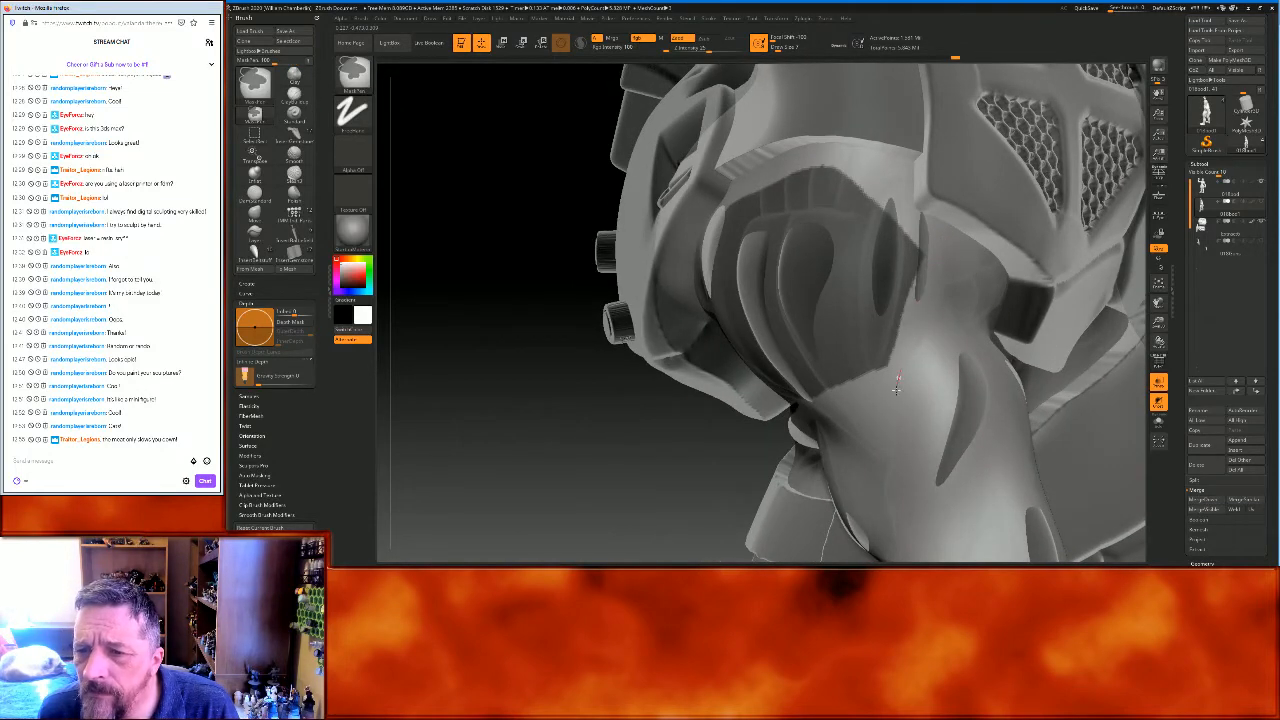
drag(723, 458, 715, 277)
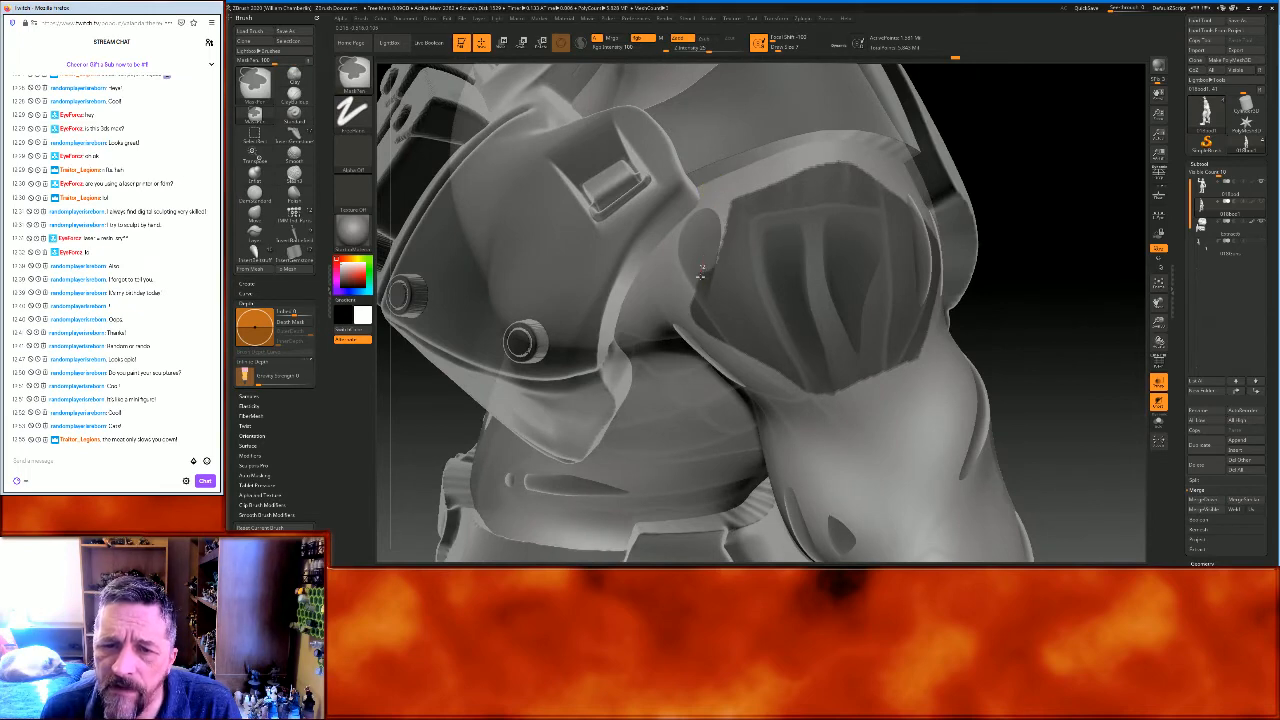
ctrl+alt+drag(688, 332, 712, 300)
drag(1066, 320, 1060, 356)
key(ctrl)
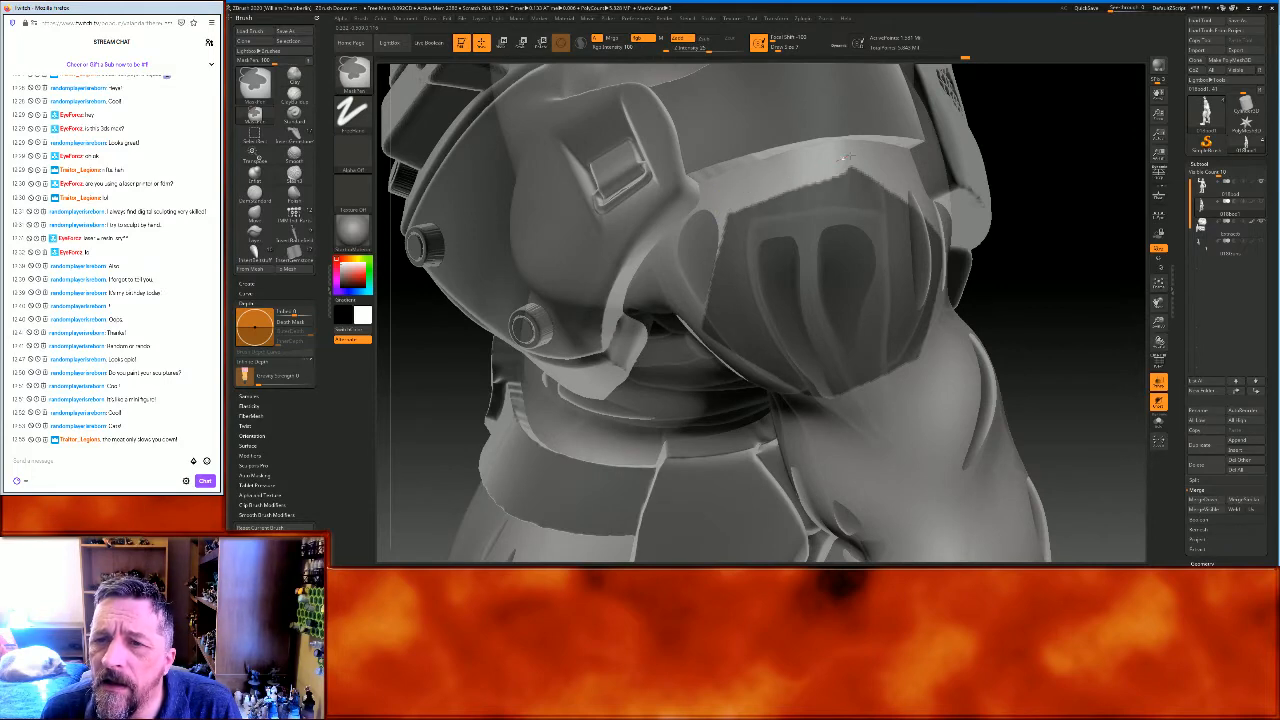
drag(1043, 323, 1044, 290)
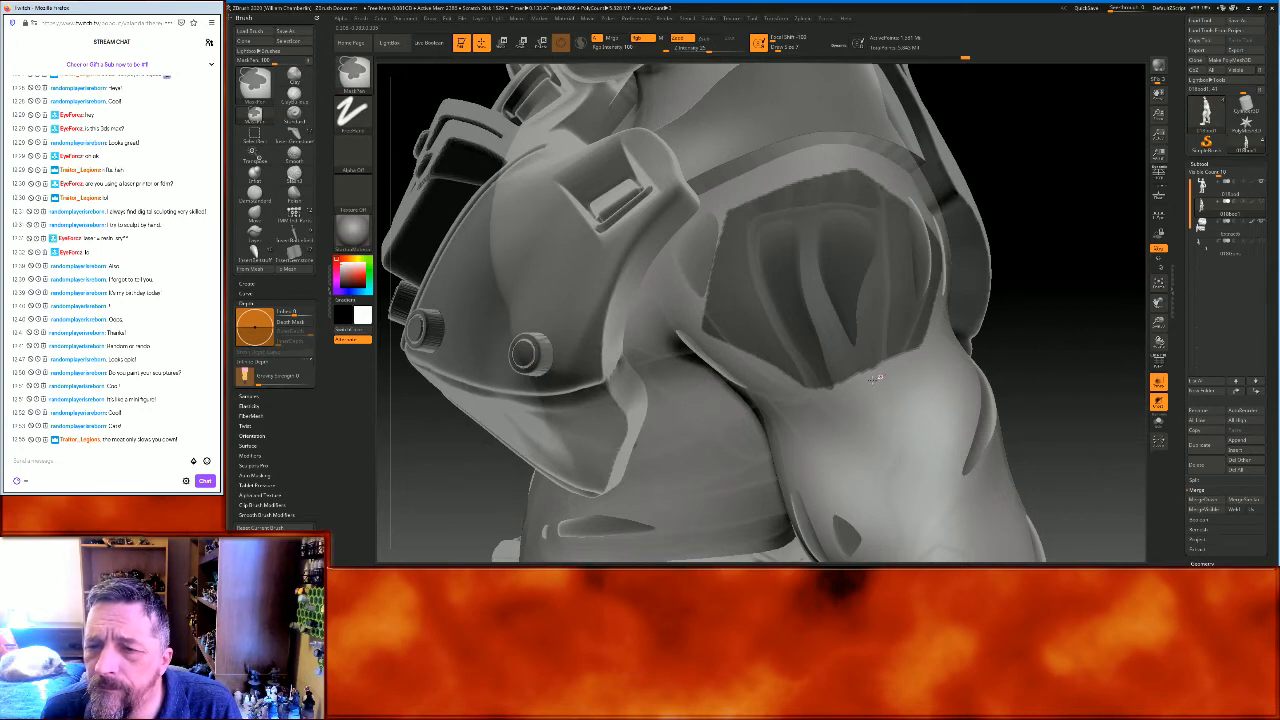
key(ctrl+z)
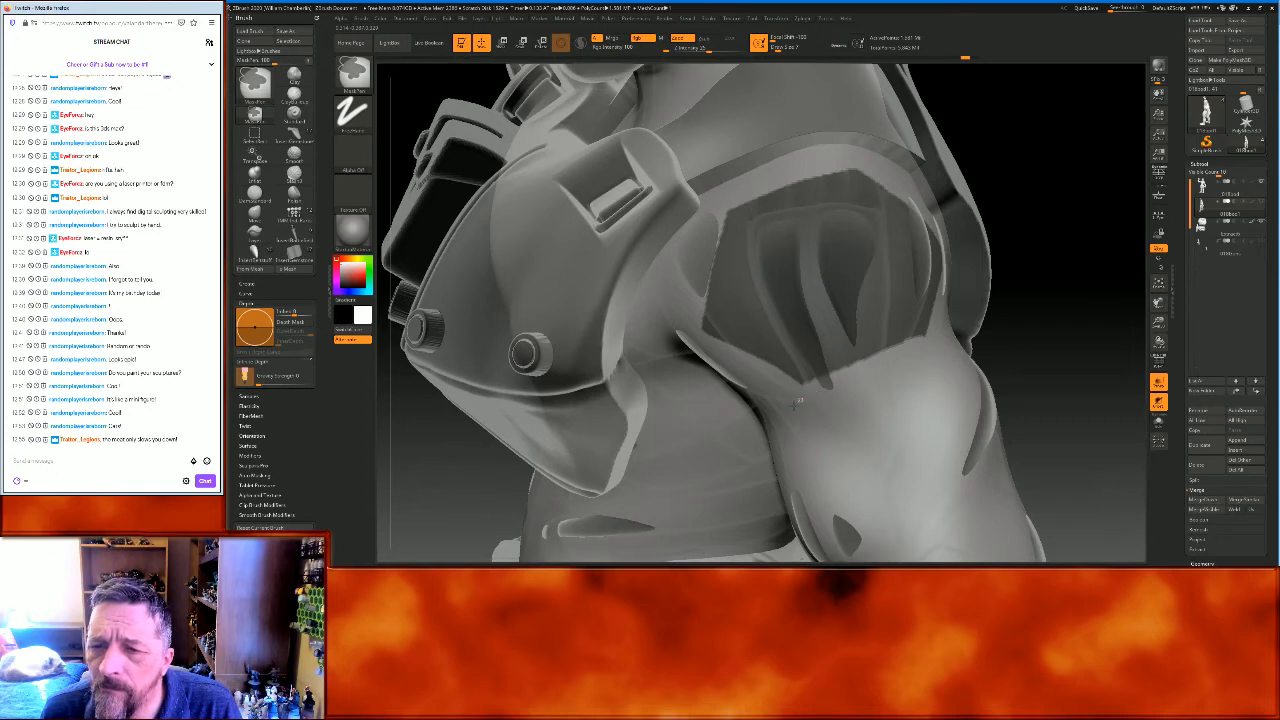
mouse_move(1014, 363)
mouse_down()
mouse_move(1063, 314)
mouse_move(1070, 325)
mouse_up()
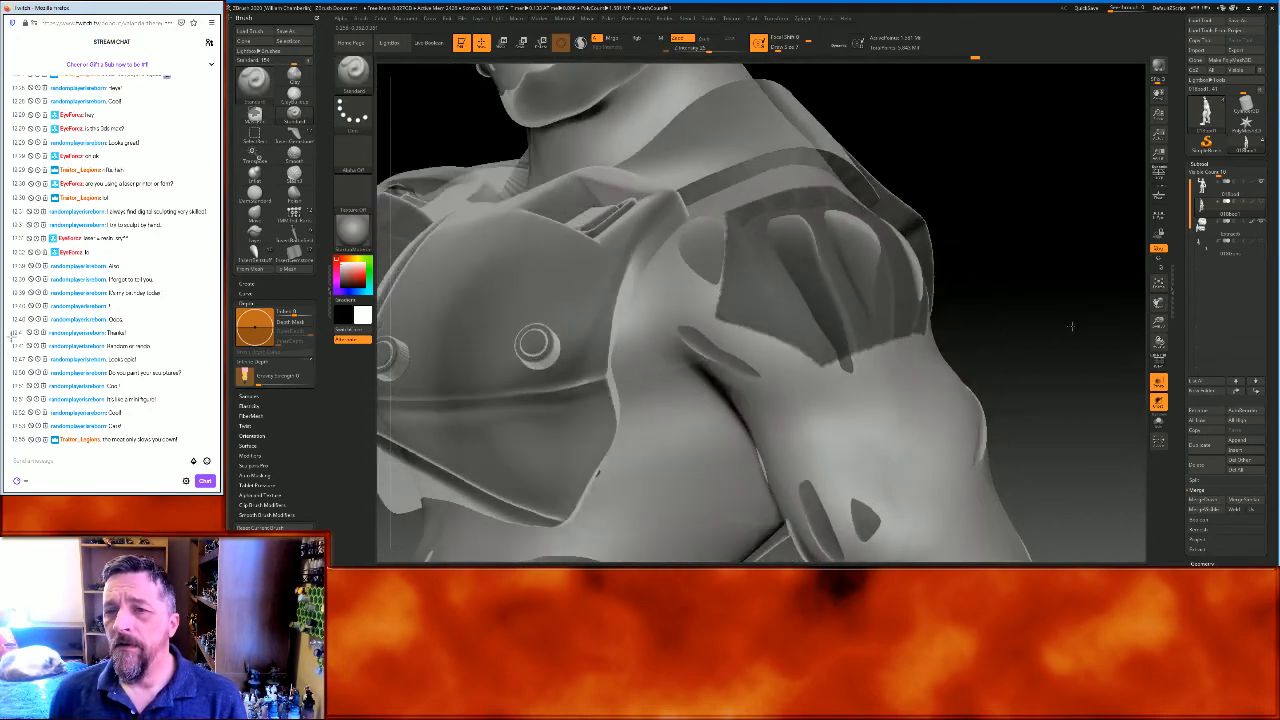
Turn off transparency, extract the masked shoulder area as a new plate subtool, and remesh it with DynaMesh
click(1158, 382)
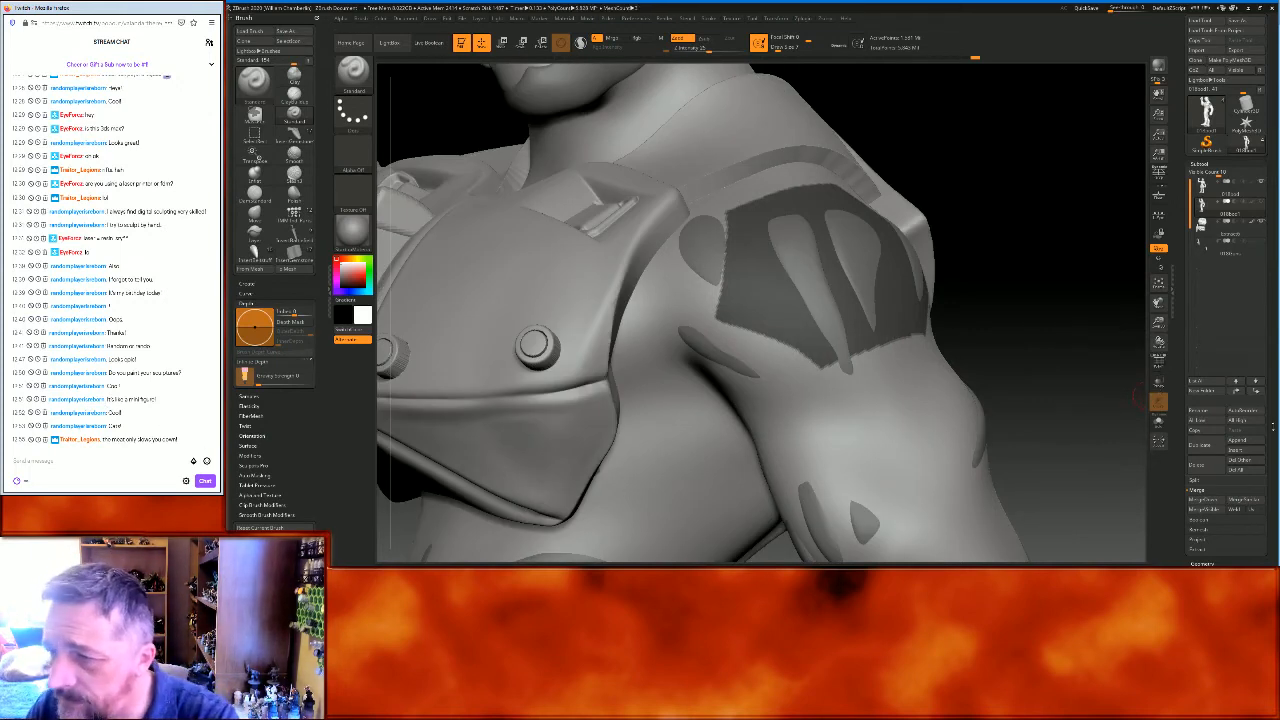
scroll(1273, 425, down, 1)
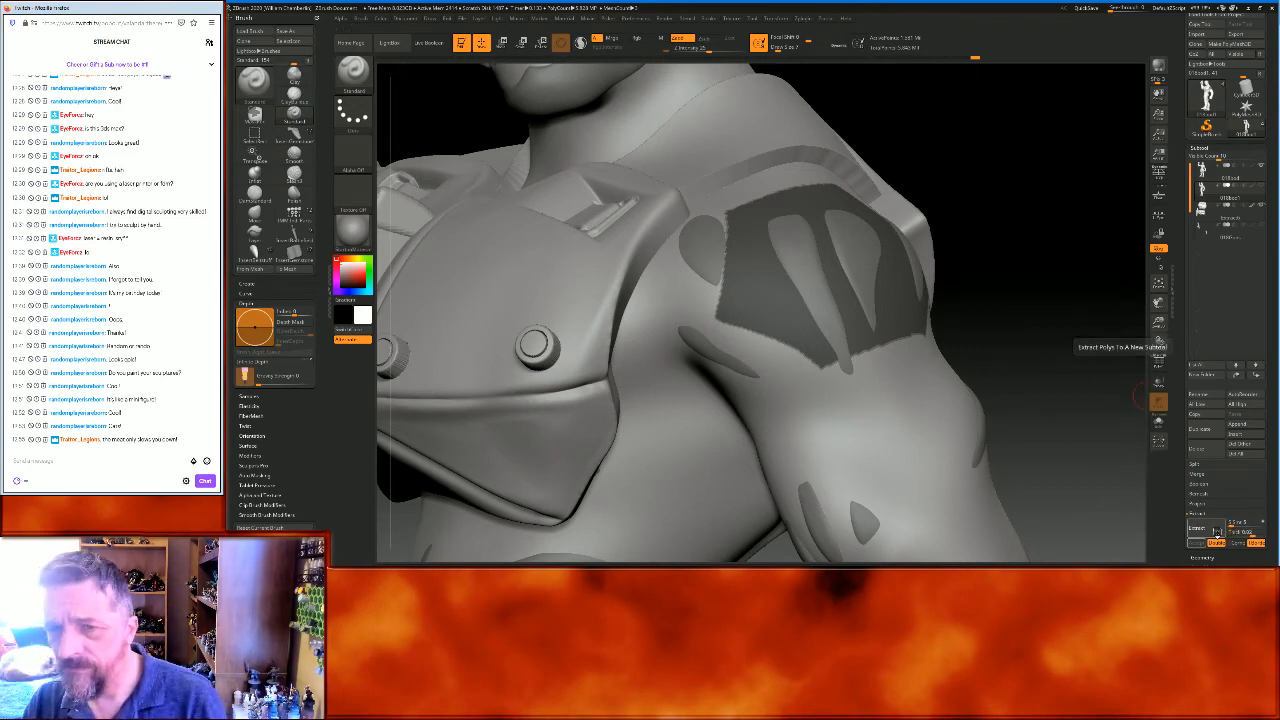
click(1197, 543)
ctrl+drag(1103, 383, 1097, 375)
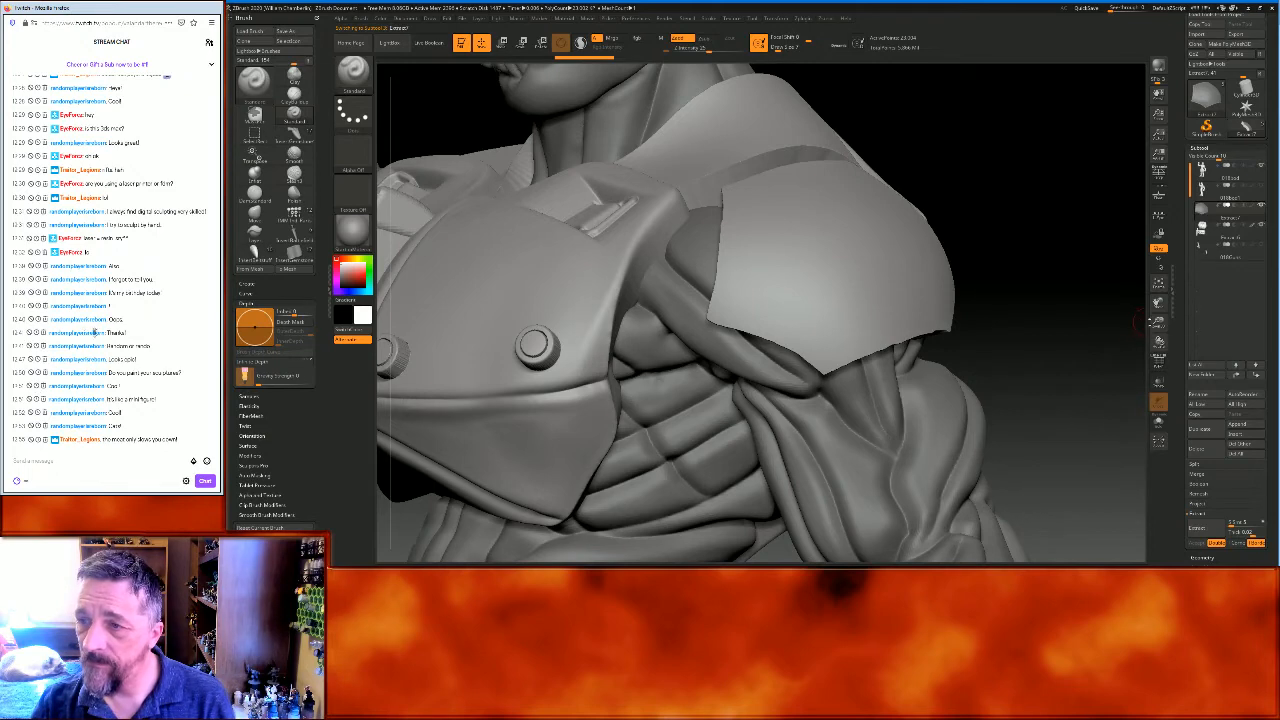
drag(1160, 323, 1149, 307)
mouse_move(1083, 263)
mouse_down()
mouse_move(1091, 270)
mouse_move(1056, 270)
mouse_move(1089, 294)
mouse_up()
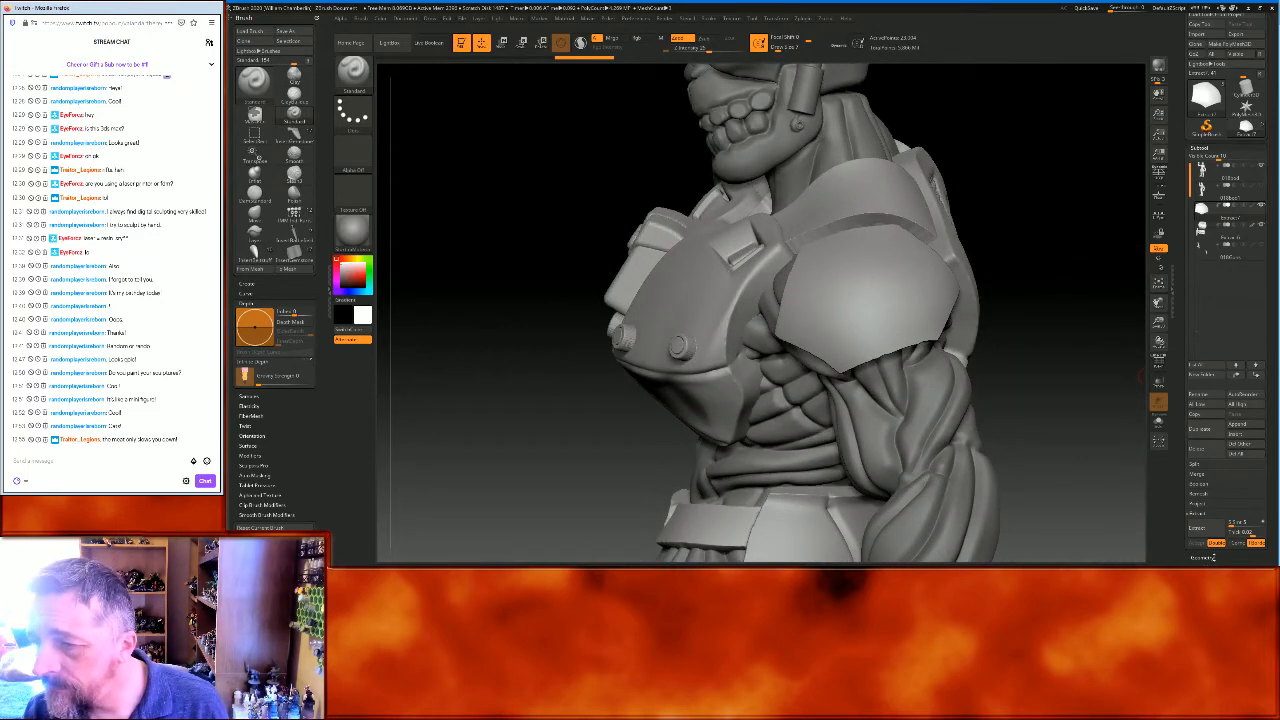
click(1203, 557)
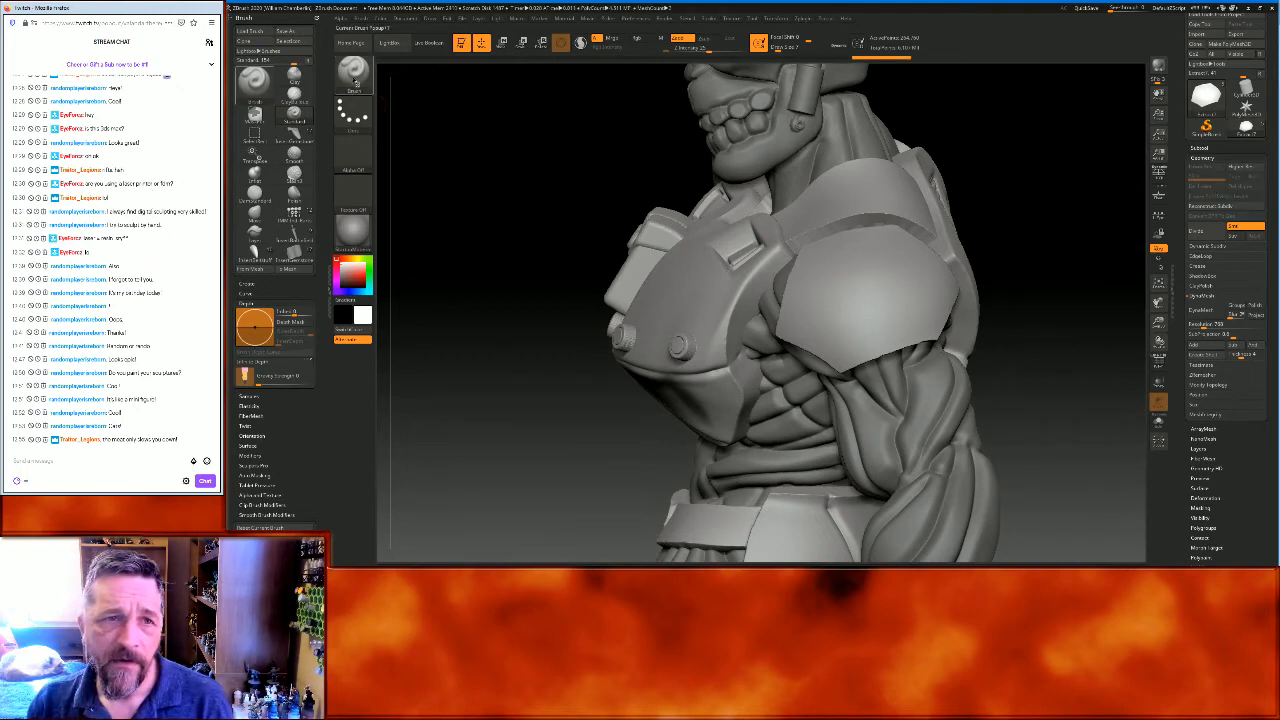
Carve creases across the left shoulder plate with the DamStandard brush, dividing it into angular facets
click(355, 82)
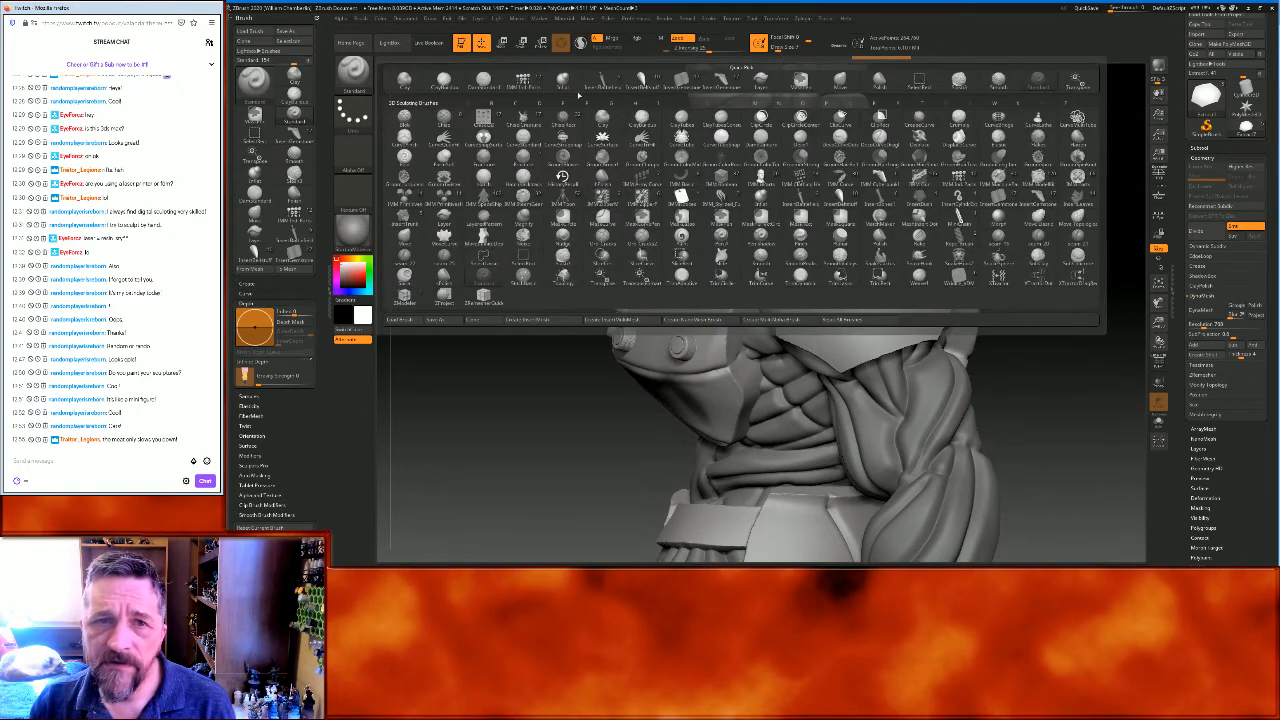
click(483, 82)
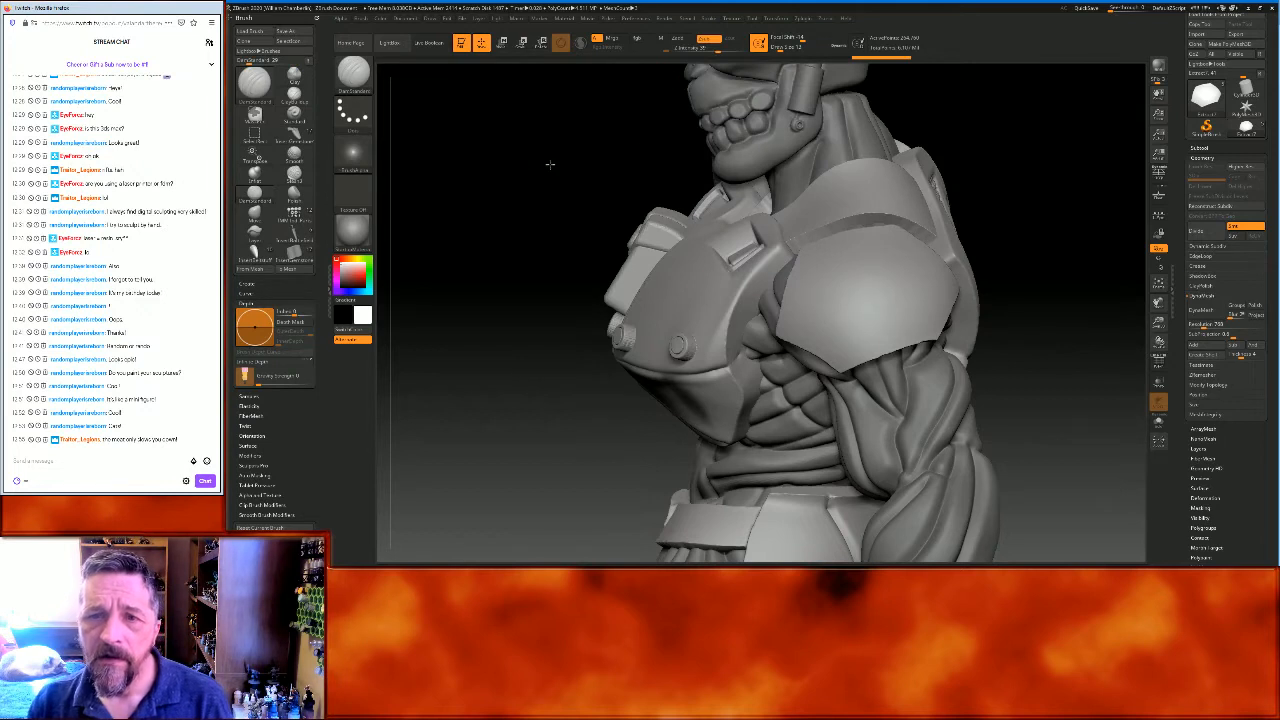
drag(549, 164, 548, 180)
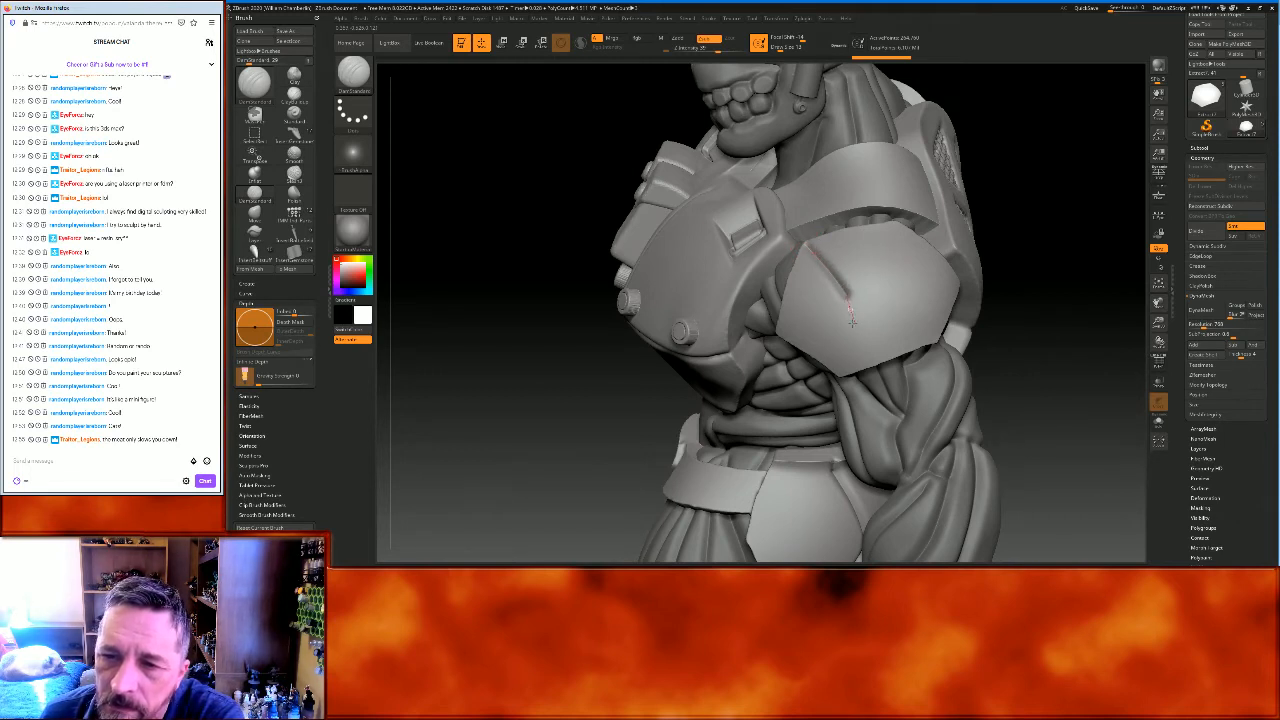
drag(842, 333, 843, 354)
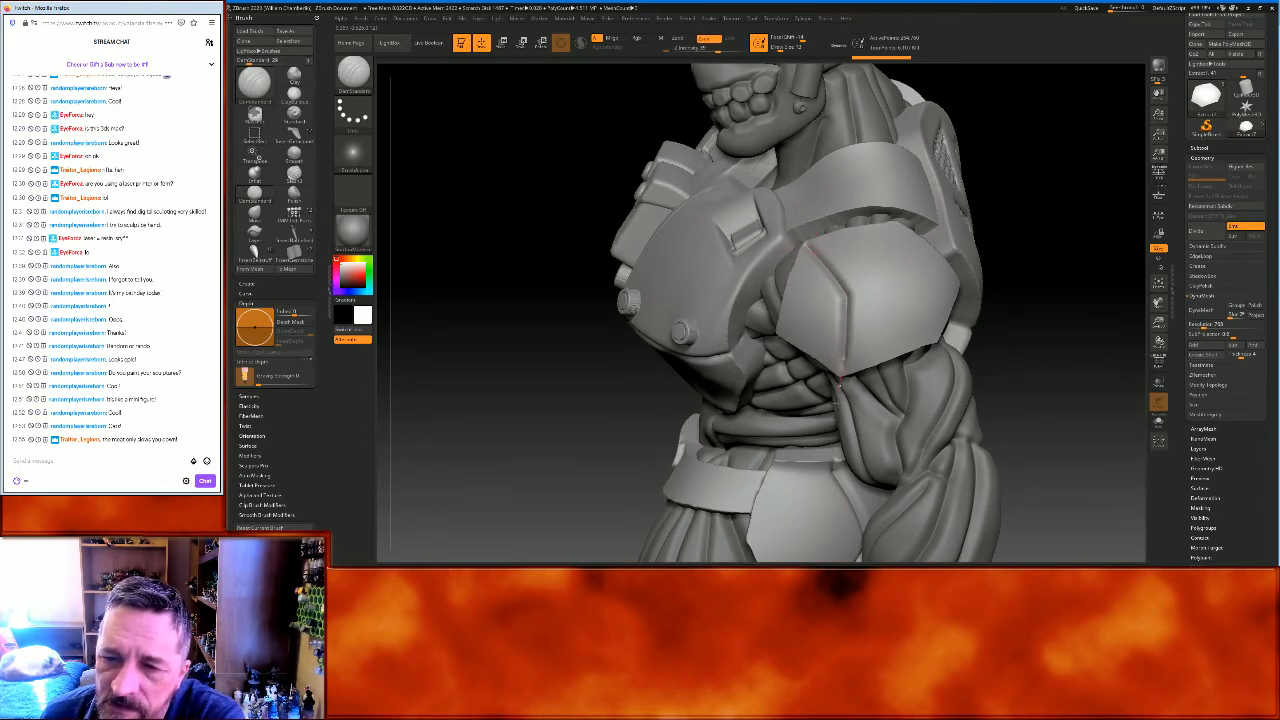
drag(1046, 346, 936, 294)
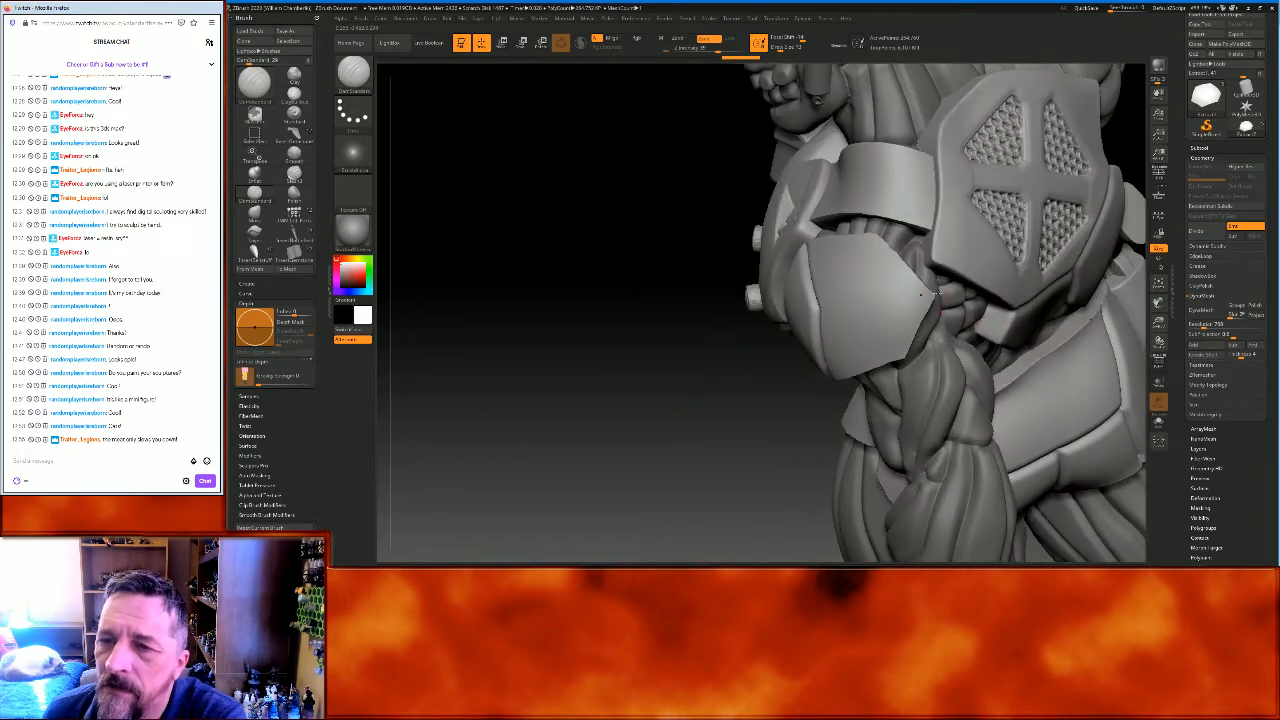
mouse_move(867, 250)
mouse_down()
mouse_move(853, 305)
mouse_move(914, 366)
mouse_move(908, 380)
mouse_up()
drag(680, 330, 792, 319)
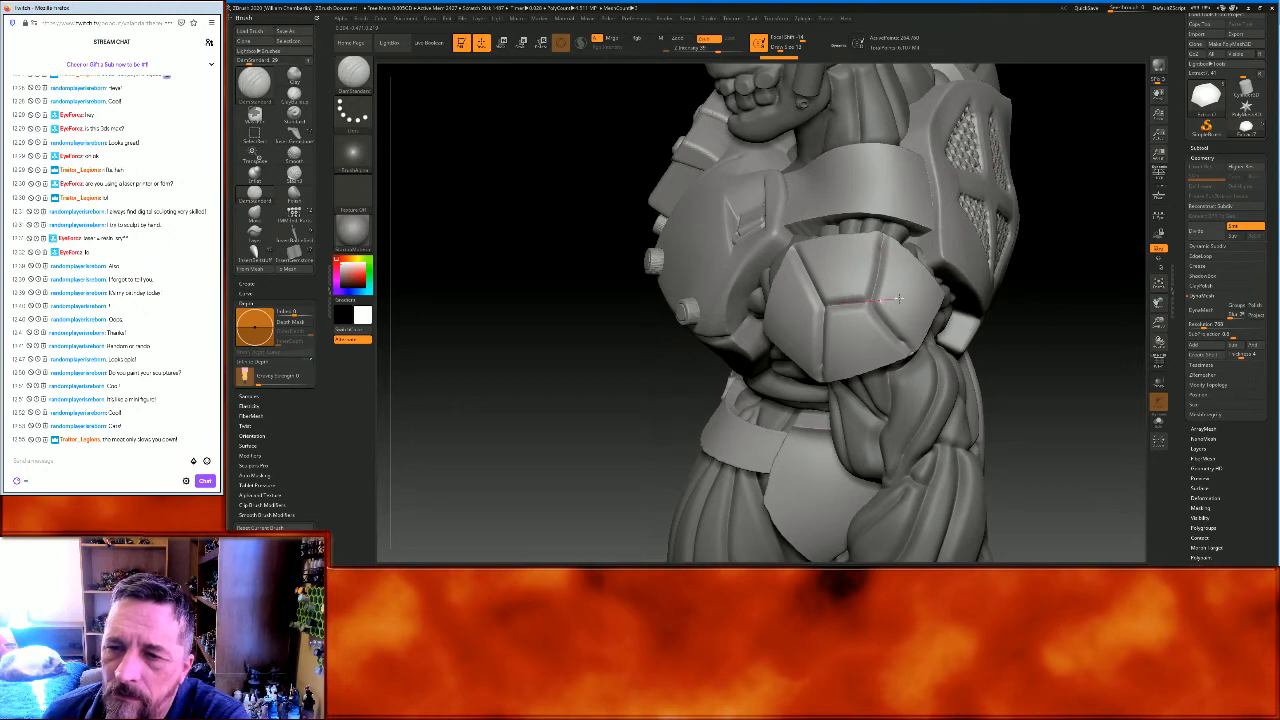
drag(1066, 443, 1059, 334)
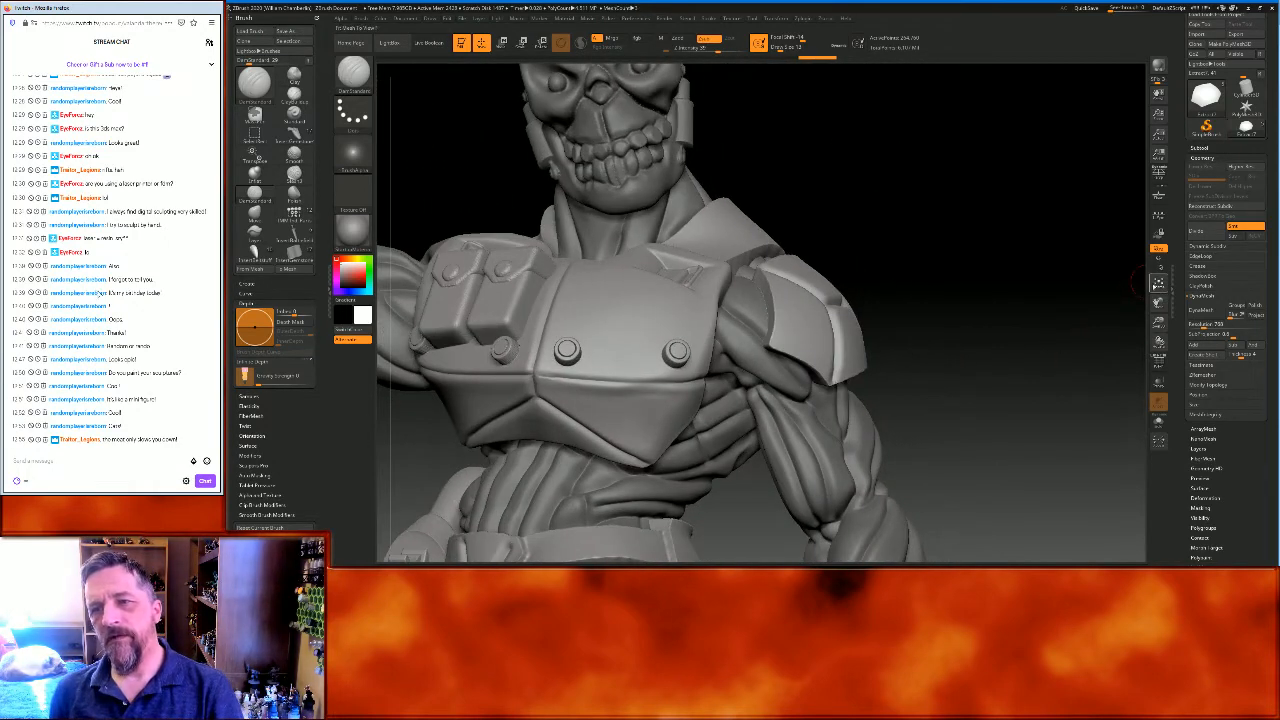
Mask a band around the smooth body's left upper arm, just below the shoulder plate
click(1158, 283)
click(1158, 283)
drag(1073, 276, 1057, 271)
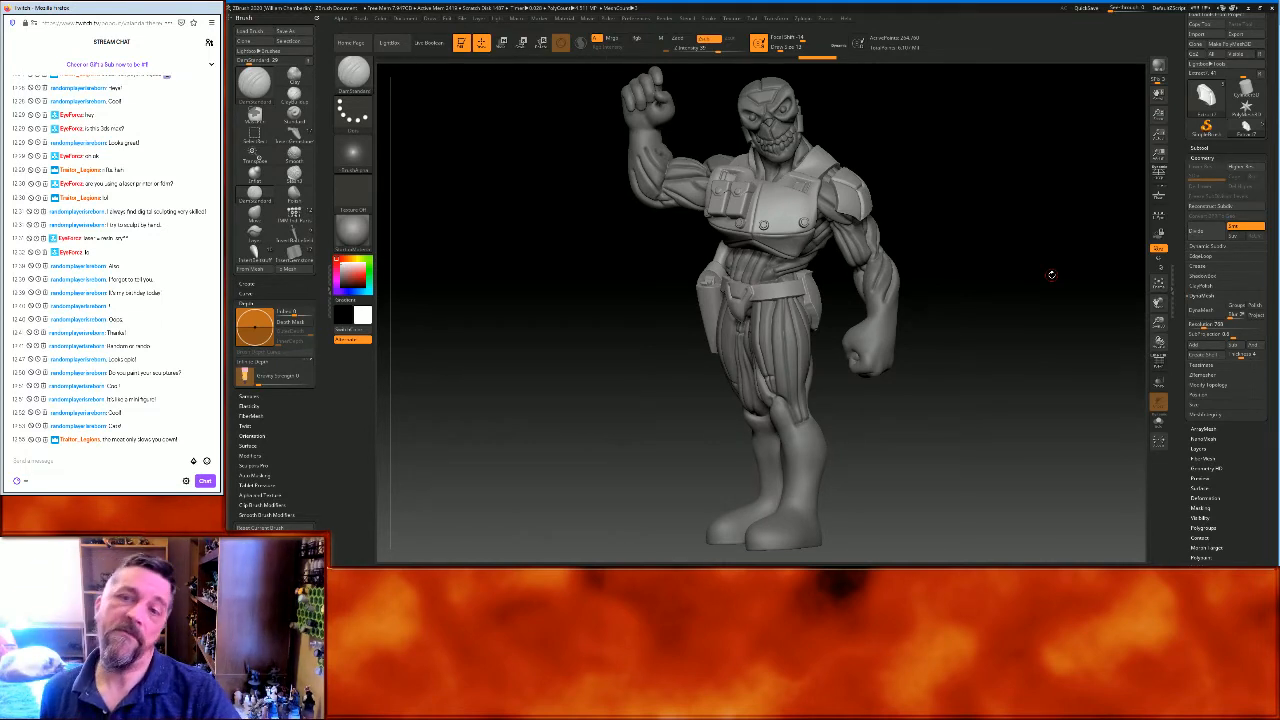
drag(972, 256, 974, 226)
click(1200, 147)
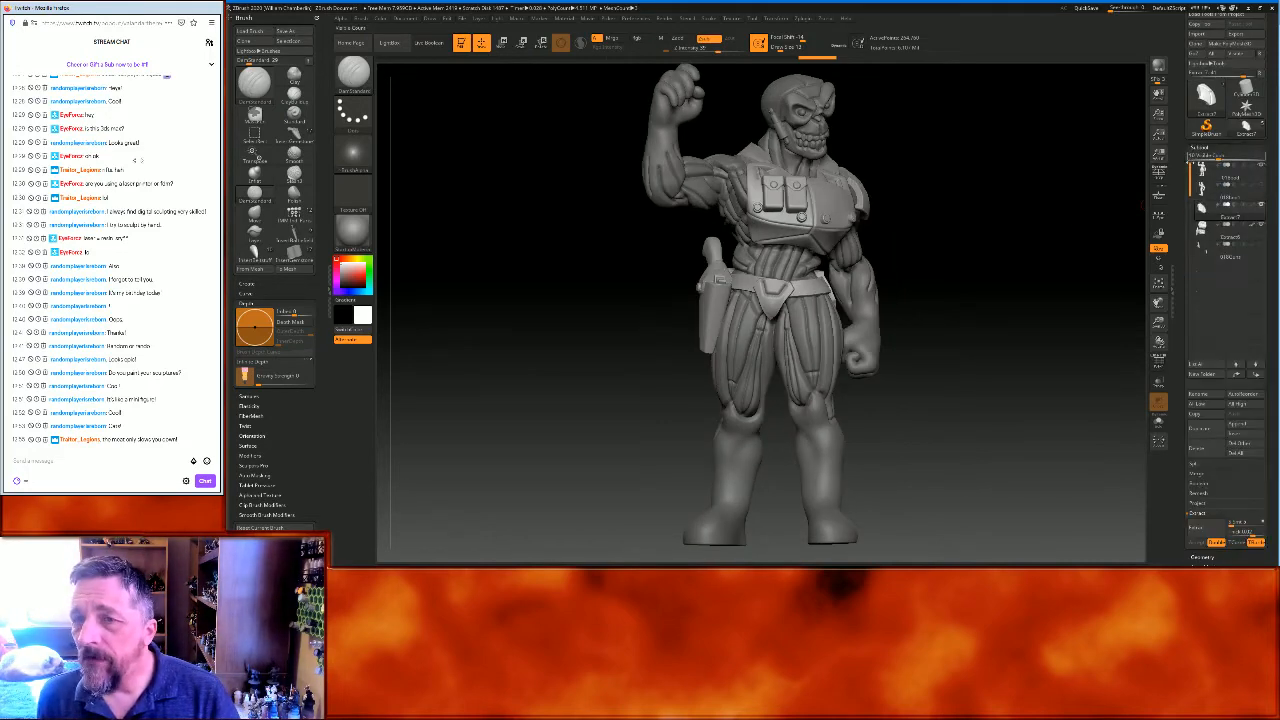
click(1208, 193)
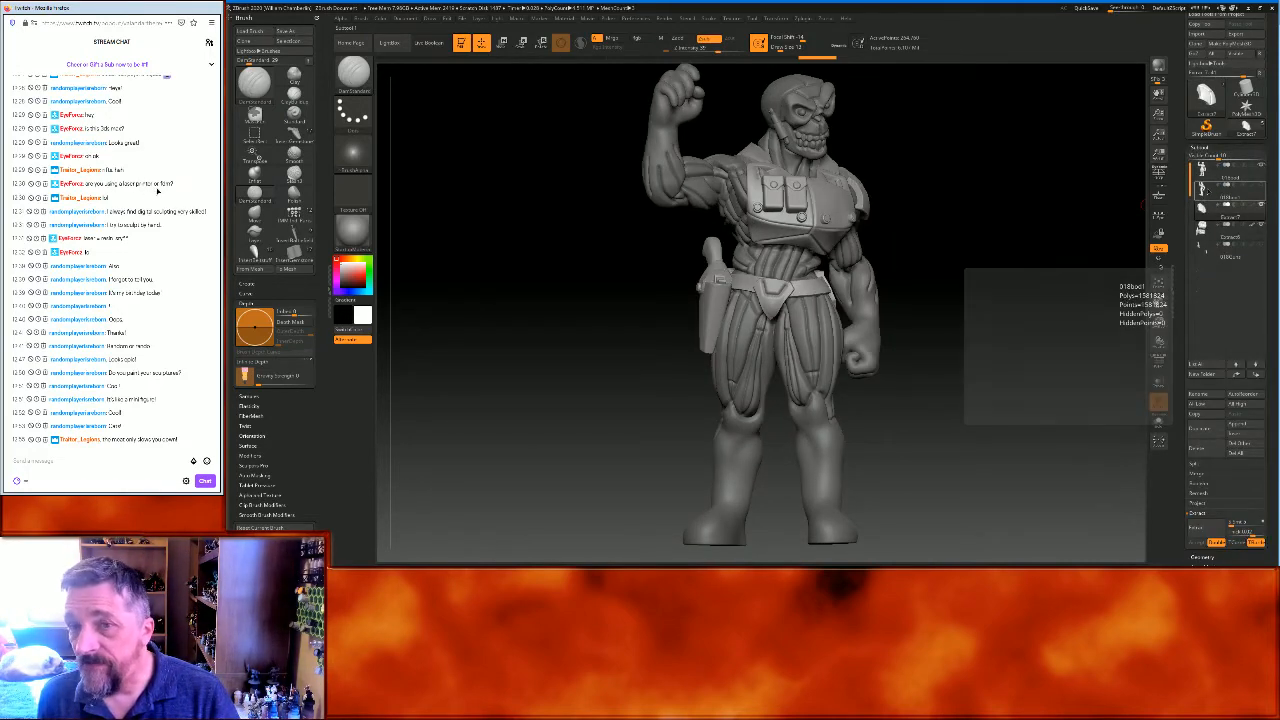
mouse_move(1094, 274)
mouse_down()
mouse_move(1091, 246)
mouse_move(1049, 266)
mouse_up()
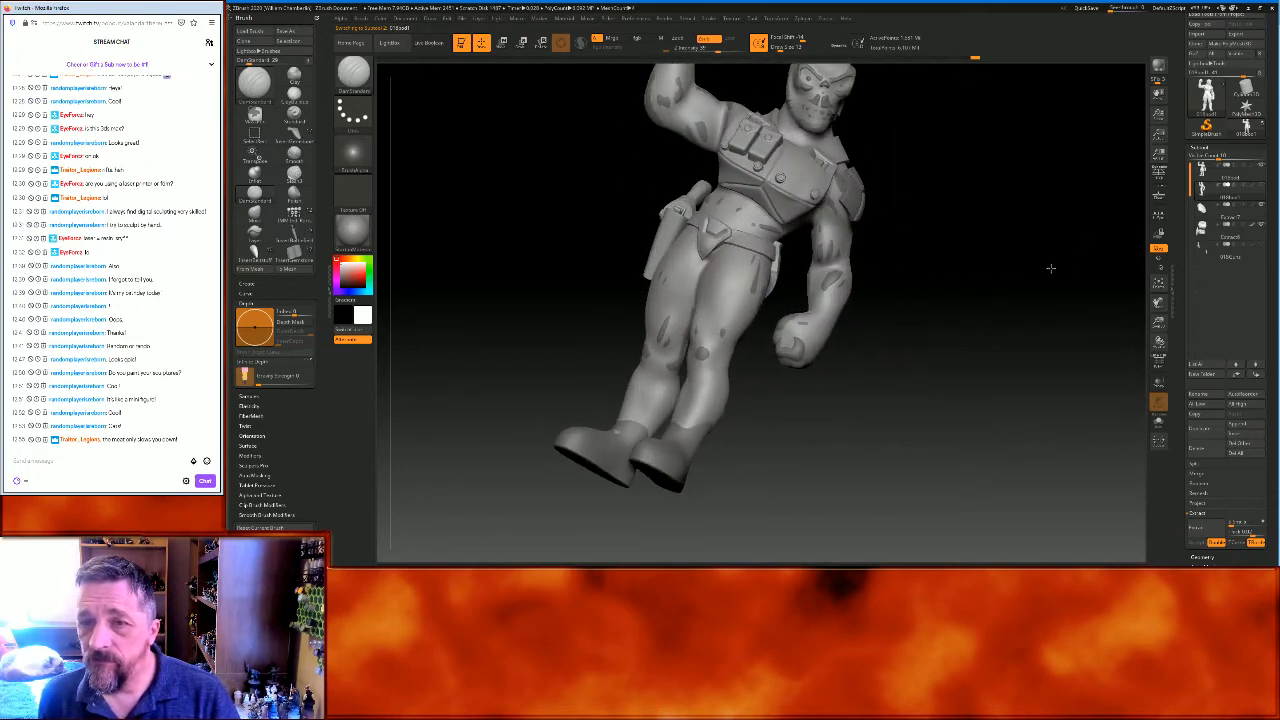
key(ctrl)
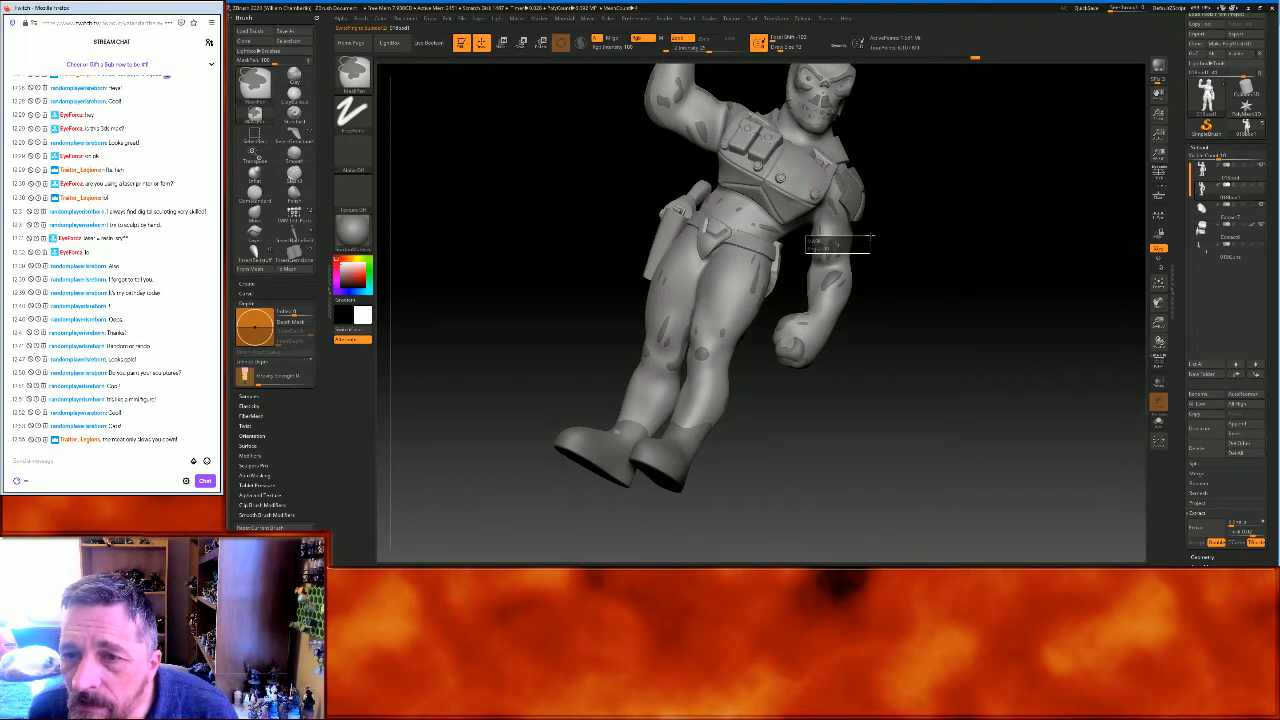
mouse_move(870, 236)
ctrl+mouse_down()
mouse_move(1000, 266)
mouse_move(1004, 240)
mouse_move(1017, 243)
mouse_move(988, 242)
ctrl+mouse_up()
key(ctrl)
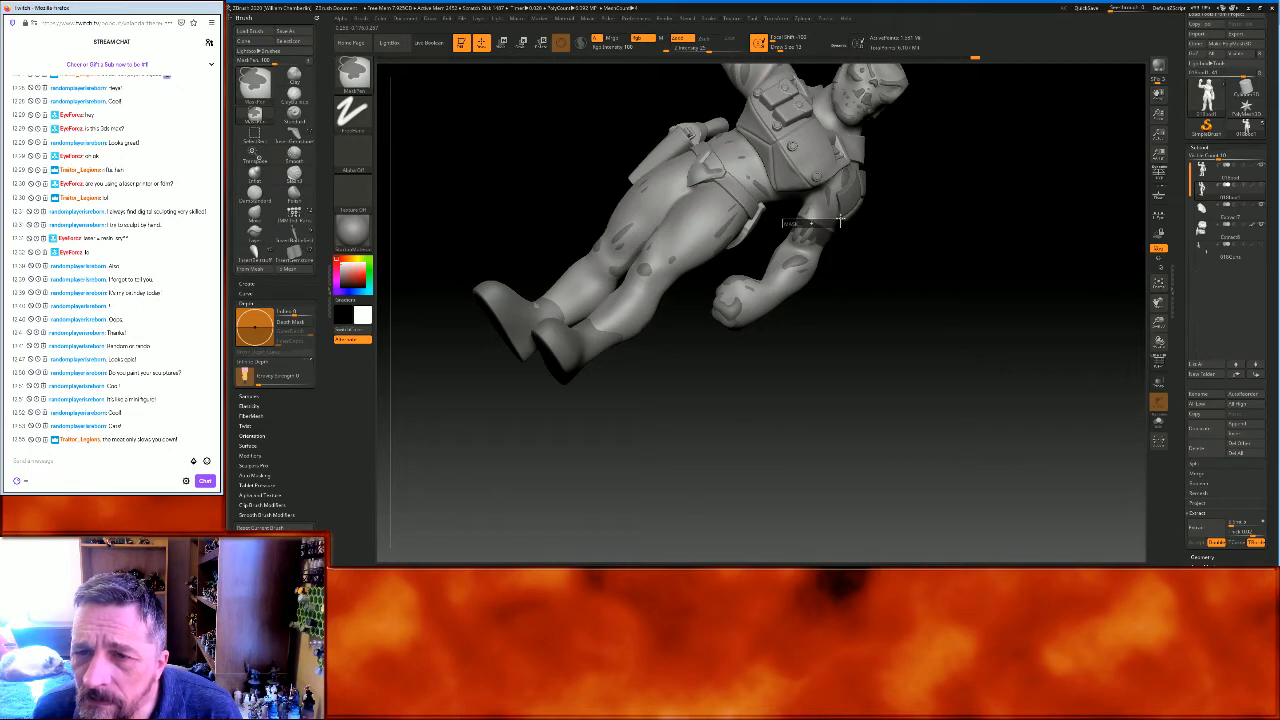
mouse_move(980, 237)
mouse_down()
mouse_move(1027, 223)
mouse_move(1028, 203)
mouse_move(997, 197)
mouse_up()
key(ctrl)
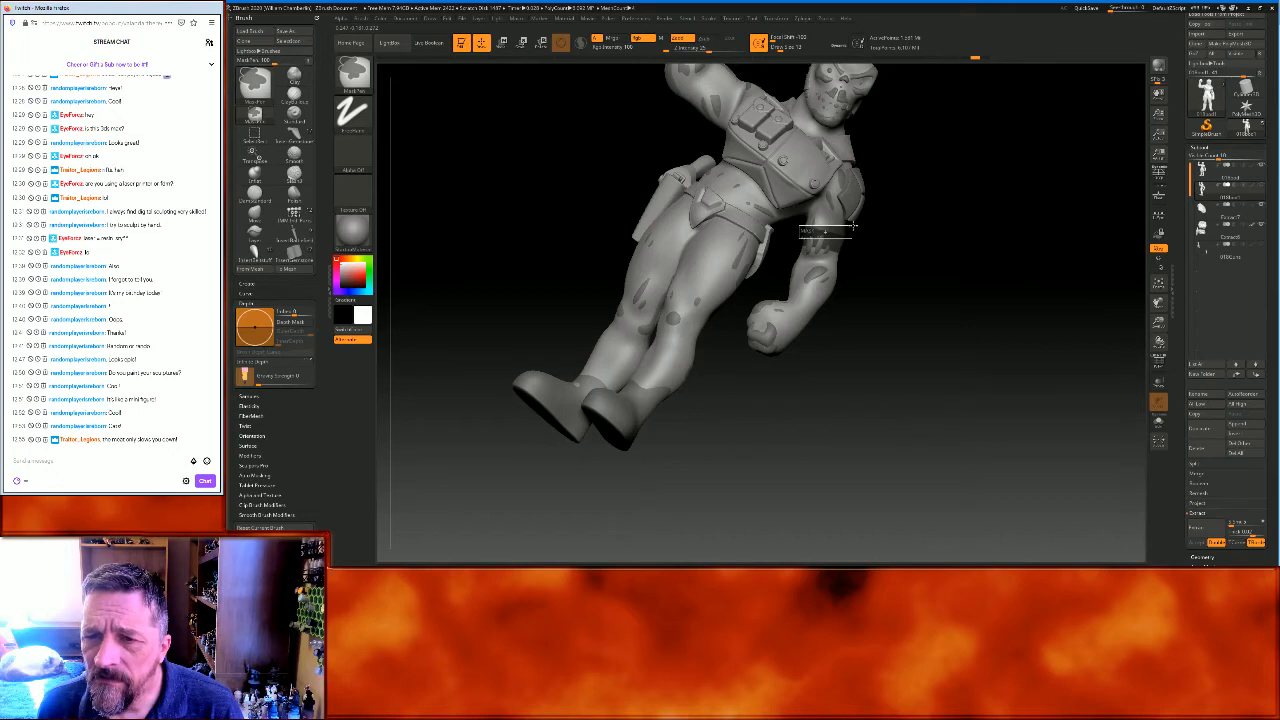
mouse_move(1006, 257)
mouse_down()
mouse_move(986, 249)
mouse_move(1010, 300)
mouse_move(994, 263)
mouse_move(1009, 289)
mouse_move(1036, 280)
mouse_up()
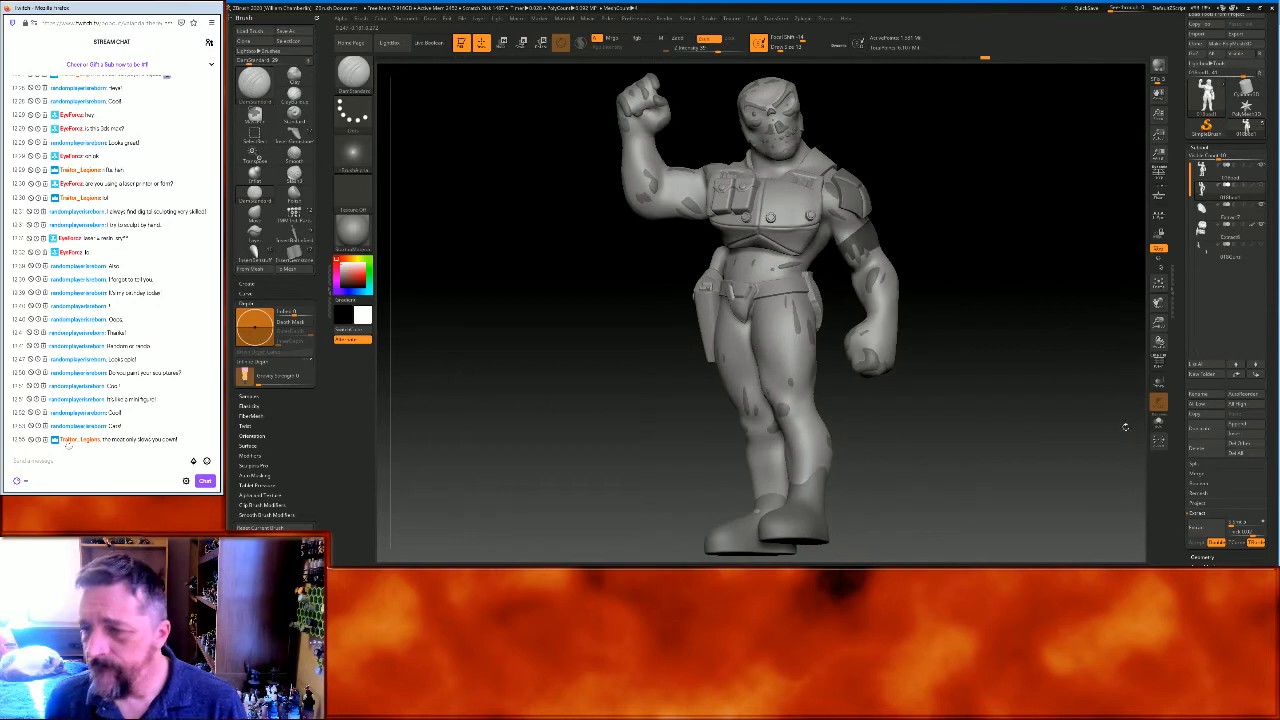
Extract the masked upper-arm band as a new subtool and reselect the smooth body
click(1198, 542)
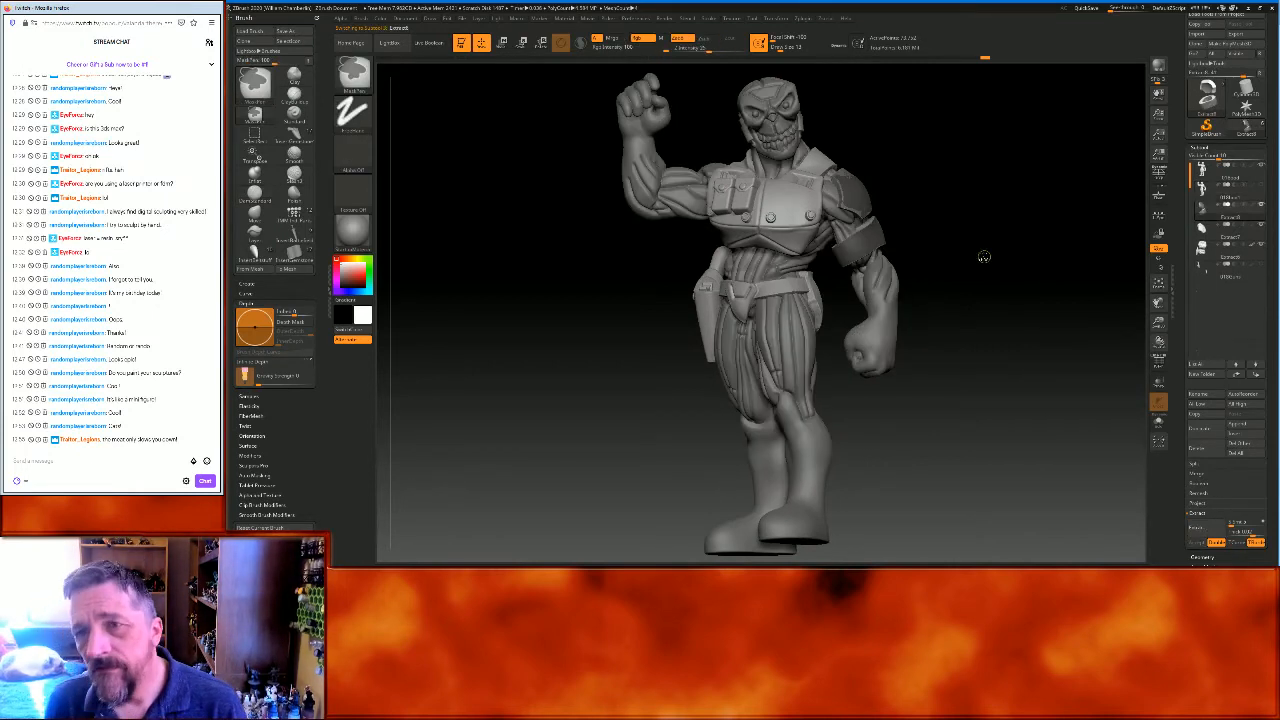
key(ctrl)
drag(1060, 244, 949, 196)
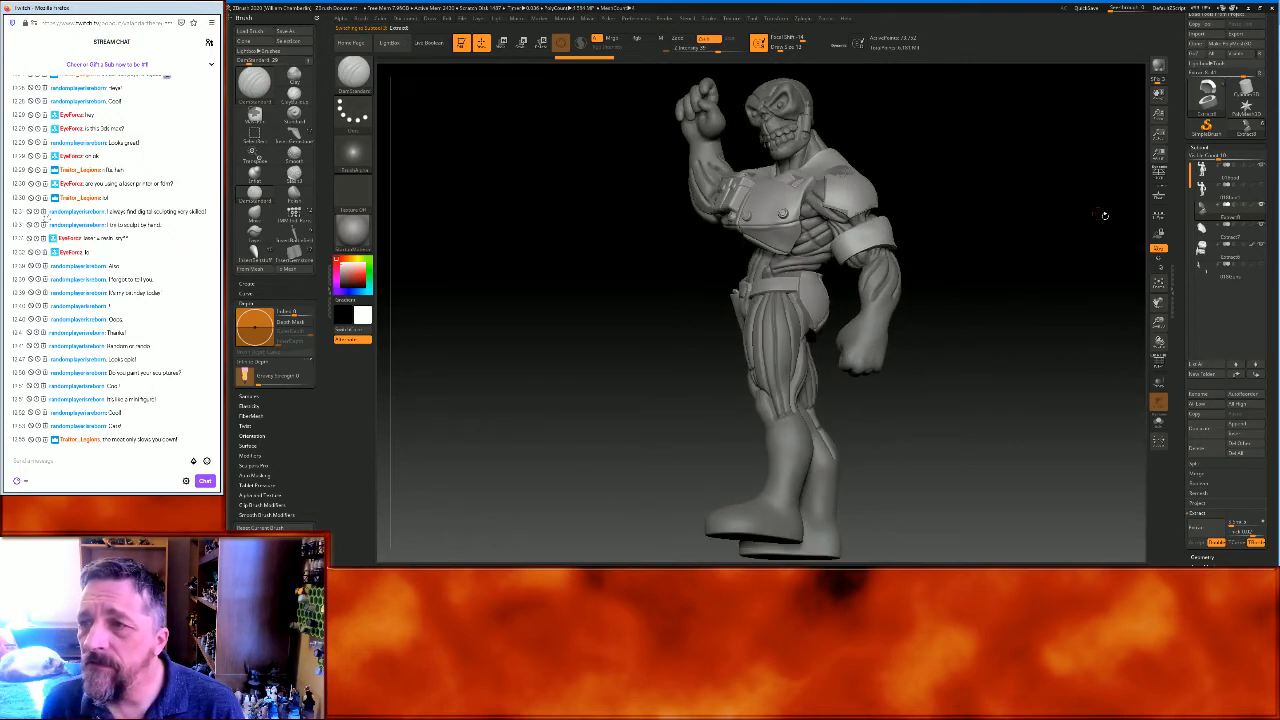
click(1222, 190)
key(ctrl)
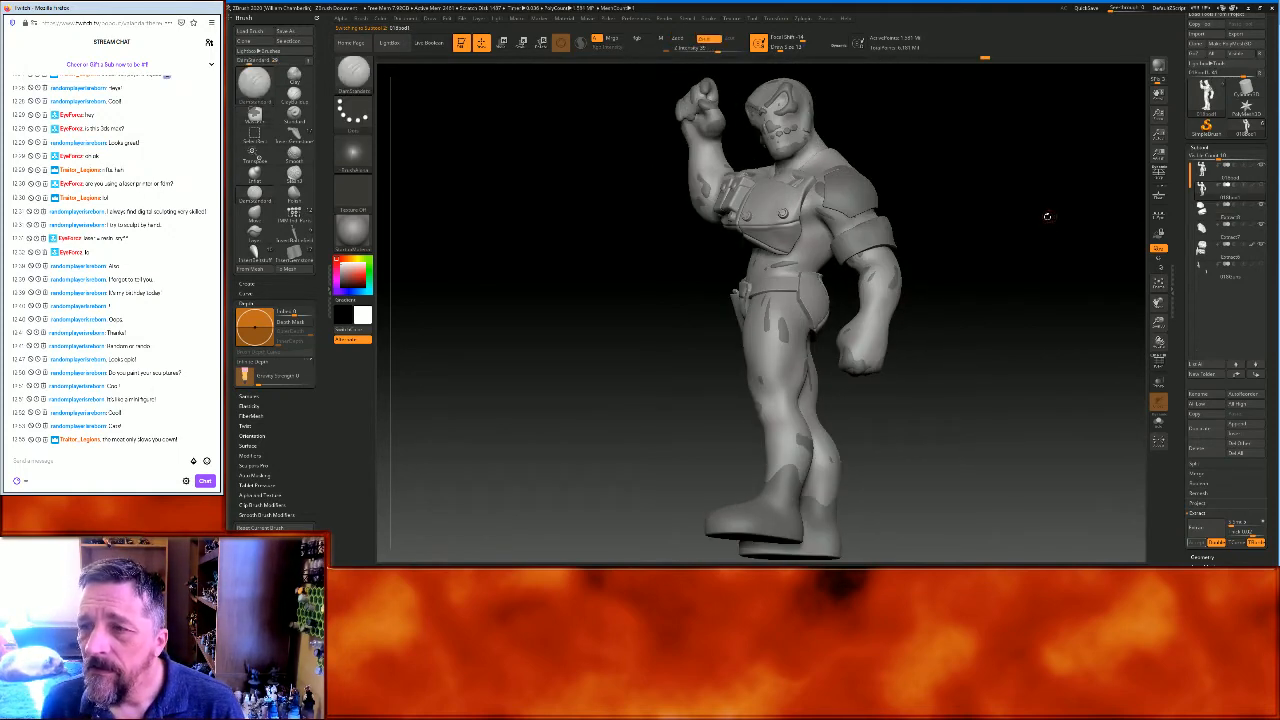
Split the extracted left upper-arm band into polygroups, isolate the band, and delete its hidden geometry
drag(1050, 216, 1058, 229)
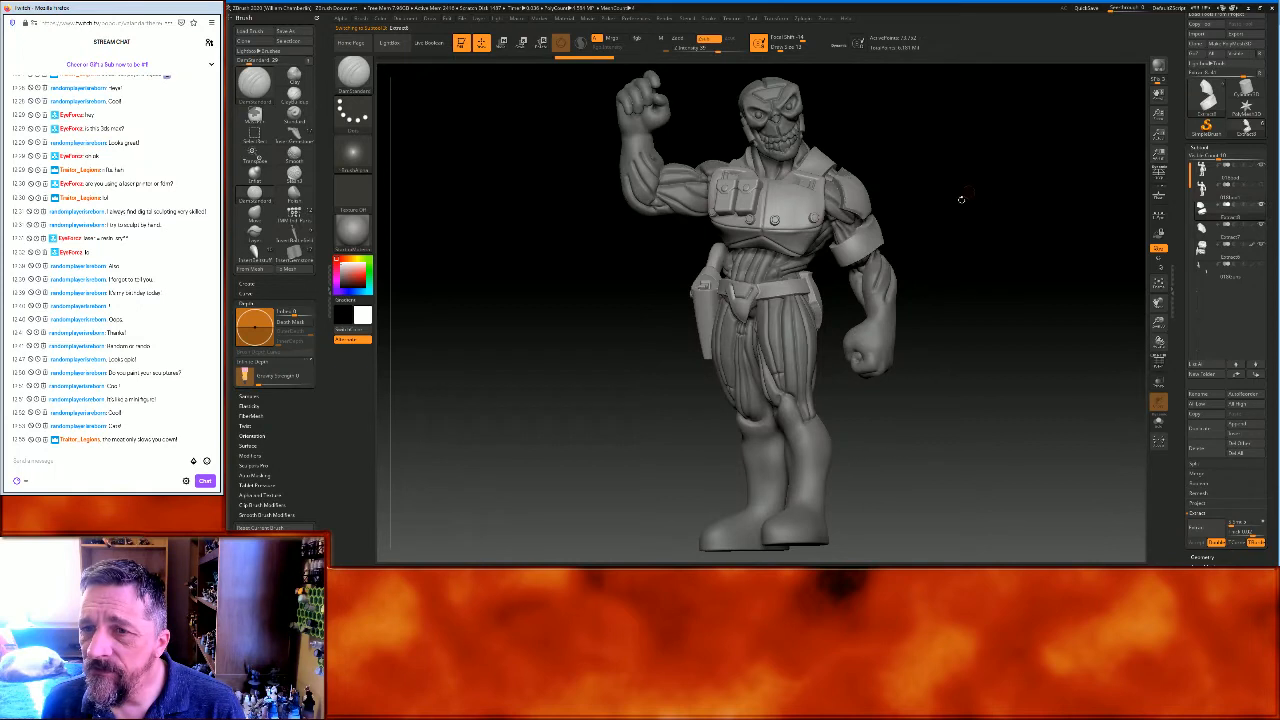
drag(1031, 237, 1031, 223)
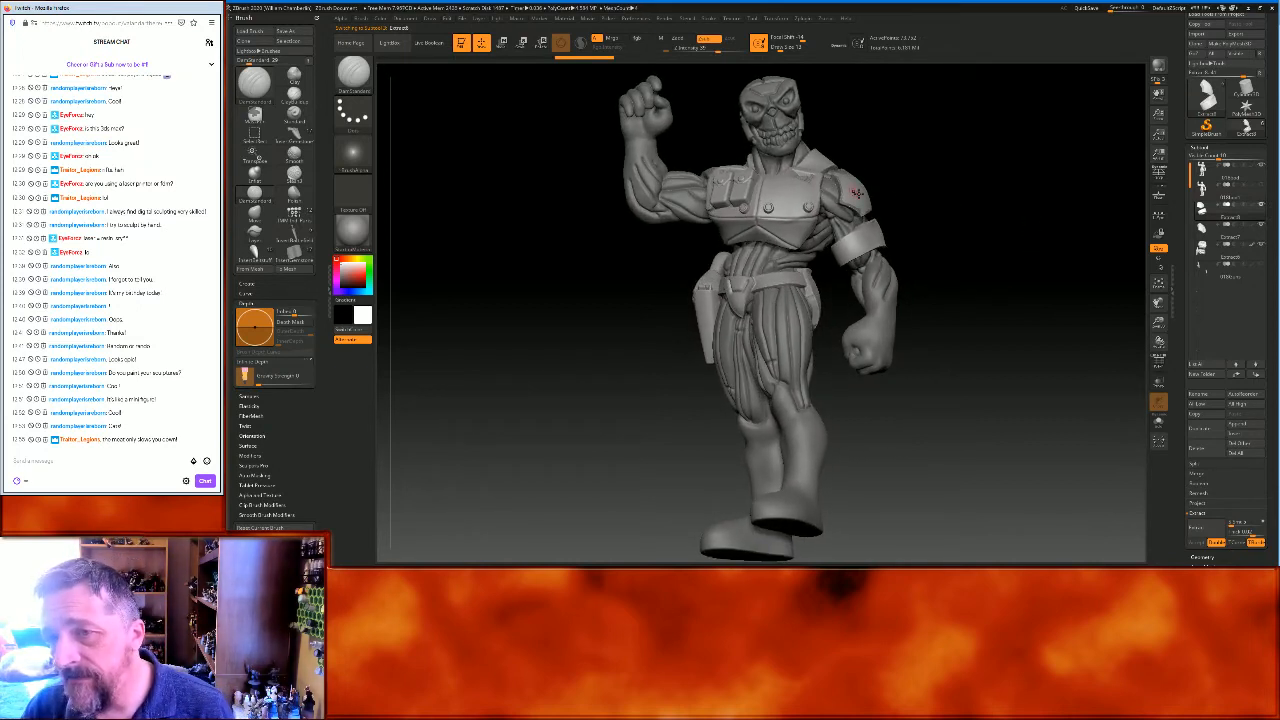
drag(1275, 468, 1275, 375)
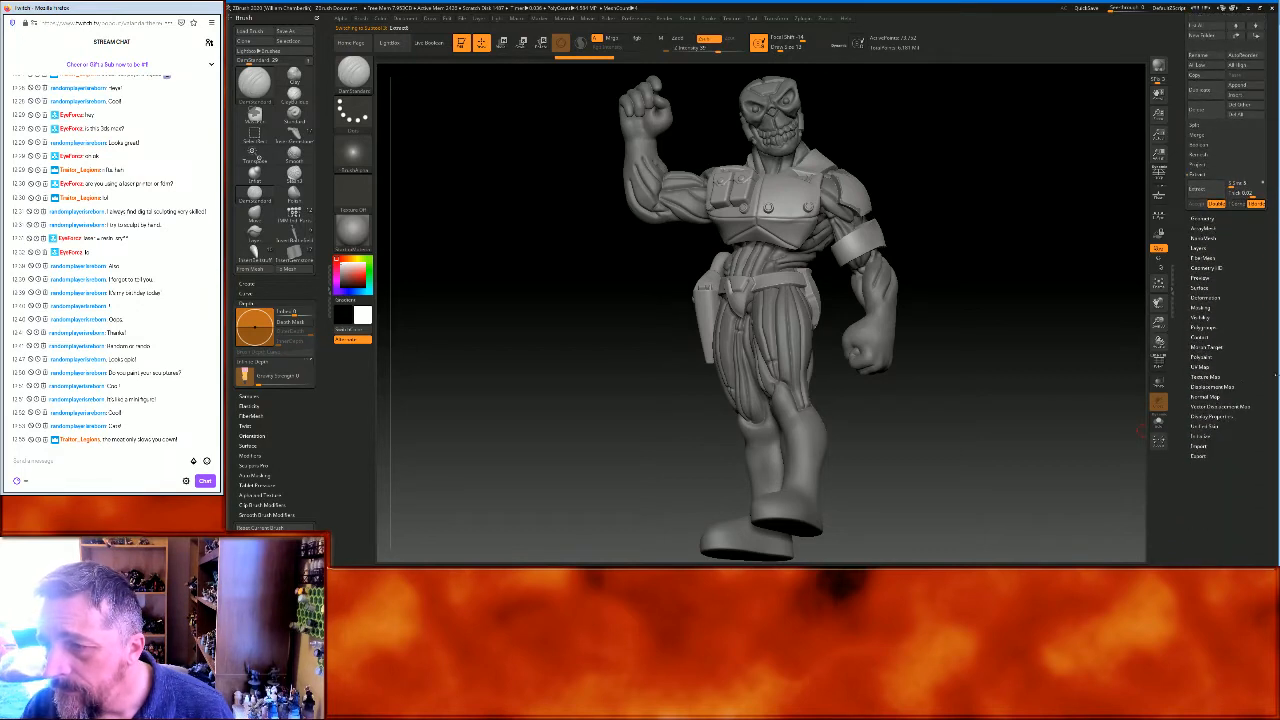
scroll(1209, 327, down, 5)
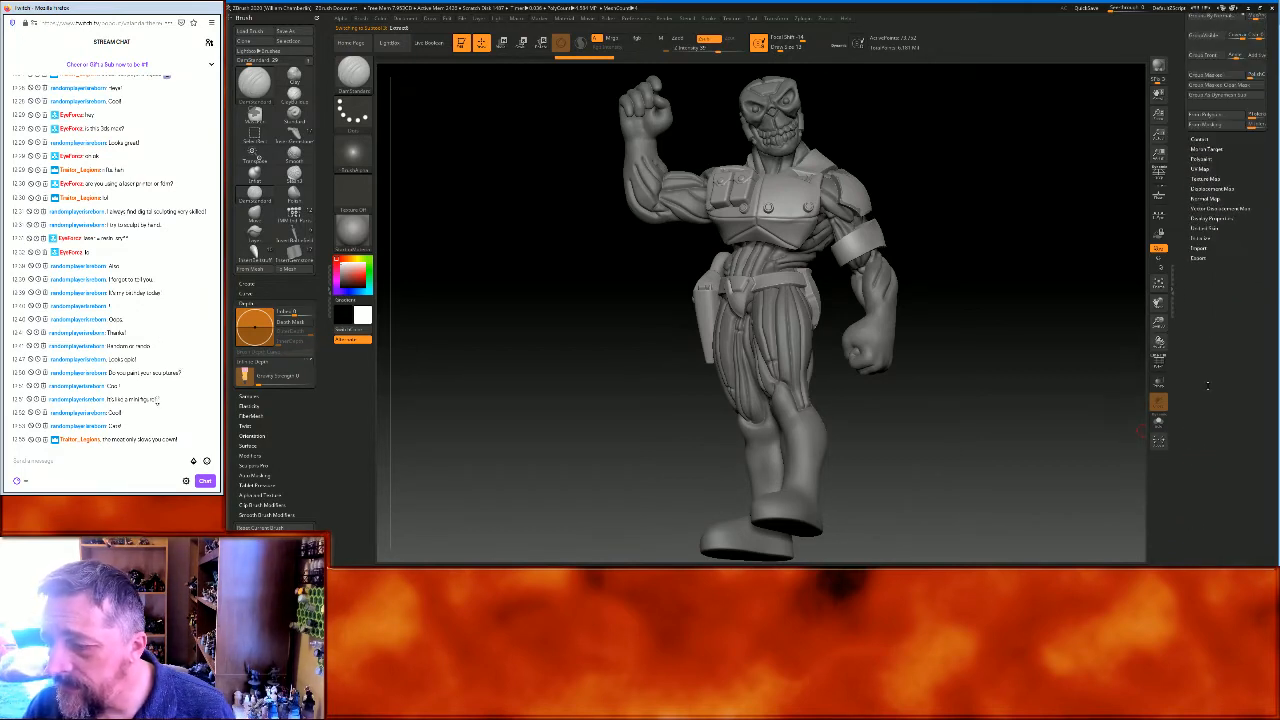
scroll(1211, 419, up, 3)
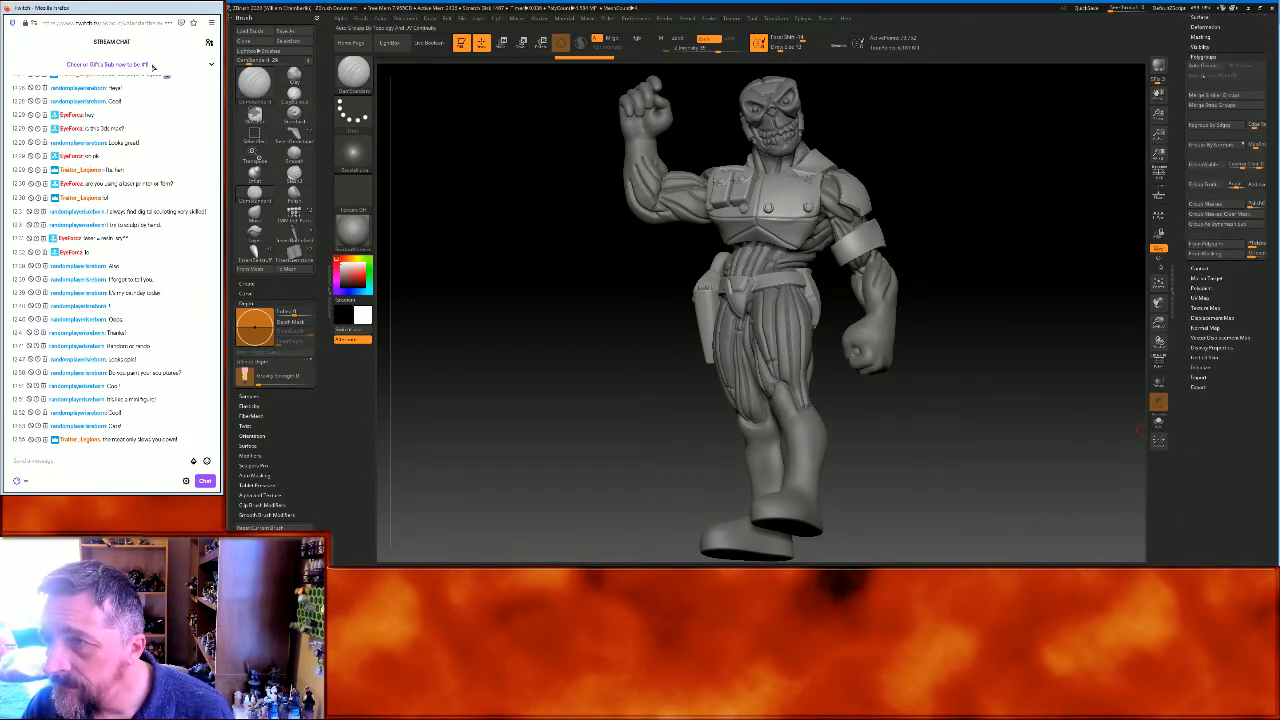
scroll(1210, 160, up, 6)
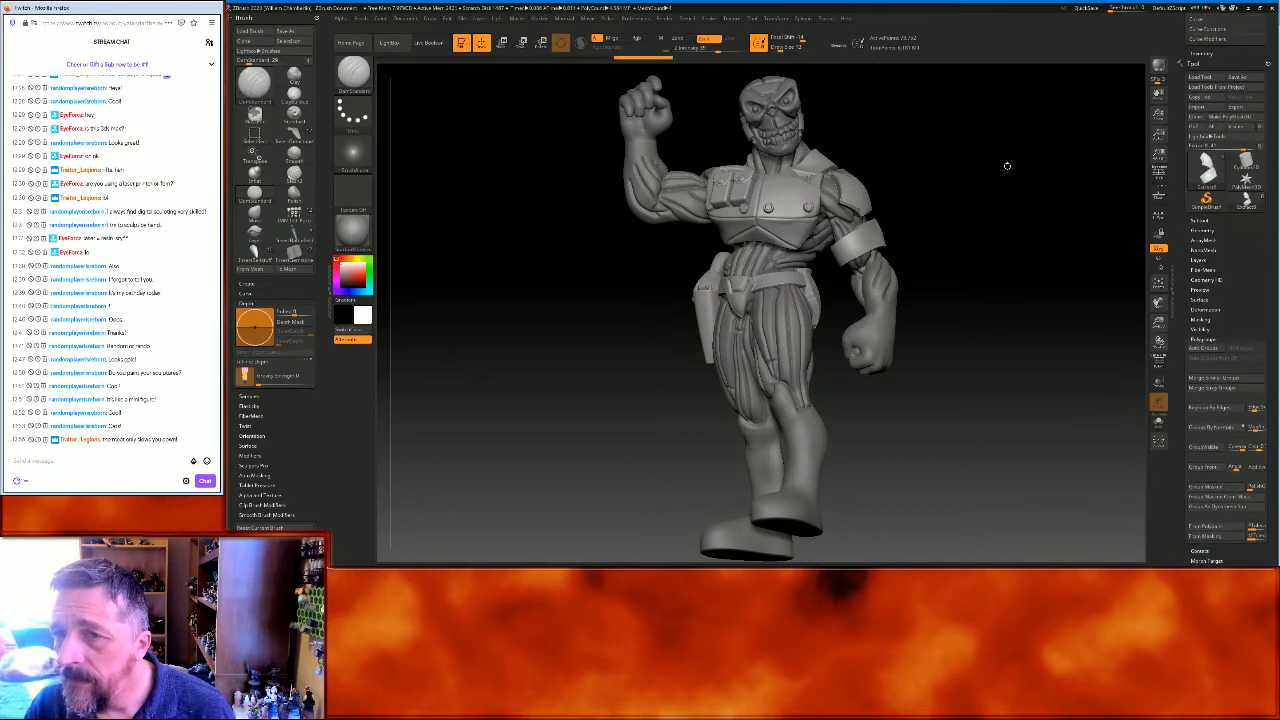
key(ctrl+shift)
key(ctrl+shift)
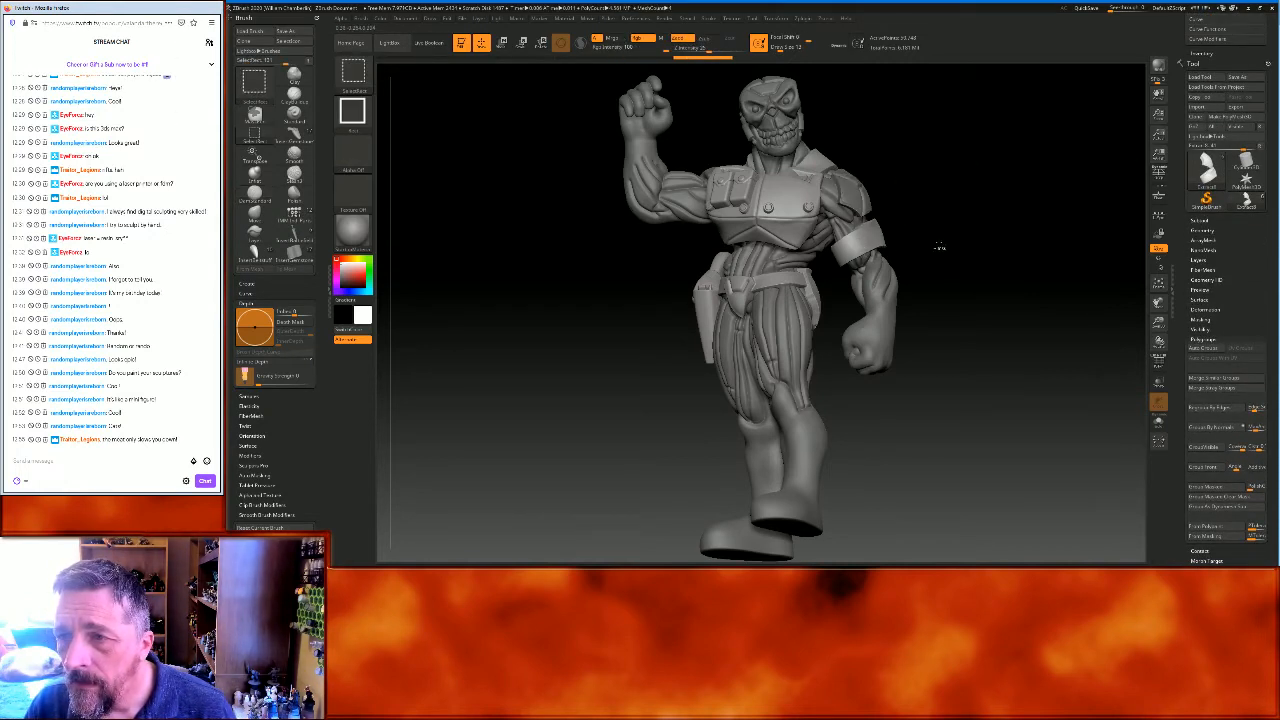
click(1205, 309)
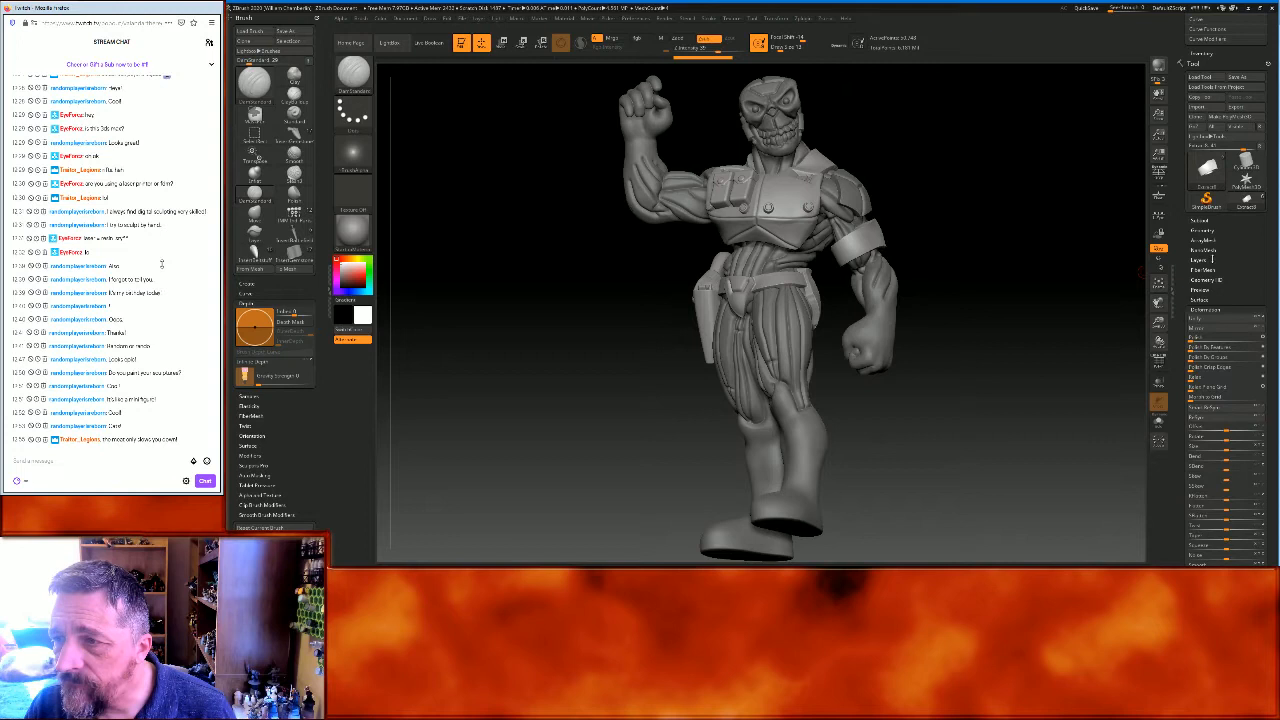
click(1209, 230)
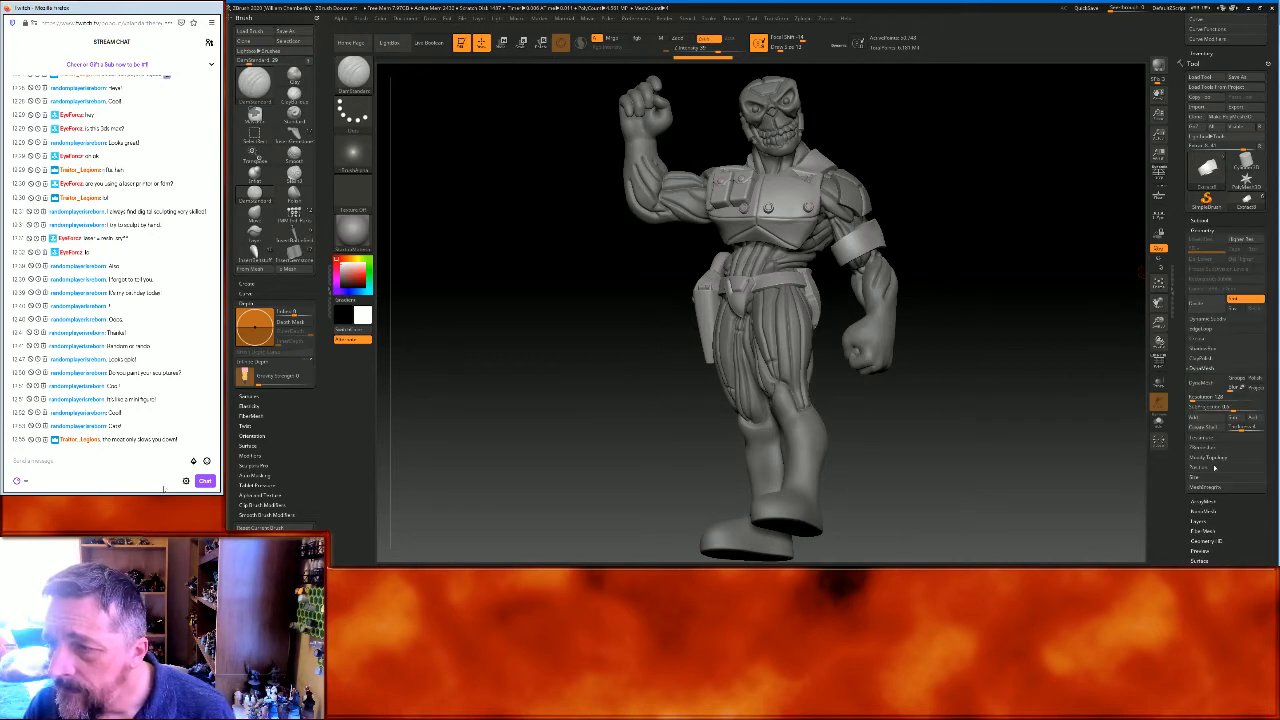
click(1213, 457)
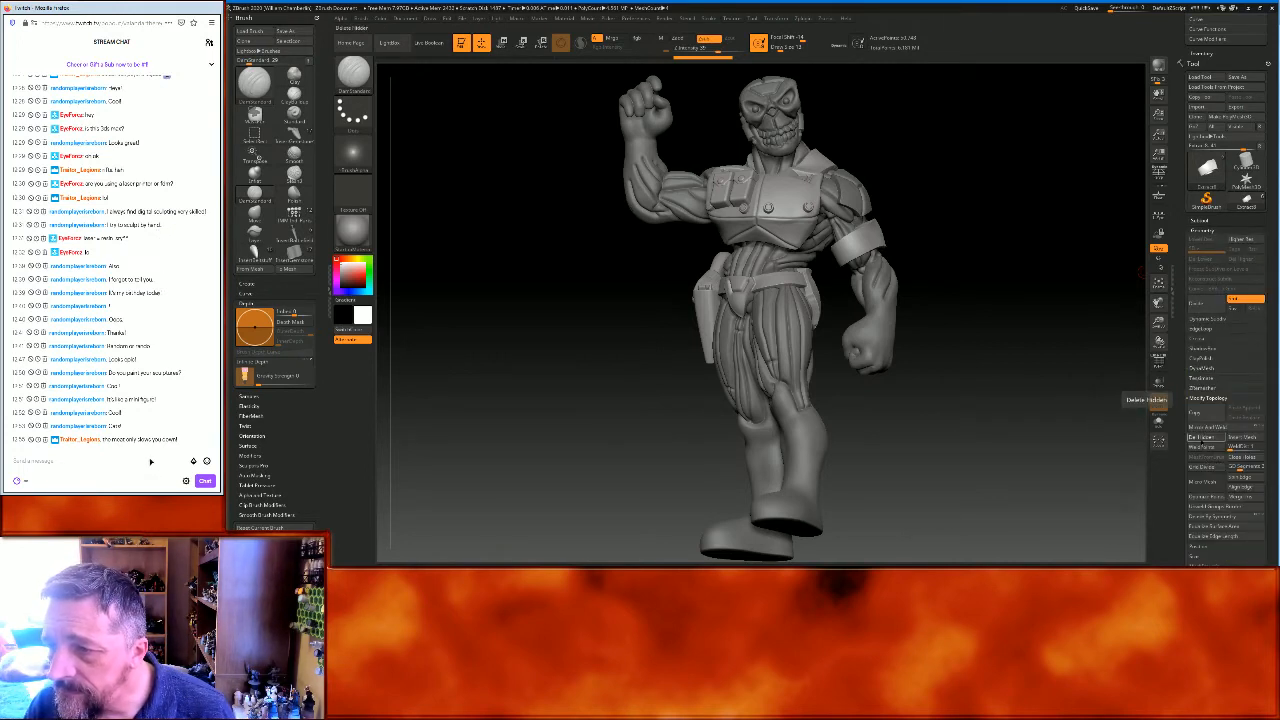
Fill the left shoulder plate subtool with the current colour and reselect the left upper-arm band
mouse_move(994, 232)
mouse_down()
mouse_move(1030, 237)
mouse_move(1011, 237)
mouse_up()
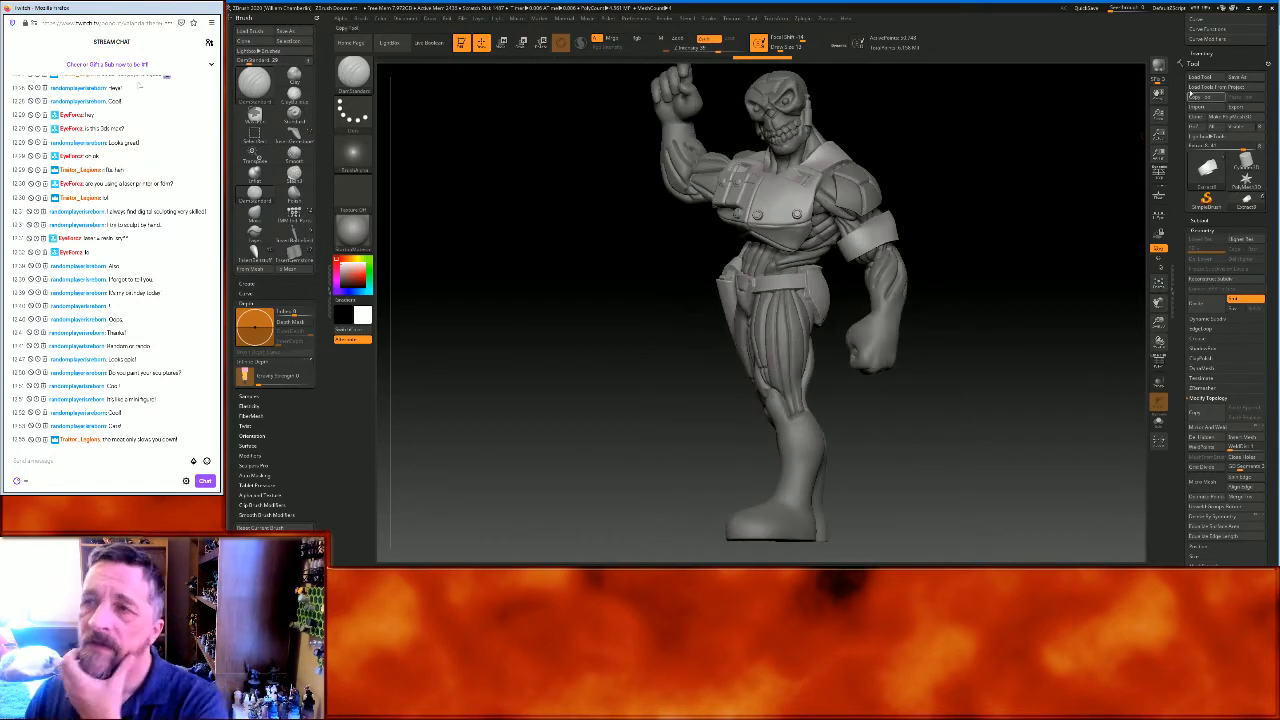
click(1210, 219)
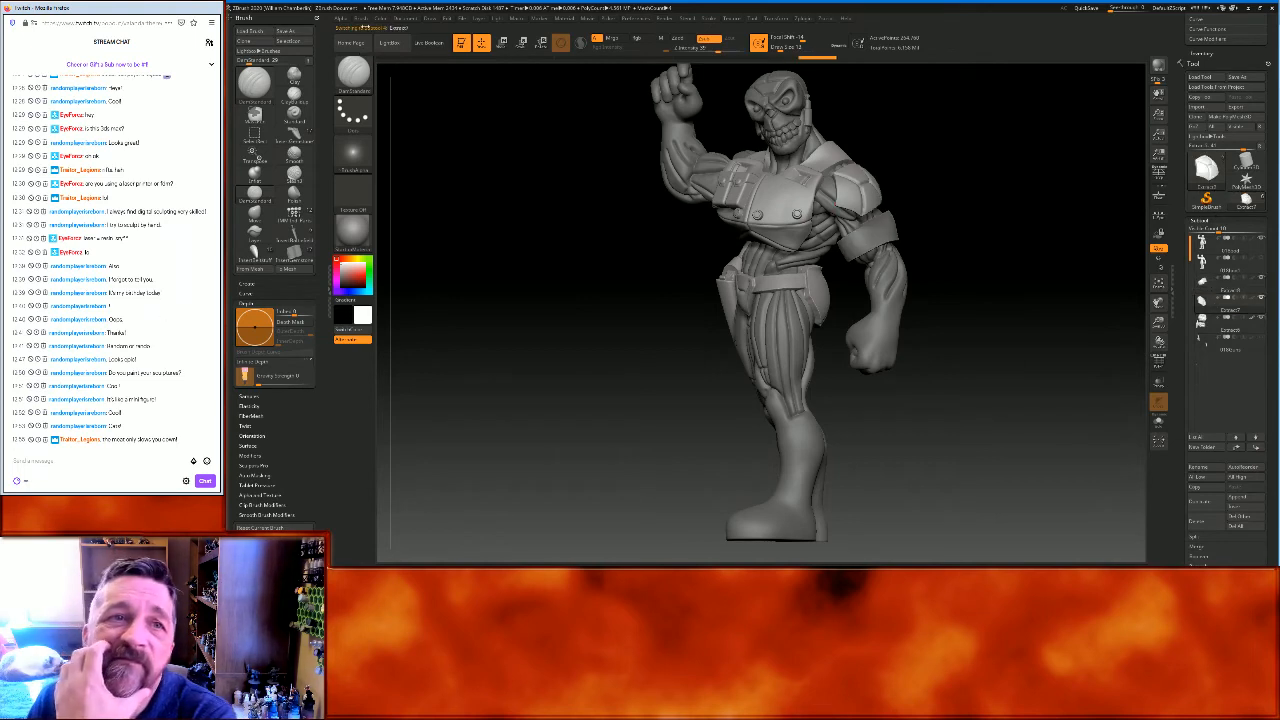
click(381, 19)
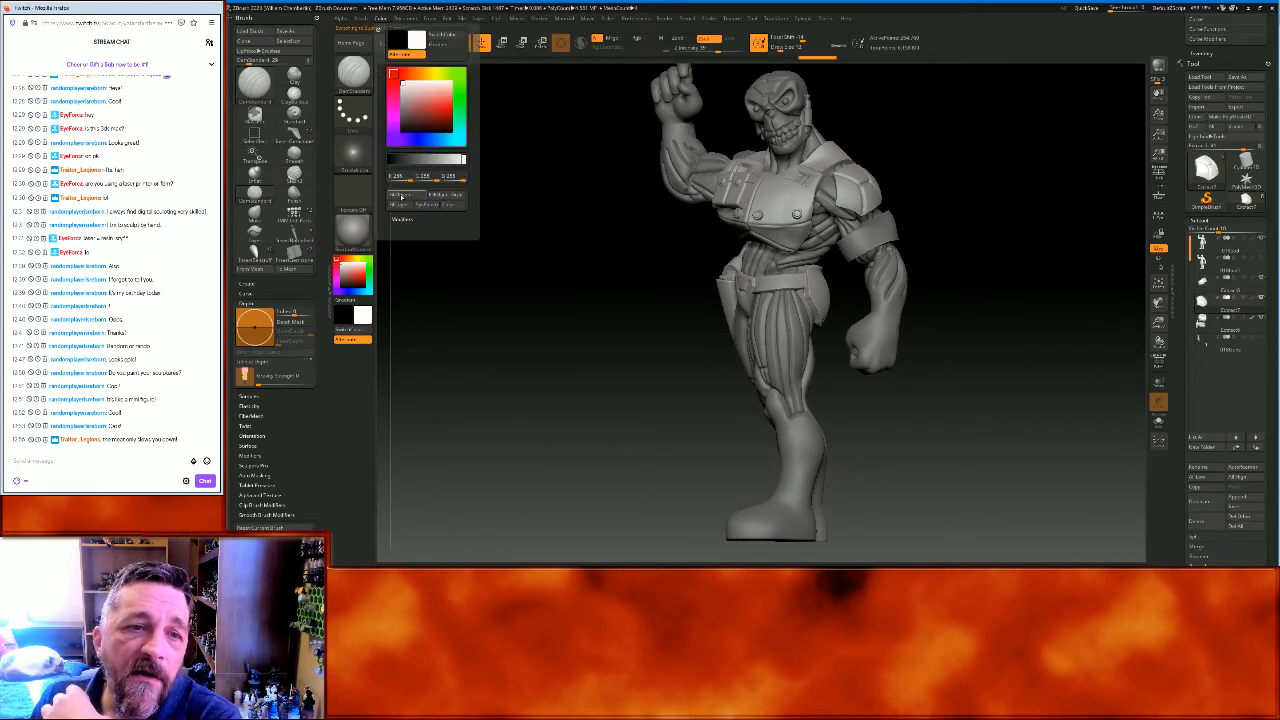
click(1212, 266)
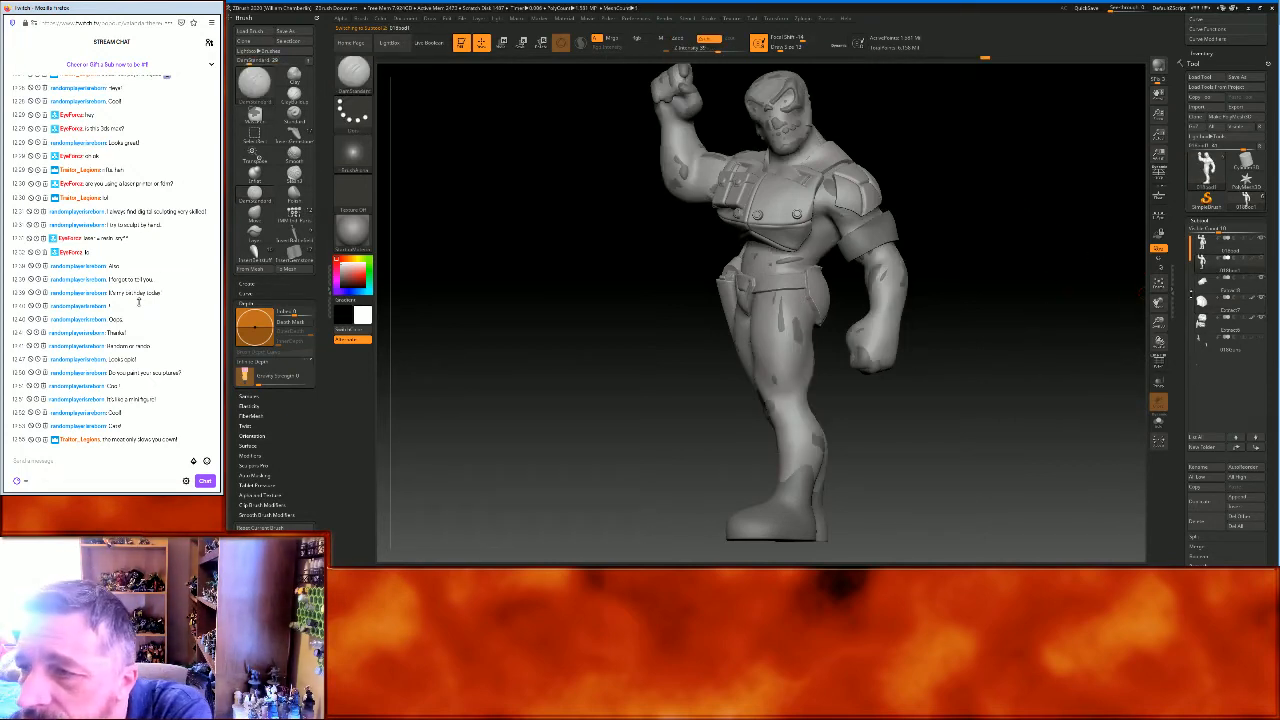
click(1214, 284)
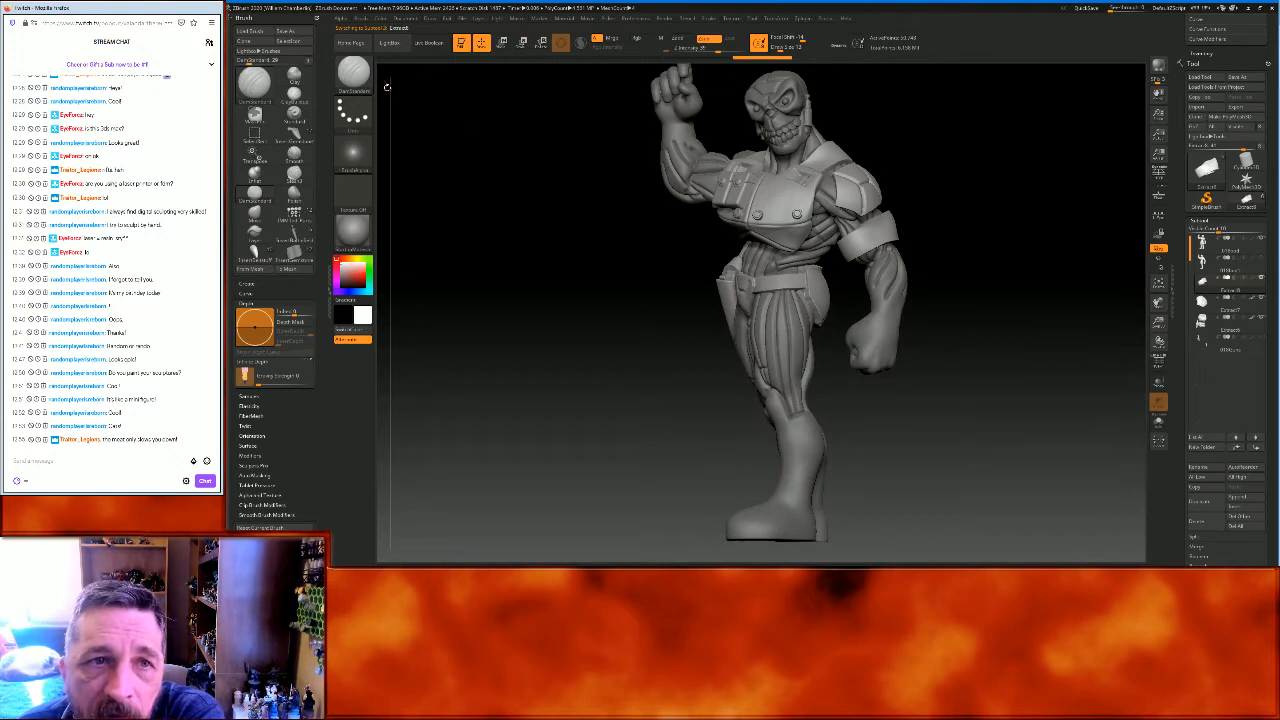
Try an enlarged seam_10 brush on the left upper-arm band
drag(490, 127, 474, 131)
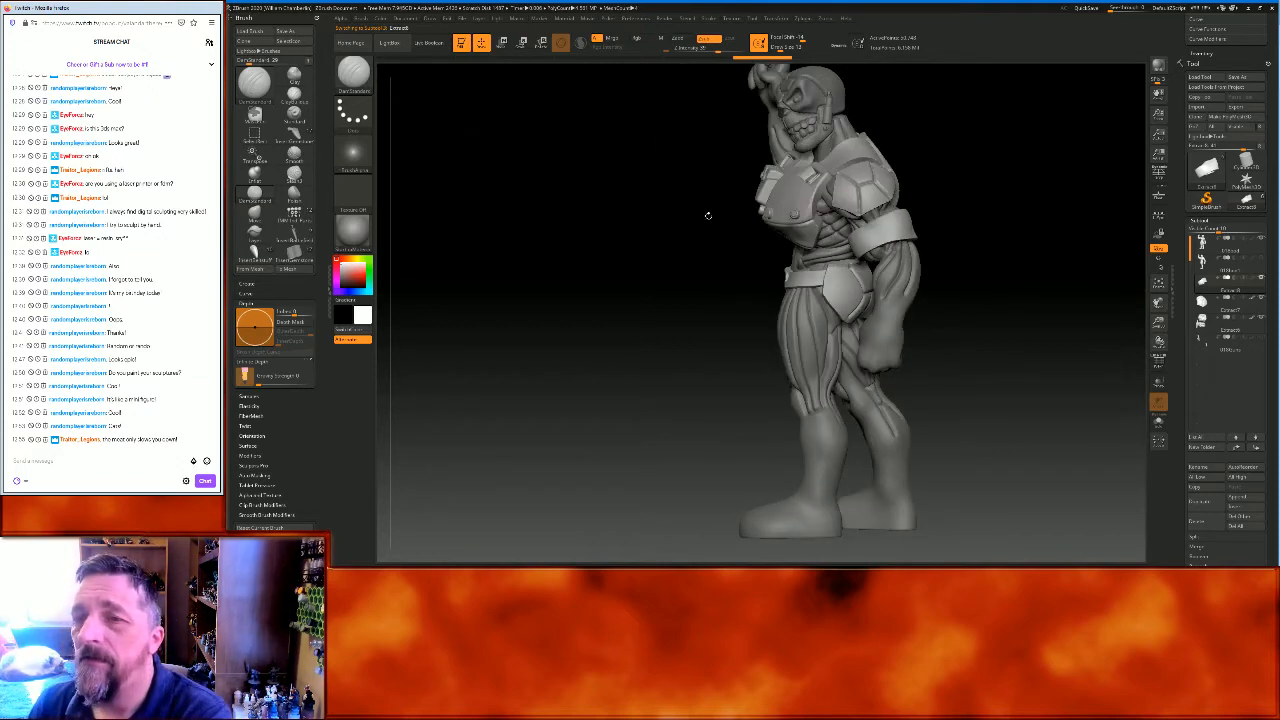
drag(1158, 322, 963, 272)
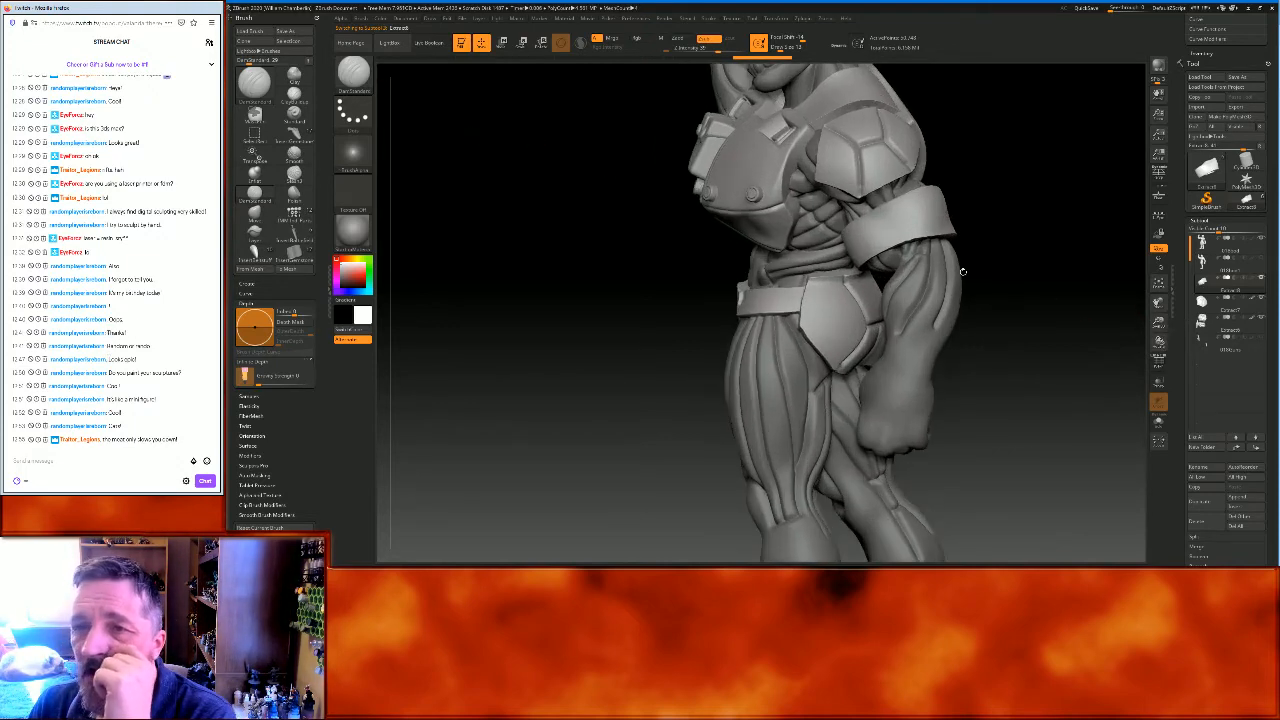
click(353, 72)
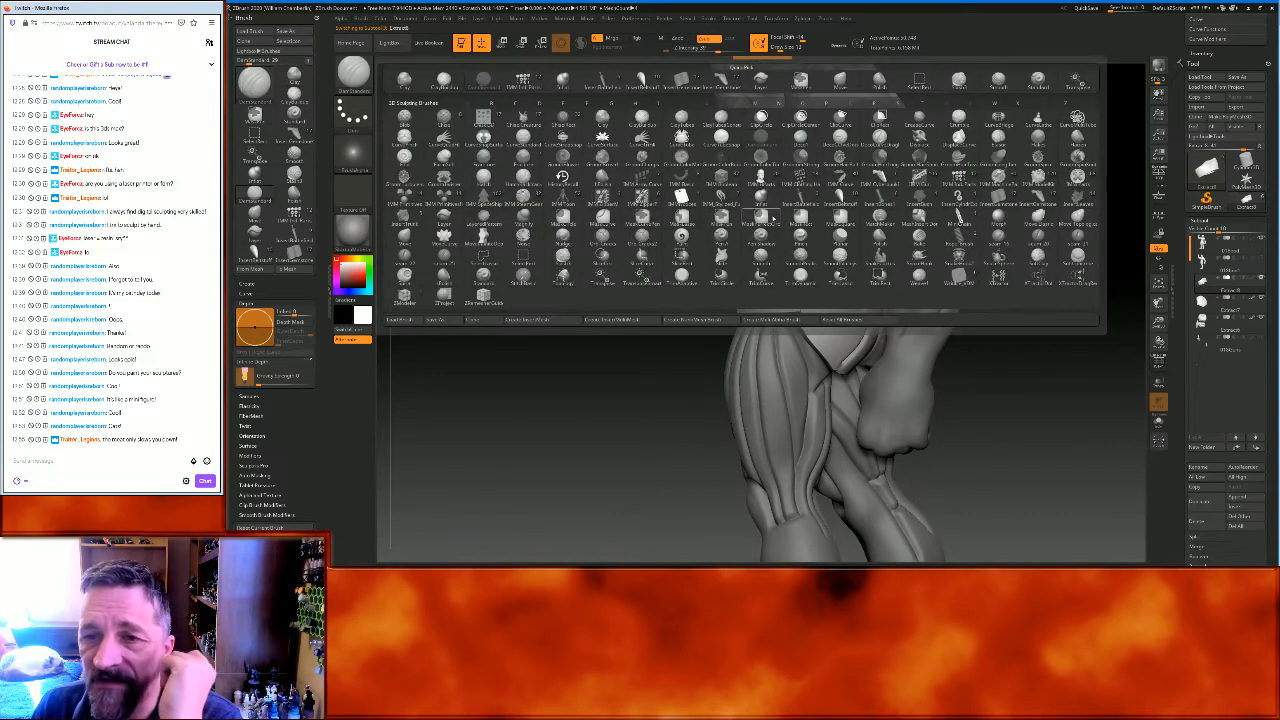
click(1041, 269)
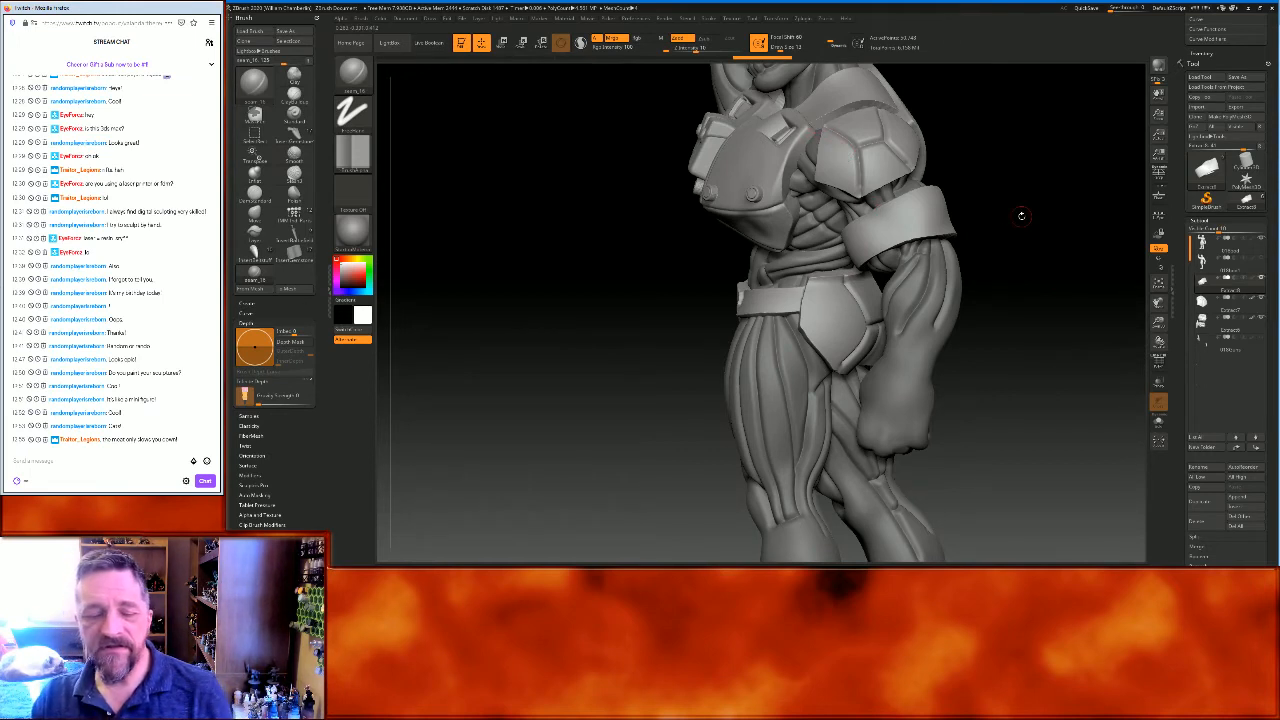
key(bracketright)
key(bracketright)
key(bracketright)
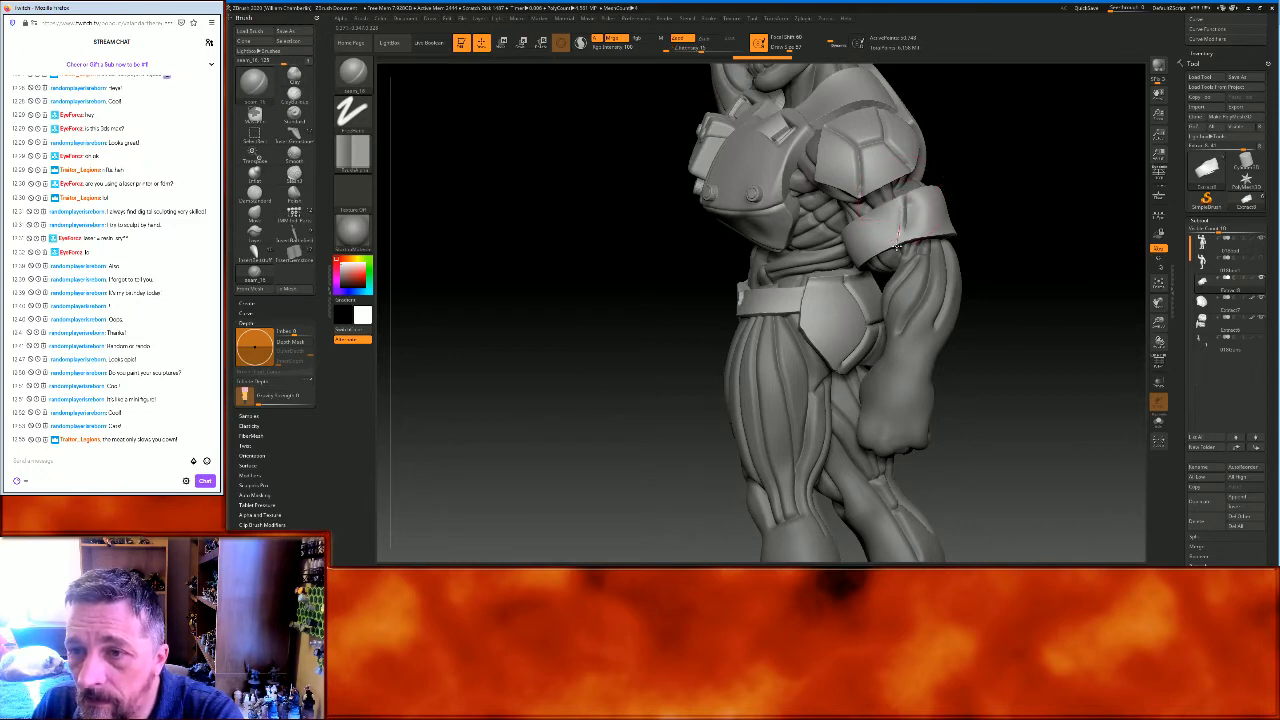
mouse_move(1017, 311)
mouse_down()
mouse_move(1037, 311)
mouse_move(1040, 262)
mouse_move(928, 260)
mouse_up()
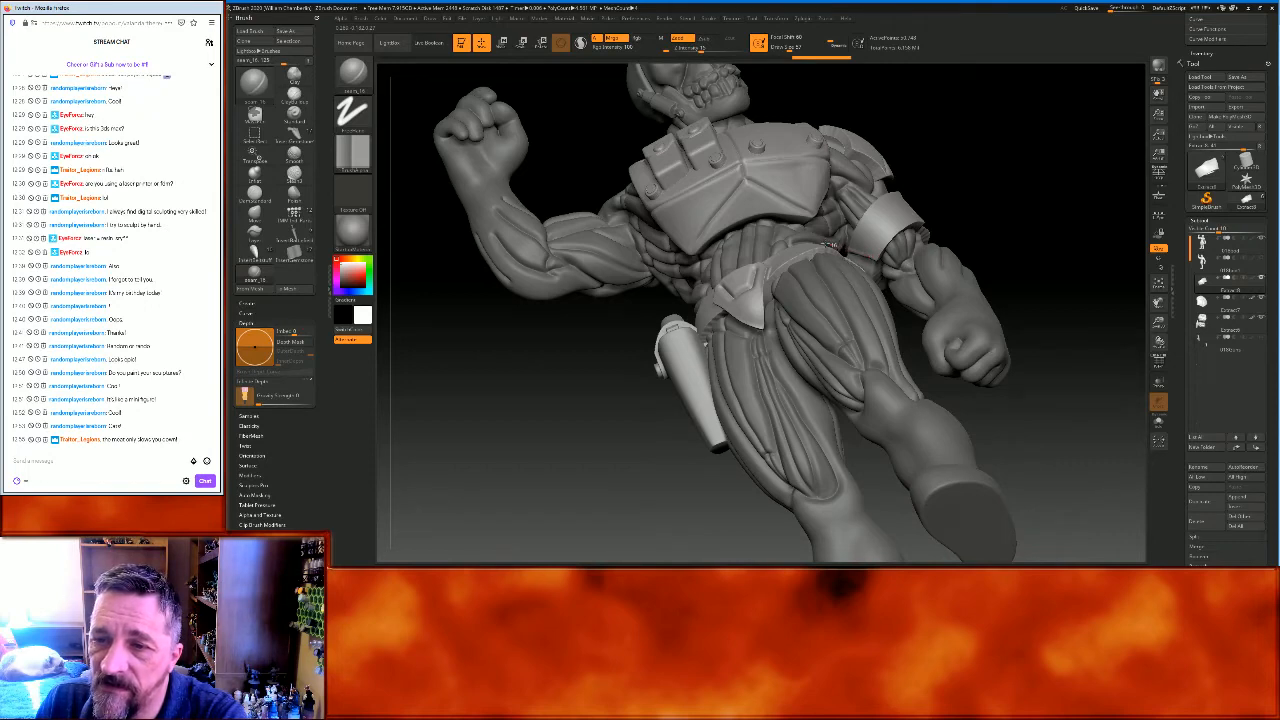
mouse_move(1071, 175)
mouse_down()
mouse_move(990, 220)
mouse_move(908, 147)
mouse_move(976, 178)
mouse_up()
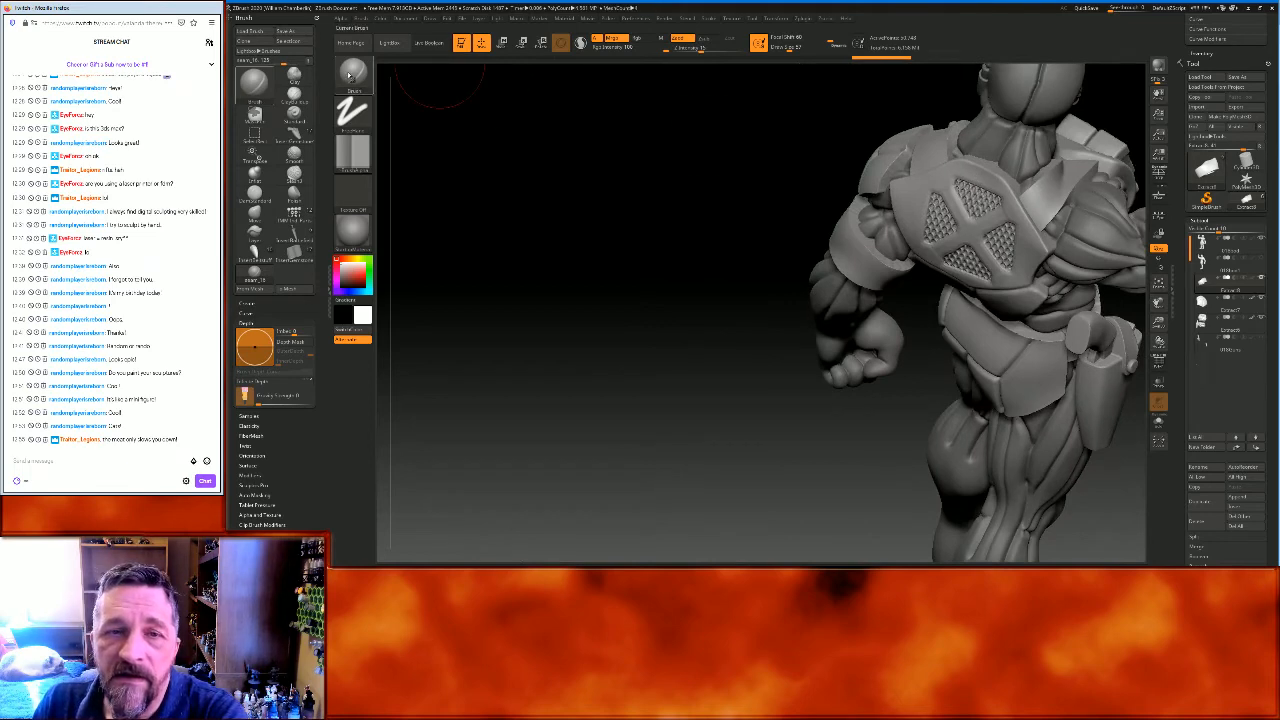
Switch back to the DamStandard brush and carve a crease across the left upper-arm band
click(351, 75)
click(484, 84)
drag(712, 236, 803, 246)
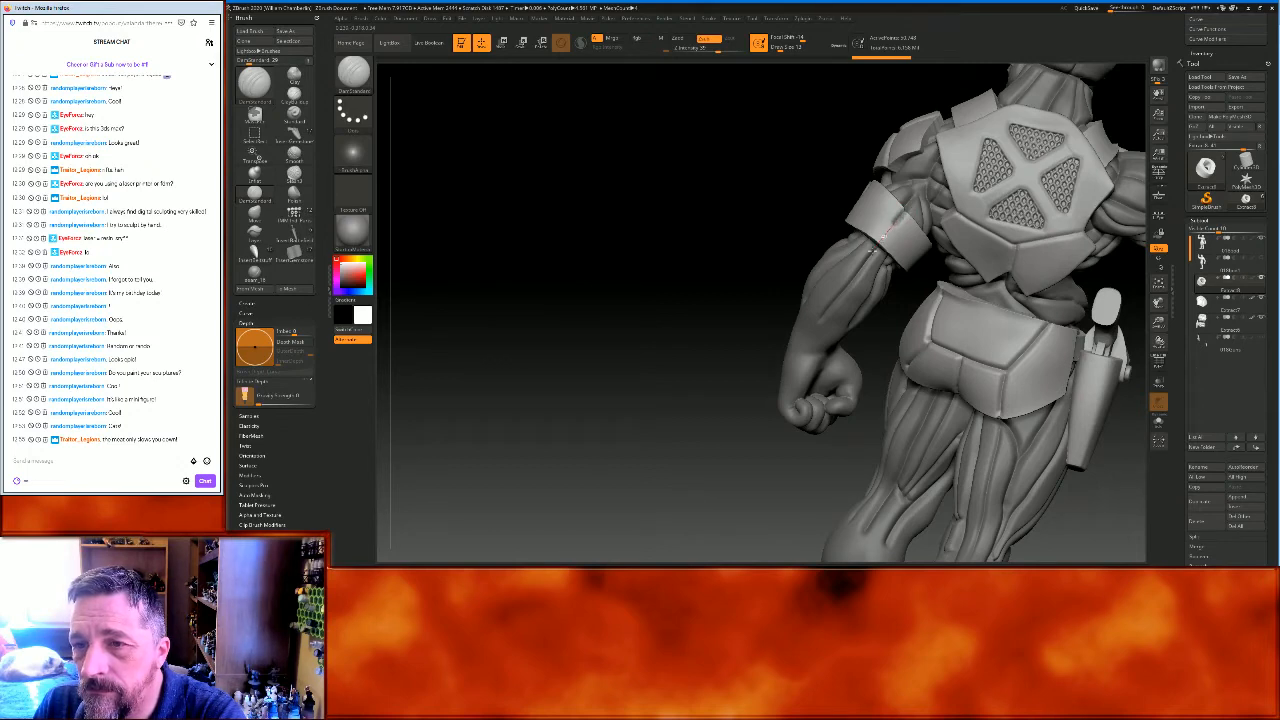
drag(557, 303, 617, 330)
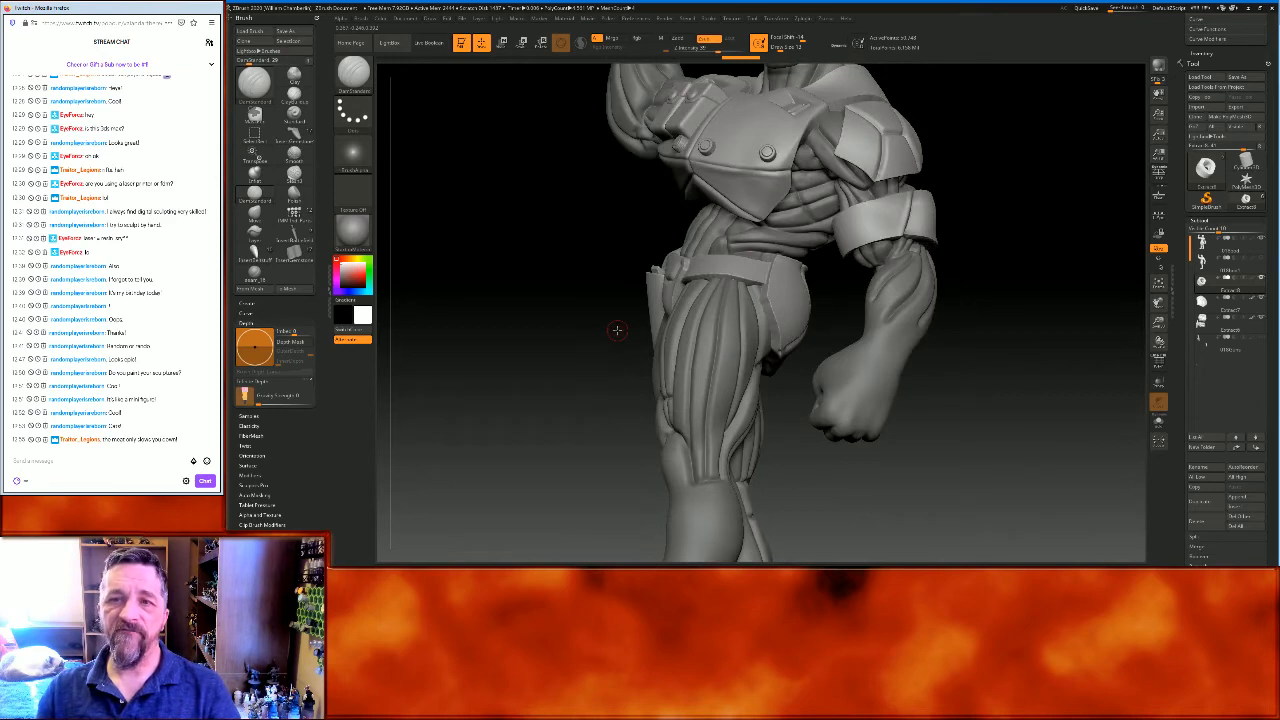
drag(1043, 471, 1035, 400)
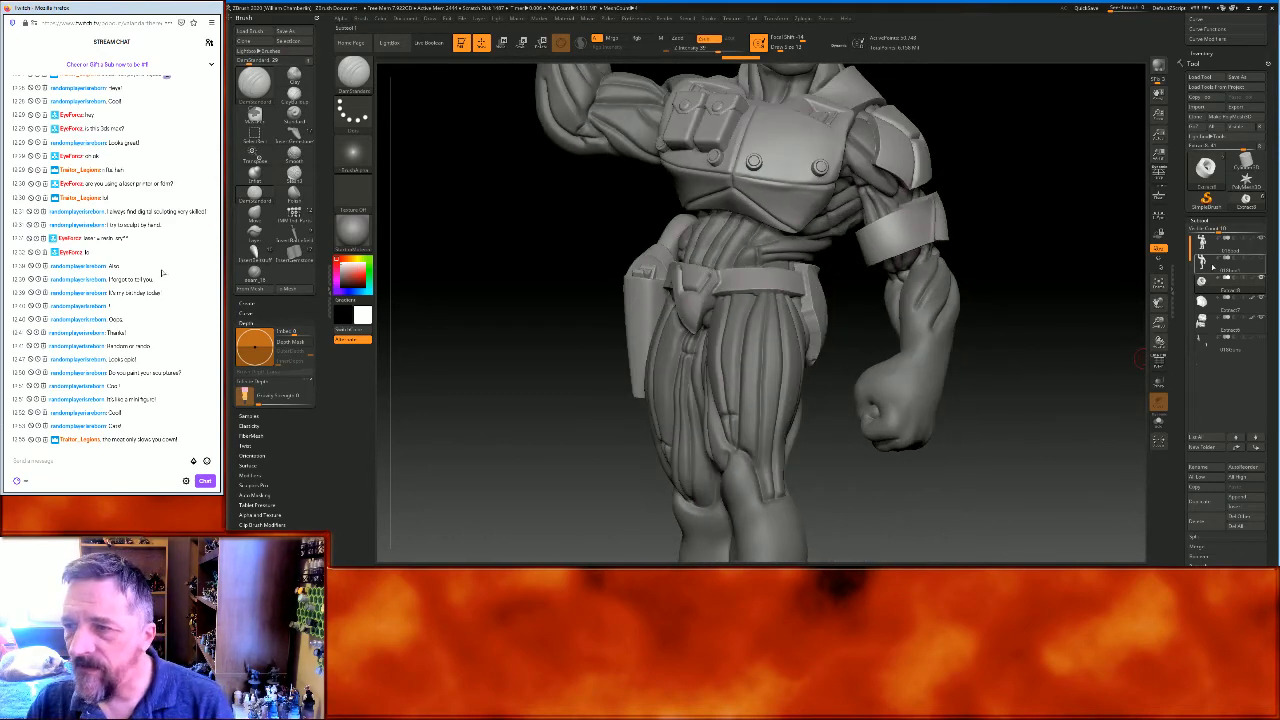
Mask a band around the smooth body's raised right upper arm, between the elbow and the shoulder
drag(1158, 300, 1175, 368)
mouse_move(1112, 338)
mouse_down()
mouse_move(1052, 337)
mouse_move(1074, 337)
mouse_move(1062, 259)
mouse_move(1045, 281)
mouse_move(1047, 240)
mouse_up()
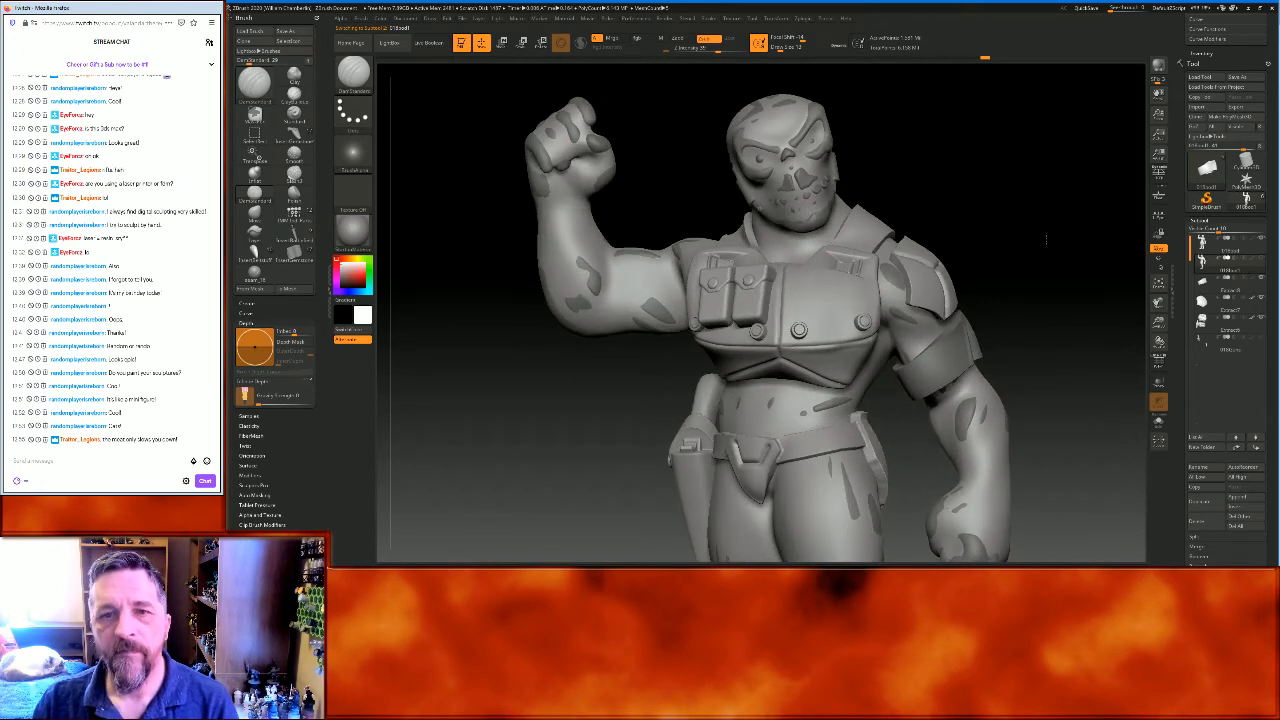
key(ctrl)
ctrl+drag(615, 230, 663, 344)
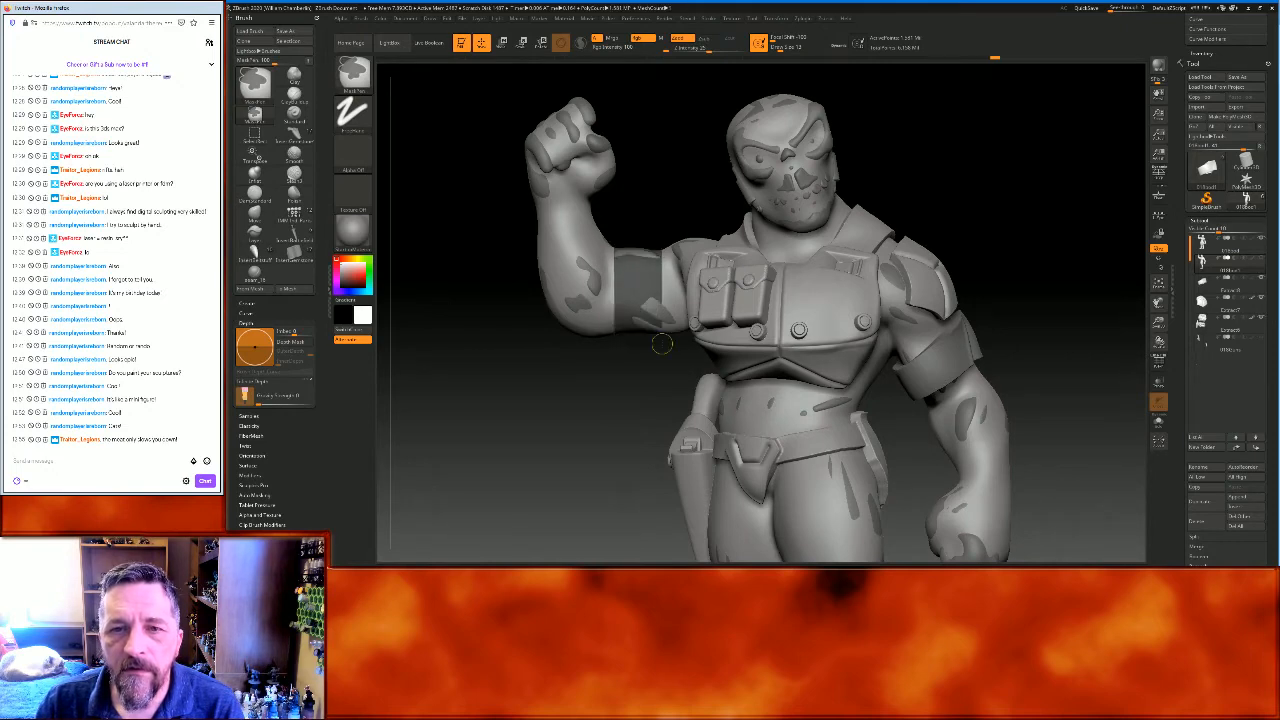
mouse_move(1069, 237)
mouse_down()
mouse_move(1083, 240)
mouse_move(1080, 226)
mouse_move(1088, 294)
mouse_up()
key(ctrl)
ctrl+drag(661, 330, 689, 461)
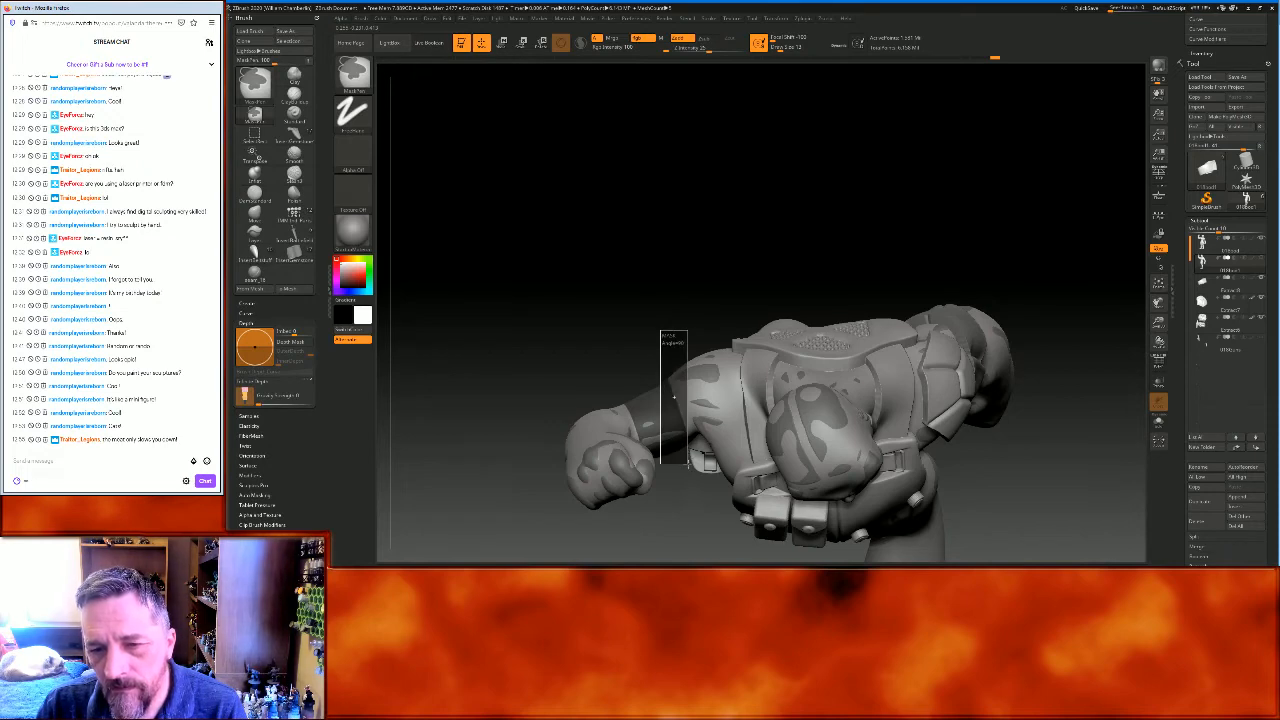
ctrl+drag(689, 461, 689, 463)
Extract the masked right upper-arm band as a new subtool and reselect the smooth body
mouse_move(1105, 508)
mouse_down()
mouse_move(1100, 409)
mouse_move(1068, 400)
mouse_up()
drag(1268, 566, 1268, 446)
click(1206, 482)
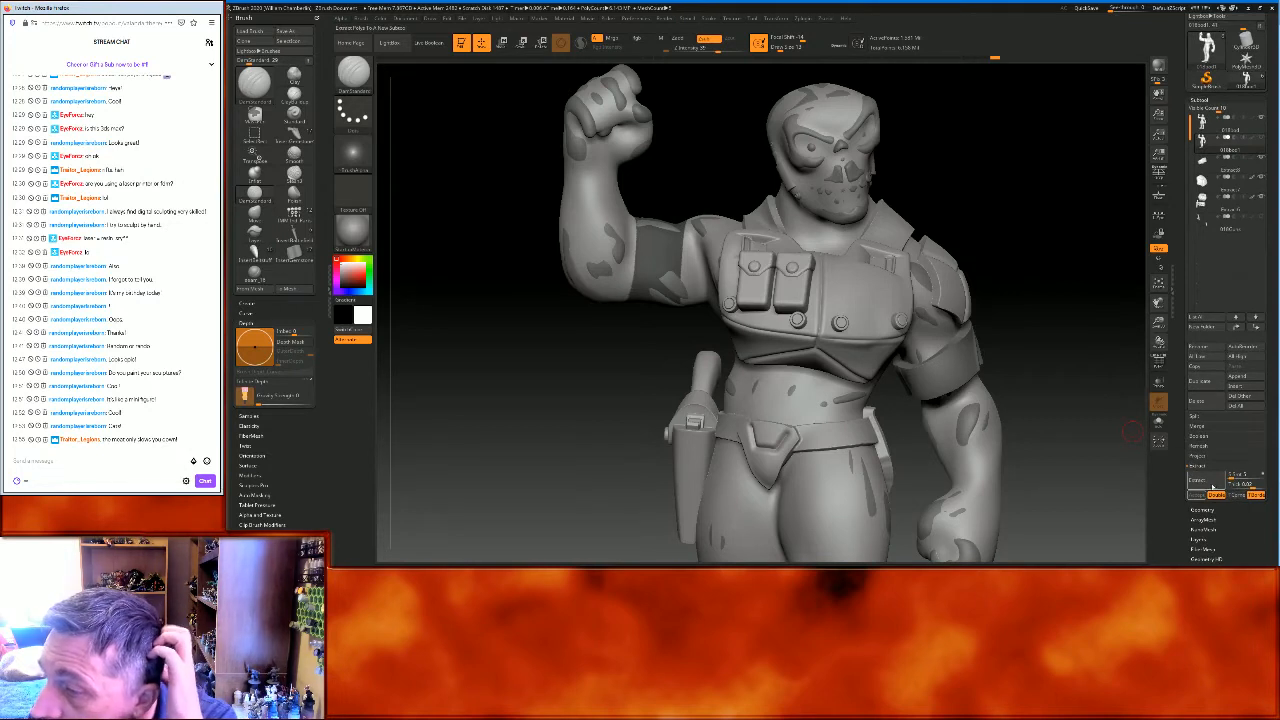
click(1201, 494)
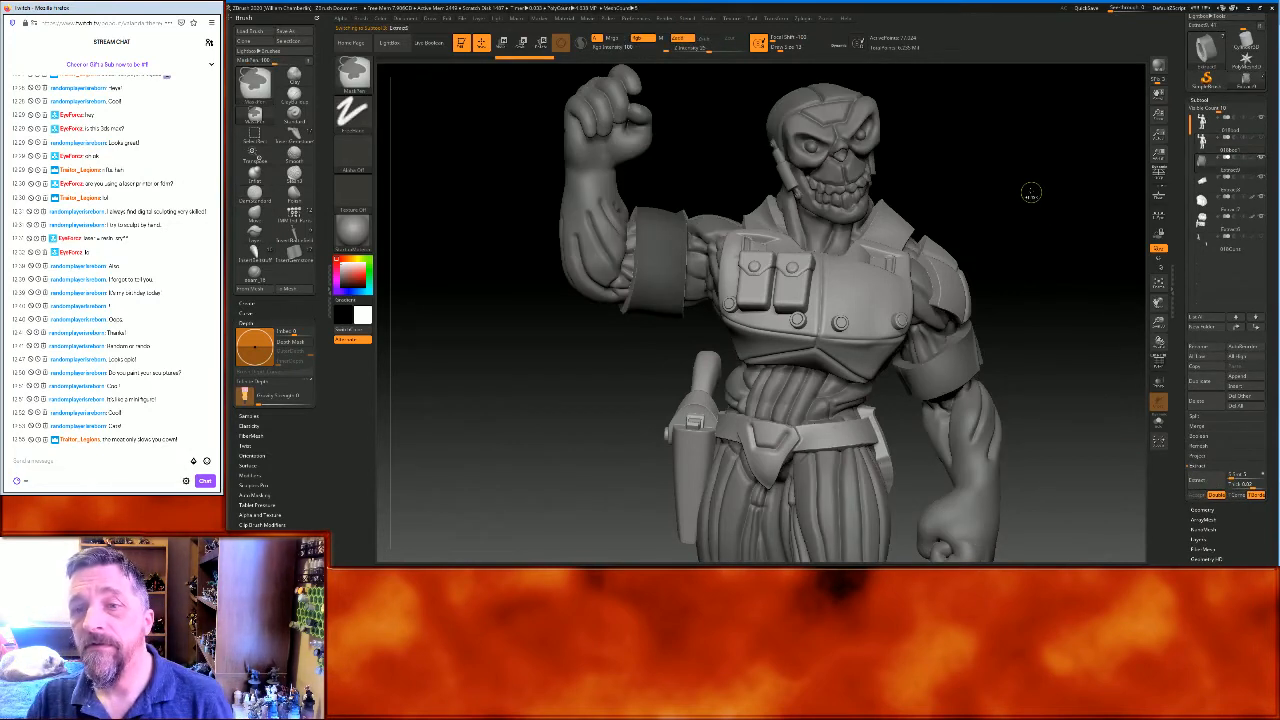
click(1215, 143)
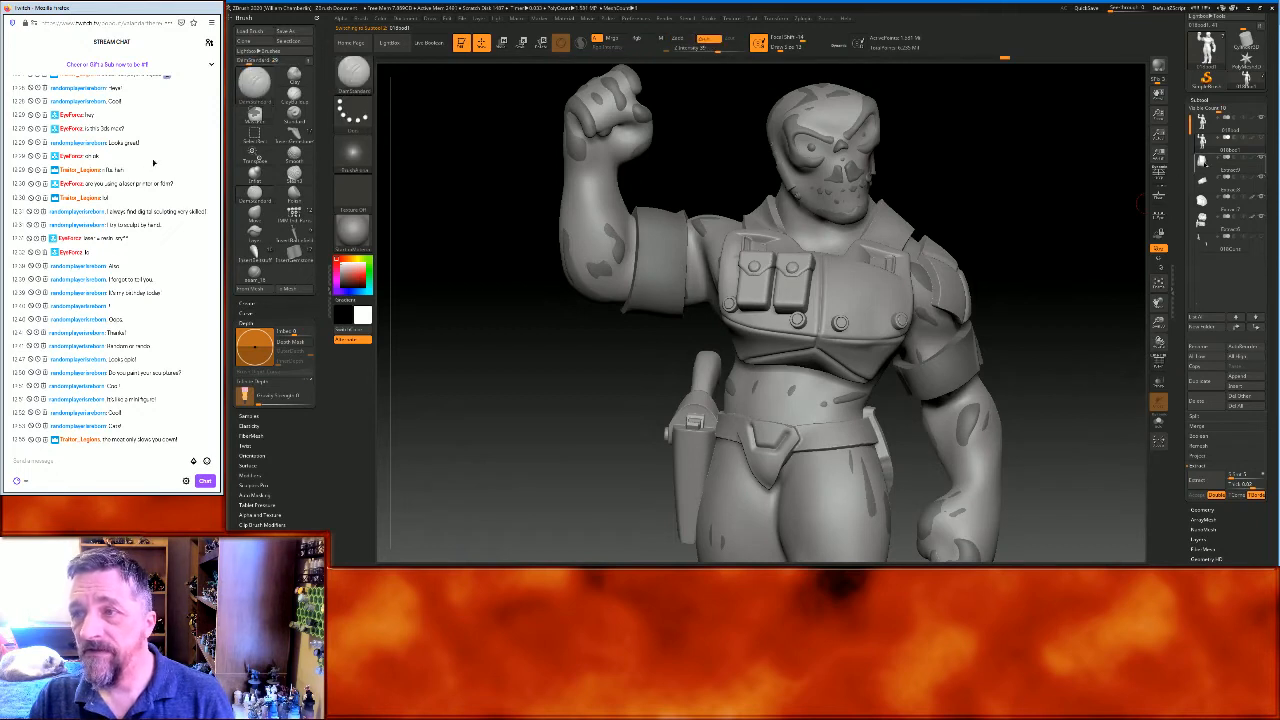
Select the extracted right upper-arm band and remesh it with ZRemesher
click(1204, 163)
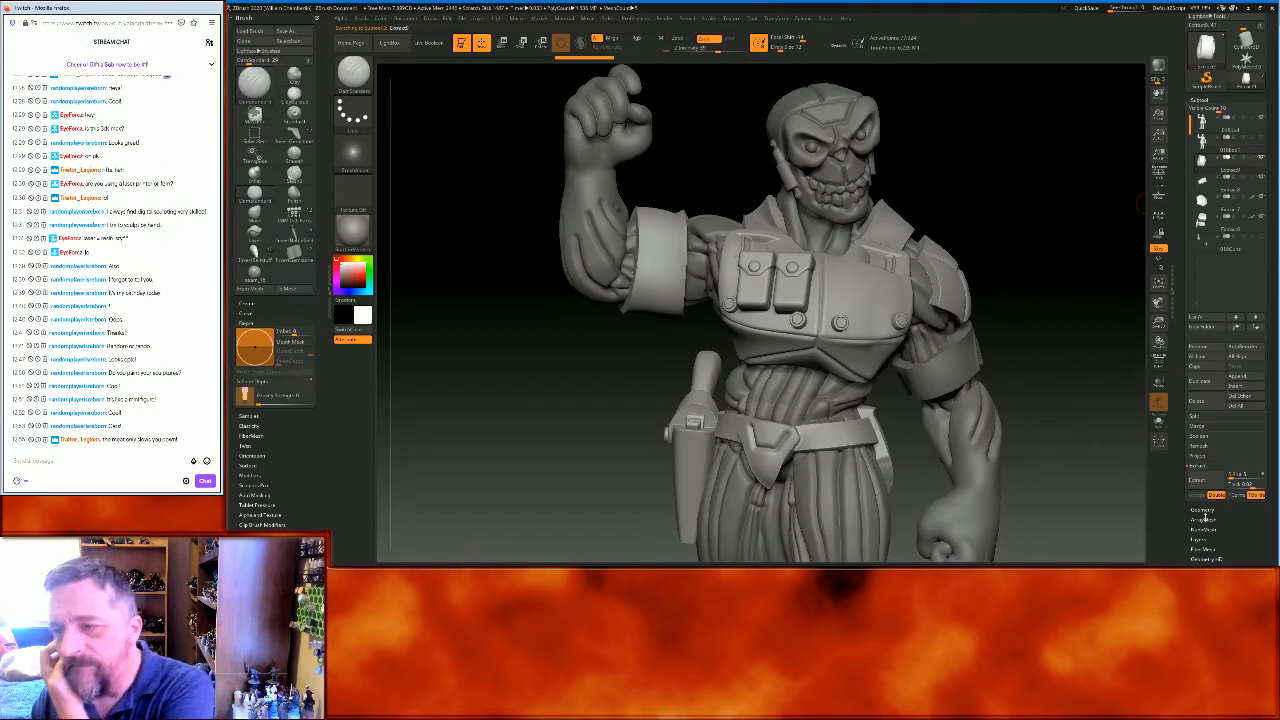
click(1203, 511)
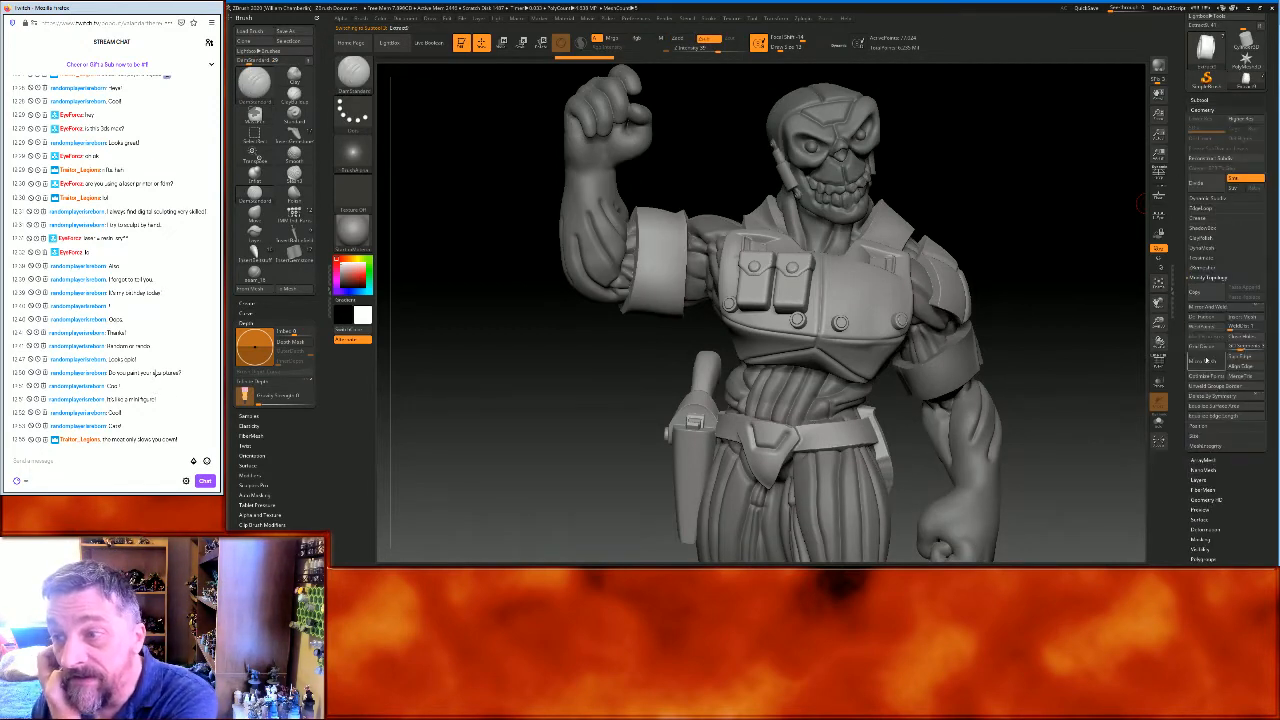
click(1203, 268)
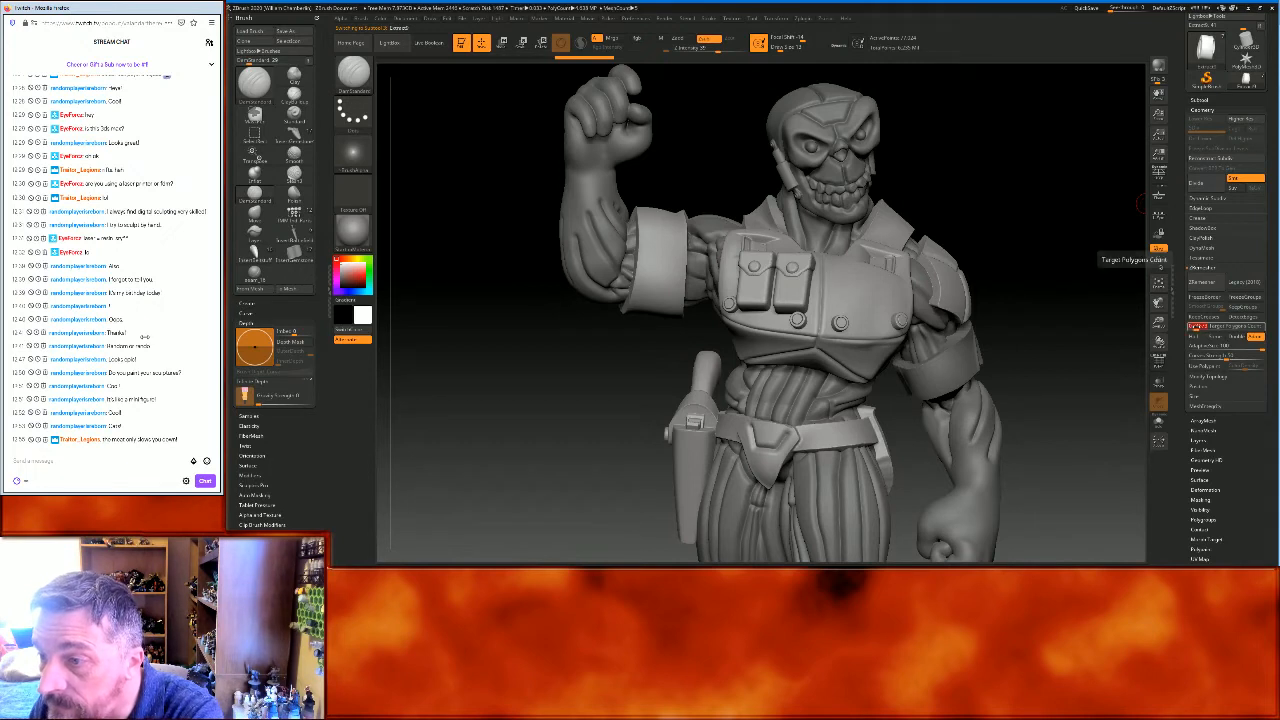
click(1208, 290)
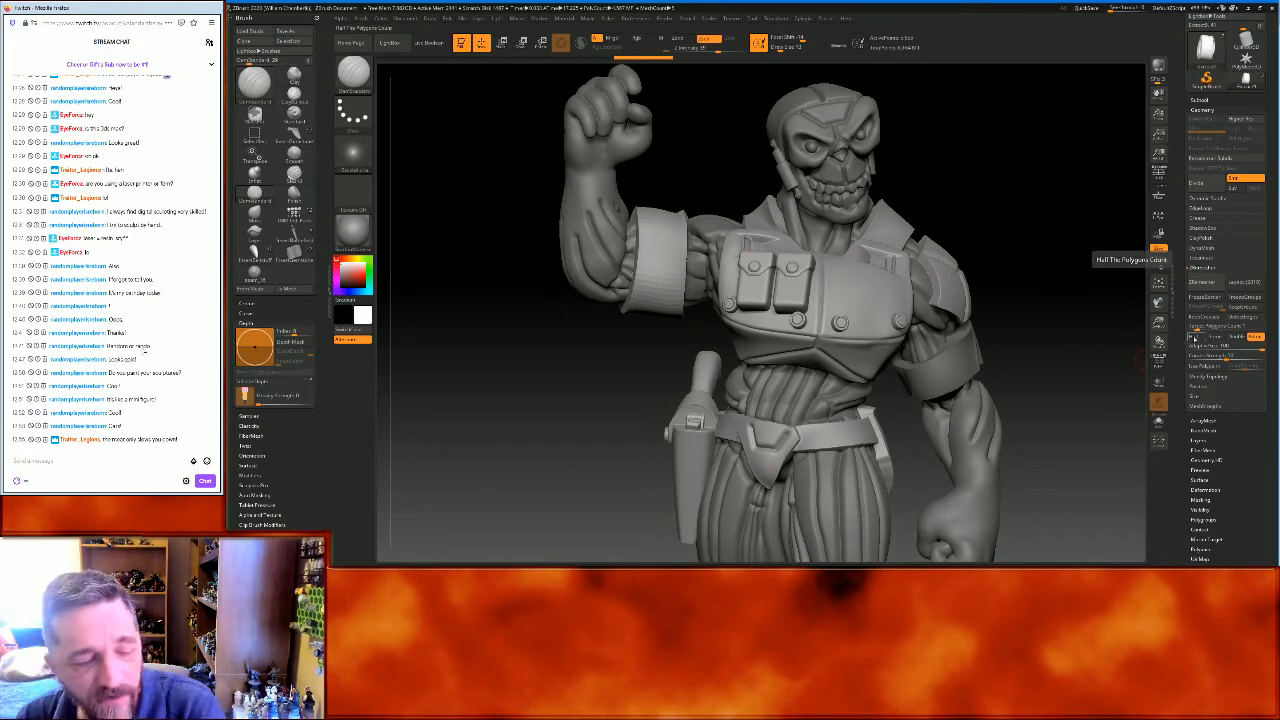
Undo the last remesh, run ZRemesher on the right upper-arm band again and check its wireframe
key(ctrl+z)
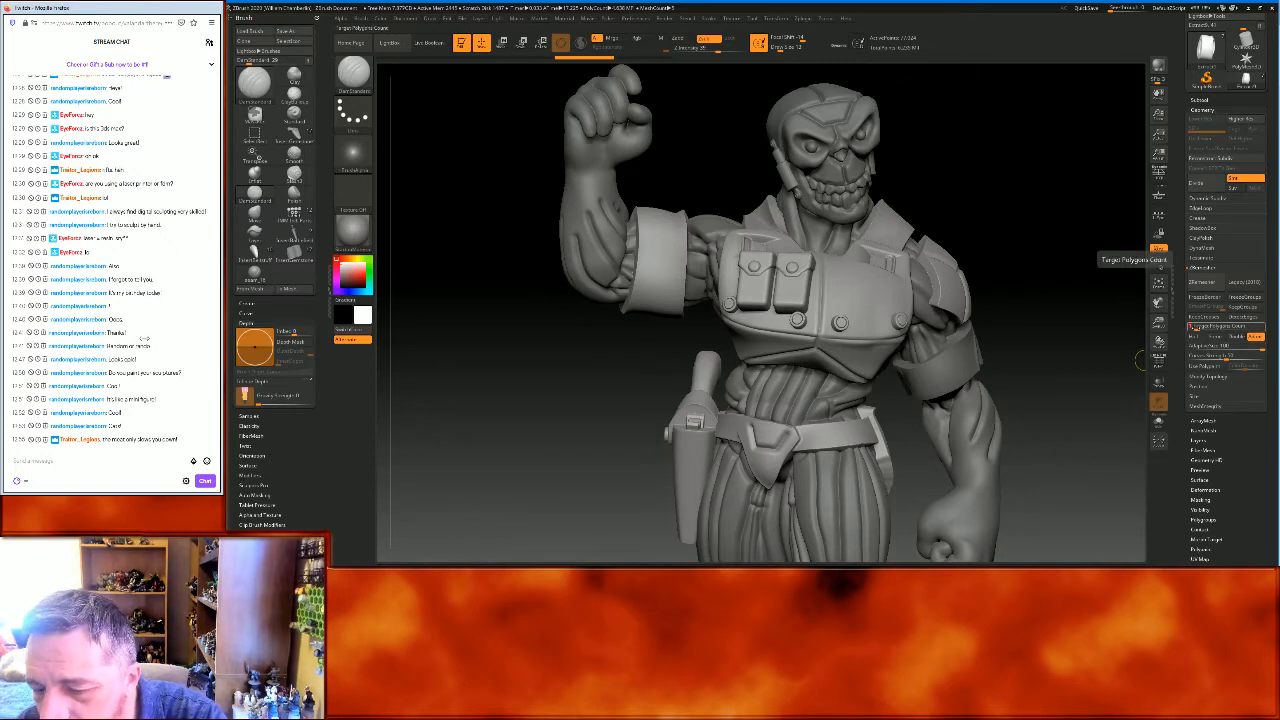
click(1203, 281)
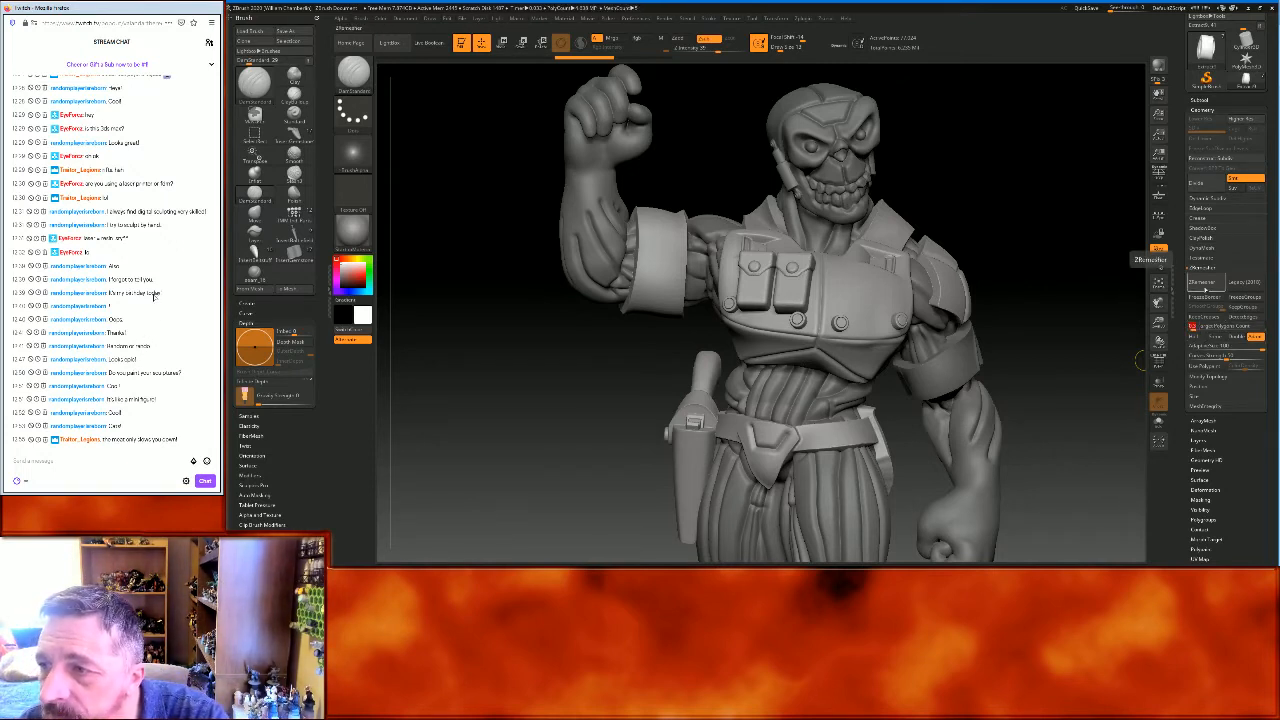
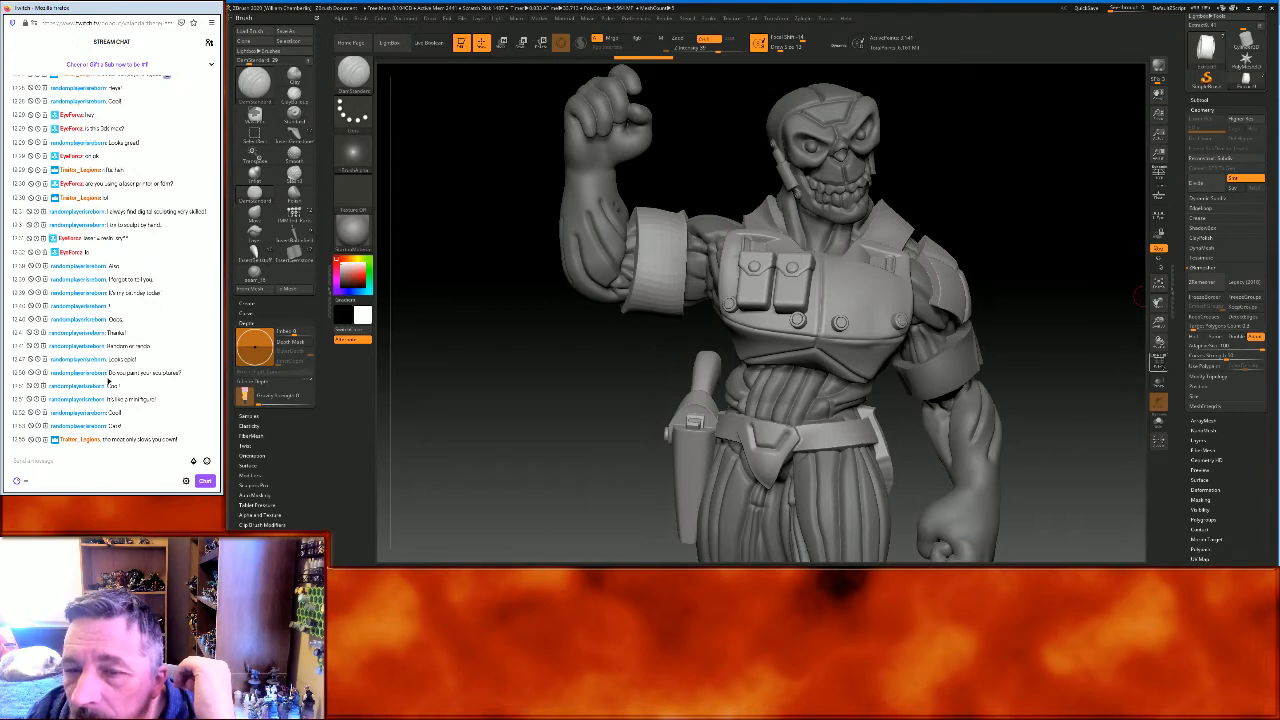
click(1158, 362)
mouse_move(1014, 198)
mouse_down()
mouse_move(1010, 275)
mouse_move(1007, 211)
mouse_up()
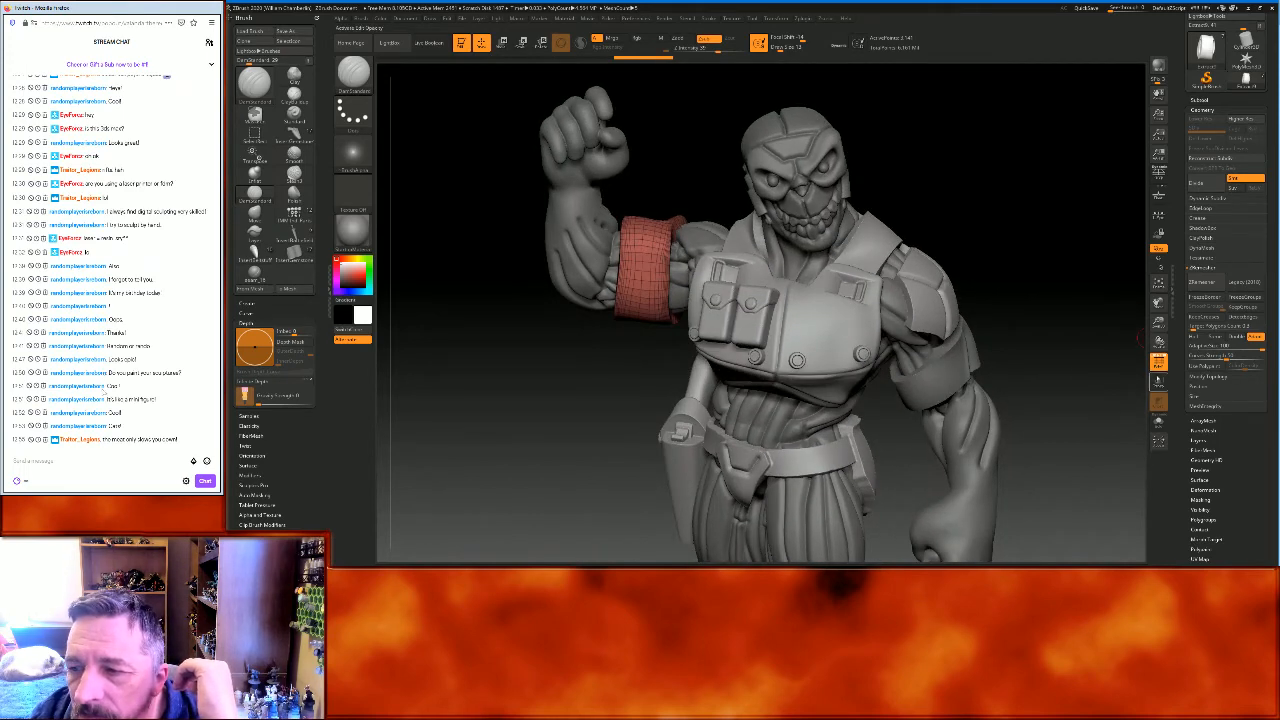
click(1158, 362)
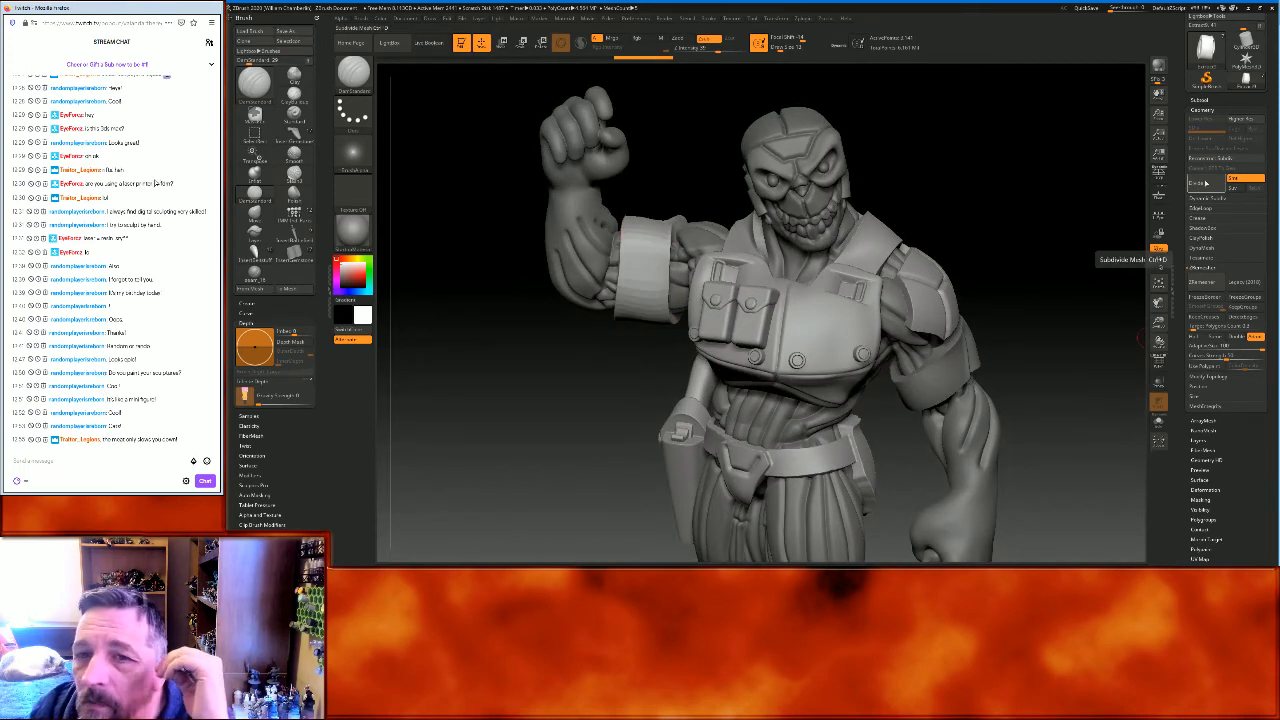
Subdivide the right upper-arm band, delete its lower subdivision levels and rebuild it with DynaMesh
click(1205, 183)
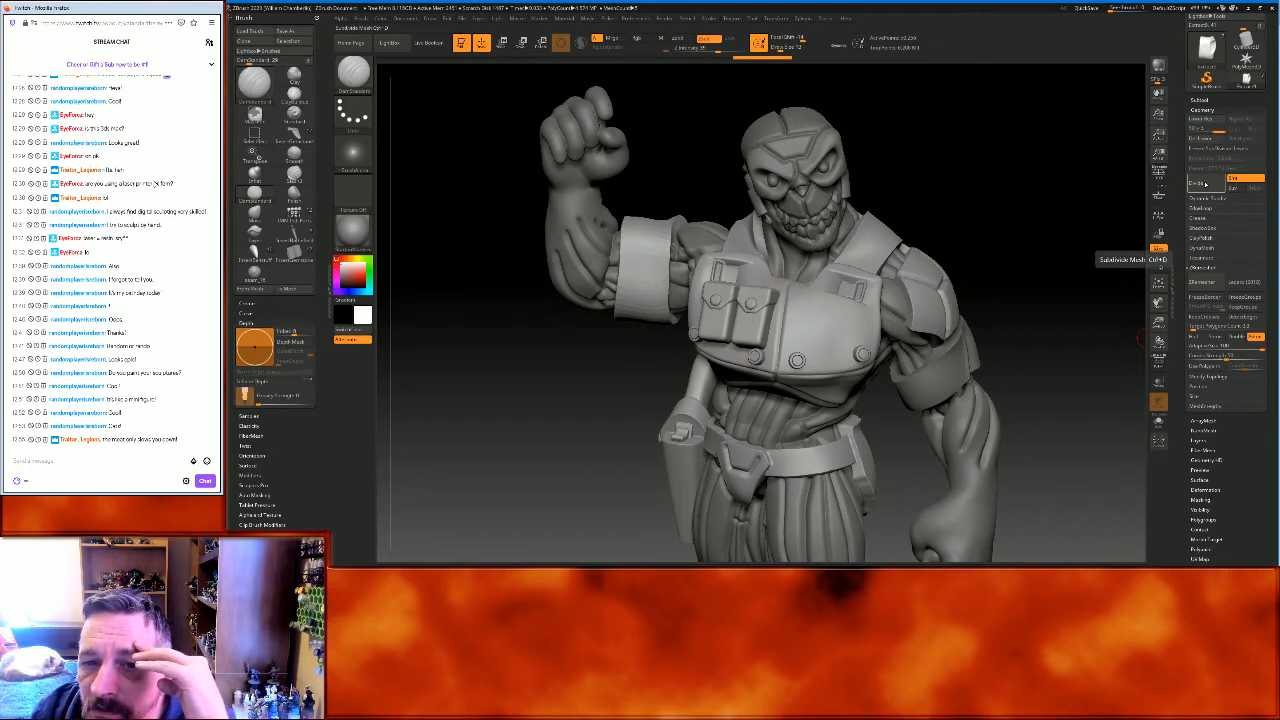
drag(1141, 186, 1096, 264)
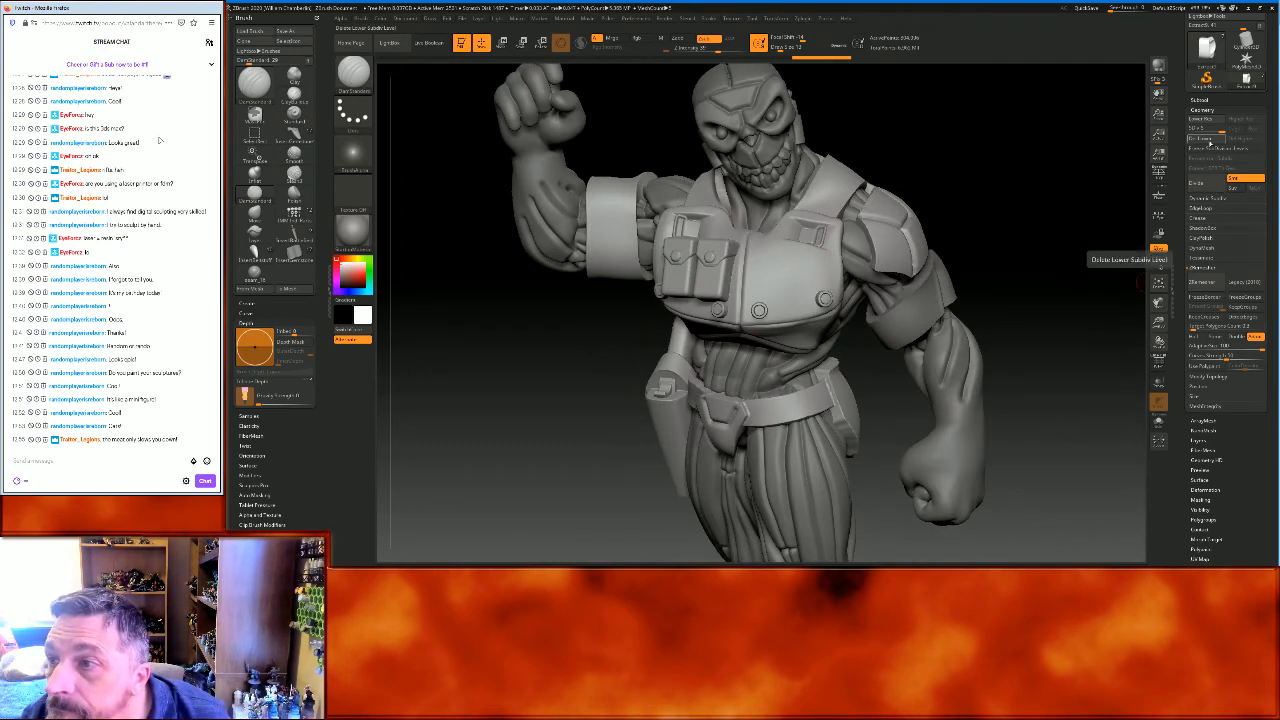
click(1203, 248)
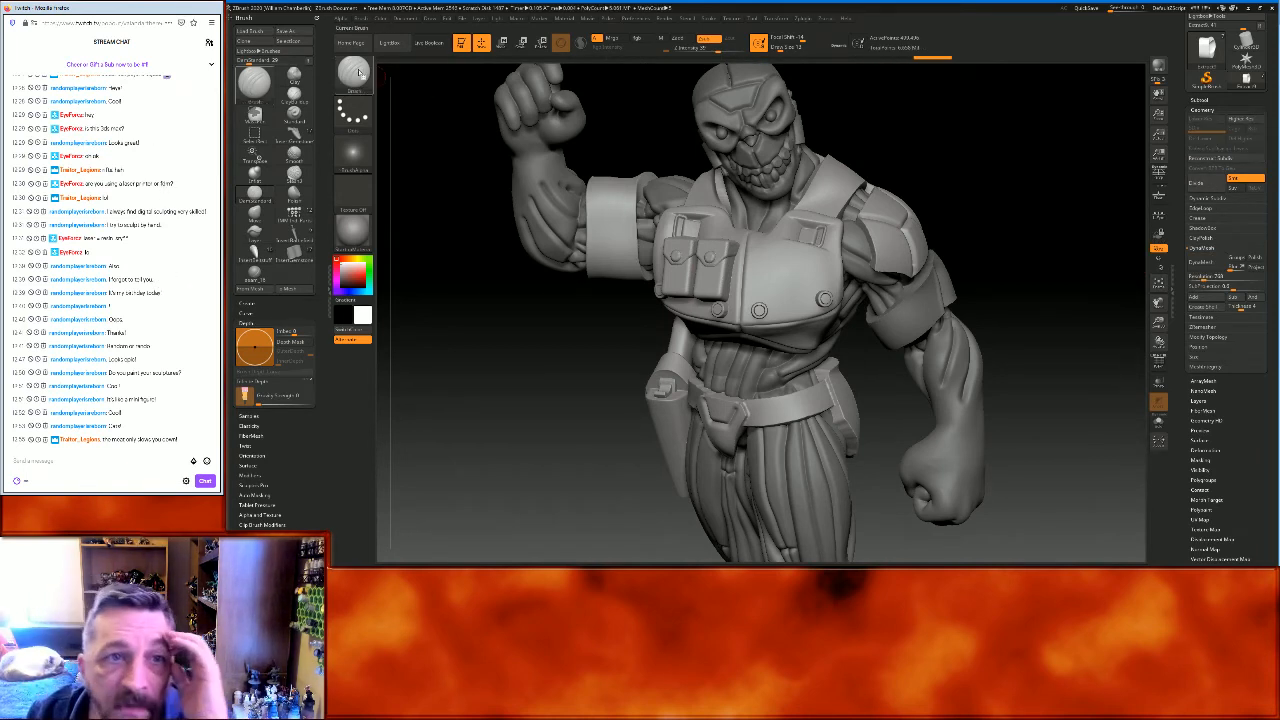
Choose the seam brush and carve a seam across the front of the right upper-arm band
key(b)
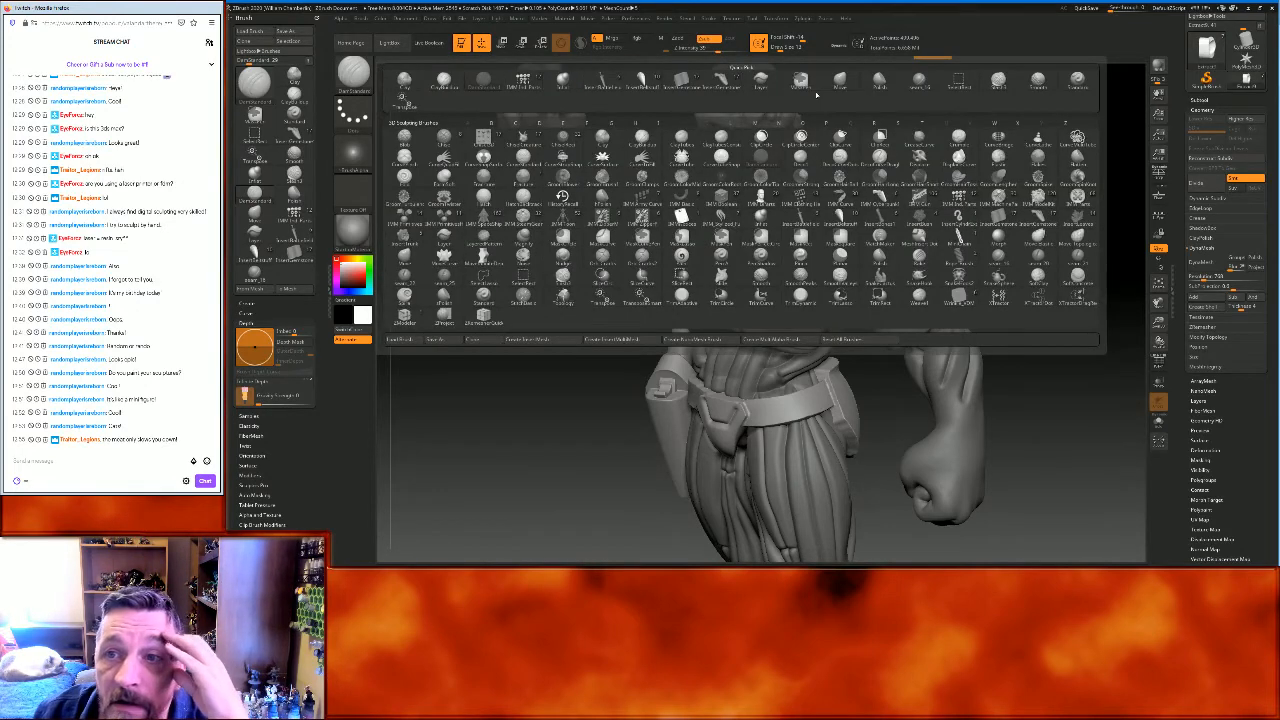
click(920, 80)
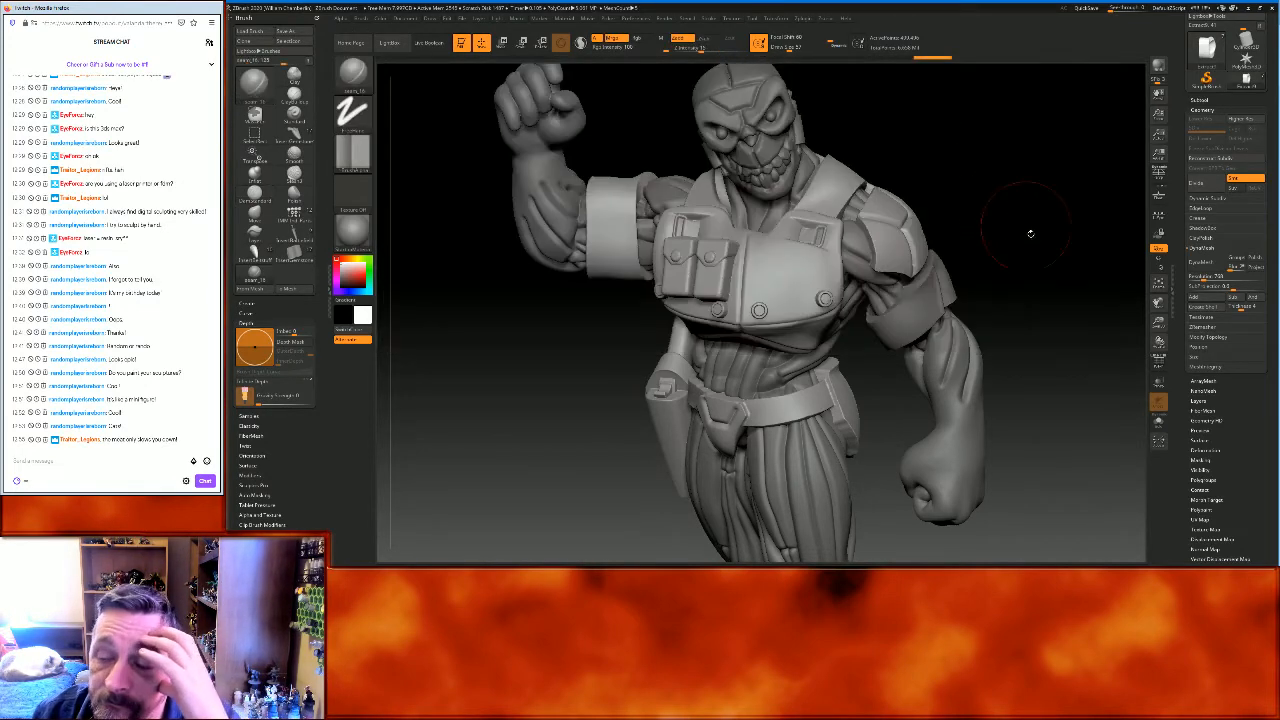
drag(1160, 331, 1276, 348)
mouse_move(585, 449)
mouse_down()
mouse_move(597, 428)
mouse_move(590, 453)
mouse_up()
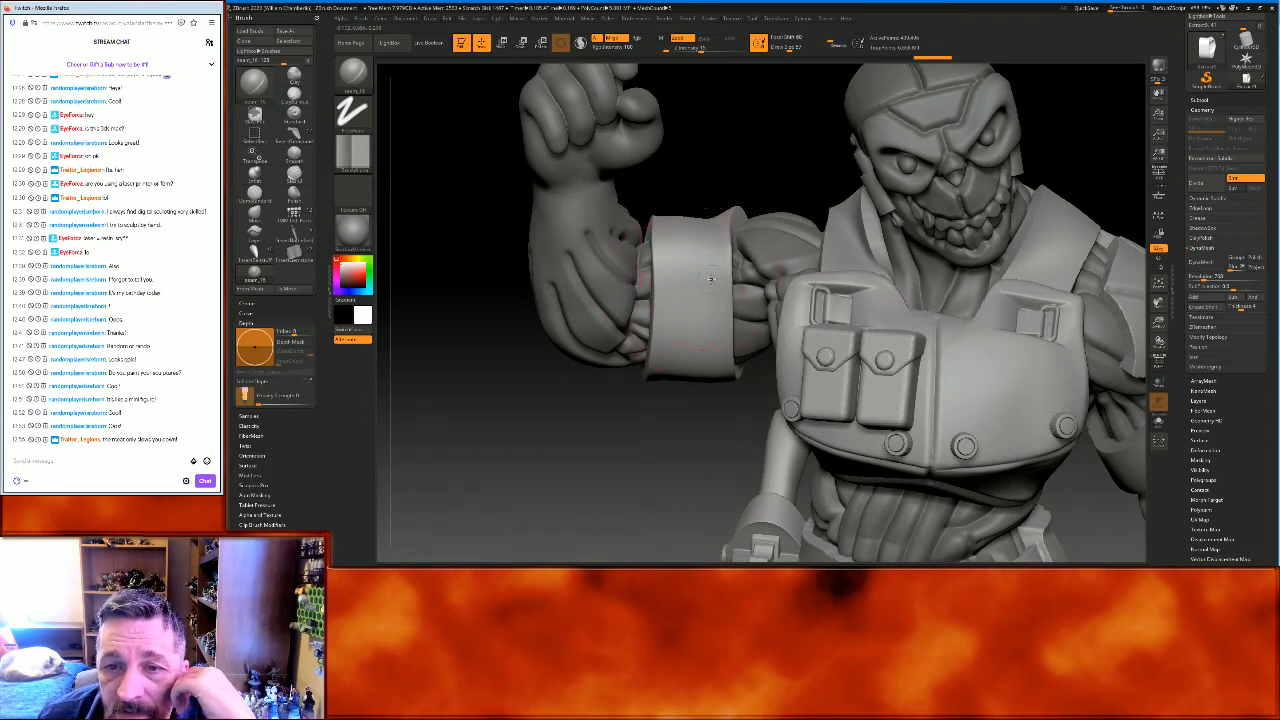
drag(727, 287, 643, 296)
mouse_move(778, 144)
mouse_down()
mouse_move(776, 240)
mouse_move(720, 278)
mouse_up()
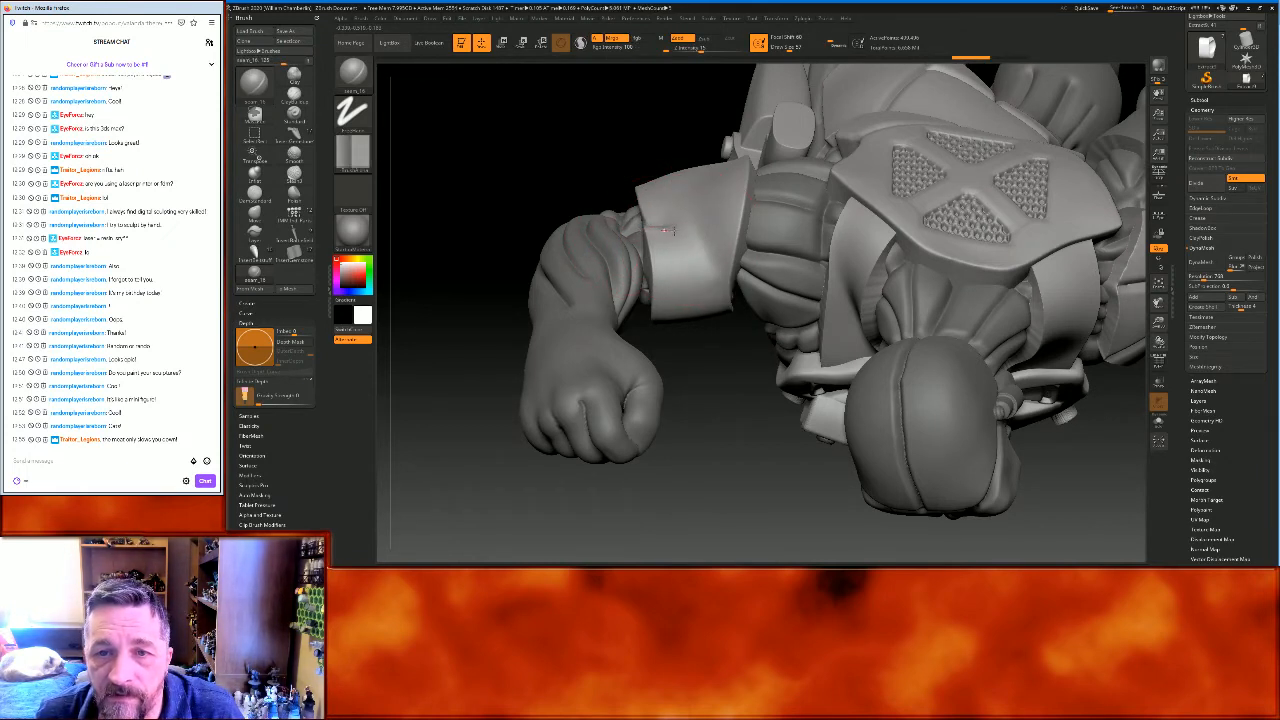
Carve seams across the back and underside of the right upper-arm band, undoing one misplaced stroke
drag(693, 247, 729, 288)
key(ctrl+z)
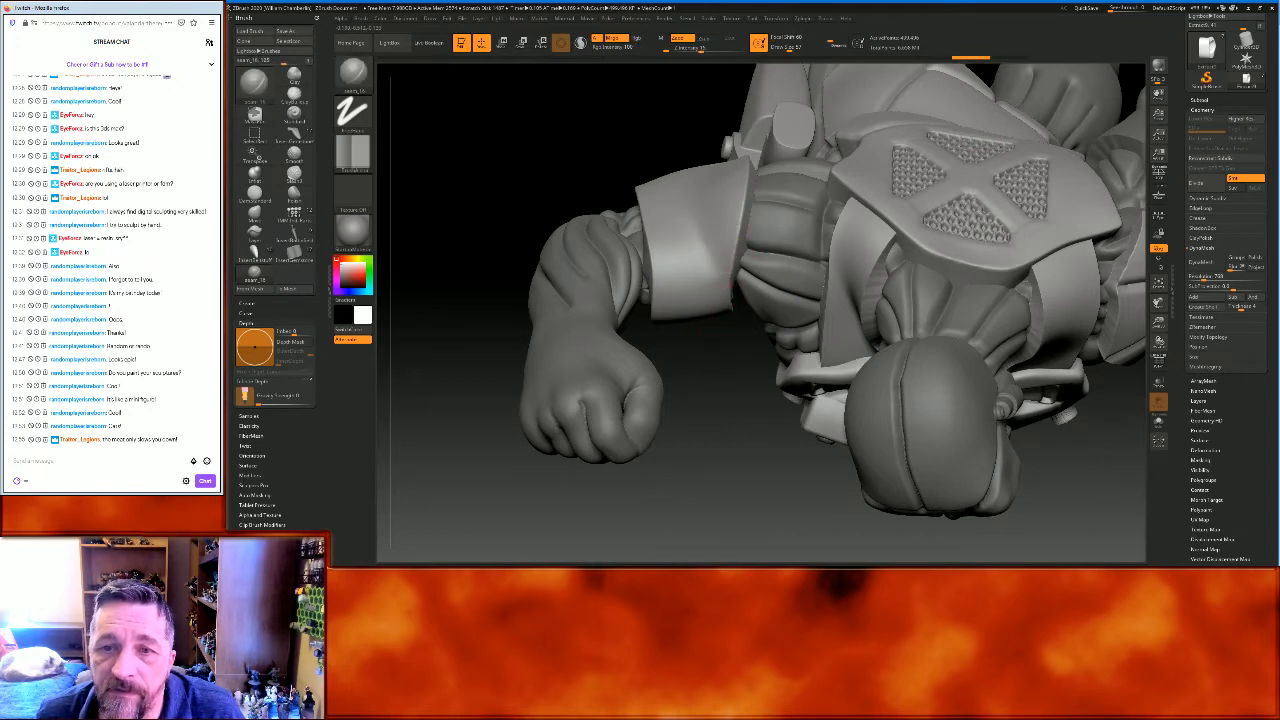
mouse_move(670, 142)
mouse_down()
mouse_move(660, 160)
mouse_move(700, 262)
mouse_move(703, 197)
mouse_move(738, 168)
mouse_up()
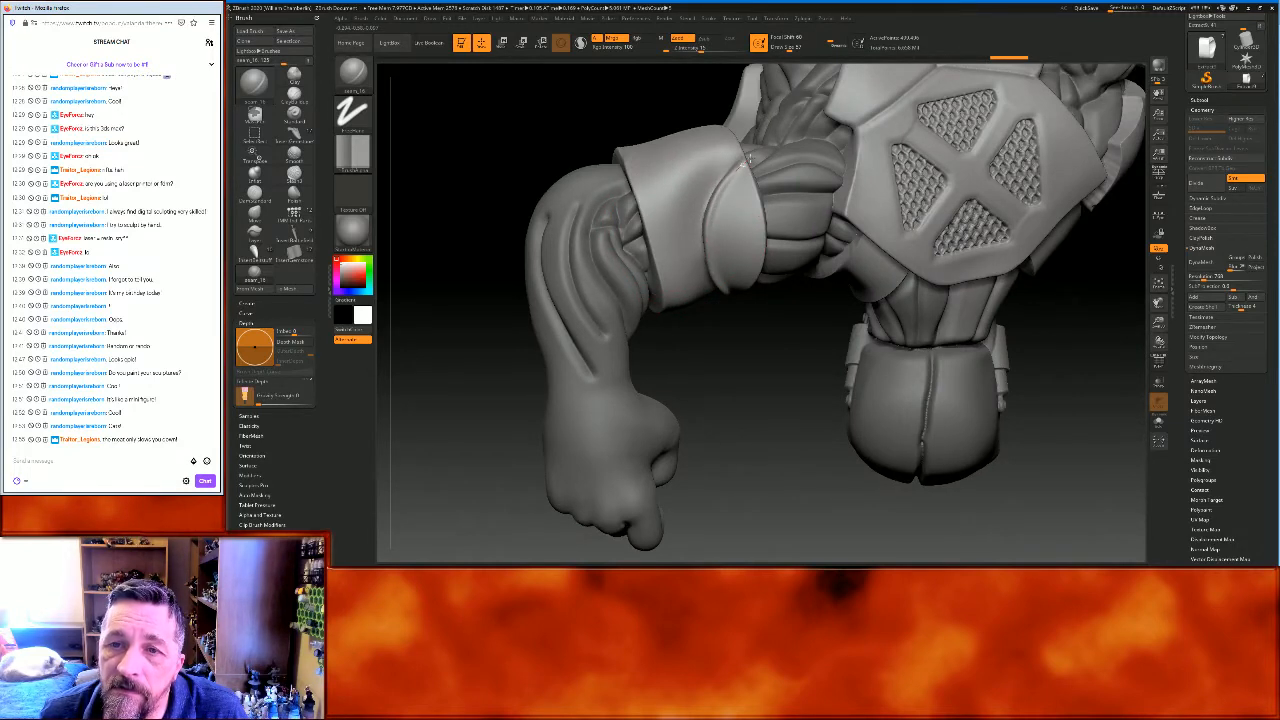
drag(728, 384, 661, 279)
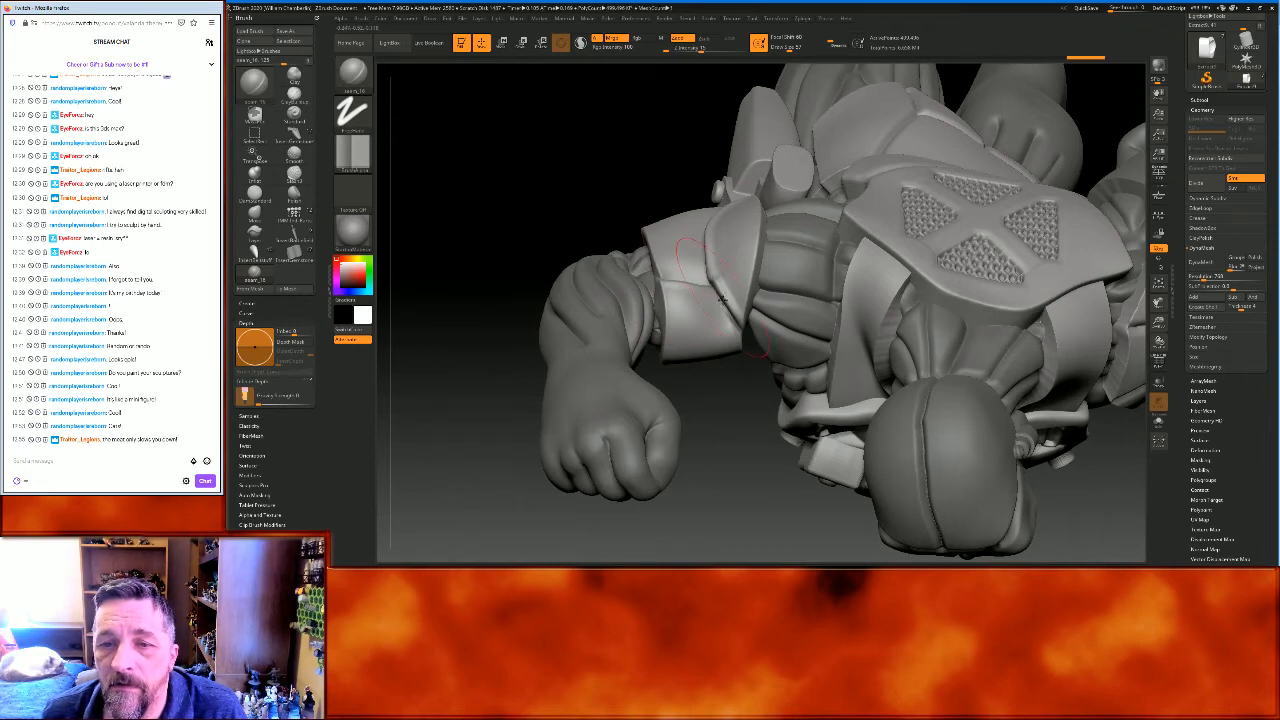
drag(709, 424, 751, 342)
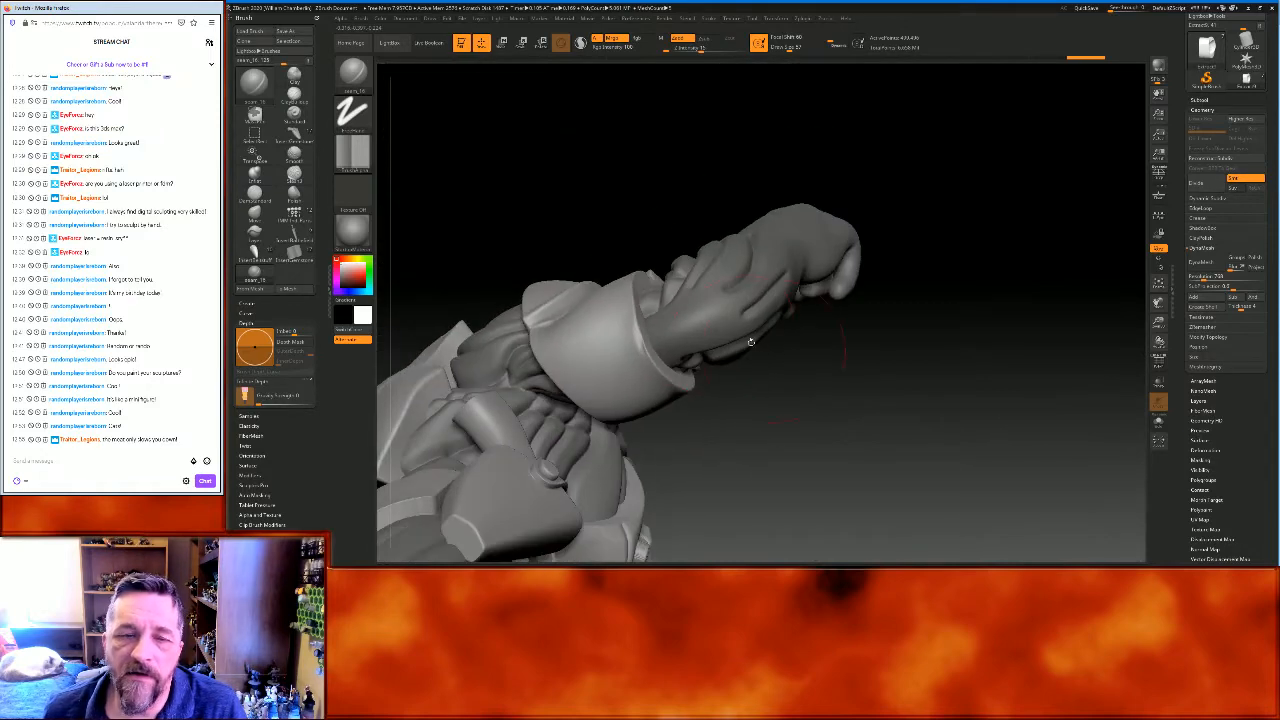
Switch to the DamStandard brush, sharpen the creases across the right upper-arm band and check them on the figure
click(352, 72)
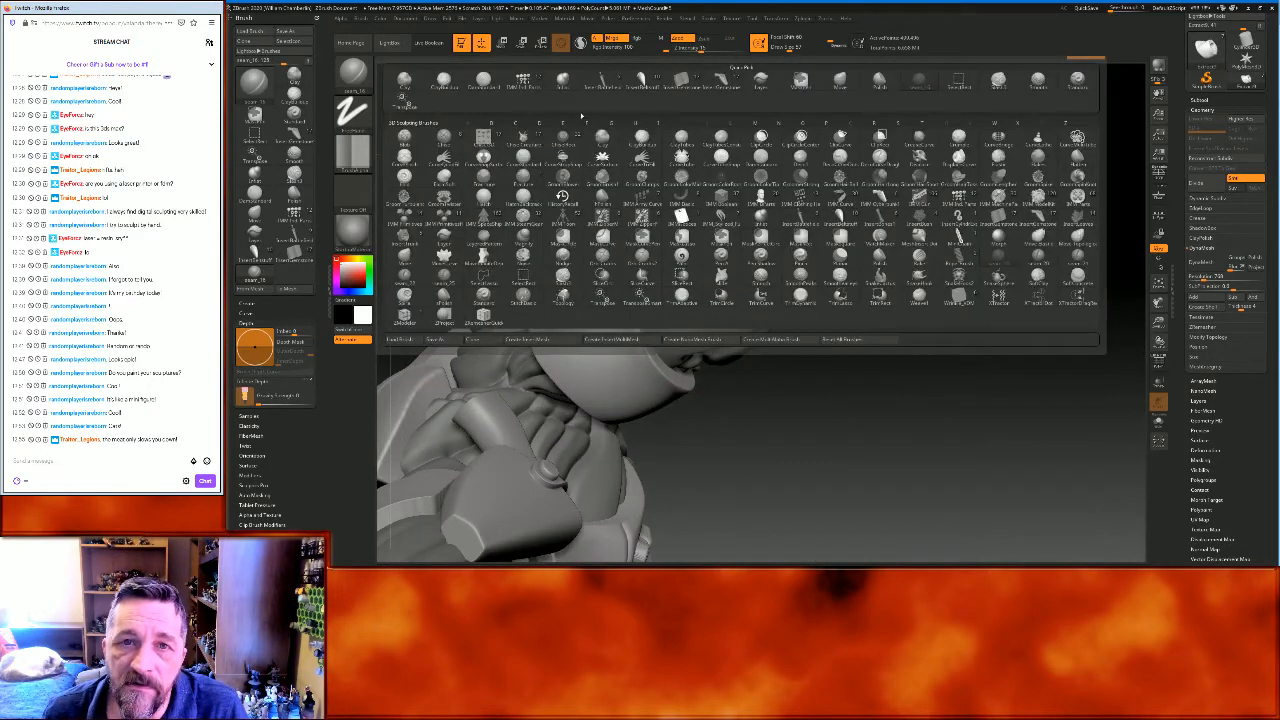
click(483, 82)
drag(582, 388, 566, 346)
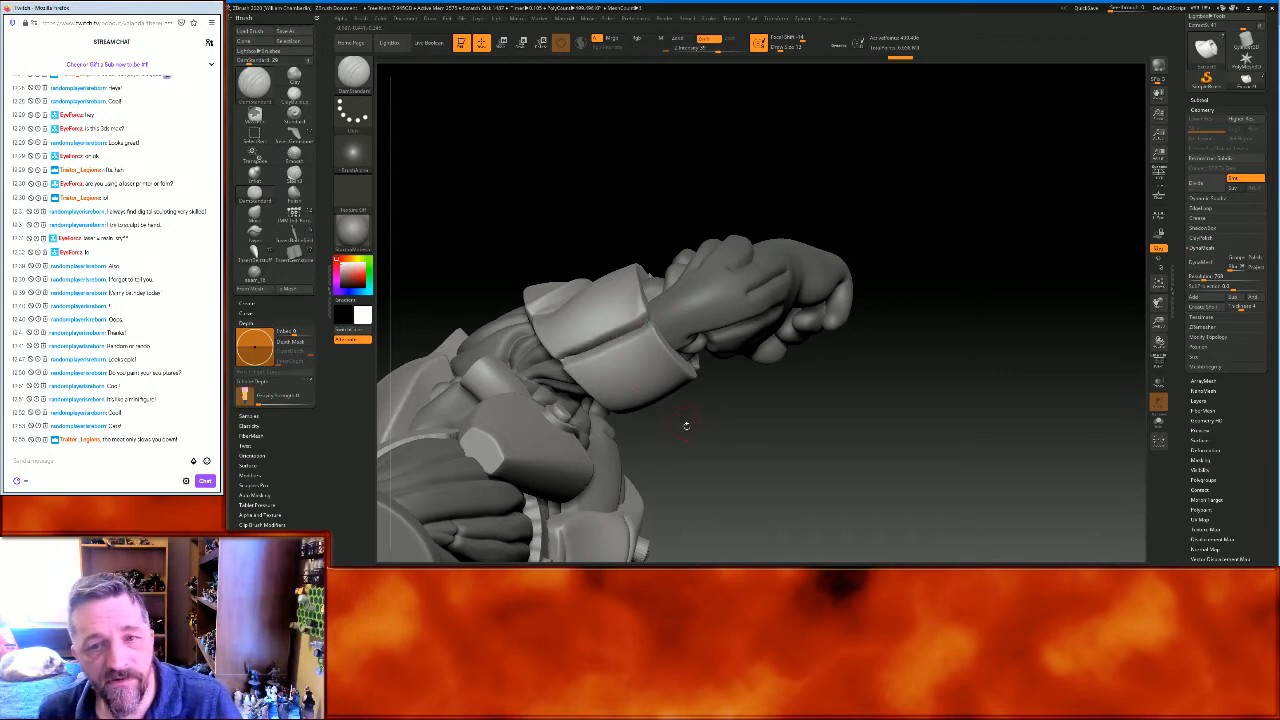
drag(901, 341, 760, 293)
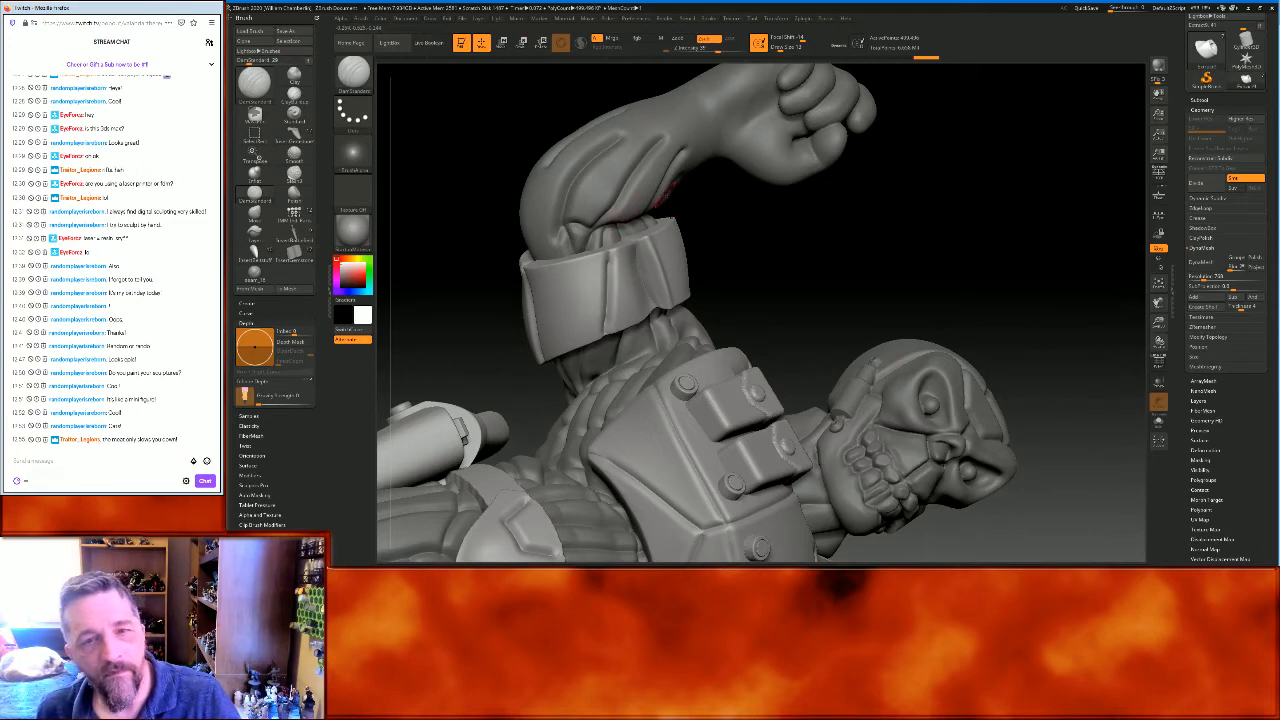
drag(893, 200, 1013, 200)
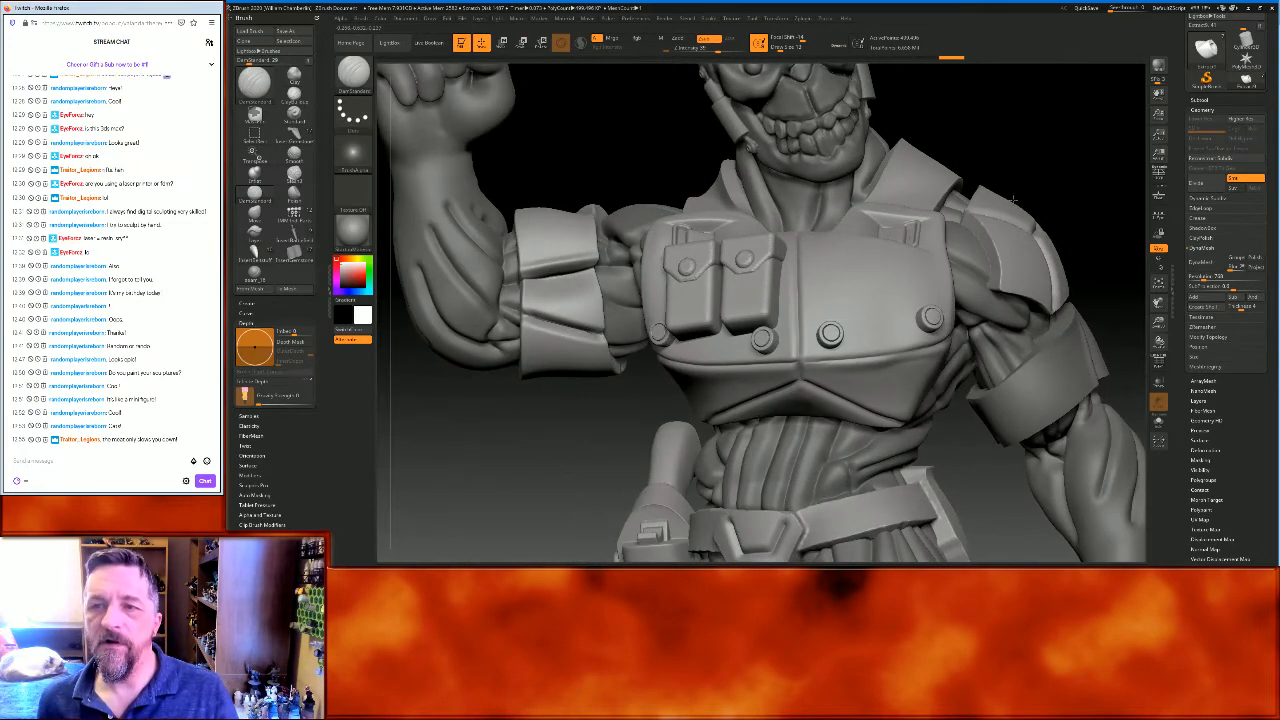
drag(1087, 179, 1143, 328)
click(1158, 285)
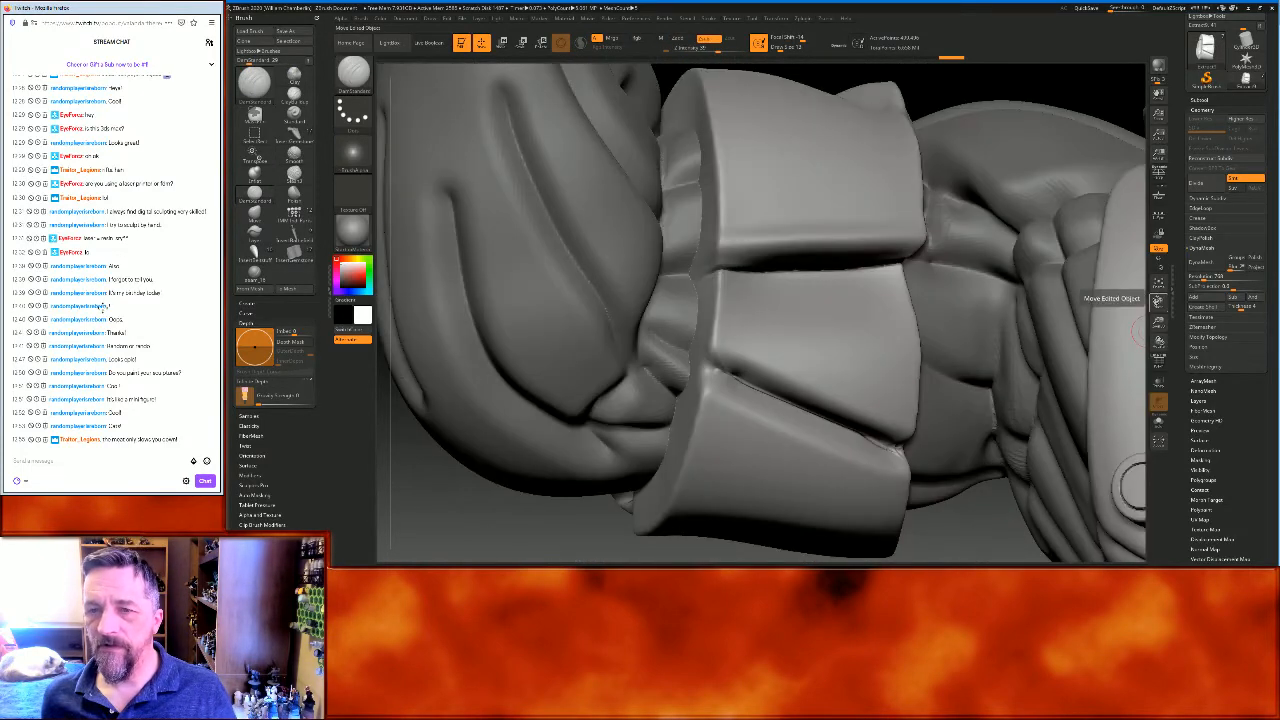
click(1158, 284)
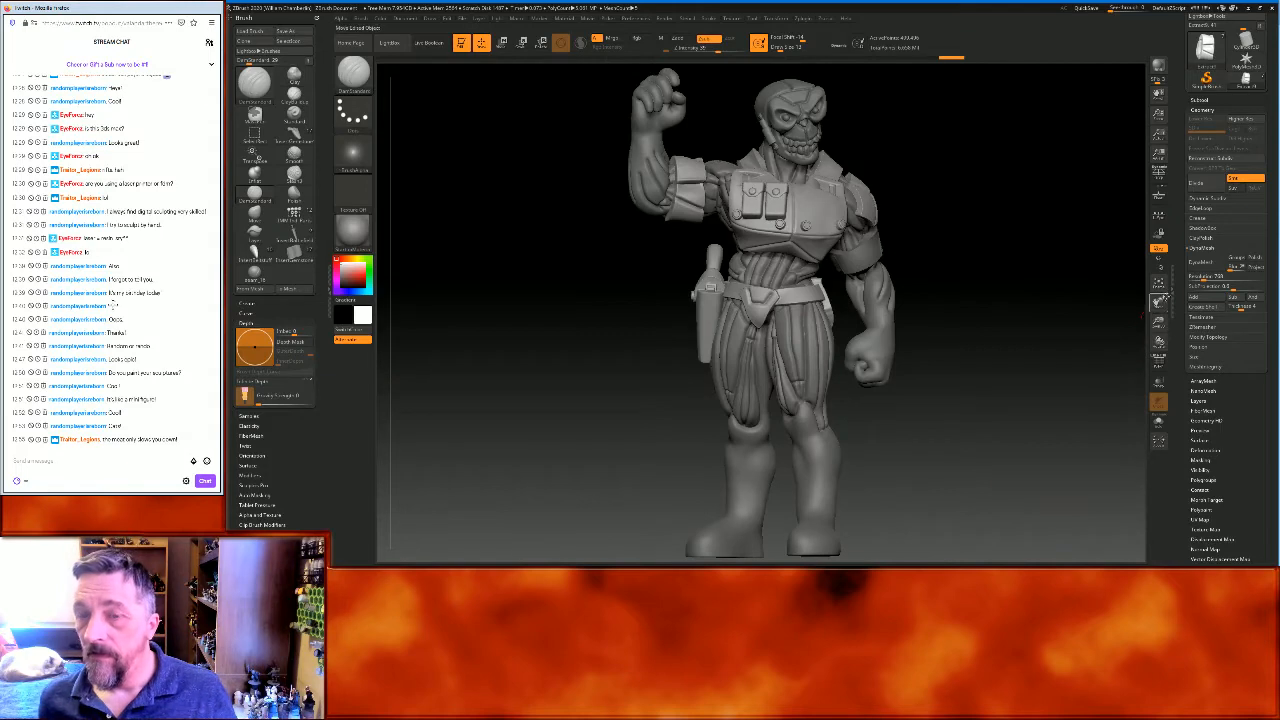
drag(1083, 320, 1074, 309)
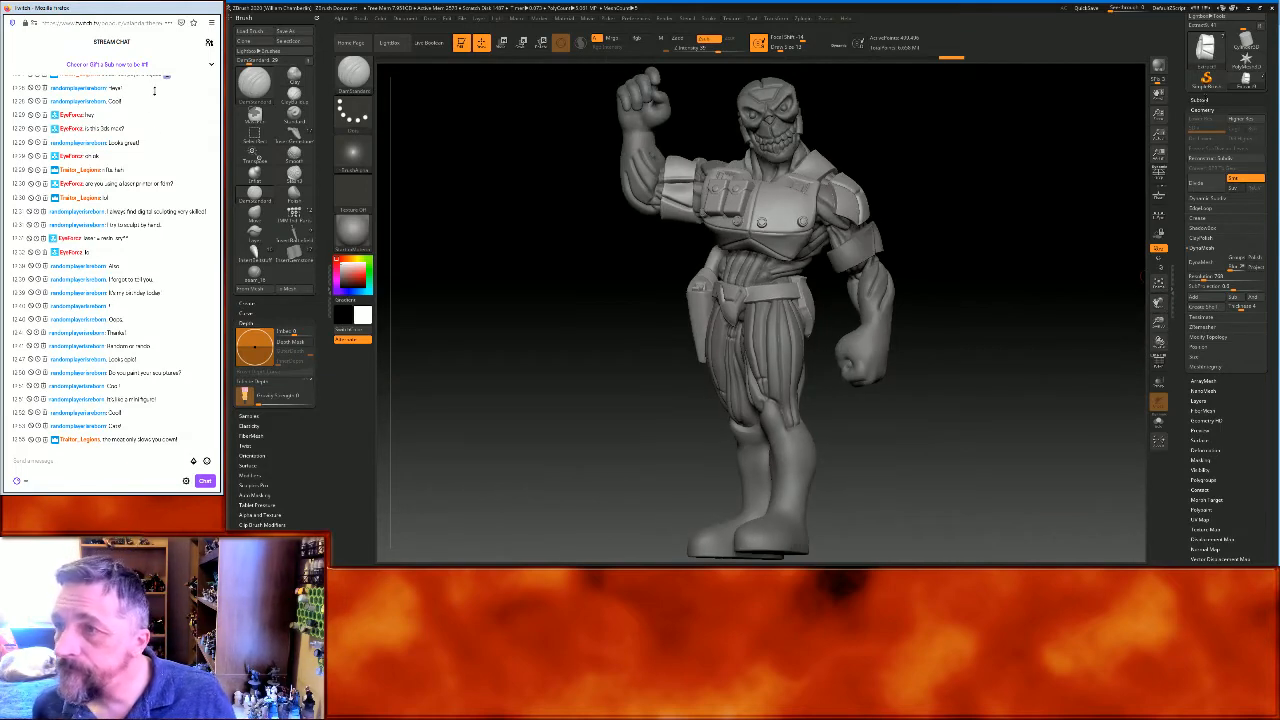
Merge the extracted armour pieces down into one subtool and fill the merged object with white
click(1209, 100)
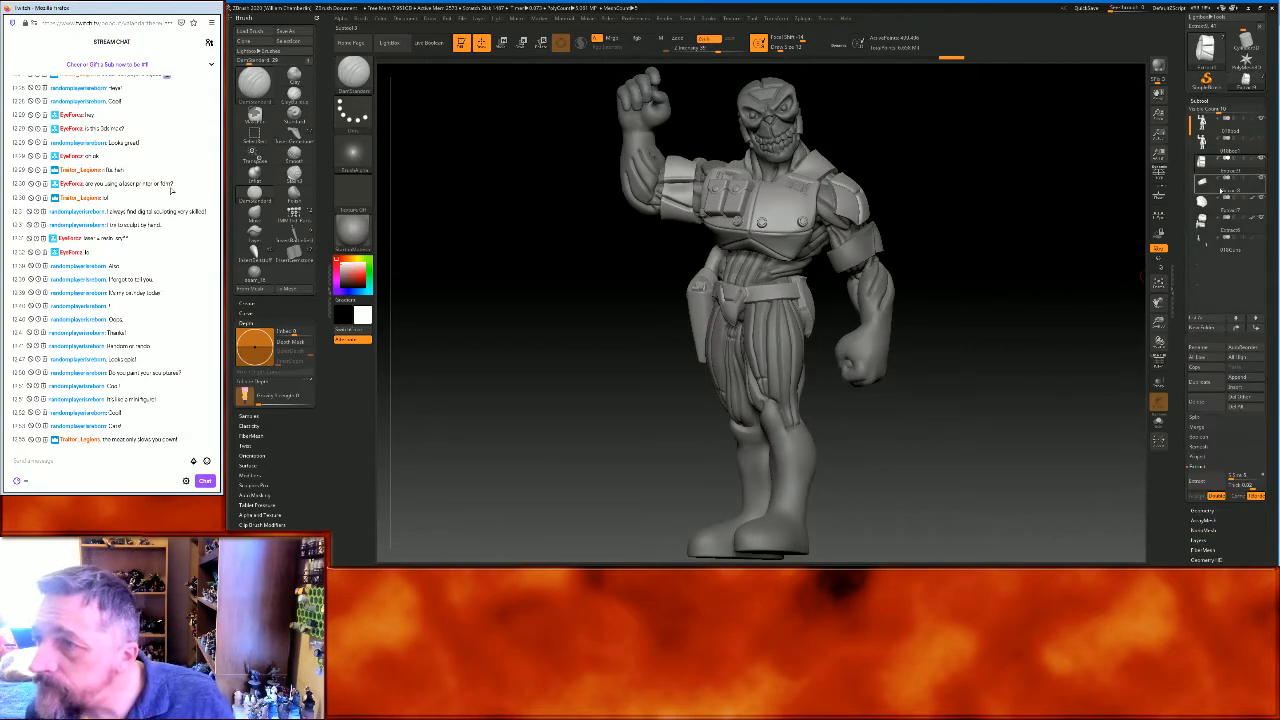
click(1200, 428)
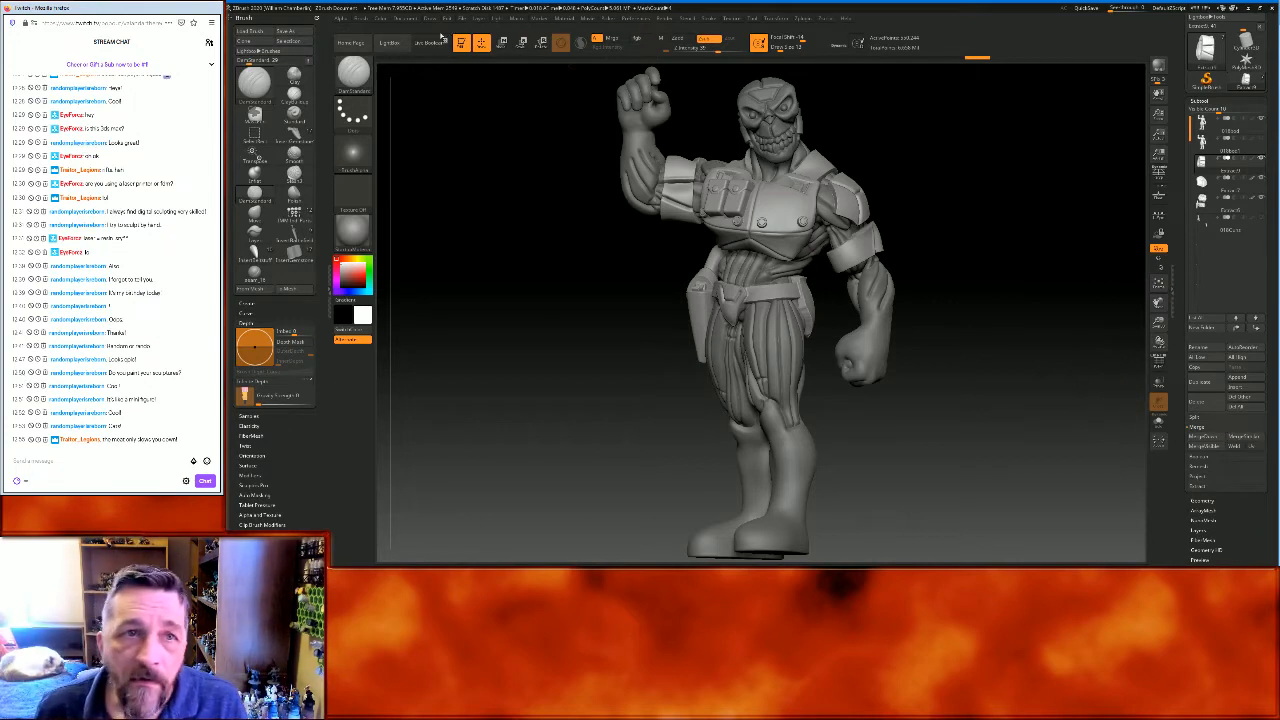
click(1204, 436)
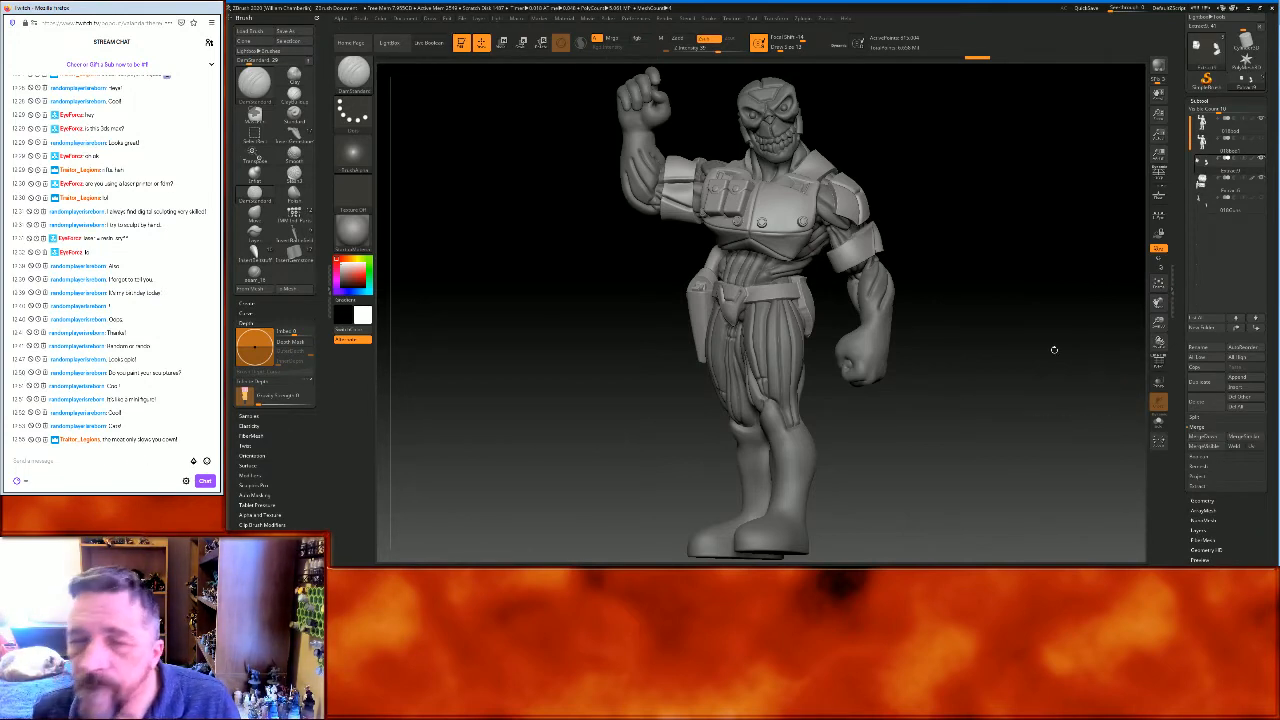
click(381, 19)
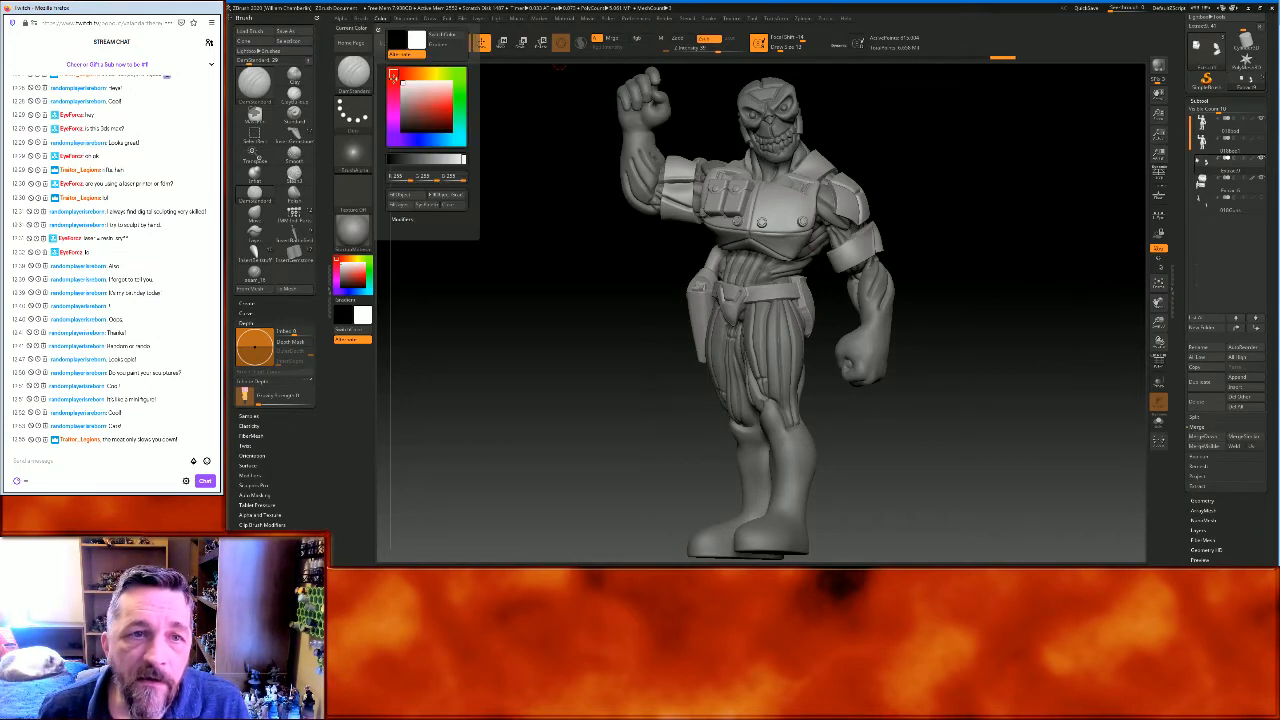
click(398, 197)
Review the armoured figure at miniature size and close up around the chest and arms
drag(500, 320, 888, 397)
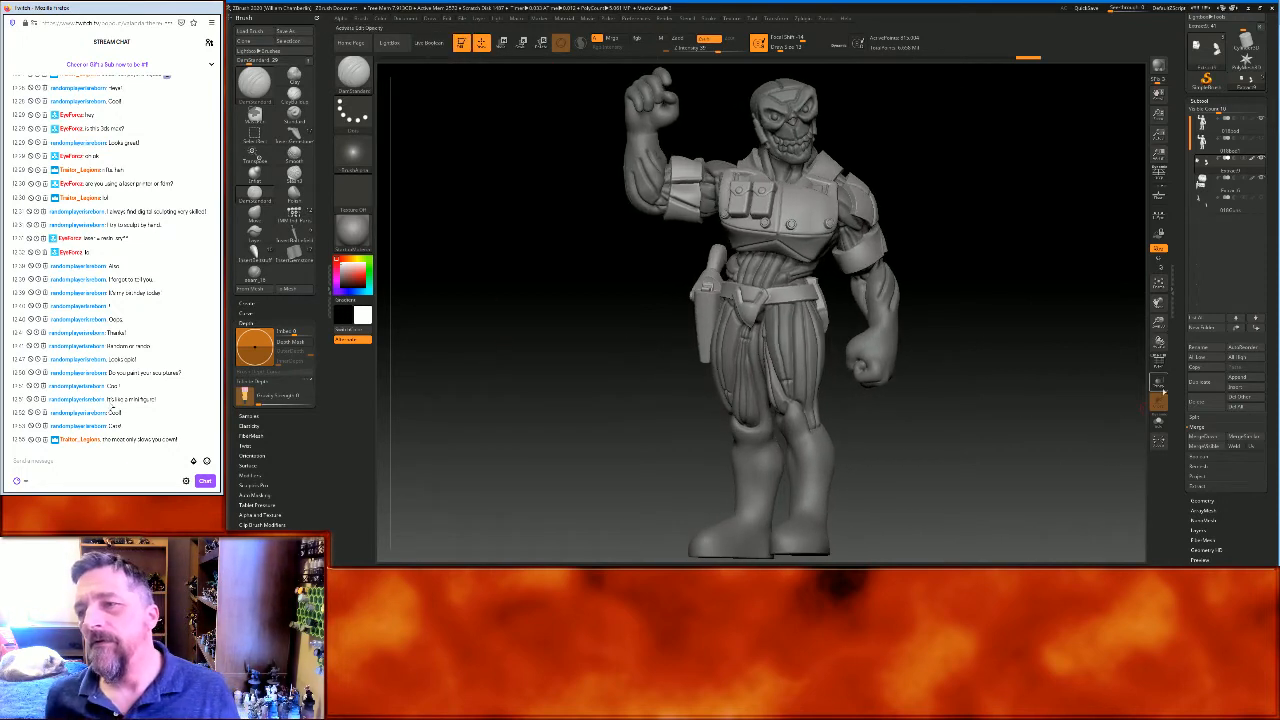
drag(1160, 323, 1128, 234)
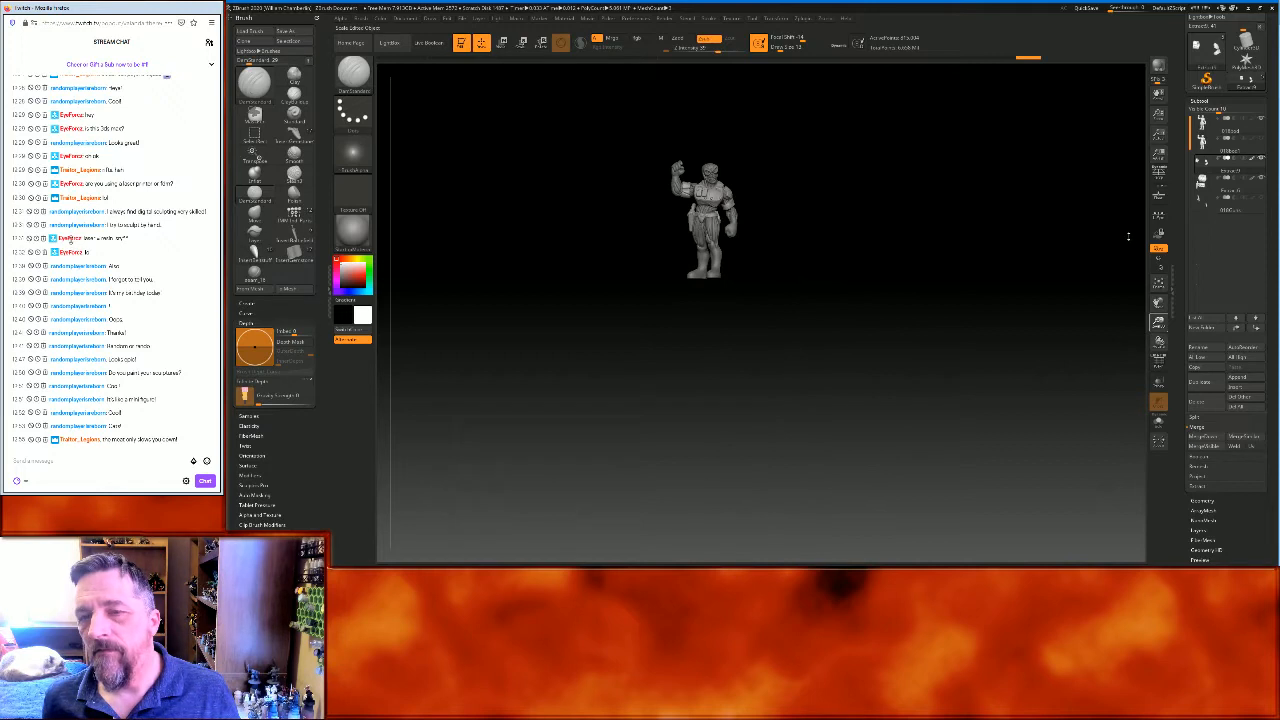
mouse_move(945, 255)
mouse_down()
mouse_move(900, 288)
mouse_move(825, 281)
mouse_move(943, 280)
mouse_move(931, 267)
mouse_up()
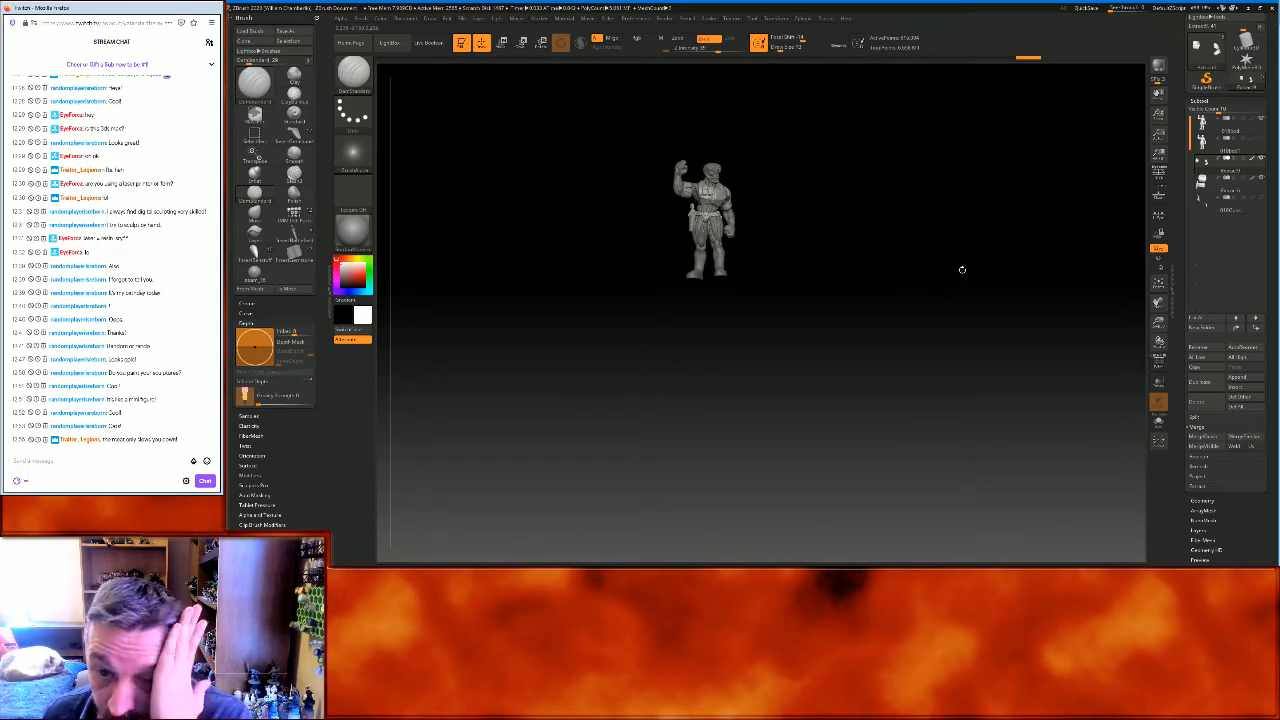
mouse_move(965, 271)
mouse_down()
mouse_move(884, 260)
mouse_move(894, 246)
mouse_move(976, 266)
mouse_up()
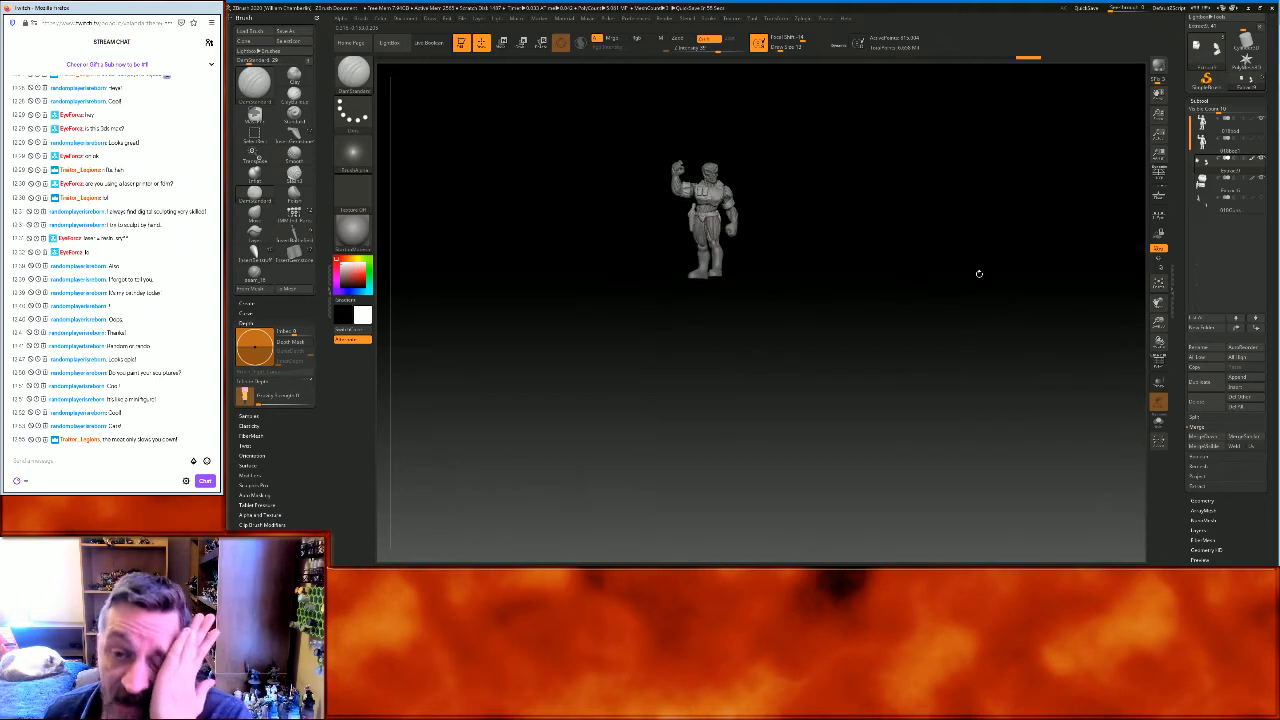
drag(1163, 343, 1157, 366)
click(1158, 284)
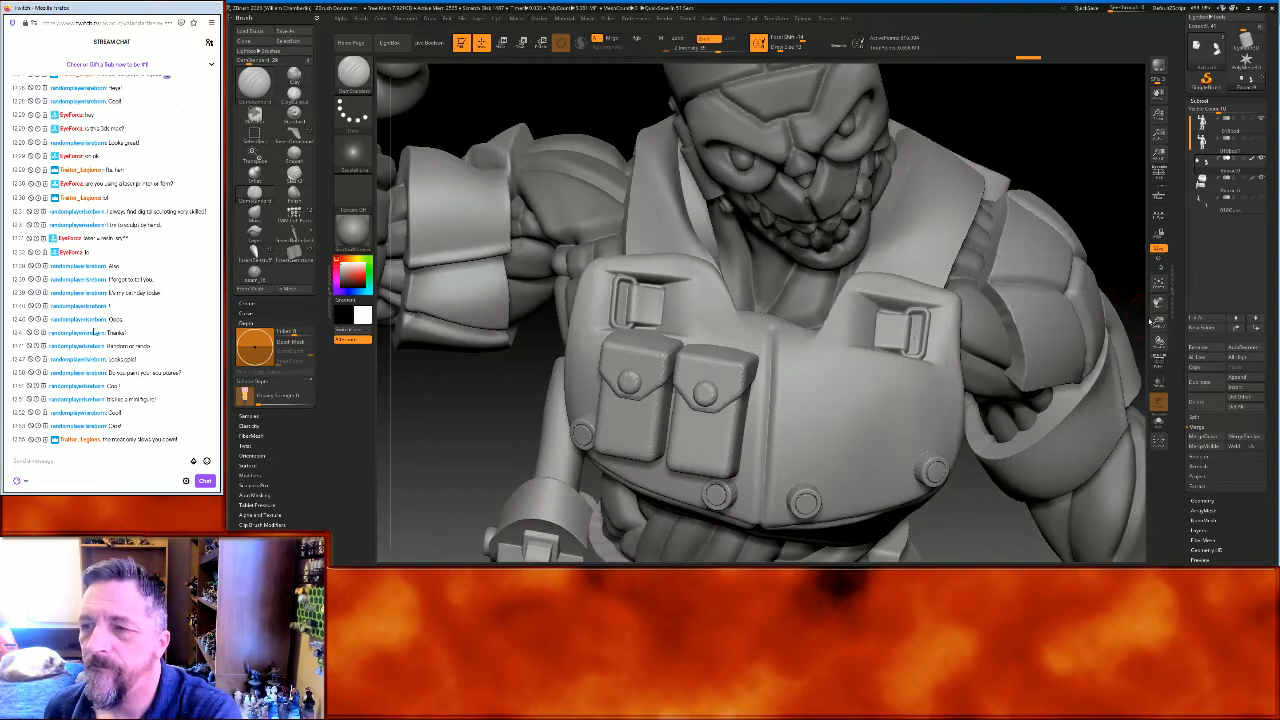
drag(1159, 322, 1125, 239)
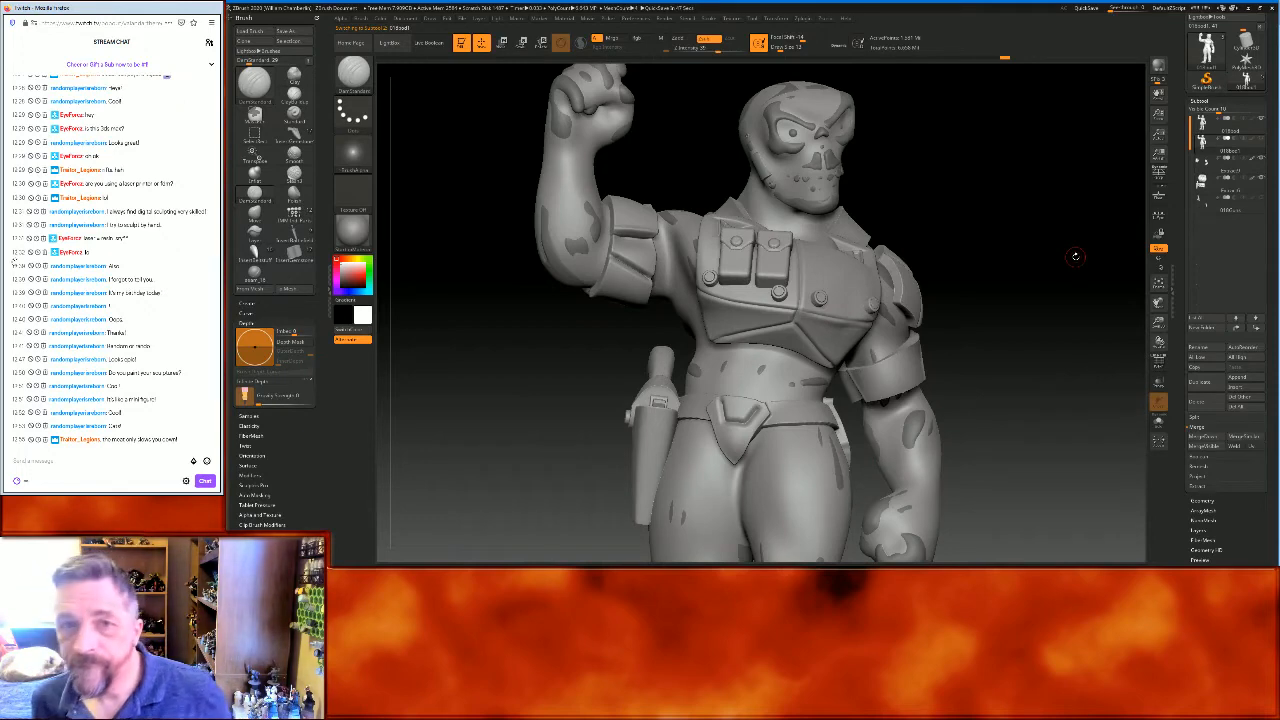
On the smooth body, mask a band around the raised right forearm between the elbow and the wrist
mouse_move(1066, 257)
mouse_down()
mouse_move(1054, 240)
mouse_move(1030, 240)
mouse_move(1020, 271)
mouse_move(1068, 282)
mouse_up()
drag(1158, 302, 1046, 280)
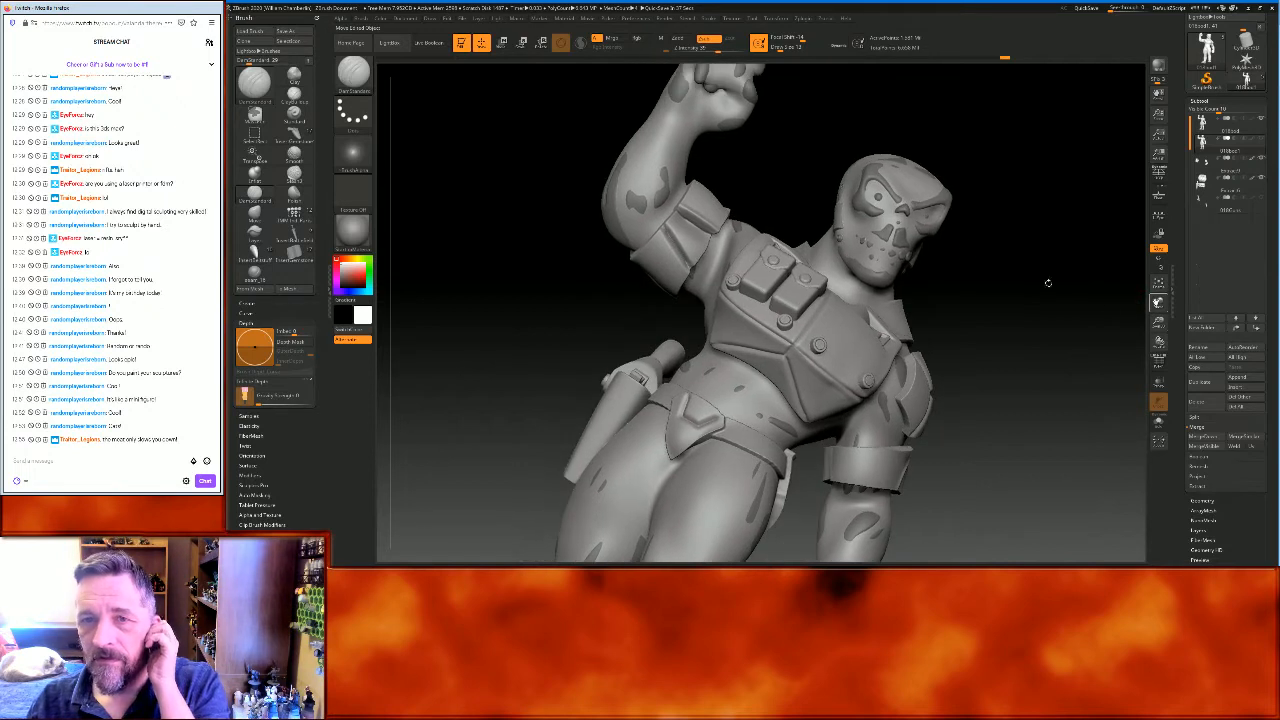
mouse_move(705, 157)
ctrl+mouse_down()
mouse_move(547, 180)
mouse_move(706, 134)
ctrl+mouse_up()
mouse_move(1040, 257)
mouse_down()
mouse_move(986, 240)
mouse_move(1040, 308)
mouse_move(1040, 277)
mouse_move(1010, 312)
mouse_move(1057, 311)
mouse_move(1011, 289)
mouse_move(1059, 302)
mouse_up()
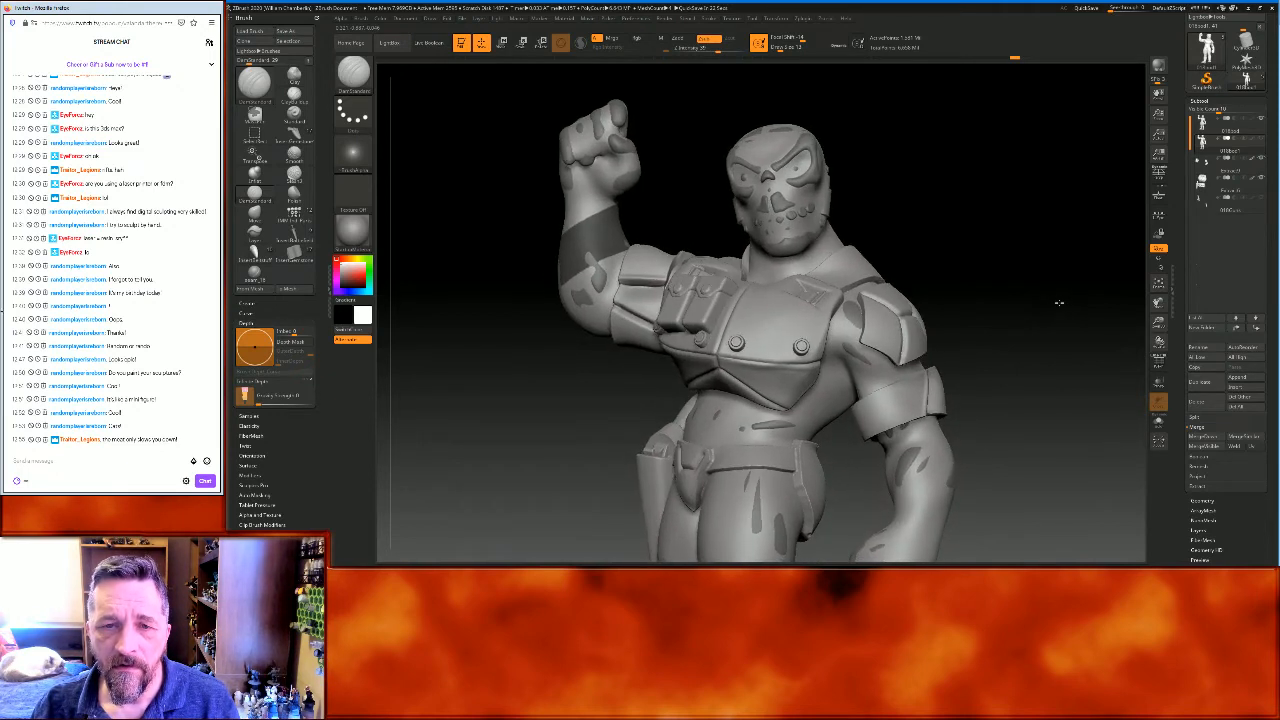
Extend the masked band around the raised right forearm so its outline continues across the arm
key(ctrl)
ctrl+drag(539, 237, 628, 201)
mouse_move(988, 256)
mouse_down()
mouse_move(1037, 243)
mouse_move(1031, 260)
mouse_move(977, 265)
mouse_move(1029, 249)
mouse_up()
drag(1014, 301, 1066, 302)
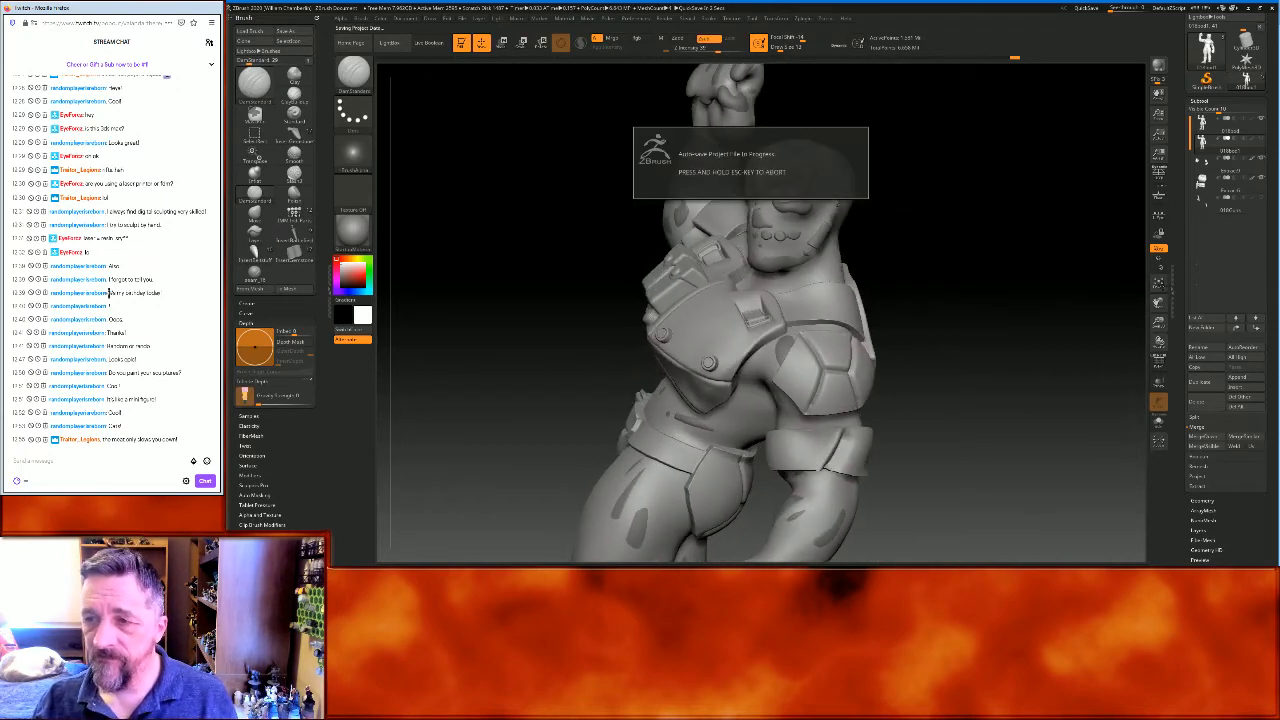
Mask a matching band around the front and back of the lowered left forearm, between the elbow and the wrist
mouse_move(1157, 300)
mouse_down()
mouse_move(1163, 239)
mouse_move(1142, 240)
mouse_up()
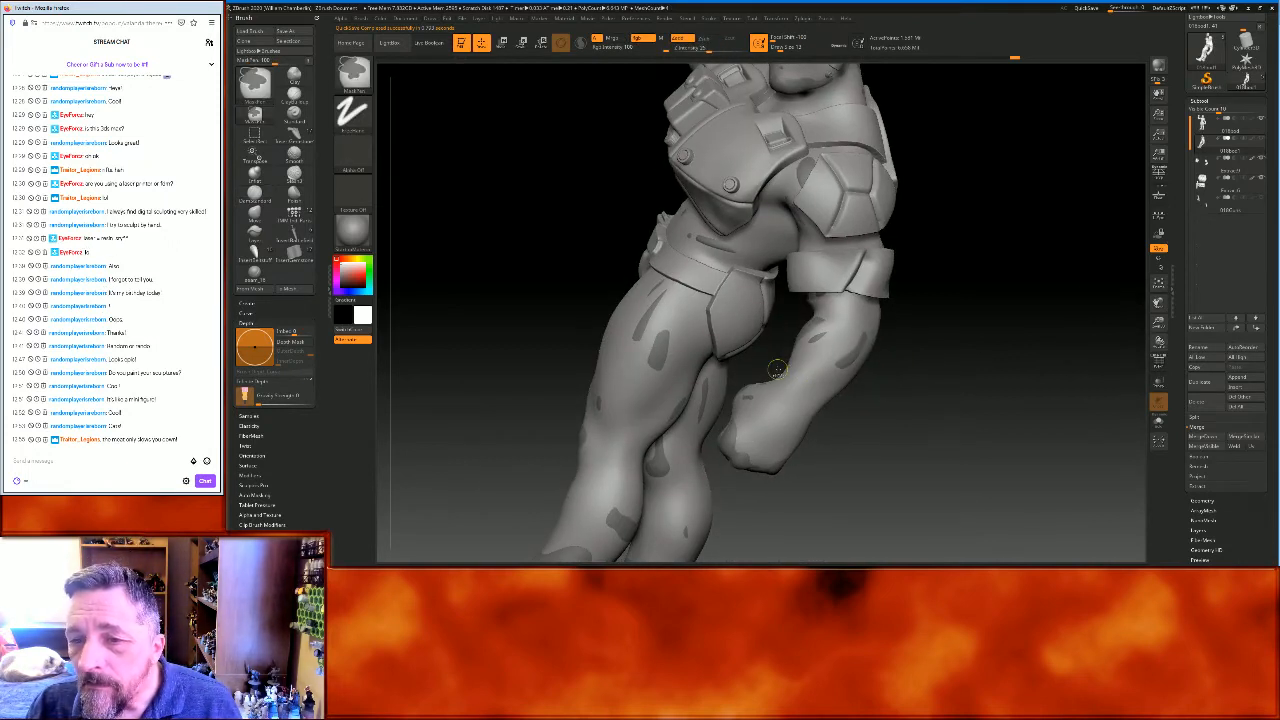
mouse_move(772, 370)
ctrl+mouse_down()
mouse_move(905, 335)
mouse_move(917, 320)
mouse_move(917, 340)
mouse_move(960, 357)
mouse_move(949, 358)
mouse_move(1040, 369)
ctrl+mouse_up()
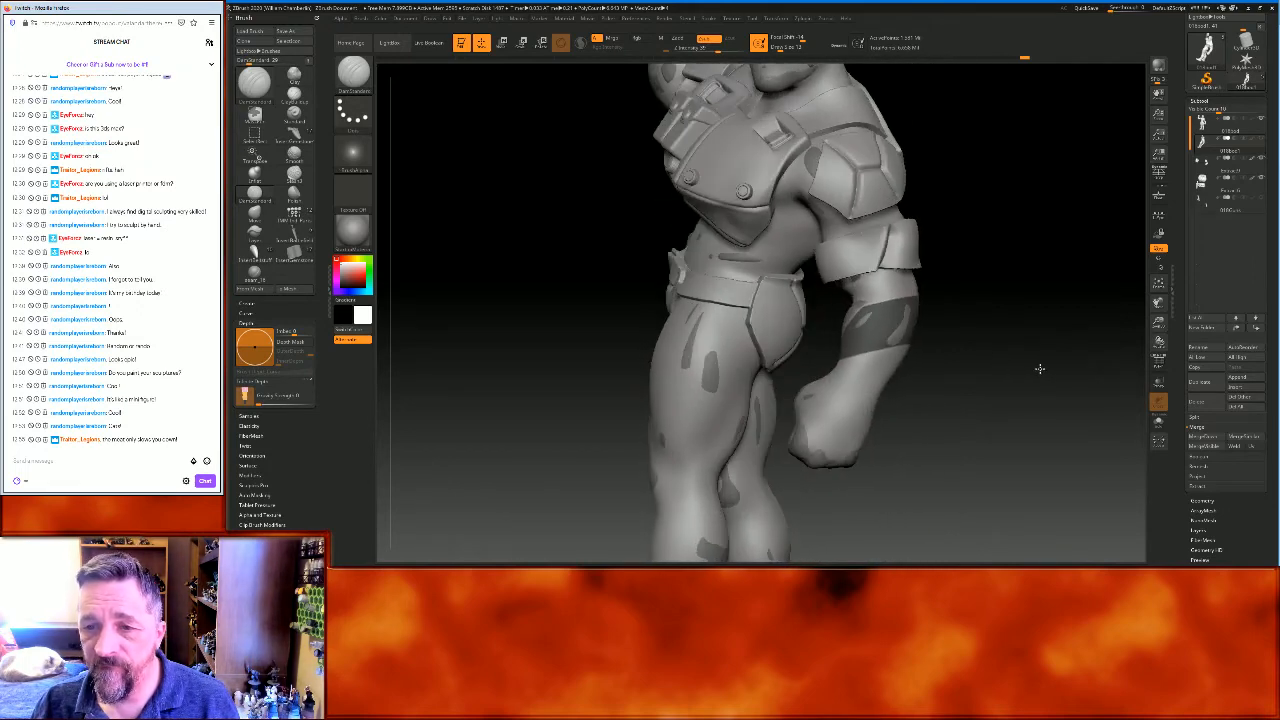
key(ctrl)
mouse_move(925, 342)
ctrl+mouse_down()
mouse_move(855, 346)
mouse_move(817, 375)
ctrl+mouse_up()
mouse_move(980, 392)
mouse_down()
mouse_move(952, 354)
mouse_move(1000, 371)
mouse_move(989, 380)
mouse_move(1022, 370)
mouse_move(1023, 352)
mouse_up()
key(b)
key(m)
key(v)
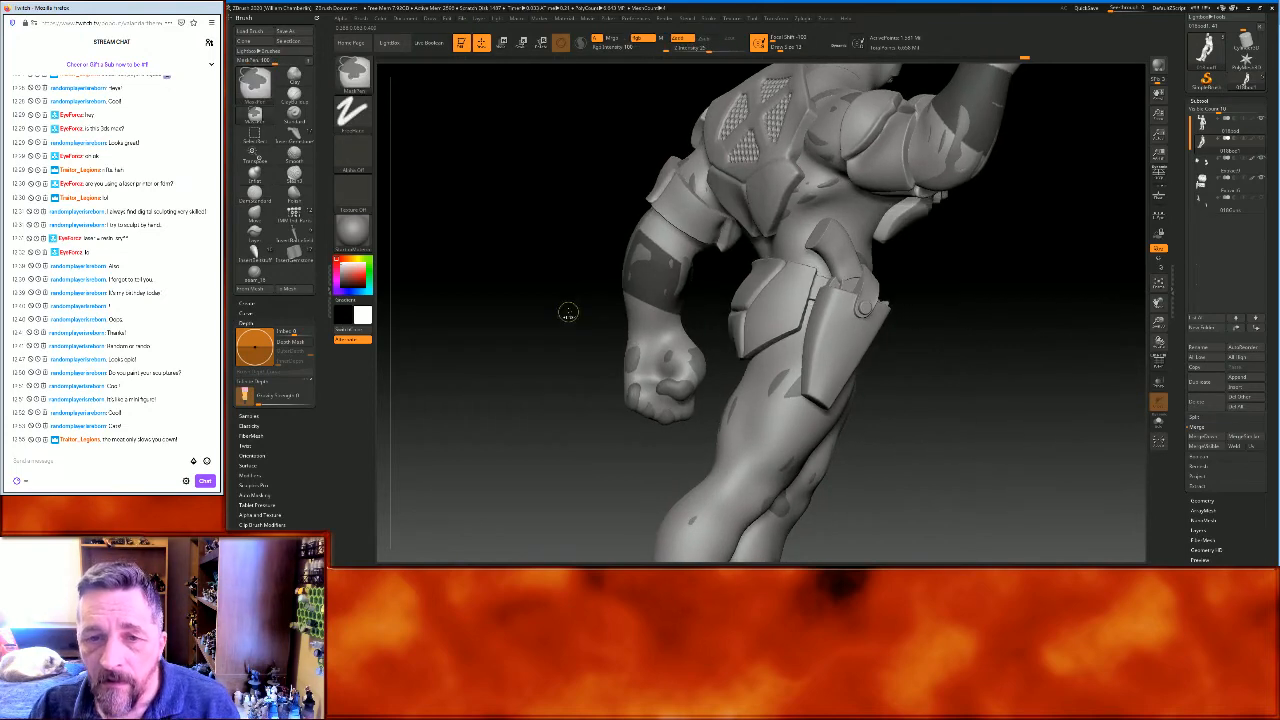
ctrl+drag(602, 289, 690, 328)
key(b)
key(d)
key(s)
drag(523, 351, 633, 368)
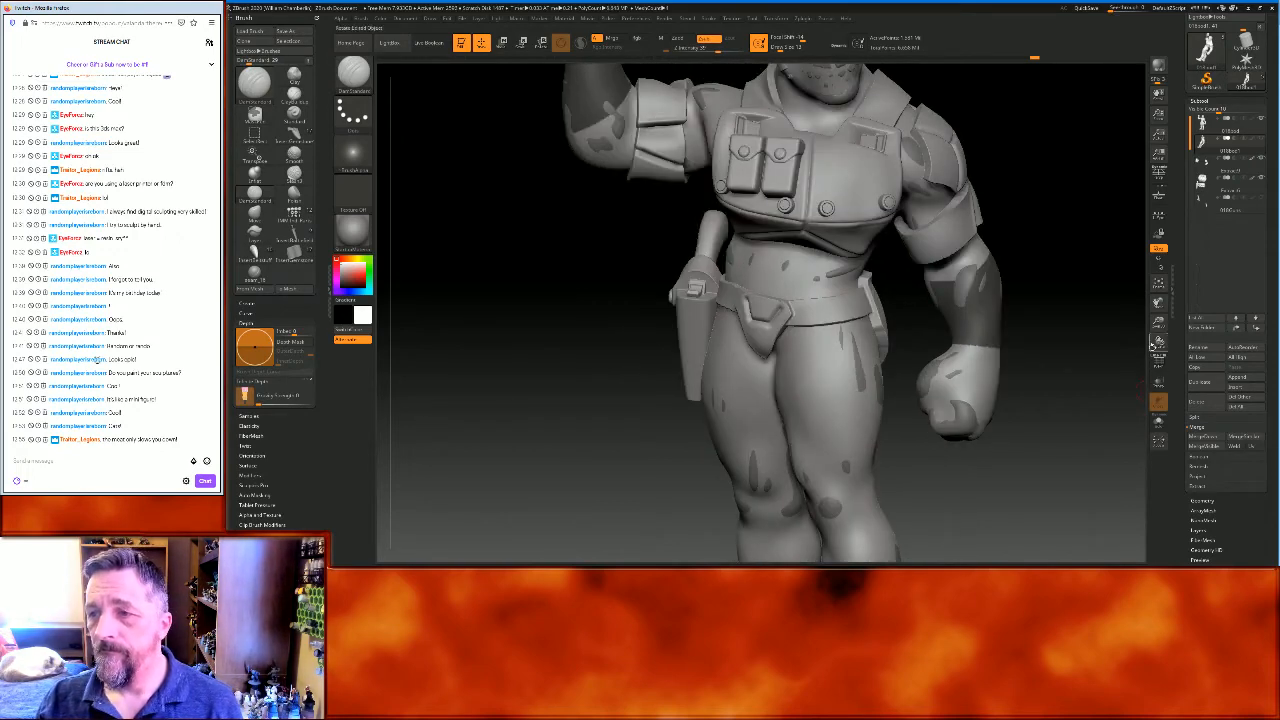
Extract the masked forearm bands as a separate armour subtool and clear the mask on the body
click(1158, 283)
drag(1010, 416, 1005, 383)
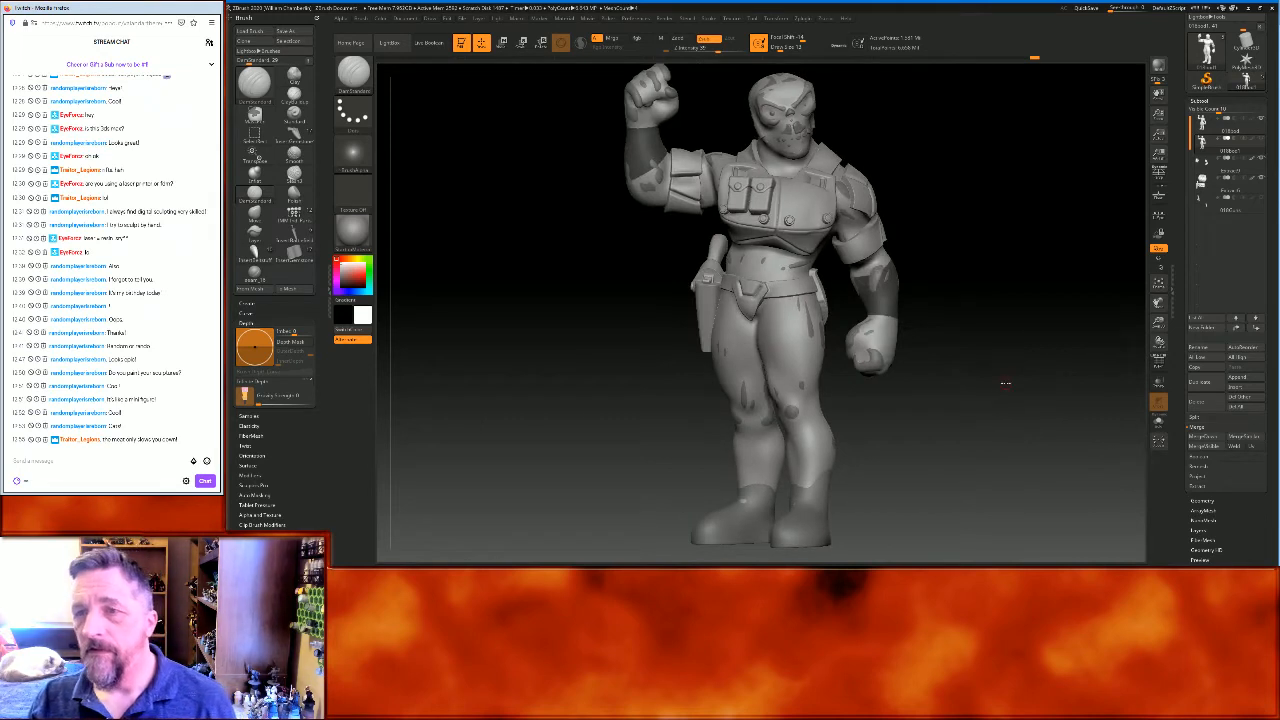
click(1205, 486)
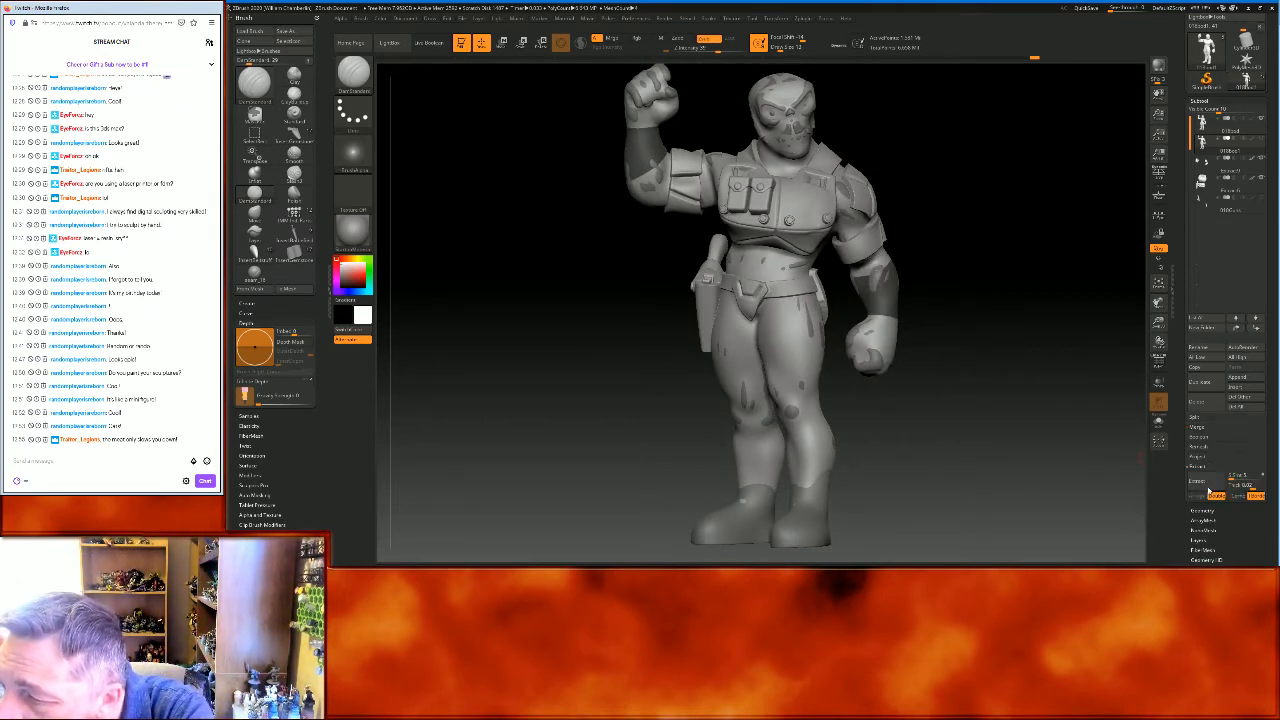
click(1197, 496)
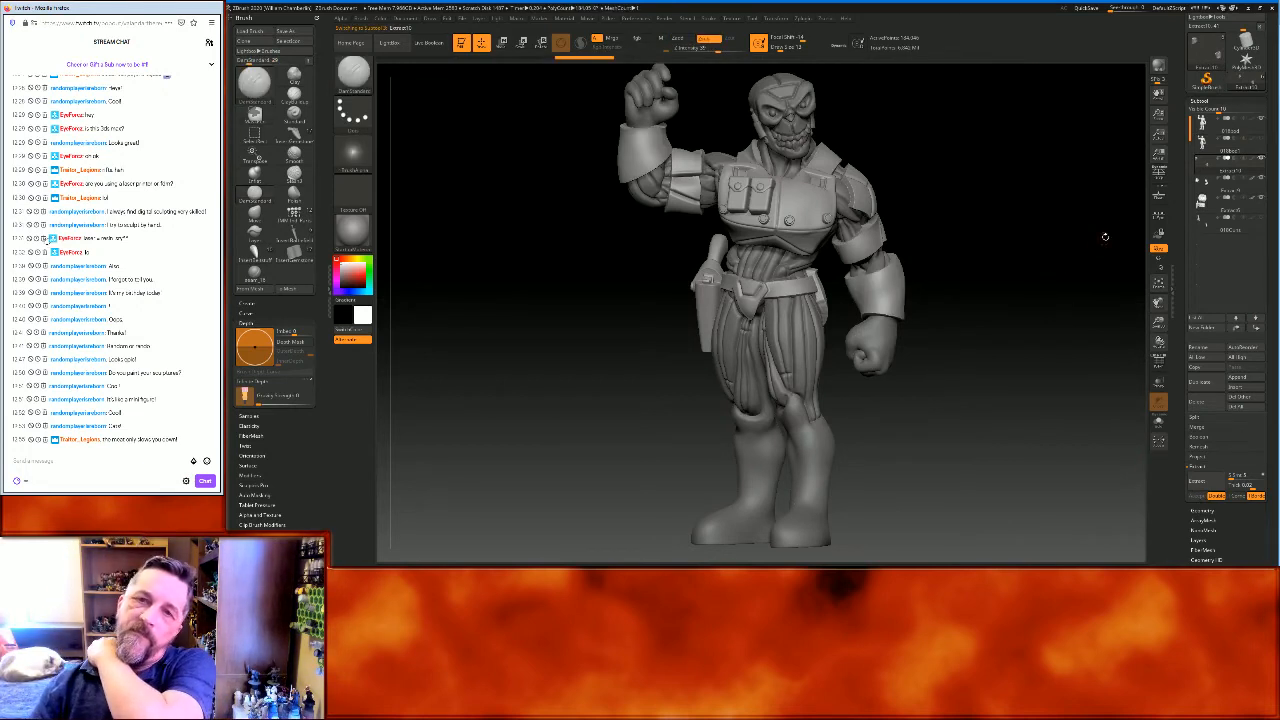
click(1222, 145)
mouse_move(1021, 155)
ctrl+mouse_down()
mouse_move(1054, 237)
mouse_move(966, 224)
mouse_move(1077, 226)
mouse_move(1060, 231)
ctrl+mouse_up()
Select the extracted forearm guards and use the seam_10 brush to run a lengthwise seam down the left guard
click(1222, 164)
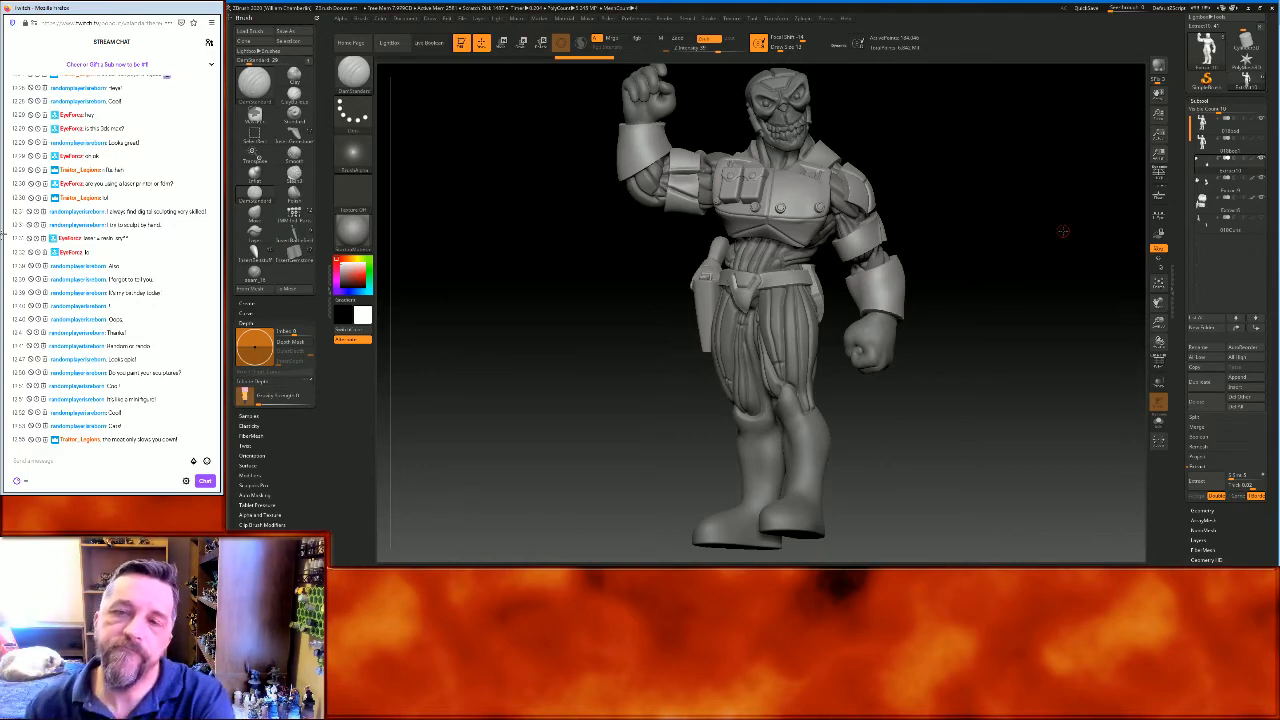
click(354, 72)
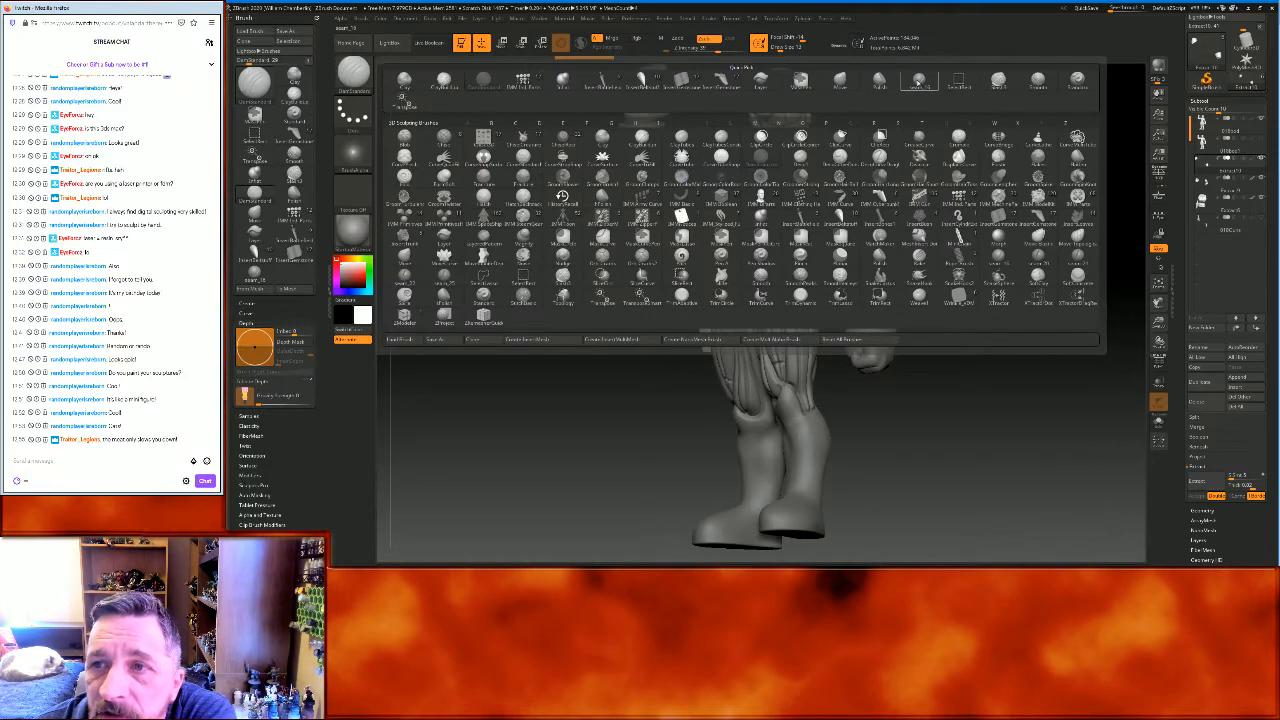
click(879, 80)
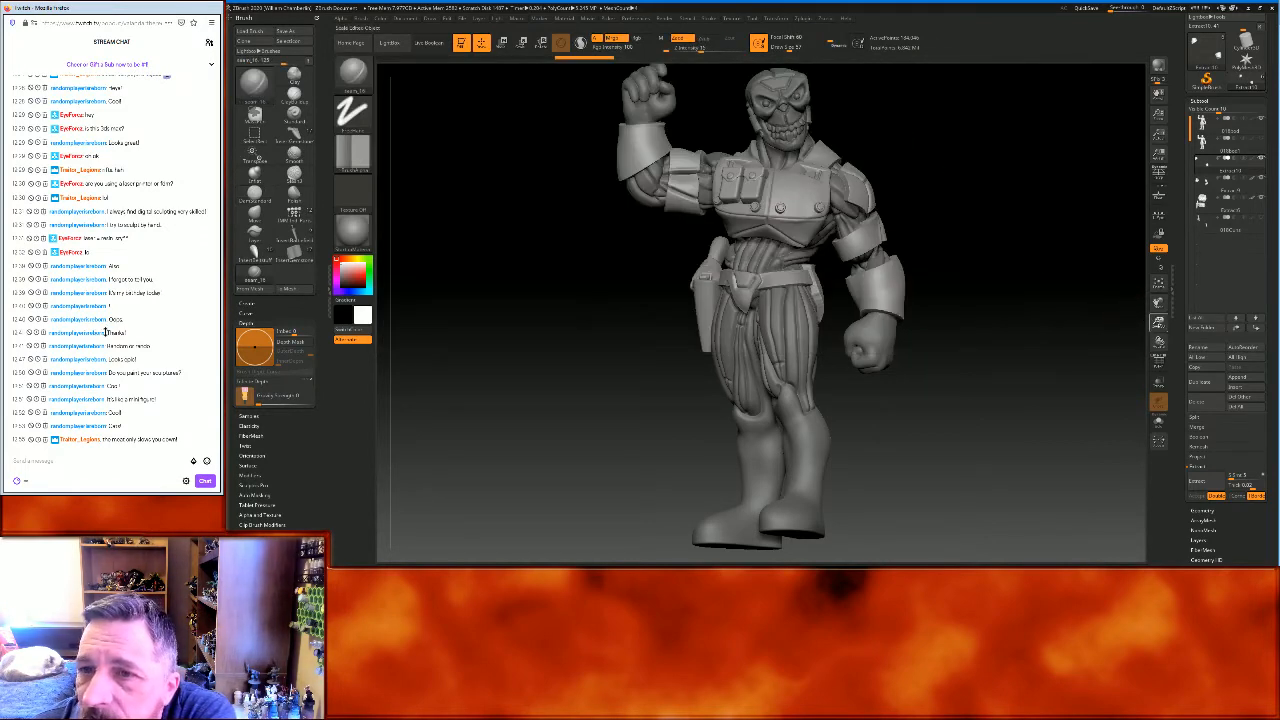
drag(1158, 322, 1158, 345)
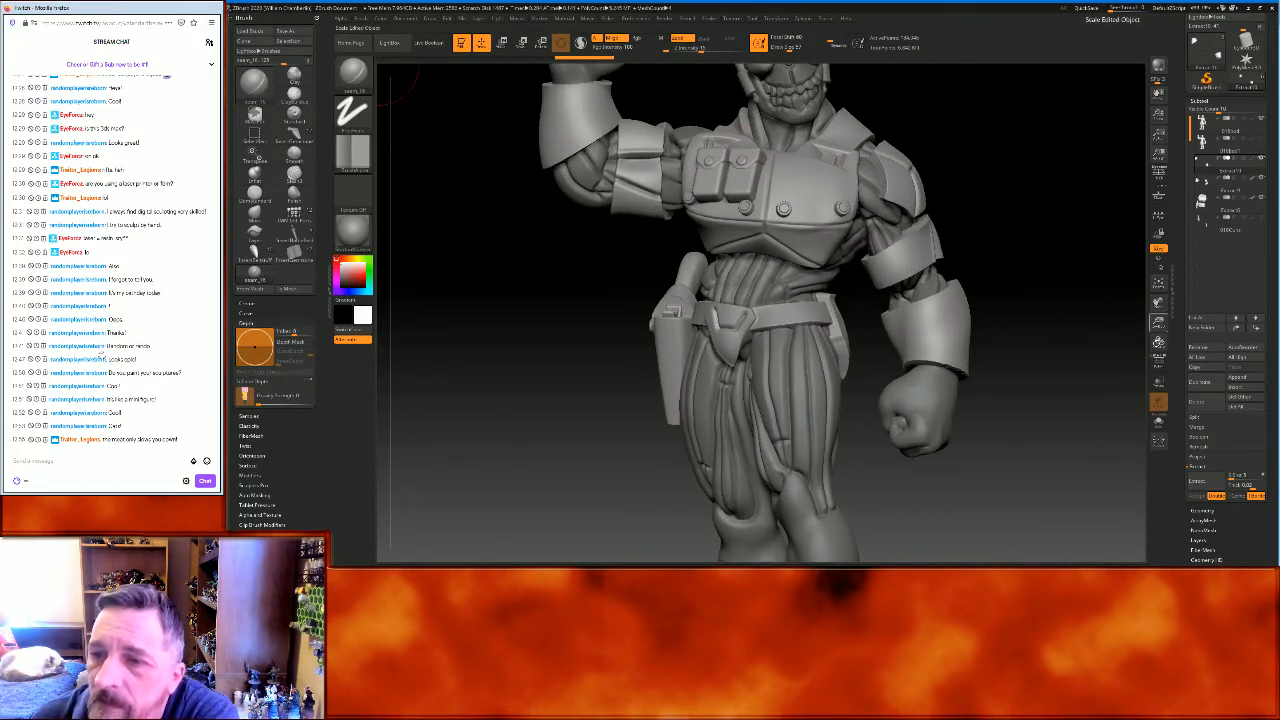
drag(1045, 258, 1050, 282)
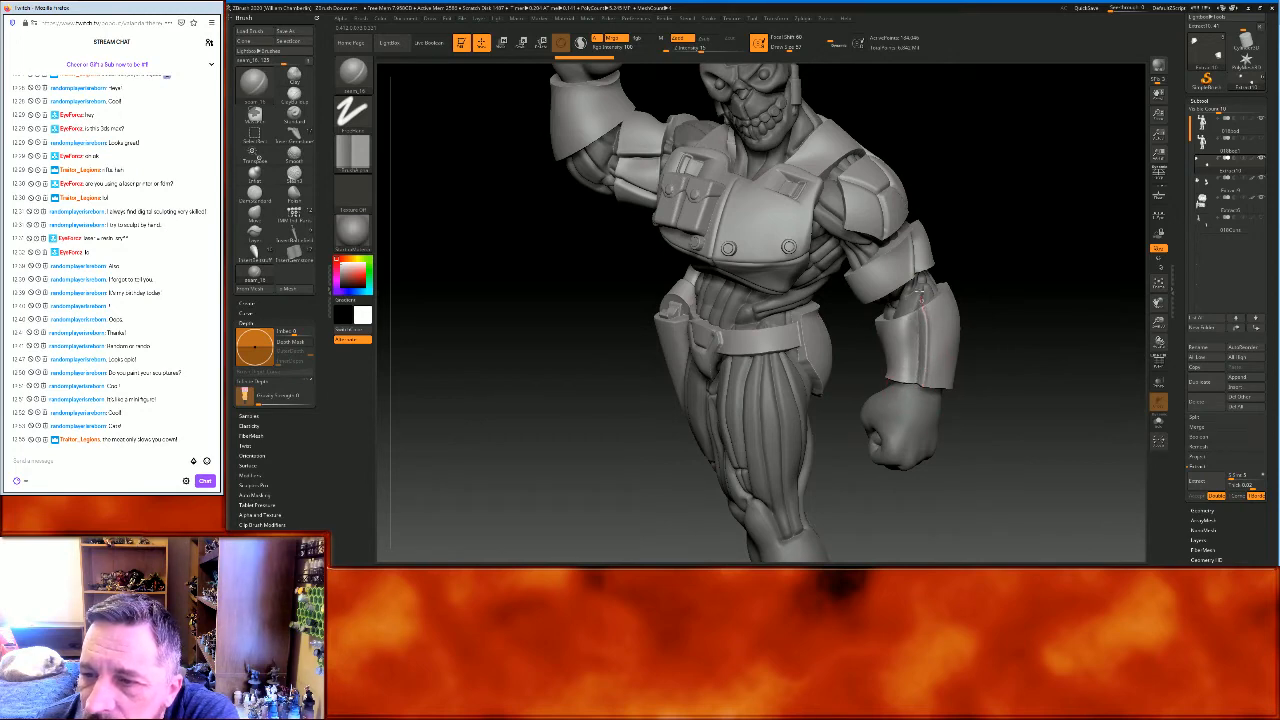
mouse_move(1043, 263)
mouse_down()
mouse_move(974, 262)
mouse_move(918, 330)
mouse_up()
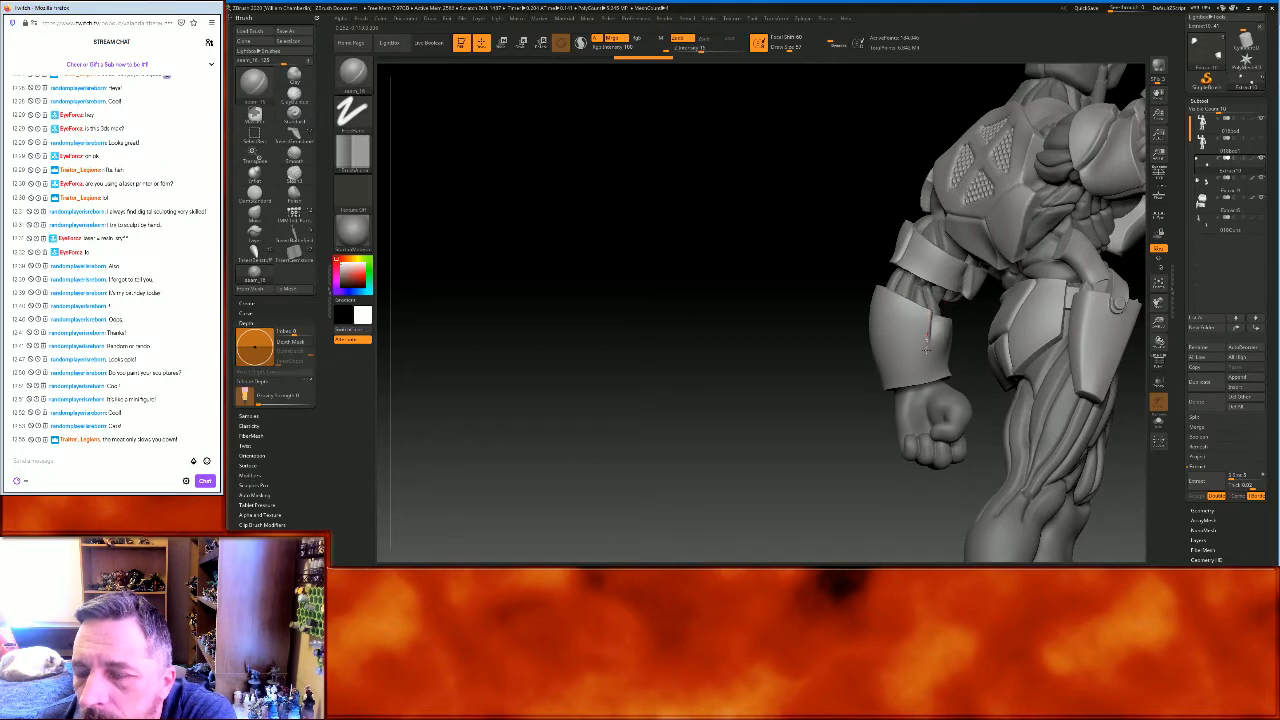
Continue the seam detailing on the back of the left forearm guard and along the raised right forearm guard
mouse_move(760, 437)
mouse_down()
mouse_move(869, 421)
mouse_move(697, 282)
mouse_up()
drag(580, 166, 607, 208)
mouse_move(1097, 272)
mouse_down()
mouse_move(1086, 263)
mouse_move(1057, 277)
mouse_move(863, 226)
mouse_up()
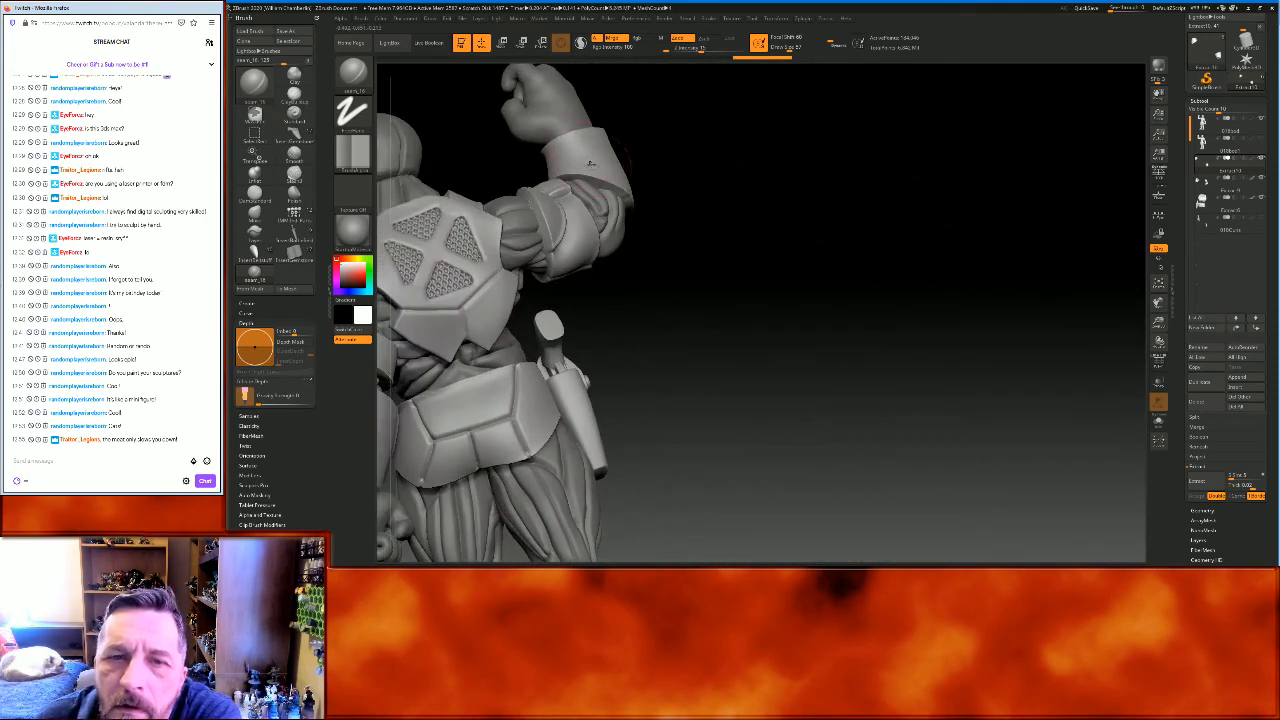
drag(584, 160, 562, 122)
mouse_move(896, 295)
mouse_down()
mouse_move(851, 331)
mouse_move(824, 318)
mouse_move(888, 285)
mouse_move(836, 229)
mouse_move(957, 240)
mouse_move(923, 217)
mouse_move(881, 228)
mouse_up()
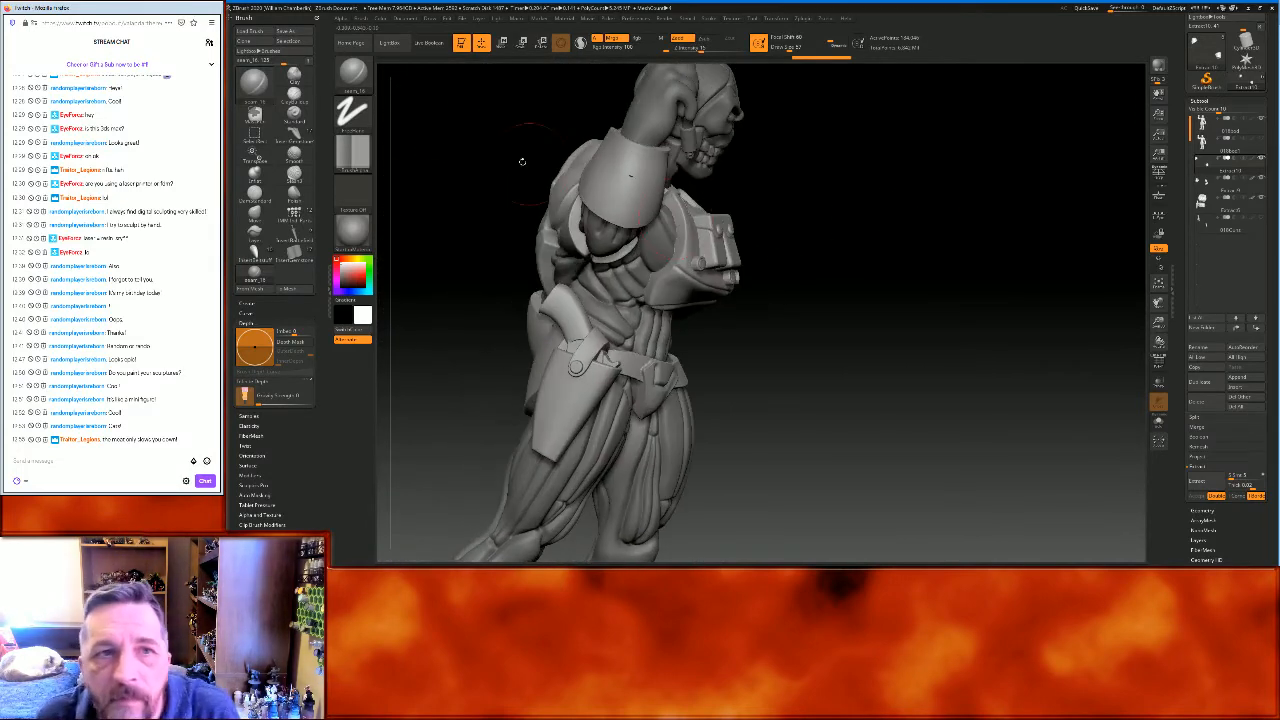
Replace a trial DynaMesh of the forearm guards with a subdivision and delete the lower subdivision levels
click(352, 75)
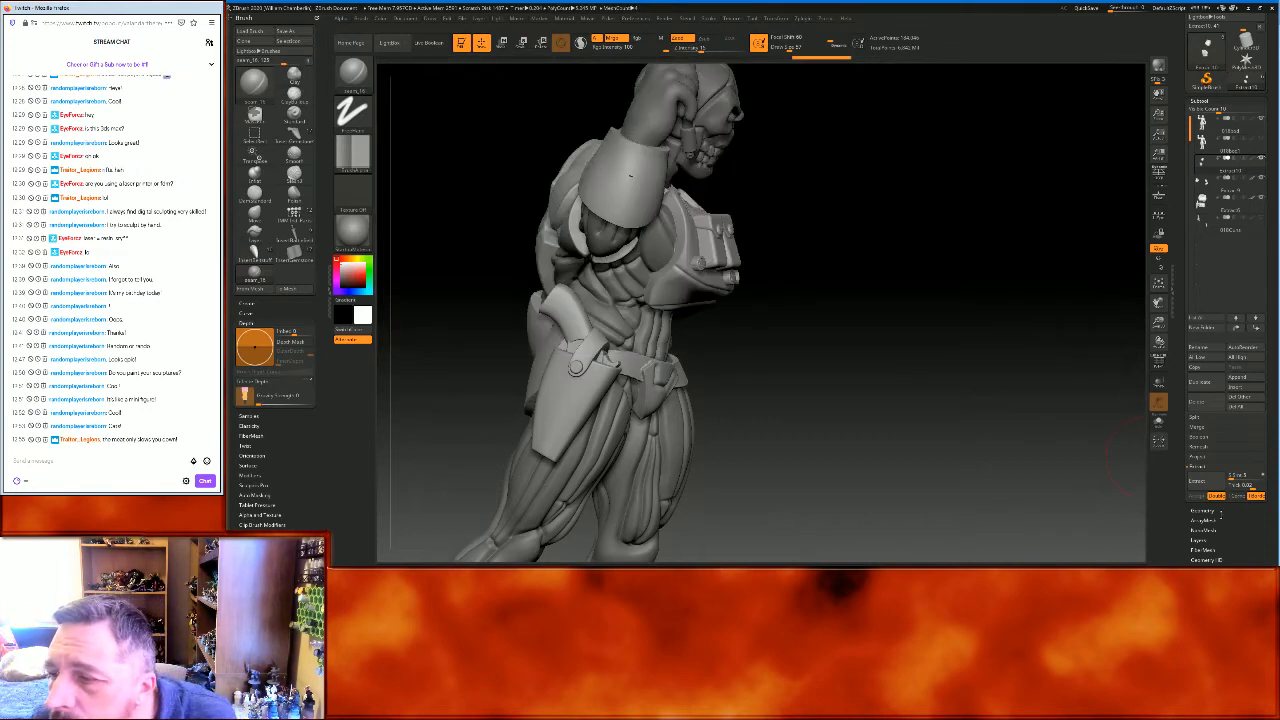
click(1202, 510)
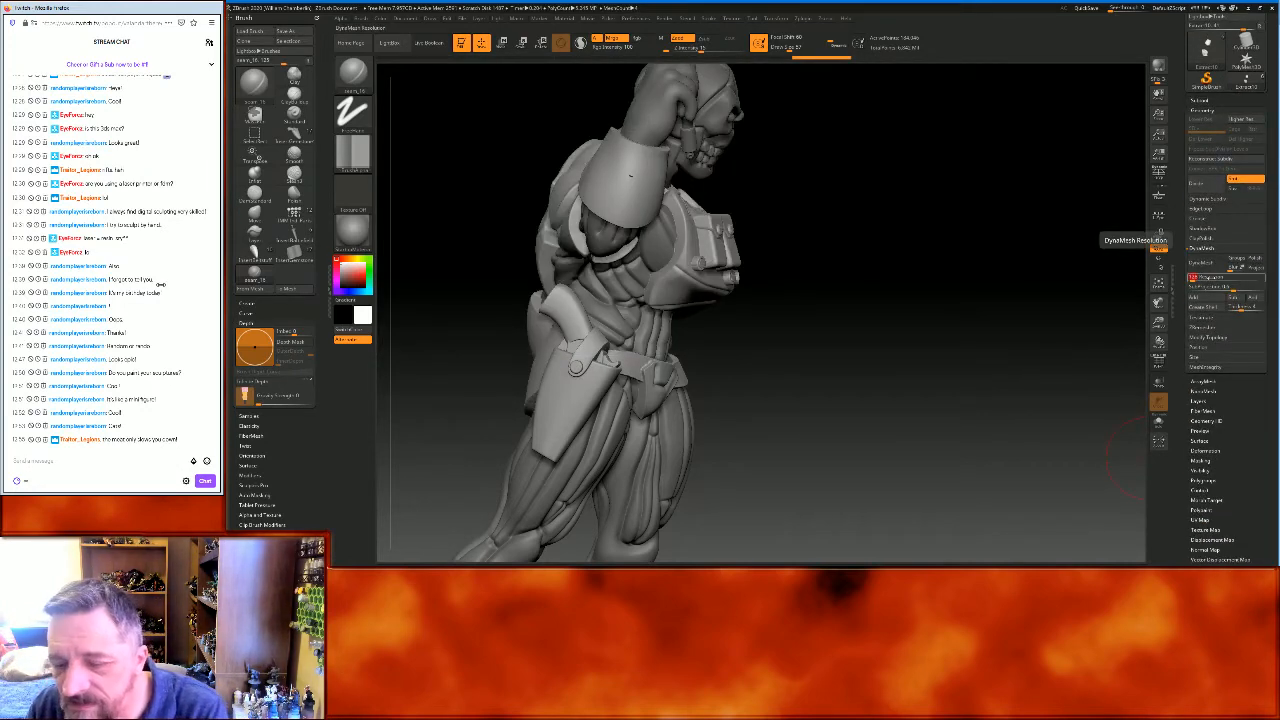
click(1204, 262)
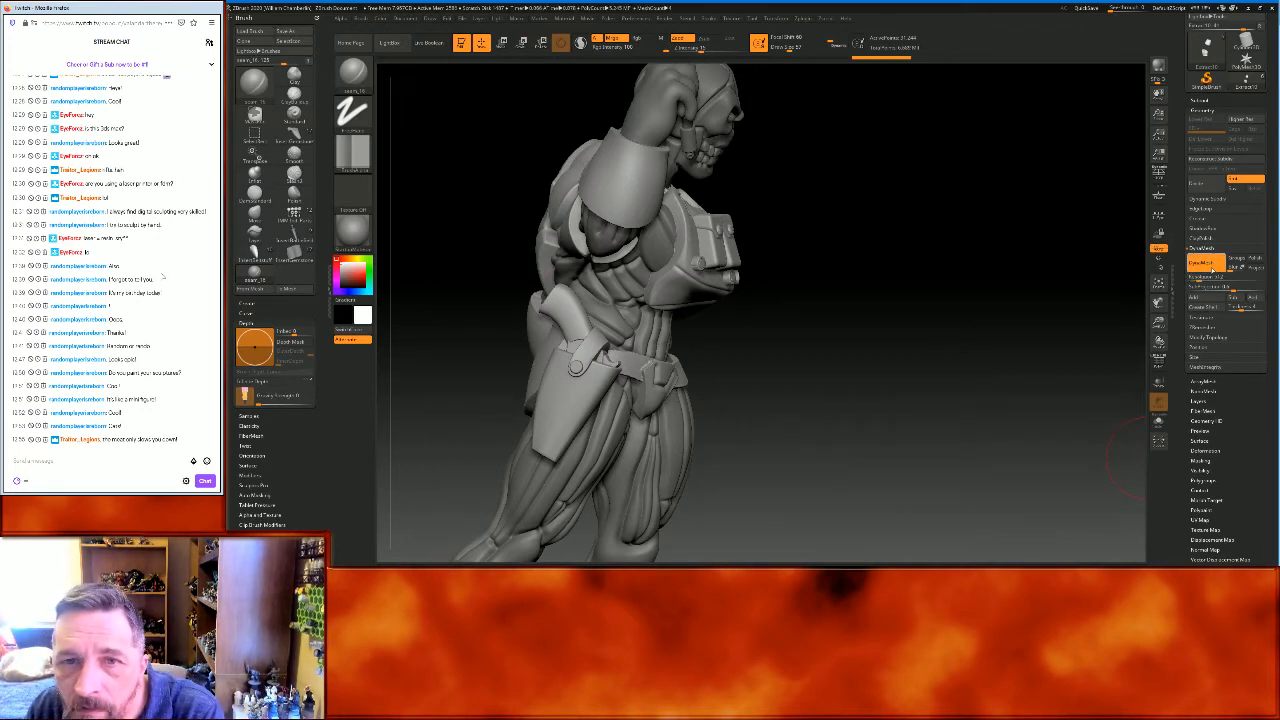
key(ctrl+z)
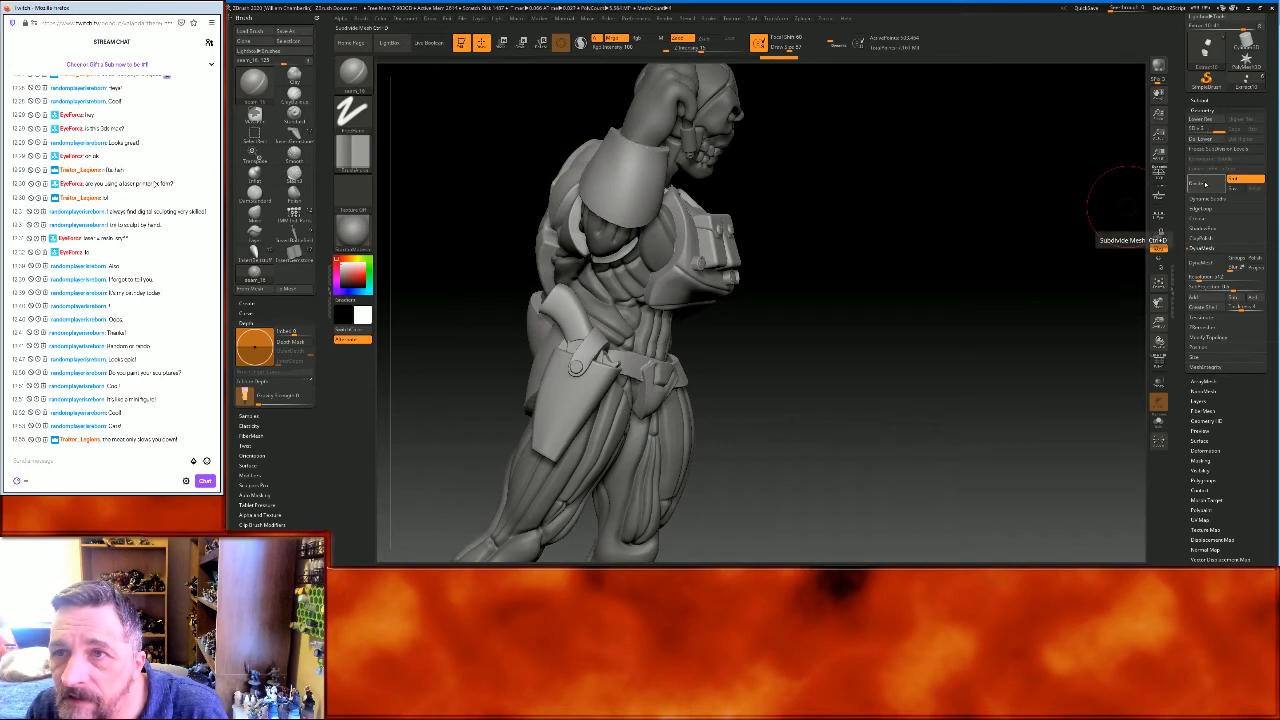
click(1204, 139)
mouse_move(1035, 271)
mouse_down()
mouse_move(991, 260)
mouse_move(1011, 243)
mouse_move(994, 243)
mouse_up()
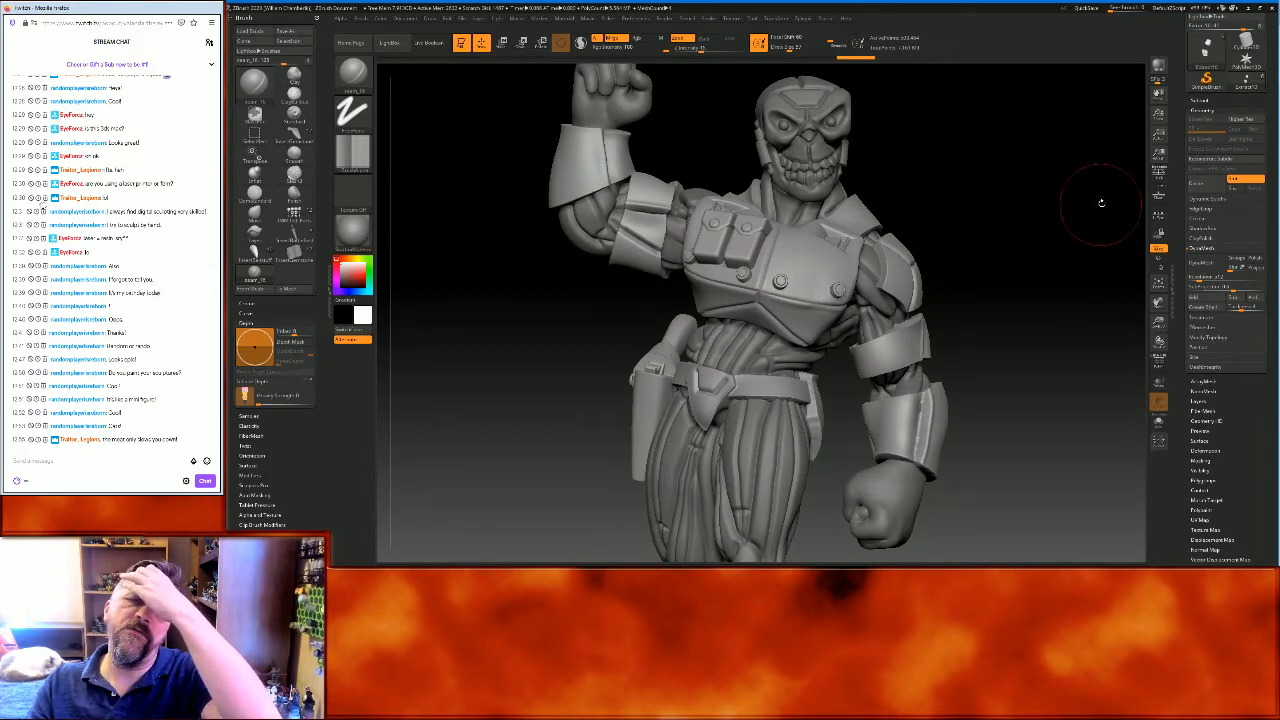
Select the forearm guards in the subtool list and open the colour fill options
click(1201, 100)
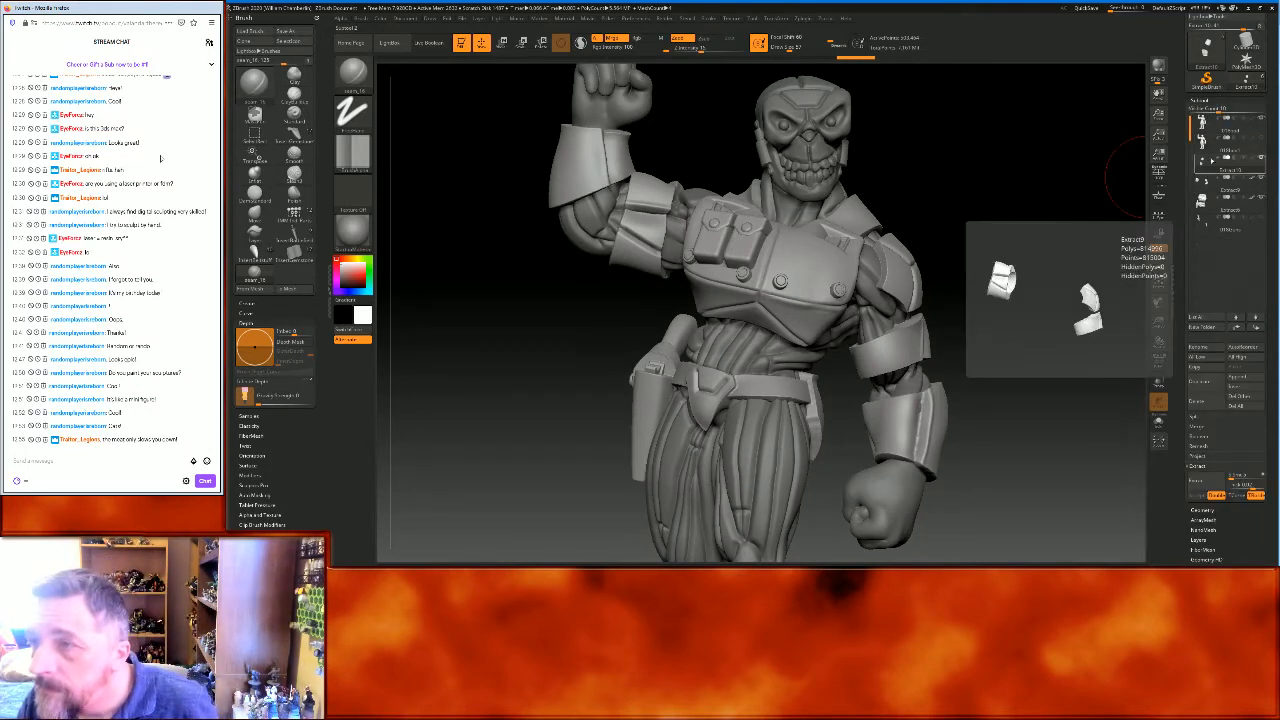
click(1208, 150)
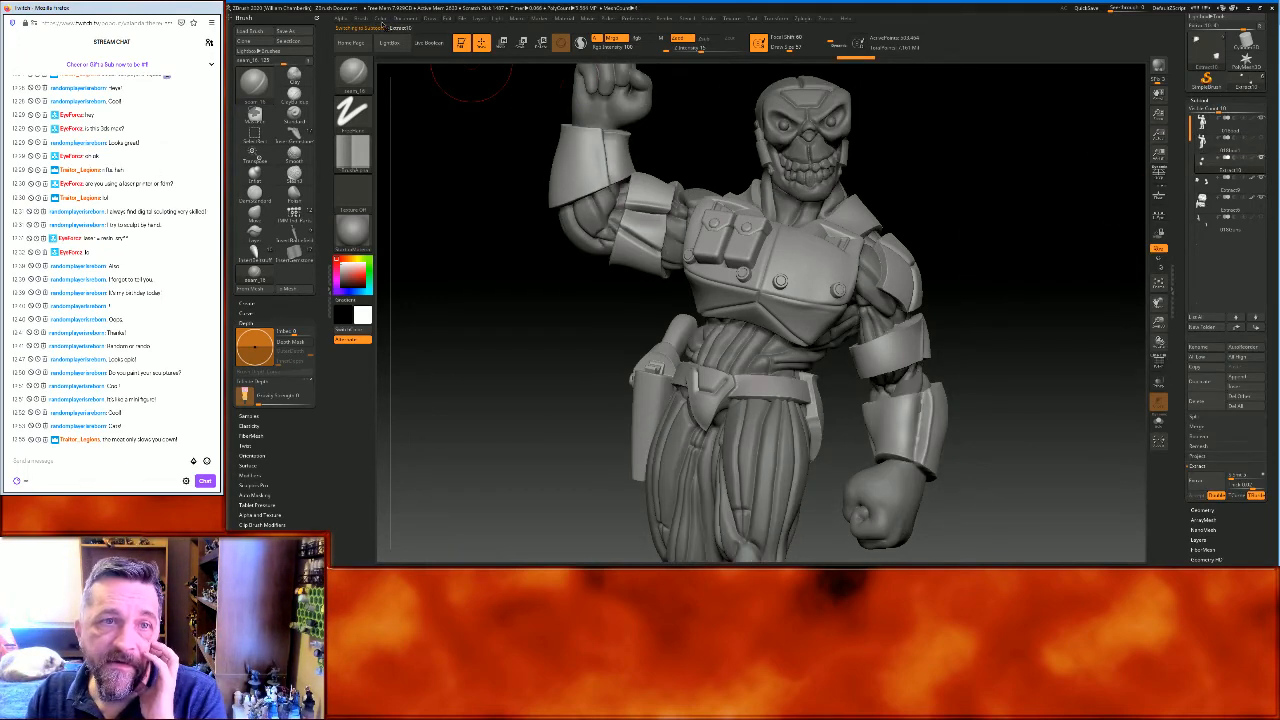
click(381, 19)
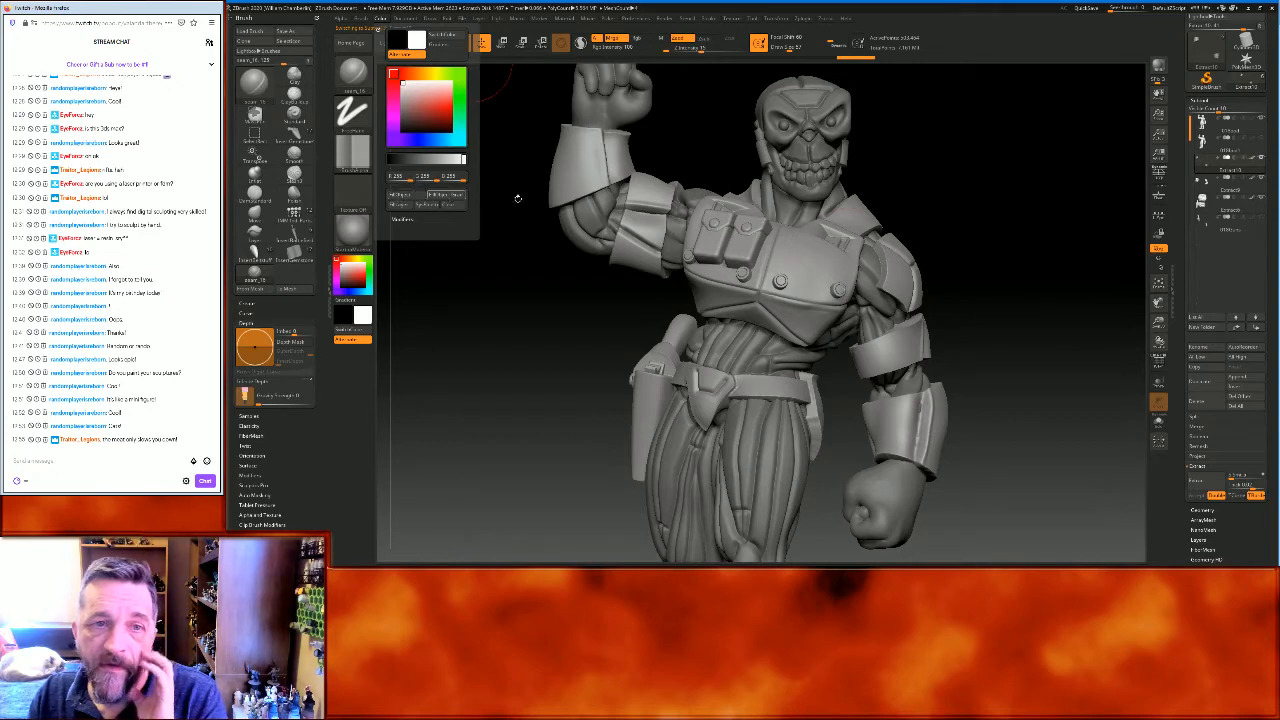
Make the smooth body active with the armour shown transparent, and frame the underside of the raised right arm
drag(1023, 209, 1060, 191)
drag(958, 218, 1071, 343)
click(1158, 381)
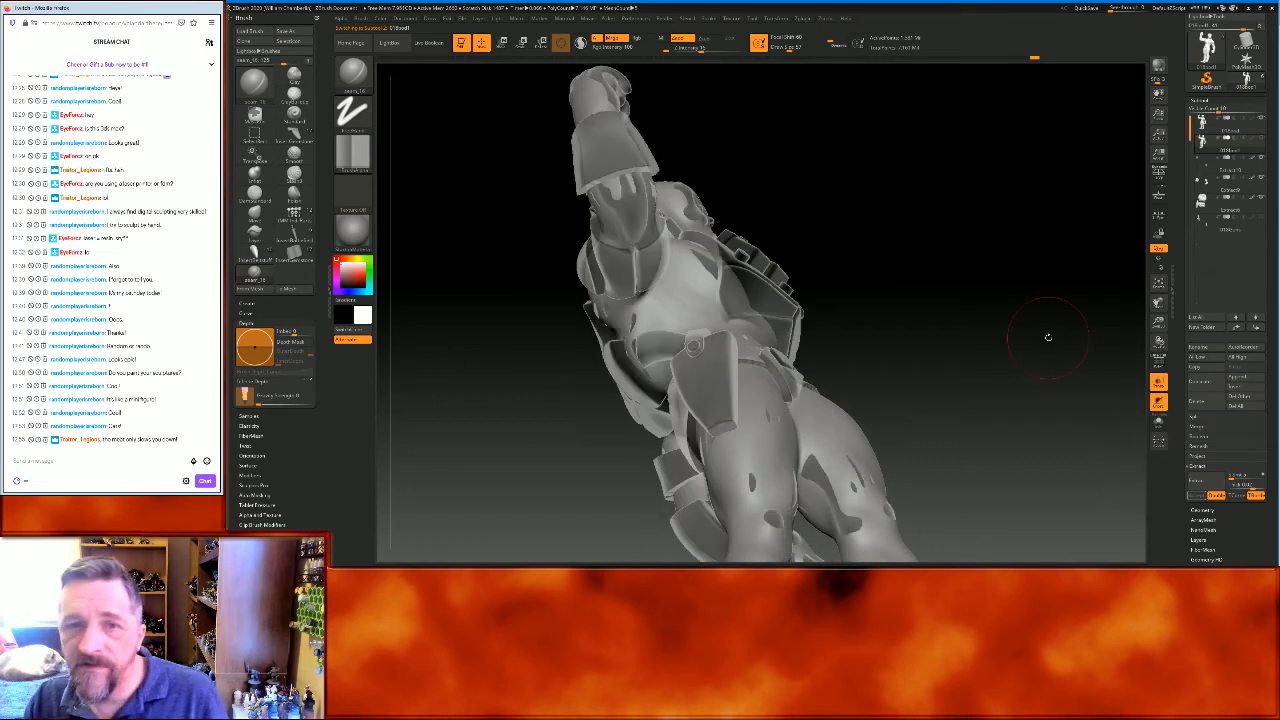
drag(1007, 323, 1003, 311)
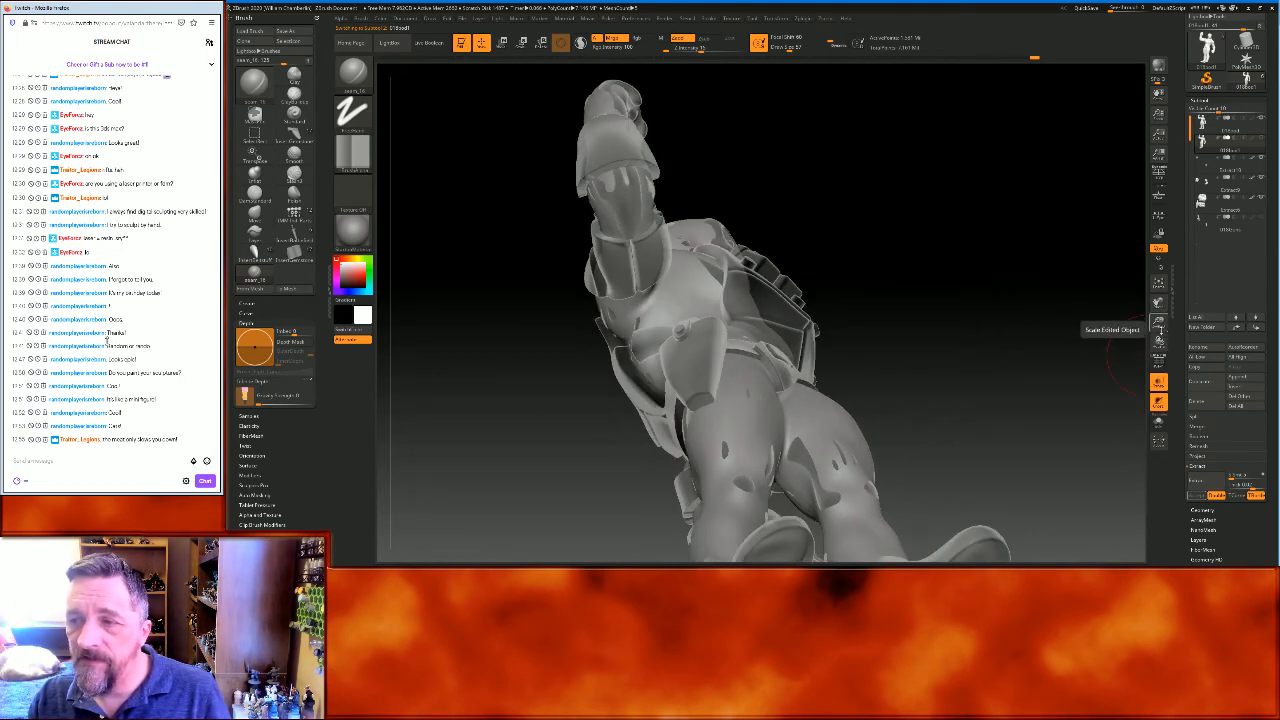
drag(1159, 323, 1157, 361)
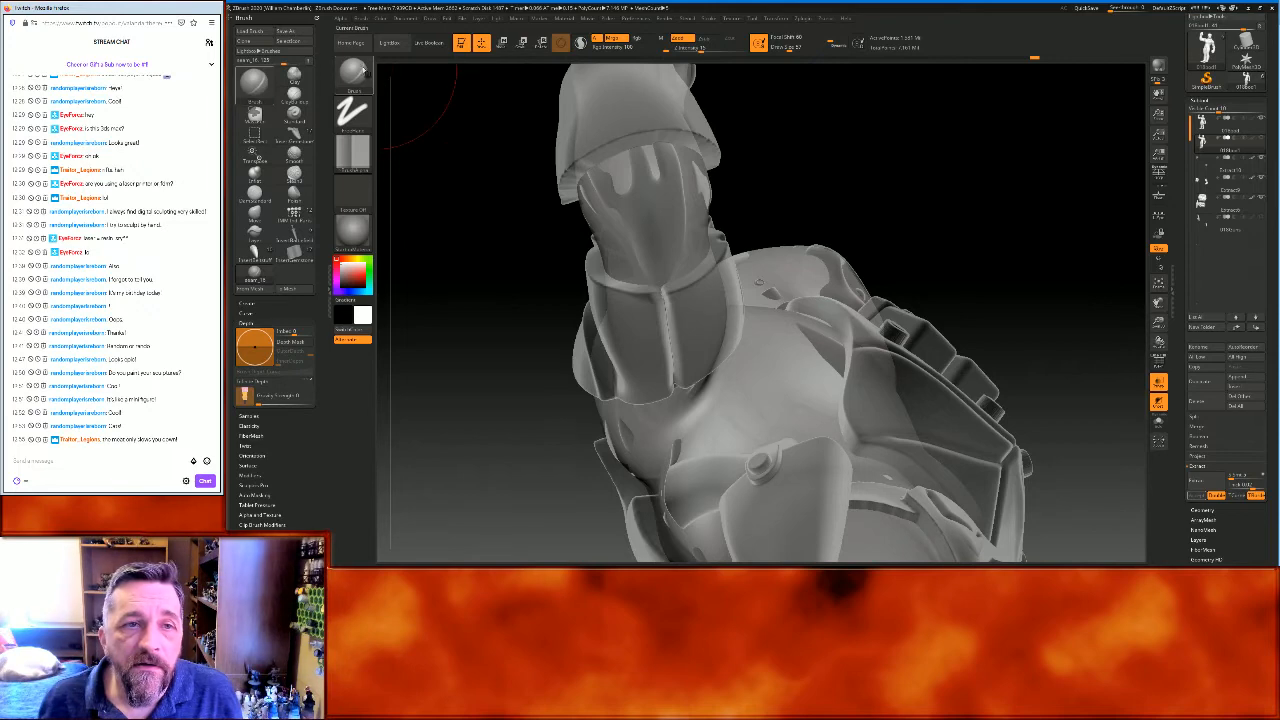
Switch from the seam brush to the Standard brush
click(355, 73)
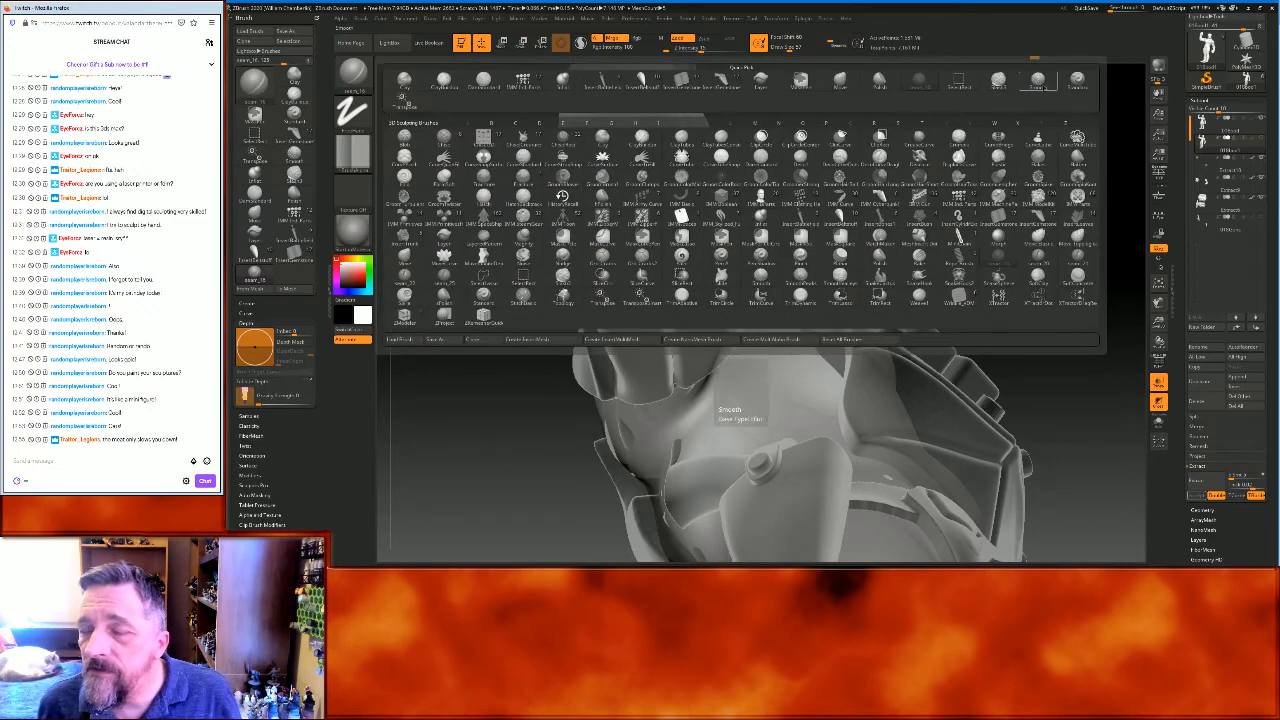
click(1040, 84)
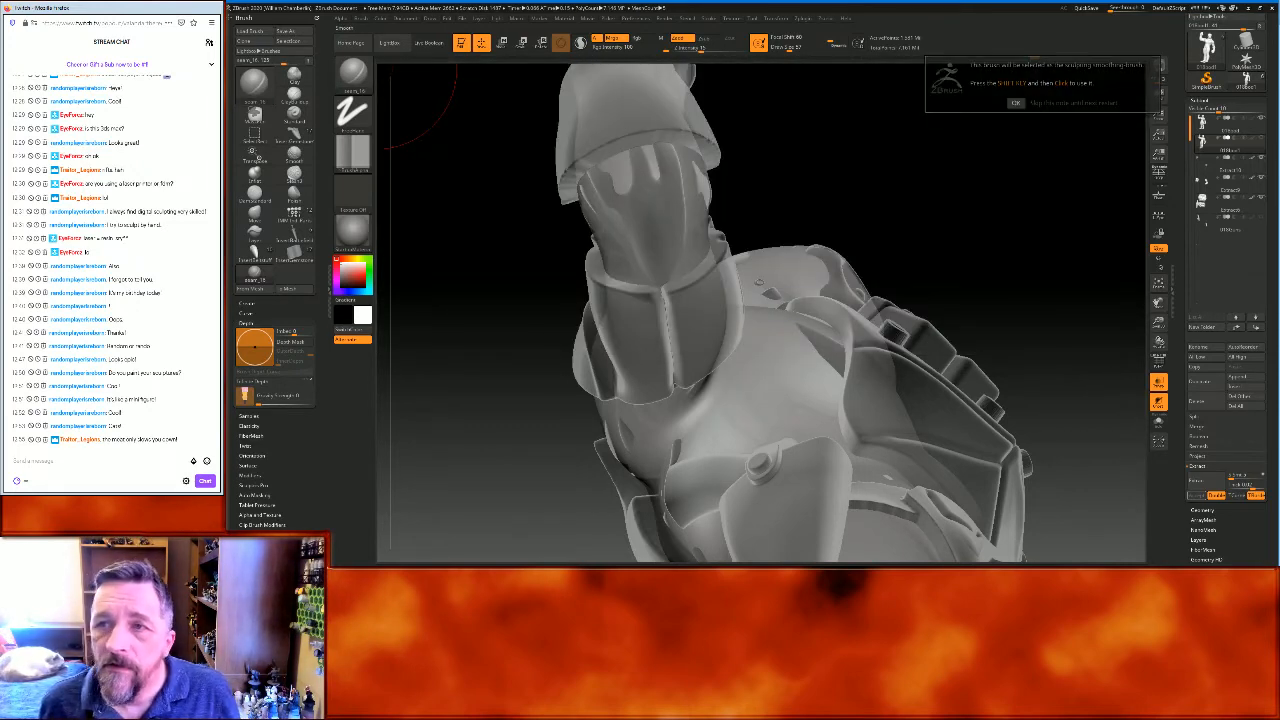
click(353, 73)
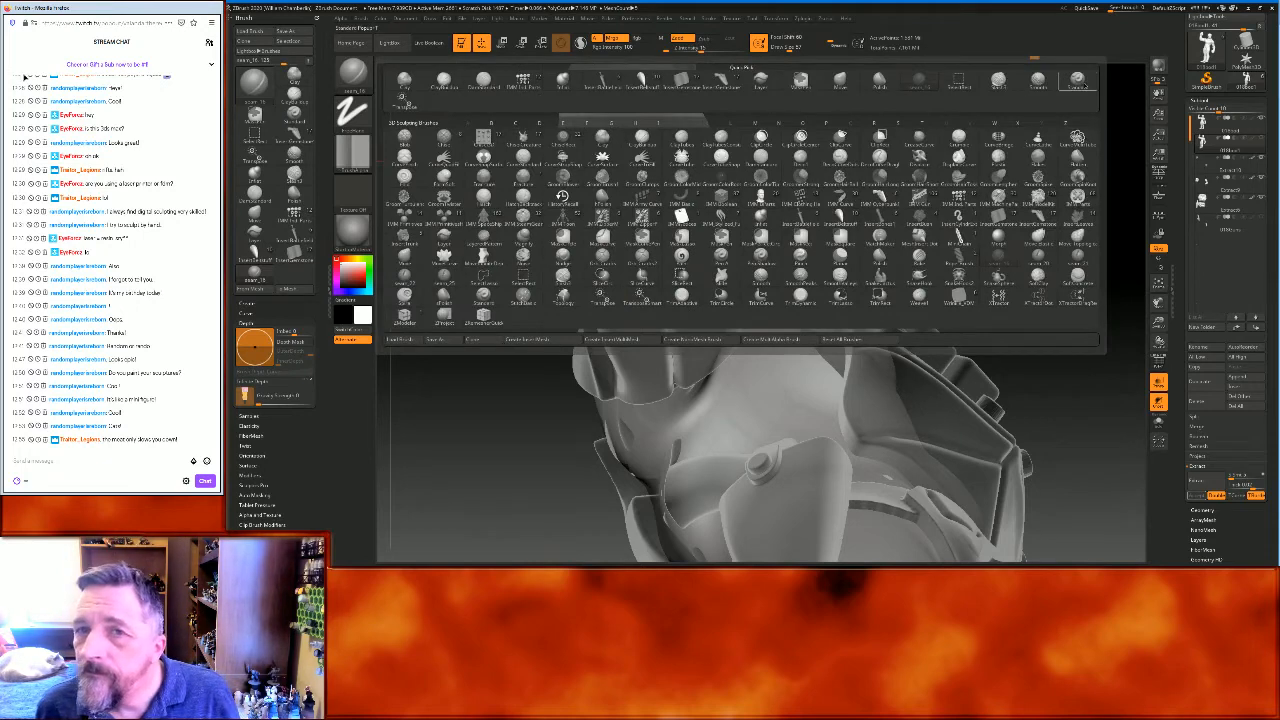
click(1040, 84)
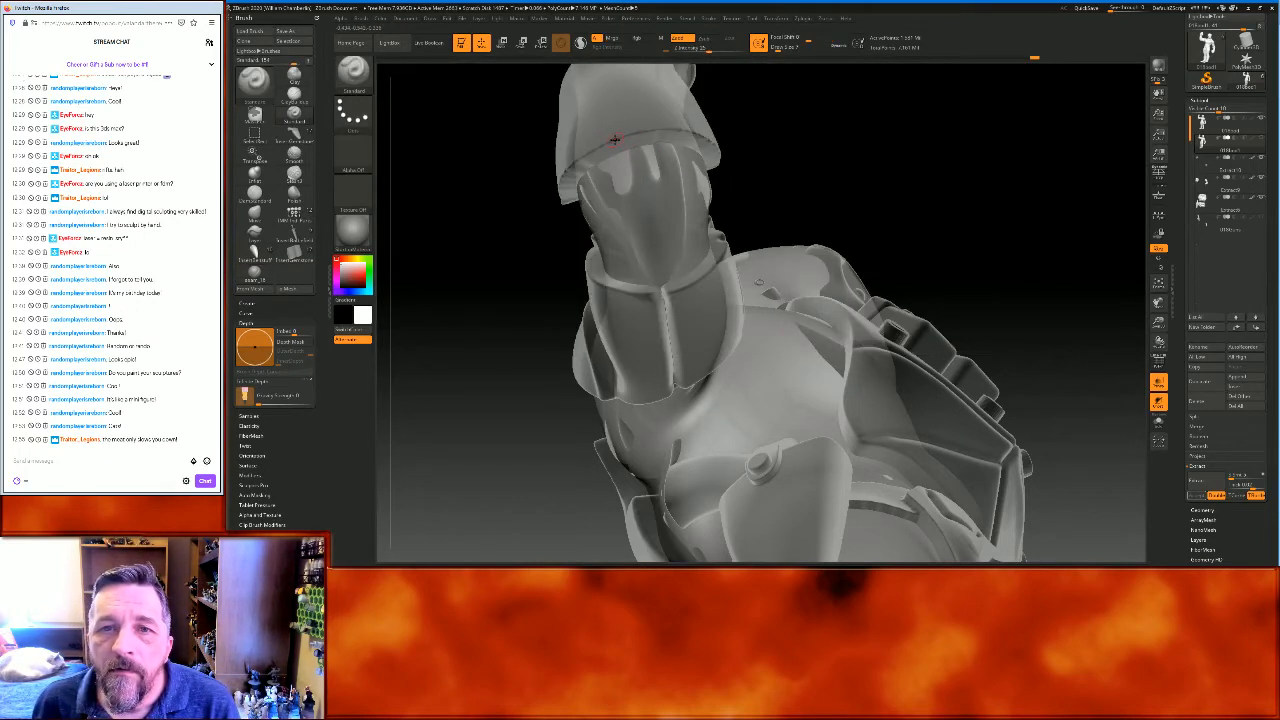
Mask a pointed, leaf-shaped patch over the raised right elbow, outlining it and filling in its interior
key(ctrl)
ctrl+drag(622, 124, 611, 228)
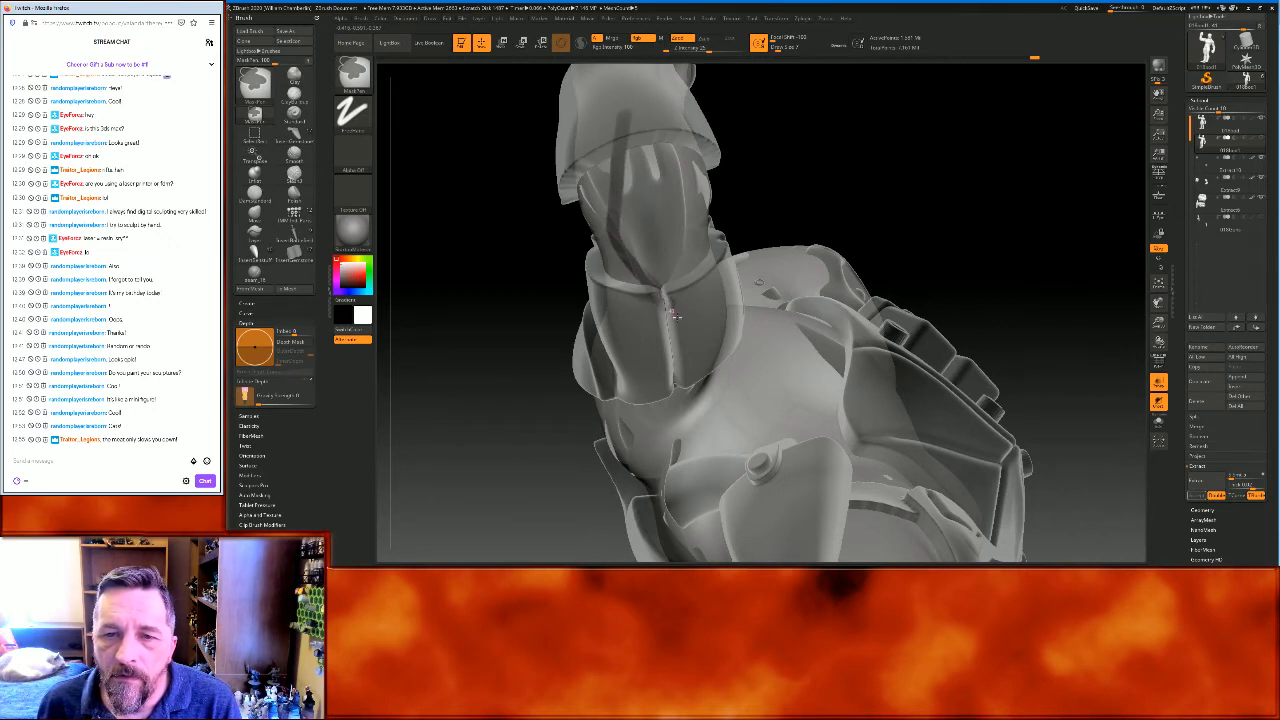
ctrl+drag(689, 275, 691, 240)
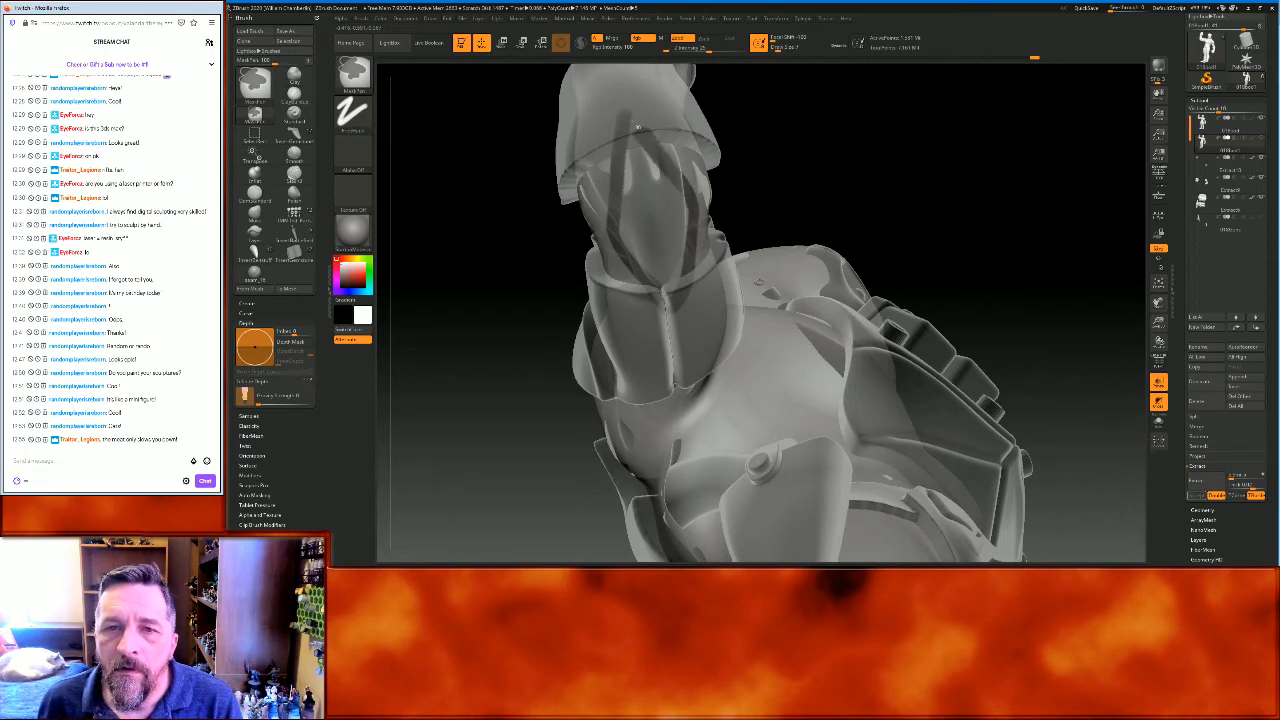
mouse_move(622, 172)
ctrl+mouse_down()
mouse_move(624, 222)
mouse_move(668, 292)
mouse_move(684, 241)
mouse_move(657, 264)
mouse_move(672, 184)
mouse_move(630, 229)
mouse_move(662, 208)
mouse_move(645, 177)
mouse_move(655, 260)
ctrl+mouse_up()
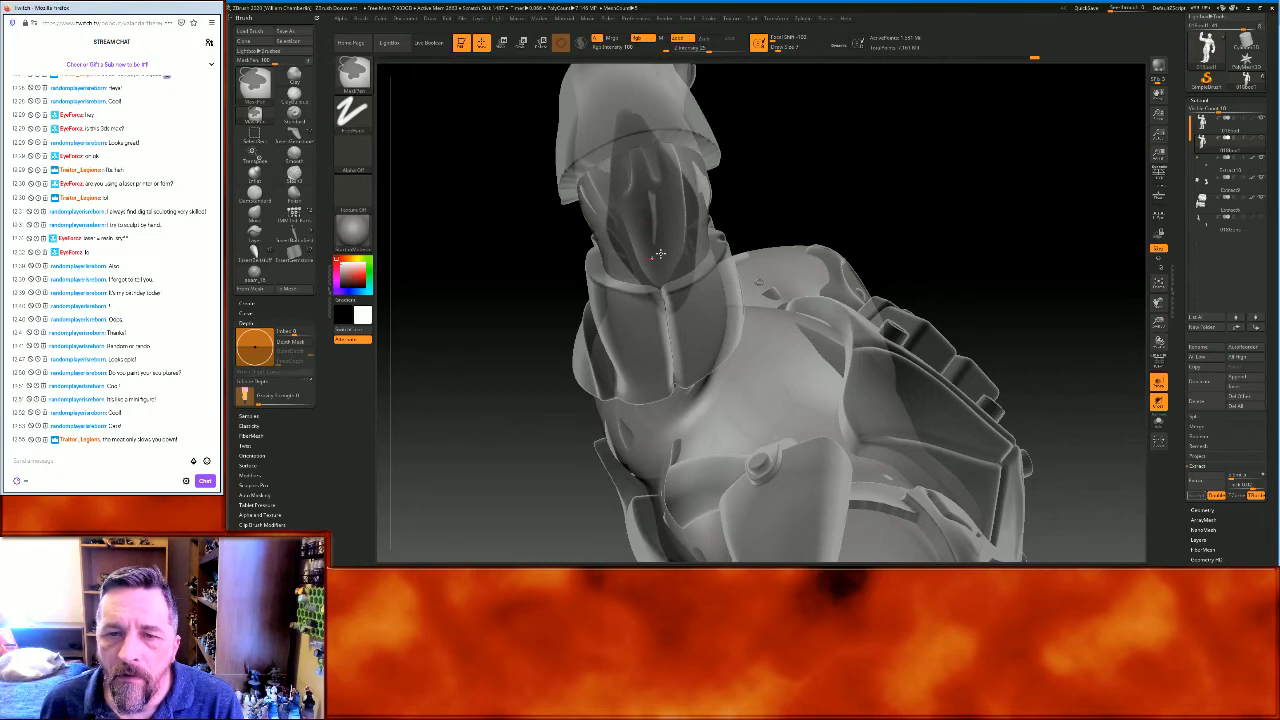
mouse_move(957, 157)
mouse_down()
mouse_move(974, 140)
mouse_move(954, 137)
mouse_move(946, 153)
mouse_up()
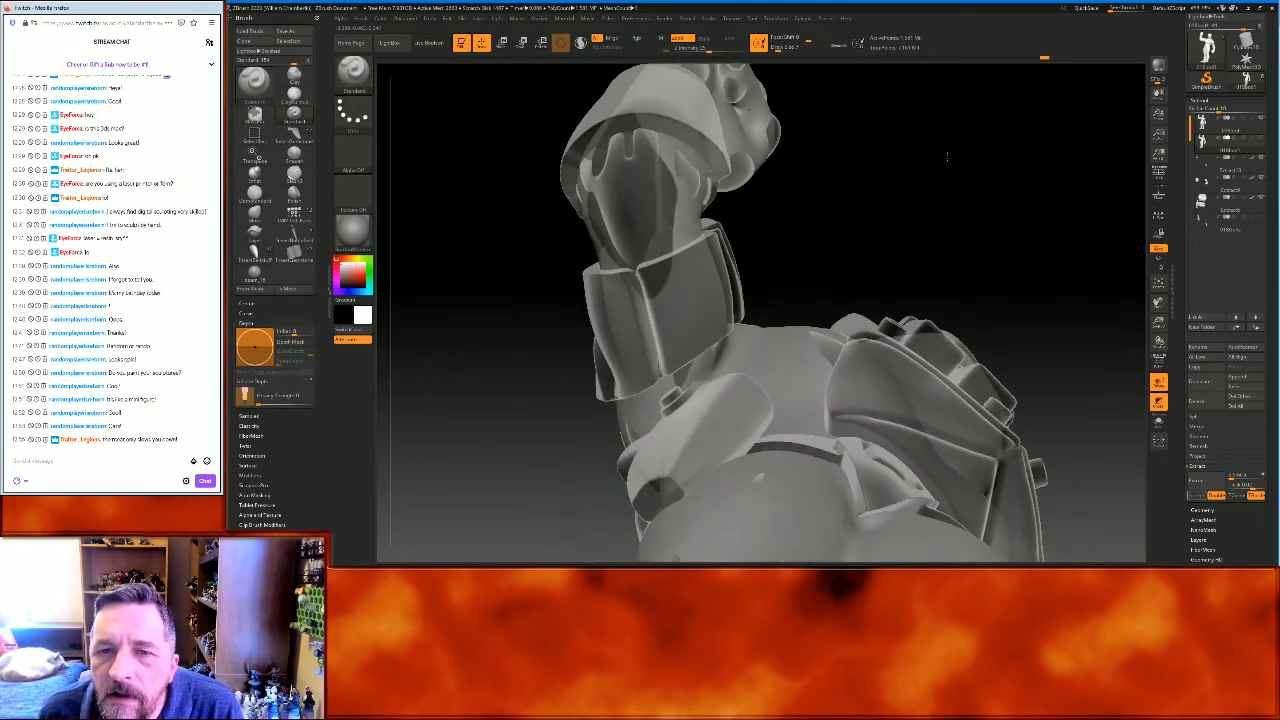
Refine the outline of the leaf-shaped mask over the raised right elbow, checking it from below and from the front
key(ctrl)
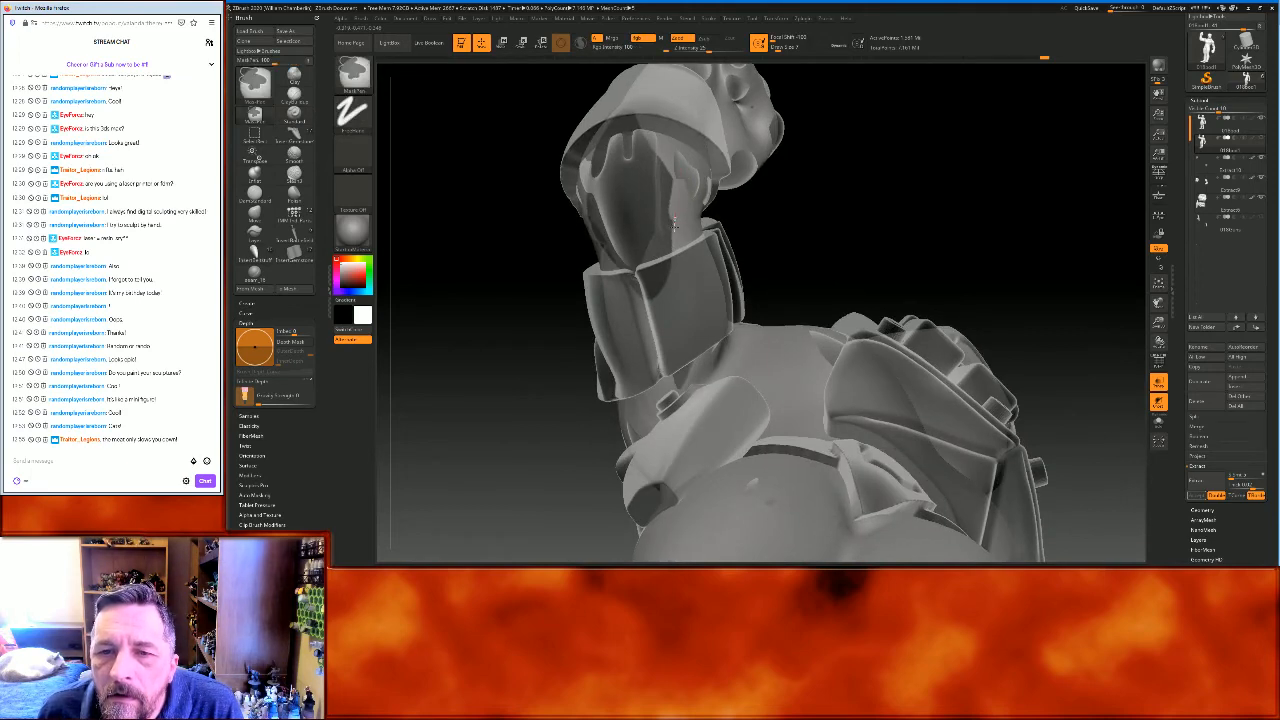
drag(751, 271, 809, 200)
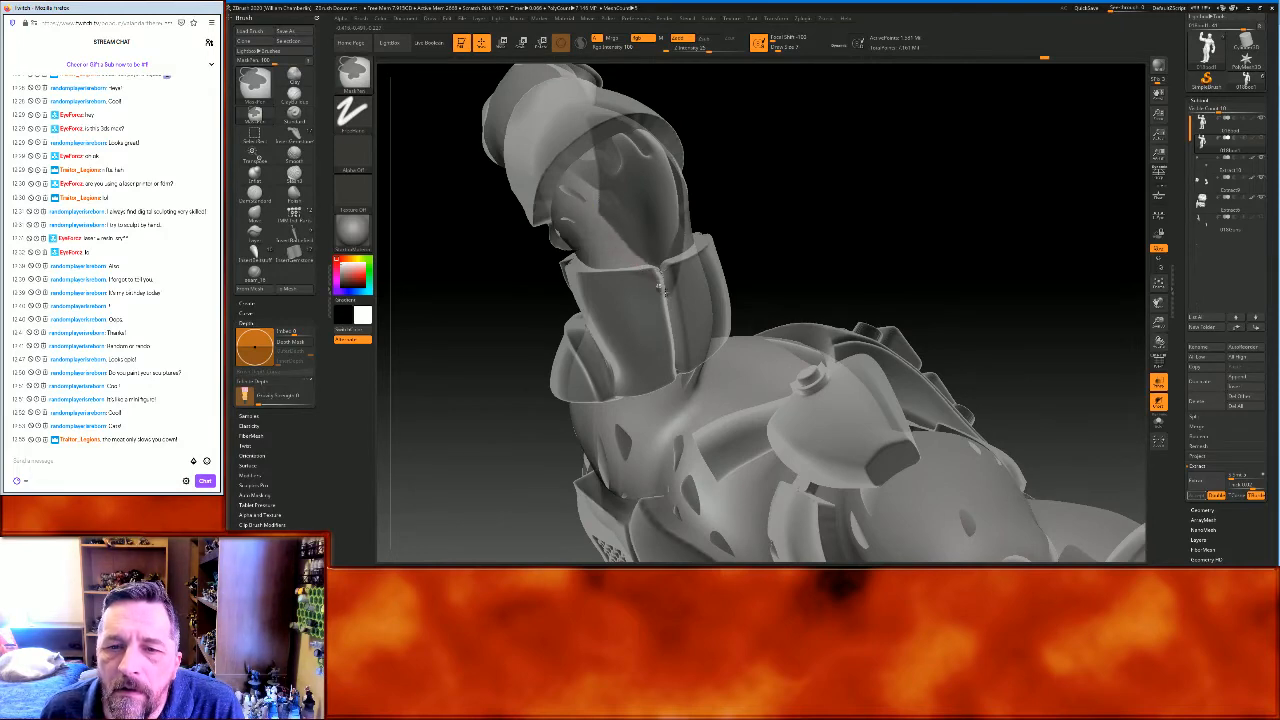
mouse_move(891, 186)
mouse_down()
mouse_move(900, 217)
mouse_move(860, 250)
mouse_move(800, 240)
mouse_up()
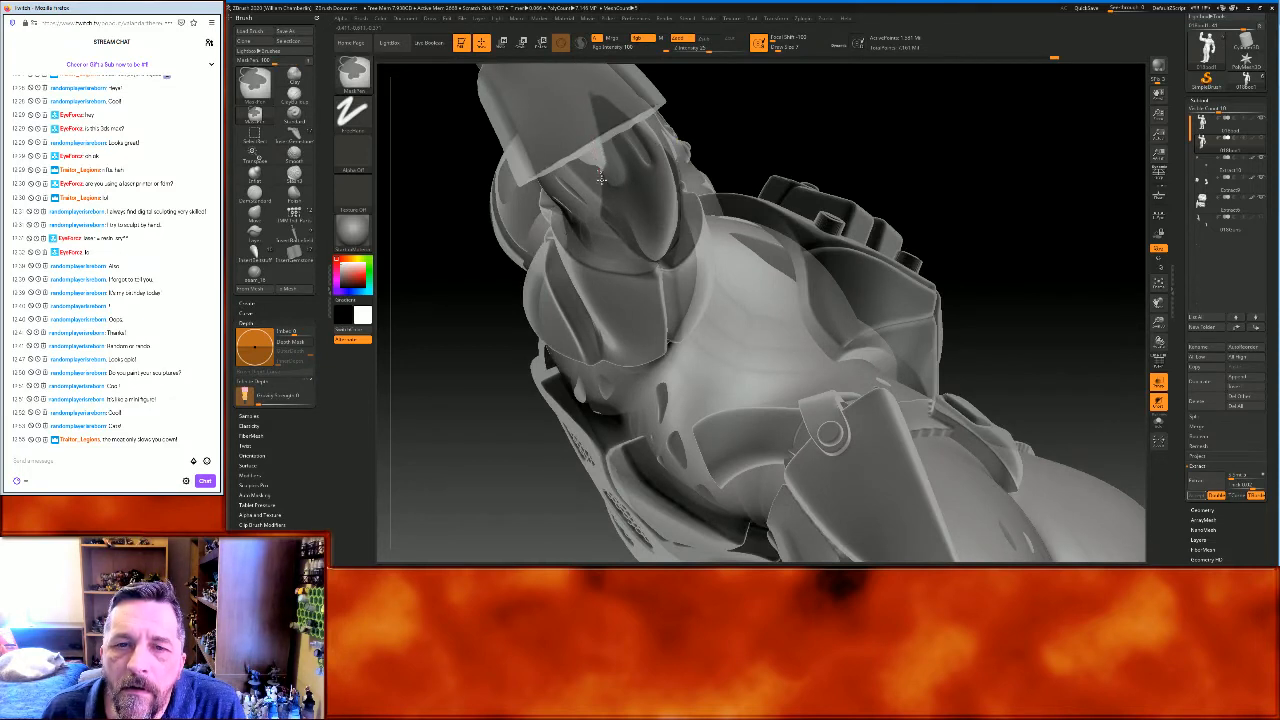
drag(849, 149, 593, 86)
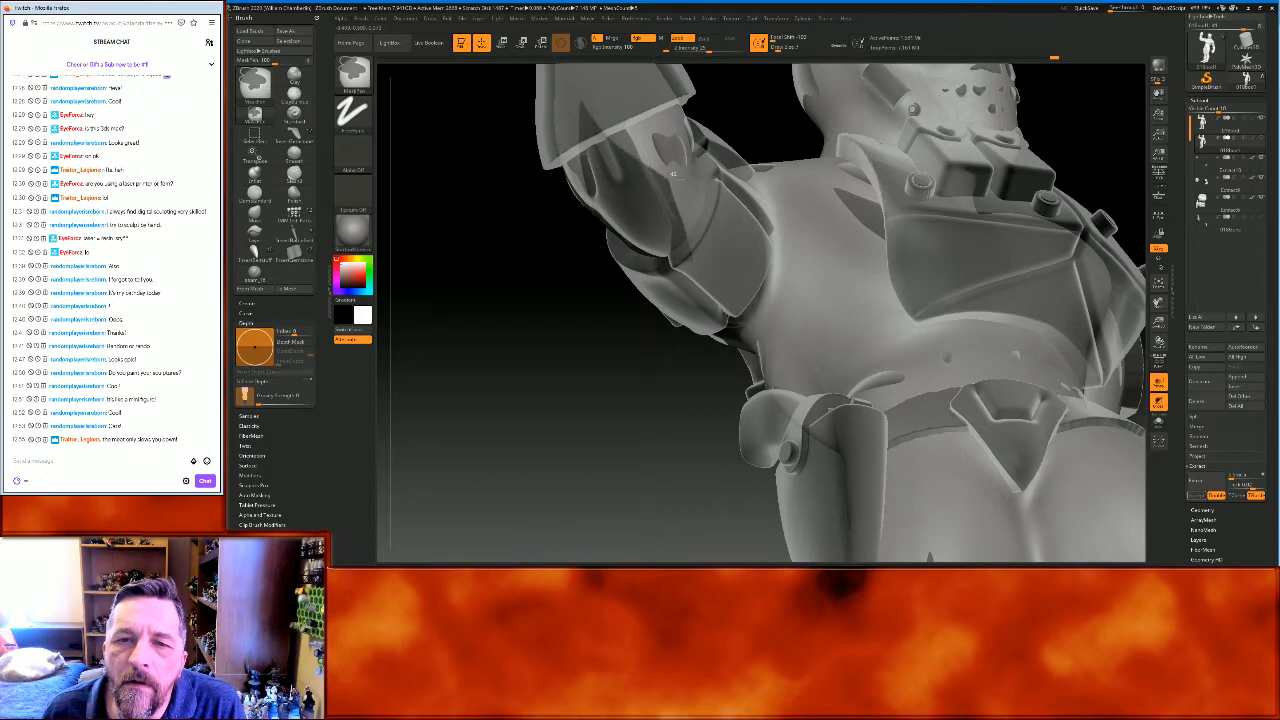
Mask a pointed patch over the lowered left elbow, running from the back of the upper arm down onto the forearm
mouse_move(671, 343)
mouse_down()
mouse_move(677, 420)
mouse_move(814, 443)
mouse_move(675, 429)
mouse_move(590, 478)
mouse_up()
drag(1110, 285, 1002, 296)
click(1157, 285)
mouse_move(1120, 323)
mouse_down()
mouse_move(1077, 314)
mouse_move(1101, 292)
mouse_move(1092, 312)
mouse_move(1158, 340)
mouse_move(1196, 288)
mouse_up()
drag(700, 340, 771, 301)
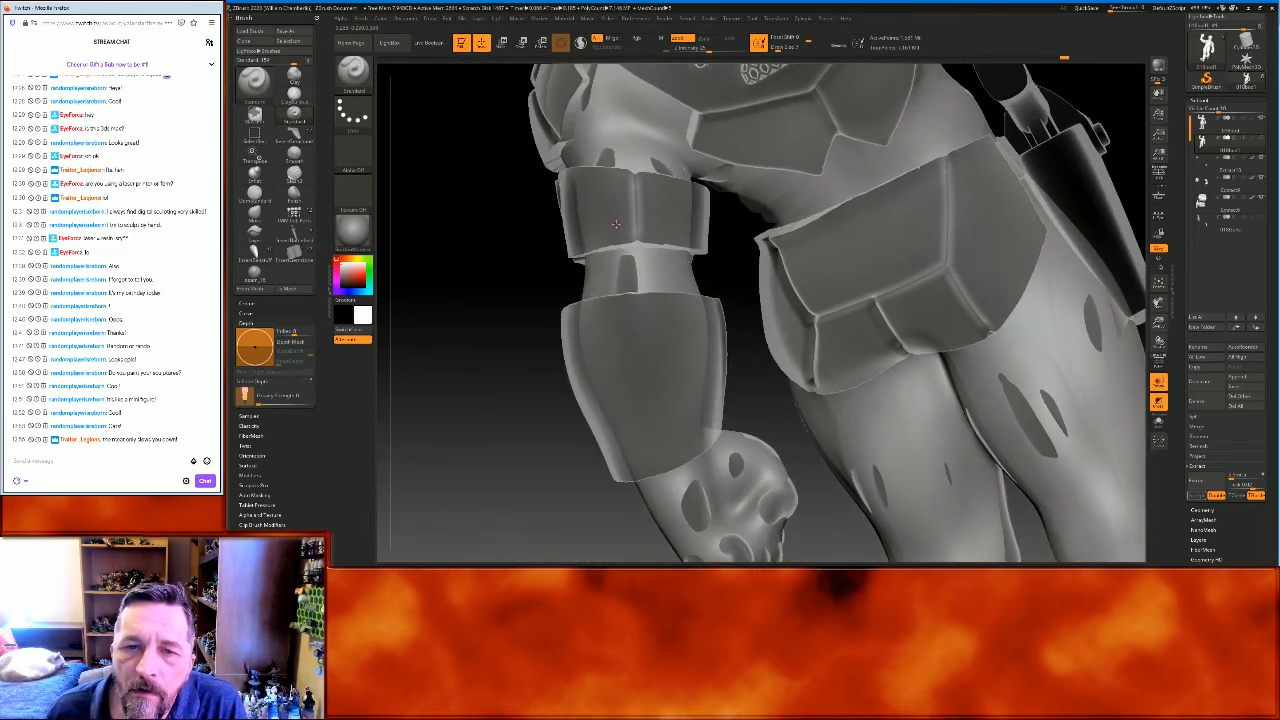
key(ctrl)
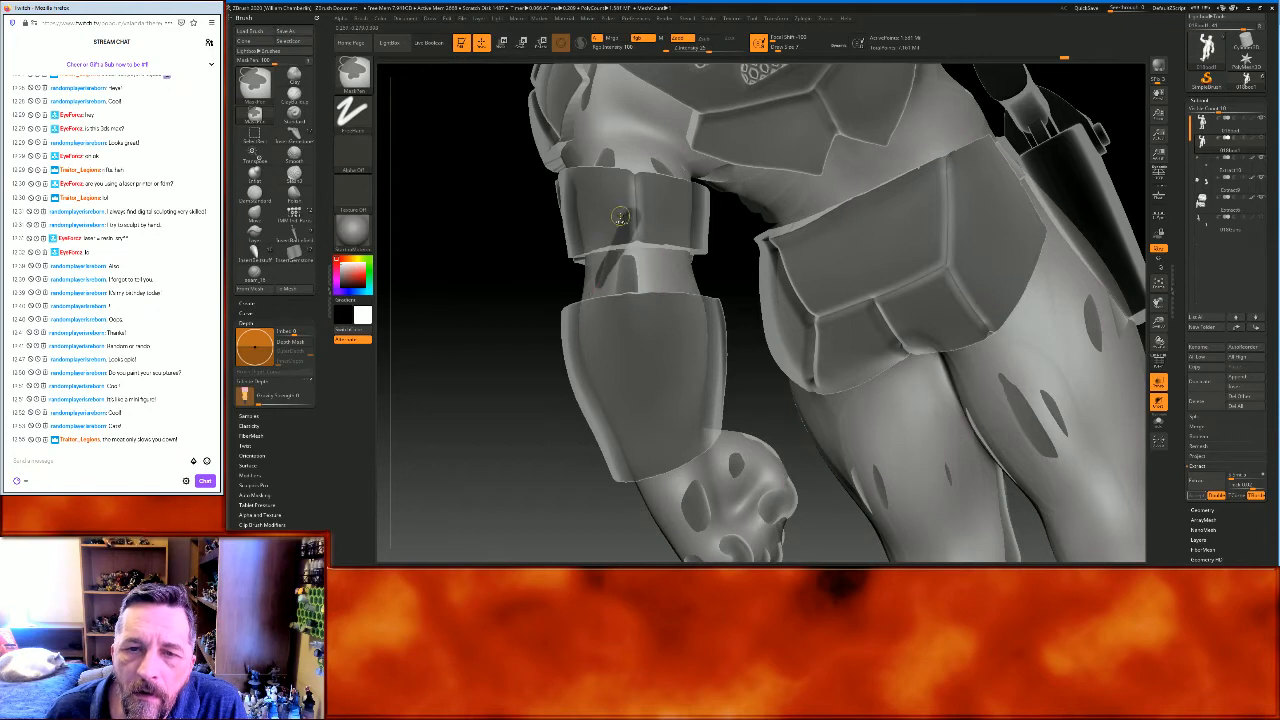
ctrl+drag(630, 206, 597, 260)
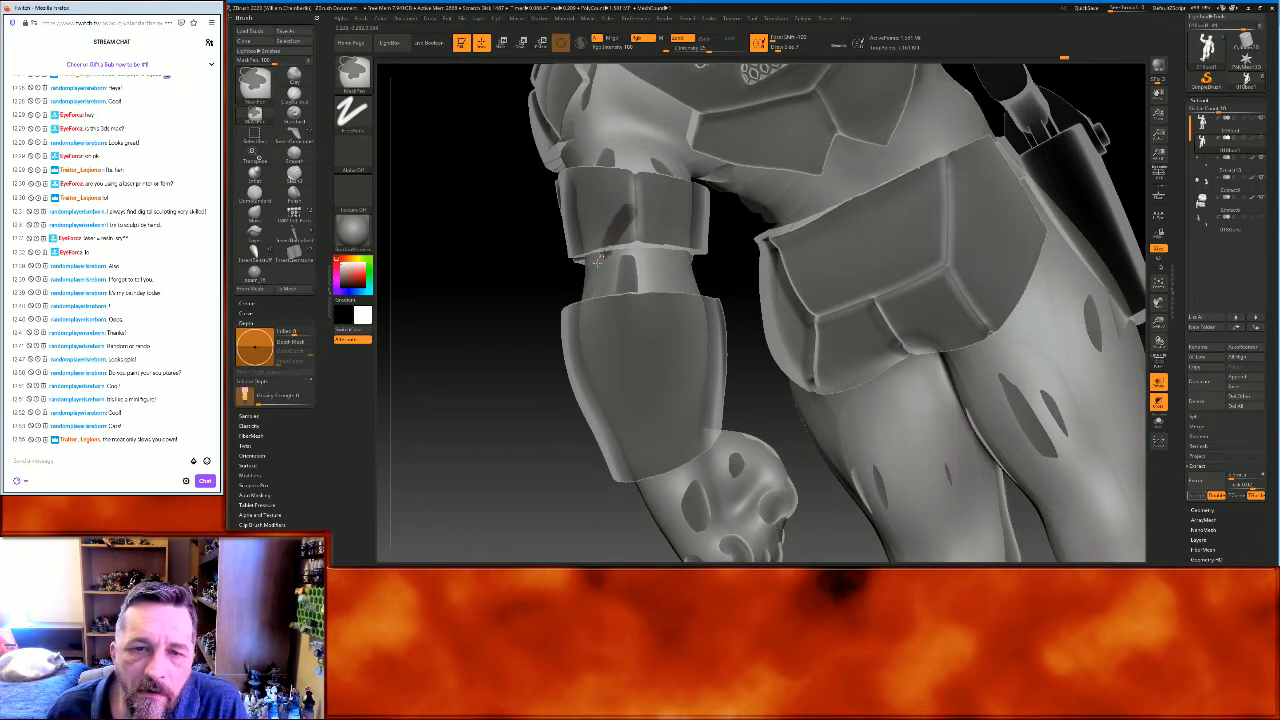
mouse_move(614, 316)
ctrl+mouse_down()
mouse_move(630, 352)
mouse_move(676, 272)
ctrl+mouse_up()
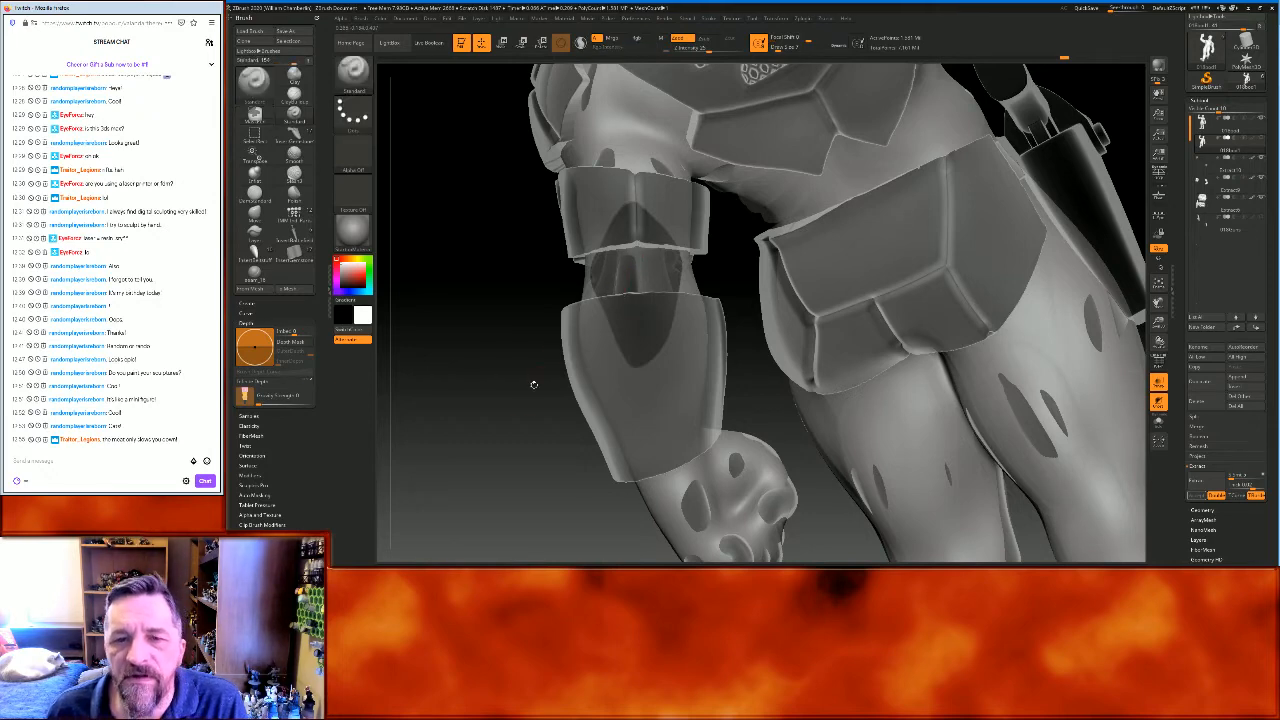
Refine the left elbow mask so it tapers to clean points on the upper arm and the forearm
mouse_move(566, 434)
mouse_down()
mouse_move(538, 435)
mouse_move(546, 423)
mouse_up()
key(ctrl)
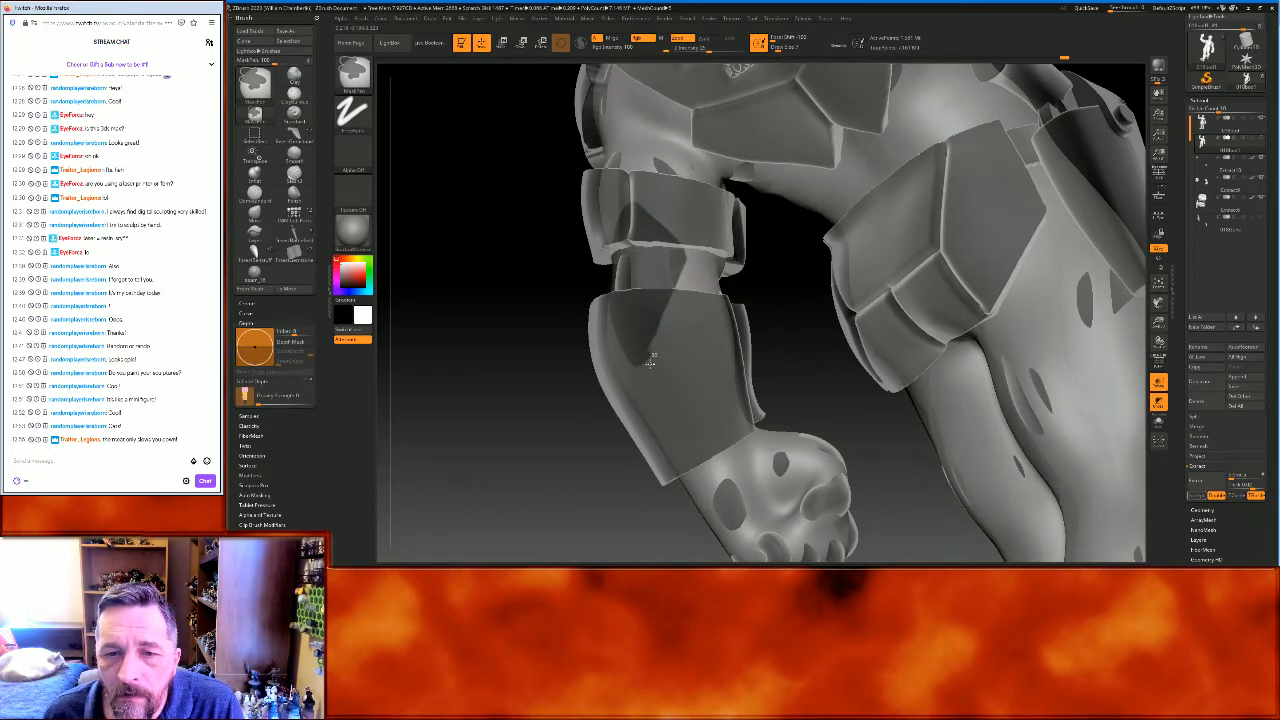
mouse_move(571, 484)
mouse_down()
mouse_move(591, 466)
mouse_move(604, 283)
mouse_up()
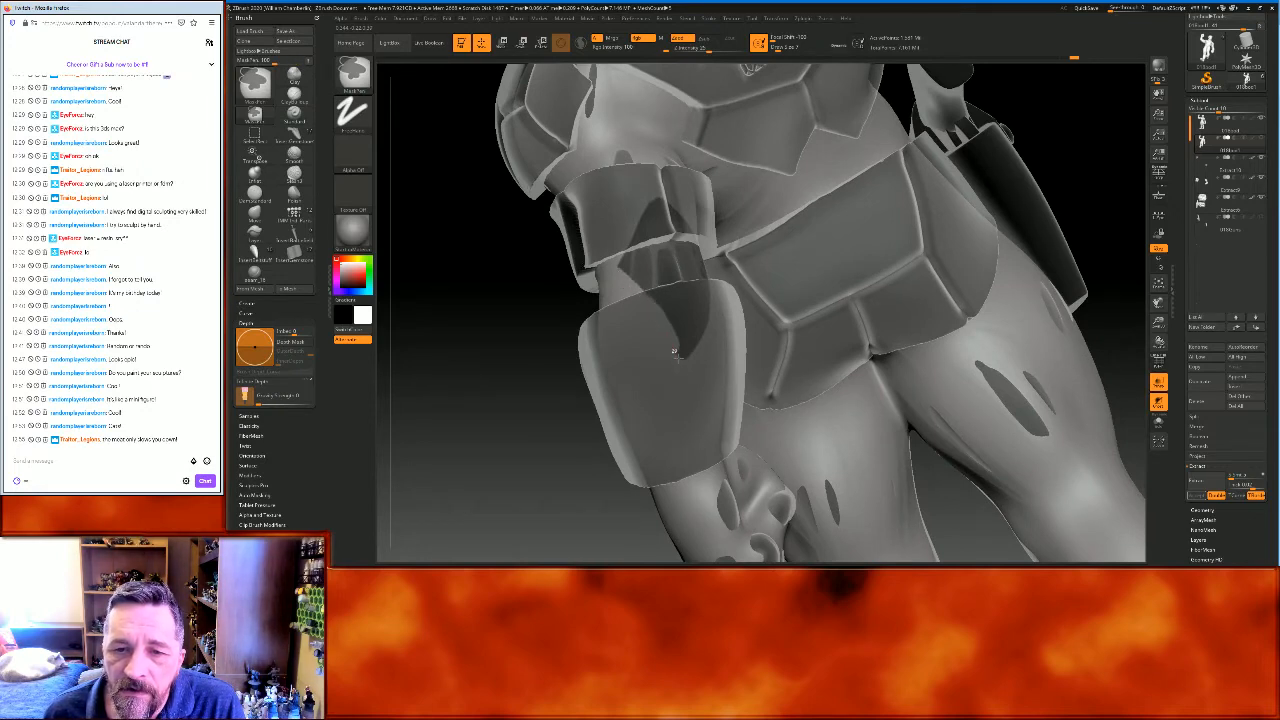
drag(560, 486, 537, 505)
key(ctrl)
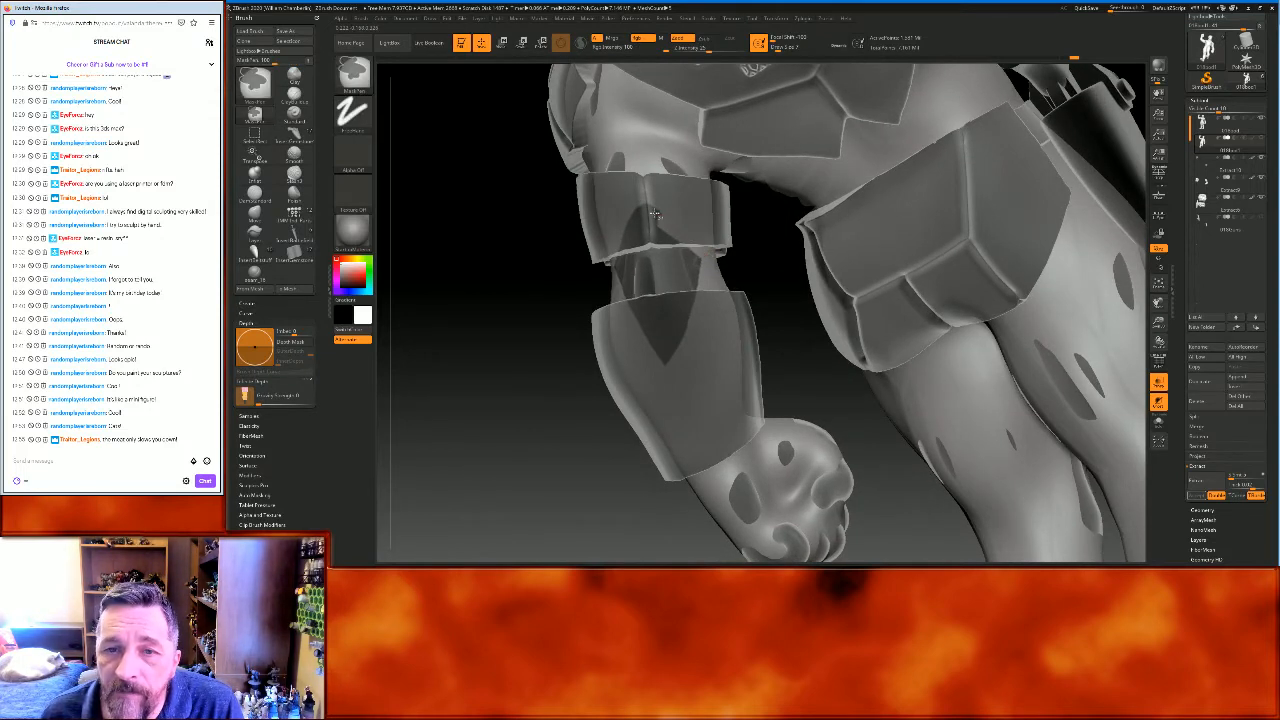
drag(537, 420, 575, 345)
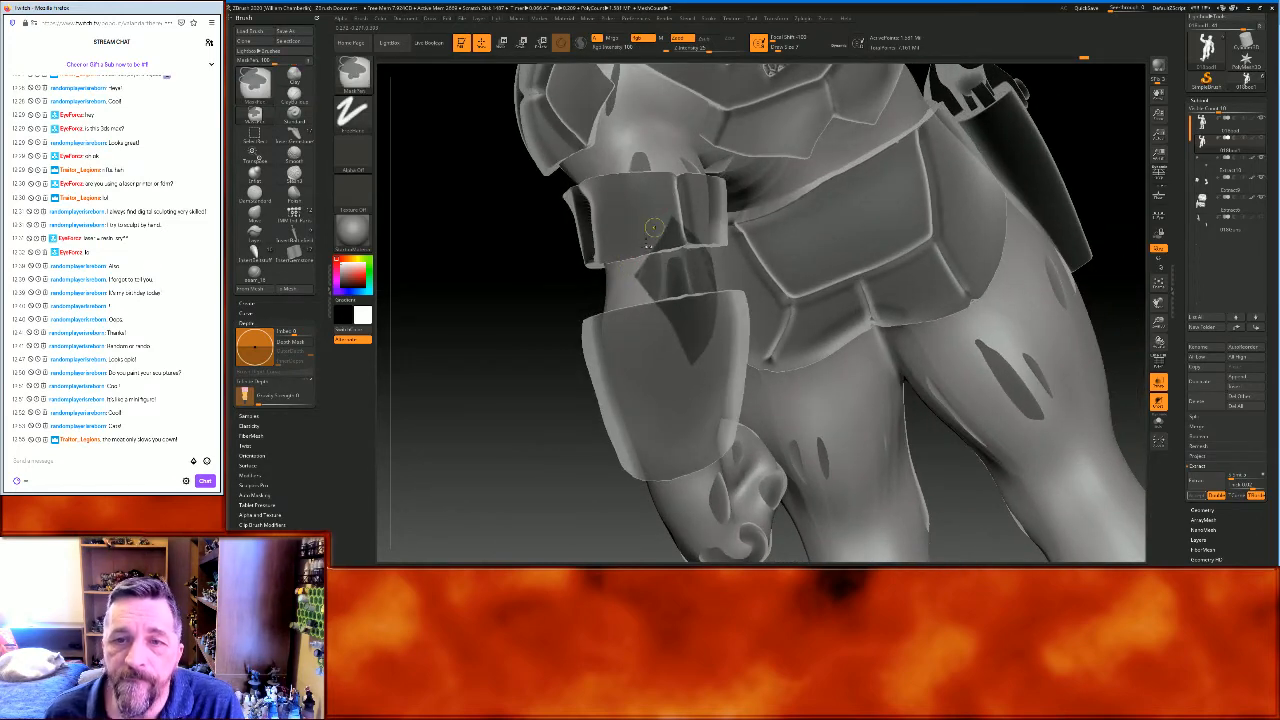
Switch back to the Standard brush, extract both masked elbow patches as a new subtool and accept the extraction
key(b)
key(s)
key(t)
mouse_move(566, 429)
mouse_down()
mouse_move(540, 423)
mouse_move(546, 406)
mouse_move(820, 420)
mouse_up()
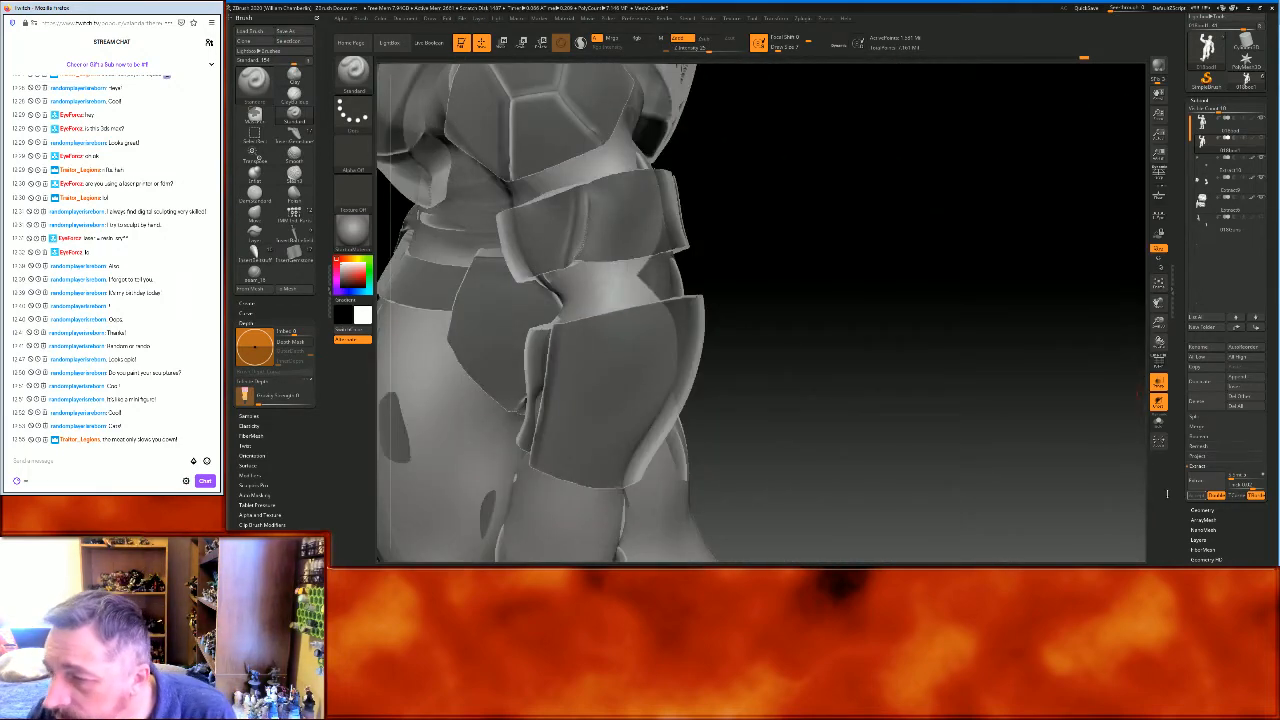
click(1240, 486)
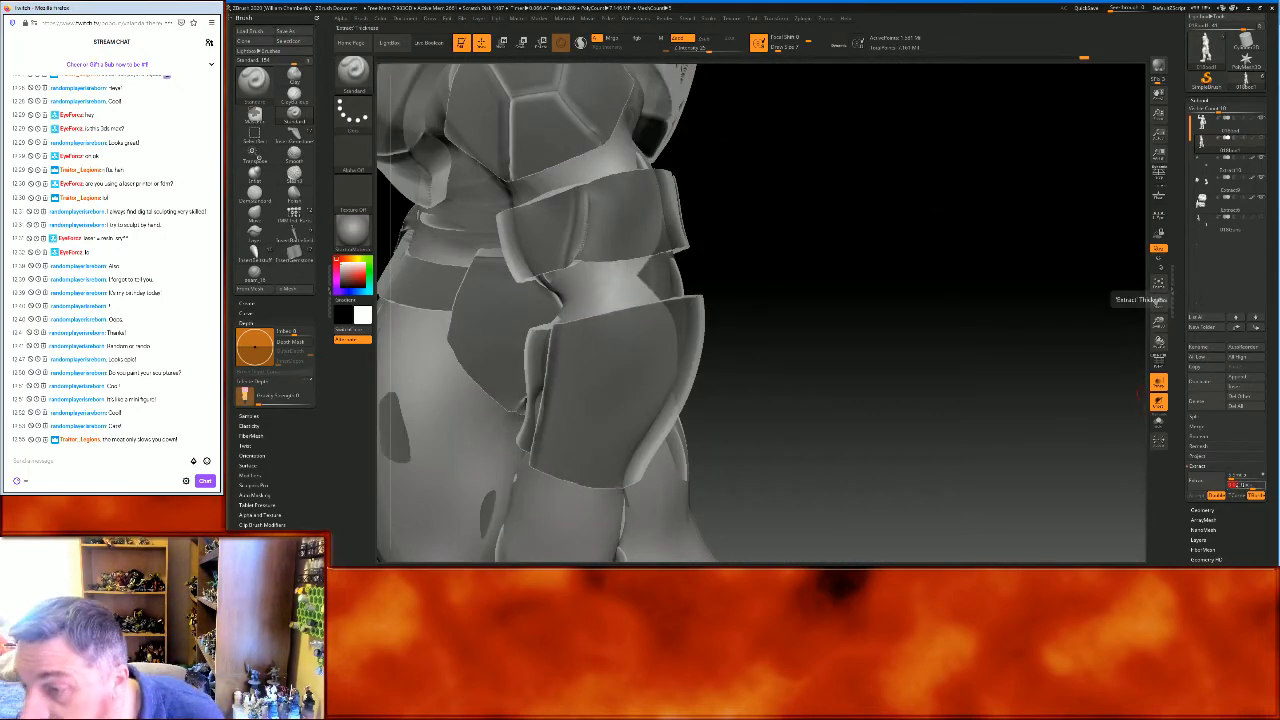
click(1204, 480)
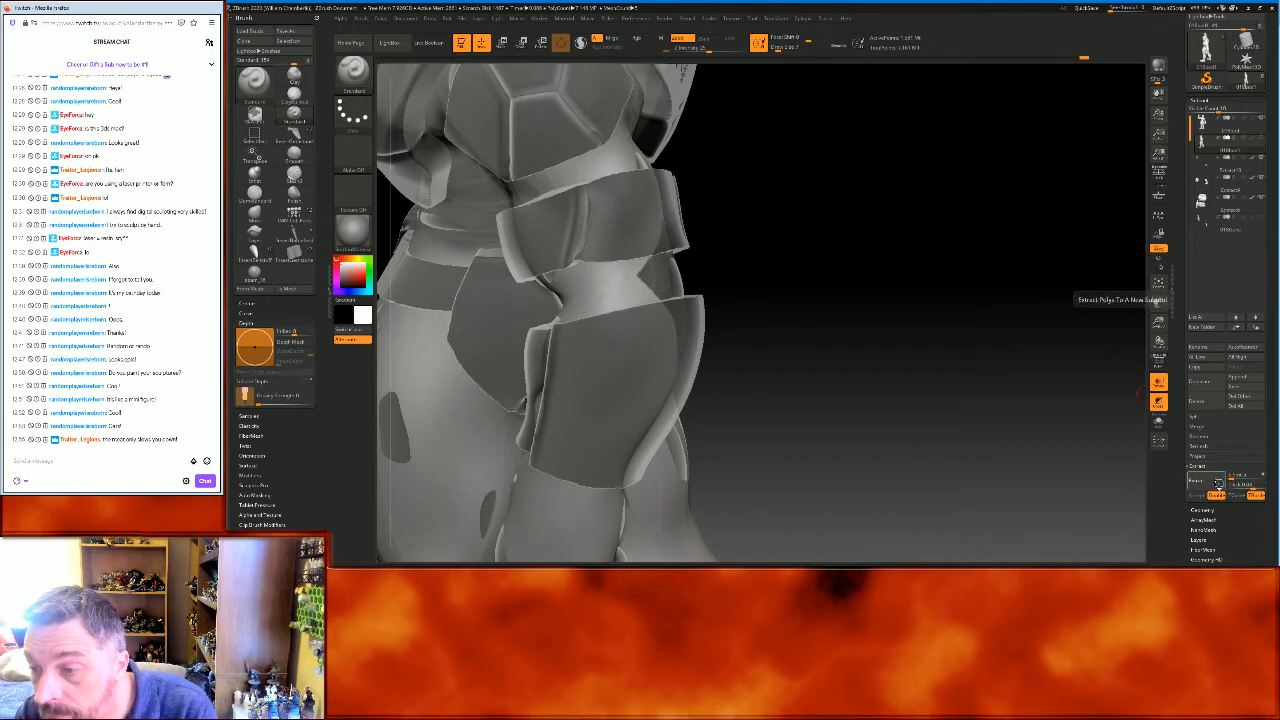
click(1197, 495)
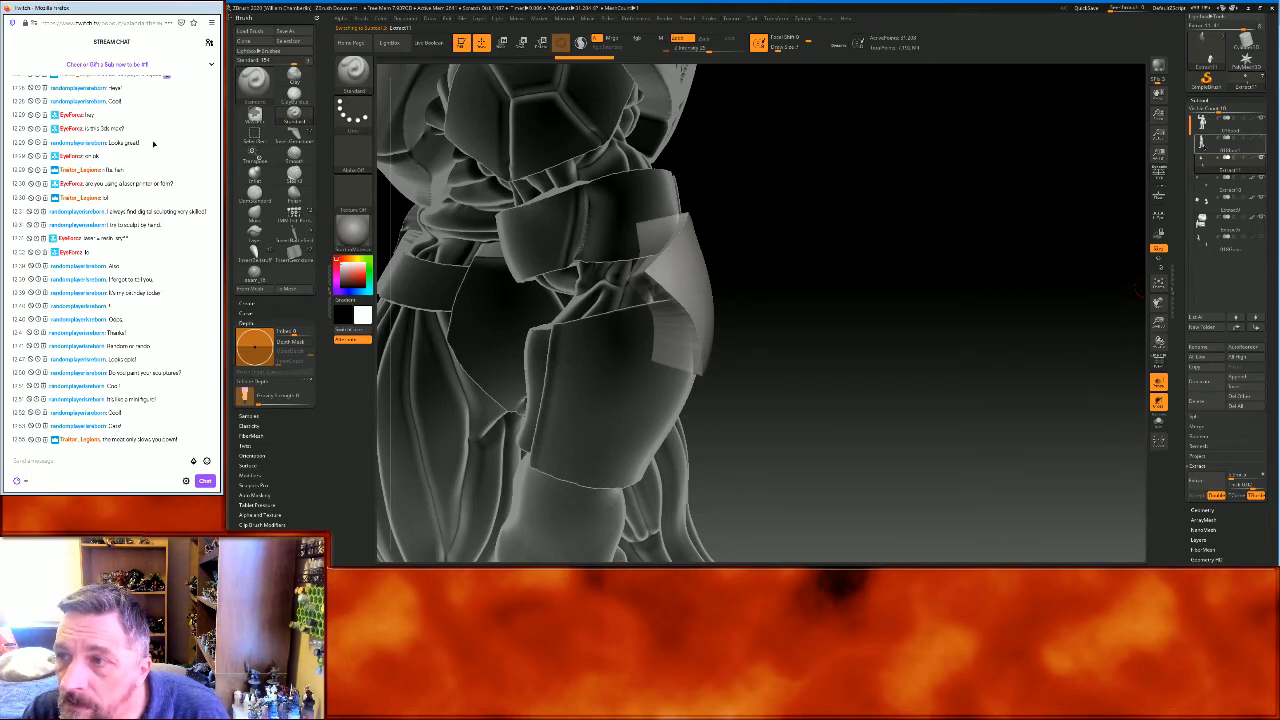
Clear the mask on the extracted elbow guards and show the whole figure with transparency turned off
ctrl+click(1017, 229)
click(1205, 161)
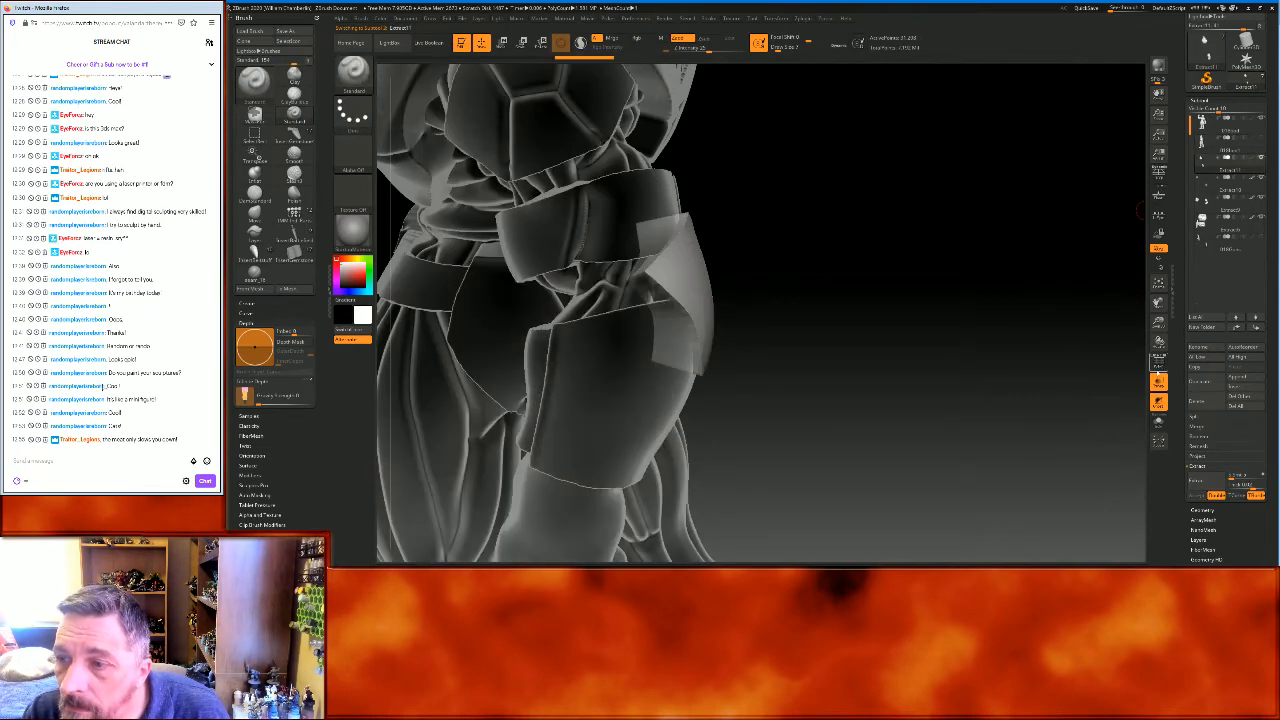
click(1155, 384)
click(1157, 285)
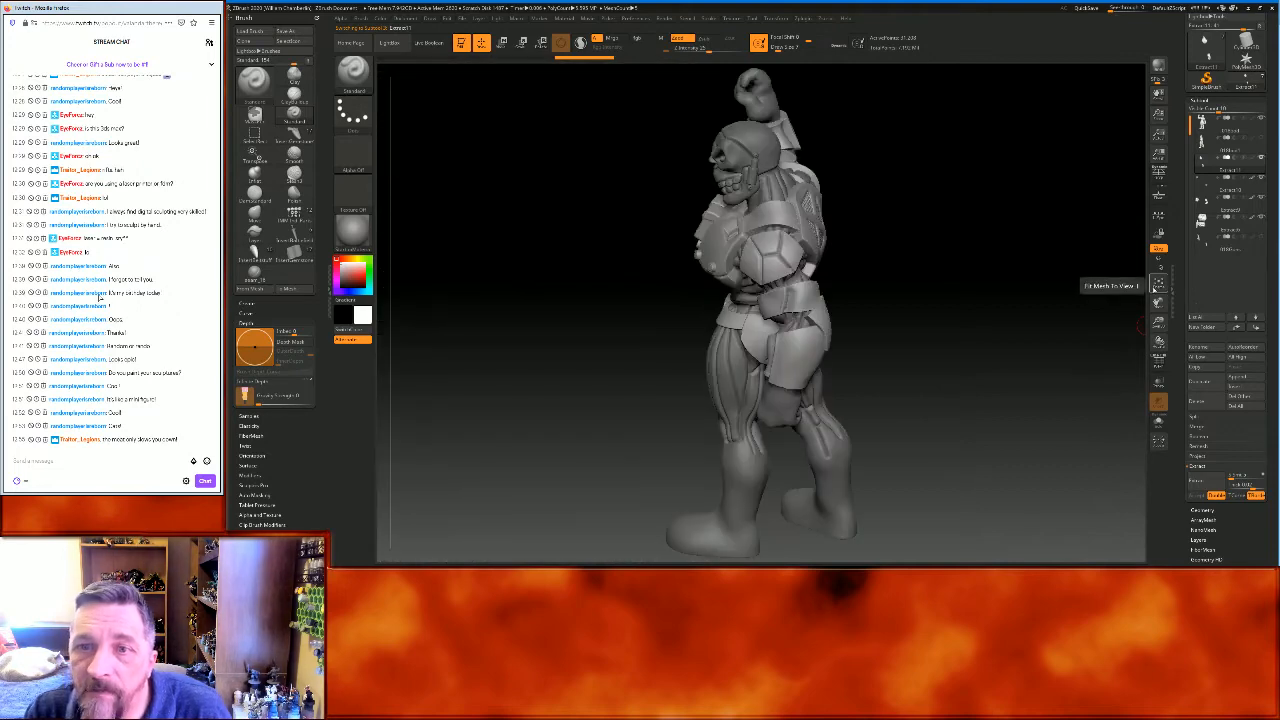
mouse_move(963, 363)
mouse_down()
mouse_move(920, 357)
mouse_move(1026, 346)
mouse_move(999, 354)
mouse_up()
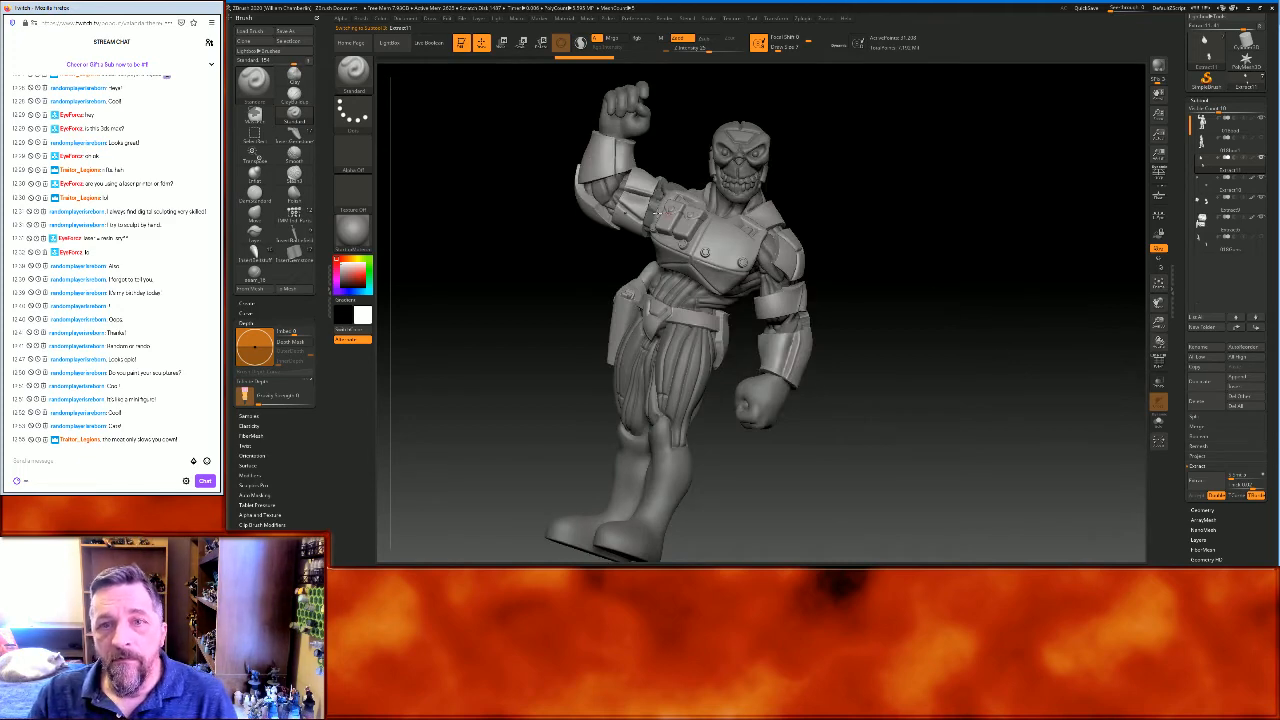
mouse_move(909, 293)
mouse_down()
mouse_move(946, 277)
mouse_move(937, 286)
mouse_up()
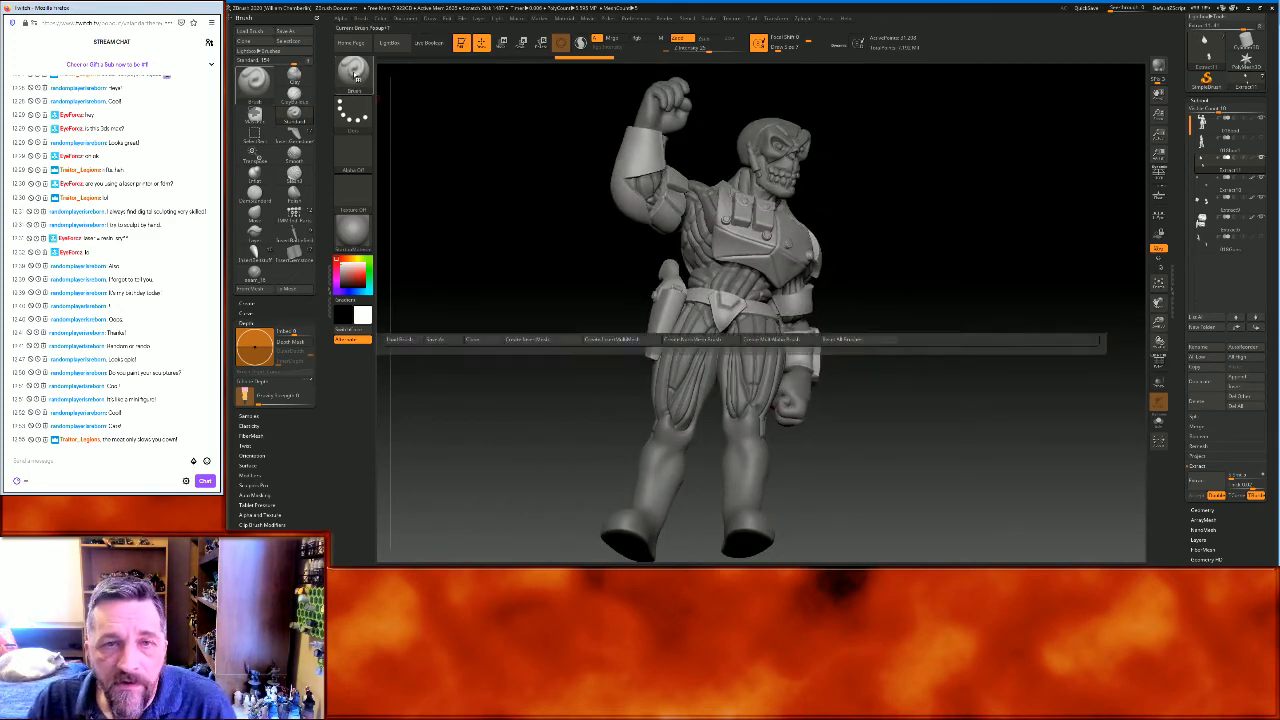
Adjust the shape of the raised right elbow guard with the Move brush
click(352, 74)
click(802, 80)
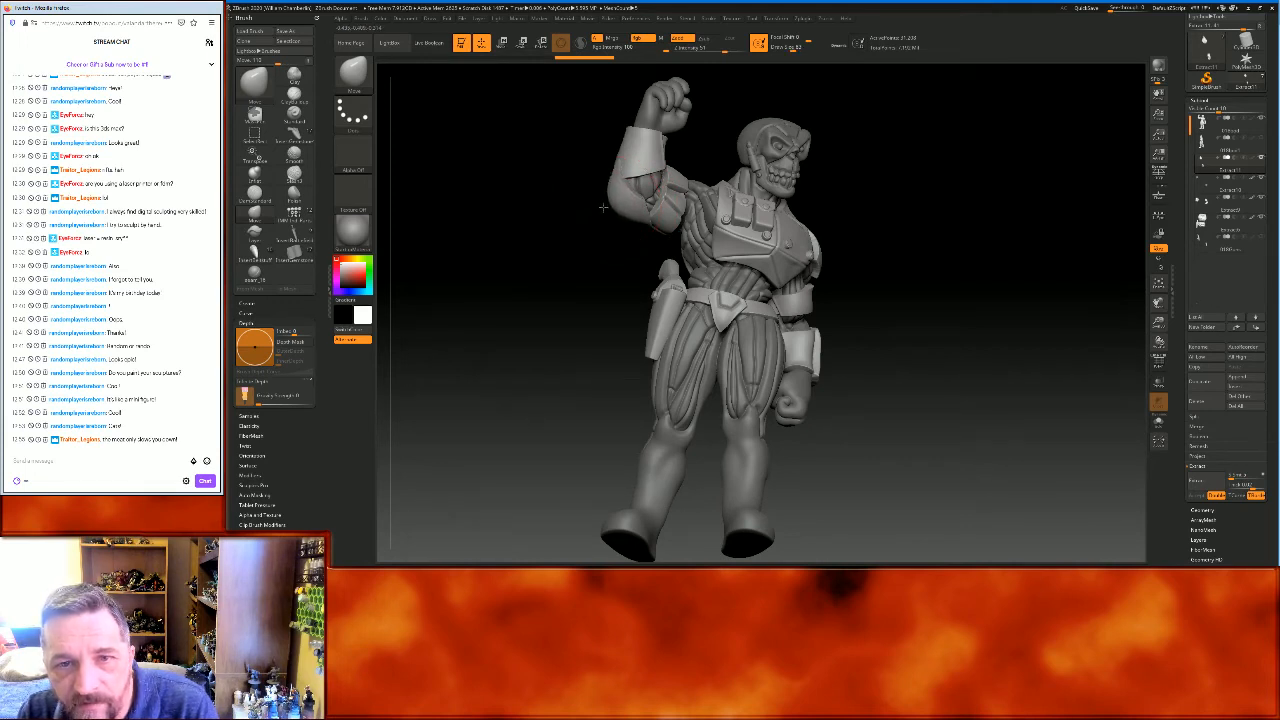
mouse_move(619, 240)
mouse_down()
mouse_move(706, 249)
mouse_move(683, 237)
mouse_move(622, 251)
mouse_up()
Remesh the elbow guards with DynaMesh, subdivide them and delete the lower subdivision levels
click(1202, 509)
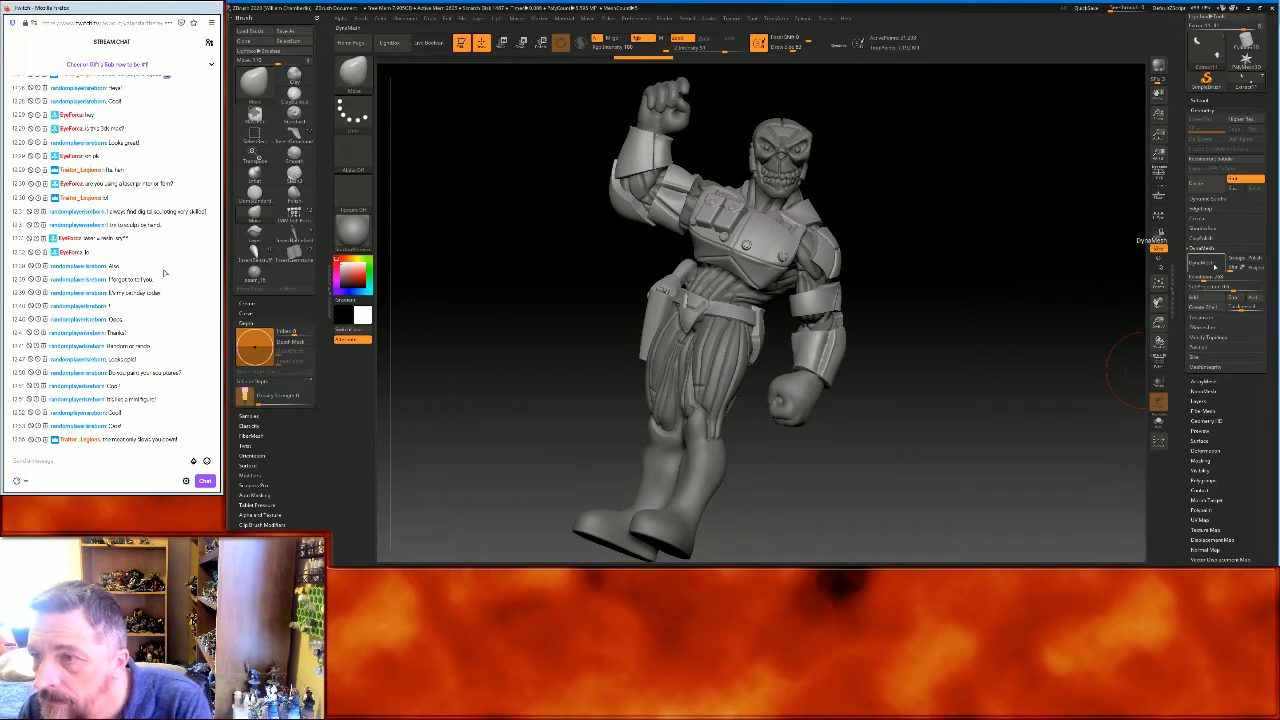
shift+drag(1083, 294, 1026, 287)
mouse_move(1161, 286)
mouse_down()
mouse_move(1159, 316)
mouse_move(1159, 303)
mouse_up()
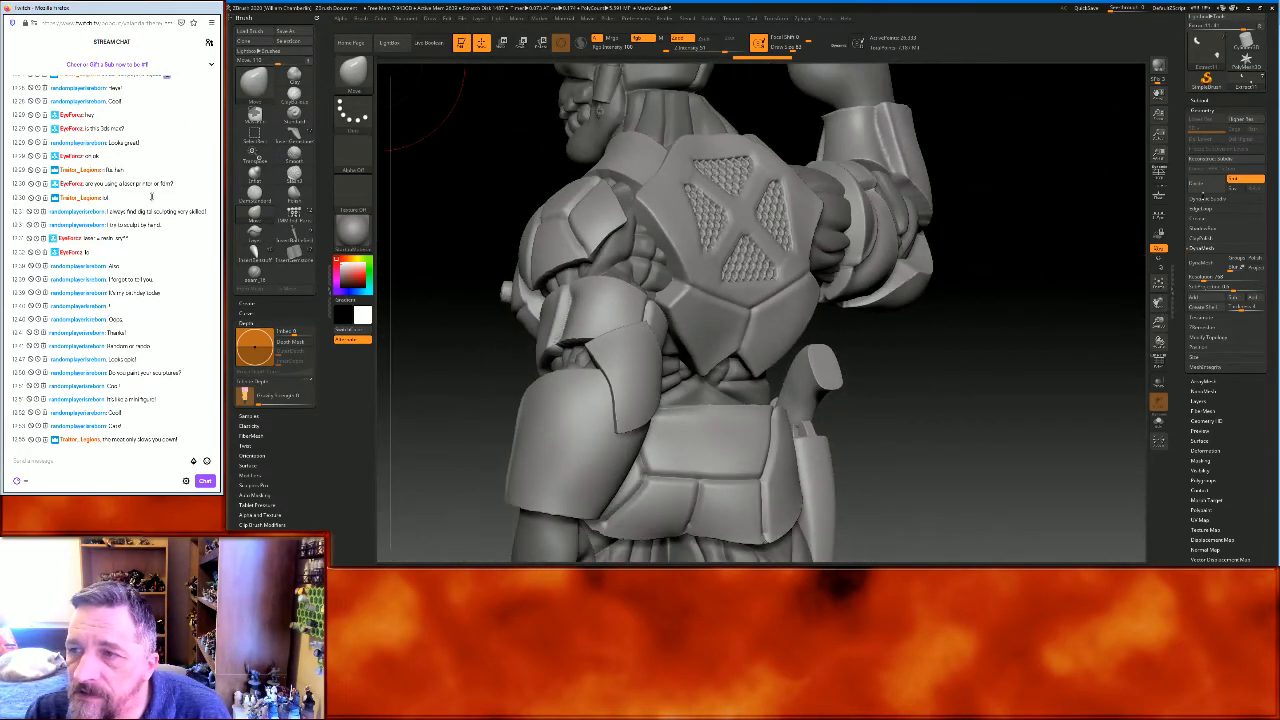
click(1198, 184)
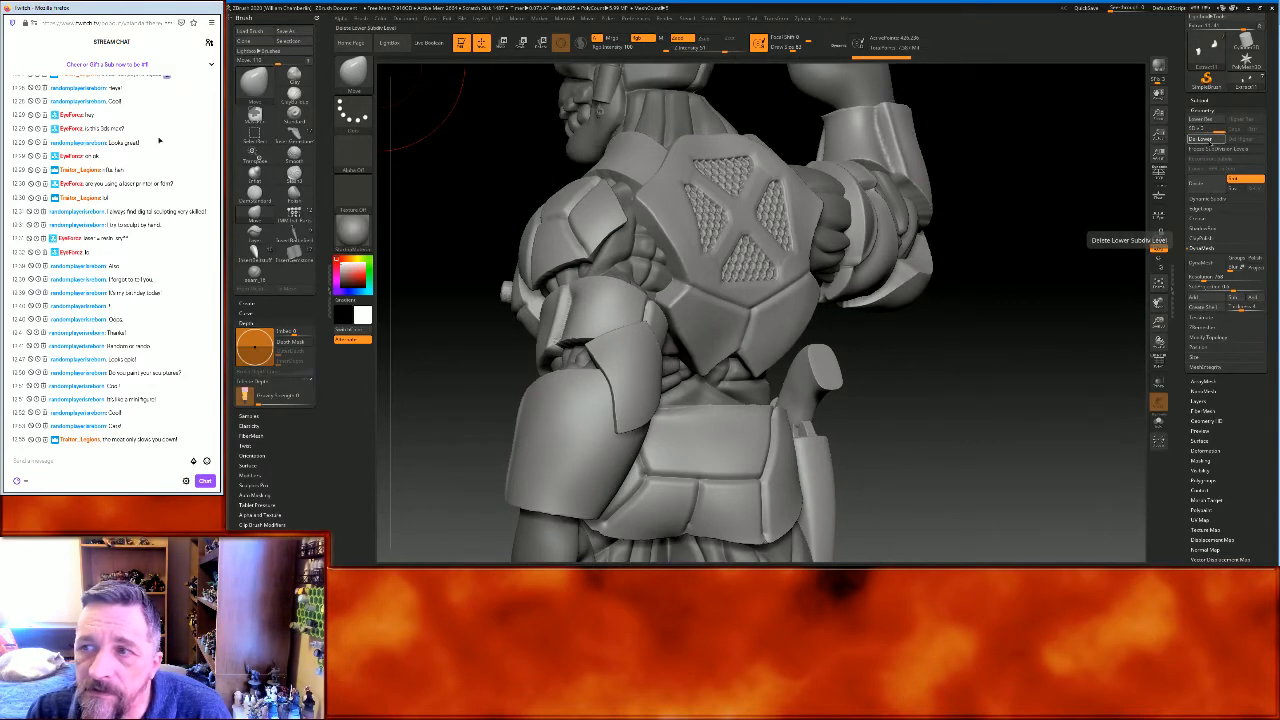
Carve seam lines into the elbow guards on both arms with the seam brush
click(352, 72)
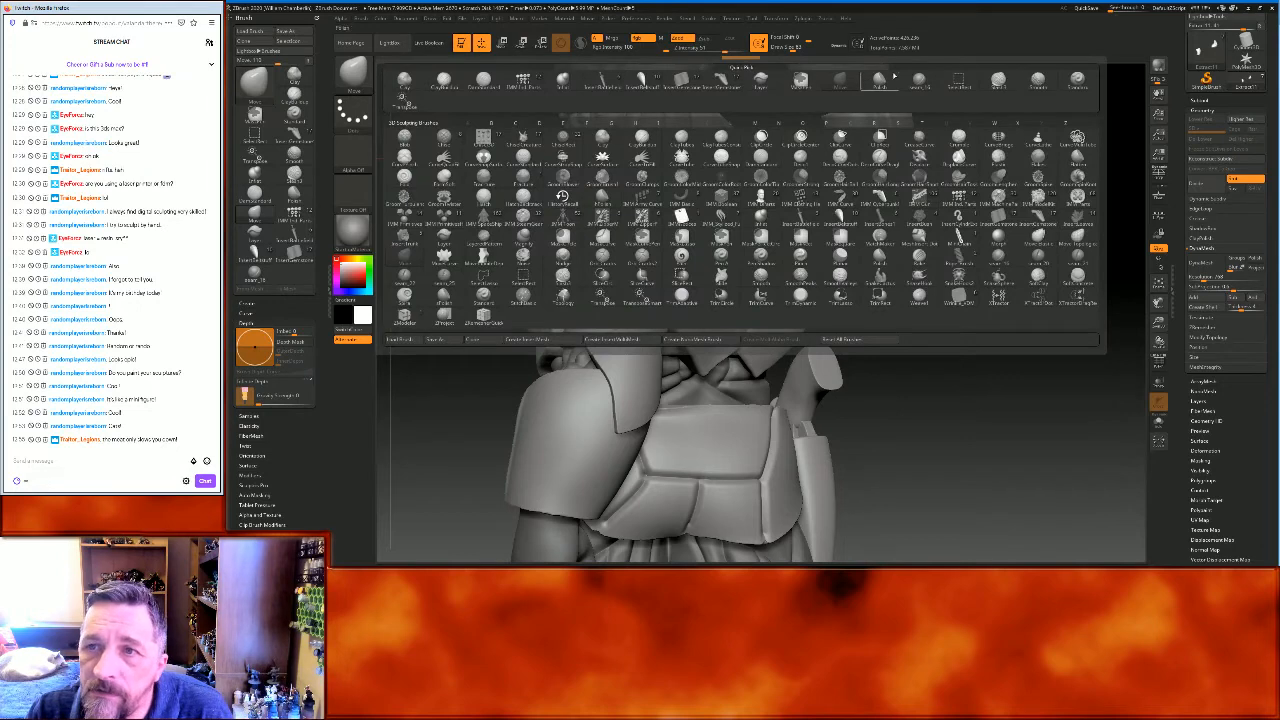
click(918, 80)
drag(1030, 292, 1022, 294)
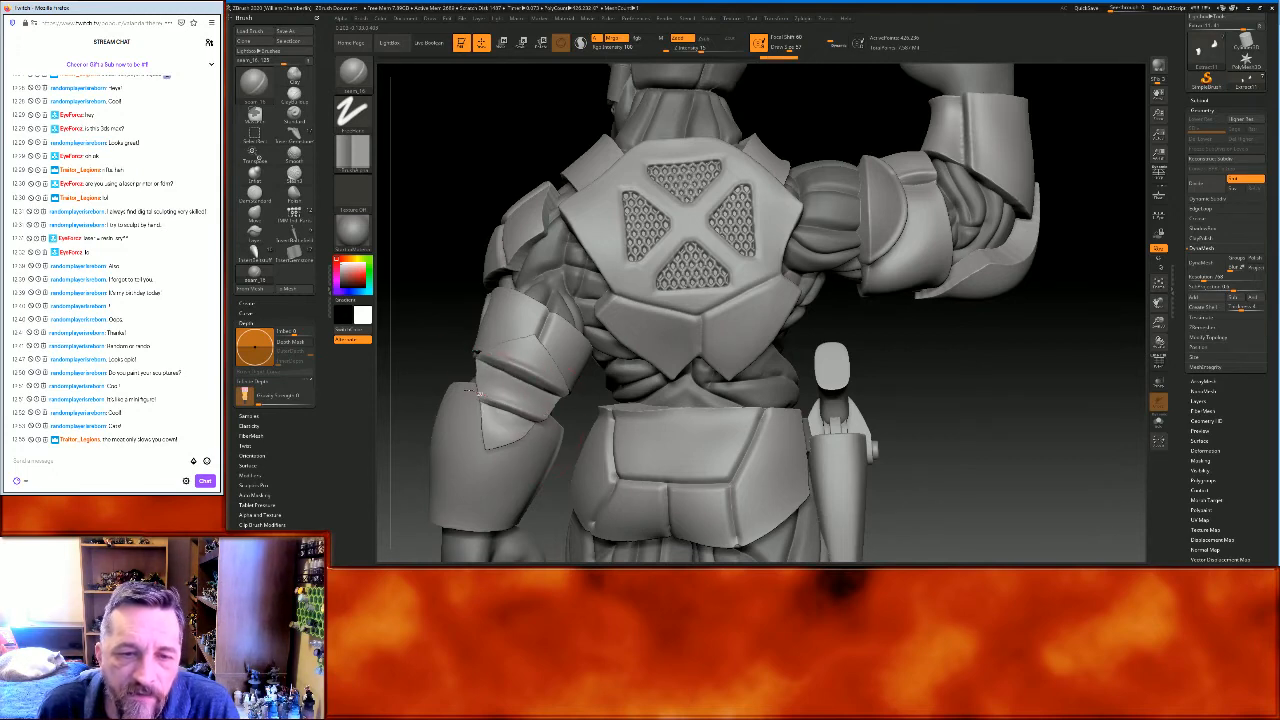
mouse_move(919, 371)
mouse_down()
mouse_move(960, 349)
mouse_move(978, 358)
mouse_move(874, 209)
mouse_up()
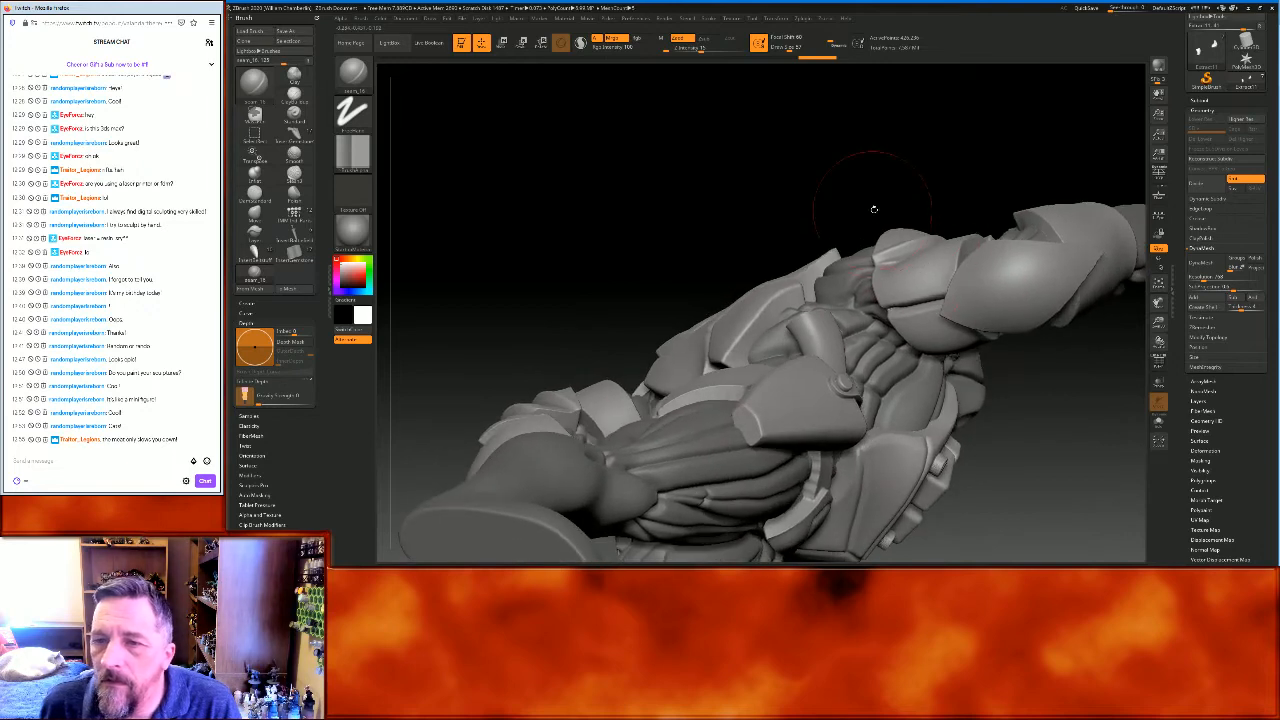
mouse_move(973, 260)
mouse_down()
mouse_move(1004, 355)
mouse_move(1037, 400)
mouse_move(1039, 280)
mouse_move(1052, 318)
mouse_up()
mouse_move(738, 223)
mouse_down()
mouse_move(711, 217)
mouse_move(720, 257)
mouse_up()
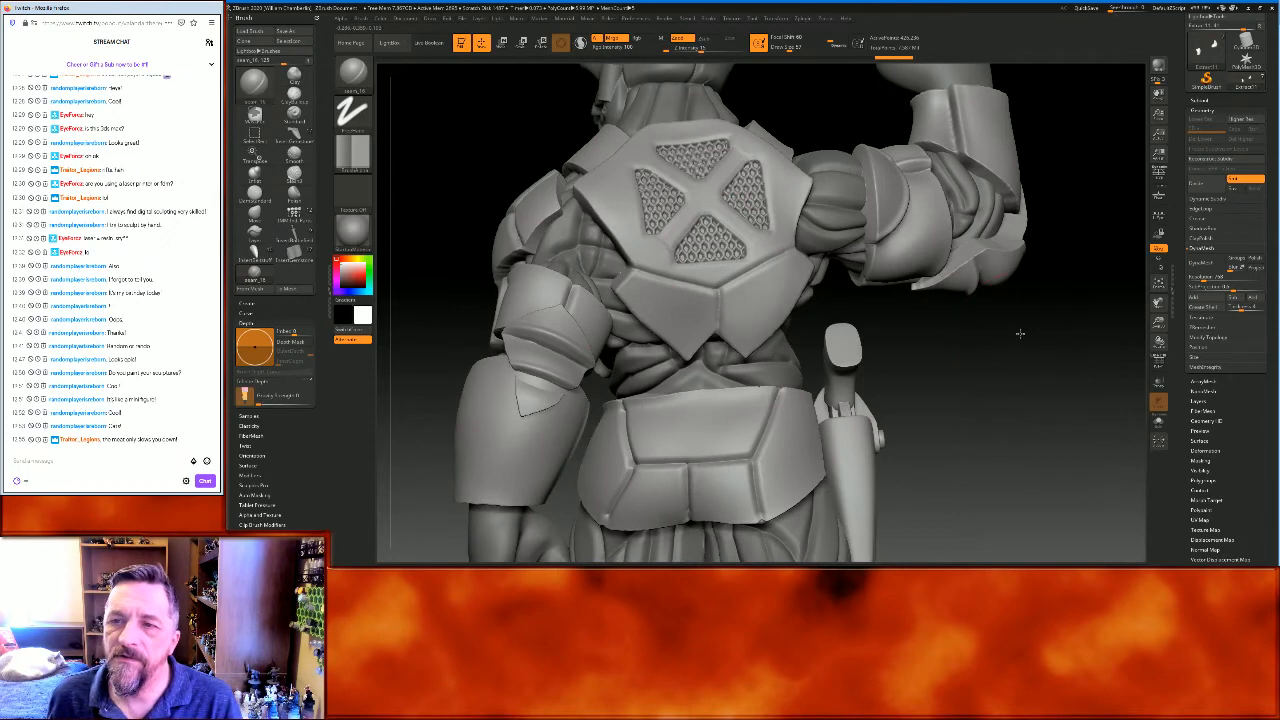
Reshape the edges of both elbow guards with the Move brush so they fit around the arm armour
click(352, 72)
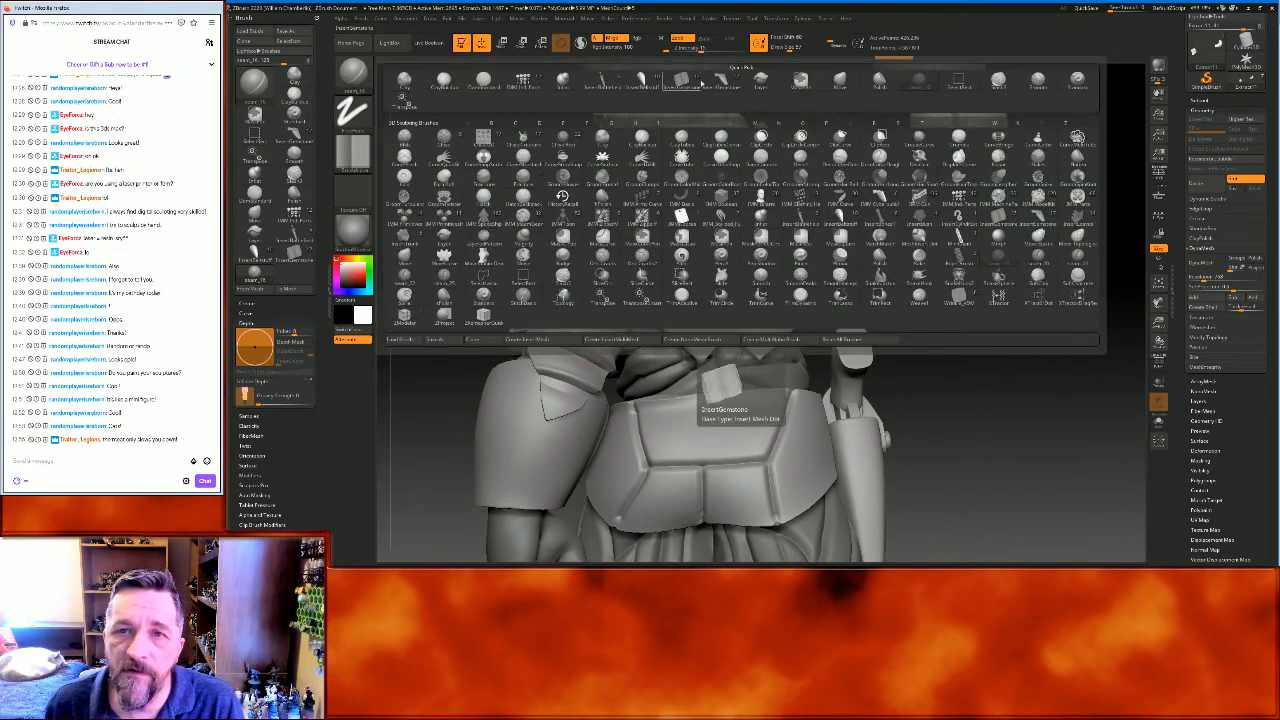
click(840, 80)
mouse_move(1049, 266)
mouse_down()
mouse_move(1063, 286)
mouse_move(1029, 258)
mouse_up()
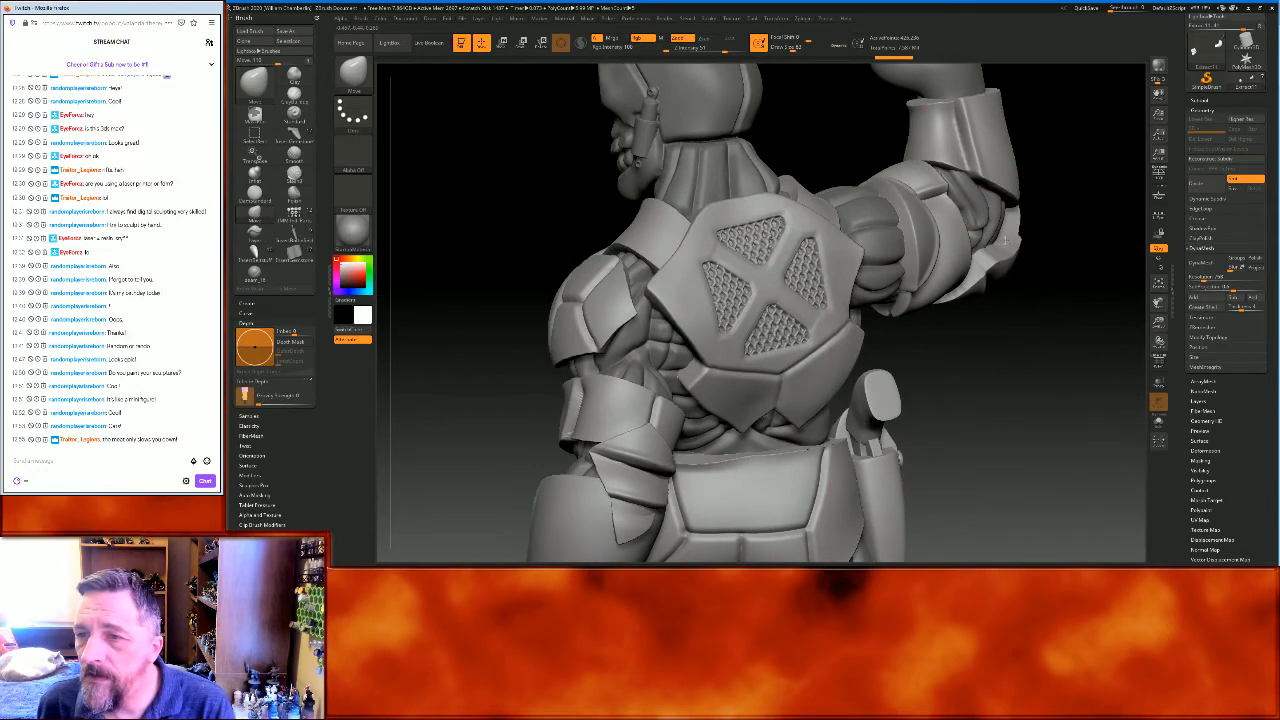
mouse_move(1016, 250)
mouse_down()
mouse_move(1020, 277)
mouse_move(1050, 300)
mouse_move(951, 269)
mouse_move(923, 277)
mouse_move(999, 234)
mouse_up()
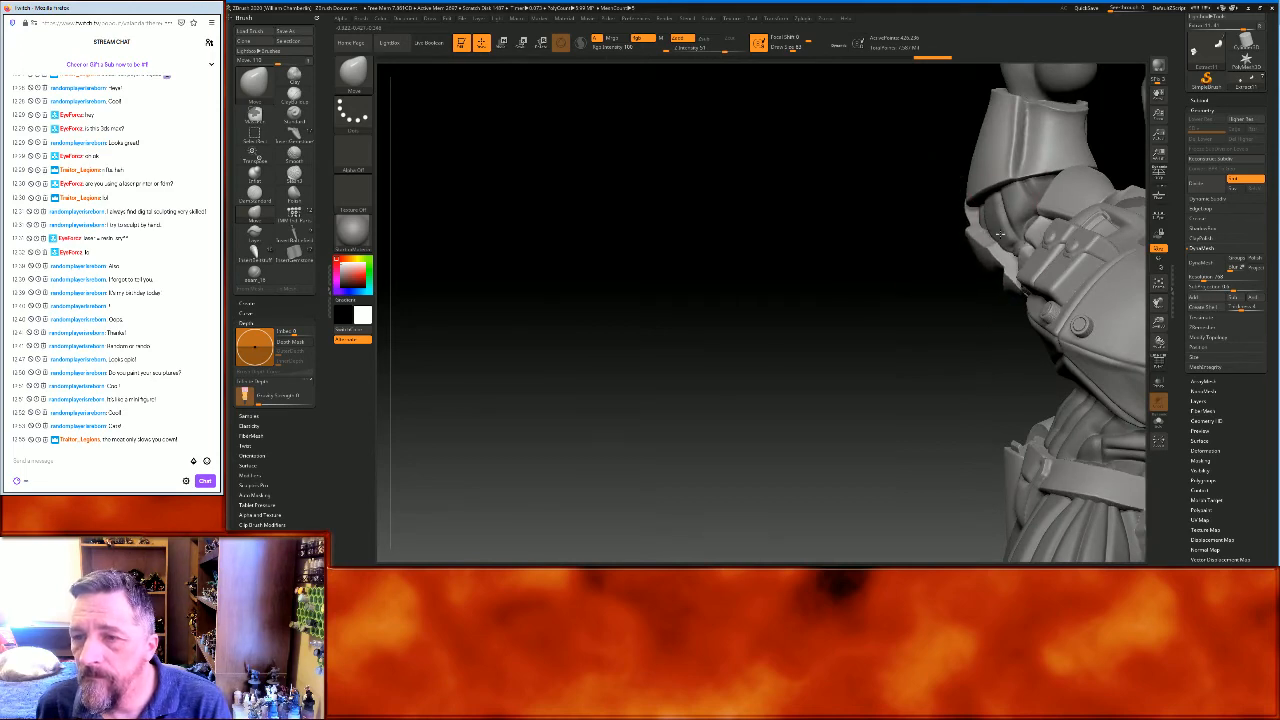
mouse_move(891, 337)
mouse_down()
mouse_move(1100, 318)
mouse_move(1086, 277)
mouse_move(1100, 277)
mouse_move(1034, 330)
mouse_up()
mouse_move(879, 319)
mouse_down()
mouse_move(889, 314)
mouse_move(889, 350)
mouse_up()
drag(1050, 253, 921, 355)
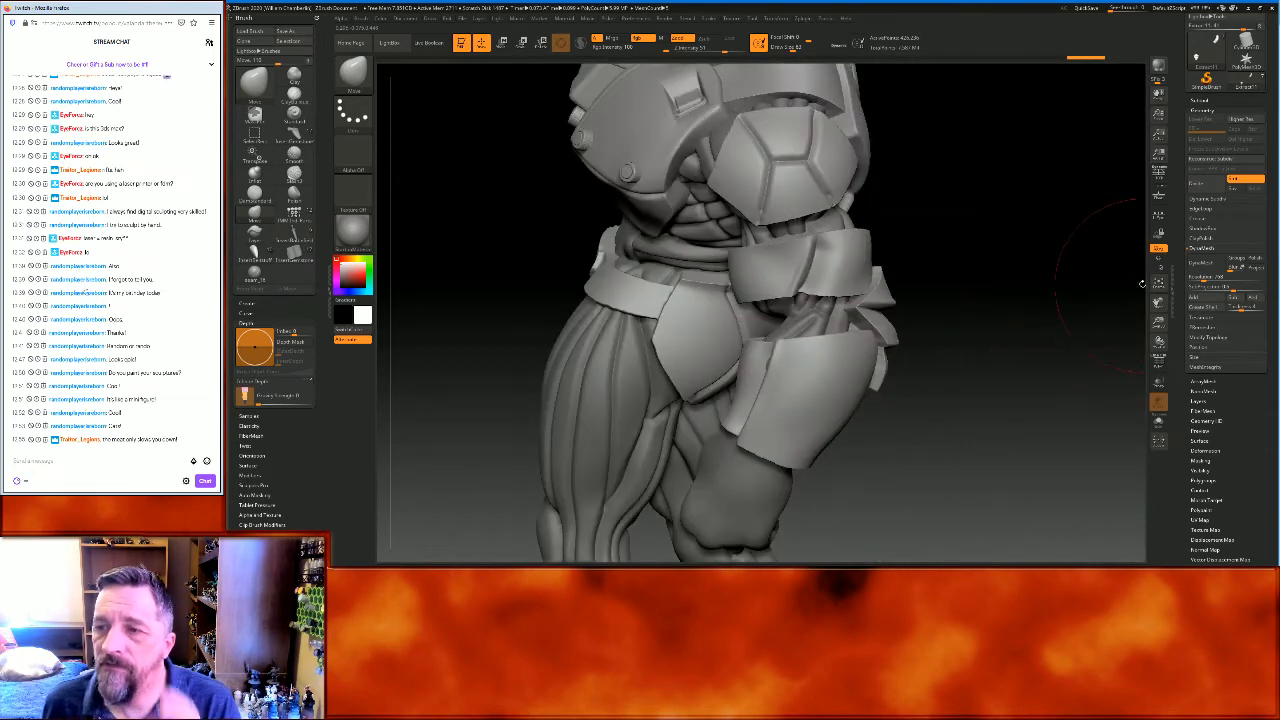
Fit the whole figure in view and make the smooth body the active subtool
click(1158, 282)
mouse_move(1108, 329)
mouse_down()
mouse_move(1040, 336)
mouse_move(1060, 322)
mouse_move(1063, 346)
mouse_move(988, 352)
mouse_move(1066, 266)
mouse_move(1060, 251)
mouse_move(1115, 243)
mouse_move(1066, 257)
mouse_up()
click(1158, 284)
click(1158, 284)
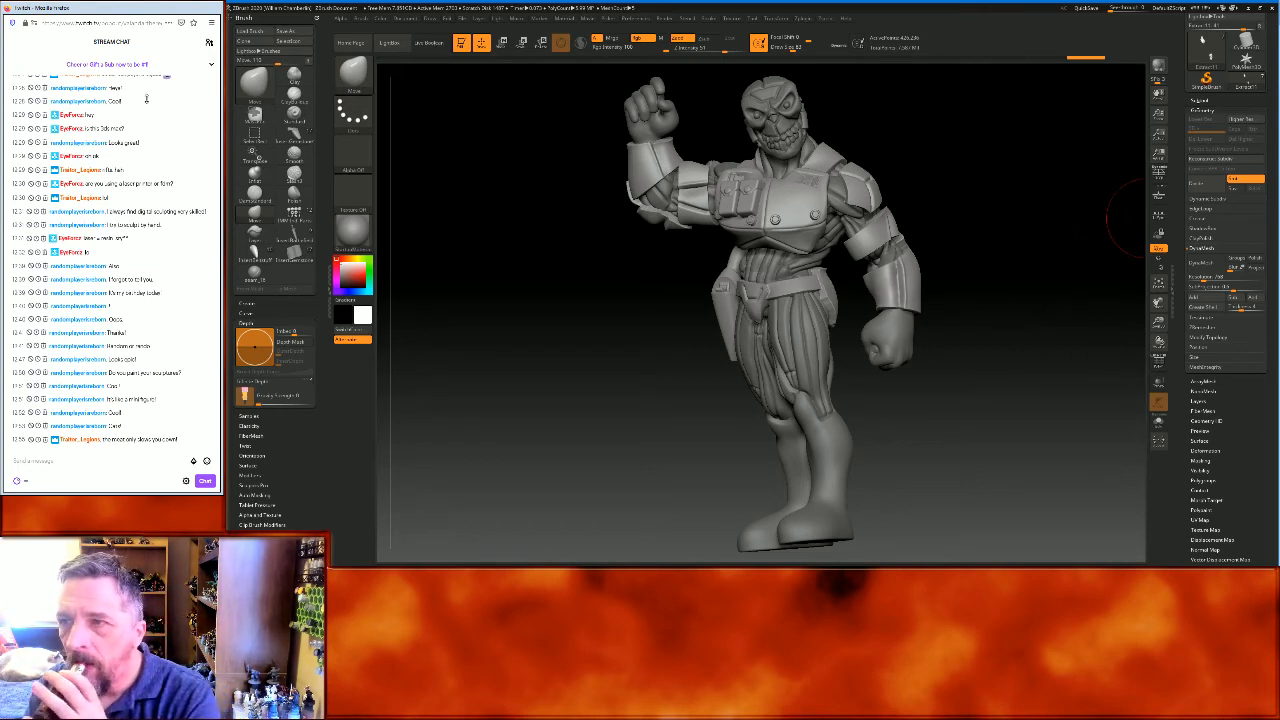
click(1214, 100)
click(1219, 141)
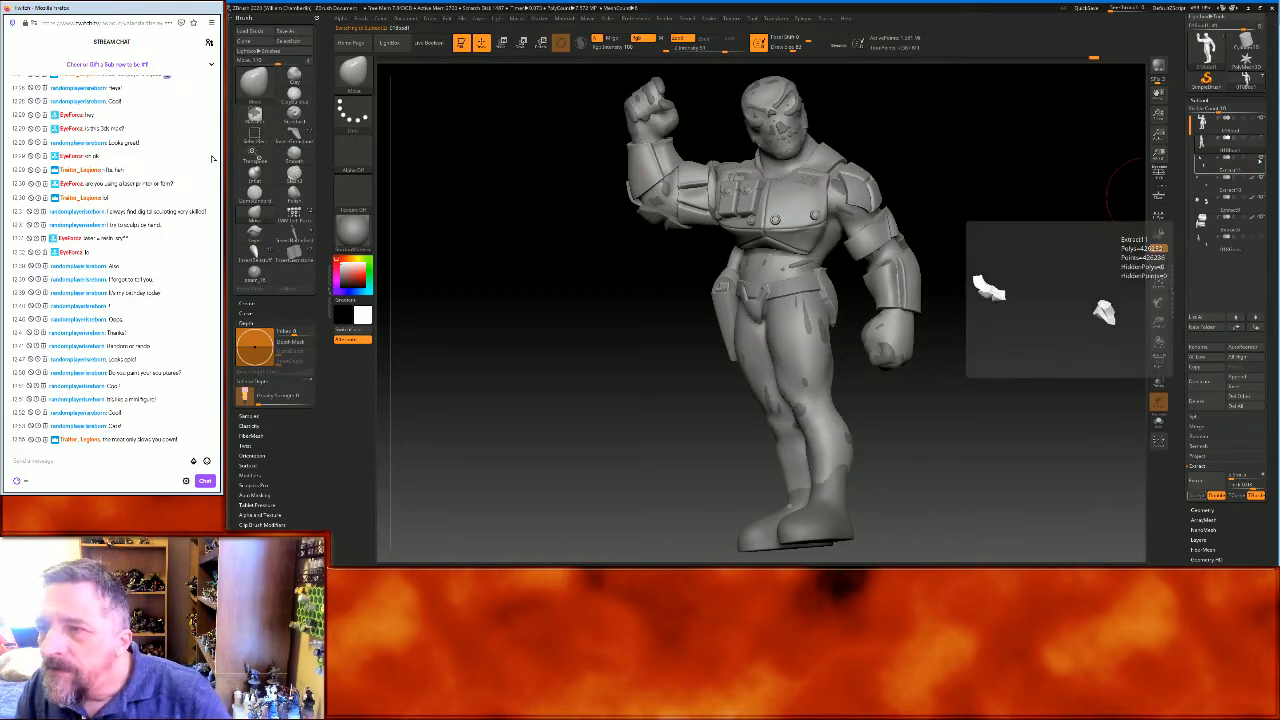
mouse_move(1001, 199)
mouse_down()
mouse_move(951, 209)
mouse_move(1120, 200)
mouse_up()
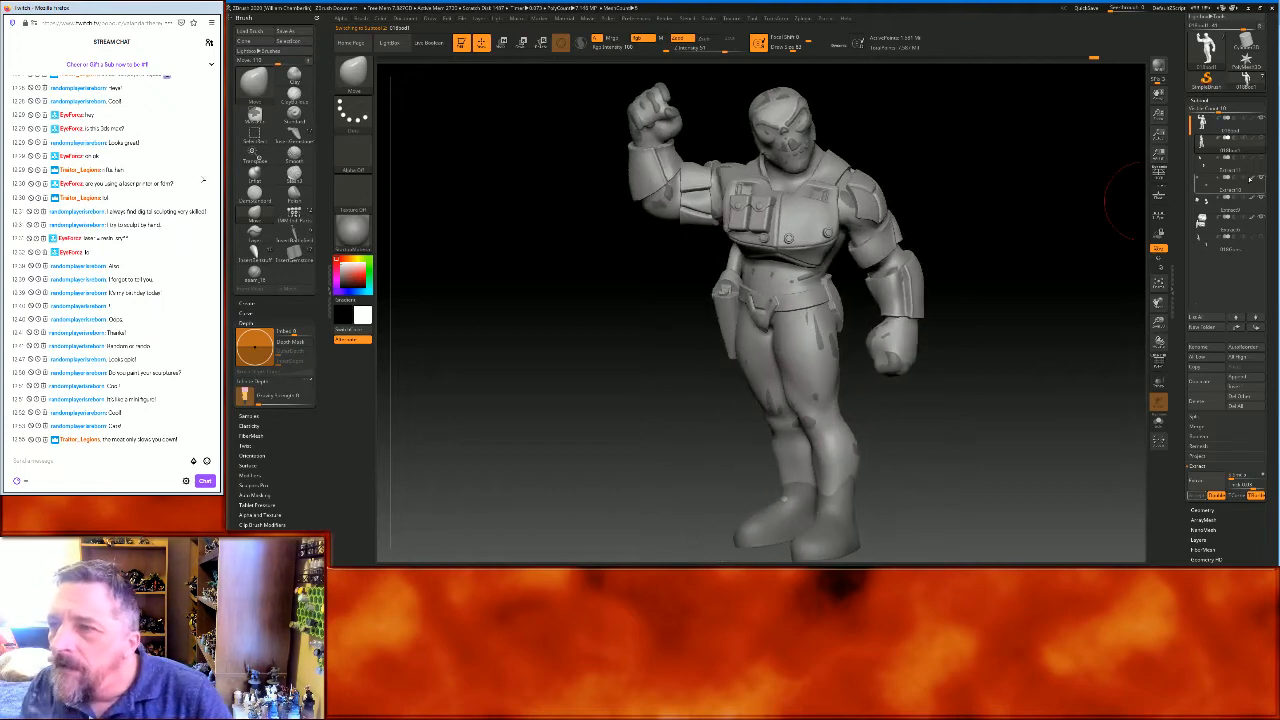
Merge the extracted armour pieces into a single armour subtool with MergeDown
mouse_move(1200, 163)
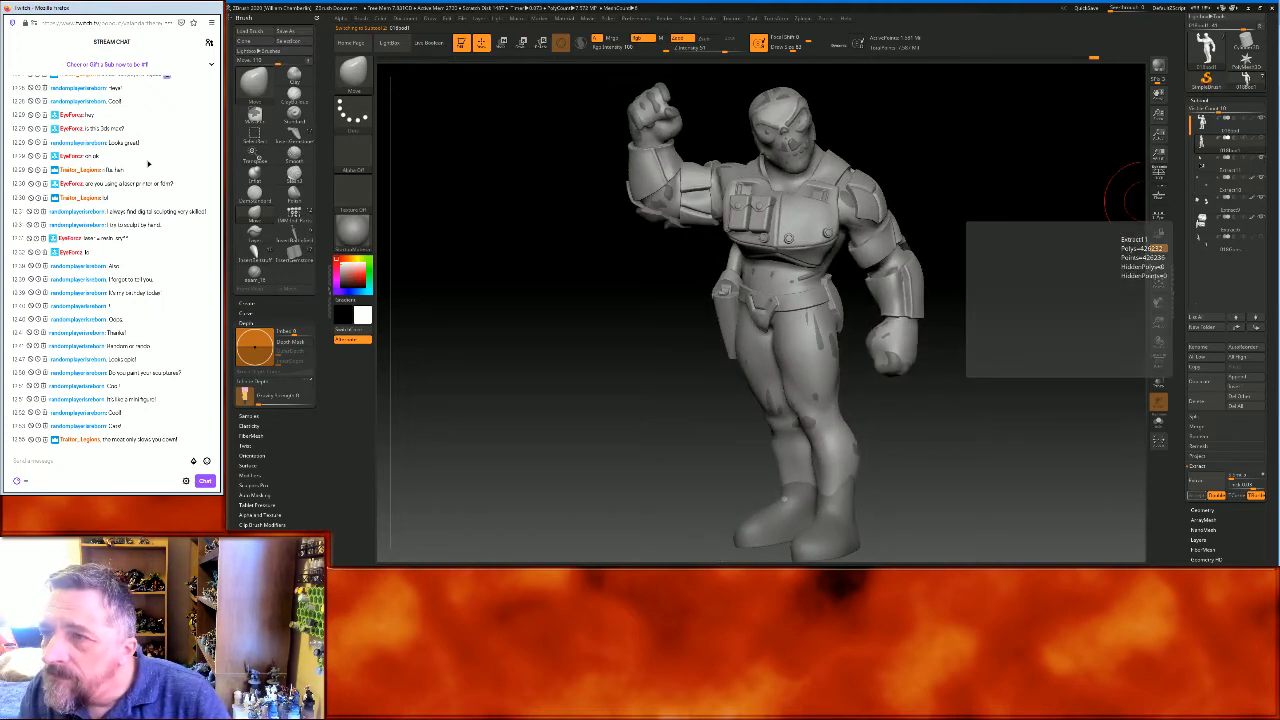
click(1200, 163)
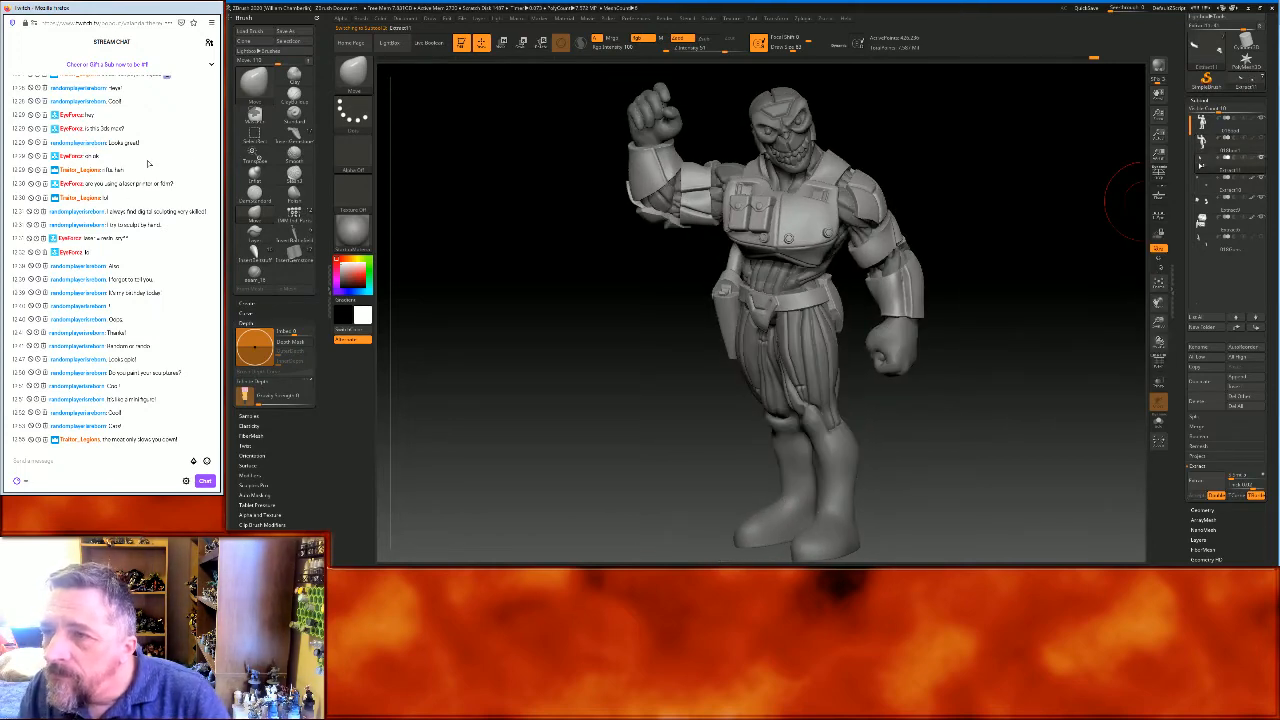
click(1197, 426)
click(1204, 437)
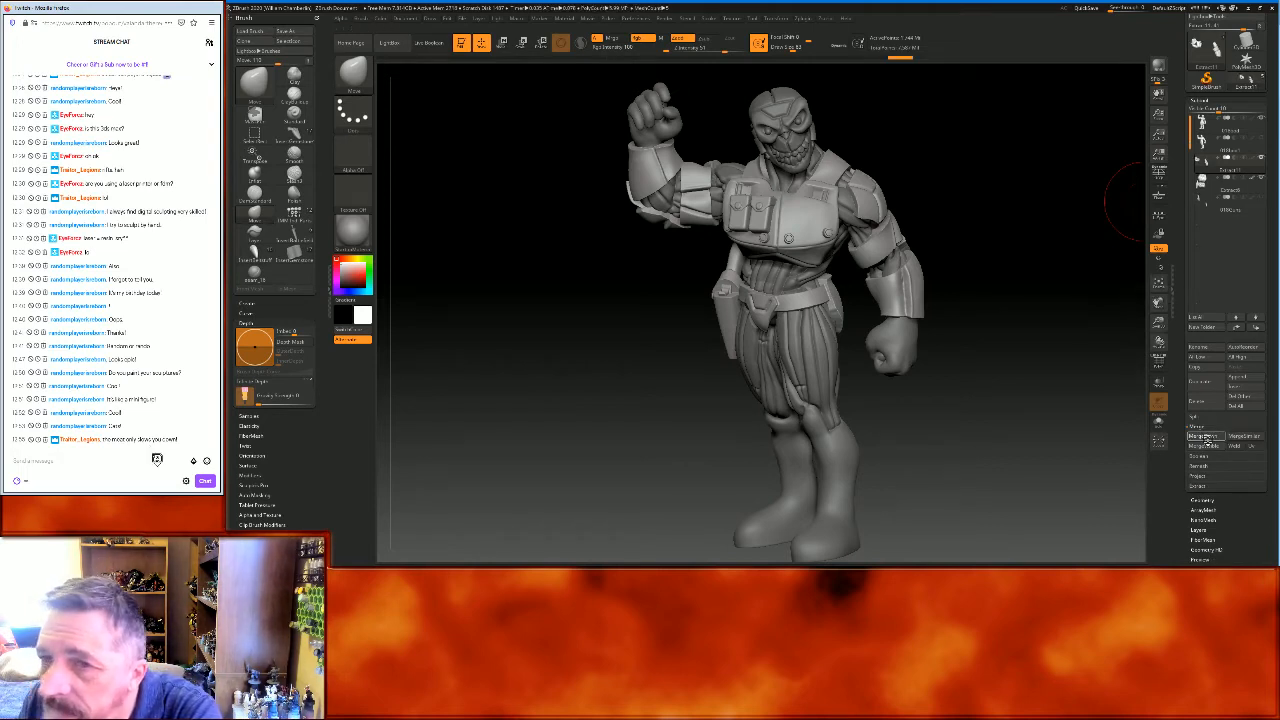
click(380, 19)
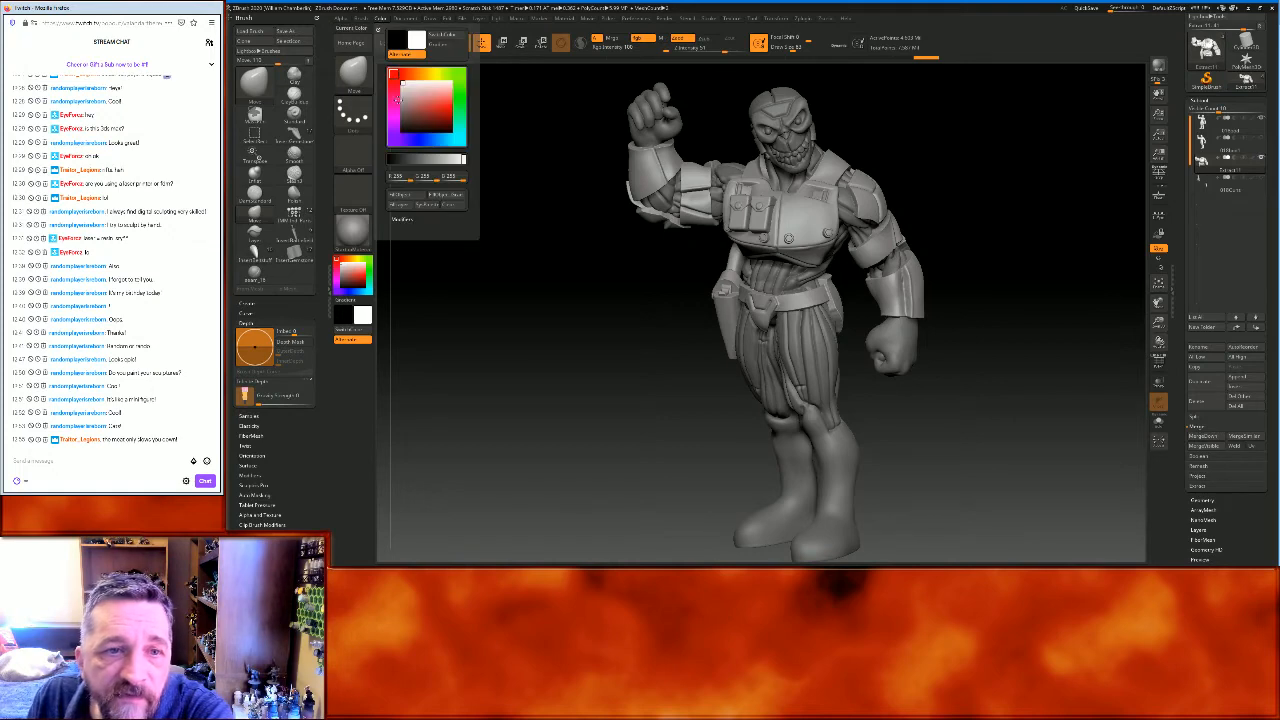
drag(563, 334, 676, 344)
drag(1033, 295, 998, 229)
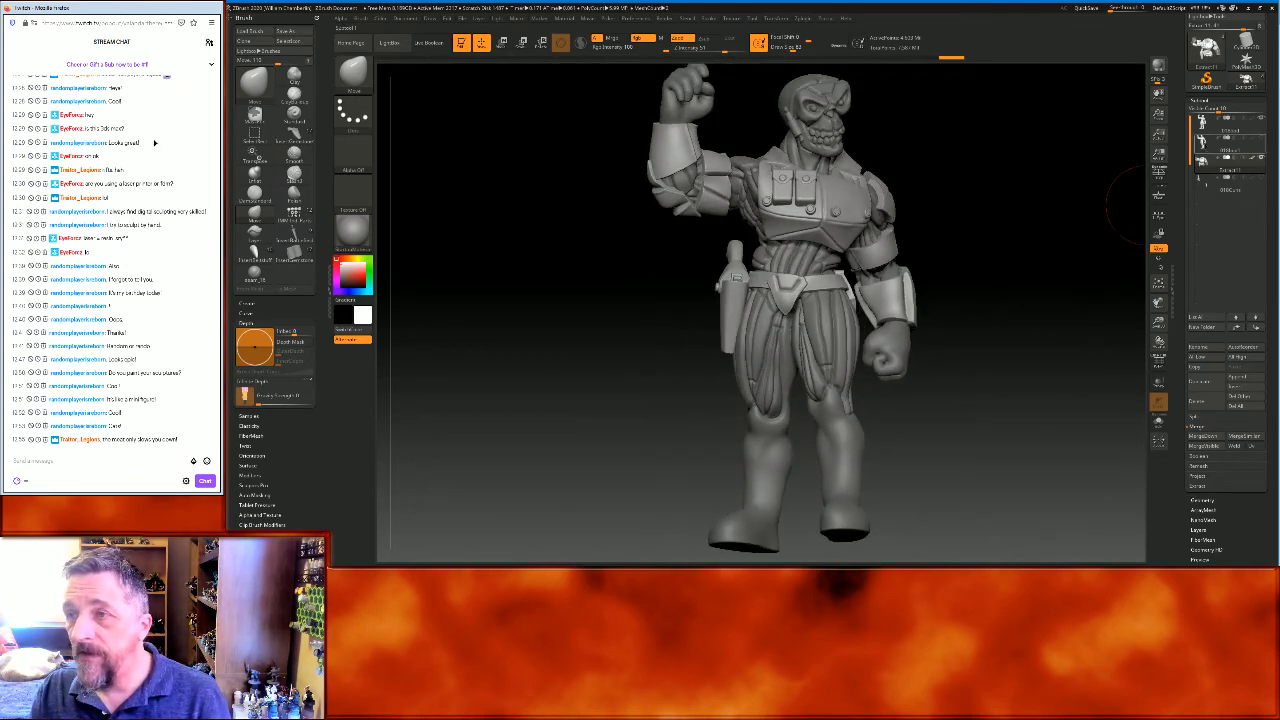
Make the smooth body the active subtool and turn on Transparency for the other subtools
click(1228, 144)
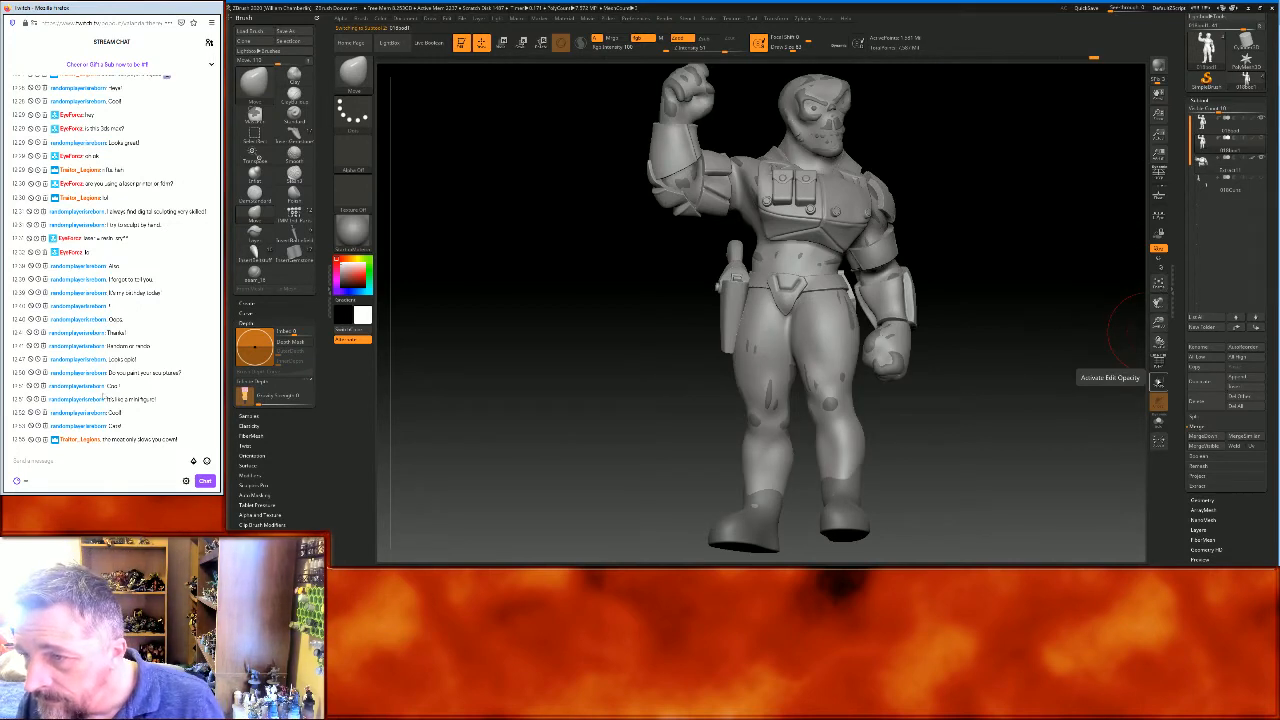
click(1158, 383)
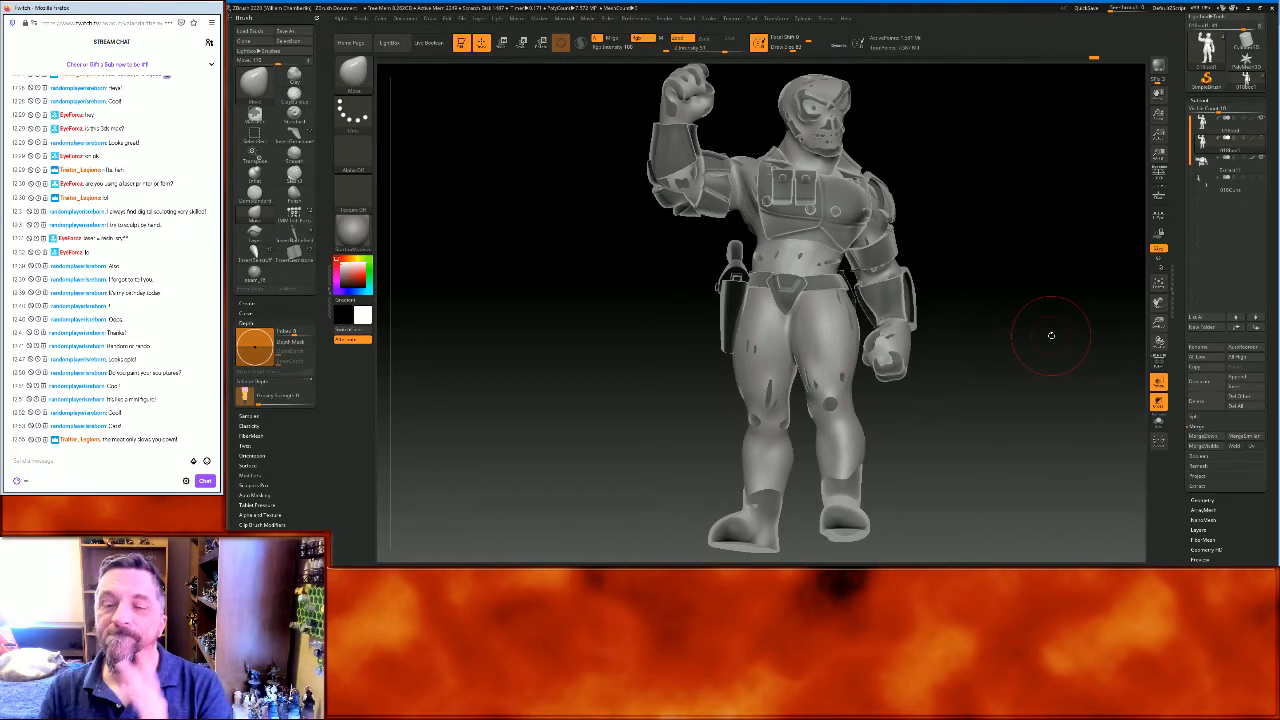
drag(1011, 220, 1046, 223)
drag(1112, 324, 1040, 320)
Choose the Standard brush for the smooth body
click(353, 75)
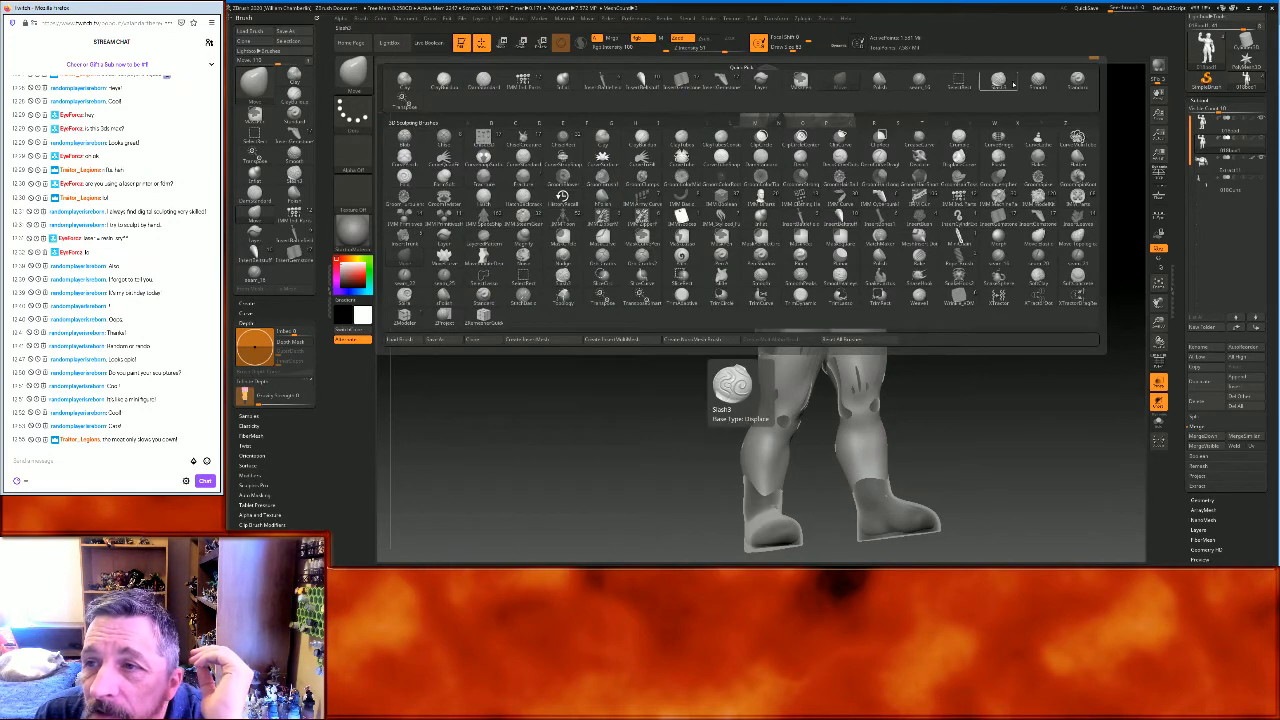
click(353, 75)
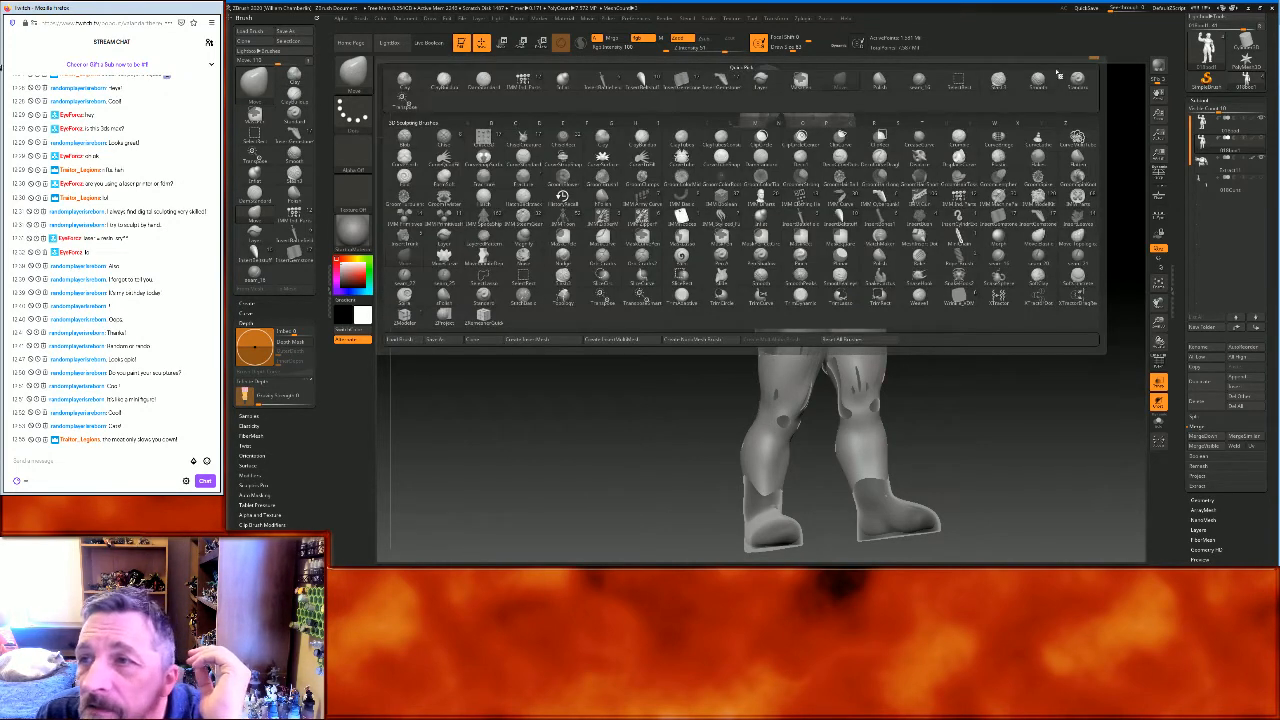
click(1077, 82)
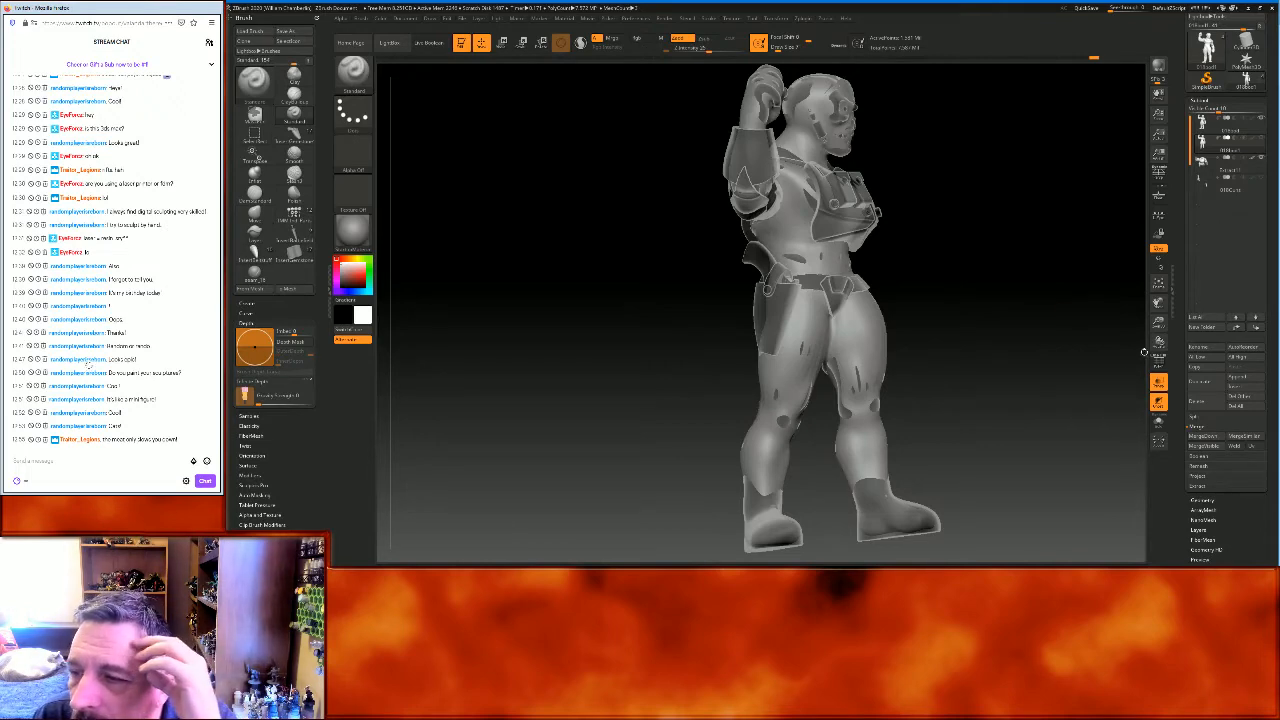
Paint a mask line below the belt on the figure's left thigh and continue it down the outer and rear side
drag(1158, 322, 1022, 311)
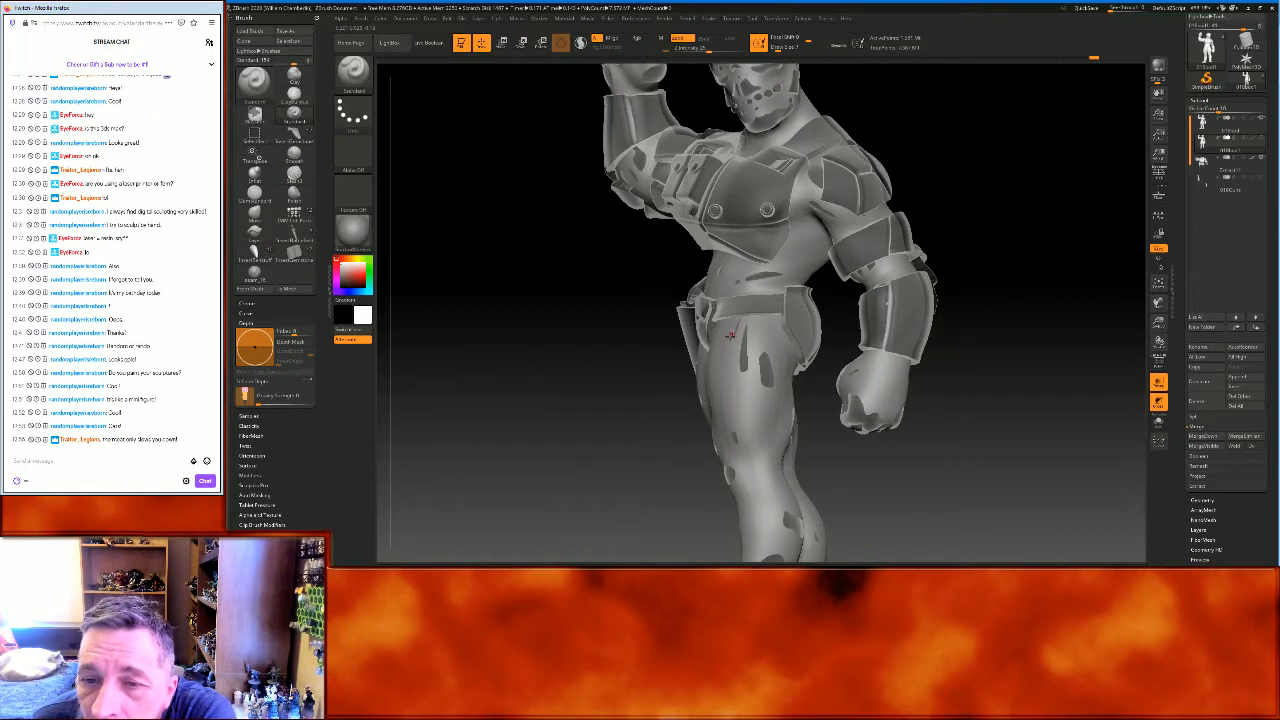
key(ctrl)
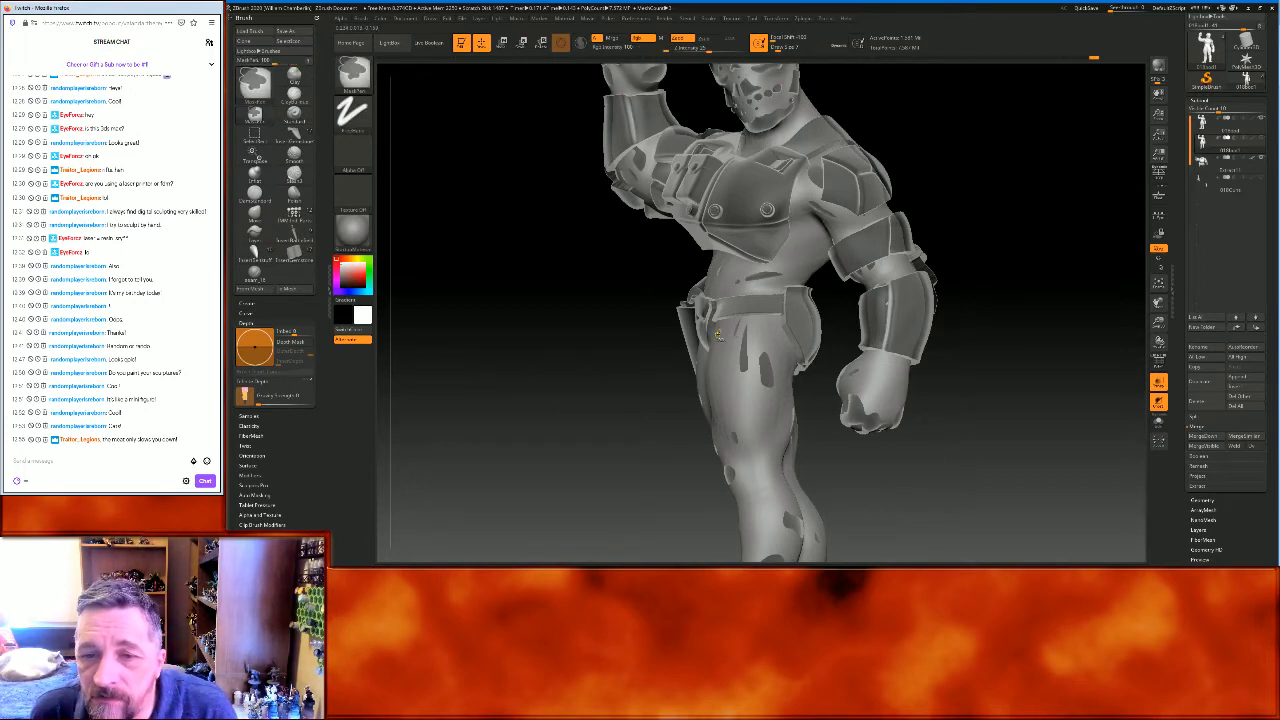
ctrl+drag(731, 331, 765, 327)
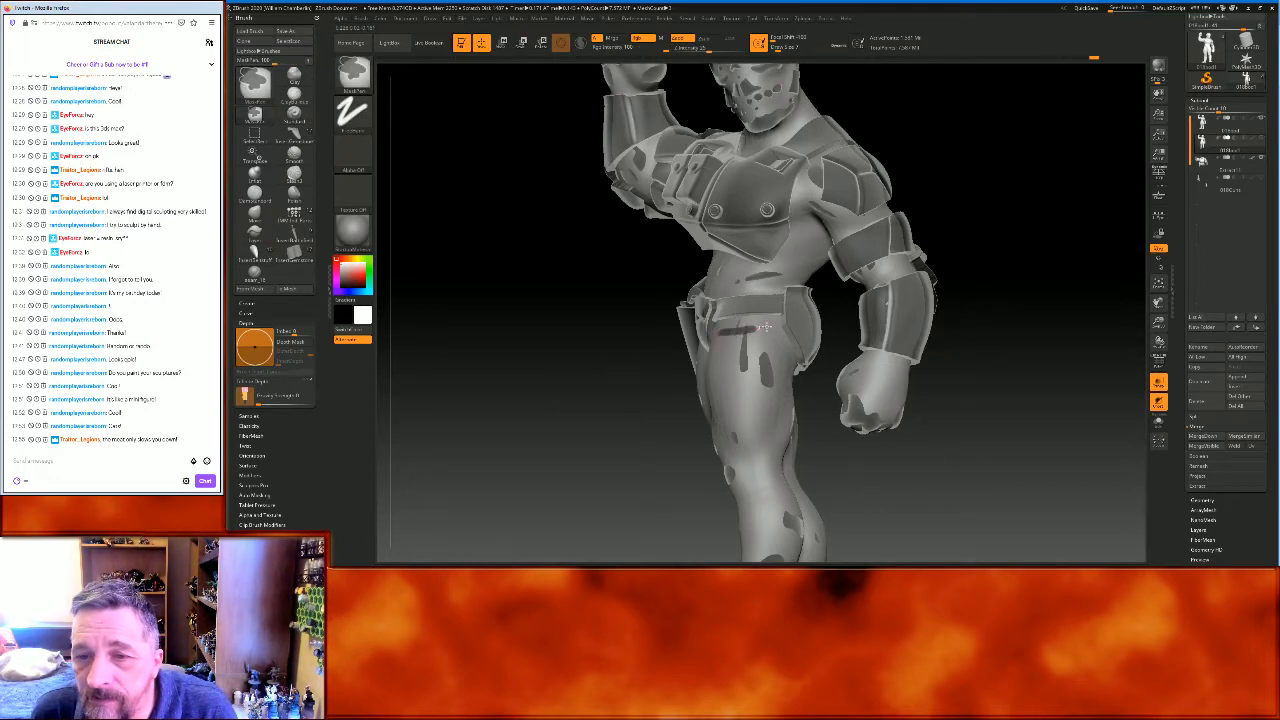
drag(991, 317, 972, 327)
key(ctrl)
ctrl+drag(744, 333, 758, 366)
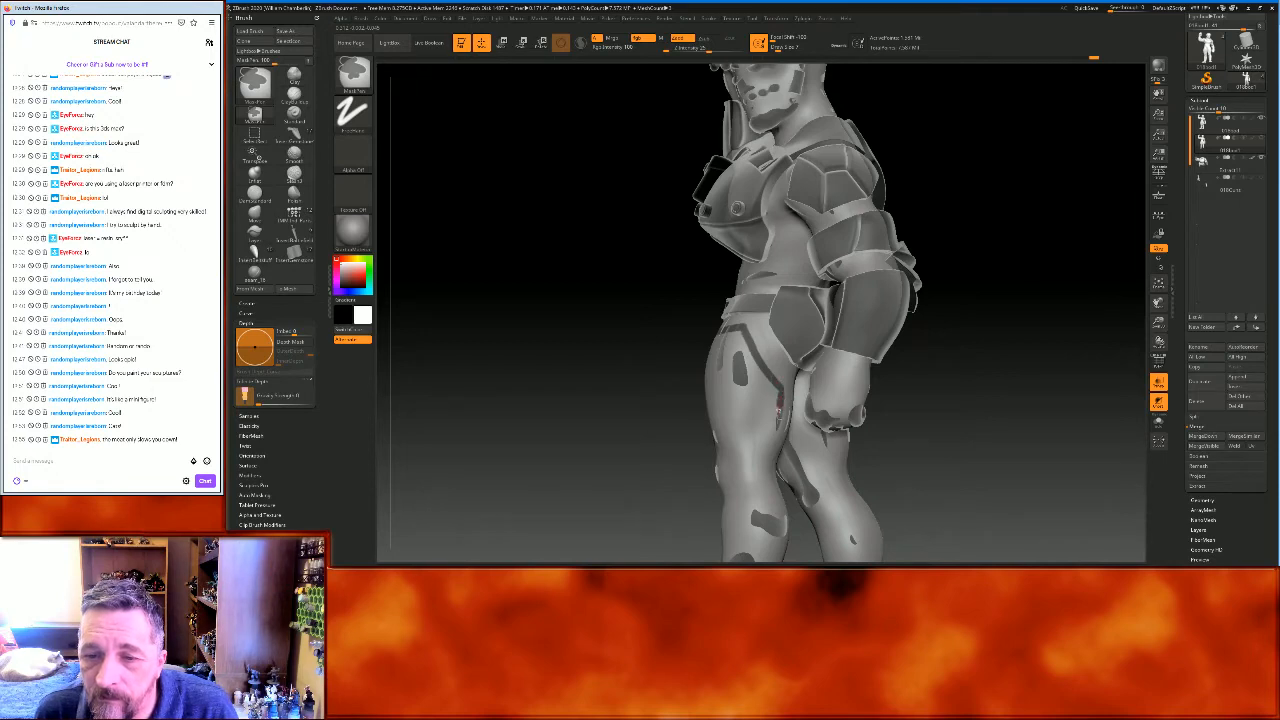
ctrl+drag(773, 430, 769, 447)
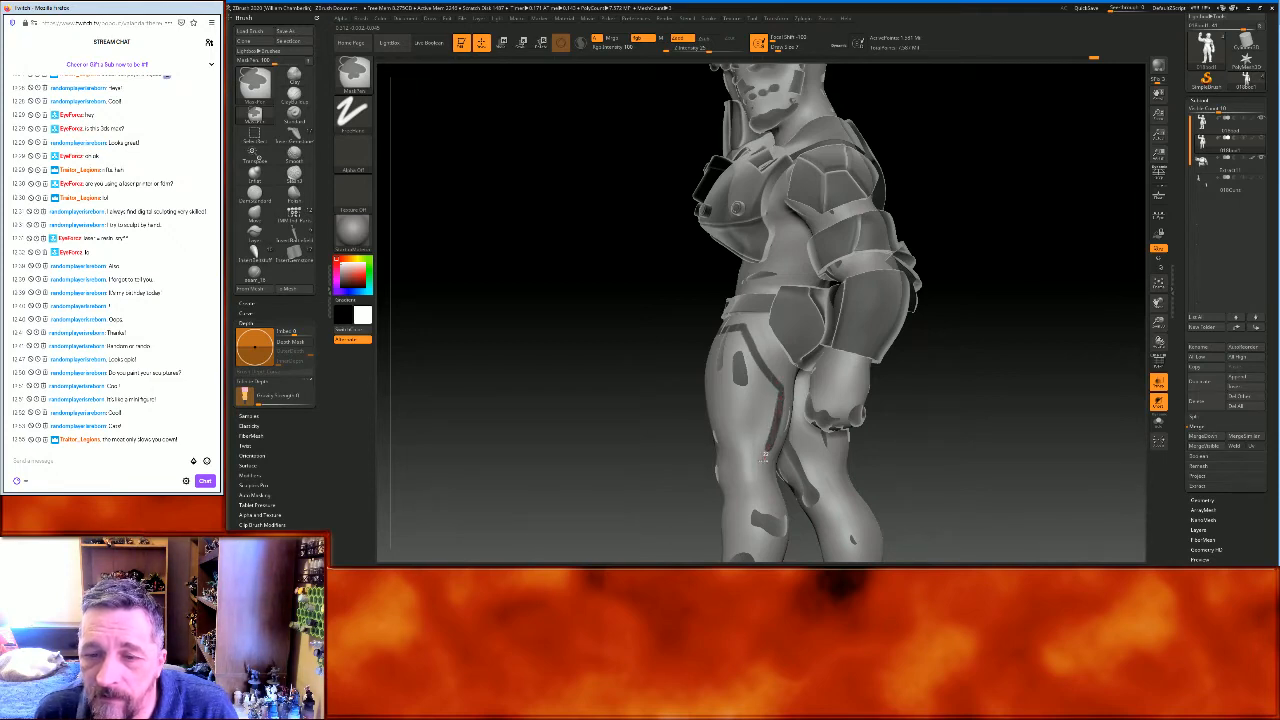
drag(911, 457, 1010, 432)
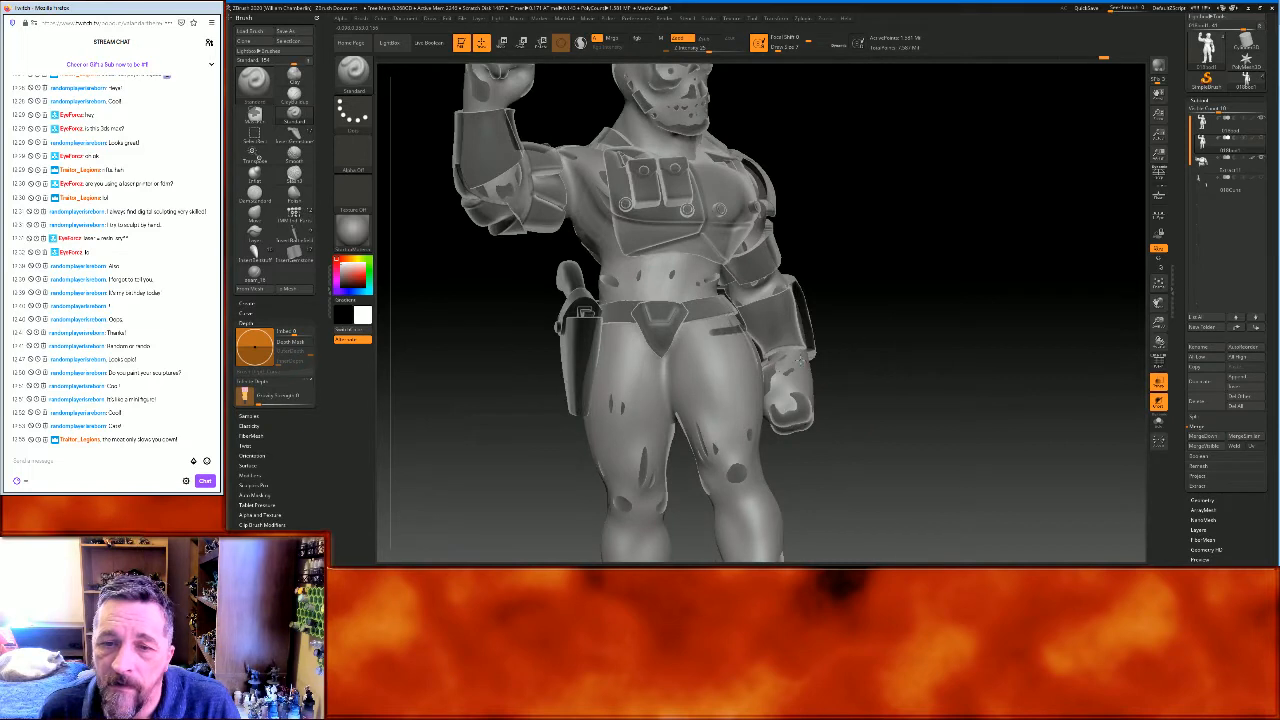
Mask the inner front edge of the left thigh plate and close its outline with a line above the knee
key(ctrl)
mouse_move(711, 352)
ctrl+mouse_down()
mouse_move(694, 404)
mouse_move(701, 434)
mouse_move(750, 420)
ctrl+mouse_up()
mouse_move(1010, 350)
mouse_down()
mouse_move(951, 349)
mouse_move(966, 353)
mouse_up()
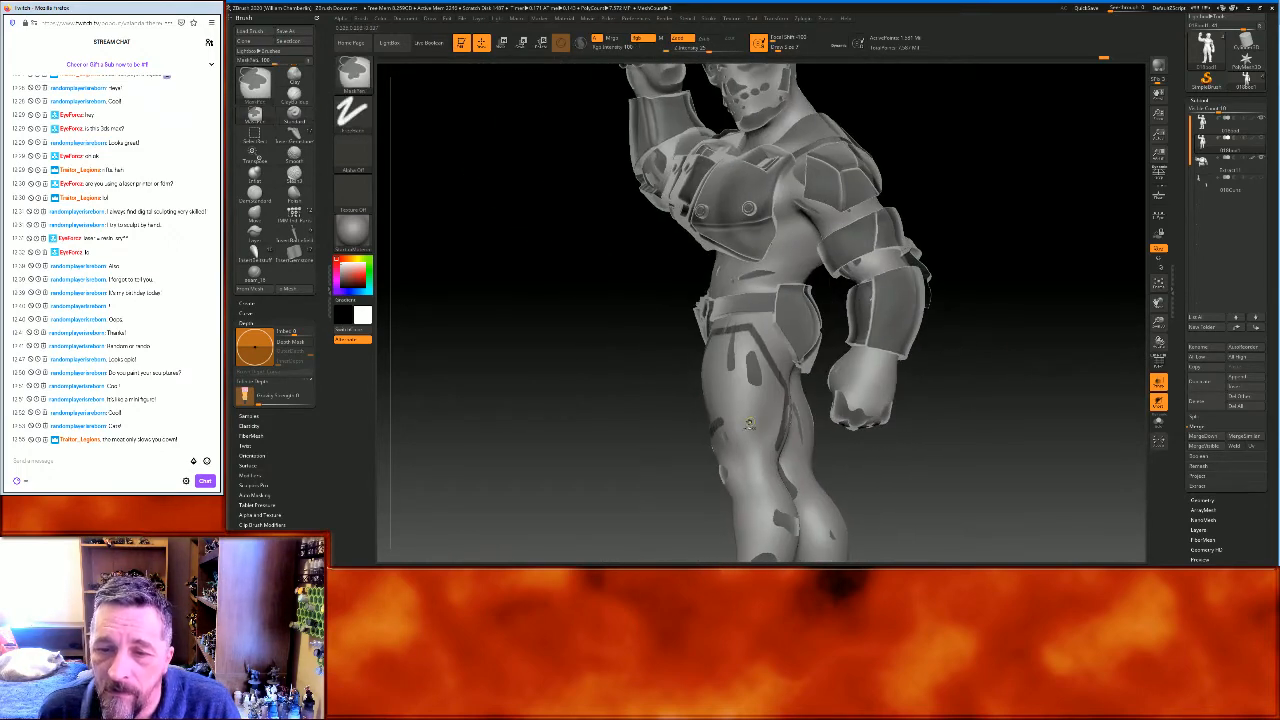
ctrl+drag(722, 422, 768, 444)
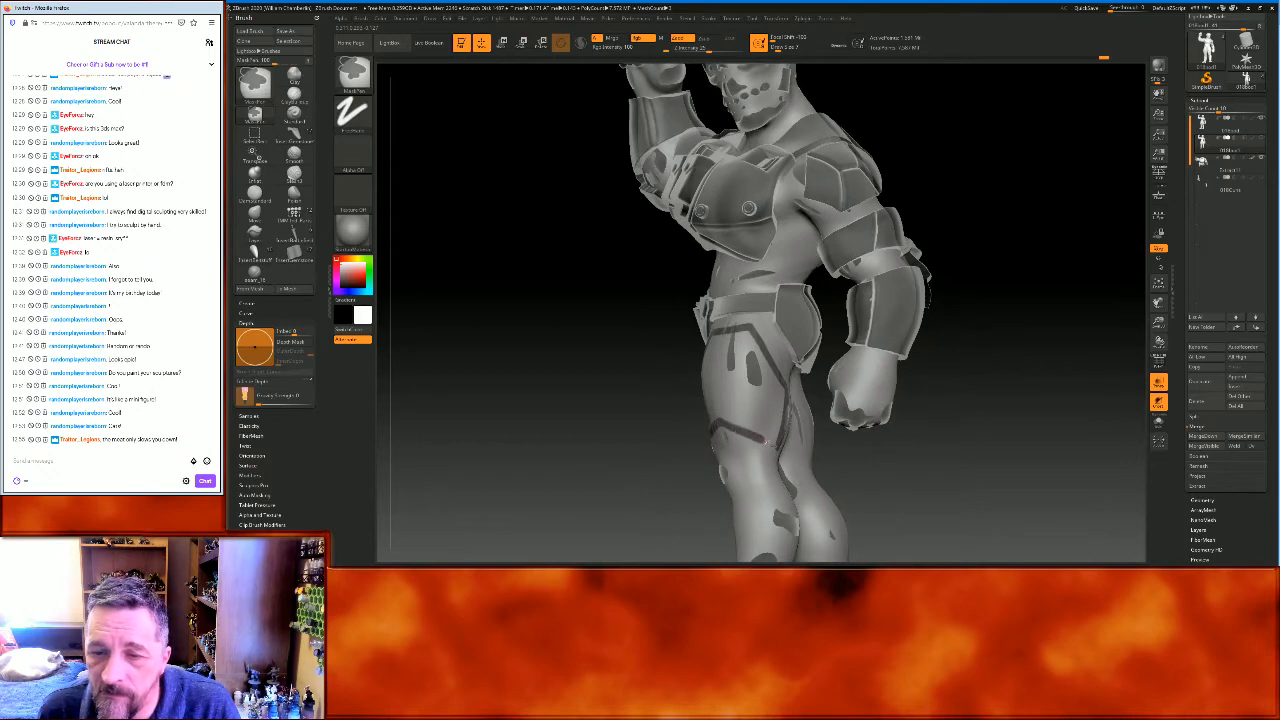
mouse_move(994, 423)
mouse_down()
mouse_move(1050, 410)
mouse_move(909, 397)
mouse_up()
key(ctrl)
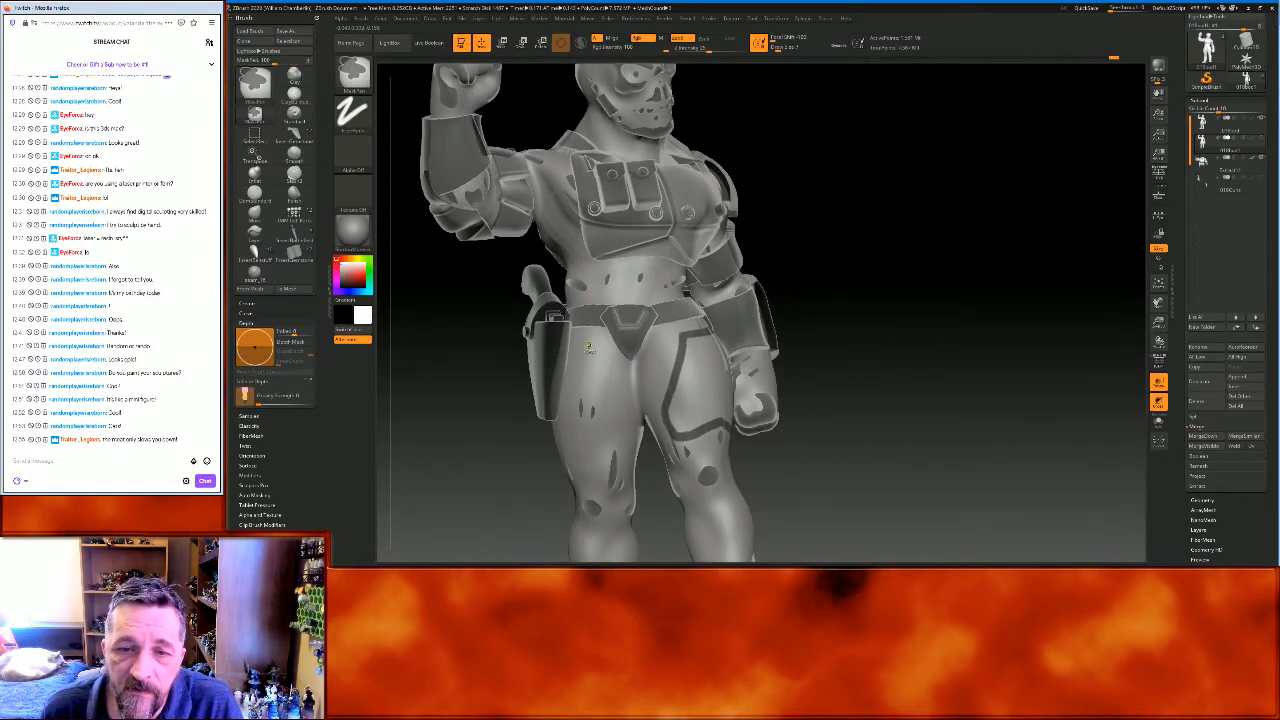
ctrl+drag(593, 360, 627, 416)
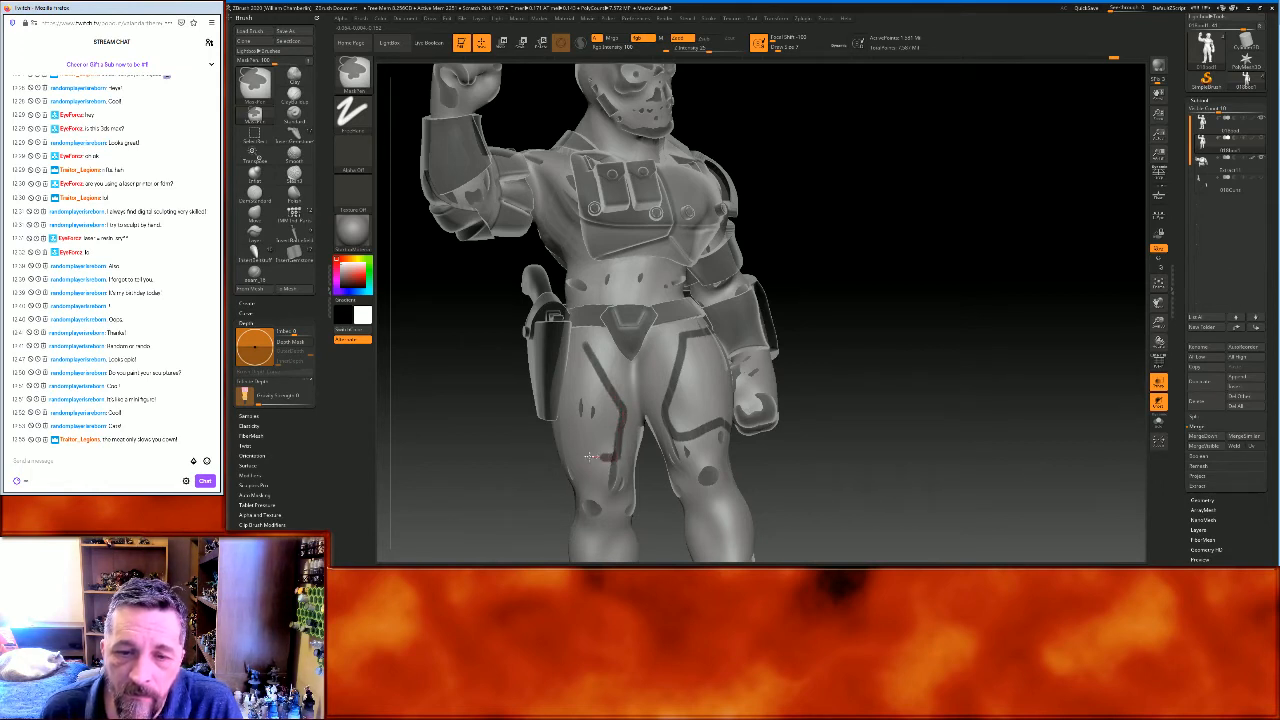
key(ctrl+z)
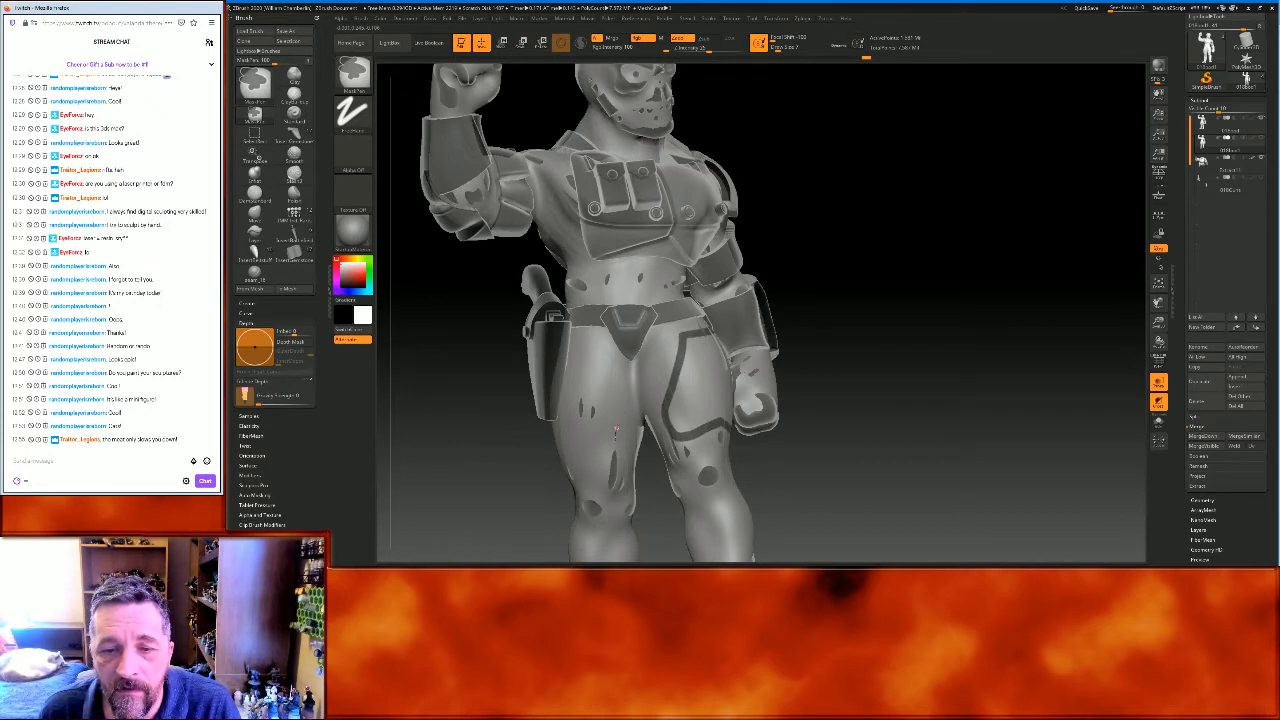
Mask the front and upper edges of a matching plate outline on the right thigh, with a lower line above the knee
ctrl+drag(614, 450, 609, 468)
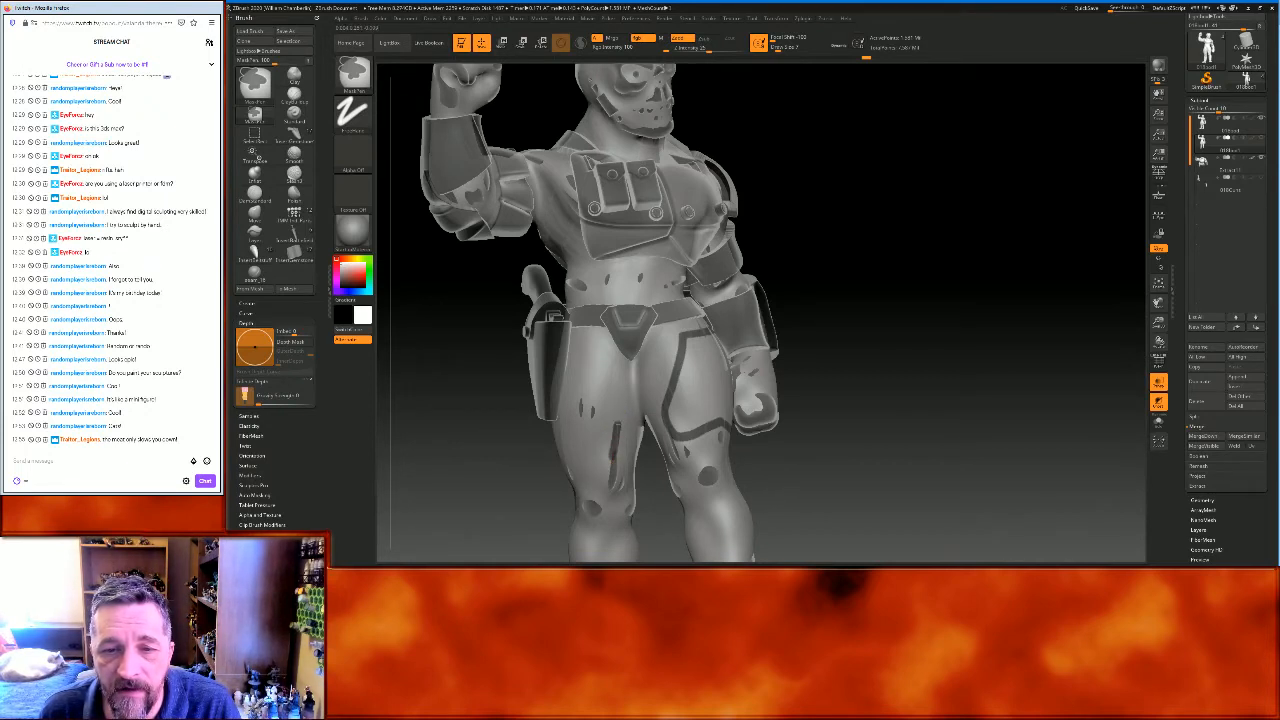
ctrl+drag(612, 405, 590, 362)
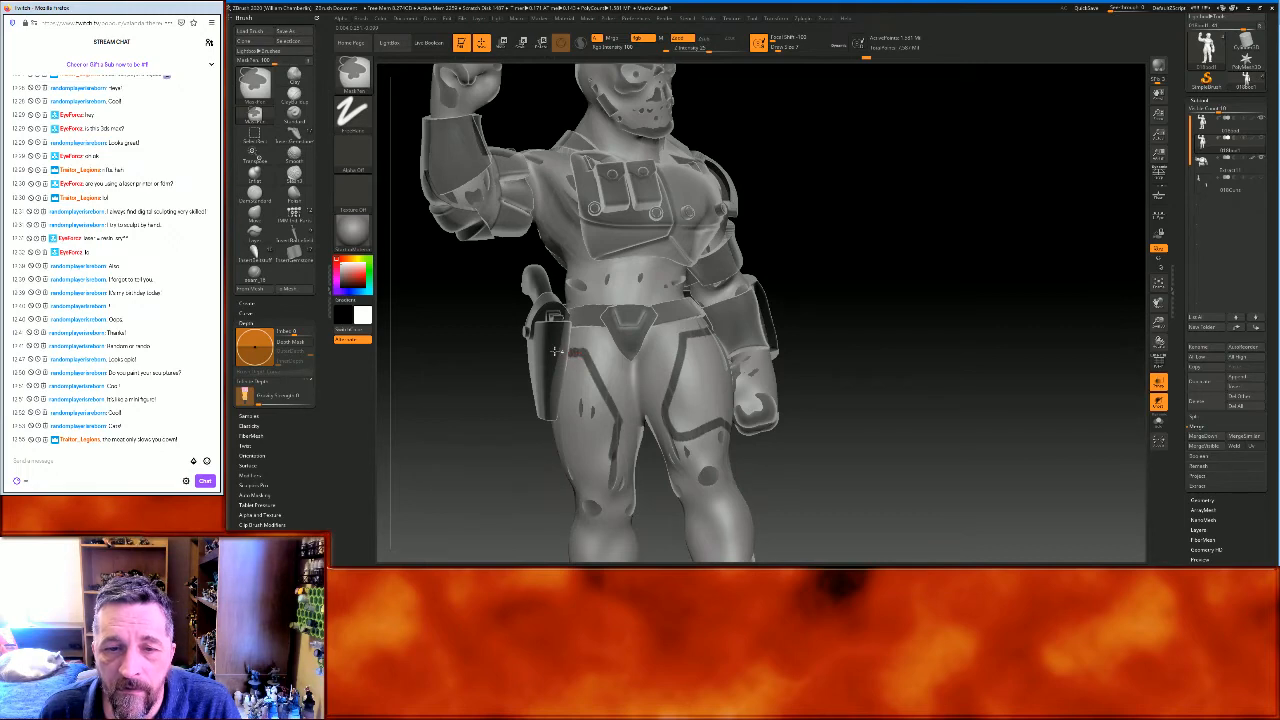
mouse_move(934, 331)
mouse_down()
mouse_move(939, 315)
mouse_move(924, 330)
mouse_up()
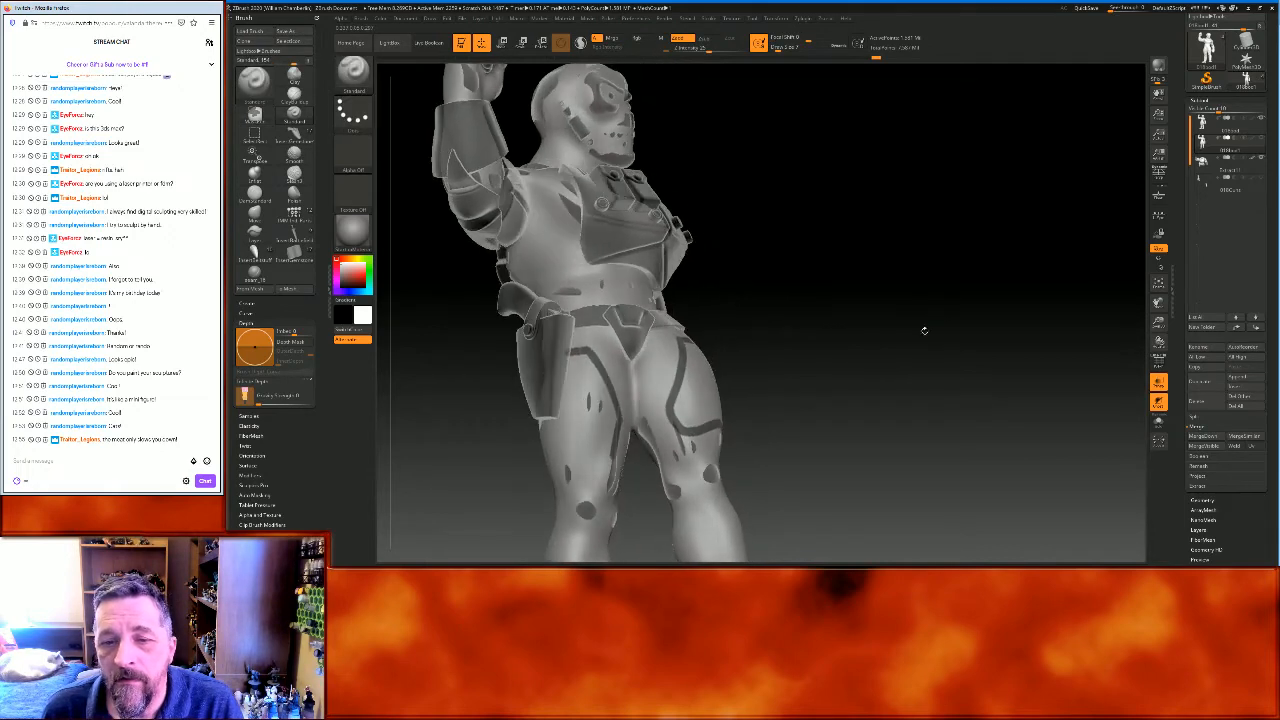
key(ctrl)
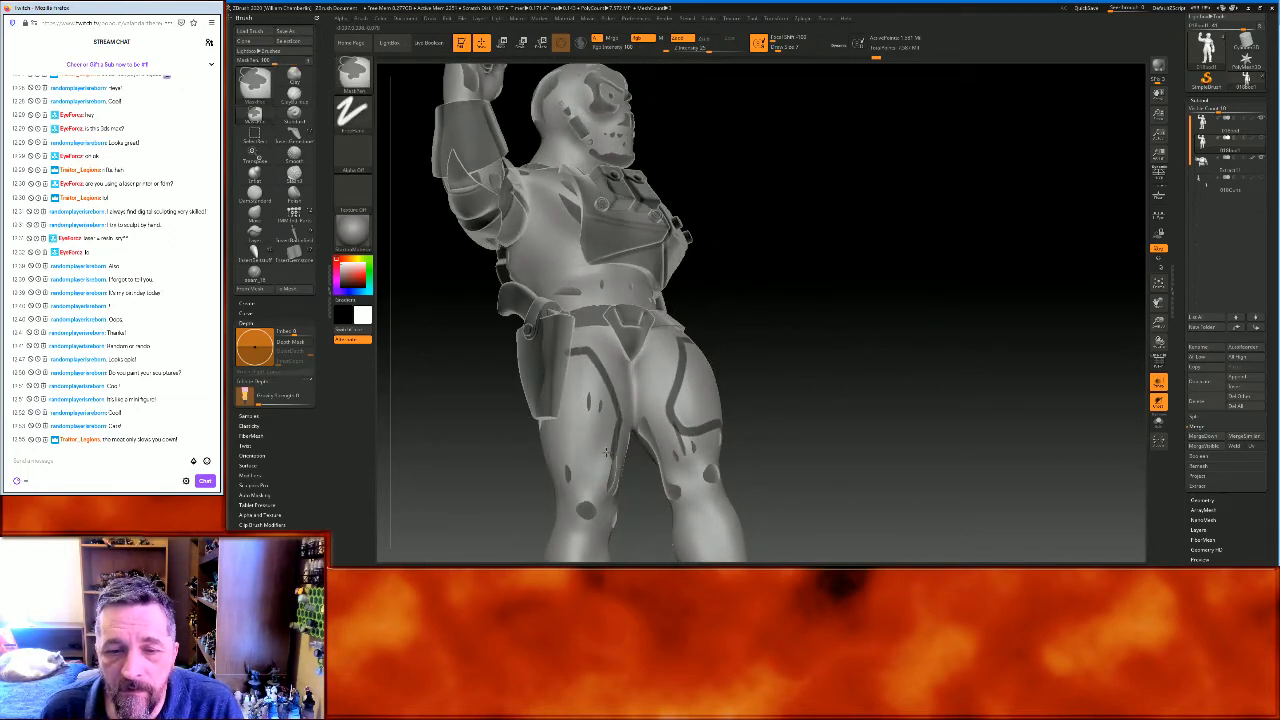
ctrl+drag(588, 450, 566, 445)
mouse_move(903, 366)
mouse_down()
mouse_move(946, 357)
mouse_move(869, 375)
mouse_move(940, 362)
mouse_up()
Continue the right thigh plate's mask outline around the back of the leg and up under the holster to the top edge
key(ctrl)
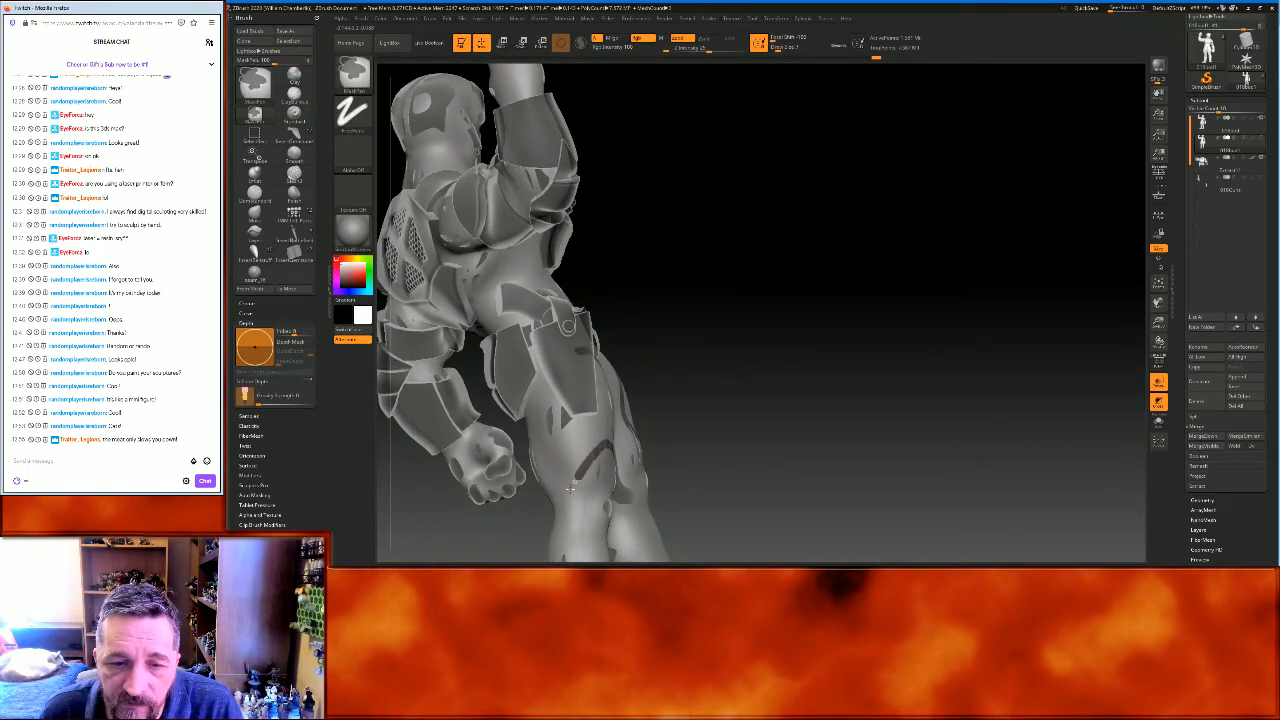
mouse_move(820, 397)
mouse_down()
mouse_move(903, 366)
mouse_move(846, 363)
mouse_move(940, 352)
mouse_move(593, 428)
mouse_up()
key(ctrl)
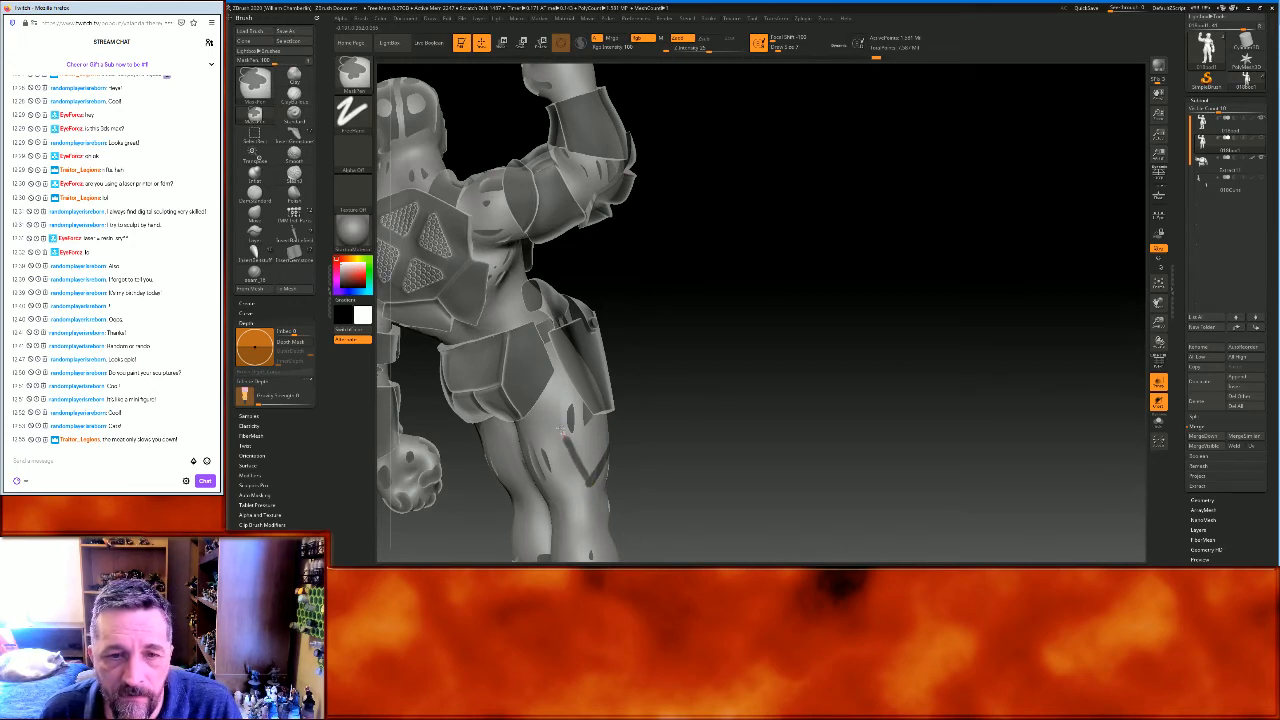
drag(723, 329, 627, 365)
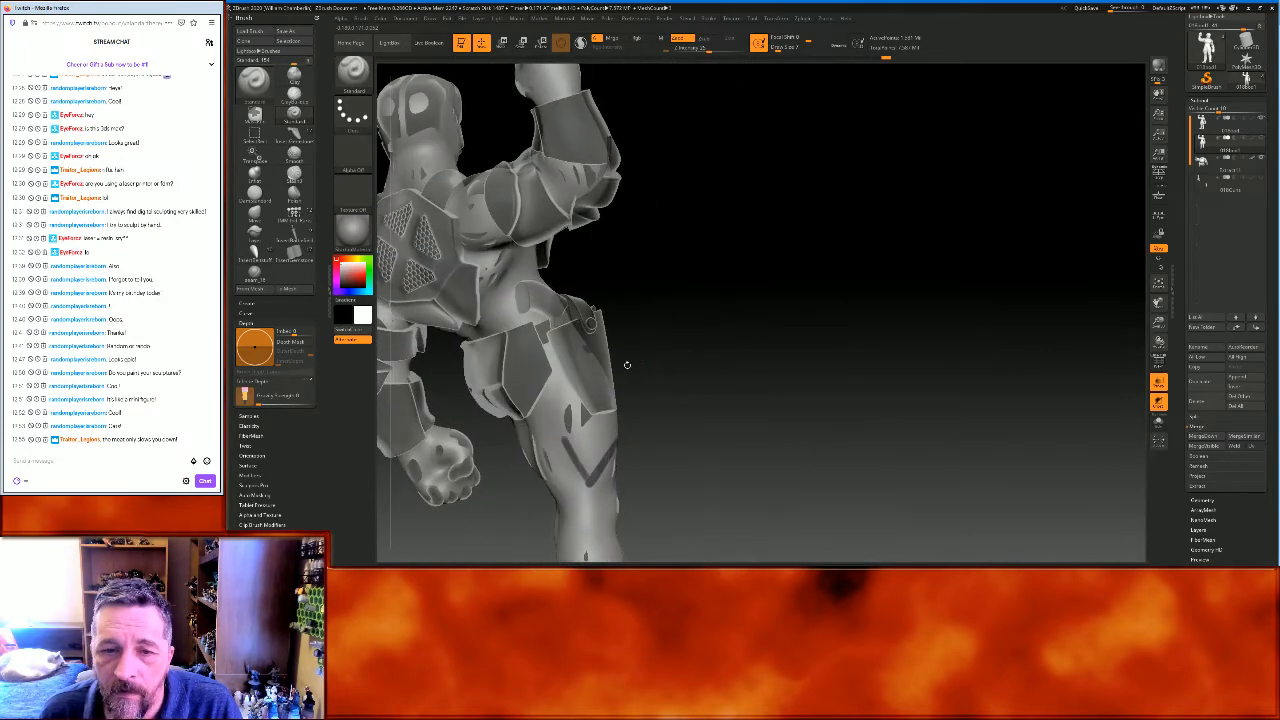
key(ctrl)
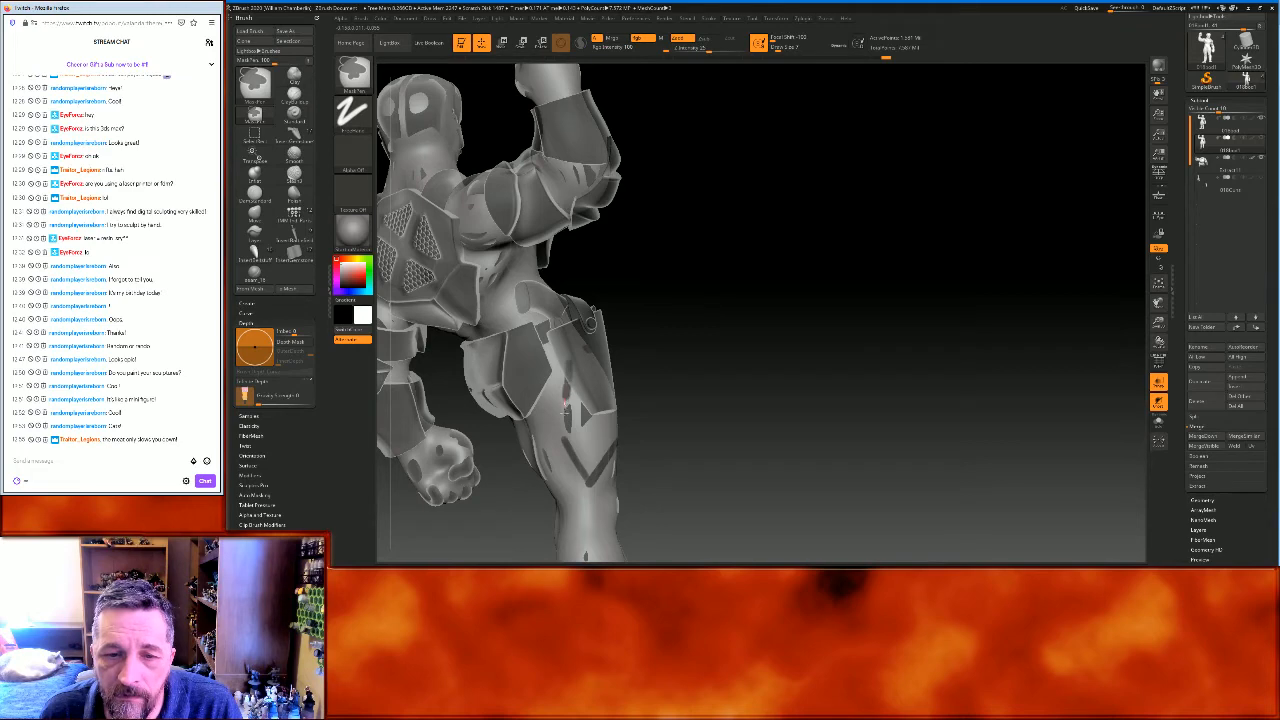
mouse_move(737, 306)
mouse_down()
mouse_move(724, 327)
mouse_move(569, 360)
mouse_up()
key(ctrl)
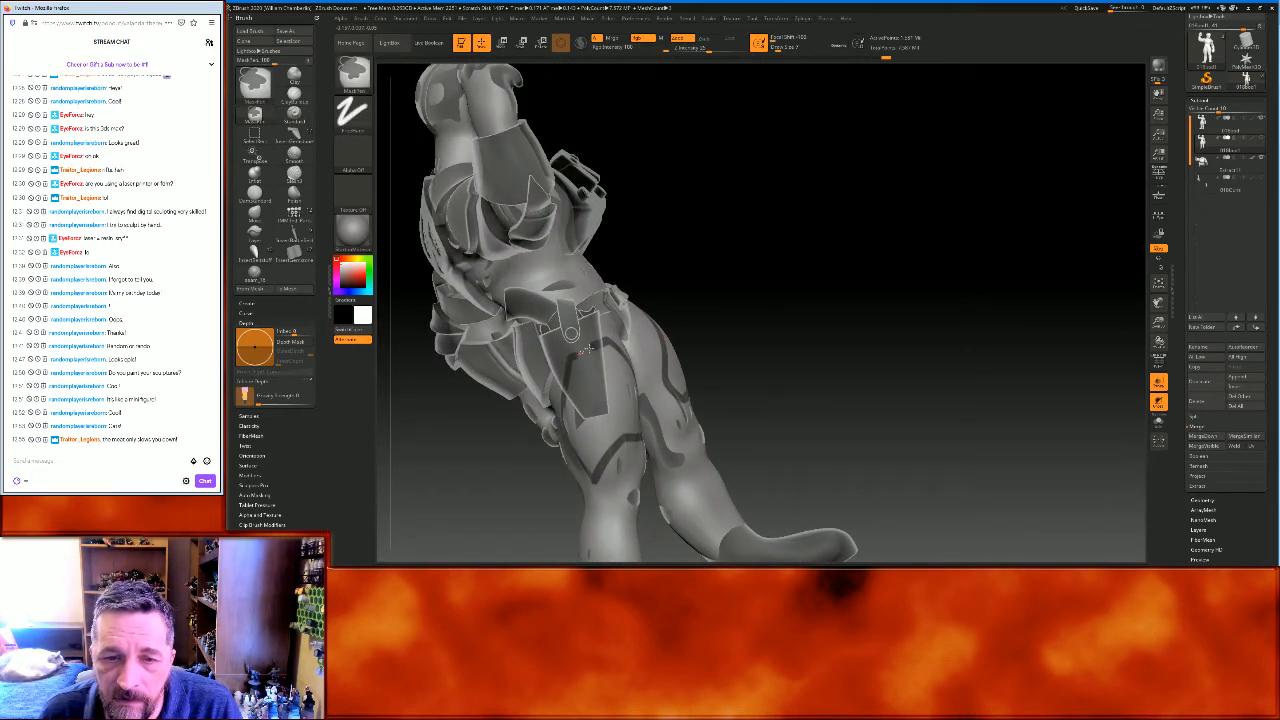
Thicken the mask inside the right thigh plate's outline along its front, lower and outer edges
mouse_move(986, 286)
mouse_down()
mouse_move(965, 281)
mouse_move(1008, 273)
mouse_up()
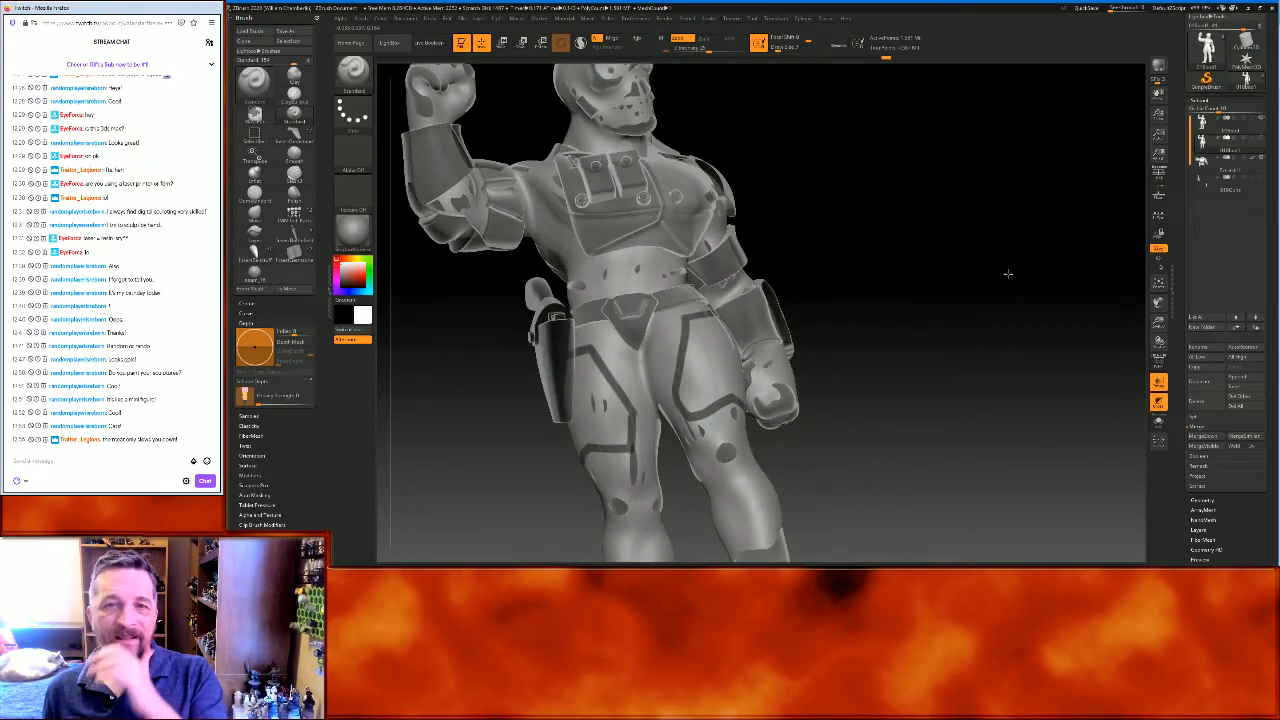
key(ctrl)
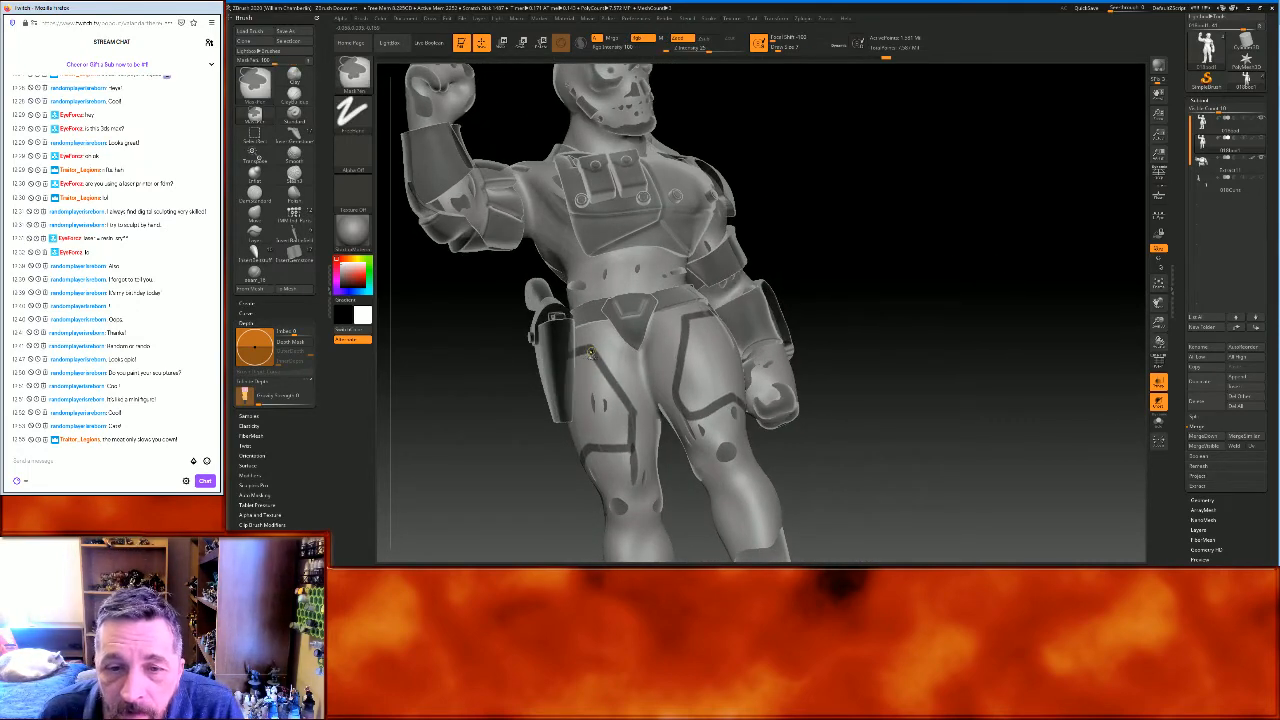
mouse_move(597, 370)
ctrl+mouse_down()
mouse_move(626, 414)
mouse_move(622, 453)
ctrl+mouse_up()
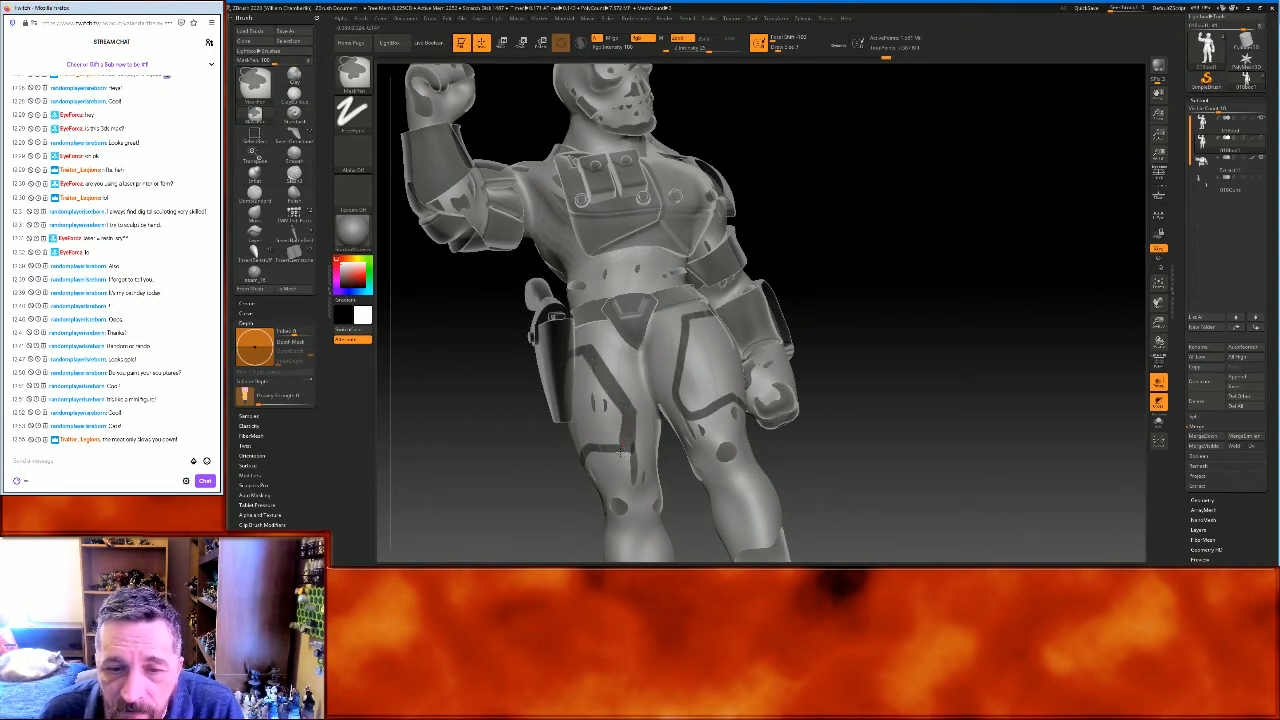
mouse_move(583, 440)
ctrl+mouse_down()
mouse_move(584, 358)
mouse_move(624, 413)
mouse_move(580, 398)
mouse_move(580, 355)
ctrl+mouse_up()
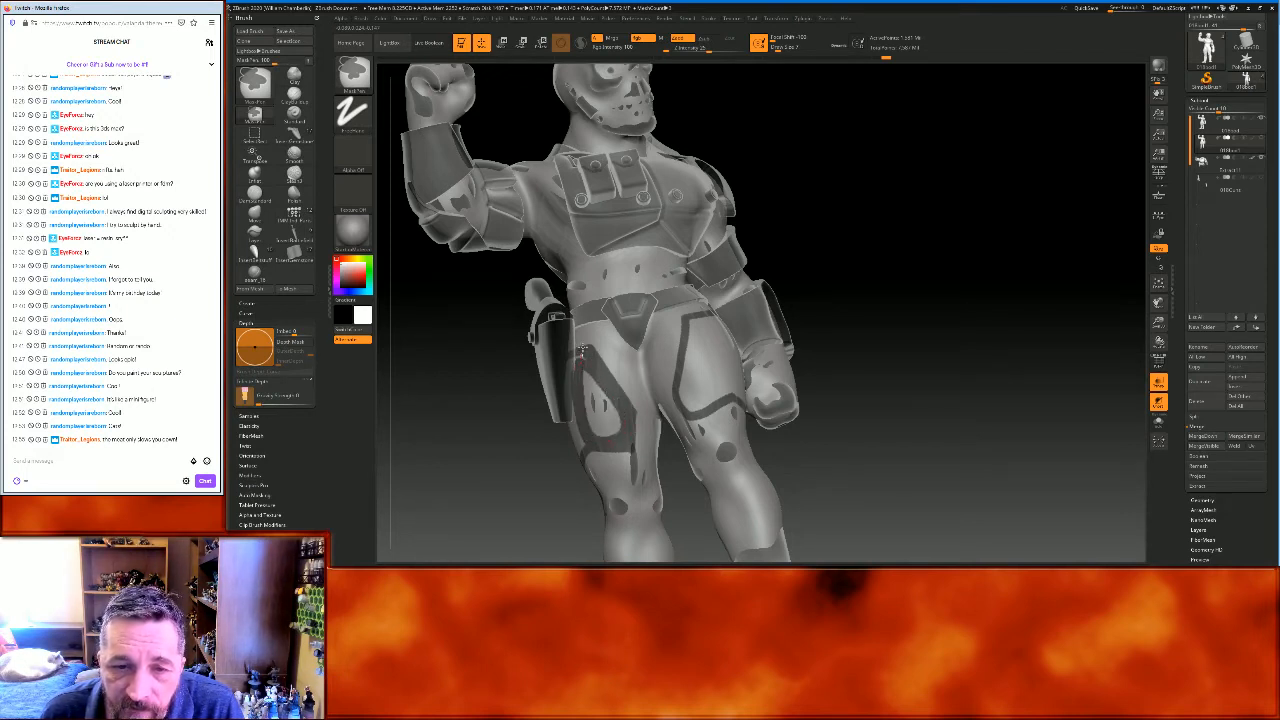
Hide the armour pieces and thicken the right thigh plate's mask along the upper edge and outer side
mouse_move(937, 211)
mouse_down()
mouse_move(963, 194)
mouse_move(853, 246)
mouse_up()
key(ctrl)
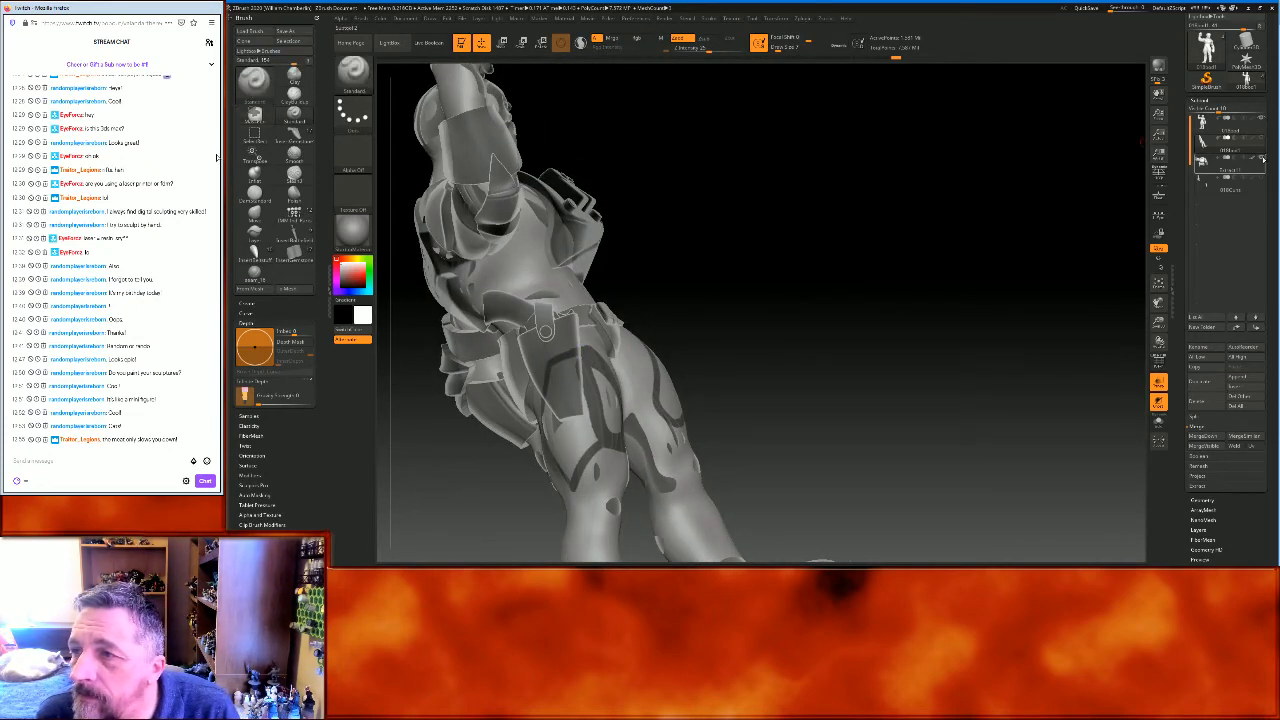
click(1263, 159)
key(ctrl)
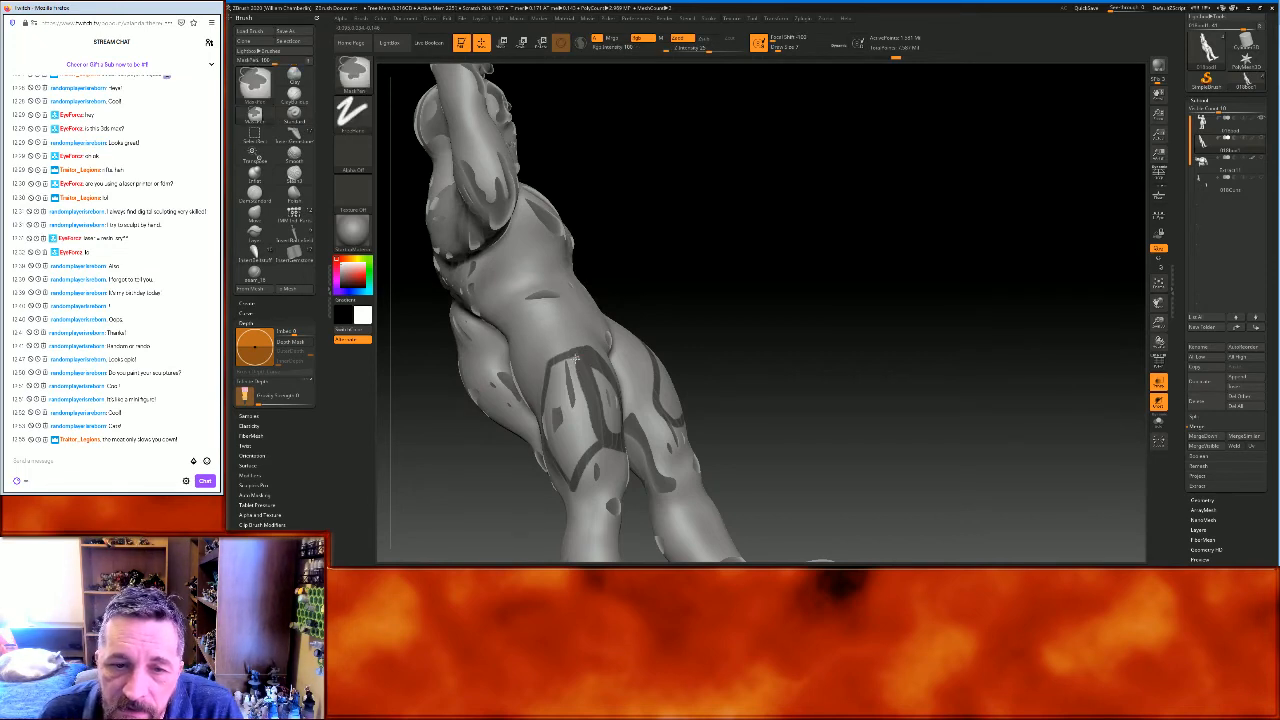
mouse_move(571, 371)
right_down()
mouse_move(540, 380)
mouse_move(565, 368)
right_up()
mouse_move(567, 372)
ctrl+mouse_down()
mouse_move(566, 448)
mouse_move(570, 355)
ctrl+mouse_up()
mouse_move(571, 362)
right_down()
mouse_move(757, 266)
mouse_move(596, 450)
right_up()
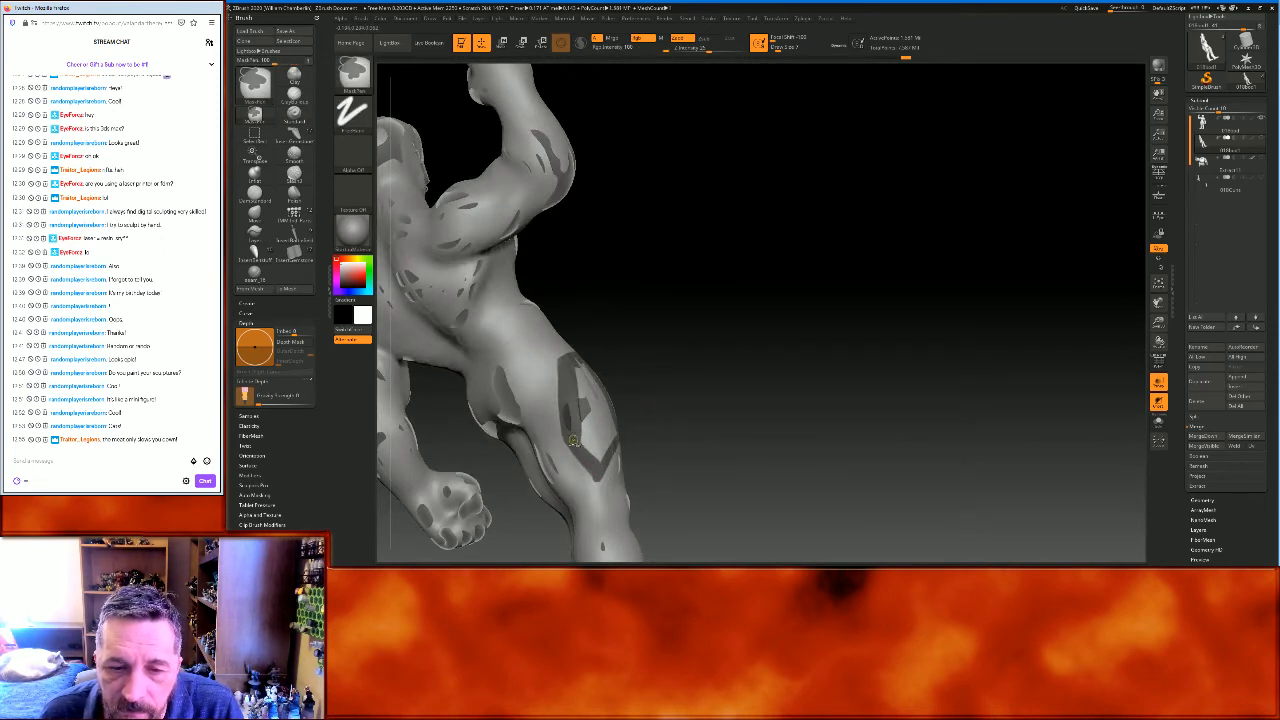
mouse_move(608, 466)
right_down()
mouse_move(783, 323)
mouse_move(602, 461)
right_up()
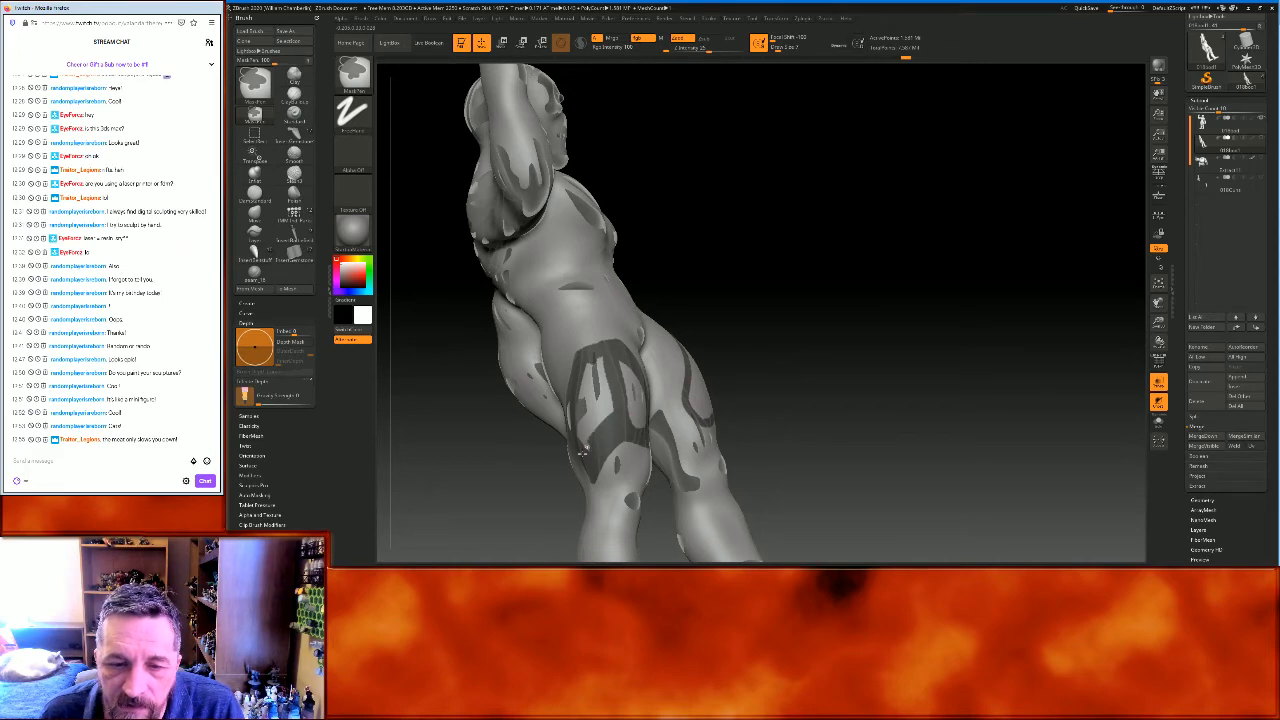
Thicken the left thigh plate's mask outline along the inner front, upper and lower edges
drag(946, 309, 745, 412)
key(ctrl)
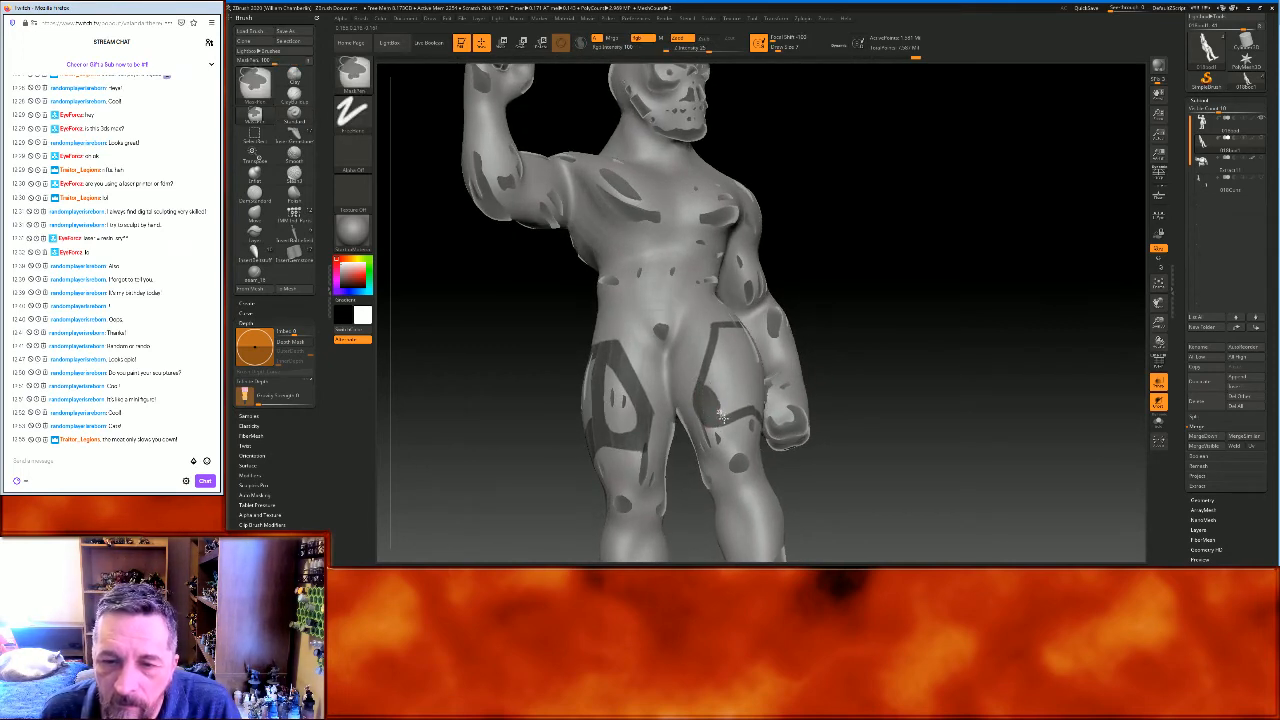
drag(912, 291, 840, 329)
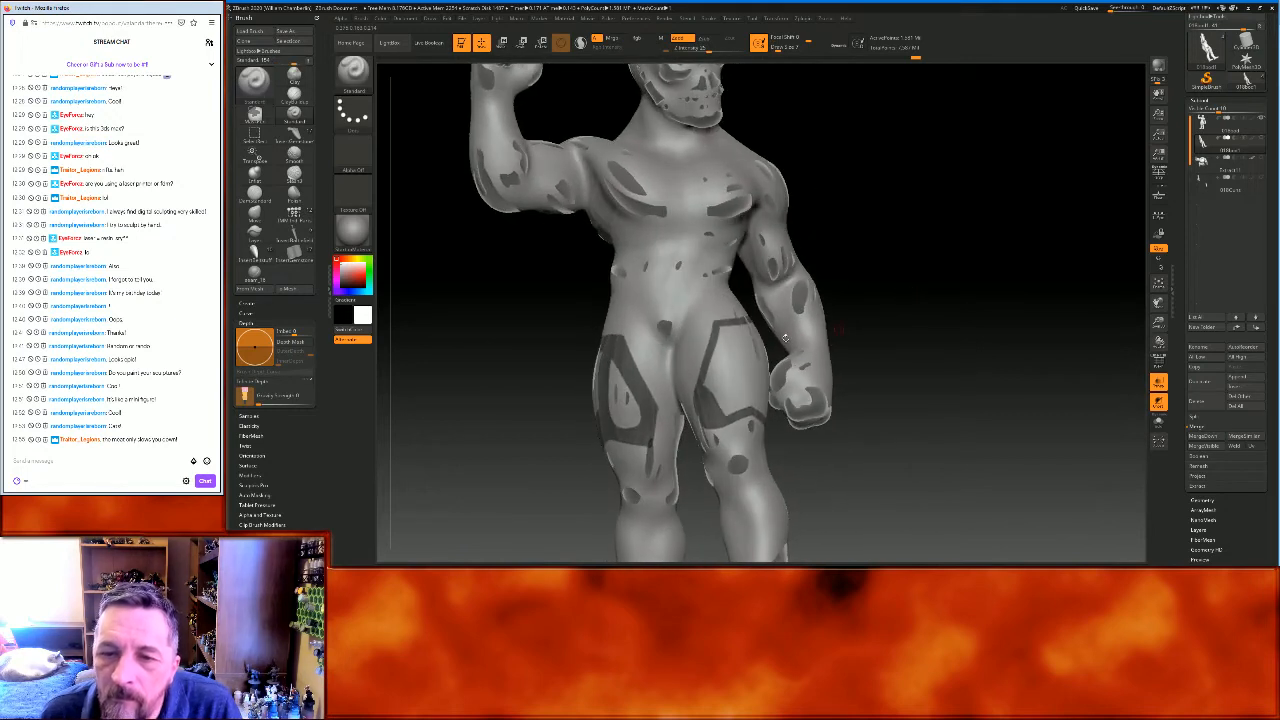
key(ctrl)
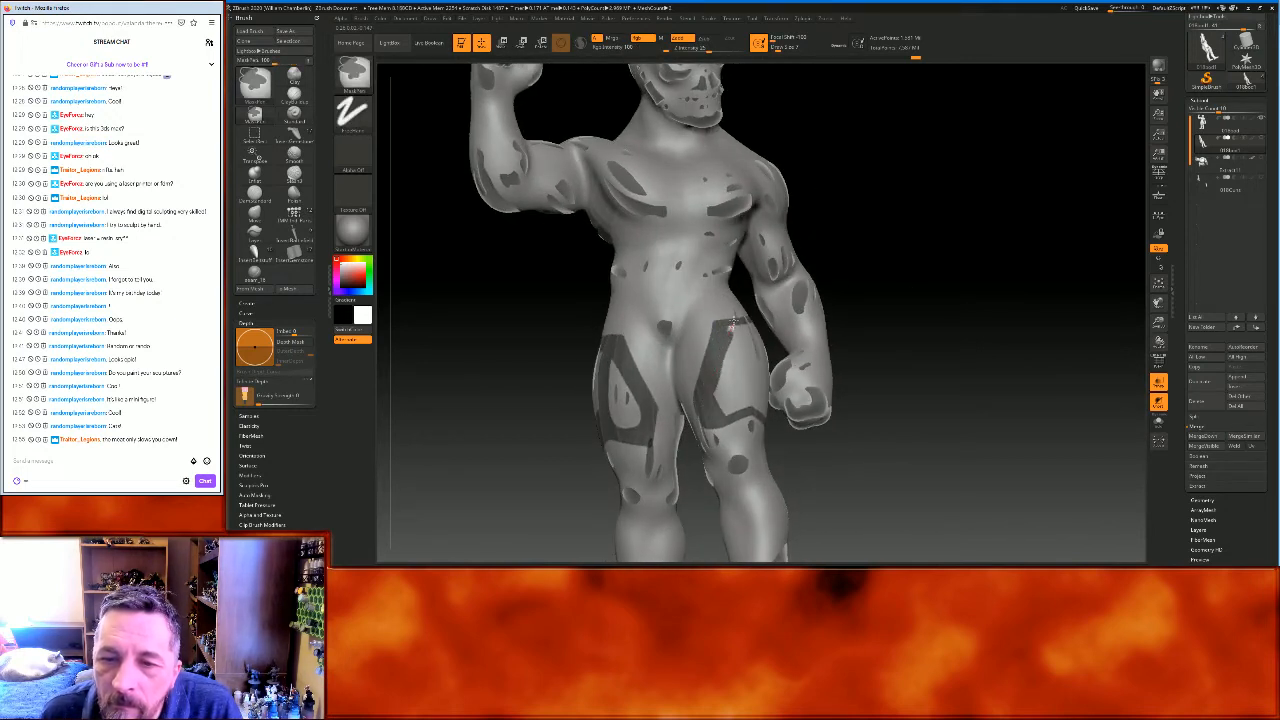
drag(934, 249, 912, 262)
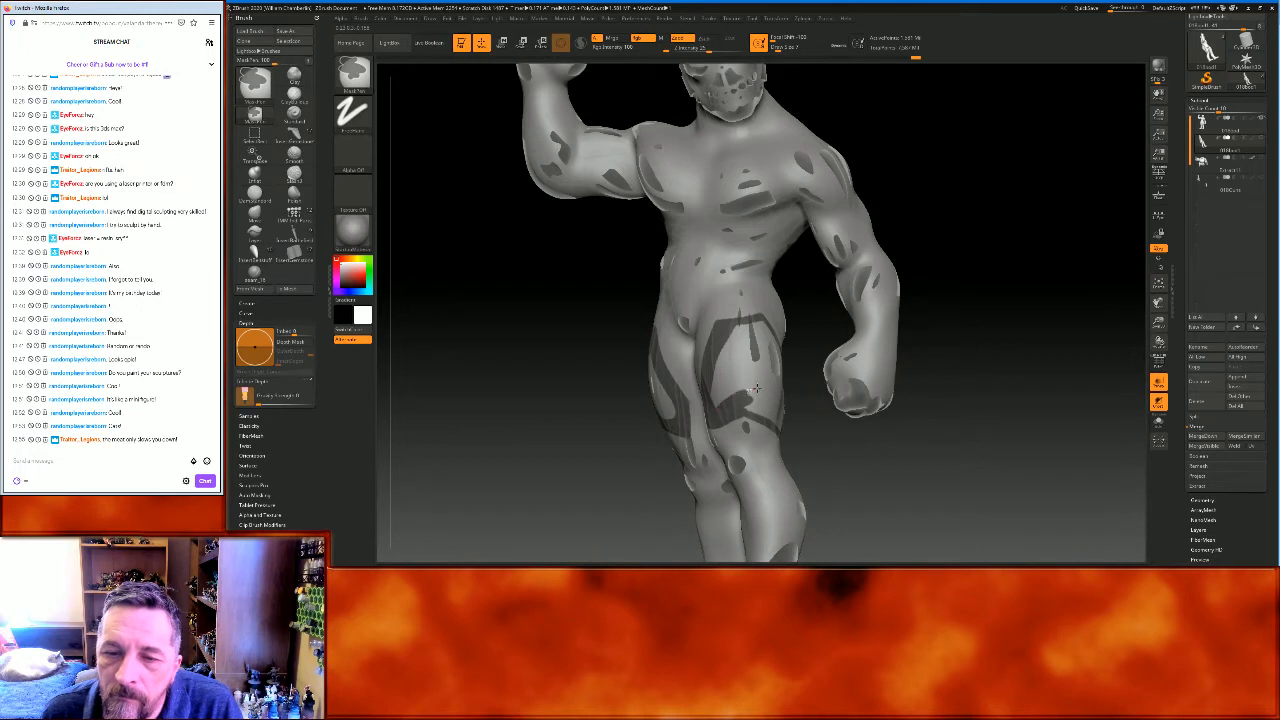
drag(932, 434, 872, 441)
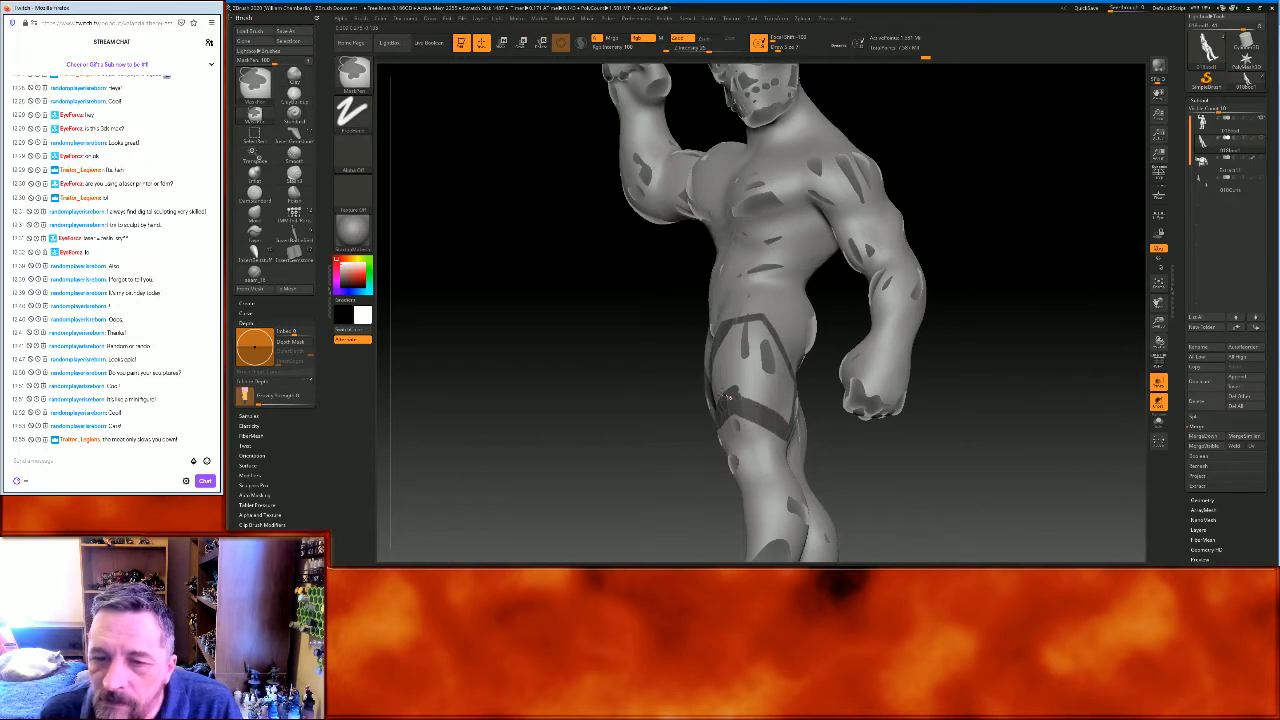
ctrl+drag(765, 408, 790, 421)
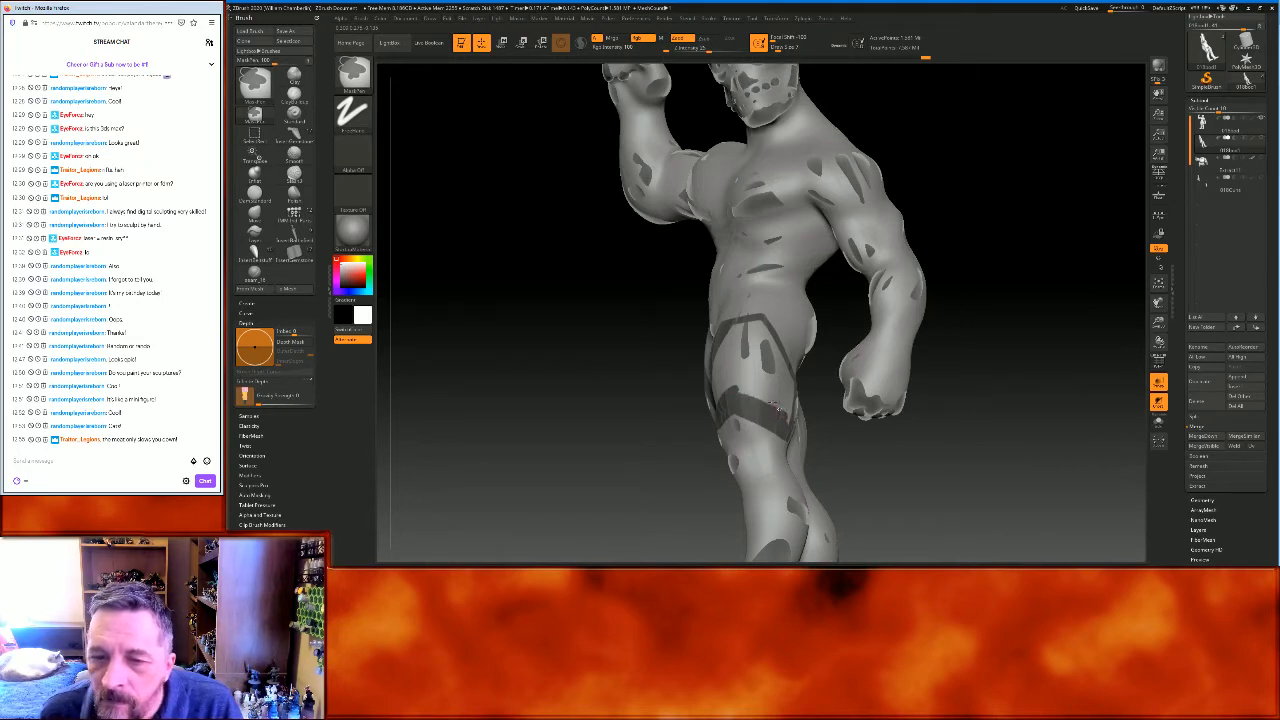
Widen the left thigh plate's mask along its rear edge and the outer part of its upper and lower borders
mouse_move(986, 429)
mouse_down()
mouse_move(964, 430)
mouse_move(990, 429)
mouse_up()
mouse_move(803, 379)
ctrl+mouse_down()
mouse_move(778, 432)
mouse_move(790, 373)
ctrl+mouse_up()
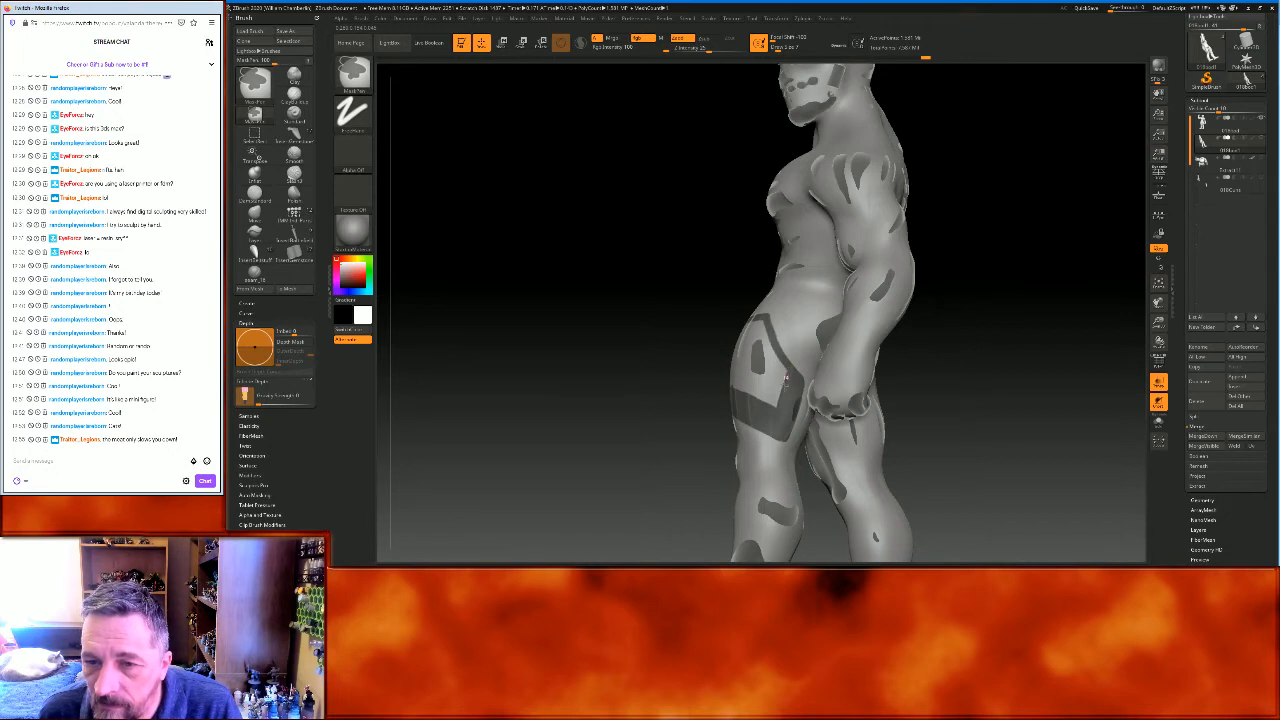
ctrl+drag(785, 376, 768, 432)
drag(1020, 351, 1023, 365)
ctrl+drag(761, 325, 790, 390)
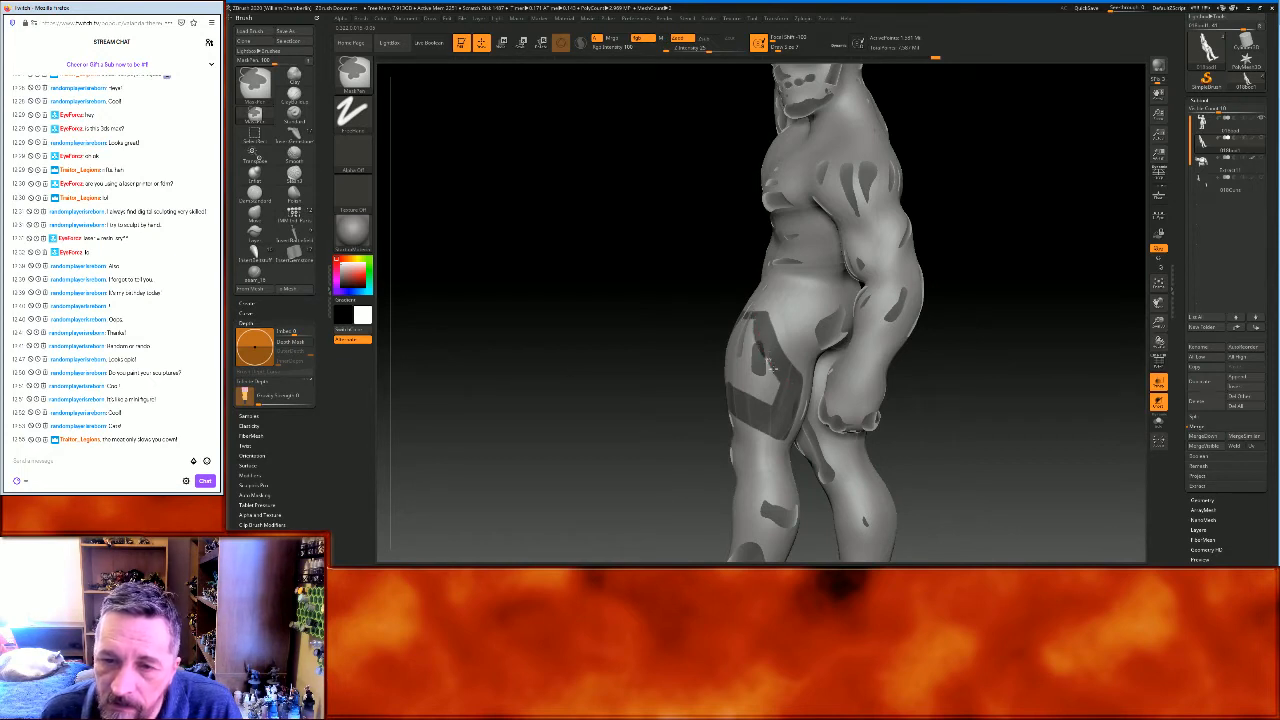
mouse_move(950, 362)
mouse_down()
mouse_move(1017, 357)
mouse_move(974, 357)
mouse_up()
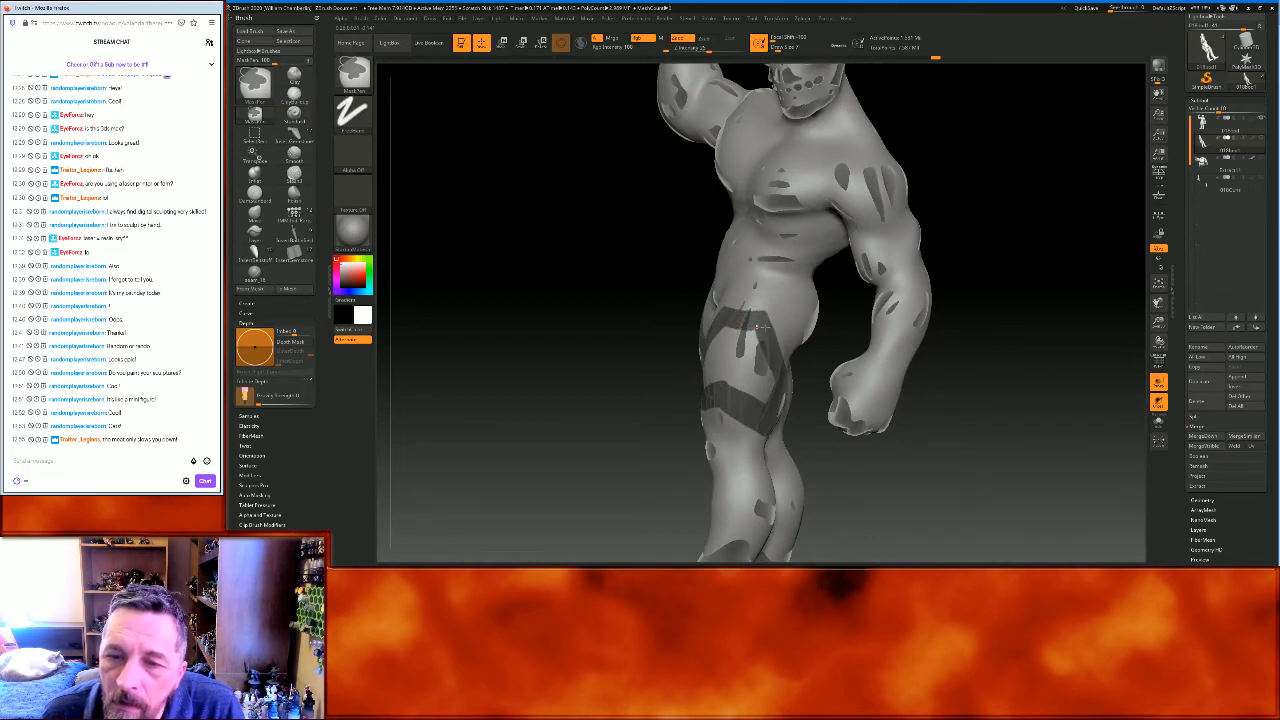
mouse_move(980, 171)
mouse_down()
mouse_move(1031, 171)
mouse_move(913, 125)
mouse_up()
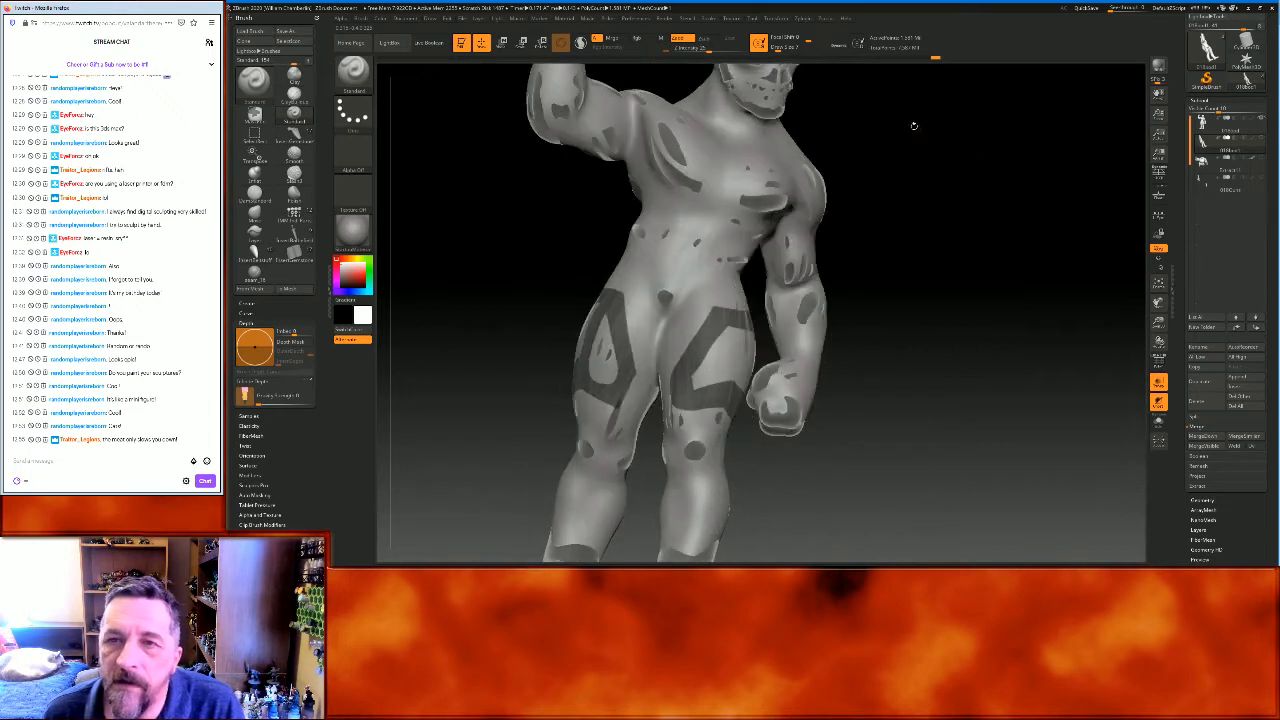
Turn off LazyMouse and fill the inside of the left thigh plate's outline with mask
drag(1211, 96, 1227, 190)
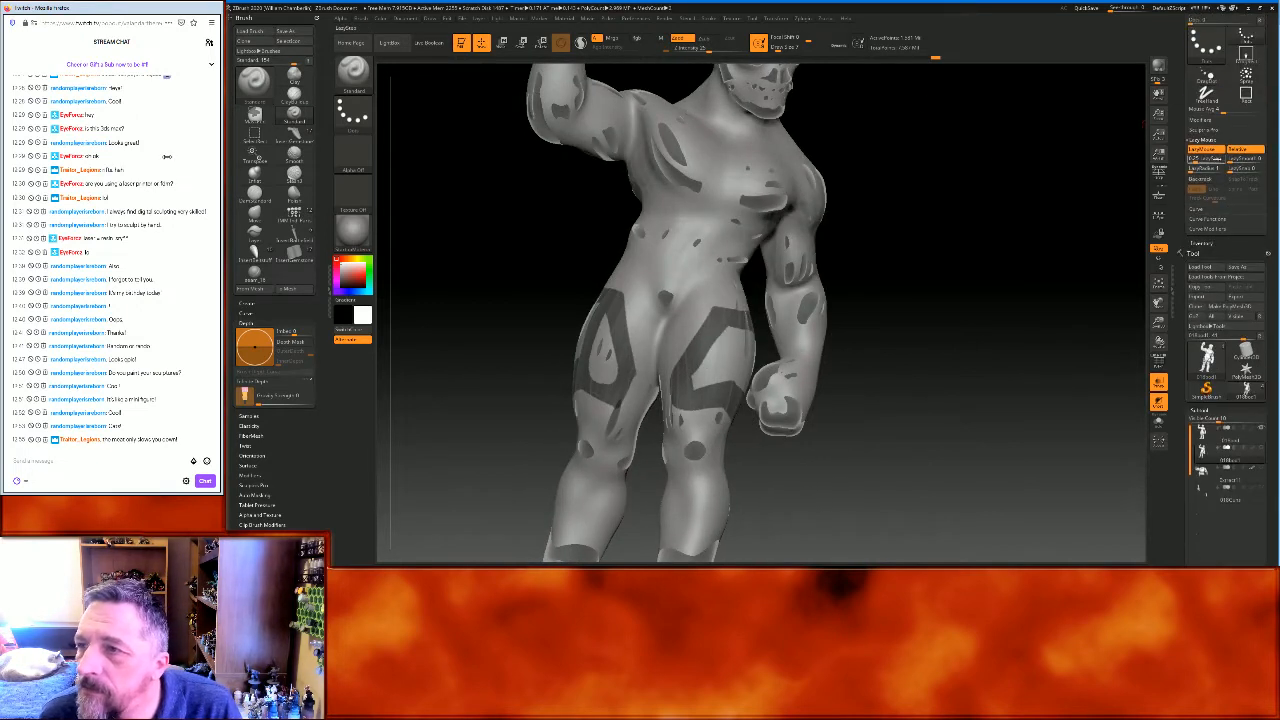
ctrl+click(1204, 149)
mouse_move(693, 370)
ctrl+mouse_down()
mouse_move(728, 346)
mouse_move(729, 392)
ctrl+mouse_up()
drag(957, 341, 900, 338)
mouse_move(726, 338)
ctrl+mouse_down()
mouse_move(752, 378)
mouse_move(735, 362)
mouse_move(724, 382)
ctrl+mouse_up()
drag(846, 491, 795, 488)
mouse_move(738, 384)
ctrl+mouse_down()
mouse_move(758, 398)
mouse_move(766, 378)
mouse_move(769, 391)
ctrl+mouse_up()
Fill the remaining unmasked area inside the right thigh plate's outline, from the front around to the outer side
drag(598, 428, 762, 428)
mouse_move(607, 386)
ctrl+mouse_down()
mouse_move(613, 431)
mouse_move(630, 429)
mouse_move(614, 398)
ctrl+mouse_up()
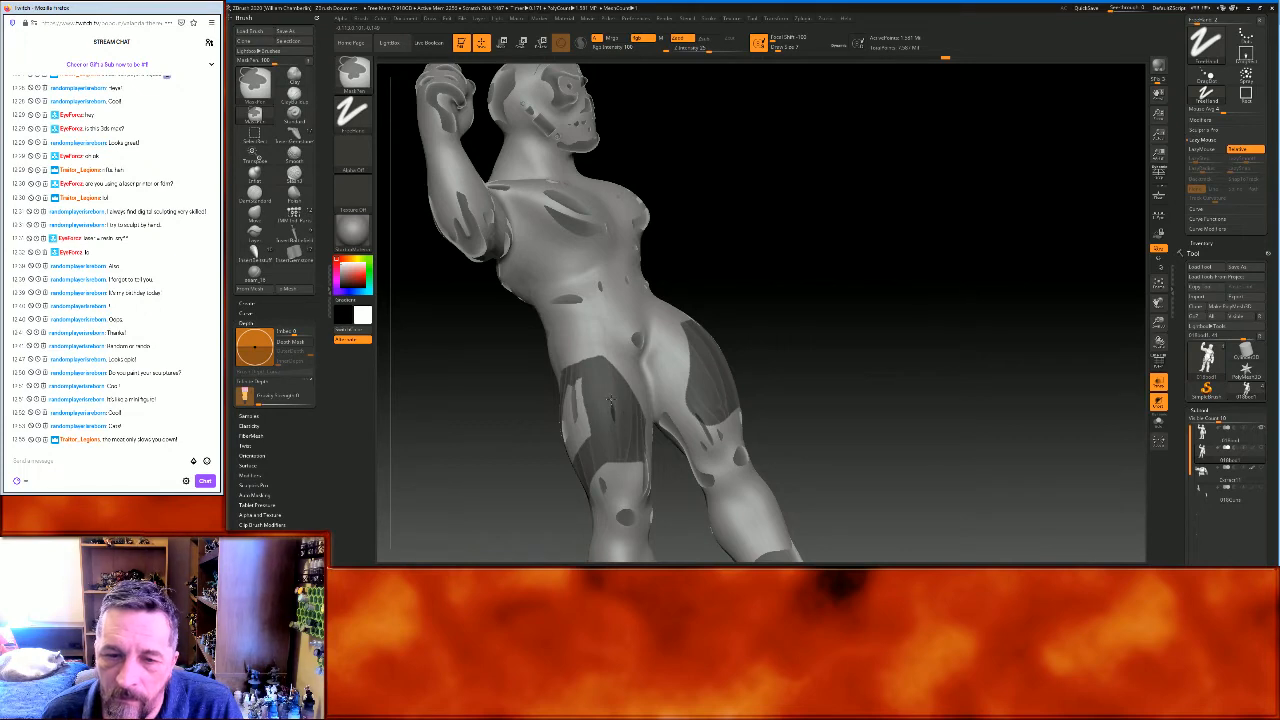
drag(840, 237, 878, 226)
mouse_move(584, 387)
ctrl+mouse_down()
mouse_move(572, 418)
mouse_move(567, 405)
ctrl+mouse_up()
mouse_move(555, 450)
ctrl+mouse_down()
mouse_move(578, 428)
mouse_move(588, 441)
ctrl+mouse_up()
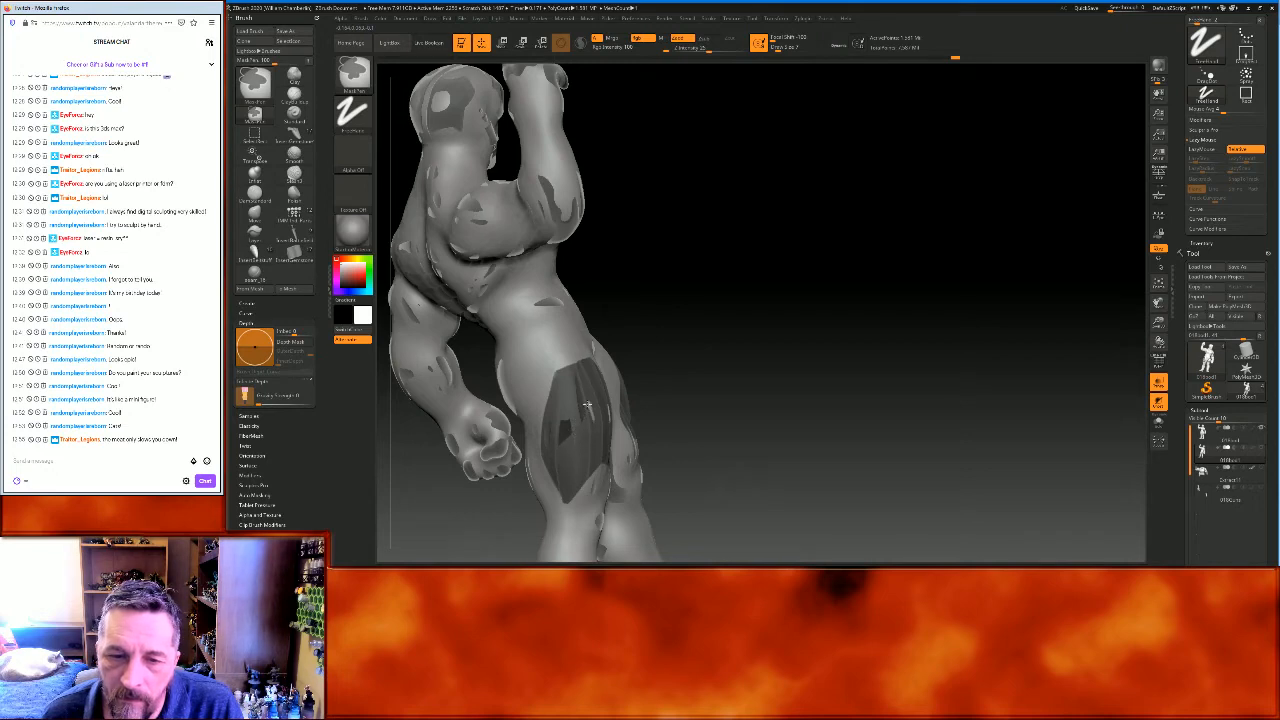
drag(852, 292, 800, 280)
Turn LazyMouse back on and touch up the mask borders around both thigh plates
drag(893, 246, 1000, 217)
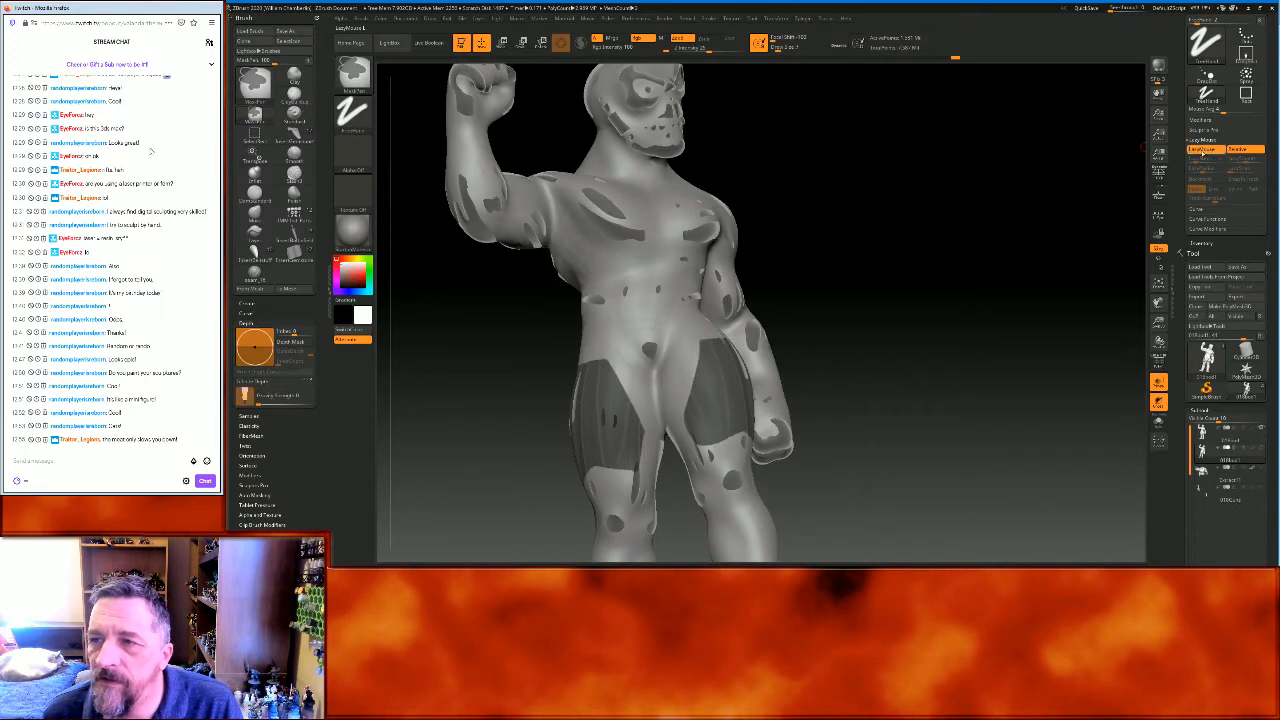
drag(960, 280, 980, 266)
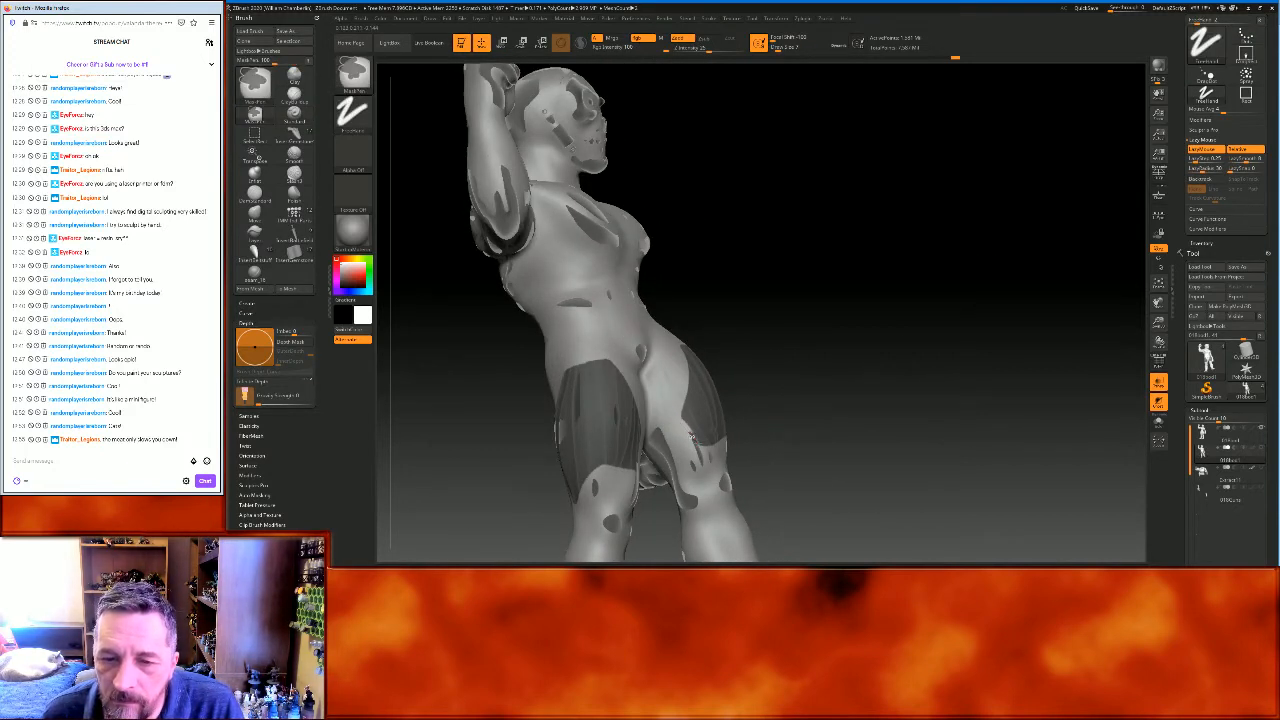
mouse_move(863, 420)
mouse_down()
mouse_move(894, 386)
mouse_move(870, 394)
mouse_up()
key(ctrl)
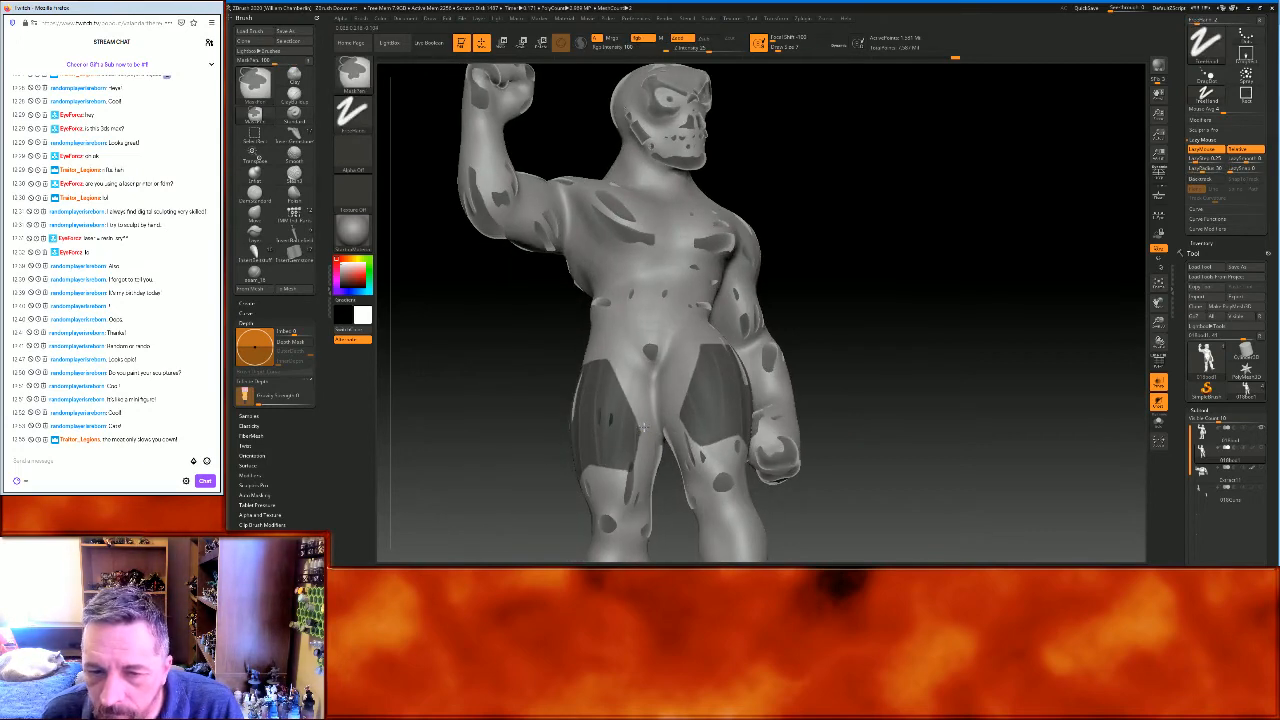
mouse_move(943, 389)
mouse_down()
mouse_move(909, 366)
mouse_move(928, 349)
mouse_move(920, 294)
mouse_up()
key(ctrl)
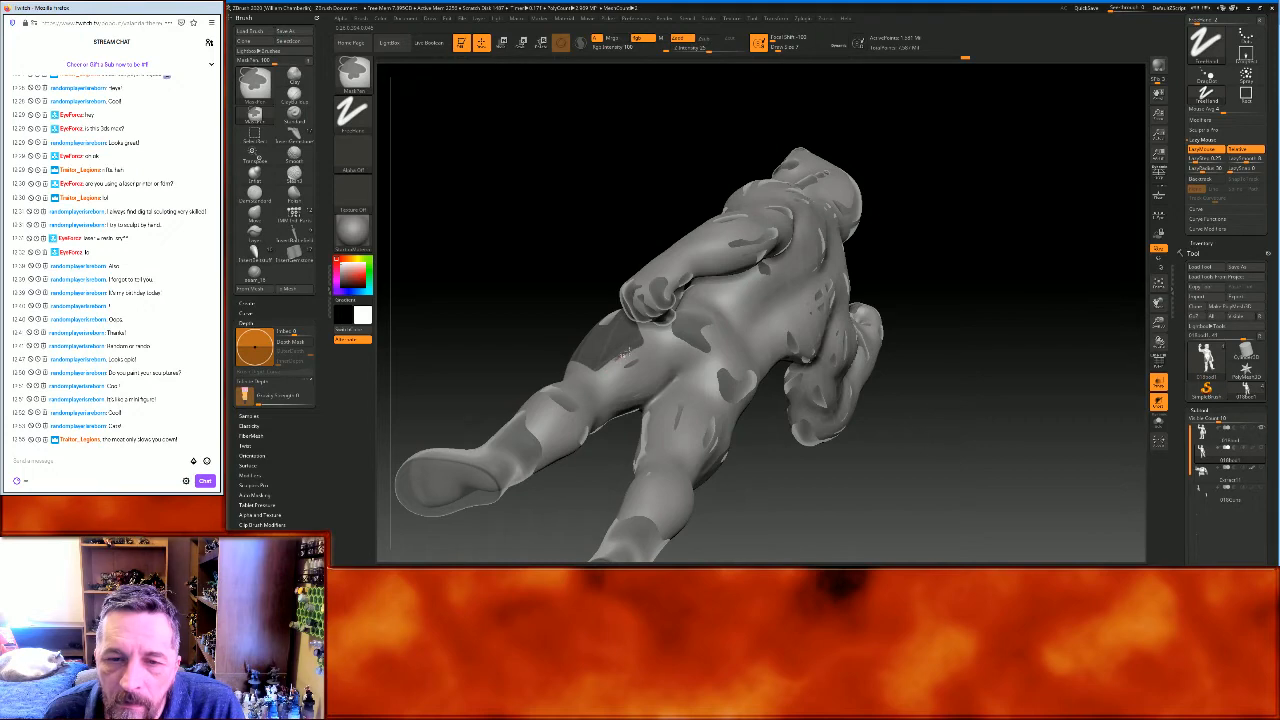
drag(866, 481, 843, 438)
key(ctrl)
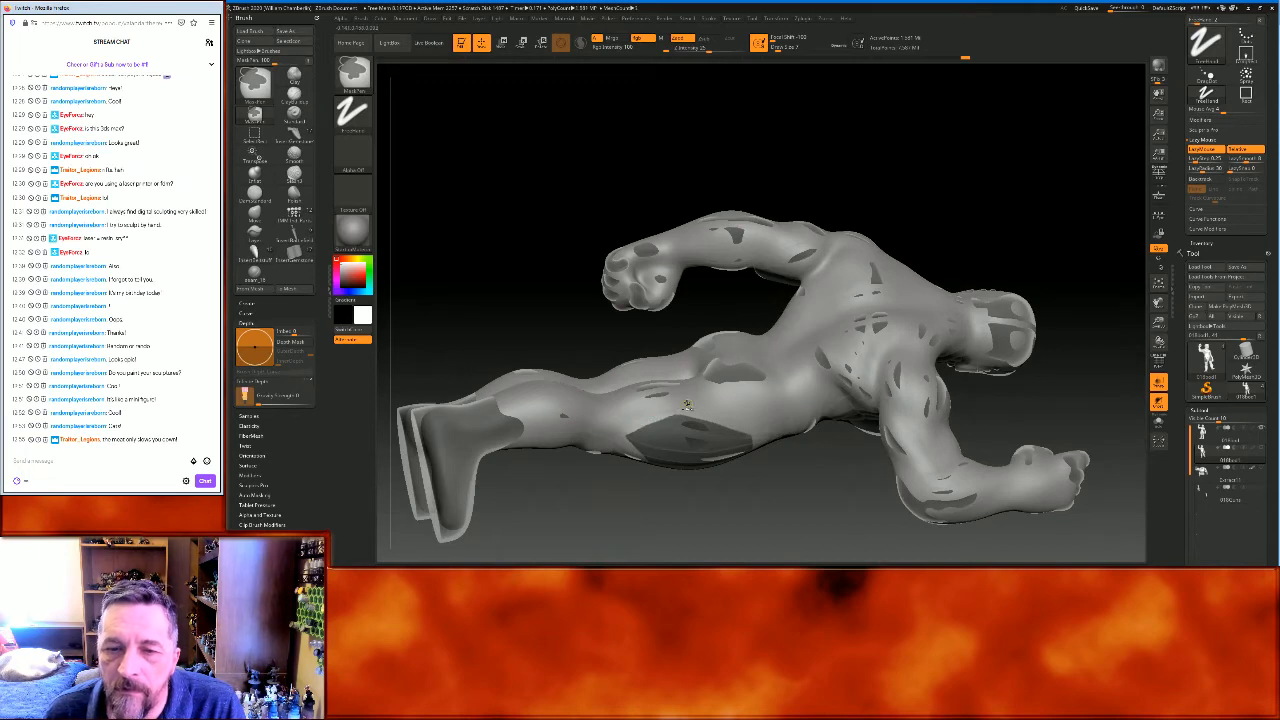
mouse_move(857, 143)
mouse_down()
mouse_move(931, 229)
mouse_move(823, 245)
mouse_up()
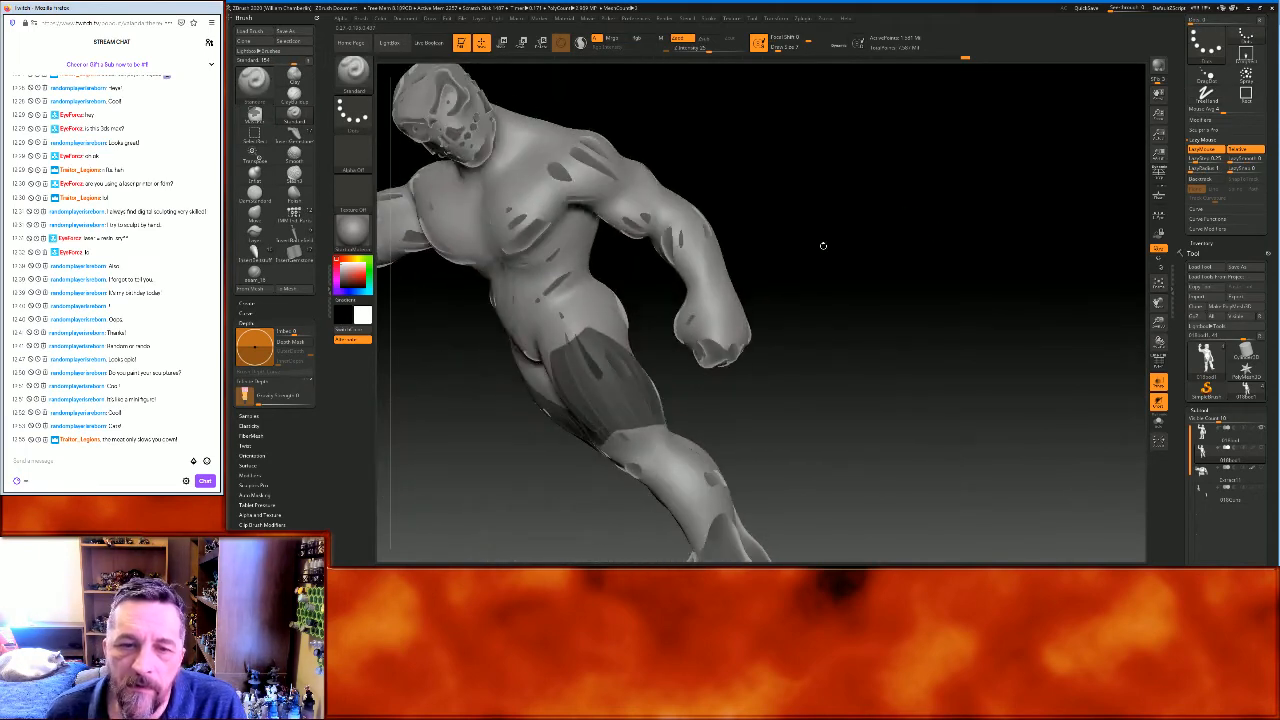
key(ctrl)
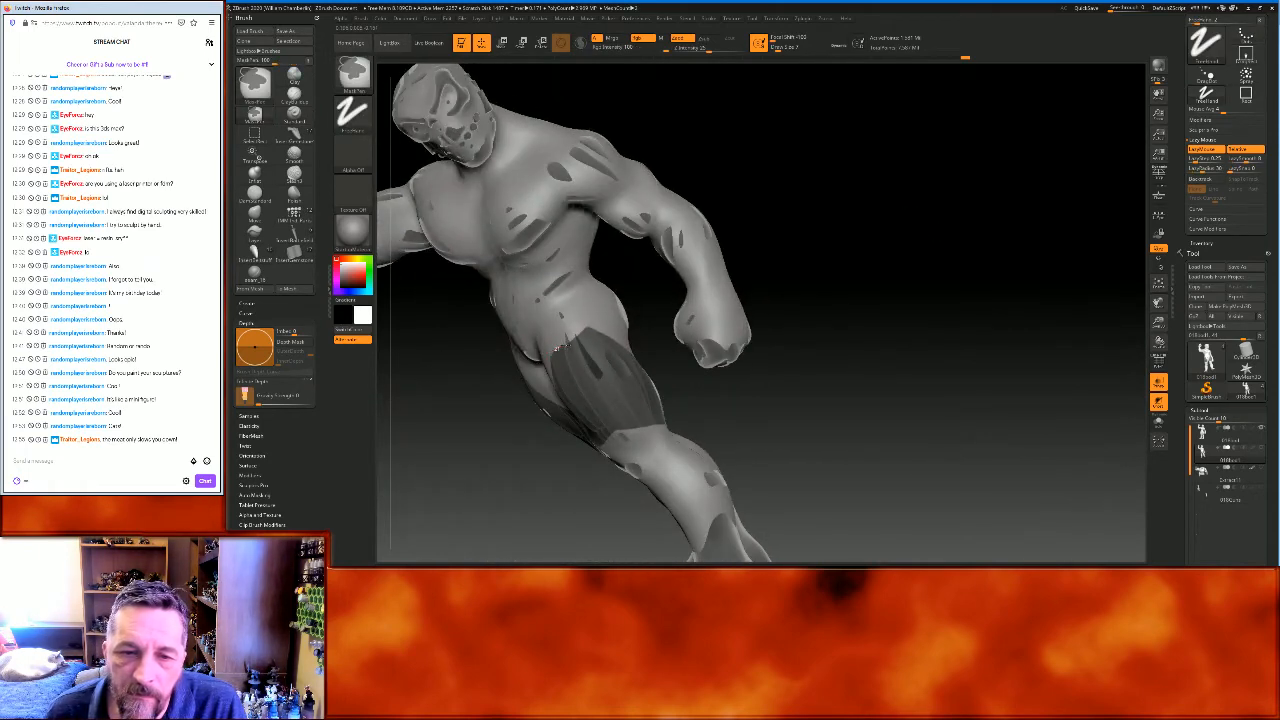
mouse_move(880, 190)
mouse_down()
mouse_move(929, 200)
mouse_move(870, 225)
mouse_up()
key(ctrl)
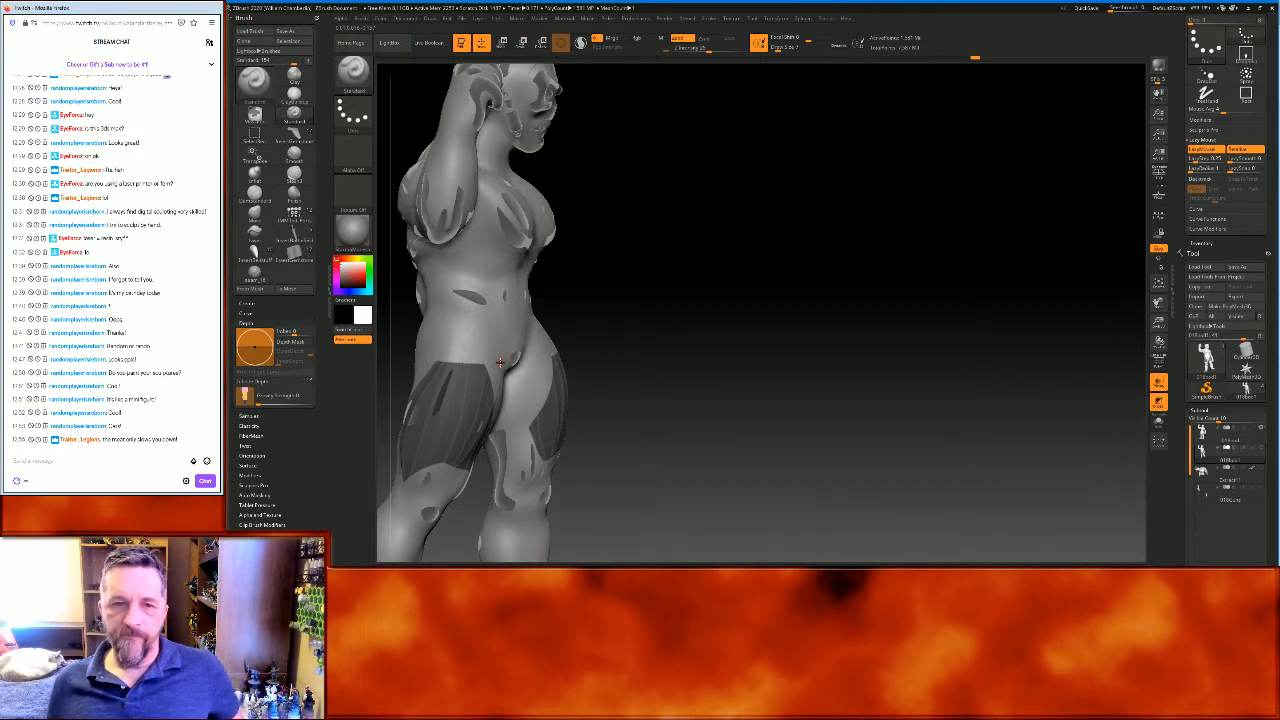
Frame the whole figure, show the armour pieces again and turn off the transparent display
mouse_move(683, 334)
mouse_down()
mouse_move(874, 362)
mouse_move(914, 354)
mouse_up()
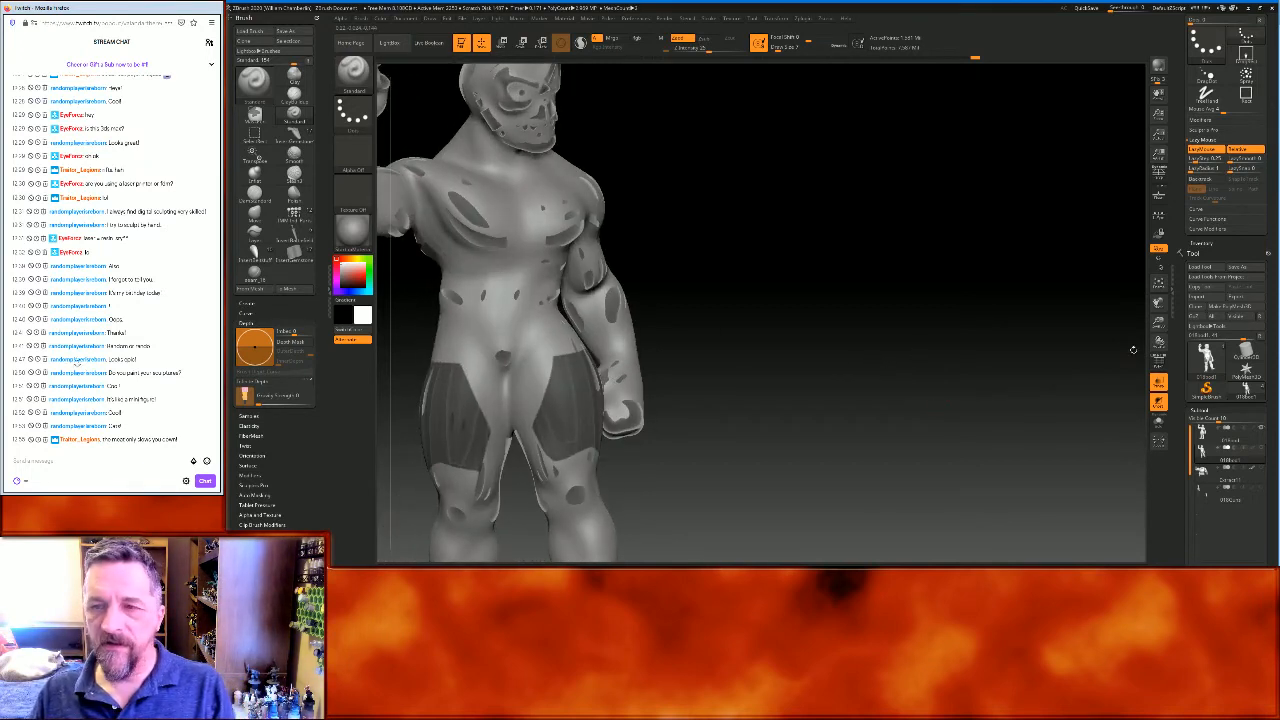
click(1158, 285)
drag(1057, 343, 1038, 341)
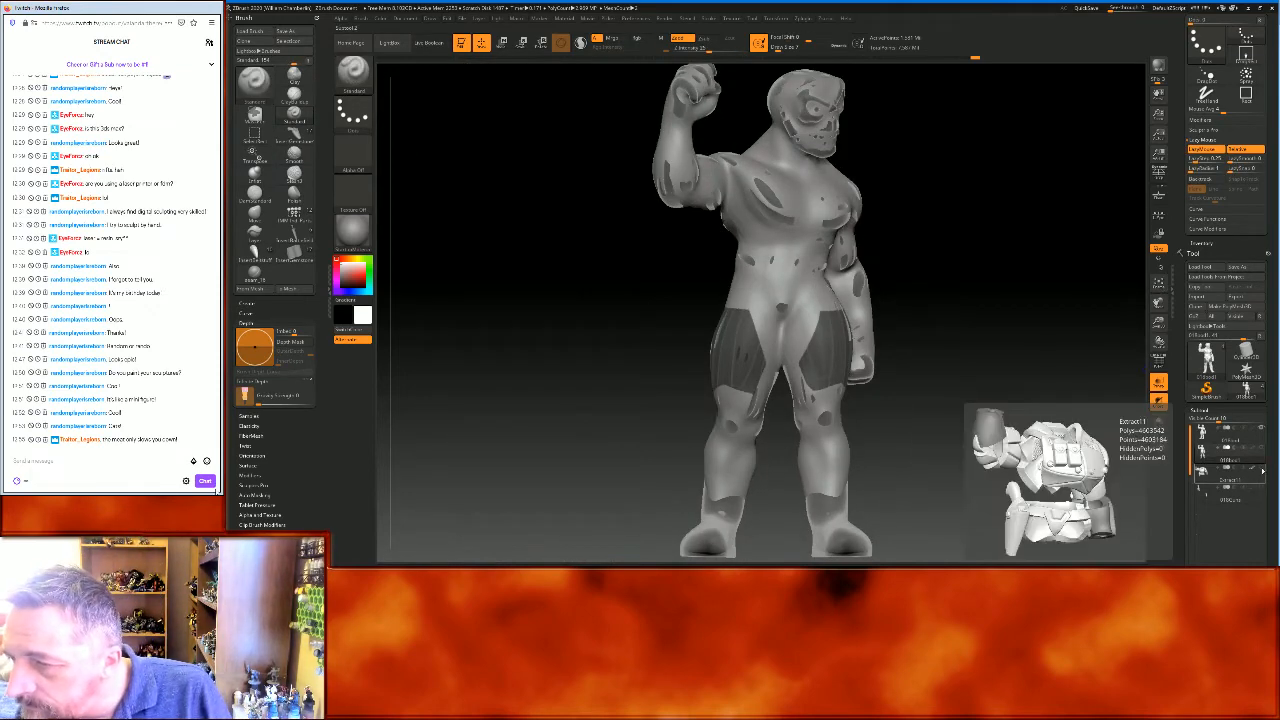
click(1262, 470)
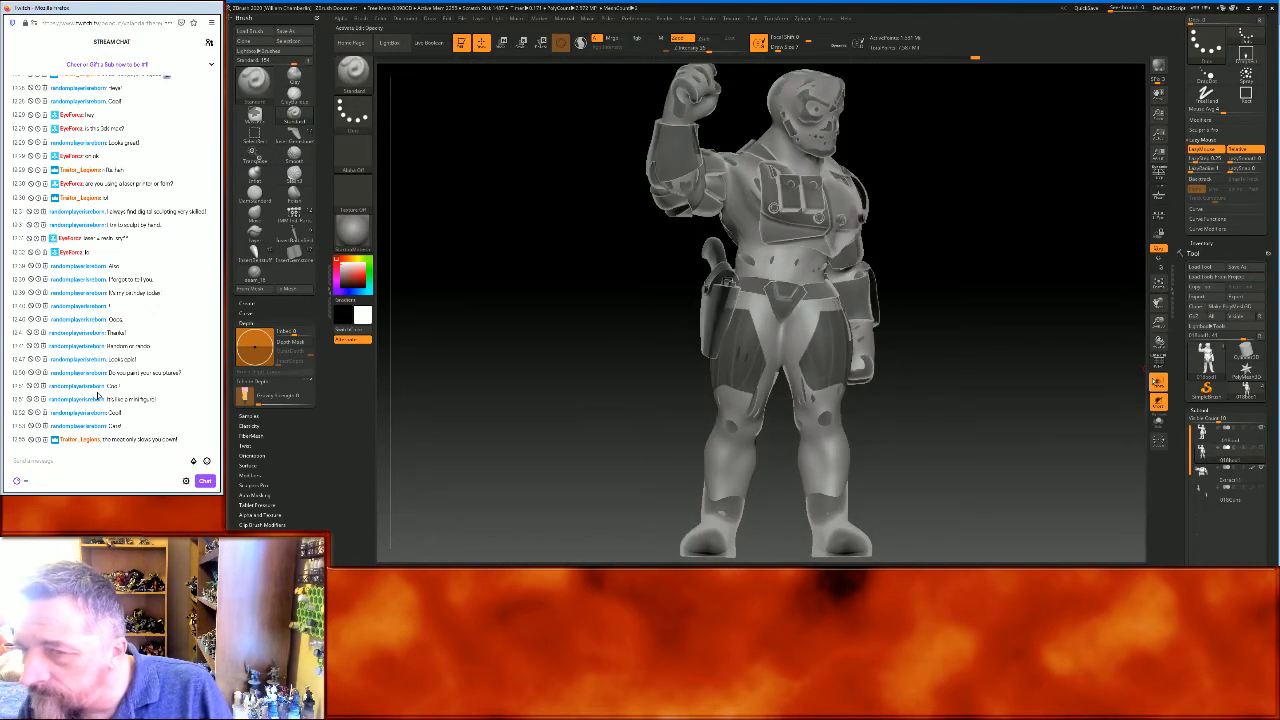
click(1157, 381)
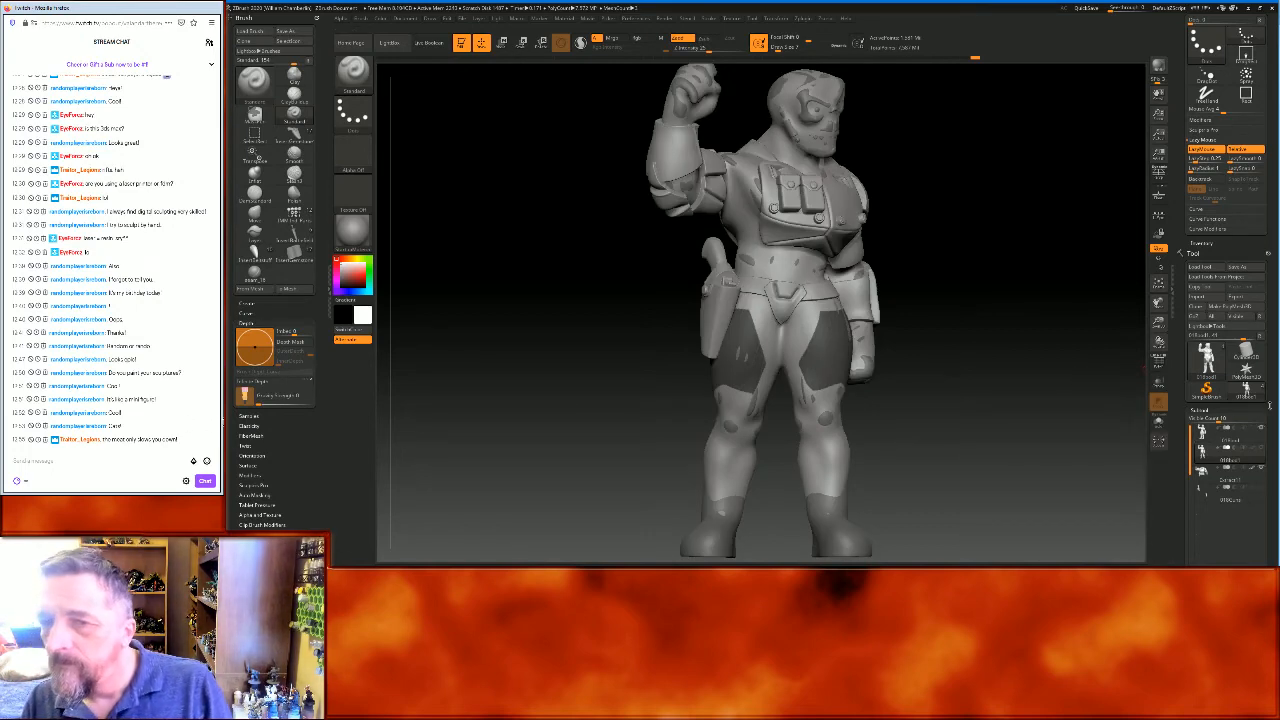
Extract the masked thigh plates from the body with a thickness of 0.02 and accept them as a new piece
scroll(1266, 380, down, 10)
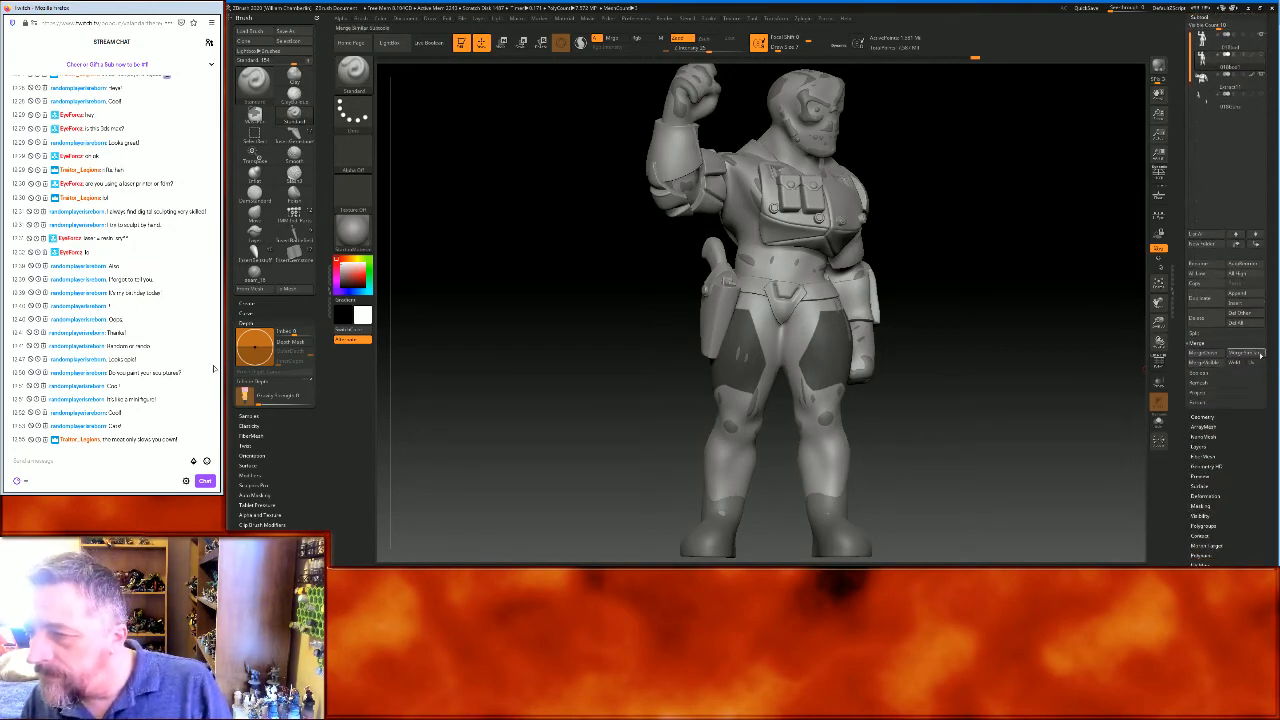
click(1225, 404)
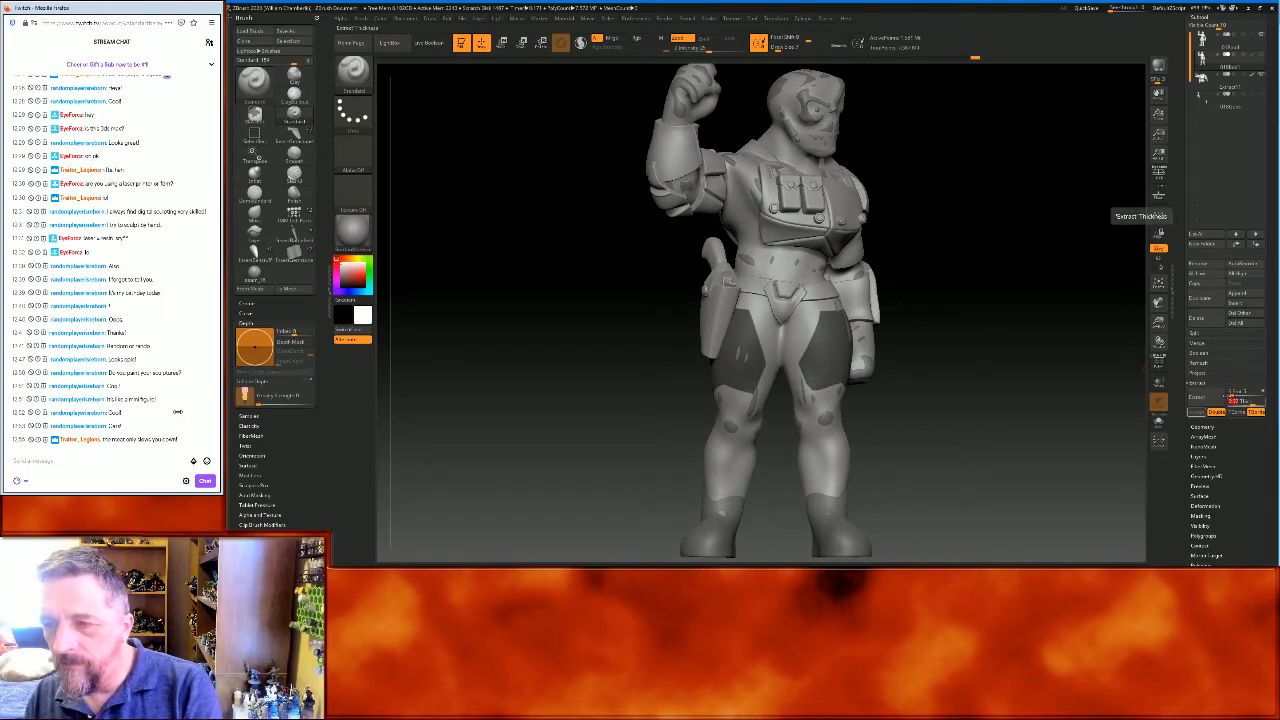
click(1198, 398)
click(1200, 412)
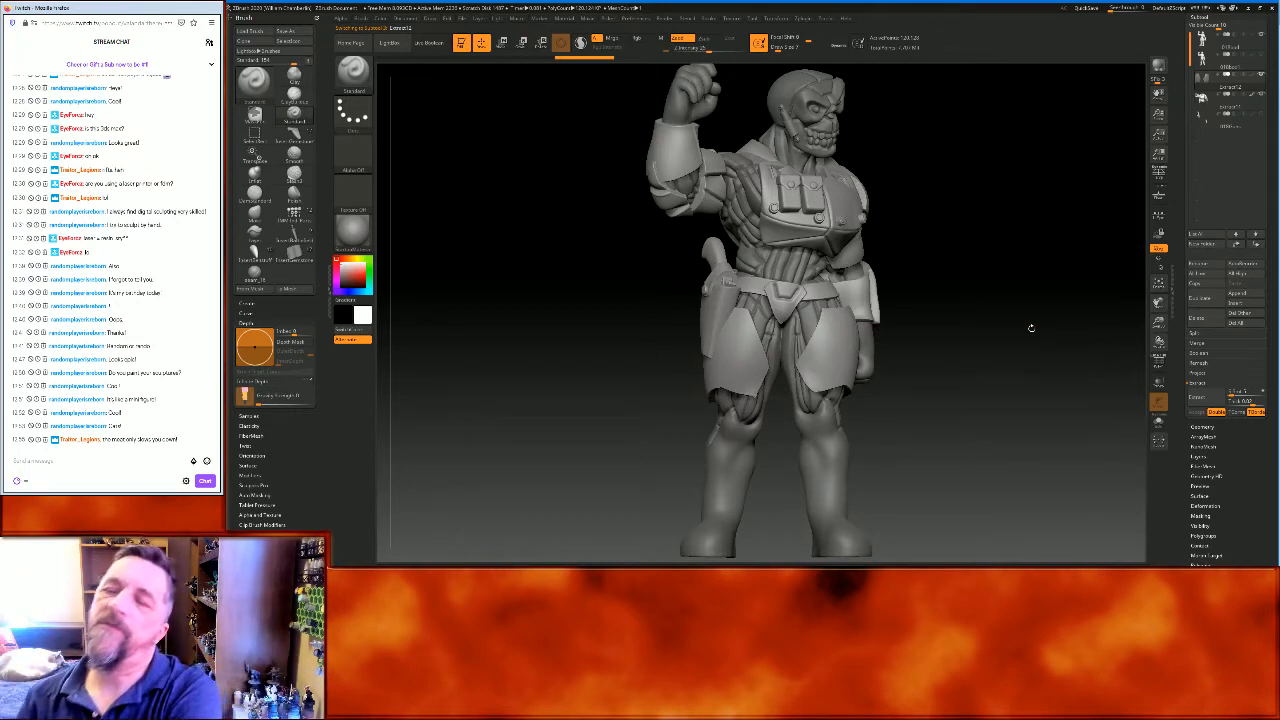
Select the main armour piece and push the holster outward with the Move brush so it clears the thigh plate
click(355, 72)
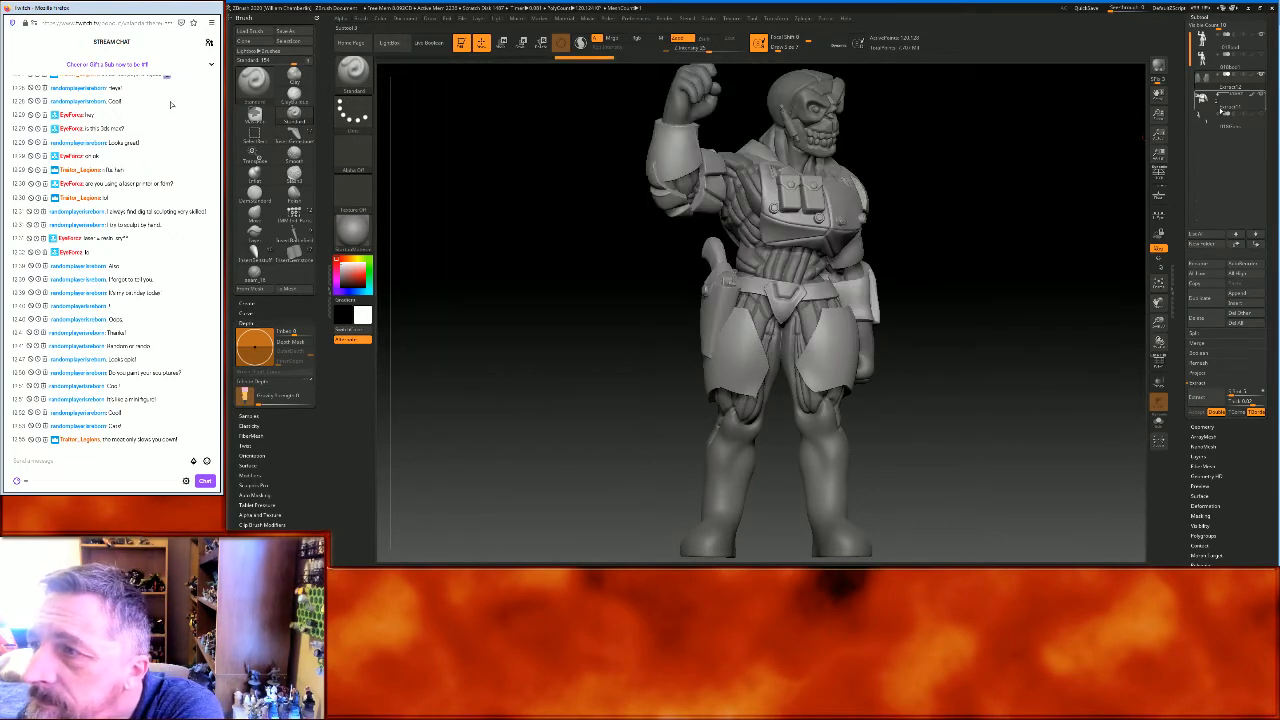
click(1222, 108)
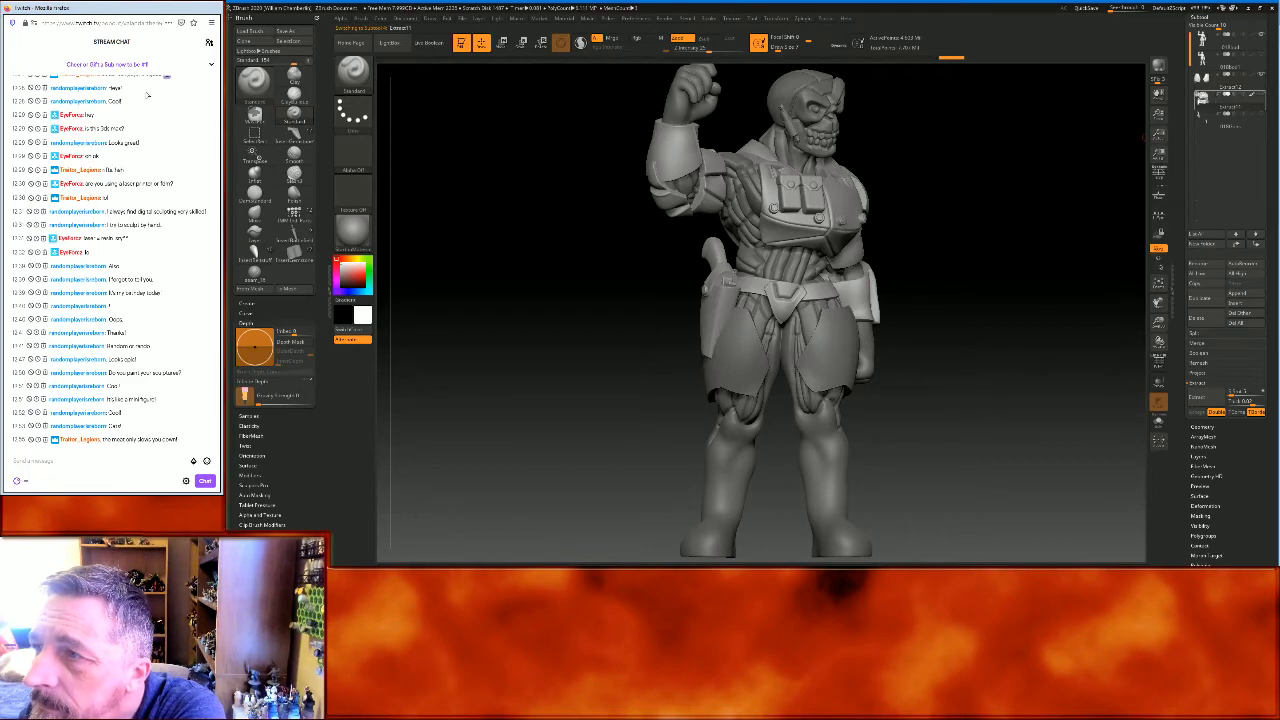
click(358, 90)
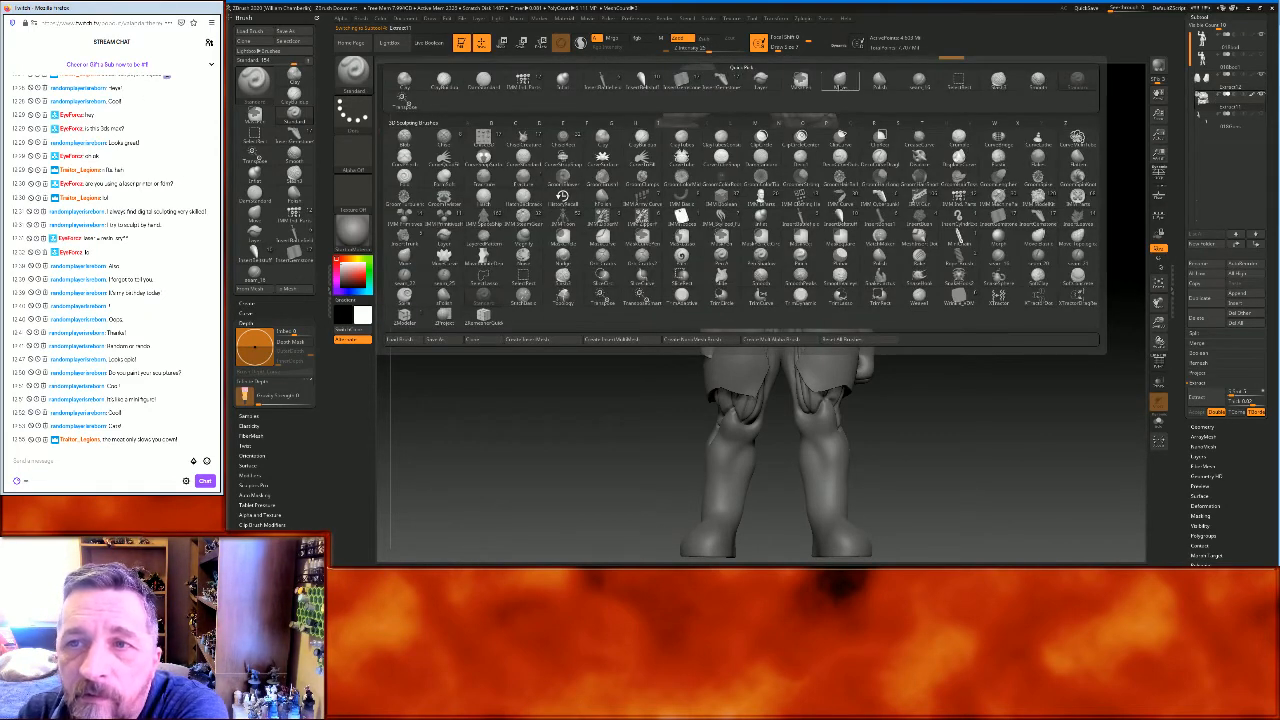
click(840, 82)
drag(988, 309, 962, 306)
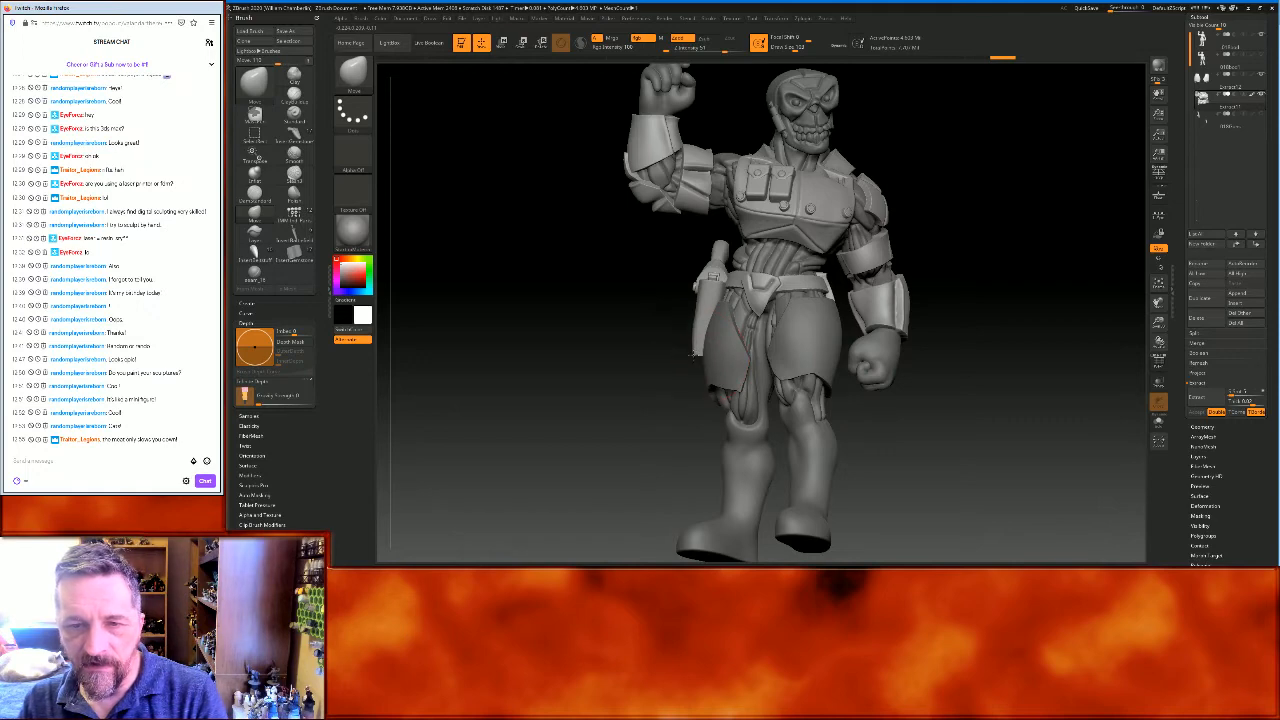
drag(940, 397, 853, 364)
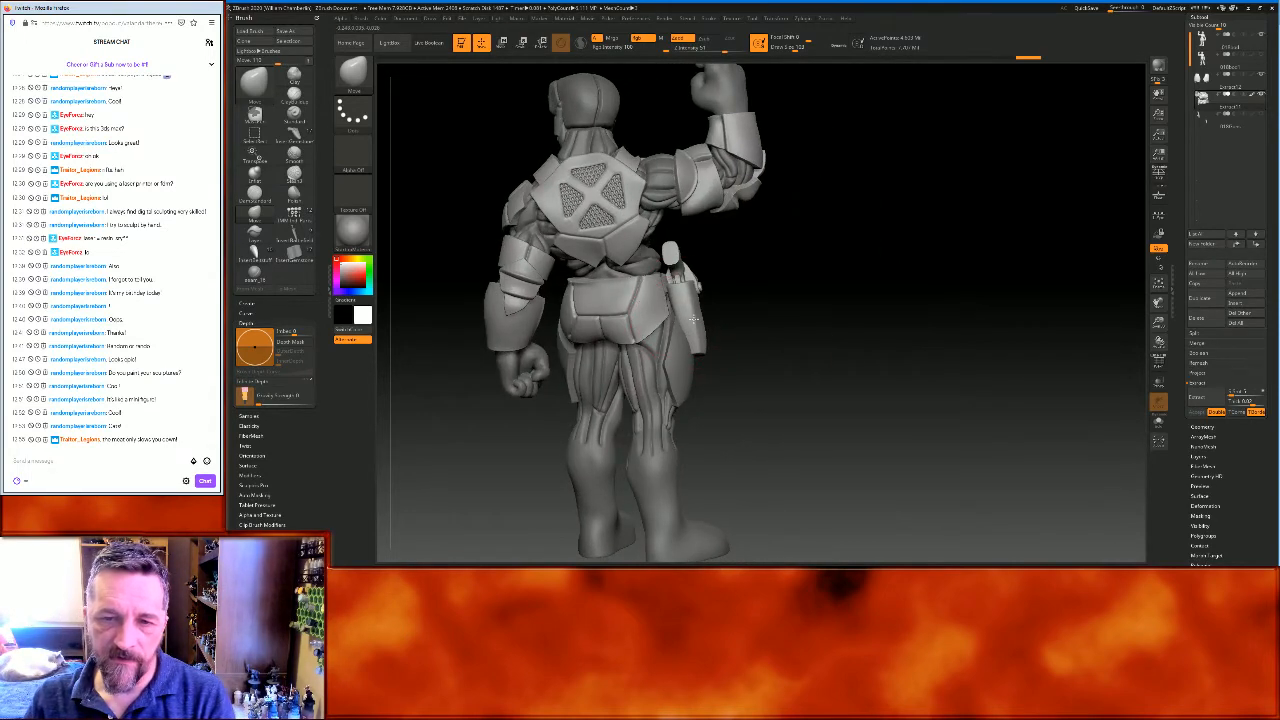
drag(766, 349, 520, 340)
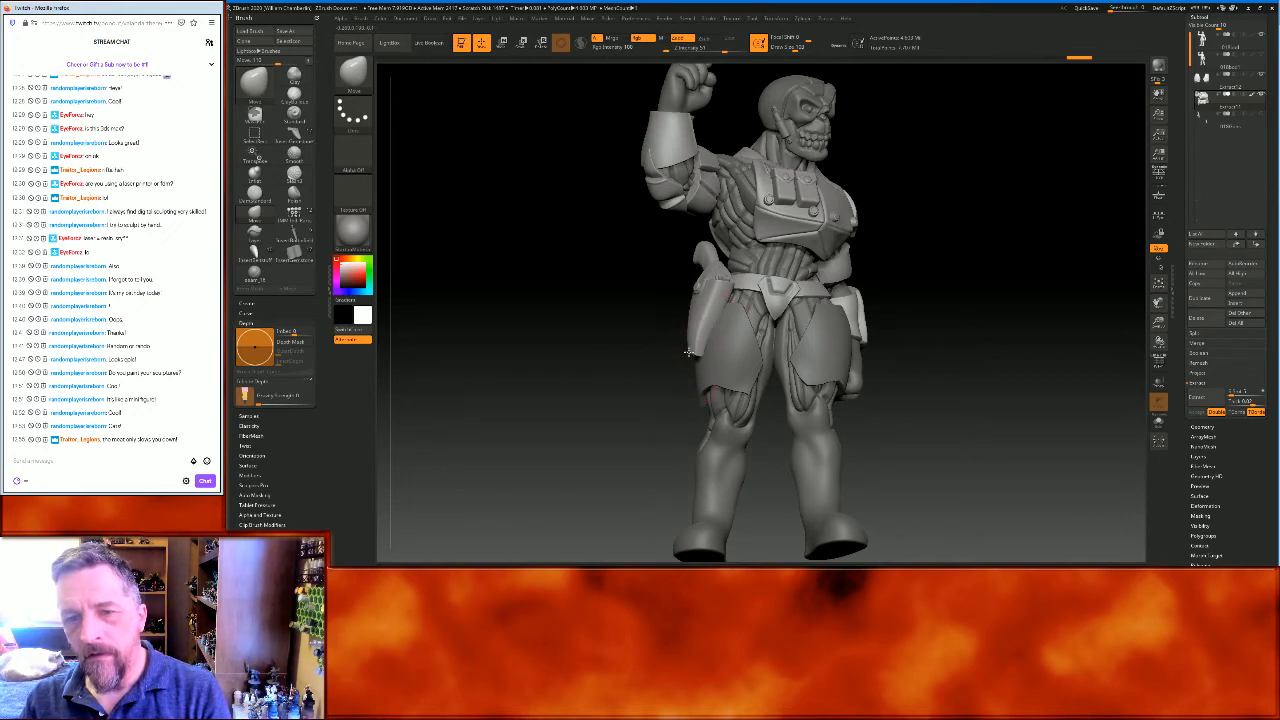
mouse_move(686, 352)
mouse_down()
mouse_move(643, 386)
mouse_move(656, 391)
mouse_up()
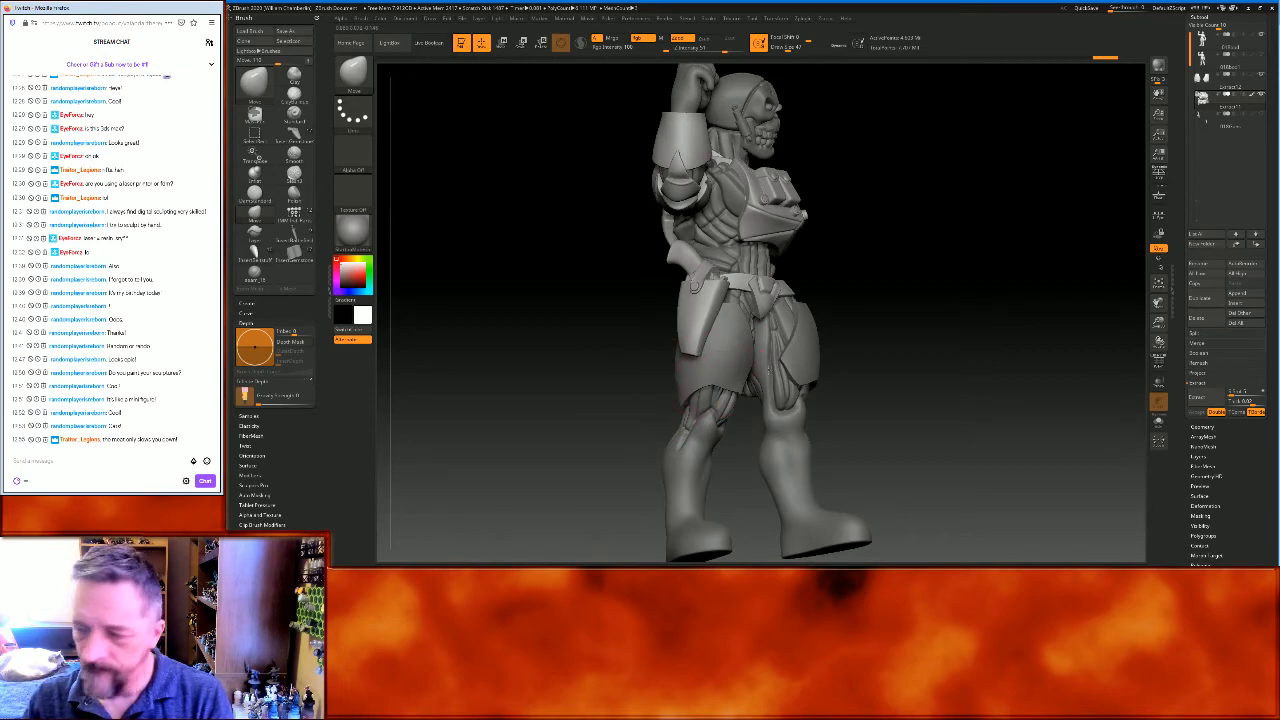
mouse_move(929, 349)
mouse_down()
mouse_move(977, 334)
mouse_move(777, 342)
mouse_move(894, 357)
mouse_move(881, 357)
mouse_up()
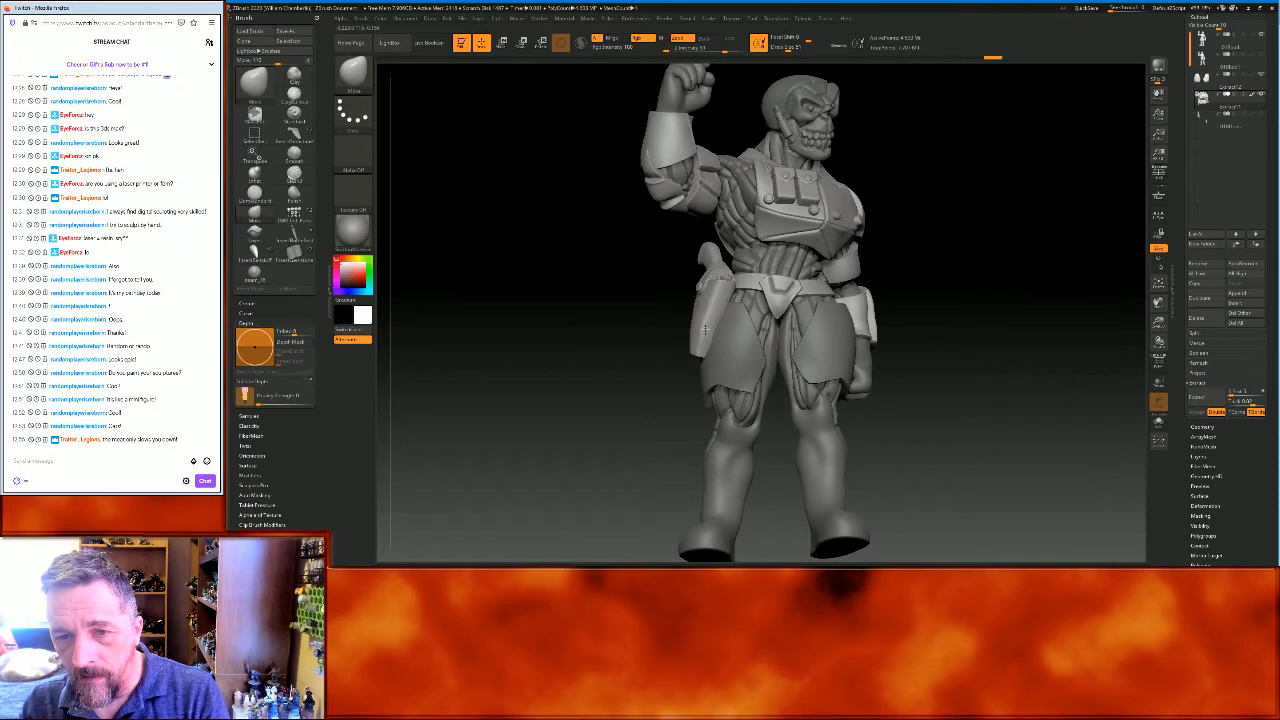
drag(999, 313, 999, 314)
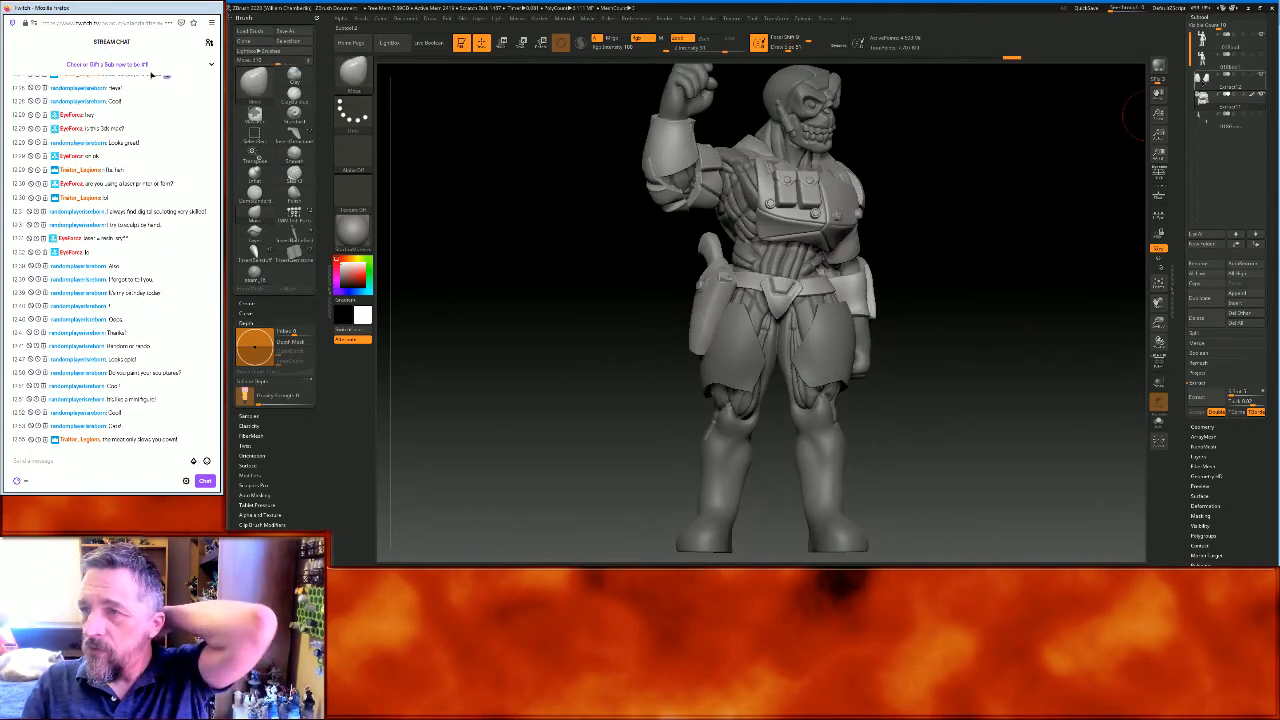
Select the extracted thigh plates and hide the rest of the armour
click(367, 21)
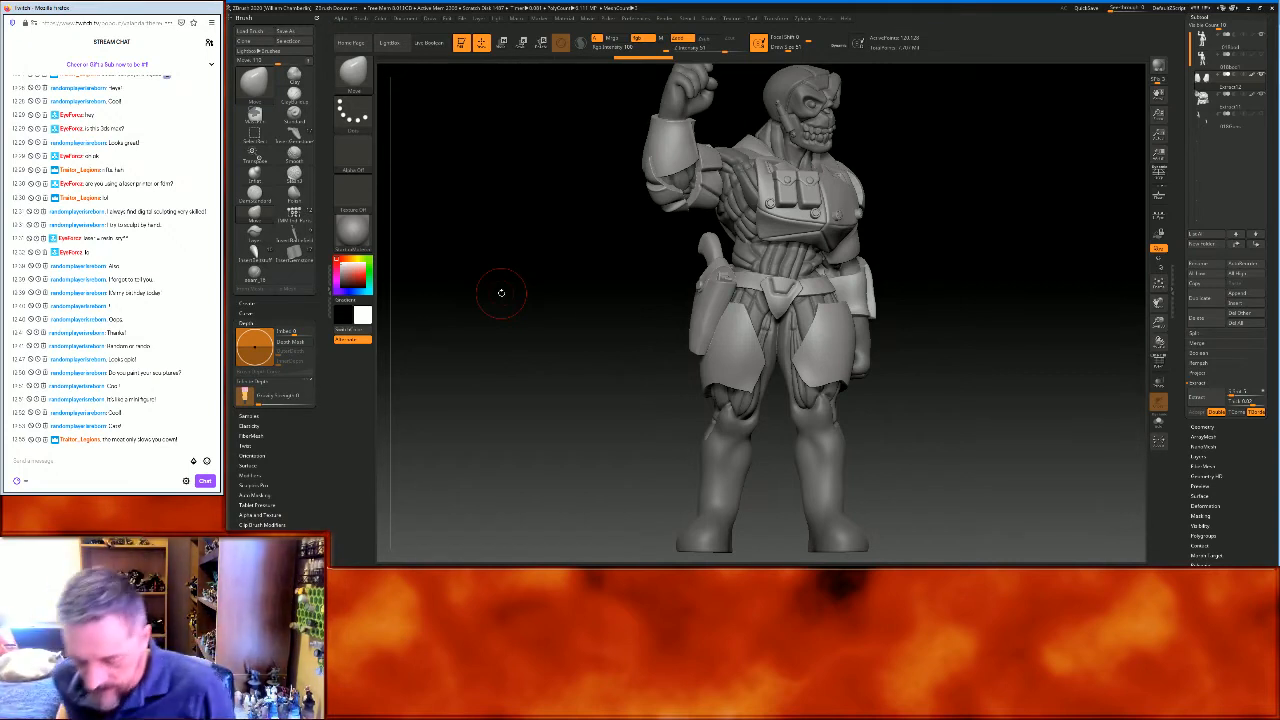
key(space)
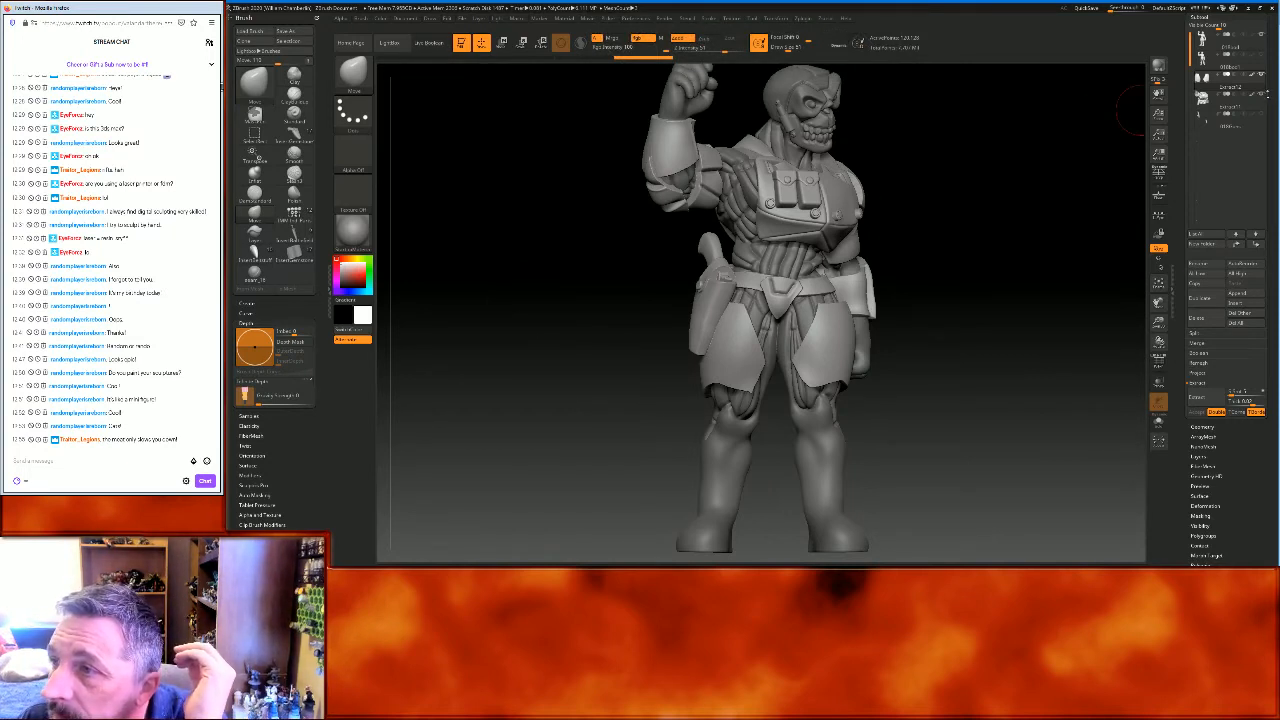
click(1261, 94)
drag(964, 237, 994, 237)
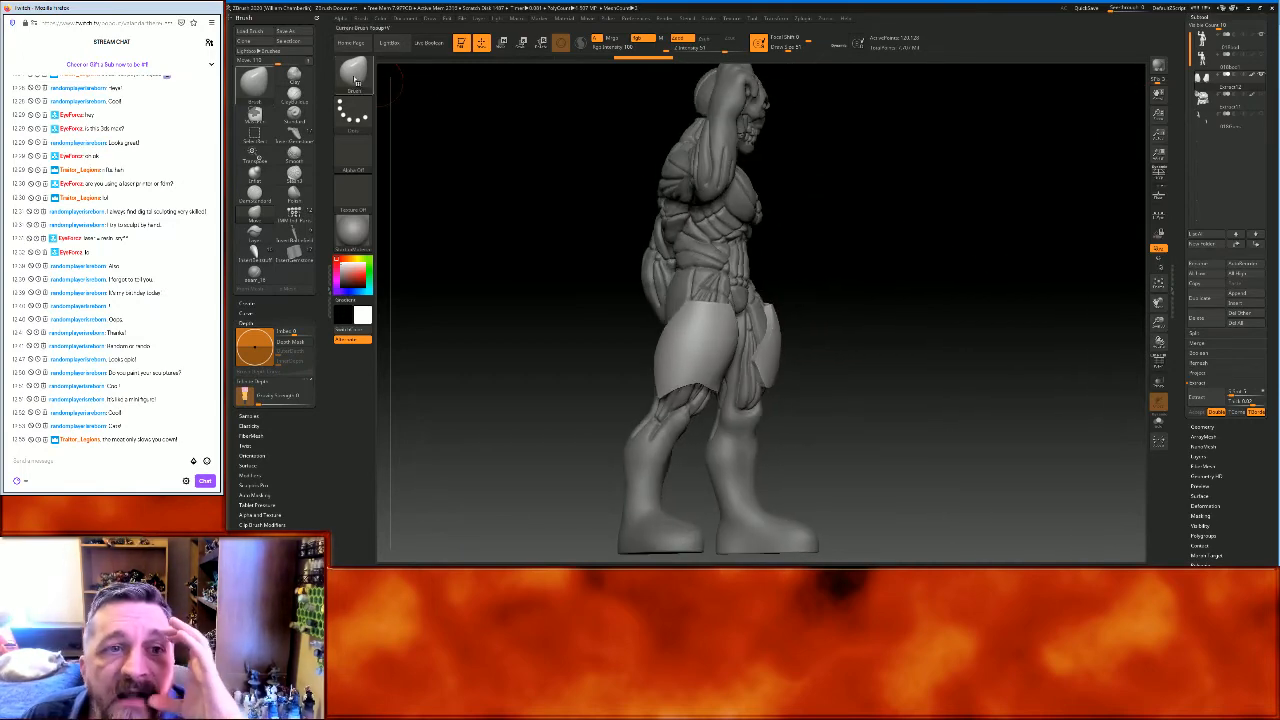
Carve angled panel seams across the outer sides of both thigh plates with the seam brush and smooth the left seam's inner end
key(b)
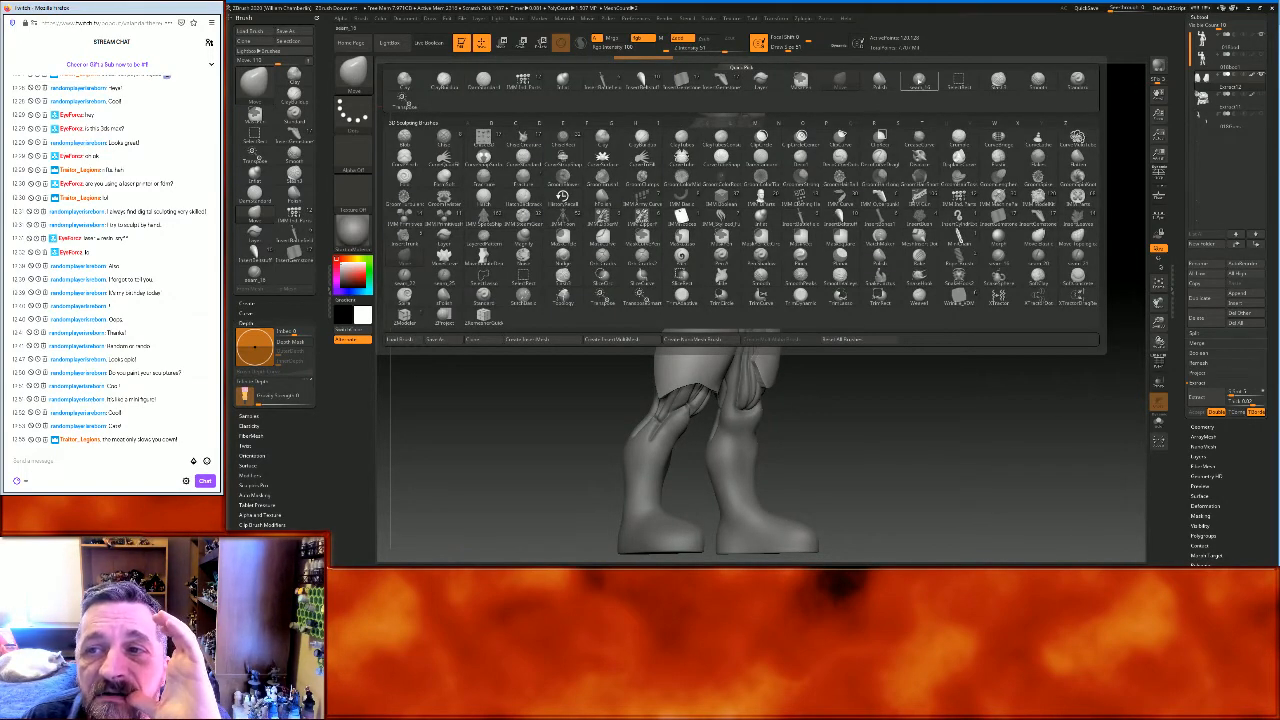
click(918, 82)
drag(934, 277, 894, 266)
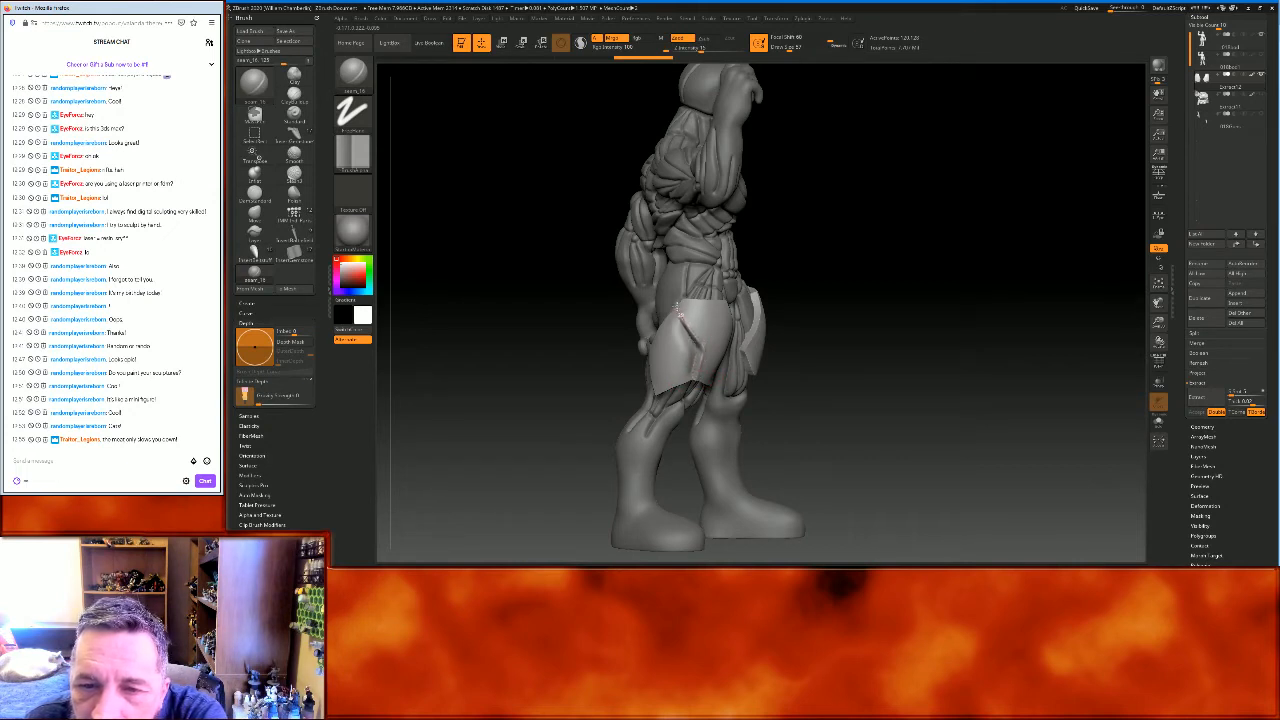
drag(966, 356, 726, 265)
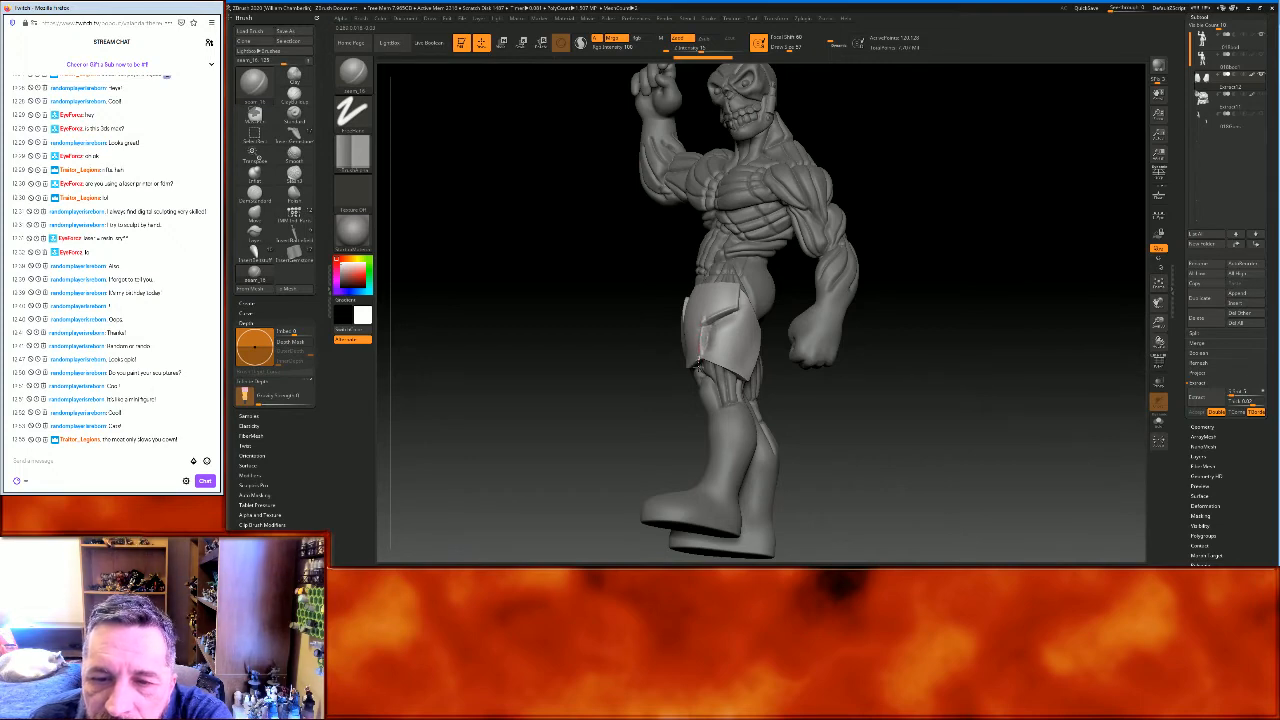
drag(823, 457, 985, 422)
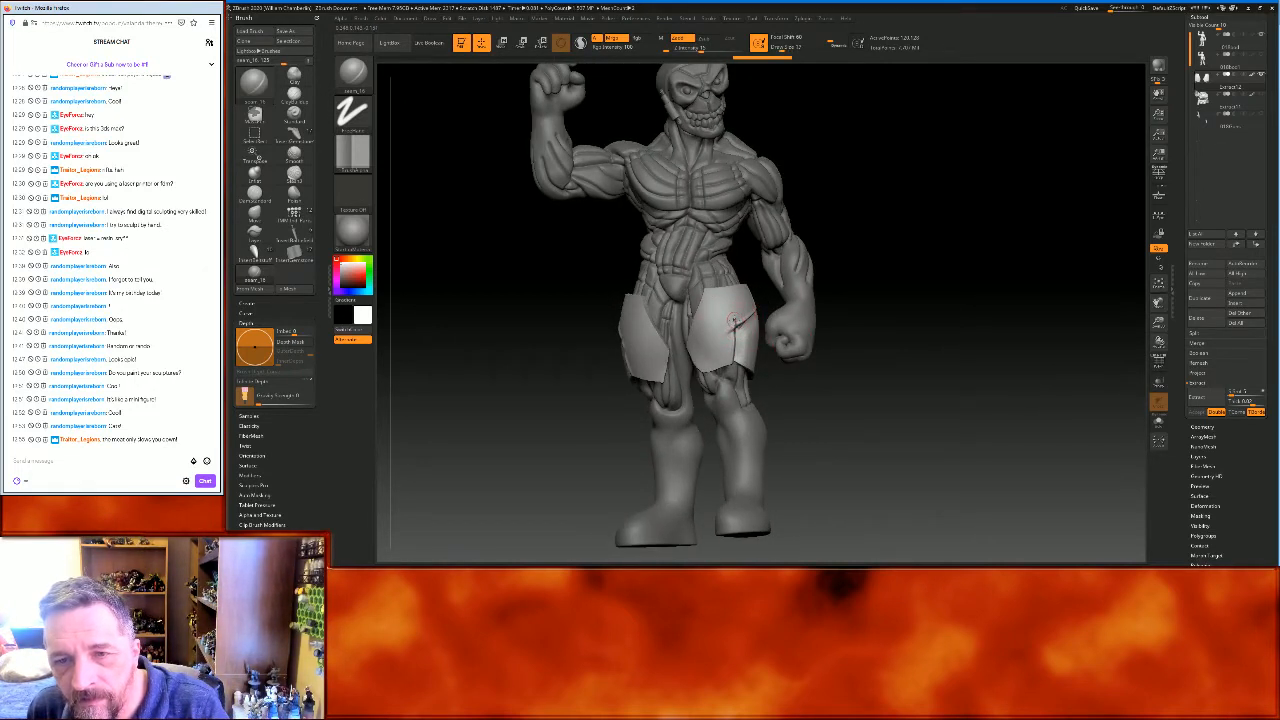
key(shift)
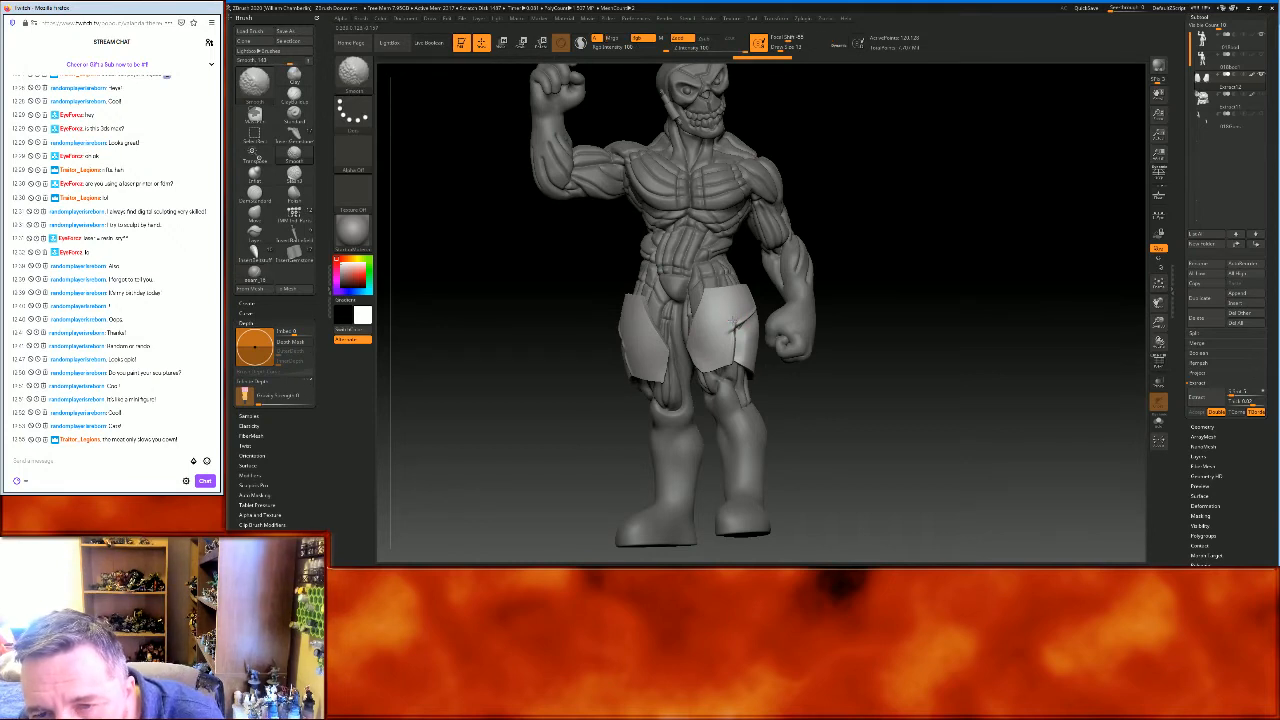
shift+drag(731, 324, 731, 325)
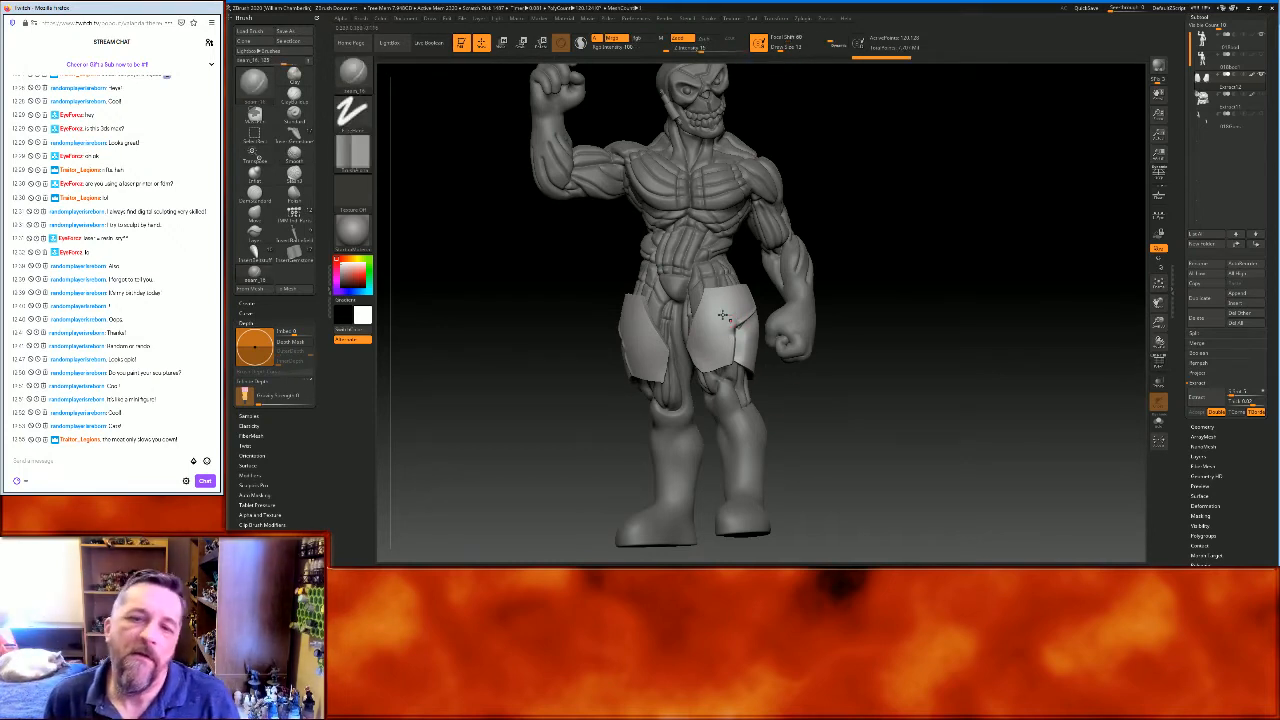
Cut an additional angular groove down the rear outer side of each thigh plate with the DamStandard brush
click(352, 72)
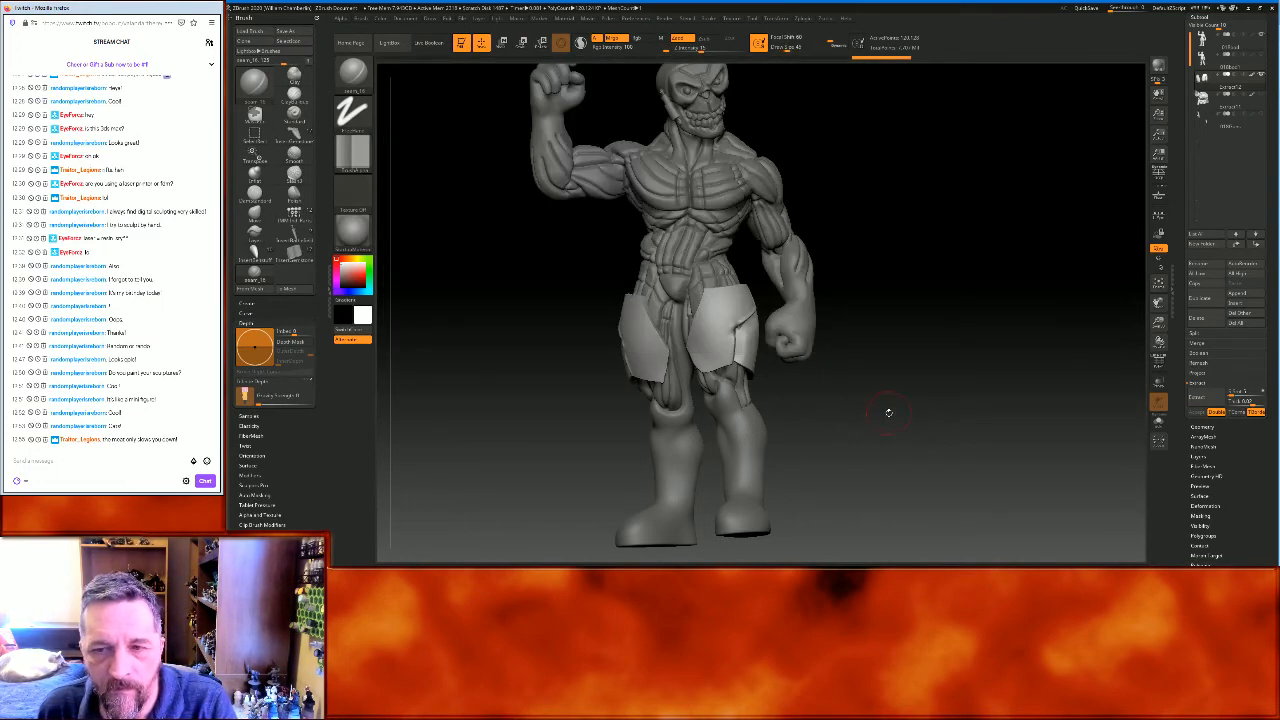
click(352, 72)
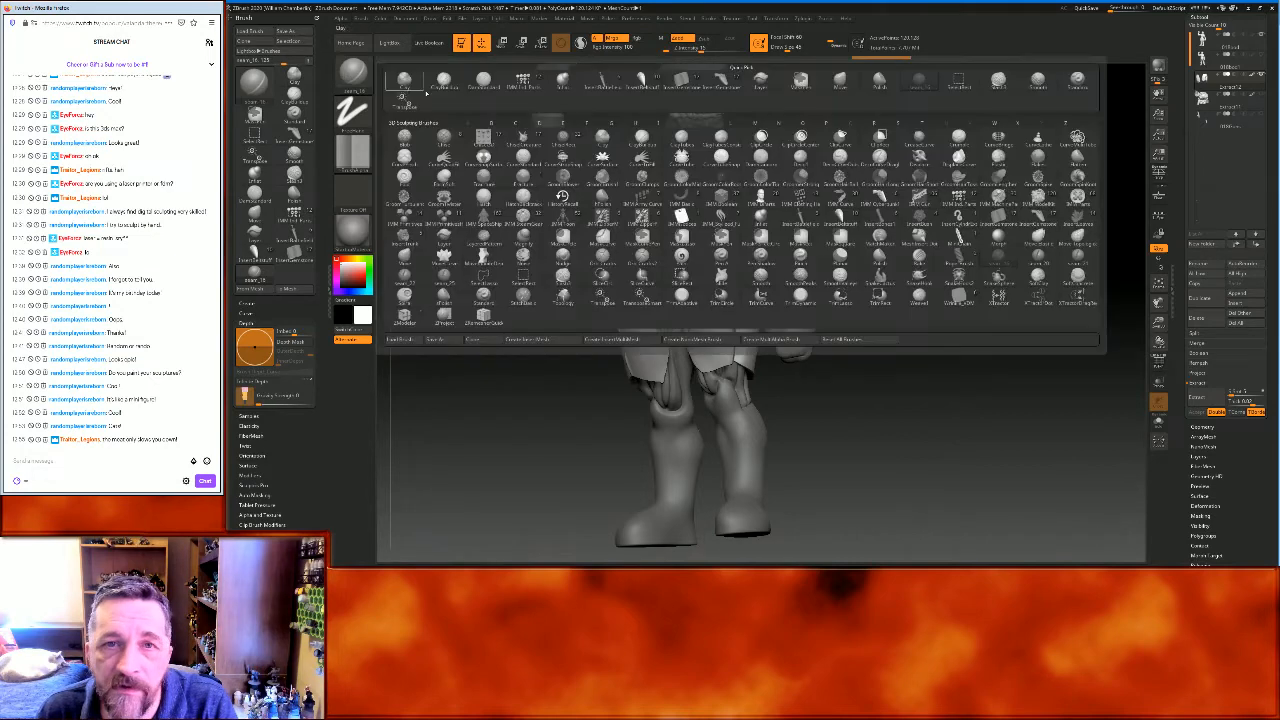
click(473, 88)
drag(985, 346, 912, 320)
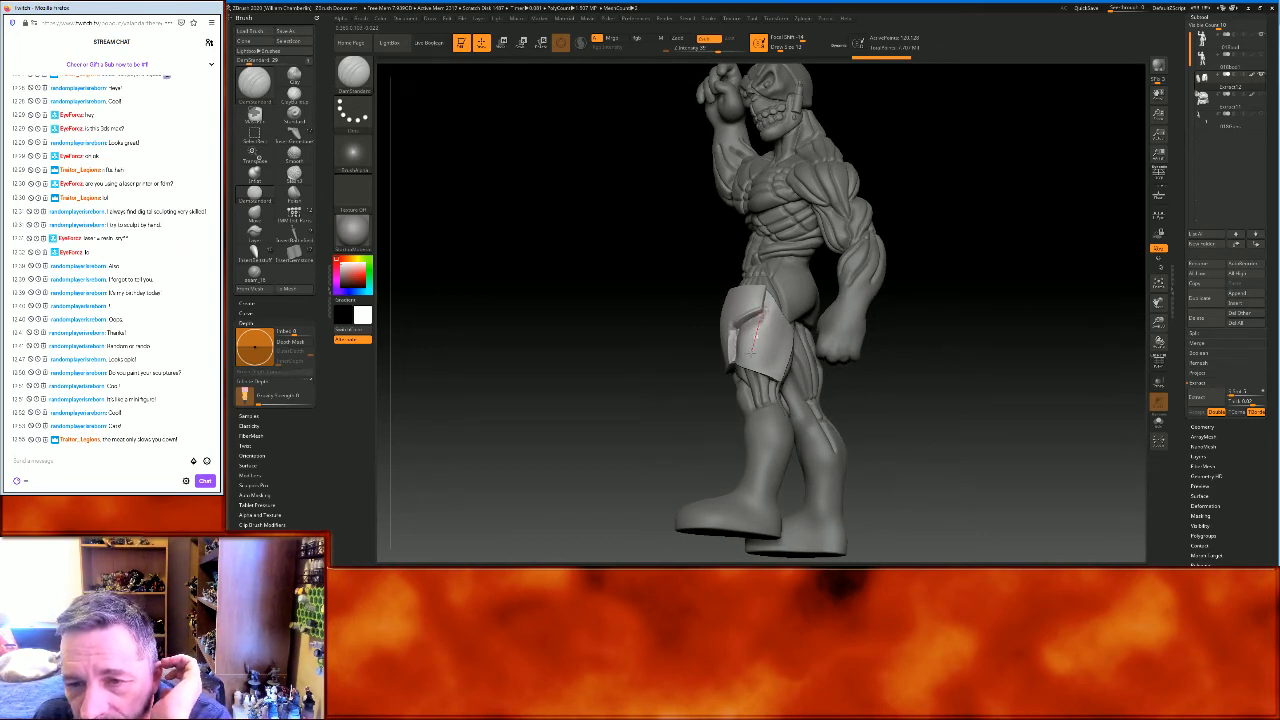
drag(763, 356, 782, 378)
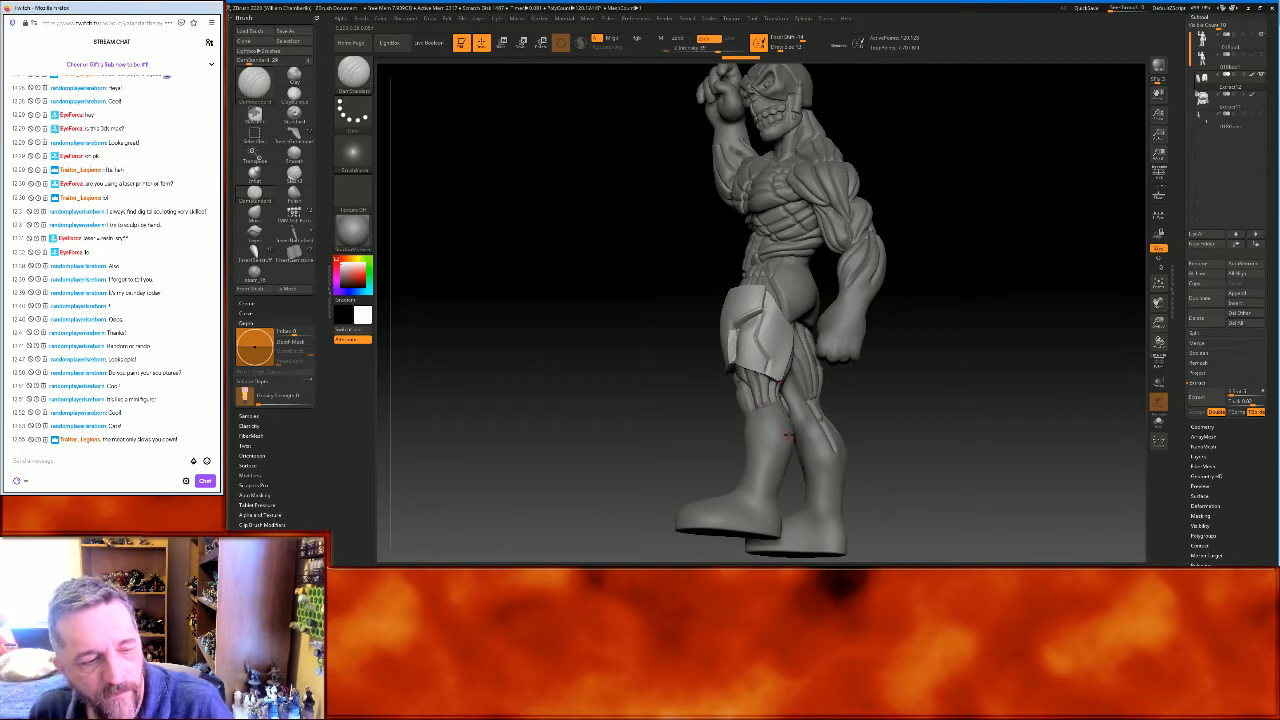
mouse_move(1027, 371)
mouse_down()
mouse_move(1089, 374)
mouse_move(860, 343)
mouse_up()
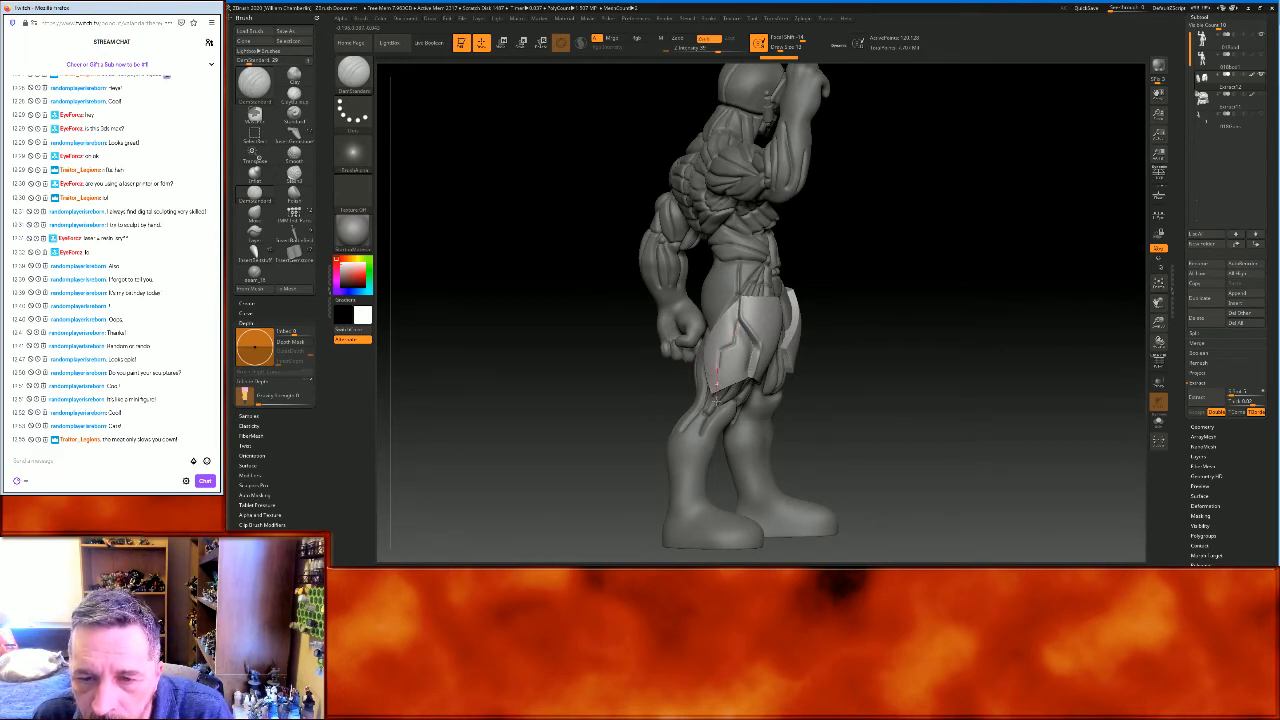
drag(721, 428, 754, 475)
mouse_move(1079, 381)
mouse_down()
mouse_move(1029, 366)
mouse_move(1044, 358)
mouse_up()
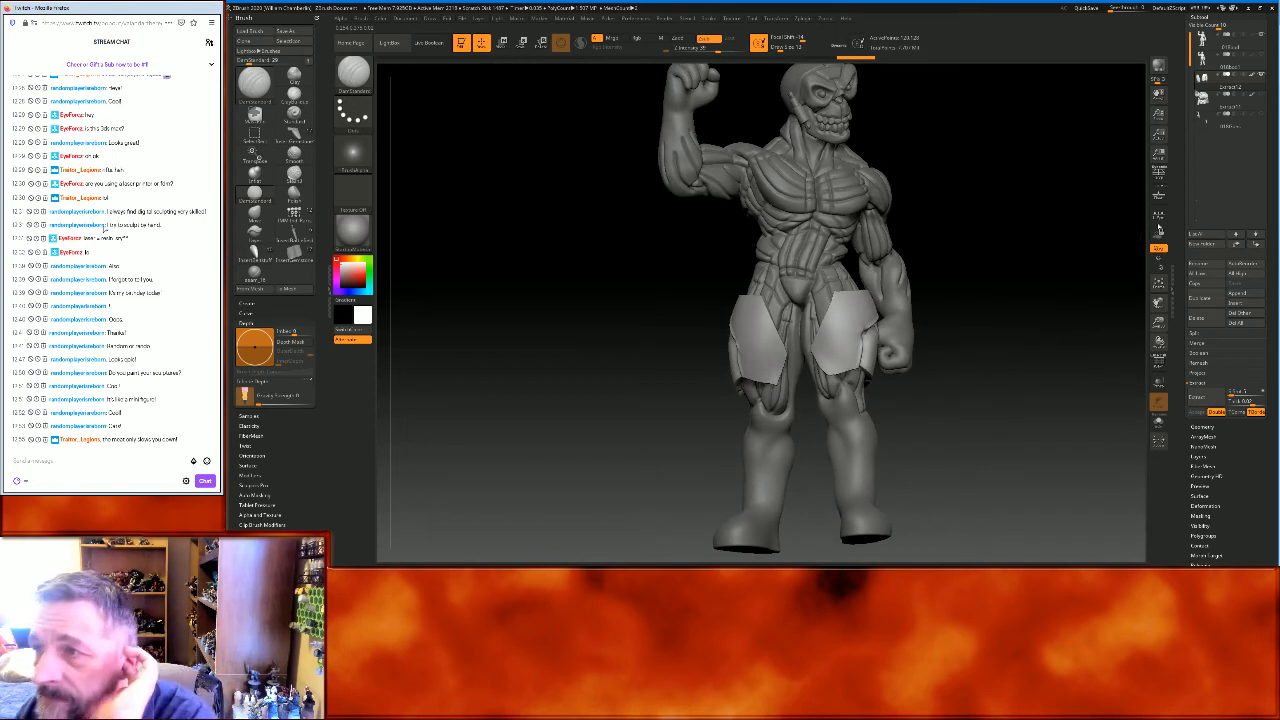
Show the rest of the armour again and merge the thigh plates down into it
click(1257, 95)
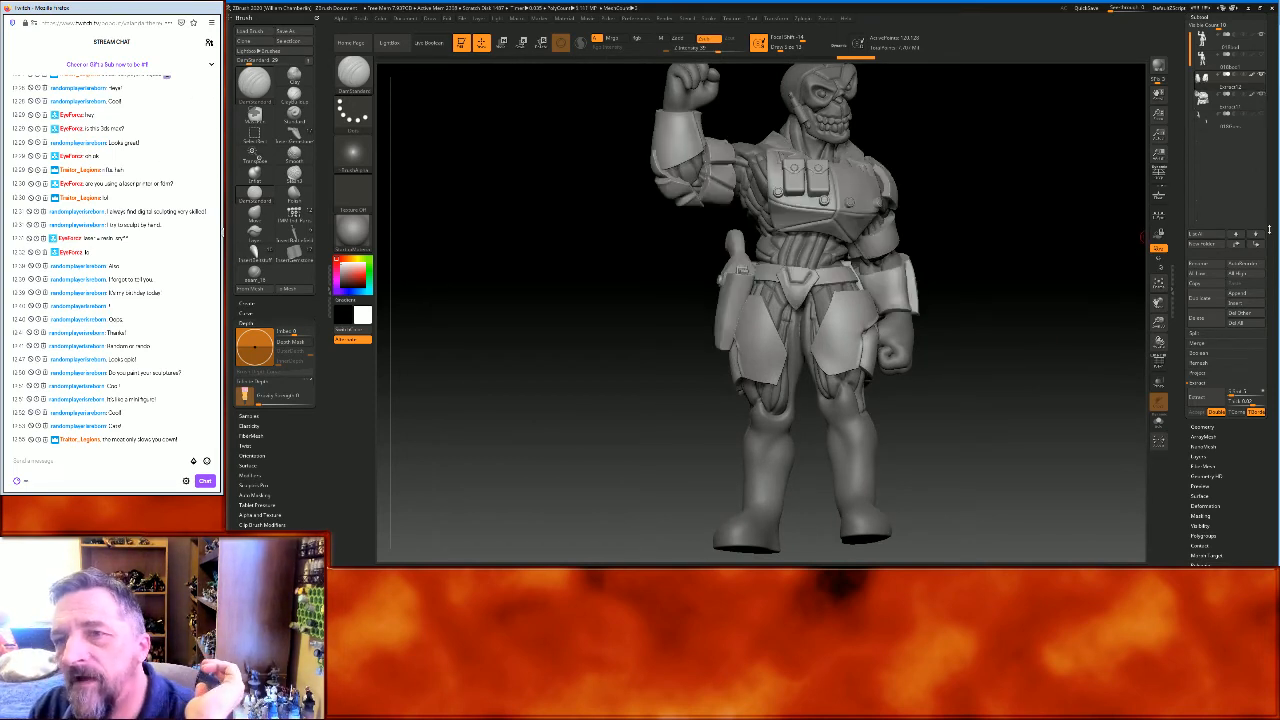
click(1198, 343)
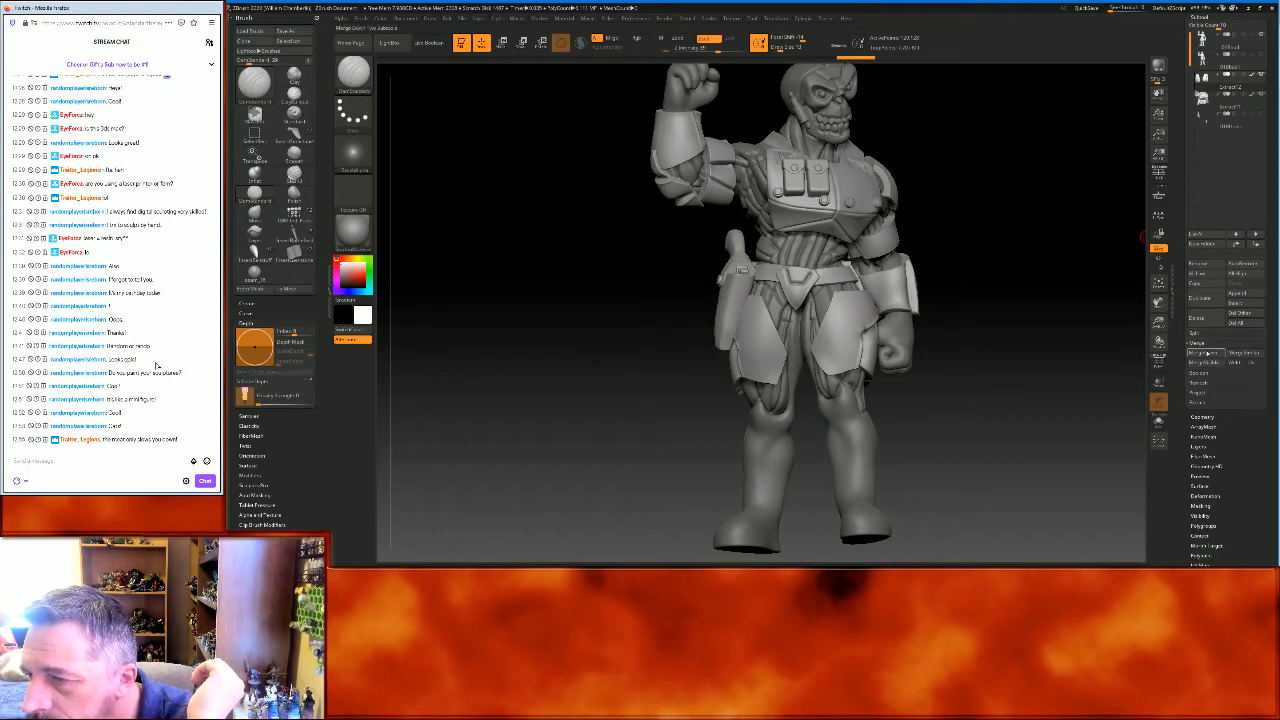
drag(1086, 309, 1094, 287)
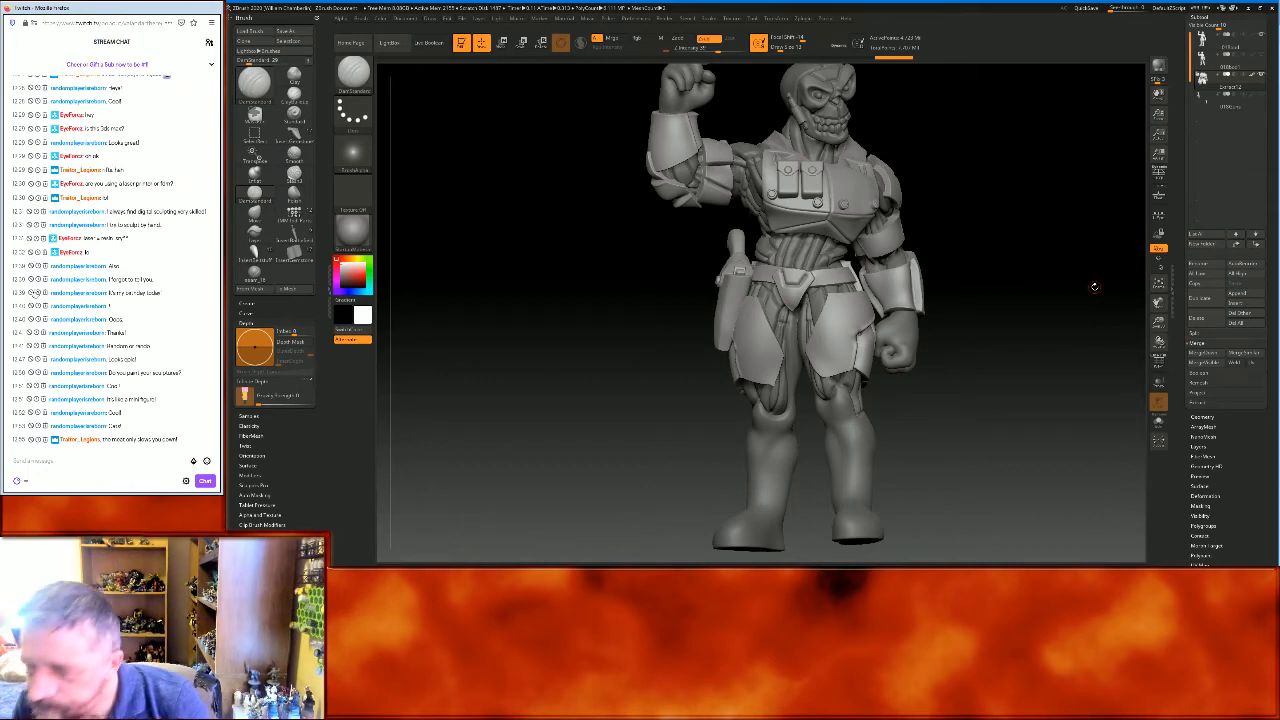
Select the muscular body and apply a mask selection over its left lower leg
drag(1159, 302, 1162, 380)
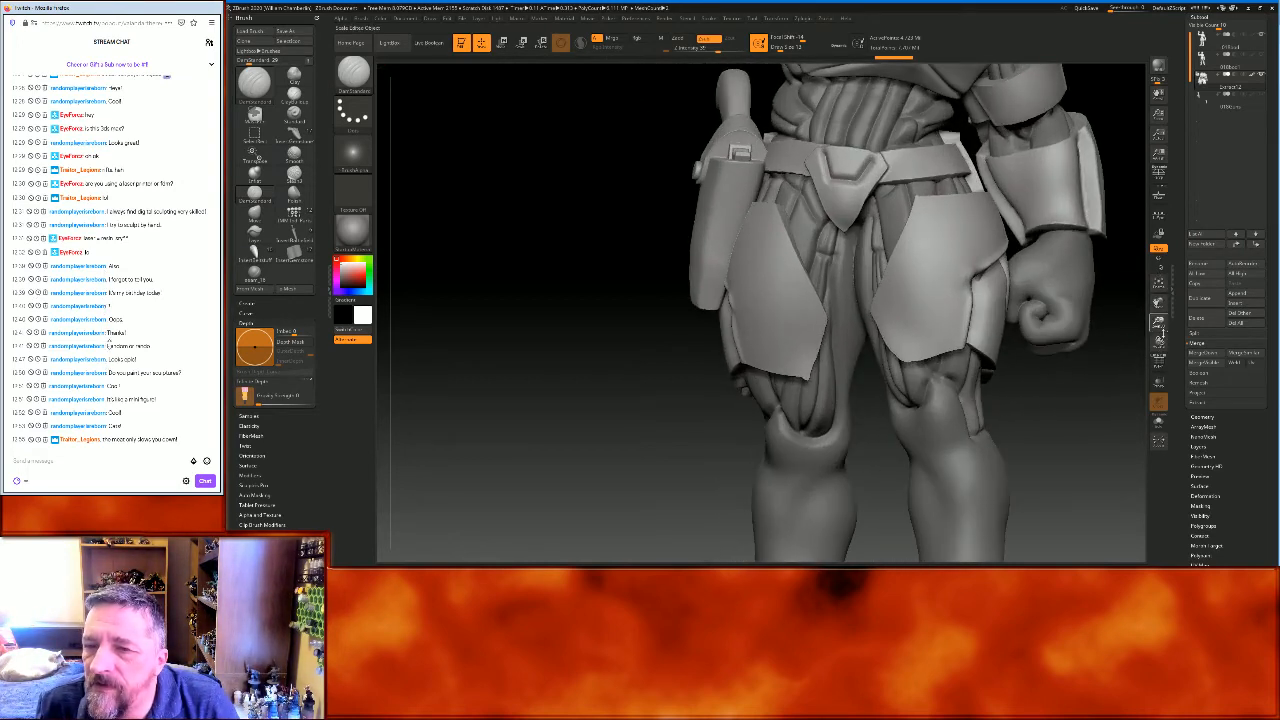
drag(1159, 305, 1115, 240)
click(1213, 38)
drag(1040, 291, 1057, 297)
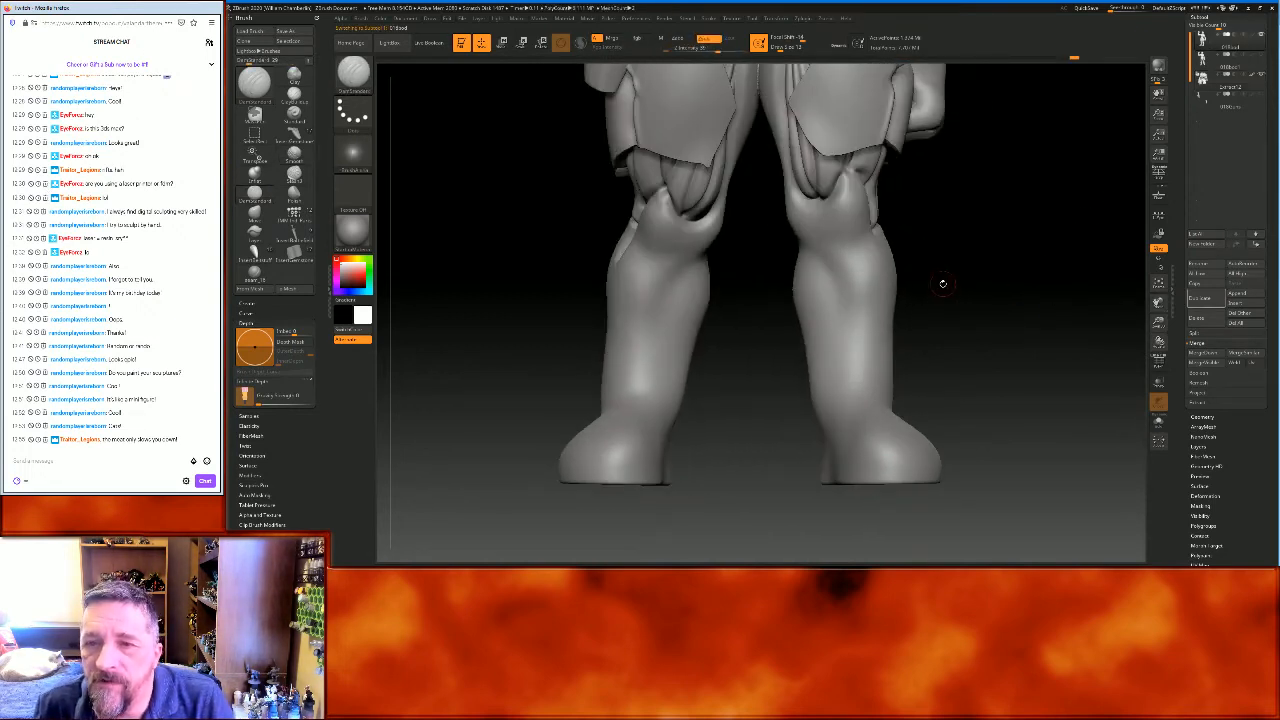
drag(972, 286, 1007, 278)
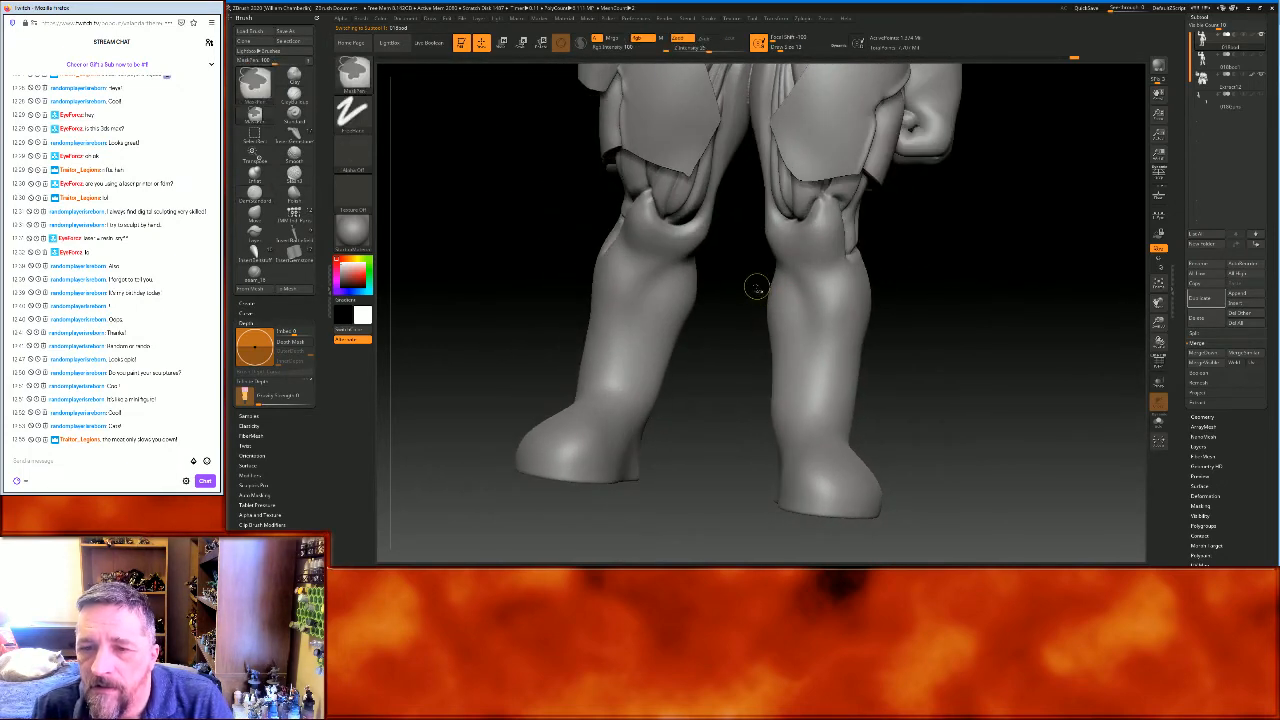
ctrl+drag(755, 283, 888, 411)
Select the smooth body that carries the boot masks, turn on the transparent display and undo its last two changes
drag(1051, 366, 1080, 286)
click(1217, 70)
drag(1069, 240, 1030, 250)
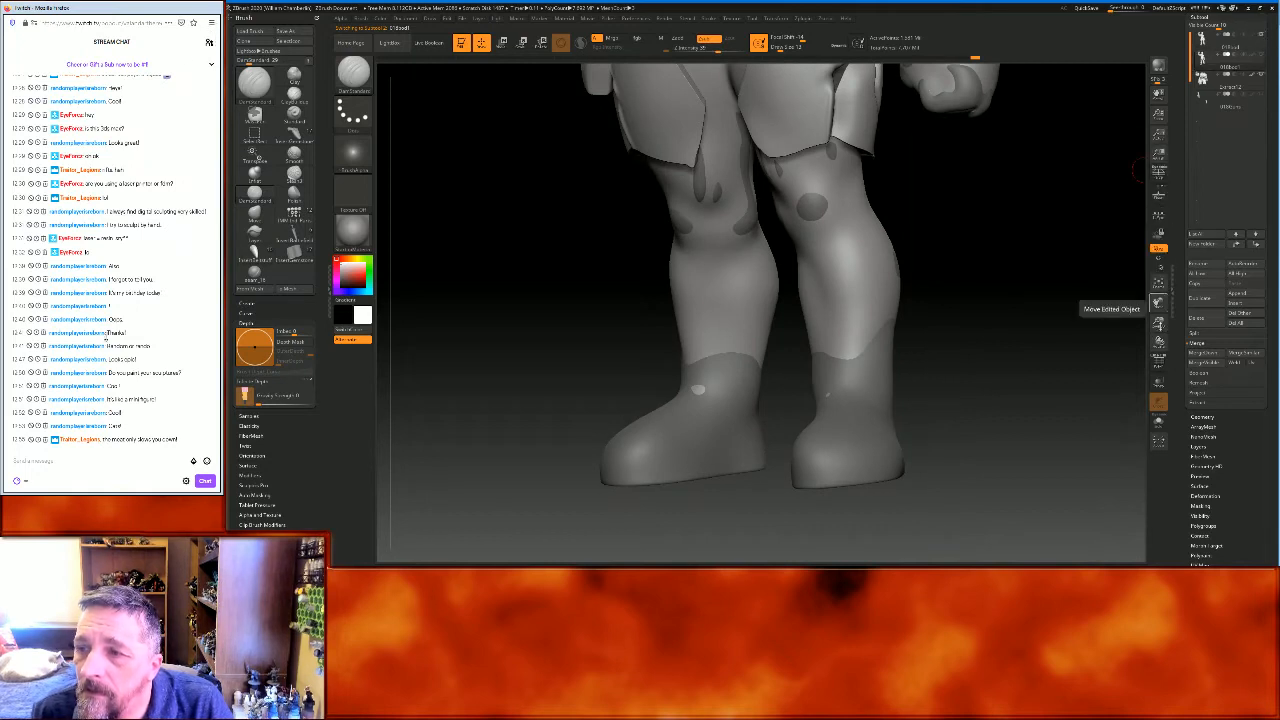
drag(1159, 341, 1160, 368)
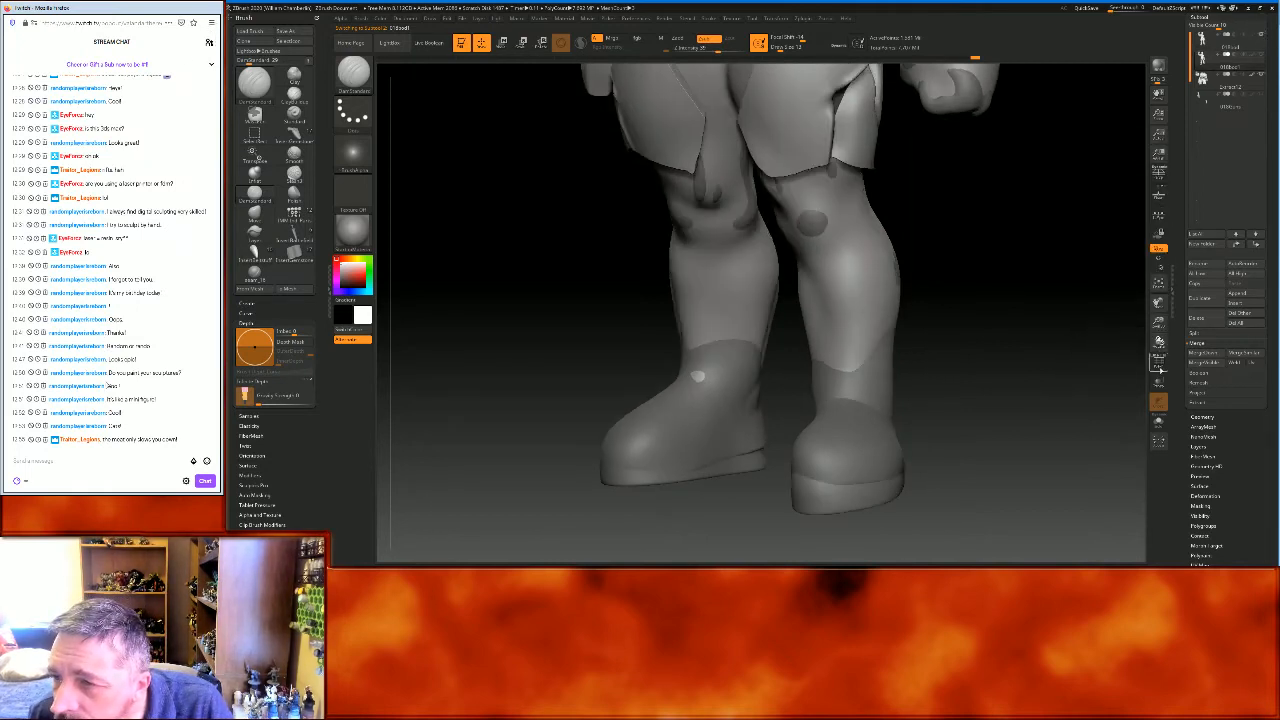
click(1158, 383)
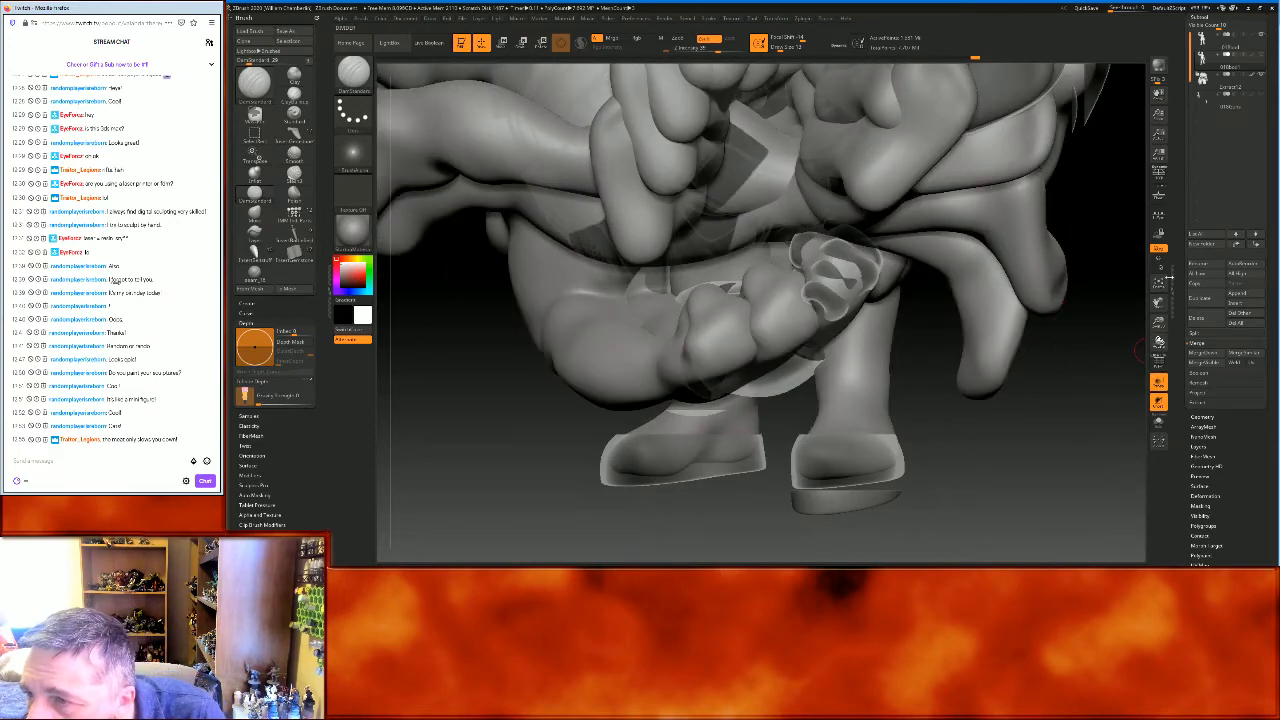
key(ctrl)
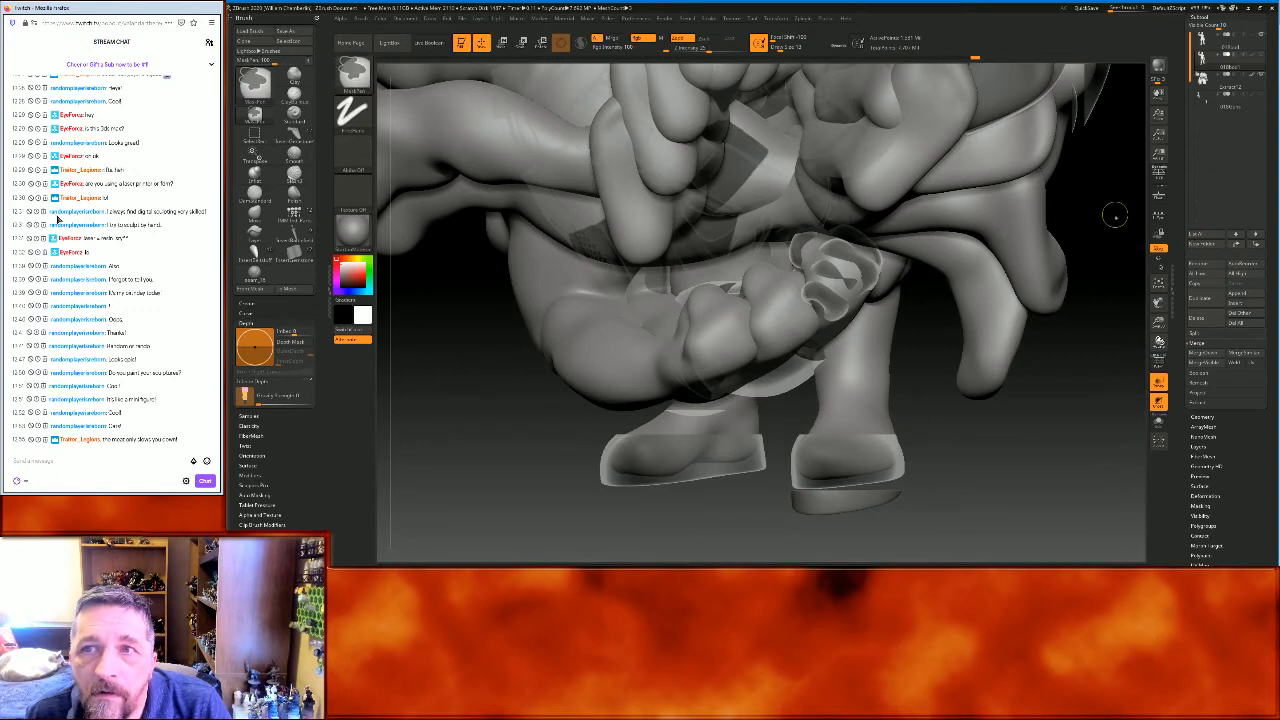
key(ctrl+z)
key(ctrl+z)
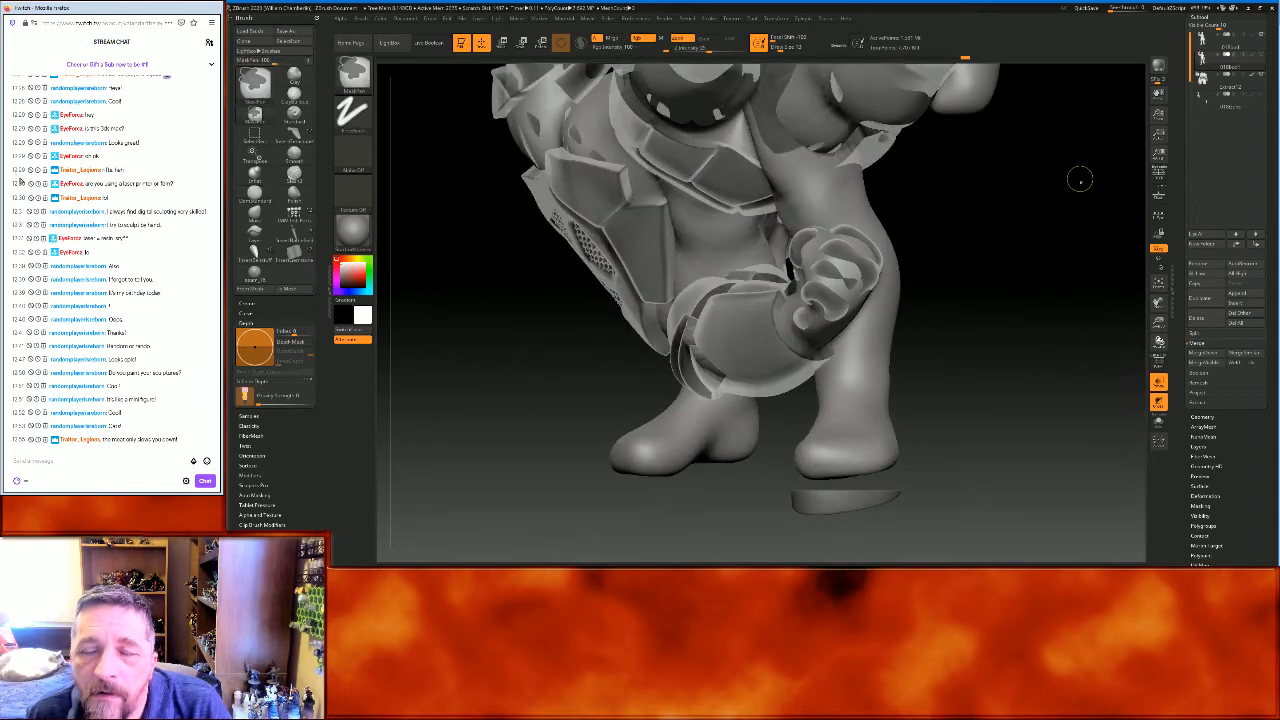
Step the sculpt back to earlier states in its undo history and fit the mesh to the view
click(945, 57)
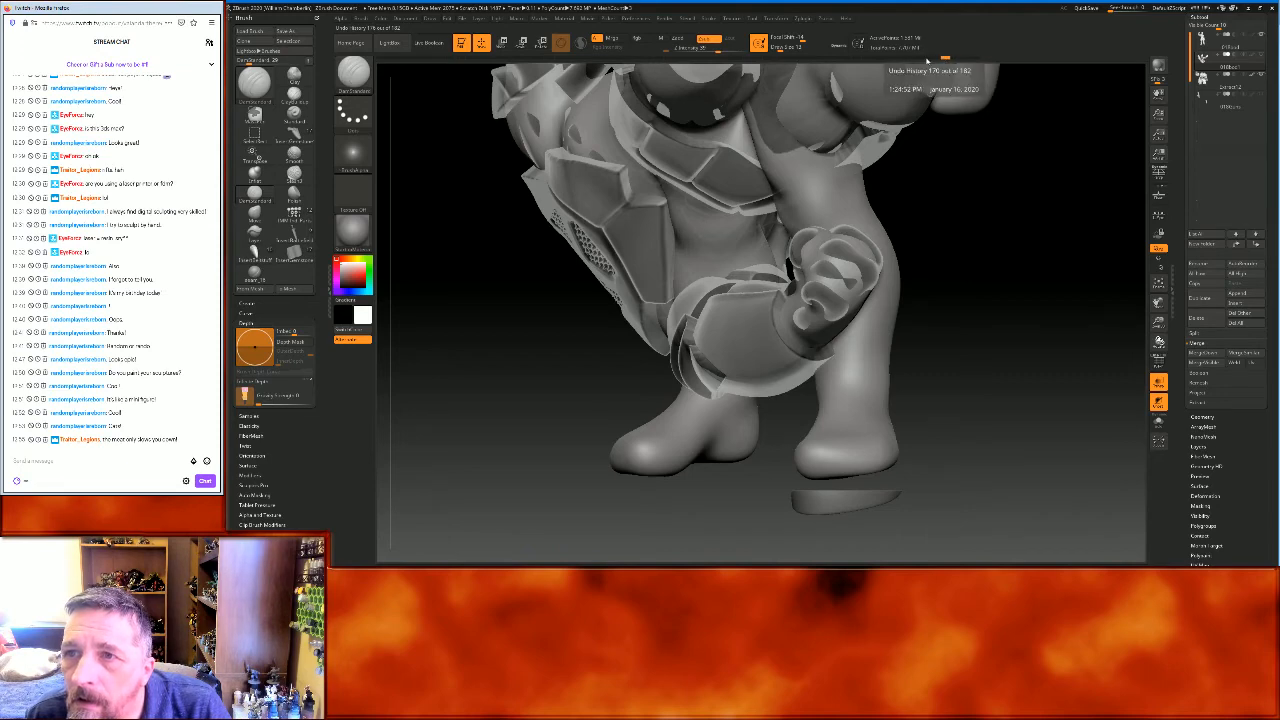
click(916, 57)
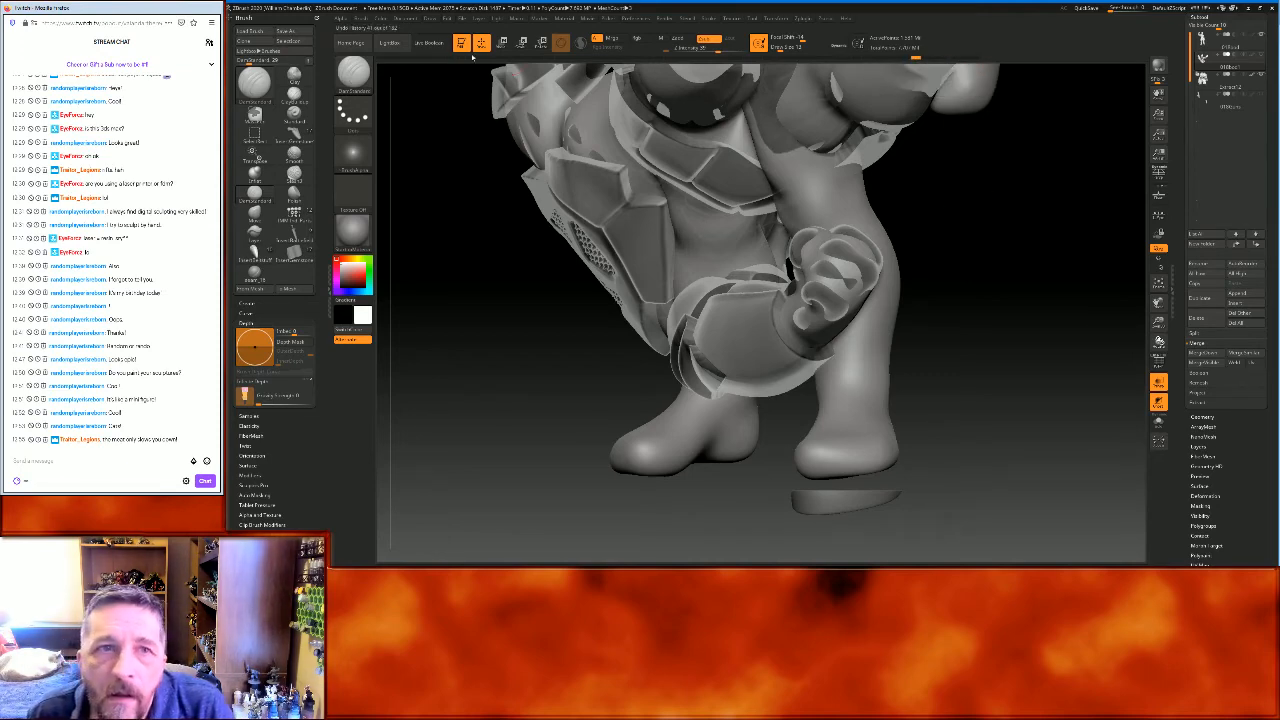
mouse_move(462, 184)
mouse_down()
mouse_move(474, 114)
mouse_move(436, 38)
mouse_up()
click(1159, 285)
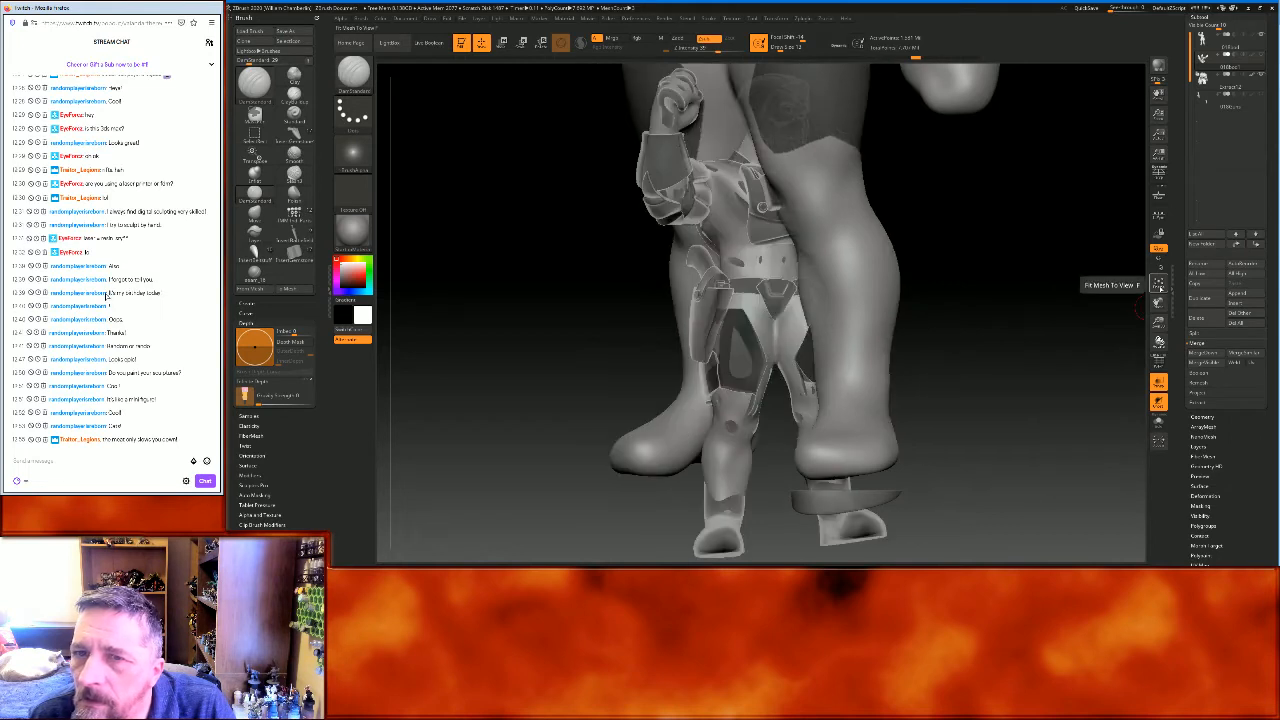
click(402, 20)
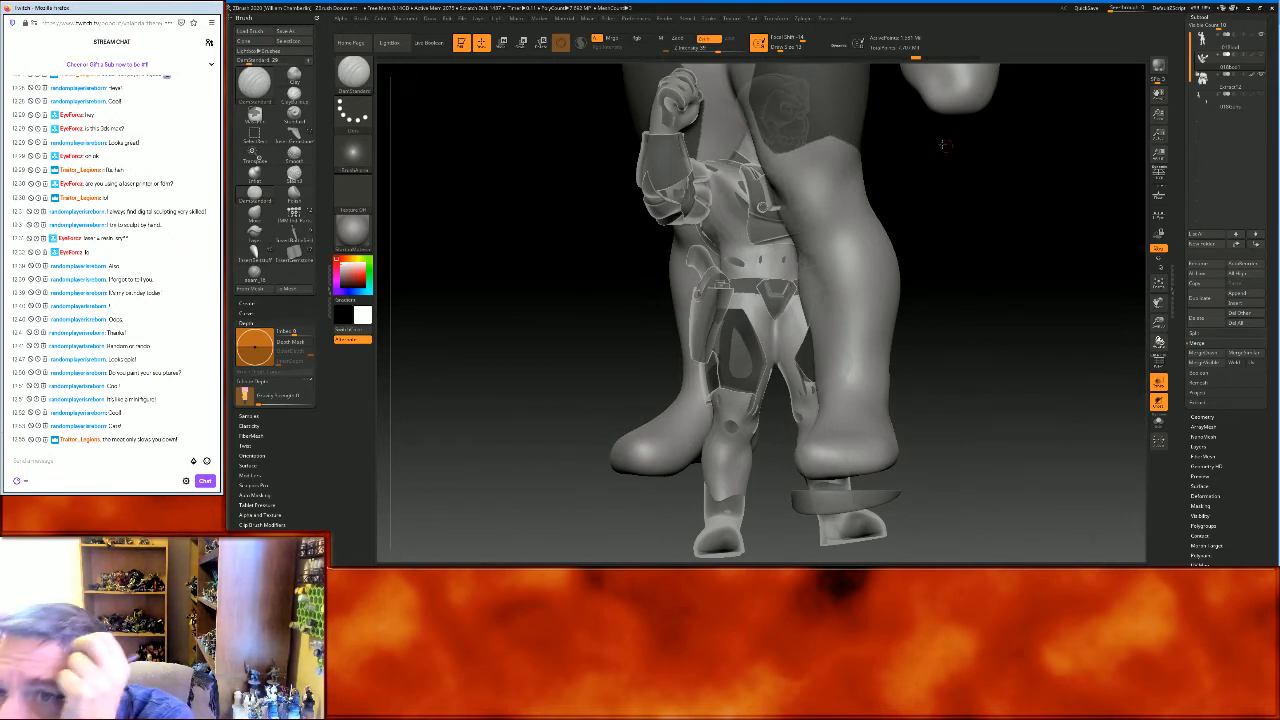
Restore a later state of the armored figure from the undo history and check the topmost subtool
click(976, 59)
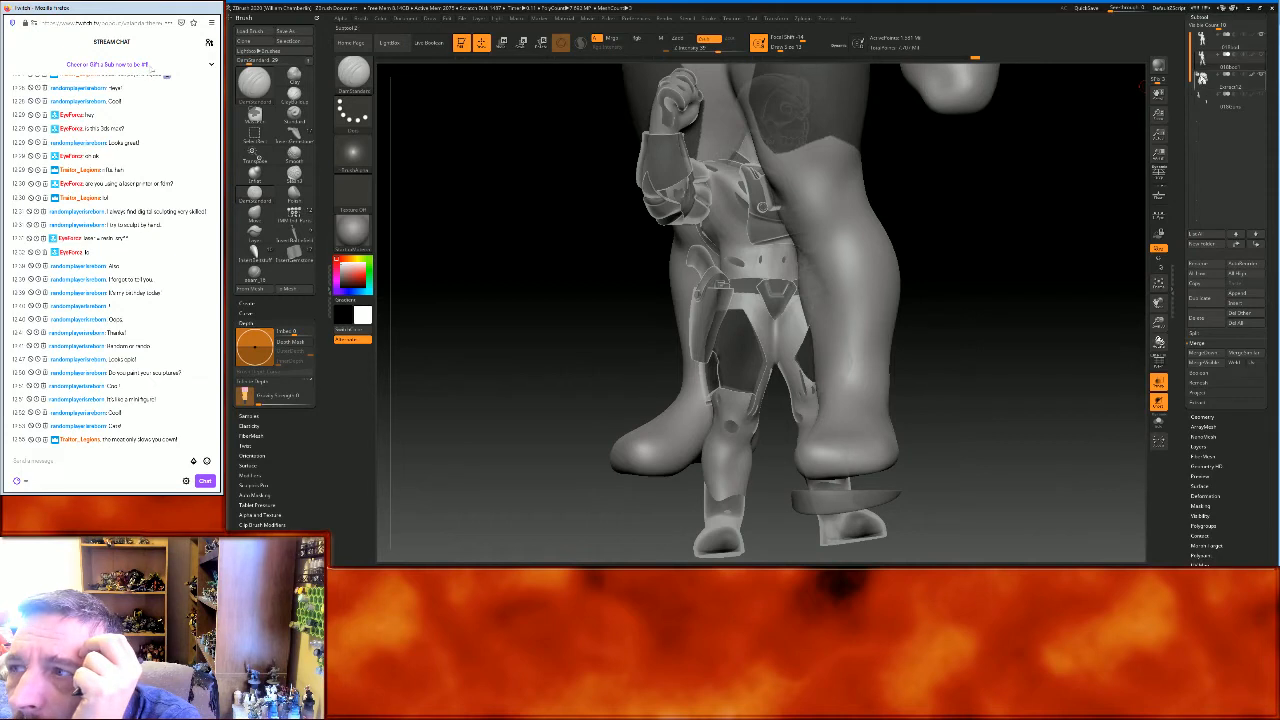
click(1207, 43)
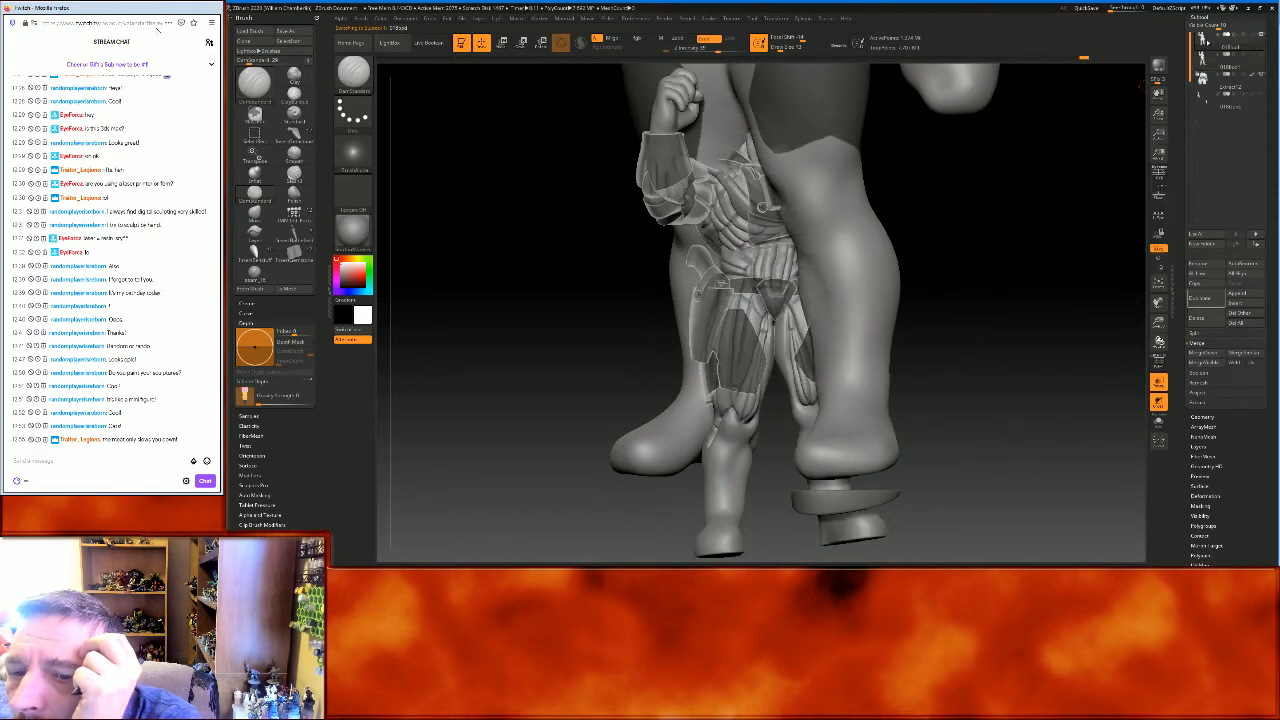
mouse_move(1204, 61)
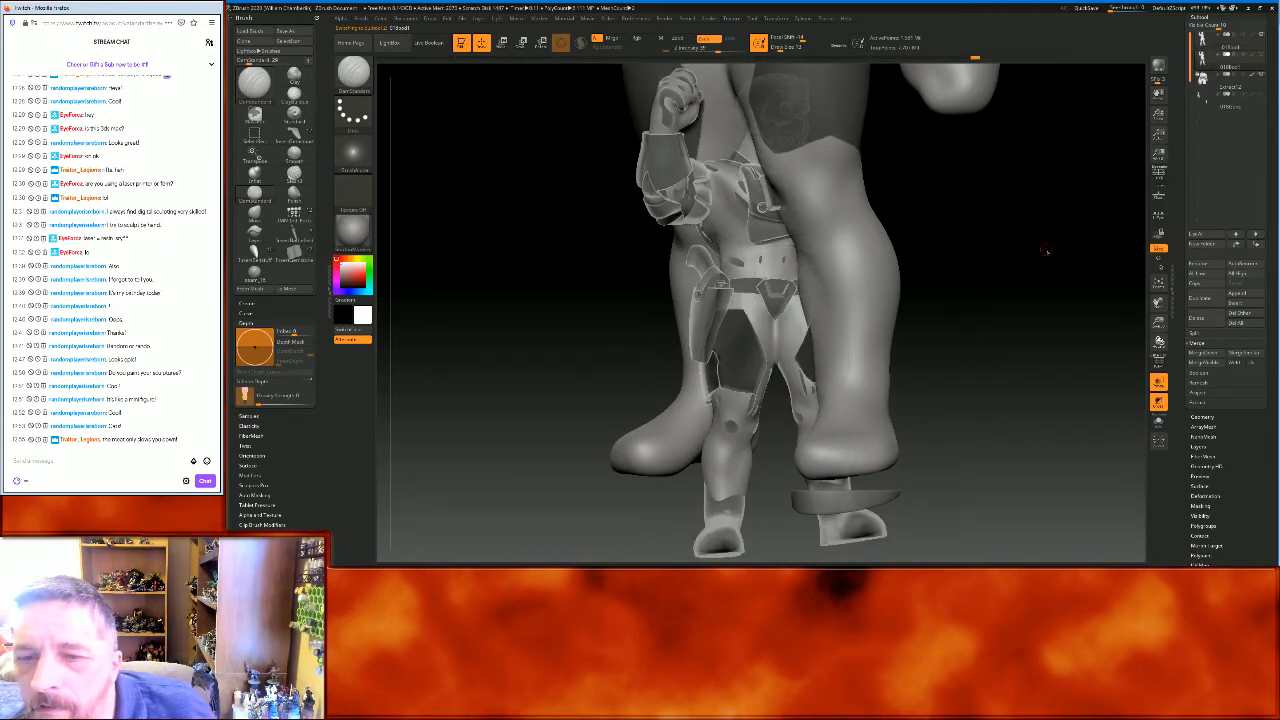
Turn off the transparent display of the inactive subtools and render the armored figure with BPR
ctrl+drag(1034, 229, 1057, 273)
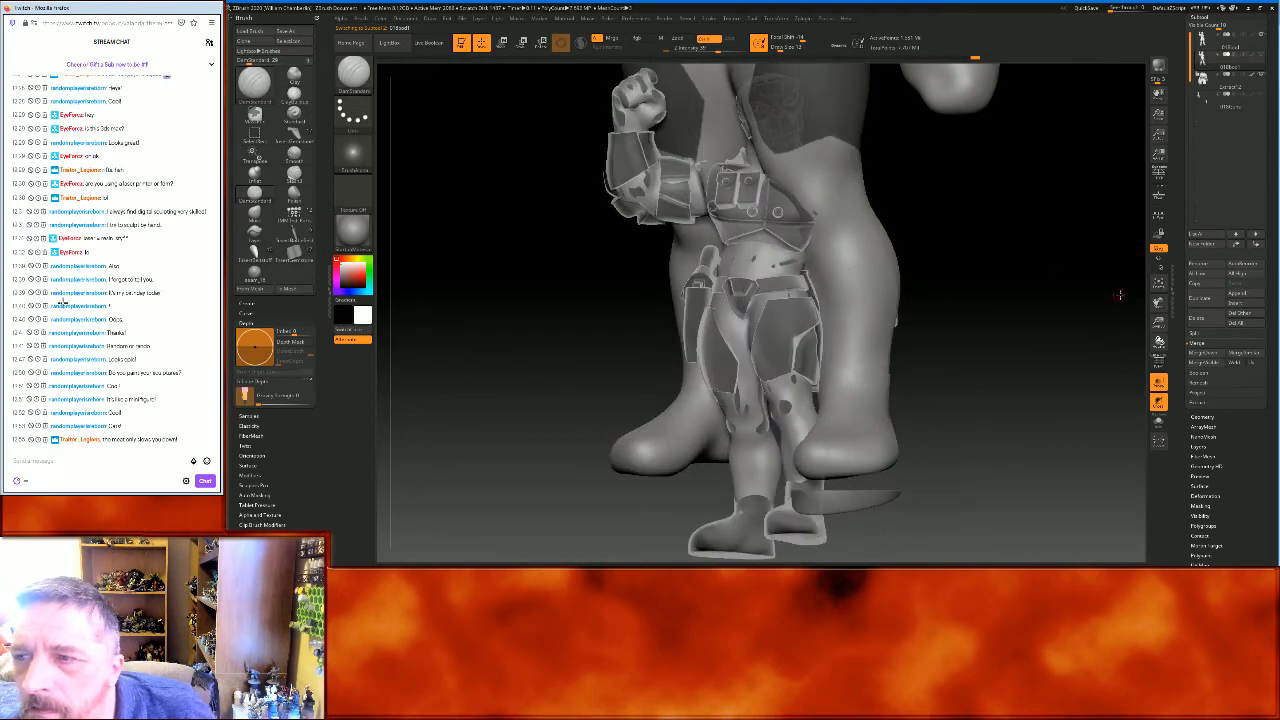
drag(1159, 326, 1082, 289)
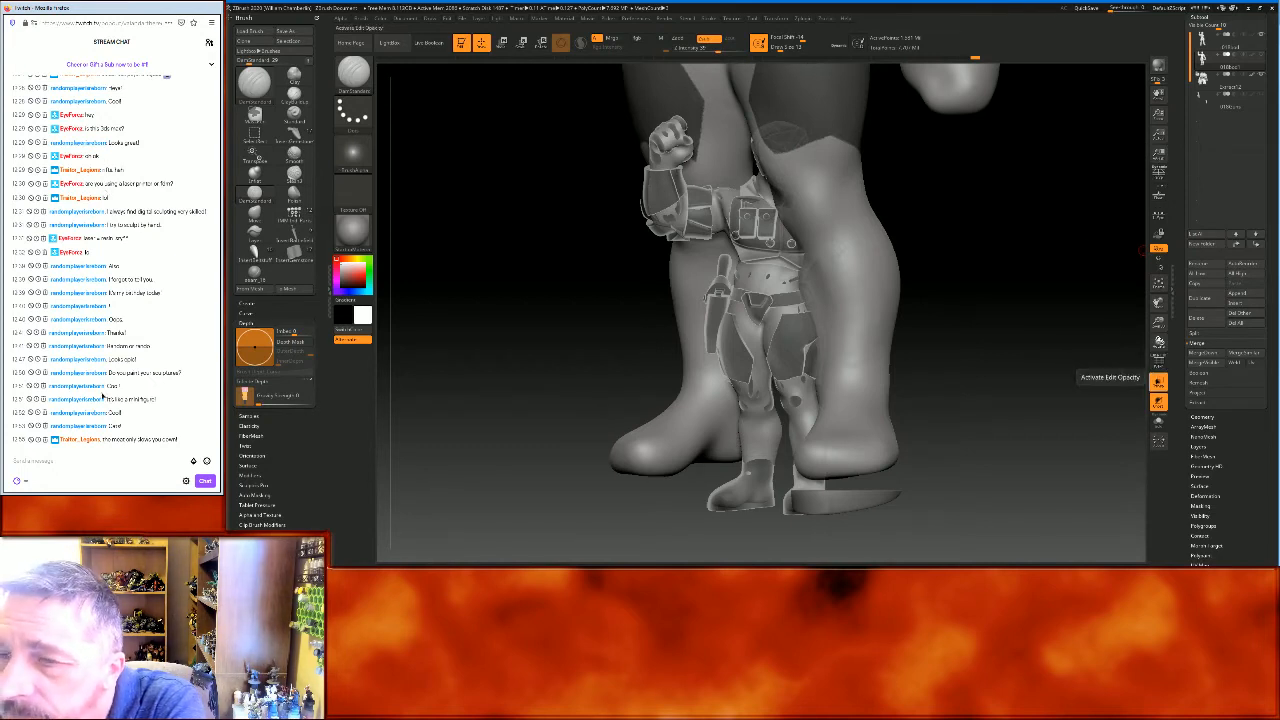
click(1158, 380)
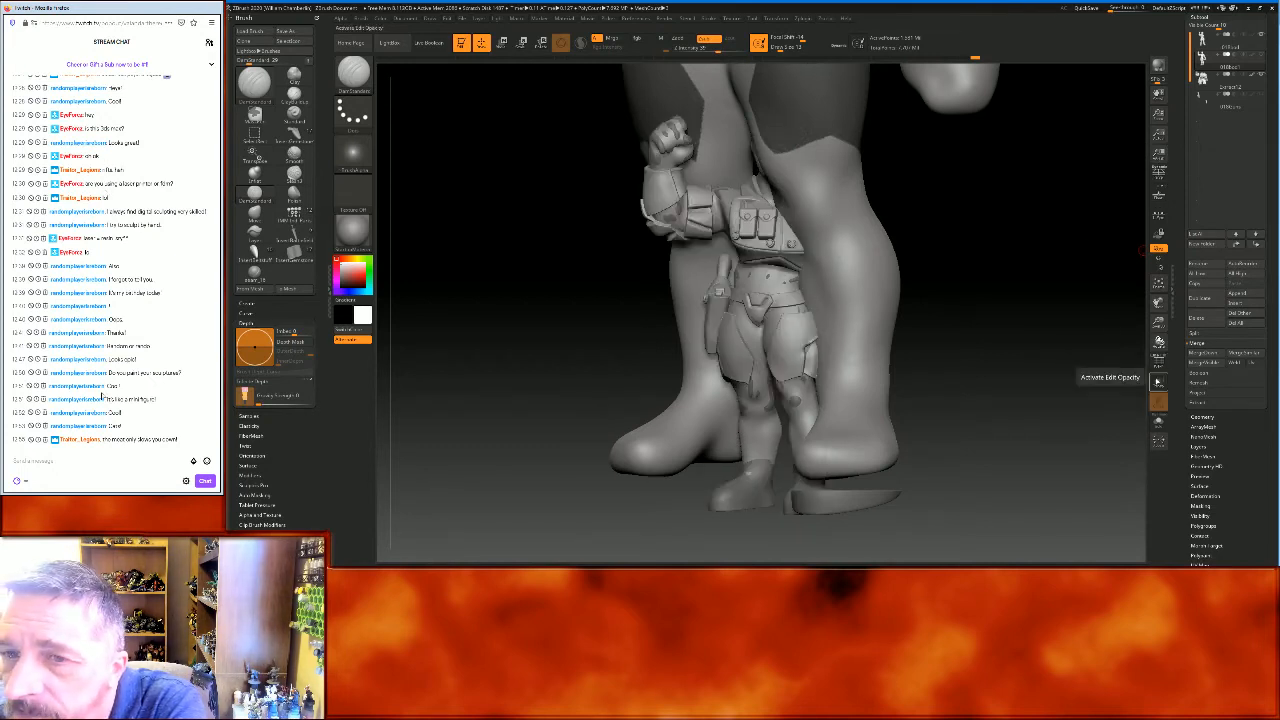
click(1158, 67)
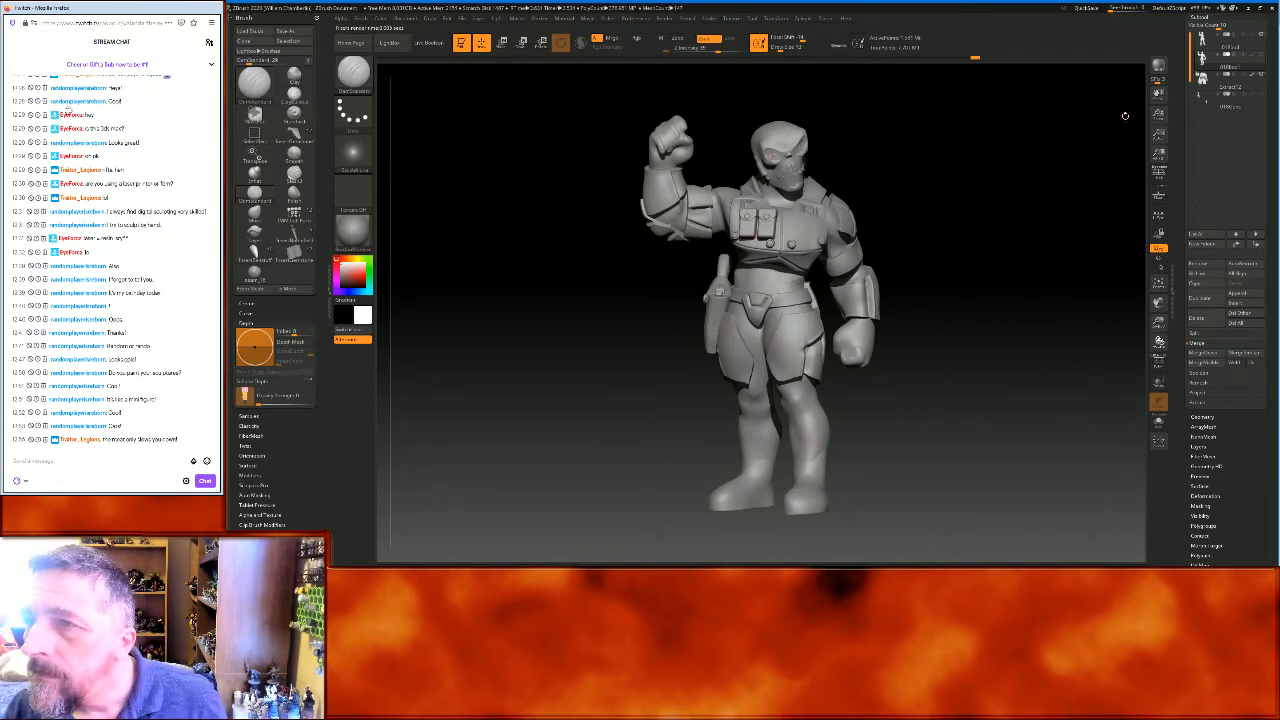
click(668, 19)
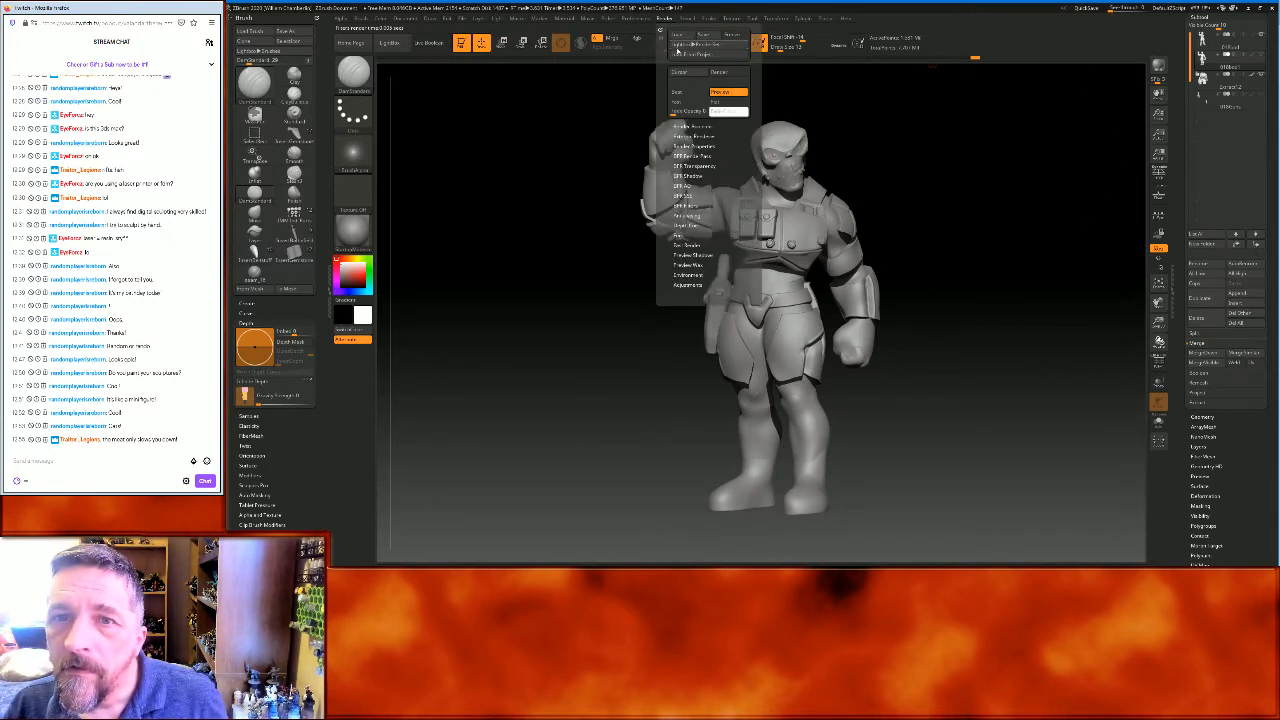
drag(989, 228, 980, 223)
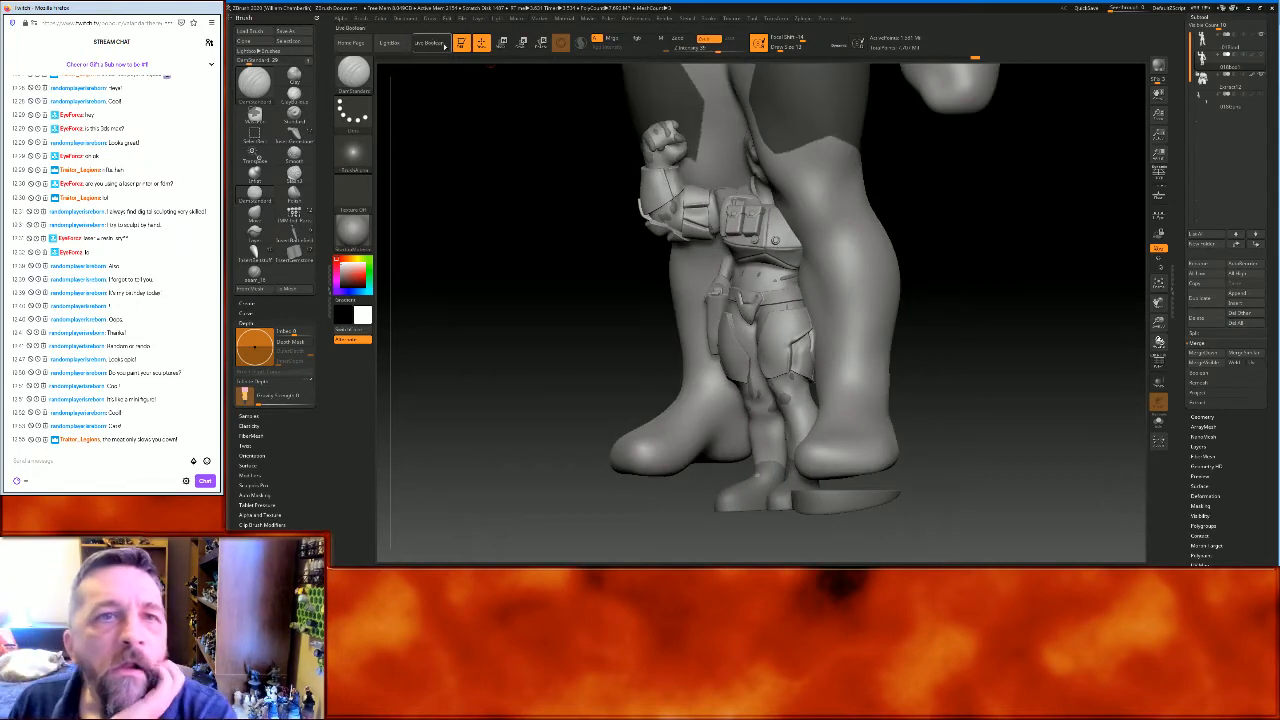
click(407, 19)
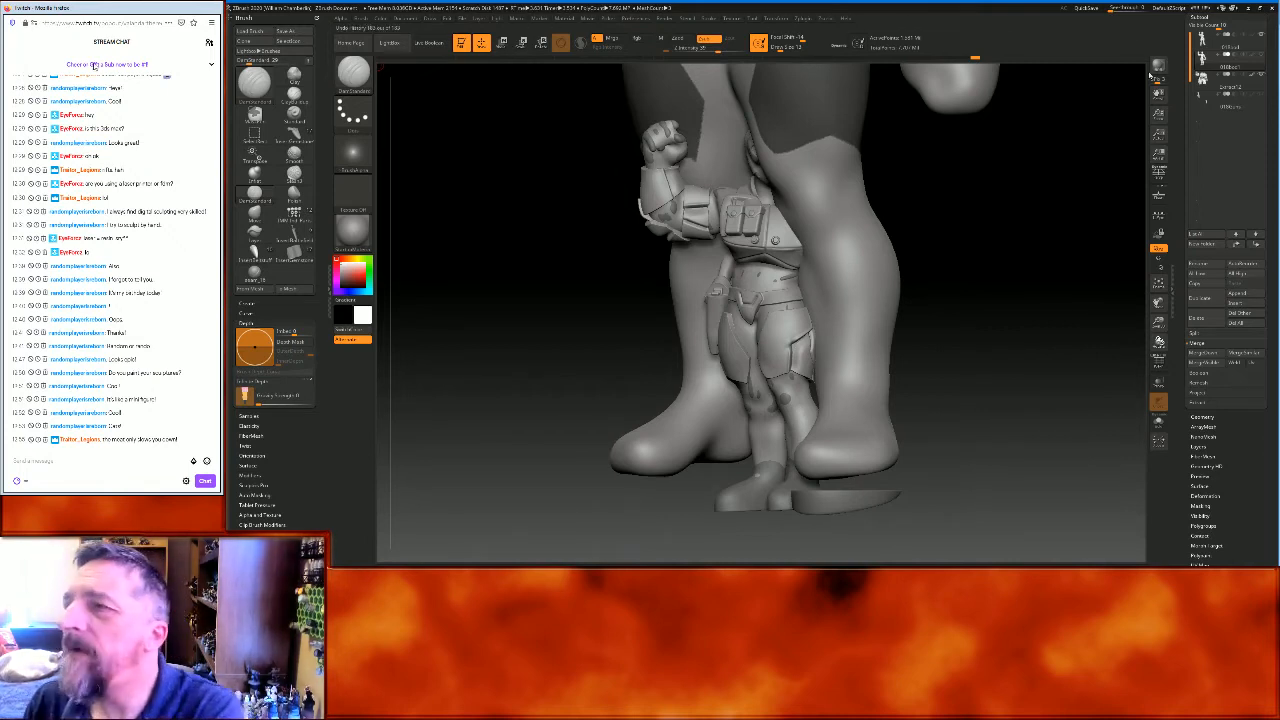
Save the figure as a ZTool file in the cyborg subfolder of the Figures folder within MESHES
drag(1275, 78, 1276, 166)
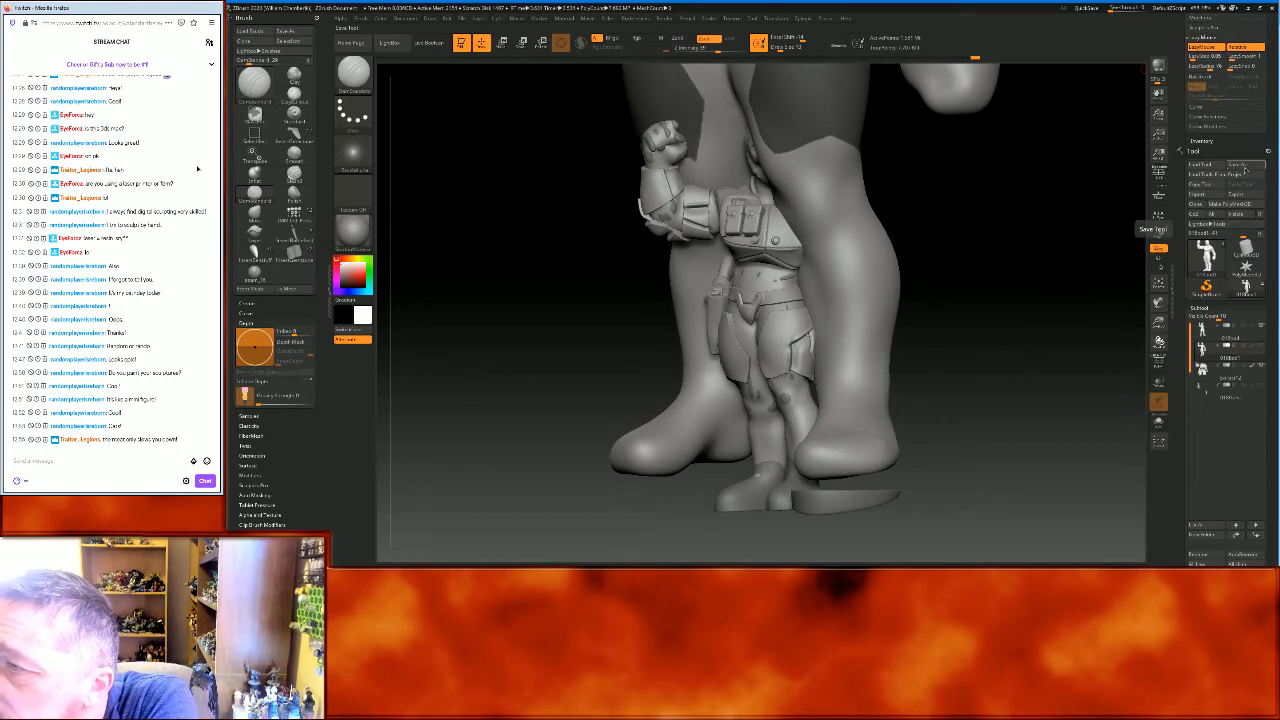
click(1237, 164)
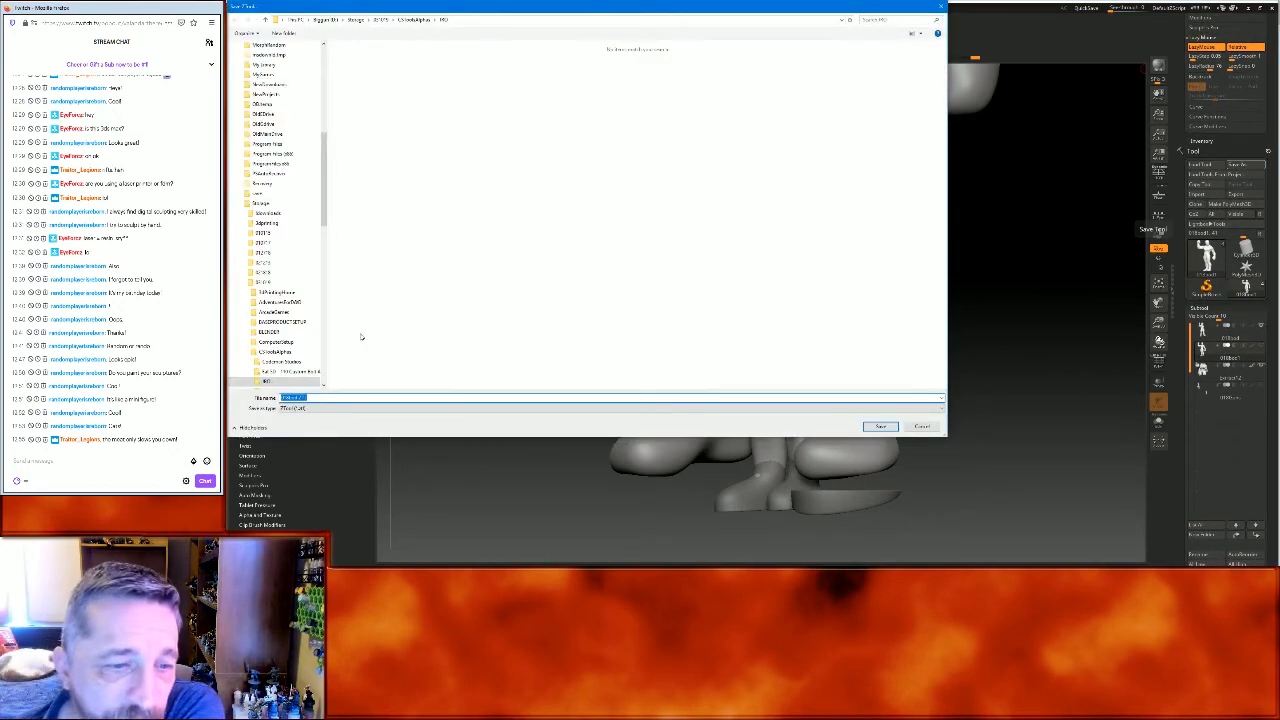
click(268, 223)
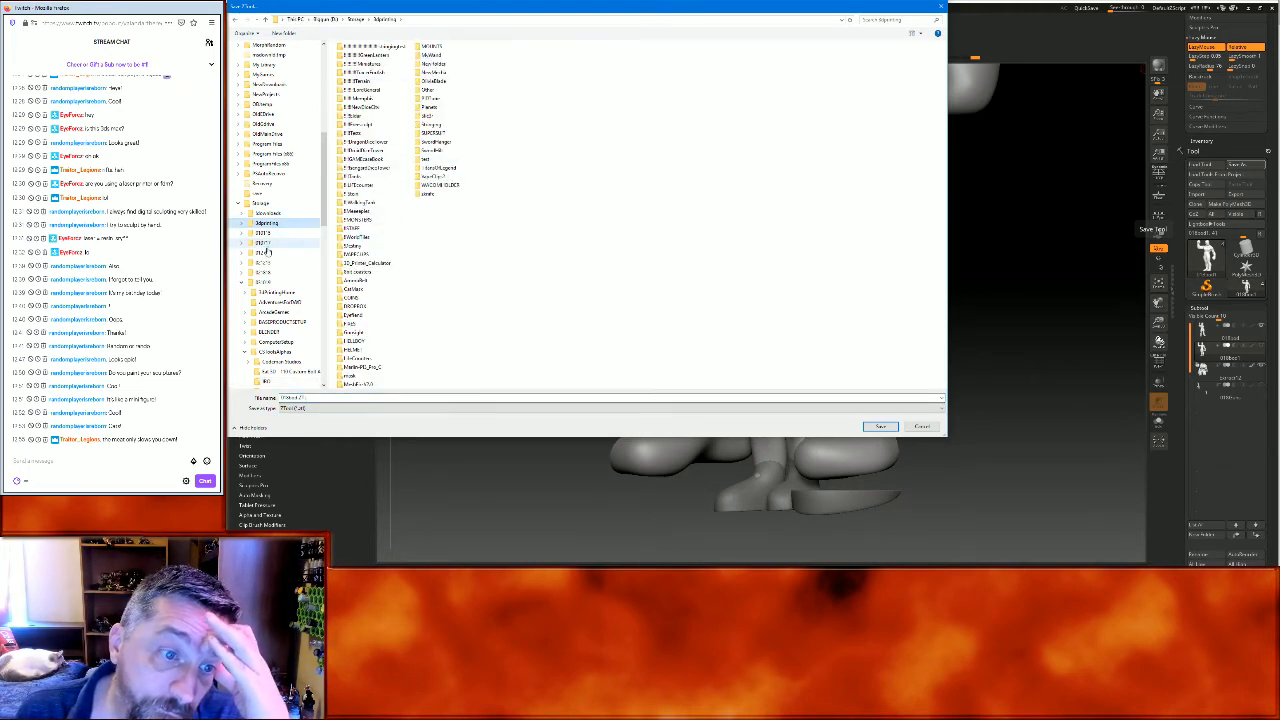
click(278, 292)
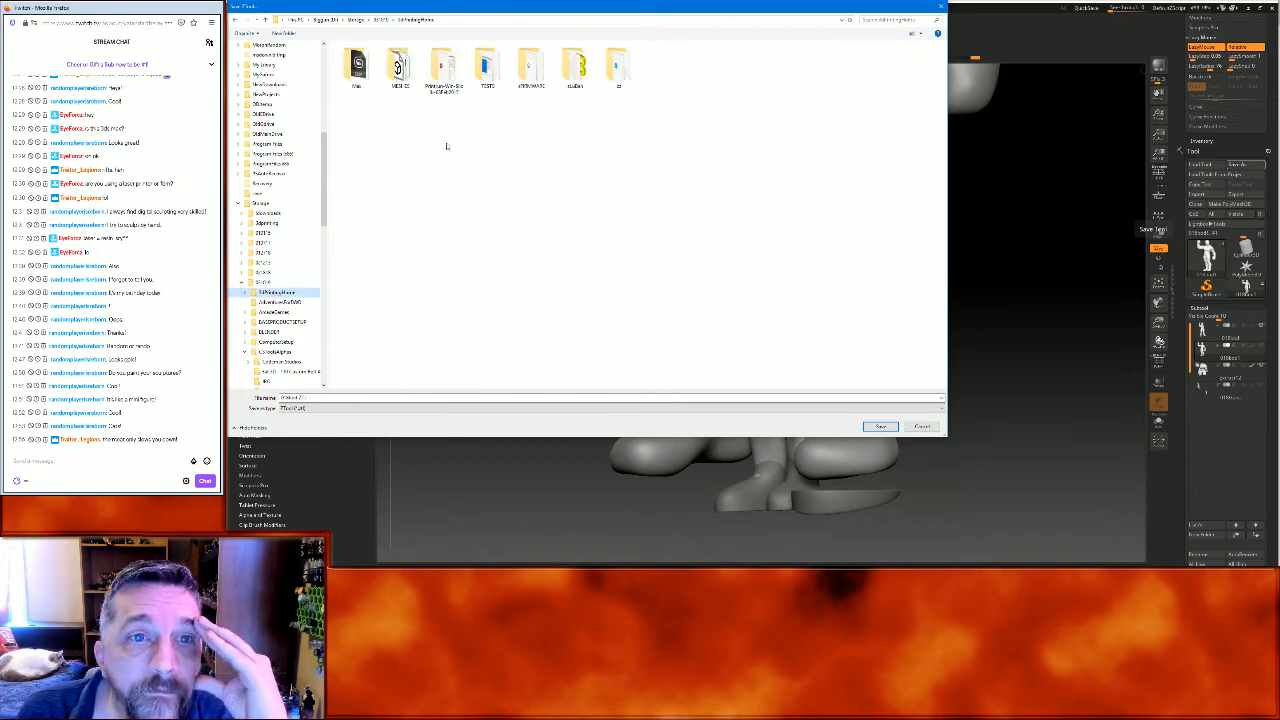
double_click(400, 65)
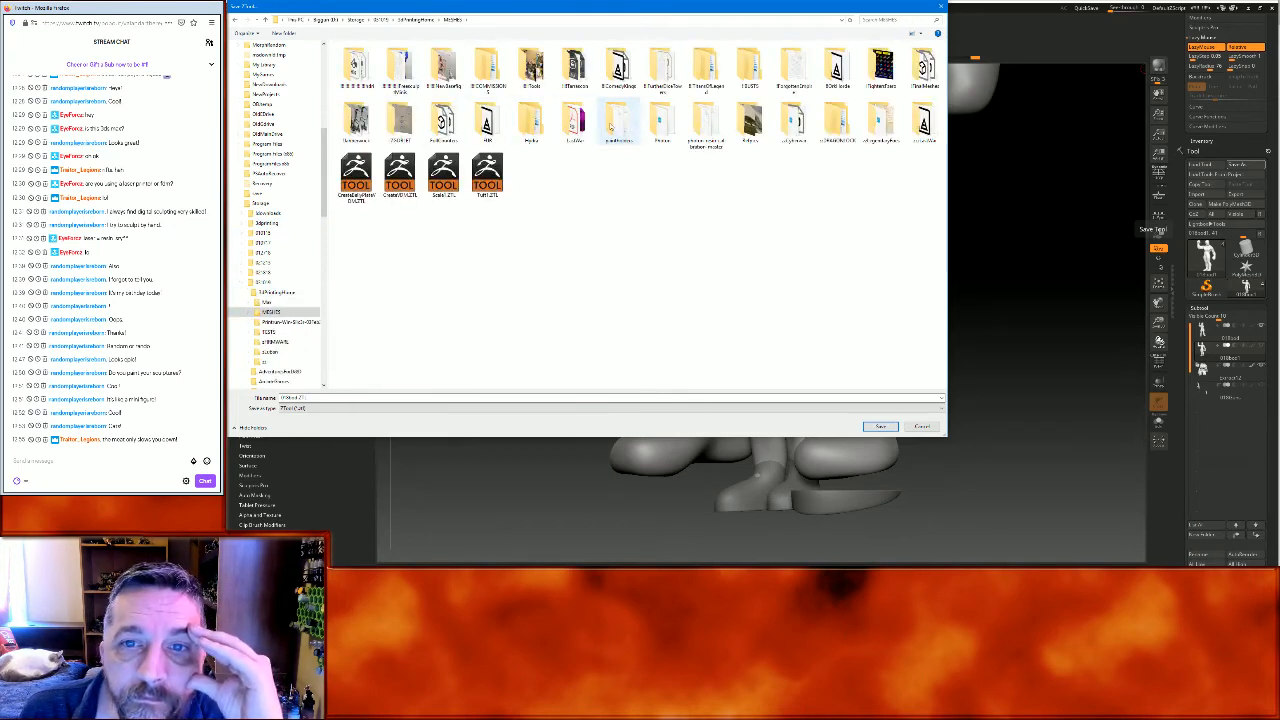
double_click(754, 120)
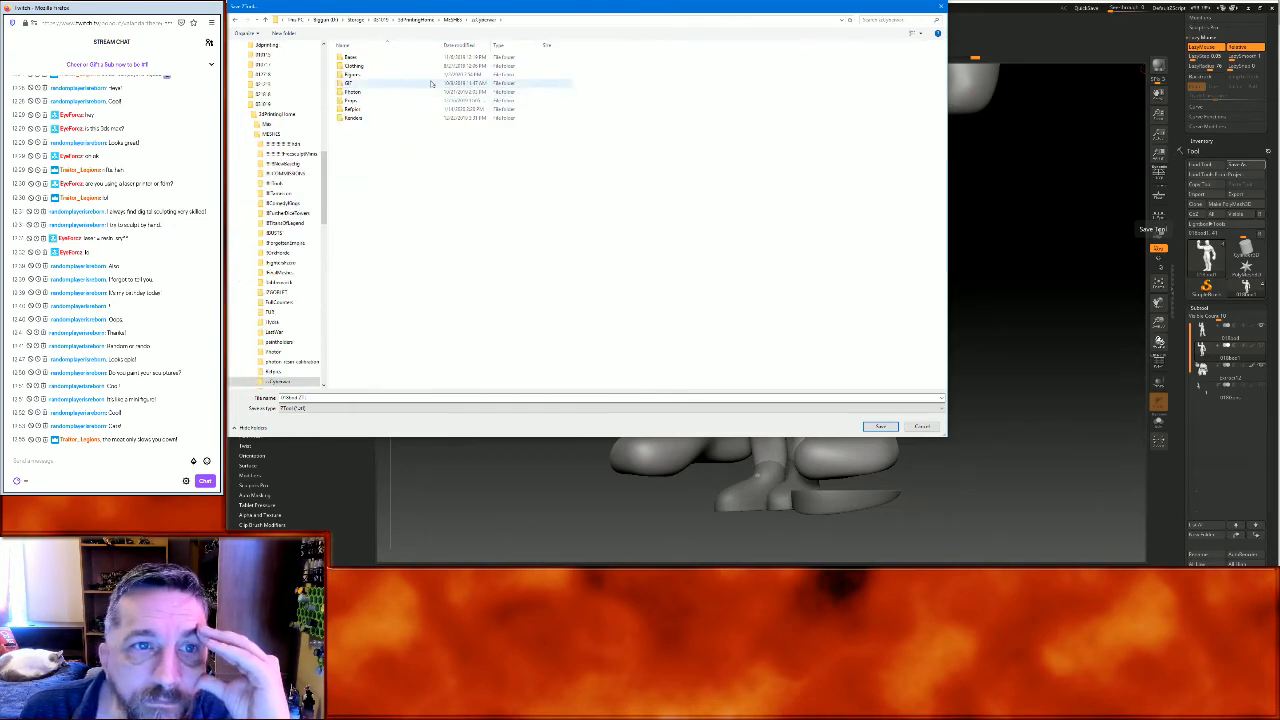
double_click(397, 73)
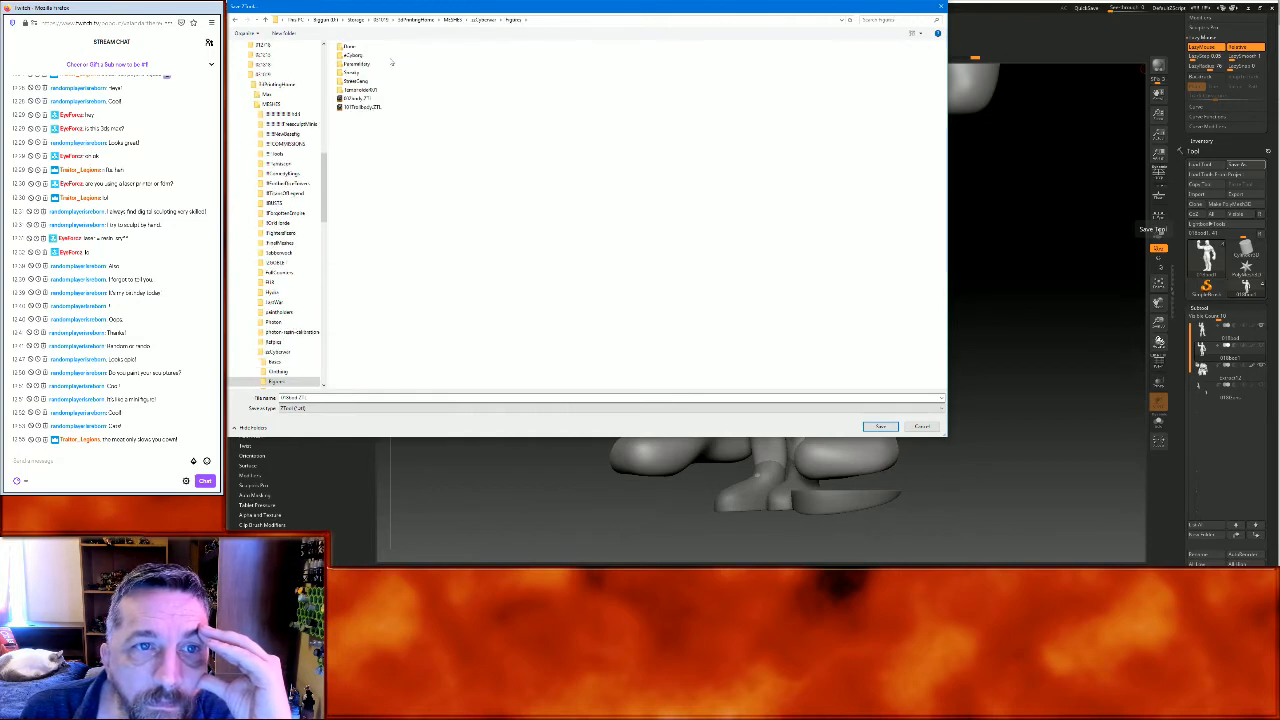
double_click(350, 55)
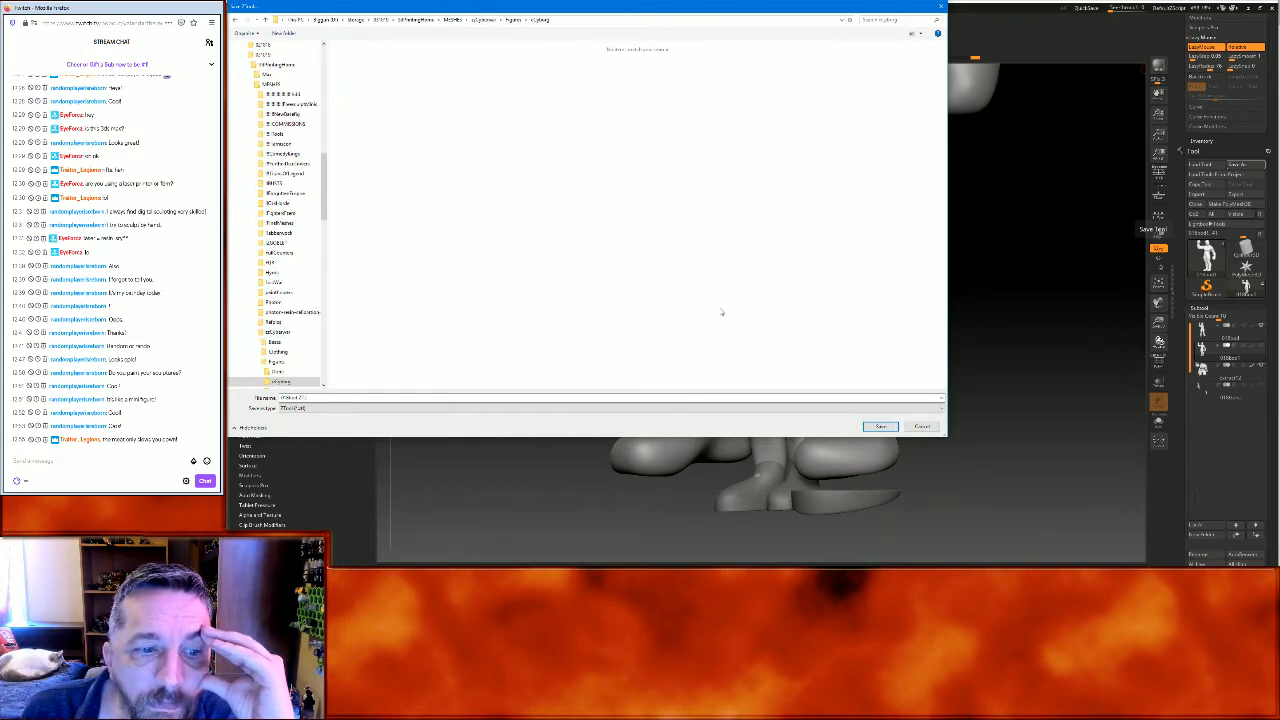
click(879, 427)
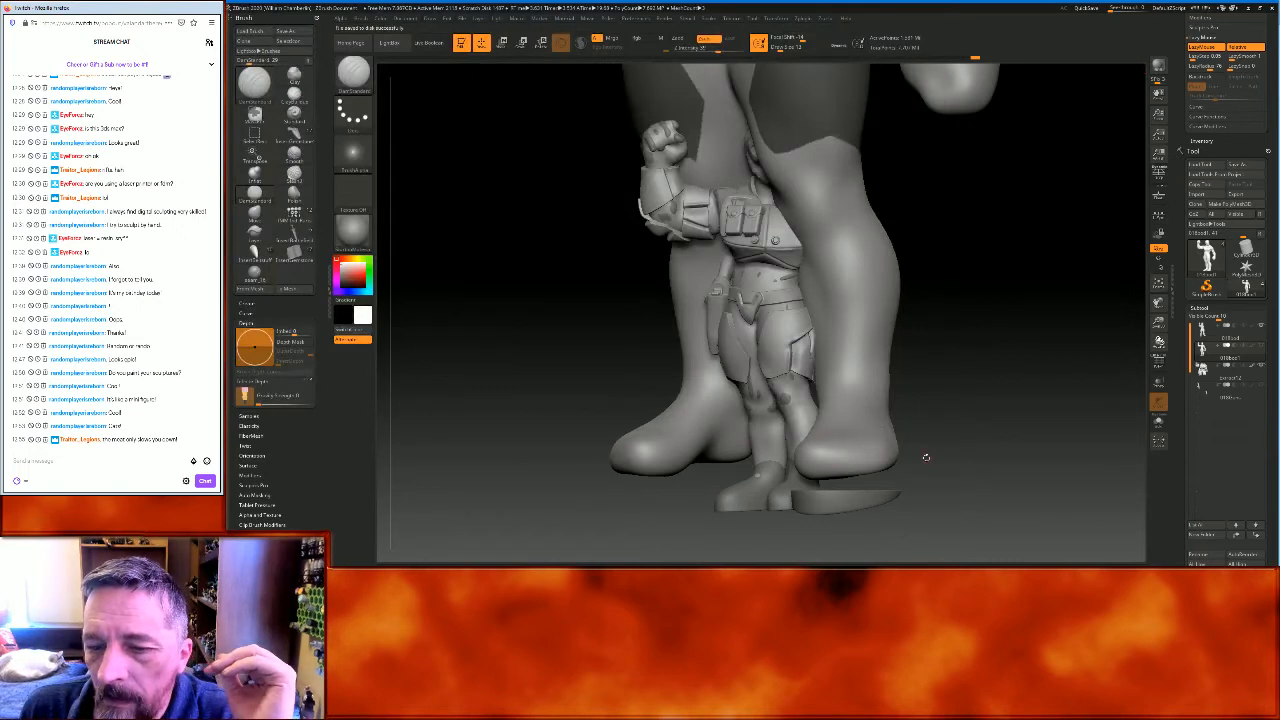
Switch to the broadcasting software and change the stream to the webcam scene and back to the desktop scene
mouse_move(818, 582)
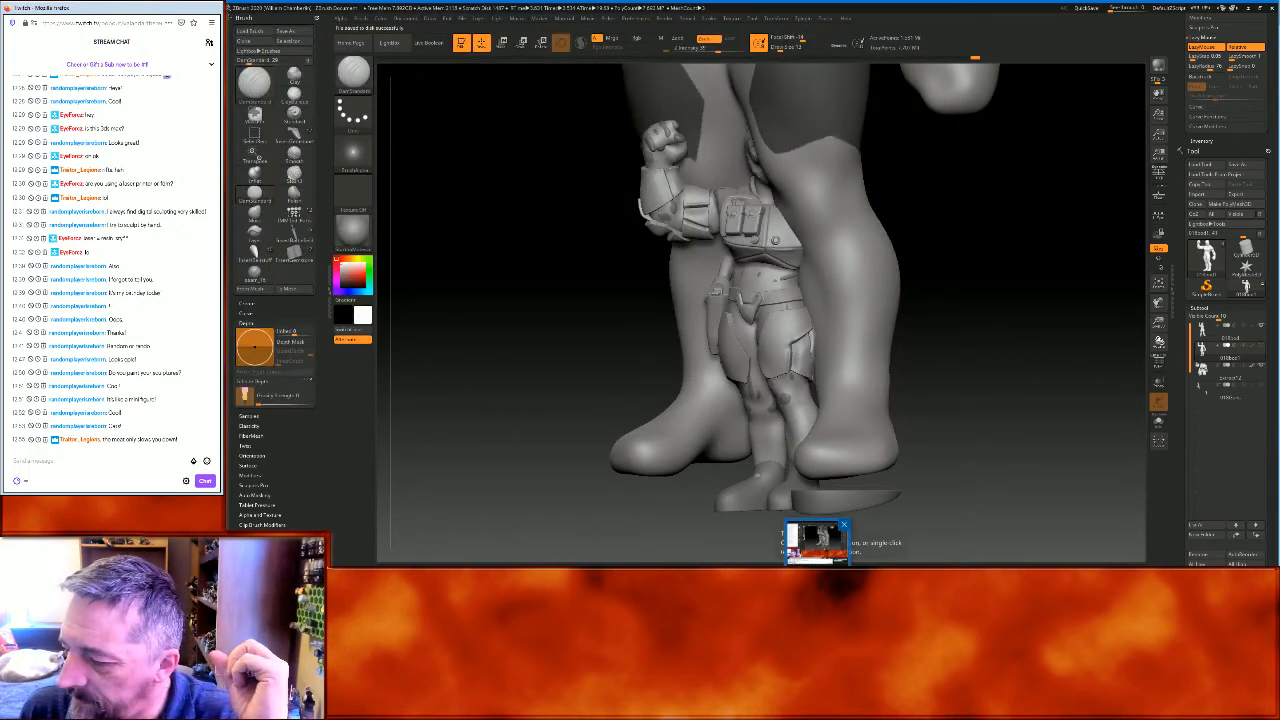
click(816, 545)
click(782, 344)
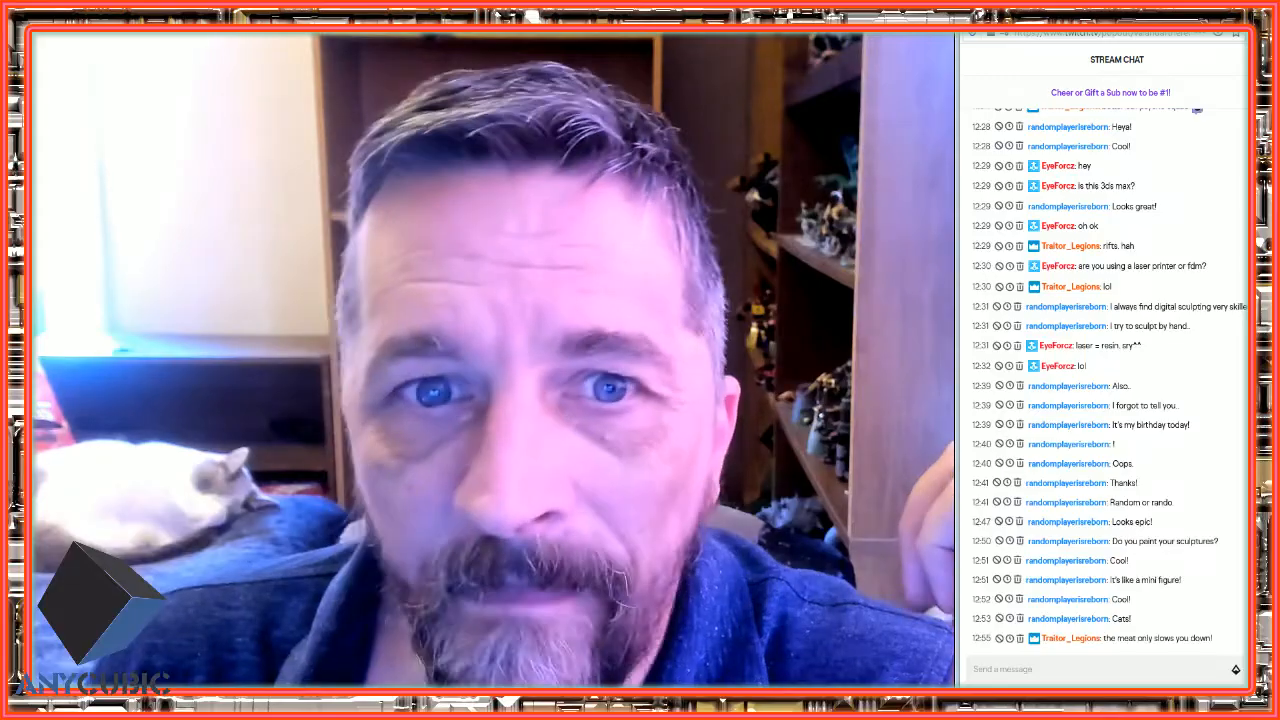
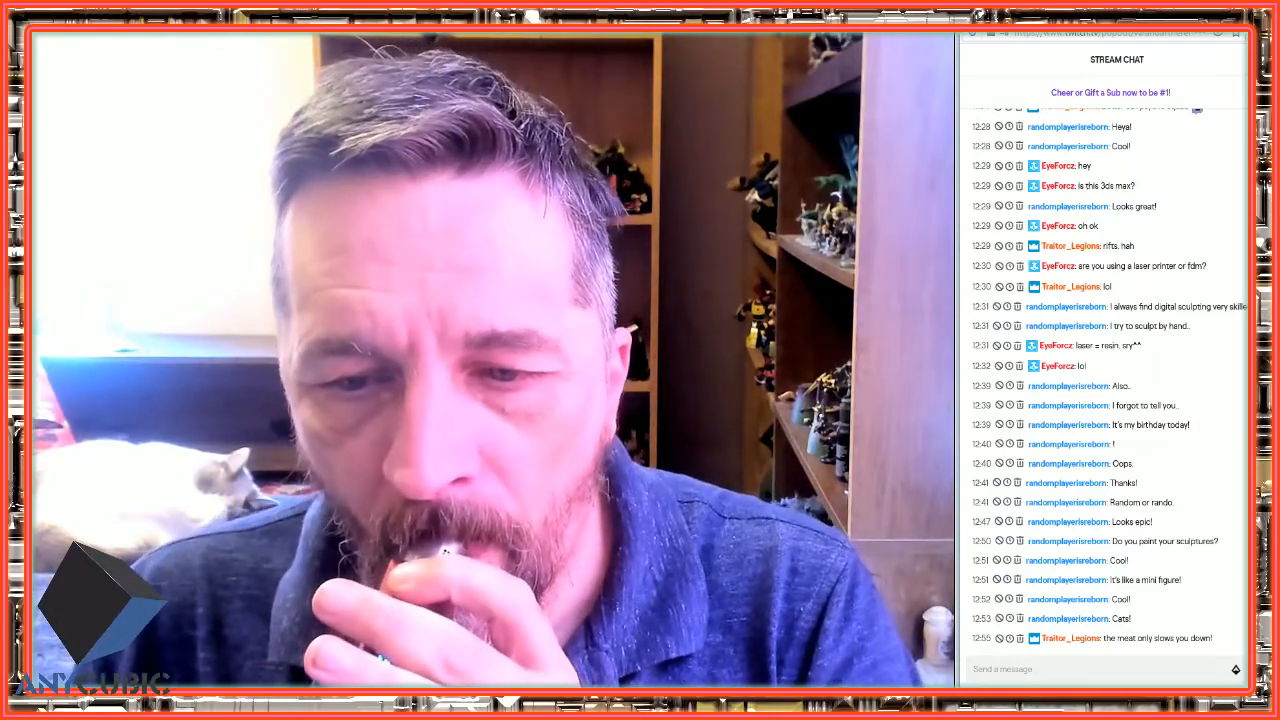
click(708, 342)
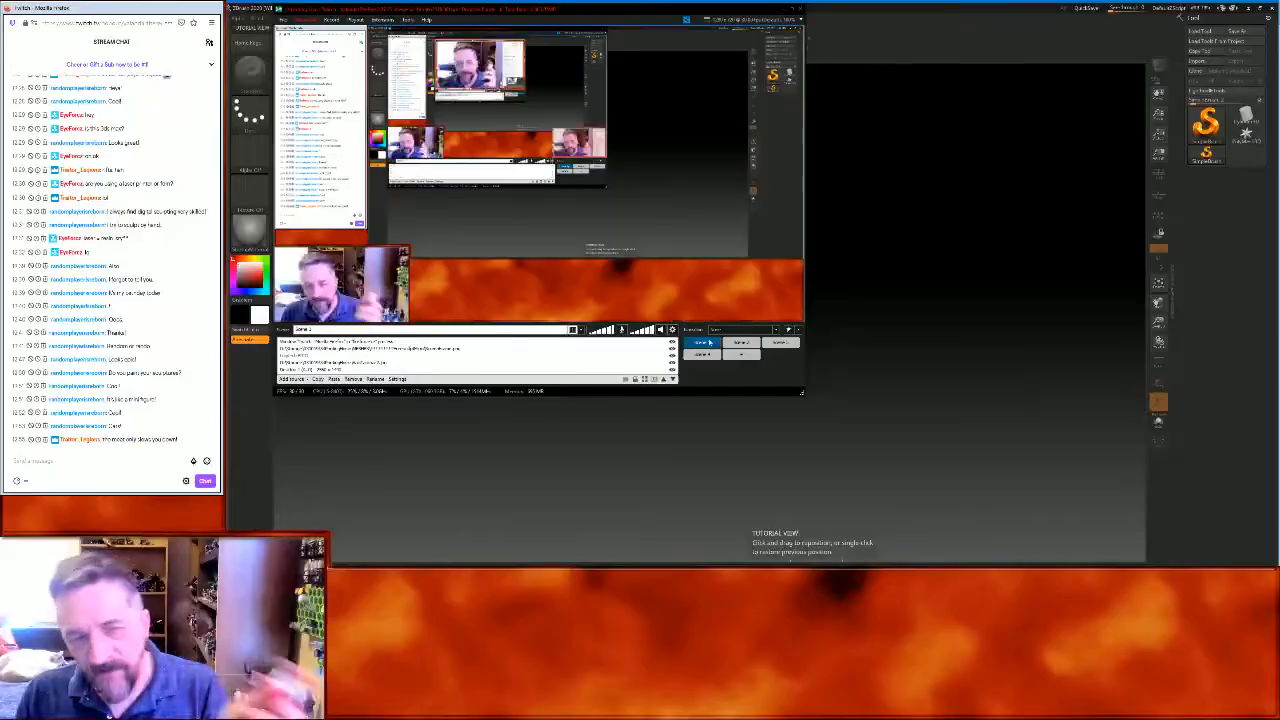
Load the saved cyborg ZTool from the cyborg subfolder of the Figures folder within MESHES
click(1205, 31)
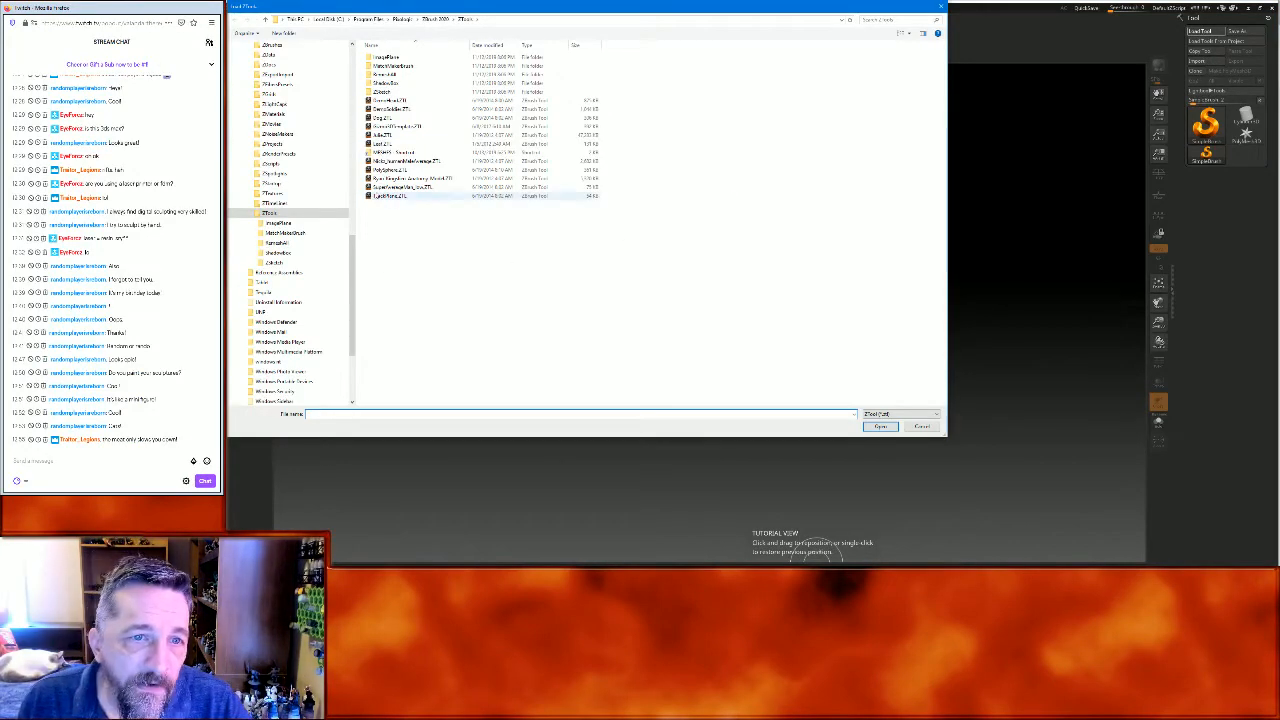
double_click(410, 153)
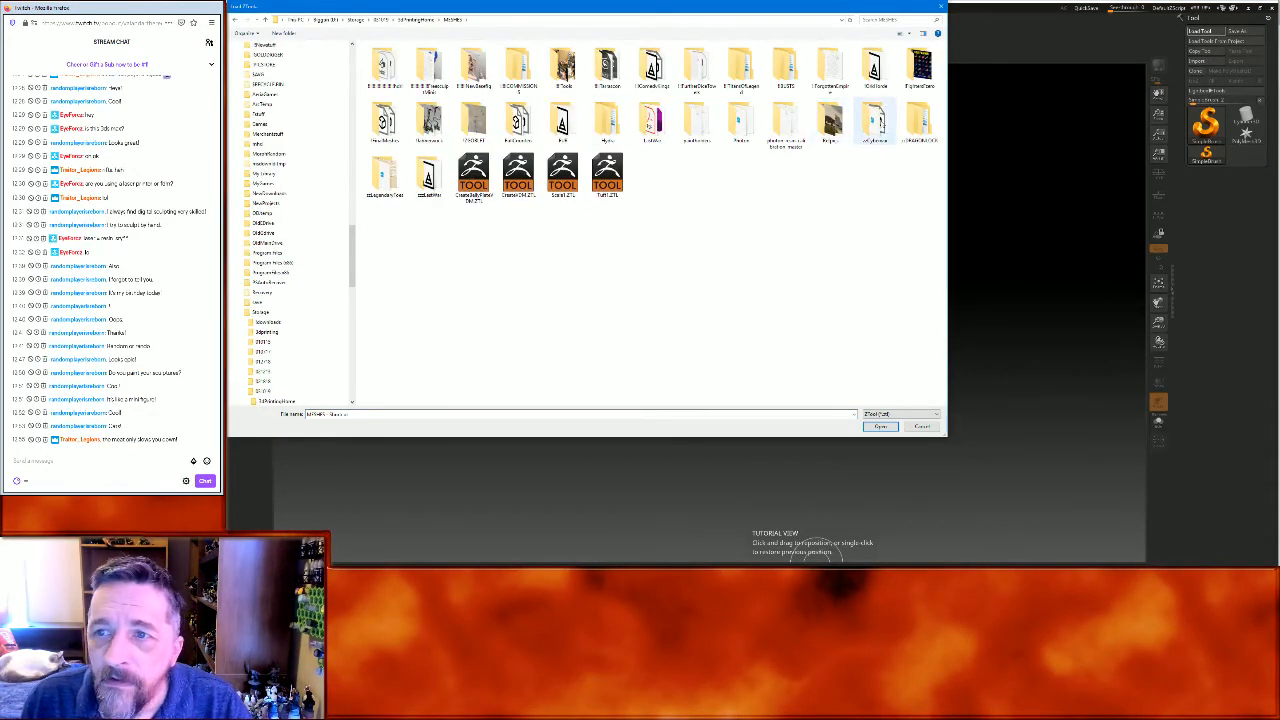
double_click(876, 120)
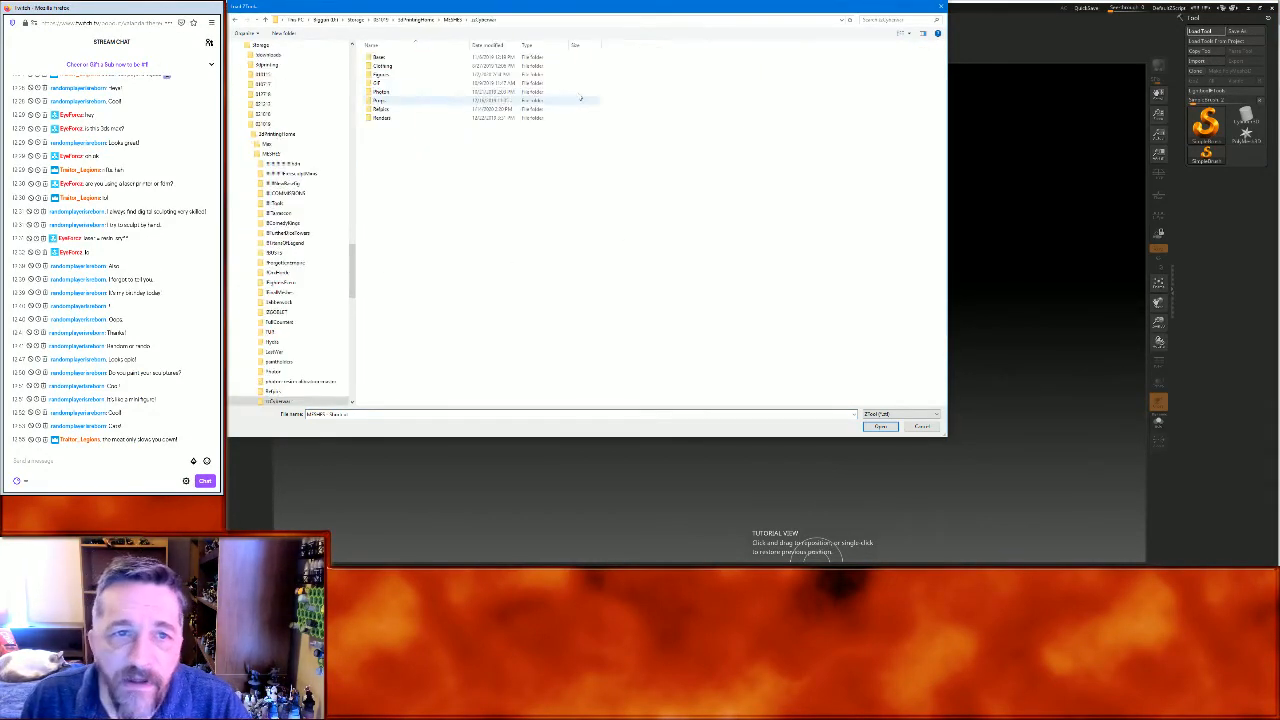
double_click(399, 75)
double_click(385, 55)
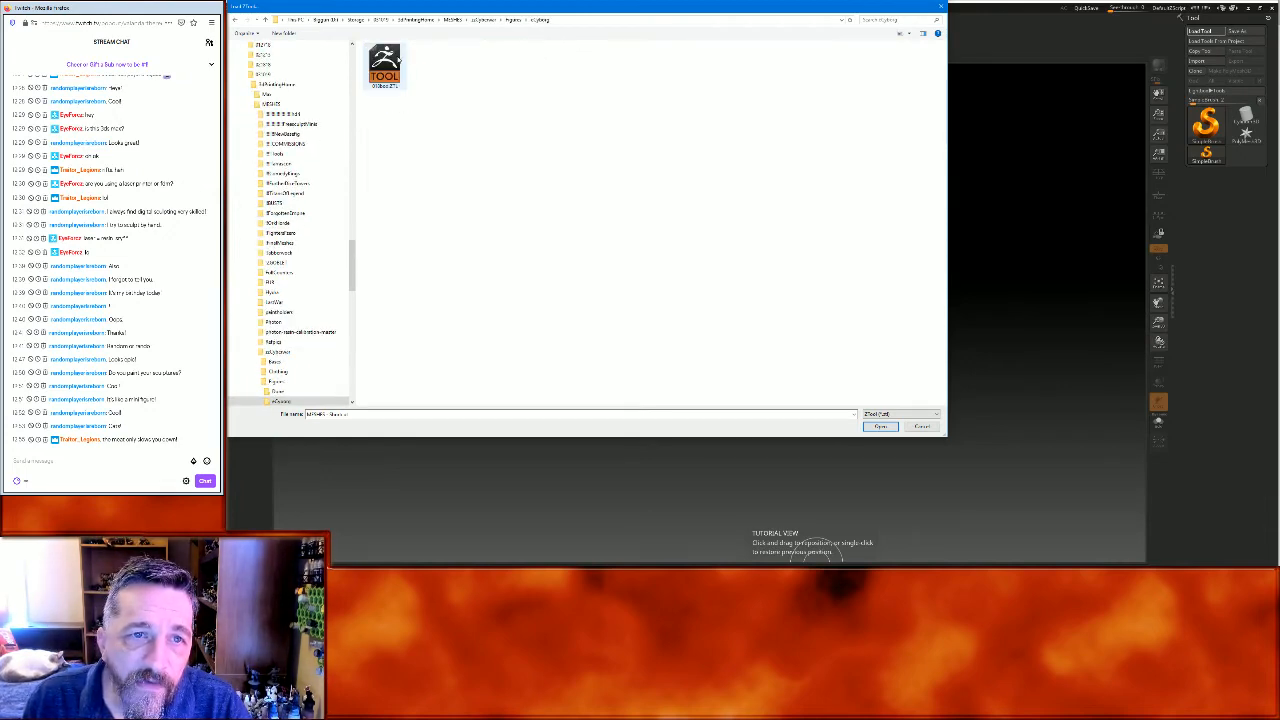
double_click(385, 65)
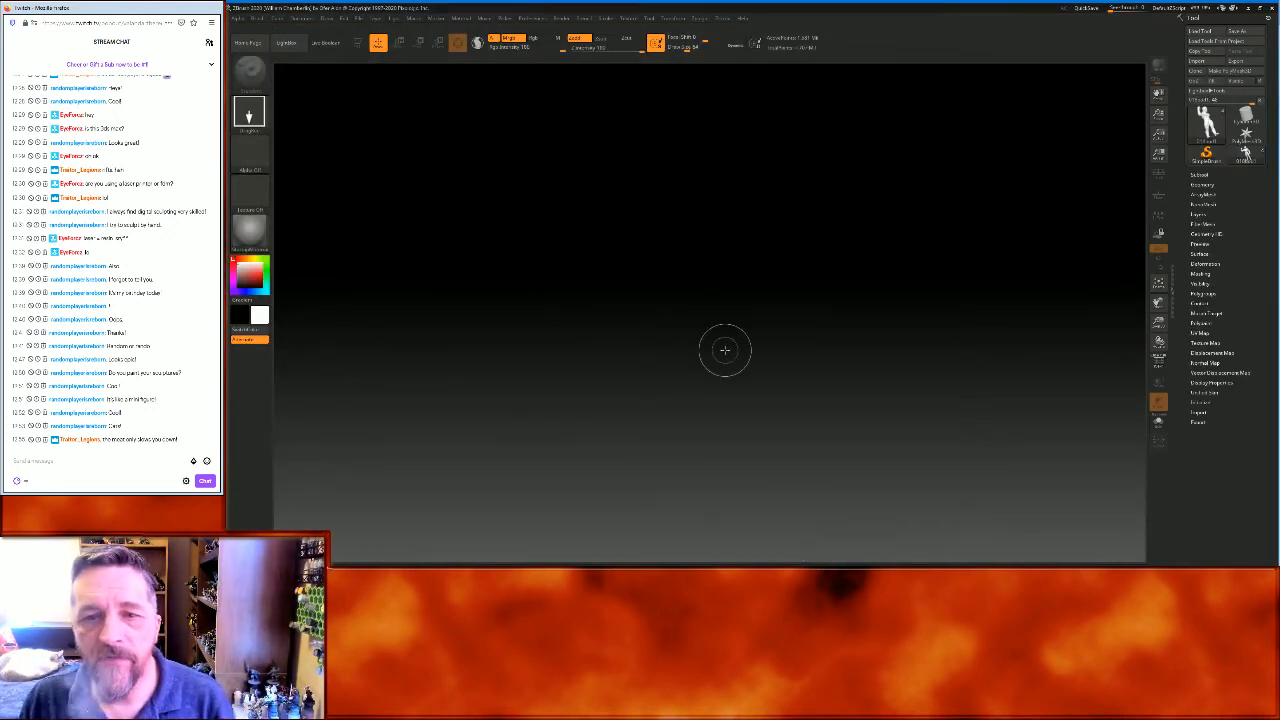
Draw the loaded figure on the empty canvas, enter Edit mode, and open the tray with the brush settings
drag(720, 325, 716, 514)
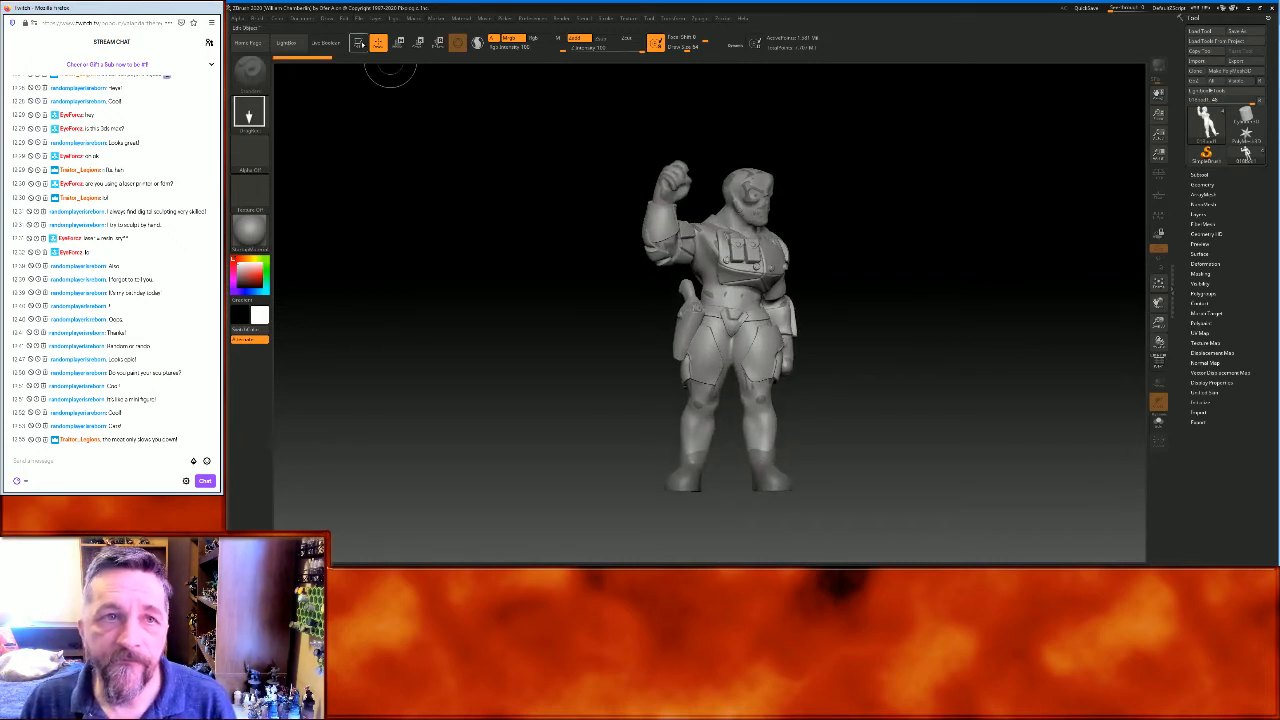
key(t)
click(230, 286)
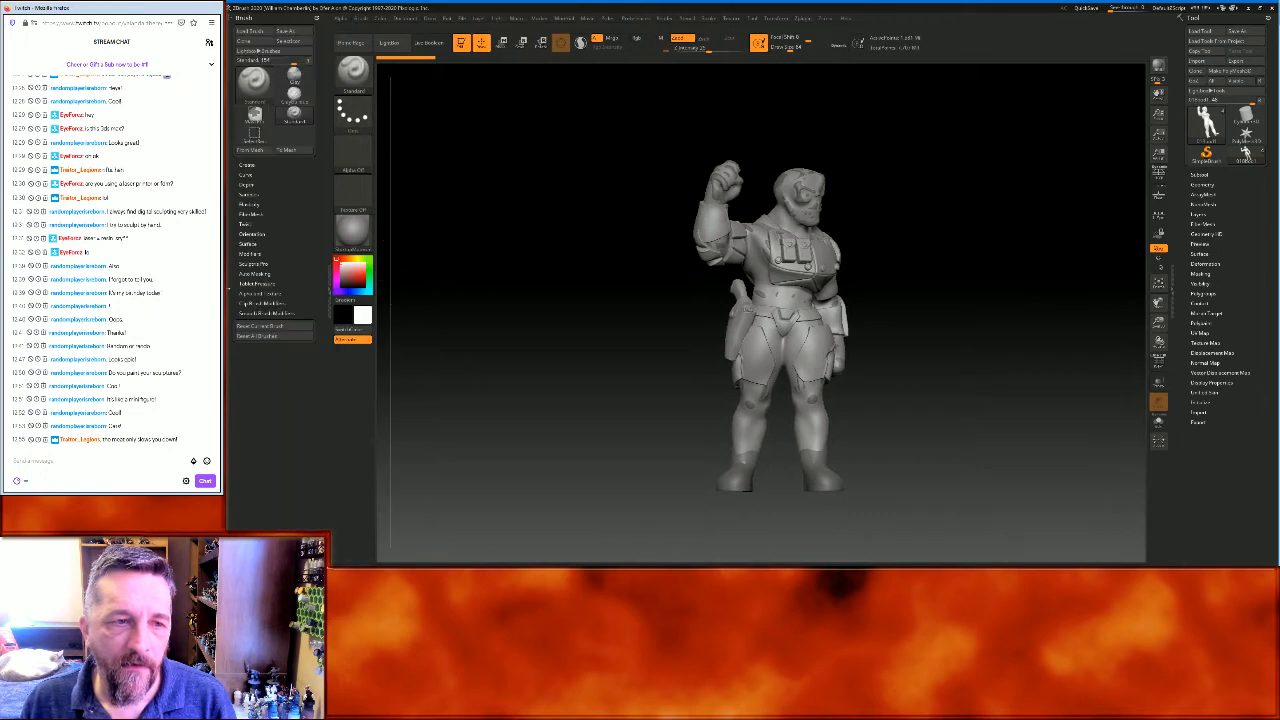
drag(952, 323, 937, 322)
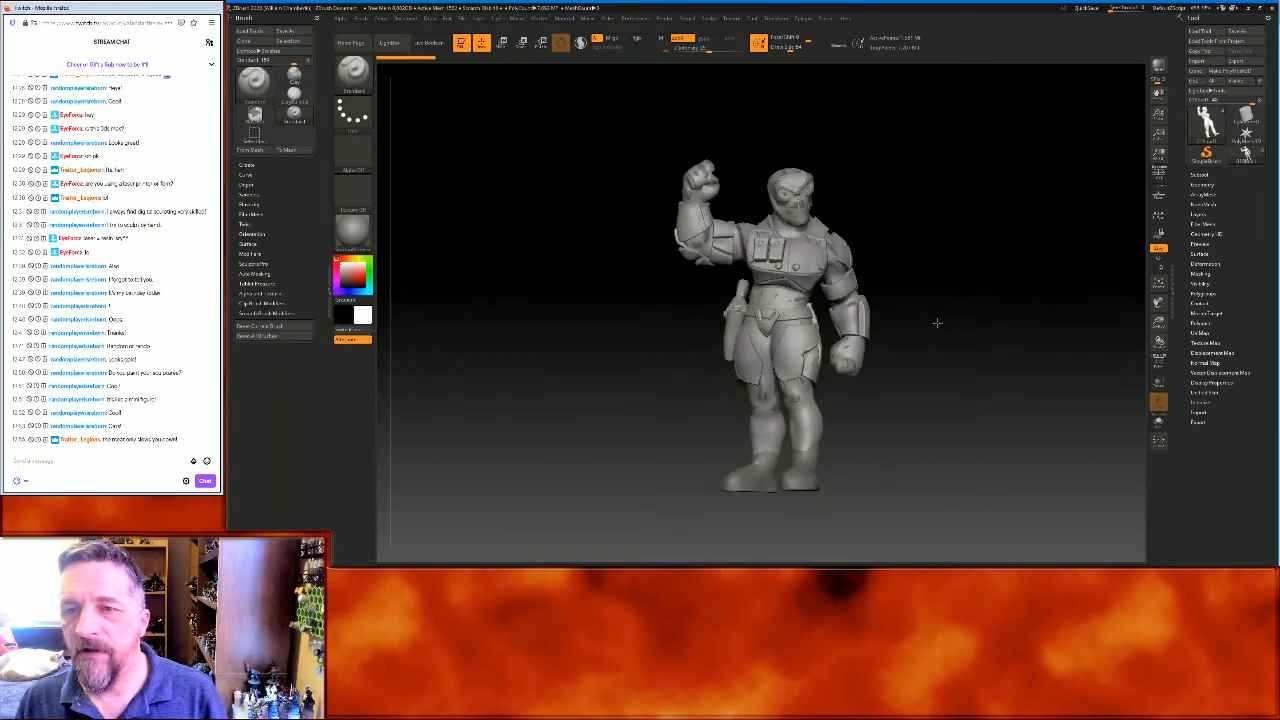
Expand the subtool list, turn on transparent display, and mask one of the figure's lower legs between knee and ankle
click(1225, 175)
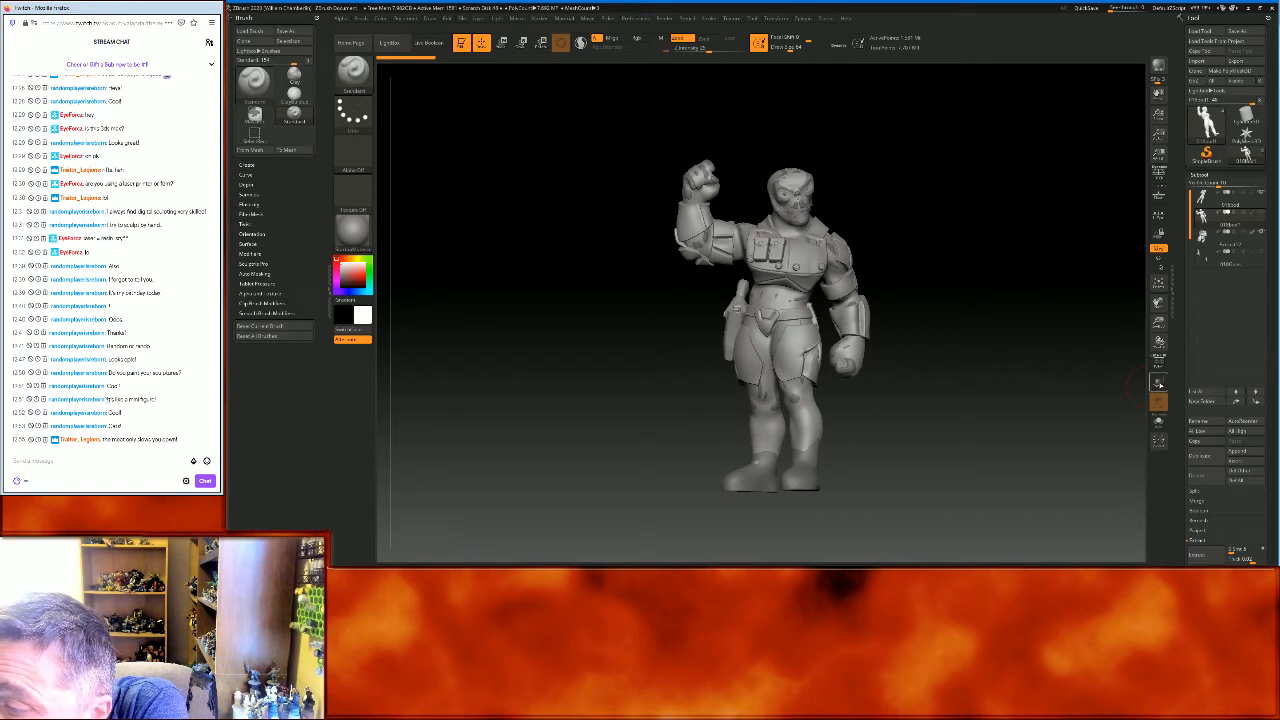
click(1158, 381)
mouse_move(1158, 322)
mouse_down()
mouse_move(1155, 343)
mouse_move(1134, 313)
mouse_move(1087, 333)
mouse_up()
drag(977, 412, 921, 421)
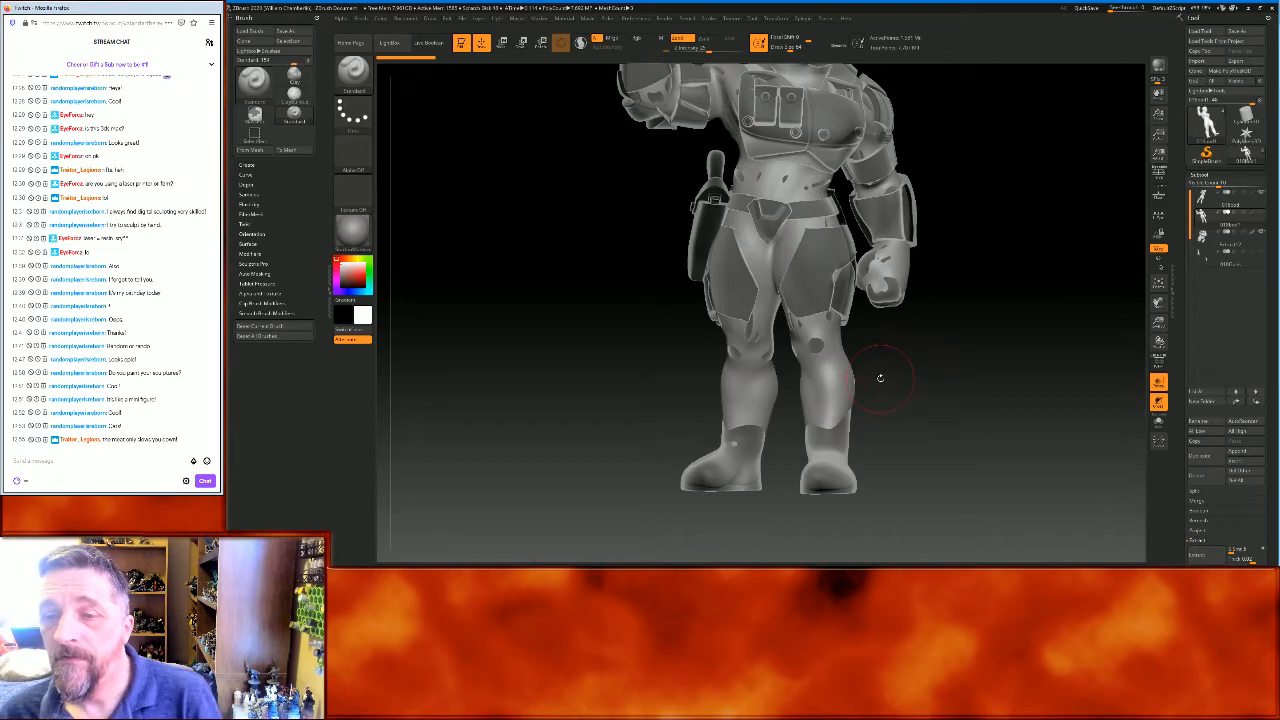
mouse_move(886, 366)
mouse_down()
mouse_move(946, 371)
mouse_move(945, 389)
mouse_move(906, 391)
mouse_move(942, 394)
mouse_move(991, 291)
mouse_move(948, 307)
mouse_move(1015, 280)
mouse_move(1003, 266)
mouse_move(1006, 277)
mouse_move(1028, 269)
mouse_move(1035, 286)
mouse_up()
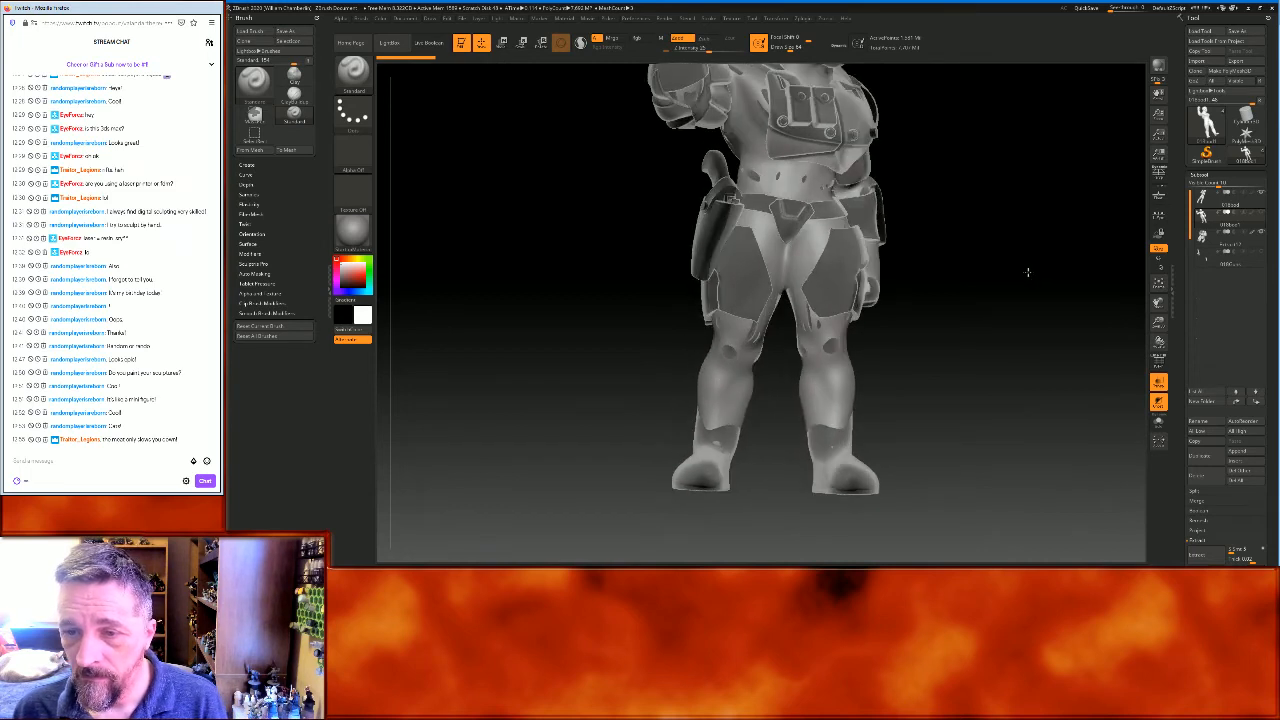
key(ctrl)
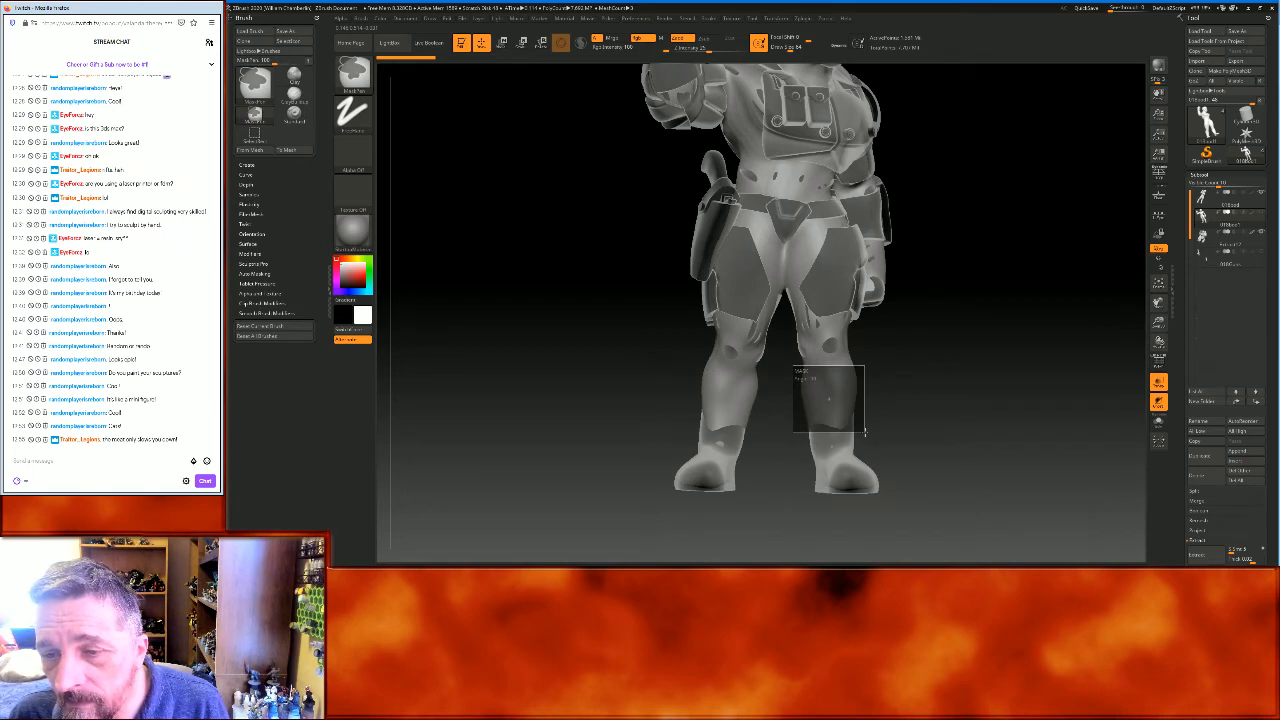
Add the other lower leg to the mask so the shin areas of both legs match
mouse_move(1060, 400)
mouse_down()
mouse_move(1034, 400)
mouse_move(1037, 386)
mouse_move(1089, 374)
mouse_move(1038, 358)
mouse_move(1066, 337)
mouse_move(1035, 341)
mouse_move(1031, 371)
mouse_move(1066, 363)
mouse_up()
key(ctrl)
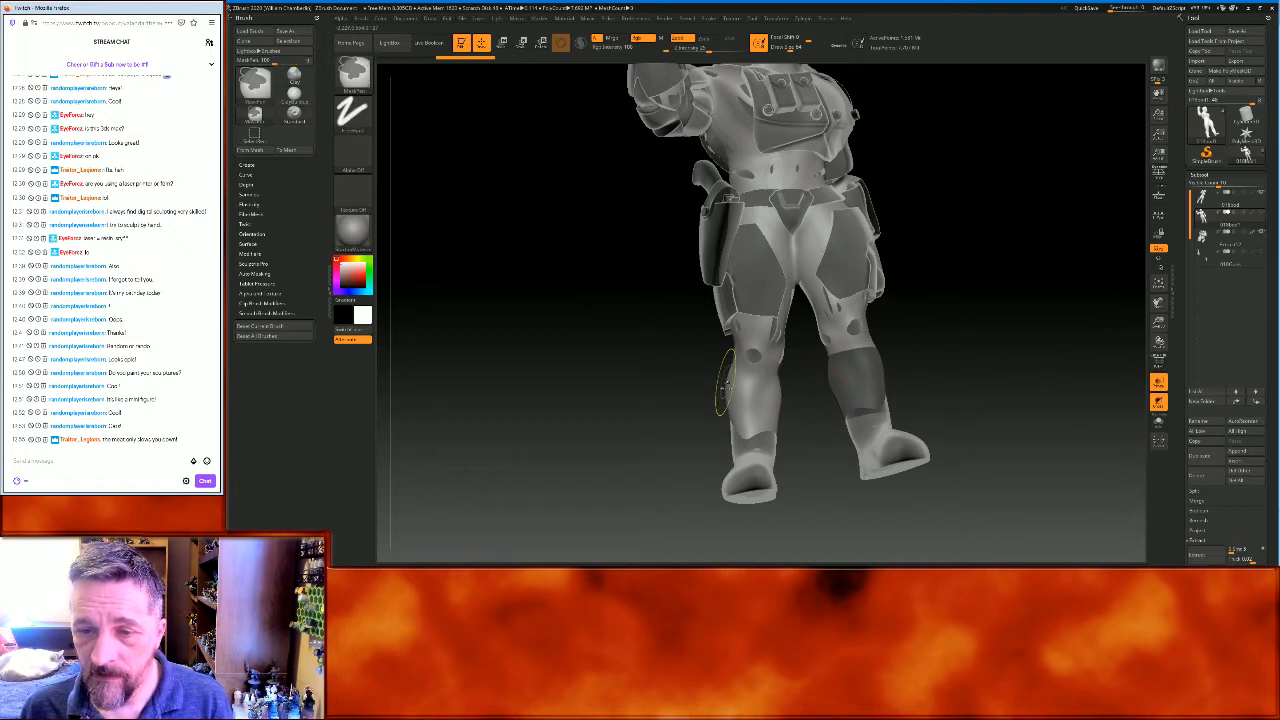
ctrl+drag(718, 378, 775, 420)
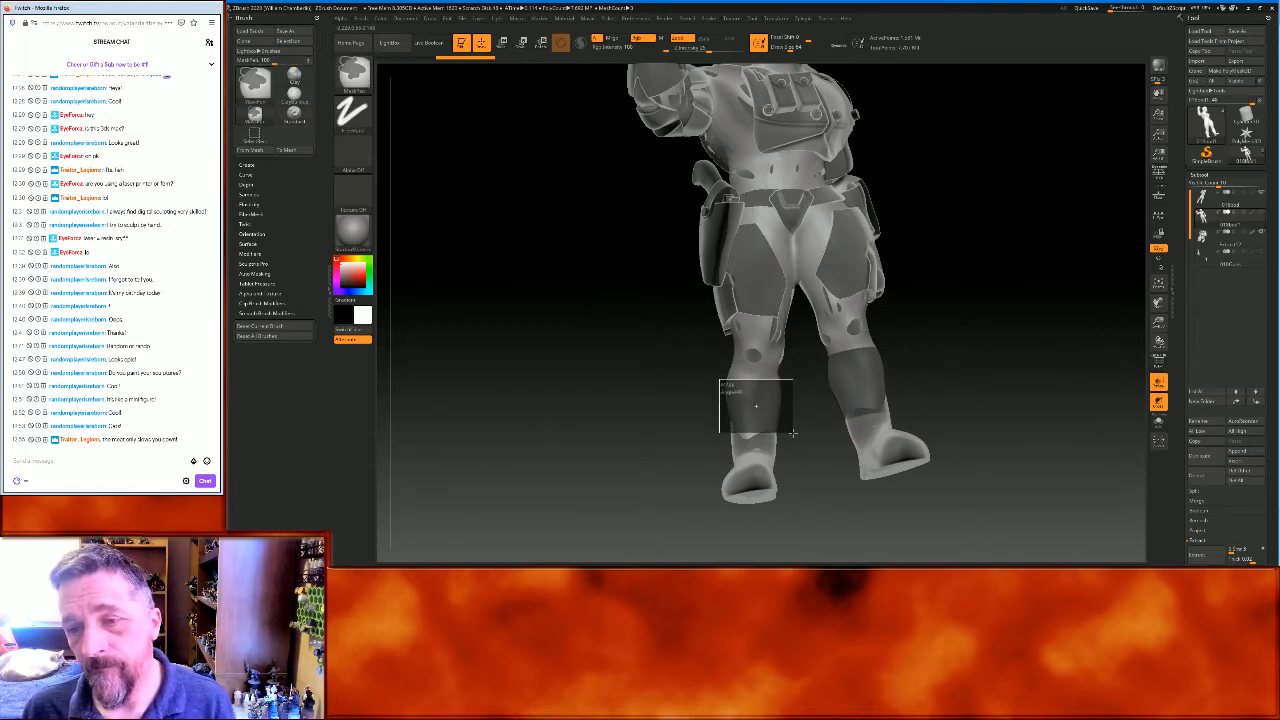
ctrl+drag(793, 433, 793, 433)
drag(1071, 357, 1111, 343)
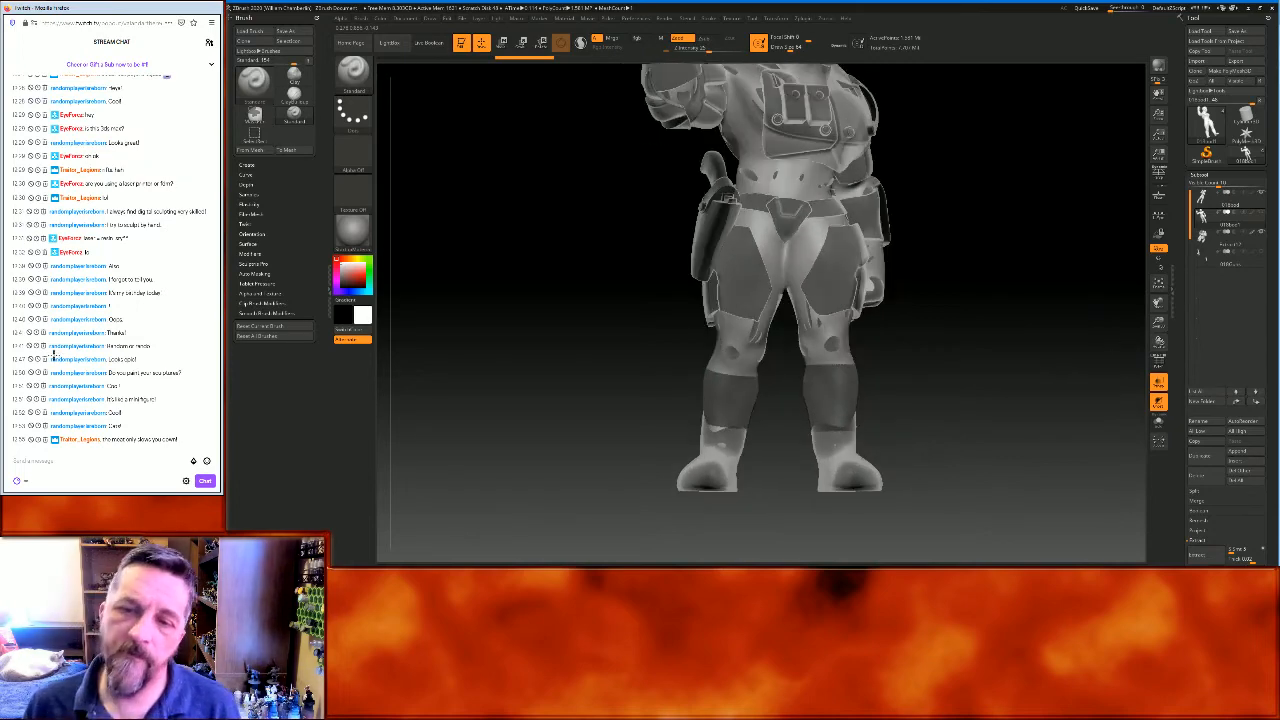
mouse_move(1073, 347)
mouse_down()
mouse_move(1057, 320)
mouse_move(1054, 330)
mouse_up()
drag(1000, 365, 1008, 332)
drag(998, 331, 993, 329)
ctrl+shift+drag(700, 392, 800, 369)
drag(971, 354, 1026, 344)
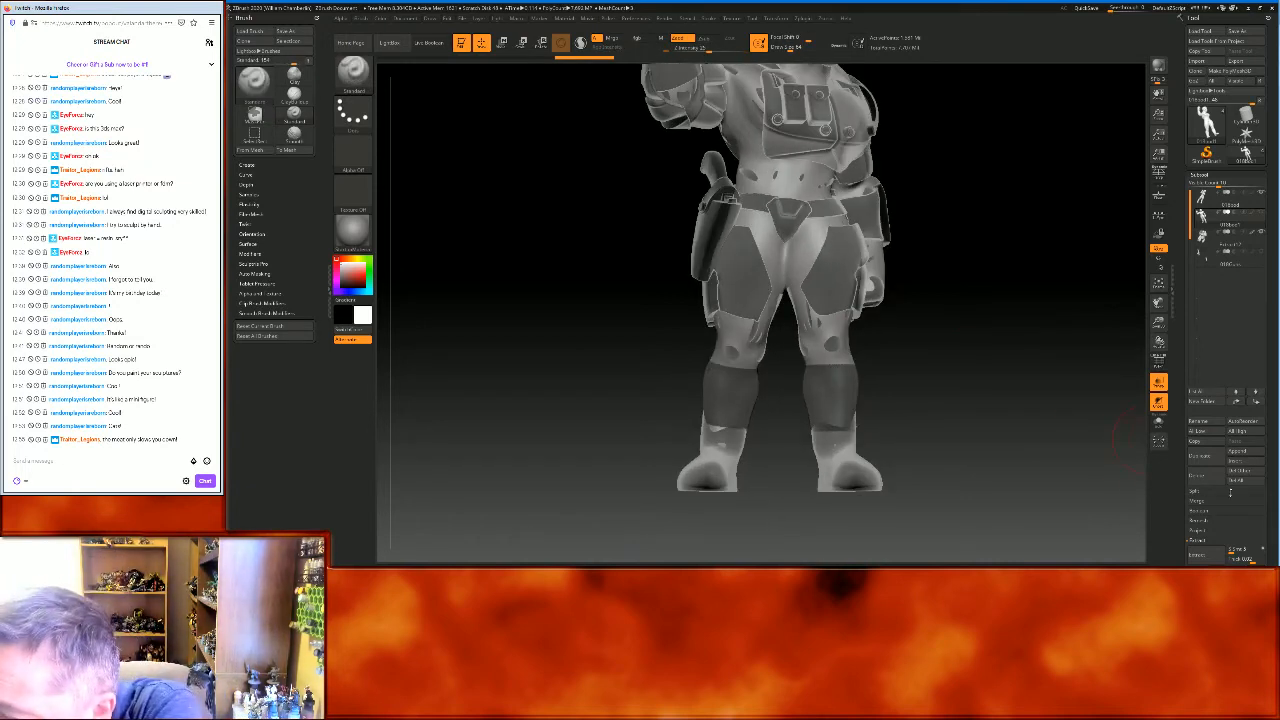
Extract the masked shins as a new subtool of thick shin guards and turn transparent display off
drag(1271, 523, 1237, 508)
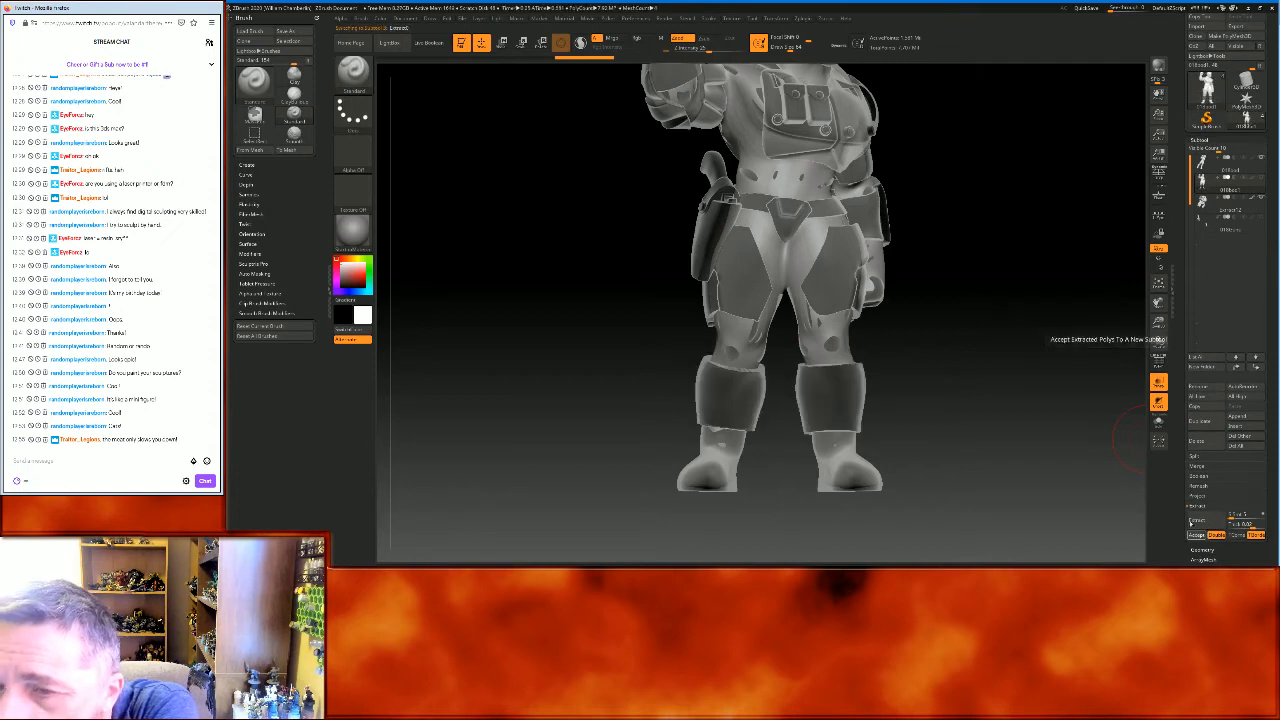
click(1195, 535)
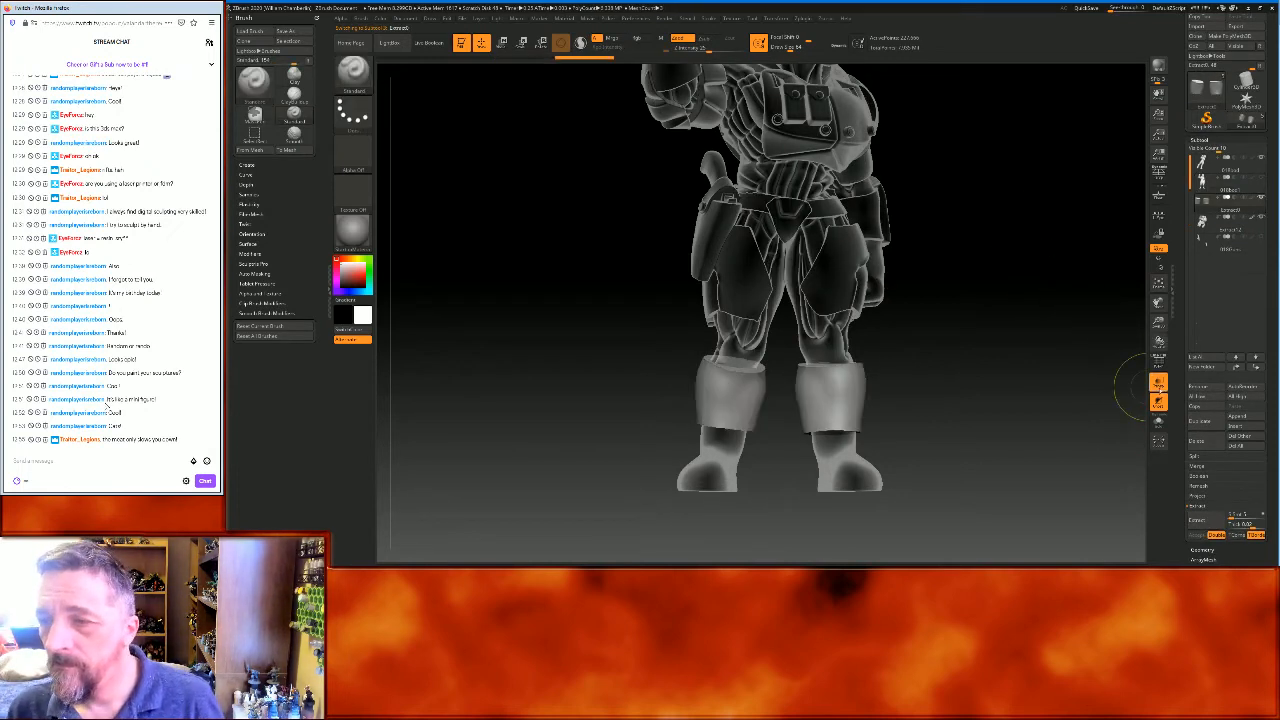
click(1158, 384)
drag(1158, 322, 1131, 346)
mouse_move(1091, 286)
mouse_down()
mouse_move(977, 291)
mouse_move(1040, 289)
mouse_move(1024, 271)
mouse_up()
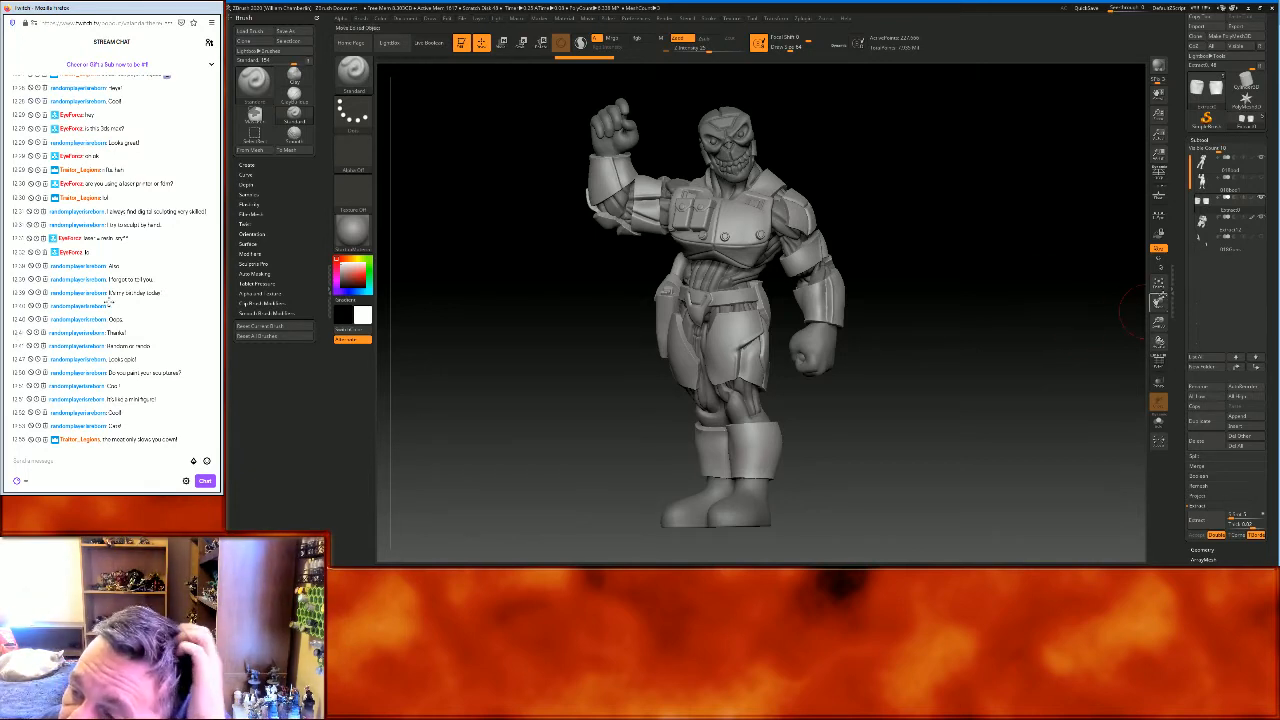
Remesh the extracted shin guards with DynaMesh at resolution 768 and subdivide them once, discarding the lower subdivision level
click(1160, 290)
click(1160, 290)
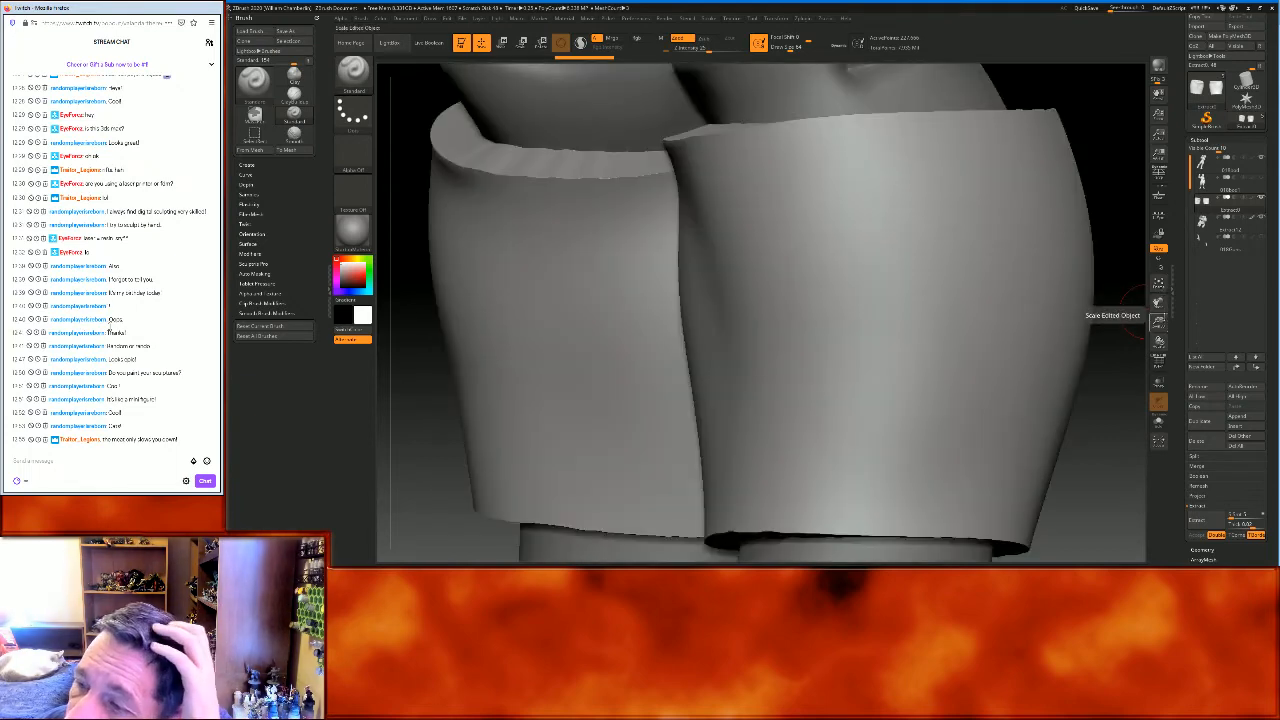
drag(1159, 322, 1159, 298)
drag(1035, 436, 1047, 434)
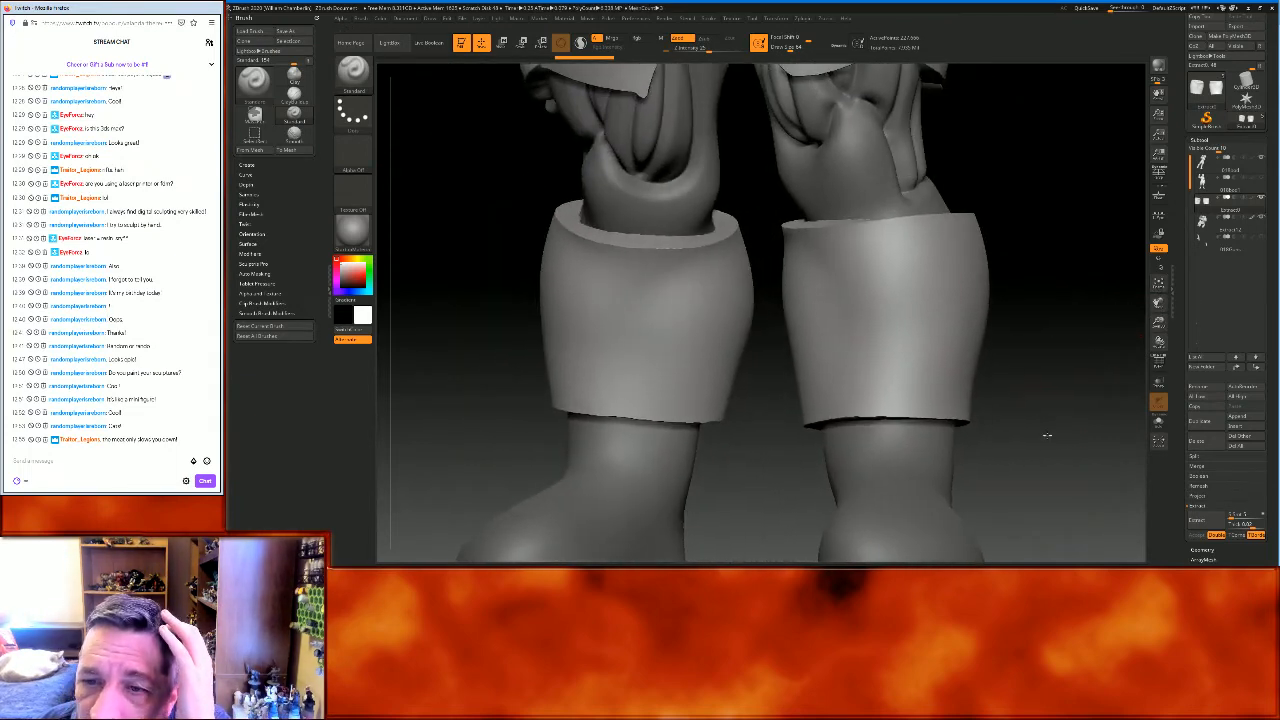
click(1204, 549)
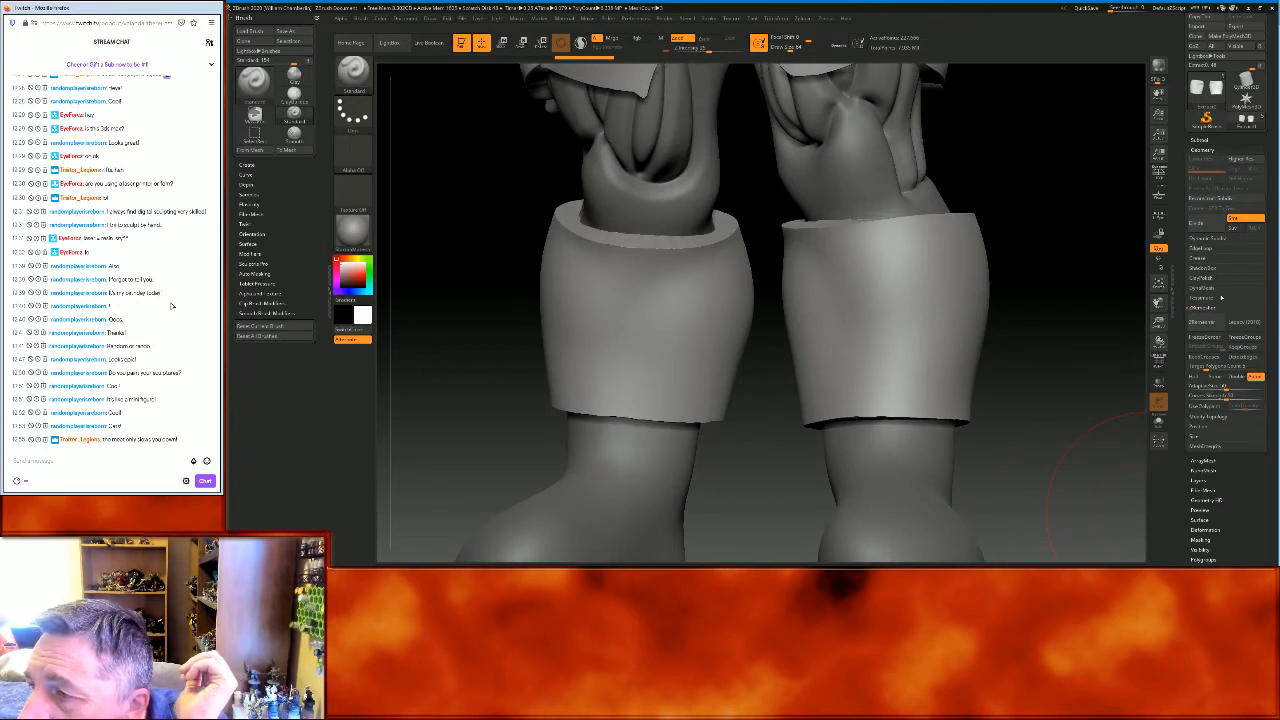
click(1221, 289)
click(1220, 315)
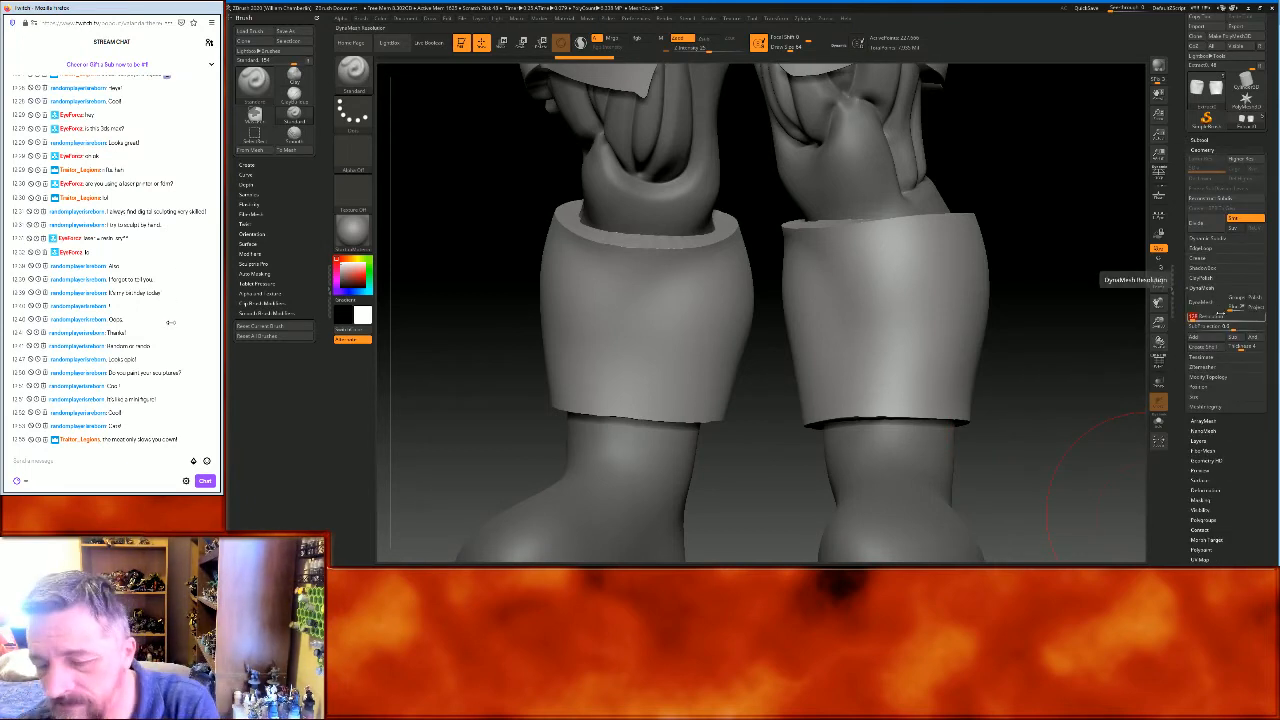
text(768)
key(Return)
click(1216, 308)
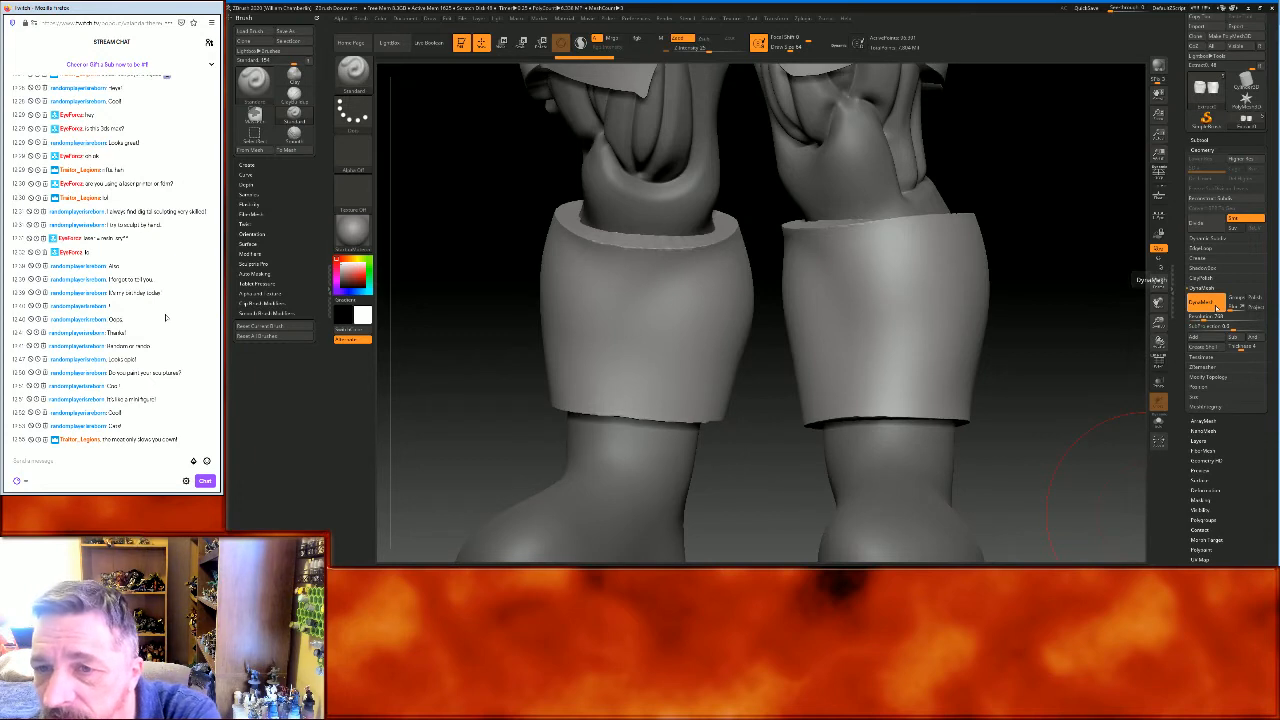
click(1216, 308)
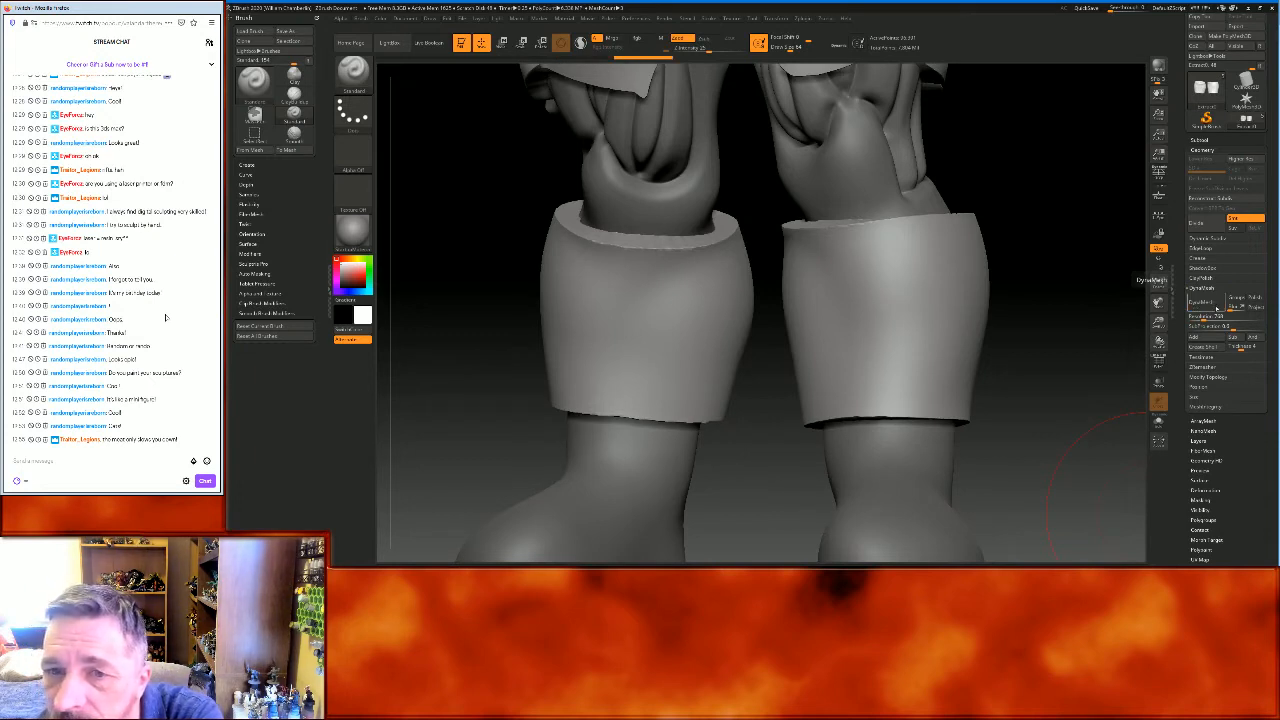
click(1199, 227)
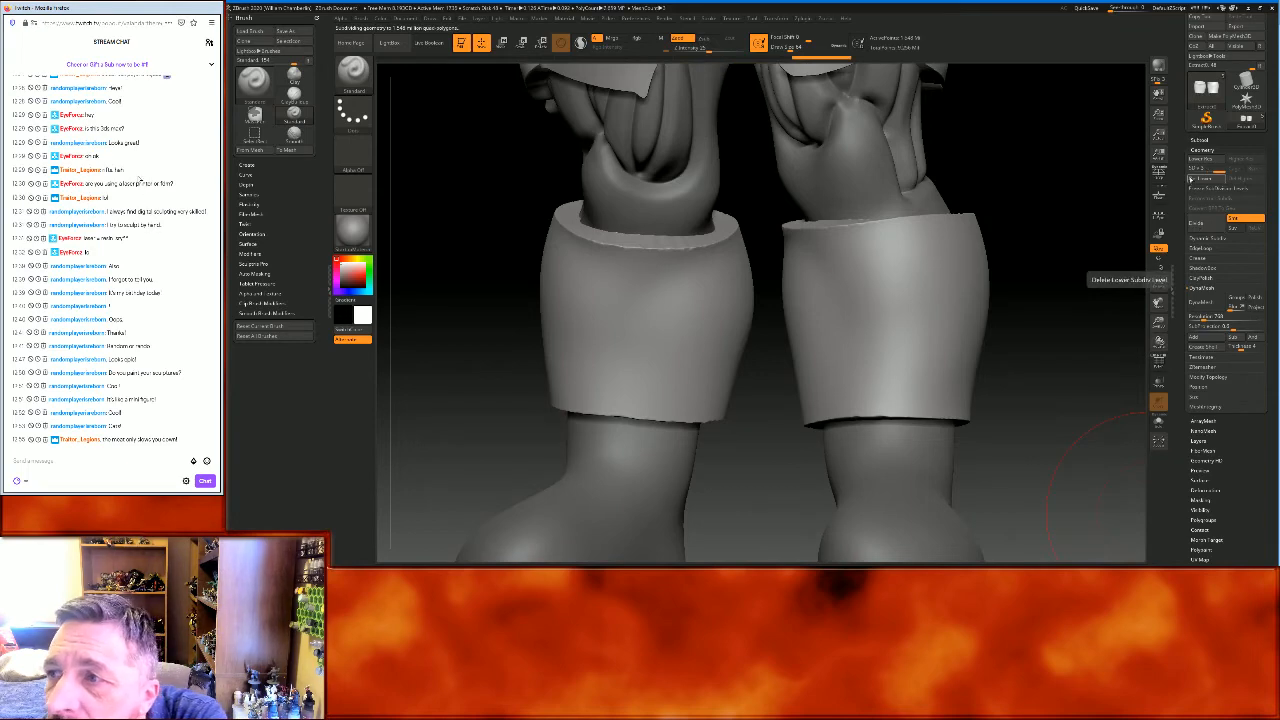
Choose the seam brush and carve angled panel seams from the upper to the lower rim on both sides of one shin guard
click(353, 74)
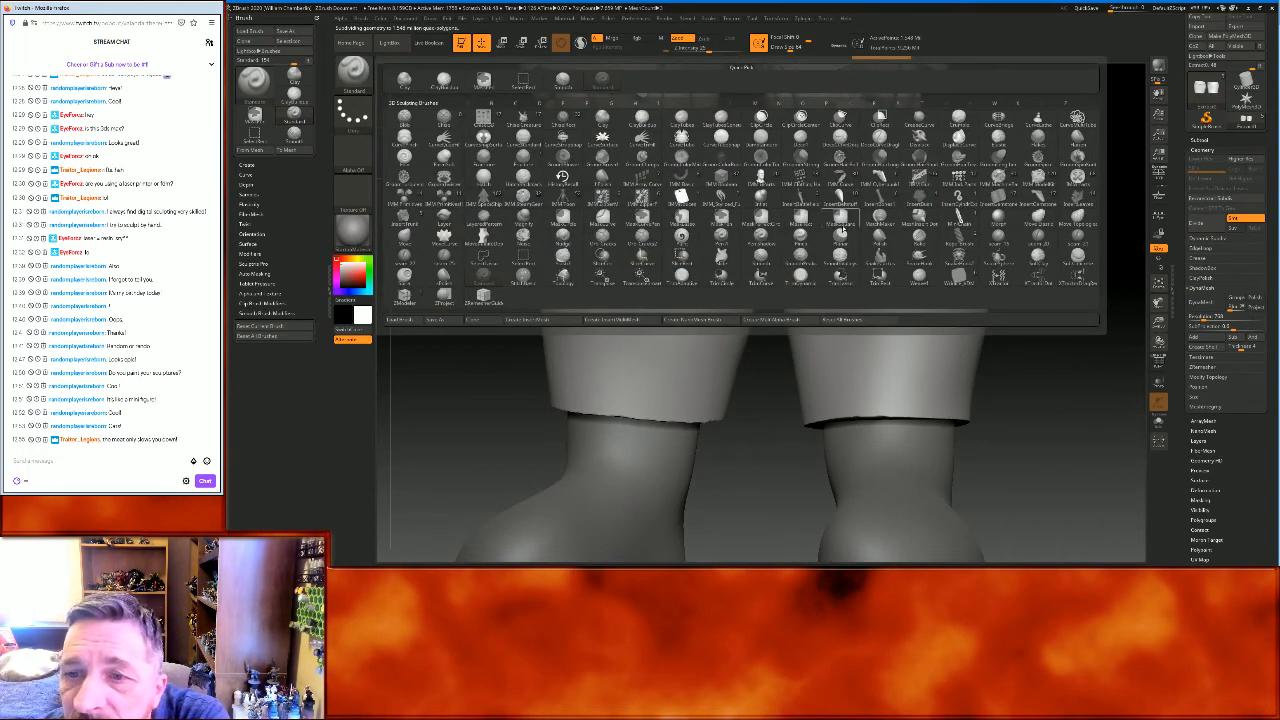
click(878, 163)
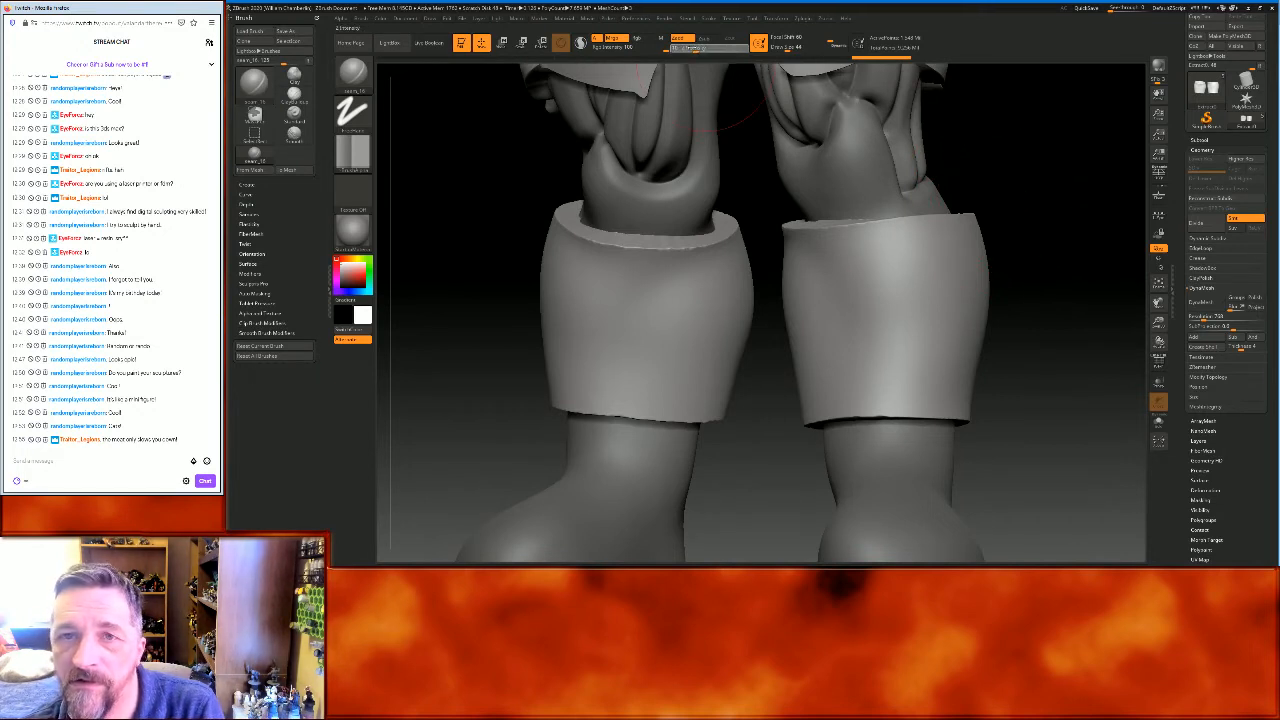
drag(1074, 180, 1042, 180)
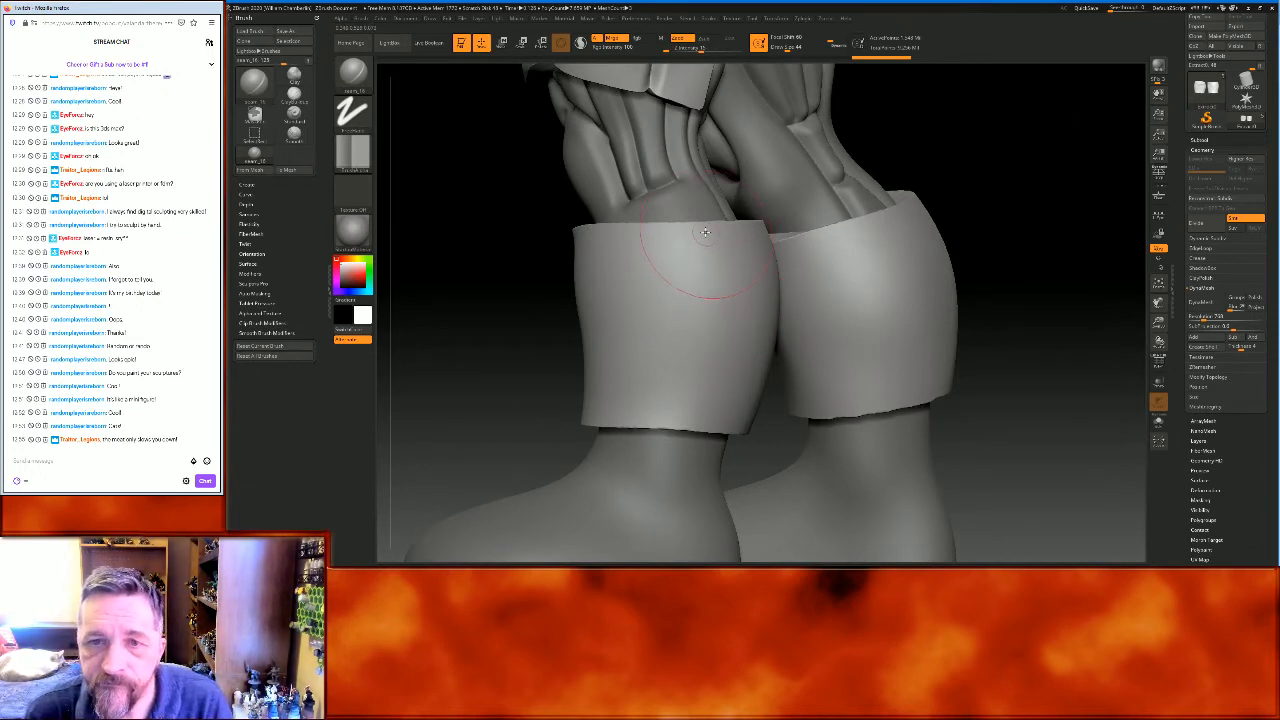
mouse_move(697, 230)
mouse_down()
mouse_move(697, 302)
mouse_move(643, 366)
mouse_move(646, 440)
mouse_up()
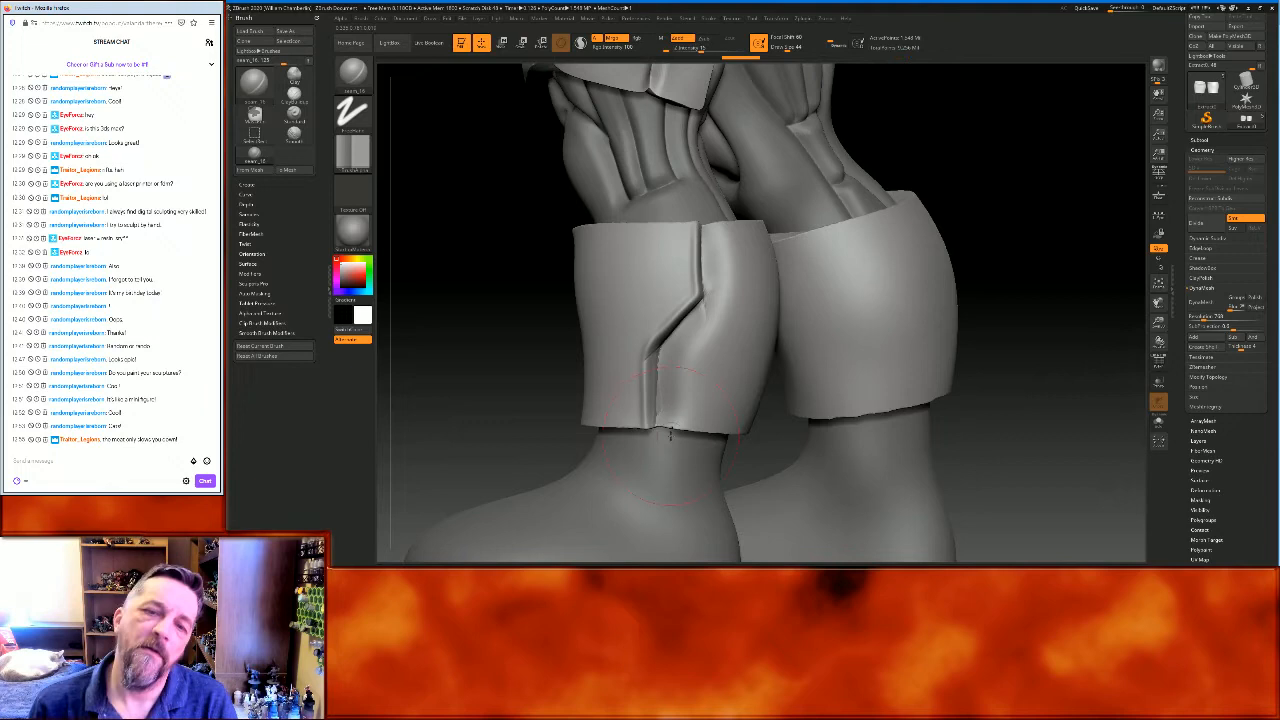
drag(998, 421, 946, 410)
mouse_move(638, 416)
mouse_down()
mouse_move(620, 342)
mouse_move(576, 288)
mouse_move(587, 208)
mouse_up()
Carve matching angled panel seams on both sides of the other shin guard, redoing the last stroke with sharper bends
mouse_move(1040, 303)
mouse_down()
mouse_move(946, 298)
mouse_move(905, 352)
mouse_up()
mouse_move(830, 223)
mouse_down()
mouse_move(838, 280)
mouse_move(811, 358)
mouse_move(820, 416)
mouse_up()
drag(1007, 442, 1106, 422)
mouse_move(809, 372)
mouse_down()
mouse_move(810, 318)
mouse_move(780, 250)
mouse_move(818, 192)
mouse_up()
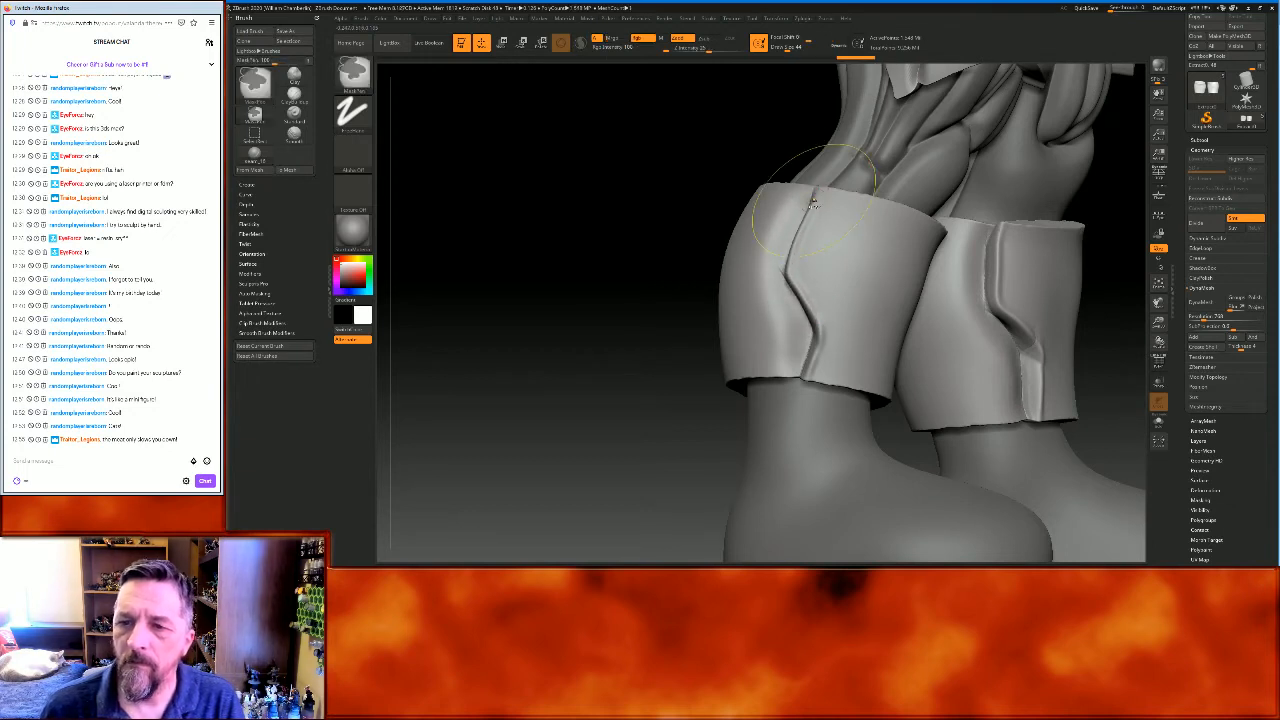
key(ctrl+z)
mouse_move(816, 358)
mouse_down()
mouse_move(780, 232)
mouse_move(820, 172)
mouse_up()
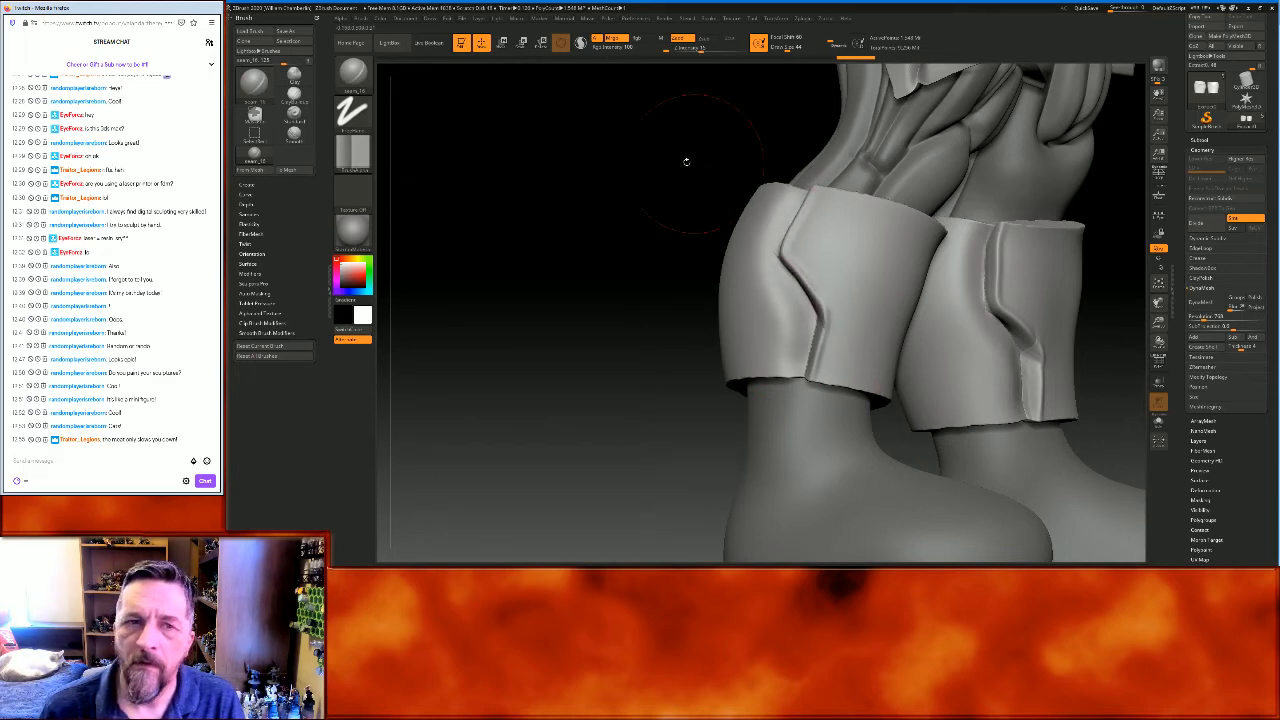
Switch to the DamStandard brush with draw size 11 and Z Intensity 40, and test a groove on the back of a shin guard
click(352, 72)
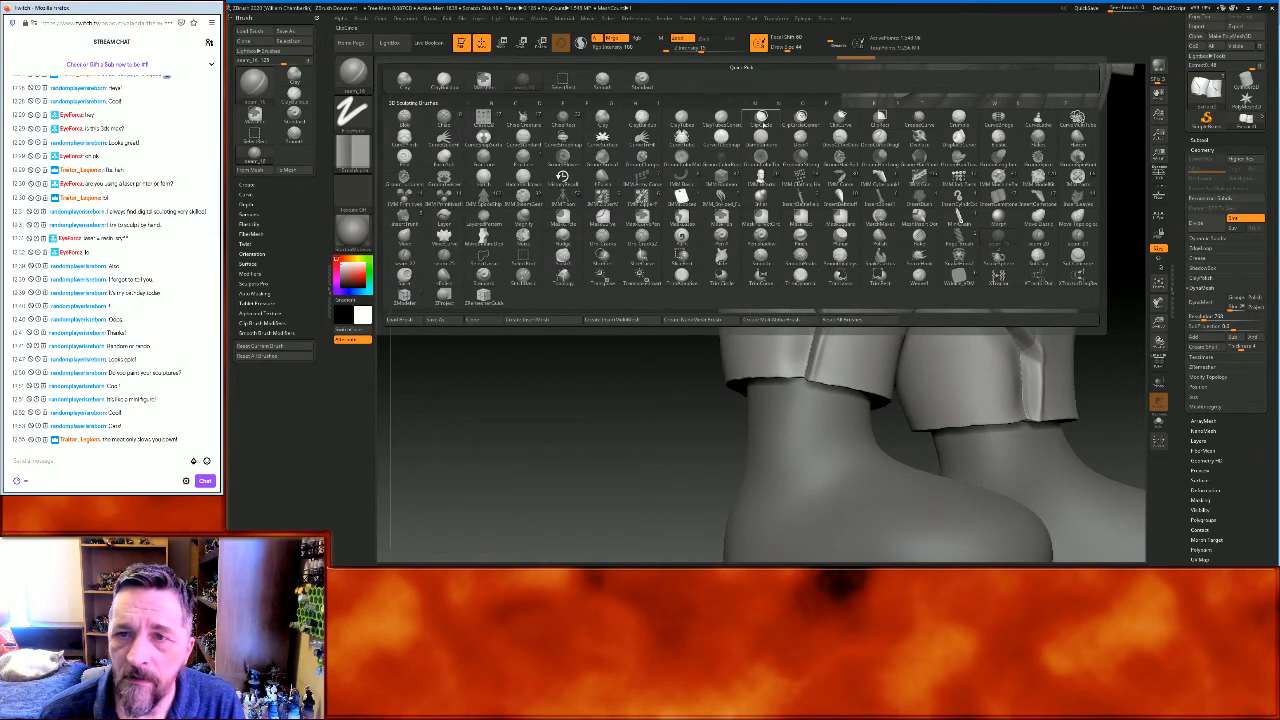
click(760, 137)
drag(600, 222, 707, 96)
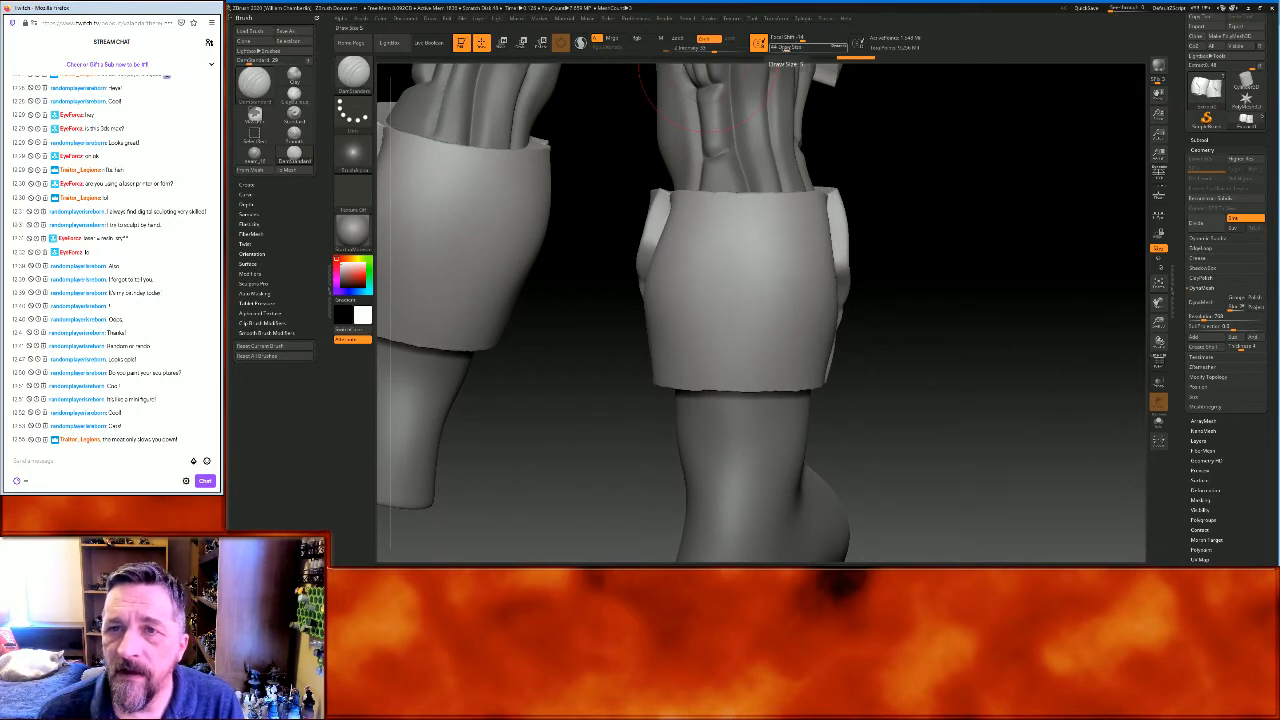
click(776, 49)
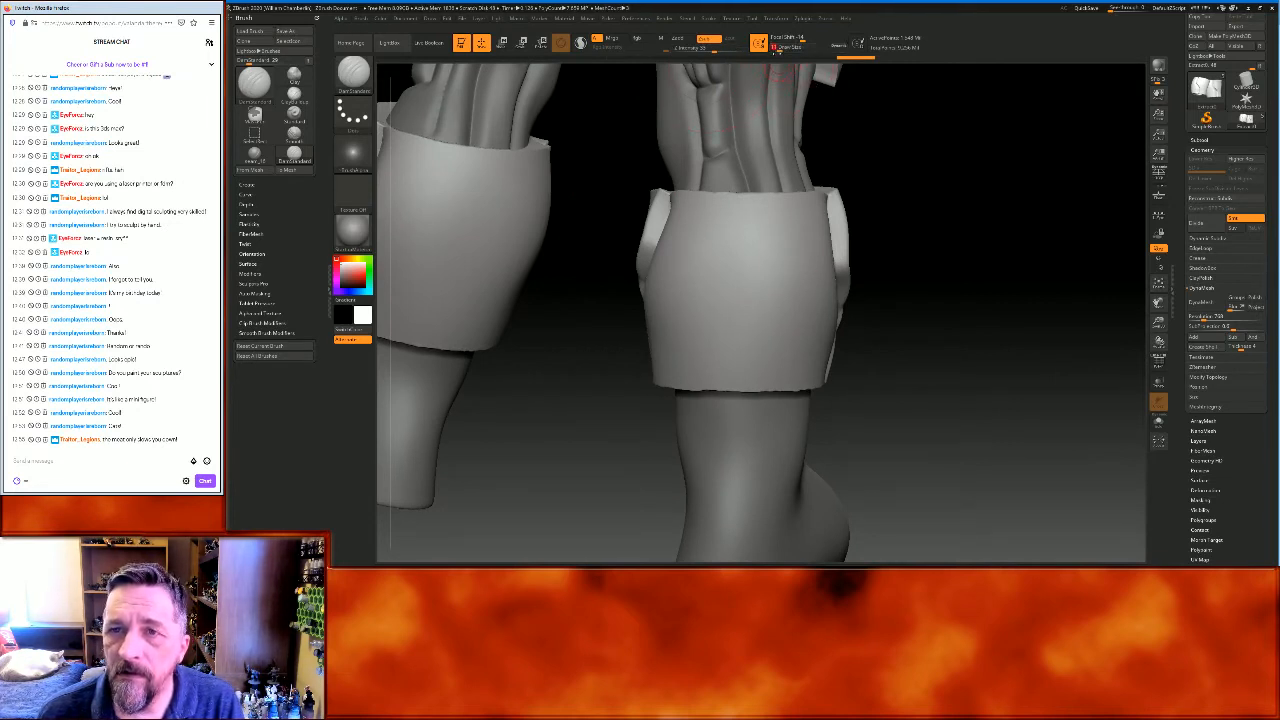
click(716, 49)
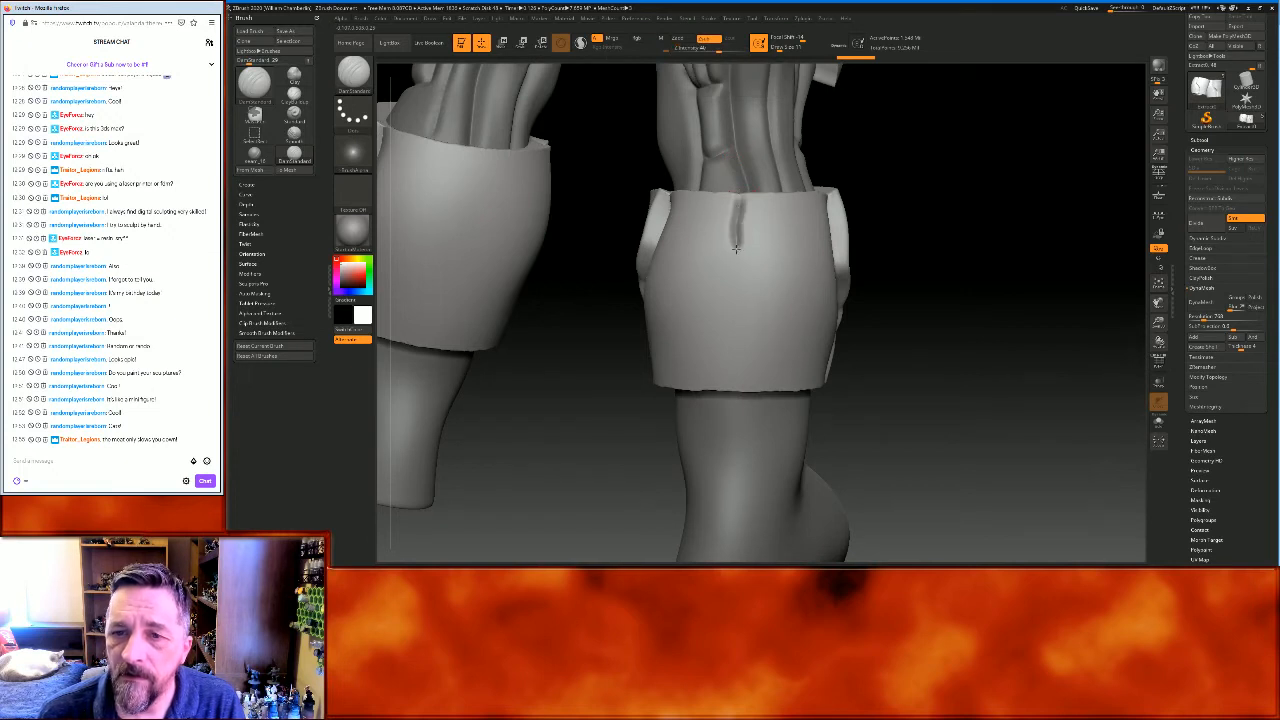
scroll(1225, 200, up, 2)
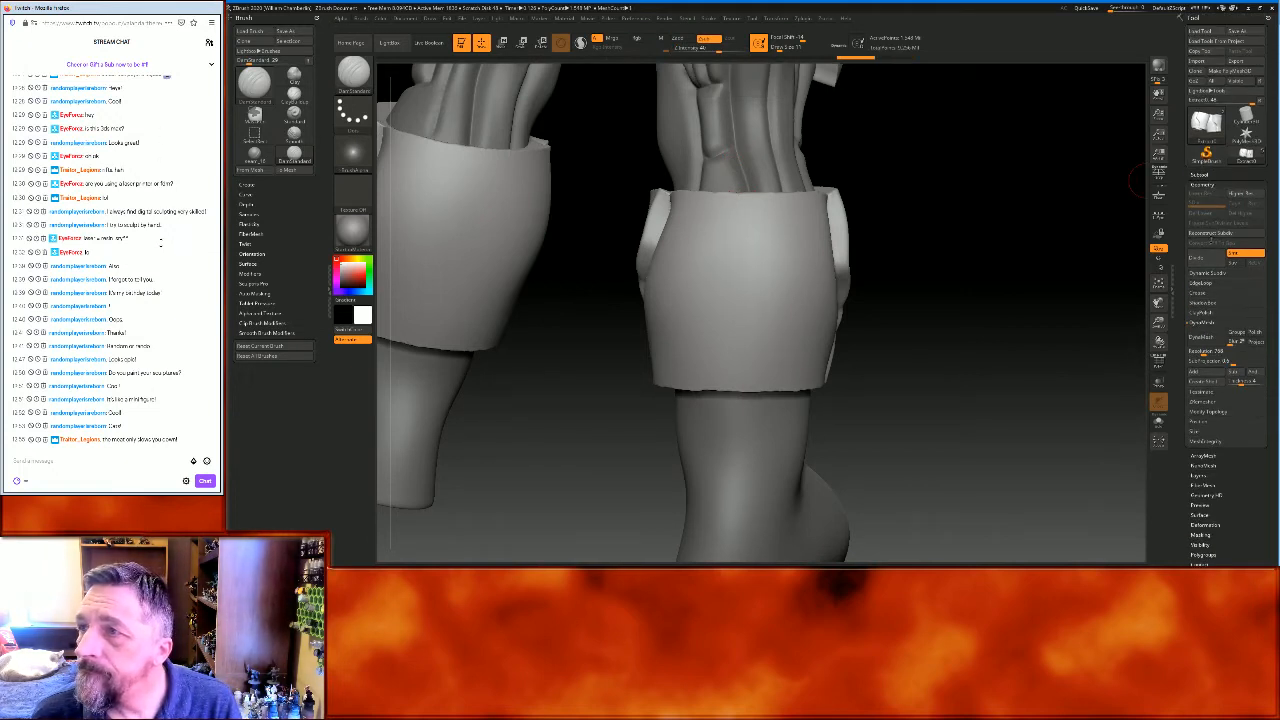
Dock the Stroke palette in the tray and enable LazyMouse for steadier strokes
click(712, 18)
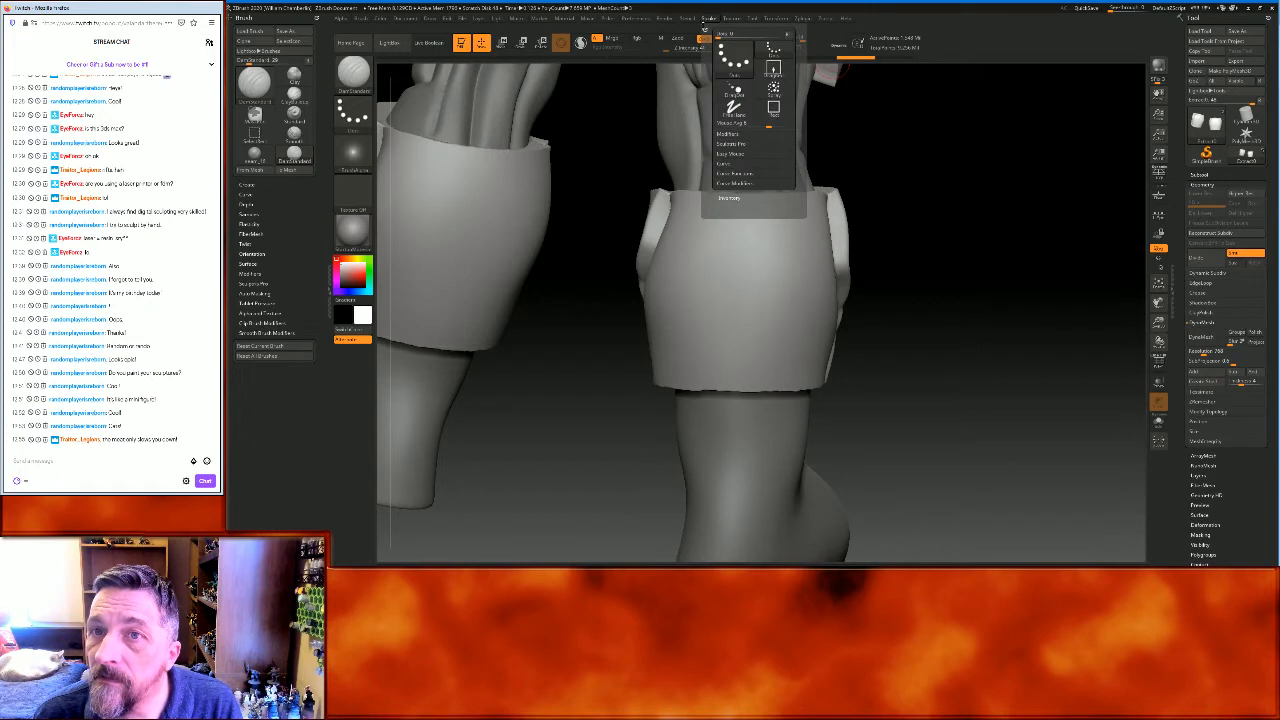
drag(705, 31, 1200, 40)
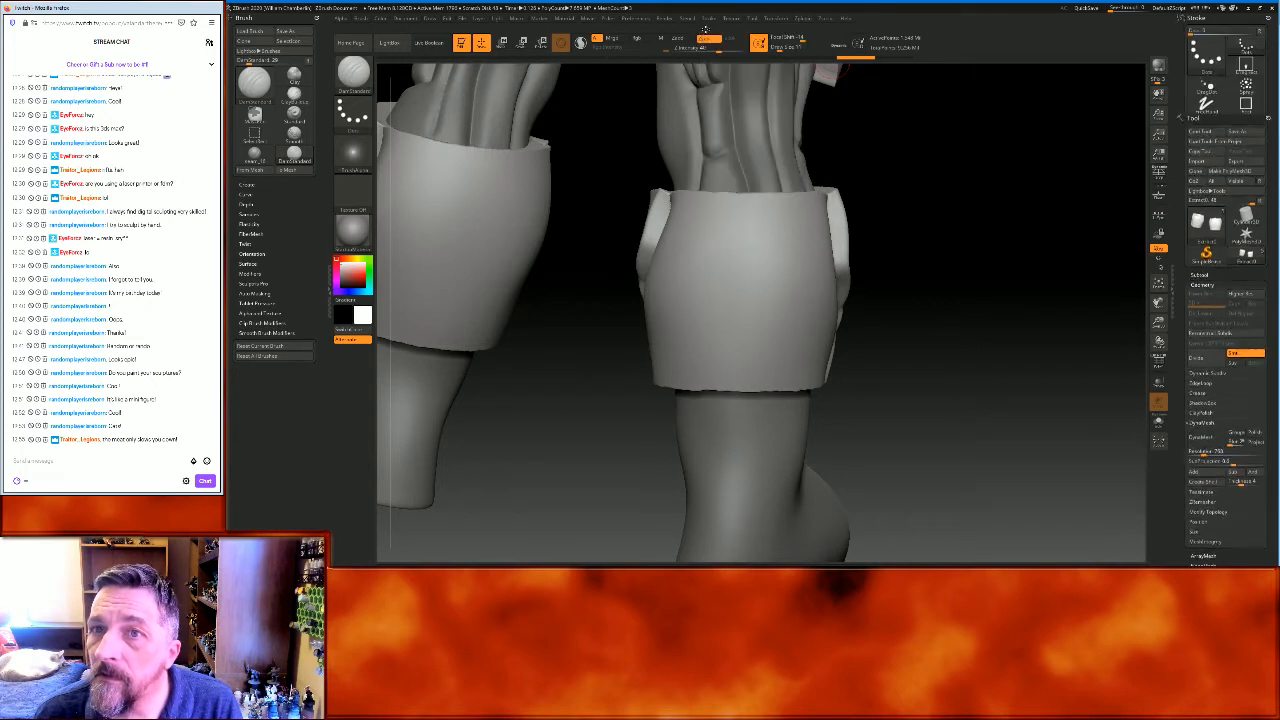
click(1220, 152)
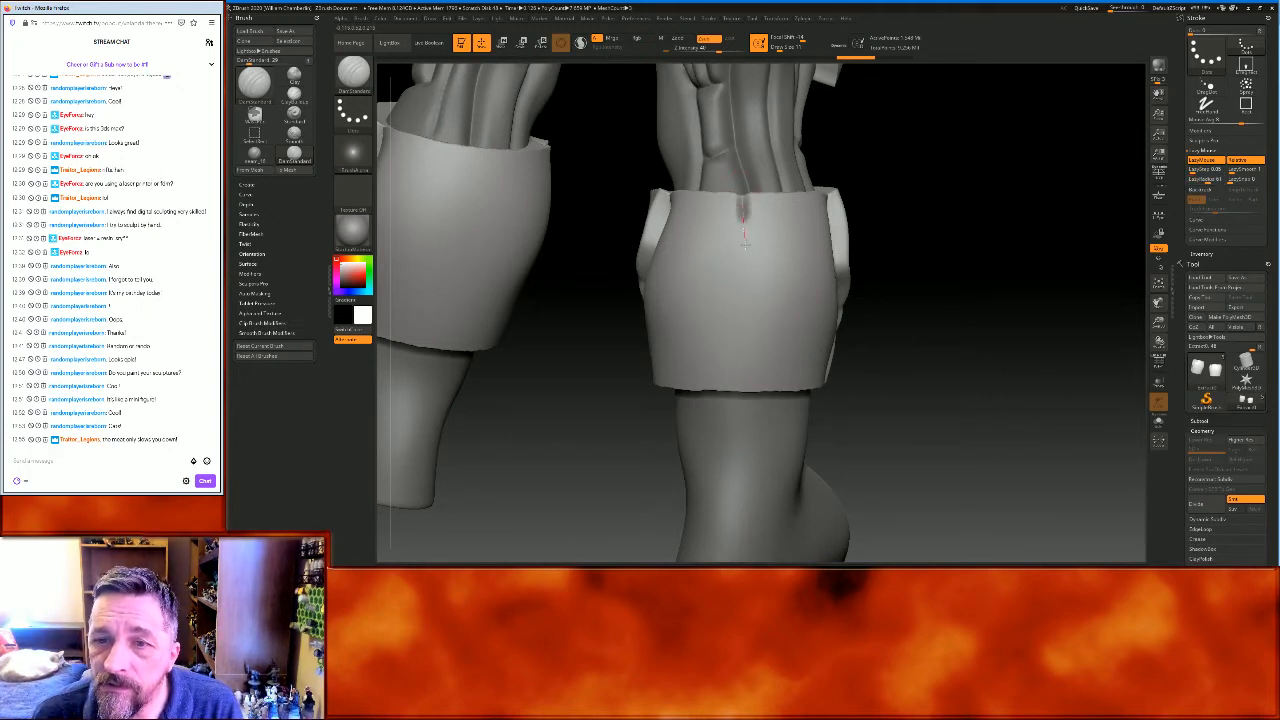
Carve a straight vertical groove down the middle of the back of each shin guard
drag(744, 284, 746, 375)
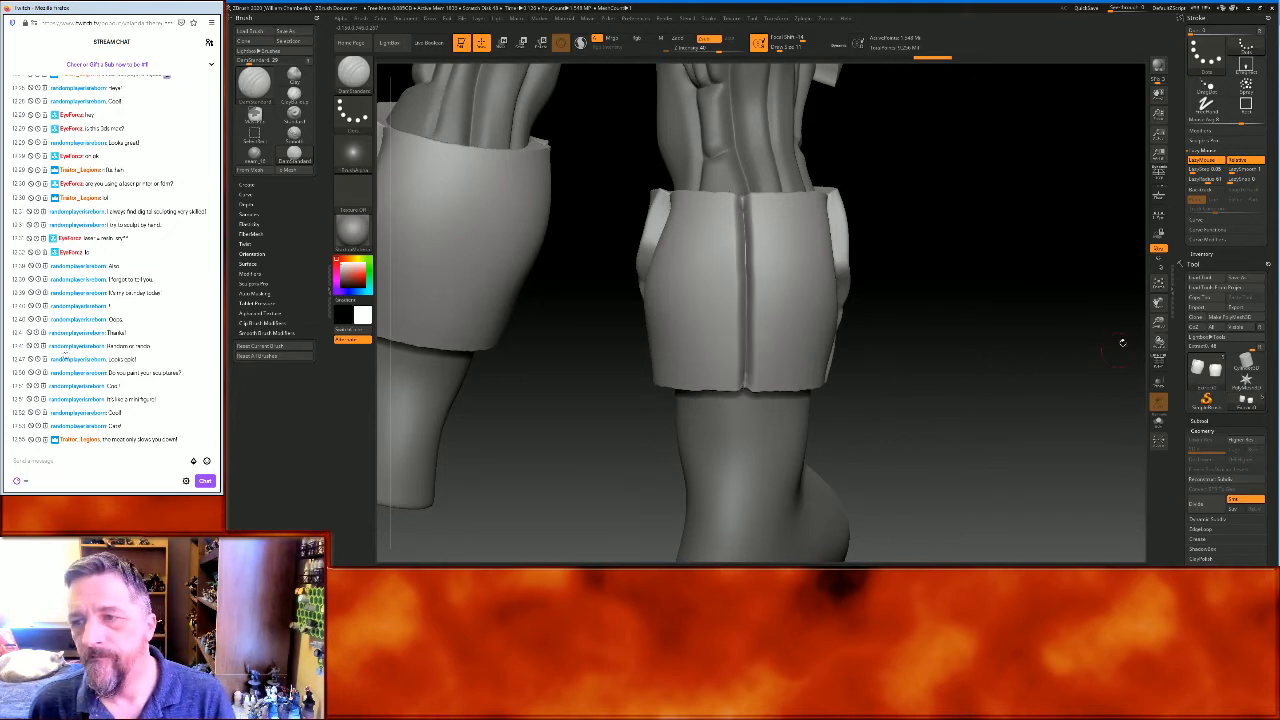
mouse_move(1130, 312)
mouse_down()
mouse_move(1120, 335)
mouse_move(1107, 332)
mouse_up()
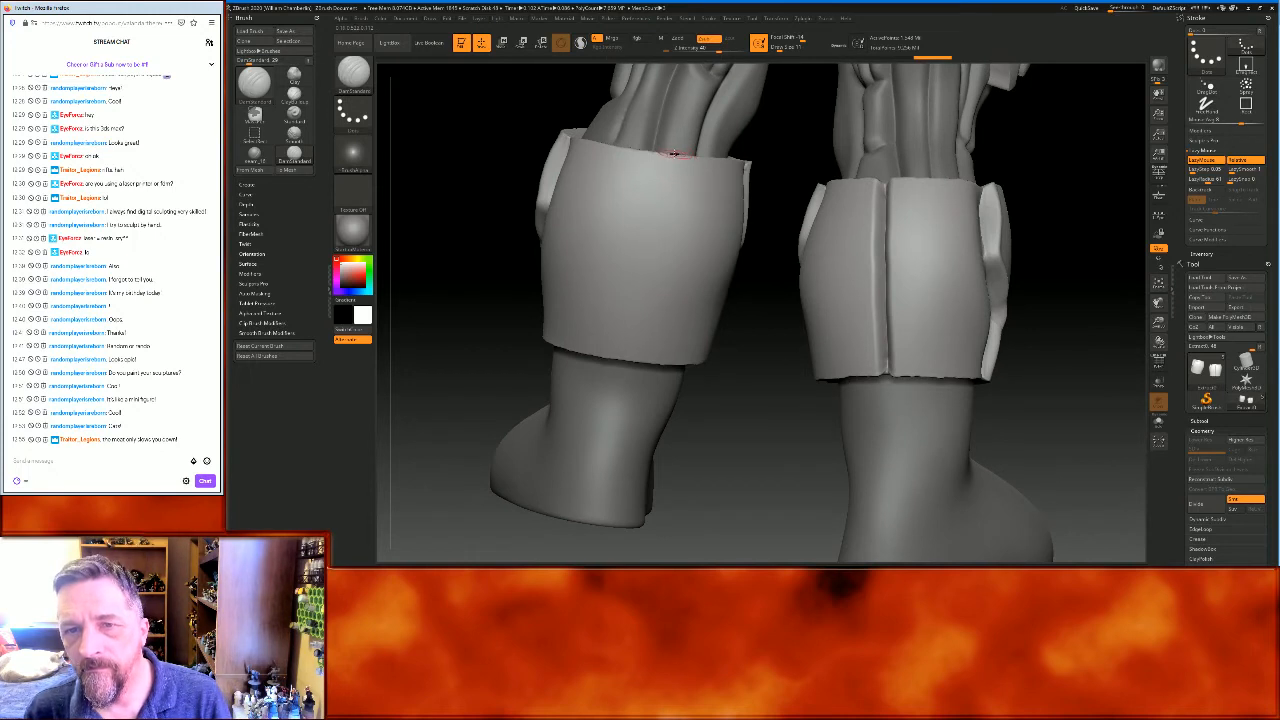
drag(659, 237, 643, 320)
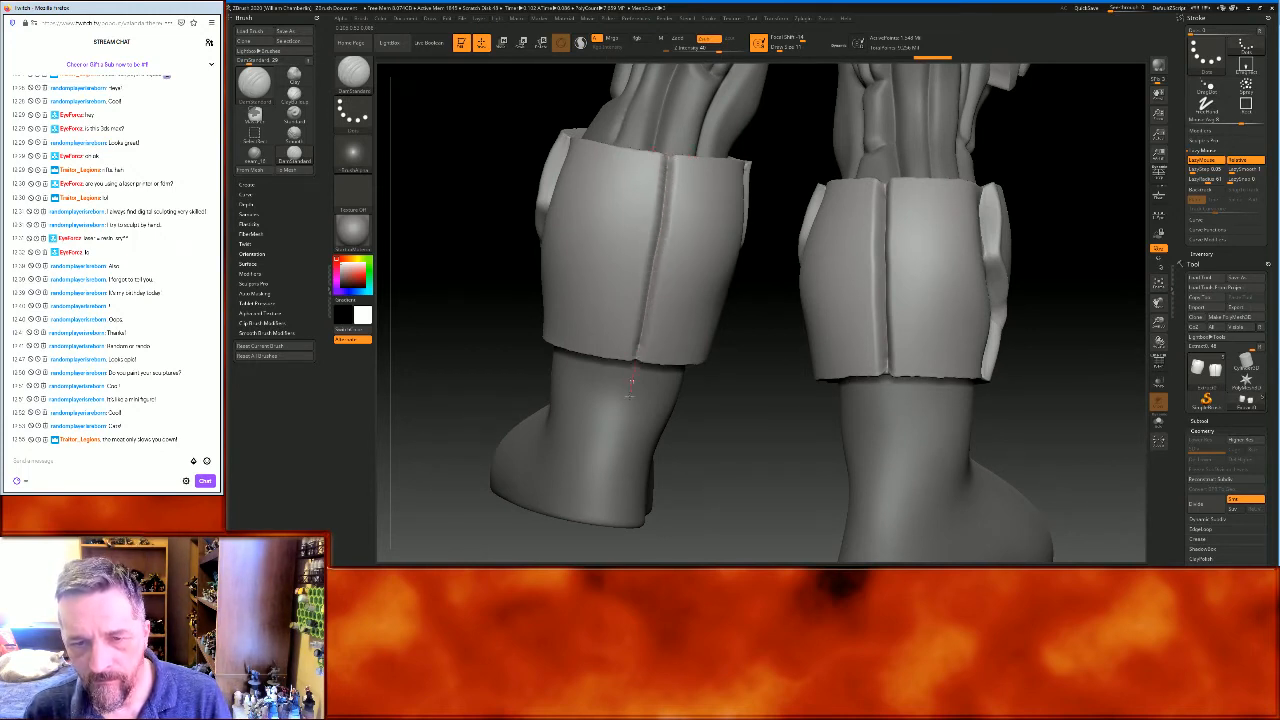
Make the smooth underlying body the active subtool instead of the shin guards
drag(737, 451, 689, 449)
click(1157, 289)
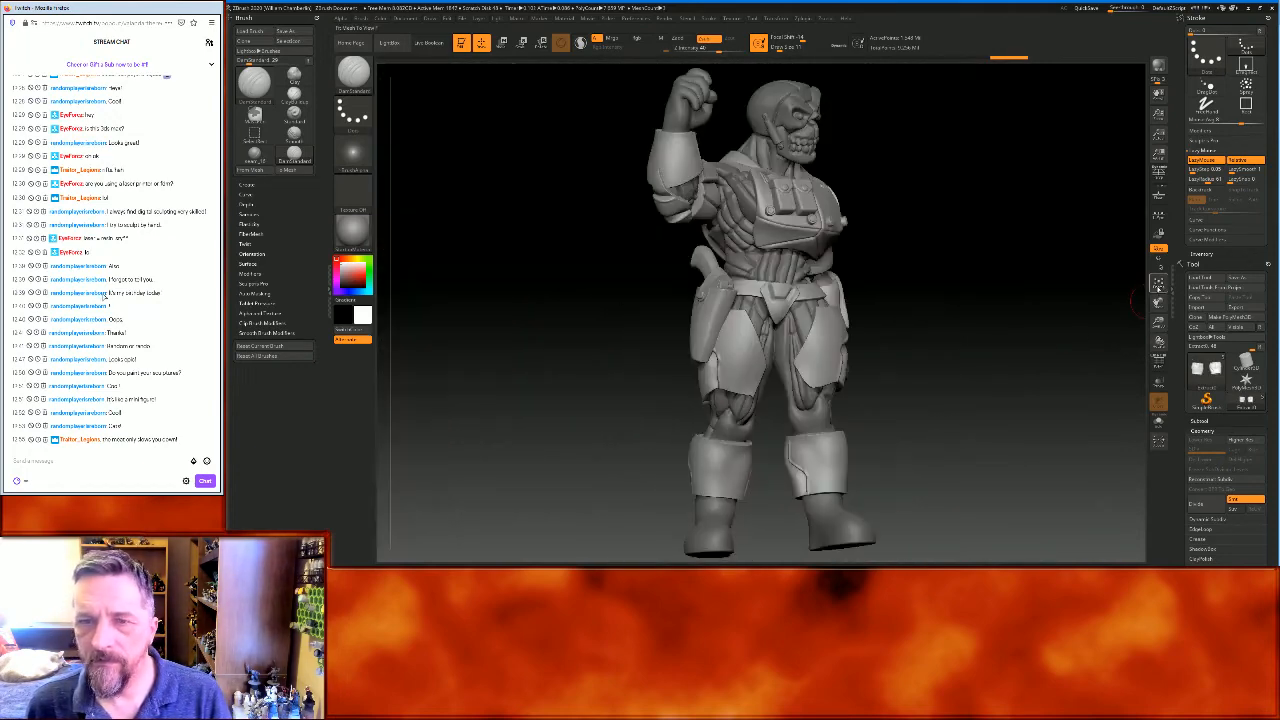
mouse_move(1127, 301)
mouse_down()
mouse_move(1077, 309)
mouse_move(1092, 307)
mouse_up()
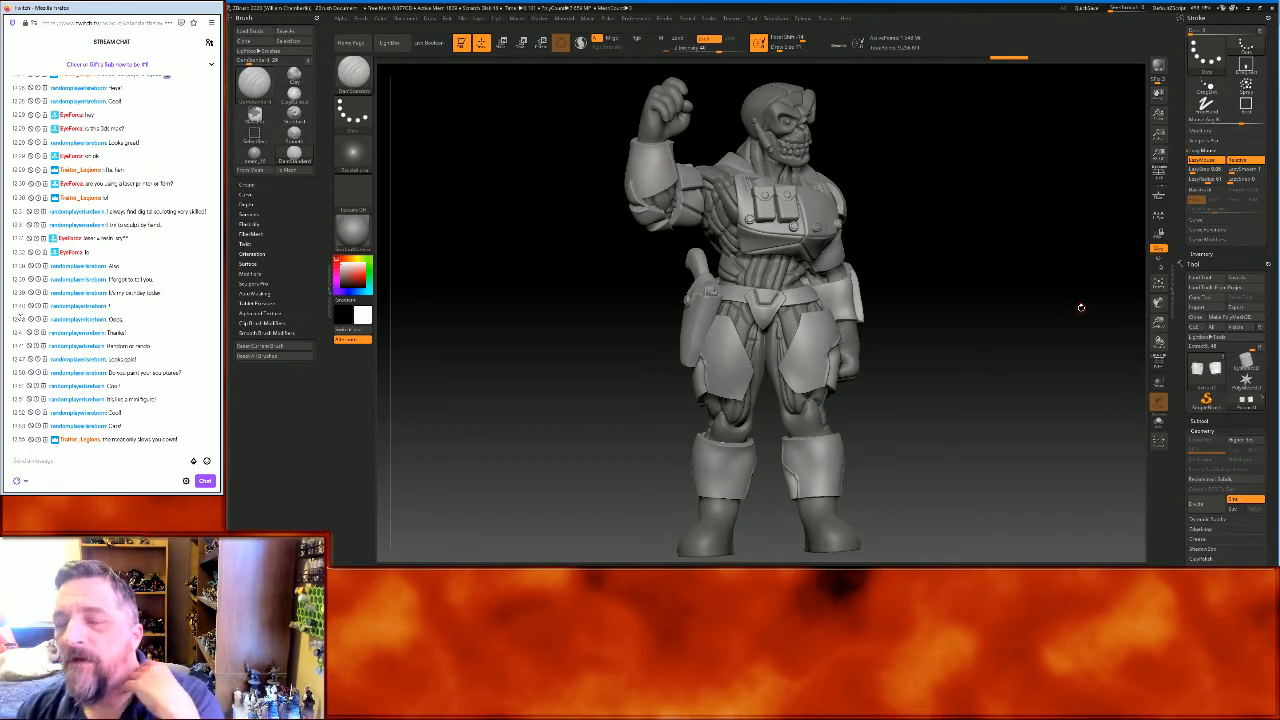
drag(1158, 324, 1161, 390)
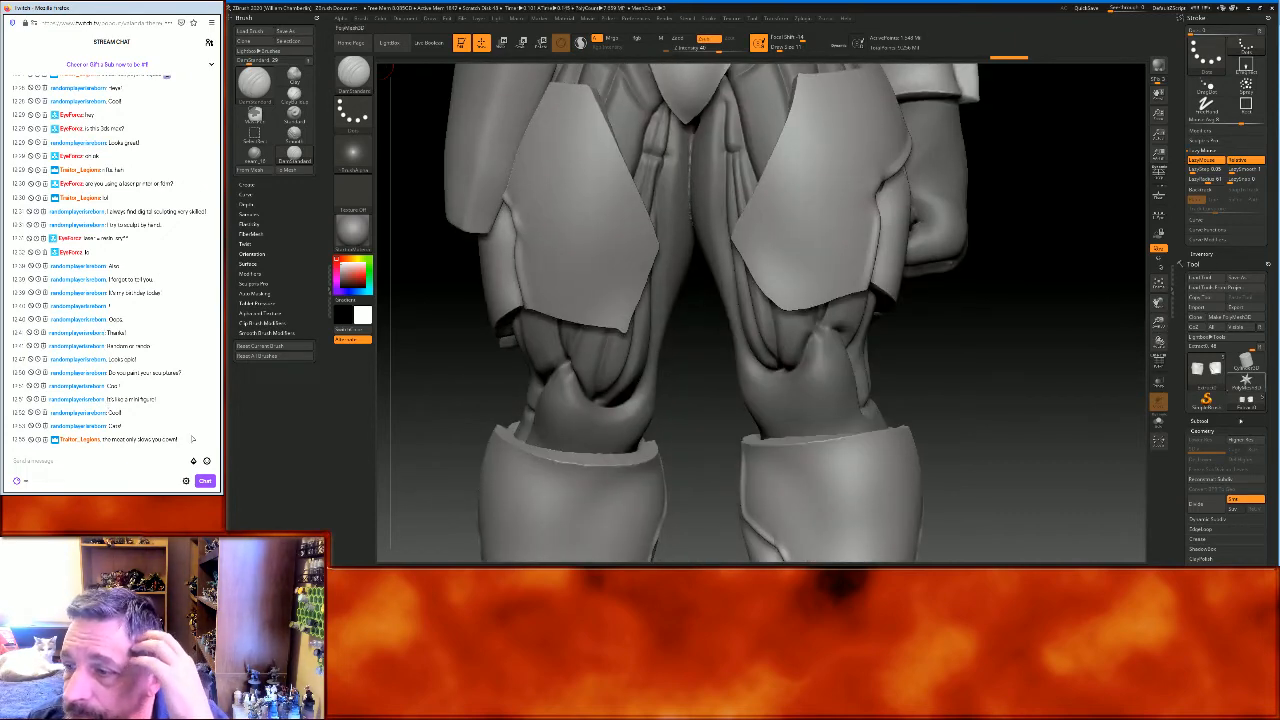
click(1226, 419)
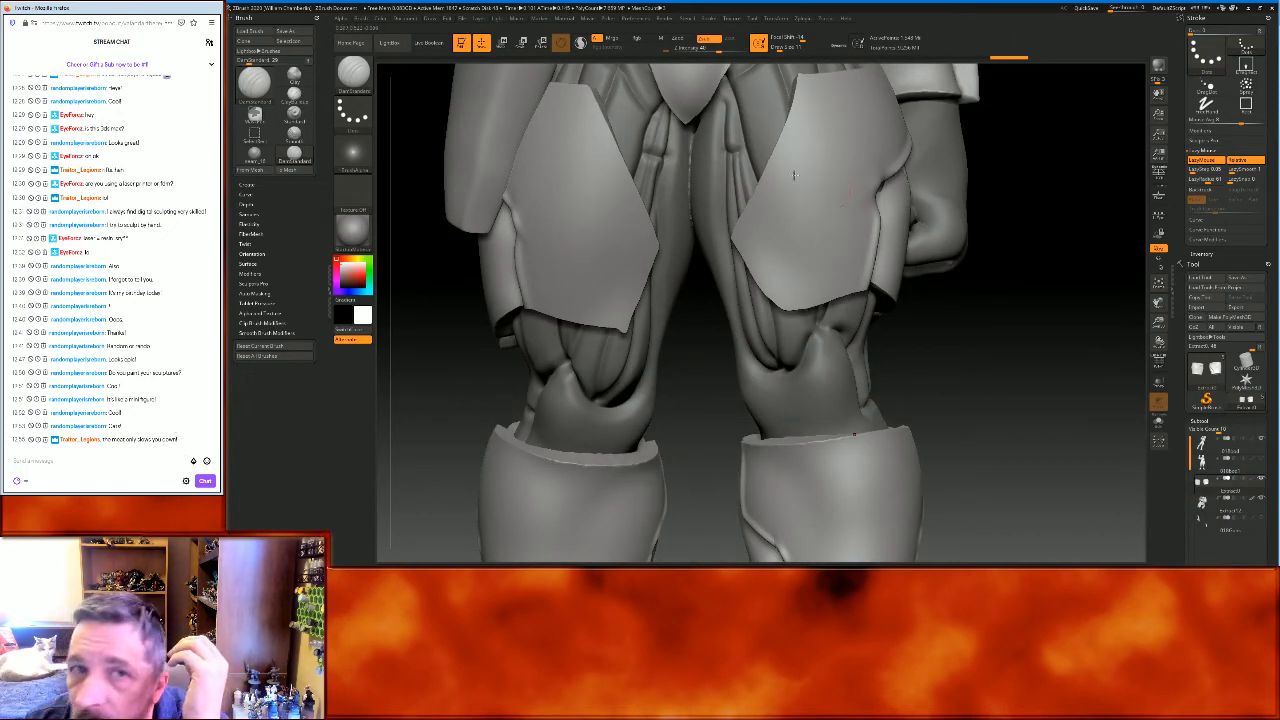
click(381, 18)
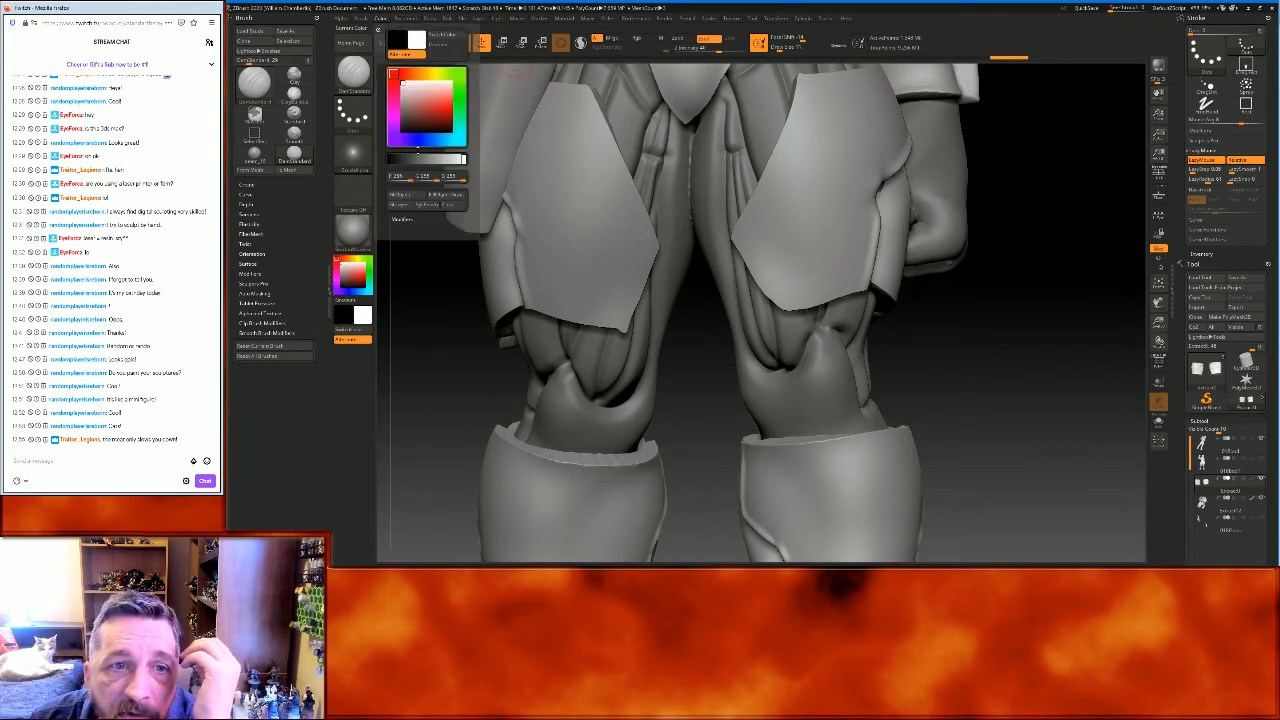
click(1253, 481)
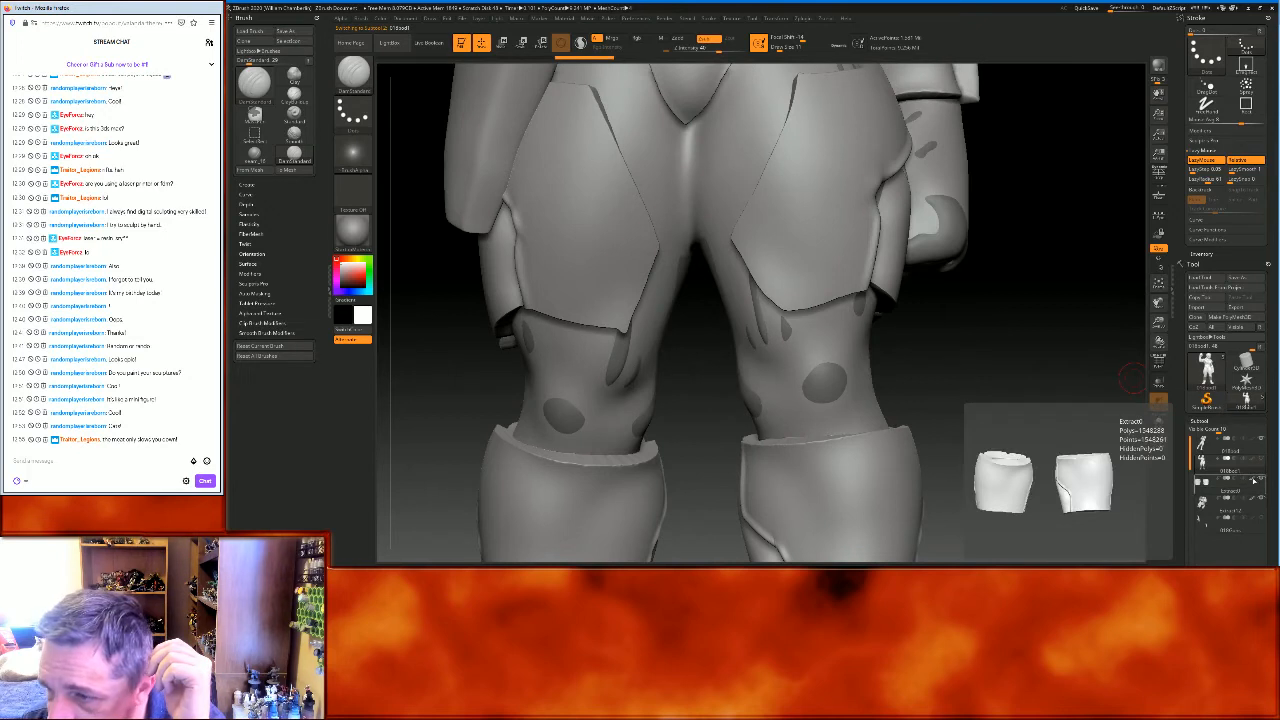
Show the other subtools as transparent, switch to the Standard brush and enable LazyMouse for the MaskPen brush
mouse_move(1010, 352)
ctrl+mouse_down()
mouse_move(1061, 435)
mouse_move(1086, 300)
mouse_move(1175, 230)
mouse_move(1075, 209)
ctrl+mouse_up()
click(353, 72)
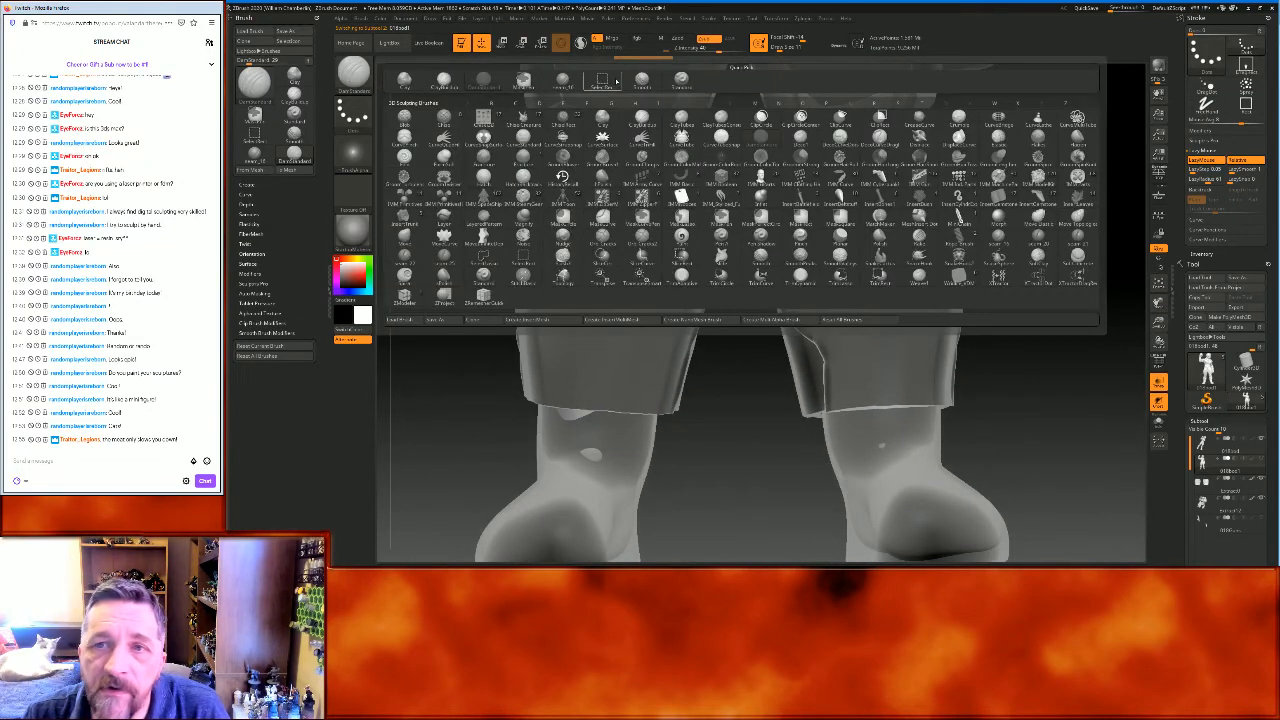
click(681, 79)
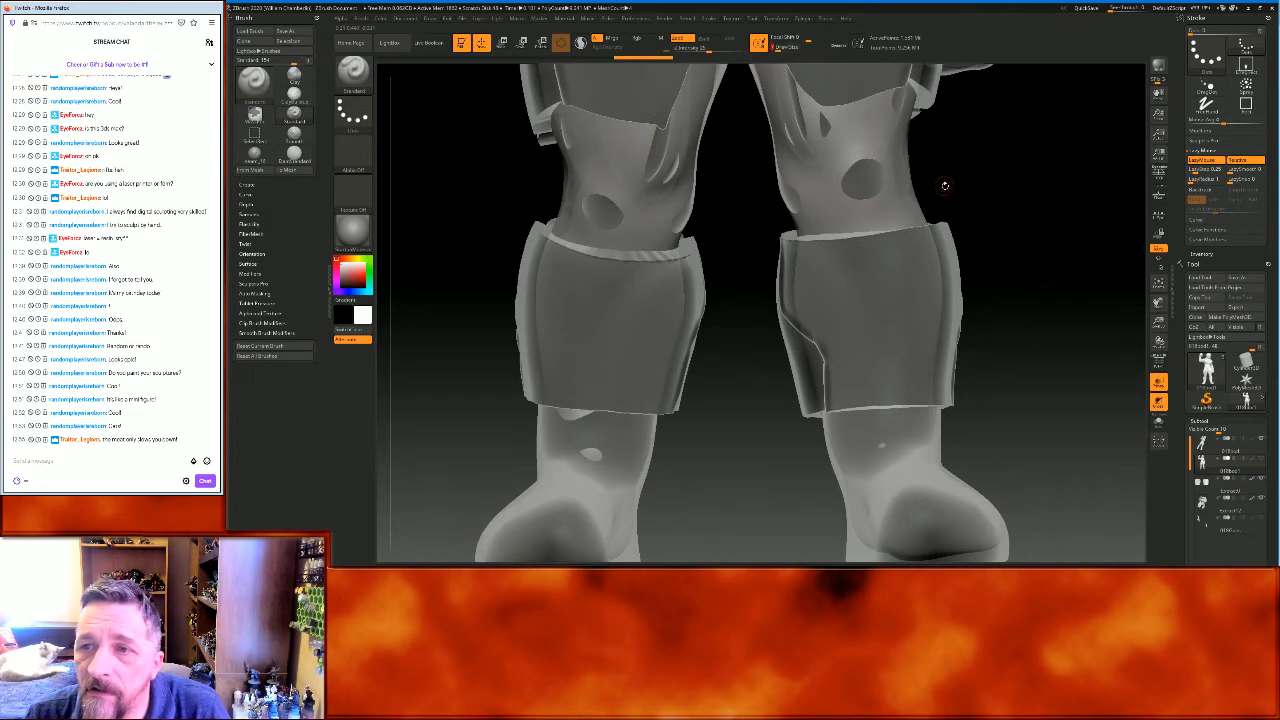
click(1205, 160)
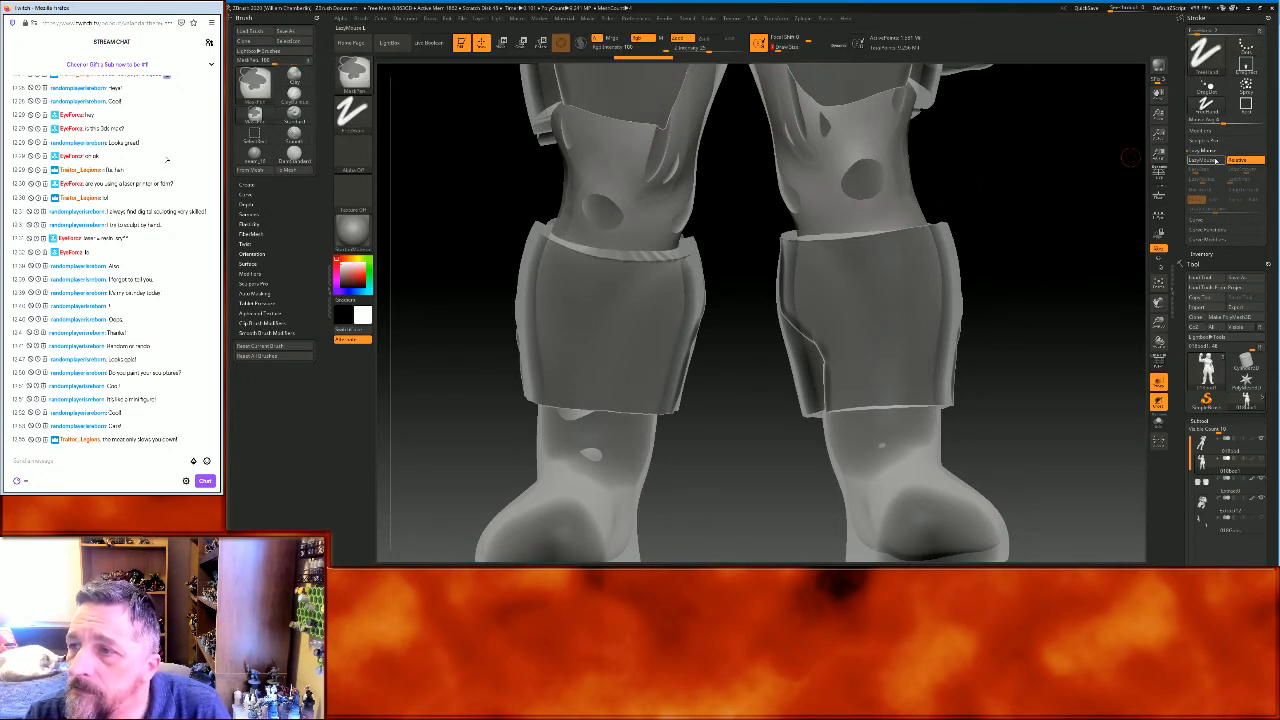
ctrl+click(1205, 160)
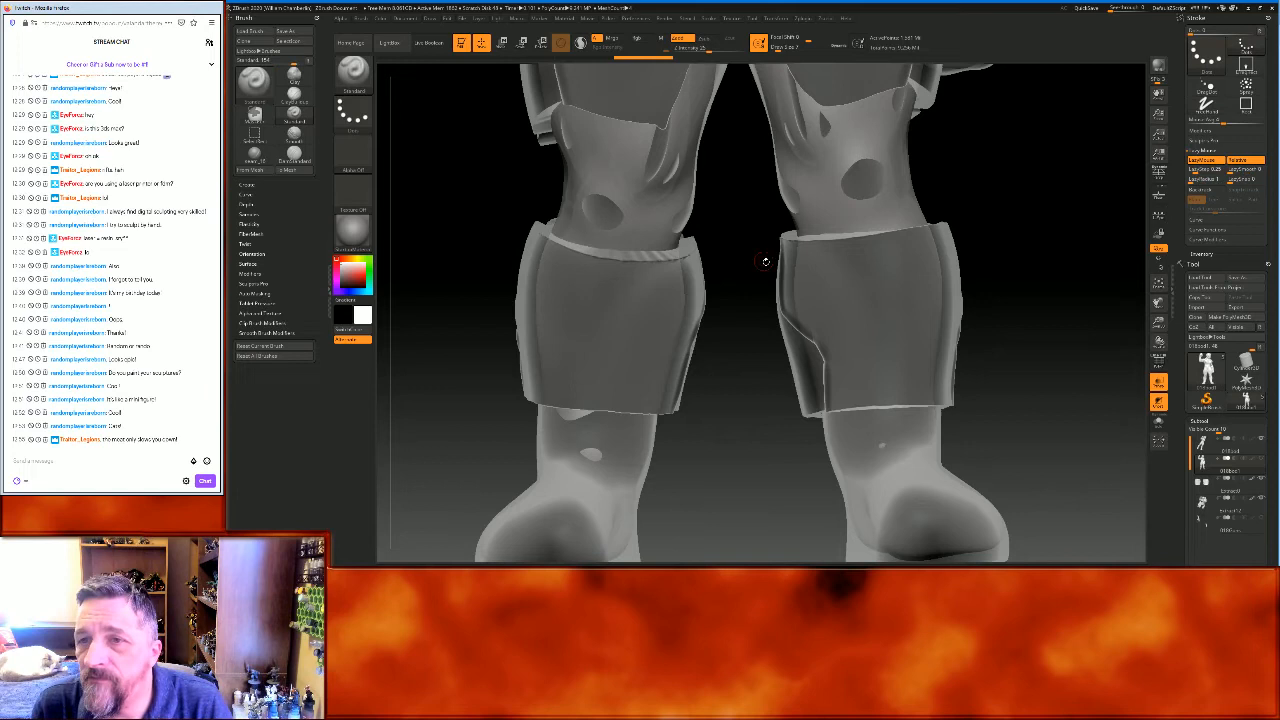
Mask a straight band across the top of the figure's left knee, just below the thigh plate, and continue it down the inner side
drag(993, 235, 998, 227)
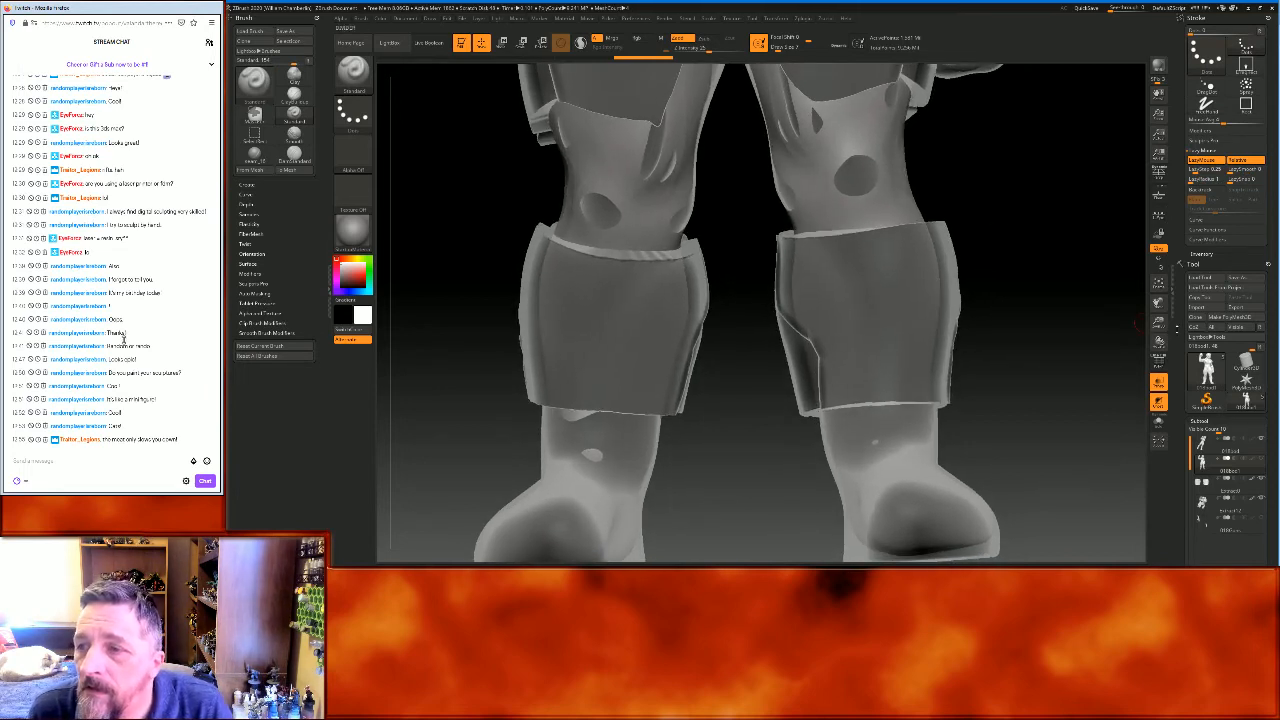
drag(997, 226, 916, 222)
key(ctrl)
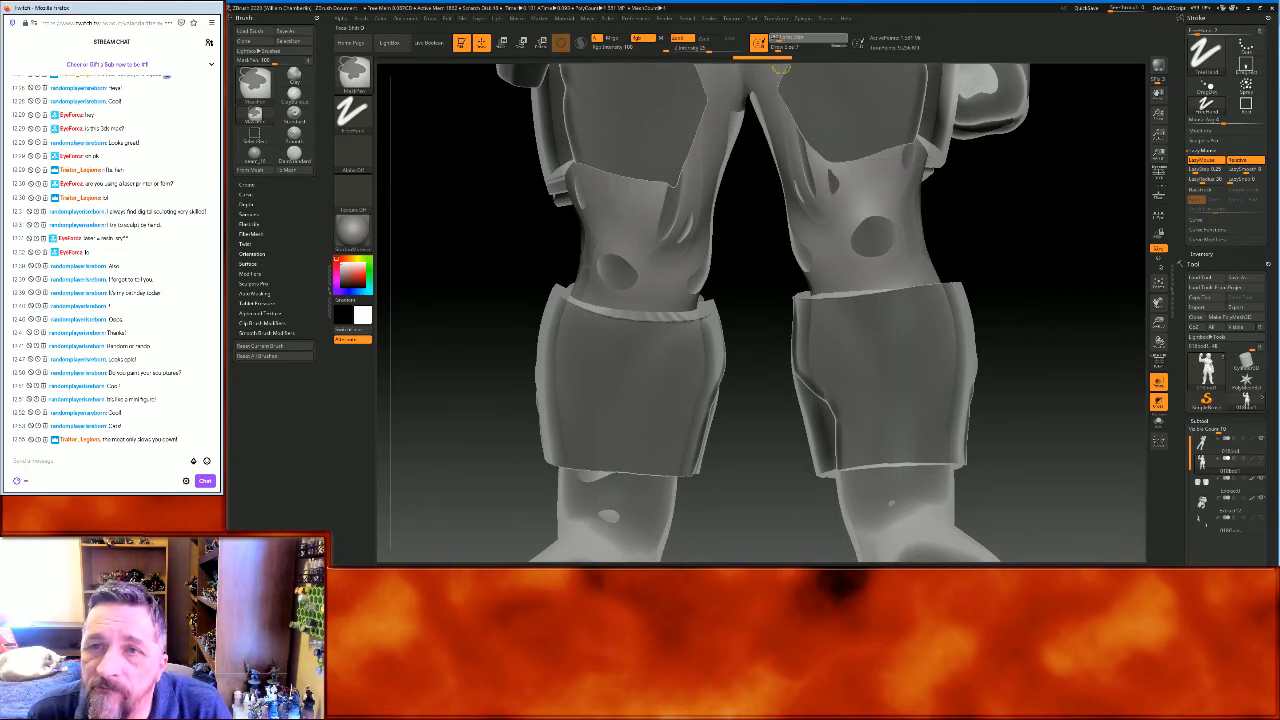
drag(880, 166, 826, 176)
key(ctrl+z)
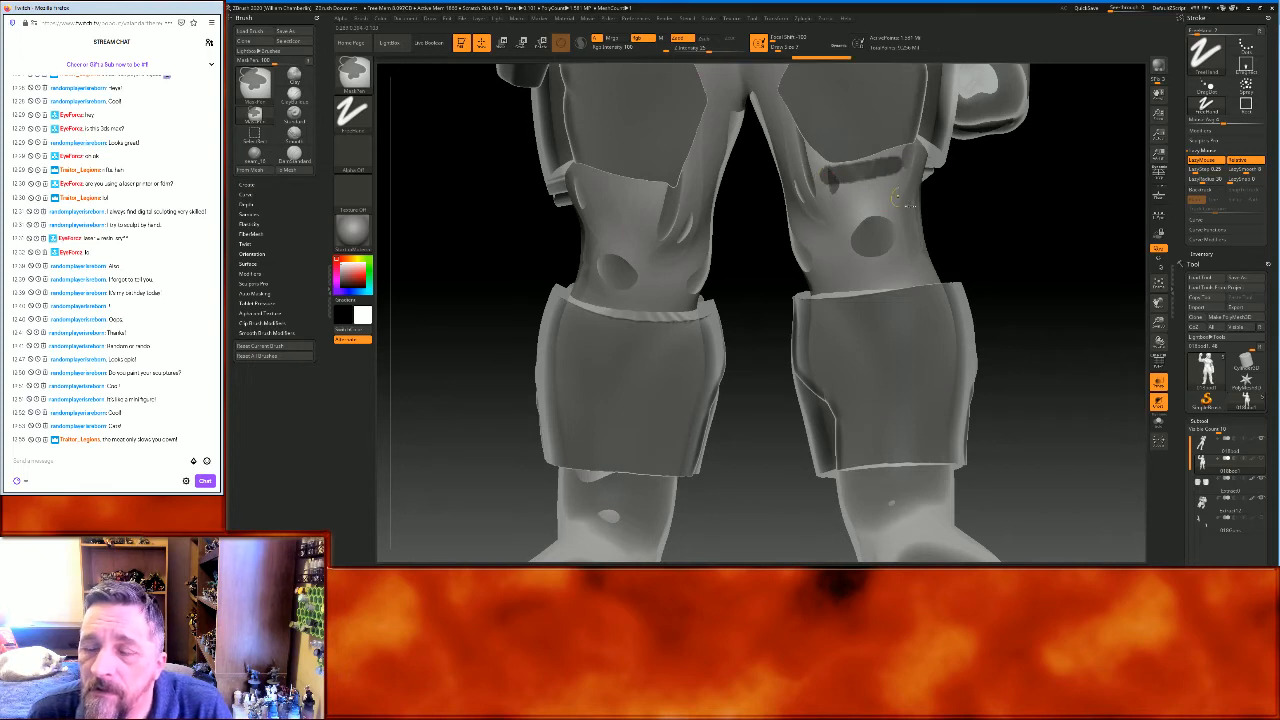
drag(1040, 218, 1046, 214)
mouse_move(868, 178)
mouse_down()
mouse_move(798, 258)
mouse_move(877, 343)
mouse_up()
drag(1026, 330, 975, 326)
mouse_move(812, 160)
mouse_down()
mouse_move(892, 242)
mouse_move(848, 335)
mouse_up()
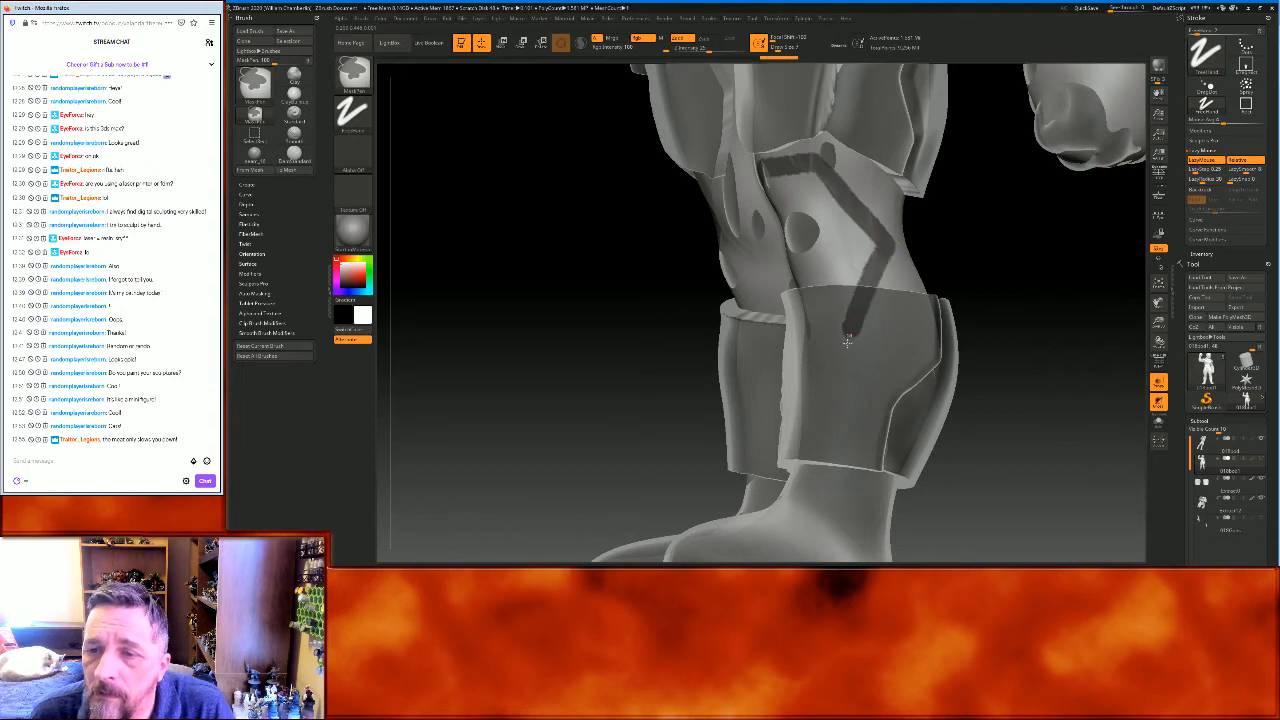
drag(1044, 283, 897, 239)
key(ctrl+z)
key(ctrl+z)
Mask an angled line down the outer side of the left knee and close the knee pad outline behind the shin guard's upper edge
ctrl+drag(816, 176, 892, 251)
mouse_move(764, 290)
mouse_down()
mouse_move(870, 292)
mouse_move(785, 291)
mouse_up()
mouse_move(987, 239)
mouse_down()
mouse_move(900, 241)
mouse_move(818, 330)
mouse_up()
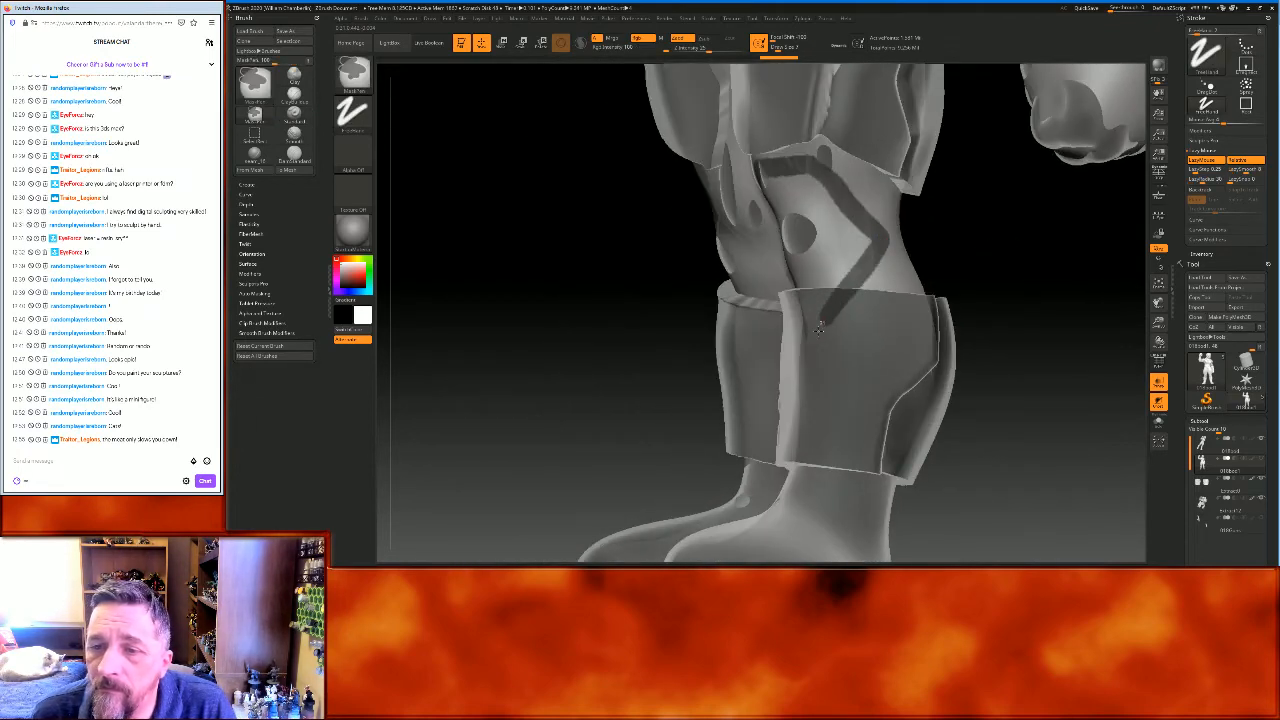
drag(991, 271, 1058, 254)
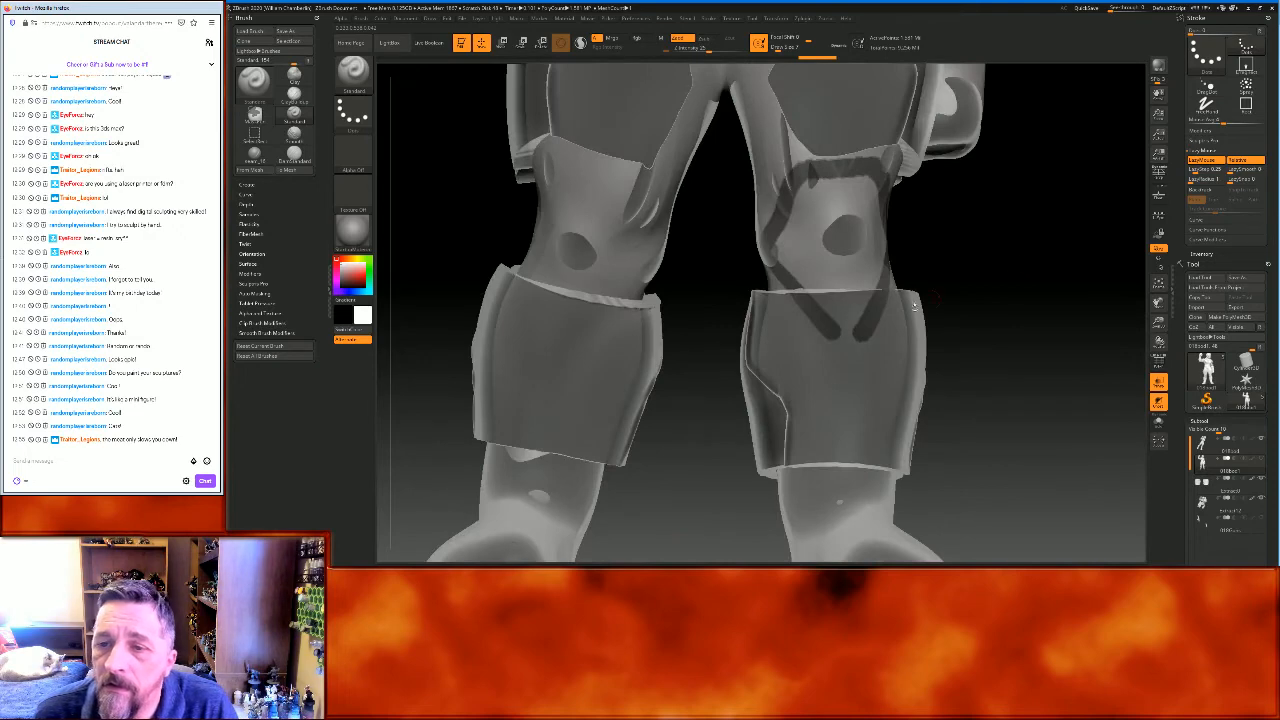
key(ctrl)
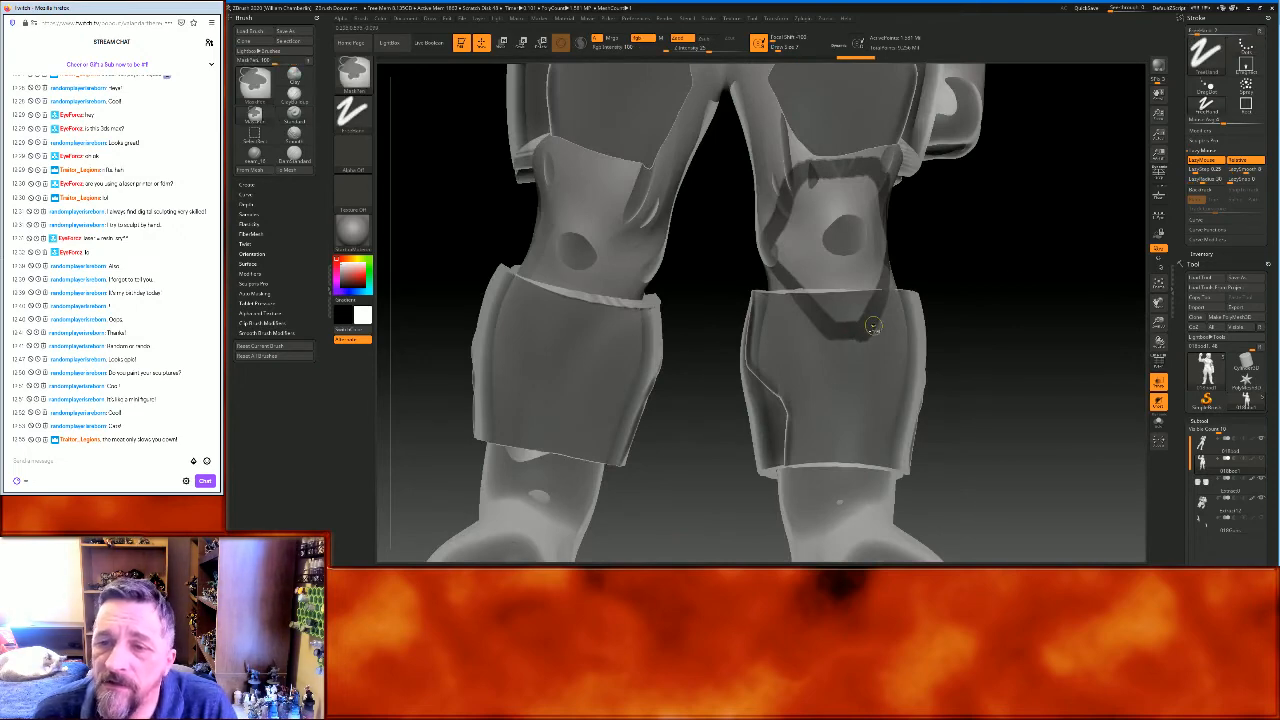
mouse_move(1033, 284)
mouse_down()
mouse_move(1017, 285)
mouse_move(1040, 280)
mouse_up()
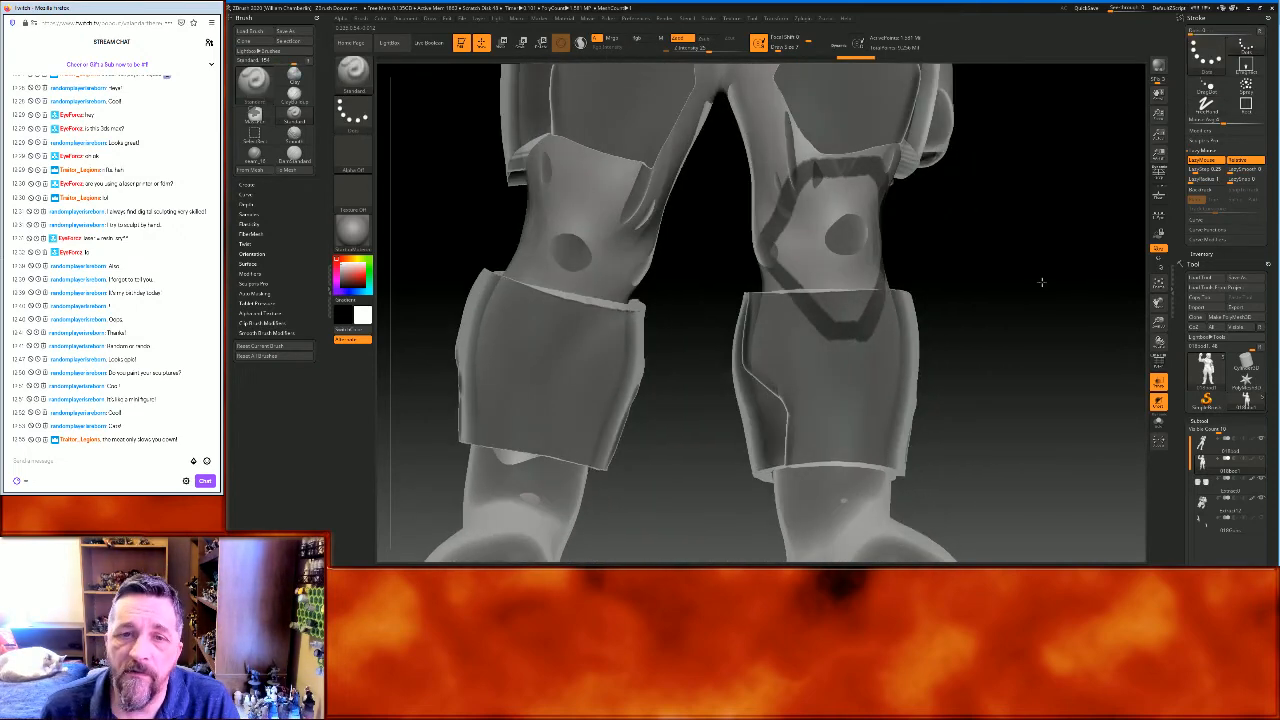
Mask the top edge and angled inner side of a matching knee pad outline on the figure's right knee
key(ctrl)
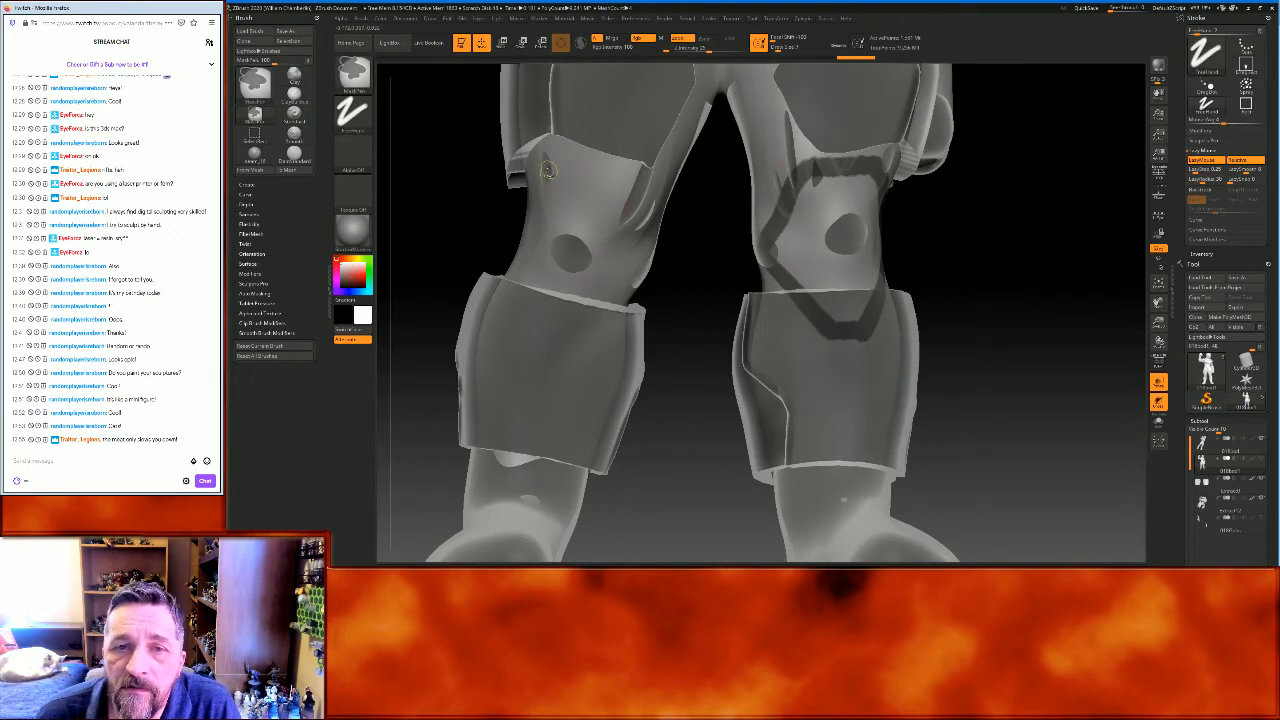
ctrl+drag(541, 166, 641, 196)
drag(706, 285, 672, 280)
key(ctrl)
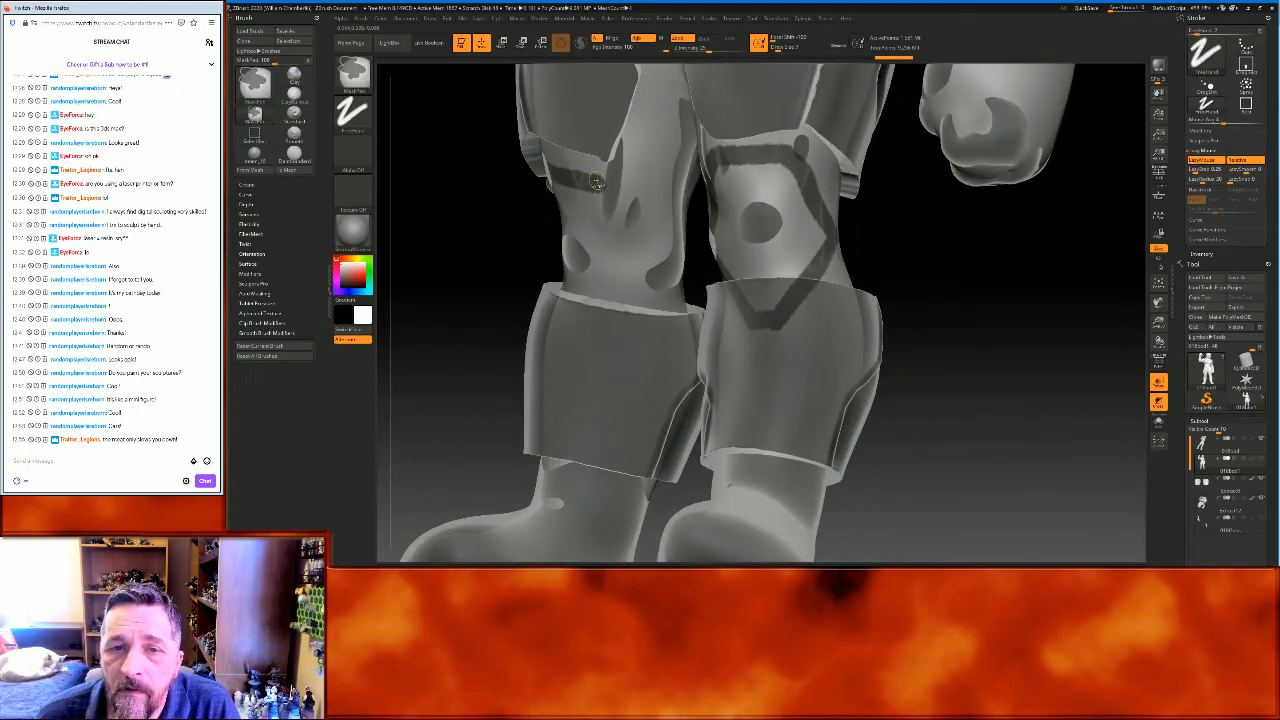
mouse_move(605, 188)
ctrl+mouse_down()
mouse_move(664, 270)
mouse_move(581, 345)
ctrl+mouse_up()
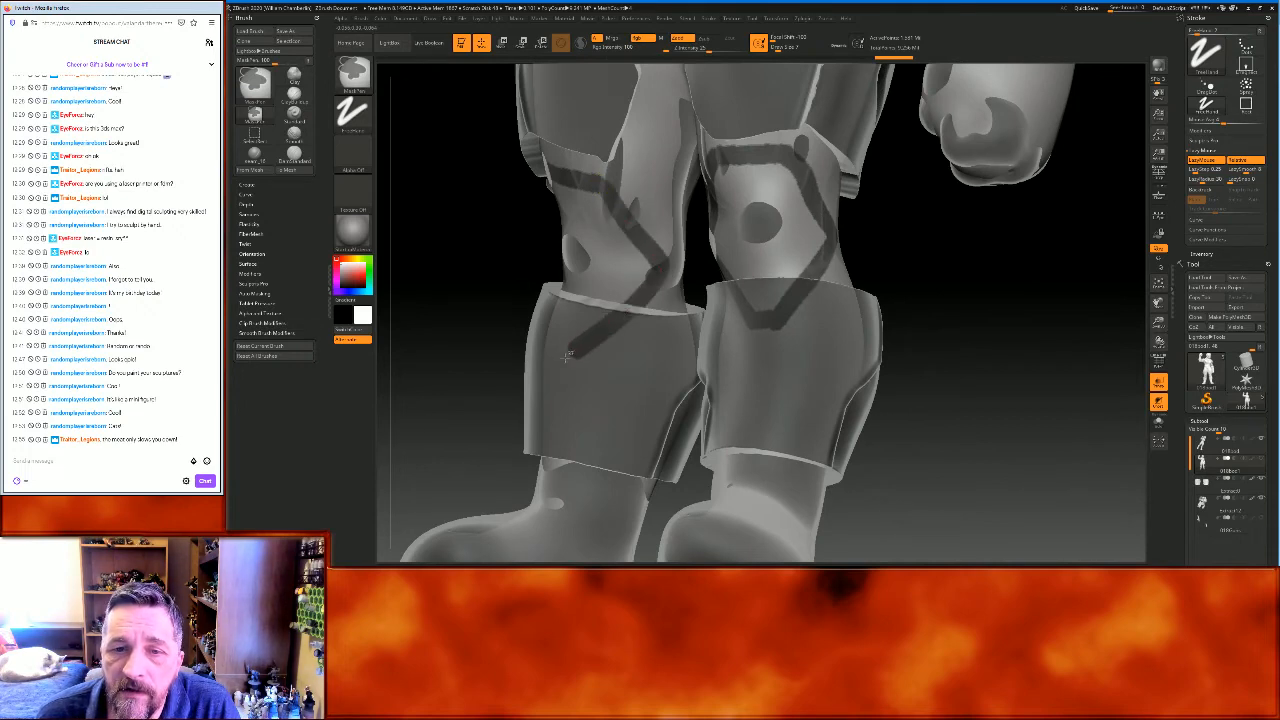
Mask the angled outer side of the right knee pad and join both sides at the lower point behind the shin guard
mouse_move(943, 314)
mouse_down()
mouse_move(1051, 298)
mouse_move(934, 277)
mouse_up()
mouse_move(548, 170)
ctrl+mouse_down()
mouse_move(464, 244)
mouse_move(510, 338)
ctrl+mouse_up()
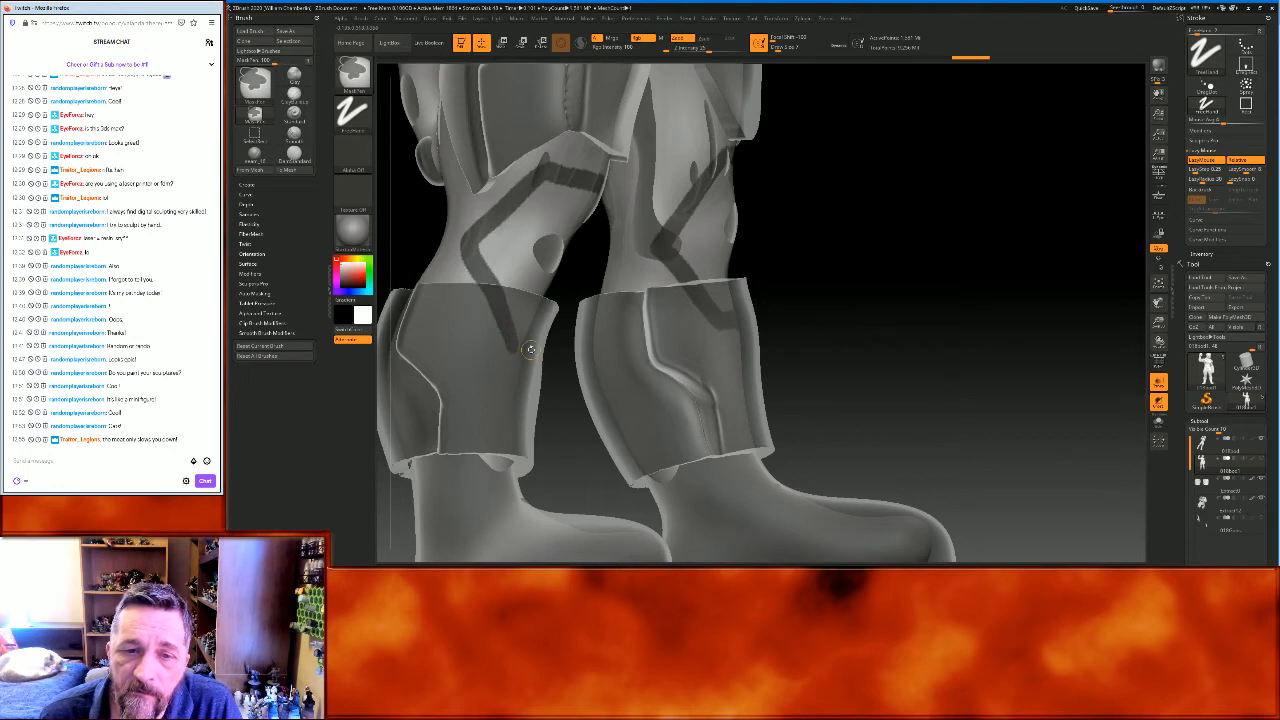
drag(997, 309, 843, 345)
key(ctrl)
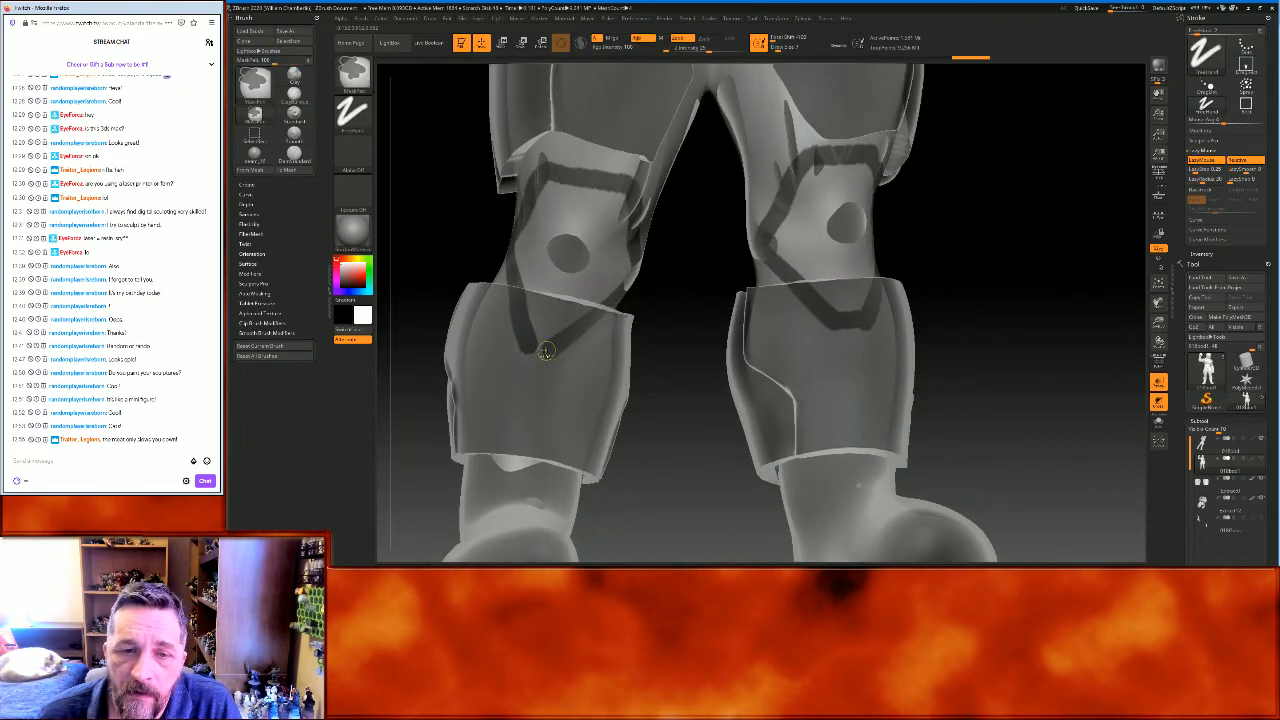
mouse_move(525, 346)
ctrl+mouse_down()
mouse_move(552, 353)
mouse_move(520, 352)
ctrl+mouse_up()
drag(671, 294, 640, 280)
key(ctrl)
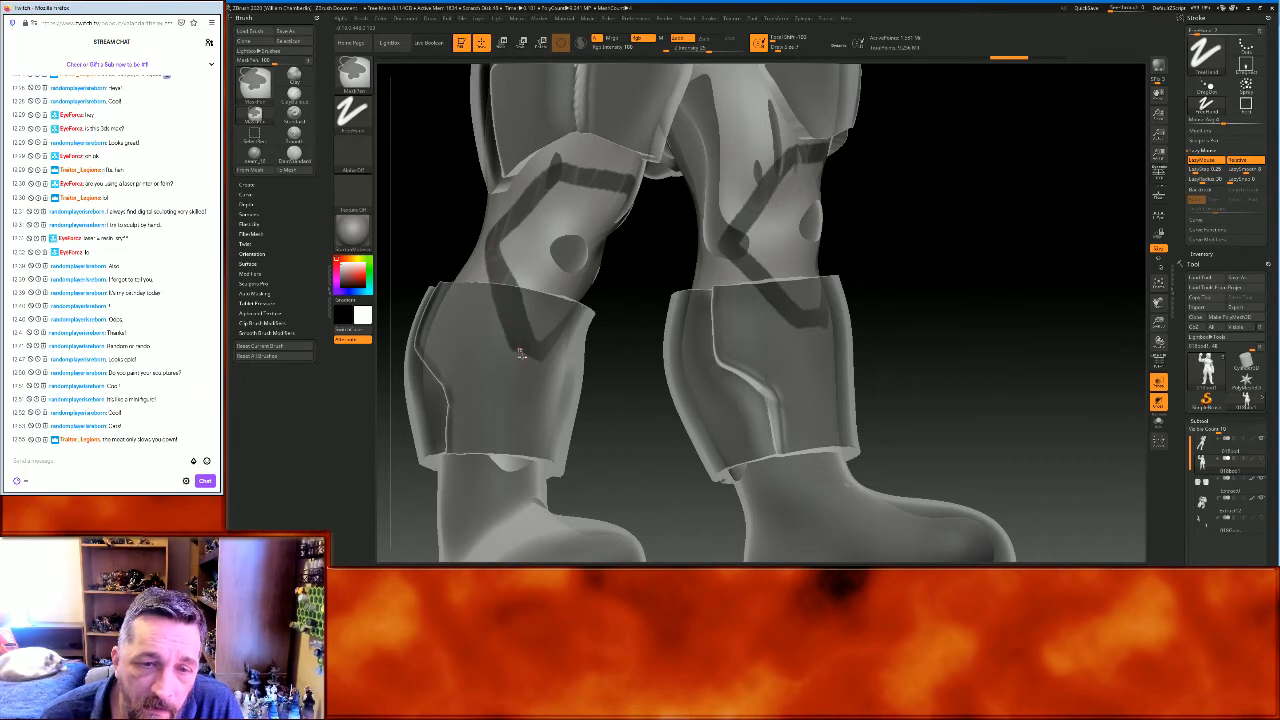
Thicken the mask along the right knee pad's sides and fill in its whole interior around the kneecap
drag(632, 380, 620, 368)
ctrl+drag(492, 230, 524, 326)
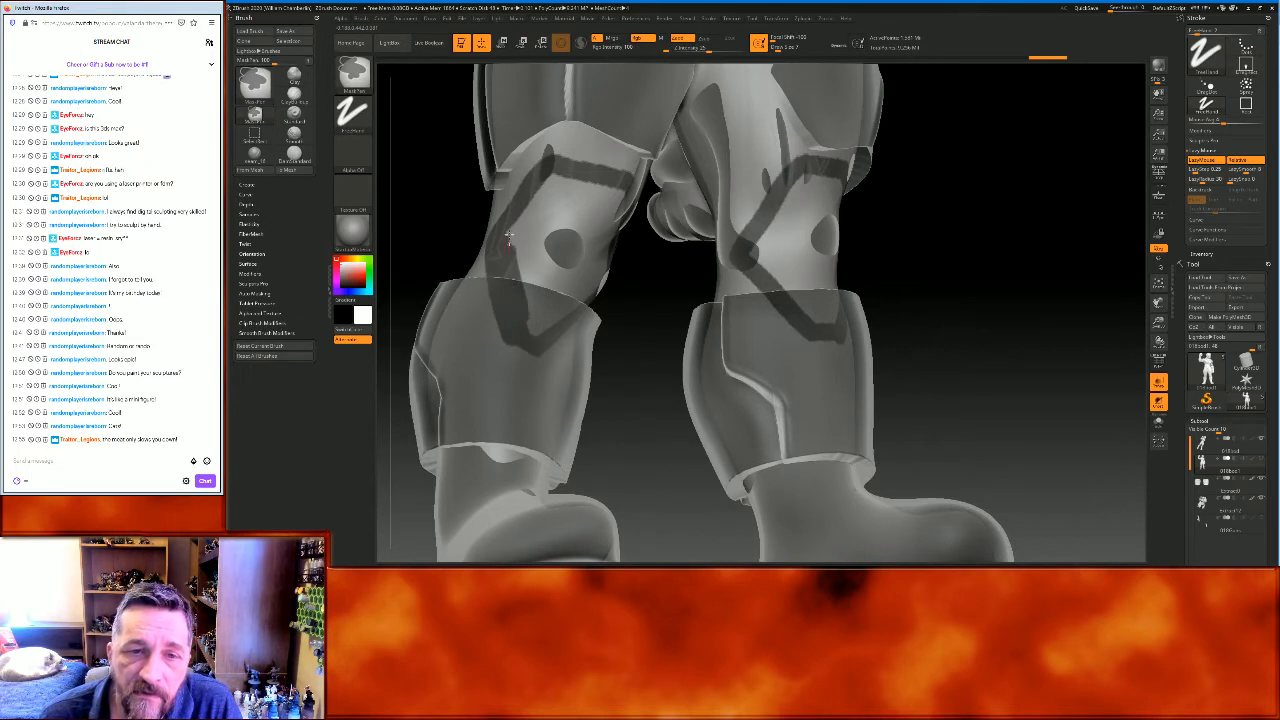
mouse_move(515, 228)
ctrl+mouse_down()
mouse_move(557, 174)
mouse_move(519, 254)
mouse_move(537, 340)
ctrl+mouse_up()
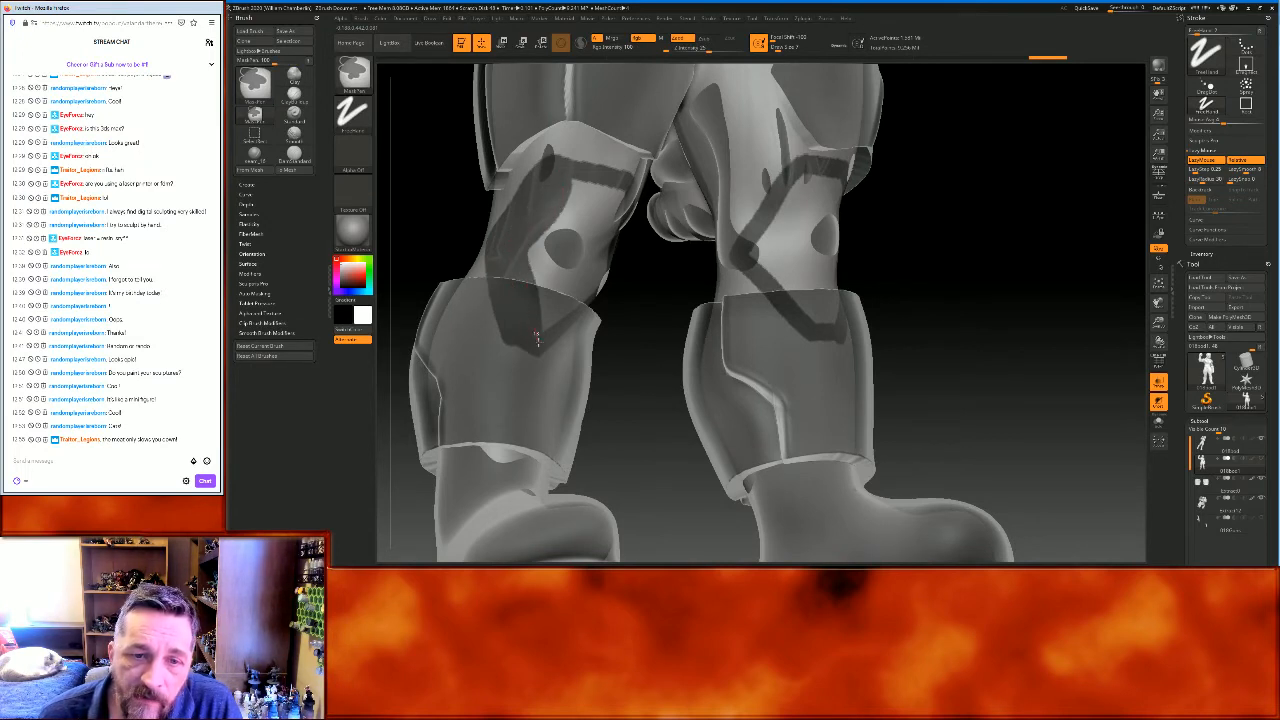
mouse_move(657, 337)
mouse_down()
mouse_move(634, 323)
mouse_move(653, 295)
mouse_move(634, 277)
mouse_up()
mouse_move(548, 178)
ctrl+mouse_down()
mouse_move(612, 208)
mouse_move(605, 258)
ctrl+mouse_up()
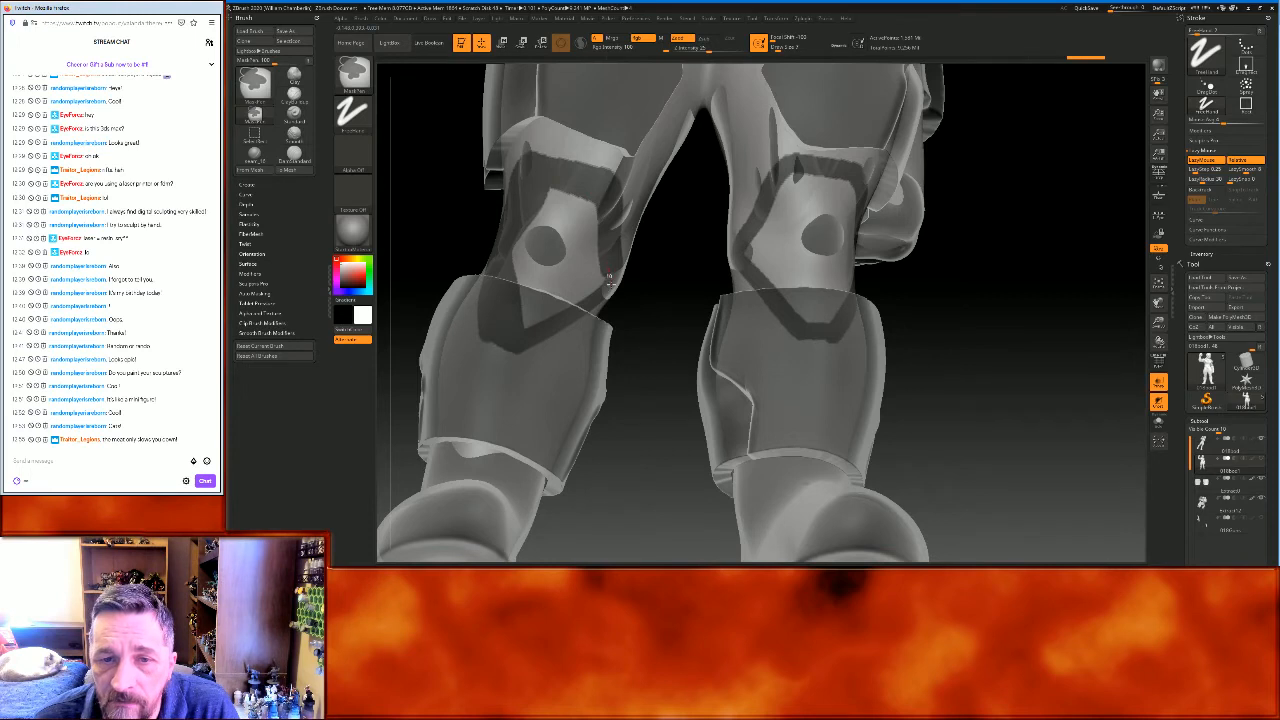
mouse_move(570, 300)
ctrl+mouse_down()
mouse_move(530, 322)
mouse_move(512, 244)
mouse_move(548, 195)
mouse_move(605, 213)
ctrl+mouse_up()
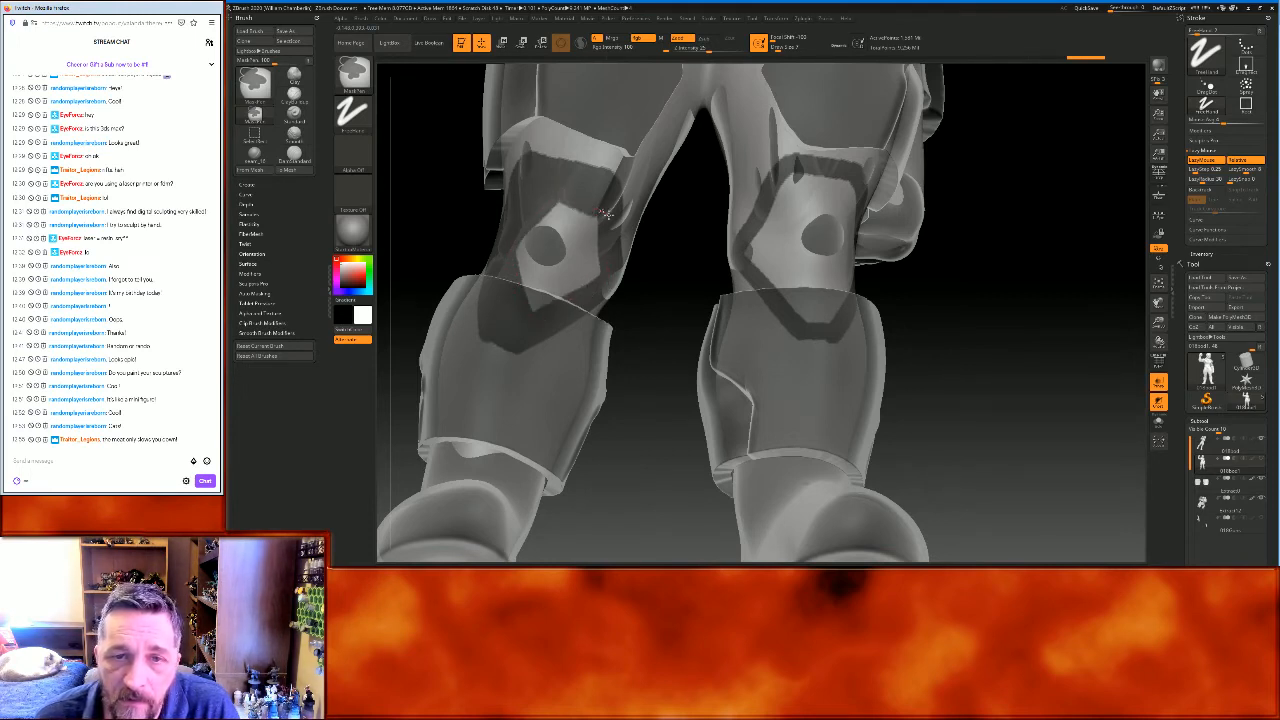
mouse_move(595, 283)
ctrl+mouse_down()
mouse_move(538, 310)
mouse_move(522, 282)
mouse_move(514, 242)
mouse_move(559, 200)
mouse_move(591, 232)
mouse_move(596, 278)
mouse_move(534, 301)
ctrl+mouse_up()
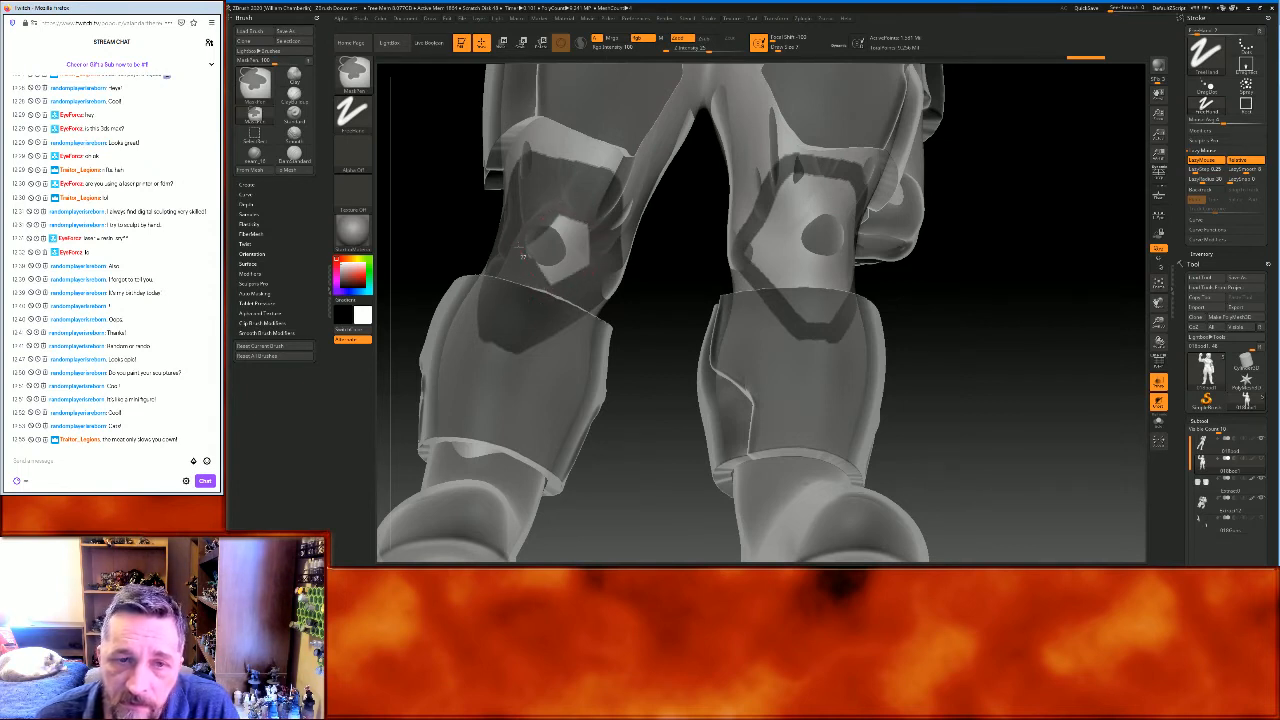
ctrl+drag(545, 234, 576, 210)
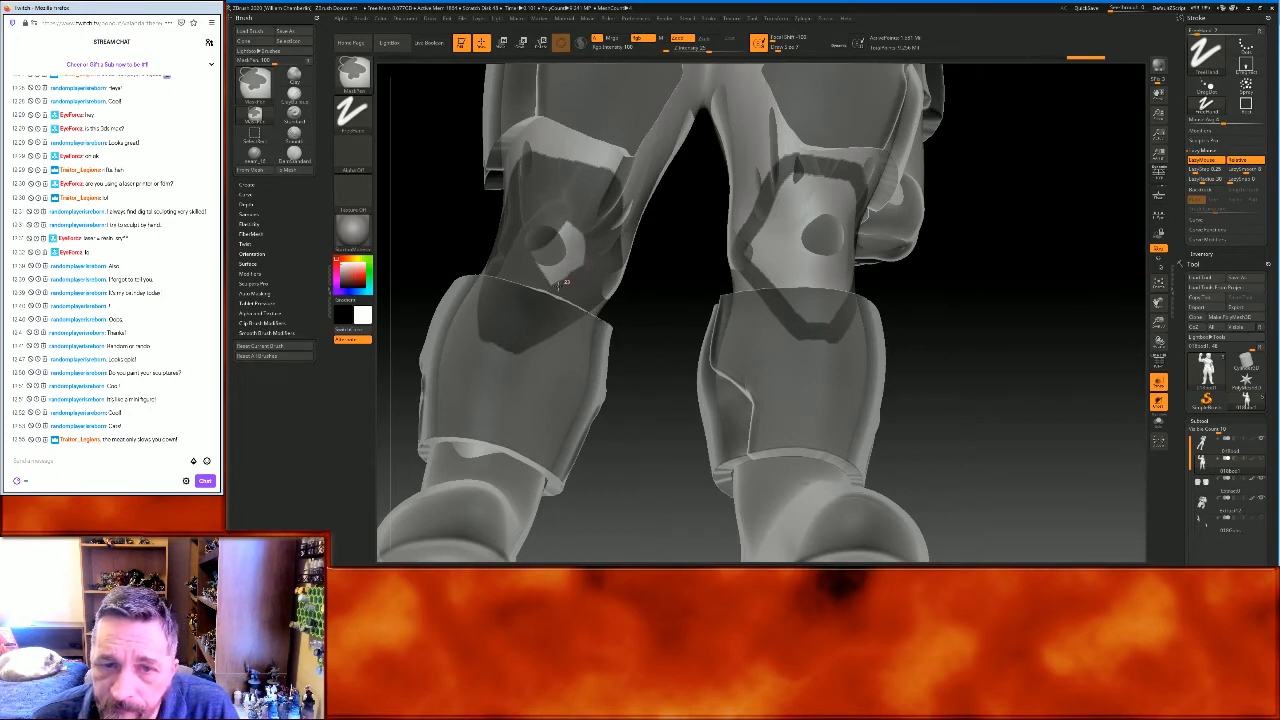
mouse_move(563, 272)
ctrl+mouse_down()
mouse_move(588, 236)
mouse_move(563, 271)
ctrl+mouse_up()
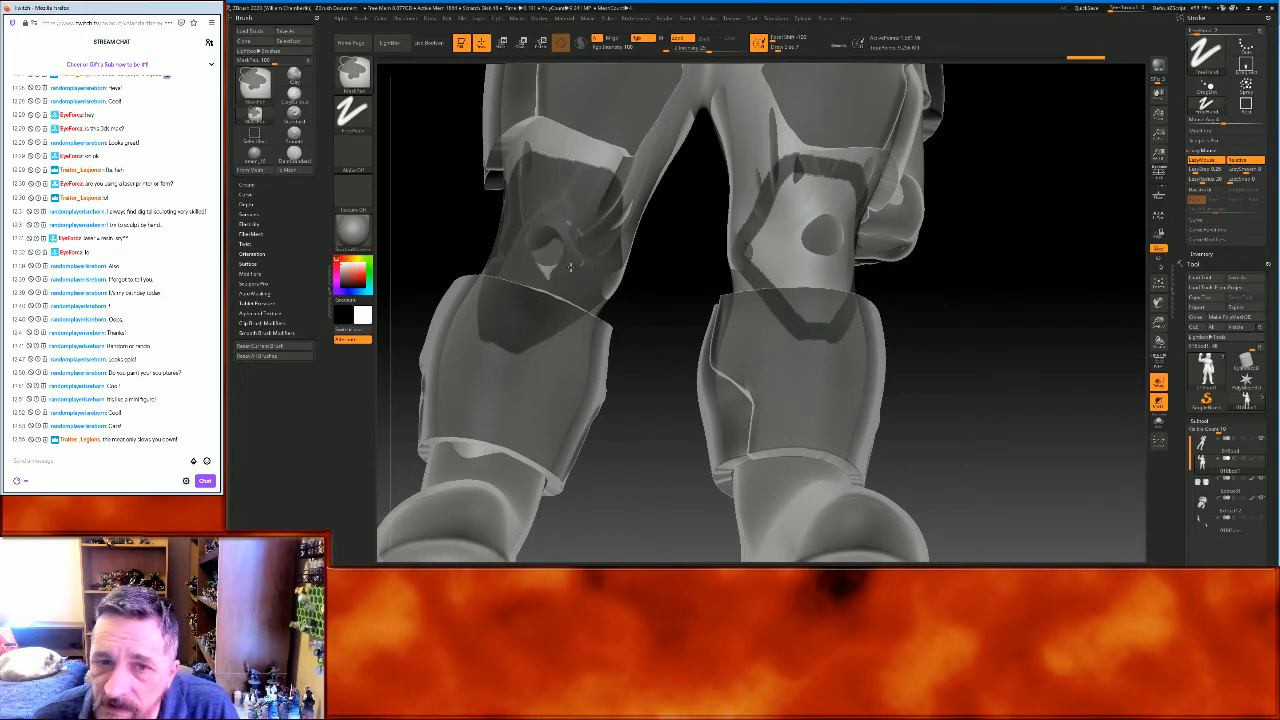
mouse_move(558, 216)
ctrl+mouse_down()
mouse_move(537, 272)
mouse_move(570, 218)
ctrl+mouse_up()
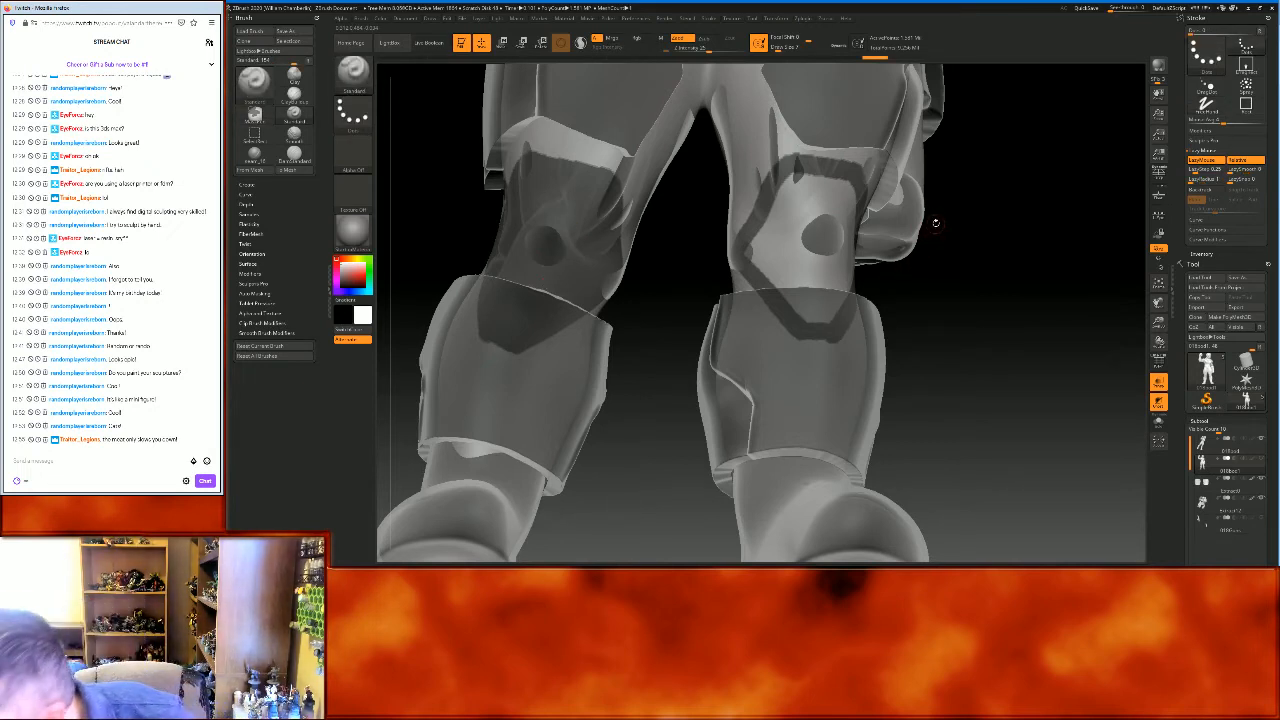
Mask the remaining interior of the left knee pad, covering the whole kneecap between its outlined sides
mouse_move(986, 297)
mouse_down()
mouse_move(790, 297)
mouse_move(788, 270)
mouse_move(721, 338)
mouse_move(778, 250)
mouse_move(743, 193)
mouse_move(748, 228)
mouse_up()
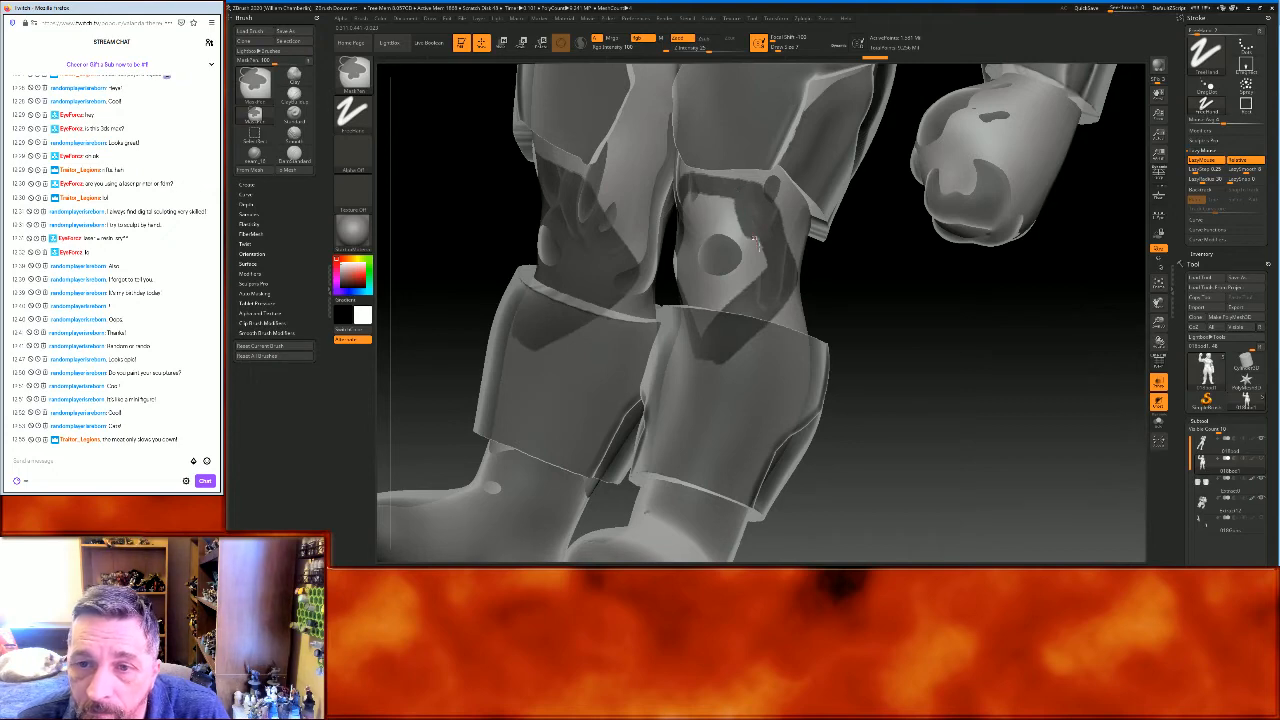
drag(866, 288, 909, 286)
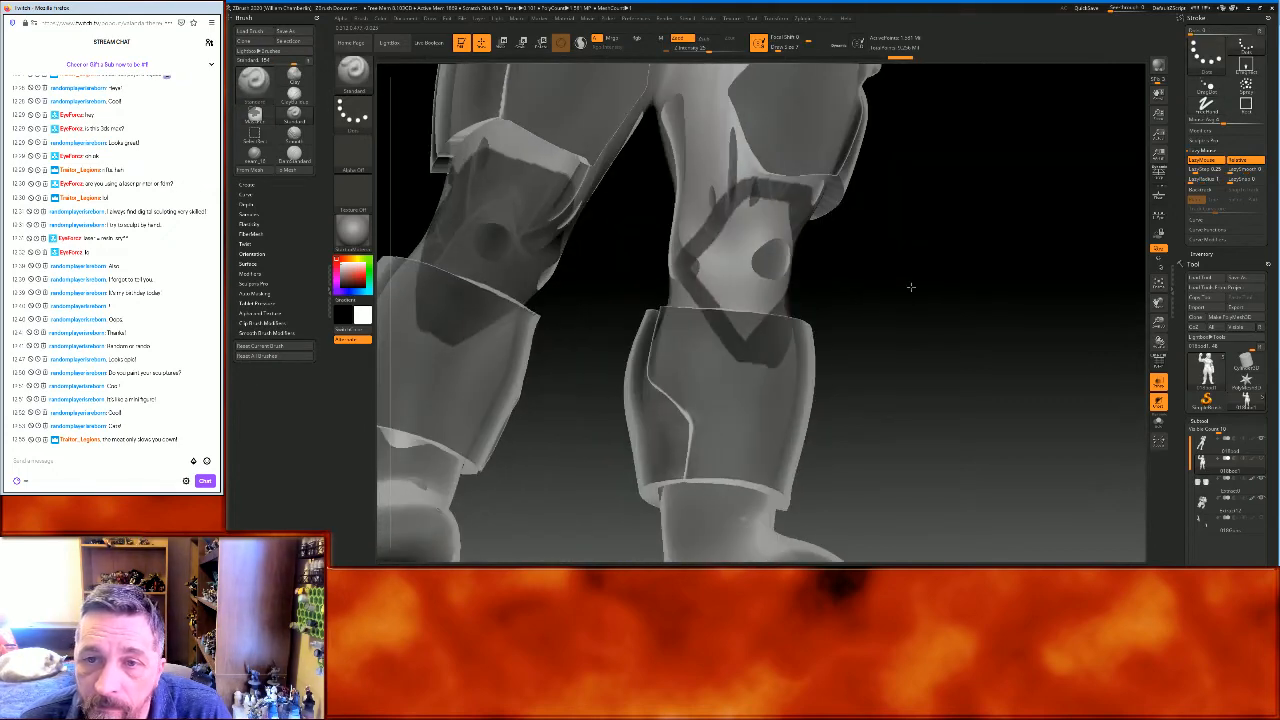
mouse_move(797, 203)
ctrl+mouse_down()
mouse_move(739, 197)
mouse_move(690, 282)
mouse_move(760, 350)
mouse_move(705, 251)
mouse_move(762, 203)
mouse_move(785, 213)
mouse_move(719, 281)
mouse_move(768, 328)
ctrl+mouse_up()
mouse_move(986, 357)
mouse_down()
mouse_move(980, 344)
mouse_move(865, 322)
mouse_up()
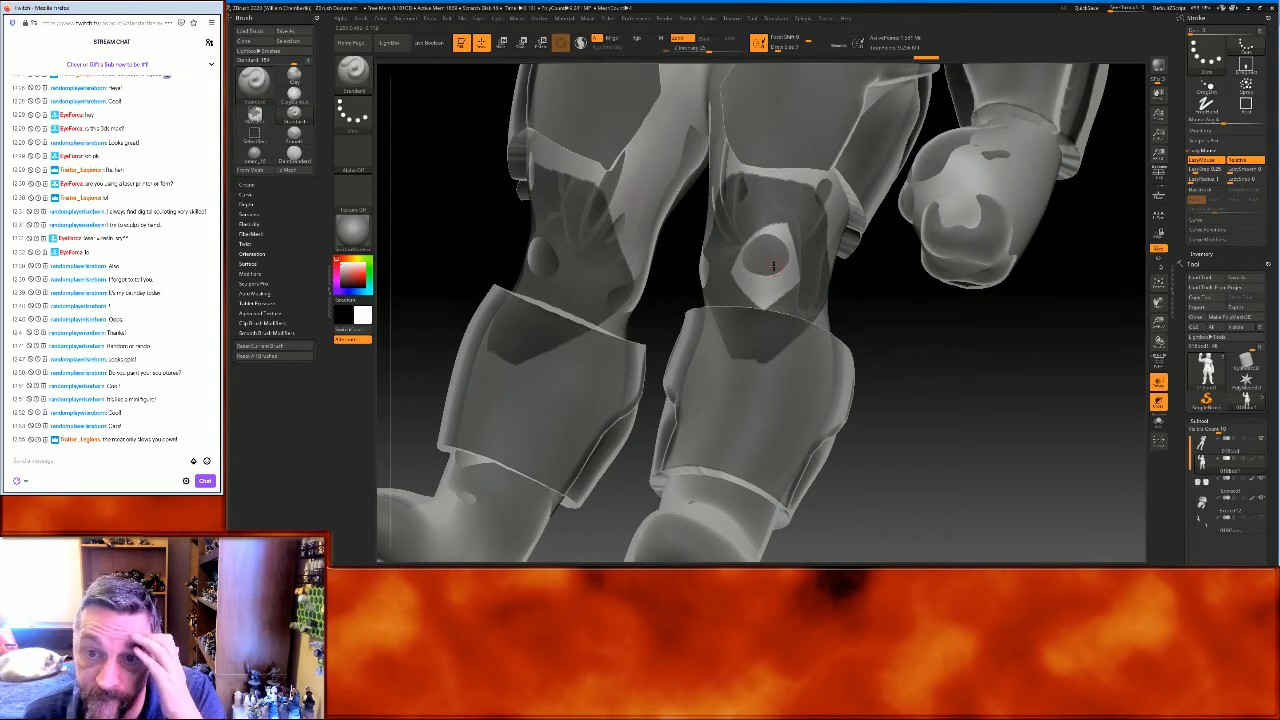
mouse_move(776, 218)
ctrl+mouse_down()
mouse_move(801, 278)
mouse_move(771, 313)
mouse_move(725, 262)
mouse_move(772, 222)
mouse_move(796, 290)
mouse_move(762, 286)
mouse_move(754, 264)
mouse_move(756, 246)
mouse_move(783, 310)
ctrl+mouse_up()
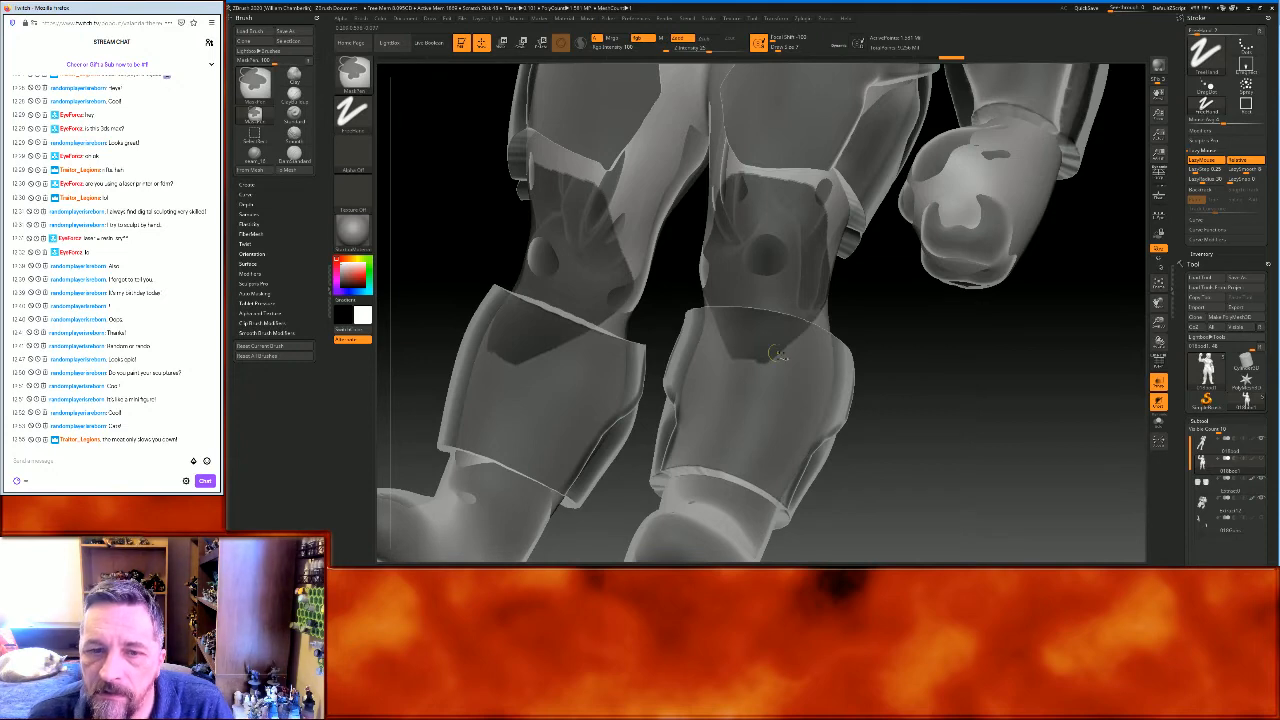
drag(974, 388, 906, 397)
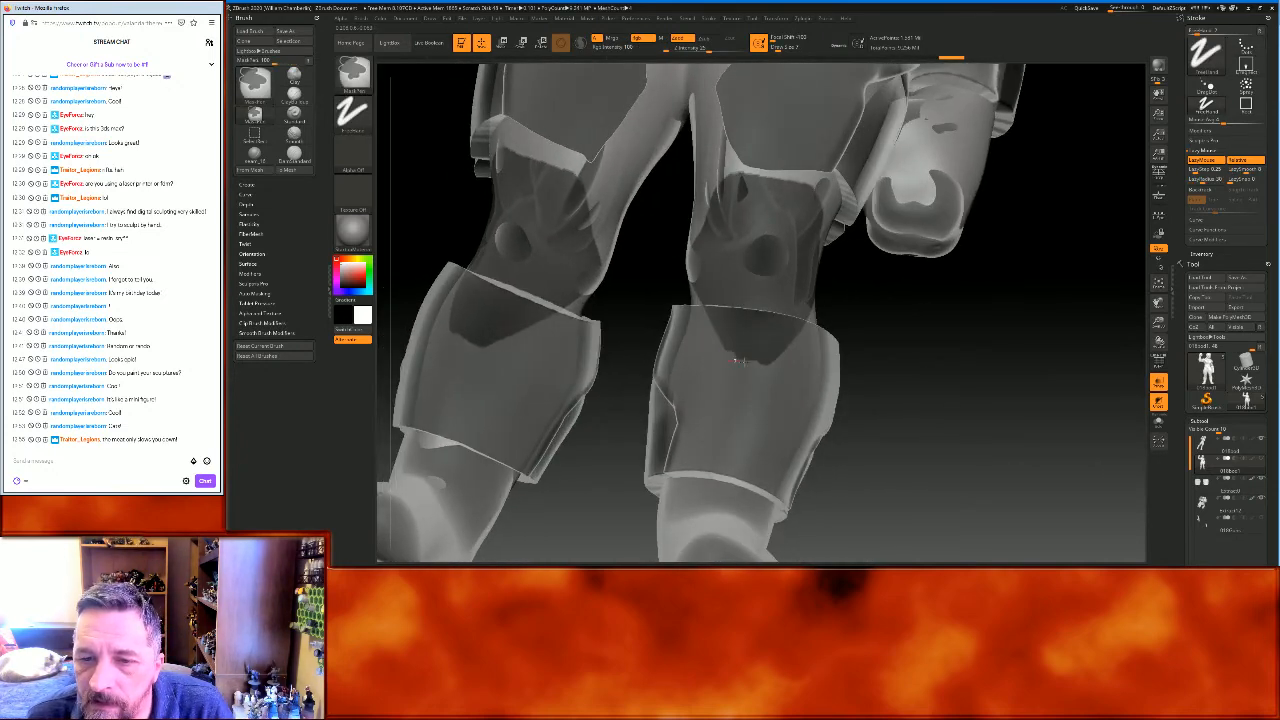
Even out the left knee pad mask along its lower edge behind the shin guard, its inner side and its top
drag(903, 376, 906, 346)
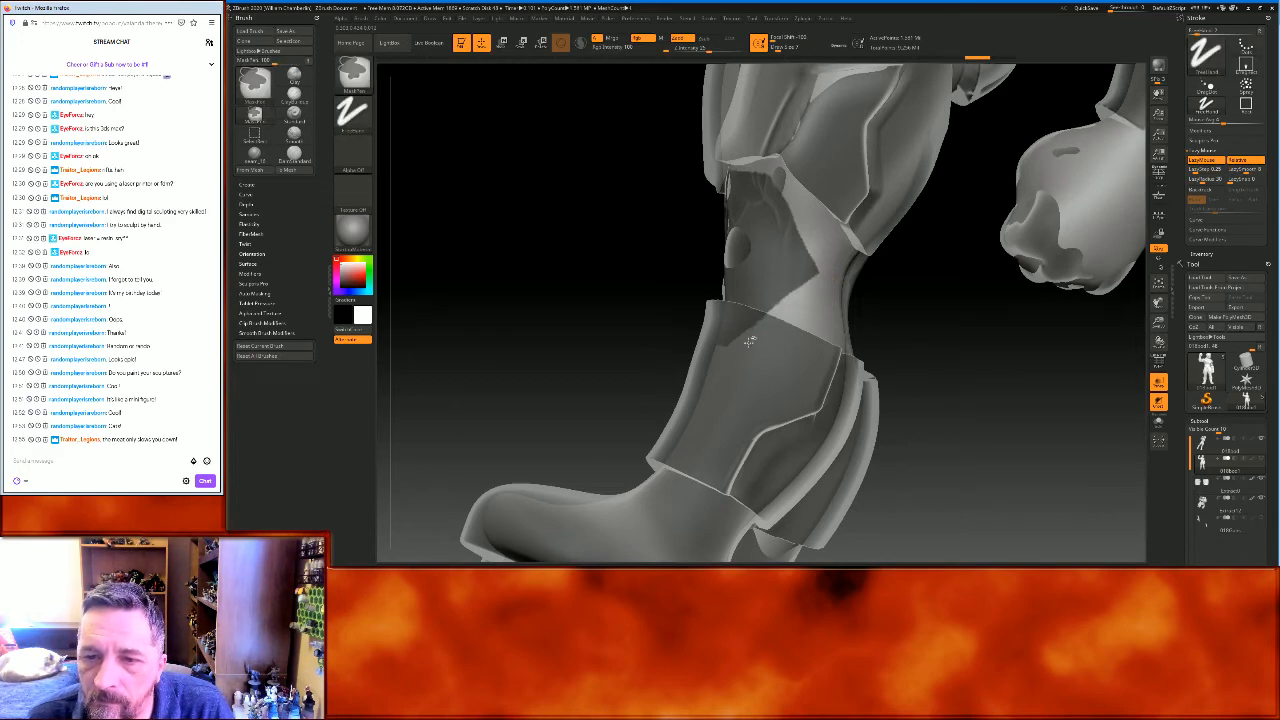
drag(966, 360, 981, 361)
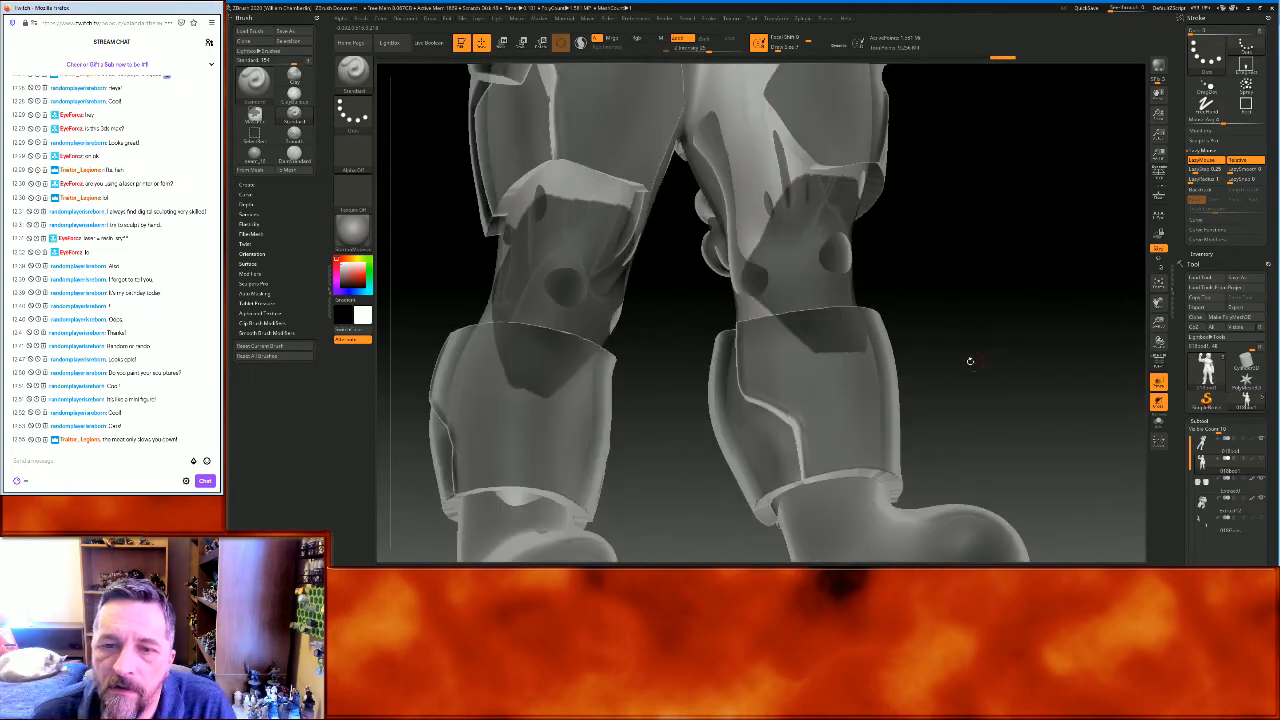
key(ctrl)
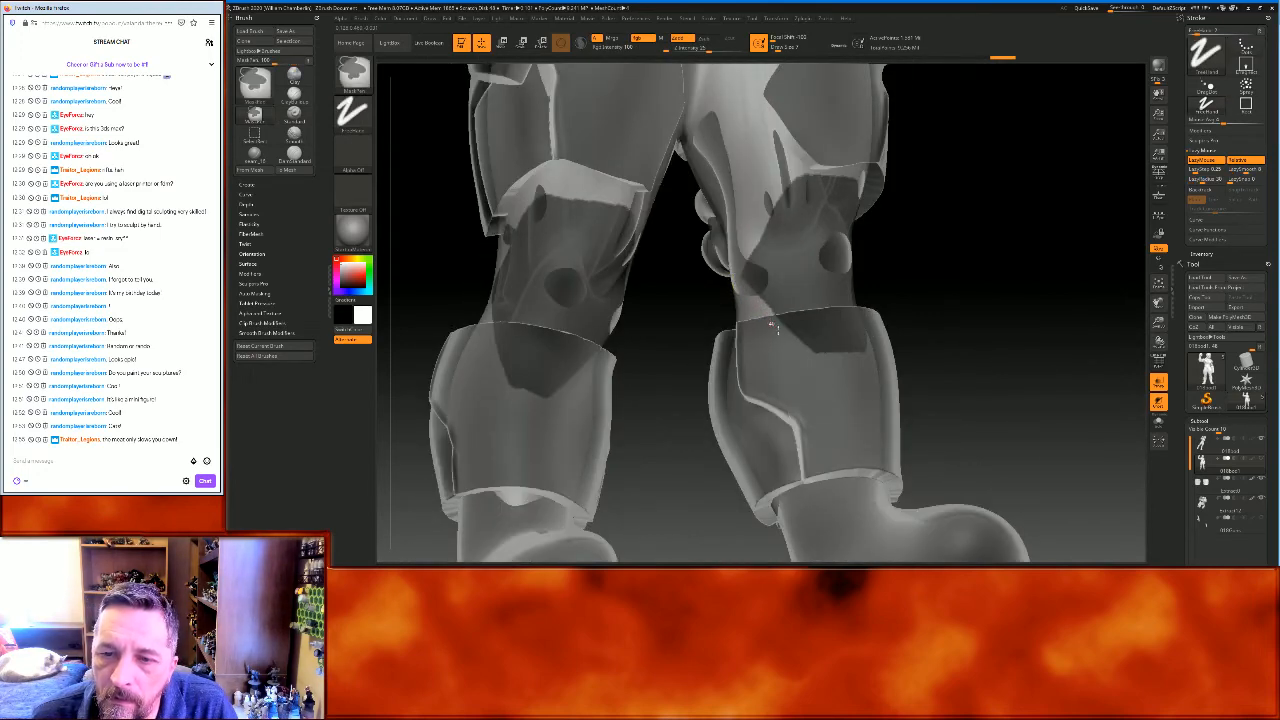
drag(954, 322, 886, 269)
key(ctrl)
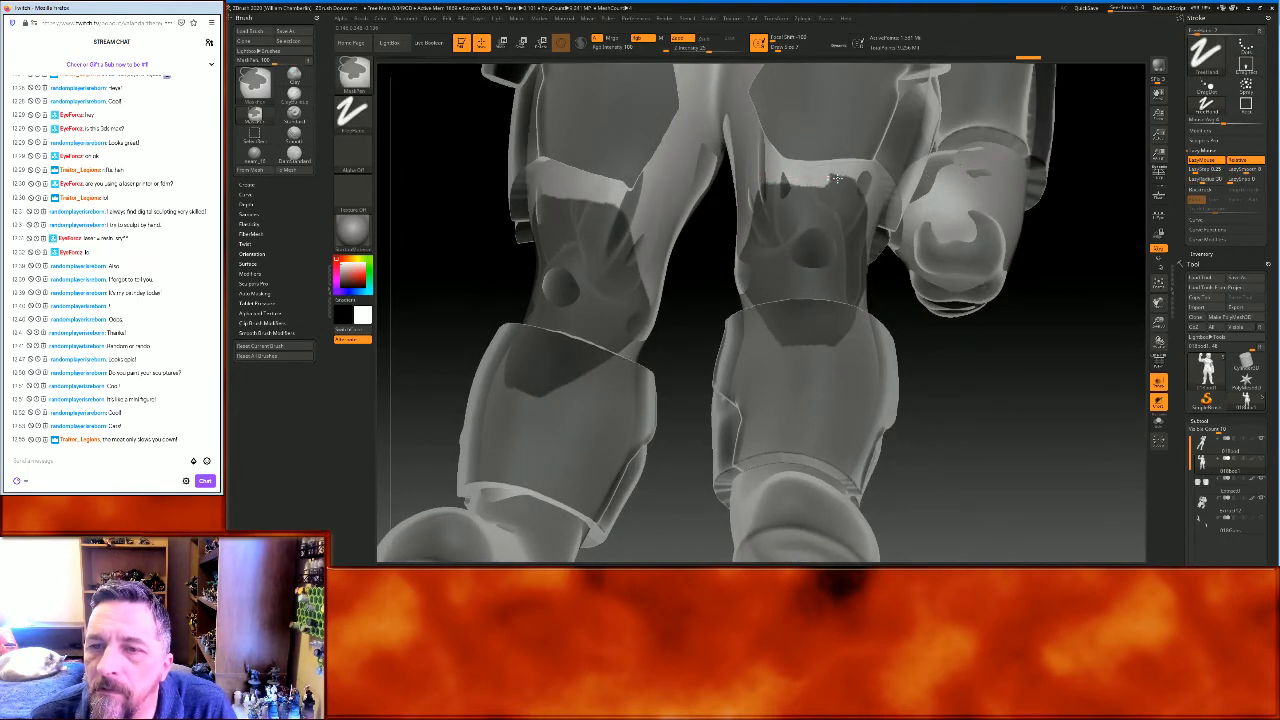
drag(1037, 423, 1000, 424)
Even out the right knee pad mask along its lower edge, both angled sides and the top below the thigh plate
key(ctrl)
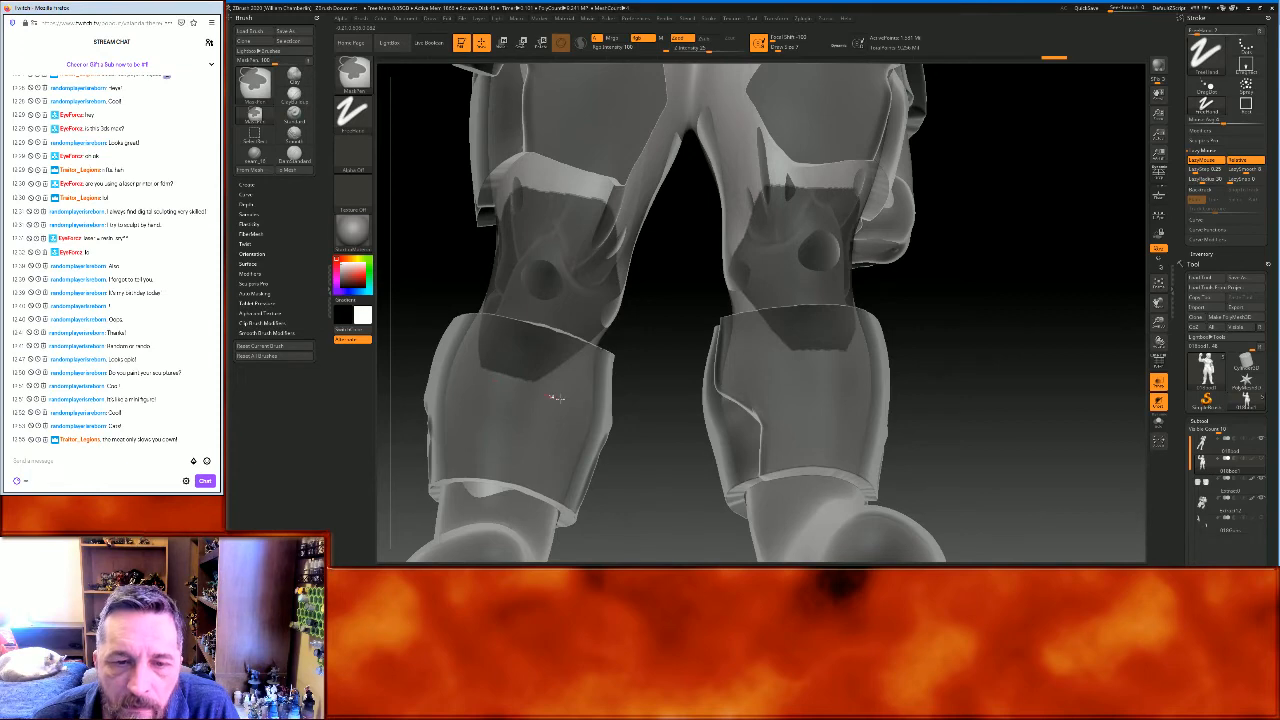
drag(668, 380, 632, 328)
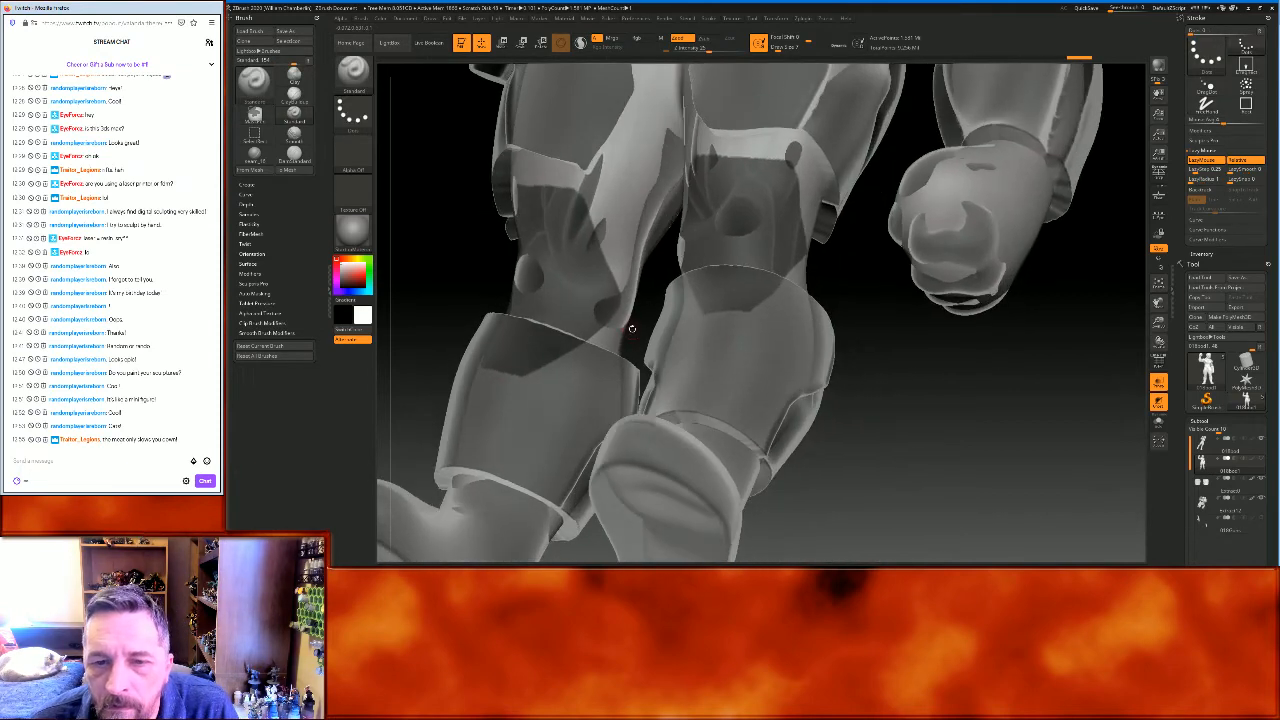
key(ctrl)
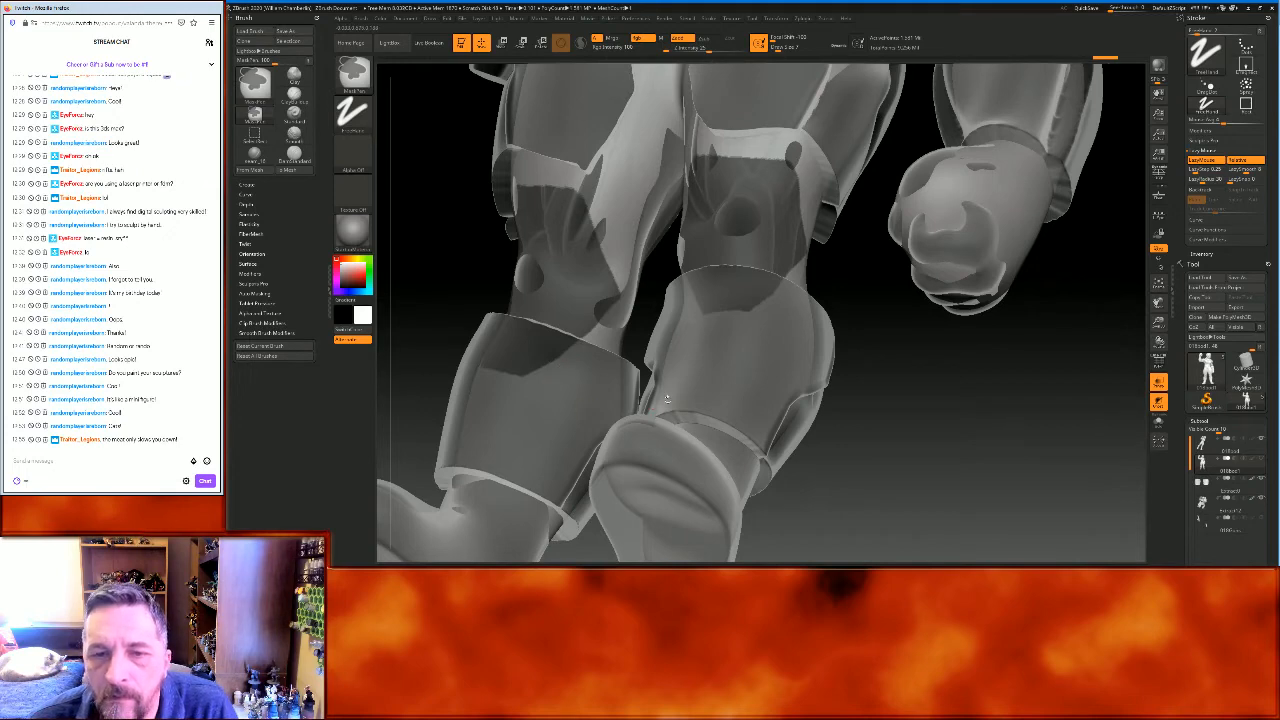
drag(890, 406, 865, 395)
key(ctrl)
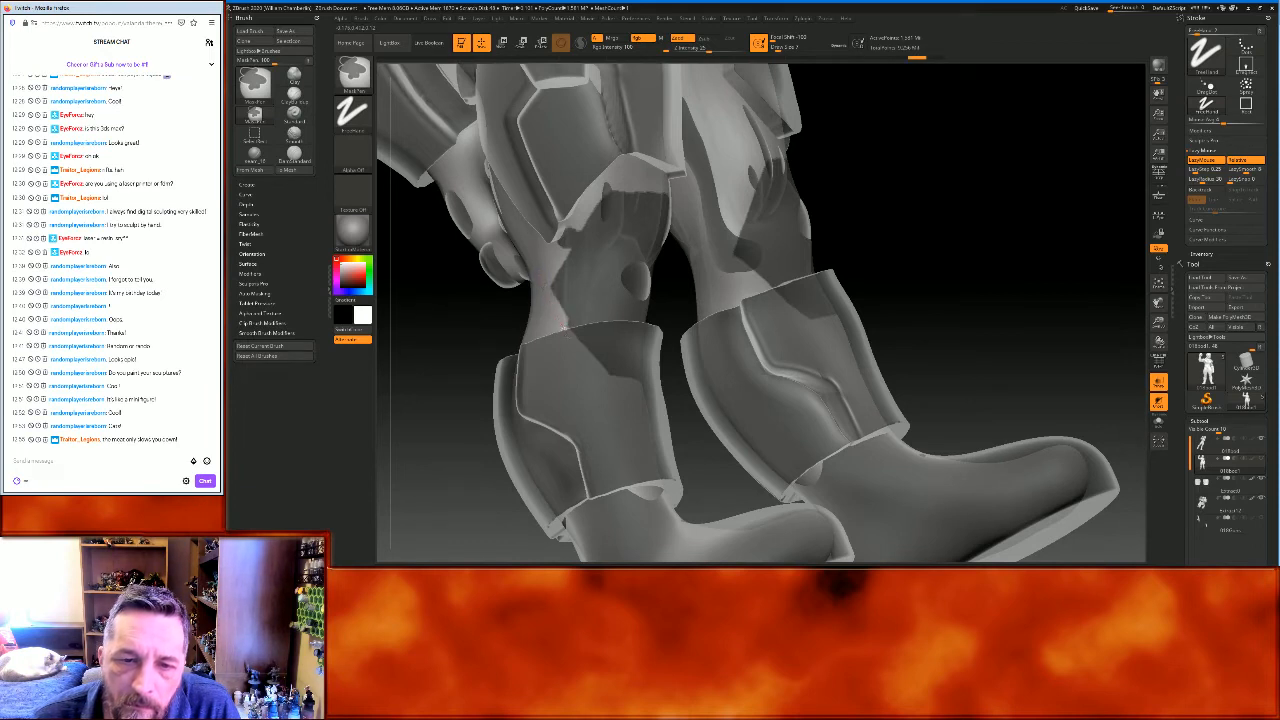
drag(956, 267, 898, 258)
key(ctrl)
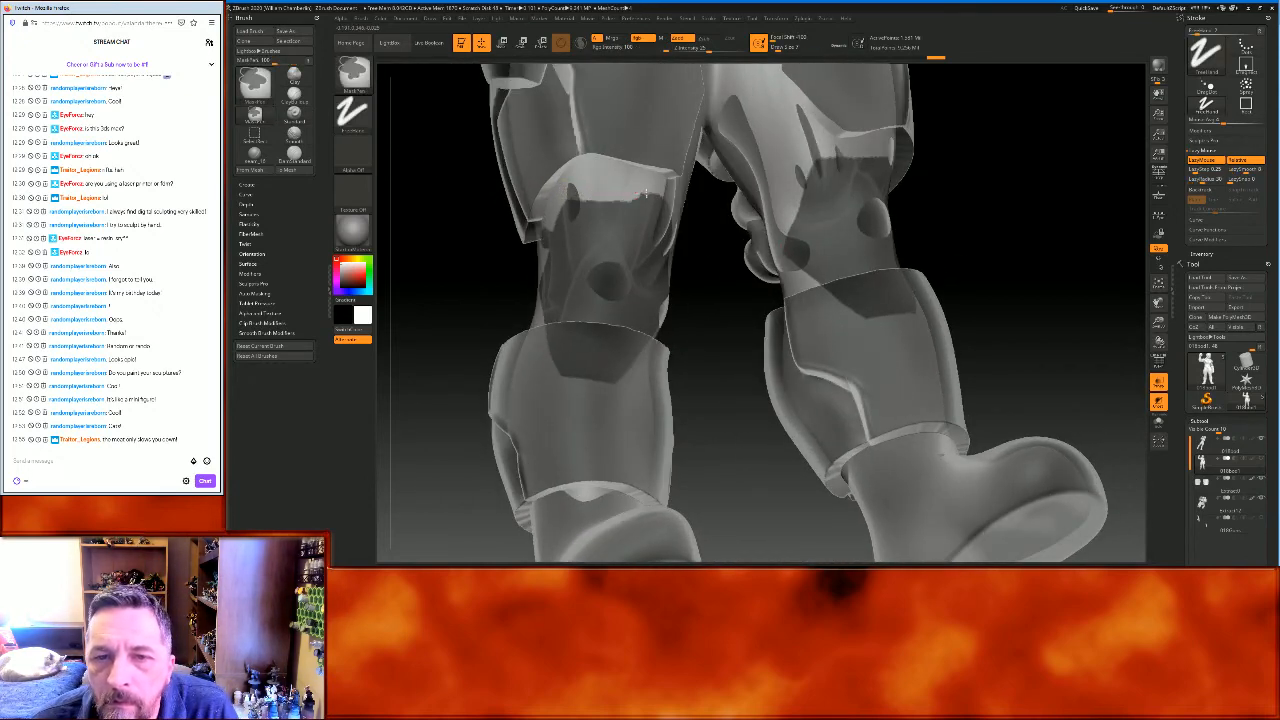
Turn off transparency, extract the masked knee pads from the body as a new subtool and clear its mask
mouse_move(1063, 260)
mouse_down()
mouse_move(1046, 277)
mouse_move(1096, 310)
mouse_up()
click(1159, 384)
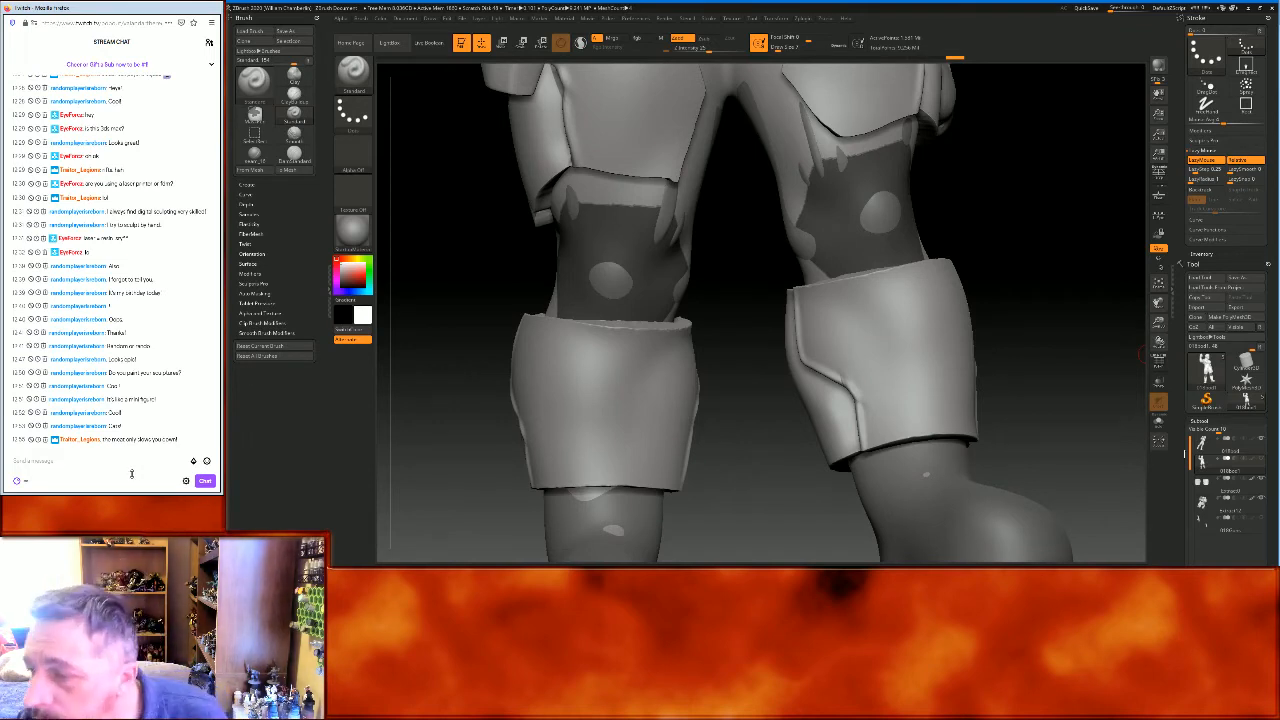
scroll(1270, 480, down, 8)
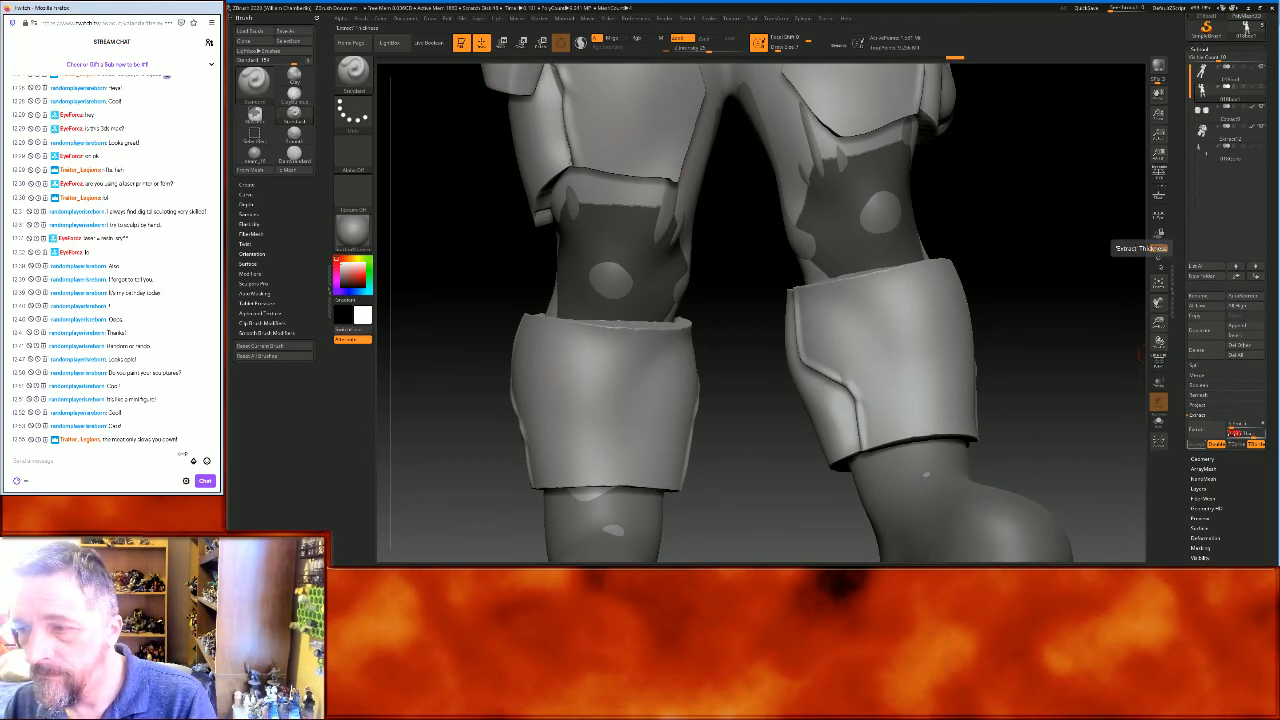
click(1206, 430)
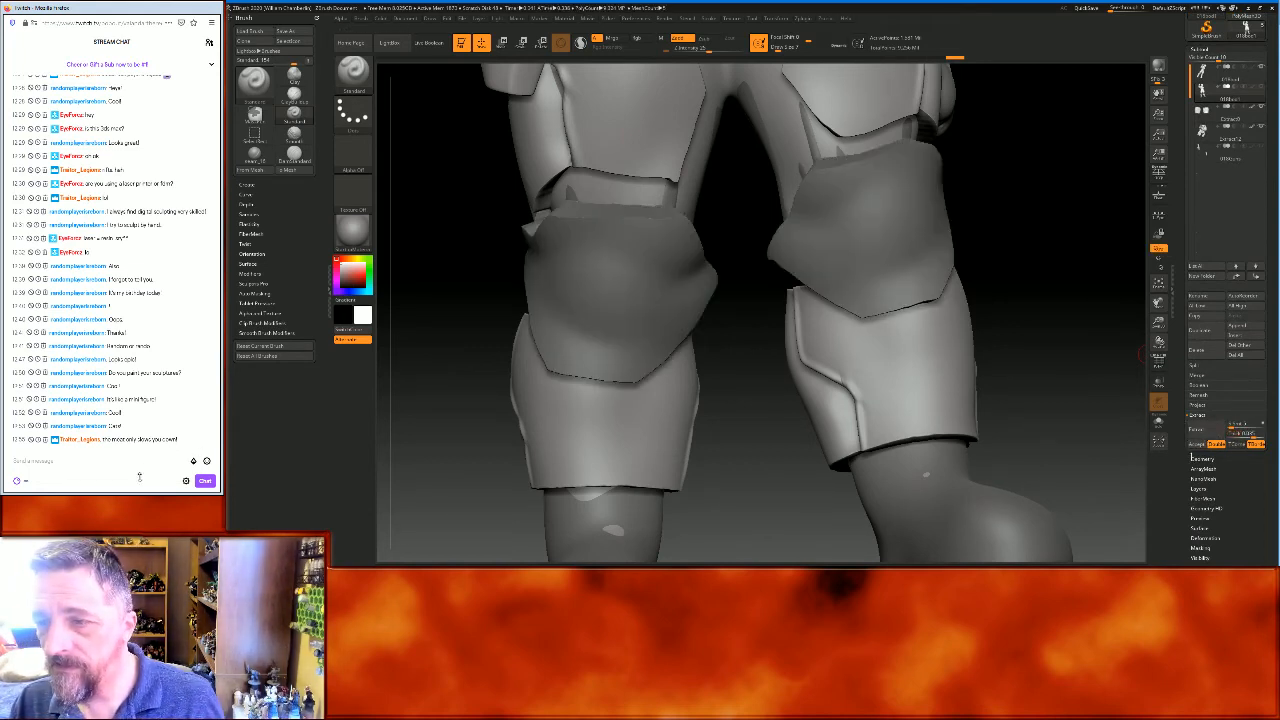
click(1197, 443)
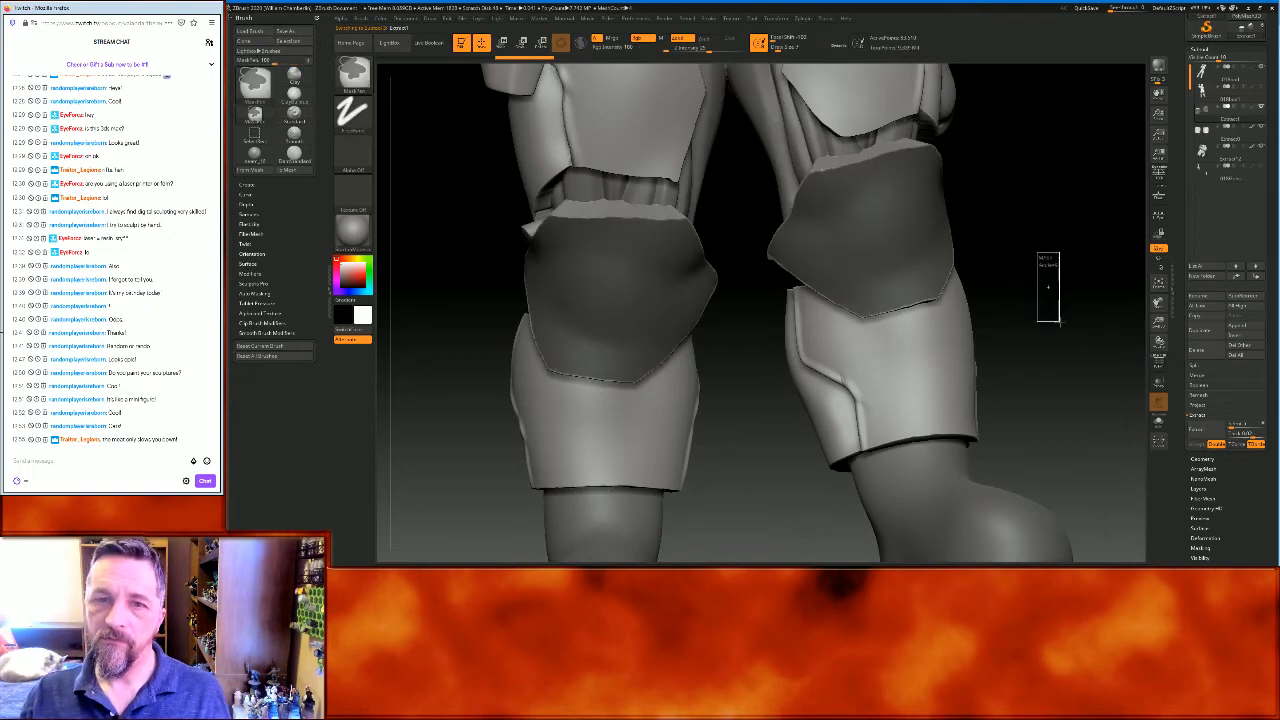
mouse_move(1158, 323)
mouse_down()
mouse_move(1111, 297)
mouse_move(1114, 274)
mouse_move(1101, 279)
mouse_up()
Undo the last mask change and delete the extracted knee pad subtool
key(ctrl+z)
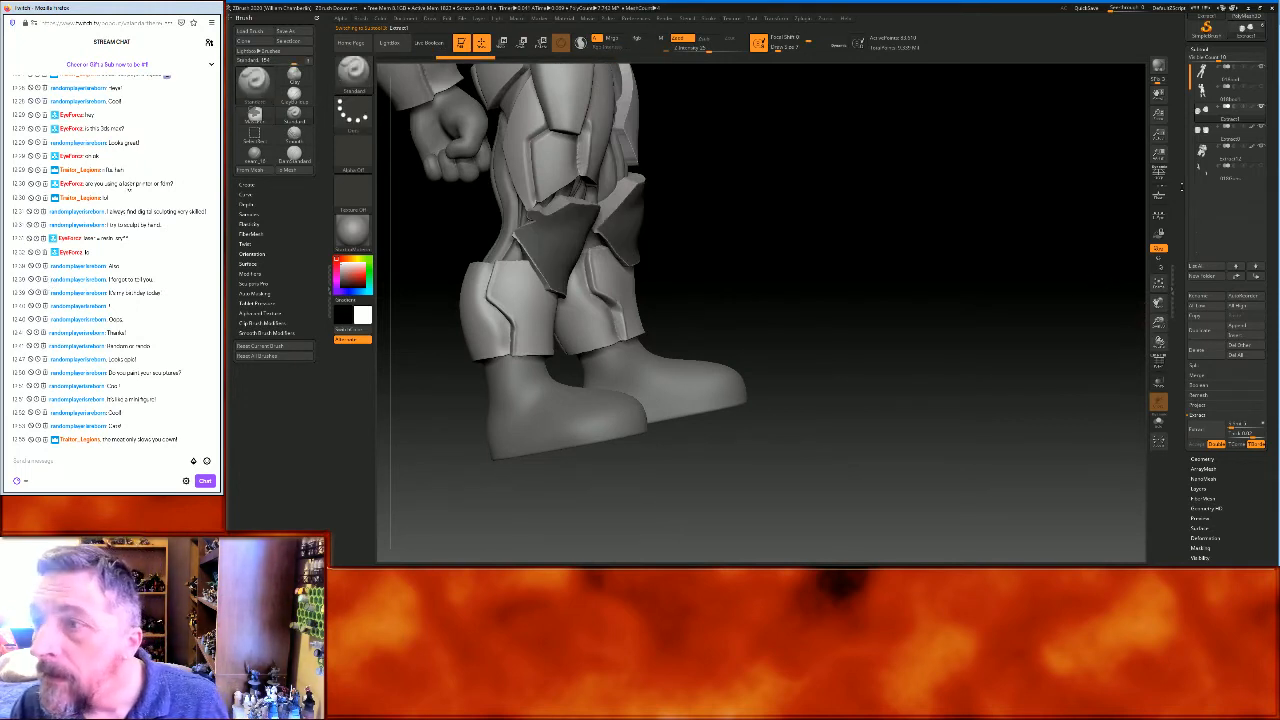
click(1201, 350)
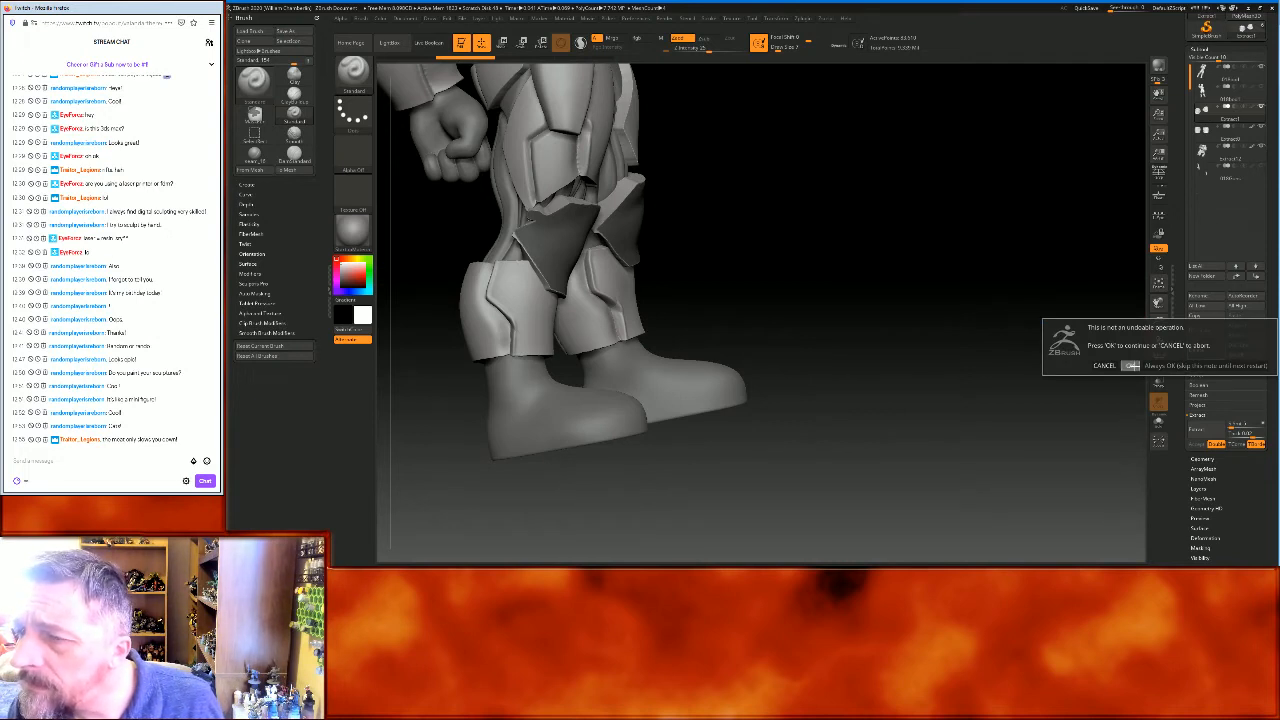
click(1131, 366)
Remove the stray mask spike at the outer upper corner of the right knee pad on the body
click(1202, 88)
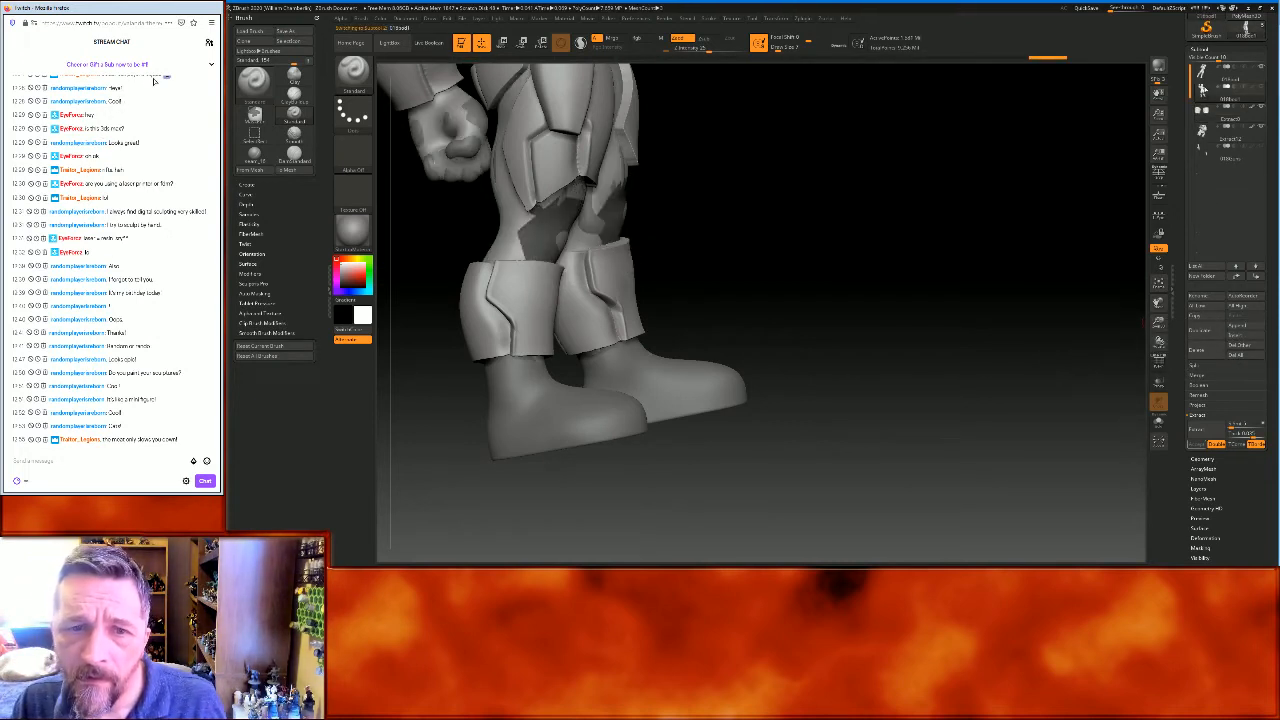
mouse_move(960, 234)
mouse_down()
mouse_move(960, 200)
mouse_move(1097, 271)
mouse_move(795, 383)
mouse_up()
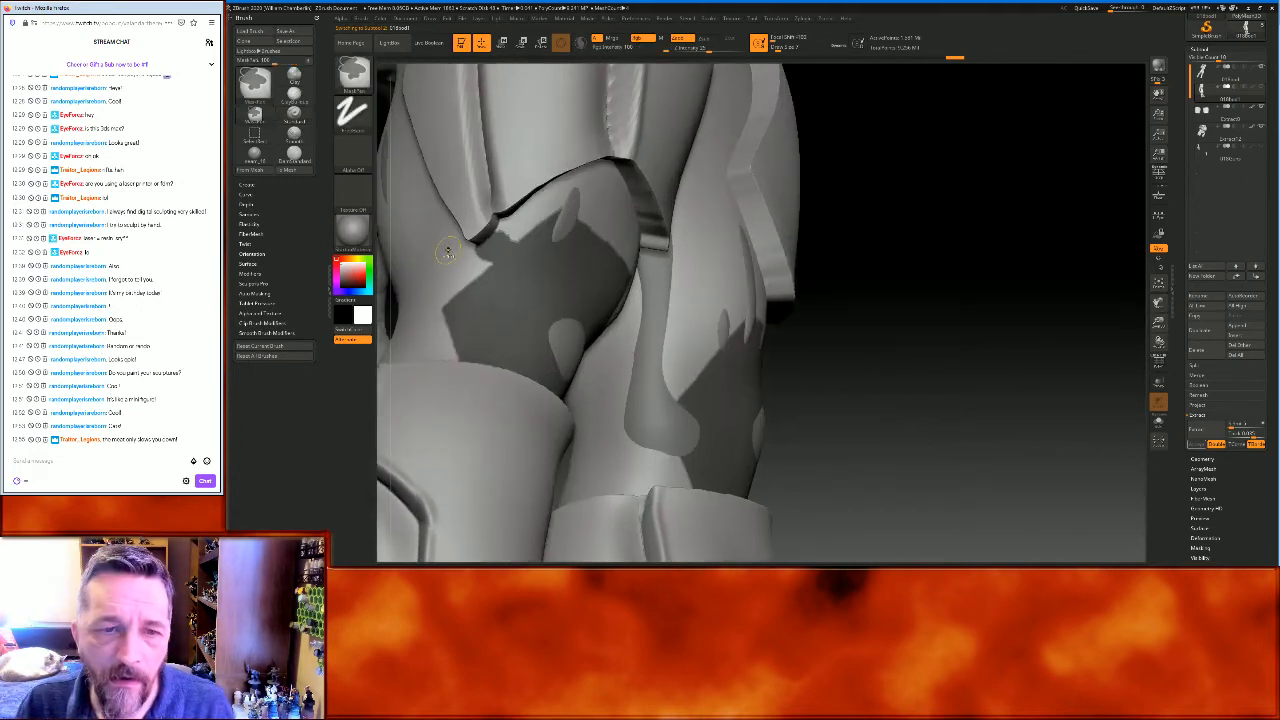
ctrl+drag(481, 241, 534, 208)
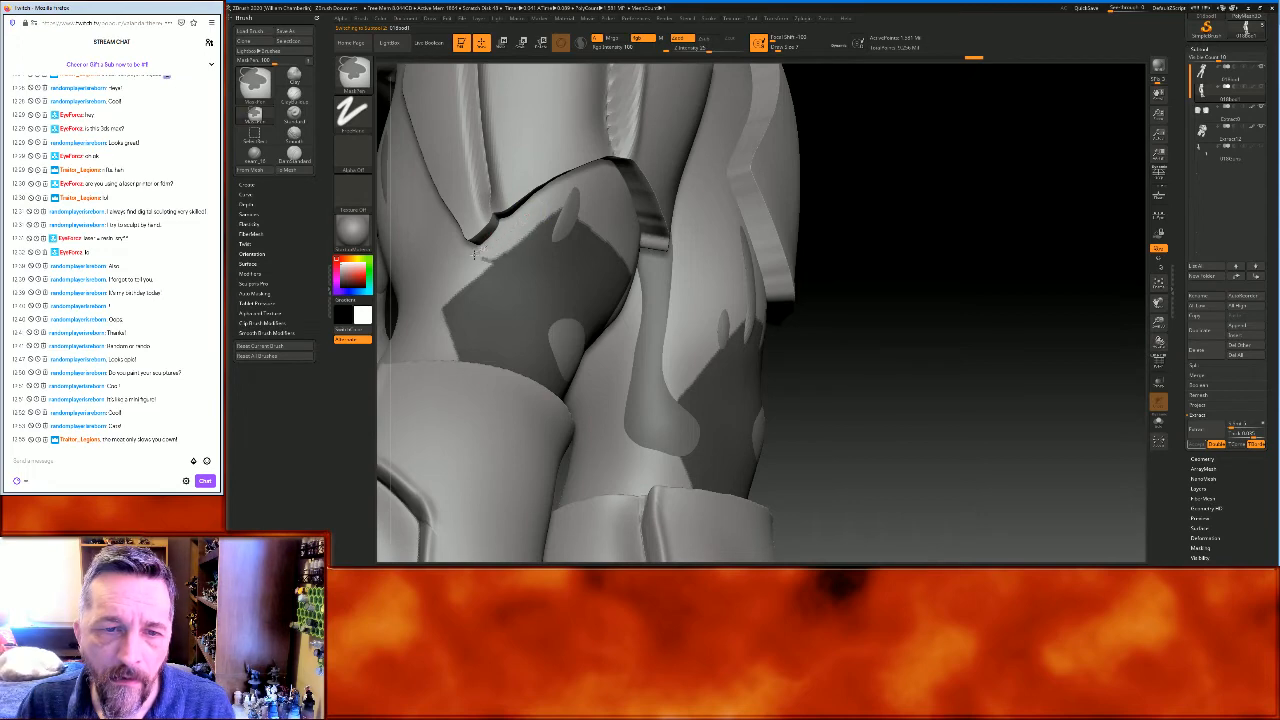
drag(949, 340, 1076, 347)
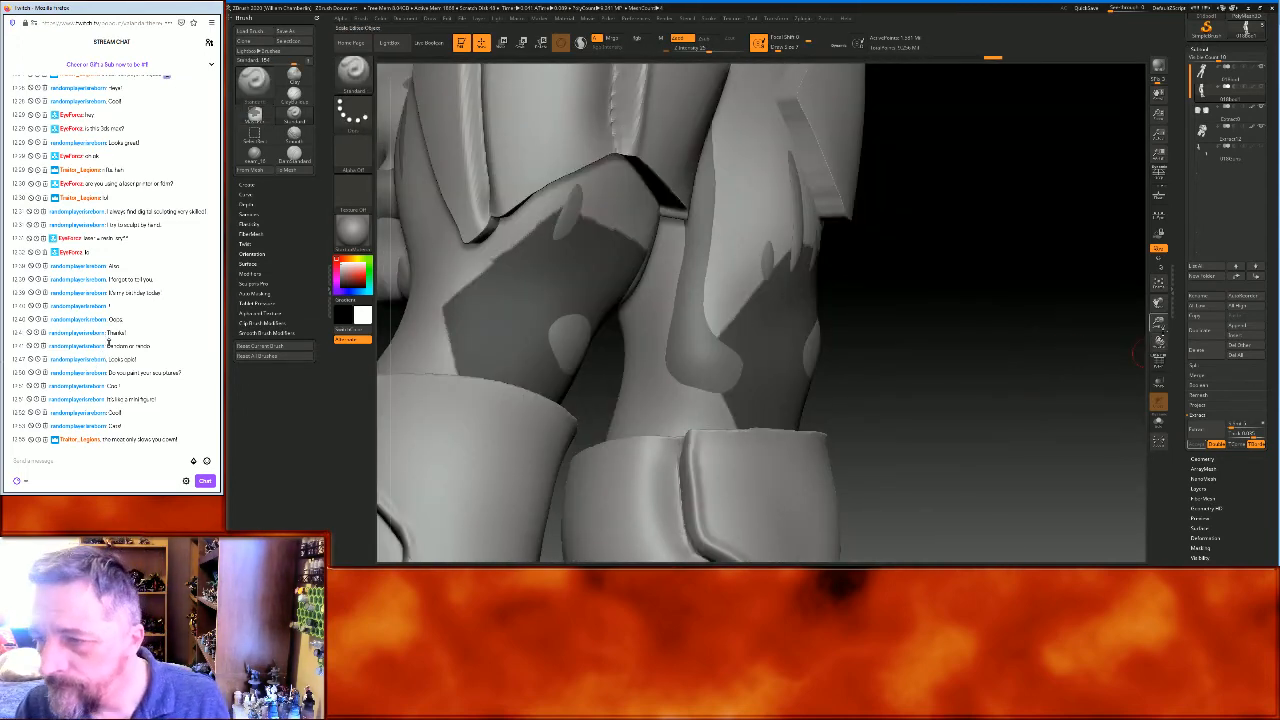
click(1158, 382)
key(ctrl)
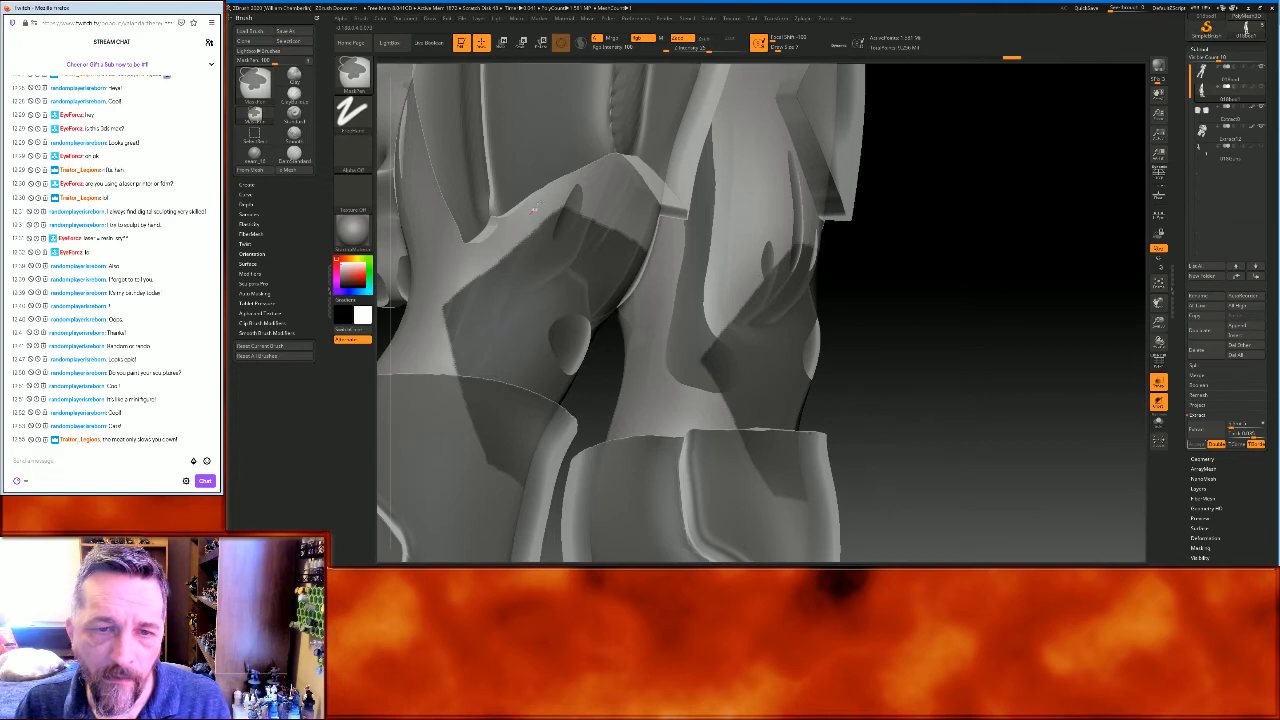
mouse_move(1051, 348)
mouse_down()
mouse_move(977, 357)
mouse_move(1088, 339)
mouse_up()
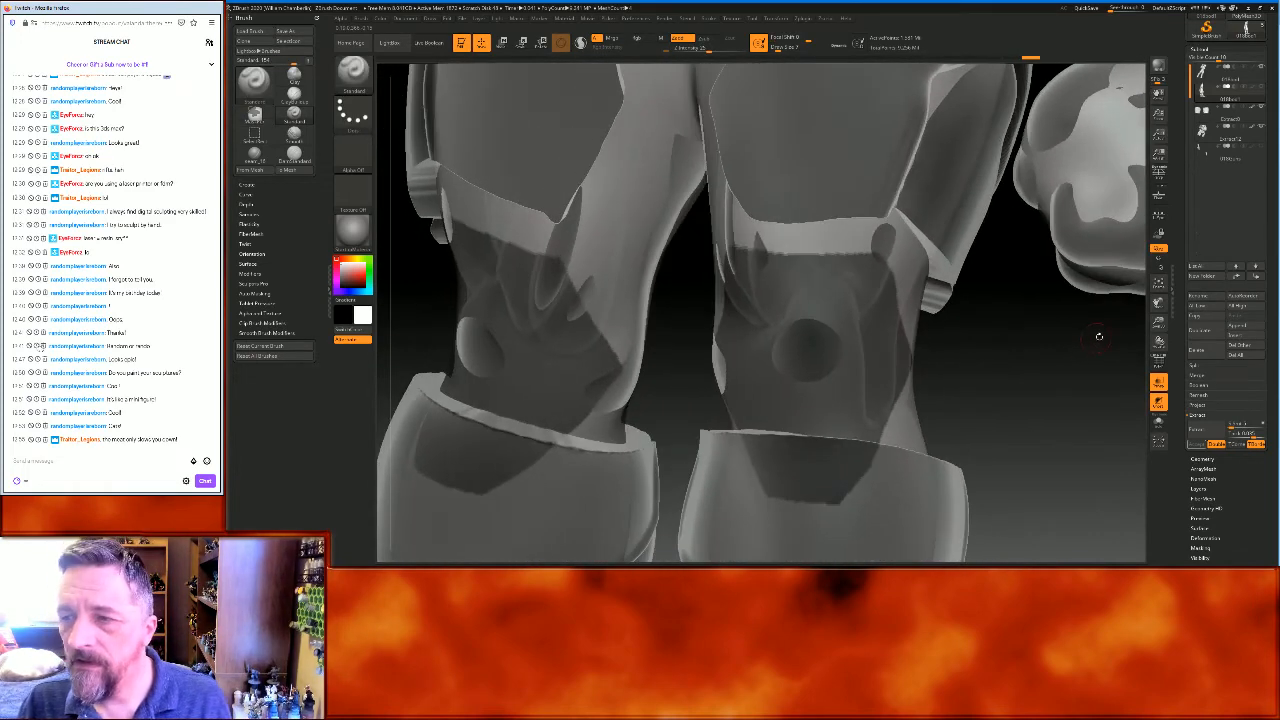
Extract the corrected knee pad masks from the body as a new subtool and clear the remaining masks
click(1158, 286)
click(1158, 380)
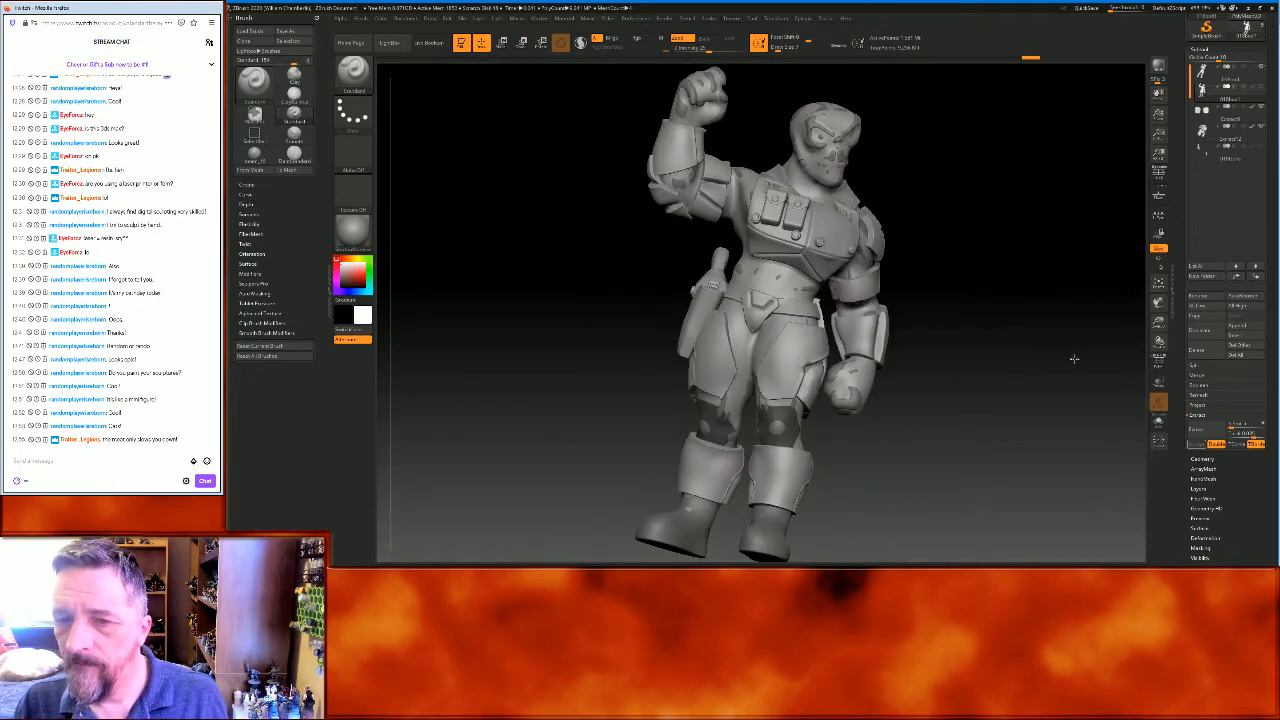
click(1198, 432)
click(1196, 444)
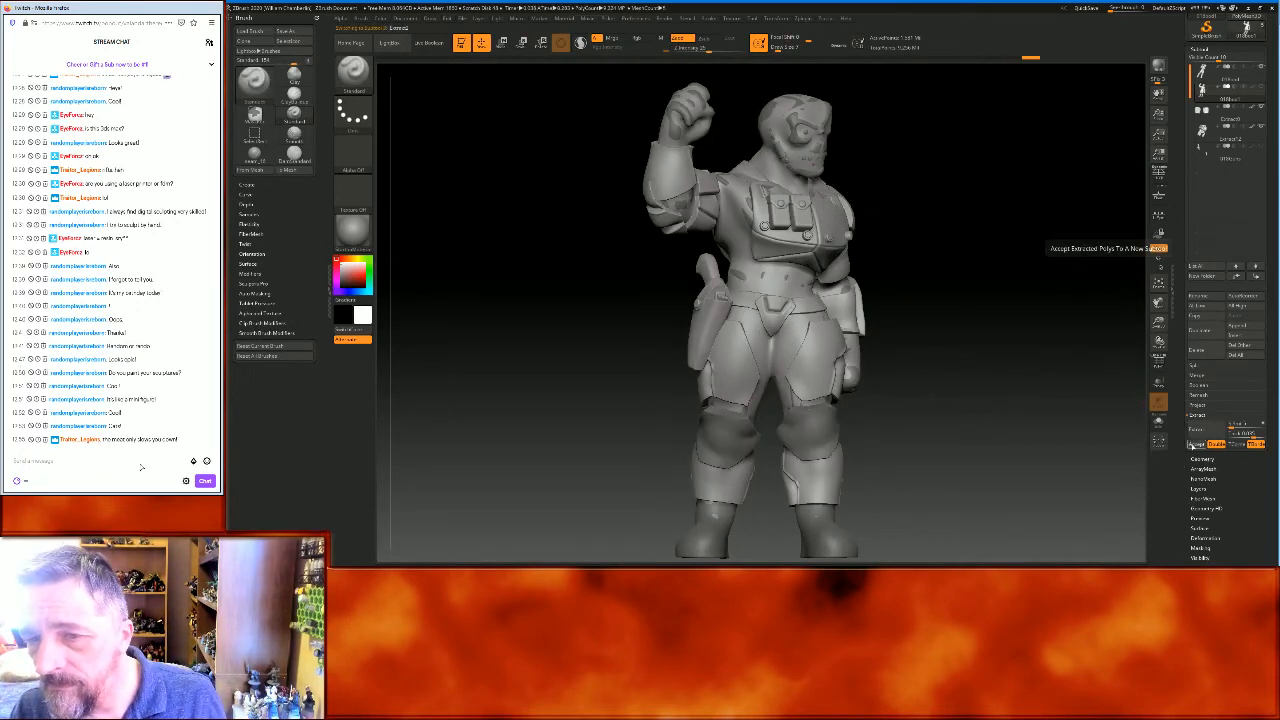
ctrl+drag(1040, 365, 1033, 347)
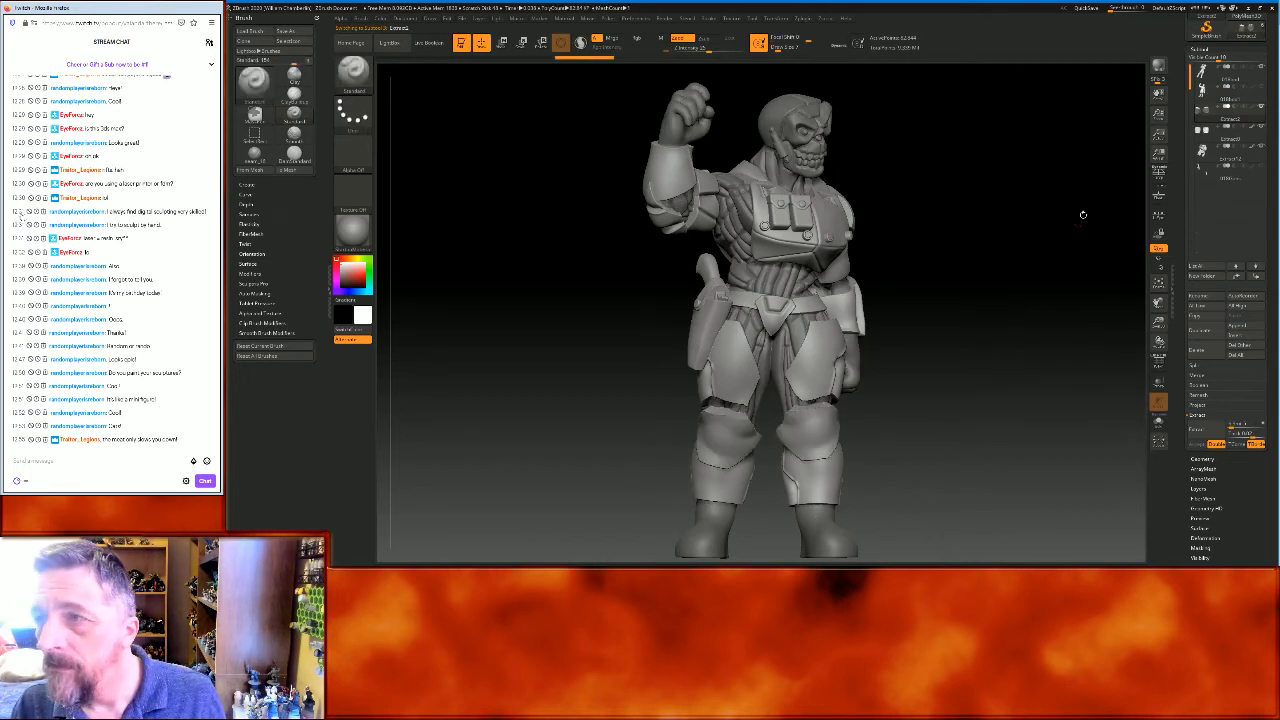
click(1195, 92)
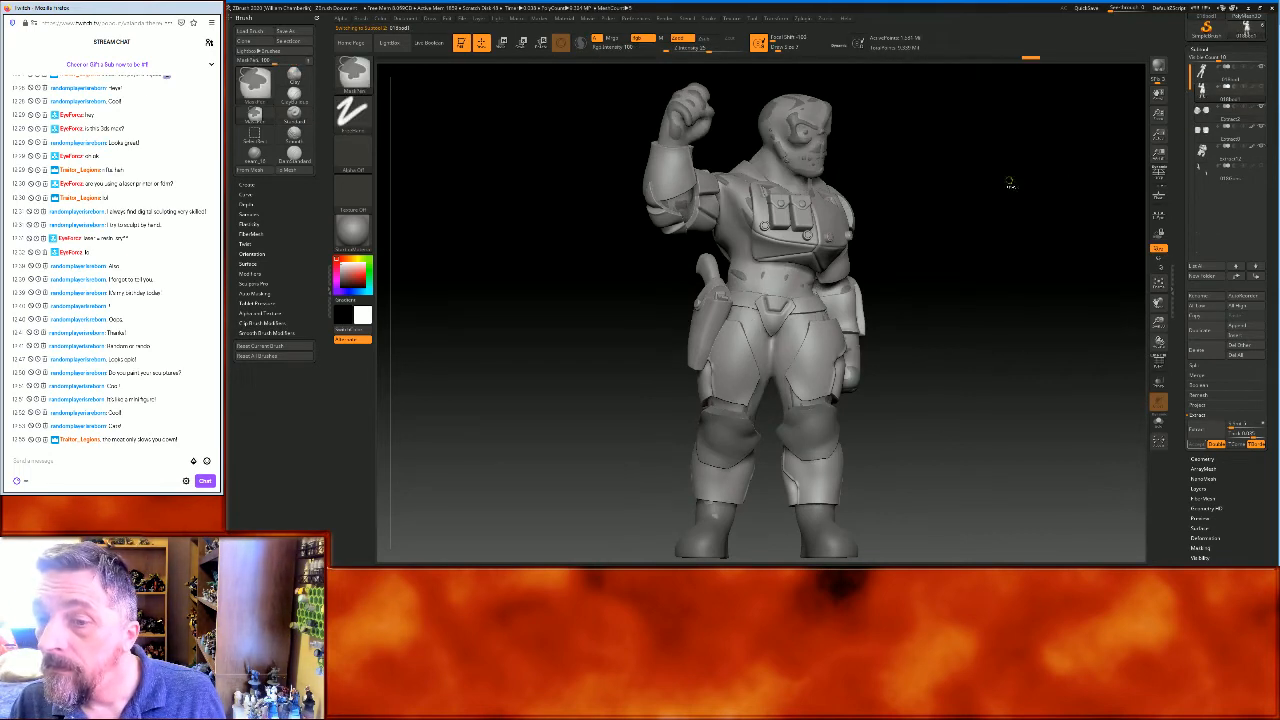
Select the extracted knee pad subtool and convert it to DynaMesh
click(1200, 118)
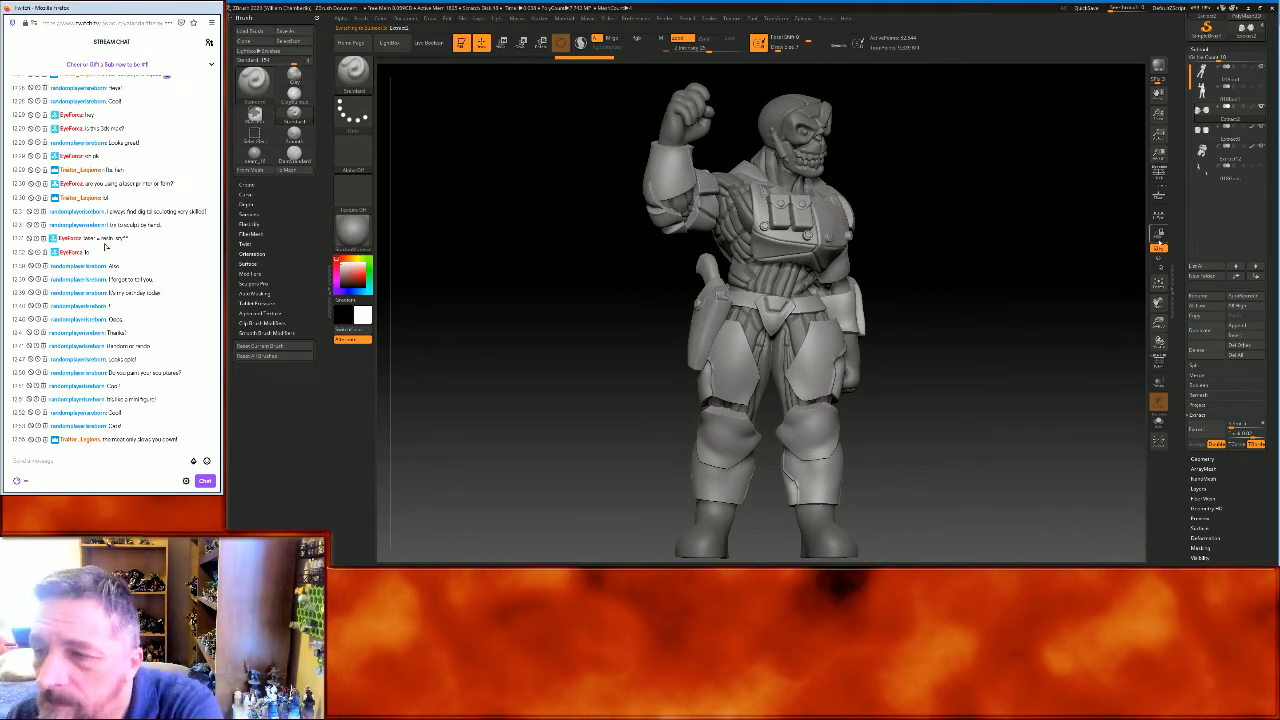
click(1158, 283)
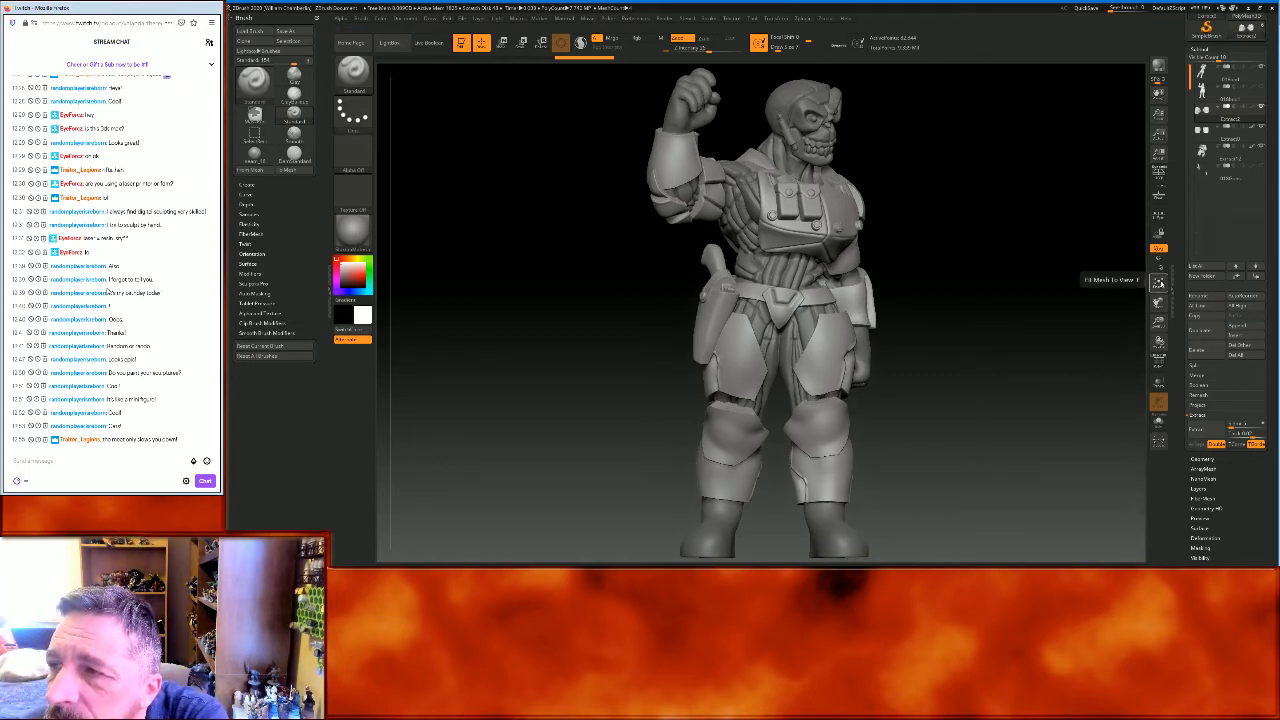
click(1160, 284)
drag(1158, 322, 1089, 260)
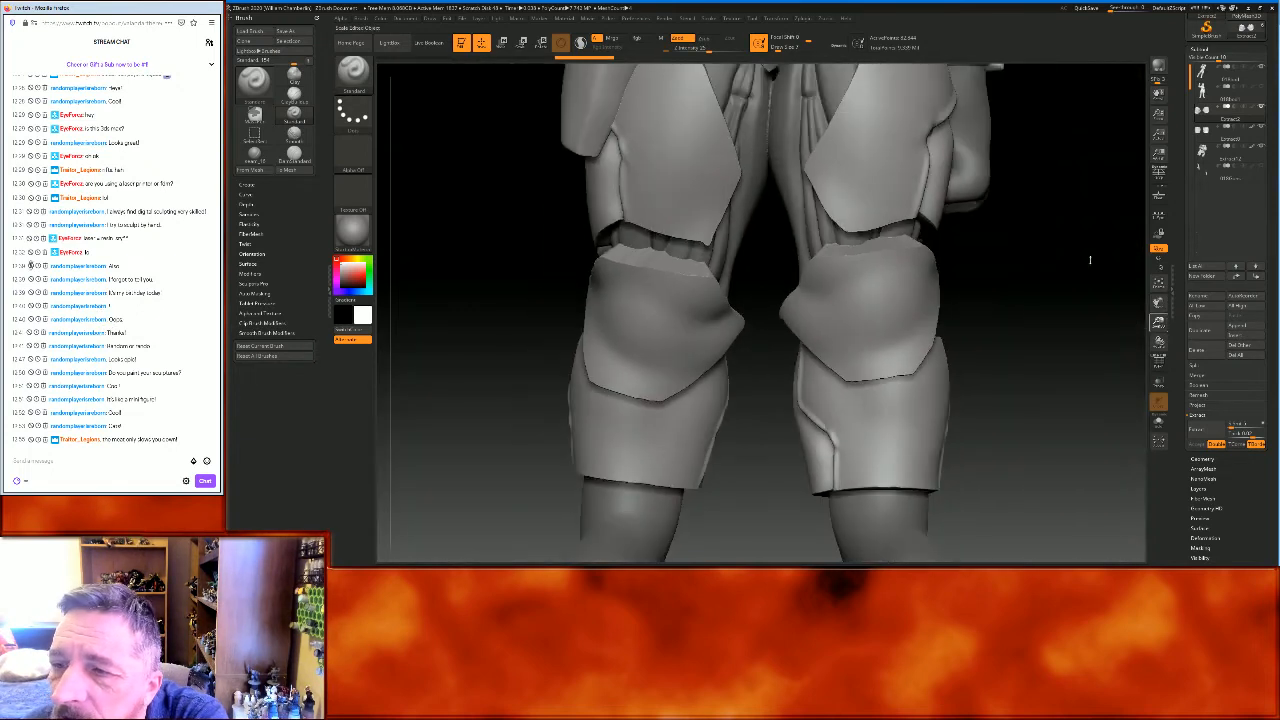
click(381, 18)
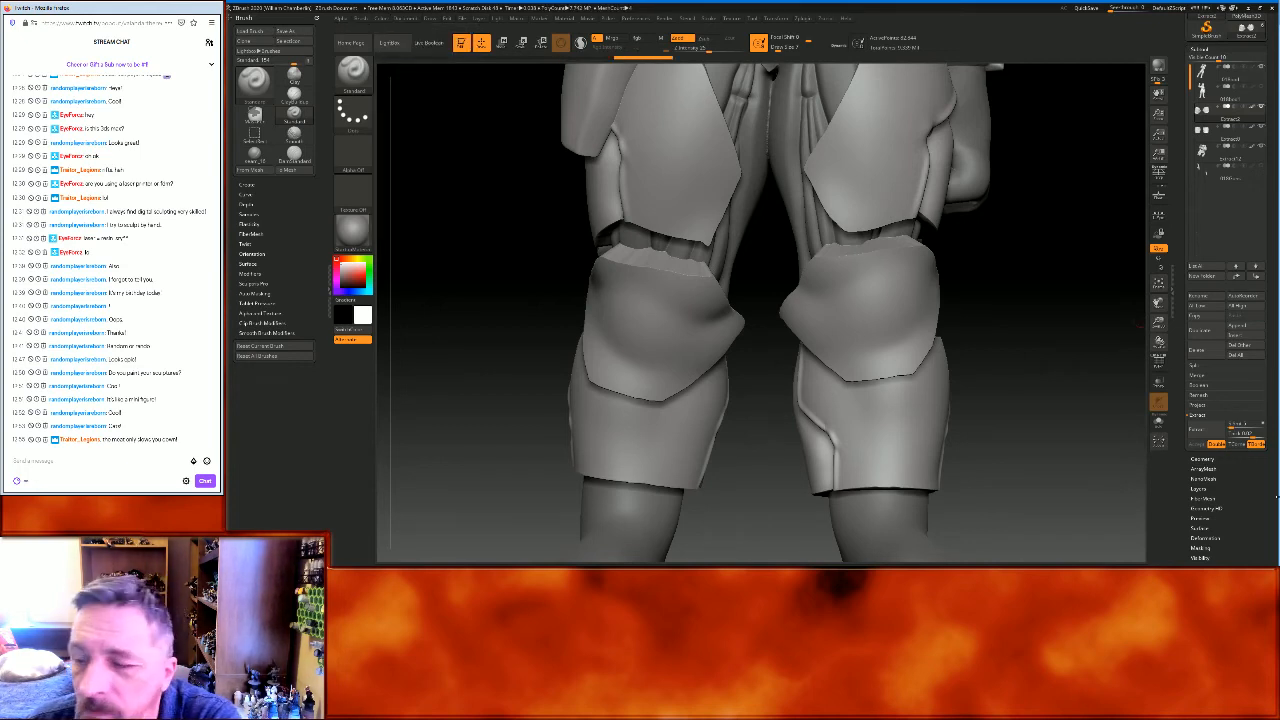
click(1201, 458)
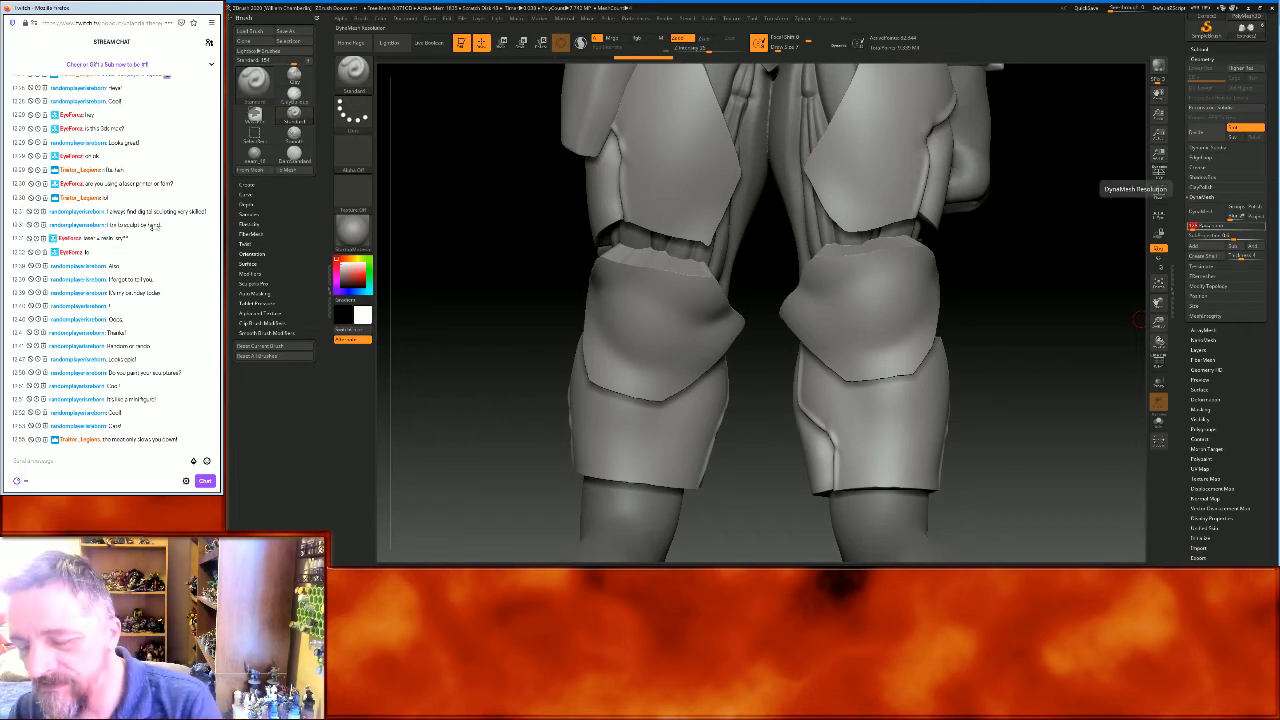
click(1201, 211)
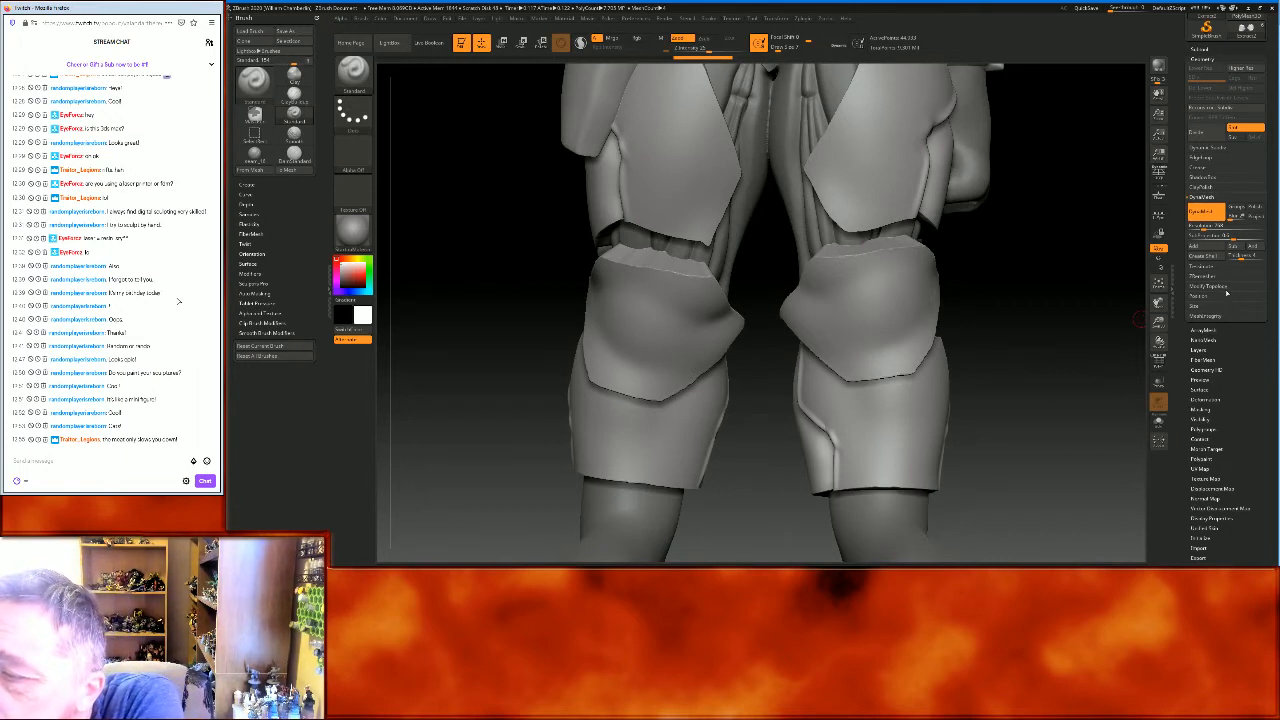
ZRemesh the knee pads into a low-polygon mesh and subdivide them
click(1225, 278)
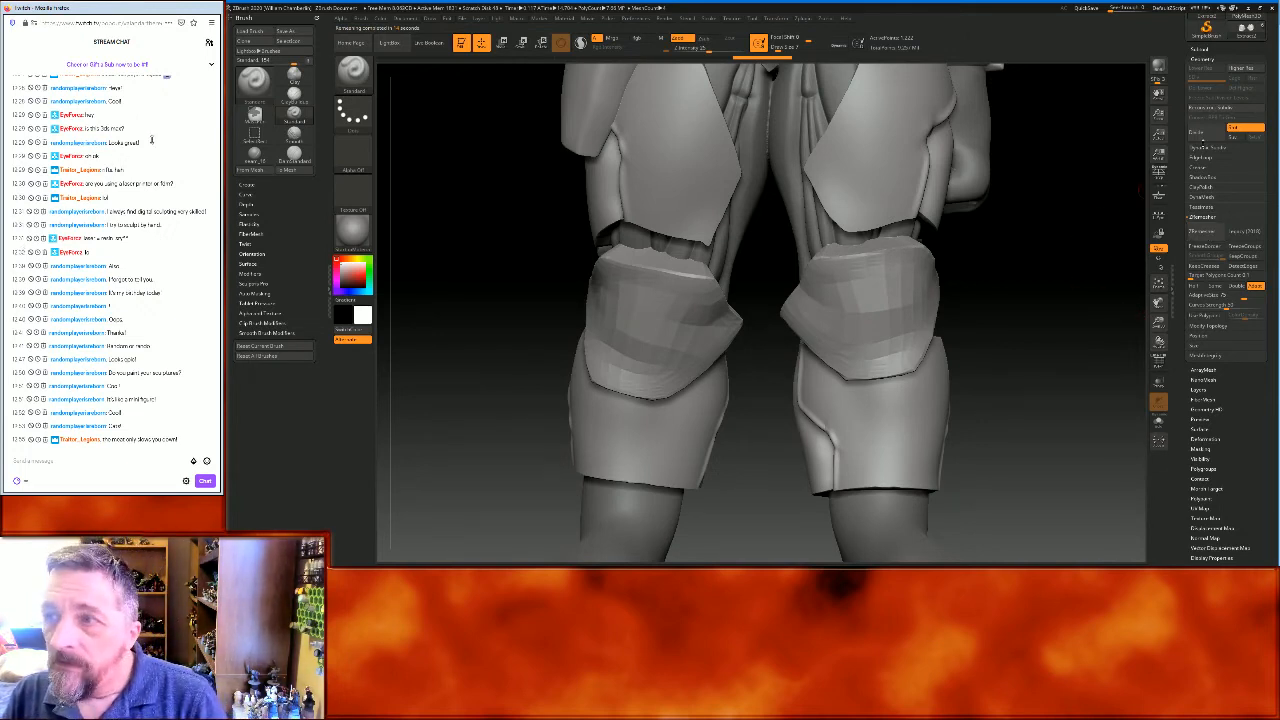
click(1212, 133)
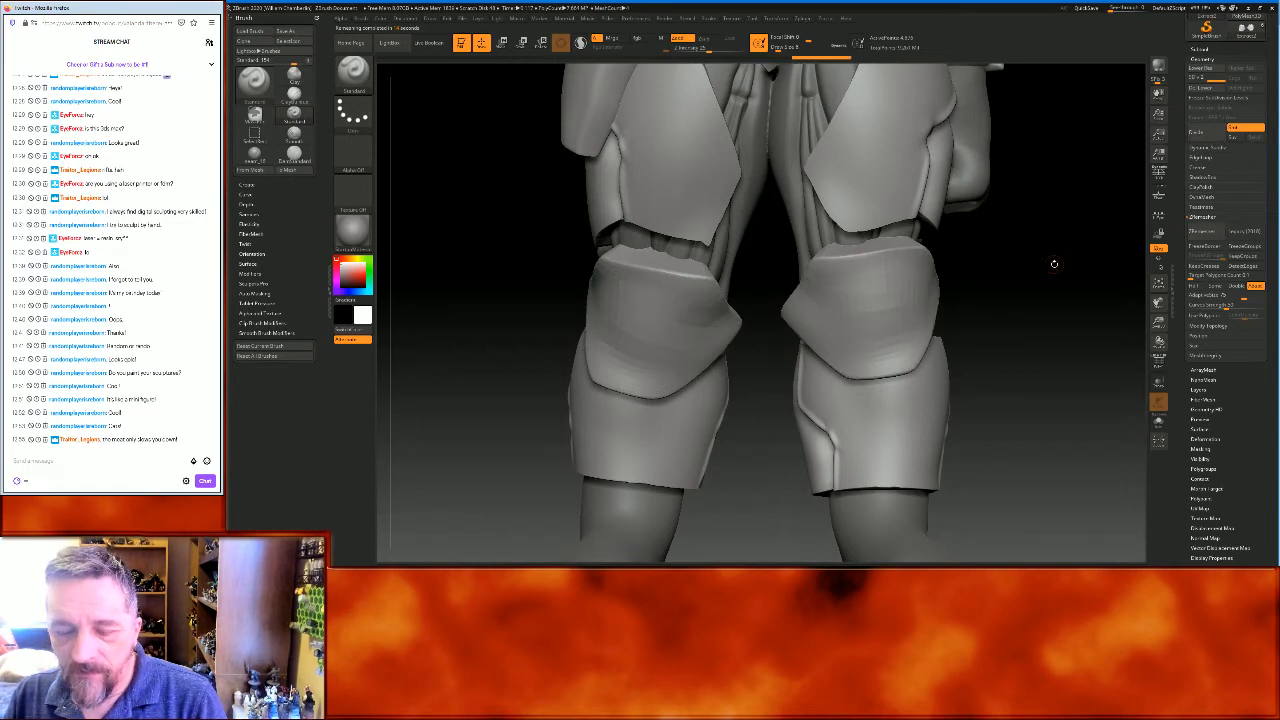
Smooth the uneven surfaces of both knee pads and subdivide them further for detail sculpting
drag(1052, 265, 886, 303)
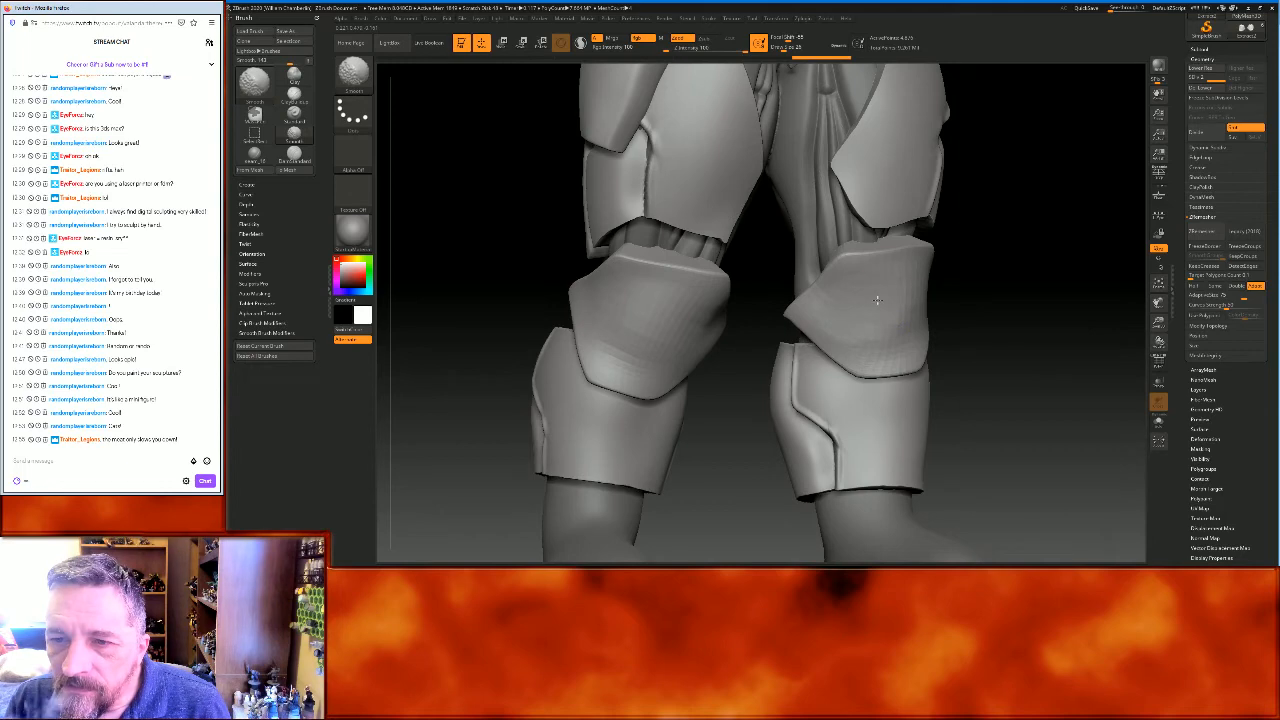
drag(951, 329, 880, 289)
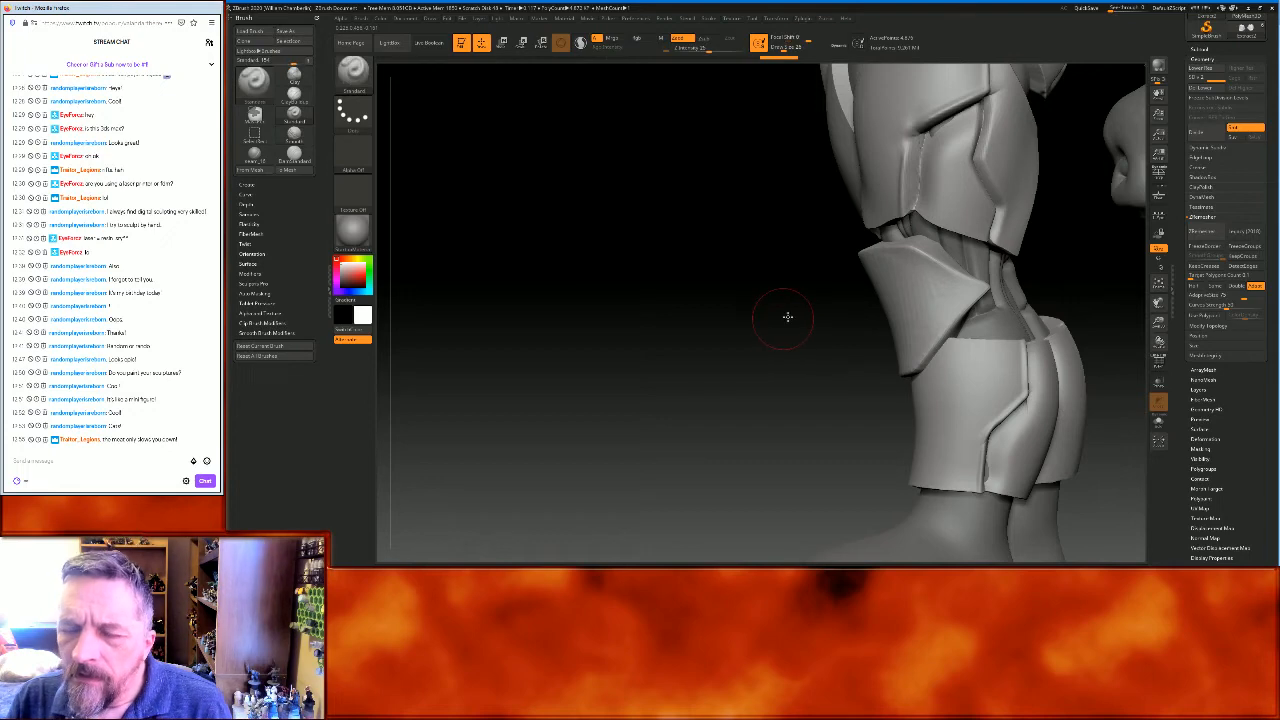
drag(788, 317, 825, 316)
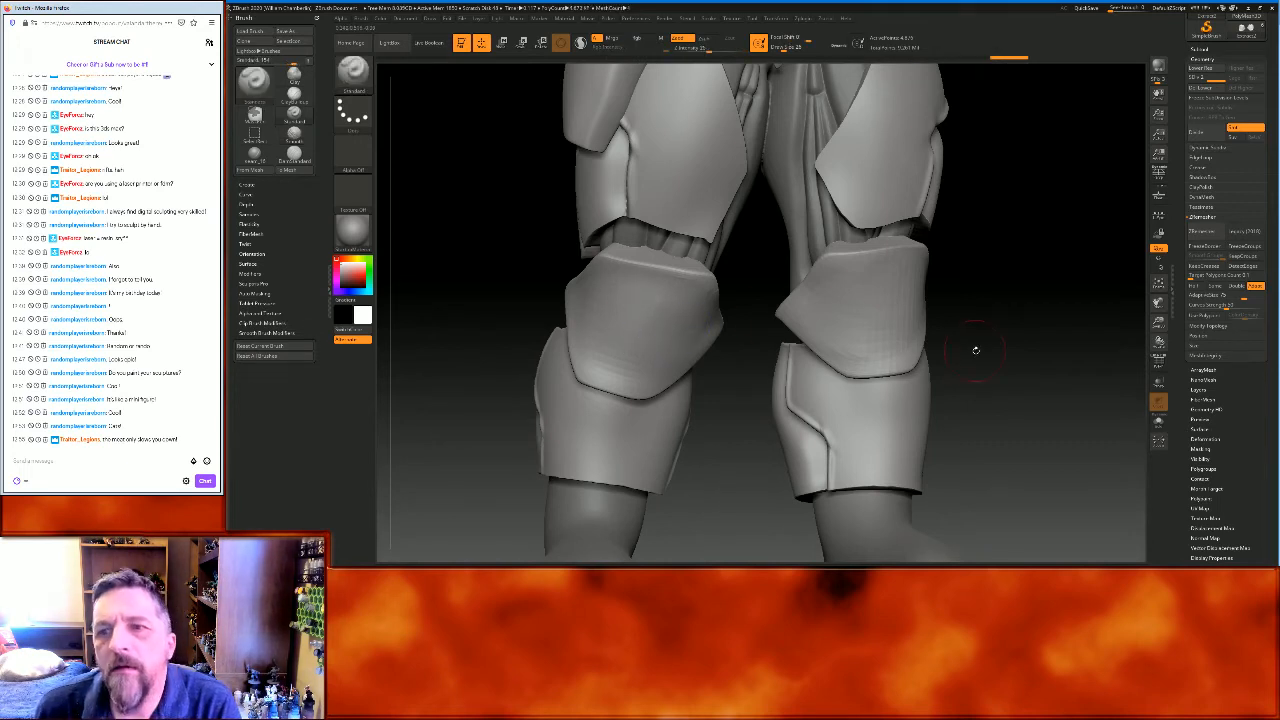
shift+drag(858, 343, 863, 341)
drag(1040, 341, 948, 318)
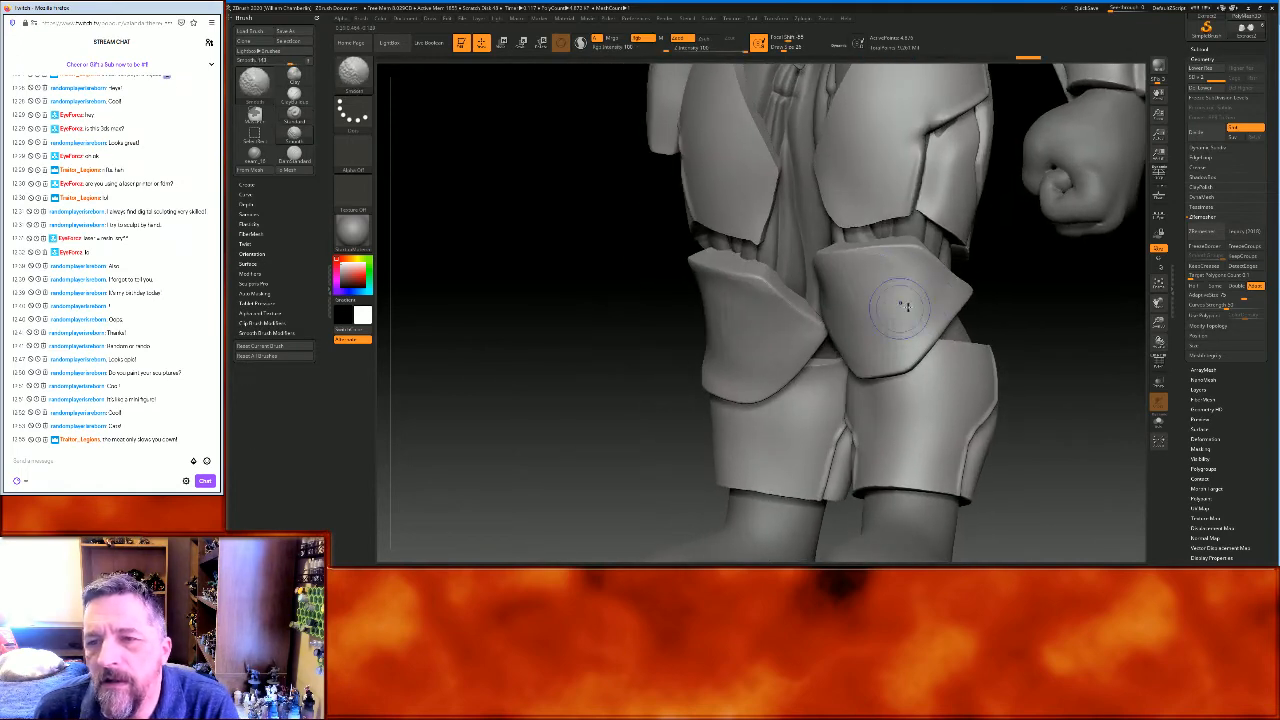
drag(660, 379, 542, 378)
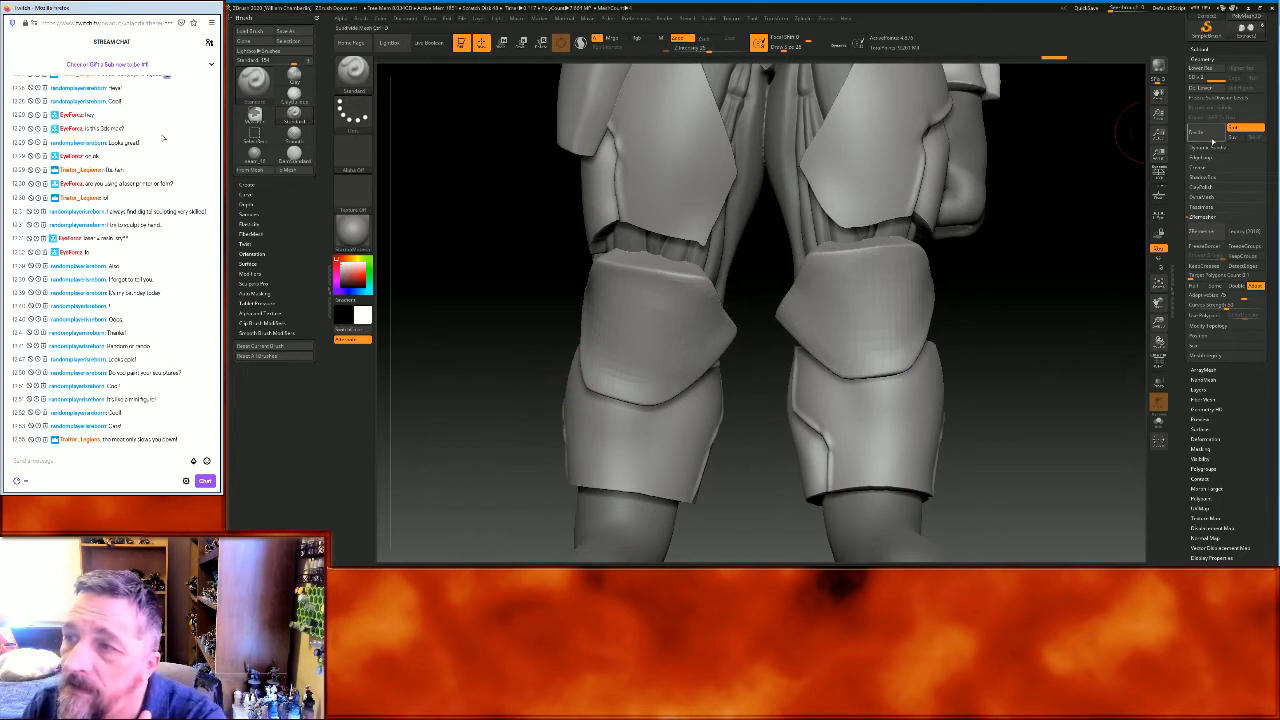
click(1209, 133)
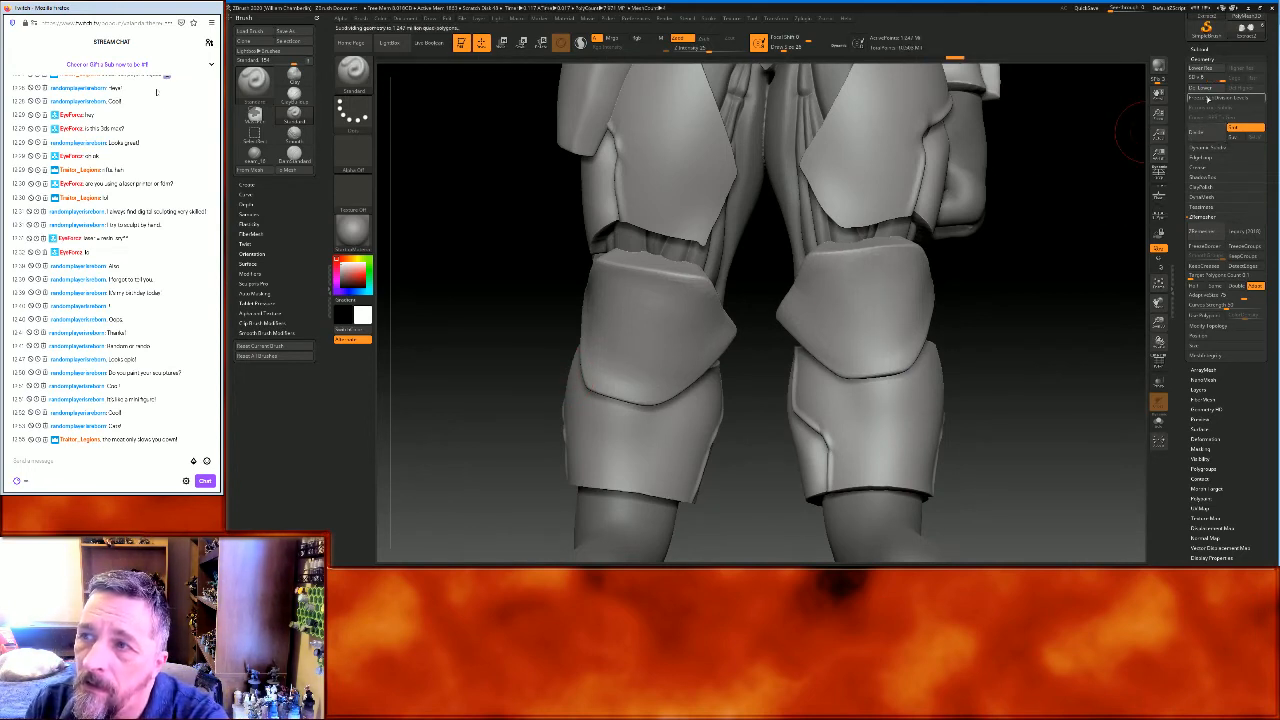
With the seam brush, carve a stepped panel line across the lower part of the figure's left knee pad
click(353, 72)
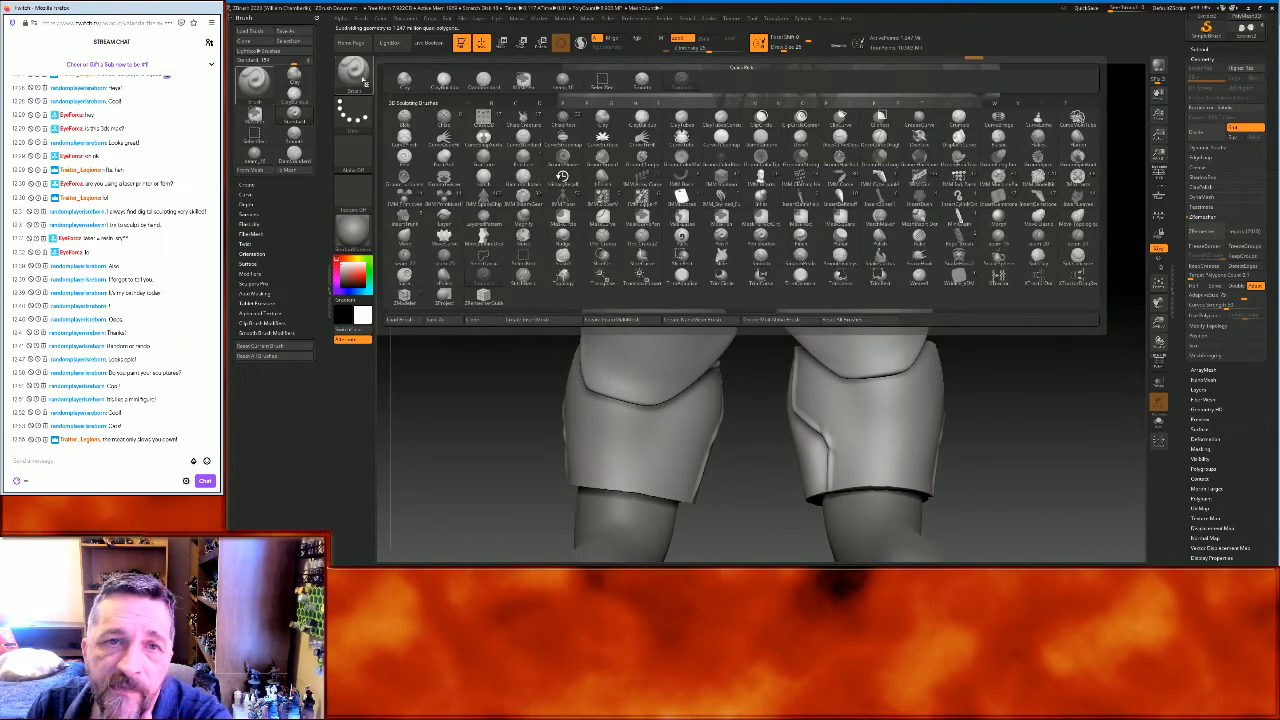
click(562, 80)
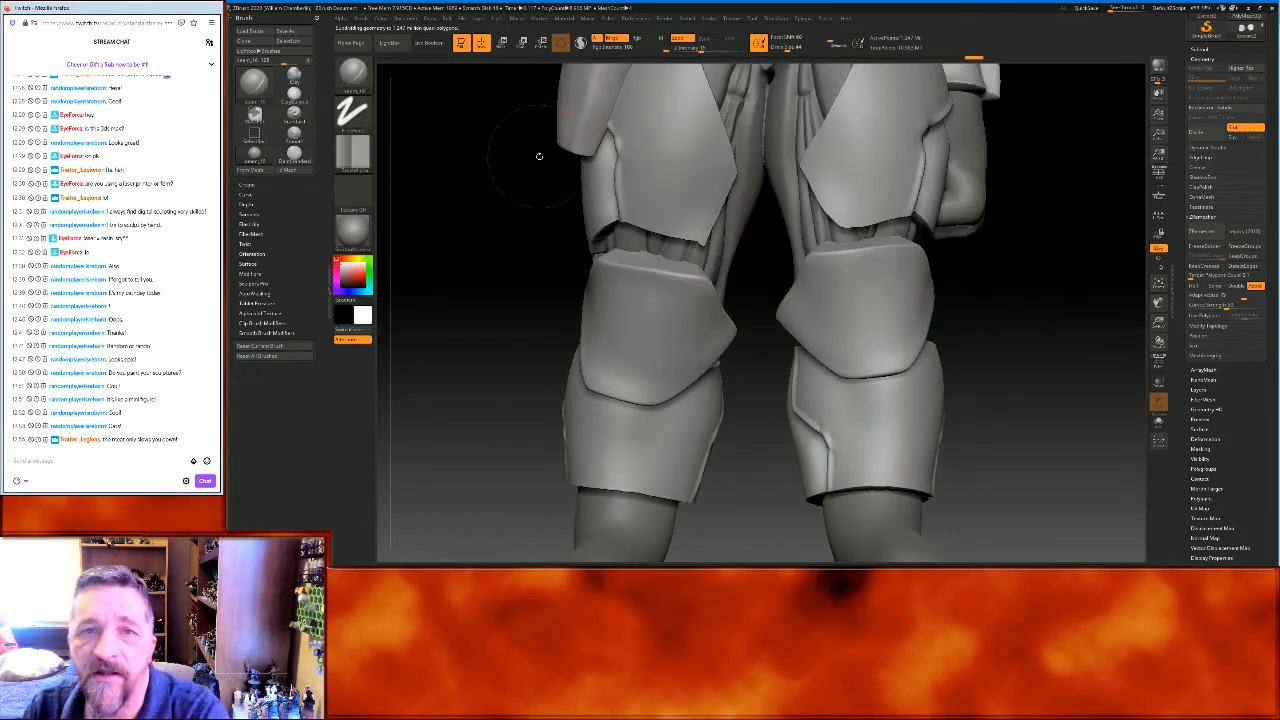
drag(1023, 335, 992, 296)
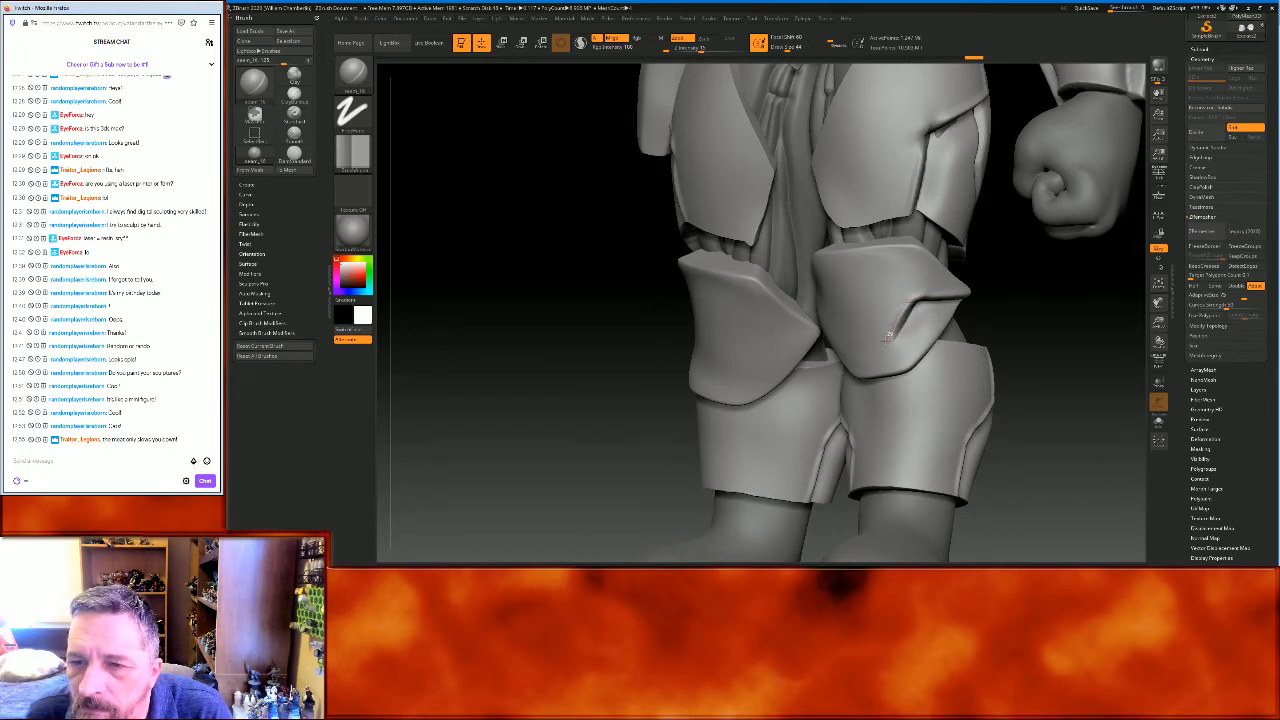
drag(876, 336, 845, 334)
mouse_move(1005, 348)
mouse_down()
mouse_move(1080, 329)
mouse_move(882, 291)
mouse_up()
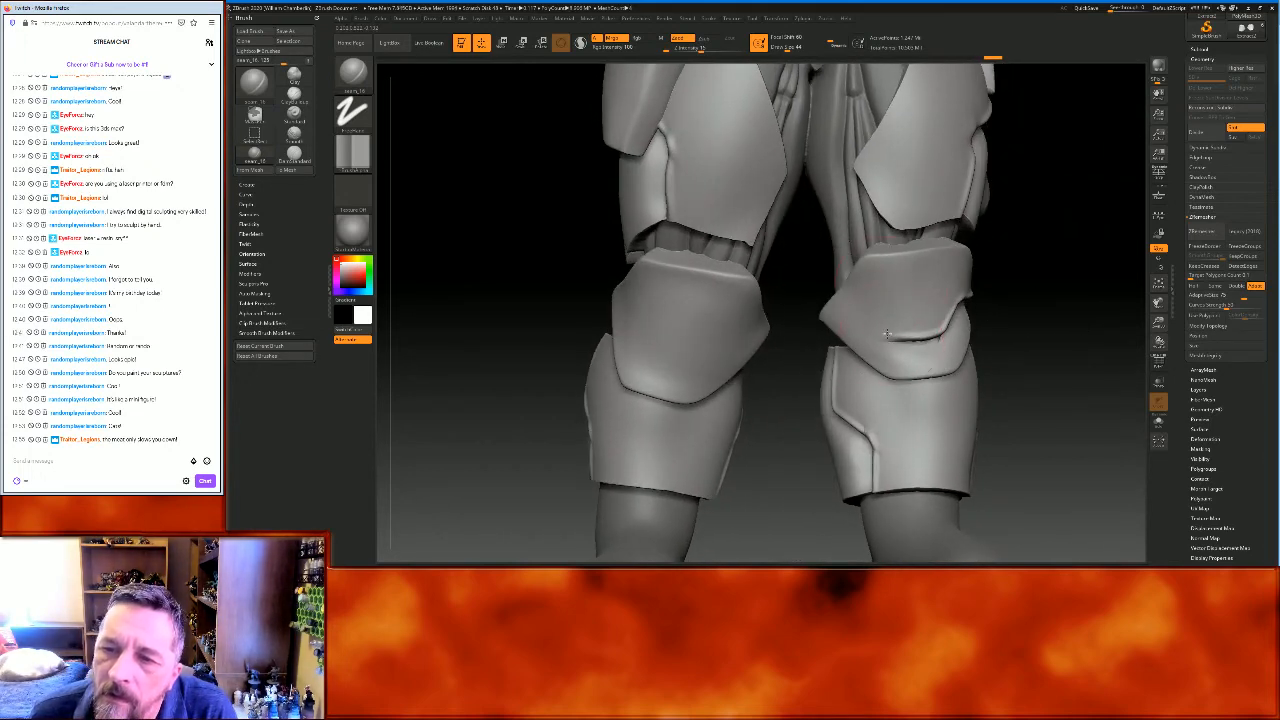
mouse_move(892, 349)
mouse_down()
mouse_move(879, 315)
mouse_move(820, 314)
mouse_up()
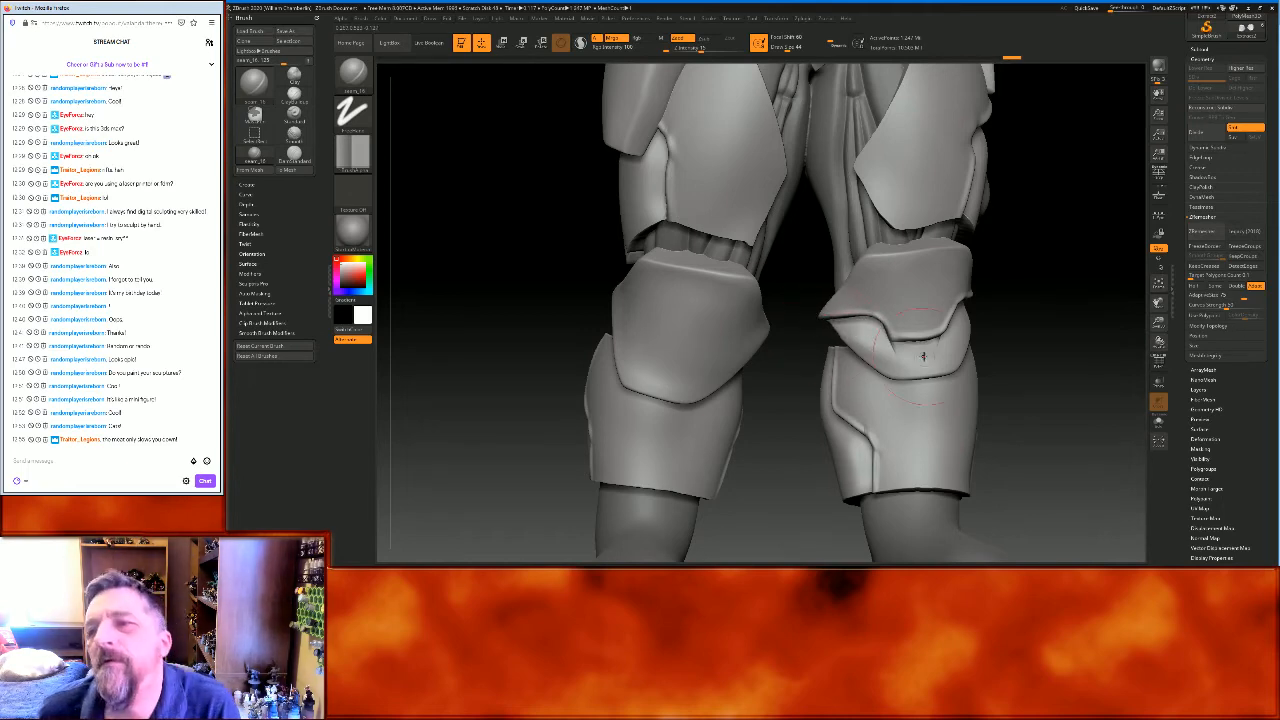
Carve a matching stepped panel line across the figure's right knee pad and check both pads on the whole figure
drag(1071, 360, 1006, 366)
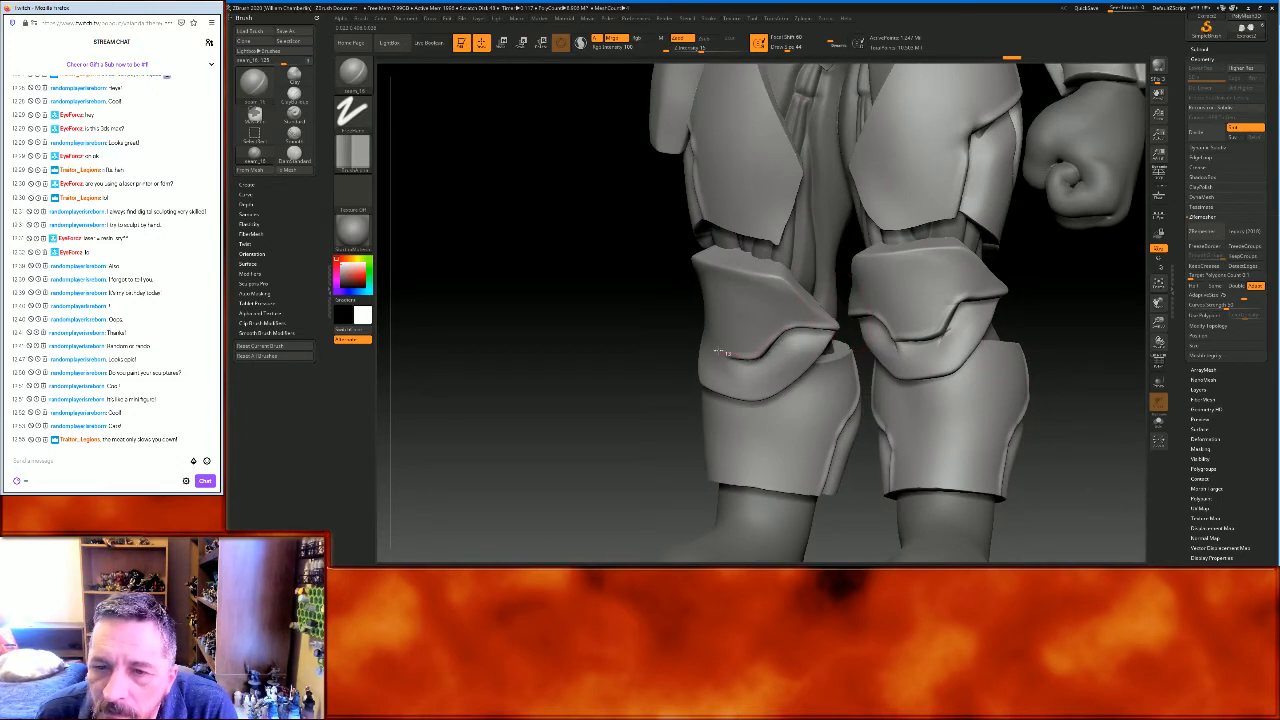
drag(540, 385, 645, 388)
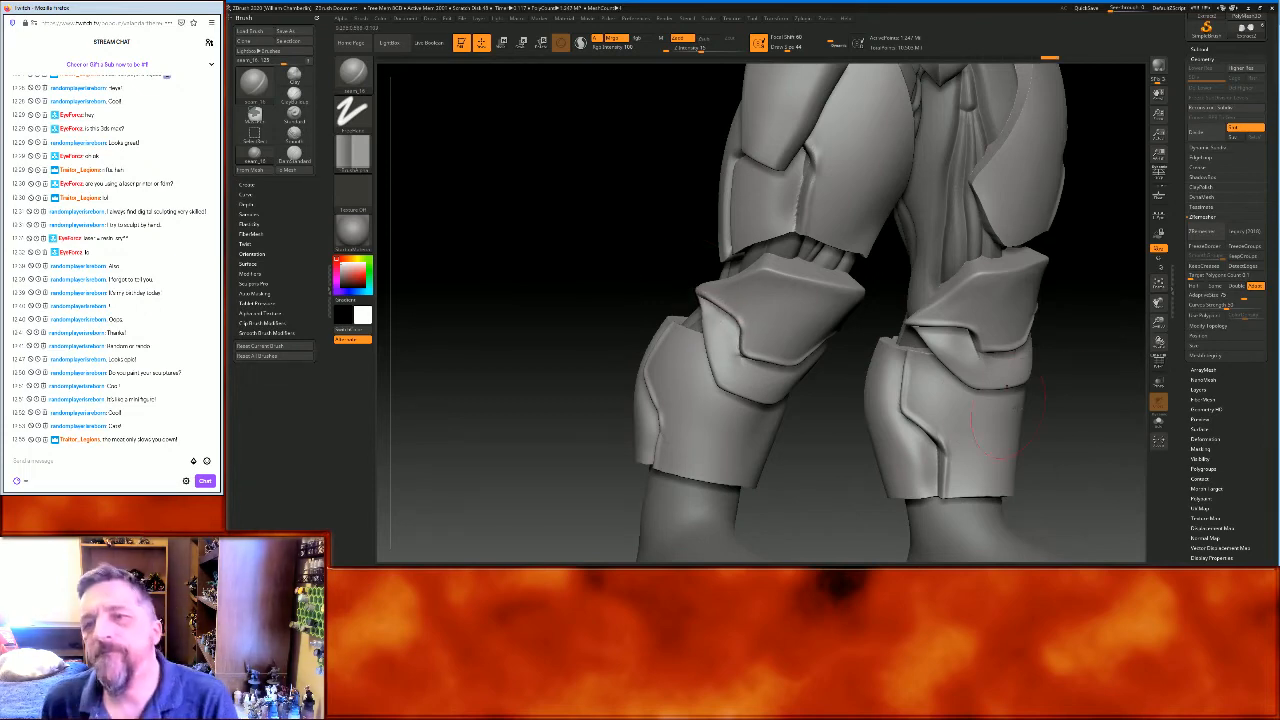
mouse_move(1094, 363)
mouse_down()
mouse_move(1080, 349)
mouse_move(1097, 351)
mouse_up()
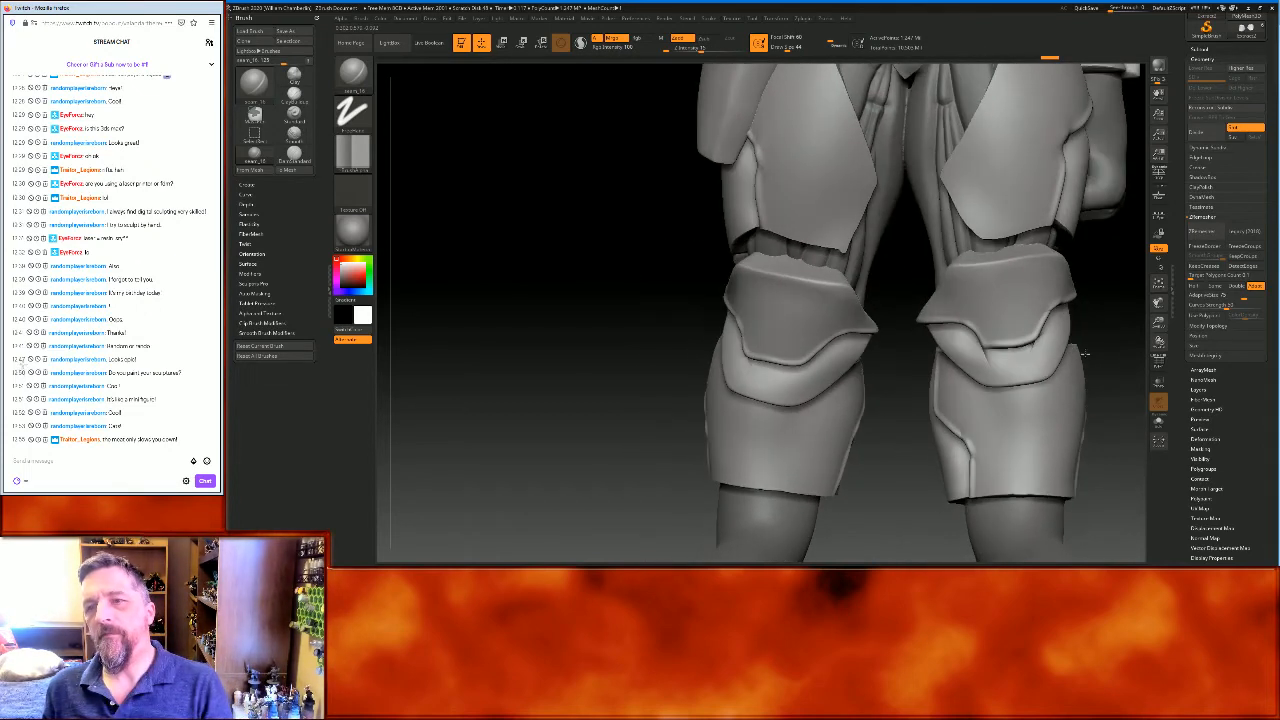
click(1159, 289)
mouse_move(1102, 266)
mouse_down()
mouse_move(1074, 266)
mouse_move(1100, 268)
mouse_up()
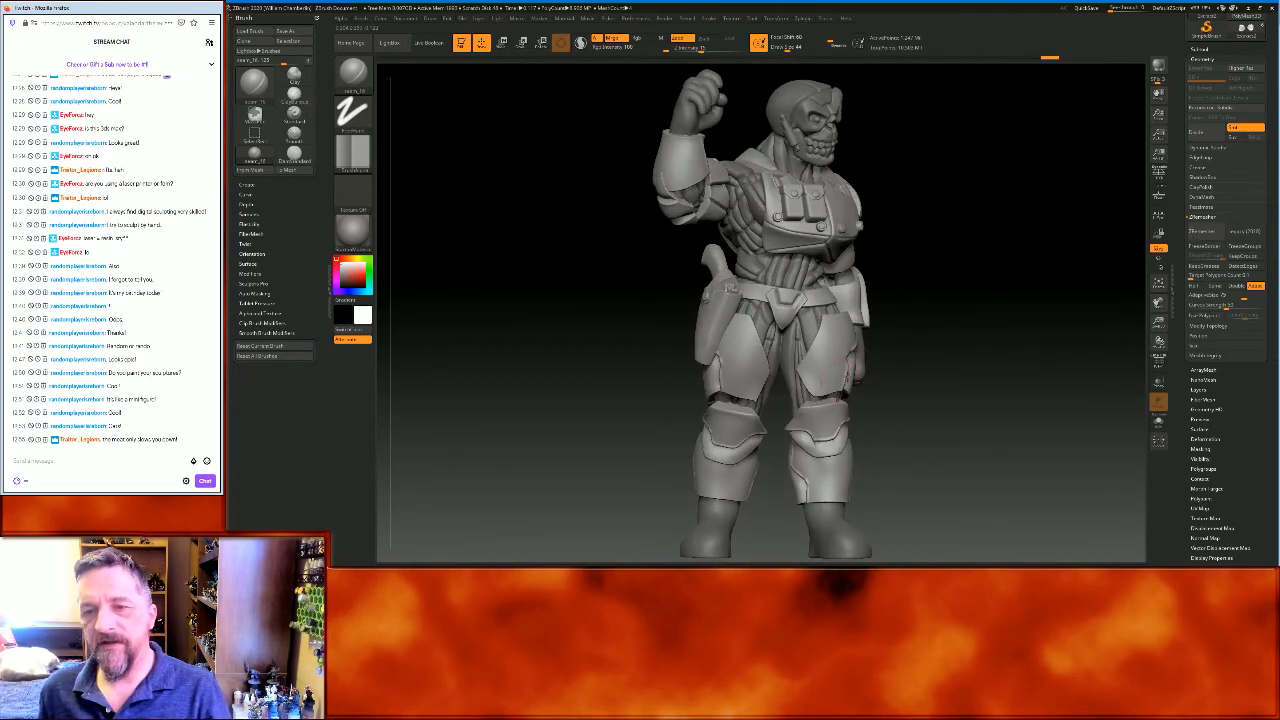
mouse_move(1103, 352)
mouse_down()
mouse_move(1057, 334)
mouse_move(1080, 329)
mouse_move(1040, 326)
mouse_move(1083, 326)
mouse_move(990, 318)
mouse_up()
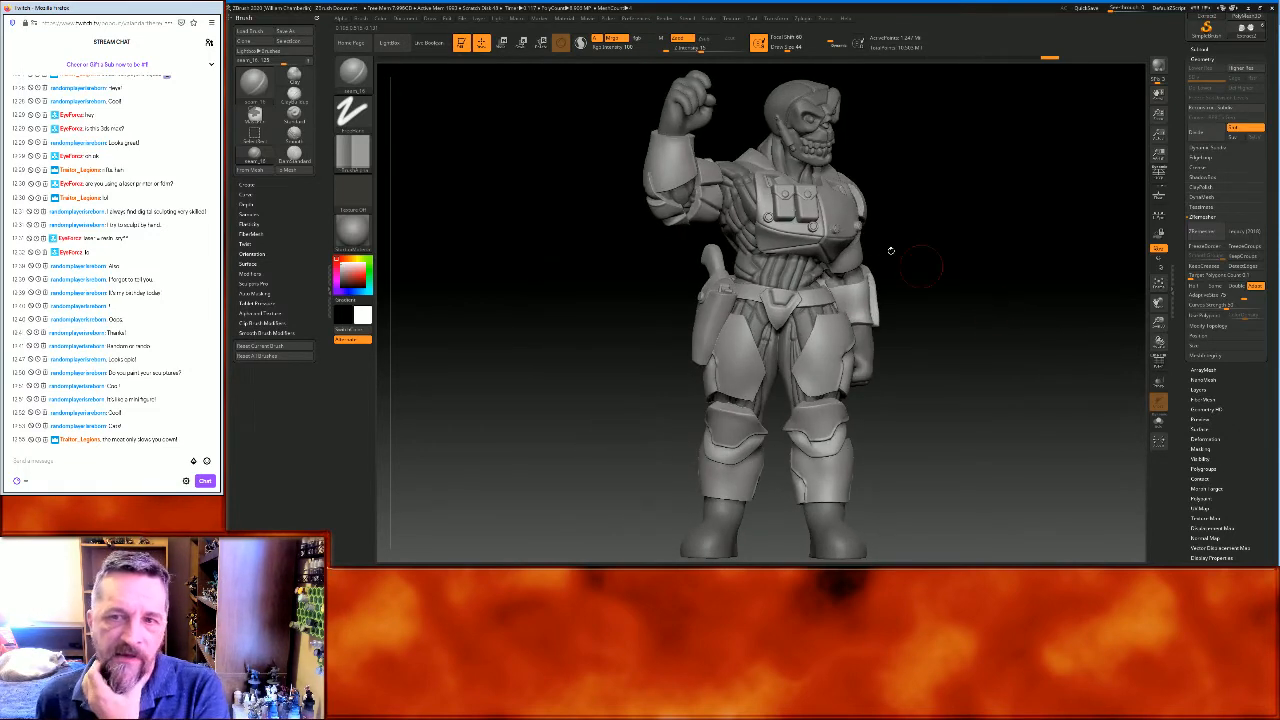
Switch to the Layer brush with the DragDot stroke
click(352, 72)
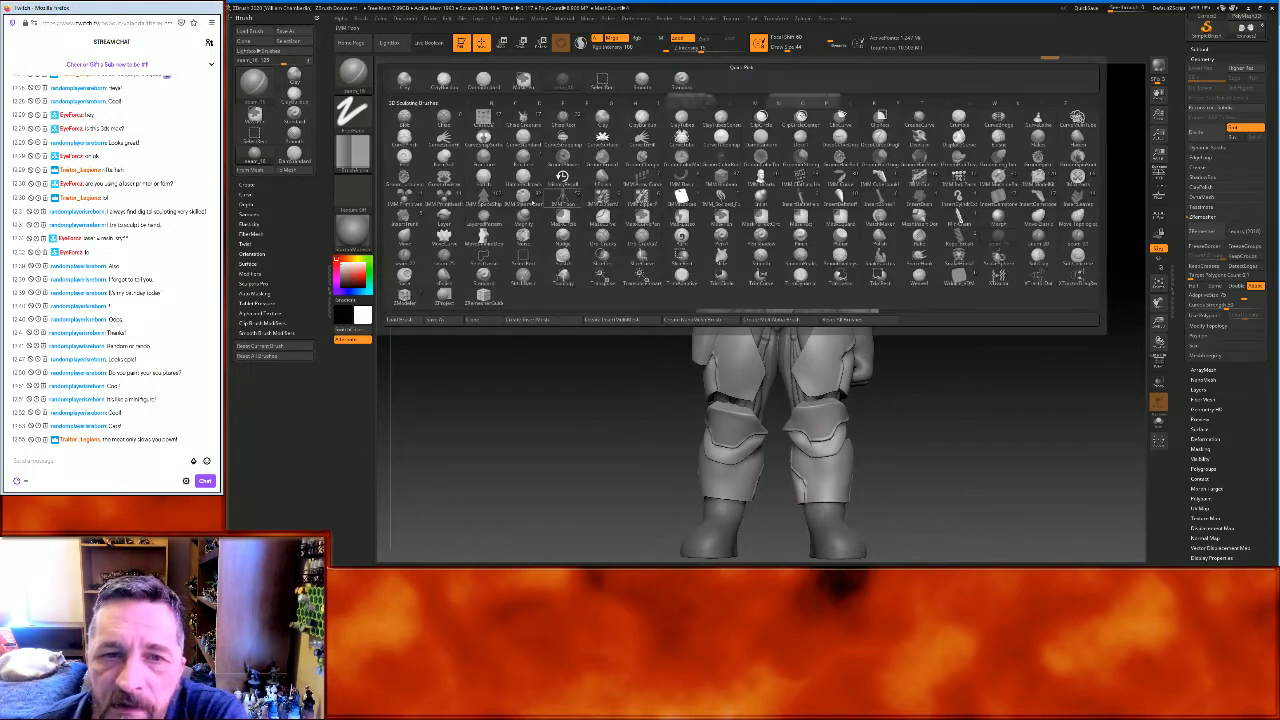
click(443, 217)
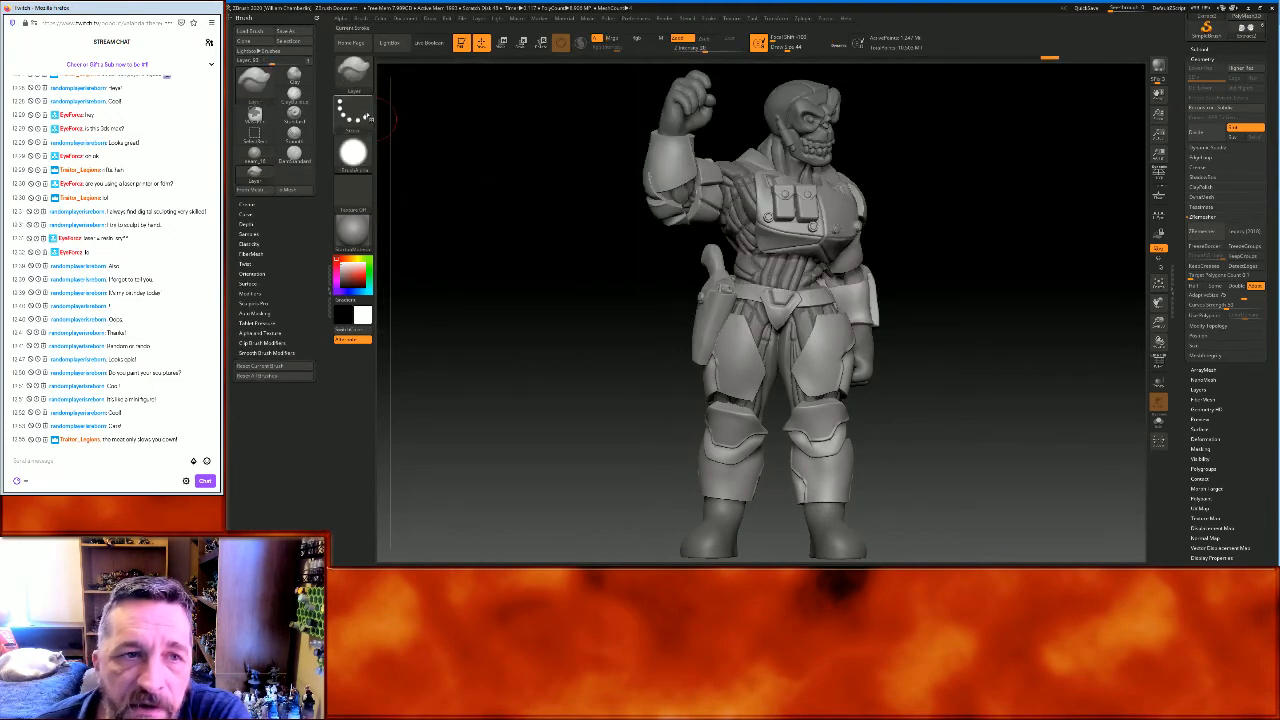
click(353, 115)
click(602, 120)
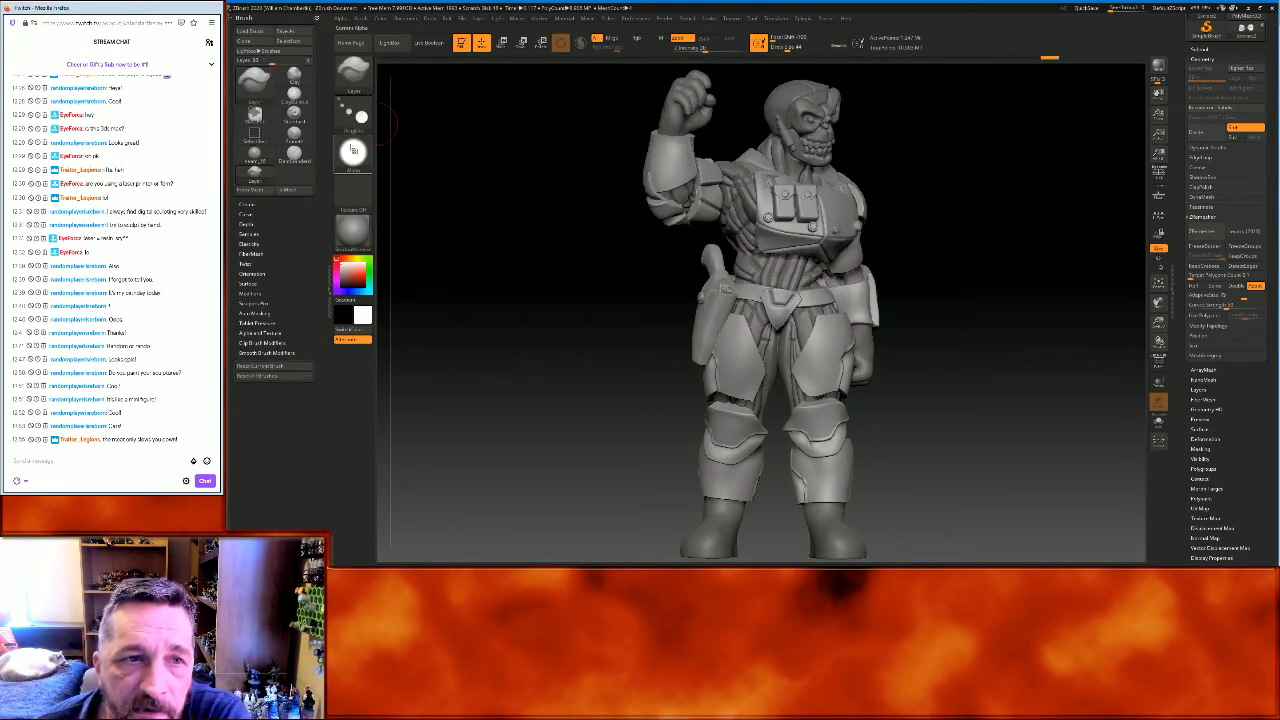
click(360, 117)
Start importing an alpha image and, in the file browser, move the Props folder up into the Figures folder
click(353, 152)
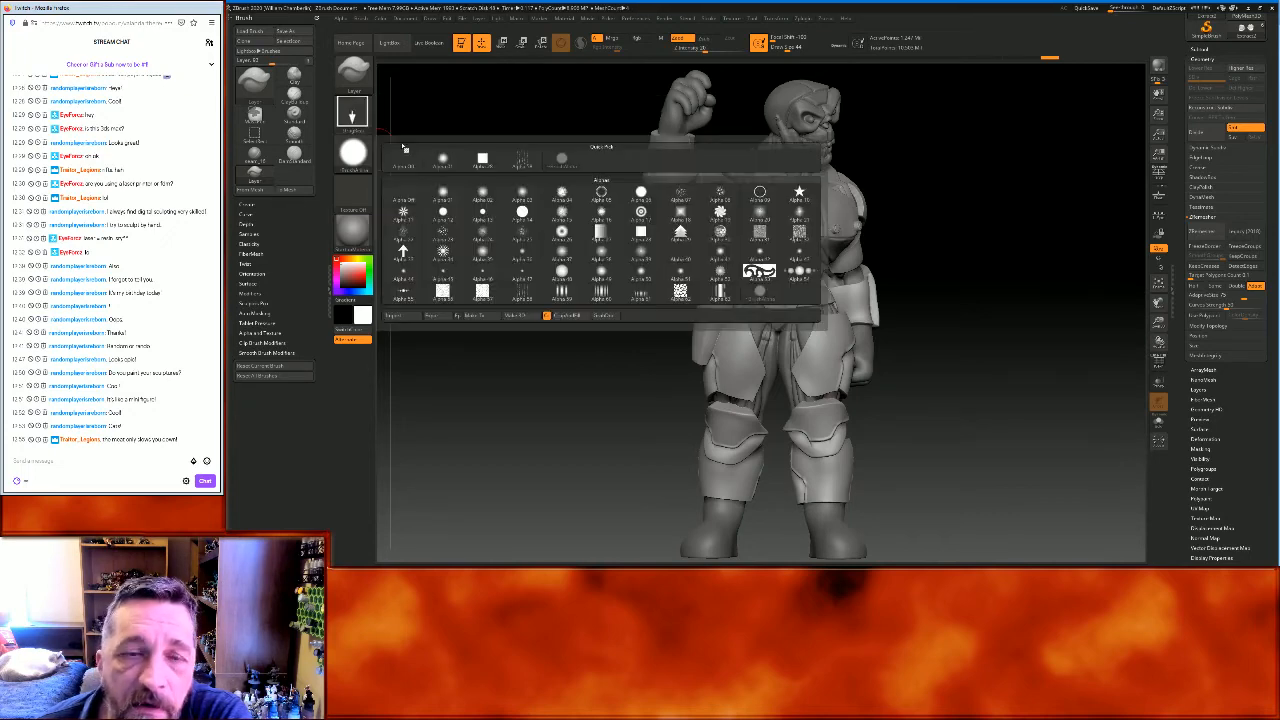
click(393, 316)
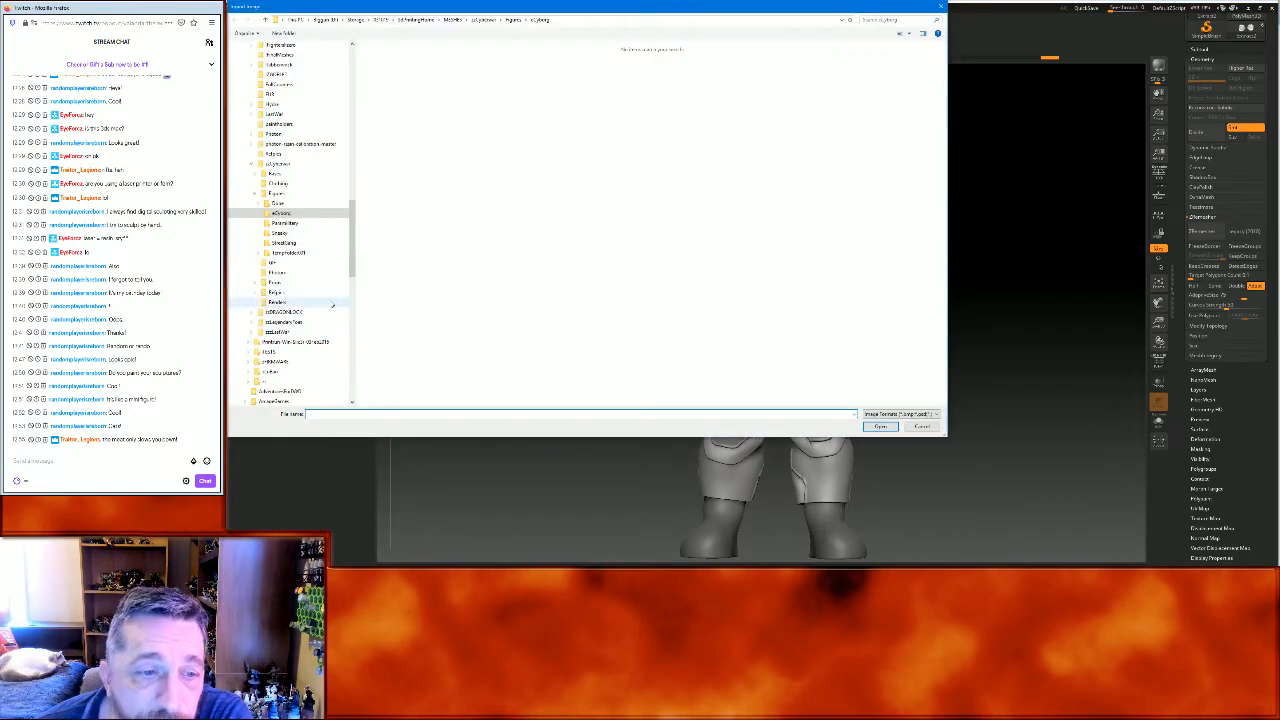
mouse_move(329, 266)
mouse_down()
mouse_move(335, 230)
mouse_move(331, 255)
mouse_up()
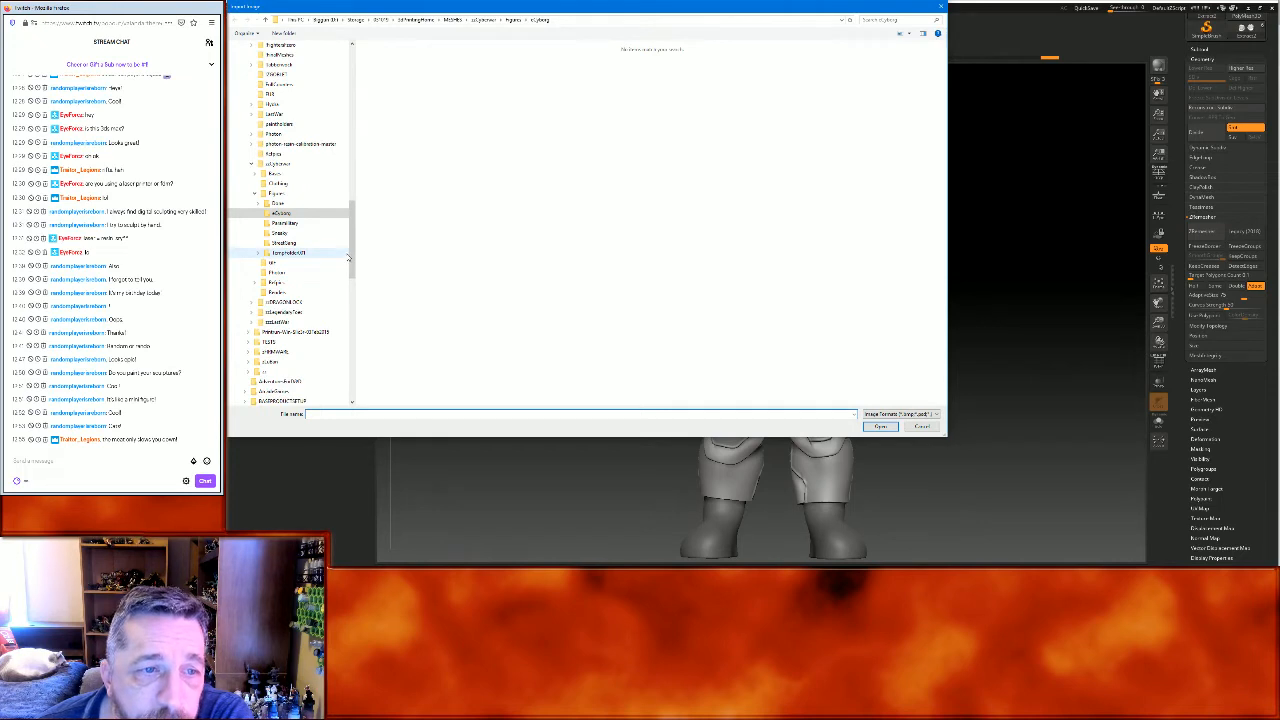
click(259, 253)
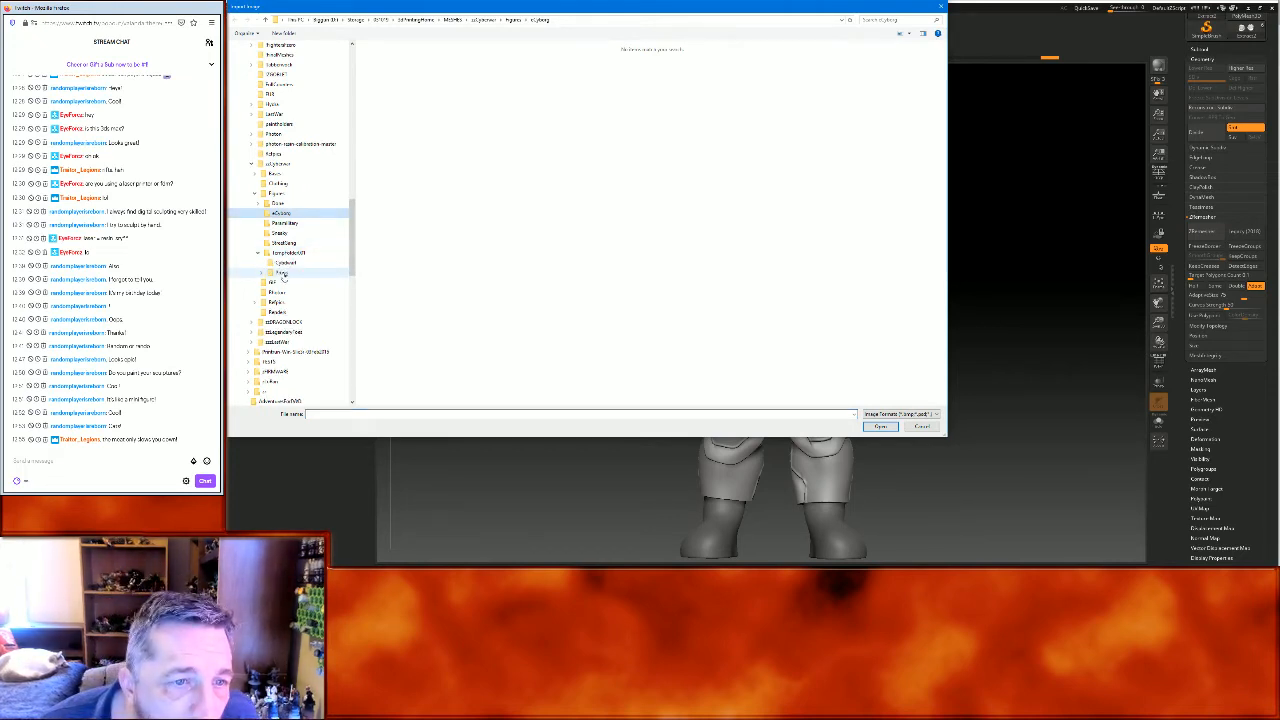
drag(284, 273, 277, 194)
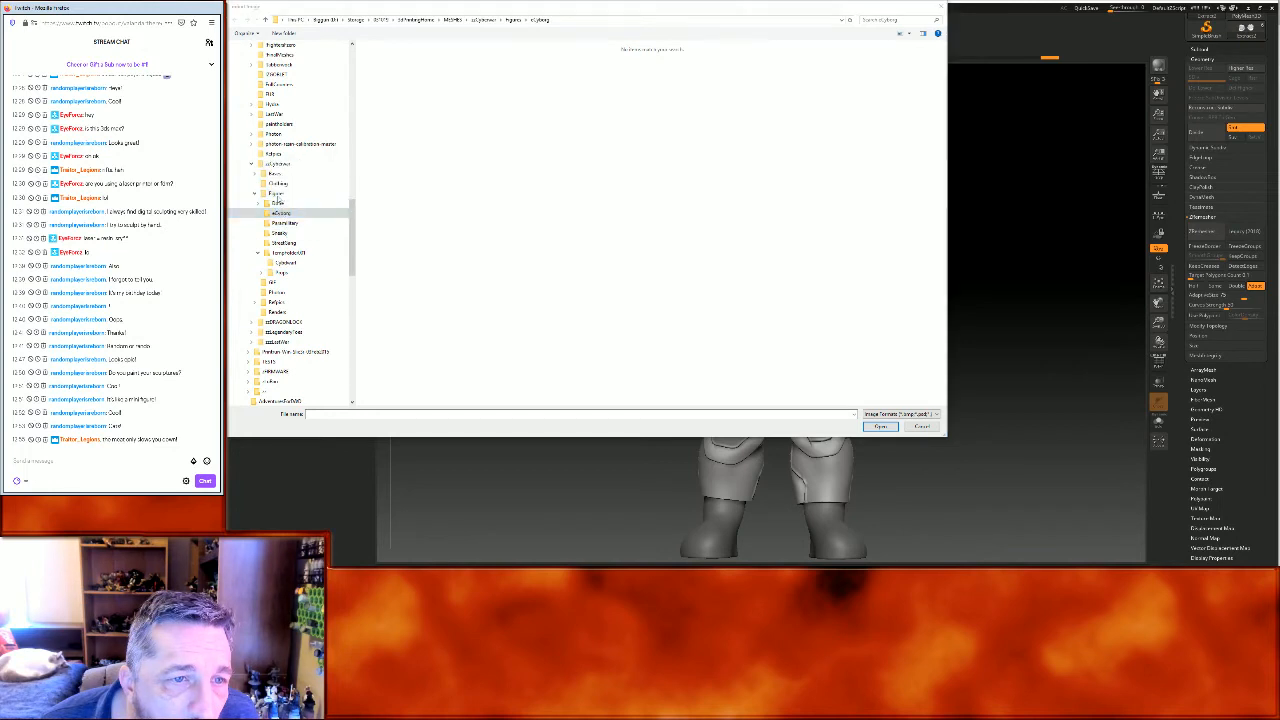
click(258, 263)
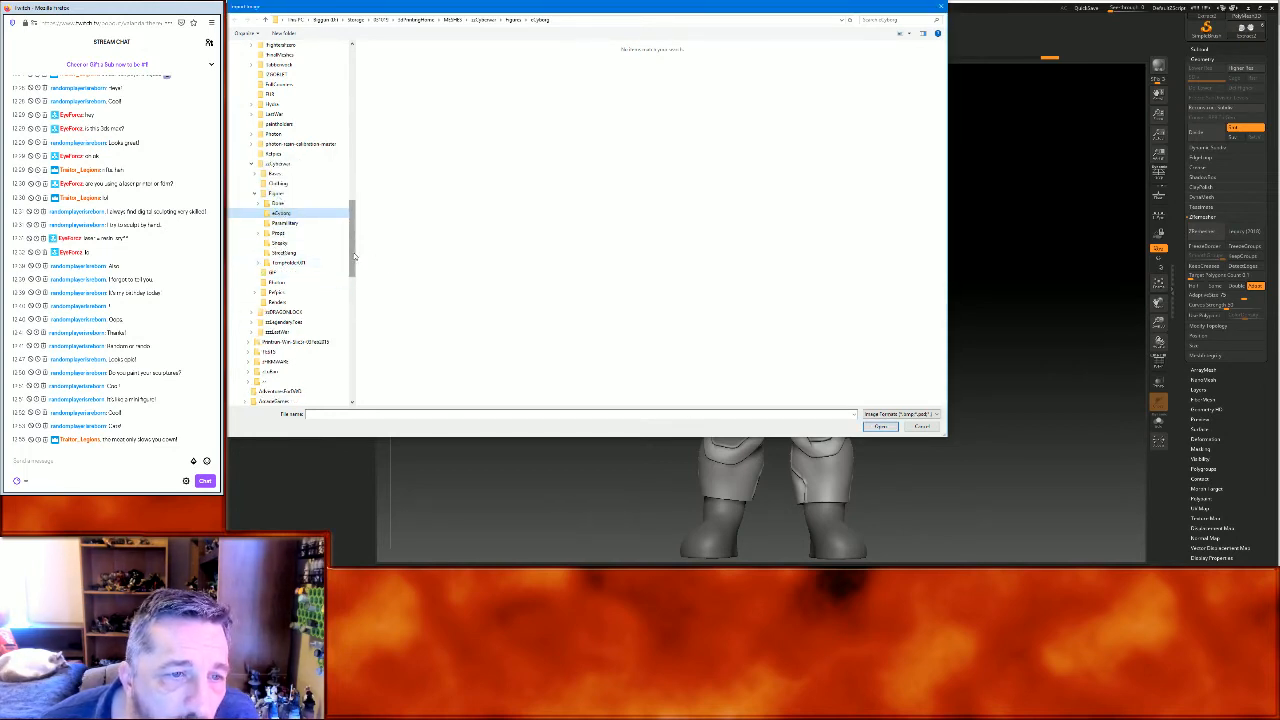
Browse to the JRO folder in the alphas collection and import the round slotted alpha
drag(353, 258, 345, 302)
click(280, 233)
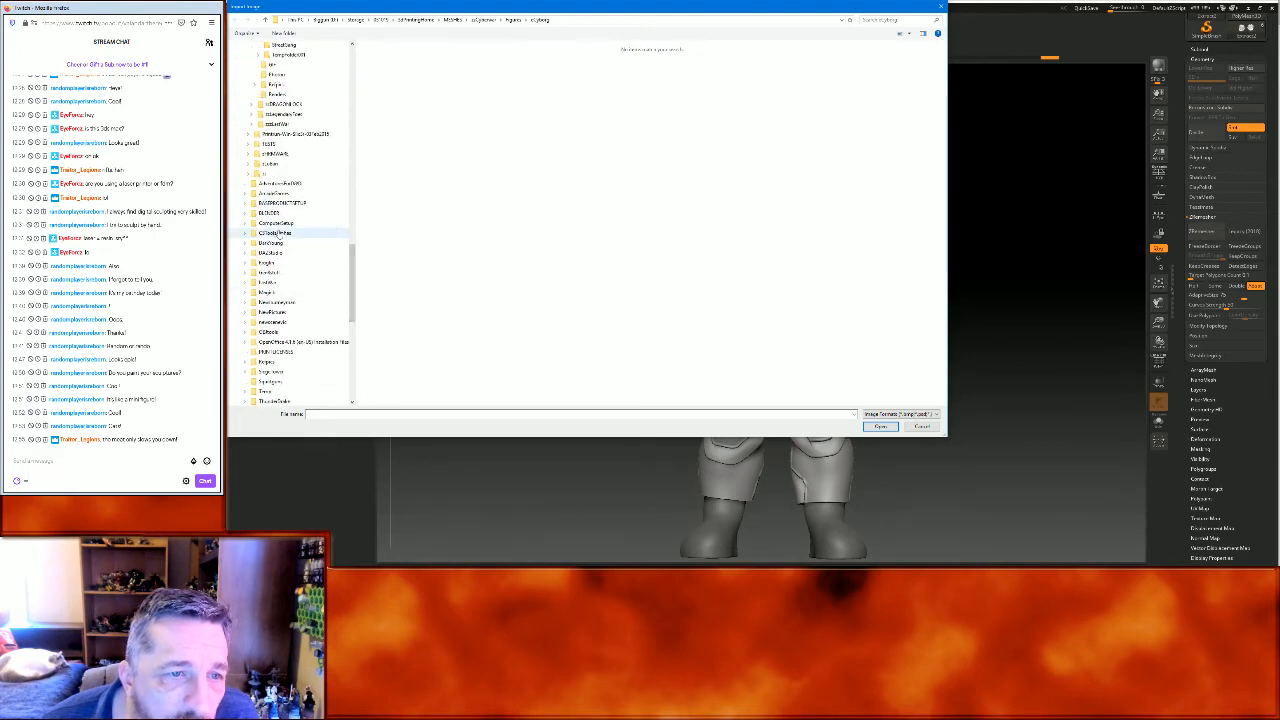
double_click(474, 66)
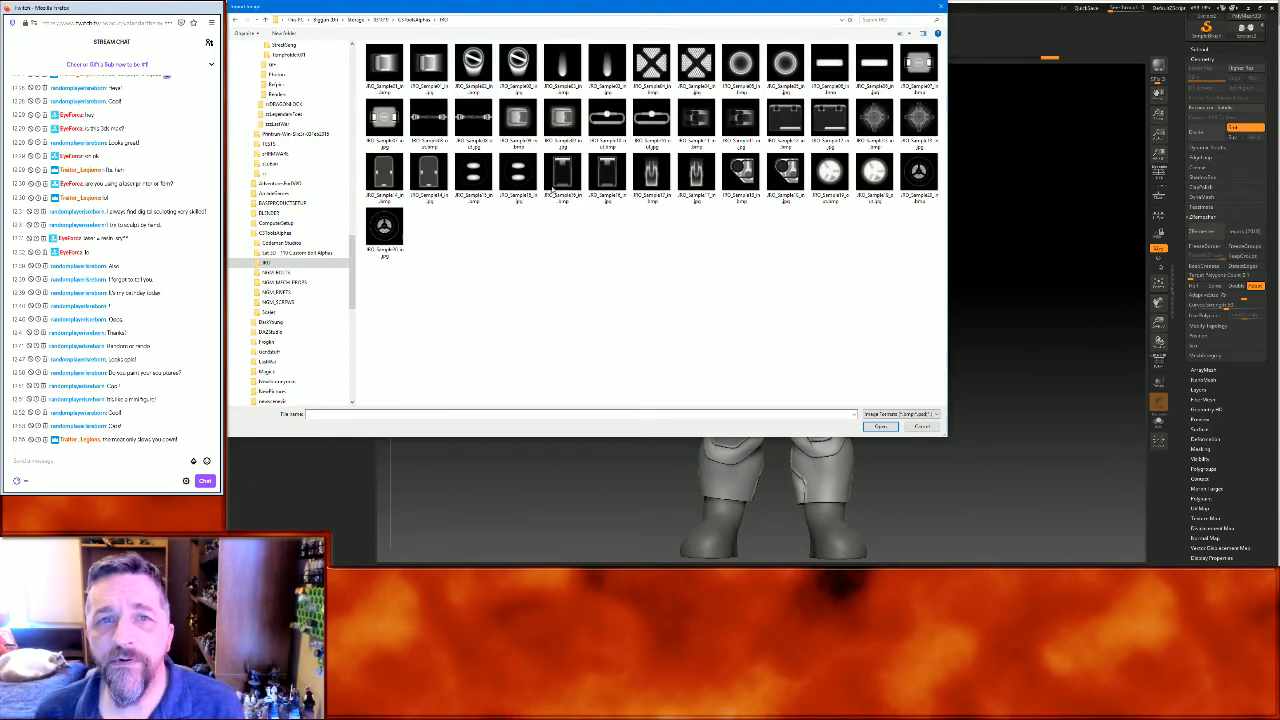
click(490, 64)
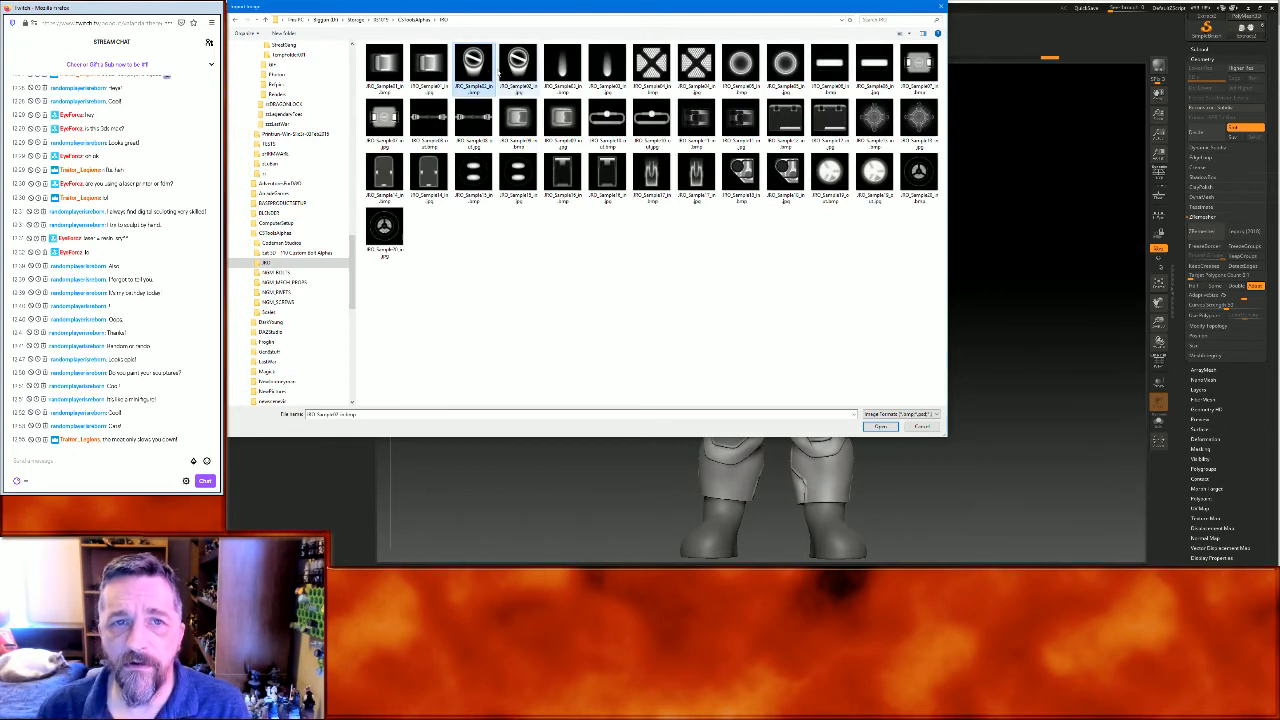
click(882, 427)
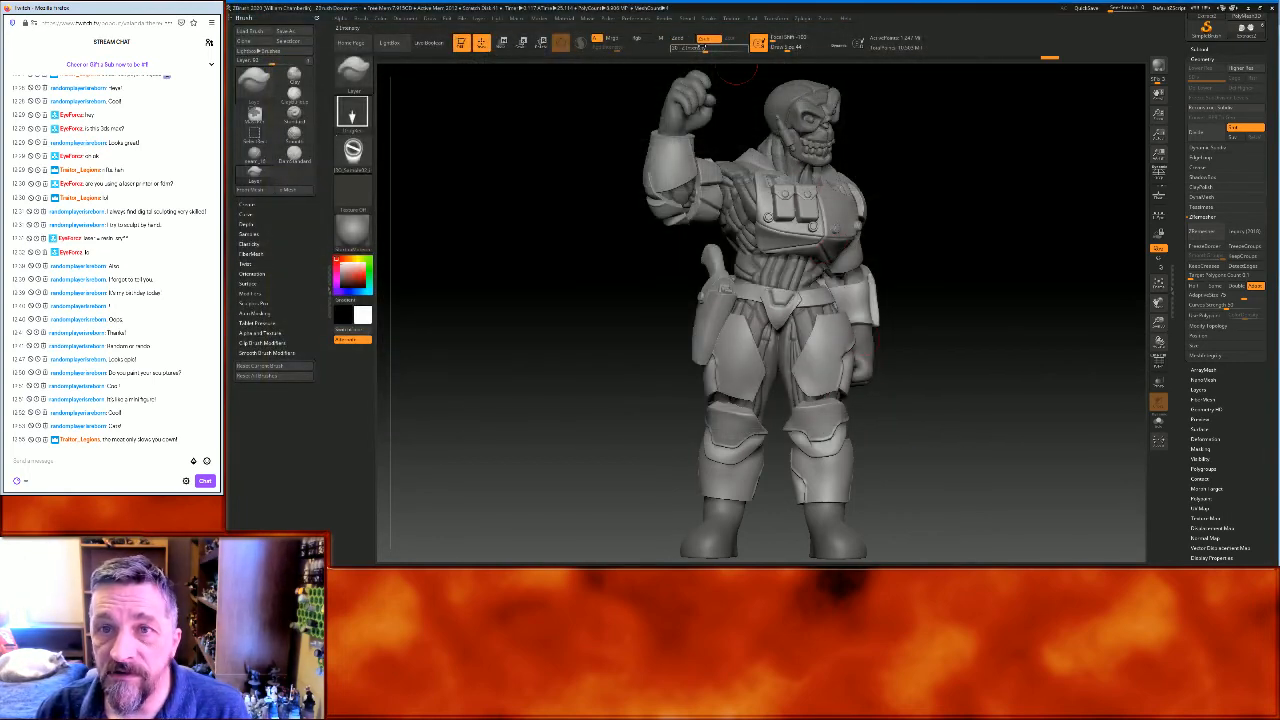
Set the Layer brush's Z Intensity to 55 and stamp the round slotted alpha onto the figure's right knee pad
mouse_move(1010, 353)
mouse_down()
mouse_move(1014, 323)
mouse_move(980, 330)
mouse_up()
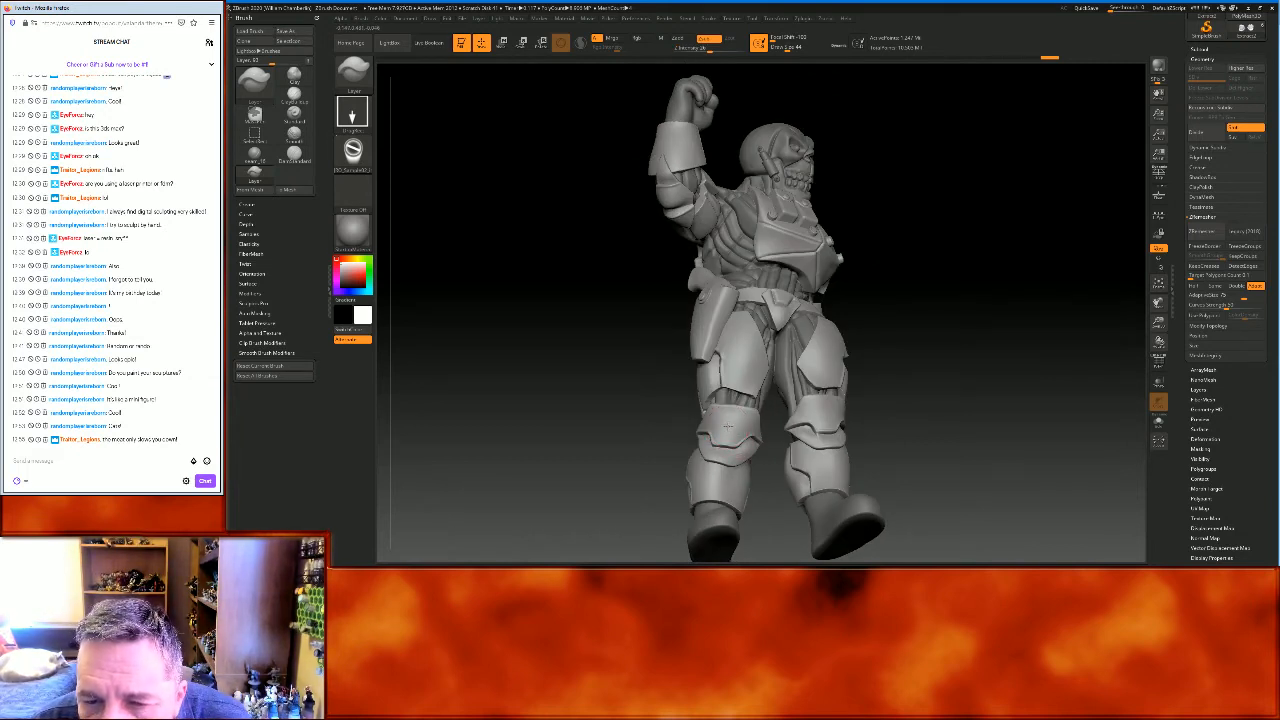
drag(732, 412, 732, 390)
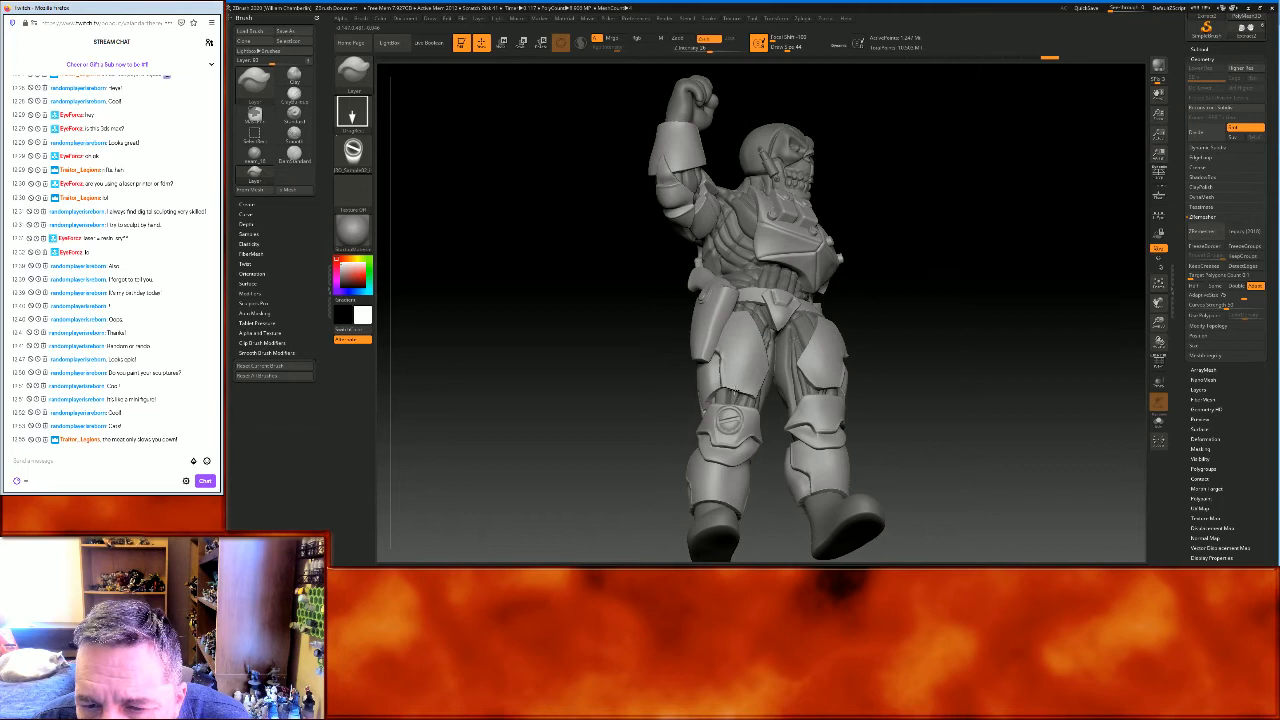
key(ctrl+z)
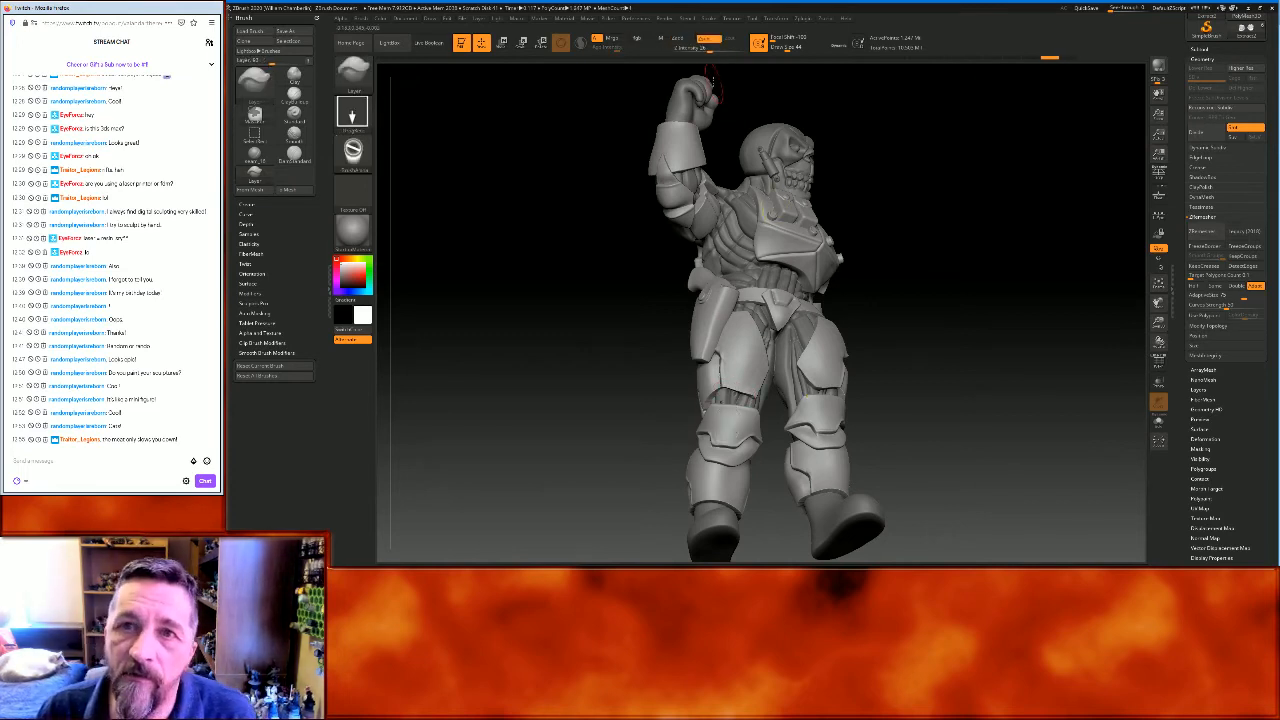
click(704, 48)
text(55)
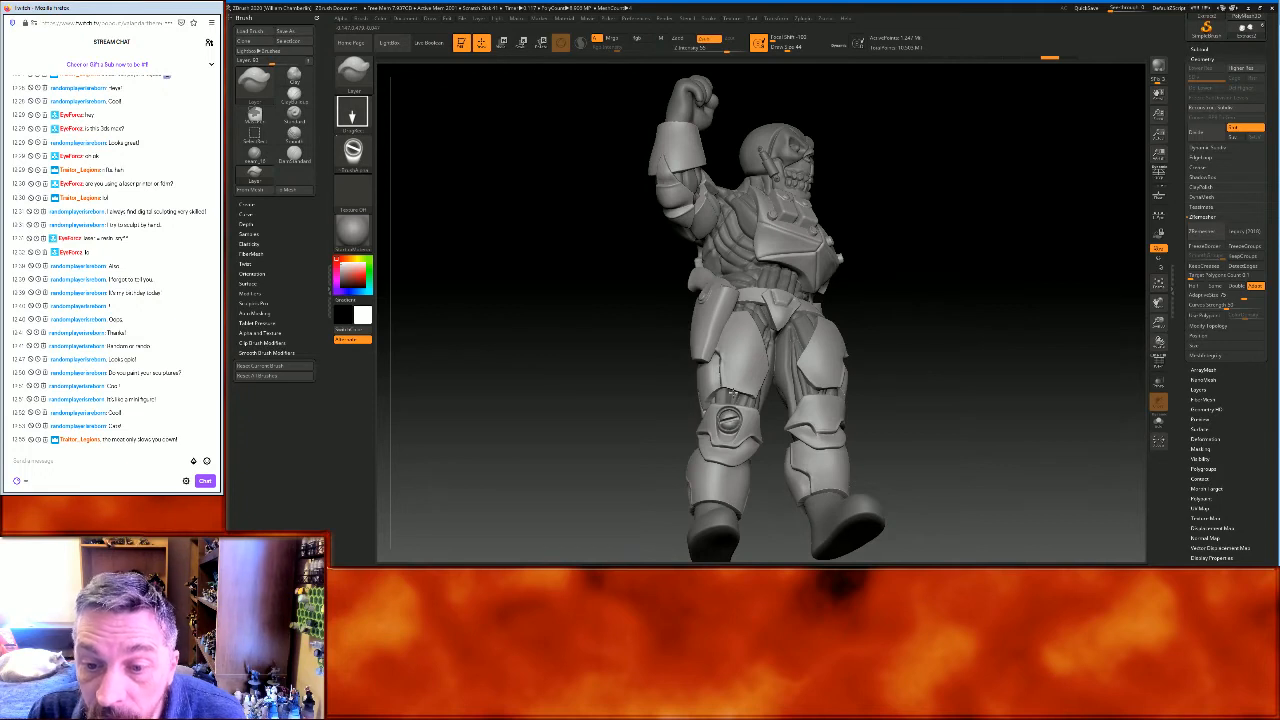
Stamp a matching round slotted detail onto the figure's left knee pad and check both pads from the front
drag(931, 404, 933, 399)
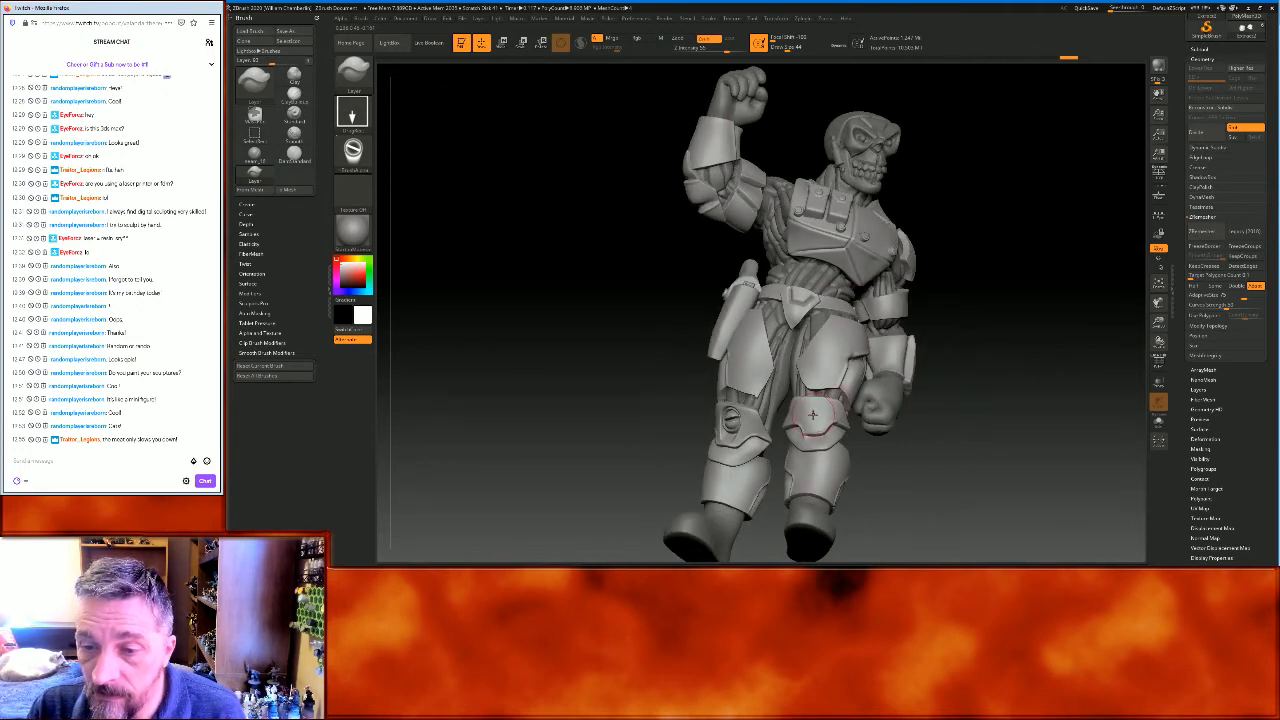
drag(813, 400, 811, 384)
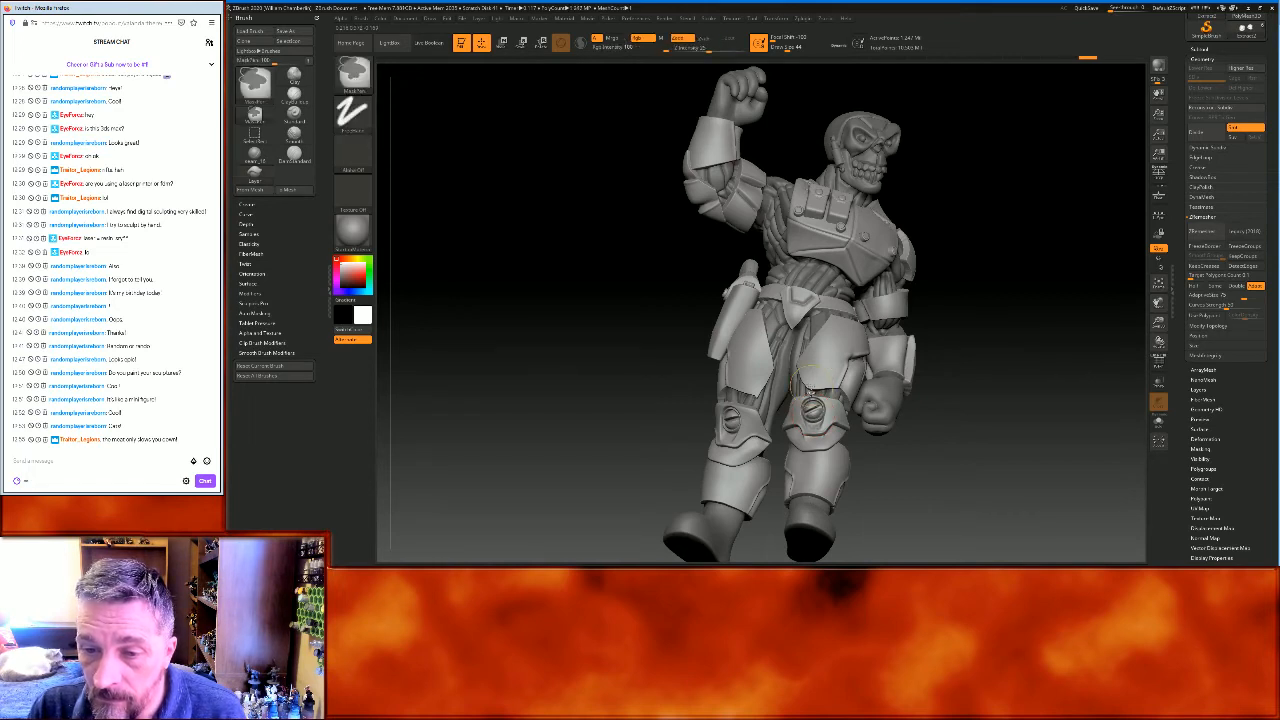
key(ctrl+z)
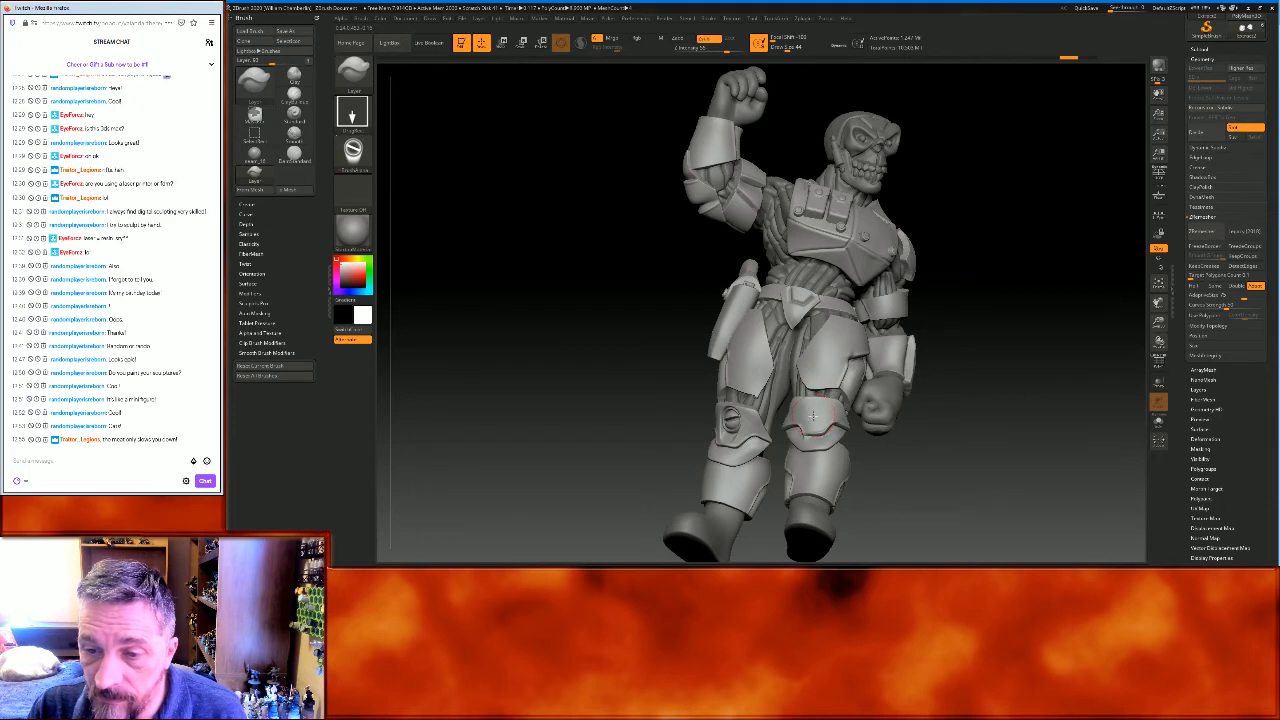
drag(813, 398, 813, 384)
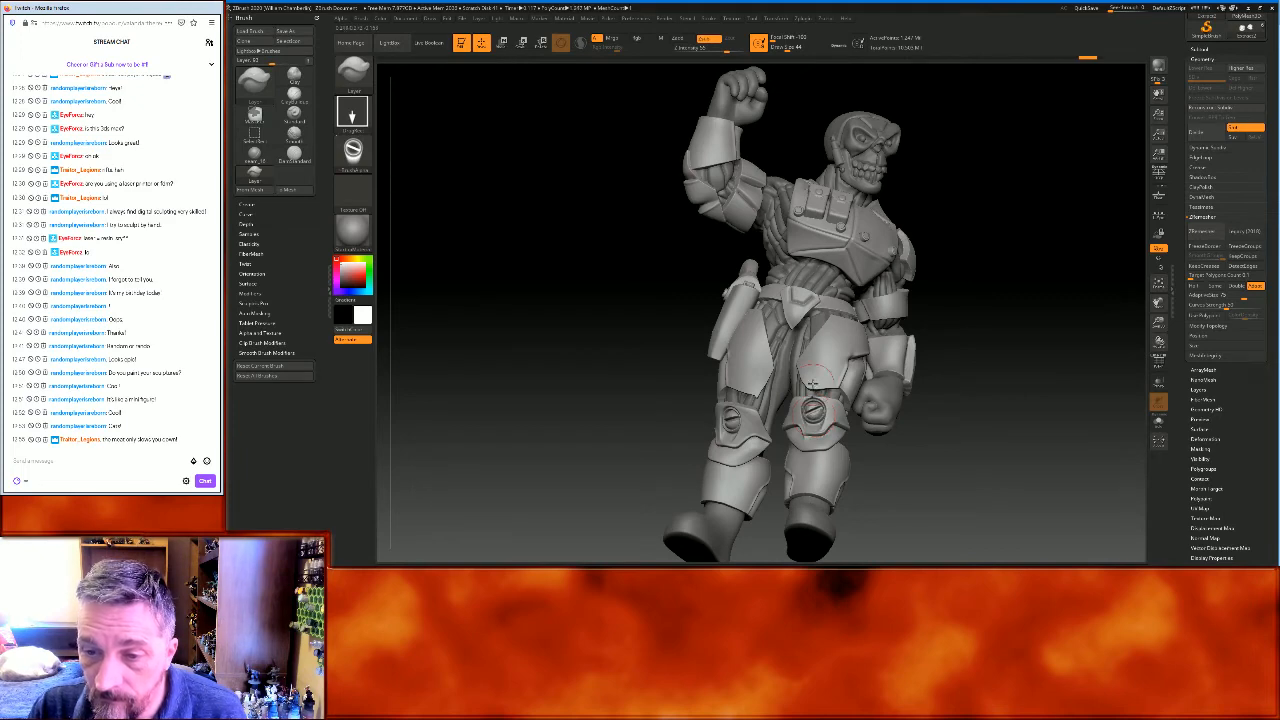
drag(987, 316, 997, 343)
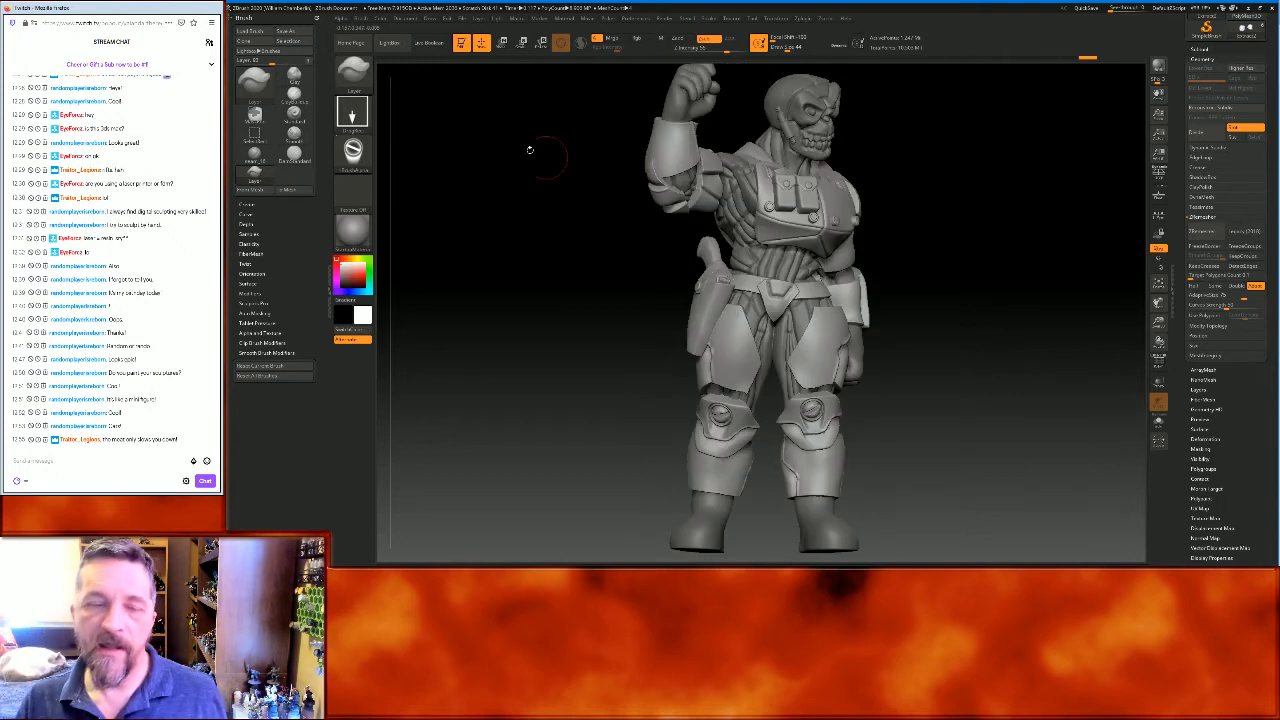
Import the narrow upright mechanical alpha from the JRO folder
click(352, 150)
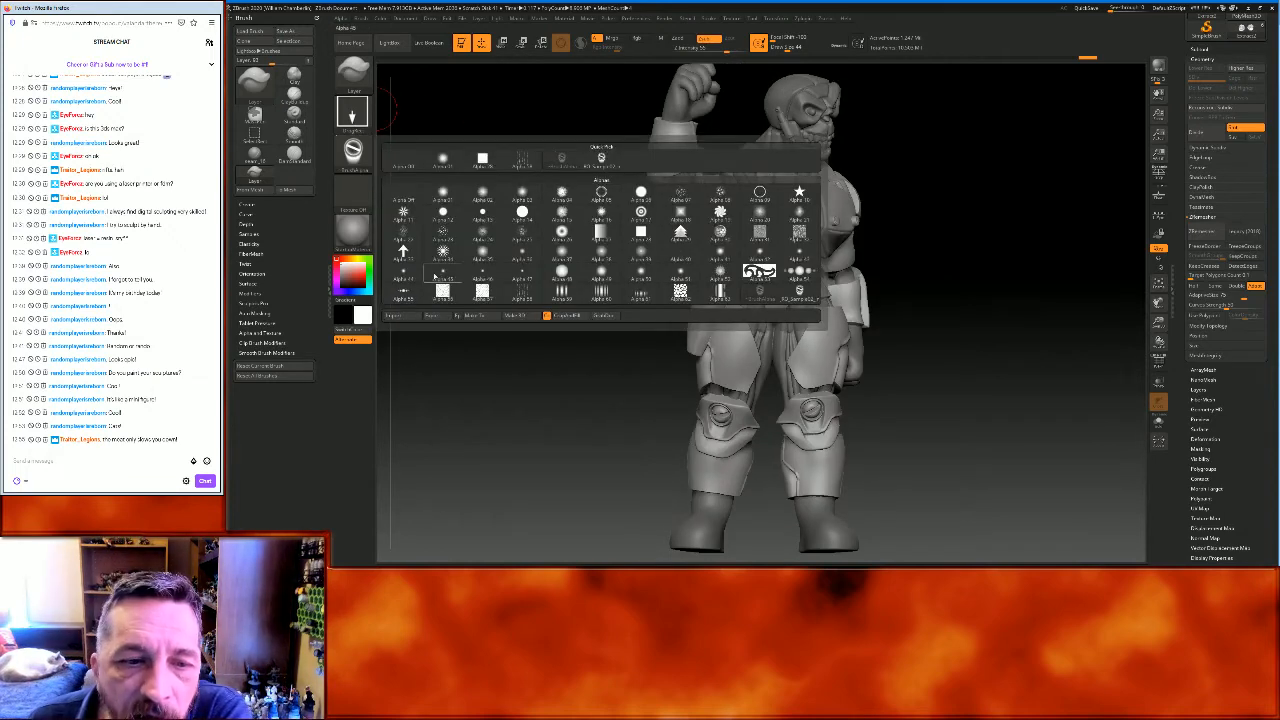
click(398, 316)
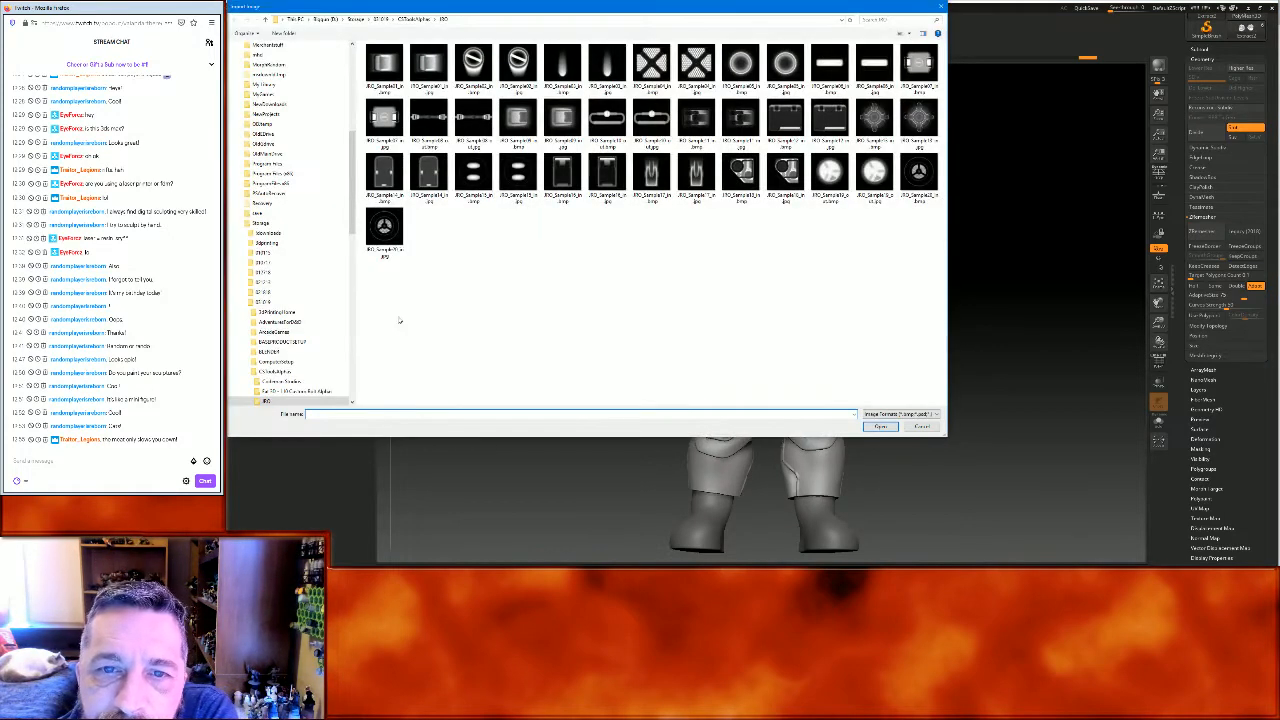
double_click(655, 176)
drag(954, 346, 958, 337)
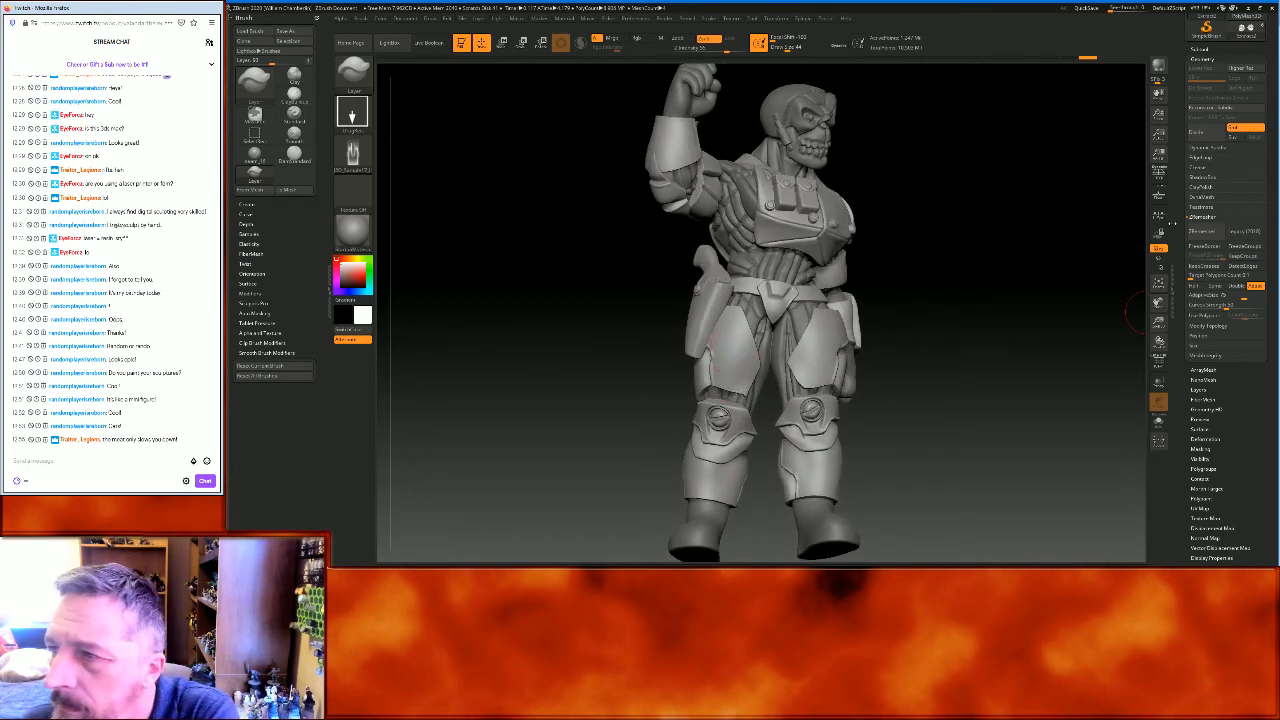
Select the thigh armour subtool and stamp the upright mechanical alpha at an angle onto the figure's right thigh plate
click(1200, 49)
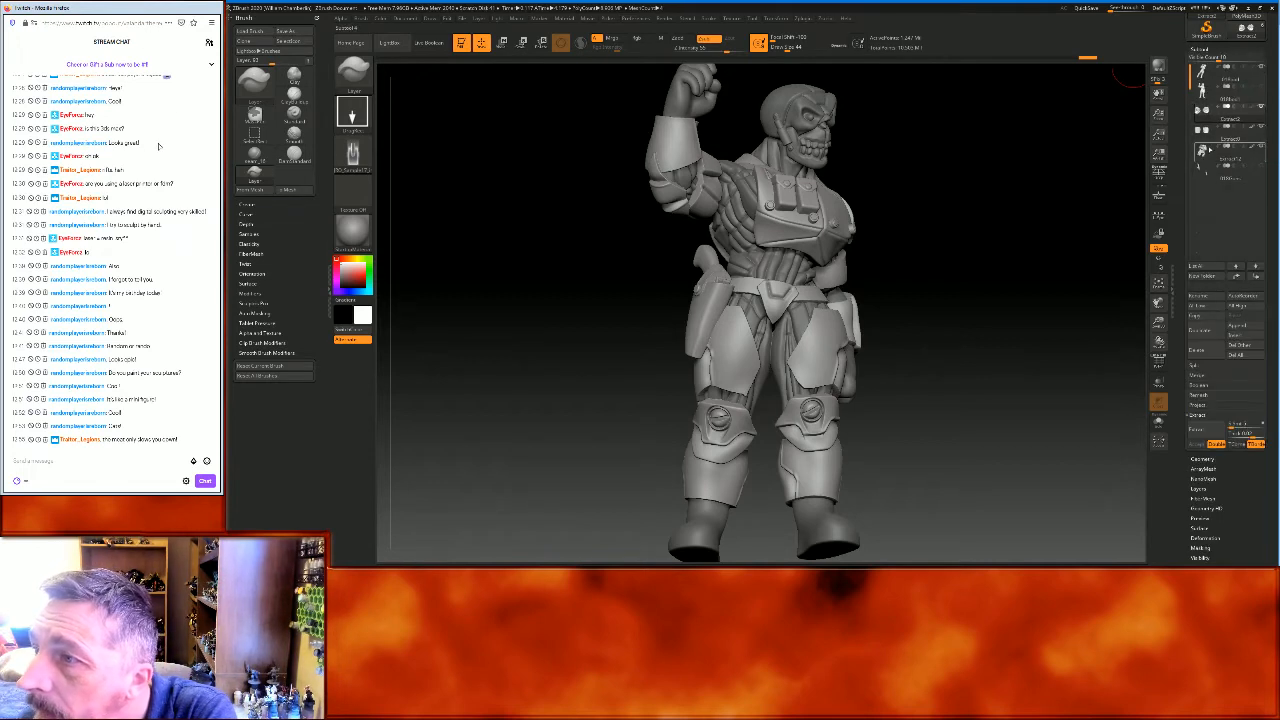
click(1208, 151)
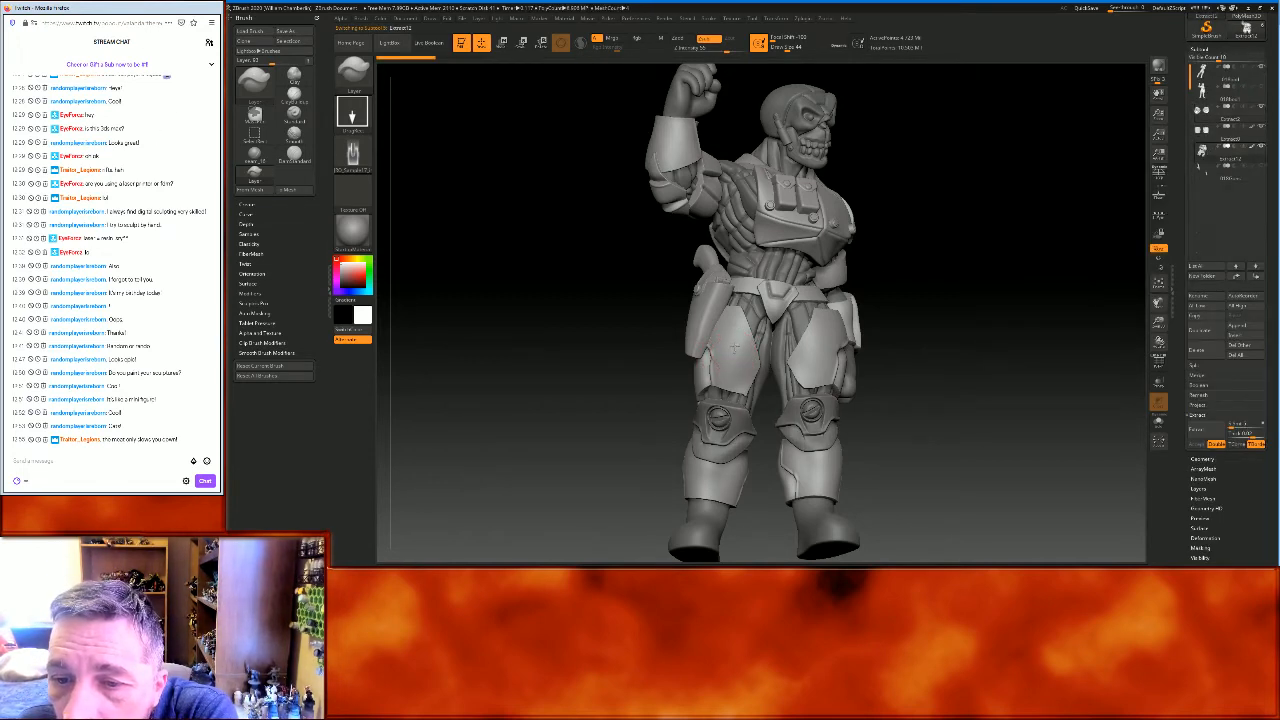
drag(734, 350, 744, 314)
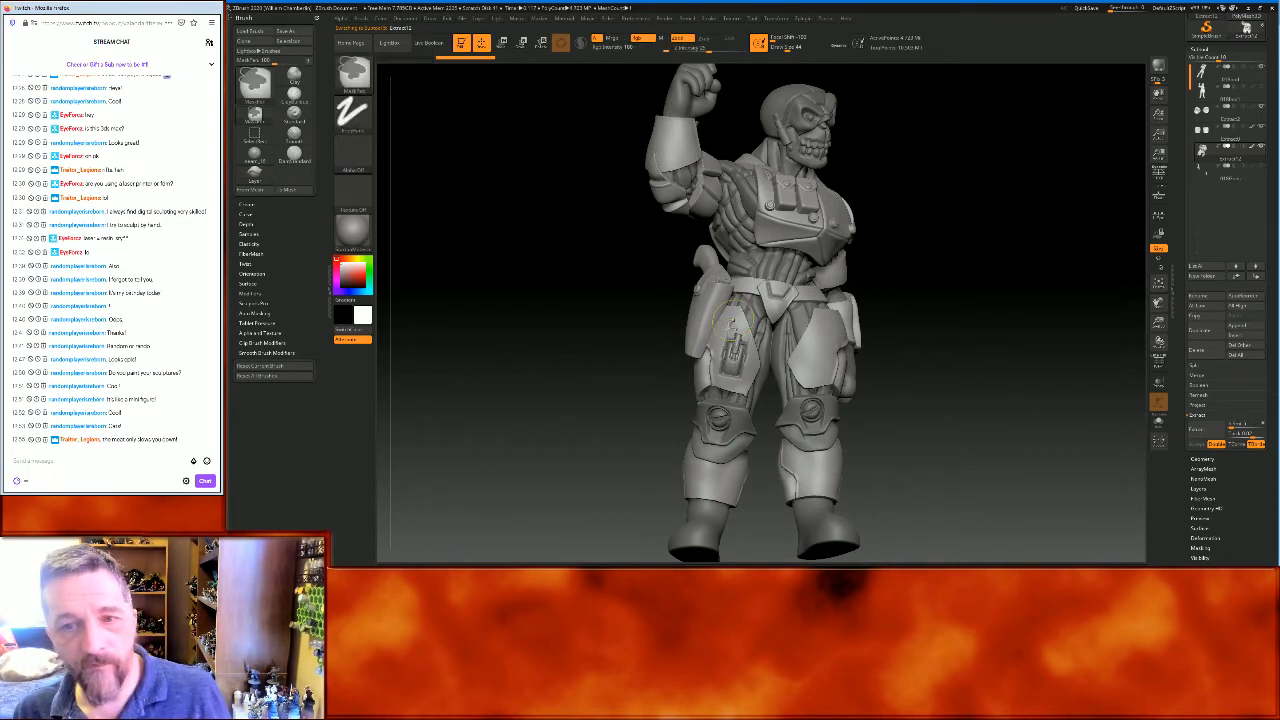
key(ctrl+z)
drag(735, 348, 716, 302)
Stamp a mirrored angled mechanical detail onto the figure's left thigh plate and check both thighs
drag(1063, 380, 946, 377)
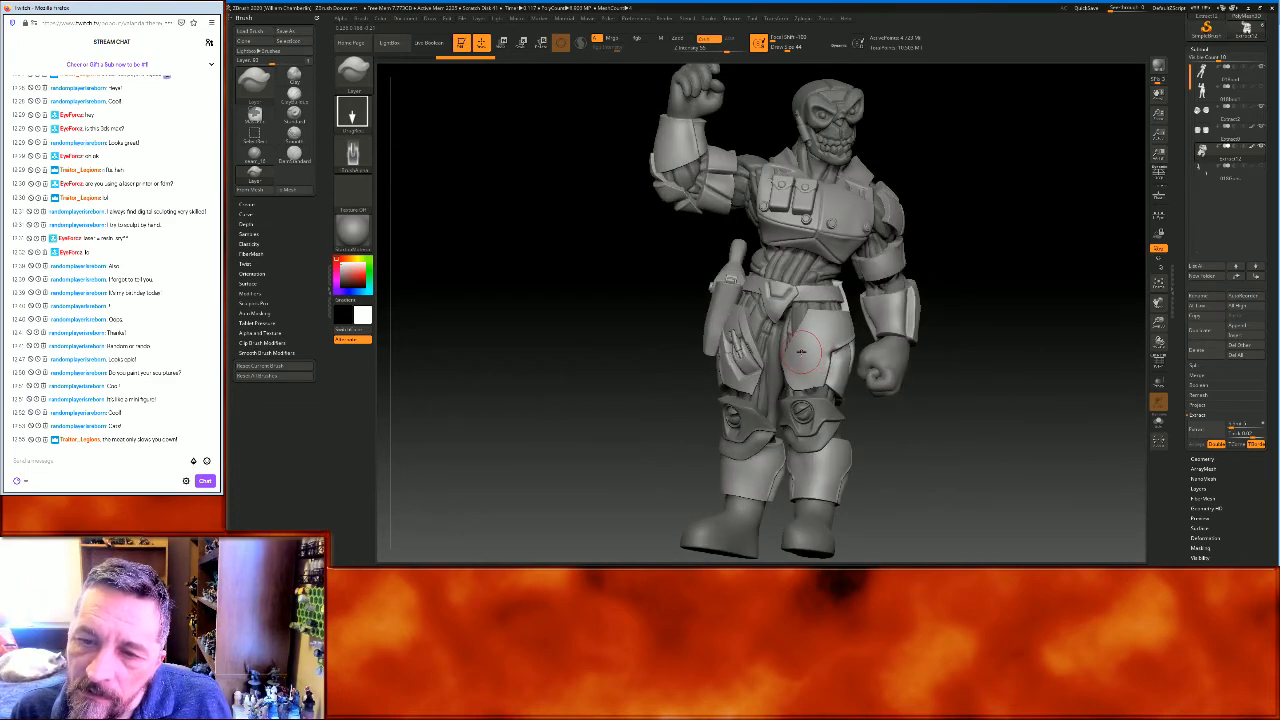
drag(808, 342, 827, 316)
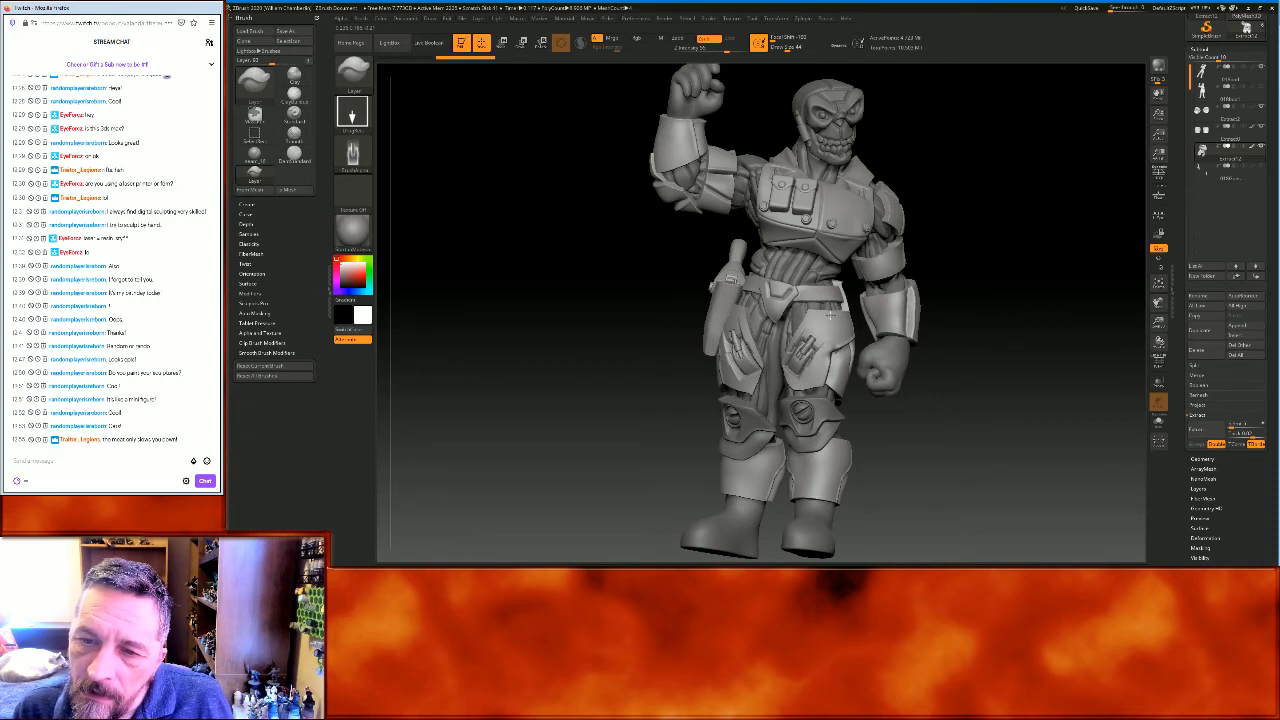
drag(966, 404, 981, 363)
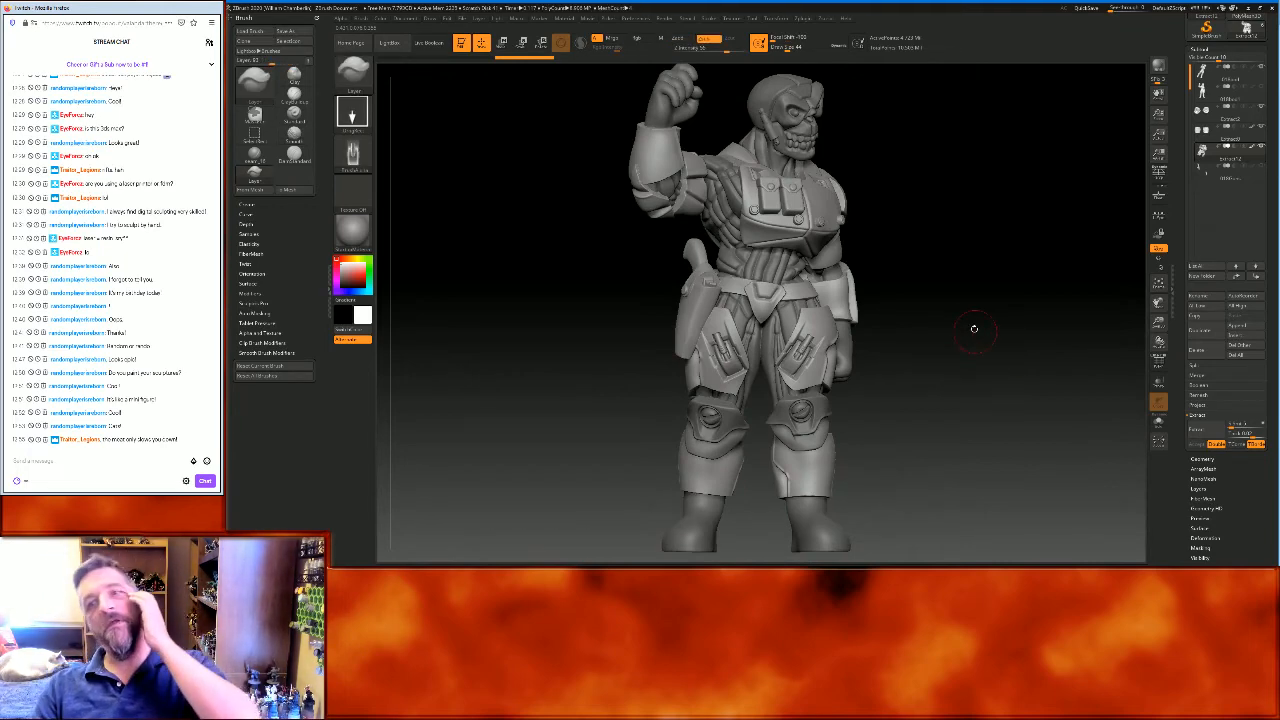
Import the first ring-shaped rivet alpha from the NGM_RIVETS folder
click(352, 110)
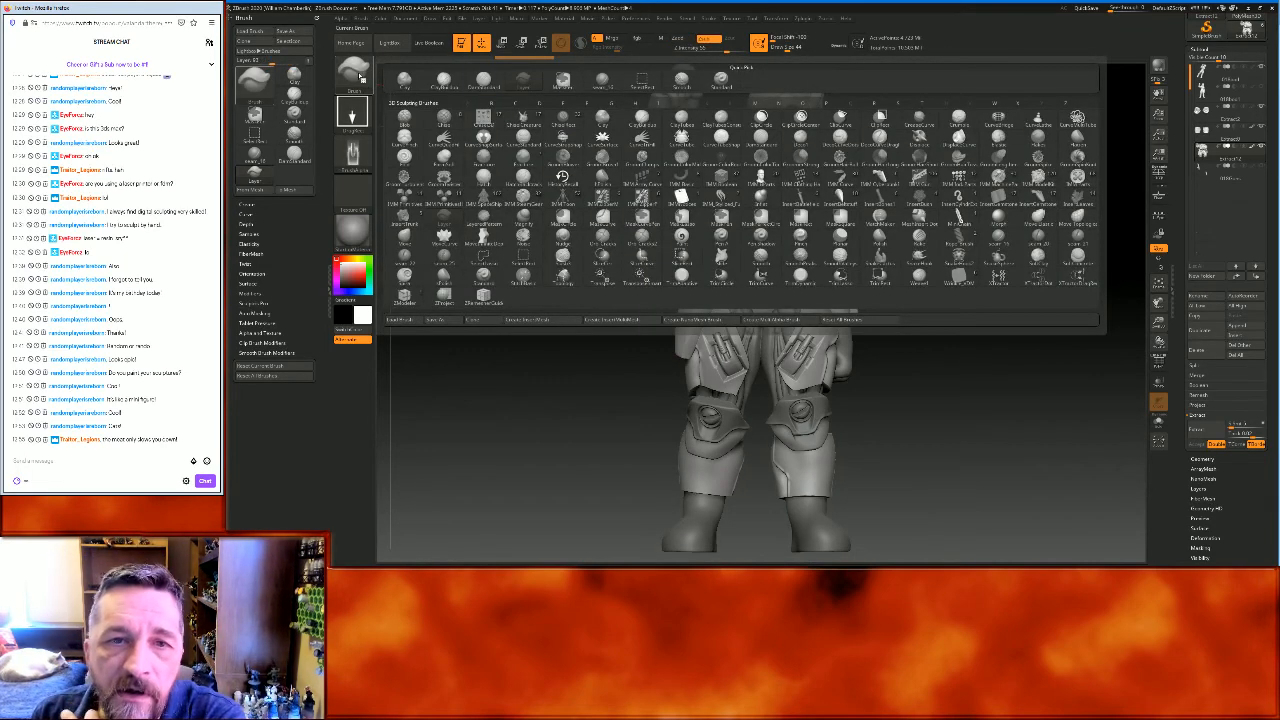
click(352, 152)
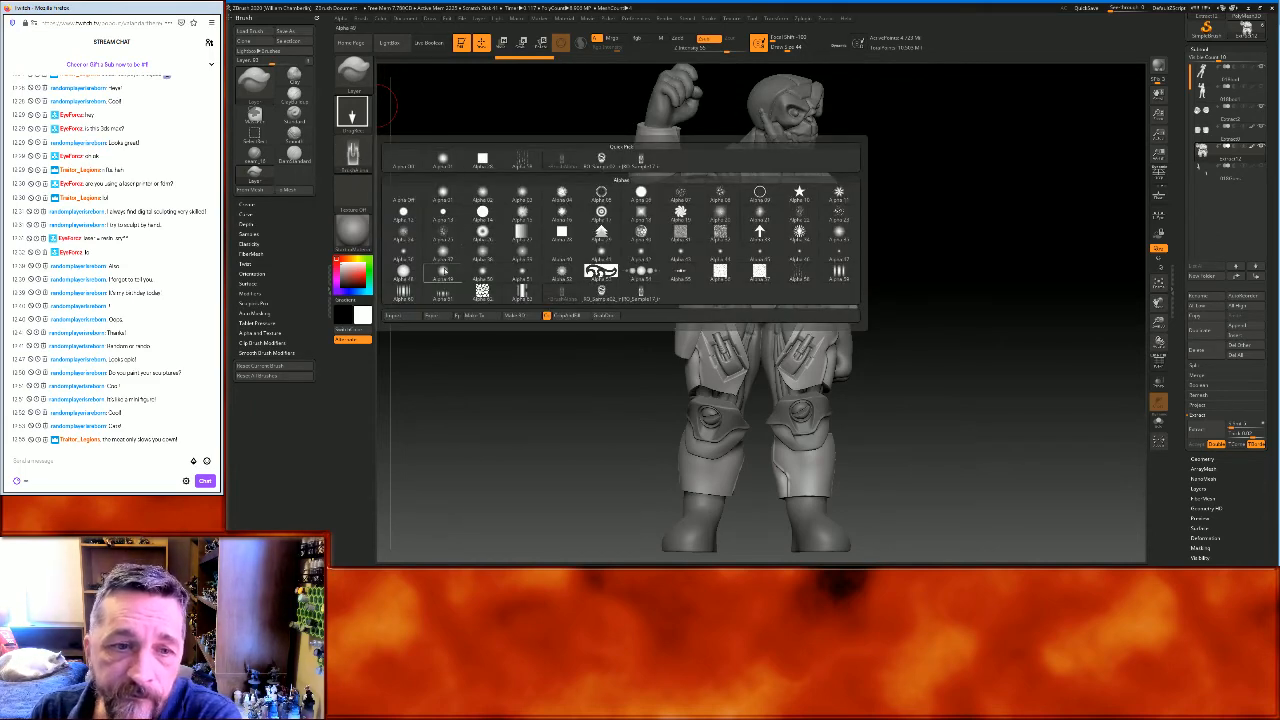
click(412, 318)
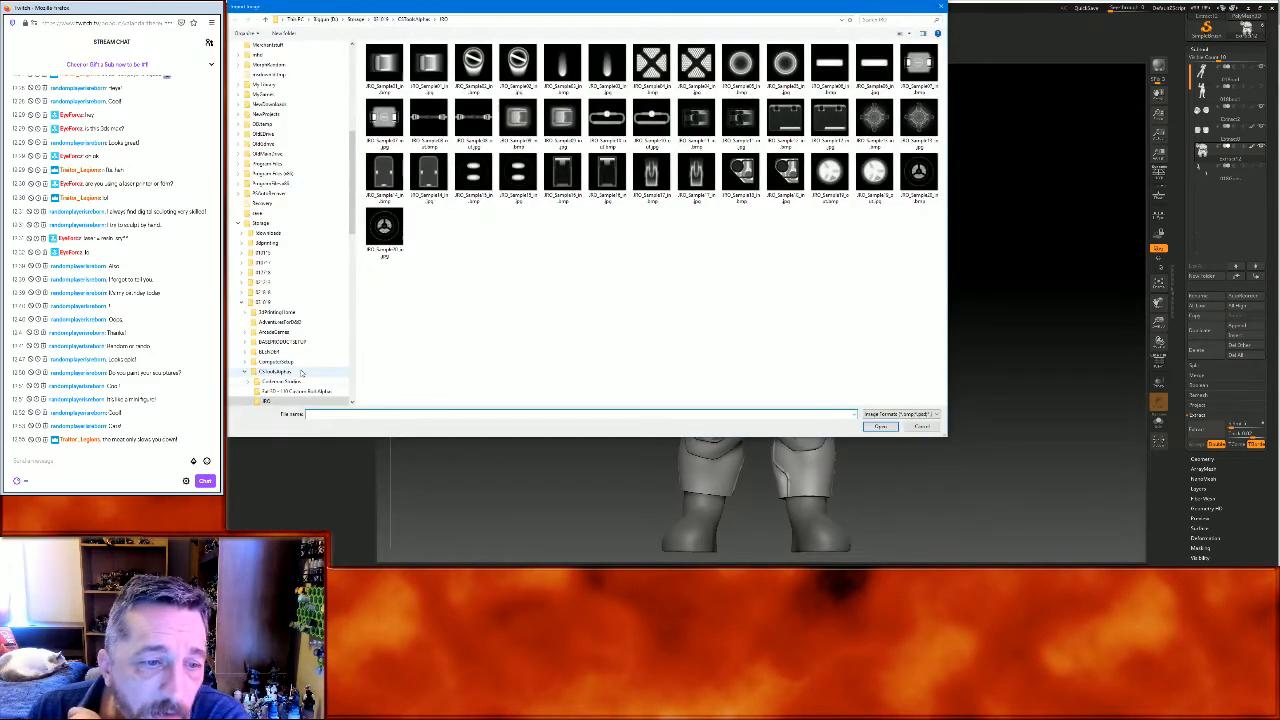
drag(351, 232, 348, 272)
click(280, 282)
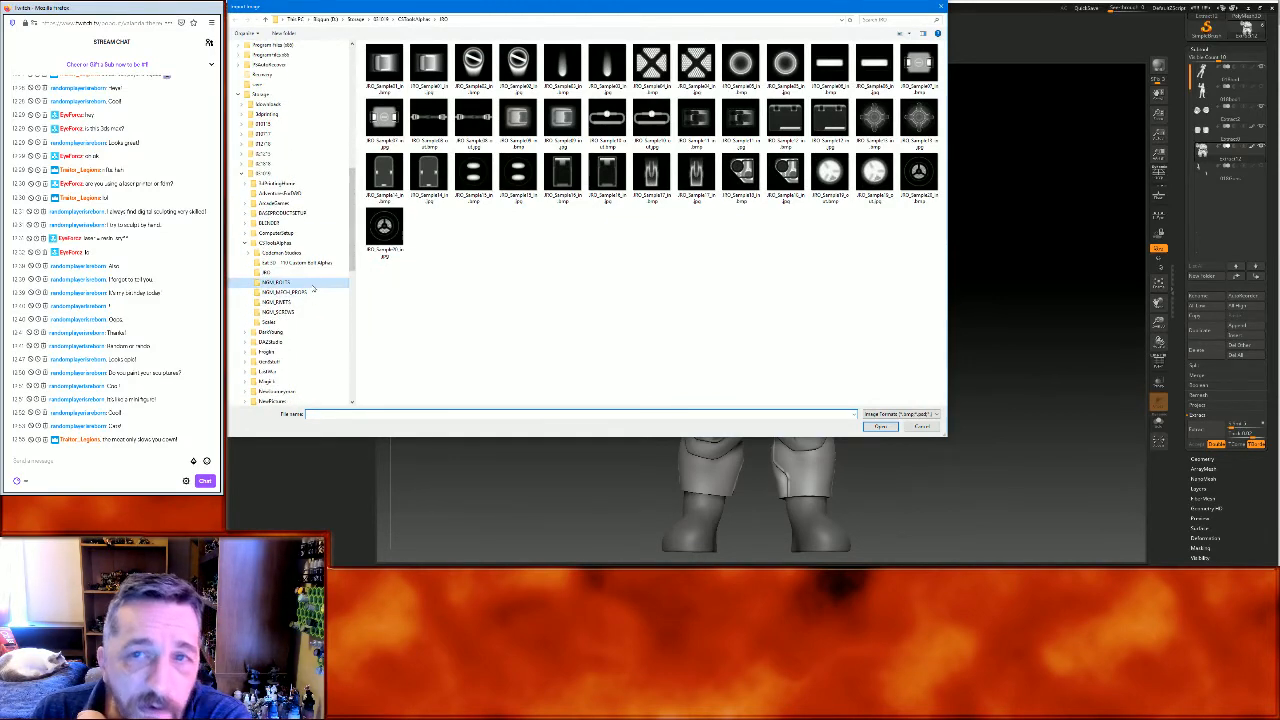
click(277, 302)
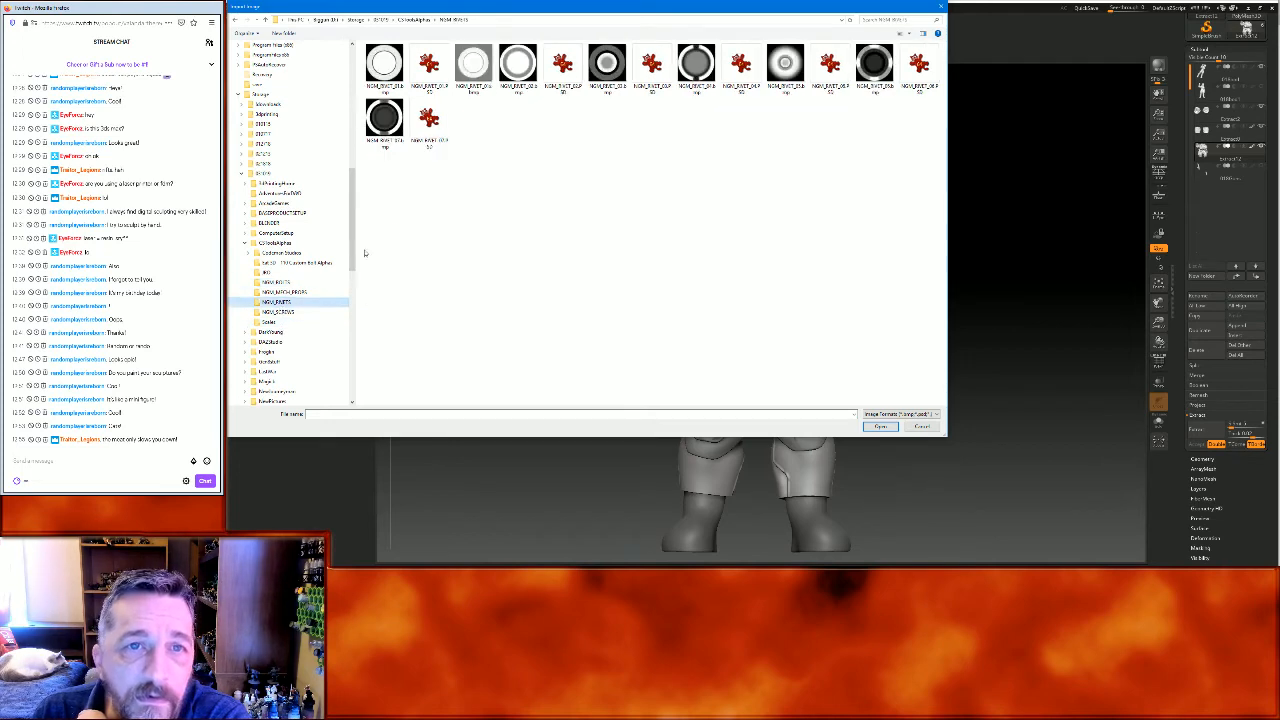
click(389, 68)
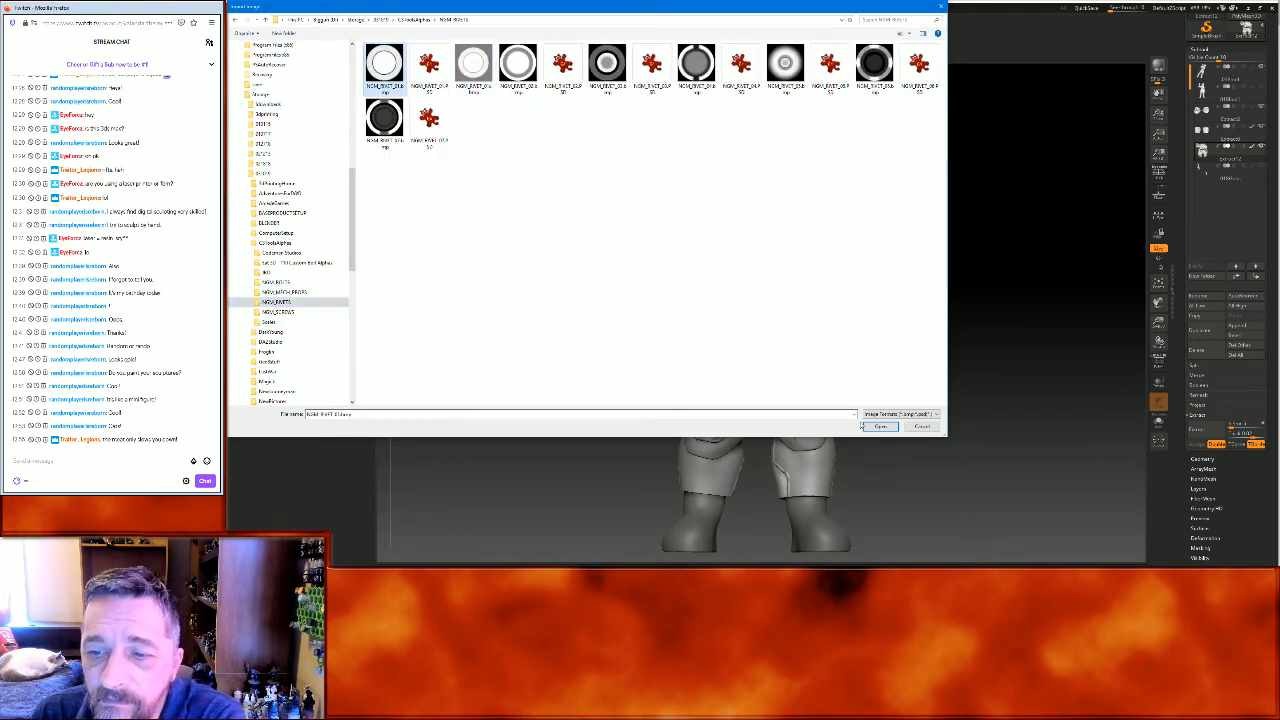
click(877, 426)
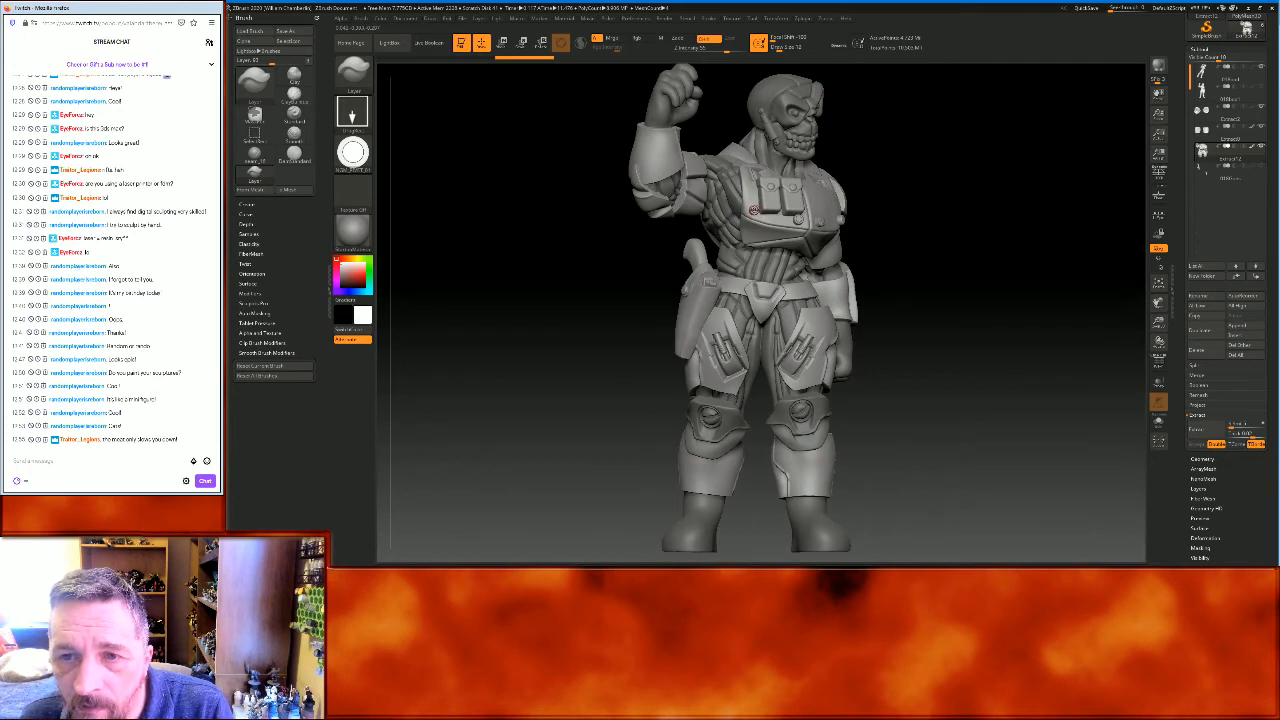
Switch the Layer brush to the DragDot stroke with Zadd and place a small rivet low on the figure's right thigh armour
mouse_move(919, 363)
mouse_down()
mouse_move(966, 334)
mouse_move(951, 337)
mouse_up()
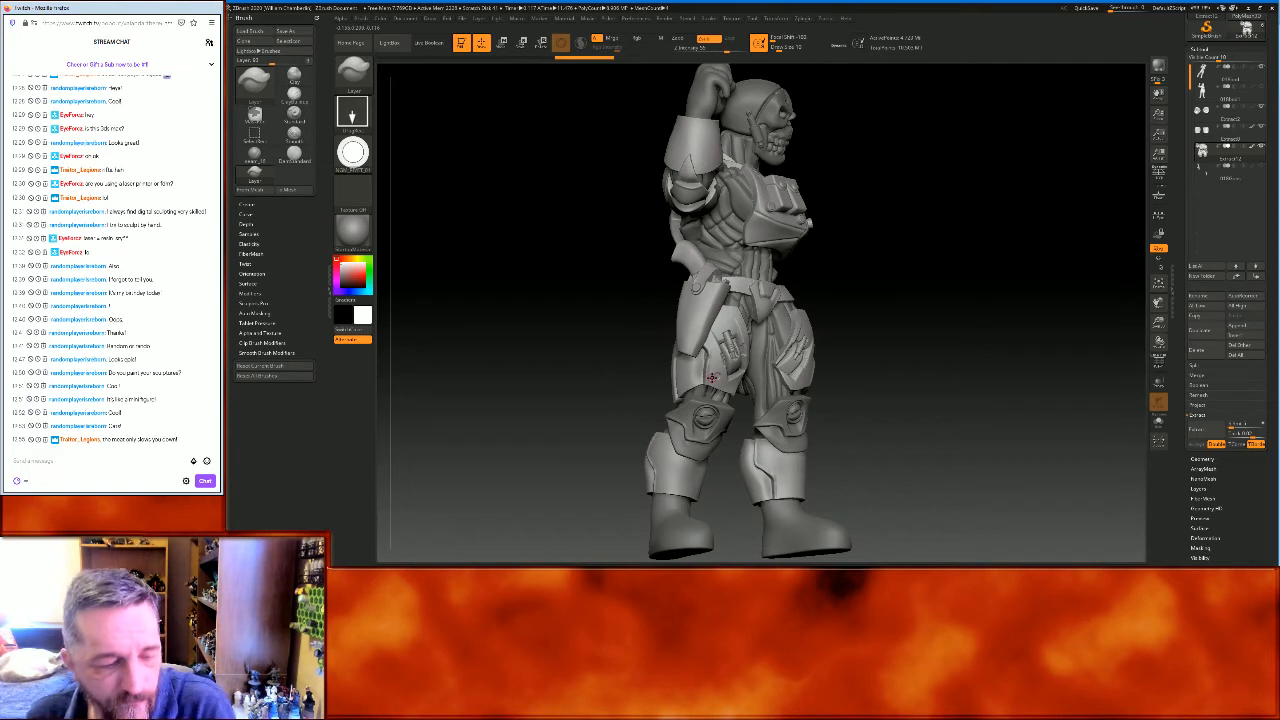
click(352, 114)
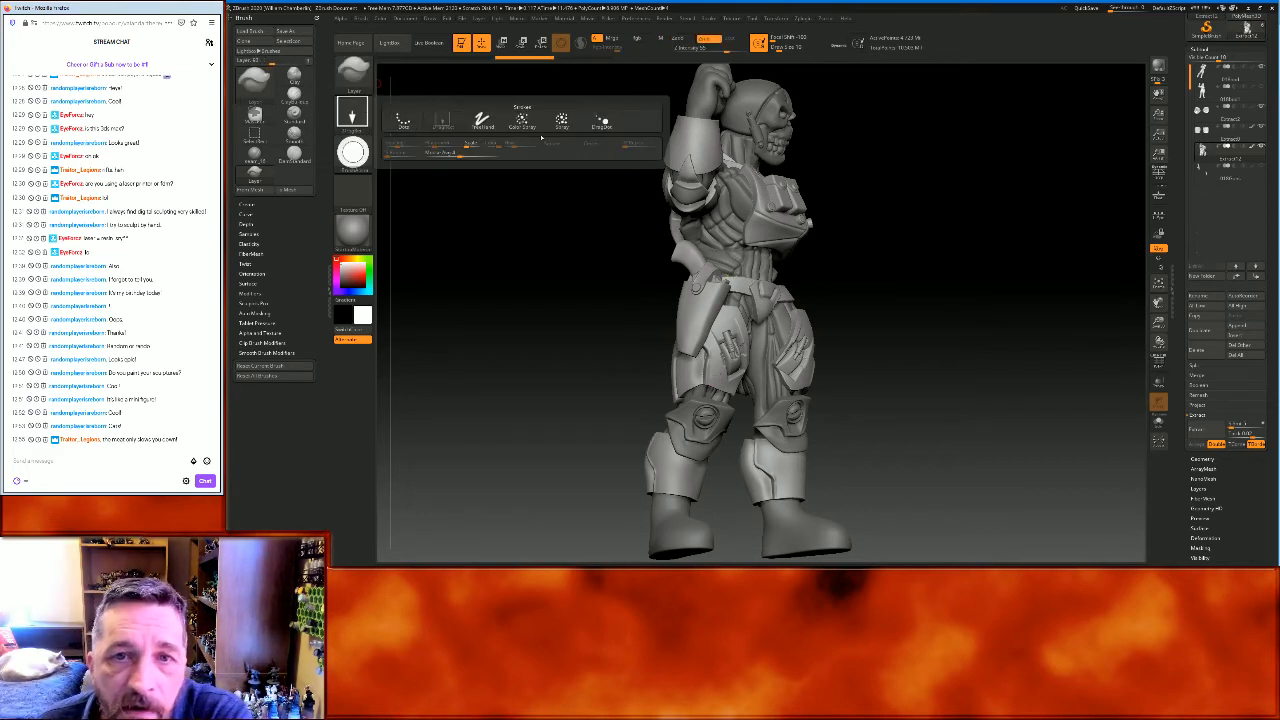
click(601, 121)
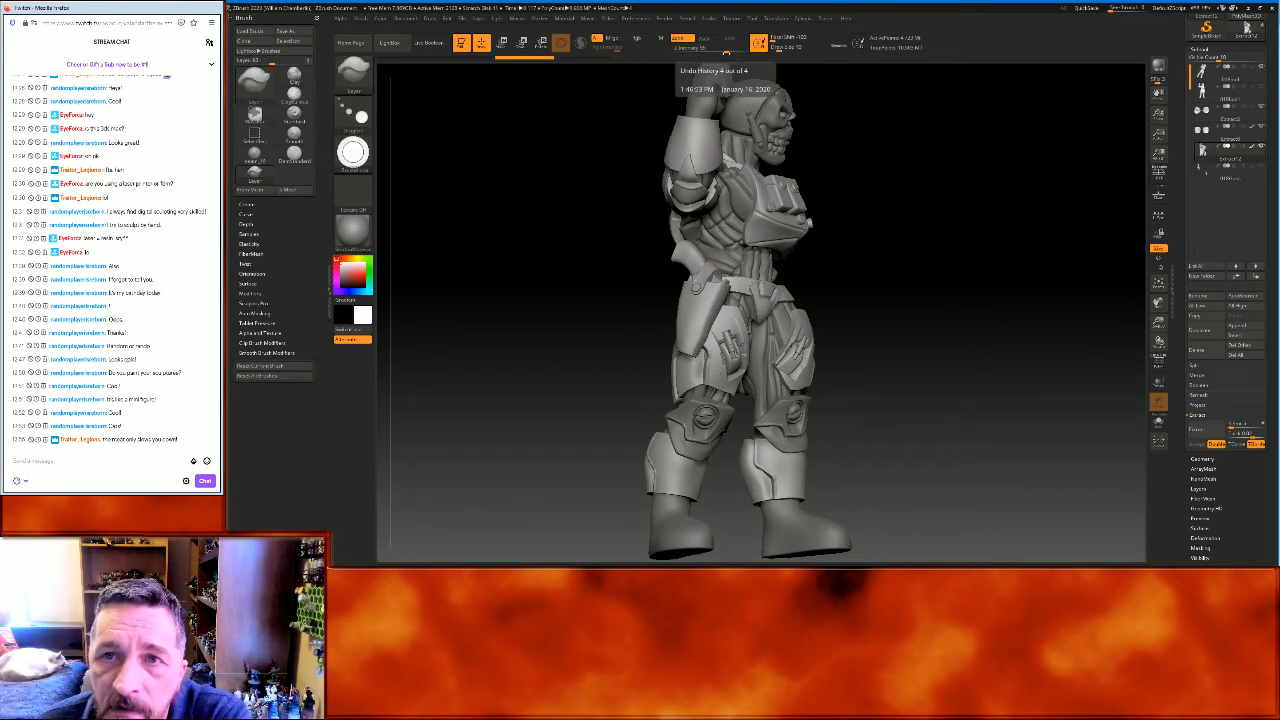
shift+drag(886, 280, 878, 287)
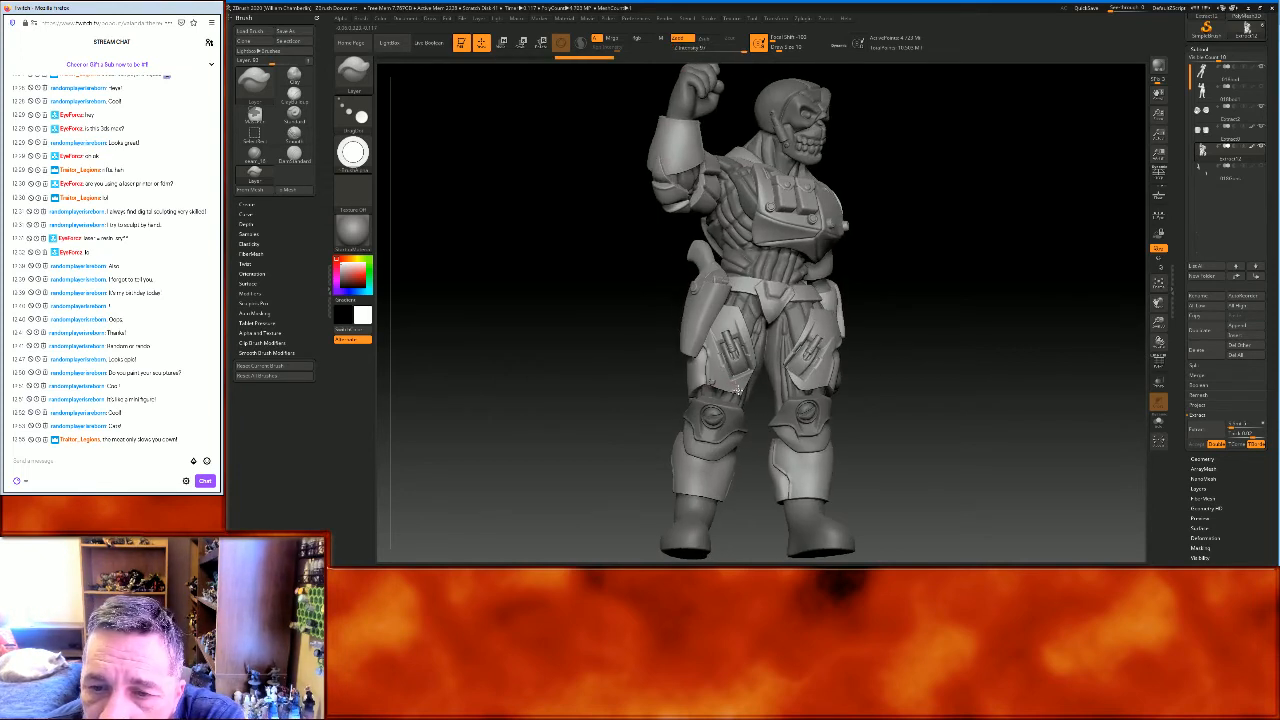
key(ctrl)
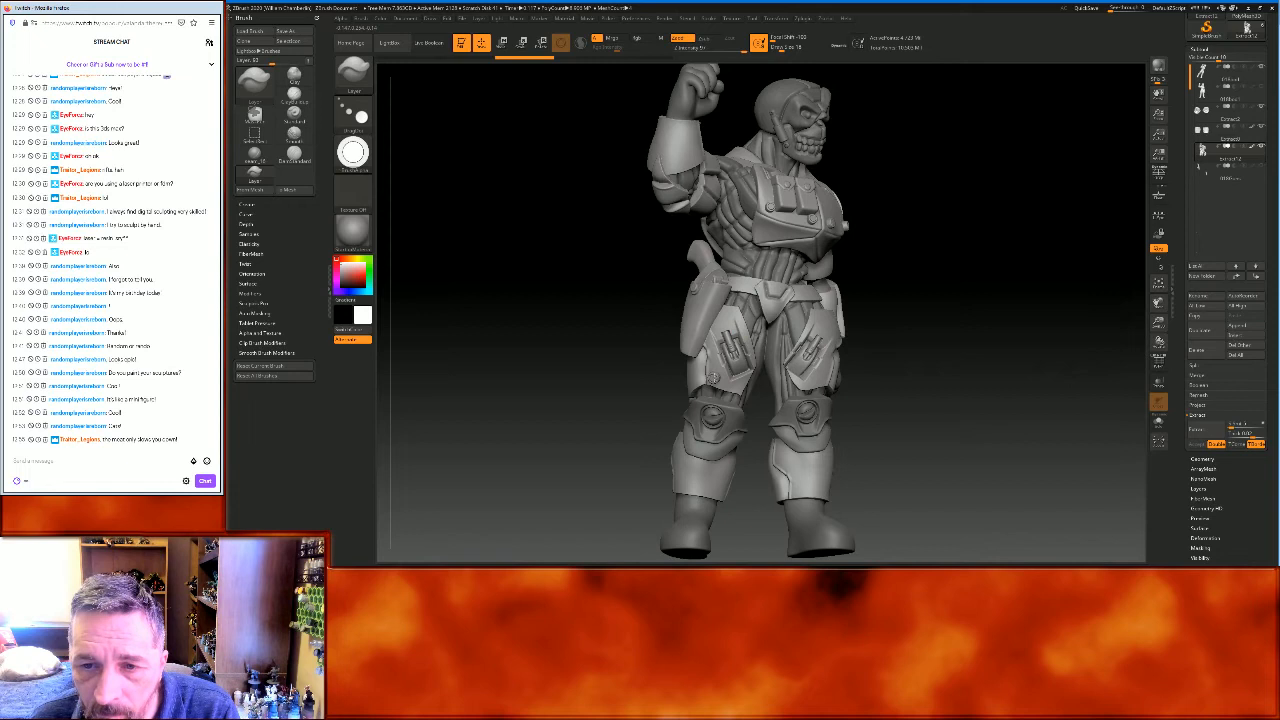
drag(1005, 365, 991, 360)
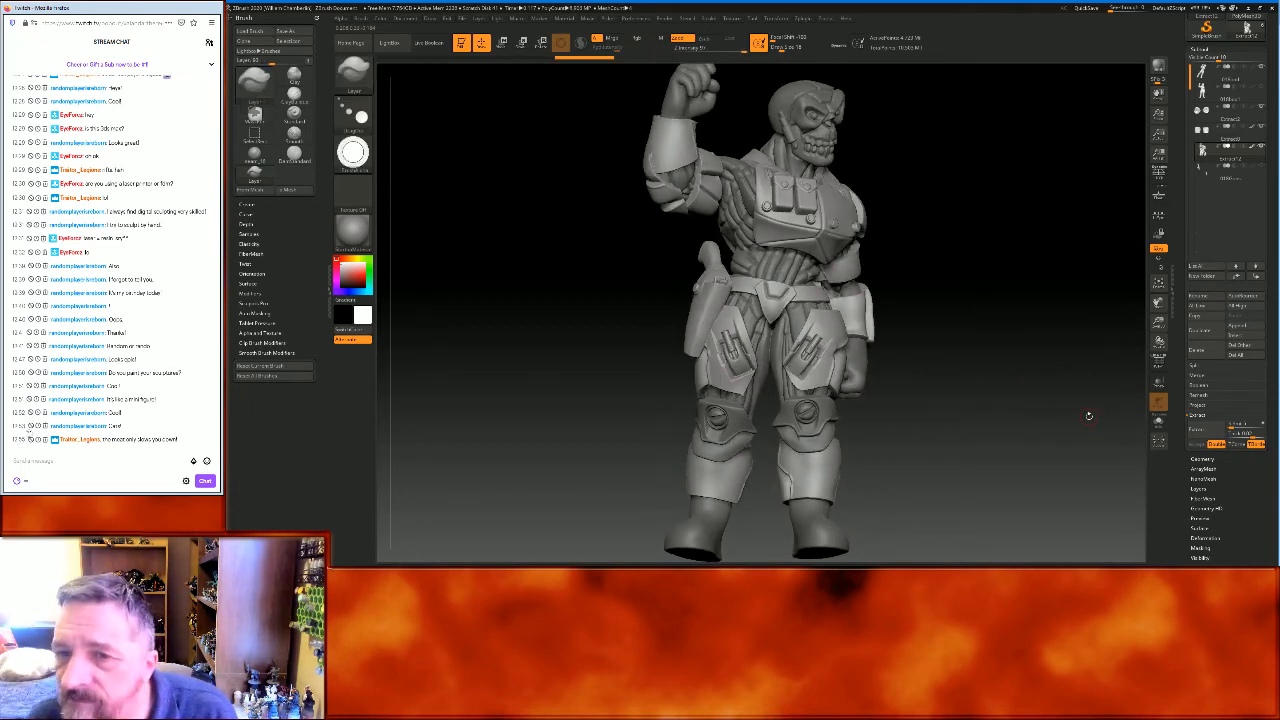
Remesh the thigh armour subtool with DynaMesh and subdivide it for finer rivet detail
click(1202, 458)
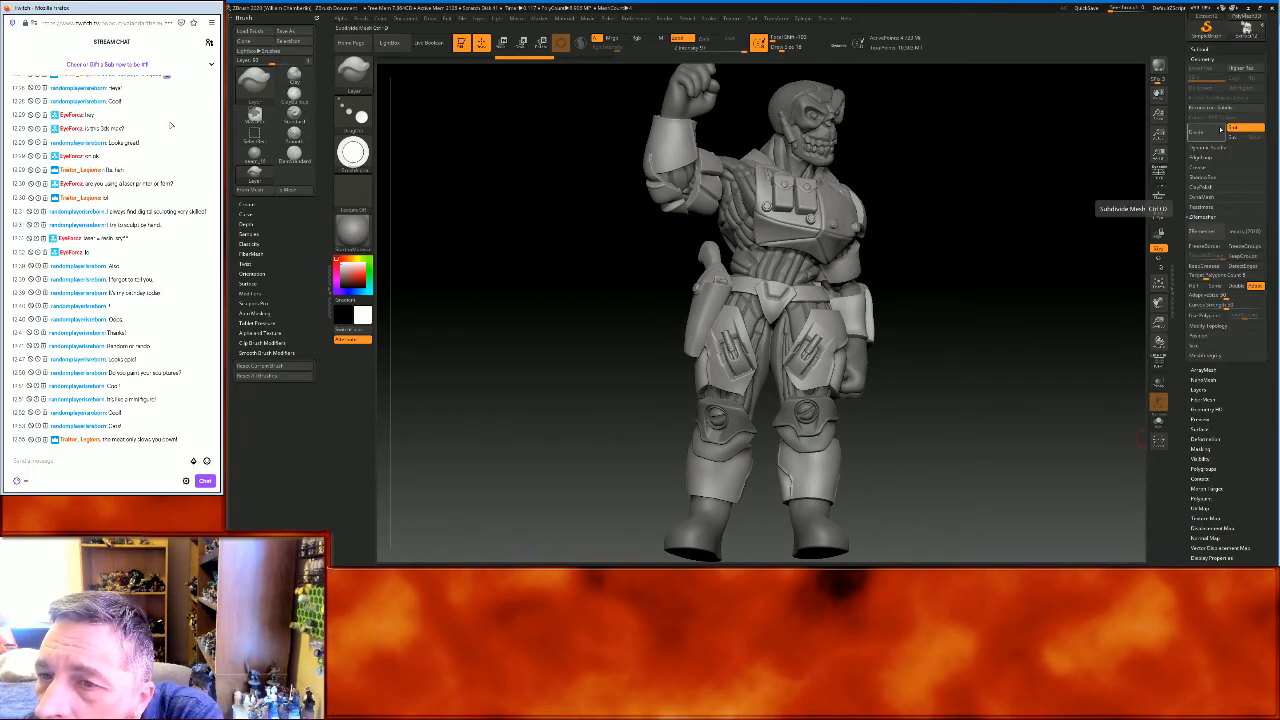
click(1203, 196)
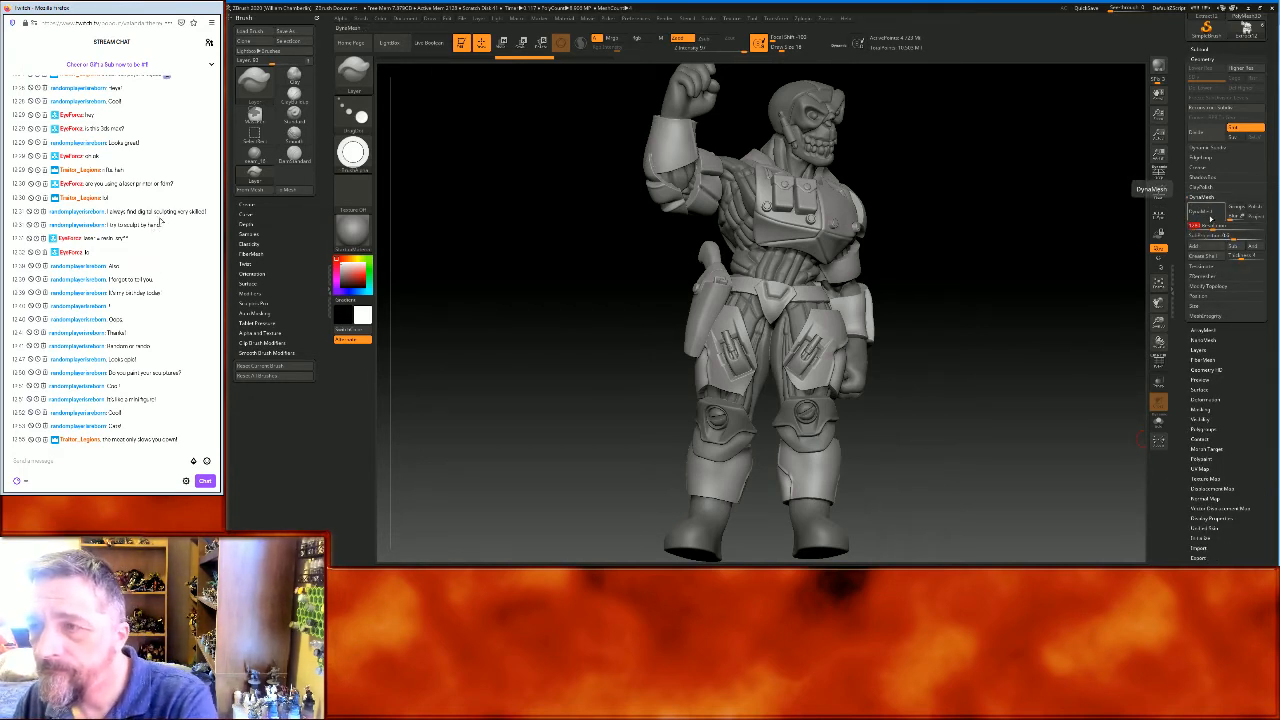
click(1202, 211)
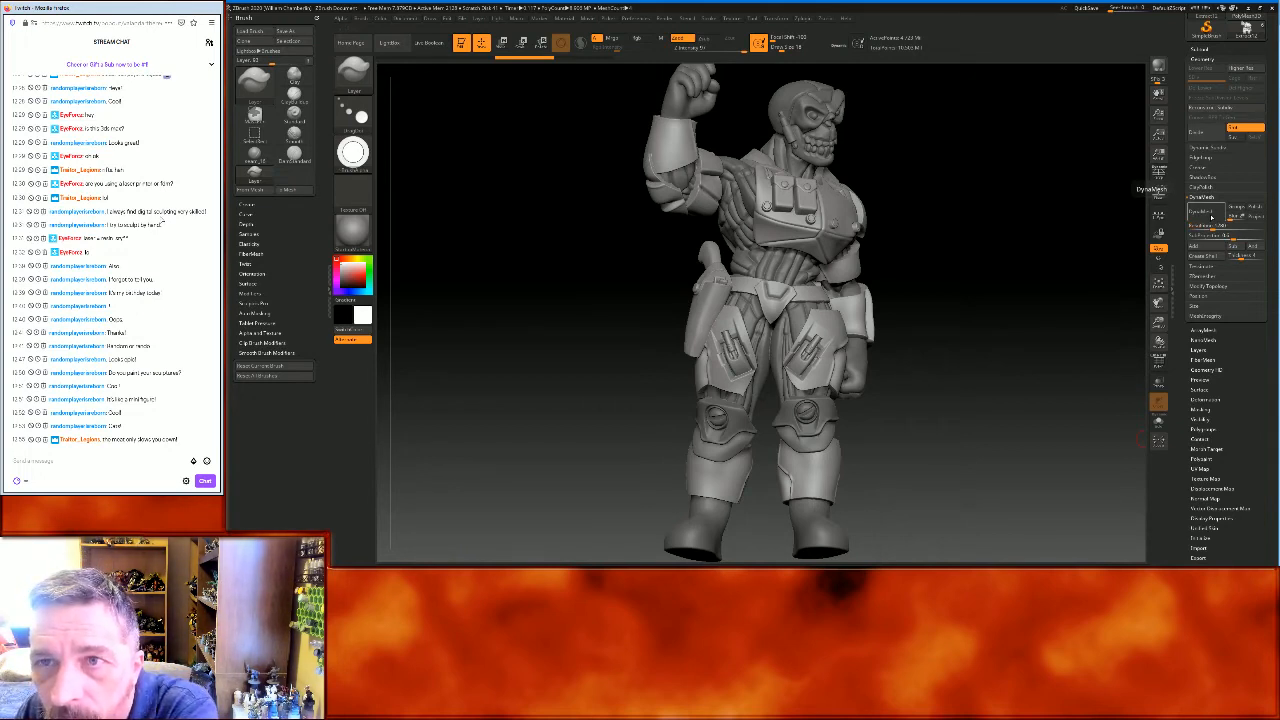
click(1222, 216)
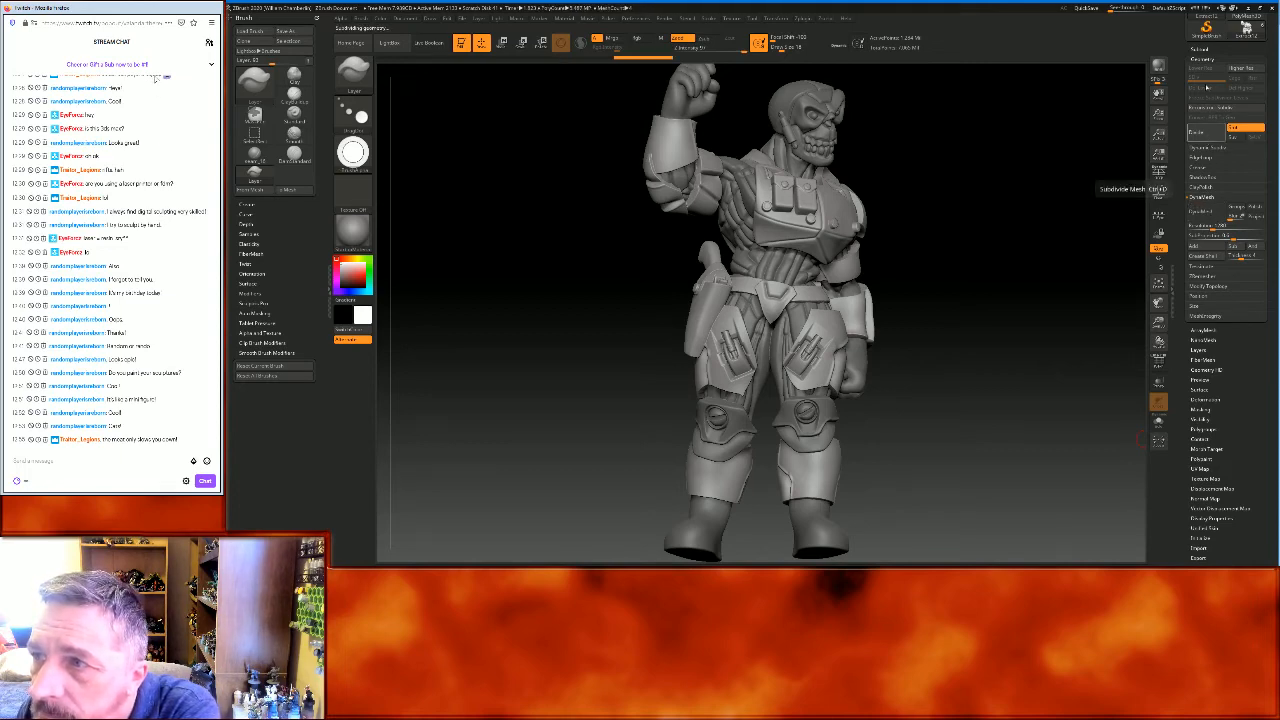
Stamp small ring-shaped rivets near the corners of the front thigh plates on both of the figure's legs
drag(1158, 325, 1160, 363)
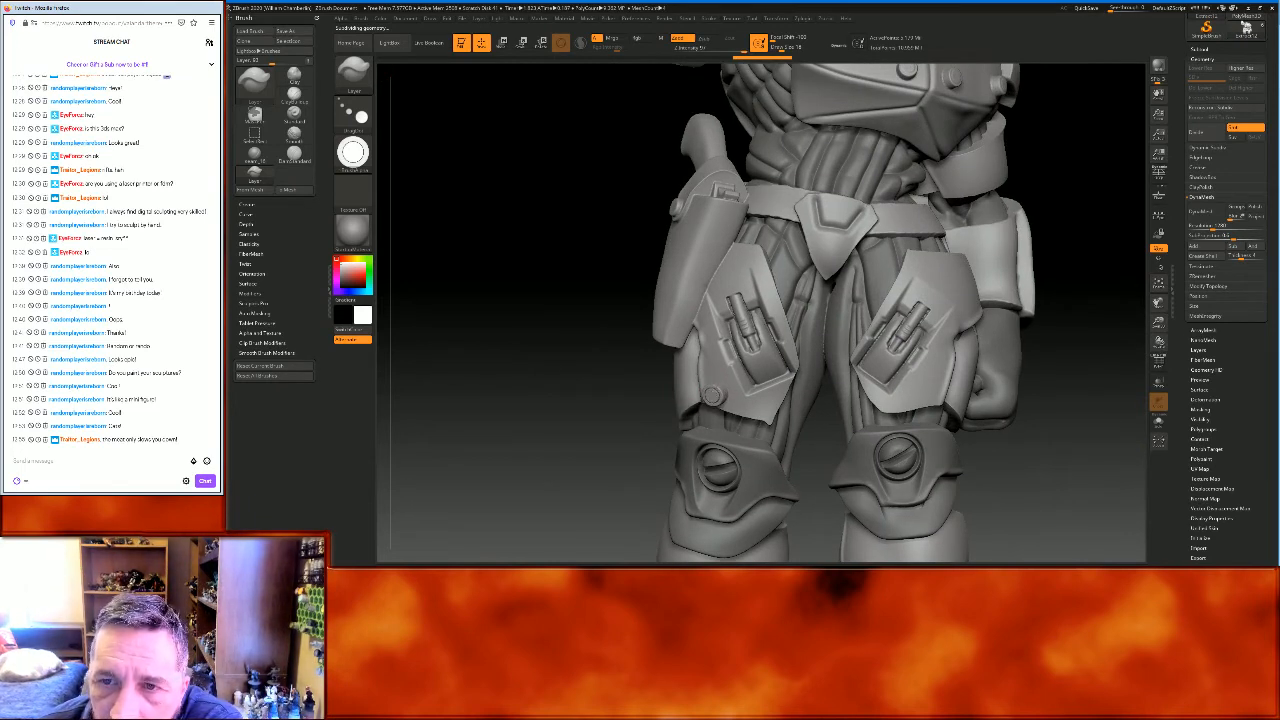
drag(757, 412, 764, 407)
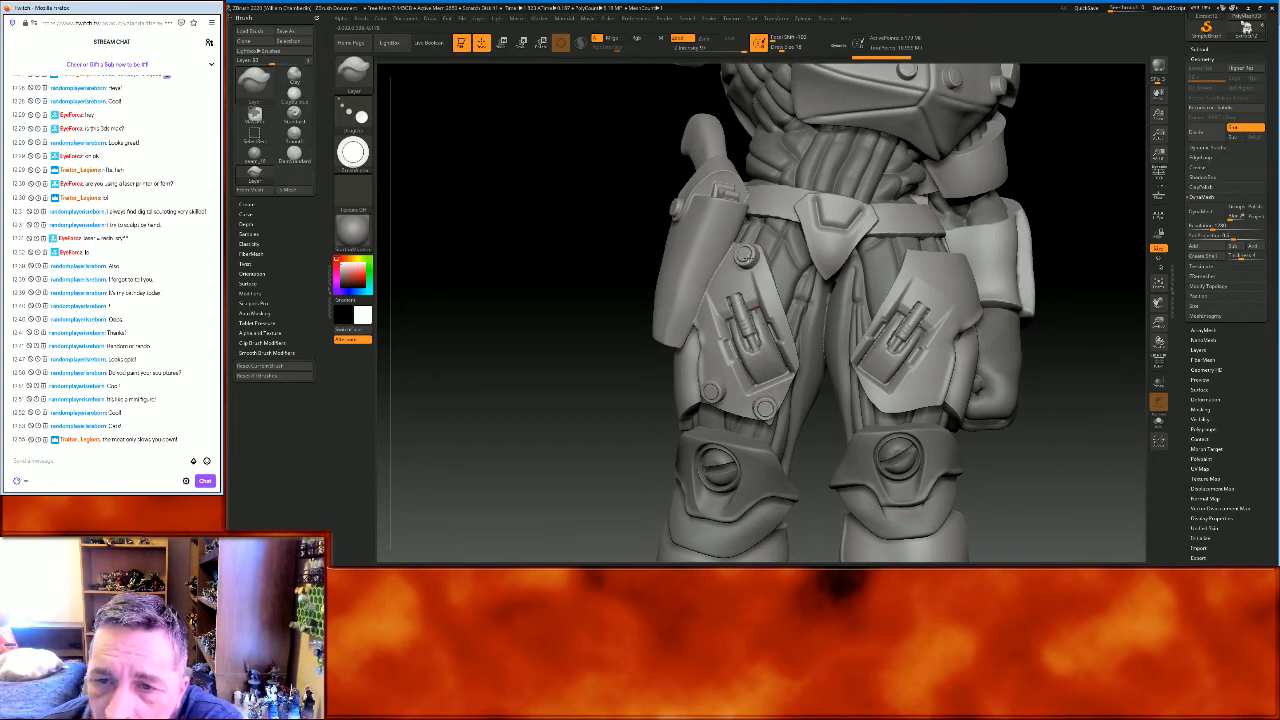
drag(1063, 360, 1038, 357)
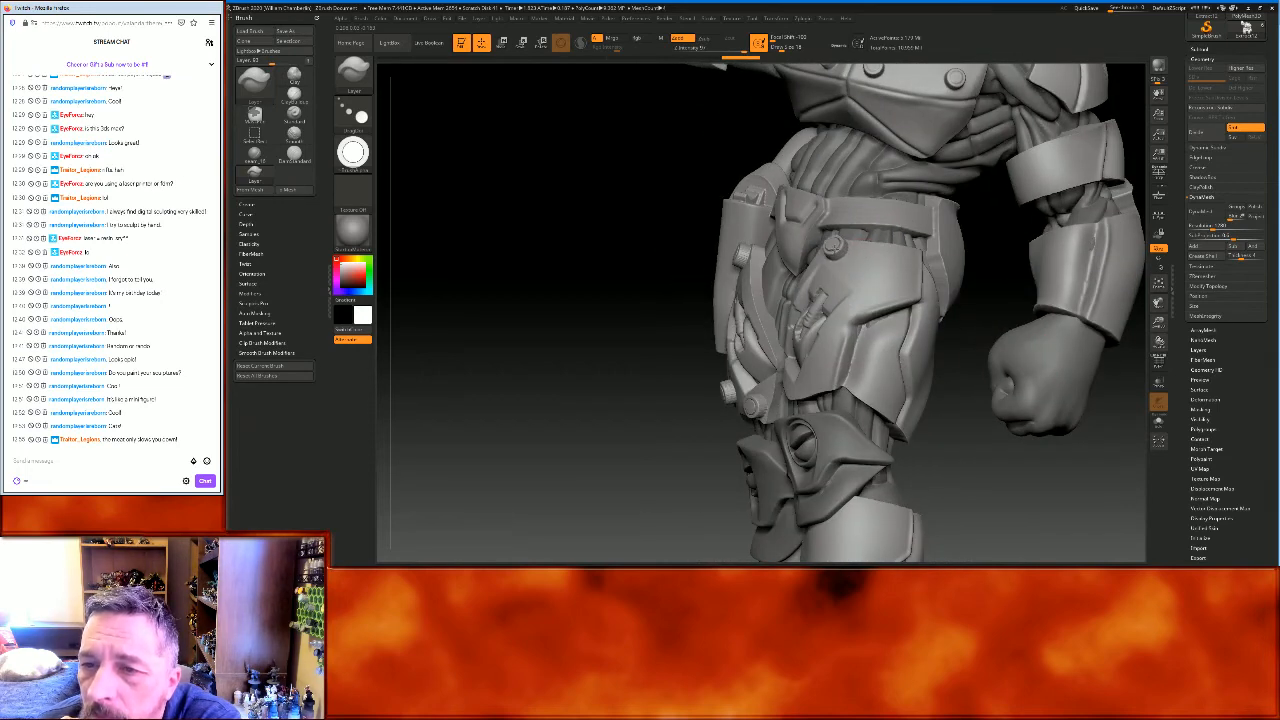
click(831, 245)
click(904, 281)
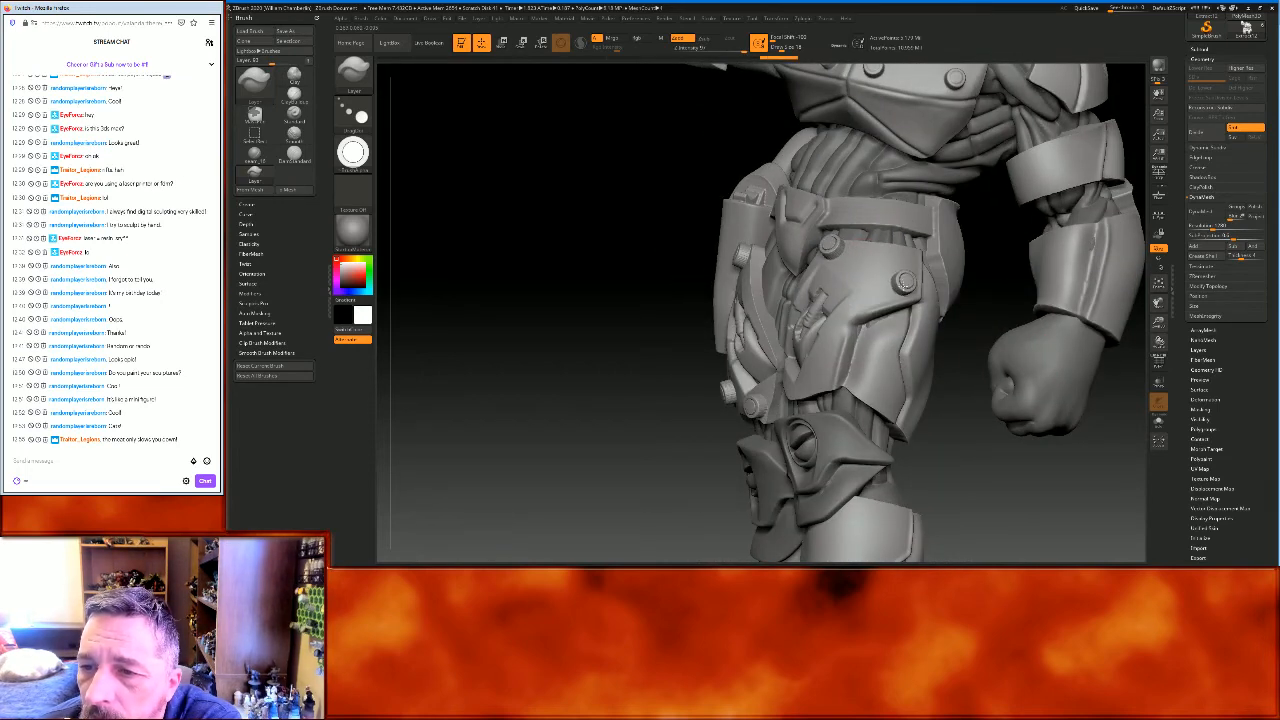
drag(998, 306, 1085, 308)
mouse_move(826, 370)
mouse_down()
mouse_move(790, 388)
mouse_move(841, 374)
mouse_up()
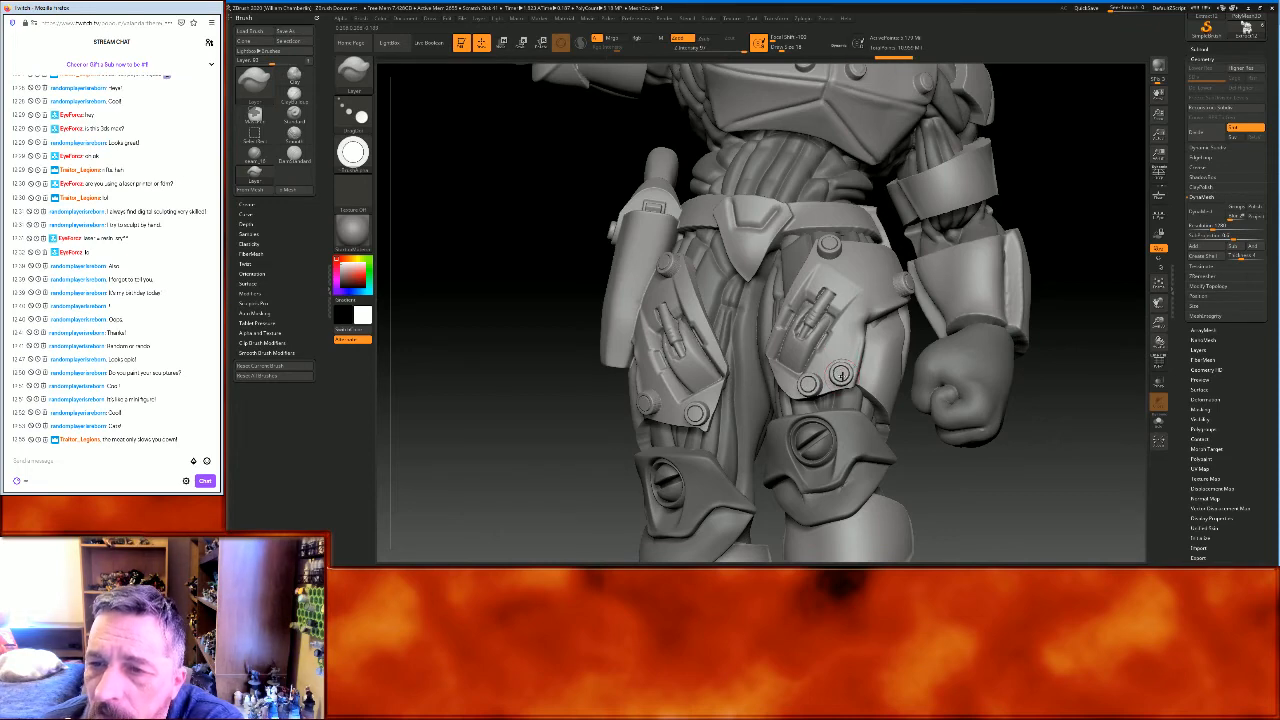
Stamp more rivets along the outer and rear edges of the thigh armour on both legs
drag(1078, 457, 969, 422)
drag(868, 387, 872, 395)
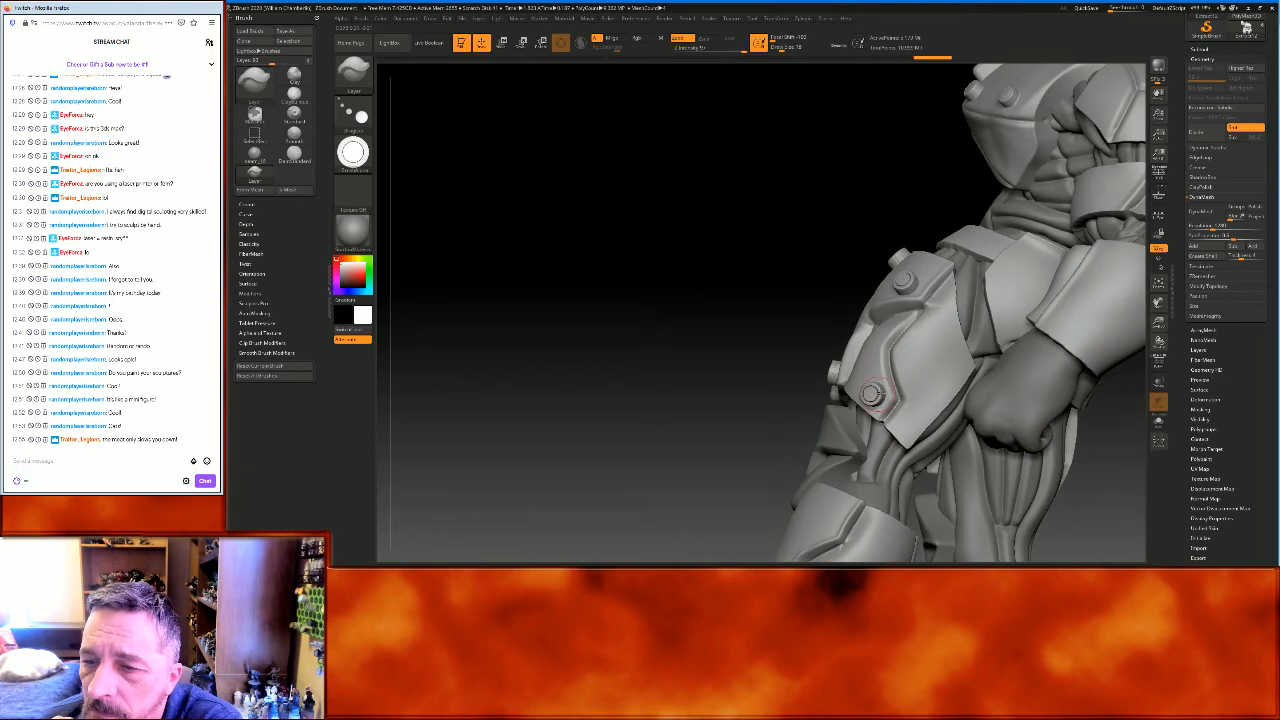
drag(950, 366, 956, 369)
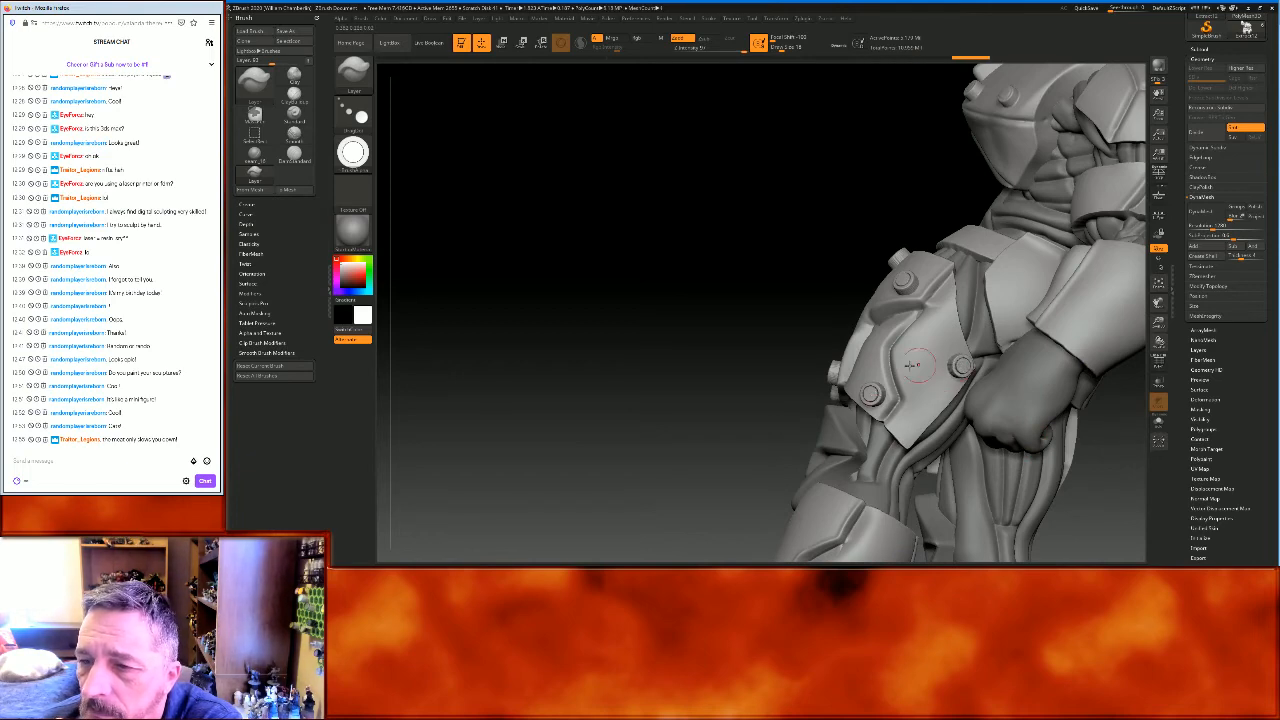
drag(727, 362, 808, 429)
drag(693, 426, 780, 434)
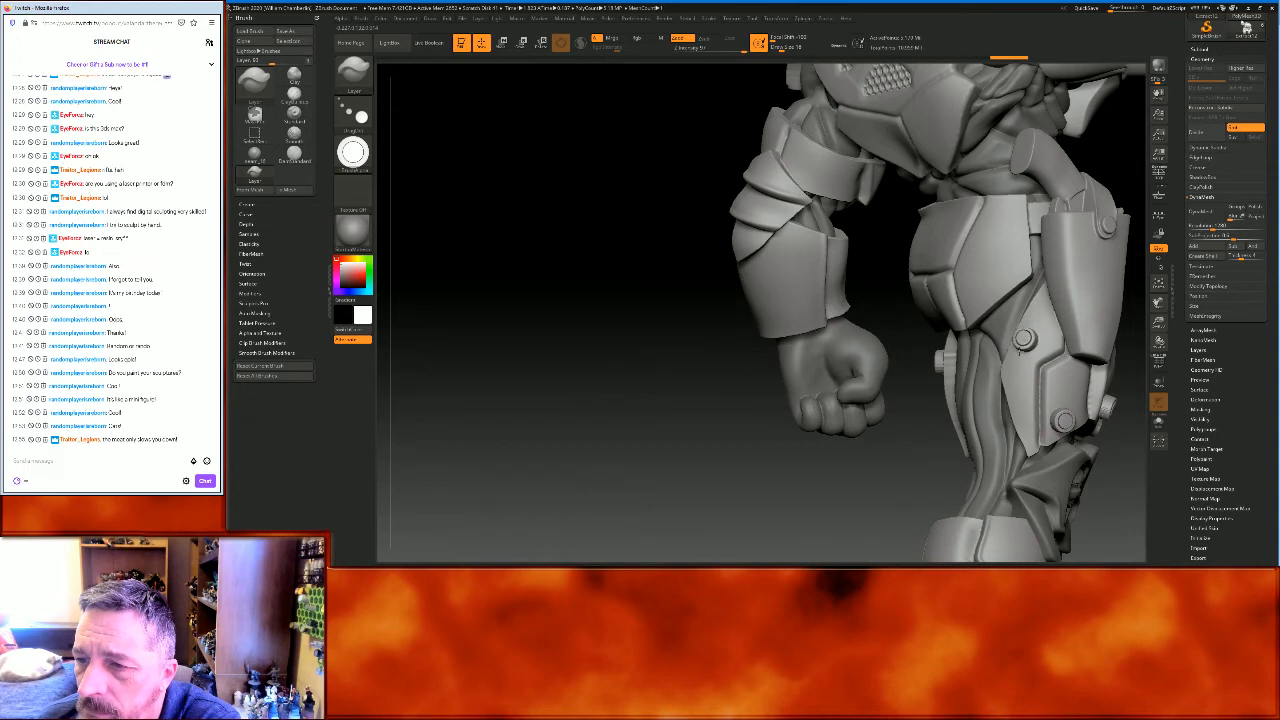
click(1009, 367)
Stamp two rivets side by side on the rear hip plate and check the whole figure
mouse_move(640, 443)
mouse_down()
mouse_move(690, 430)
mouse_move(733, 383)
mouse_up()
click(845, 237)
click(924, 246)
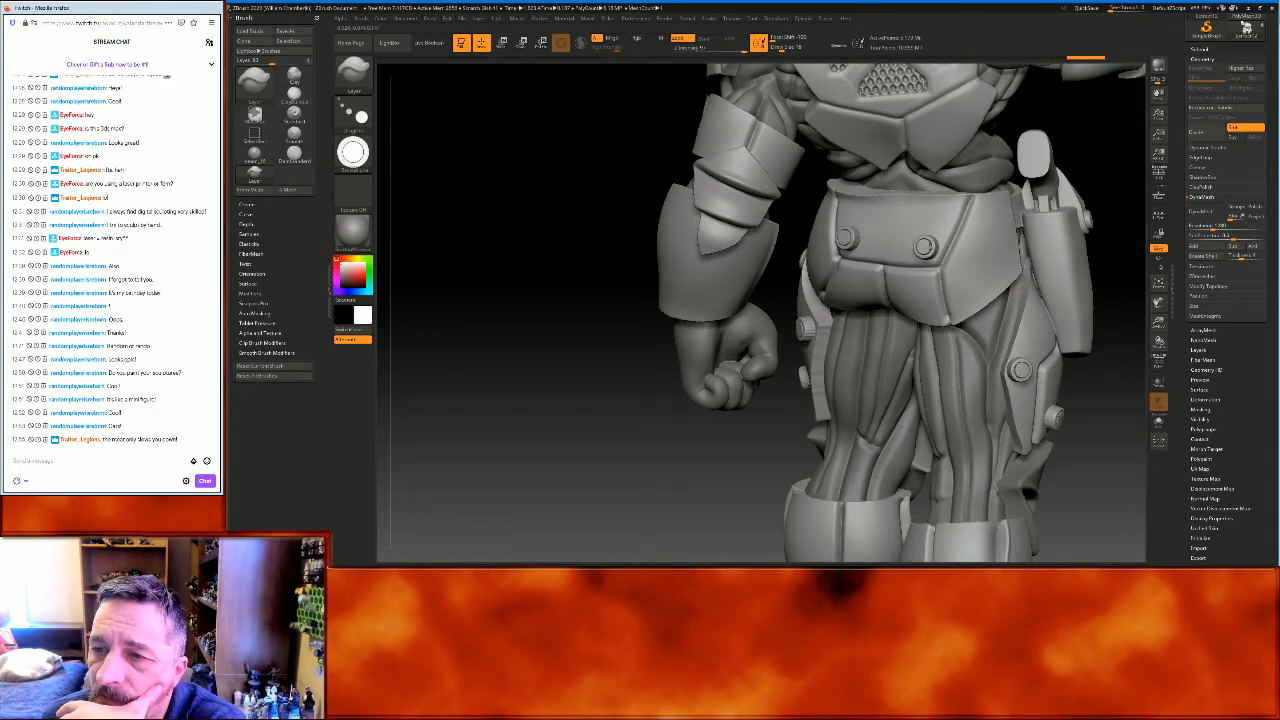
click(1159, 287)
click(1159, 287)
drag(1067, 346, 1040, 334)
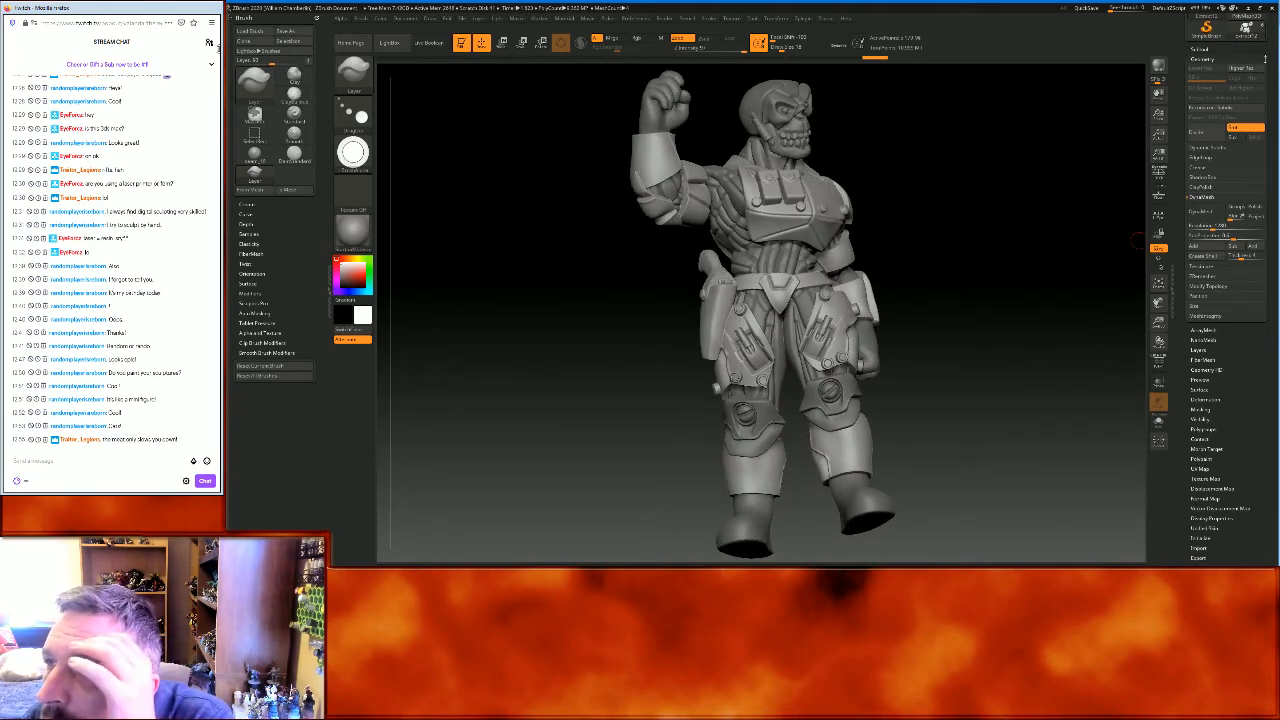
Merge the separate armour subtools down into a single subtool
click(1200, 49)
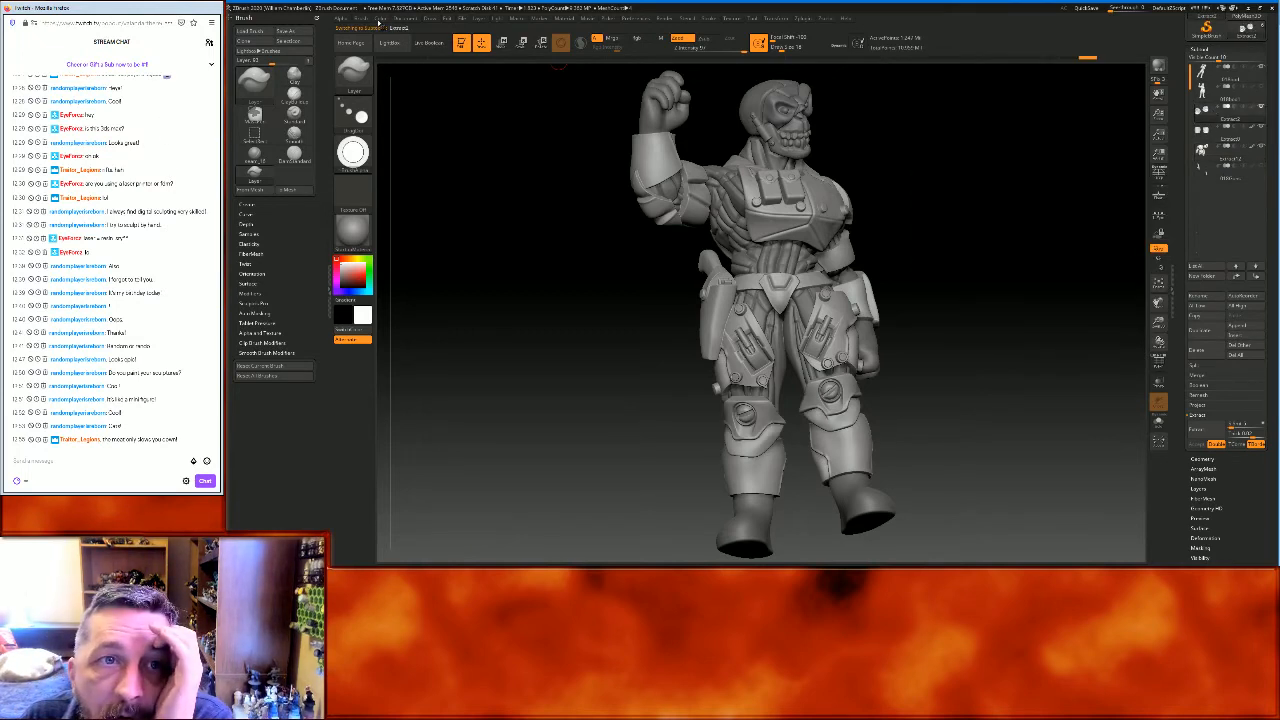
click(381, 20)
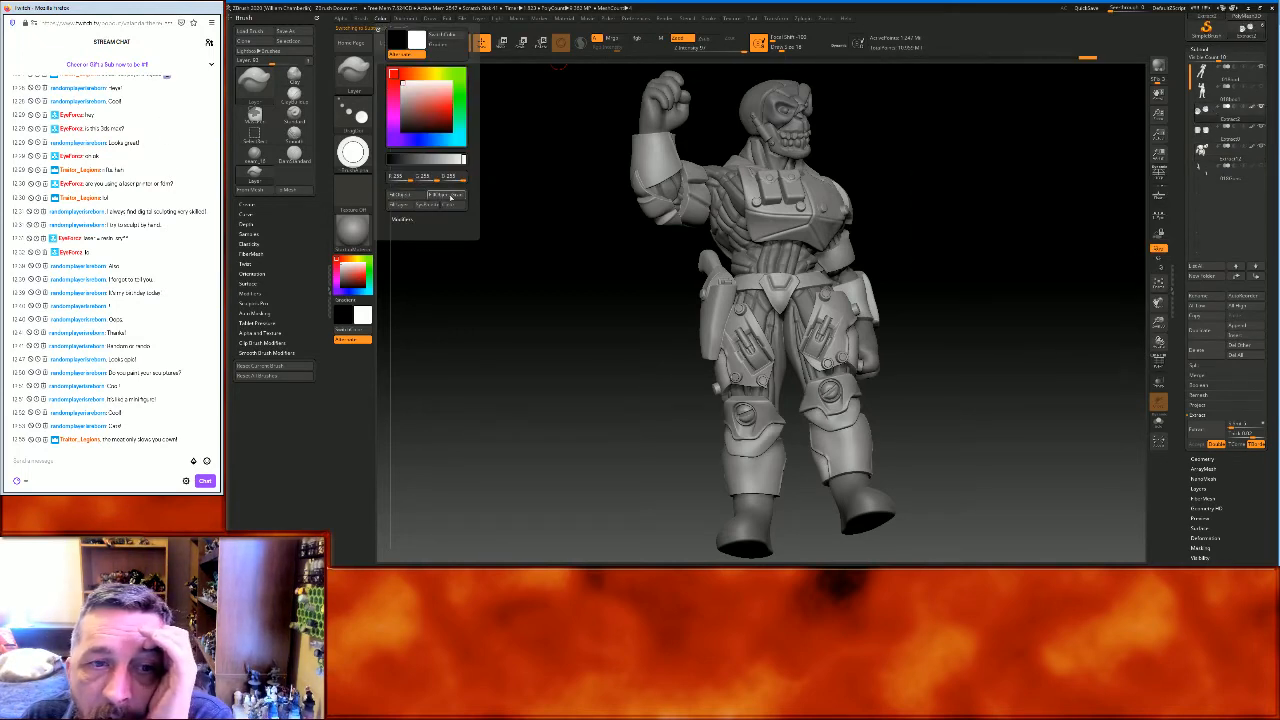
click(1197, 375)
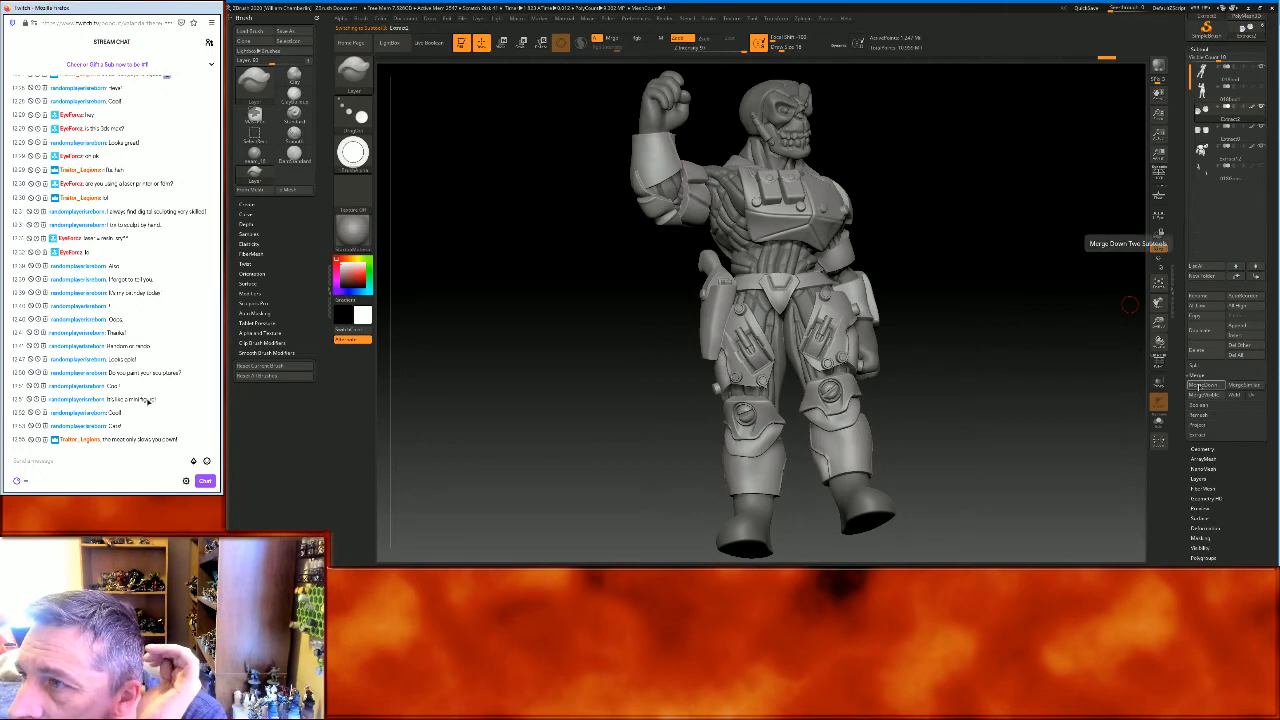
click(1200, 385)
click(1153, 401)
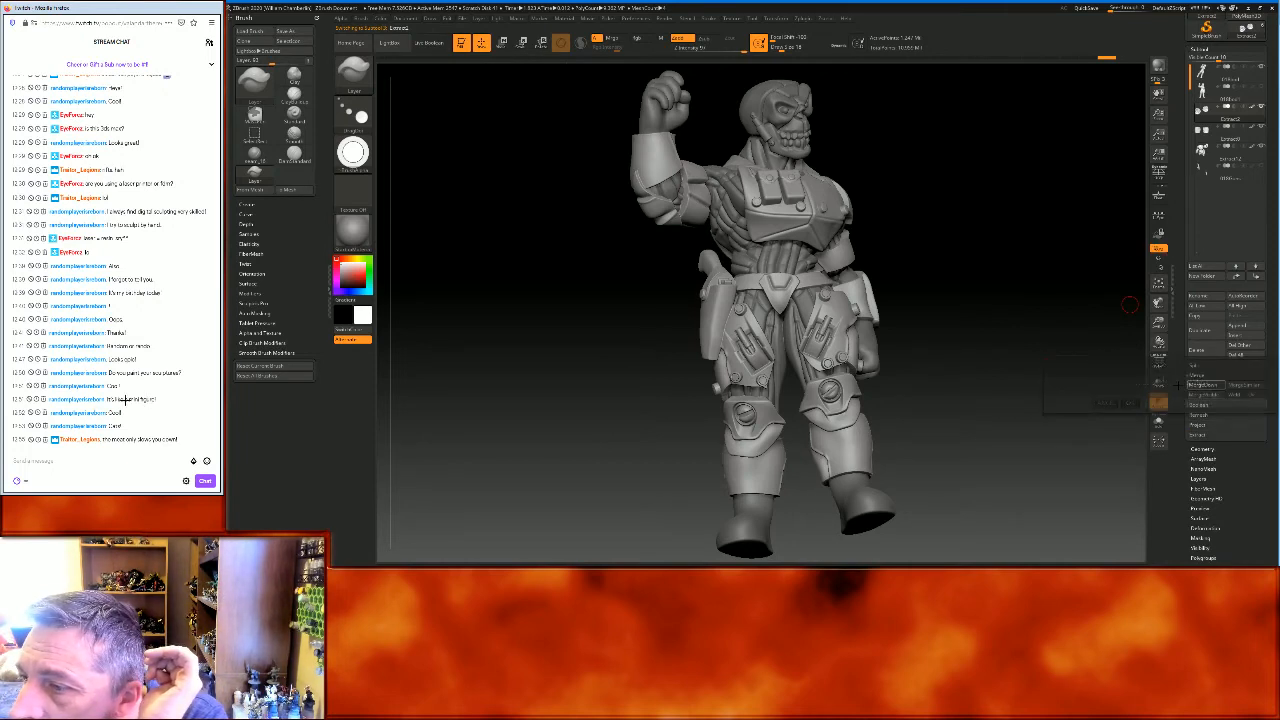
click(1198, 386)
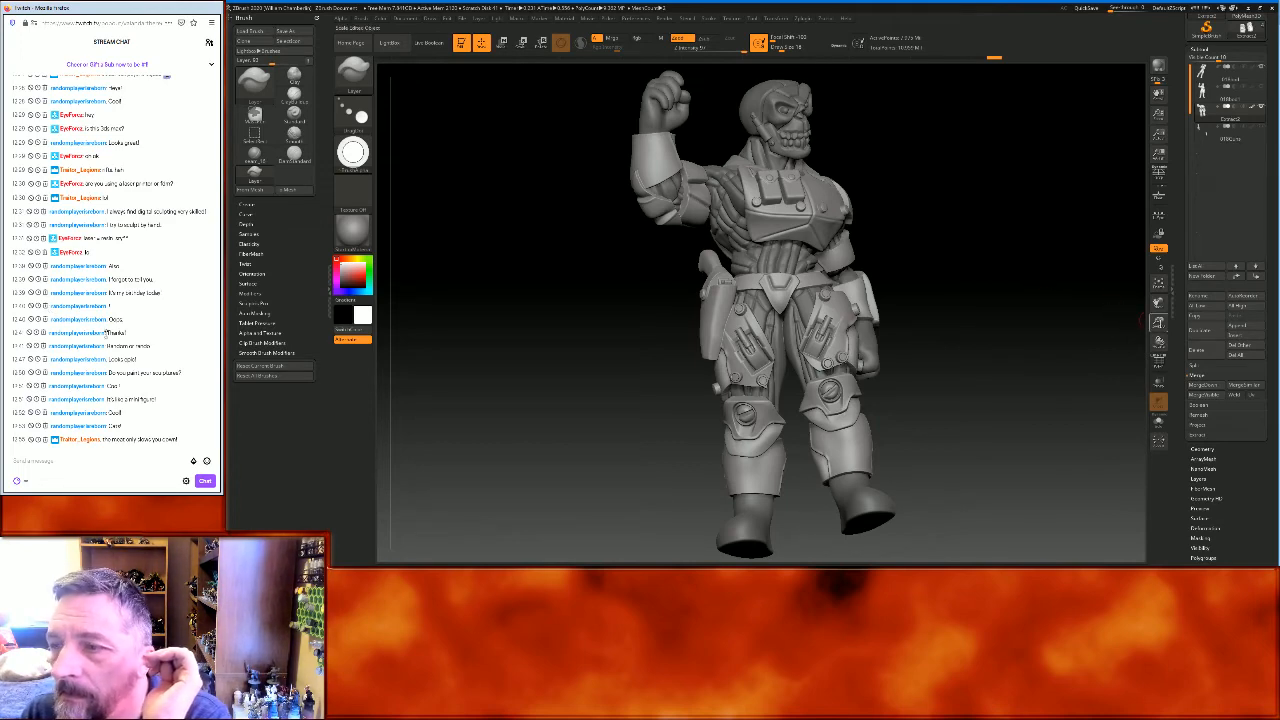
Stamp rivets on the sides of the shin guards on both of the figure's legs
mouse_move(1158, 322)
mouse_down()
mouse_move(1158, 345)
mouse_move(1128, 156)
mouse_up()
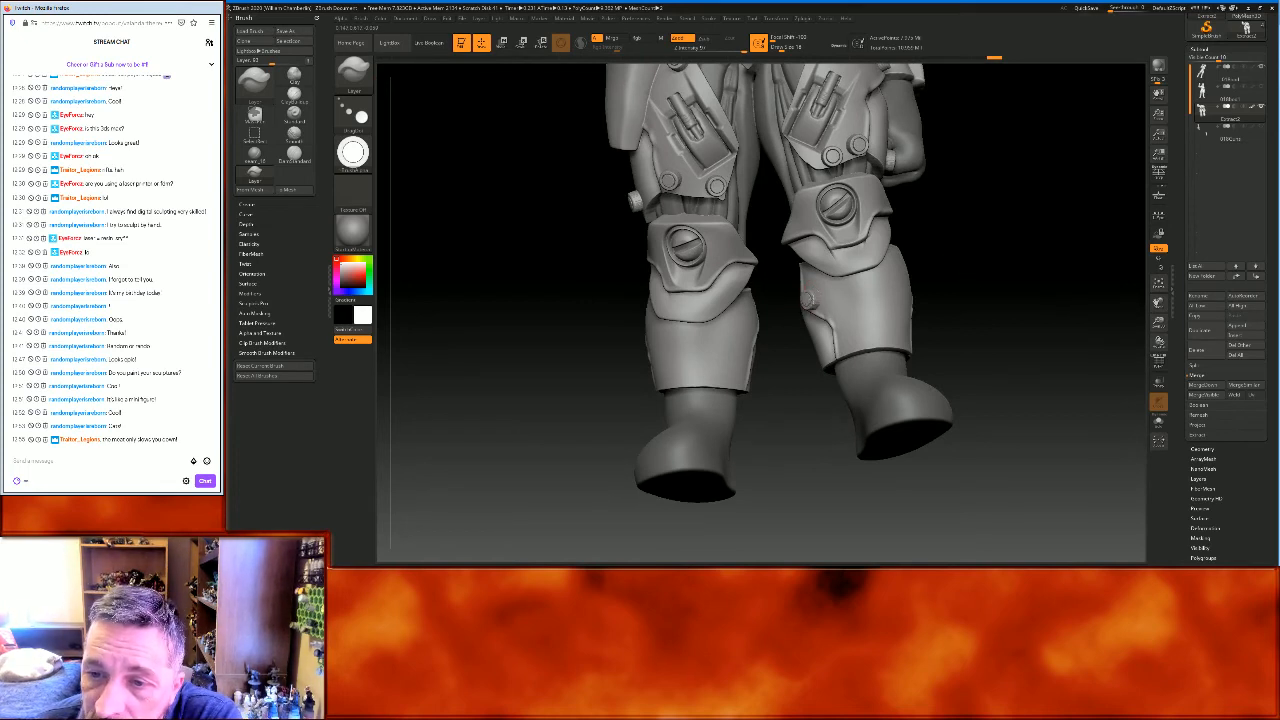
mouse_move(784, 365)
mouse_down()
mouse_move(766, 377)
mouse_move(770, 366)
mouse_up()
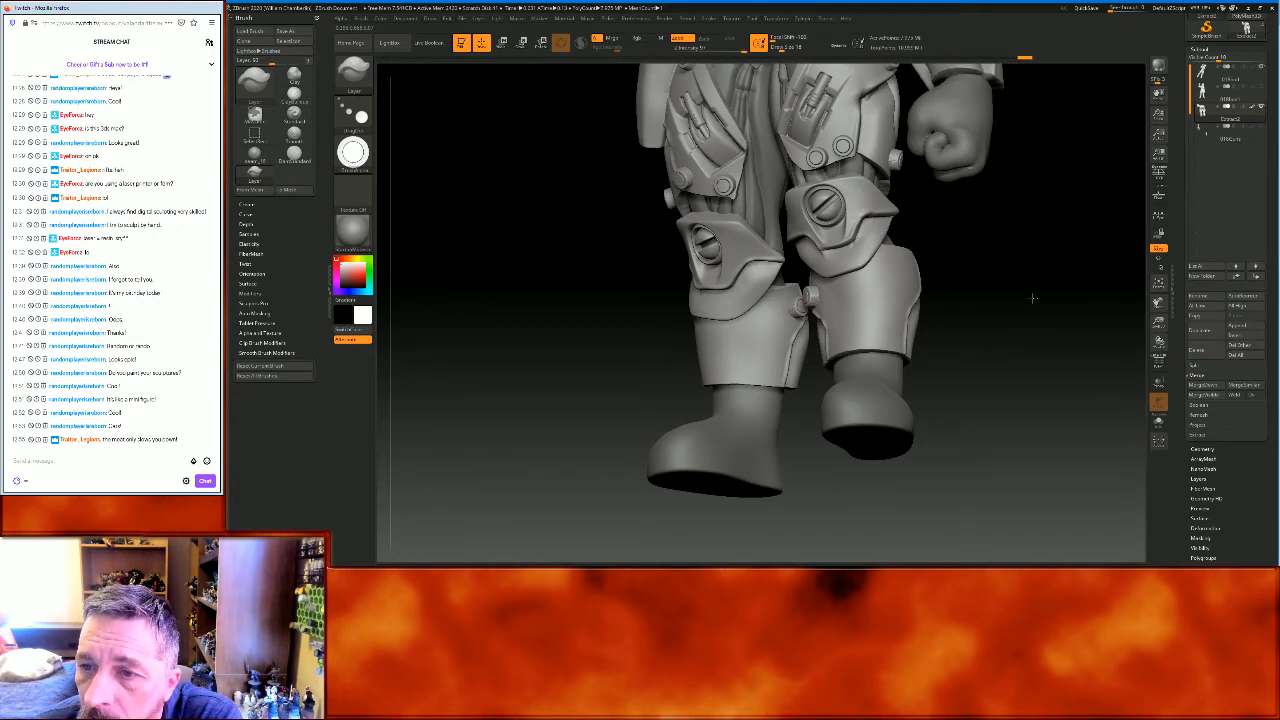
drag(1036, 297, 1014, 294)
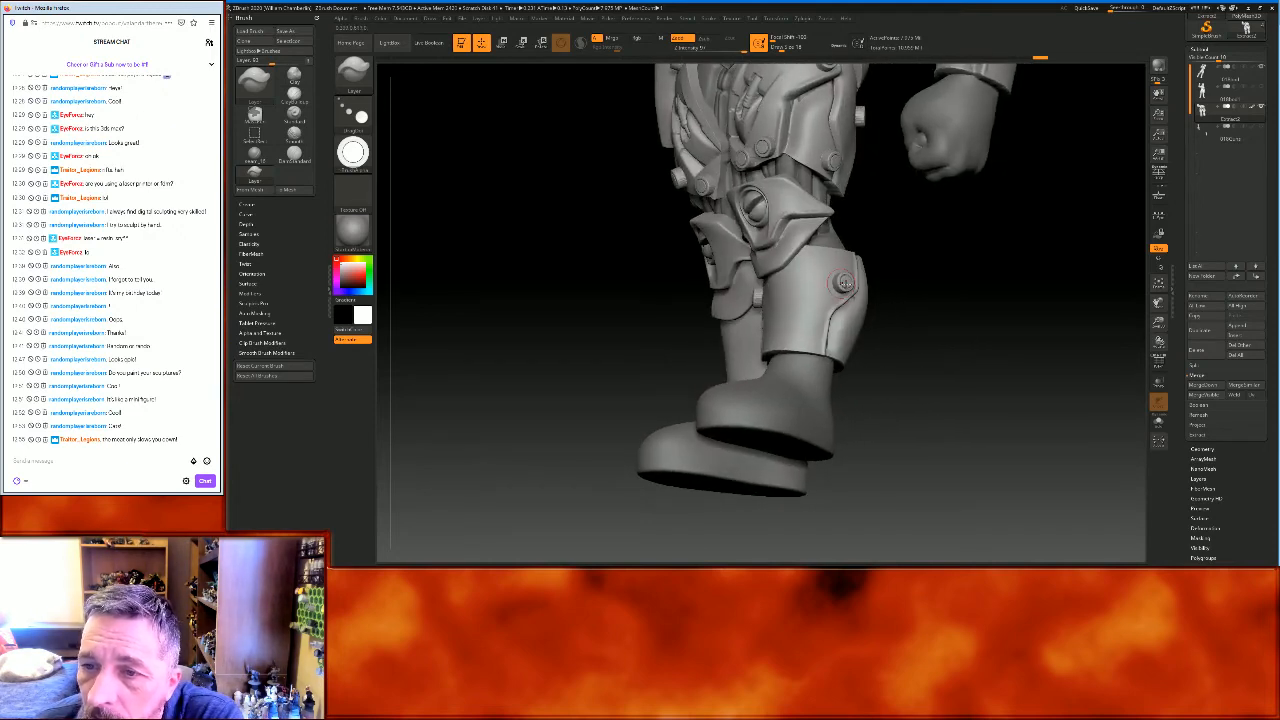
mouse_move(982, 295)
mouse_down()
mouse_move(1000, 289)
mouse_move(955, 303)
mouse_move(940, 330)
mouse_up()
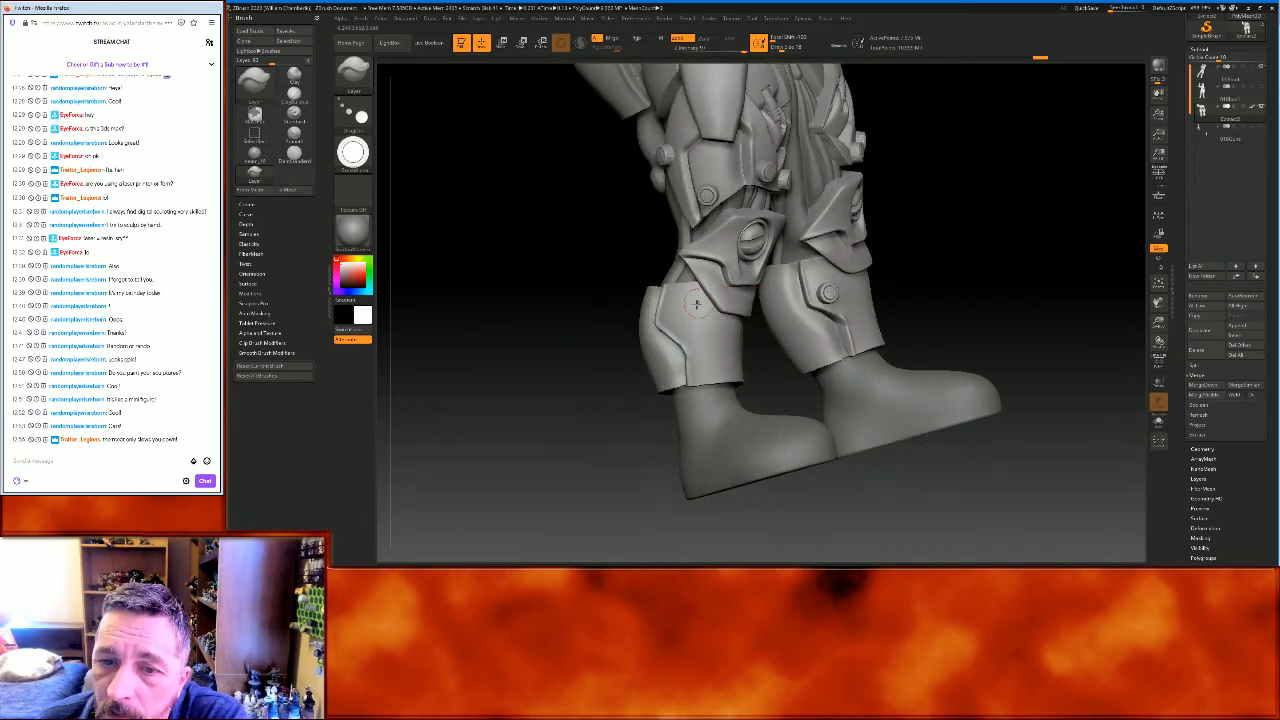
drag(1040, 300, 1077, 266)
Stamp rivets on the forearm guards of the figure's lowered arm and raised arm
drag(1158, 301, 866, 319)
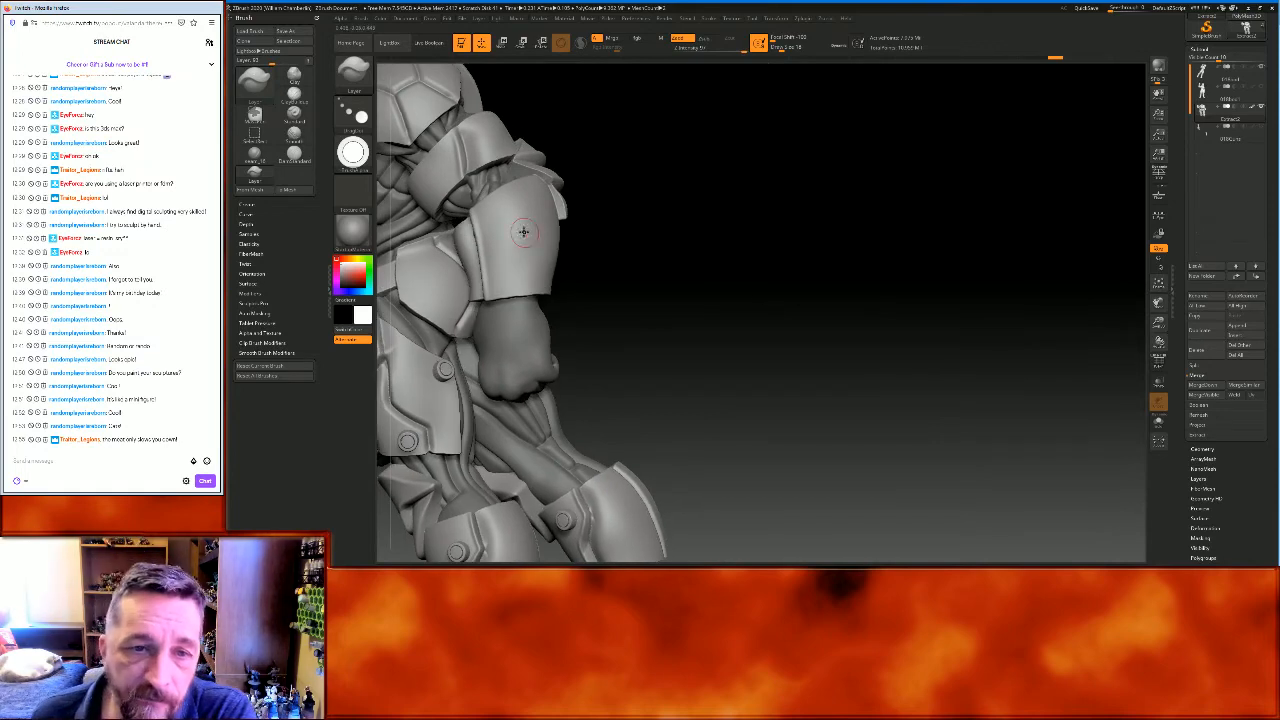
drag(845, 258, 576, 226)
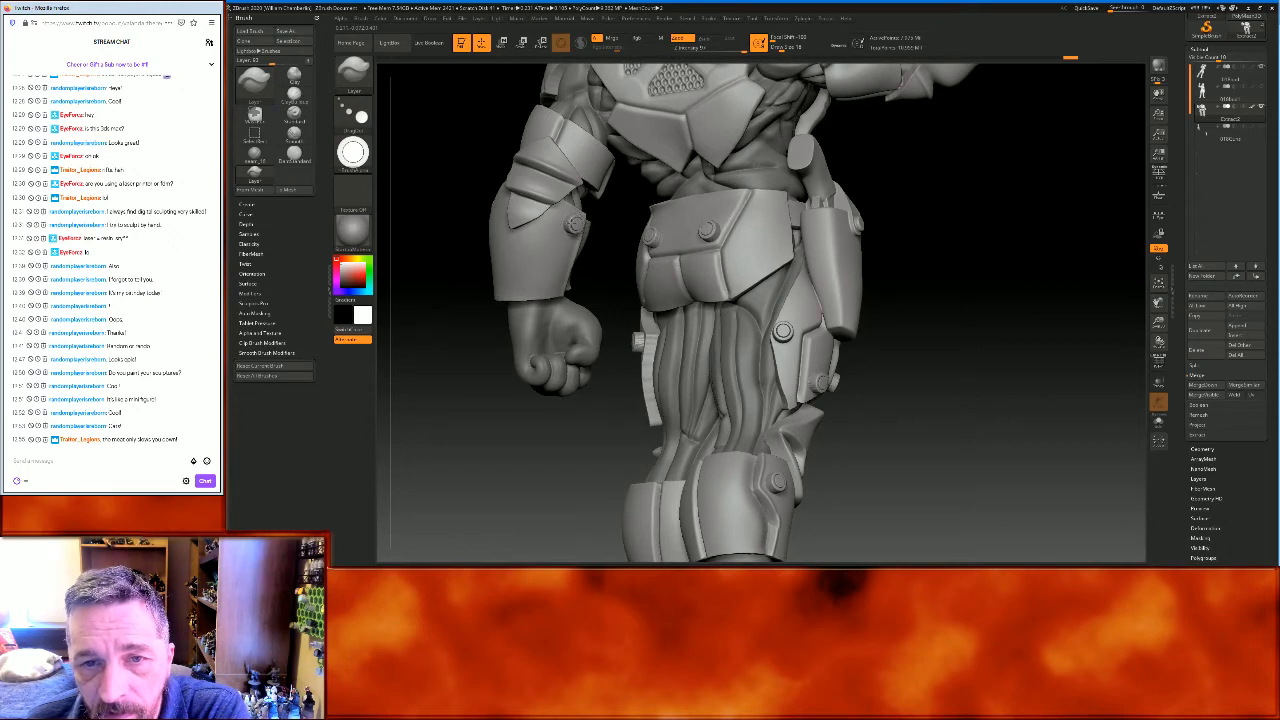
drag(1147, 300, 1020, 378)
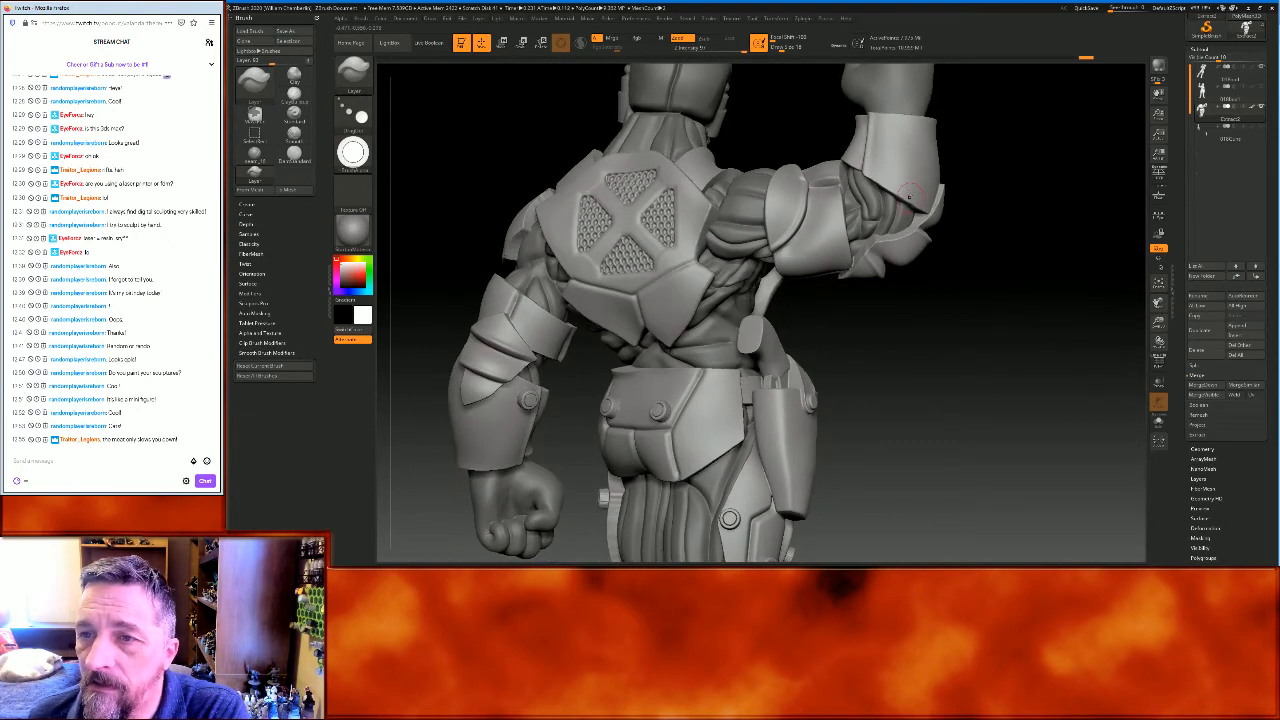
drag(1046, 328, 945, 228)
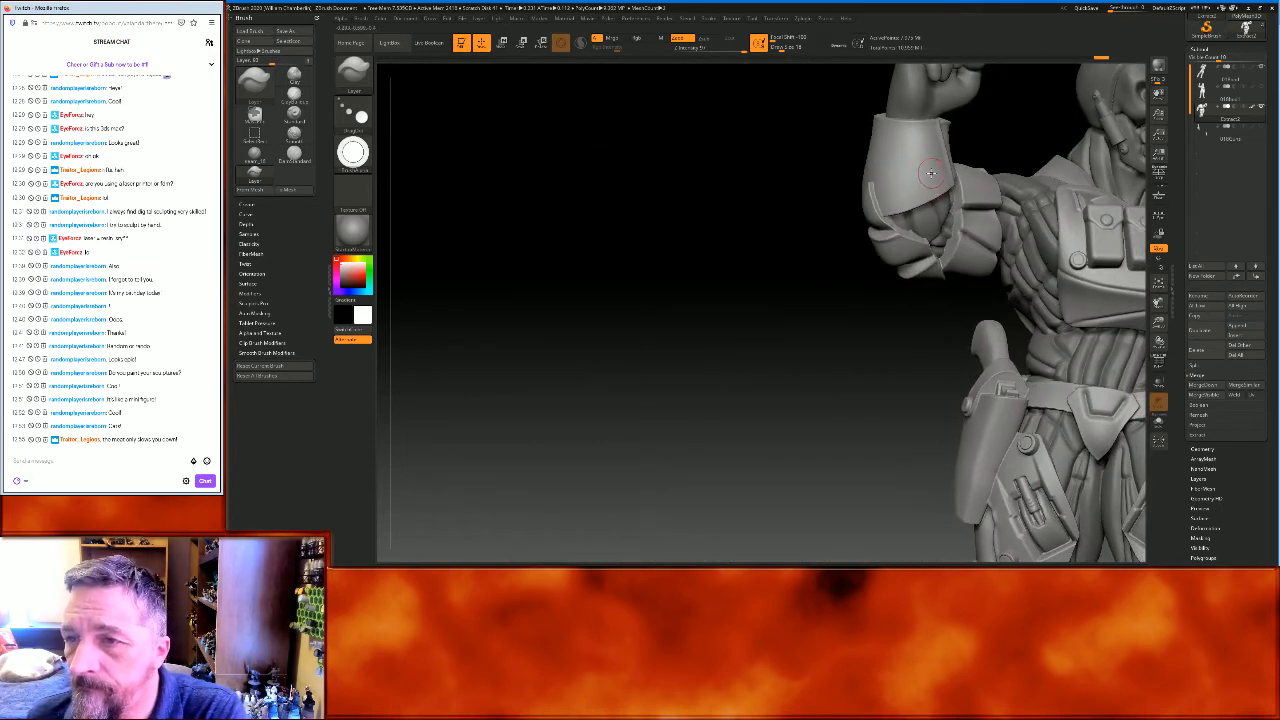
drag(722, 409, 860, 538)
drag(420, 197, 439, 198)
Switch the Layer brush to the DragRect stroke and import the hinged panel alpha from the JRO folder
click(354, 156)
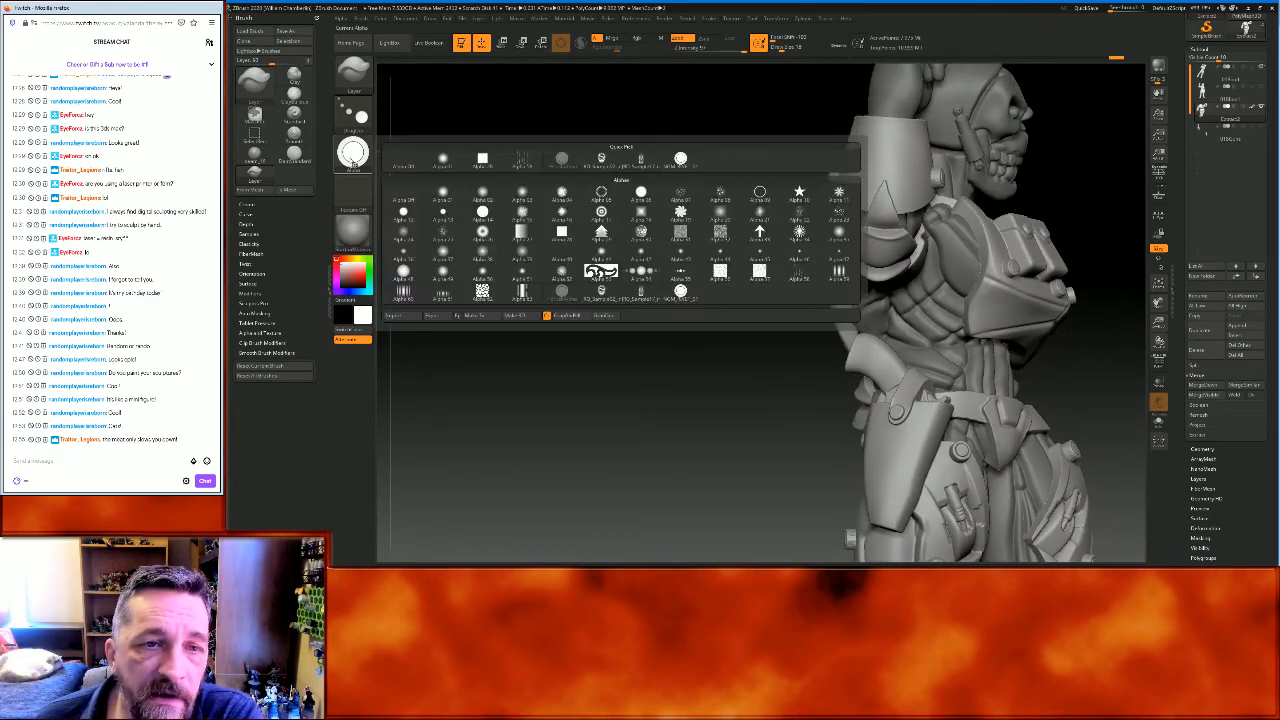
click(354, 115)
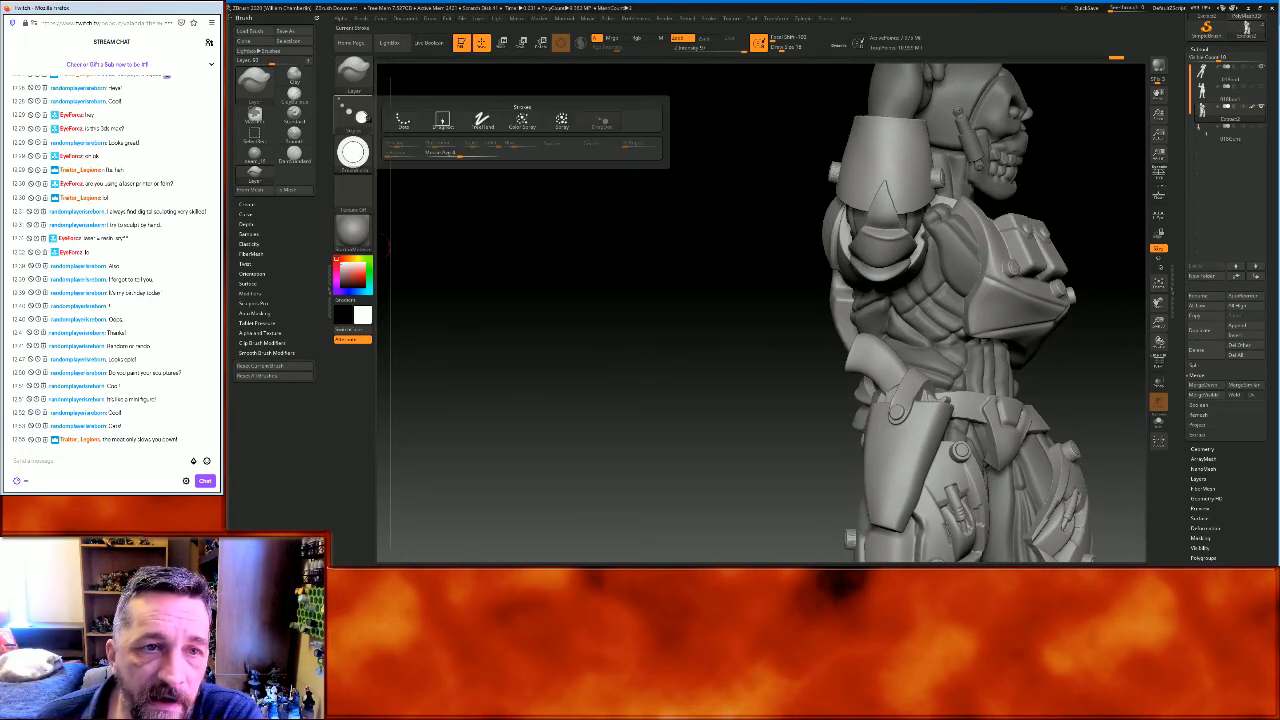
click(442, 120)
click(352, 152)
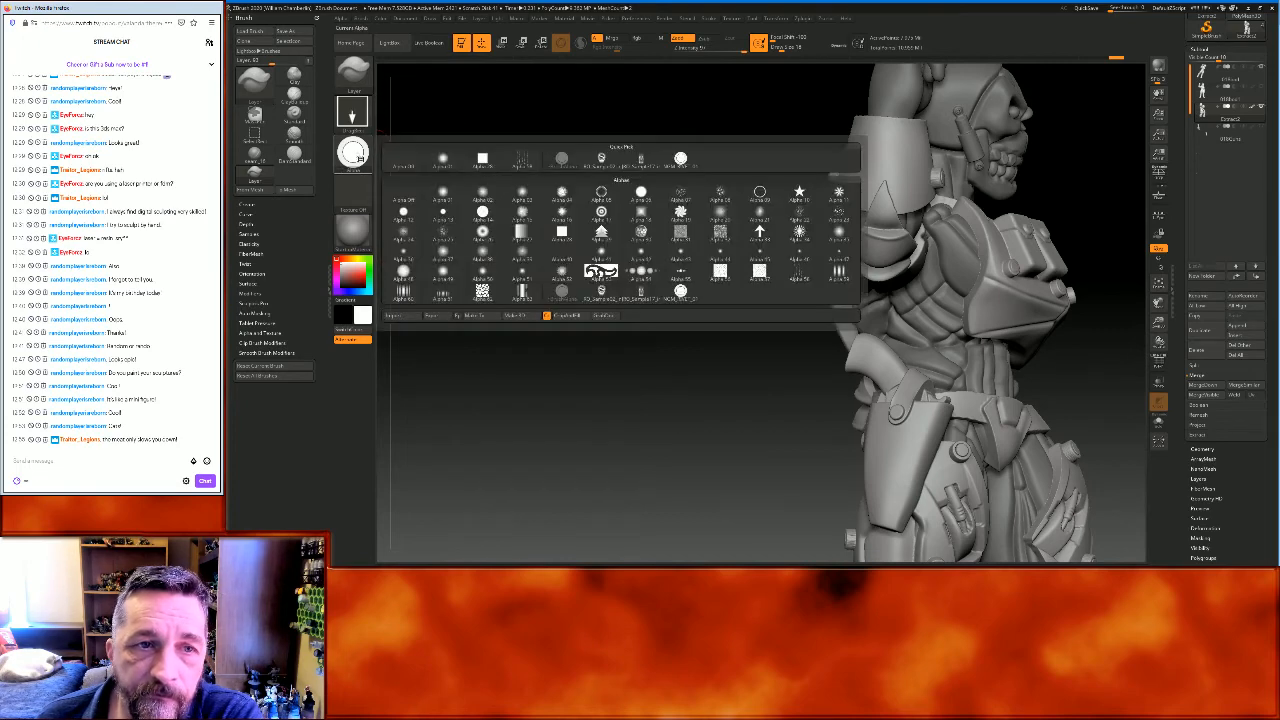
click(391, 316)
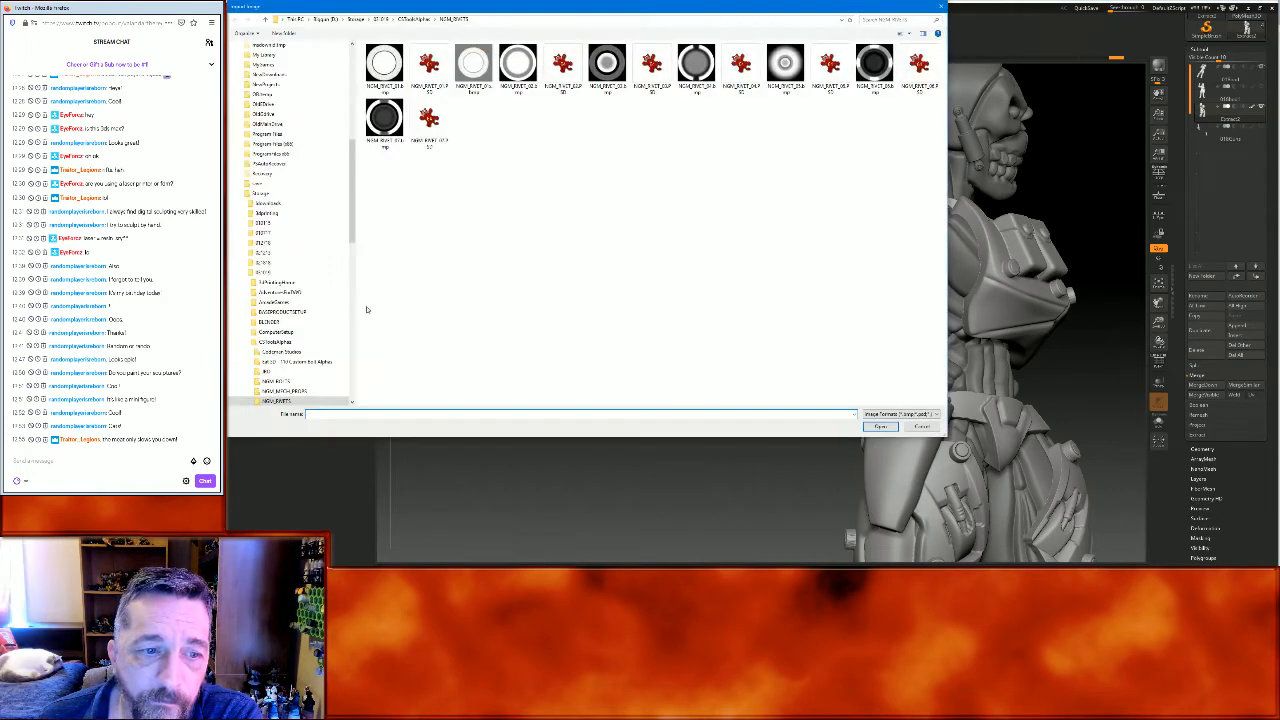
click(267, 371)
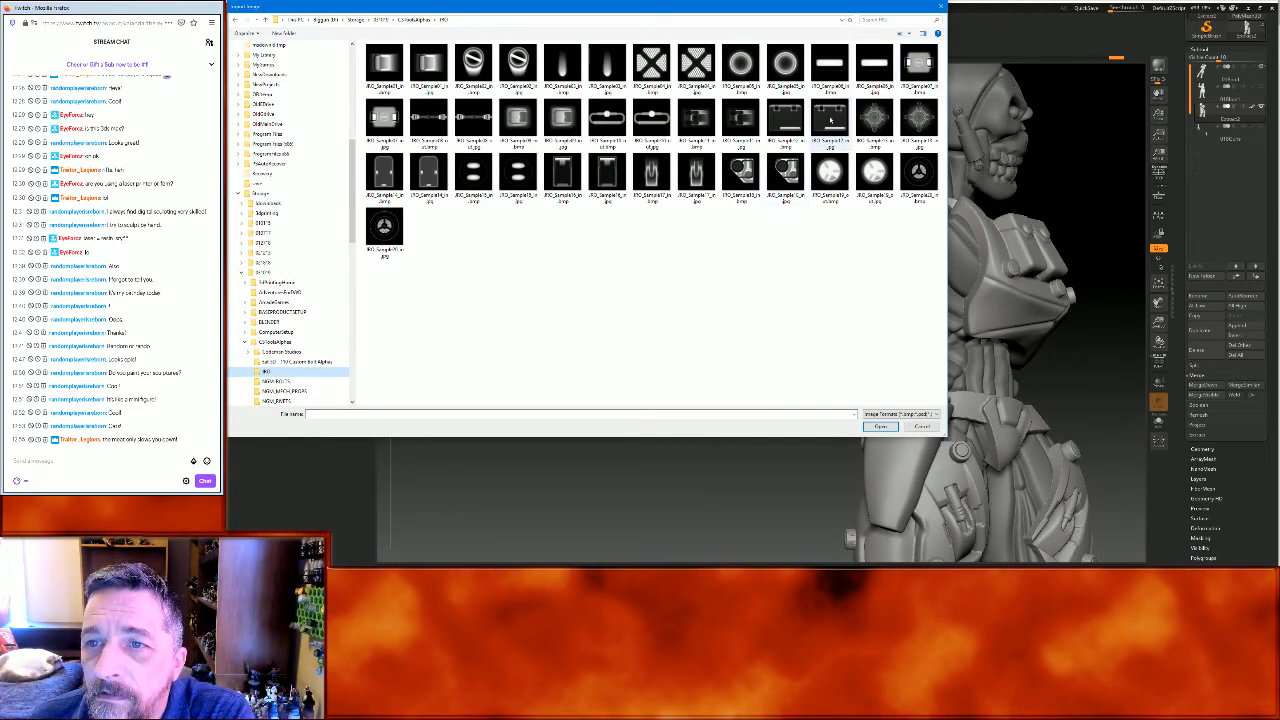
click(790, 120)
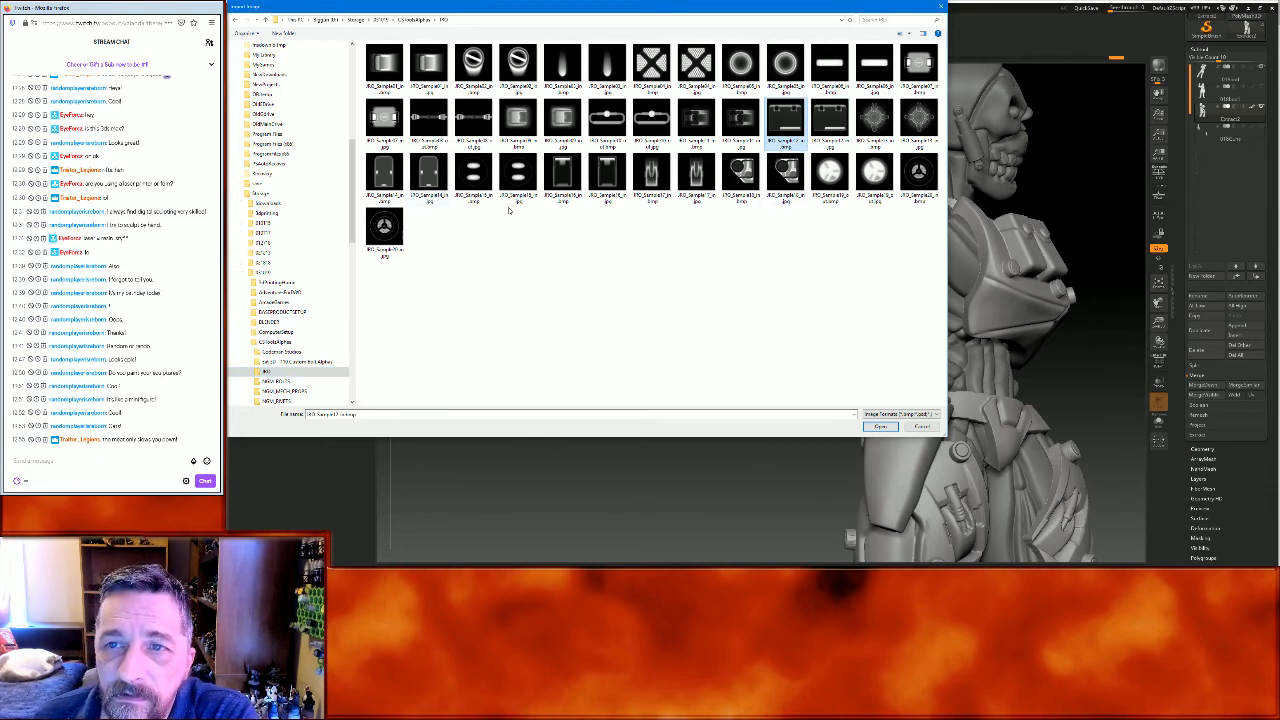
click(879, 426)
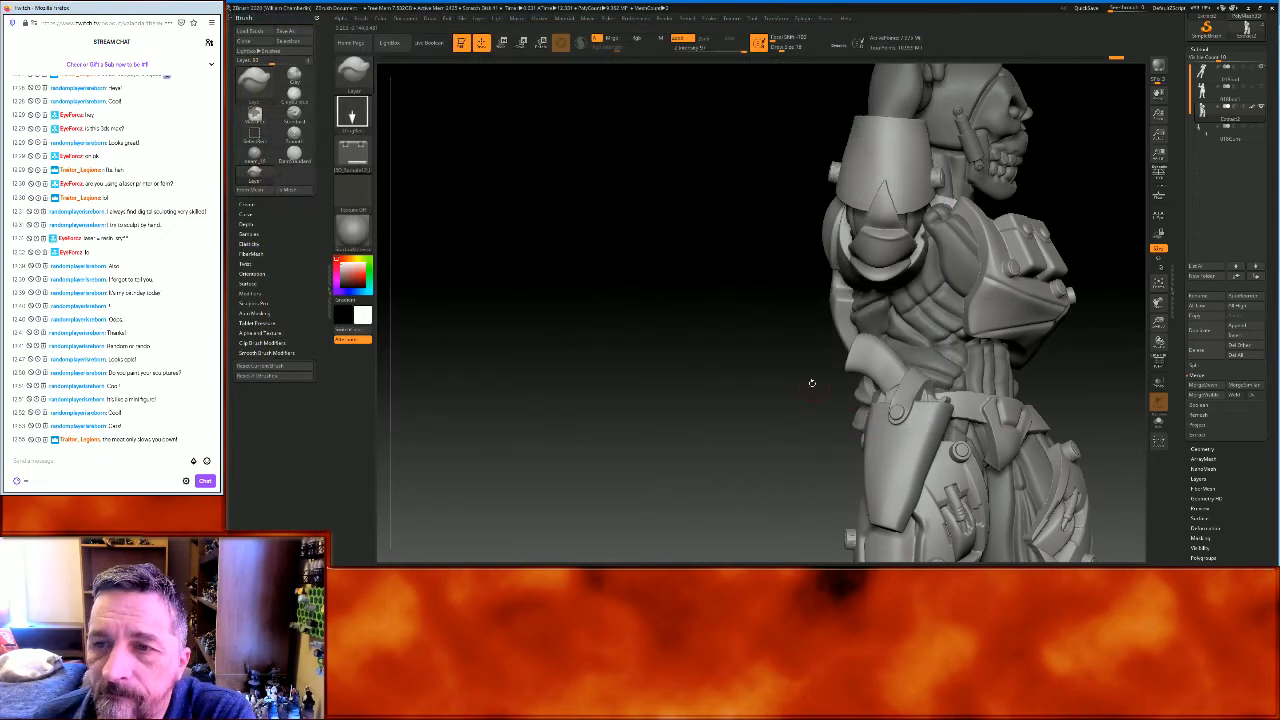
Set the brush to Zsub and engrave the hinged panel sideways into the outer face of the raised forearm guard
click(708, 38)
drag(885, 160, 910, 190)
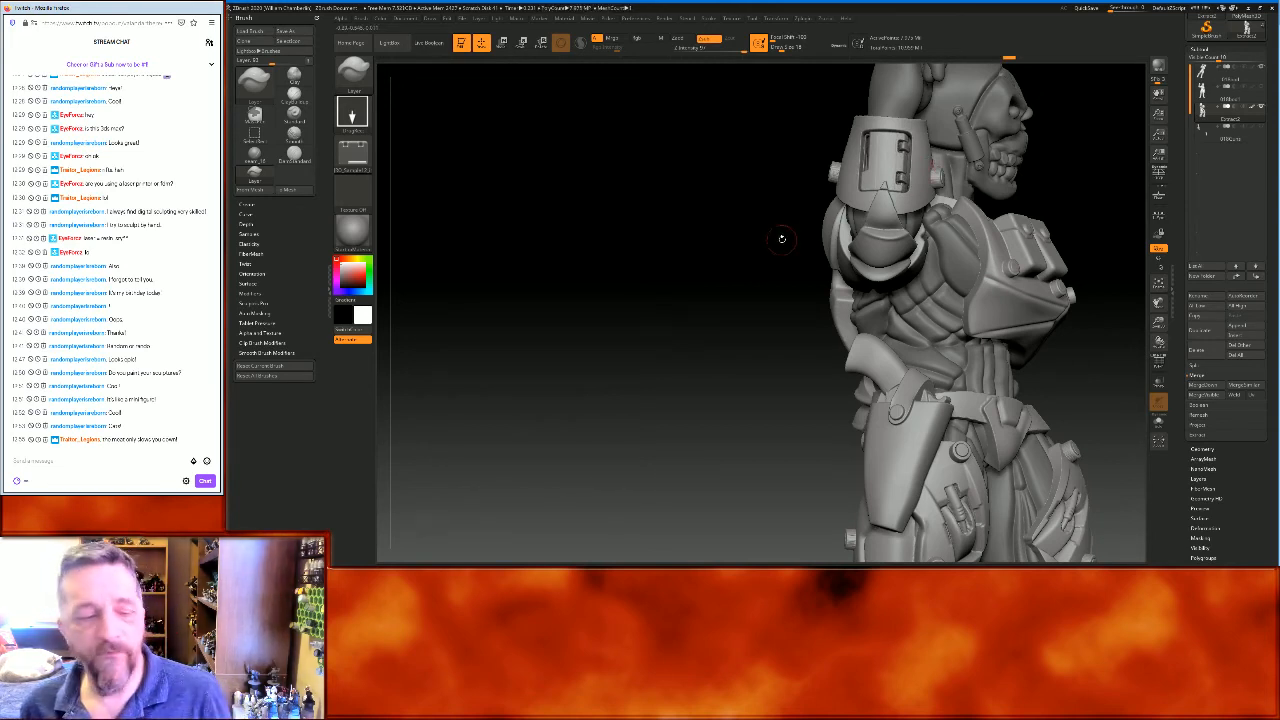
Undo the sideways panel stamp and engrave the hinged panel upright into the outer face of the raised forearm guard
key(ctrl)
key(ctrl+z)
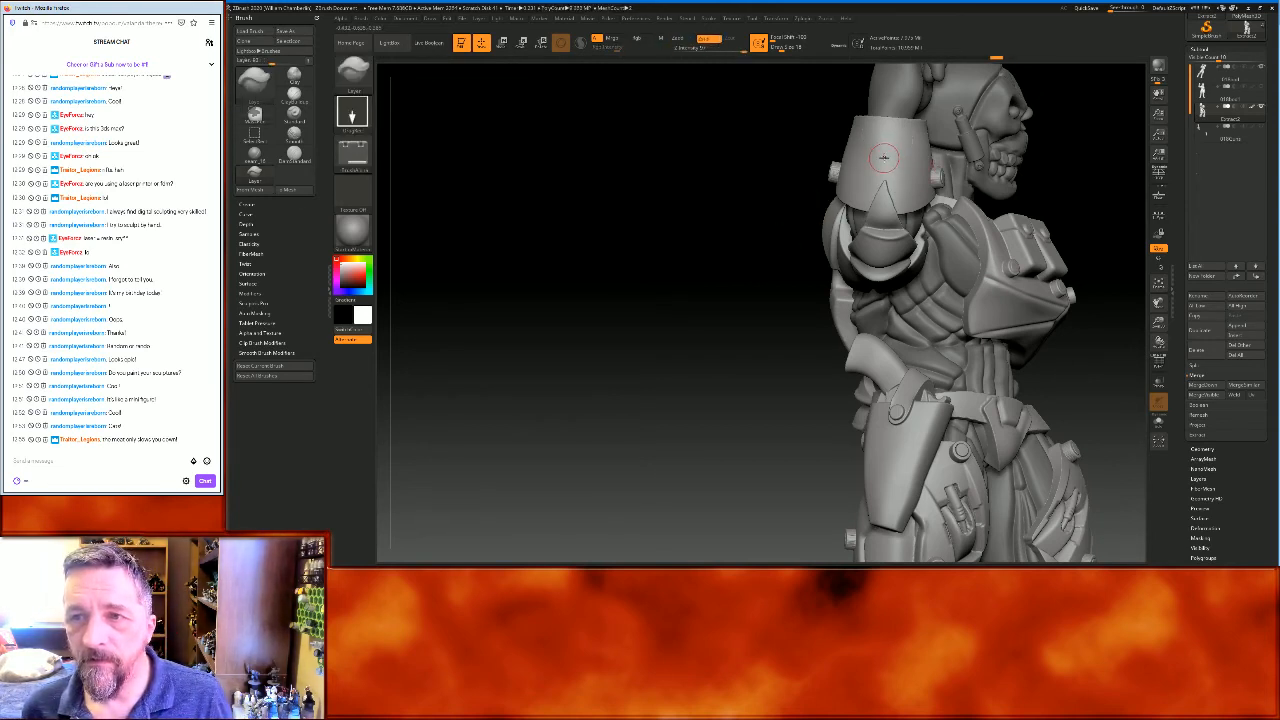
key(ctrl+shift+z)
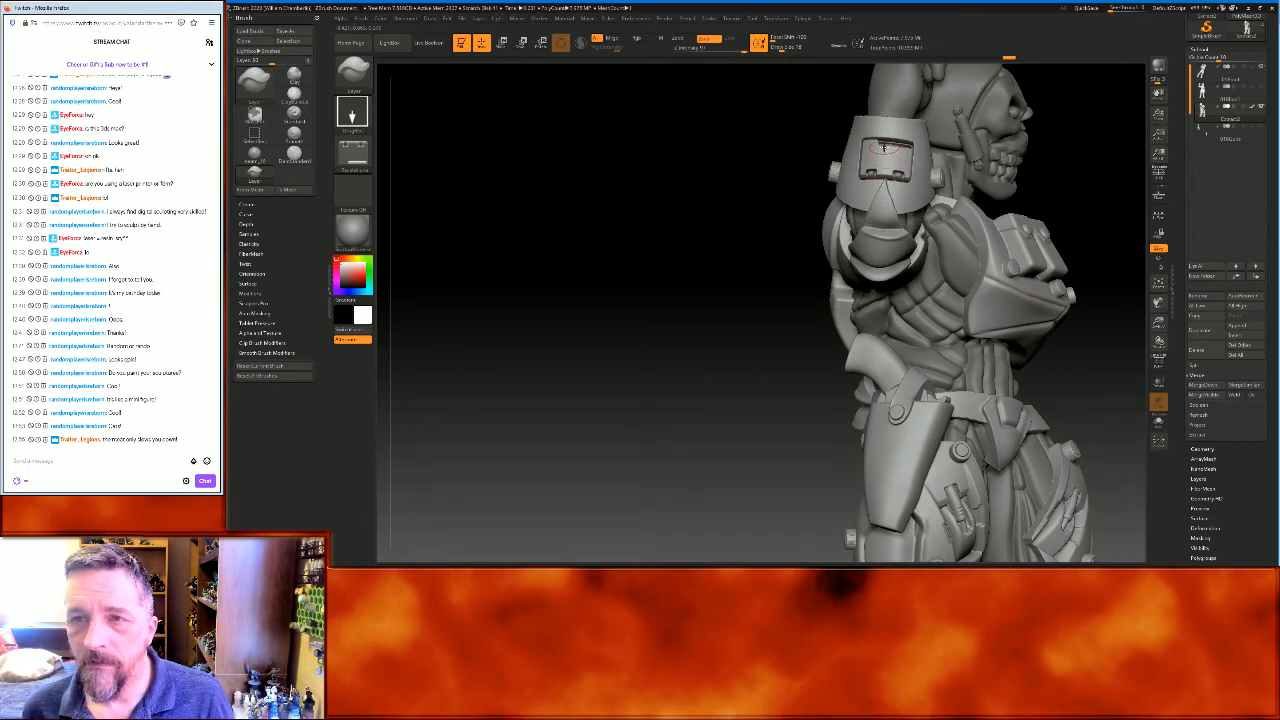
key(ctrl+z)
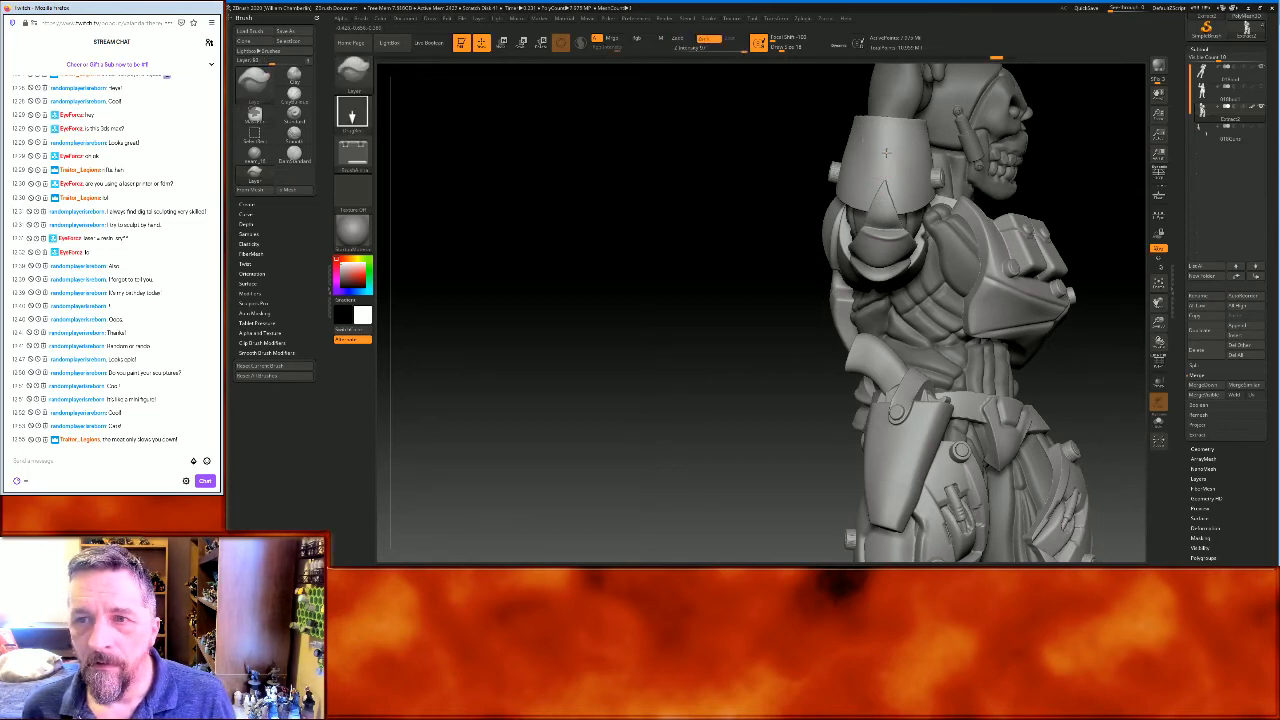
drag(884, 183, 884, 203)
Engrave the same hinged panel upright into the outer face of the lowered arm's forearm guard
drag(678, 284, 733, 268)
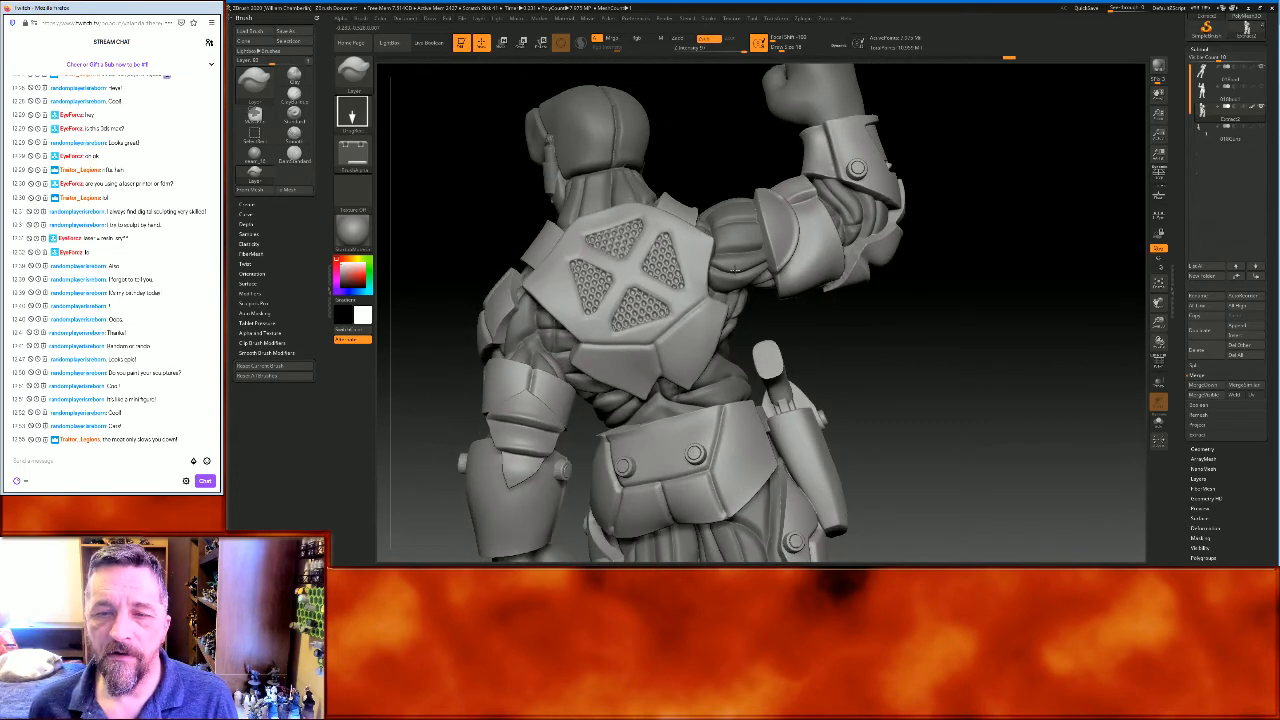
drag(1158, 306, 1215, 208)
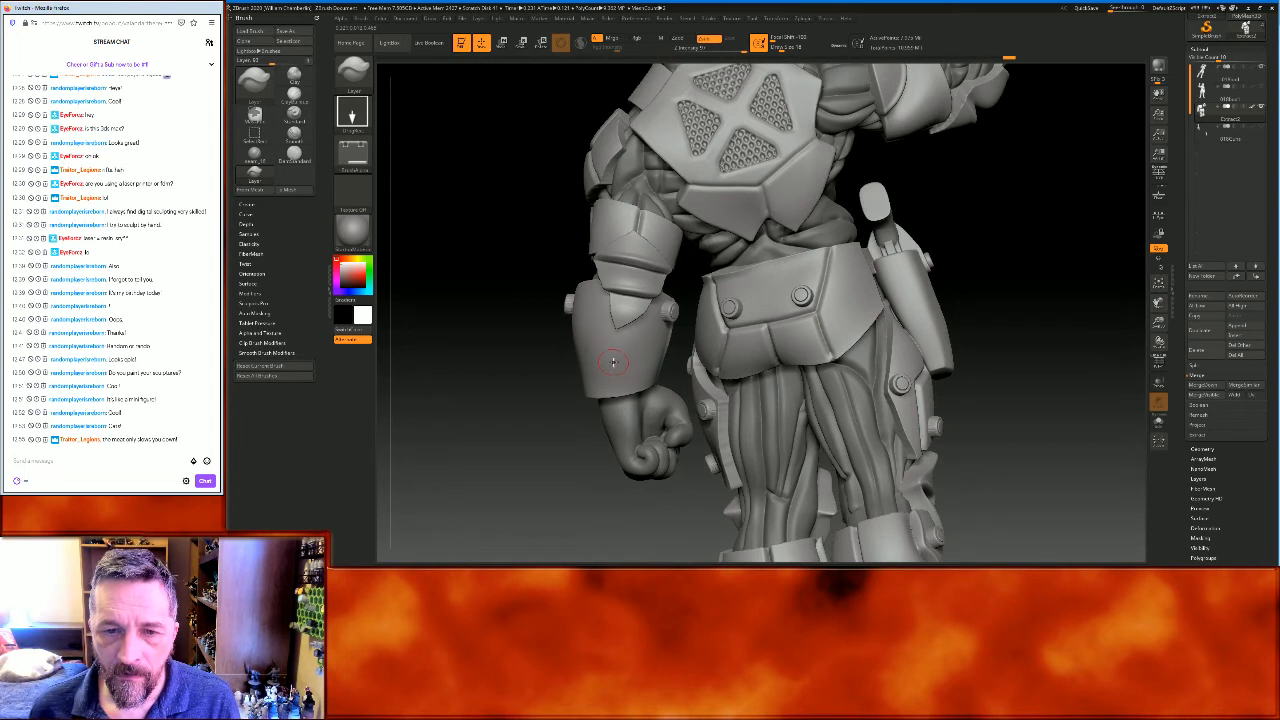
drag(616, 338, 611, 311)
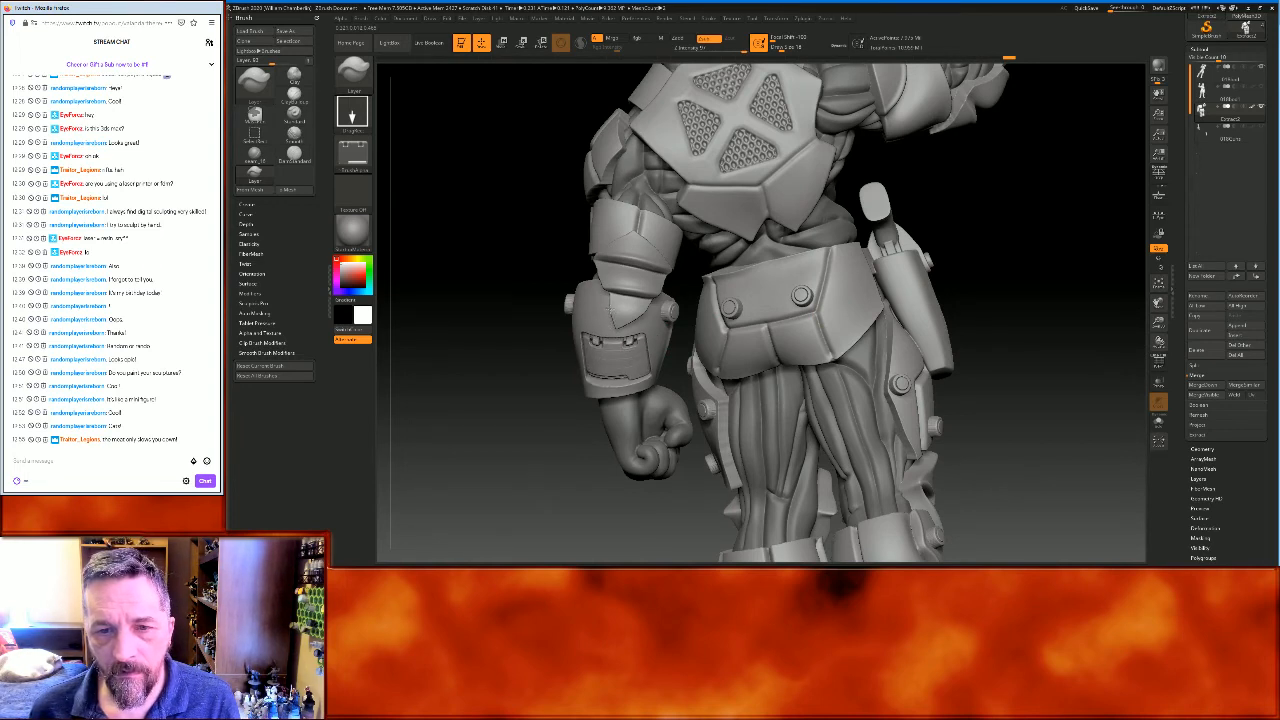
Check the whole figure, select the smooth duplicate body subtool and delete it
drag(492, 410, 1089, 339)
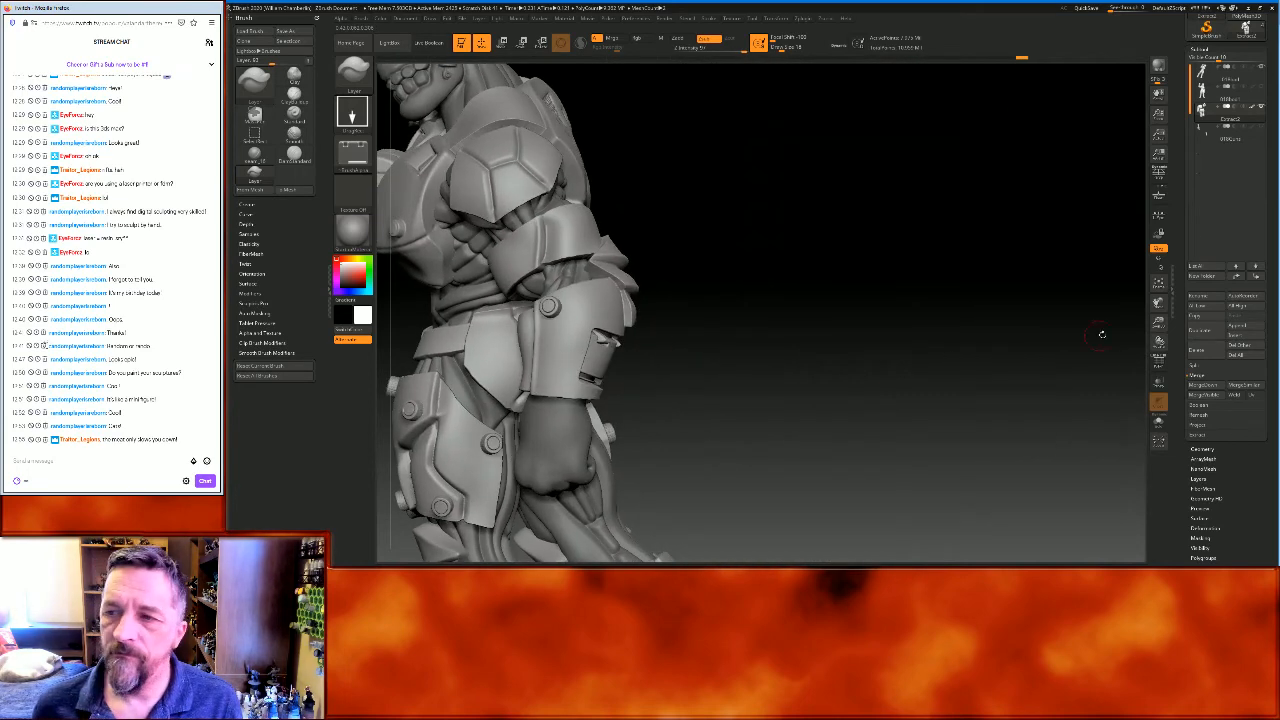
click(1159, 285)
mouse_move(1030, 296)
mouse_down()
mouse_move(1086, 291)
mouse_move(1048, 288)
mouse_up()
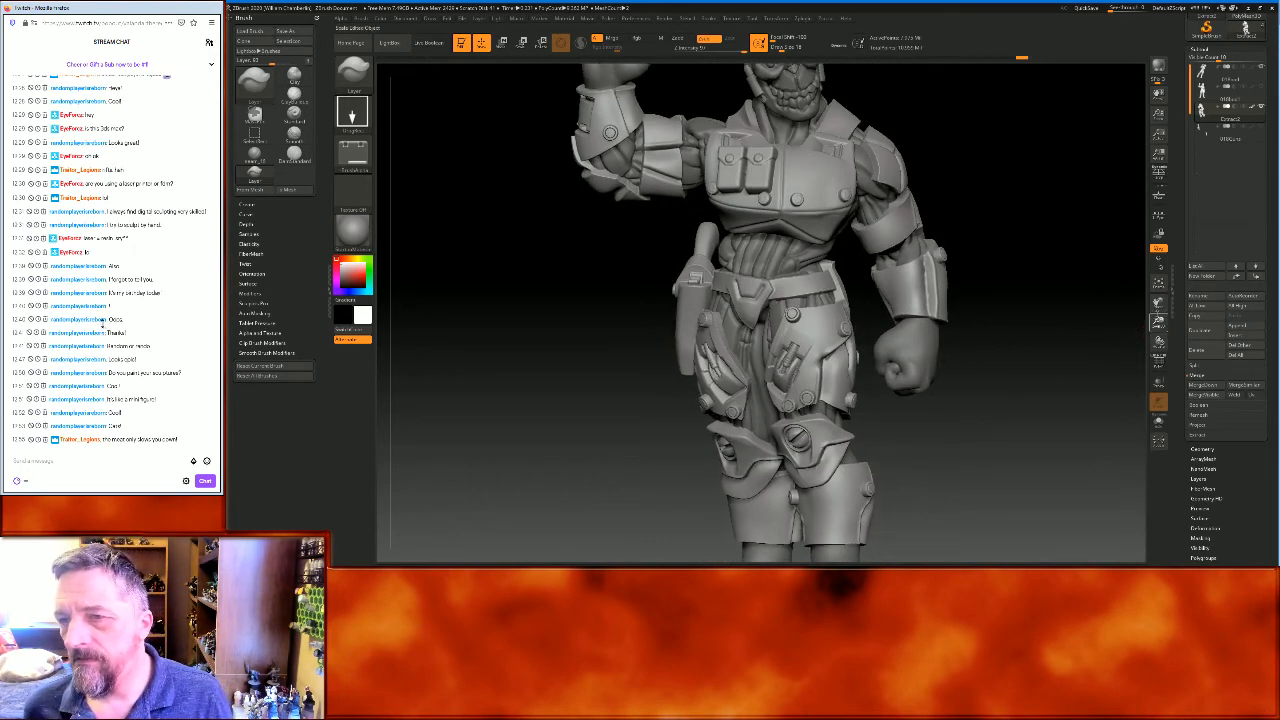
drag(102, 323, 1157, 311)
mouse_move(1075, 314)
mouse_down()
mouse_move(997, 309)
mouse_move(1051, 319)
mouse_move(1111, 295)
mouse_up()
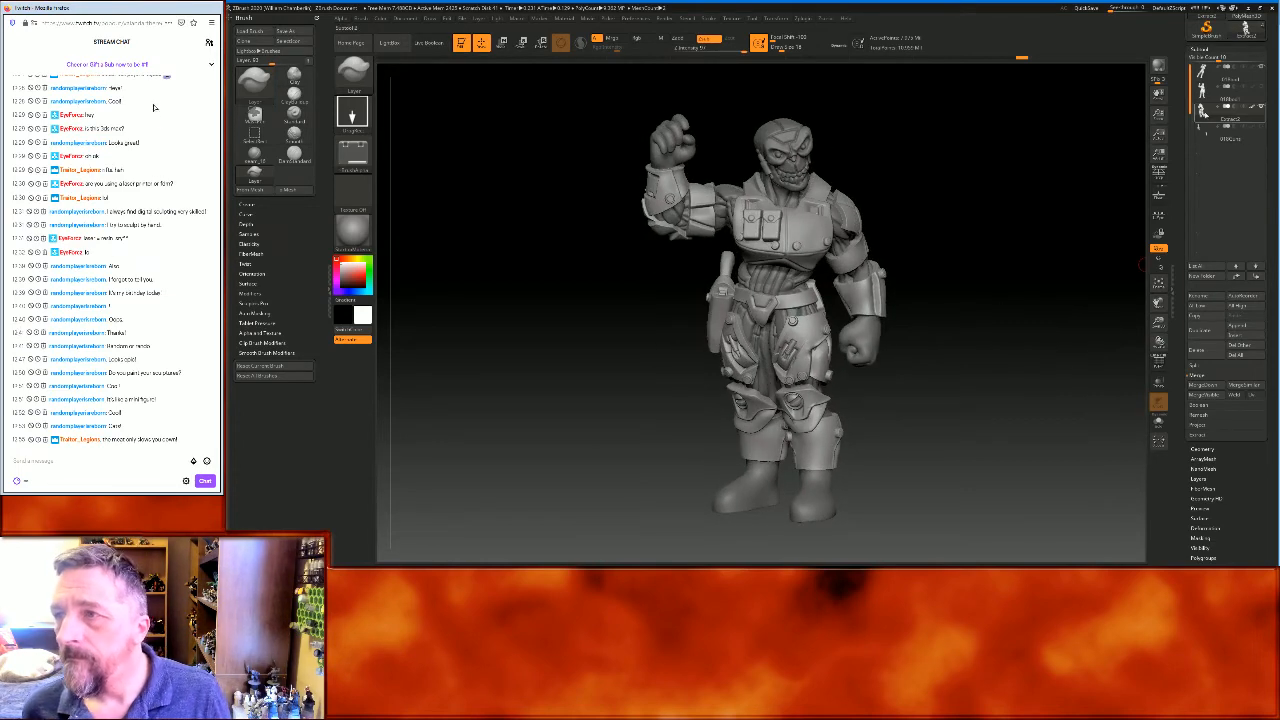
mouse_move(1200, 125)
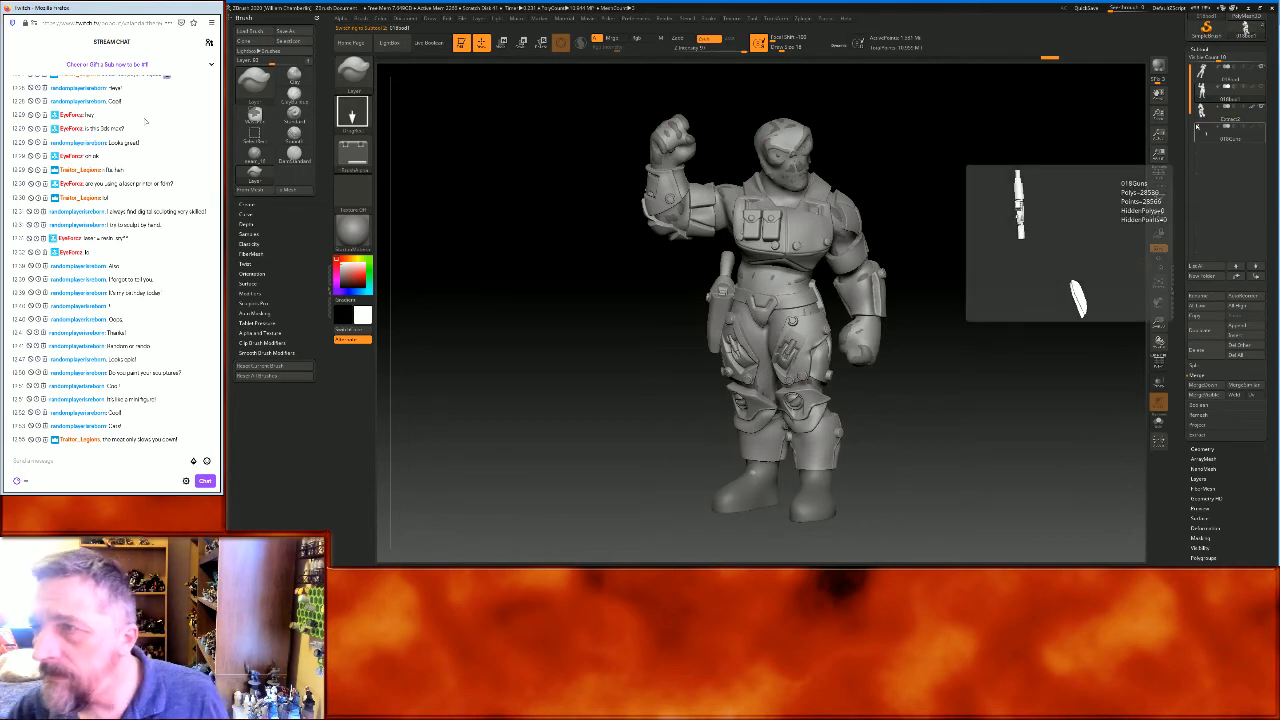
click(1158, 250)
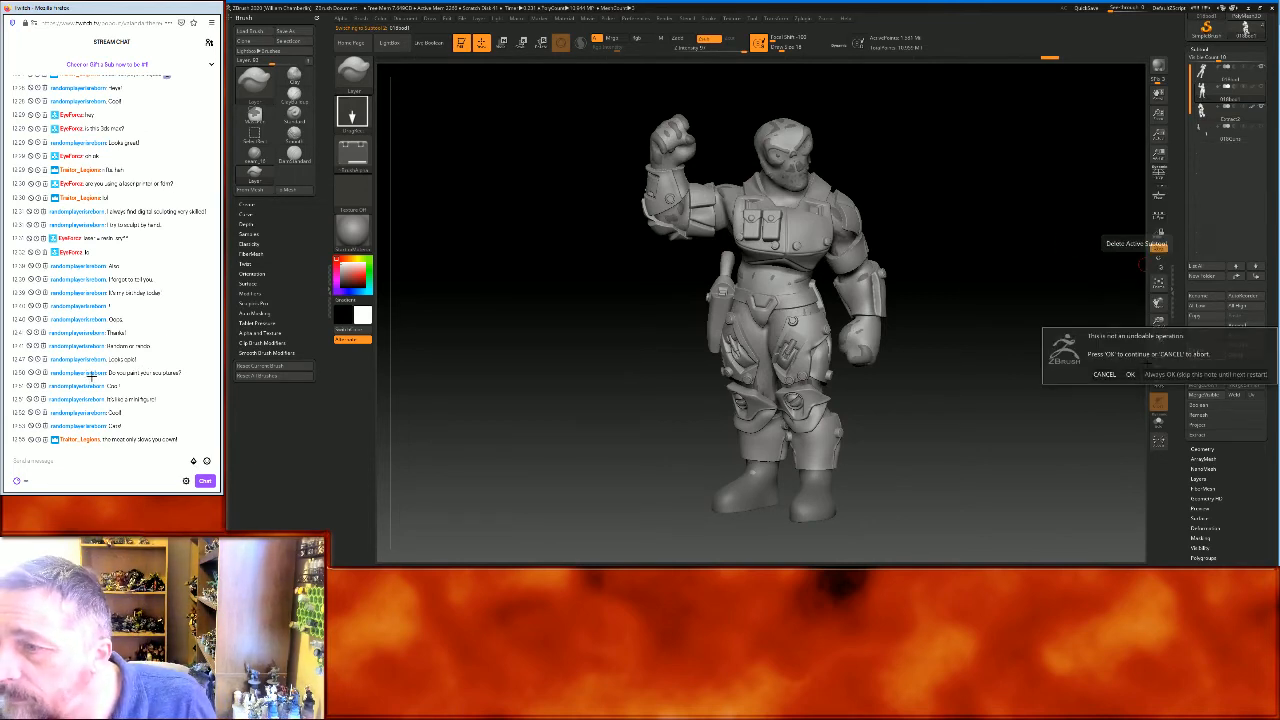
click(1130, 374)
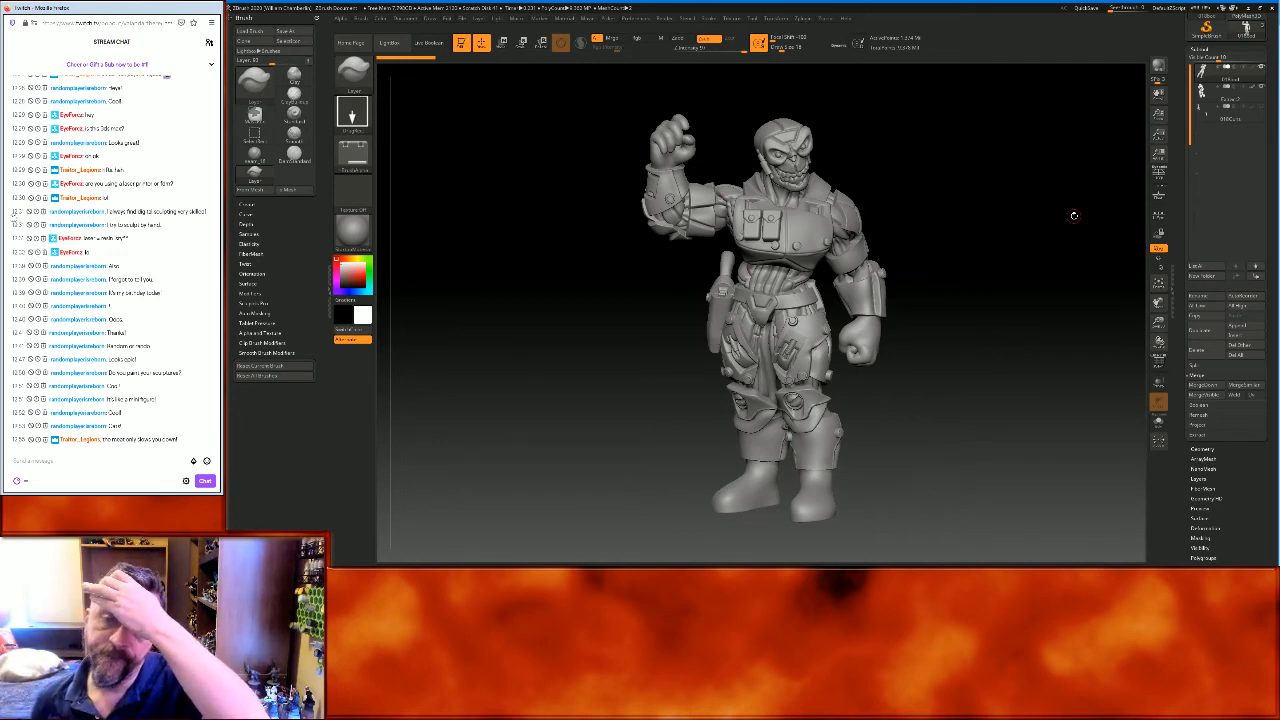
Switch to the Dam Standard brush for the body's lowered hand and turn off LazyMouse
drag(1037, 240, 1014, 237)
drag(1159, 323, 1150, 500)
drag(1158, 302, 965, 238)
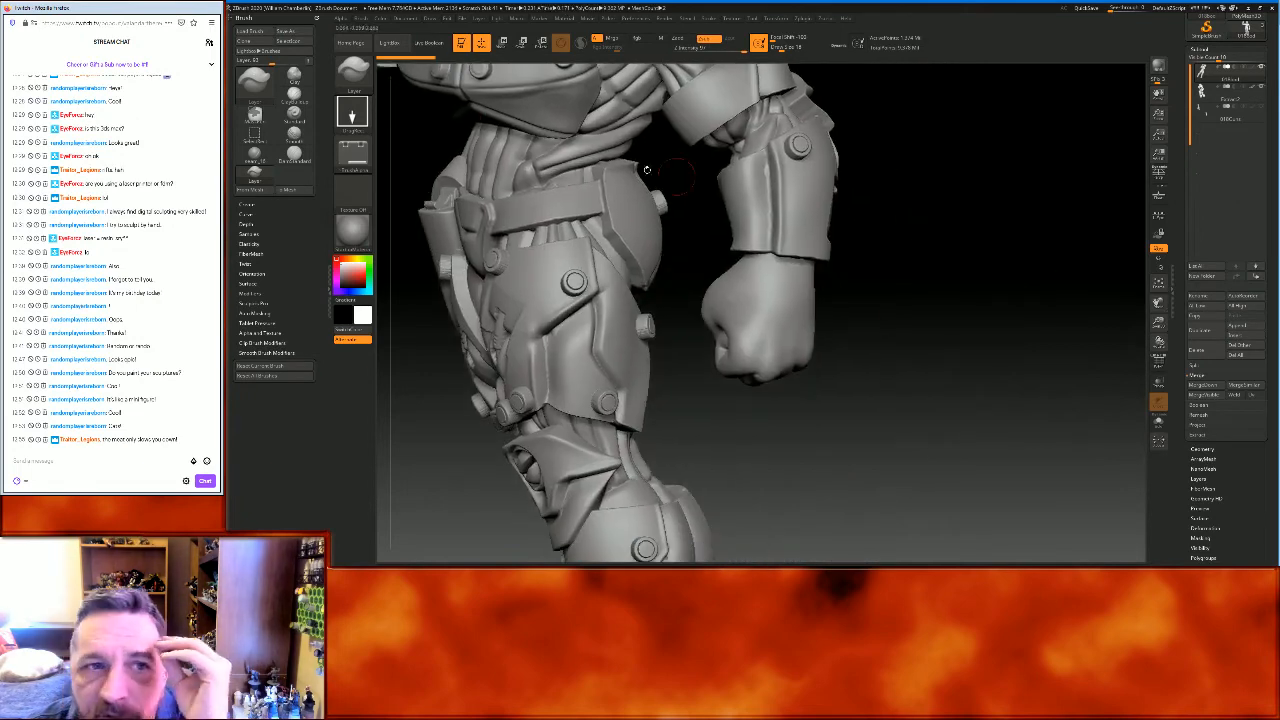
click(354, 78)
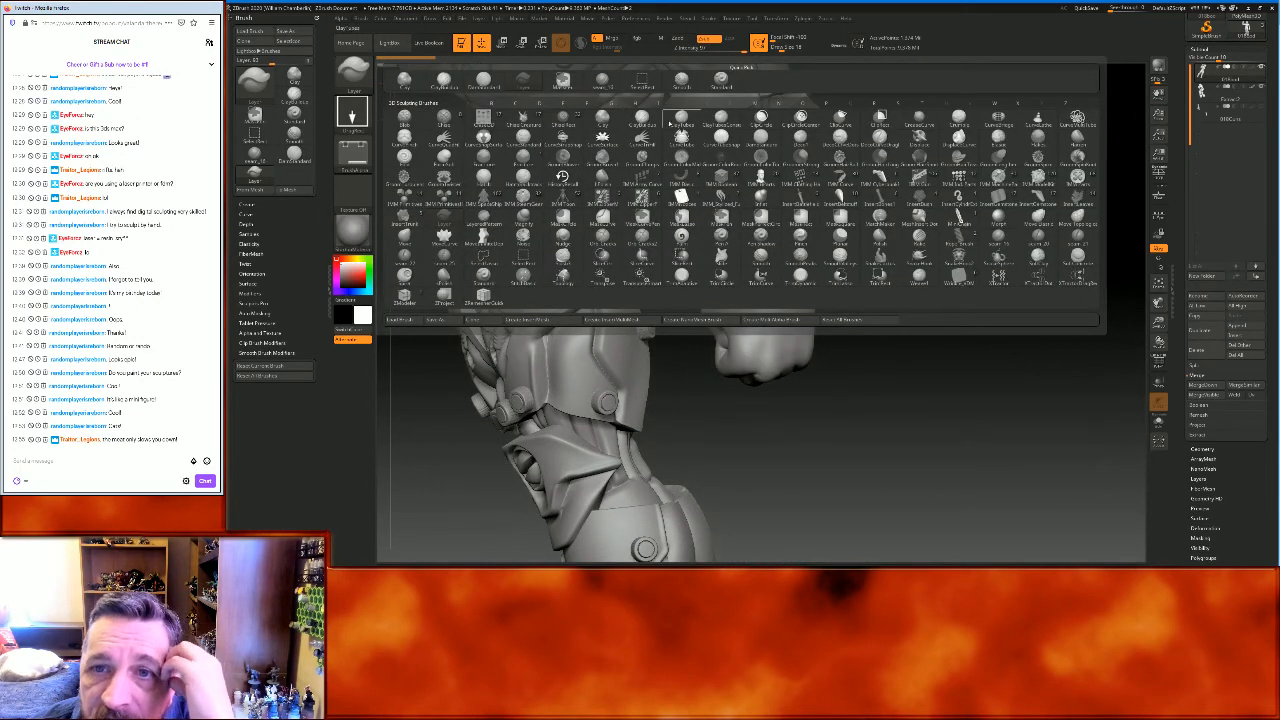
click(485, 80)
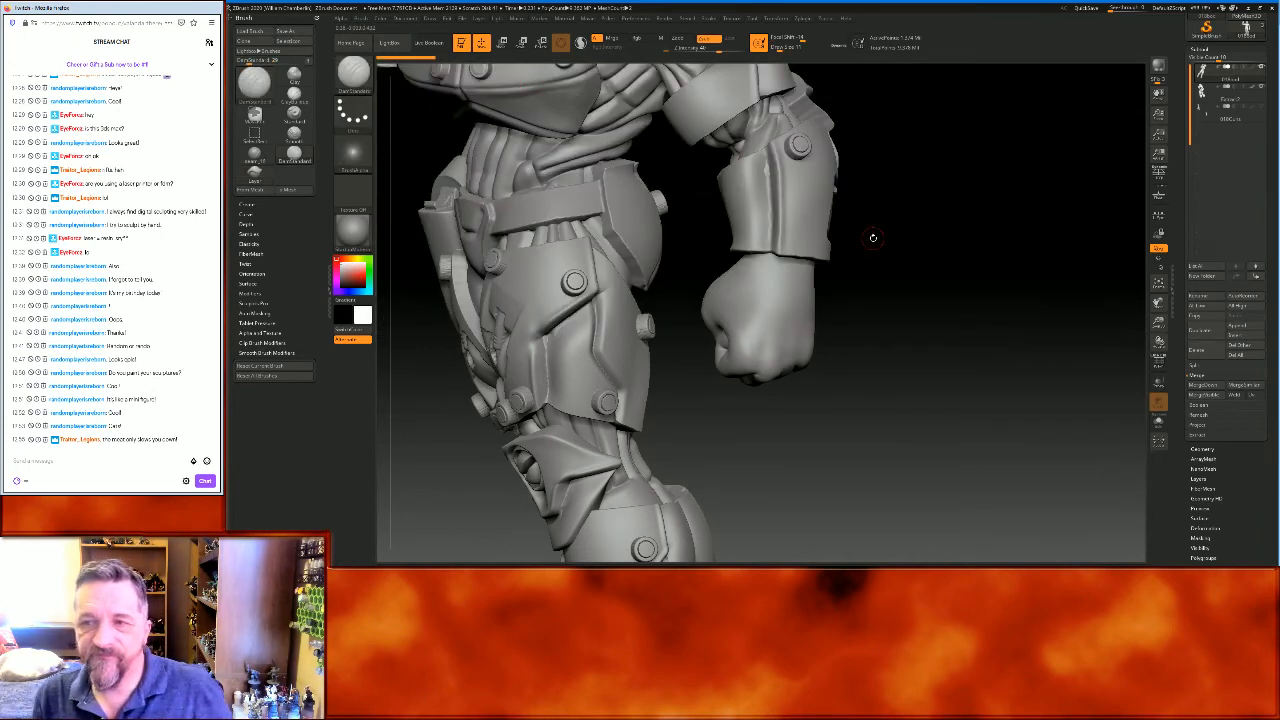
drag(977, 311, 972, 279)
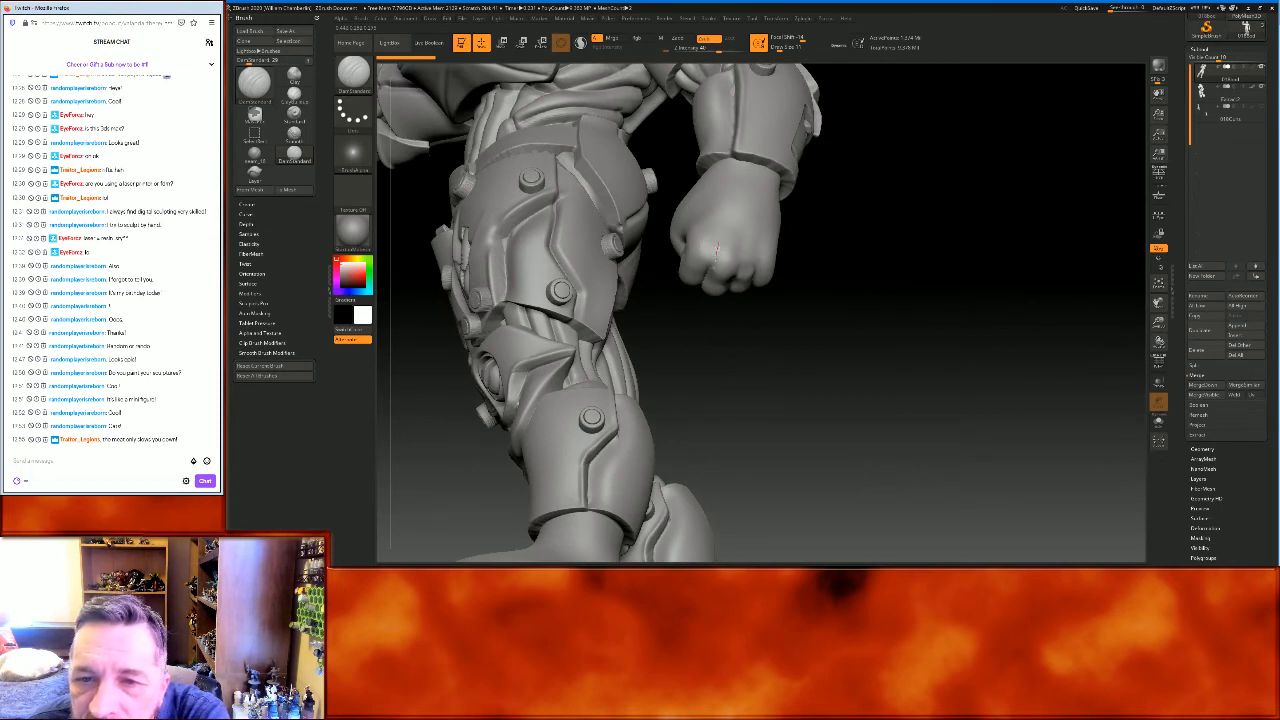
drag(714, 250, 704, 280)
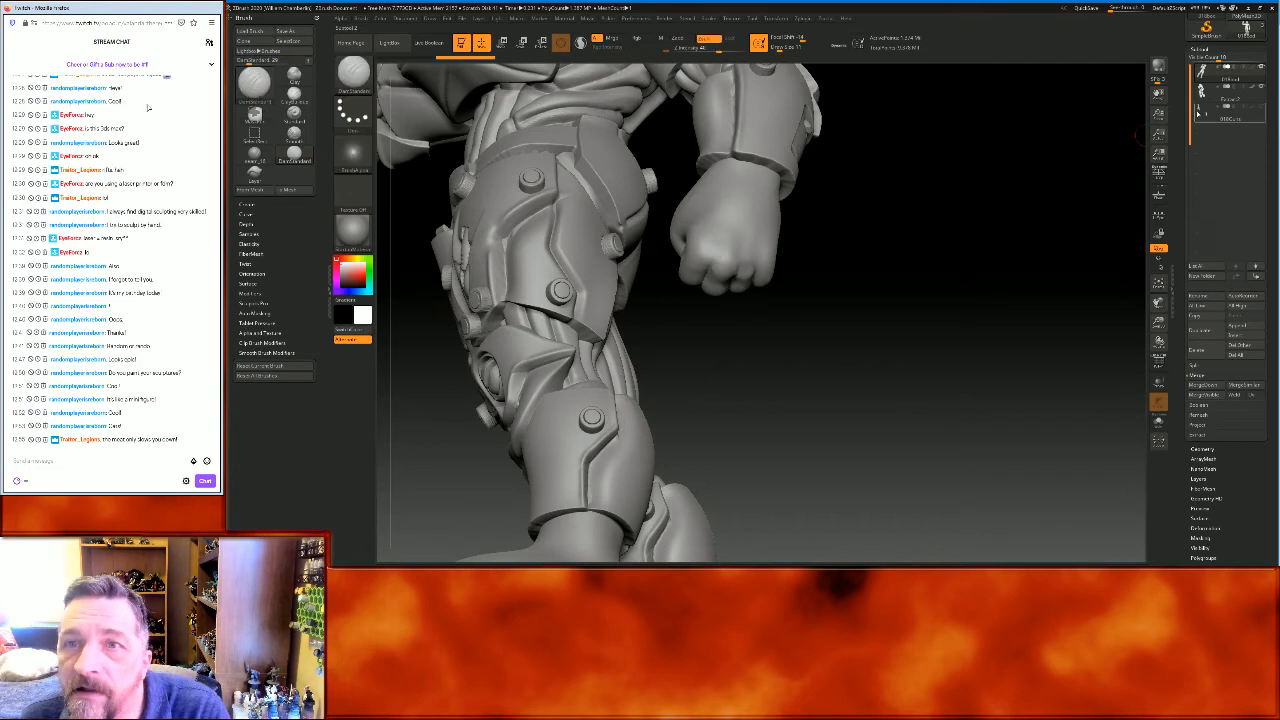
drag(1271, 53, 1271, 379)
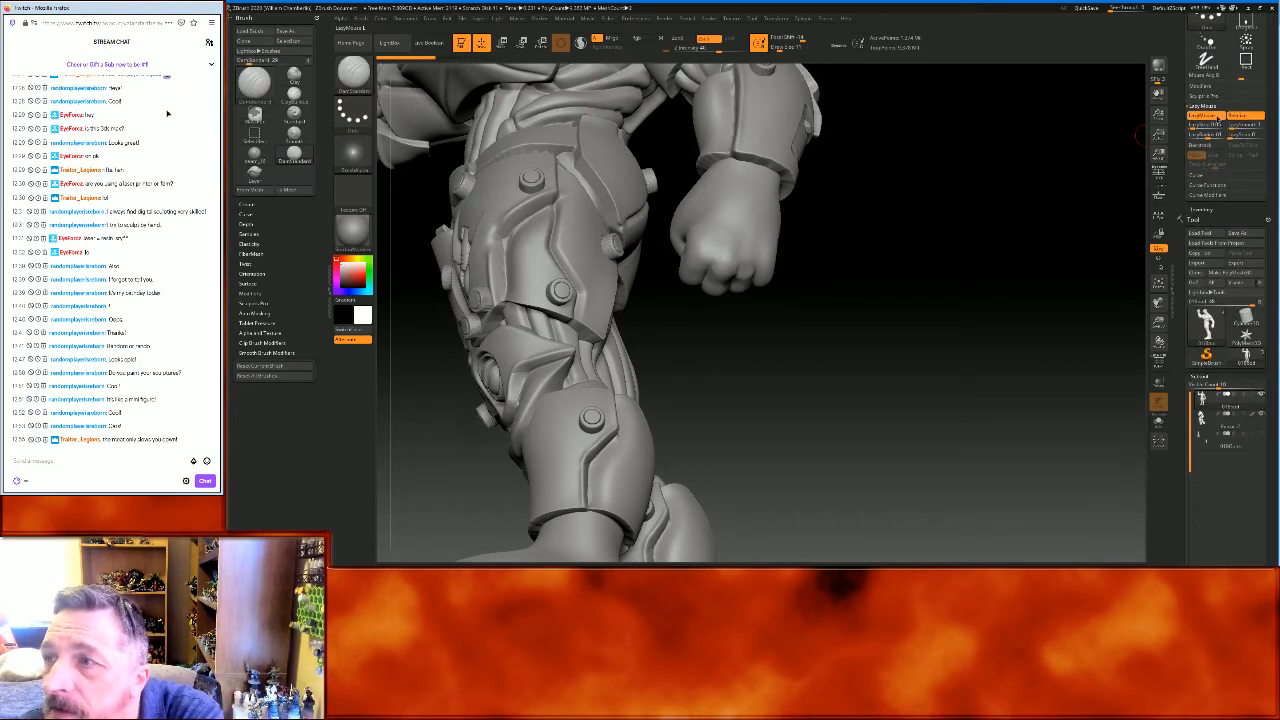
click(1204, 116)
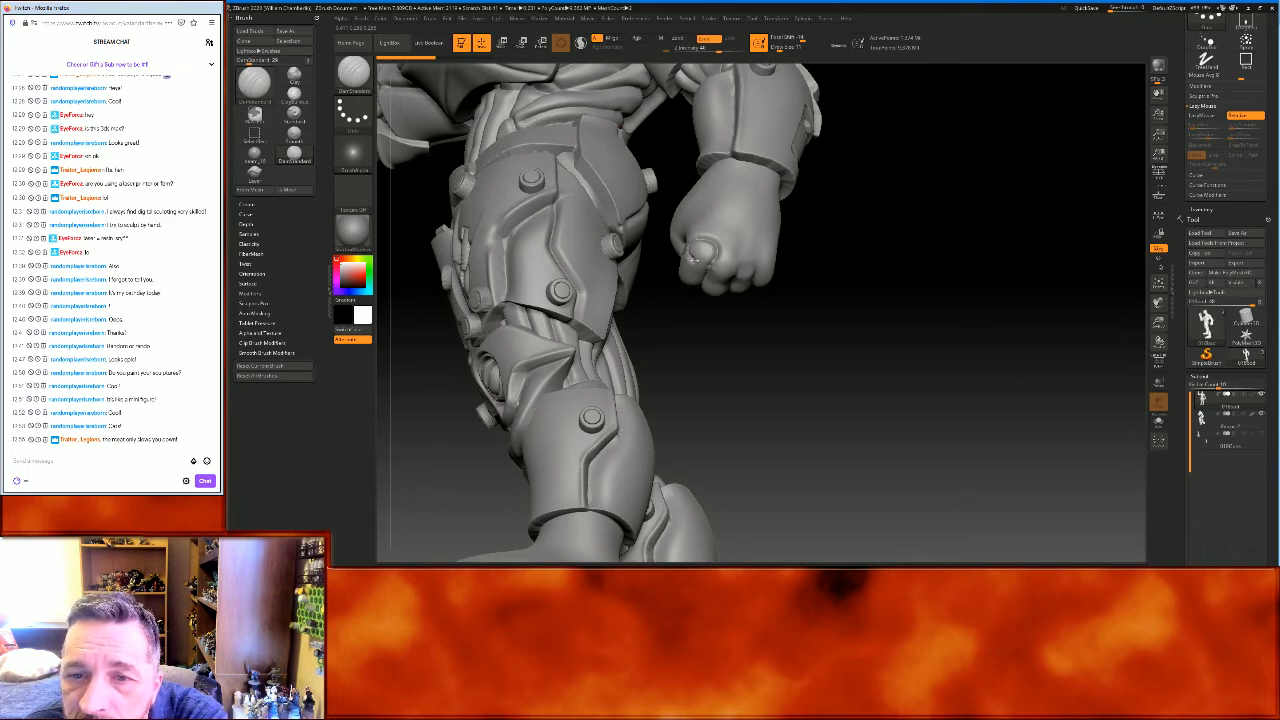
Carve outlines around the knuckles of the lowered fist, undoing the stray stroke
drag(871, 289, 865, 288)
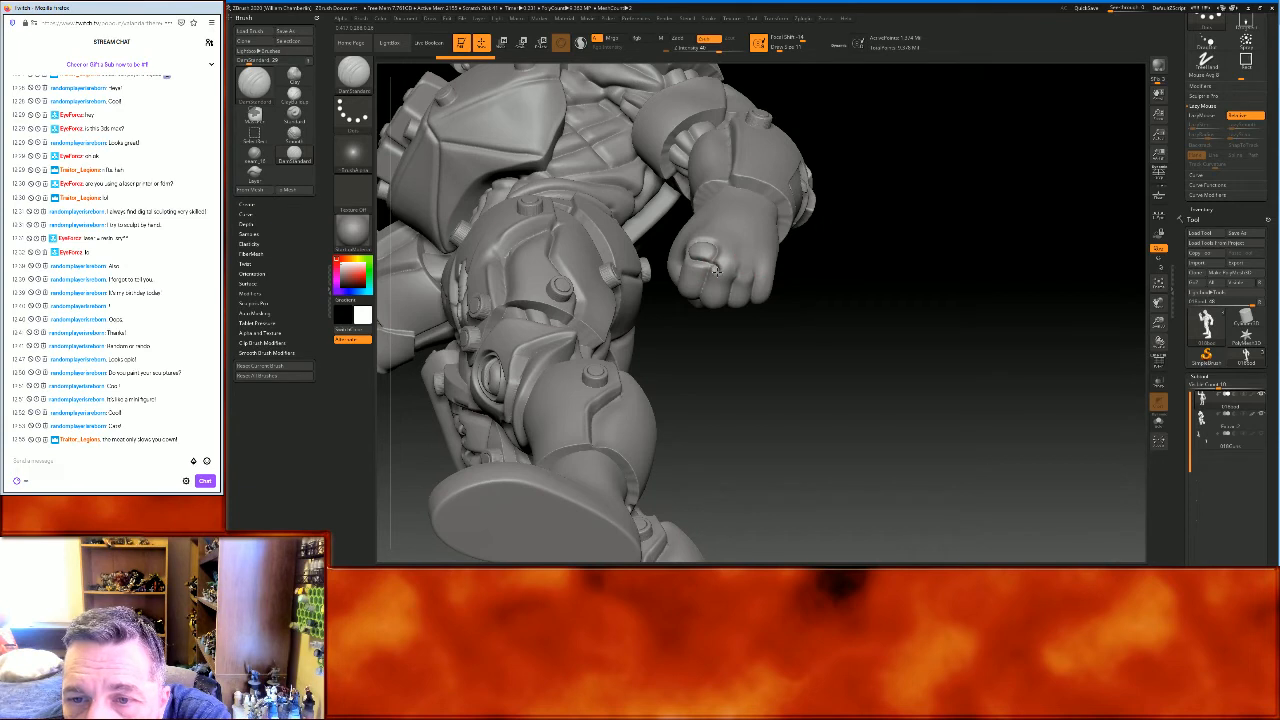
drag(722, 275, 711, 280)
key(ctrl+z)
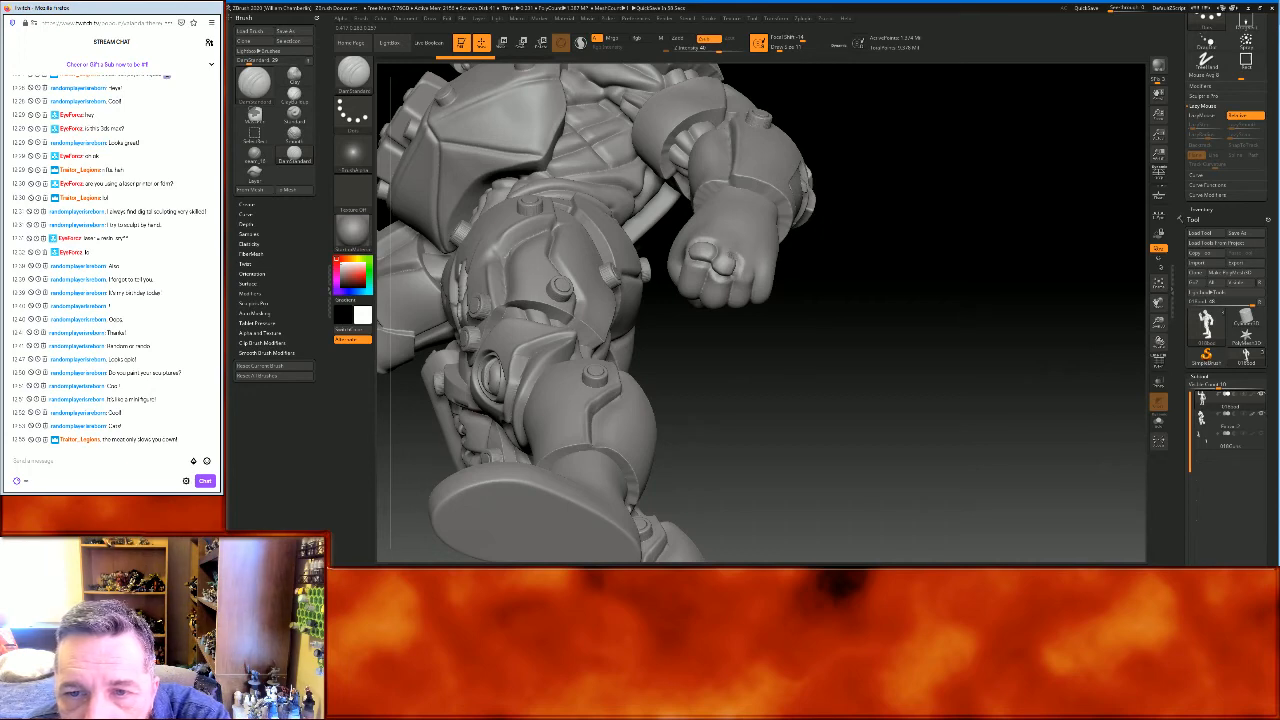
drag(840, 338, 804, 316)
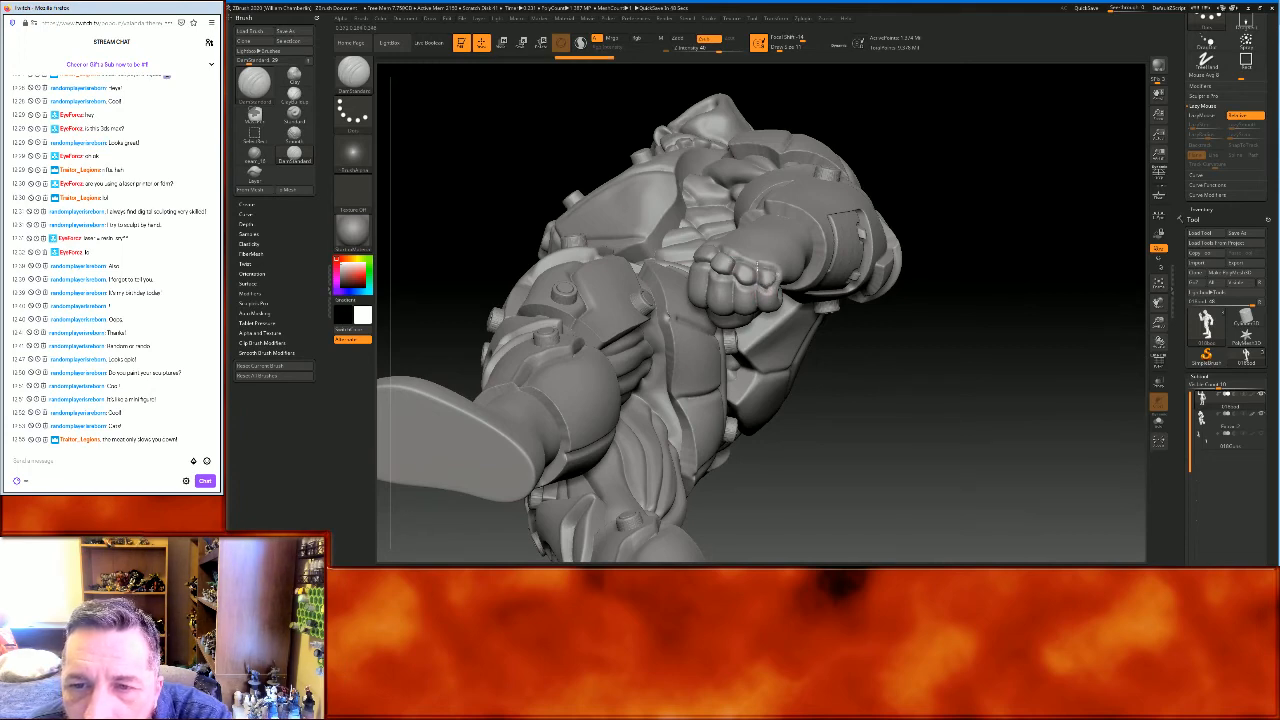
Carve creases around the thumb and palm of the lowered fist and turn on transparency for the other subtools
mouse_move(1003, 160)
mouse_down()
mouse_move(1033, 217)
mouse_move(678, 232)
mouse_up()
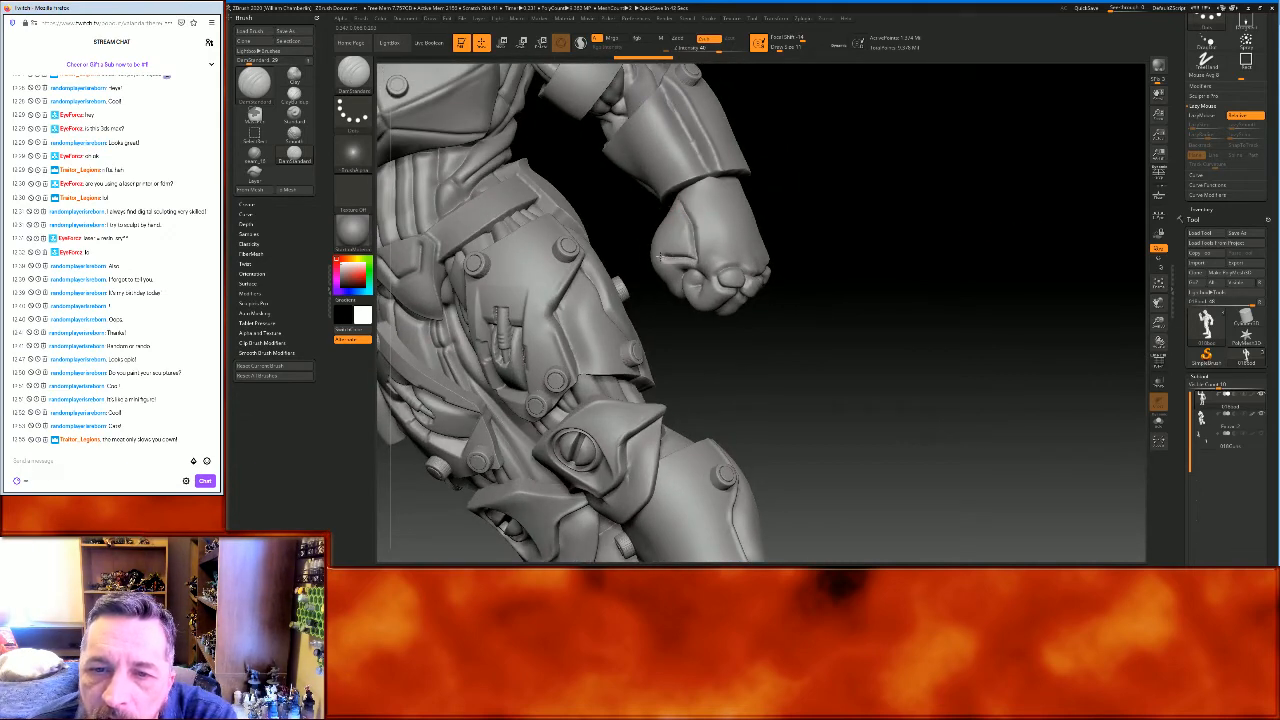
drag(650, 255, 676, 243)
mouse_move(930, 195)
mouse_down()
mouse_move(983, 194)
mouse_move(714, 259)
mouse_up()
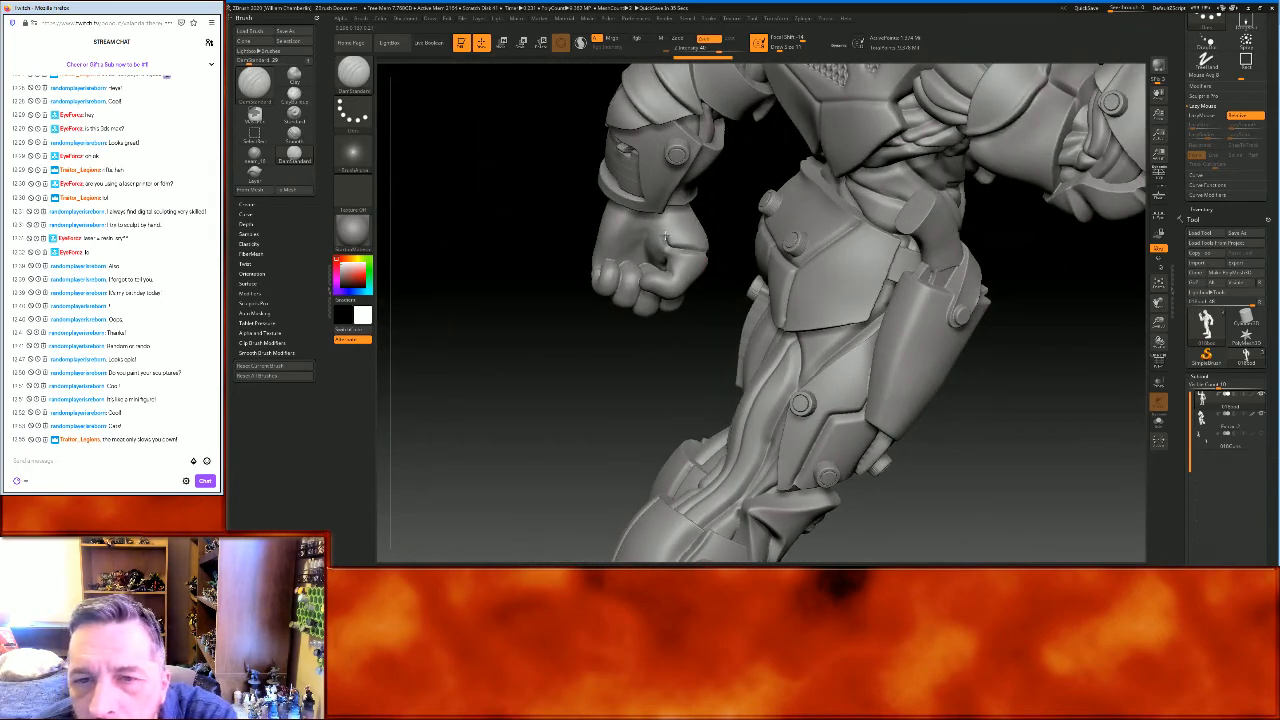
mouse_move(735, 182)
mouse_down()
mouse_move(735, 162)
mouse_move(1138, 382)
mouse_move(1008, 300)
mouse_move(1003, 314)
mouse_move(1023, 329)
mouse_move(1048, 320)
mouse_move(1046, 306)
mouse_move(1020, 303)
mouse_up()
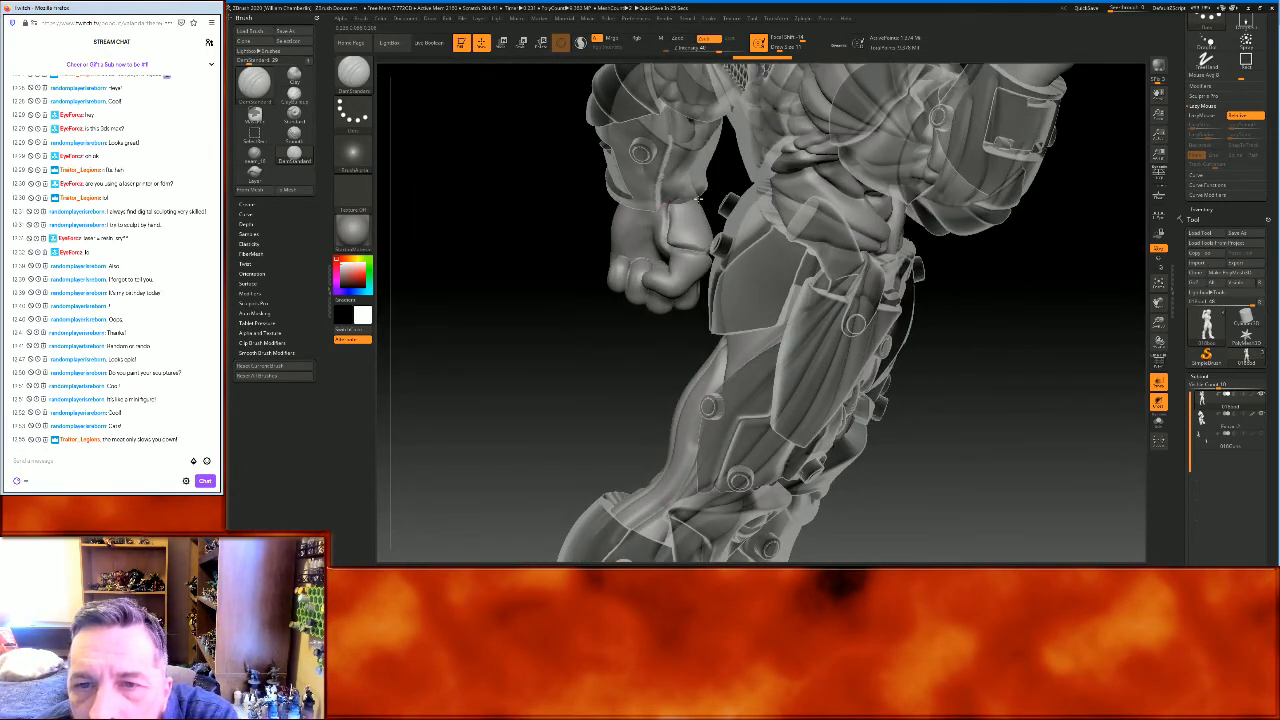
mouse_move(729, 187)
mouse_down()
mouse_move(903, 229)
mouse_move(920, 249)
mouse_move(685, 209)
mouse_move(678, 268)
mouse_up()
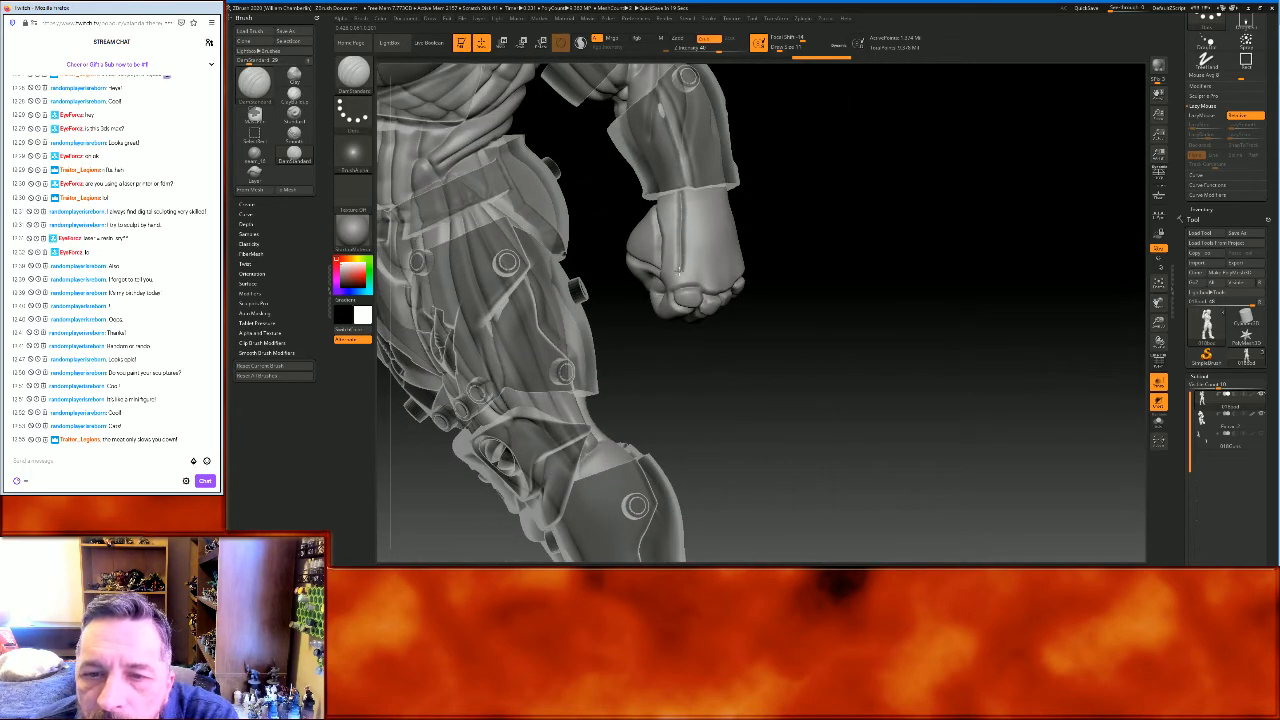
drag(911, 283, 889, 296)
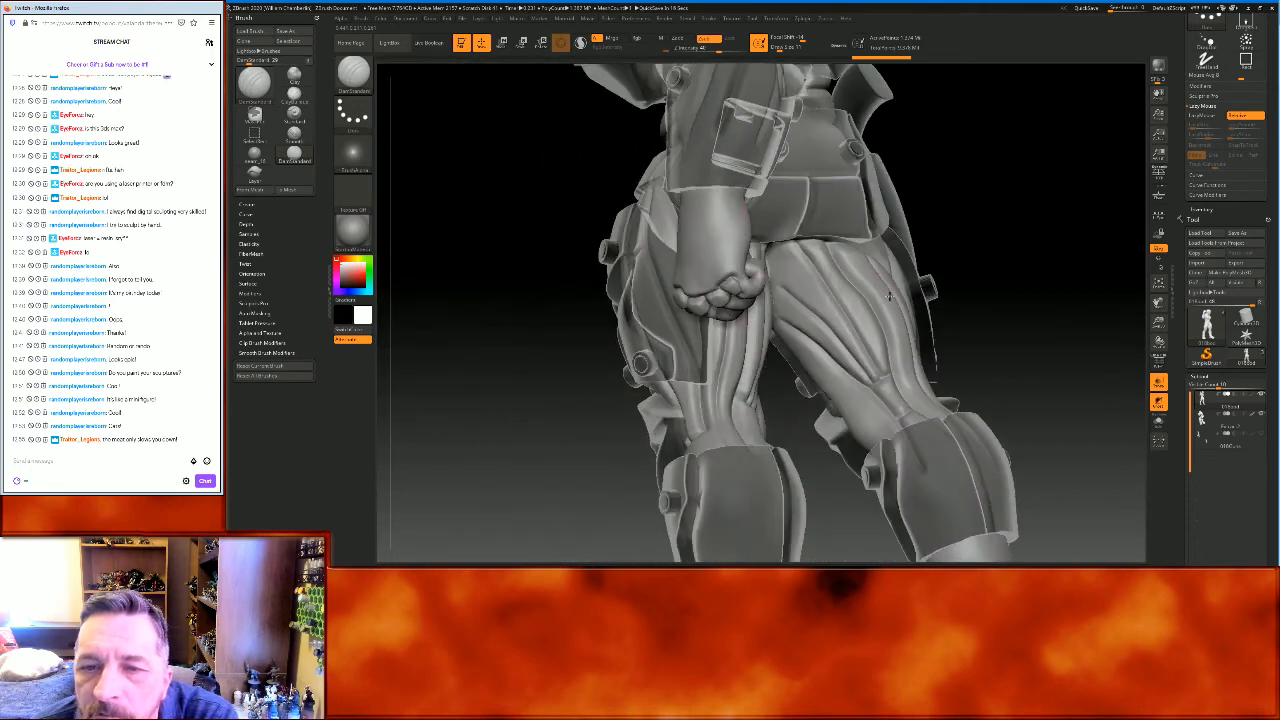
drag(720, 188, 730, 252)
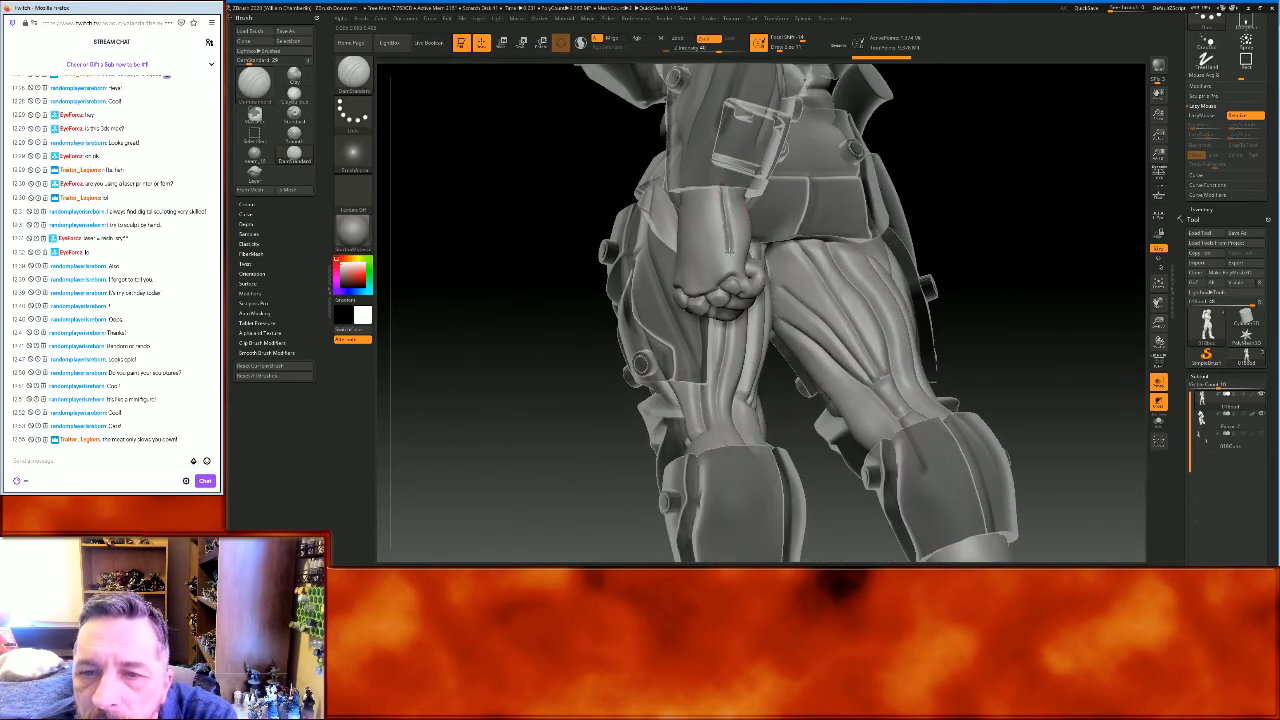
Turn LazyMouse back on and carve long tendon grooves from the knuckles to the wrist on the lowered hand
drag(997, 189, 963, 197)
key(l)
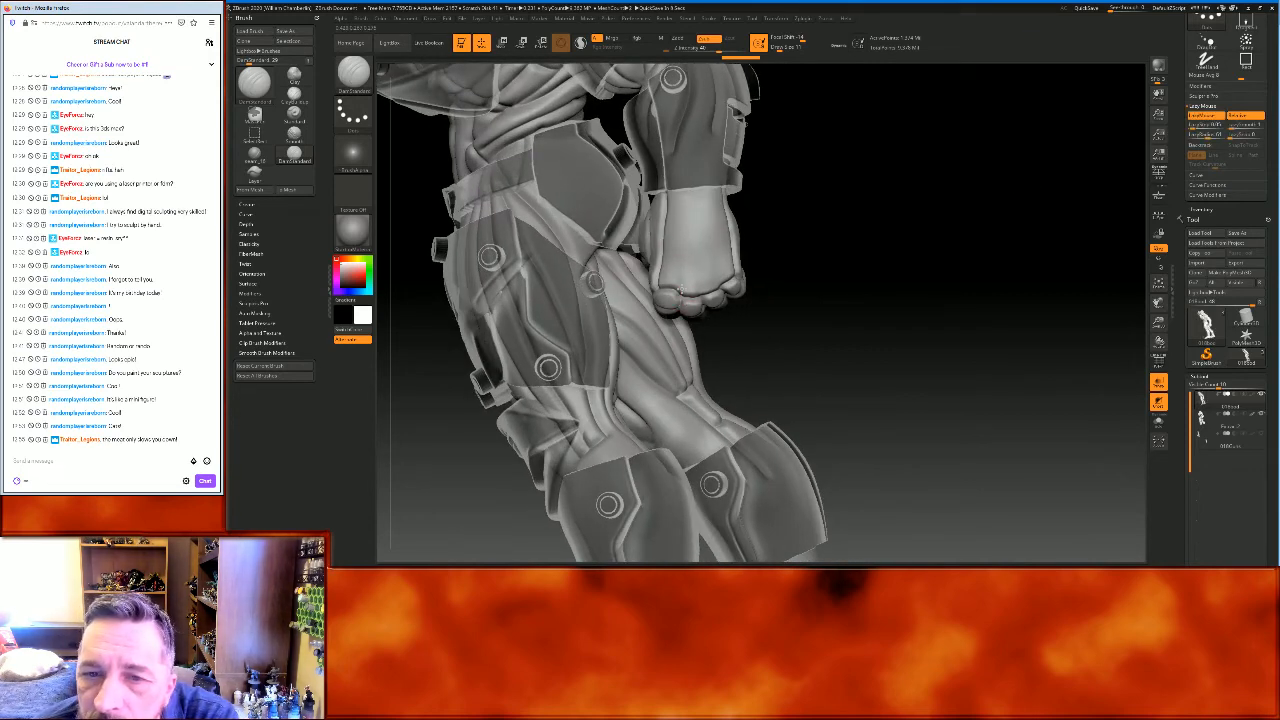
drag(679, 275, 682, 166)
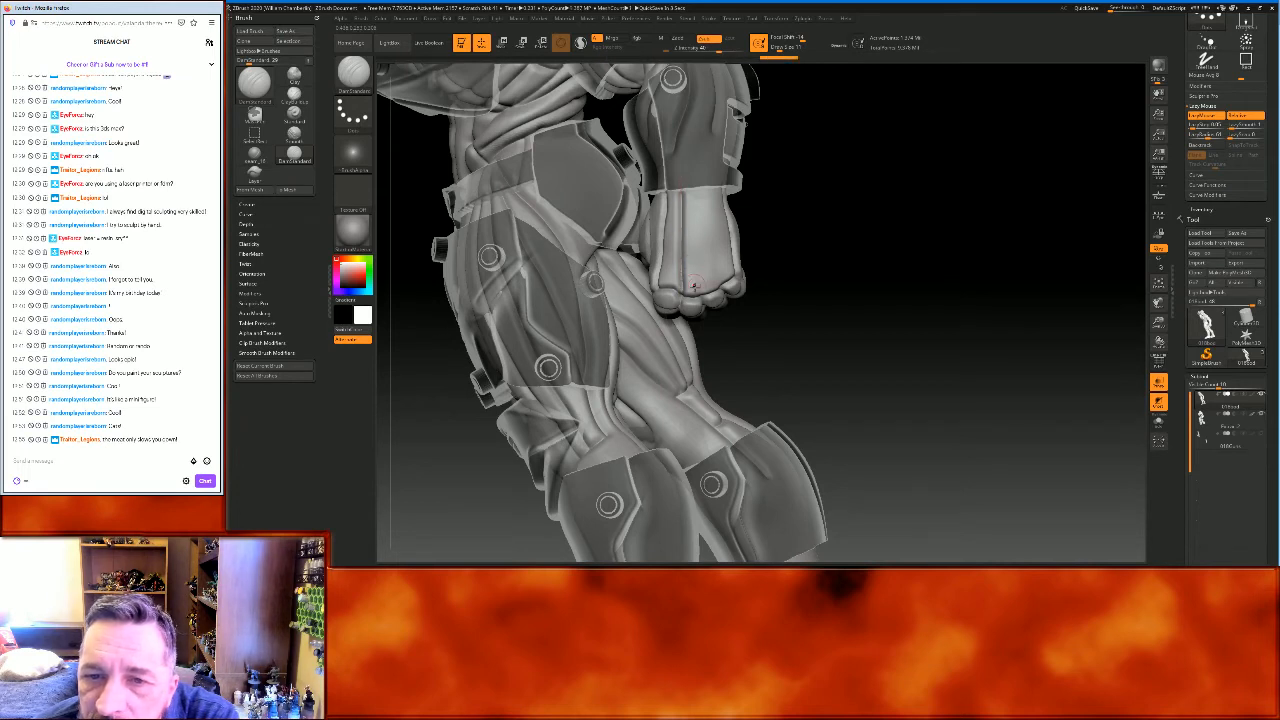
drag(699, 285, 691, 164)
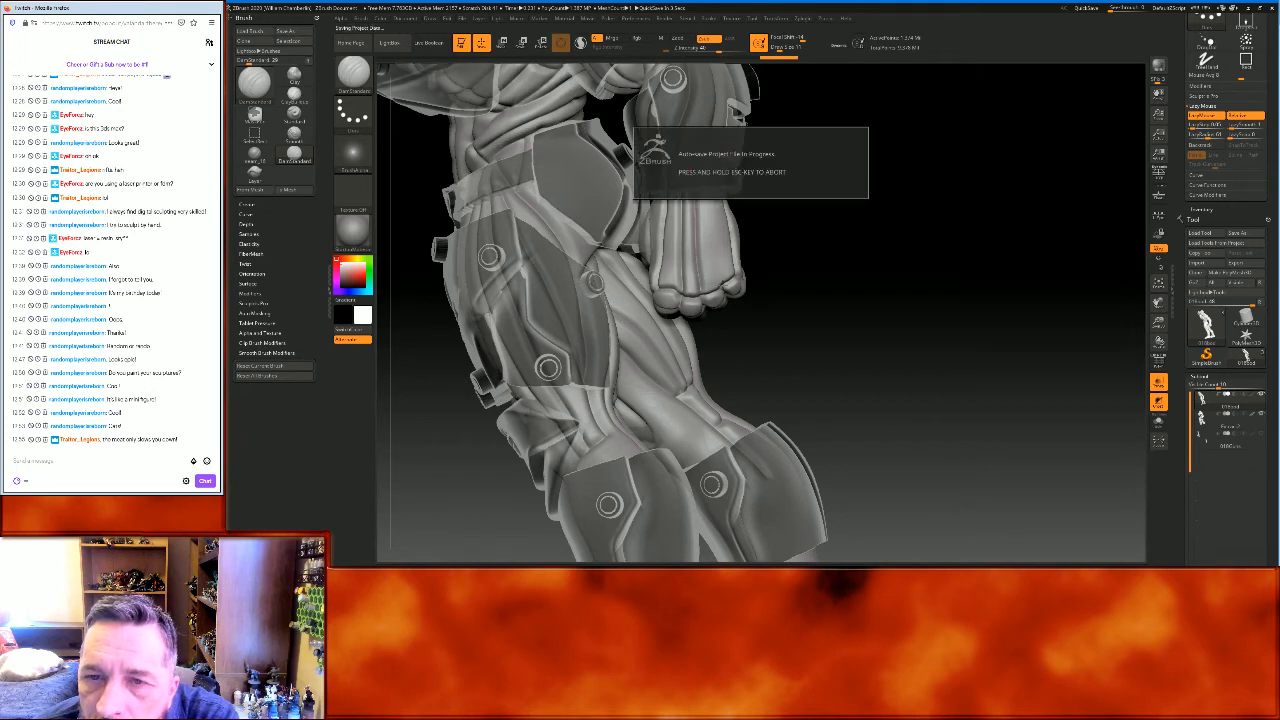
drag(716, 262, 704, 162)
Carve joint creases across the curled fingers of the lowered fist with the Dam Standard brush
mouse_move(936, 357)
mouse_down()
mouse_move(913, 320)
mouse_move(912, 275)
mouse_move(790, 296)
mouse_up()
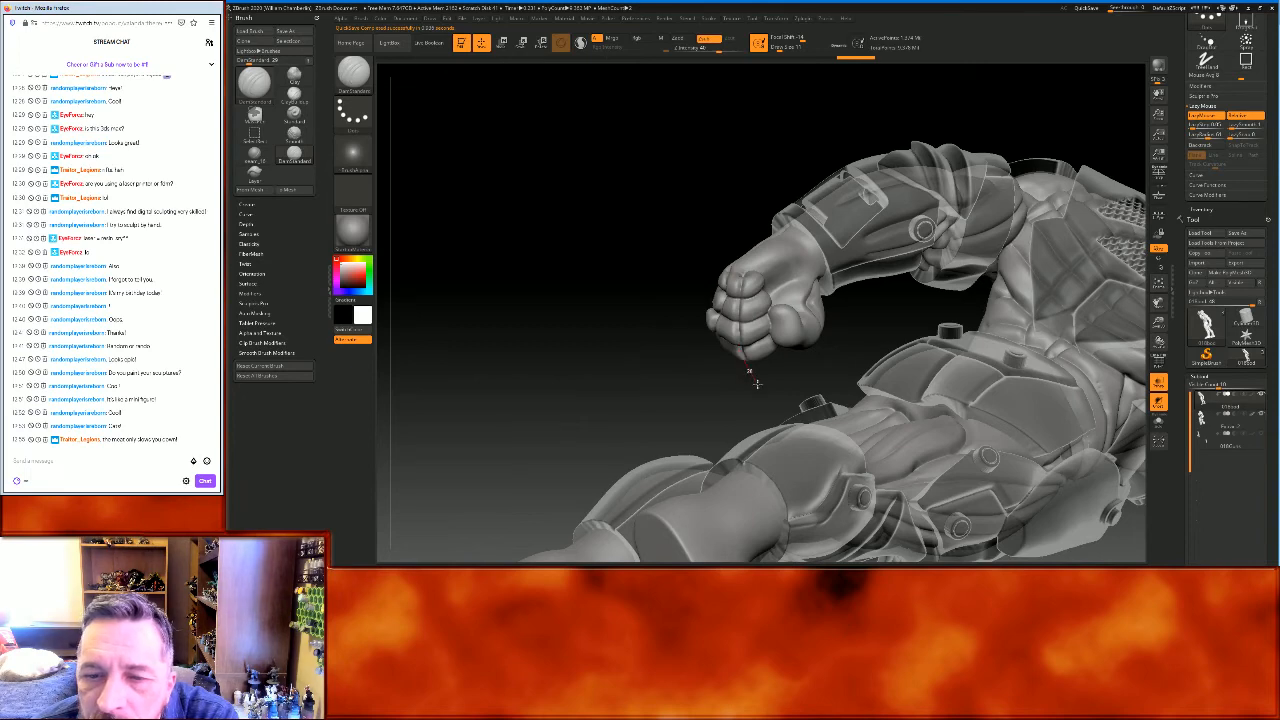
drag(689, 396, 753, 290)
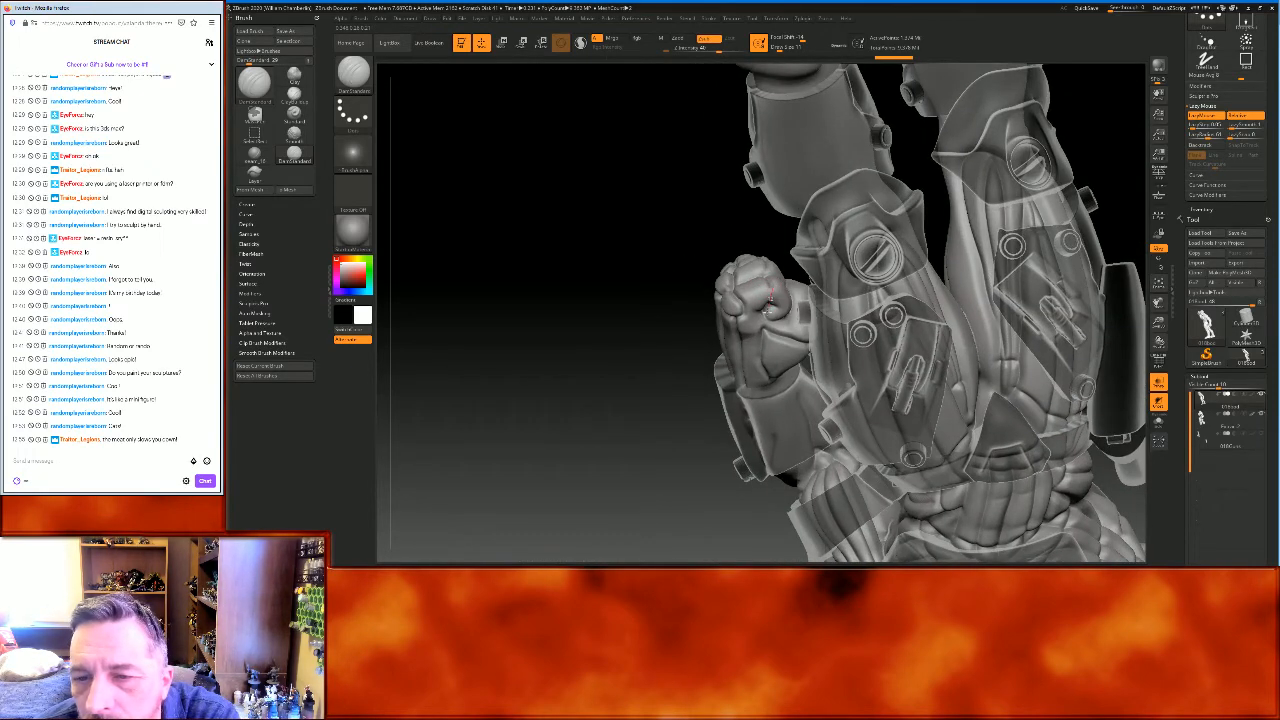
drag(680, 346, 760, 330)
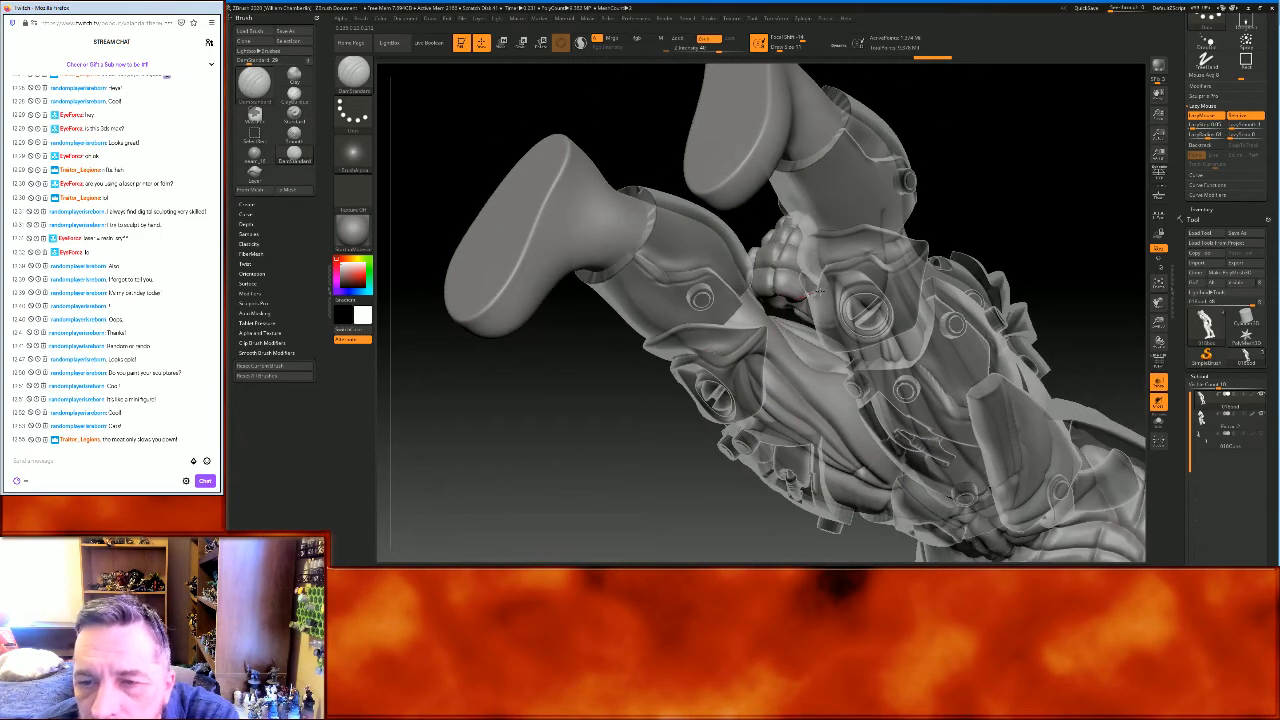
drag(1057, 209, 826, 243)
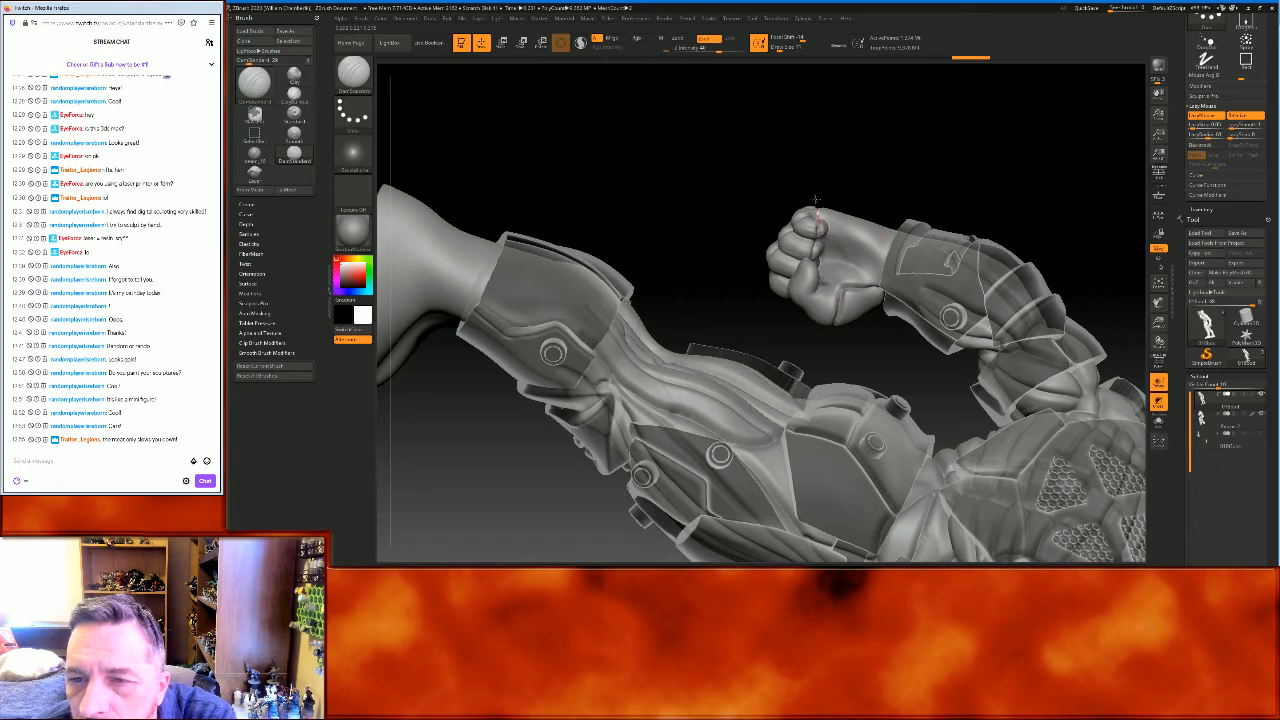
drag(910, 165, 820, 230)
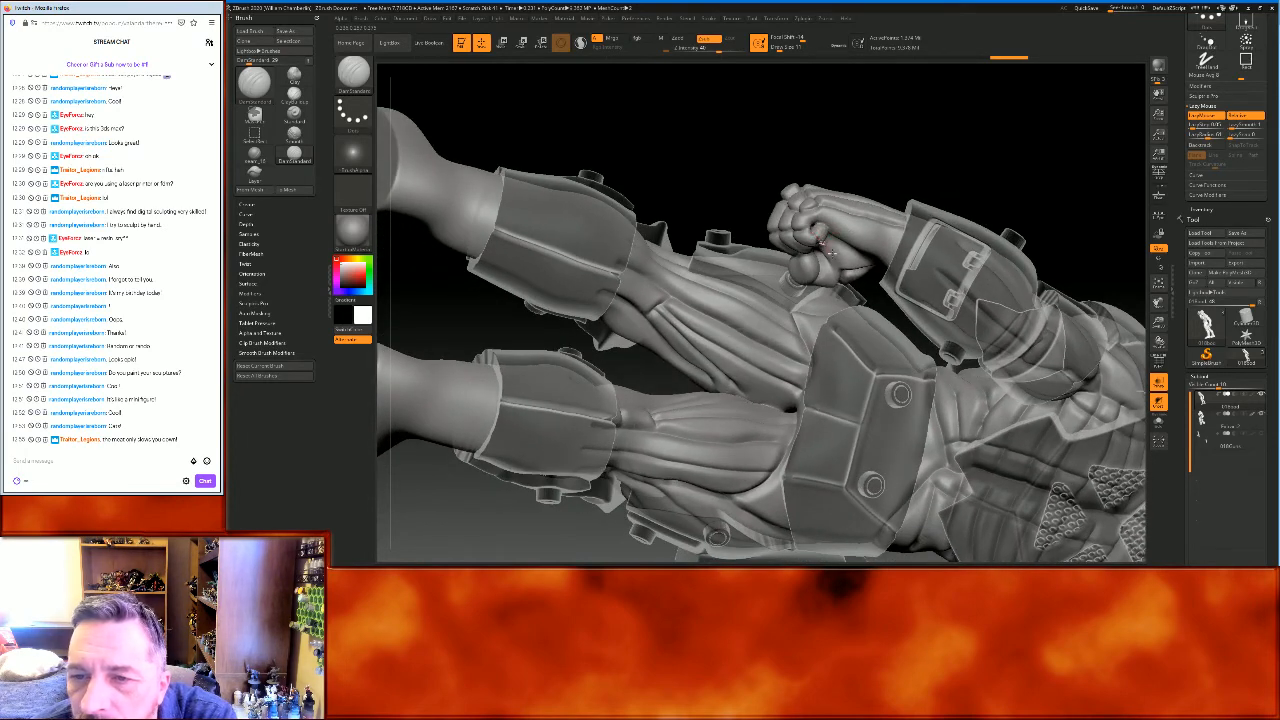
Carve creases into the thumb, its base and the inner palm of the lowered fist, extending them towards the wrist
drag(968, 149, 846, 279)
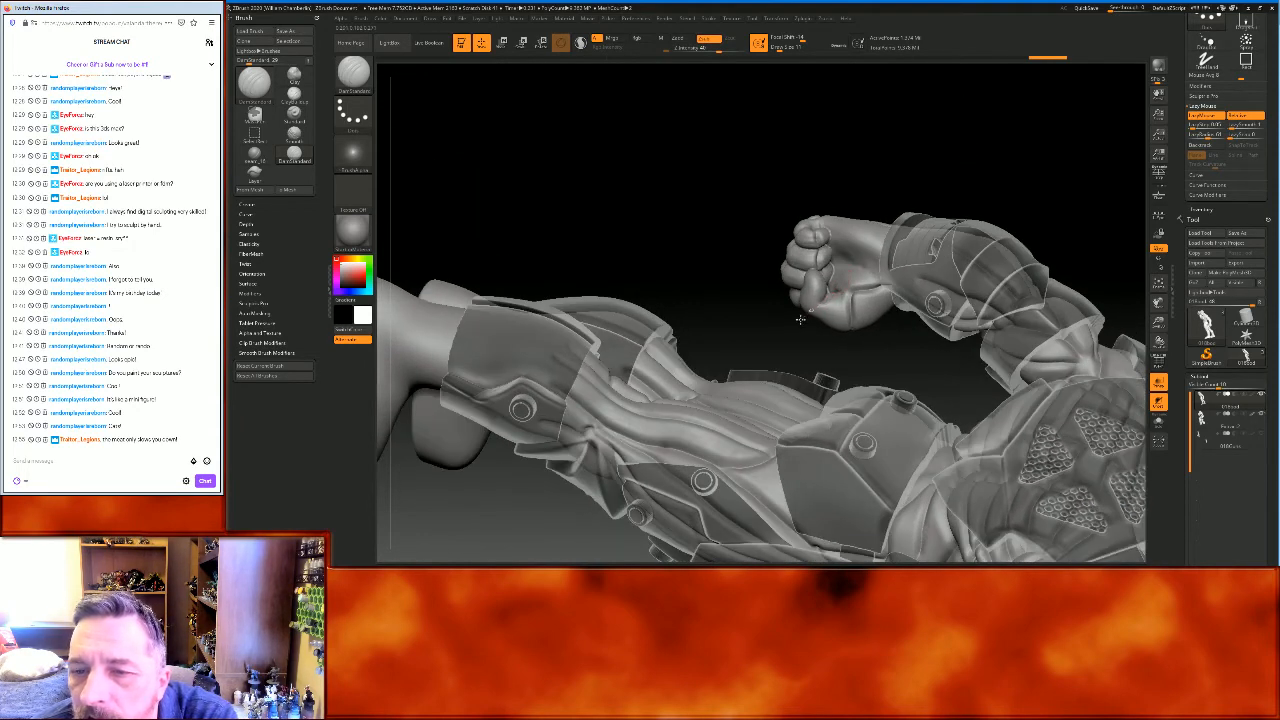
drag(760, 273, 849, 292)
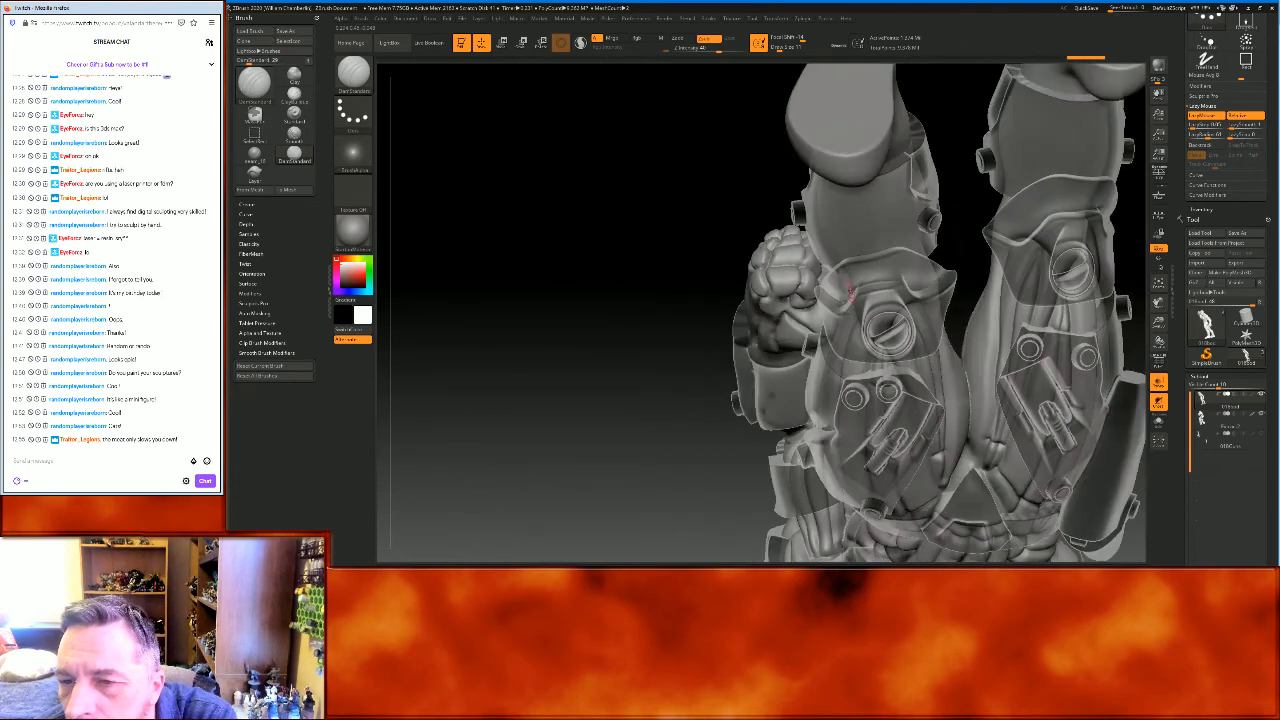
drag(727, 348, 830, 314)
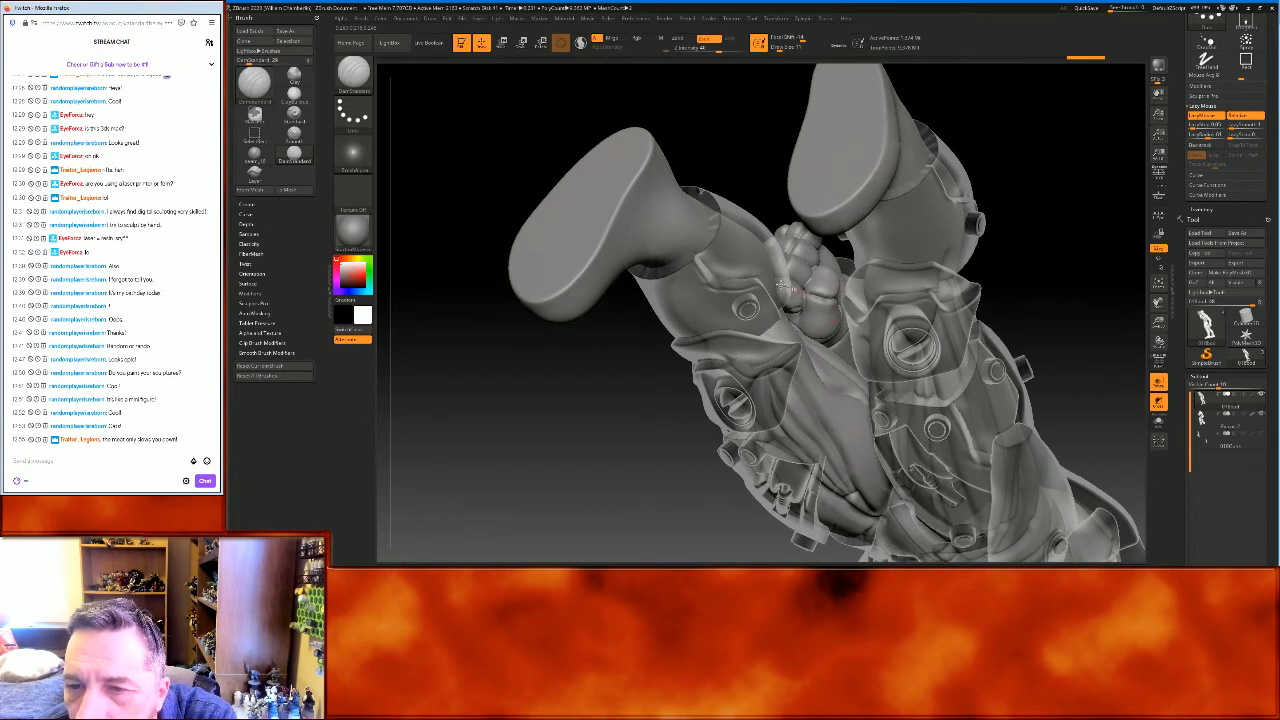
drag(1049, 177, 905, 268)
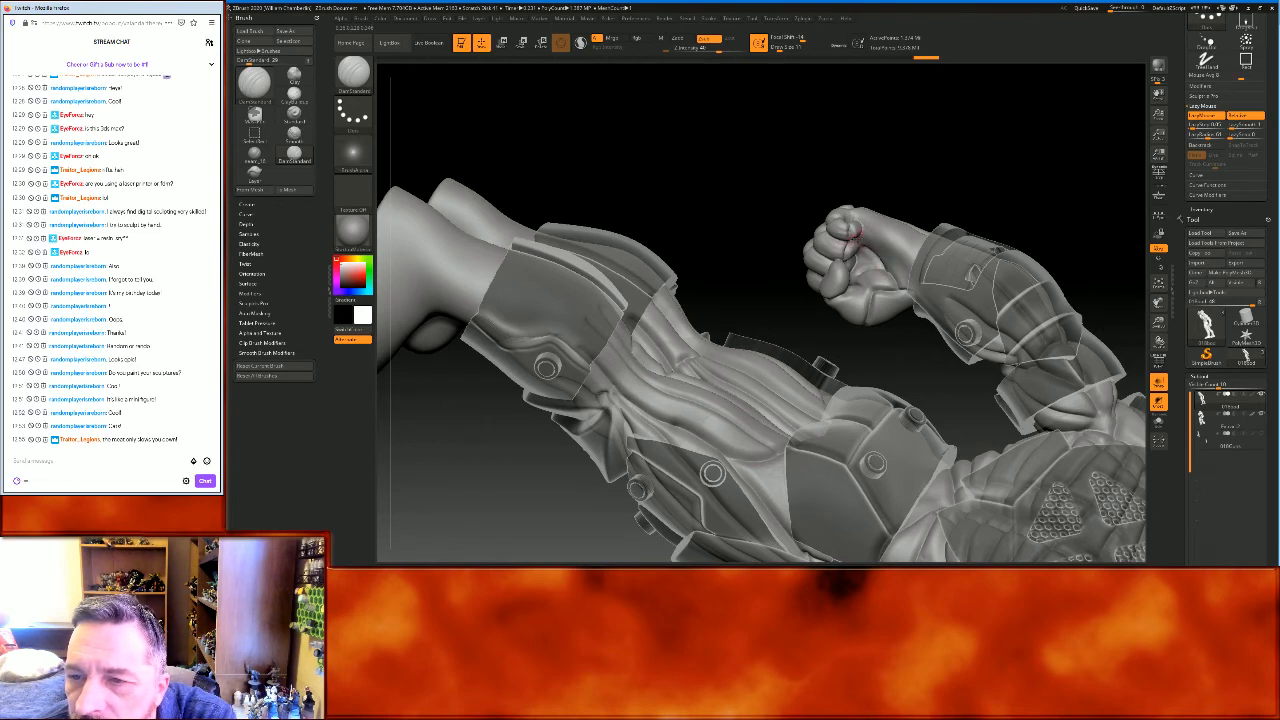
drag(927, 159, 932, 234)
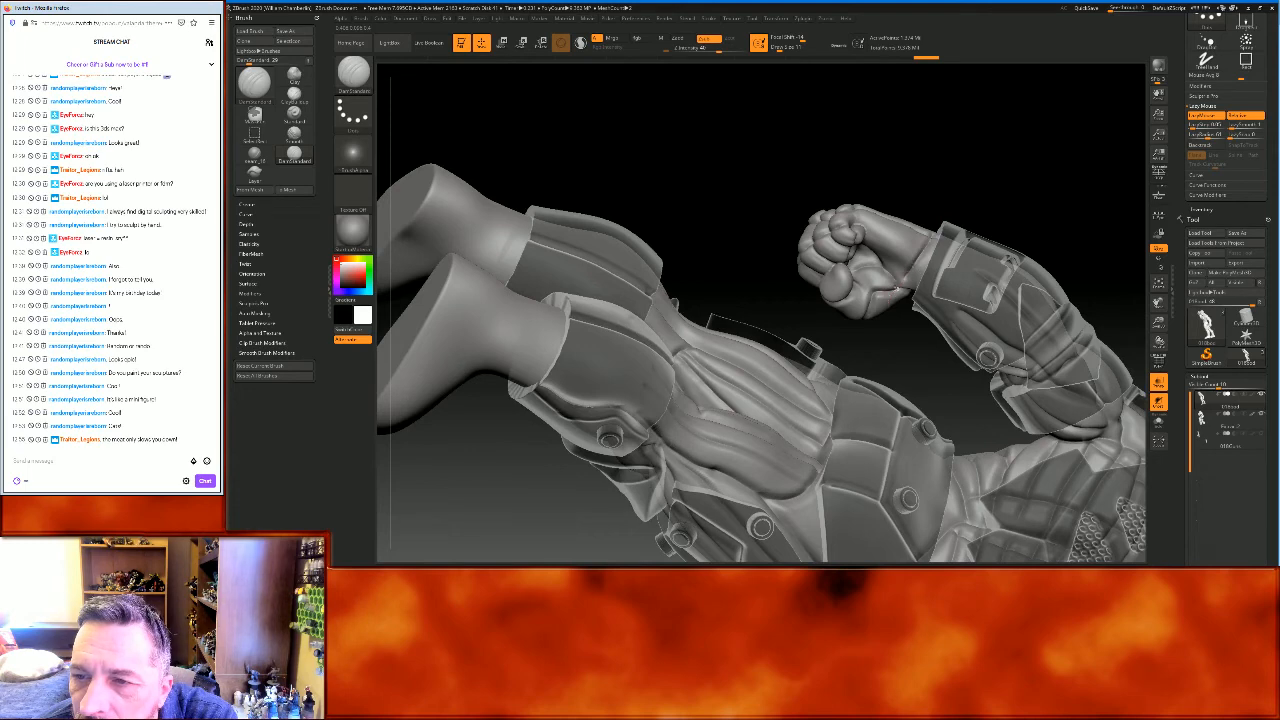
drag(1008, 157, 872, 268)
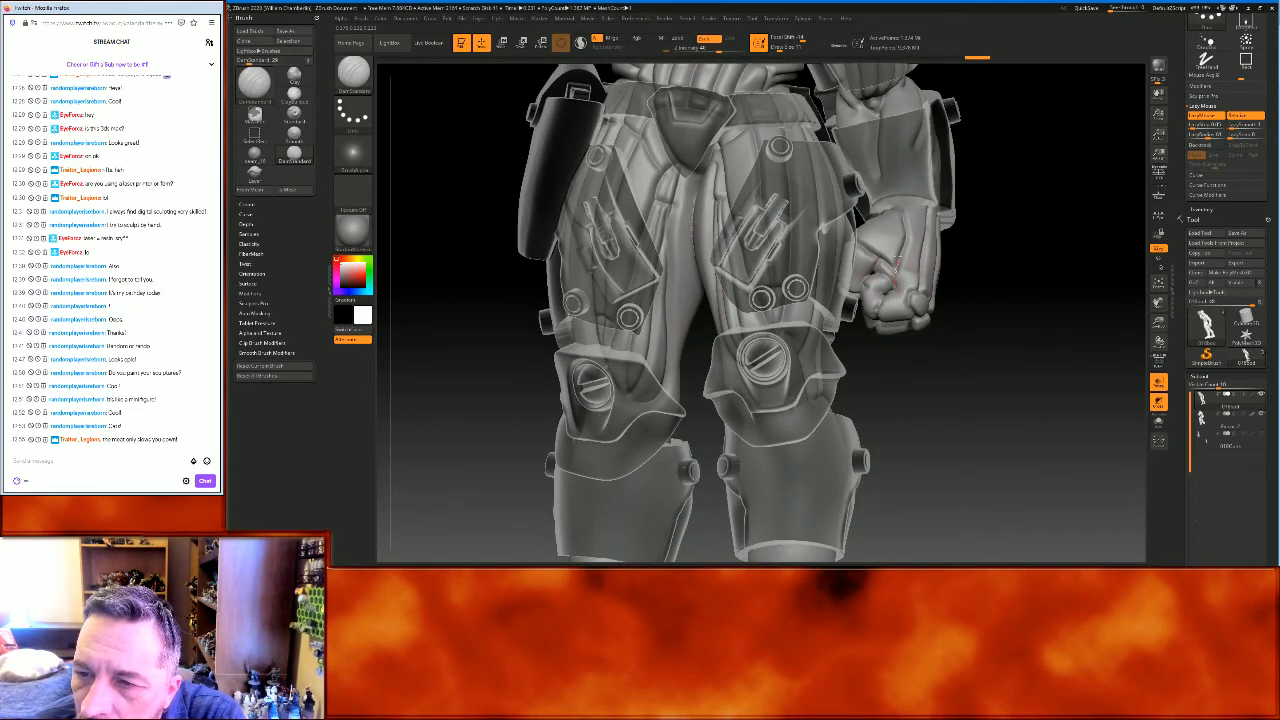
drag(1015, 303, 1014, 346)
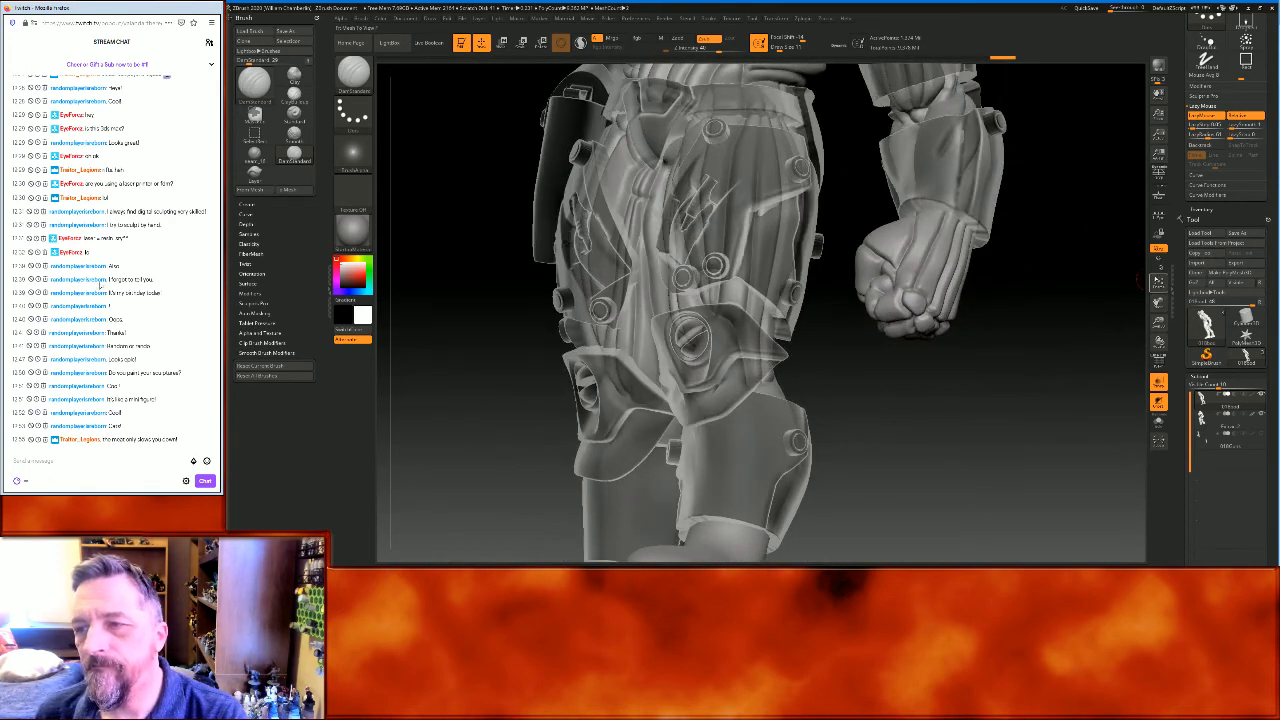
Turn off LazyMouse and carve rounded outlines around the knuckles of the raised fist
click(1150, 280)
drag(1158, 300, 1237, 368)
drag(1158, 323, 1163, 380)
drag(1158, 300, 1270, 538)
drag(945, 205, 949, 209)
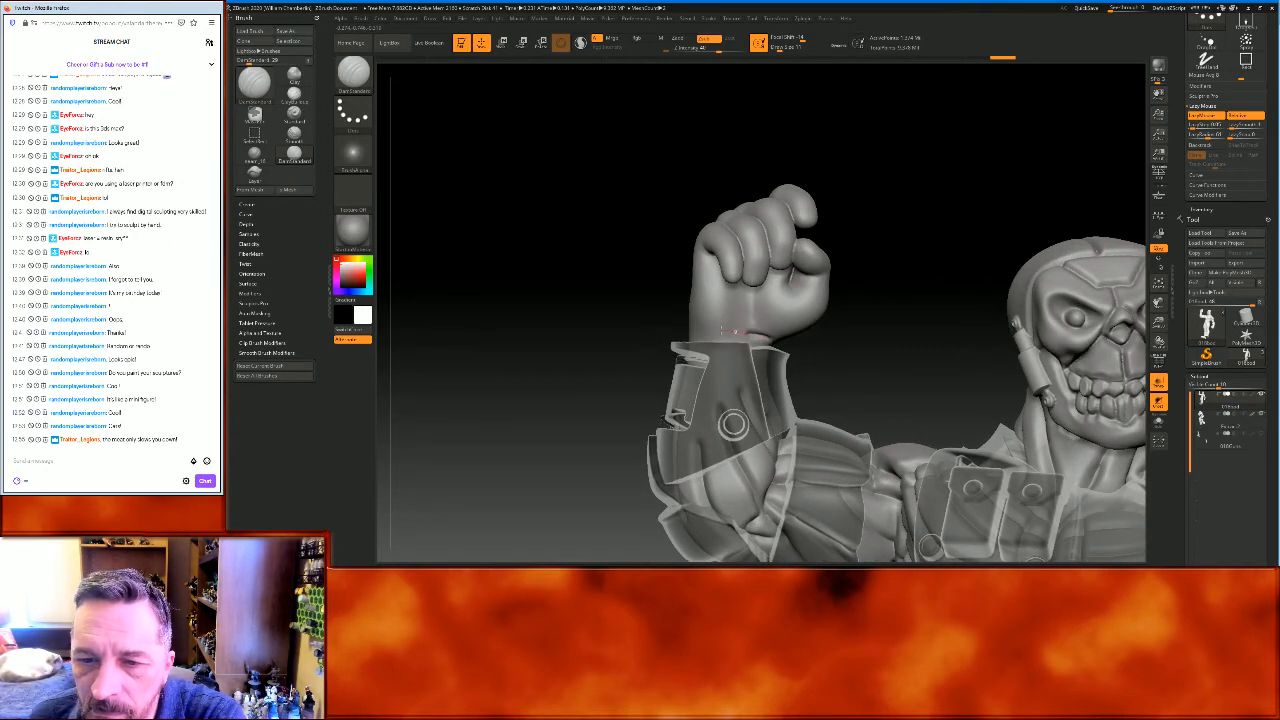
drag(603, 329, 662, 404)
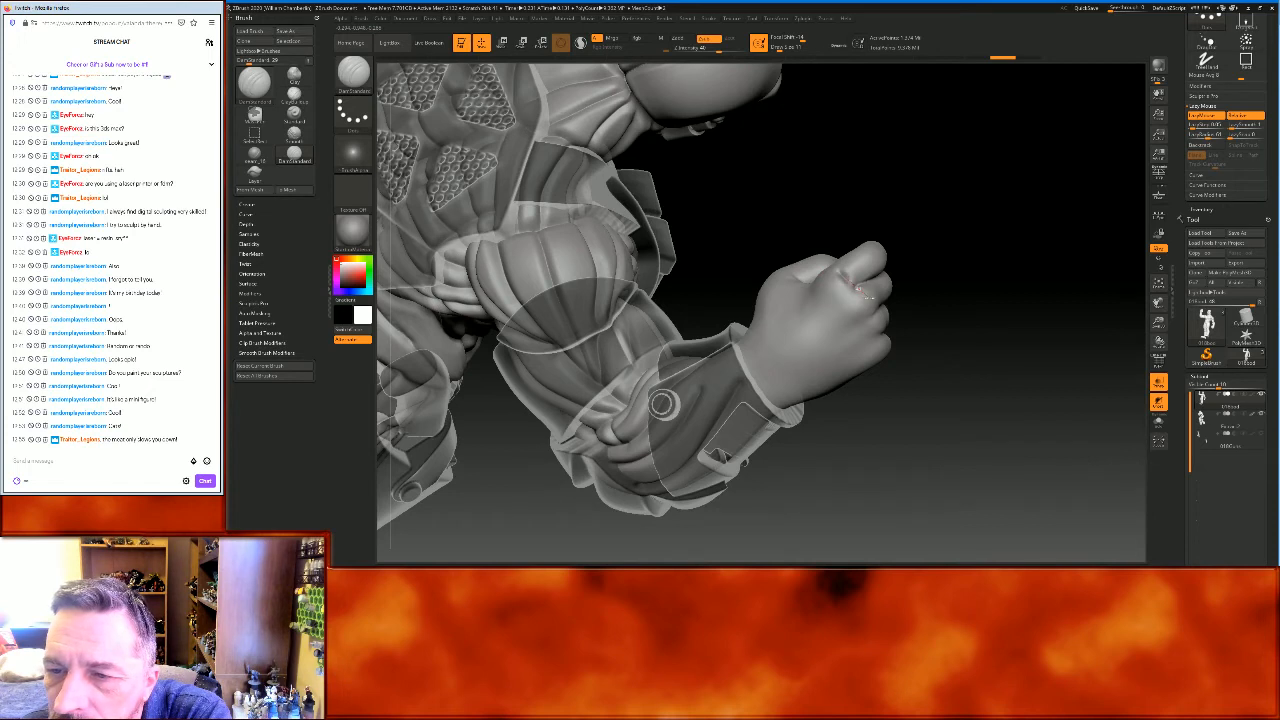
click(1197, 116)
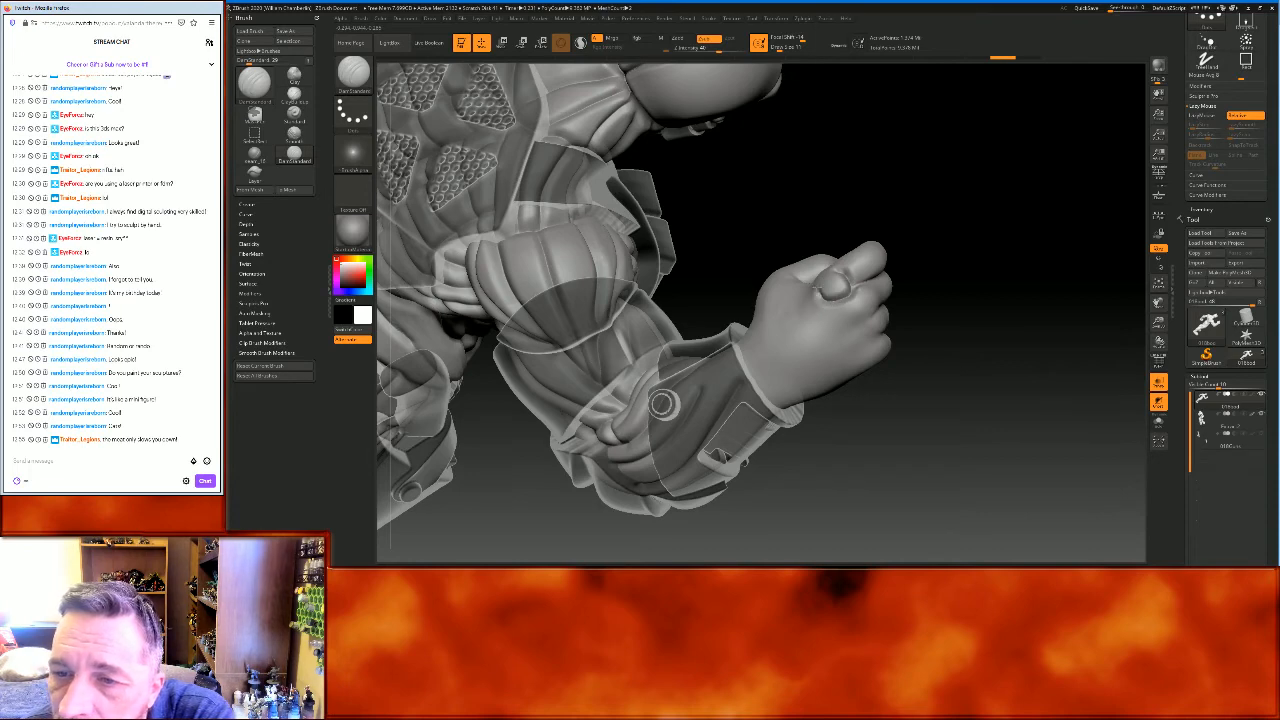
drag(988, 318, 868, 288)
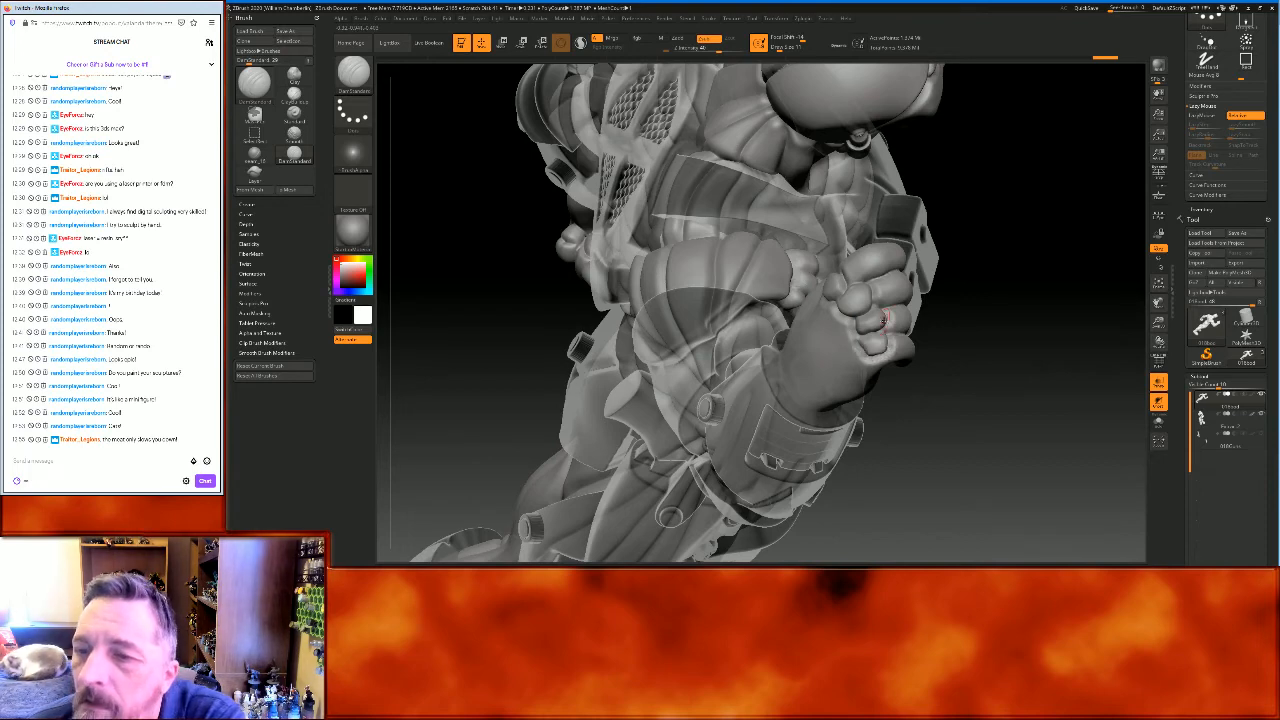
Turn LazyMouse back on and carve long tendon grooves from the knuckles to the wrist on the back of the raised hand
click(1203, 115)
drag(1128, 172, 963, 314)
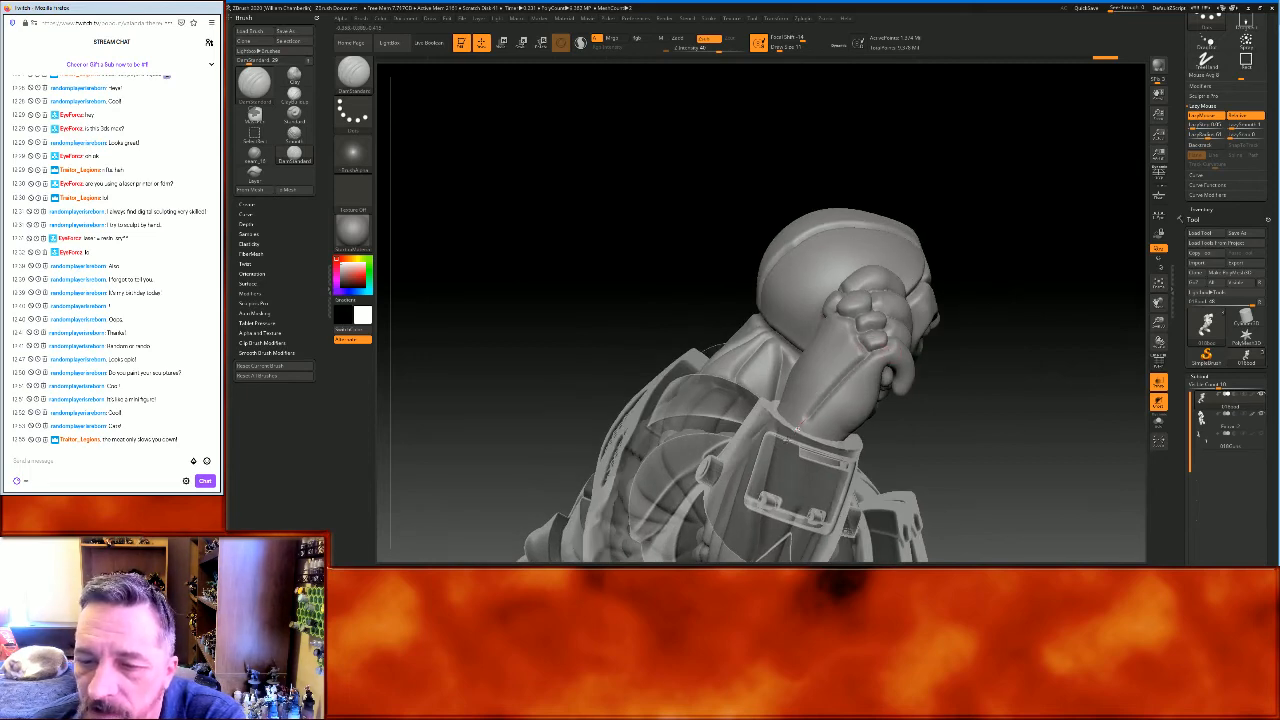
drag(783, 444, 788, 447)
mouse_move(960, 402)
mouse_down()
mouse_move(1006, 426)
mouse_move(816, 337)
mouse_move(835, 441)
mouse_move(994, 416)
mouse_move(978, 414)
mouse_up()
drag(864, 340, 811, 436)
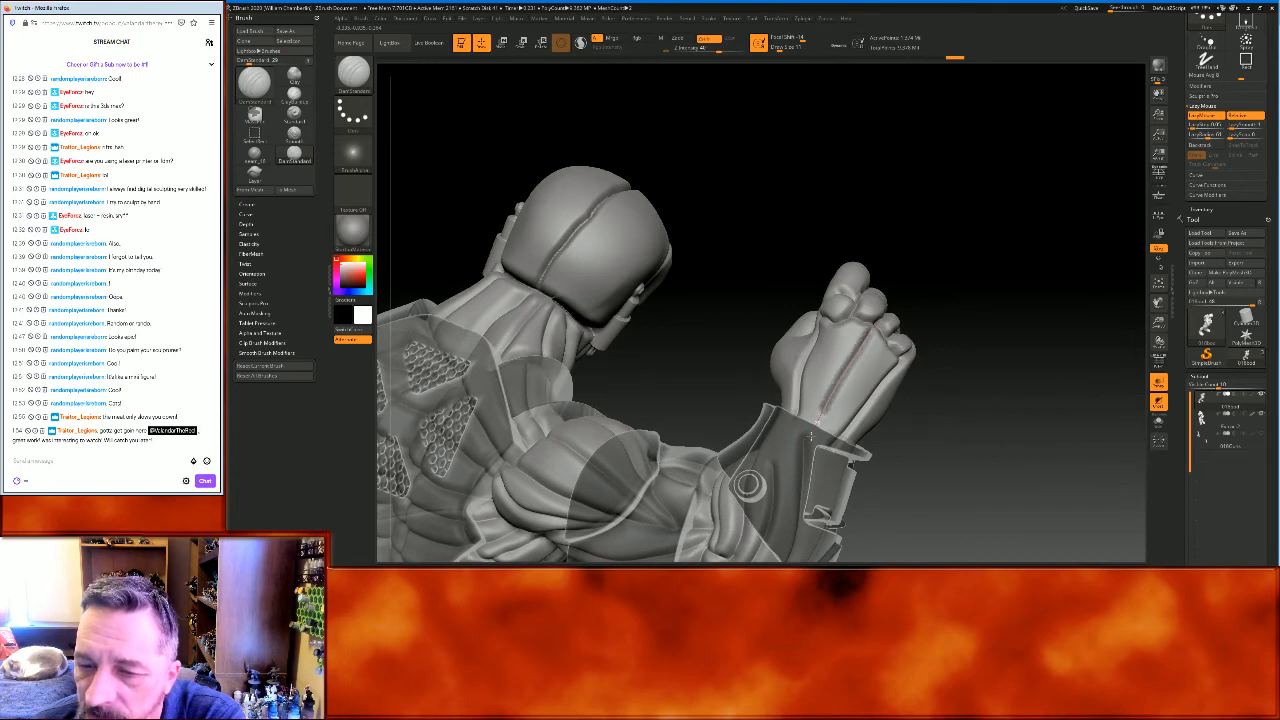
mouse_move(935, 380)
mouse_down()
mouse_move(967, 387)
mouse_move(899, 349)
mouse_move(856, 372)
mouse_move(806, 453)
mouse_up()
drag(938, 428, 971, 443)
drag(839, 365, 818, 445)
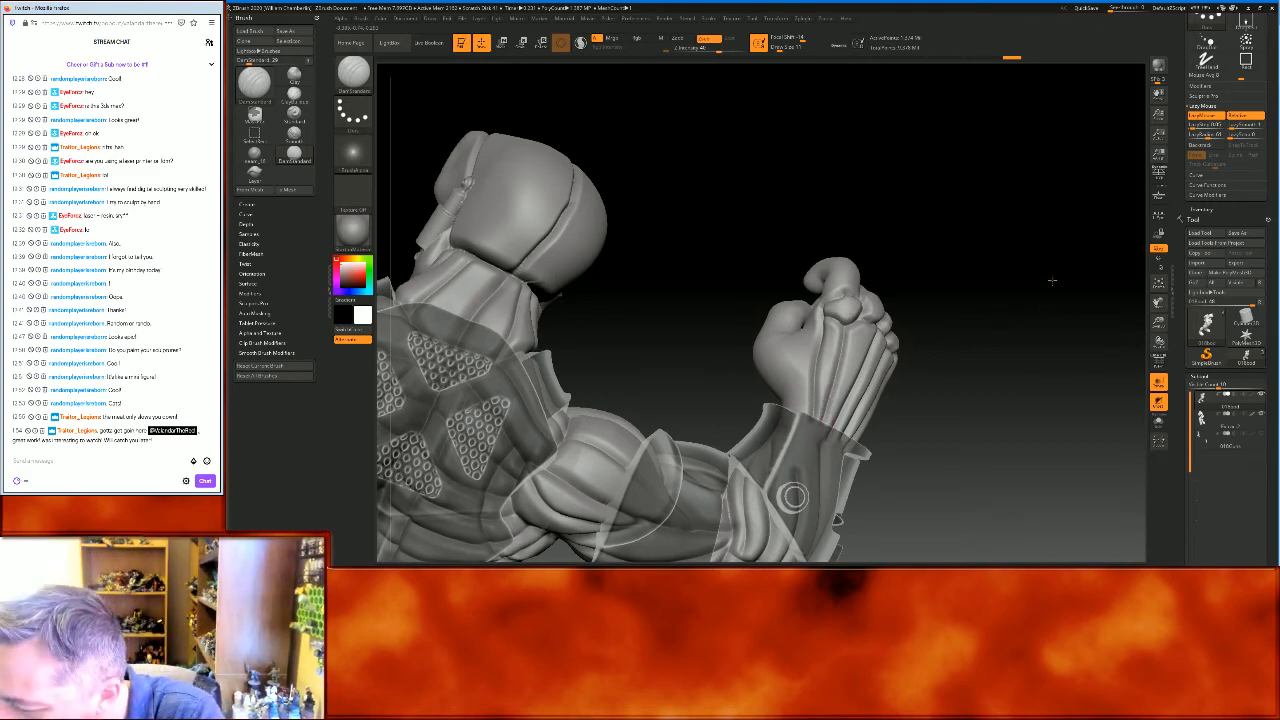
Carve a groove around the thumb base of the raised hand down to the wrist, plus creases across the thumb pad
drag(1052, 281, 1056, 290)
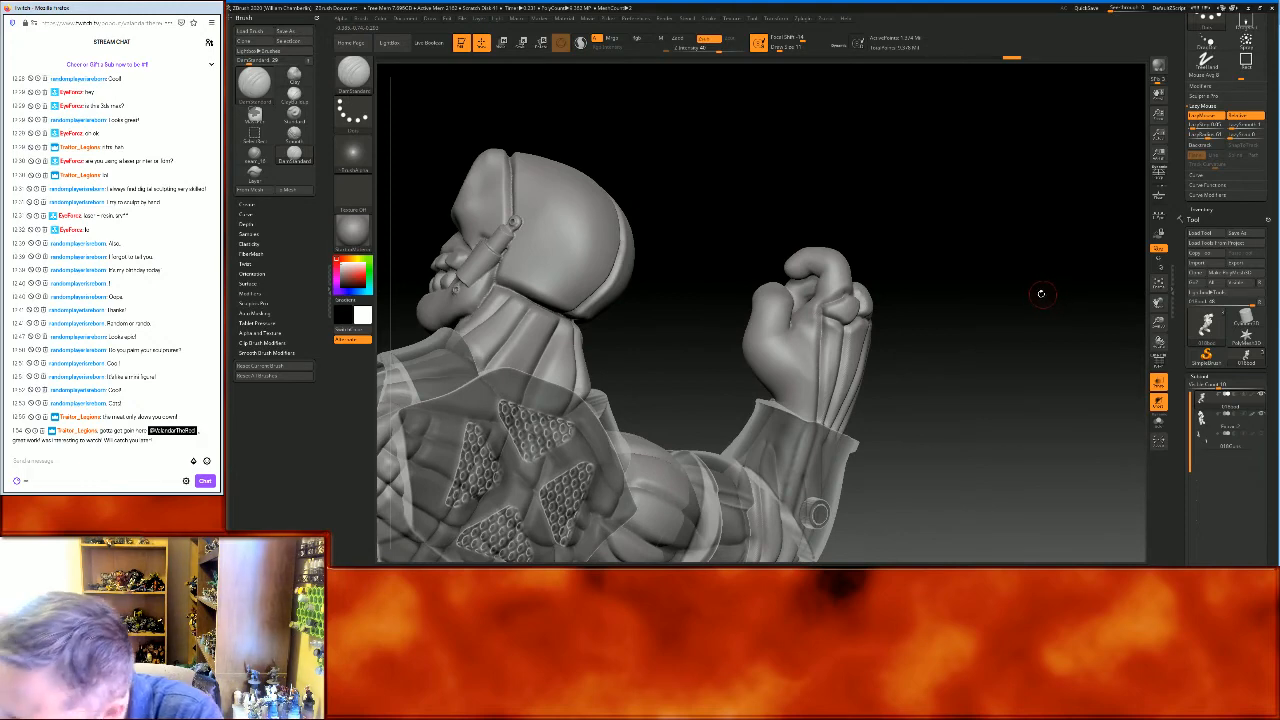
mouse_move(986, 258)
mouse_down()
mouse_move(1000, 257)
mouse_move(990, 262)
mouse_up()
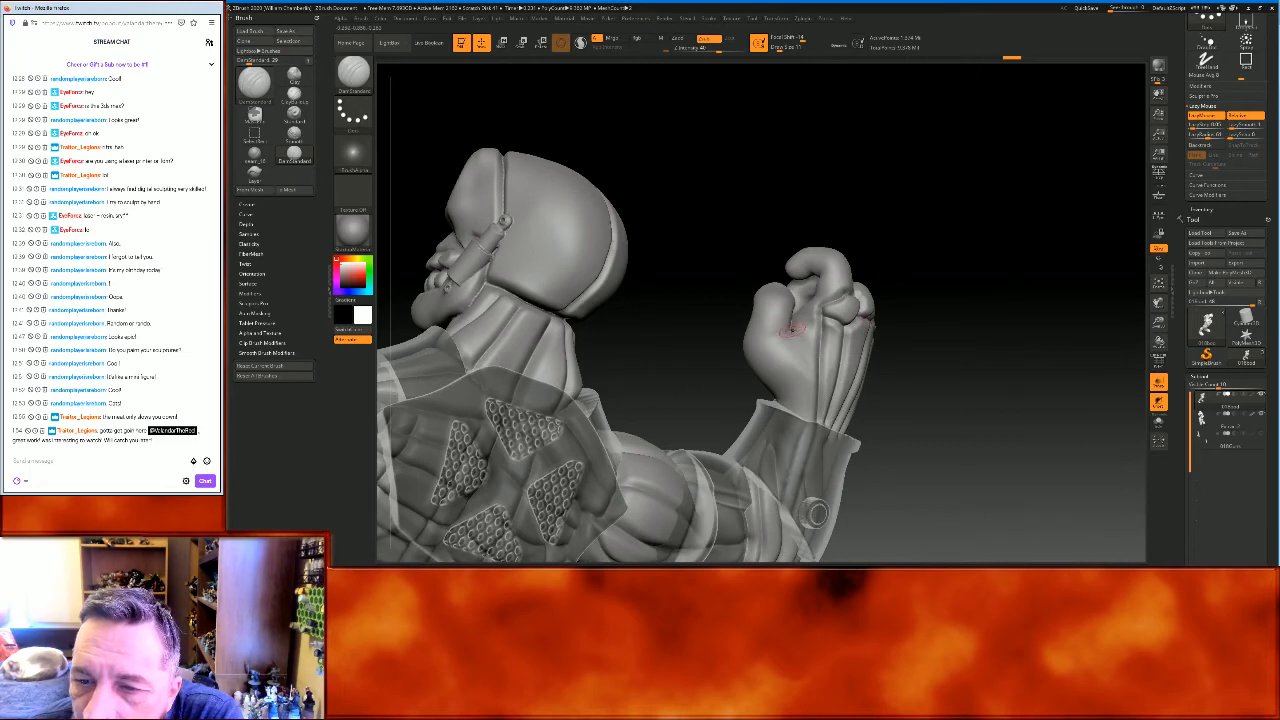
drag(790, 340, 774, 396)
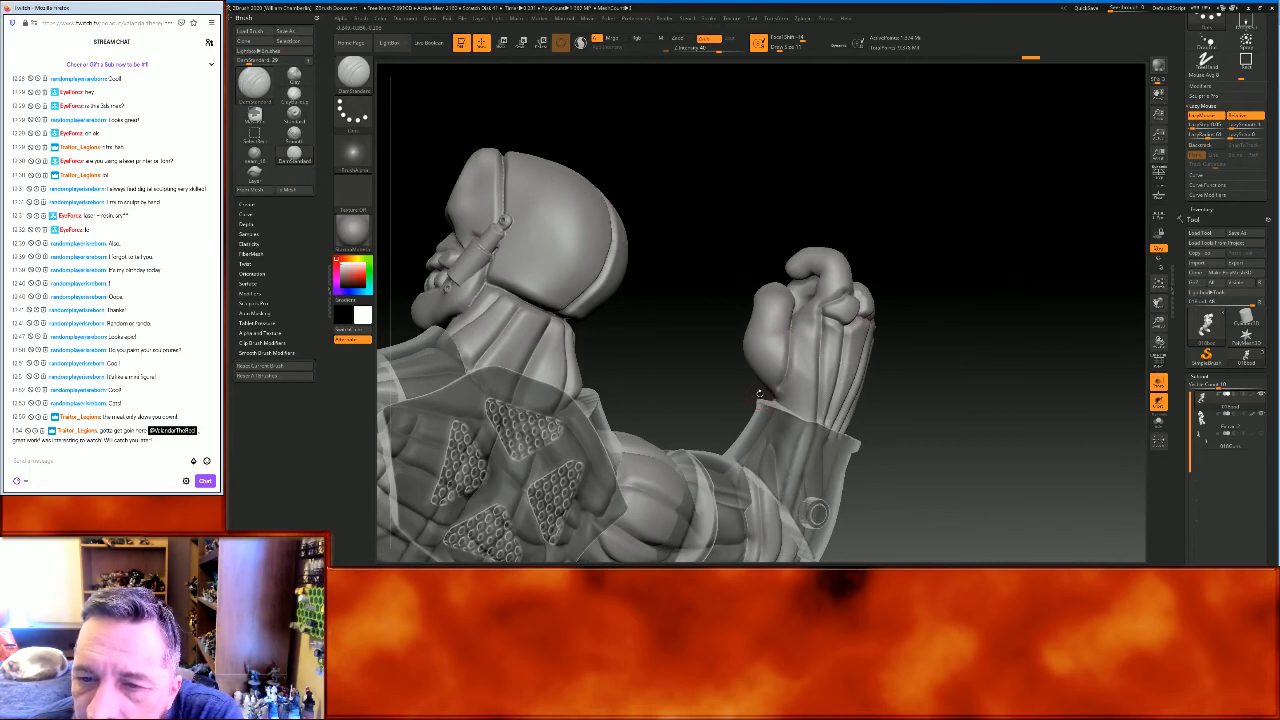
mouse_move(743, 347)
mouse_down()
mouse_move(800, 345)
mouse_move(754, 335)
mouse_move(811, 326)
mouse_up()
mouse_move(1040, 271)
mouse_down()
mouse_move(1103, 271)
mouse_move(1033, 273)
mouse_move(765, 346)
mouse_up()
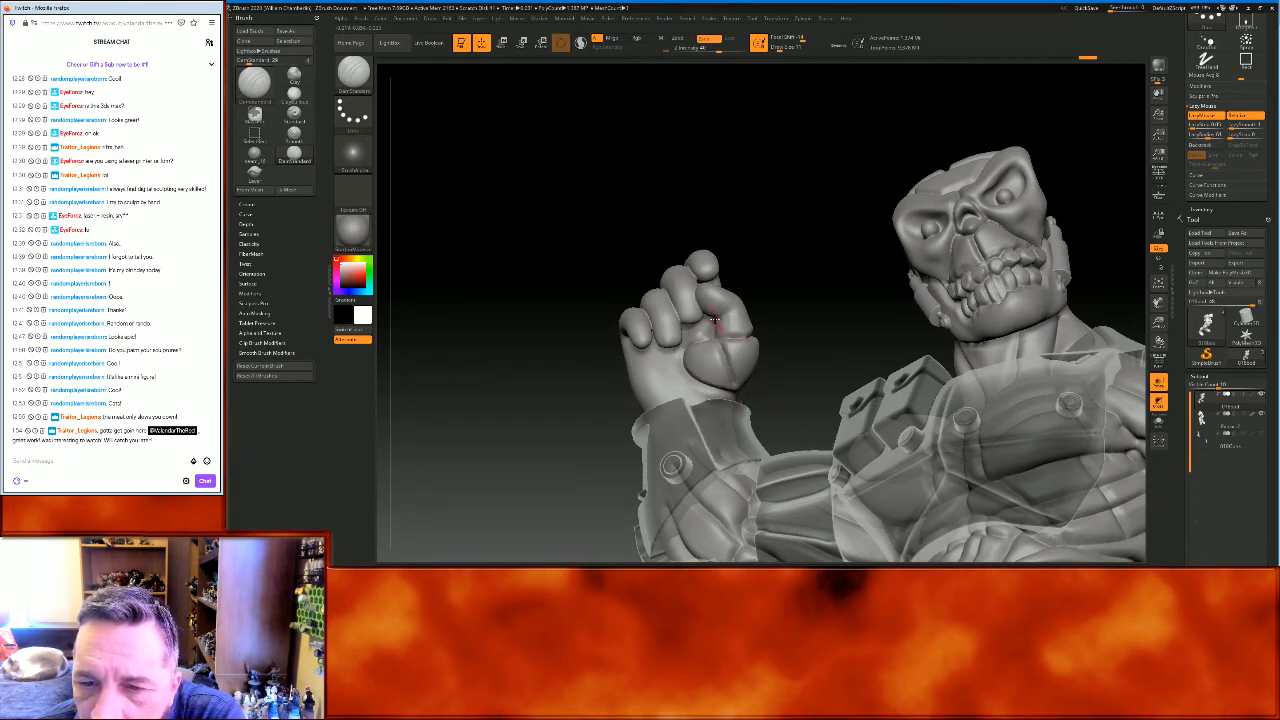
Carve joint creases across the thumb and curled fingers of the raised fist, working around it from all sides
right_drag(757, 277, 716, 316)
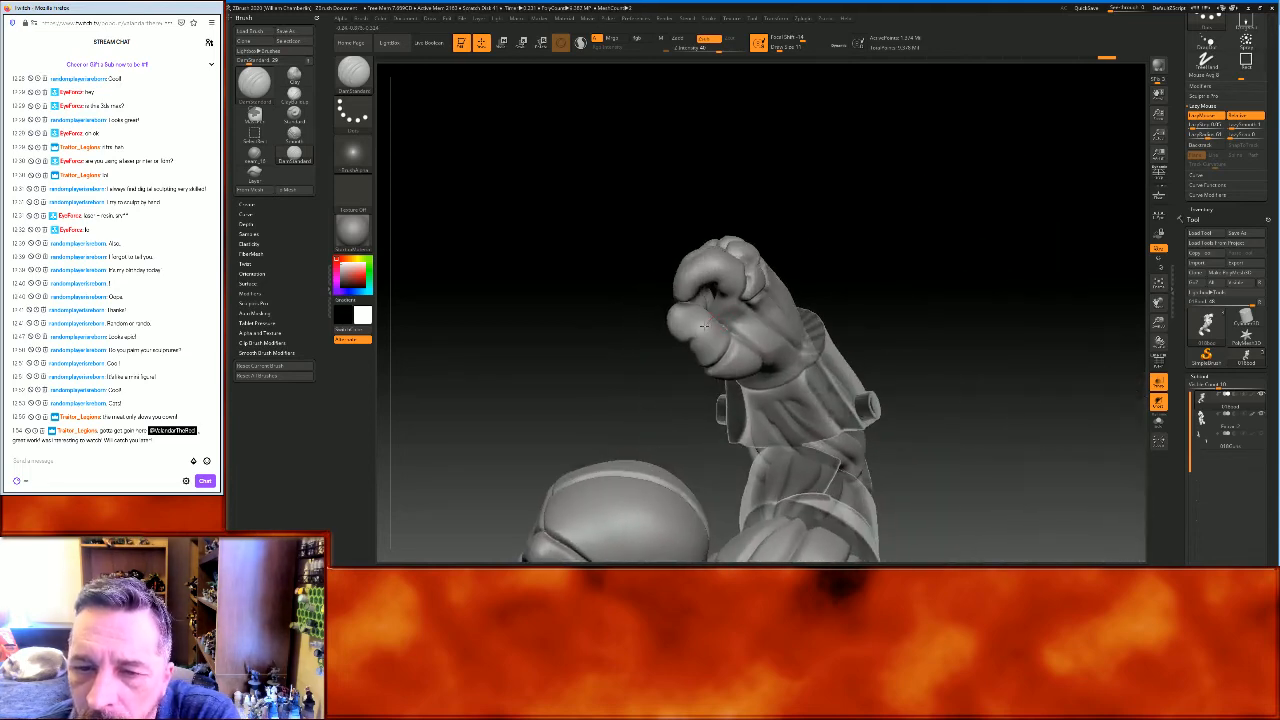
right_drag(686, 345, 890, 290)
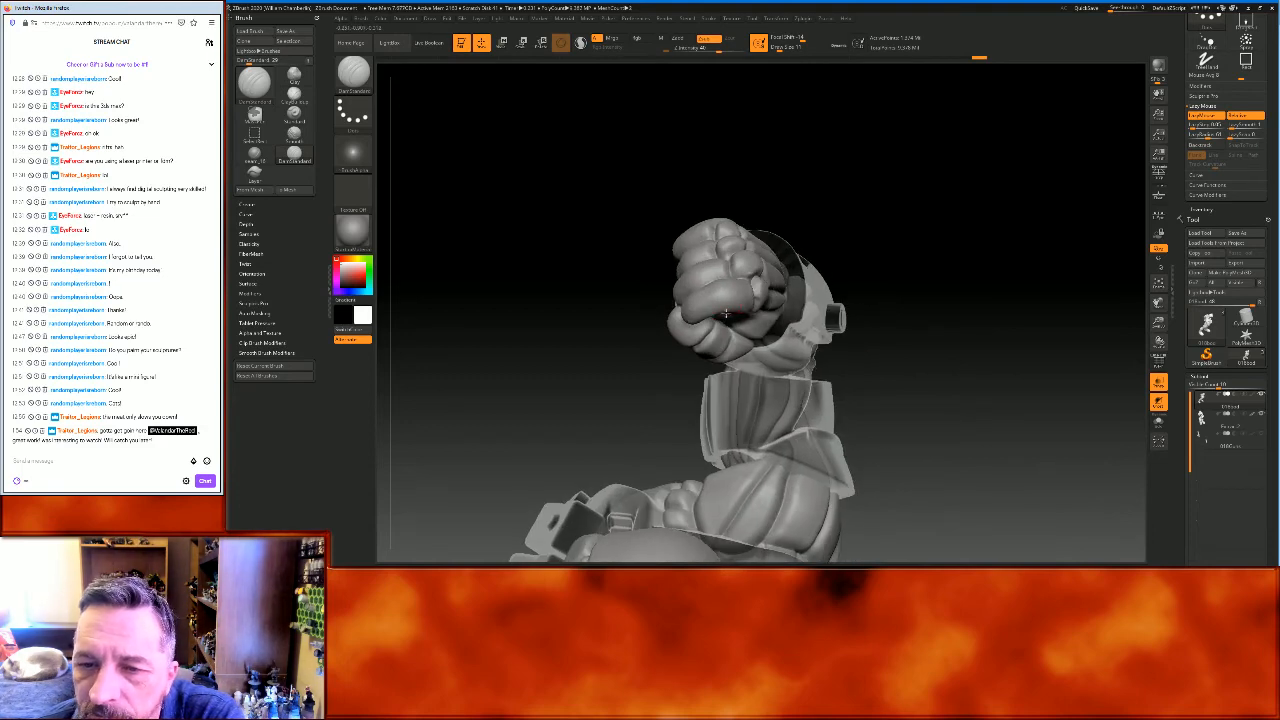
right_drag(711, 256, 730, 298)
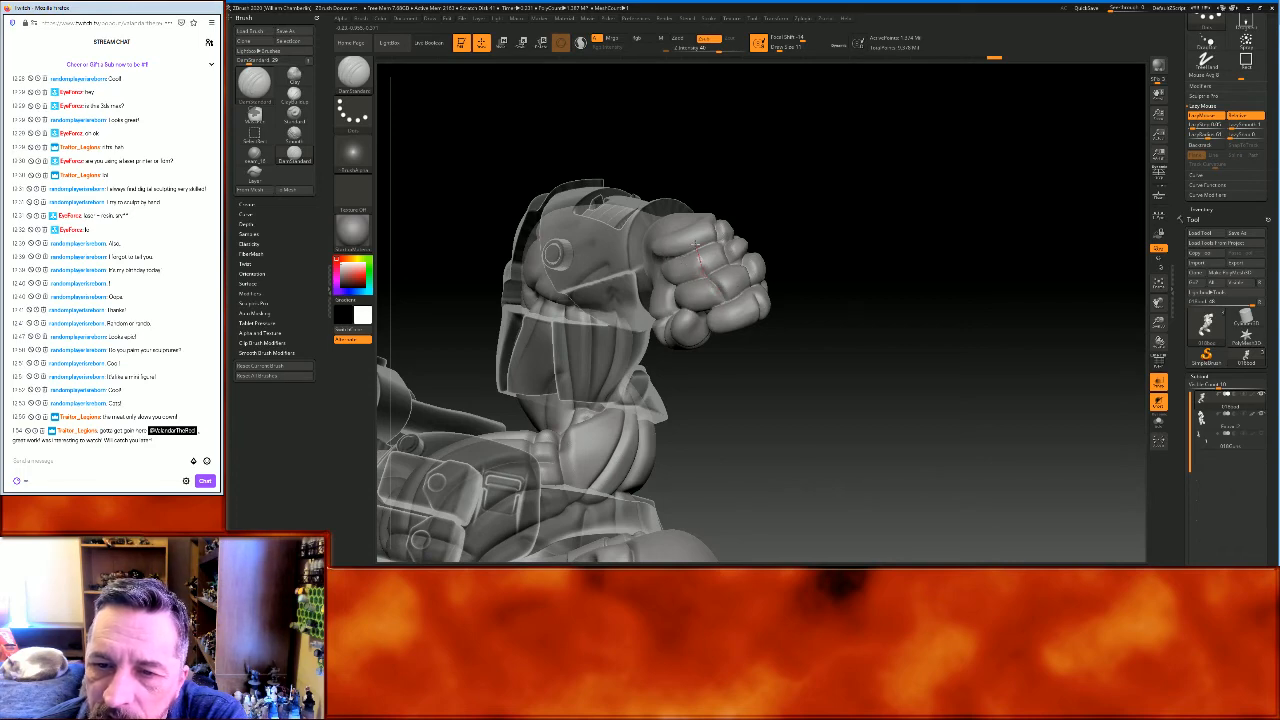
right_drag(673, 213, 688, 260)
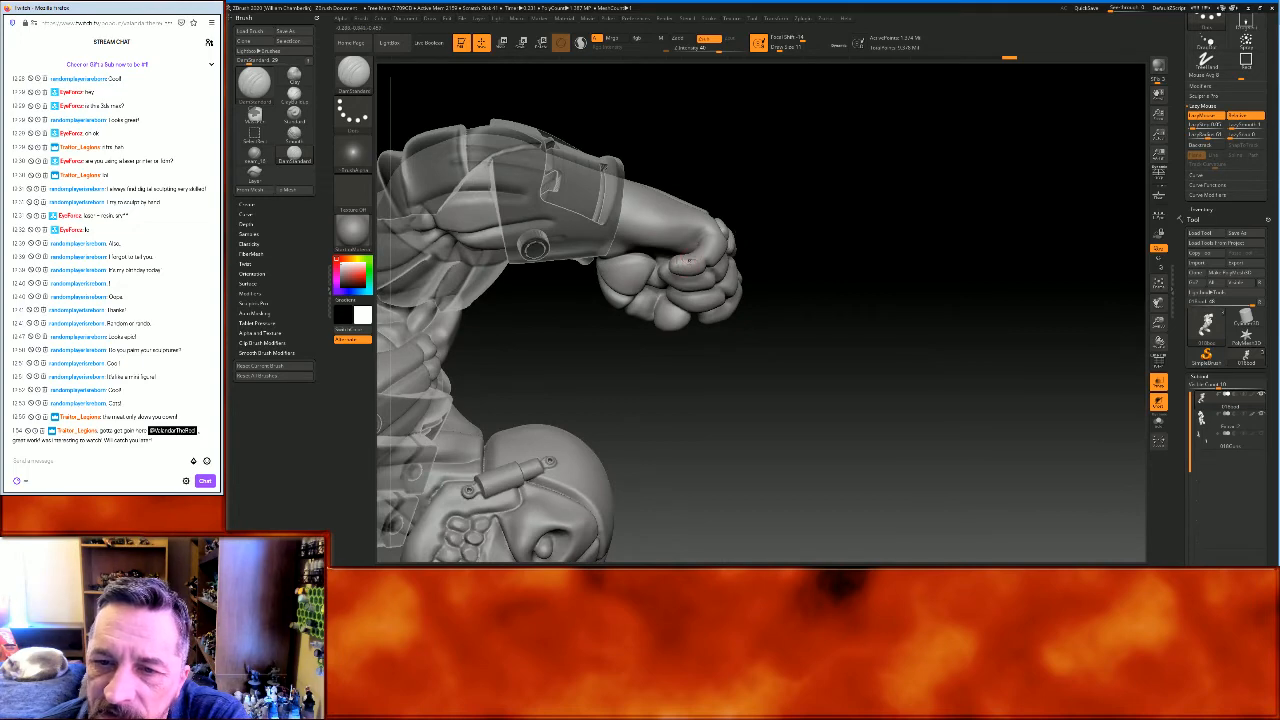
drag(718, 274, 692, 265)
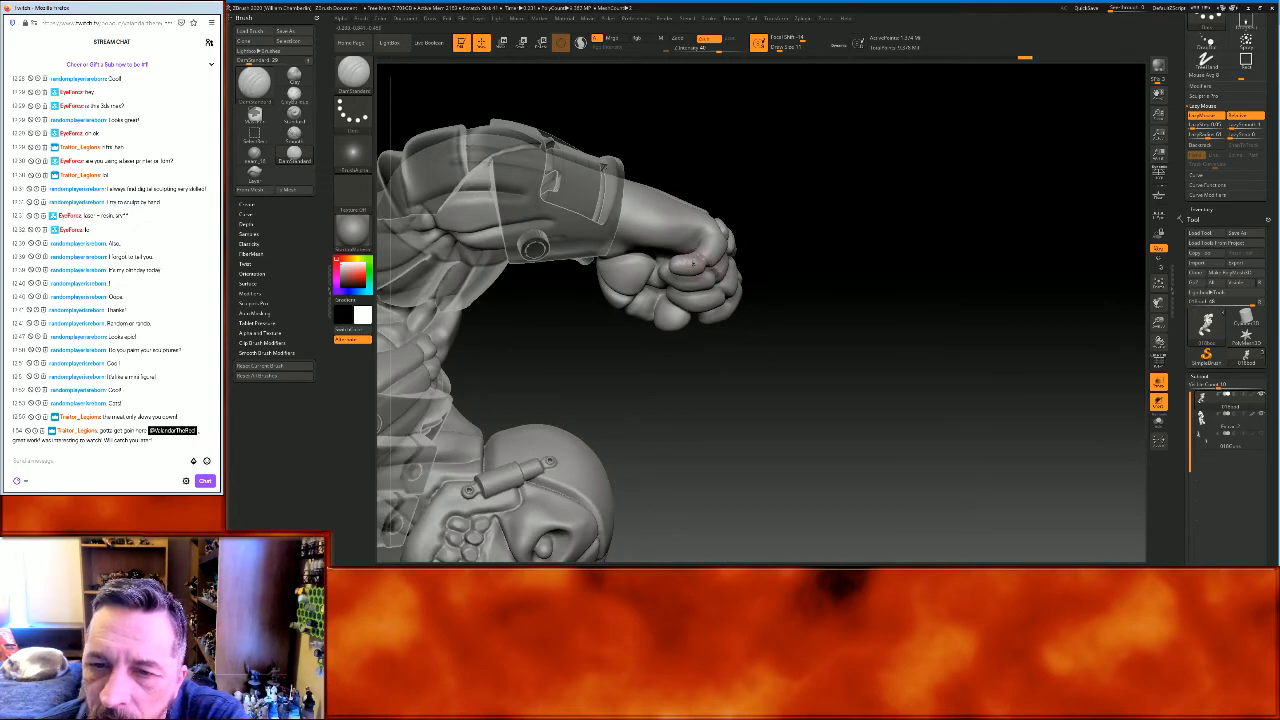
right_drag(799, 317, 690, 284)
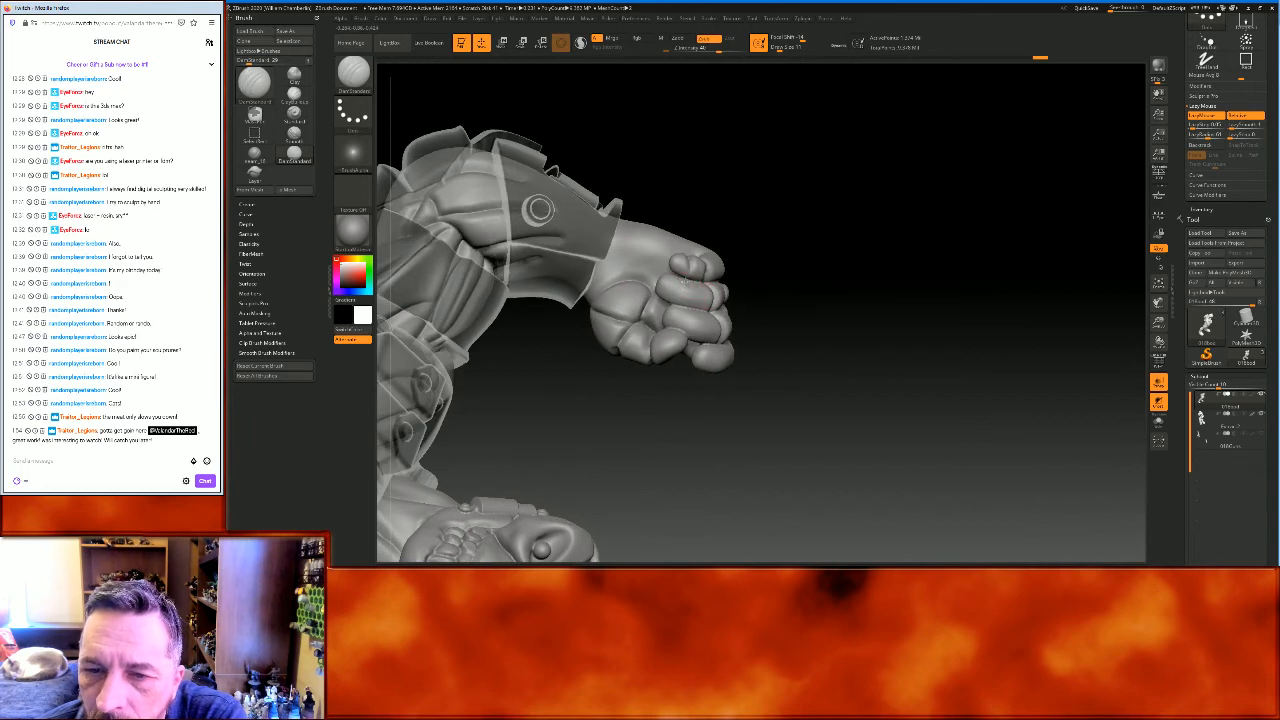
mouse_move(673, 322)
mouse_down()
mouse_move(697, 318)
mouse_move(688, 366)
mouse_up()
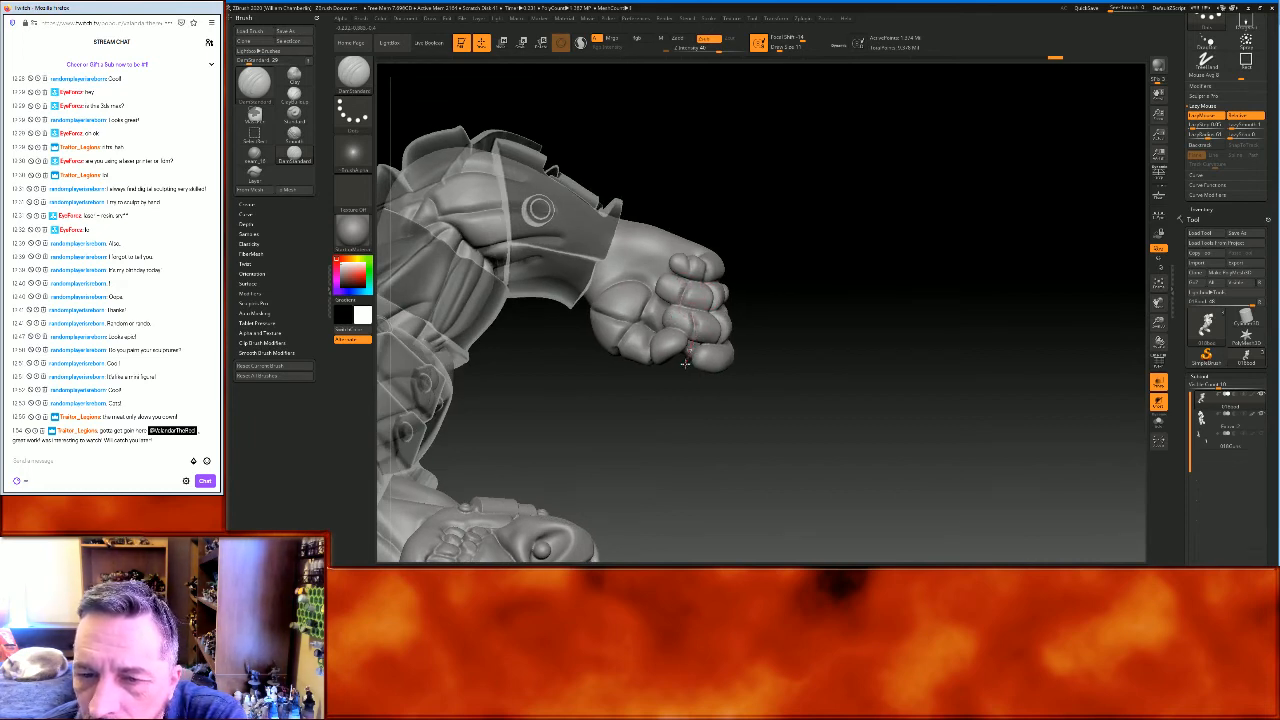
mouse_move(783, 368)
right_down()
mouse_move(857, 343)
mouse_move(755, 365)
right_up()
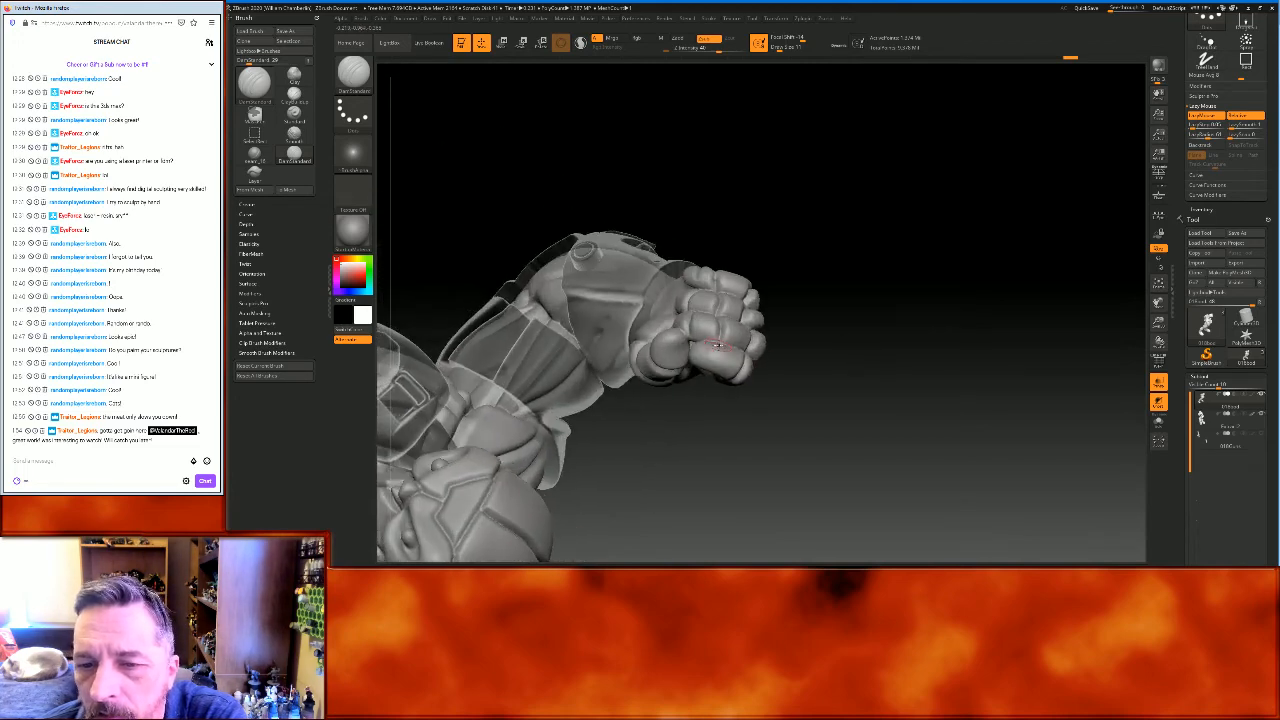
Carve the remaining creases inside the index finger, across the palm and down to the wrist of the raised hand
mouse_move(700, 400)
right_down()
mouse_move(863, 363)
mouse_move(863, 334)
mouse_move(712, 387)
right_up()
key(shift)
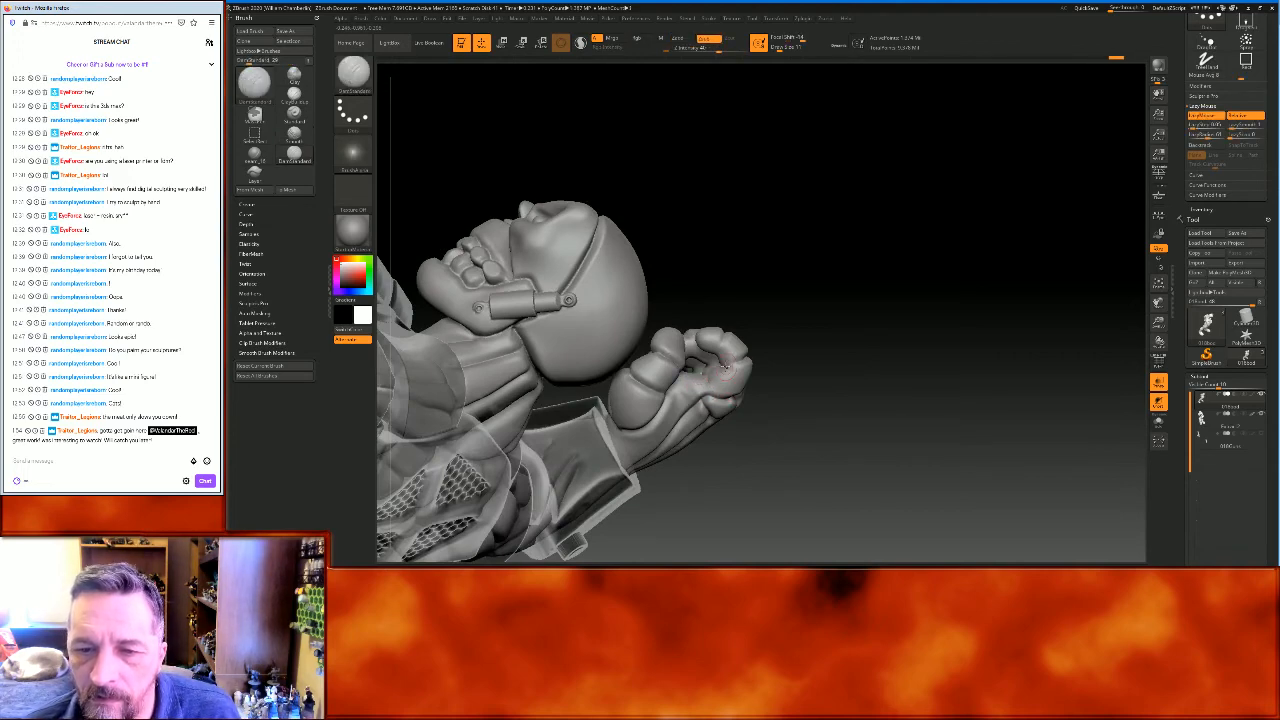
drag(854, 280, 703, 405)
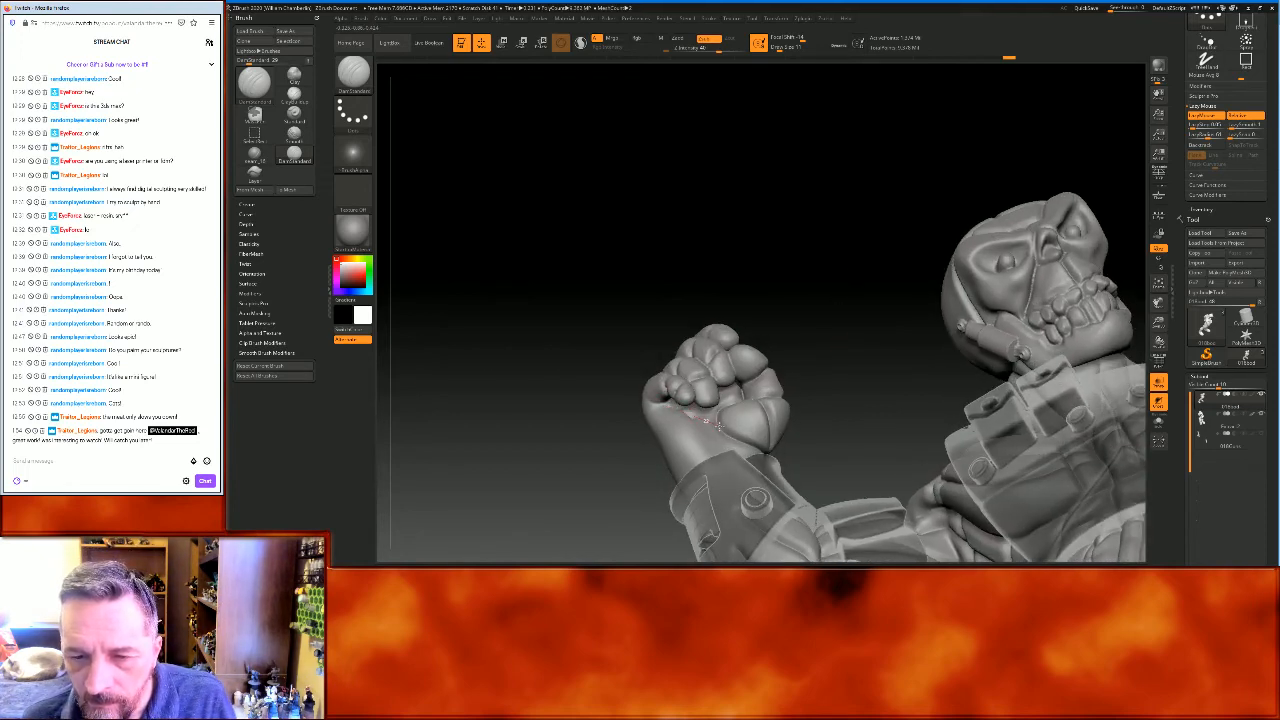
drag(894, 309, 865, 360)
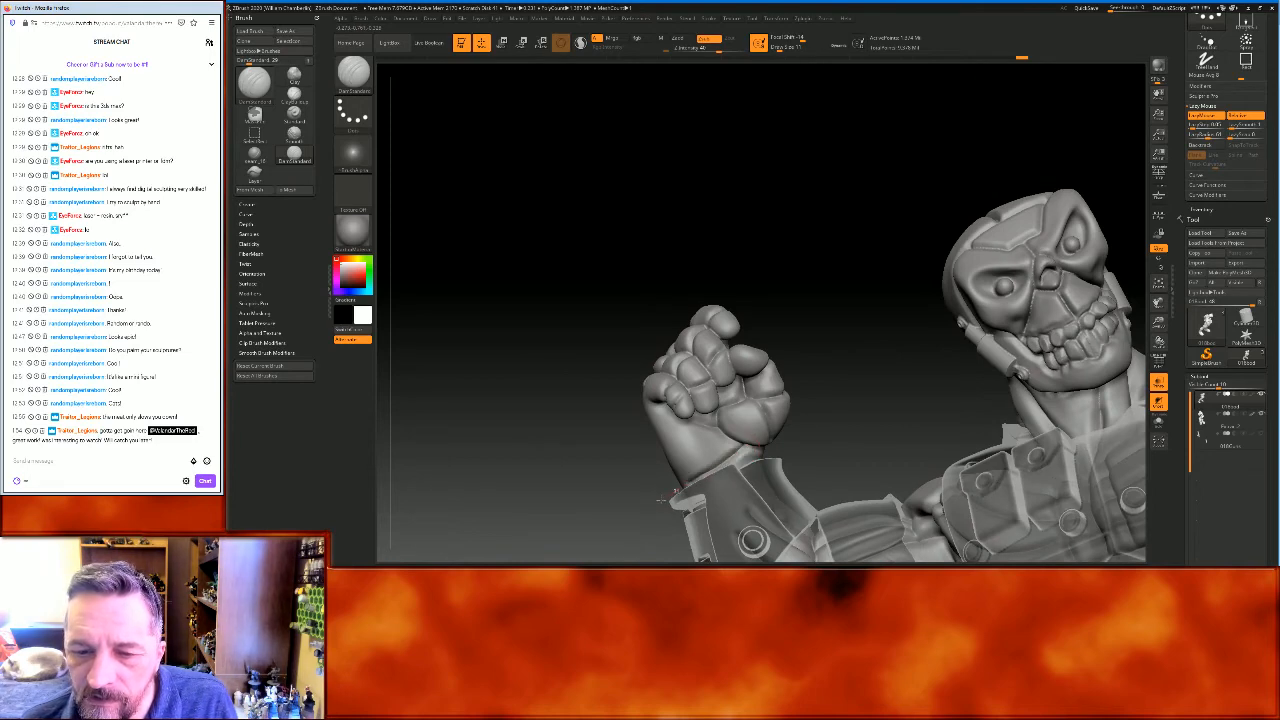
drag(878, 347, 740, 470)
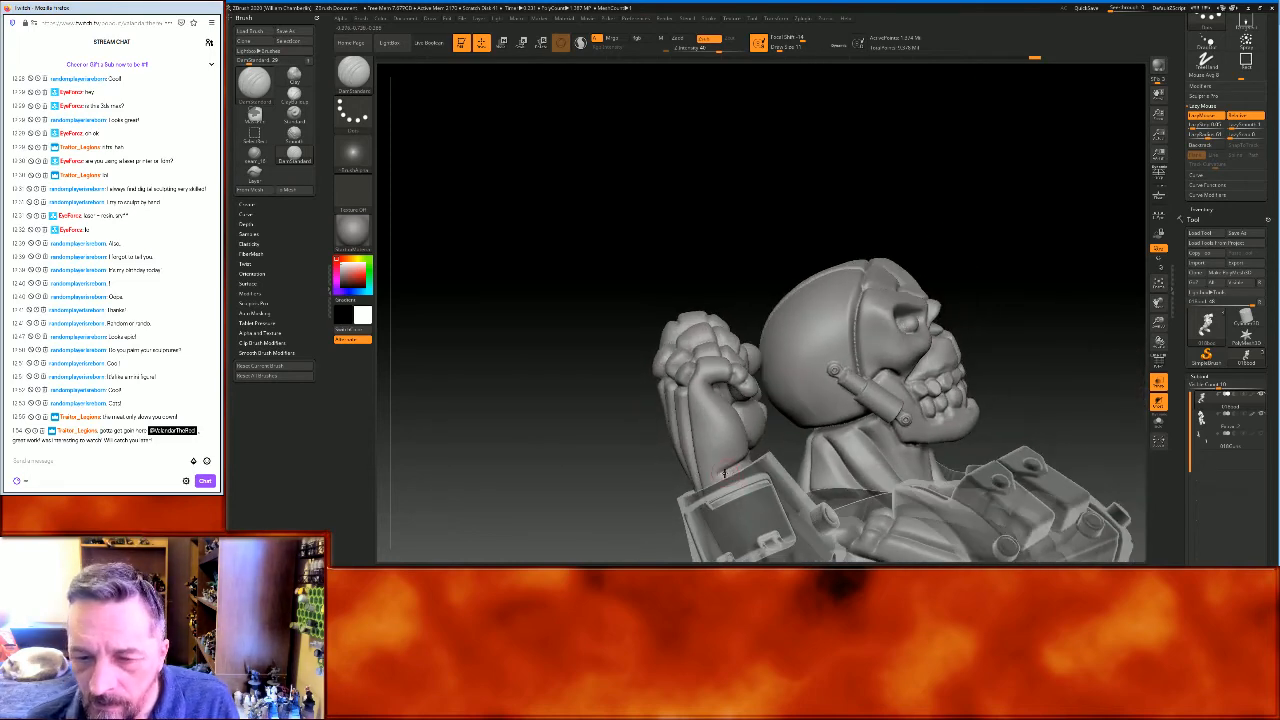
Leave Solo mode, show the rifle and blades with the cyborg, and fit the whole model in view
drag(964, 233, 924, 244)
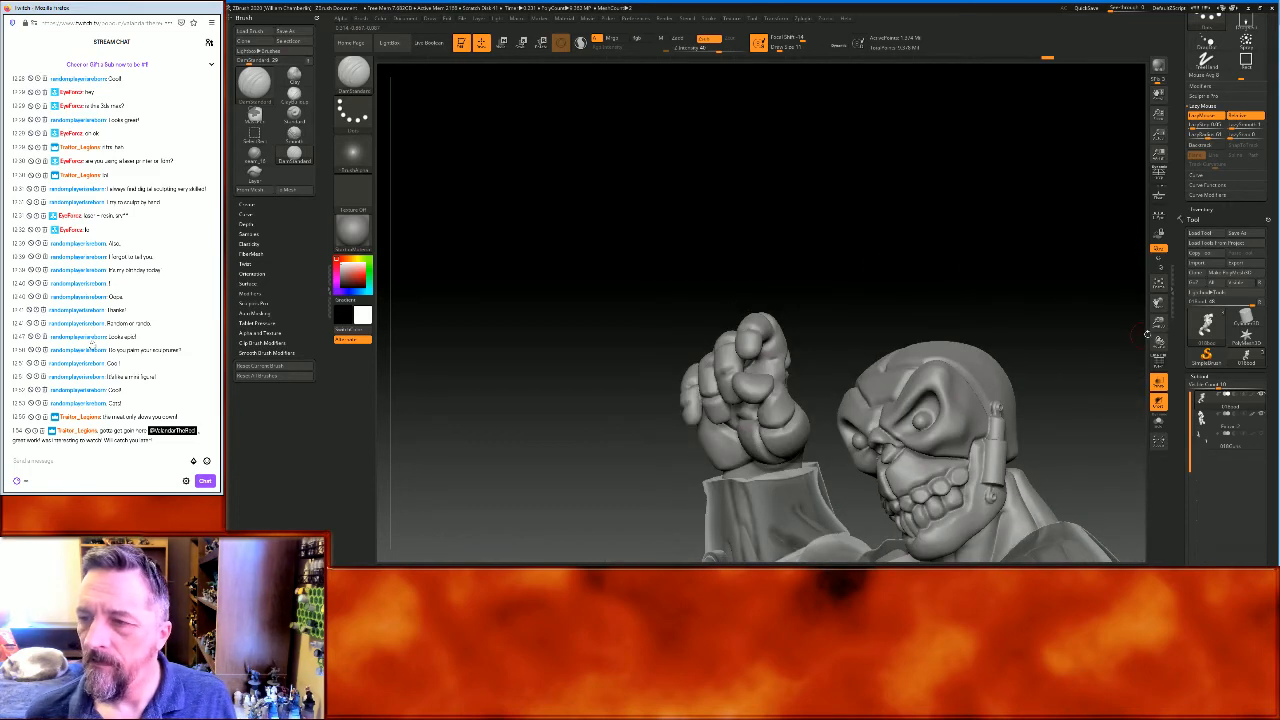
click(1159, 301)
drag(1026, 371, 1135, 390)
click(1159, 383)
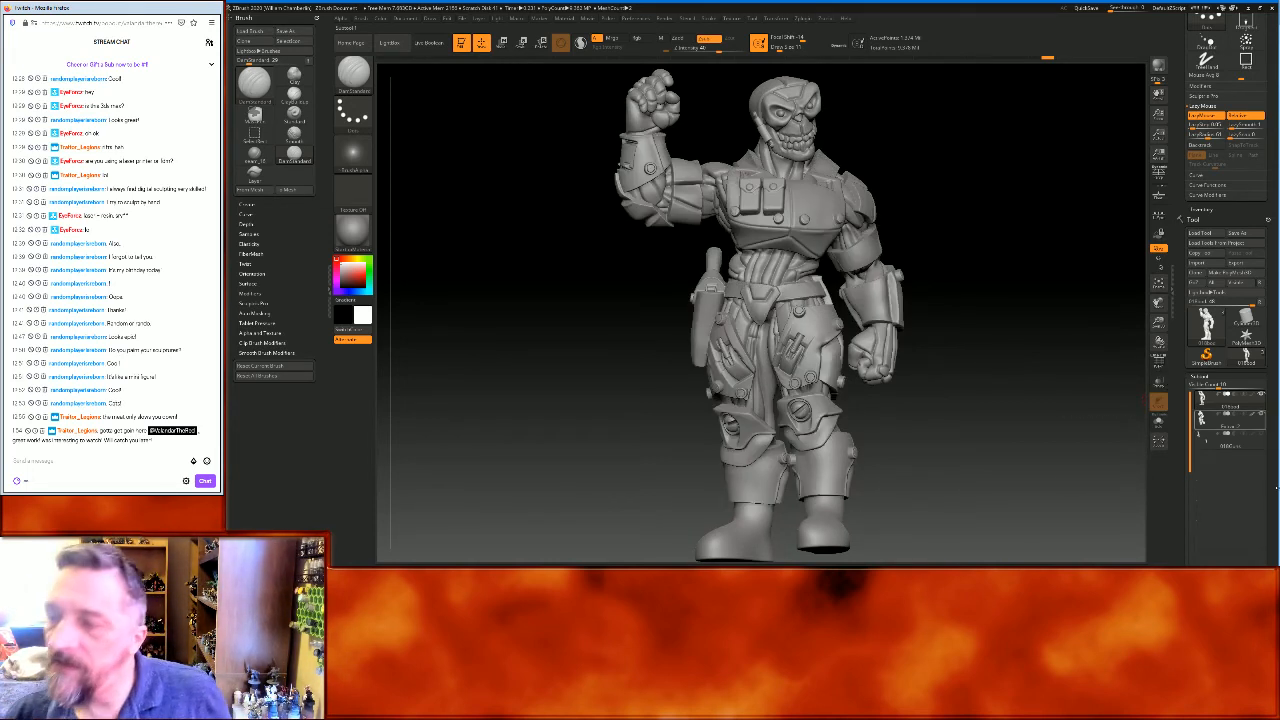
click(1209, 441)
drag(1077, 434, 1104, 420)
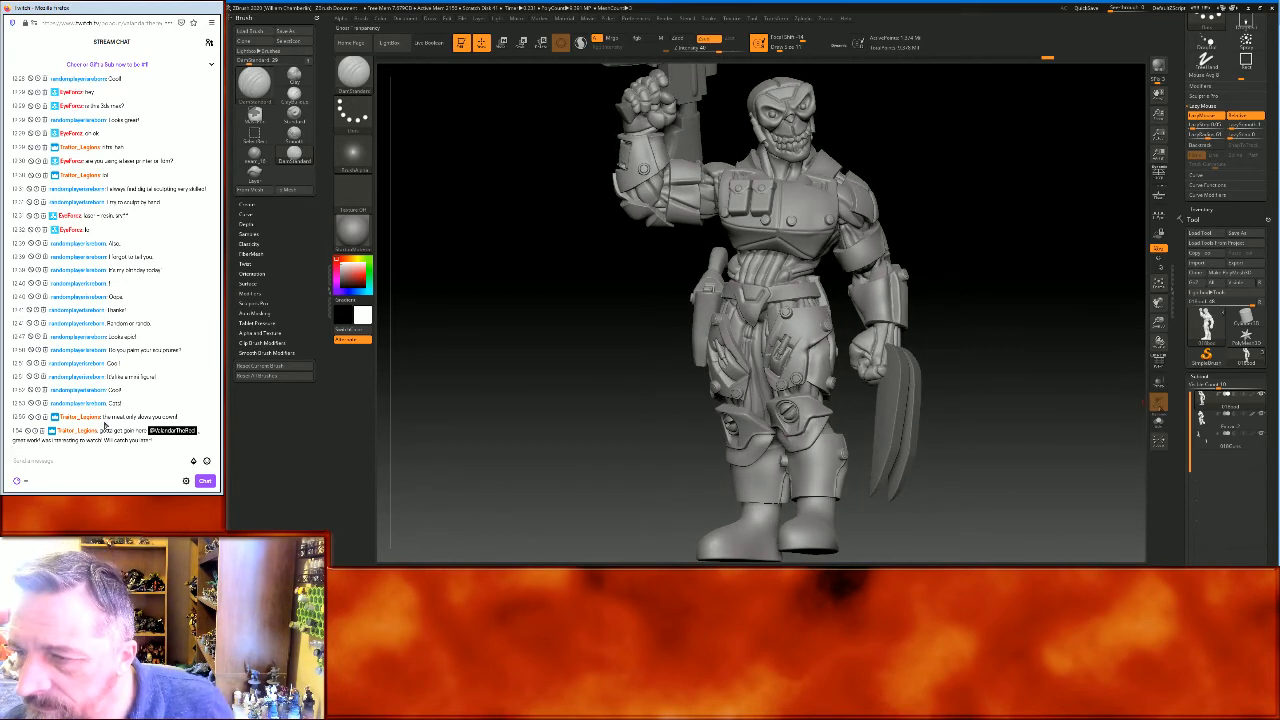
click(1158, 287)
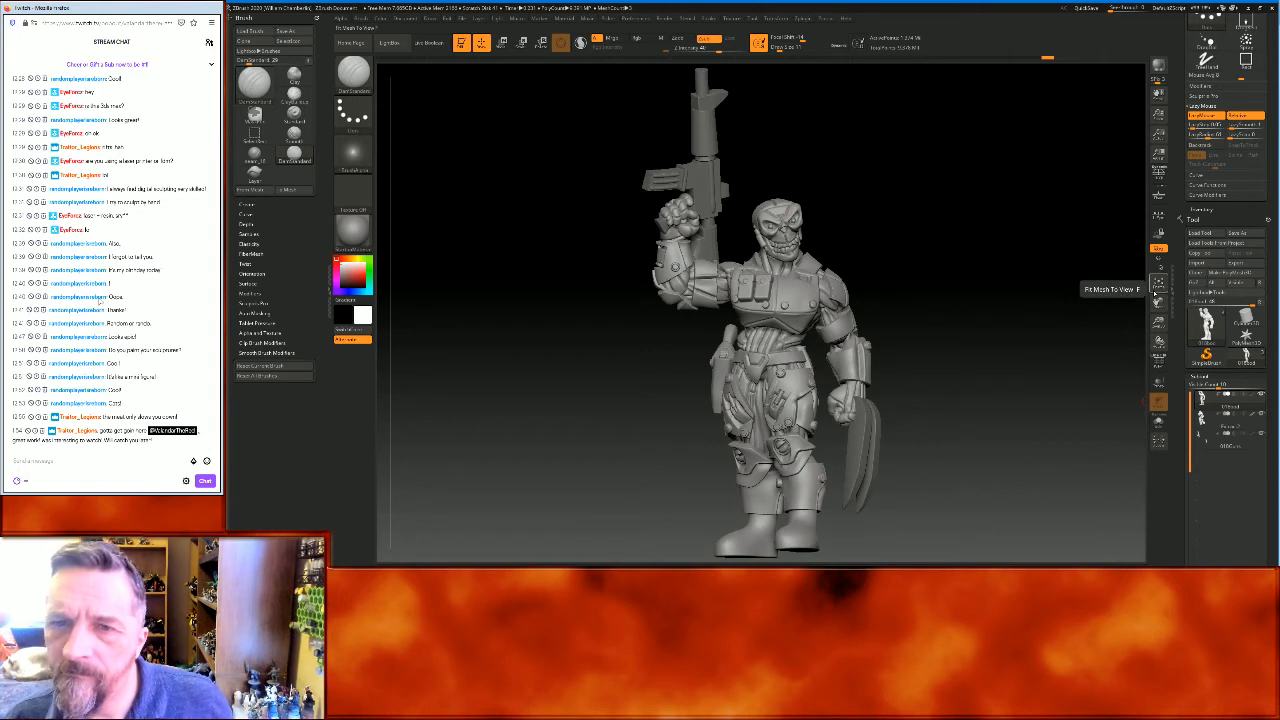
drag(1046, 306, 1048, 307)
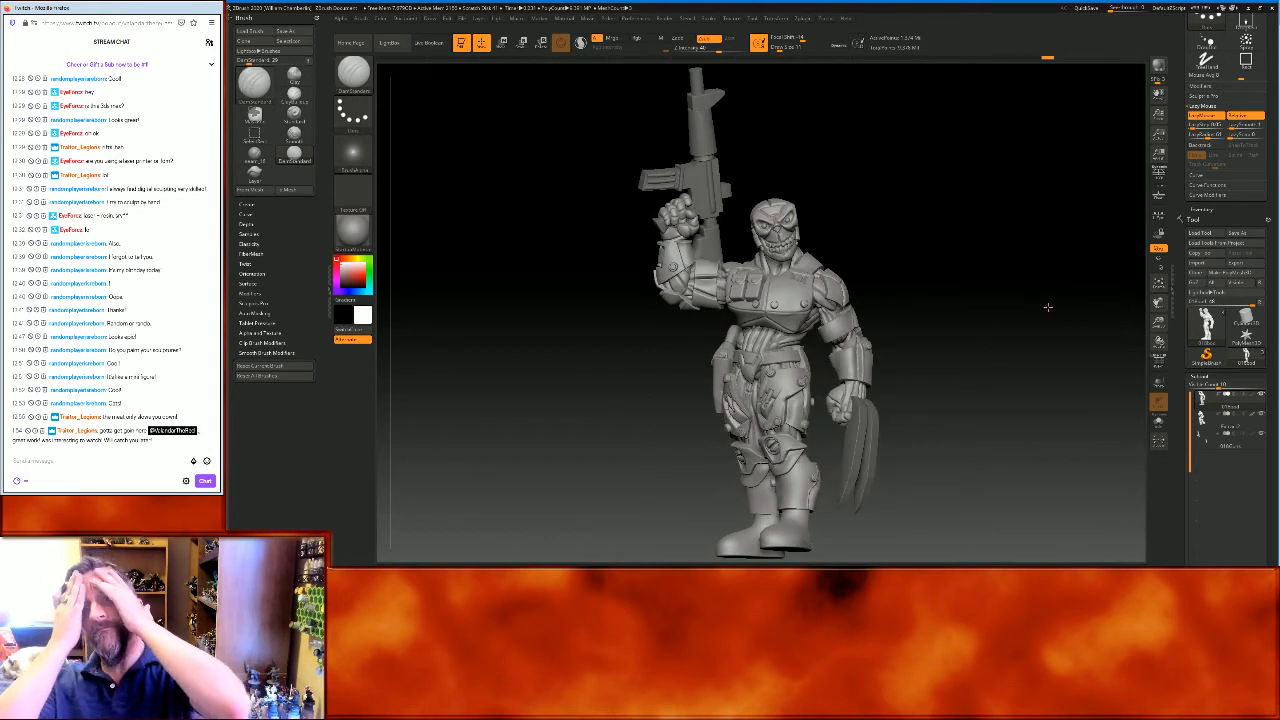
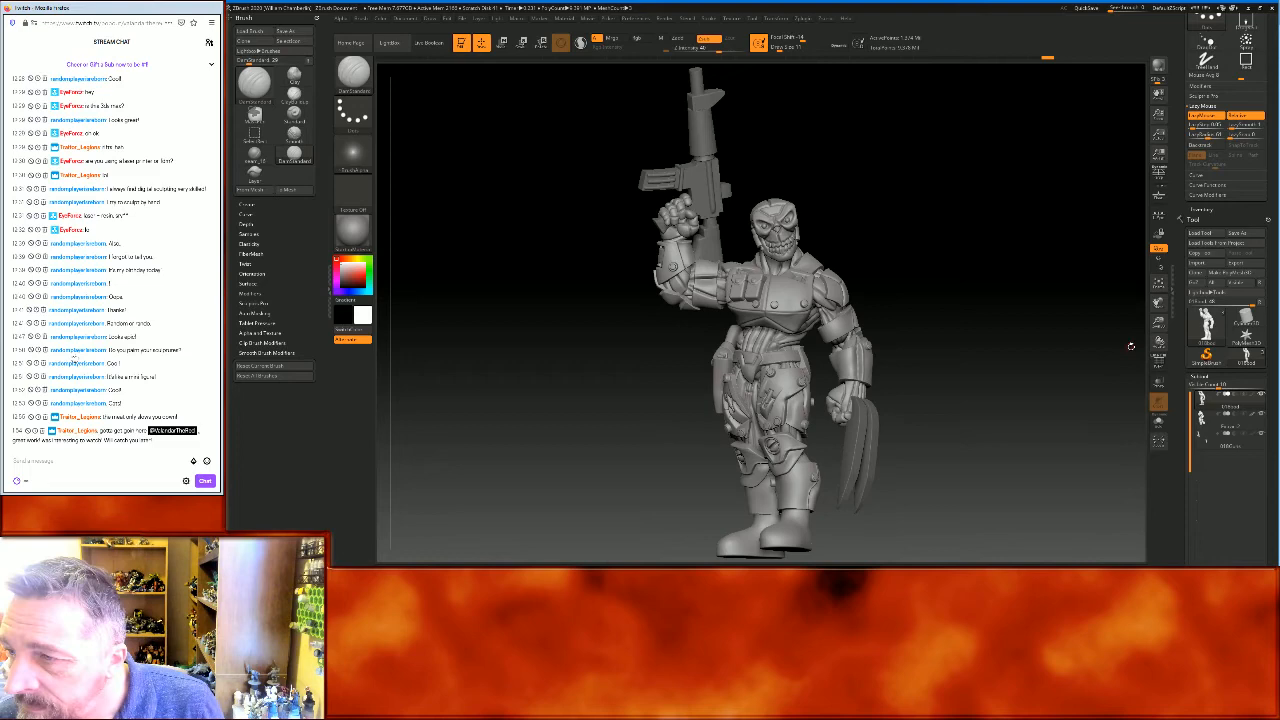
Select the seam brush and carve a groove around the ankle of the first boot, following it to the back
drag(1158, 302, 1145, 240)
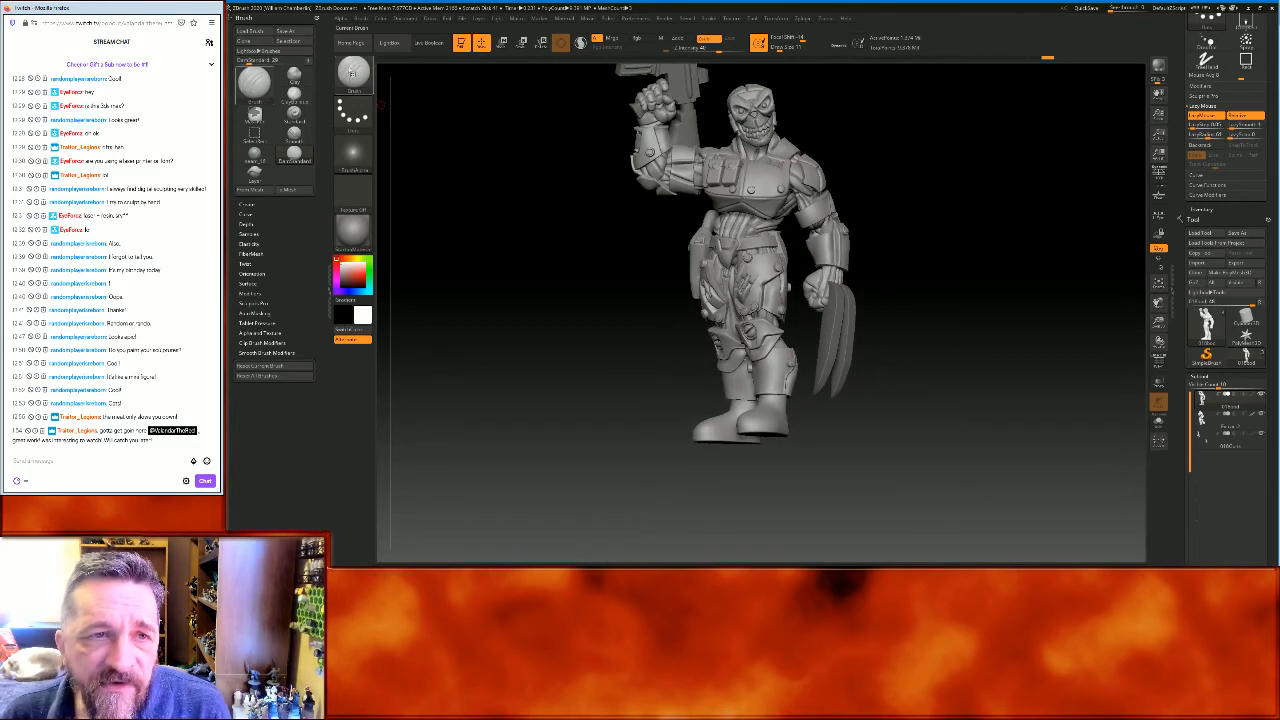
click(352, 72)
click(686, 194)
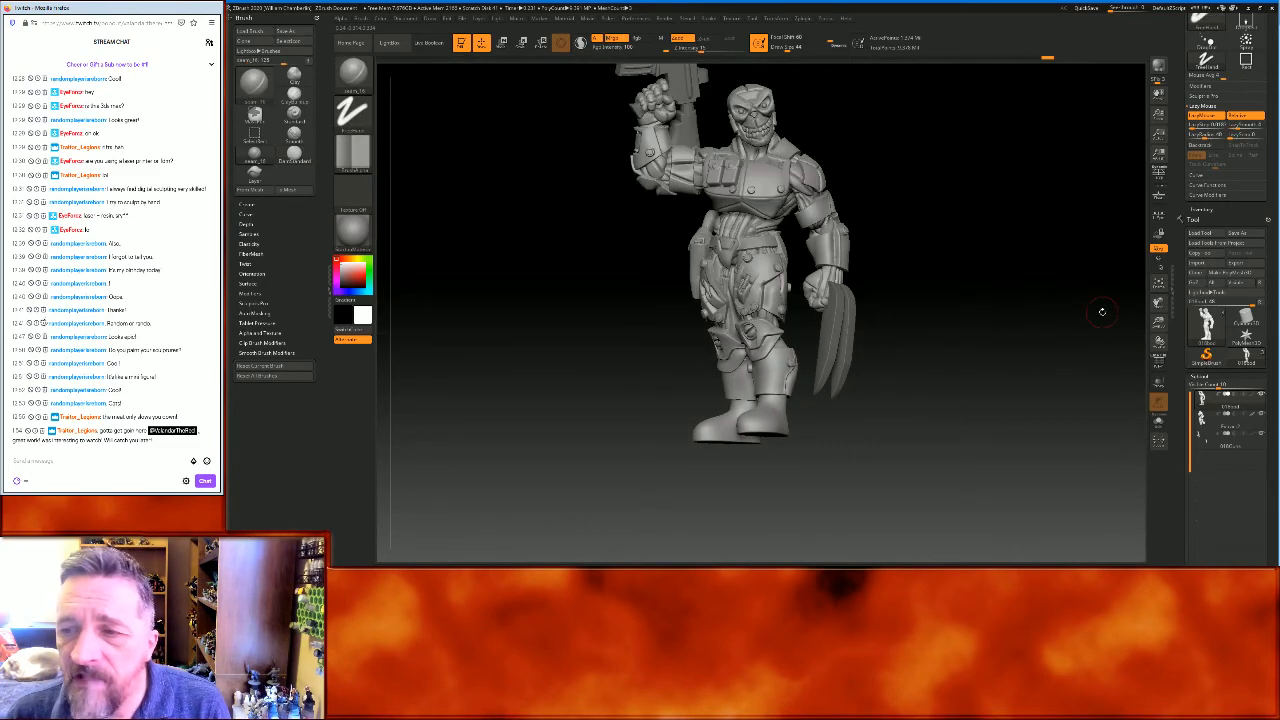
drag(1158, 325, 1158, 362)
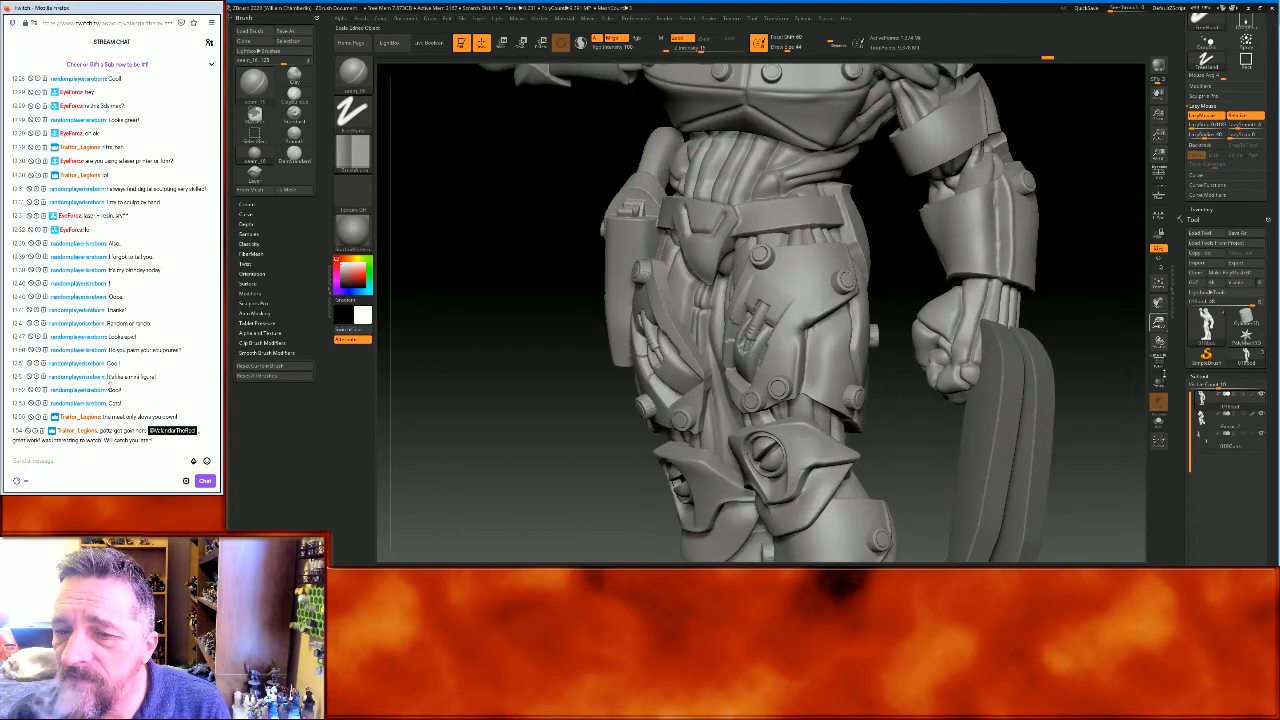
drag(1149, 268, 1092, 40)
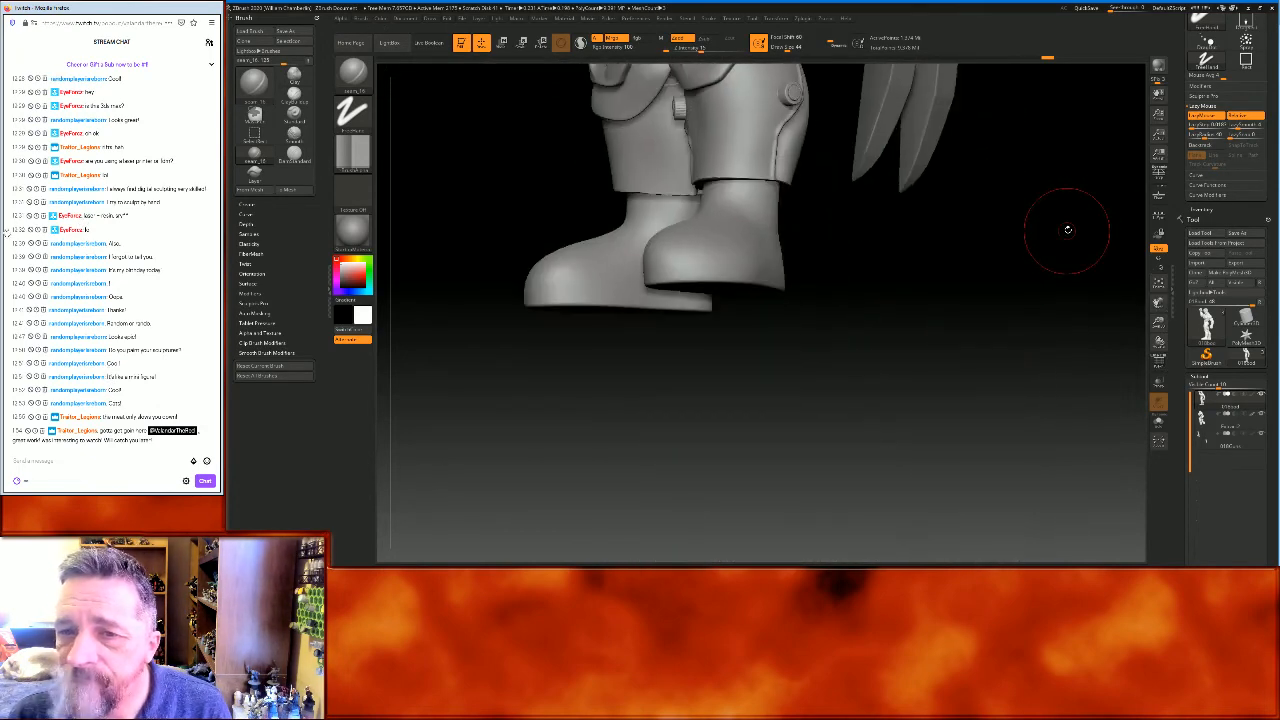
drag(1066, 229, 1054, 251)
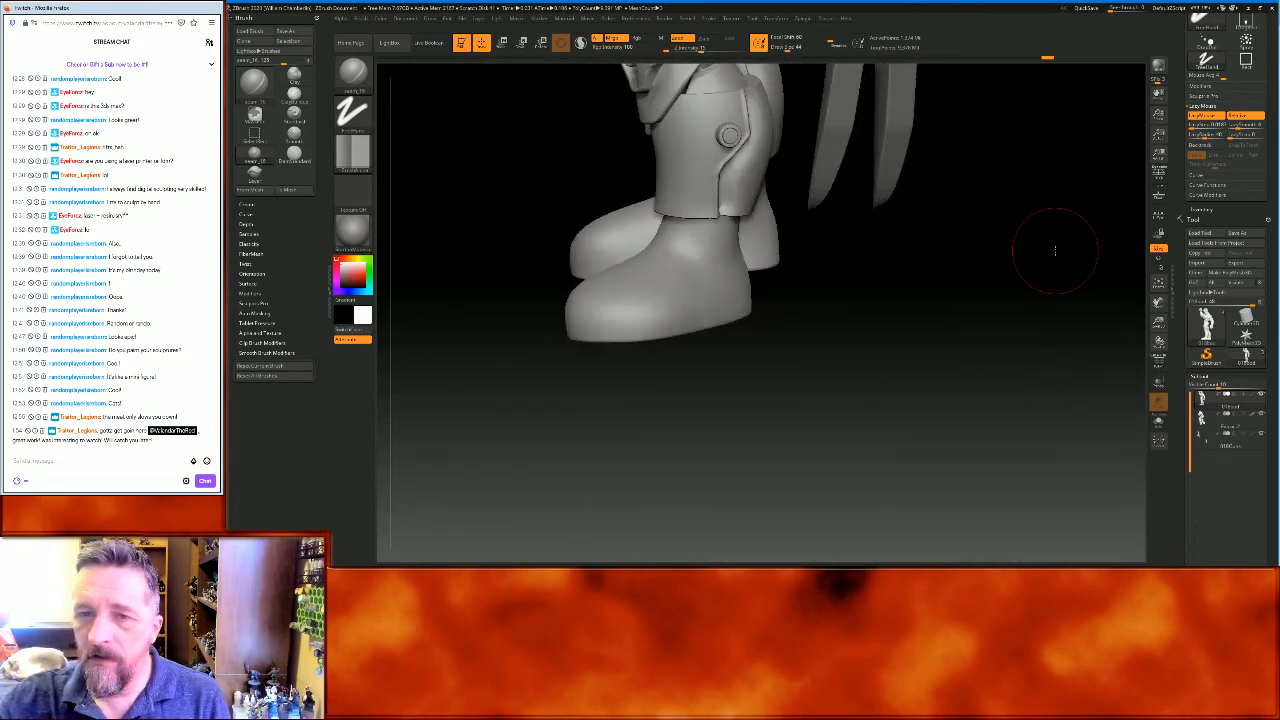
mouse_move(868, 336)
mouse_down()
mouse_move(841, 345)
mouse_move(800, 320)
mouse_up()
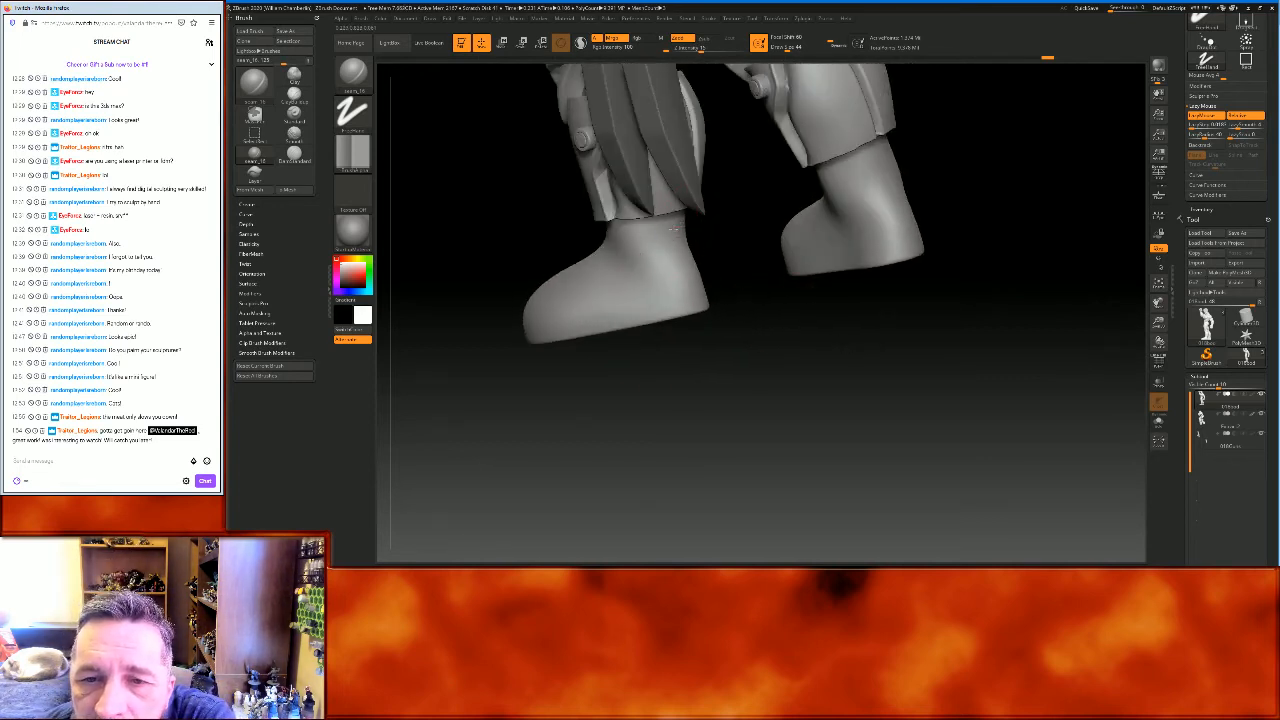
mouse_move(660, 240)
mouse_down()
mouse_move(668, 258)
mouse_move(640, 272)
mouse_move(615, 265)
mouse_move(598, 236)
mouse_up()
drag(653, 407, 690, 410)
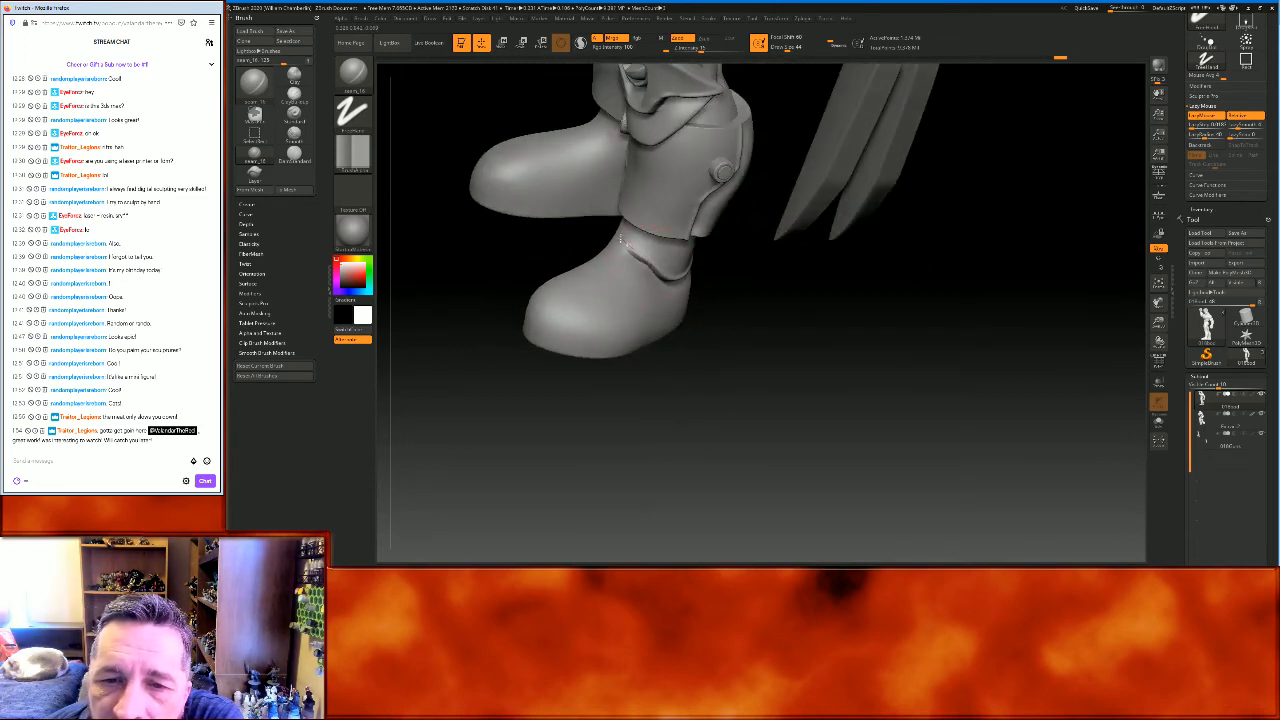
mouse_move(780, 400)
mouse_down()
mouse_move(801, 399)
mouse_move(792, 393)
mouse_up()
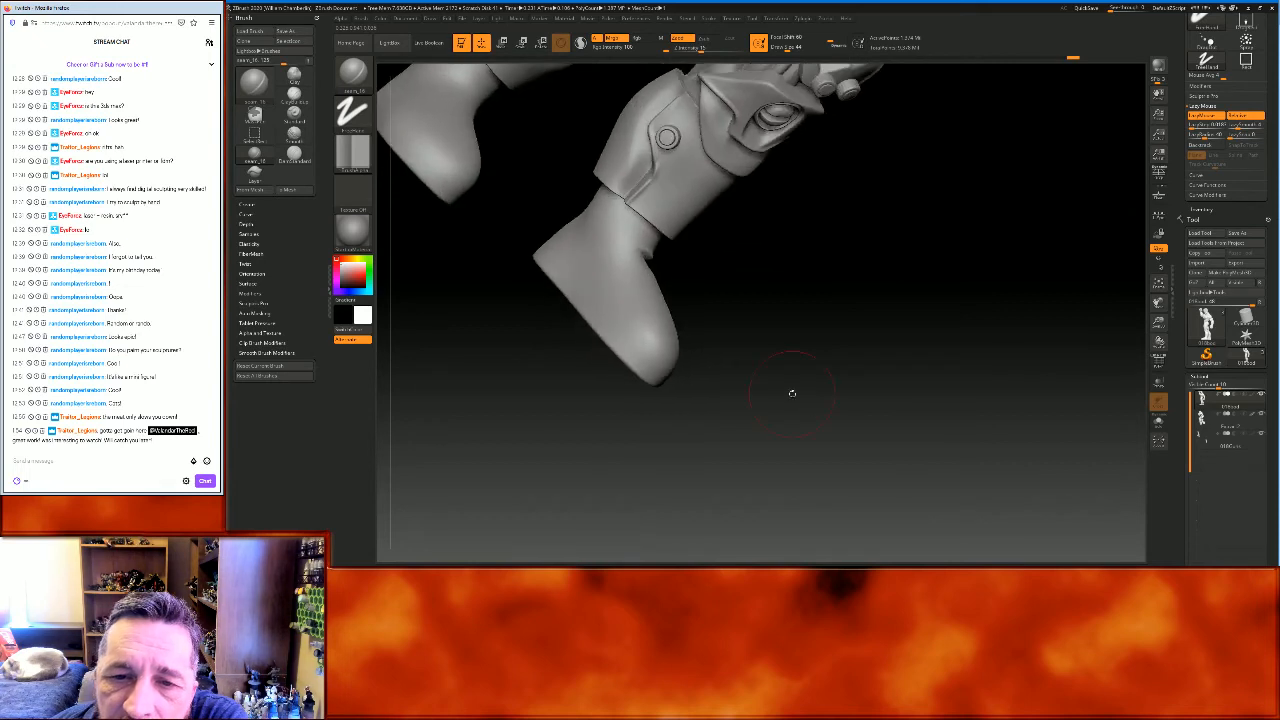
mouse_move(650, 250)
mouse_down()
mouse_move(580, 238)
mouse_move(578, 212)
mouse_up()
drag(801, 321, 866, 358)
drag(640, 238, 633, 218)
Carve a matching groove around the ankle of the other boot
mouse_move(997, 349)
mouse_down()
mouse_move(1010, 370)
mouse_move(1000, 366)
mouse_up()
mouse_move(850, 338)
mouse_down()
mouse_move(833, 300)
mouse_move(790, 285)
mouse_move(768, 228)
mouse_up()
mouse_move(1010, 262)
mouse_down()
mouse_move(969, 274)
mouse_move(824, 264)
mouse_move(821, 281)
mouse_move(786, 297)
mouse_up()
drag(980, 316, 876, 303)
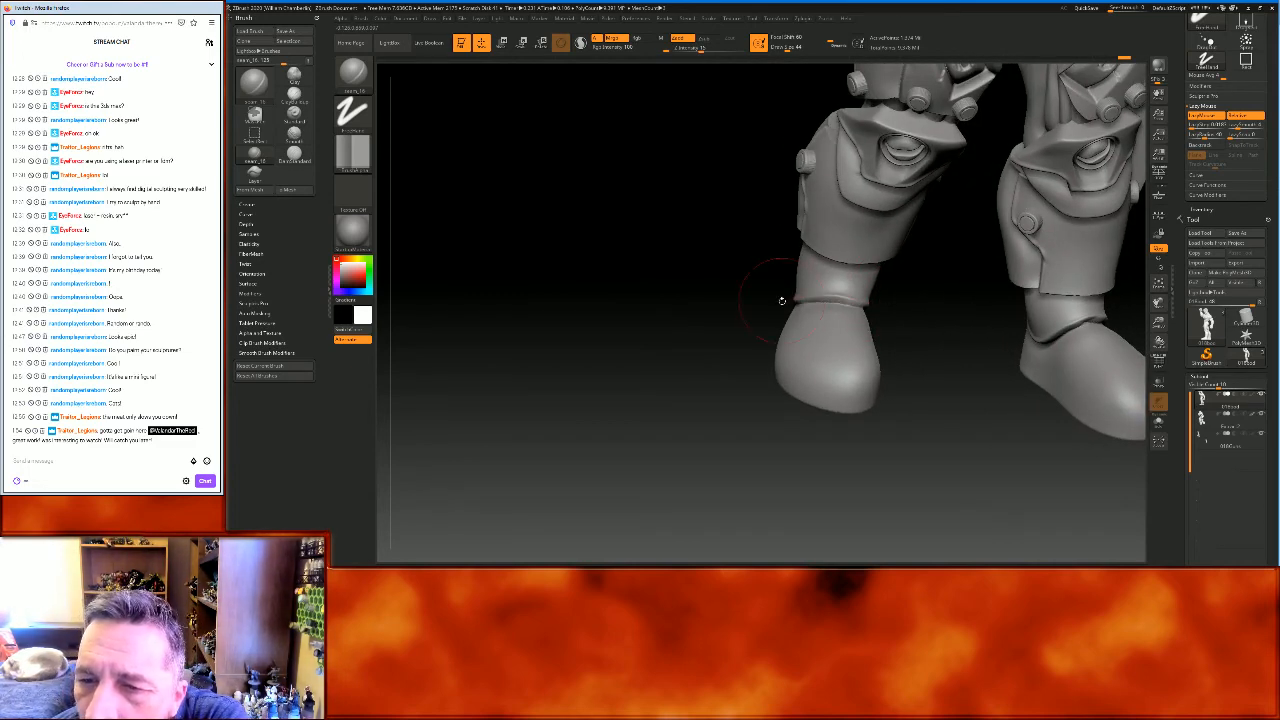
Carve a seam across the toe area of both boots, wrapping it over to the sides
drag(993, 445, 784, 328)
drag(1062, 417, 1025, 454)
drag(902, 430, 806, 391)
mouse_move(940, 462)
mouse_down()
mouse_move(1011, 485)
mouse_move(960, 470)
mouse_up()
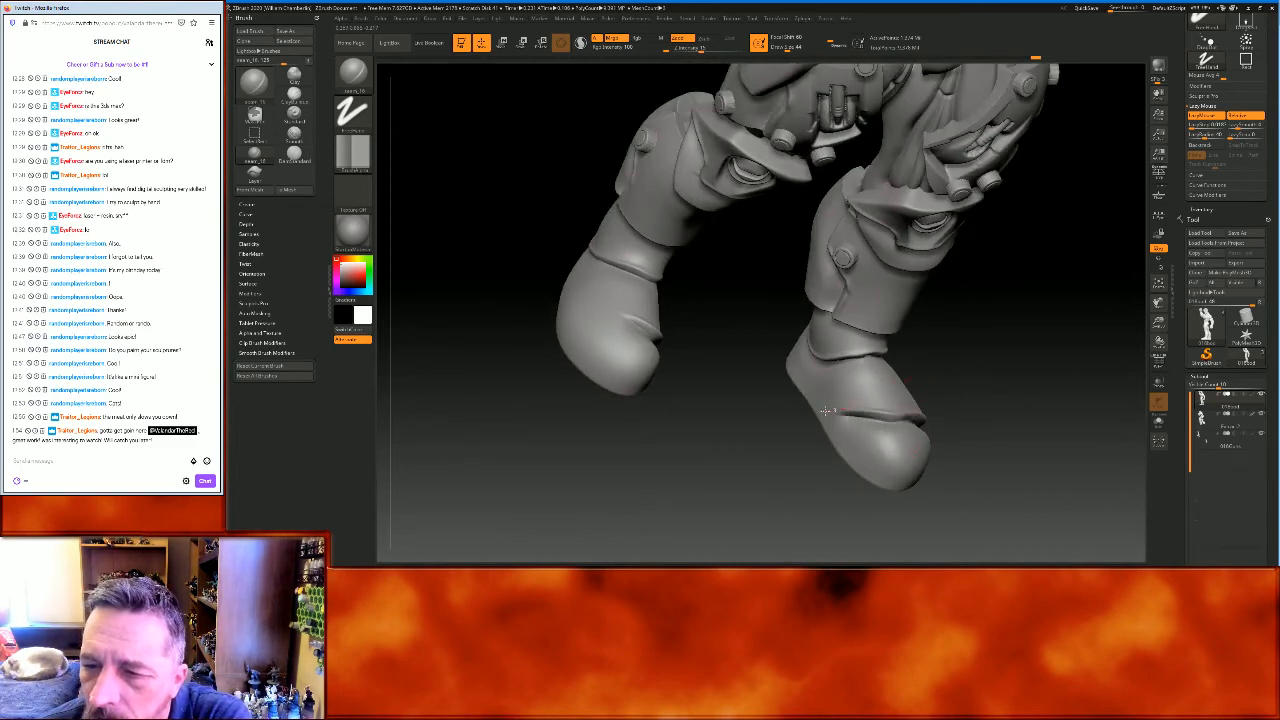
mouse_move(740, 355)
mouse_down()
mouse_move(714, 366)
mouse_move(580, 328)
mouse_up()
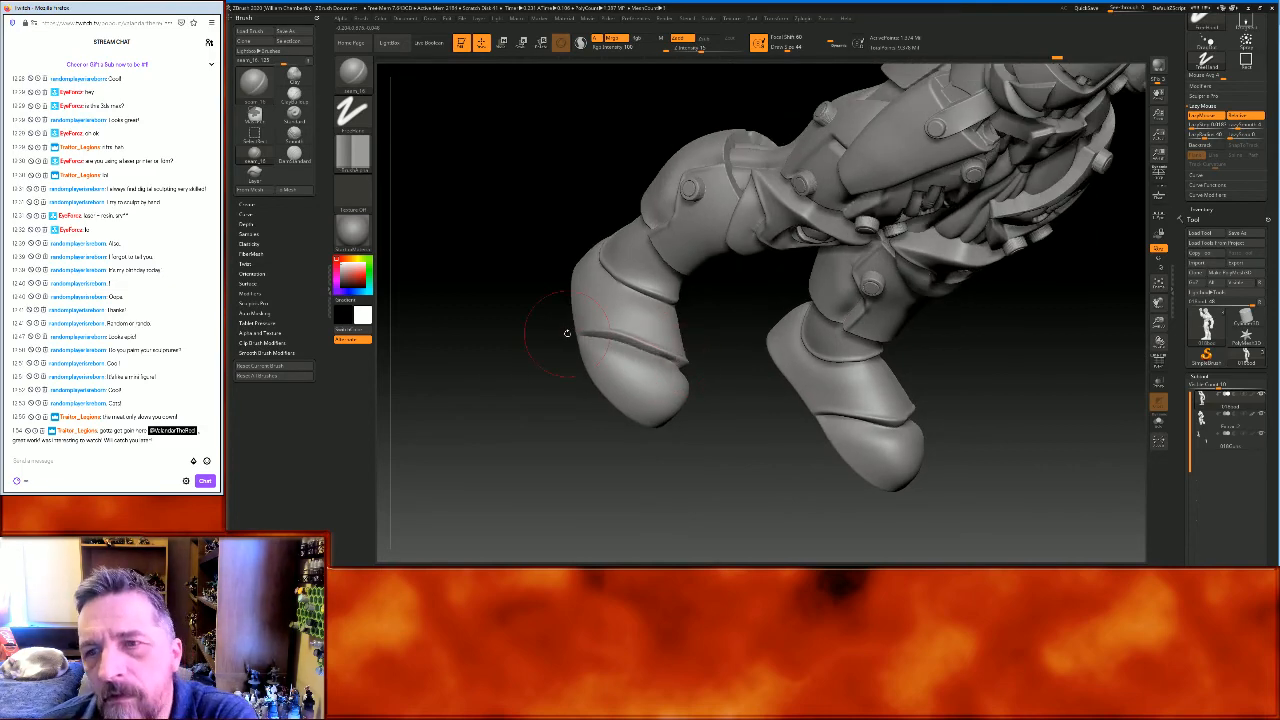
Add a second seam across the instep of each boot, between the ankle groove and the toe seam
mouse_move(1088, 428)
mouse_down()
mouse_move(844, 392)
mouse_move(733, 395)
mouse_up()
mouse_move(1004, 348)
mouse_down()
mouse_move(1016, 347)
mouse_move(731, 396)
mouse_up()
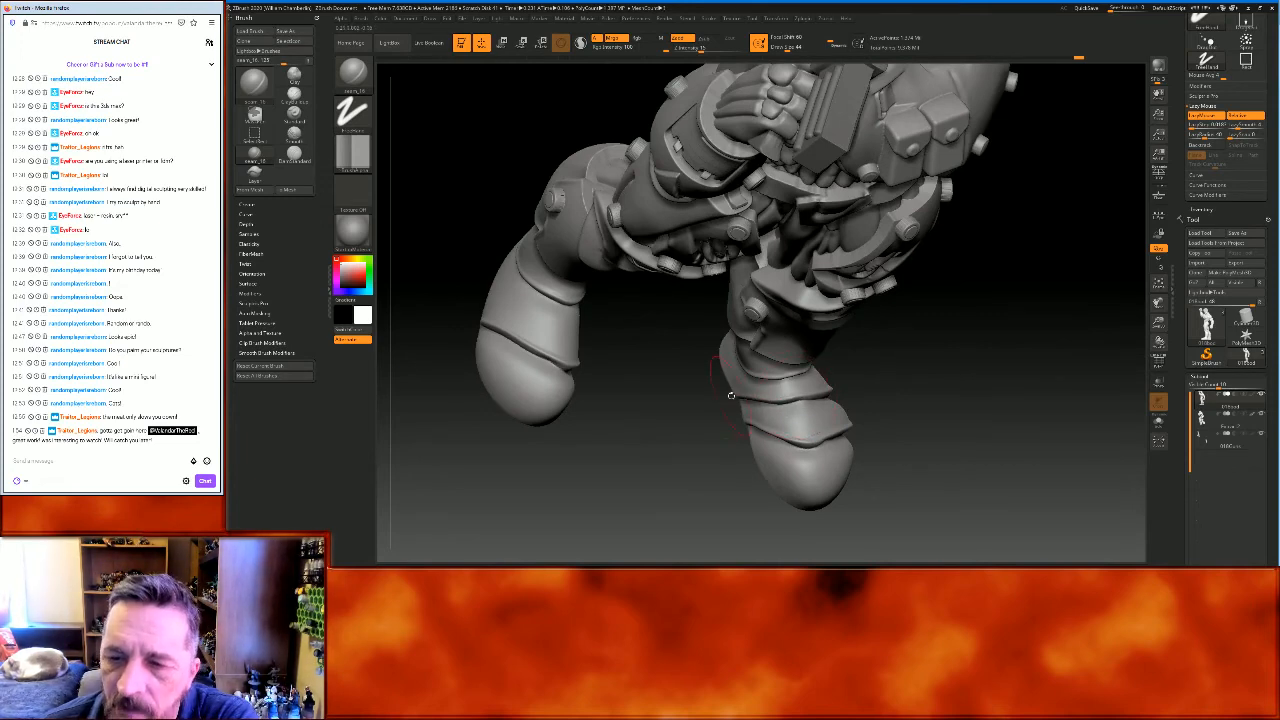
mouse_move(1018, 401)
mouse_down()
mouse_move(691, 458)
mouse_move(705, 398)
mouse_move(612, 371)
mouse_move(560, 397)
mouse_move(583, 409)
mouse_move(645, 402)
mouse_up()
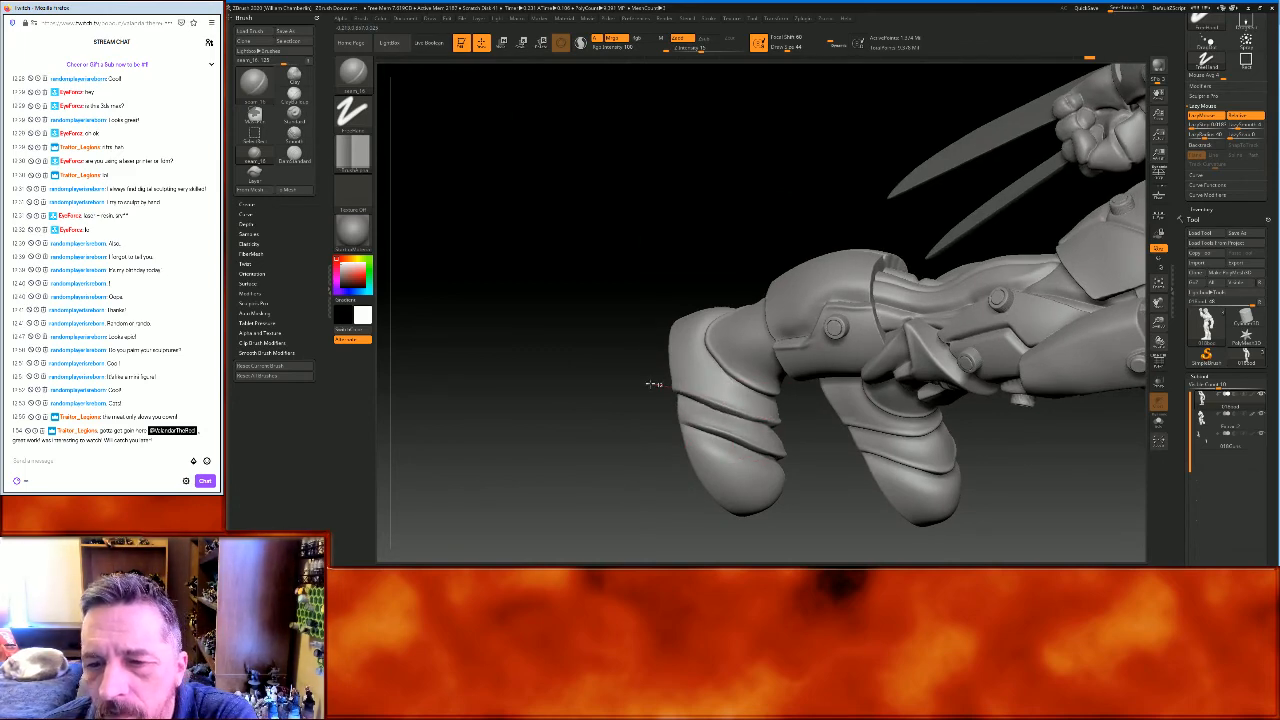
Frame the full figure and merge the selected top subtool down with the one below it
drag(574, 420, 1011, 366)
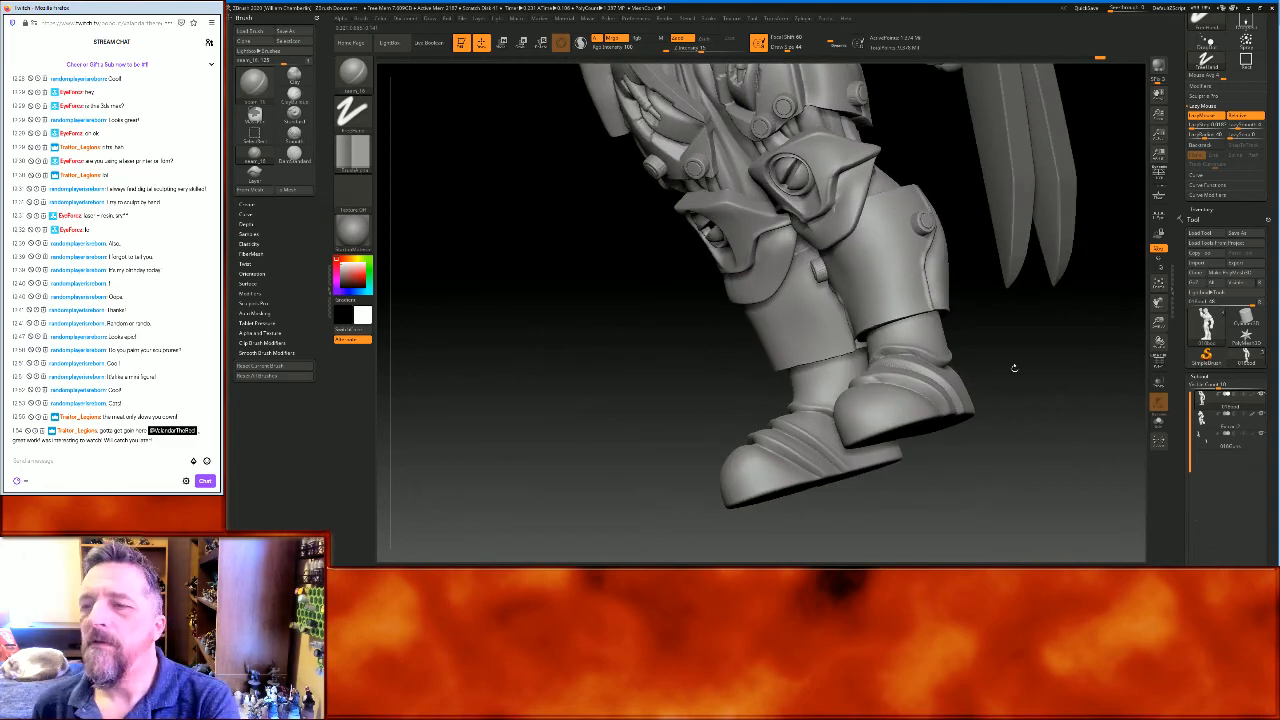
click(1158, 285)
drag(1081, 305, 1066, 330)
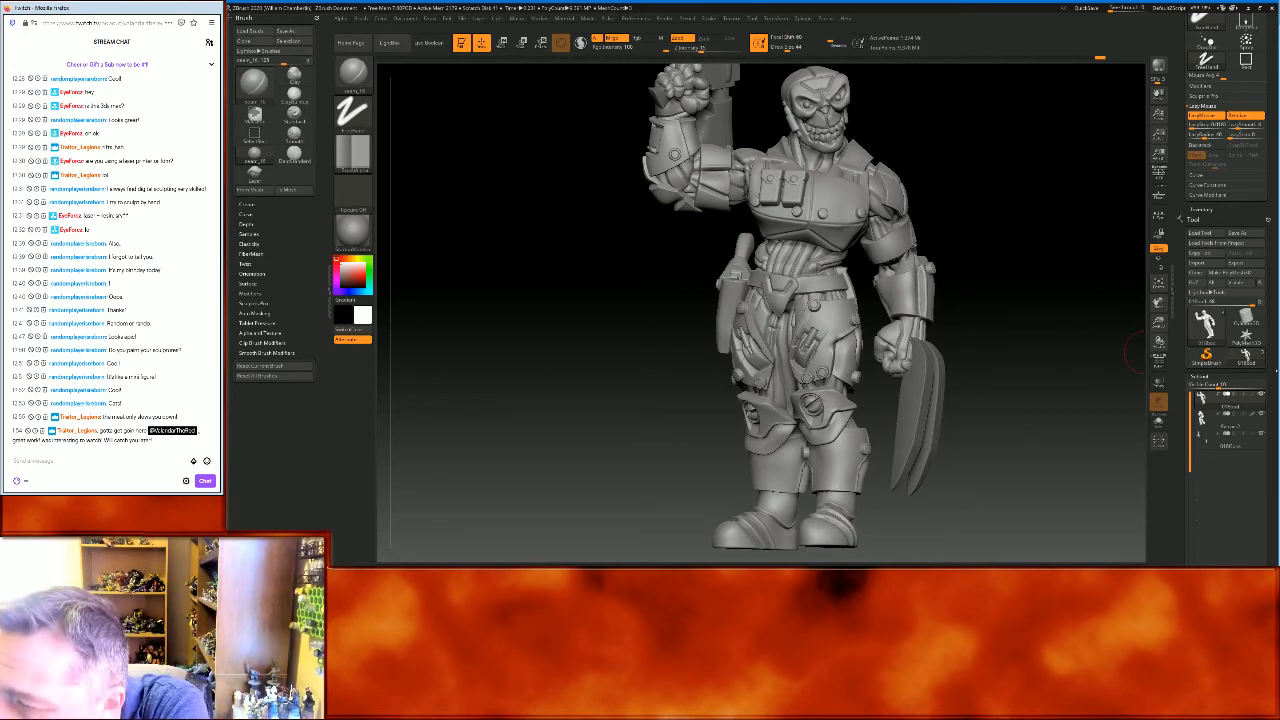
drag(1245, 353, 1272, 234)
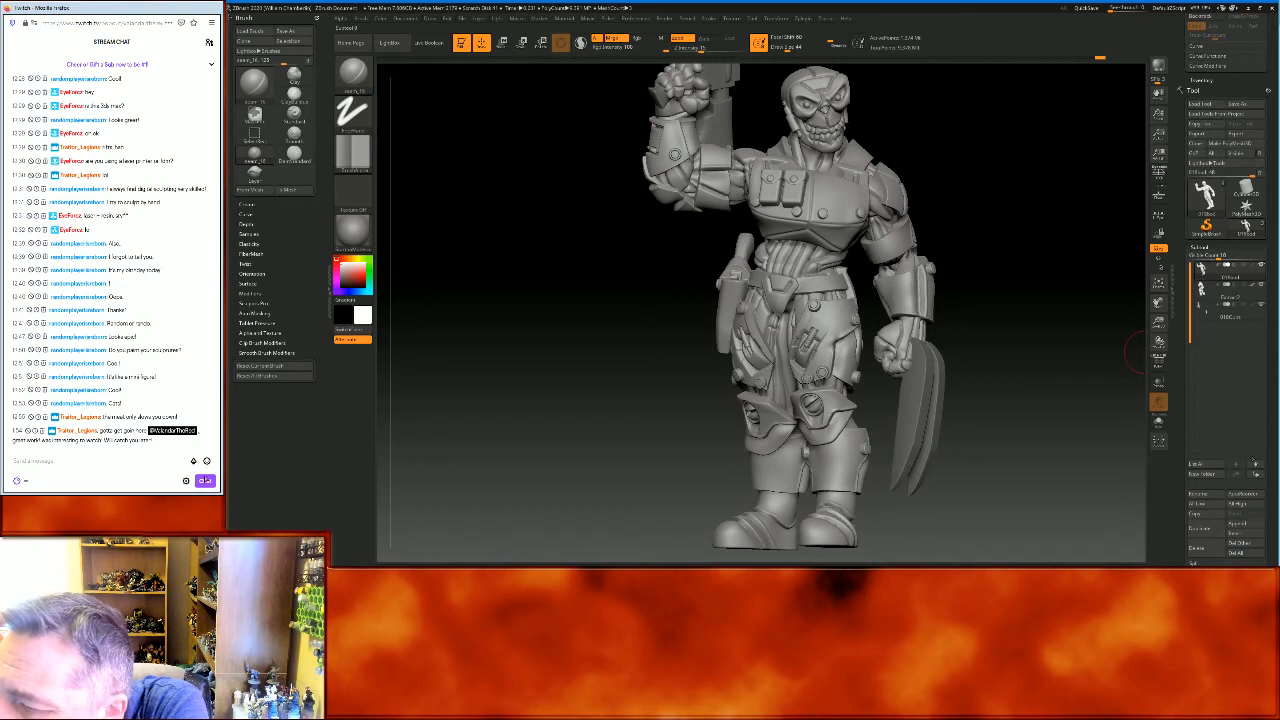
drag(1273, 517, 1273, 473)
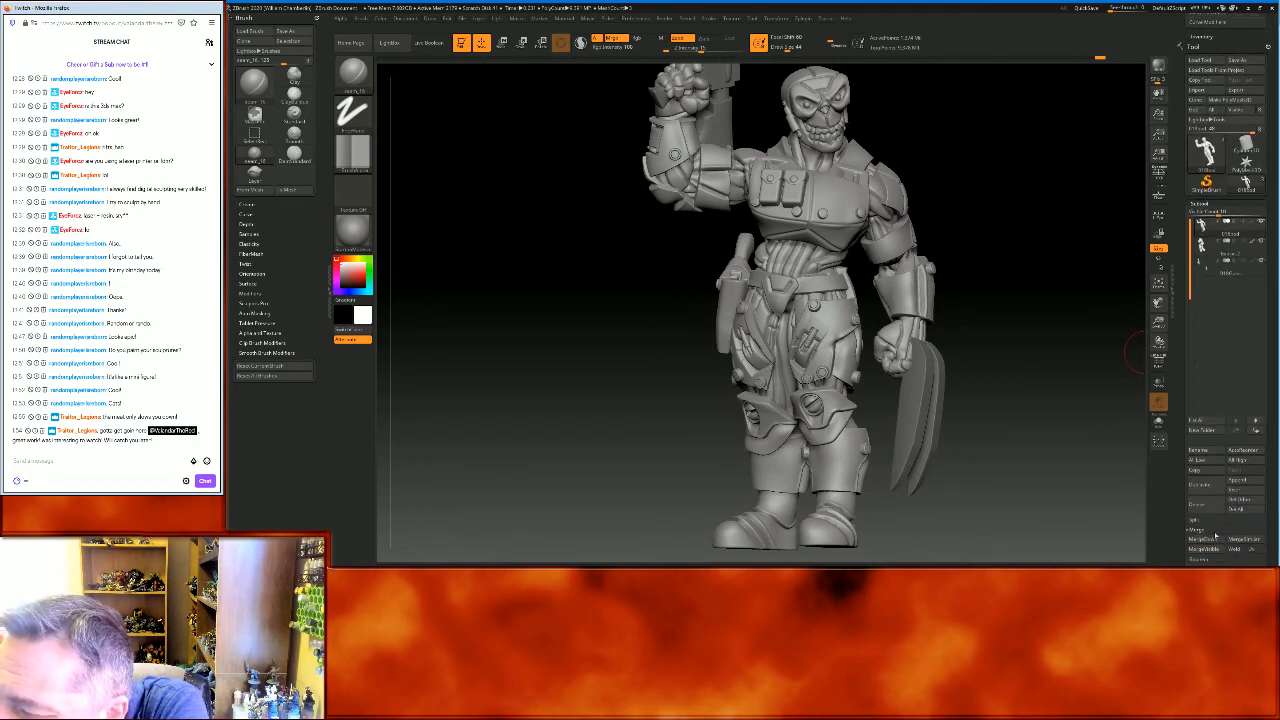
click(1212, 540)
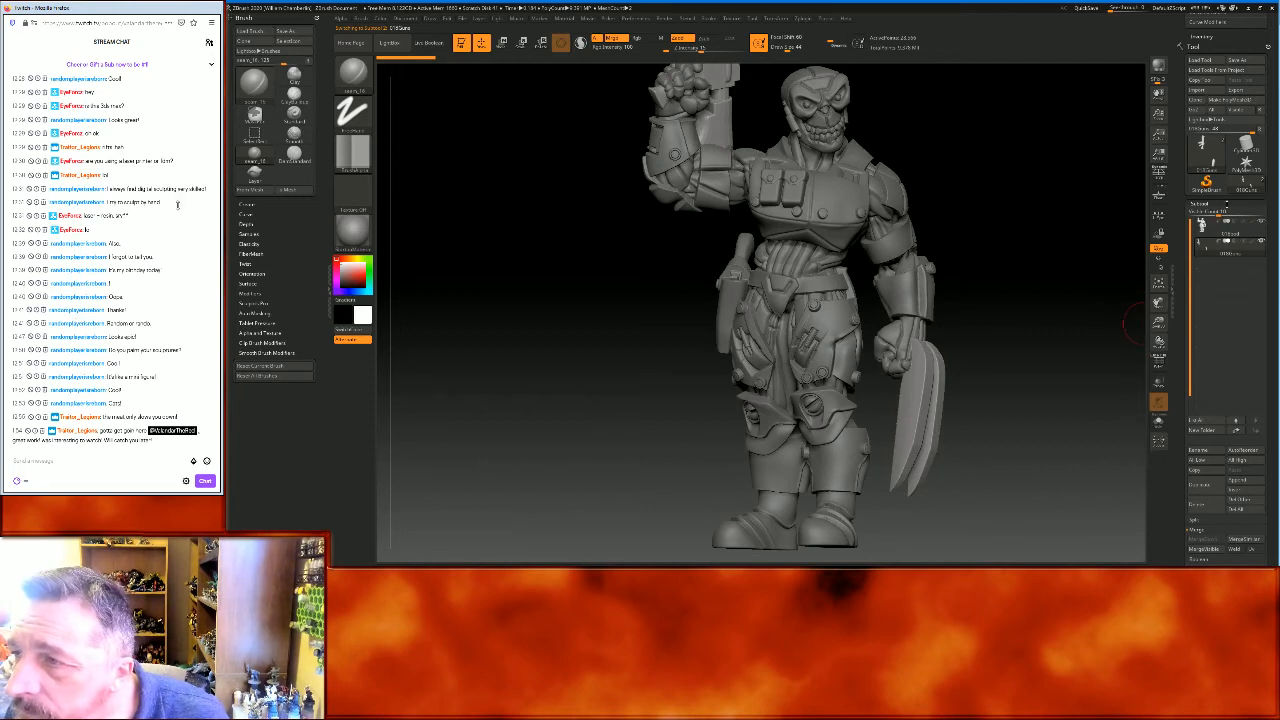
Open the Geometry settings of the rifle and blades subtool and subdivide its mesh
click(1225, 203)
click(1218, 213)
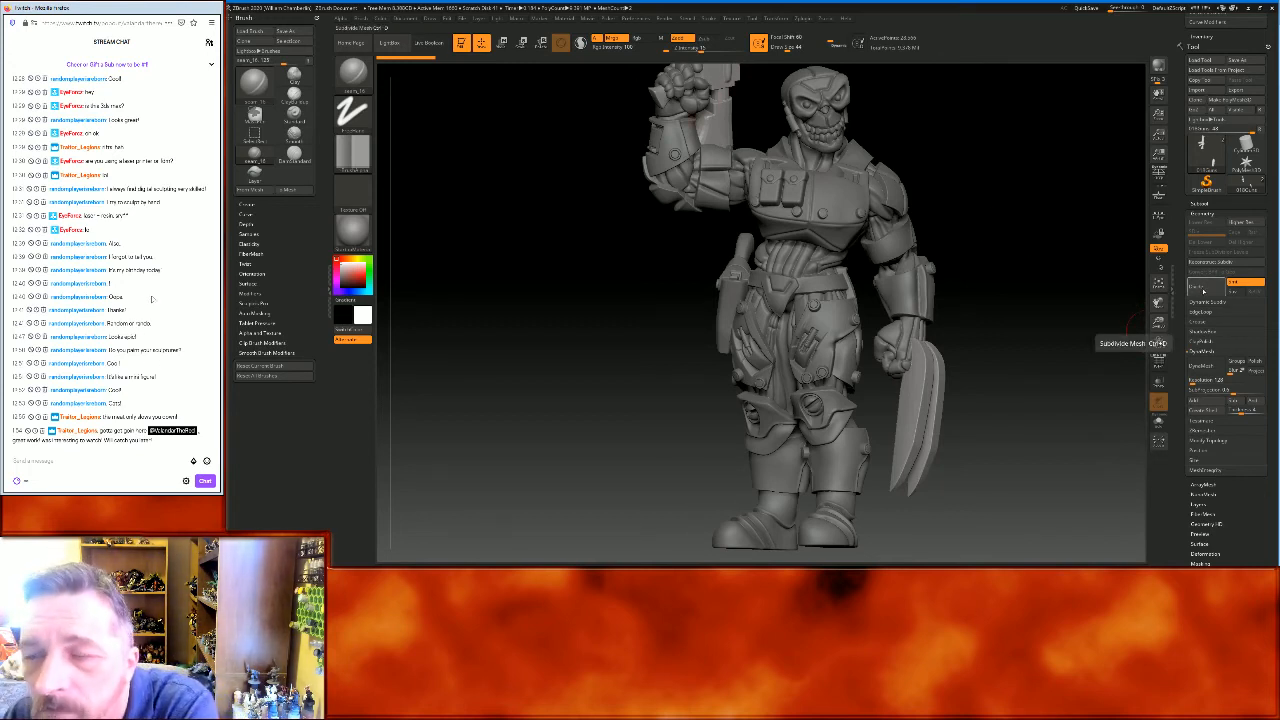
drag(1160, 322, 1164, 360)
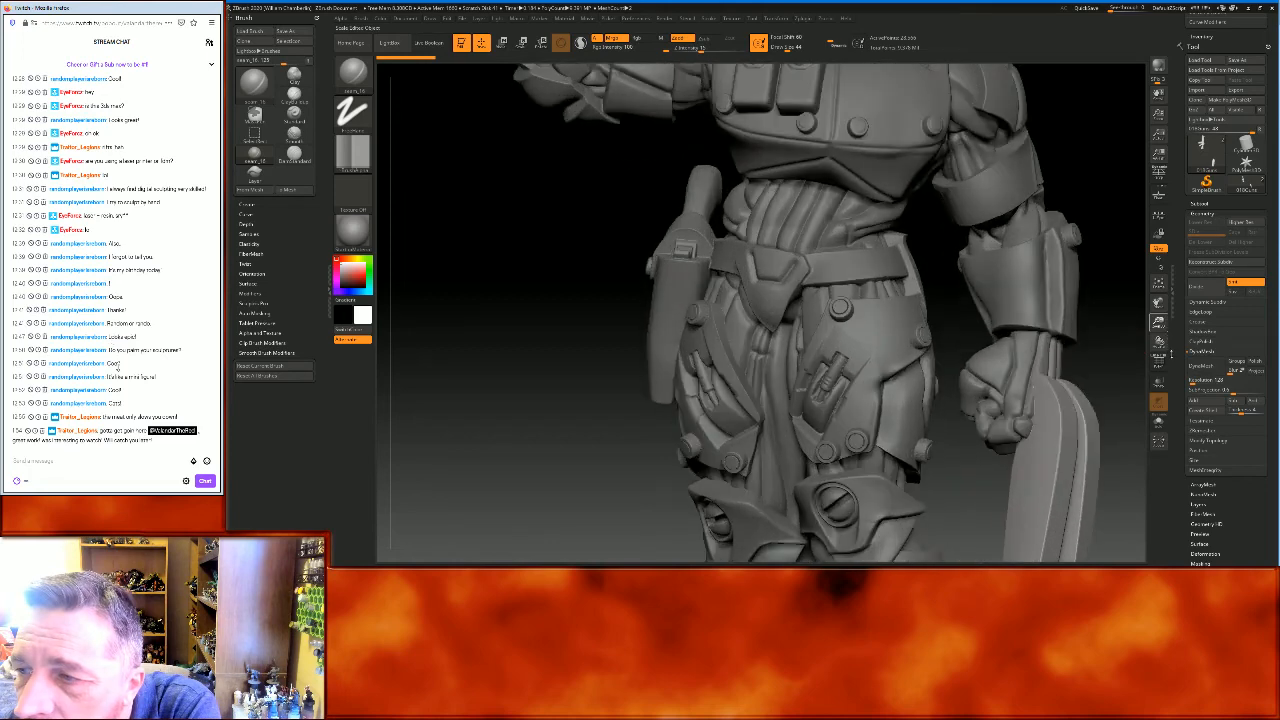
drag(1158, 302, 1180, 469)
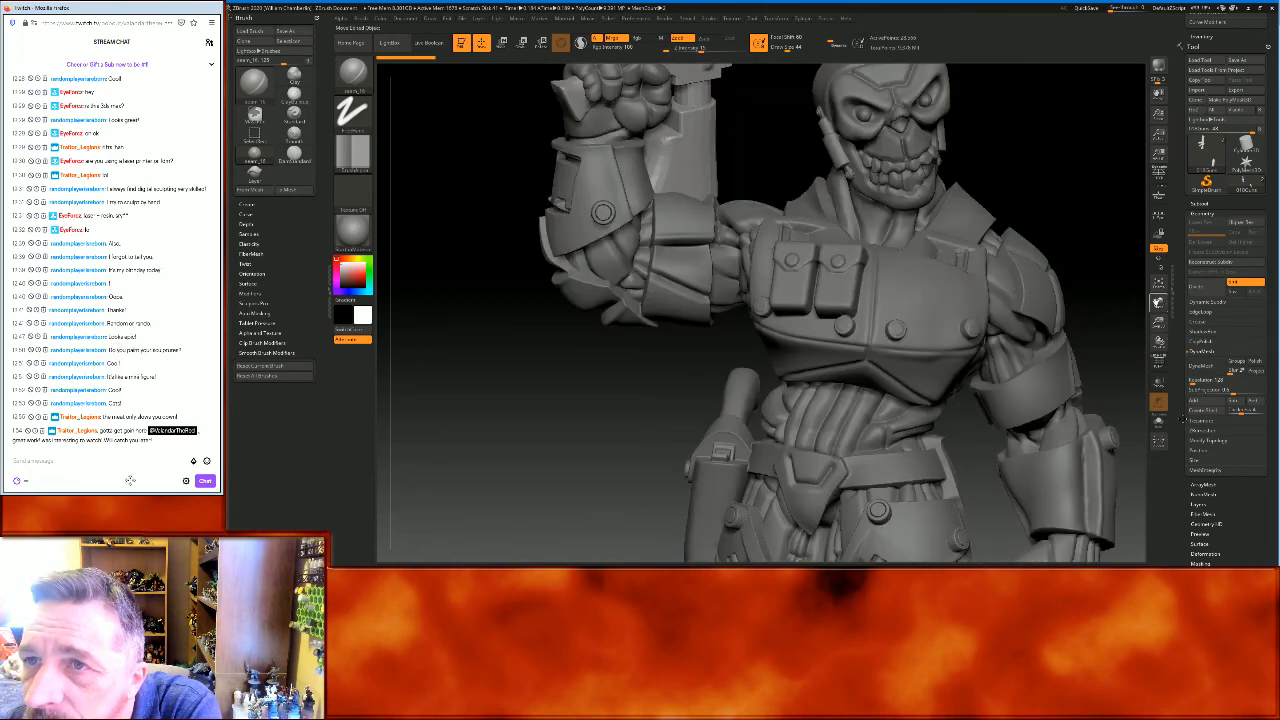
drag(1183, 419, 1185, 577)
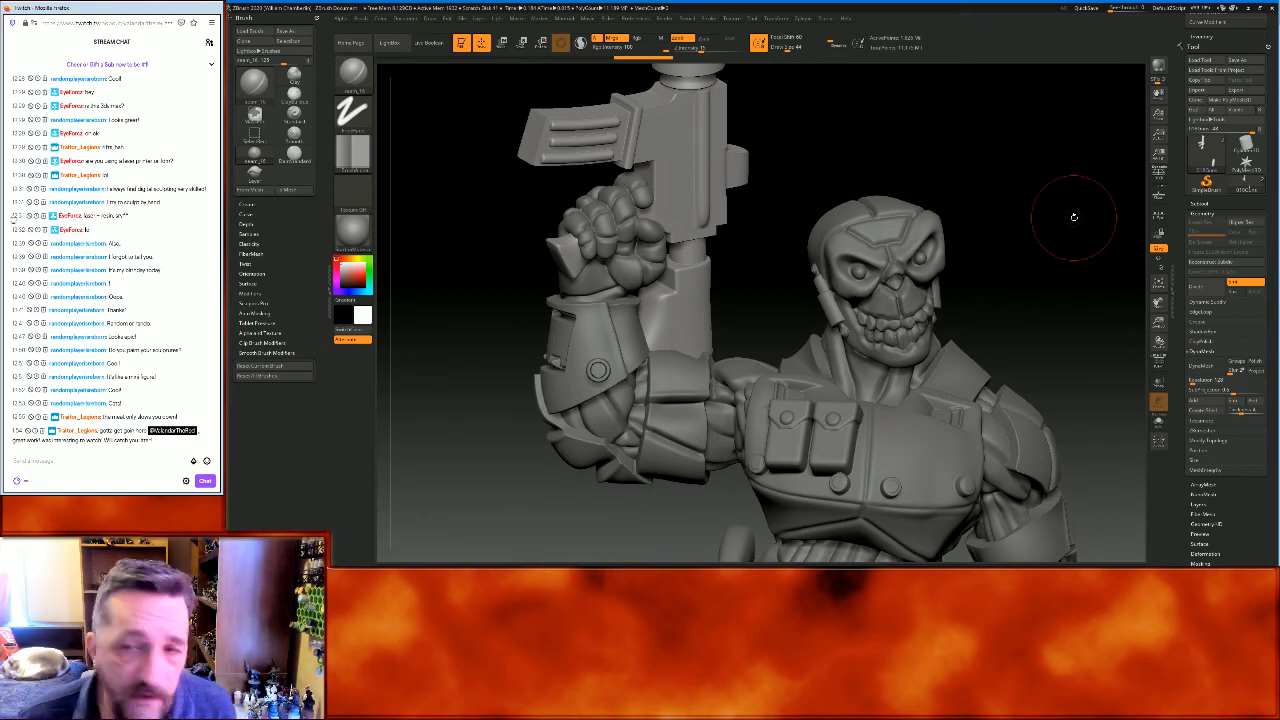
Stamp a raised round boss beside the magazine on both sides of the rifle using the Layer brush with no alpha, Dots stroke and Zadd
drag(1035, 188, 952, 233)
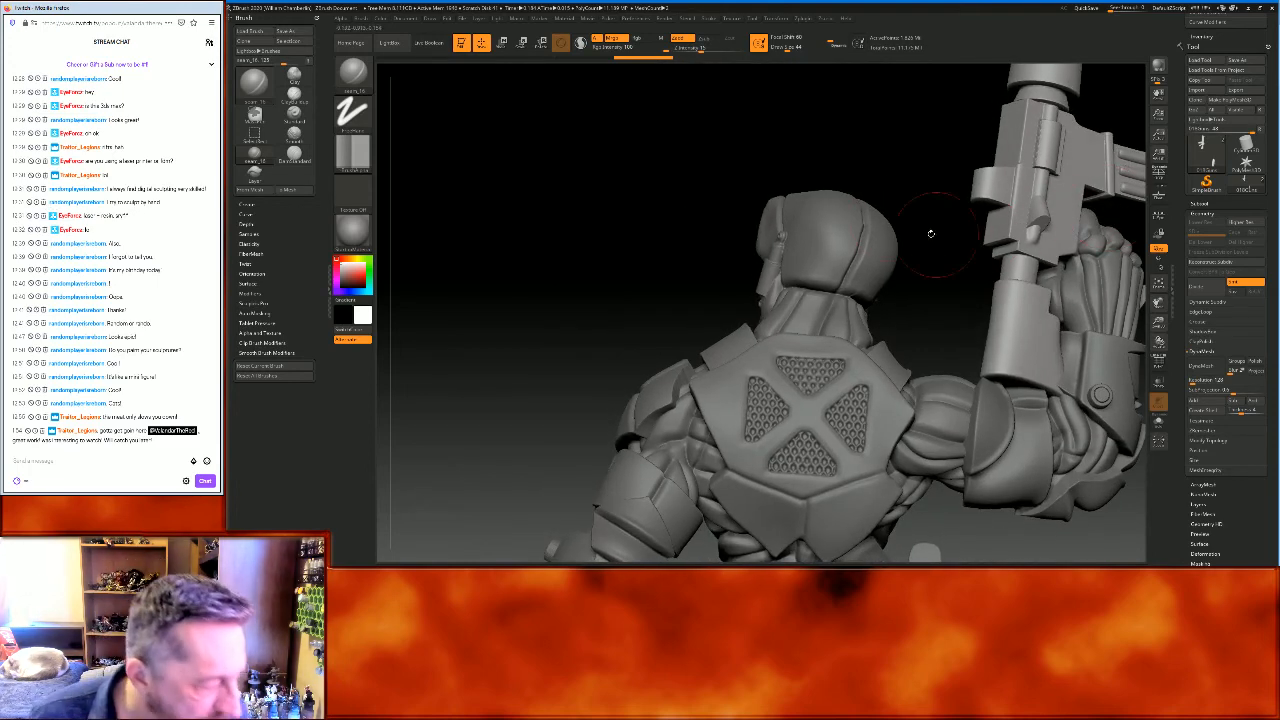
drag(872, 168, 859, 171)
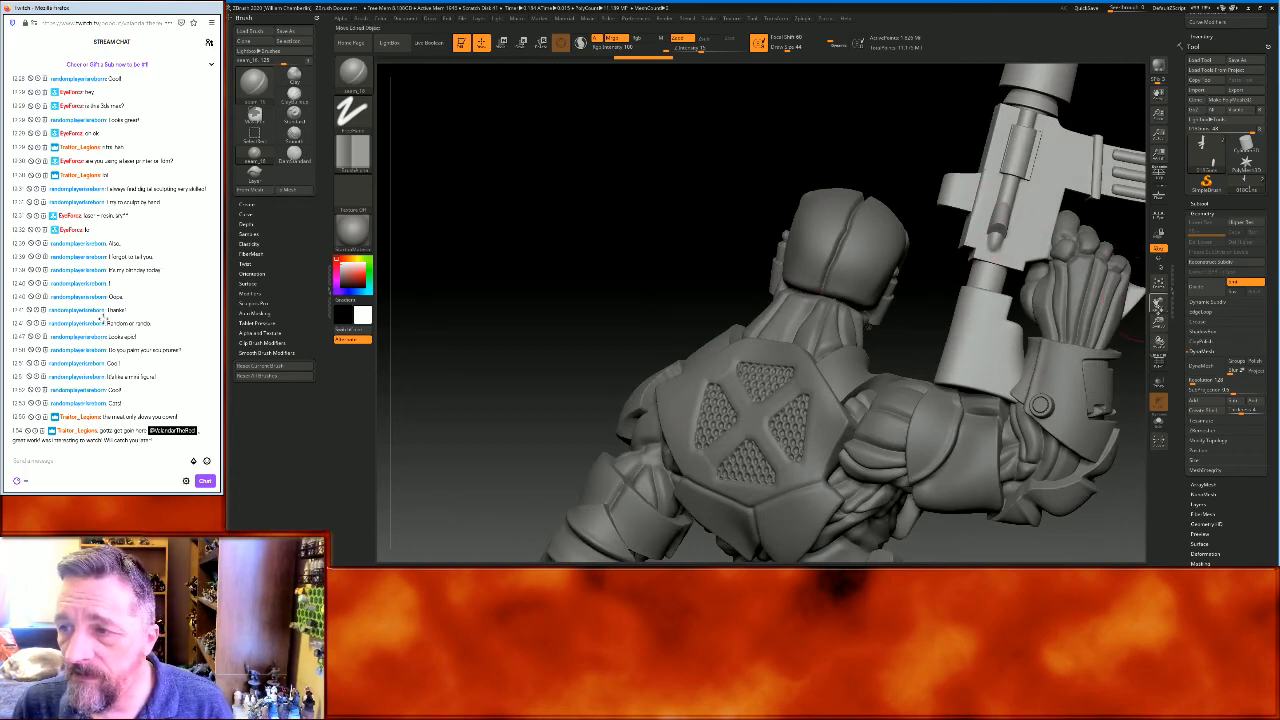
mouse_move(1158, 322)
mouse_down()
mouse_move(1158, 346)
mouse_move(1124, 332)
mouse_move(1158, 302)
mouse_up()
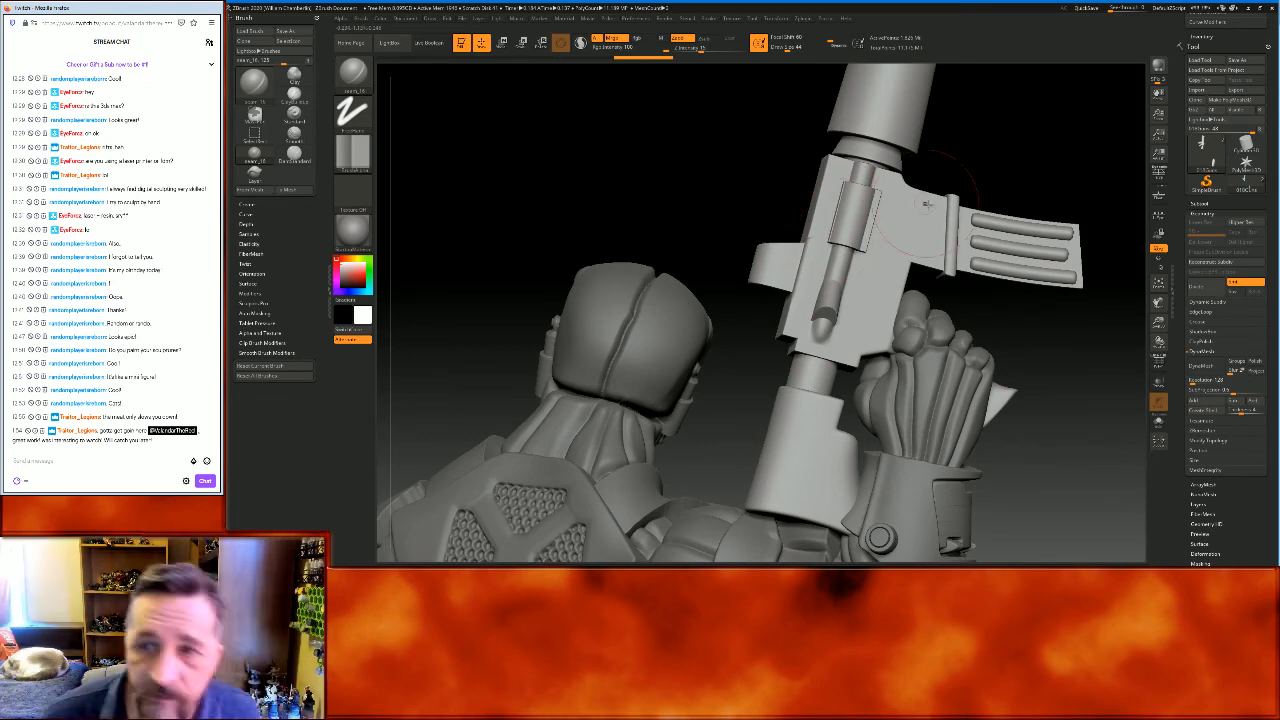
drag(1049, 166, 1012, 178)
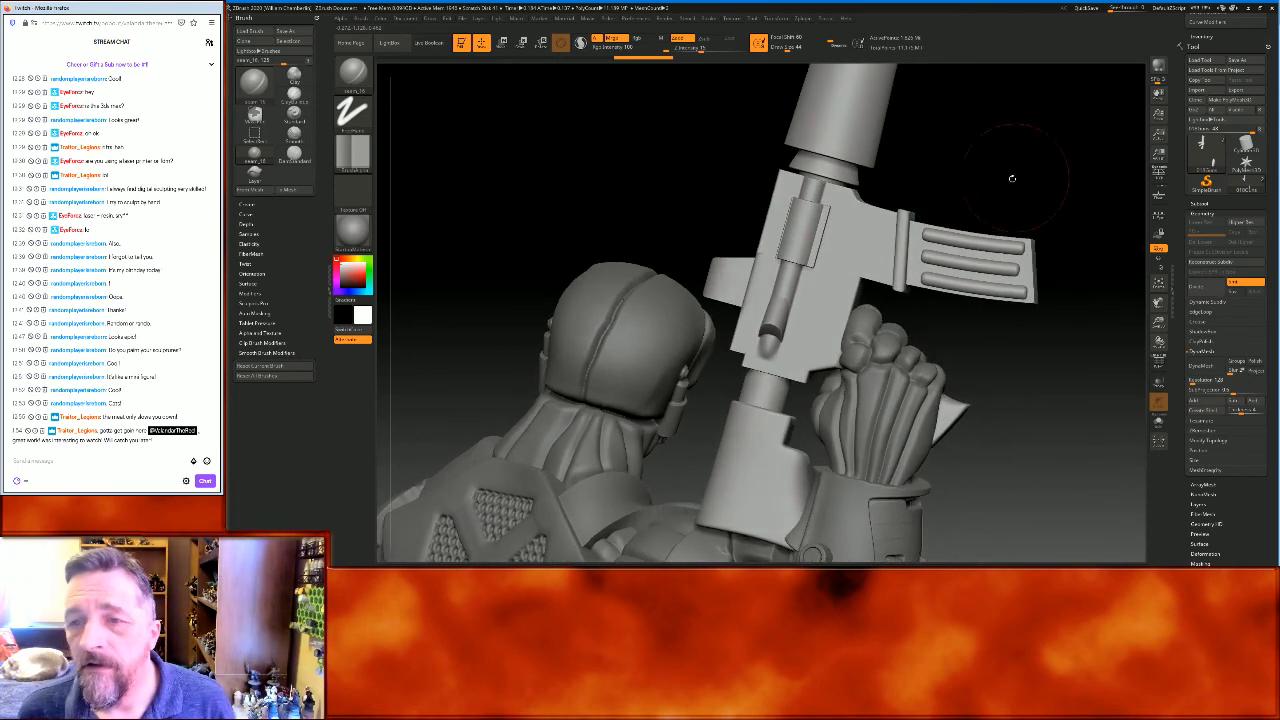
click(353, 72)
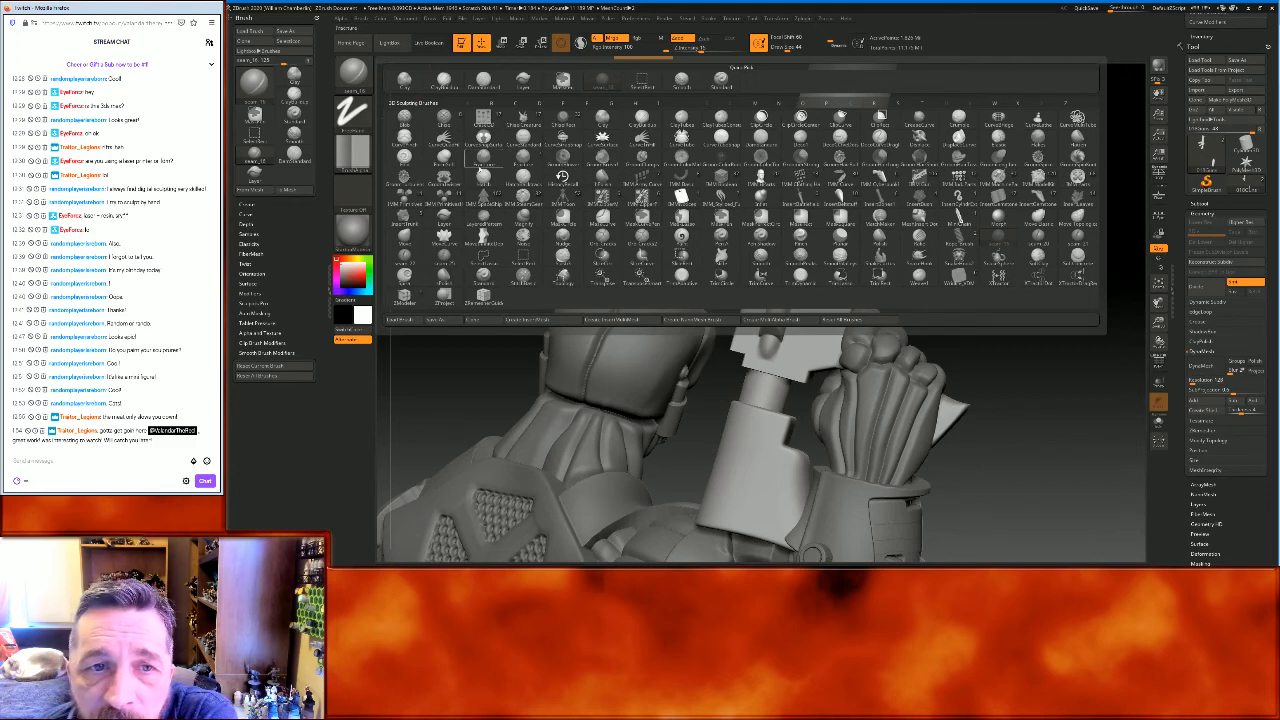
click(444, 214)
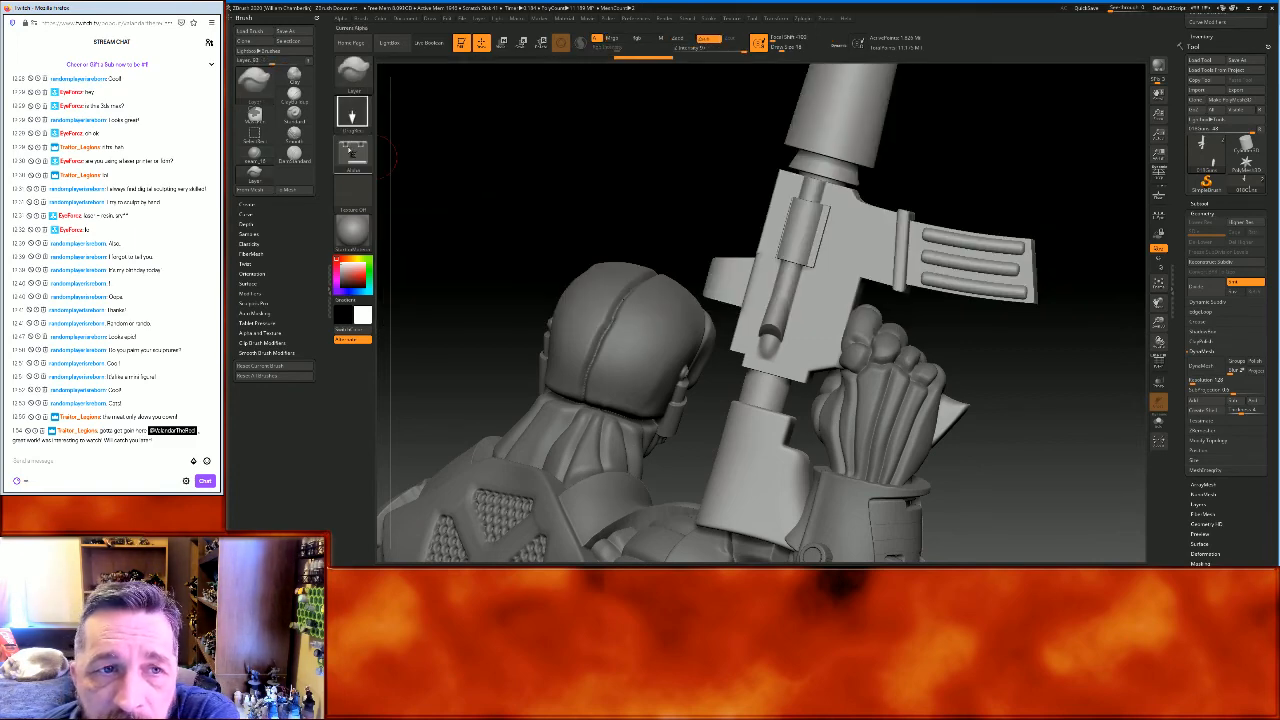
click(353, 152)
click(404, 160)
click(358, 117)
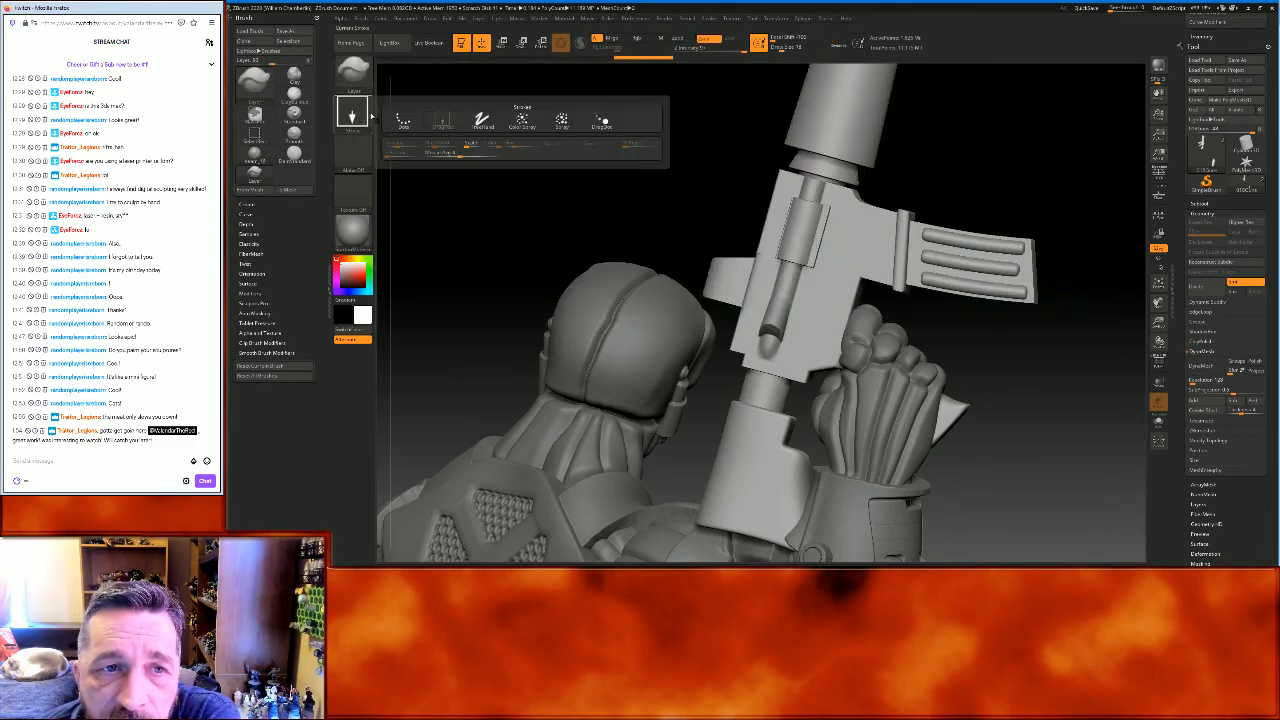
click(403, 121)
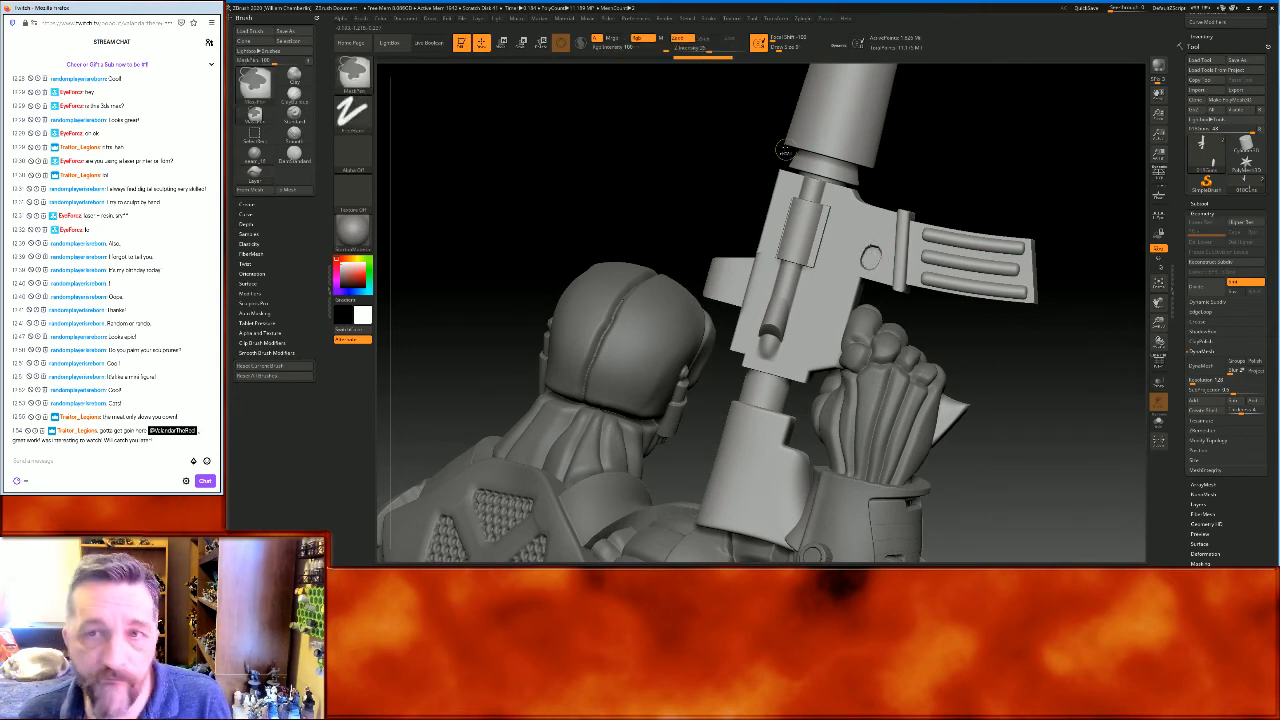
click(689, 38)
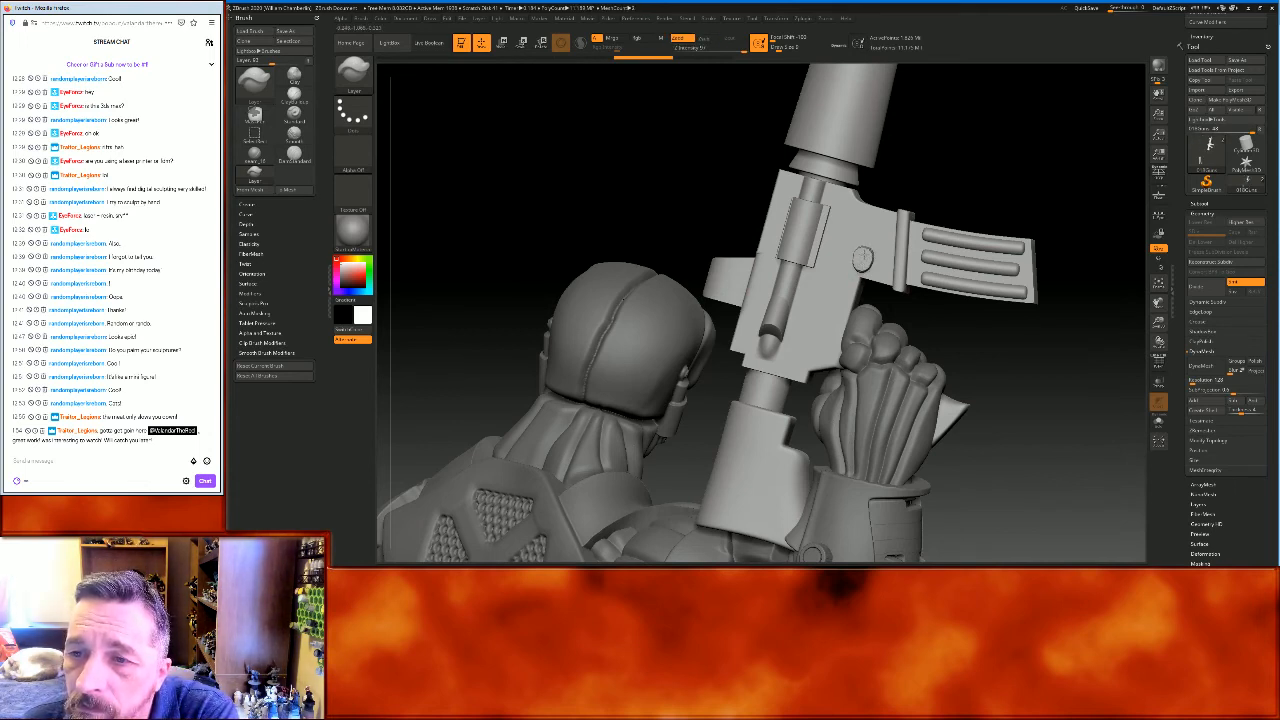
drag(1043, 191, 868, 223)
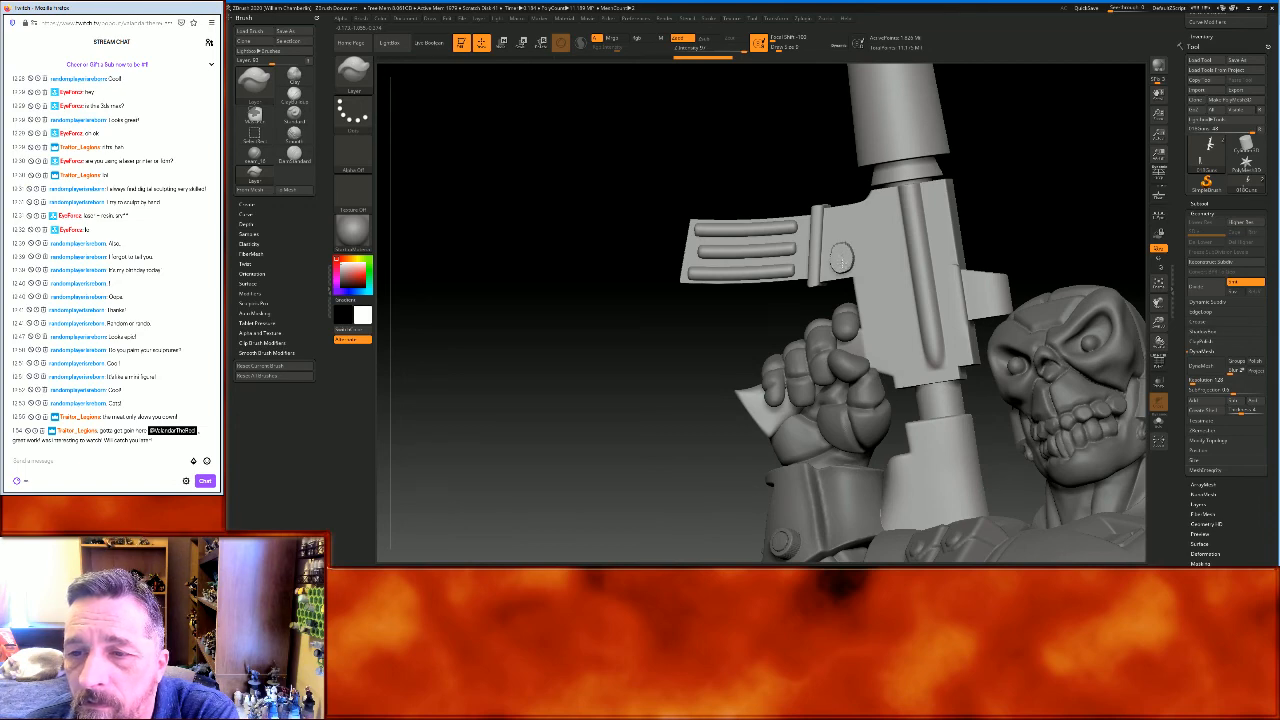
Raise an angled strip around the round boss on both sides of the rifle receiver, with a short bar across its upper part
drag(757, 157, 814, 155)
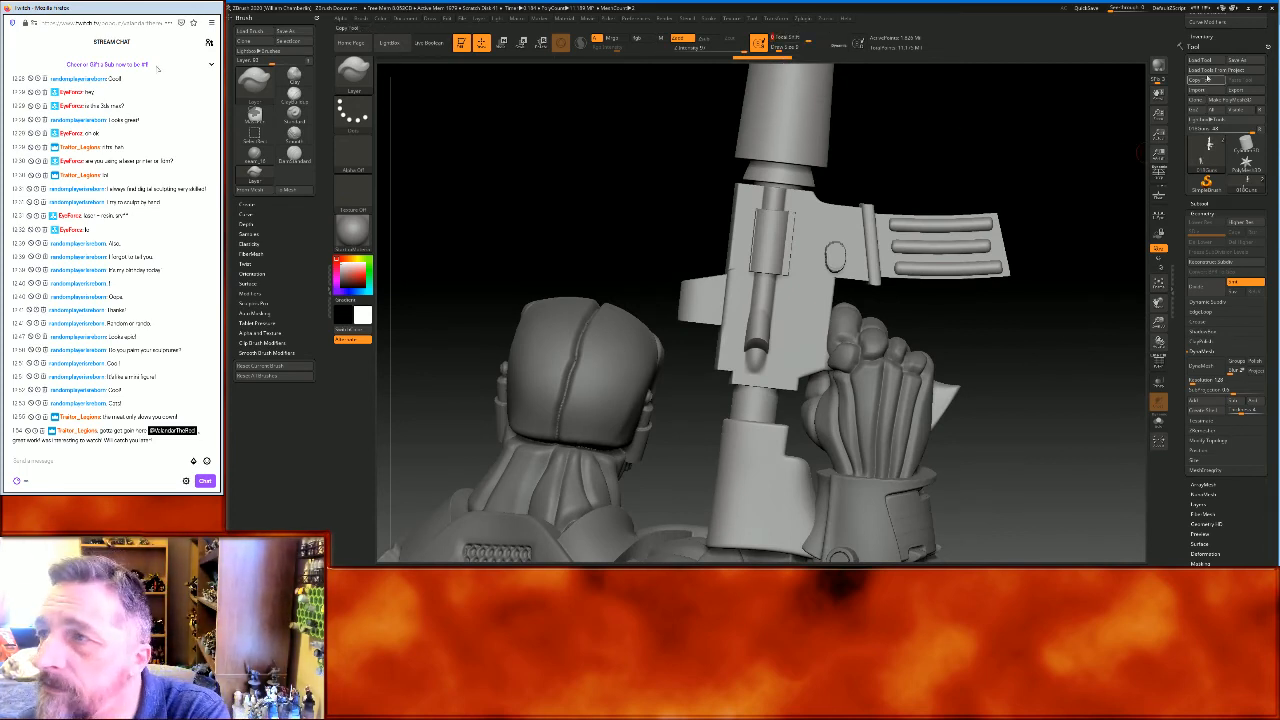
mouse_move(1228, 45)
mouse_down()
mouse_move(1228, 104)
mouse_move(1199, 97)
mouse_up()
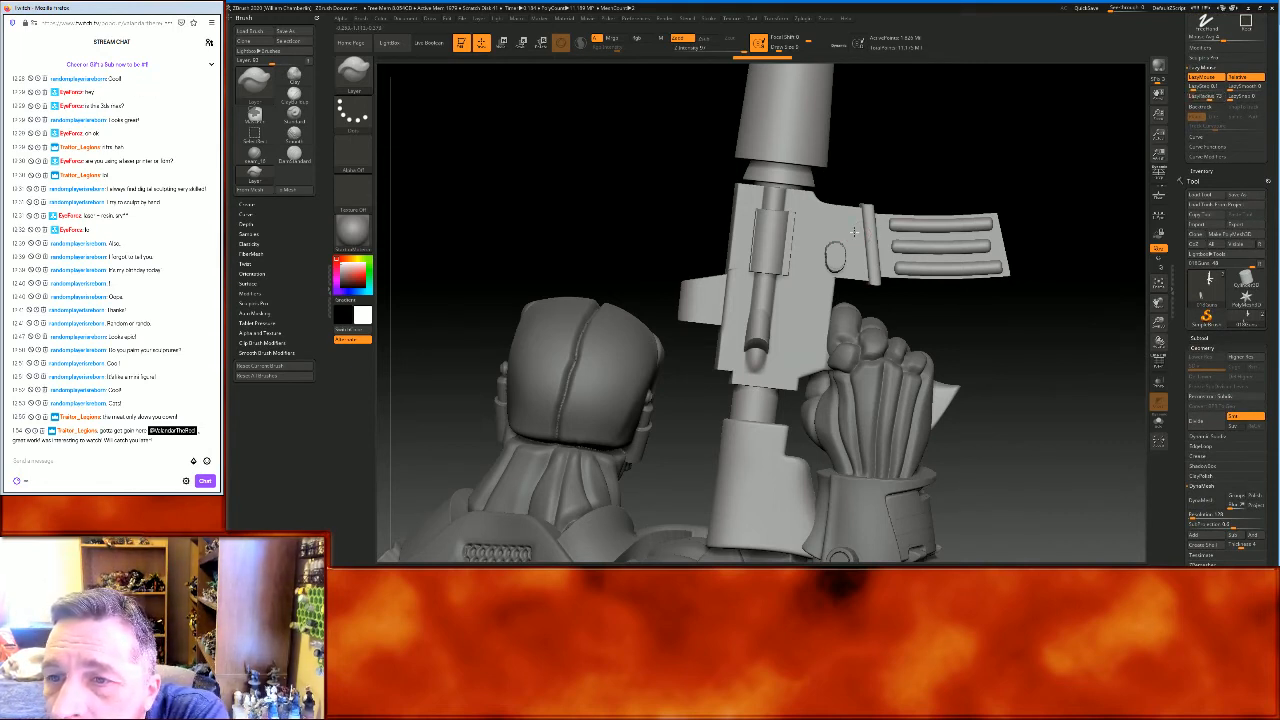
mouse_move(828, 229)
mouse_down()
mouse_move(802, 225)
mouse_move(808, 208)
mouse_move(802, 299)
mouse_move(856, 289)
mouse_up()
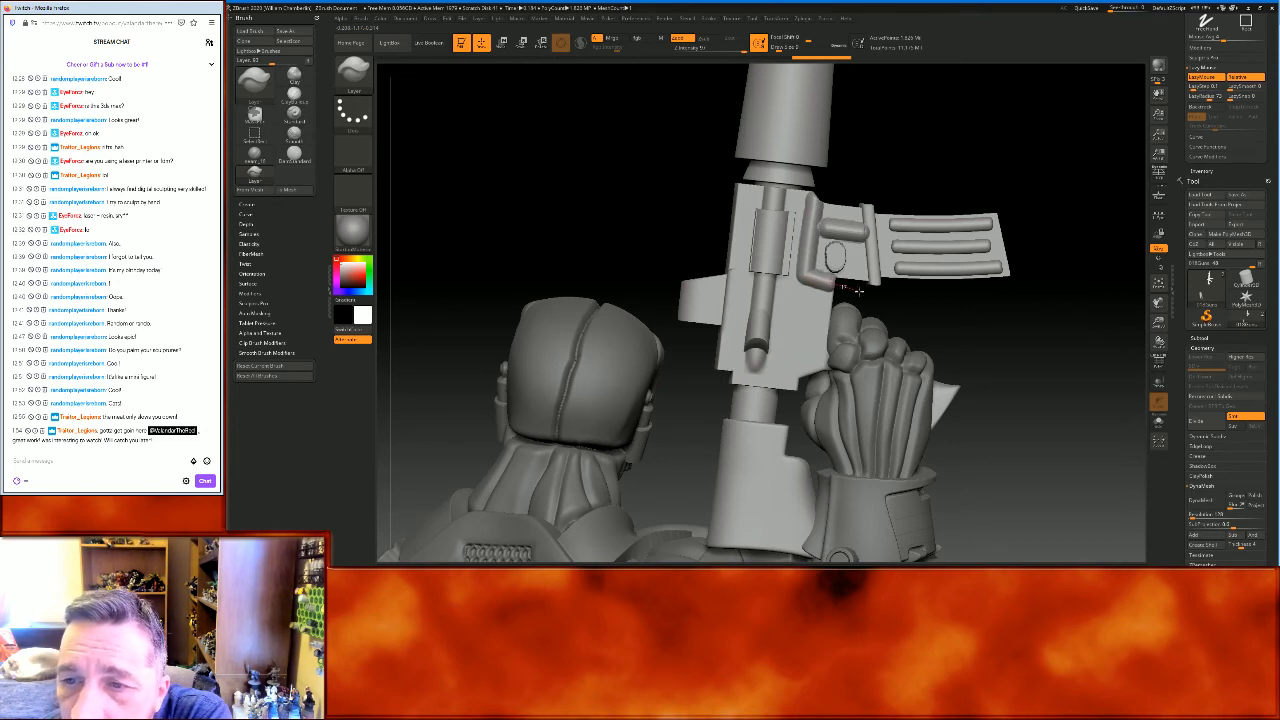
drag(1011, 326, 882, 283)
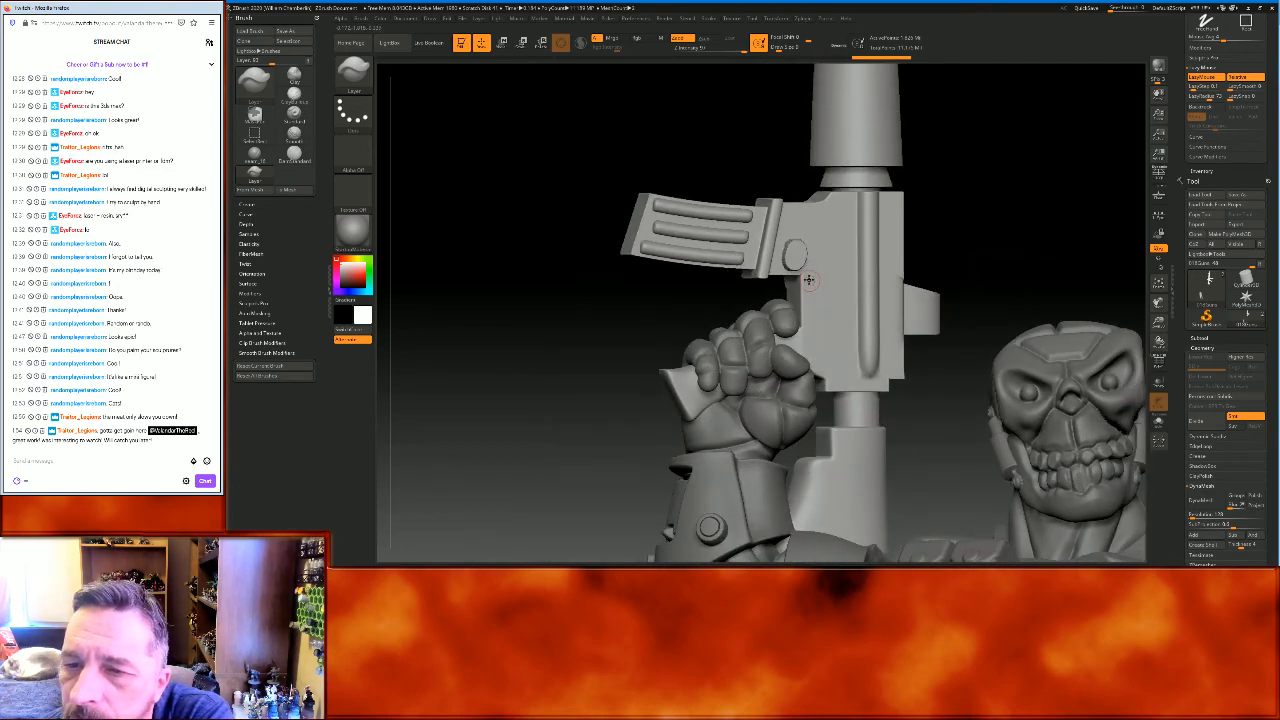
drag(837, 277, 857, 279)
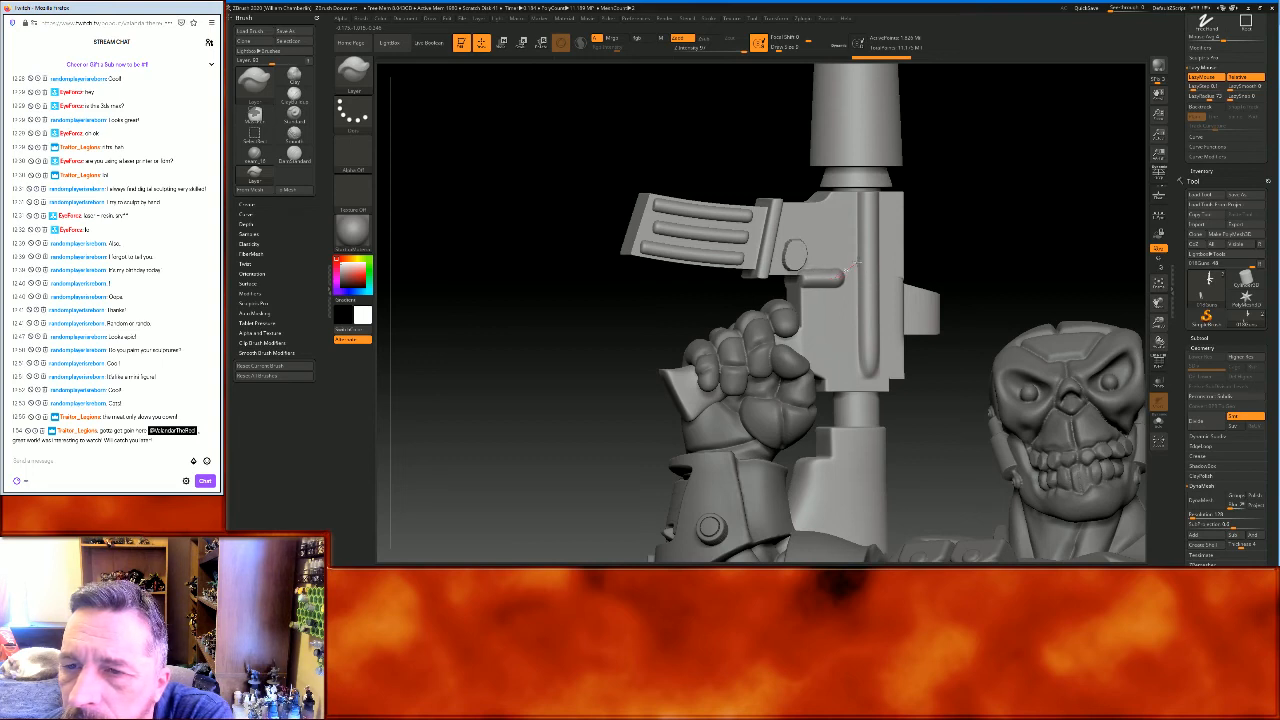
drag(838, 262, 835, 200)
key(ctrl+z)
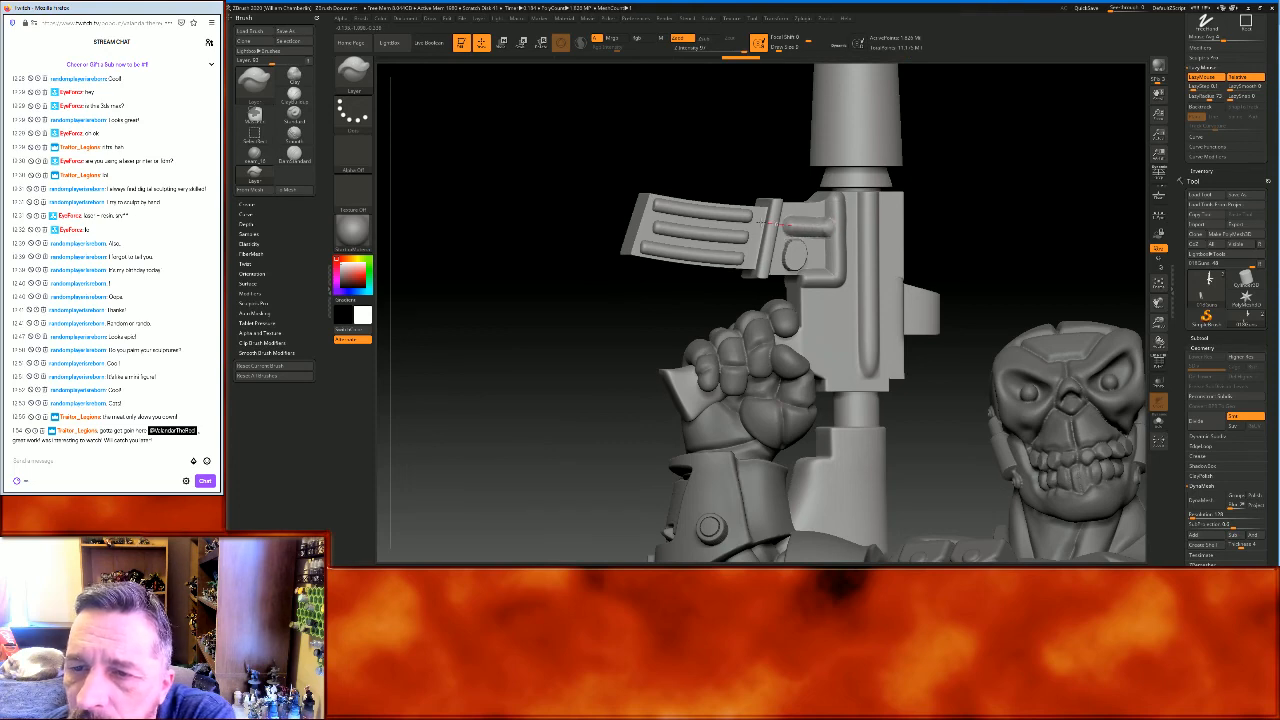
Add a small raised oval boss low on the receiver near the gripping hand, on both sides of the rifle
drag(580, 357, 690, 385)
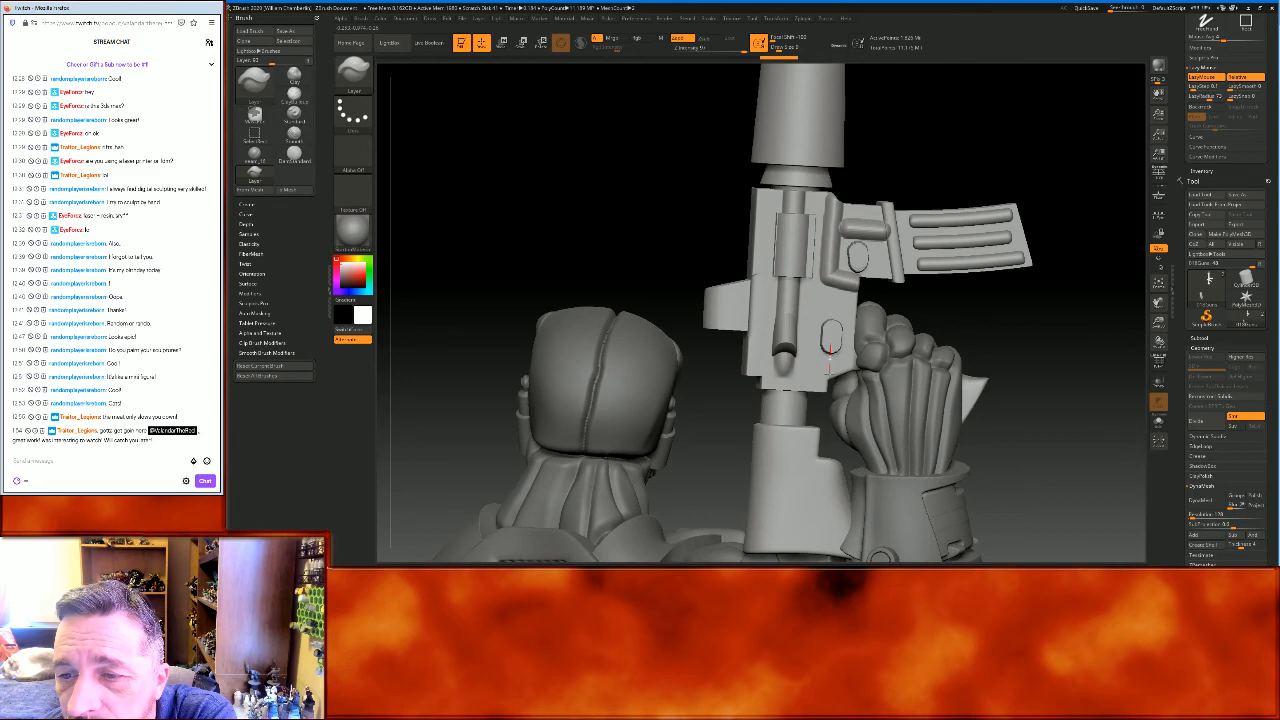
drag(969, 314, 1068, 315)
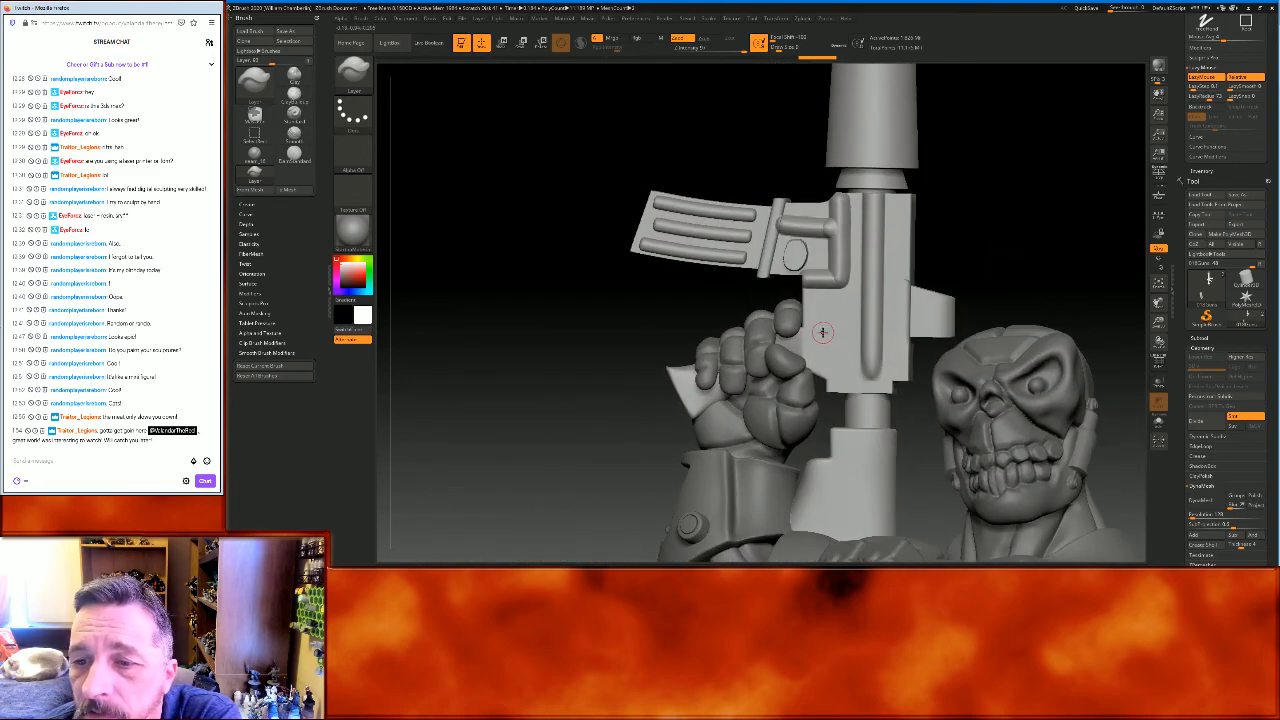
drag(824, 360, 822, 380)
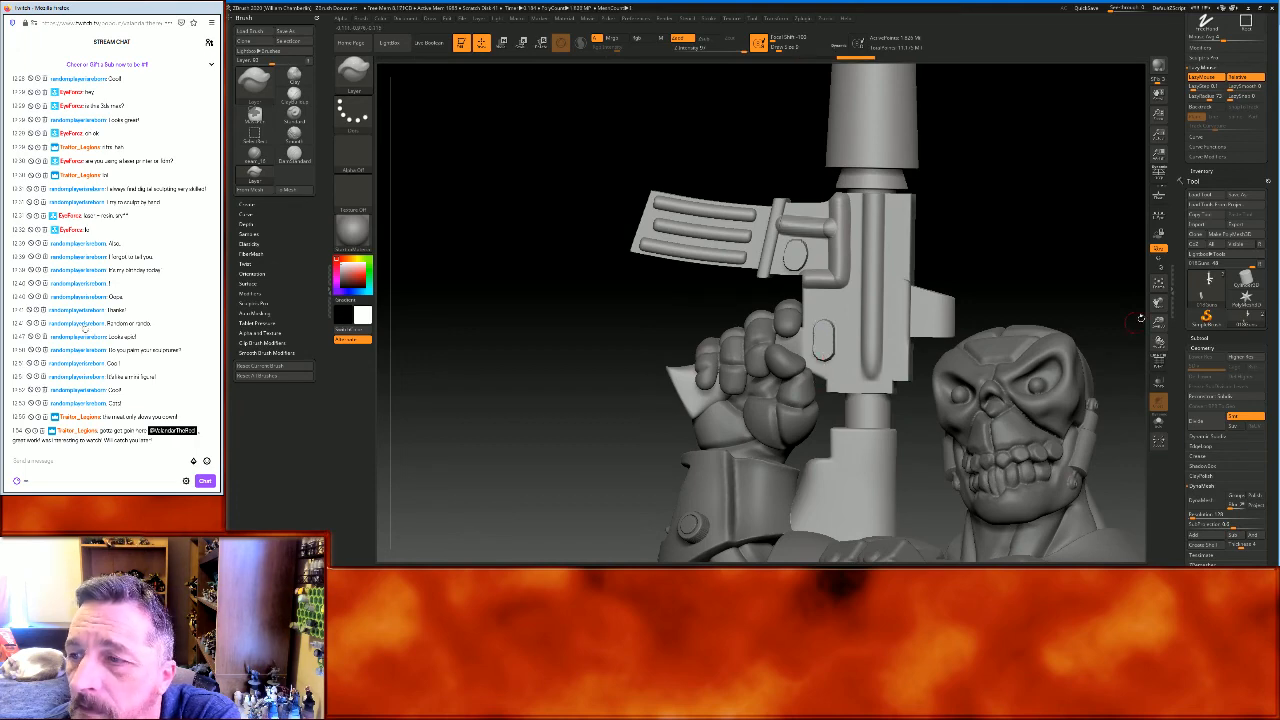
Select the figure subtool and merge it down with the rifle and blades subtool
click(1158, 282)
mouse_move(978, 244)
mouse_down()
mouse_move(1071, 269)
mouse_move(1103, 260)
mouse_move(1020, 203)
mouse_move(1007, 260)
mouse_move(1003, 220)
mouse_move(1046, 286)
mouse_move(1003, 286)
mouse_move(1047, 285)
mouse_move(1042, 301)
mouse_move(1055, 280)
mouse_up()
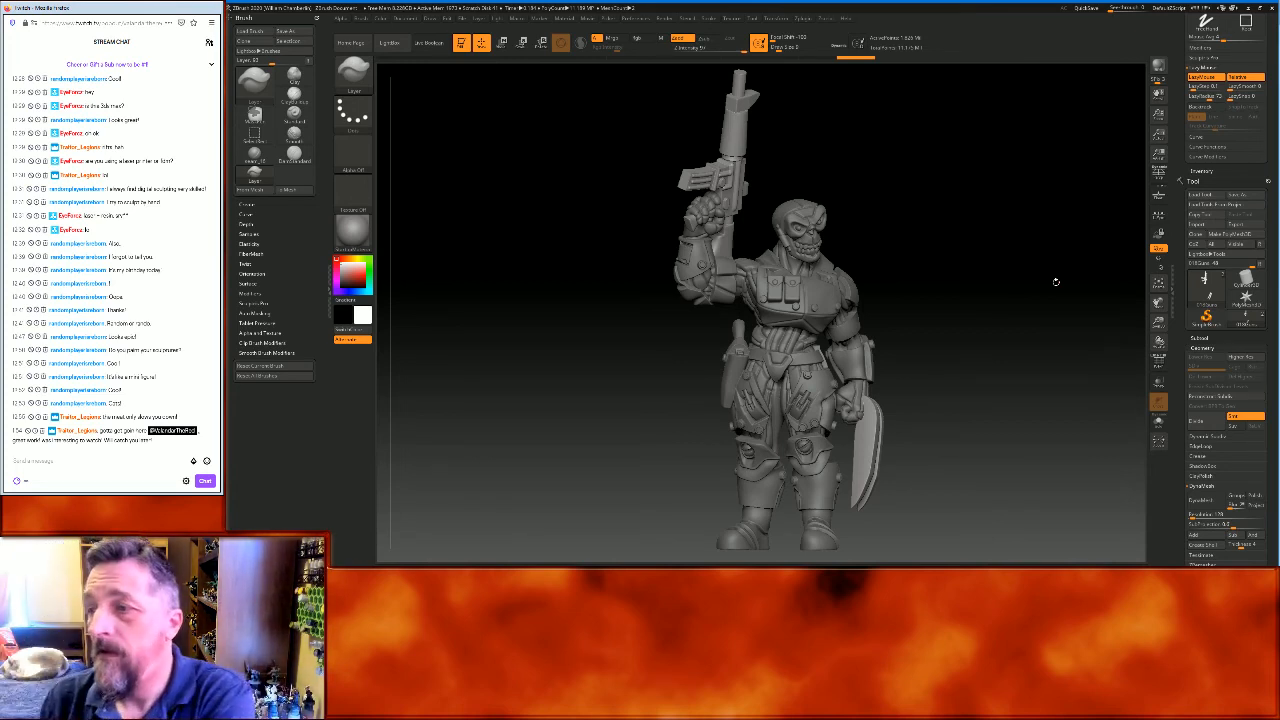
click(1199, 338)
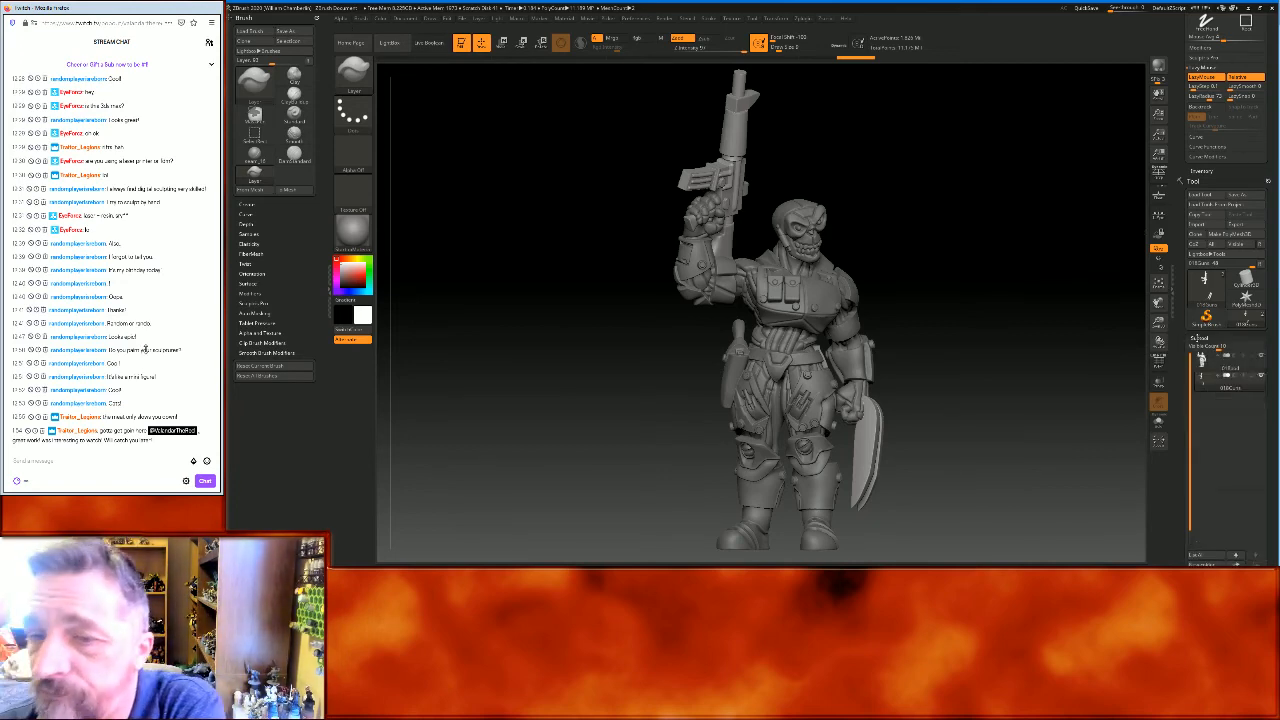
click(1206, 362)
drag(1274, 366, 1277, 172)
click(1208, 477)
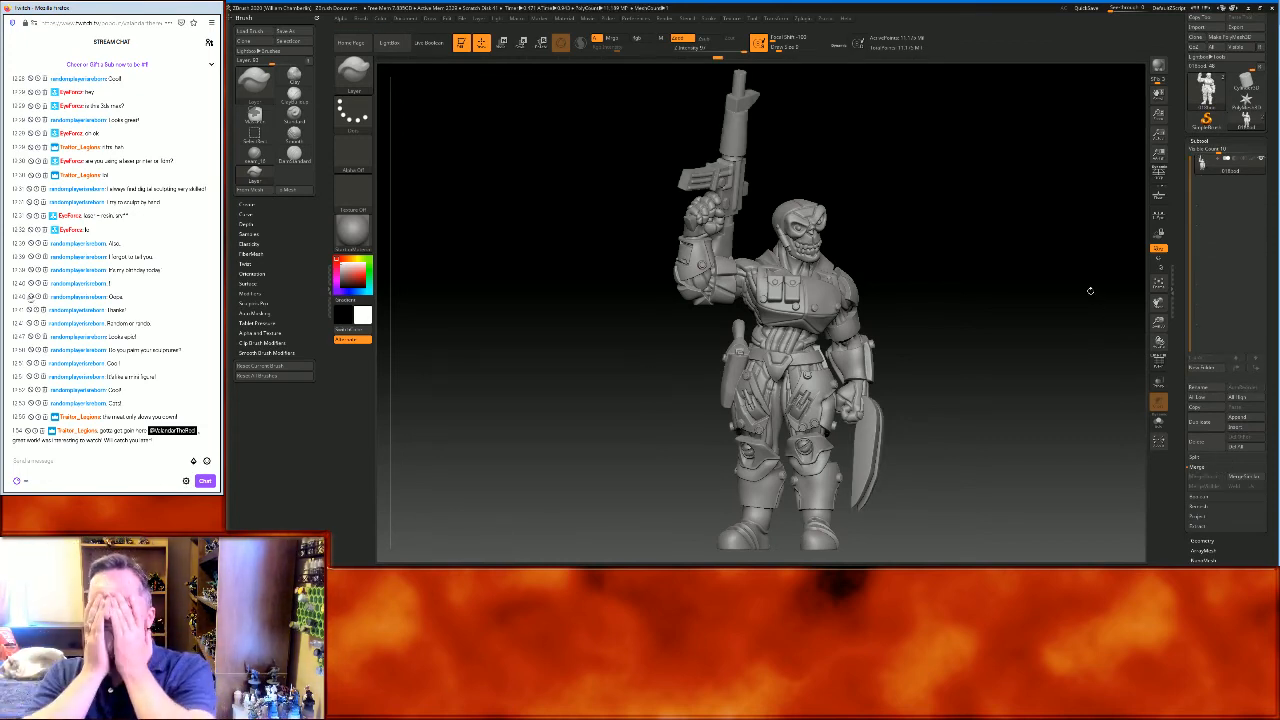
Remesh the merged figure with DynaMesh from its Geometry settings
drag(1090, 290, 1048, 284)
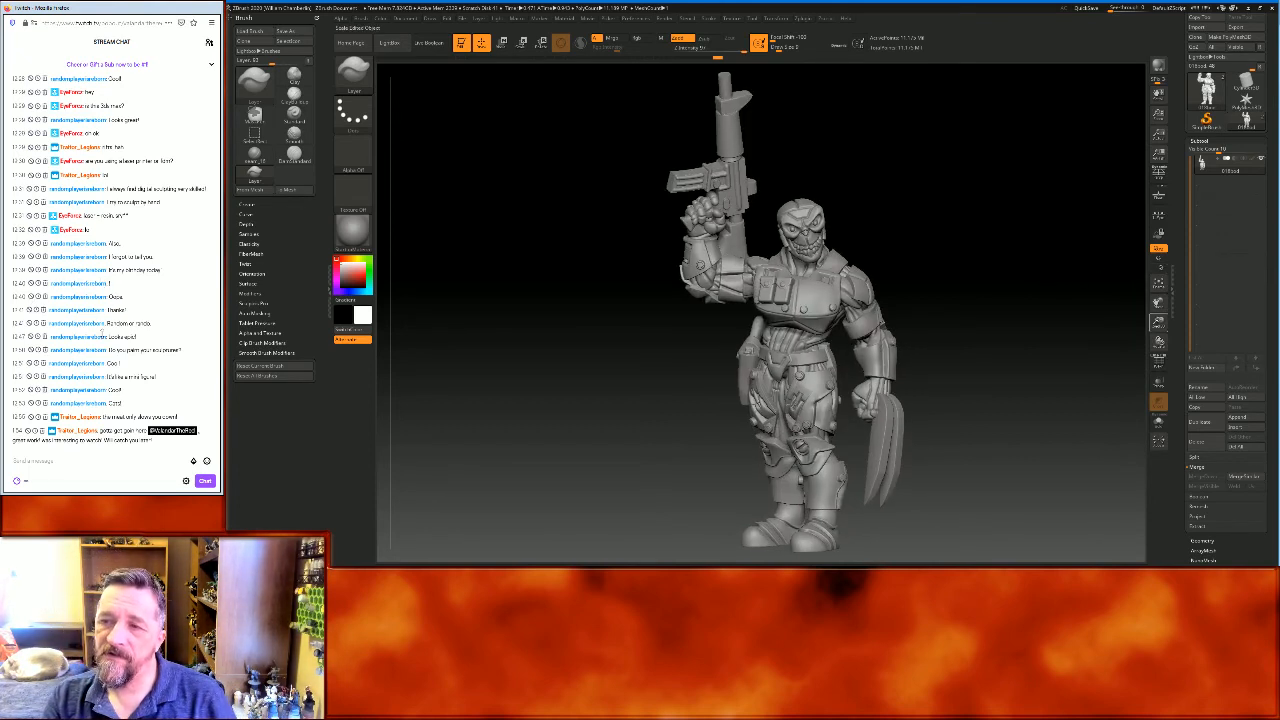
mouse_move(1158, 322)
mouse_down()
mouse_move(1158, 303)
mouse_move(1146, 306)
mouse_up()
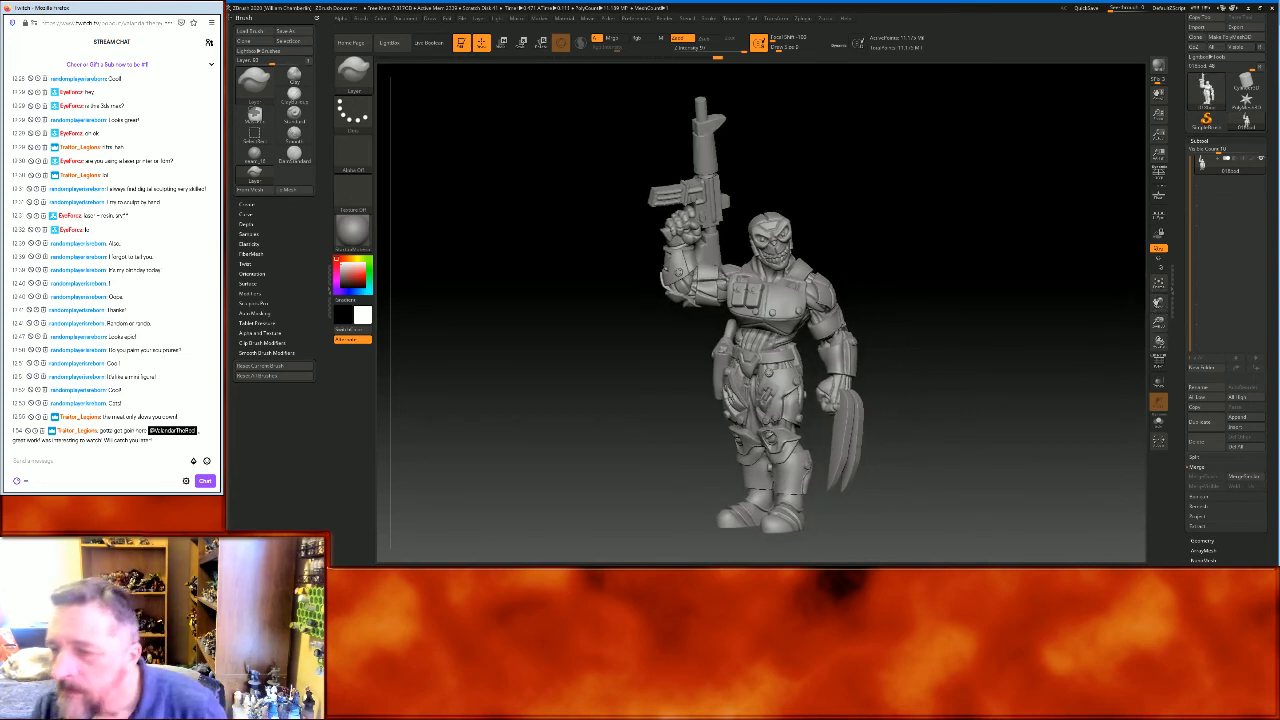
click(1210, 540)
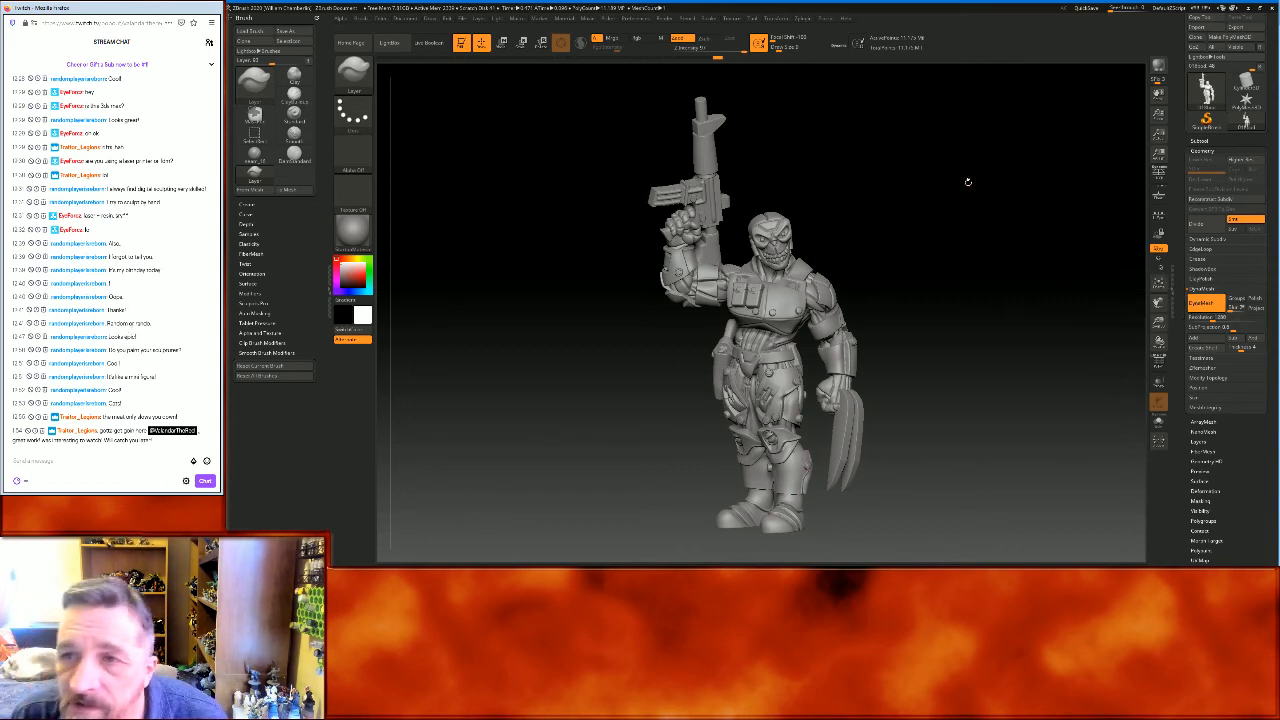
key(ctrl)
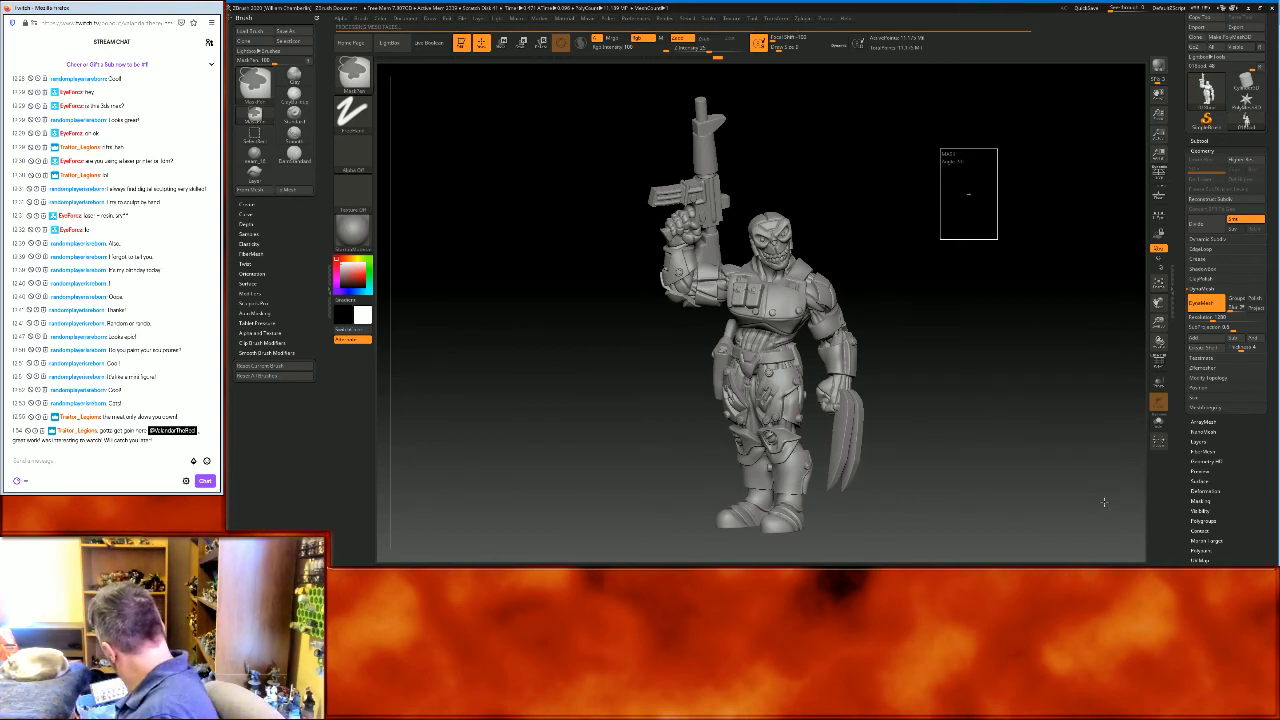
Activate the Layer brush and dock the Zplugin palette beside the canvas
key(b)
key(l)
key(y)
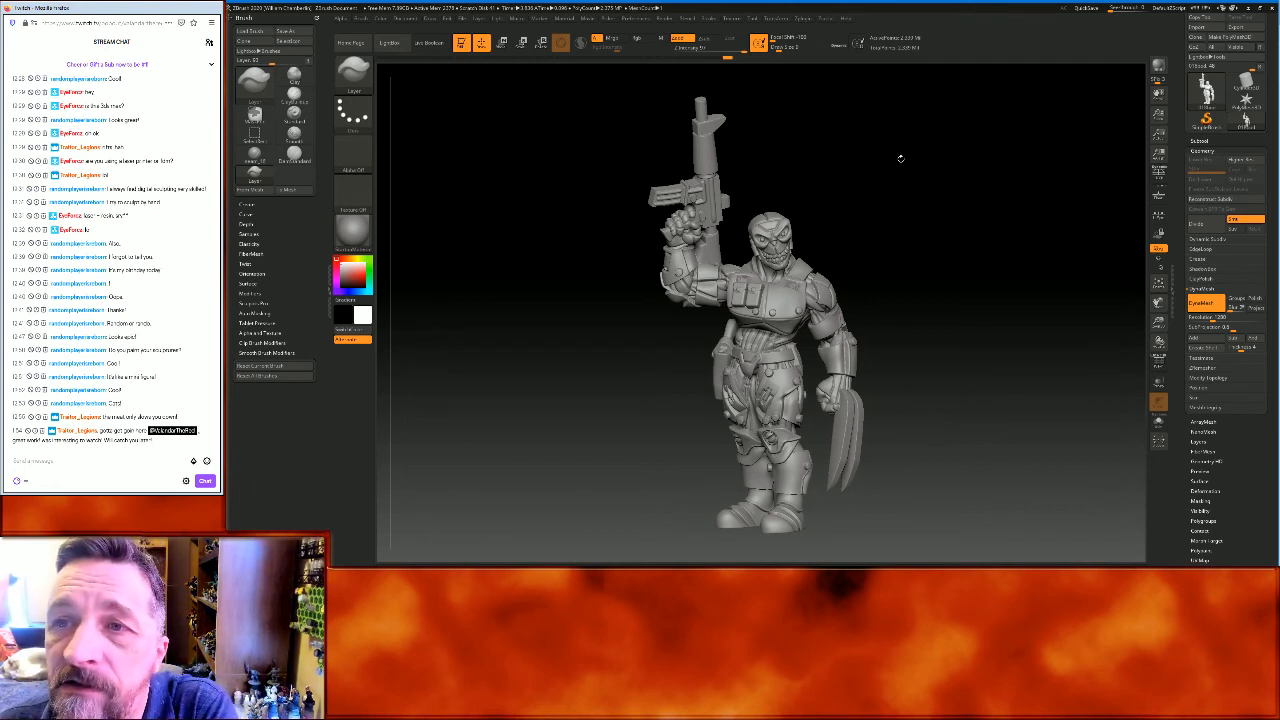
click(800, 20)
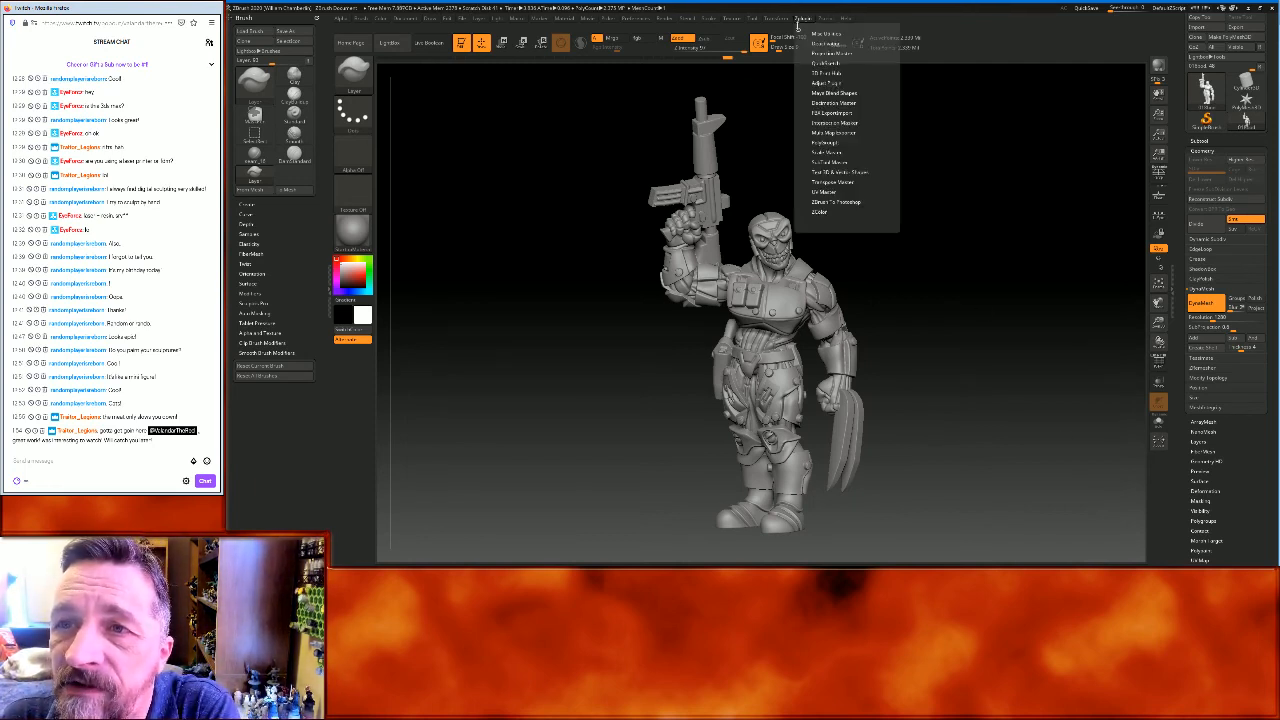
click(797, 27)
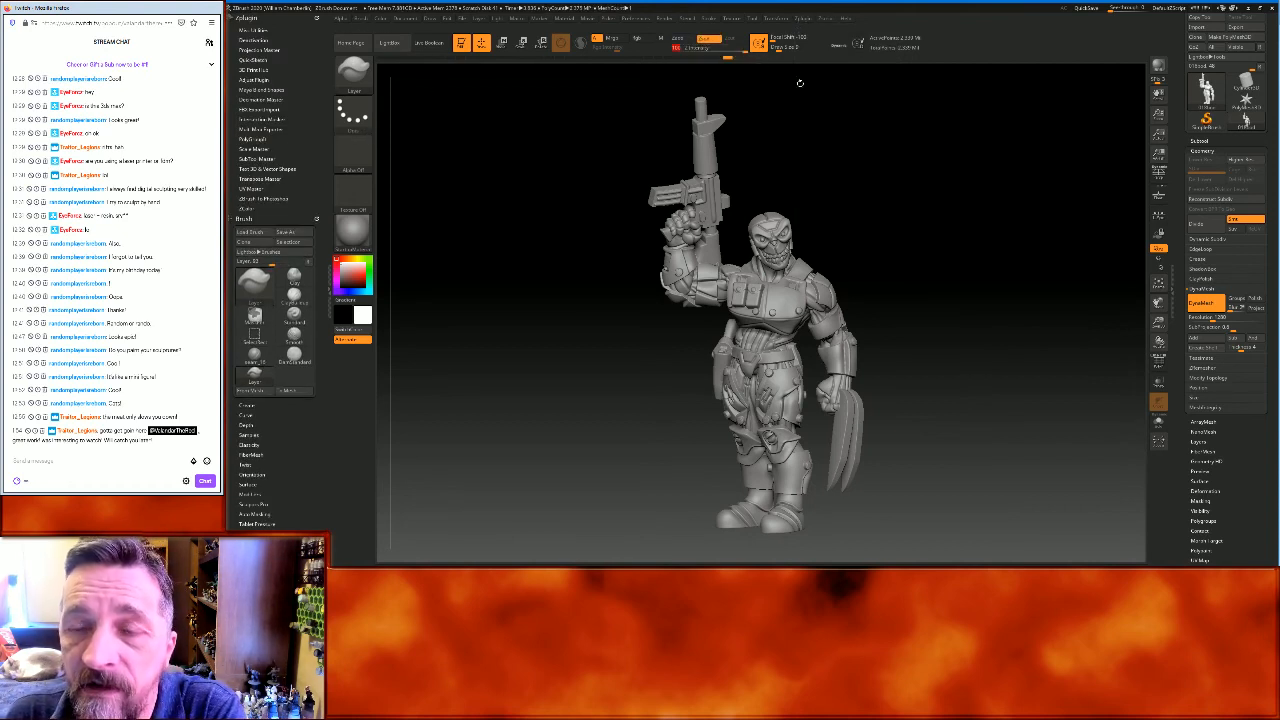
Examine the remeshed figure from above and around the rifle, checking the surface detail at close range and in full view
drag(963, 172, 966, 249)
drag(1158, 341, 1158, 440)
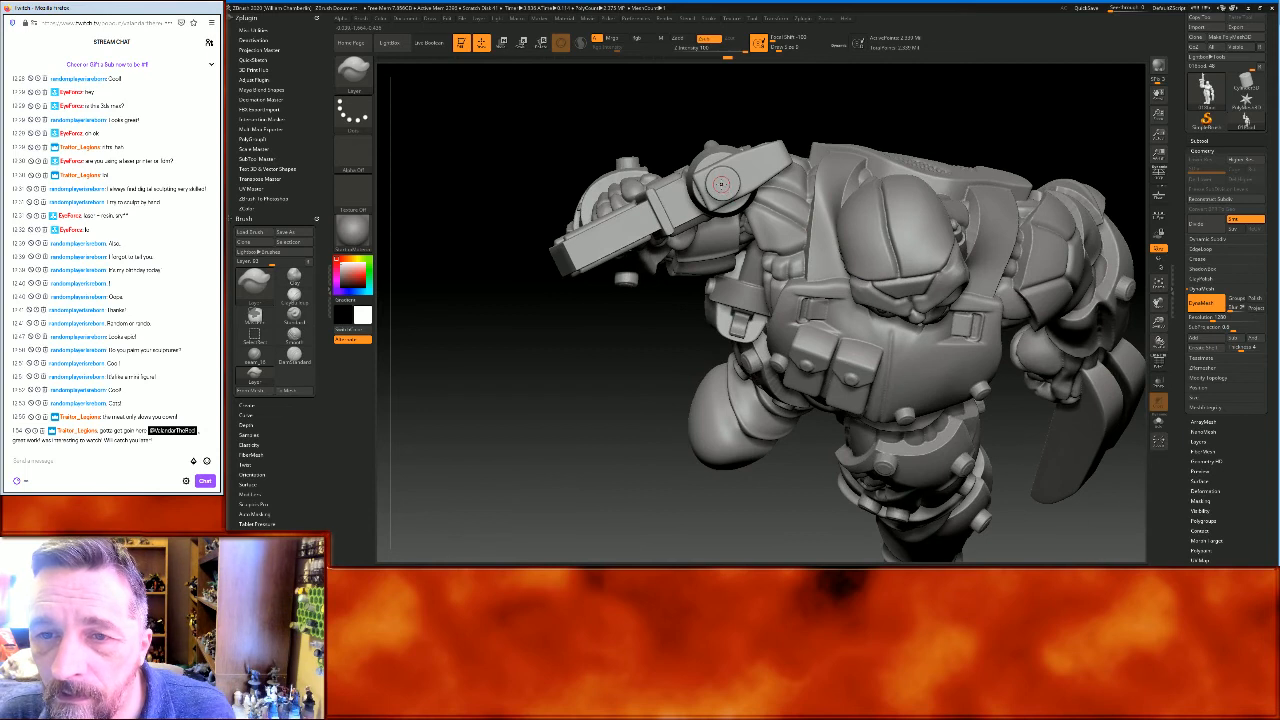
key(shift)
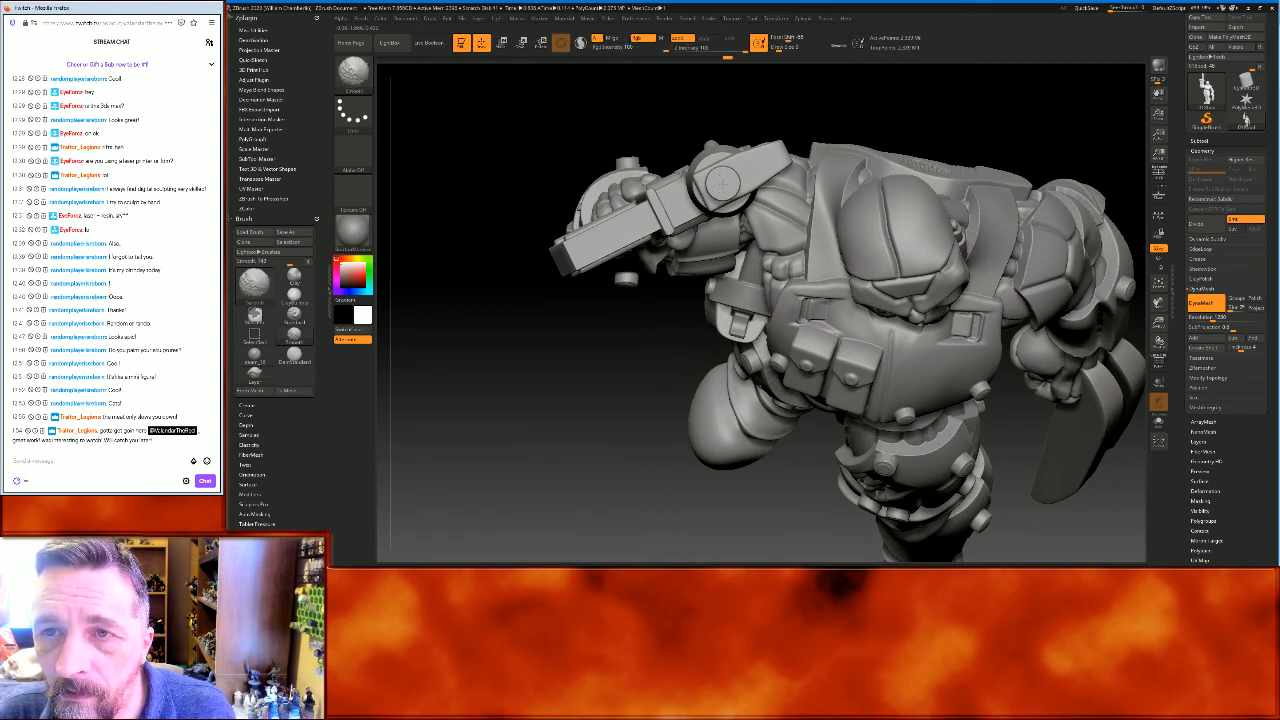
drag(1270, 150, 1270, 298)
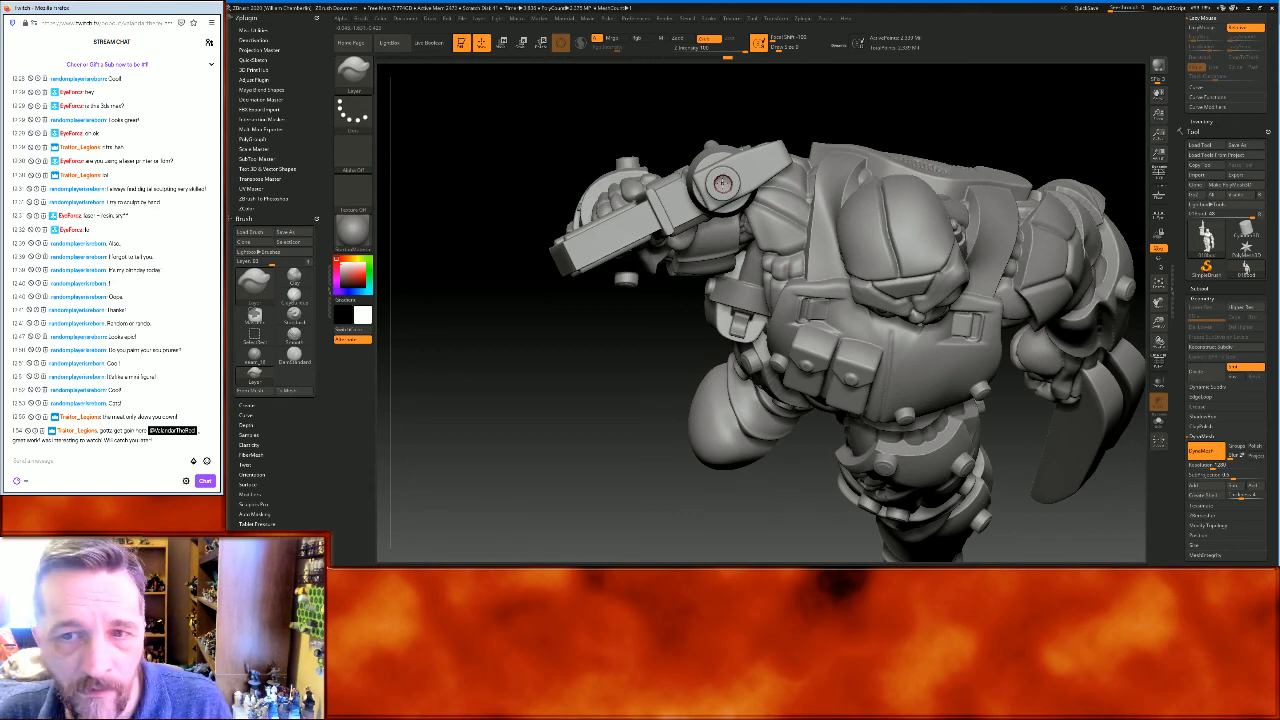
drag(596, 334, 596, 272)
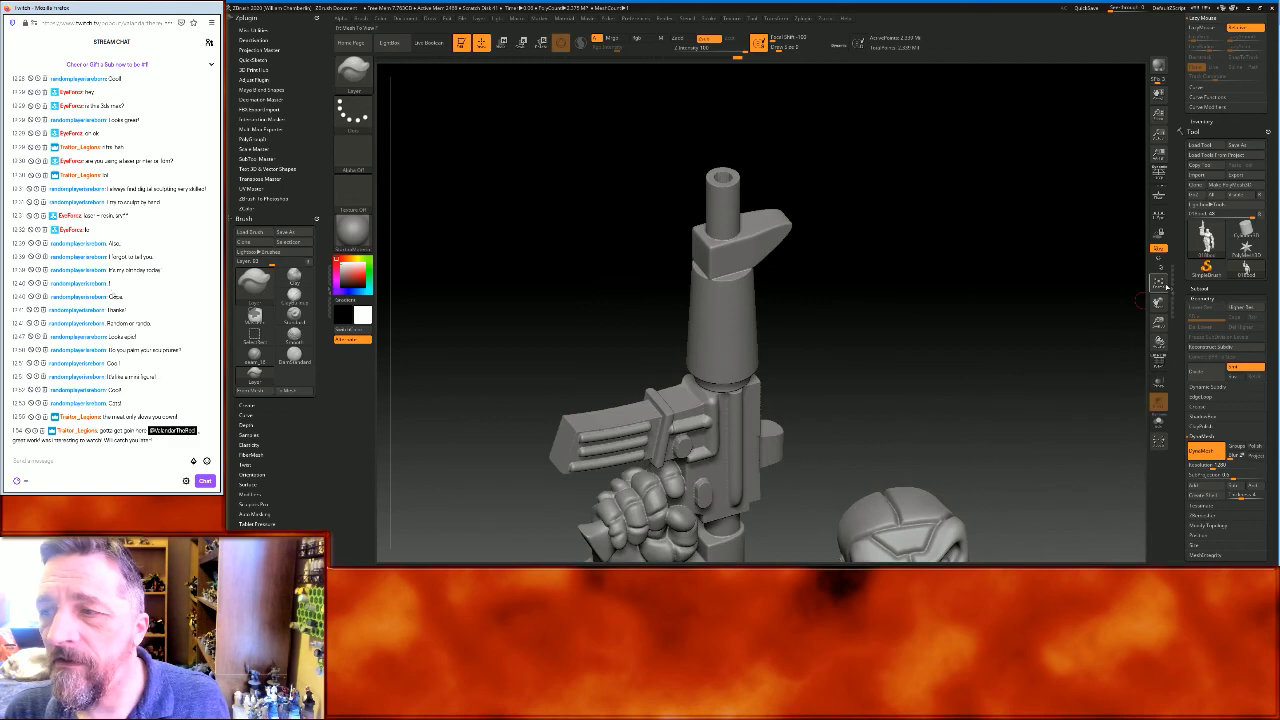
click(1158, 283)
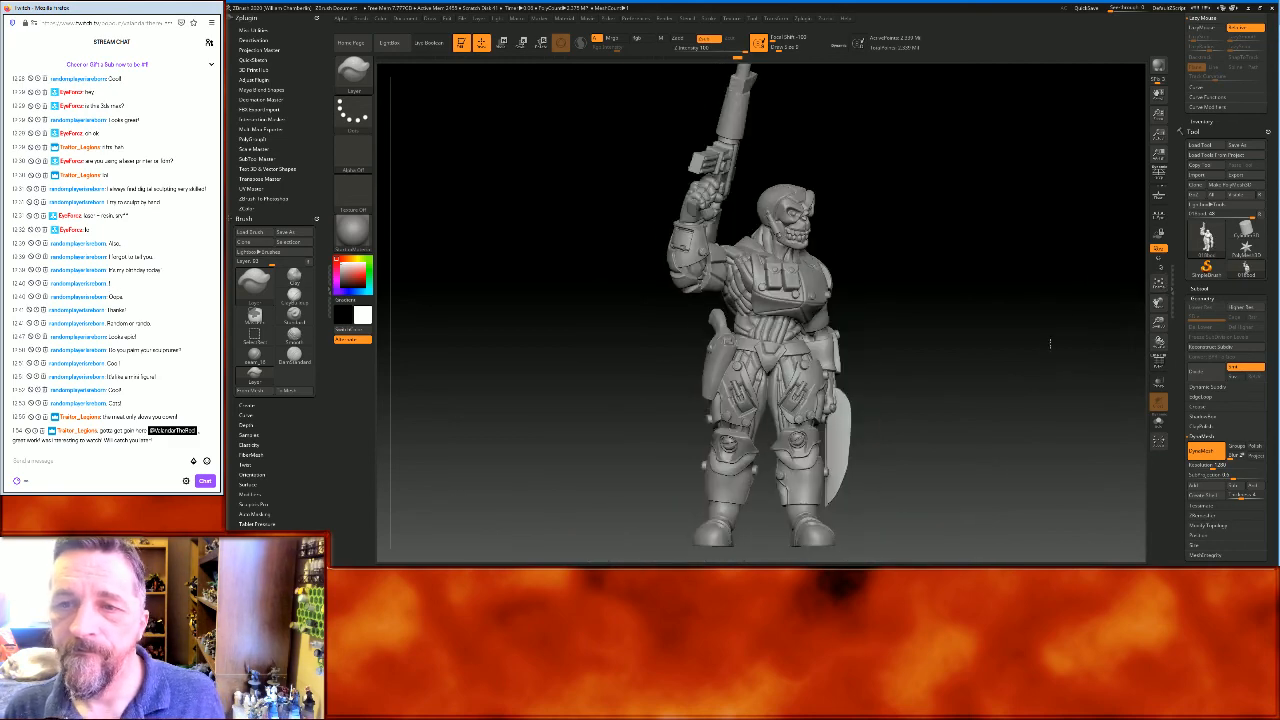
drag(1158, 322, 1061, 308)
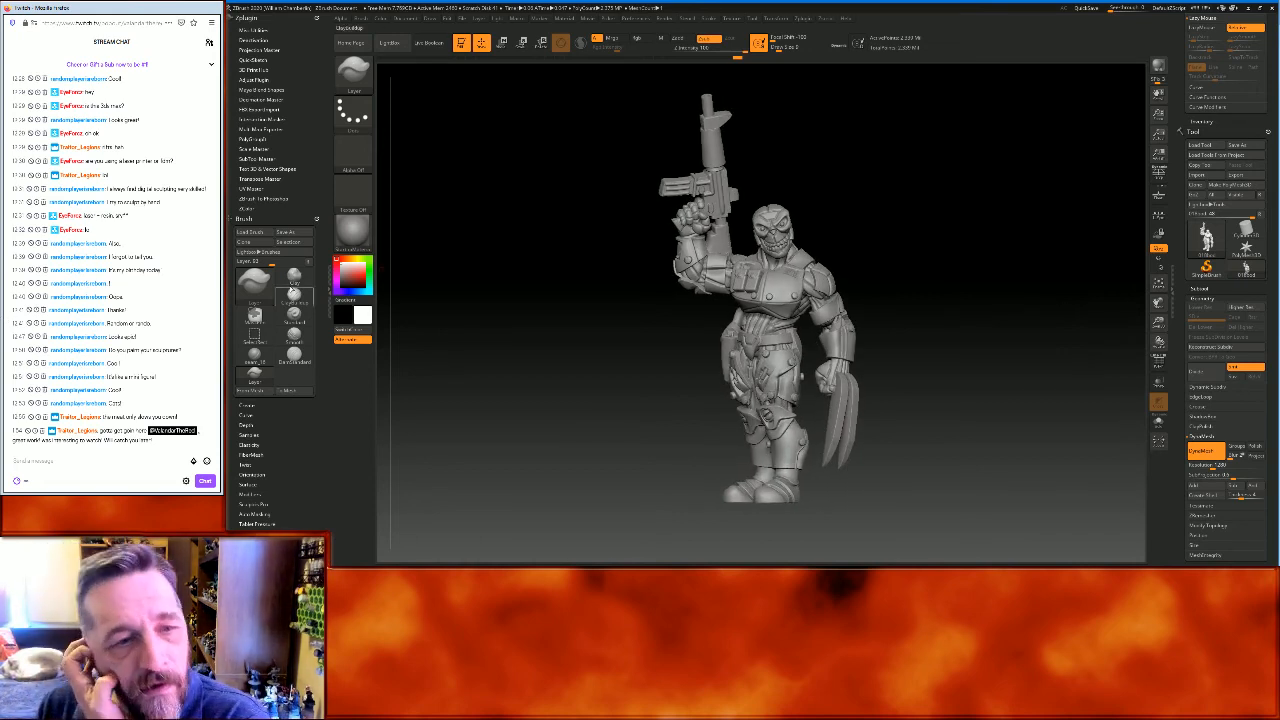
Decimate the merged figure with Decimation Master using the 75k points preset
click(262, 100)
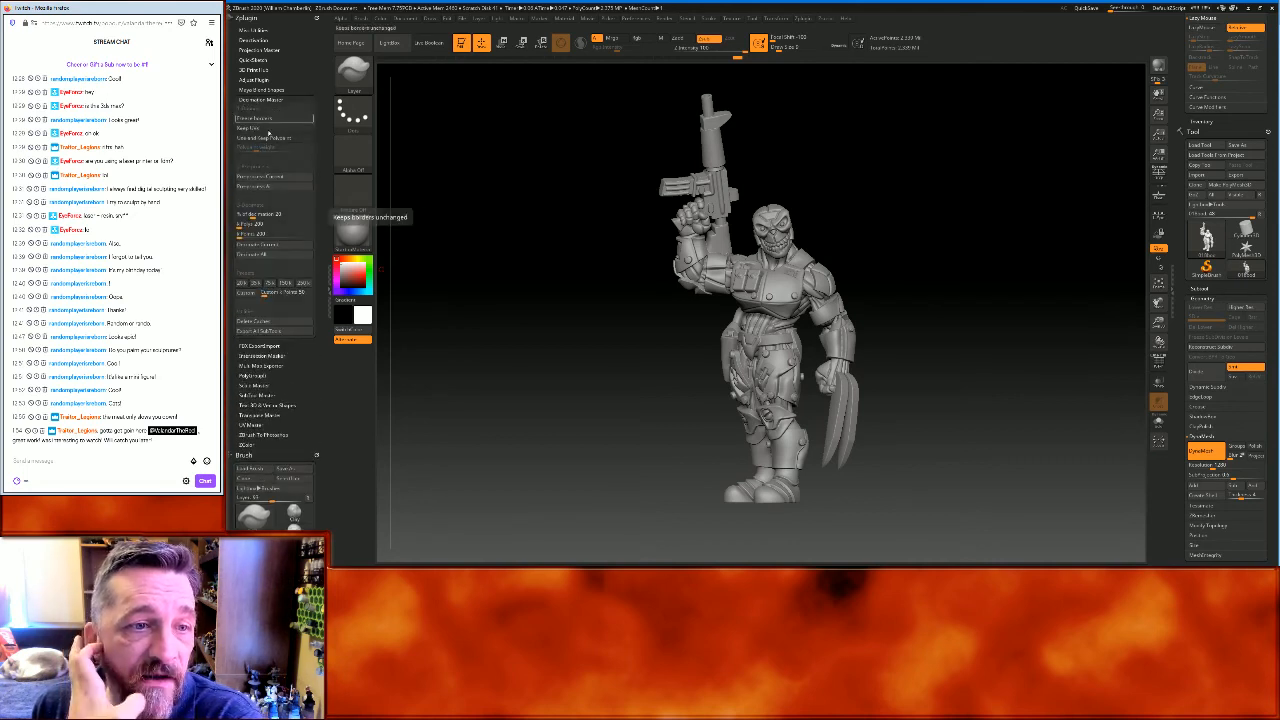
click(269, 284)
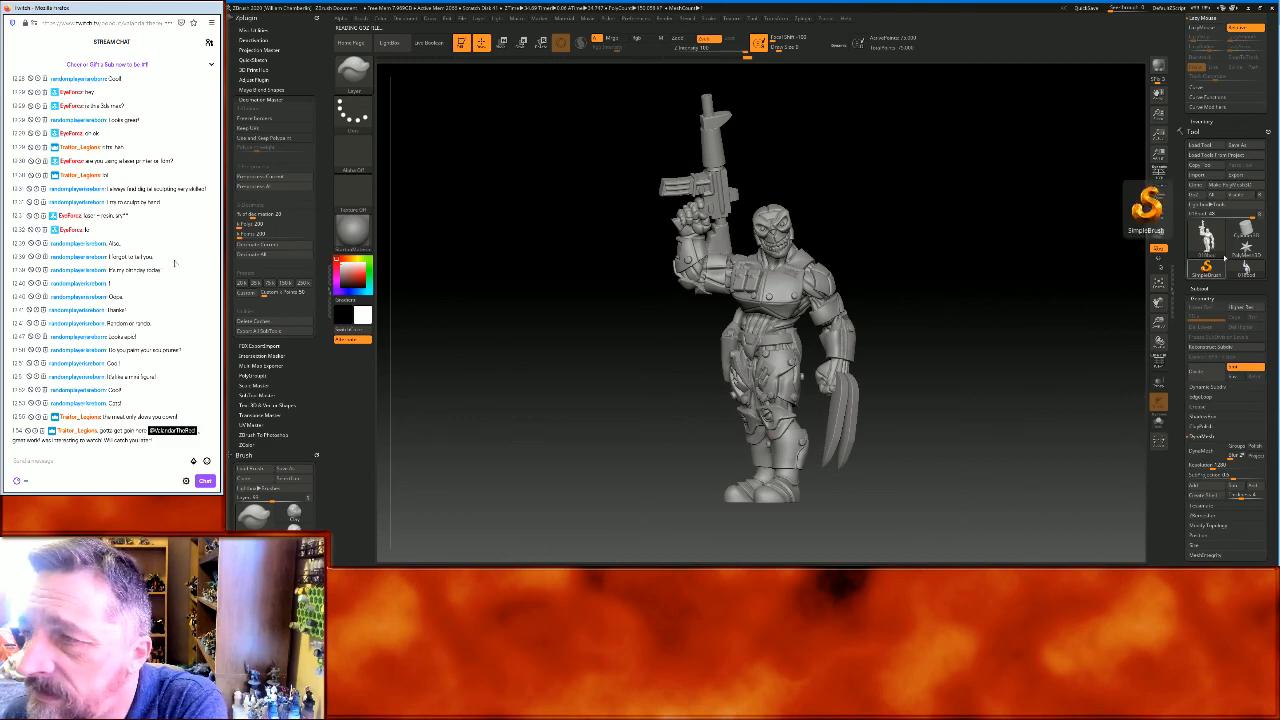
Export the decimated figure in OBJ format to the Done folder inside Figures, with a file name starting with 018 Cyberpsycho
click(1240, 175)
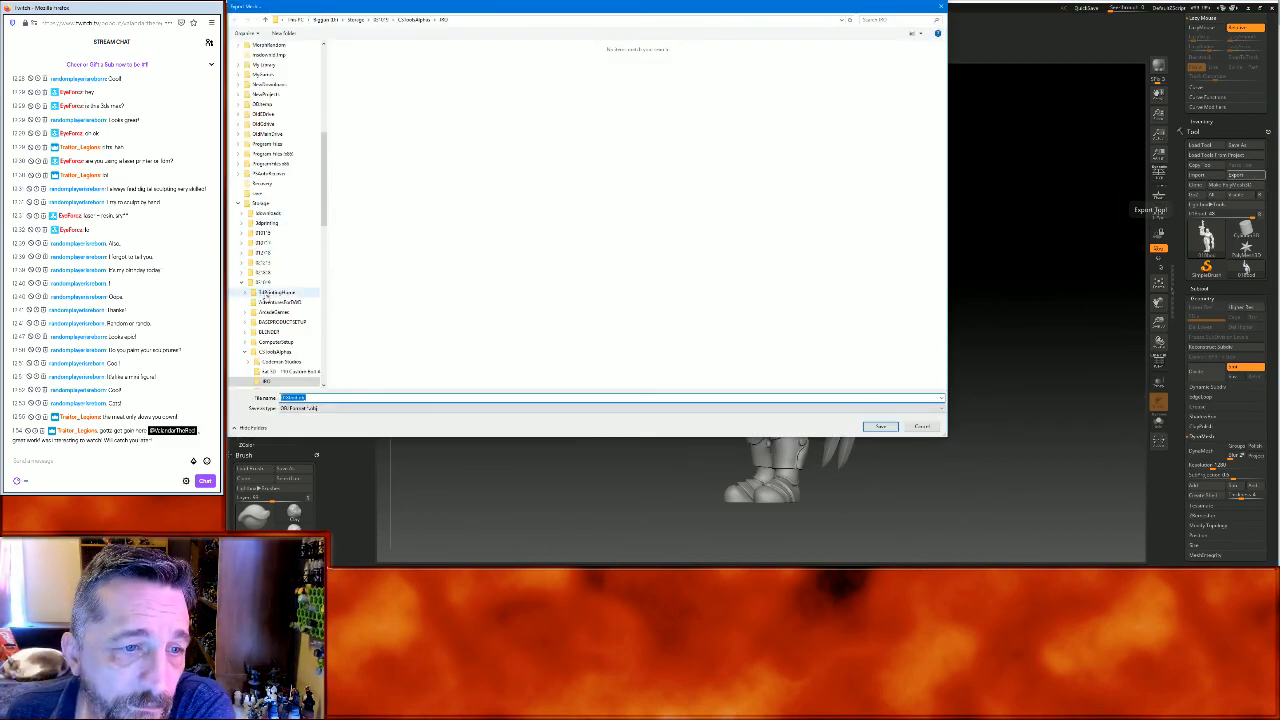
click(270, 292)
double_click(400, 75)
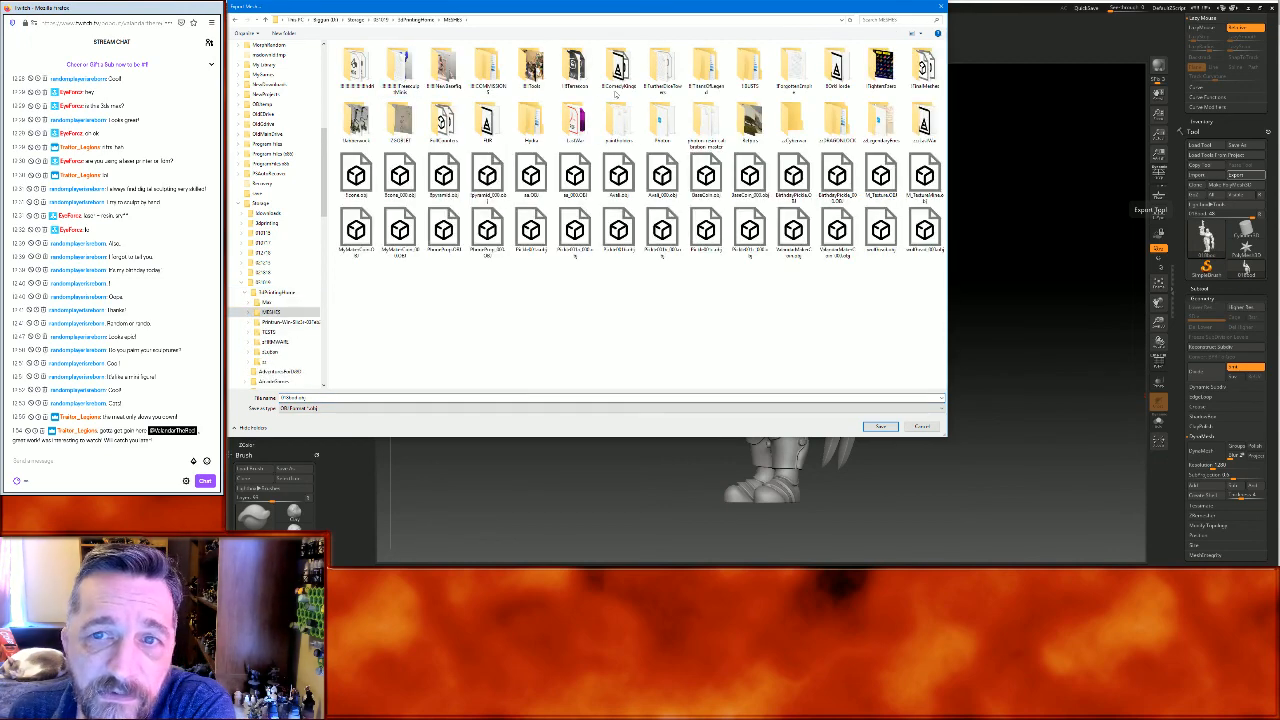
double_click(790, 118)
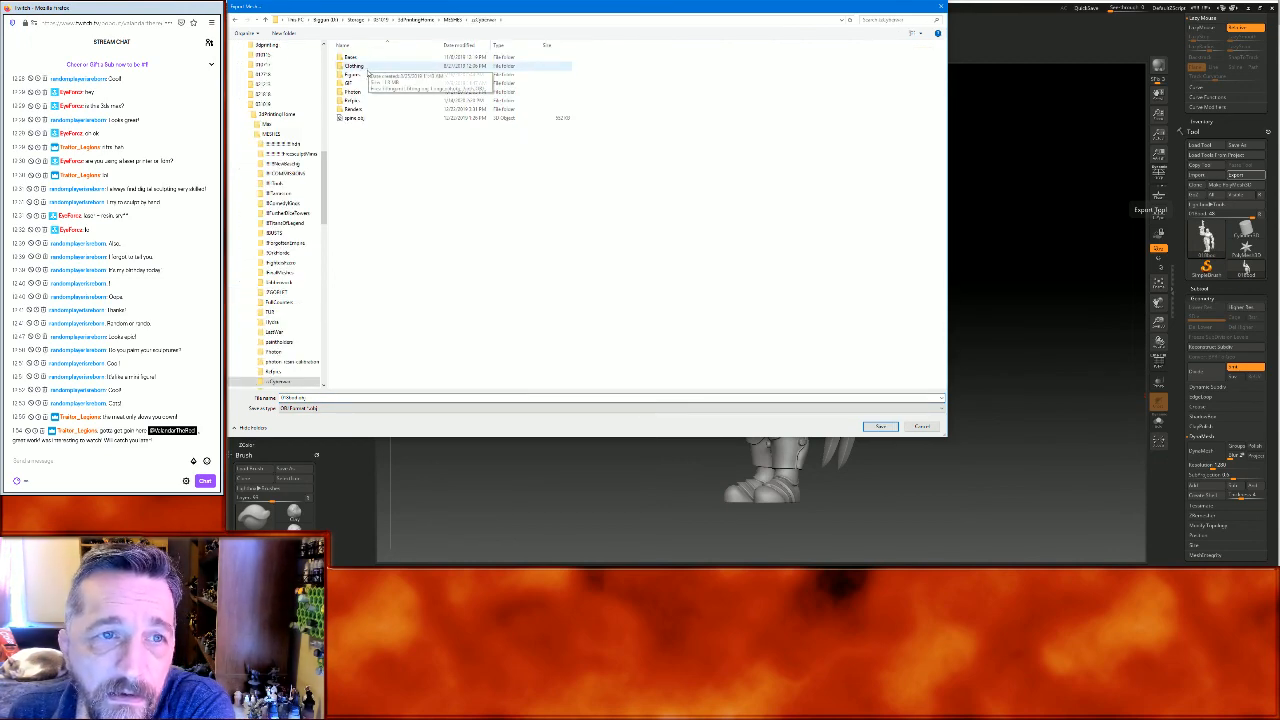
double_click(362, 79)
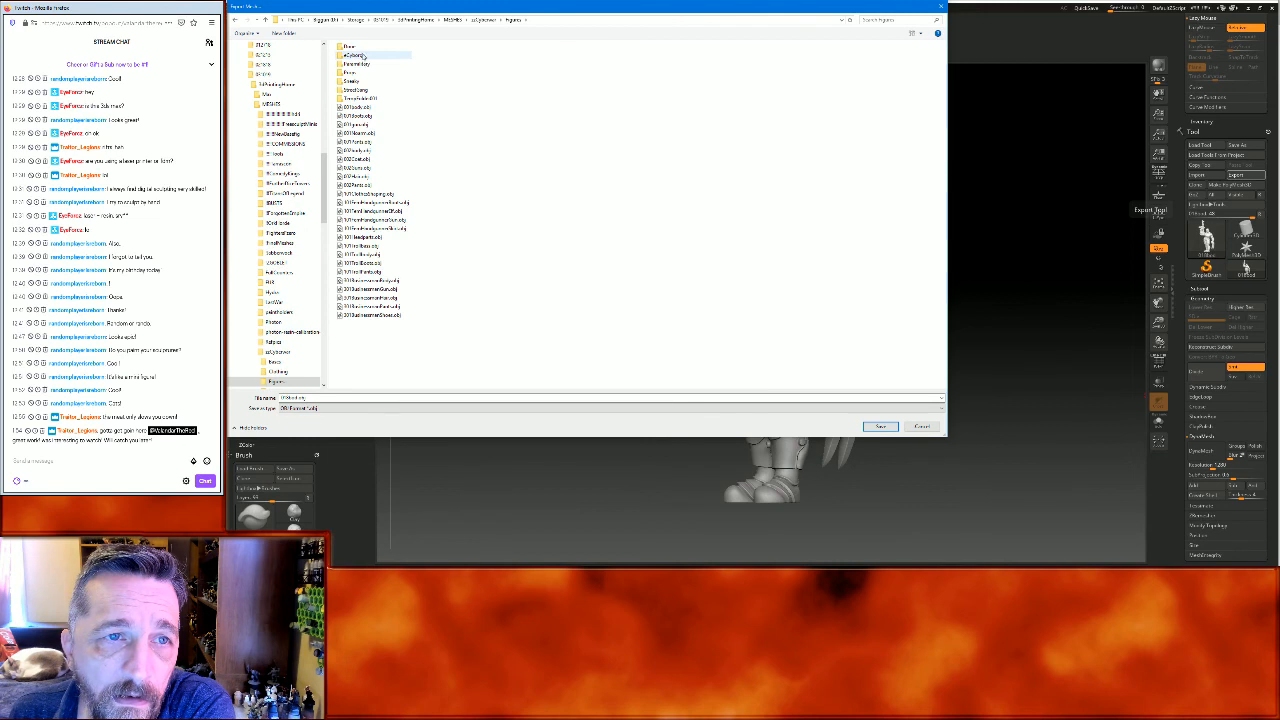
double_click(358, 50)
click(452, 397)
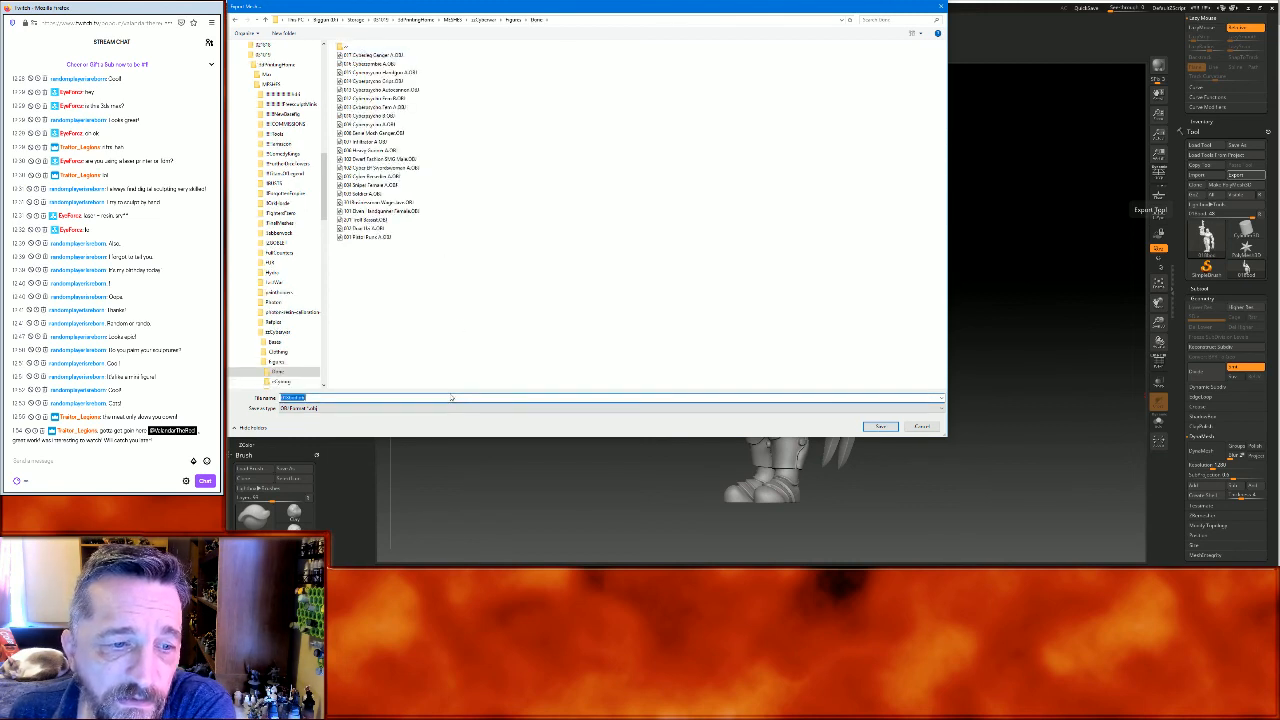
text(018)
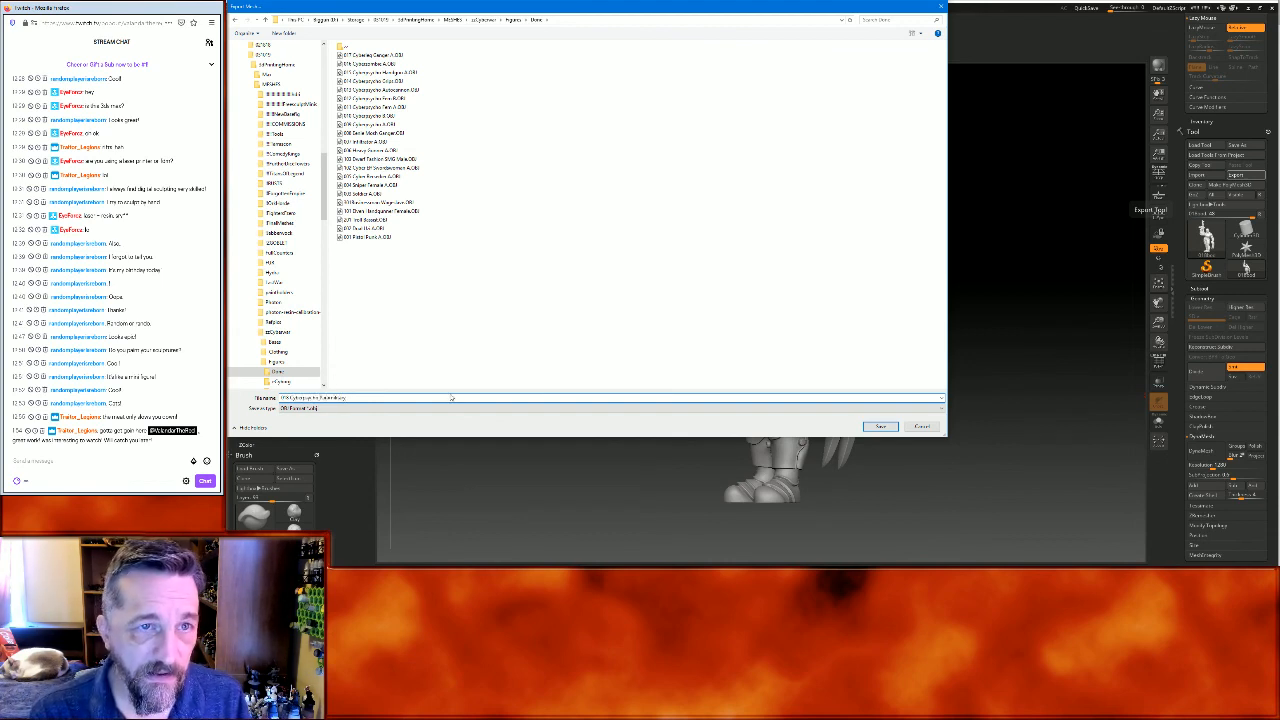
key(Return)
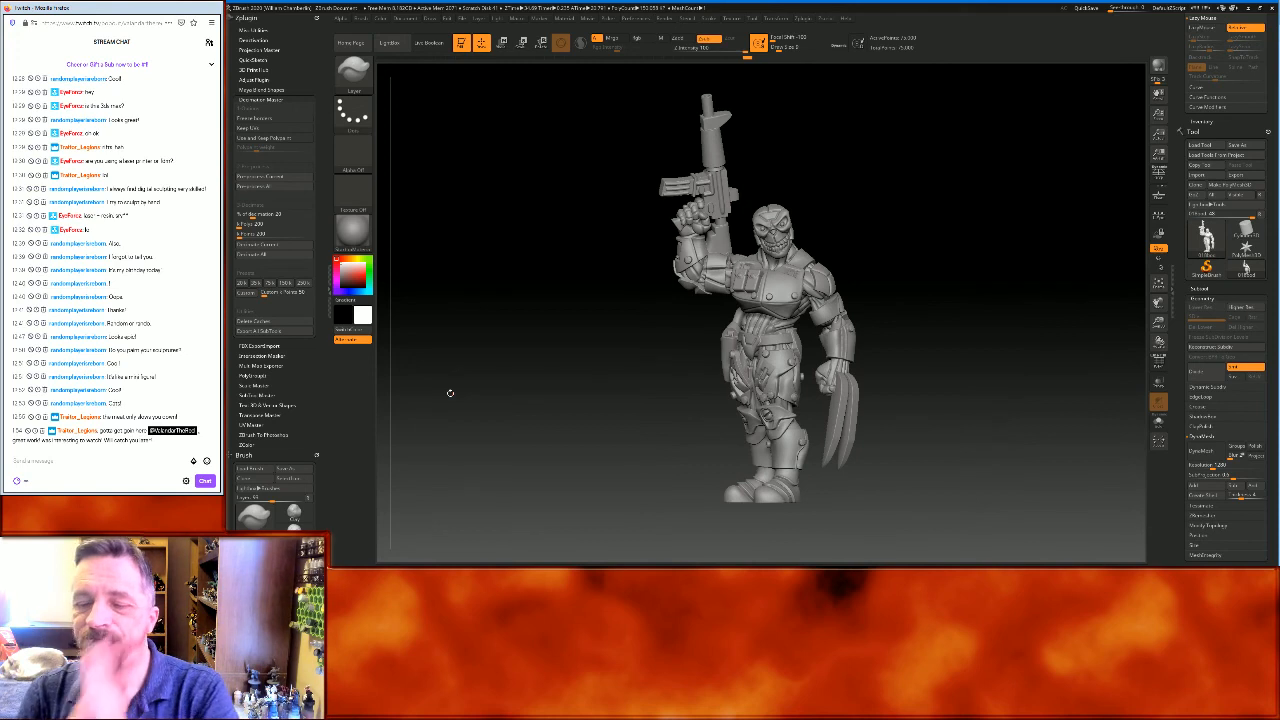
Switch to the streaming software's broadcast window
key(alt+Tab)
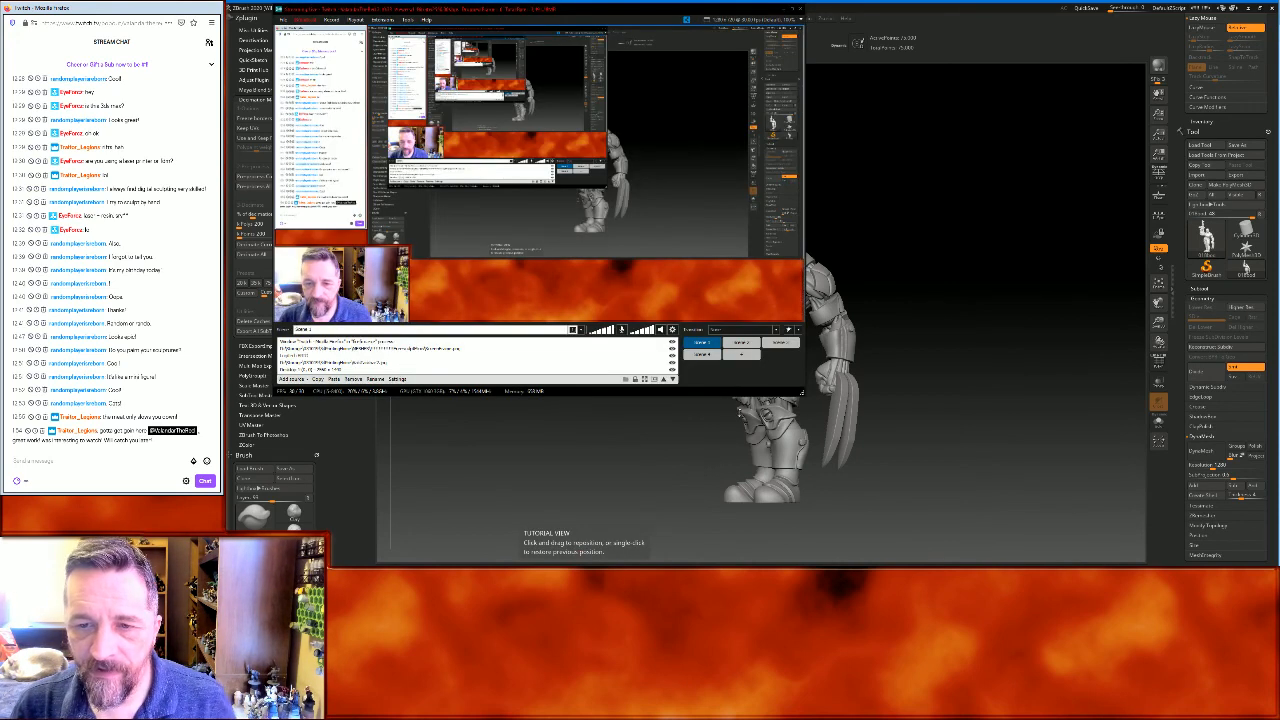